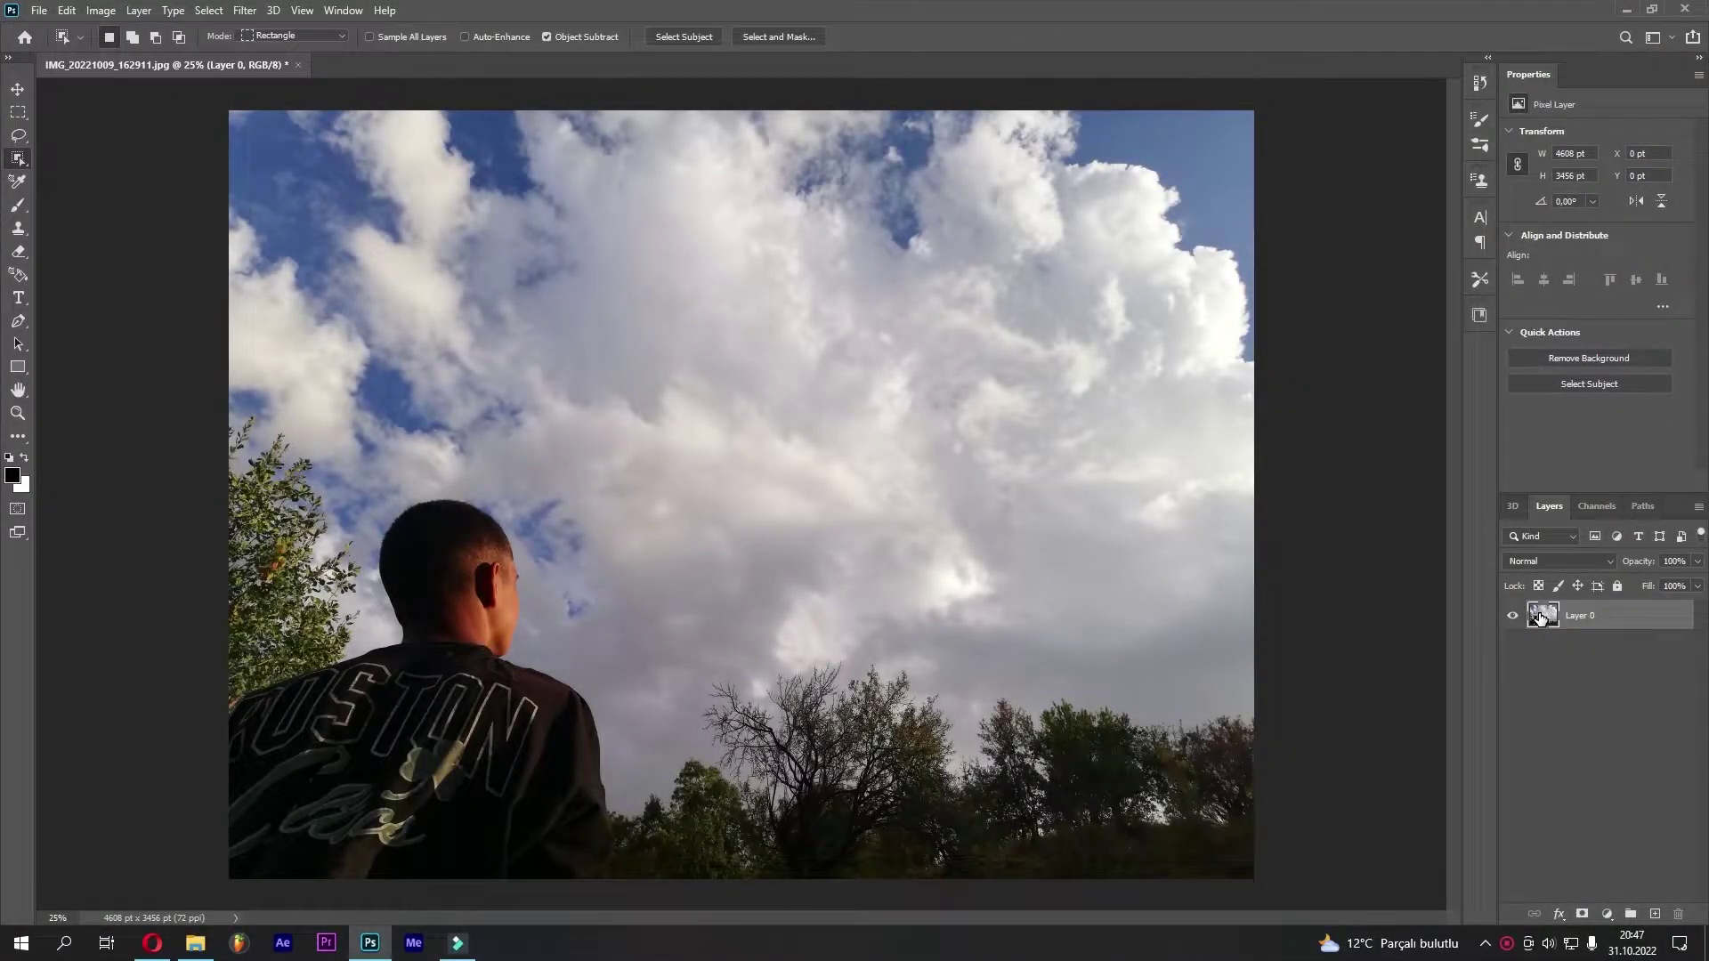
# Duplicate Layer 0 and Quick-Select the man's head and jacket, subtracting the trees beside him
pyautogui.moveTo(1538, 617); pyautogui.dragTo(1655, 914)
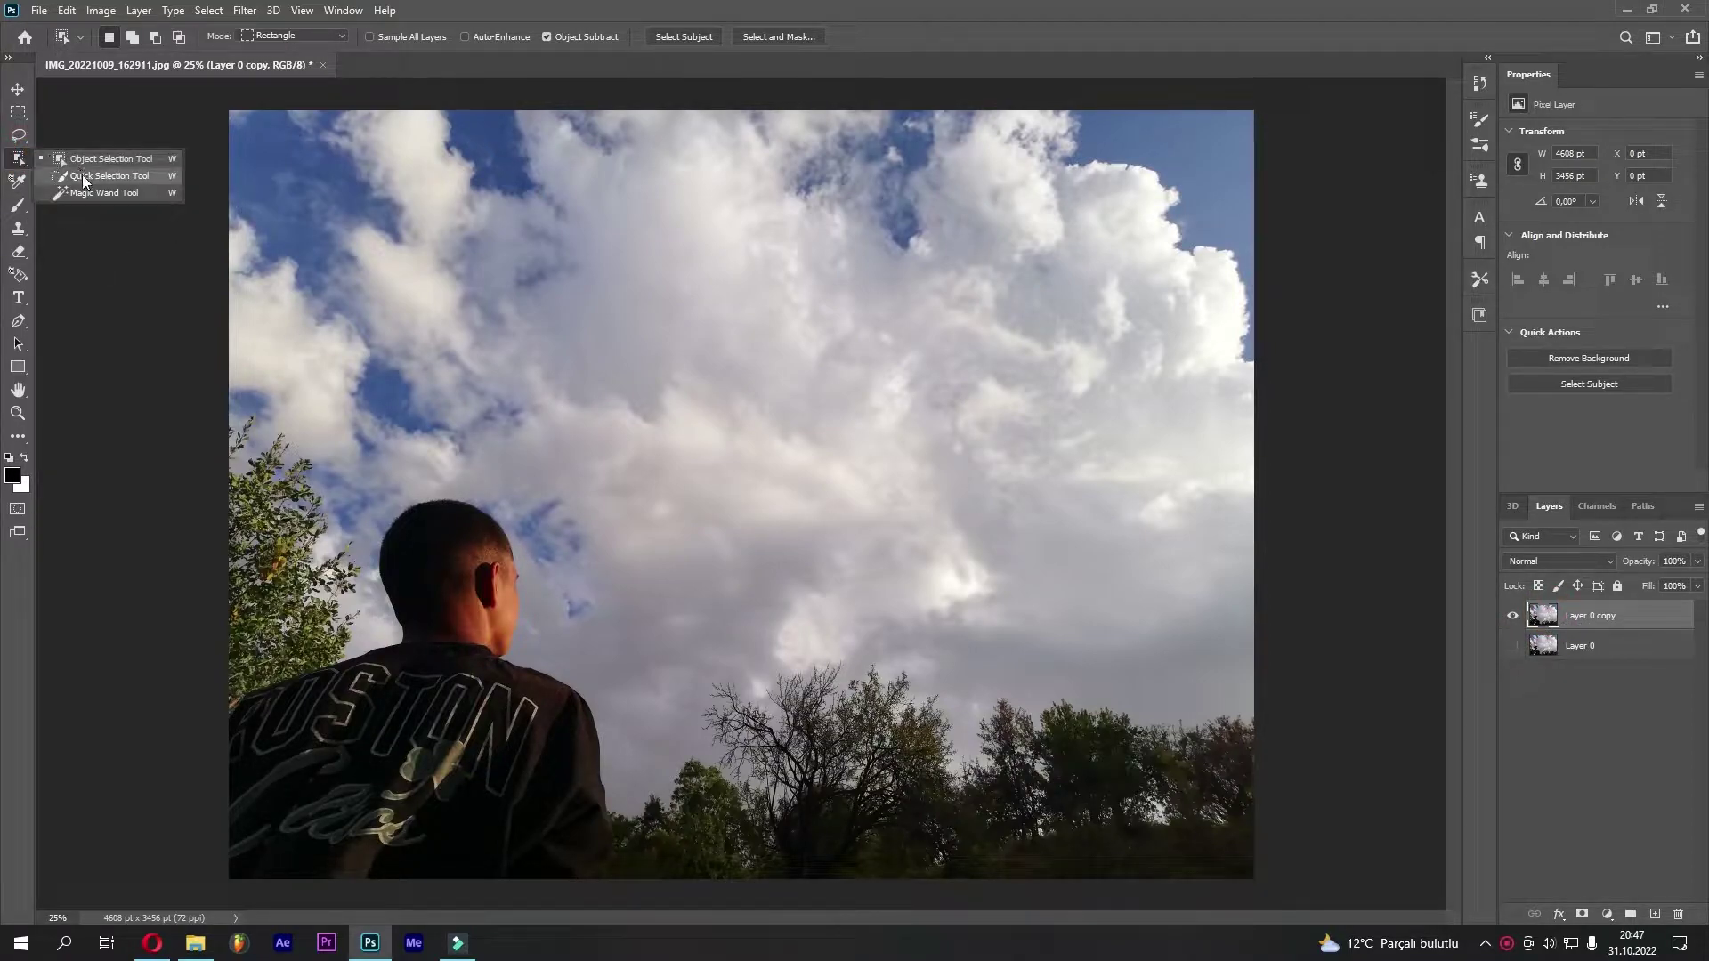
pyautogui.click(83, 177)
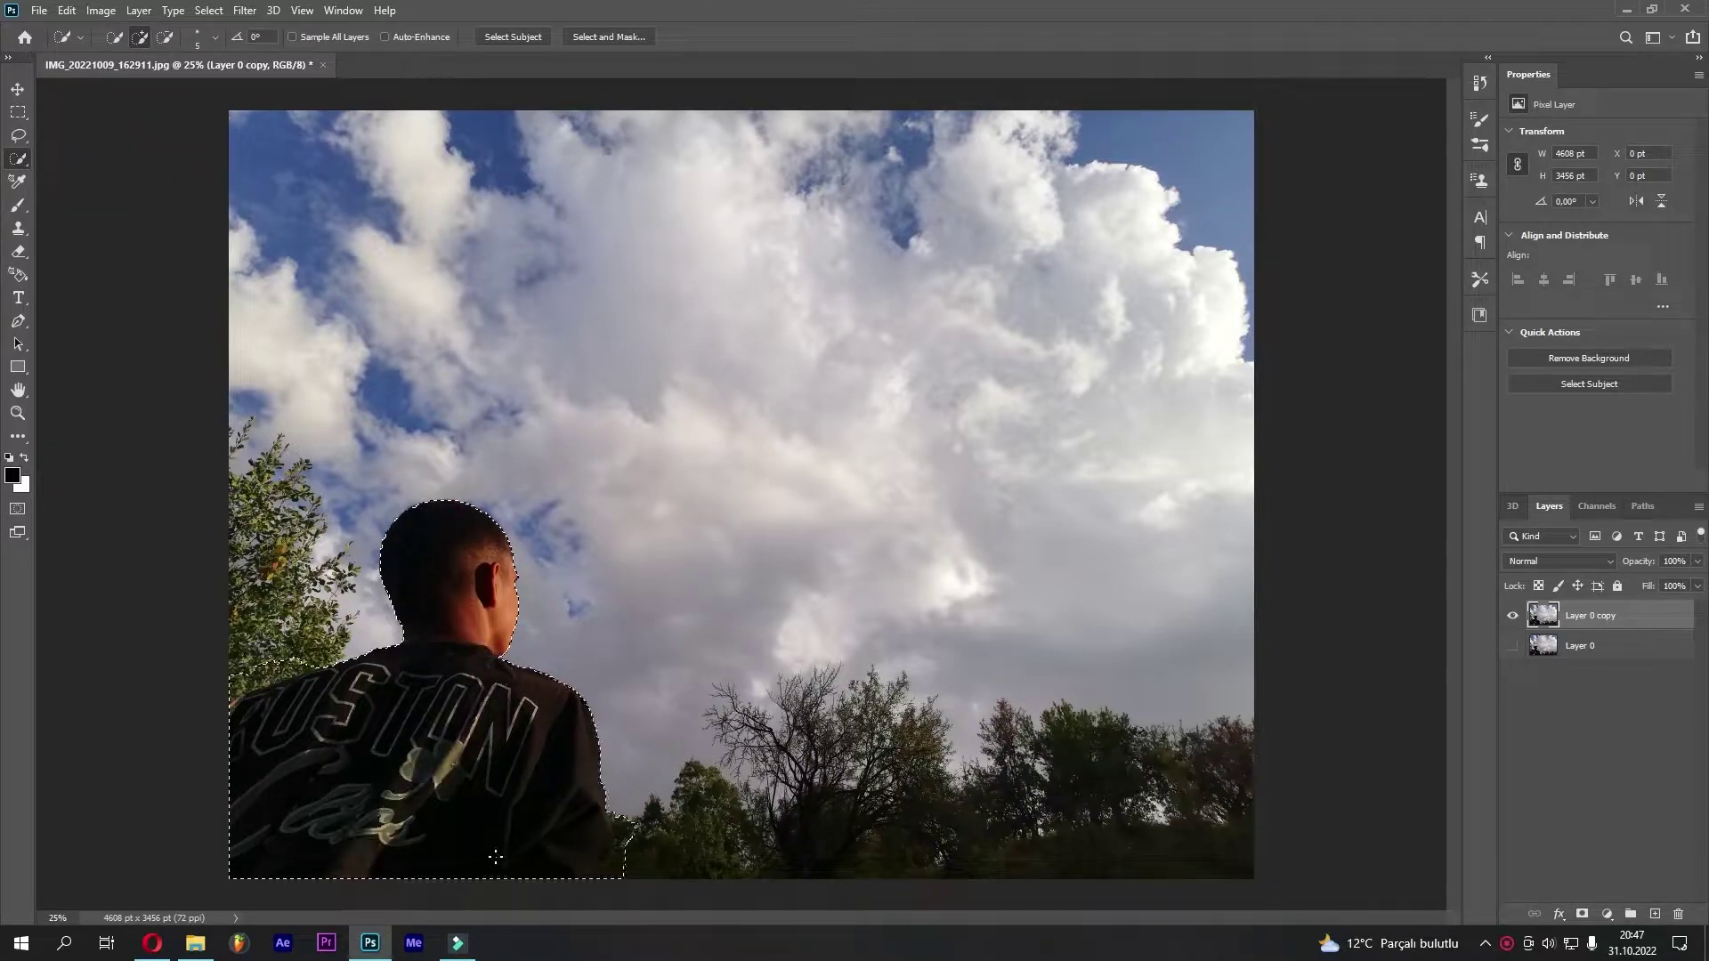
pyautogui.keyDown('alt'); pyautogui.rightClick(695, 695); pyautogui.keyUp('alt')
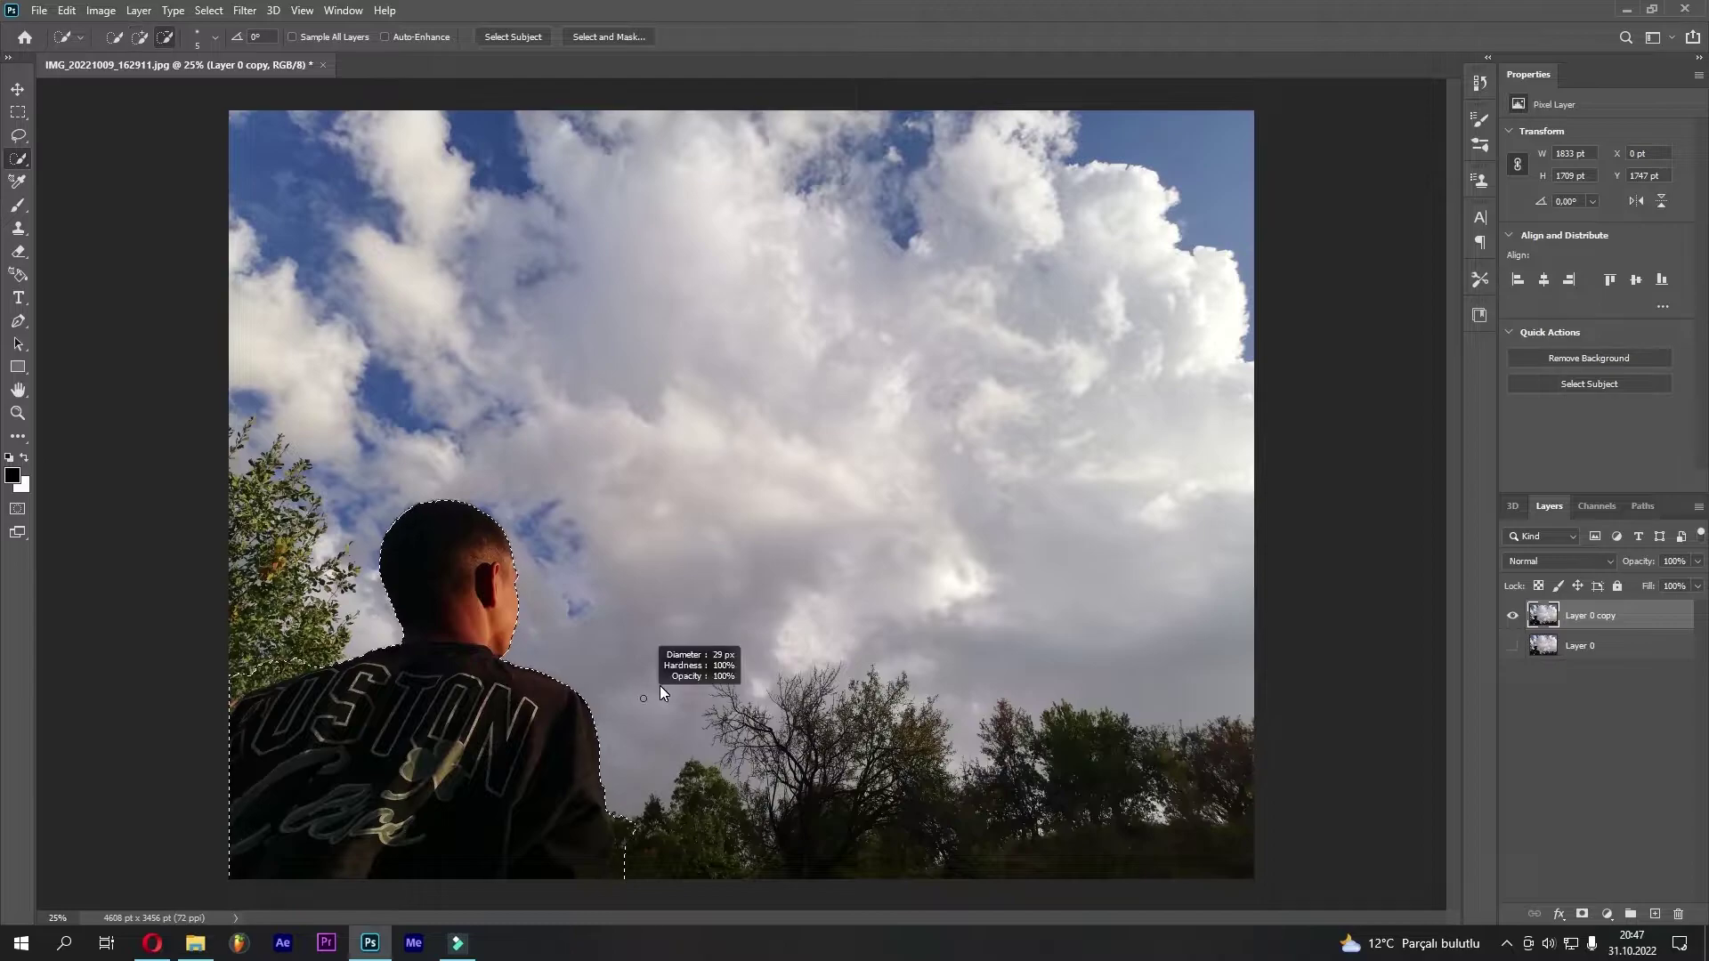
pyautogui.keyDown('alt'); pyautogui.click(631, 823); pyautogui.keyUp('alt')
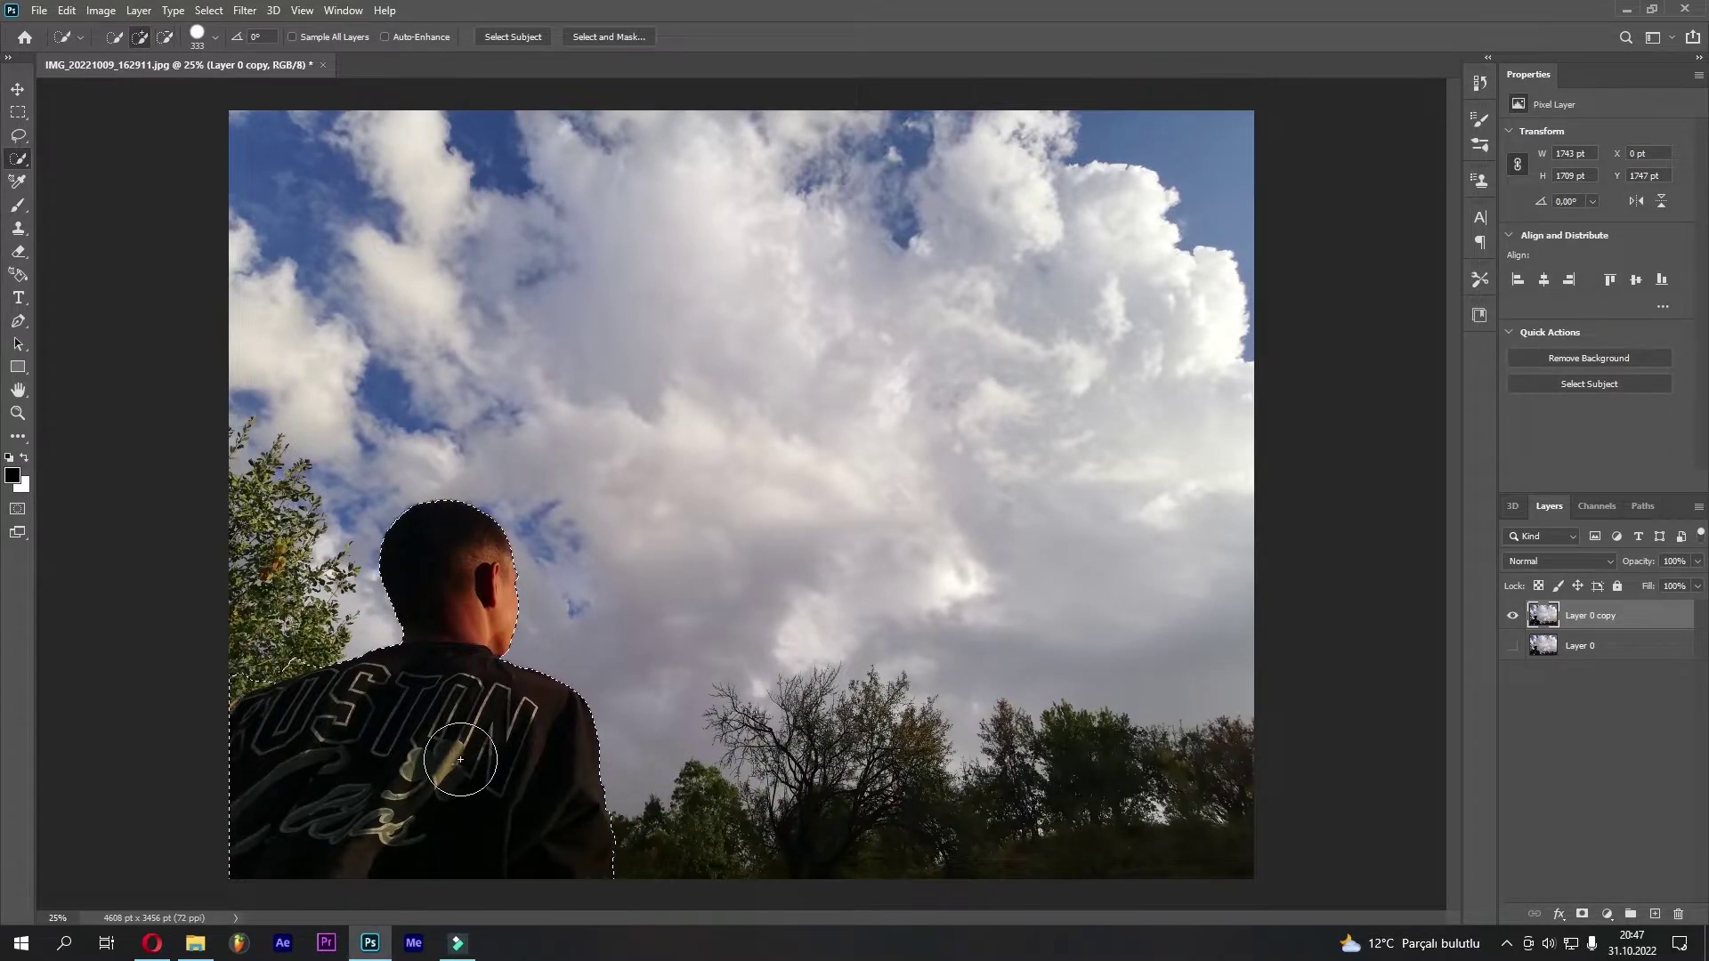
pyautogui.keyDown('alt'); pyautogui.click(213, 650); pyautogui.keyUp('alt')
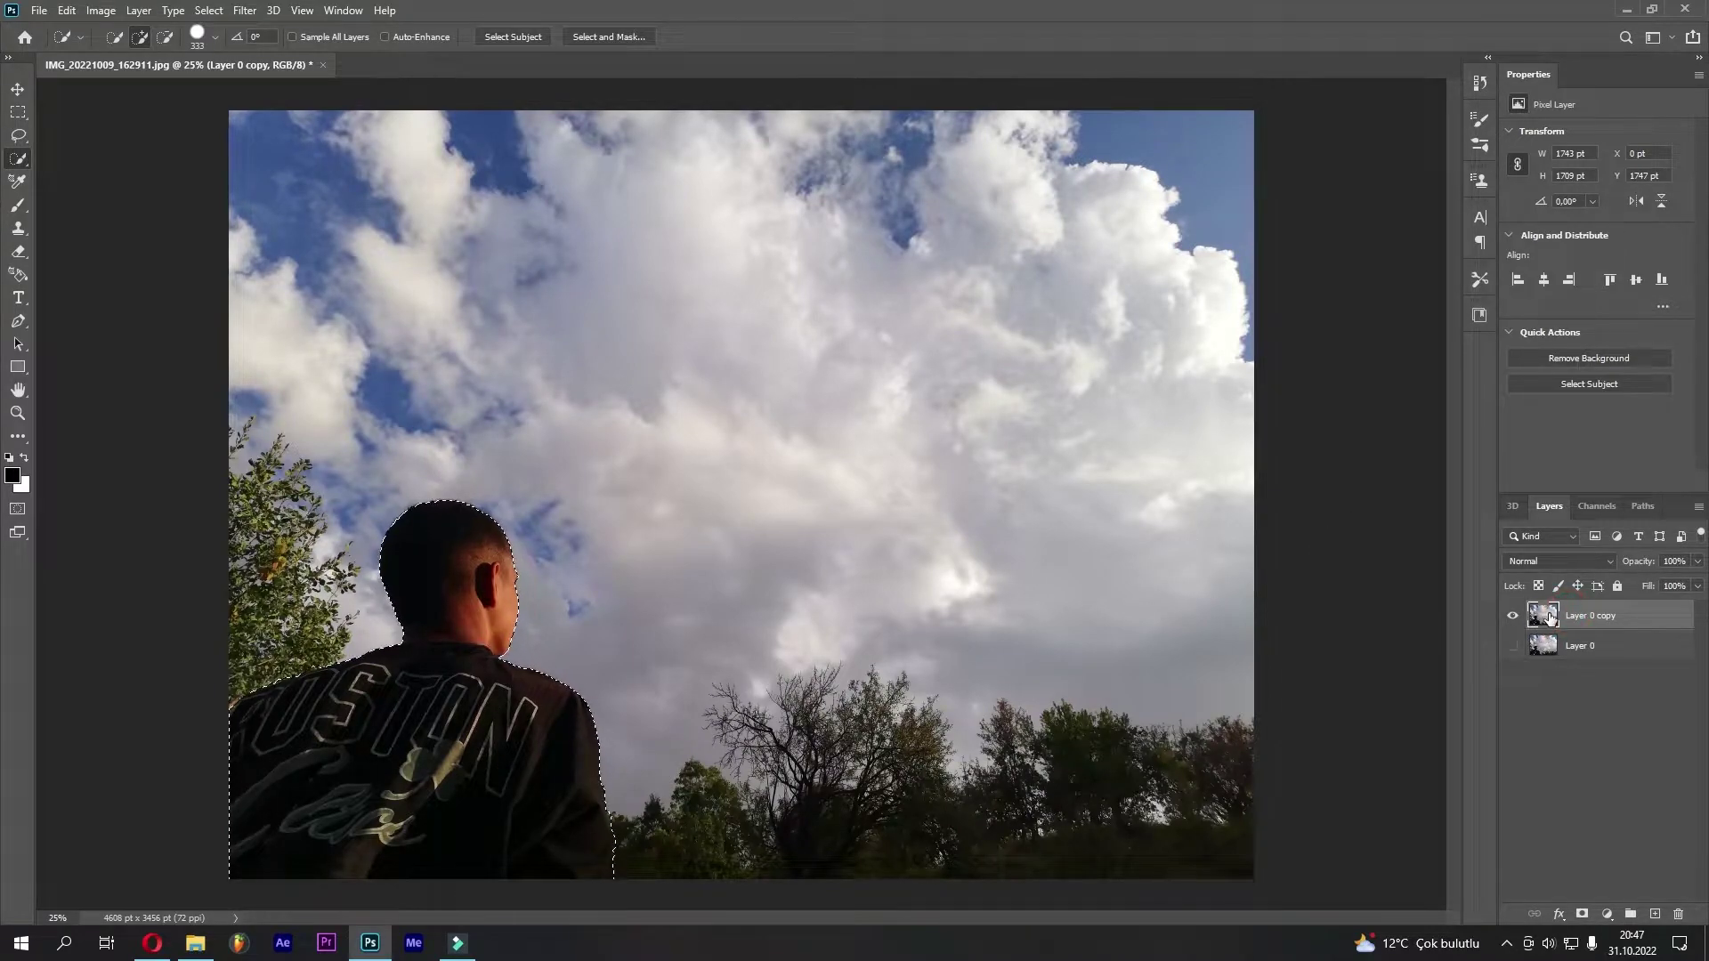
# Add a layer mask to Layer 0 copy and brush the shoulder edges clean
pyautogui.click(1584, 915)
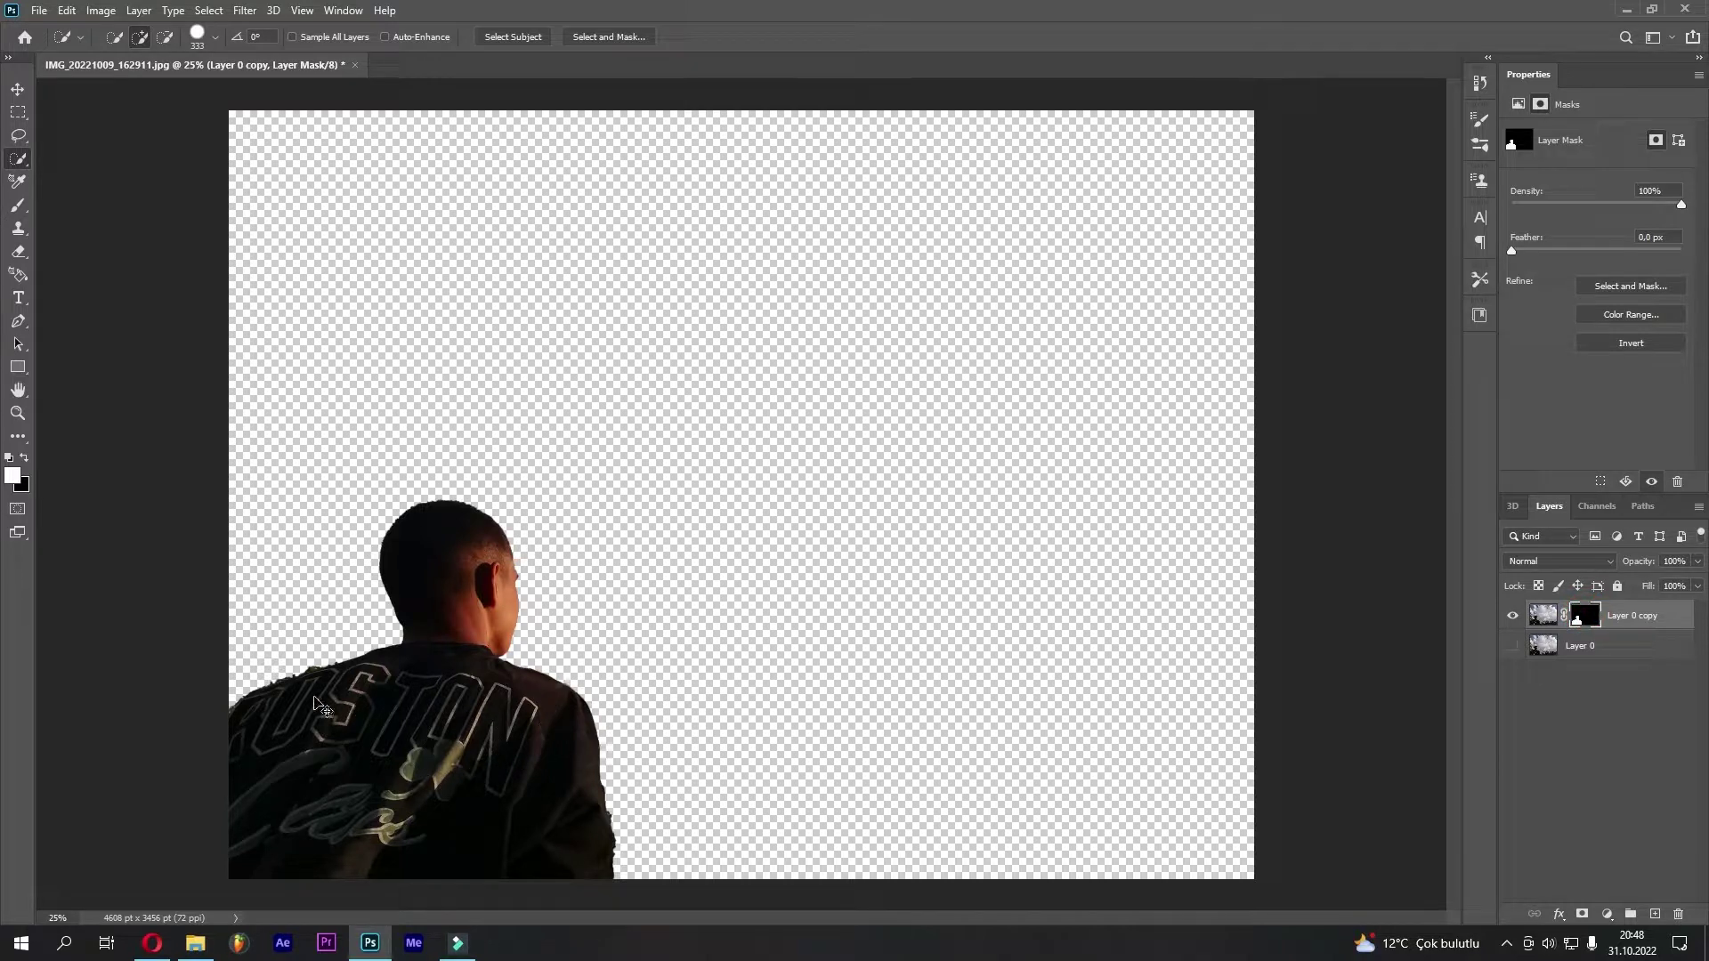
pyautogui.scroll(2, 316, 679)
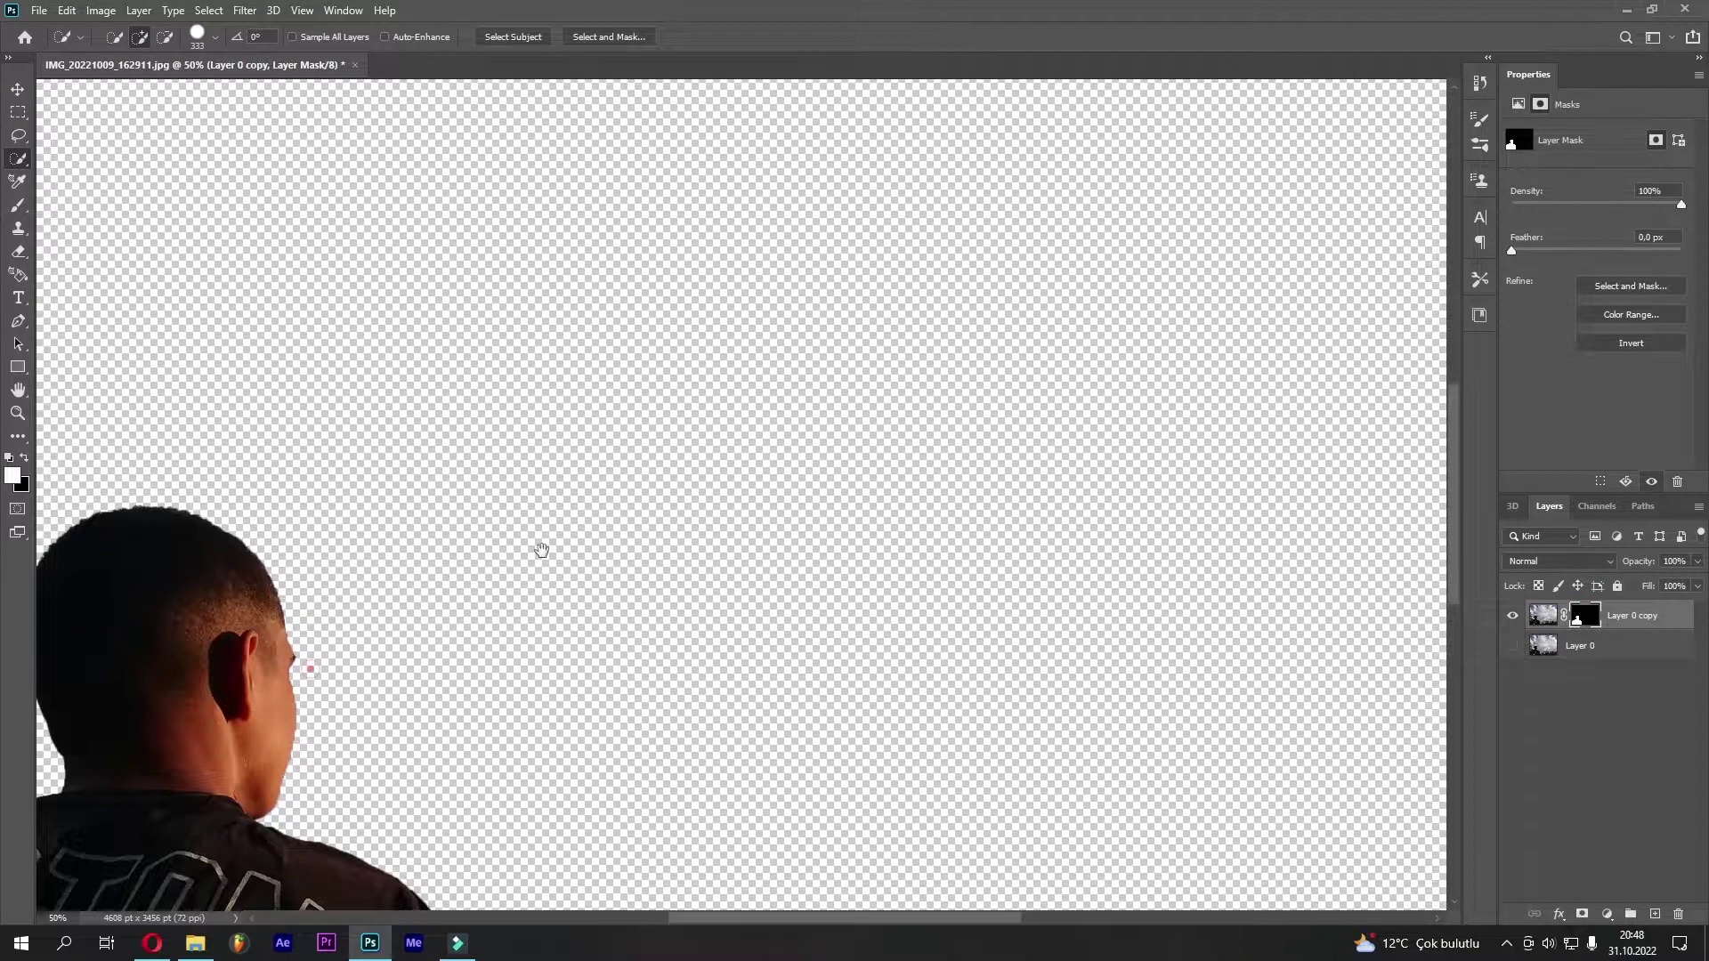
pyautogui.moveTo(174, 844); pyautogui.dragTo(1033, 570)
pyautogui.hotkey('ctrl', '+')
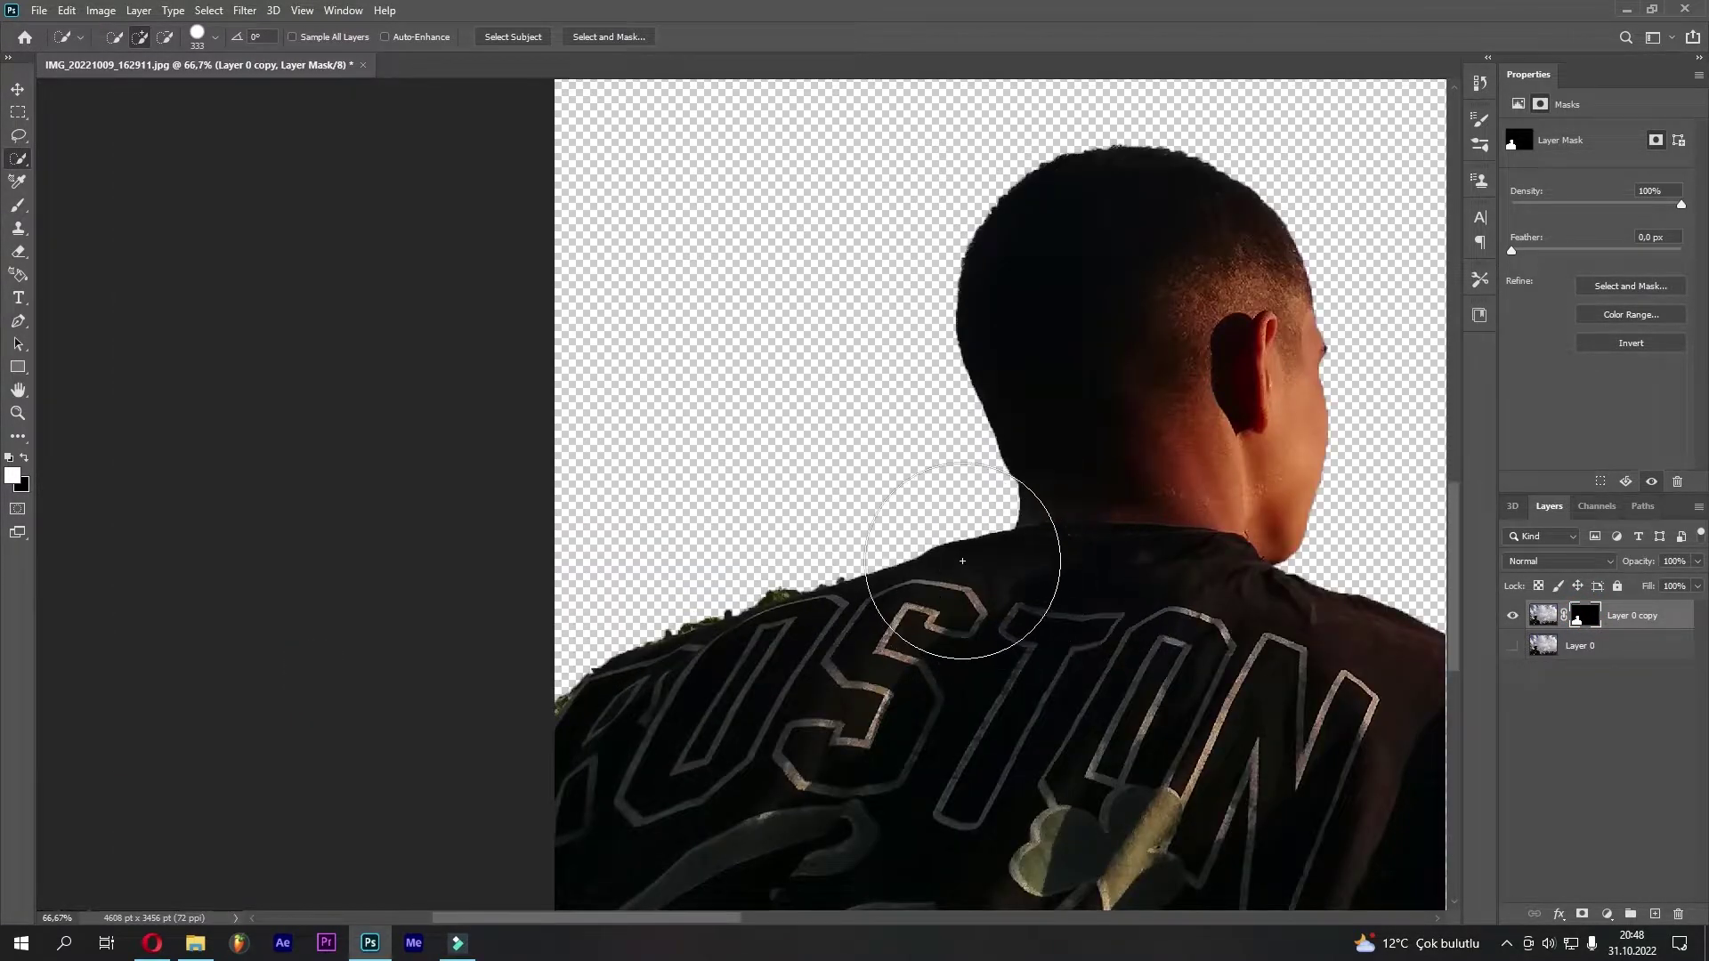
pyautogui.press('b')
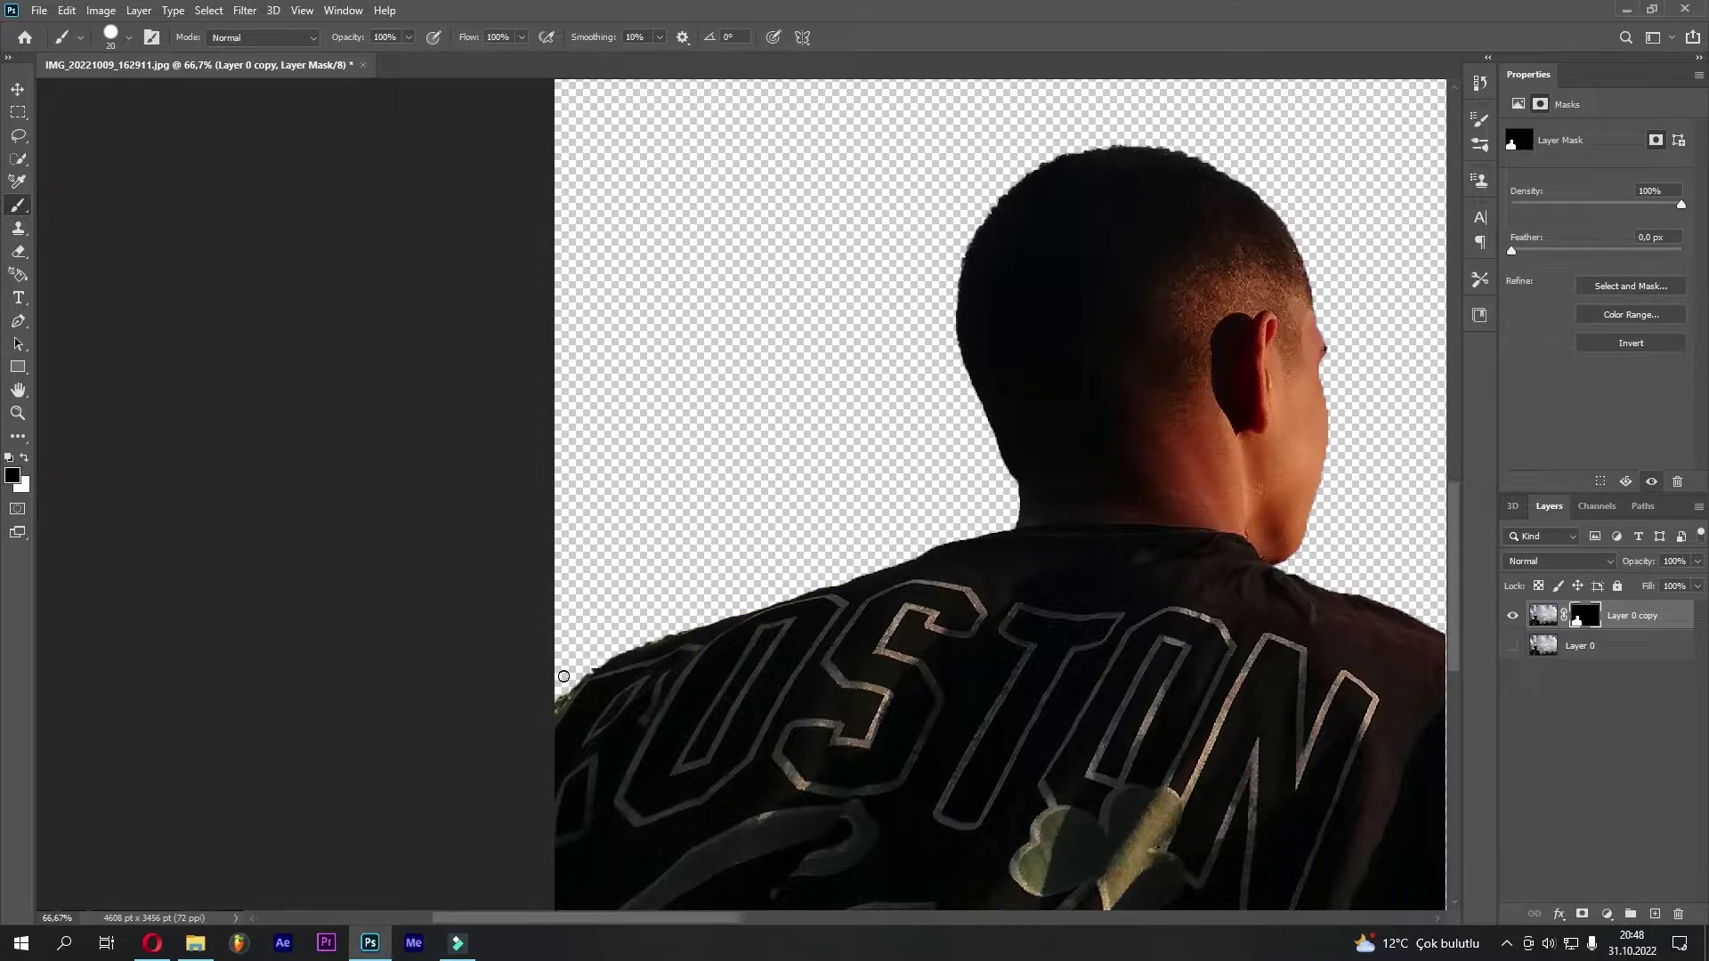
pyautogui.hotkey('ctrl', '0')
# Clean the mask along the man's back edge and convert the layer to a smart object
pyautogui.hotkey('ctrl', '+')
pyautogui.hotkey('ctrl', '+')
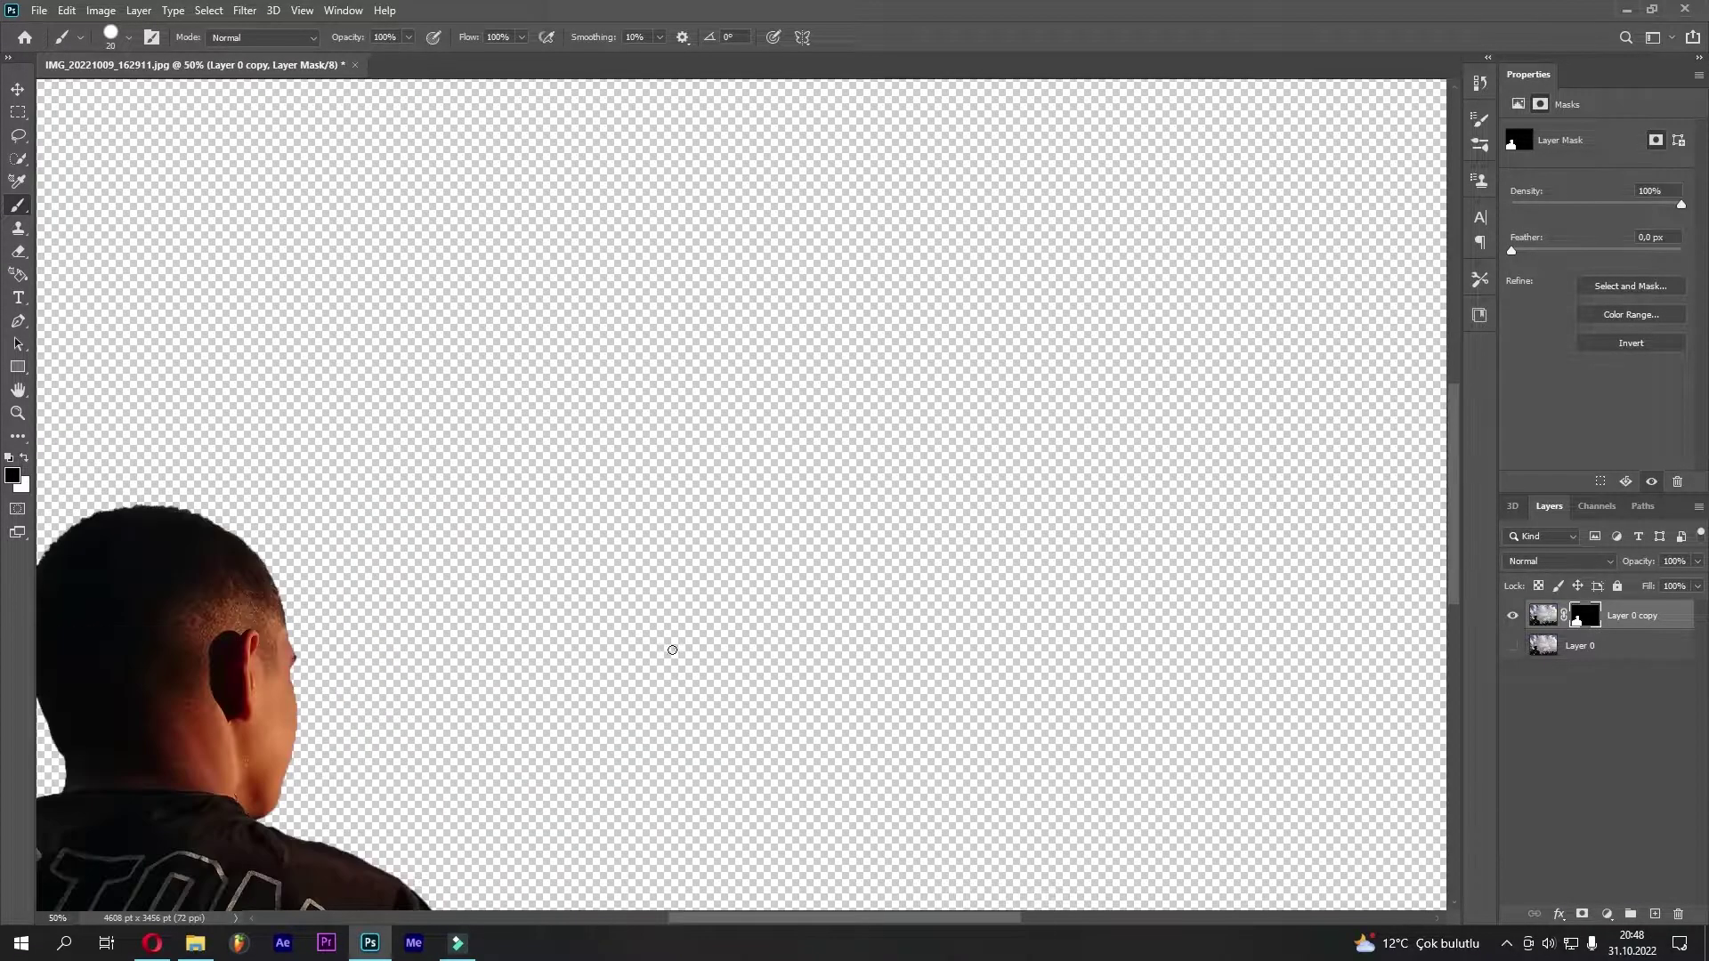
pyautogui.moveTo(671, 651); pyautogui.dragTo(565, 611)
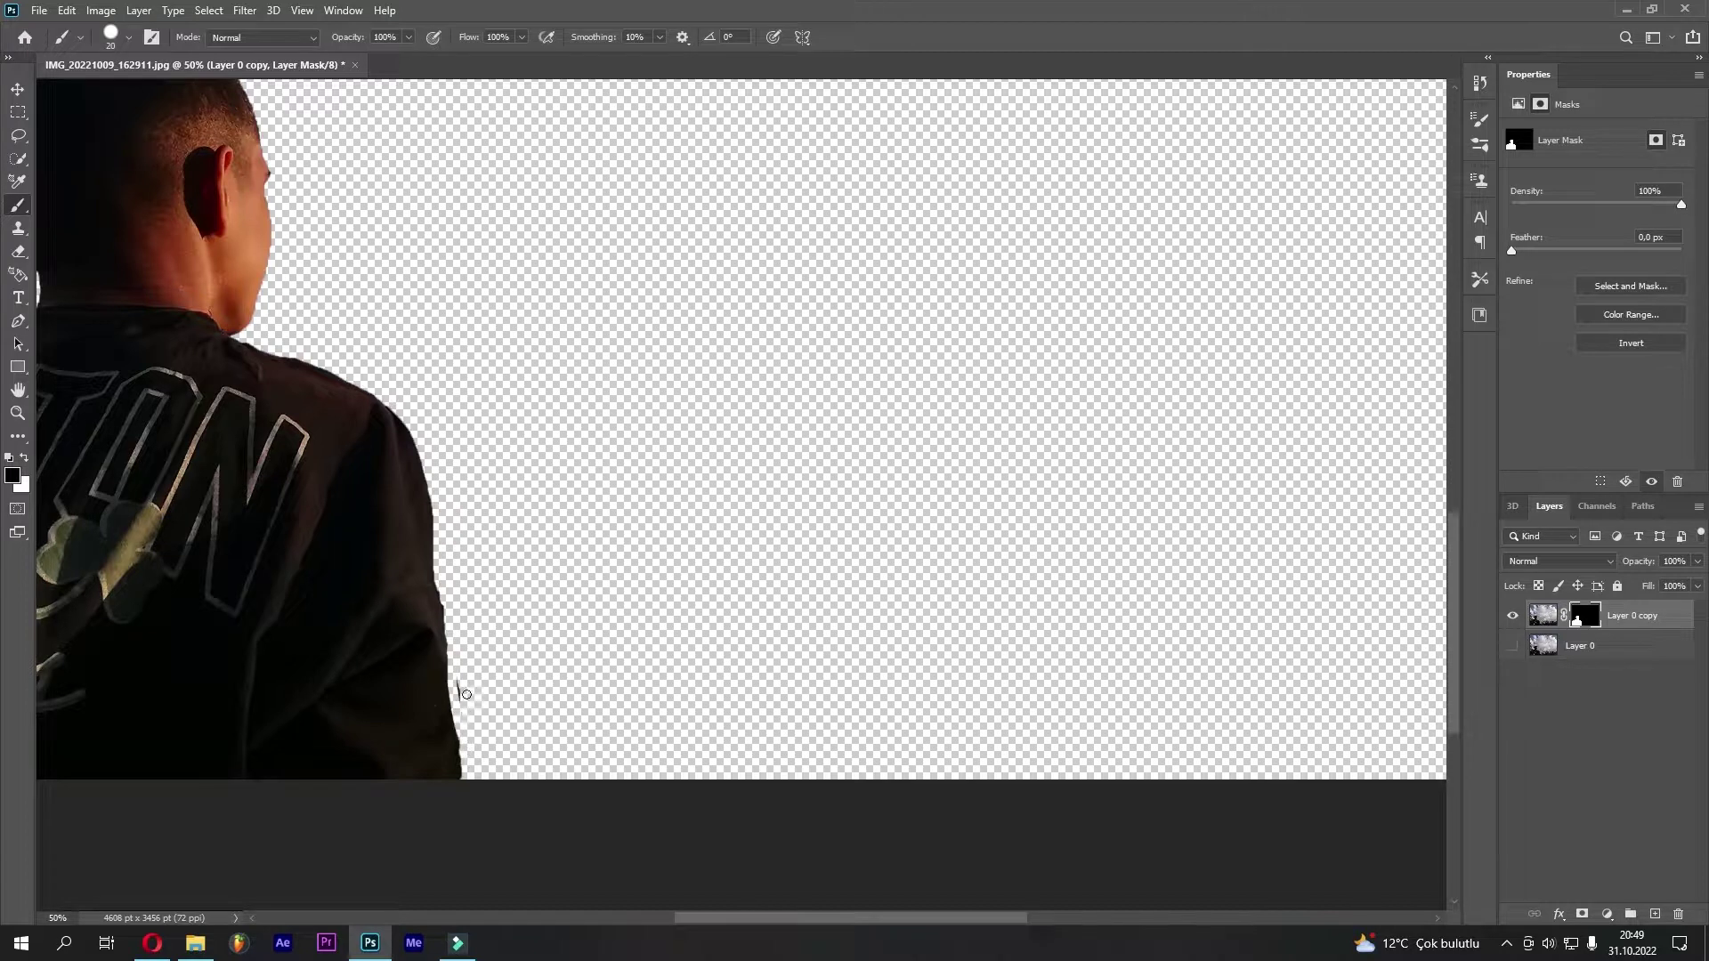
pyautogui.hotkey('ctrl', '0')
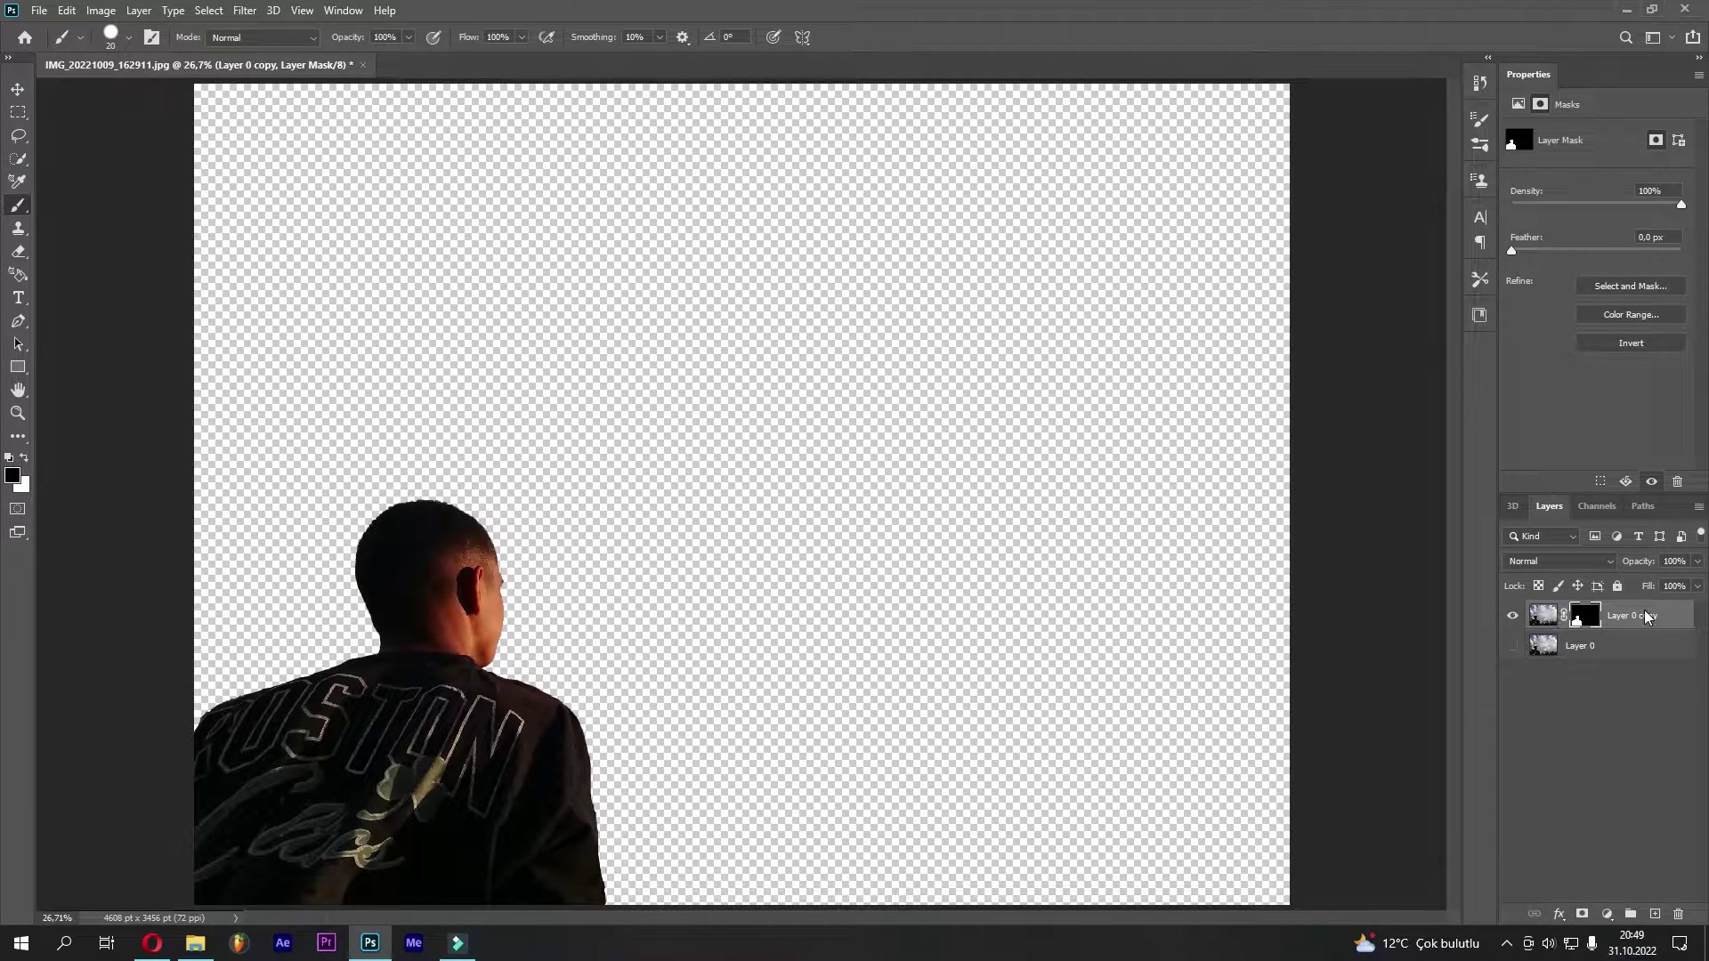
pyautogui.rightClick(1643, 614)
pyautogui.click(1532, 419)
# Finish converting the cut-out to a smart object and duplicate the original Layer 0
pyautogui.click(1607, 610)
pyautogui.click(1514, 645)
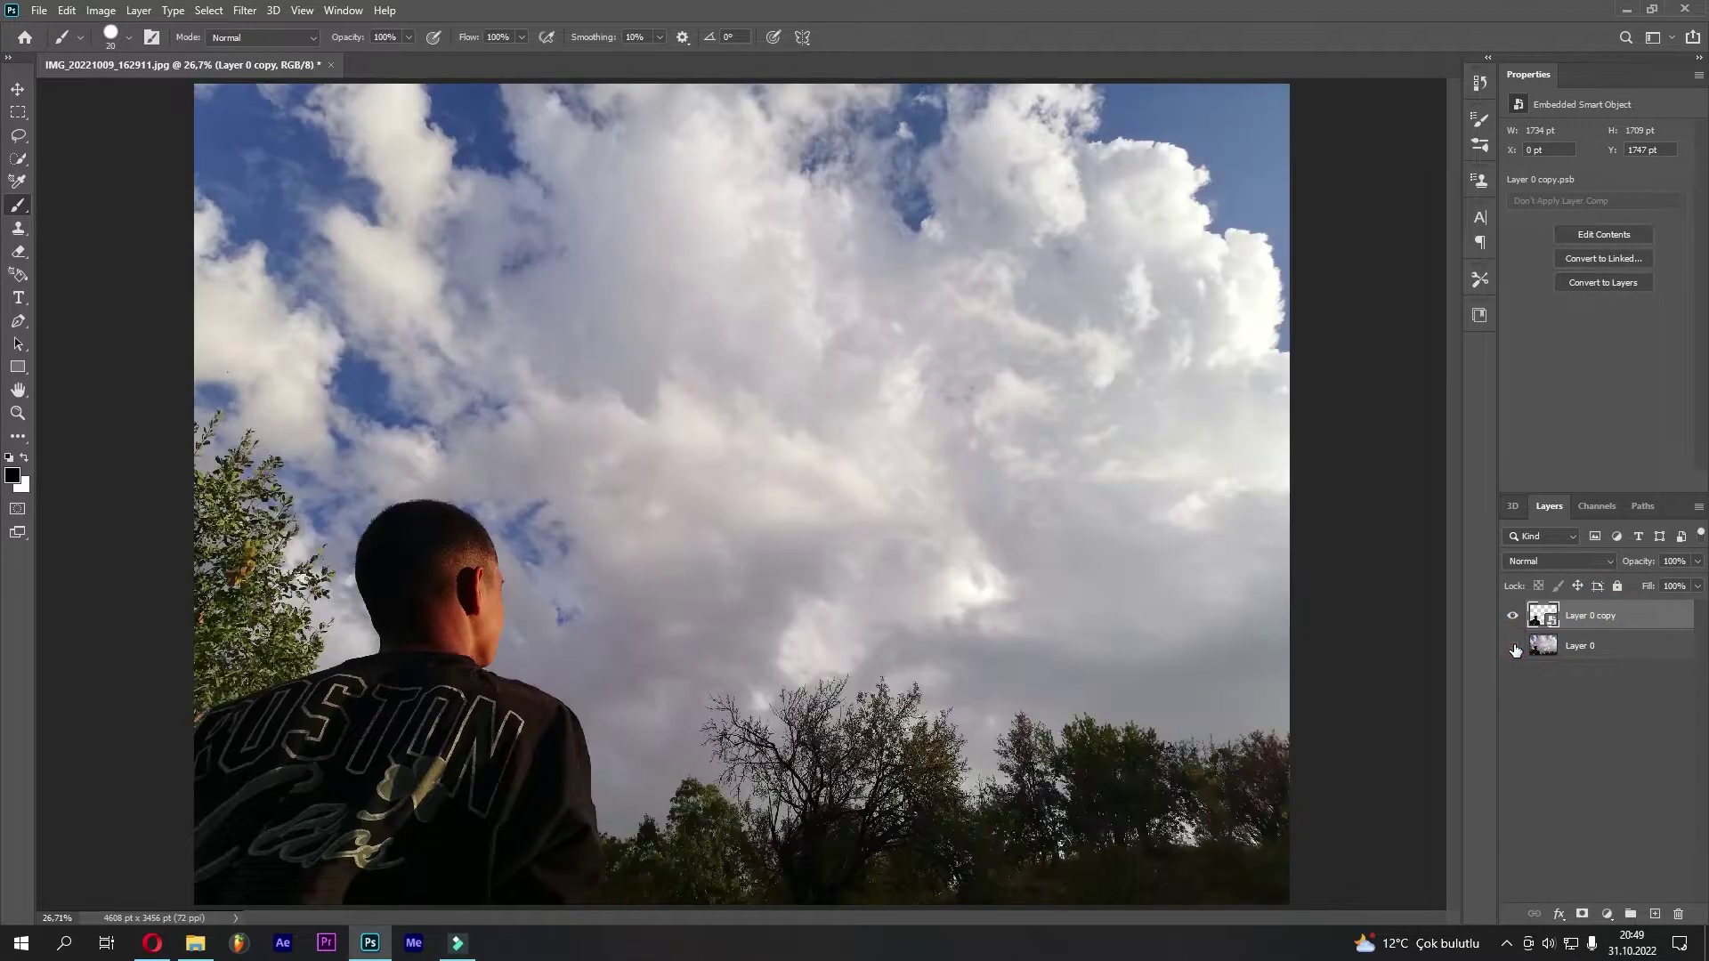
pyautogui.click(1514, 645)
pyautogui.moveTo(1583, 652); pyautogui.dragTo(1656, 913)
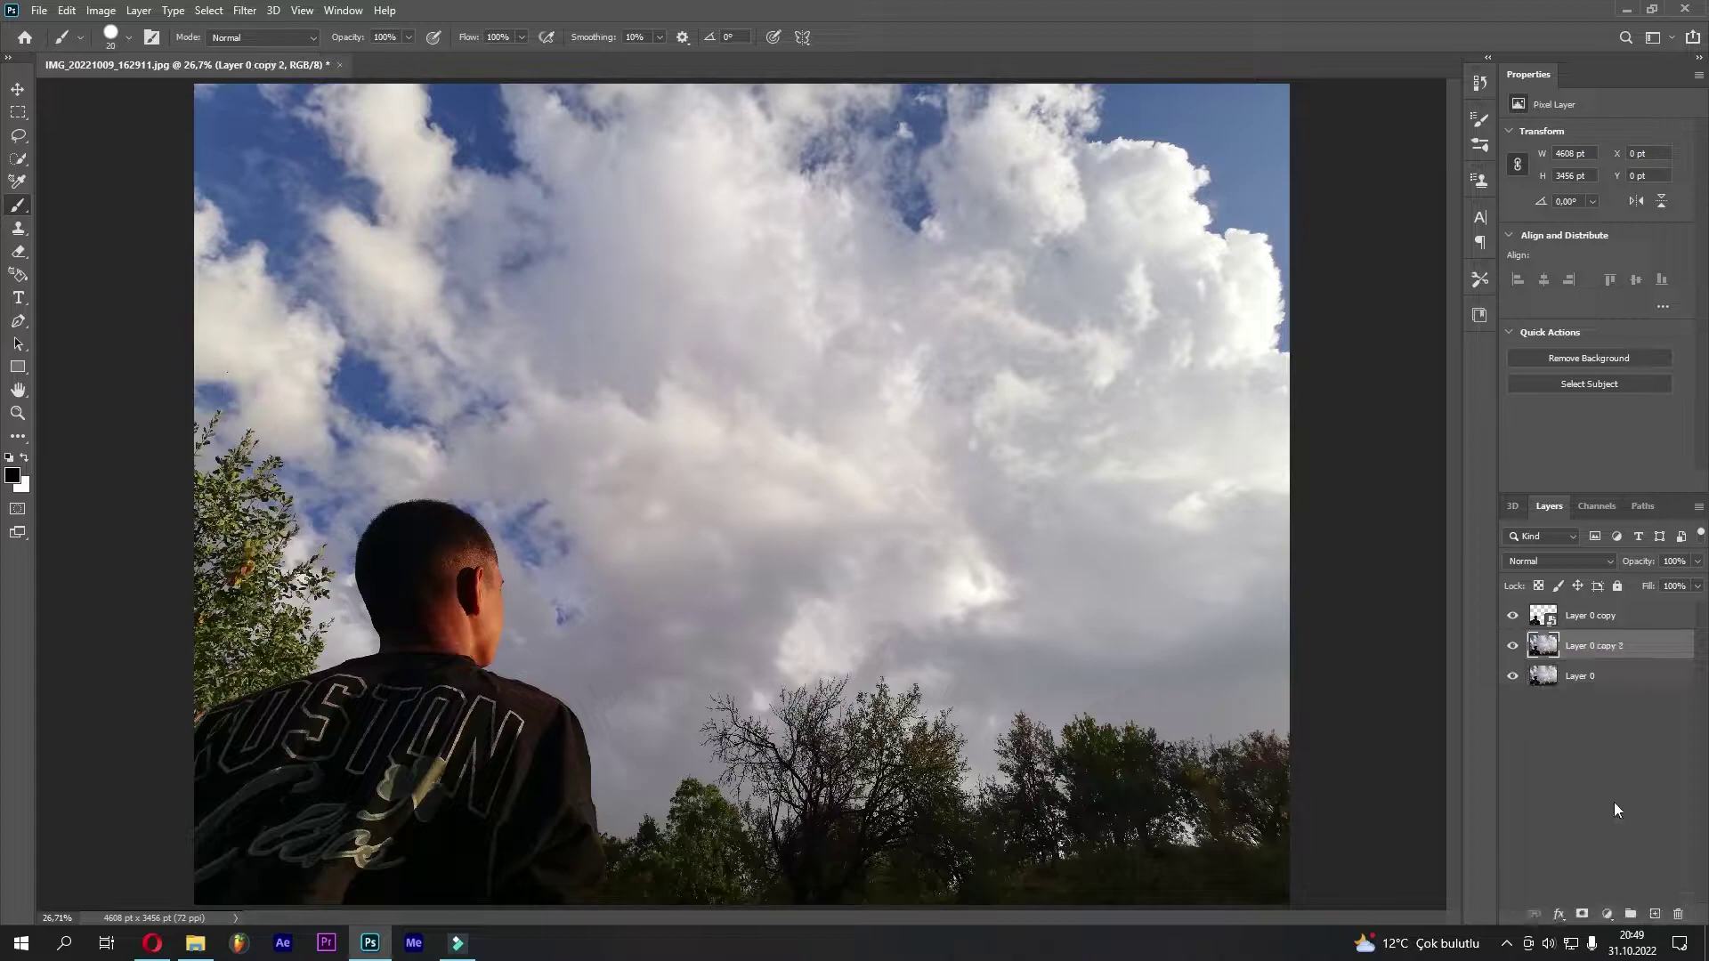
# Add an empty Layer 1 above Layer 0 and bring up Blending Options for Layer 0 copy 2
pyautogui.click(1582, 676)
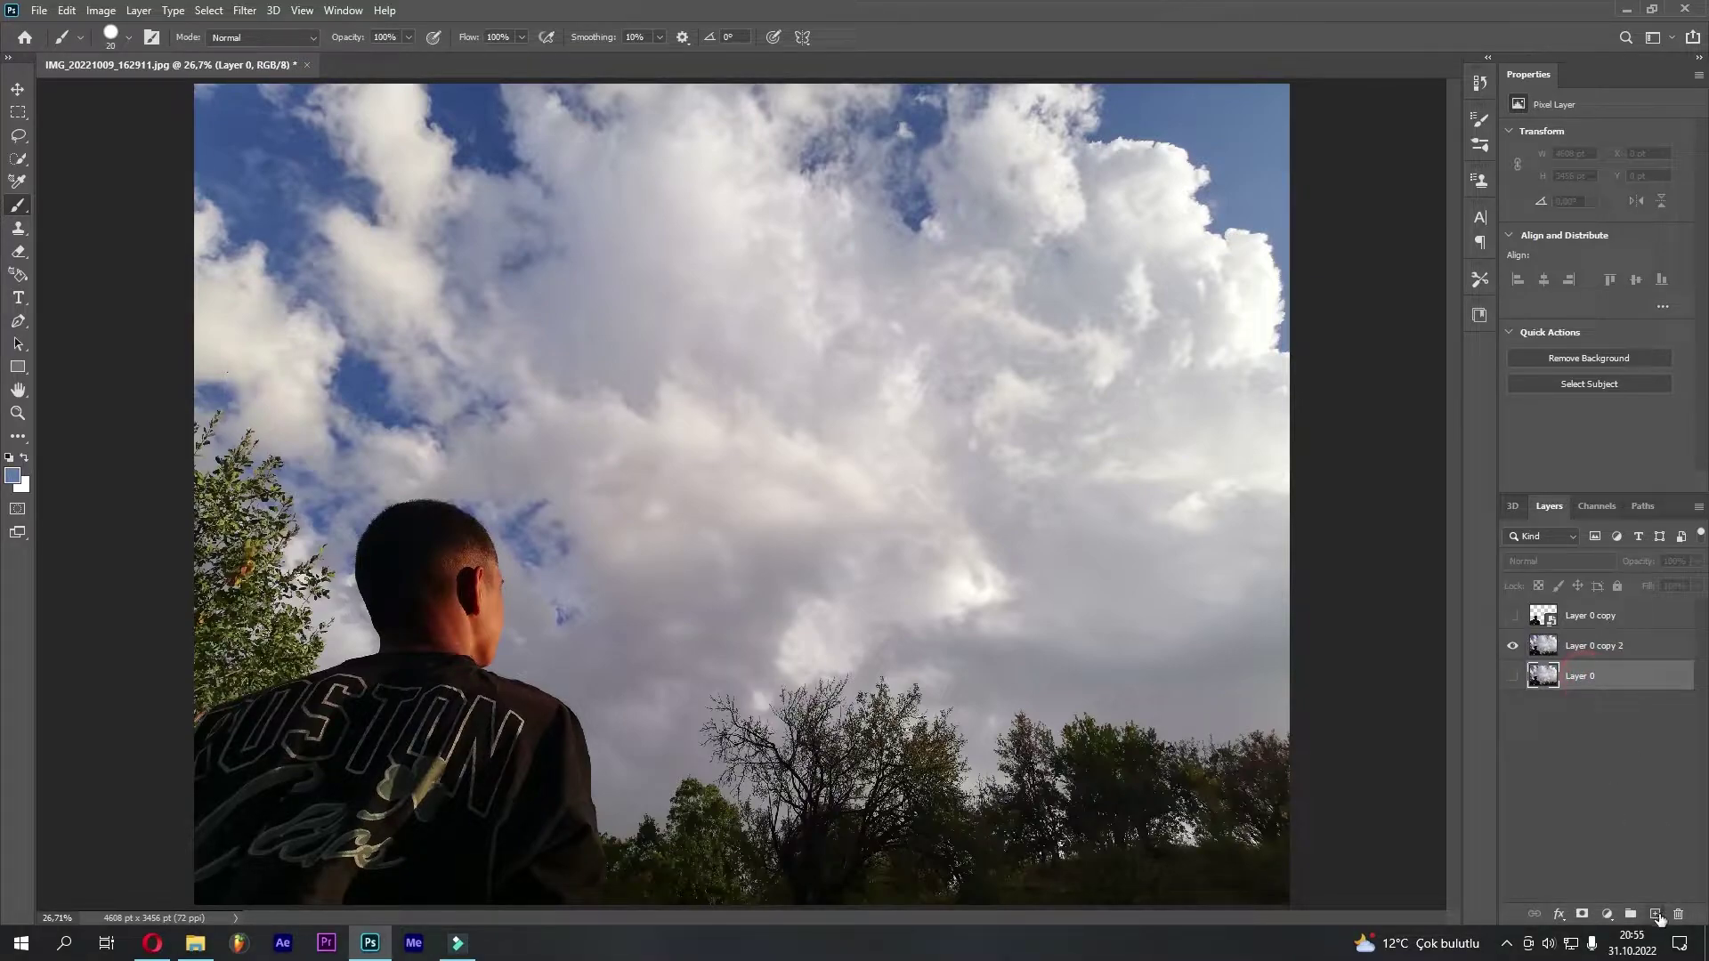
pyautogui.click(1655, 914)
pyautogui.click(1582, 654)
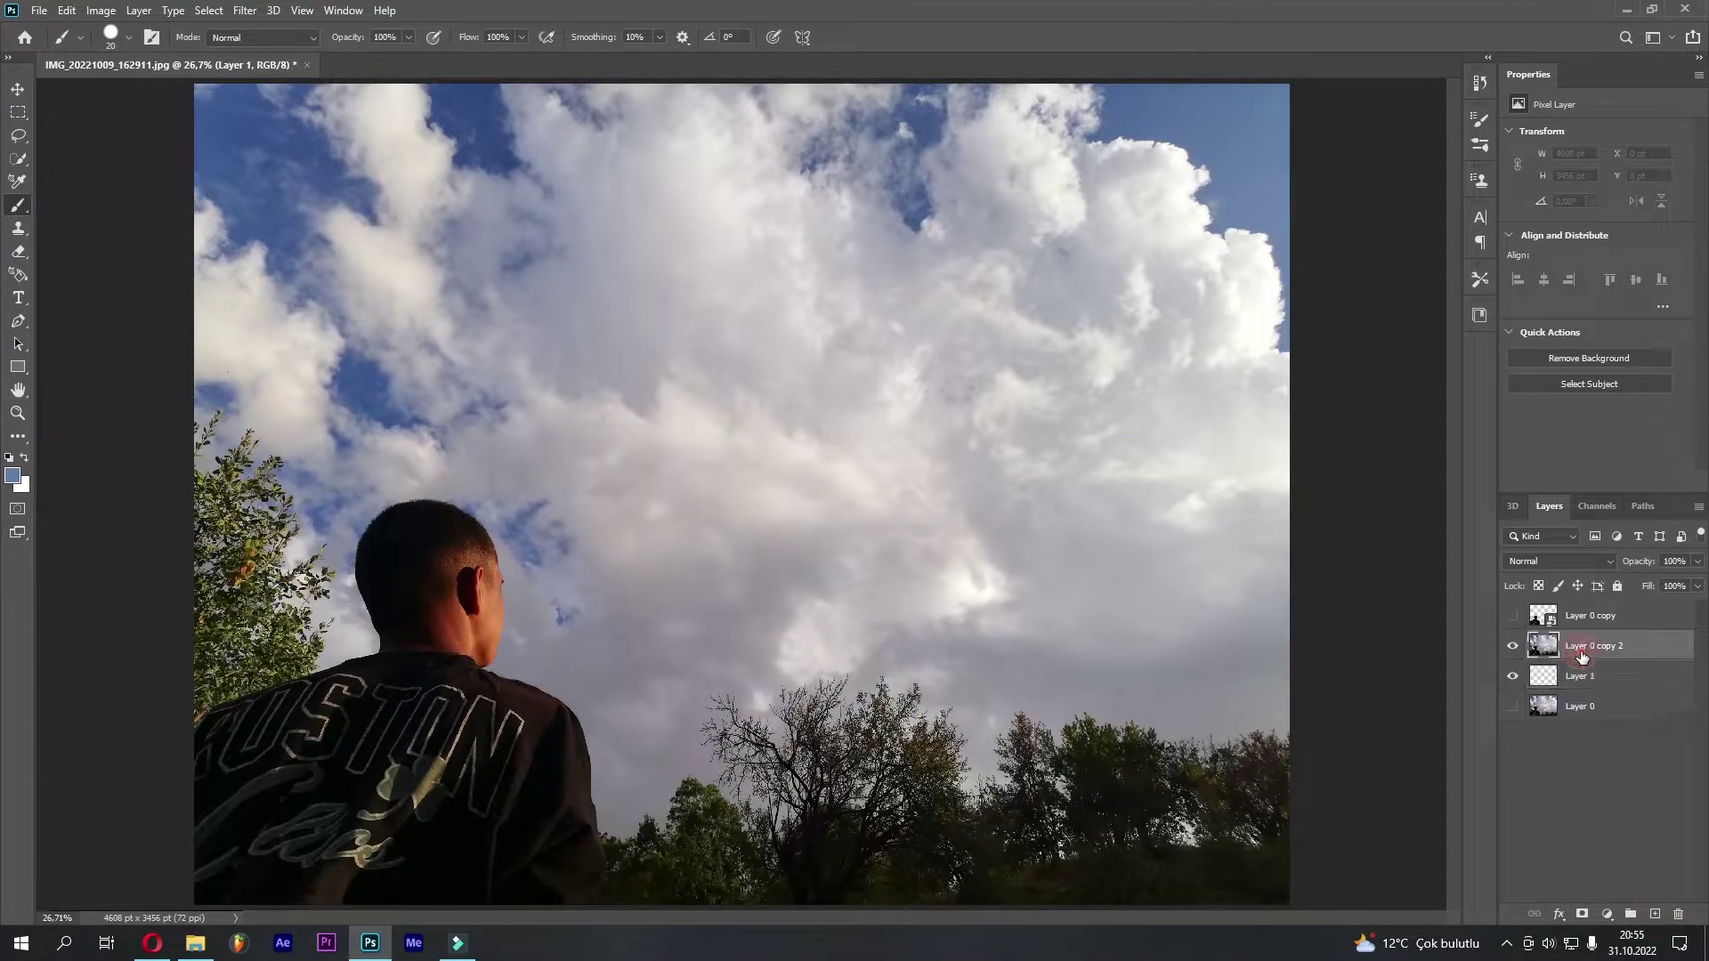
pyautogui.rightClick(1629, 643)
pyautogui.click(1470, 205)
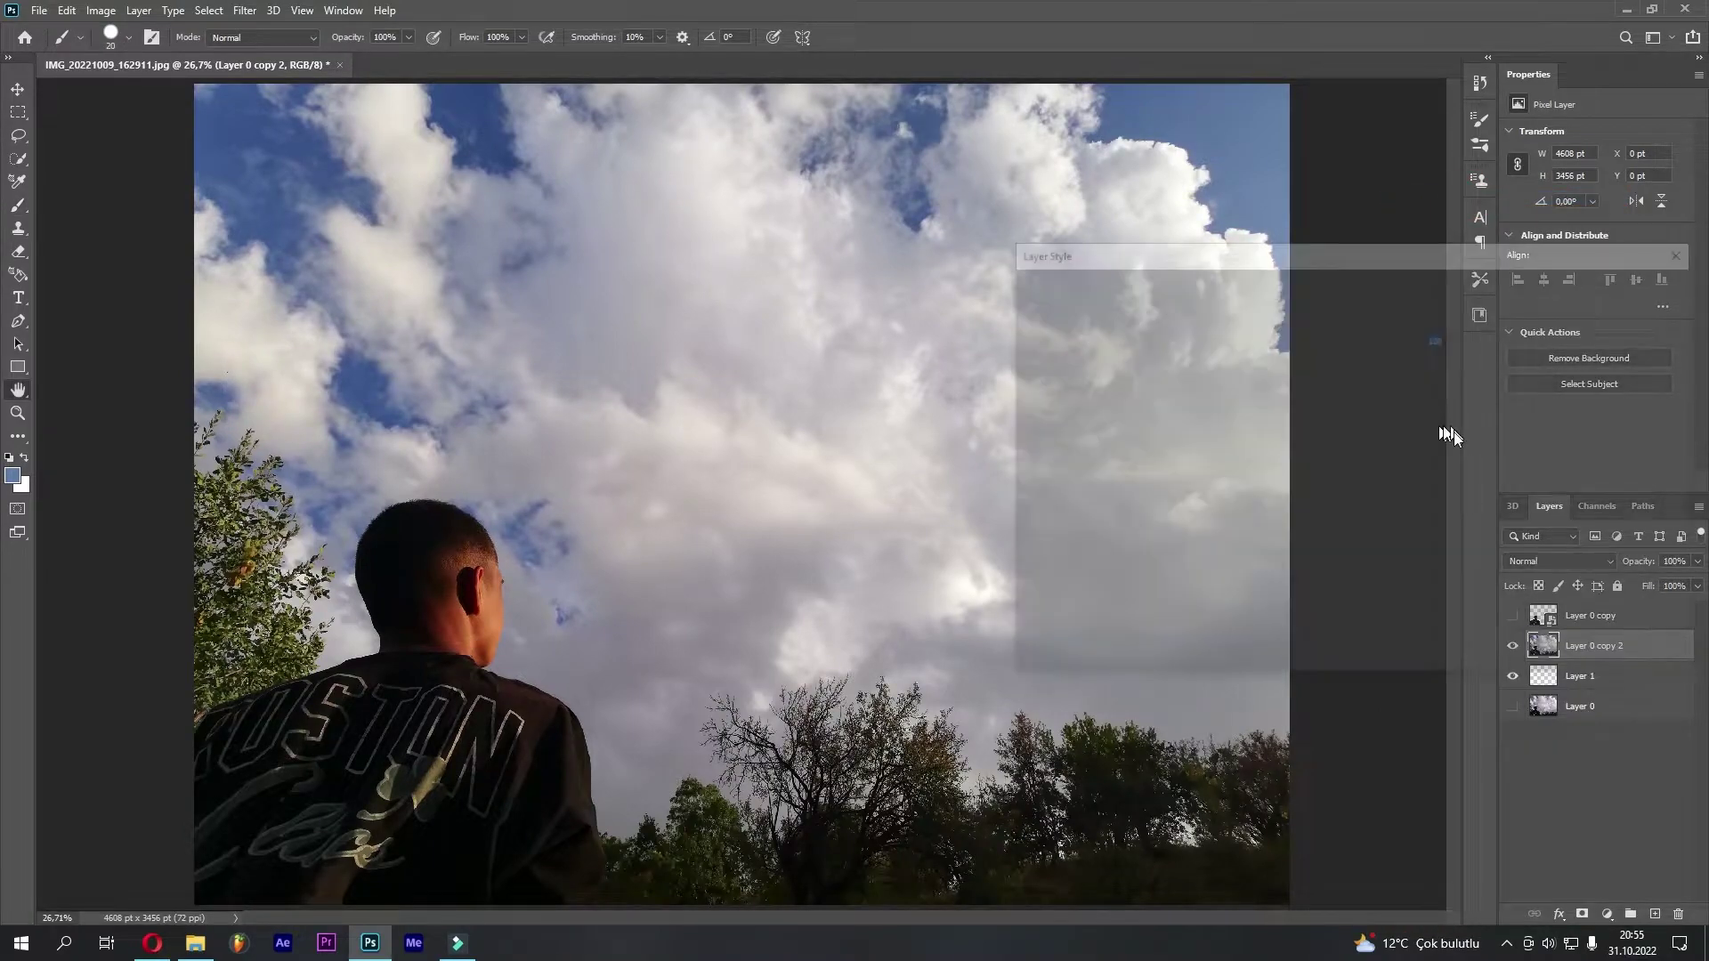
# Set Blend If to Blue with the This Layer white slider at 94, then toggle Layer 0's visibility
pyautogui.click(1577, 772)
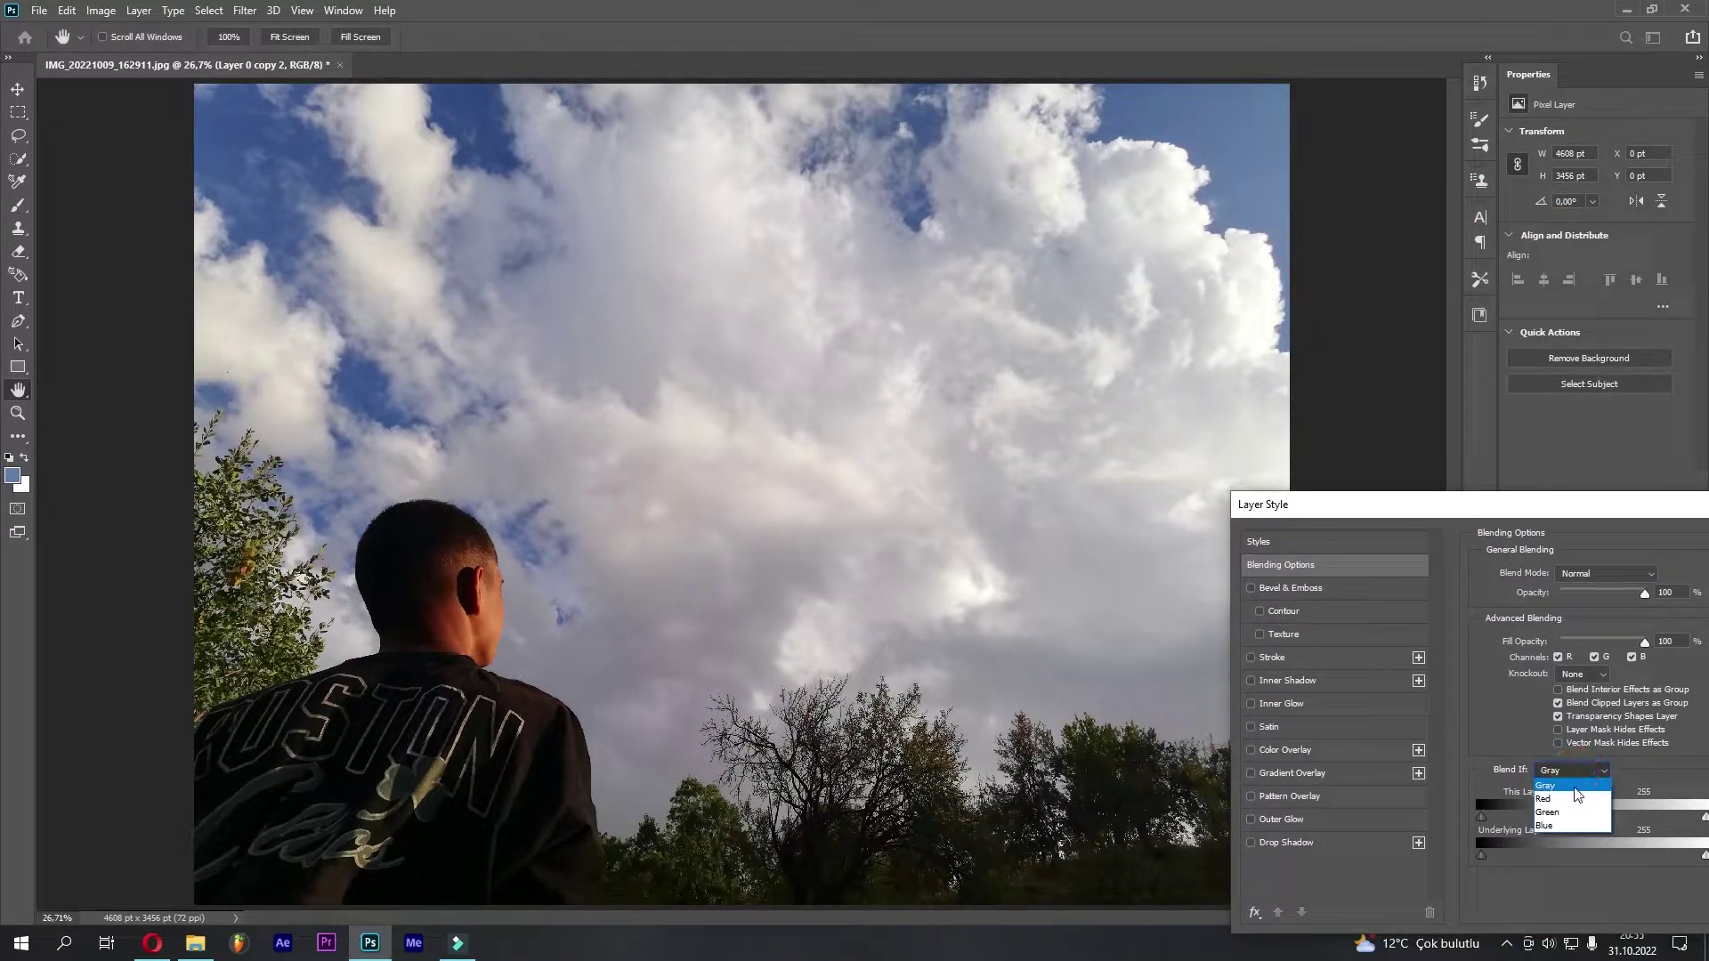
pyautogui.click(1566, 828)
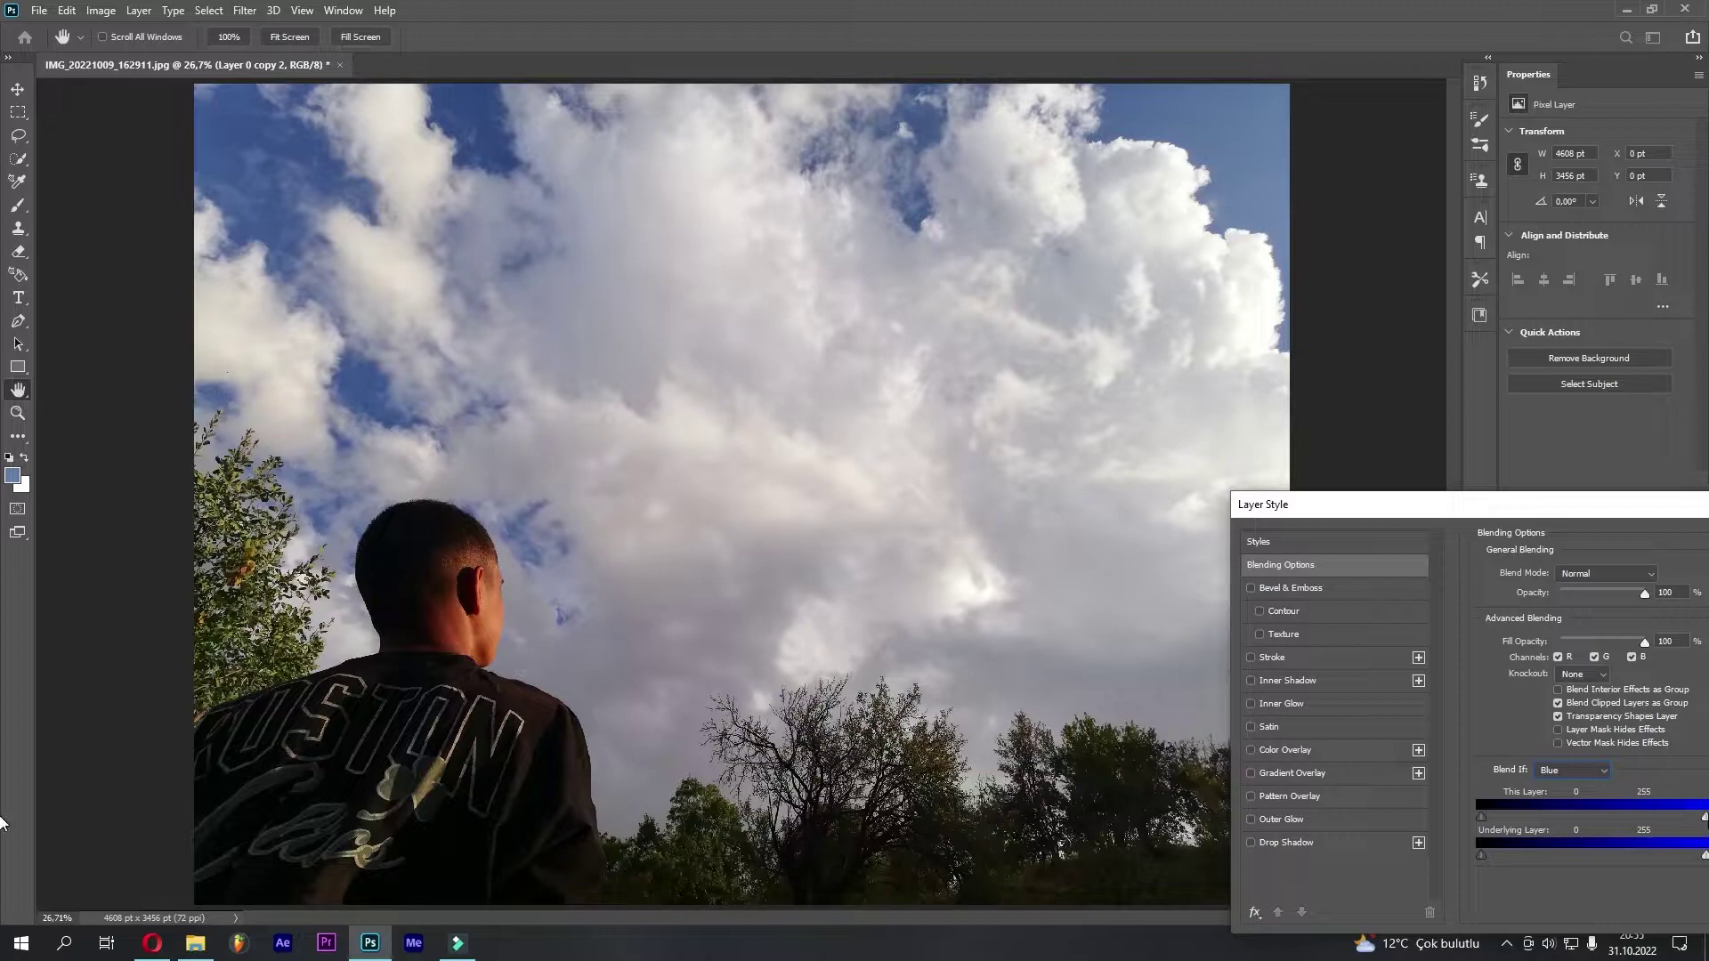
pyautogui.moveTo(1703, 817); pyautogui.dragTo(1560, 815)
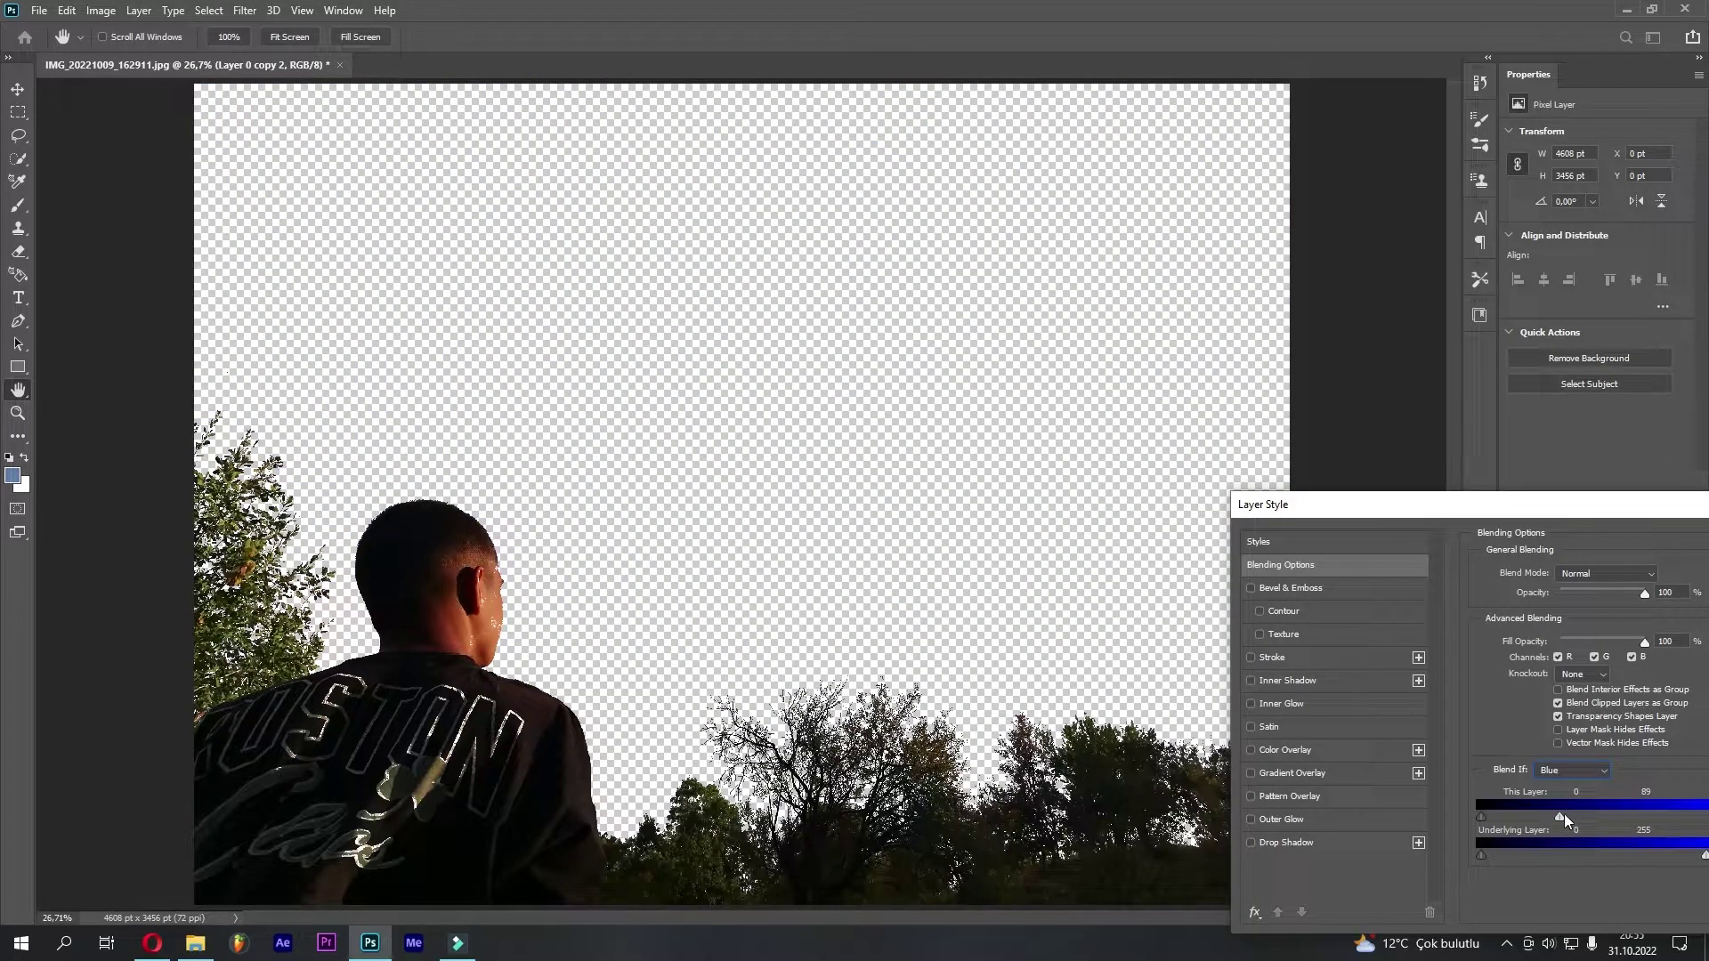
pyautogui.moveTo(1574, 514); pyautogui.dragTo(1189, 328)
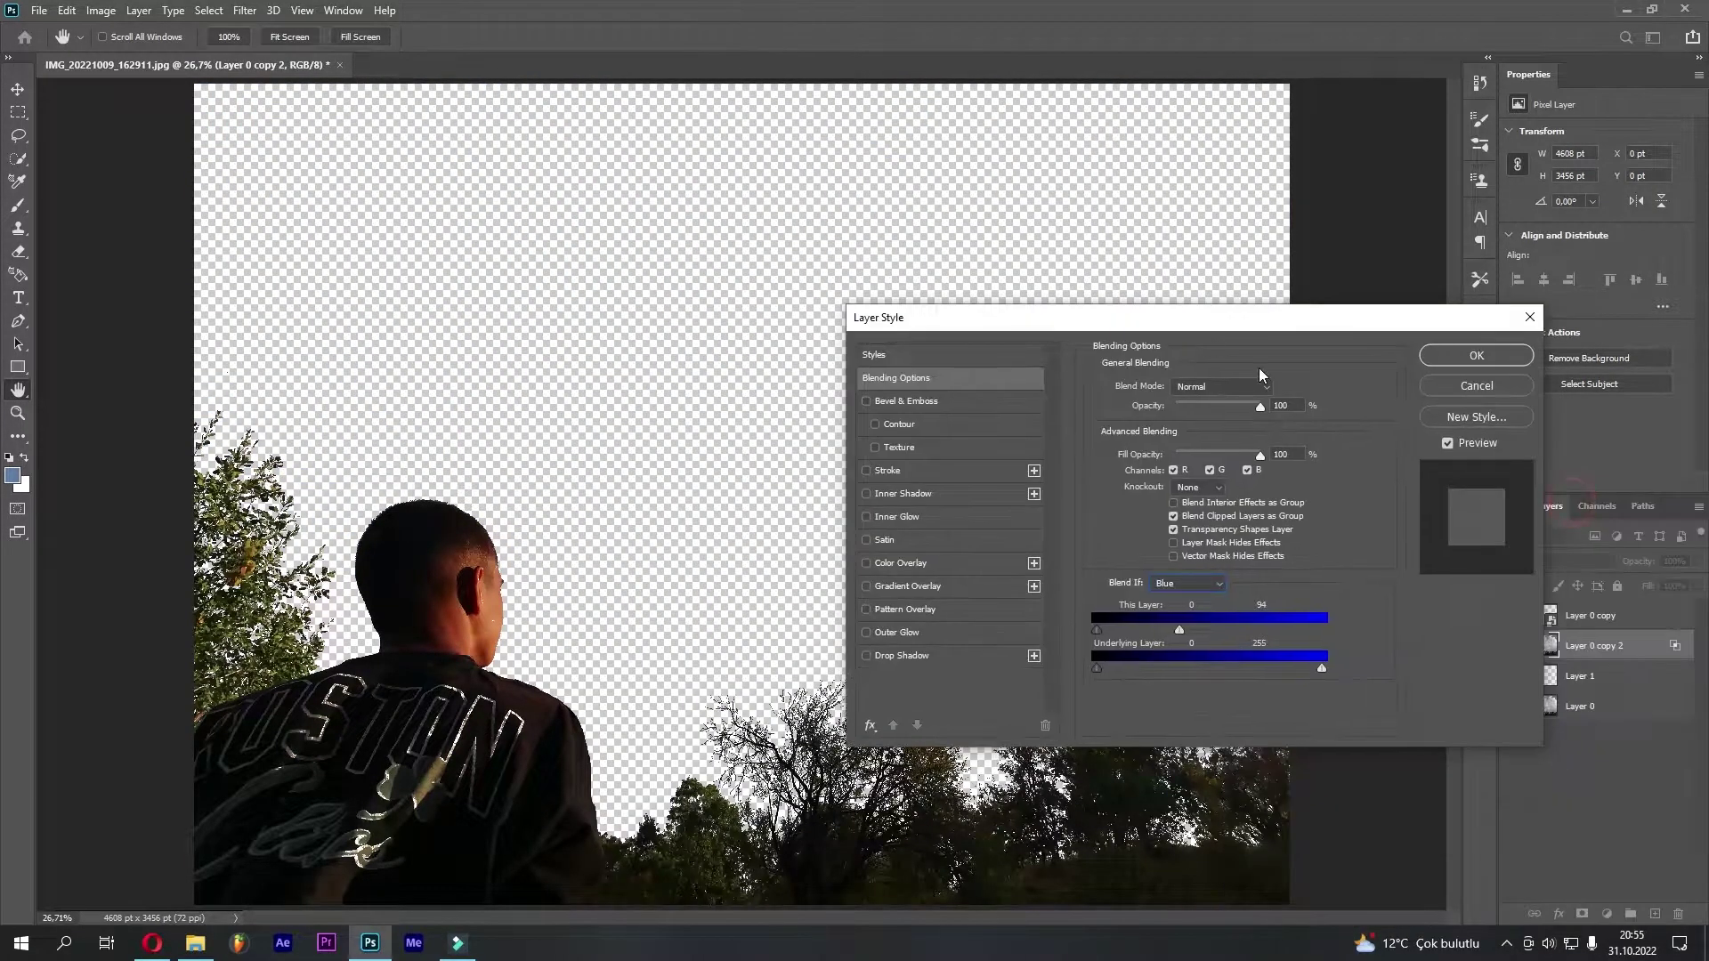
pyautogui.click(1478, 356)
pyautogui.click(1512, 708)
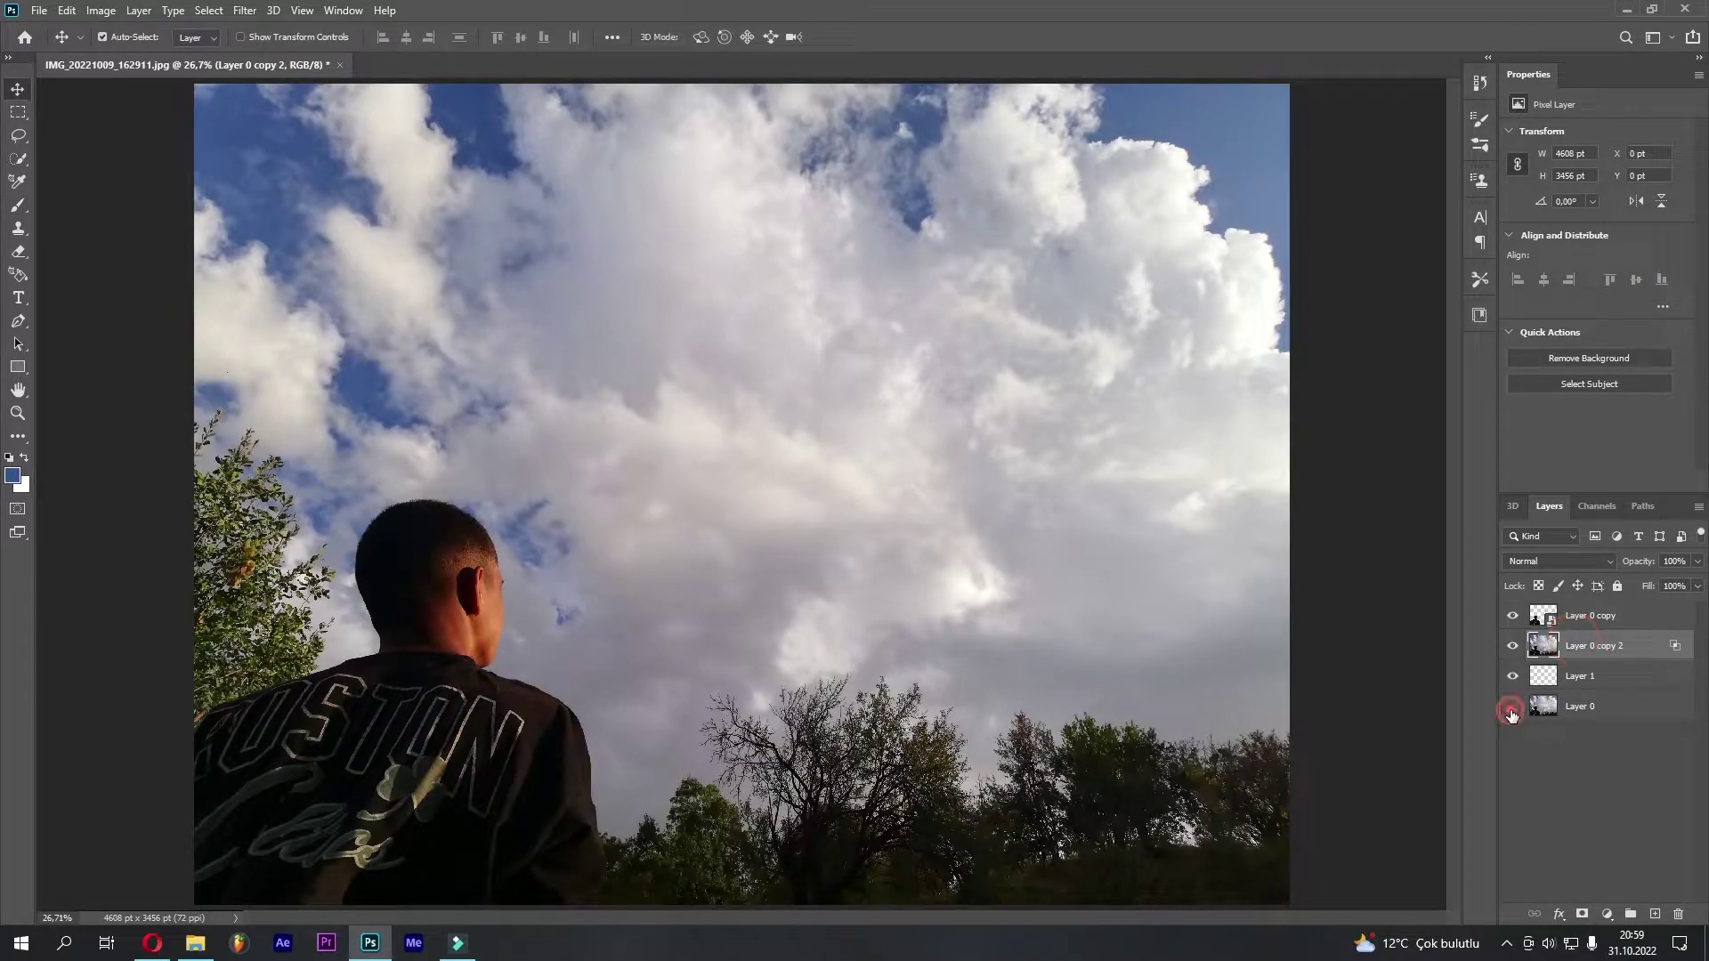
# Hide Layer 0 and add a reversed linear gradient fill layer above Layer 1
pyautogui.click(1512, 707)
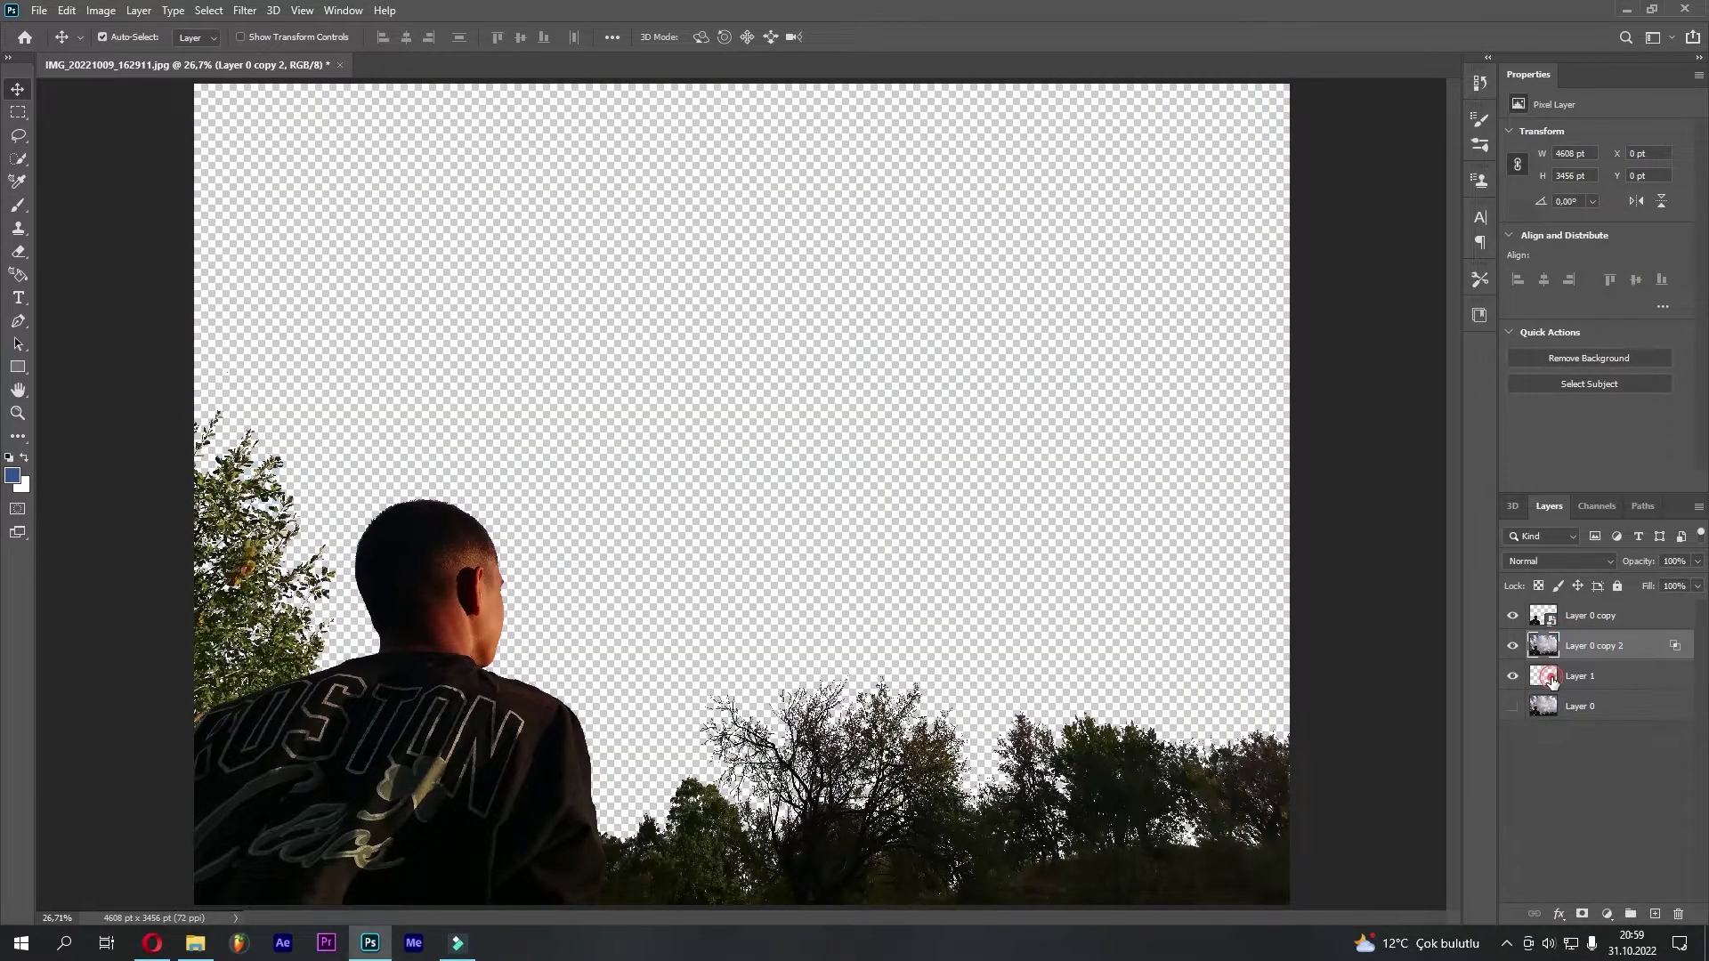
pyautogui.click(1593, 675)
pyautogui.click(1613, 913)
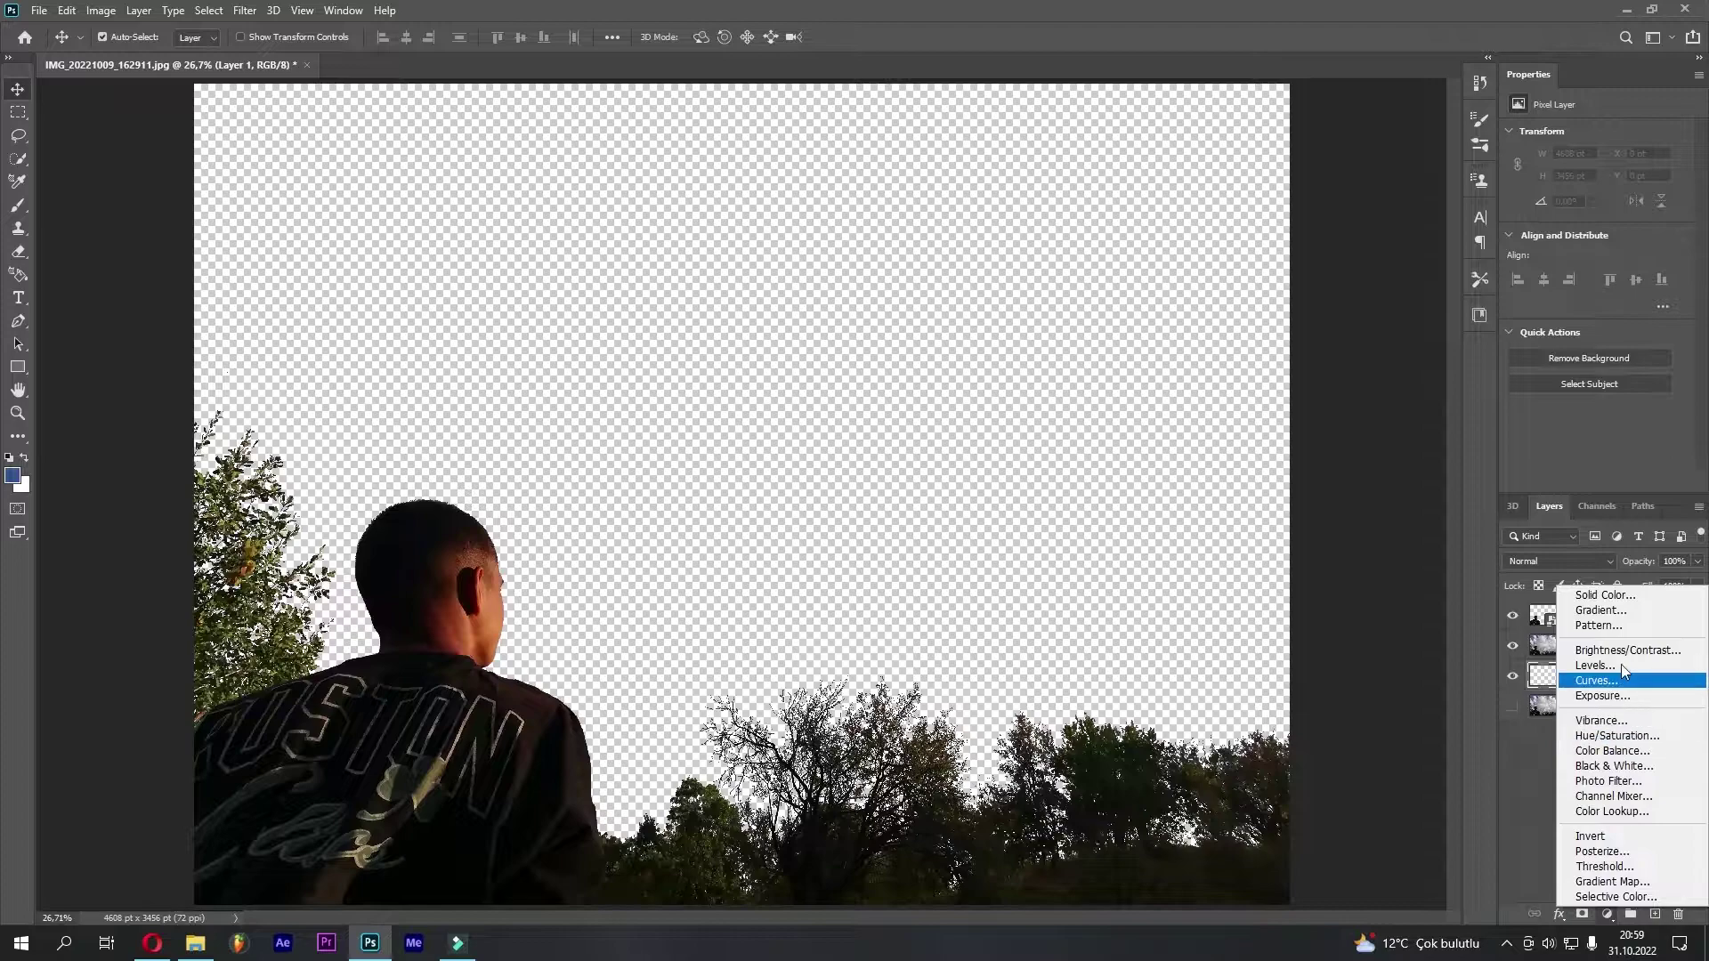
pyautogui.click(1617, 613)
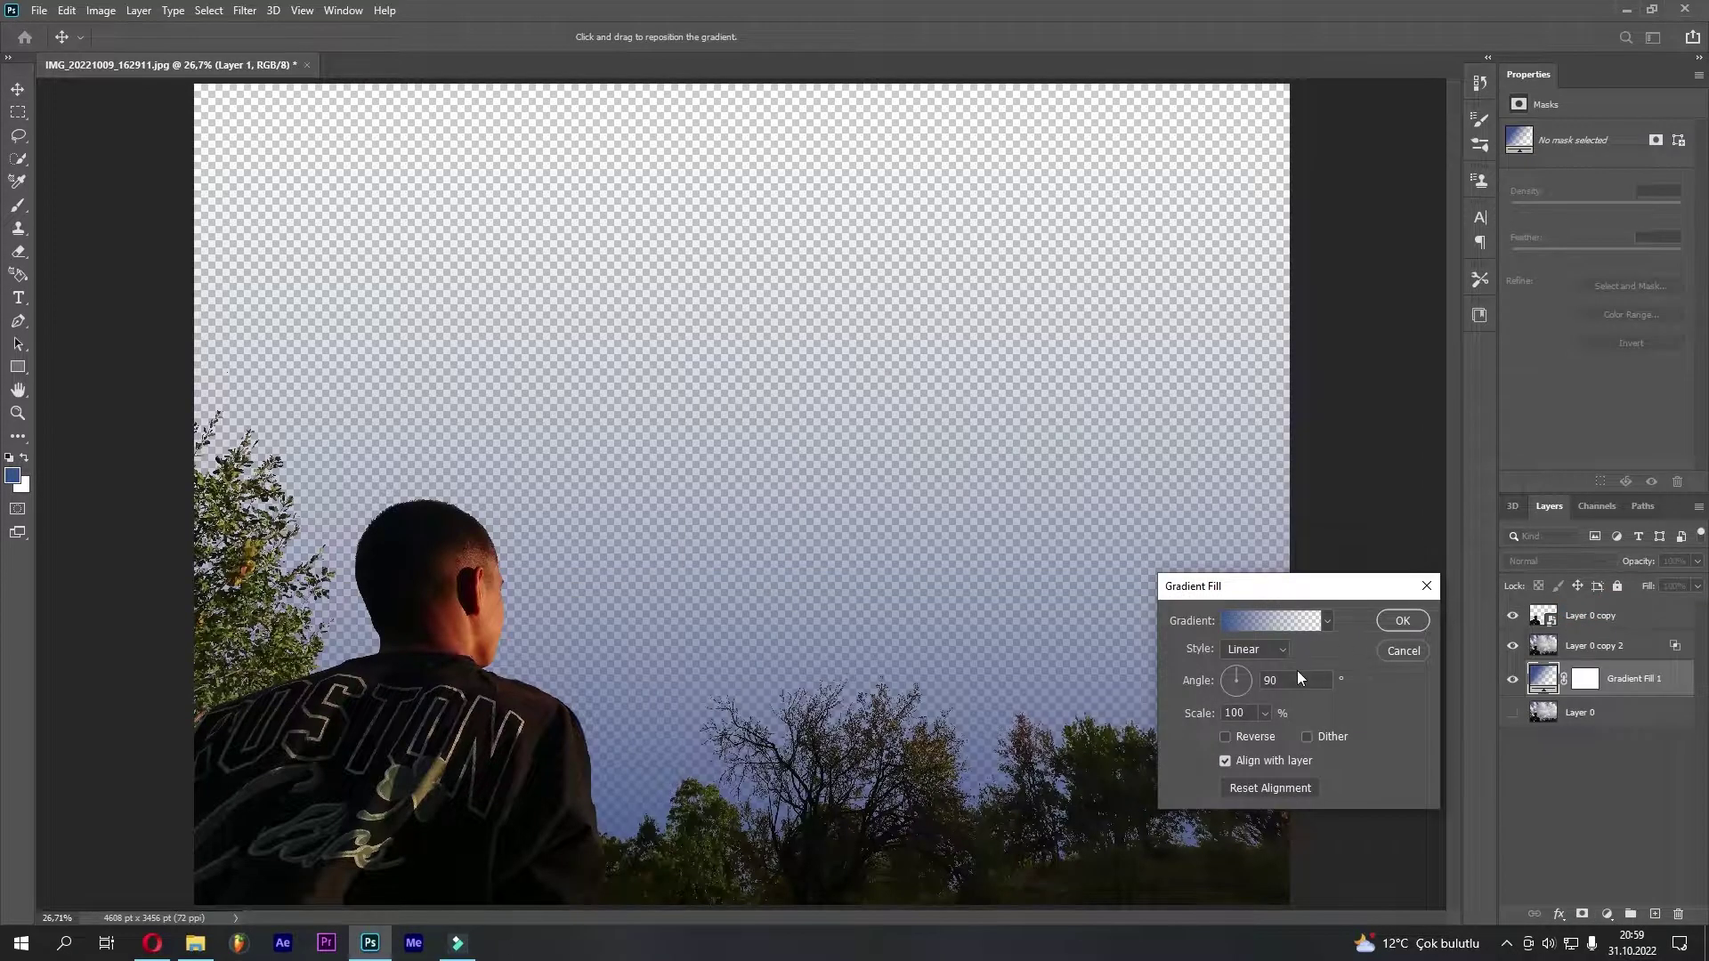
pyautogui.click(1271, 739)
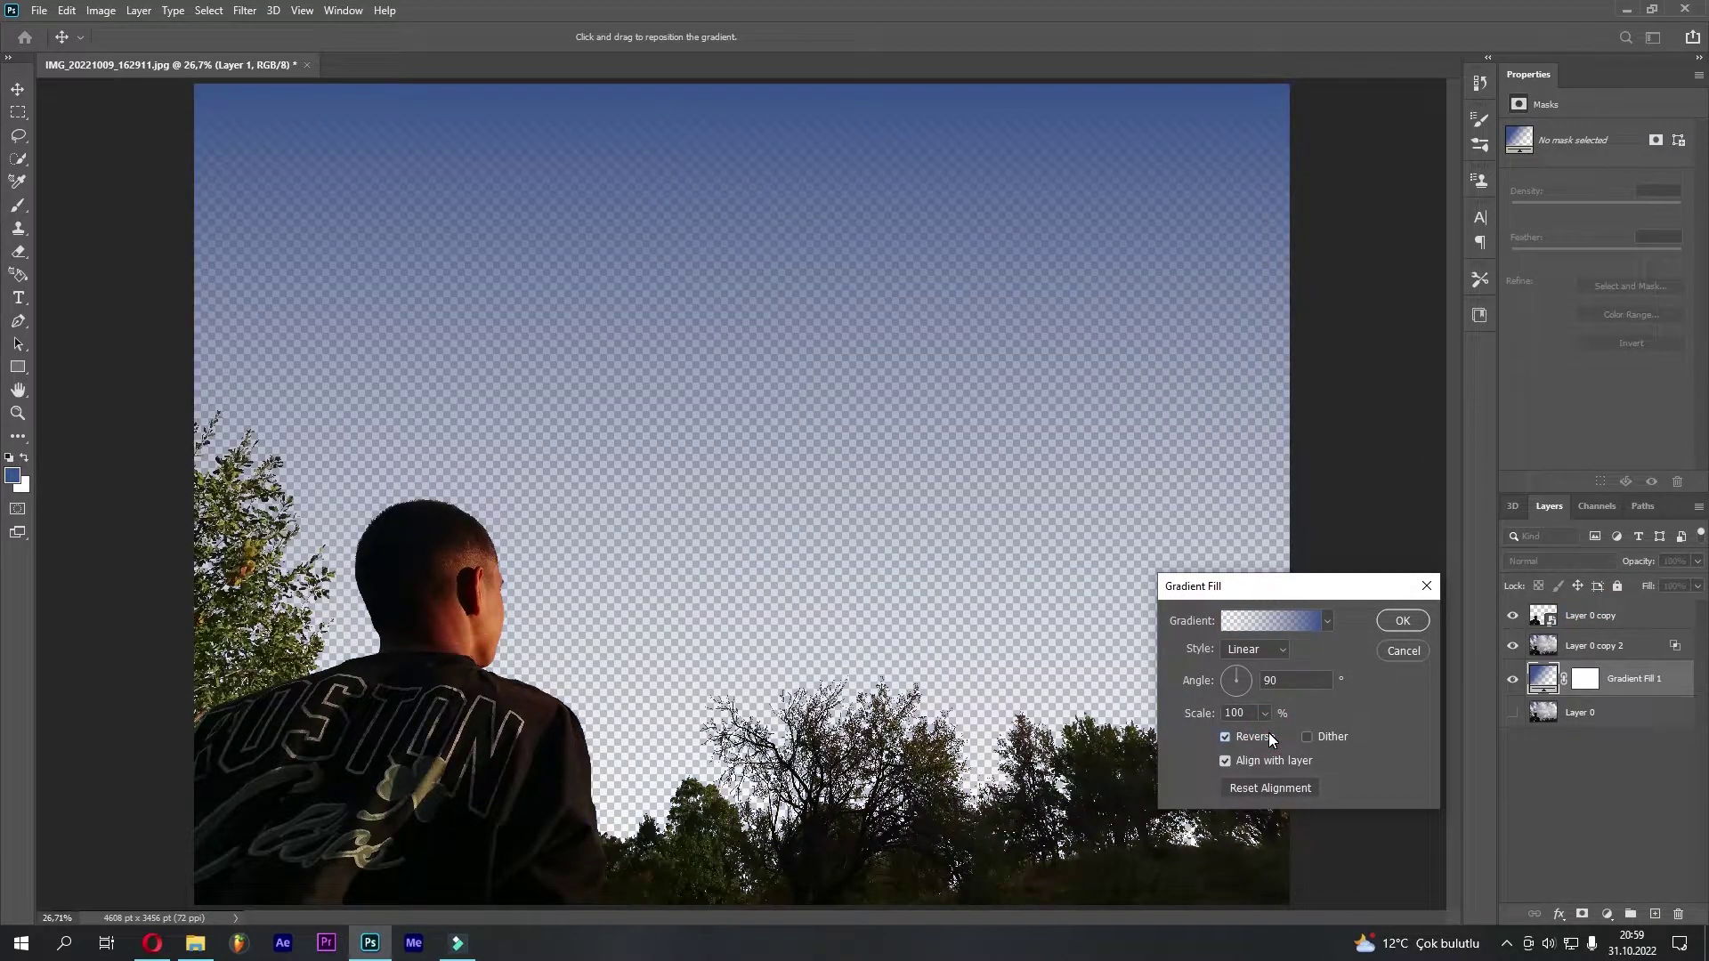
pyautogui.click(1285, 622)
# Preview the Blues presets, Blue_01 through Blue_27, on the sky gradient
pyautogui.click(1322, 297)
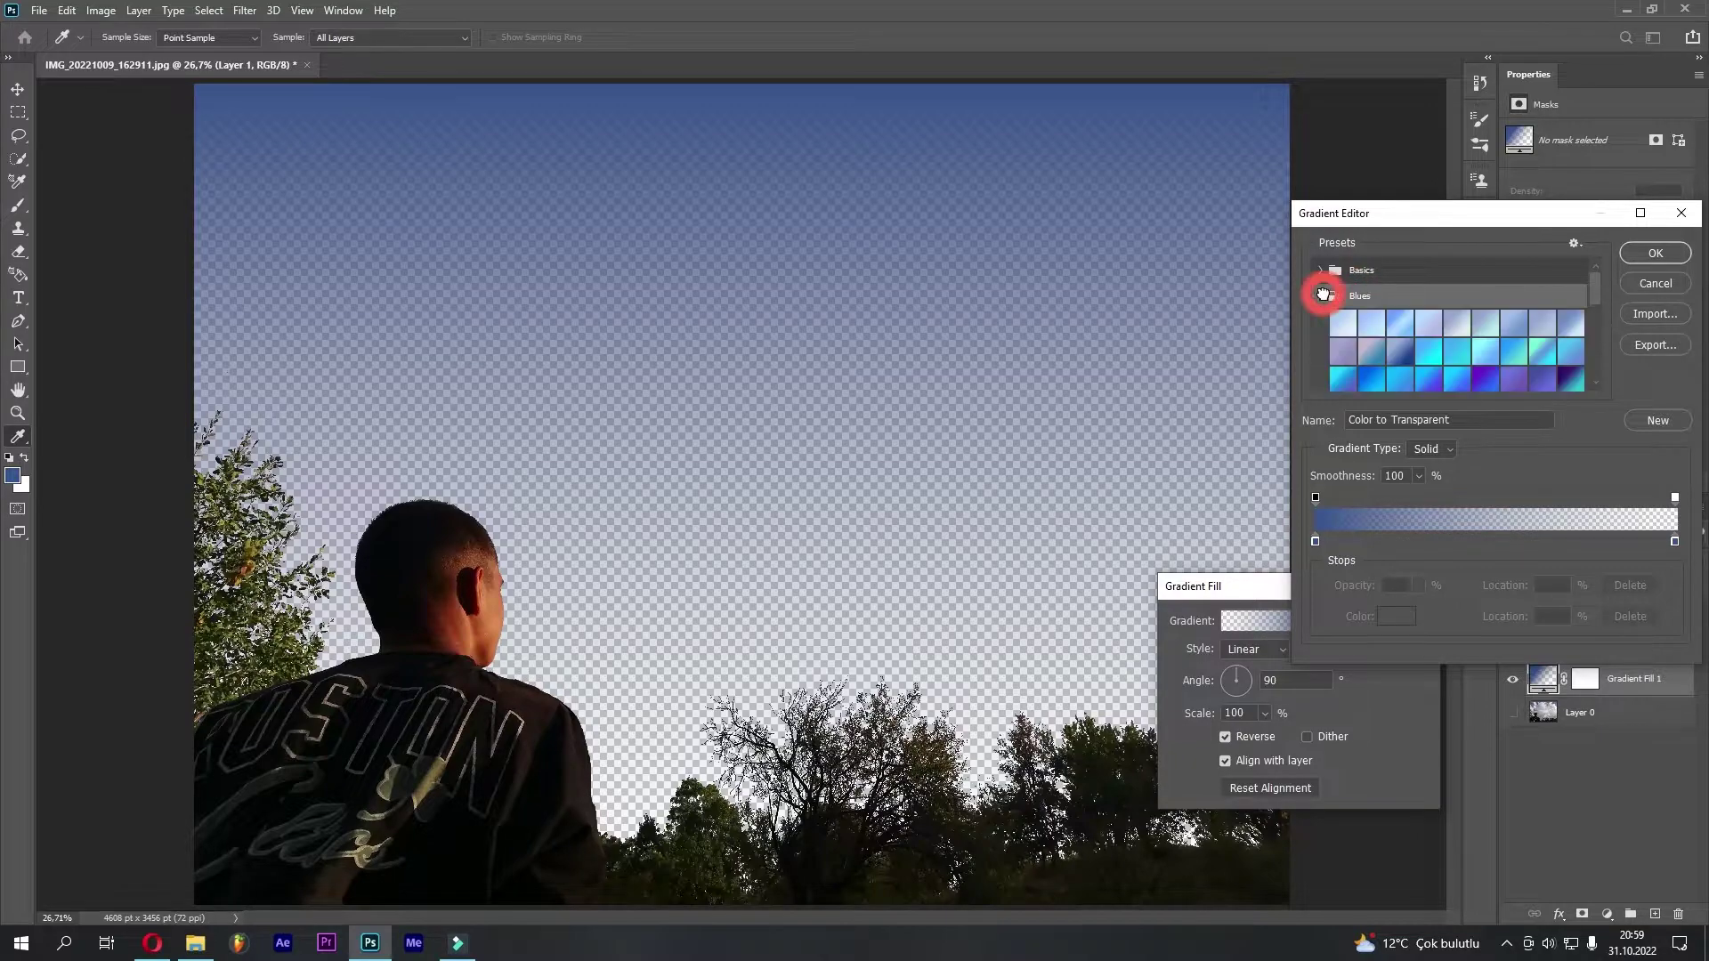
pyautogui.click(1344, 323)
pyautogui.click(1386, 333)
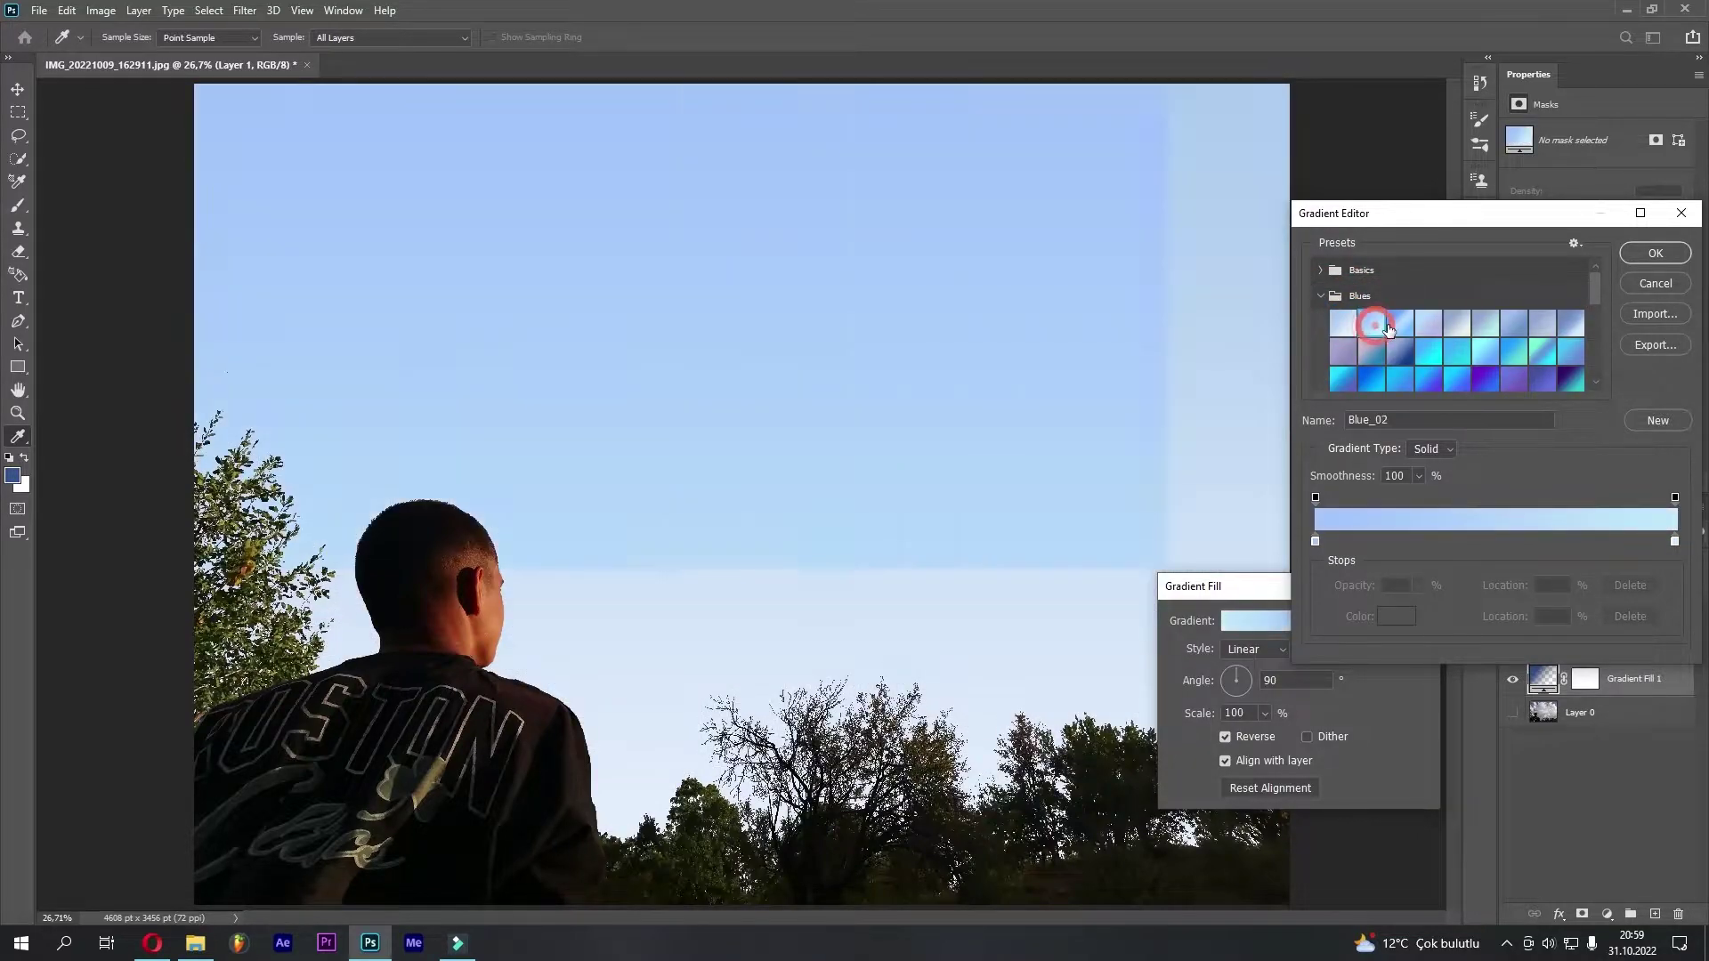
pyautogui.click(1402, 329)
pyautogui.click(1457, 324)
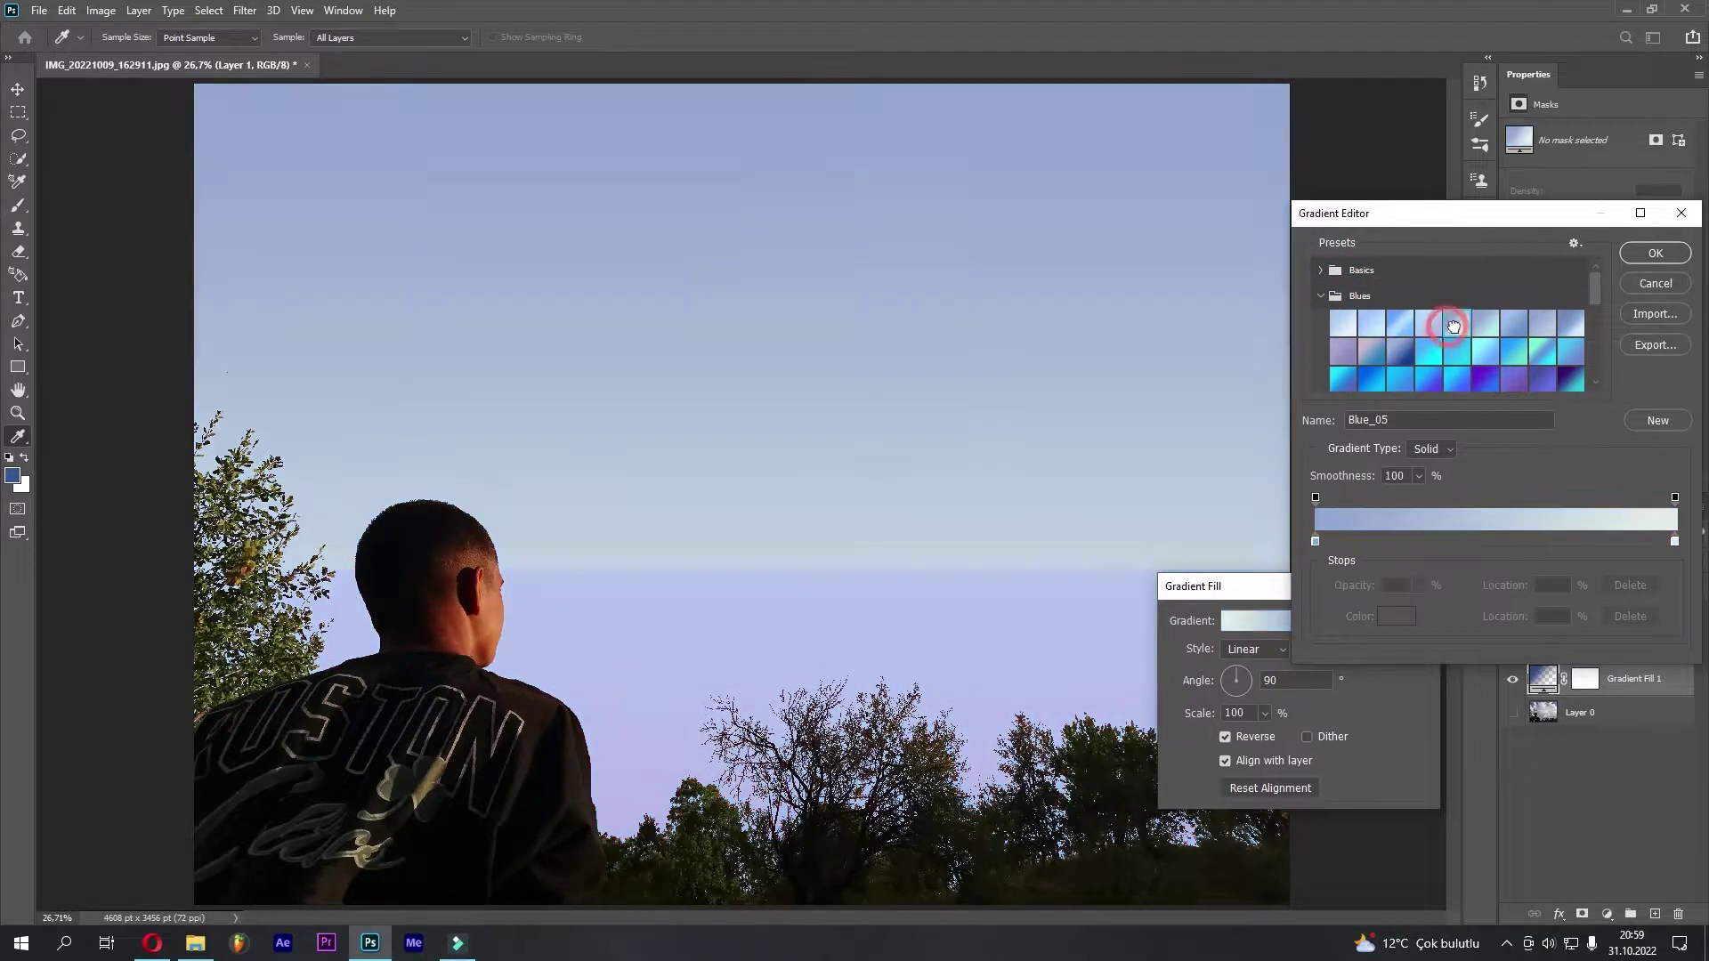
pyautogui.click(1517, 332)
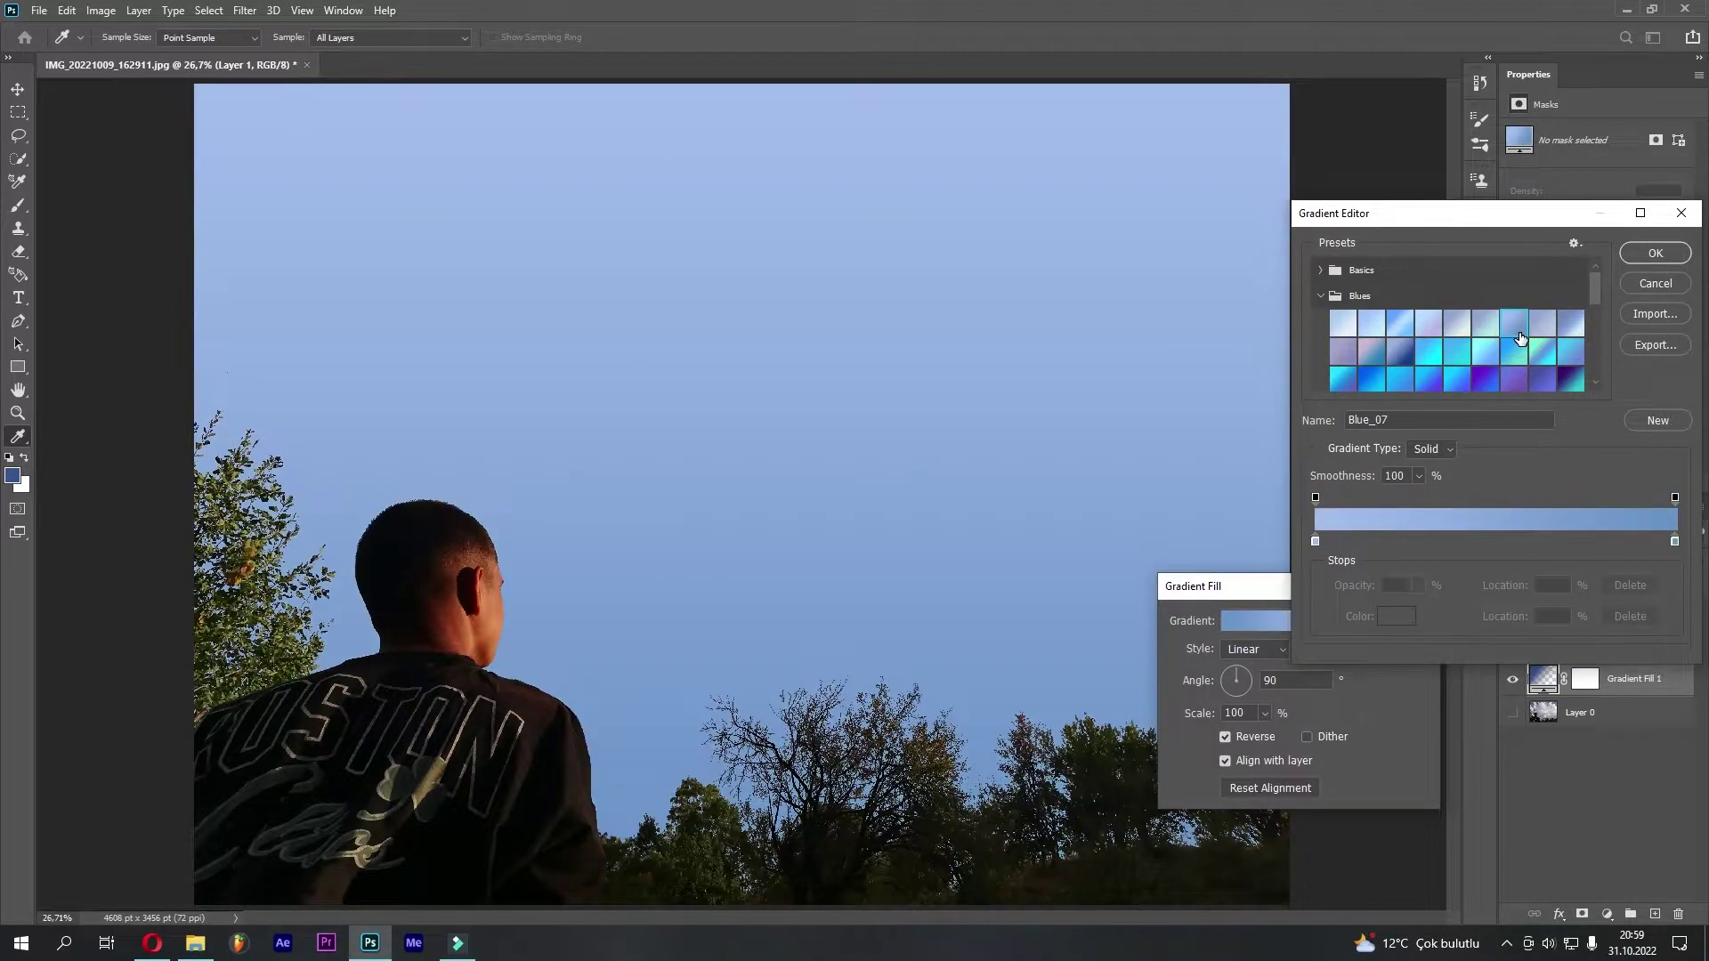
pyautogui.click(1550, 355)
pyautogui.click(1489, 354)
pyautogui.click(1461, 355)
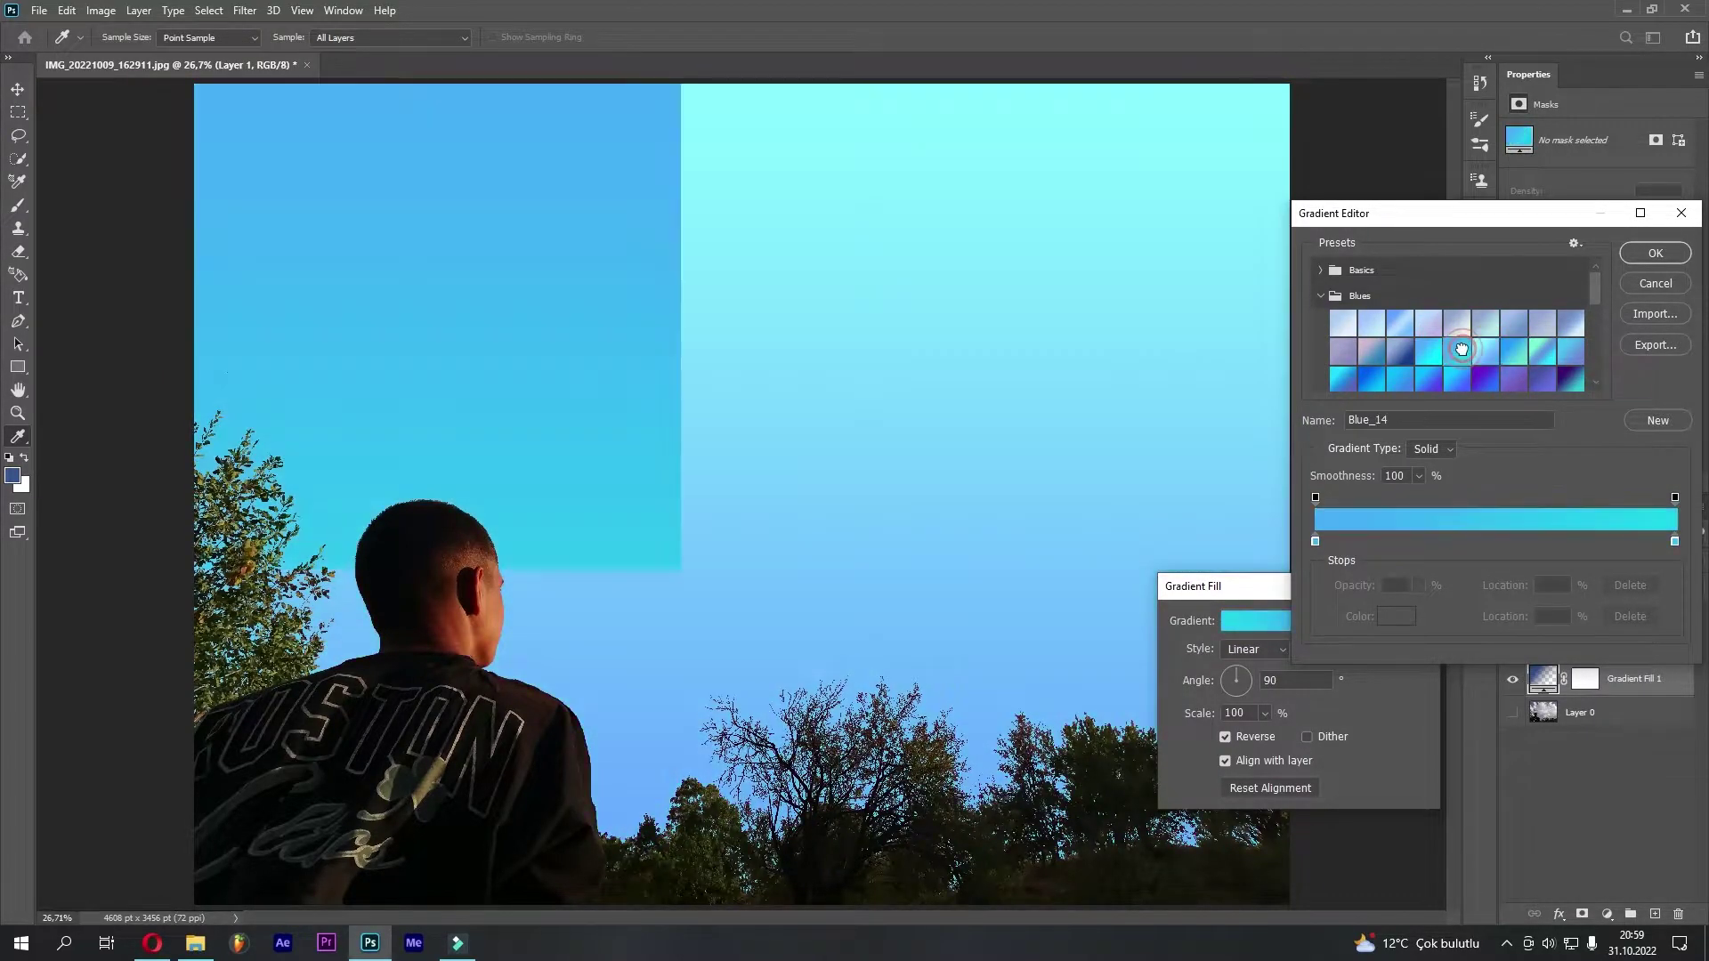
pyautogui.click(1399, 353)
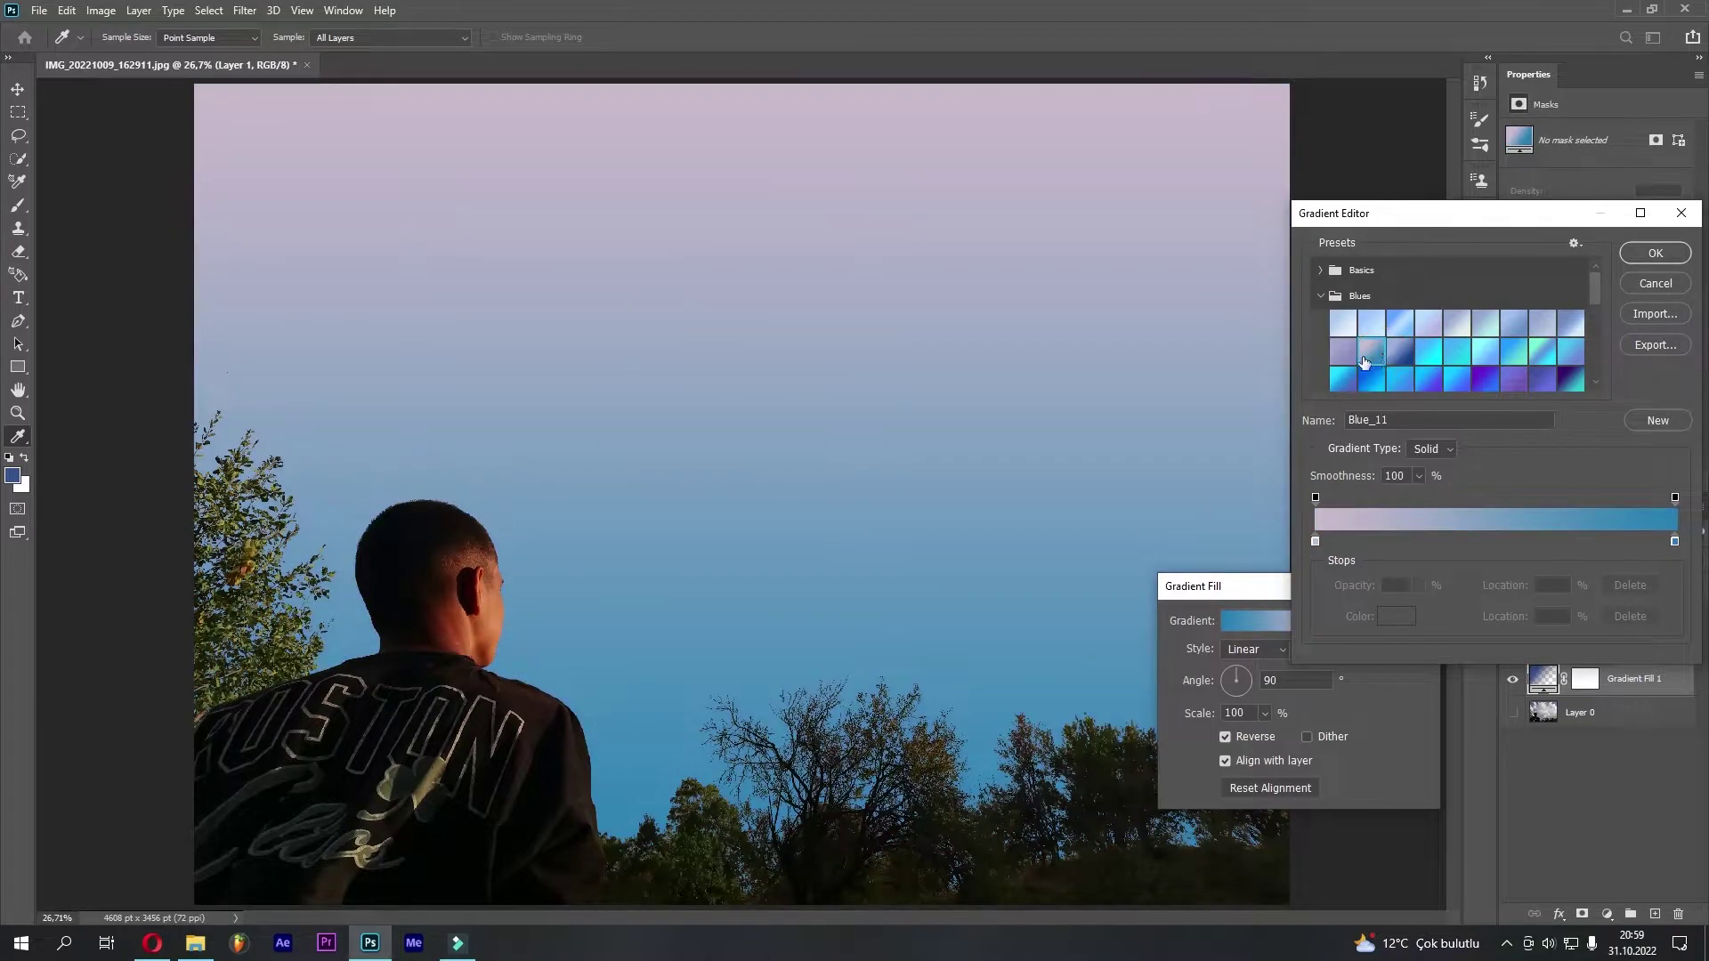
pyautogui.click(1343, 378)
pyautogui.click(1400, 379)
pyautogui.click(1457, 378)
pyautogui.click(1514, 378)
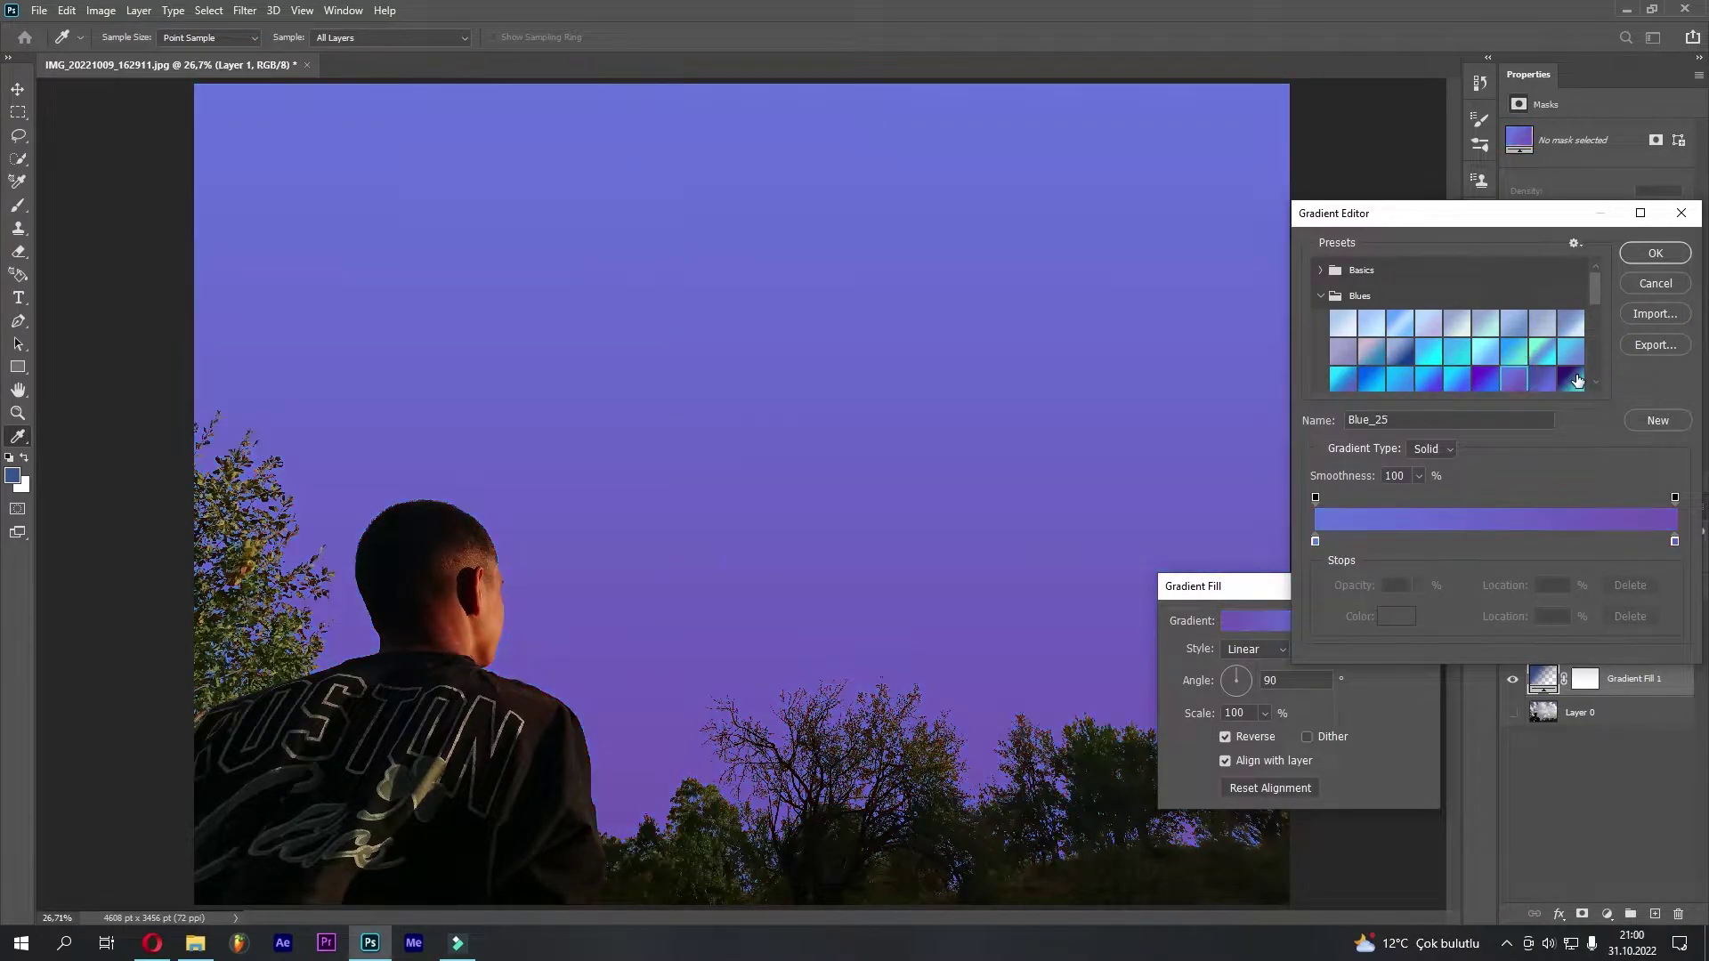
pyautogui.click(1574, 379)
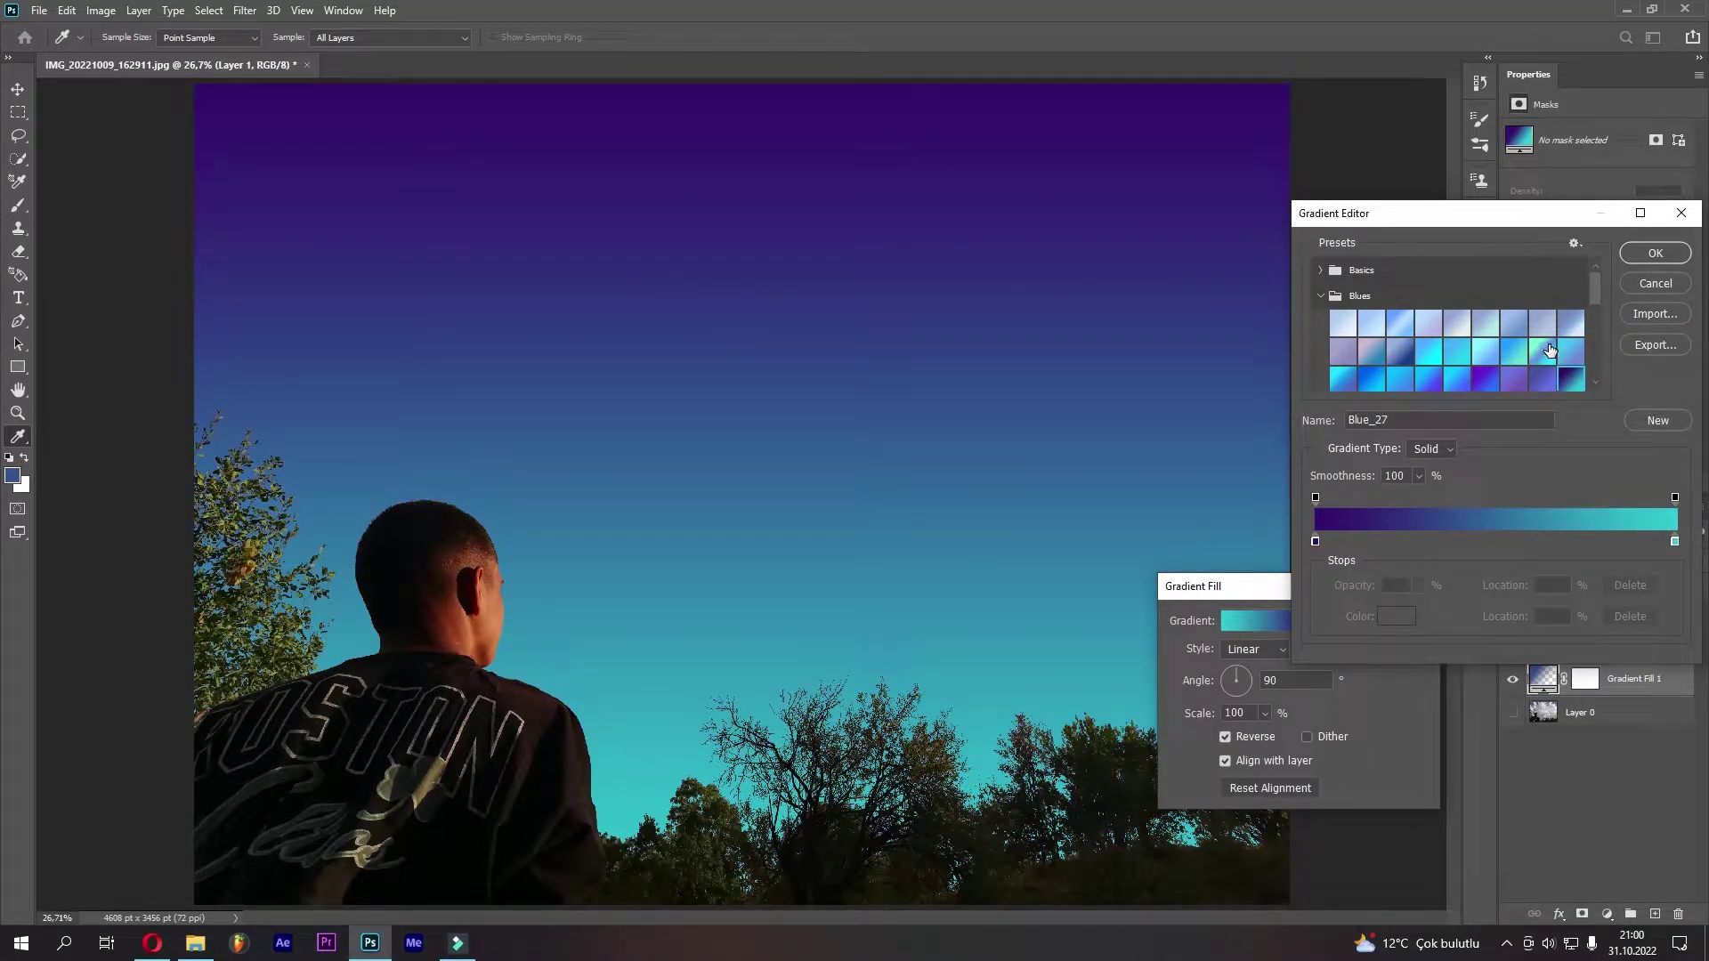
pyautogui.click(1550, 351)
pyautogui.click(1457, 322)
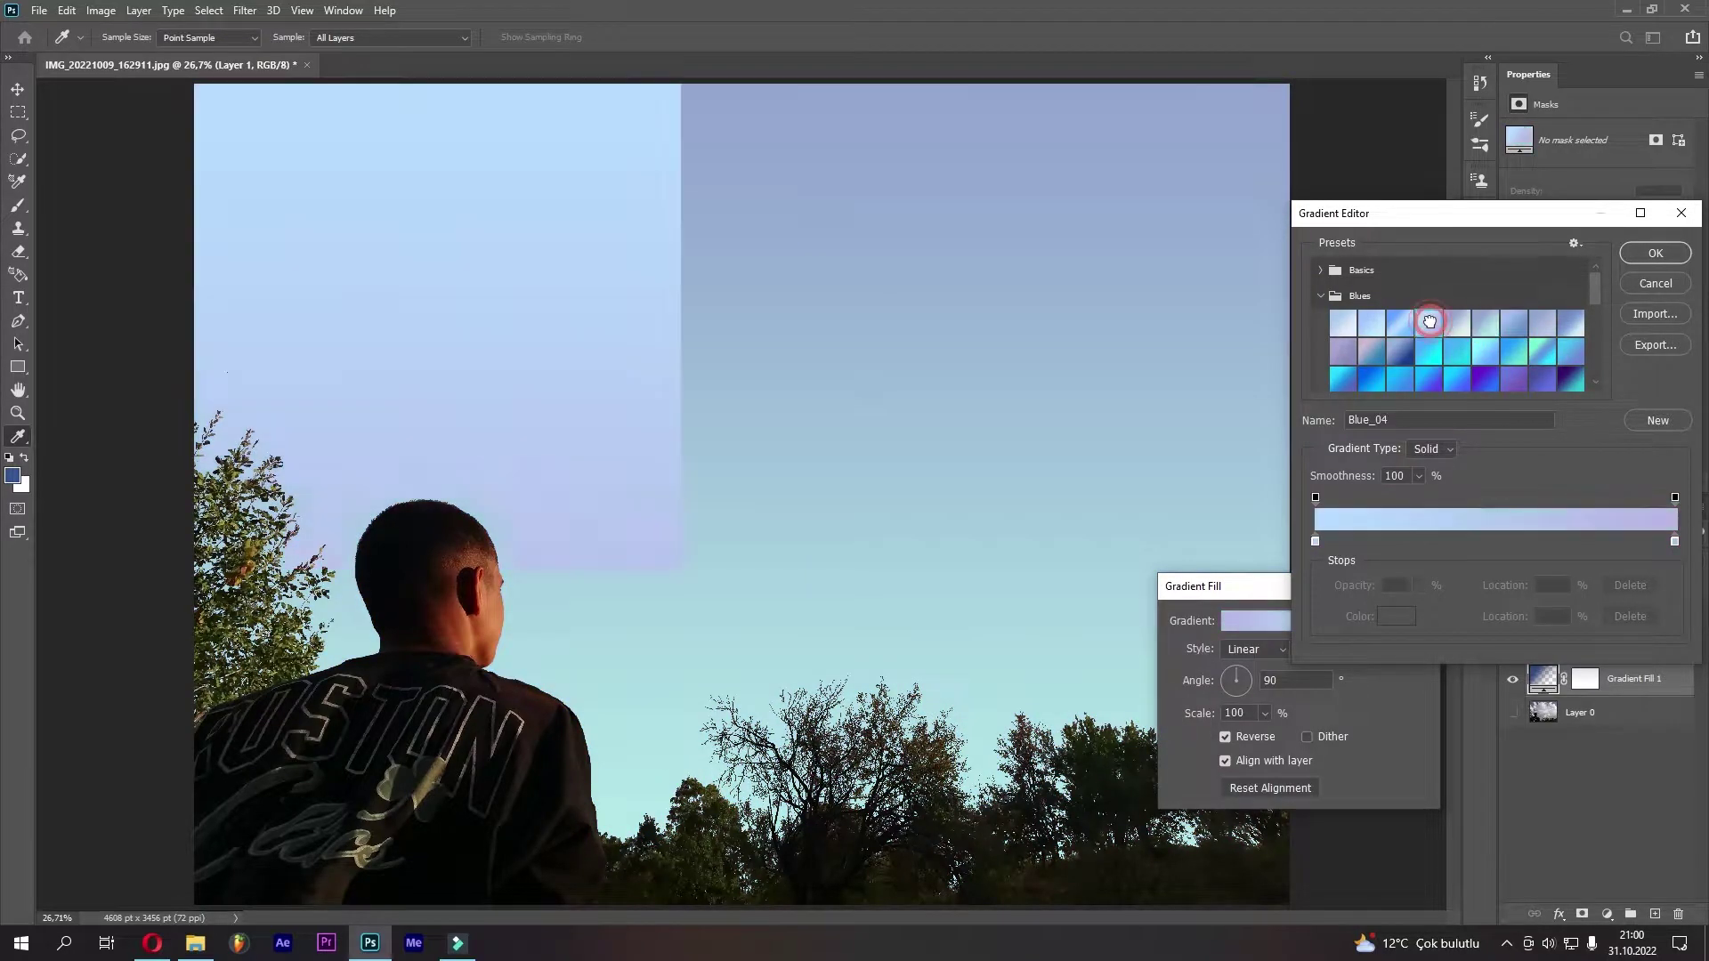
pyautogui.click(1344, 324)
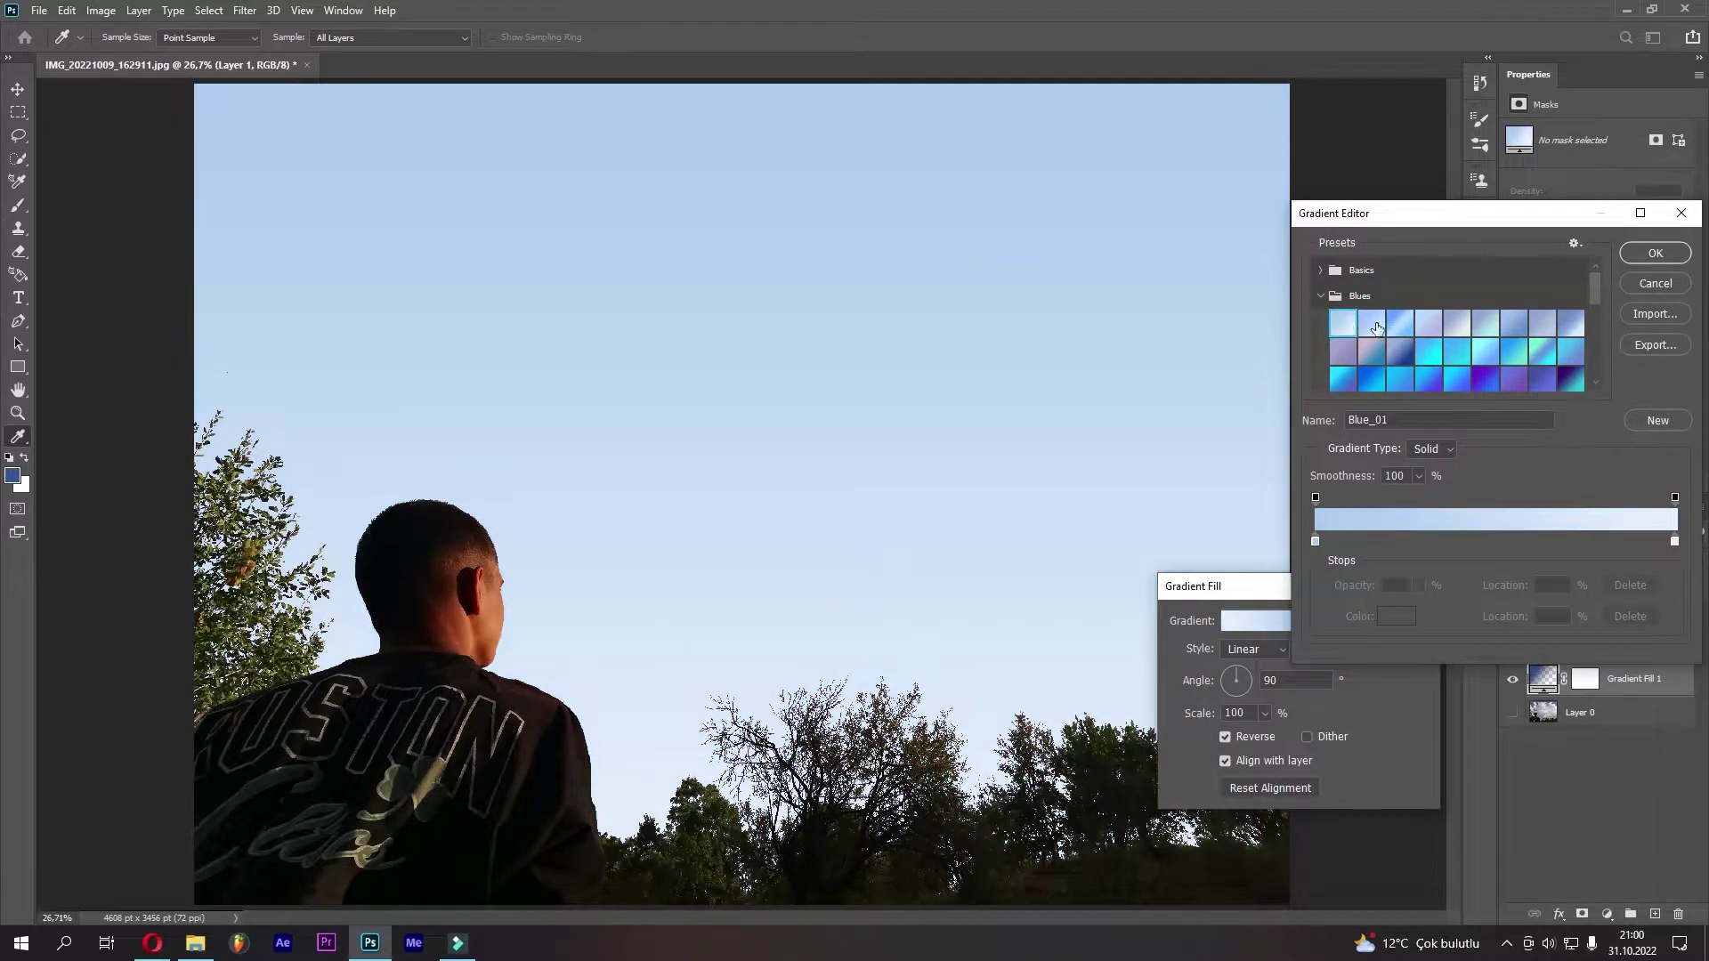
pyautogui.click(1377, 326)
# Try the darker Blue_30–32 presets and the Purple_02, Purple_07 and Purple_22 presets
pyautogui.scroll(-1, 1371, 374)
pyautogui.click(1400, 366)
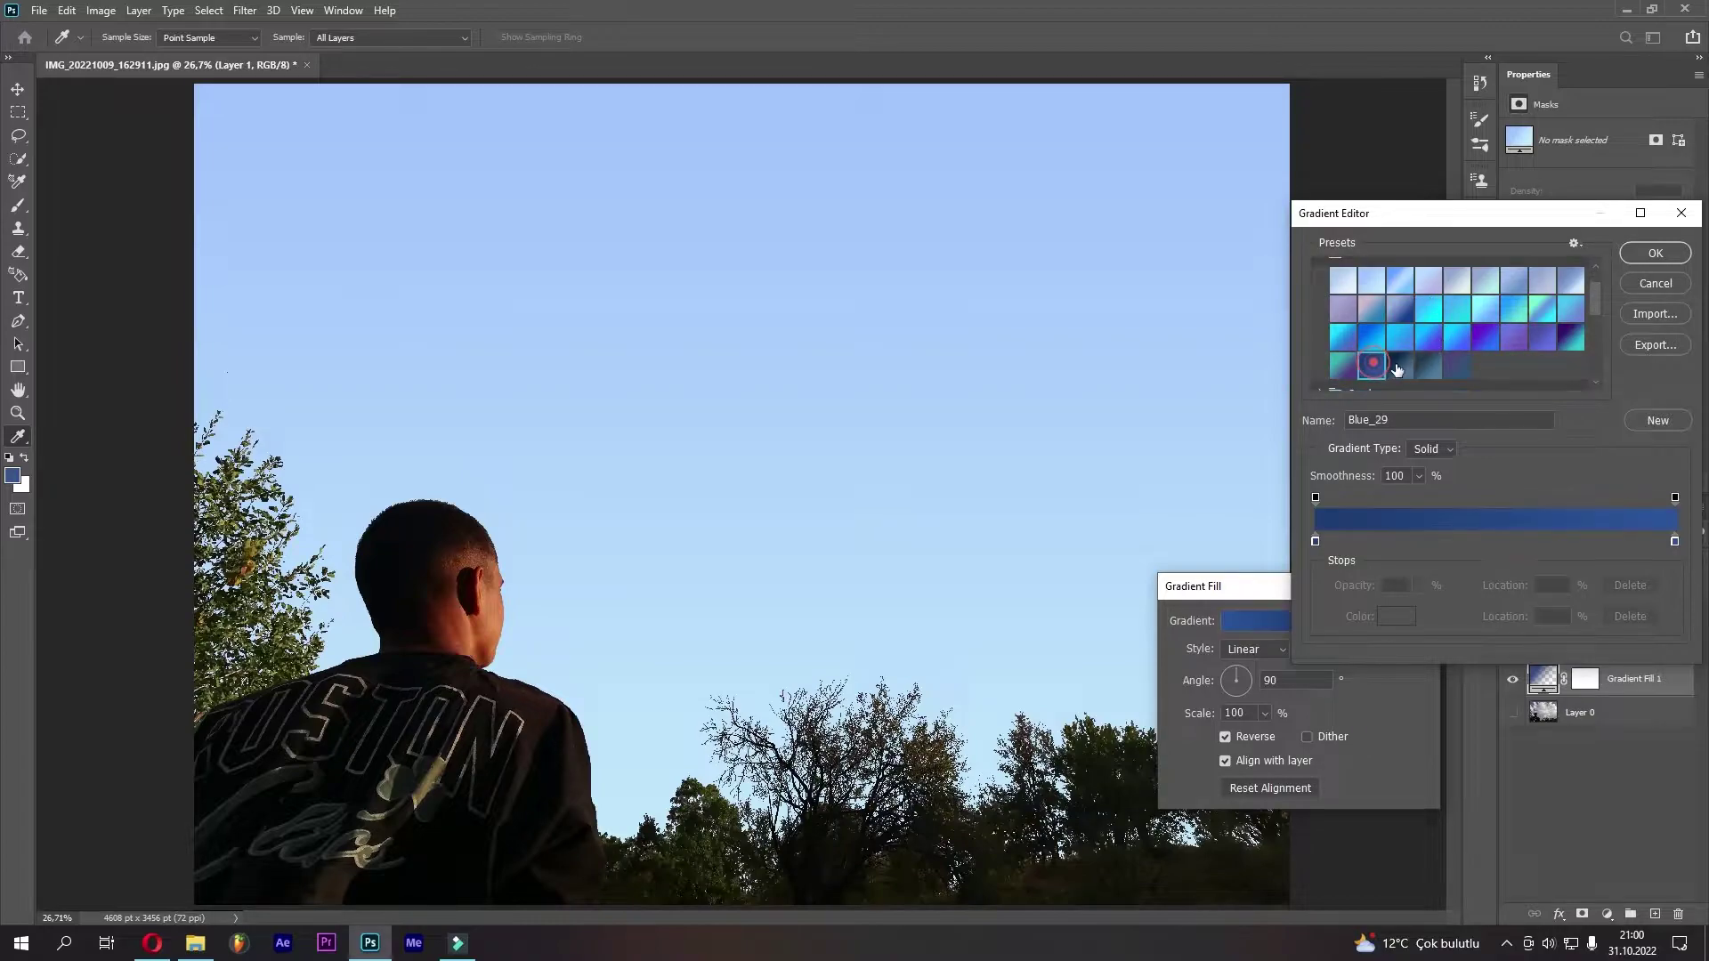
pyautogui.click(1427, 368)
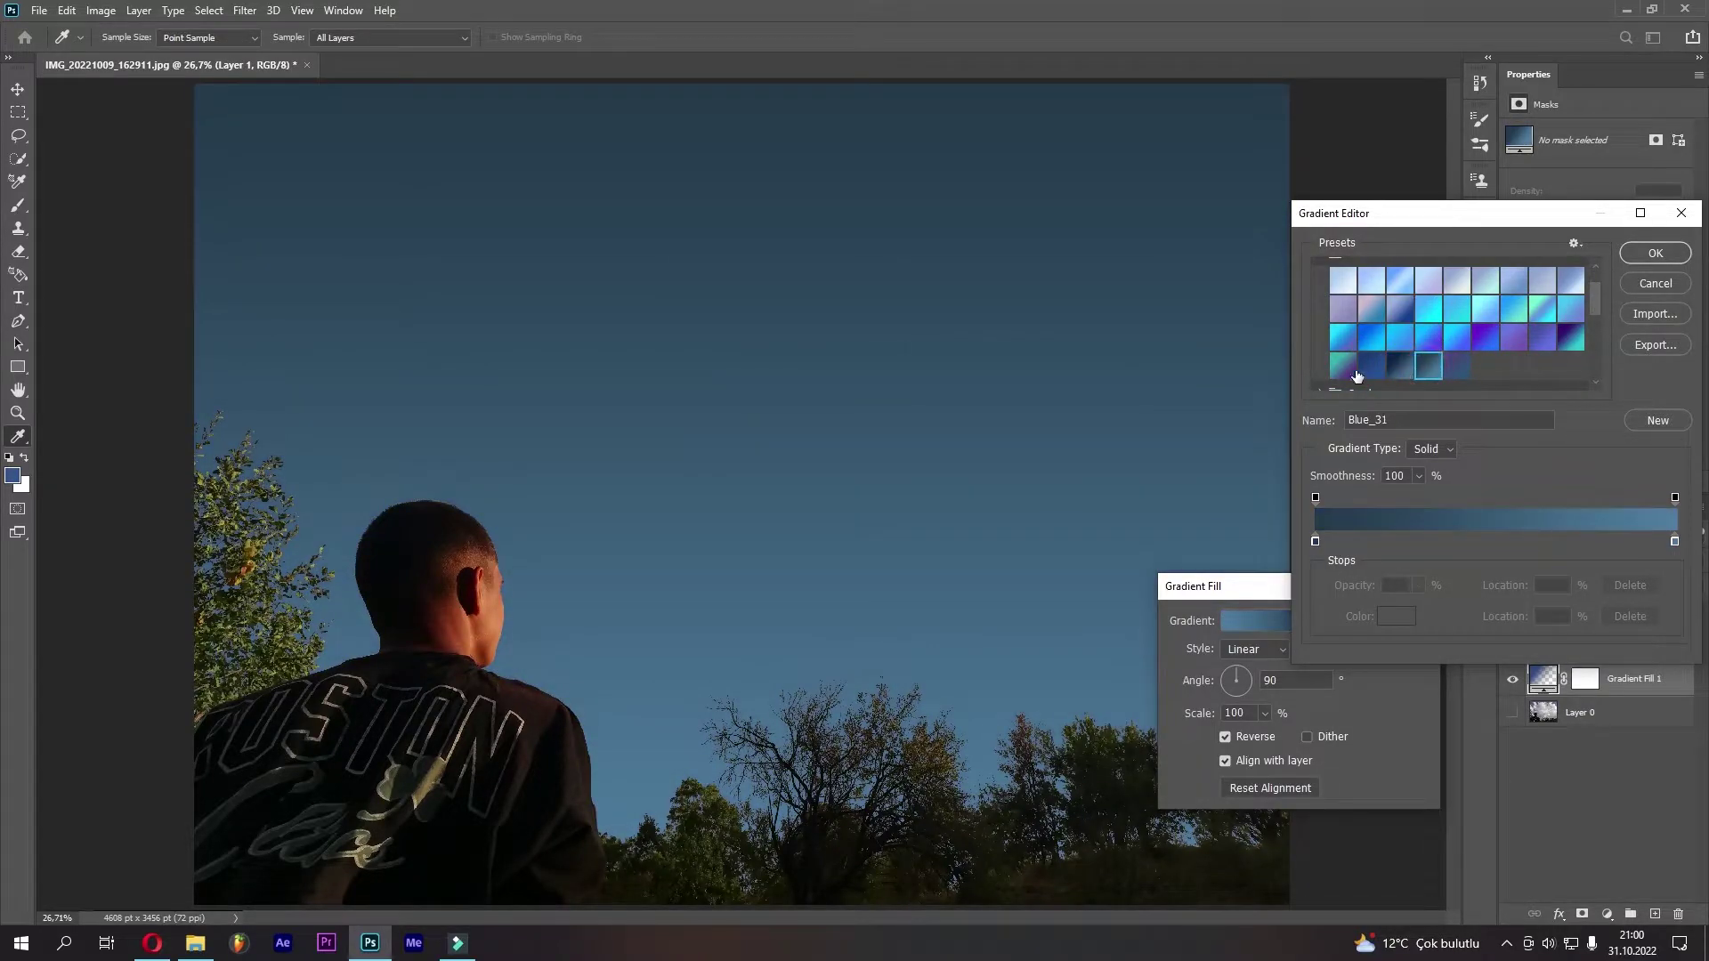
pyautogui.click(1346, 370)
pyautogui.click(1451, 363)
pyautogui.scroll(-1, 1442, 364)
pyautogui.scroll(-1, 1407, 369)
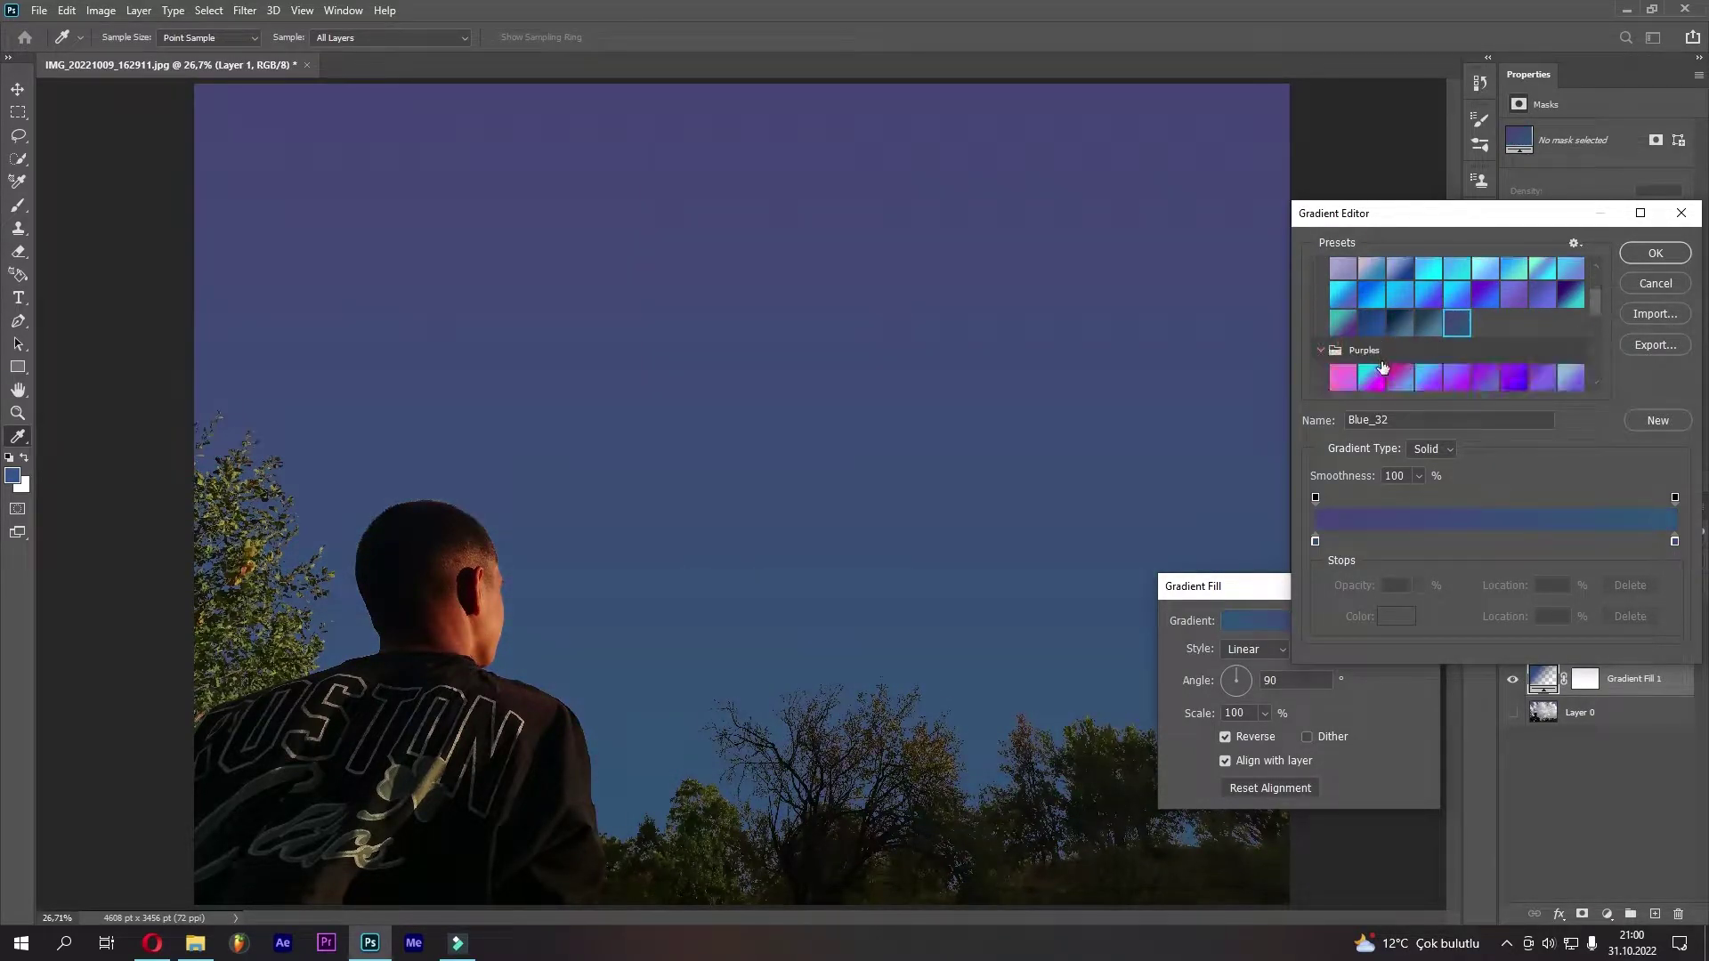
pyautogui.click(1344, 377)
pyautogui.click(1400, 377)
pyautogui.click(1505, 377)
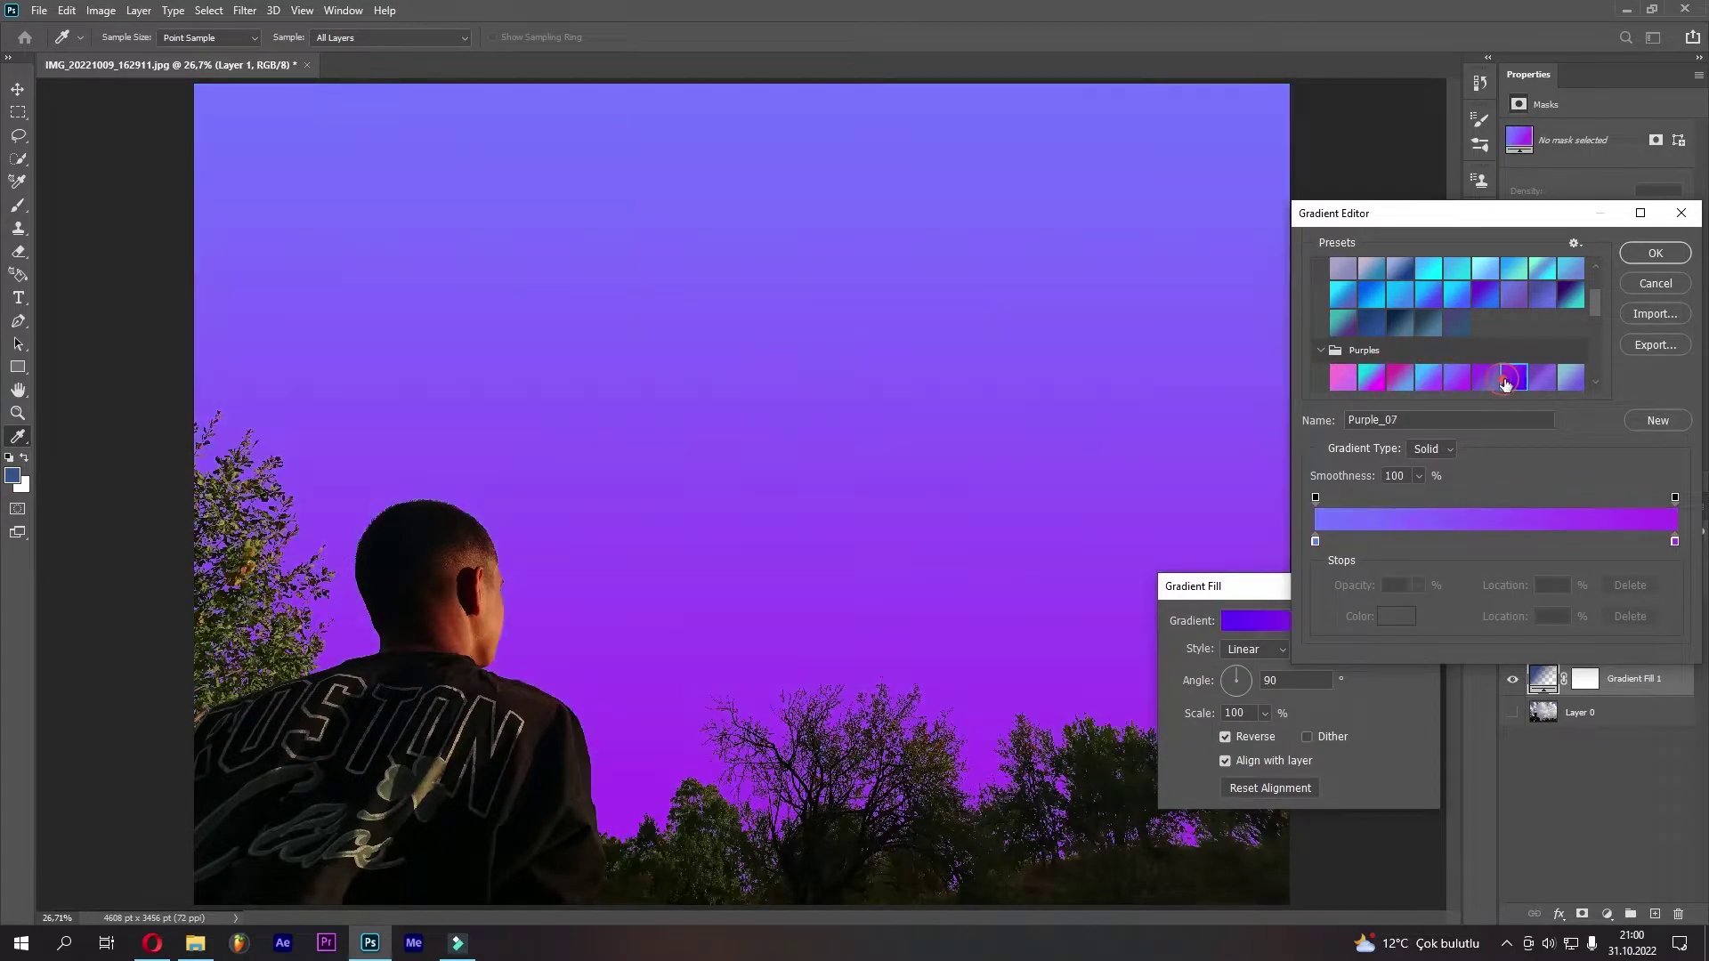
pyautogui.scroll(-2, 1449, 374)
pyautogui.click(1403, 379)
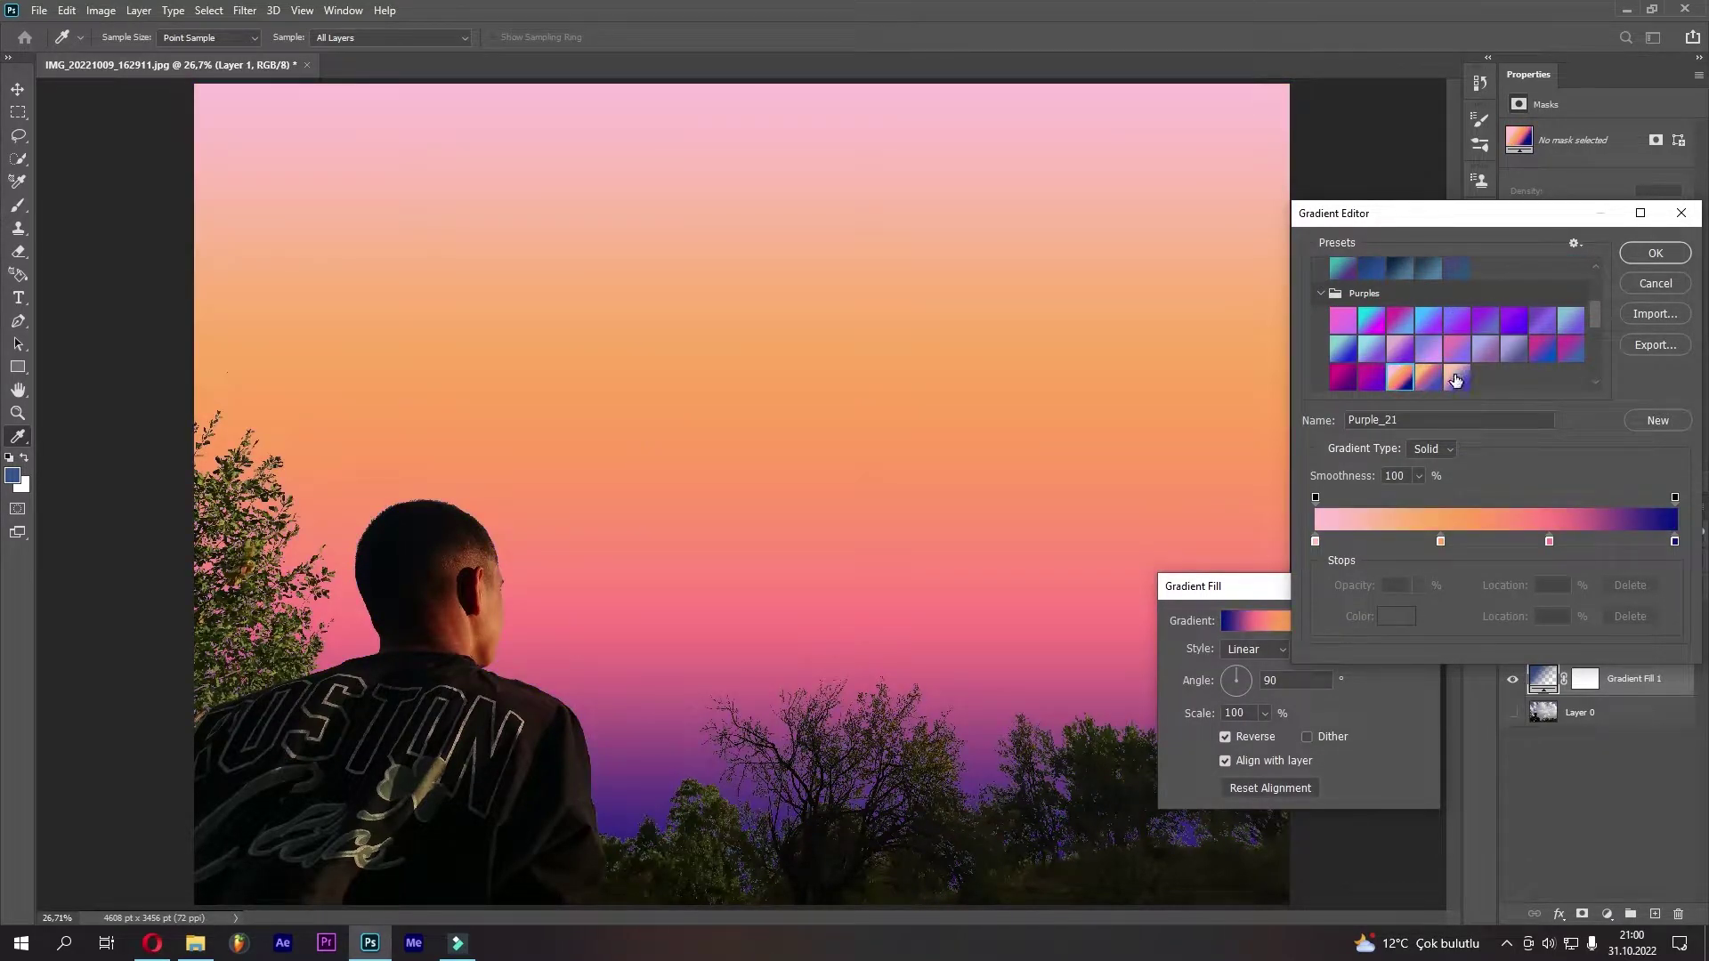
pyautogui.scroll(2, 1442, 365)
pyautogui.scroll(3, 1396, 350)
# Settle on the light Blue_01 preset and select its left colour stop
pyautogui.click(1396, 350)
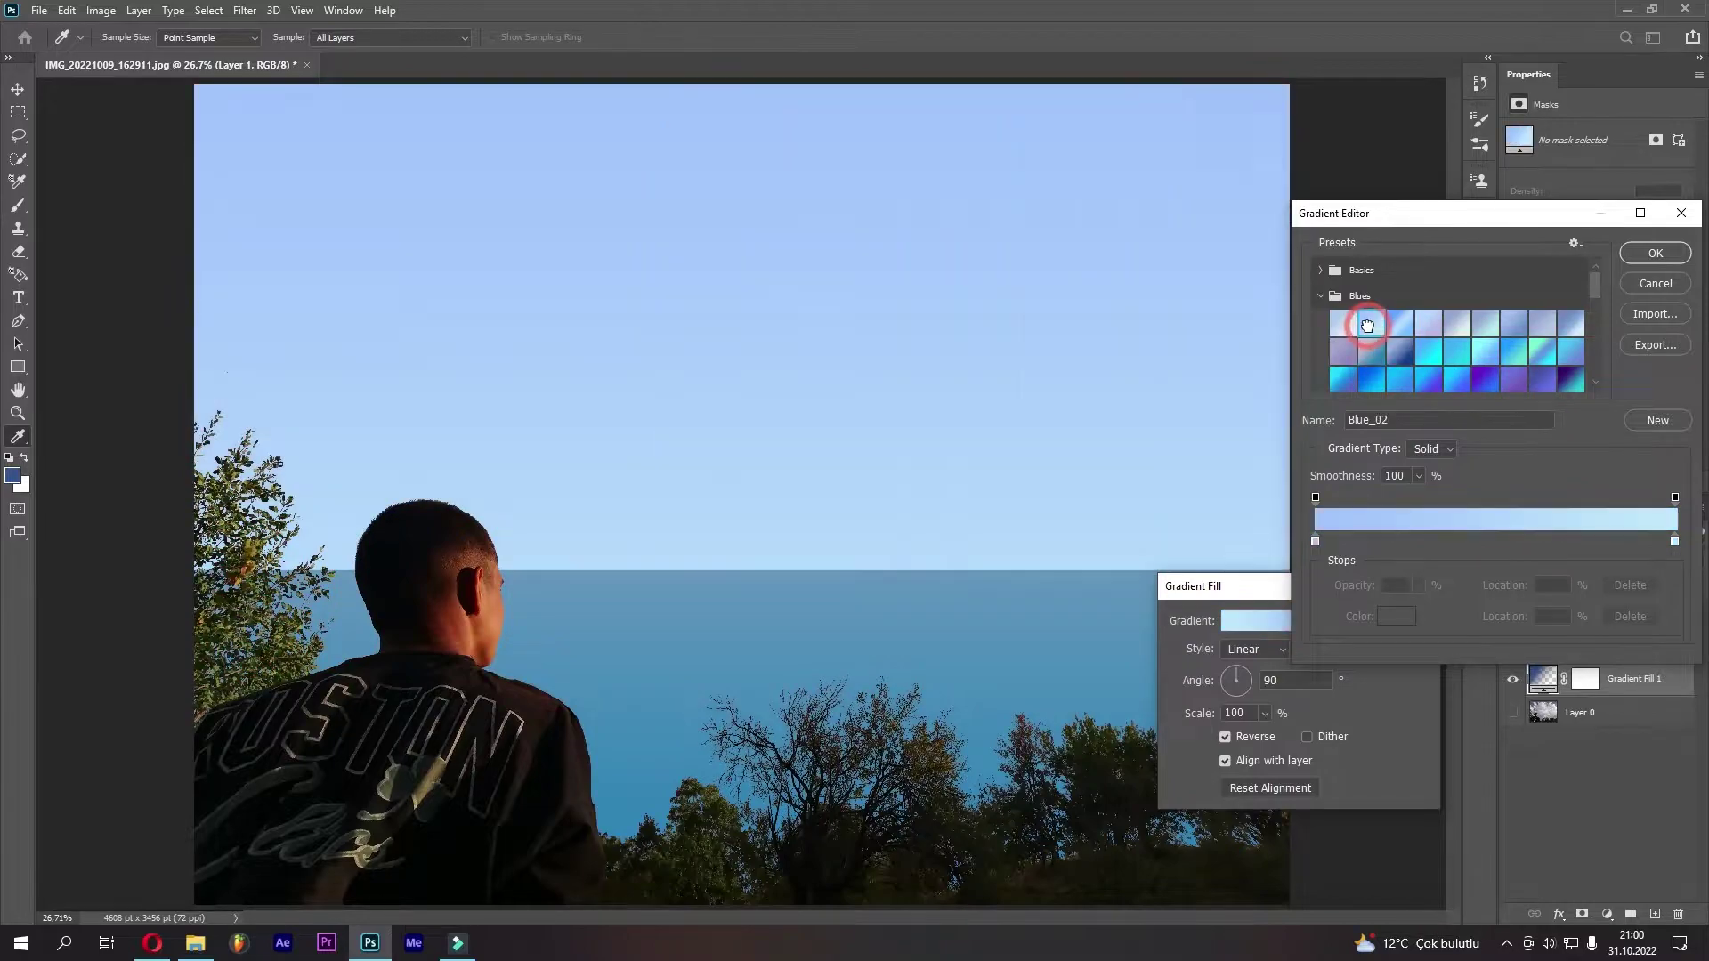
pyautogui.click(1342, 326)
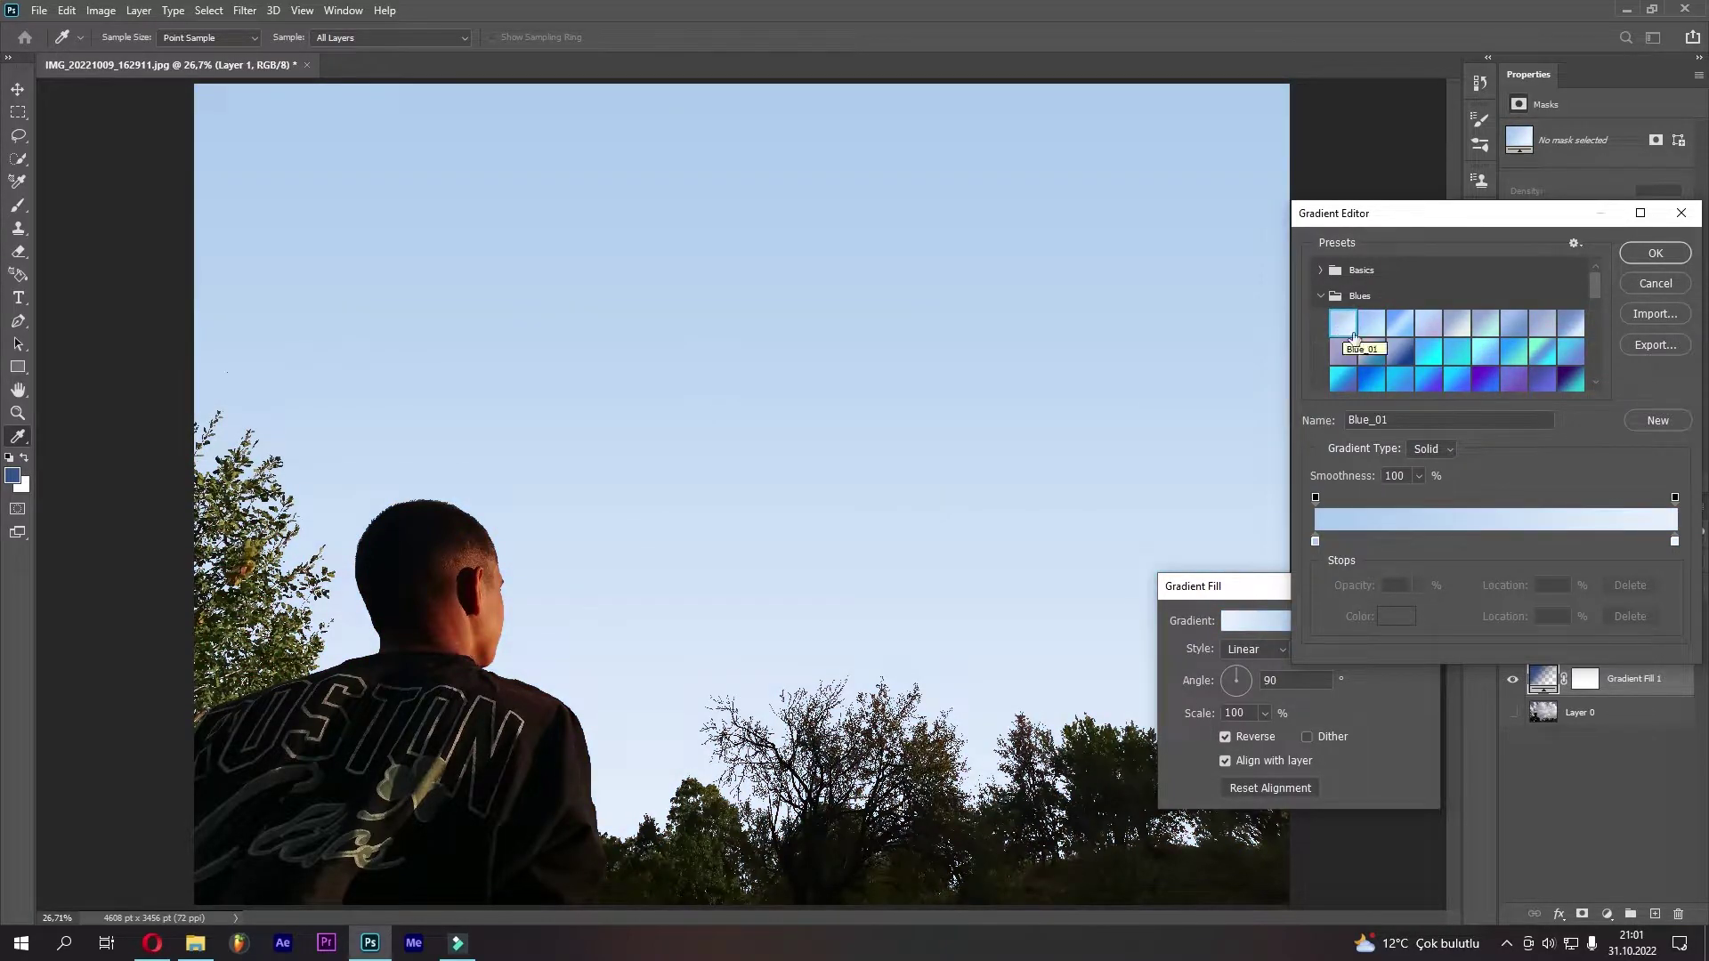
pyautogui.click(1372, 324)
pyautogui.click(1316, 540)
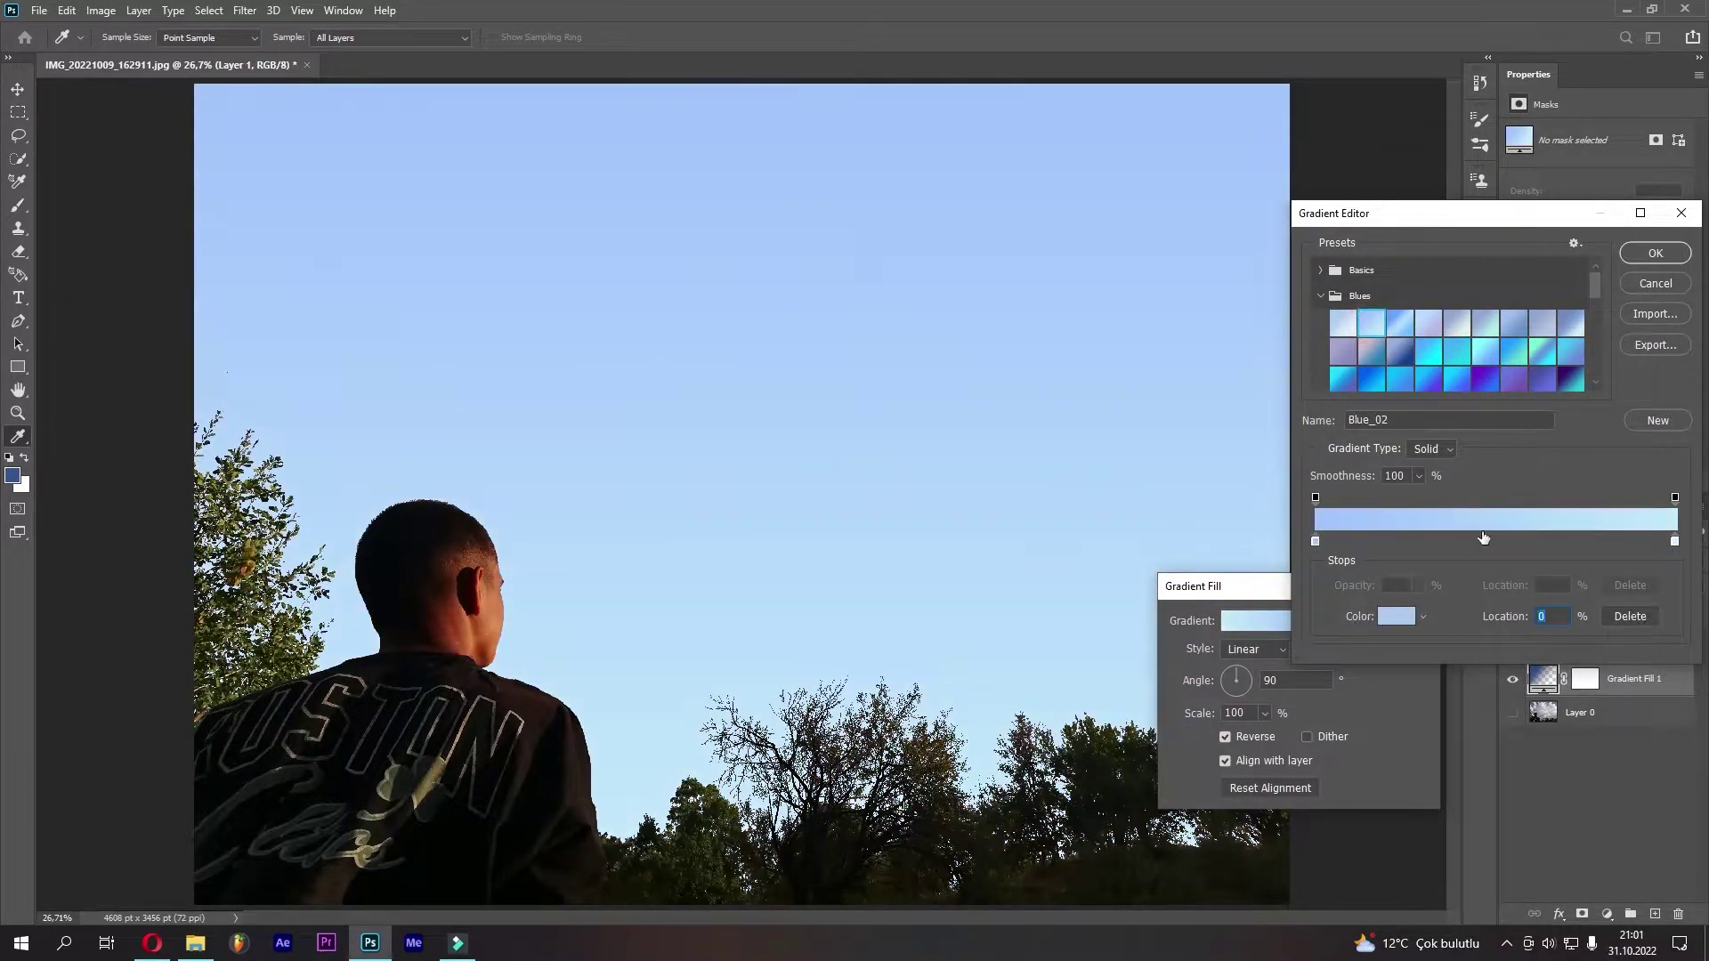
pyautogui.click(1342, 323)
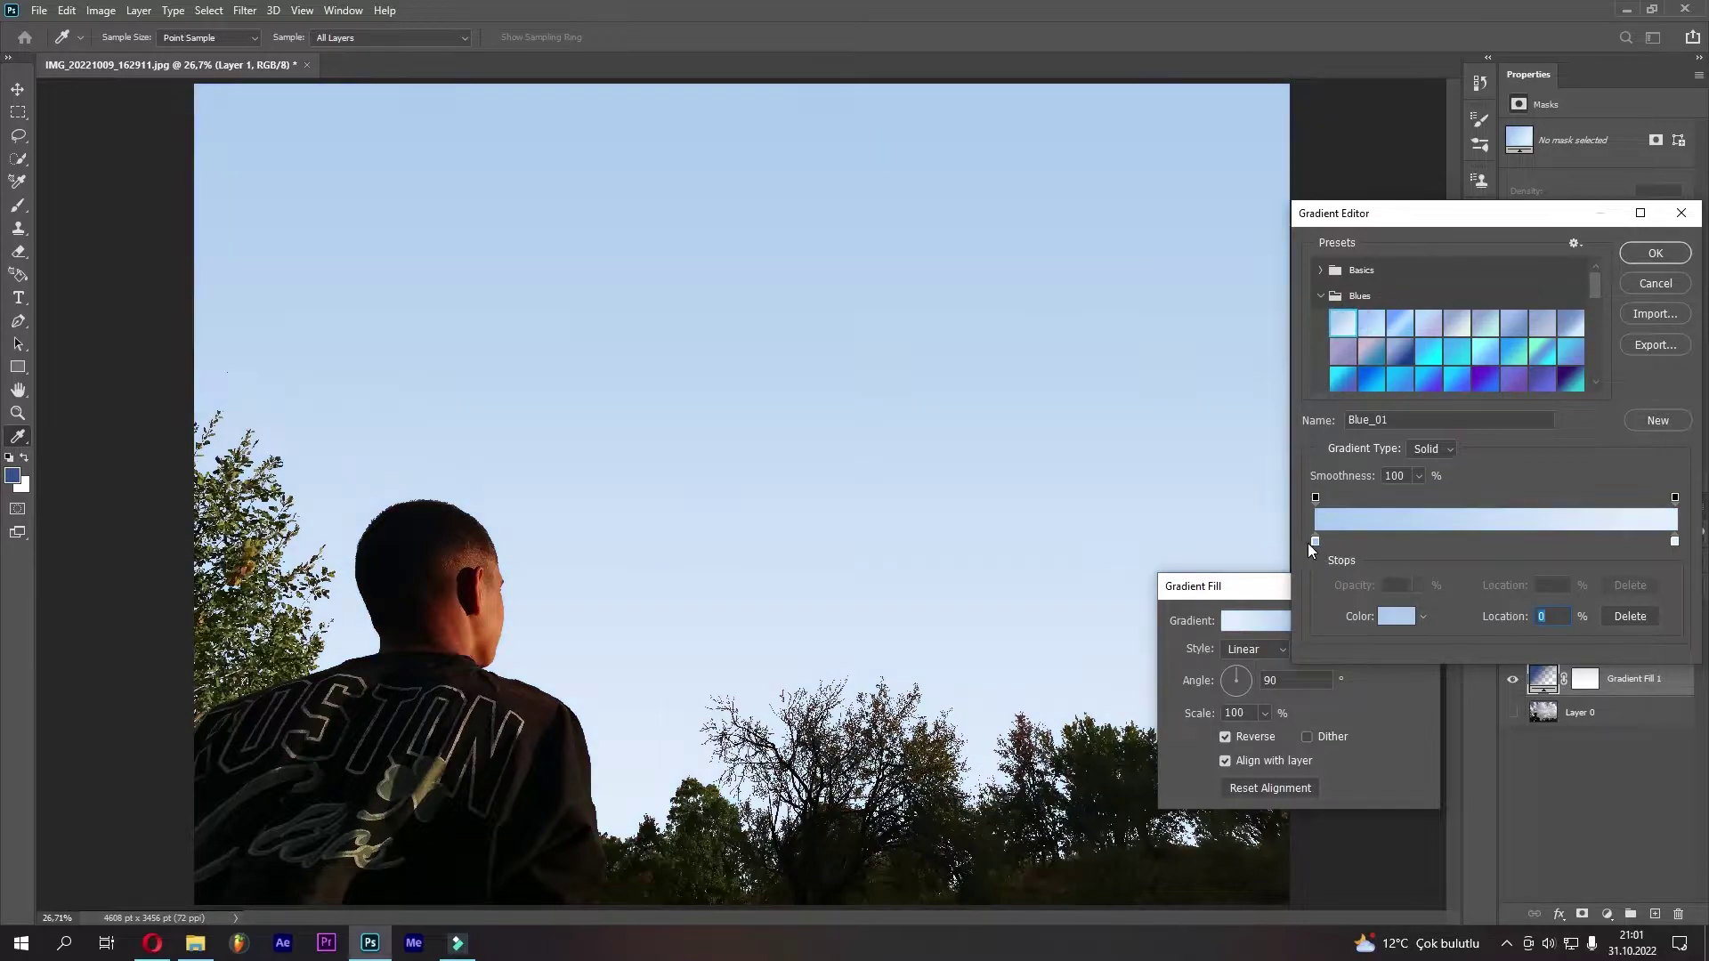
pyautogui.click(1315, 540)
# Shift the gradient midpoint and add two new stops, colouring one pale cyan
pyautogui.moveTo(1495, 536)
pyautogui.mouseDown()
pyautogui.moveTo(1584, 536)
pyautogui.moveTo(1368, 536)
pyautogui.moveTo(1596, 535)
pyautogui.moveTo(1554, 541)
pyautogui.mouseUp()
pyautogui.click(1539, 540)
pyautogui.click(1616, 540)
pyautogui.click(1393, 621)
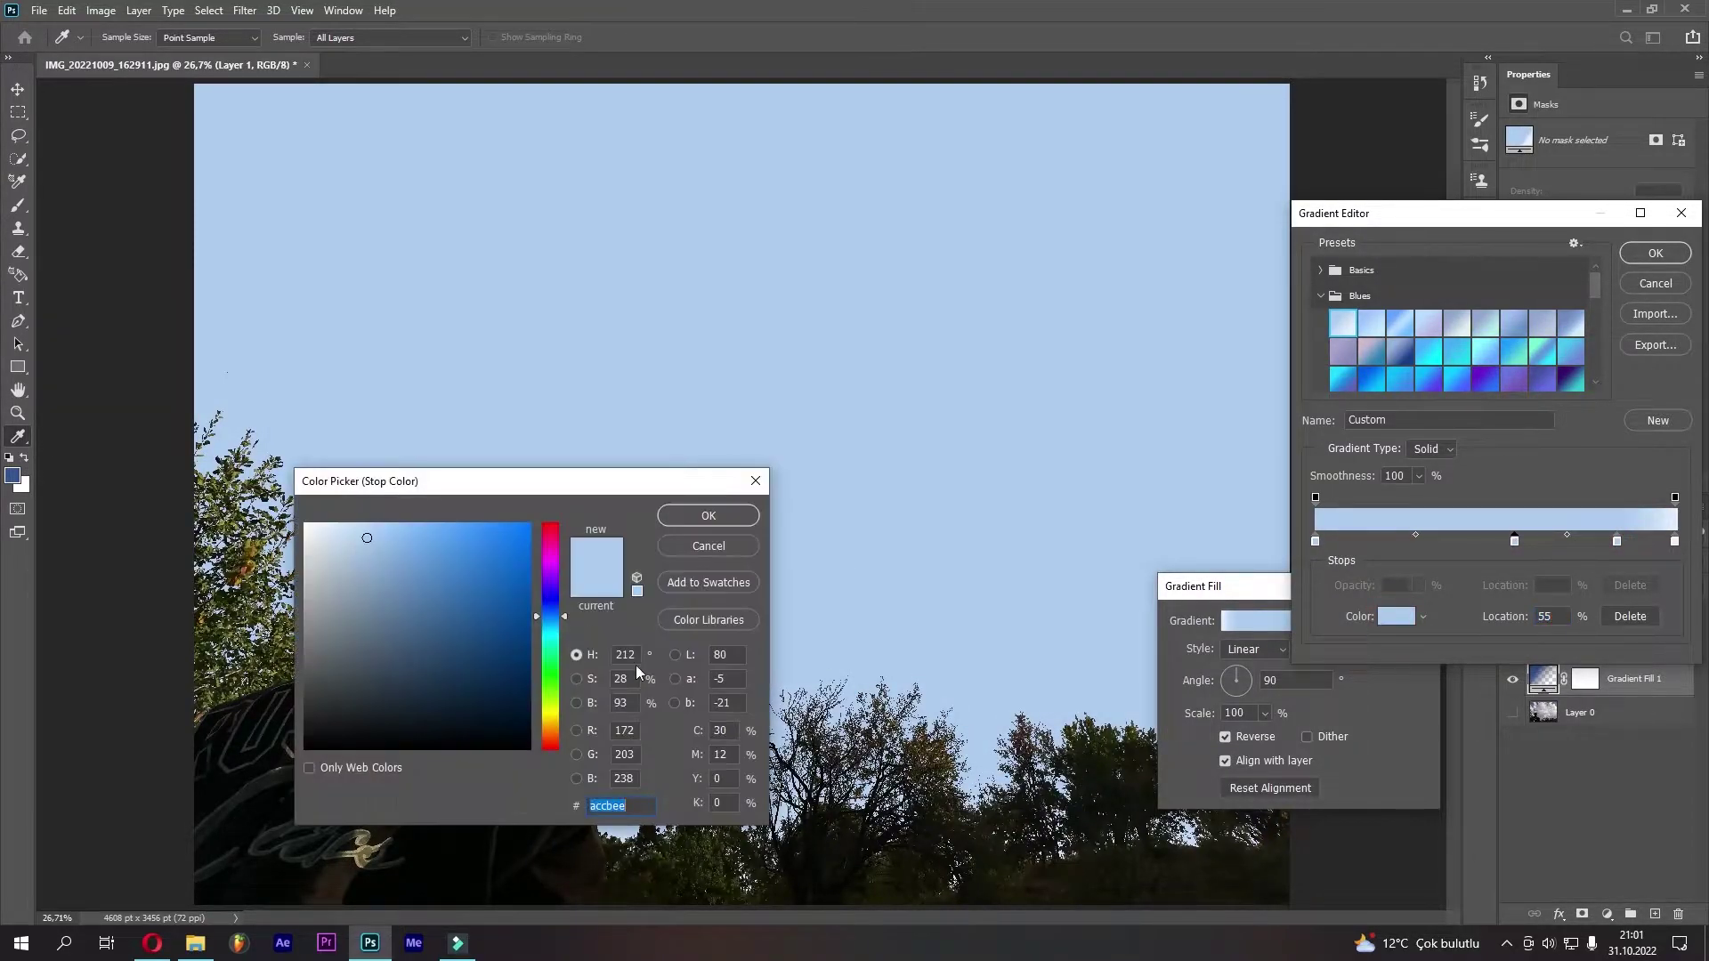
pyautogui.click(547, 632)
pyautogui.click(705, 516)
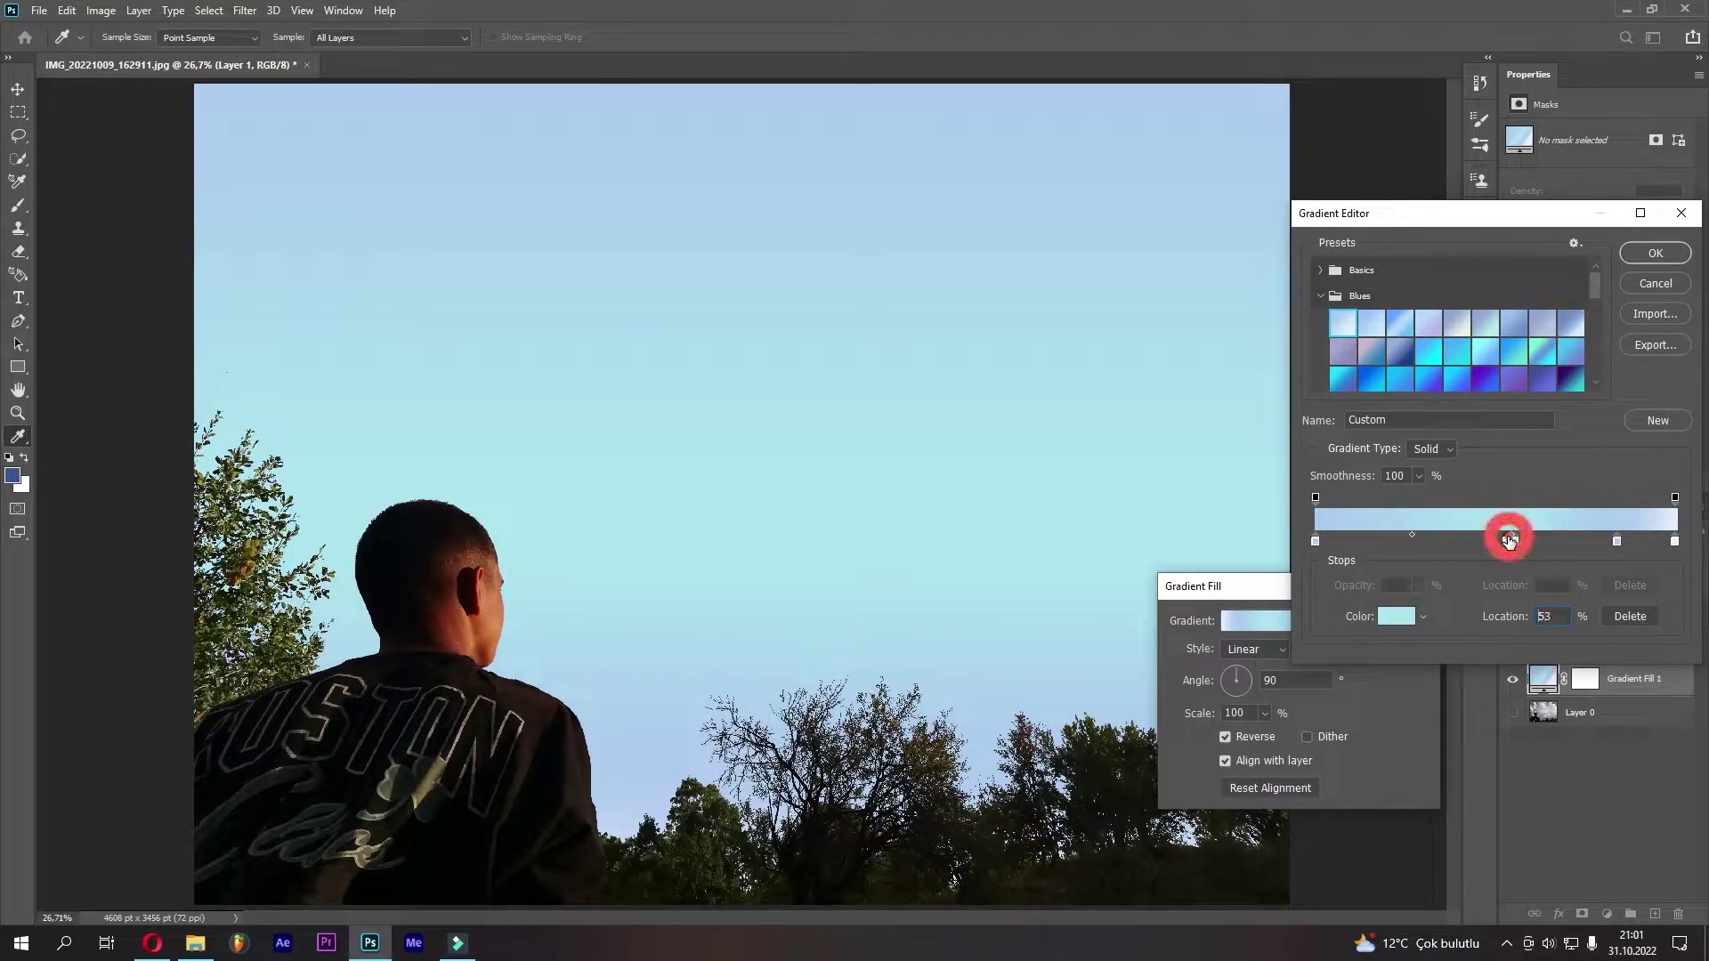
# Move the cyan stop to 38% and colour another stop a darker teal
pyautogui.moveTo(1508, 539); pyautogui.dragTo(1452, 540)
pyautogui.click(1377, 534)
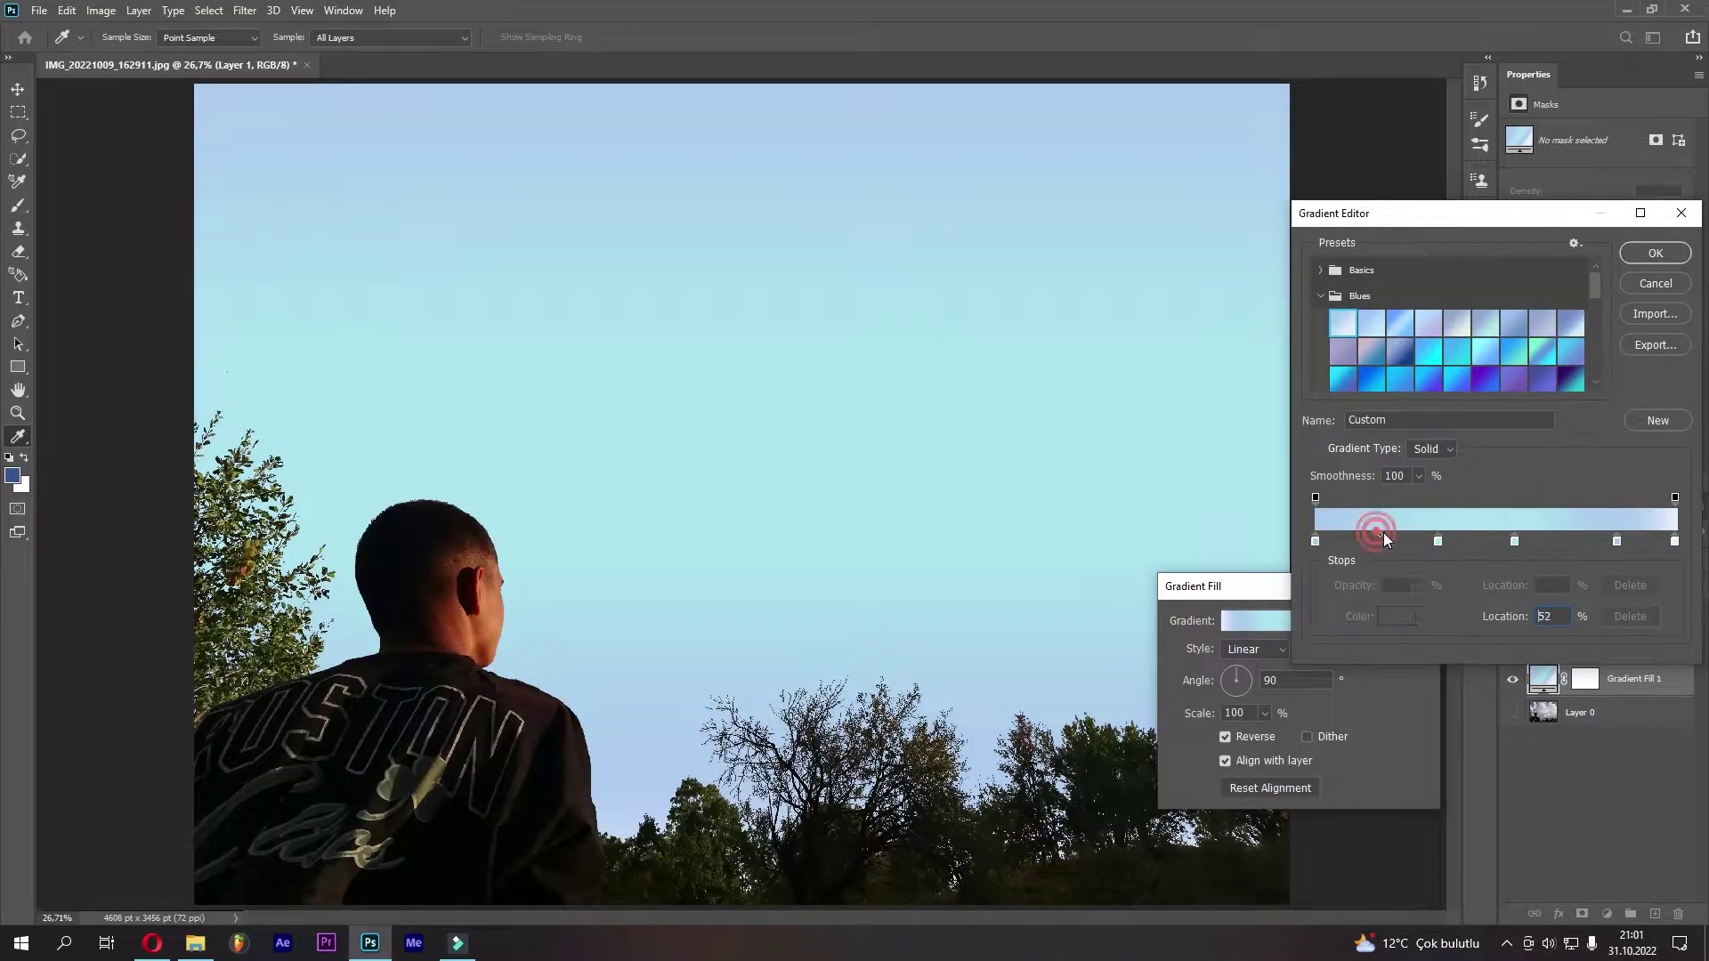
pyautogui.doubleClick(1439, 542)
pyautogui.click(401, 566)
pyautogui.click(690, 513)
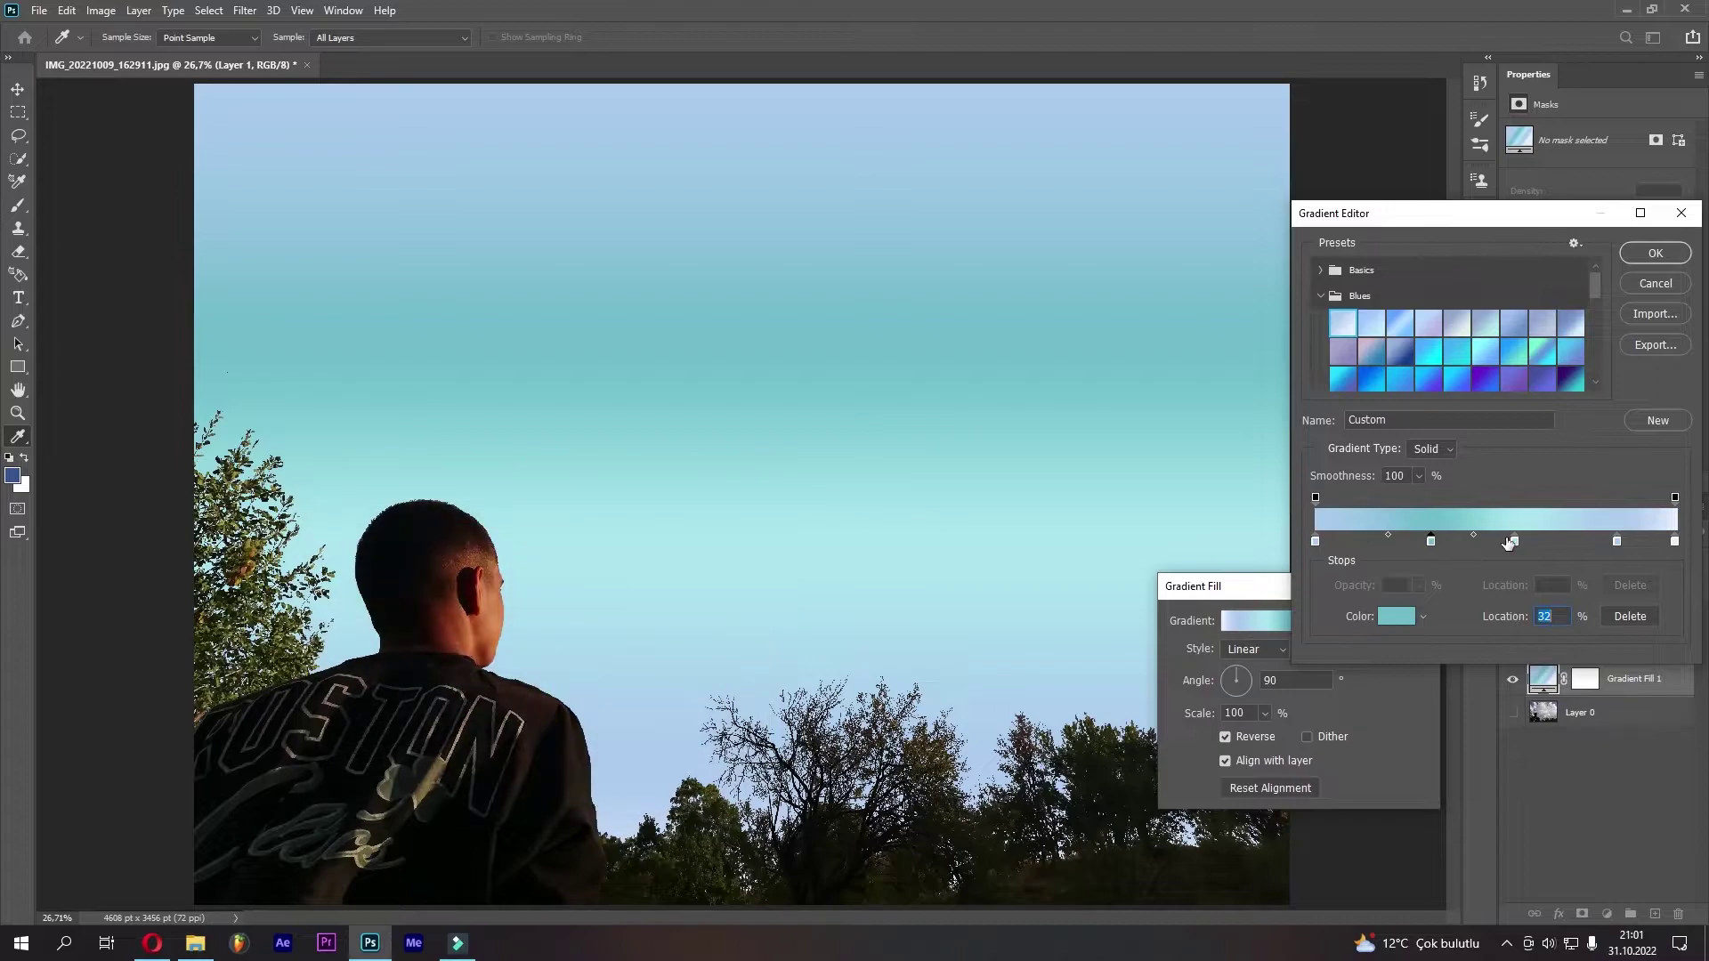
# Set another gradient stop to a muted grey-teal colour
pyautogui.click(1391, 616)
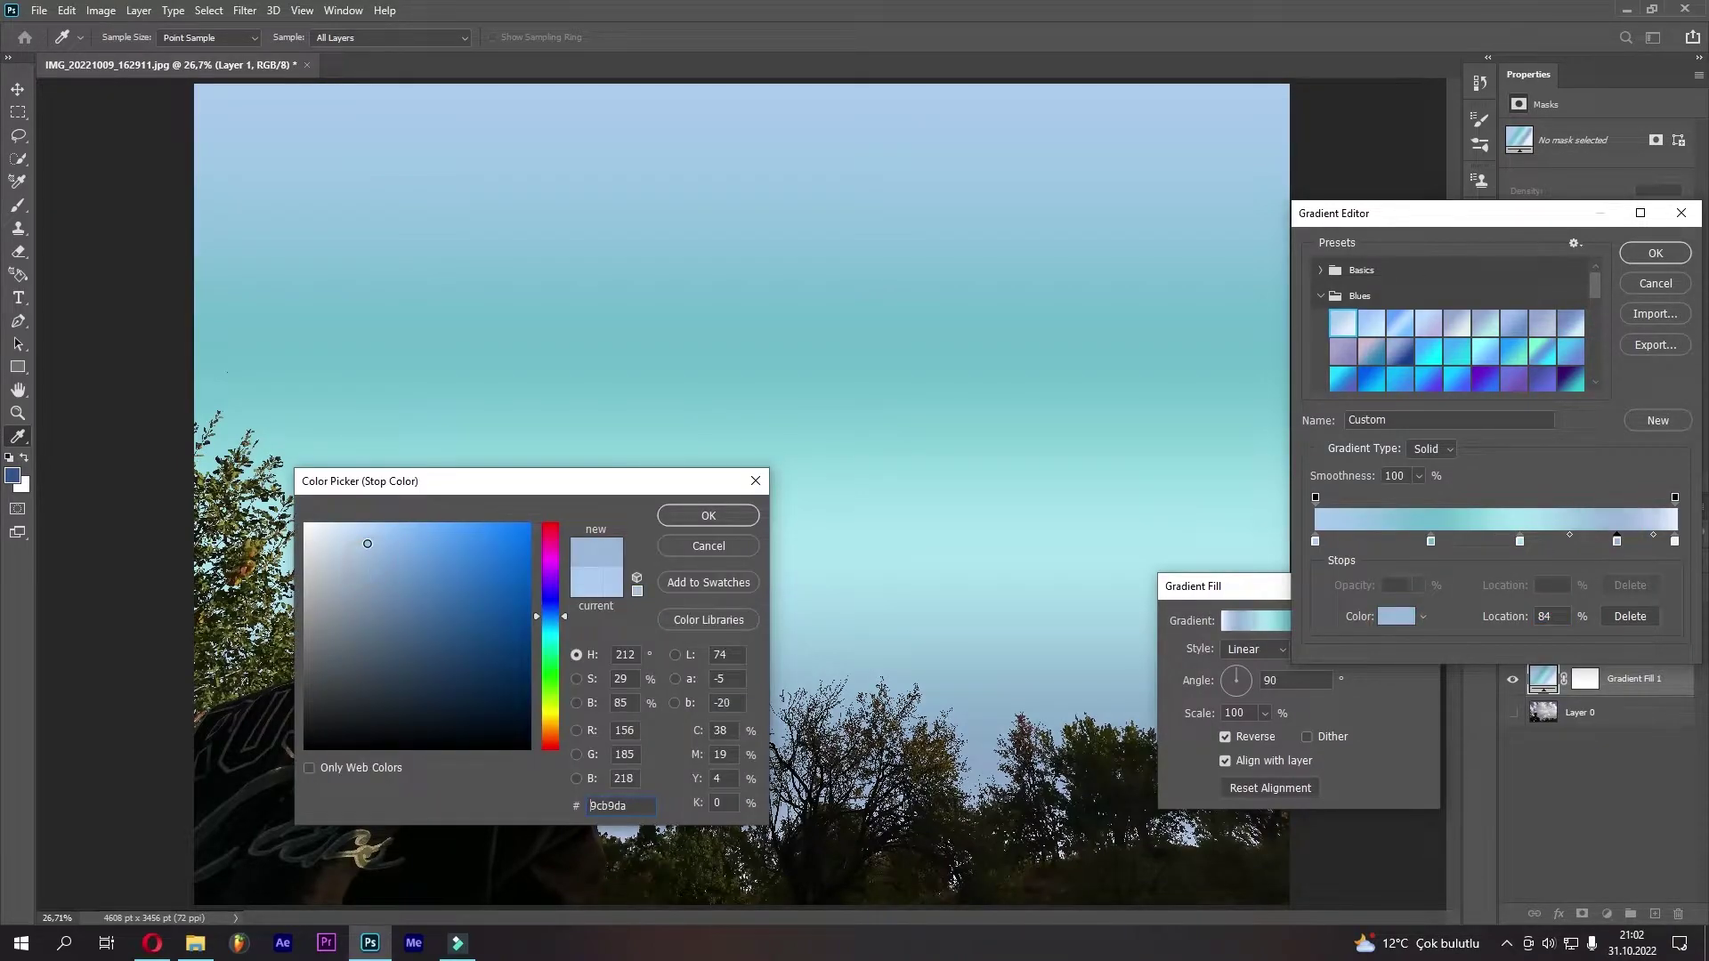
pyautogui.moveTo(370, 573); pyautogui.dragTo(344, 528)
pyautogui.click(552, 634)
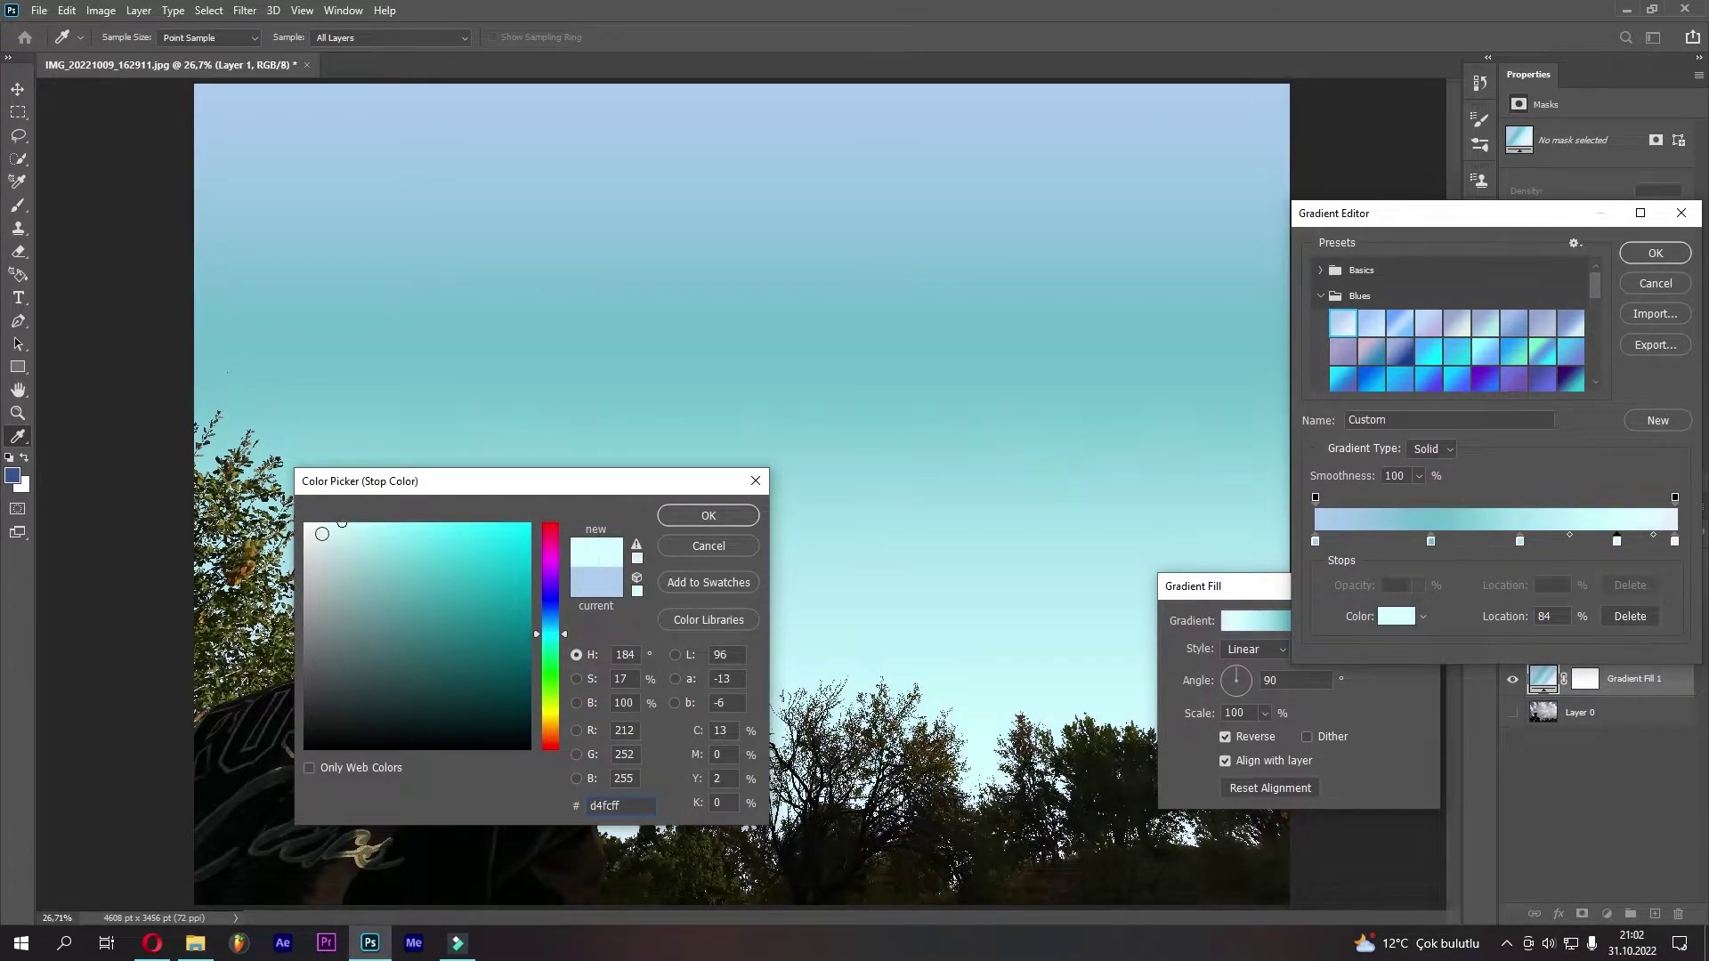
pyautogui.click(313, 526)
pyautogui.click(334, 566)
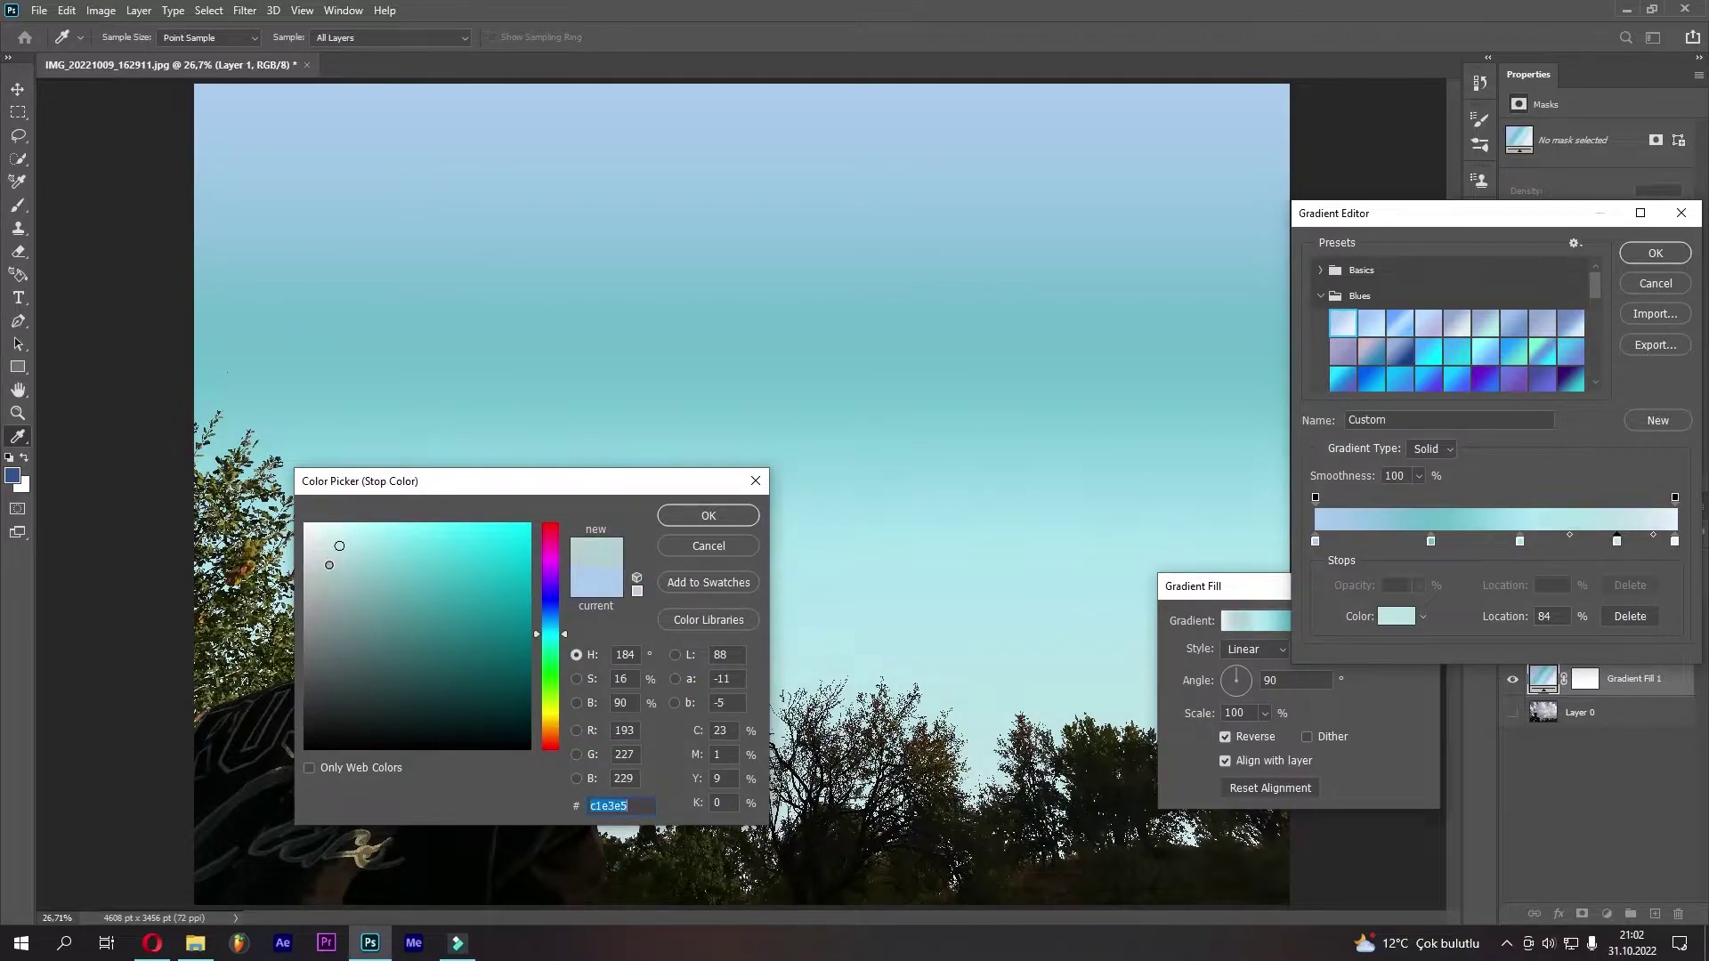
pyautogui.click(315, 604)
pyautogui.moveTo(343, 603); pyautogui.dragTo(340, 604)
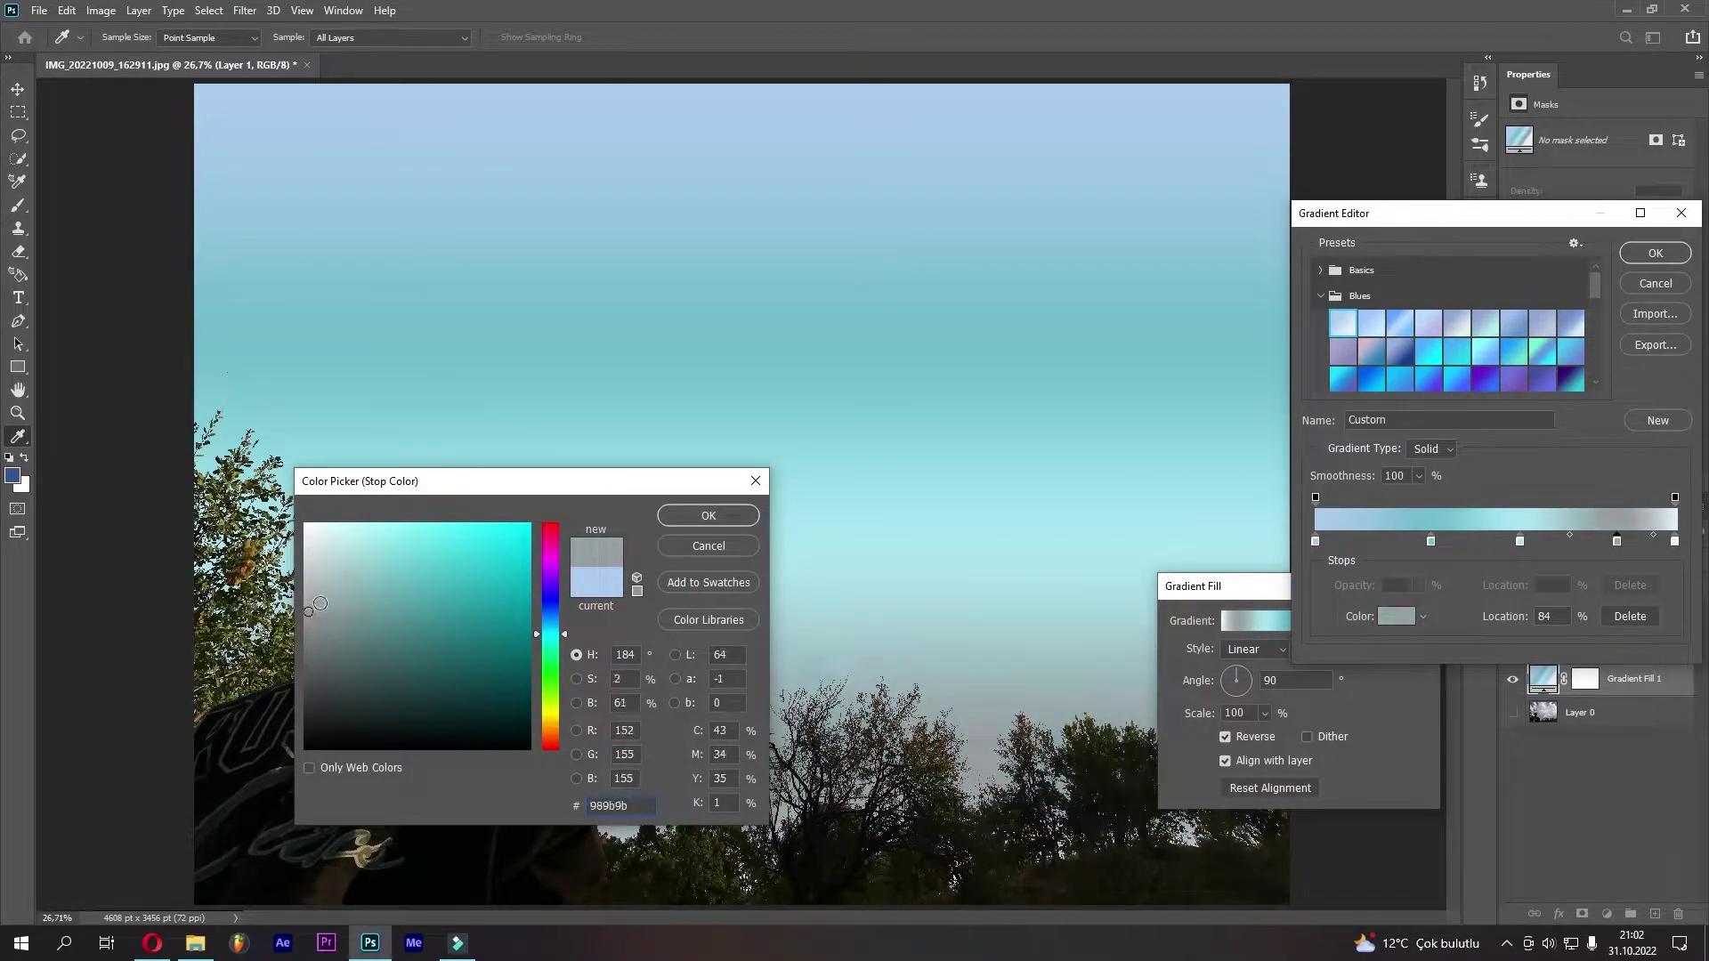
pyautogui.click(709, 515)
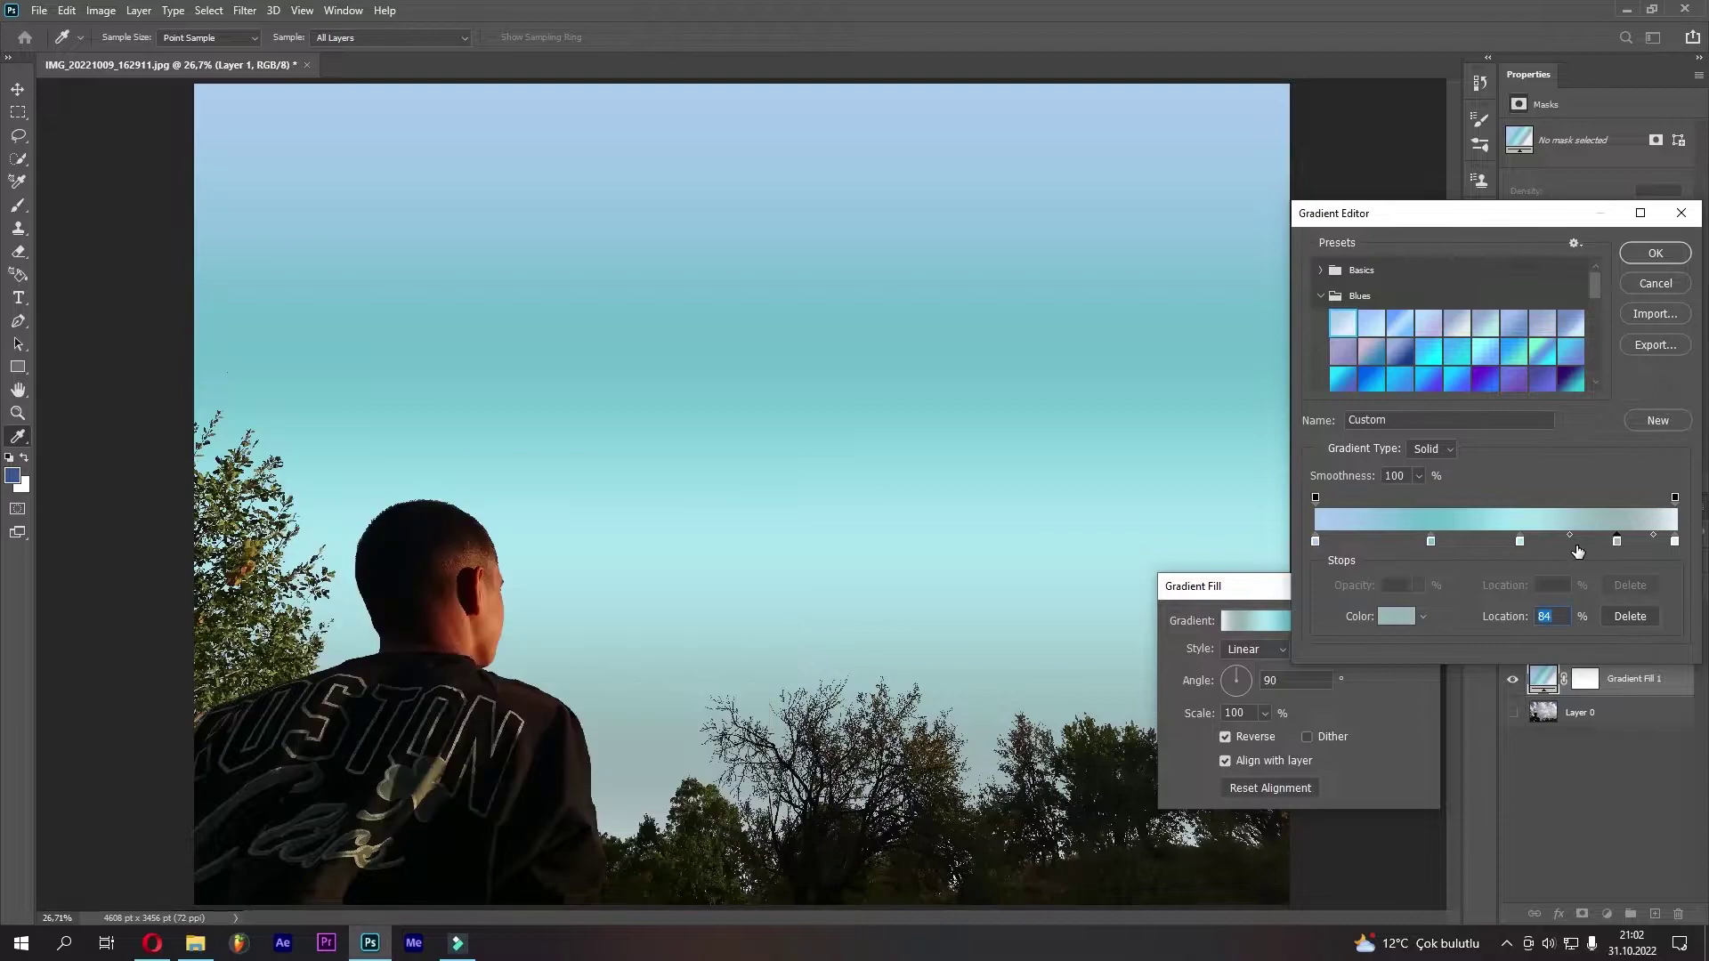
# Brighten the left stop to a light blue and move a midpoint to 32%
pyautogui.click(1674, 541)
pyautogui.click(1395, 616)
pyautogui.press('Return')
pyautogui.click(1316, 540)
pyautogui.click(1395, 617)
pyautogui.moveTo(1247, 563); pyautogui.dragTo(1391, 587)
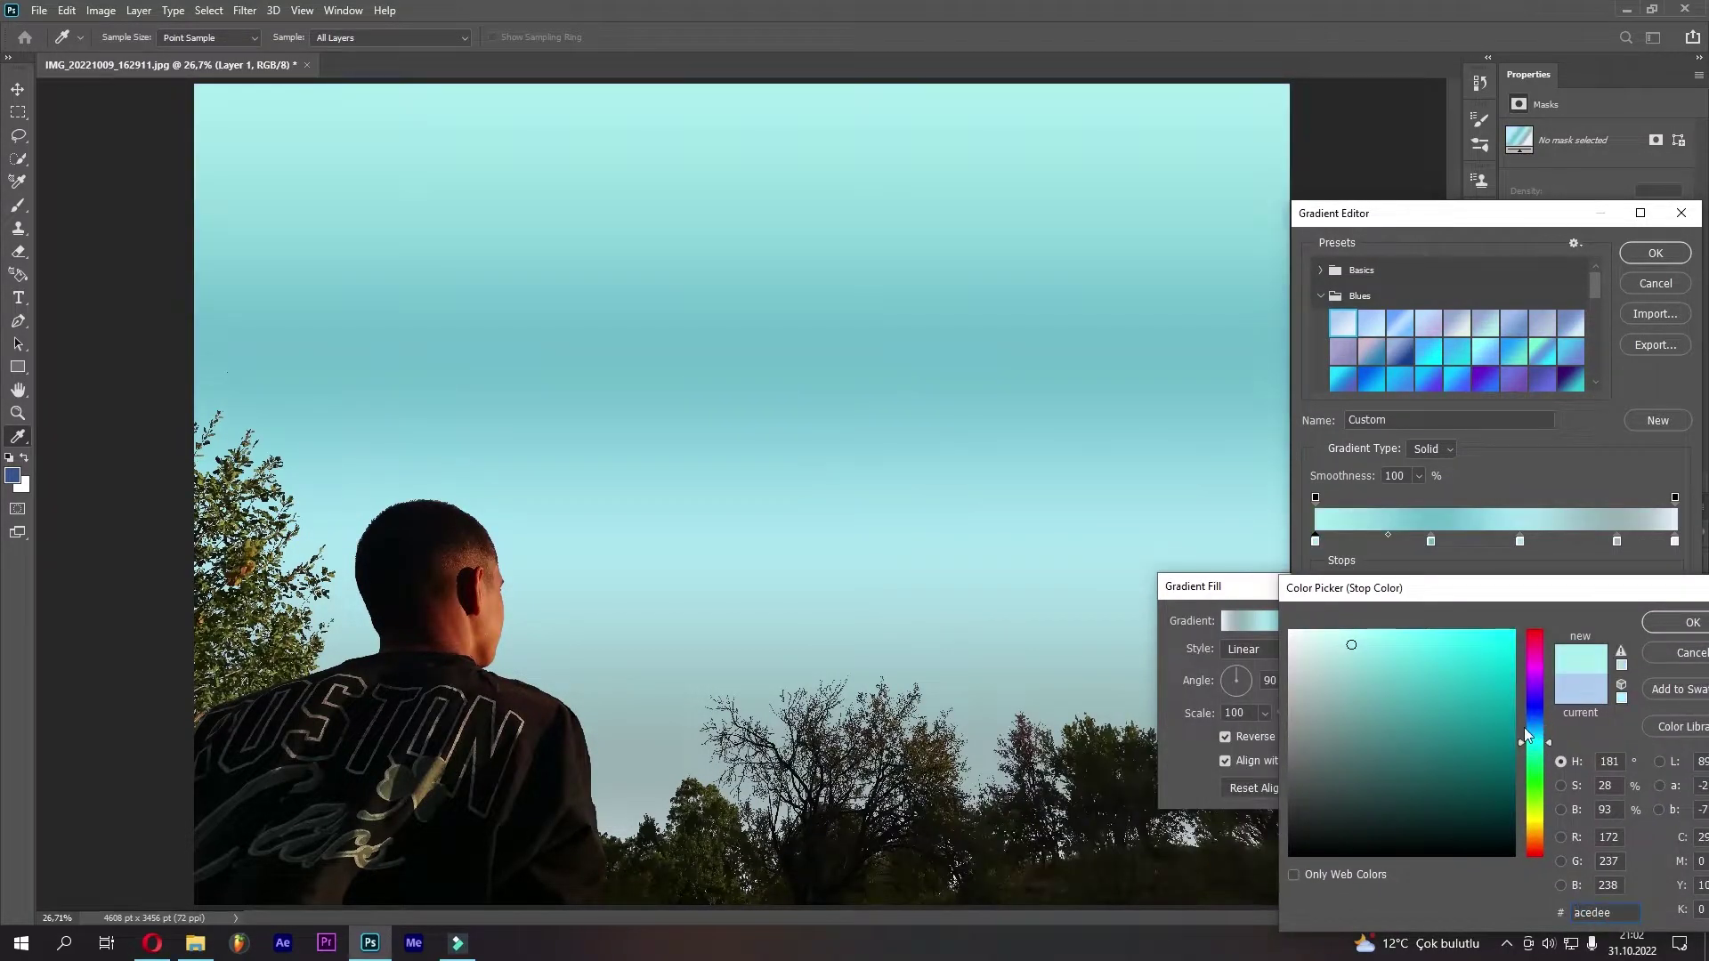
pyautogui.click(1321, 632)
pyautogui.moveTo(1321, 632); pyautogui.dragTo(1355, 636)
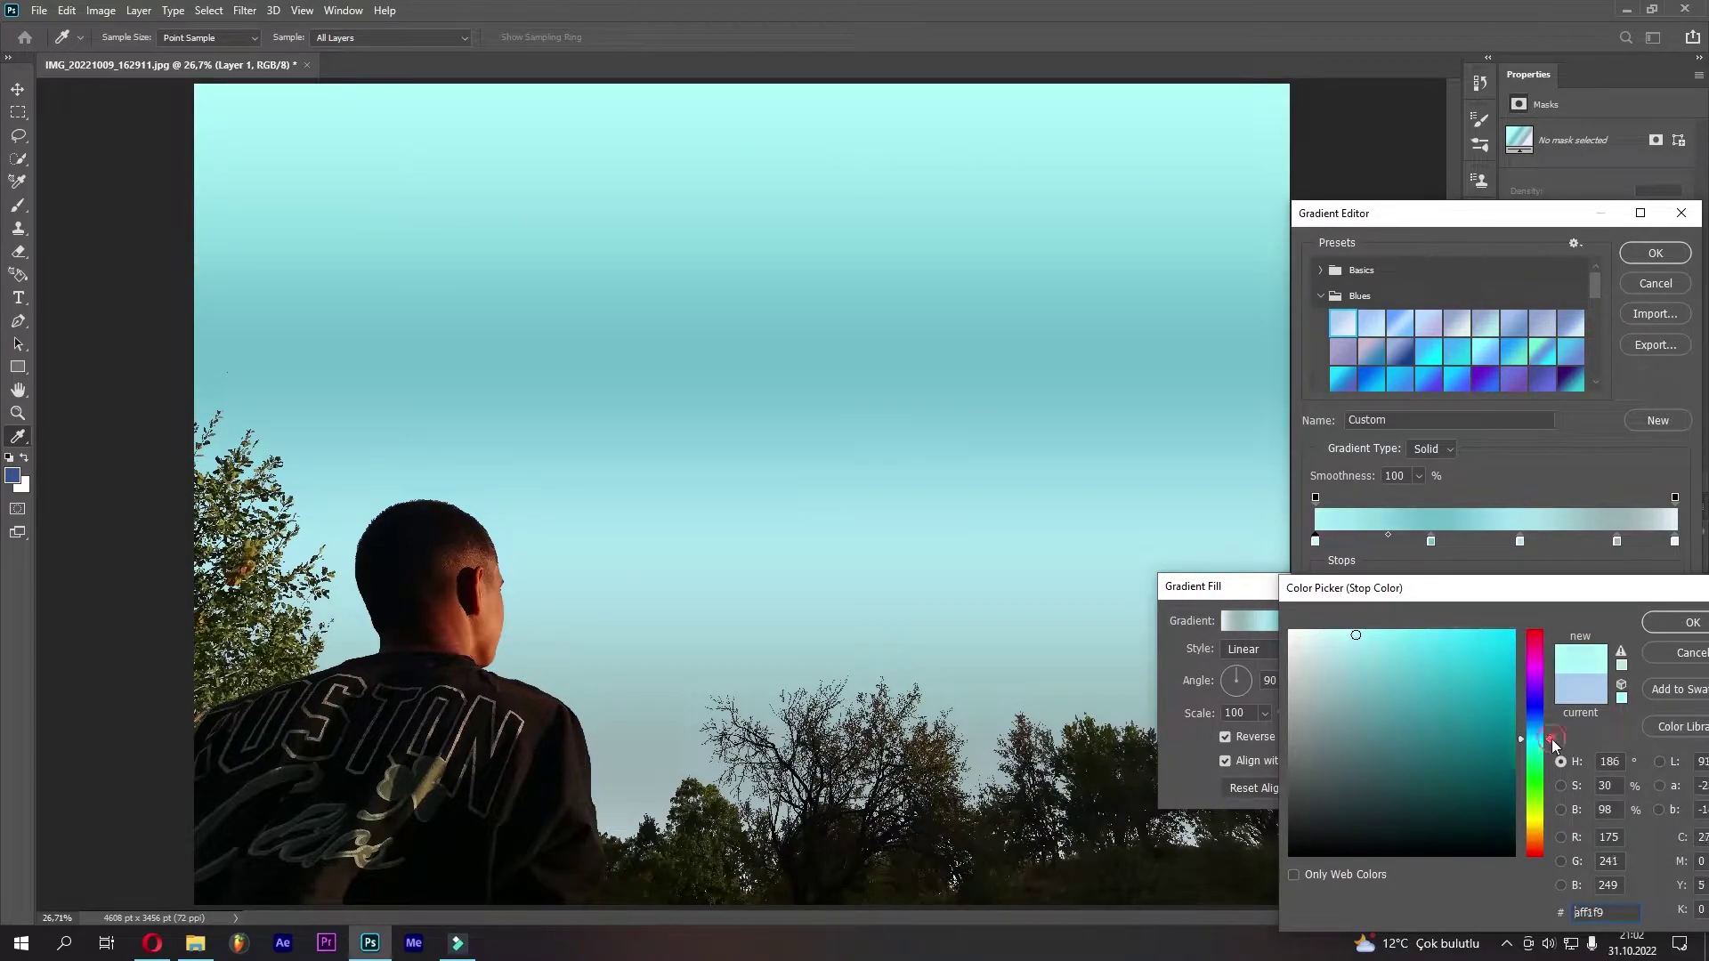
pyautogui.moveTo(1552, 739); pyautogui.dragTo(1551, 731)
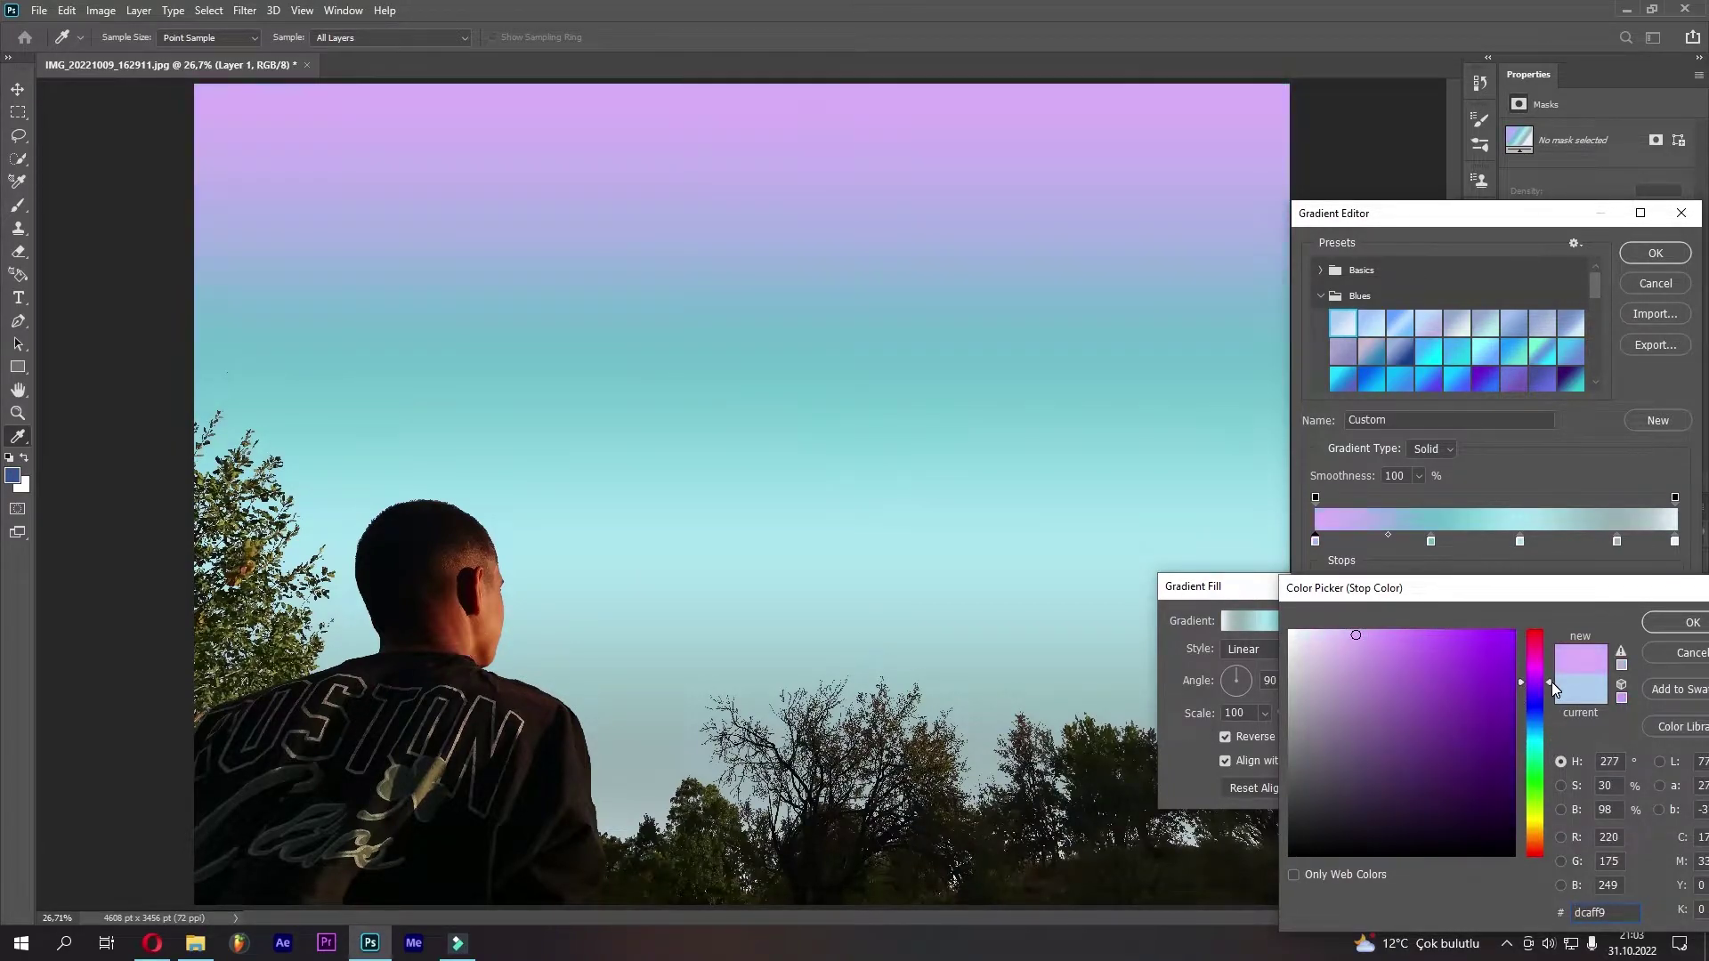
pyautogui.moveTo(1424, 587); pyautogui.dragTo(1168, 500)
pyautogui.click(1421, 532)
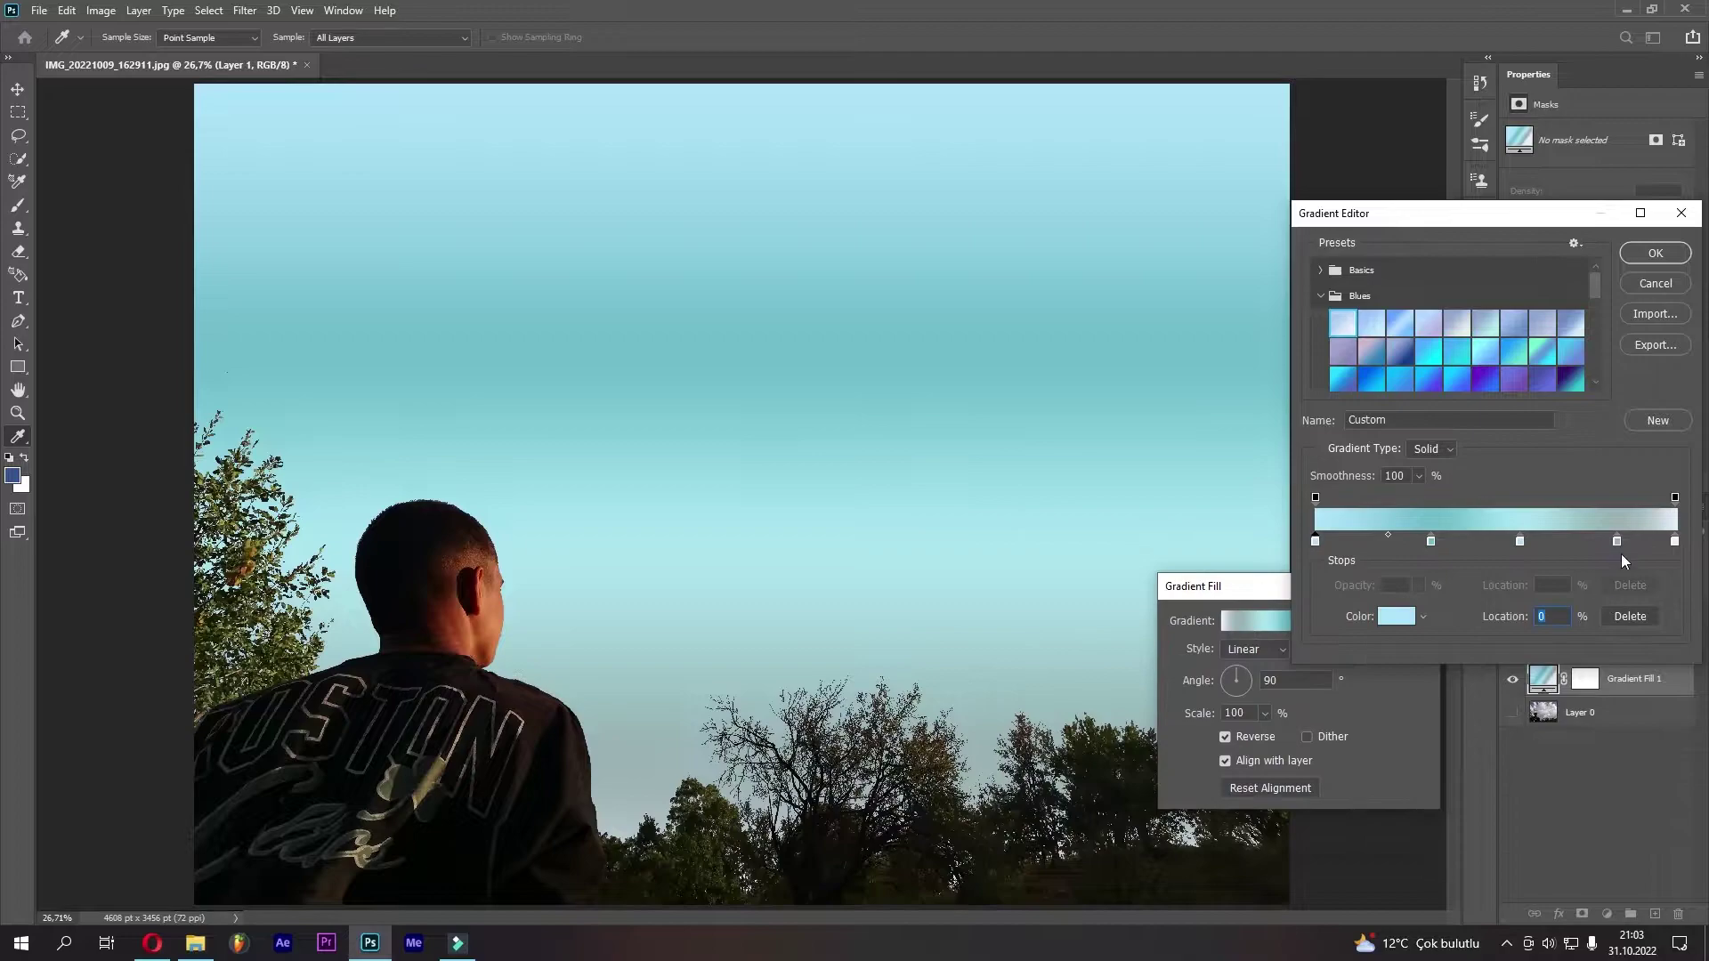
pyautogui.moveTo(1386, 534); pyautogui.dragTo(1353, 537)
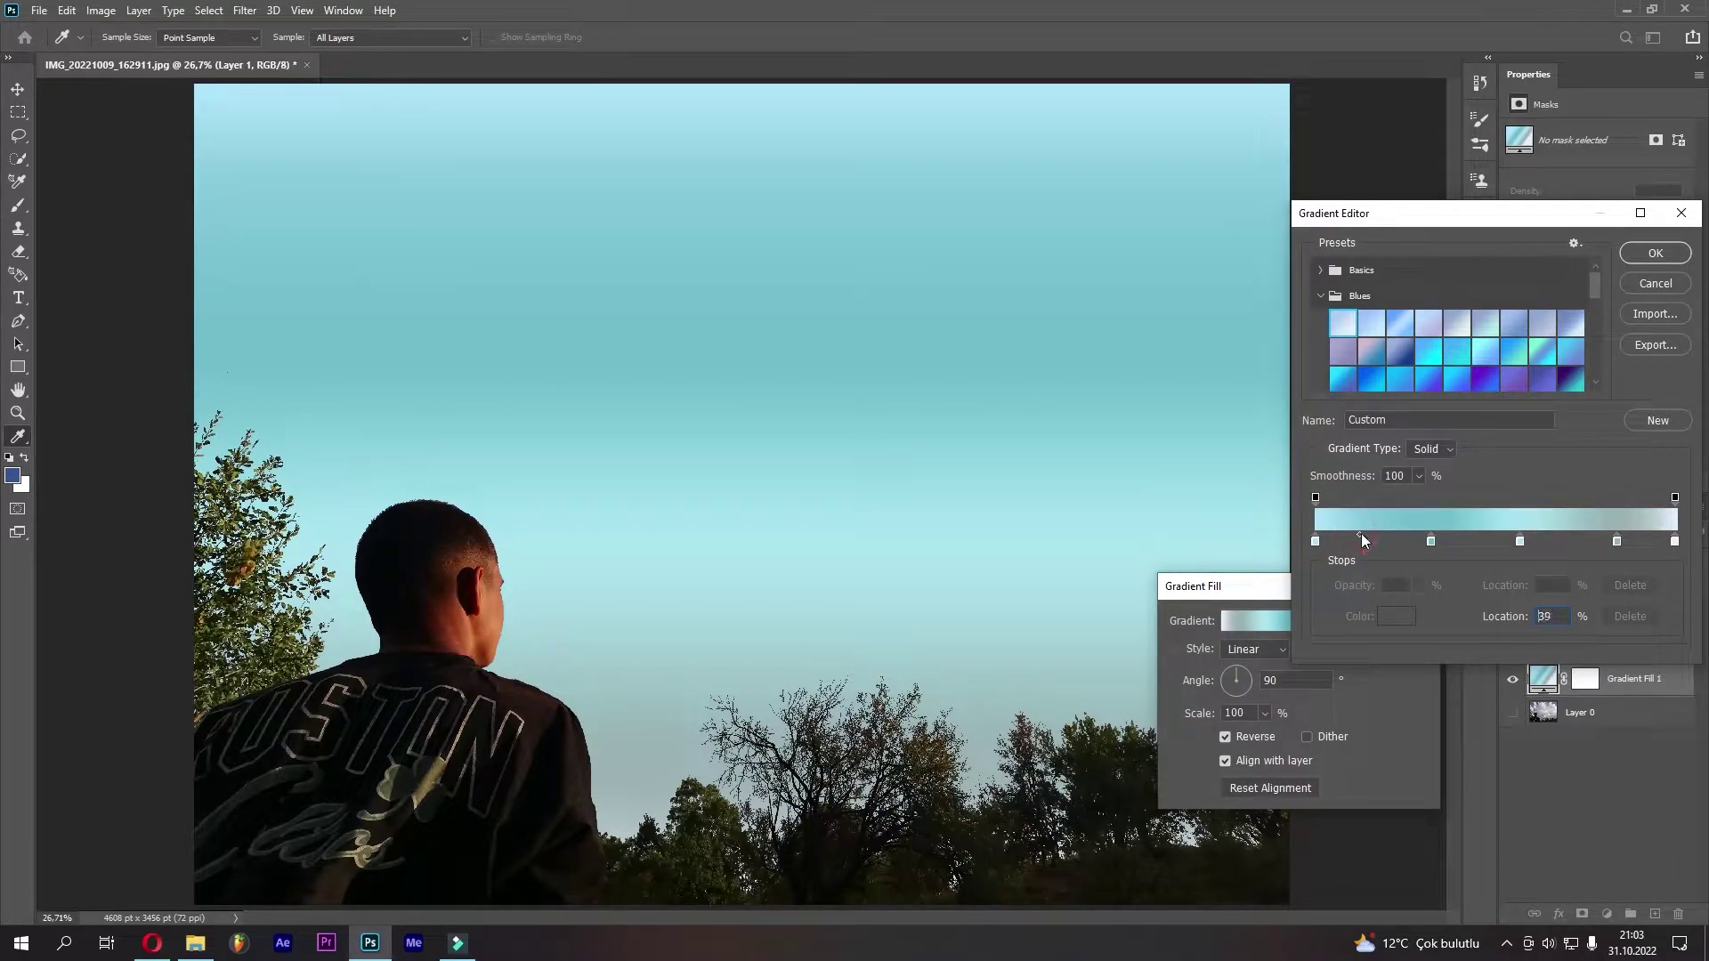
# Compare Radial, Reflected and Diamond styles, then commit the sky gradient as Linear at 90°
pyautogui.click(1657, 252)
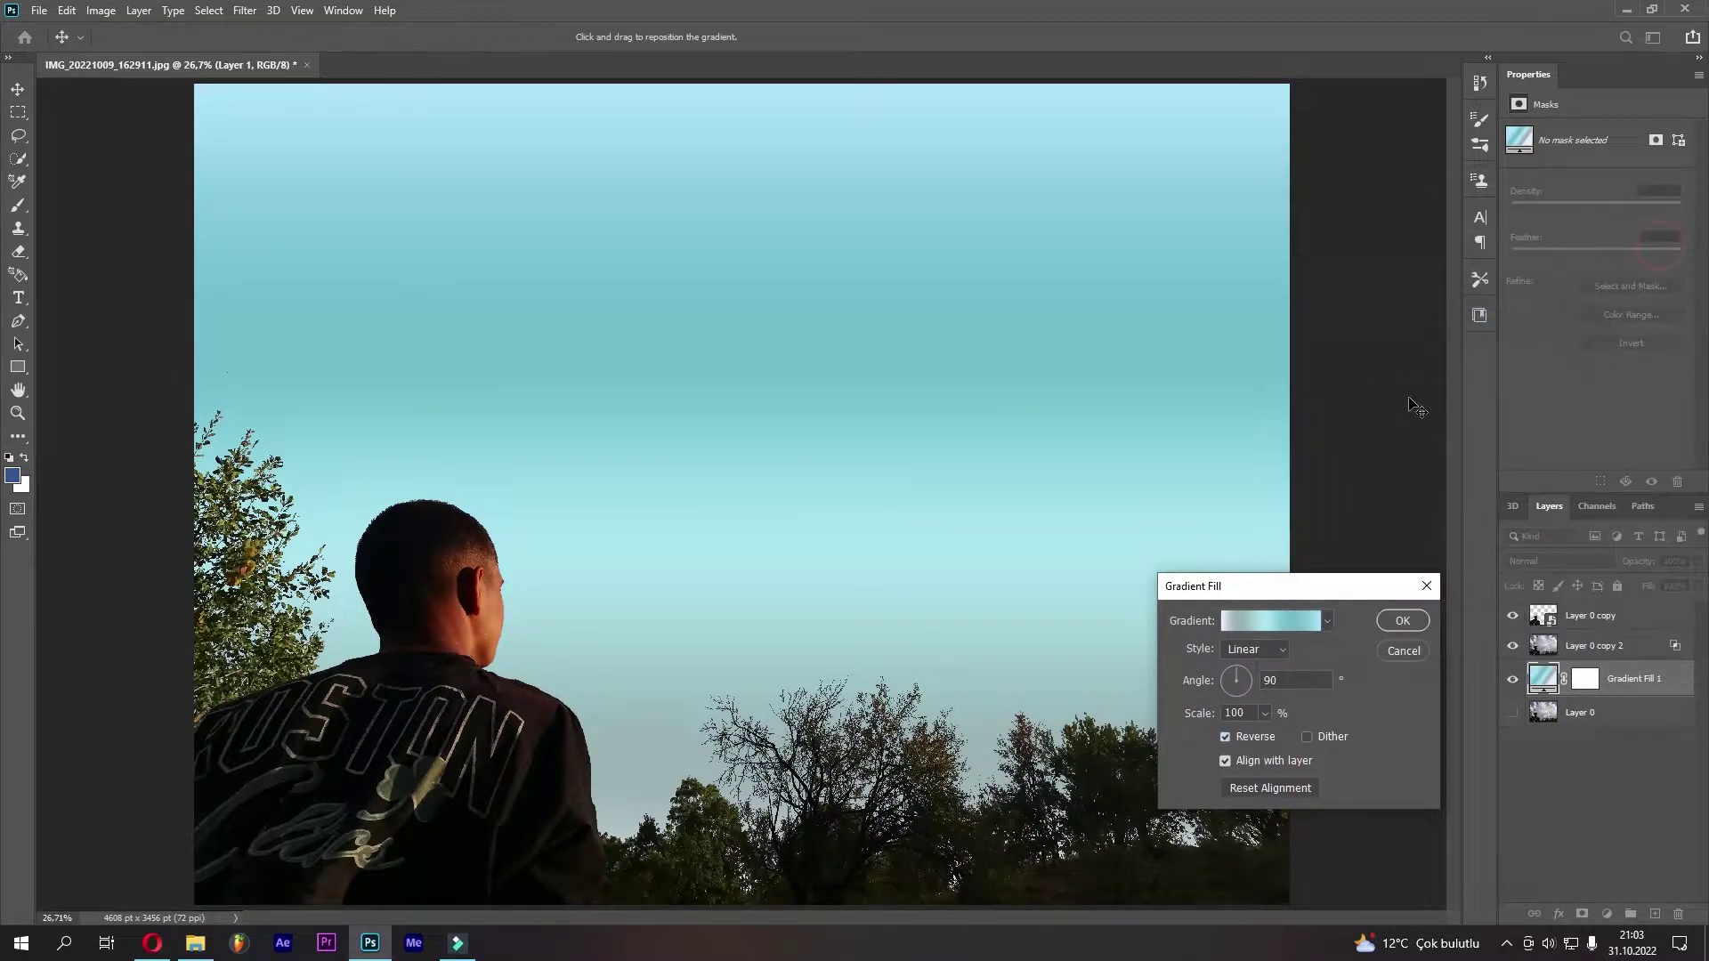
pyautogui.click(1255, 649)
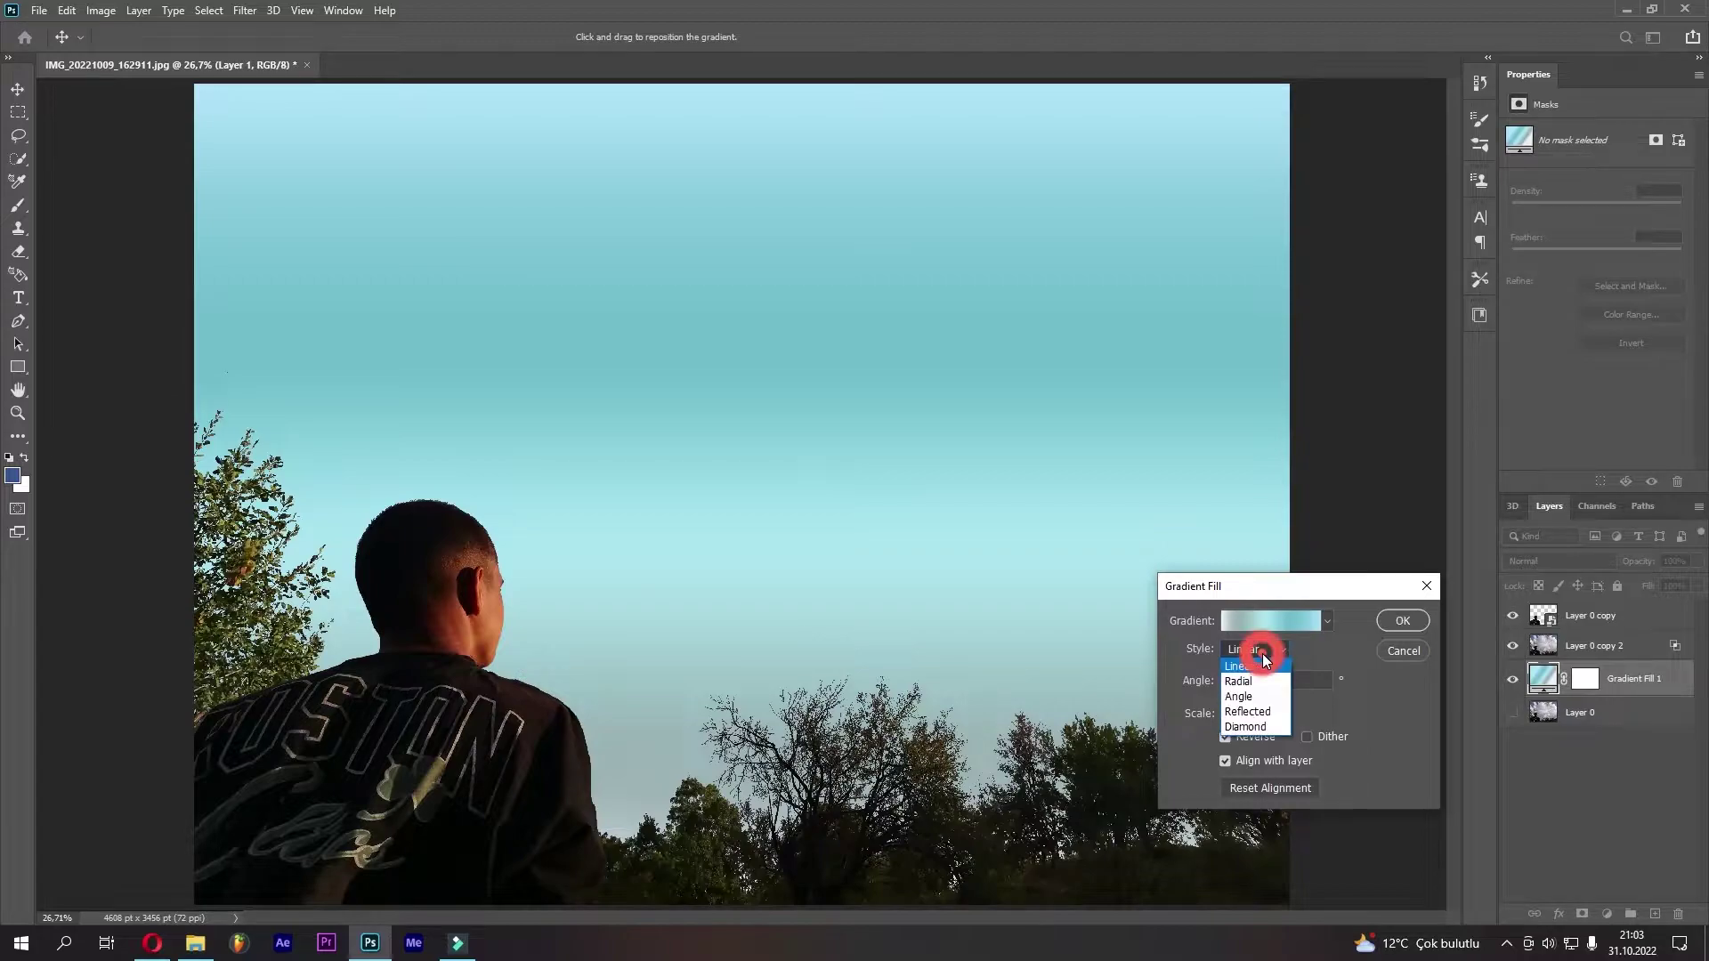
pyautogui.click(1253, 649)
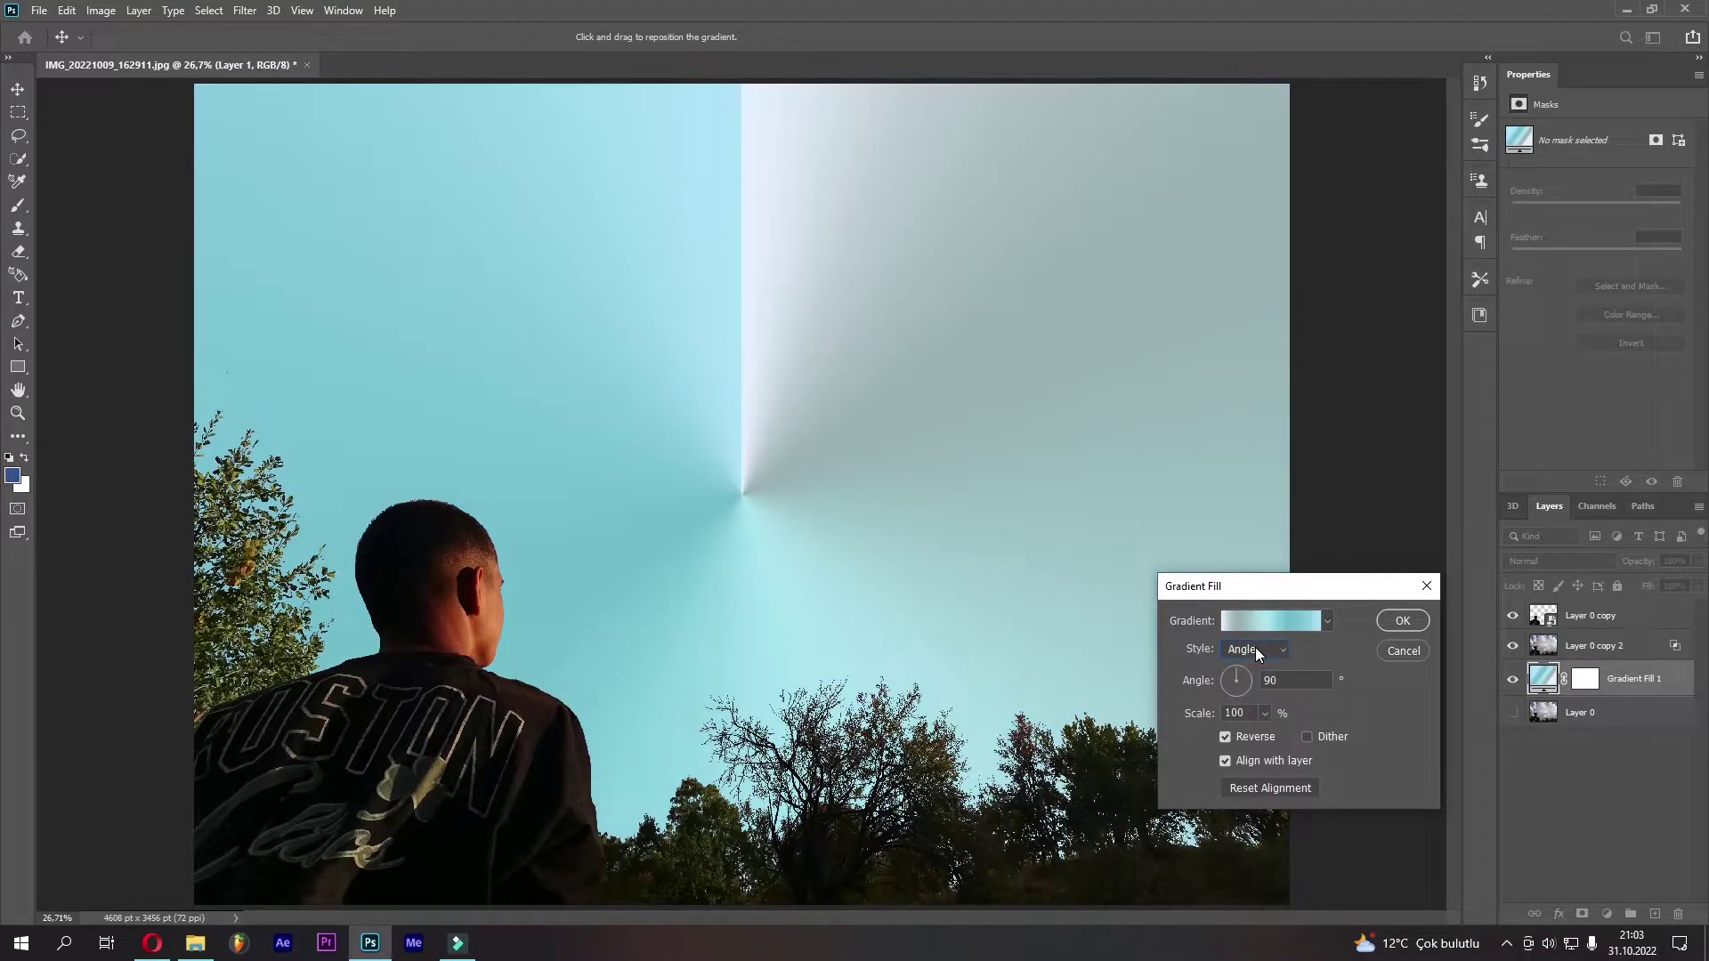
pyautogui.click(1255, 648)
pyautogui.click(1253, 692)
pyautogui.click(1257, 660)
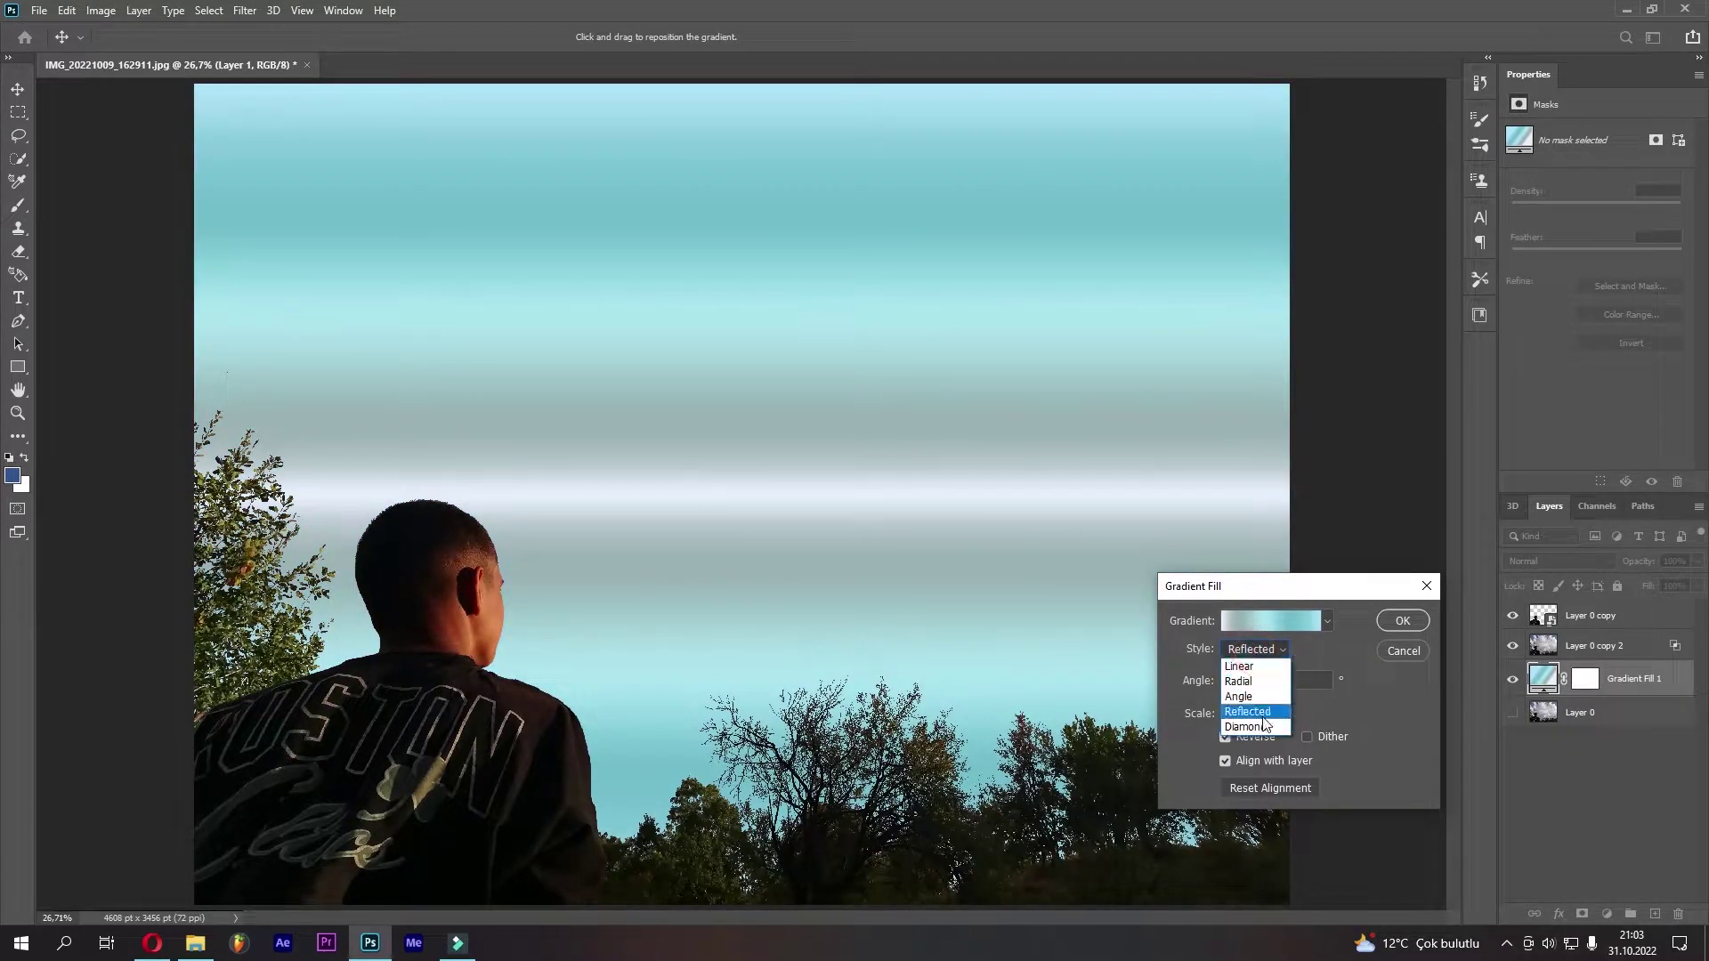
pyautogui.click(1255, 725)
pyautogui.click(1255, 648)
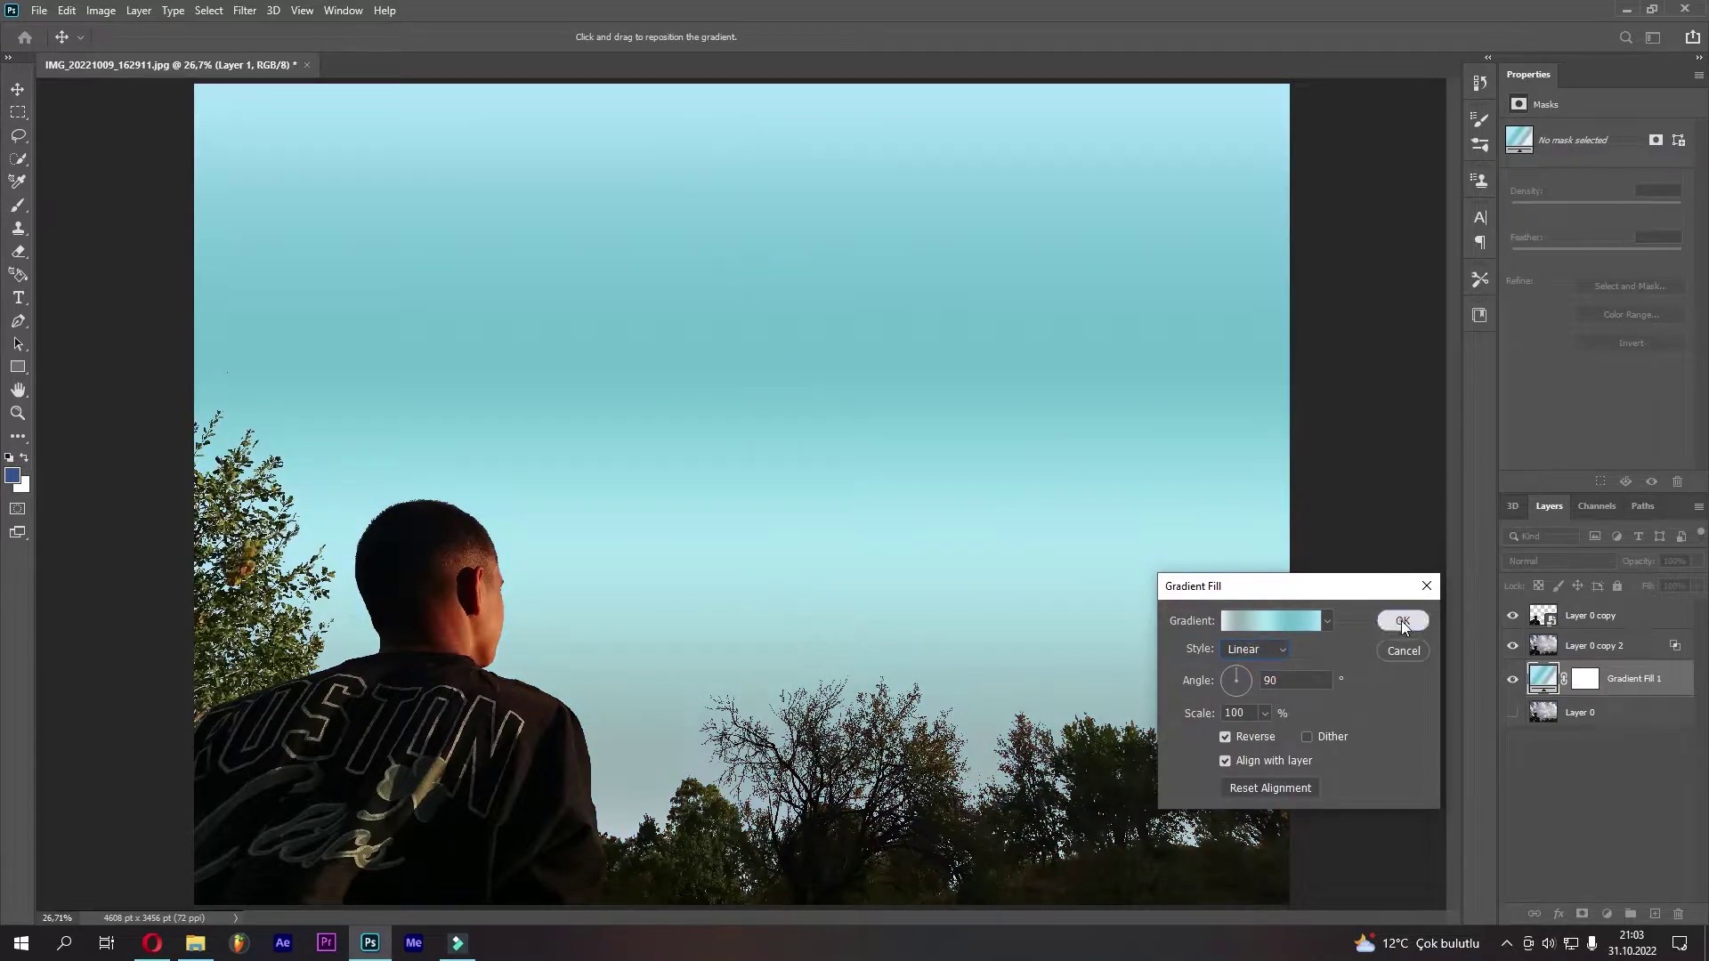
pyautogui.click(1403, 622)
pyautogui.click(1616, 680)
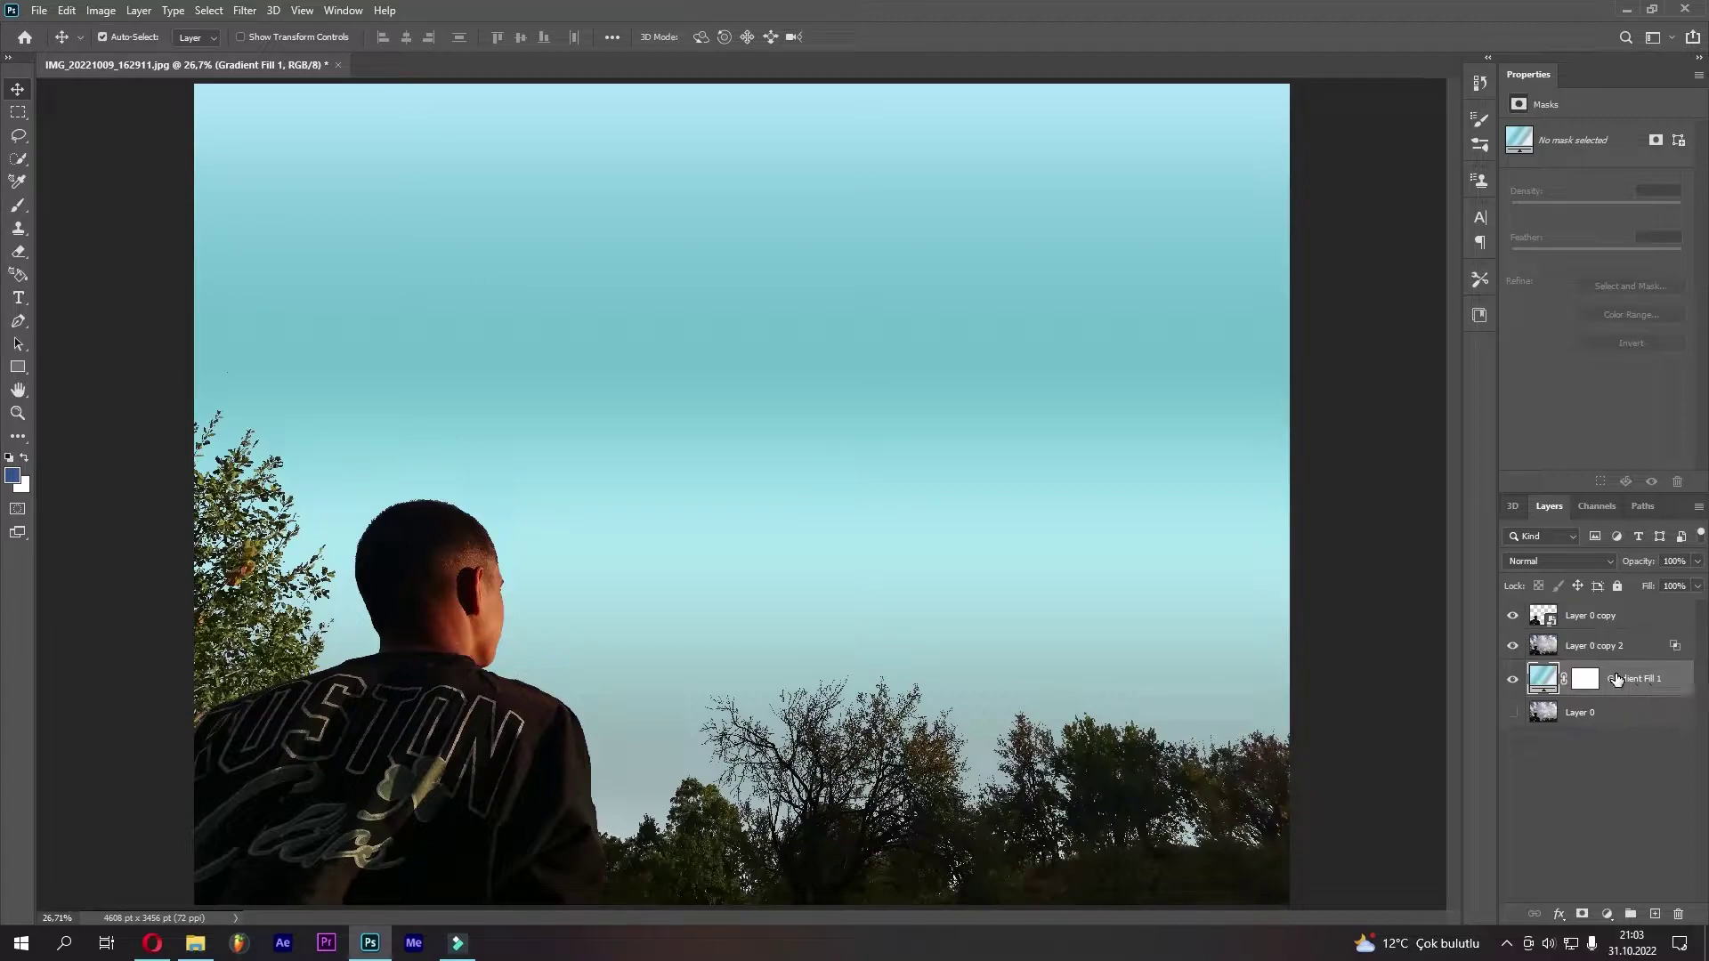
# Clip a Hue/Saturation layer to Gradient Fill 1 at Hue +7, Saturation −16, Lightness +6
pyautogui.click(1608, 915)
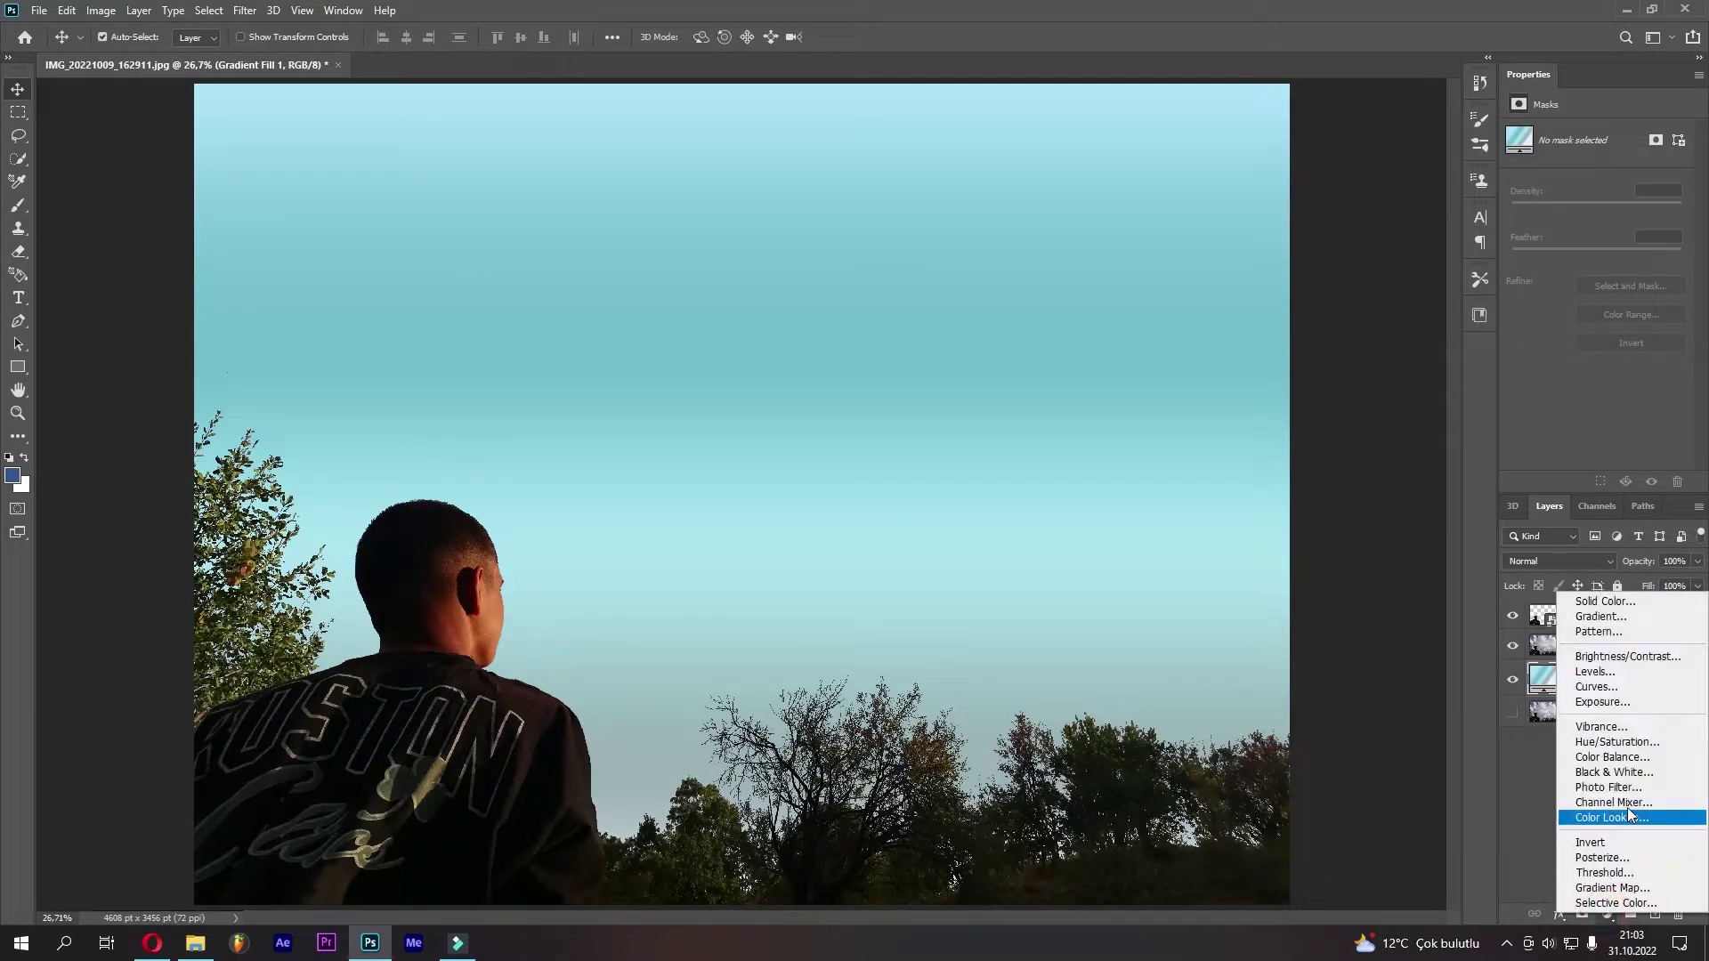
pyautogui.click(1615, 742)
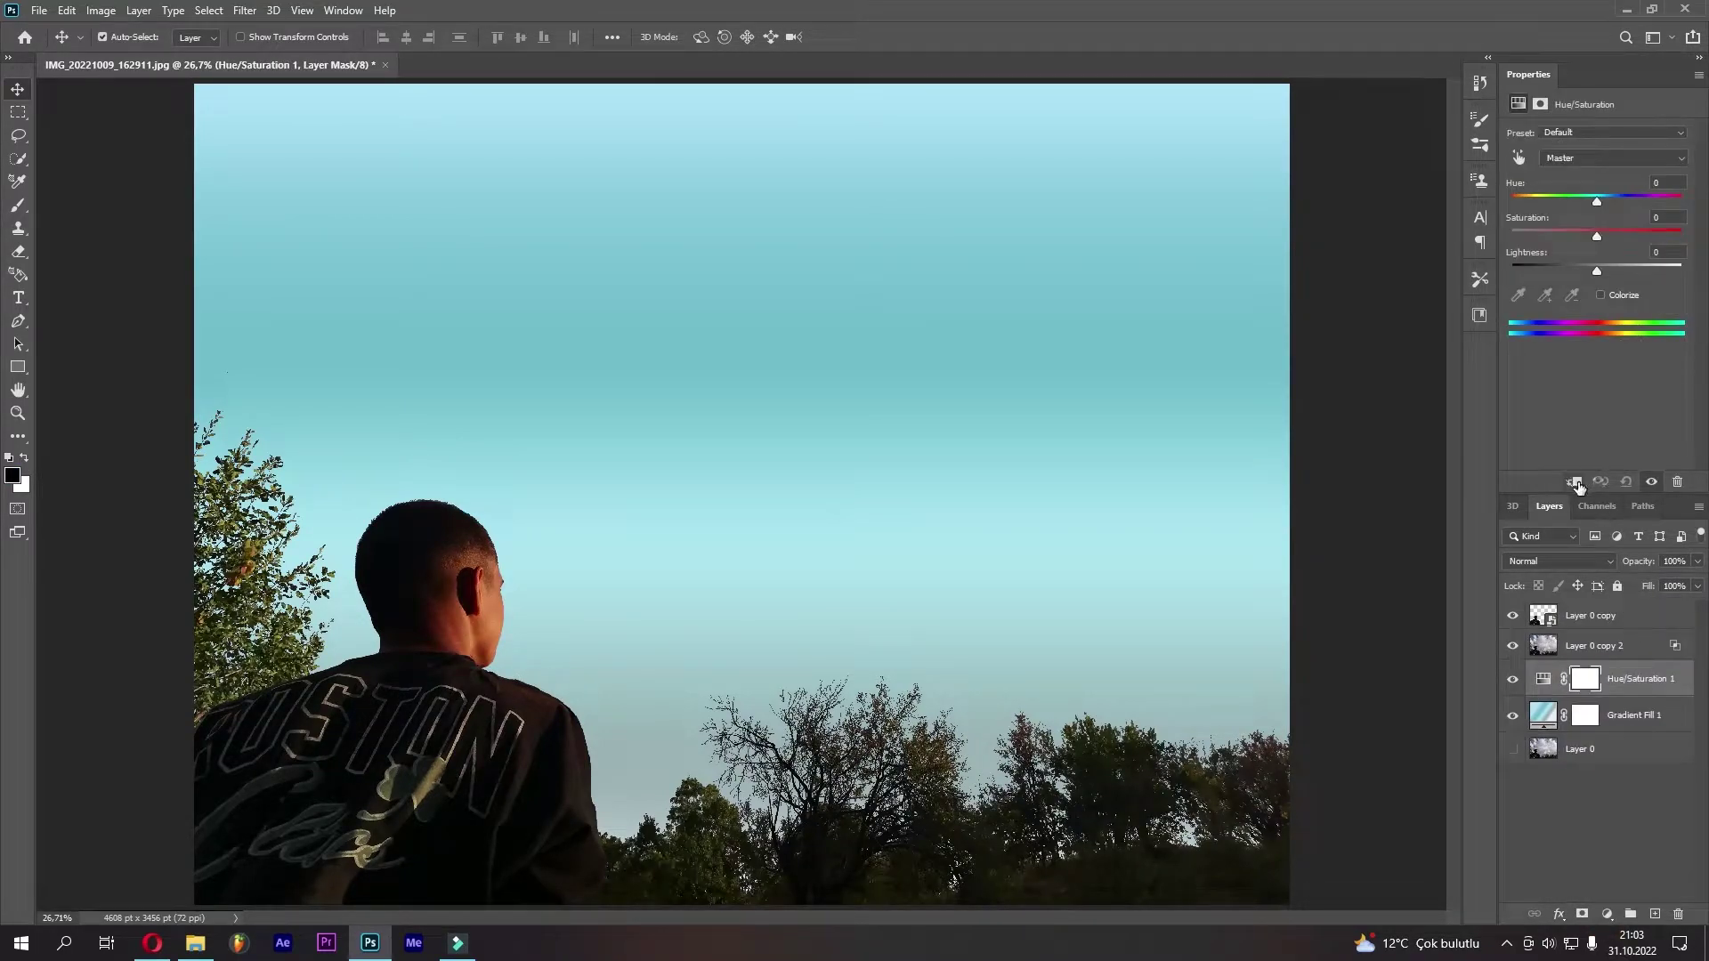
pyautogui.click(1574, 481)
pyautogui.moveTo(1609, 235)
pyautogui.mouseDown()
pyautogui.moveTo(1600, 276)
pyautogui.moveTo(1606, 236)
pyautogui.moveTo(1641, 201)
pyautogui.moveTo(1584, 236)
pyautogui.mouseUp()
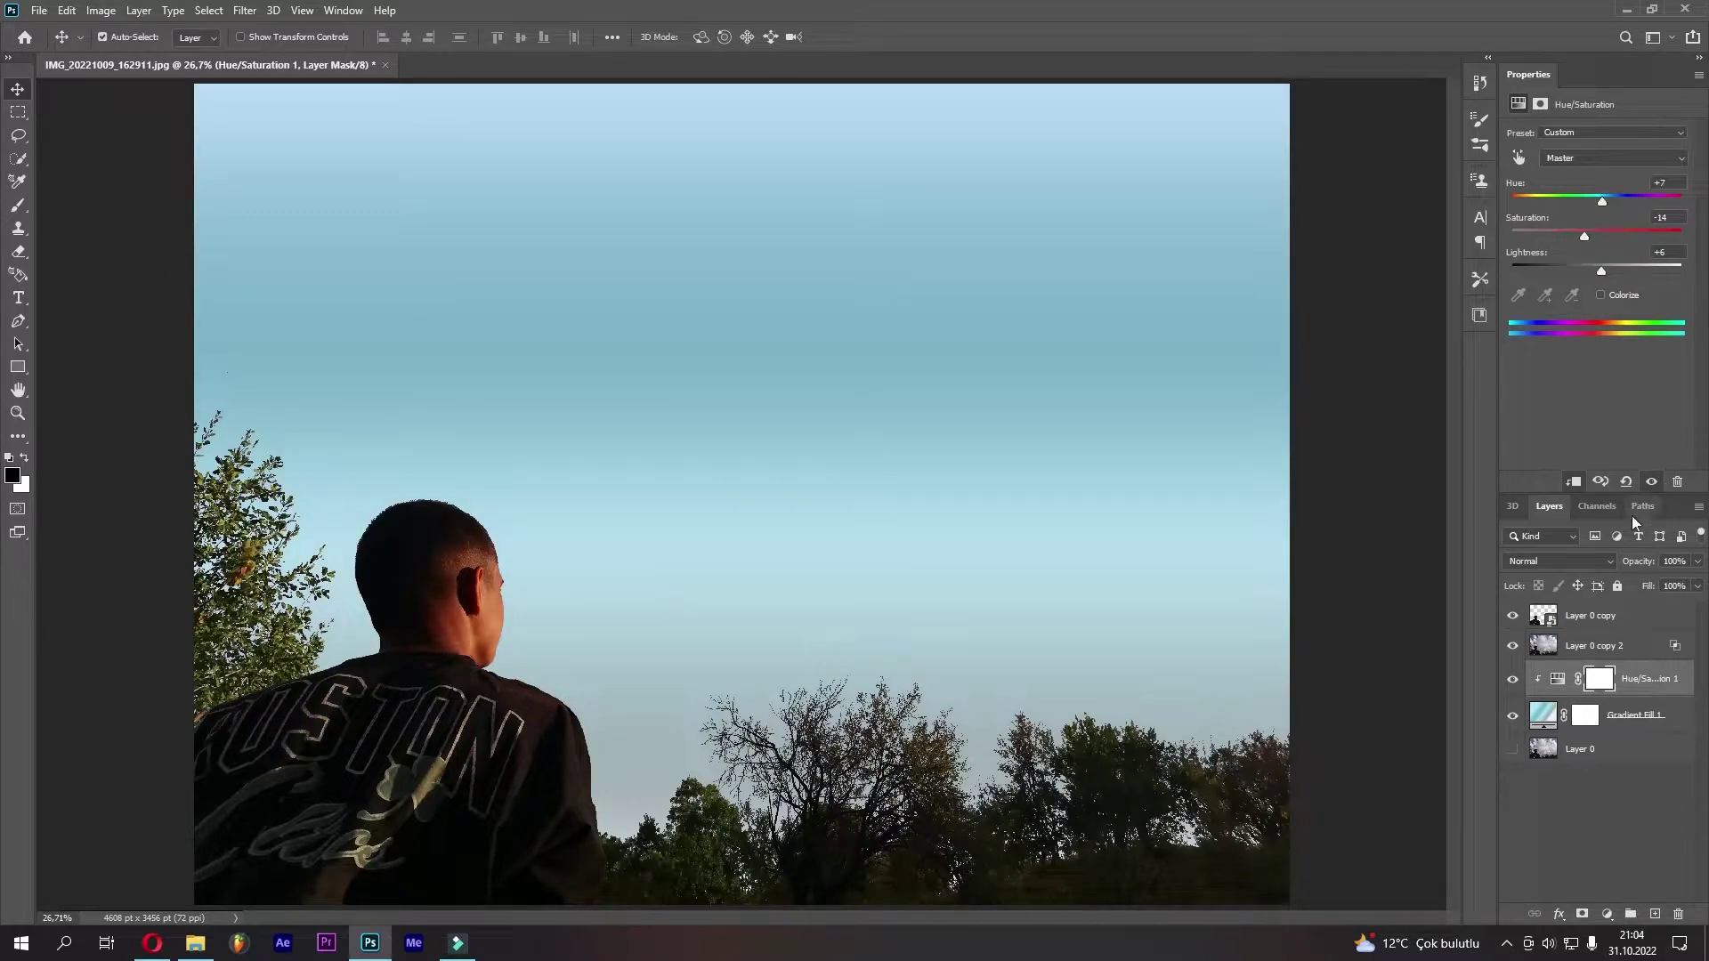
pyautogui.click(1600, 682)
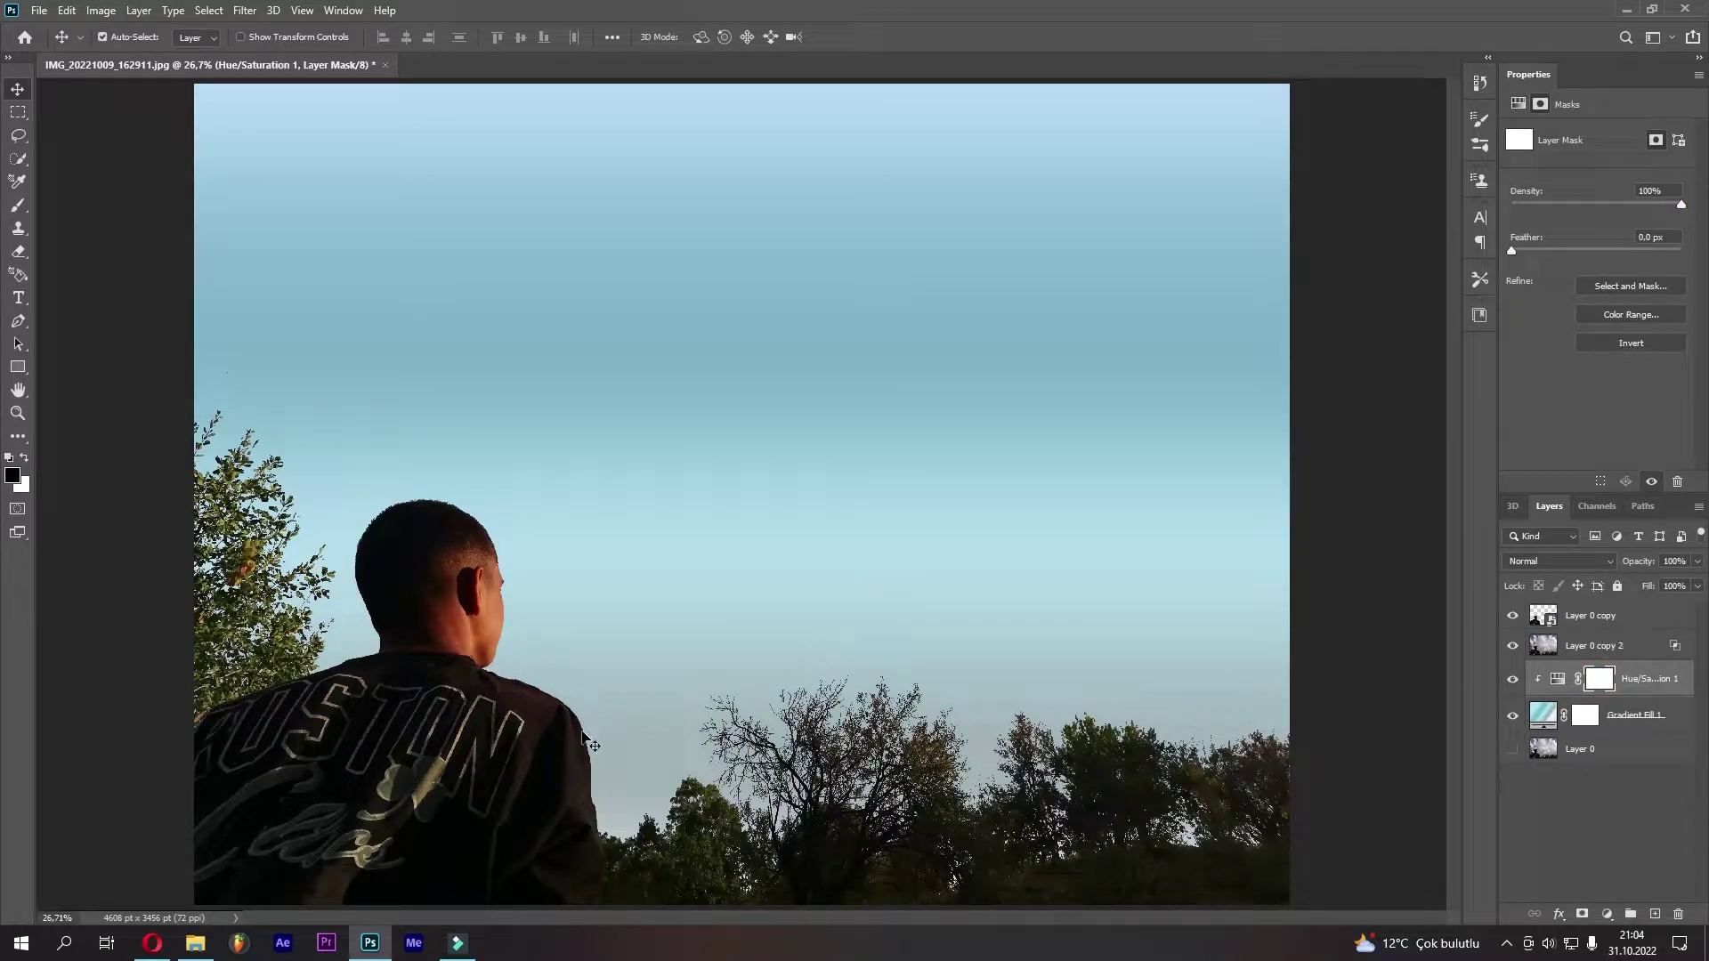
# Rename Layer 0 copy 2 to 'Forest' and Layer 0 copy to 'person'
pyautogui.click(1607, 650)
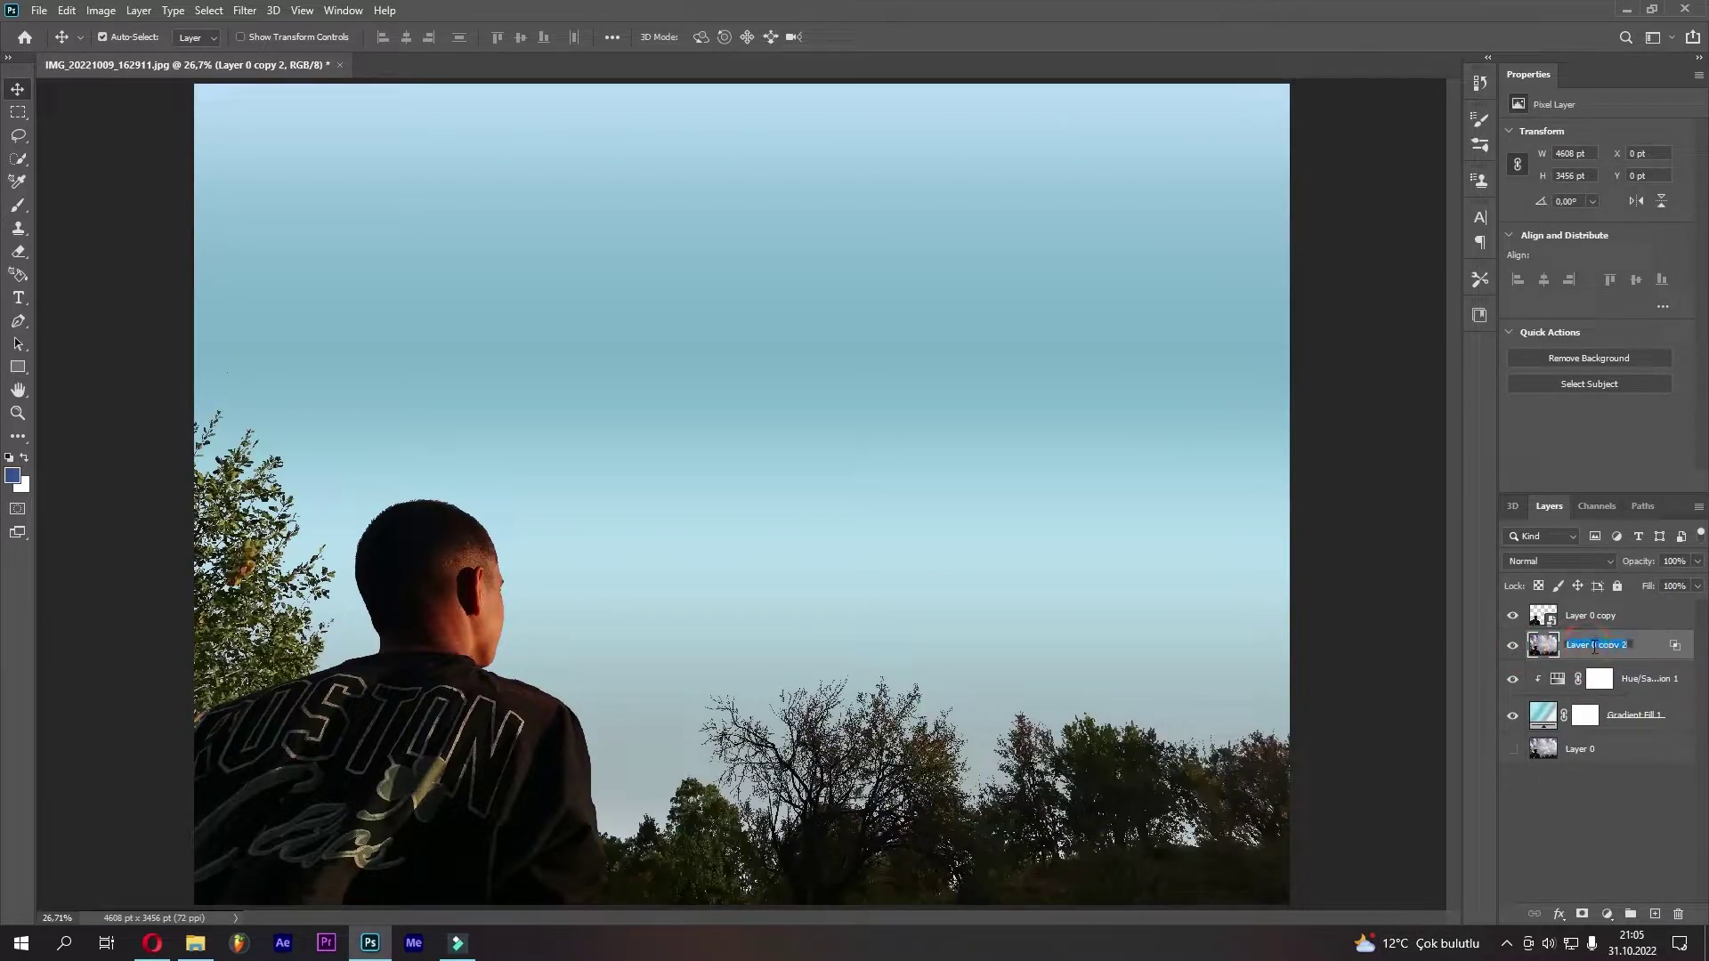
pyautogui.write('Fores')
pyautogui.write('t')
pyautogui.doubleClick(1602, 614)
pyautogui.write('person')
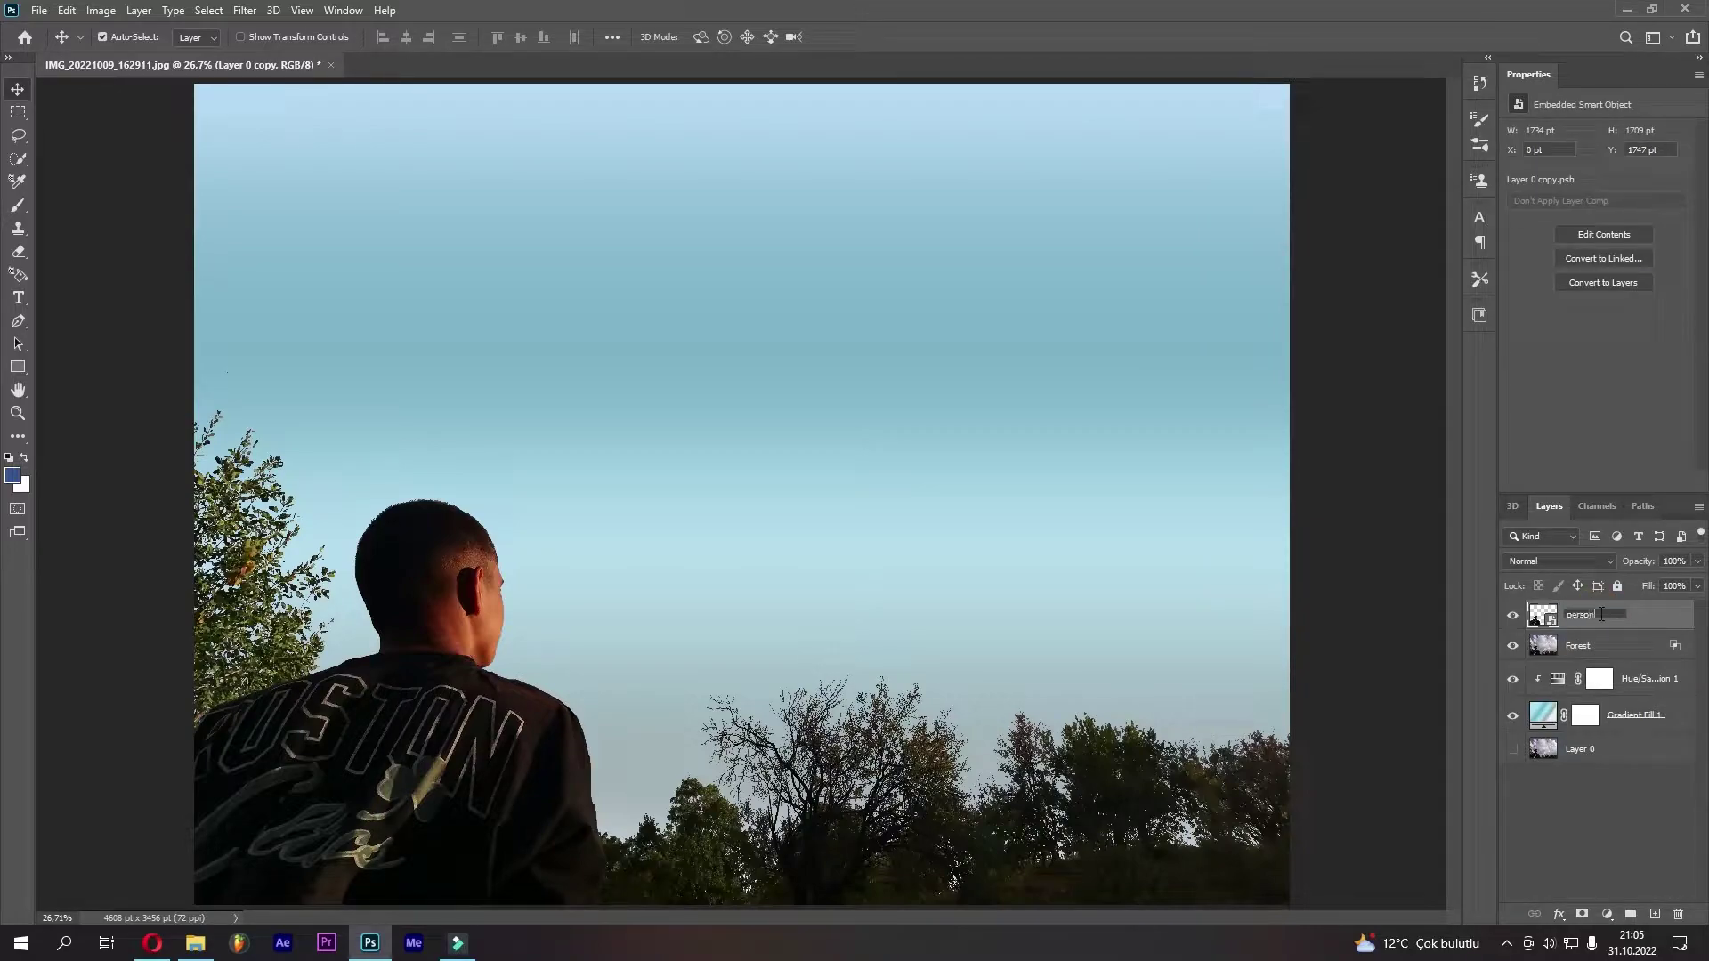
pyautogui.press('Return')
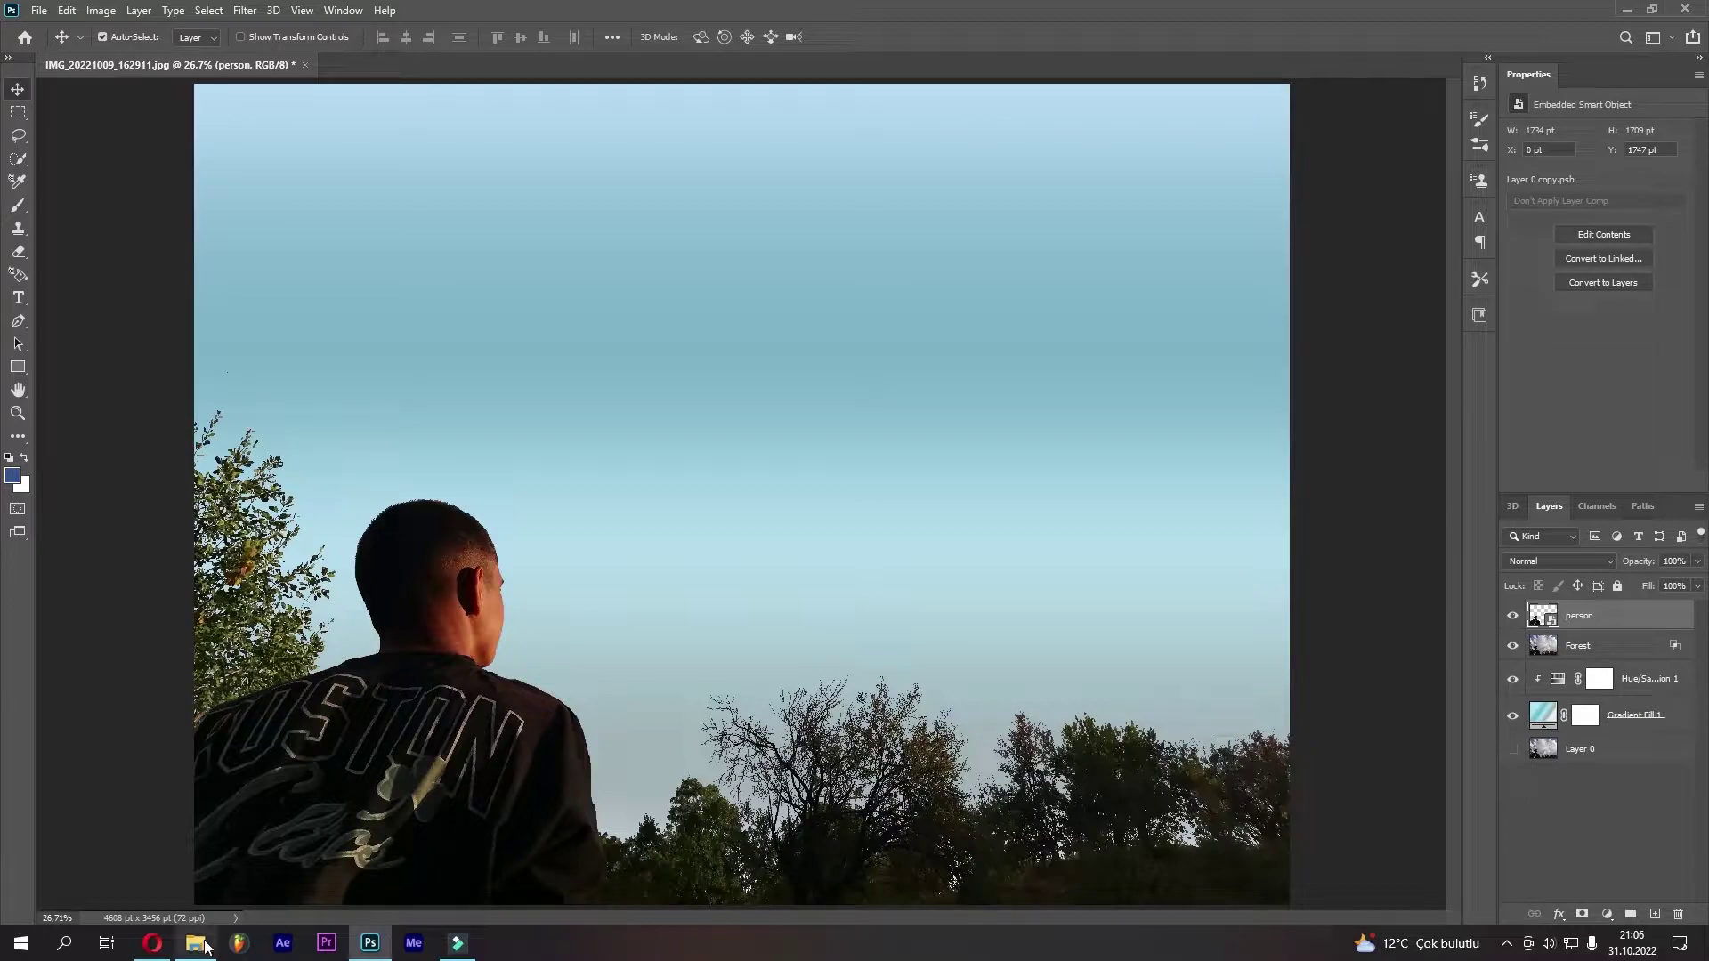
# Place the shark photo hai-3347787_1920 from File Explorer onto the canvas
pyautogui.click(196, 944)
pyautogui.click(663, 445)
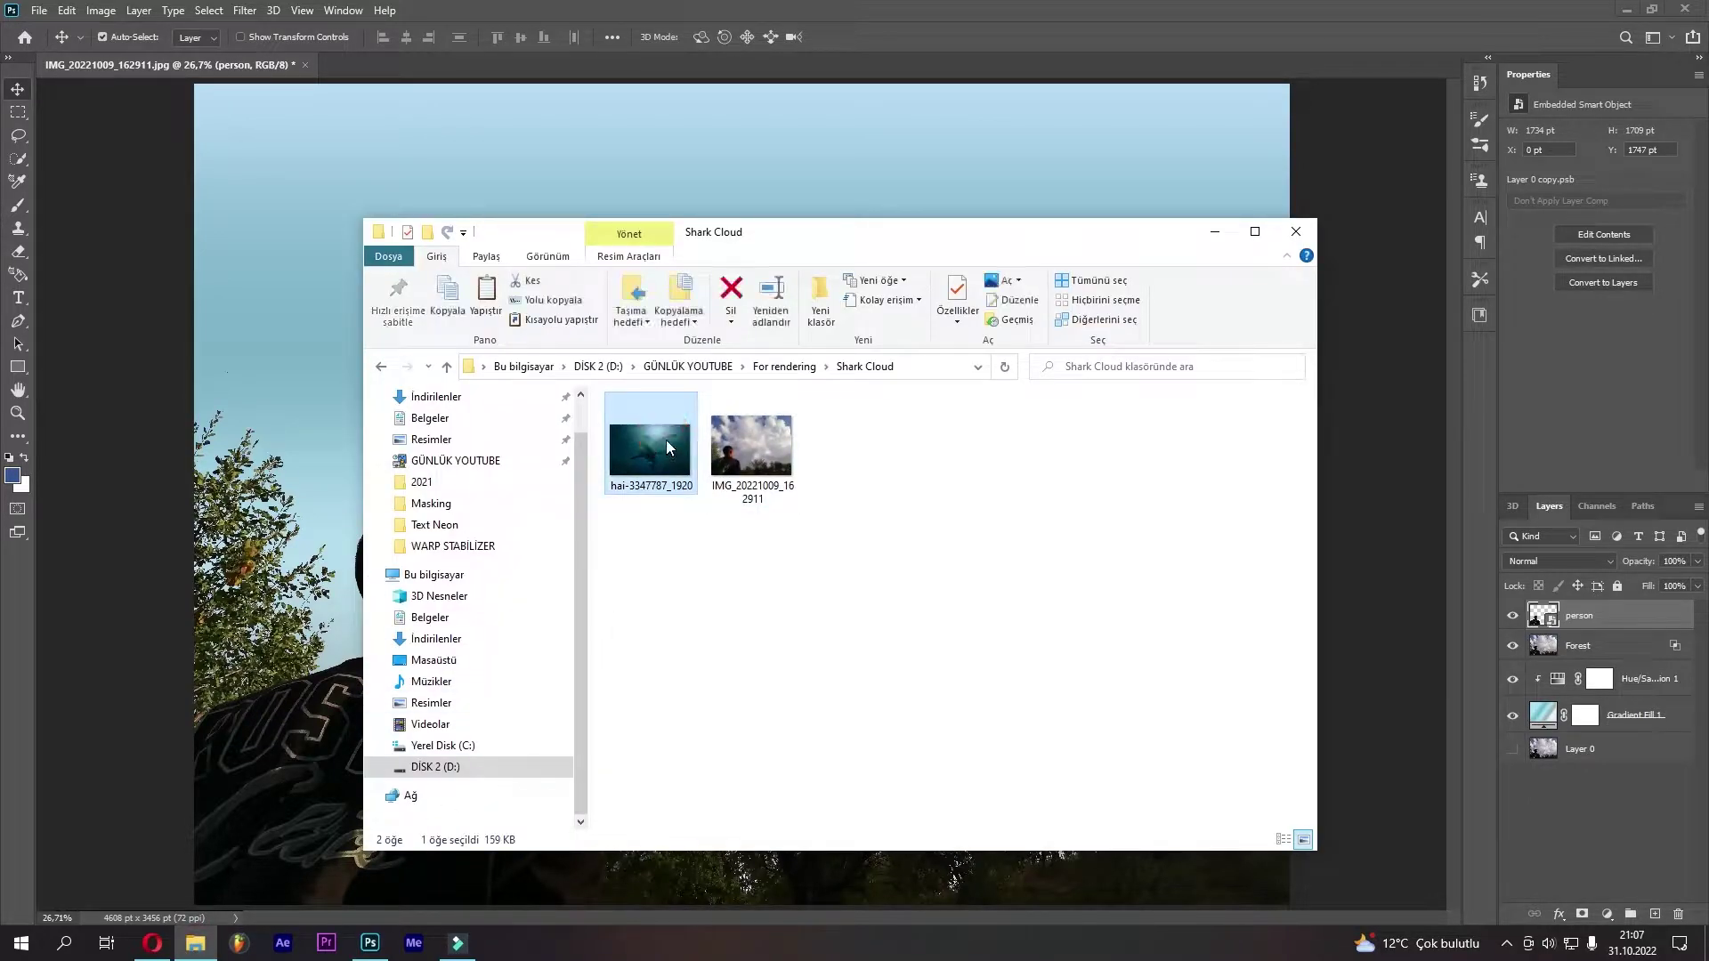
pyautogui.moveTo(669, 447); pyautogui.dragTo(321, 328)
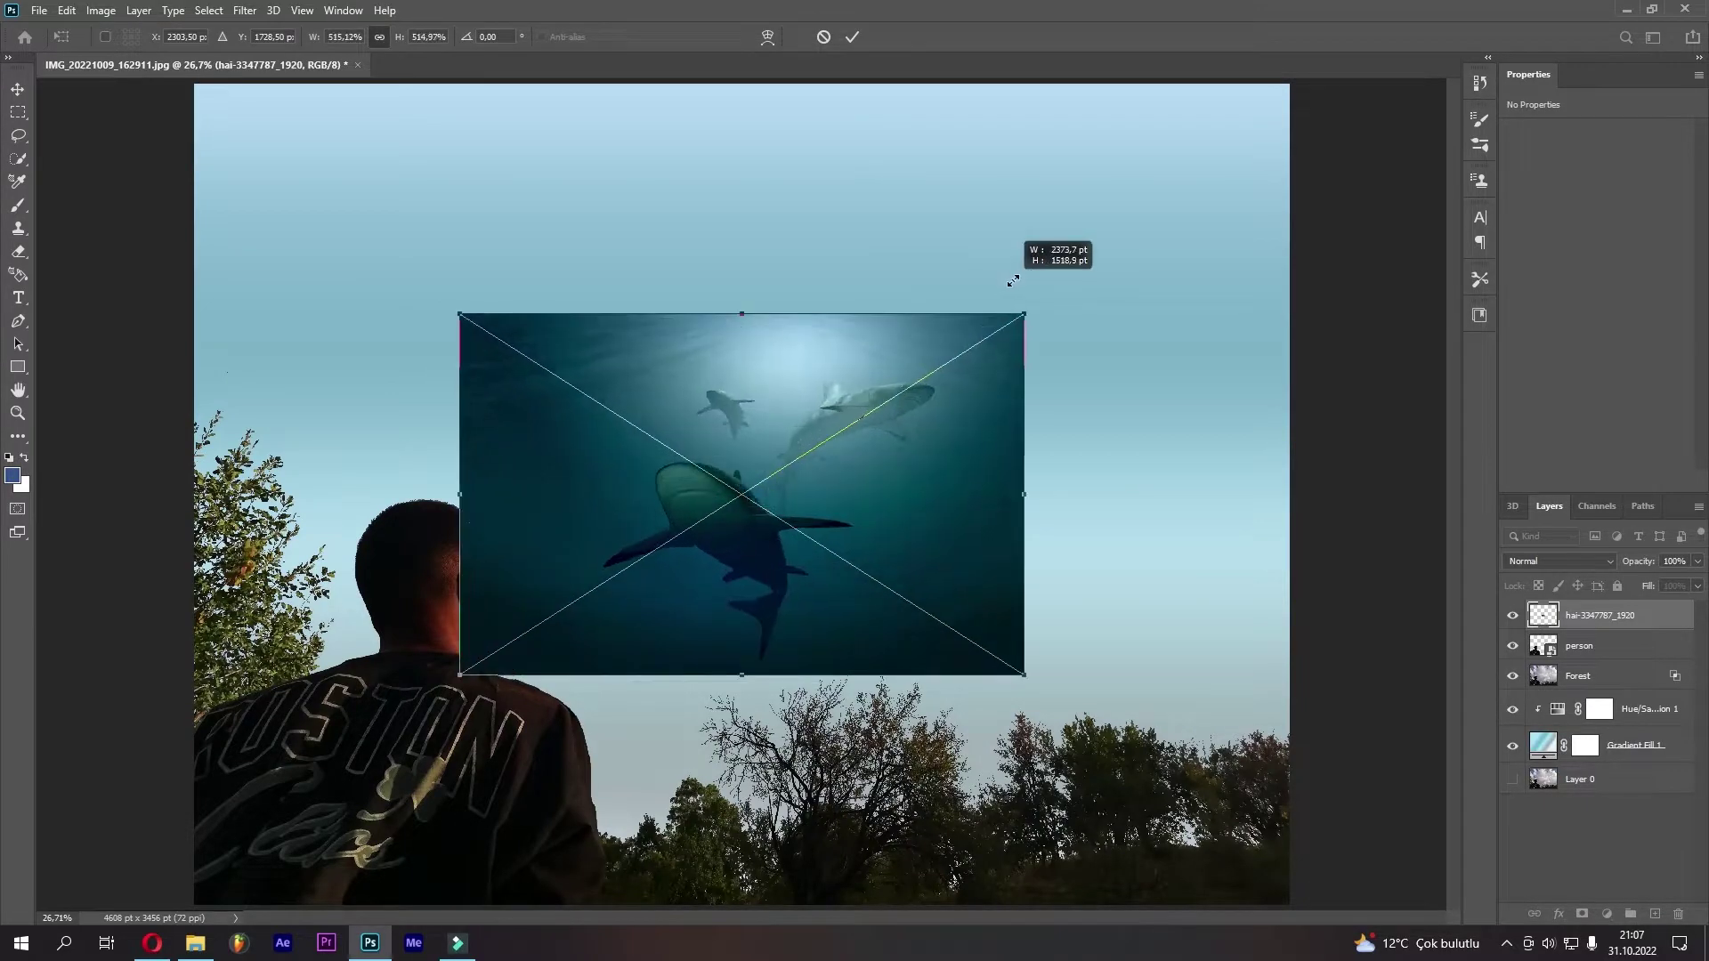
# Scale the shark photo to about 870%, centre it over the top of the sky, and commit
pyautogui.moveTo(801, 458); pyautogui.dragTo(1080, 271)
pyautogui.moveTo(853, 453); pyautogui.dragTo(869, 327)
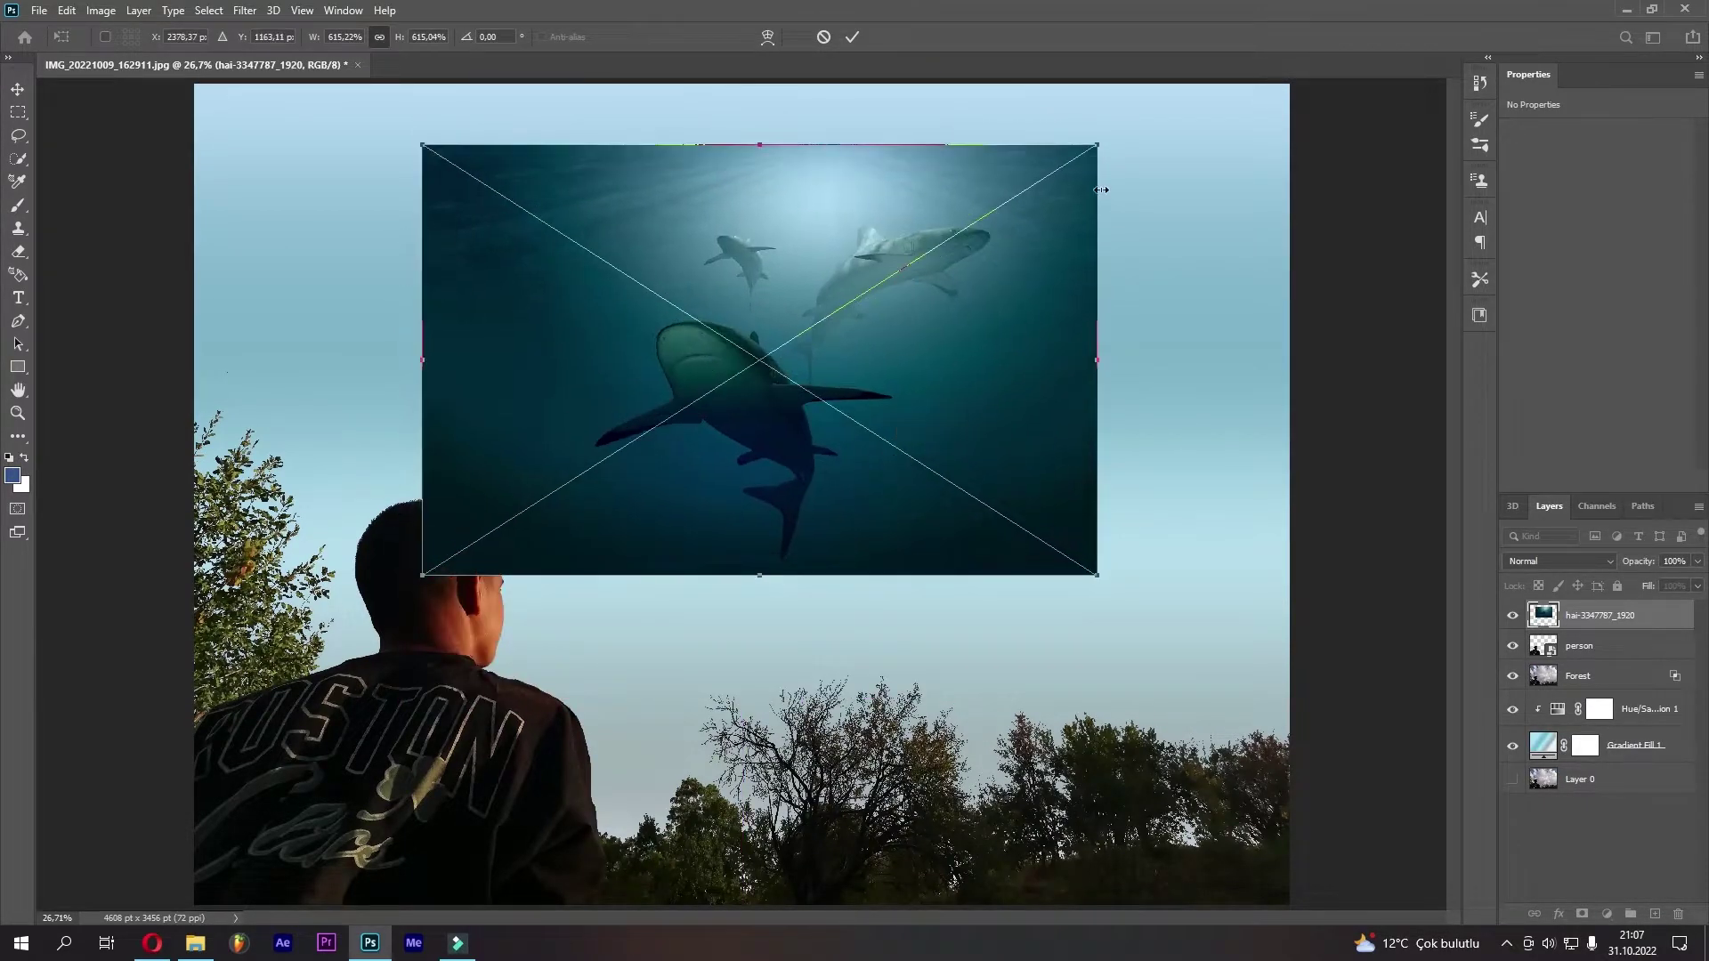
pyautogui.moveTo(1094, 145); pyautogui.dragTo(1207, 99)
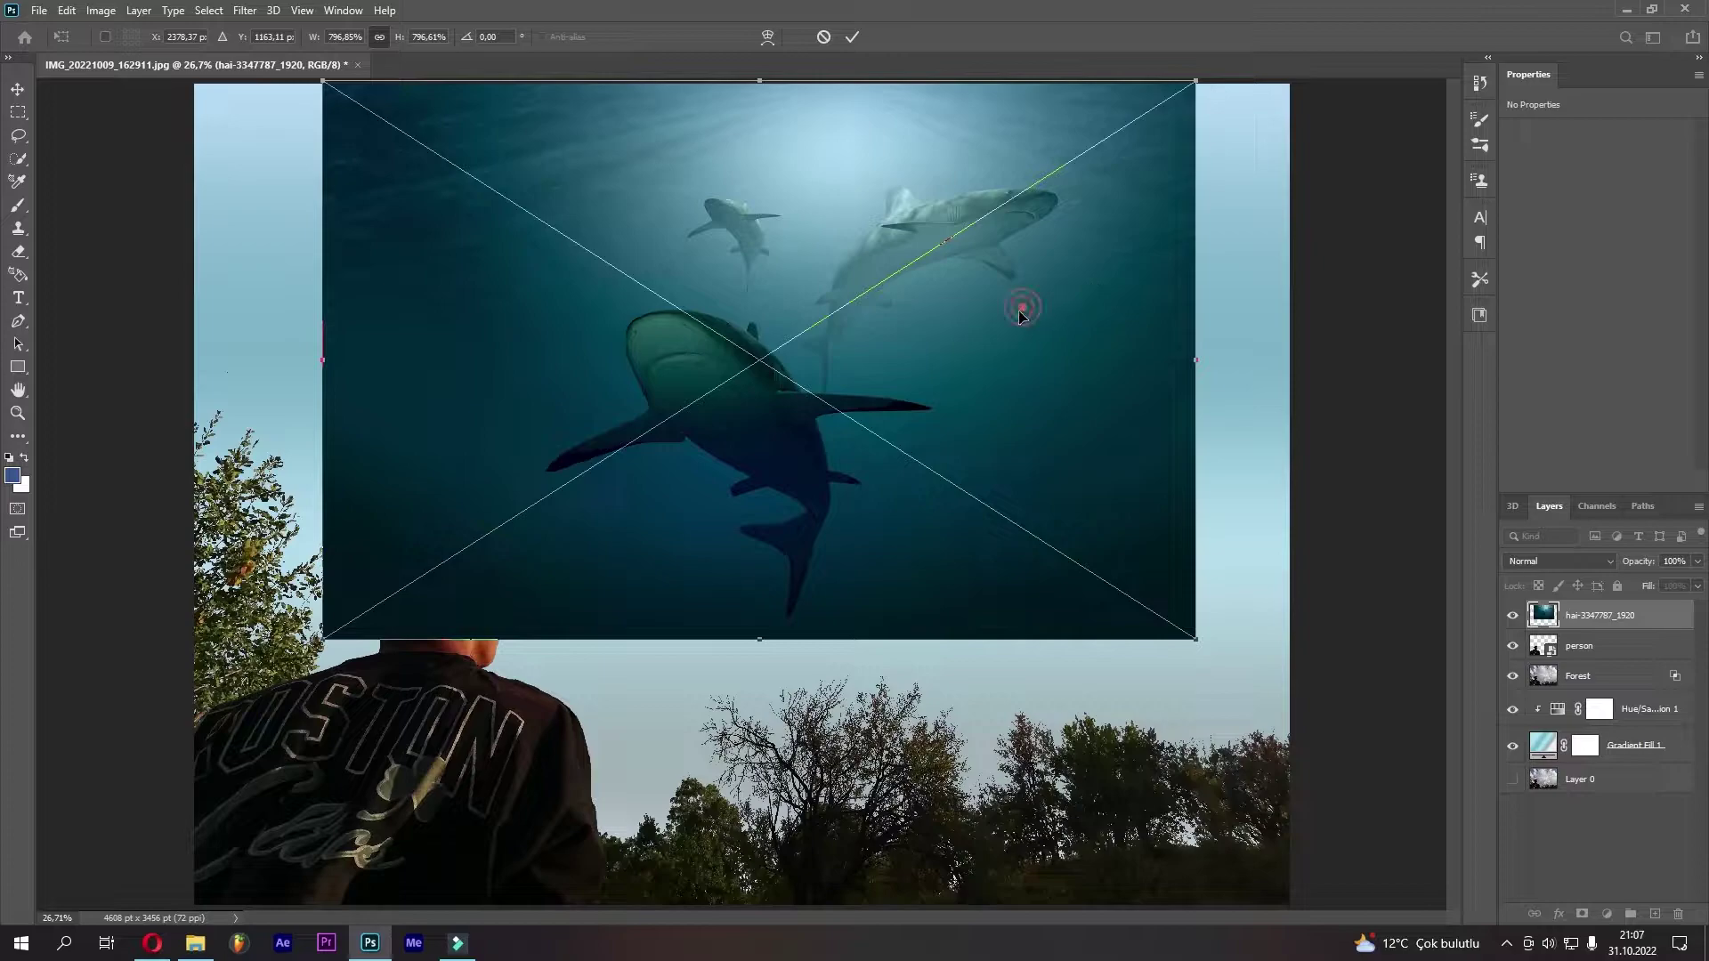
pyautogui.moveTo(1021, 311); pyautogui.dragTo(1042, 332)
pyautogui.moveTo(1191, 97); pyautogui.dragTo(1231, 79)
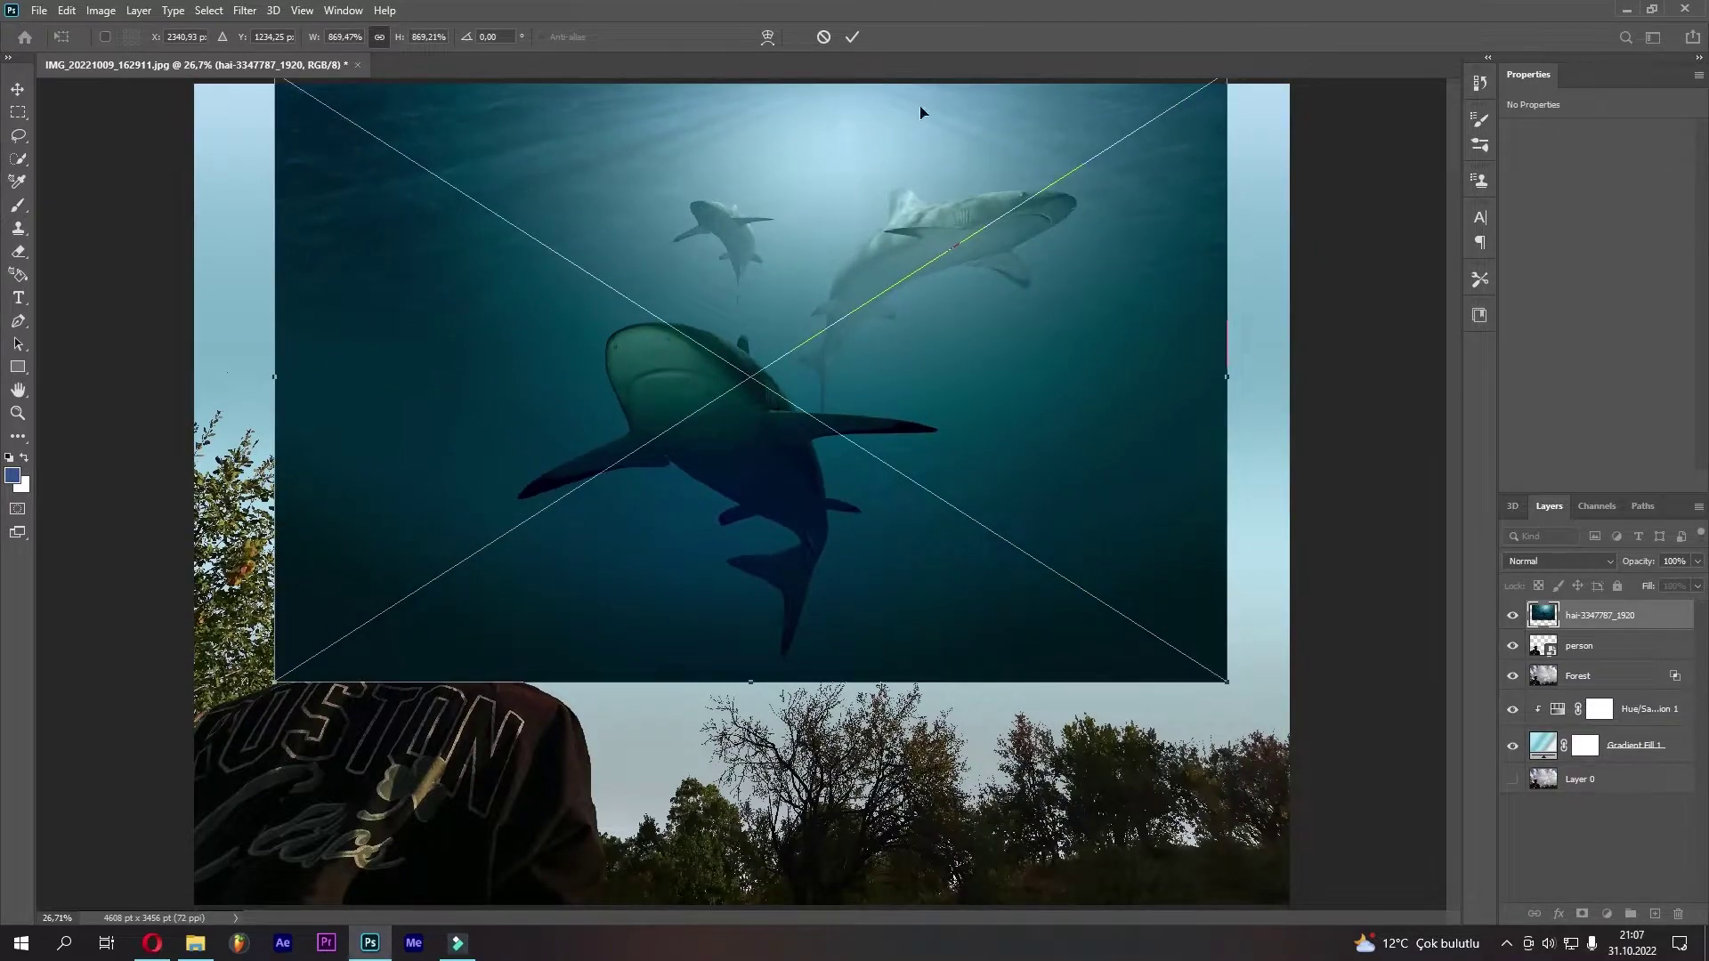
pyautogui.moveTo(719, 241); pyautogui.dragTo(710, 212)
pyautogui.click(852, 36)
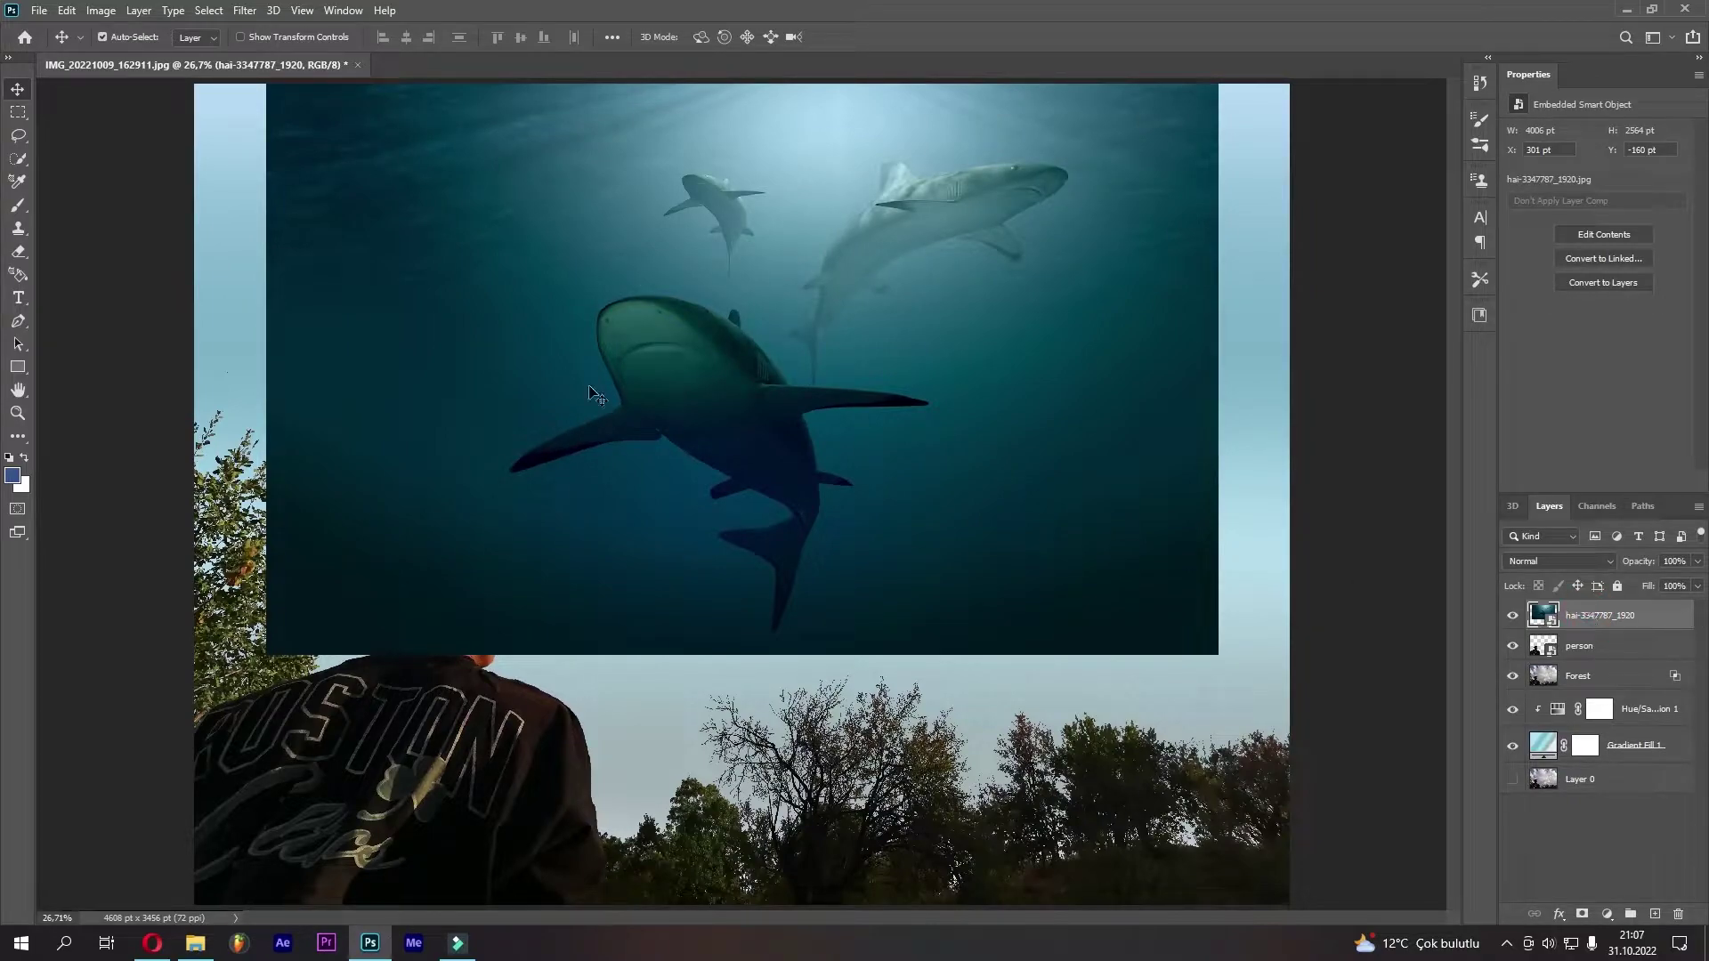
# Quick-select the big shark's head, body, fins and lower tail
pyautogui.click(17, 158)
pyautogui.moveTo(591, 324); pyautogui.dragTo(641, 344)
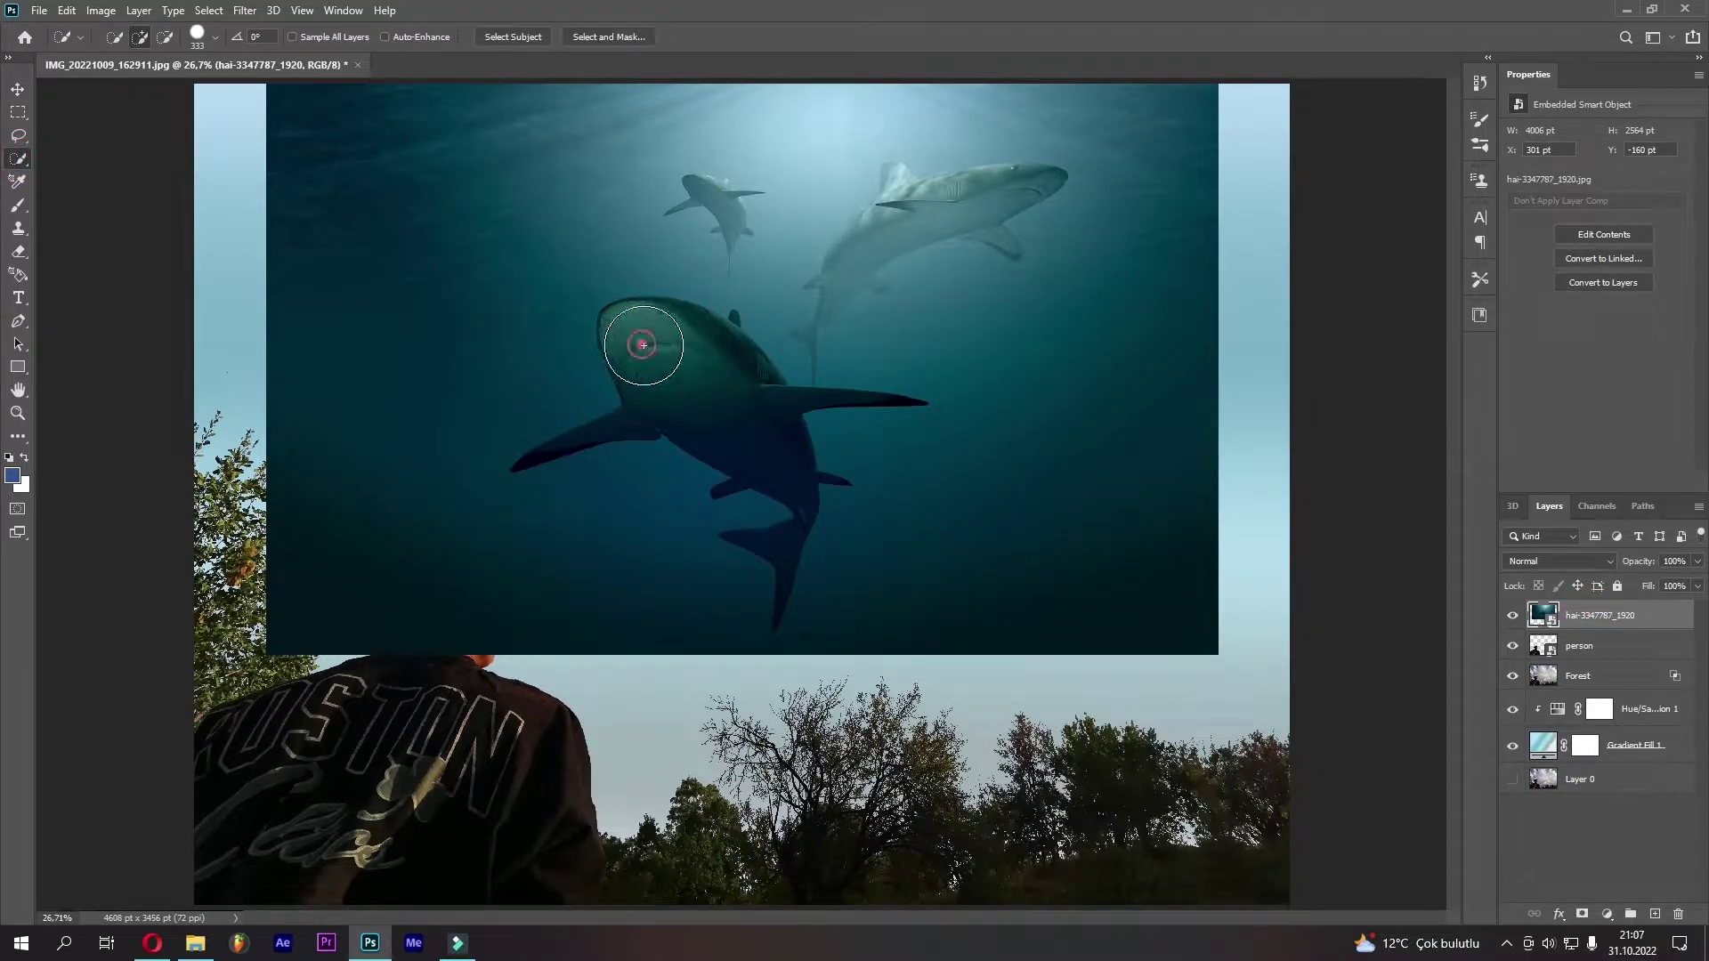
pyautogui.hotkey('ctrl', '+')
pyautogui.hotkey('ctrl', '+')
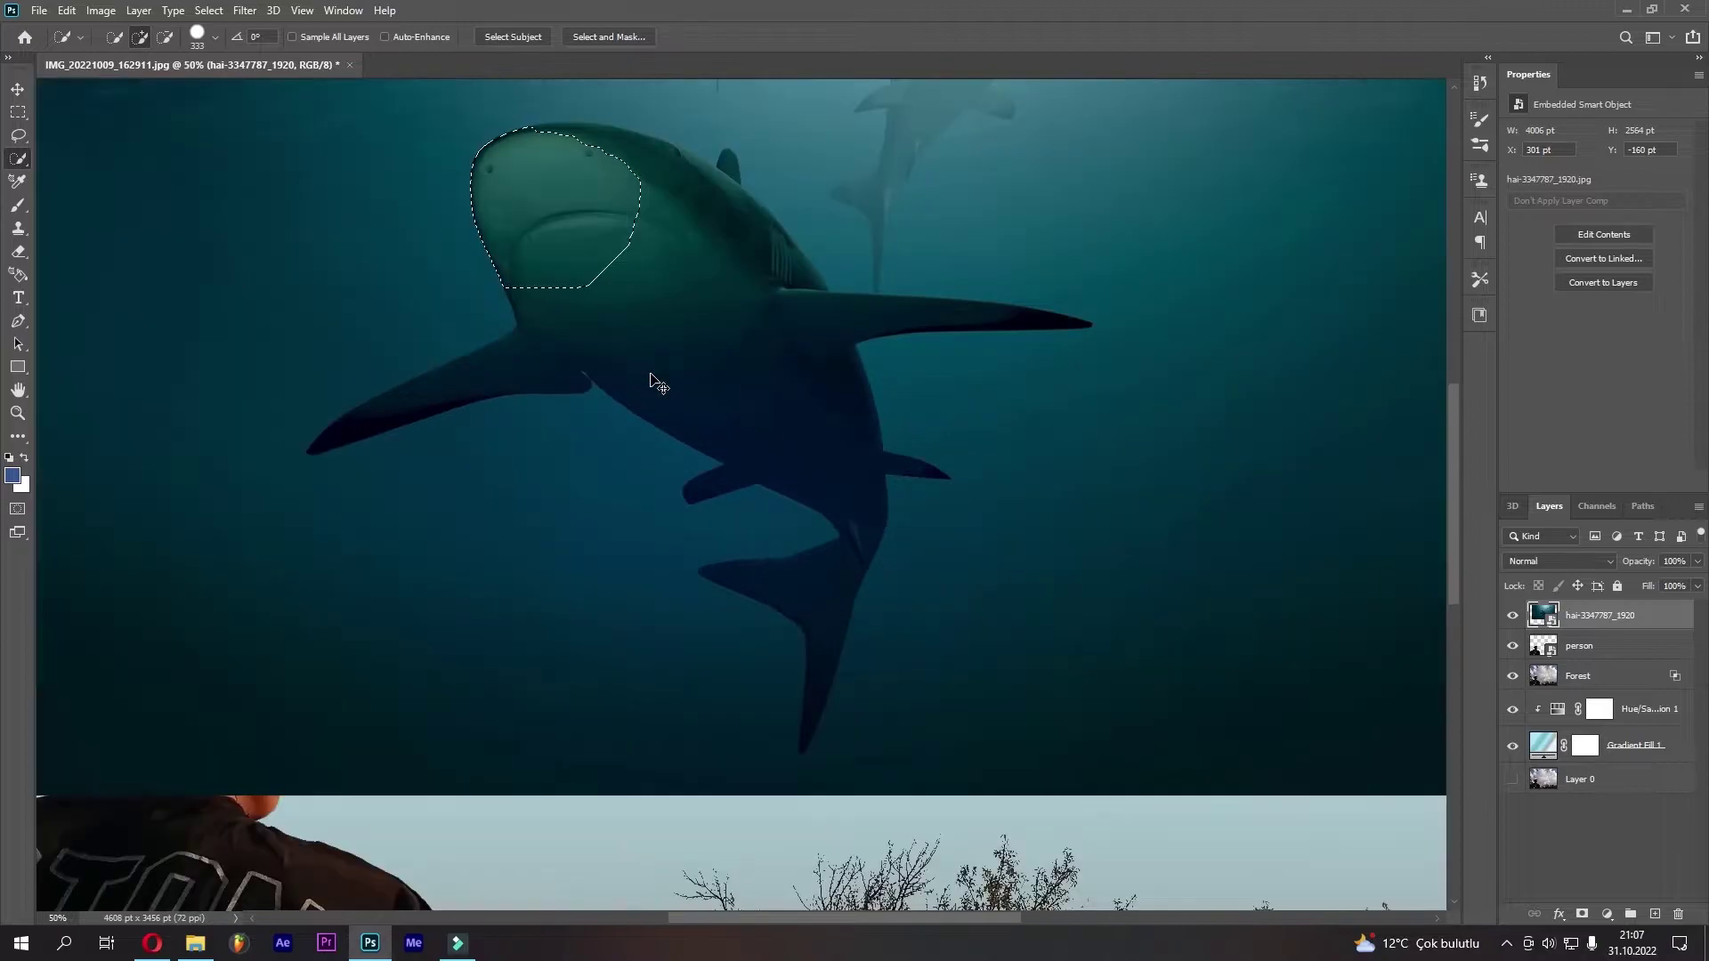
pyautogui.moveTo(574, 246); pyautogui.dragTo(549, 388)
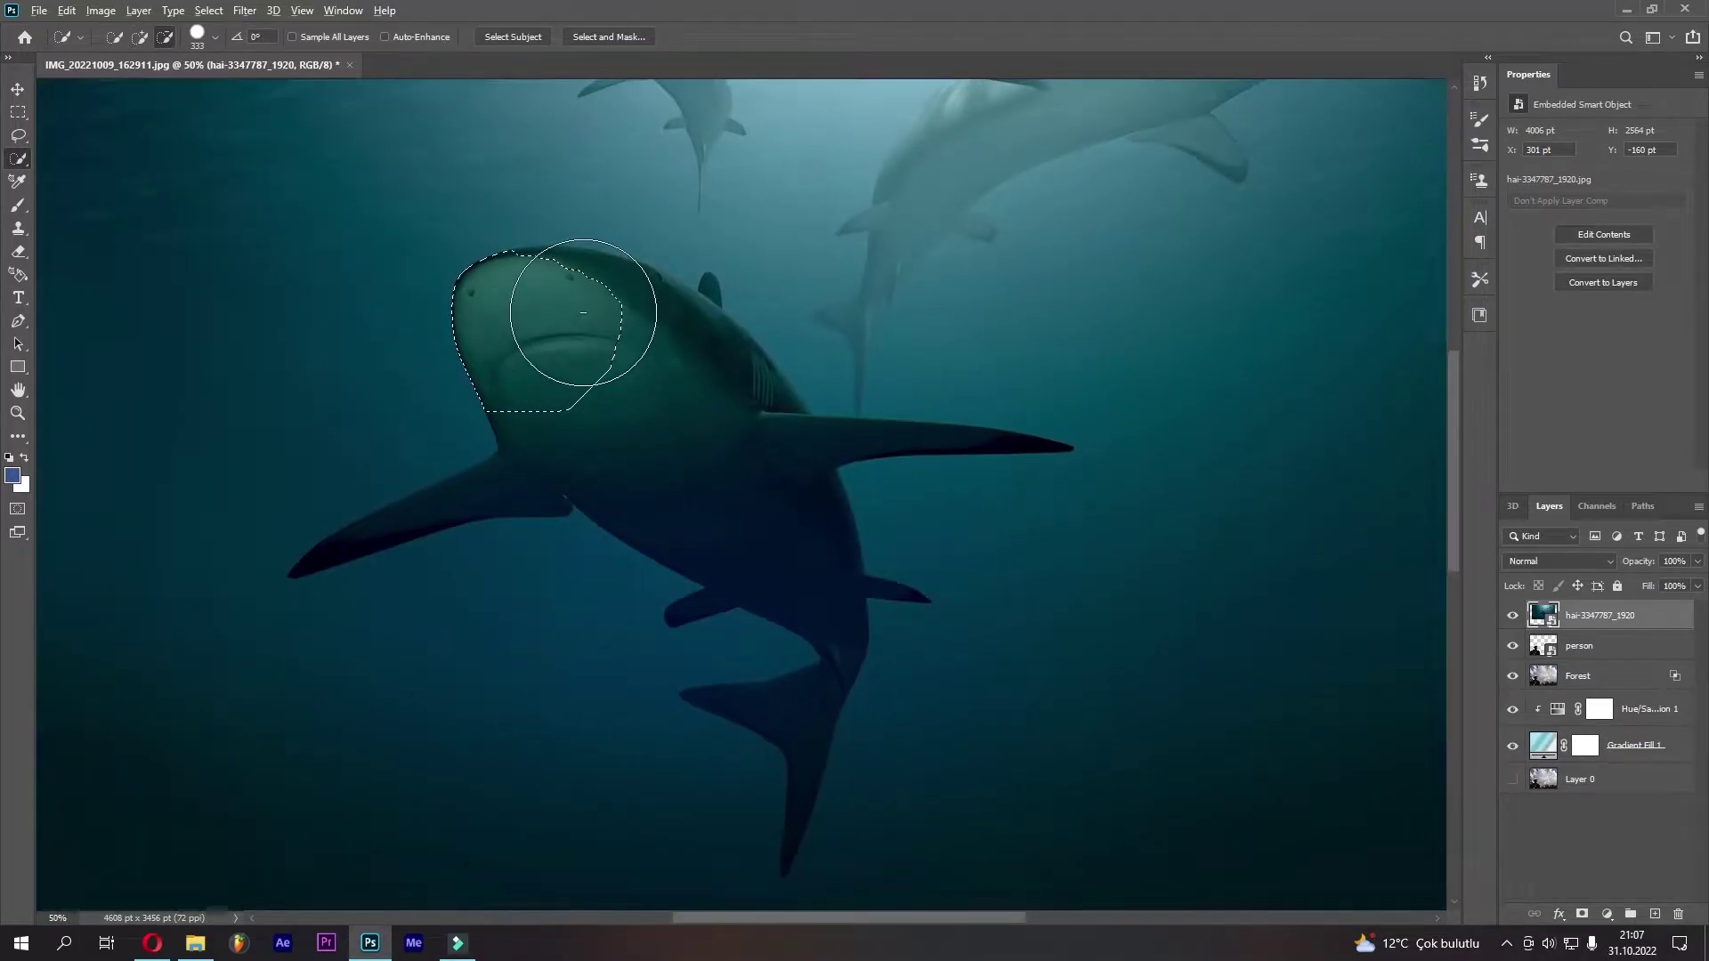
pyautogui.moveTo(551, 312)
pyautogui.mouseDown()
pyautogui.moveTo(554, 286)
pyautogui.moveTo(657, 397)
pyautogui.moveTo(532, 479)
pyautogui.moveTo(381, 526)
pyautogui.mouseUp()
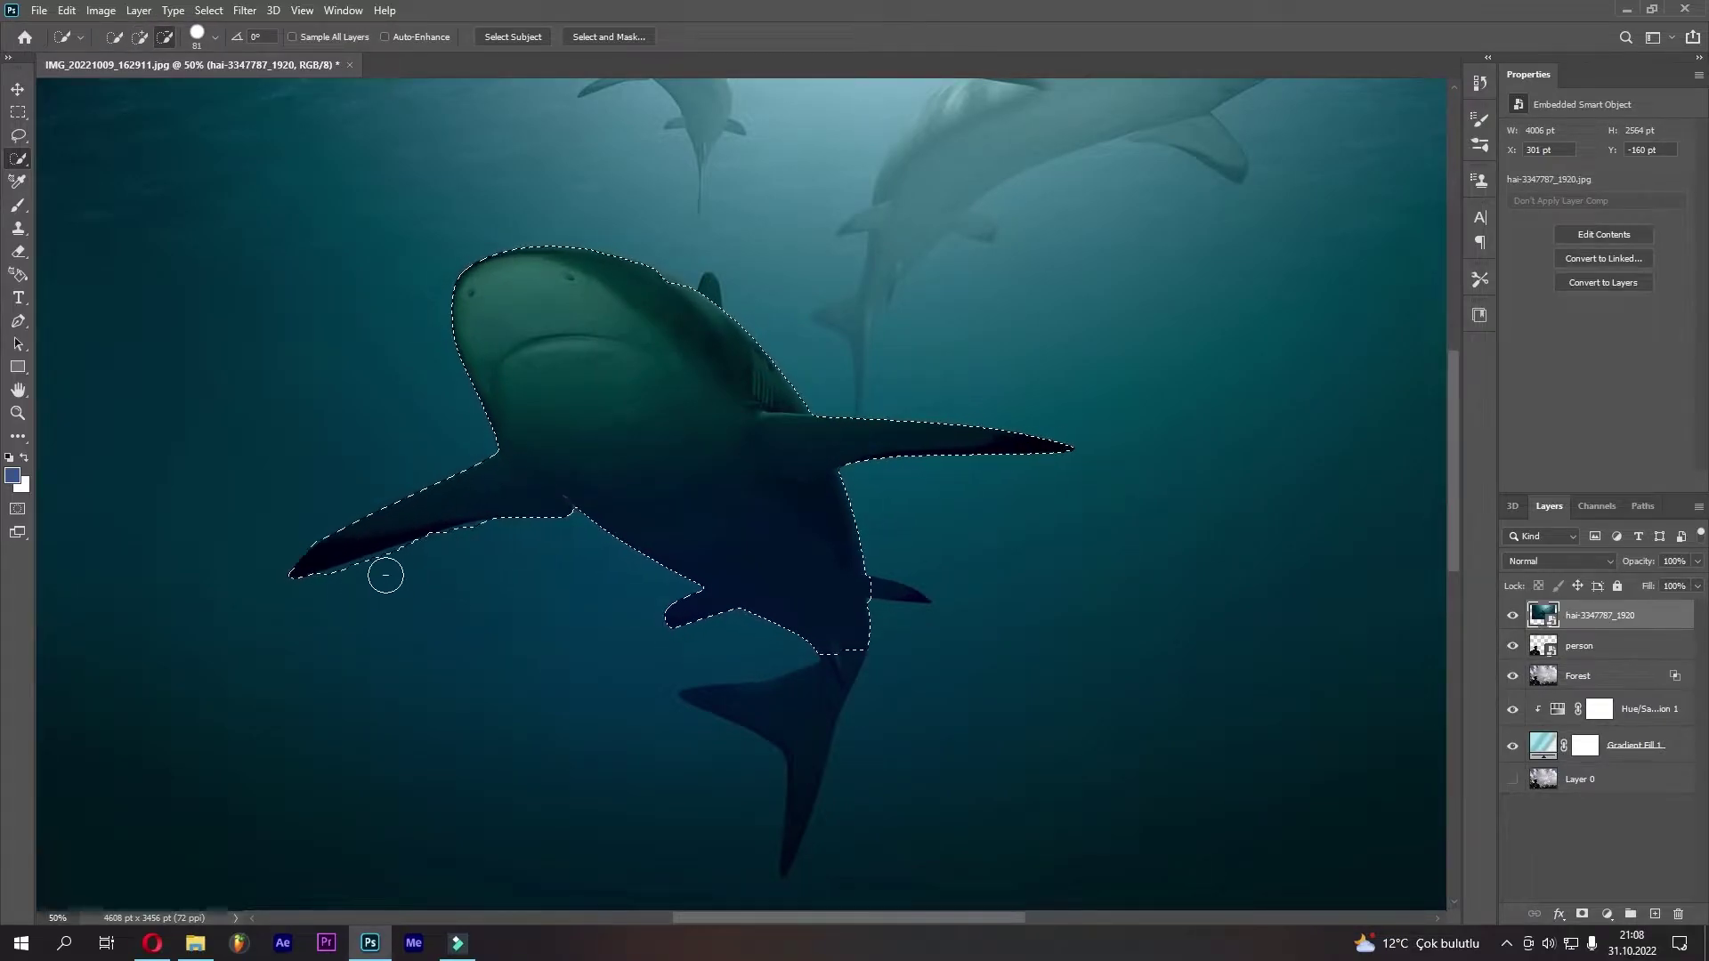
pyautogui.scroll(-3, 837, 658)
pyautogui.moveTo(820, 697); pyautogui.dragTo(831, 775)
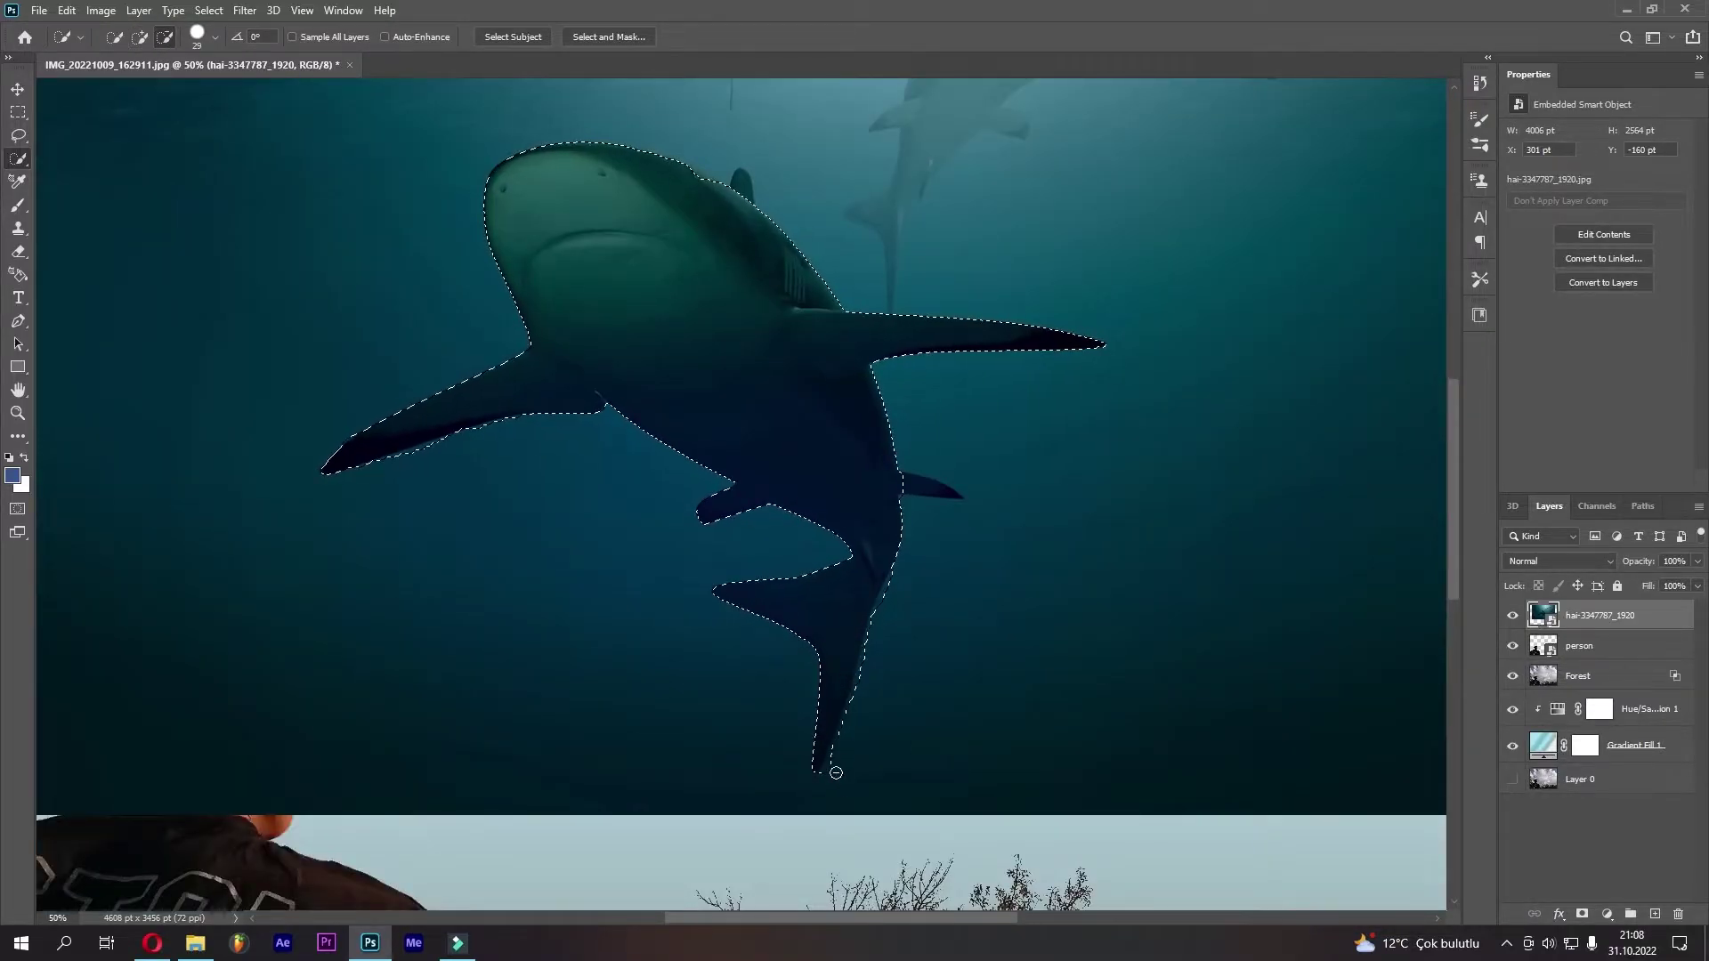
# Refine the selection edges along the tail and front fin, then copy the shark to a new layer
pyautogui.scroll(1, 837, 676)
pyautogui.scroll(1, 932, 637)
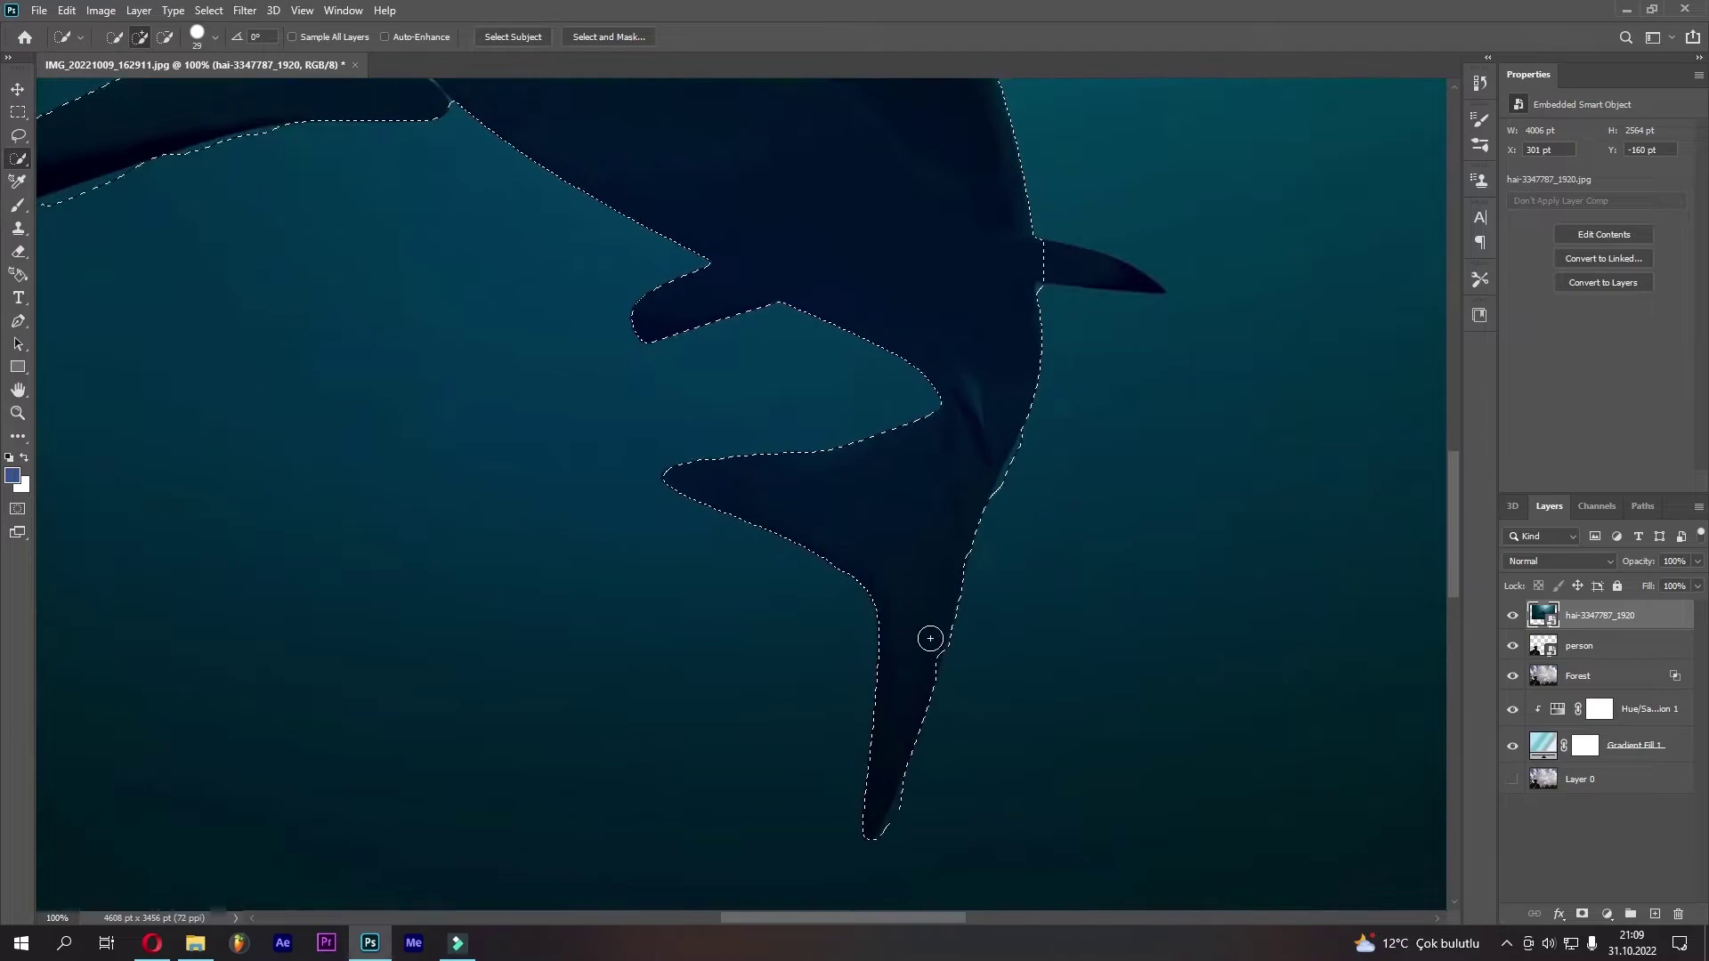
pyautogui.moveTo(932, 638); pyautogui.dragTo(879, 847)
pyautogui.scroll(2, 878, 757)
pyautogui.scroll(3, 992, 686)
pyautogui.press('[')
pyautogui.press('[')
pyautogui.press('[')
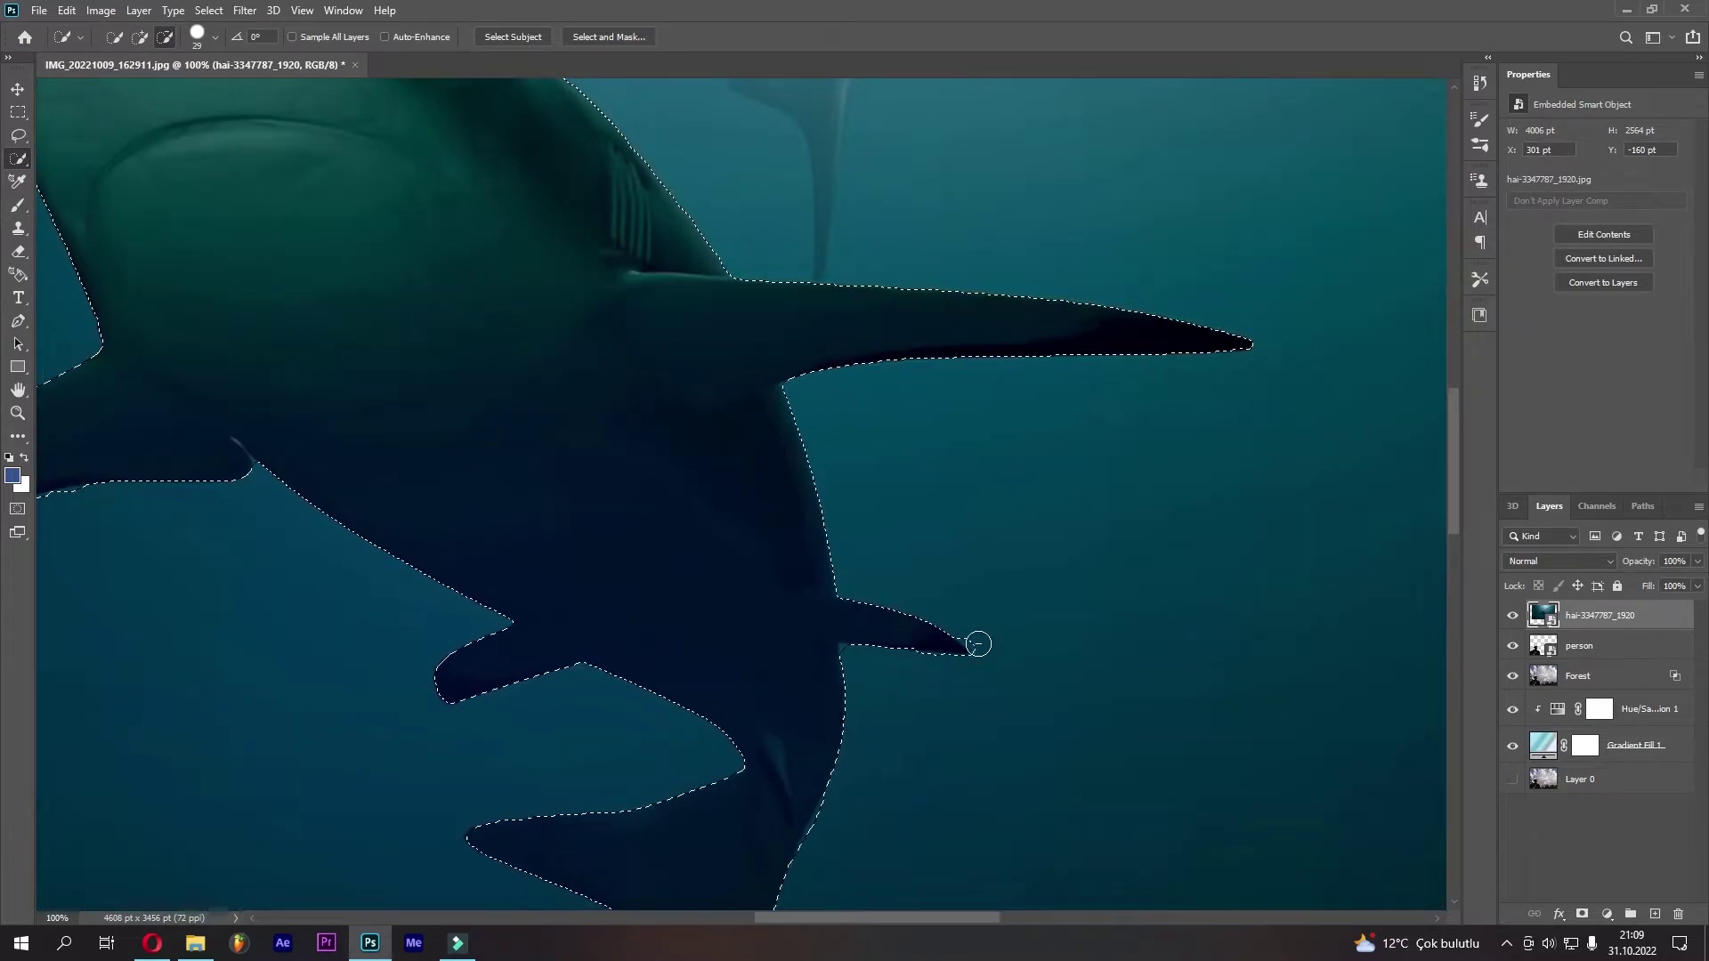
pyautogui.moveTo(906, 407); pyautogui.dragTo(1102, 582)
pyautogui.scroll(-2, 1102, 582)
pyautogui.scroll(-2, 1102, 582)
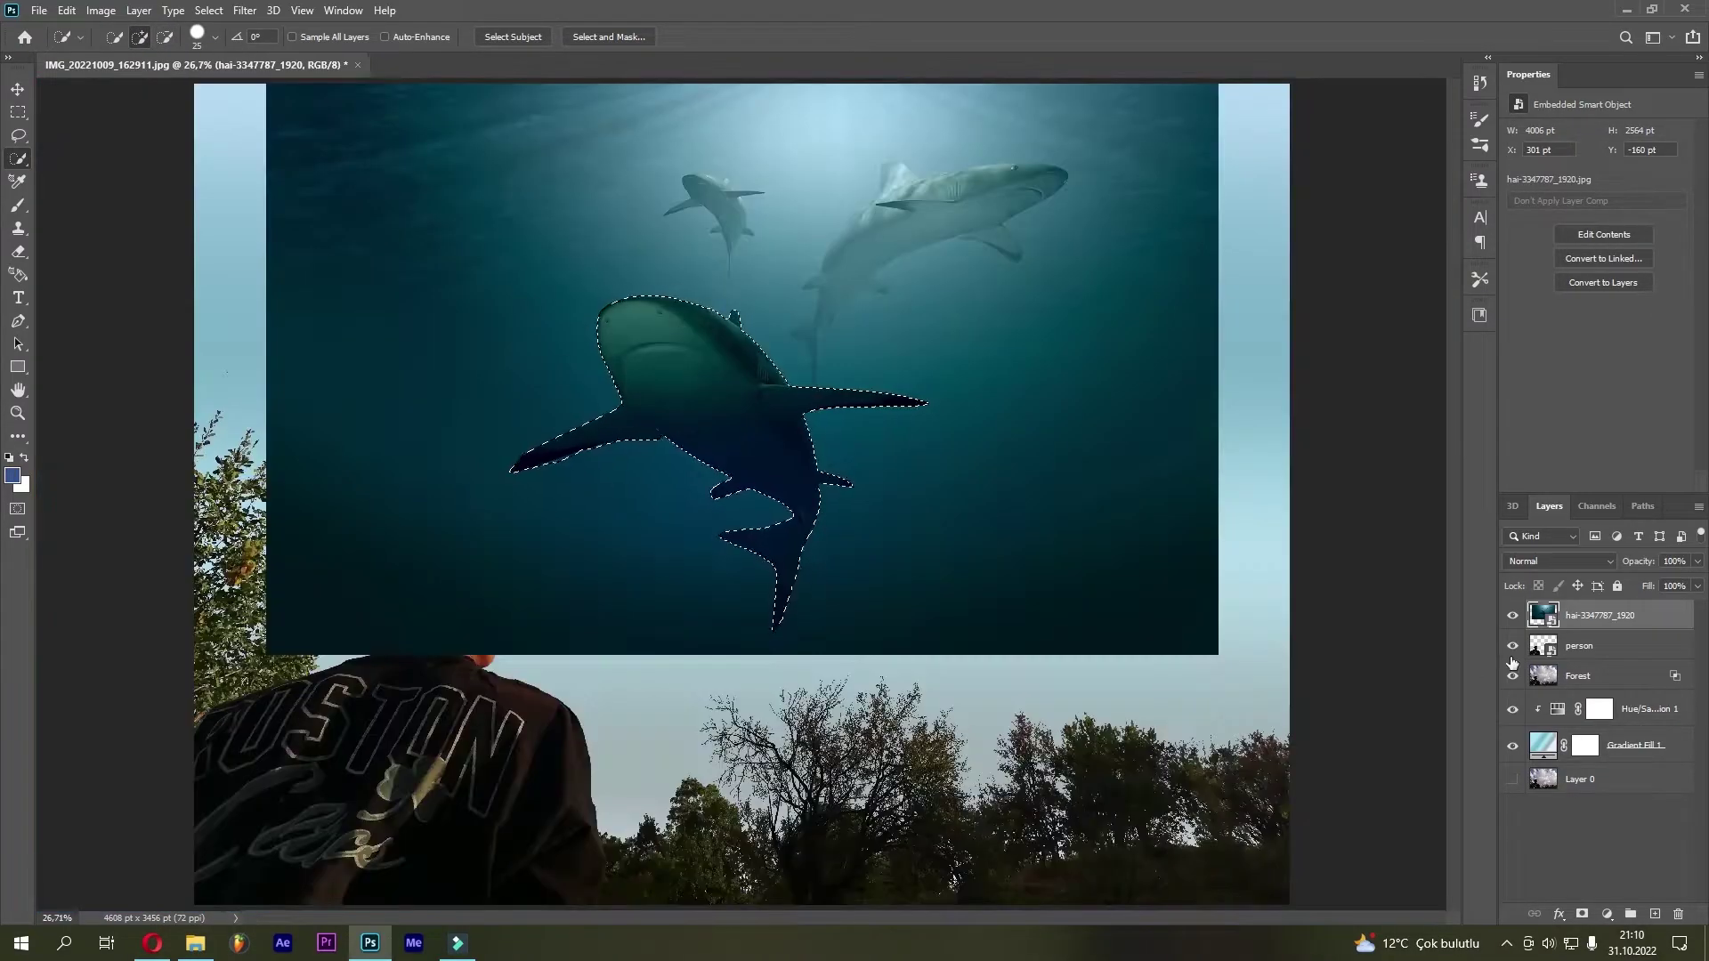
pyautogui.press(']')
pyautogui.press(']')
pyautogui.press(']')
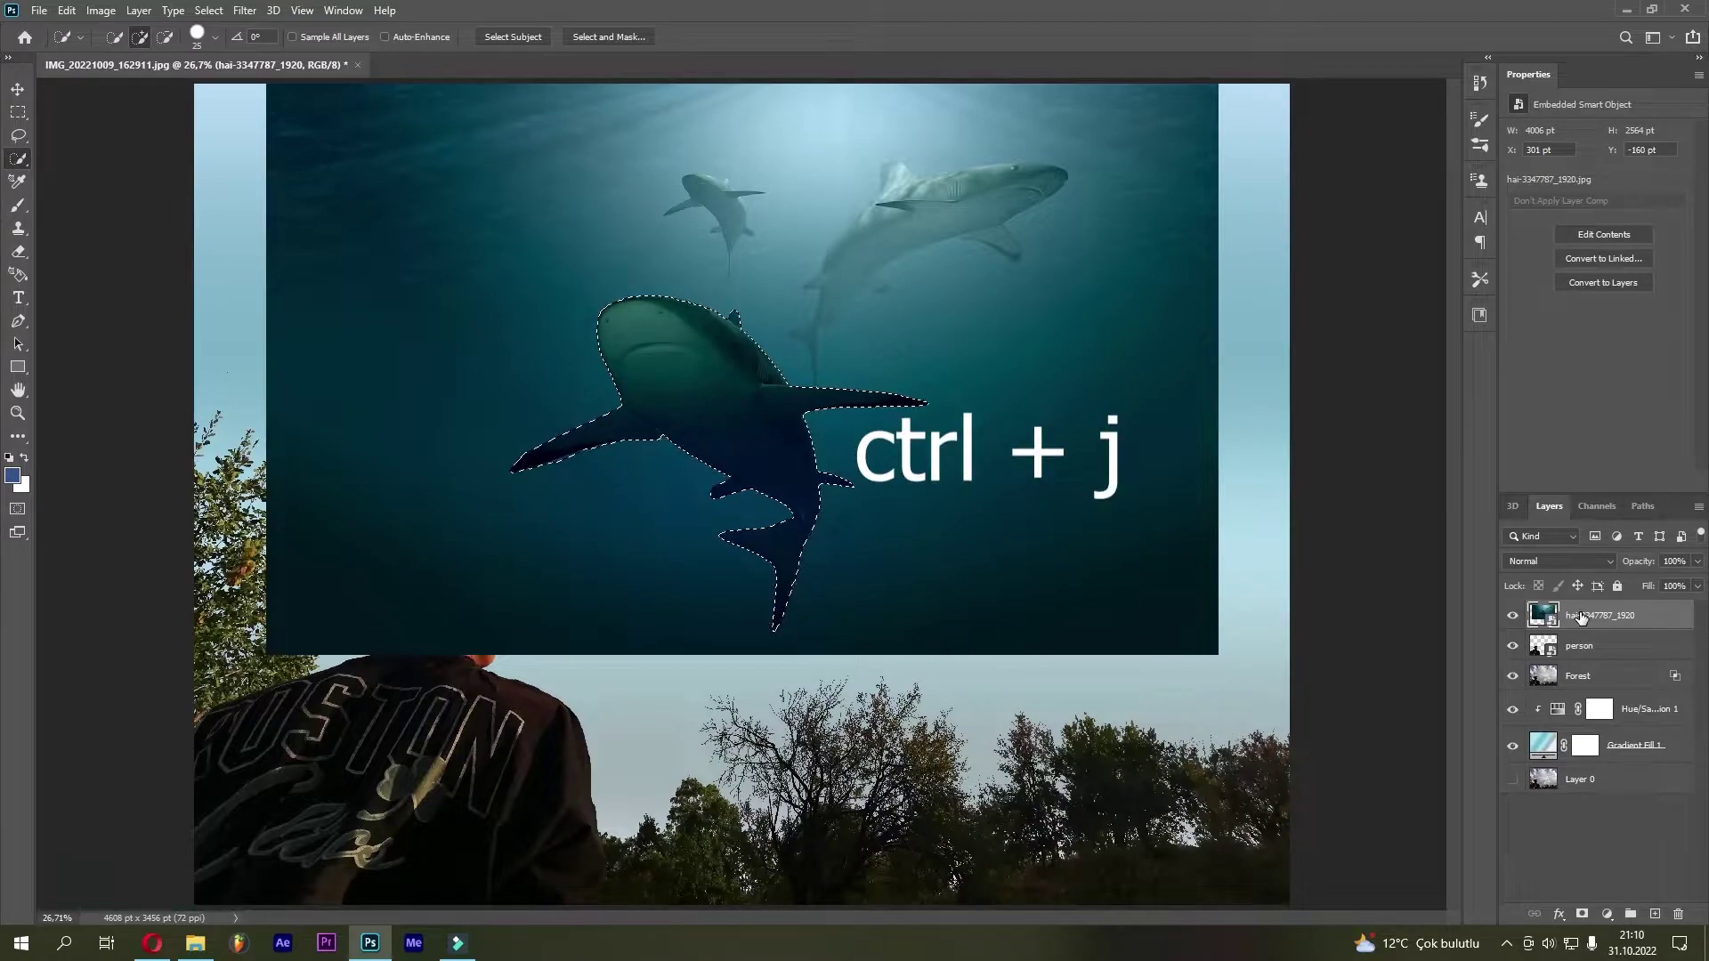
pyautogui.hotkey('ctrl', 'j')
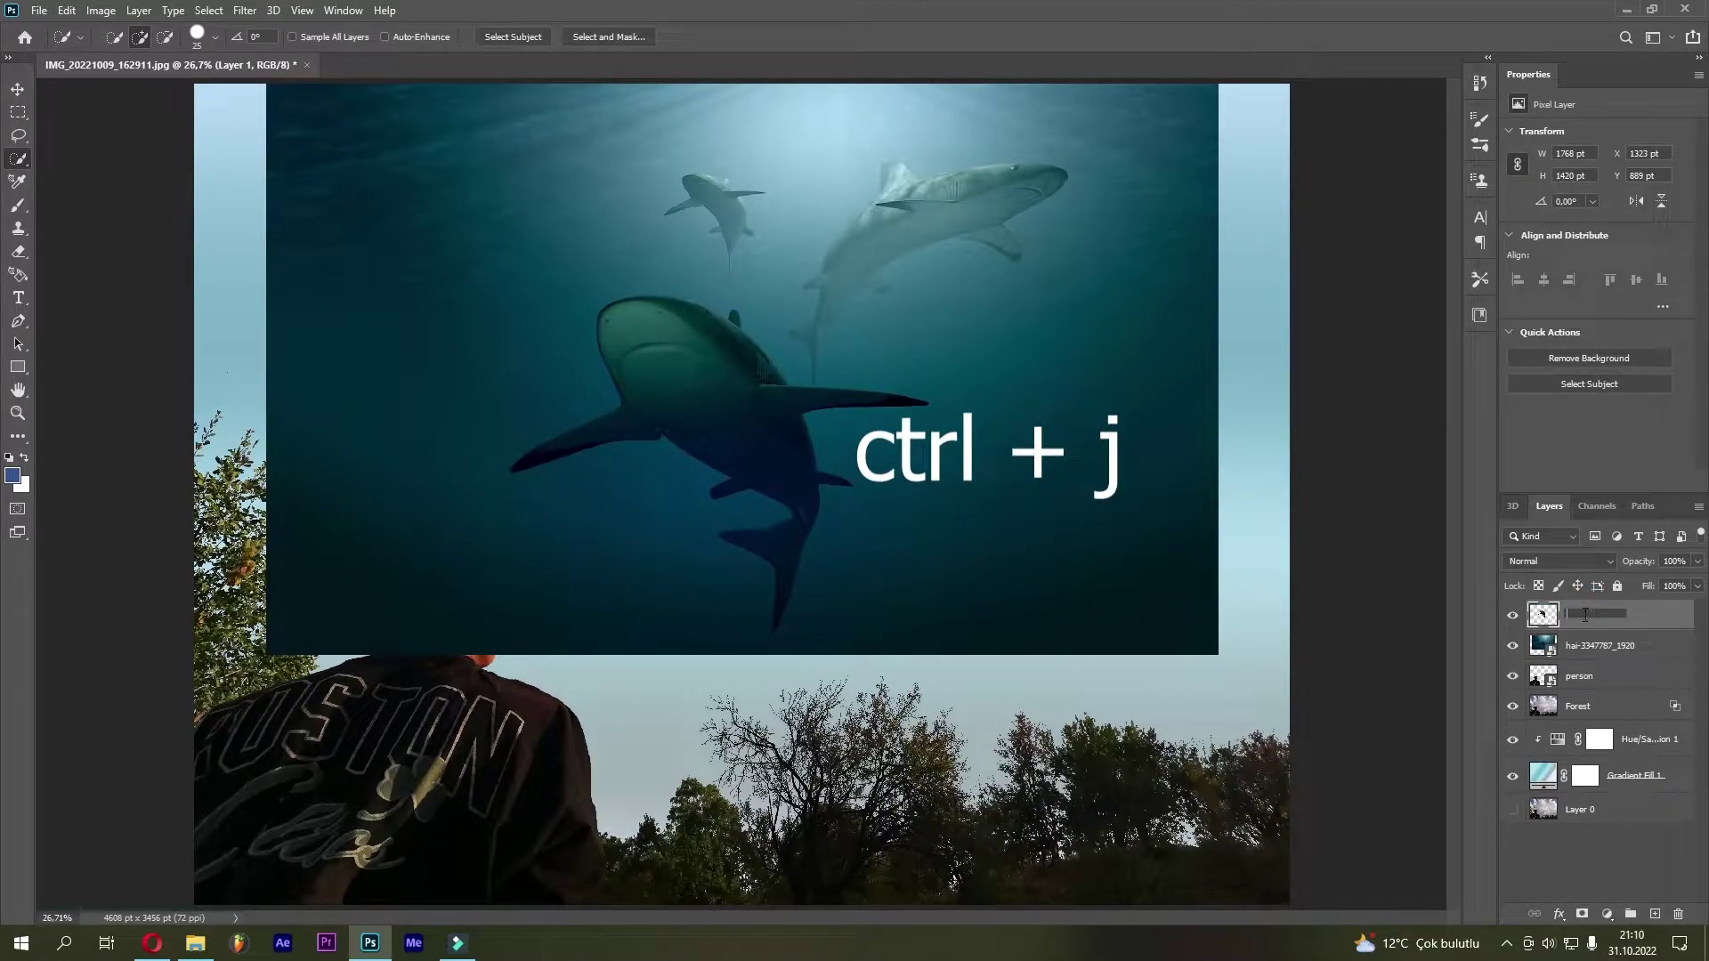
pyautogui.write('Shark')
pyautogui.click(1586, 644)
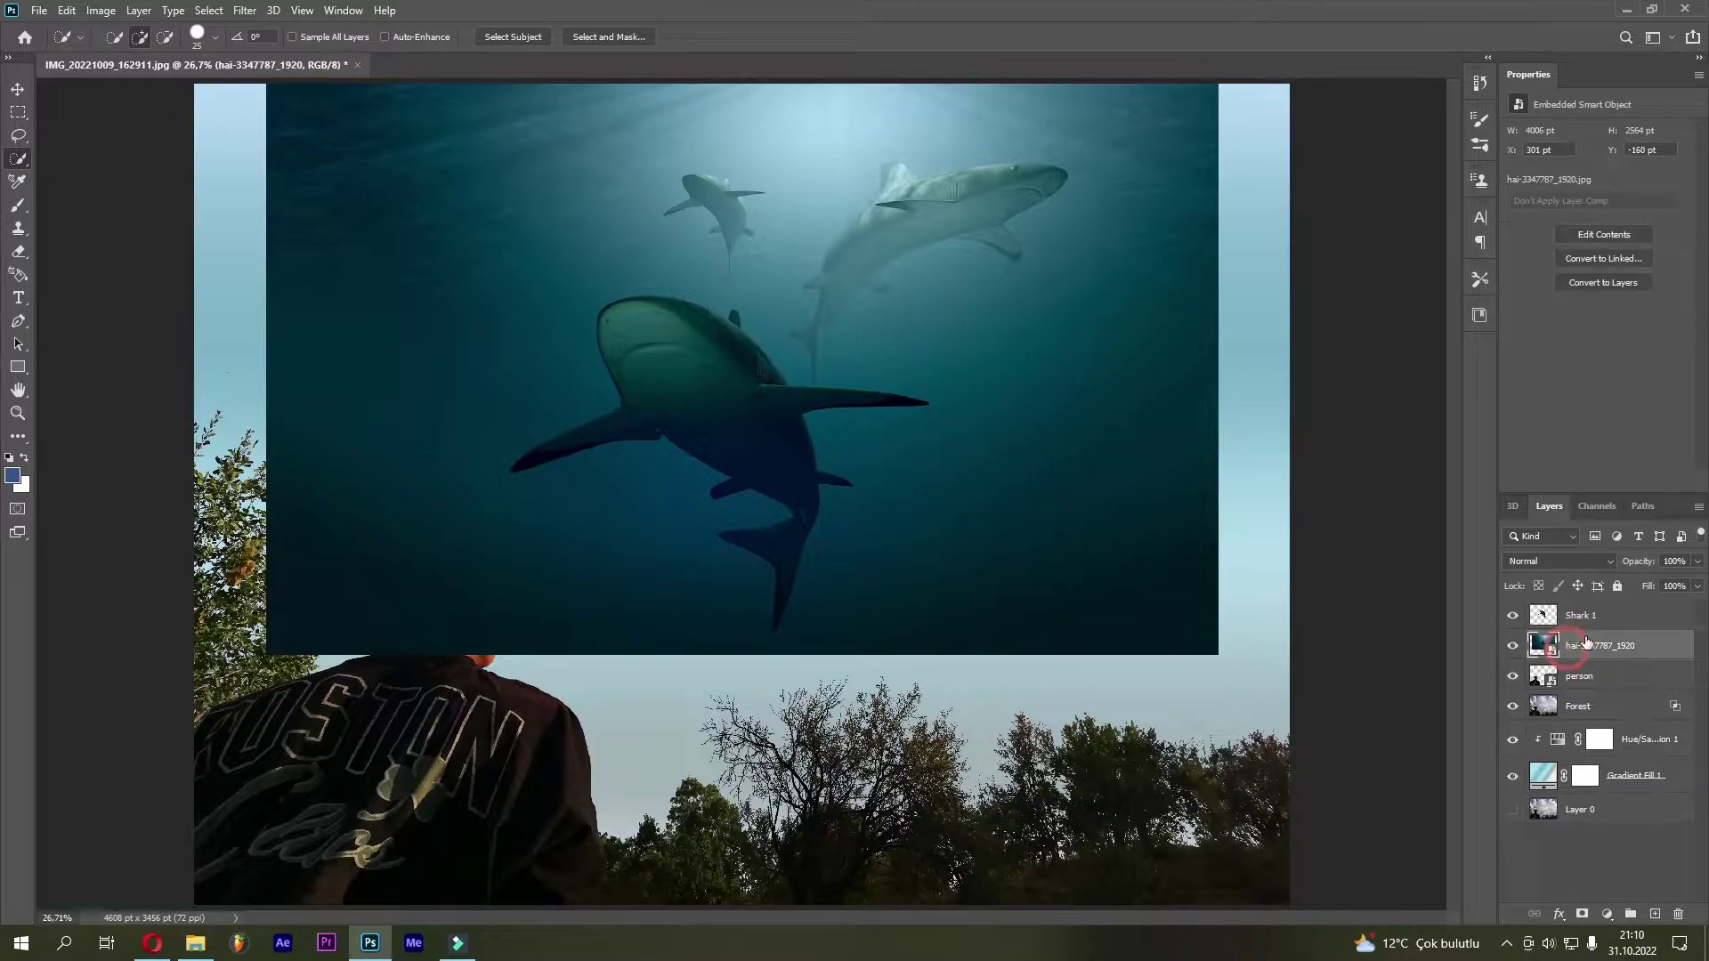
pyautogui.keyDown('ctrl'); pyautogui.click(957, 207); pyautogui.keyUp('ctrl')
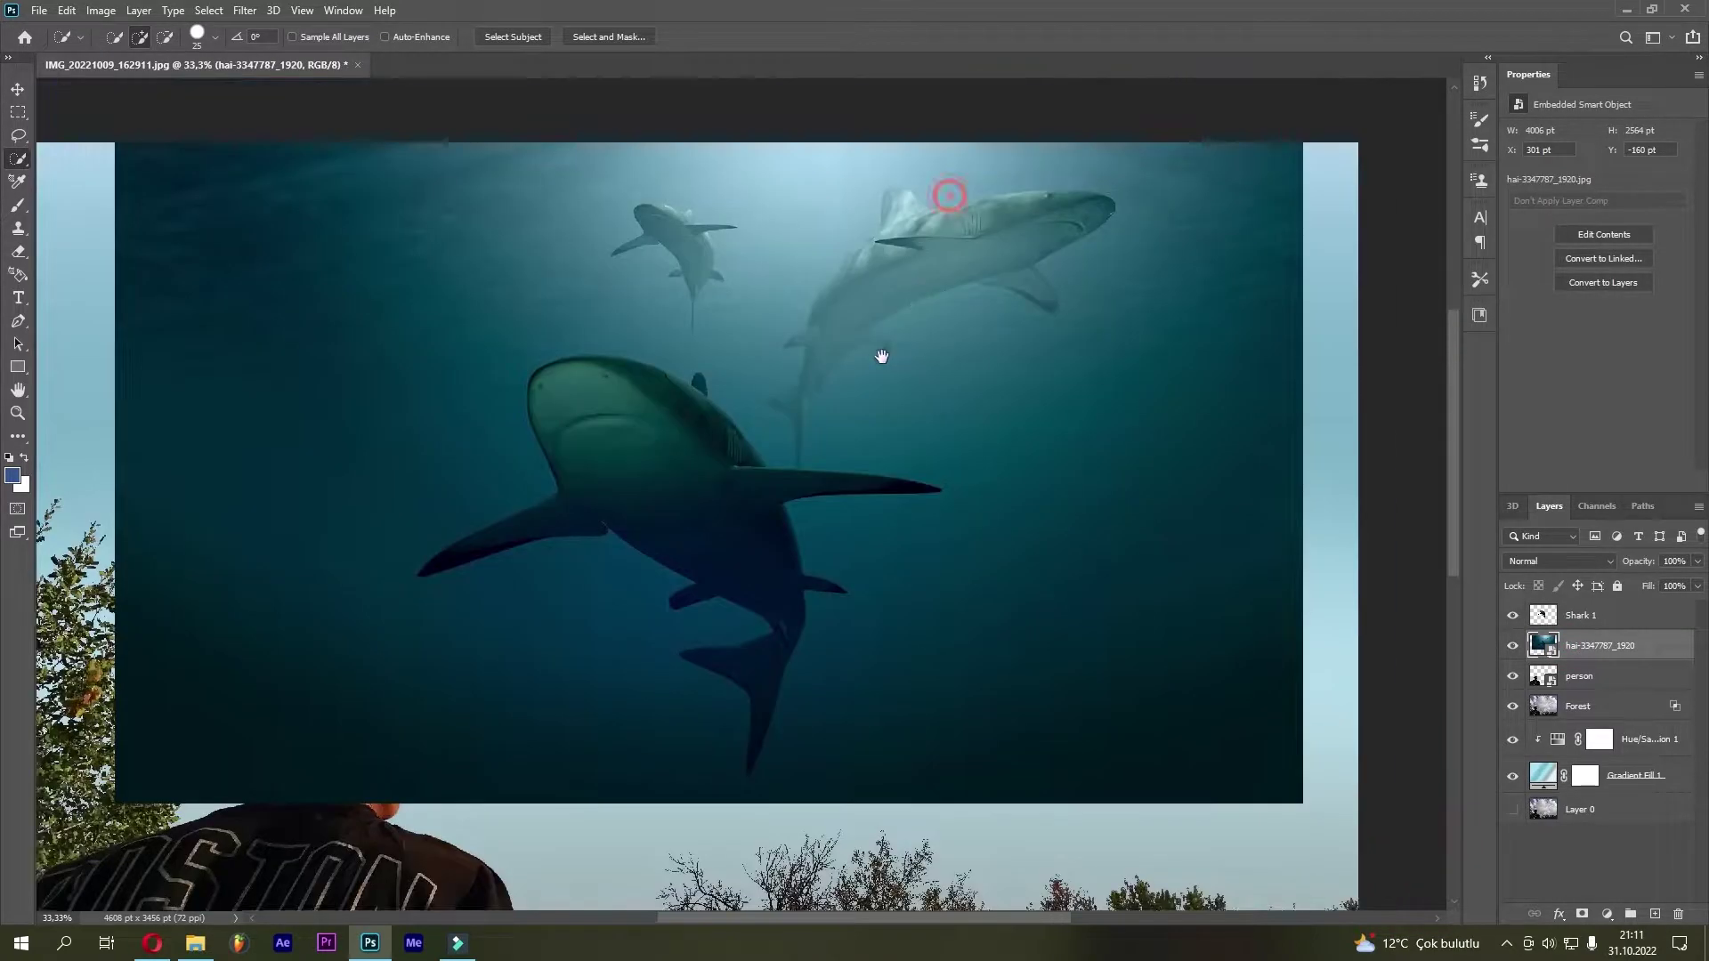
pyautogui.keyDown('ctrl'); pyautogui.click(882, 358); pyautogui.keyUp('ctrl')
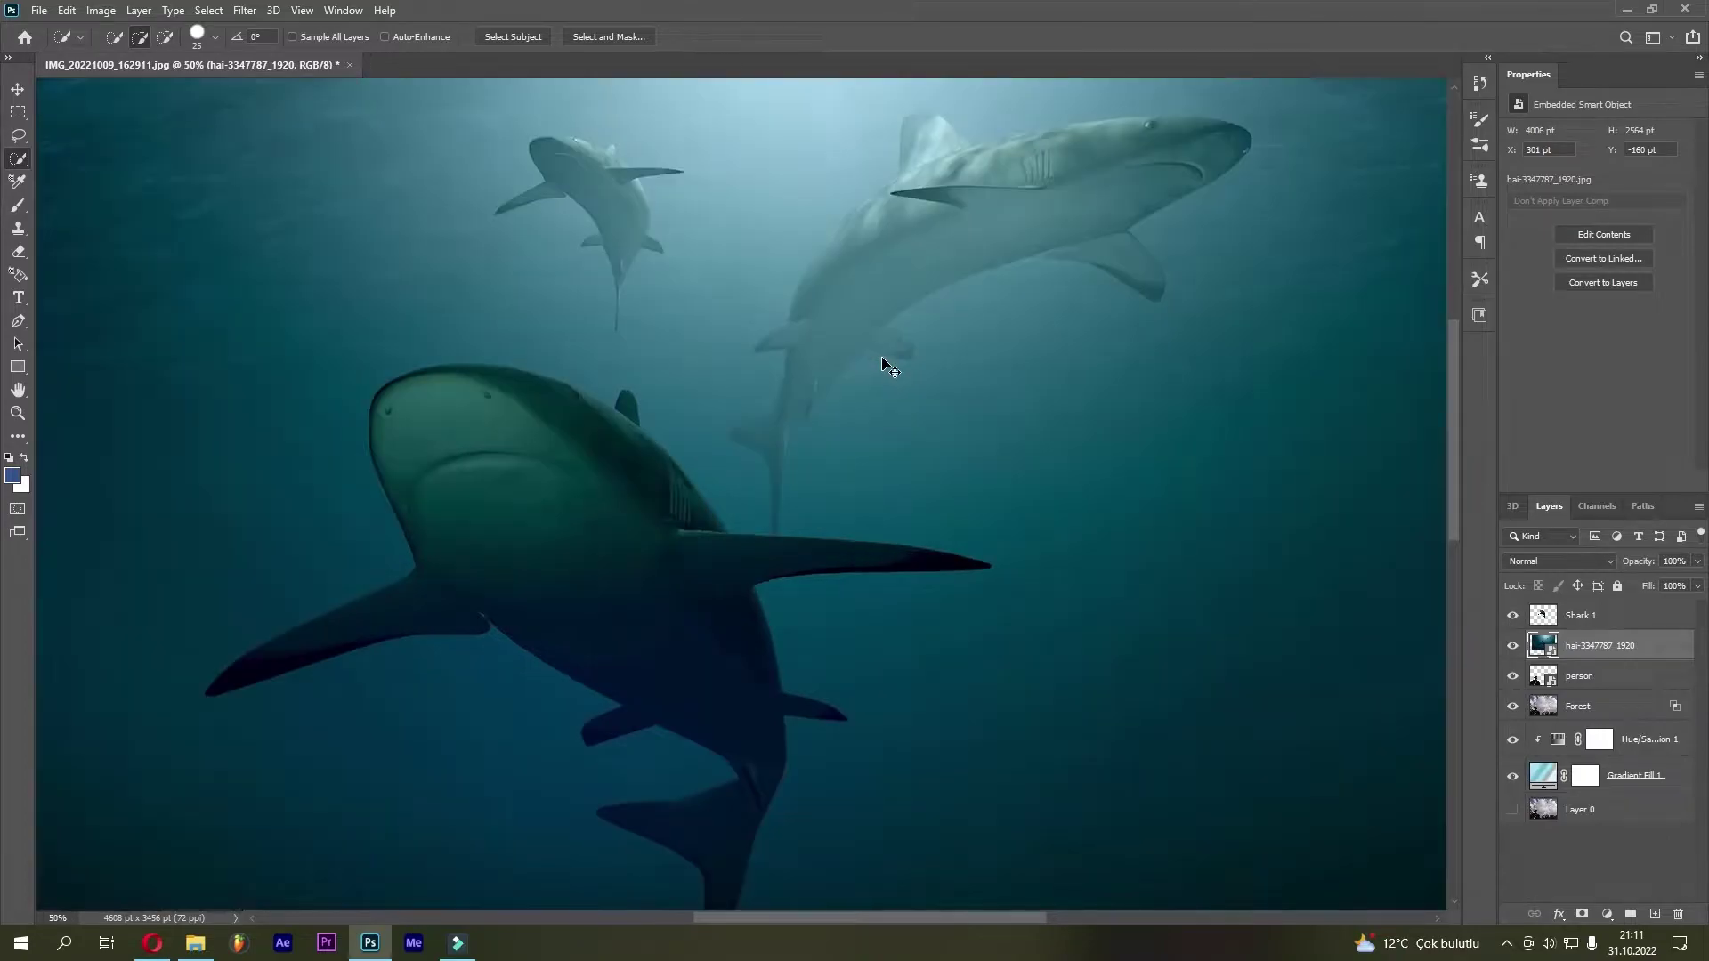
pyautogui.keyDown('ctrl'); pyautogui.click(935, 298); pyautogui.keyUp('ctrl')
pyautogui.moveTo(935, 298); pyautogui.dragTo(564, 584)
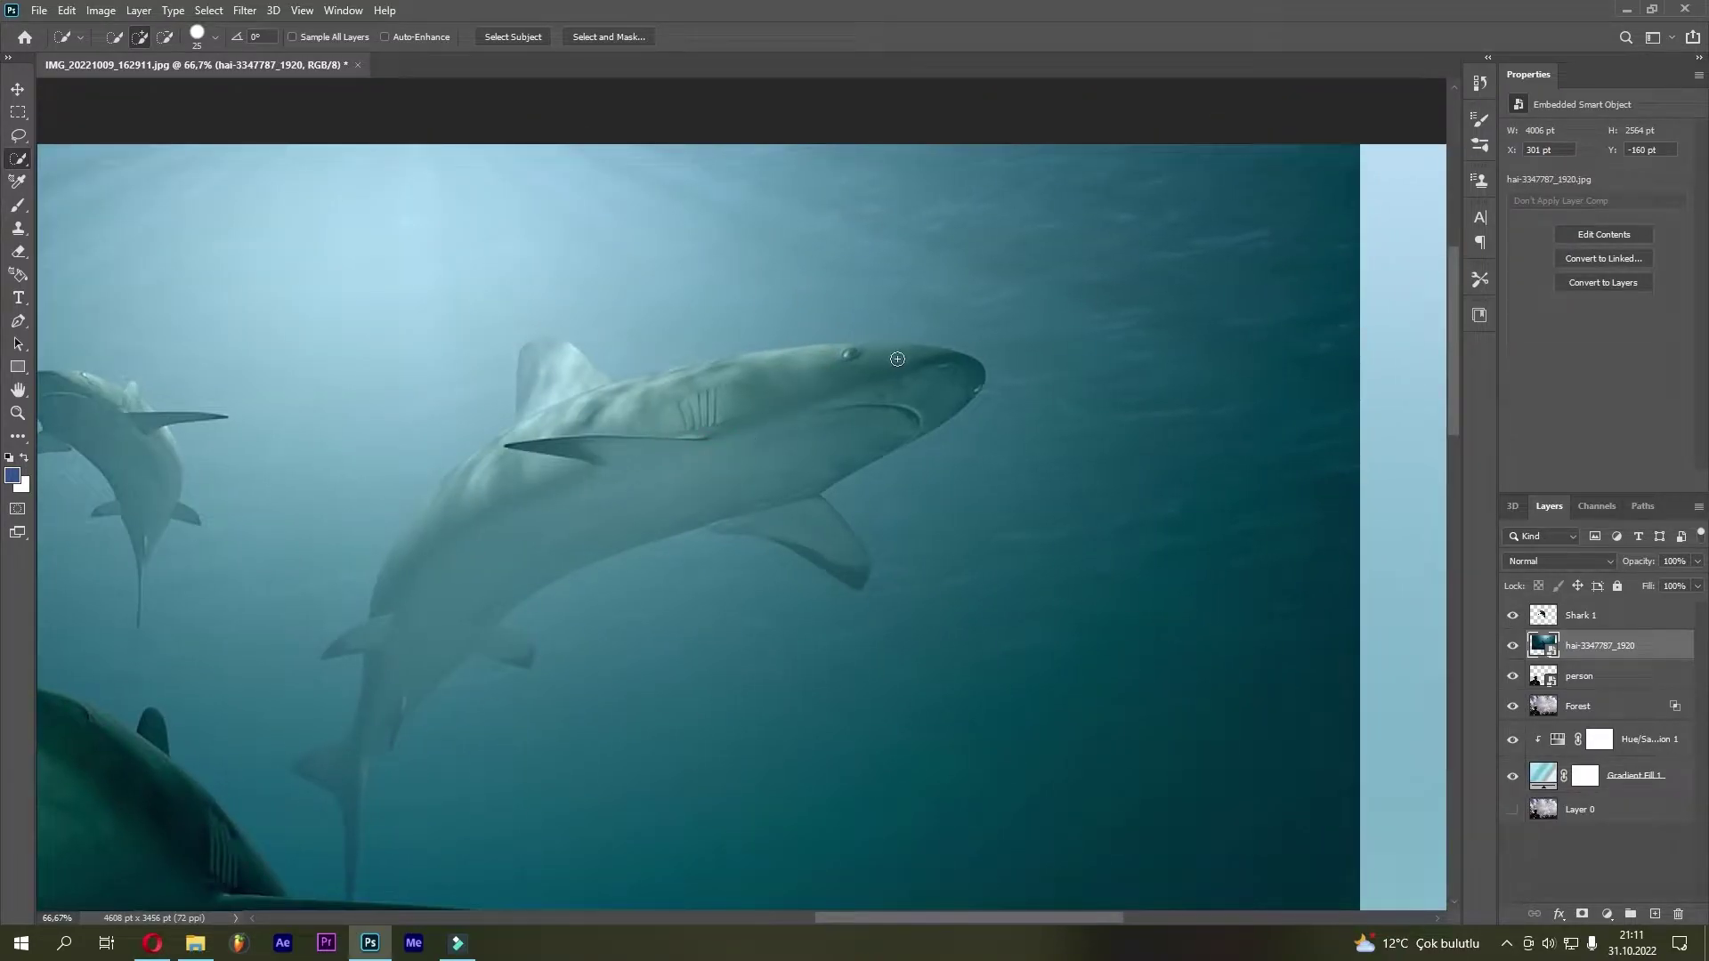
pyautogui.click(943, 363)
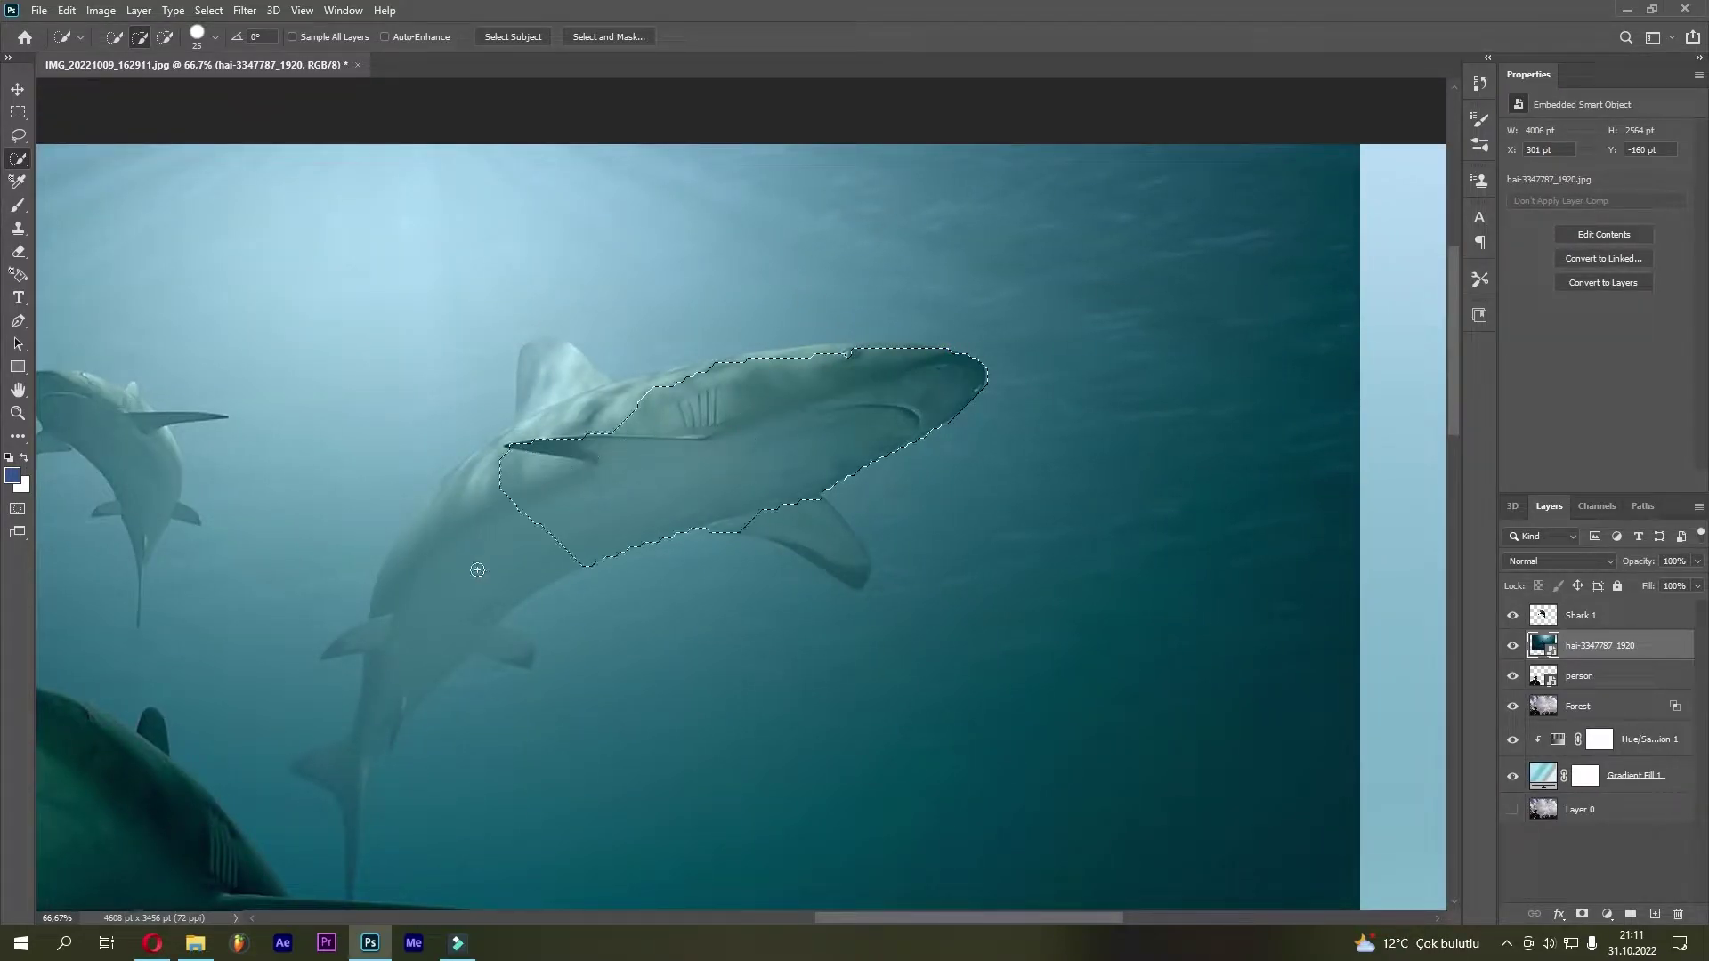
pyautogui.moveTo(477, 570); pyautogui.dragTo(349, 855)
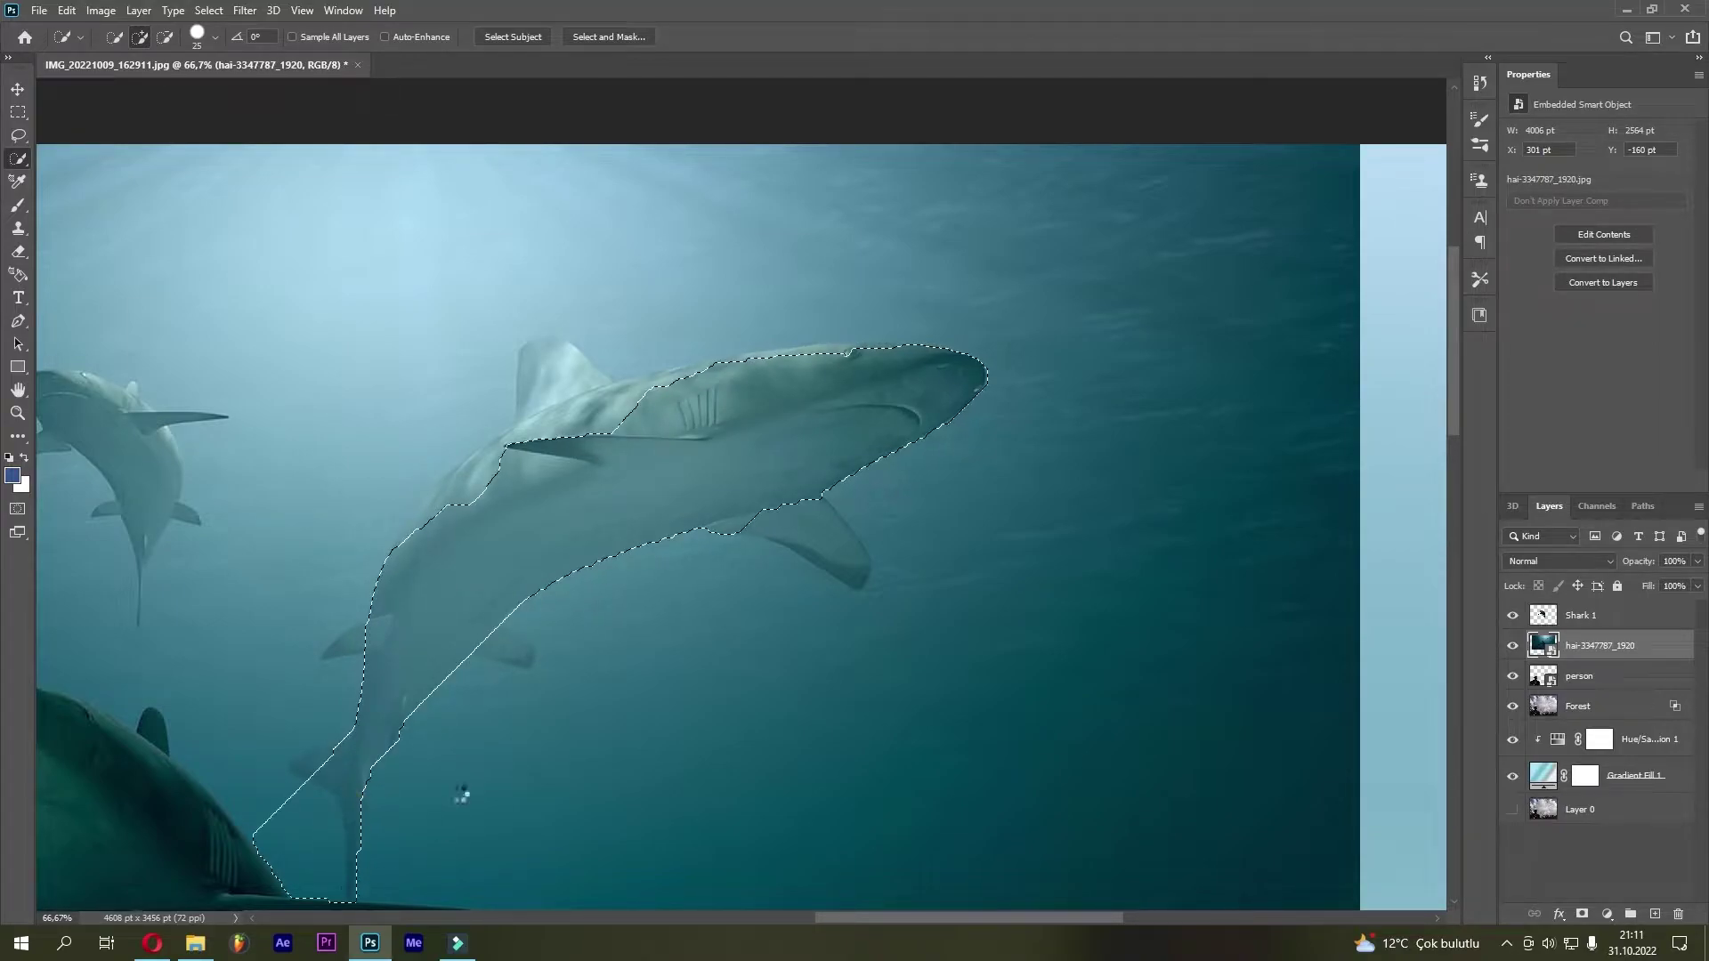
pyautogui.hotkey('ctrl', 'd')
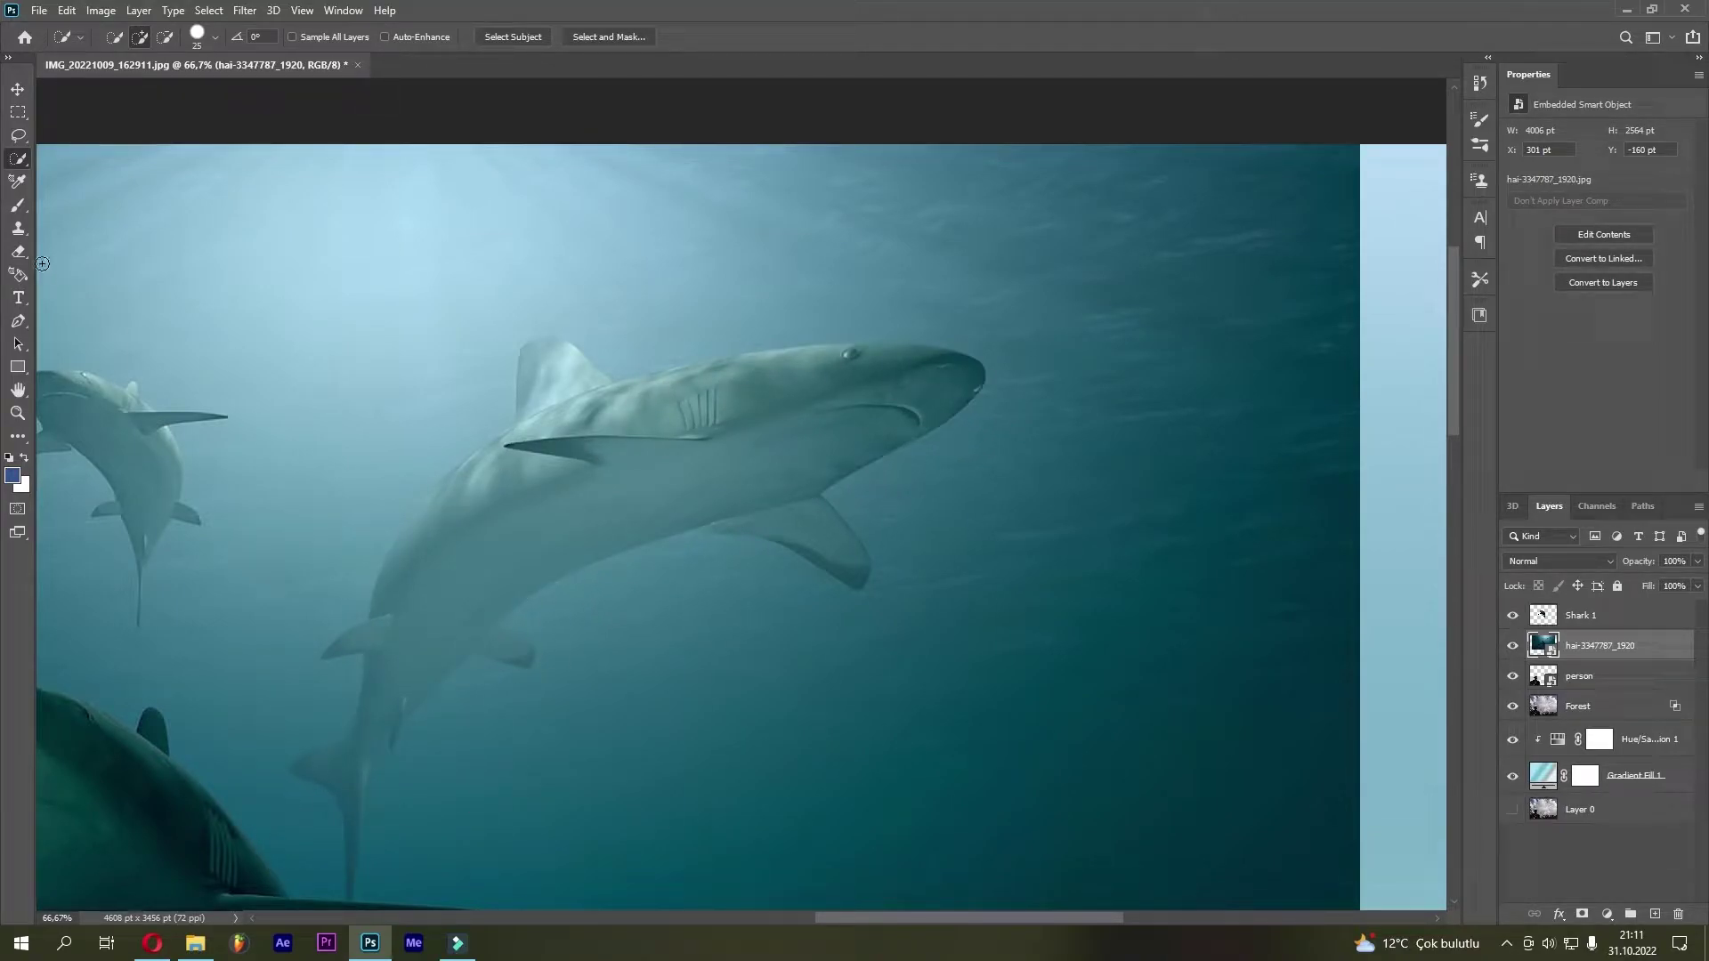
# Trace the pale upper-right shark with a Pen path, then copy it onto new Layer 1
pyautogui.click(22, 319)
pyautogui.hotkey('ctrl', '+')
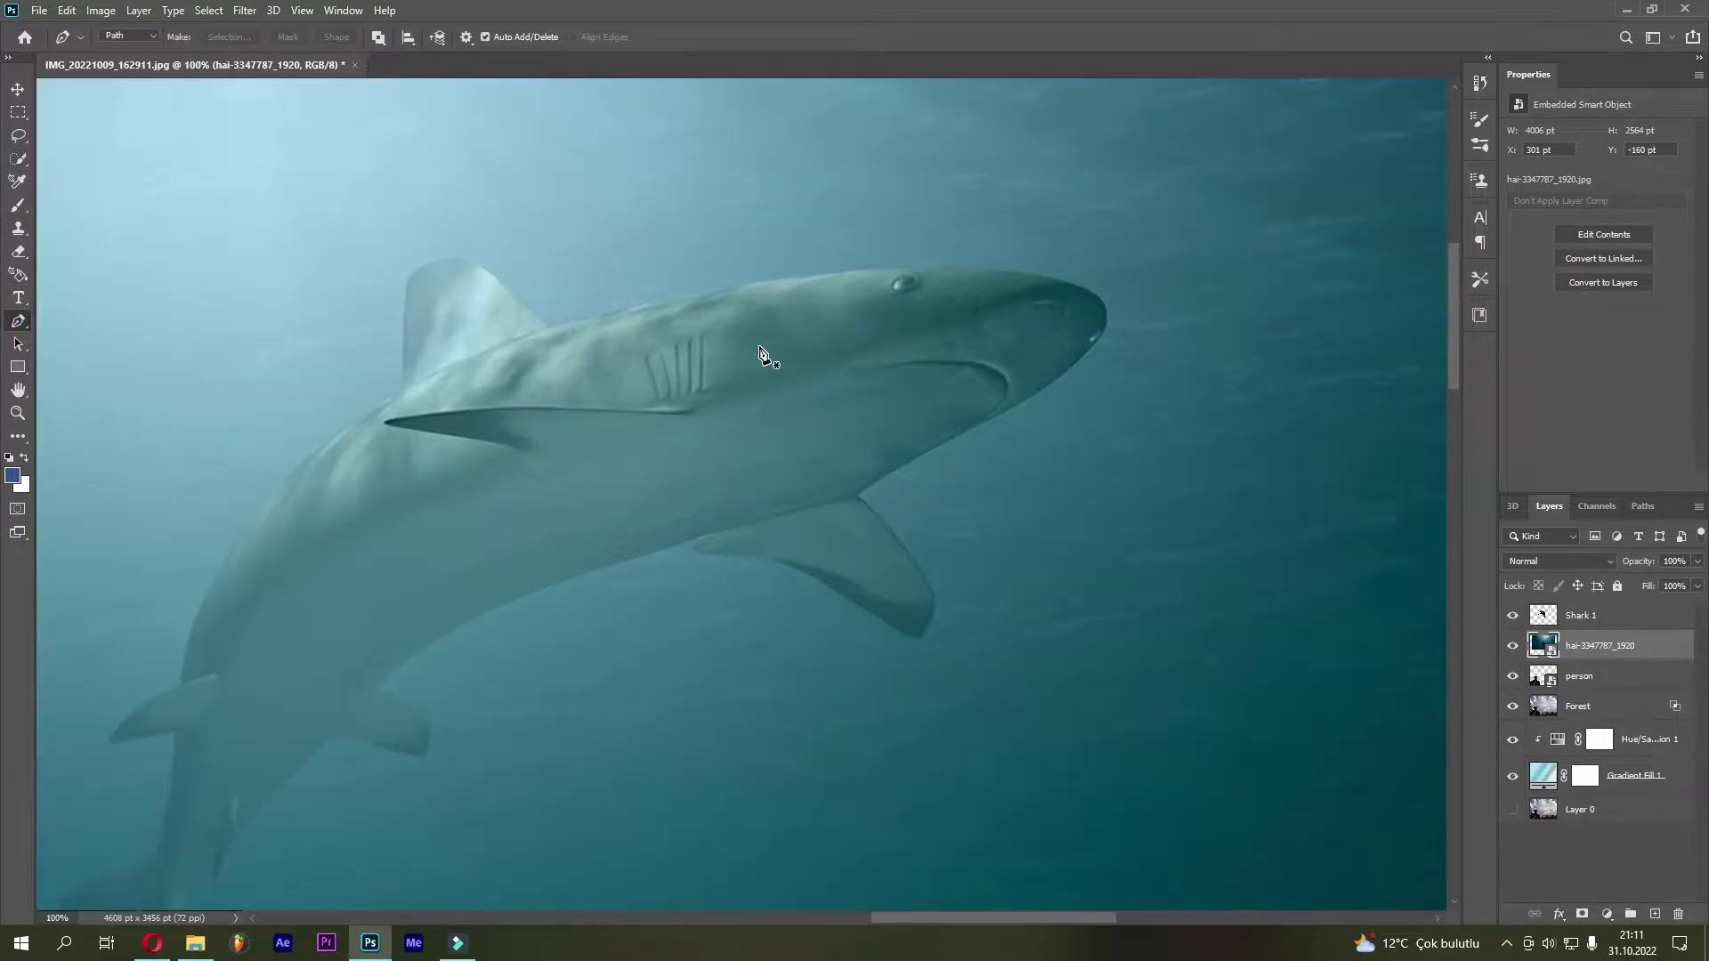
pyautogui.hotkey('ctrl', '+')
pyautogui.scroll(3, 427, 462)
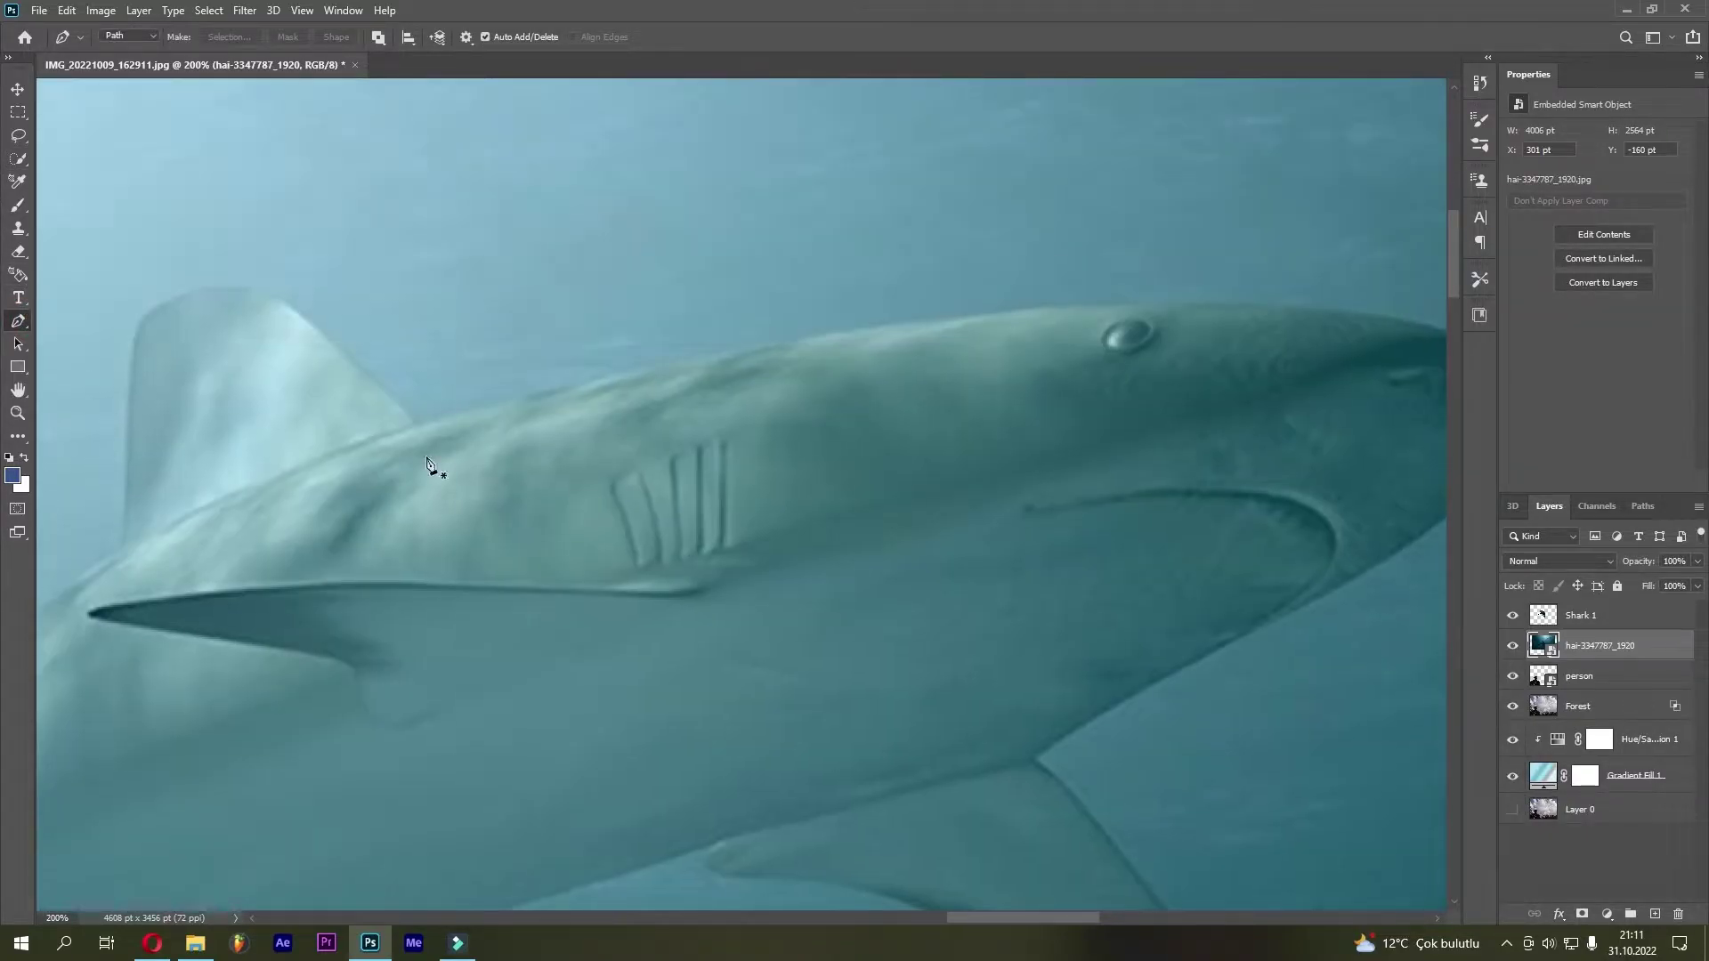
pyautogui.hscroll(3, 1172, 308)
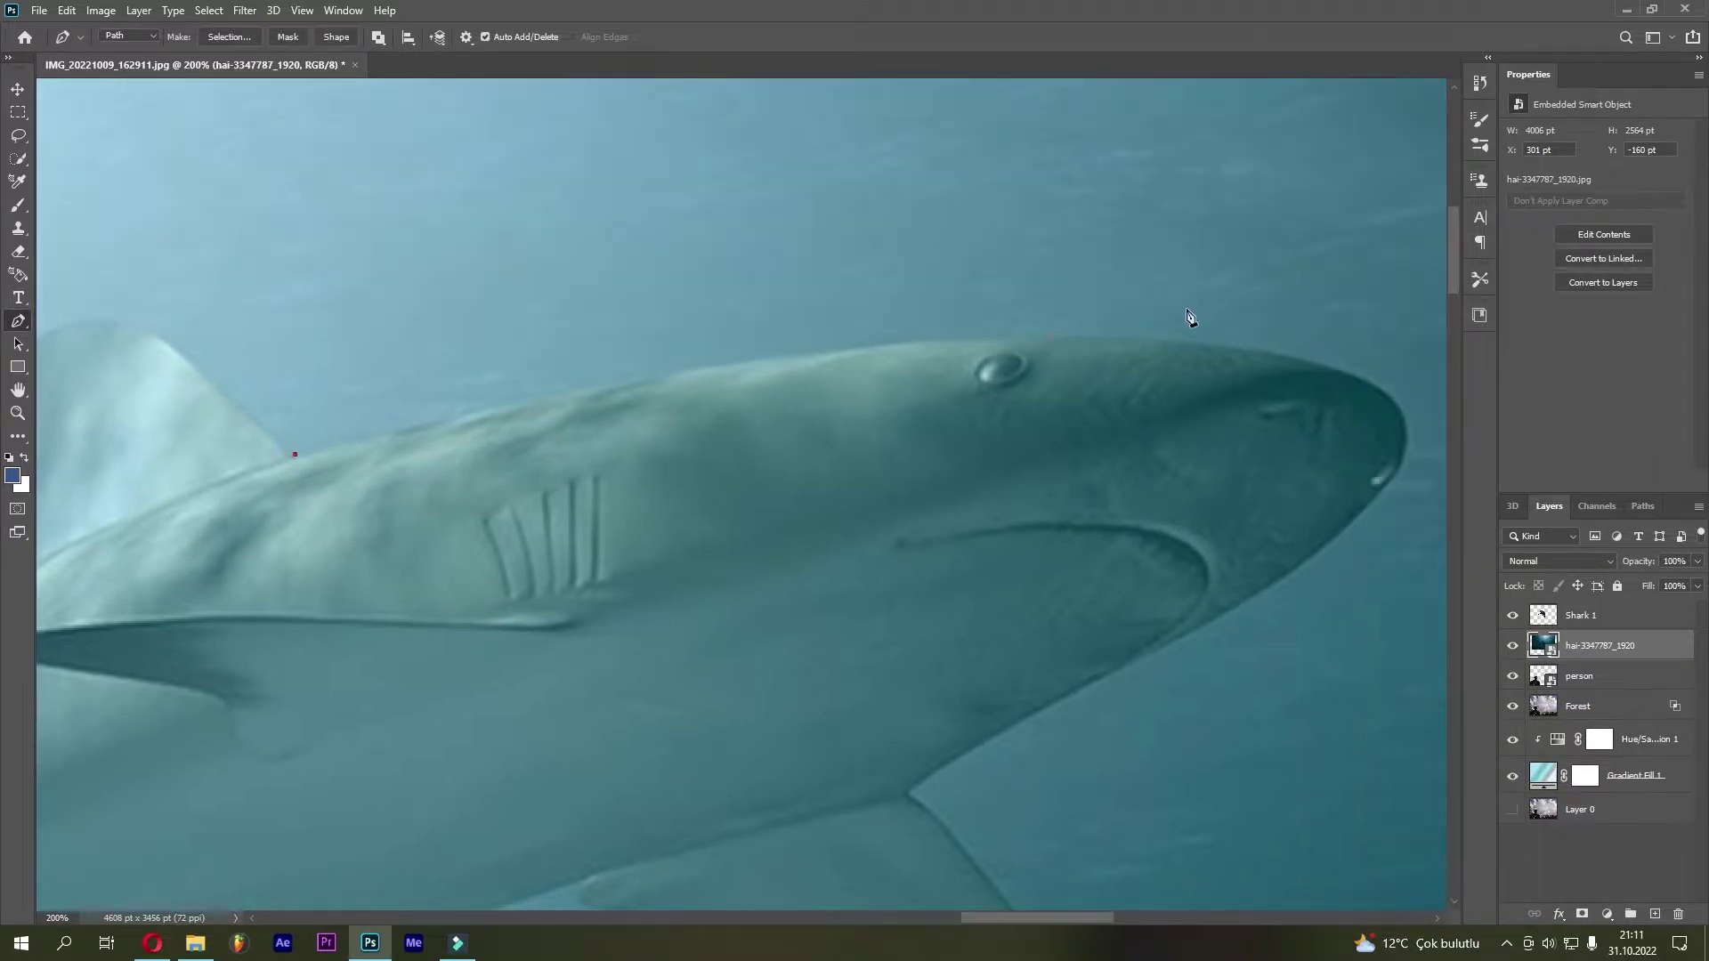
pyautogui.moveTo(1389, 397); pyautogui.dragTo(1365, 561)
pyautogui.moveTo(391, 773); pyautogui.dragTo(364, 792)
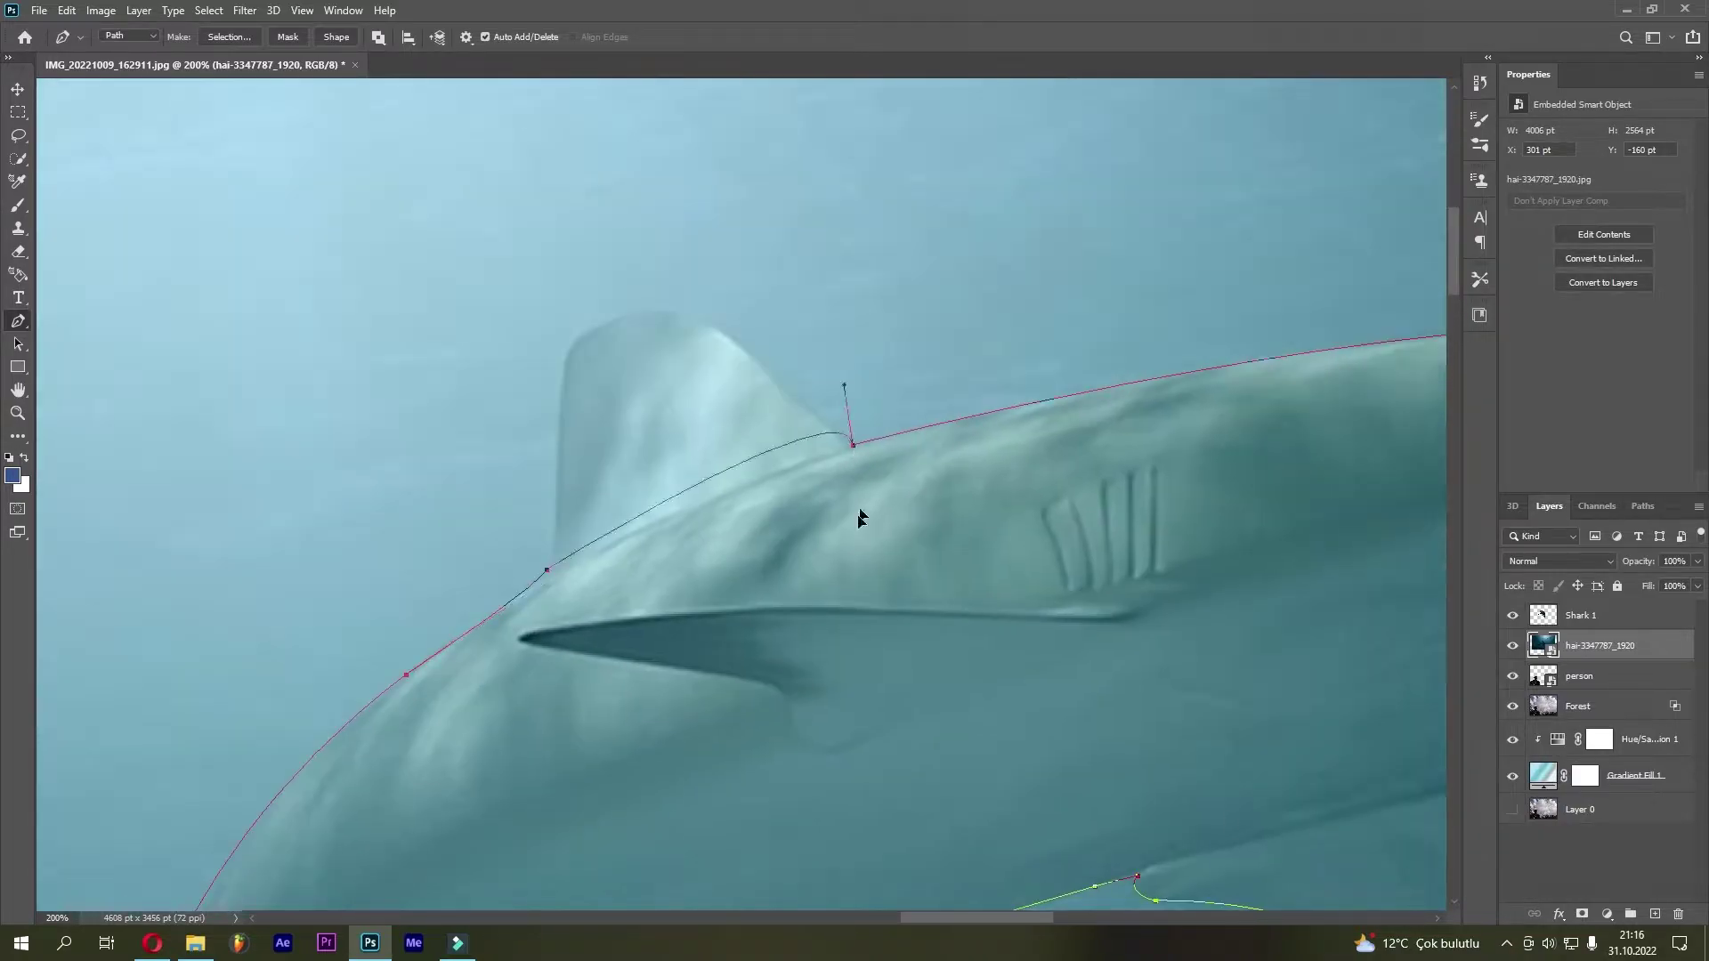
pyautogui.hotkey('ctrl', '0')
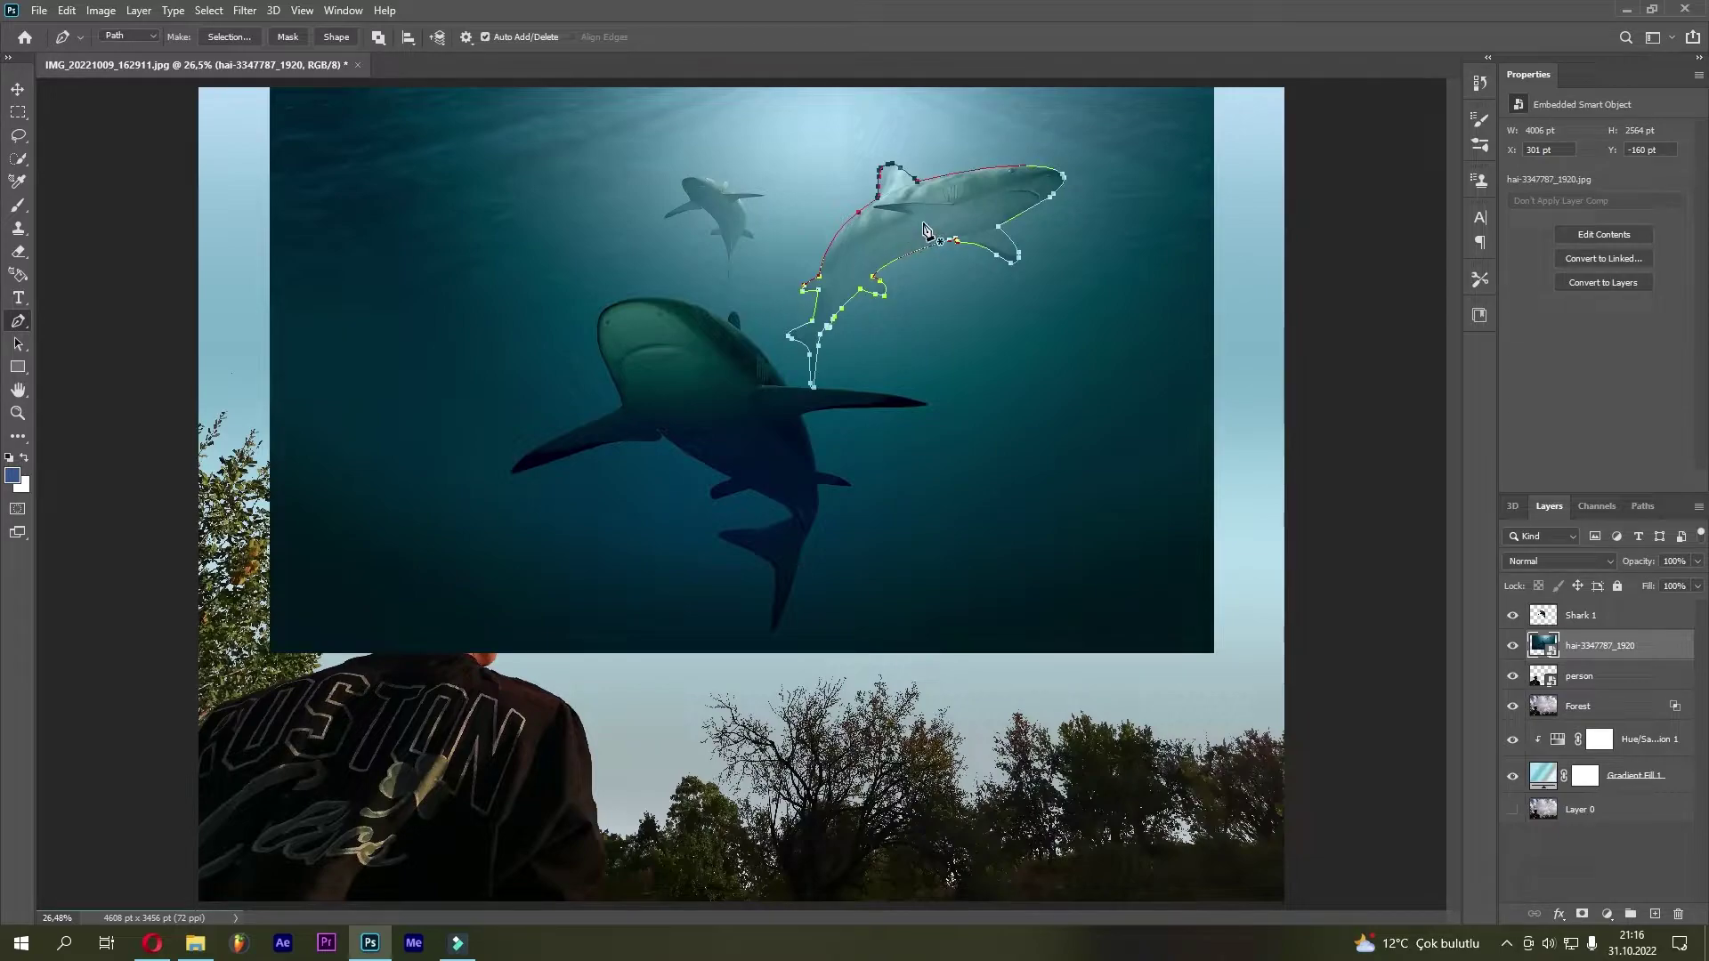
pyautogui.hotkey('ctrl', 'Return')
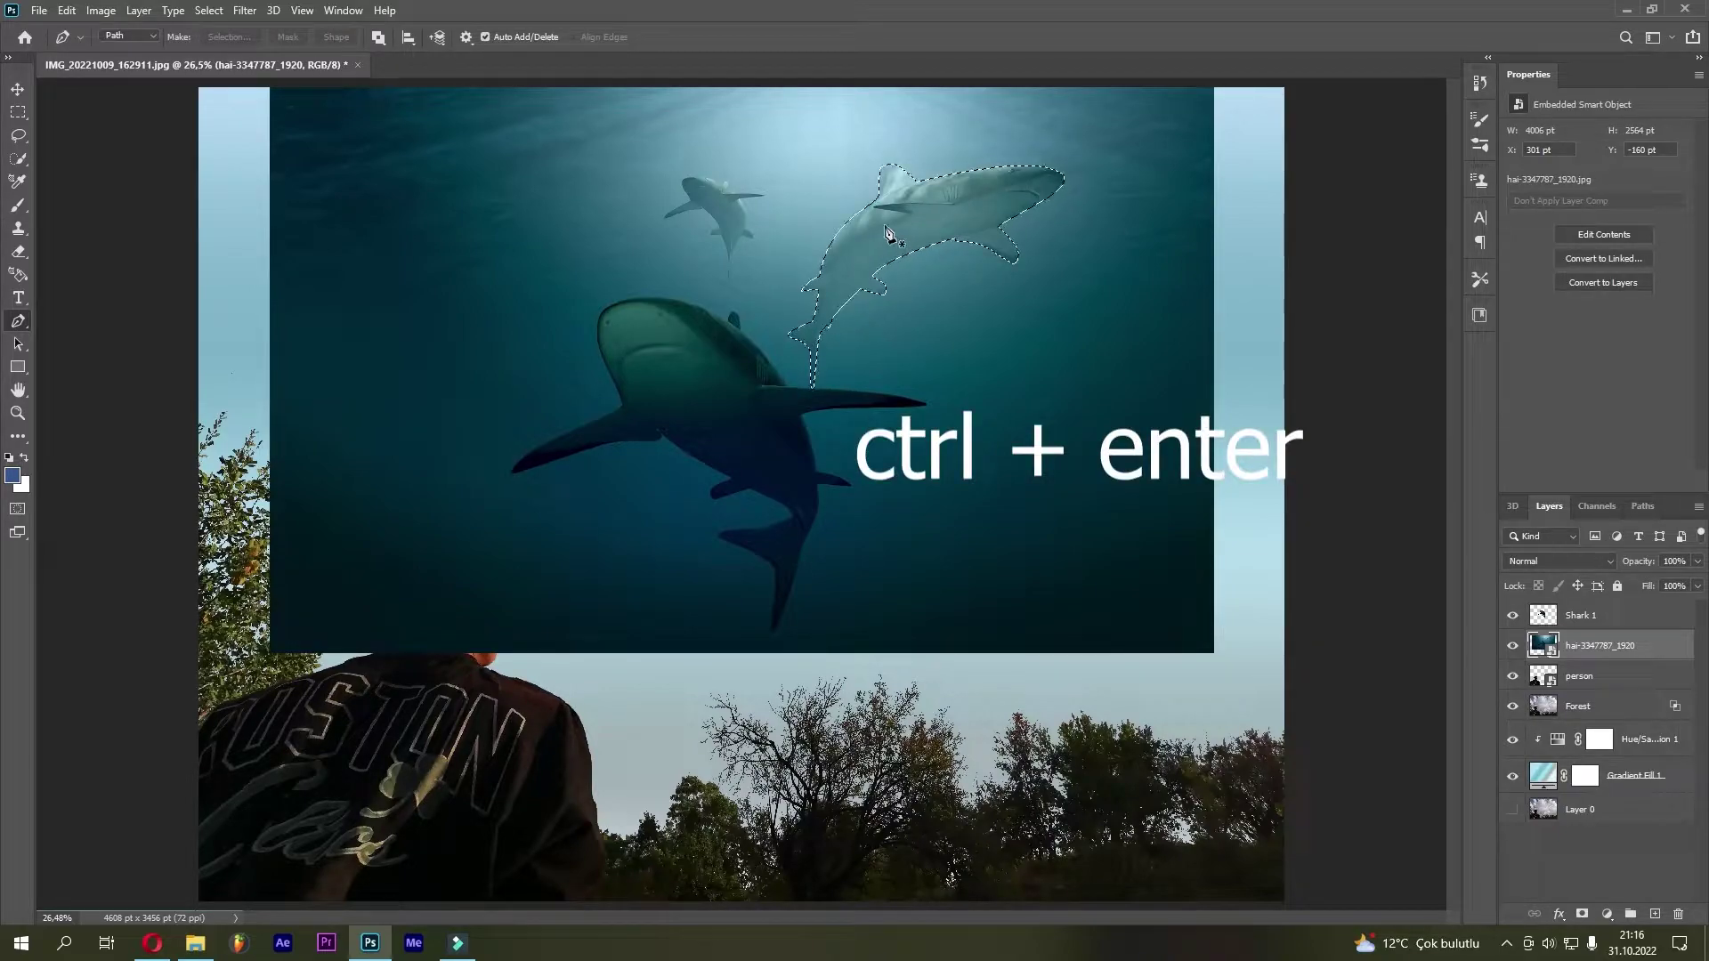
pyautogui.hotkey('ctrl', 'j')
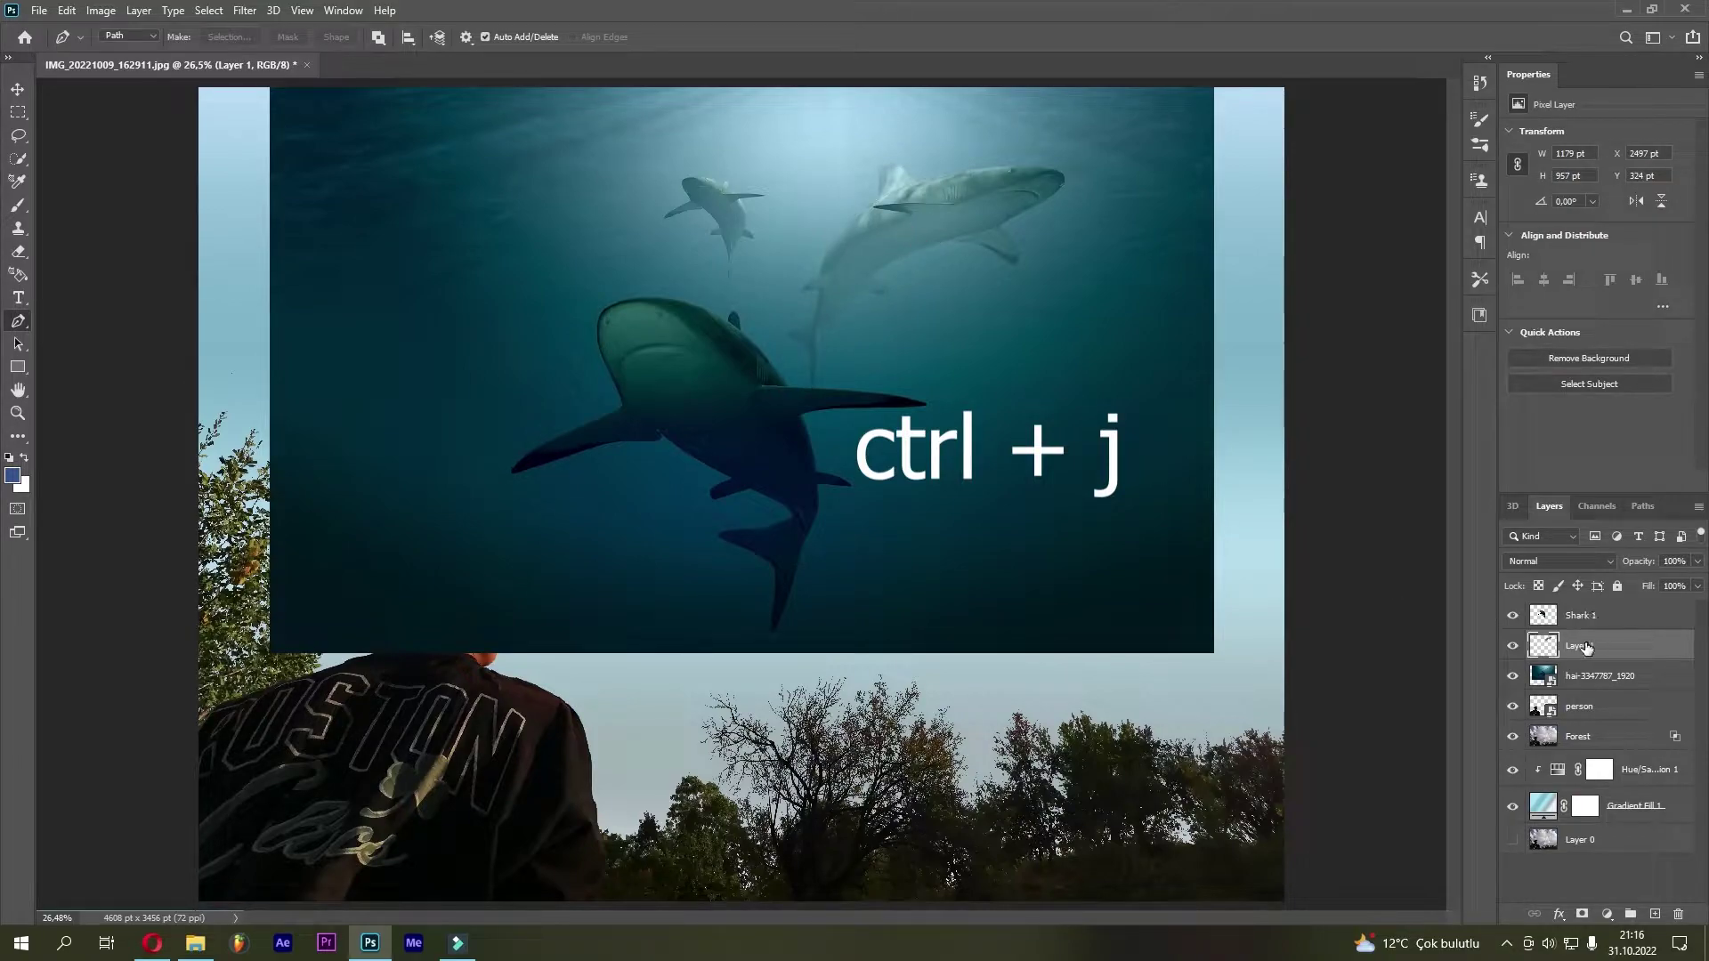
# Select the underwater photo layer and zoom in on the small distant shark
pyautogui.click(1560, 679)
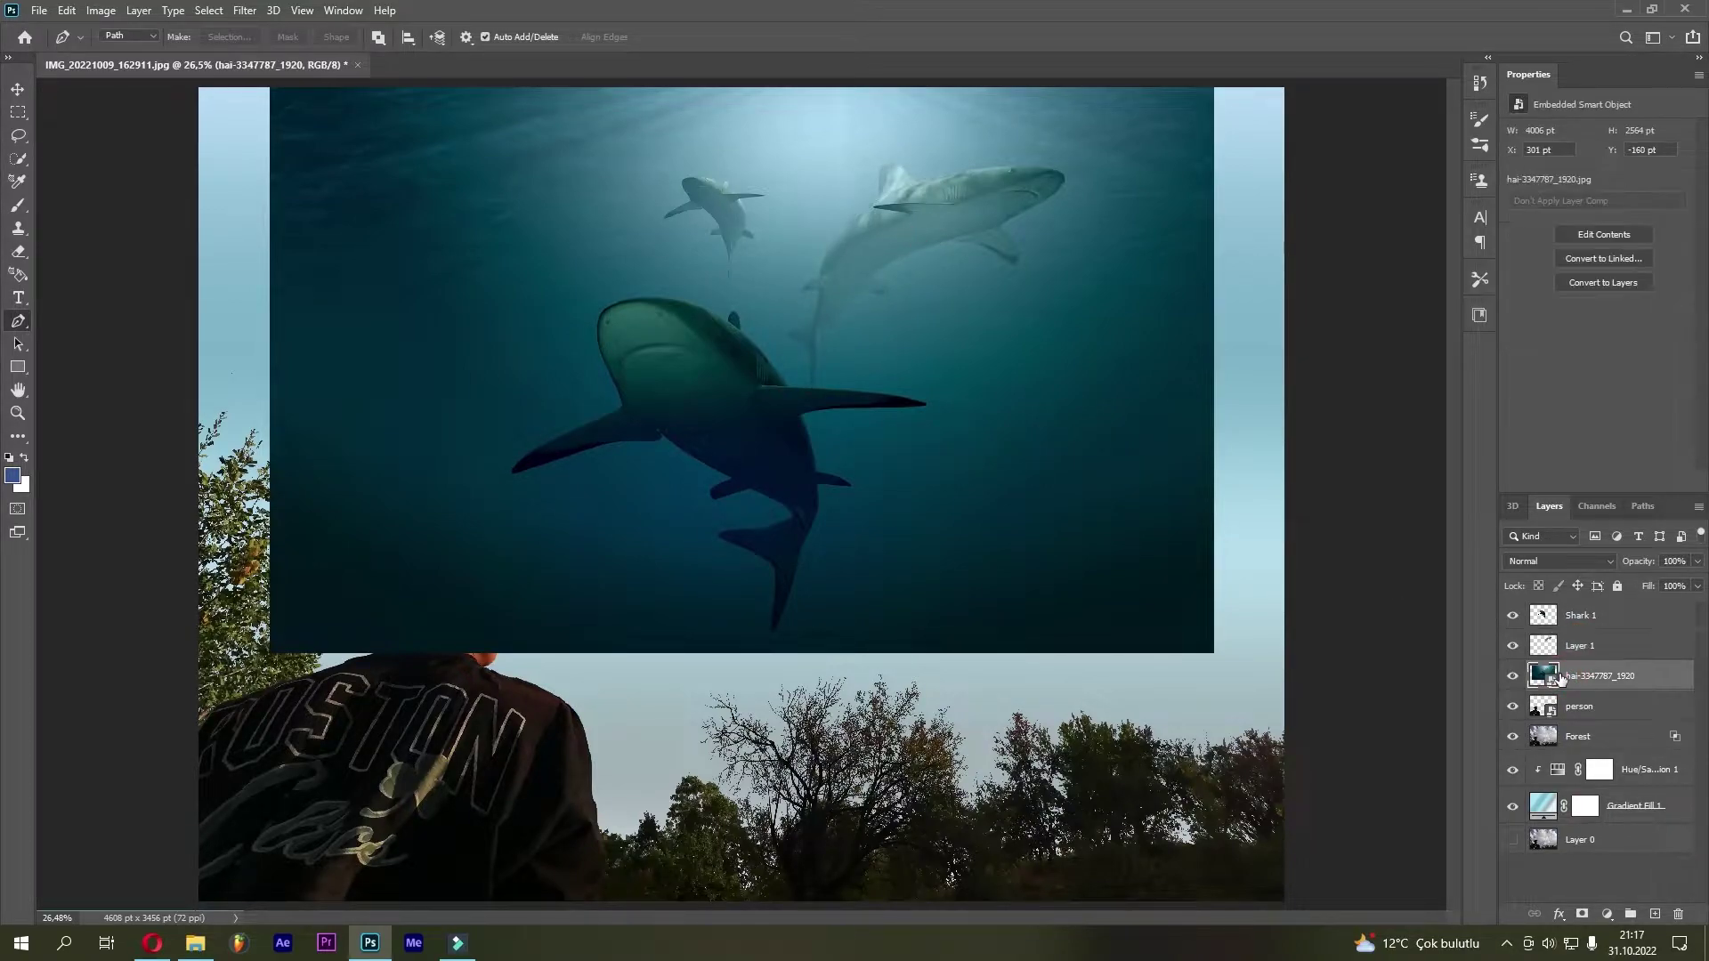
pyautogui.scroll(3, 715, 211)
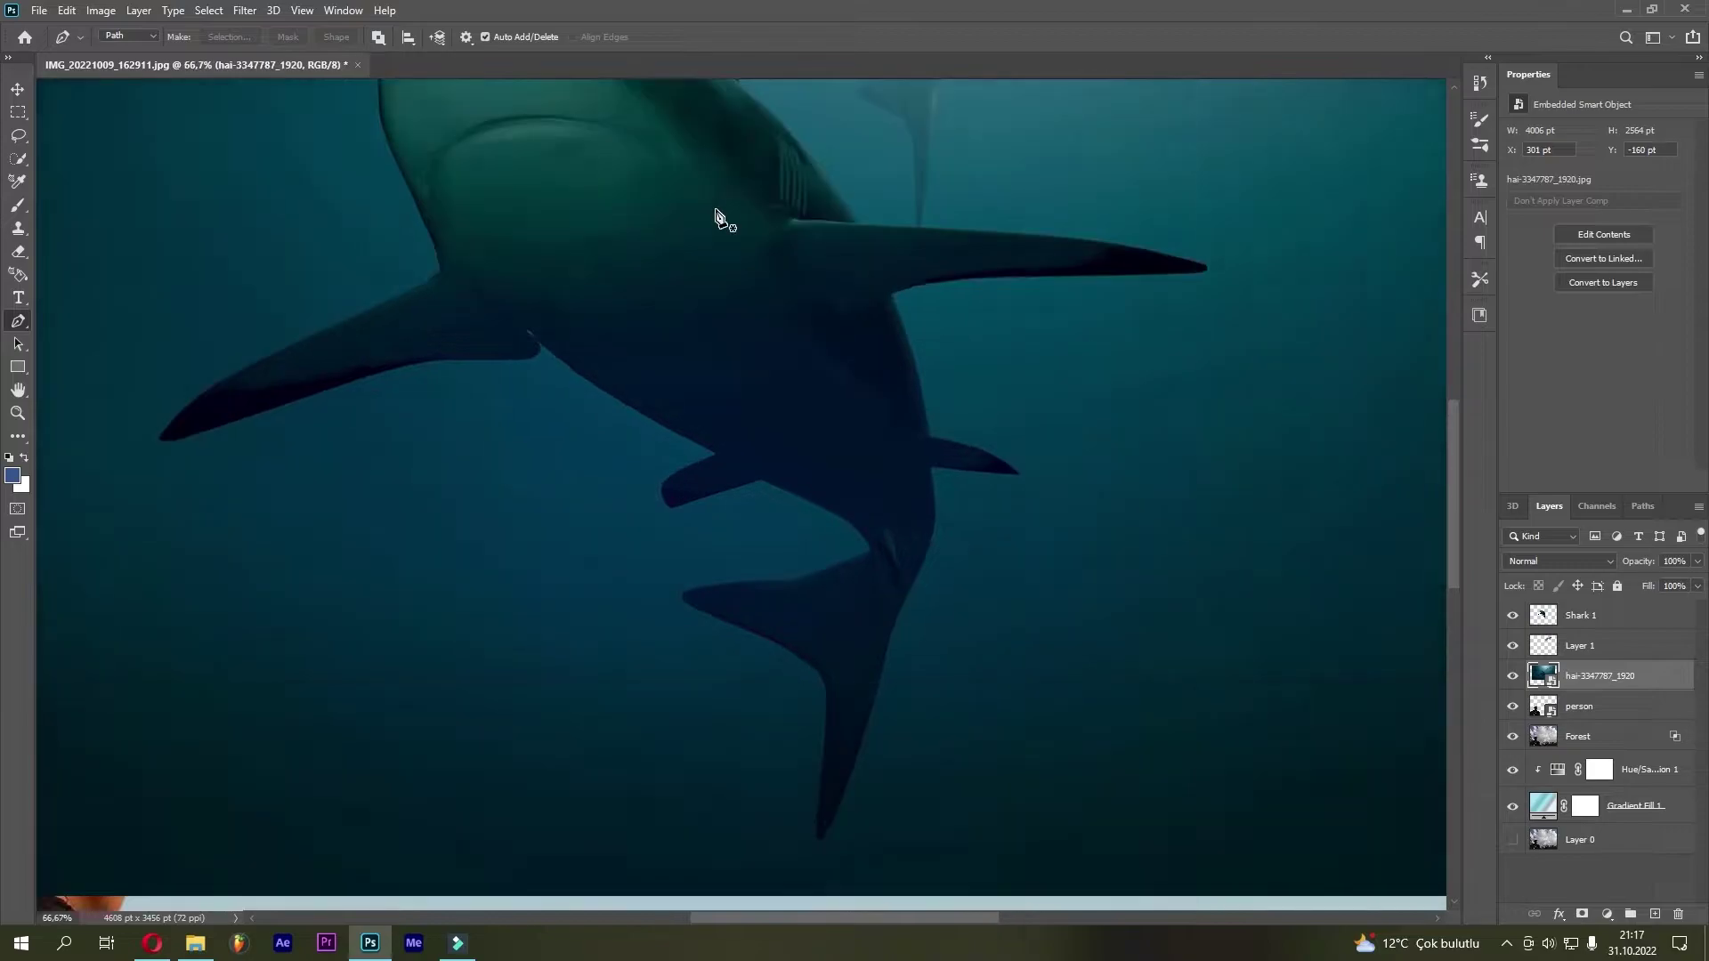
pyautogui.moveTo(717, 210); pyautogui.dragTo(826, 665)
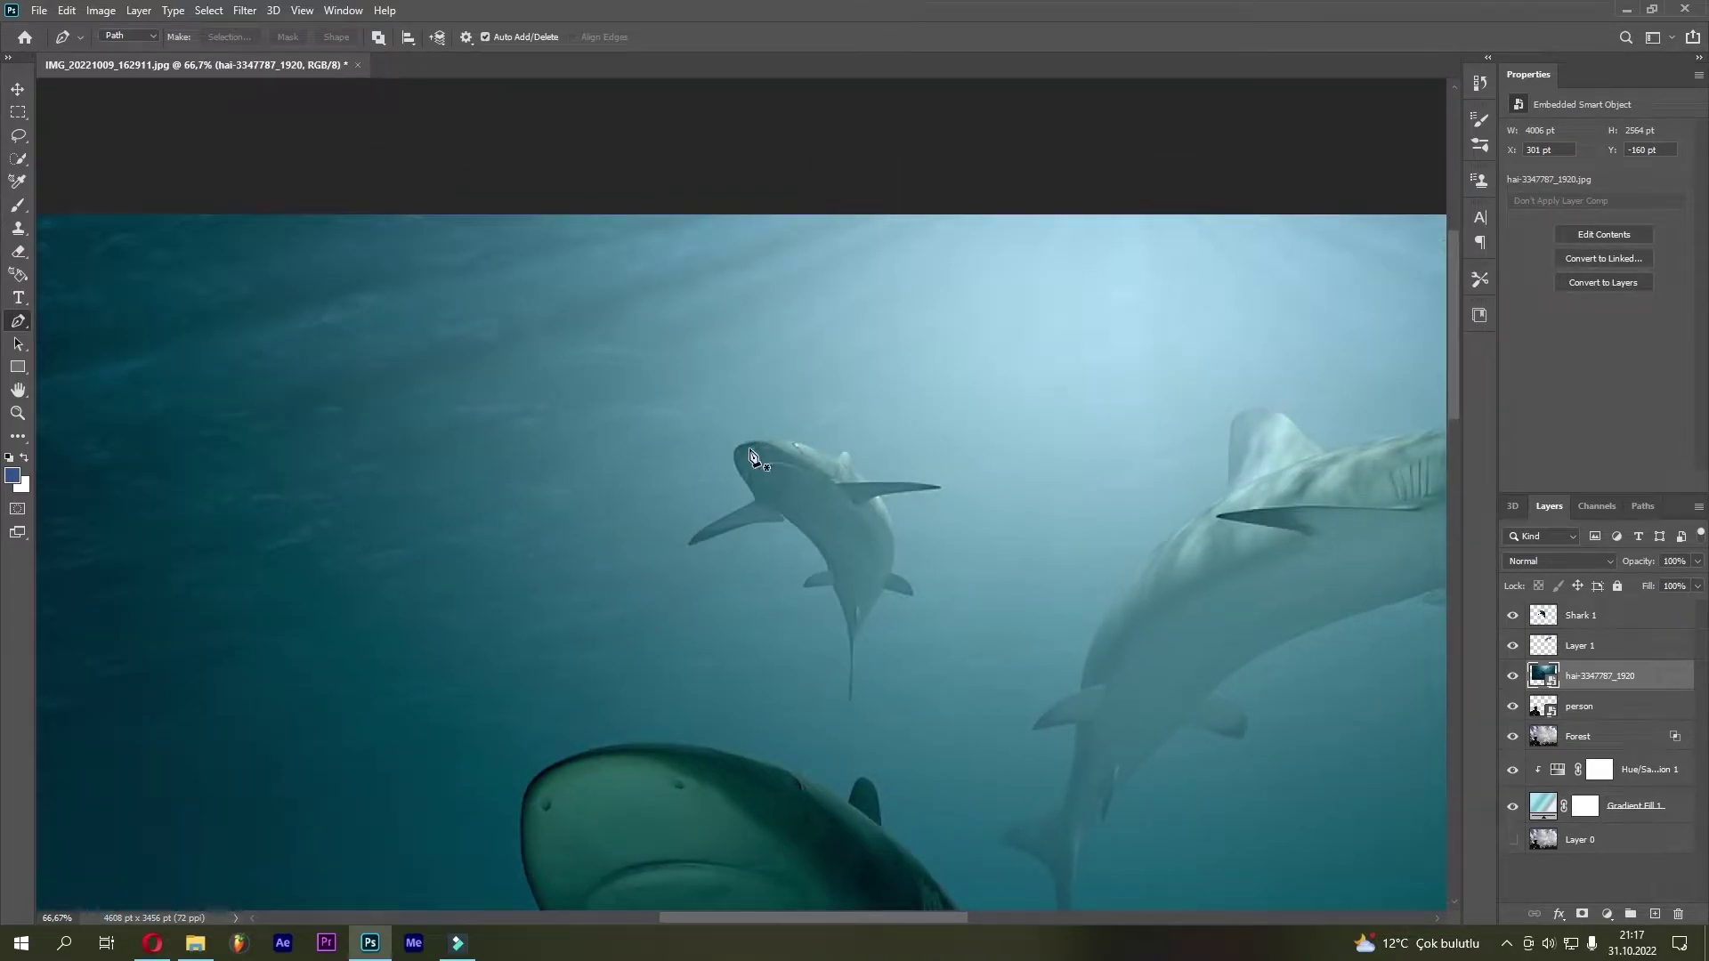
pyautogui.scroll(3, 761, 454)
pyautogui.scroll(3, 761, 454)
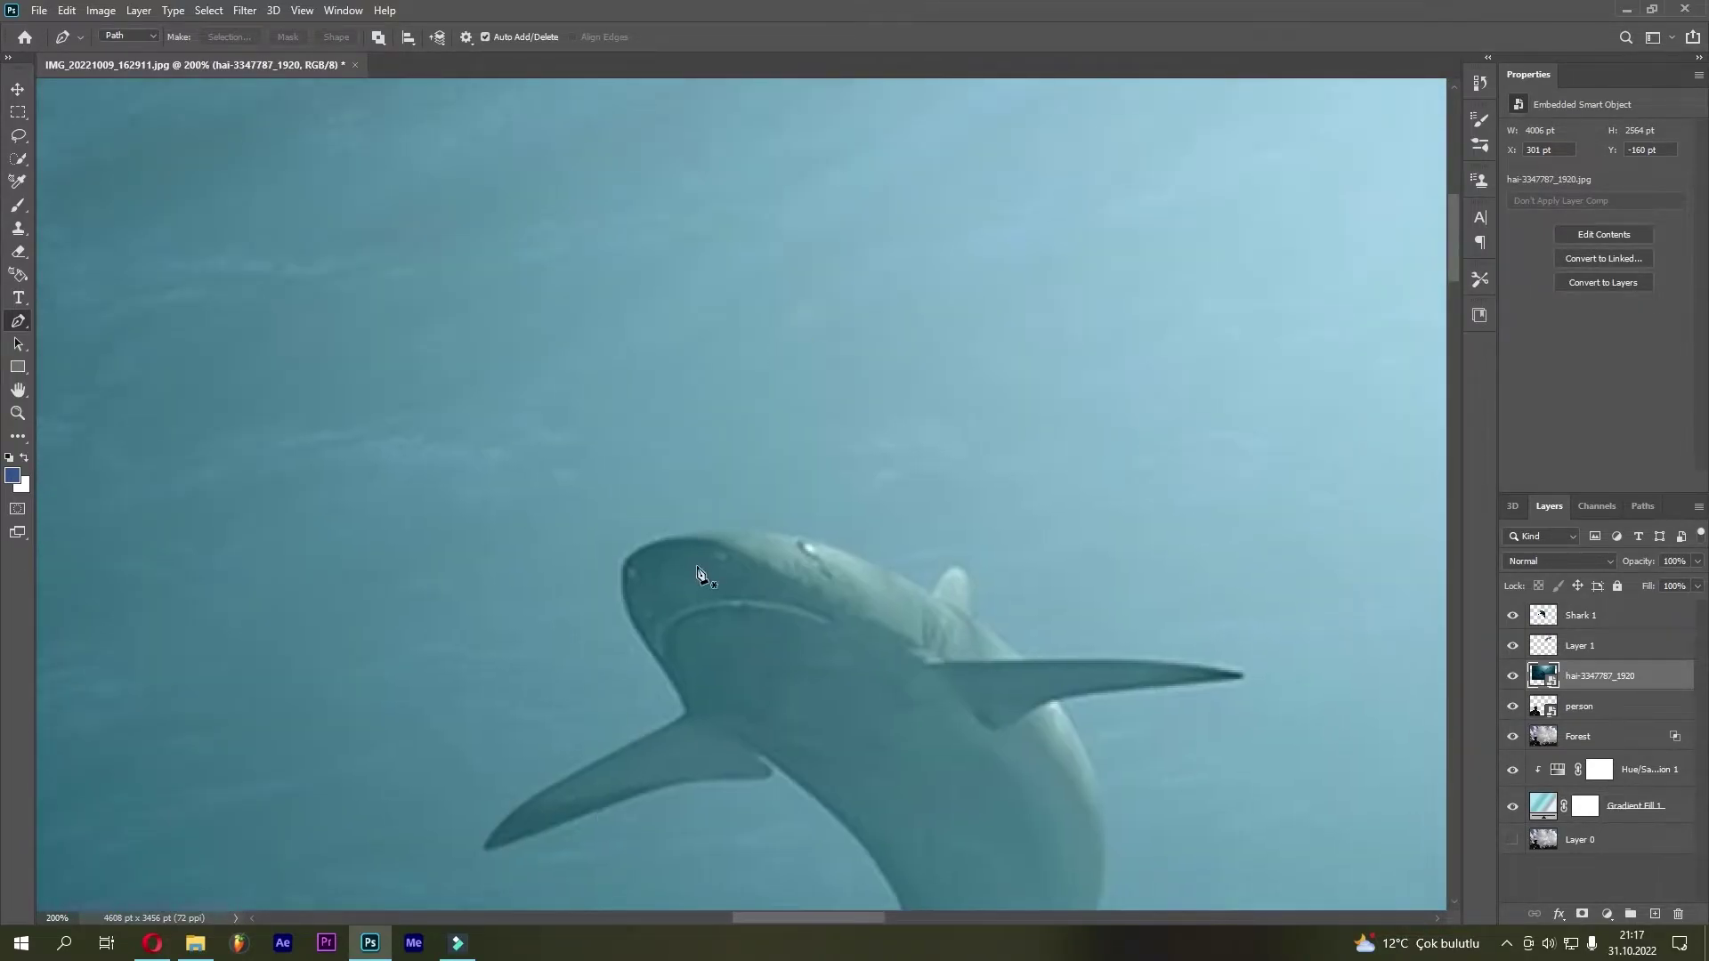
pyautogui.moveTo(760, 453)
pyautogui.mouseDown()
pyautogui.moveTo(719, 496)
pyautogui.moveTo(658, 424)
pyautogui.mouseUp()
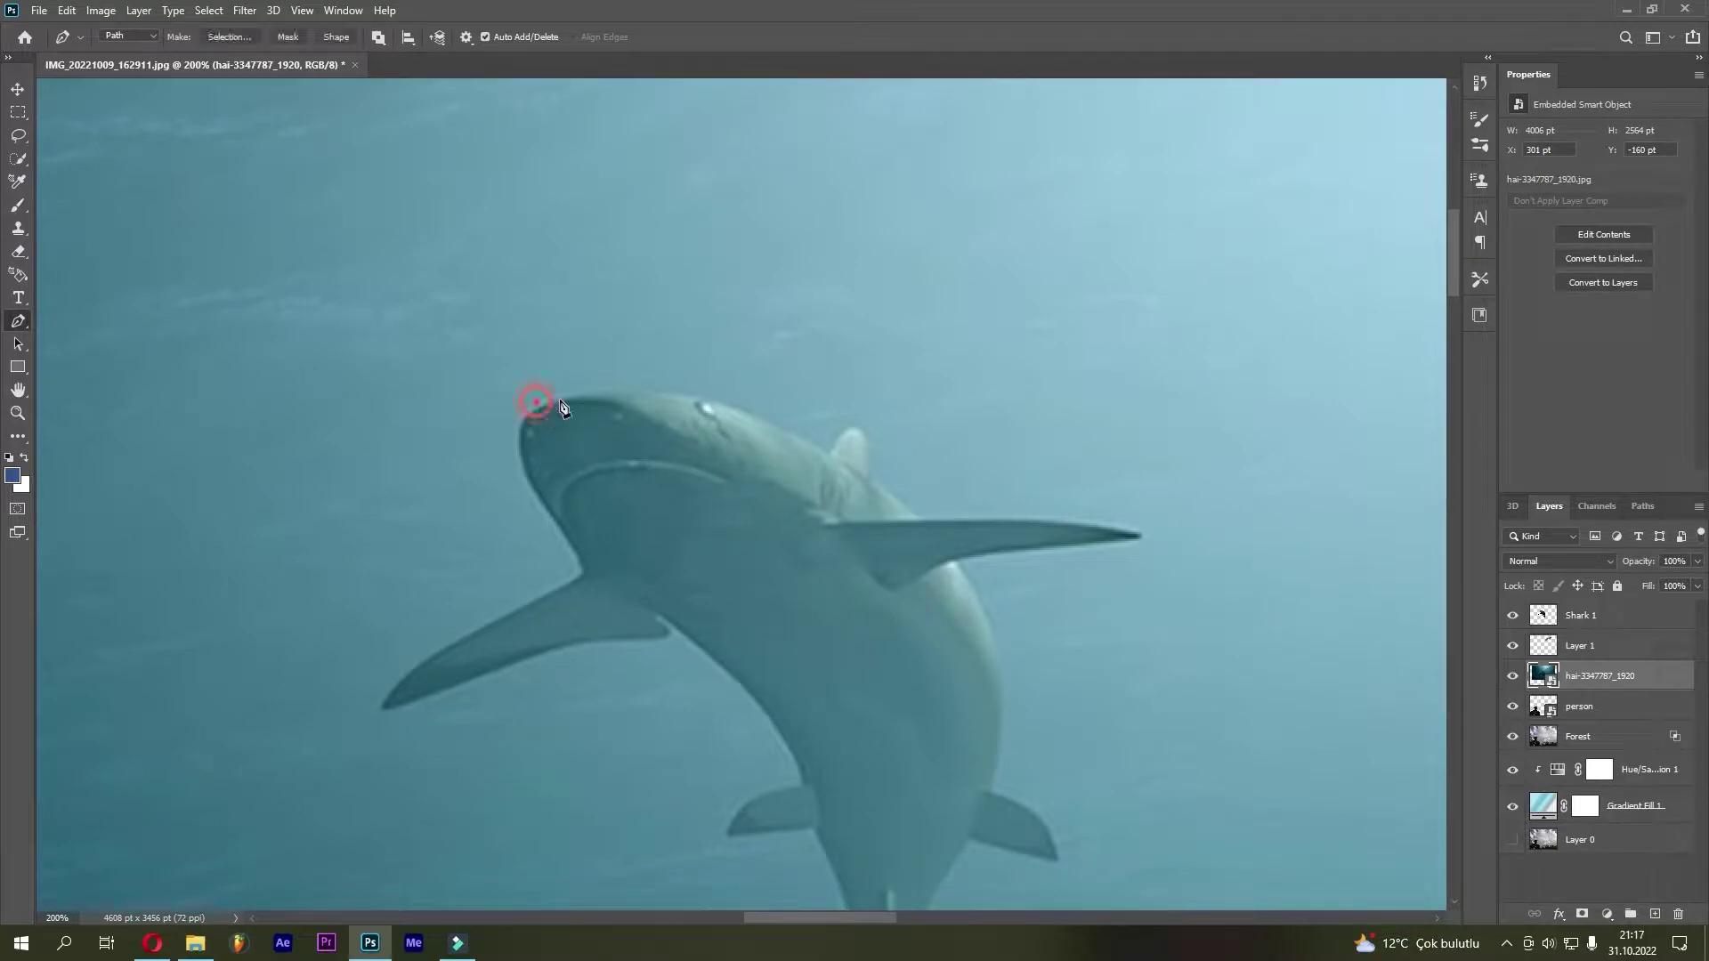
# Trace the small shark with a Pen path, then copy it onto new Layer 2
pyautogui.scroll(1, 660, 400)
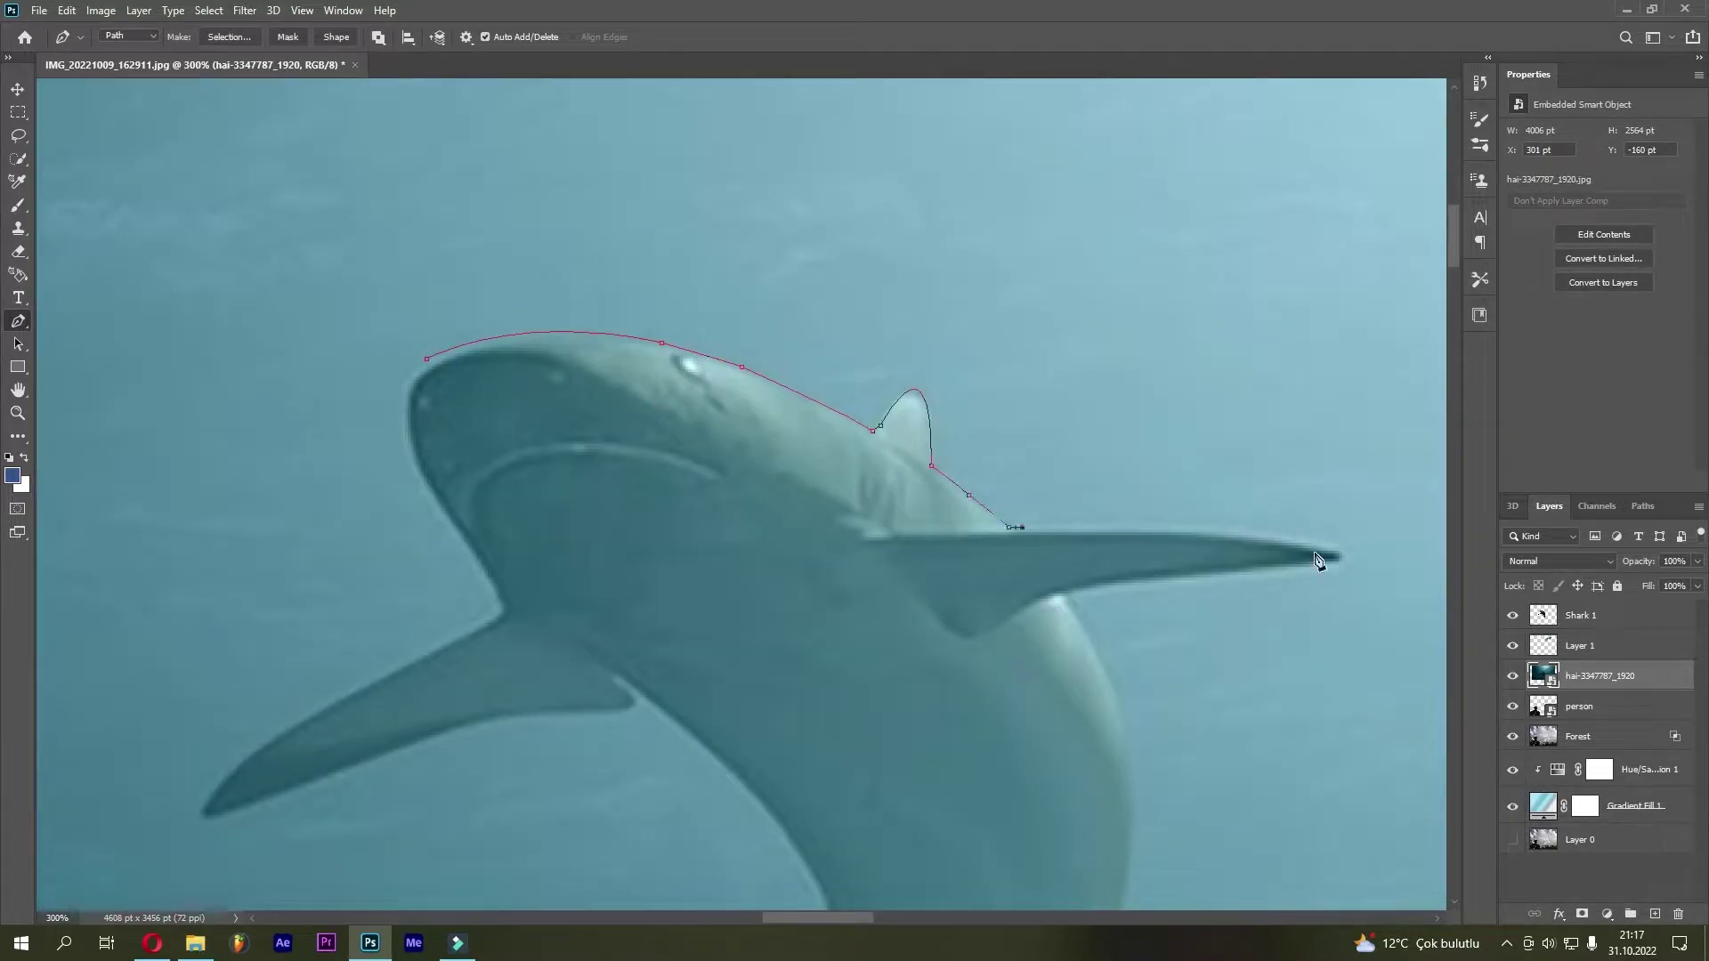
pyautogui.moveTo(1337, 555); pyautogui.dragTo(938, 589)
pyautogui.scroll(-5, 1075, 614)
pyautogui.moveTo(1099, 568); pyautogui.dragTo(1208, 686)
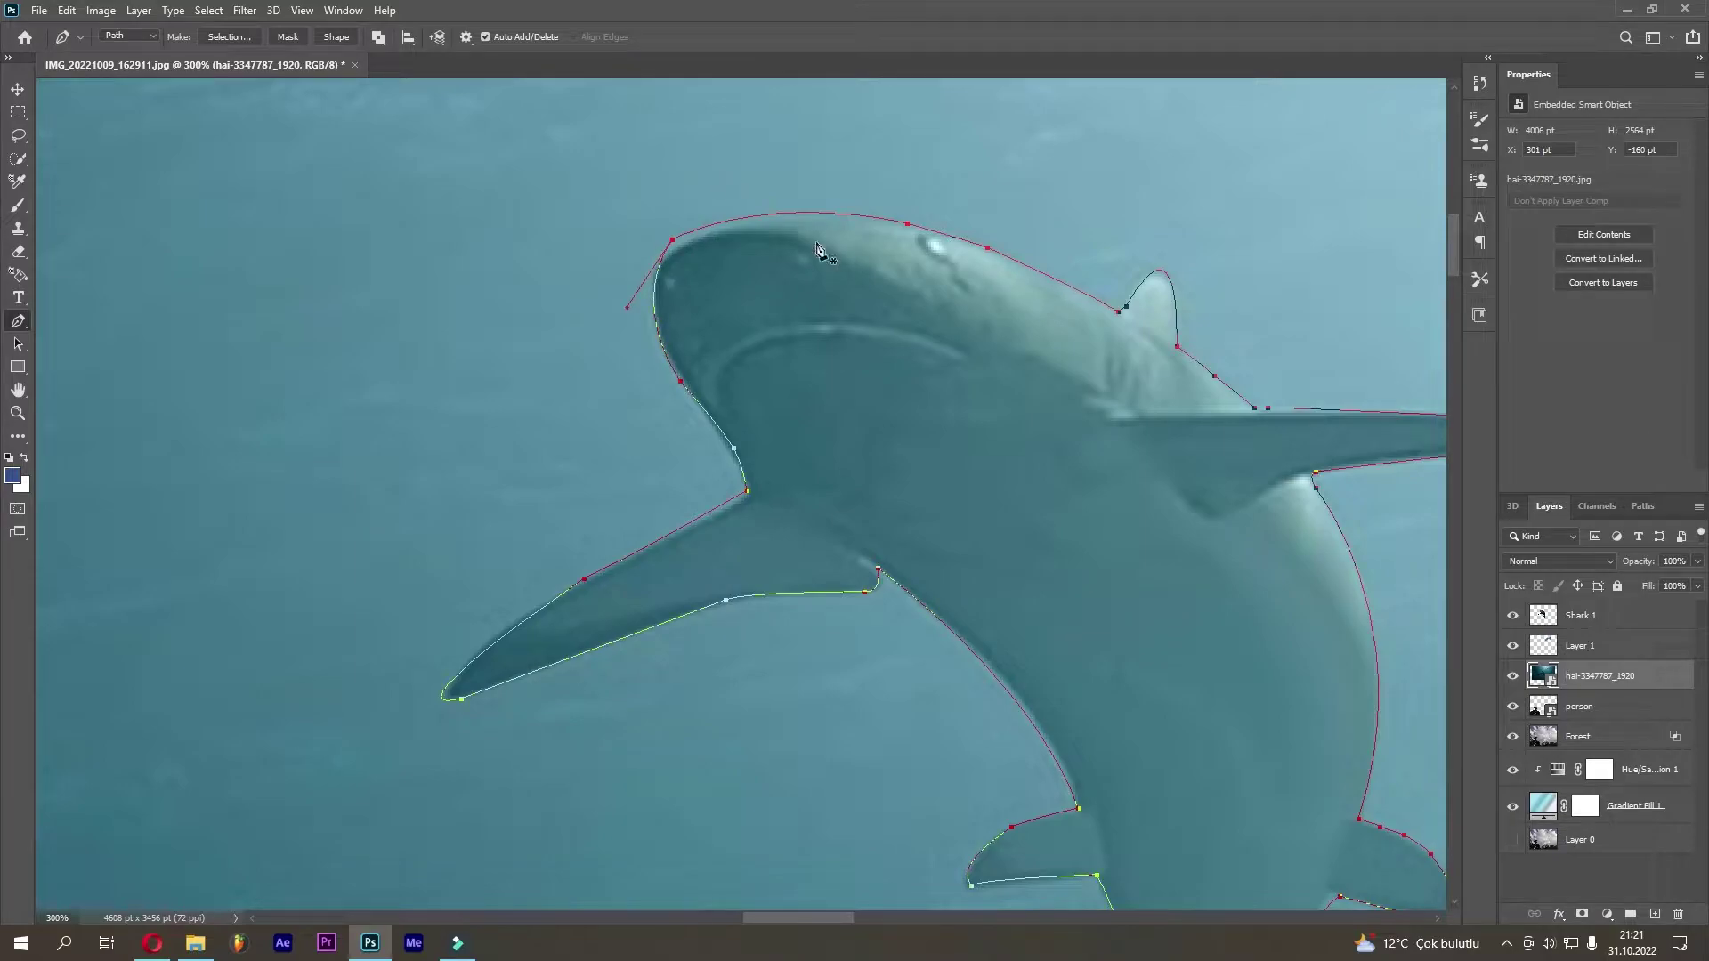
pyautogui.hotkey('ctrl', '0')
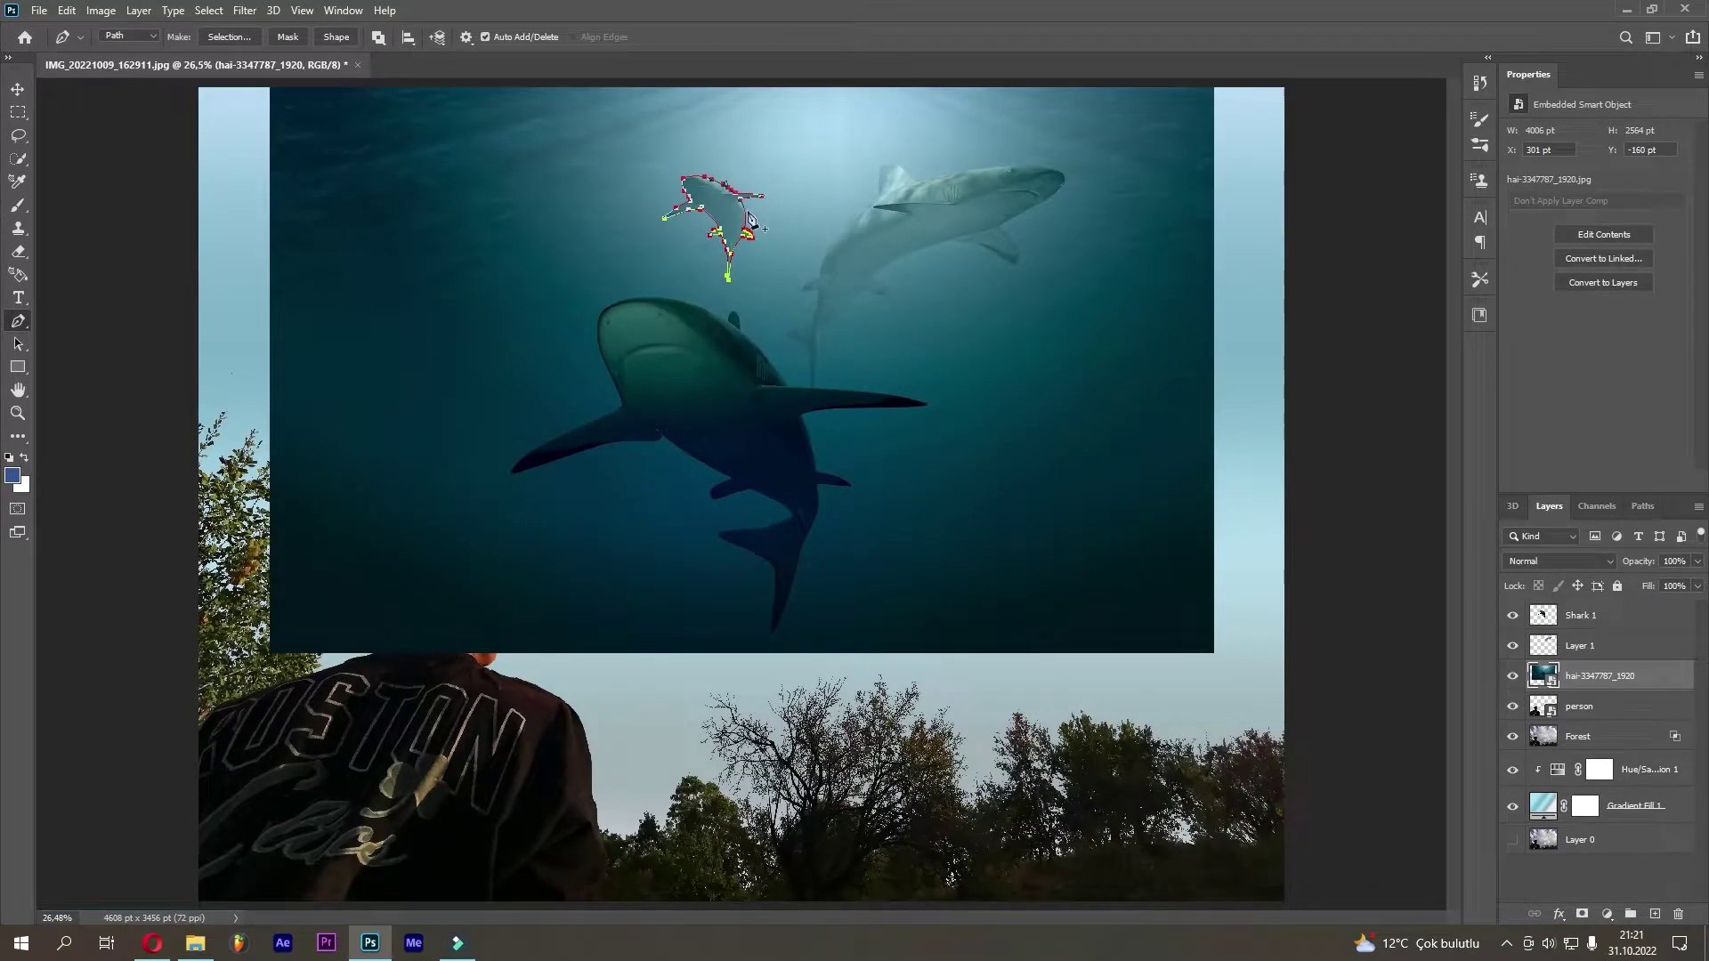
pyautogui.hotkey('ctrl', 'Return')
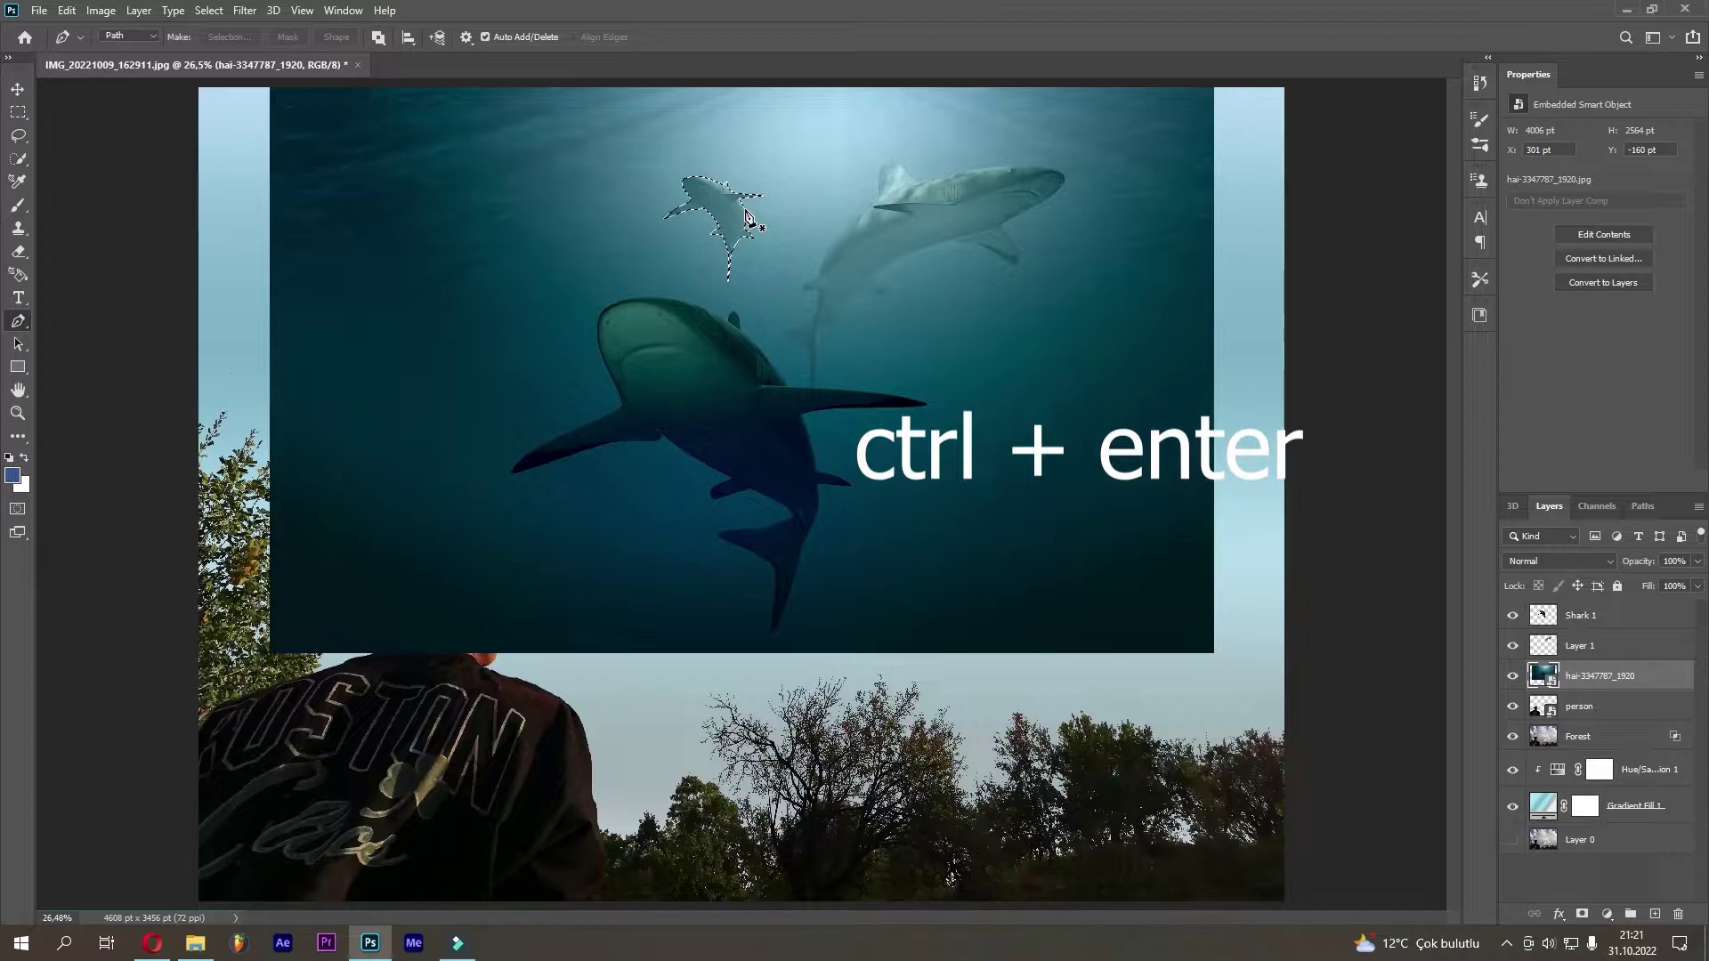
pyautogui.hotkey('ctrl', 'j')
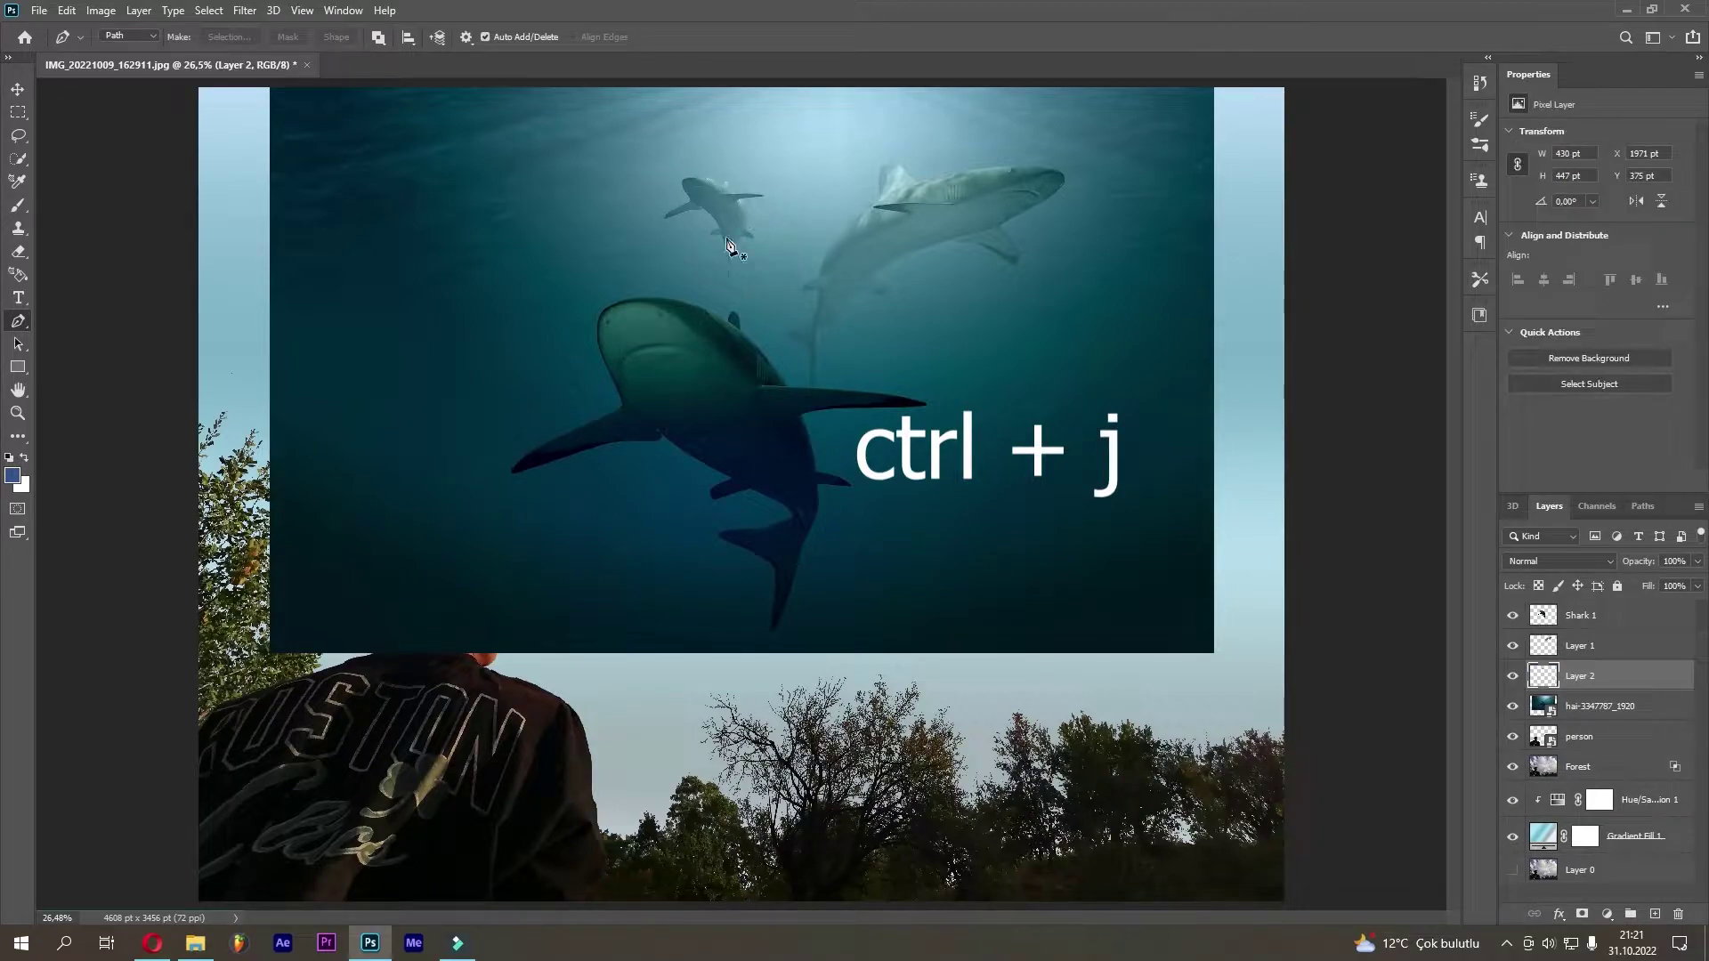
# Hide the underwater photo layer and rename Layer 1 and Layer 2 to Shark 2 and Shark 3
pyautogui.click(1600, 705)
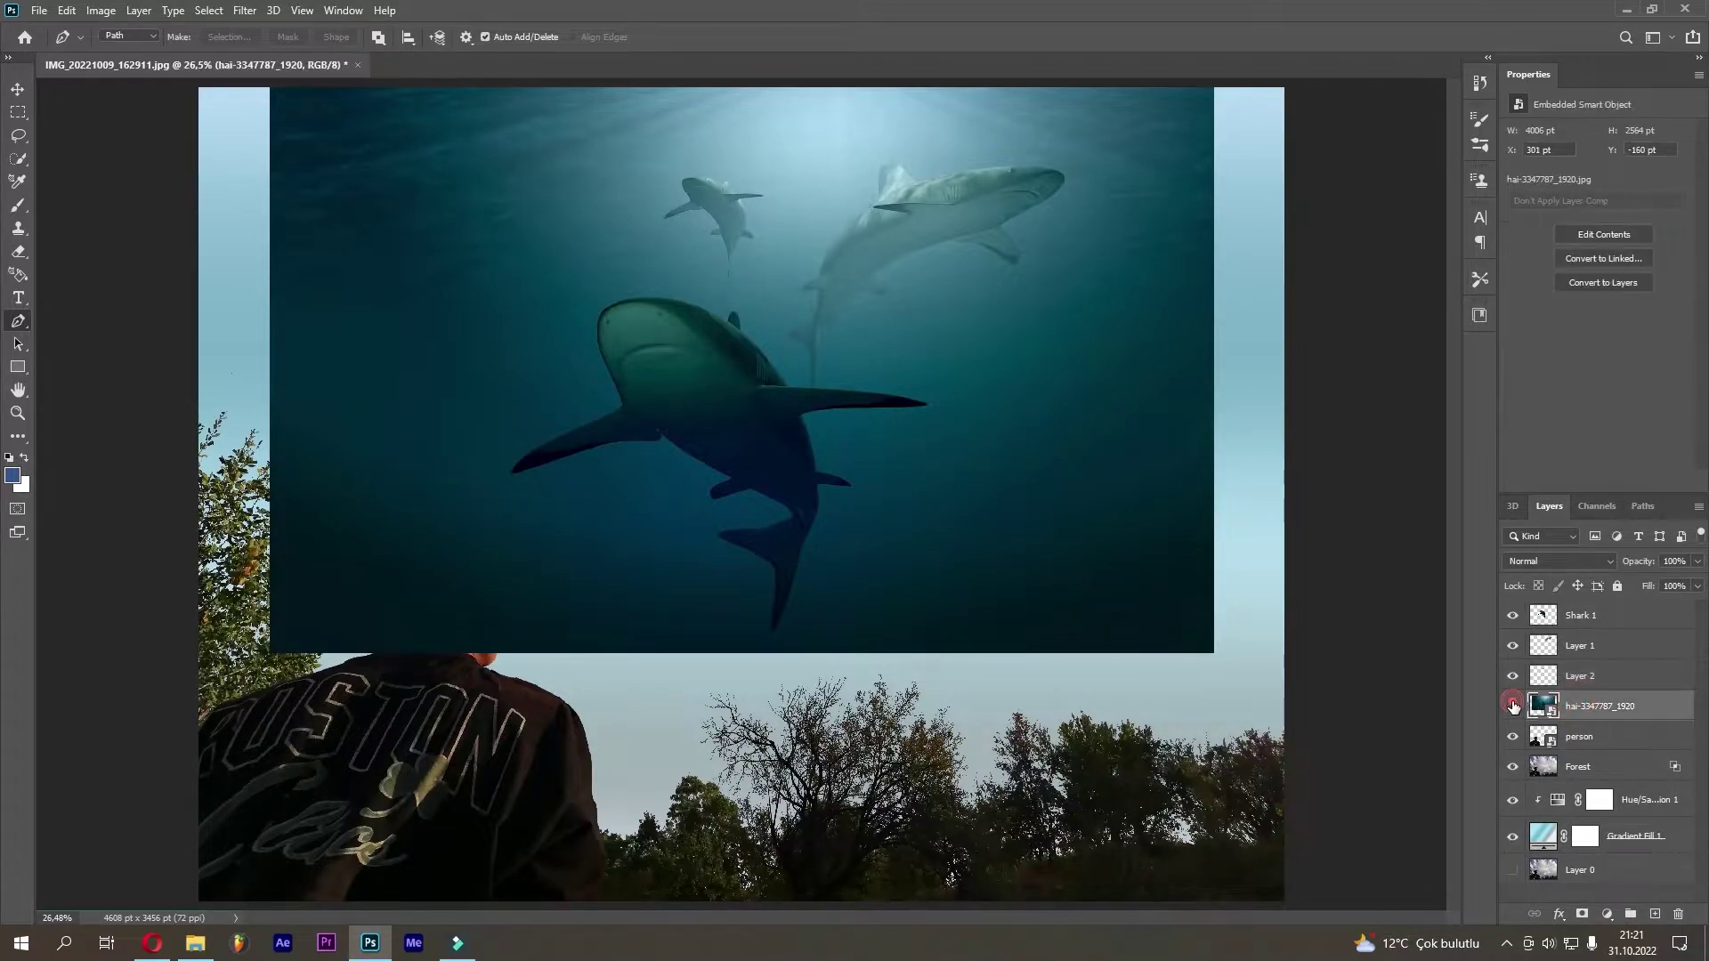
pyautogui.click(1512, 706)
pyautogui.click(1589, 680)
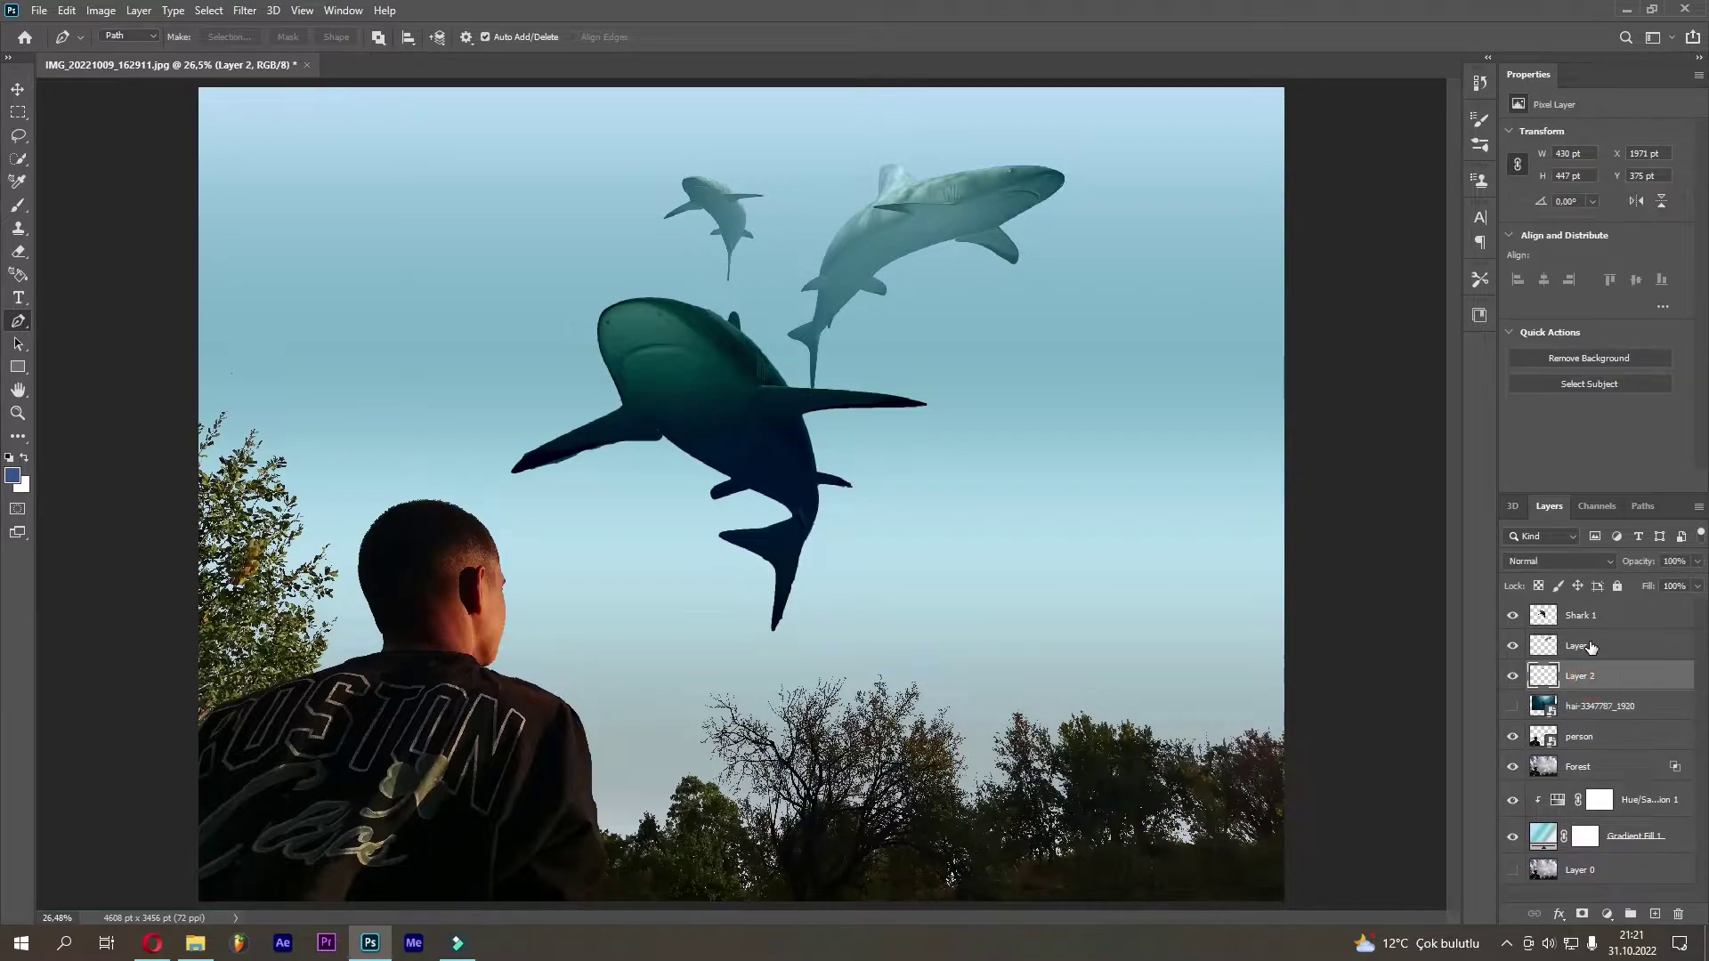
pyautogui.click(1583, 647)
pyautogui.write('Shark 2')
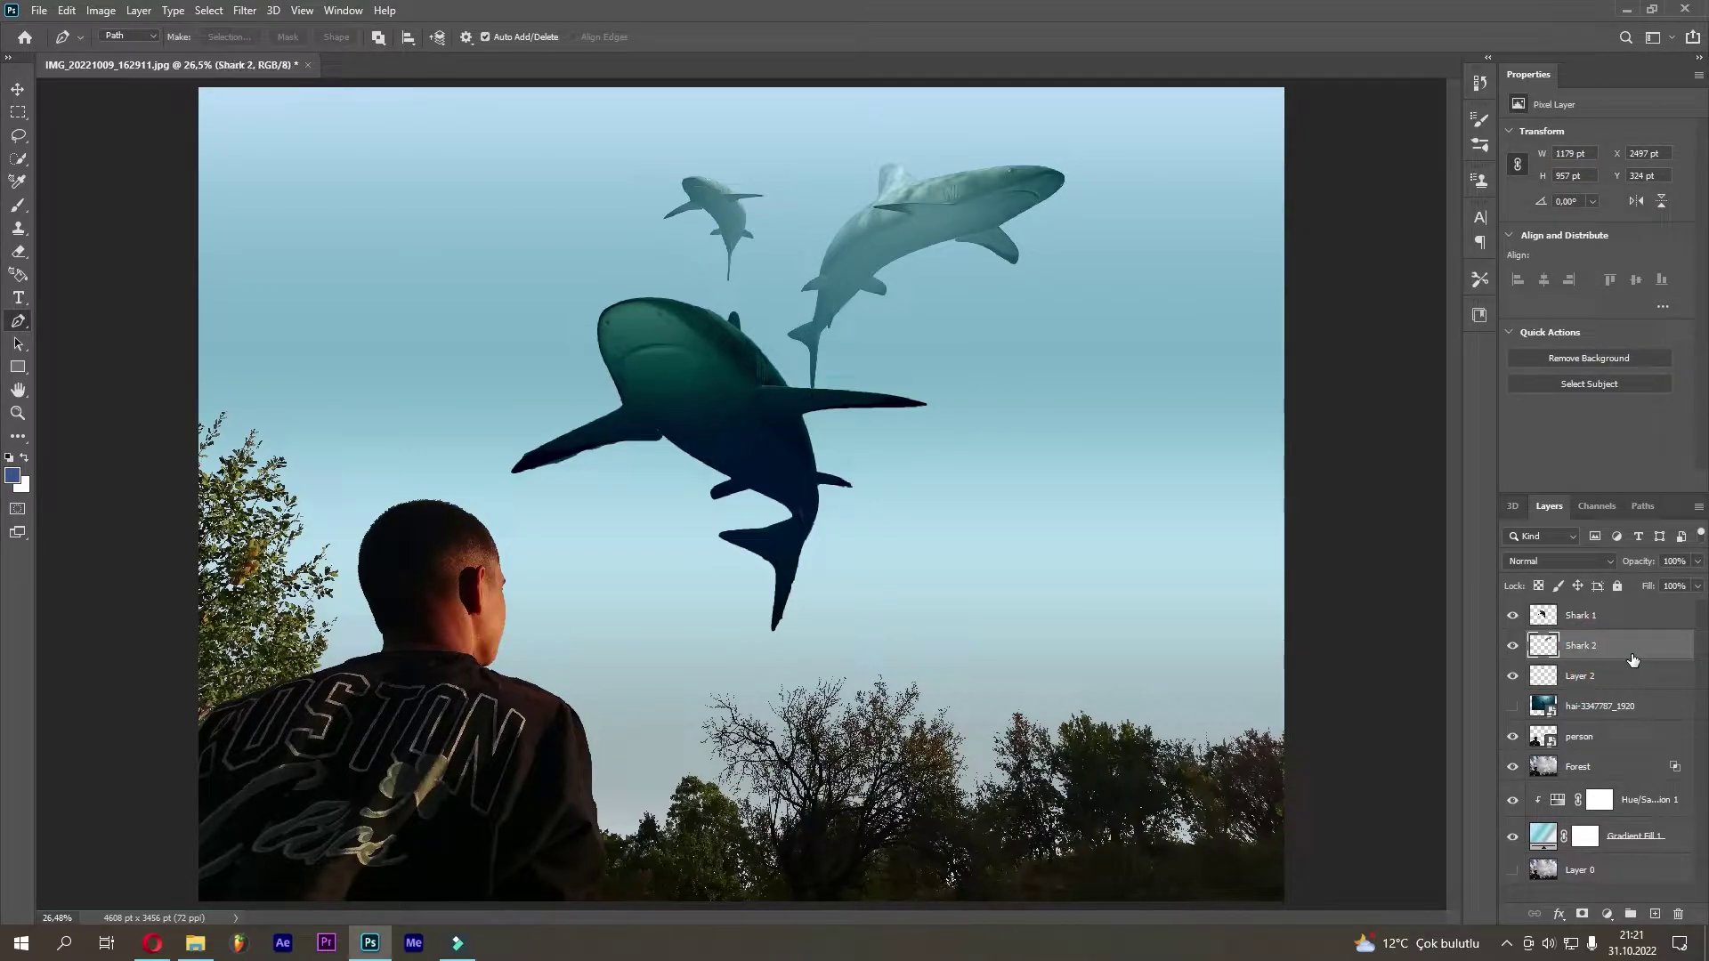
pyautogui.doubleClick(1589, 682)
pyautogui.write('Shark 3')
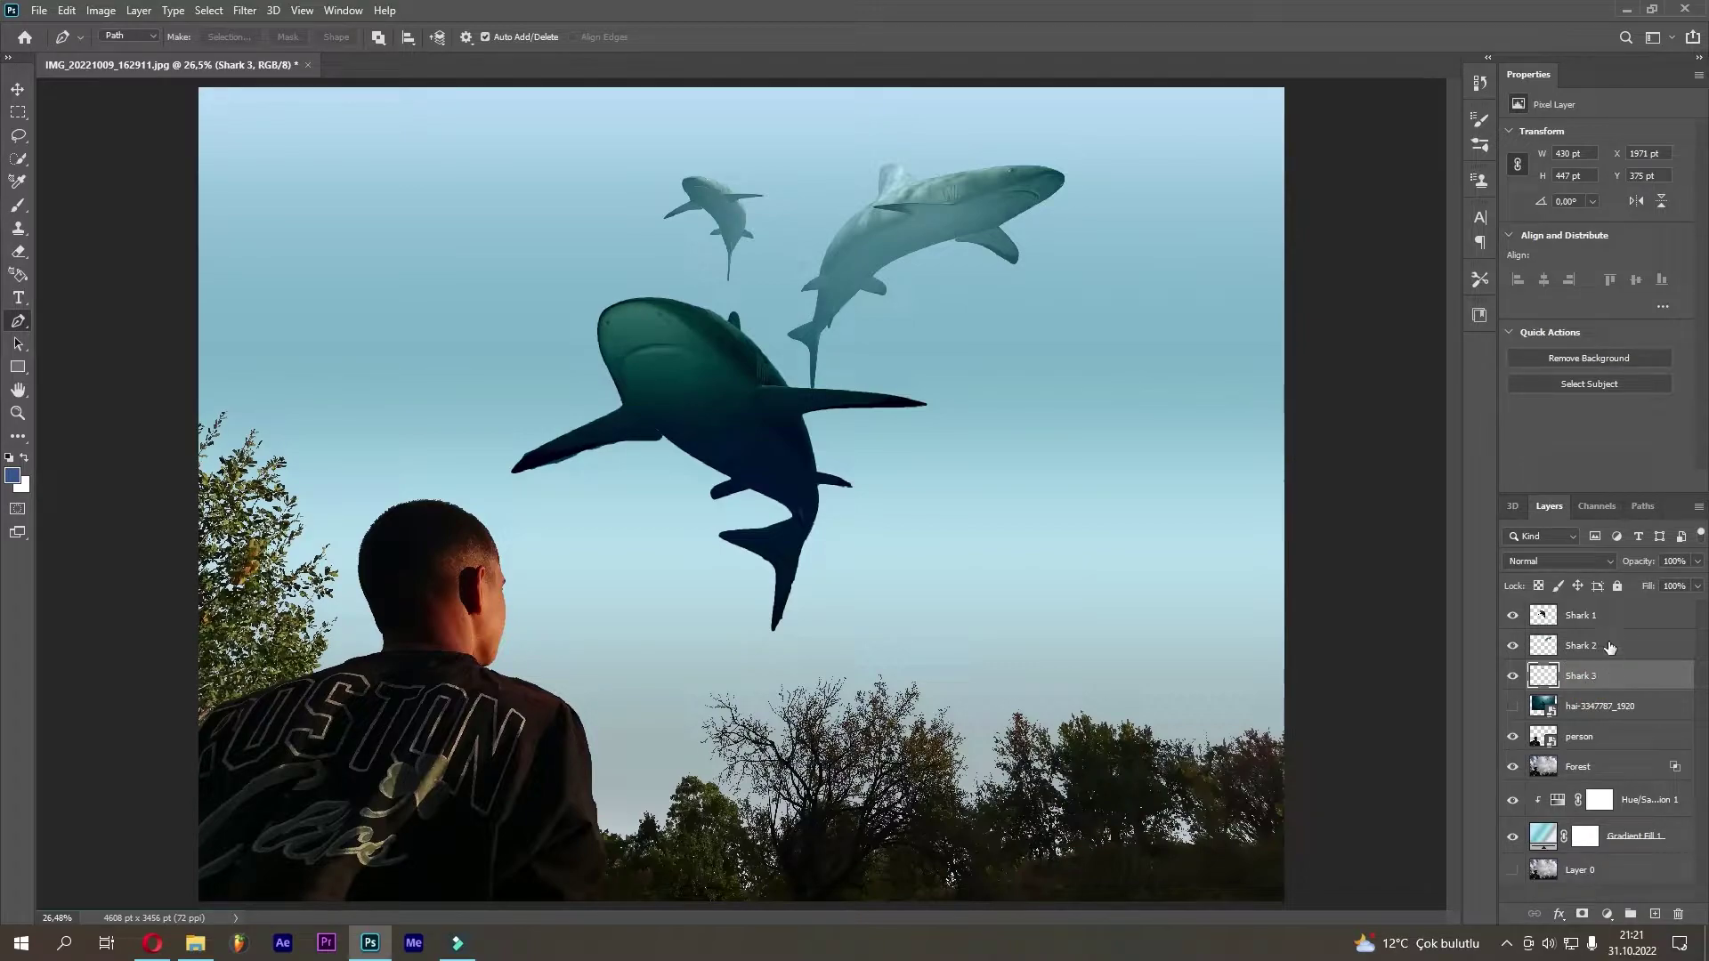
# Hide Shark 2 and Shark 3, load Shark 1's outline as a selection, and add a new layer
pyautogui.click(1611, 618)
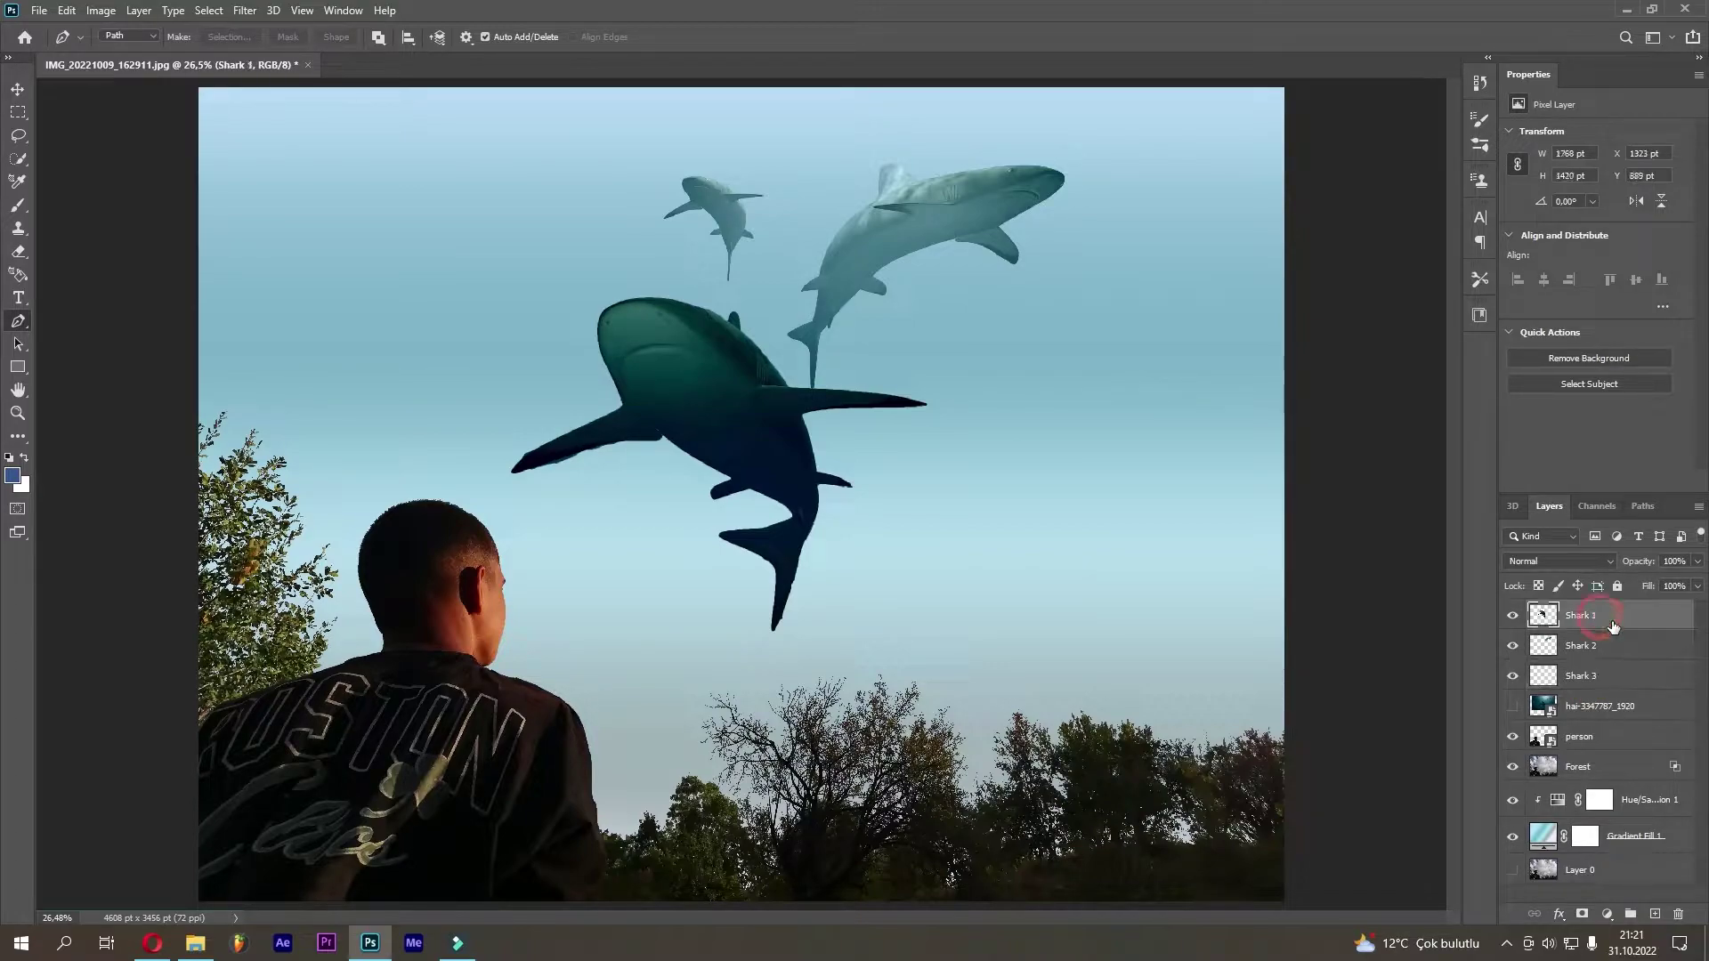
pyautogui.click(1611, 610)
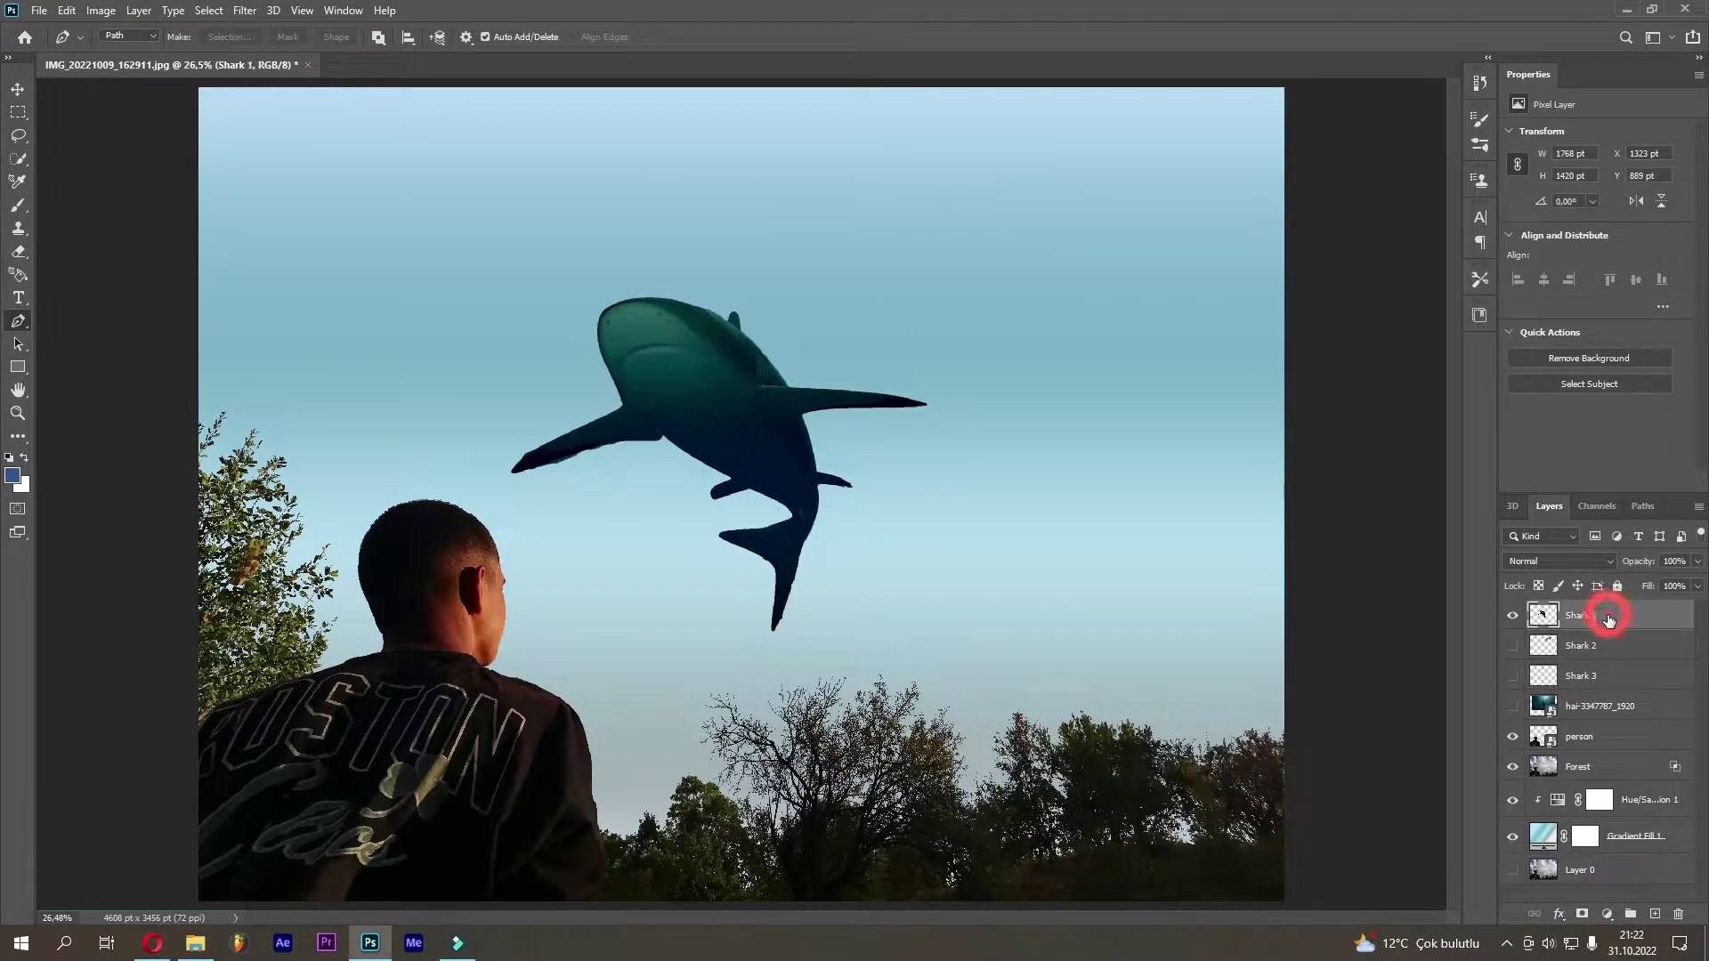
pyautogui.keyDown('ctrl'); pyautogui.click(1545, 618); pyautogui.keyUp('ctrl')
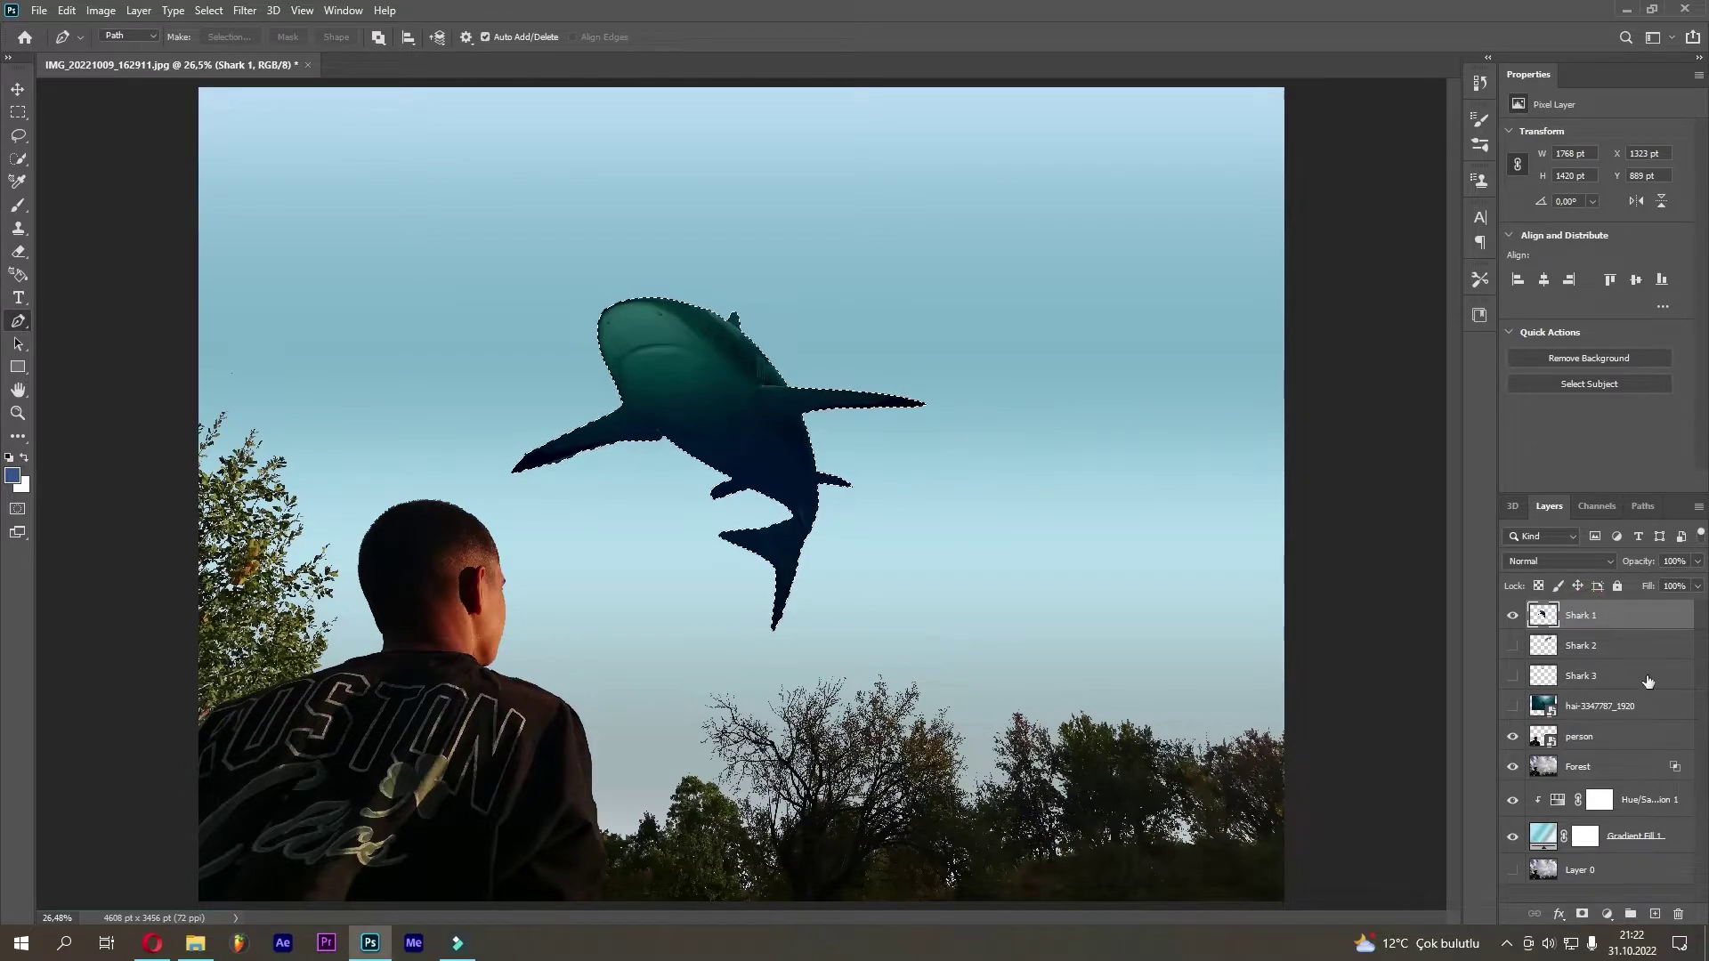
pyautogui.click(1654, 913)
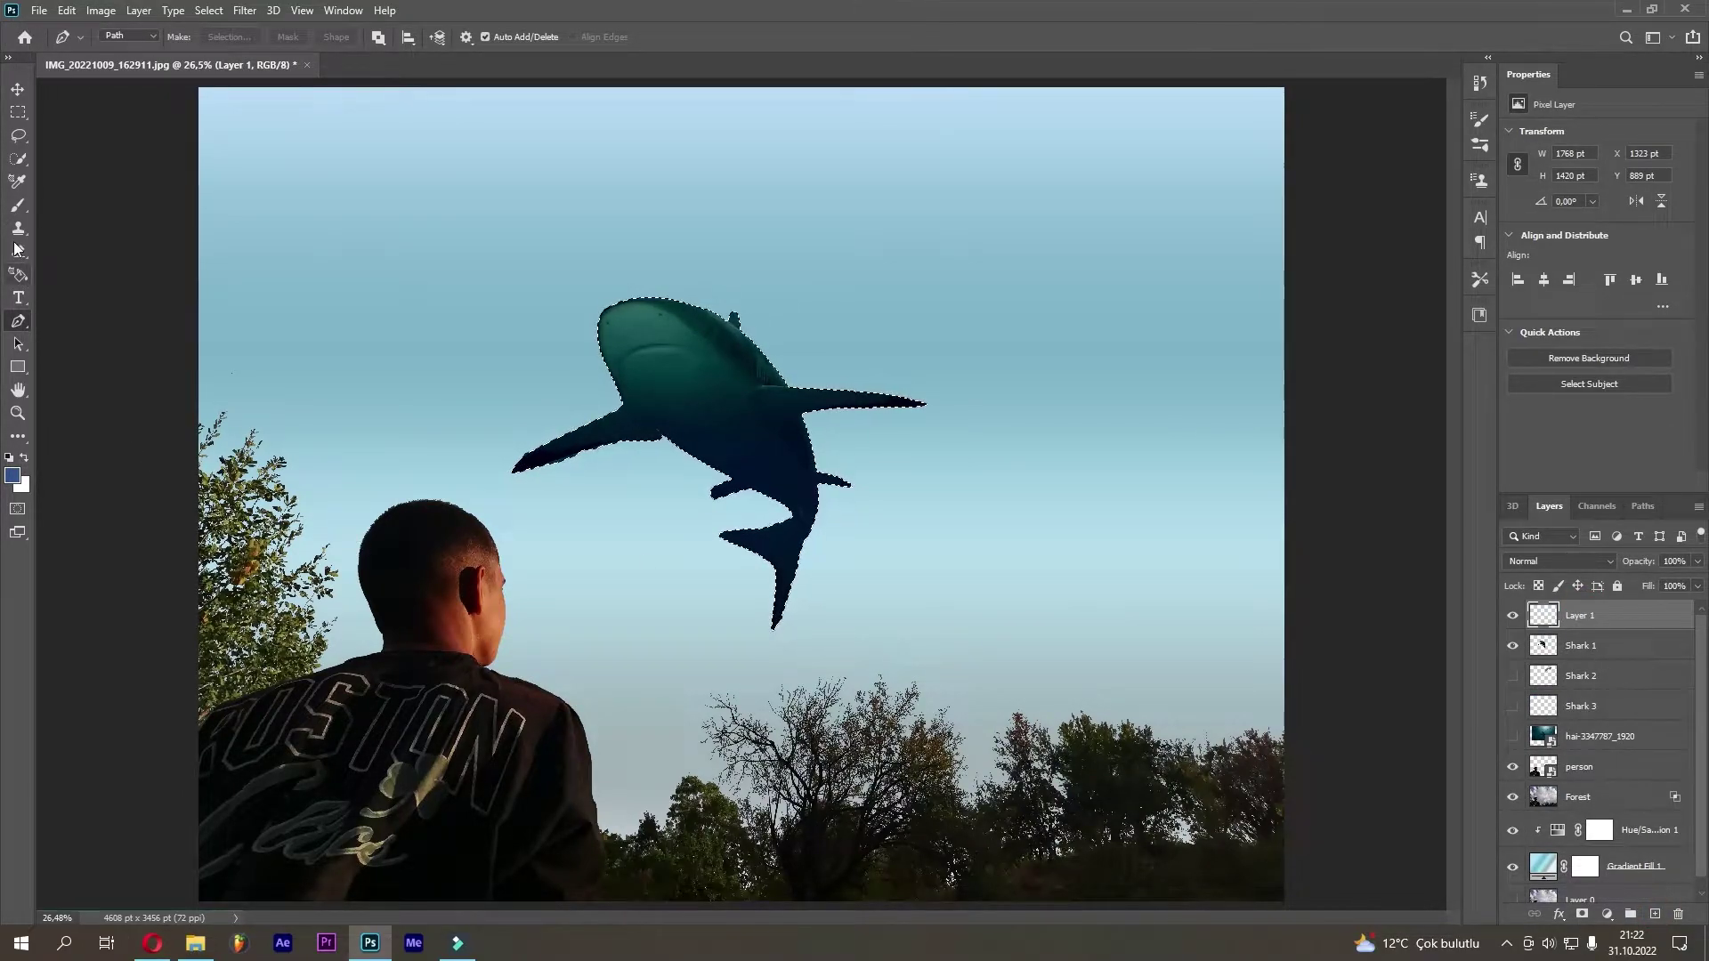
# Load the Cloud 4 brush from the Bulut - Cloud set at a smaller size
pyautogui.click(22, 208)
pyautogui.rightClick(675, 381)
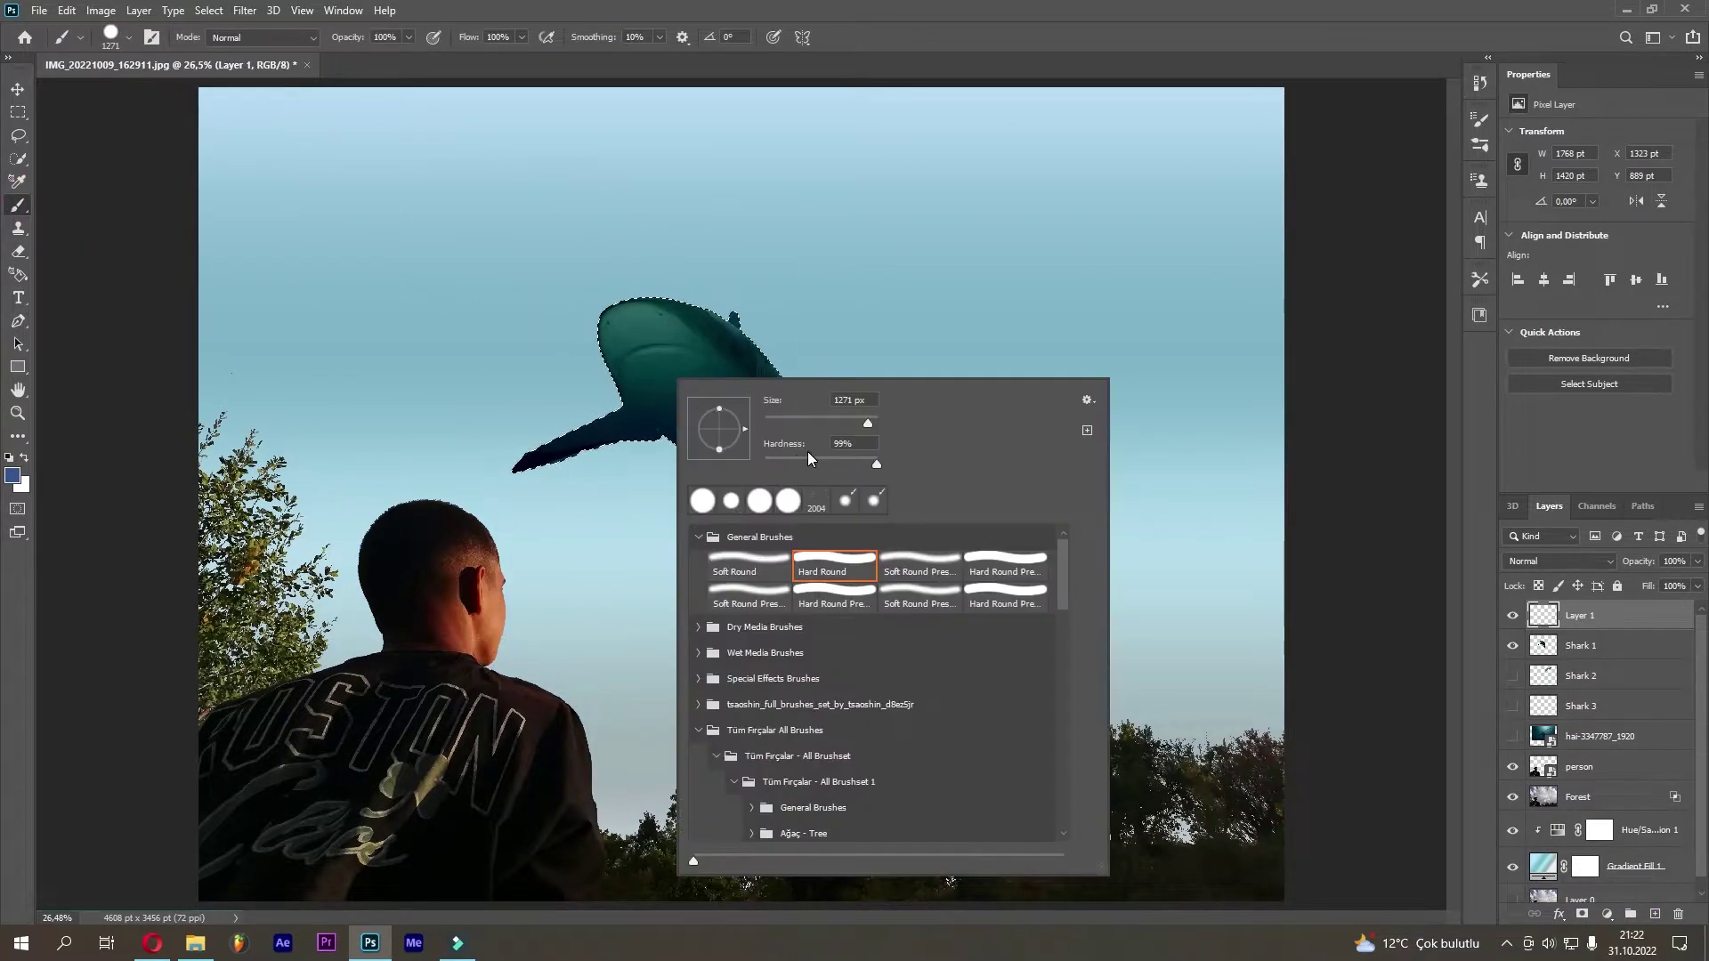
pyautogui.scroll(-4, 750, 630)
pyautogui.scroll(-2, 820, 760)
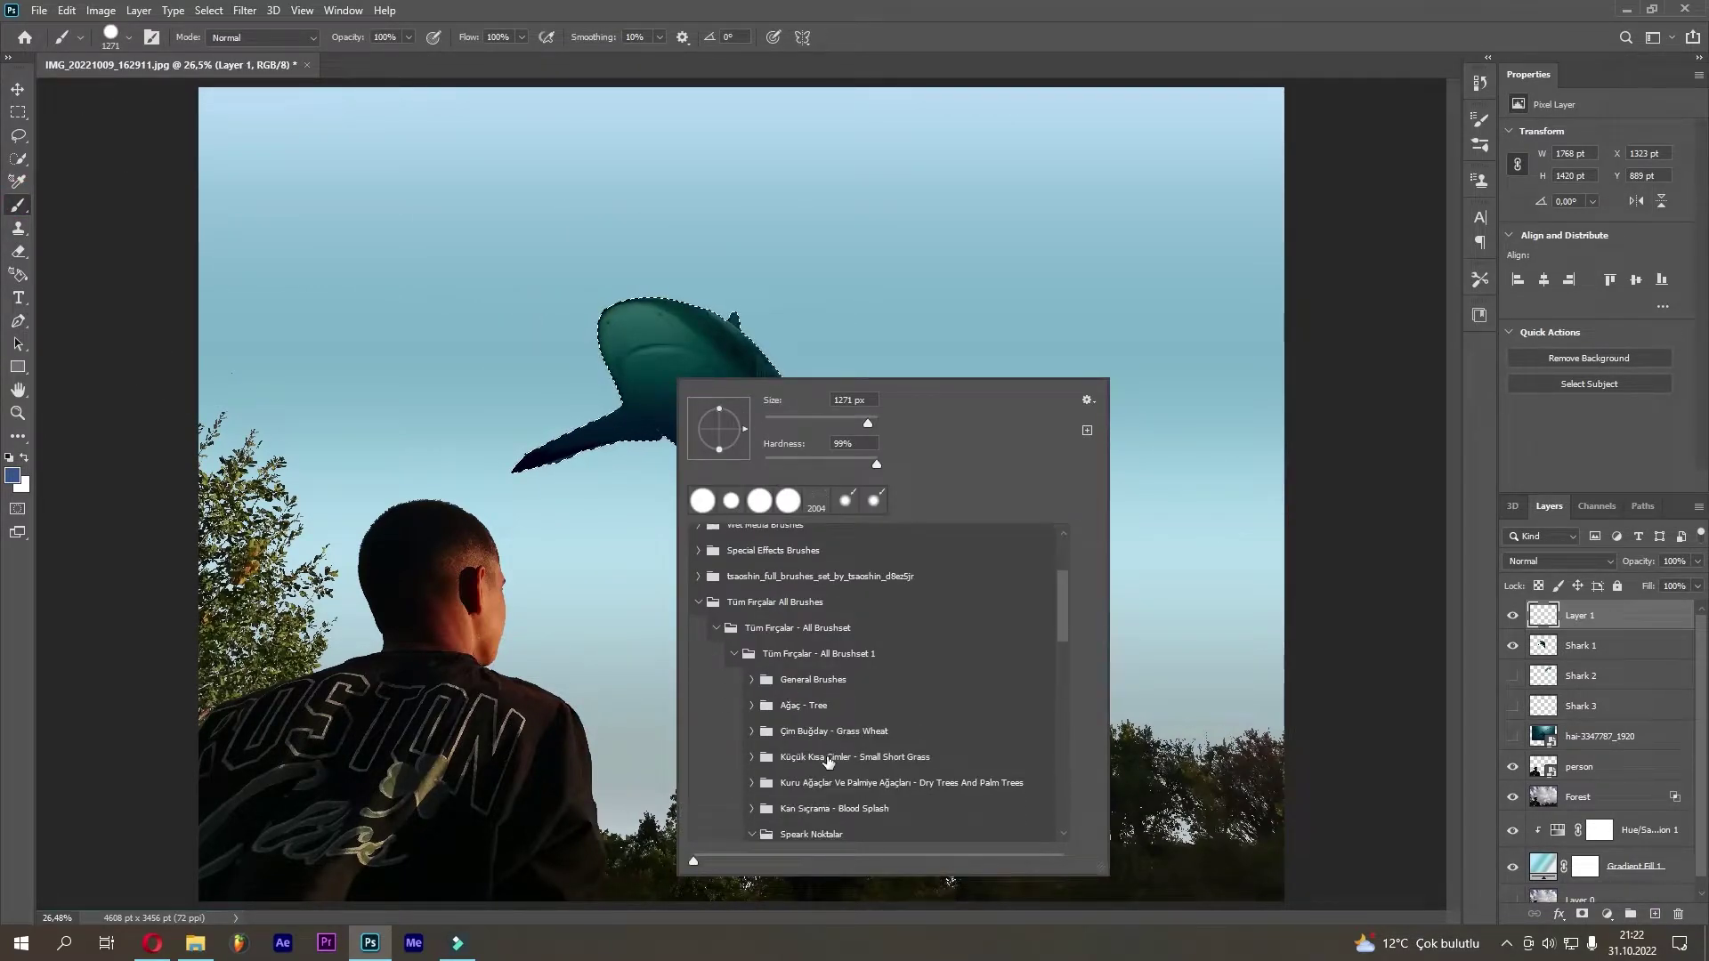
pyautogui.click(841, 764)
pyautogui.scroll(-2, 857, 767)
pyautogui.scroll(-2, 858, 756)
pyautogui.scroll(-3, 857, 757)
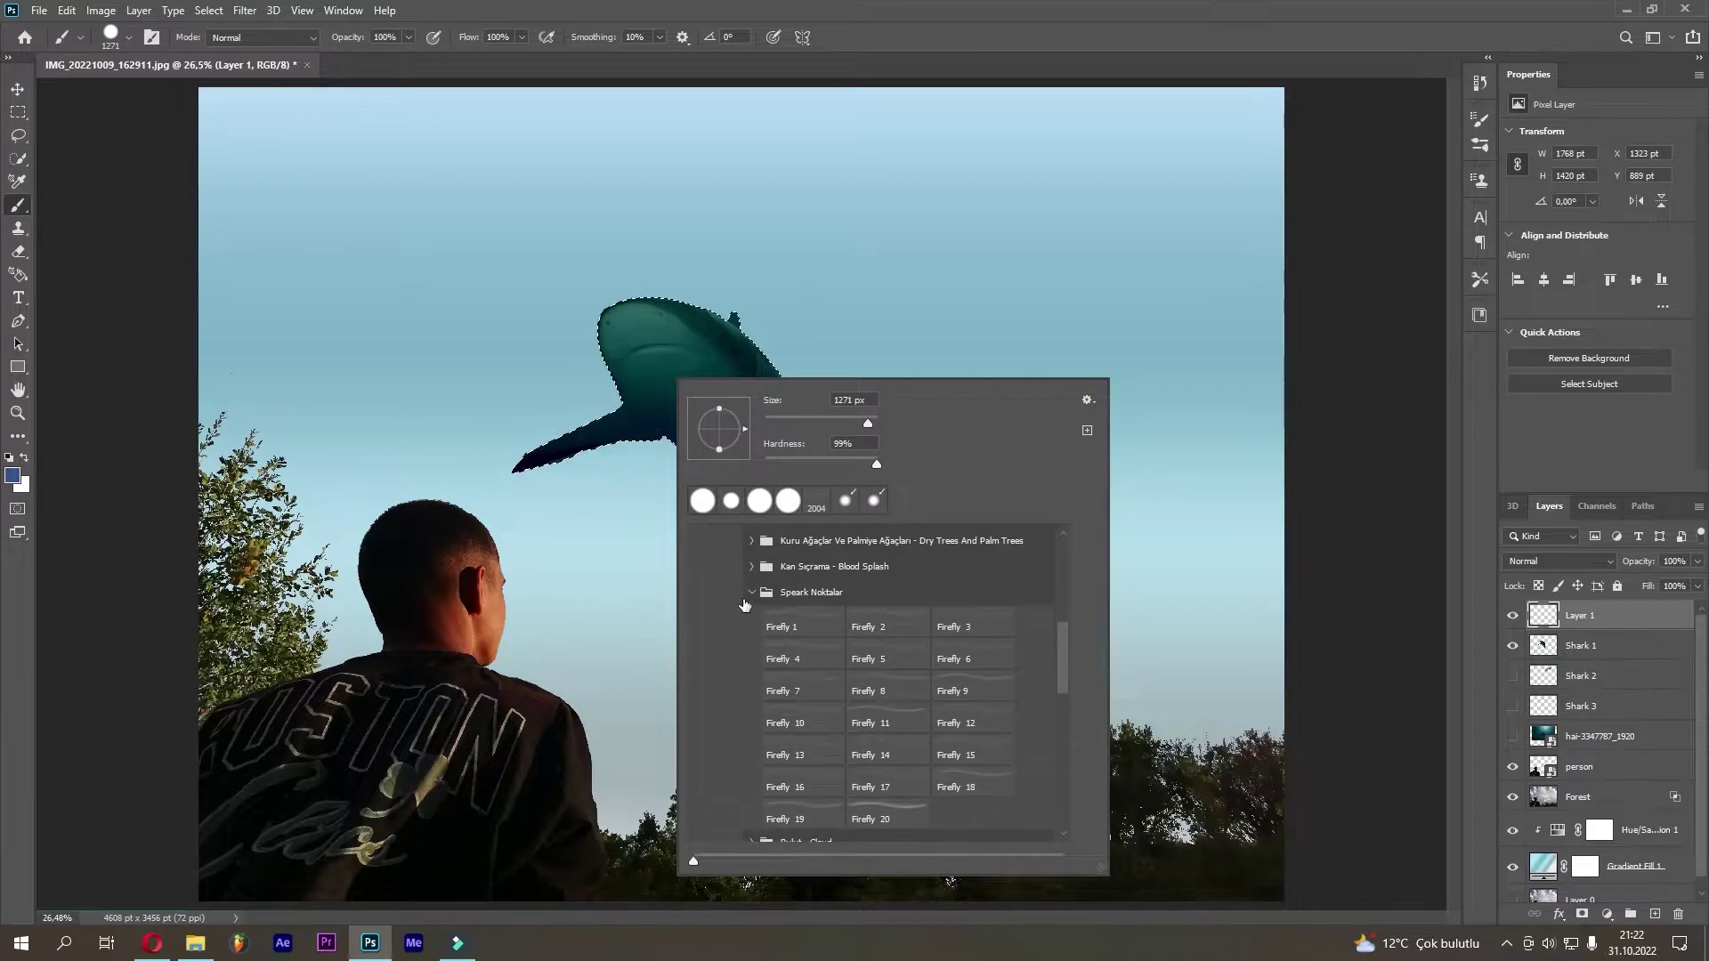
pyautogui.click(752, 592)
pyautogui.click(797, 648)
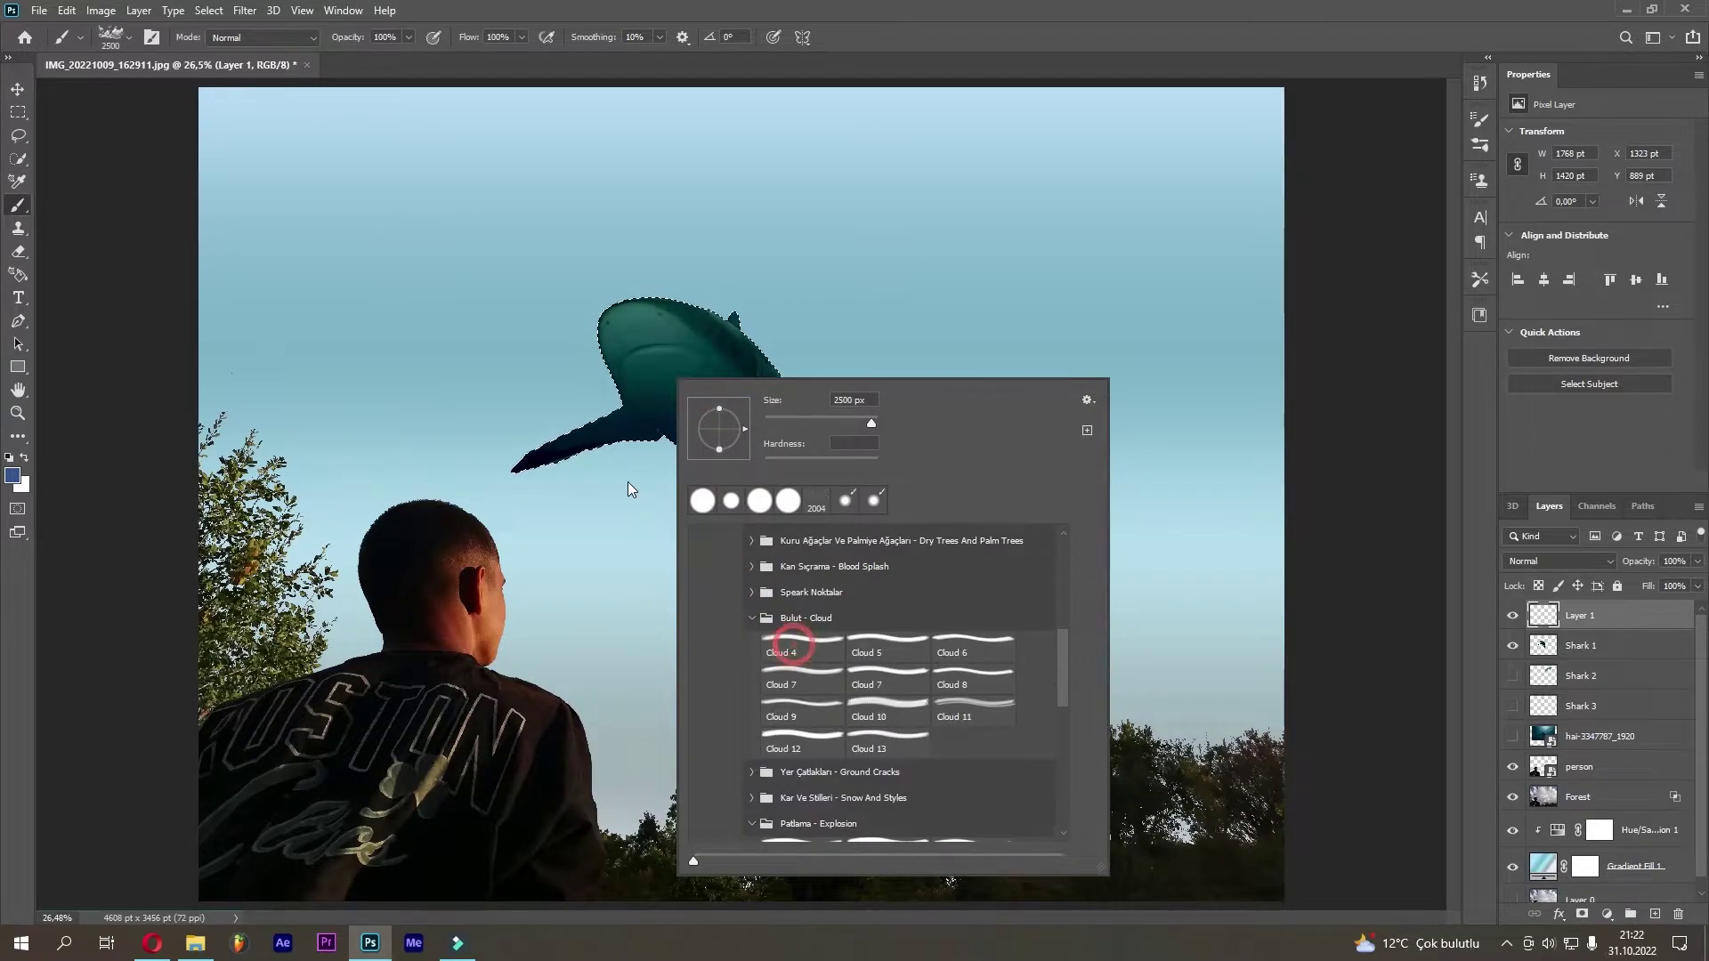
pyautogui.click(1056, 26)
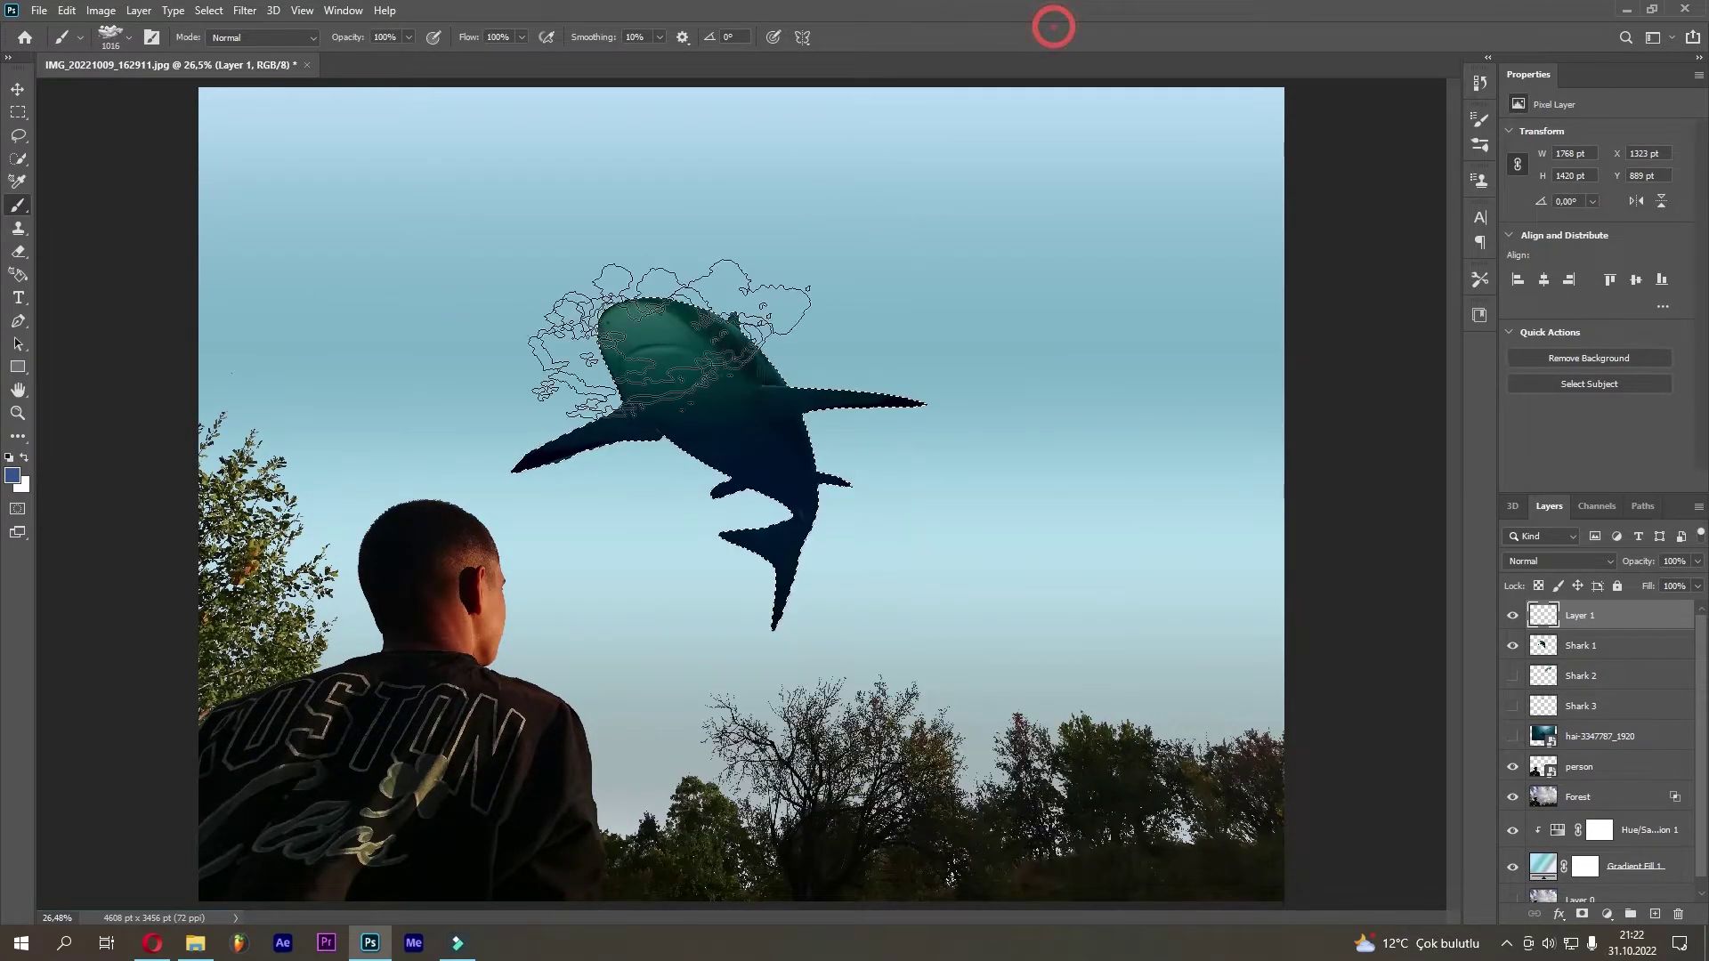
# Set the foreground colour to white (ffffff)
pyautogui.click(13, 475)
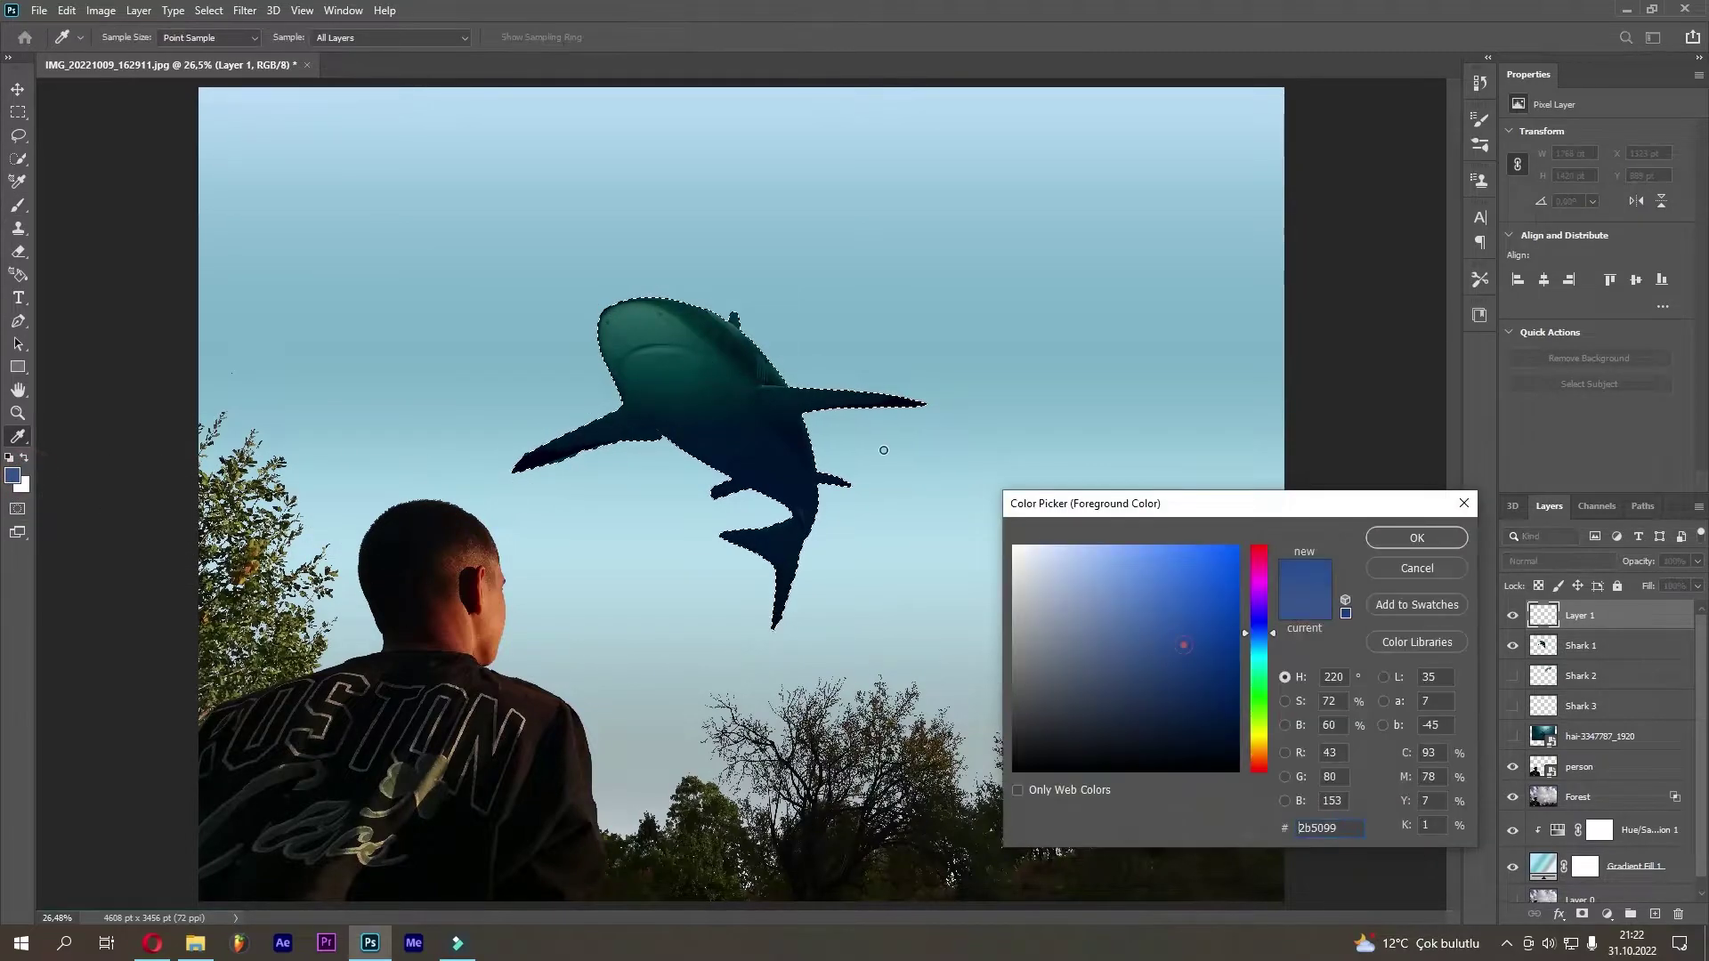
pyautogui.write('ffffff')
pyautogui.click(1416, 538)
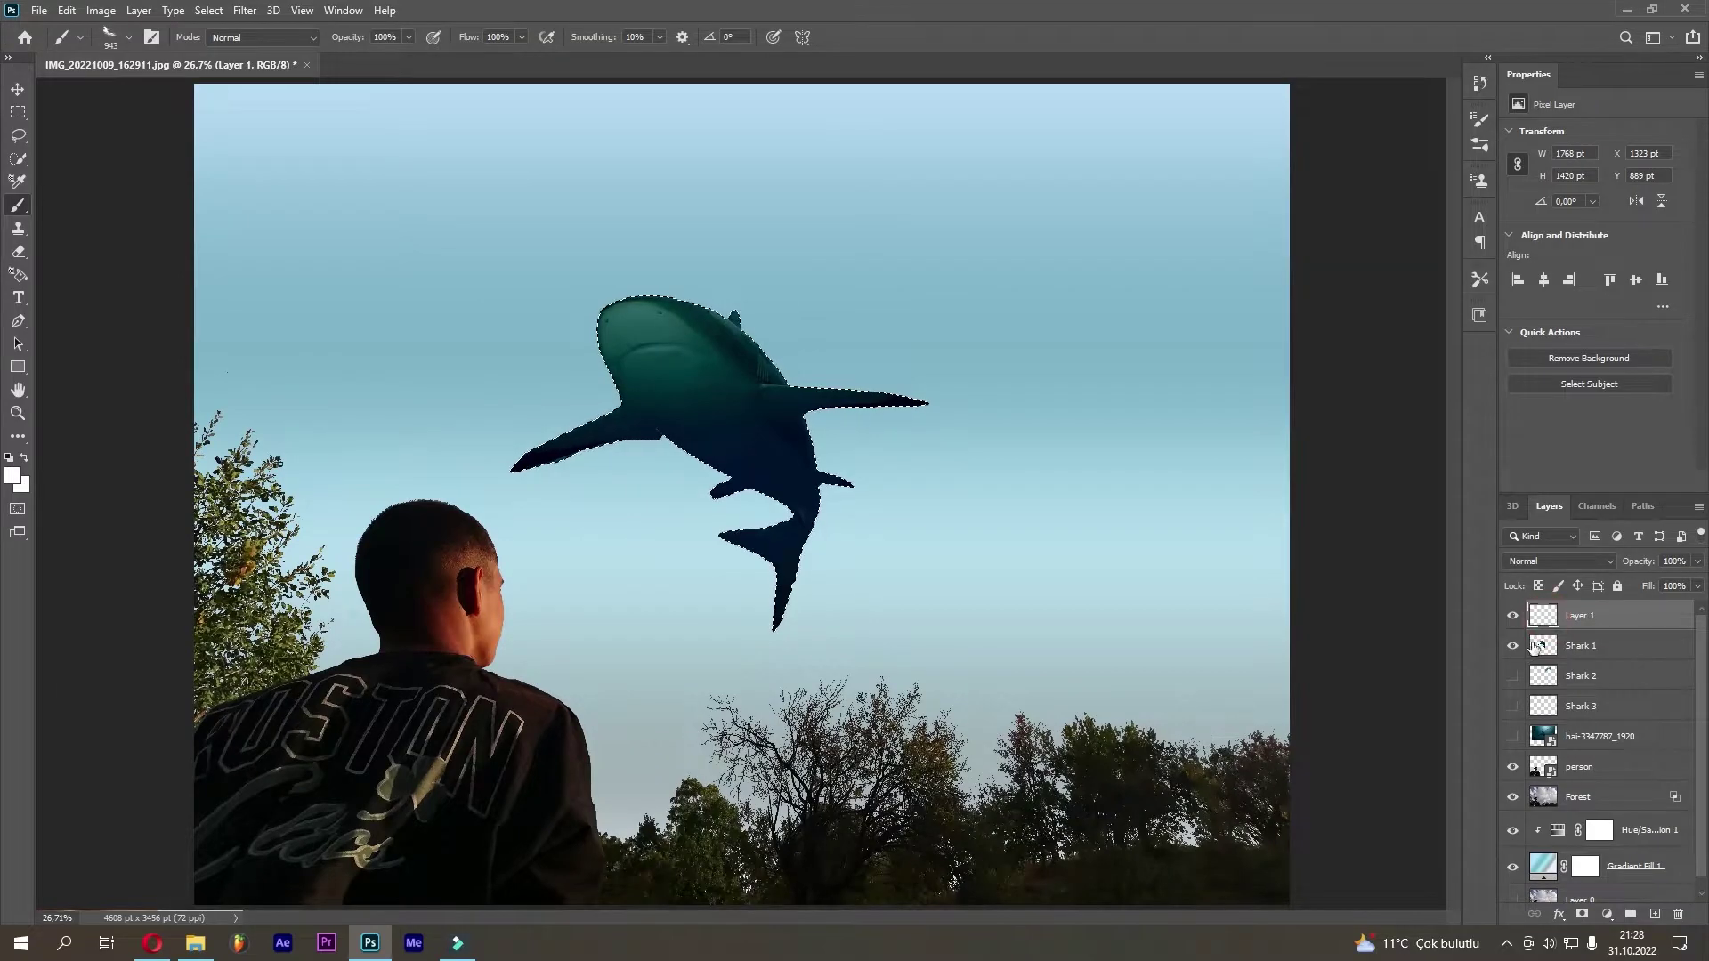
# Paint white cloud inside Shark 1's outline on Layer 1, deselect, and move Shark 1 above it hidden
pyautogui.click(1513, 647)
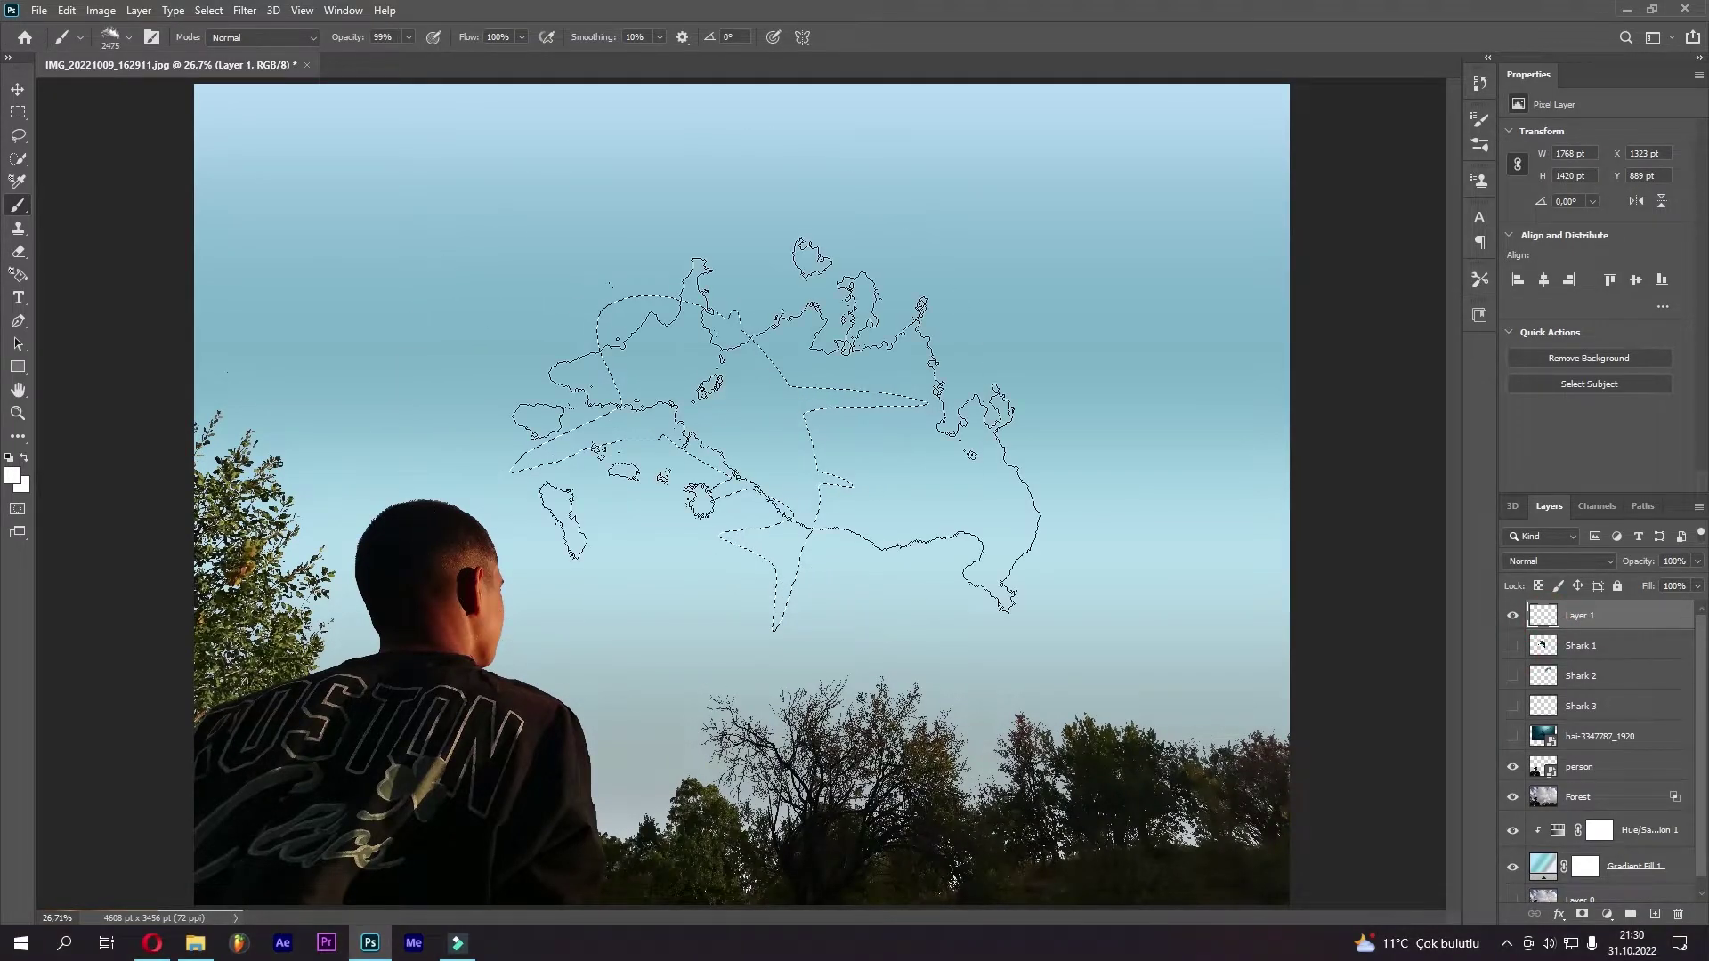
pyautogui.click(784, 402)
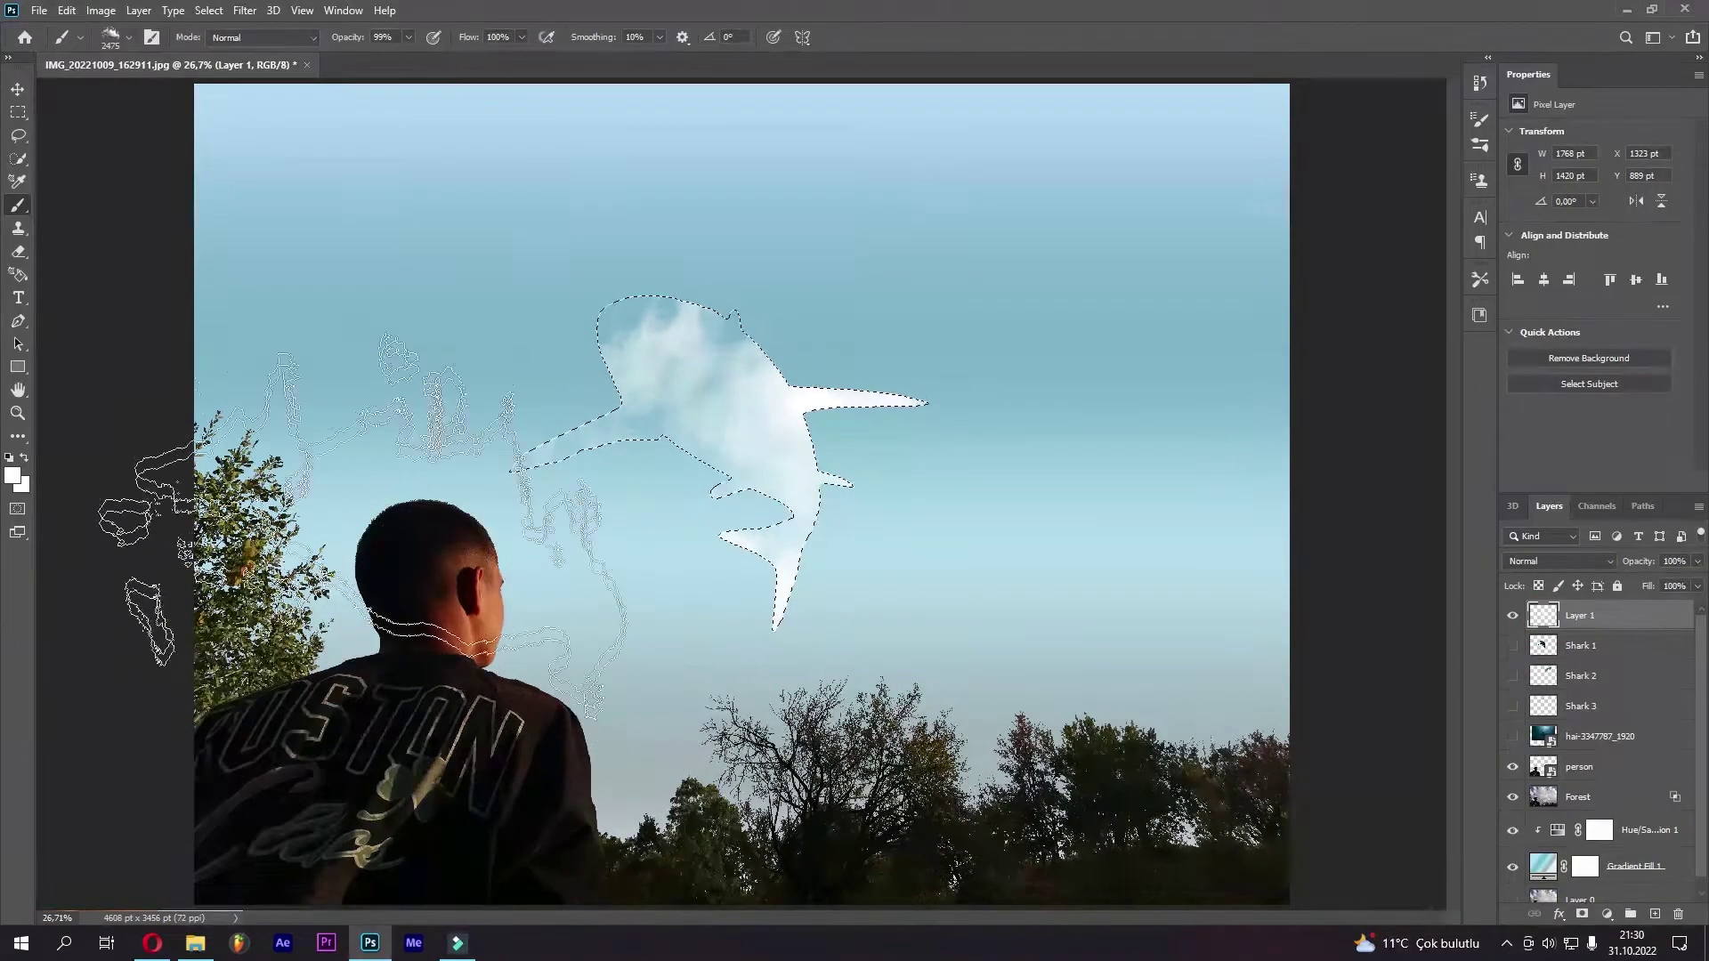
pyautogui.moveTo(992, 325); pyautogui.dragTo(859, 236)
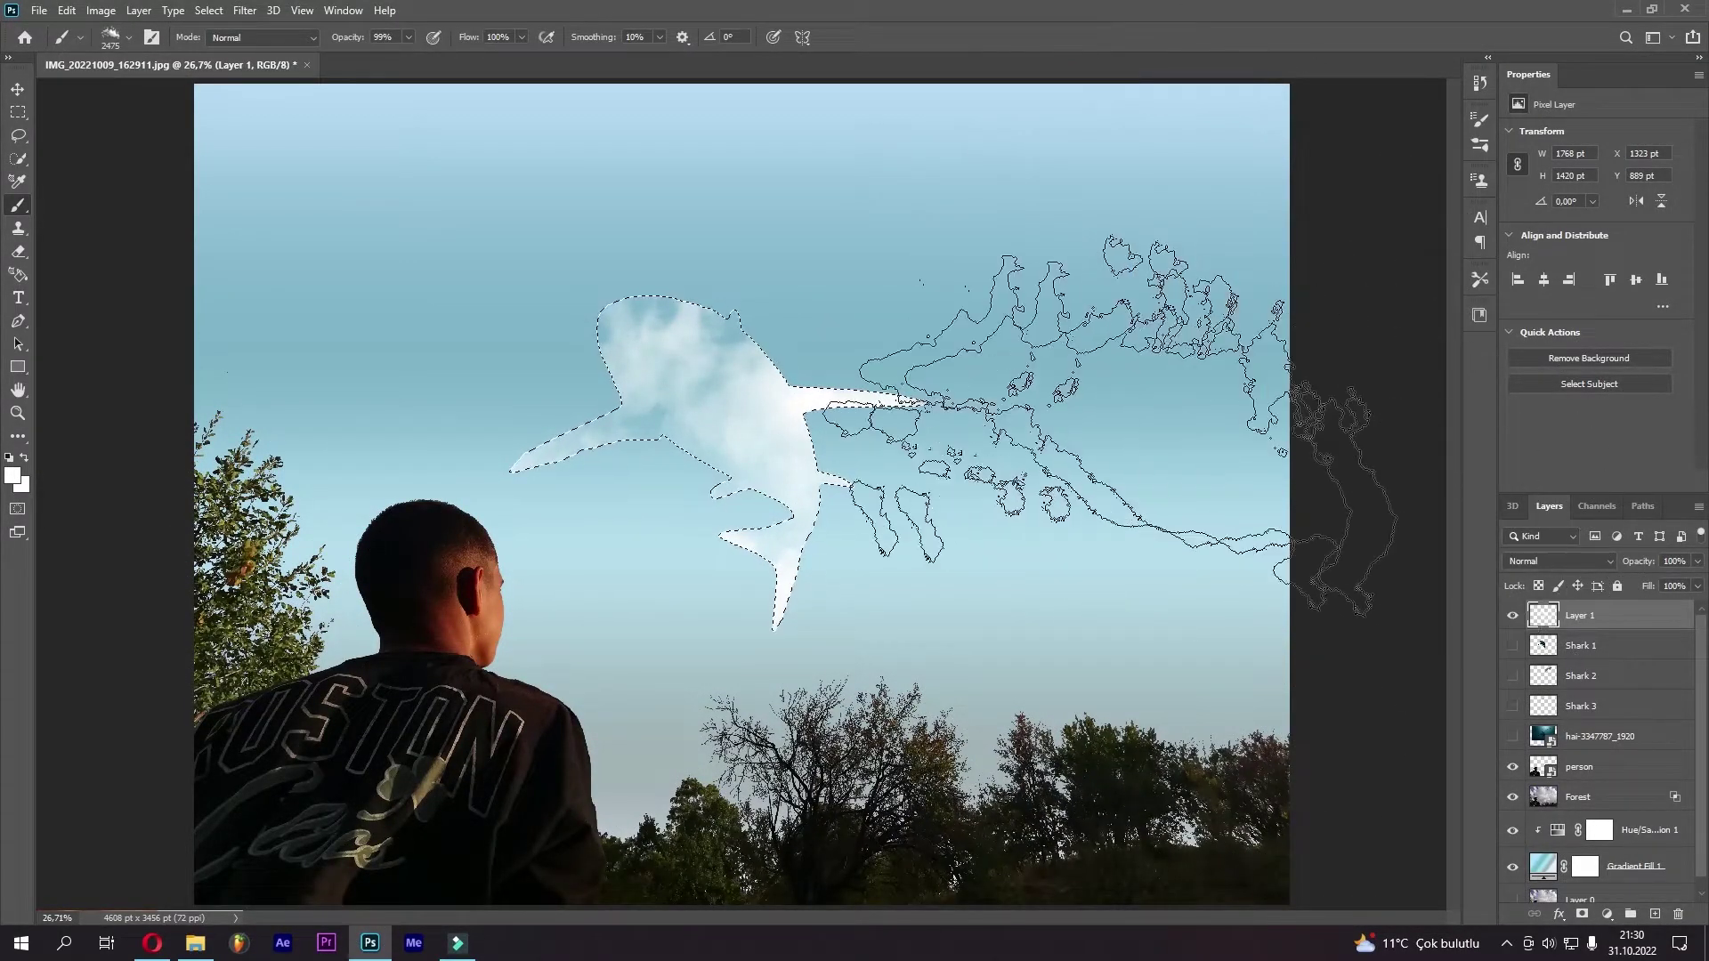
pyautogui.hotkey('ctrl', 'd')
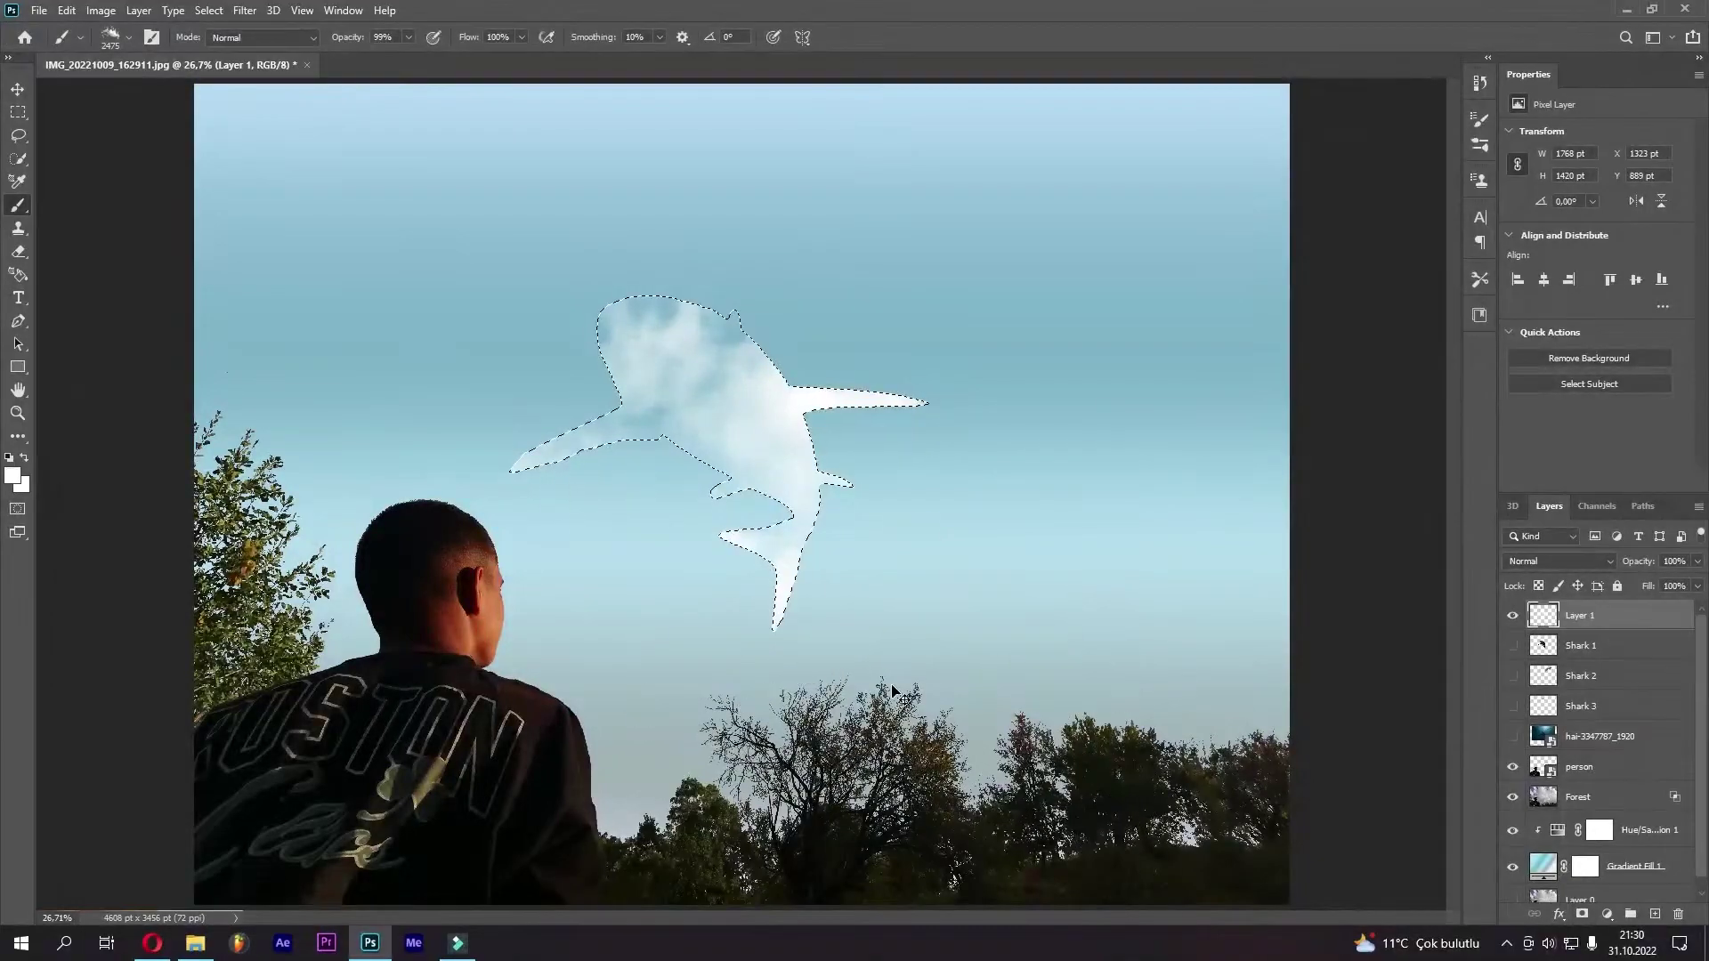
pyautogui.click(1511, 646)
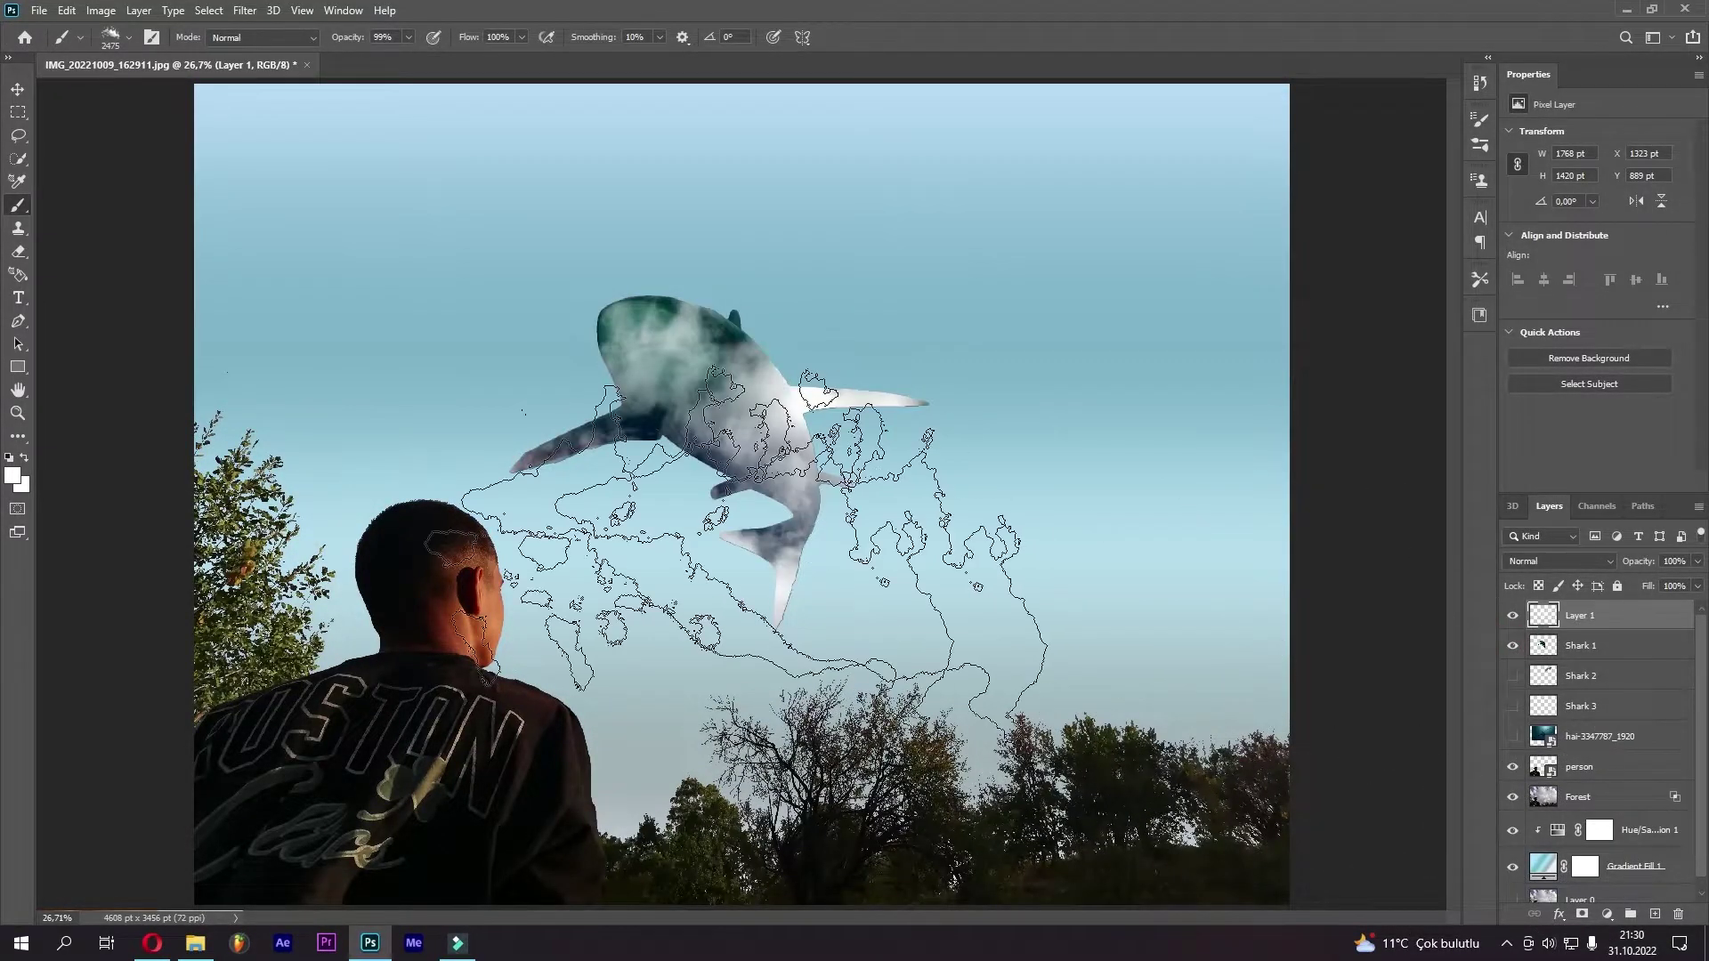
pyautogui.moveTo(1551, 647); pyautogui.dragTo(1547, 614)
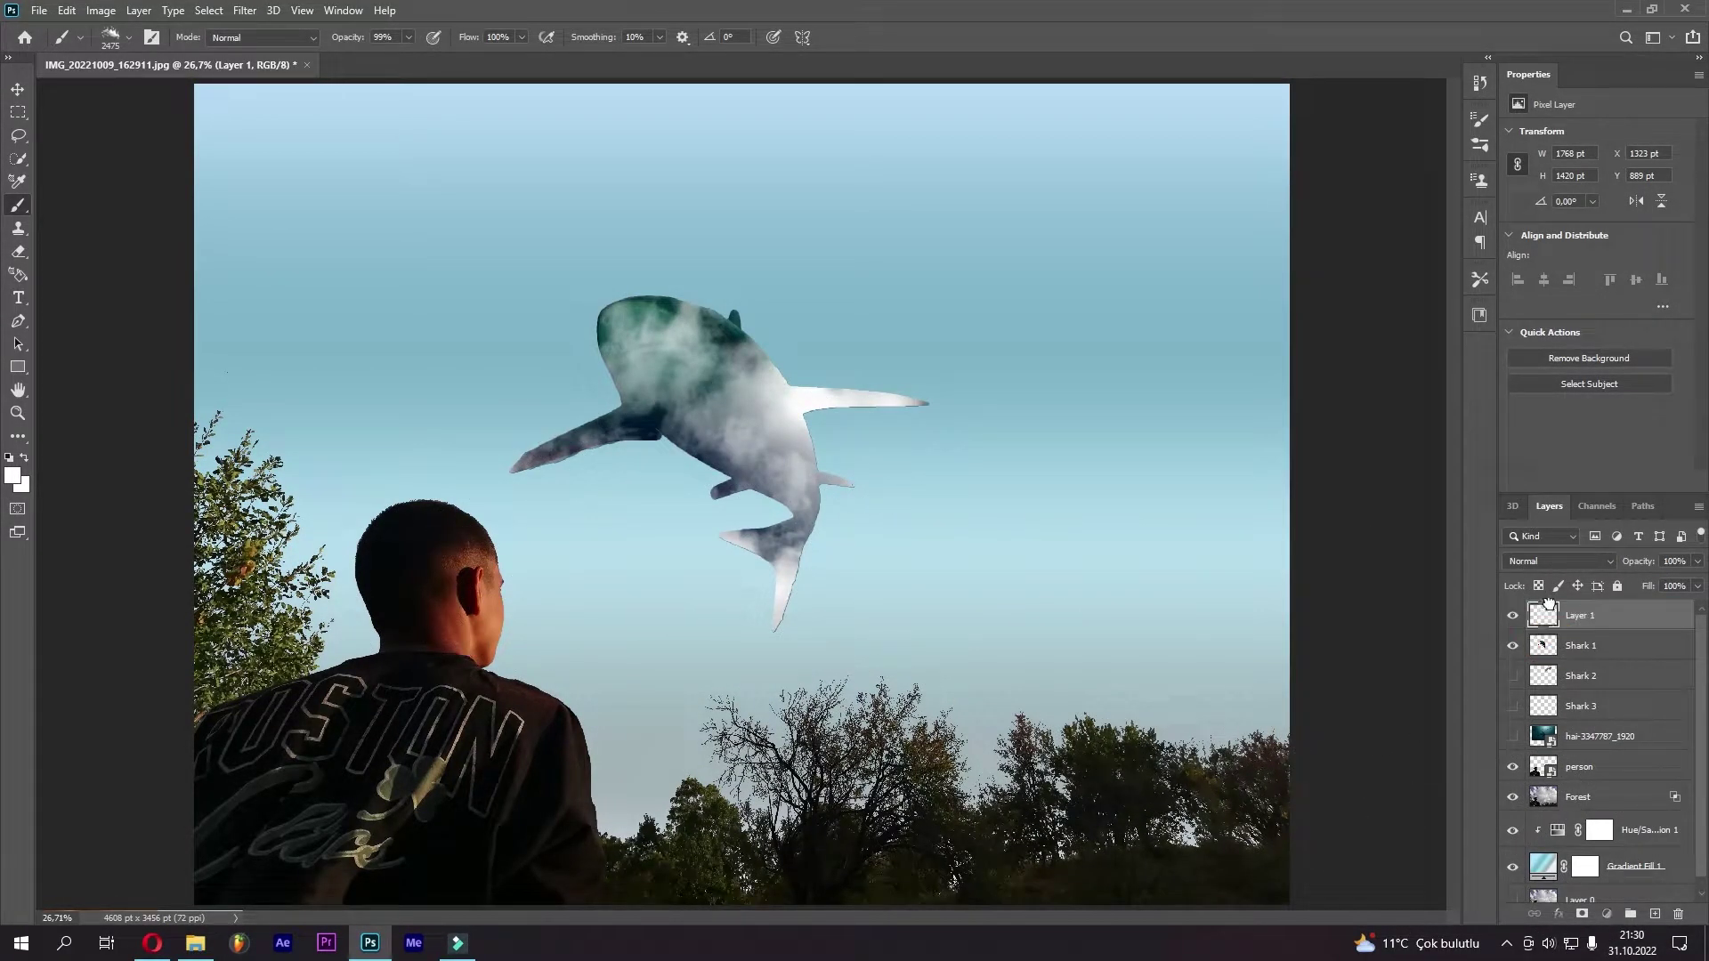
pyautogui.click(1514, 617)
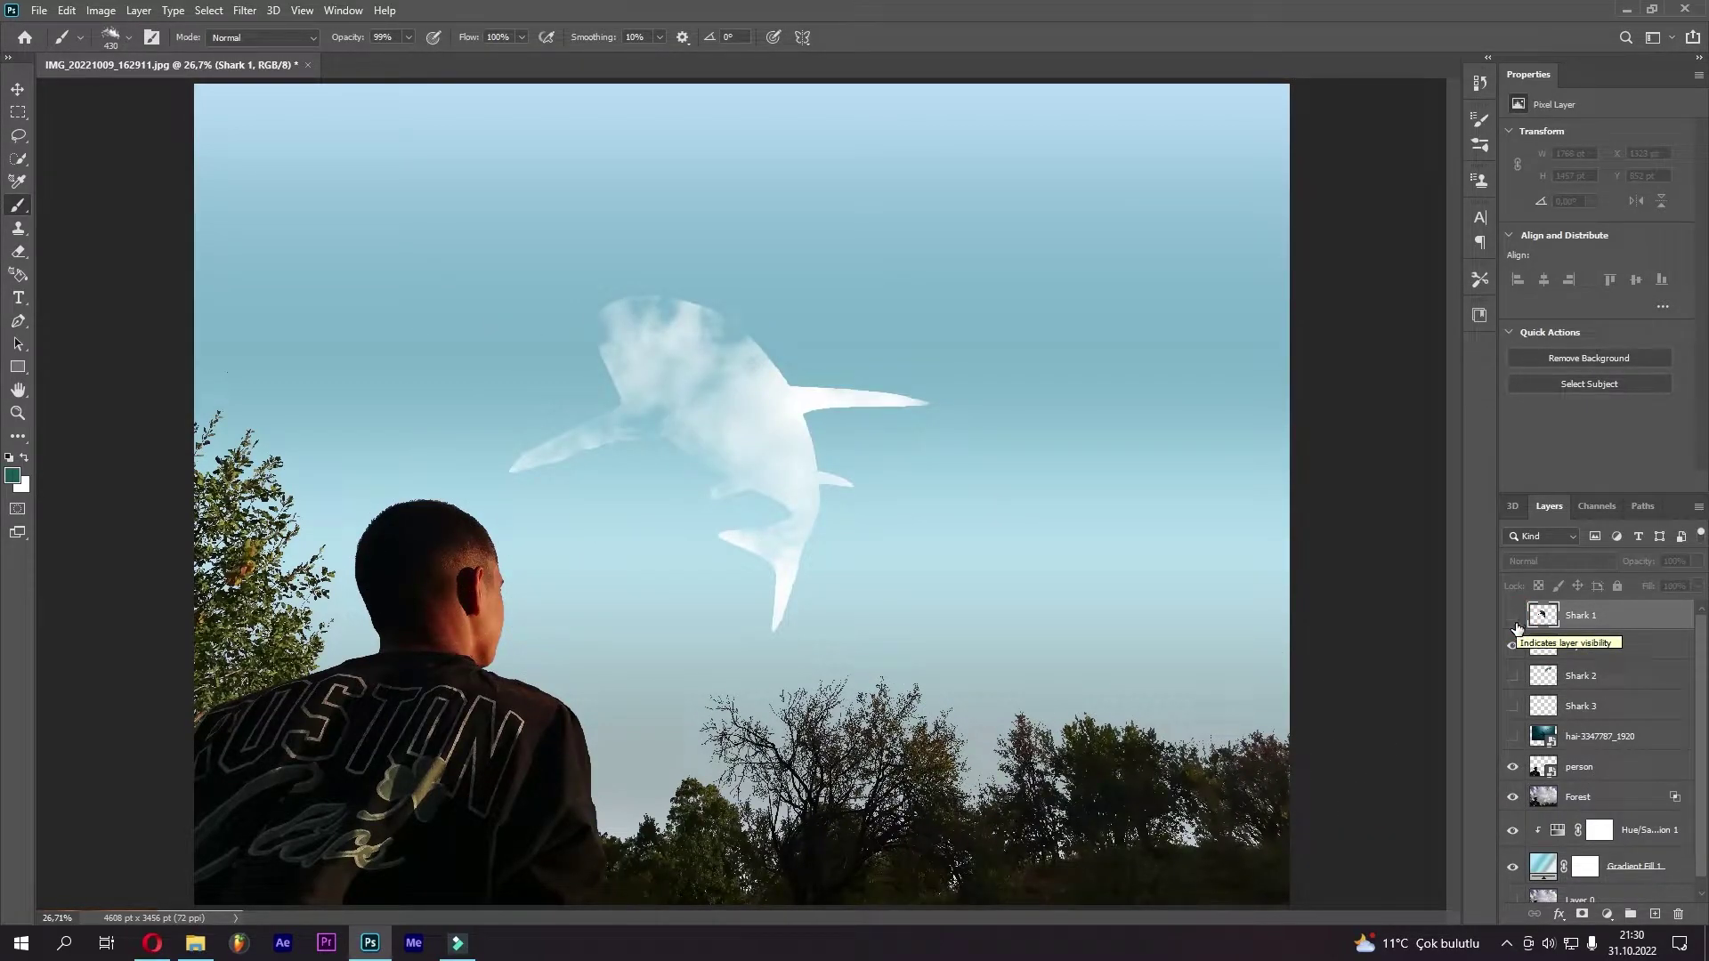
# On Layer 1, stamp cloud puffs on the shark's right side and along the fin's top
pyautogui.click(1590, 659)
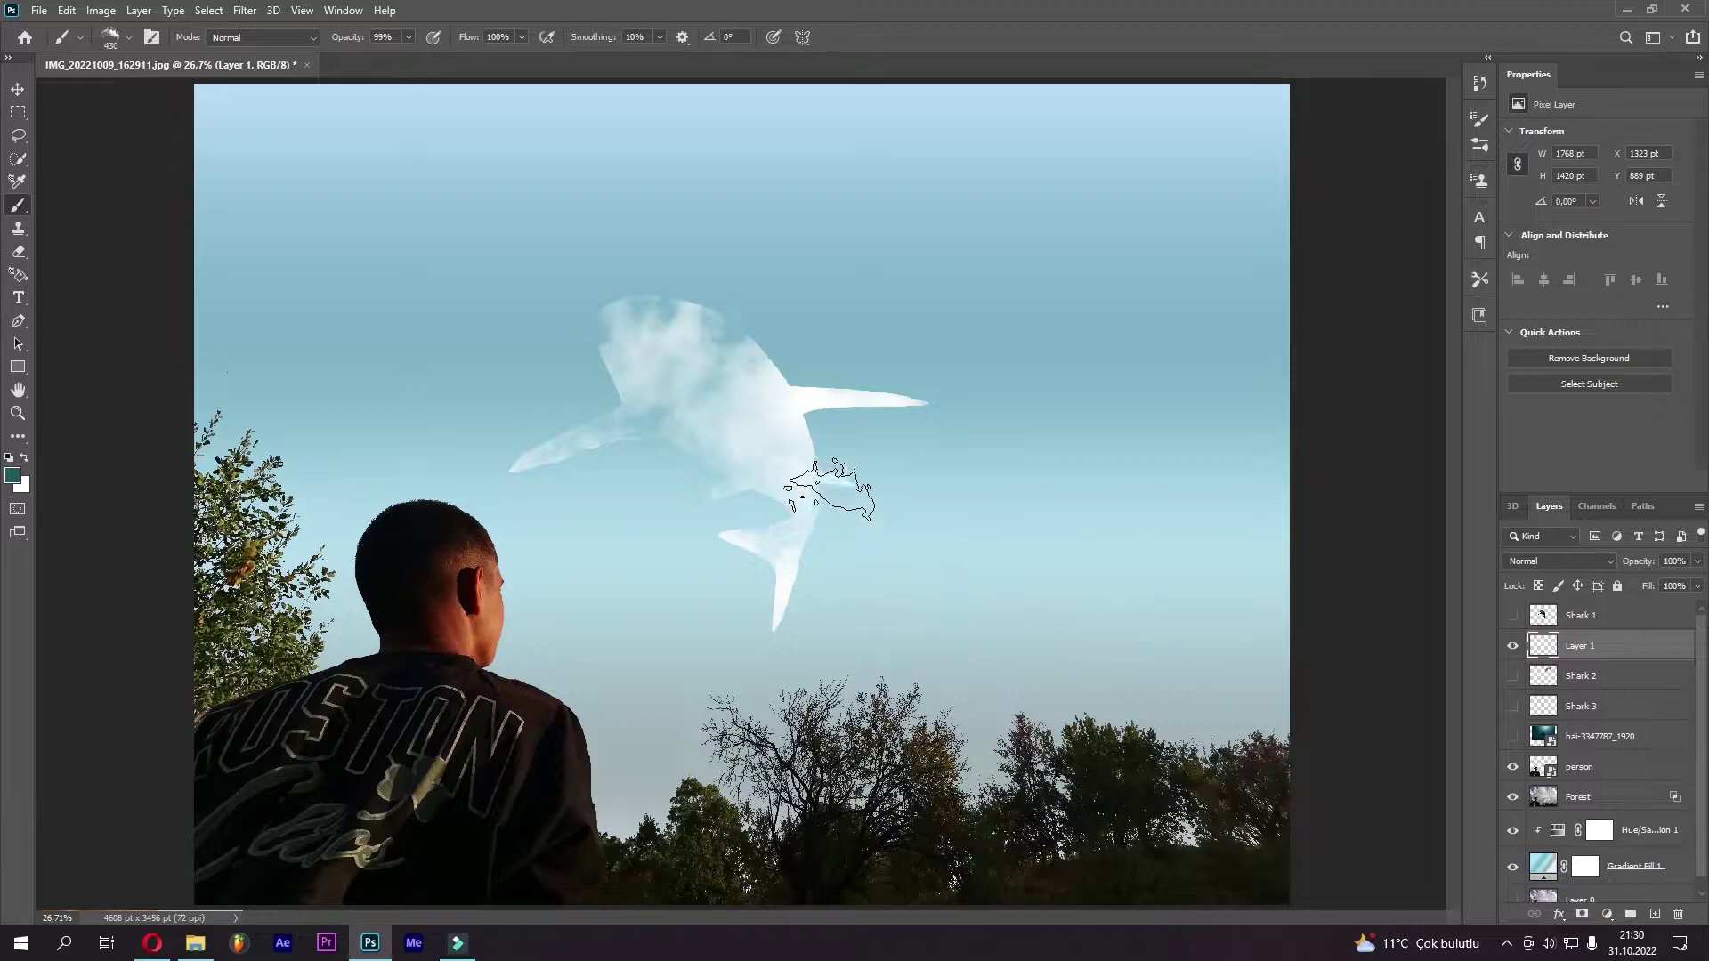
pyautogui.click(804, 461)
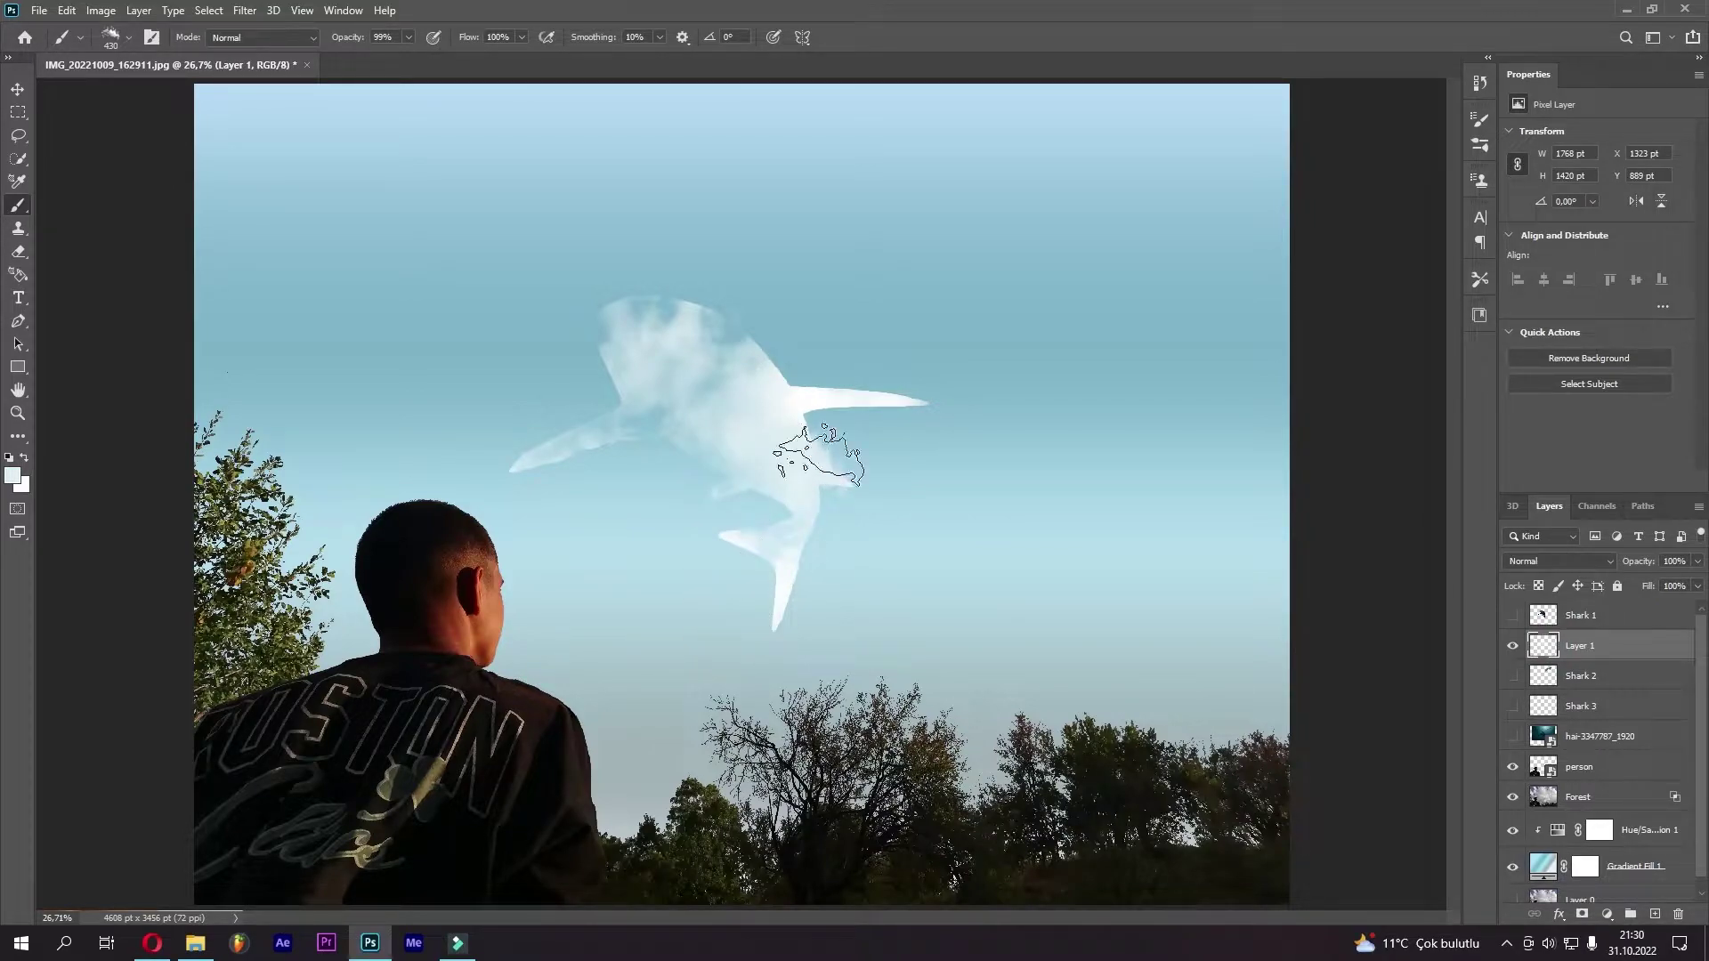
pyautogui.scroll(1, 819, 454)
pyautogui.scroll(1, 828, 437)
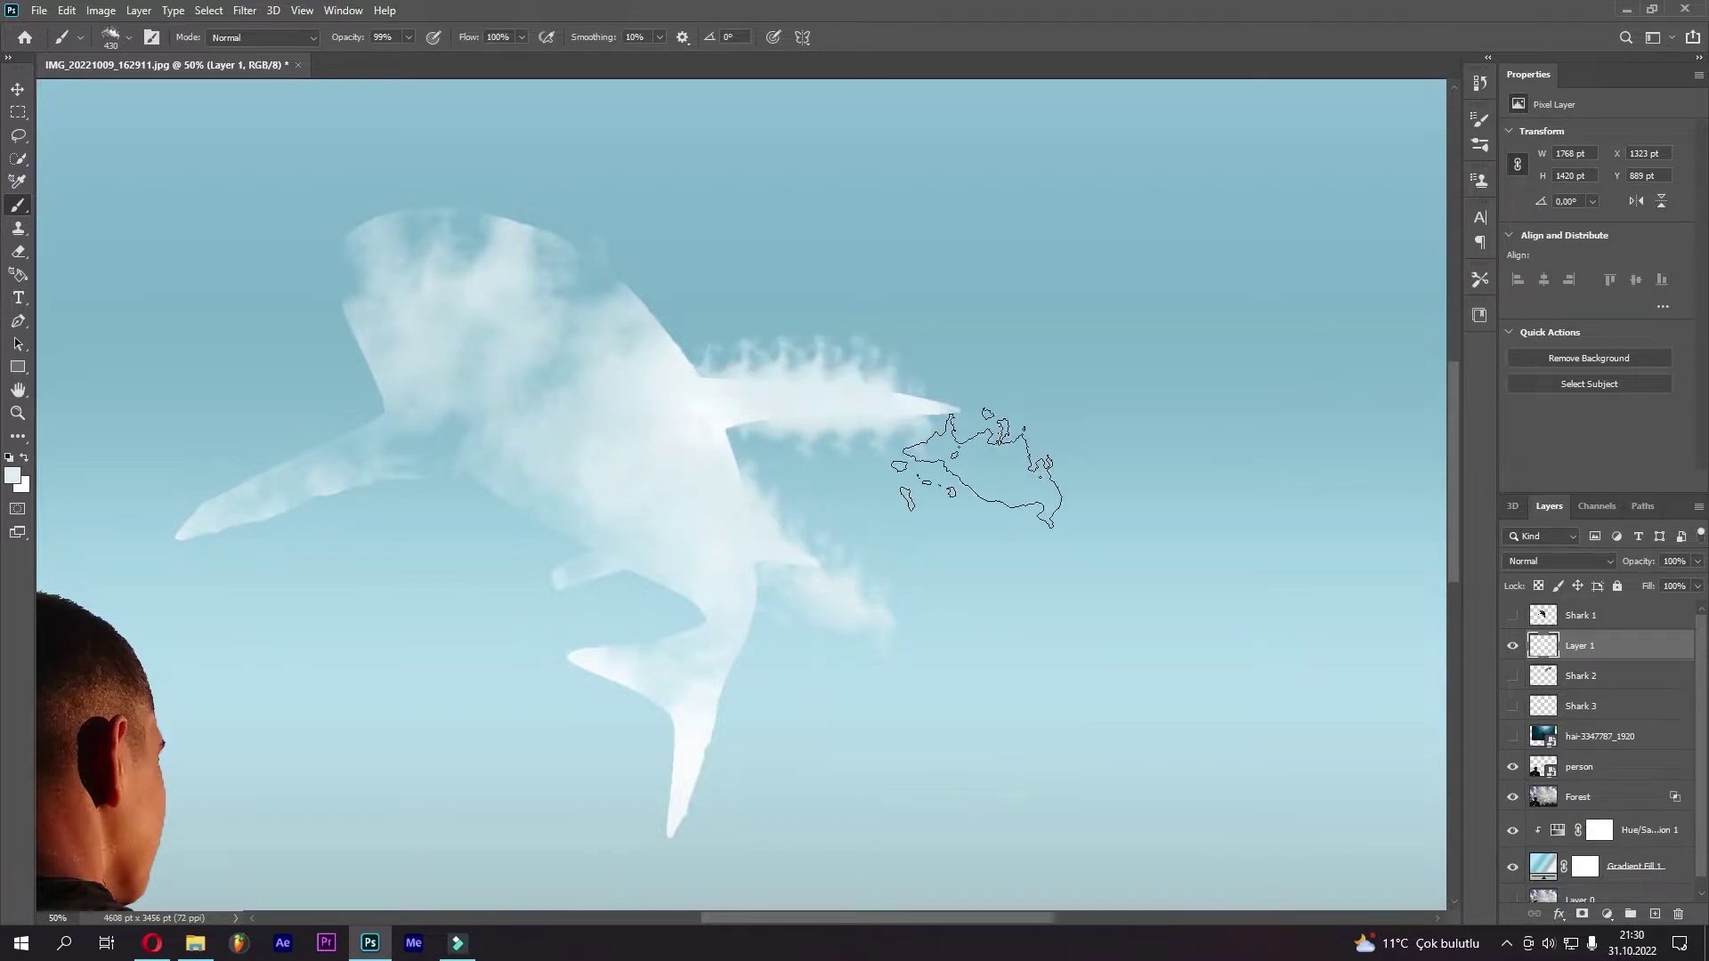
pyautogui.click(757, 392)
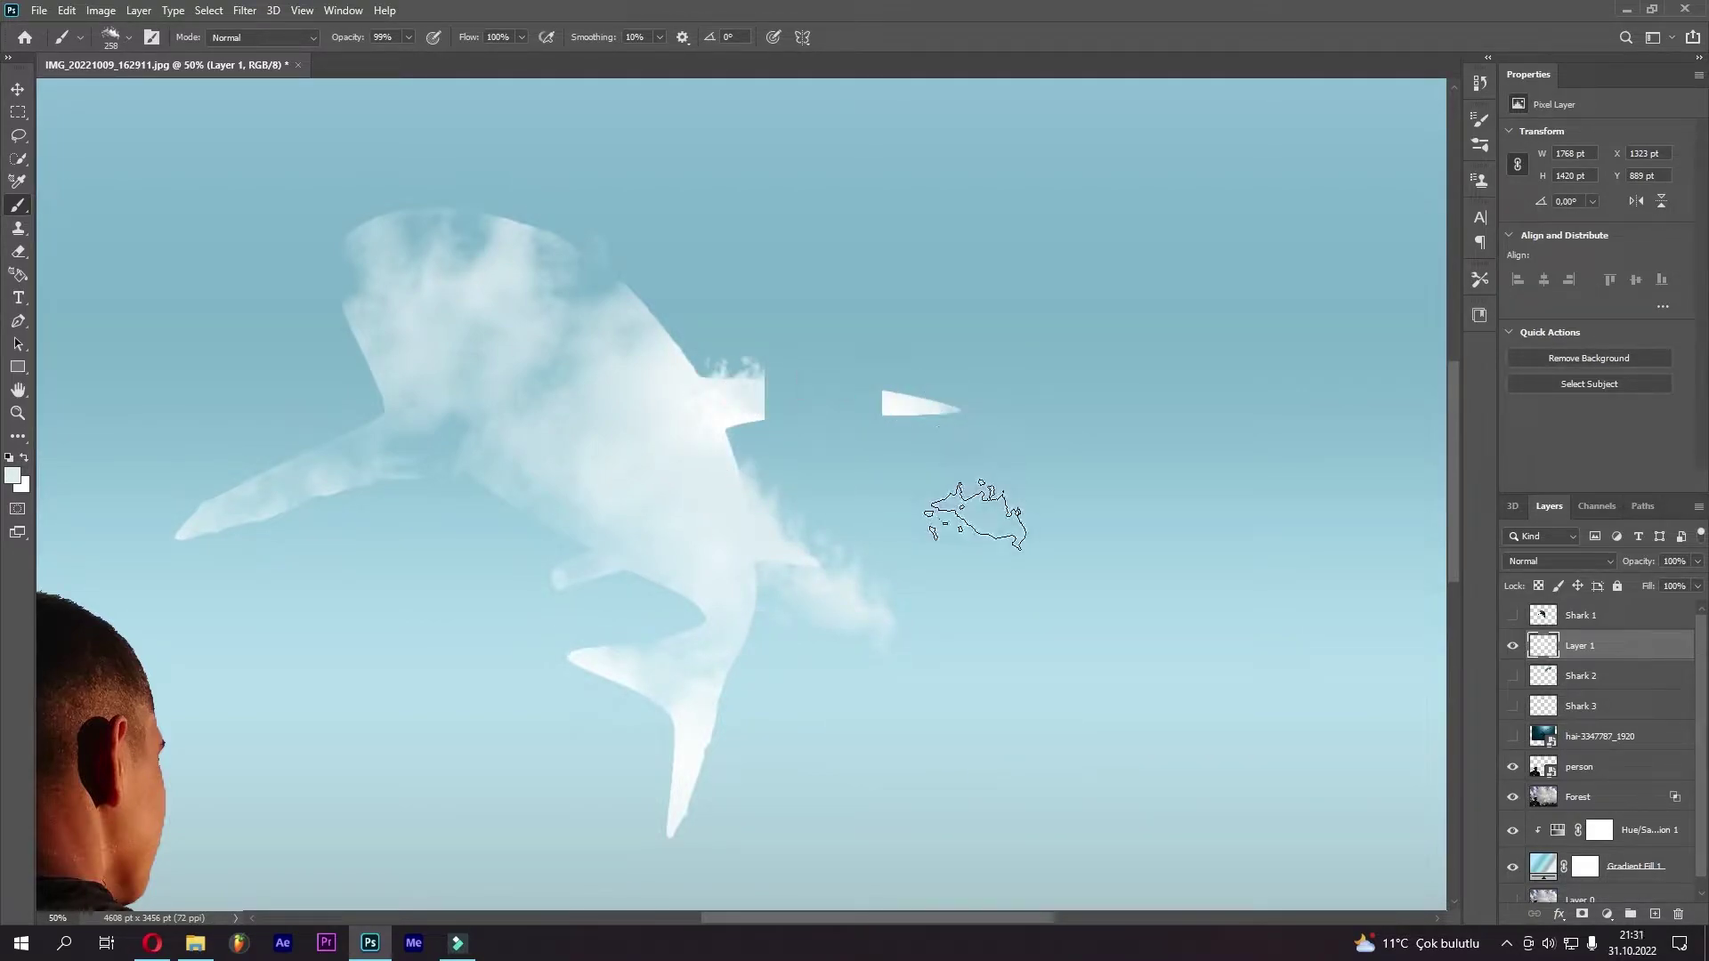
pyautogui.click(757, 365)
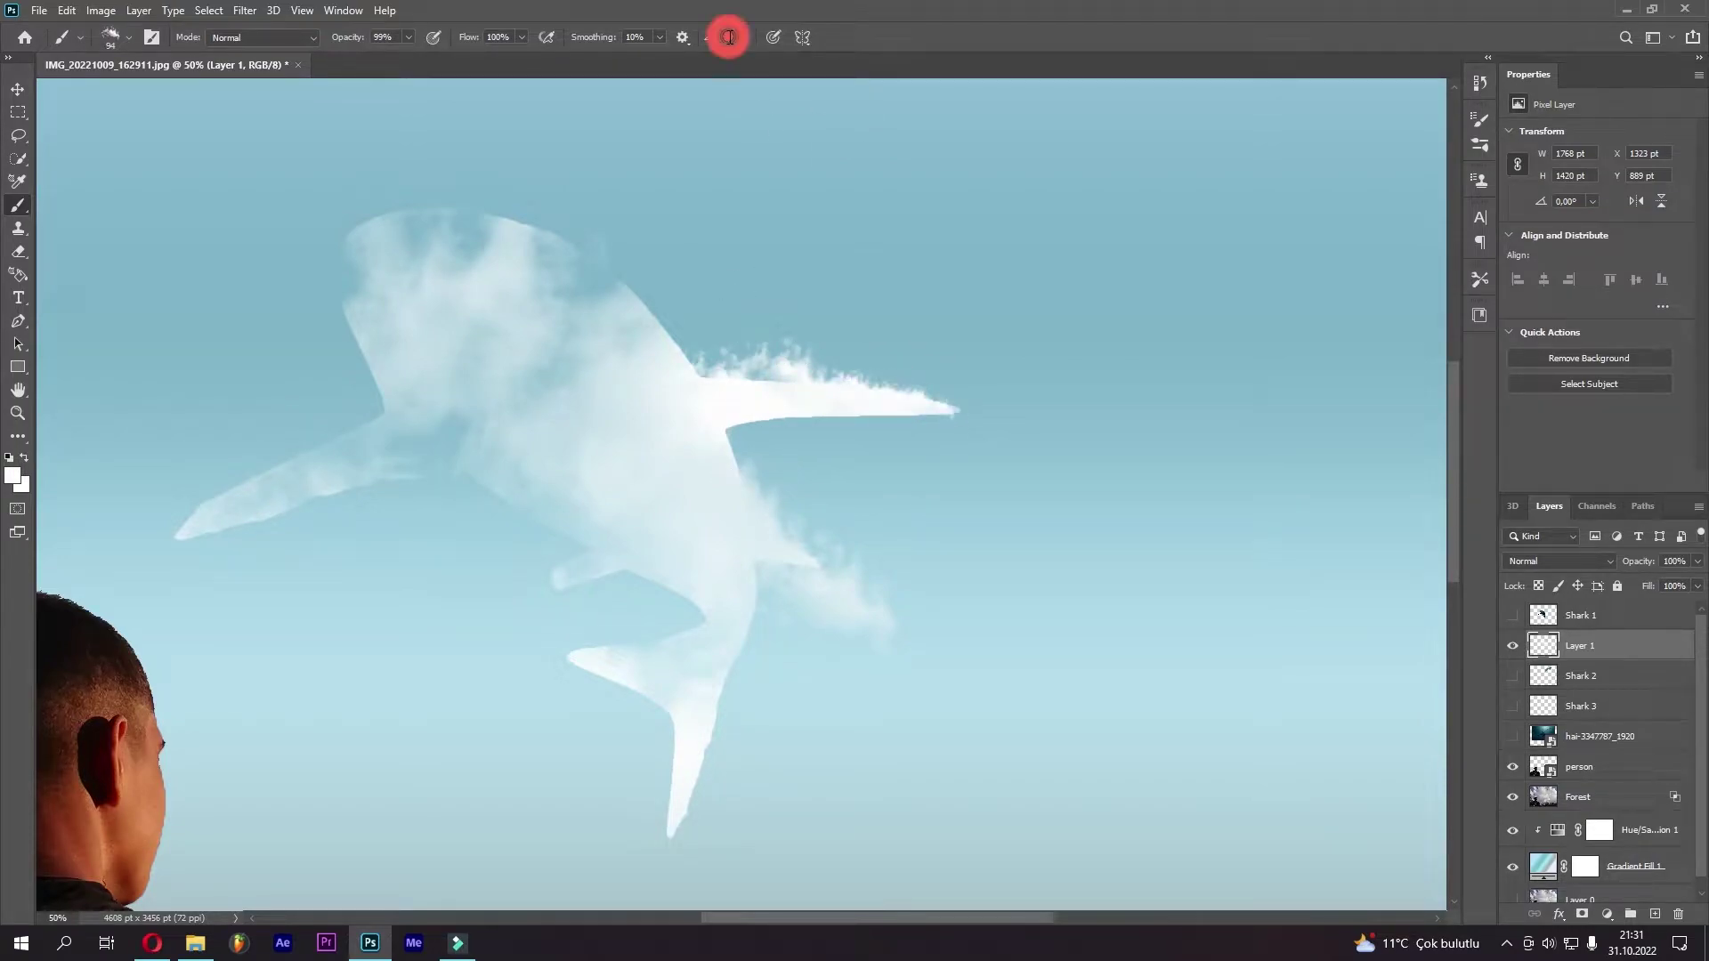
# Stamp cloud puffs with the tip rotated to 176°, -170° and -159°, then pick a larger cloud preset
pyautogui.rightClick(755, 446)
pyautogui.press('Escape')
pyautogui.rightClick(790, 333)
pyautogui.press('Escape')
pyautogui.moveTo(832, 428); pyautogui.dragTo(818, 409)
pyautogui.rightClick(779, 281)
pyautogui.press('Escape')
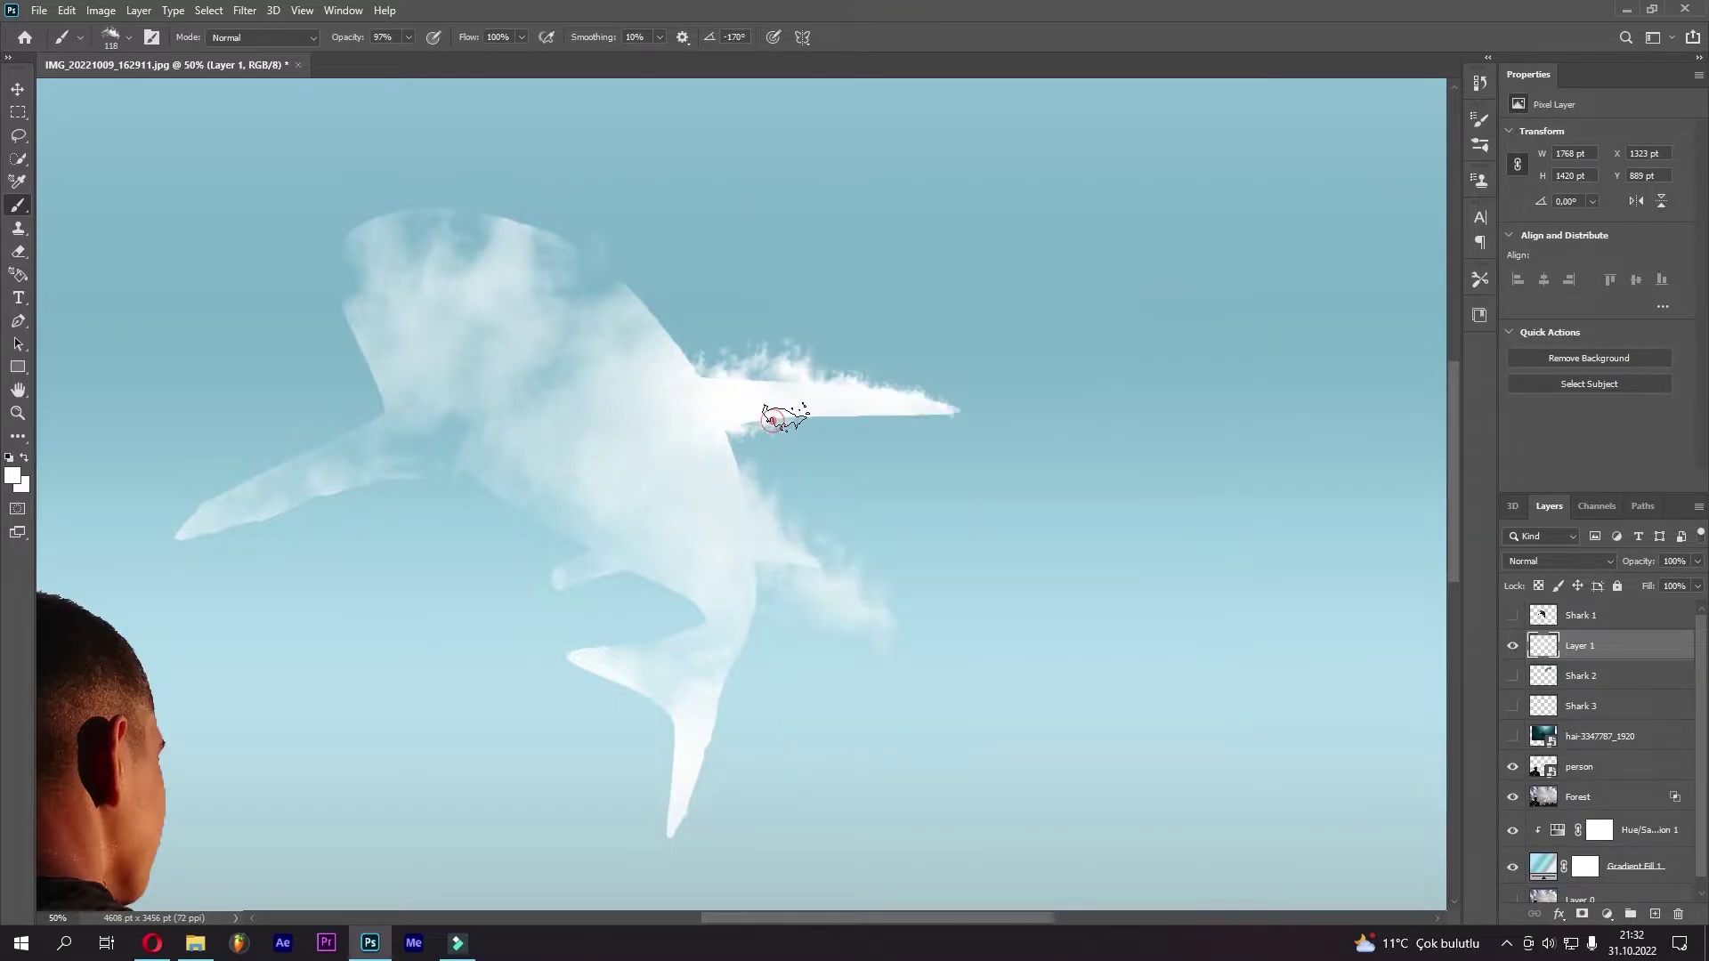
pyautogui.rightClick(817, 425)
pyautogui.press('Escape')
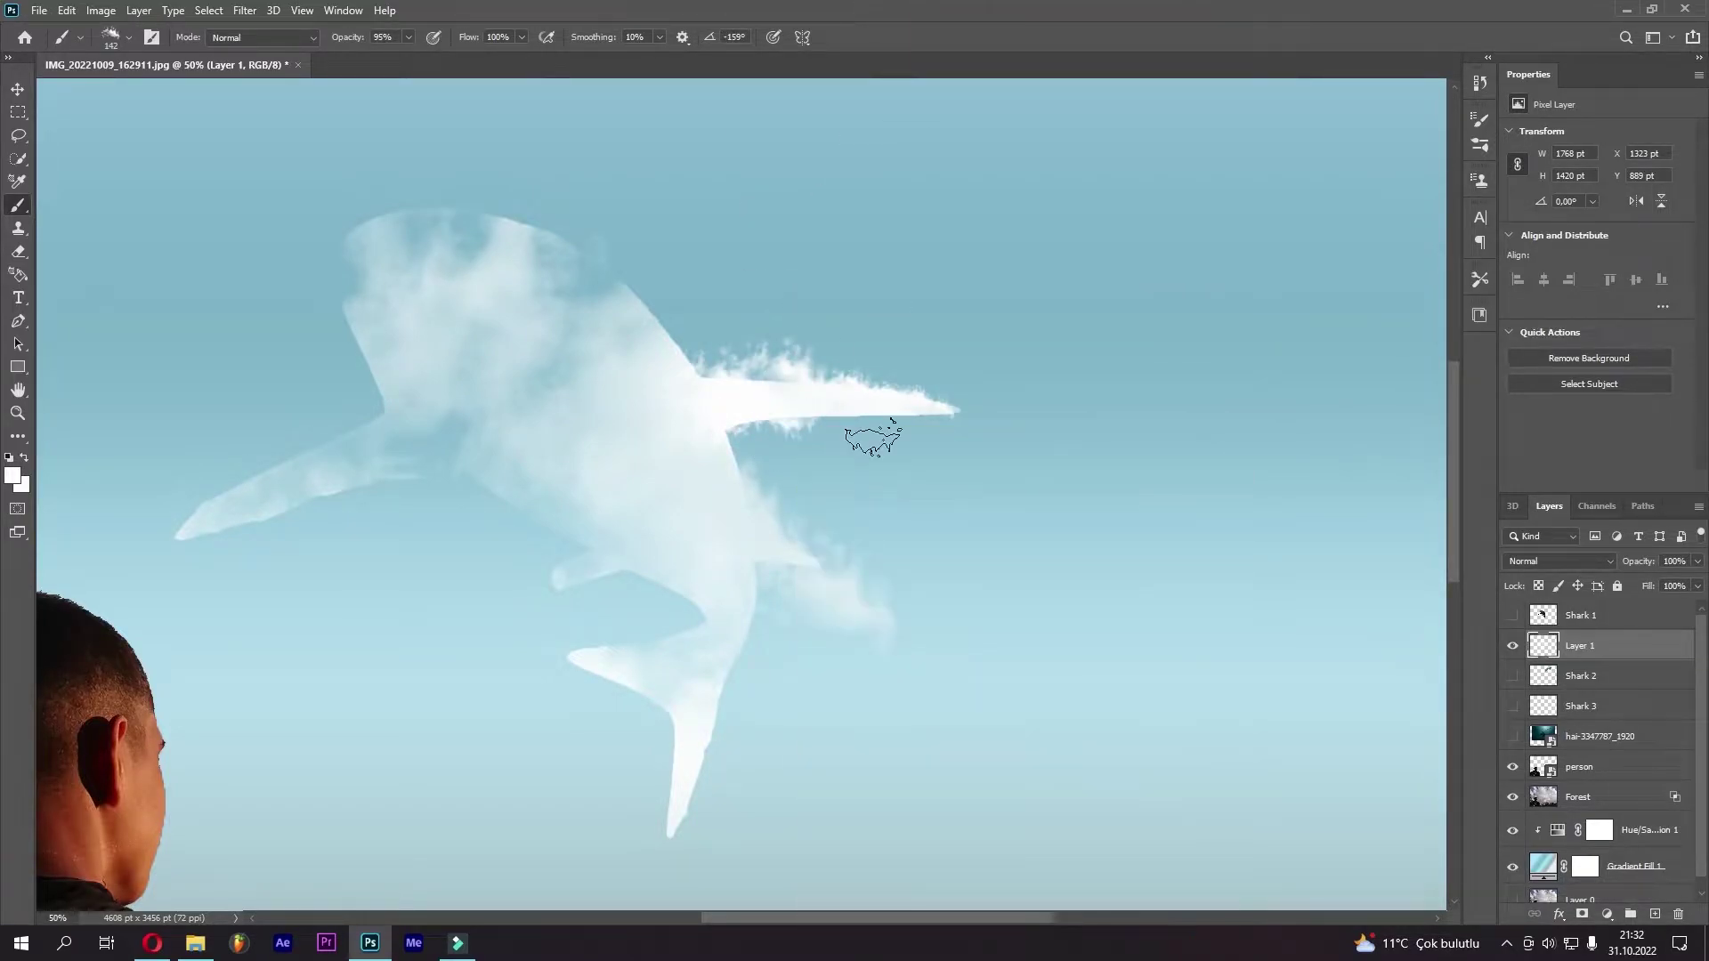
pyautogui.rightClick(872, 481)
pyautogui.doubleClick(997, 814)
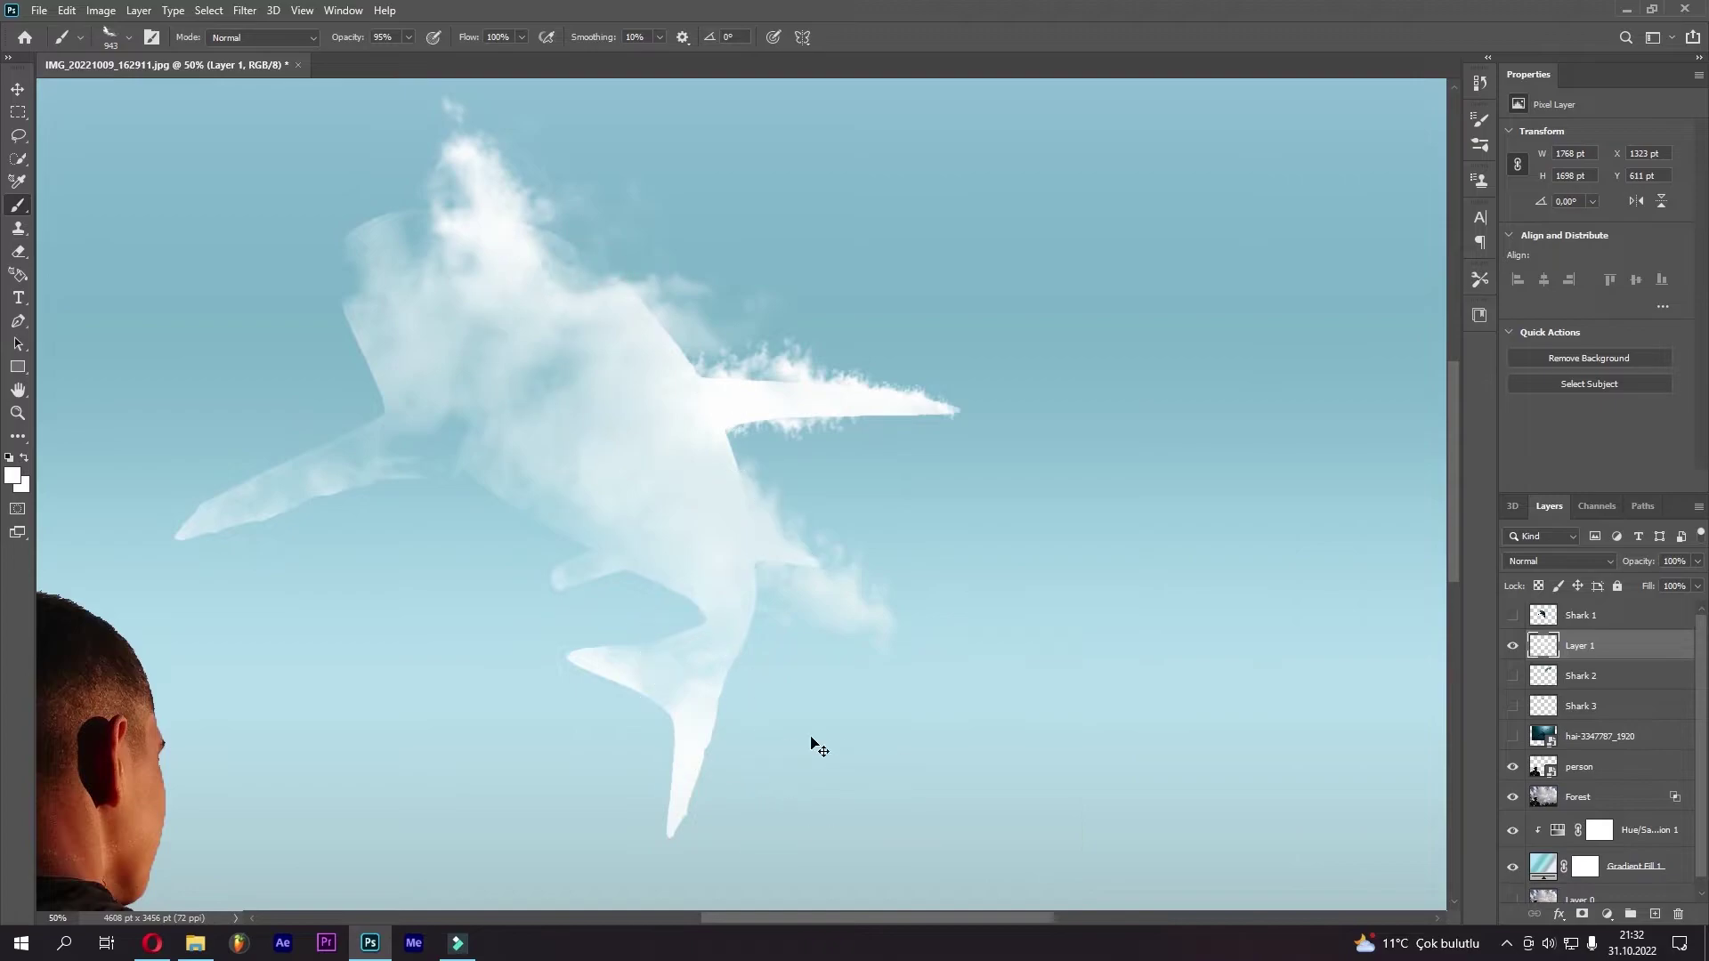
# Stamp clouds on the head at -141°, enlarge the brush to 1455 px, and paint the left fin
pyautogui.rightClick(619, 309)
pyautogui.press('Escape')
pyautogui.rightClick(445, 258)
pyautogui.press('Escape')
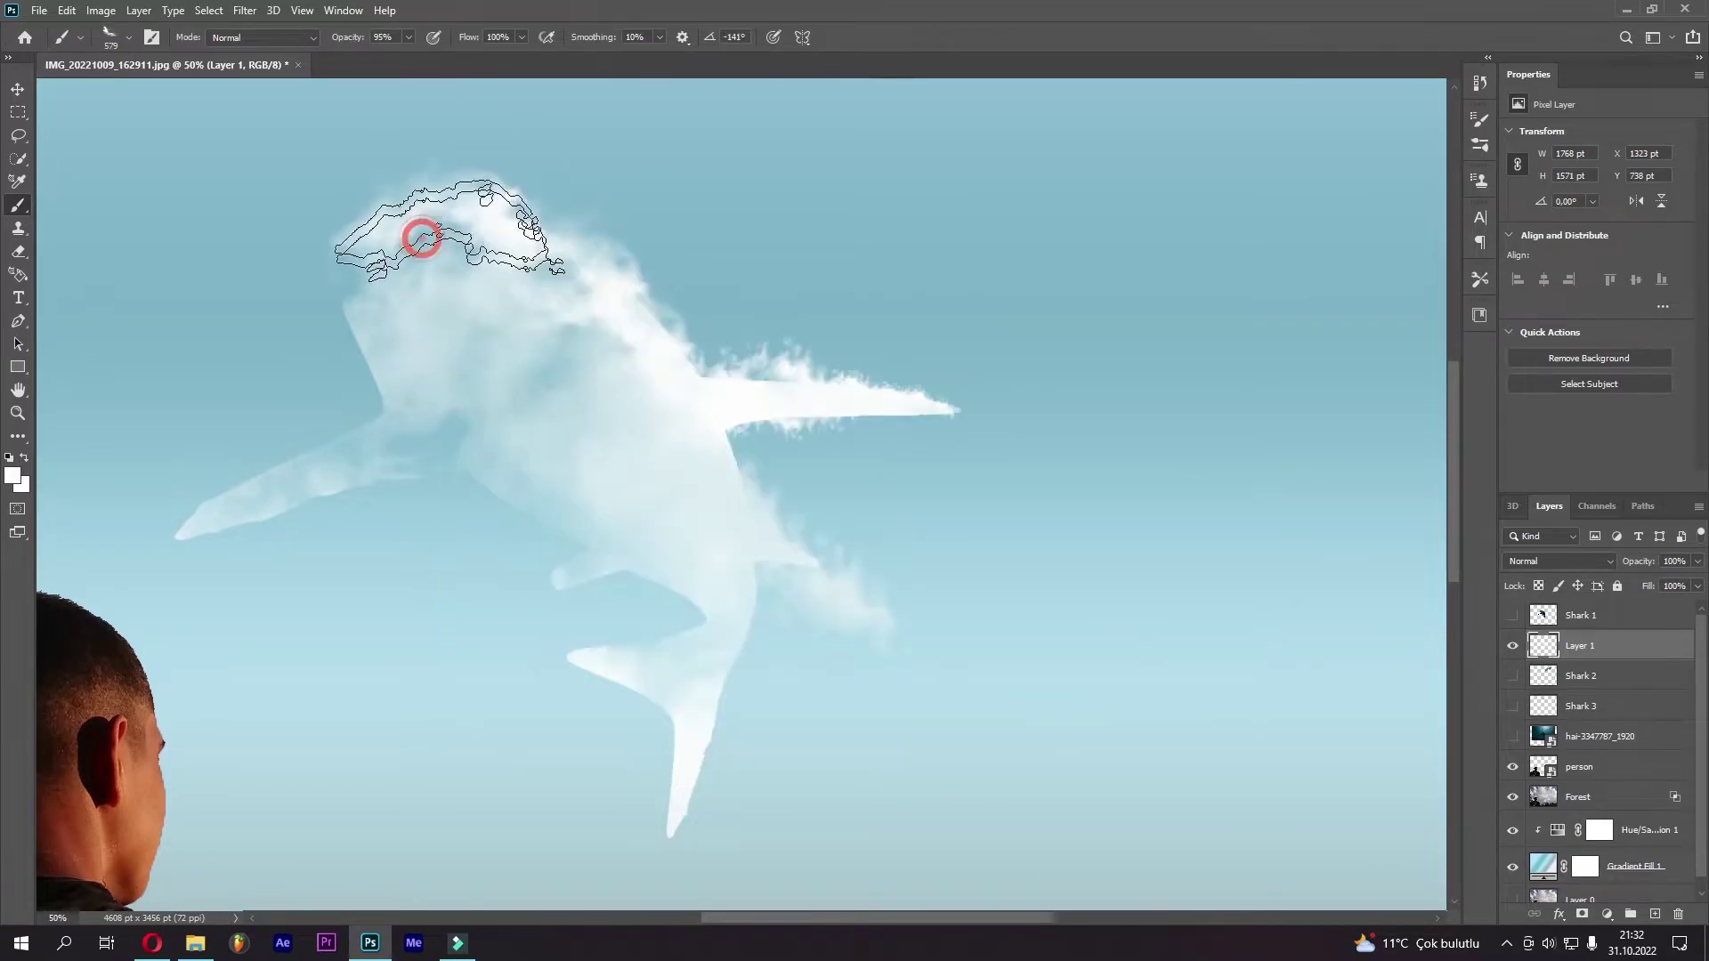
pyautogui.click(450, 243)
pyautogui.press(']')
pyautogui.press(']')
pyautogui.press(']')
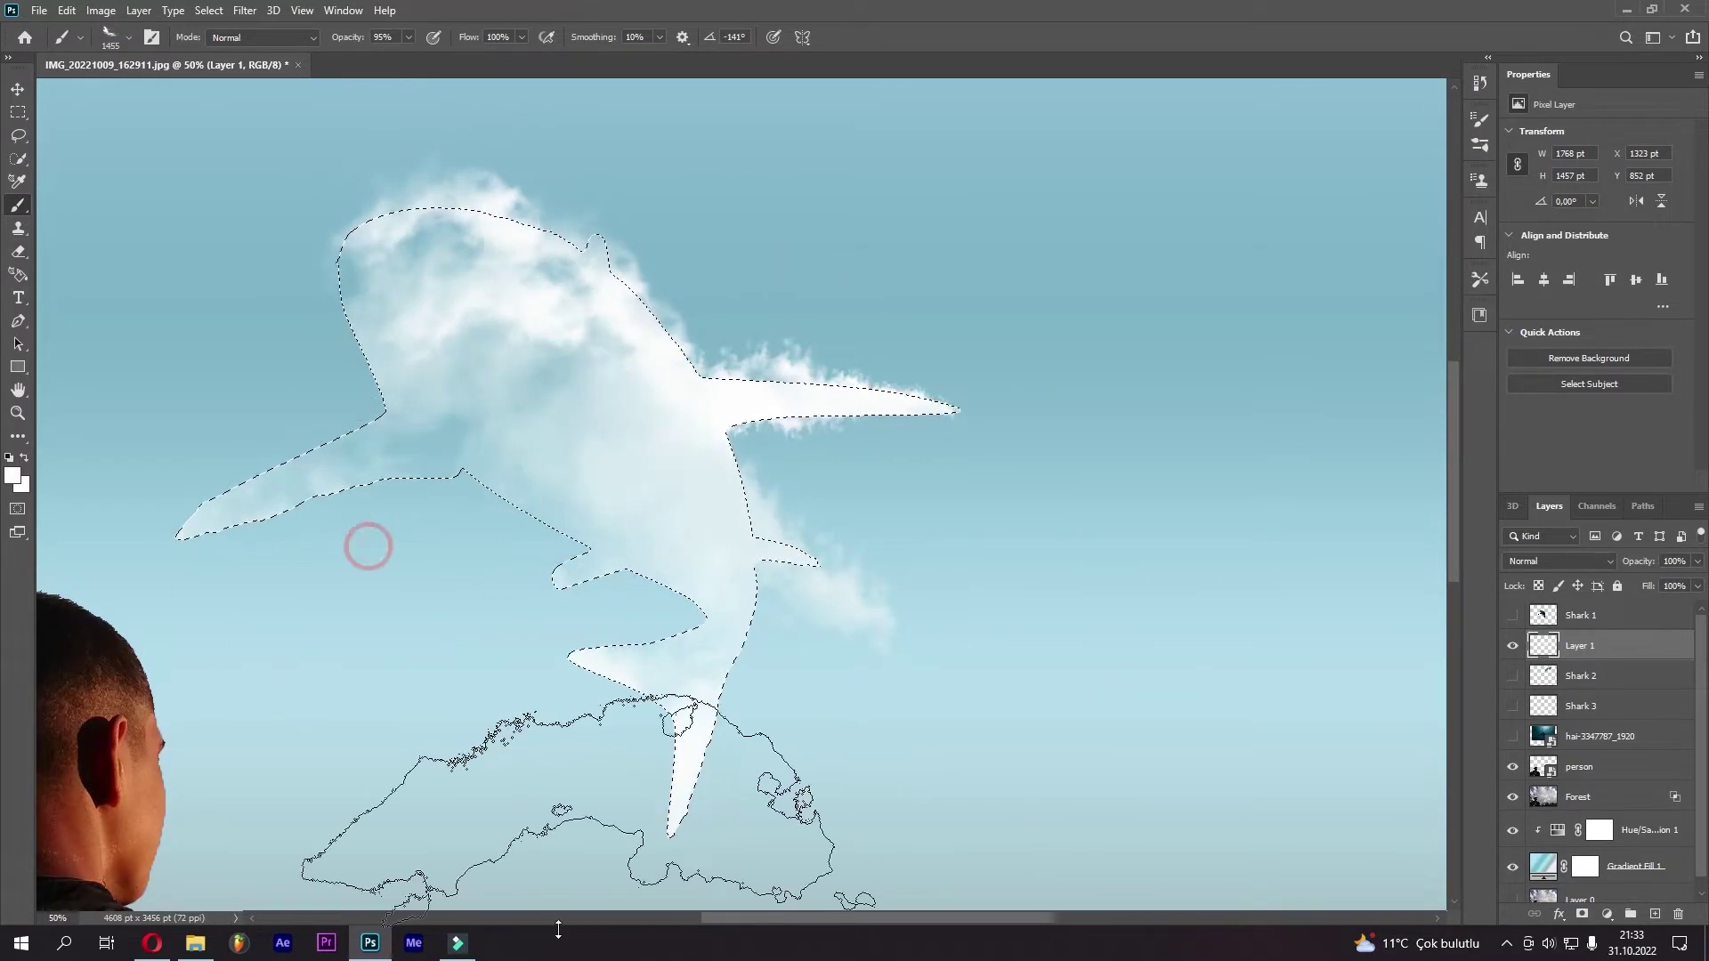
pyautogui.keyDown('ctrl'); pyautogui.click(1543, 615); pyautogui.keyUp('ctrl')
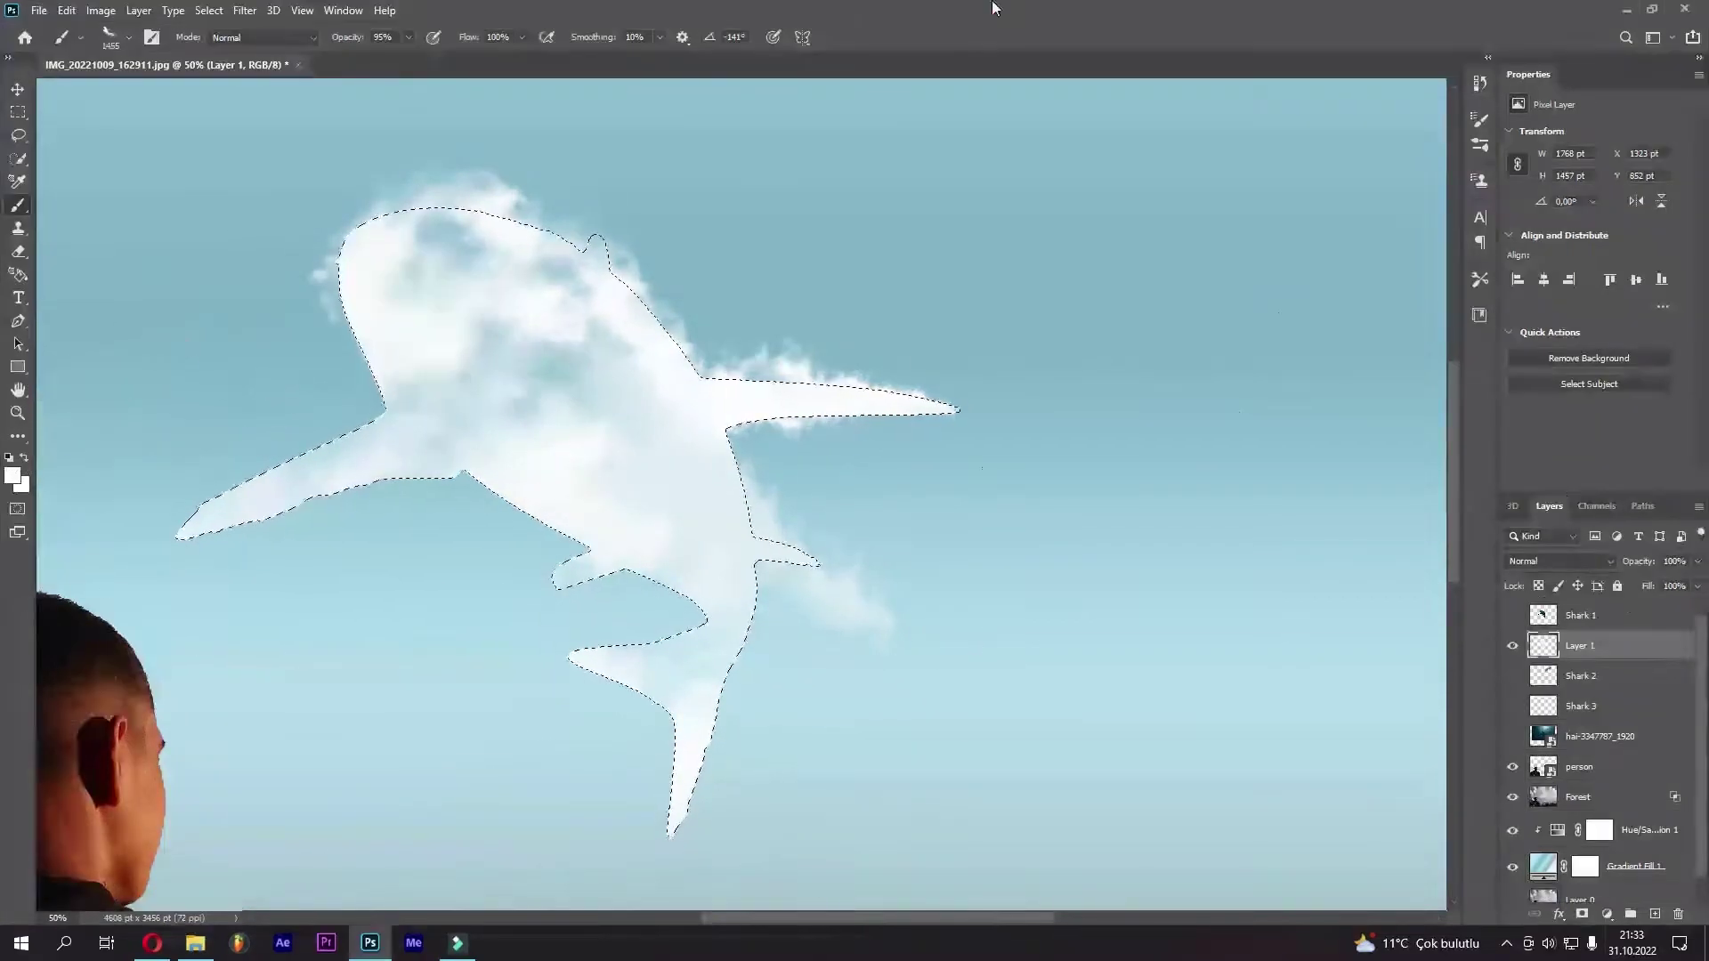
pyautogui.hotkey('ctrl', 'shift', 's')
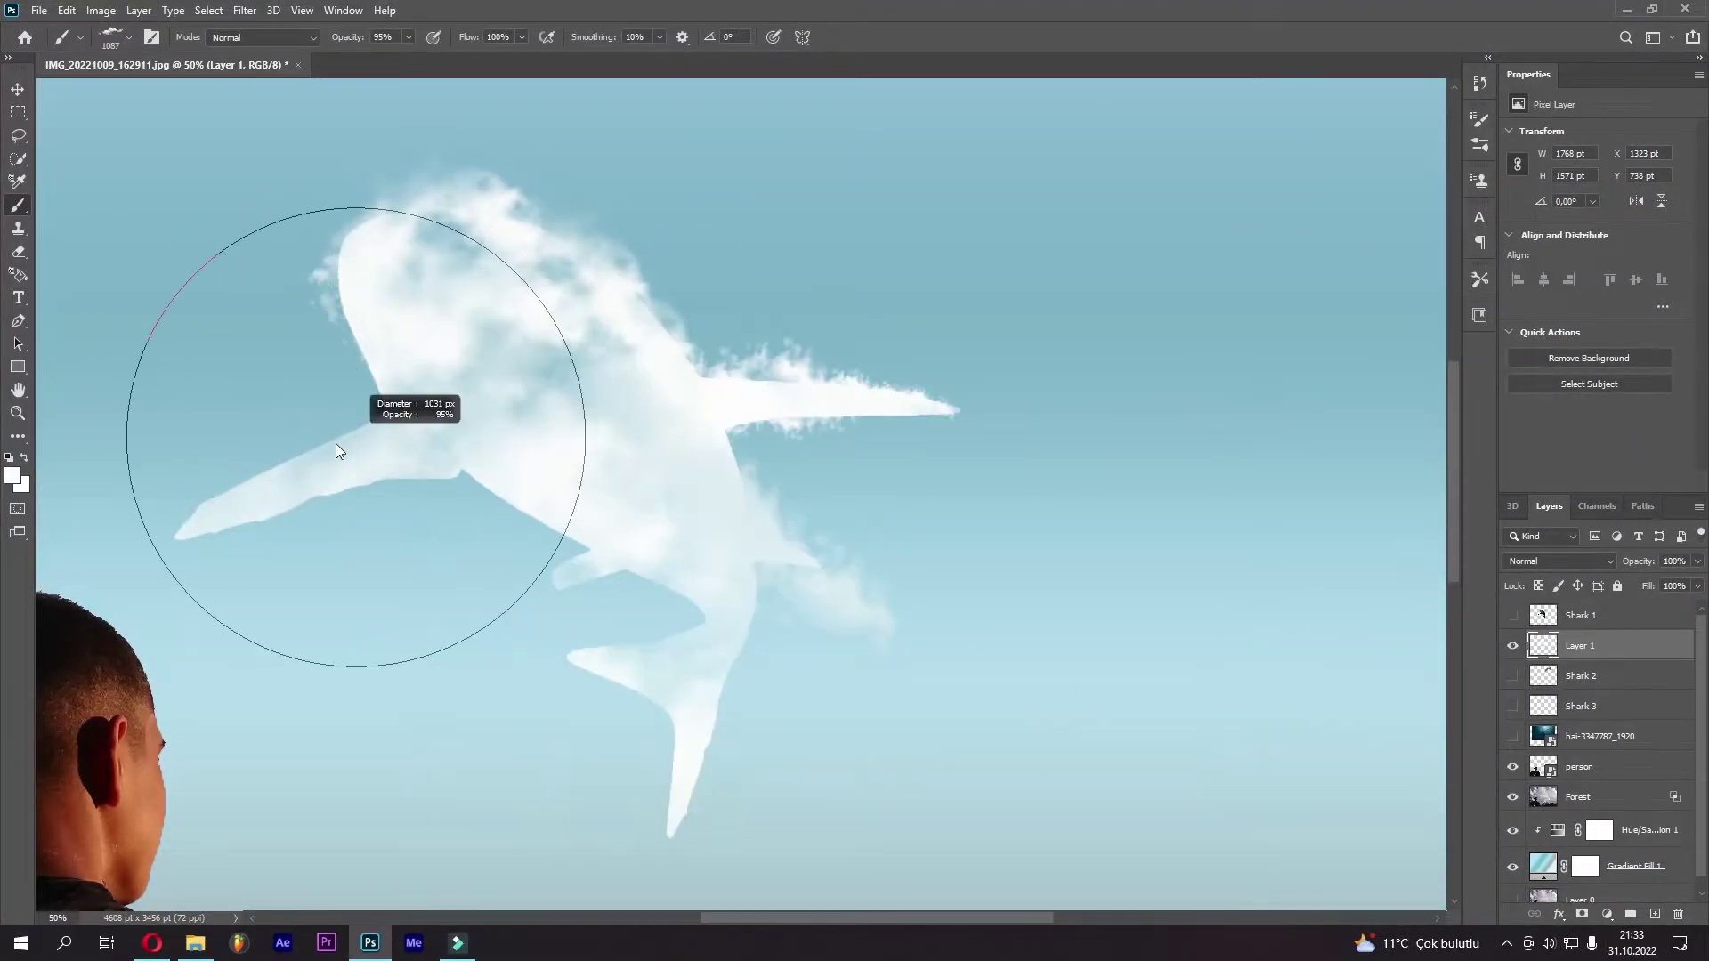
pyautogui.moveTo(362, 450); pyautogui.dragTo(178, 516)
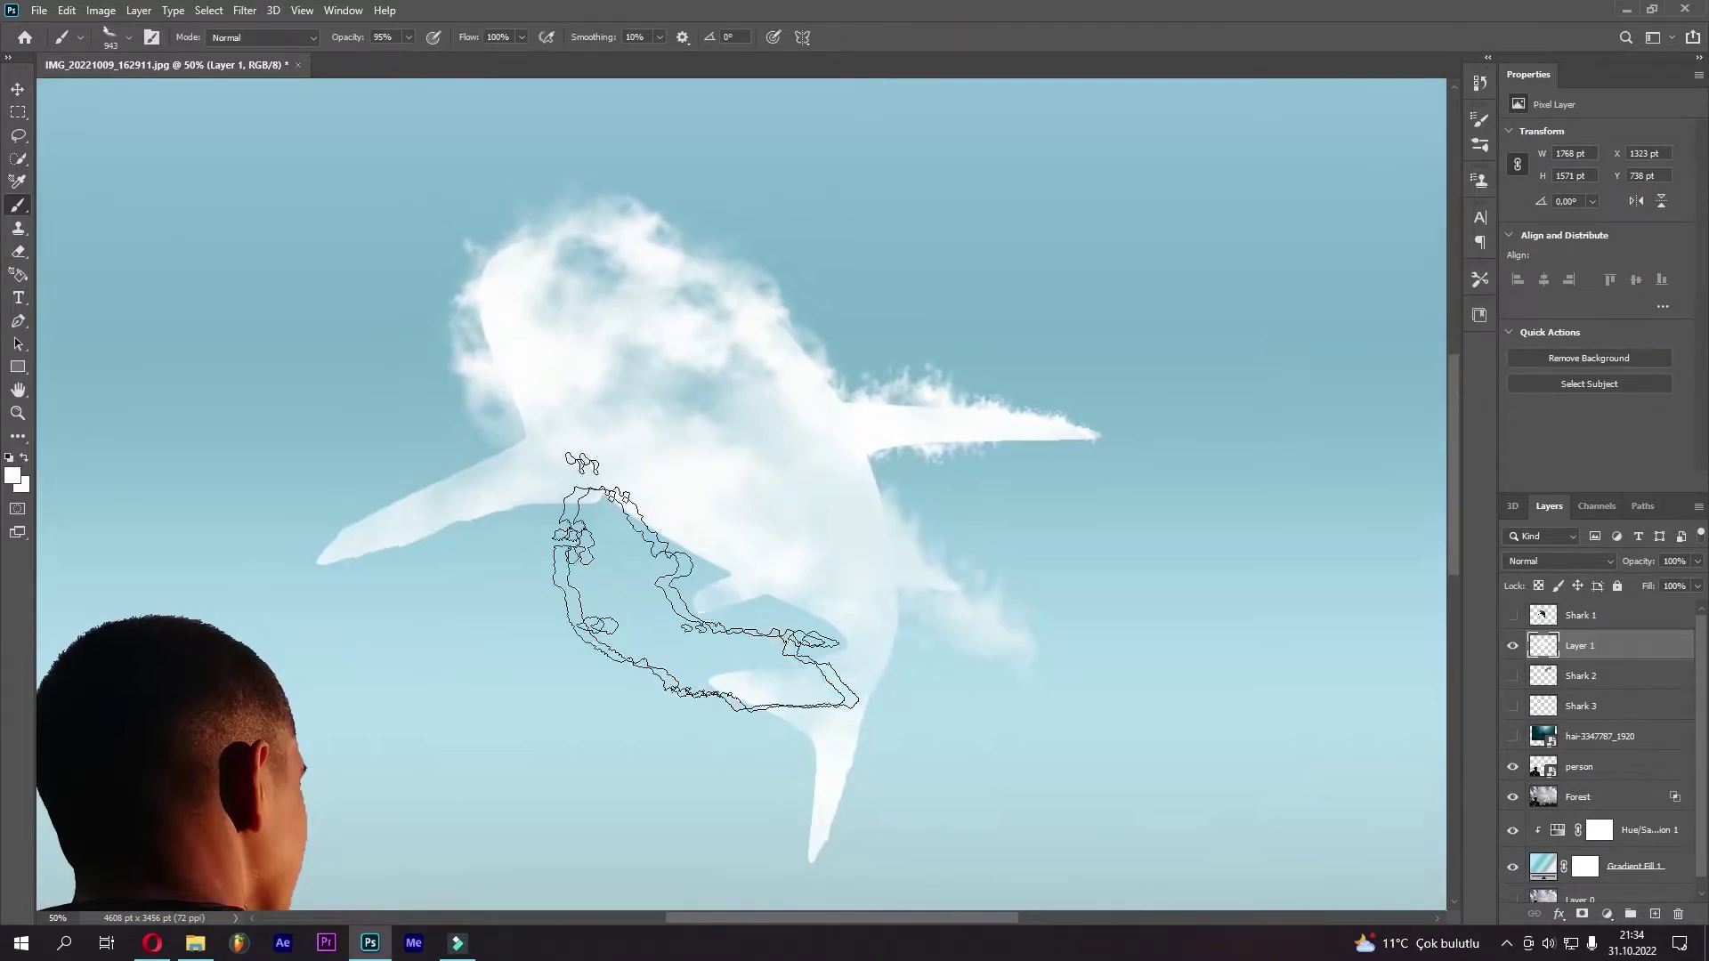
pyautogui.moveTo(443, 534); pyautogui.dragTo(704, 524)
# Pick the Cloud Sample 04 brush, fit the image in the window, and switch to a 410 px preset
pyautogui.rightClick(934, 688)
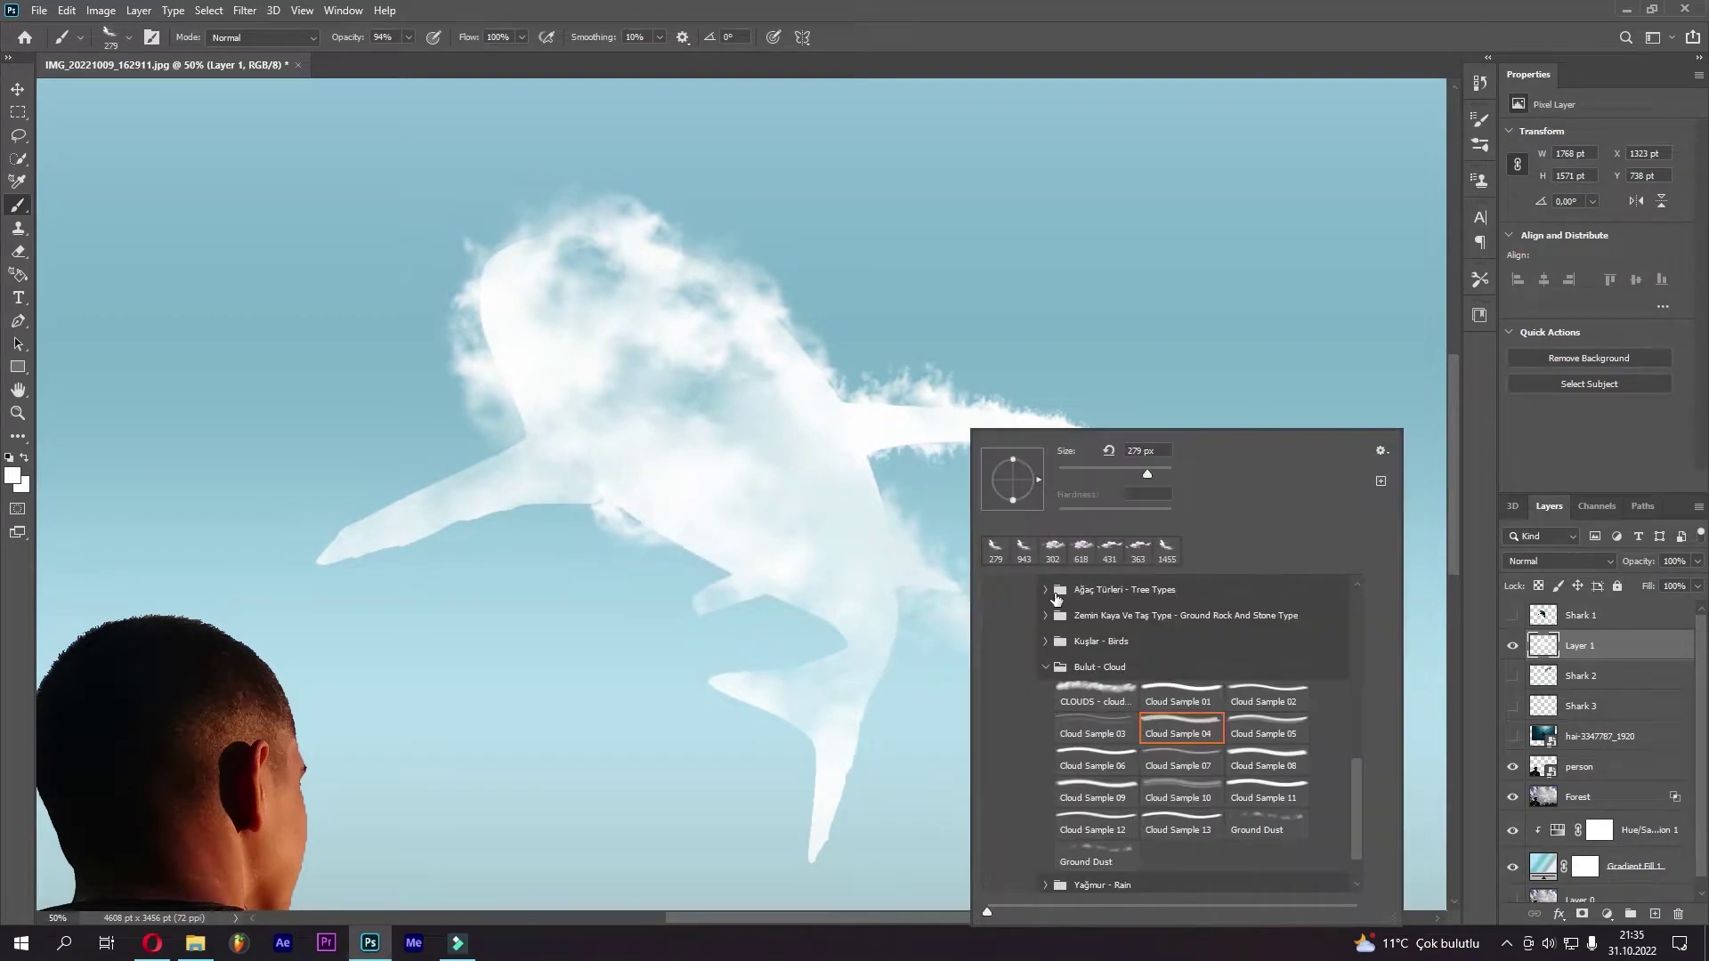
pyautogui.click(1157, 725)
pyautogui.moveTo(843, 717); pyautogui.dragTo(910, 596)
pyautogui.hotkey('ctrl', '0')
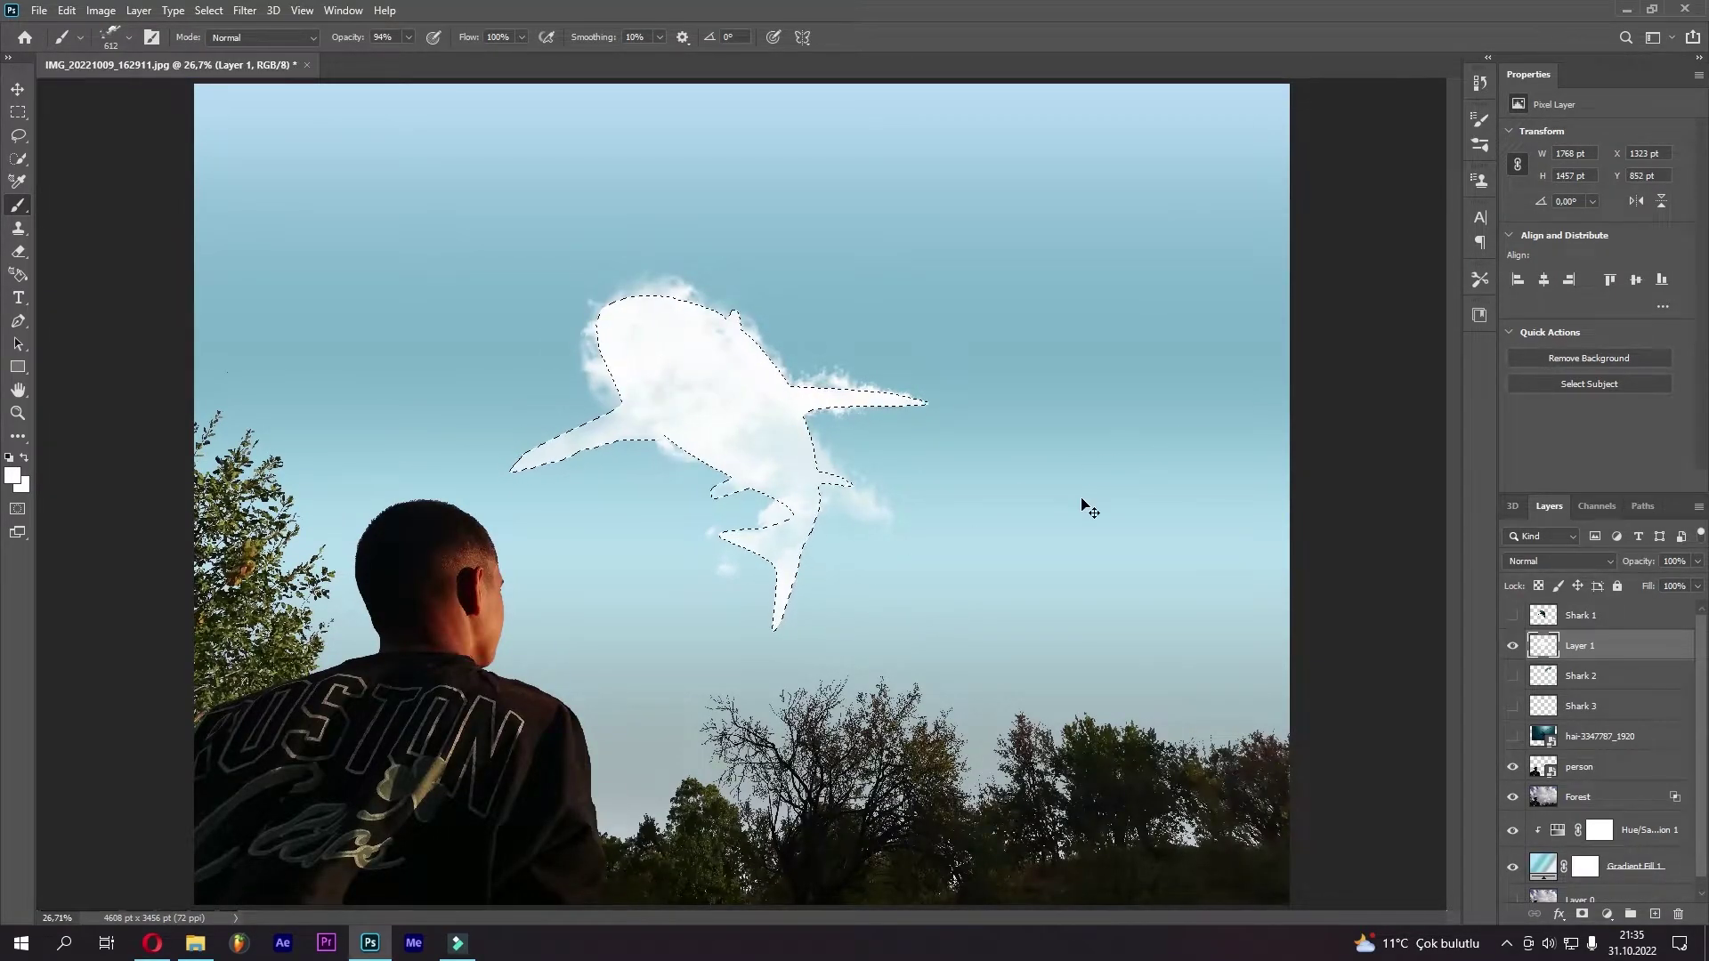
pyautogui.rightClick(580, 439)
pyautogui.click(737, 704)
pyautogui.click(610, 477)
# Paint cloud puffs around the shark's edges with a 248 px sample brush tilted 65°, then 8°
pyautogui.rightClick(610, 462)
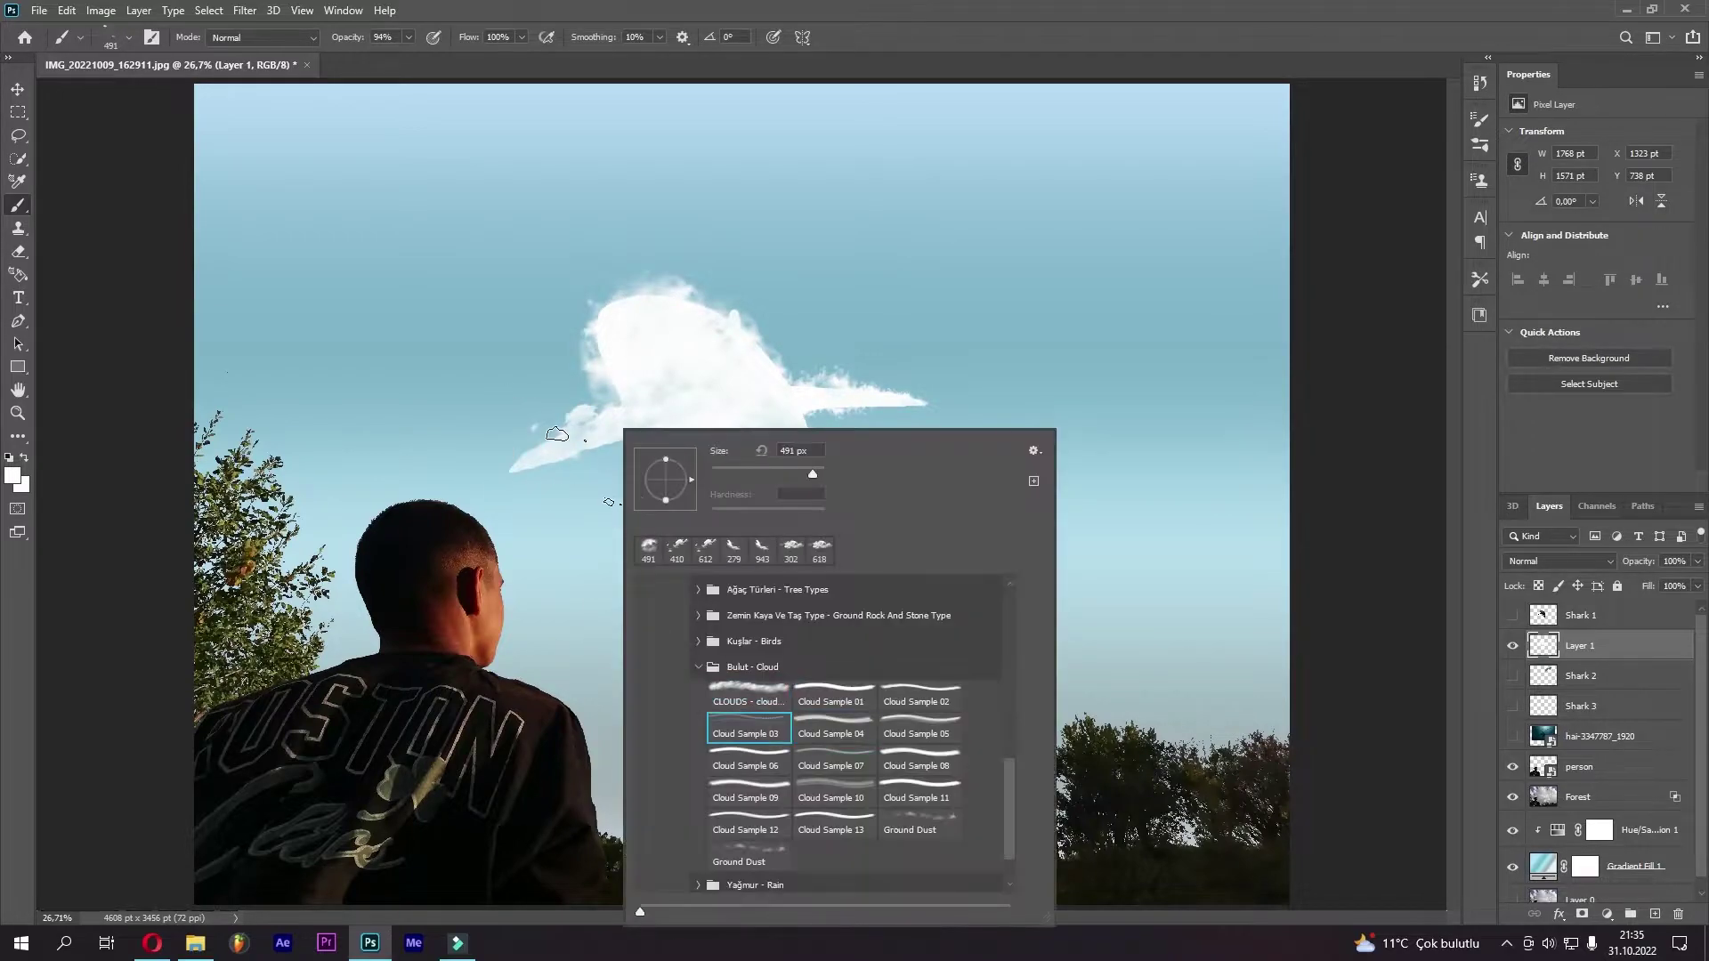
pyautogui.doubleClick(742, 829)
pyautogui.rightClick(1028, 434)
pyautogui.rightClick(1246, 152)
pyautogui.doubleClick(1424, 570)
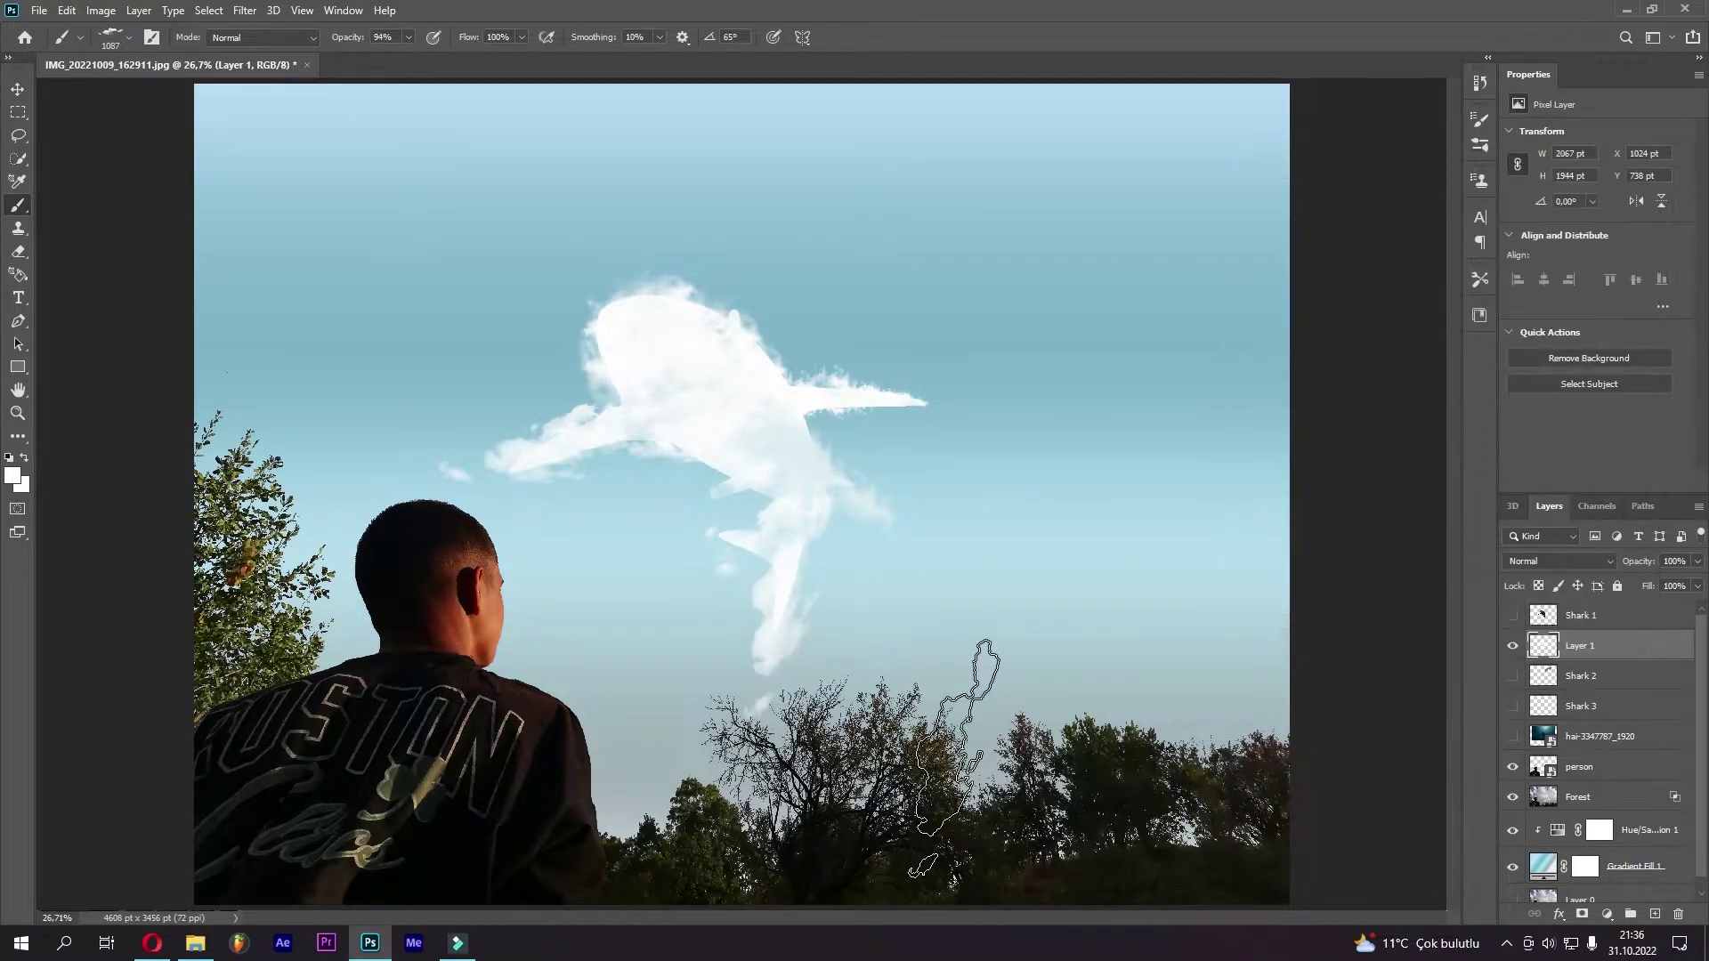
pyautogui.moveTo(805, 554); pyautogui.dragTo(819, 590)
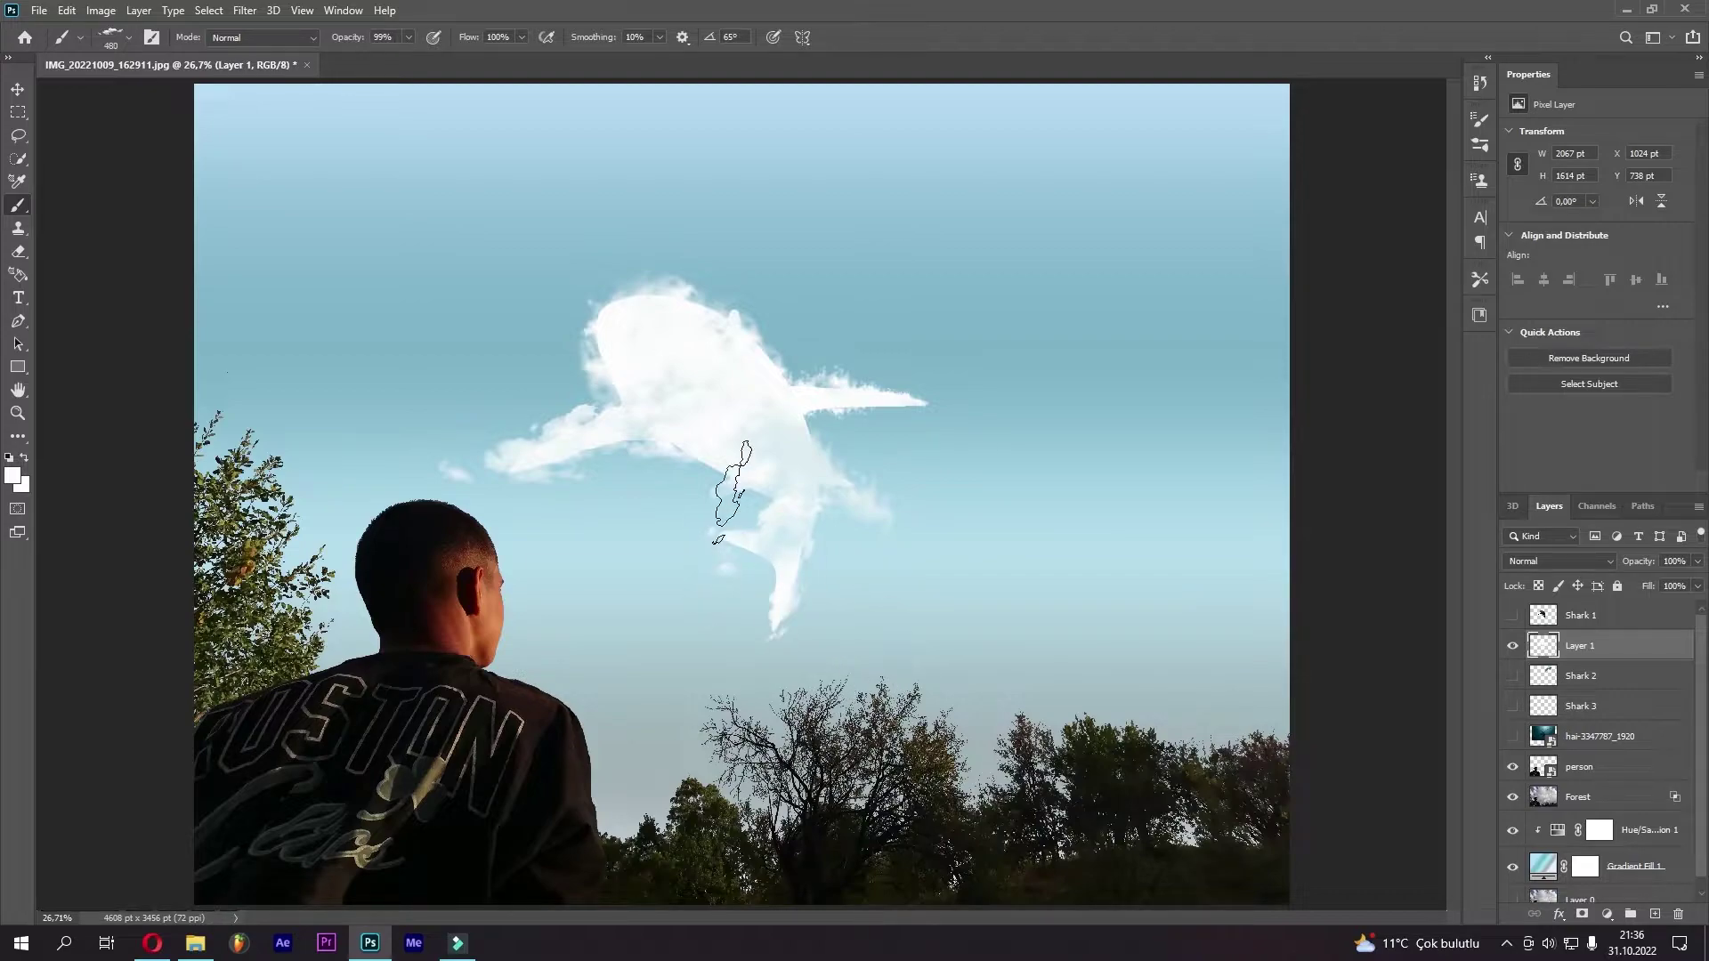
pyautogui.rightClick(732, 489)
pyautogui.moveTo(792, 472); pyautogui.dragTo(803, 477)
pyautogui.press('Return')
# Show Shark 1, pick a 572 px cloud brush, zoom to 50%, and lower brush size and opacity
pyautogui.click(1512, 615)
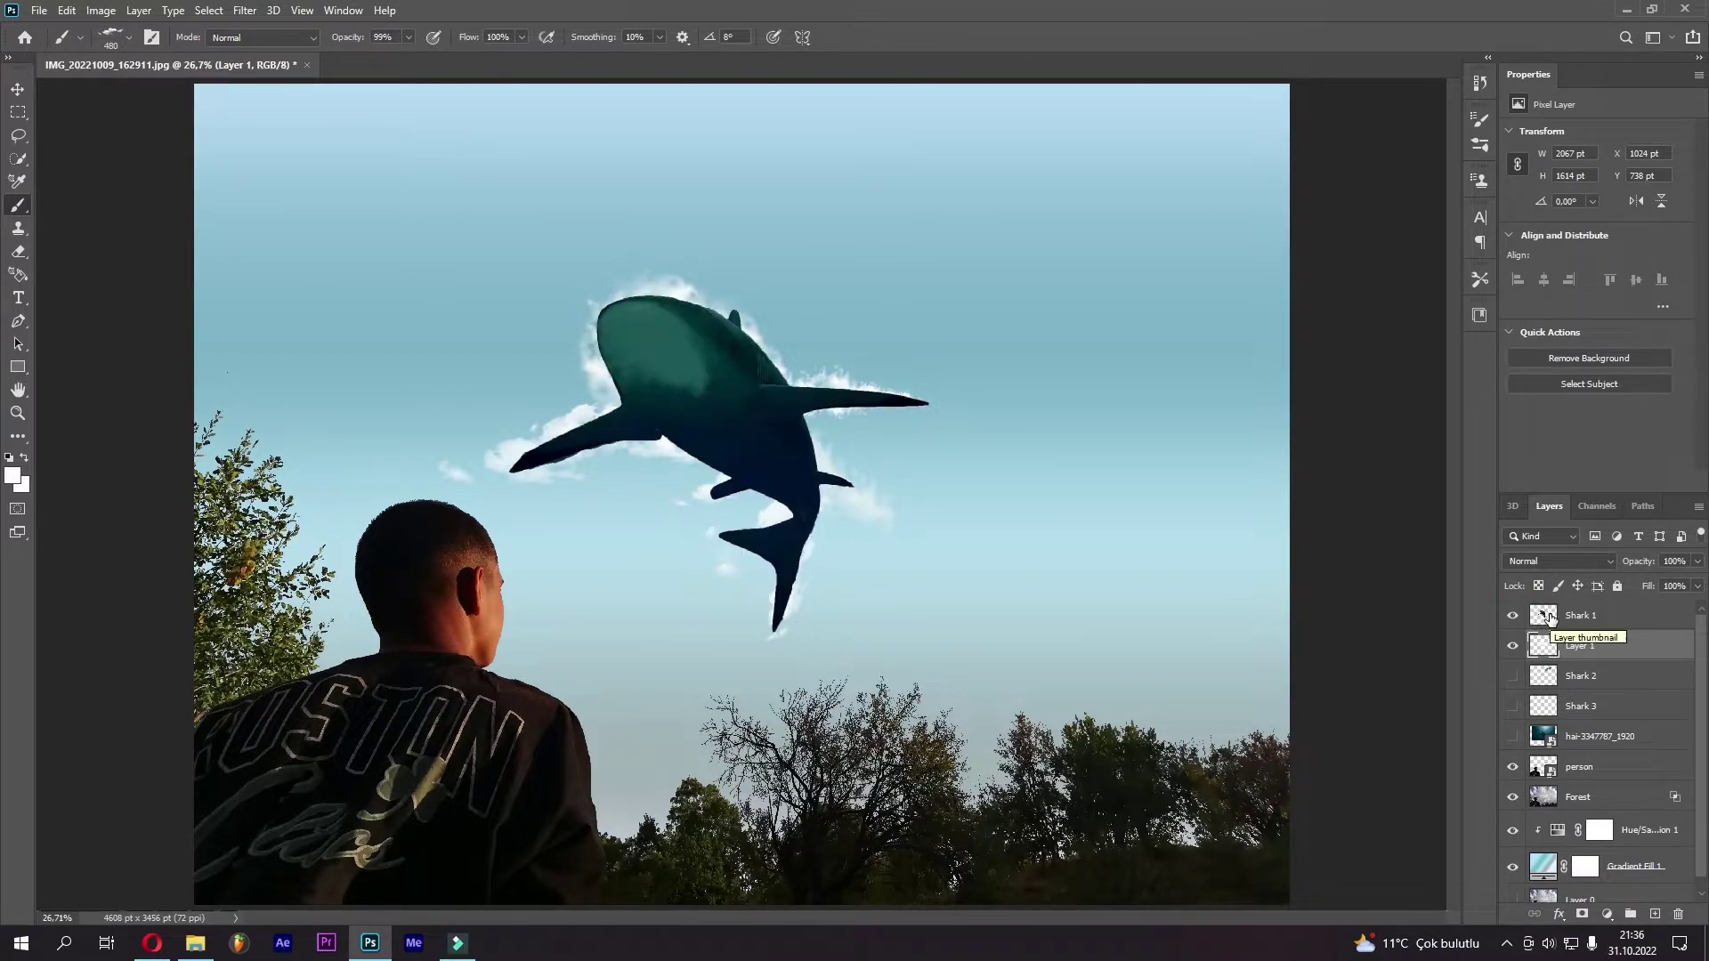
pyautogui.click(13, 476)
pyautogui.click(1419, 534)
pyautogui.rightClick(634, 427)
pyautogui.doubleClick(761, 694)
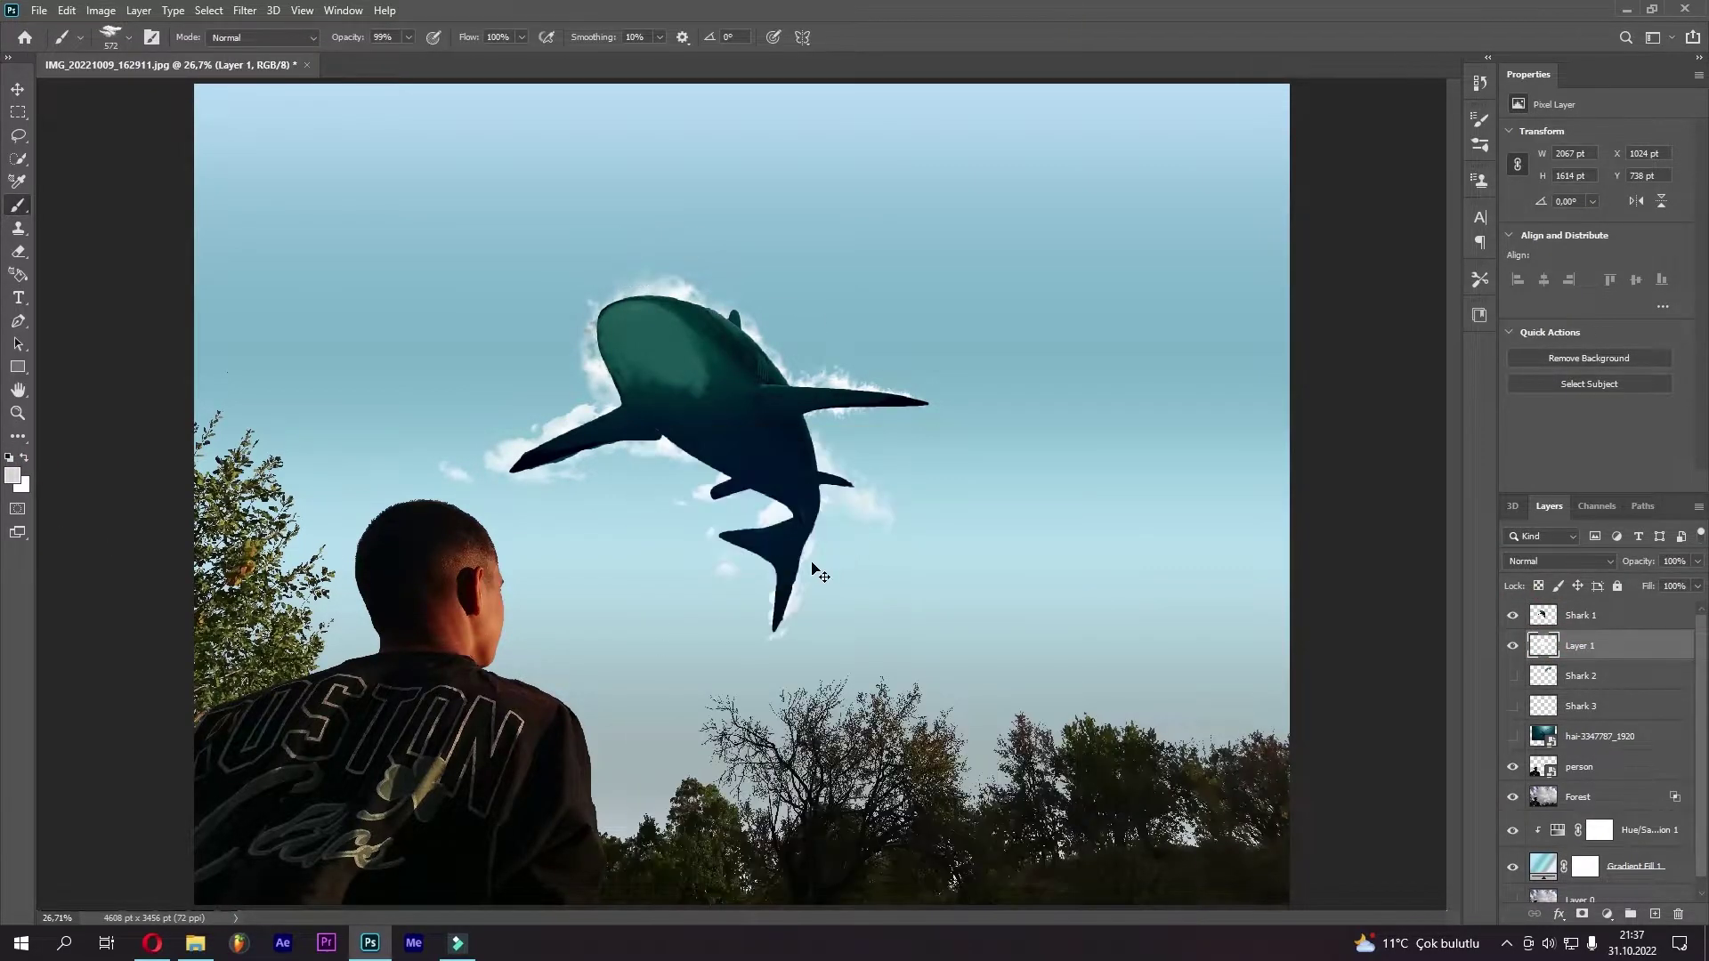
pyautogui.hotkey('ctrl', '+')
pyautogui.hotkey('ctrl', '+')
pyautogui.moveTo(718, 313); pyautogui.dragTo(890, 439)
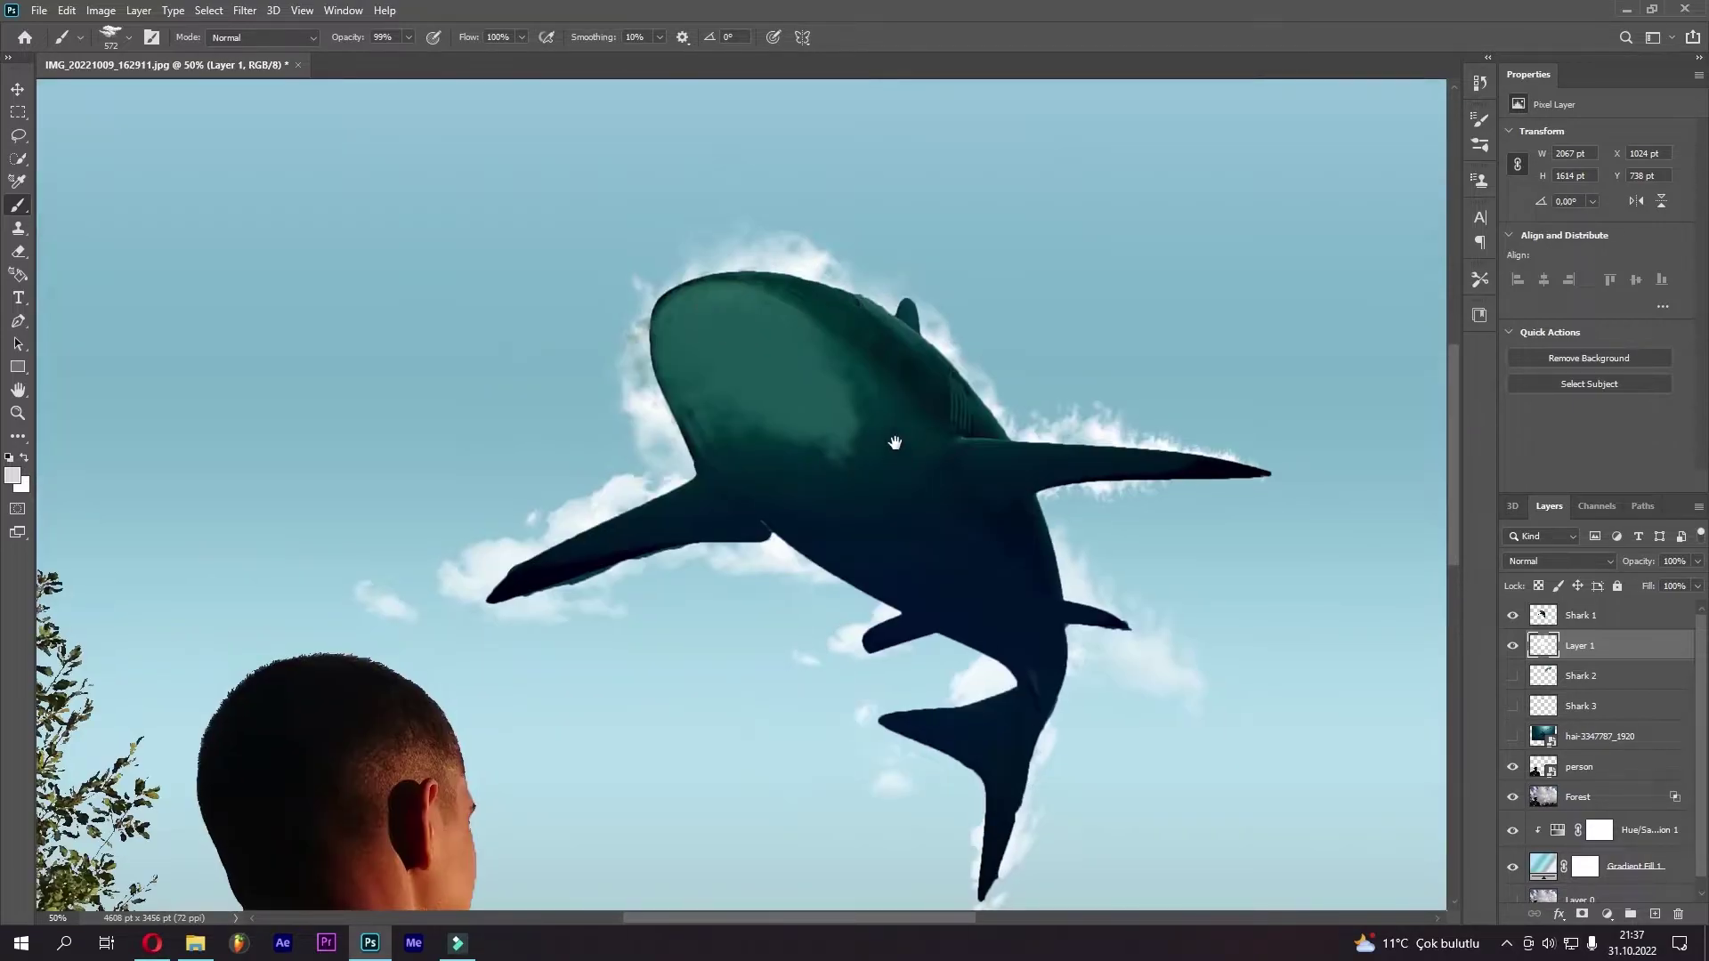
pyautogui.press('[')
pyautogui.press('[')
pyautogui.press('0')
pyautogui.press('7')
# Set Shark 1's opacity to 38%, moving it below Layer 1 and back above
pyautogui.click(1593, 615)
pyautogui.moveTo(1636, 561); pyautogui.dragTo(1580, 561)
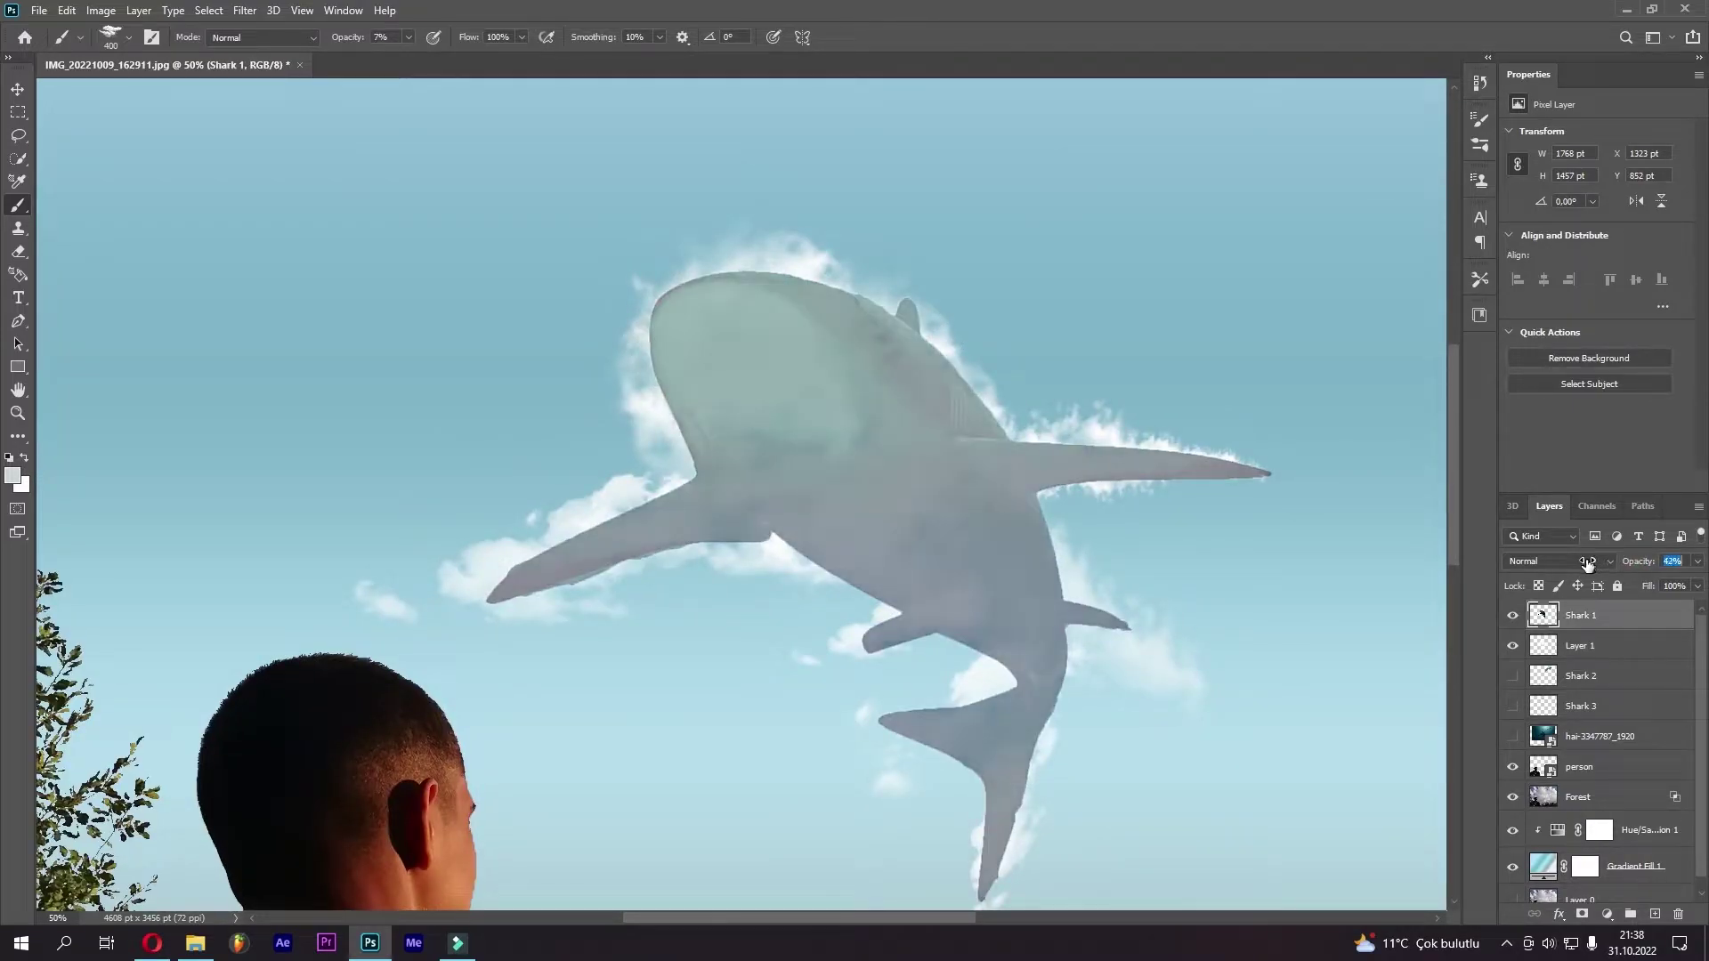
pyautogui.moveTo(1545, 615); pyautogui.dragTo(1550, 654)
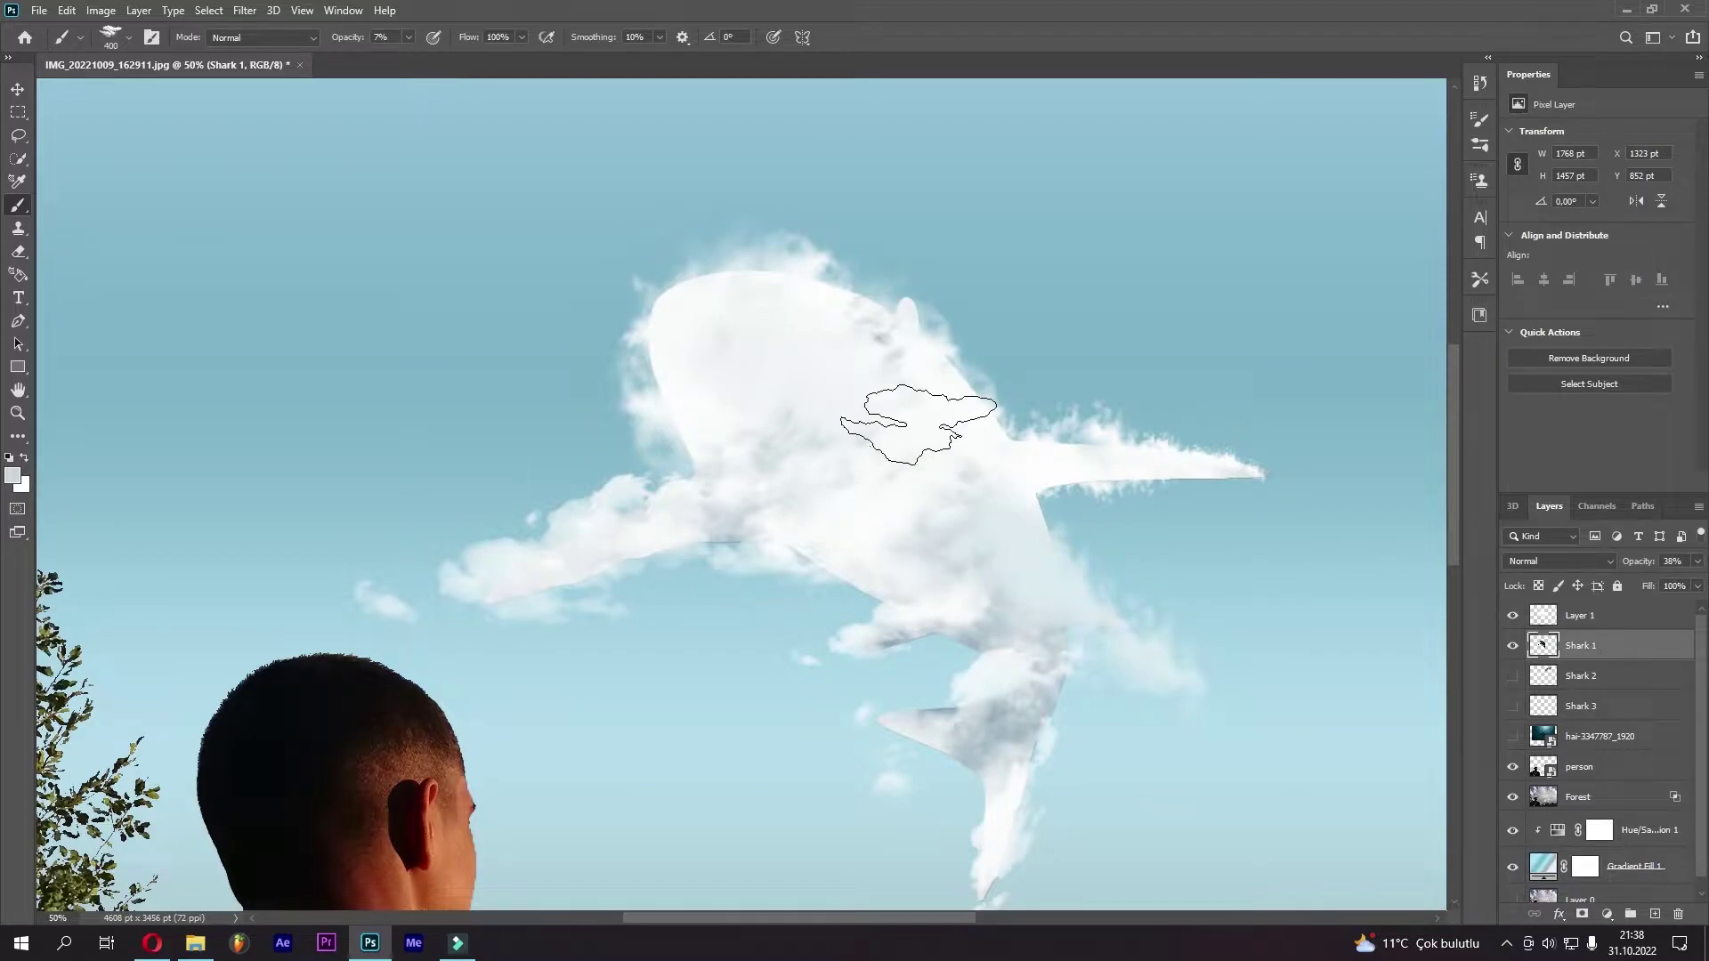
pyautogui.moveTo(1584, 646); pyautogui.dragTo(1584, 612)
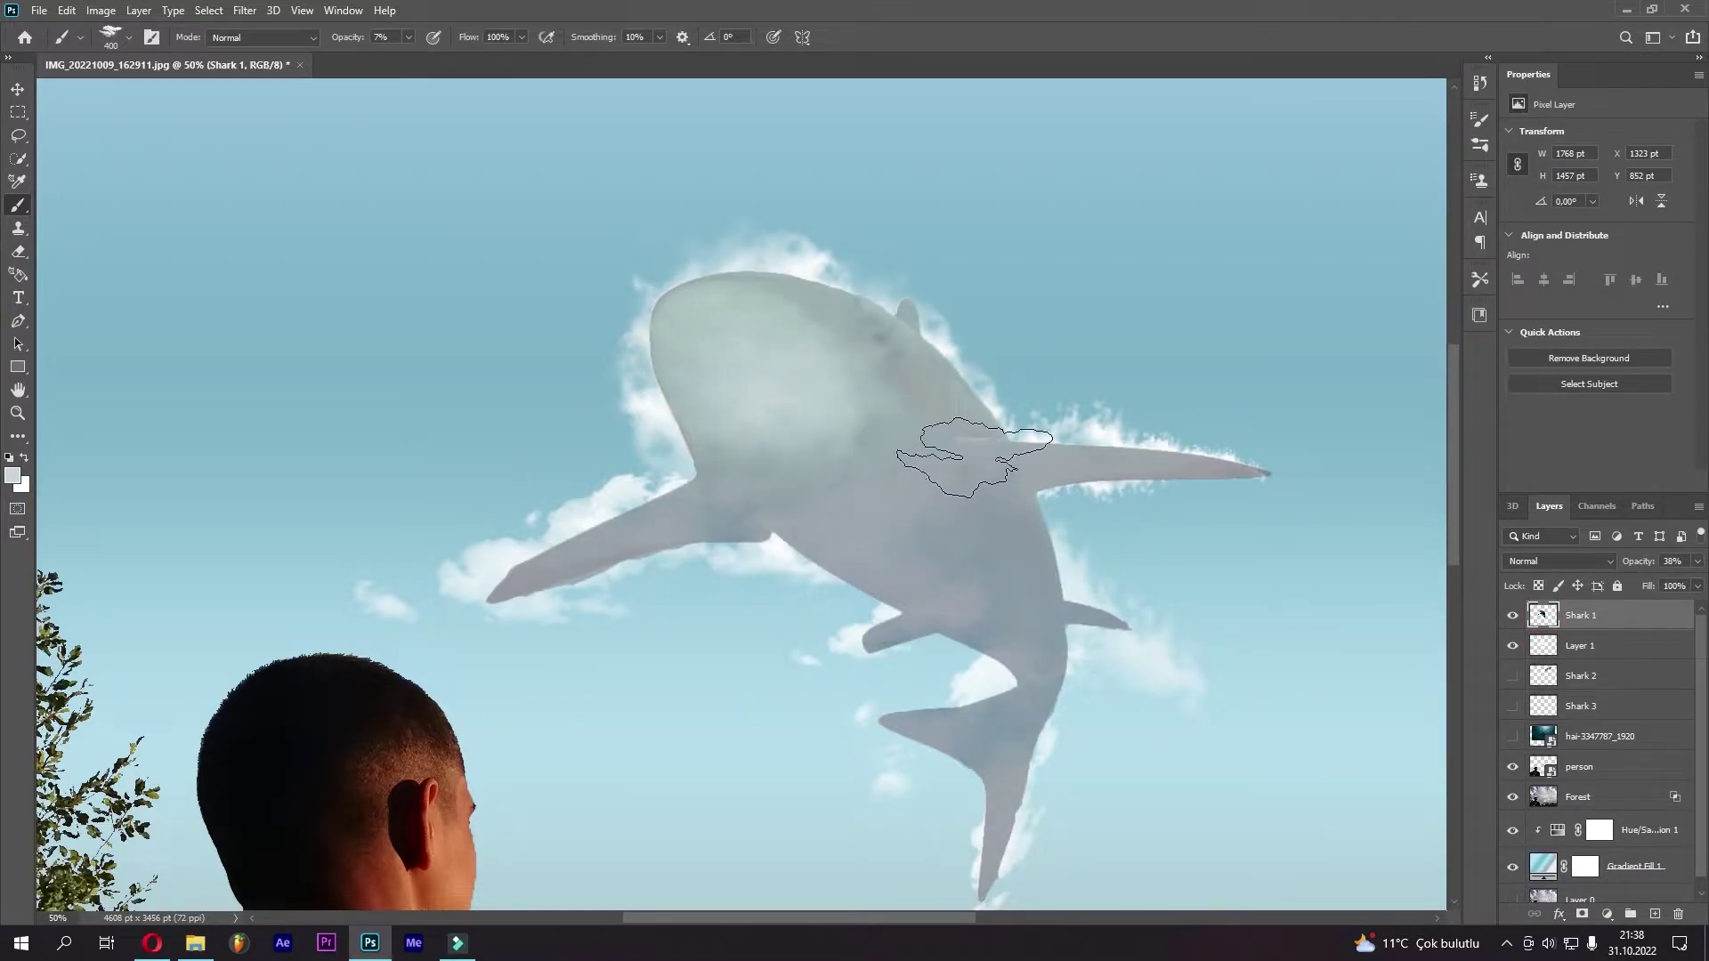
pyautogui.moveTo(975, 456); pyautogui.dragTo(973, 443)
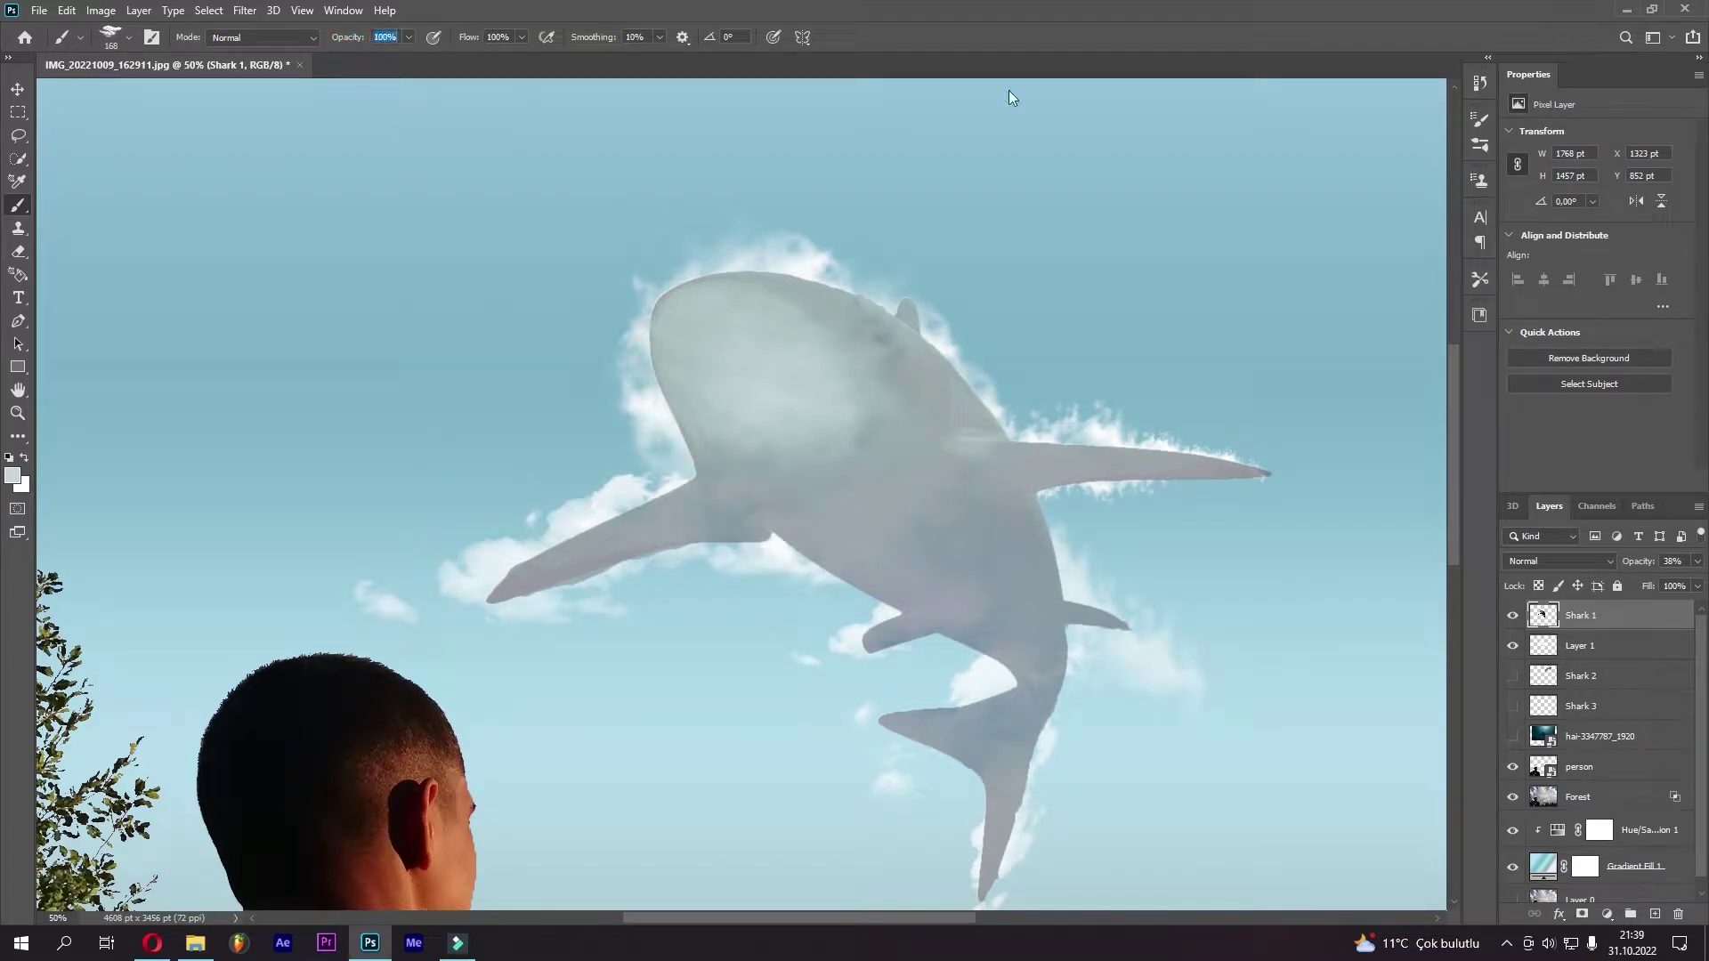
# Hide Shark 1 and paint a sky-blue mouth line on Layer 1, discarding the eye stroke
pyautogui.click(1512, 615)
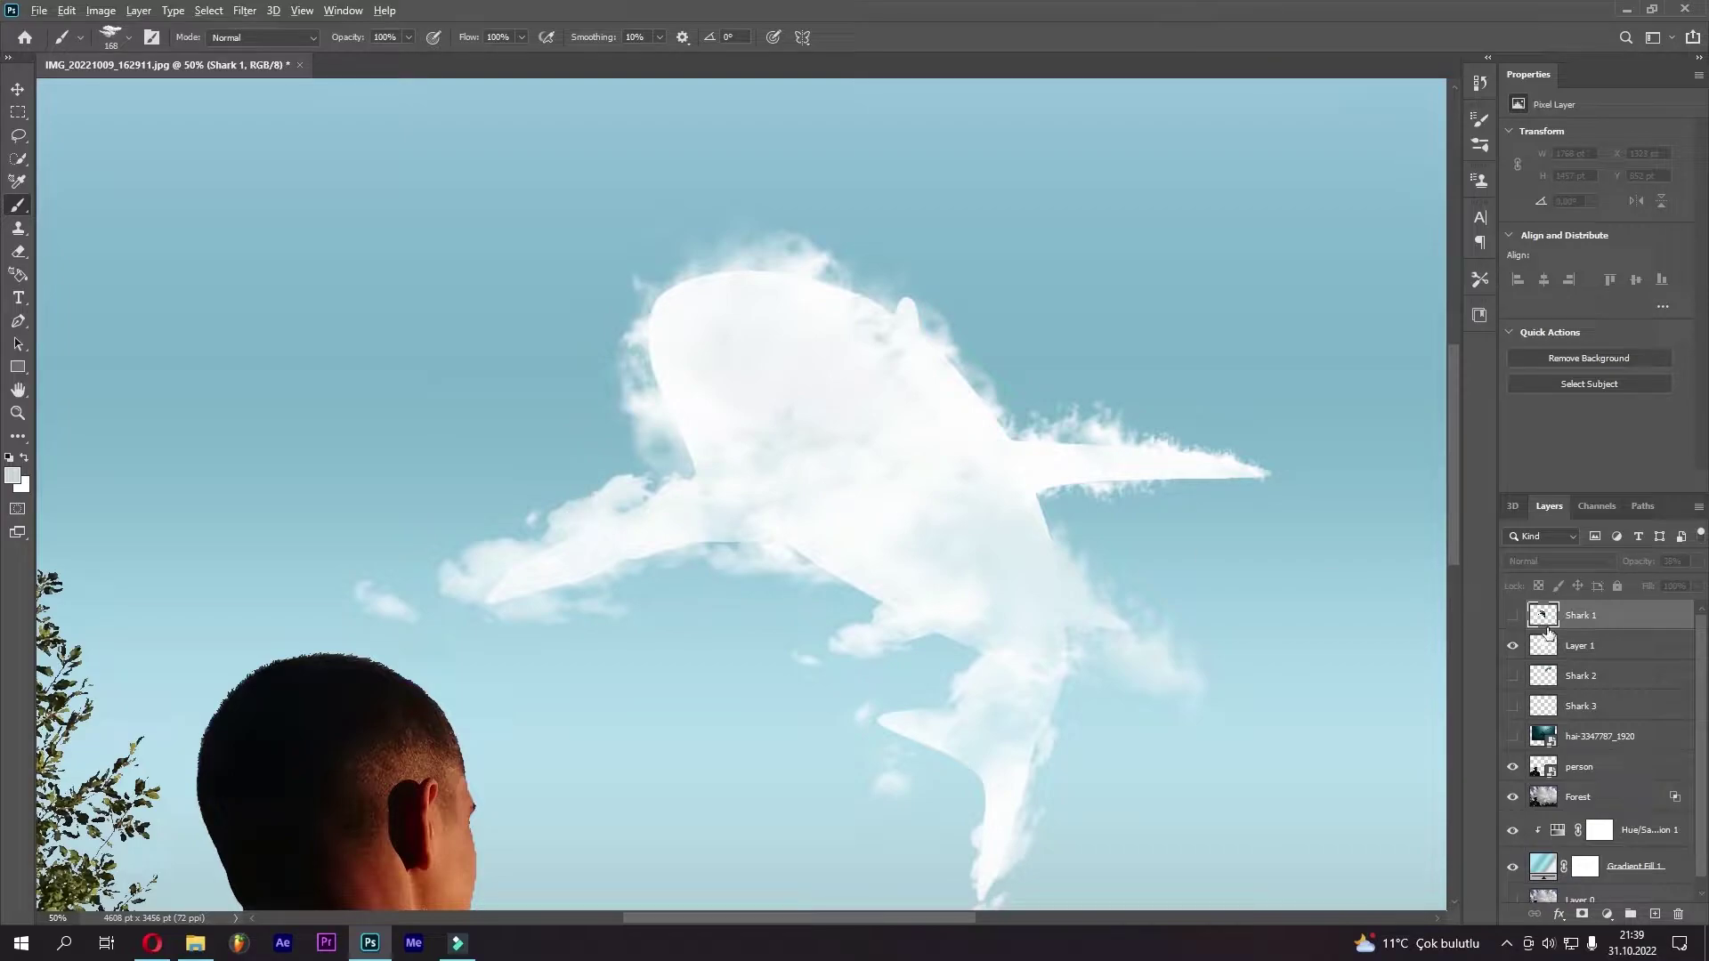
pyautogui.click(1547, 637)
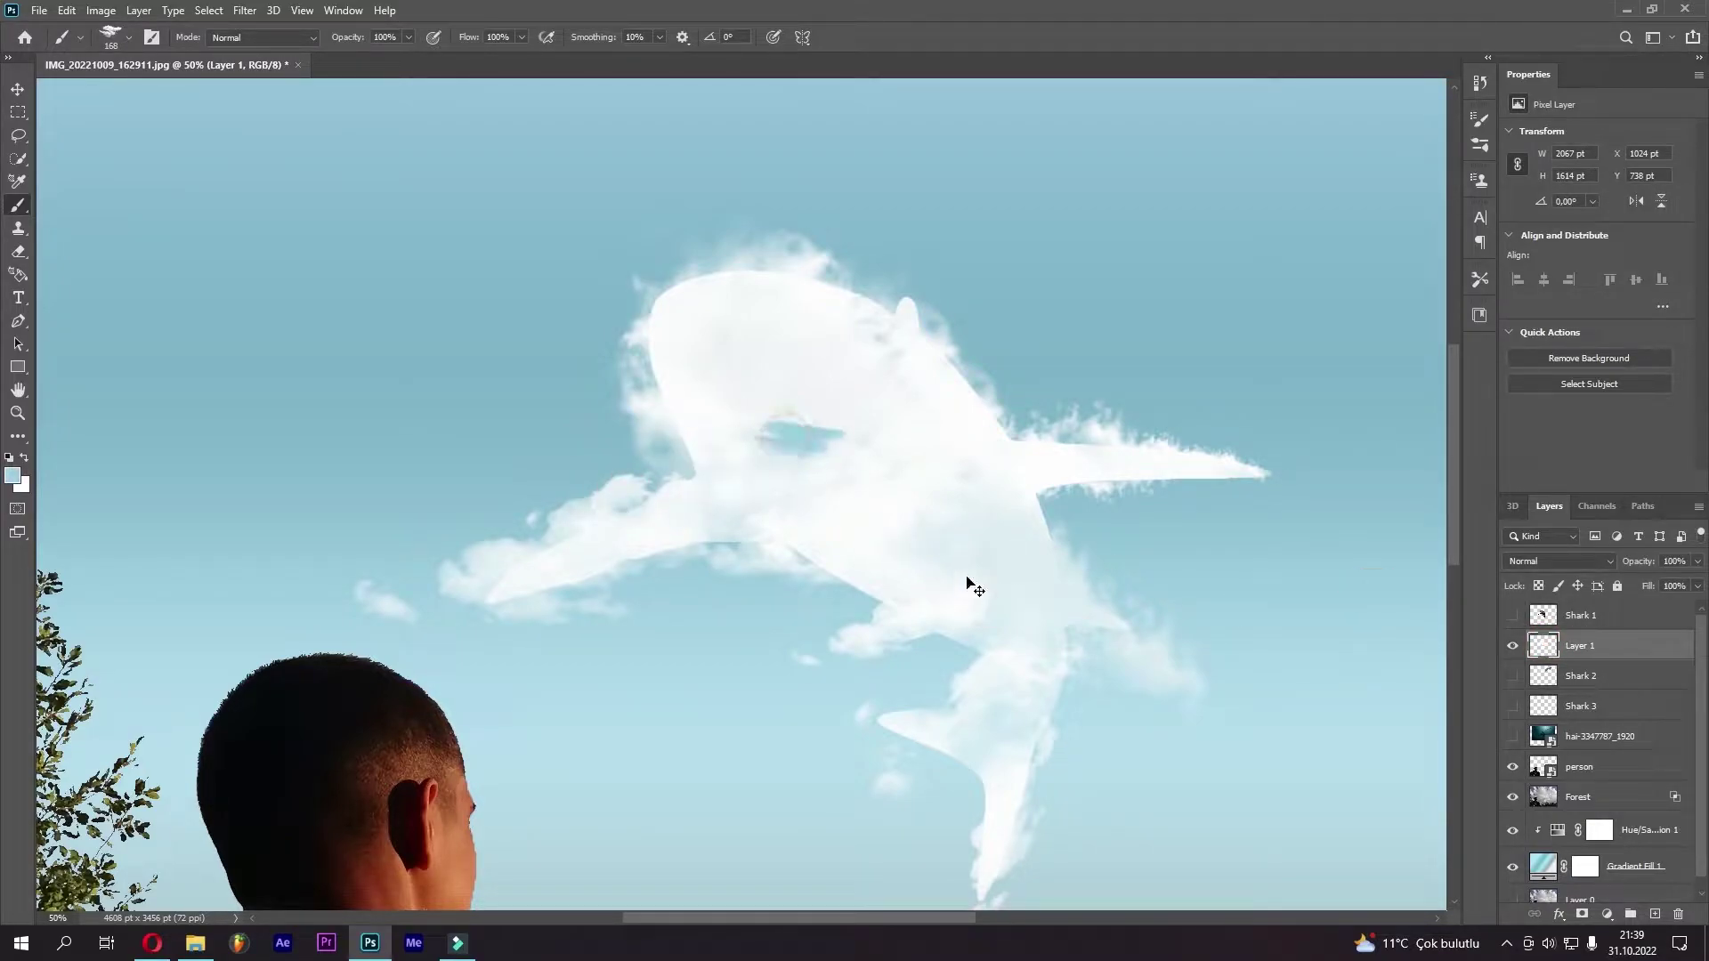
pyautogui.moveTo(756, 438); pyautogui.dragTo(850, 432)
pyautogui.moveTo(681, 354); pyautogui.dragTo(712, 352)
pyautogui.hotkey('ctrl', 'z')
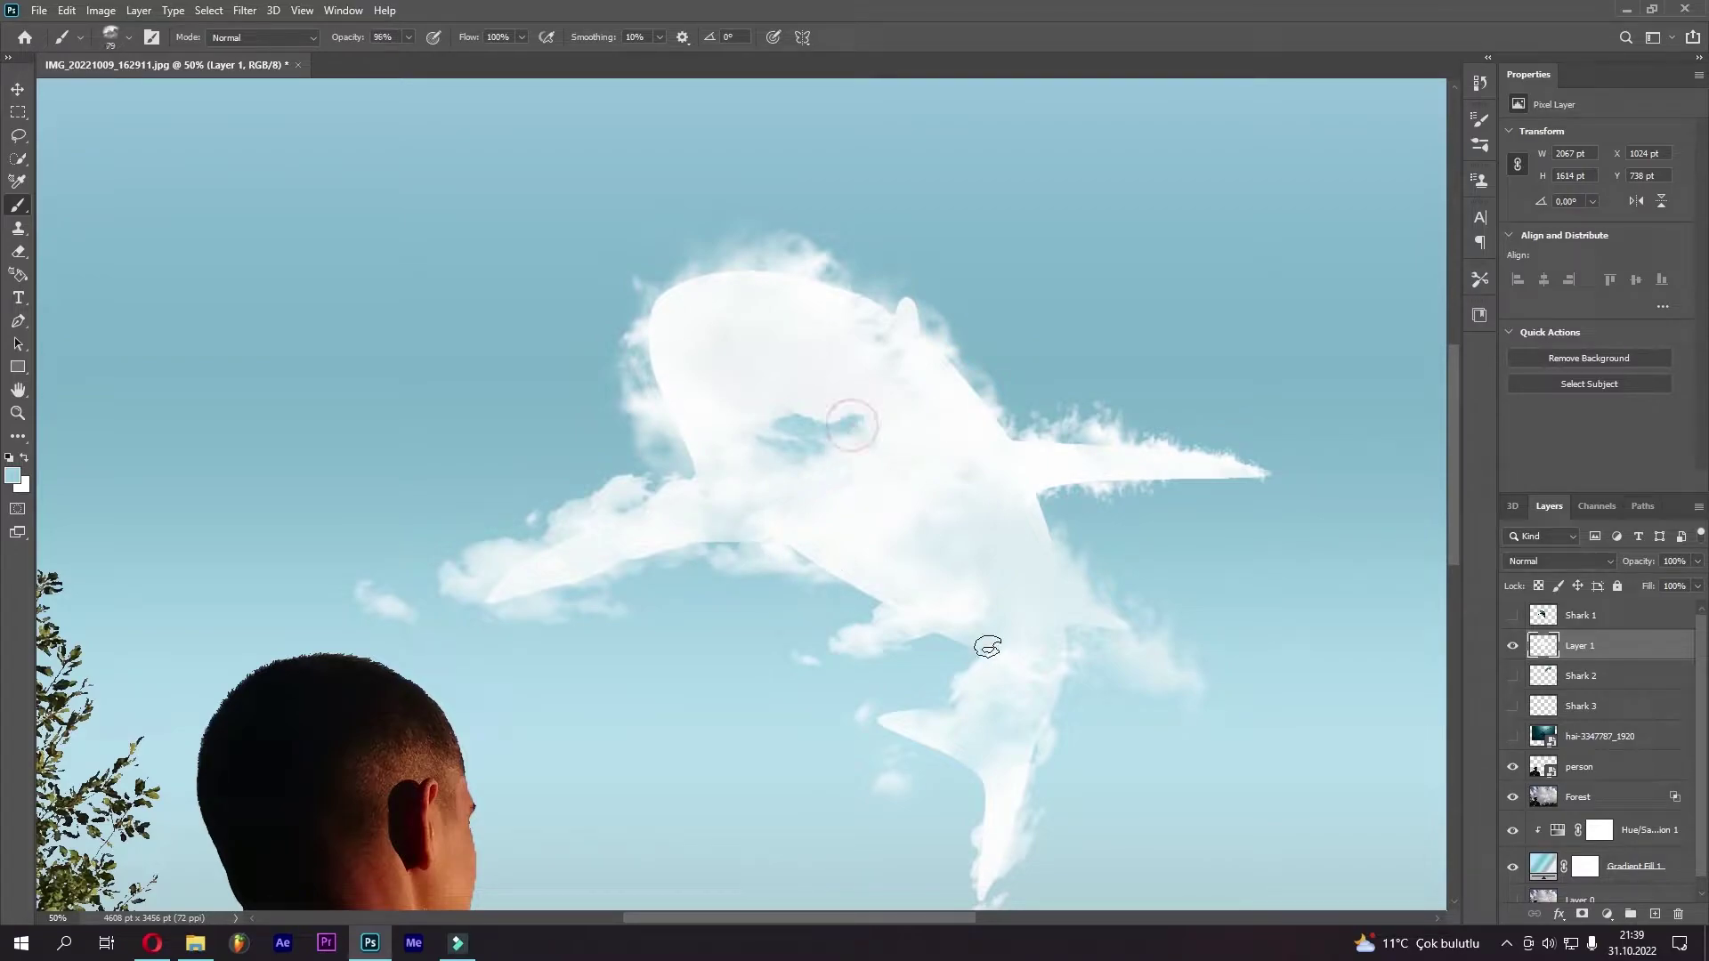
pyautogui.moveTo(834, 437); pyautogui.dragTo(846, 443)
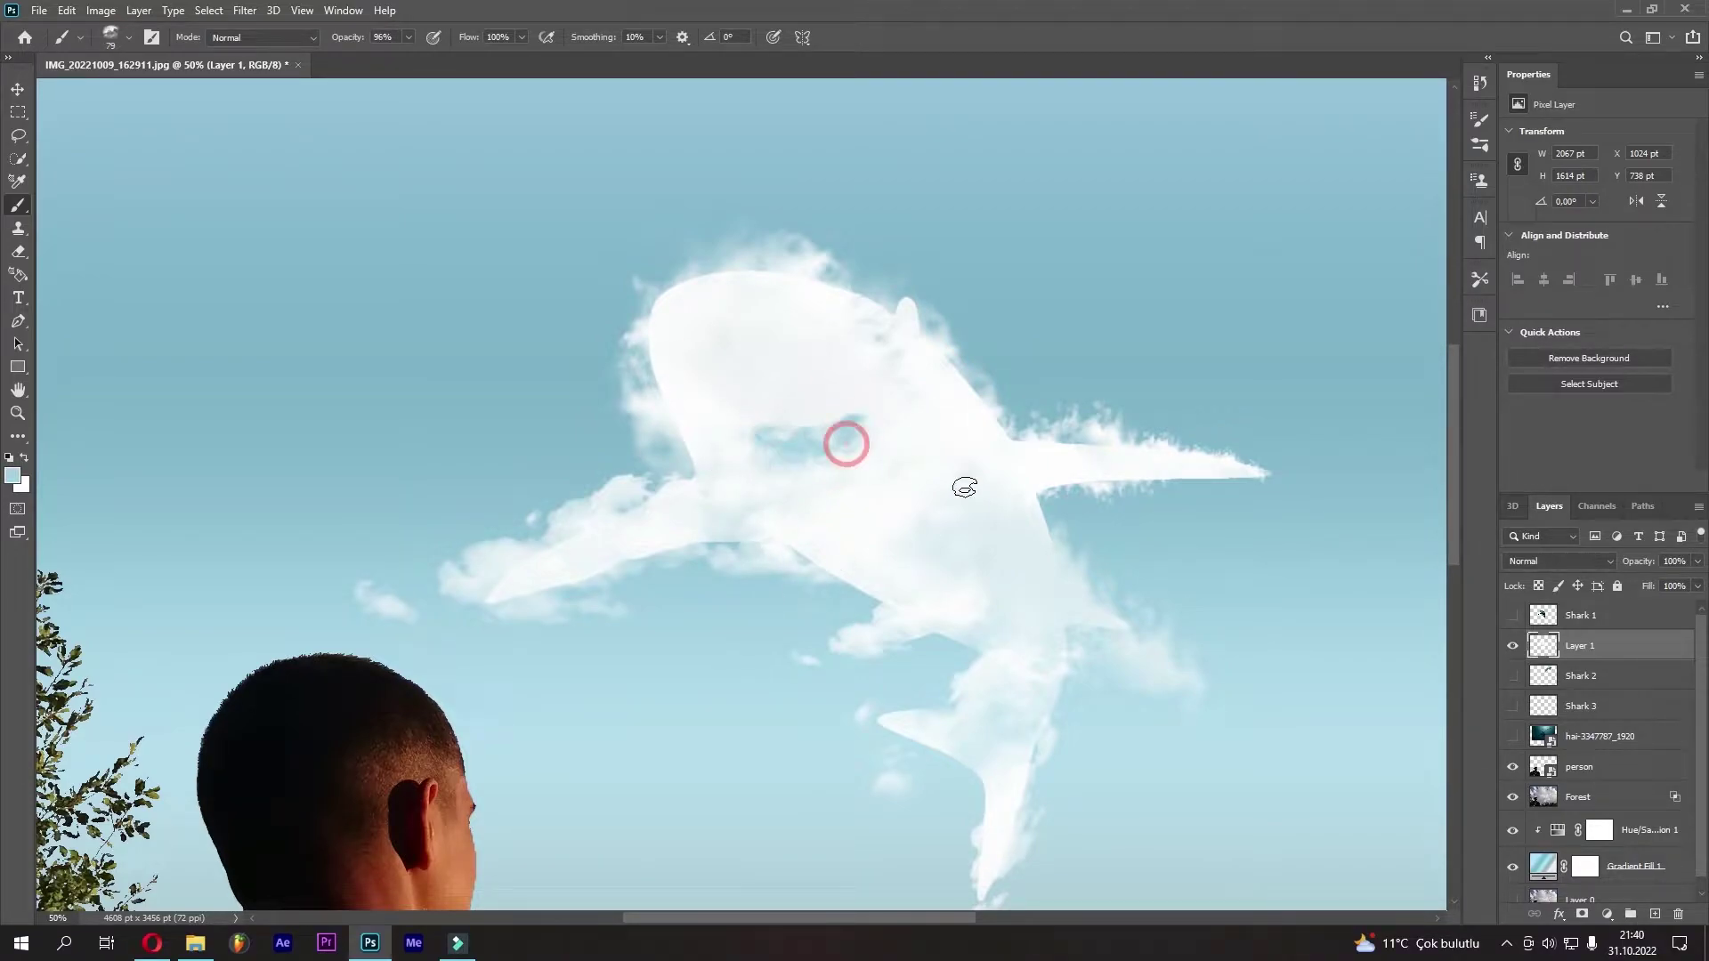
pyautogui.scroll(1, 1157, 818)
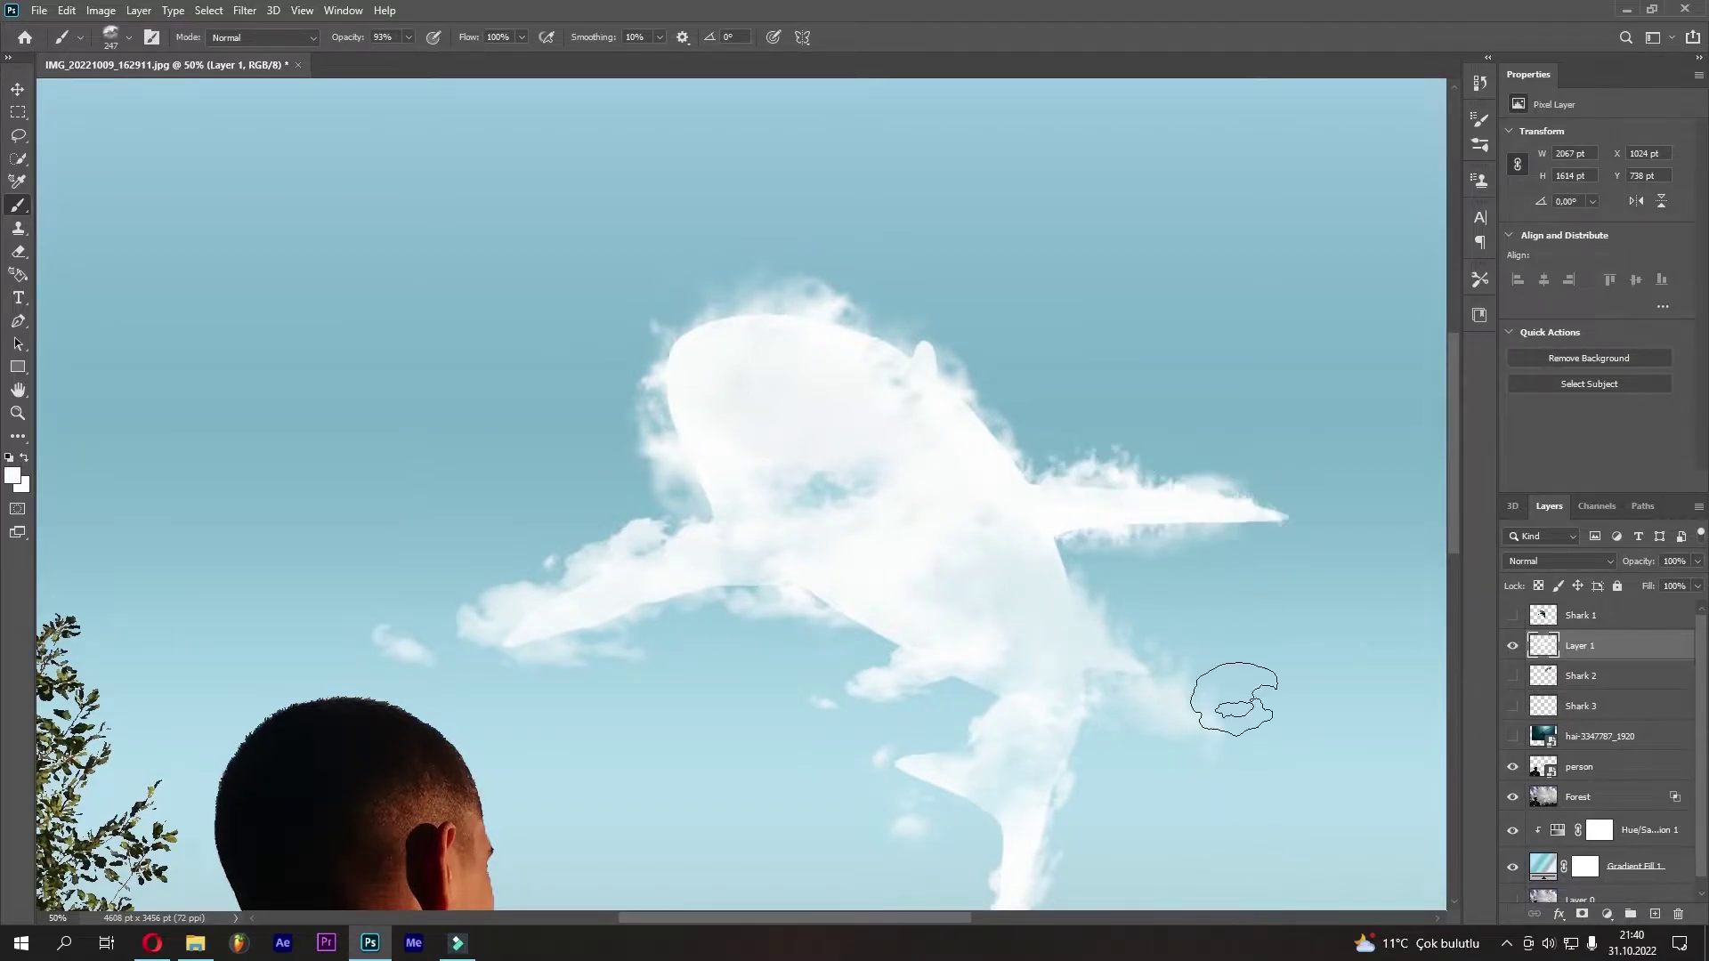
# Switch the brush to the Cloud Sample 04 preset, then the Ground Dust preset
pyautogui.rightClick(1221, 696)
pyautogui.doubleClick(1519, 761)
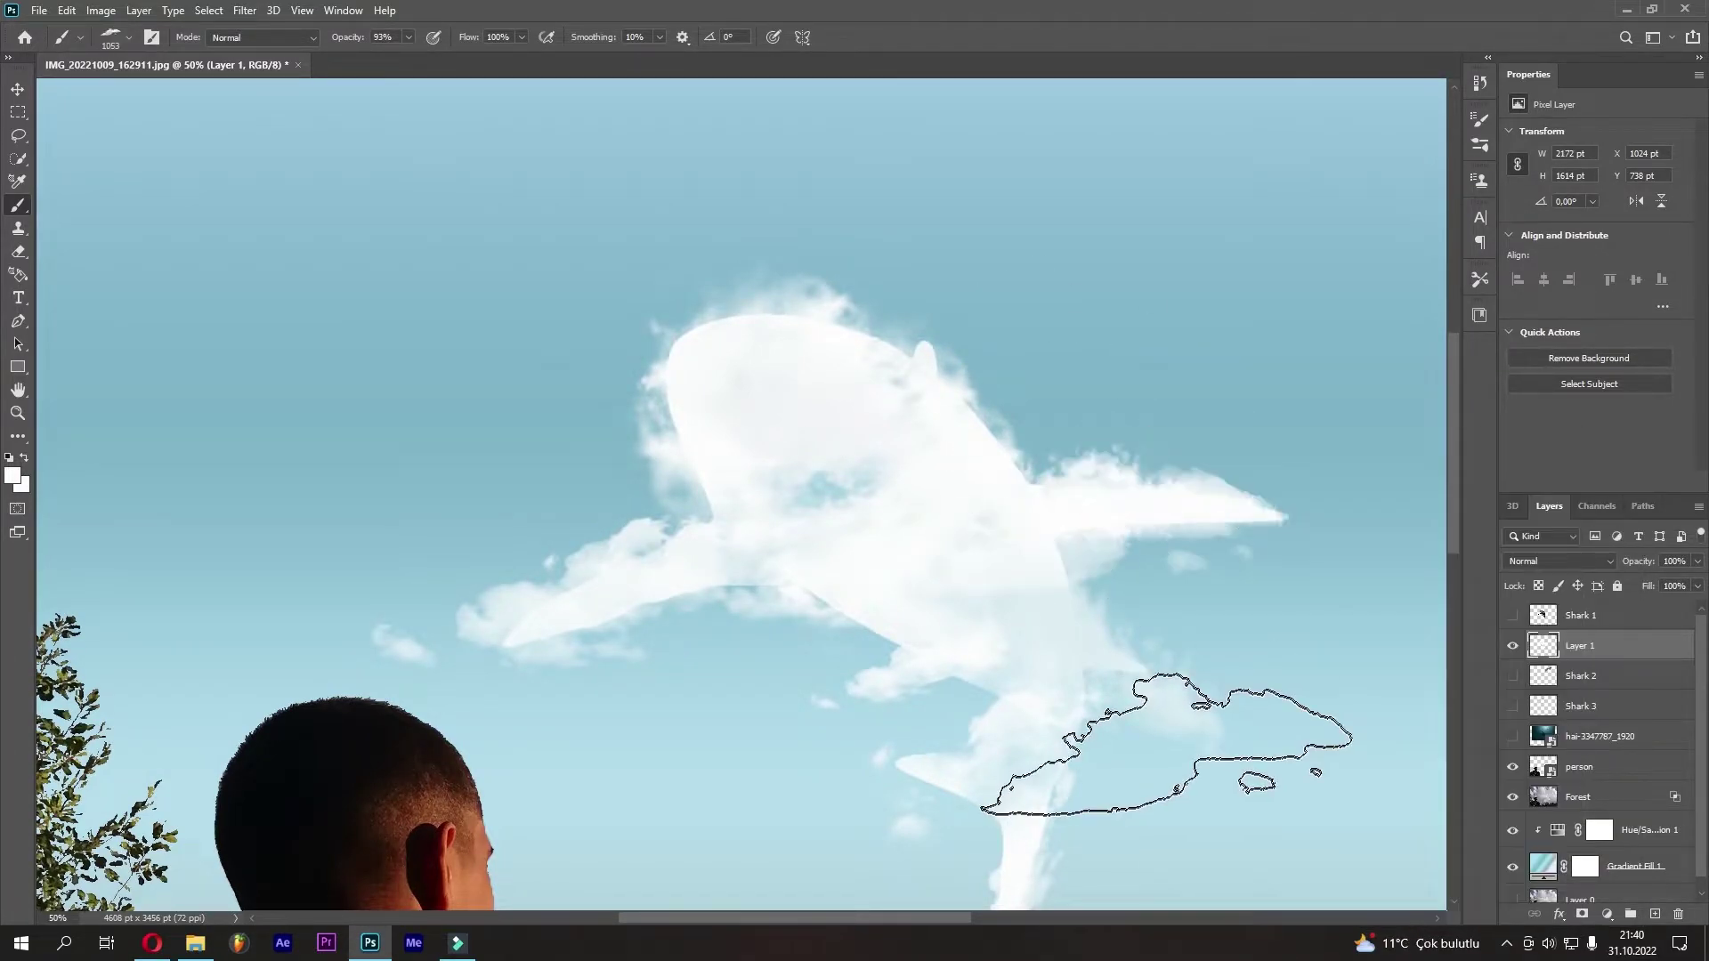
pyautogui.keyDown('alt'); pyautogui.rightClick(1086, 495); pyautogui.keyUp('alt')
pyautogui.rightClick(1163, 431)
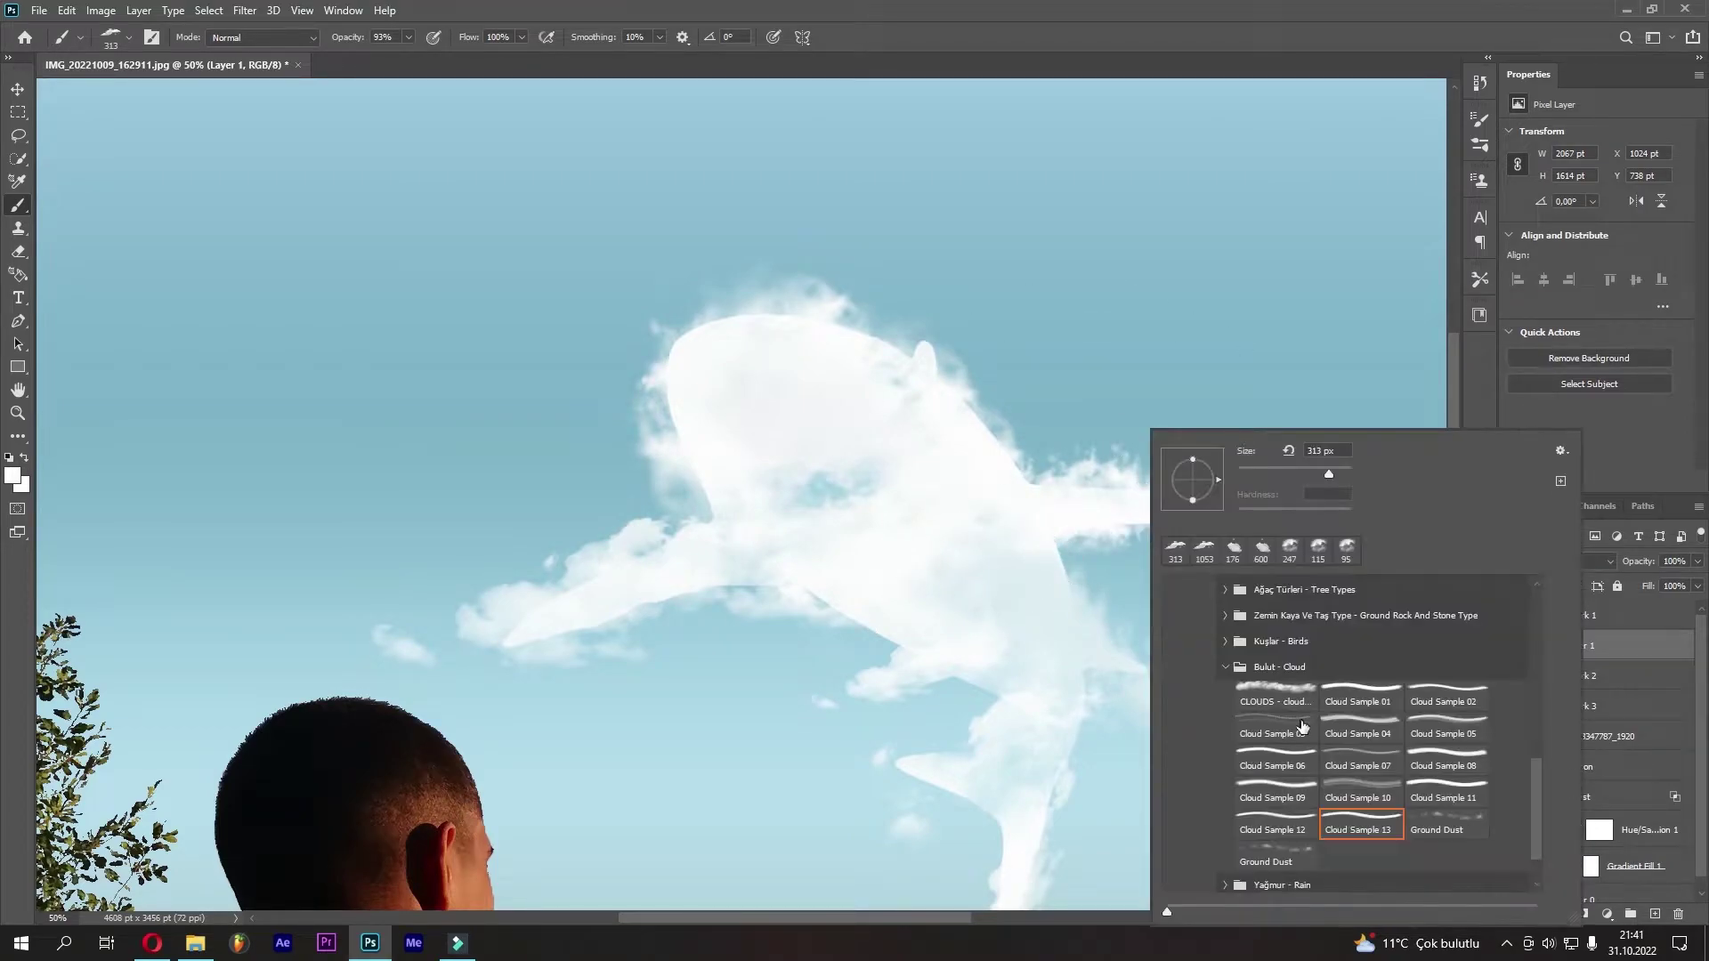
pyautogui.press('Escape')
pyautogui.rightClick(1233, 532)
pyautogui.doubleClick(1317, 764)
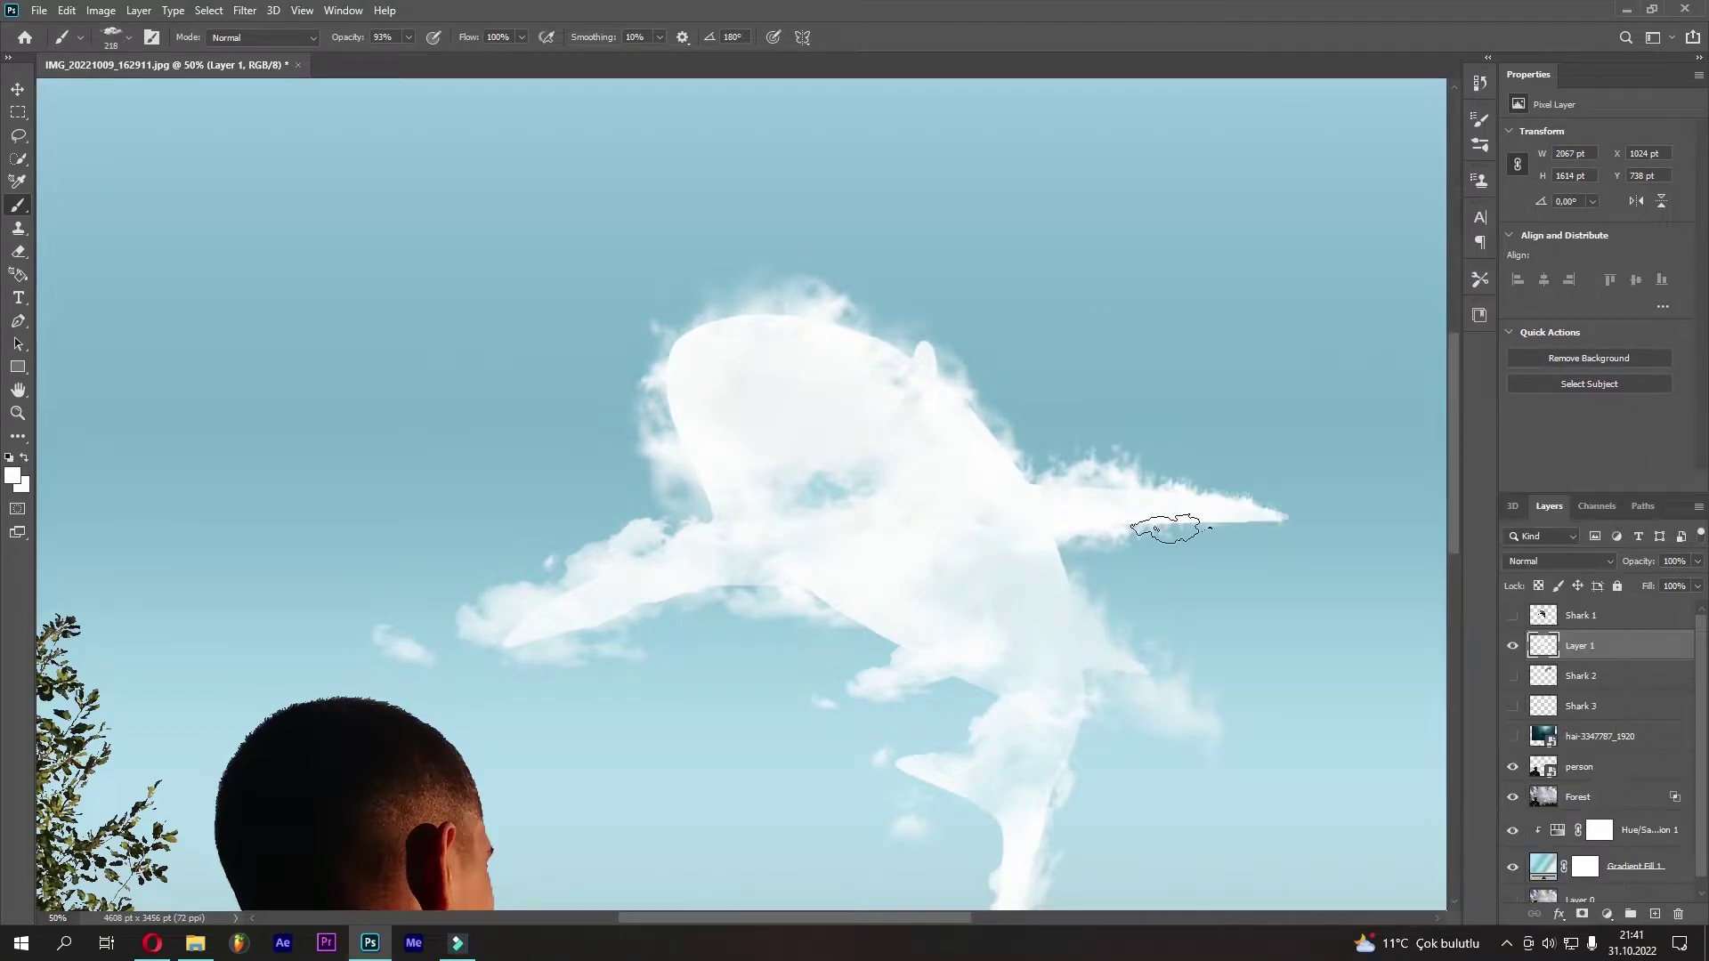
pyautogui.rightClick(1162, 765)
pyautogui.click(1367, 725)
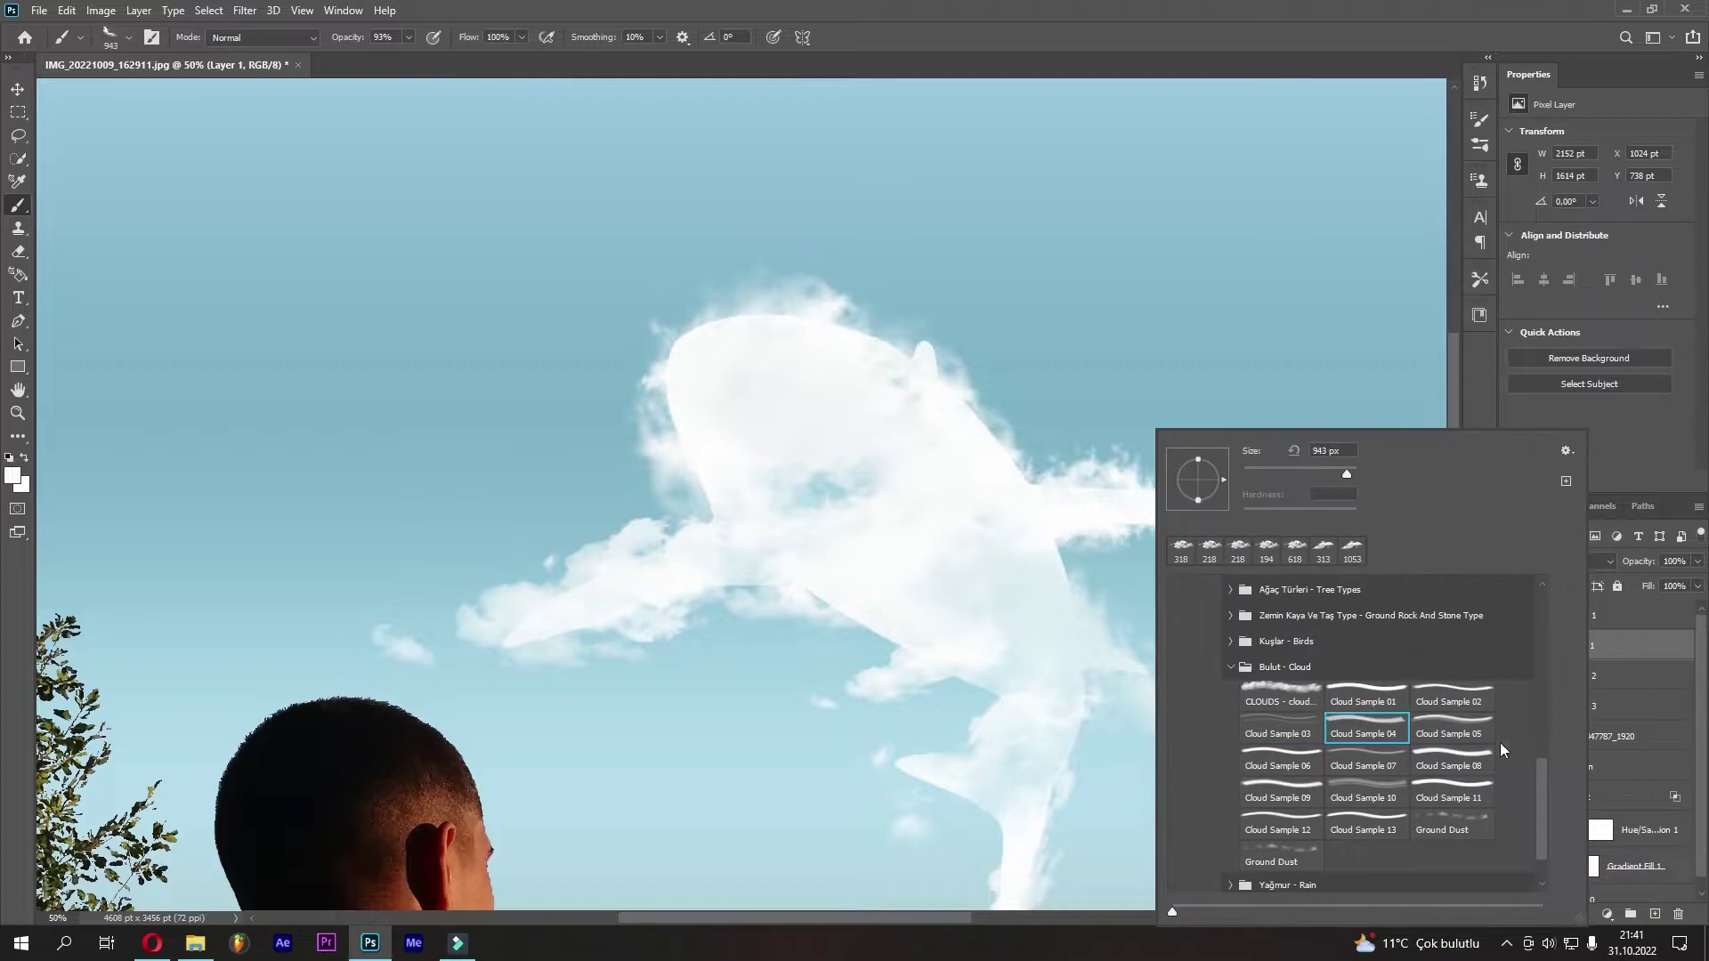
pyautogui.click(1451, 824)
pyautogui.click(1041, 608)
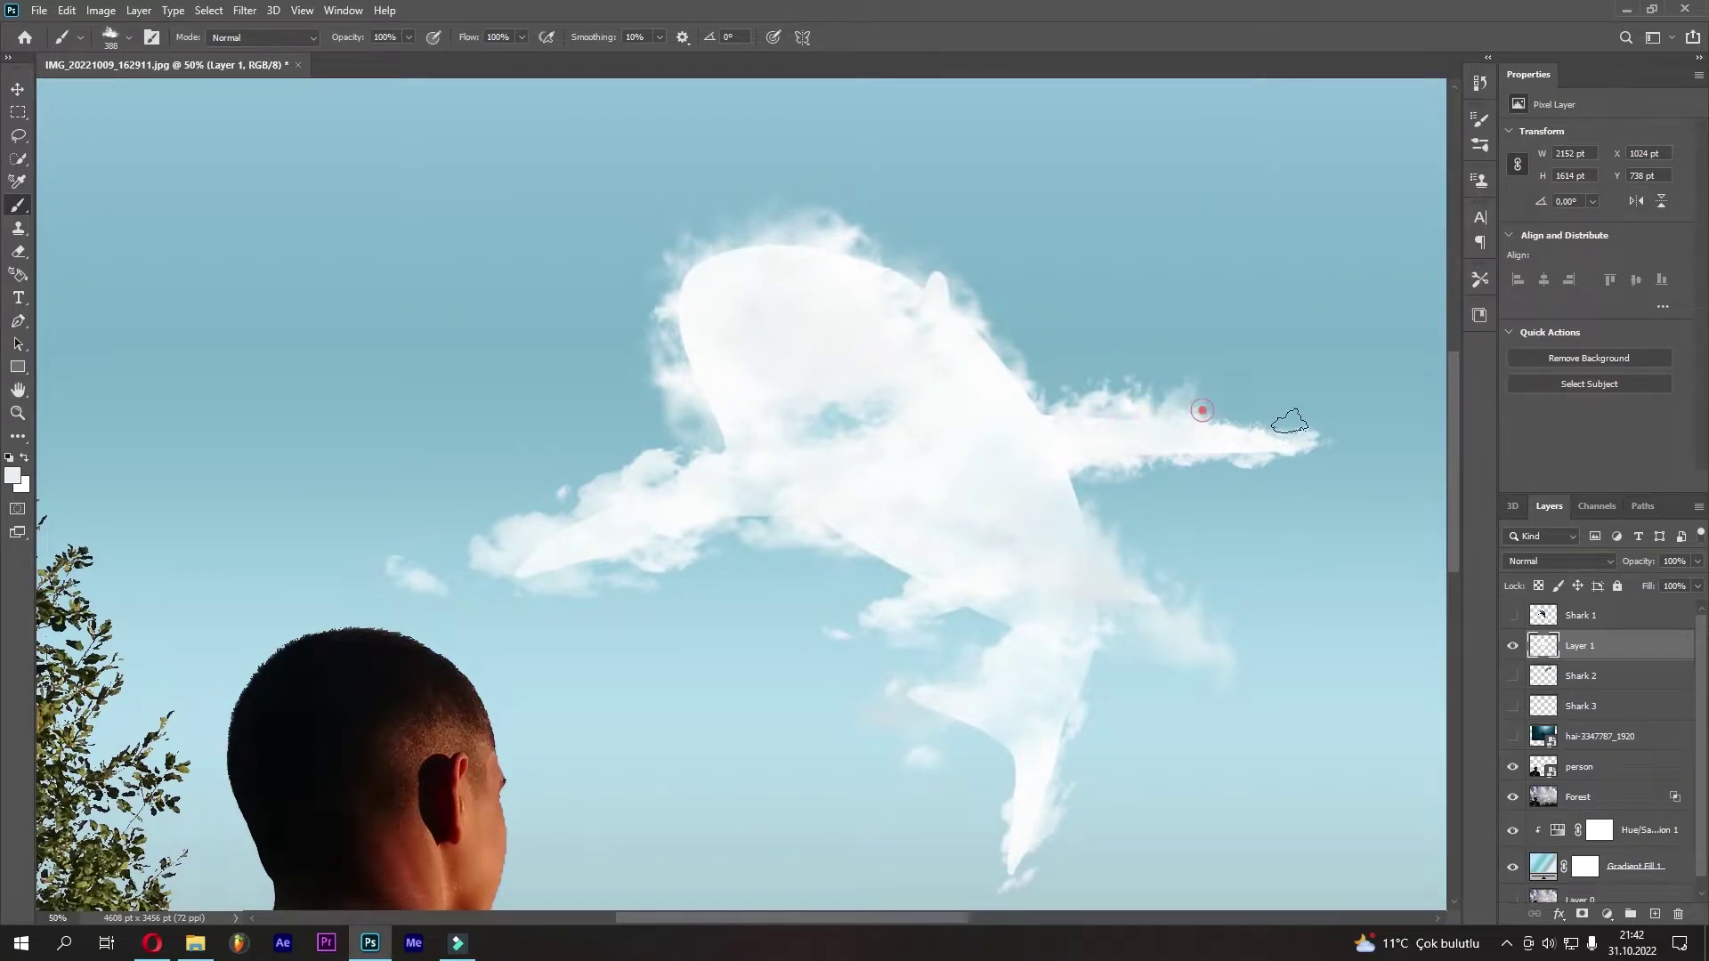
# Dab extra cloud puffs around the right and left fin tips
pyautogui.moveTo(1291, 422); pyautogui.dragTo(990, 553)
pyautogui.click(506, 583)
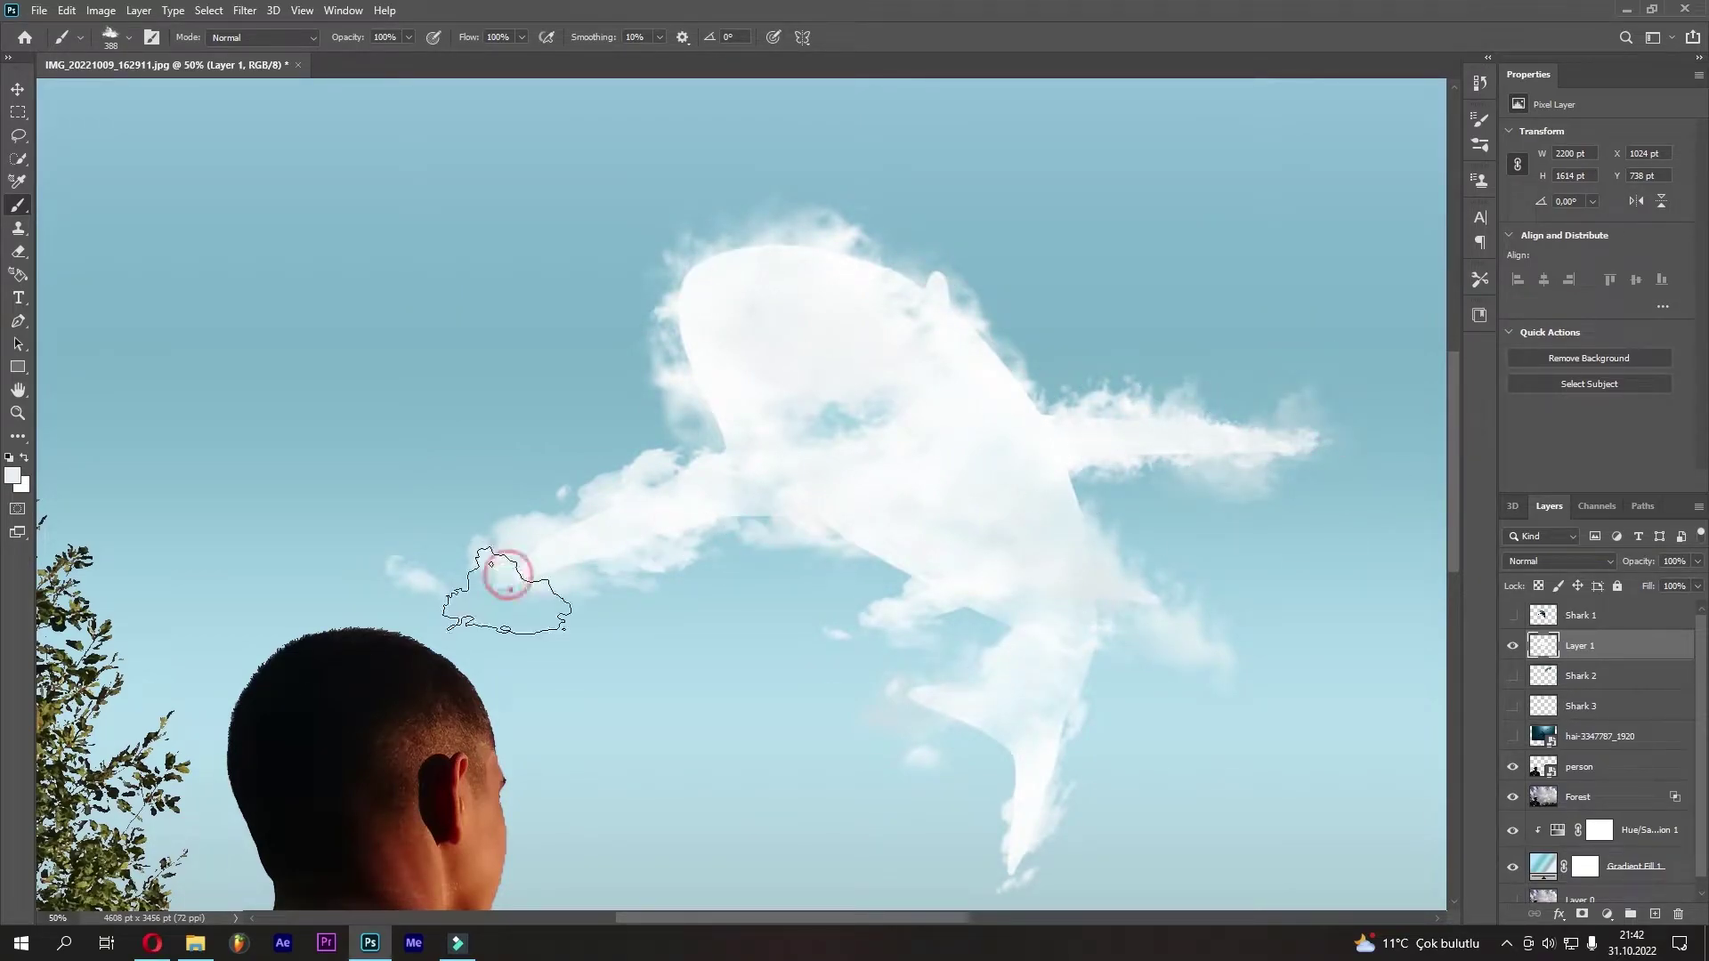
pyautogui.scroll(-3, 840, 728)
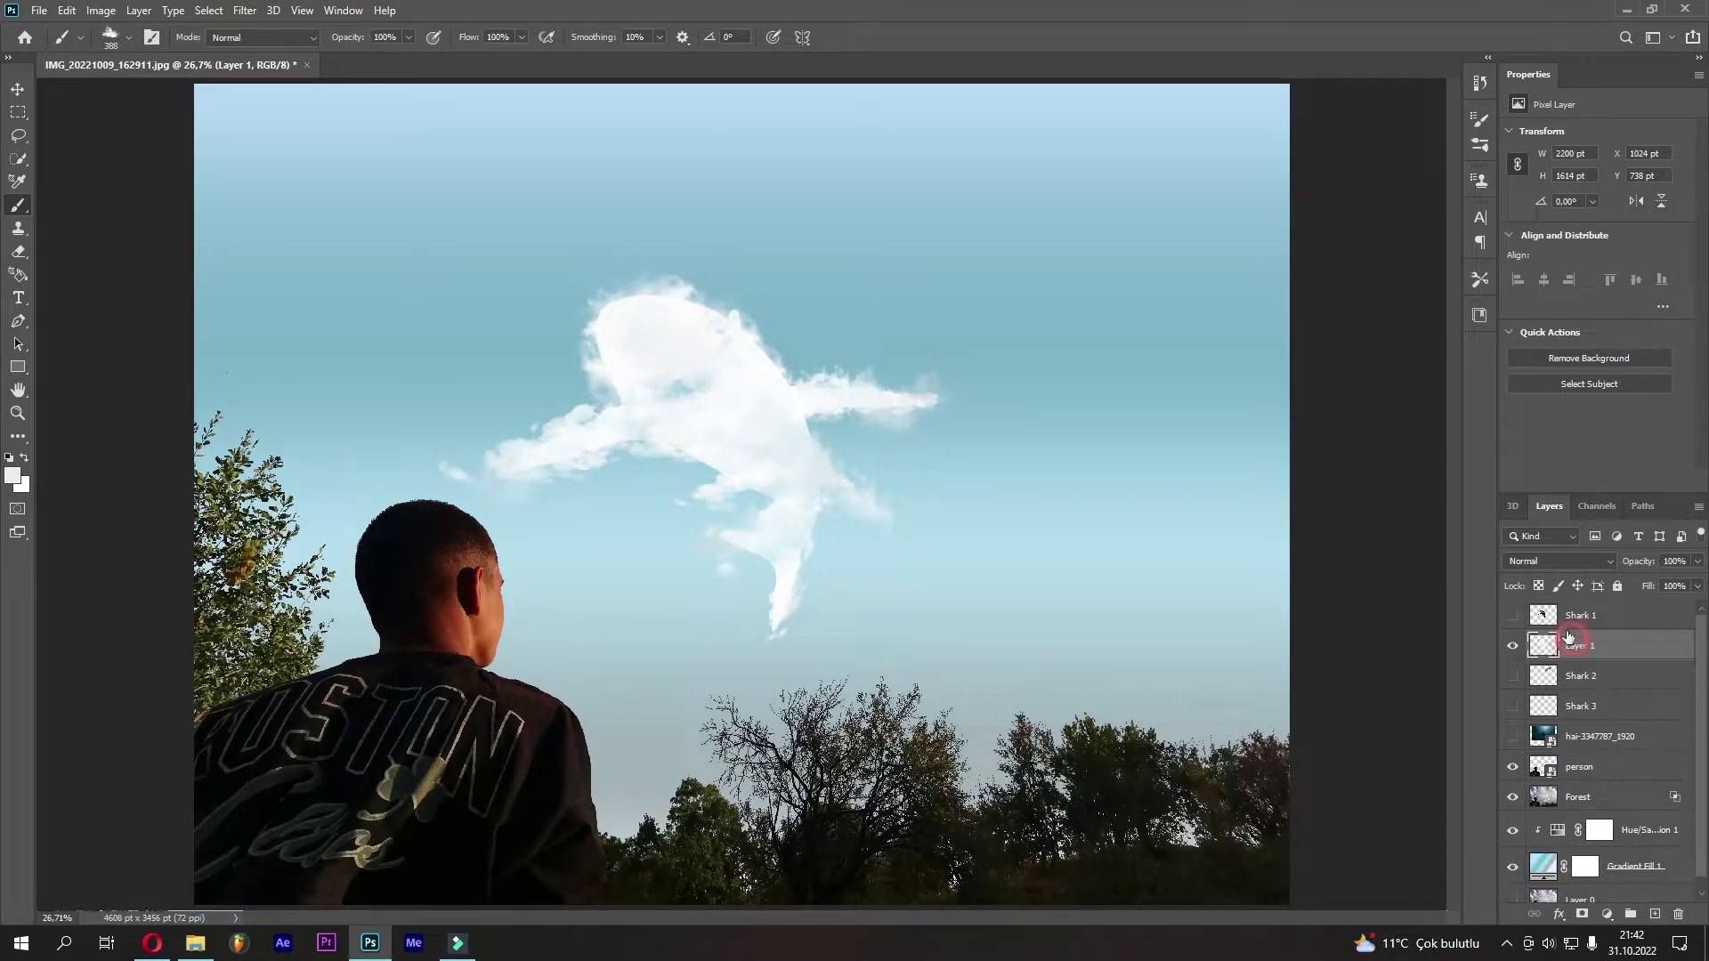
# Show Shark 1 at 100% opacity with the Overlay blend mode, toggling it to compare
pyautogui.click(1553, 614)
pyautogui.click(1513, 615)
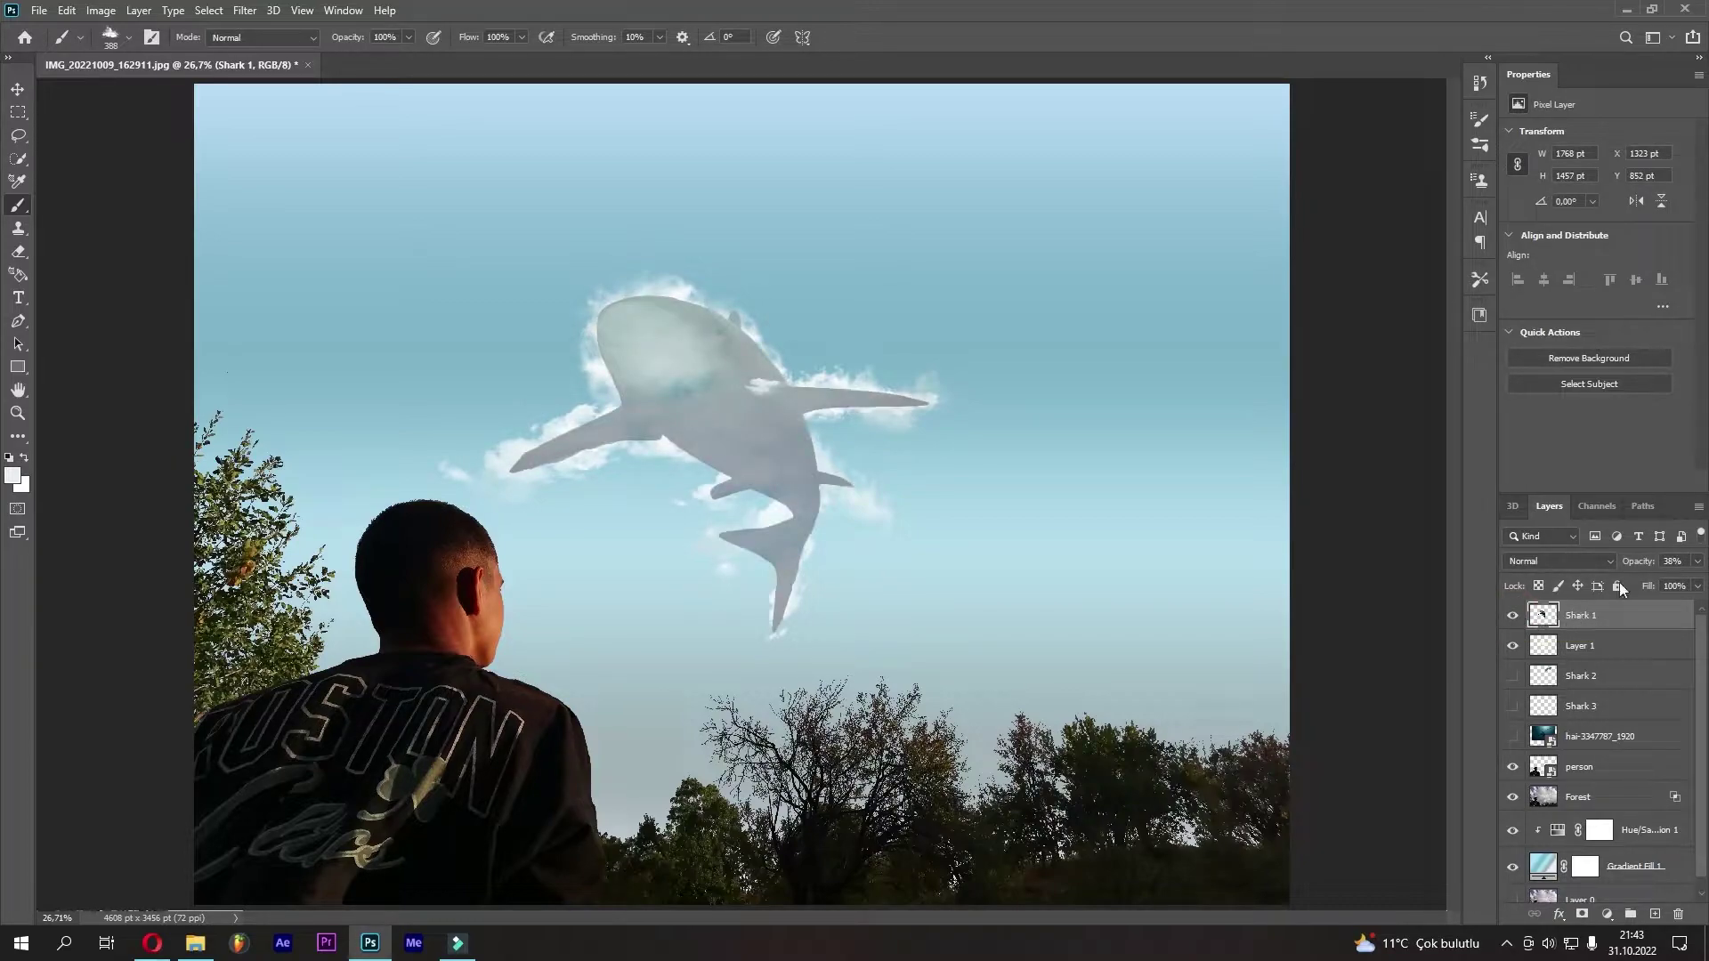
pyautogui.moveTo(1691, 566); pyautogui.dragTo(1675, 565)
pyautogui.click(1547, 561)
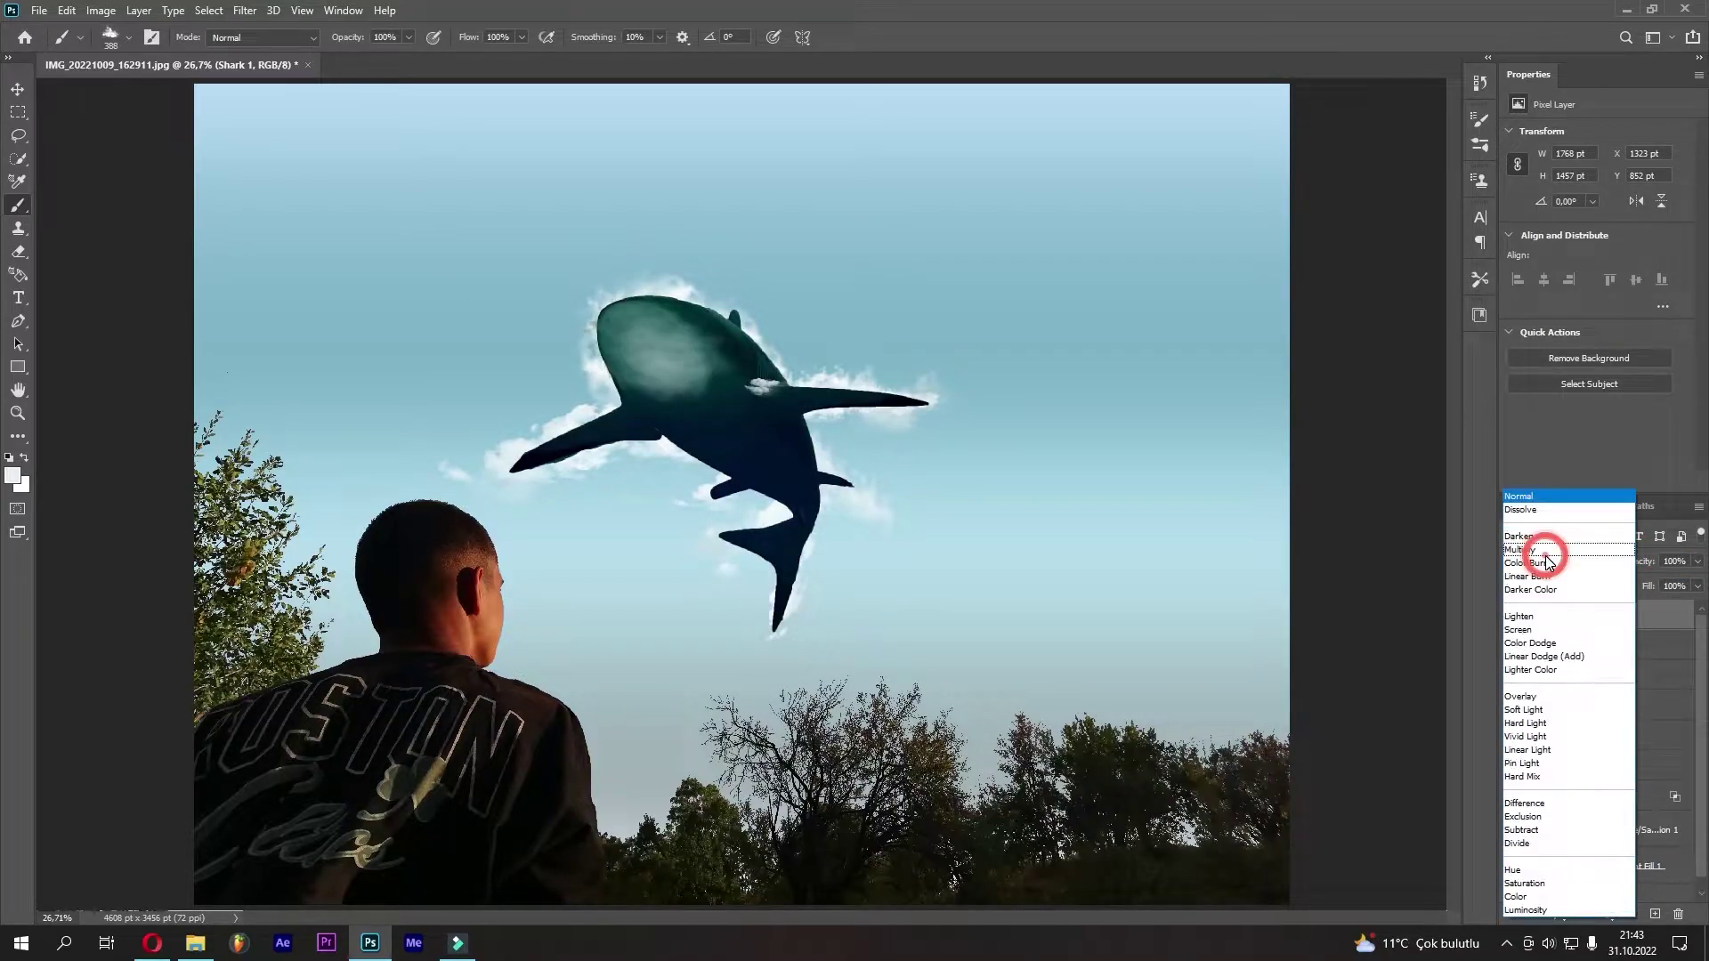
pyautogui.click(1540, 535)
pyautogui.press('Up')
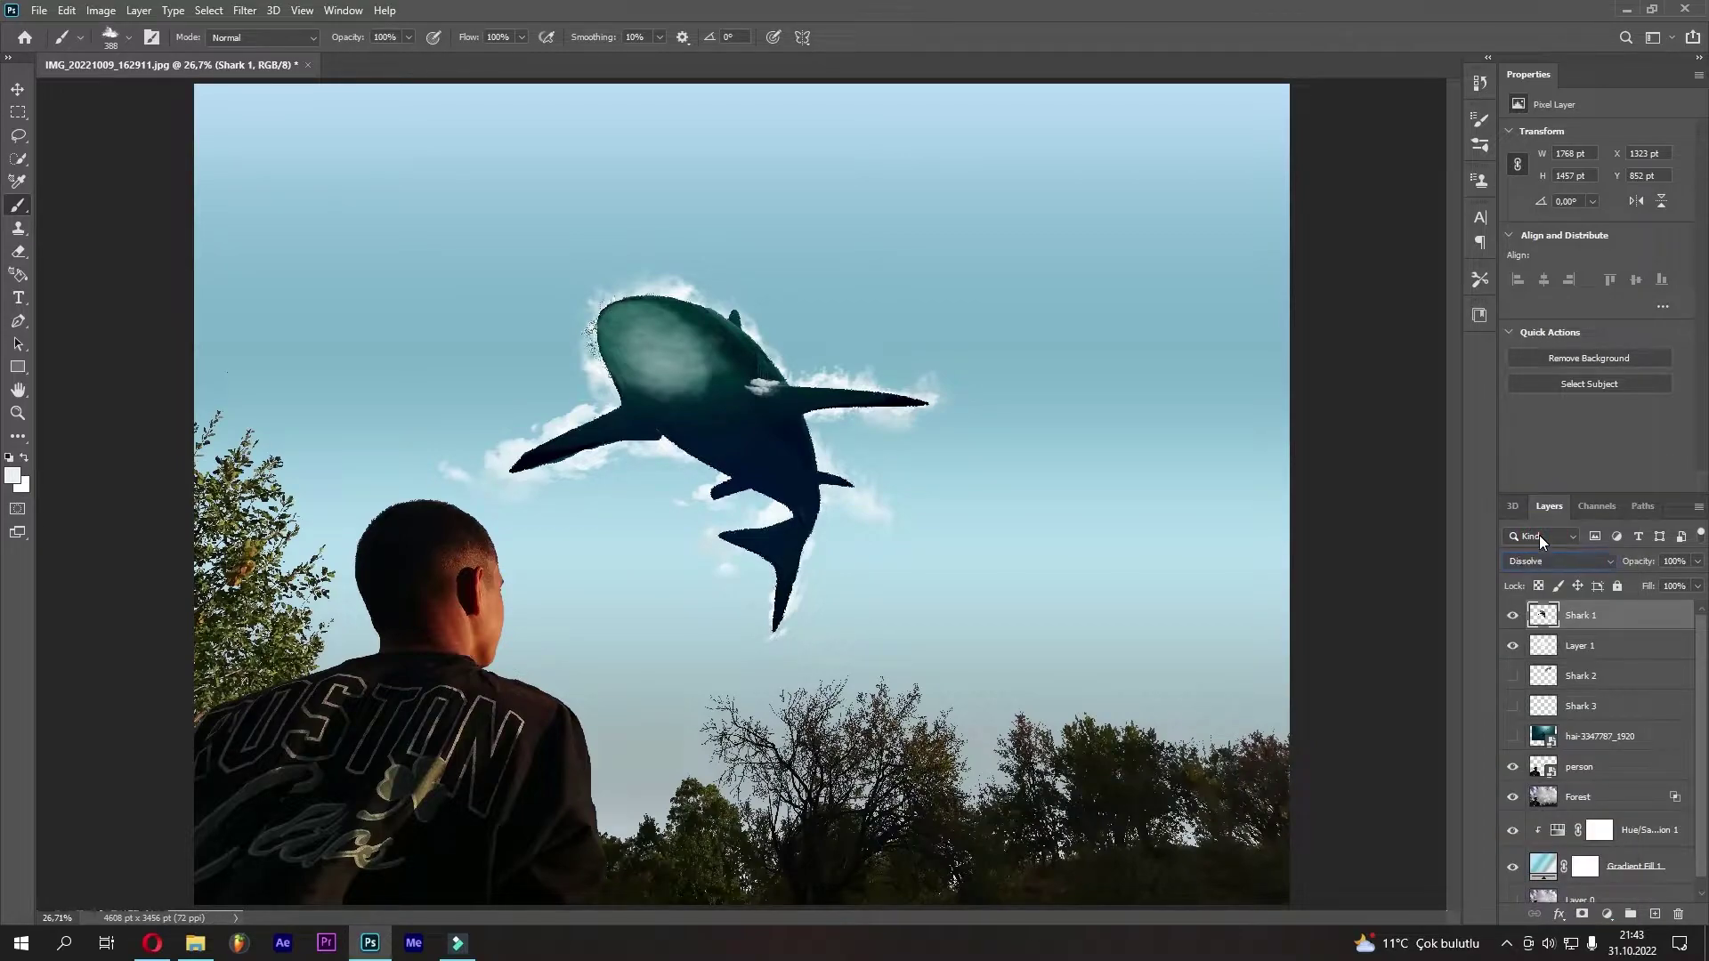
pyautogui.press('Down')
pyautogui.press('Down')
pyautogui.press('Down')
pyautogui.press('Down')
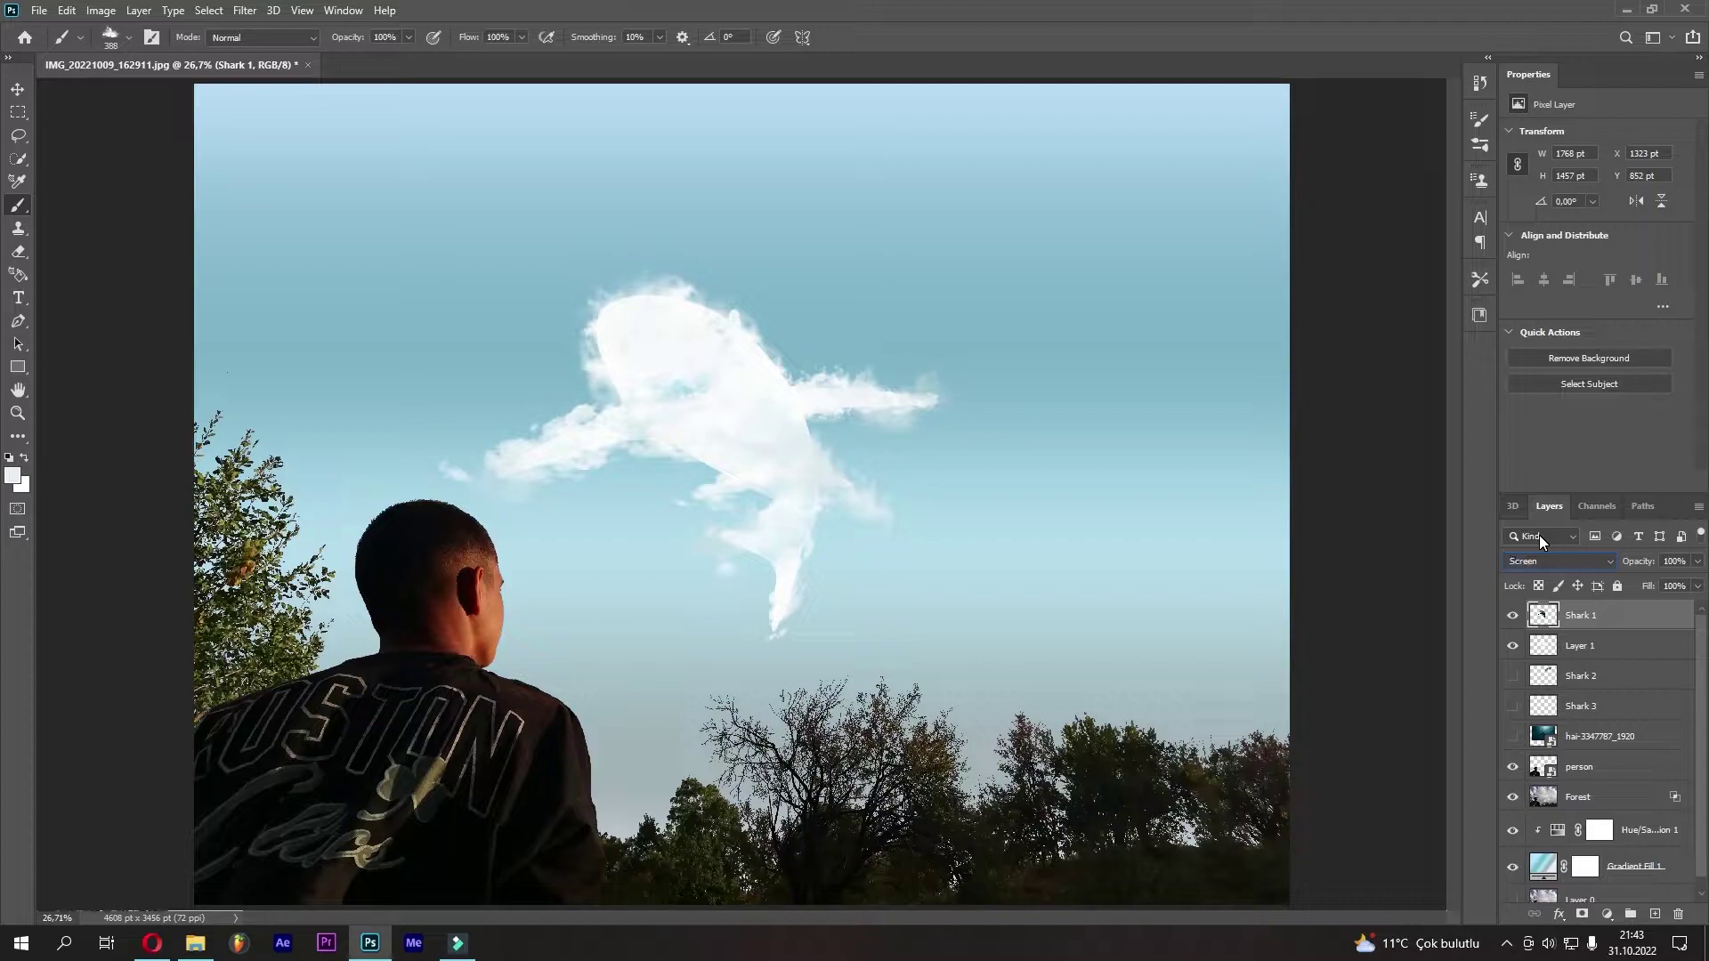
pyautogui.press('Down')
pyautogui.press('Down')
pyautogui.press('Down')
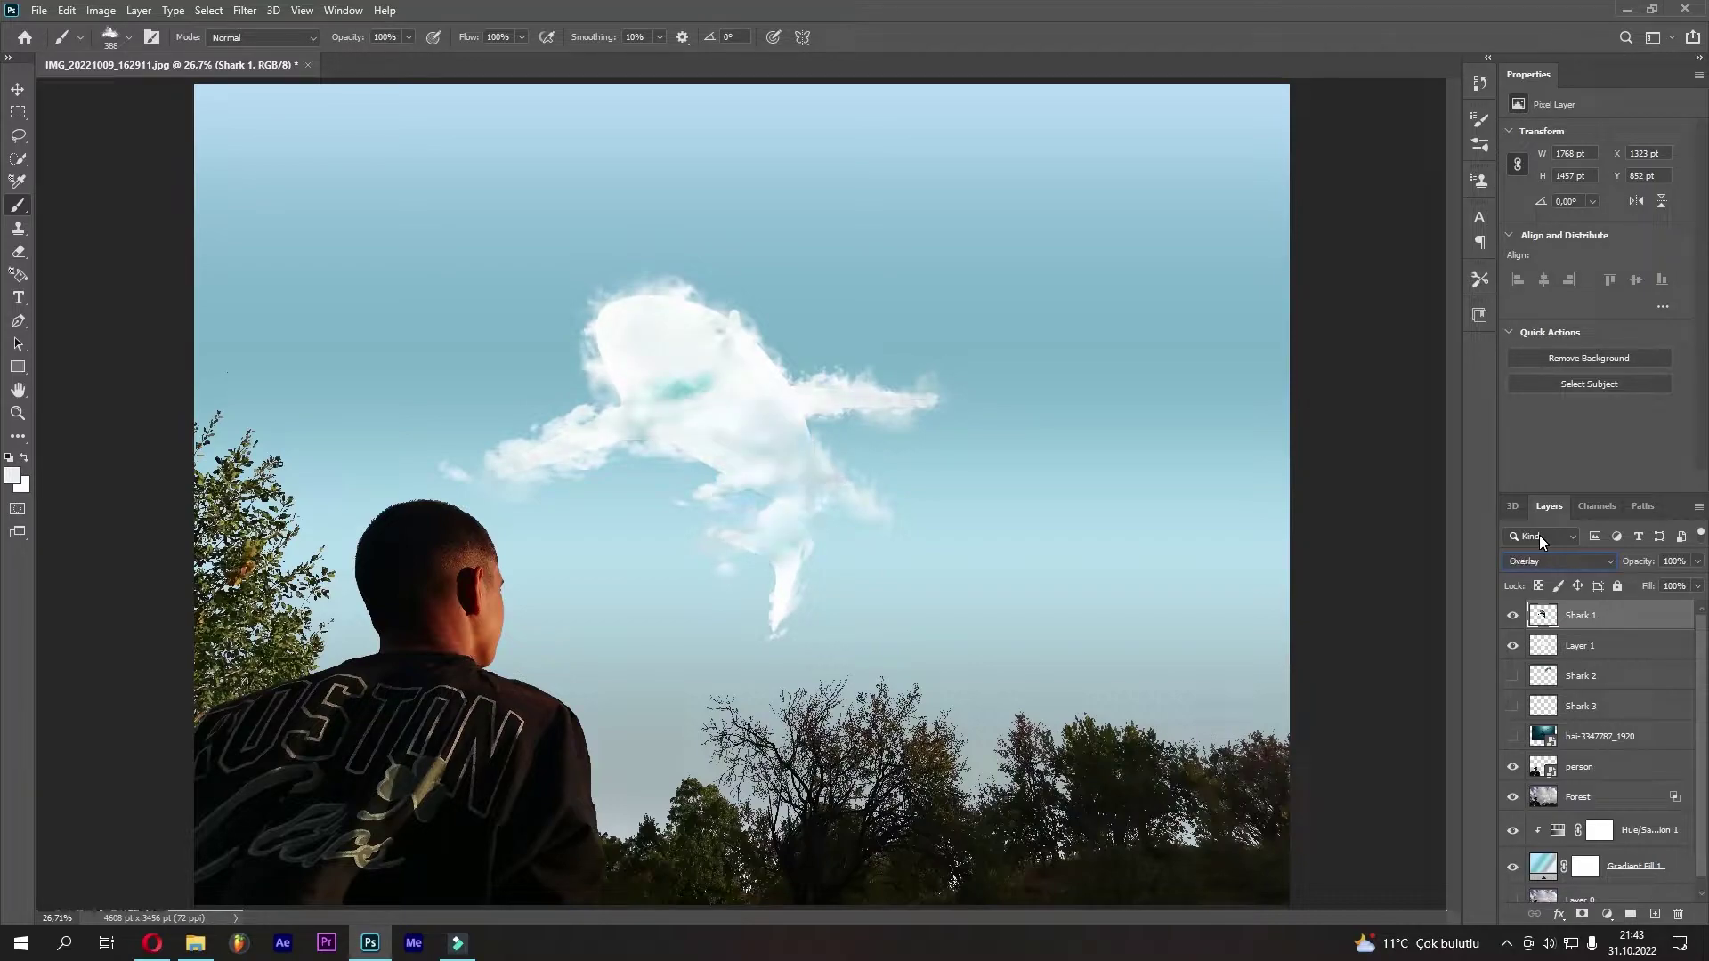
pyautogui.press('Down')
pyautogui.click(1514, 617)
pyautogui.click(1513, 616)
# Add a clipped Hue/Saturation adjustment that darkens Shark 1, toggling it to compare
pyautogui.click(1615, 913)
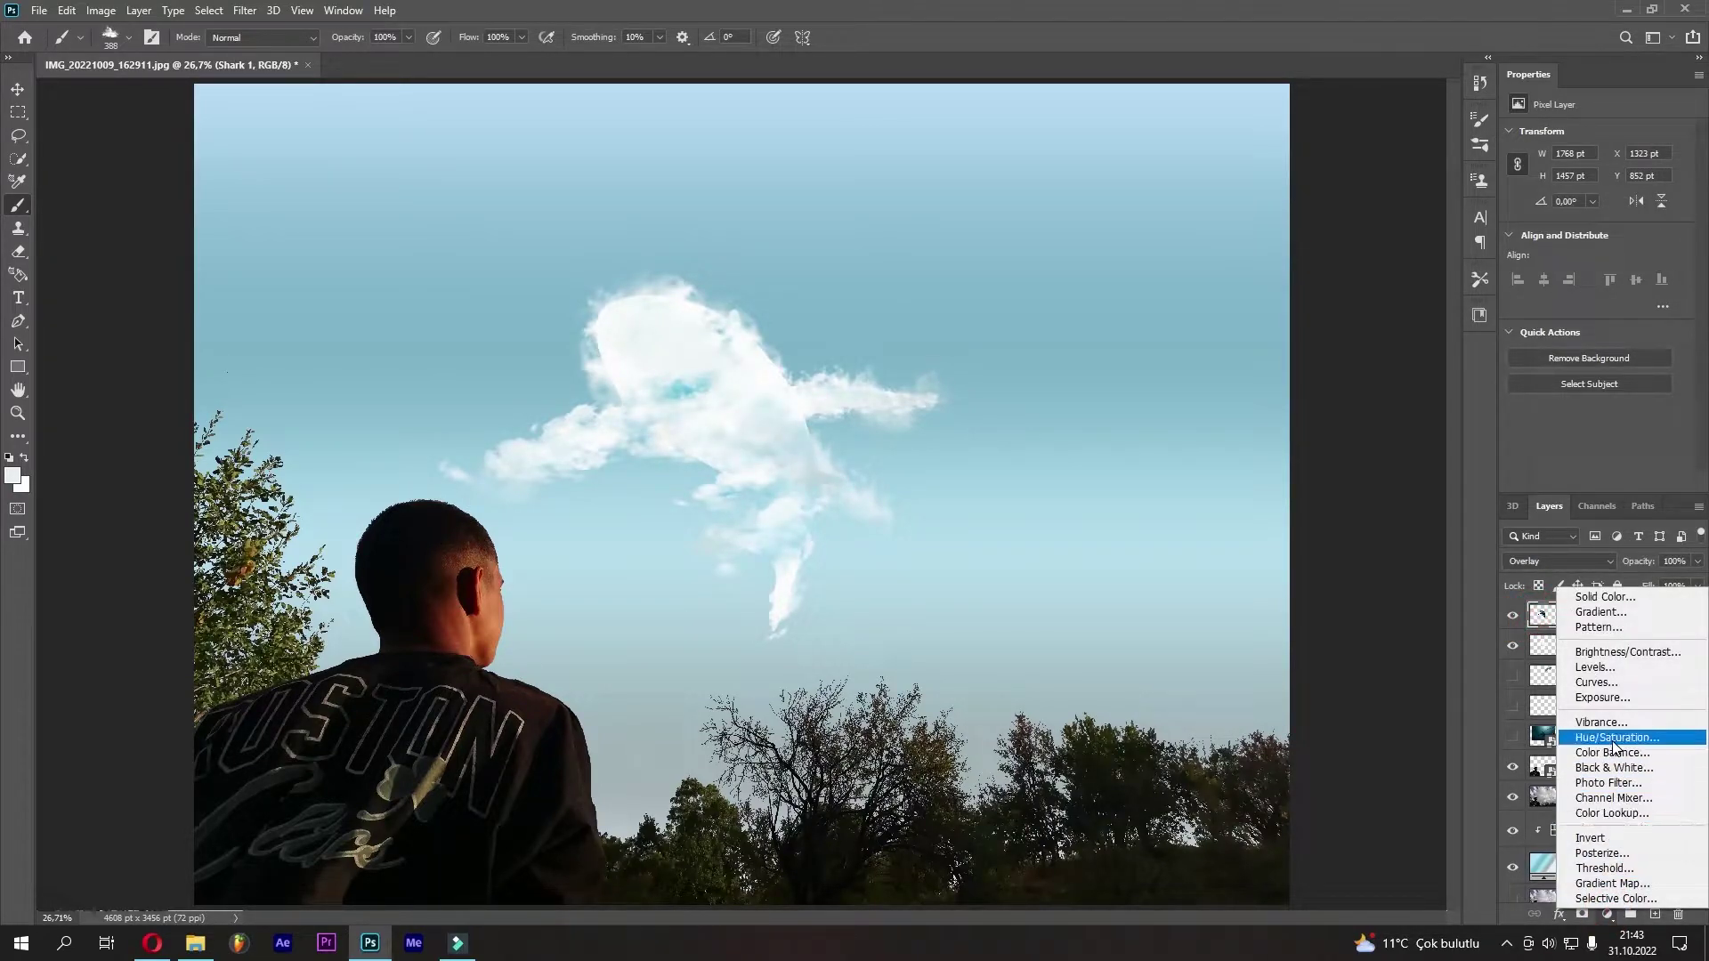
pyautogui.click(1613, 742)
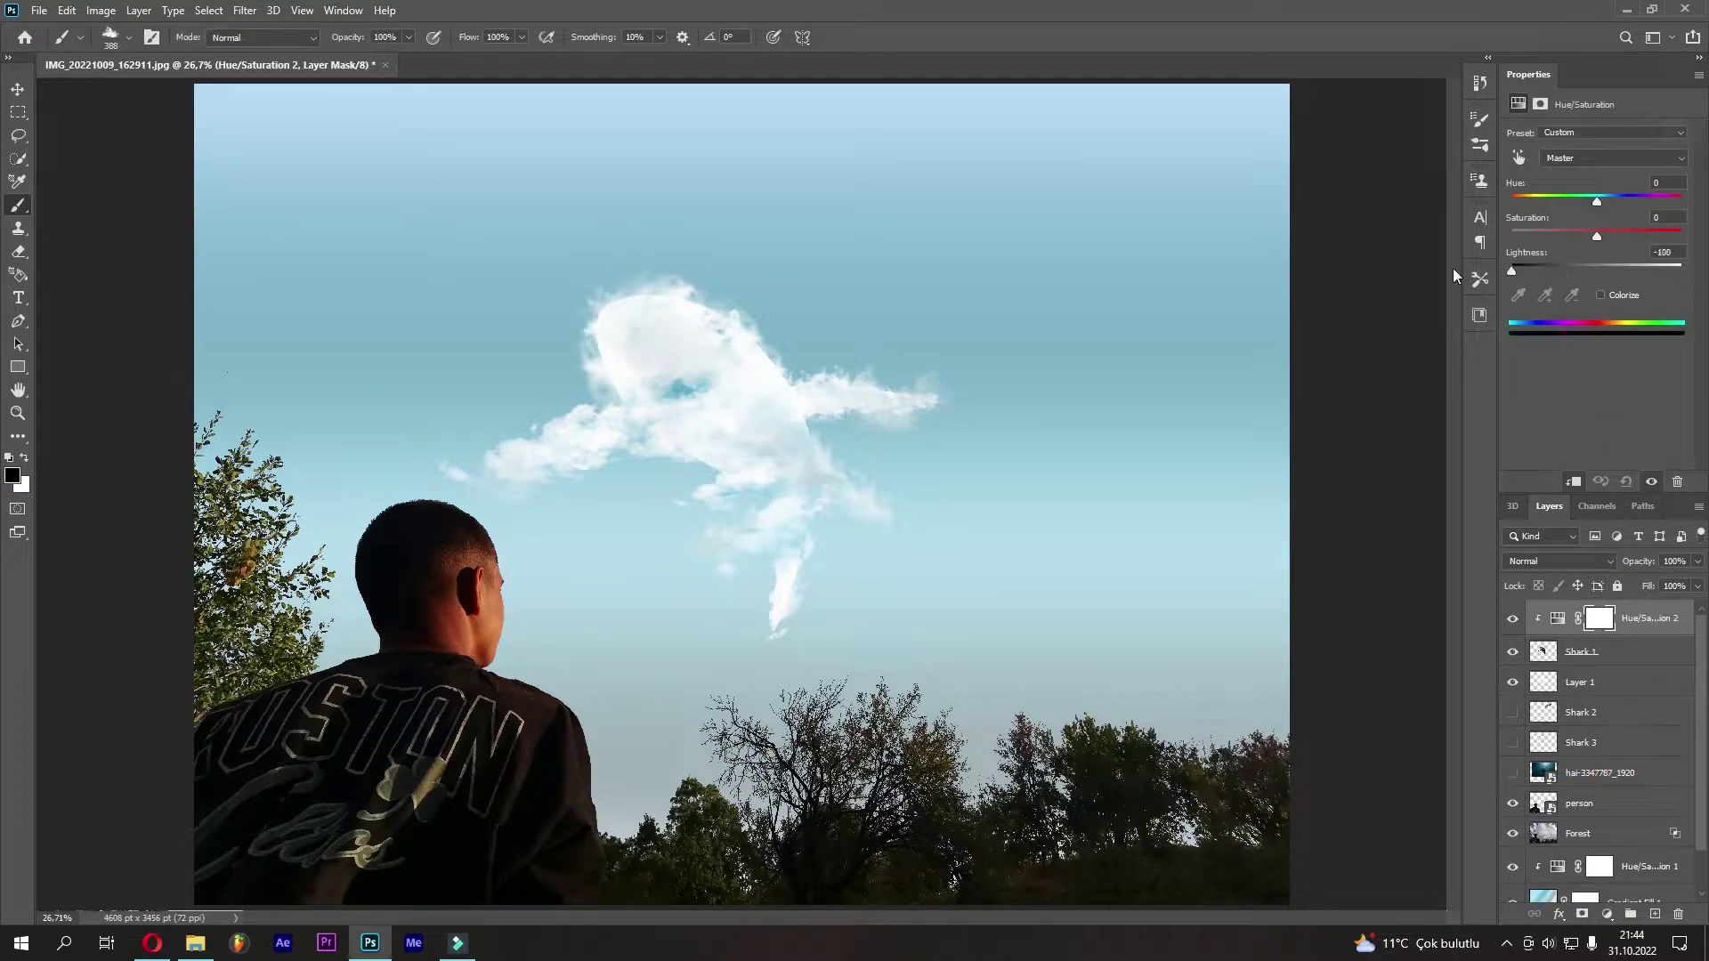
pyautogui.click(1512, 623)
pyautogui.click(1511, 623)
pyautogui.click(1513, 620)
# Group the Hue/Saturation, shark photo and cloud layers together
pyautogui.doubleClick(1578, 683)
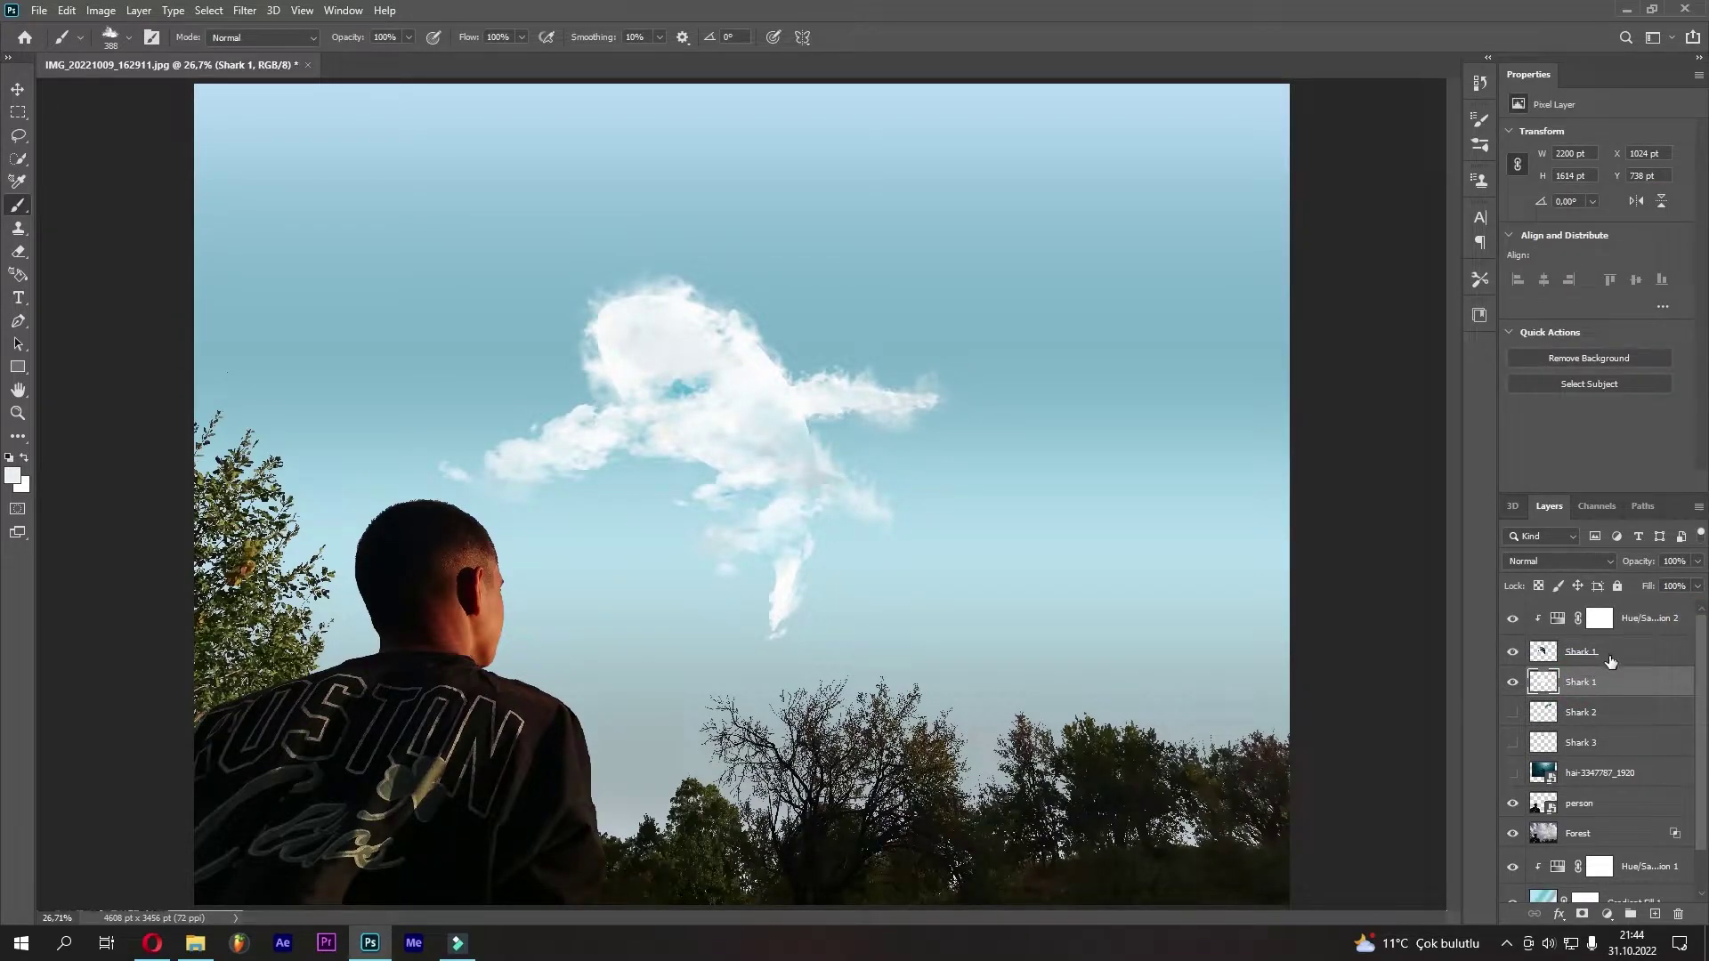
pyautogui.keyDown('shift'); pyautogui.click(1610, 660); pyautogui.keyUp('shift')
pyautogui.keyDown('shift'); pyautogui.click(1651, 617); pyautogui.keyUp('shift')
pyautogui.moveTo(1636, 634); pyautogui.dragTo(1632, 914)
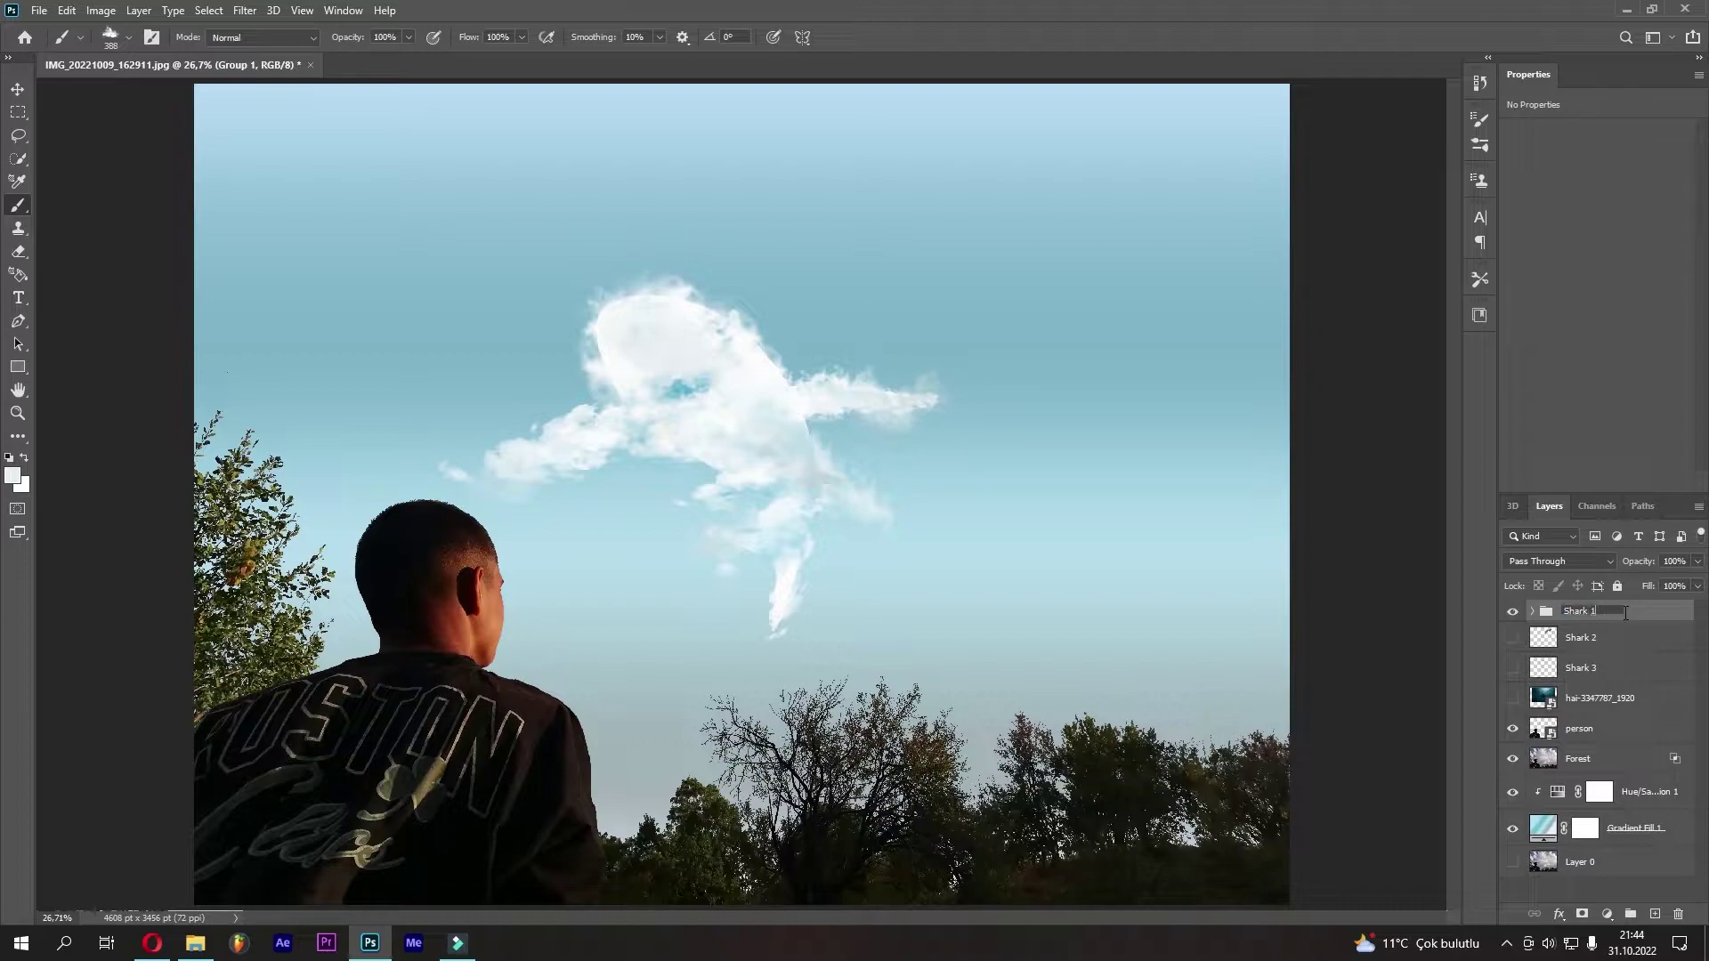
# Hide the Shark 1 group, show Shark 2, and add a new empty layer above it
pyautogui.click(1513, 611)
pyautogui.click(1513, 612)
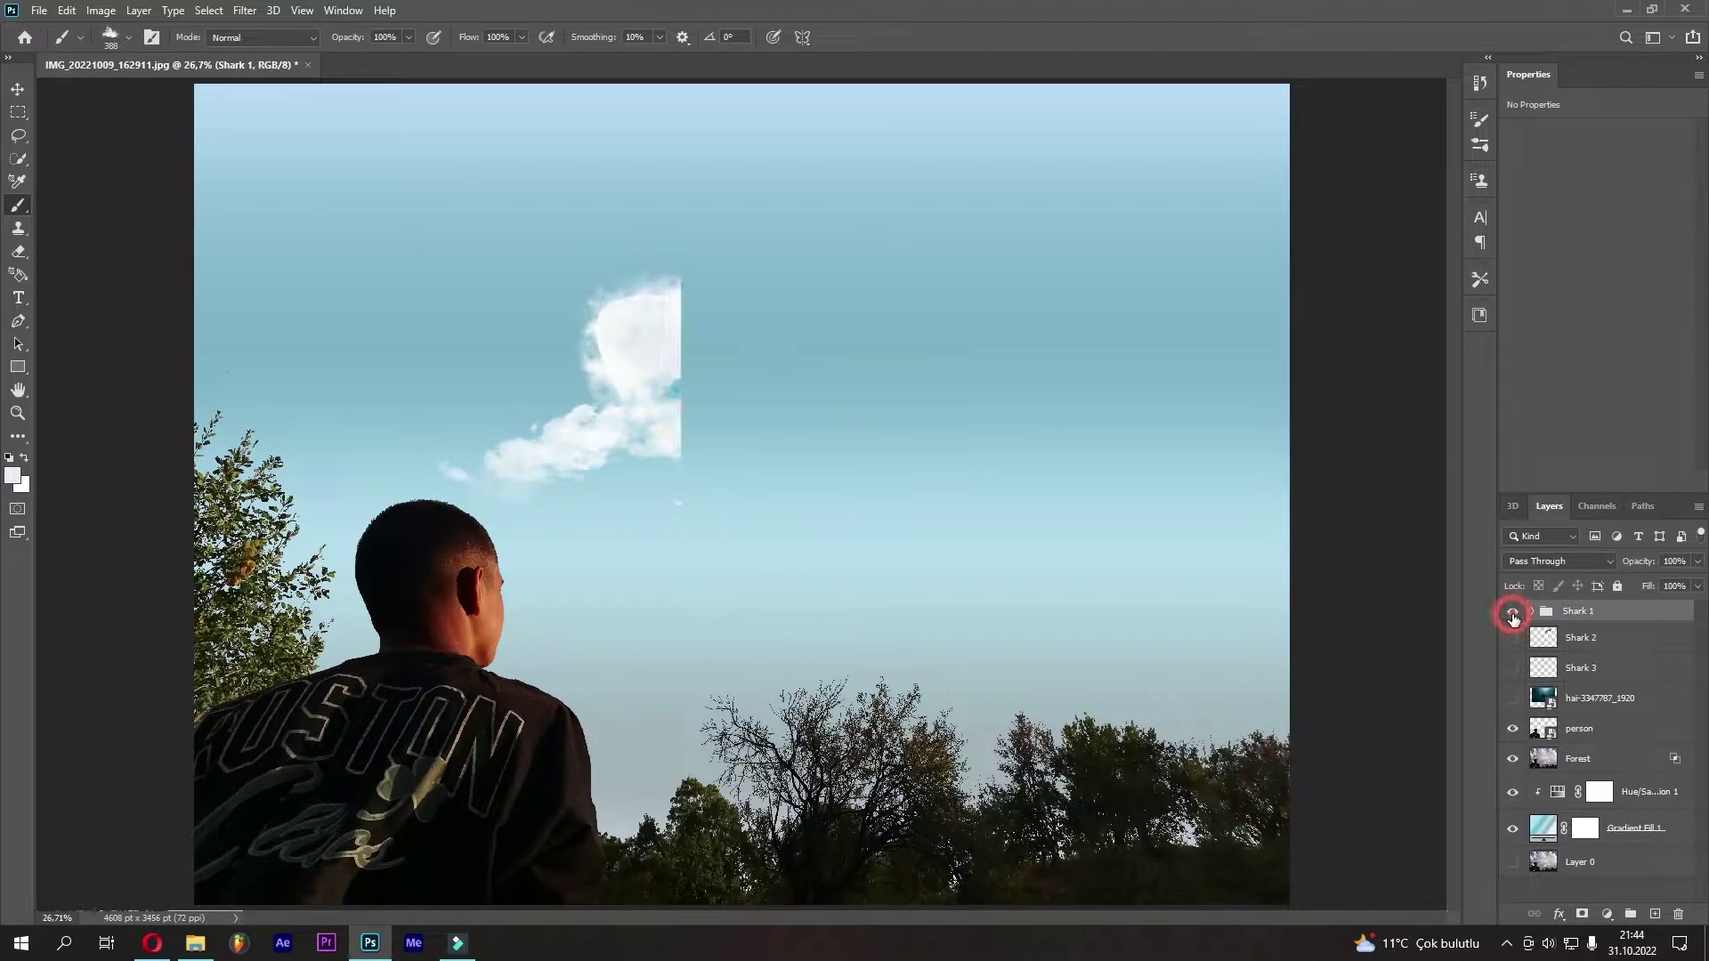
pyautogui.click(1553, 637)
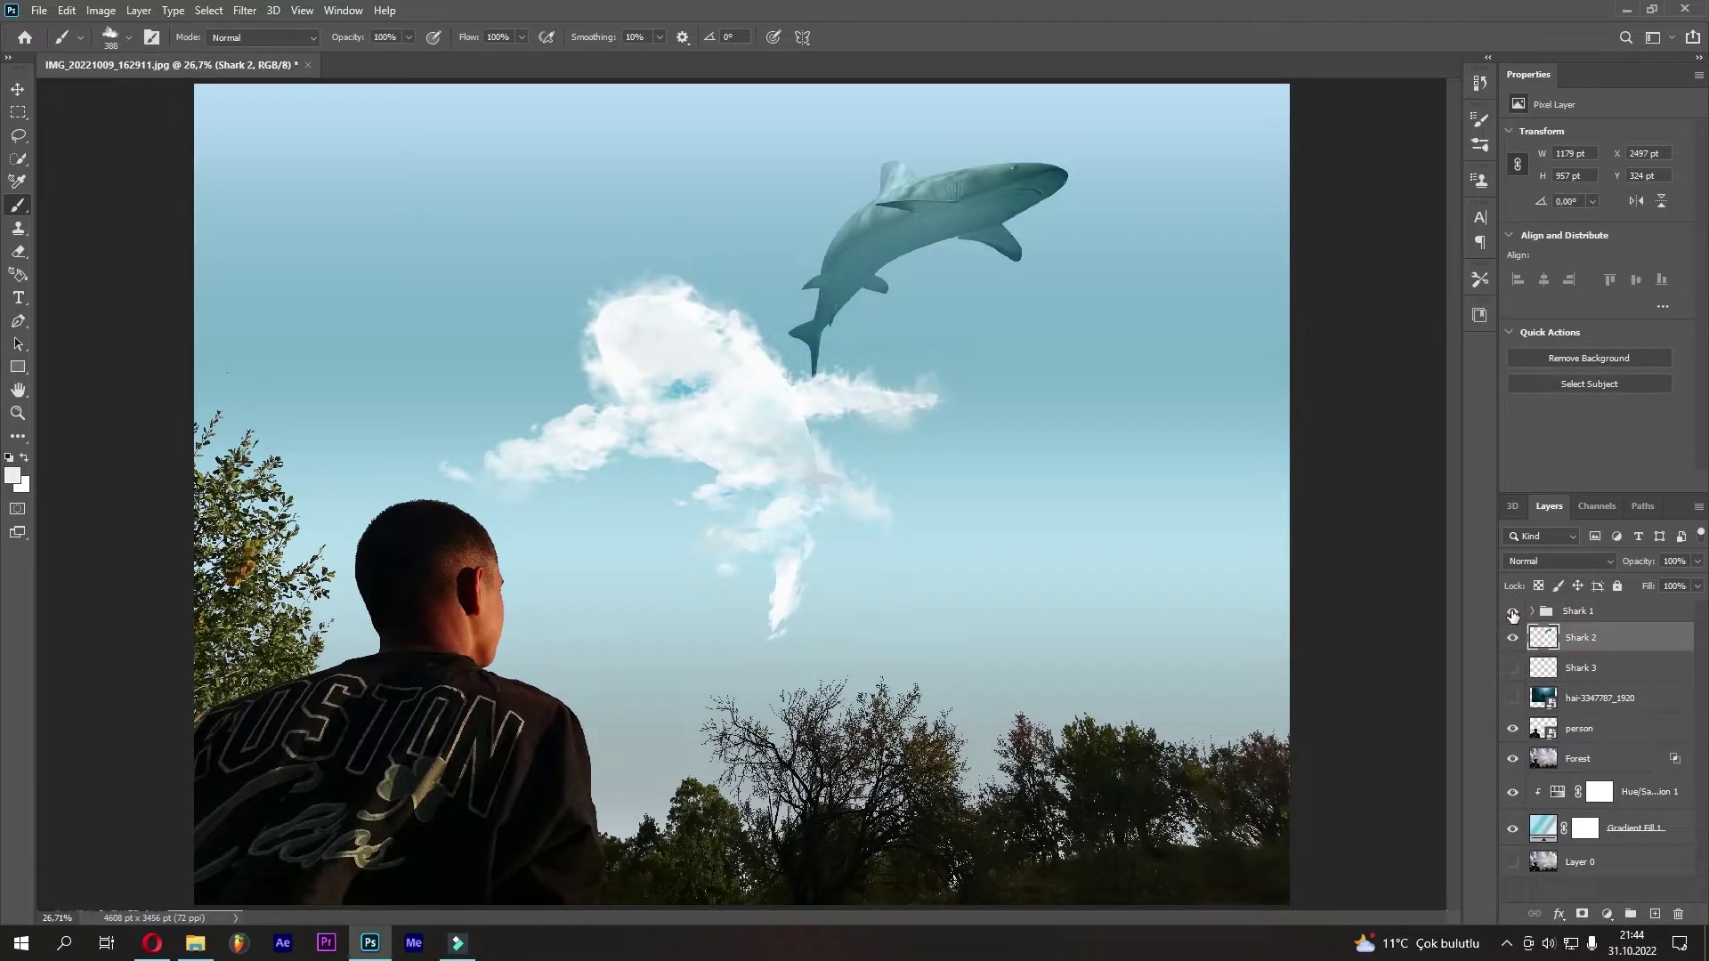
pyautogui.click(1512, 611)
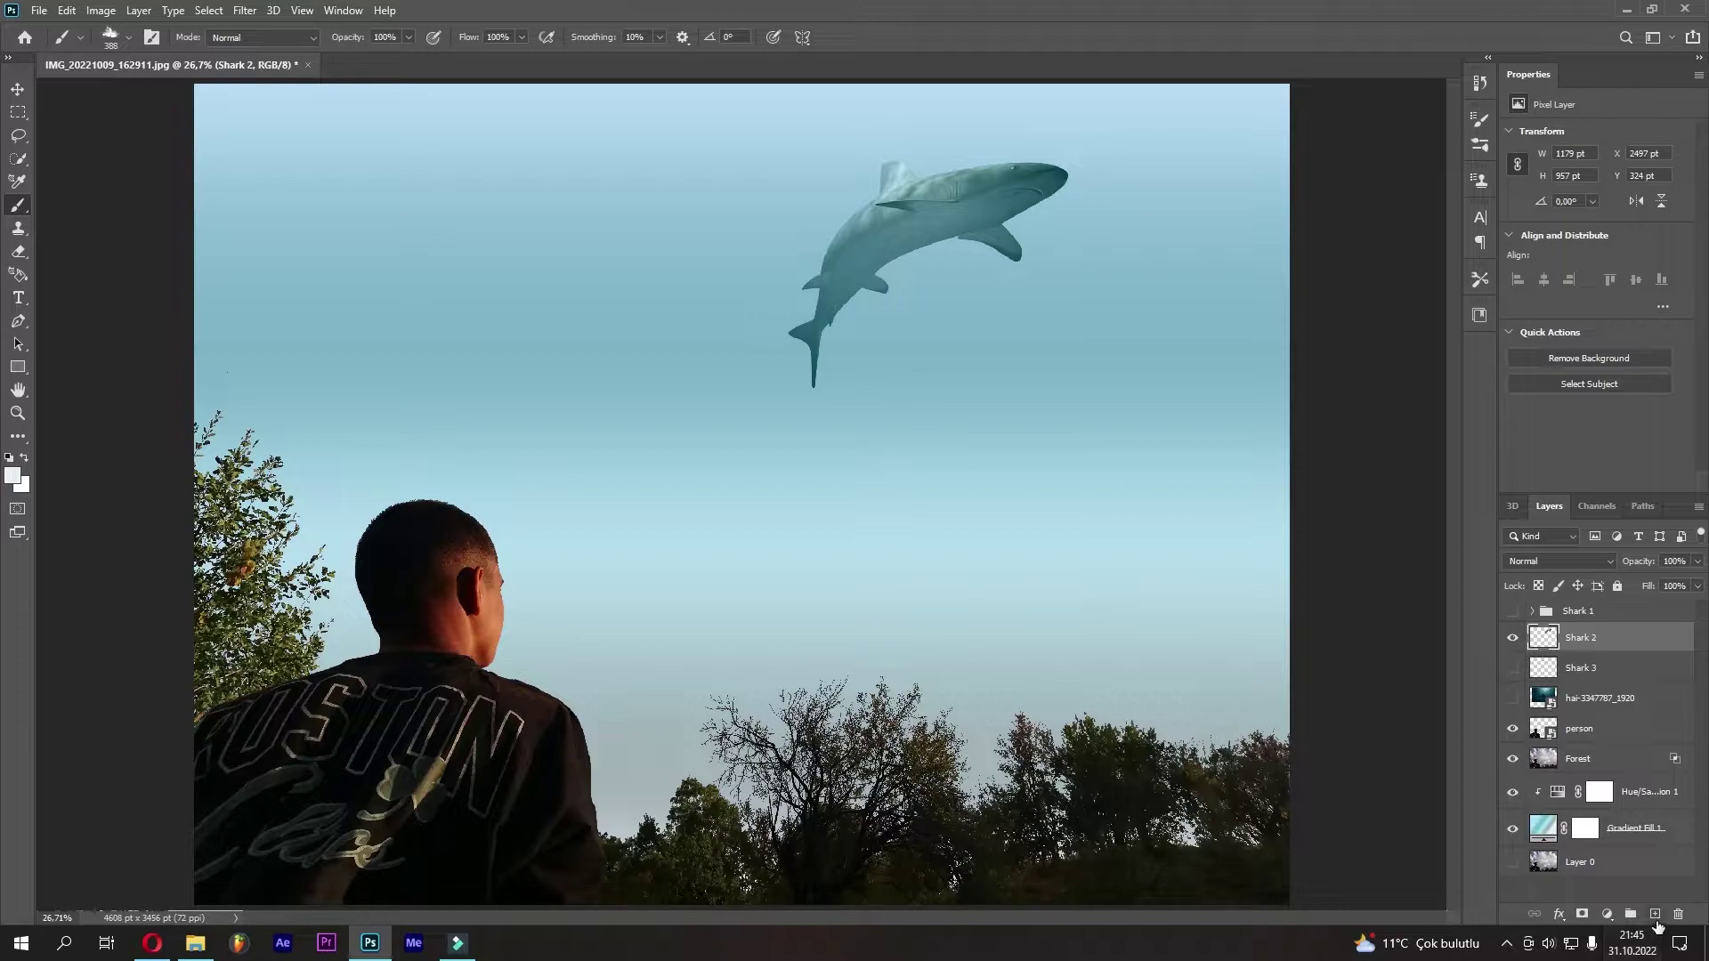
pyautogui.click(1654, 914)
pyautogui.write('Shark 2')
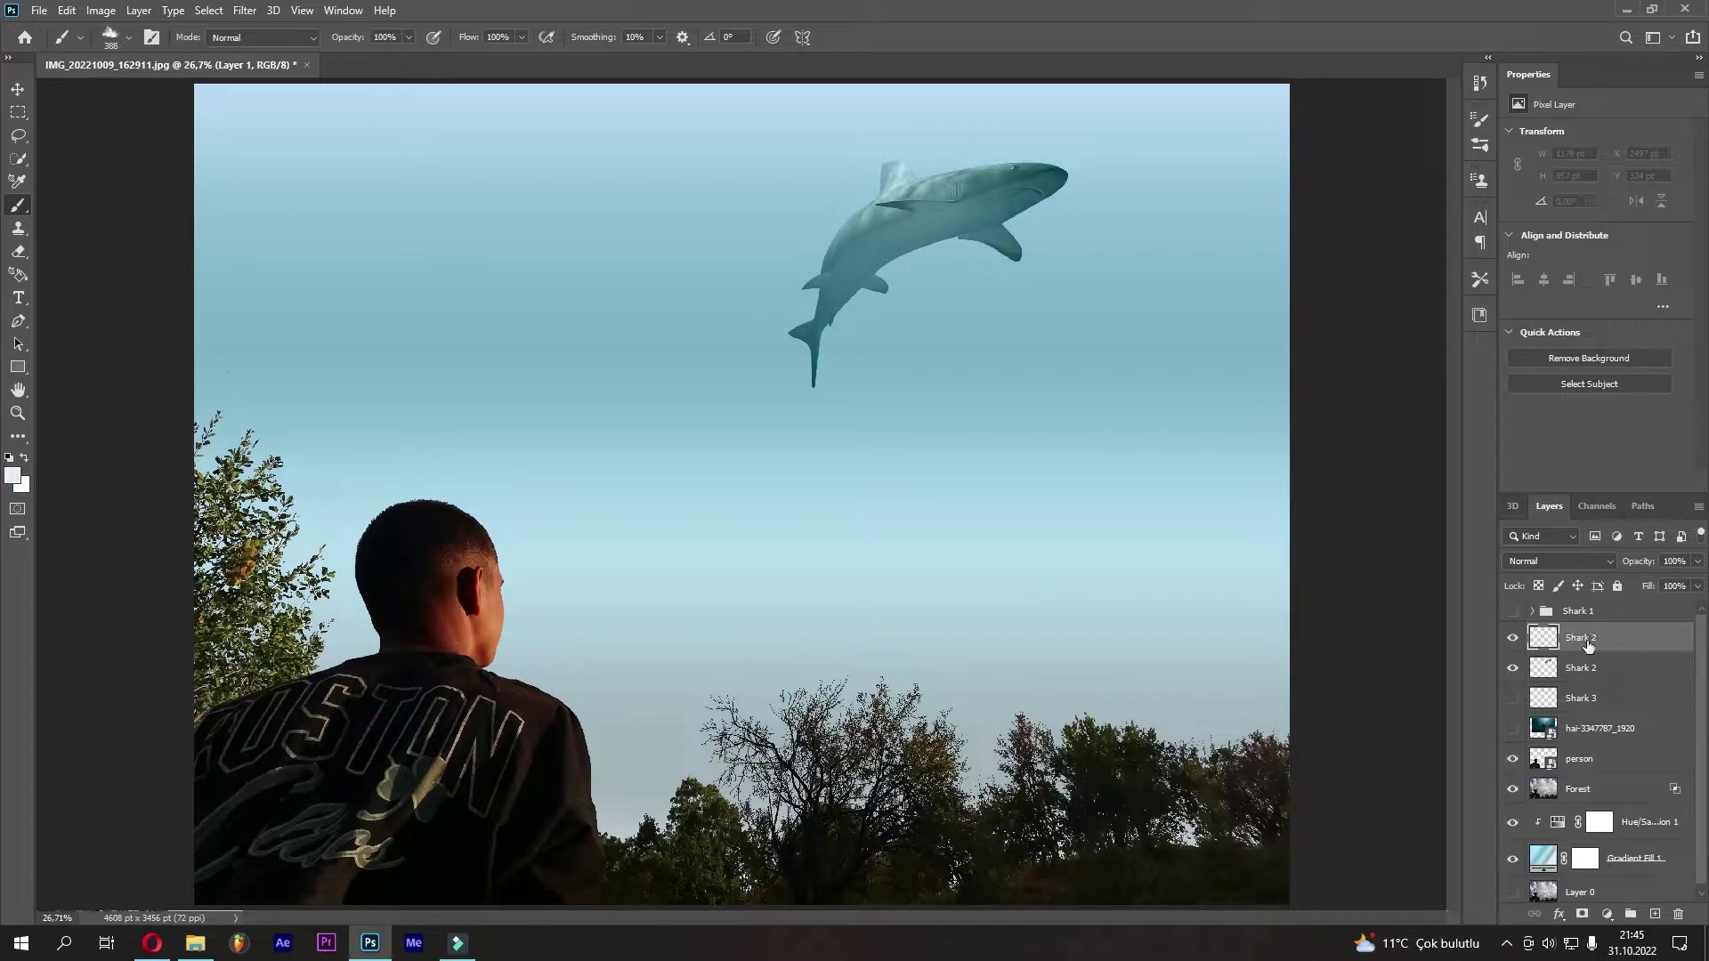
# Load Shark 2's outline as a selection on the new layer and choose the Ground Dust brush
pyautogui.keyDown('ctrl'); pyautogui.click(1544, 669); pyautogui.keyUp('ctrl')
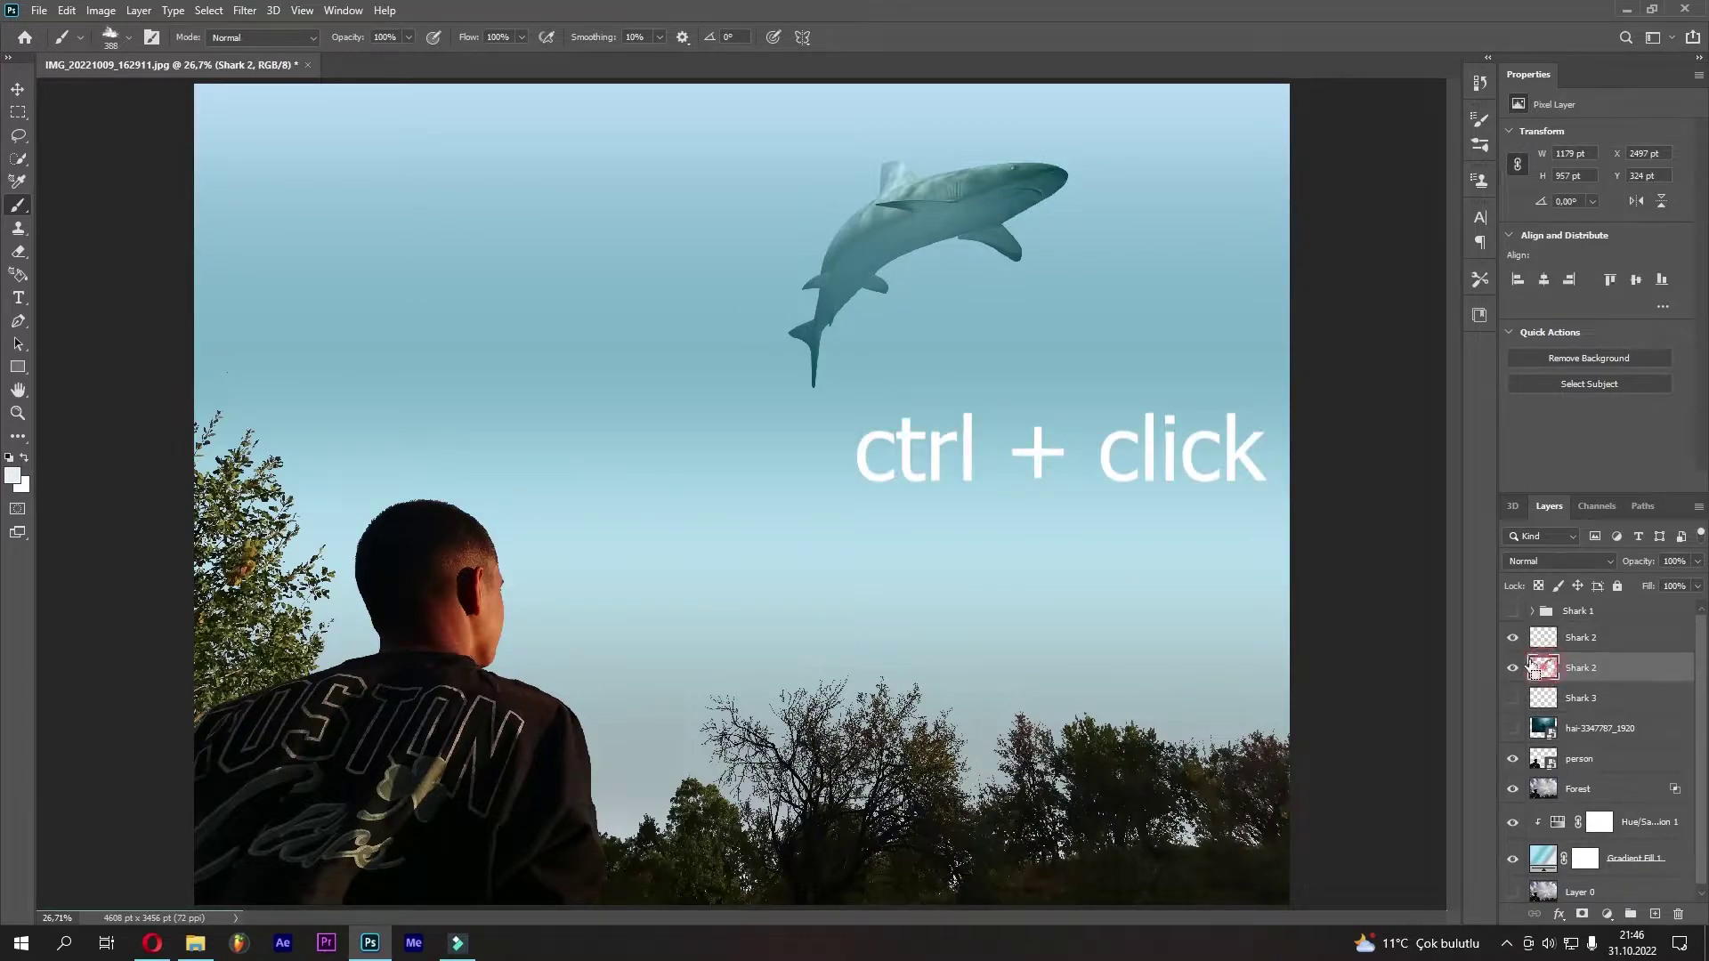
pyautogui.keyDown('ctrl'); pyautogui.click(1530, 668); pyautogui.keyUp('ctrl')
pyautogui.click(1544, 643)
pyautogui.rightClick(893, 252)
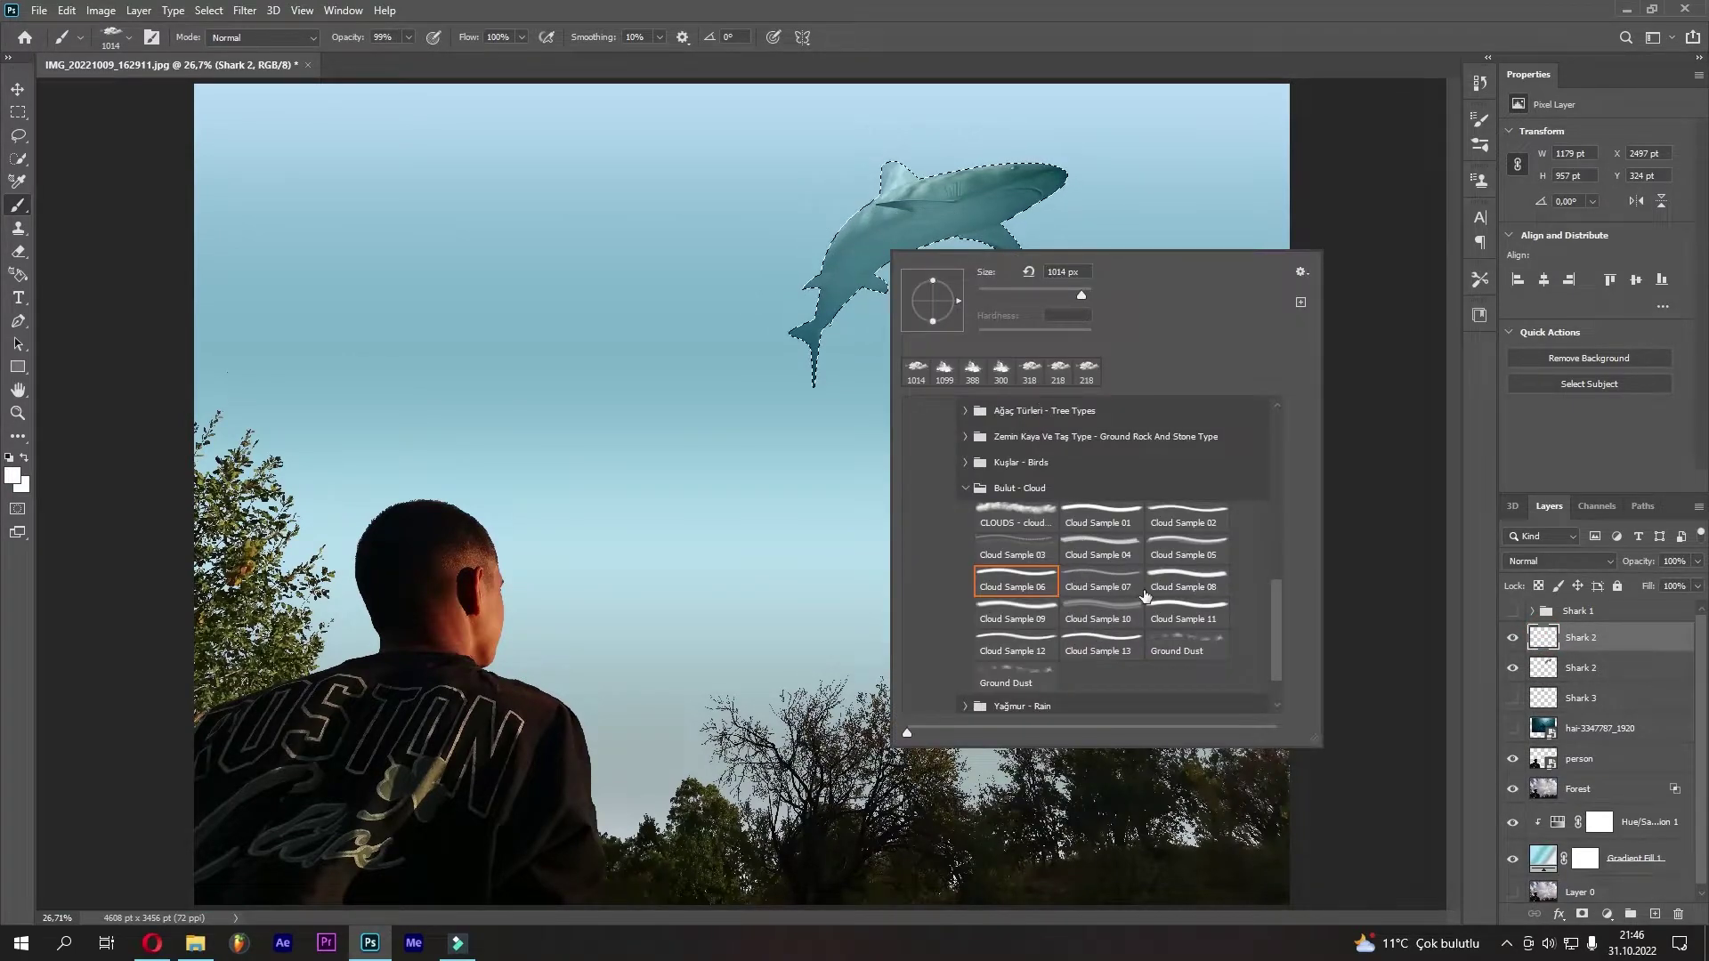
pyautogui.click(1196, 643)
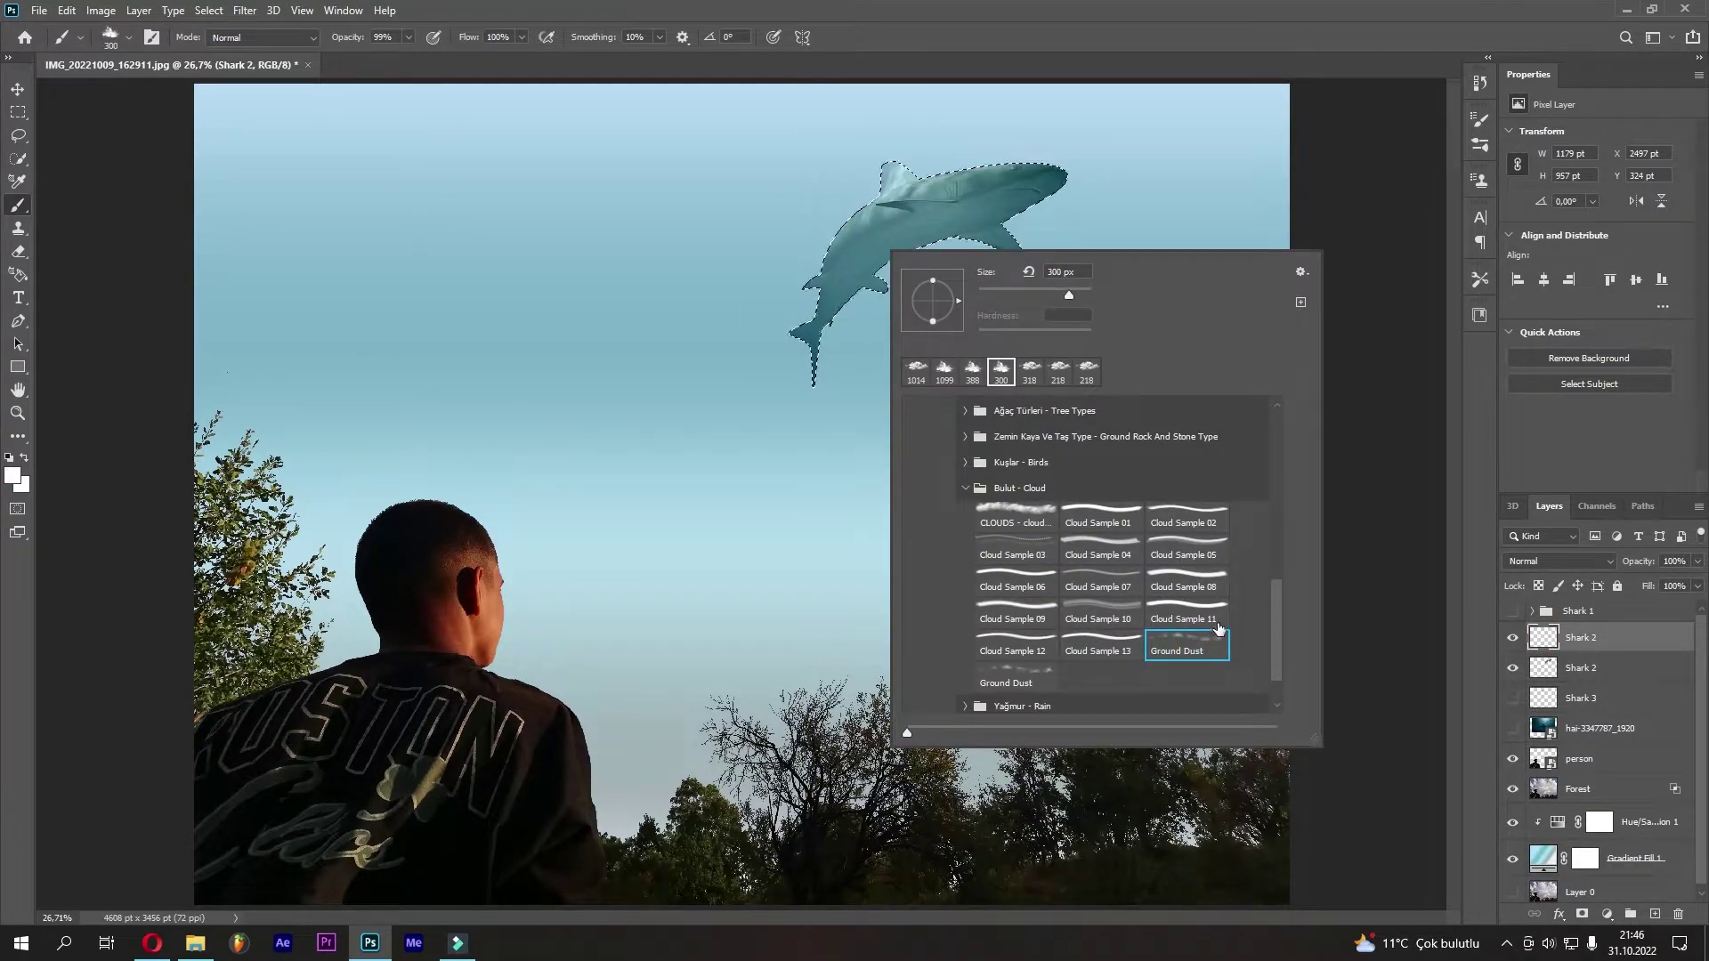
pyautogui.doubleClick(1157, 646)
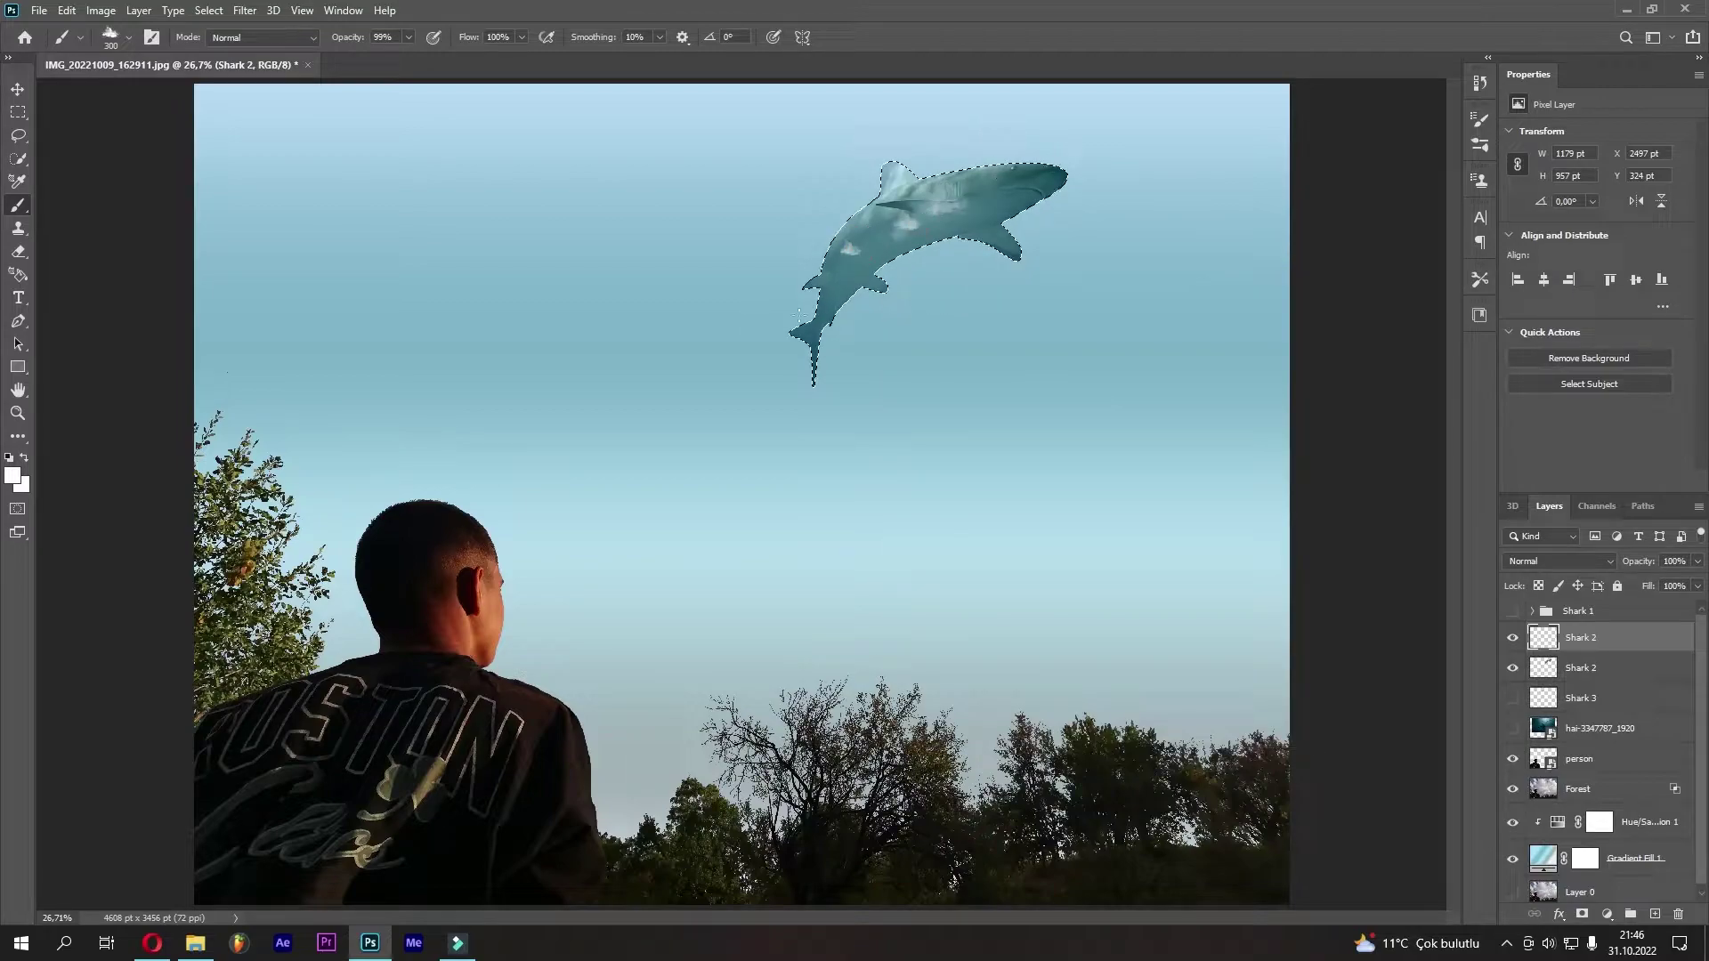
# Dab cloud texture into the shark, switch to Cloud Sample 06, and keep white as colour
pyautogui.rightClick(905, 233)
pyautogui.click(1204, 566)
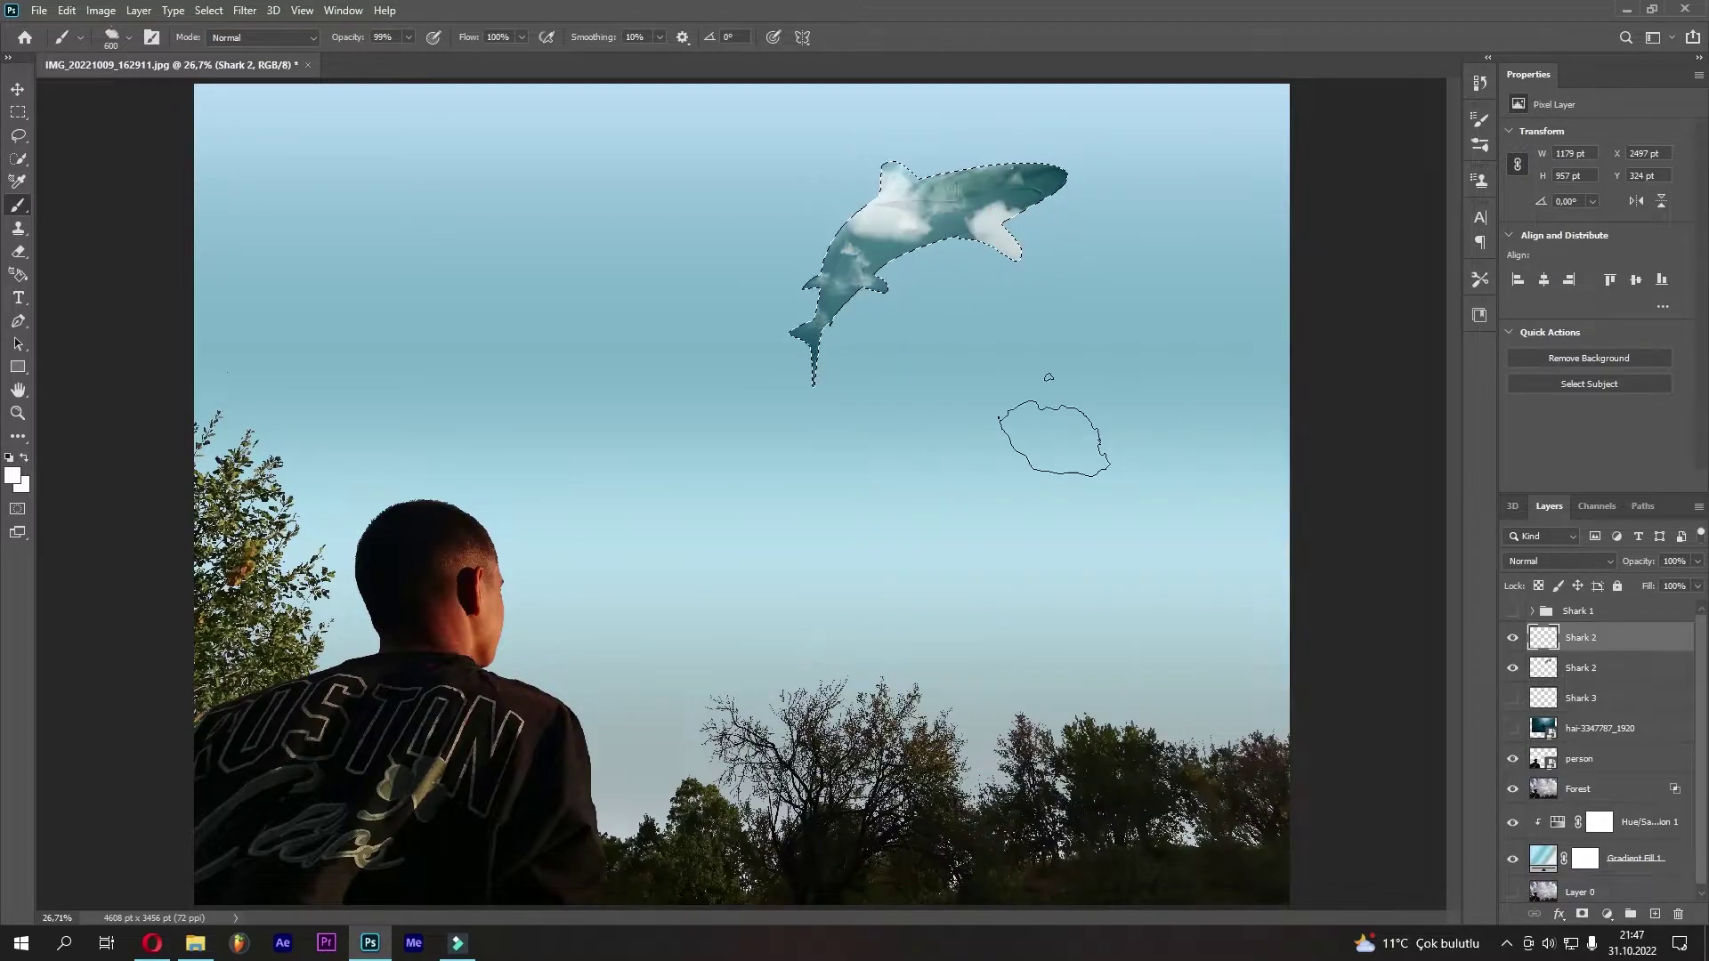
pyautogui.rightClick(917, 303)
pyautogui.doubleClick(1032, 623)
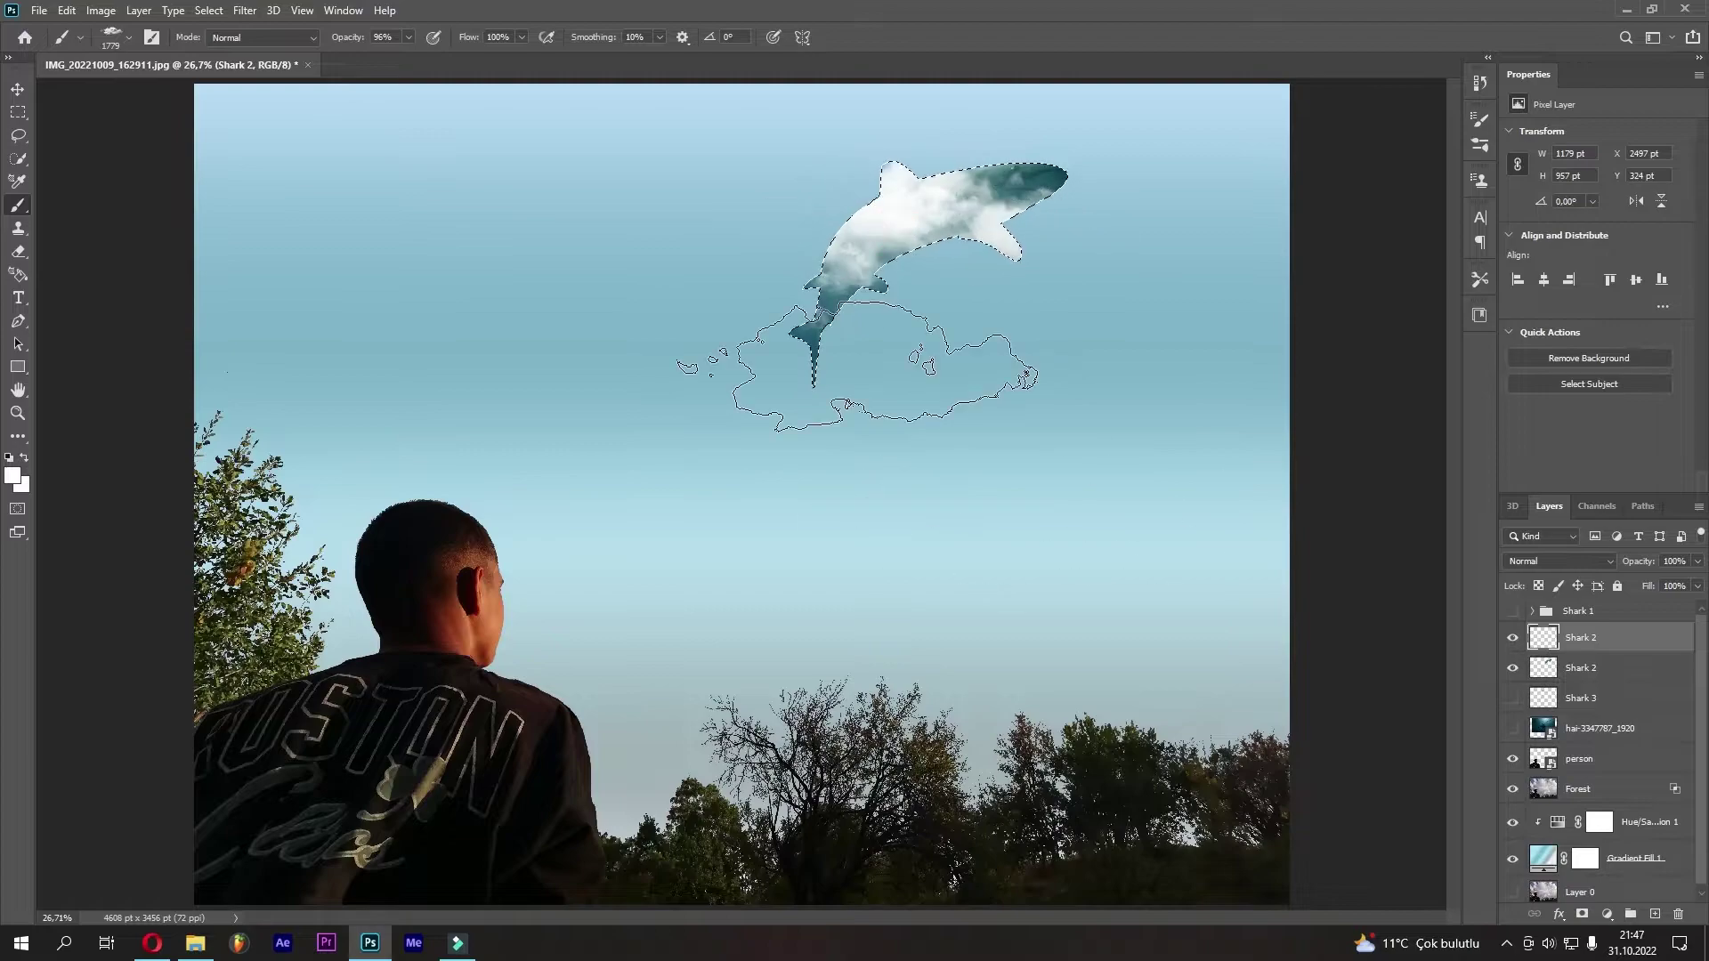
pyautogui.click(13, 476)
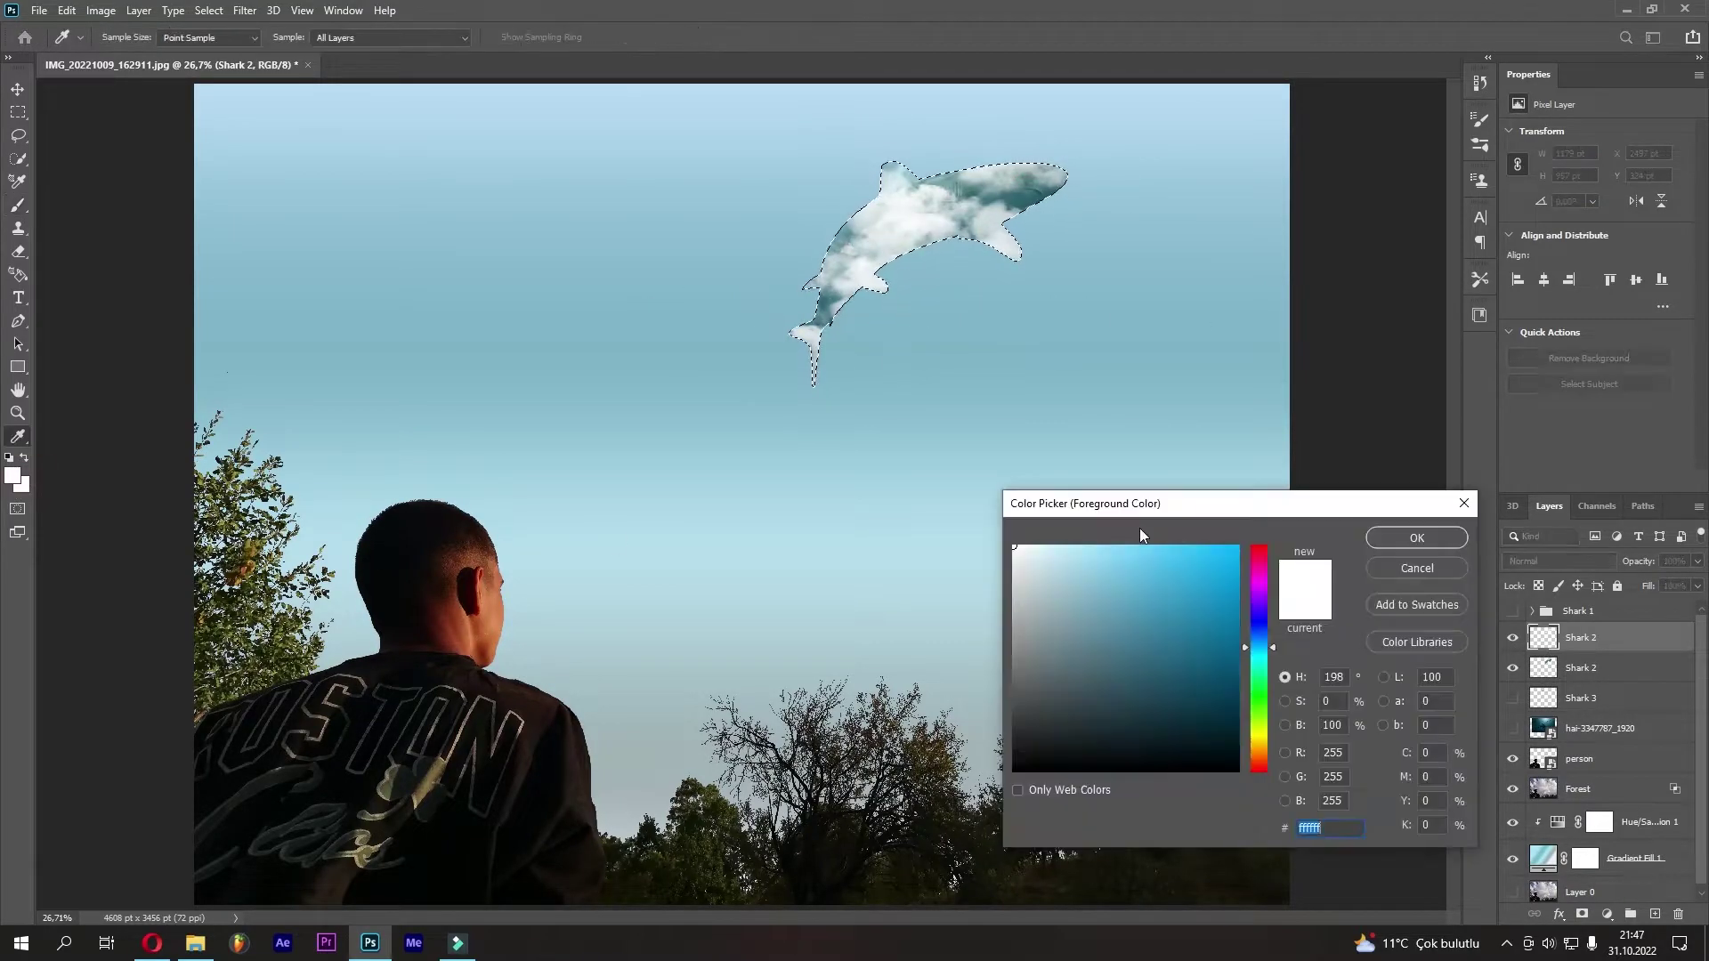
pyautogui.click(1417, 538)
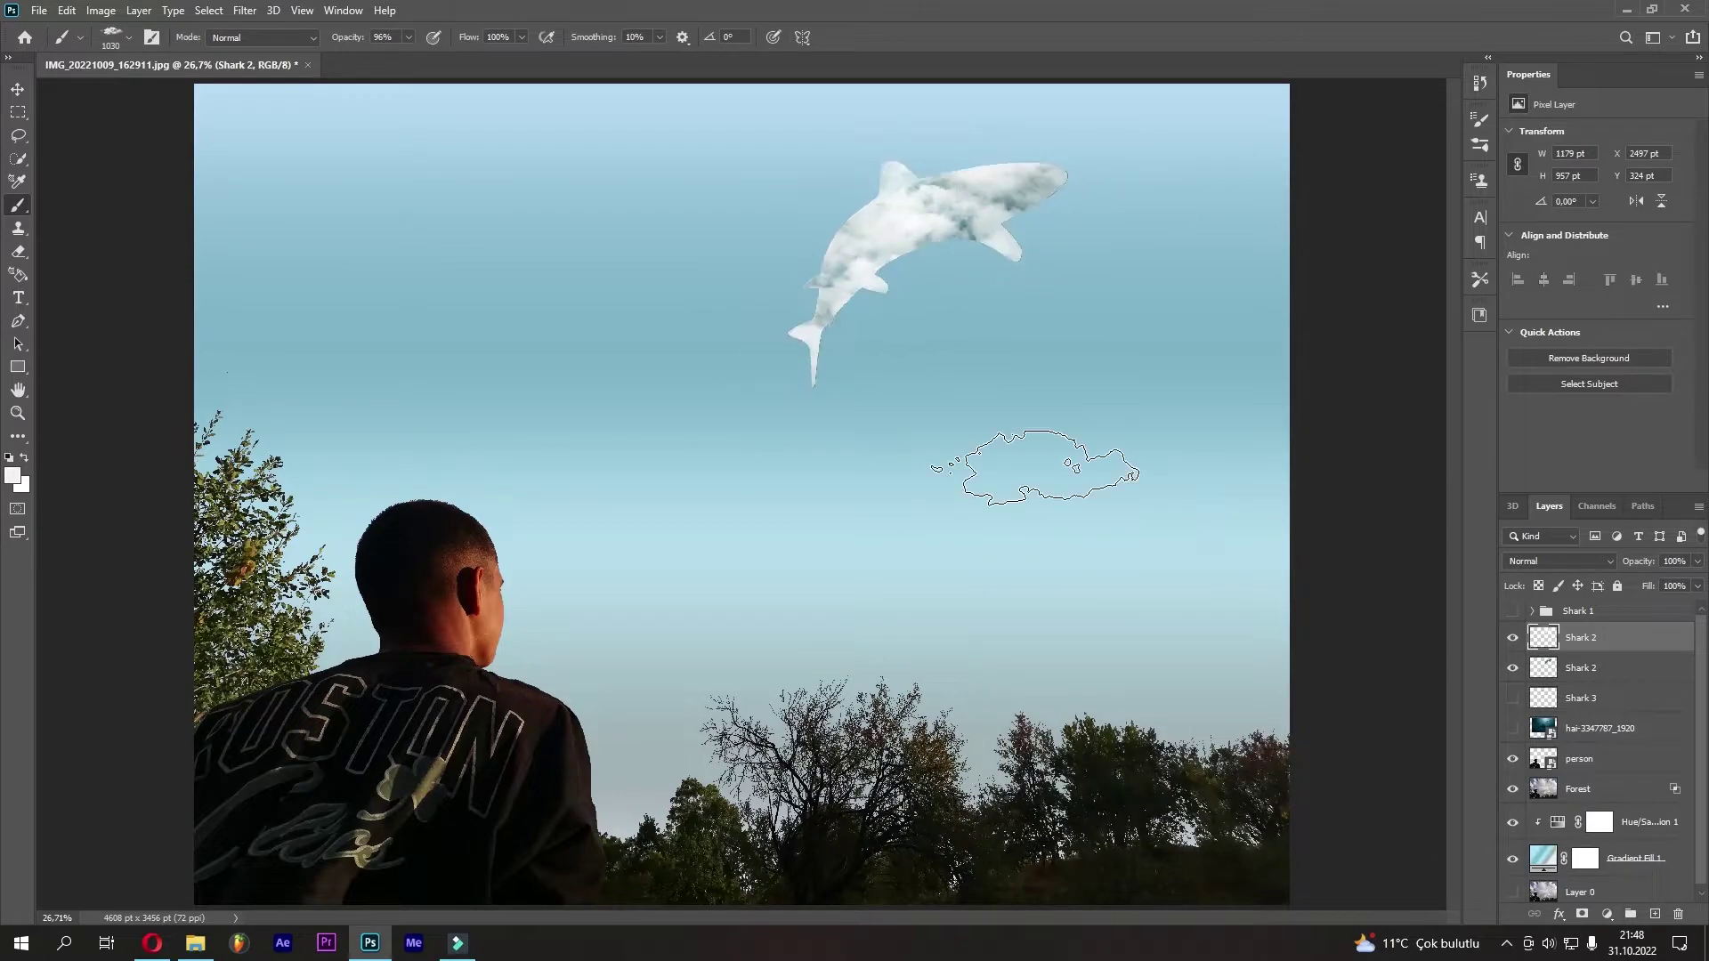
# Zoom in on the shark and paint smaller fluffy cloud puffs along its back
pyautogui.hotkey('ctrl', '+')
pyautogui.hotkey('ctrl', '+')
pyautogui.moveTo(1024, 471); pyautogui.dragTo(705, 644)
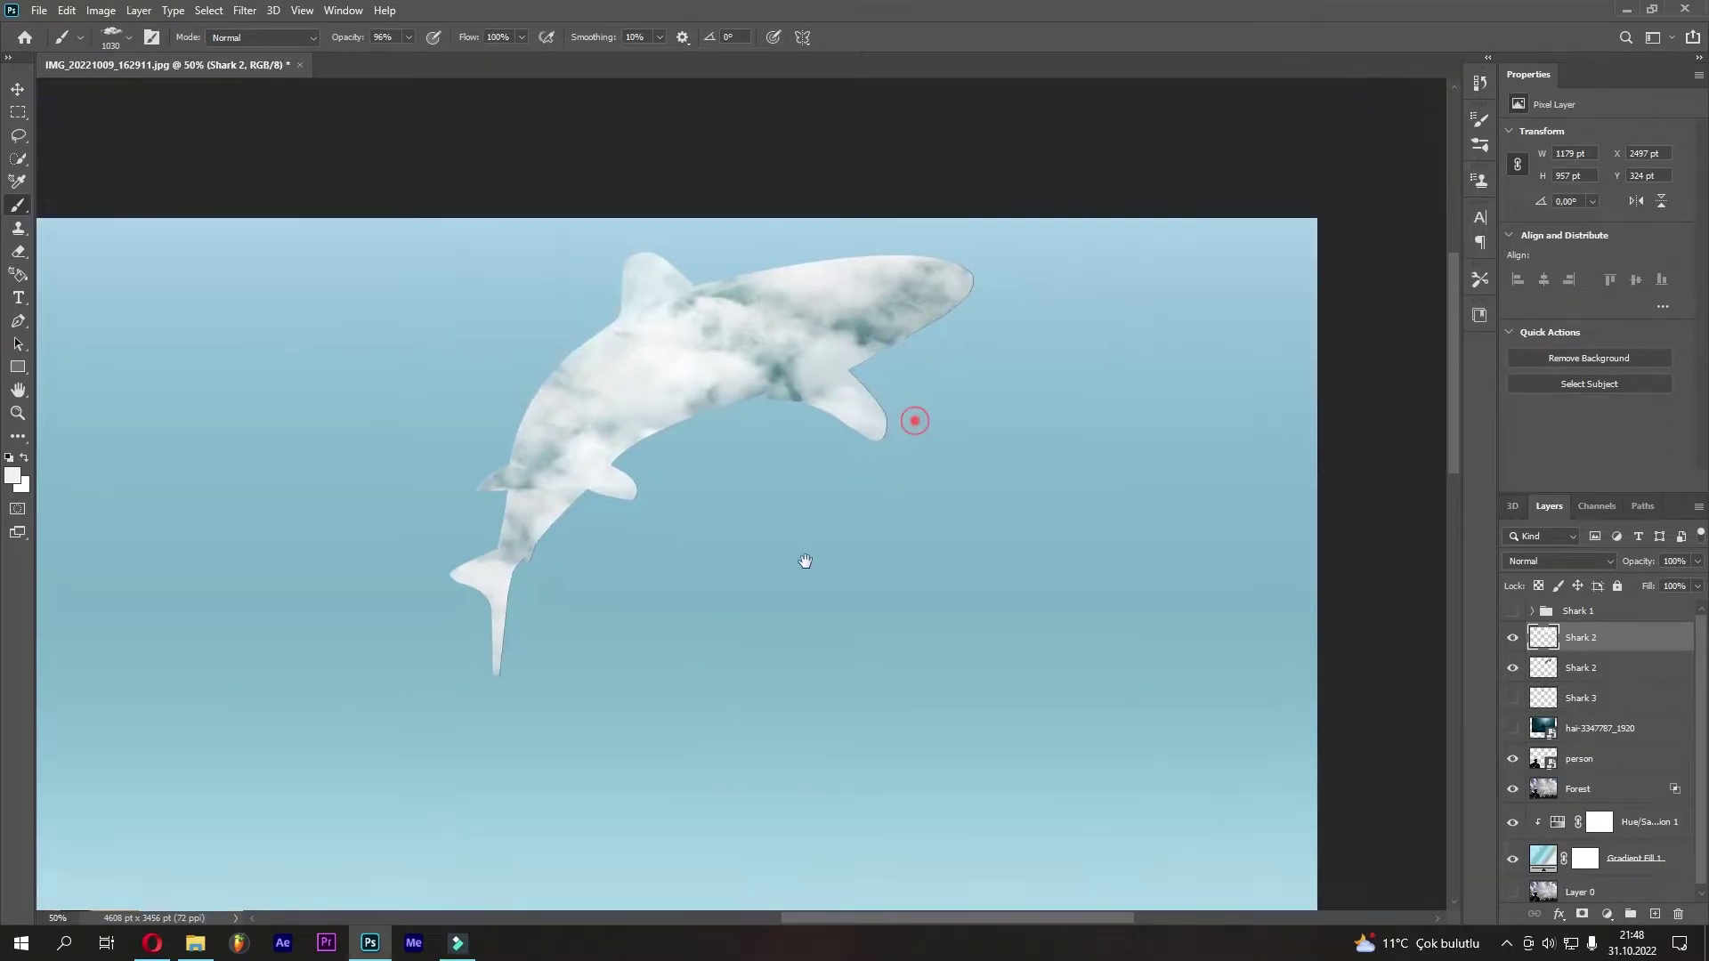
pyautogui.hotkey('ctrl', '+')
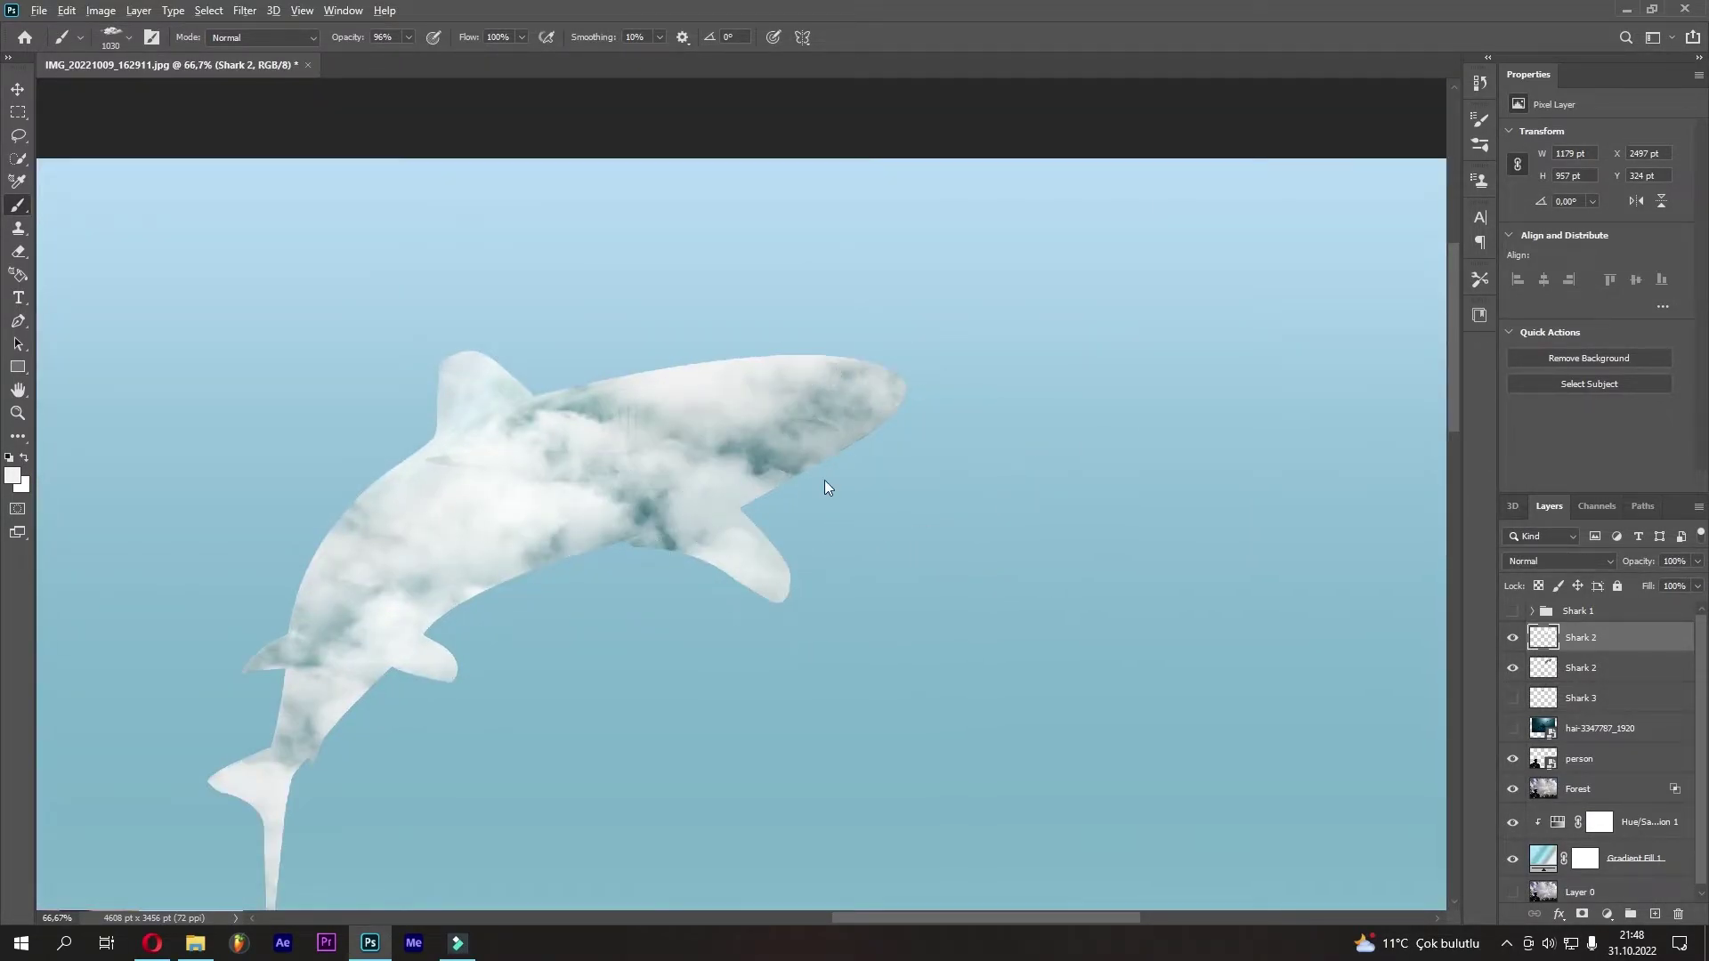
pyautogui.moveTo(828, 479)
pyautogui.mouseDown()
pyautogui.moveTo(637, 454)
pyautogui.moveTo(734, 401)
pyautogui.moveTo(712, 411)
pyautogui.mouseUp()
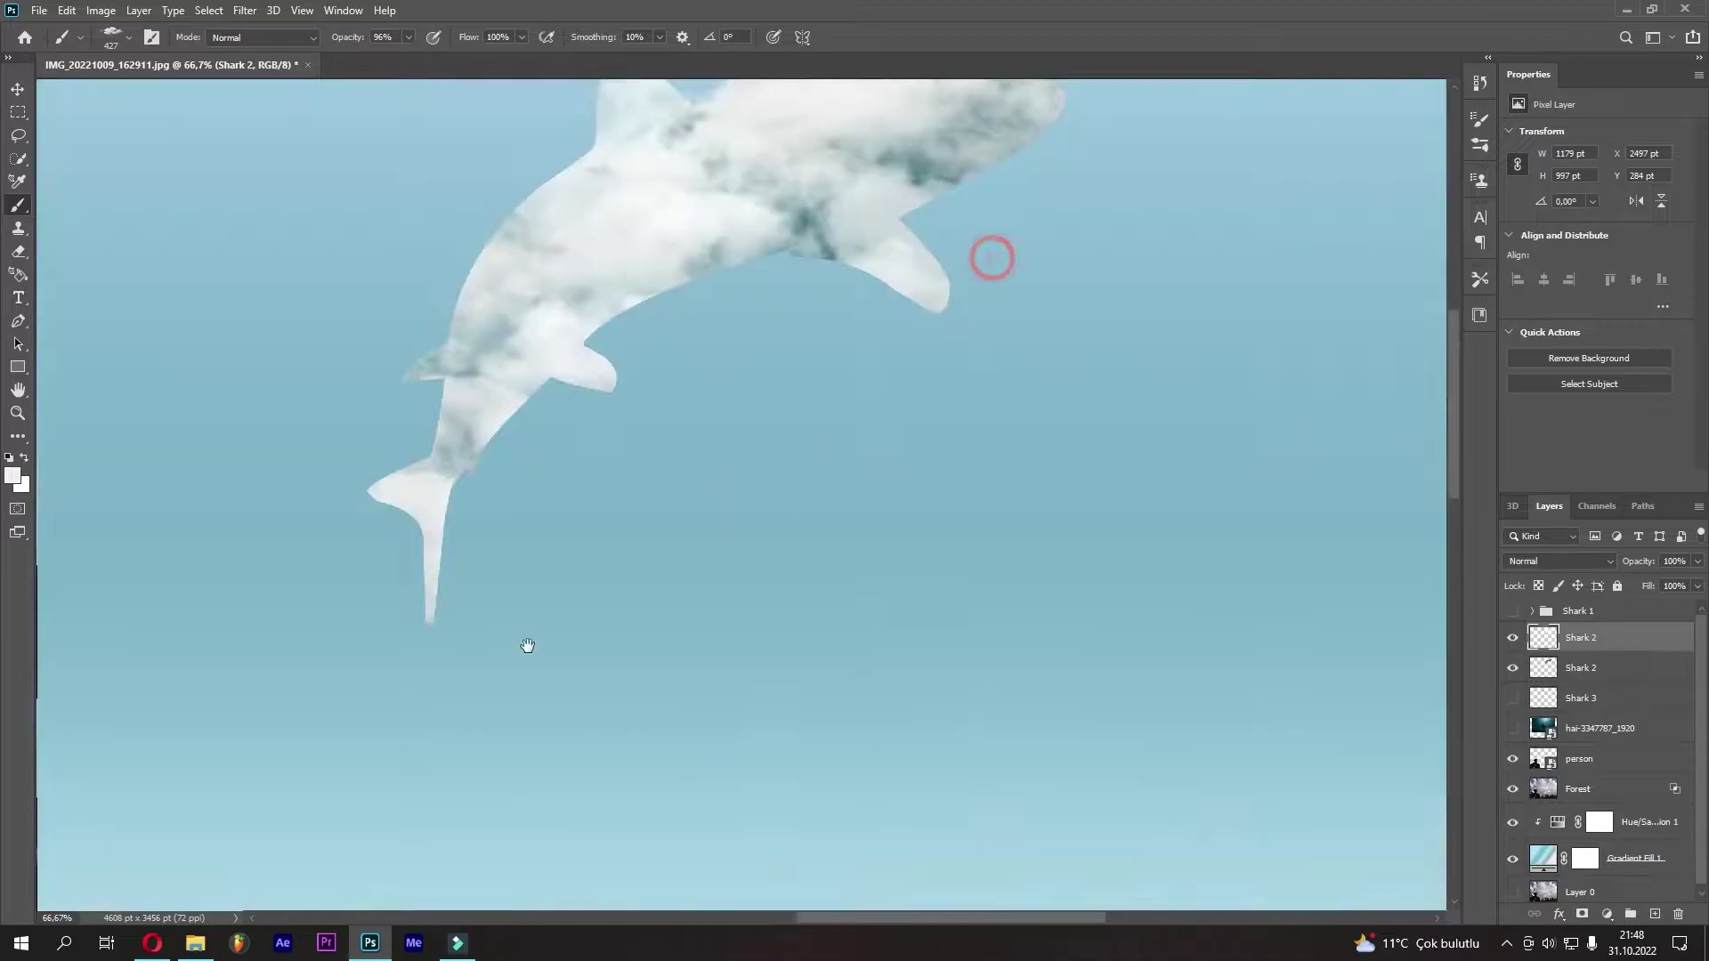
pyautogui.moveTo(528, 645); pyautogui.dragTo(528, 766)
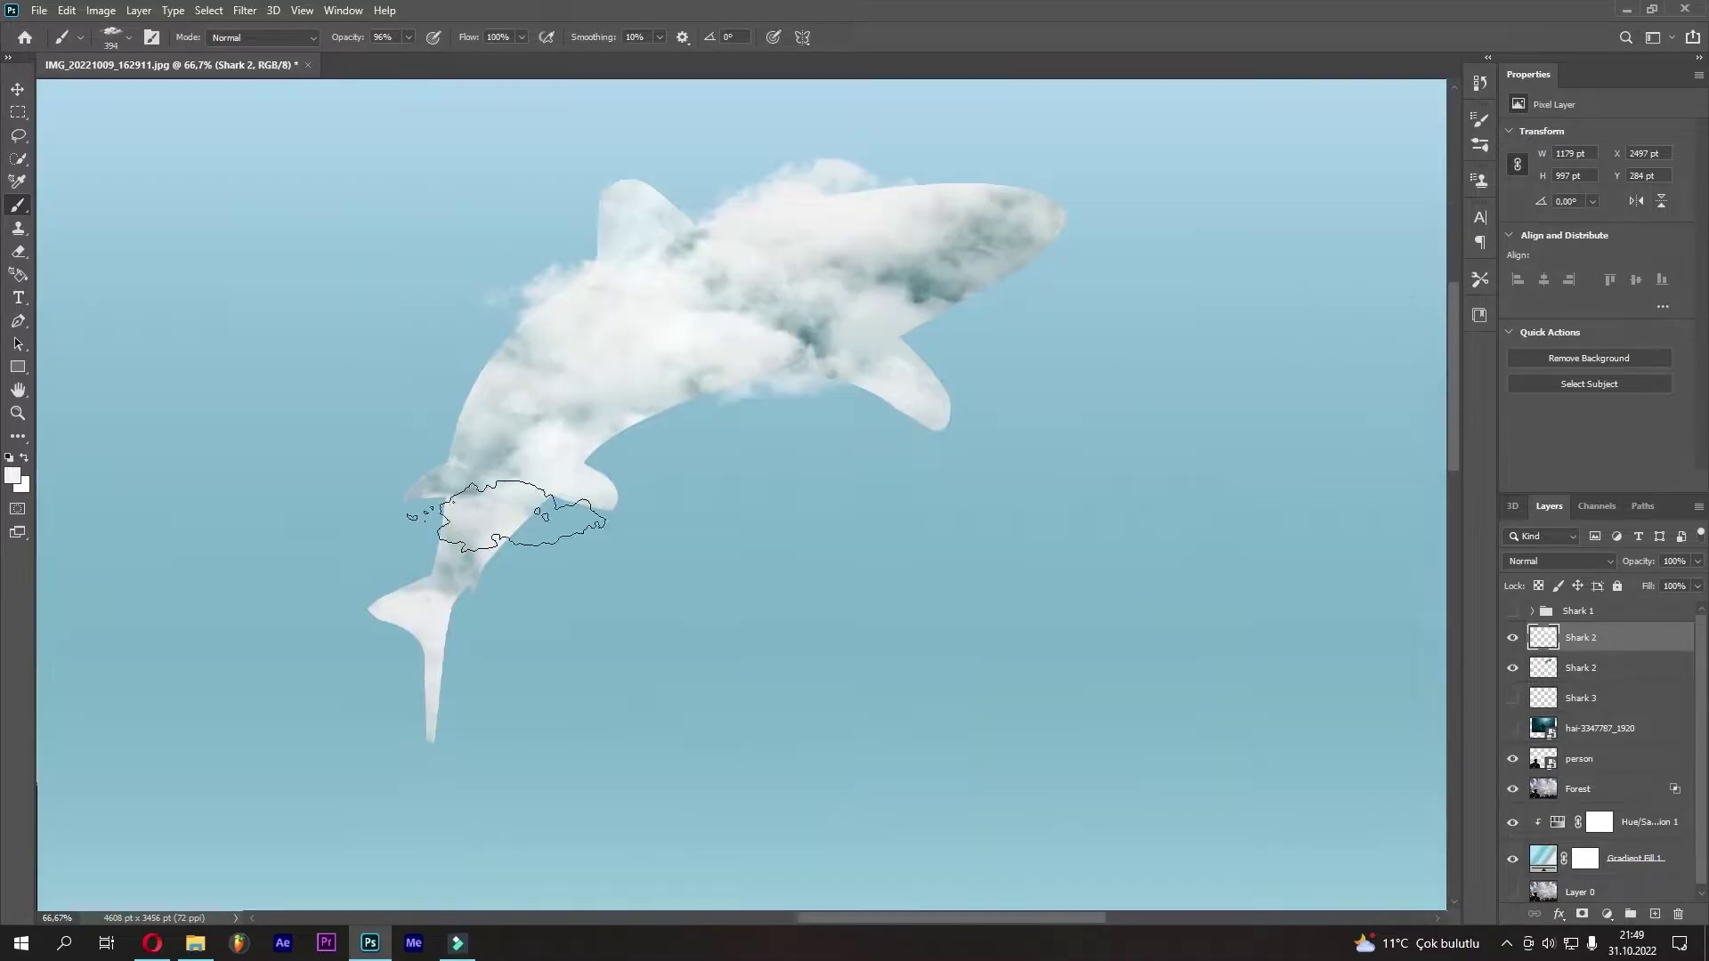
# Rotate the brush tip and switch to a larger, lower-opacity Cloud Sample 04 brush
pyautogui.rightClick(655, 381)
pyautogui.press('Escape')
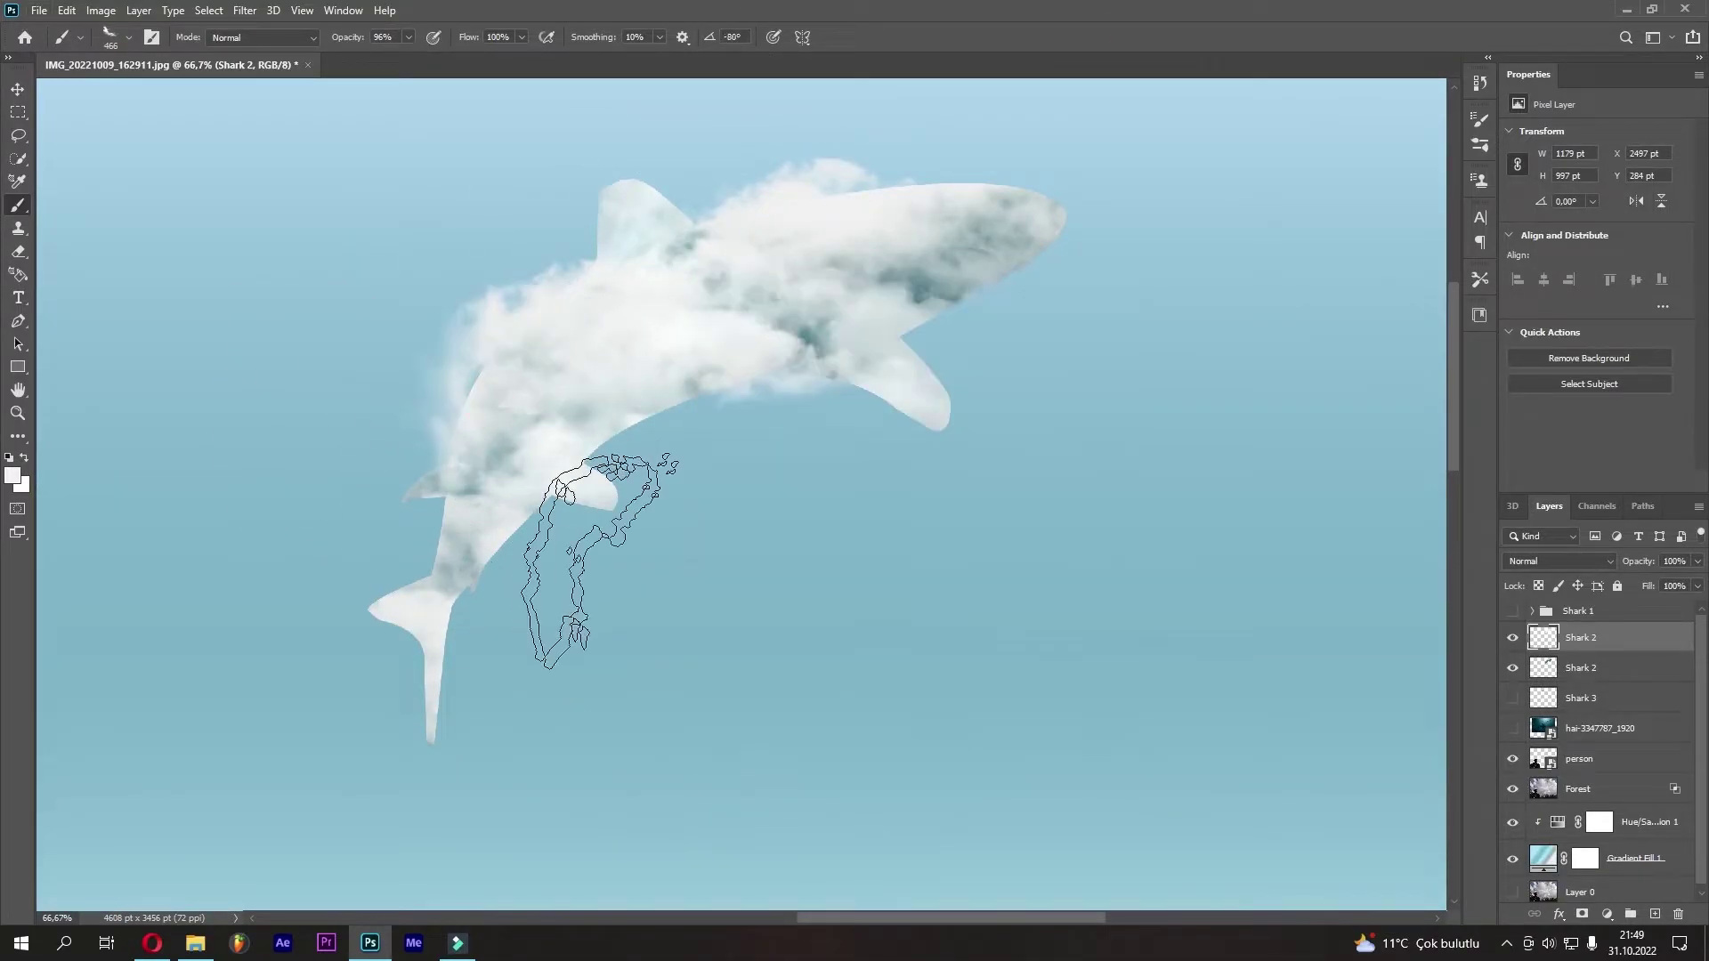
pyautogui.rightClick(654, 383)
pyautogui.press('Escape')
pyautogui.rightClick(508, 336)
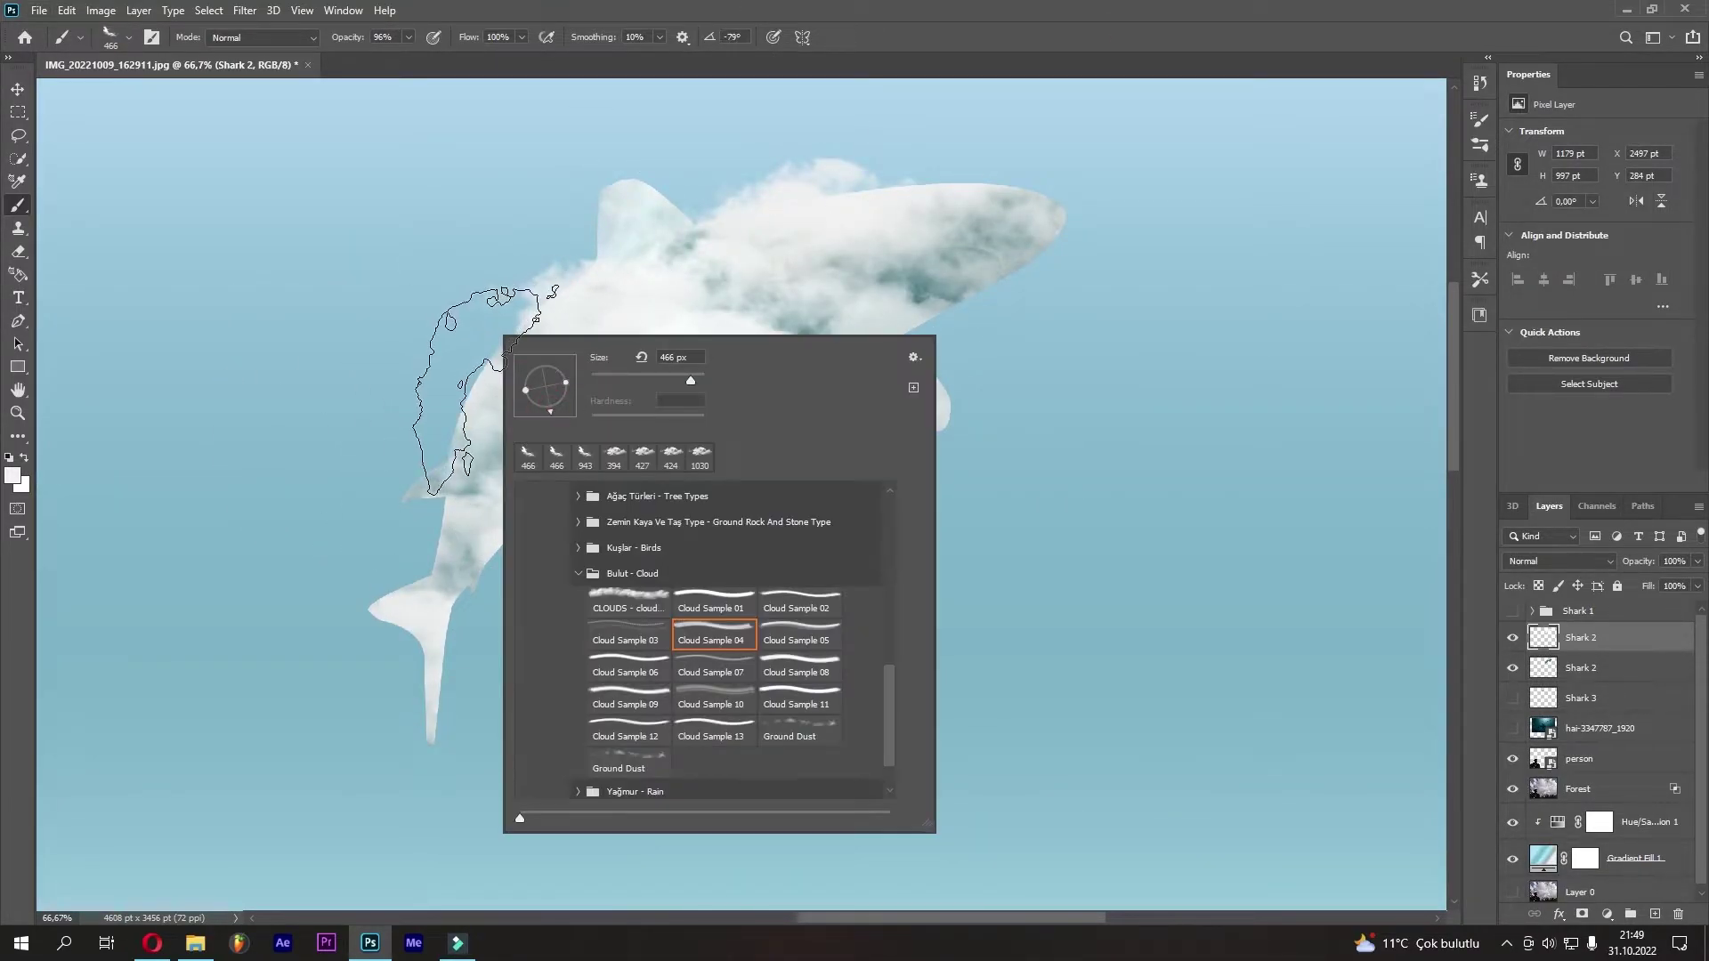
pyautogui.press('Escape')
pyautogui.rightClick(625, 429)
pyautogui.doubleClick(845, 623)
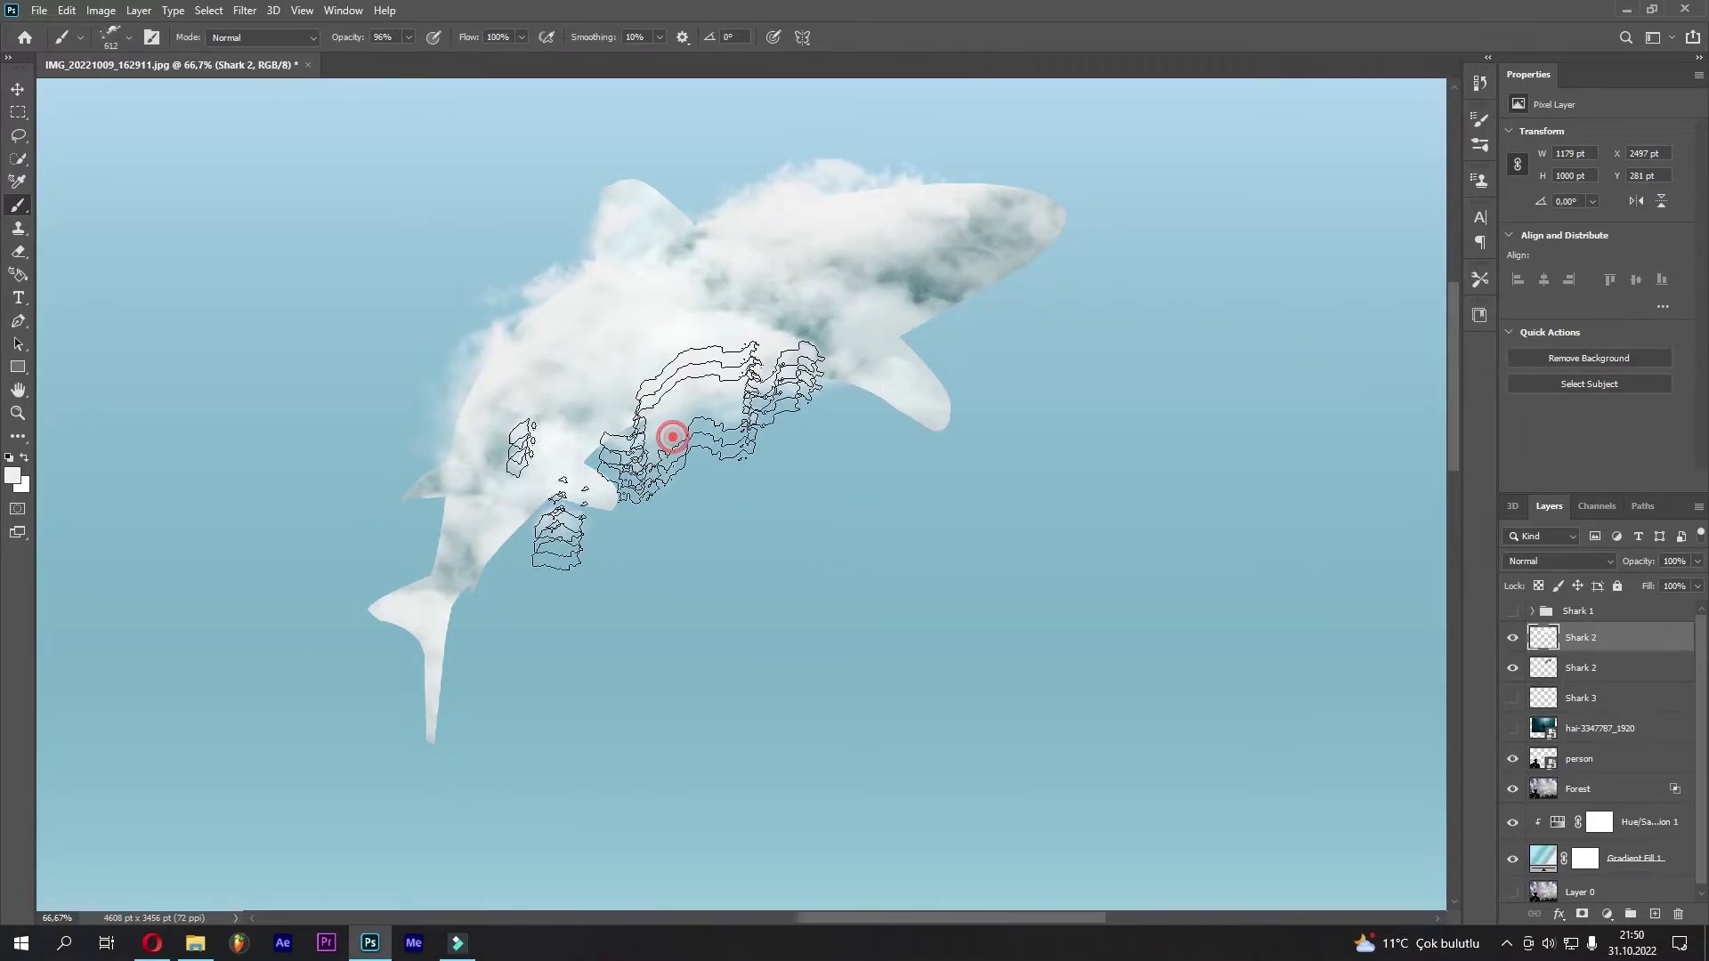
pyautogui.moveTo(347, 36); pyautogui.dragTo(325, 37)
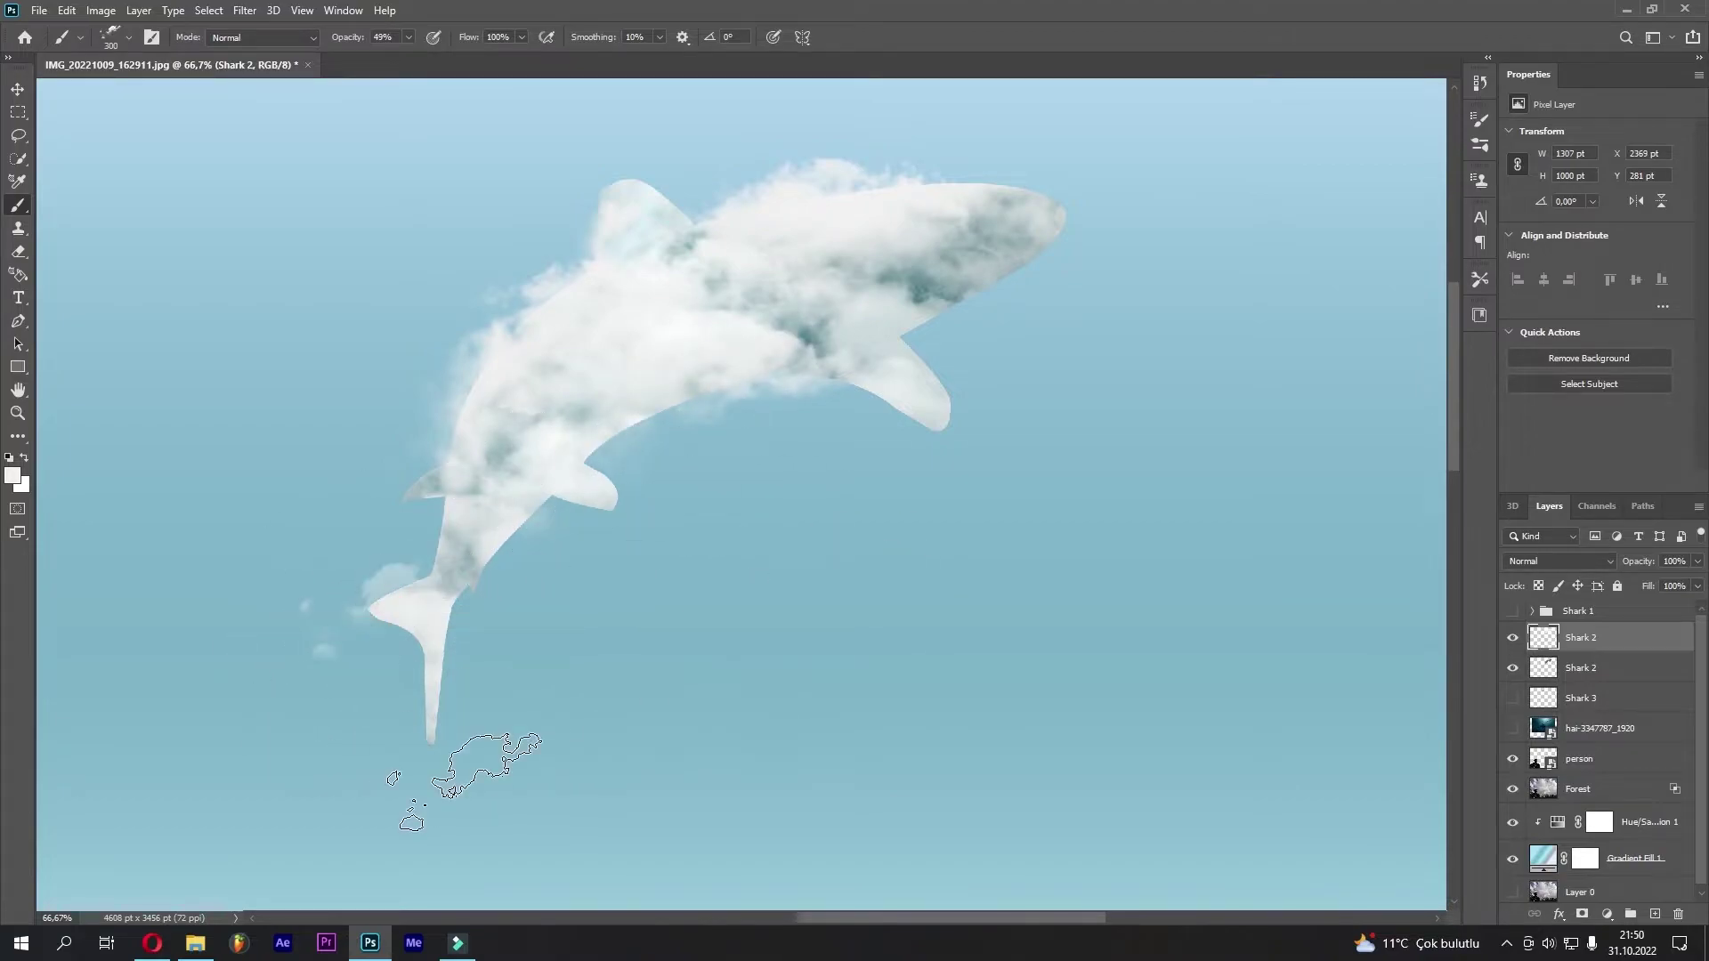
# Dab faint haze near the tail, then paint full-opacity cloud along the tail
pyautogui.rightClick(451, 644)
pyautogui.click(396, 561)
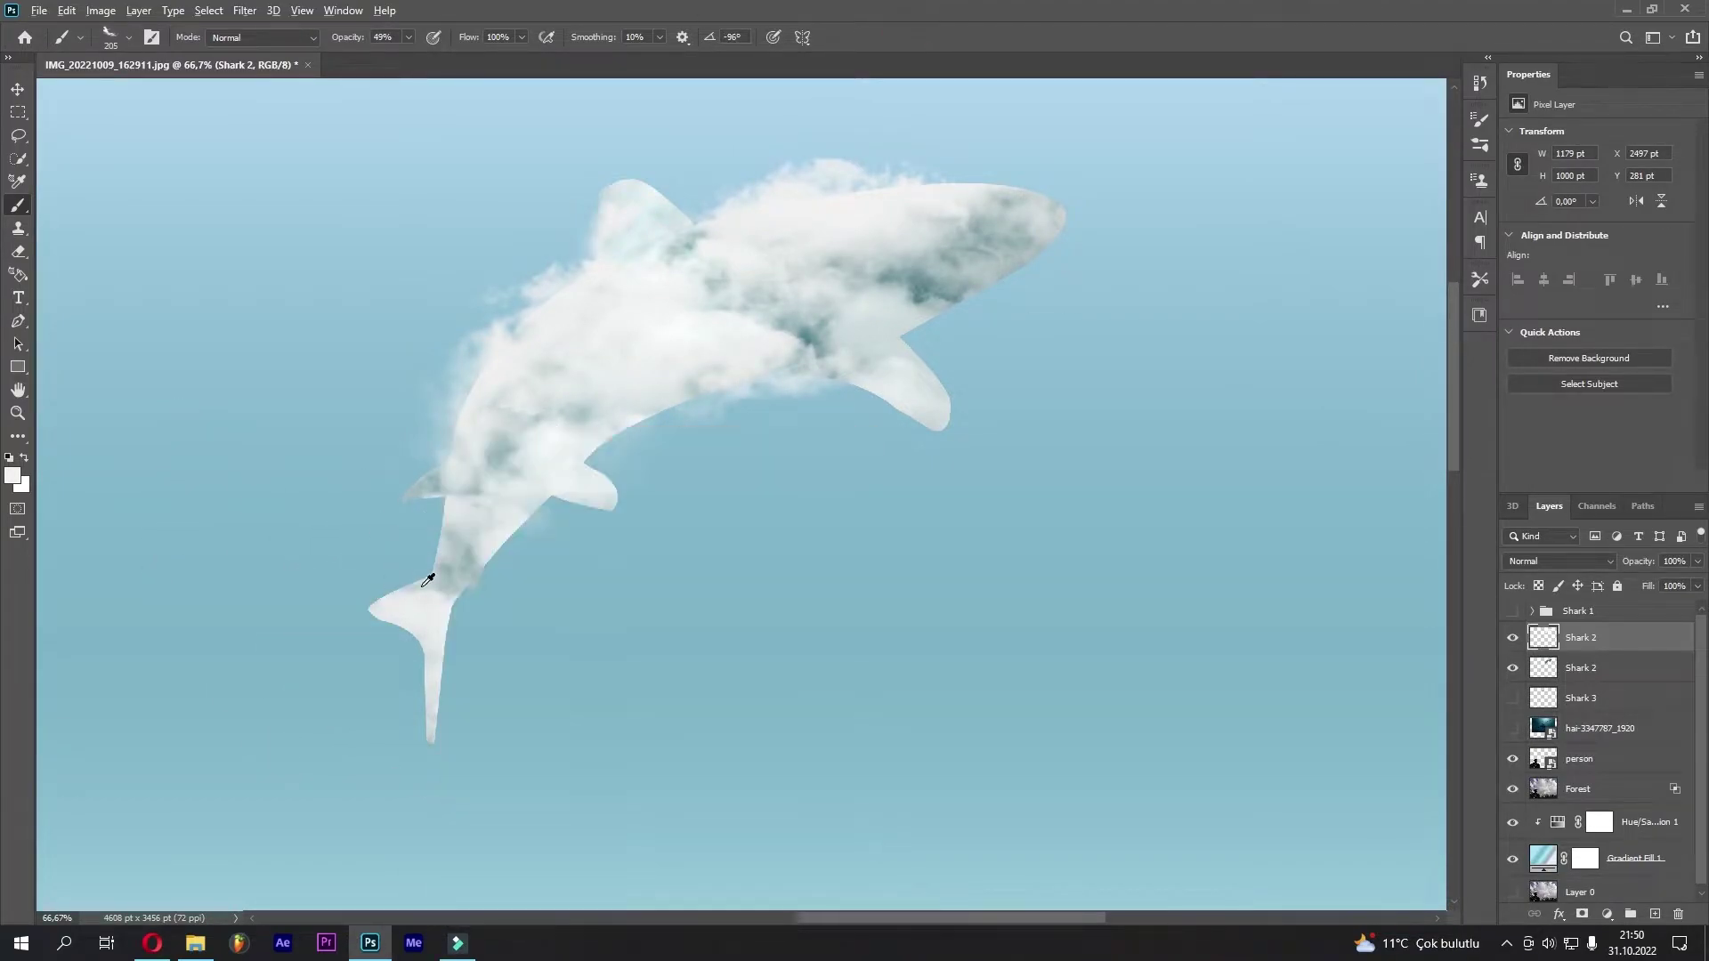
pyautogui.click(374, 641)
pyautogui.rightClick(470, 605)
pyautogui.press('Return')
pyautogui.press('0')
pyautogui.moveTo(436, 765); pyautogui.dragTo(400, 605)
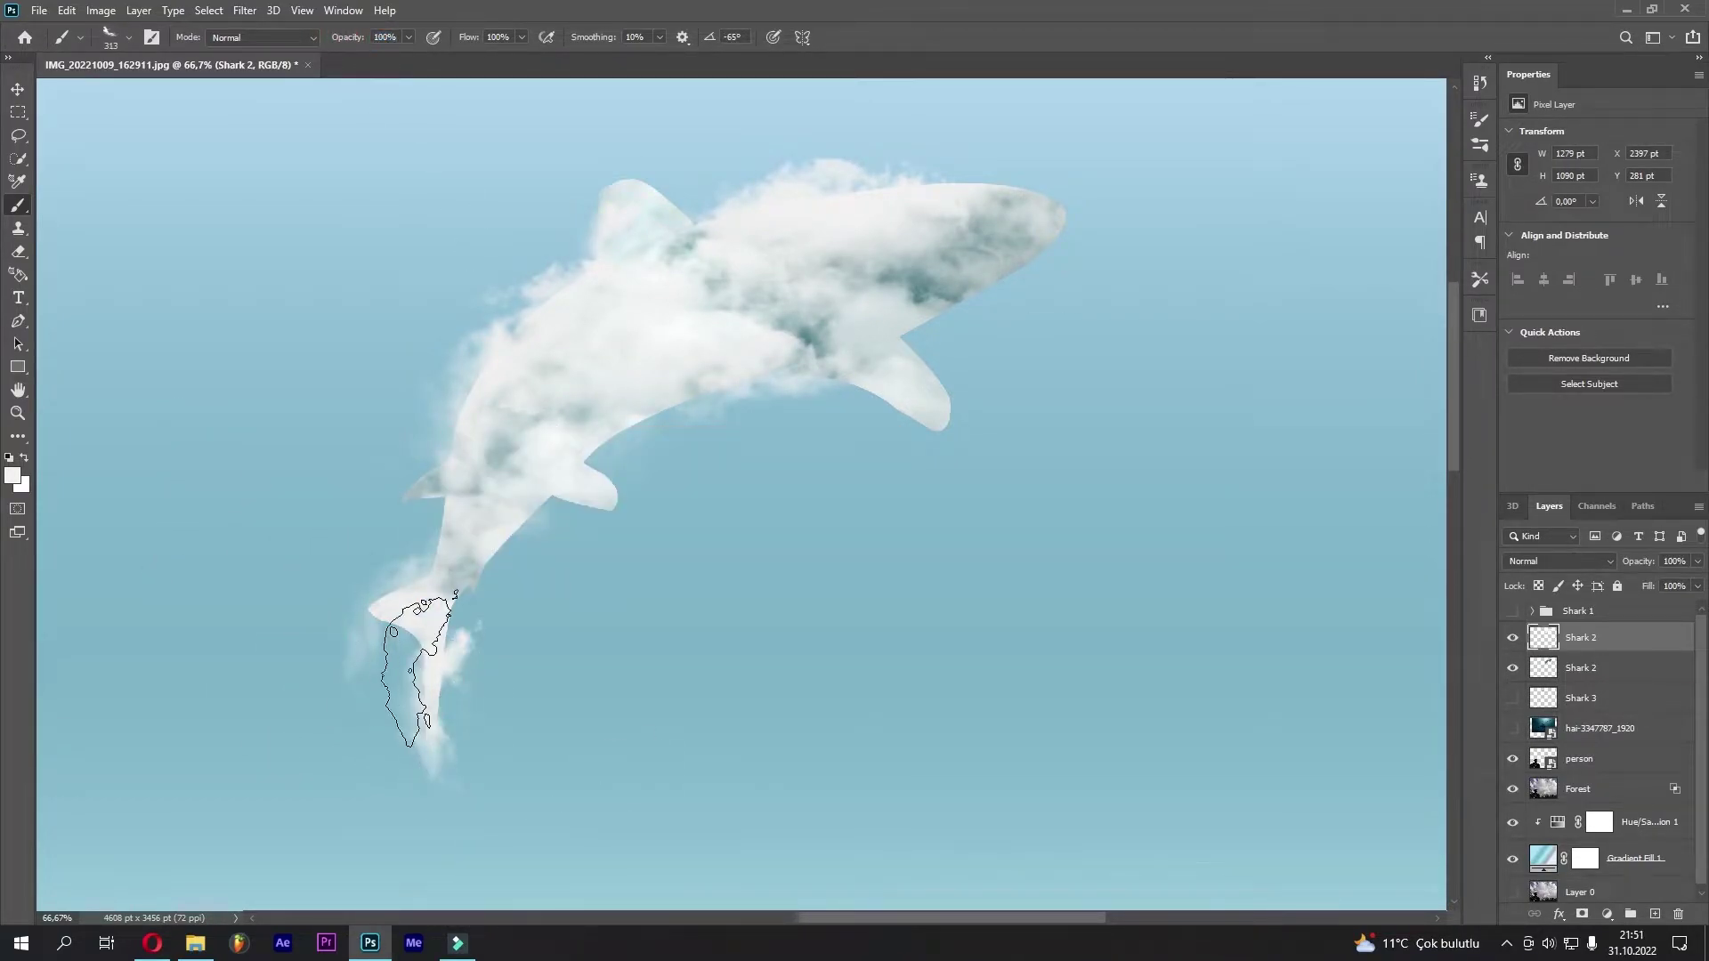
pyautogui.rightClick(383, 427)
pyautogui.rightClick(921, 192)
pyautogui.moveTo(946, 259); pyautogui.dragTo(934, 267)
pyautogui.press('Return')
# Add a small cloud near the body and Cloud Sample 12 puffs along the belly
pyautogui.rightClick(1169, 317)
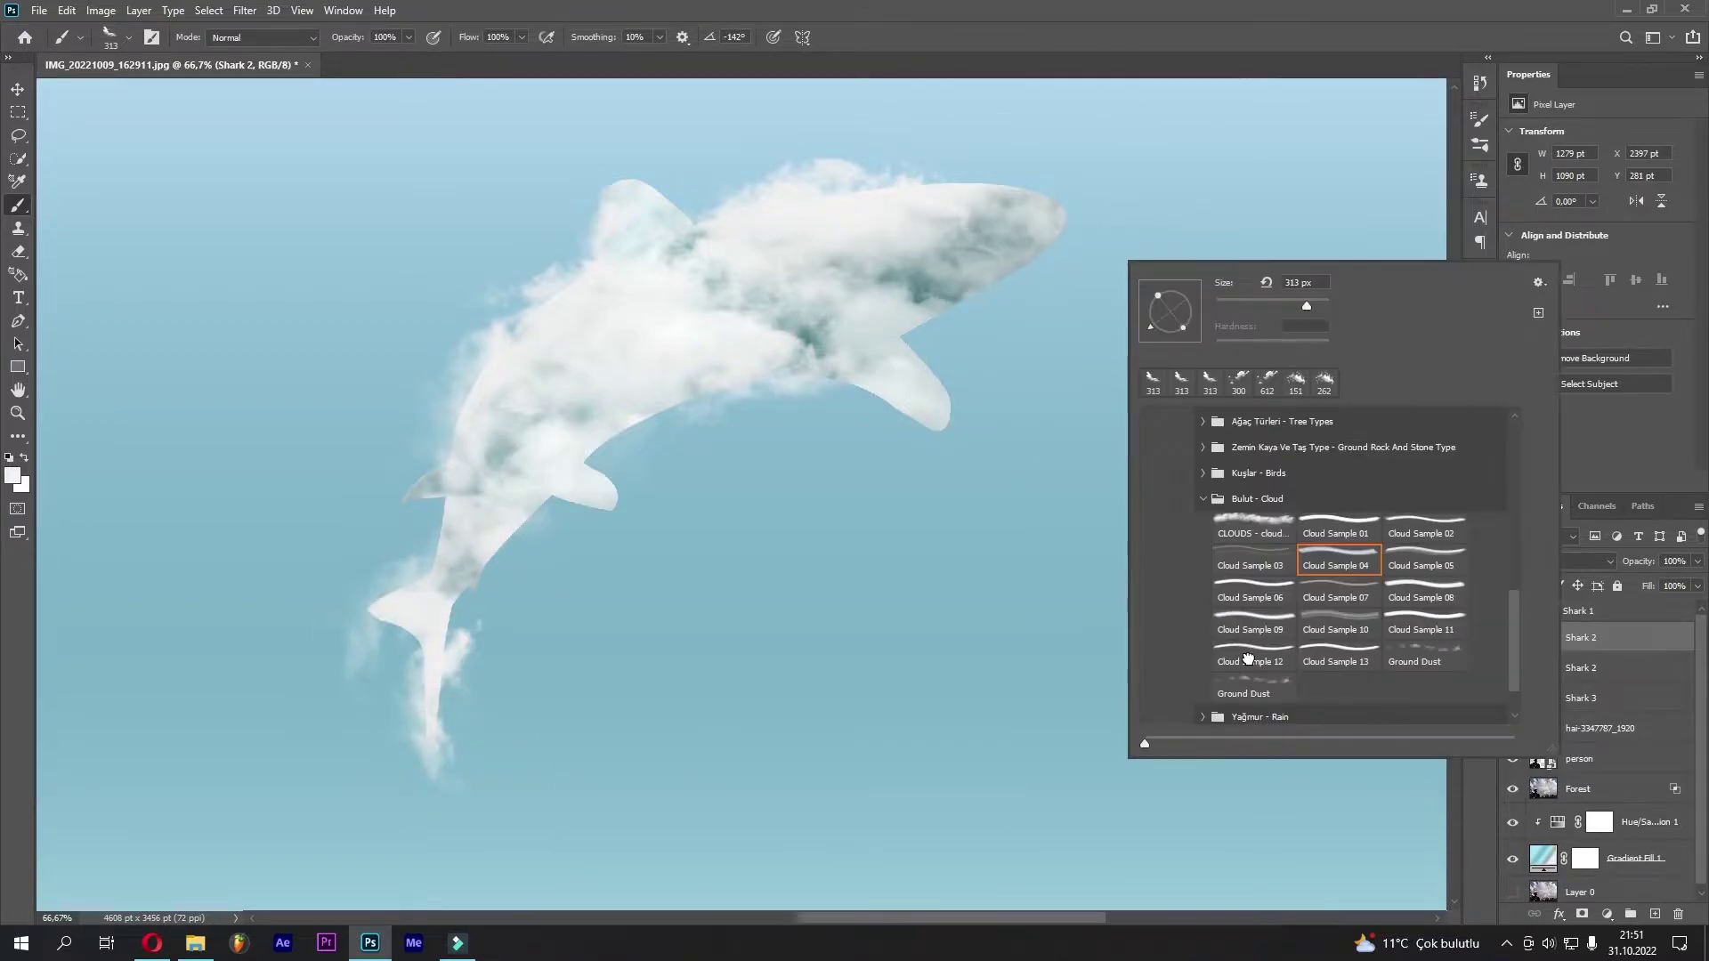
pyautogui.rightClick(695, 485)
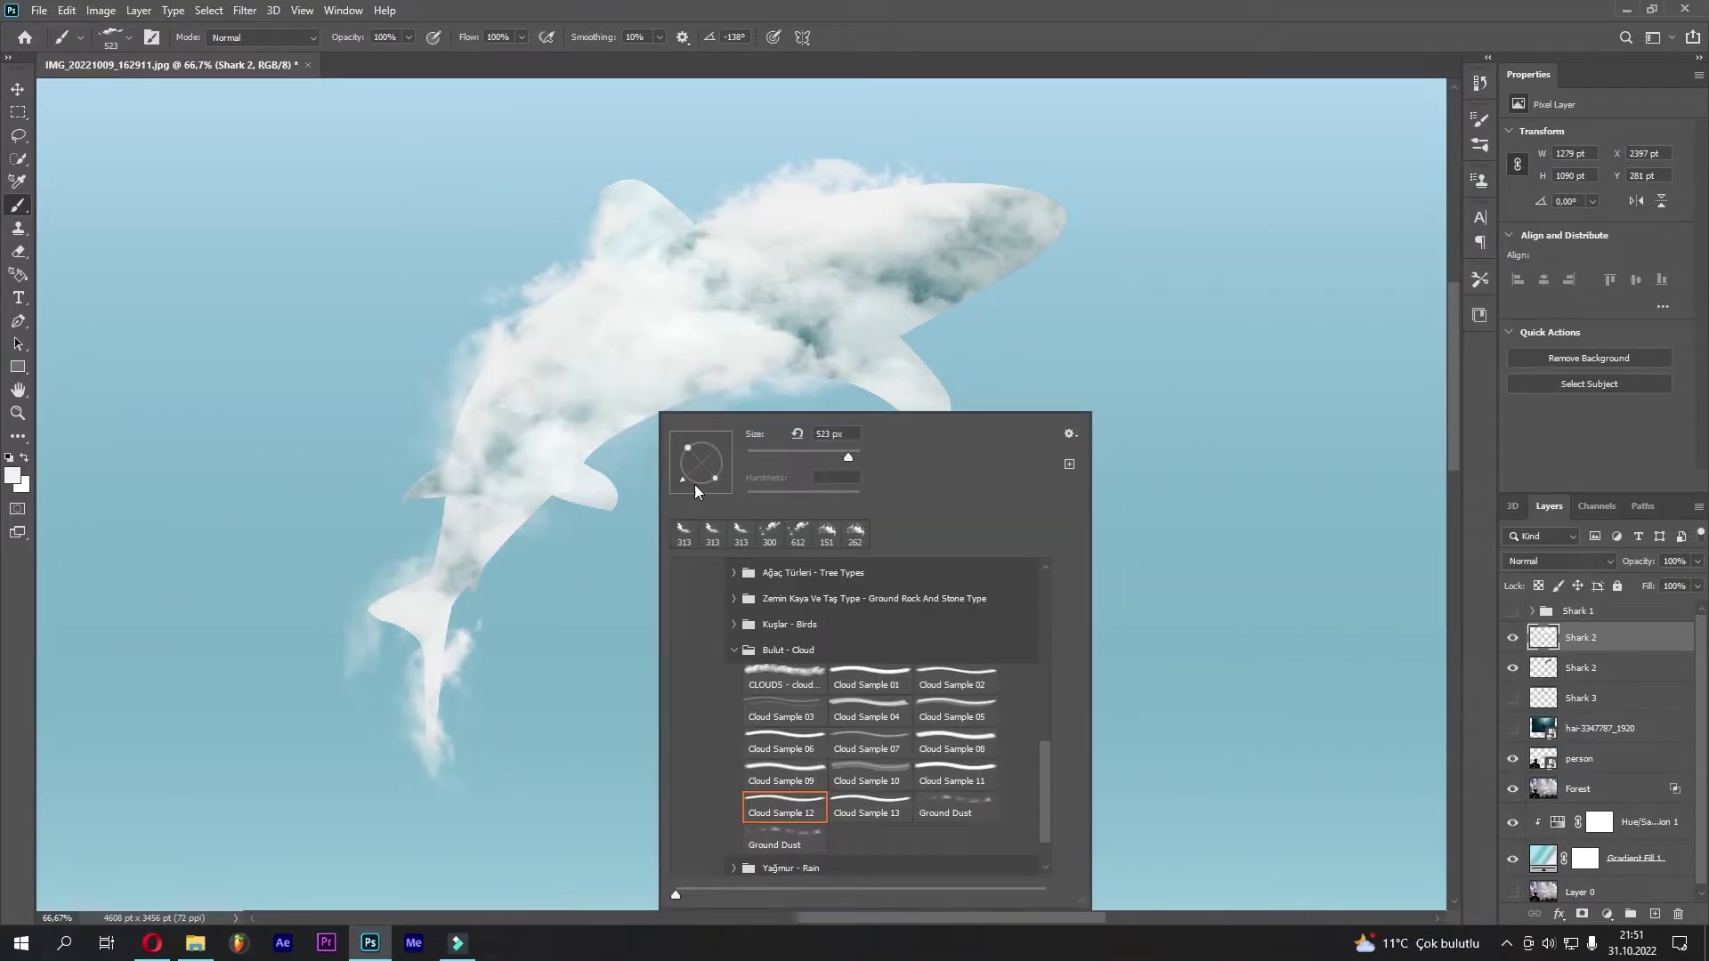
pyautogui.moveTo(703, 445); pyautogui.dragTo(676, 472)
pyautogui.press('Return')
pyautogui.click(543, 534)
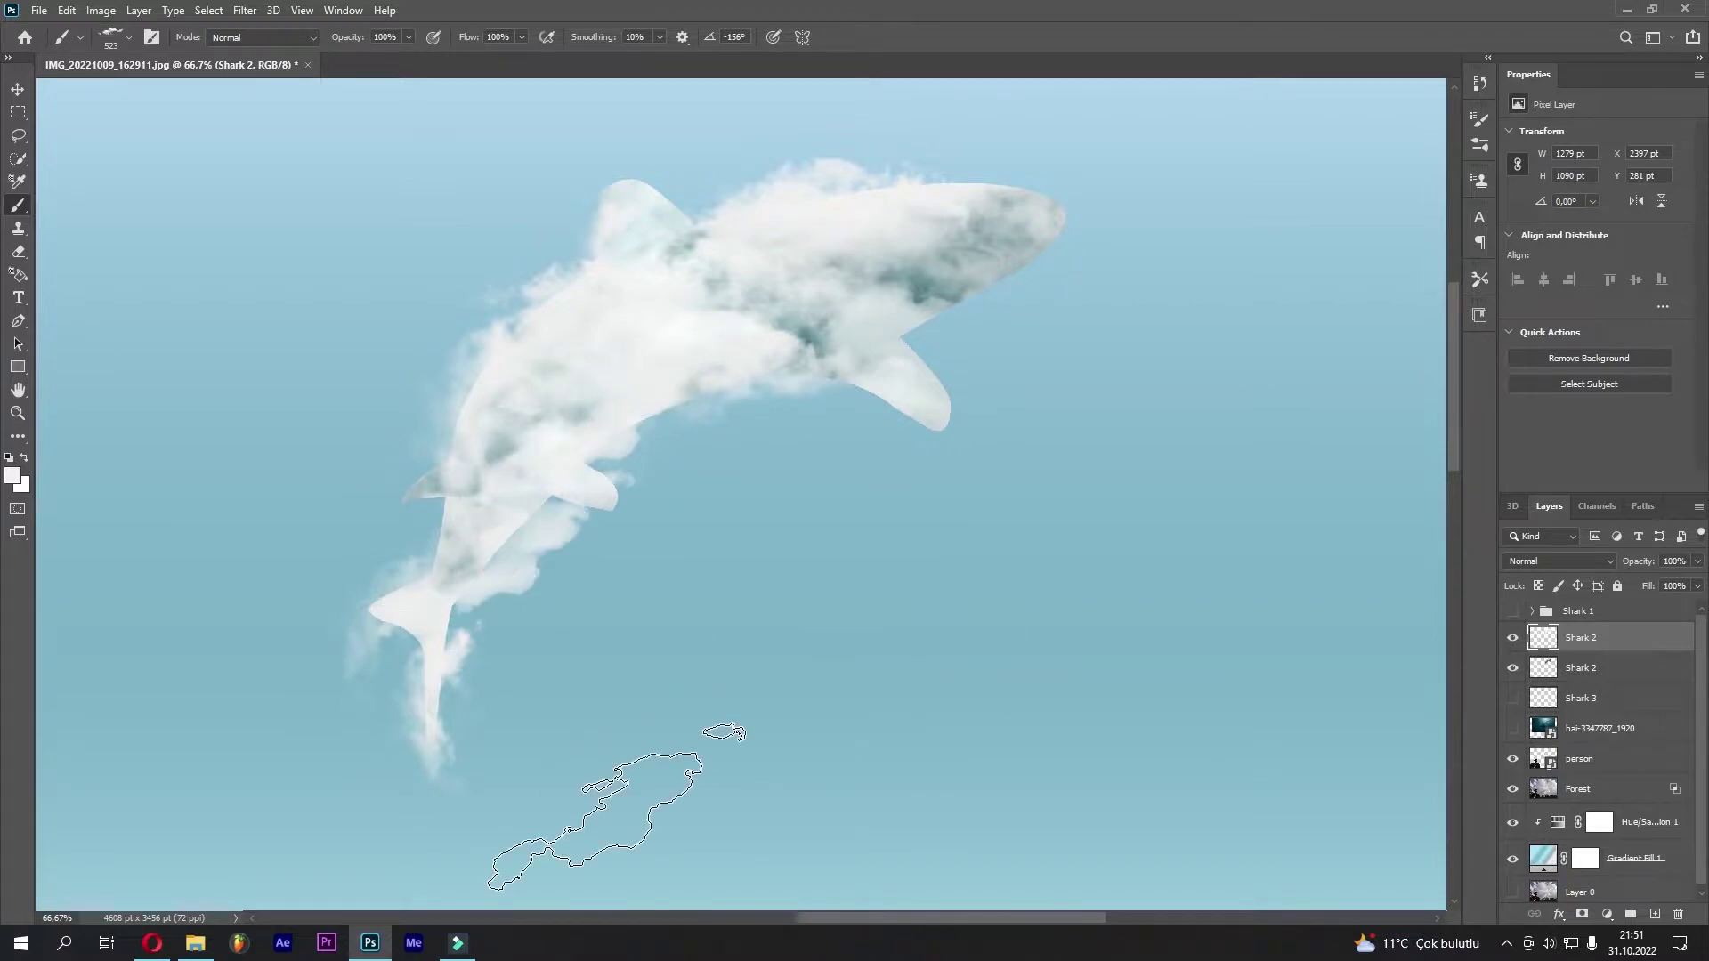
pyautogui.moveTo(541, 293); pyautogui.dragTo(286, 476)
pyautogui.press('[')
pyautogui.press('[')
pyautogui.press('[')
pyautogui.press('Return')
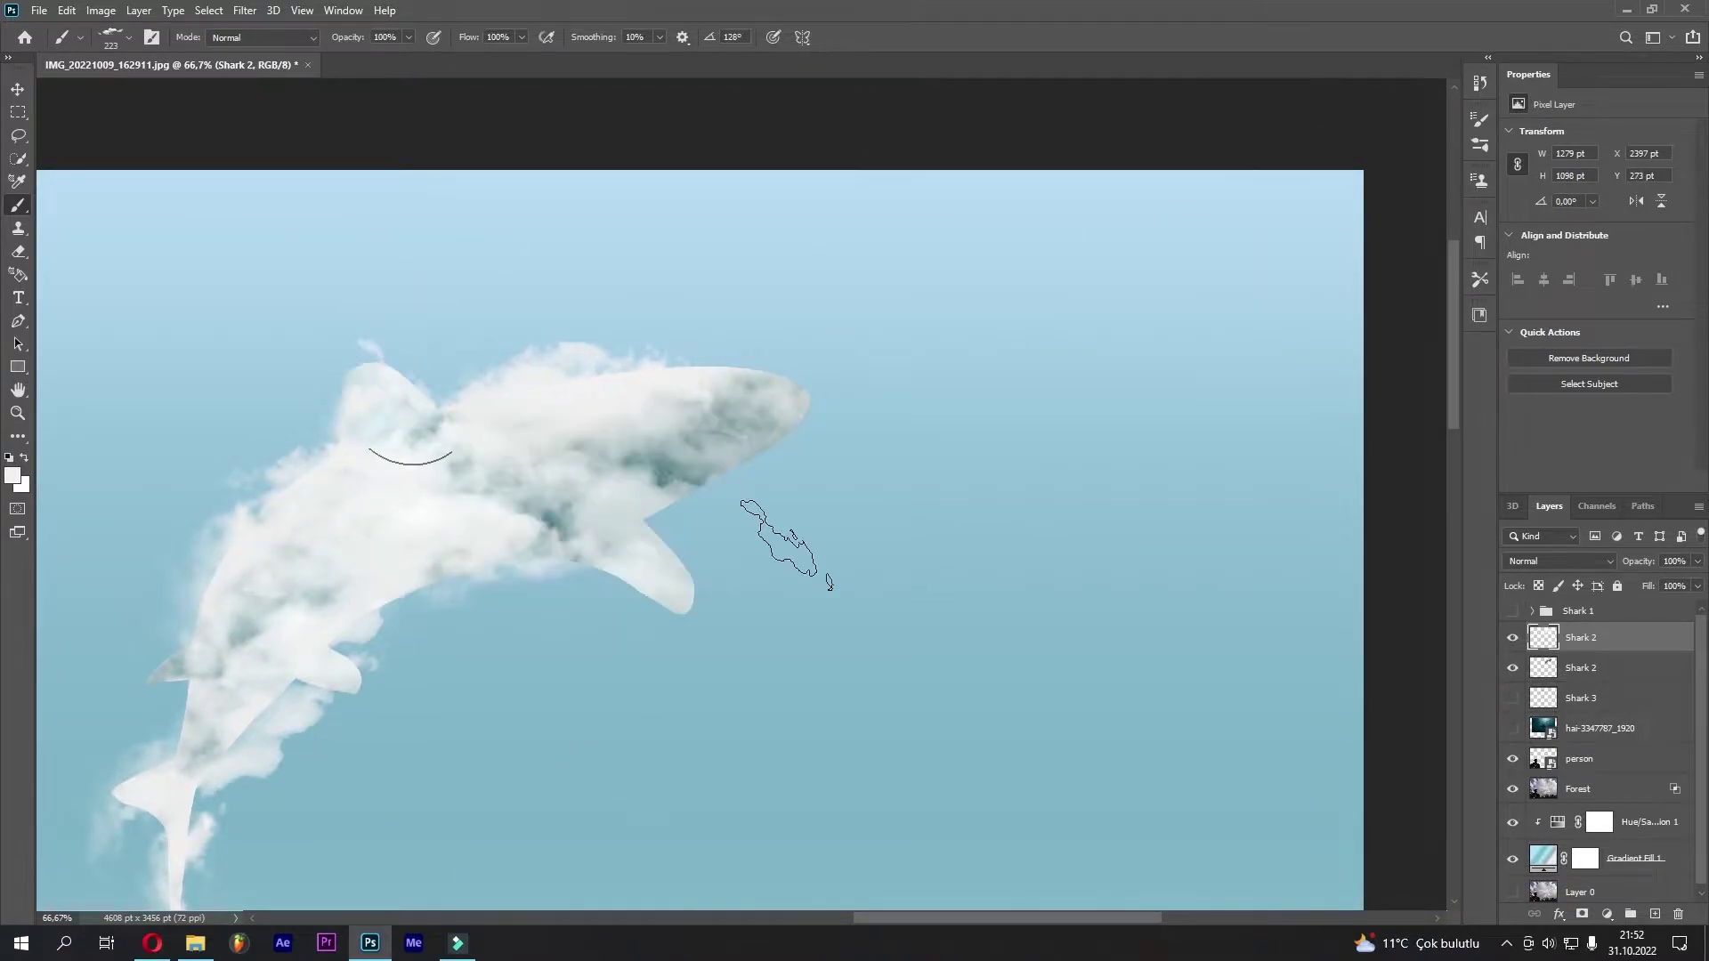
# Paint faint wisps beside the tail and left side with Cloud Sample 10 rotated to -90°
pyautogui.rightClick(678, 577)
pyautogui.press('Return')
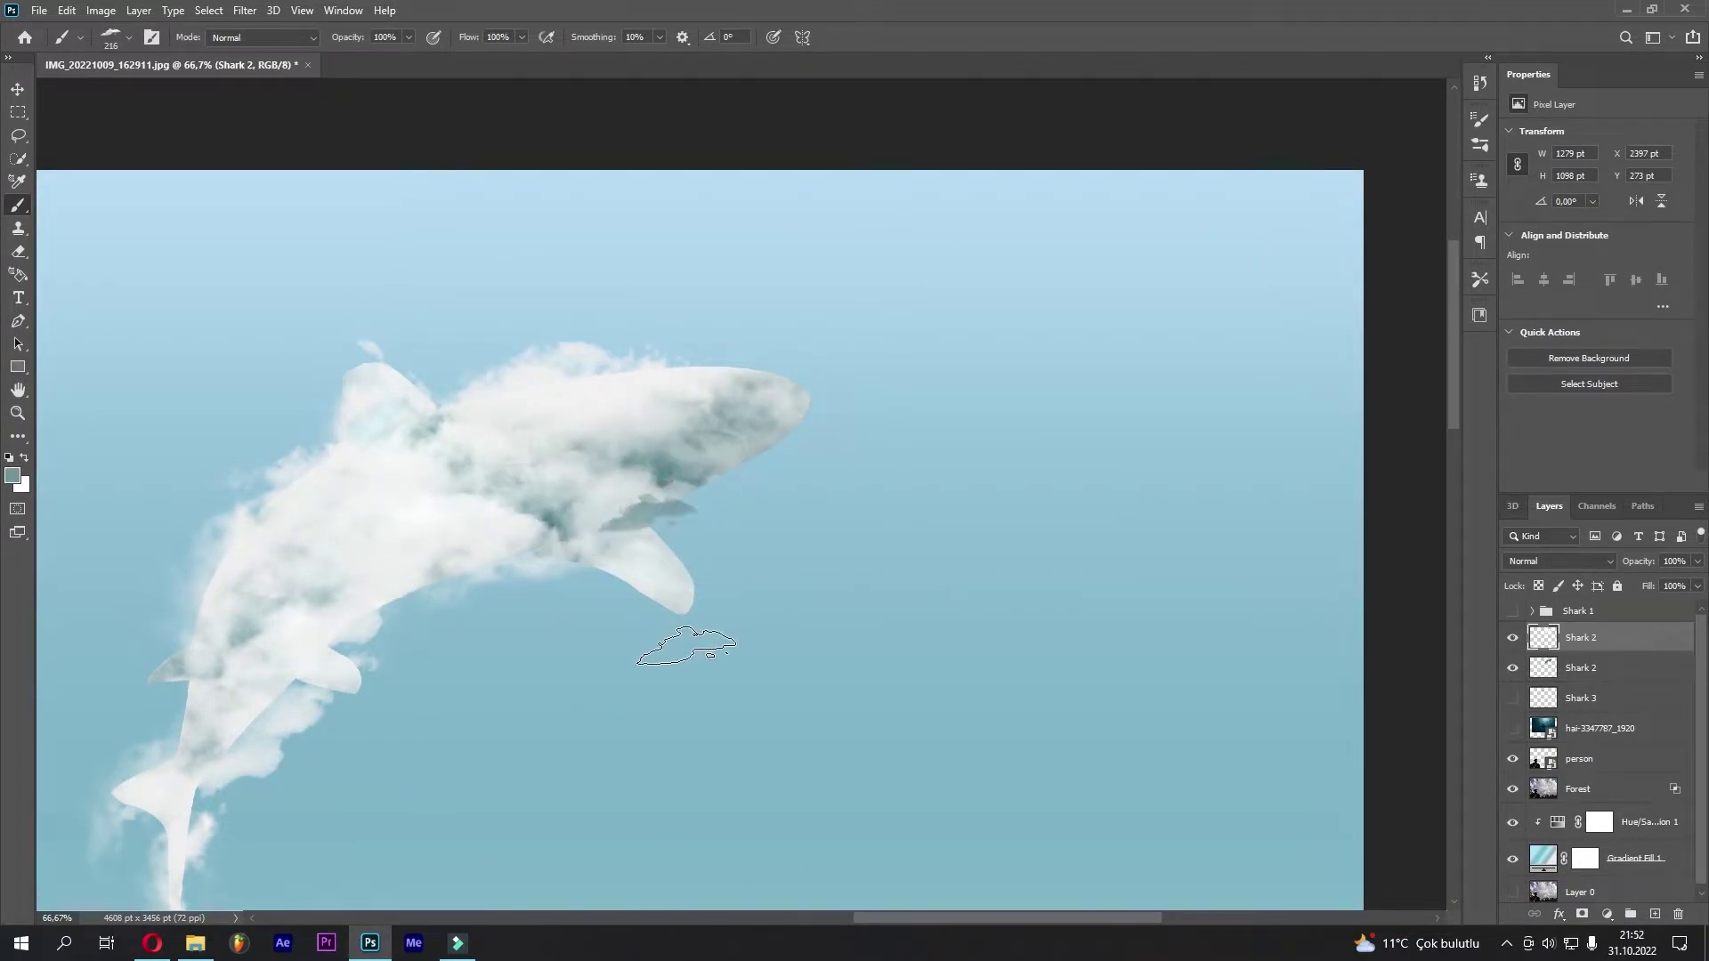
pyautogui.rightClick(681, 810)
pyautogui.press('Return')
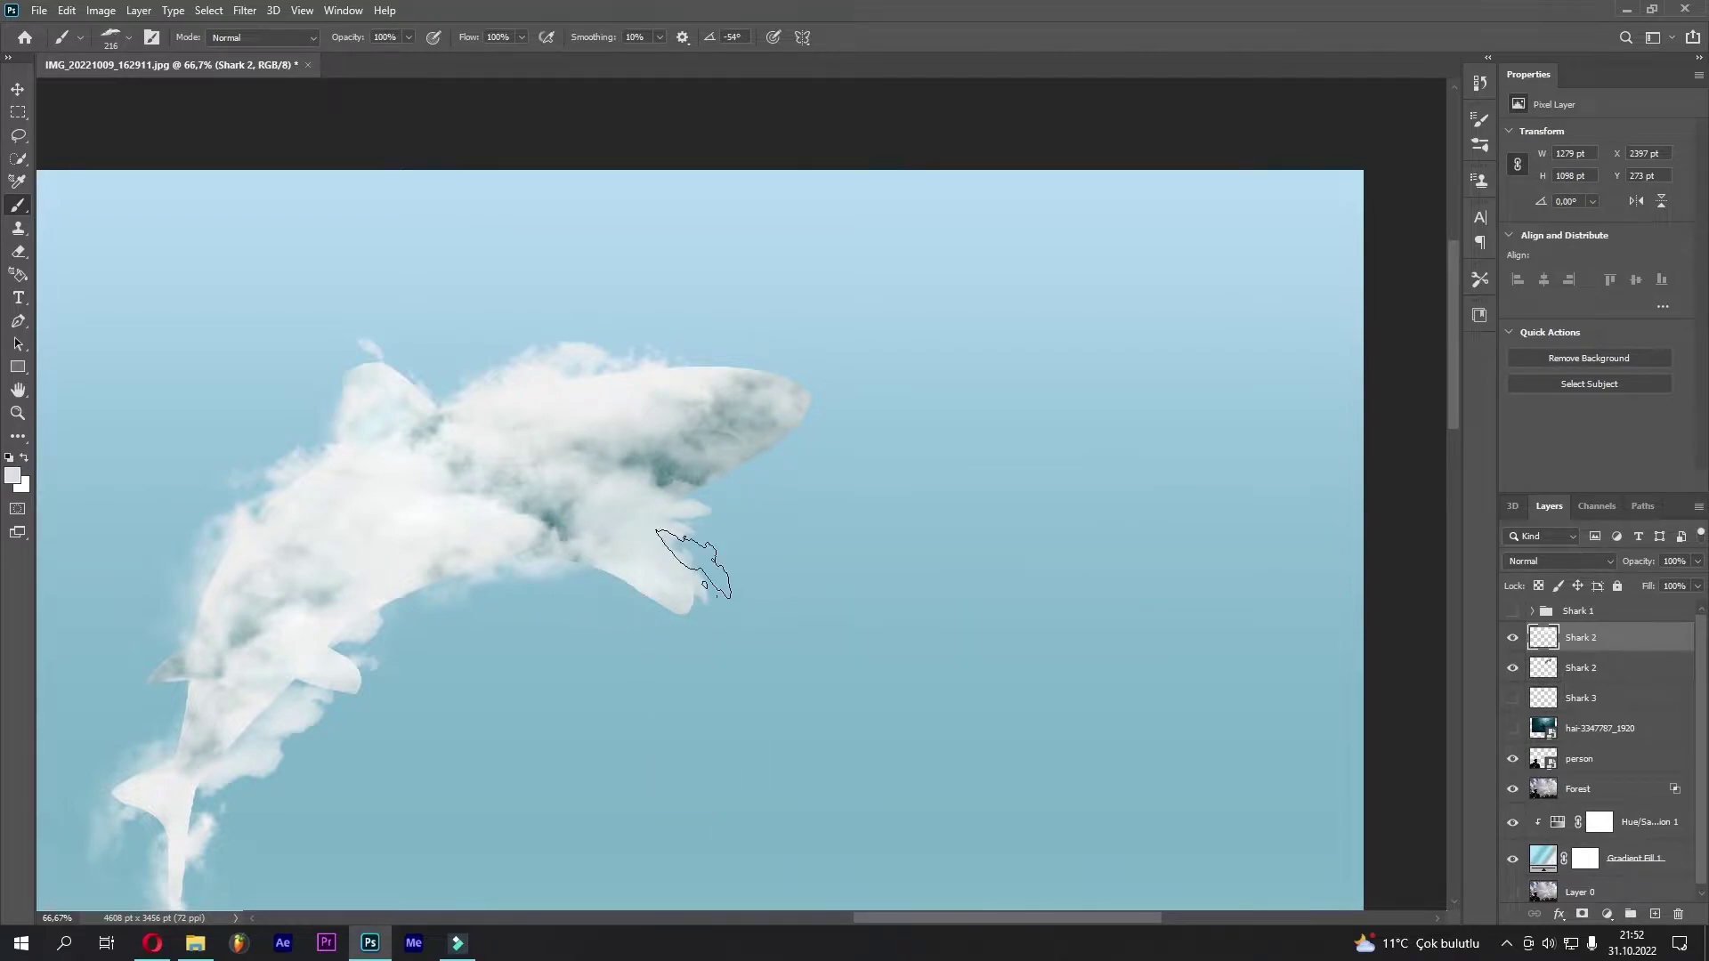
pyautogui.rightClick(431, 501)
pyautogui.click(817, 792)
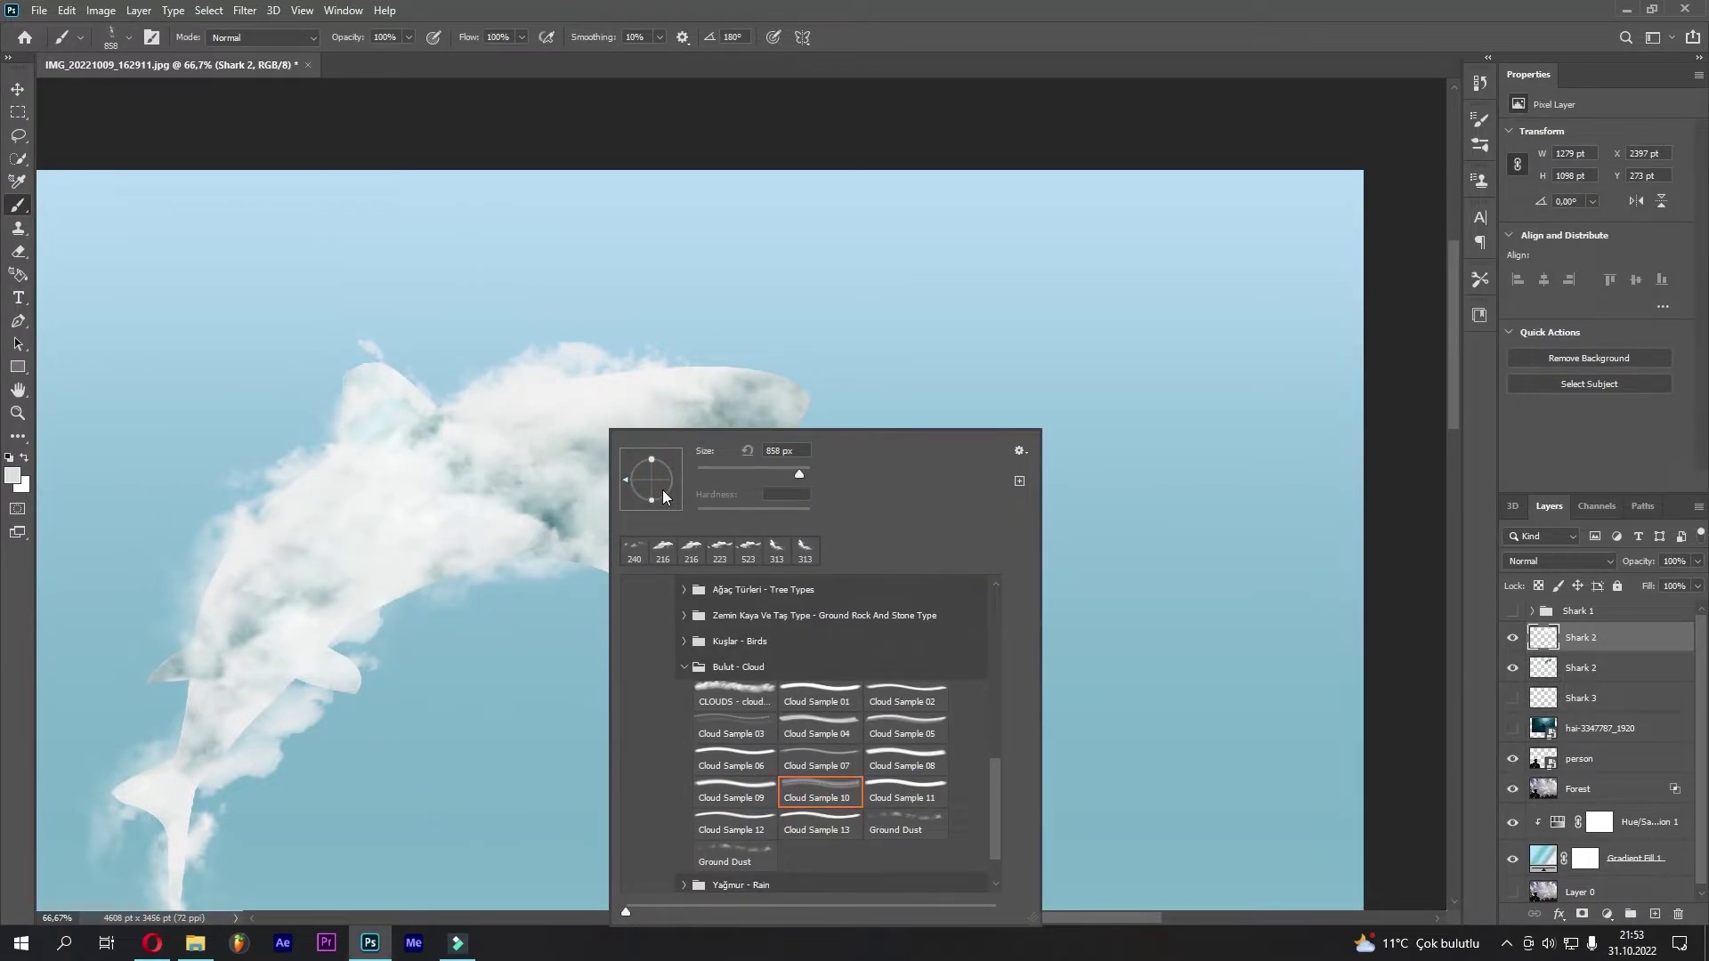
pyautogui.moveTo(663, 496); pyautogui.dragTo(653, 503)
pyautogui.press('Return')
pyautogui.hotkey('ctrl', '0')
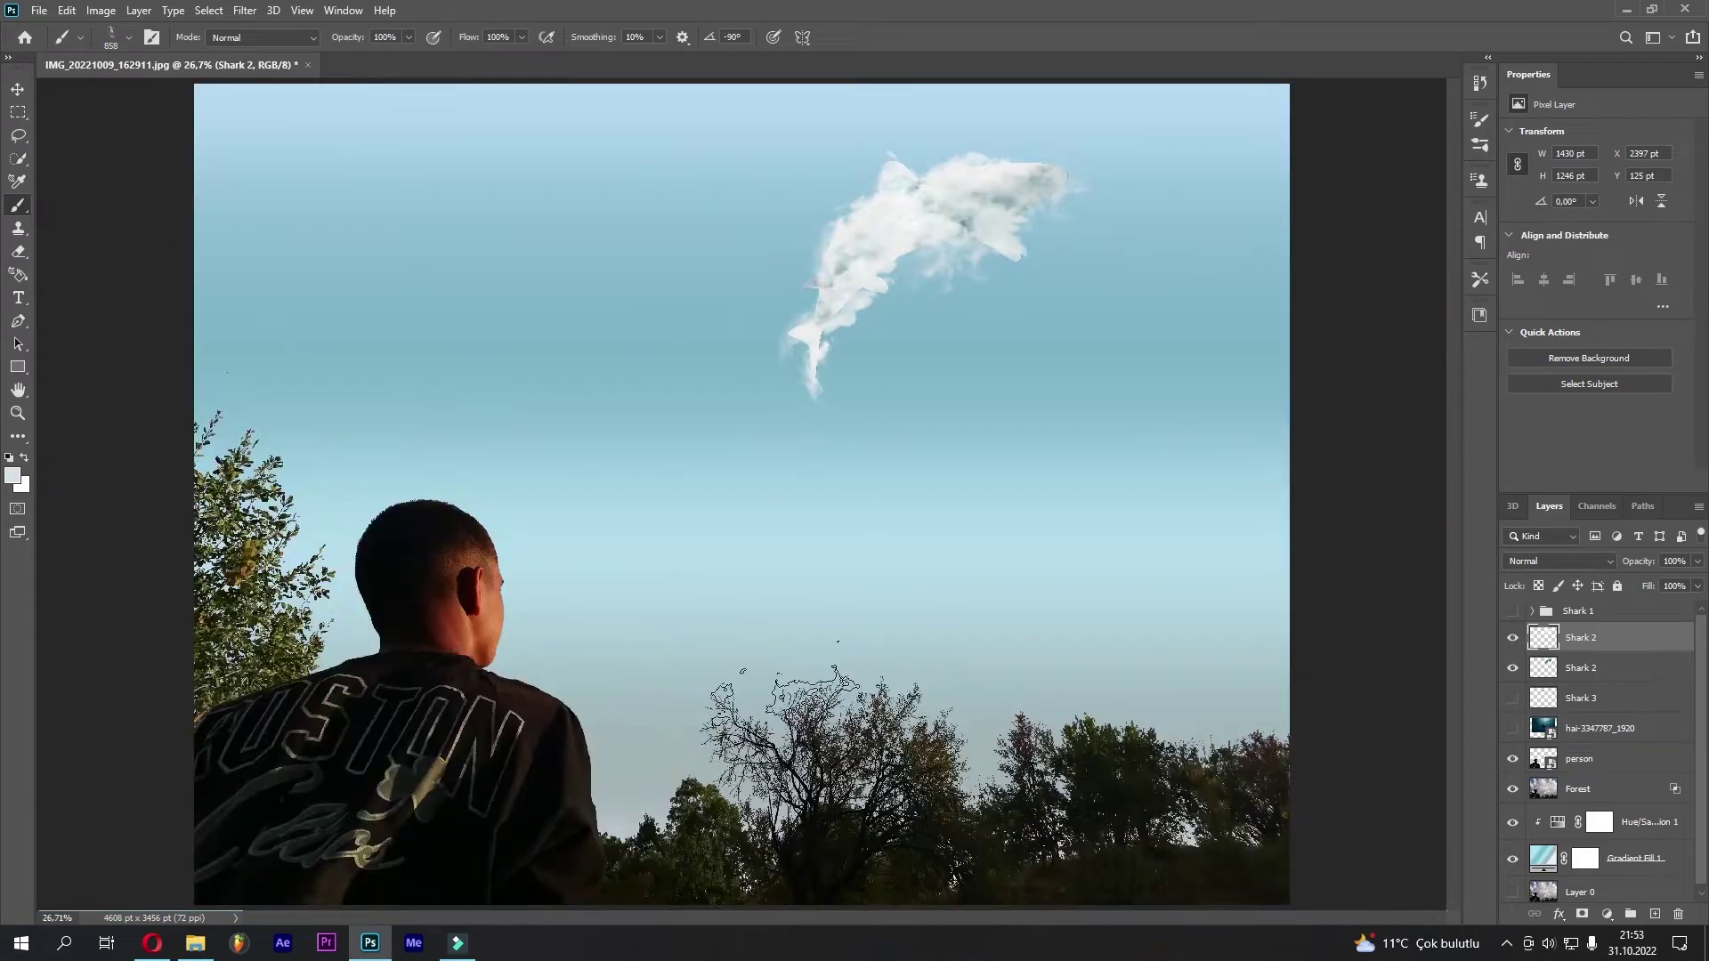
pyautogui.click(949, 142)
pyautogui.click(819, 275)
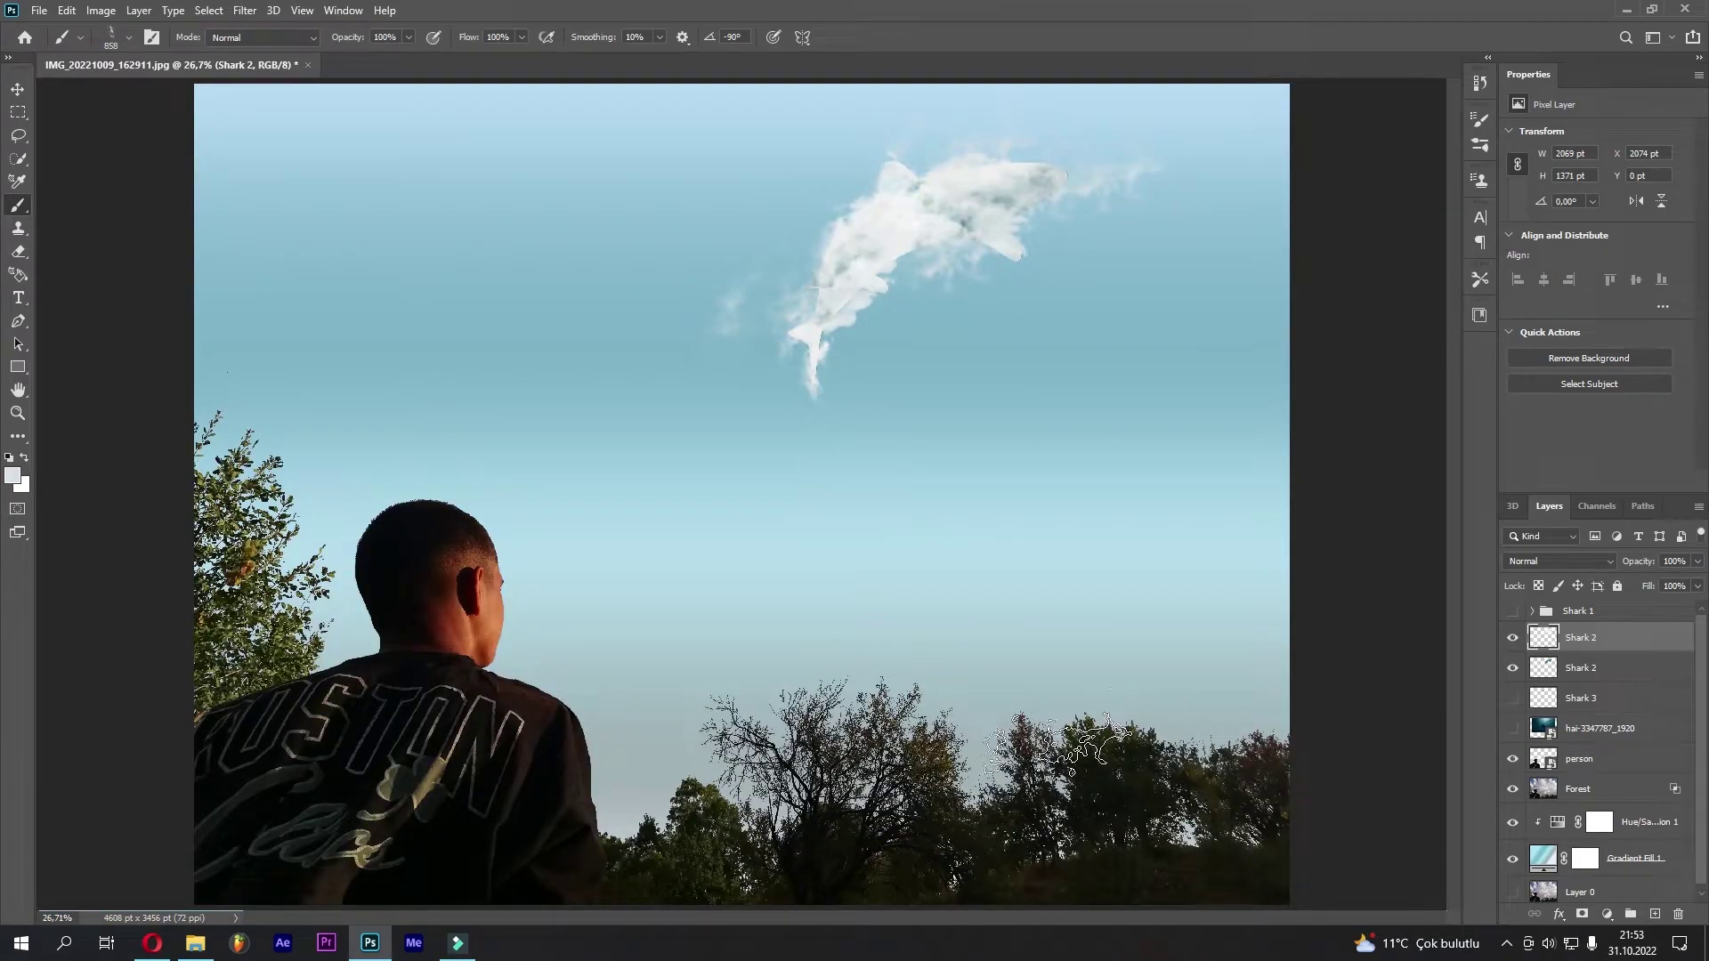
# Show the teal Shark 2 layer over the clouds and try fading its opacity
pyautogui.click(1547, 637)
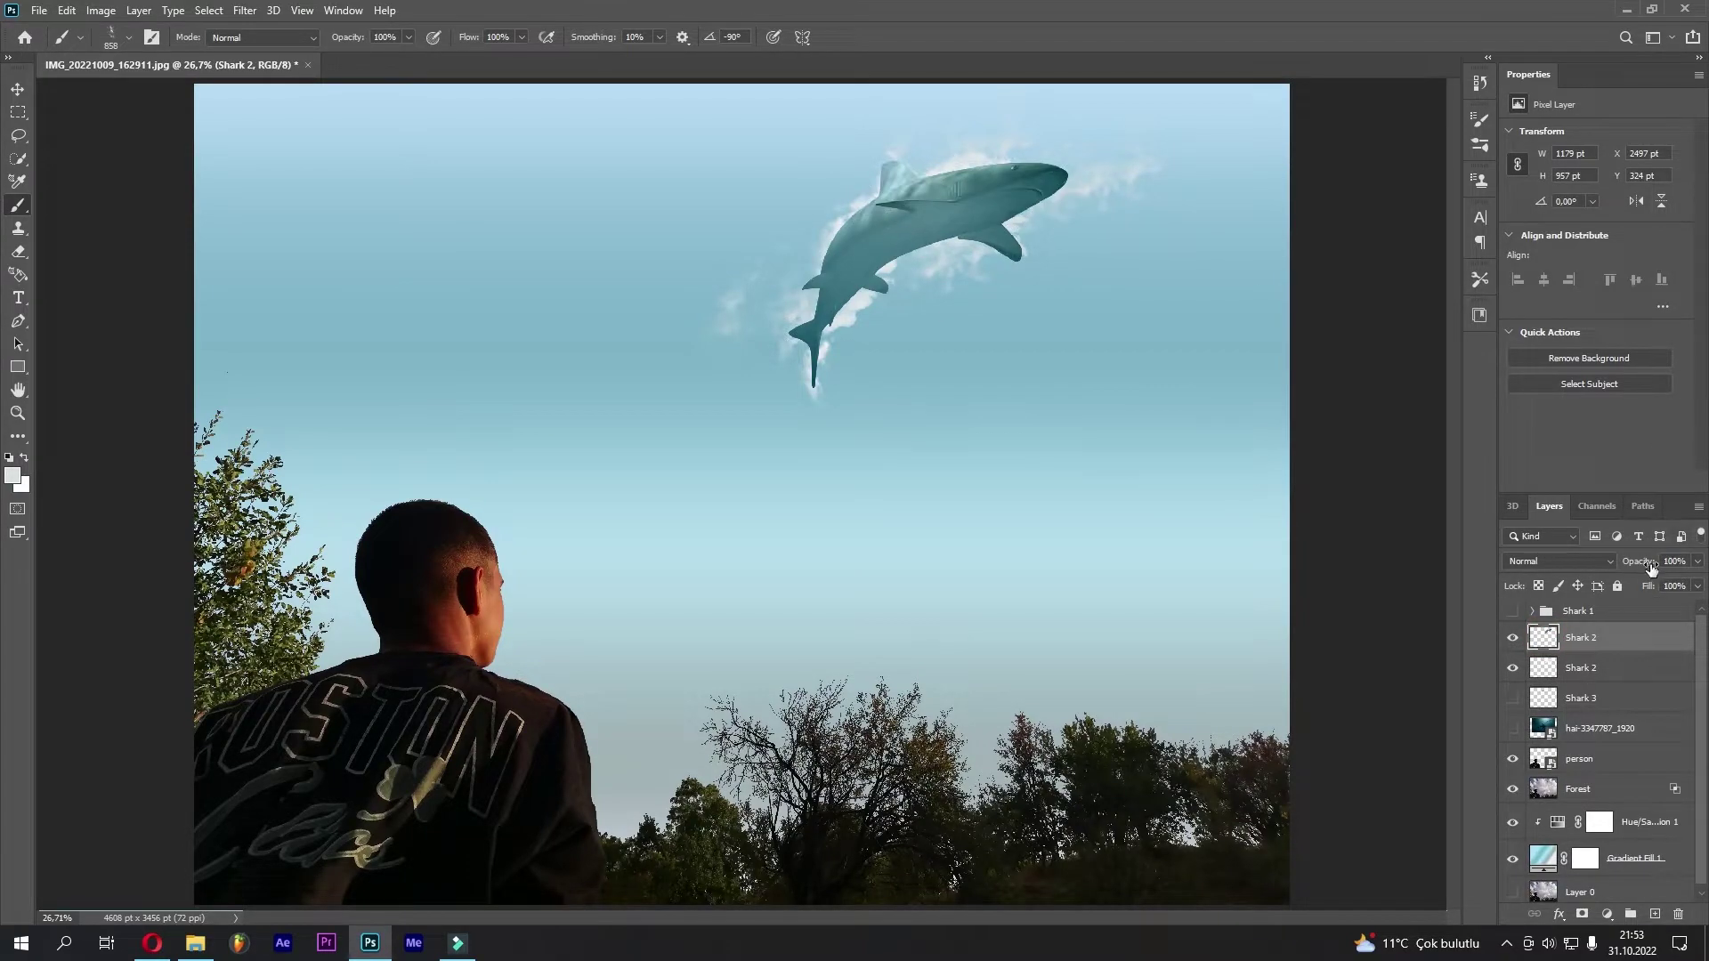
pyautogui.moveTo(1642, 562)
pyautogui.mouseDown()
pyautogui.moveTo(1606, 566)
pyautogui.moveTo(1701, 566)
pyautogui.mouseUp()
pyautogui.scroll(1, 921, 277)
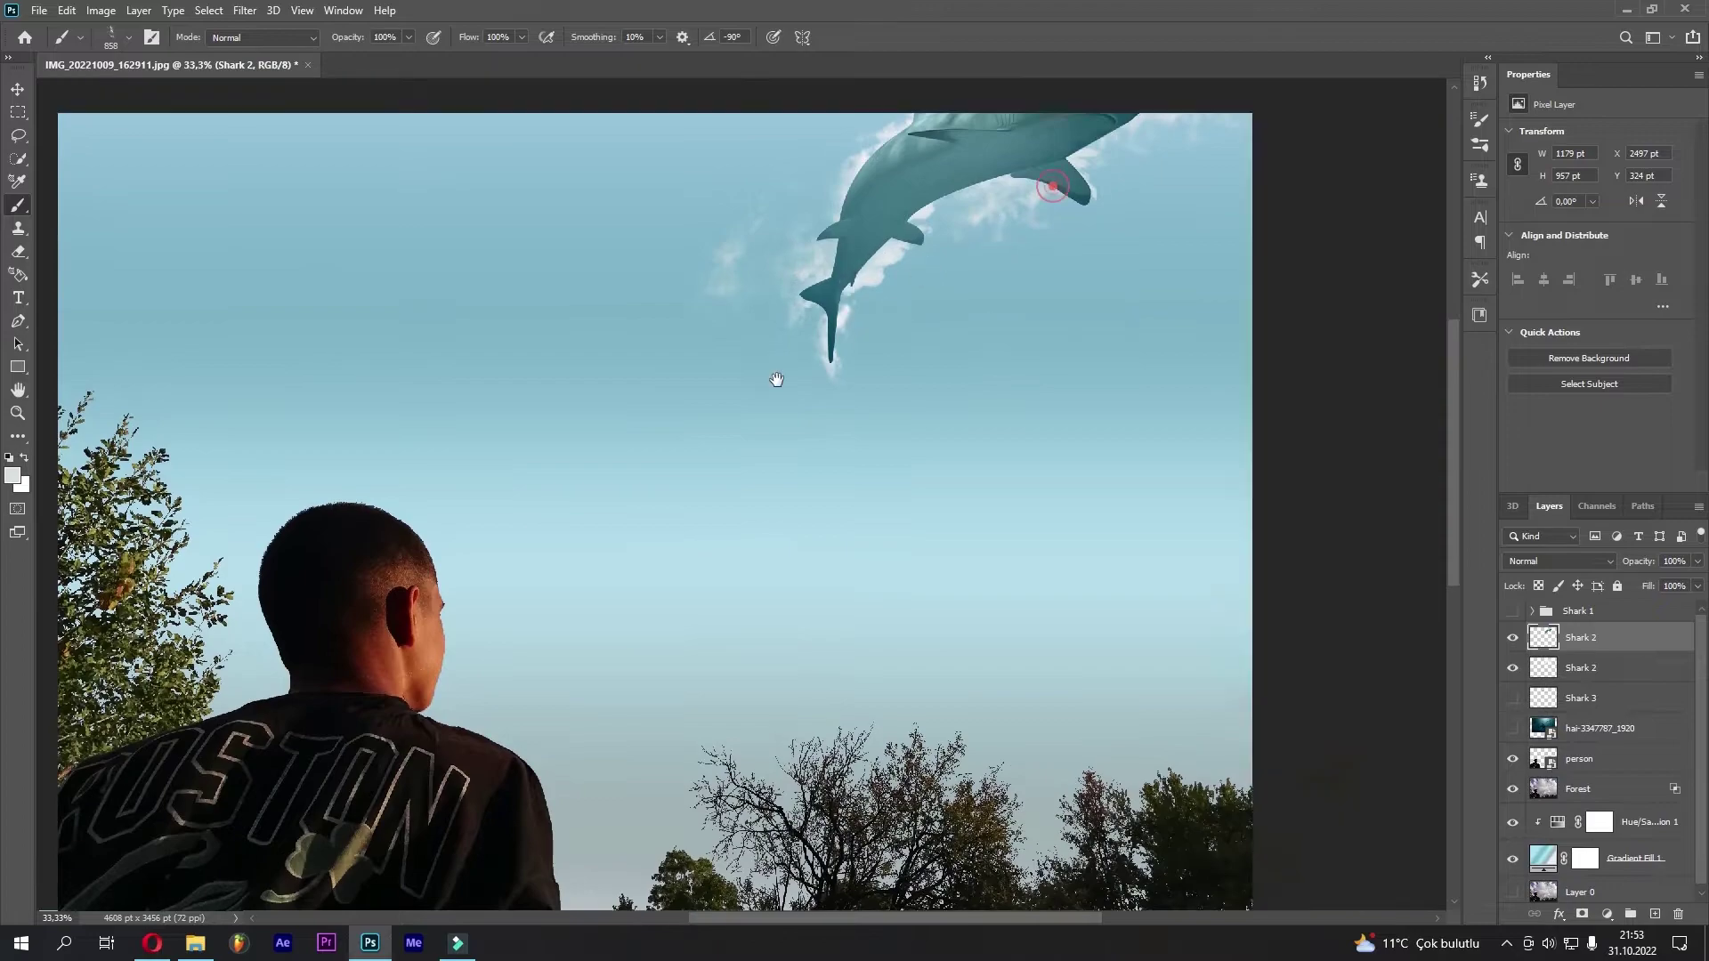
pyautogui.scroll(2, 775, 382)
pyautogui.scroll(1, 702, 442)
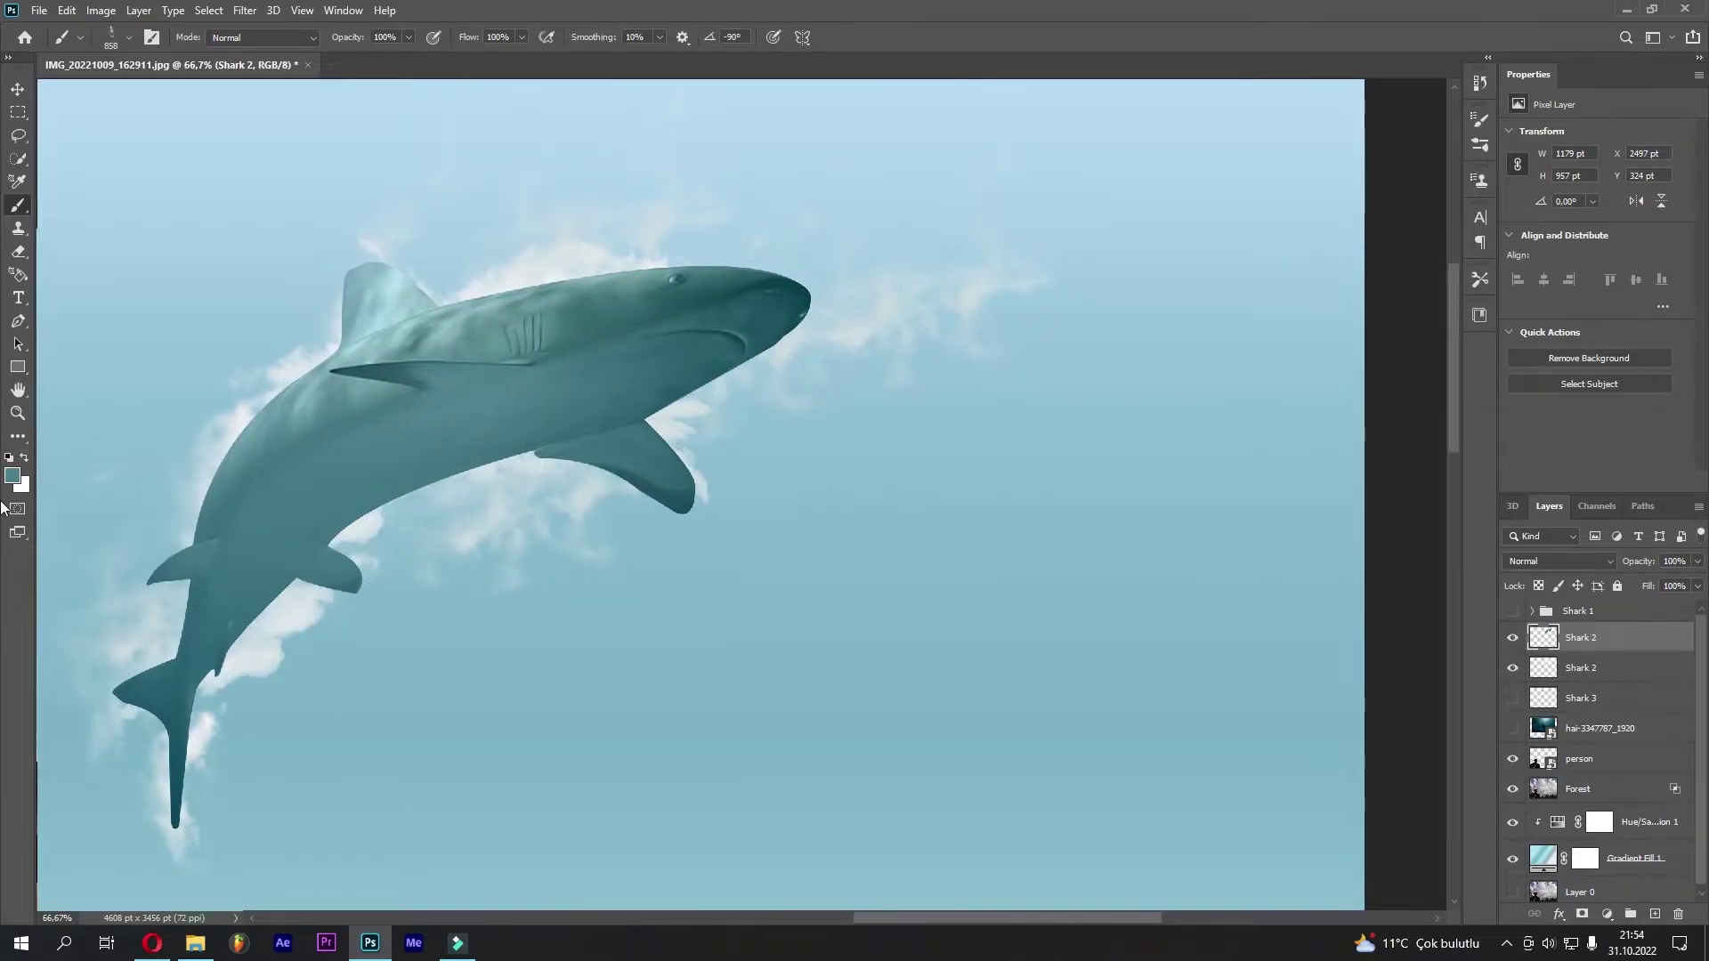
# Reset the painting colour to white, hide the teal Shark 2 layer, enlarge the brush, and fit the image
pyautogui.press('i')
pyautogui.click(444, 416)
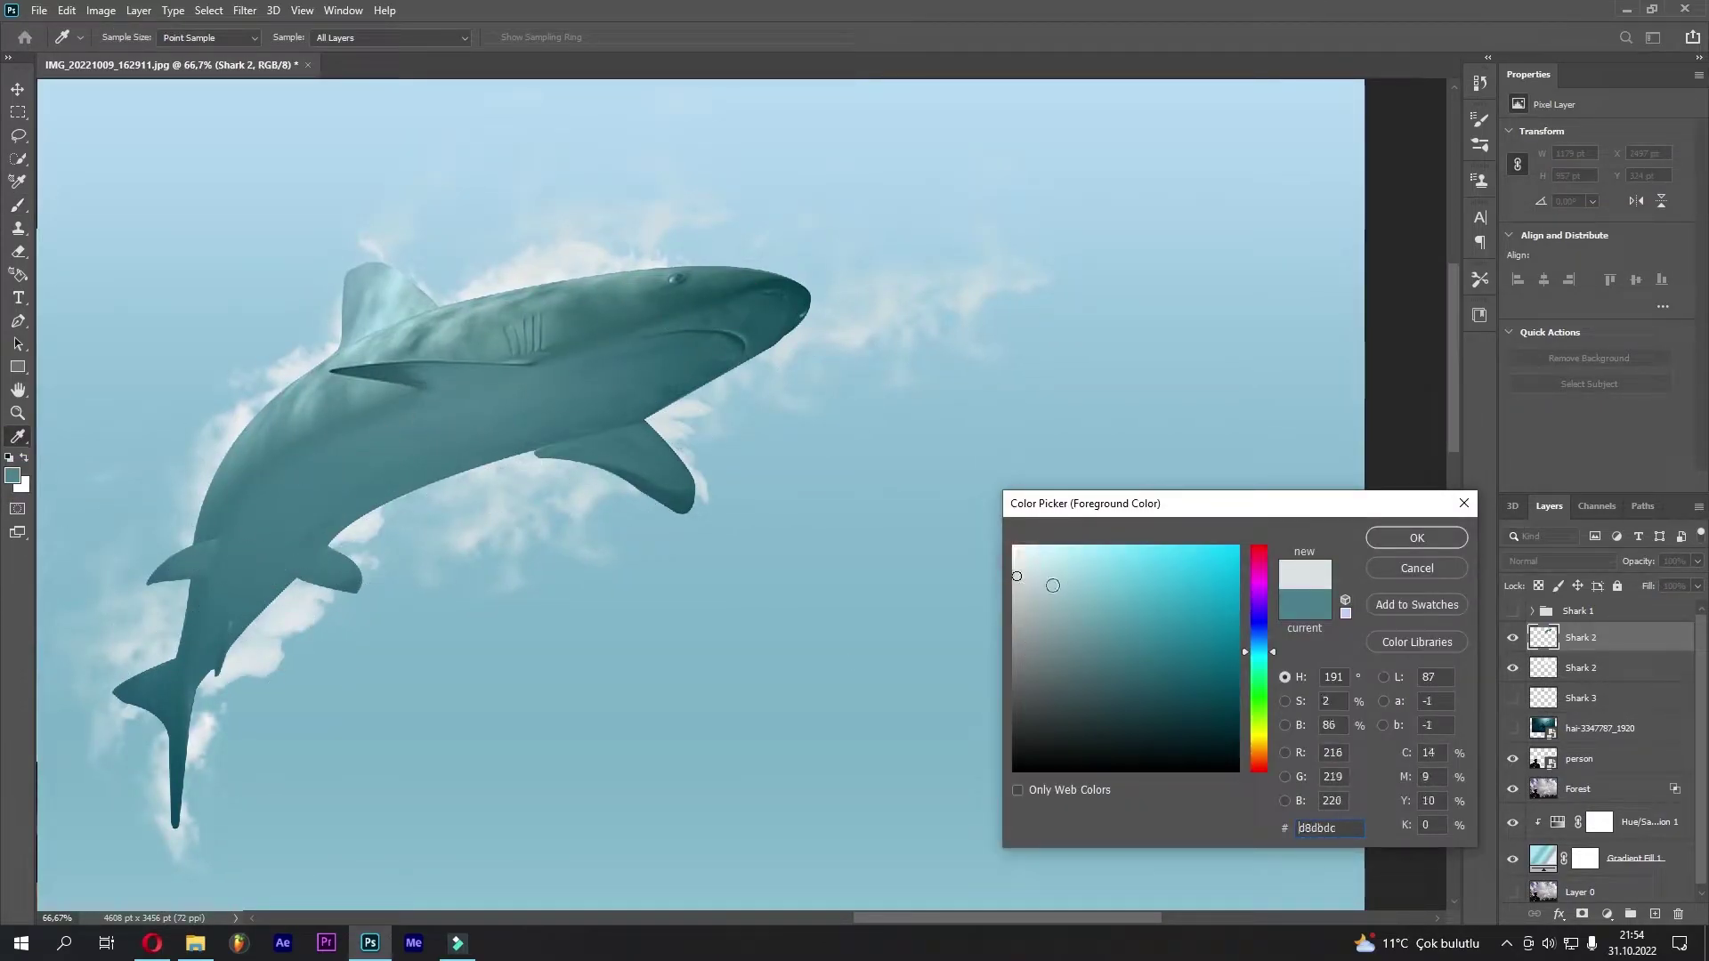
pyautogui.press('Return')
pyautogui.press('b')
pyautogui.click(1512, 637)
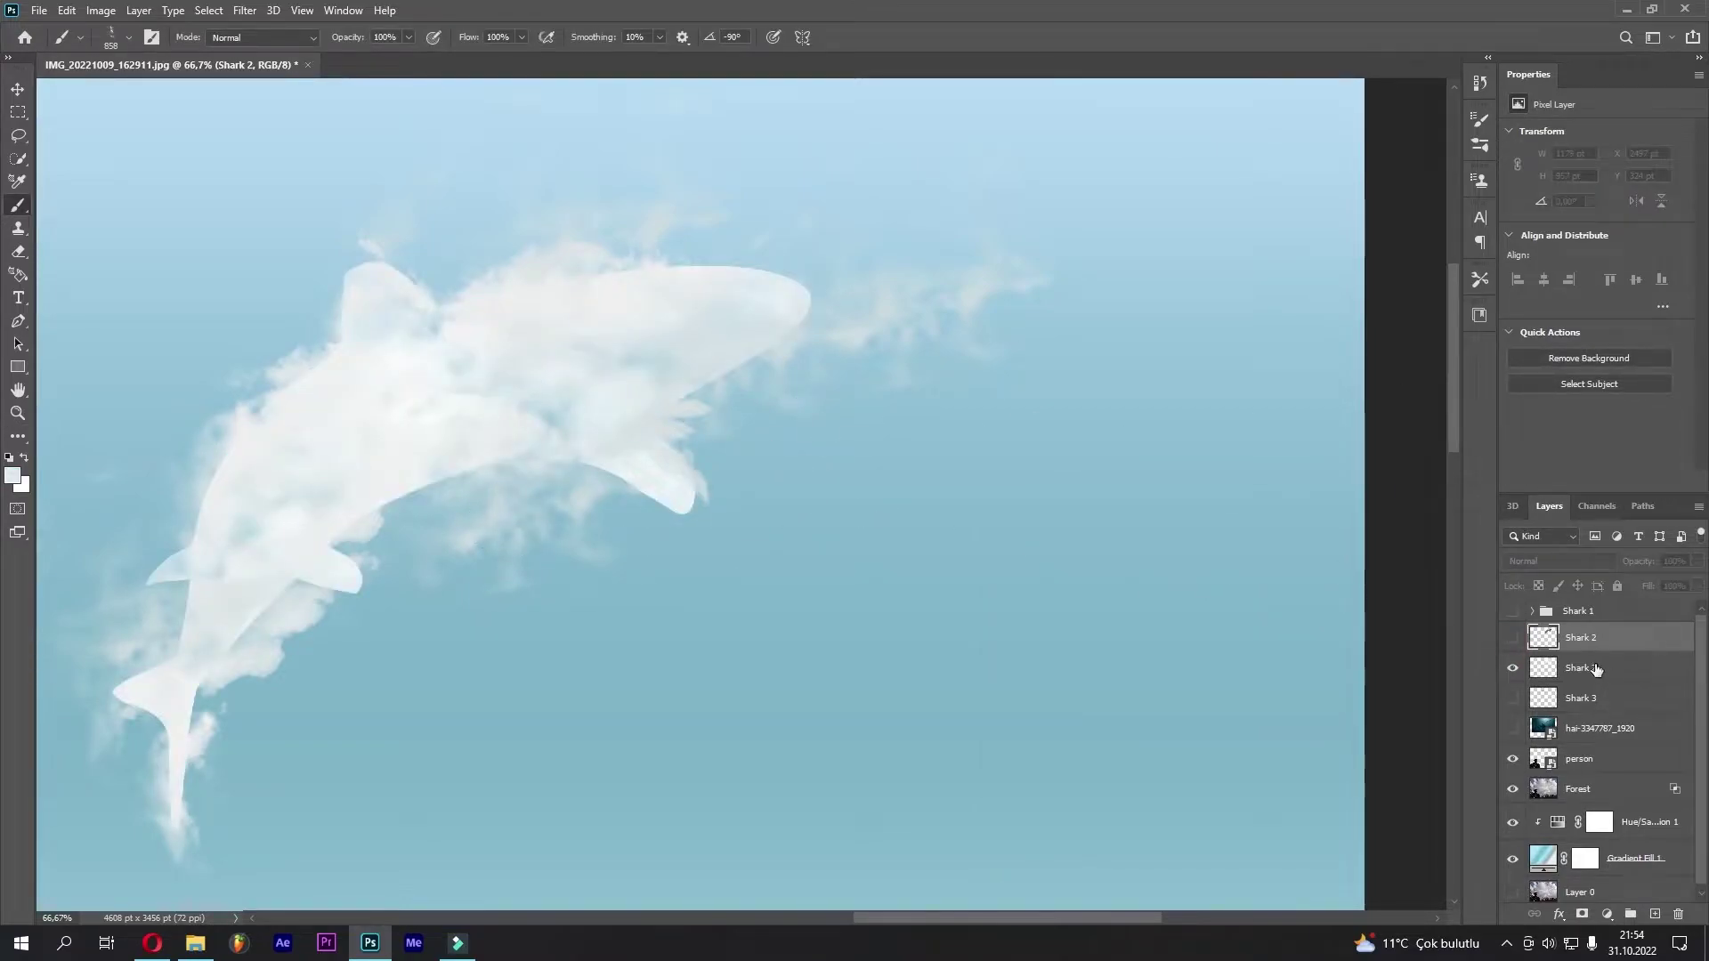
pyautogui.click(1596, 670)
pyautogui.click(1512, 638)
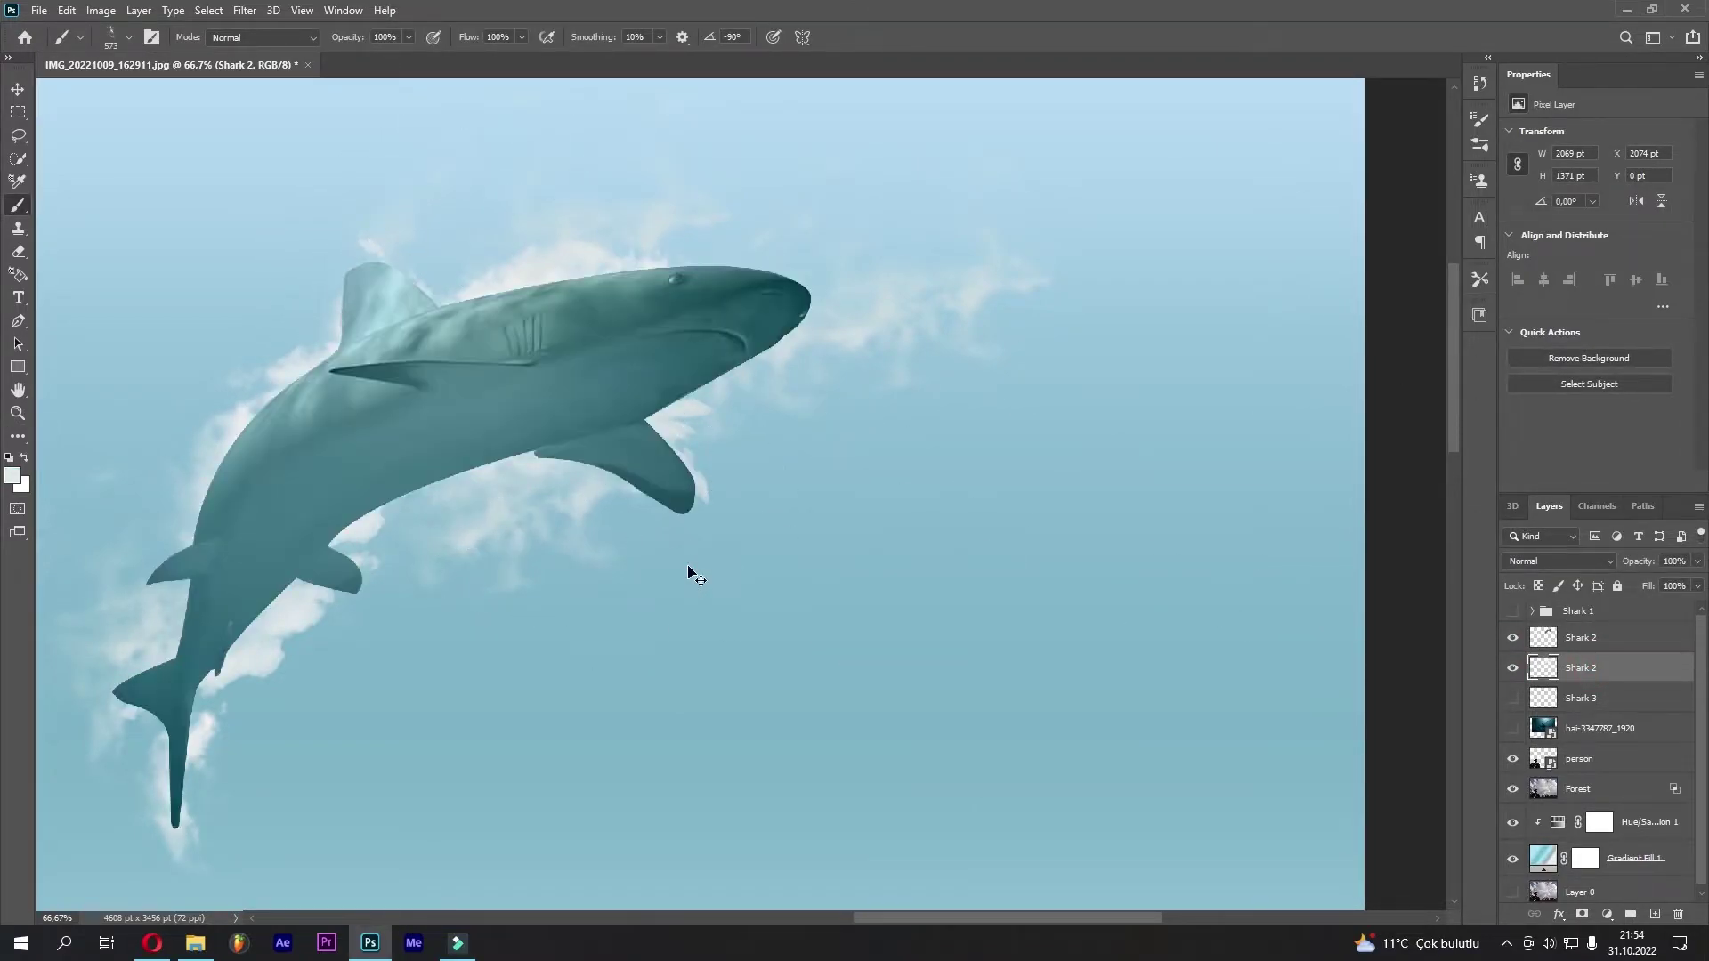
pyautogui.click(1512, 637)
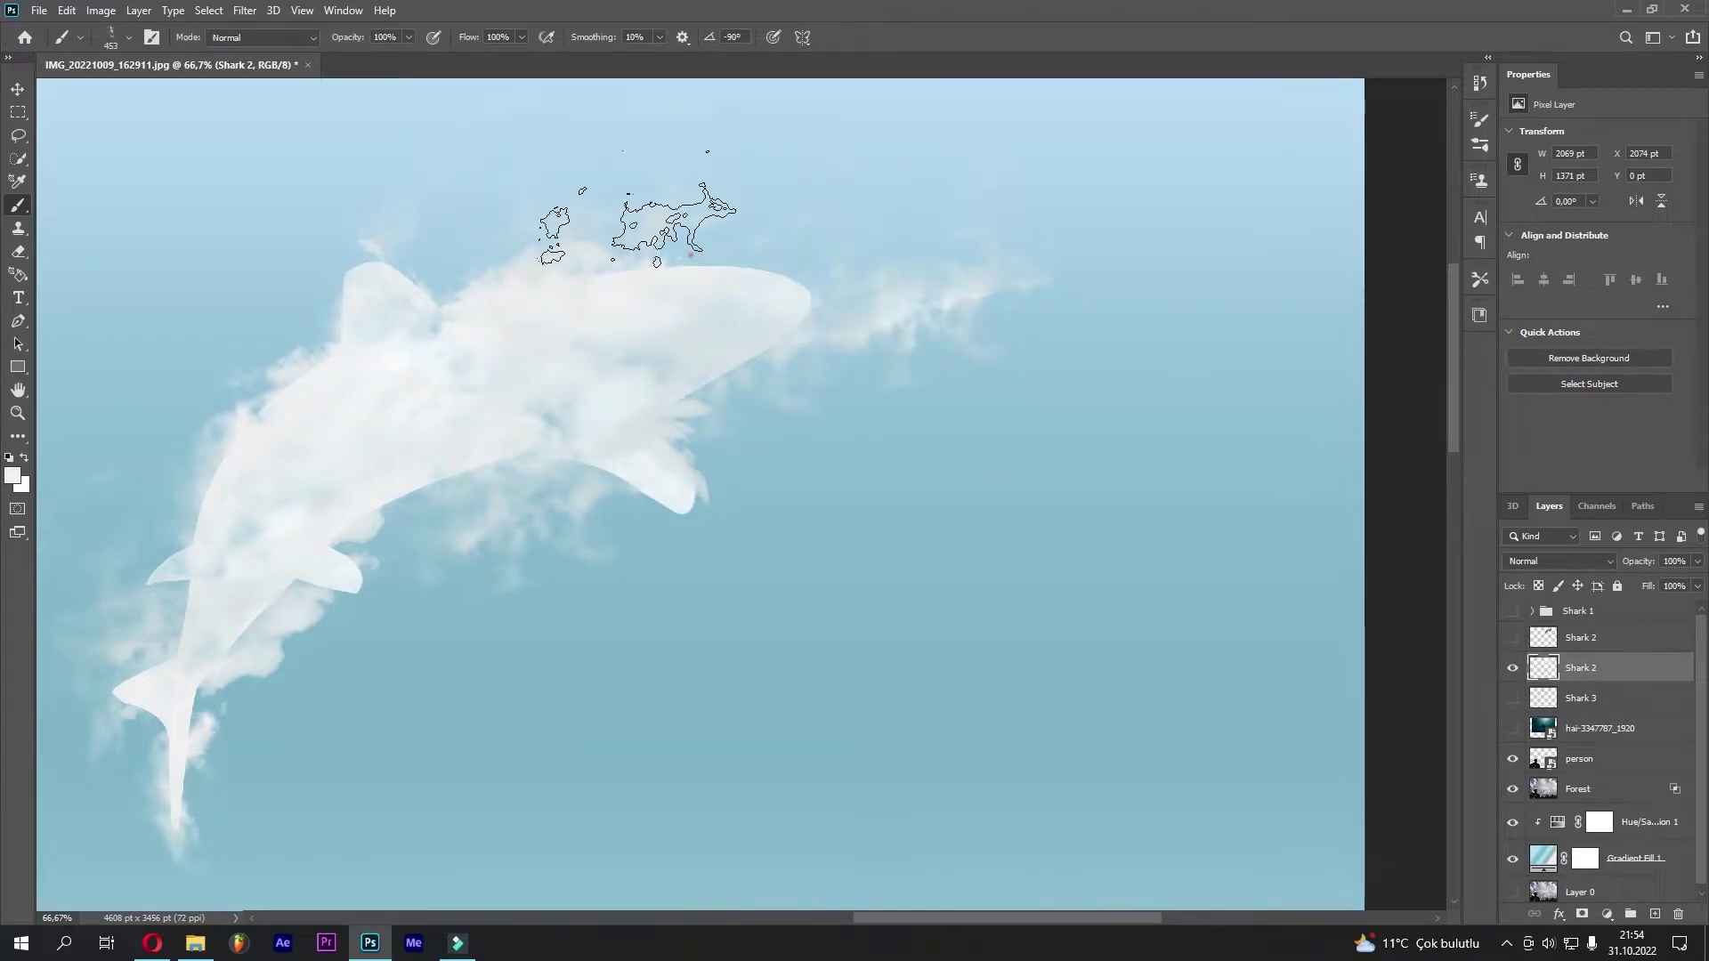
pyautogui.moveTo(255, 472); pyautogui.dragTo(371, 347)
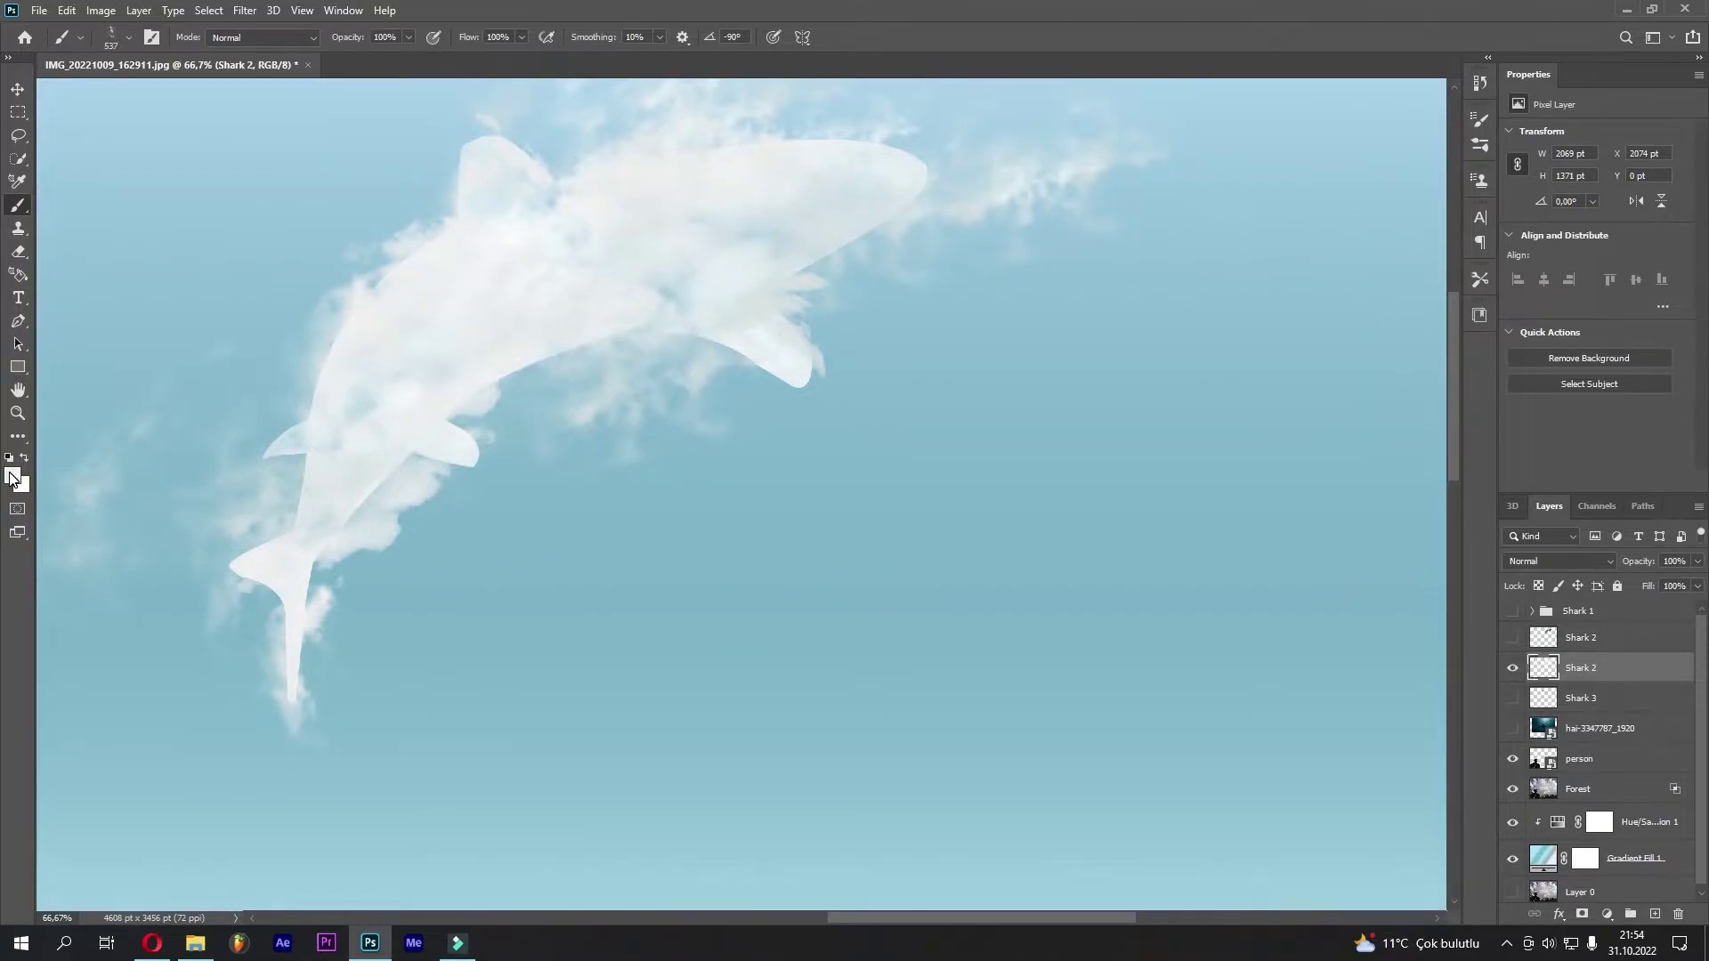
pyautogui.press(']')
pyautogui.press(']')
pyautogui.hotkey('ctrl', '0')
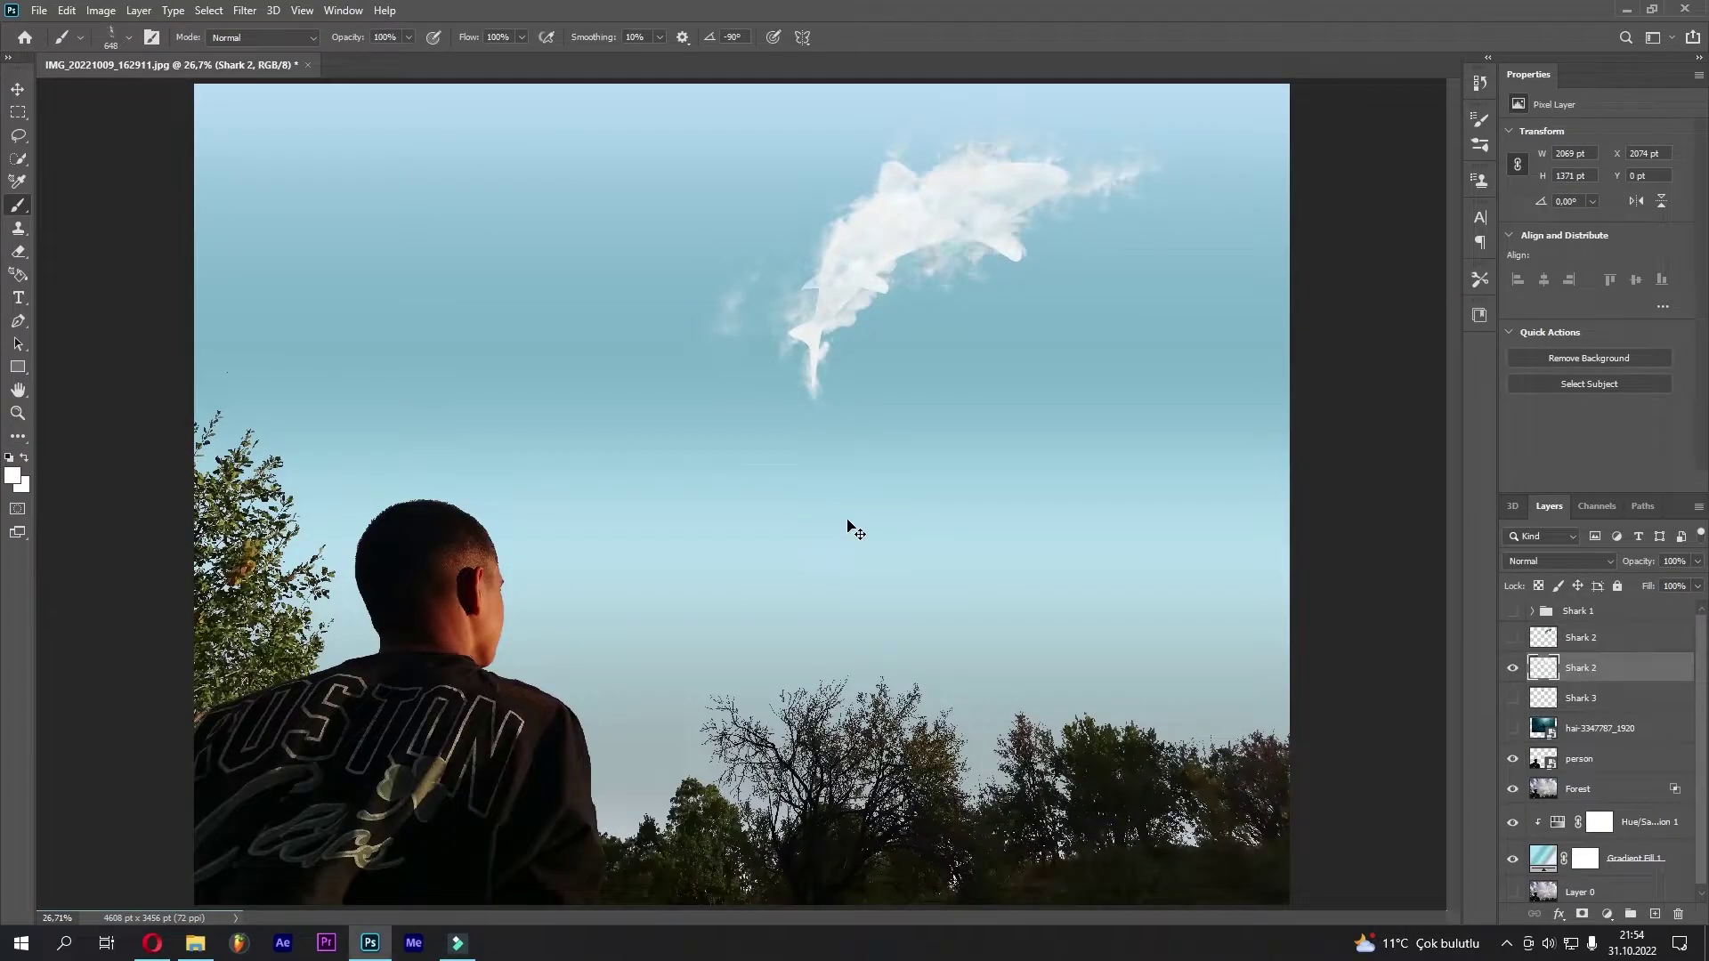
# Toggle the teal shark via undo/redo and set the eraser tip to Cloud Sample 06
pyautogui.hotkey('ctrl', 'z')
pyautogui.hotkey('ctrl', 'shift', 'z')
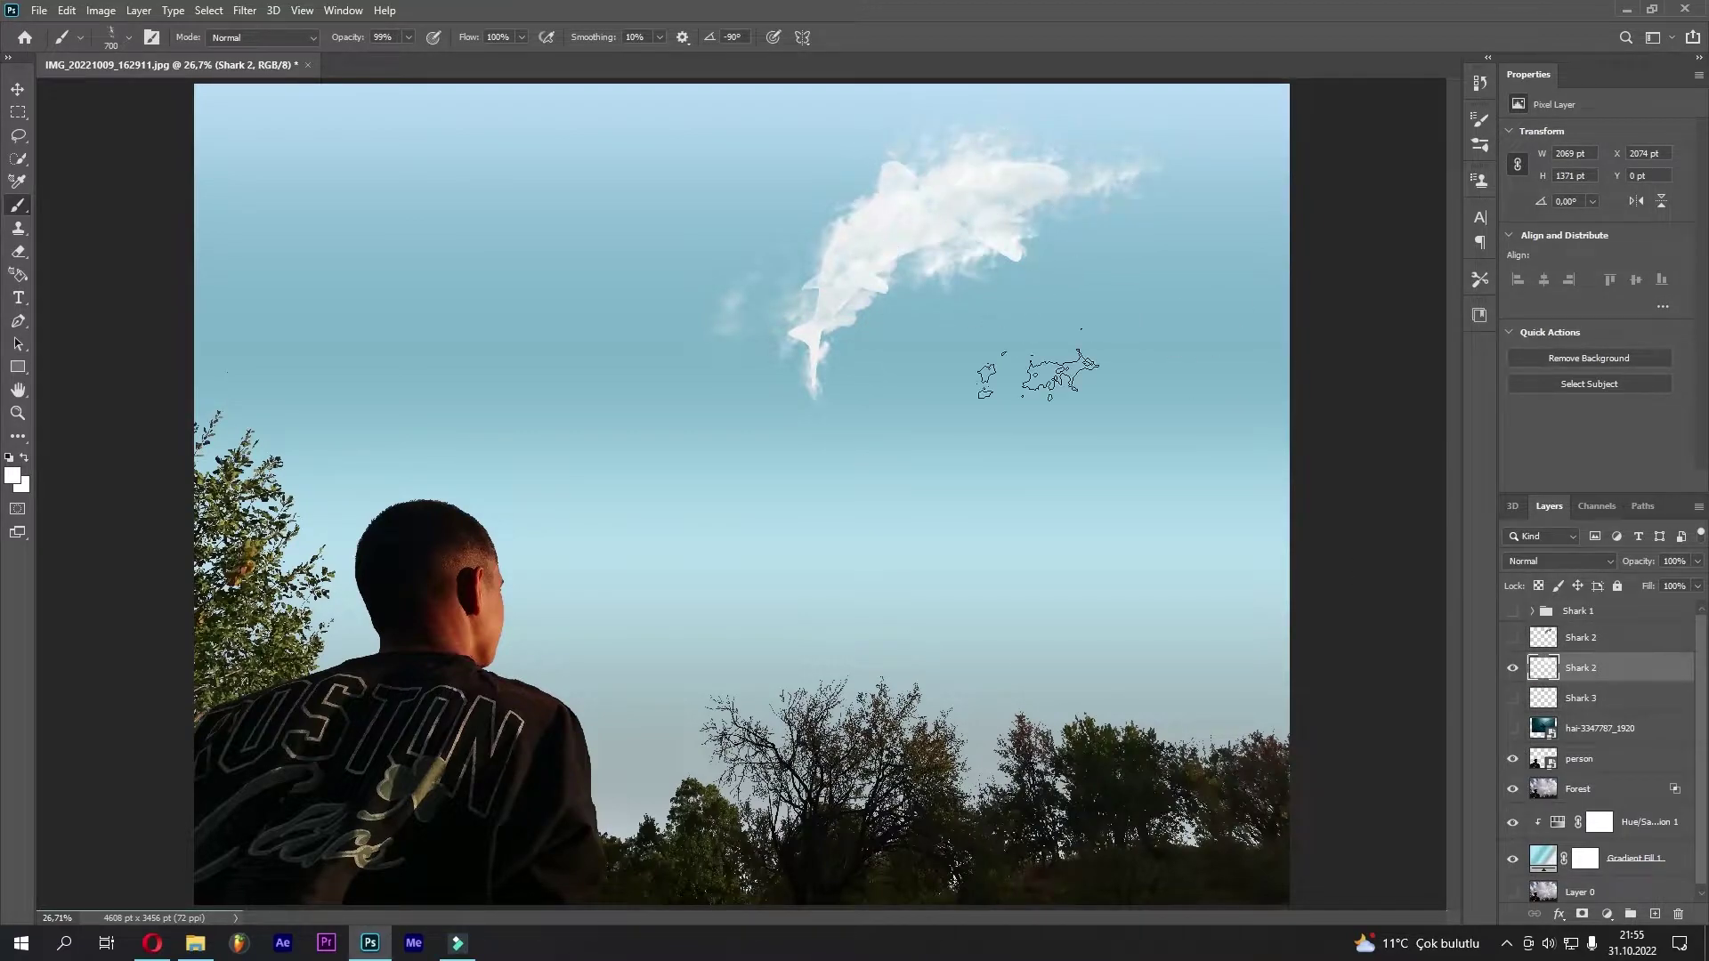
pyautogui.press('e')
pyautogui.rightClick(987, 291)
pyautogui.scroll(-5, 1193, 579)
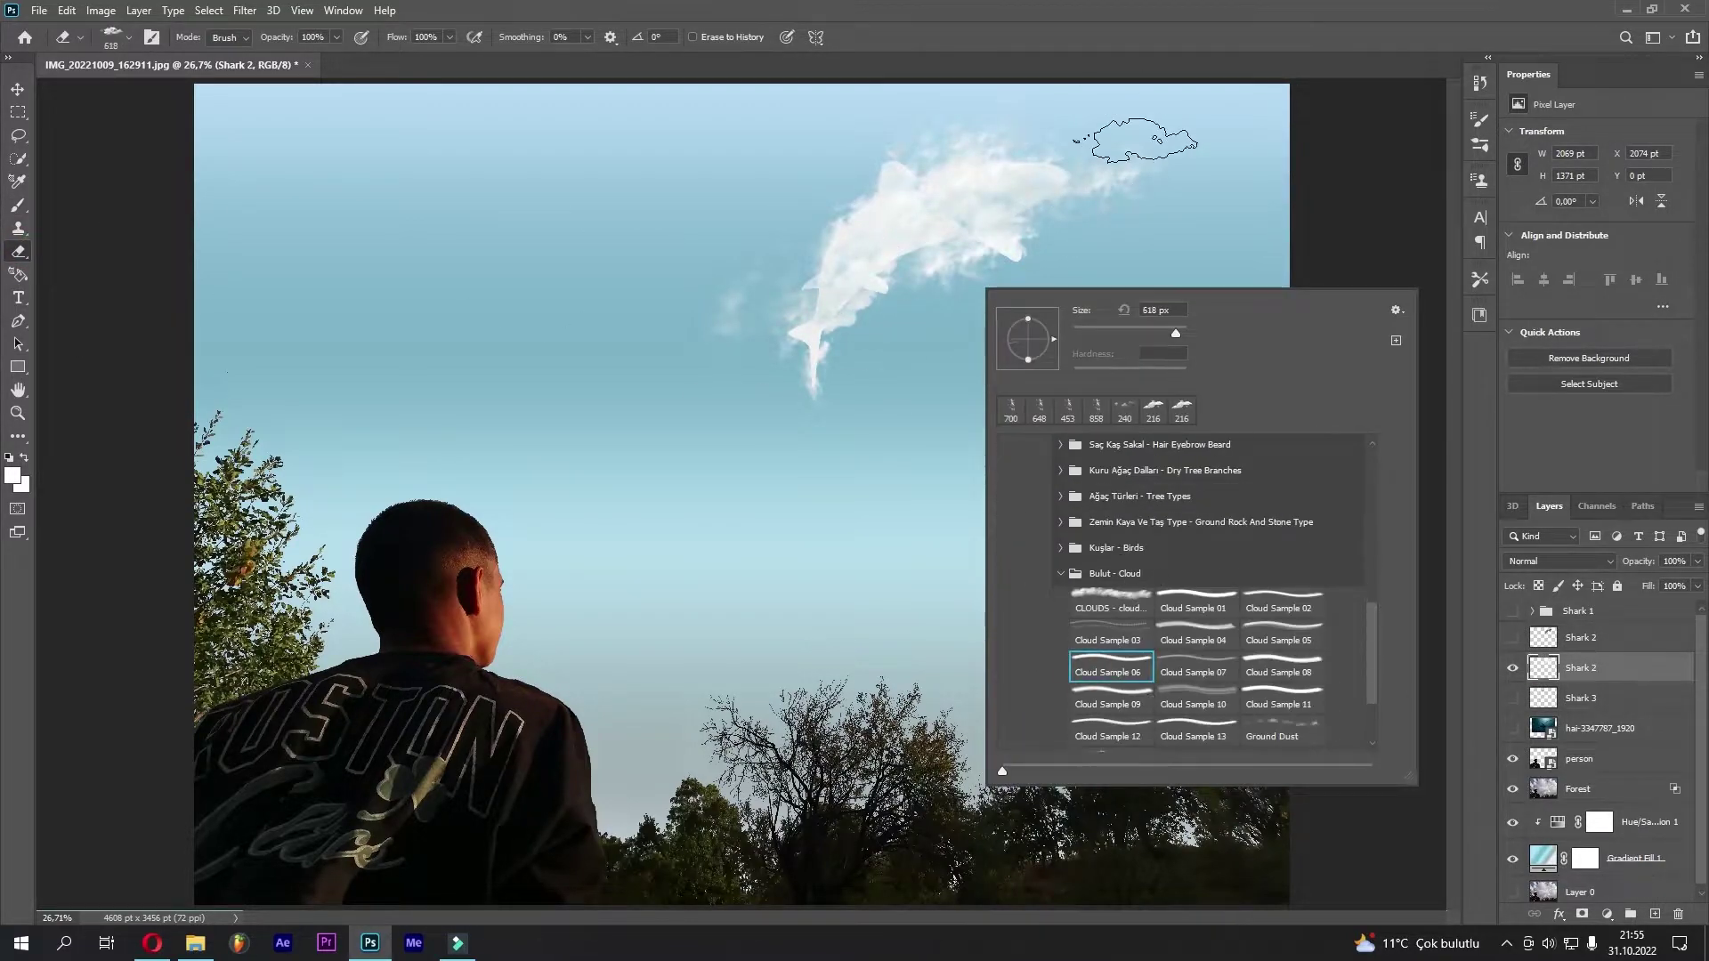
pyautogui.click(1138, 140)
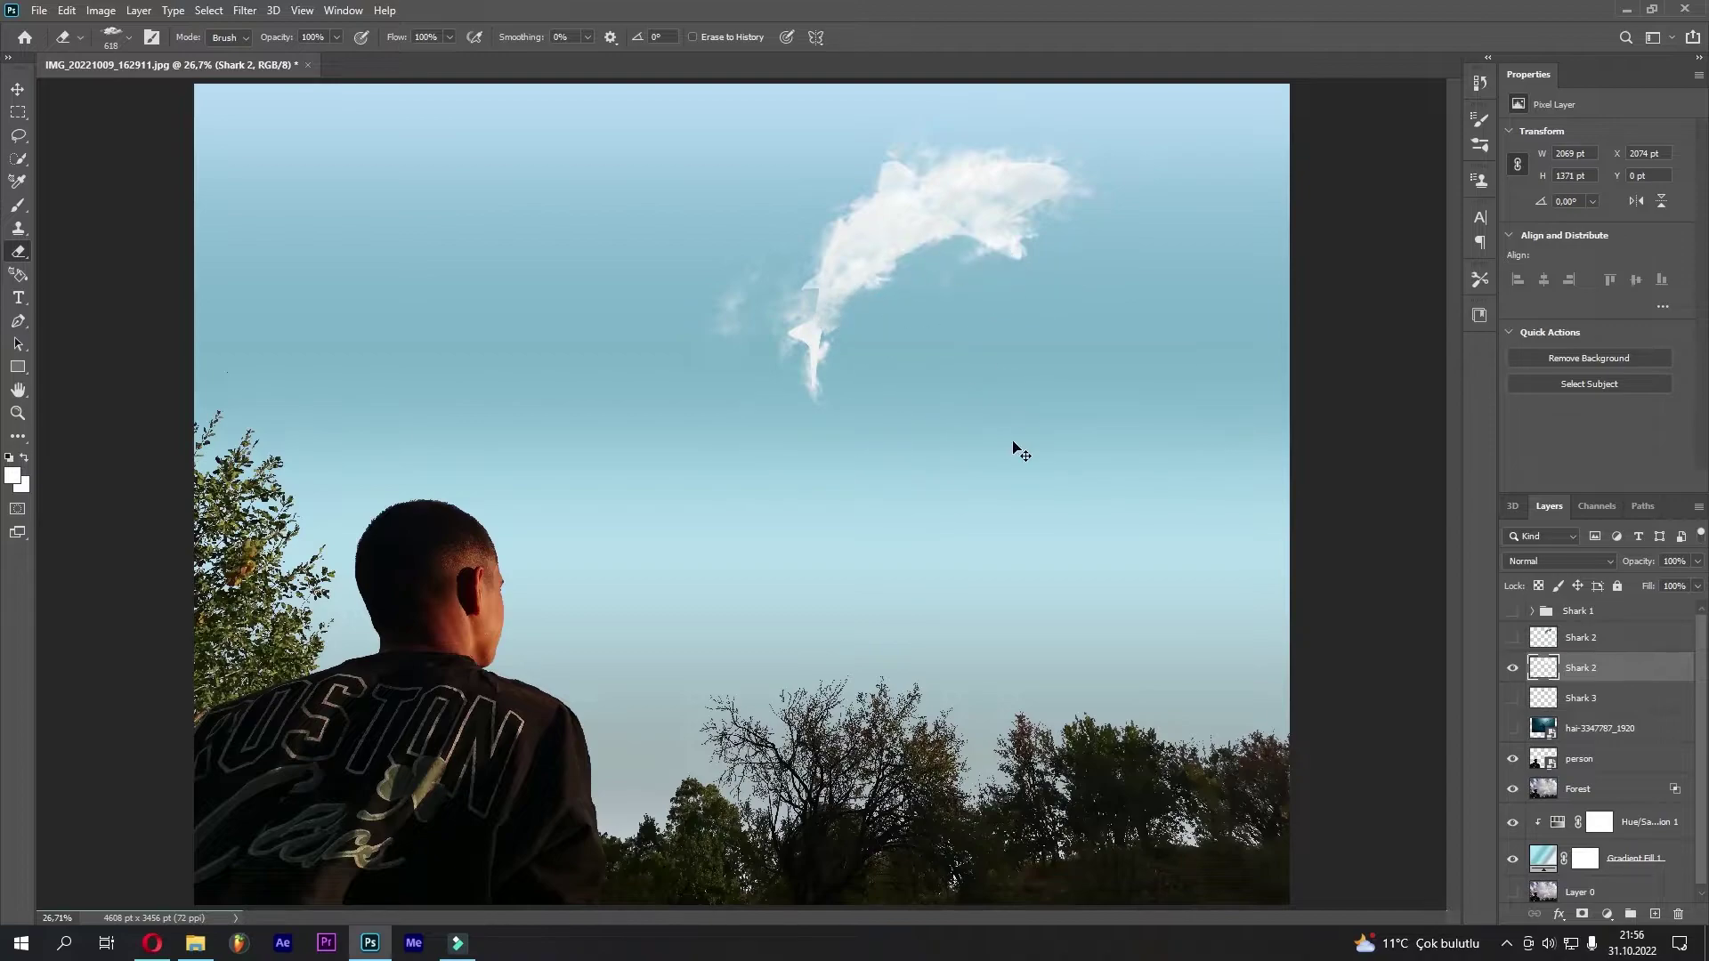
# Show the teal shark reference and switch back to a smaller painting brush
pyautogui.hotkey('ctrl', 'z')
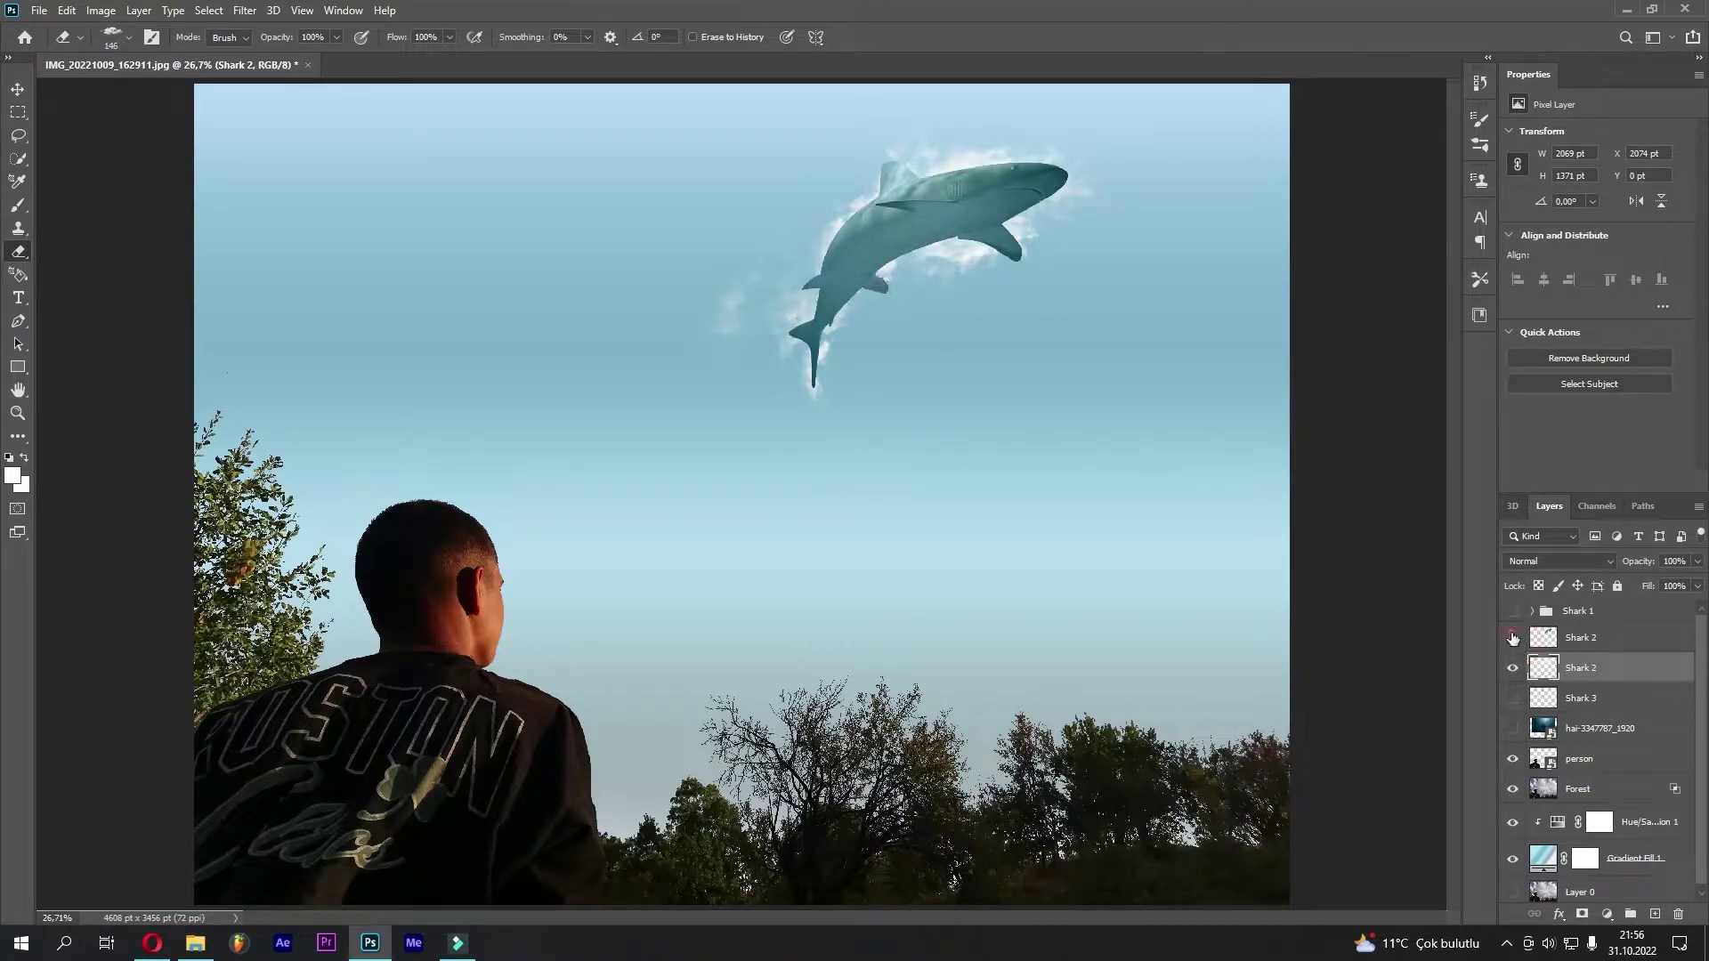
pyautogui.press('b')
pyautogui.rightClick(1353, 649)
pyautogui.press('Escape')
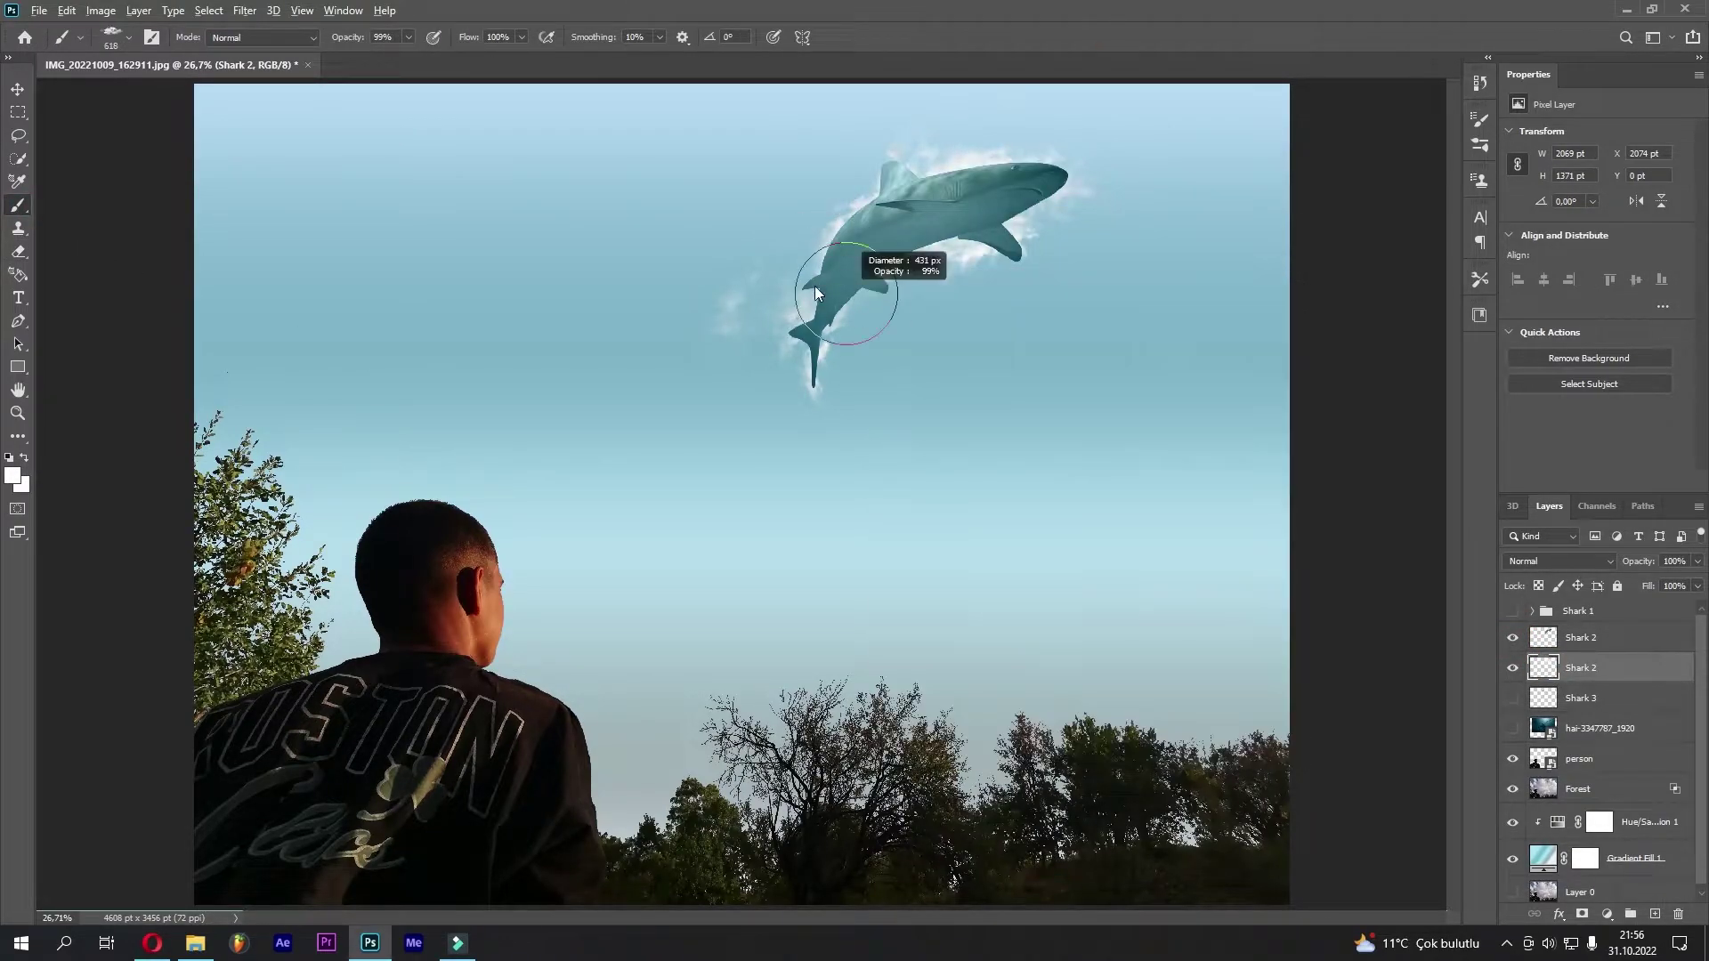
pyautogui.moveTo(817, 293); pyautogui.dragTo(783, 293)
pyautogui.rightClick(522, 259)
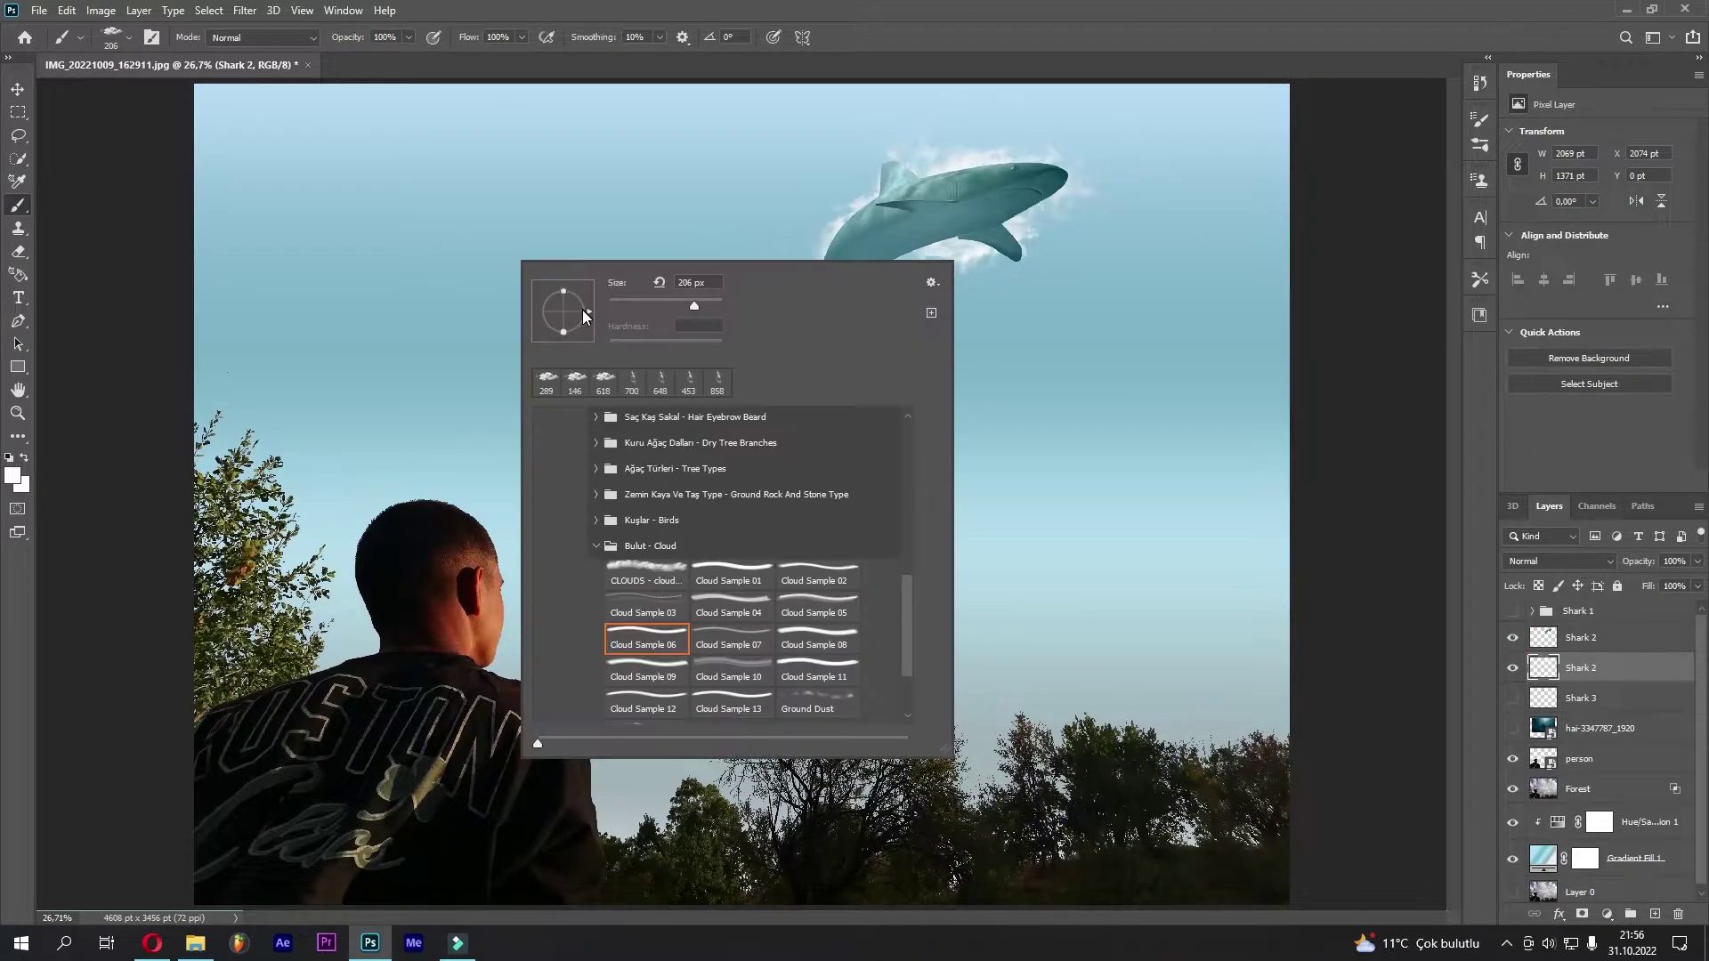
pyautogui.rightClick(331, 154)
pyautogui.press('Return')
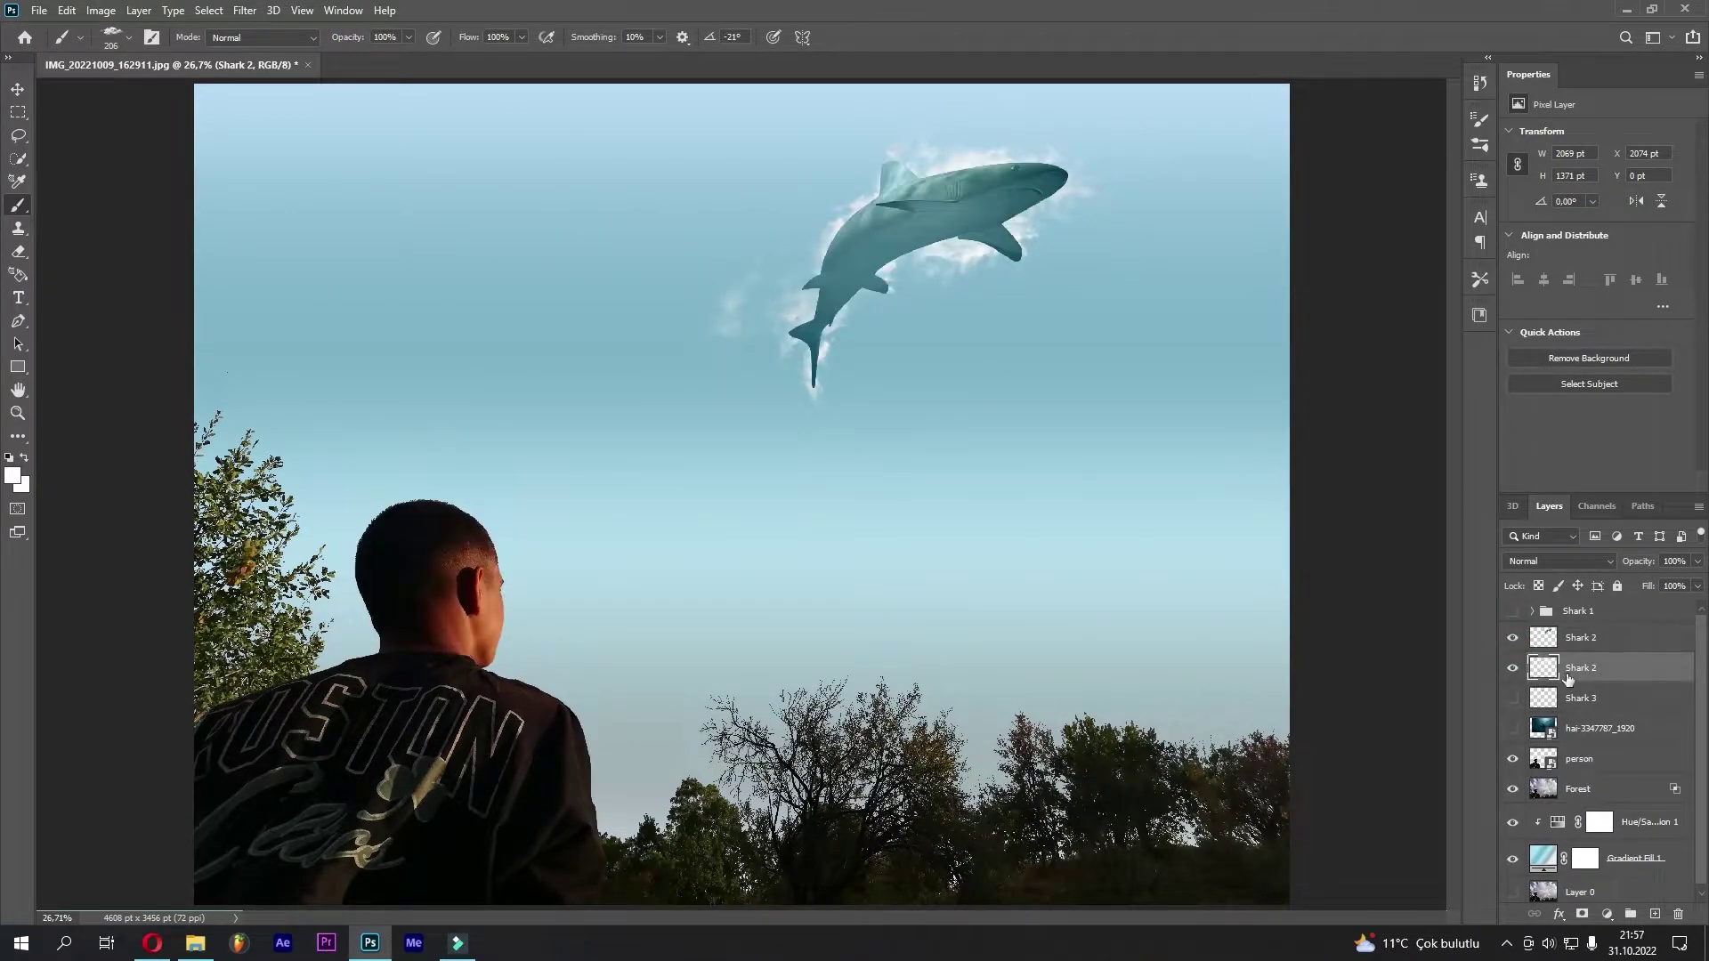
# Enlarge the brush to Cloud Sample 12, check the clouds, and show the teal Shark 2 again
pyautogui.rightClick(900, 324)
pyautogui.press('Return')
pyautogui.rightClick(896, 237)
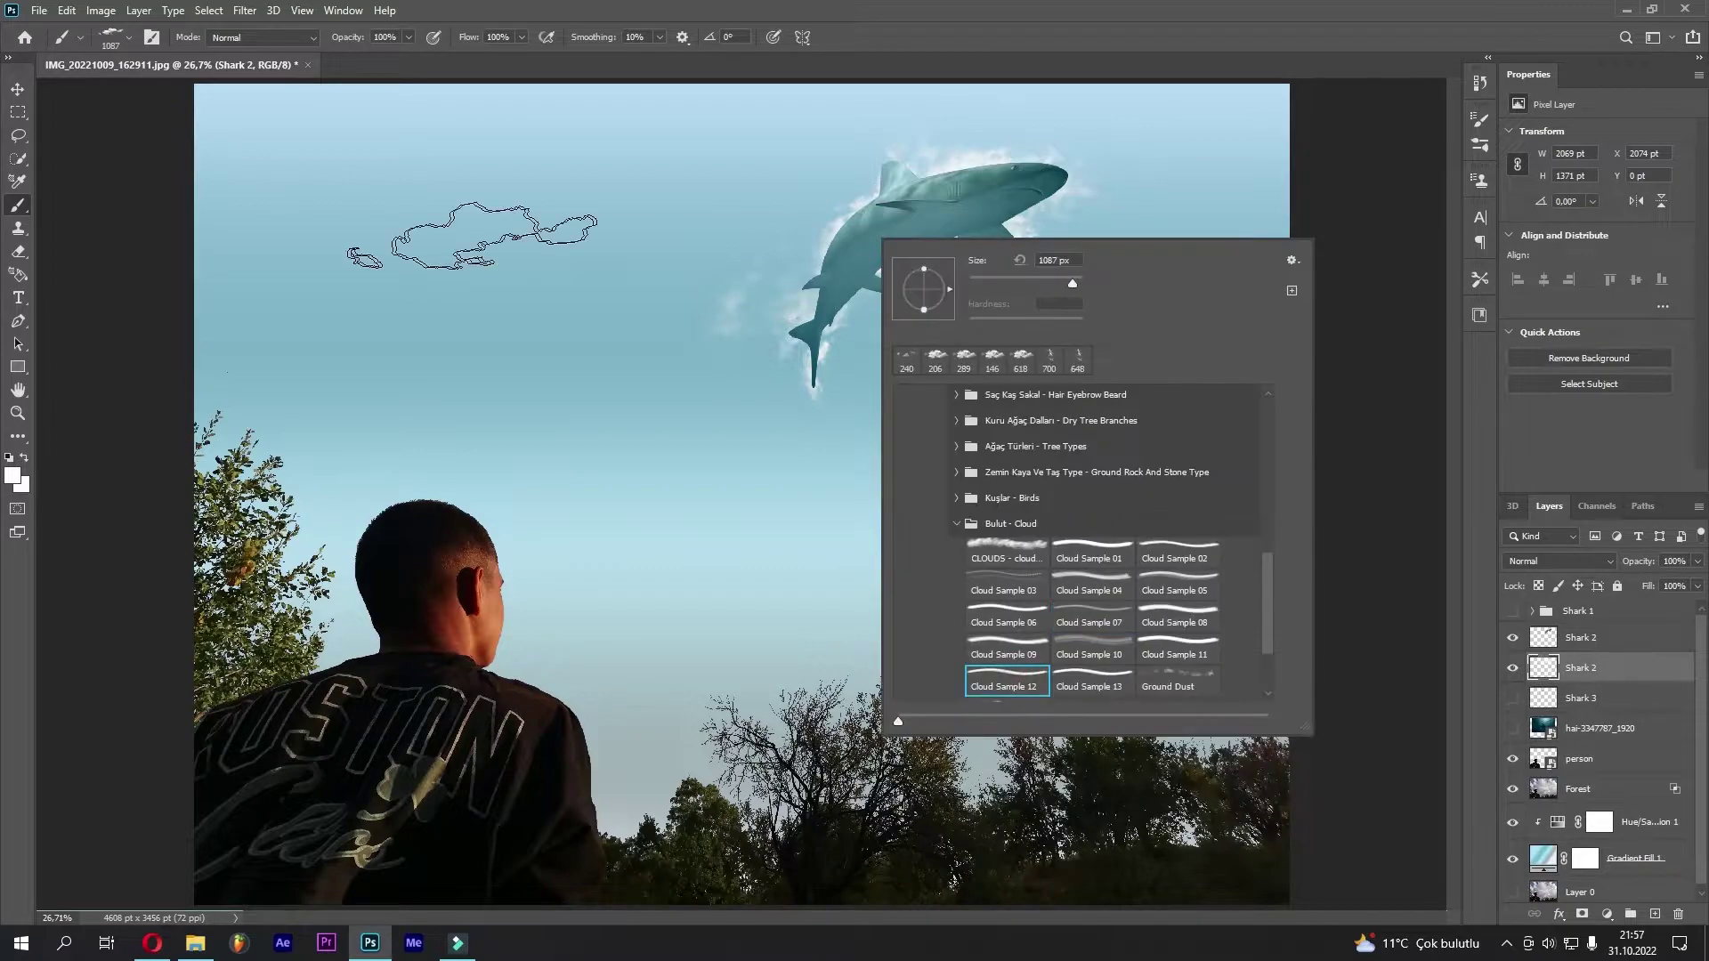
pyautogui.click(896, 229)
pyautogui.click(1512, 637)
pyautogui.rightClick(18, 251)
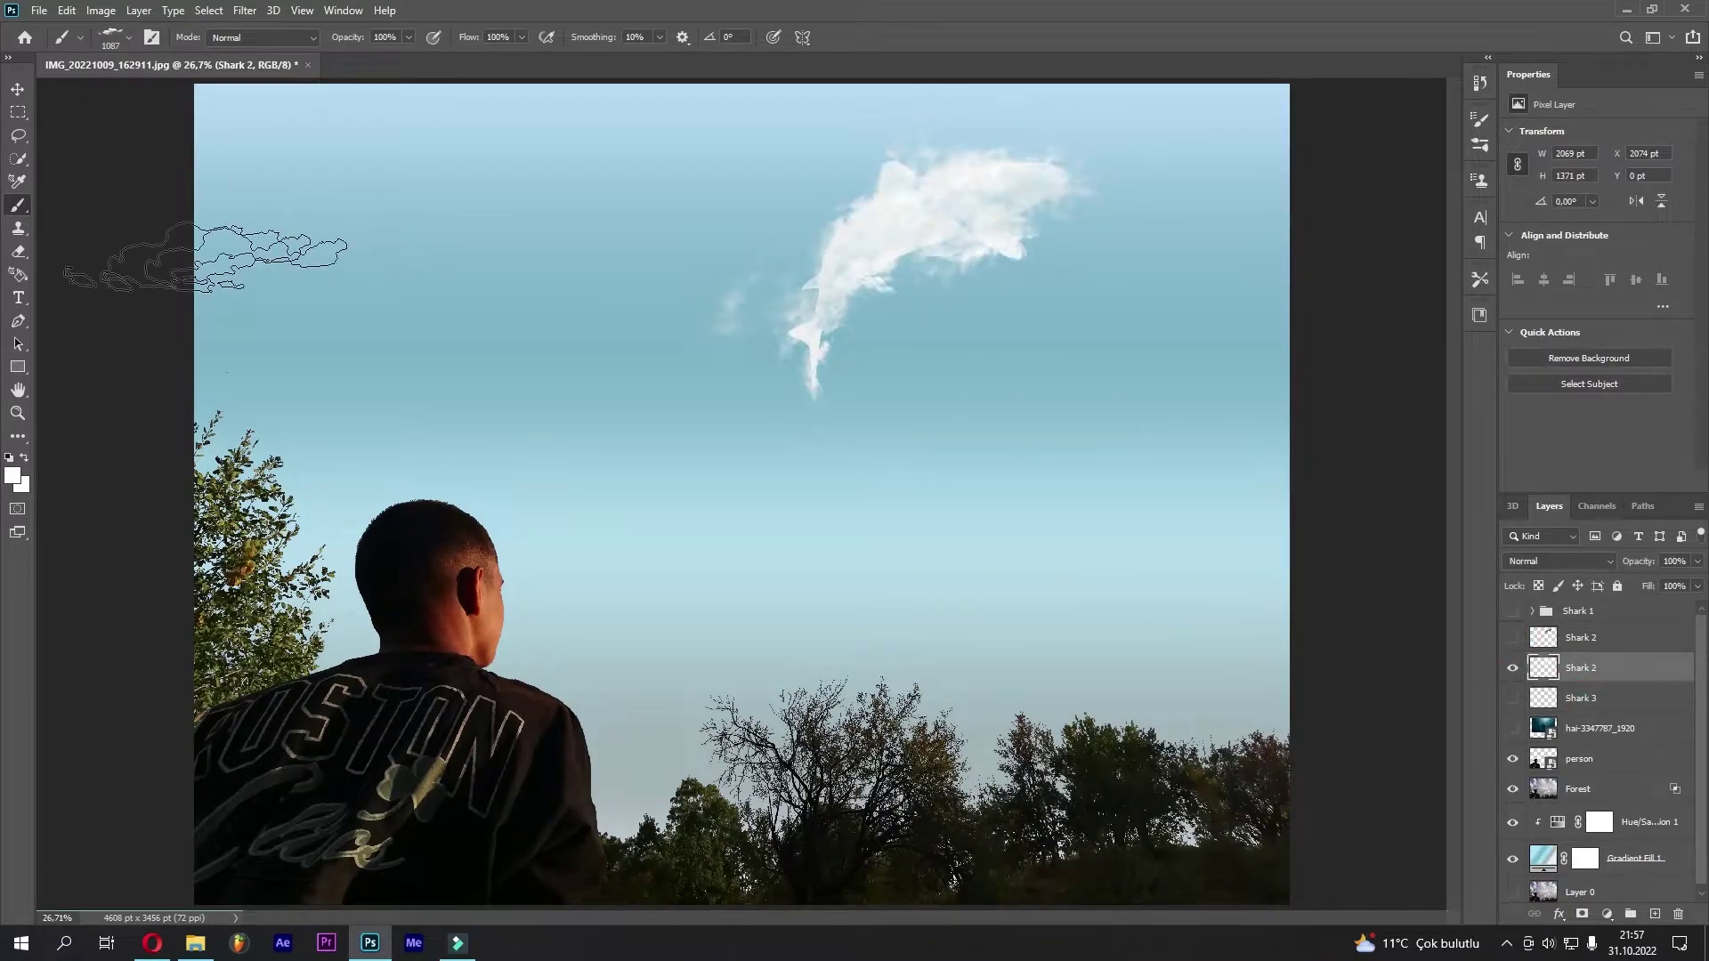
pyautogui.click(142, 231)
pyautogui.hotkey('ctrl', '+')
pyautogui.click(1512, 637)
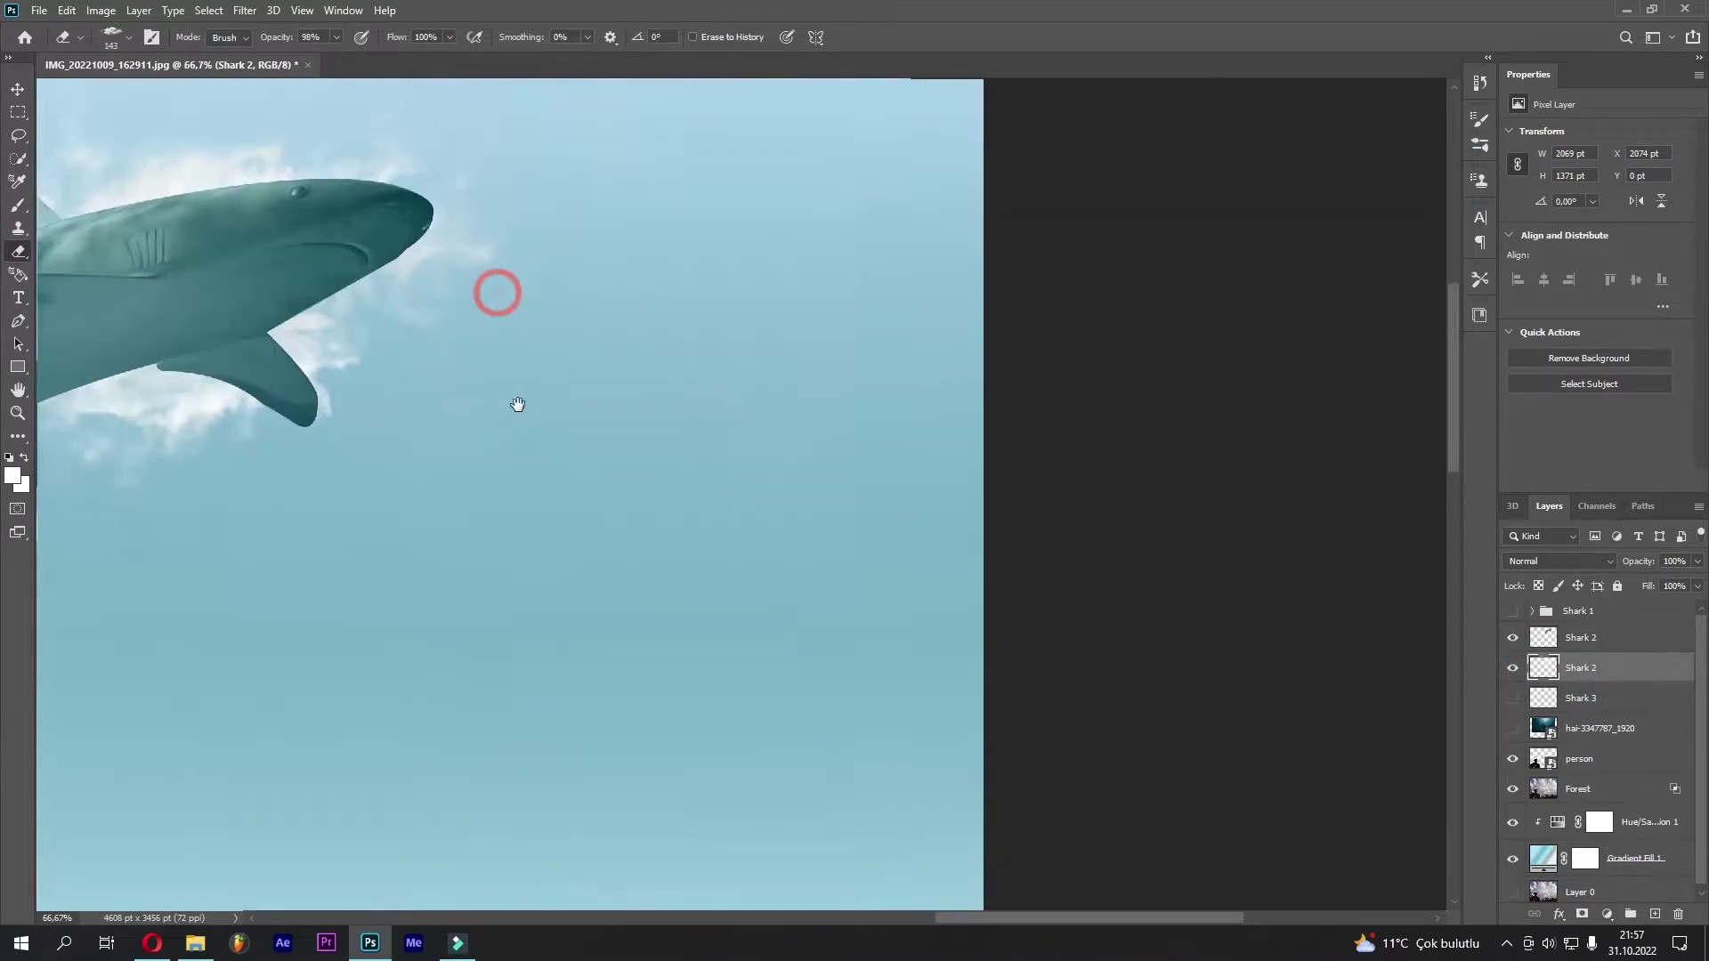
# Zoom in, toggle the teal shark to compare the cloud head, and shrink the cloud brush
pyautogui.scroll(5, 784, 293)
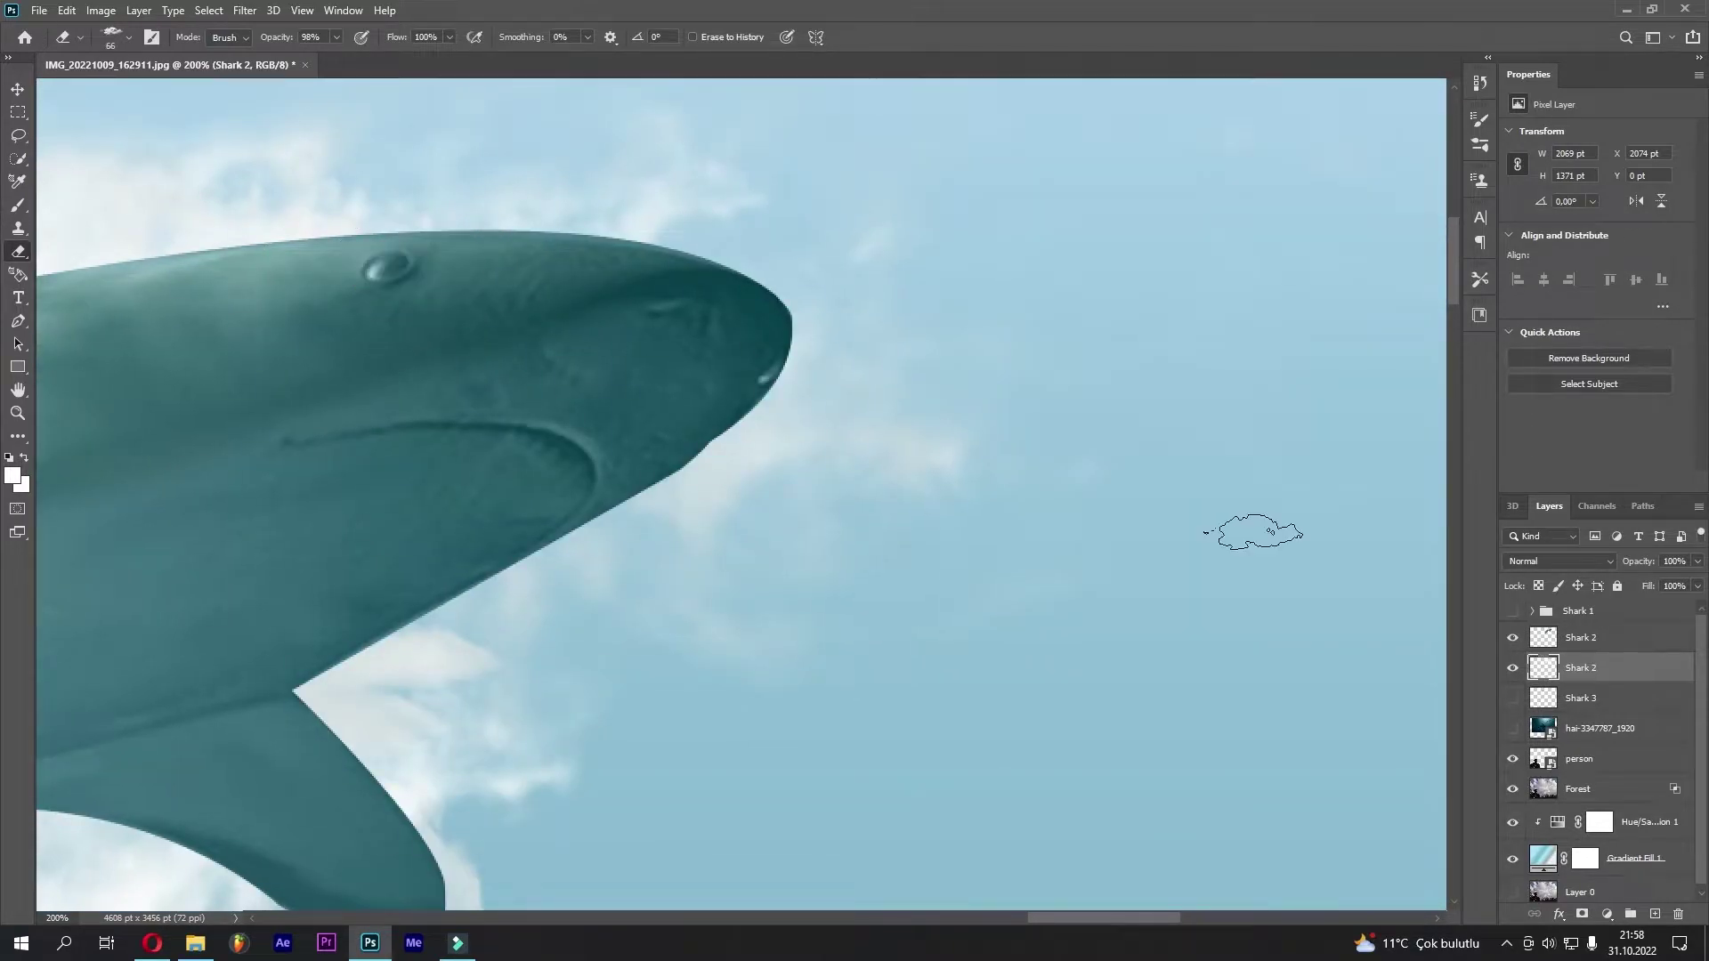
pyautogui.click(1512, 637)
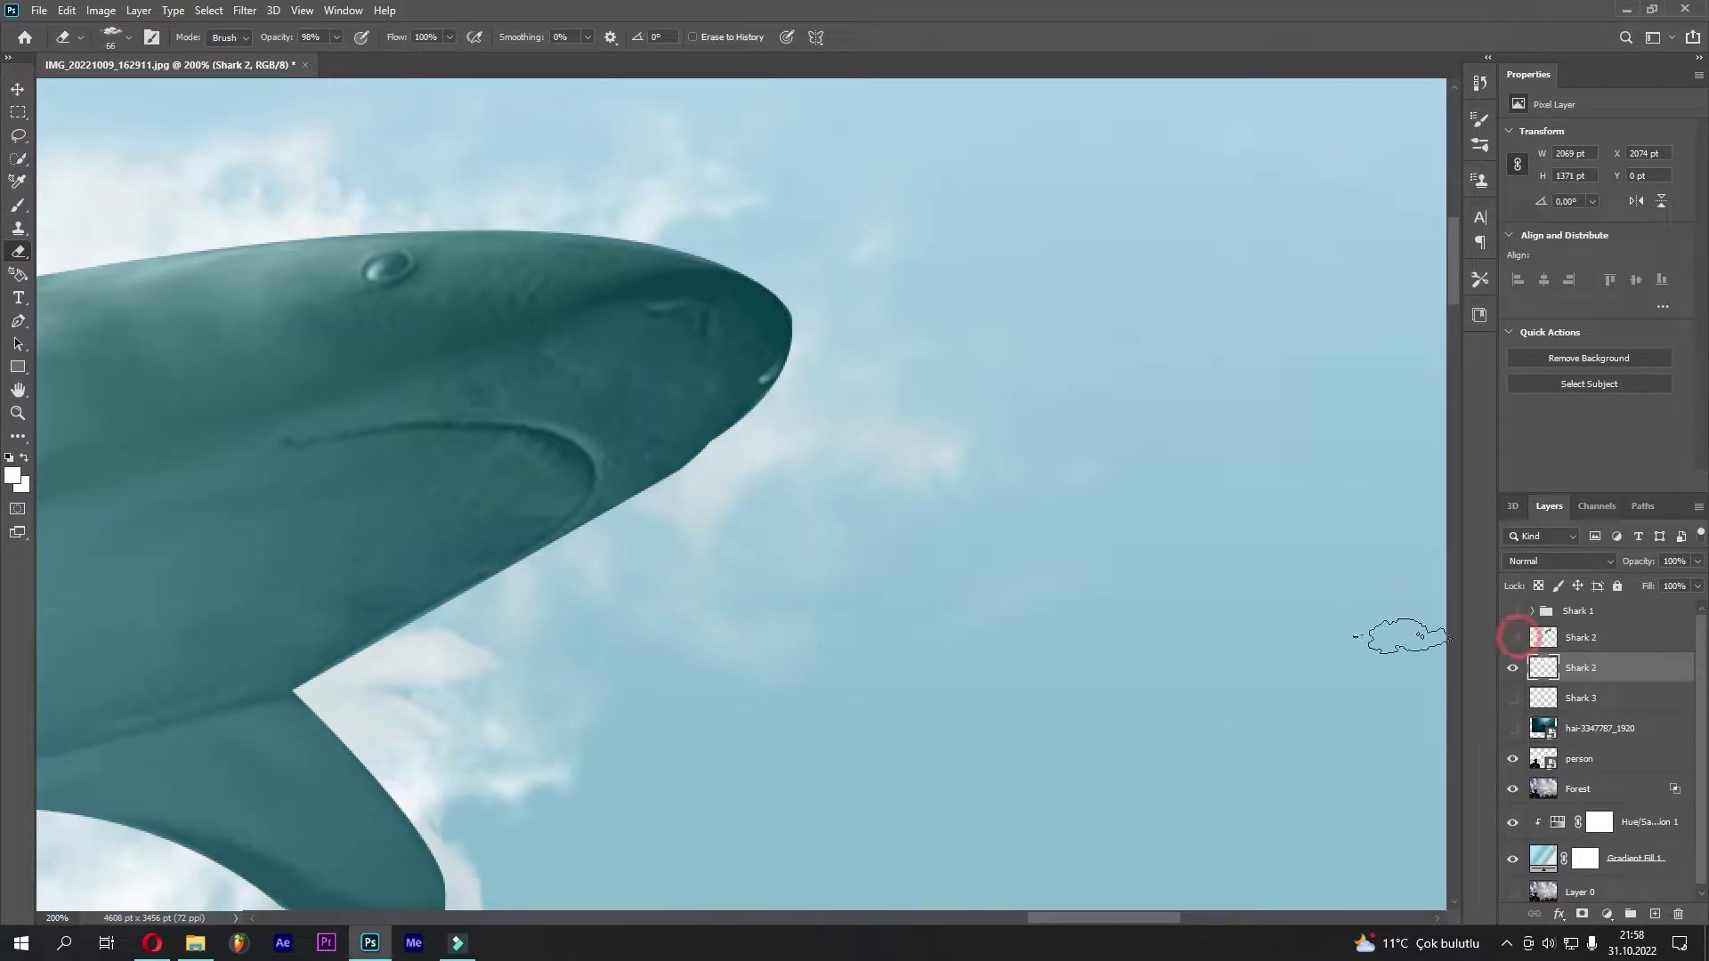
pyautogui.click(1513, 638)
pyautogui.click(18, 206)
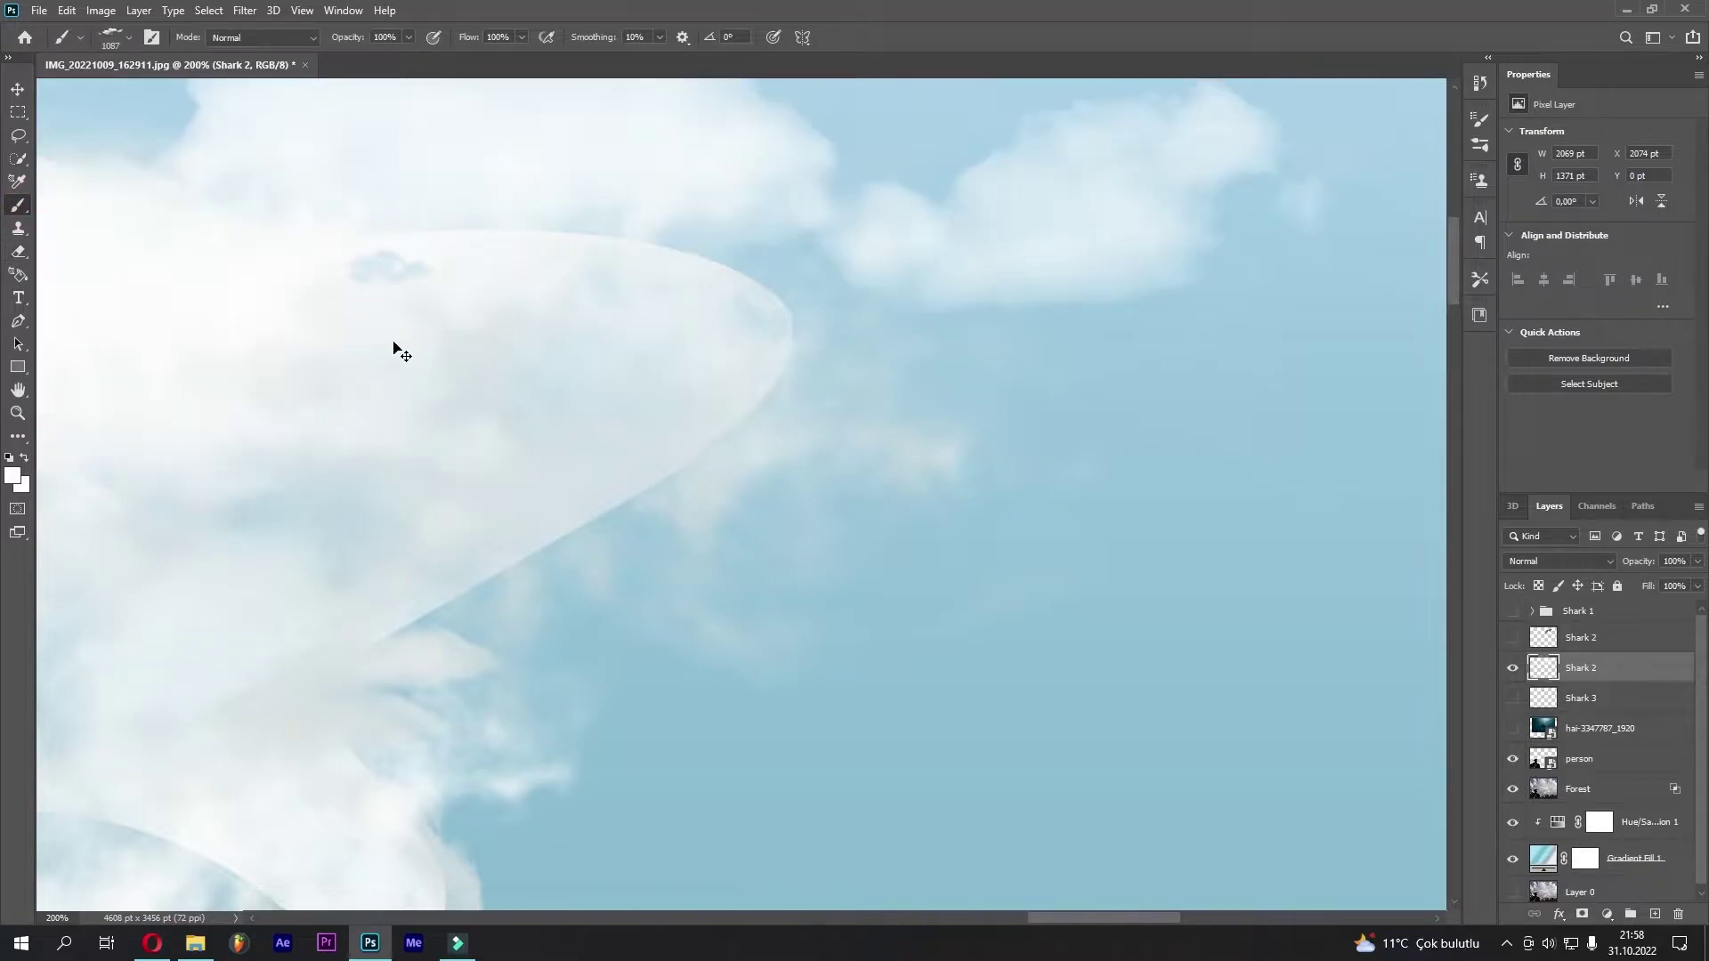
pyautogui.moveTo(320, 329); pyautogui.dragTo(279, 312)
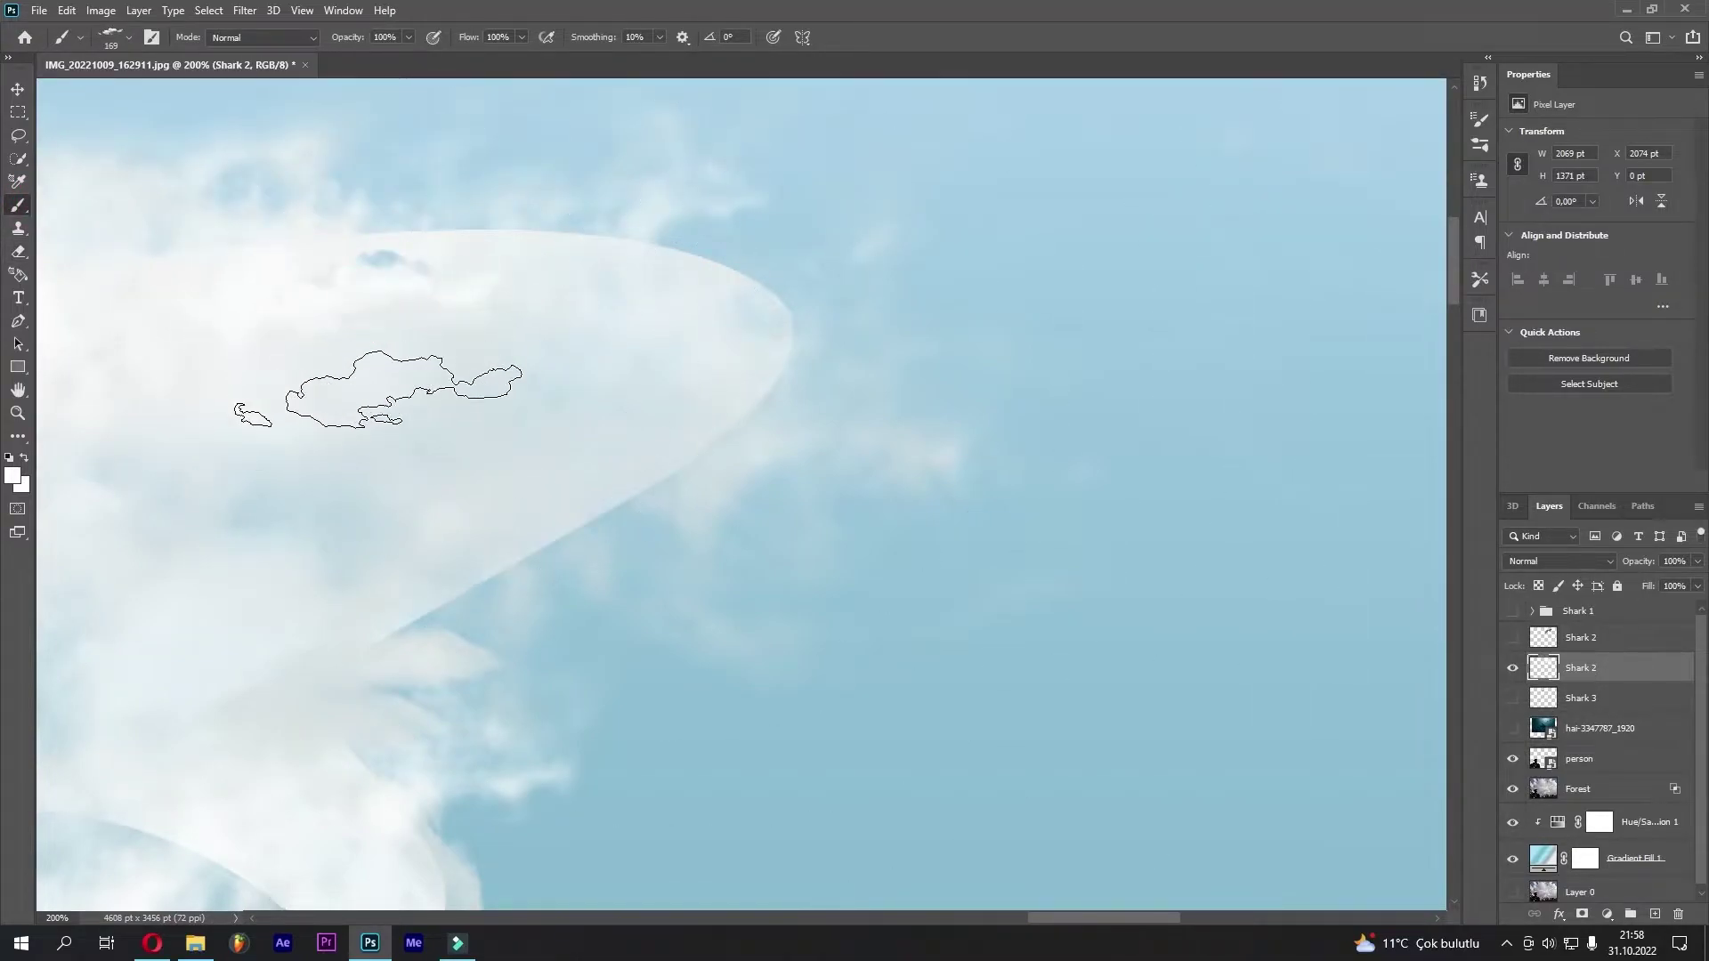
pyautogui.doubleClick(1513, 637)
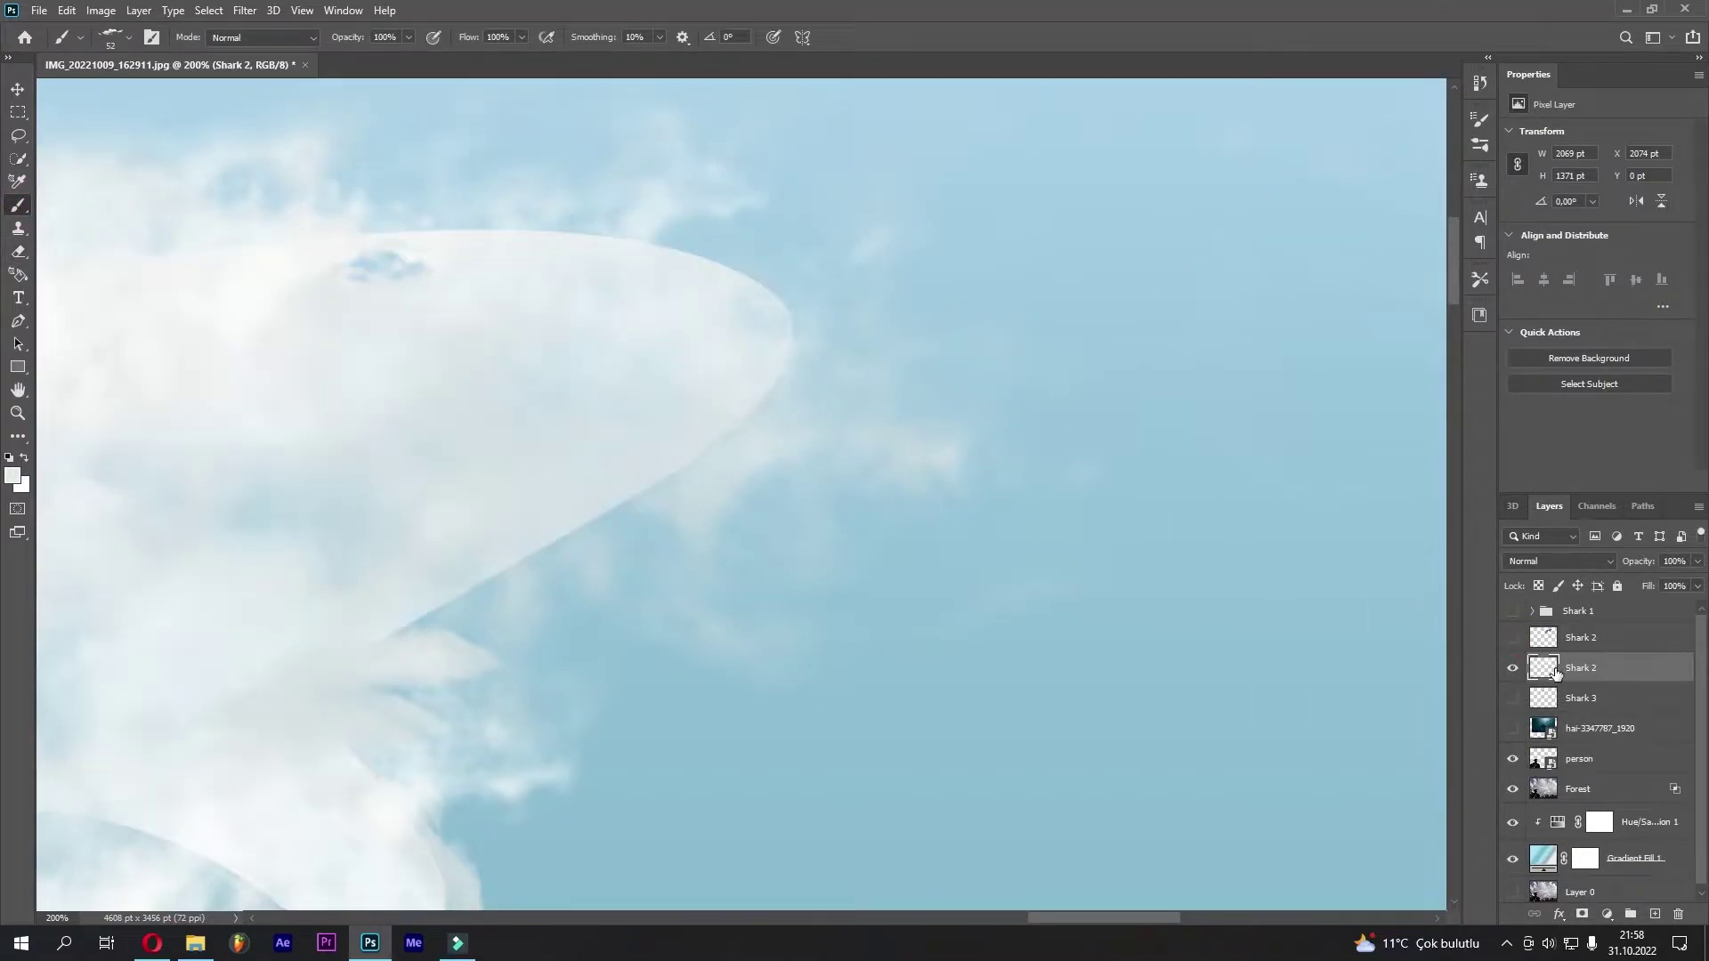
pyautogui.click(1513, 637)
# Set up a Cloud Sample 08 eraser at lower opacity for the mouth line, checking against the teal shark
pyautogui.press('e')
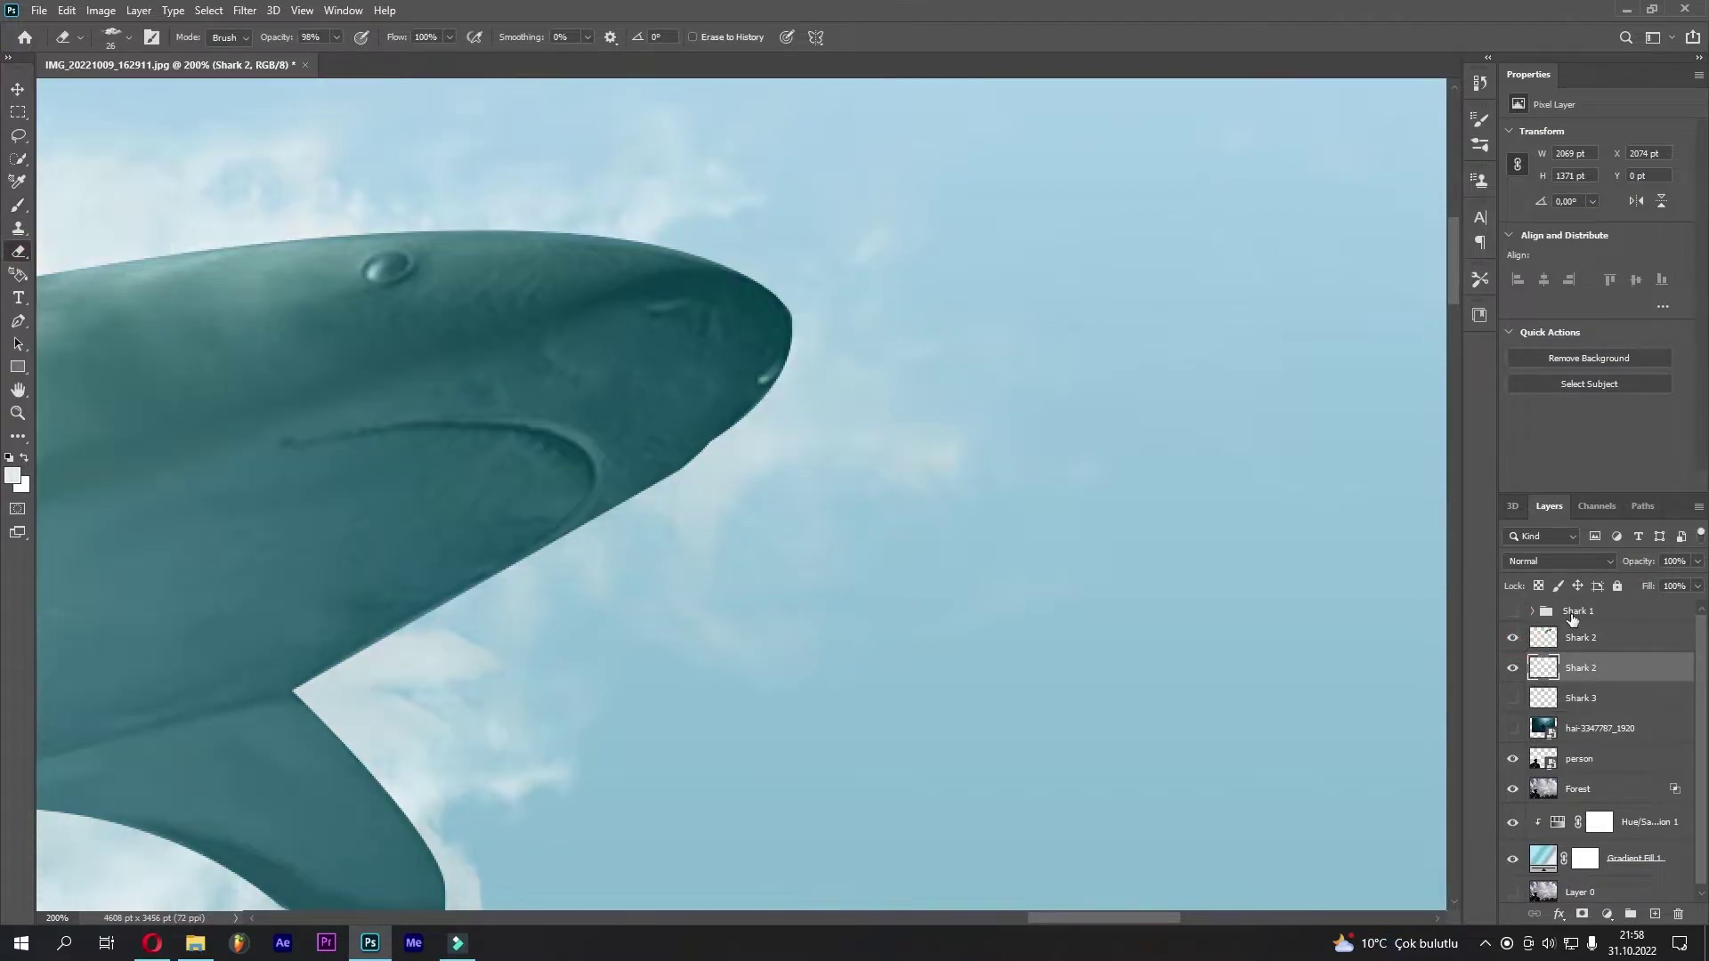
pyautogui.click(1512, 637)
pyautogui.click(1513, 637)
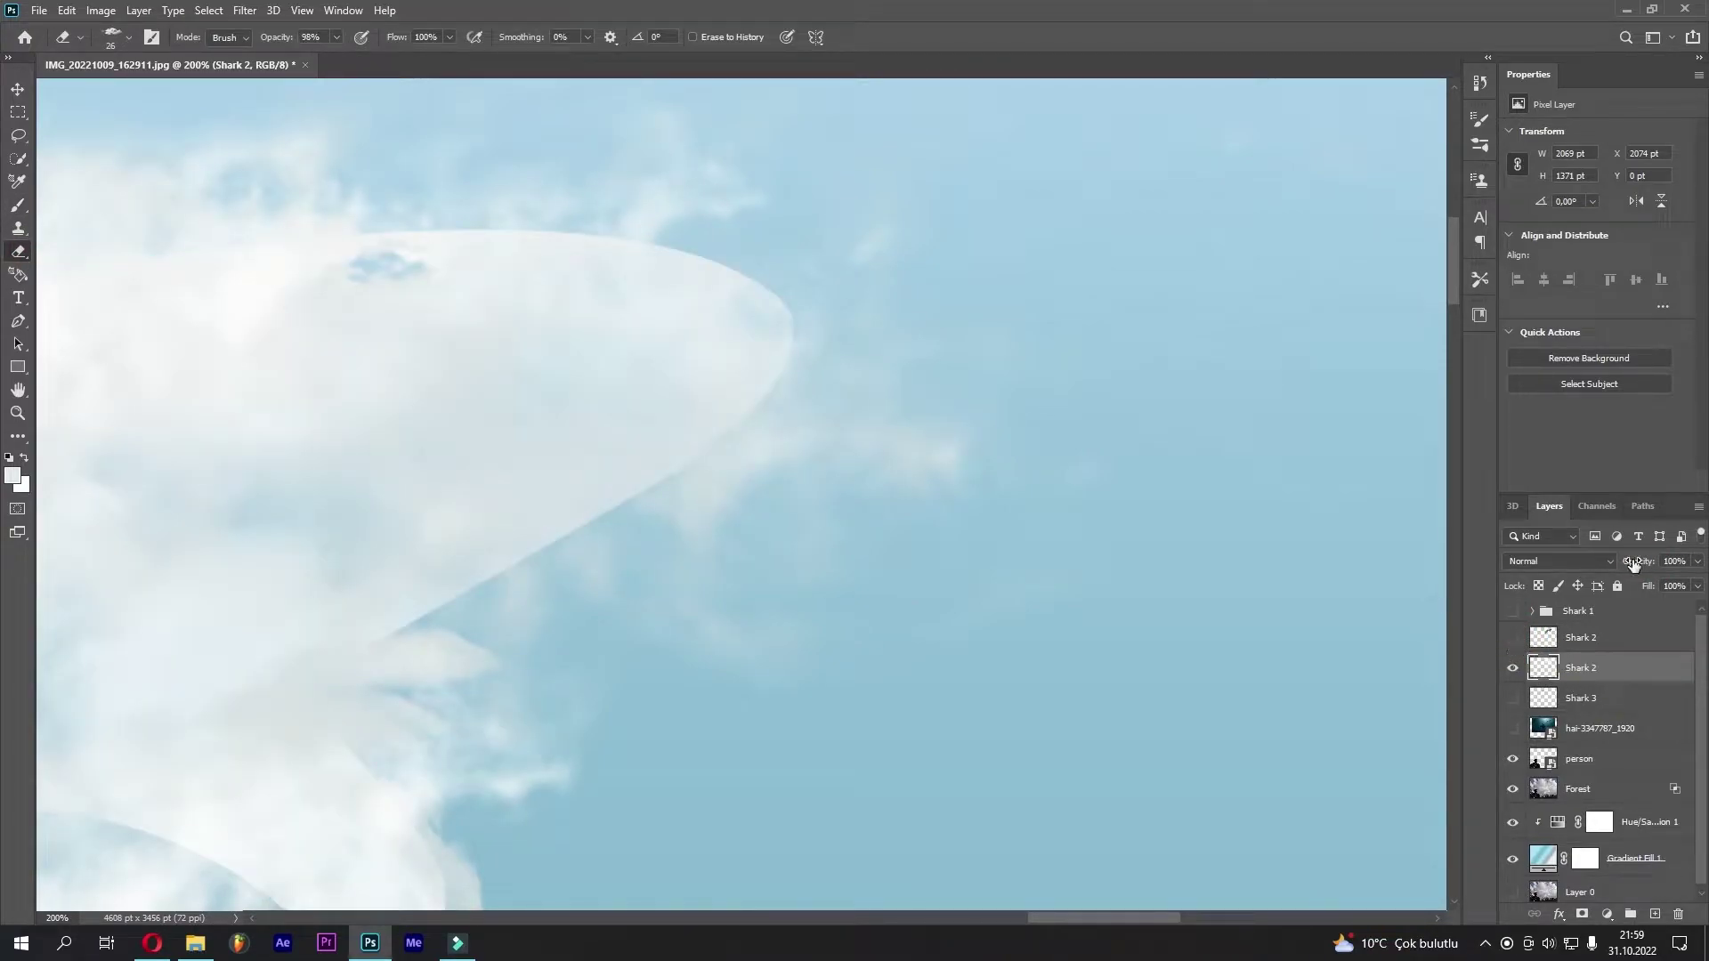
pyautogui.click(1513, 637)
pyautogui.rightClick(374, 434)
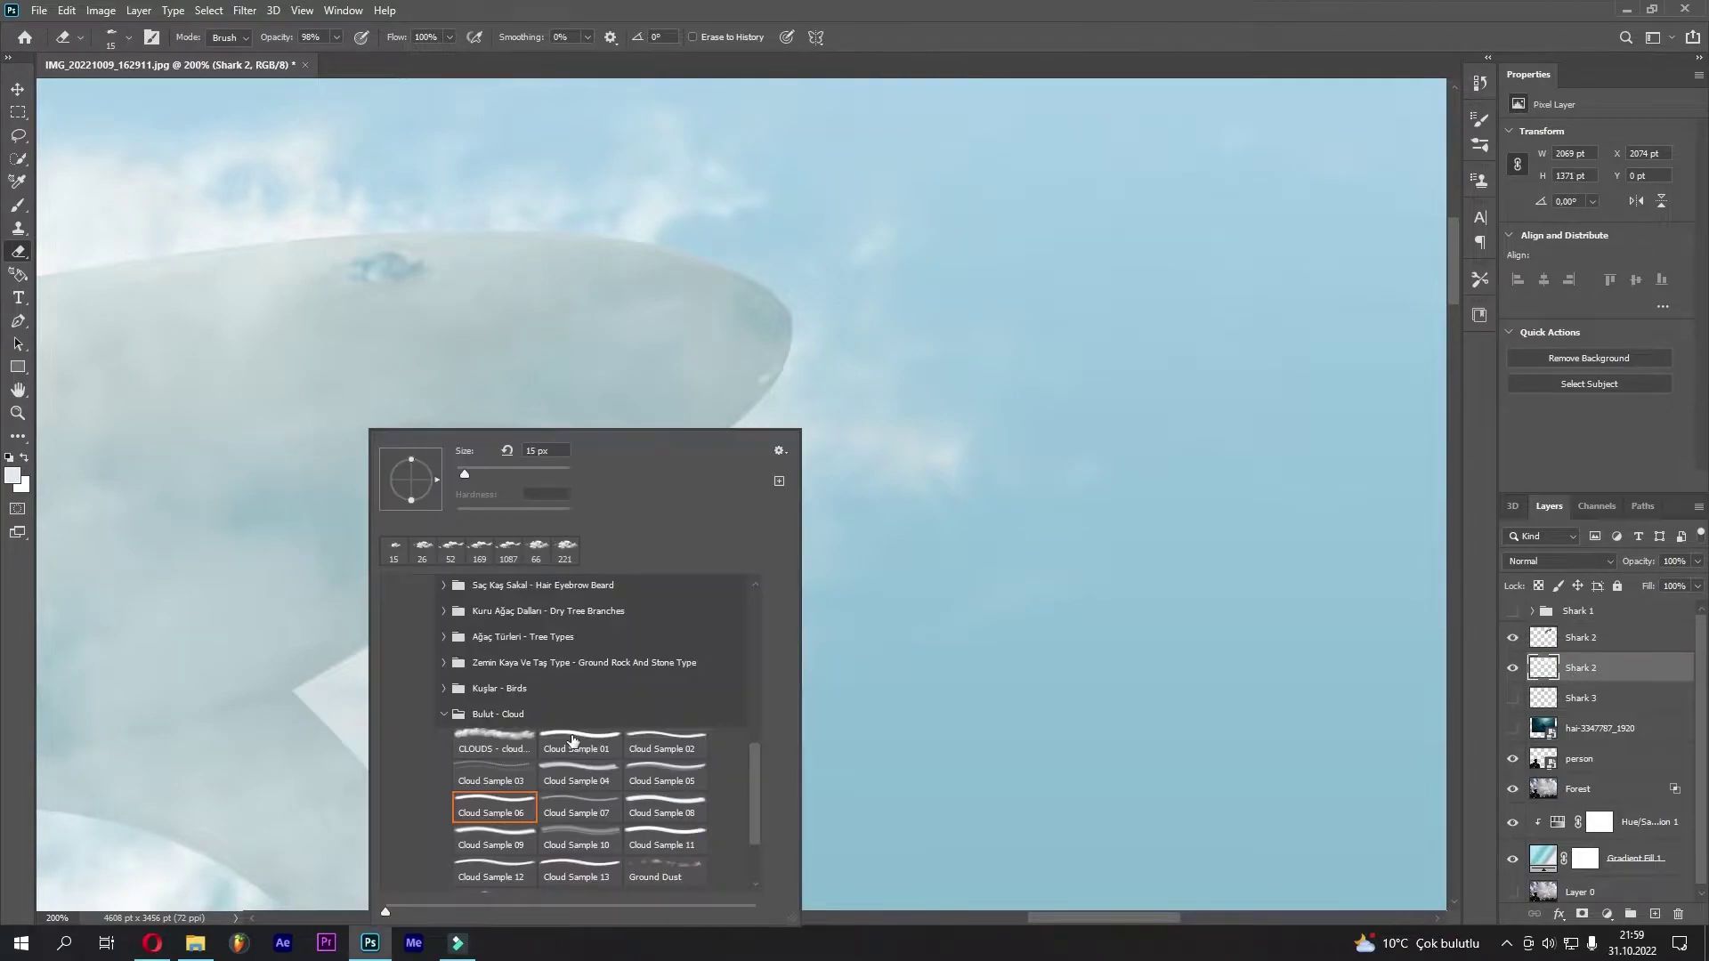
pyautogui.doubleClick(663, 805)
pyautogui.click(283, 40)
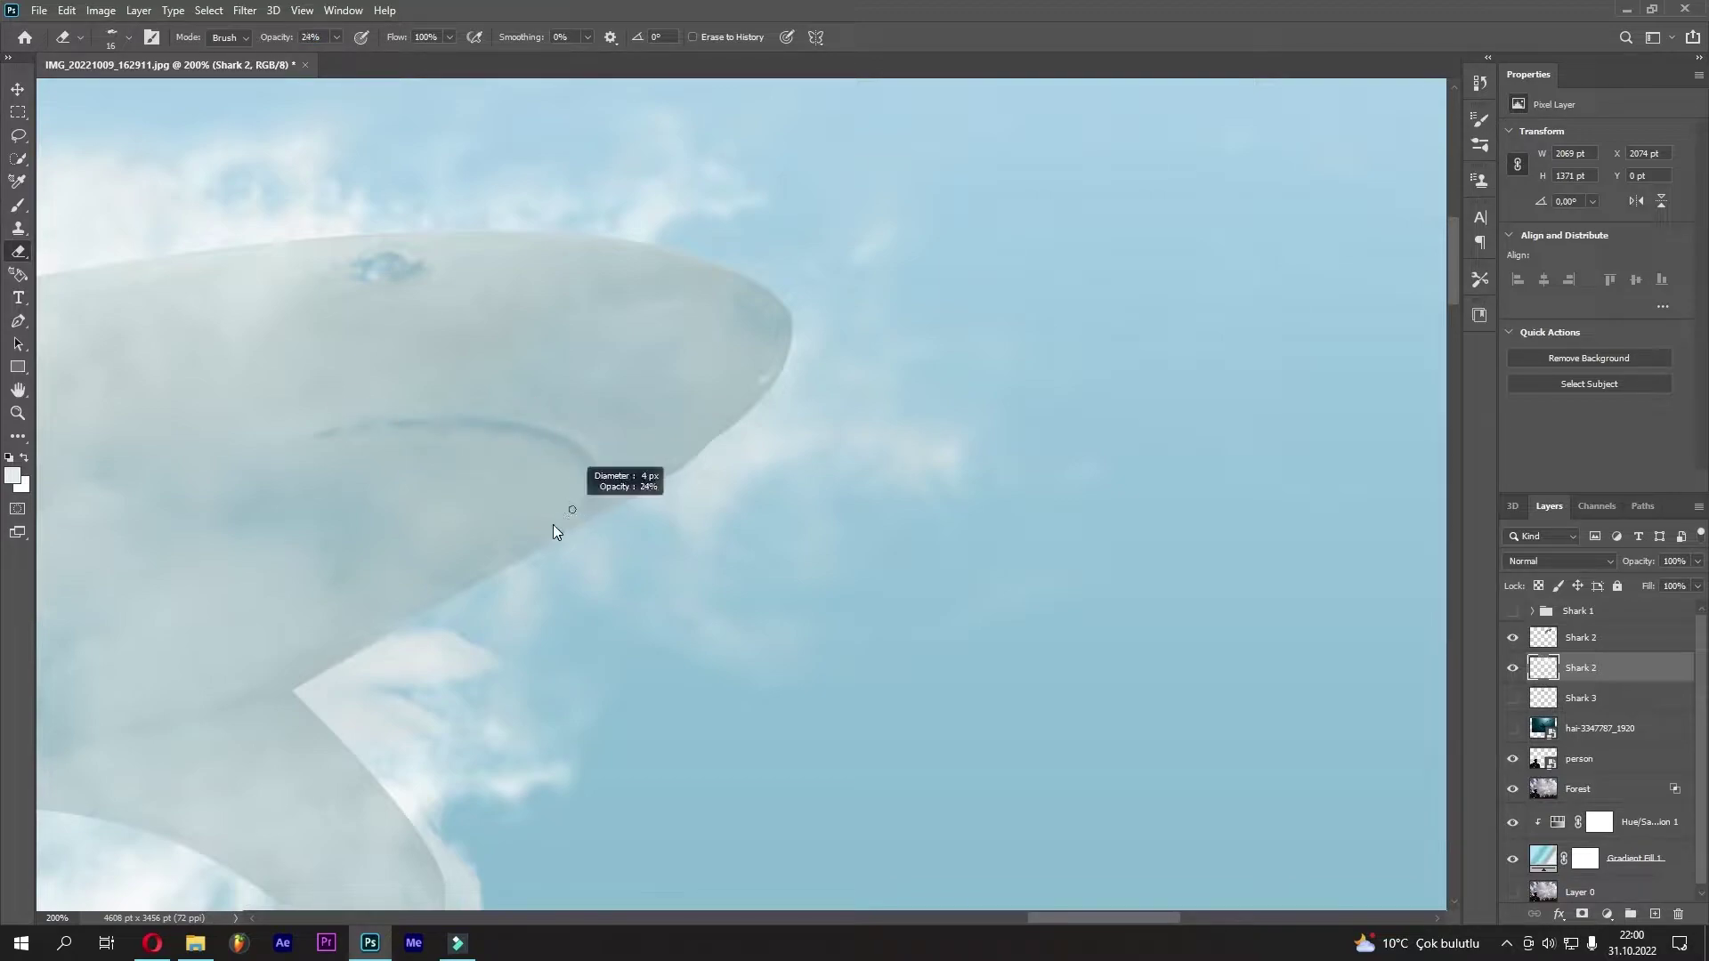
# Switch to a low-opacity Cloud Sample 05 brush for soft cloud puffs over the jaw
pyautogui.hotkey('ctrl', 'z')
pyautogui.press('b')
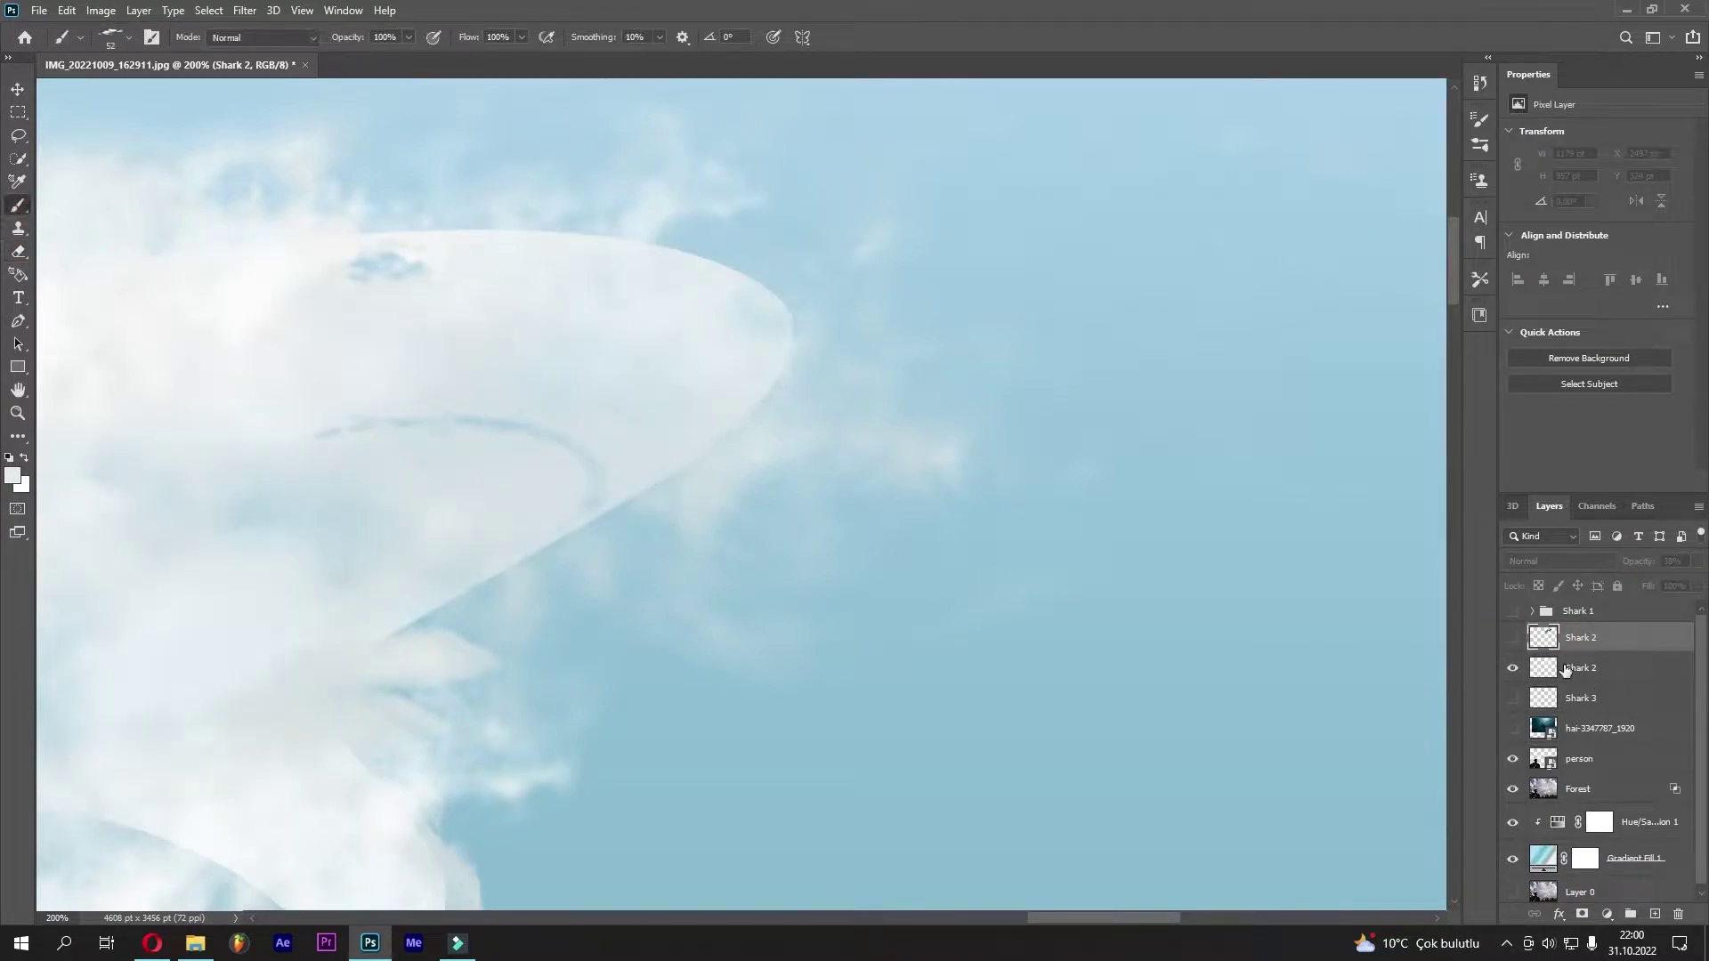
pyautogui.keyDown('alt'); pyautogui.rightClick(477, 404); pyautogui.keyUp('alt')
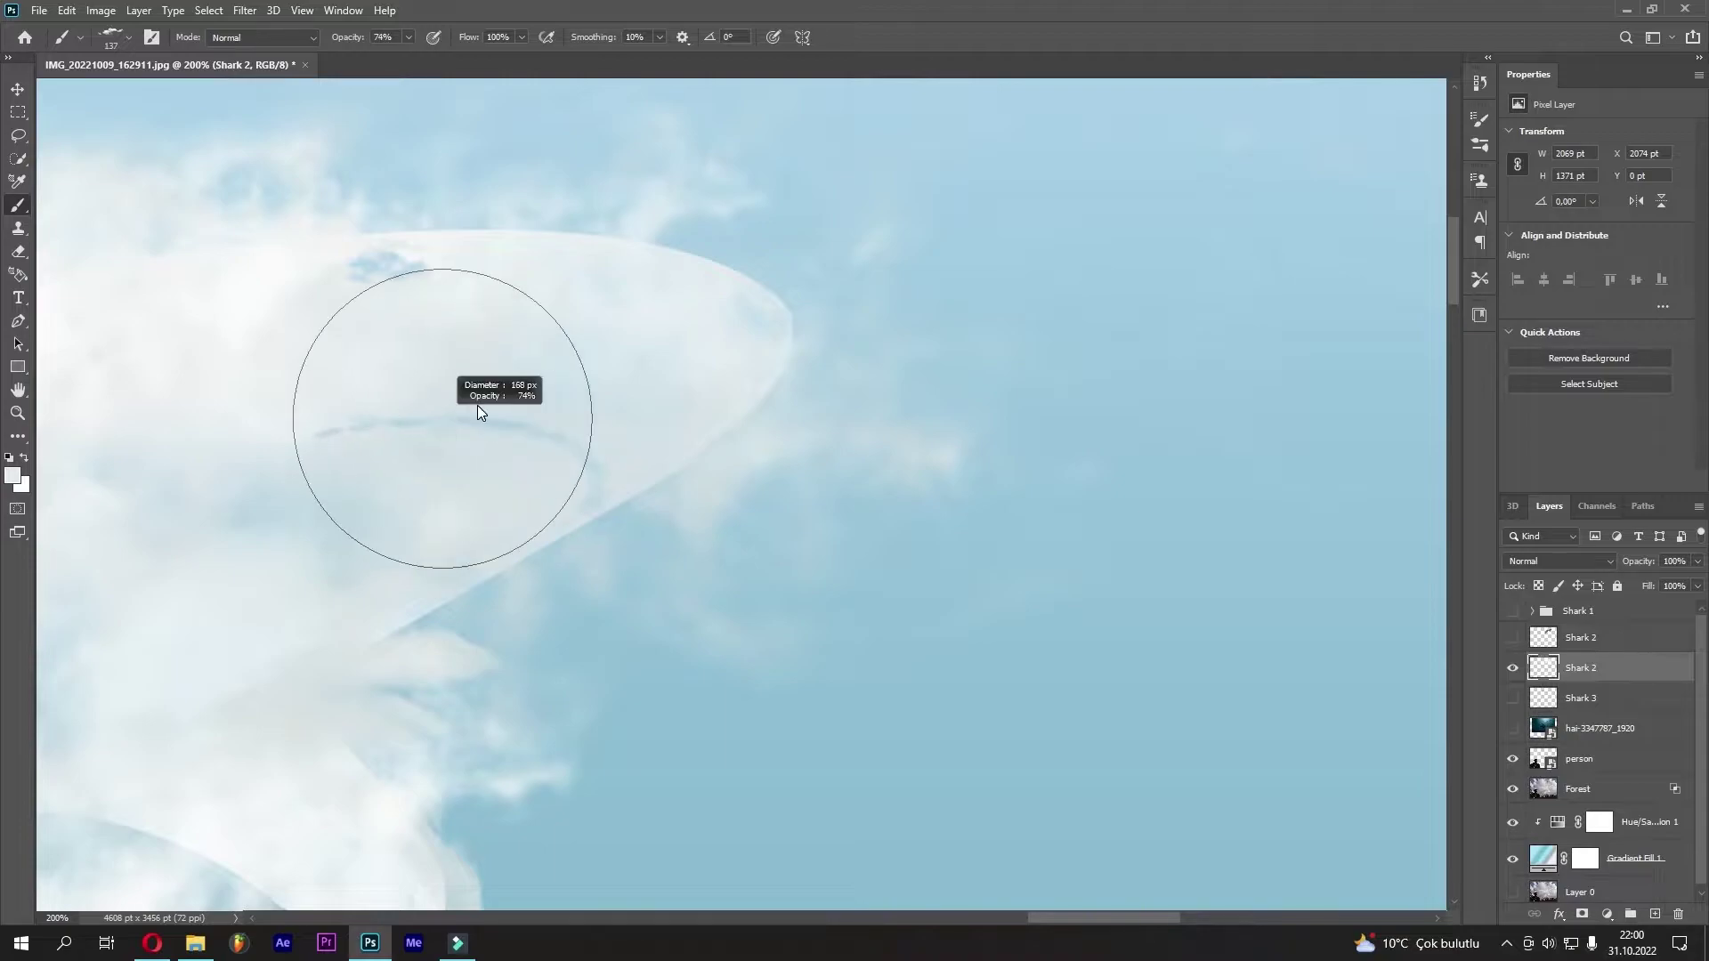
pyautogui.rightClick(412, 431)
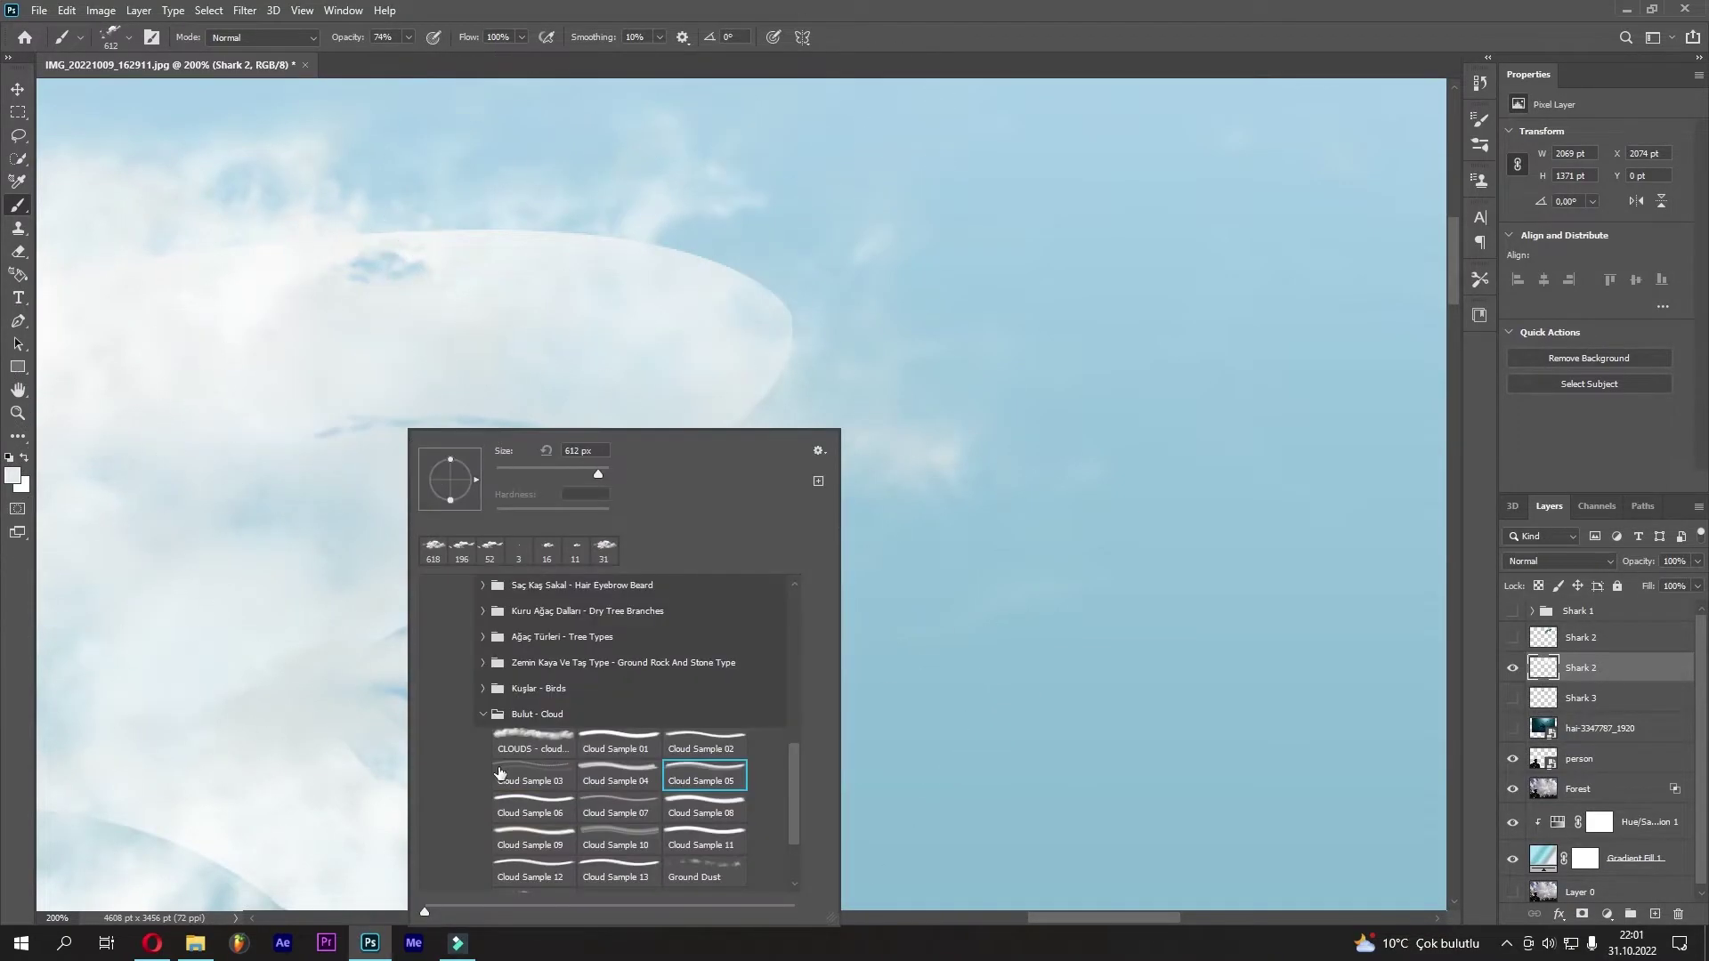
pyautogui.click(618, 834)
pyautogui.click(456, 425)
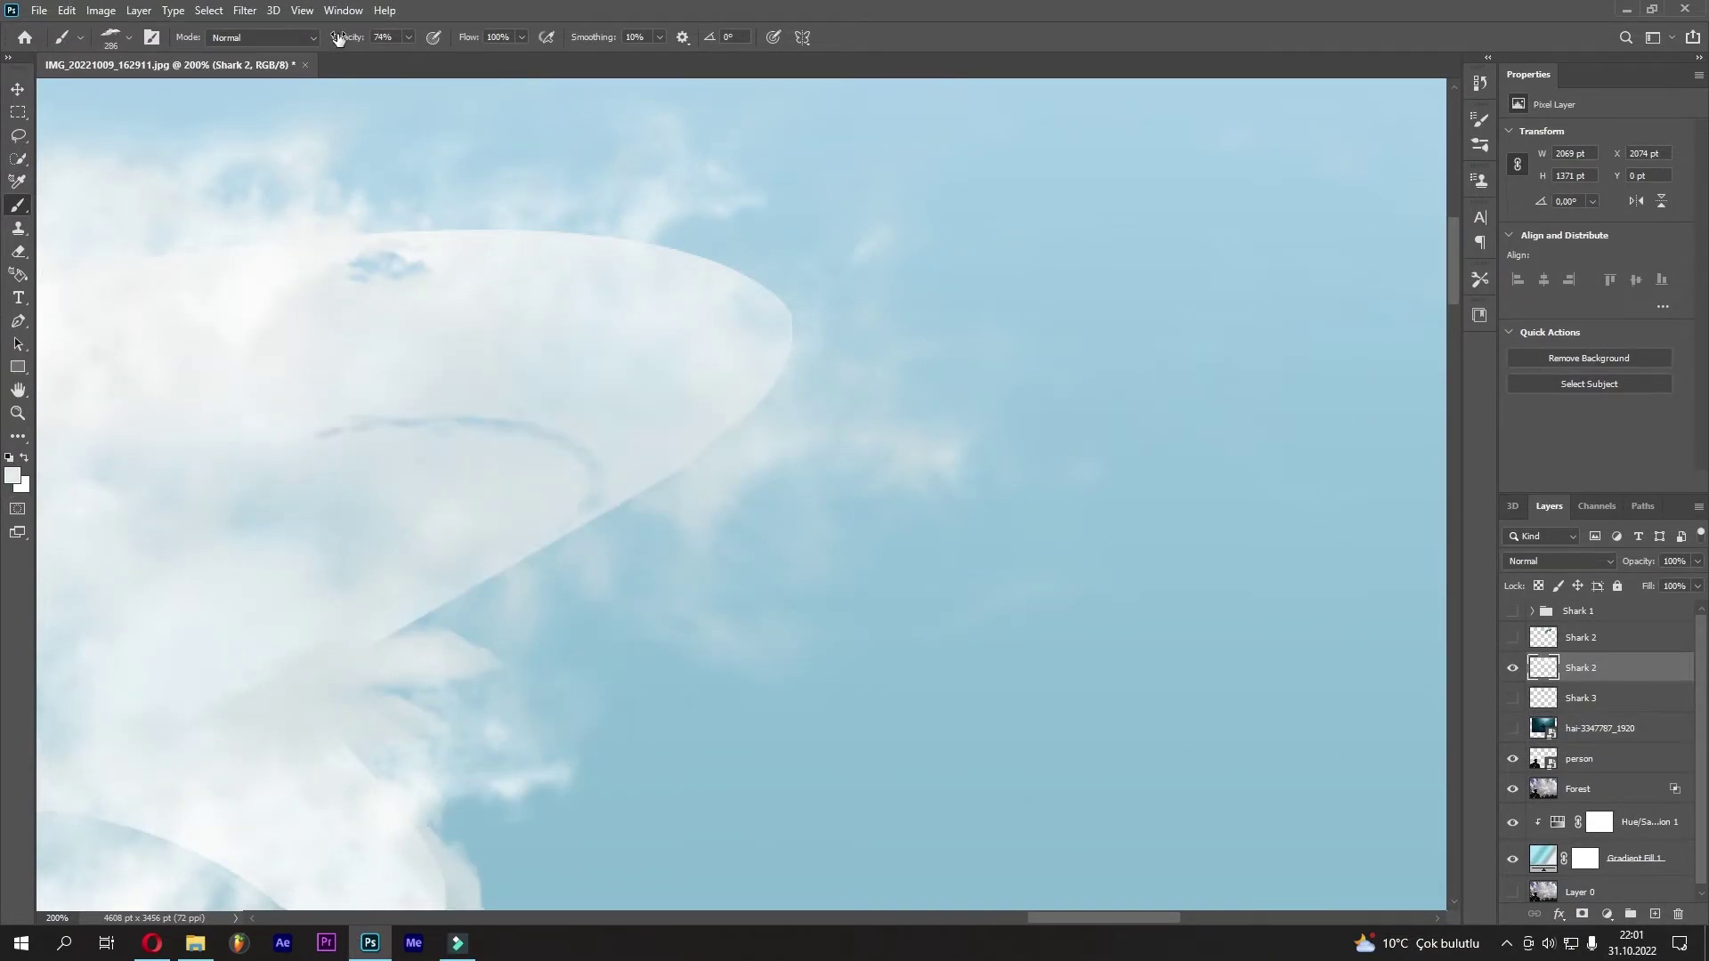
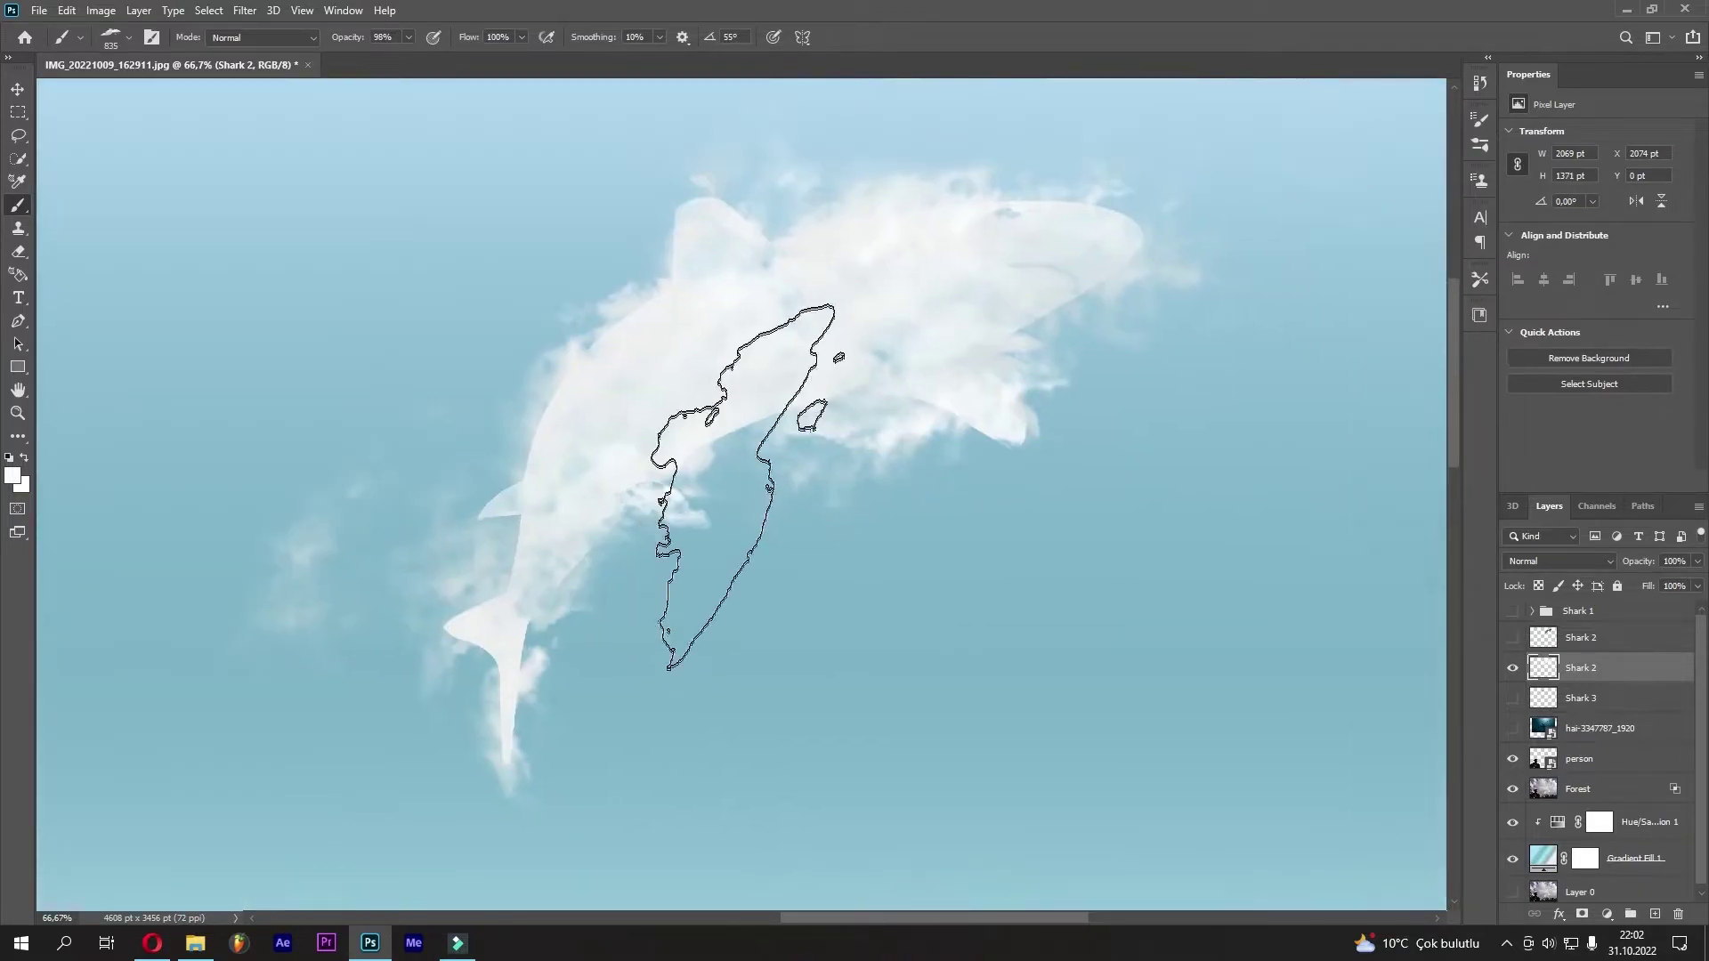
# Pick a cloud-shaped brush preset and add a cloud dab to the Shark 2 shark
pyautogui.rightClick(747, 485)
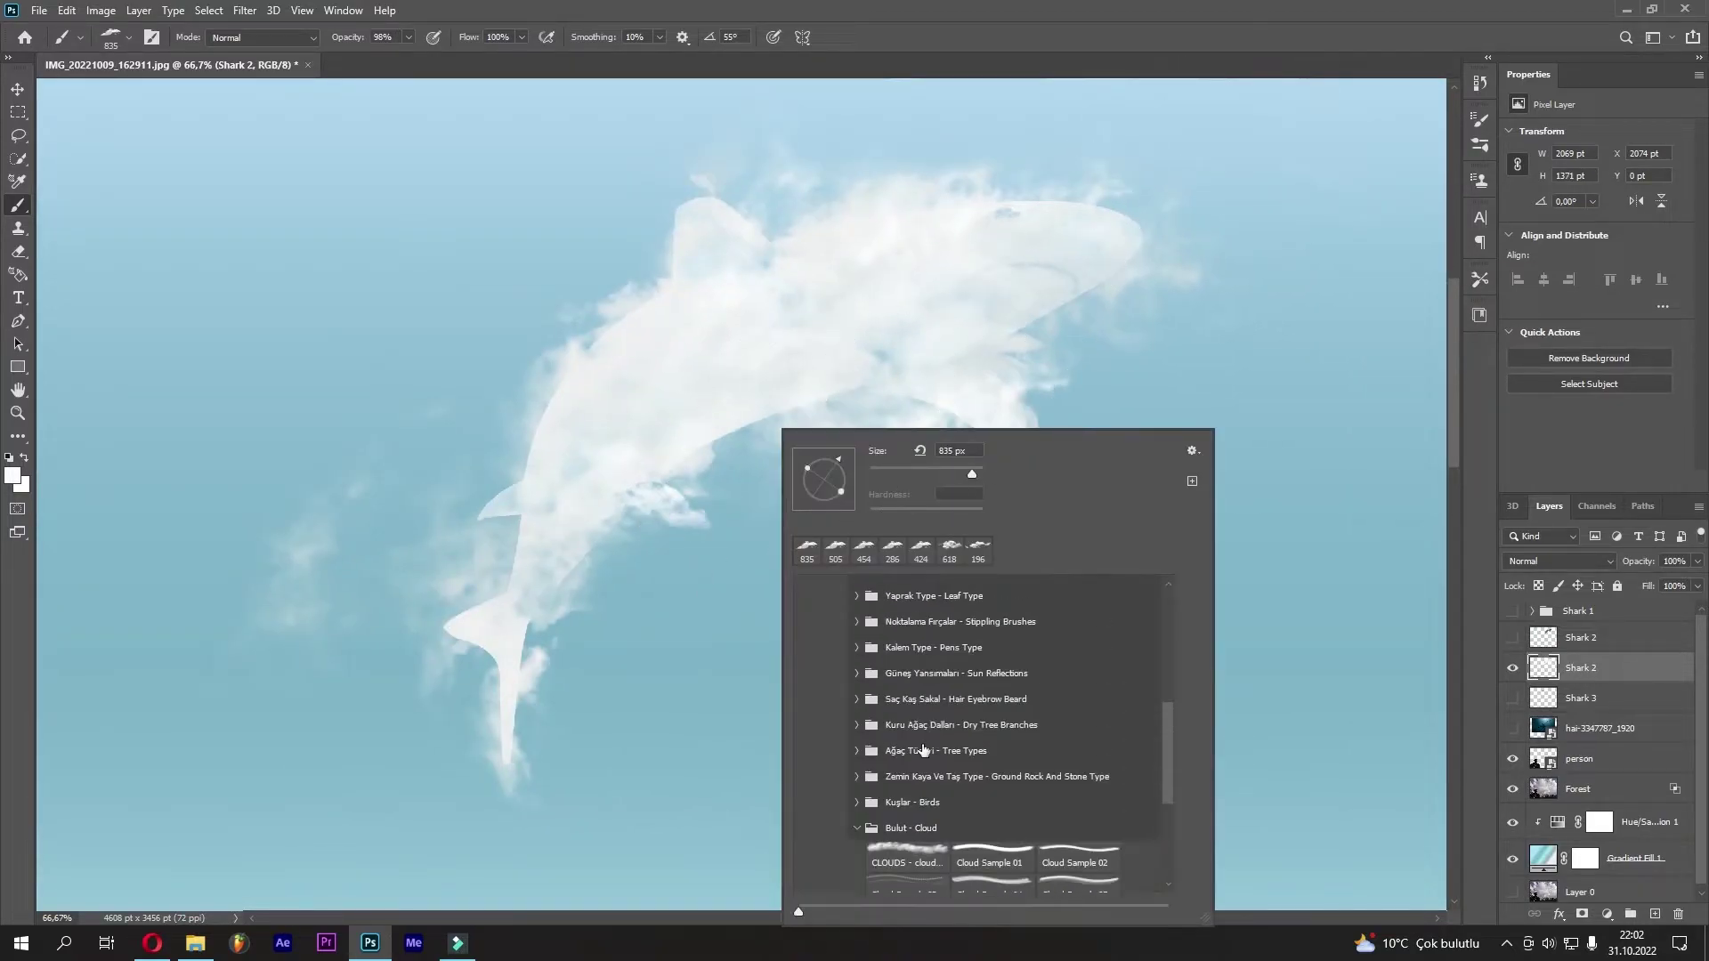
pyautogui.scroll(-3, 979, 712)
pyautogui.doubleClick(890, 641)
pyautogui.click(512, 494)
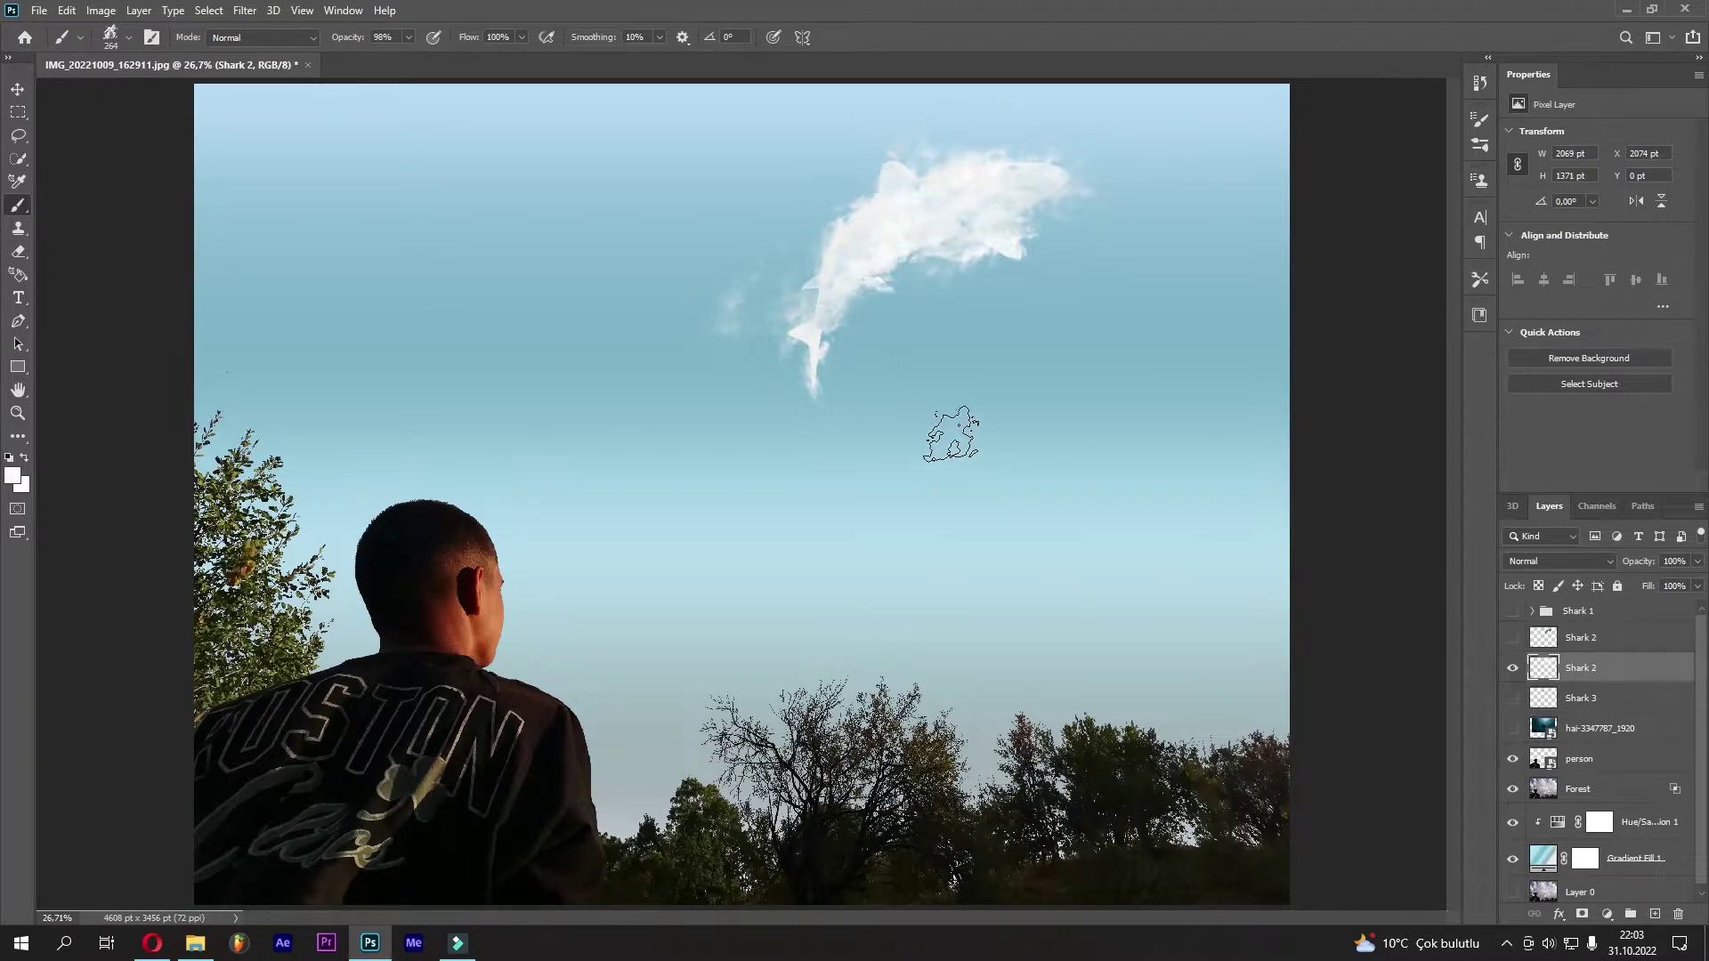
# Give the Eraser a cloud-shaped tip while keeping white as the painting colour
pyautogui.press('e')
pyautogui.rightClick(968, 262)
pyautogui.scroll(2, 1149, 614)
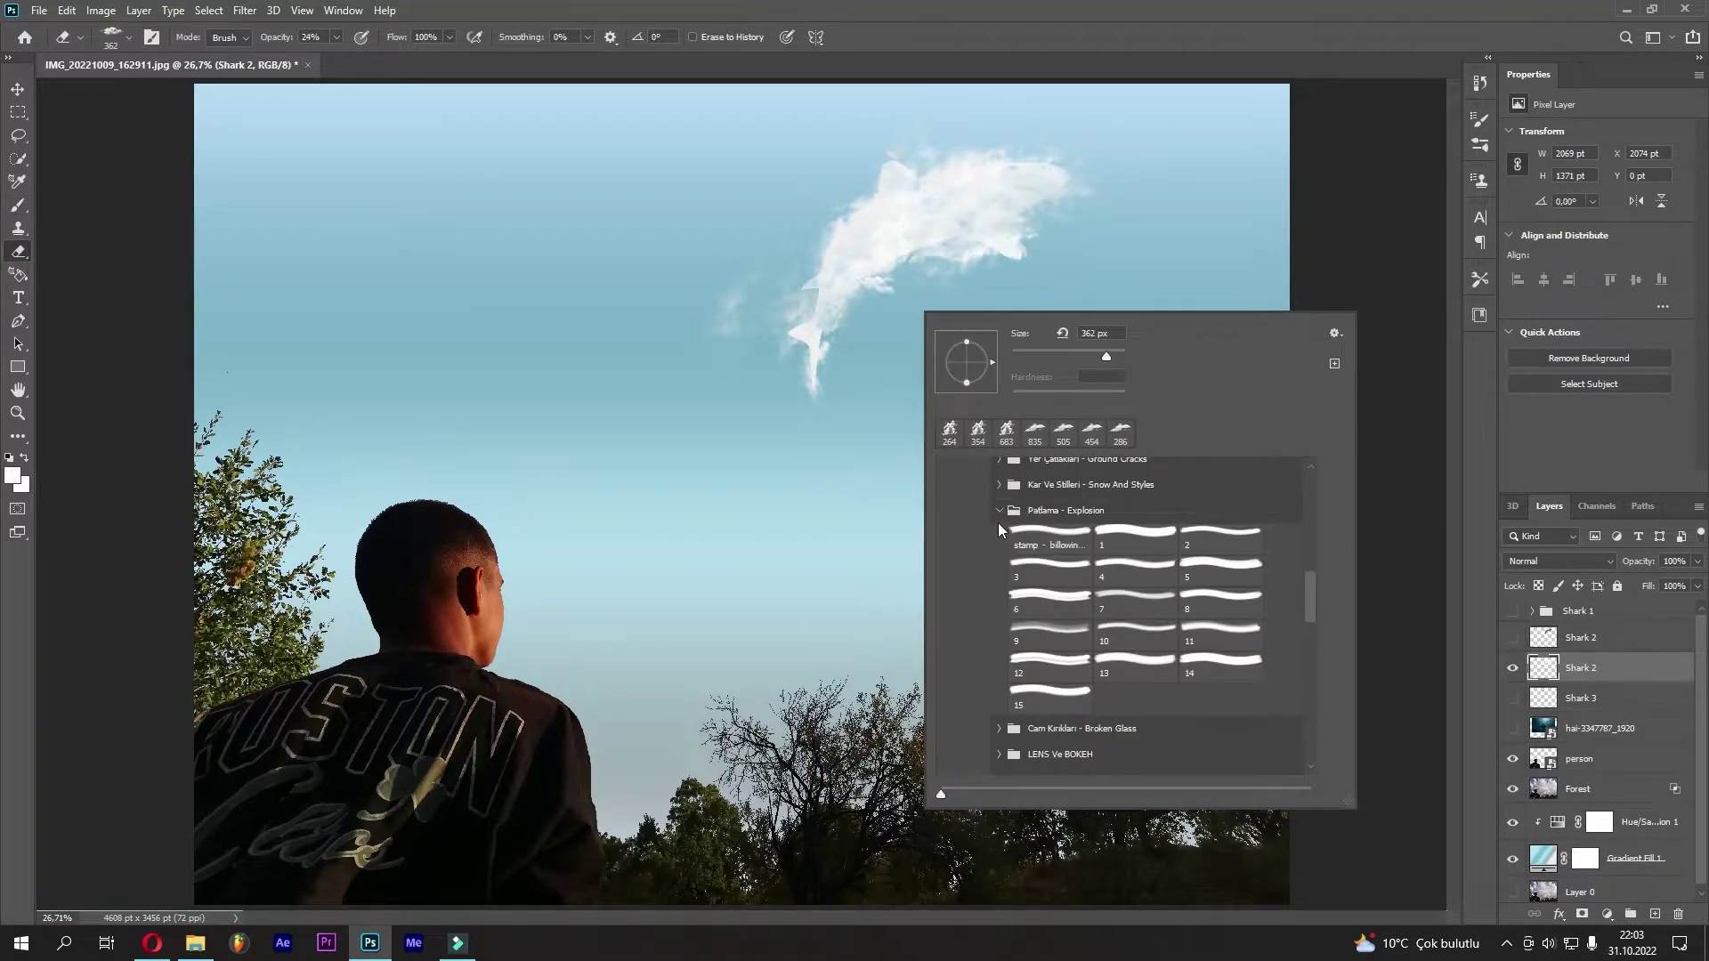
pyautogui.click(1050, 634)
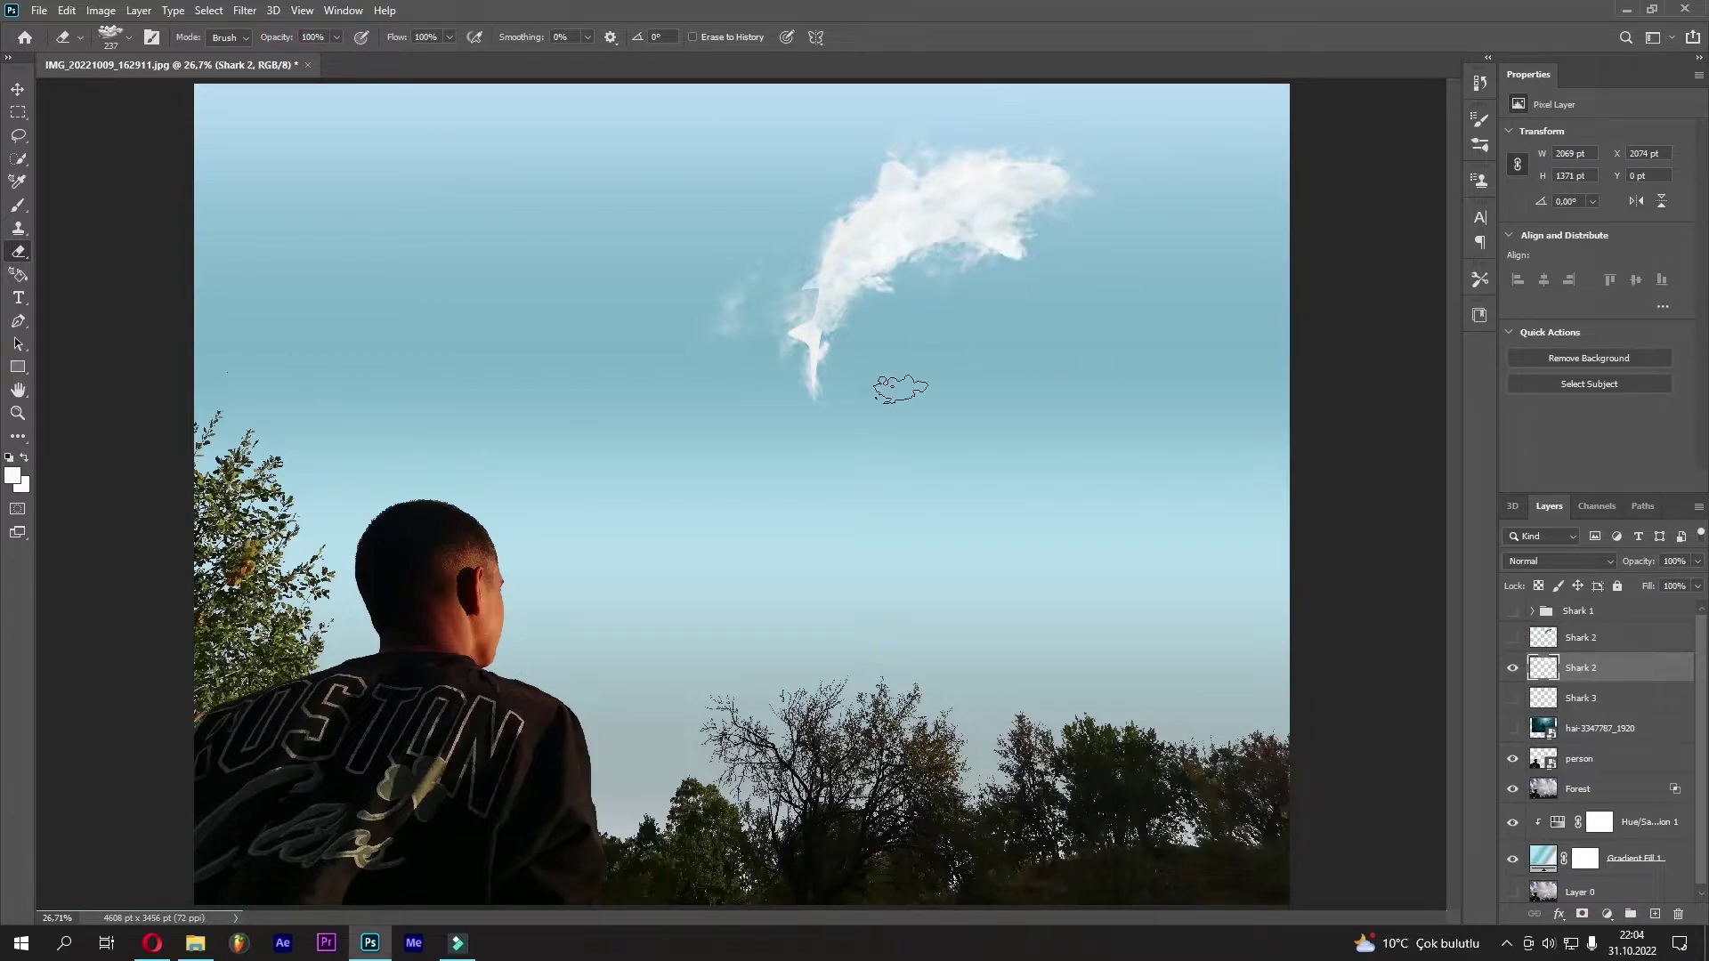
pyautogui.click(21, 210)
pyautogui.click(342, 37)
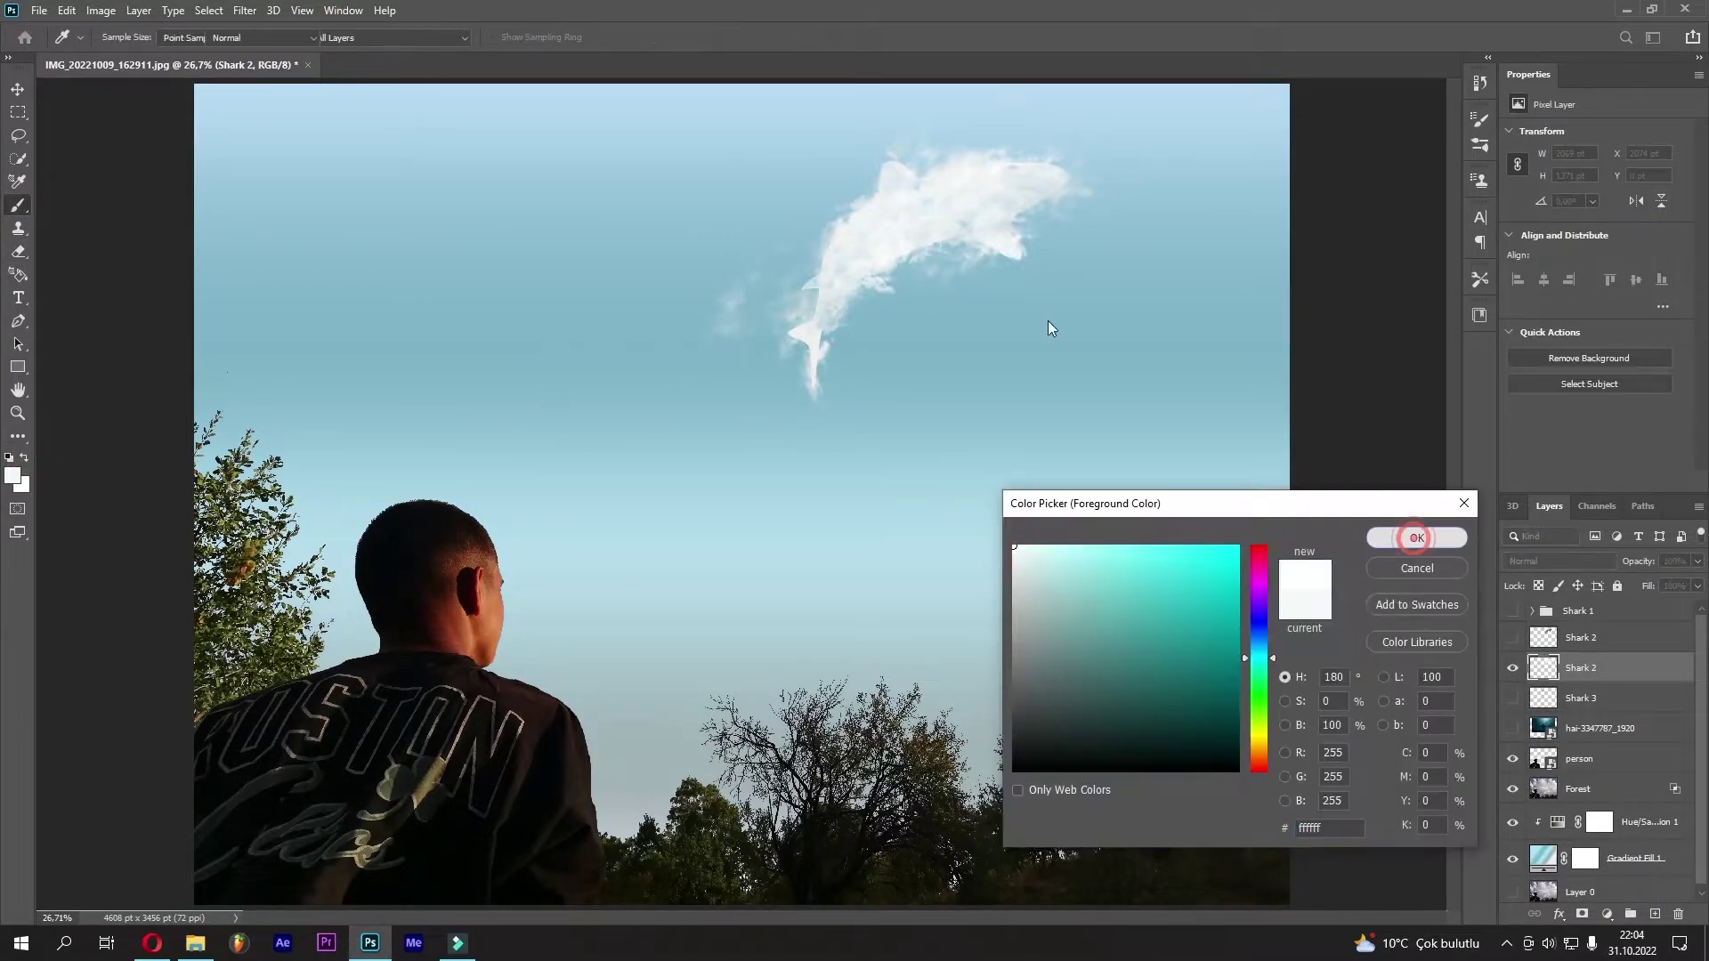
# Erase a small patch from the shark's edge and lower the eraser opacity
pyautogui.scroll(3, 1086, 481)
pyautogui.scroll(2, 1068, 351)
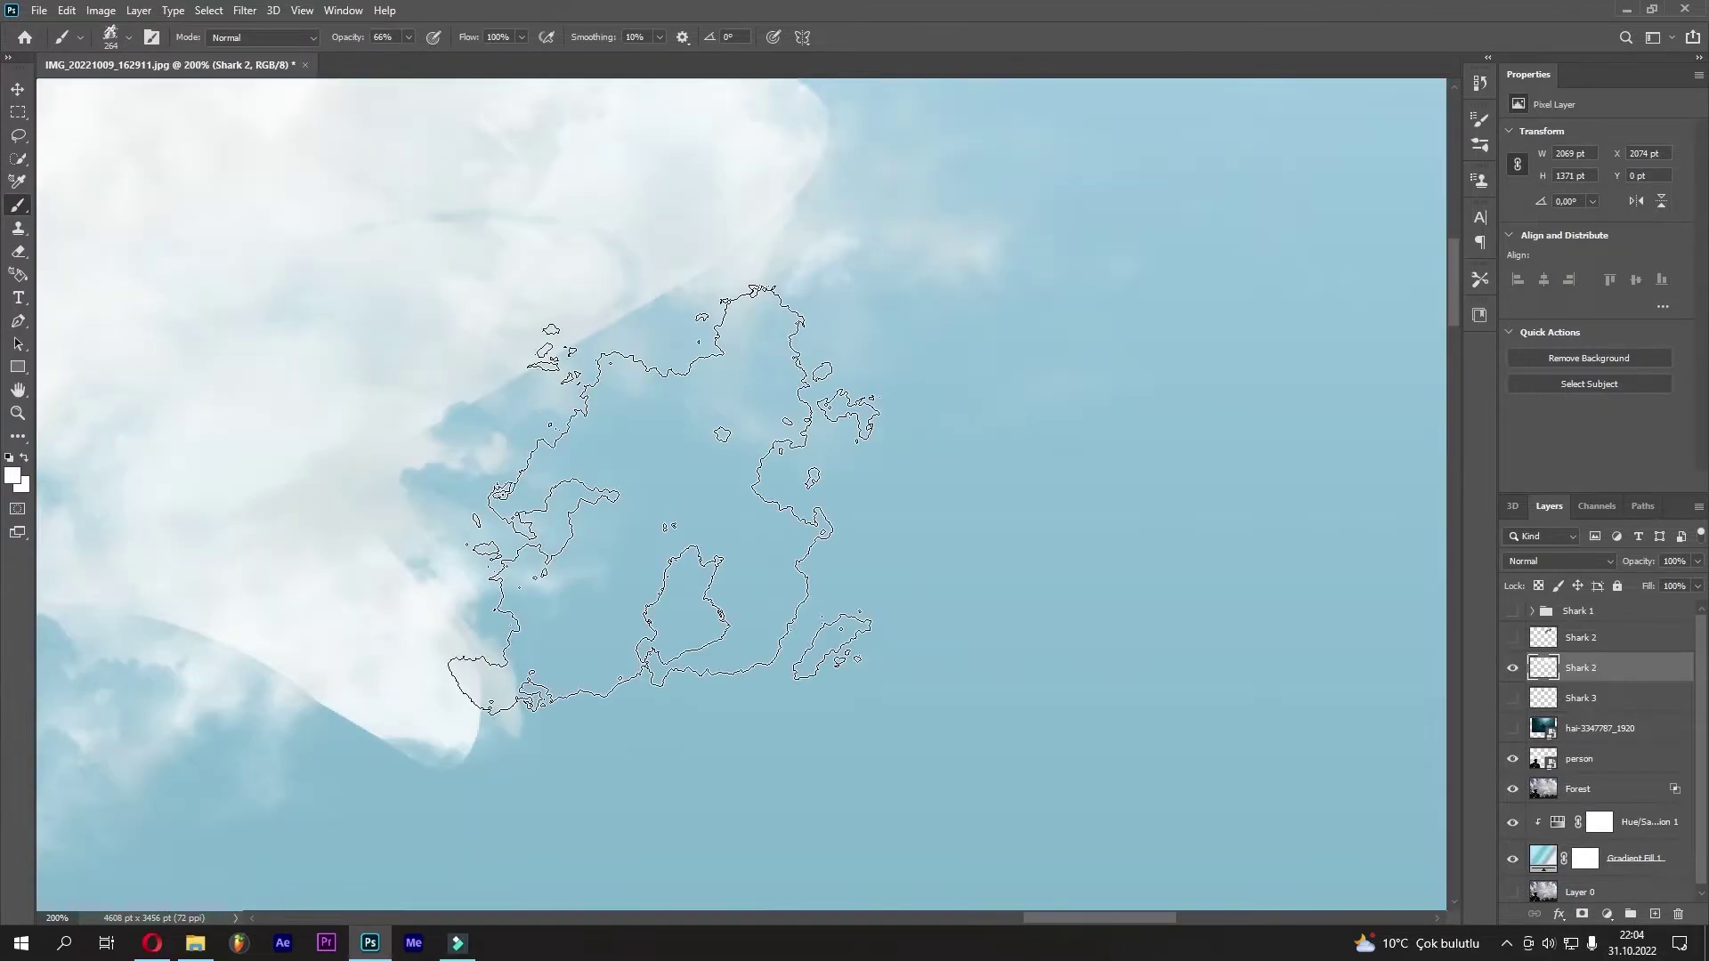
pyautogui.click(18, 252)
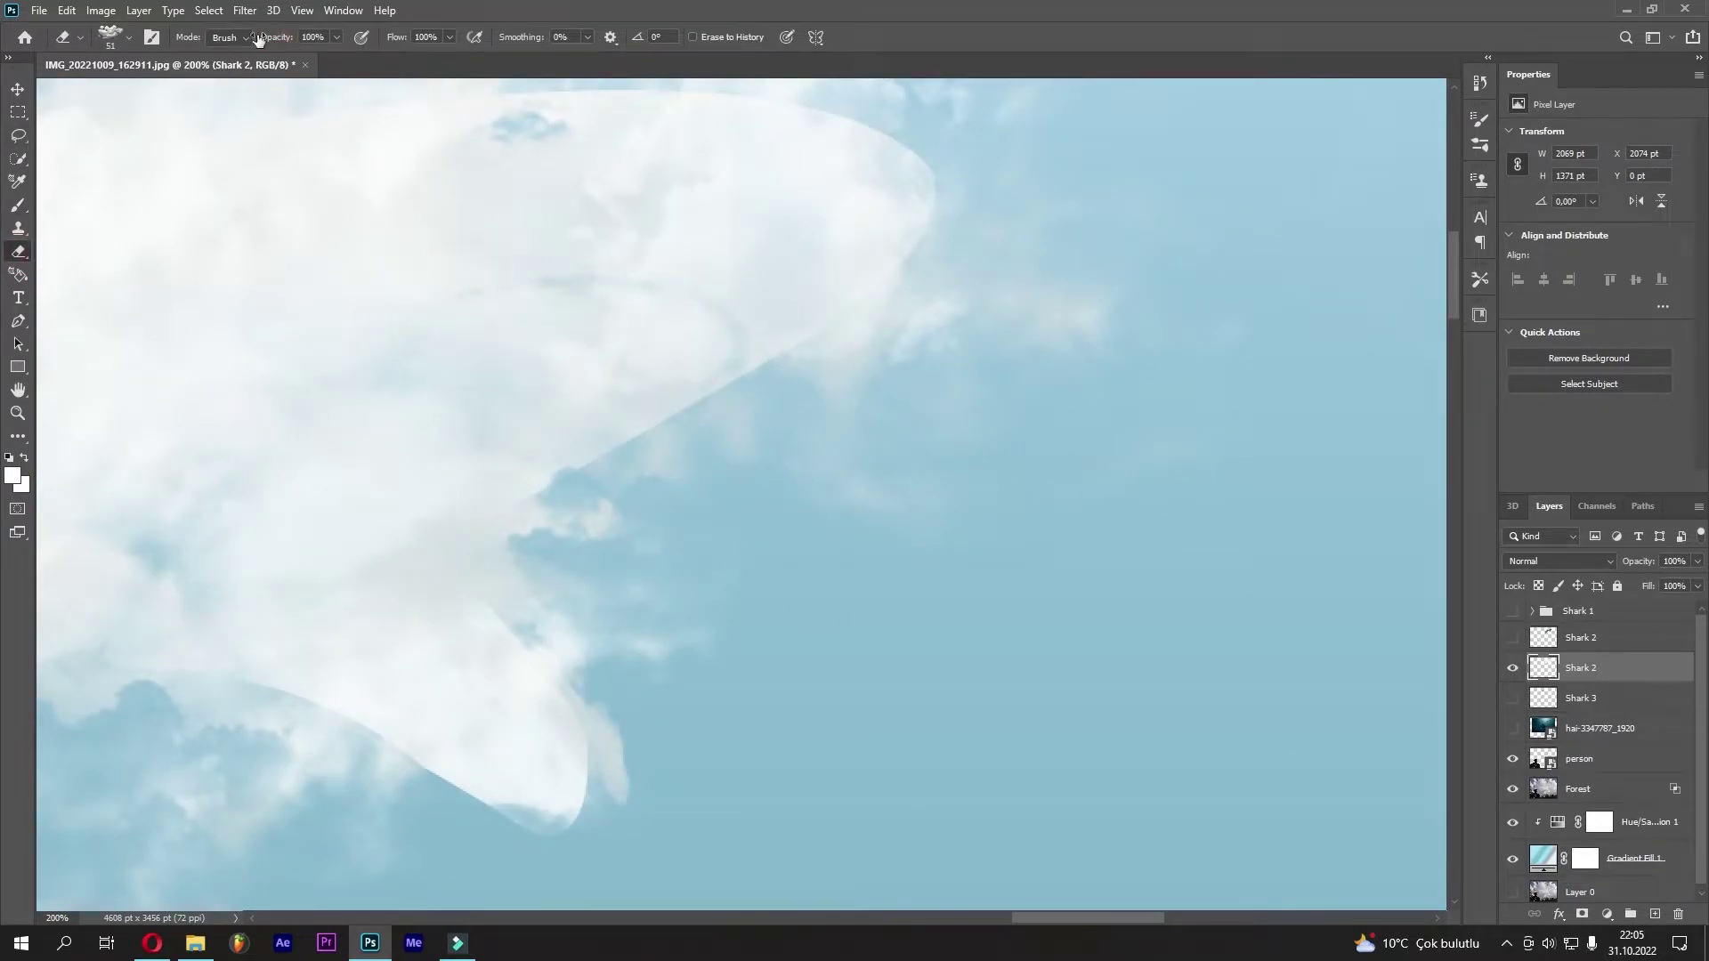
pyautogui.click(512, 281)
pyautogui.press('3')
pyautogui.press('6')
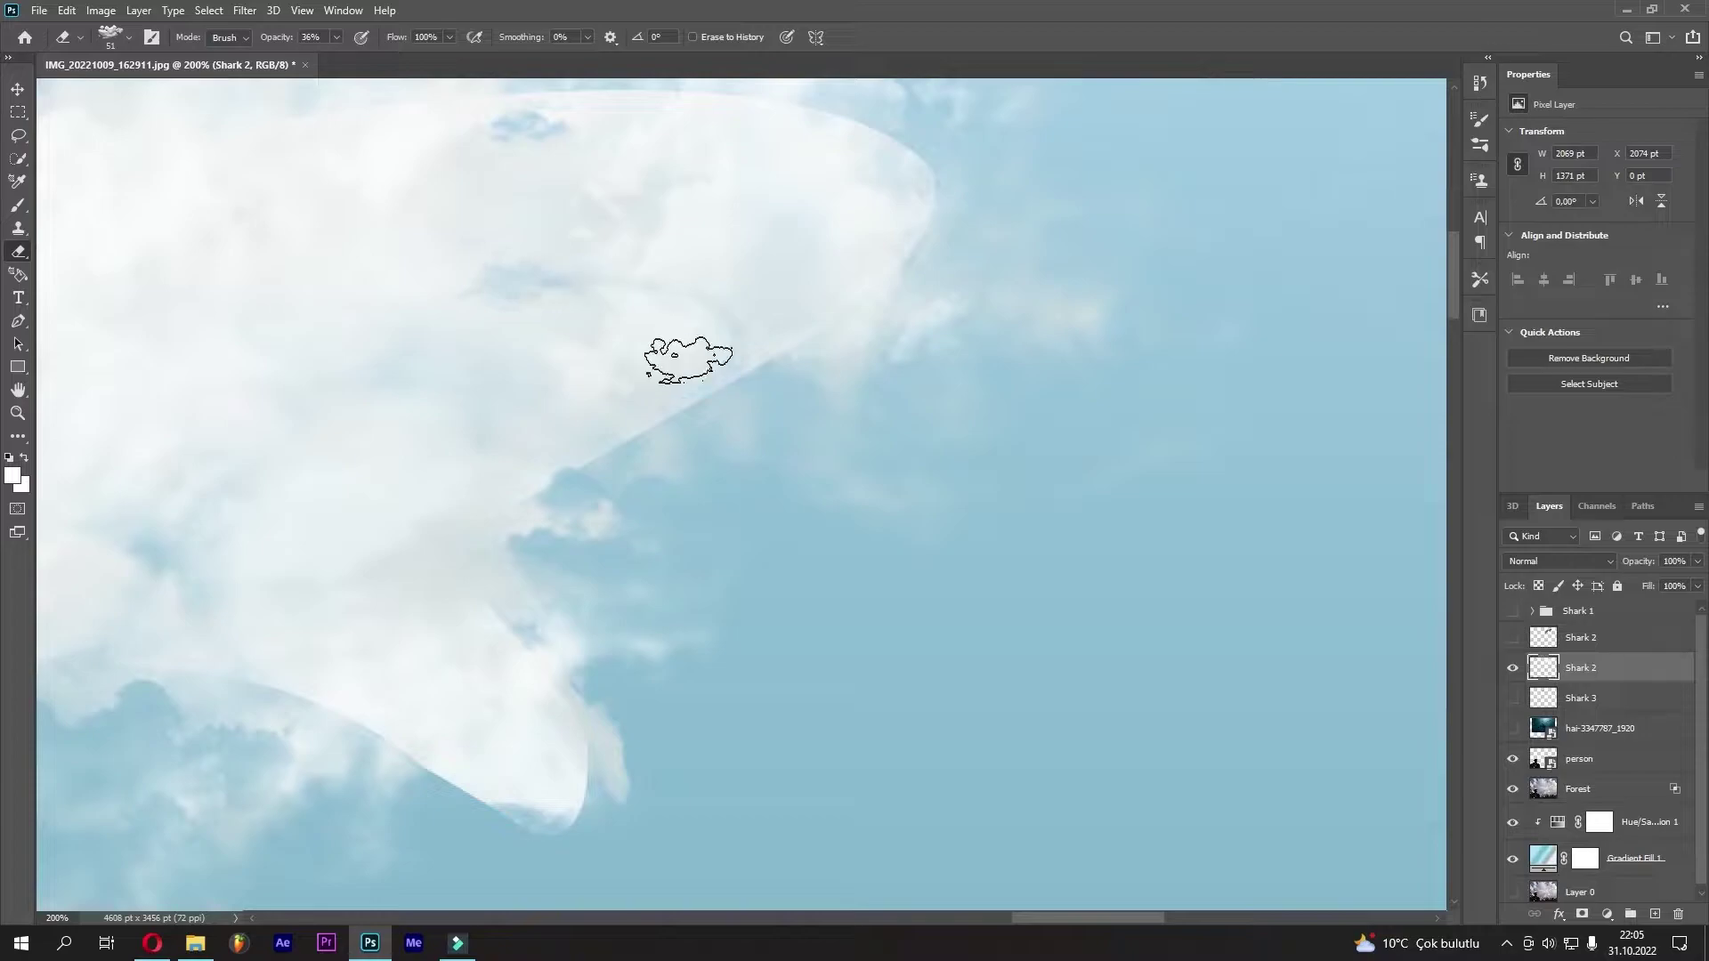
# Resize the eraser and switch it to the Cloud 8 tip
pyautogui.moveTo(778, 345); pyautogui.dragTo(409, 267)
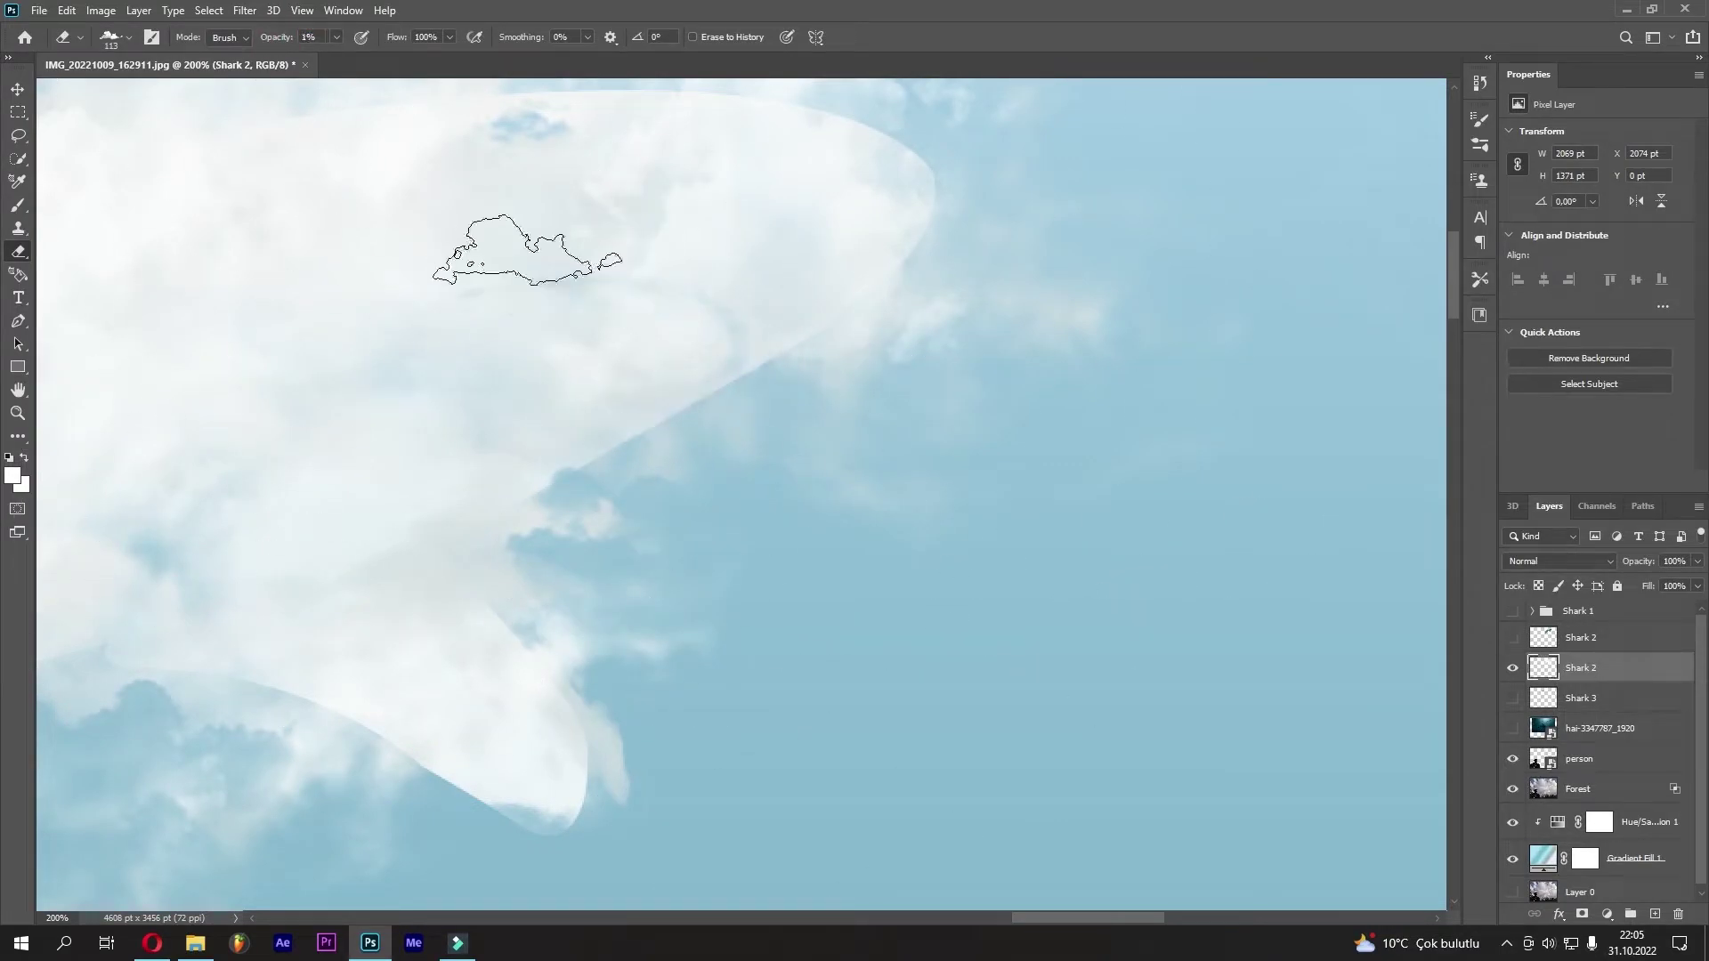
pyautogui.moveTo(592, 523); pyautogui.dragTo(681, 494)
pyautogui.moveTo(681, 226); pyautogui.dragTo(658, 205)
pyautogui.click(129, 37)
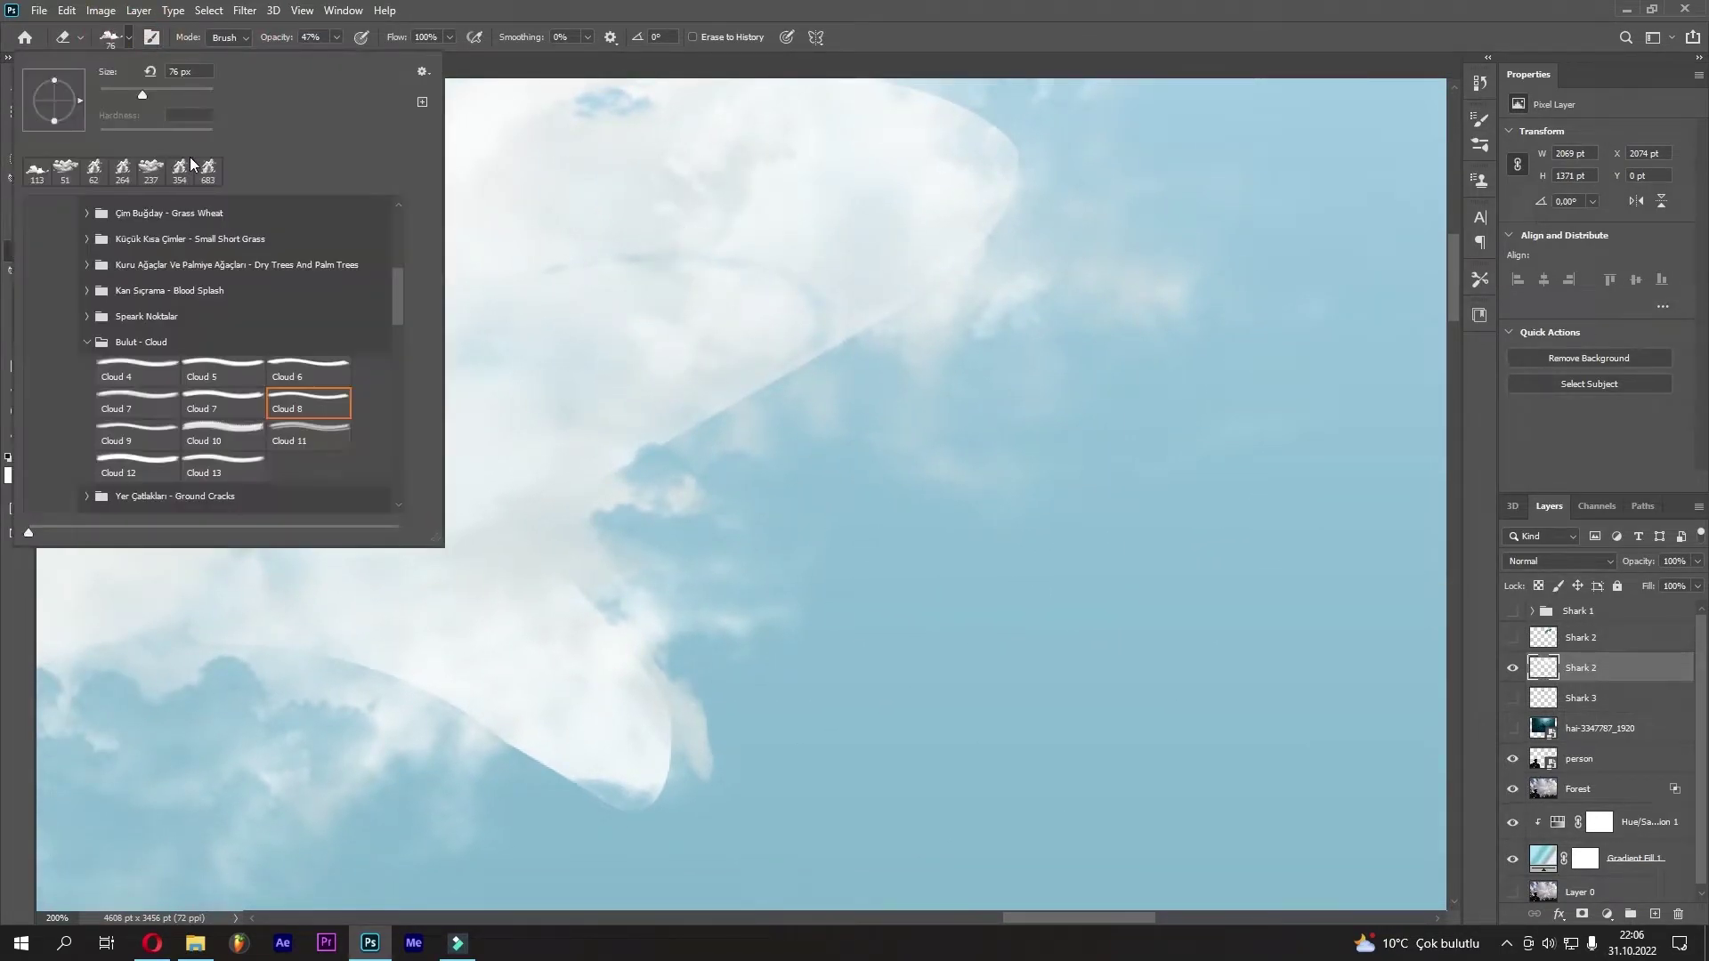
# Zoom out to the whole cloud shark and thin out part of its body
pyautogui.press('Escape')
pyautogui.hotkey('ctrl', '0')
pyautogui.scroll(3, 885, 496)
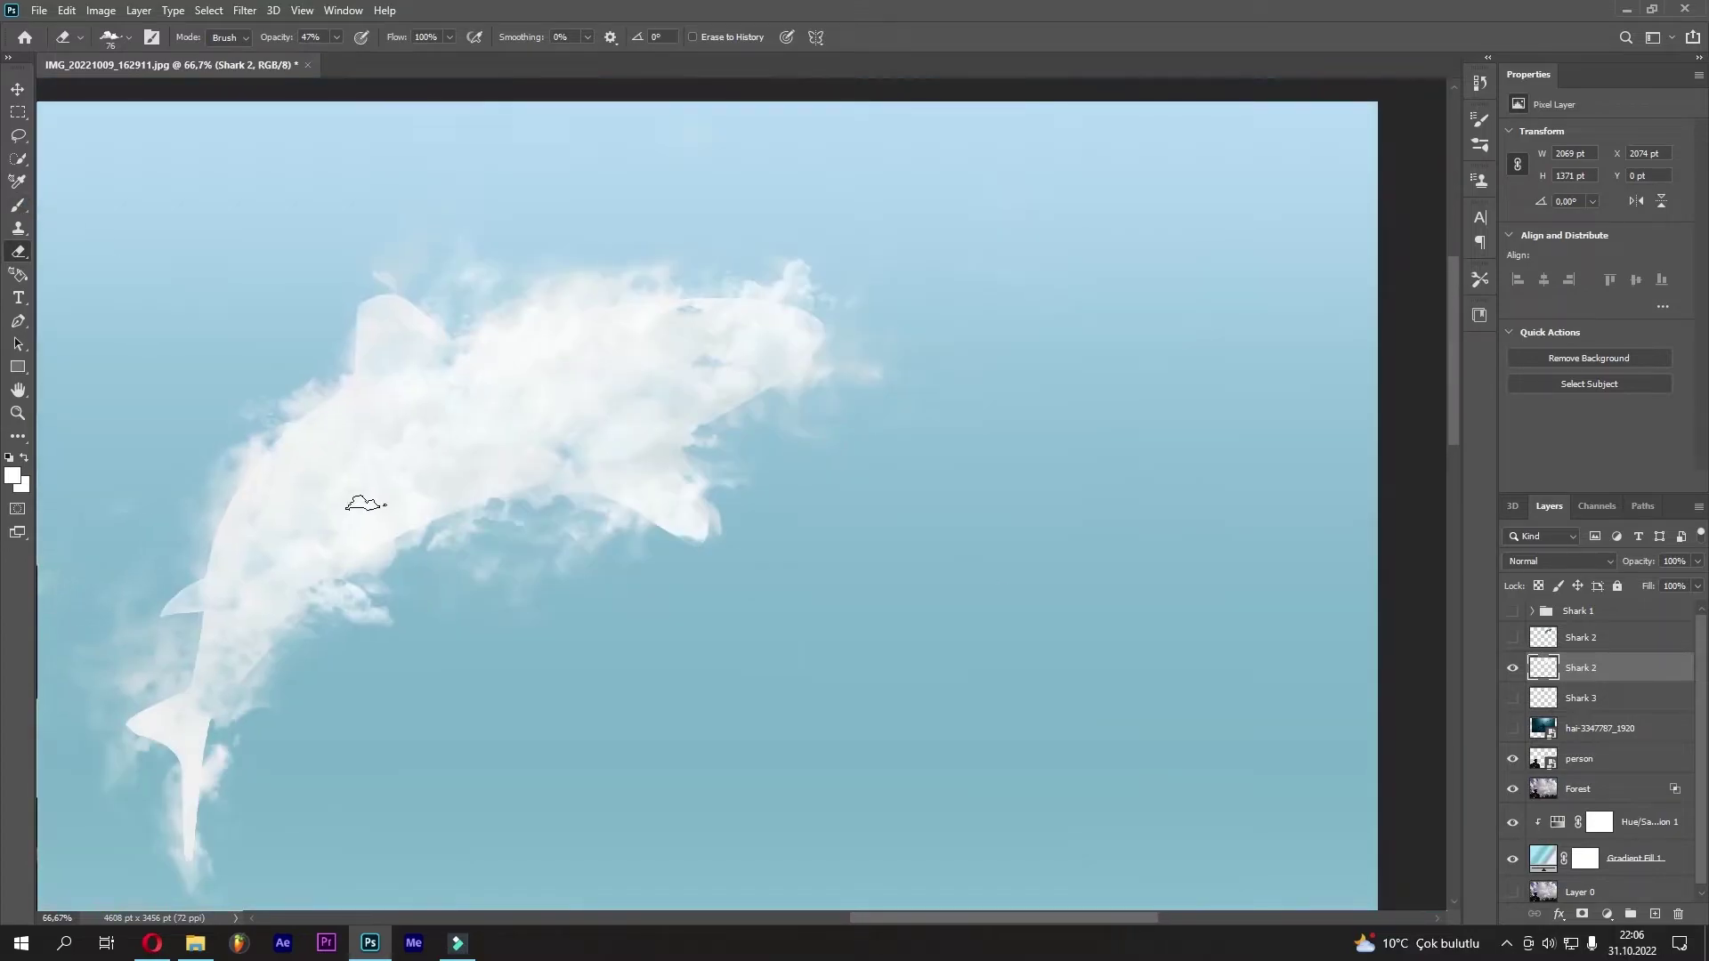
pyautogui.moveTo(453, 397); pyautogui.dragTo(534, 383)
# Switch to another cloud-shaped tip enlarged to about 662 px
pyautogui.rightClick(445, 392)
pyautogui.doubleClick(610, 770)
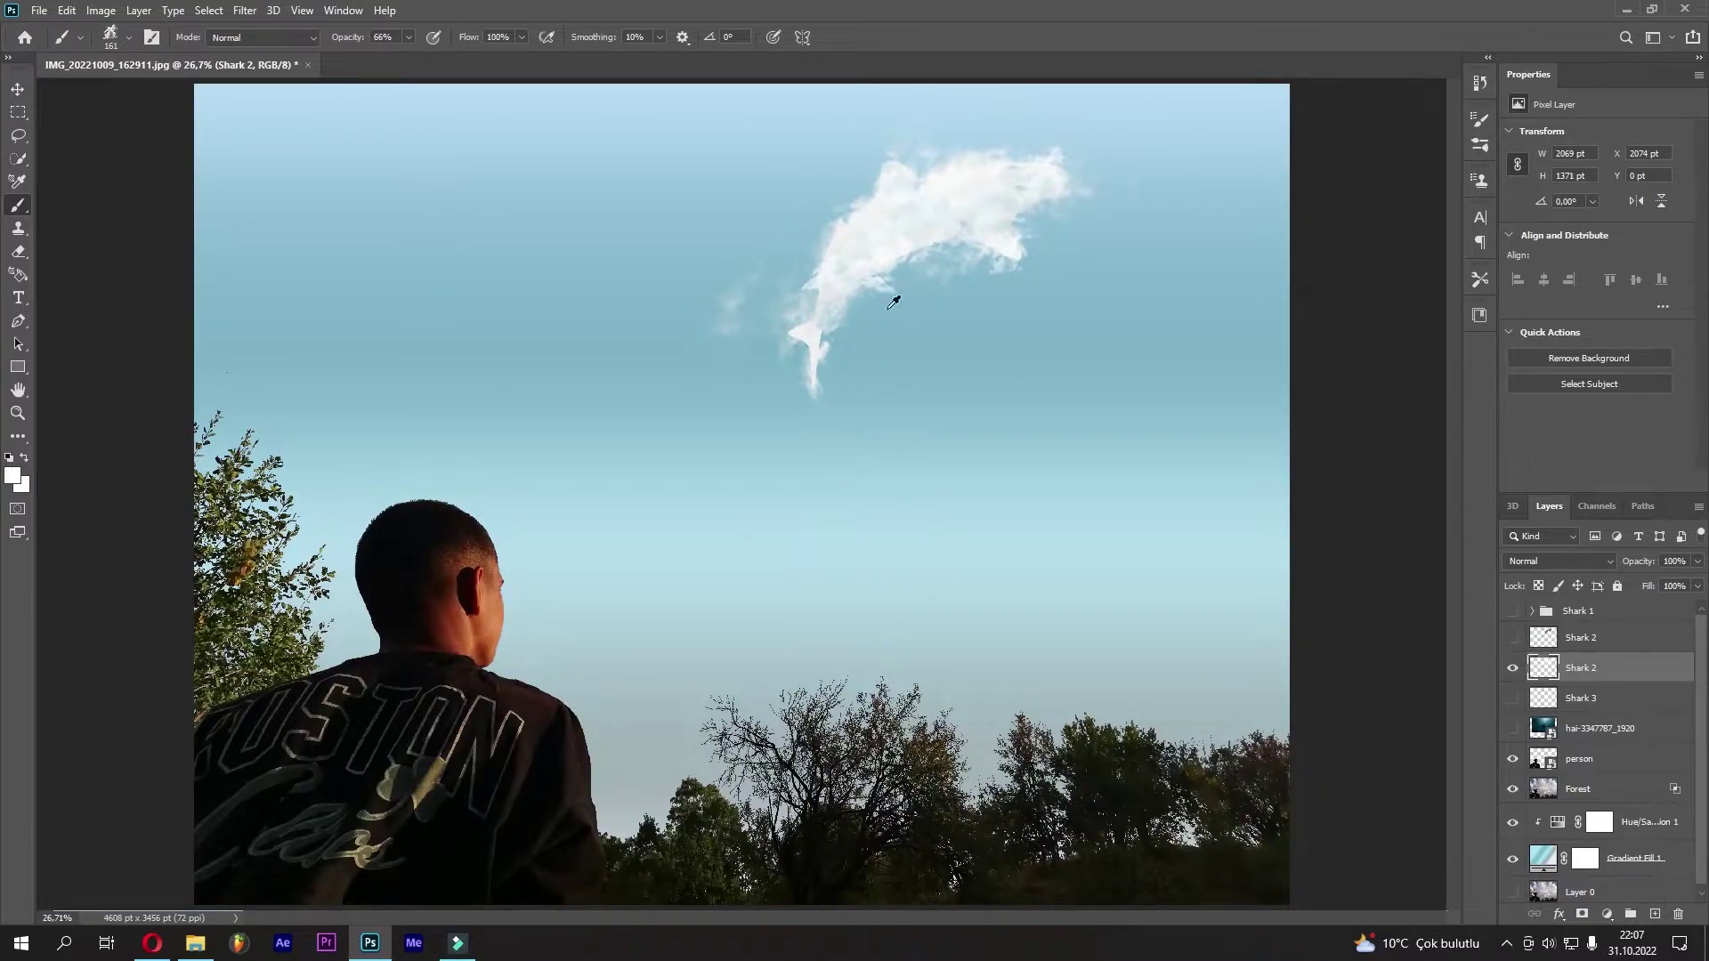
pyautogui.moveTo(893, 302); pyautogui.dragTo(947, 297)
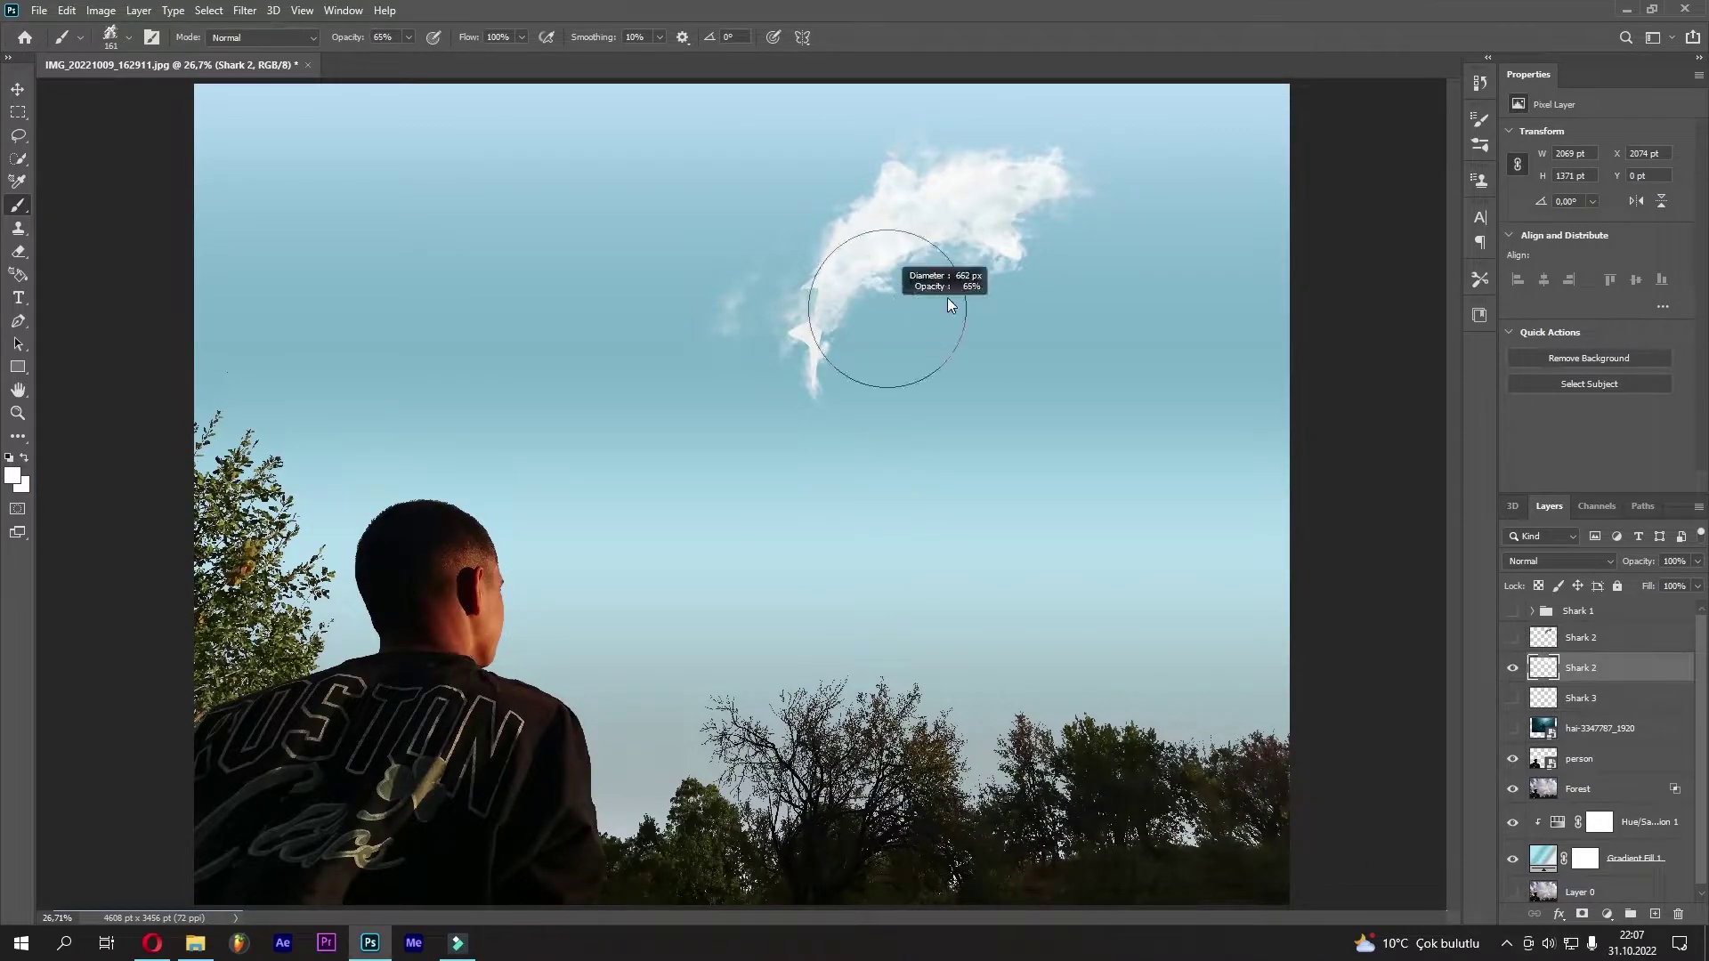
pyautogui.click(1654, 914)
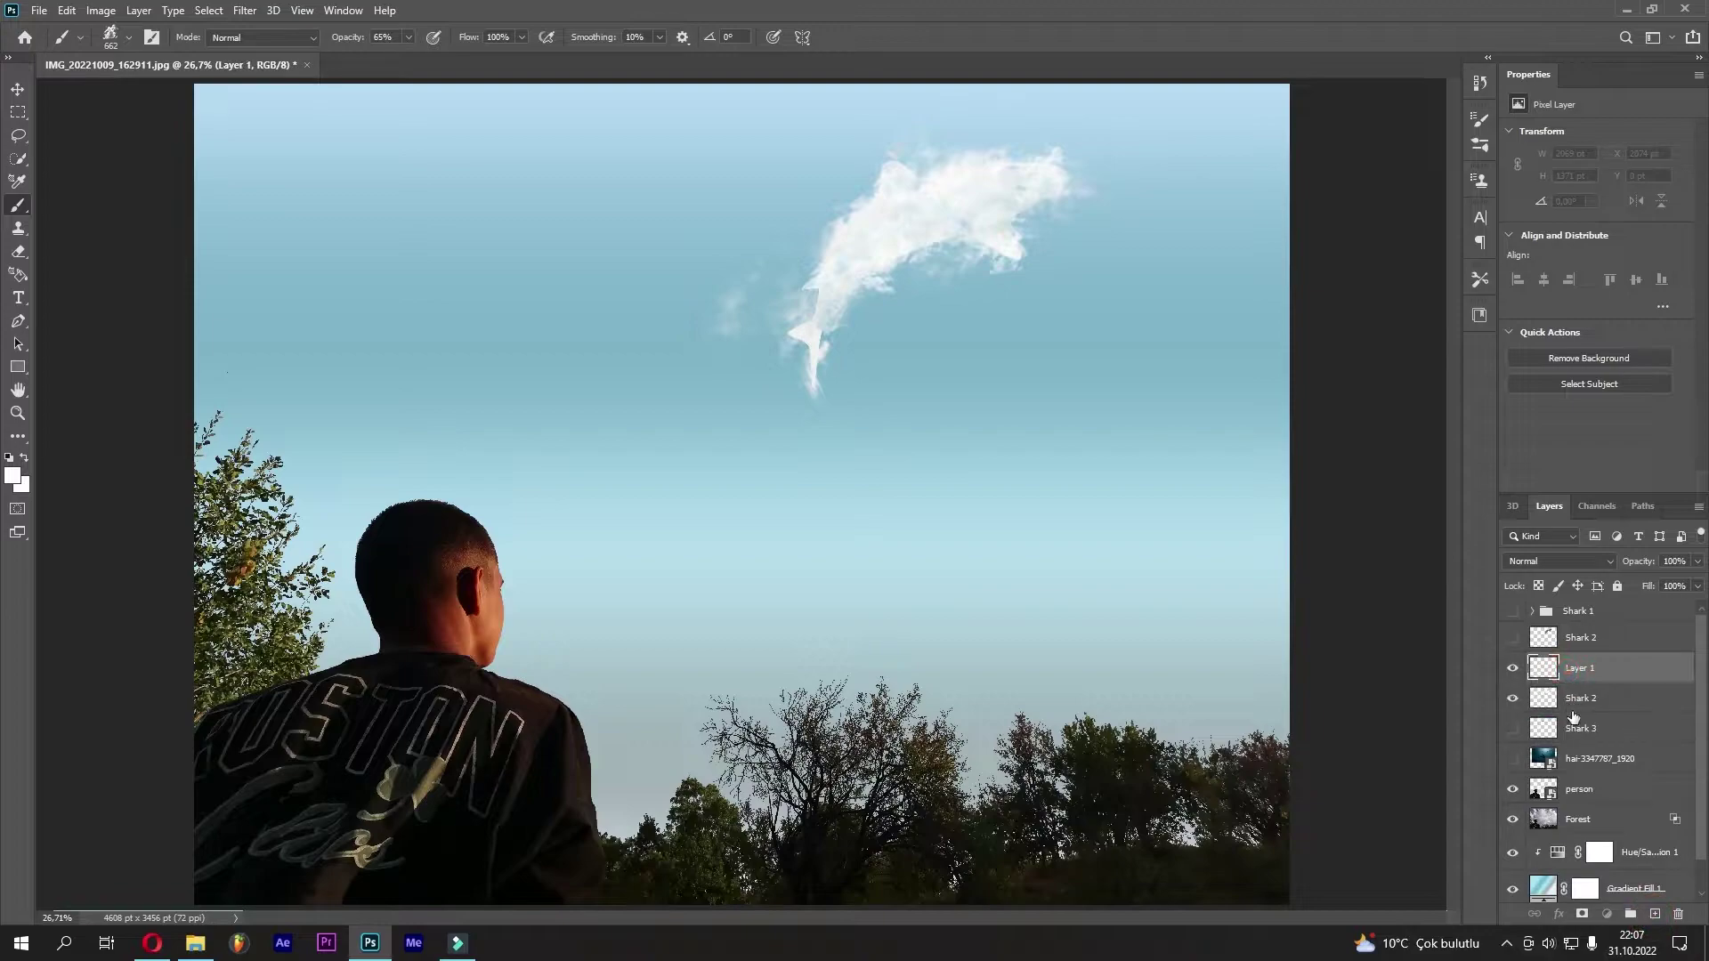
pyautogui.moveTo(1573, 716); pyautogui.dragTo(1573, 707)
pyautogui.moveTo(917, 291); pyautogui.dragTo(1080, 261)
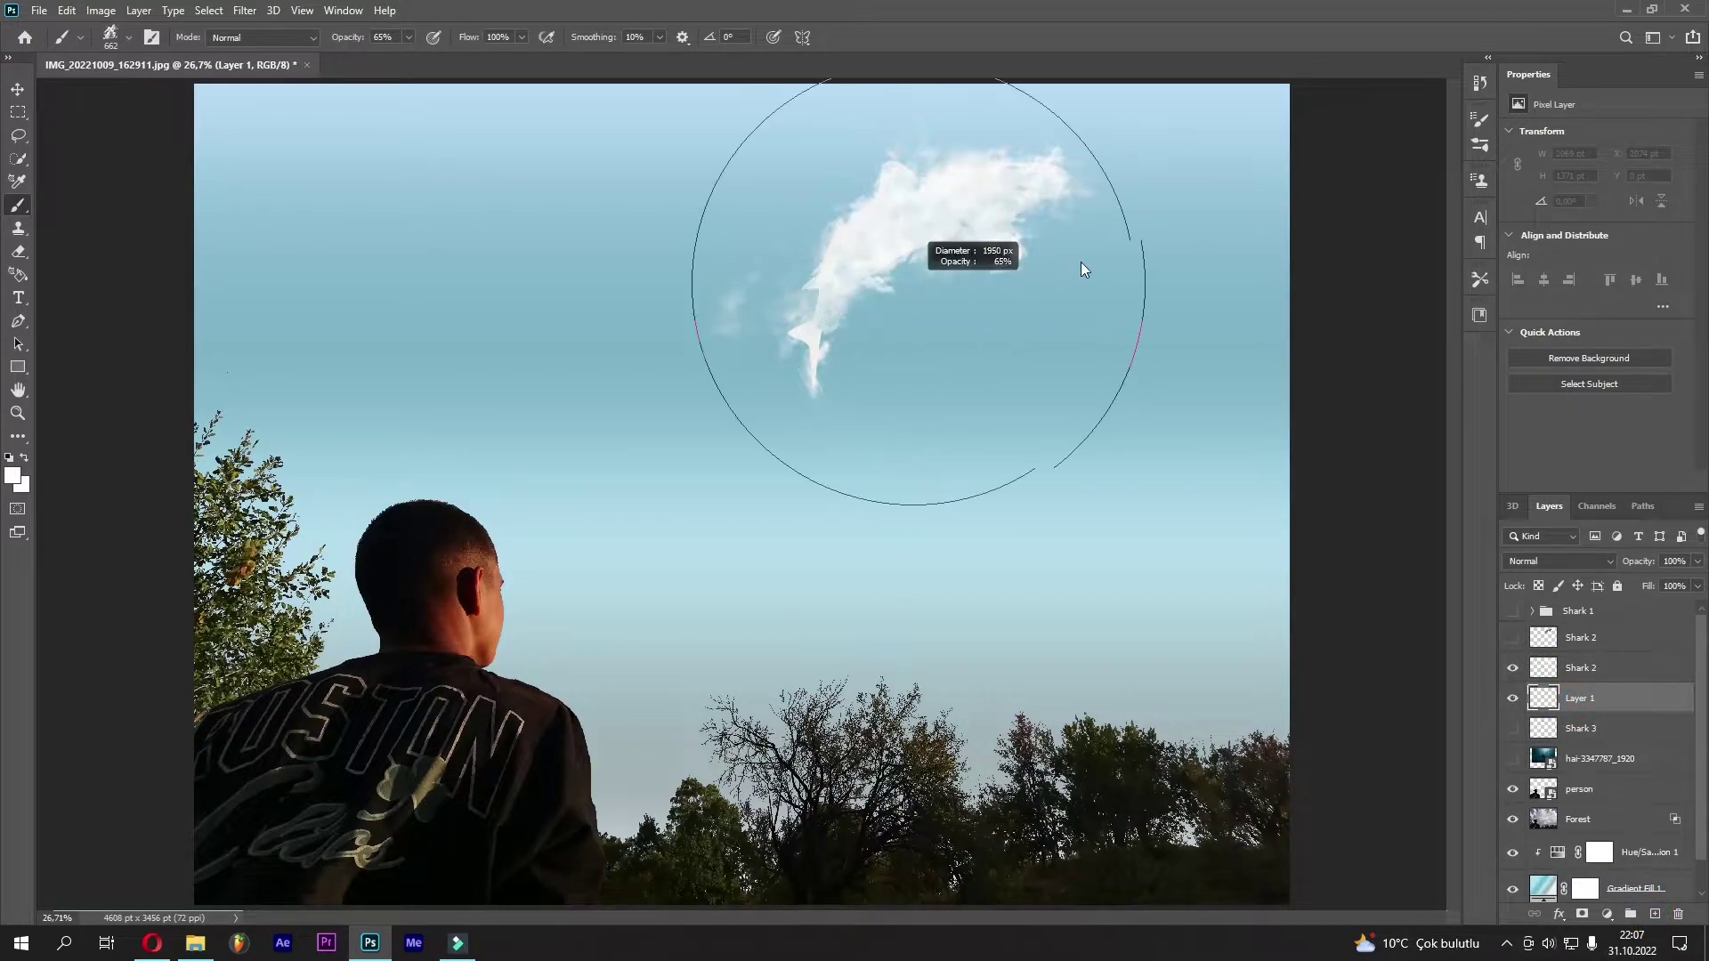
pyautogui.click(931, 222)
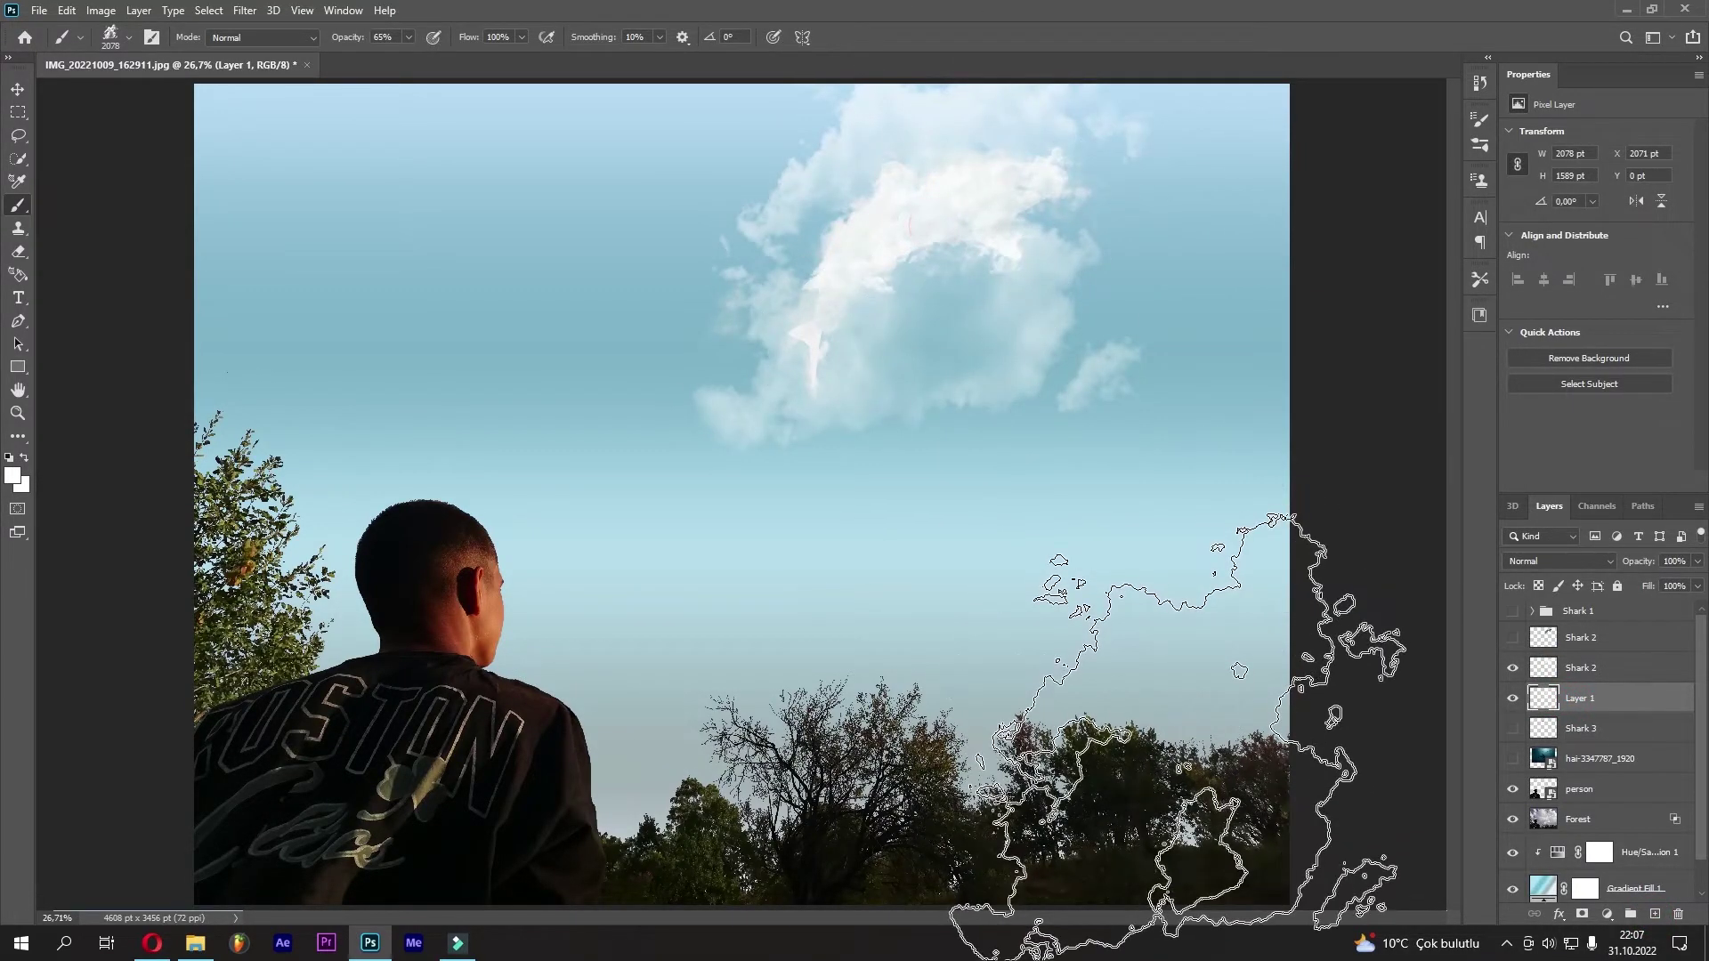
pyautogui.hotkey('ctrl', 'z')
pyautogui.moveTo(926, 258); pyautogui.dragTo(847, 237)
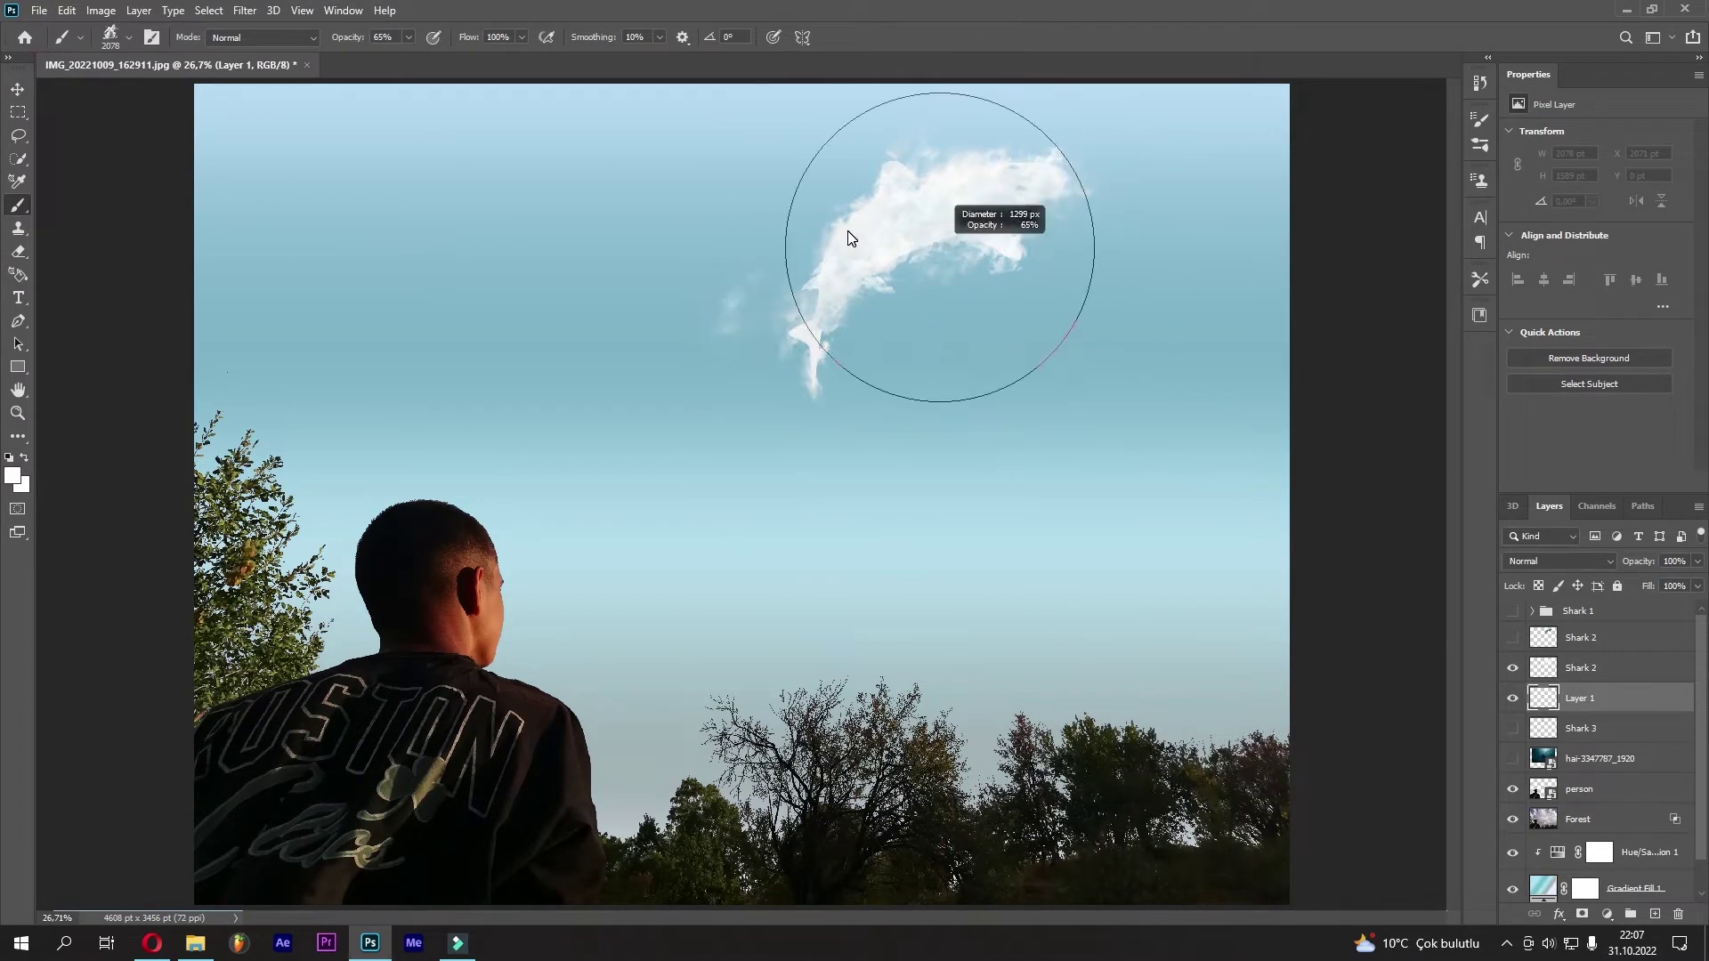
pyautogui.moveTo(342, 41); pyautogui.dragTo(383, 41)
pyautogui.rightClick(921, 263)
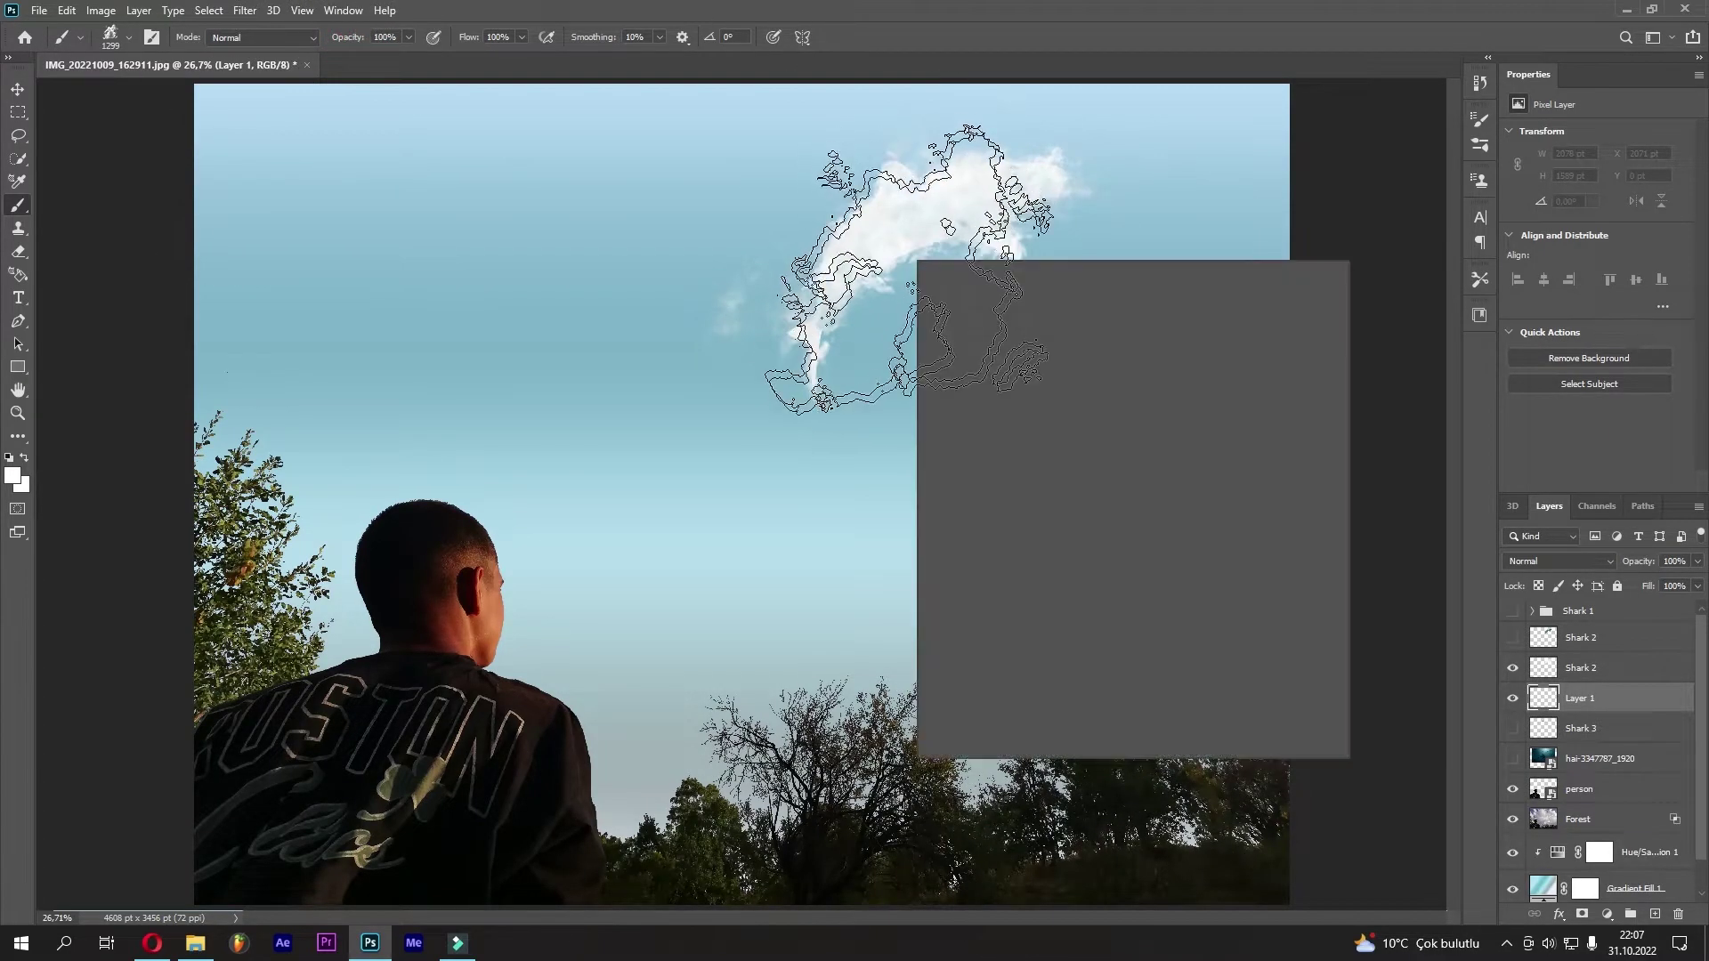
pyautogui.click(1213, 643)
pyautogui.moveTo(757, 218); pyautogui.dragTo(908, 240)
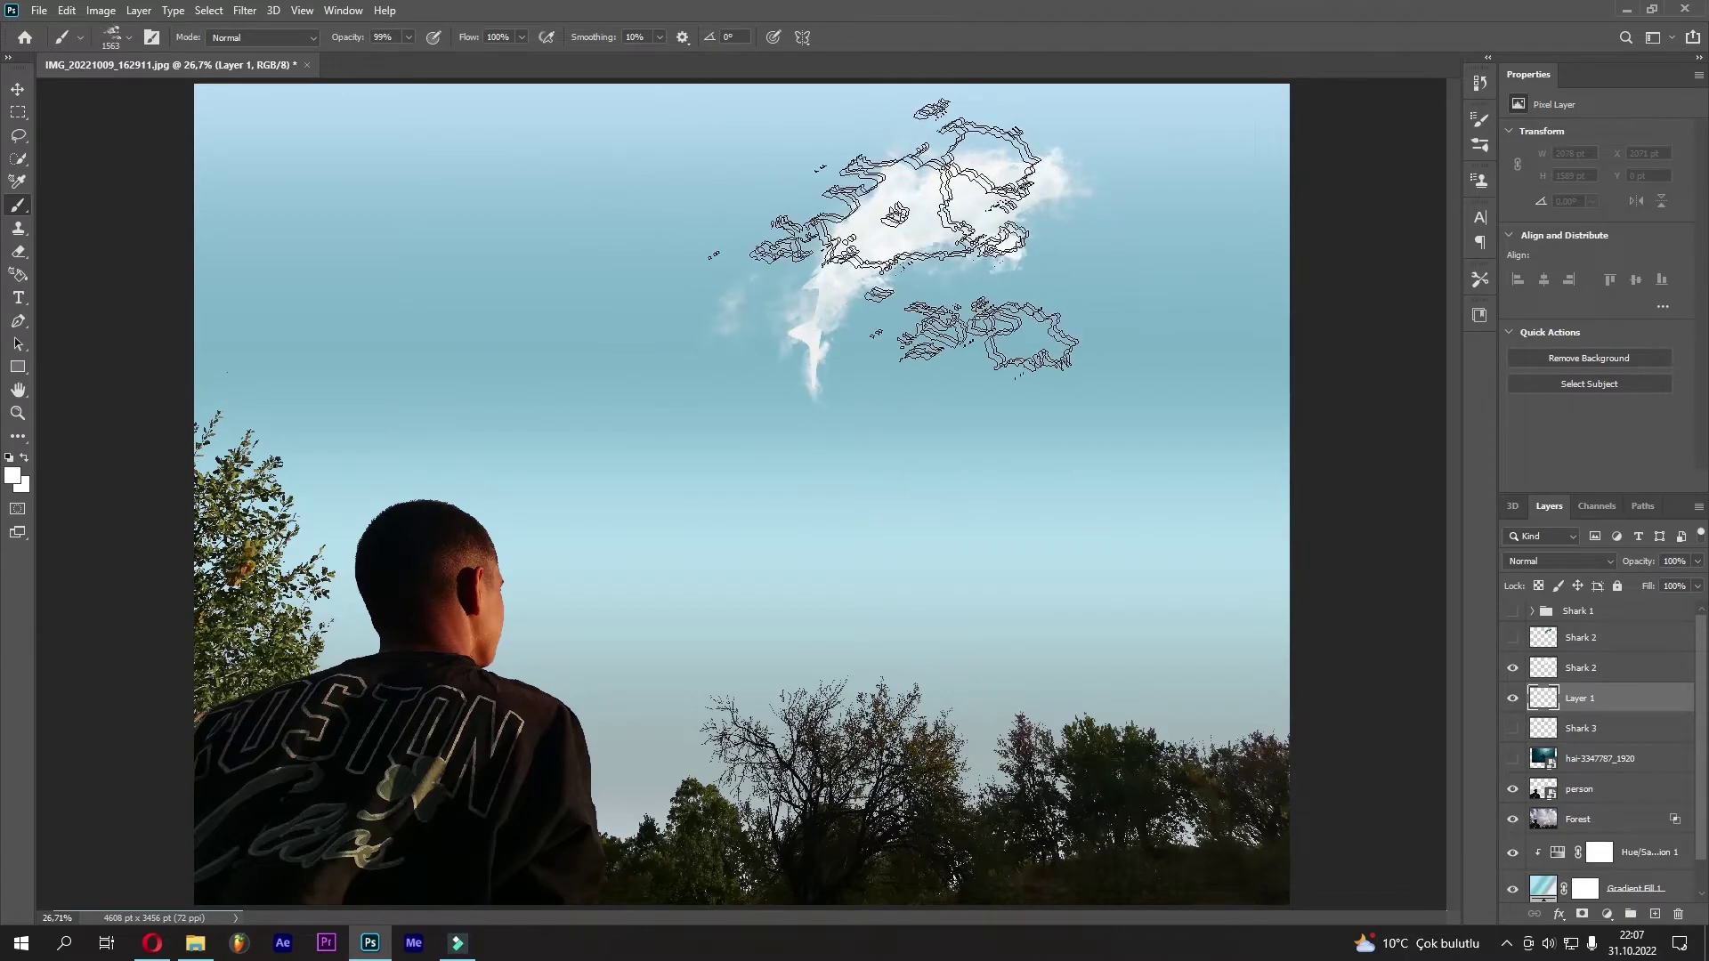
pyautogui.click(970, 463)
pyautogui.hotkey('ctrl', 'z')
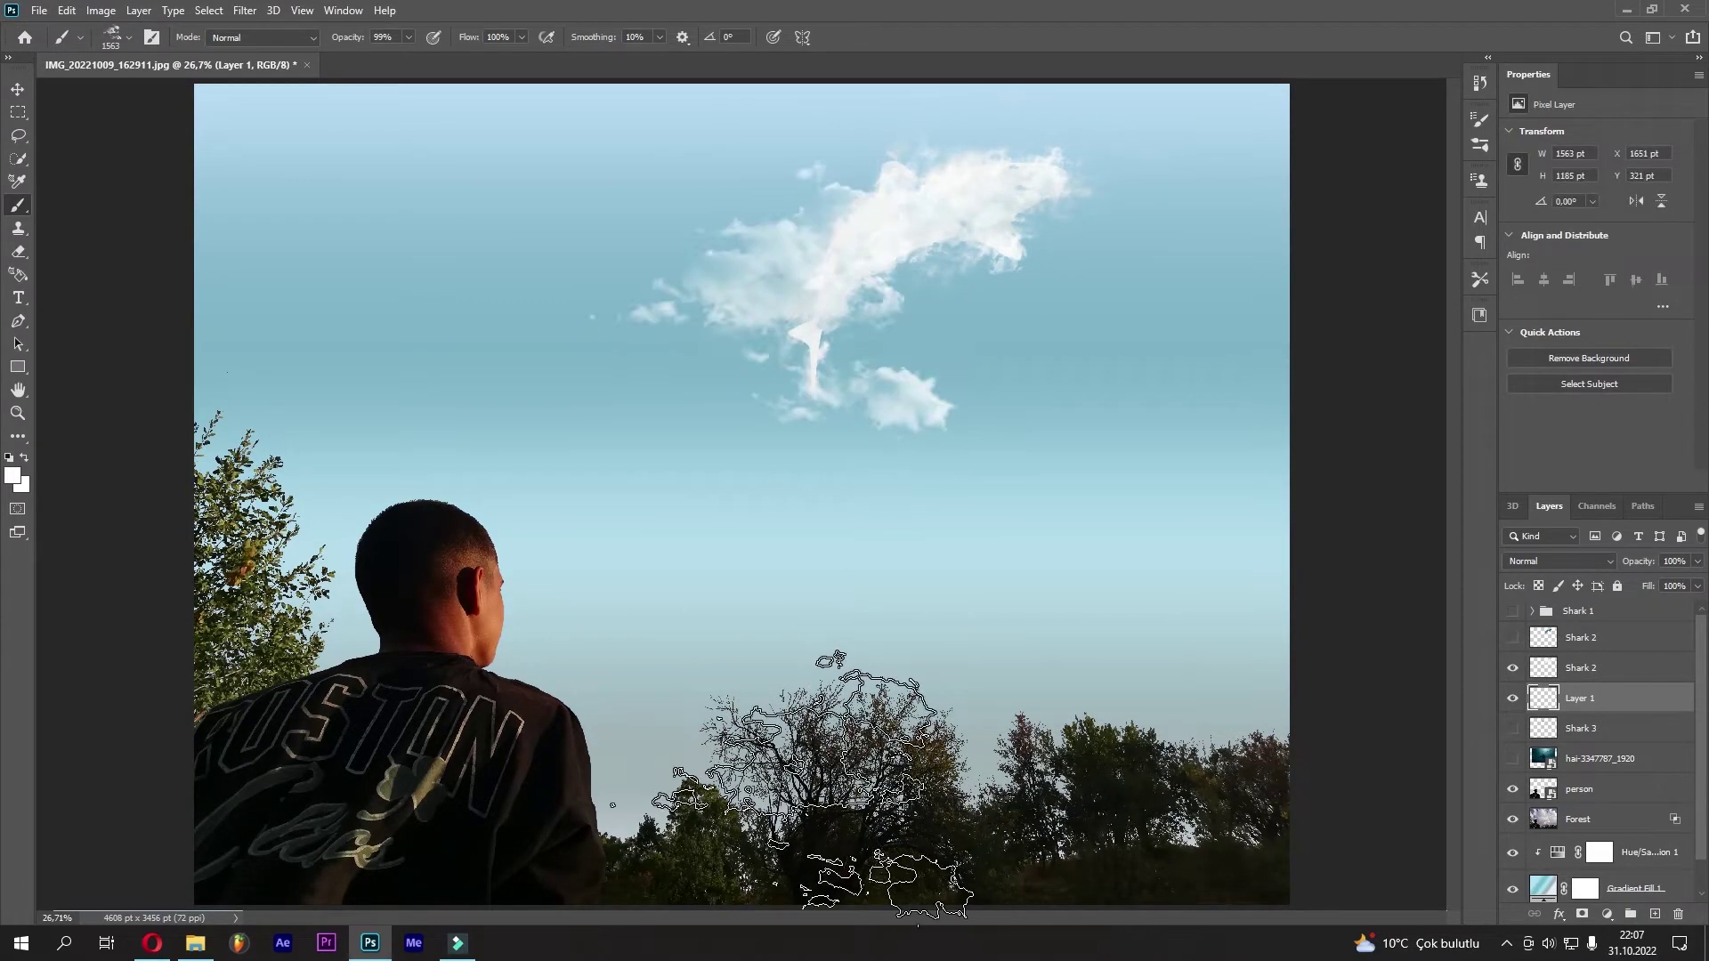
pyautogui.rightClick(690, 147)
pyautogui.click(819, 534)
pyautogui.click(1149, 27)
pyautogui.click(888, 258)
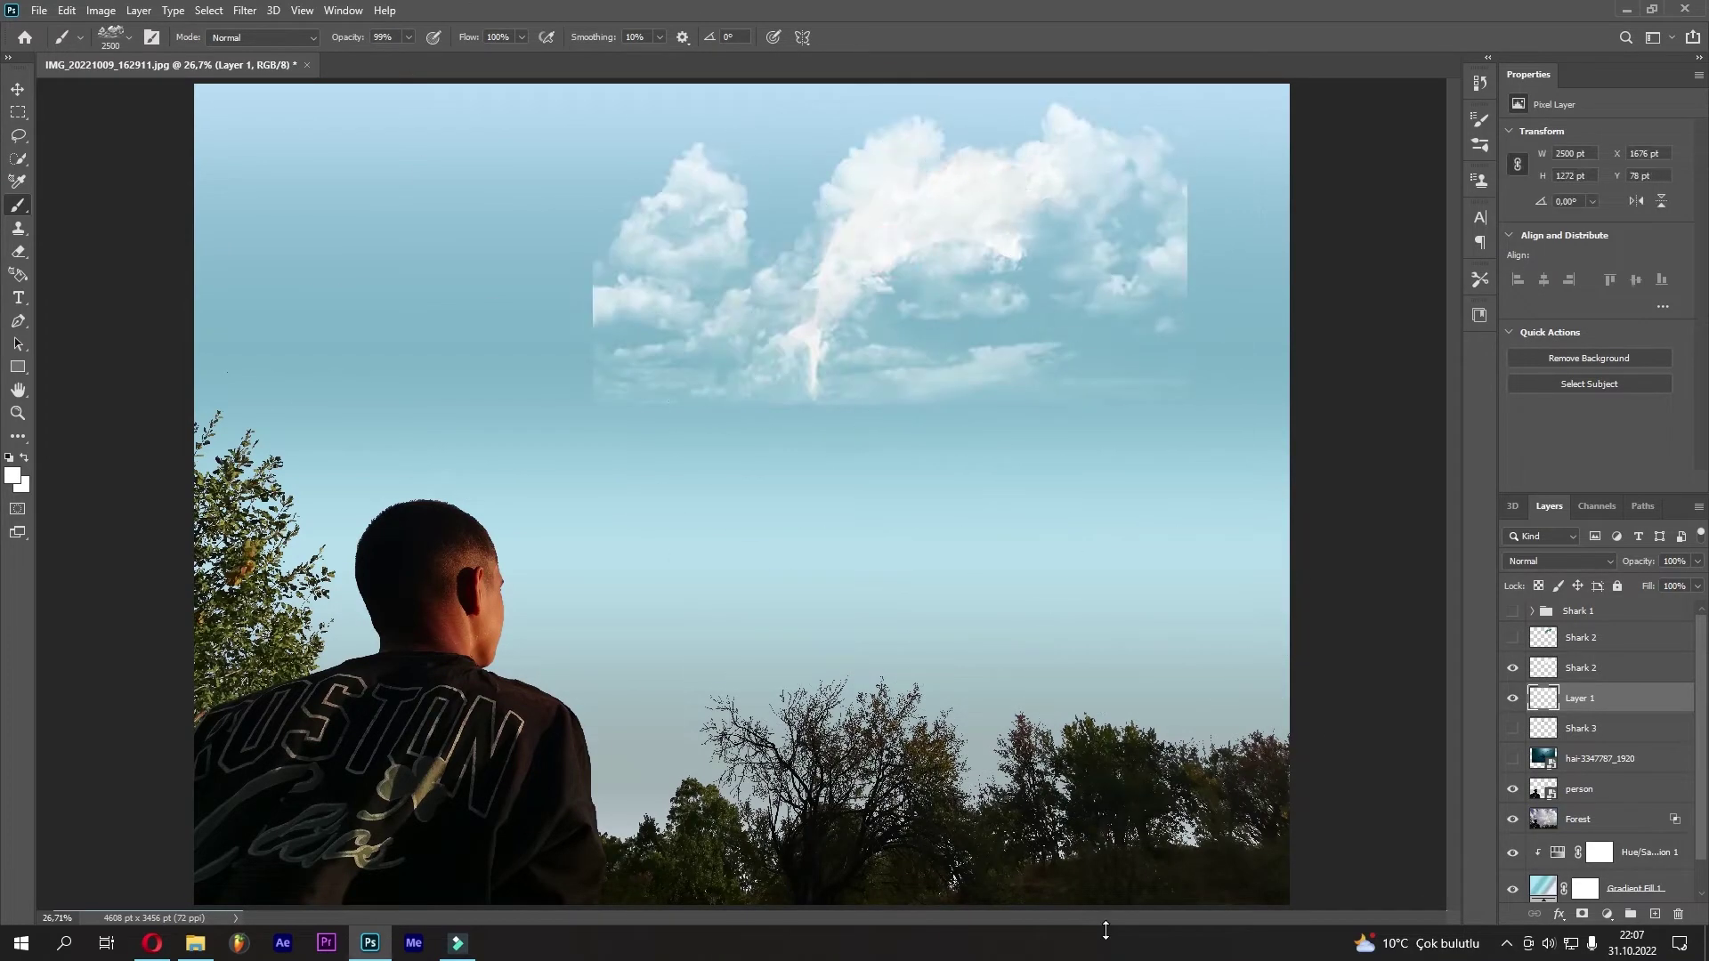
pyautogui.hotkey('ctrl', 'z')
pyautogui.rightClick(765, 301)
pyautogui.click(1049, 649)
pyautogui.click(946, 339)
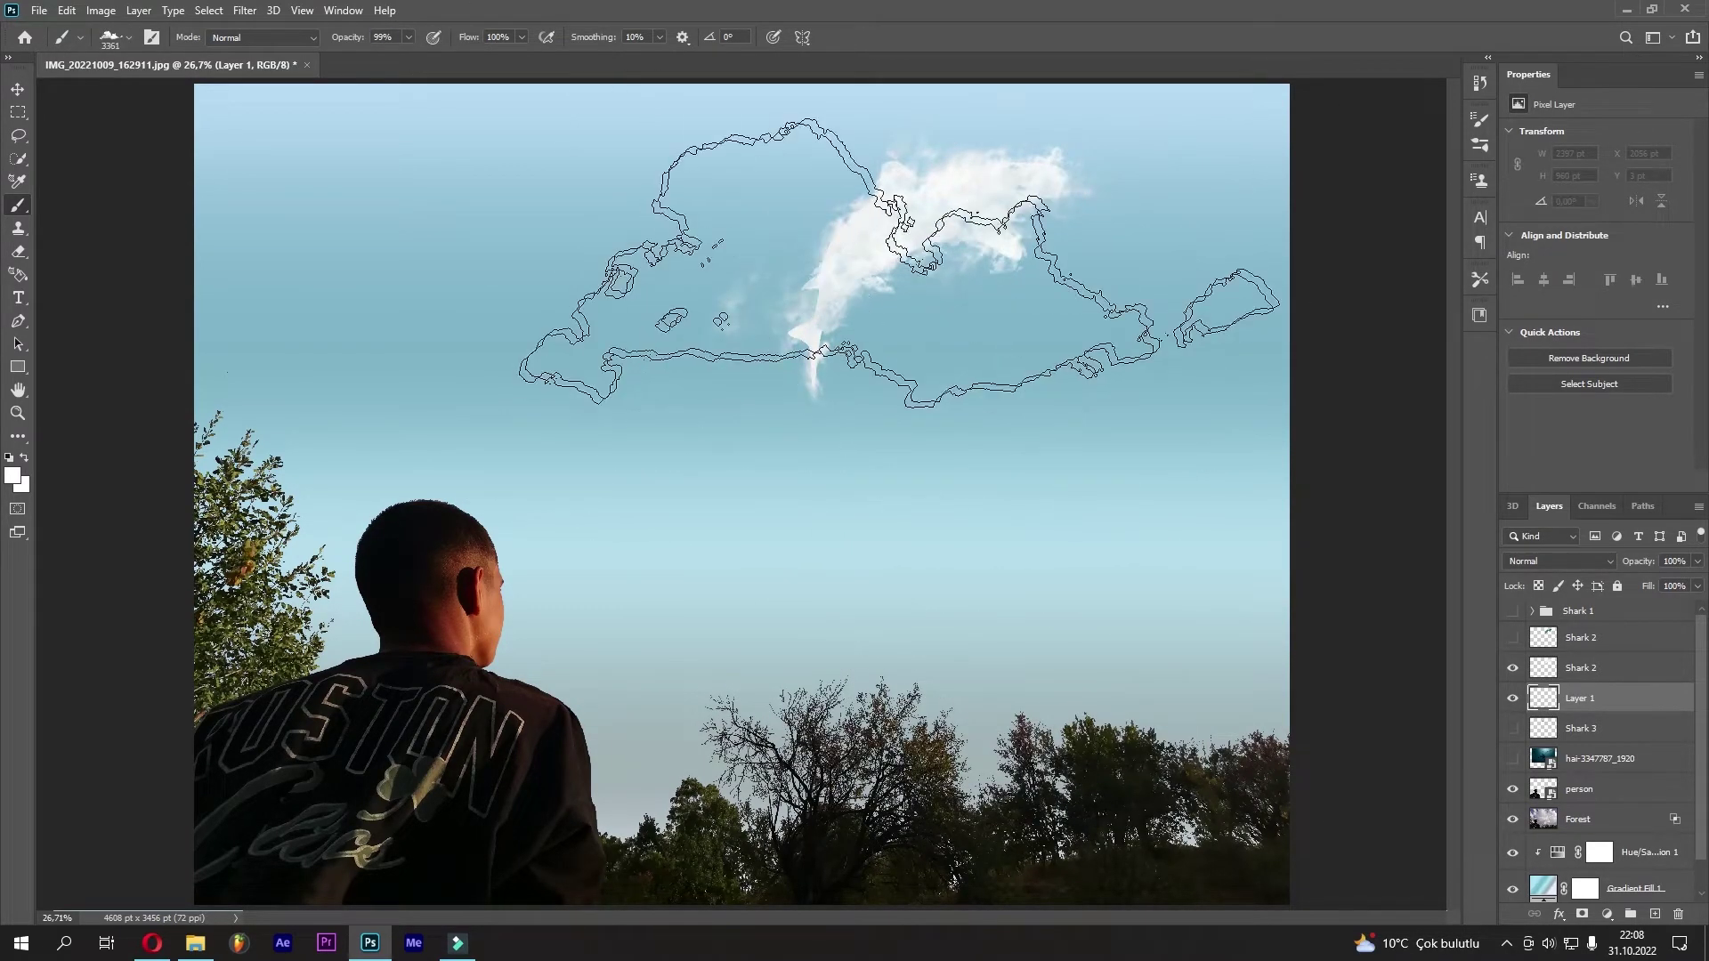
pyautogui.click(943, 498)
pyautogui.hotkey('ctrl', 'z')
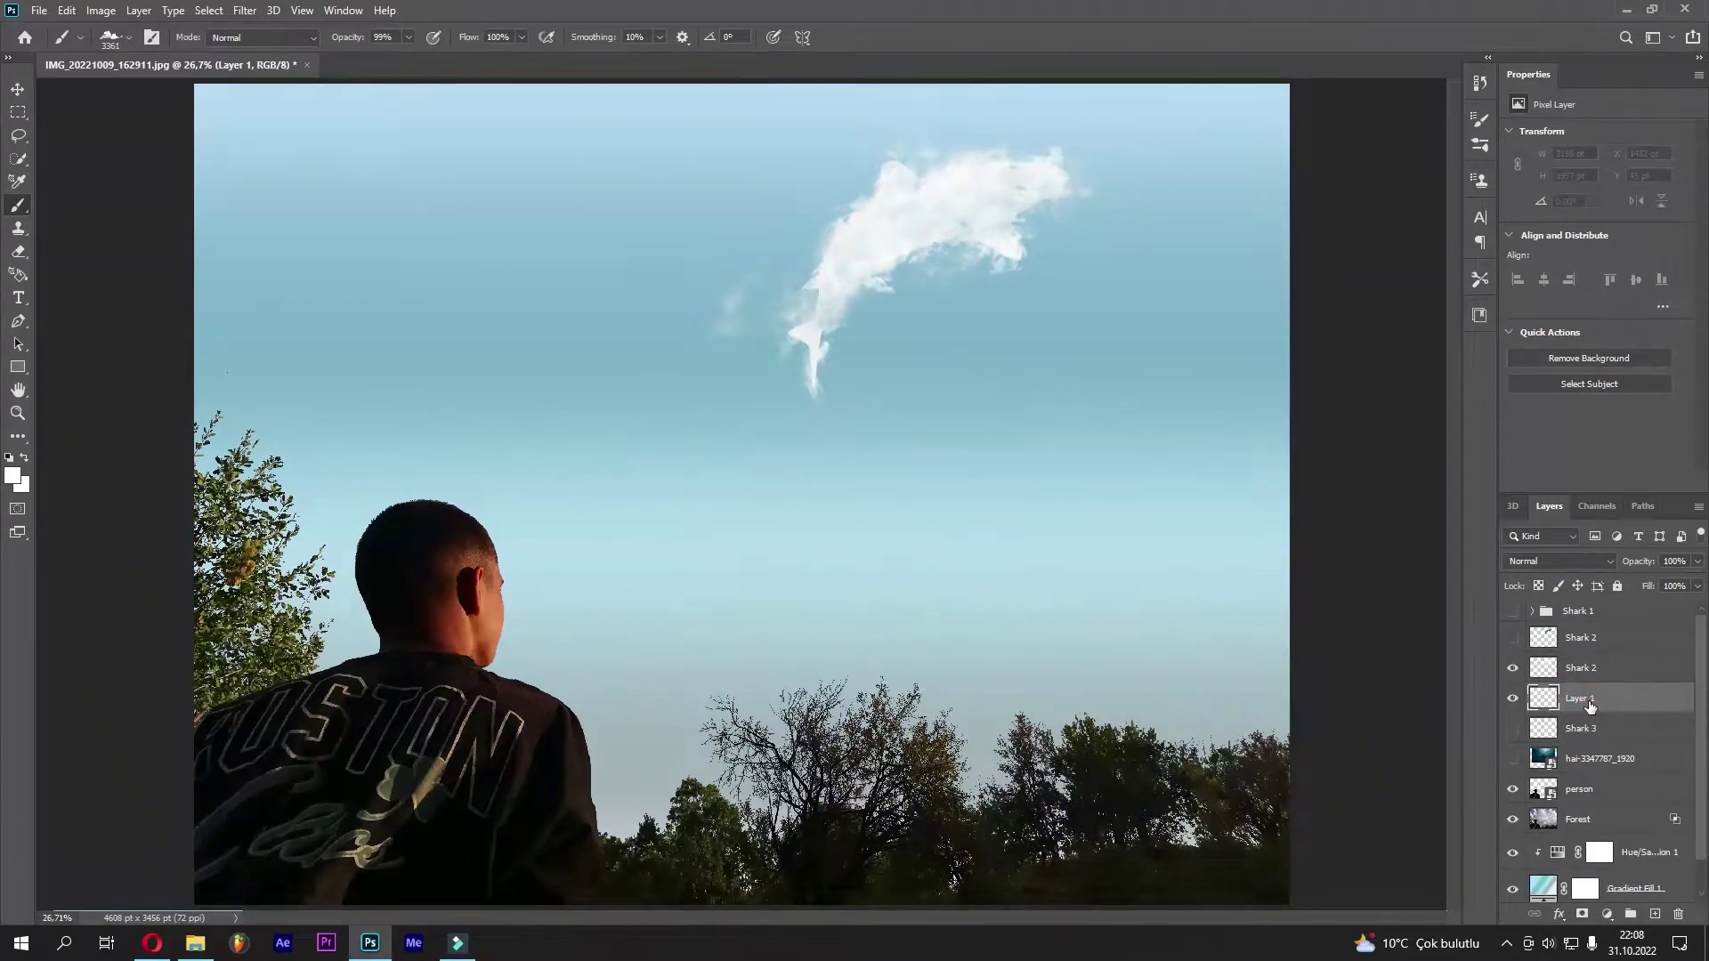
pyautogui.press('Delete')
# Show the upper Shark 2 layer and inspect the Shark 1 group's Hue/Saturation adjustment
pyautogui.click(1559, 668)
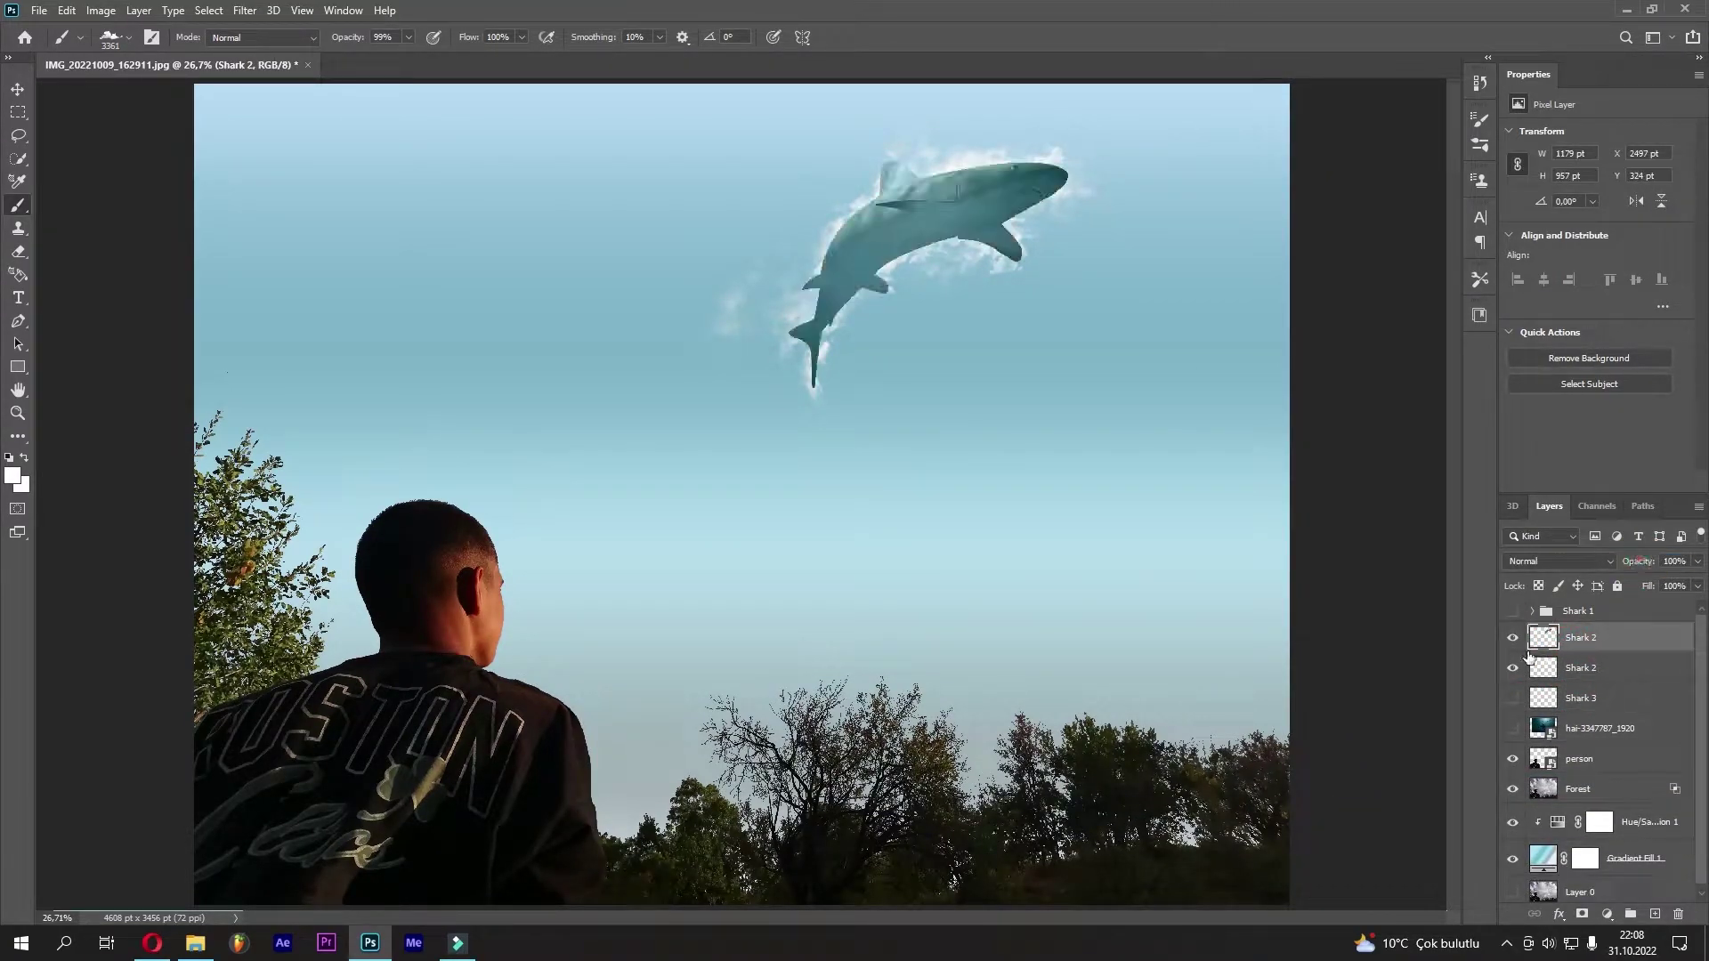
pyautogui.click(1532, 614)
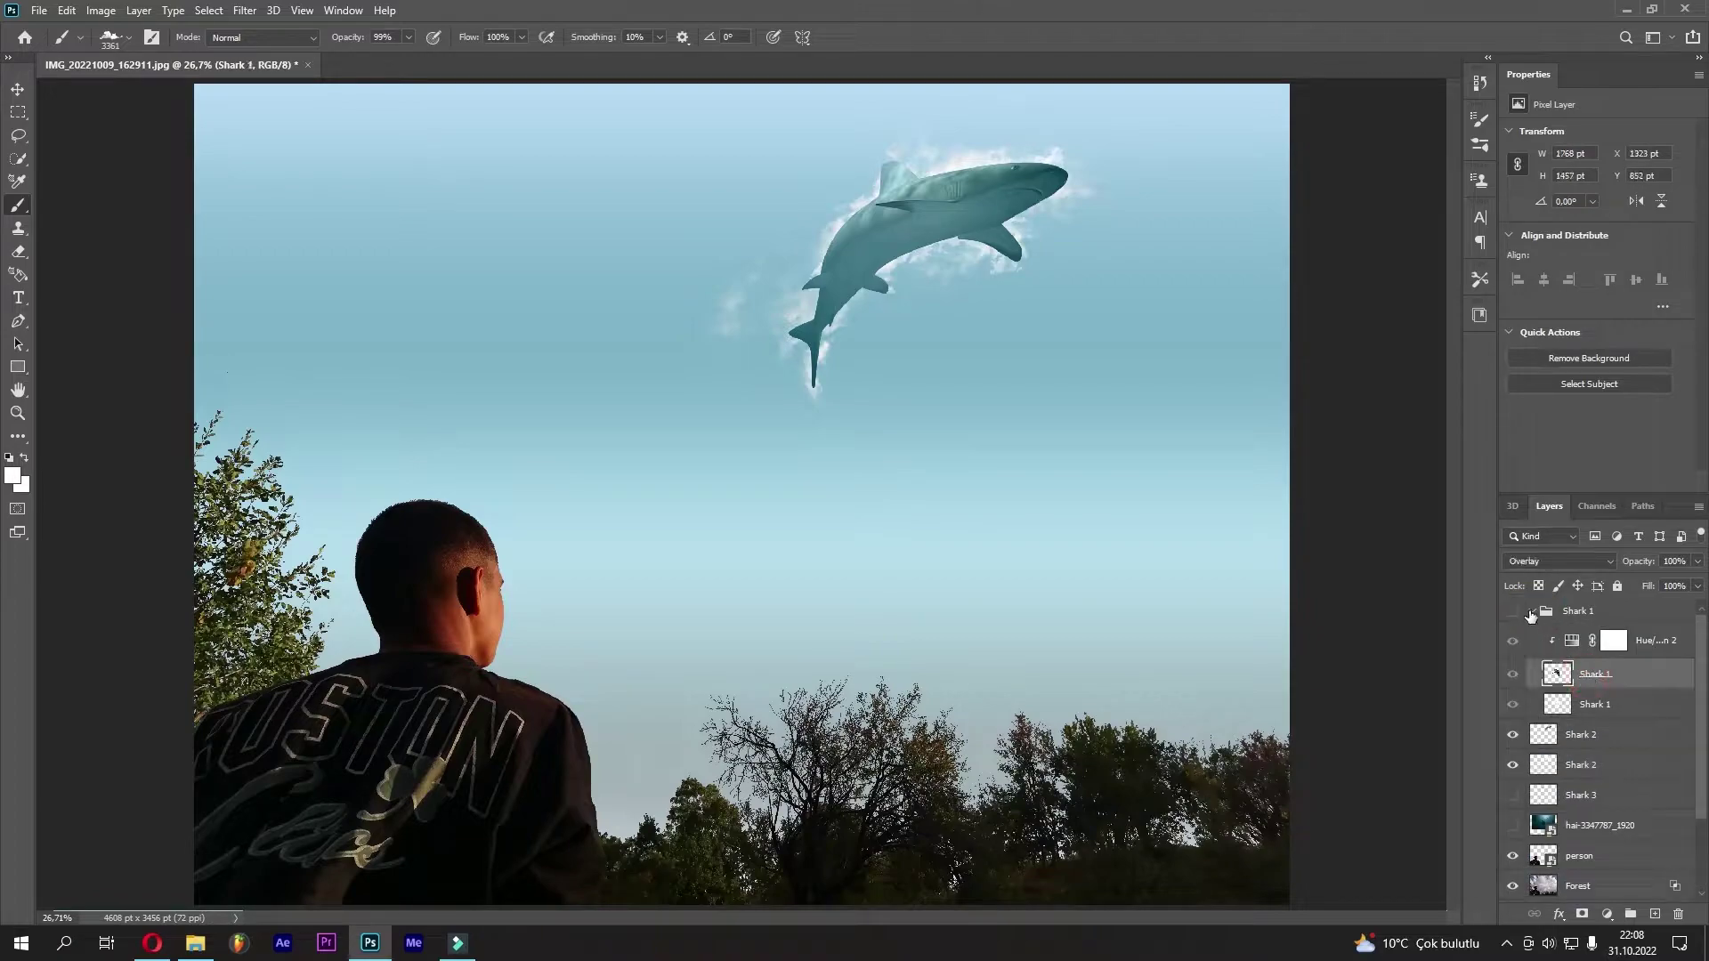
pyautogui.click(1532, 612)
pyautogui.click(1581, 643)
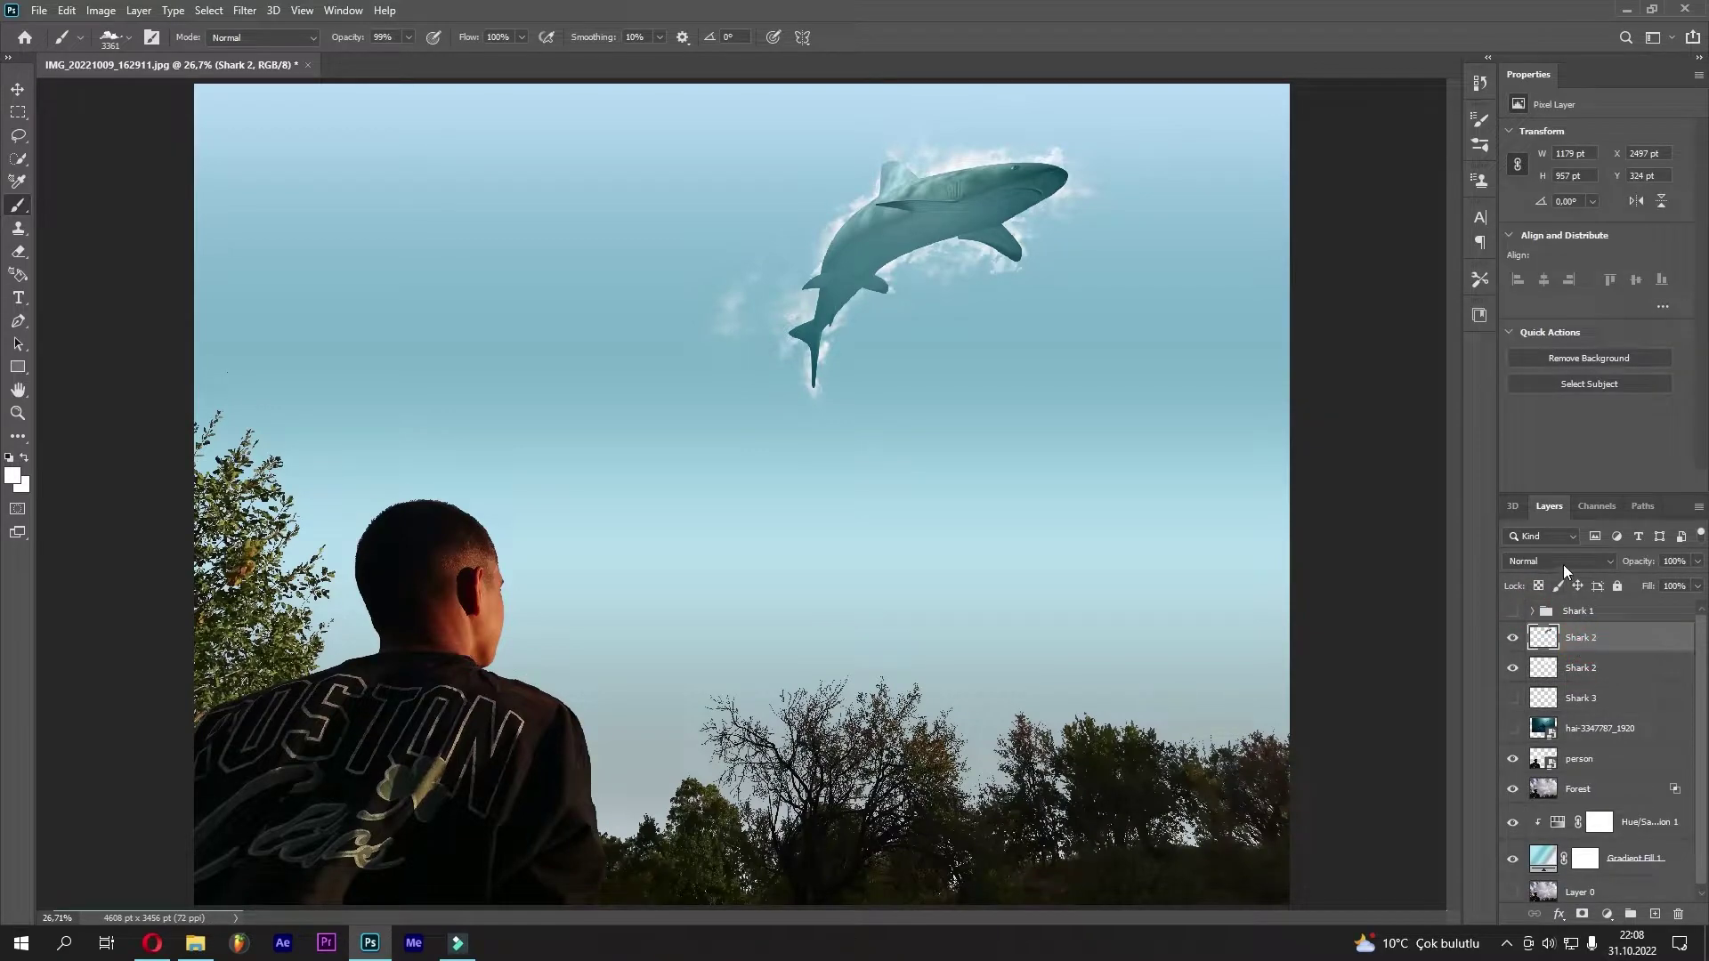
pyautogui.click(1564, 565)
pyautogui.press('Escape')
pyautogui.click(1526, 613)
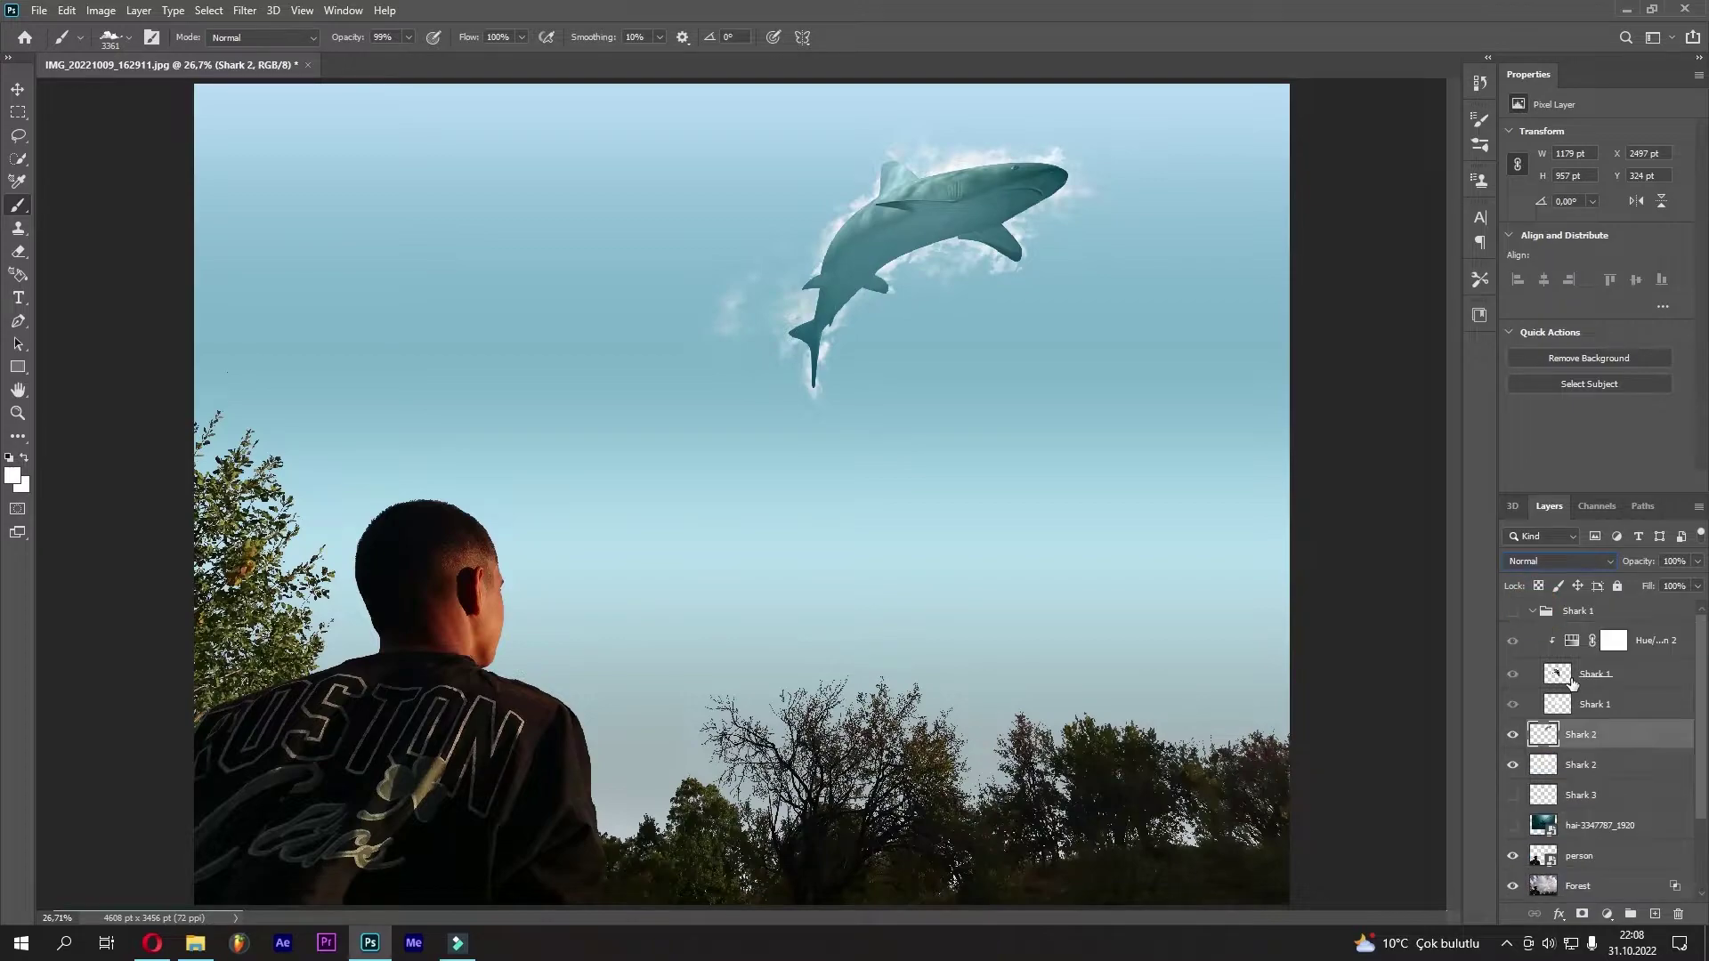
pyautogui.click(1573, 647)
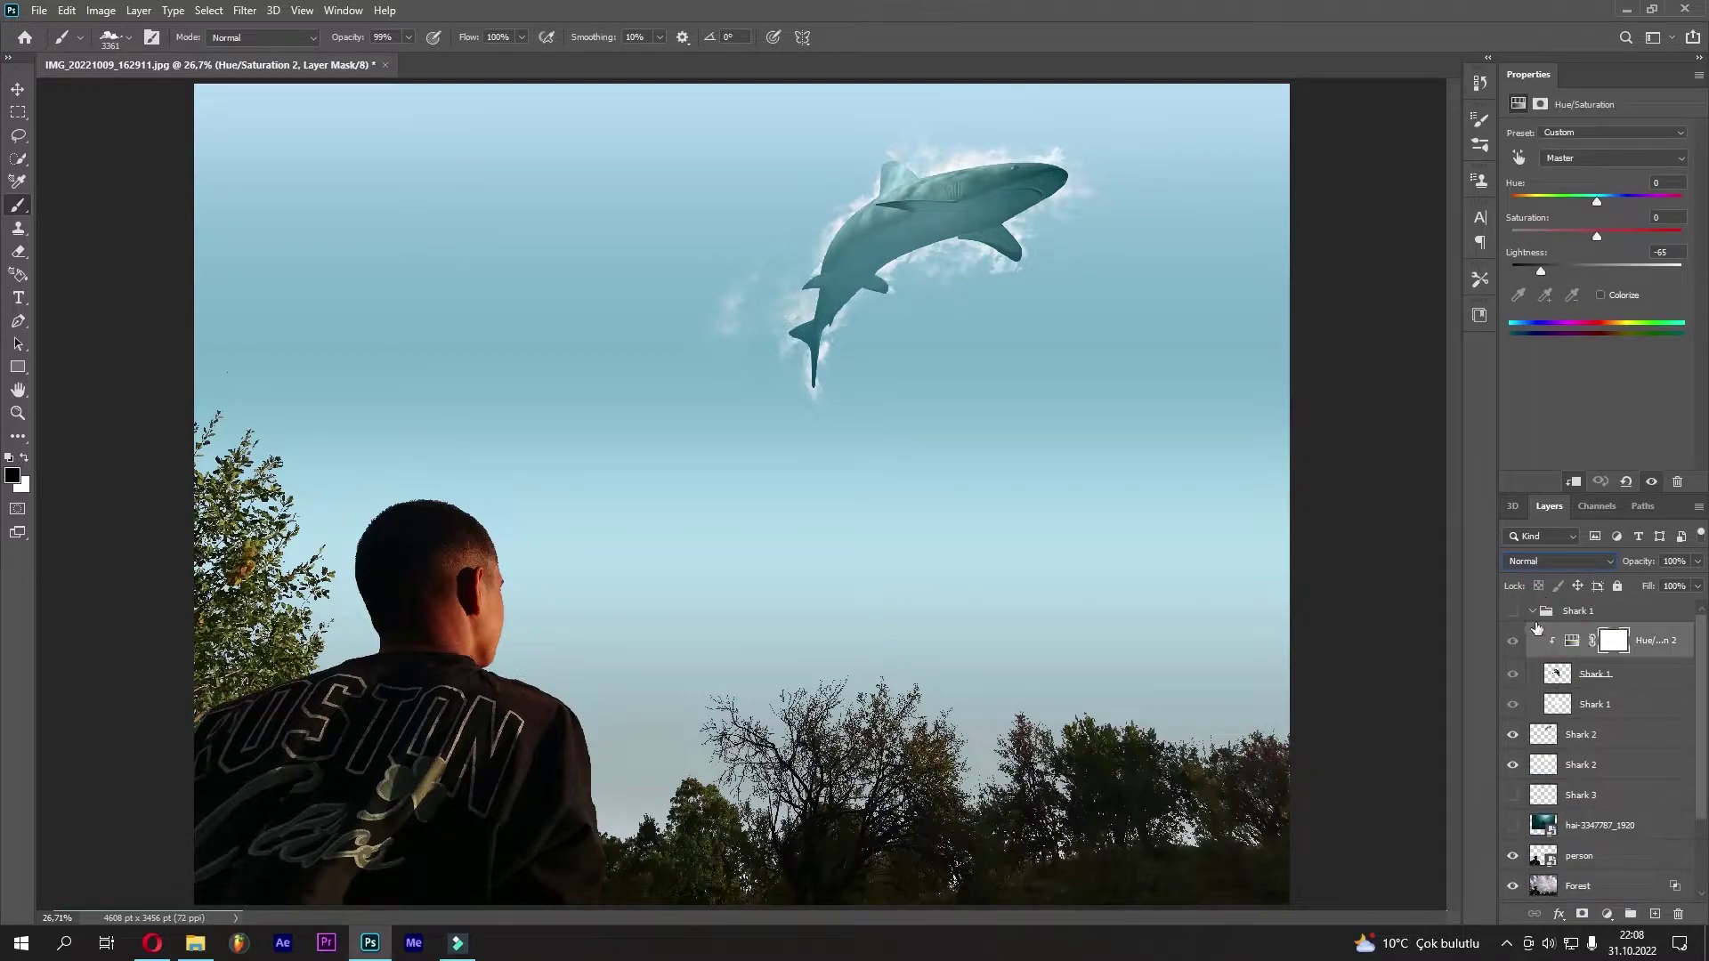
pyautogui.click(1532, 611)
pyautogui.click(1576, 642)
# Try Color Burn, Lighten, Hard Mix and Luminosity on Shark 2, settling on Overlay
pyautogui.click(1549, 562)
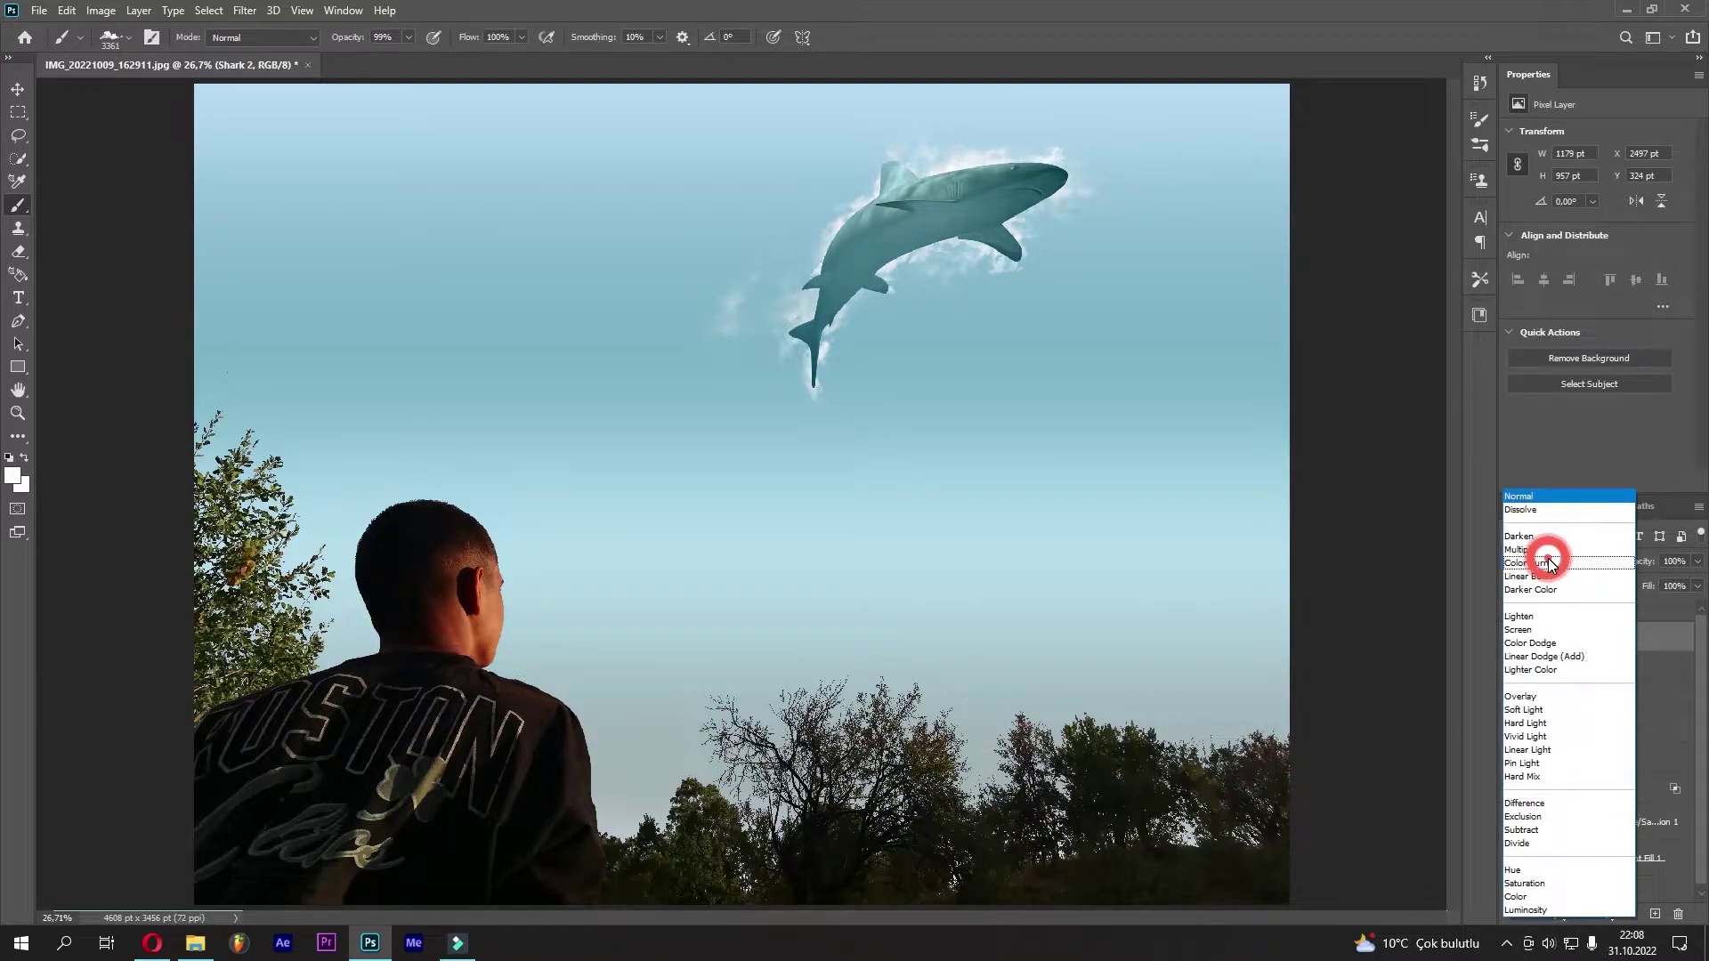
pyautogui.click(1547, 563)
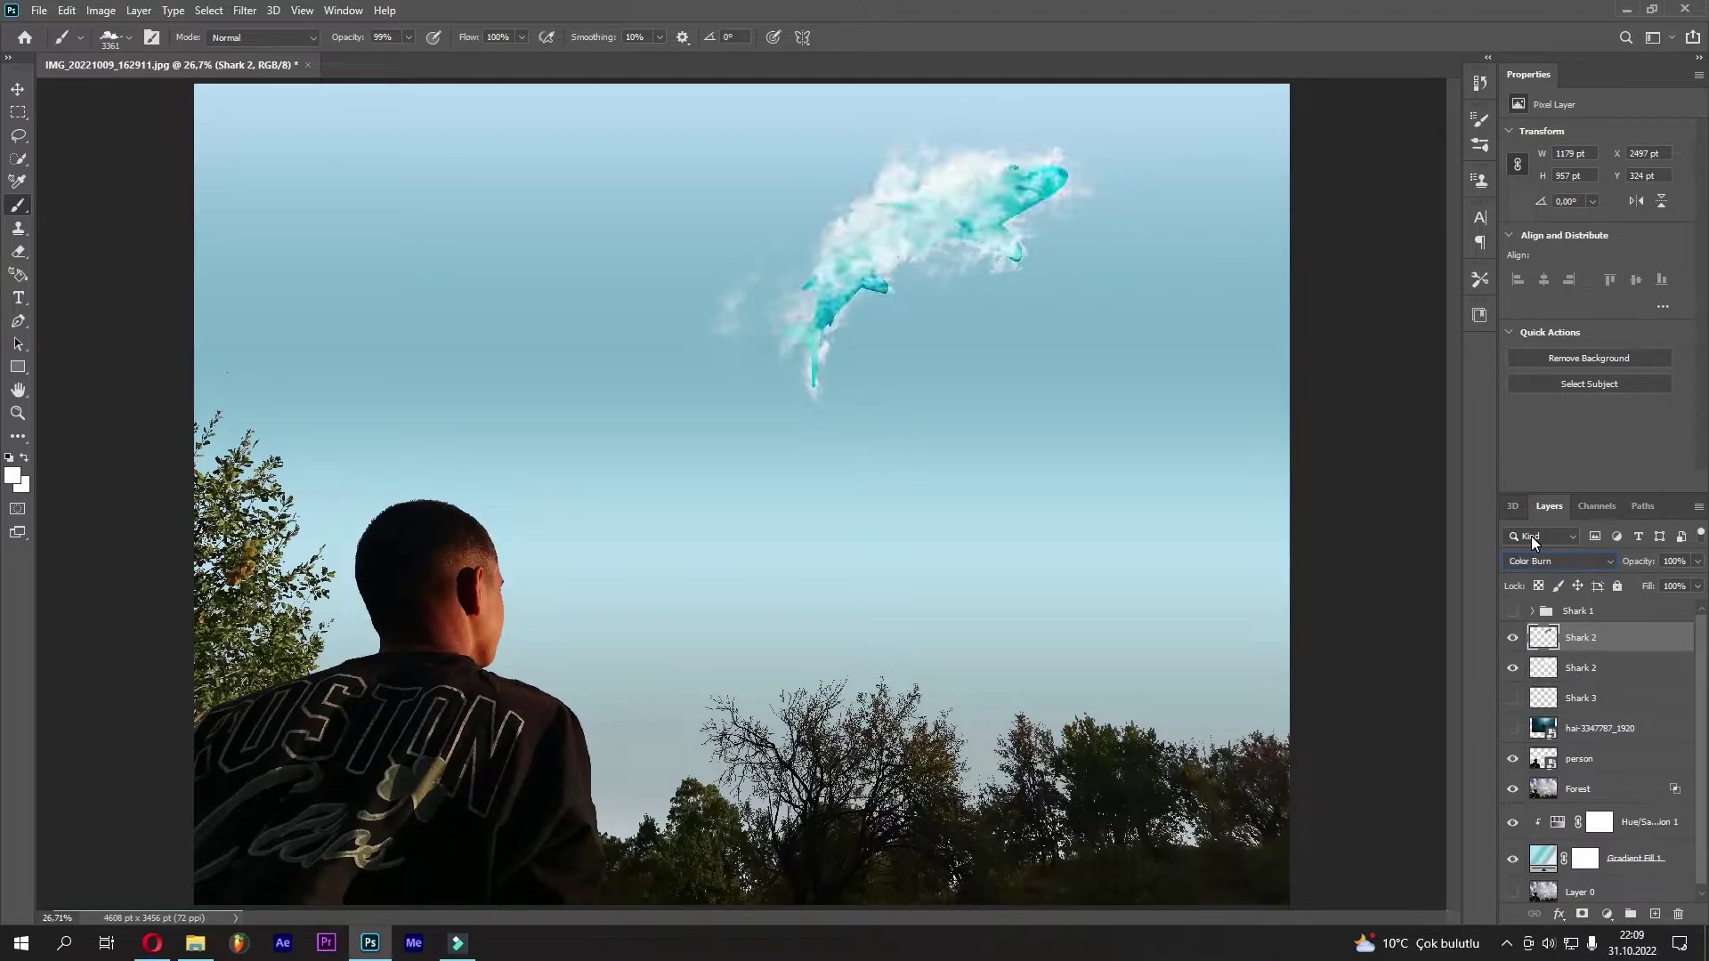
pyautogui.press('Down')
pyautogui.press('Down')
pyautogui.press('Down')
pyautogui.press('Down')
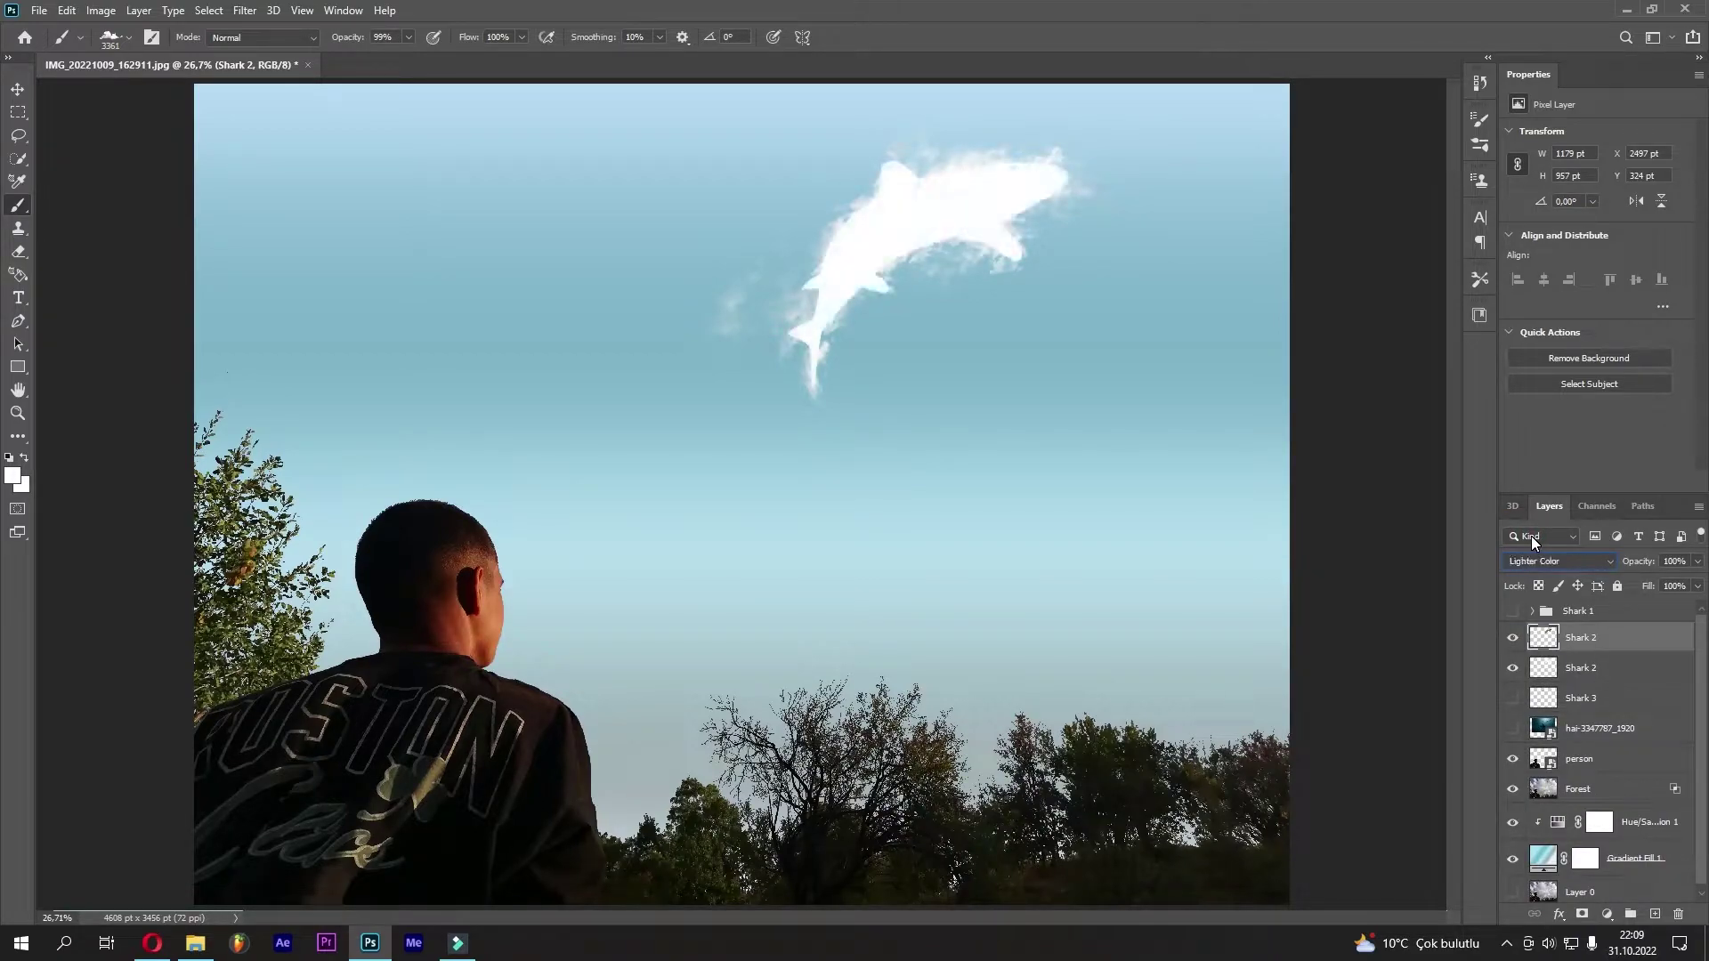
pyautogui.press('Down')
pyautogui.press('Down')
pyautogui.press('Down')
pyautogui.press('Down')
pyautogui.press('Down')
pyautogui.press('Down')
pyautogui.press('Down')
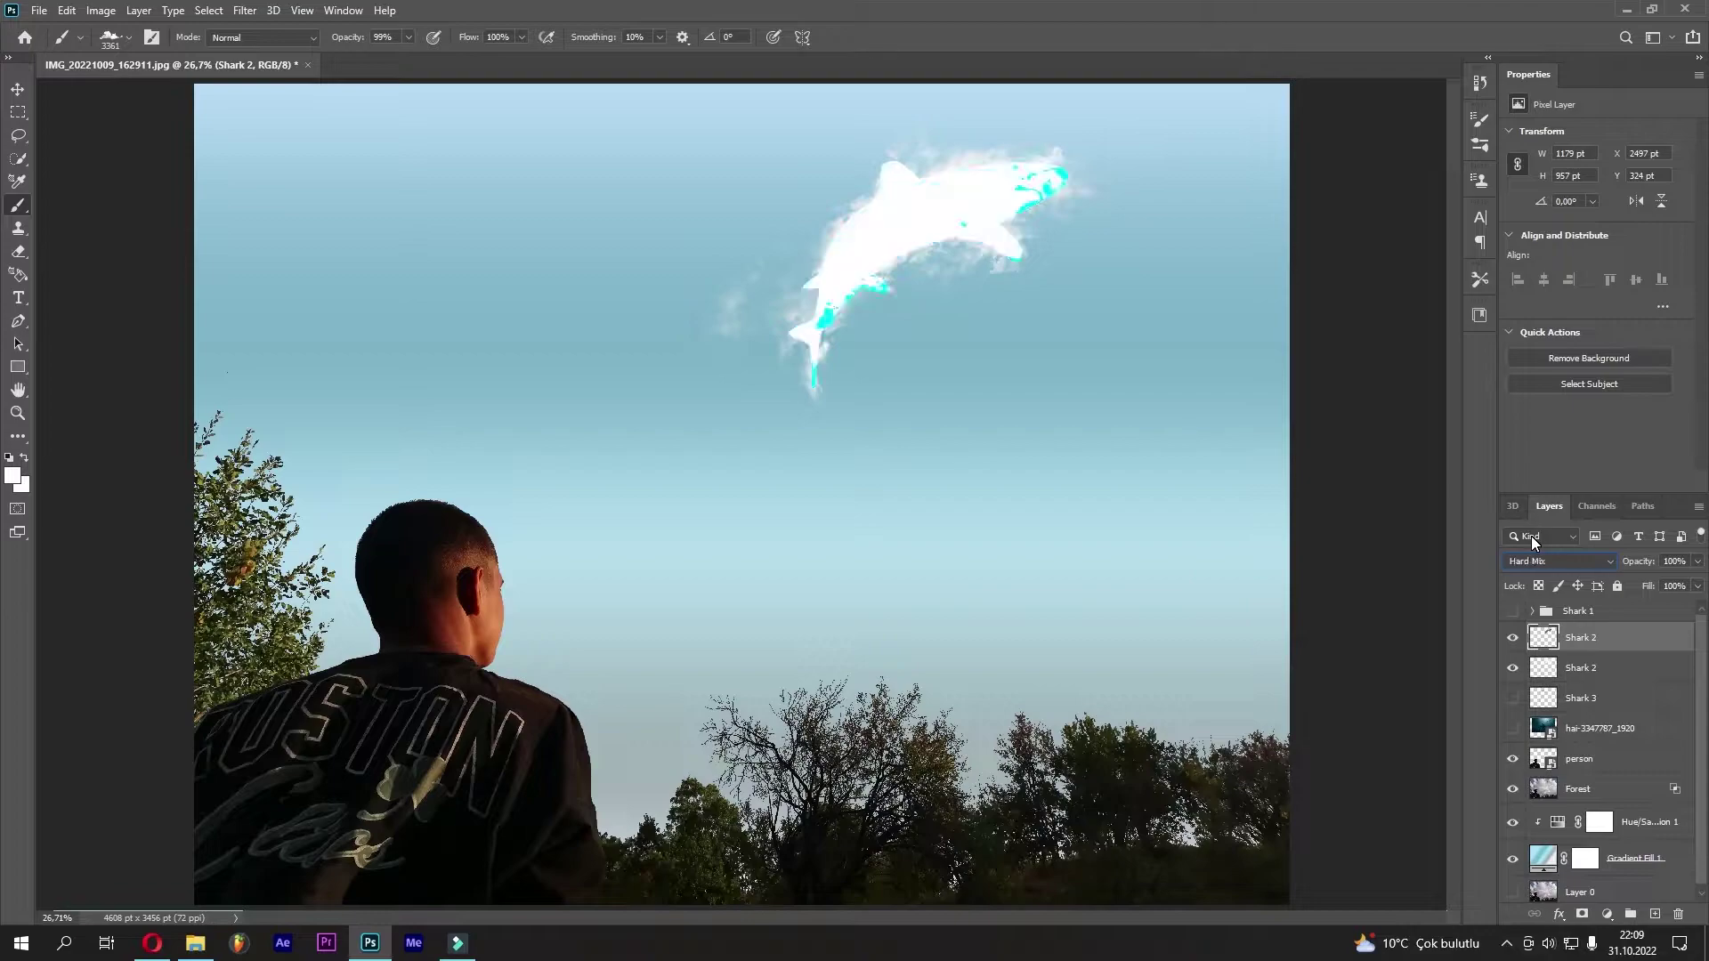
pyautogui.press('Down')
pyautogui.press('Down')
pyautogui.press('Down')
pyautogui.press('Down')
pyautogui.press('Down')
pyautogui.press('Down')
pyautogui.press('Down')
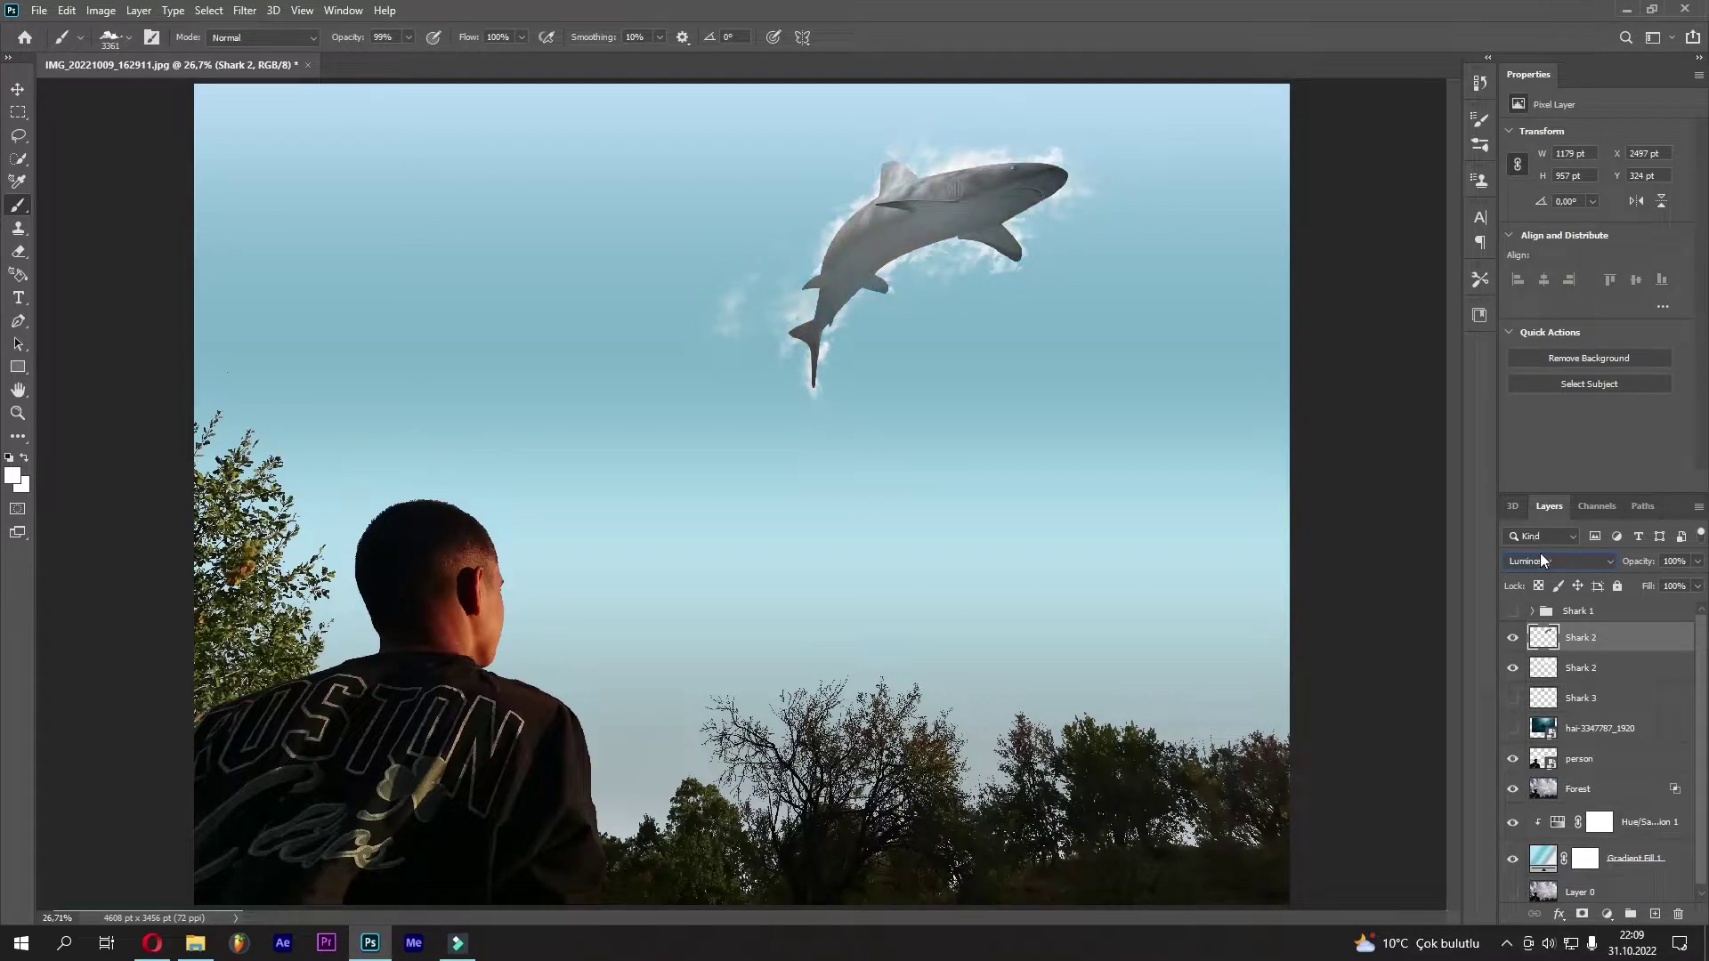
pyautogui.click(1541, 559)
pyautogui.click(1548, 698)
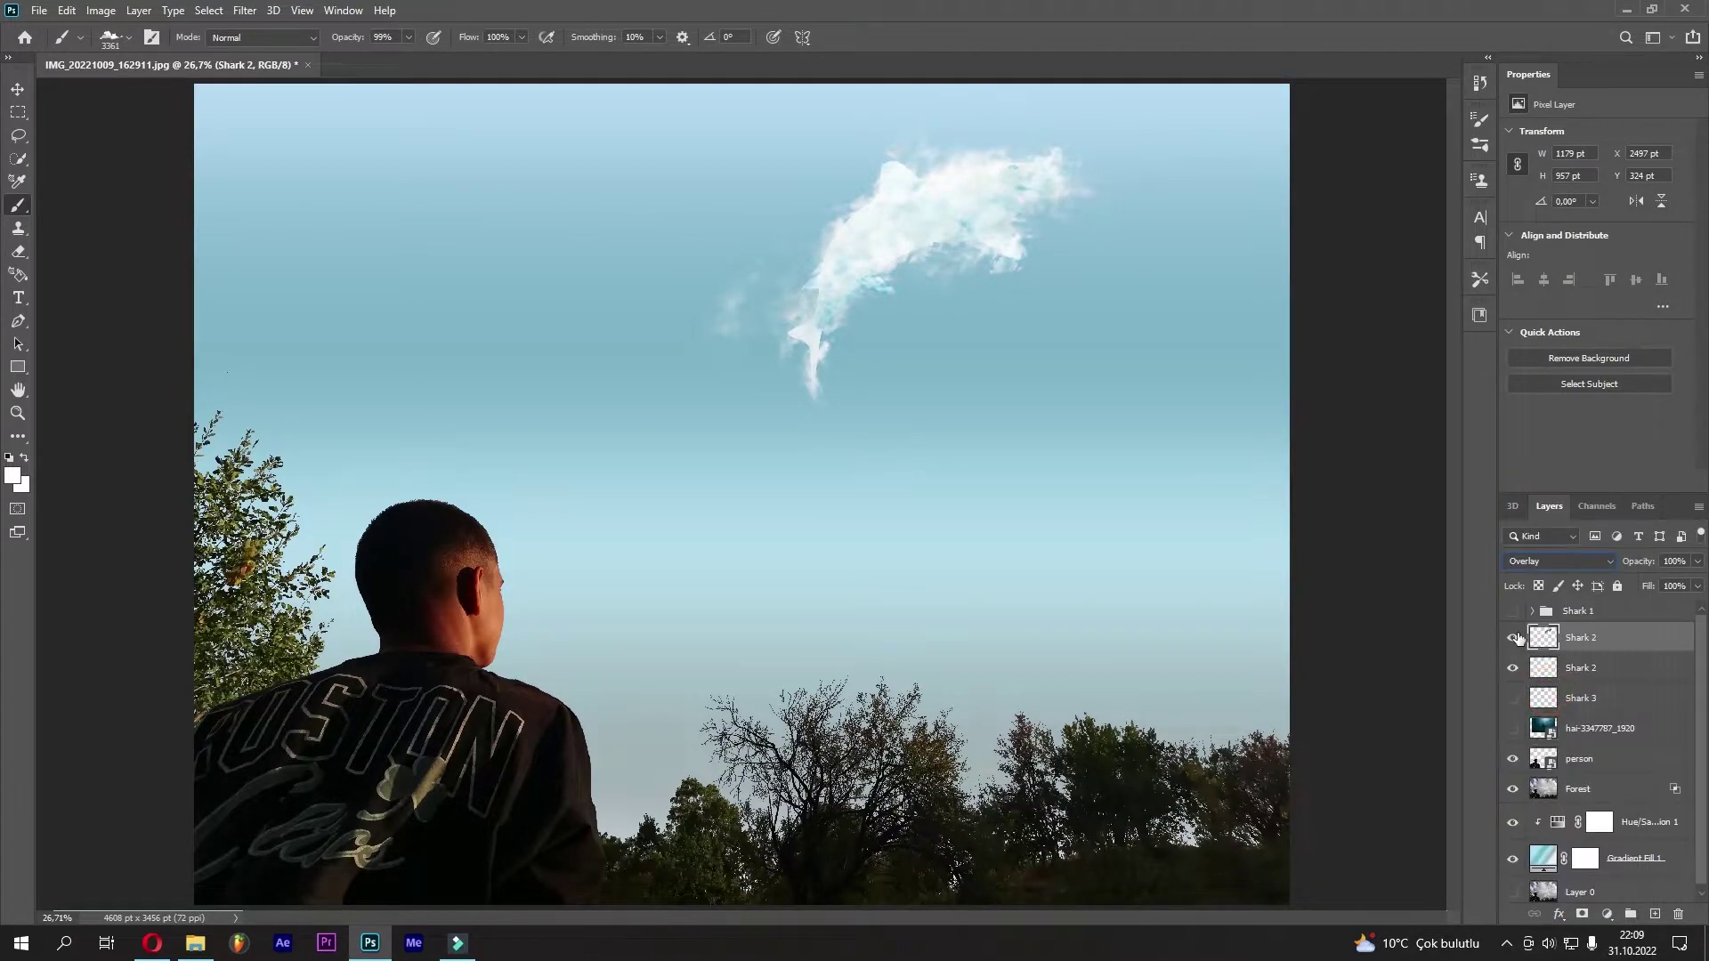
pyautogui.click(1514, 638)
pyautogui.click(1607, 914)
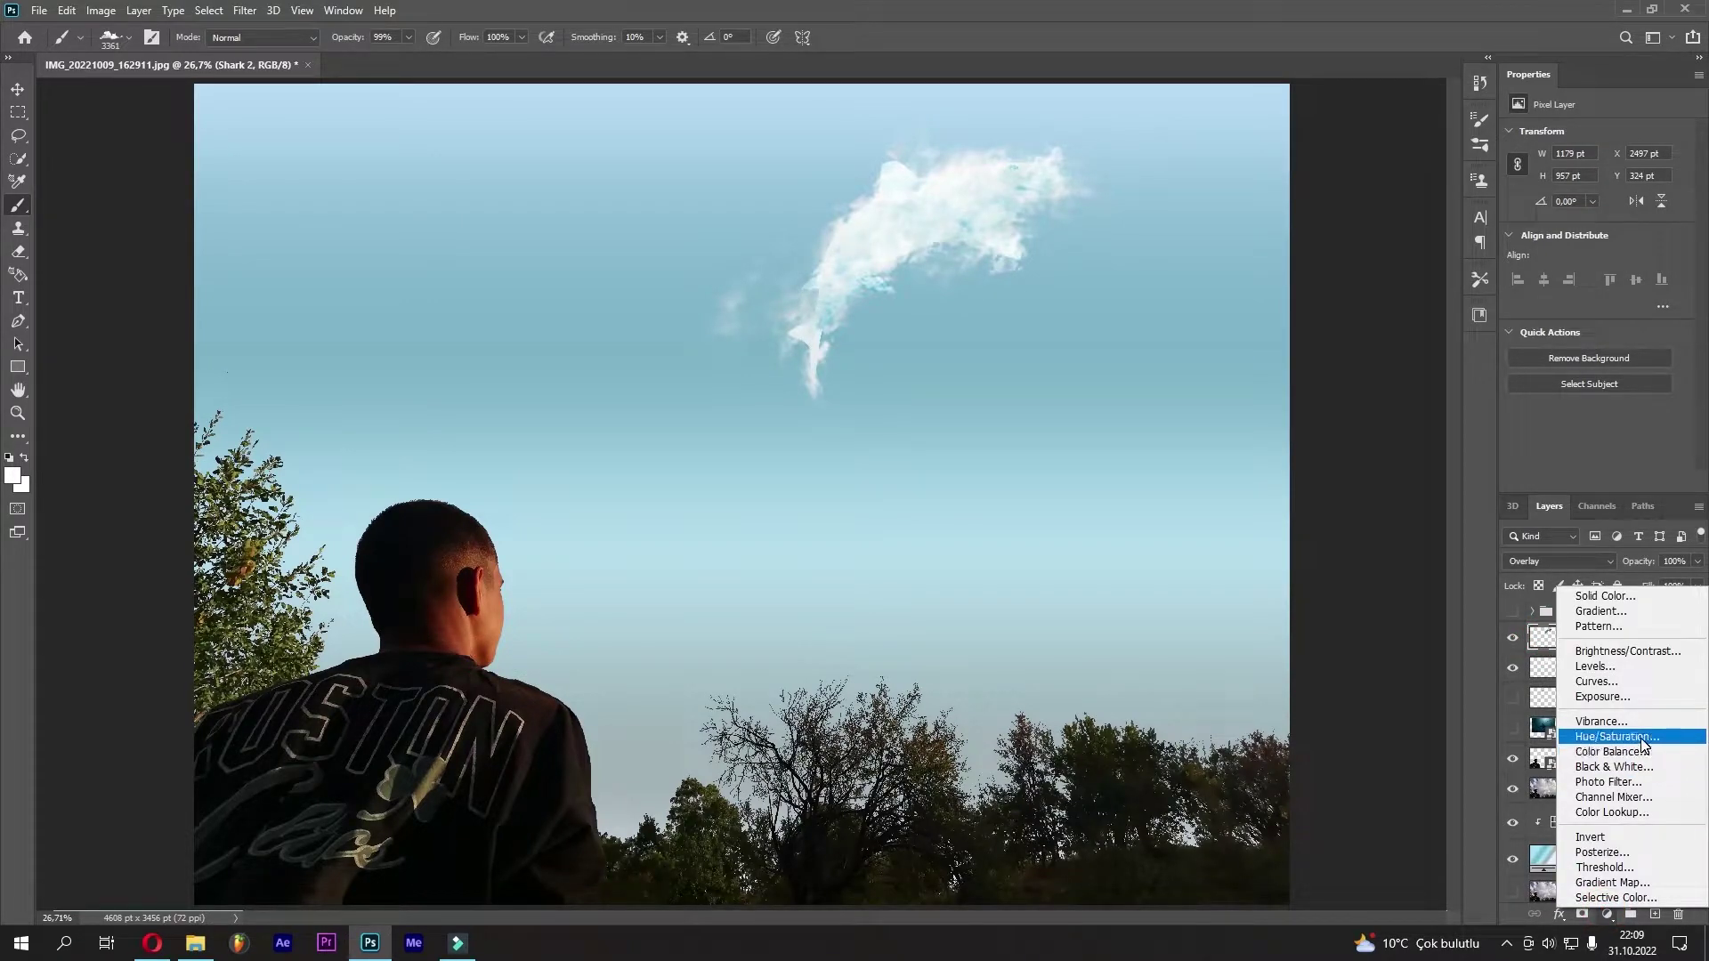
# Clip a Hue/Saturation adjustment to Shark 2 with Saturation -50, Lightness -39, Hue 0
pyautogui.click(1602, 728)
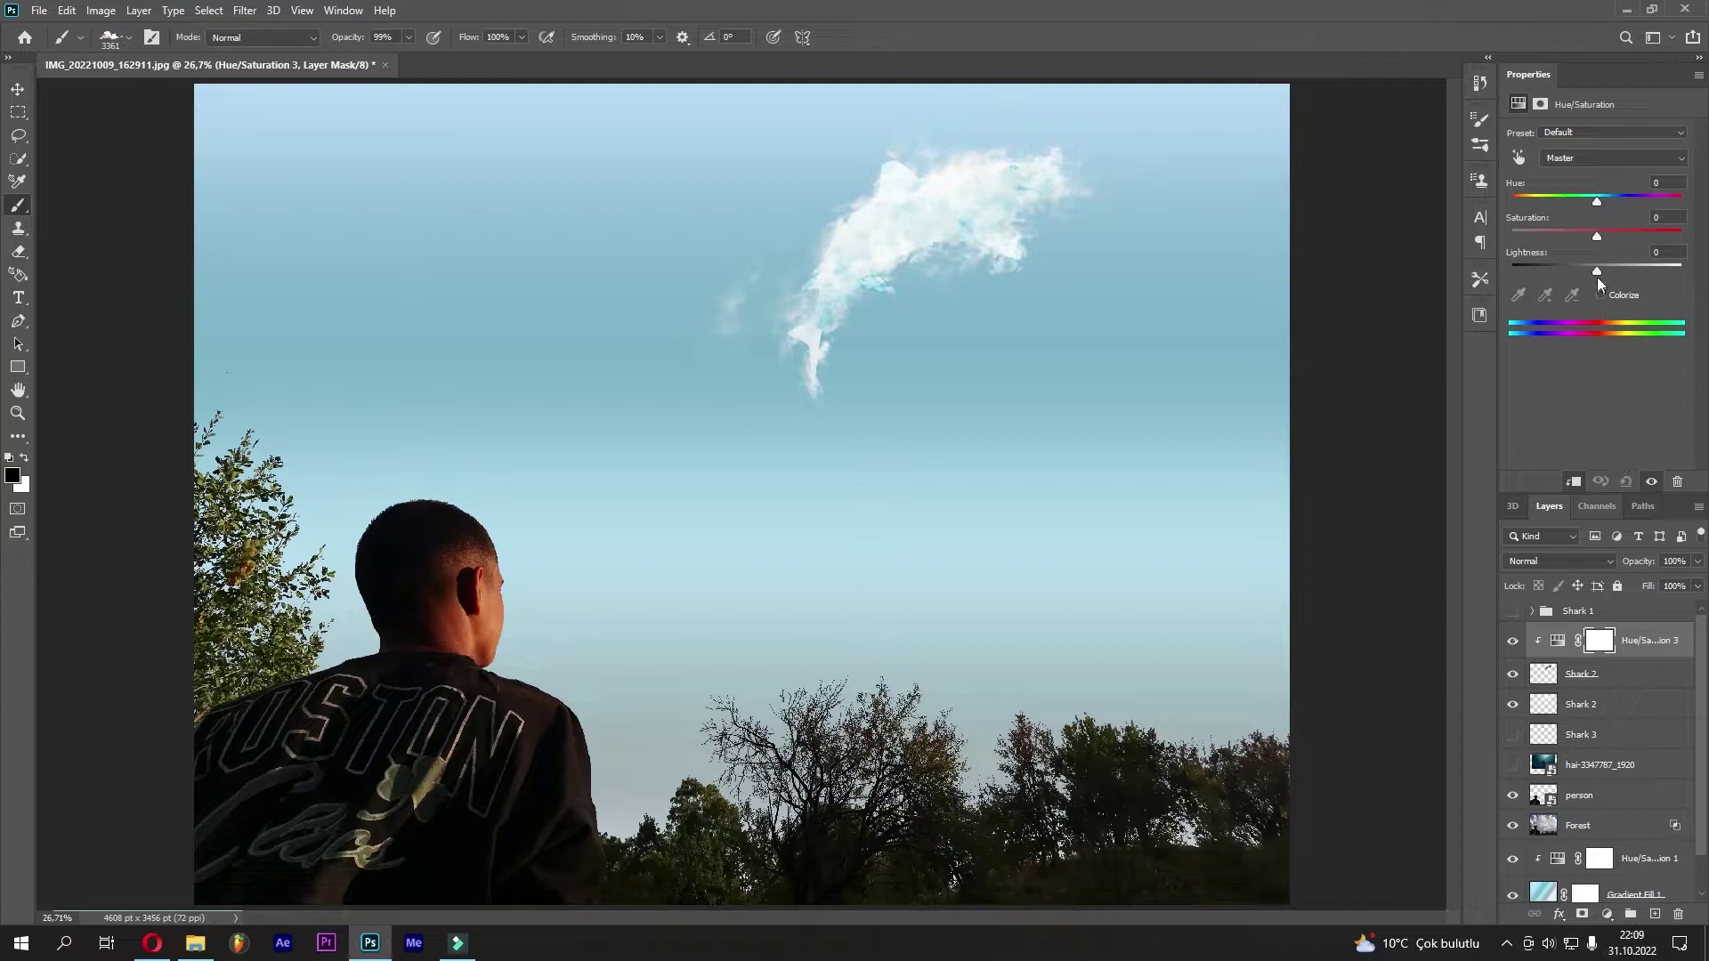
pyautogui.moveTo(1550, 269); pyautogui.dragTo(1625, 228)
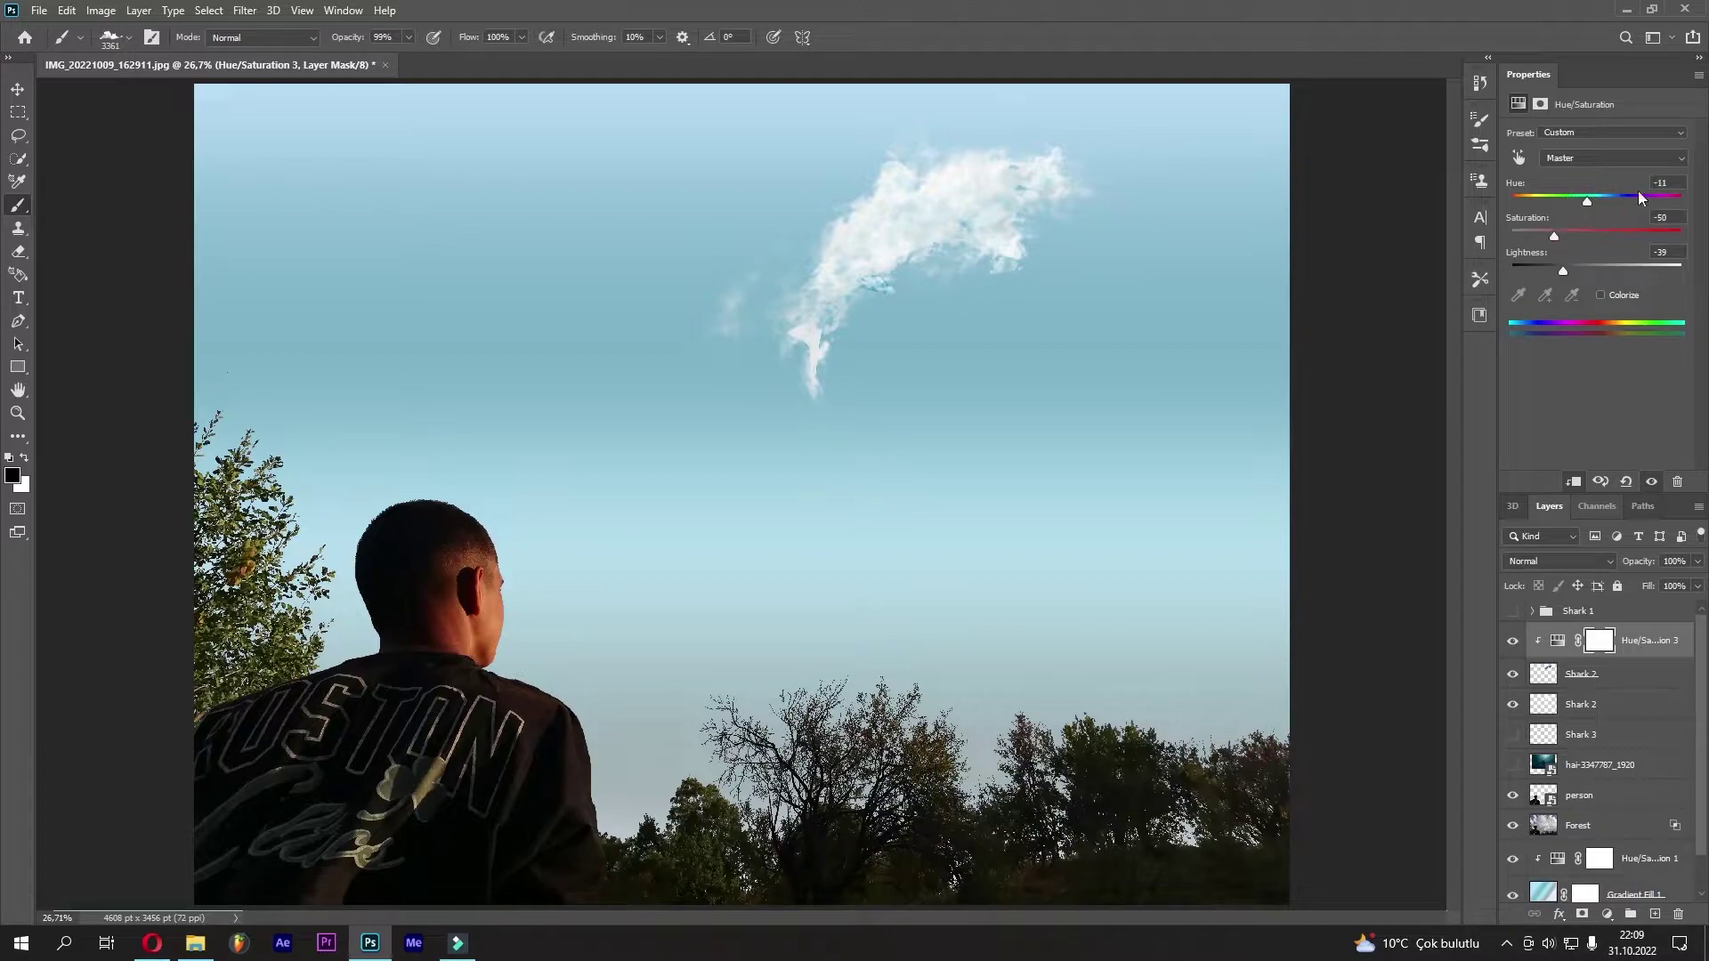
pyautogui.moveTo(1511, 217); pyautogui.dragTo(1667, 211)
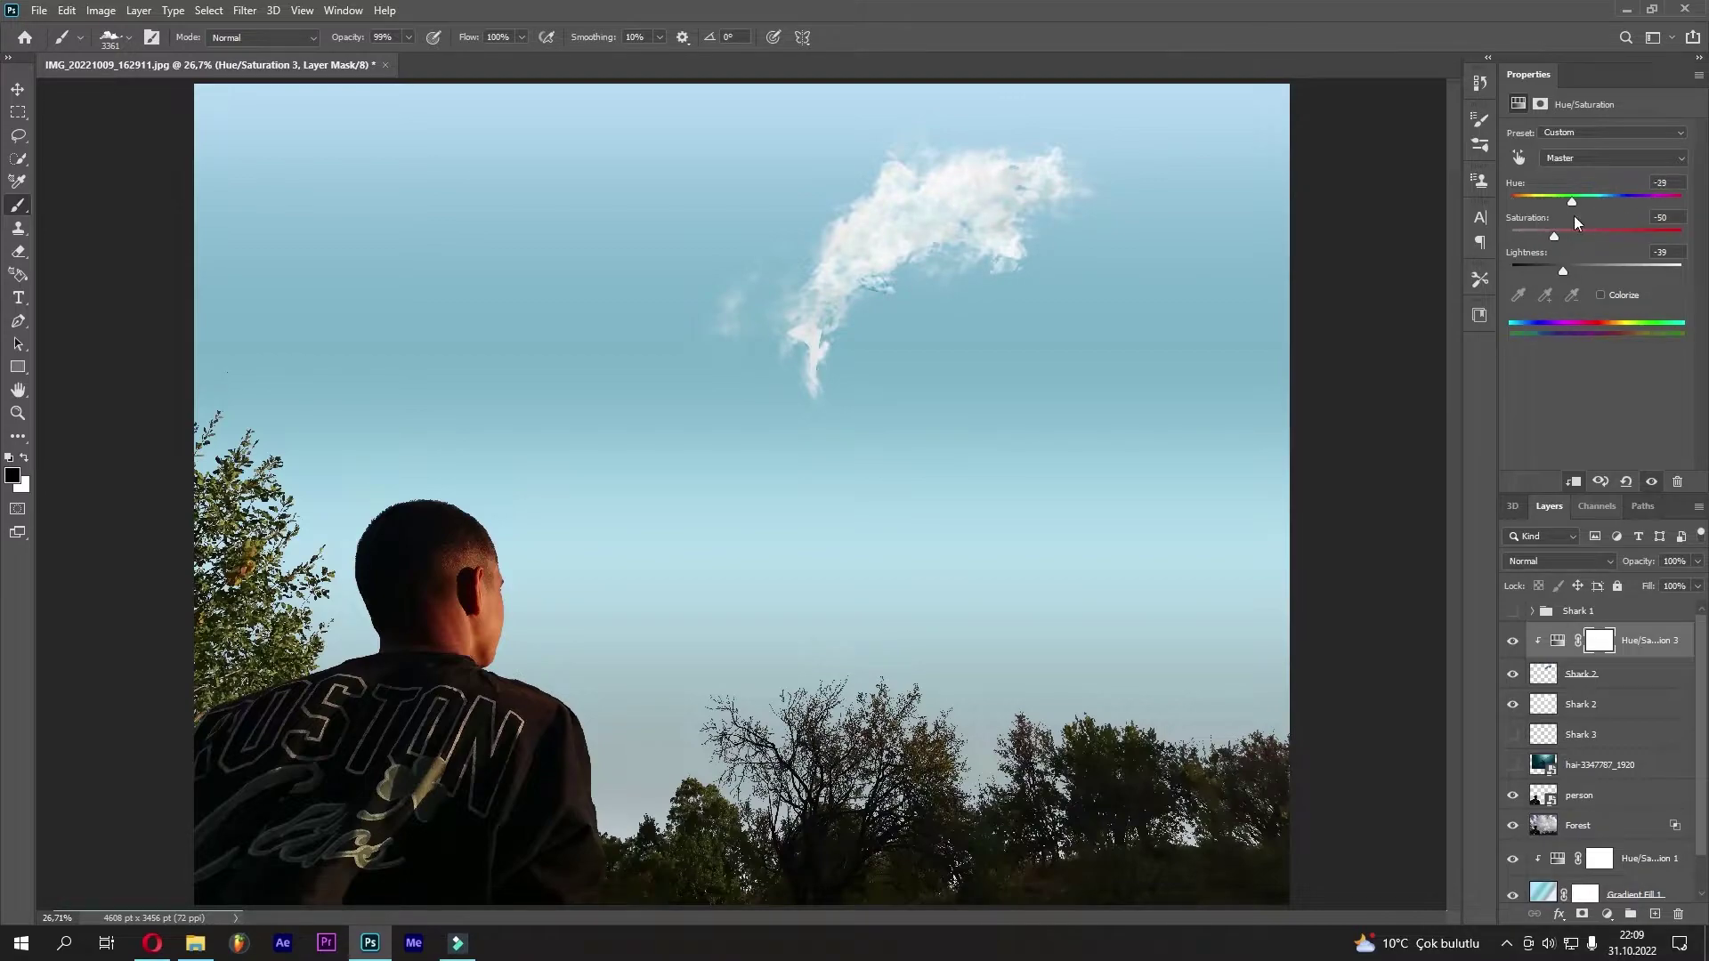
pyautogui.click(1514, 611)
pyautogui.click(1513, 612)
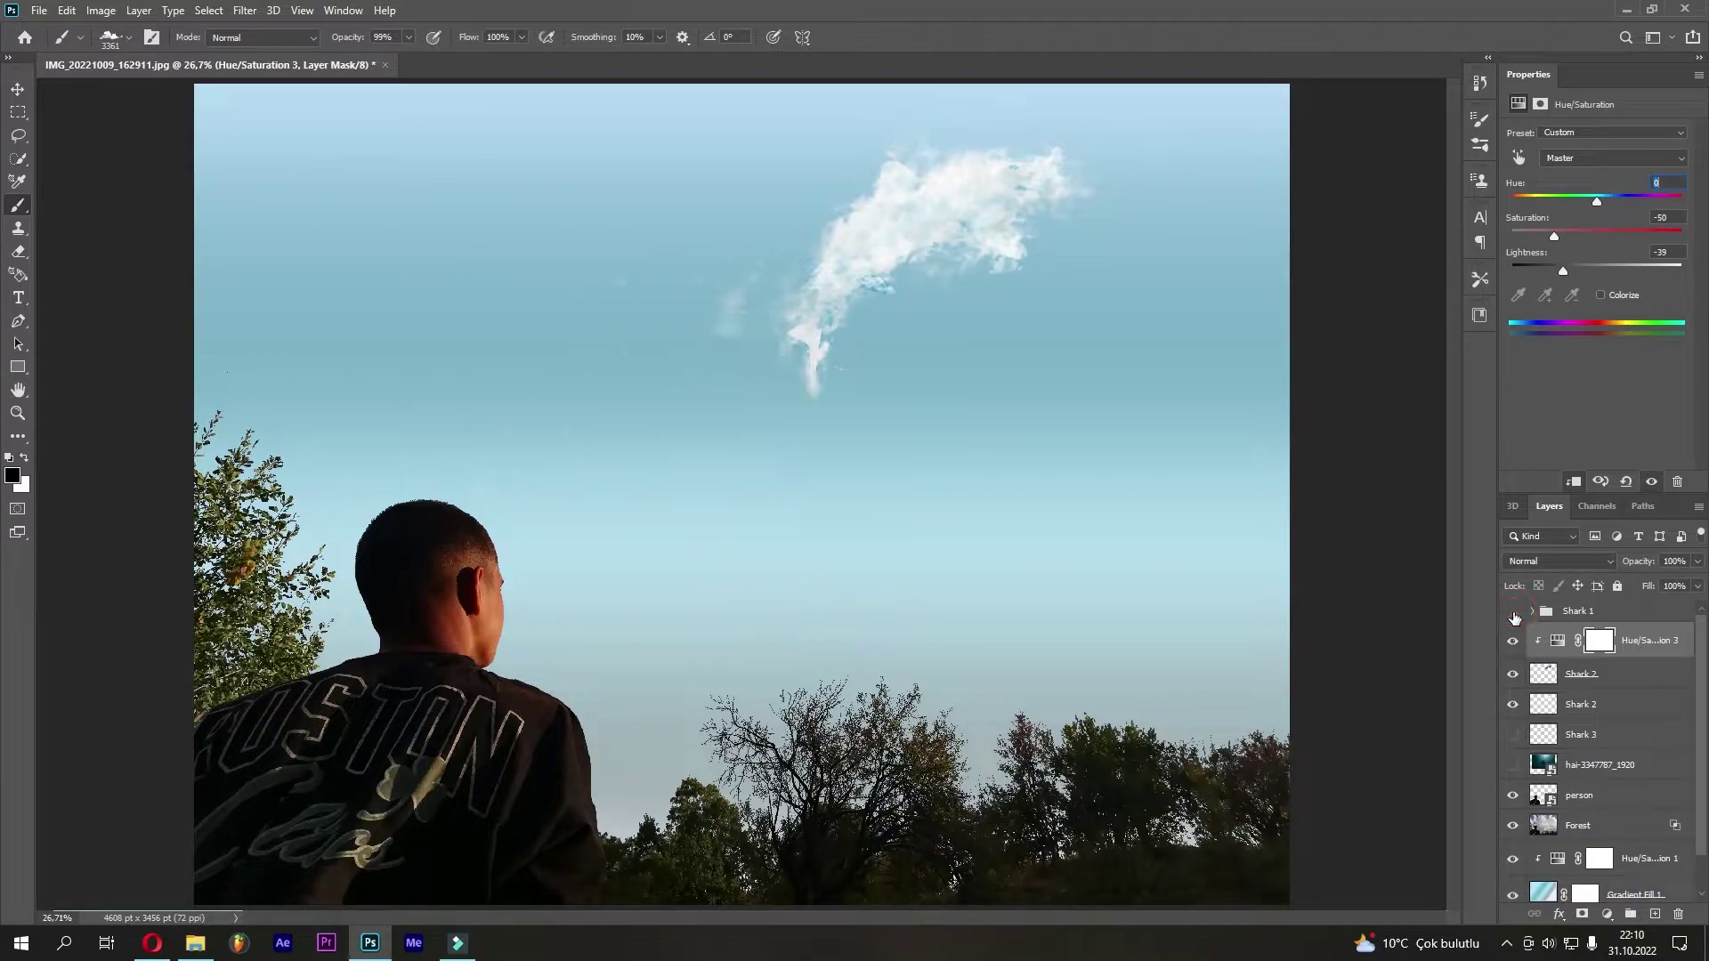
pyautogui.click(1577, 674)
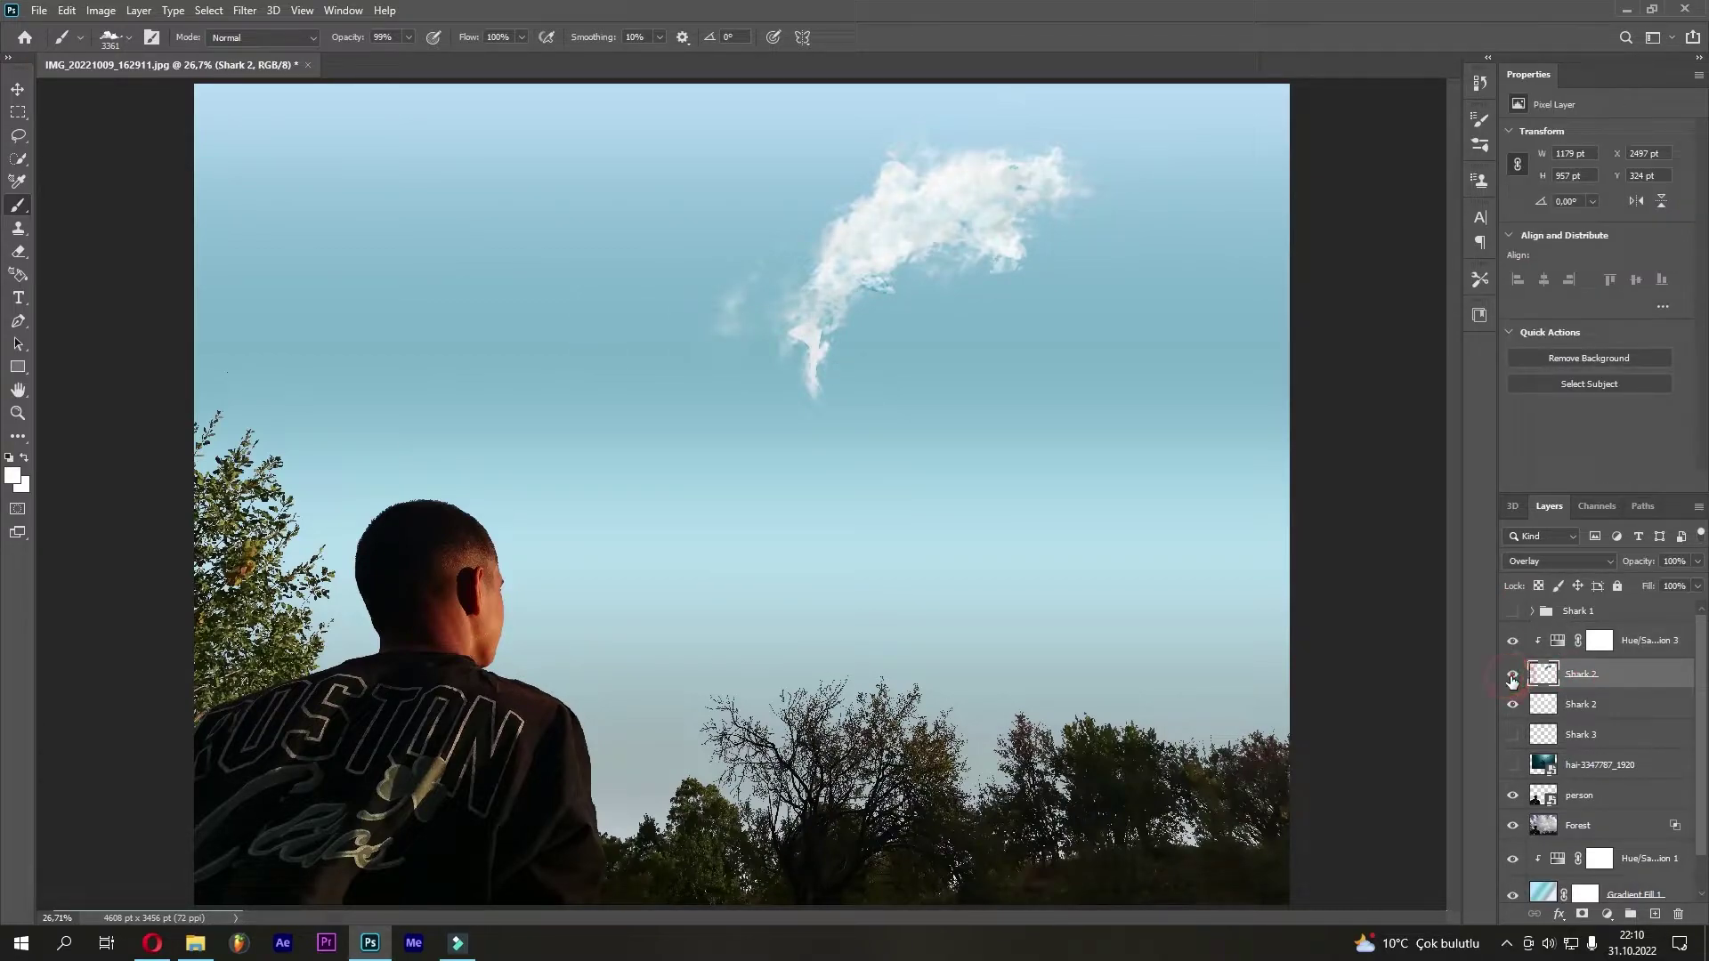
# Select the lower Shark 2 layer, hide the upper one, and set the Eraser to 150
pyautogui.click(1564, 706)
pyautogui.click(18, 252)
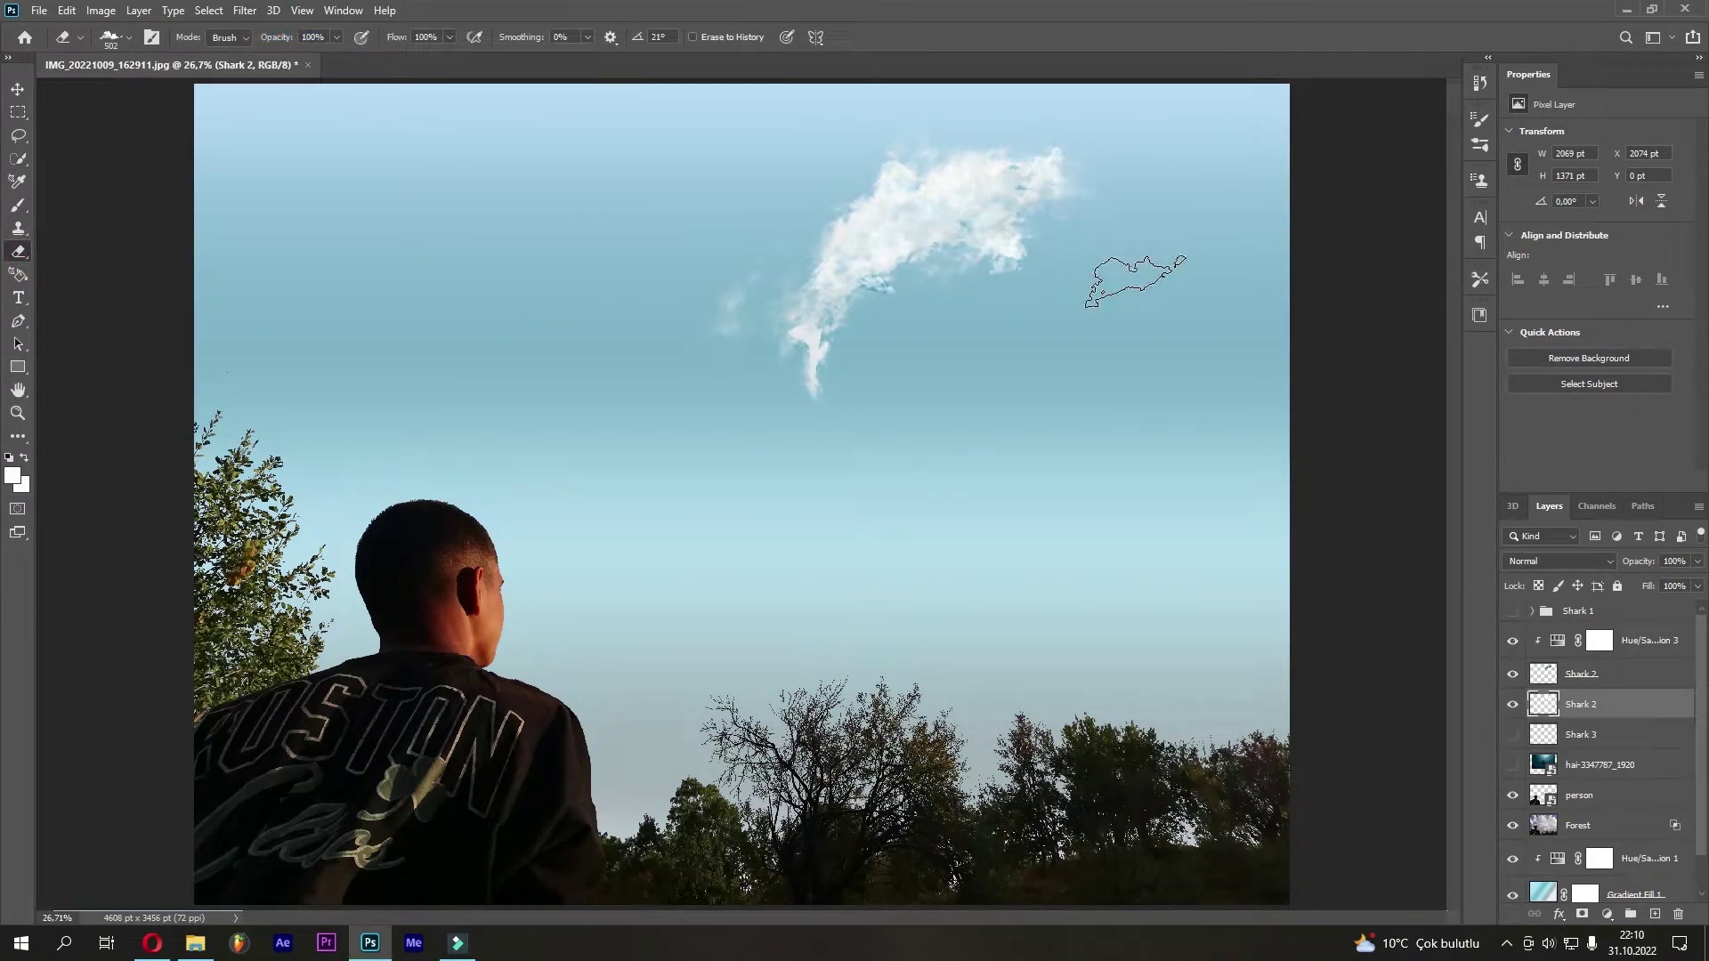
pyautogui.moveTo(1106, 190); pyautogui.dragTo(1086, 193)
pyautogui.click(1512, 674)
pyautogui.scroll(3, 1024, 196)
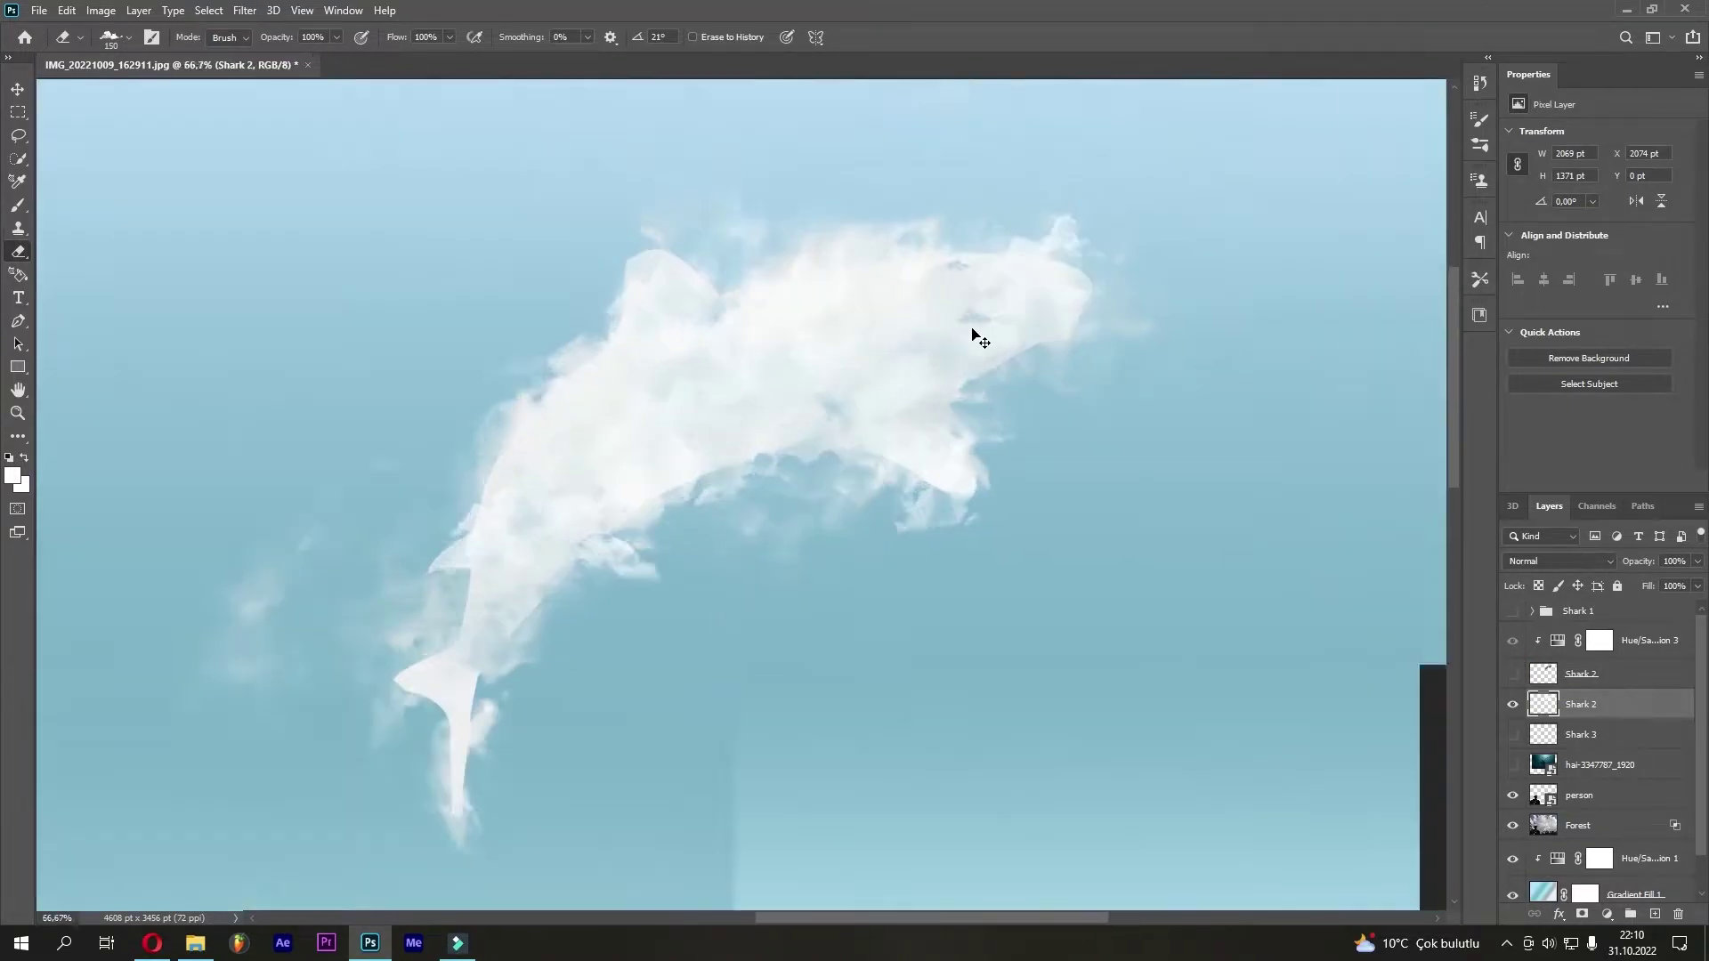
pyautogui.scroll(1, 979, 338)
pyautogui.scroll(1, 1068, 306)
# Adjust the cloud eraser tip's angle through the brush presets
pyautogui.rightClick(240, 339)
pyautogui.moveTo(285, 383); pyautogui.dragTo(301, 401)
pyautogui.press('Escape')
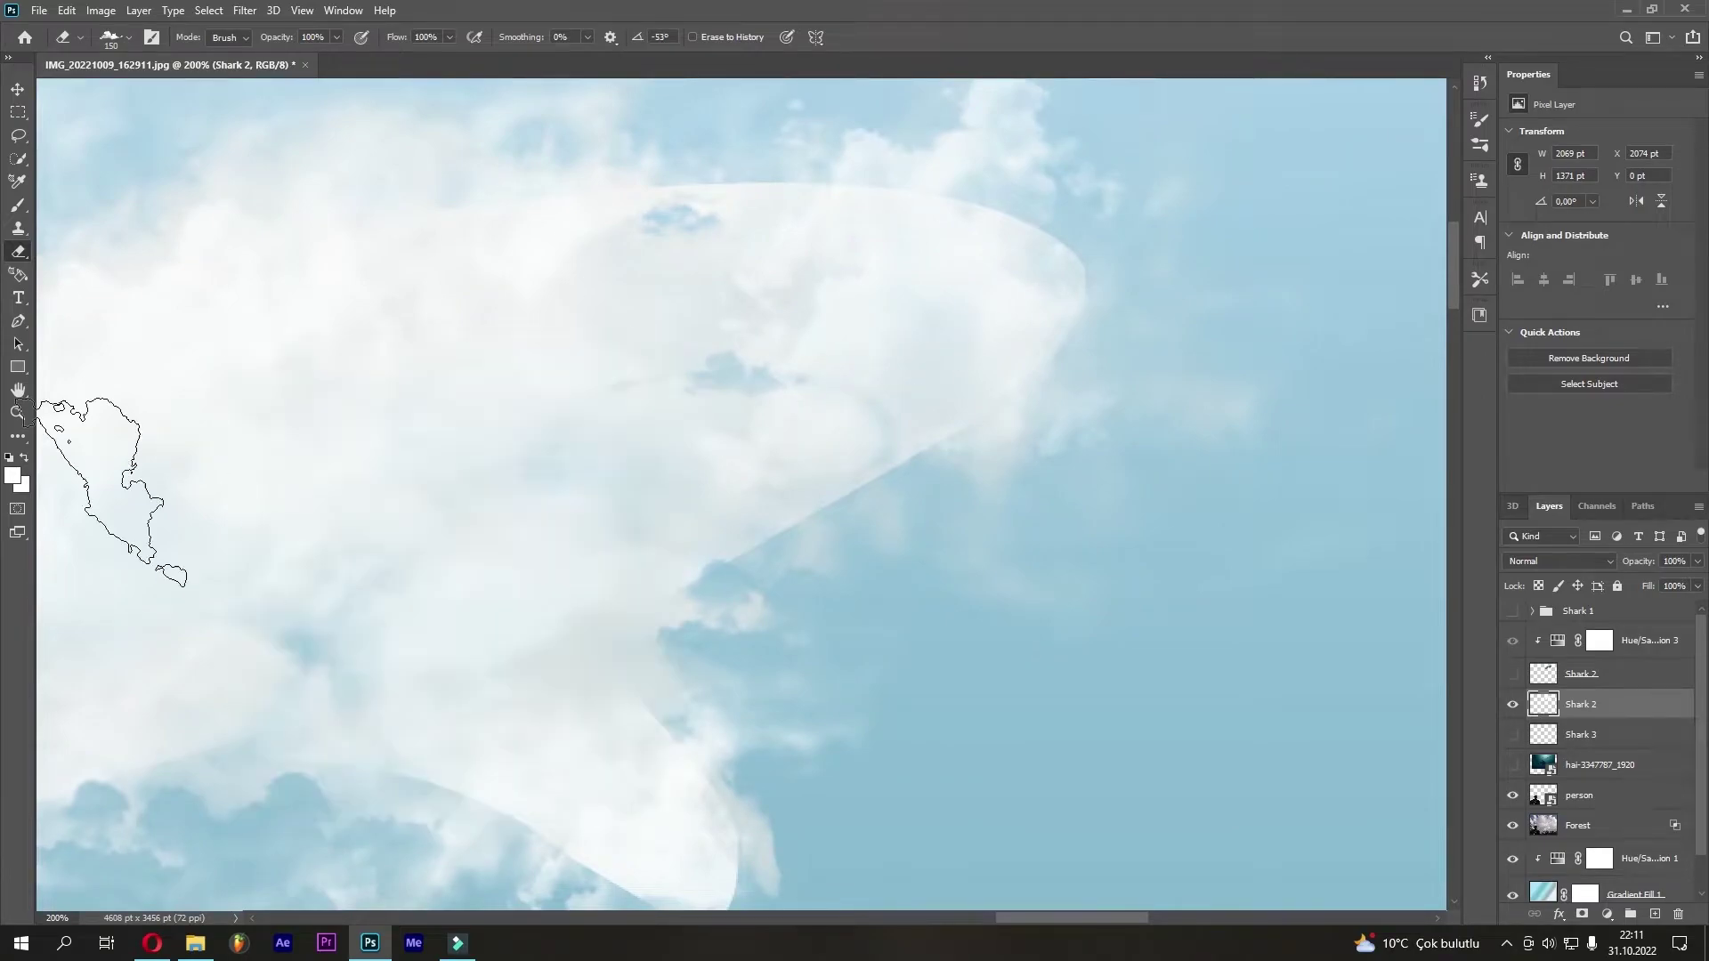
pyautogui.rightClick(349, 313)
pyautogui.press('Escape')
pyautogui.rightClick(207, 400)
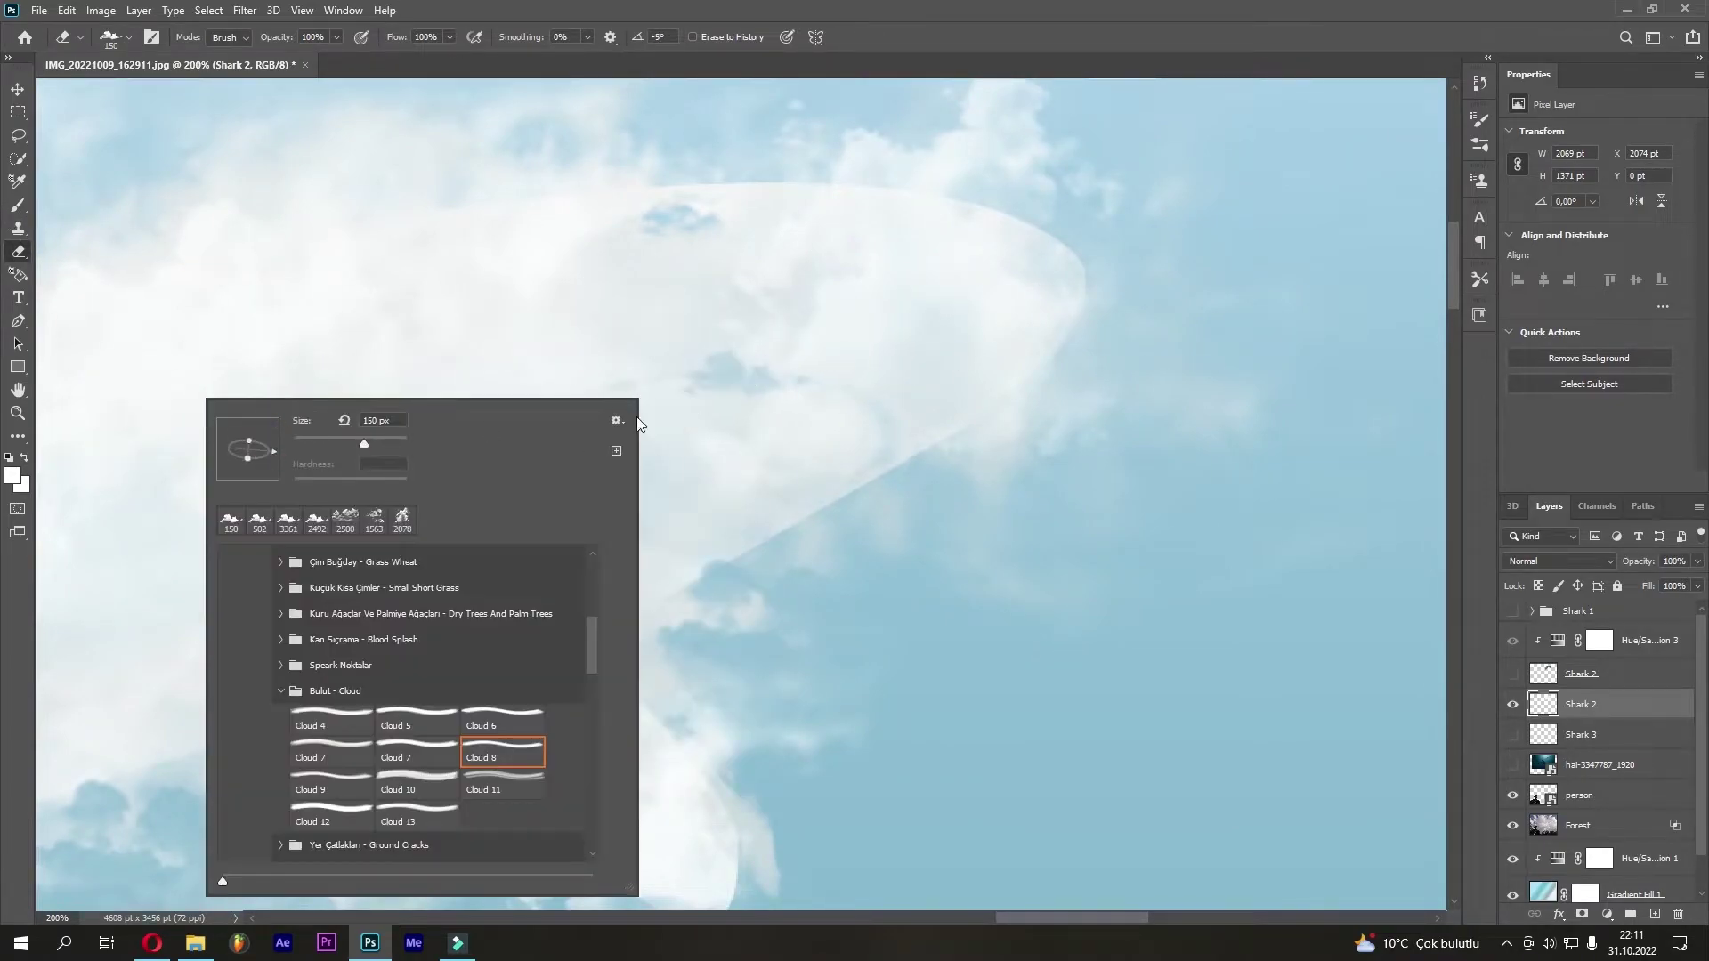
pyautogui.moveTo(257, 471); pyautogui.dragTo(267, 449)
pyautogui.press('Escape')
# Straighten the eraser tip to 0°, shrink it slightly, and set opacity to 53%
pyautogui.rightClick(766, 405)
pyautogui.press('Escape')
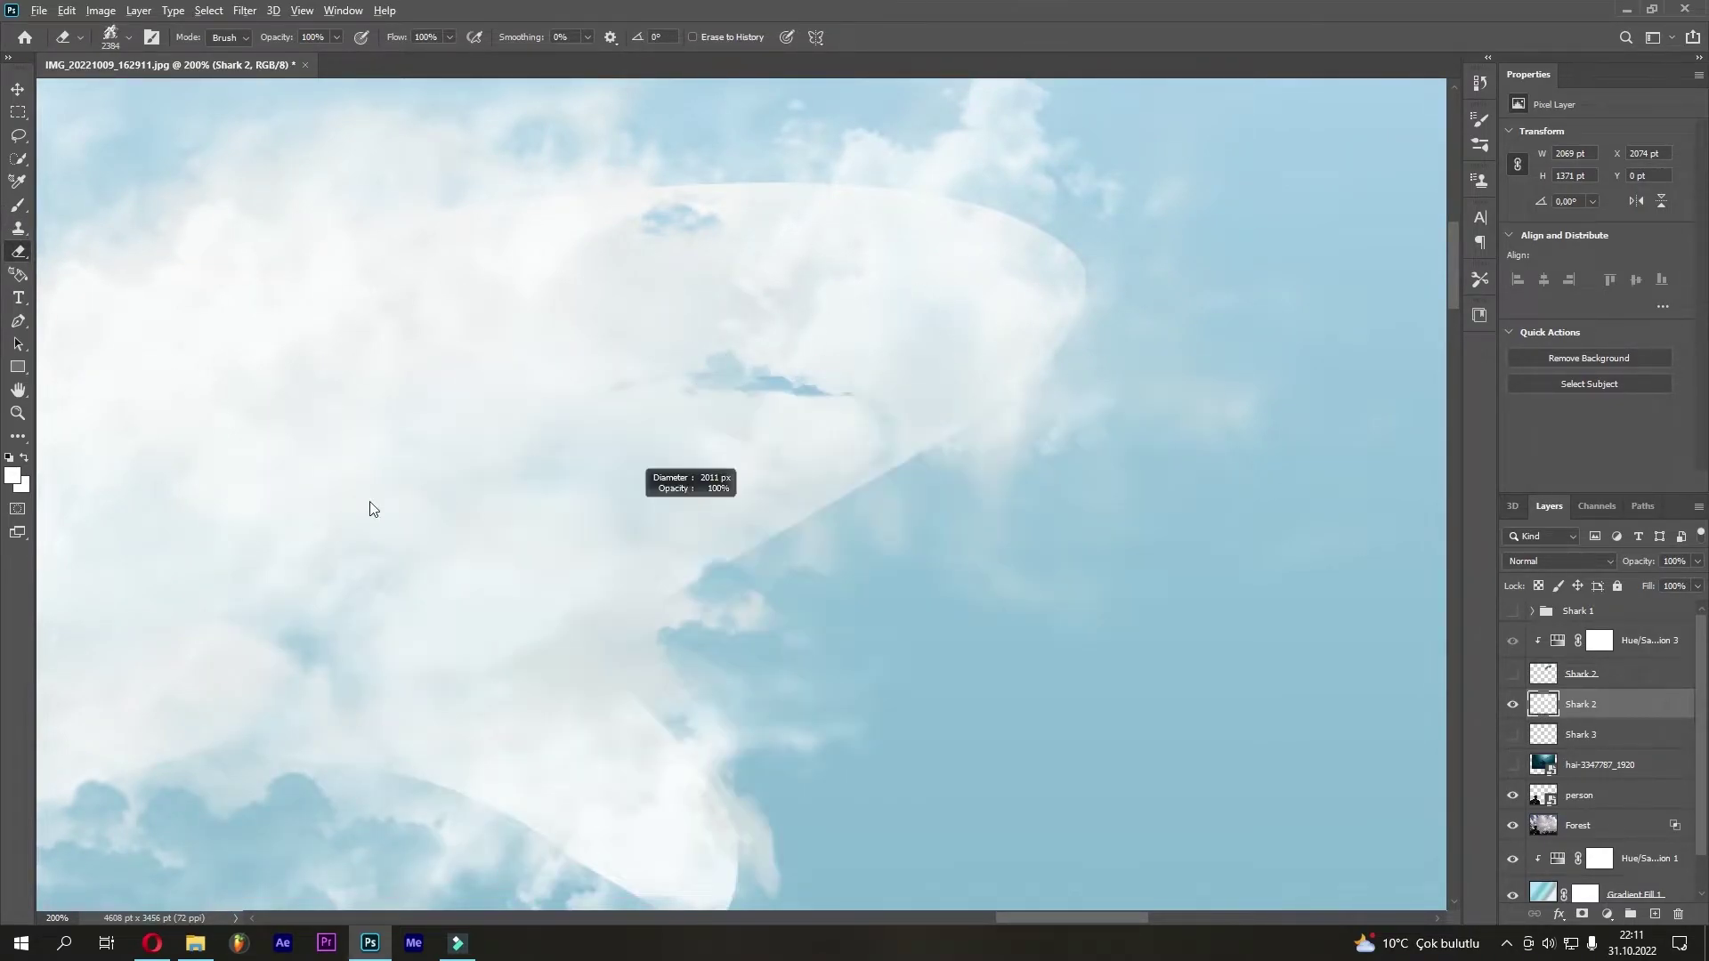
pyautogui.rightClick(846, 427)
pyautogui.press('Escape')
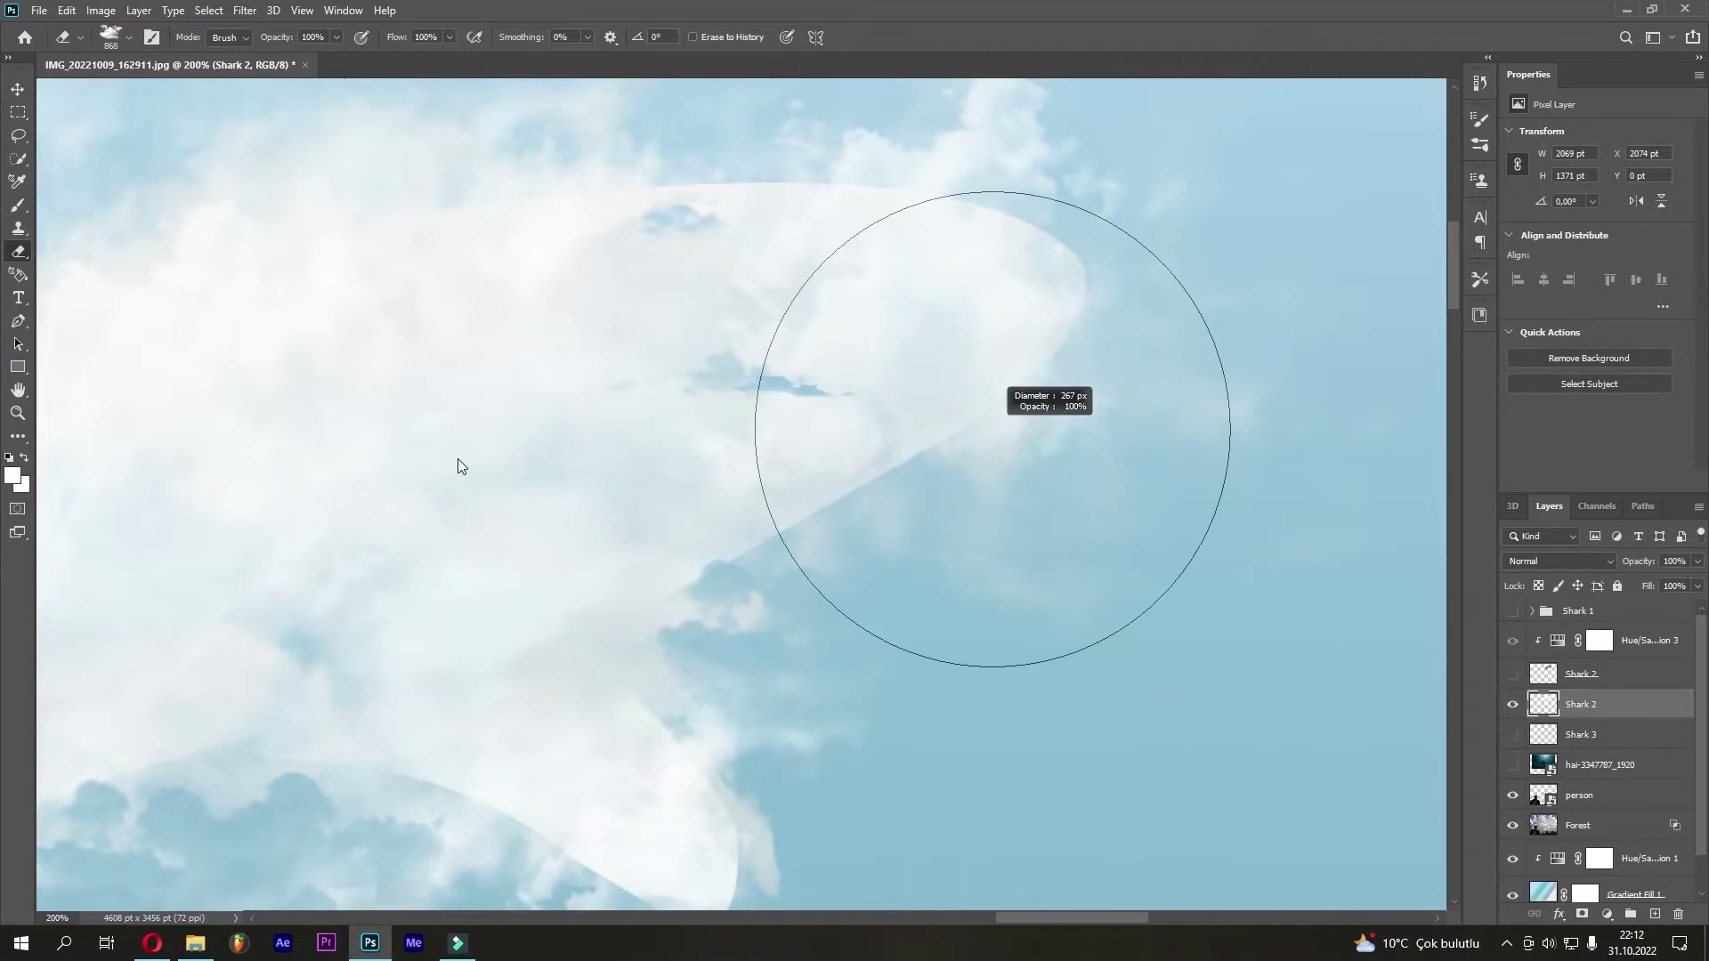
pyautogui.write('53')
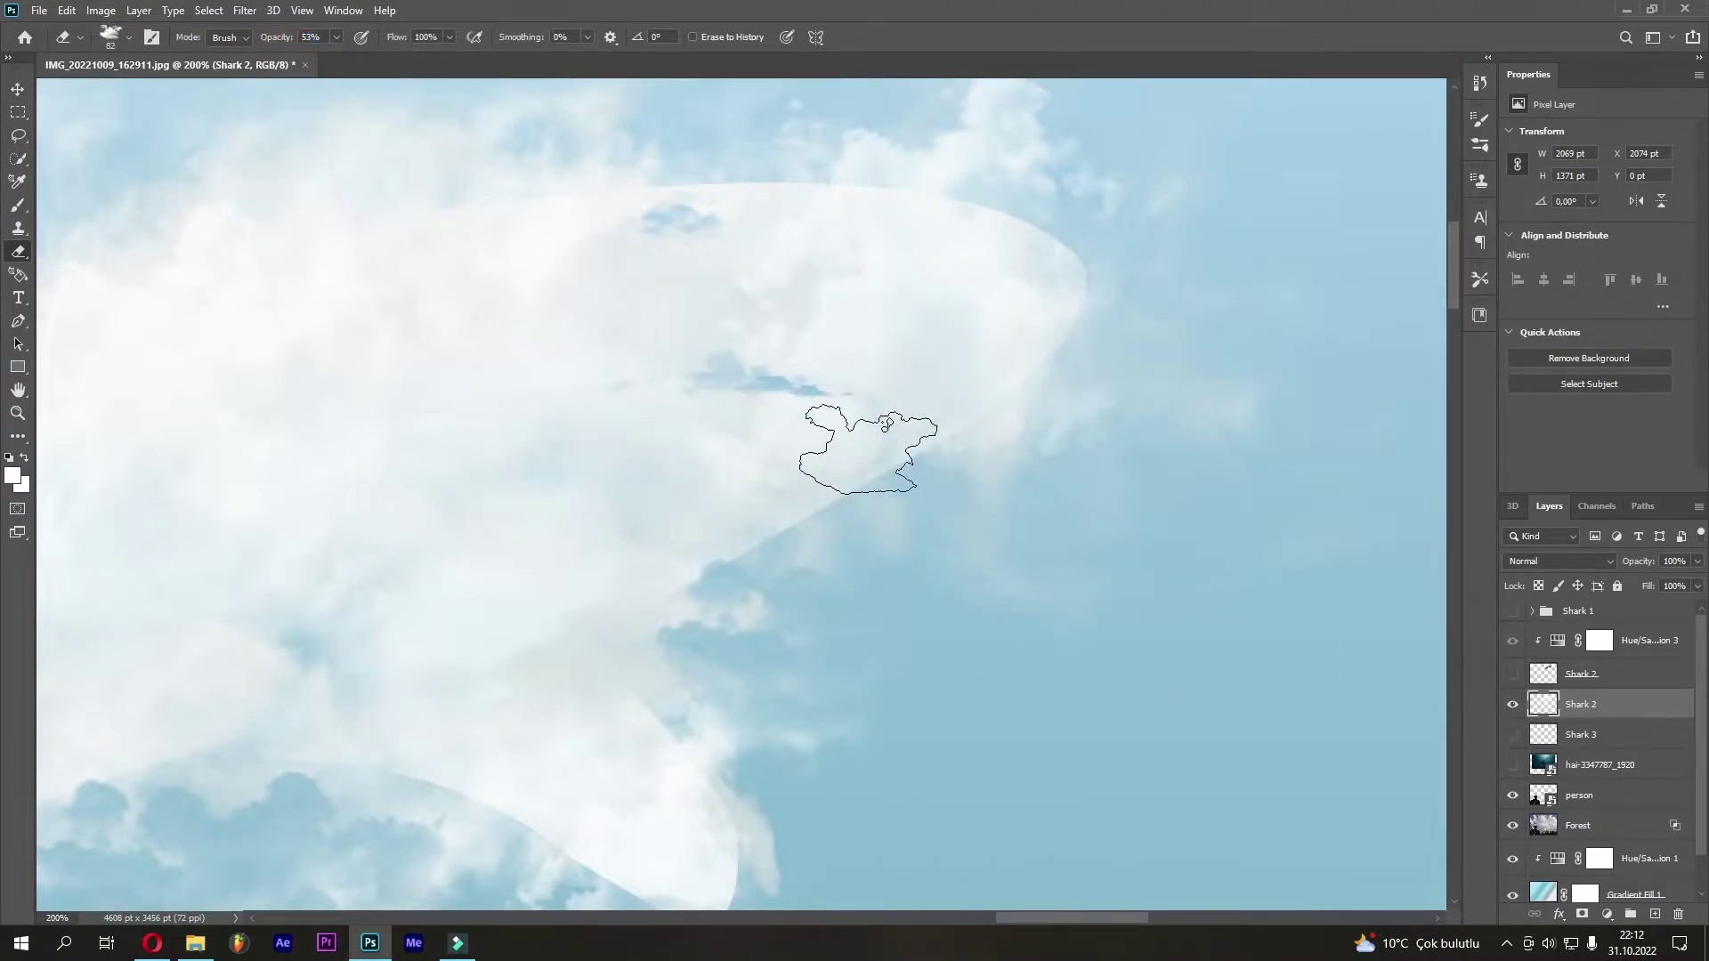
pyautogui.click(836, 407)
# Rotate the eraser tip to -43° and switch to a smaller cloud brush tip
pyautogui.rightClick(890, 472)
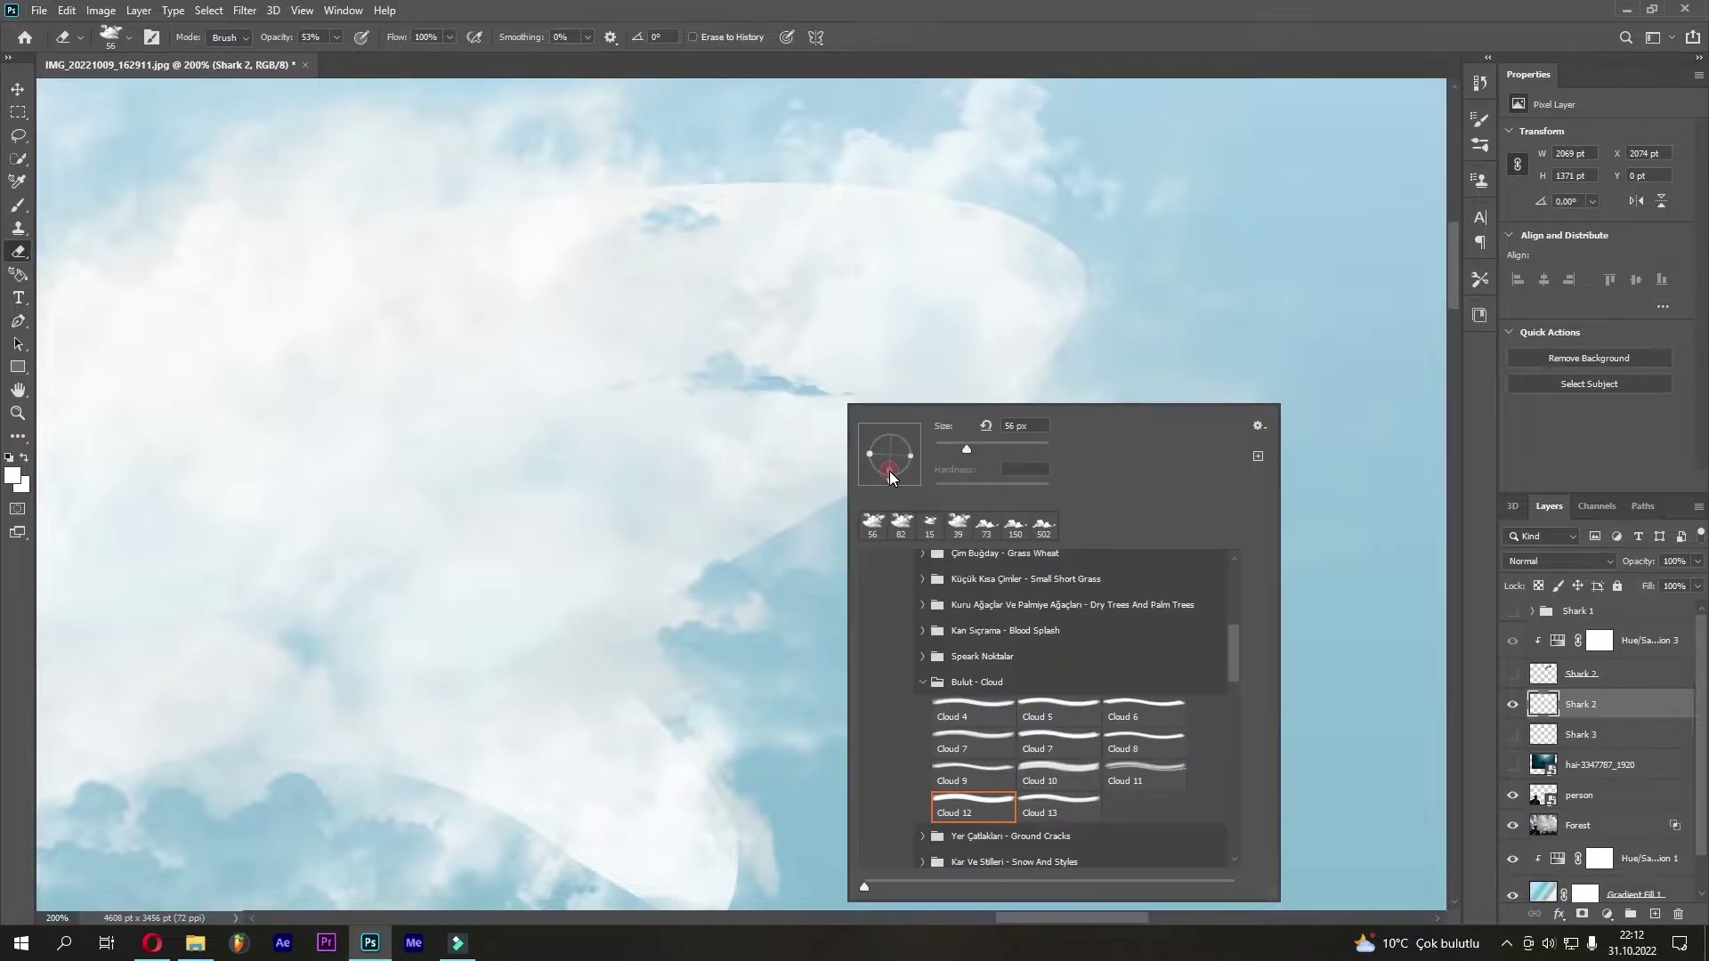
pyautogui.press('Escape')
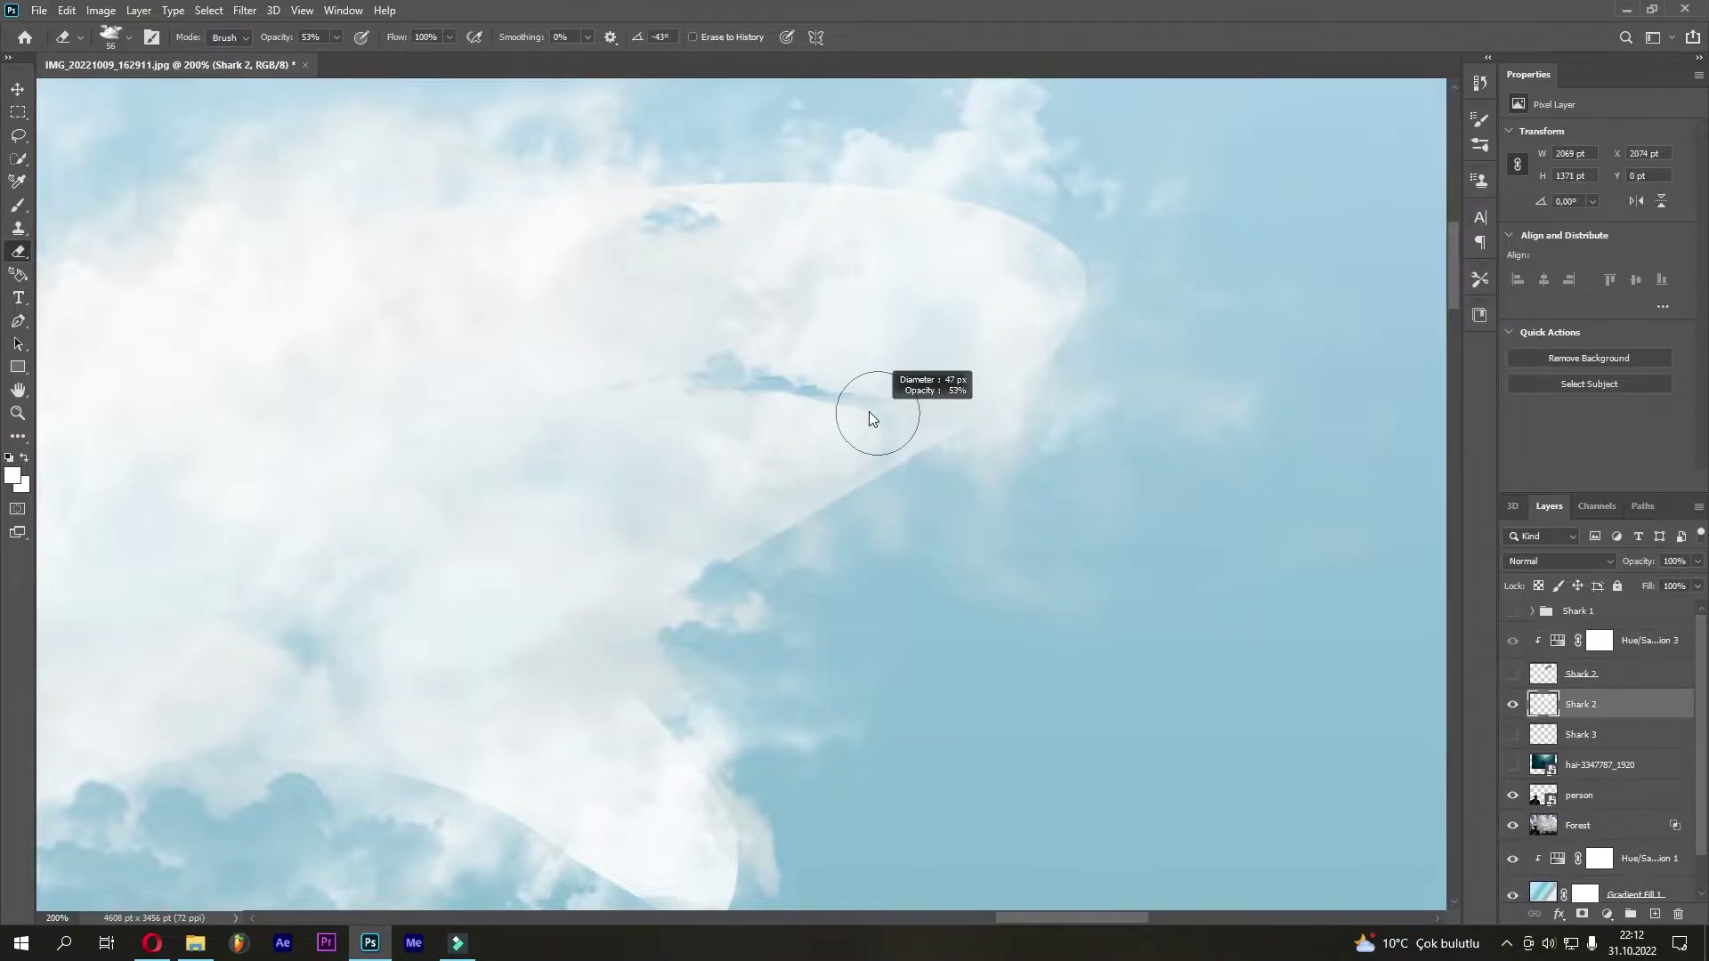
pyautogui.rightClick(861, 413)
pyautogui.click(1080, 813)
pyautogui.press('Return')
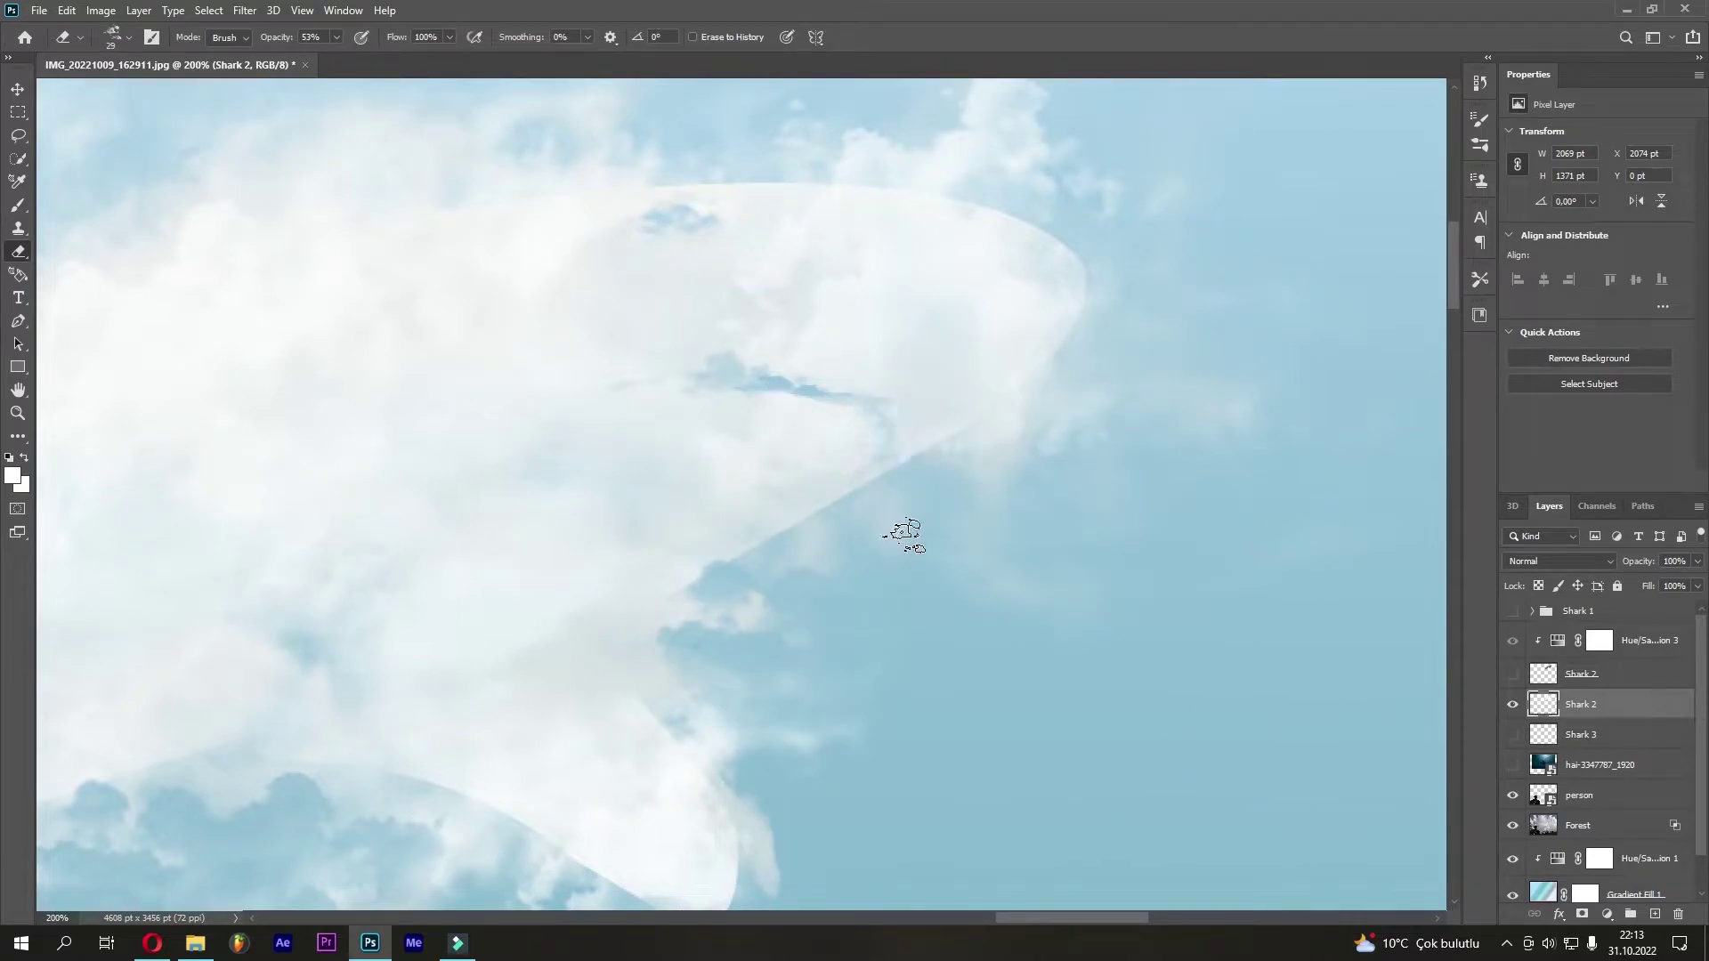
pyautogui.rightClick(903, 534)
pyautogui.doubleClick(1007, 752)
# Paint white cloud texture on the shark's top with a smaller brush, then fit the image
pyautogui.press('b')
pyautogui.click(921, 138)
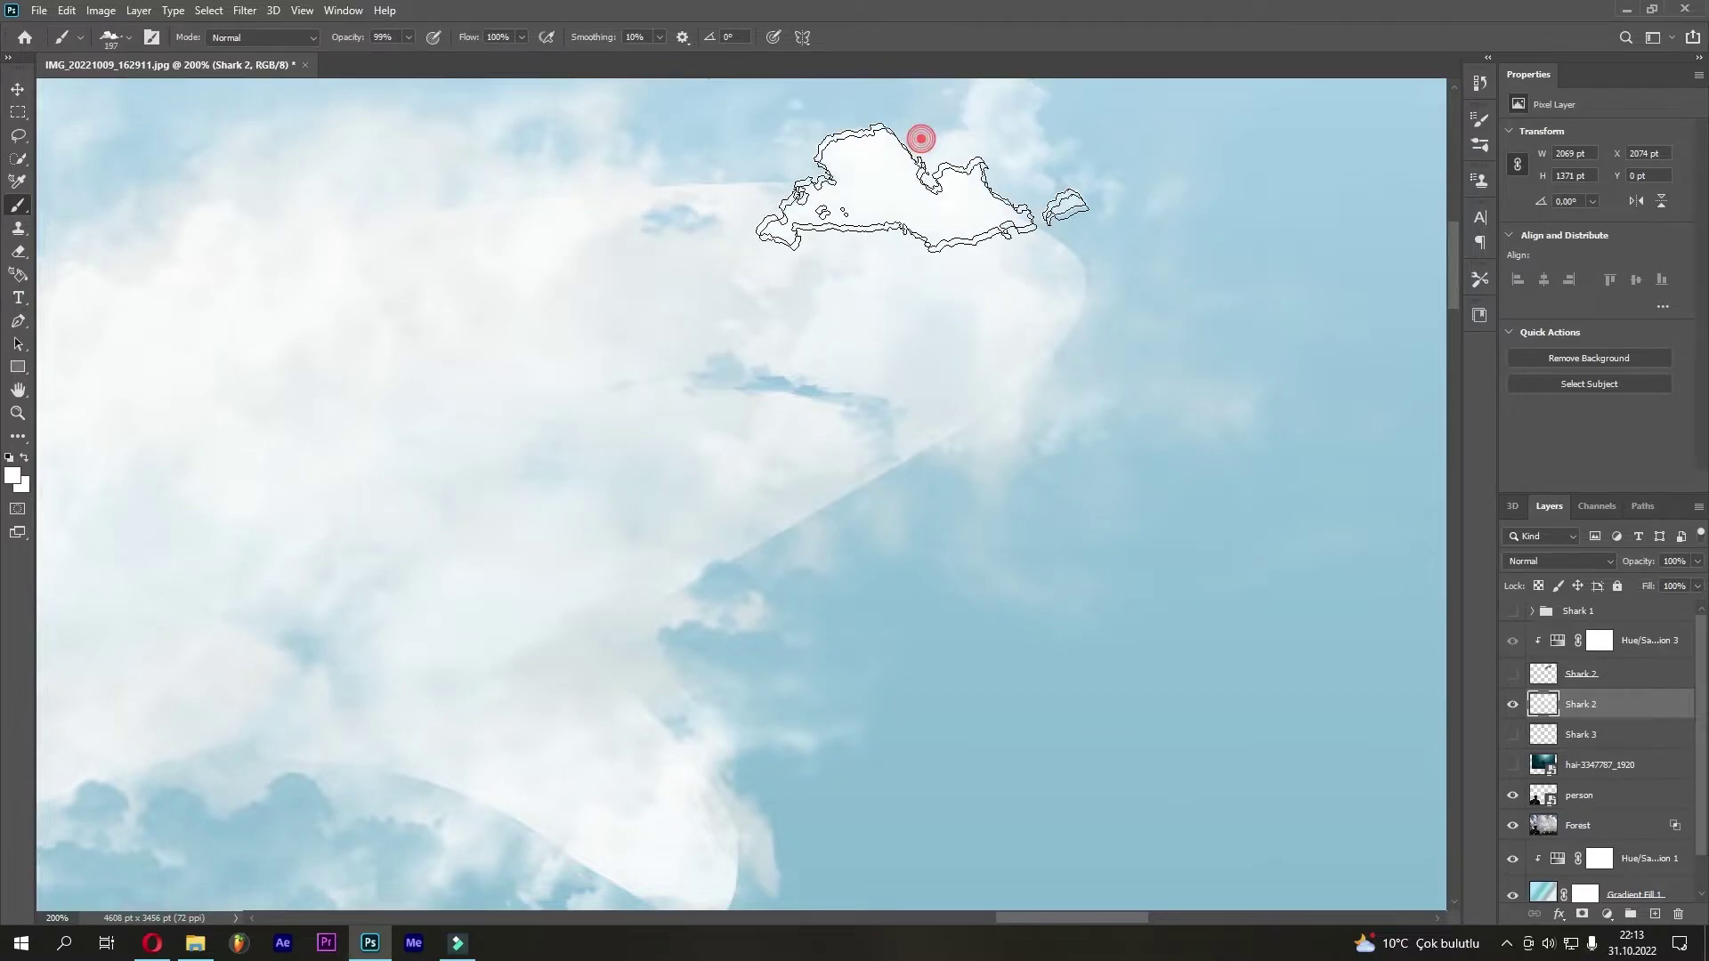
pyautogui.moveTo(647, 859); pyautogui.dragTo(763, 752)
pyautogui.press('[')
pyautogui.press('[')
pyautogui.press('[')
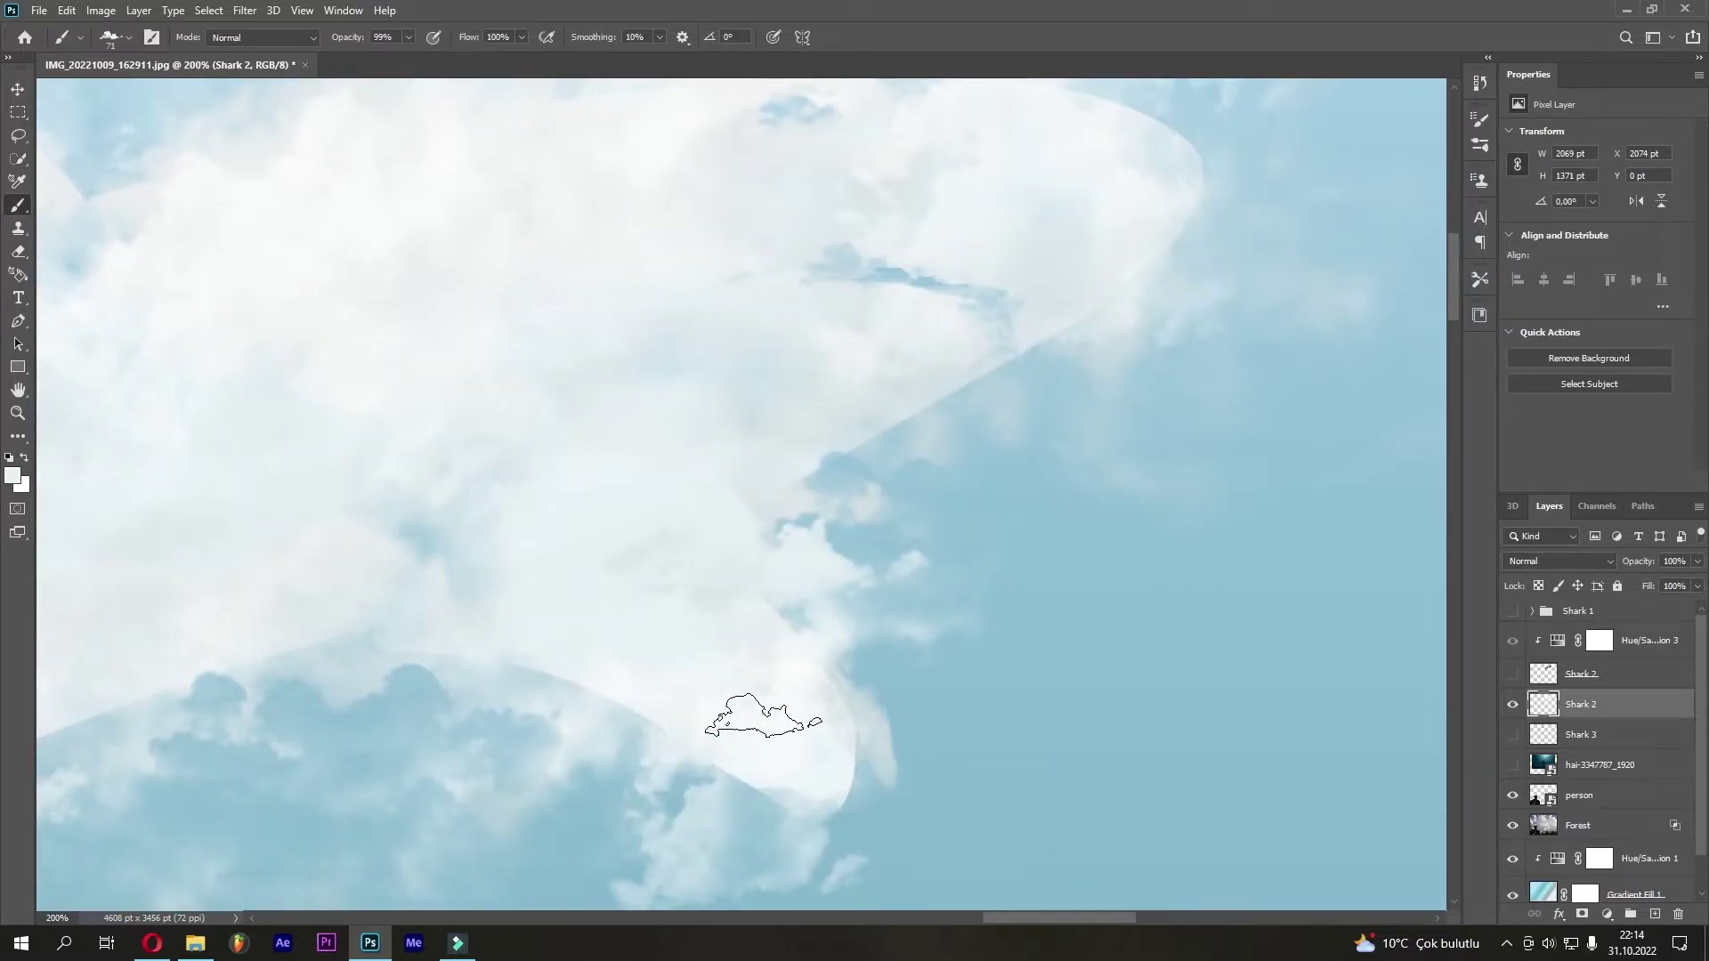
pyautogui.hotkey('ctrl', '0')
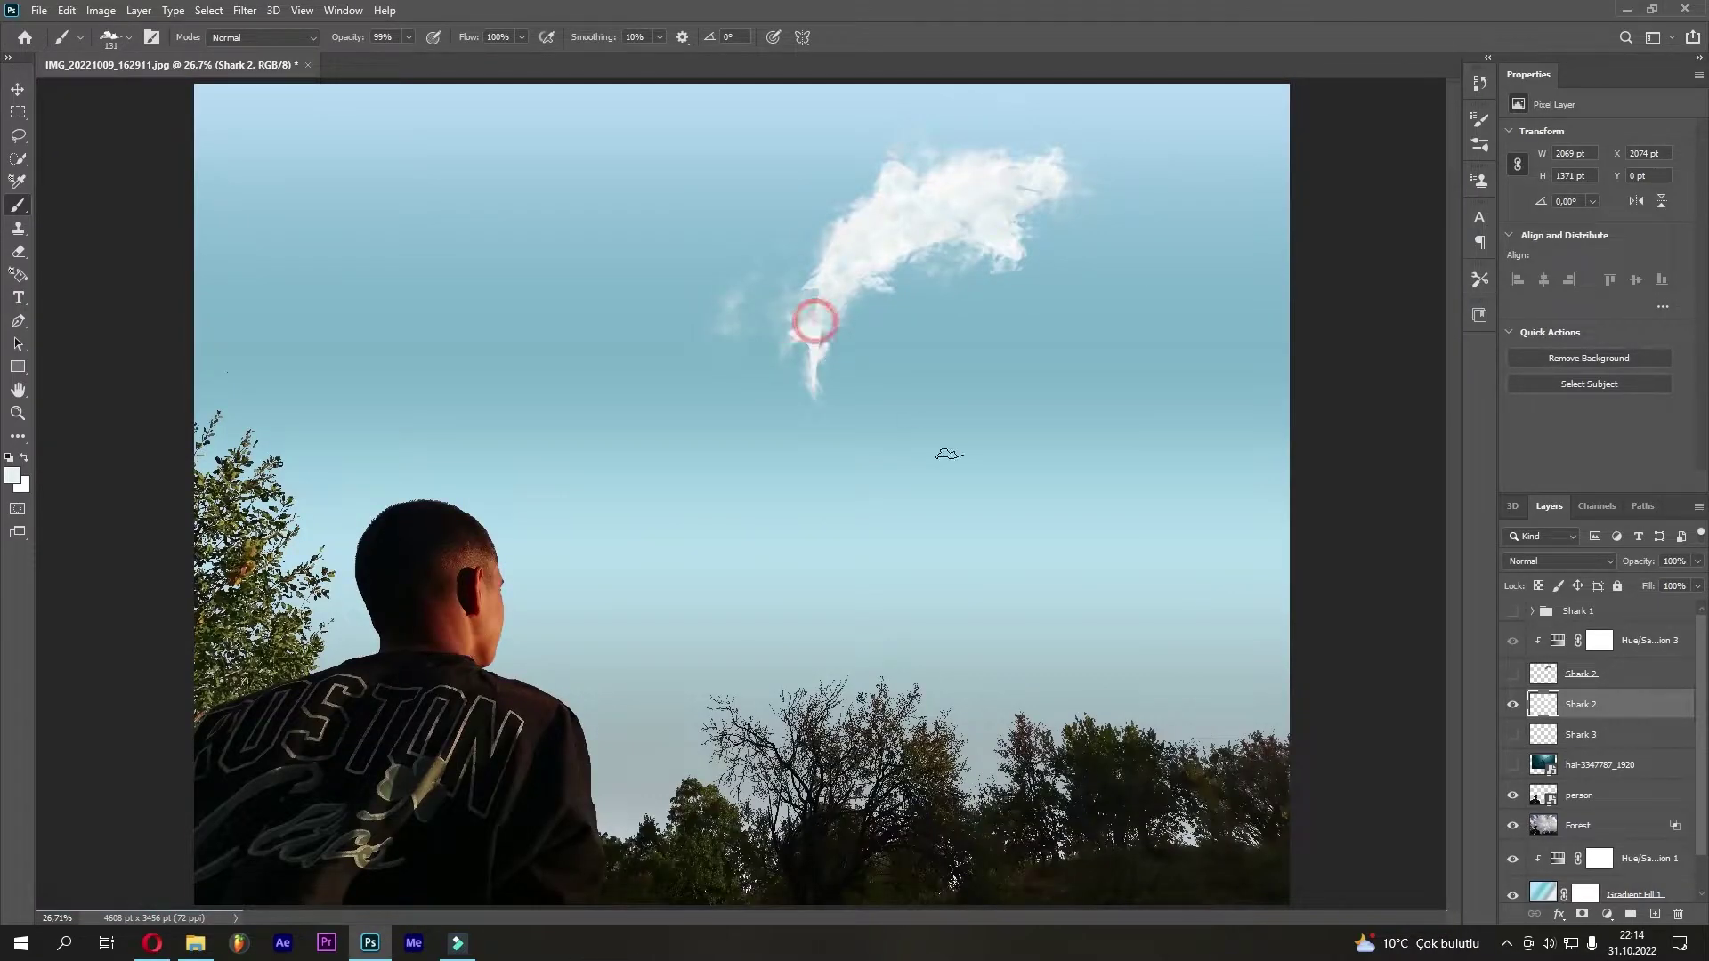
# Group both Shark 2 layers and Hue/Saturation 3 into a folder named Shark 2
pyautogui.keyDown('alt'); pyautogui.rightClick(811, 344); pyautogui.keyUp('alt')
pyautogui.click(1514, 676)
pyautogui.click(1514, 676)
pyautogui.click(1558, 674)
pyautogui.keyDown('shift'); pyautogui.click(1571, 708); pyautogui.keyUp('shift')
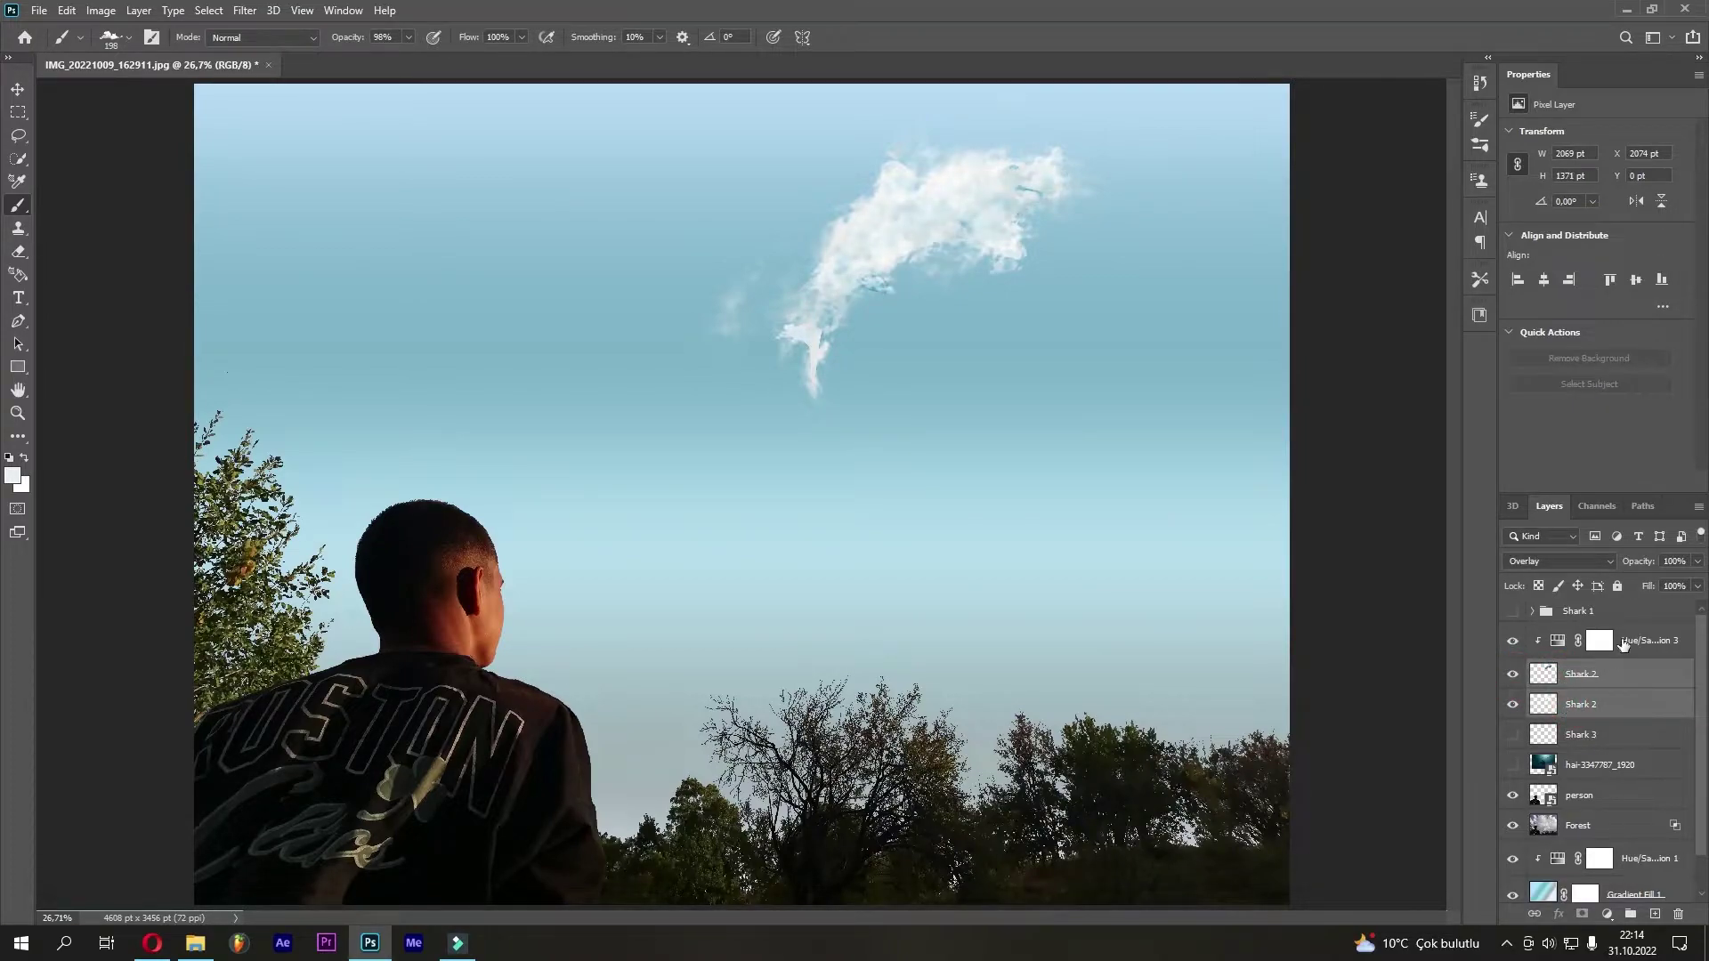
pyautogui.keyDown('shift'); pyautogui.click(1622, 641); pyautogui.keyUp('shift')
pyautogui.click(1630, 914)
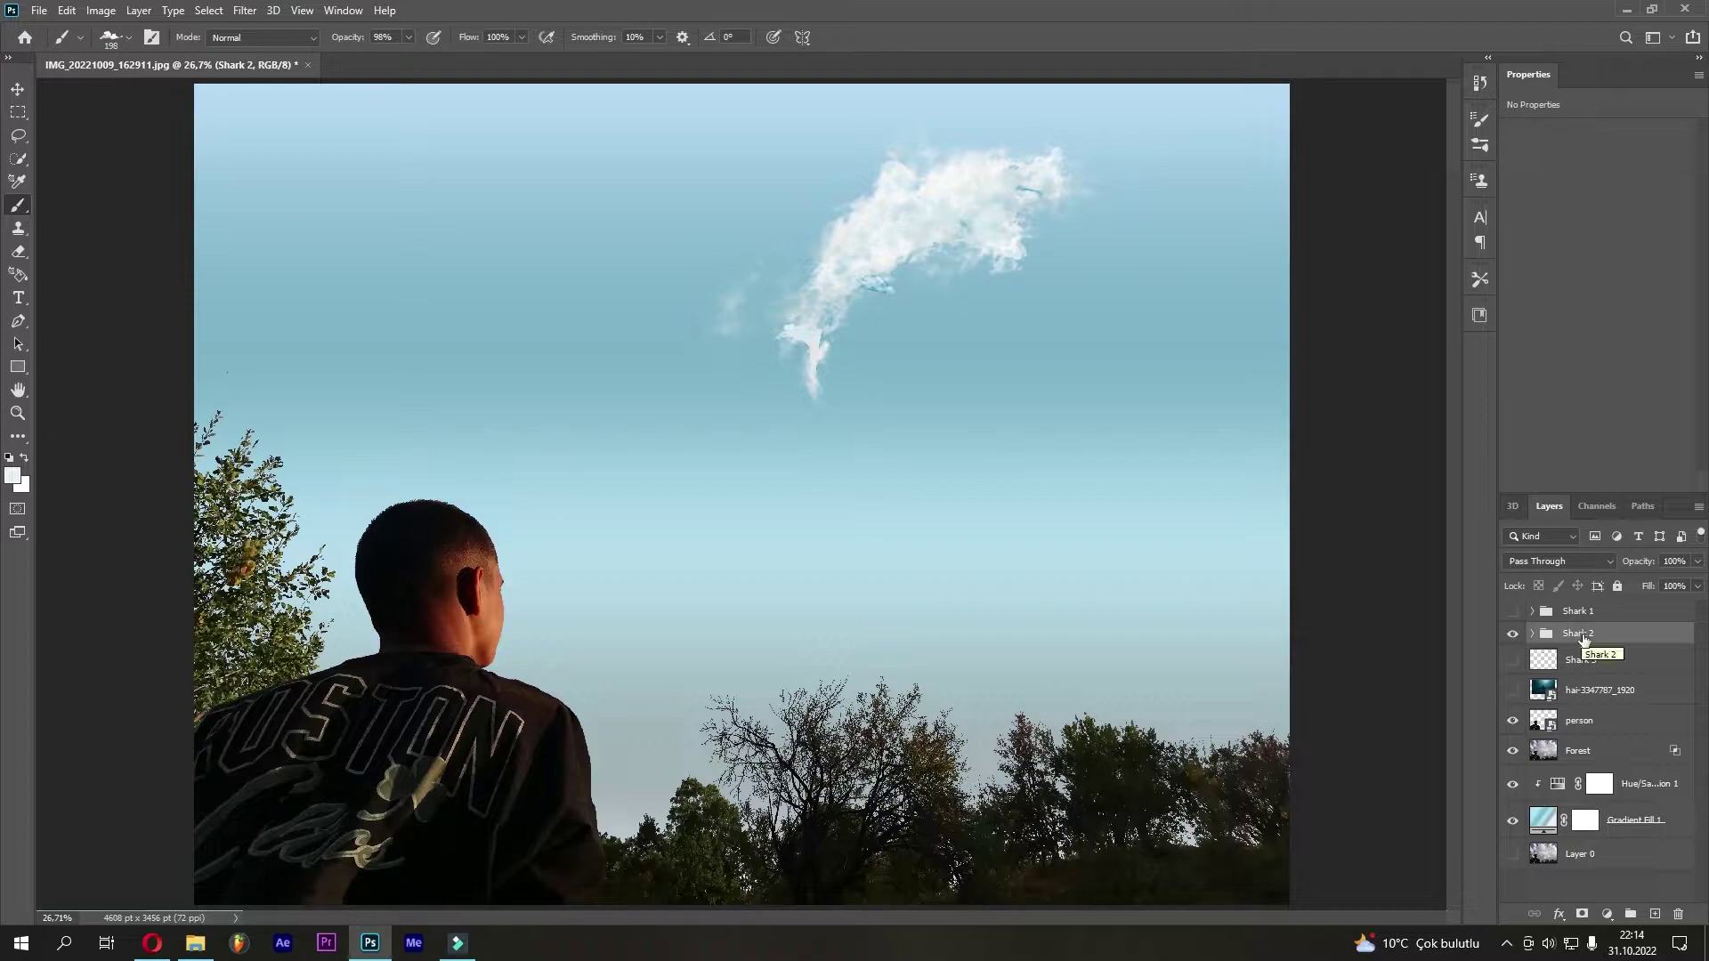
# Compare the cloud sharks, show Shark 1 and Shark 3, and select Shark 3
pyautogui.click(1512, 634)
pyautogui.click(1512, 634)
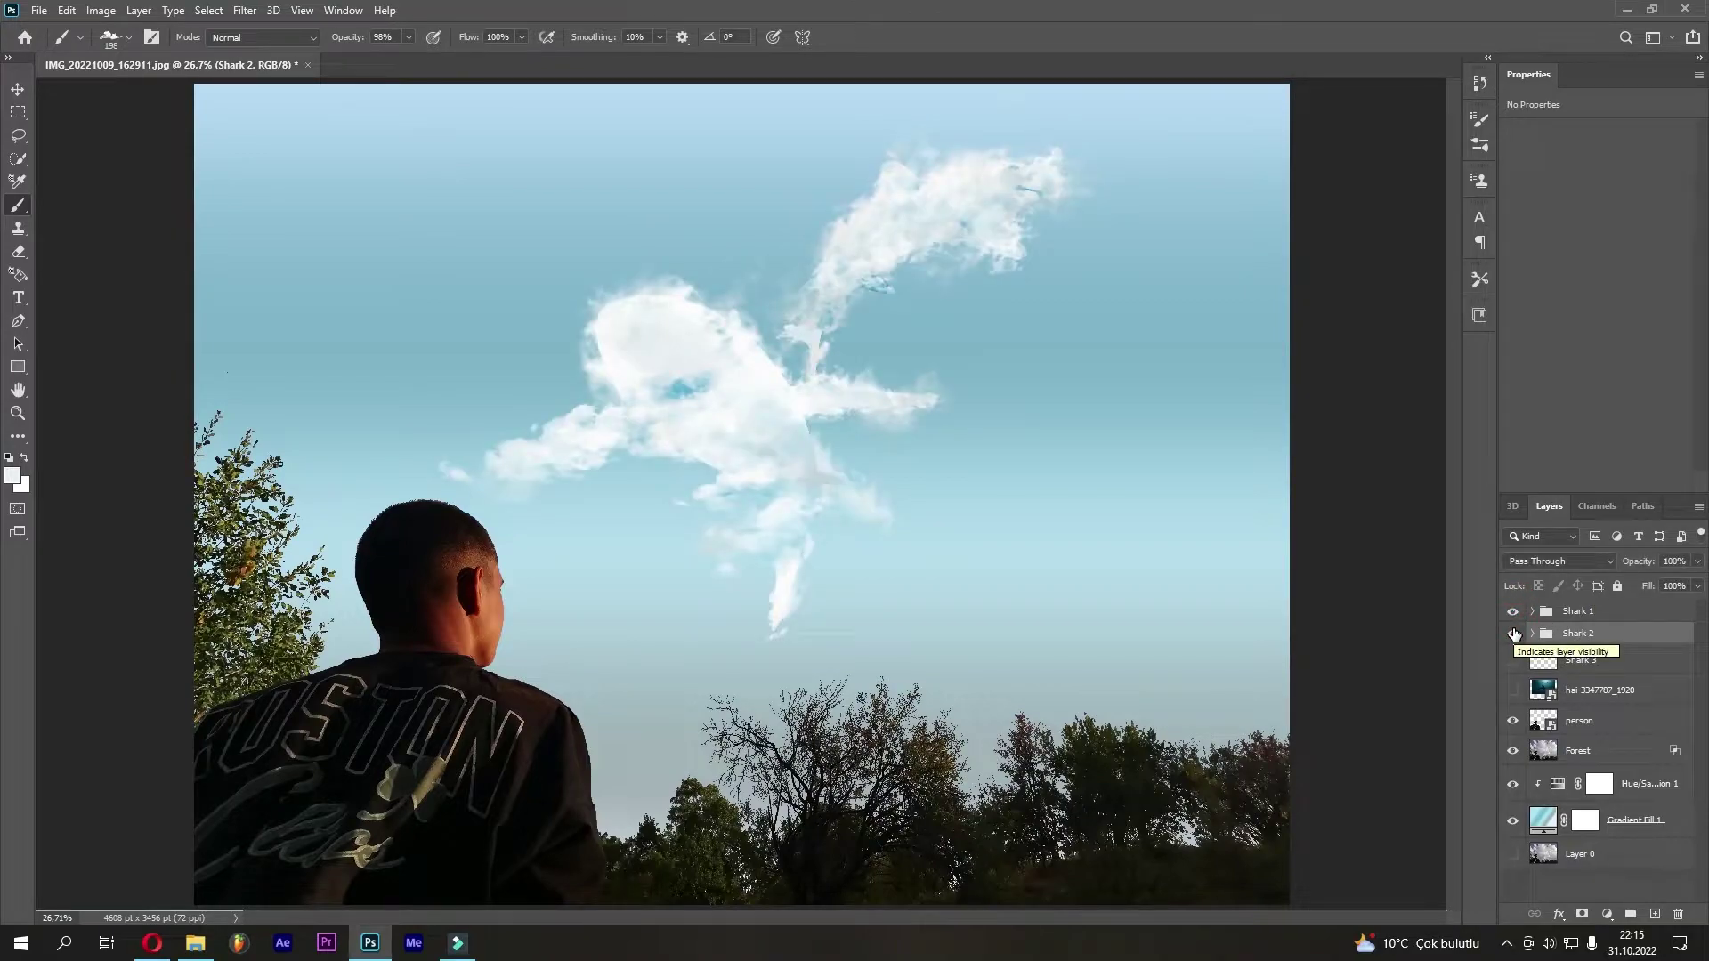
pyautogui.click(1513, 634)
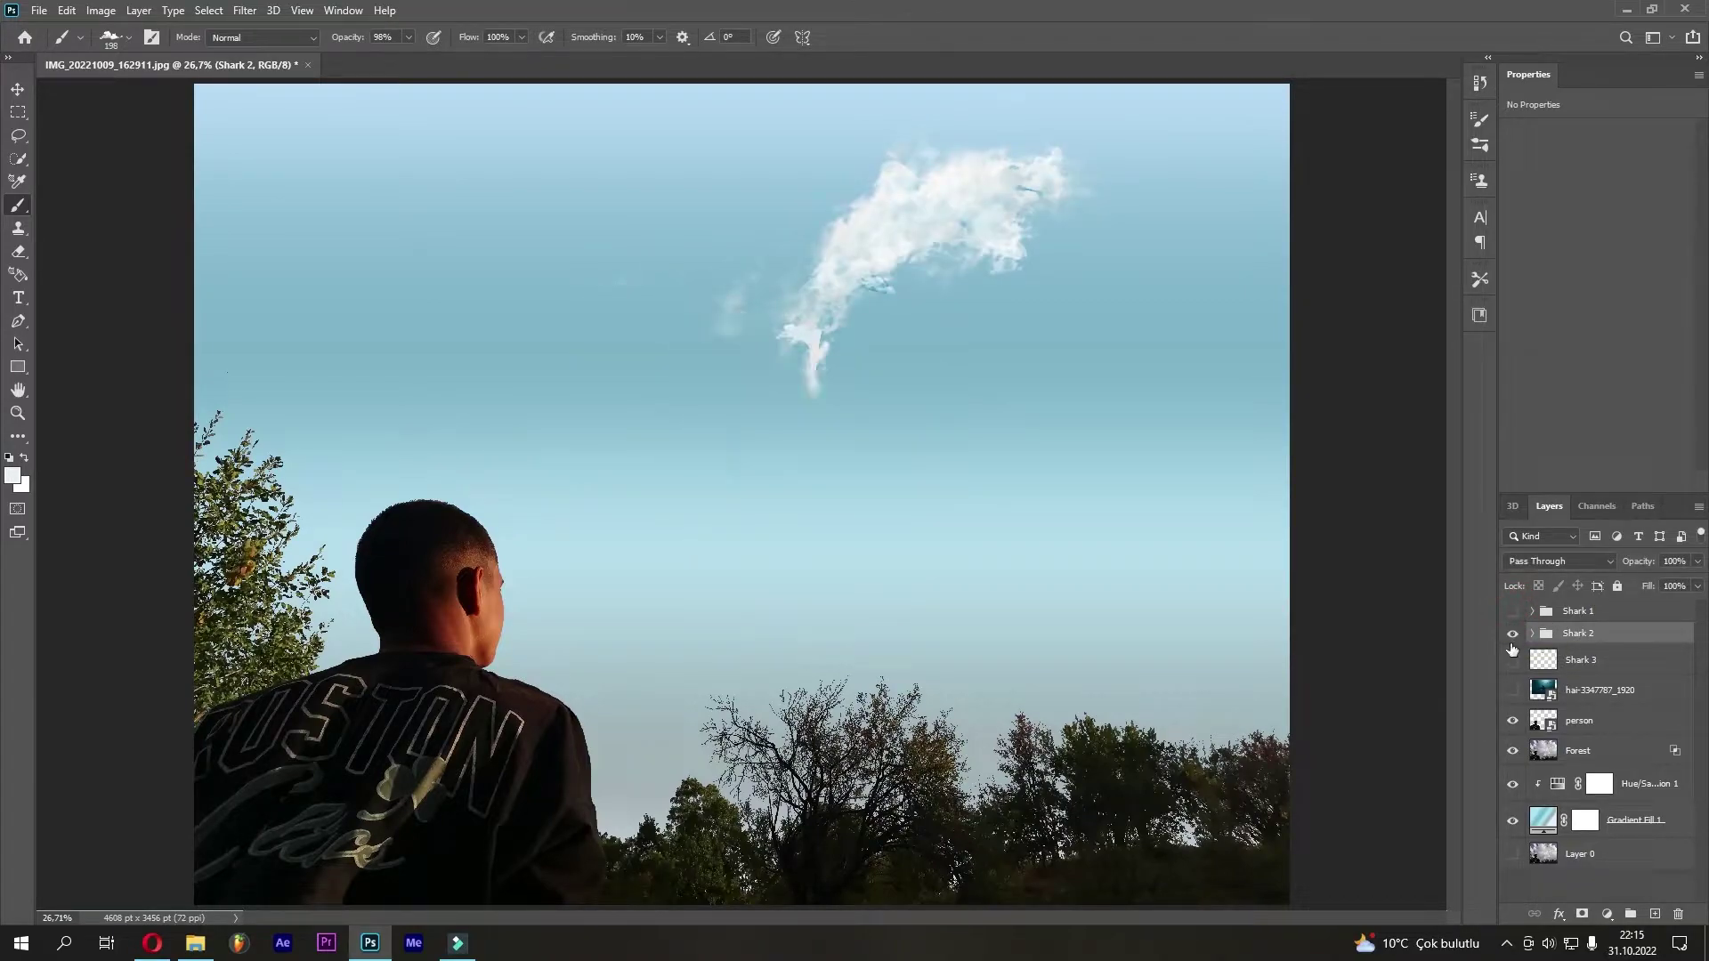
pyautogui.click(1512, 611)
pyautogui.click(1512, 634)
pyautogui.click(1514, 660)
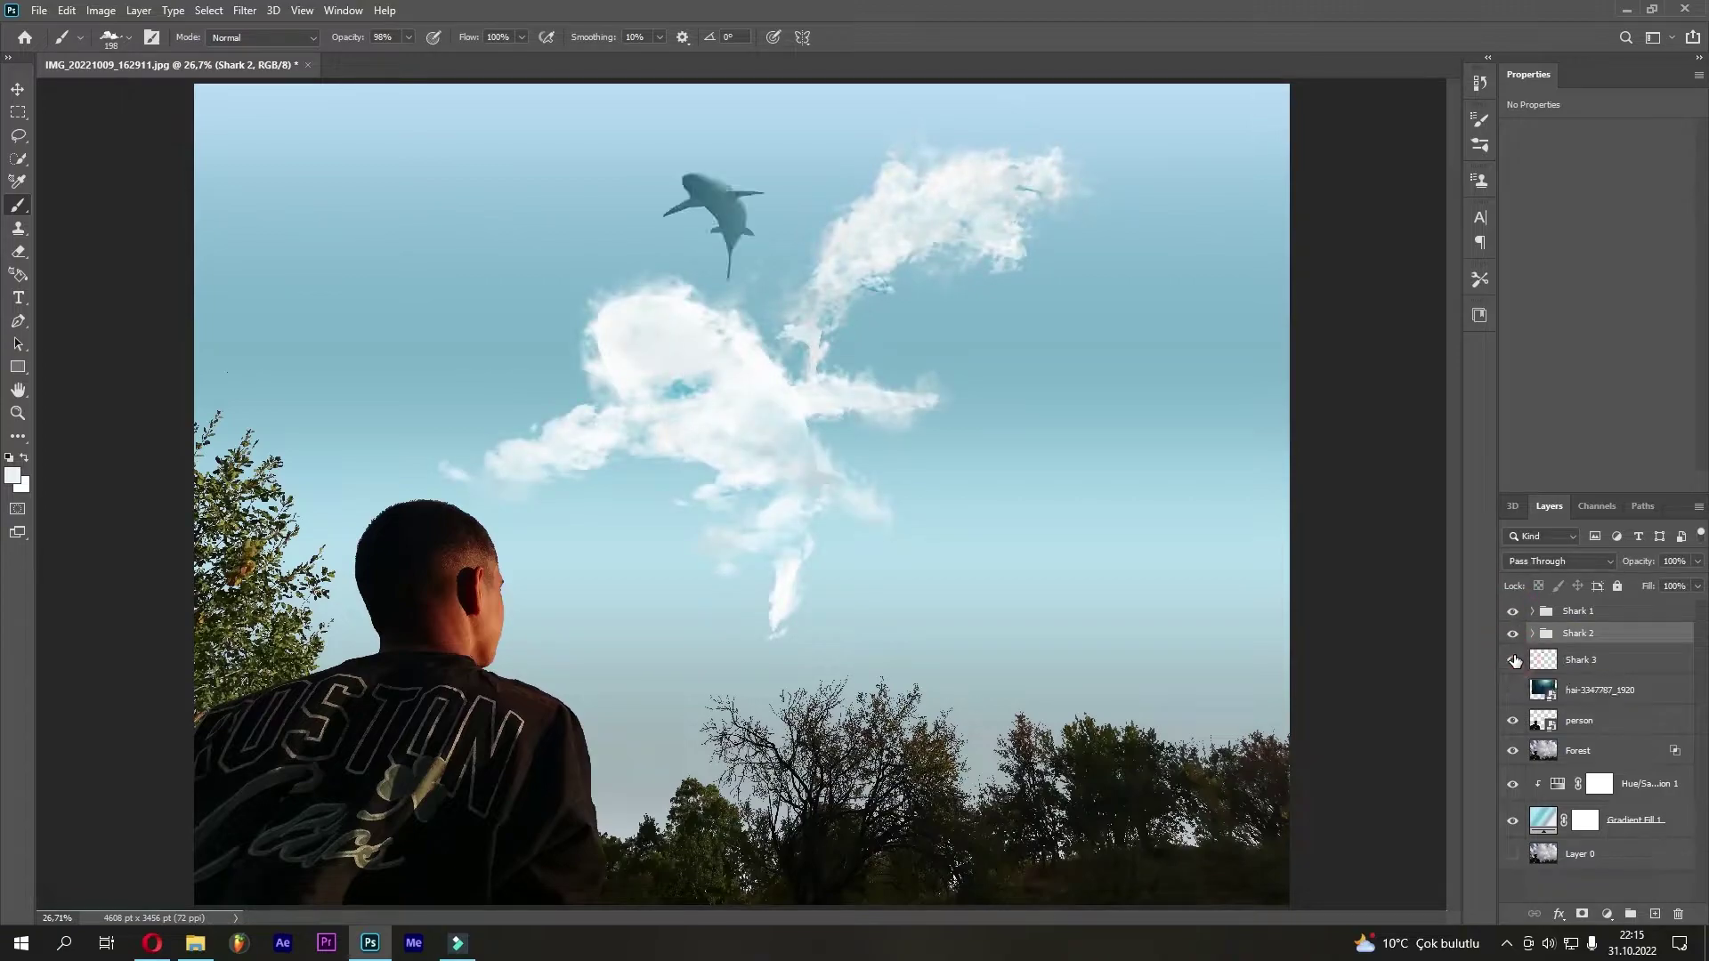
pyautogui.click(1513, 660)
pyautogui.click(1541, 663)
pyautogui.click(67, 10)
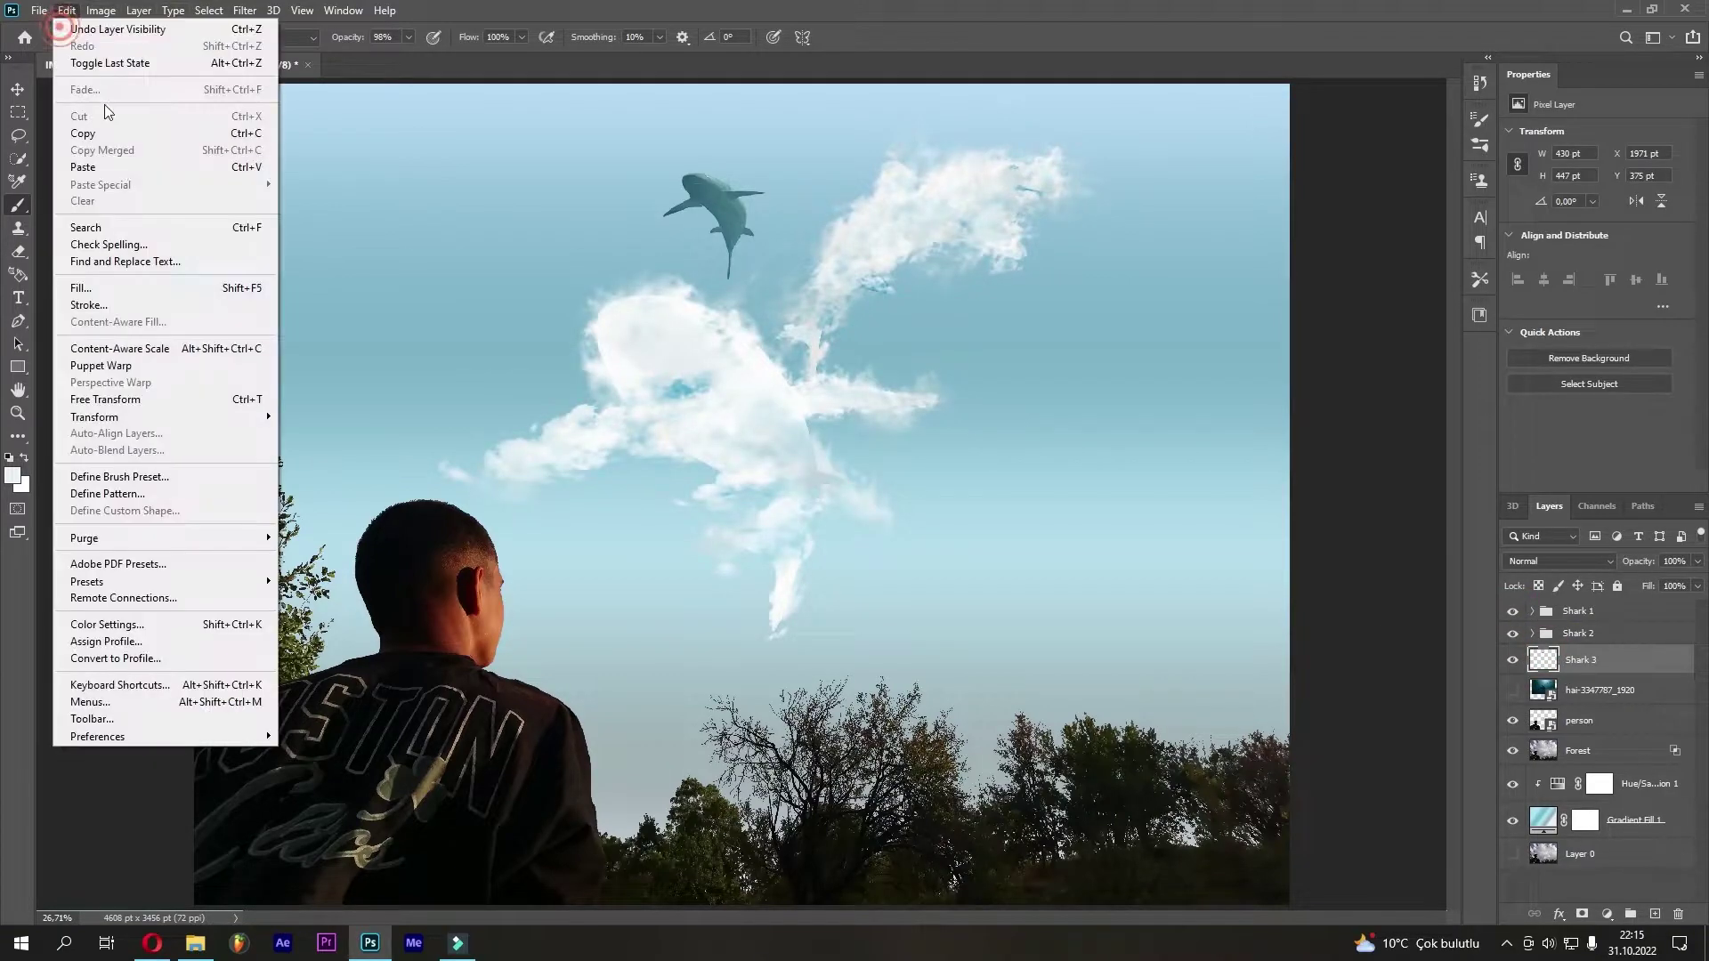
# Scale the Shark 3 photo shark to about 169% and move it up-left into the sky
pyautogui.click(171, 381)
pyautogui.click(175, 399)
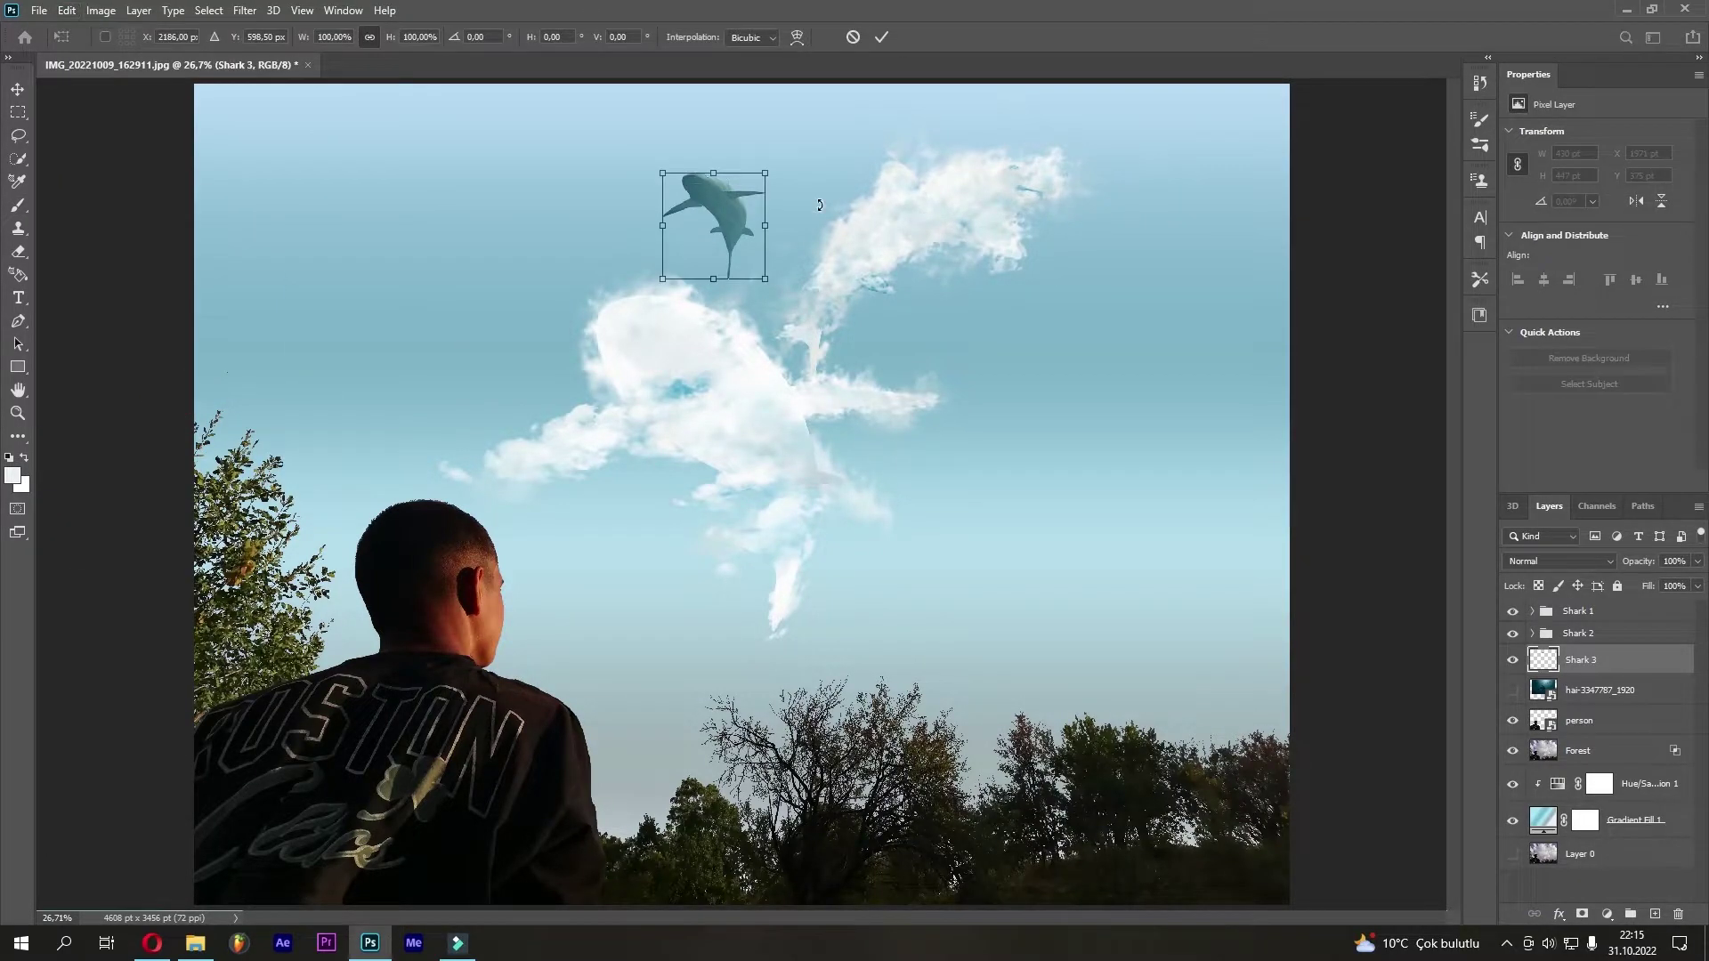
pyautogui.moveTo(763, 169); pyautogui.dragTo(799, 135)
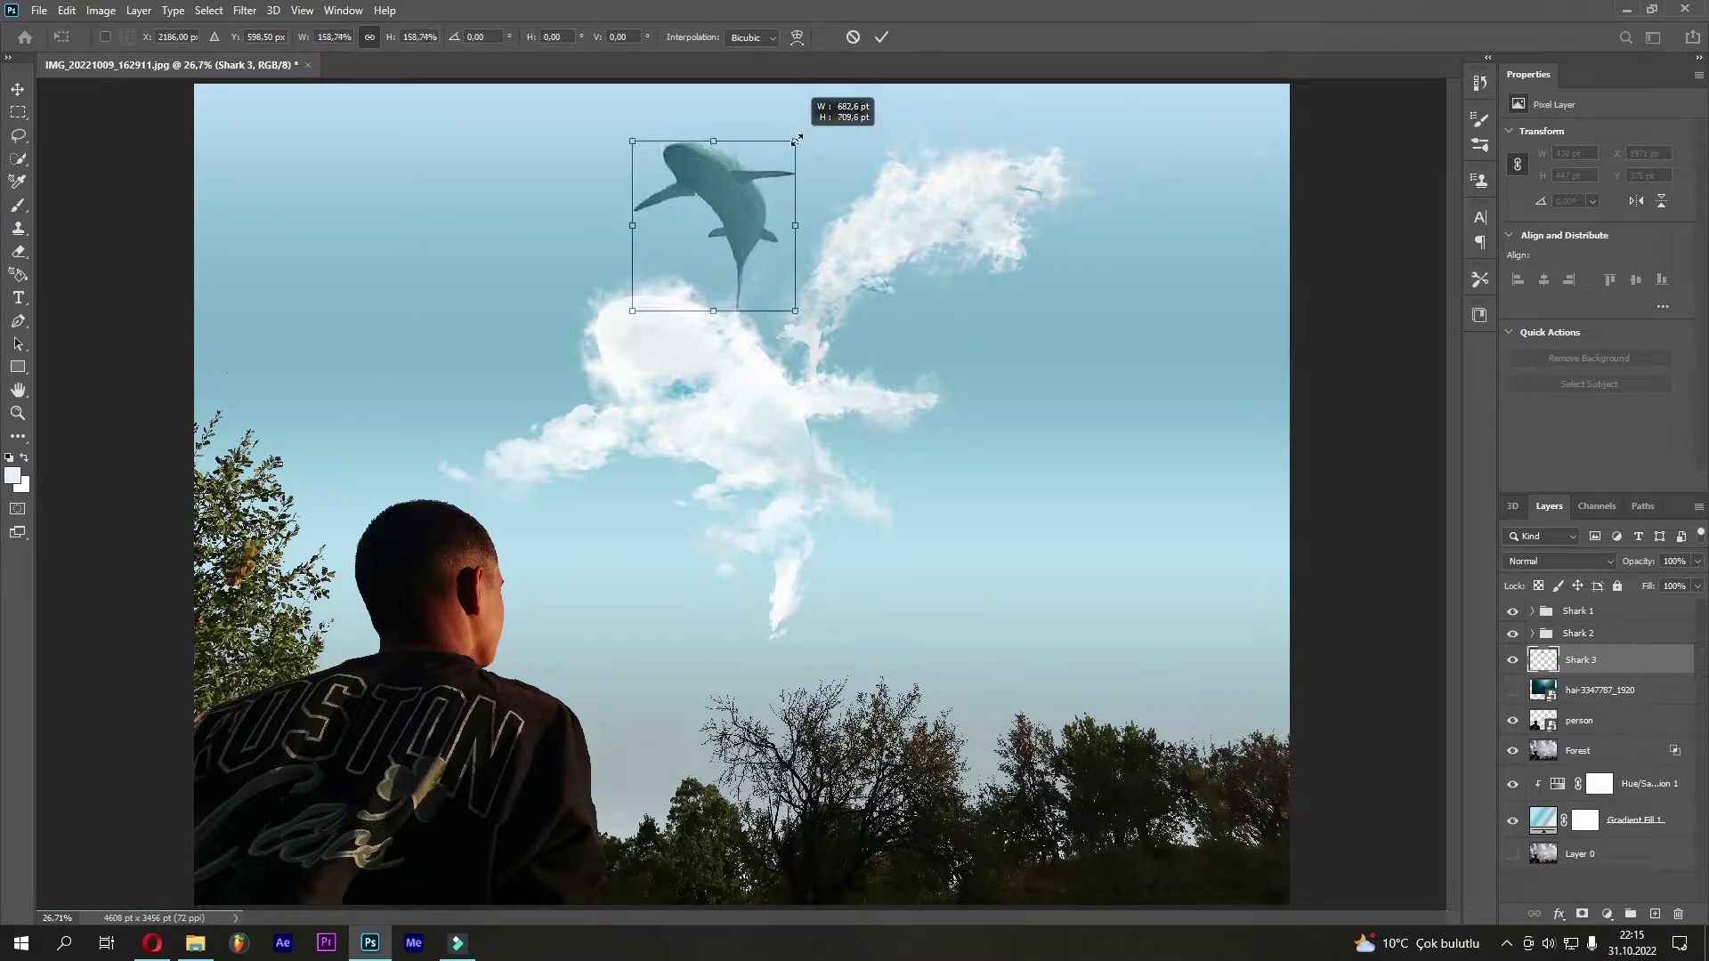
pyautogui.moveTo(761, 244); pyautogui.dragTo(751, 216)
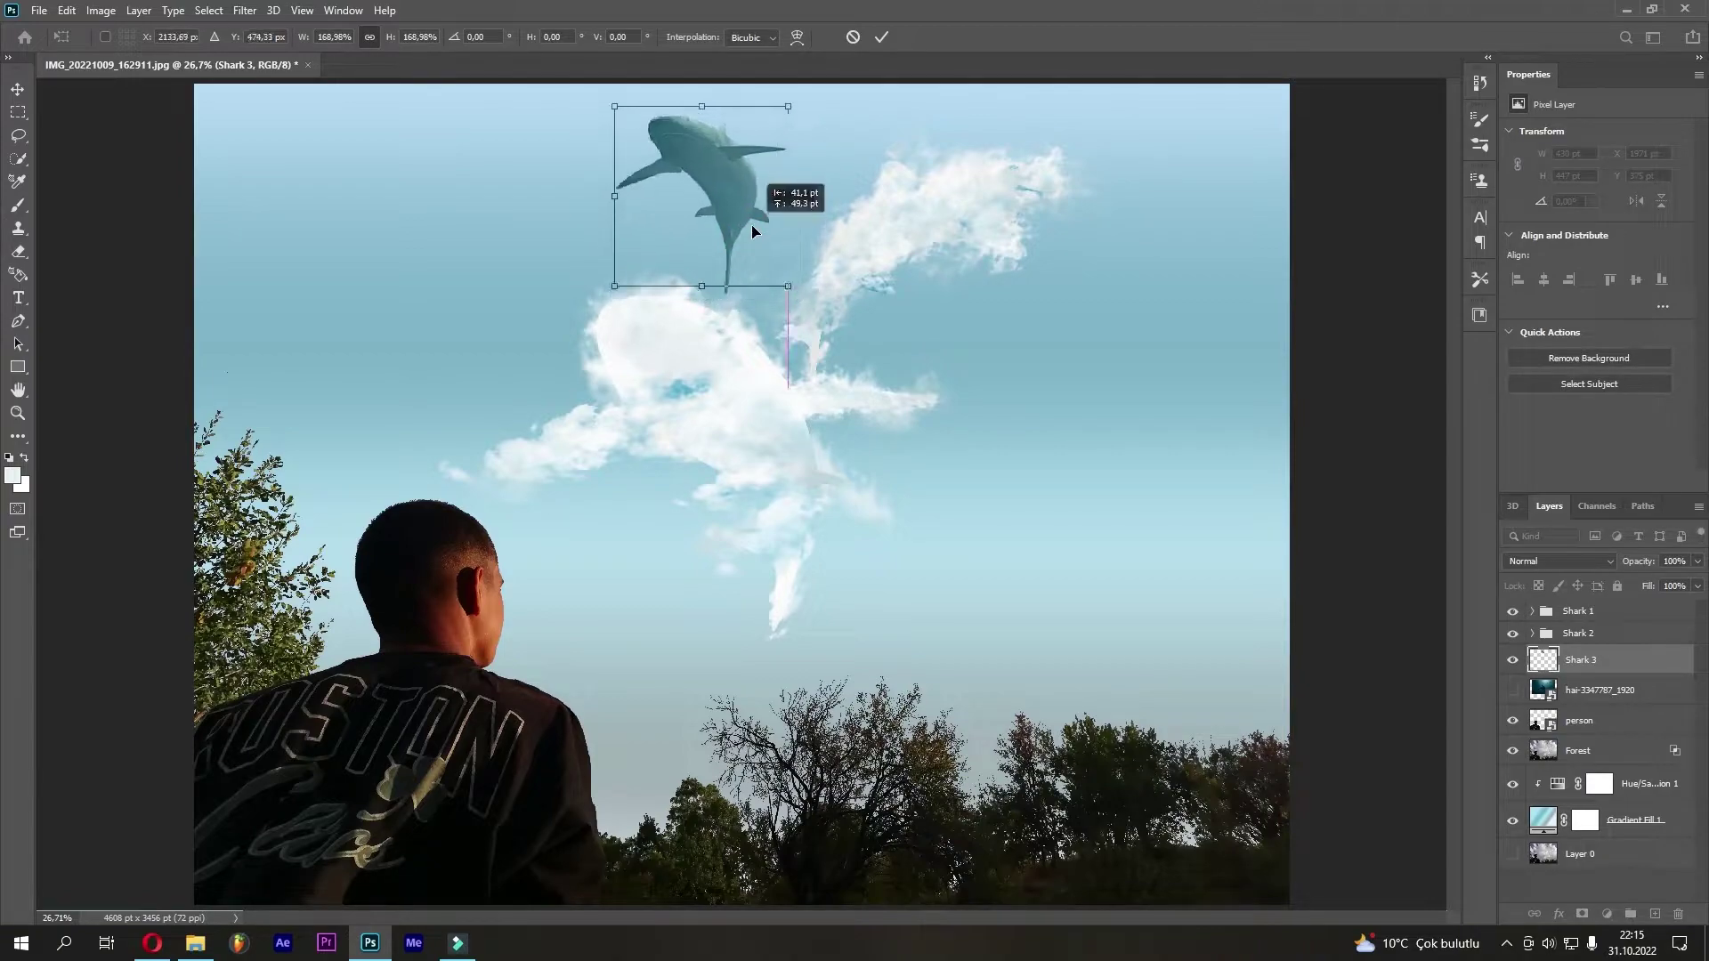
pyautogui.click(879, 38)
pyautogui.press('b')
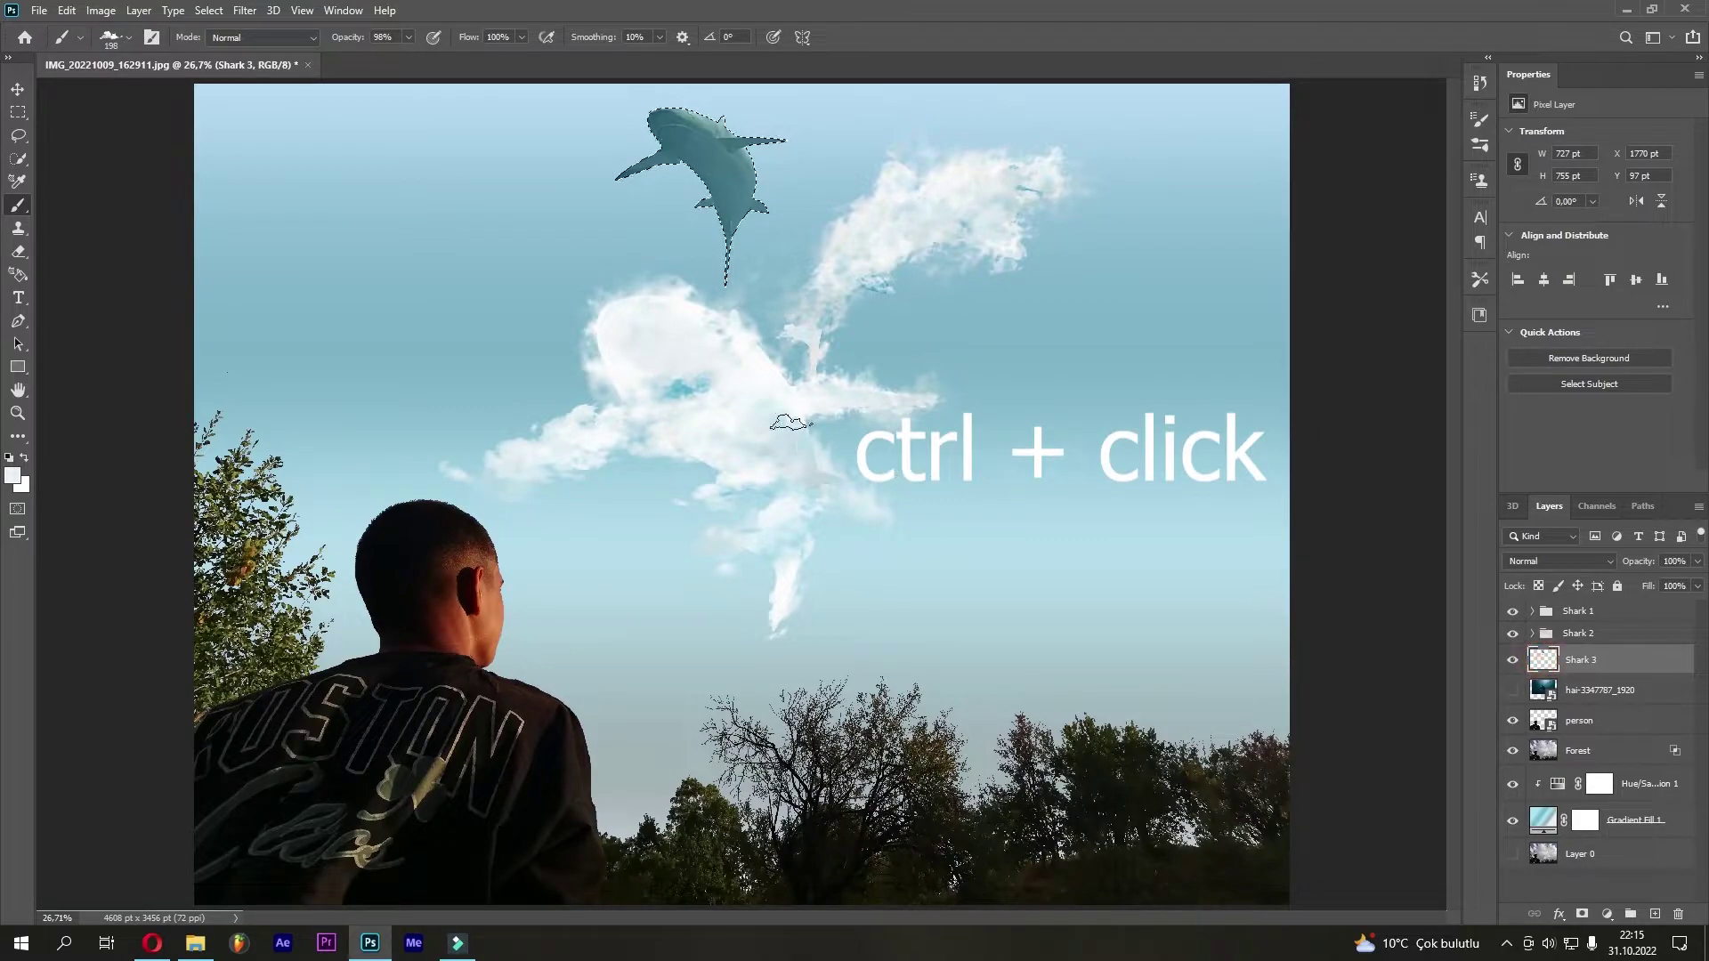
# Add a new empty layer and set up a large white cloud brush
pyautogui.moveTo(721, 142); pyautogui.dragTo(748, 142)
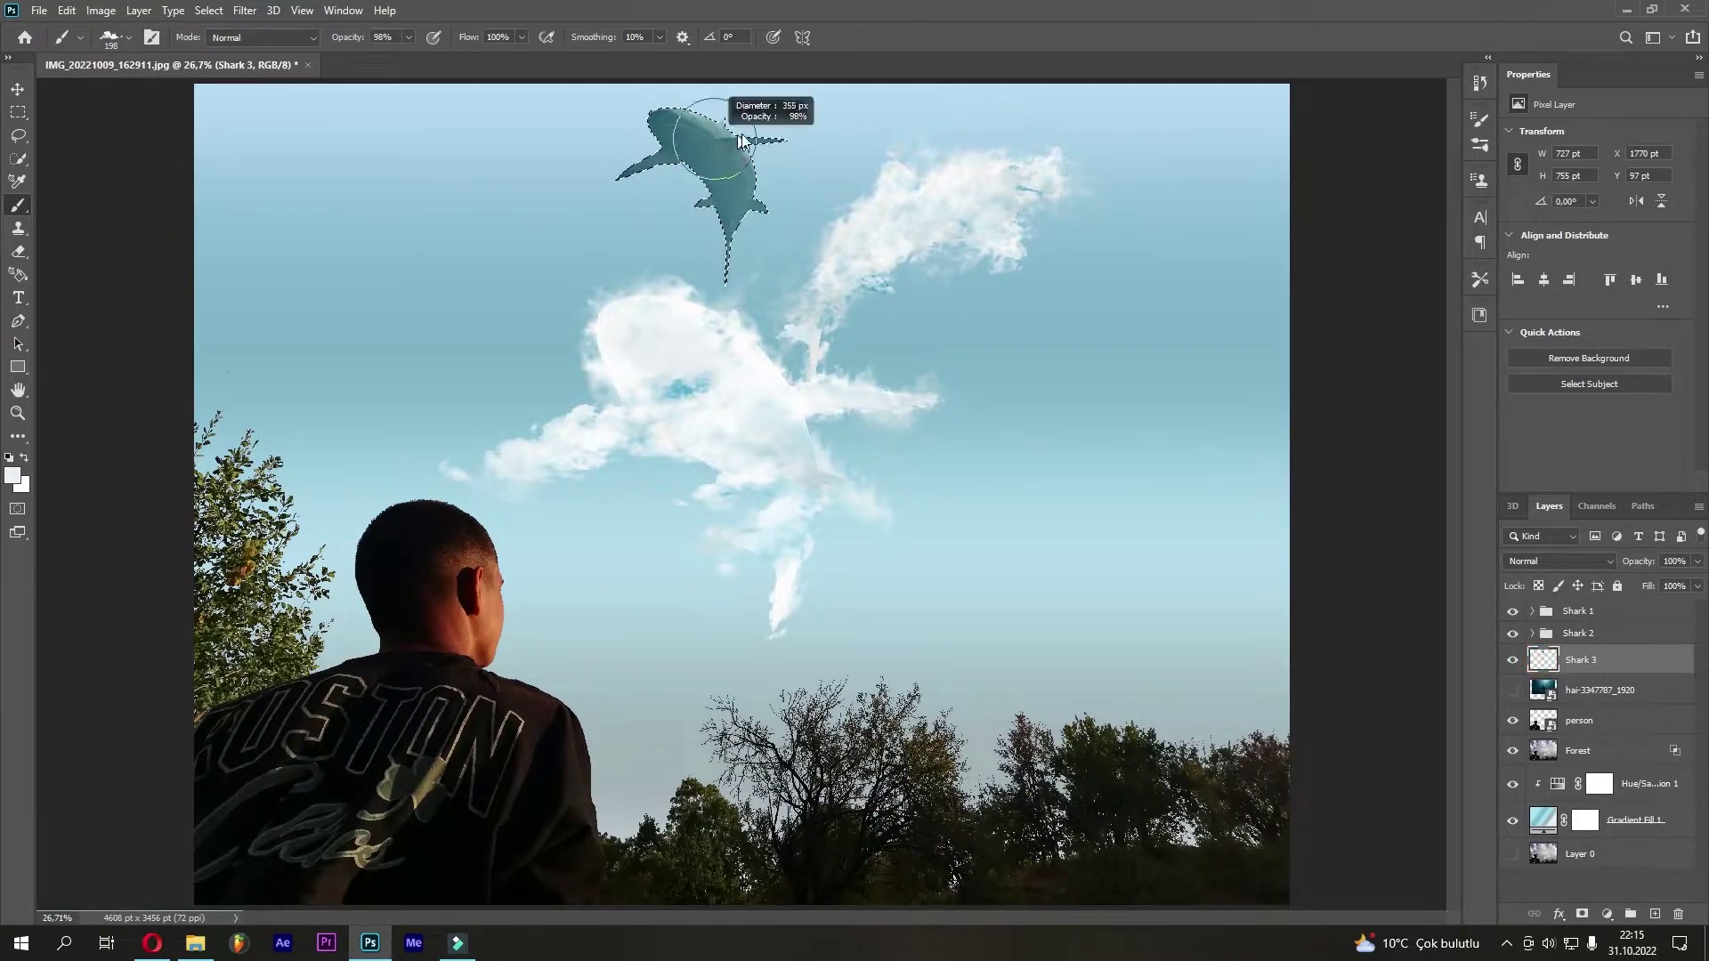
pyautogui.click(1655, 915)
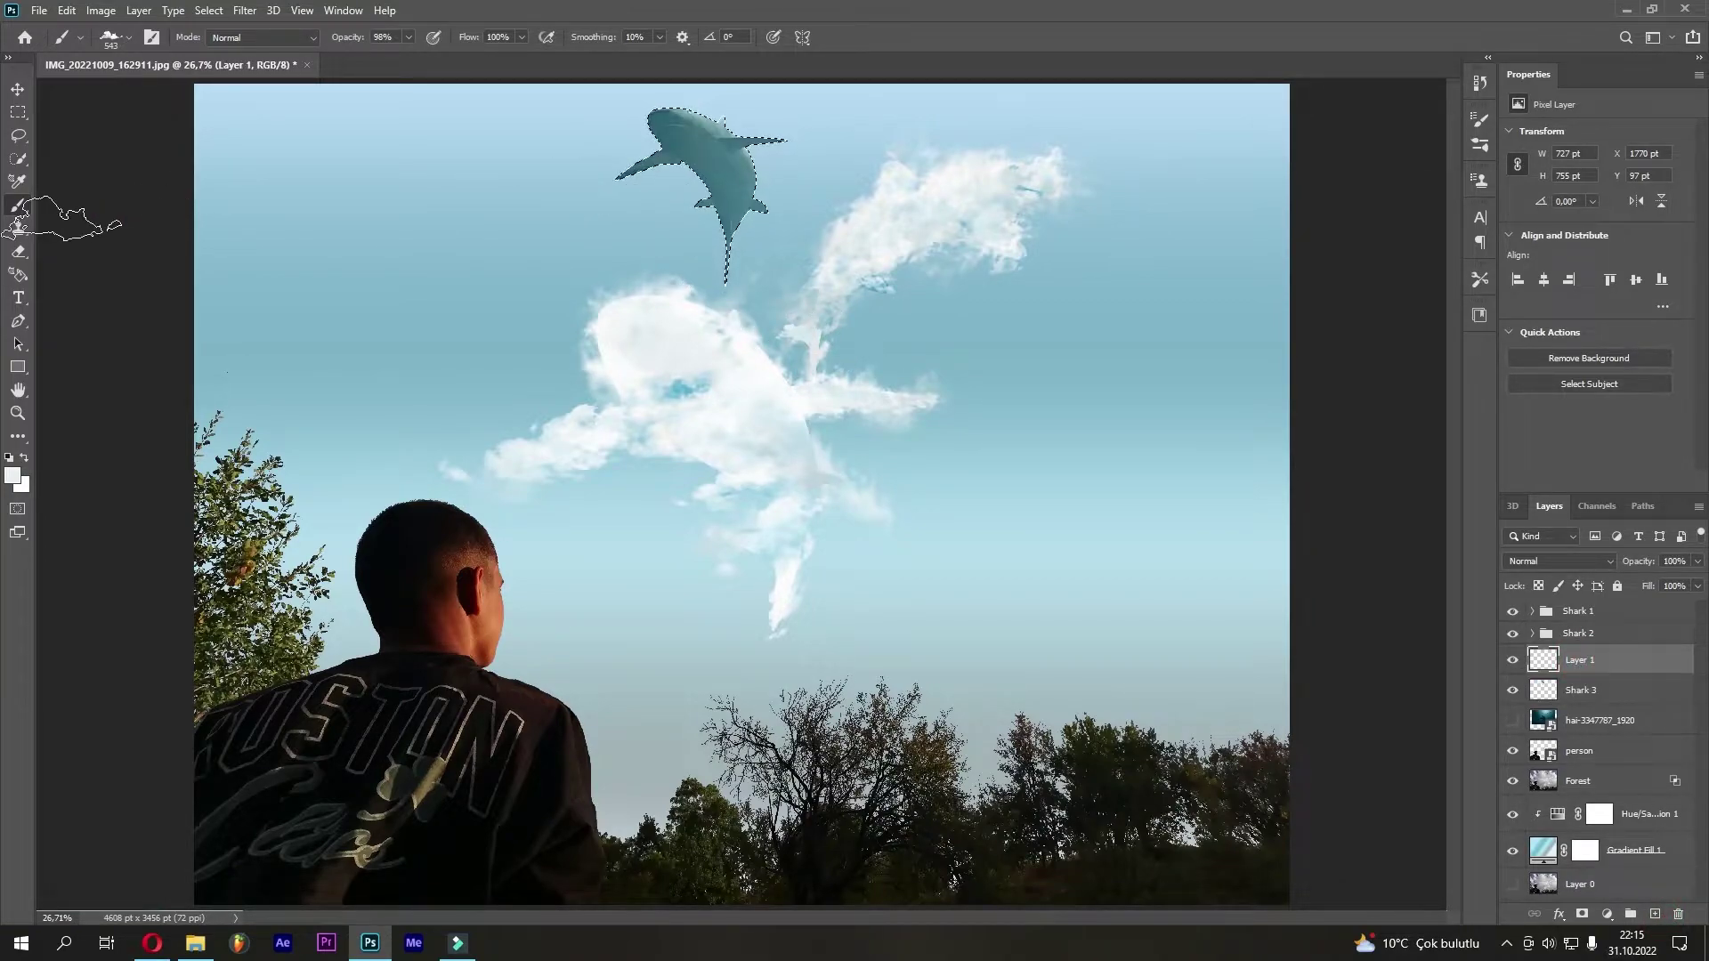
pyautogui.moveTo(733, 172)
pyautogui.mouseDown()
pyautogui.moveTo(761, 236)
pyautogui.moveTo(806, 224)
pyautogui.mouseUp()
pyautogui.rightClick(764, 187)
pyautogui.press('Return')
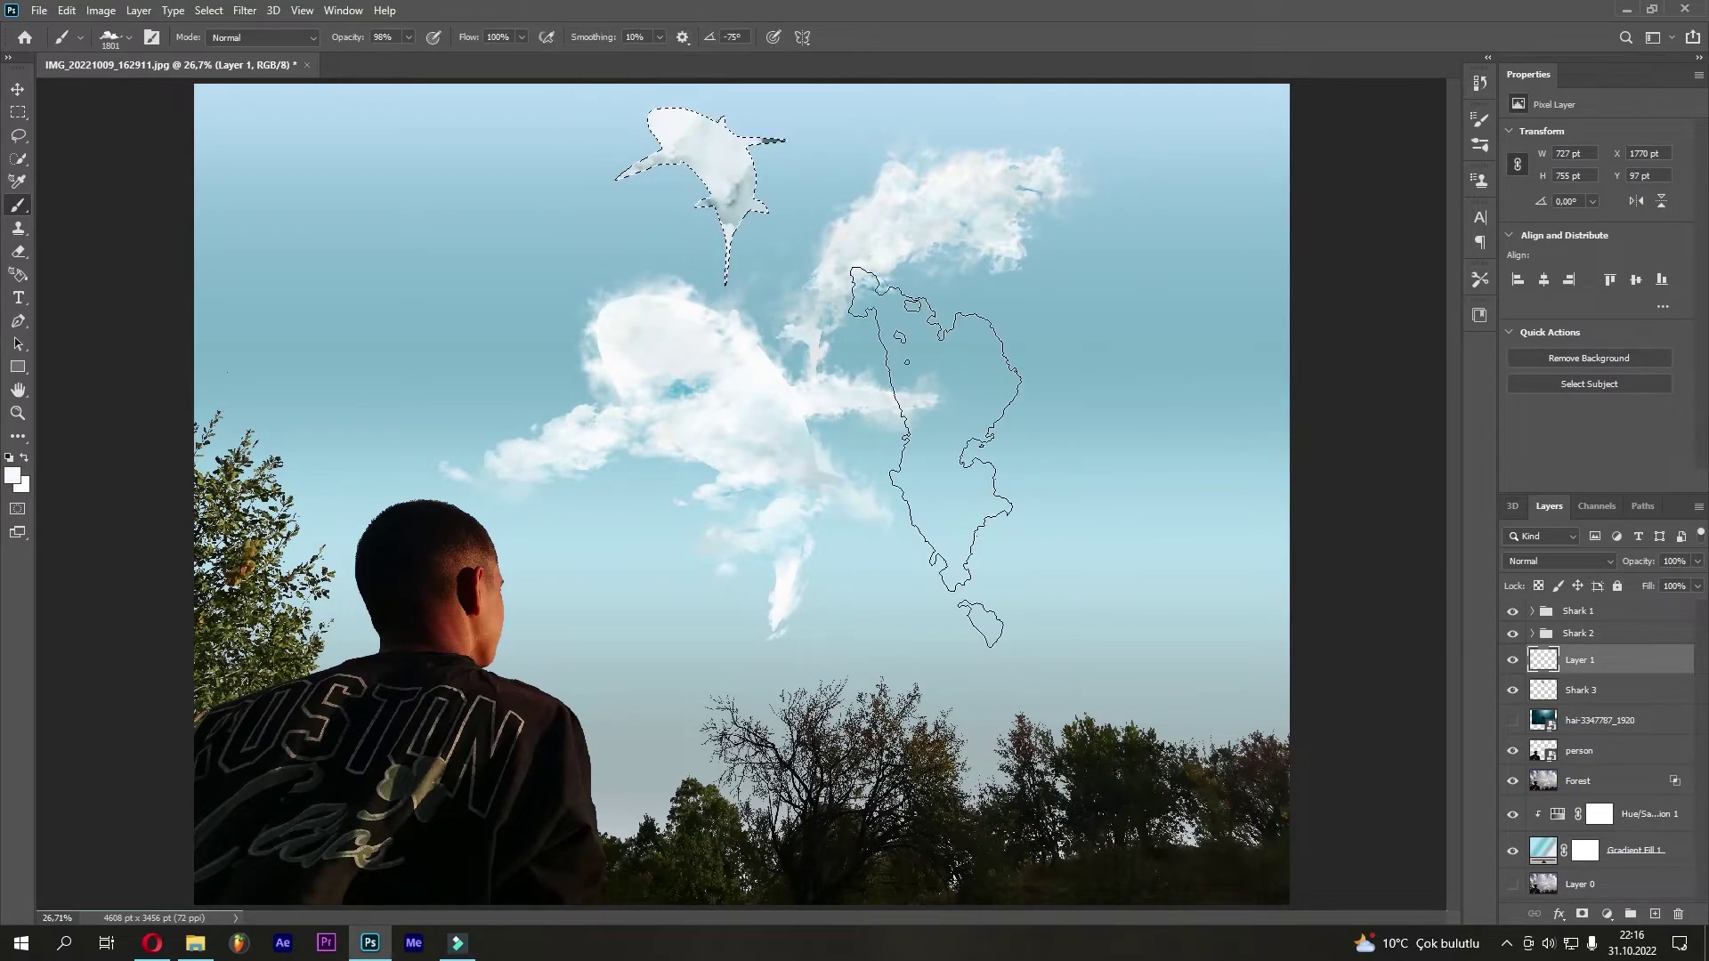
pyautogui.rightClick(901, 280)
pyautogui.press('Return')
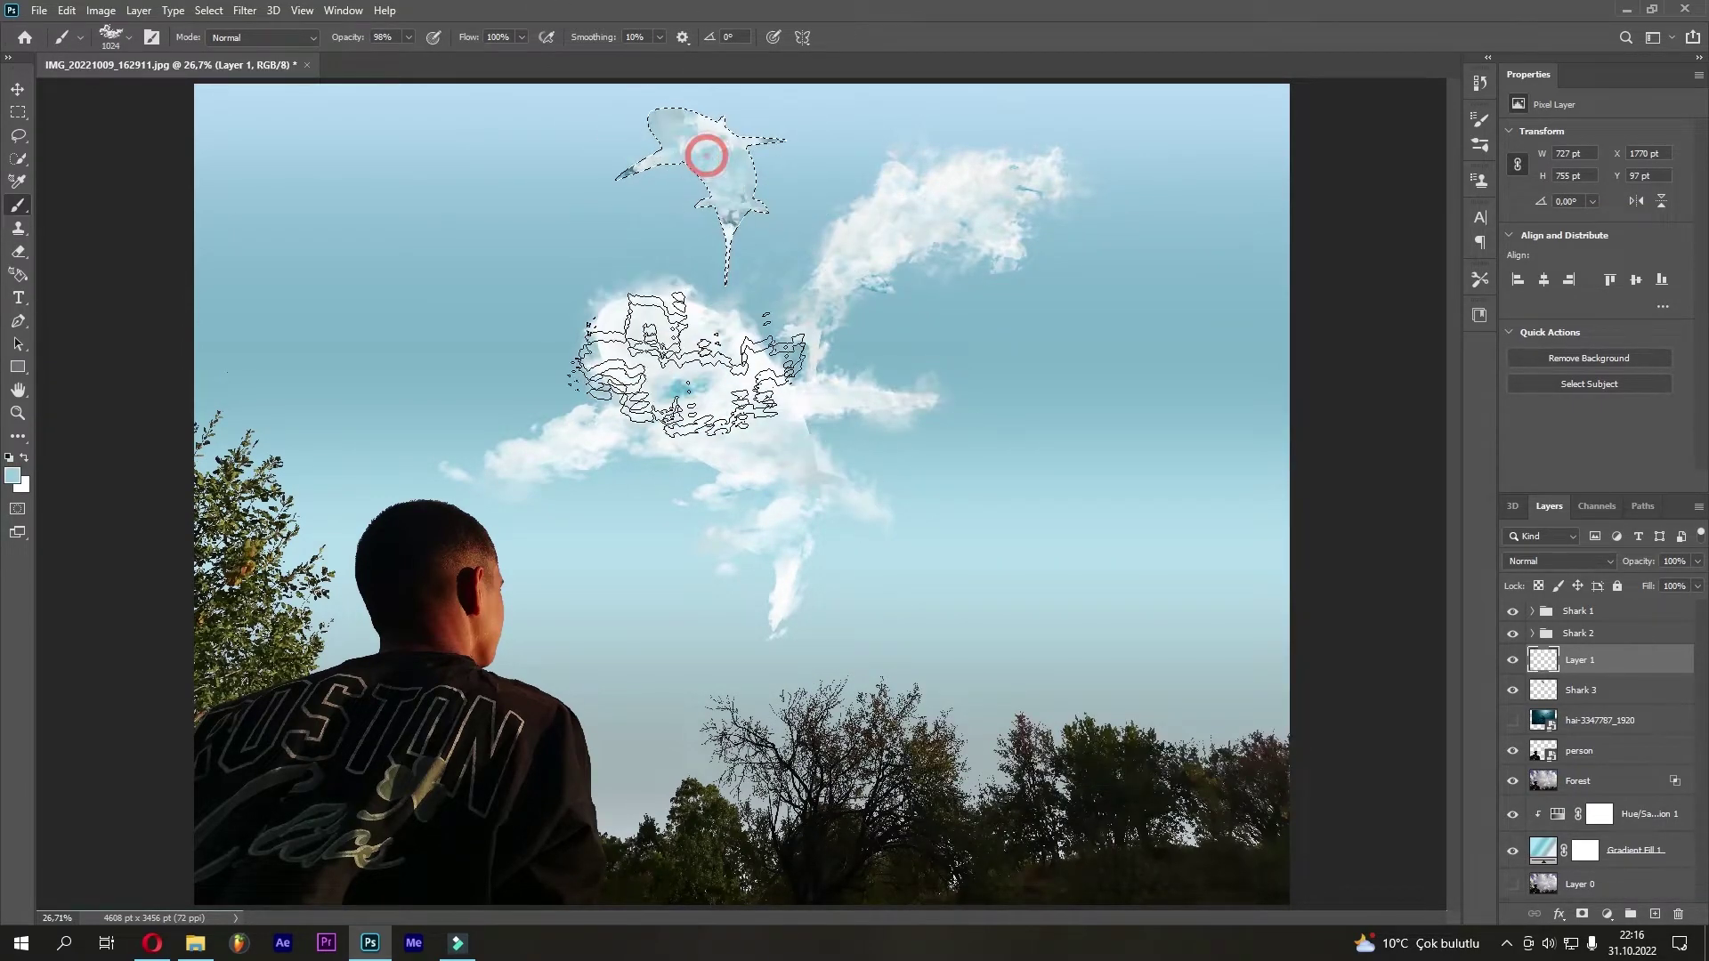
pyautogui.press('[')
pyautogui.press('[')
pyautogui.press('[')
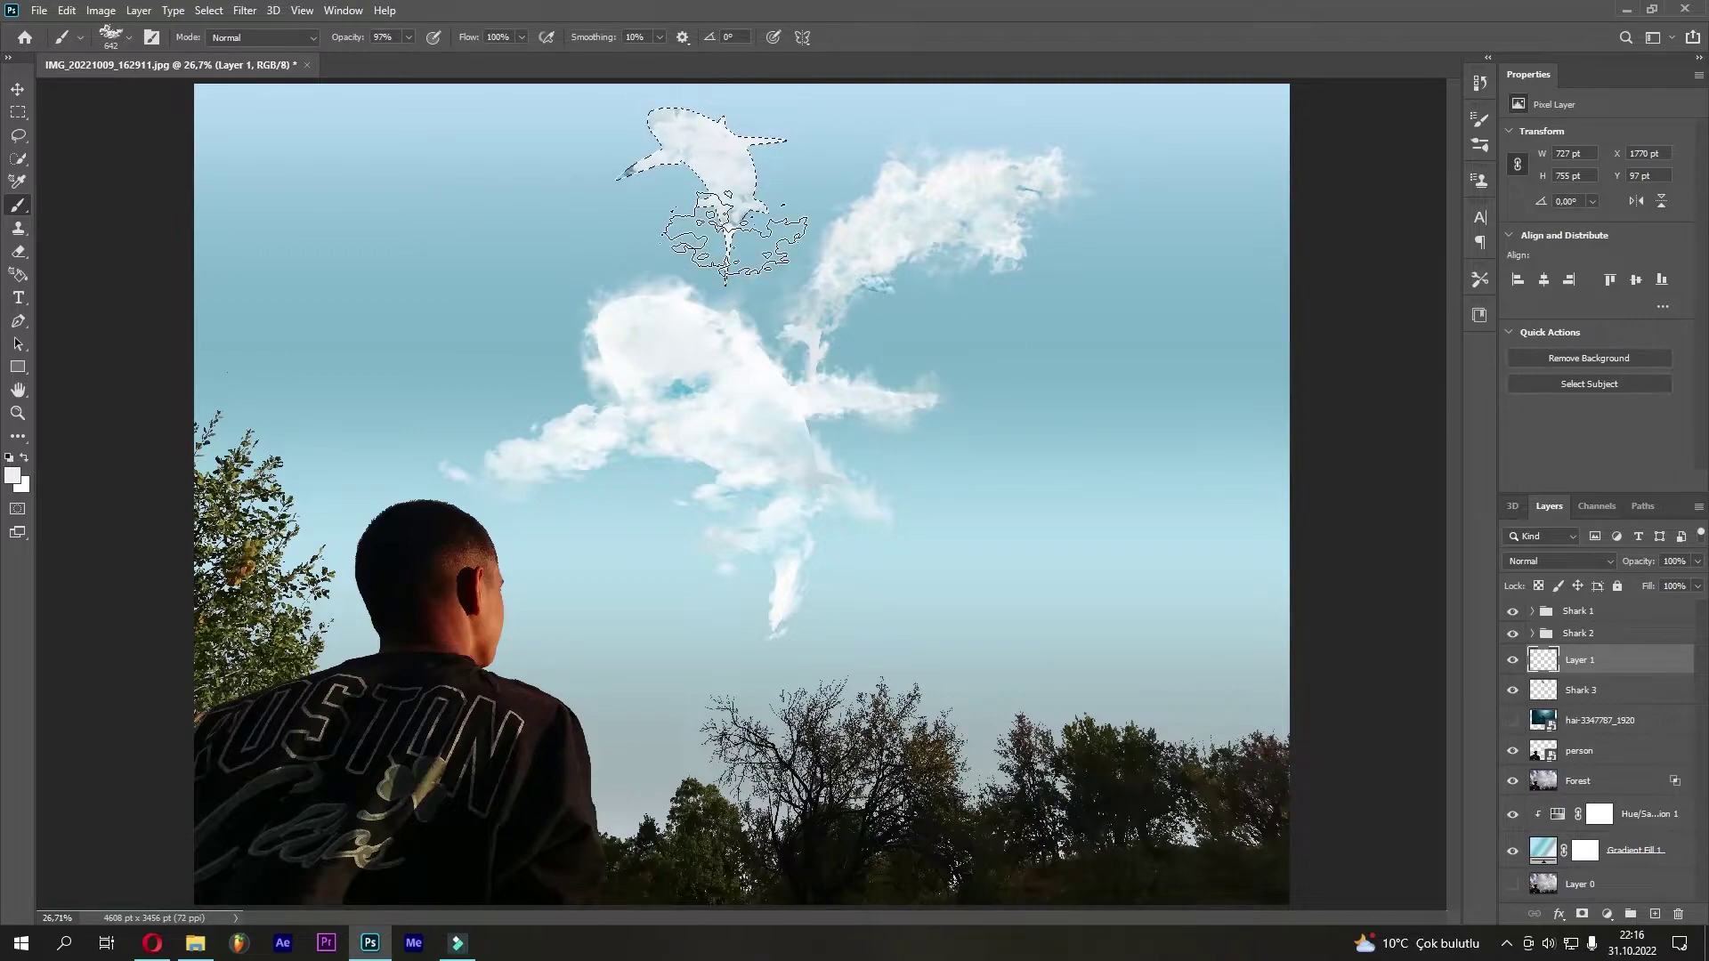
pyautogui.keyDown('alt'); pyautogui.click(712, 164); pyautogui.keyUp('alt')
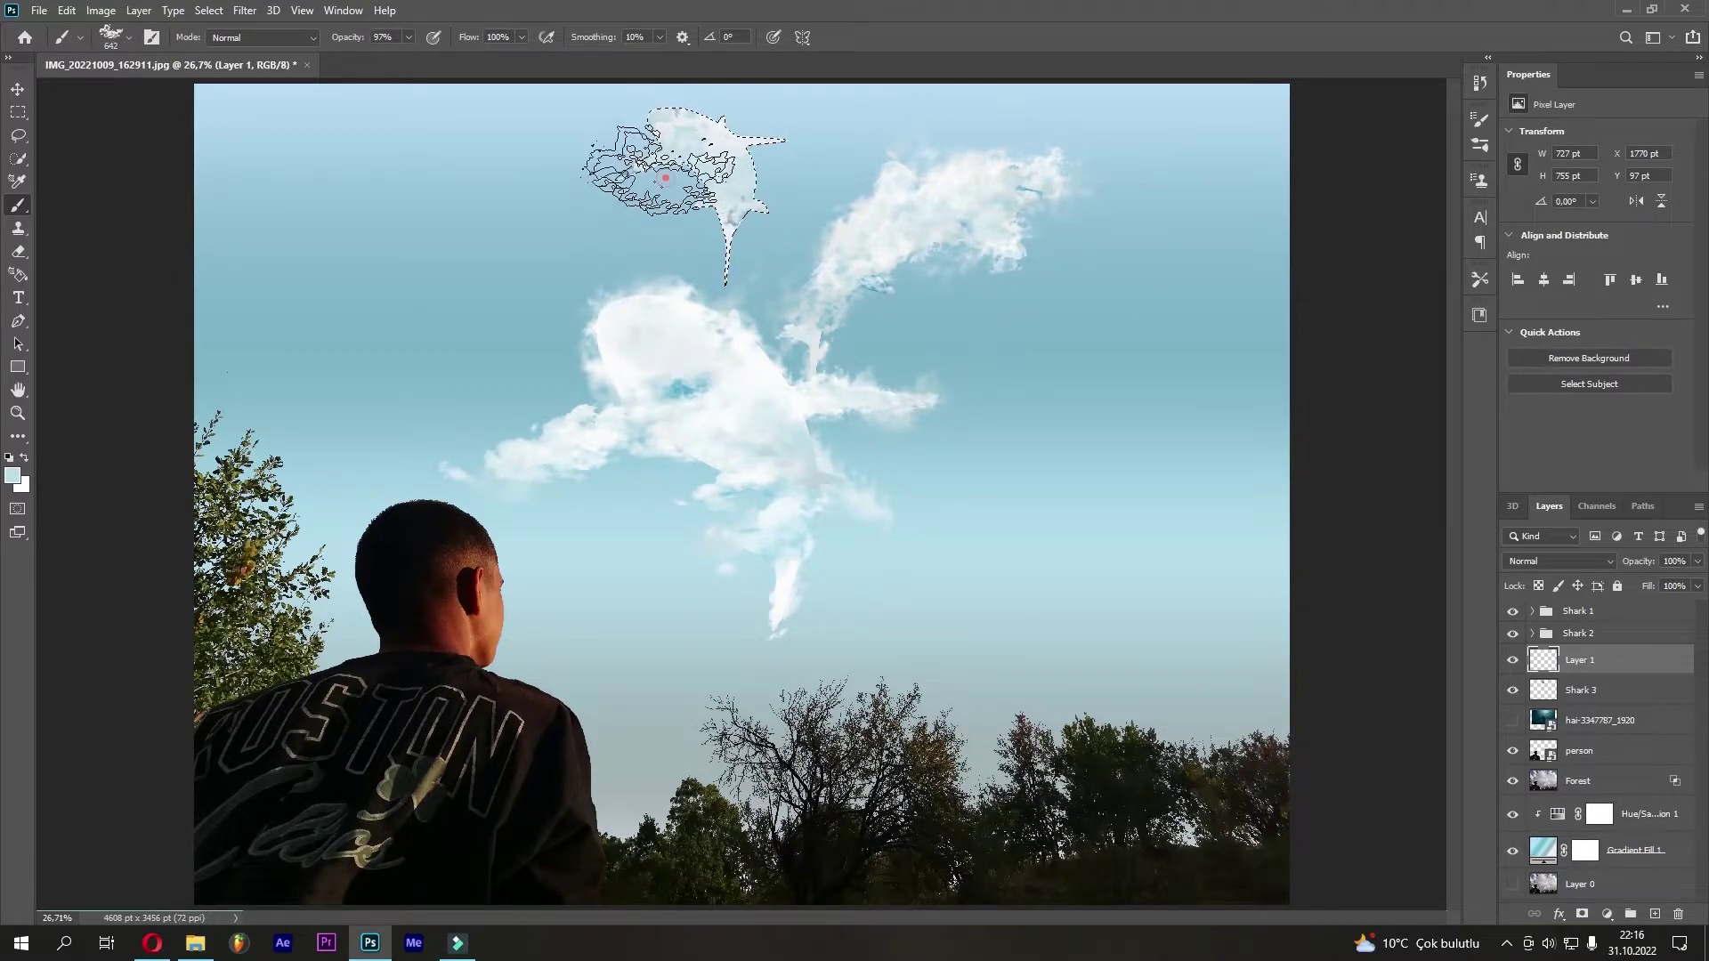
pyautogui.keyDown('alt'); pyautogui.click(698, 178); pyautogui.keyUp('alt')
# Hide the dark Shark 3 layer, deselect the shark outline, and resize the brush
pyautogui.keyDown('alt'); pyautogui.scroll(3, 712, 418); pyautogui.keyUp('alt')
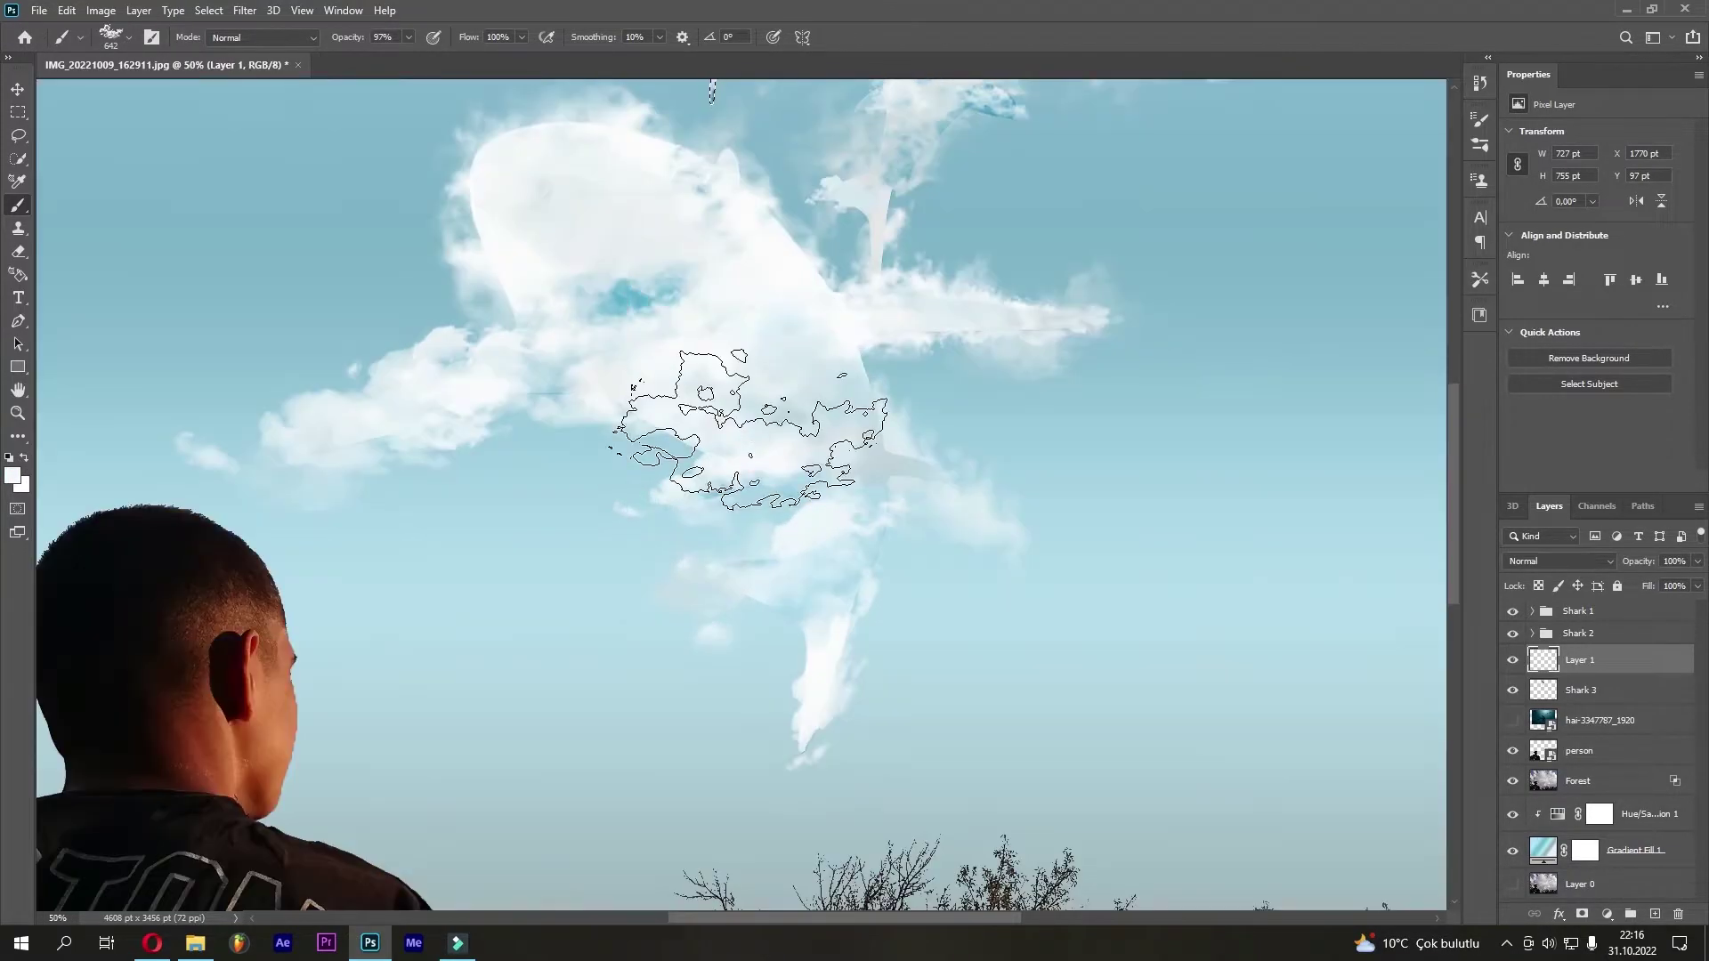
pyautogui.moveTo(611, 218)
pyautogui.mouseDown()
pyautogui.moveTo(754, 293)
pyautogui.moveTo(736, 381)
pyautogui.mouseUp()
pyautogui.keyDown('alt'); pyautogui.scroll(1, 736, 381); pyautogui.keyUp('alt')
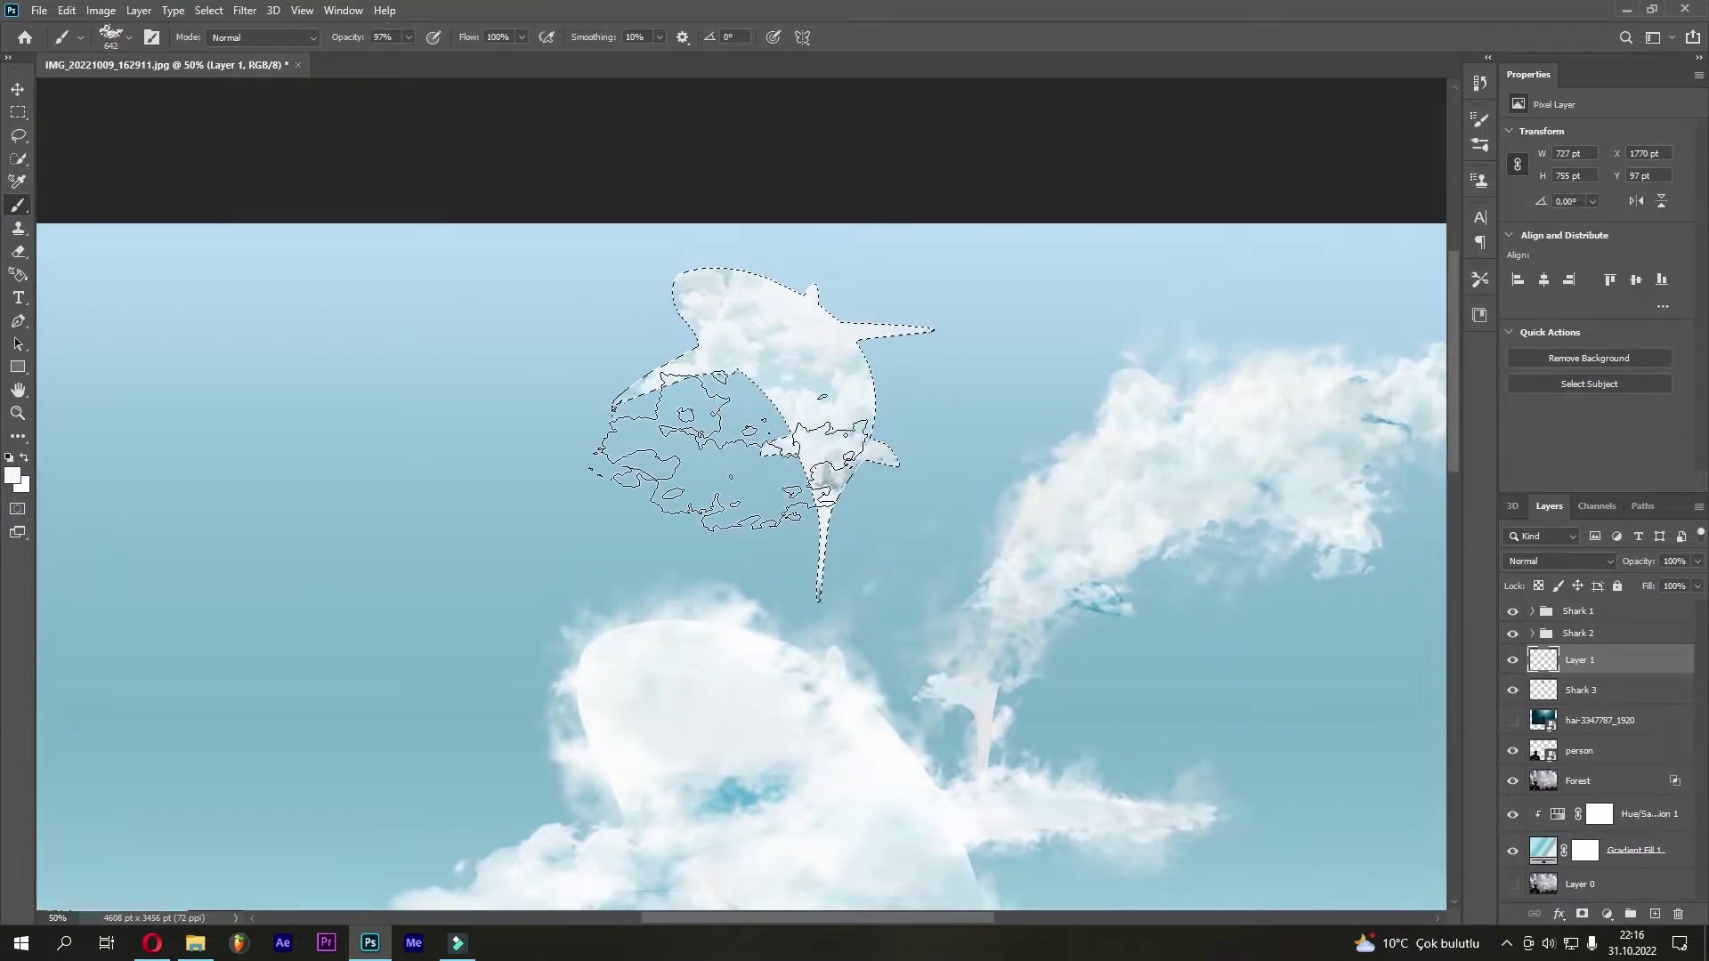
pyautogui.moveTo(734, 441); pyautogui.dragTo(628, 519)
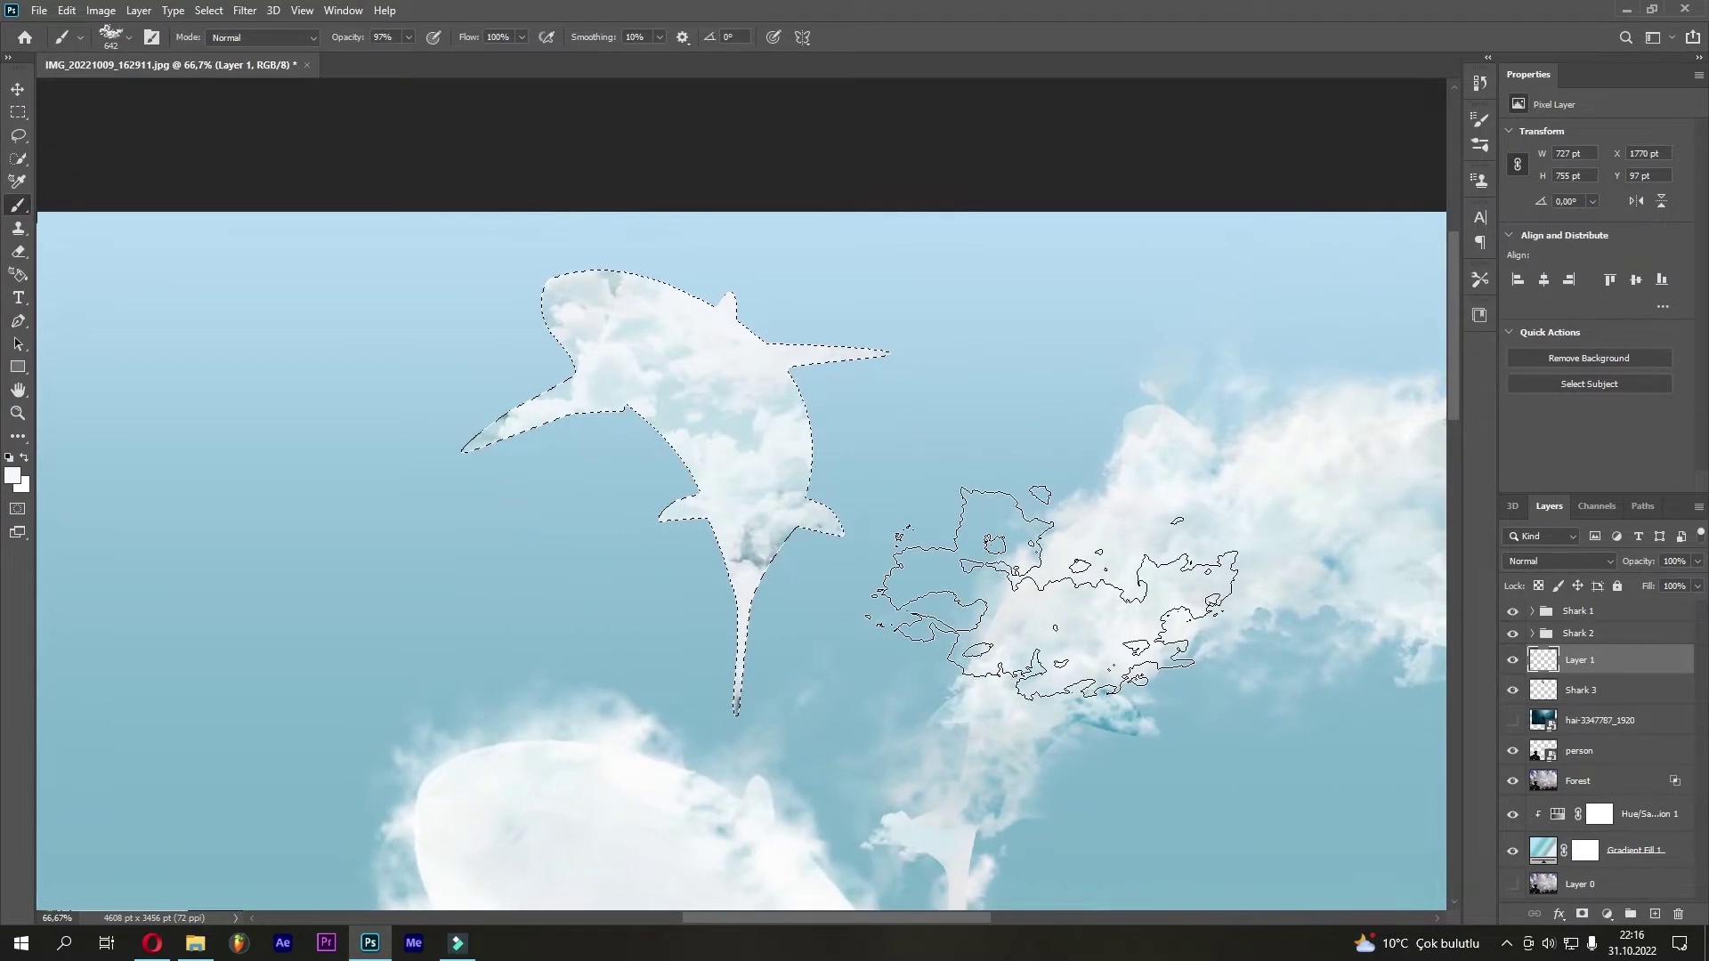
pyautogui.click(1512, 660)
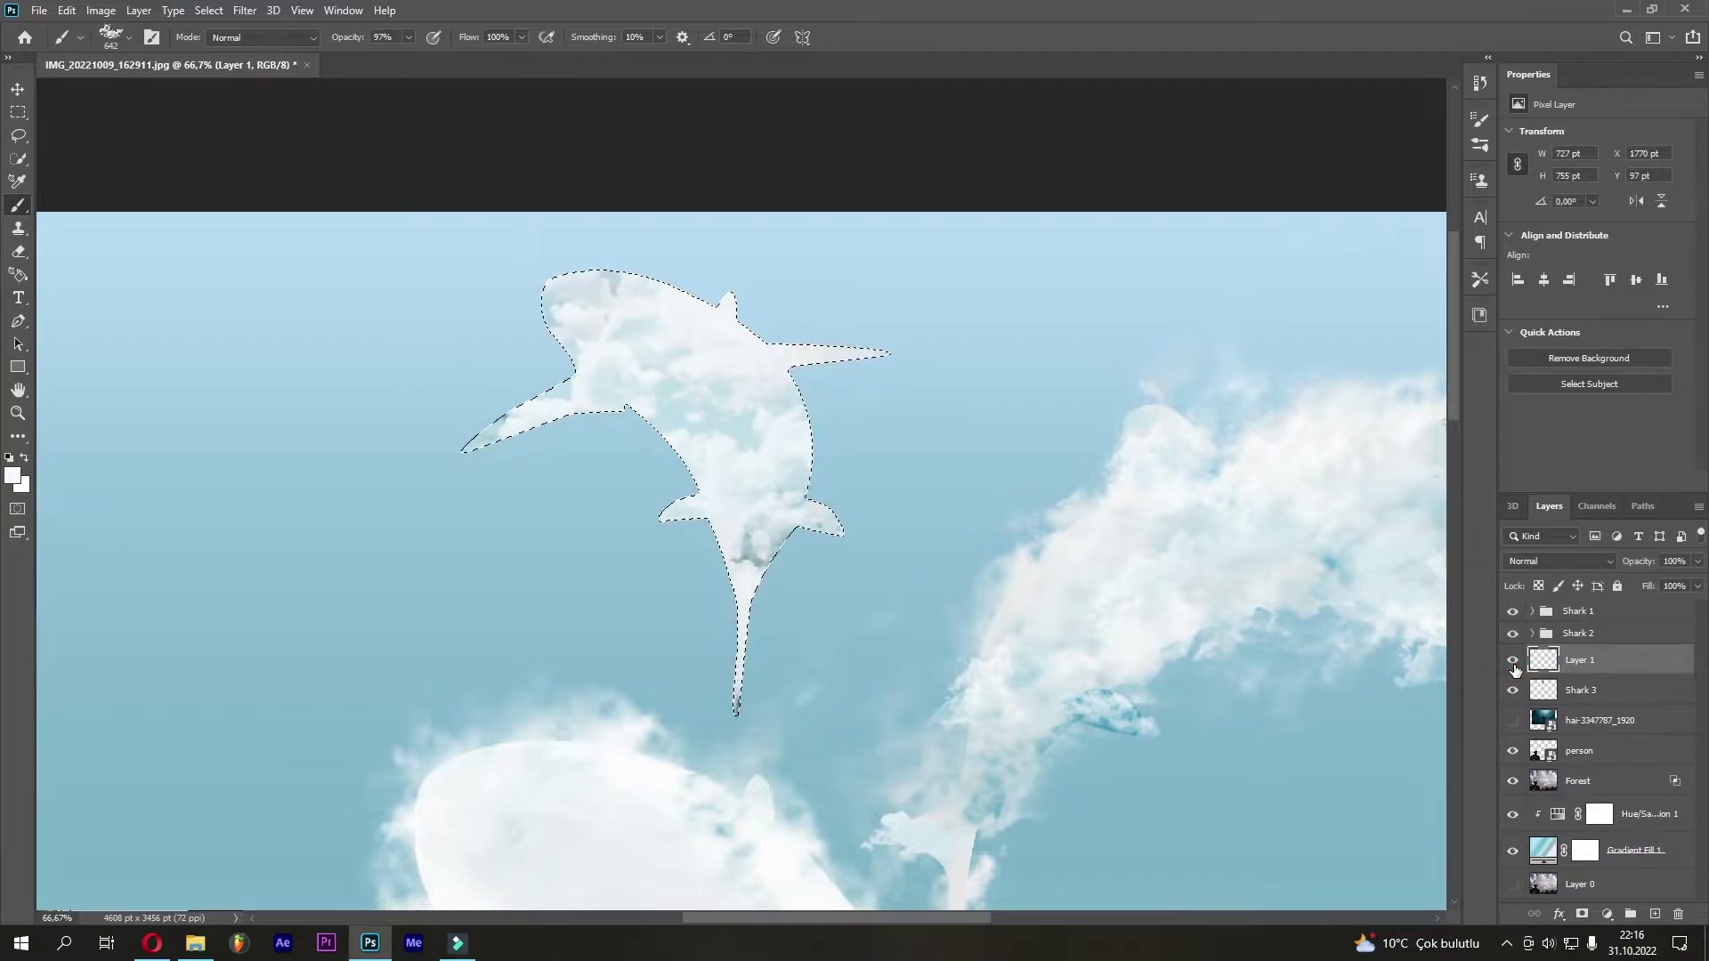
pyautogui.click(1512, 690)
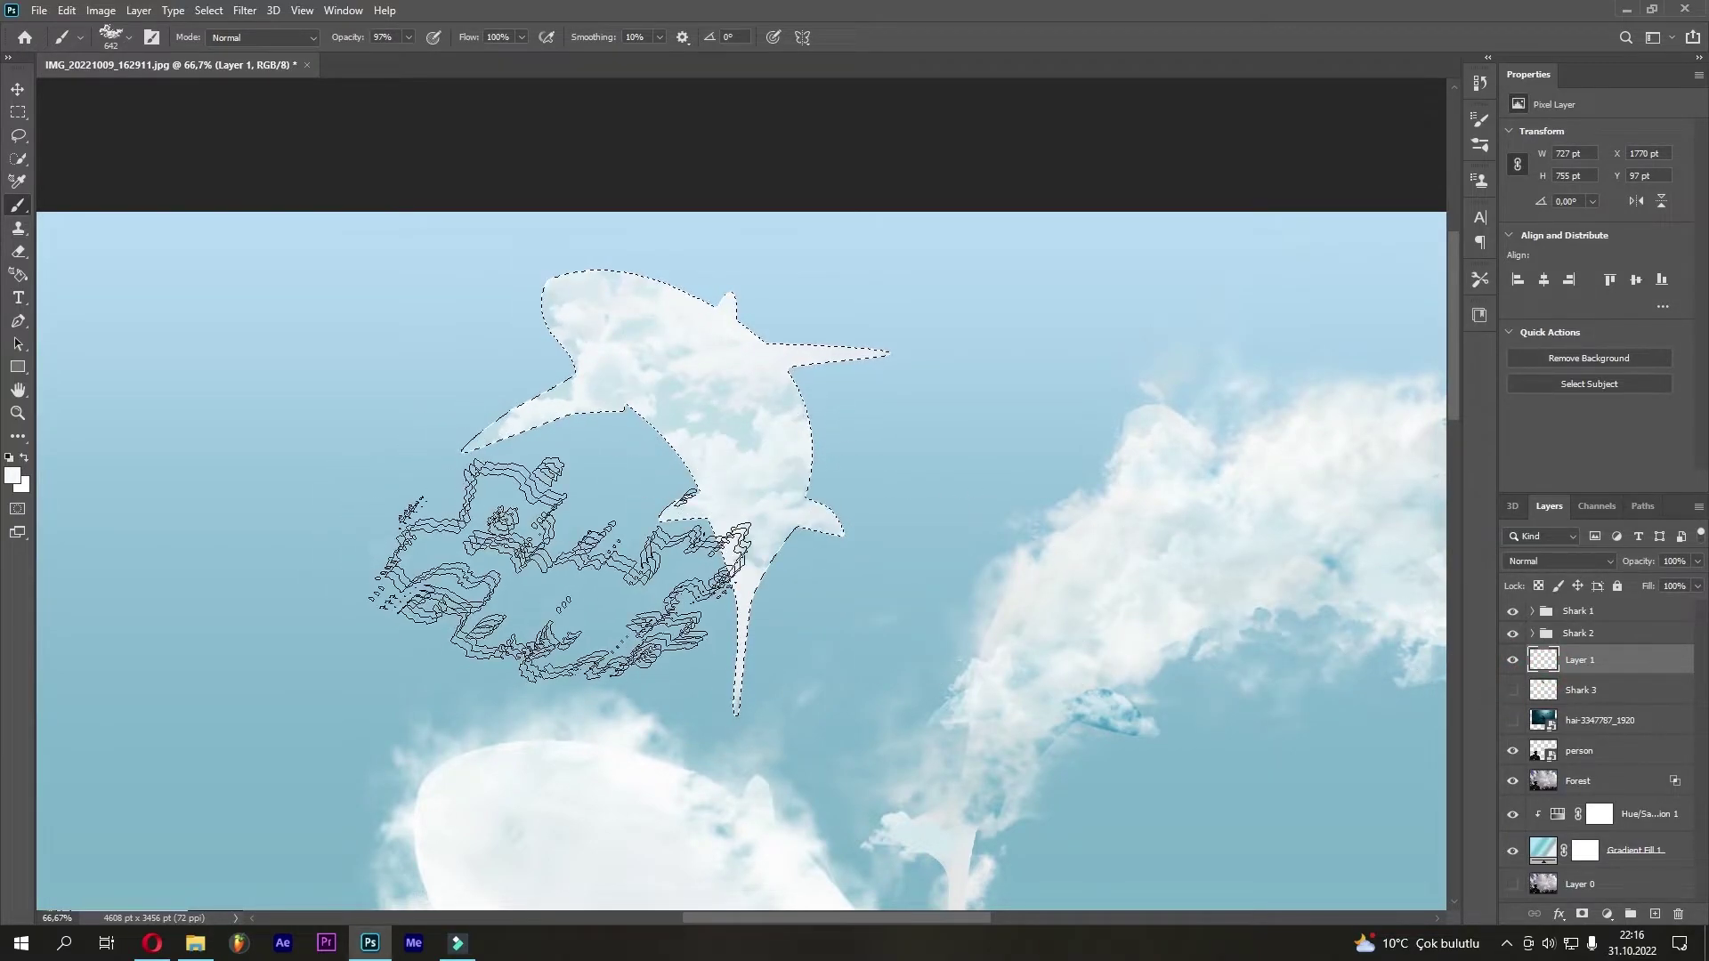
pyautogui.hotkey('ctrl', 'd')
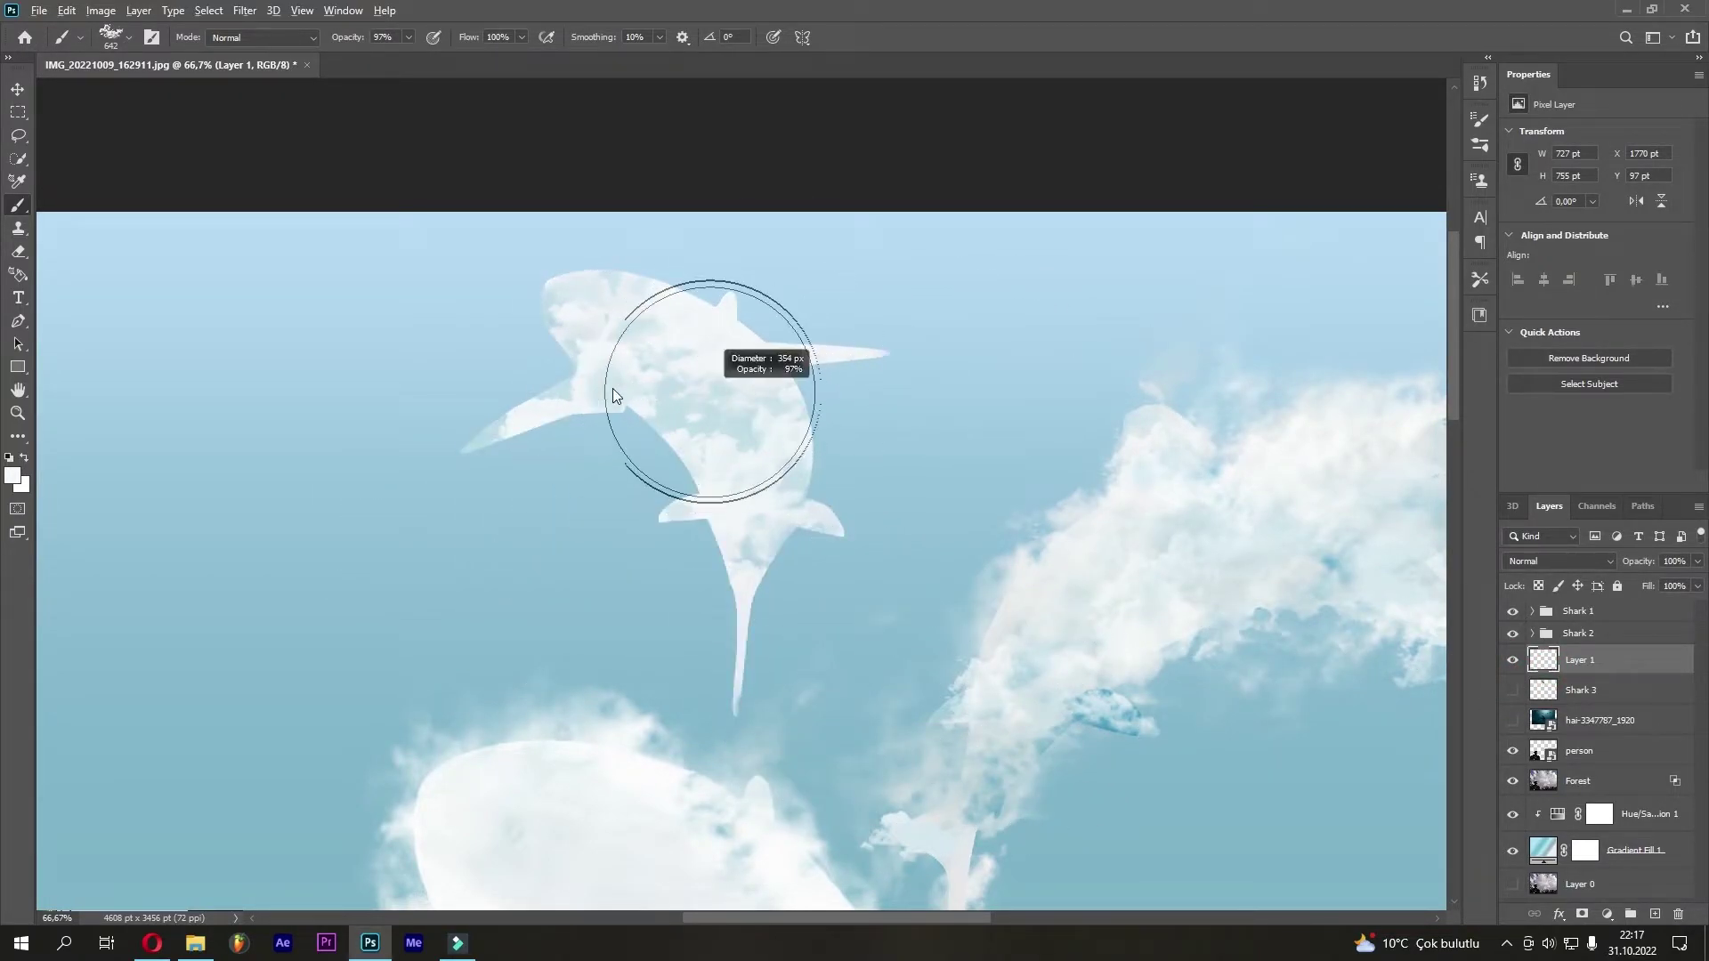
pyautogui.moveTo(552, 393); pyautogui.dragTo(538, 394)
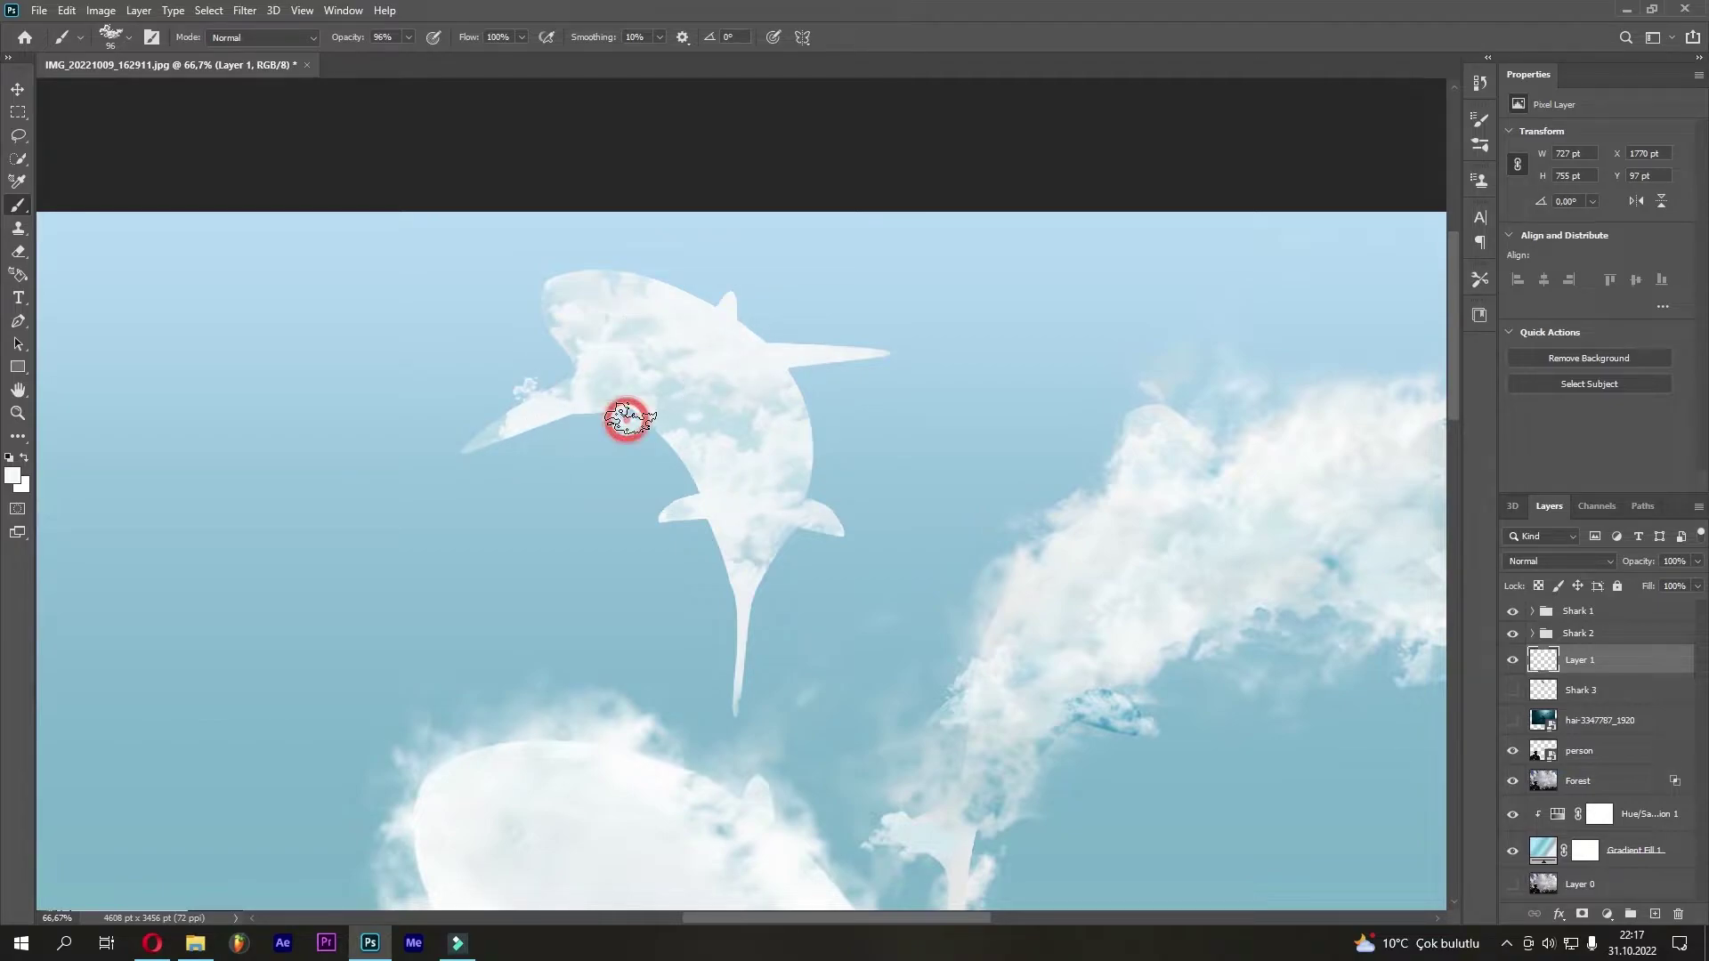
pyautogui.moveTo(656, 419); pyautogui.dragTo(677, 418)
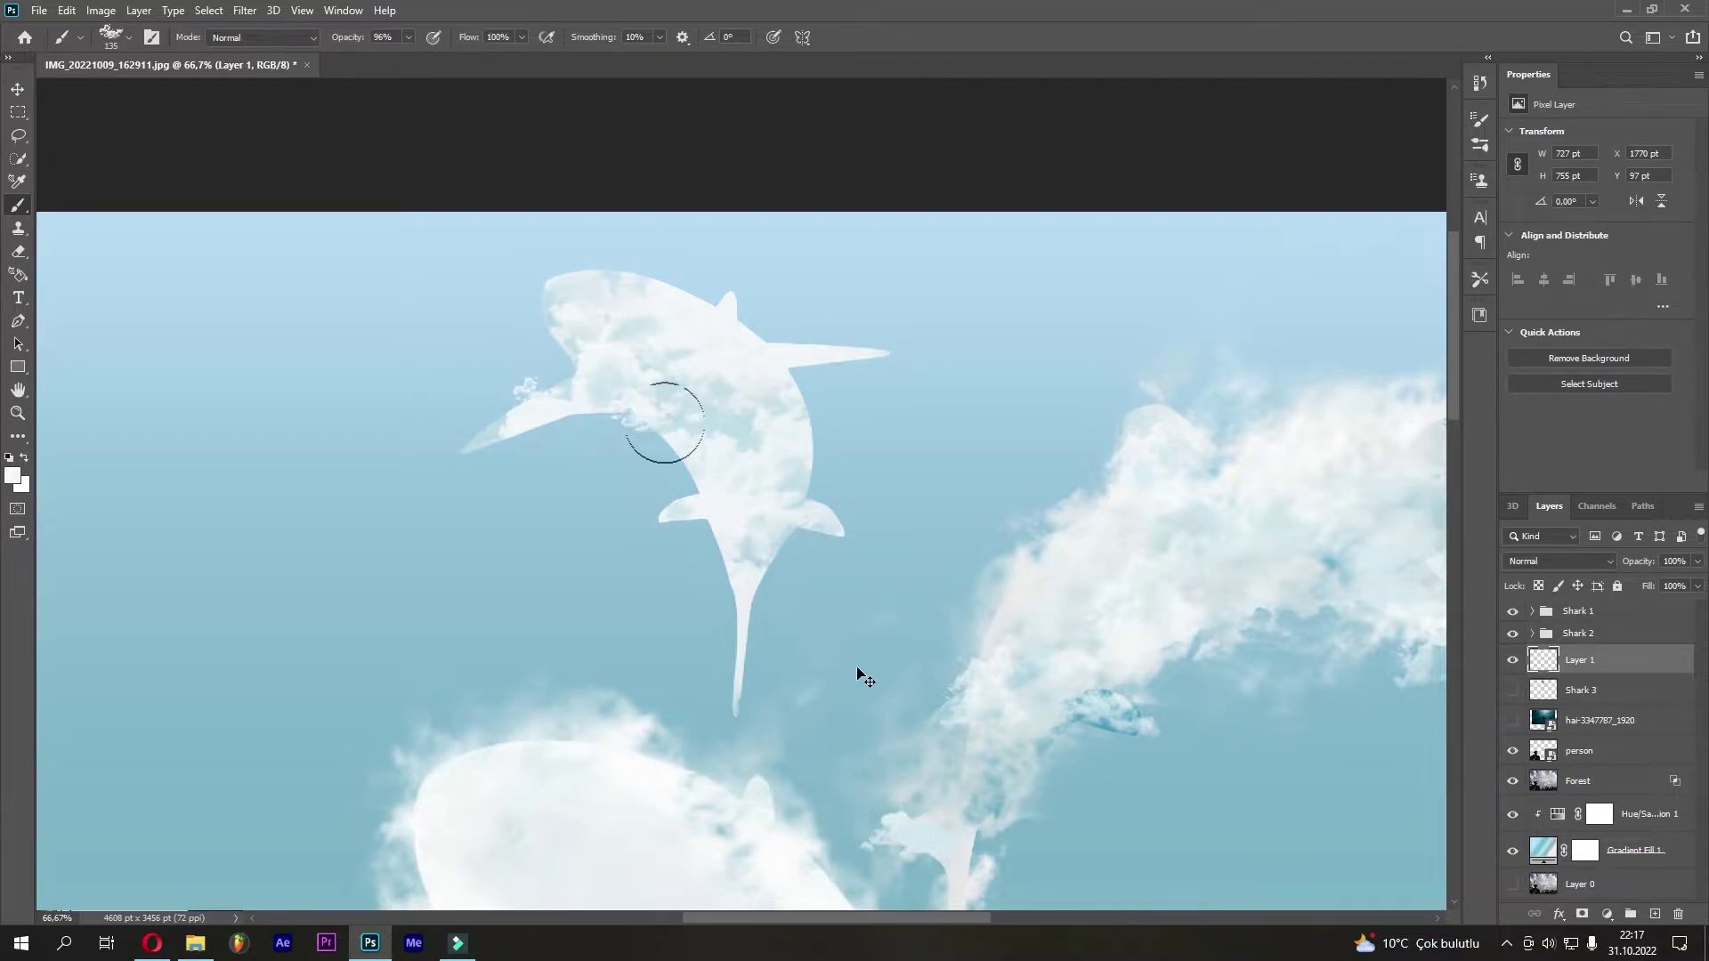
pyautogui.rightClick(857, 676)
# Choose a cloud brush, resize and rotate its tip, and paint a cloud dab onto the shark
pyautogui.doubleClick(1032, 766)
pyautogui.moveTo(470, 253)
pyautogui.mouseDown()
pyautogui.moveTo(593, 448)
pyautogui.moveTo(632, 429)
pyautogui.moveTo(912, 462)
pyautogui.mouseUp()
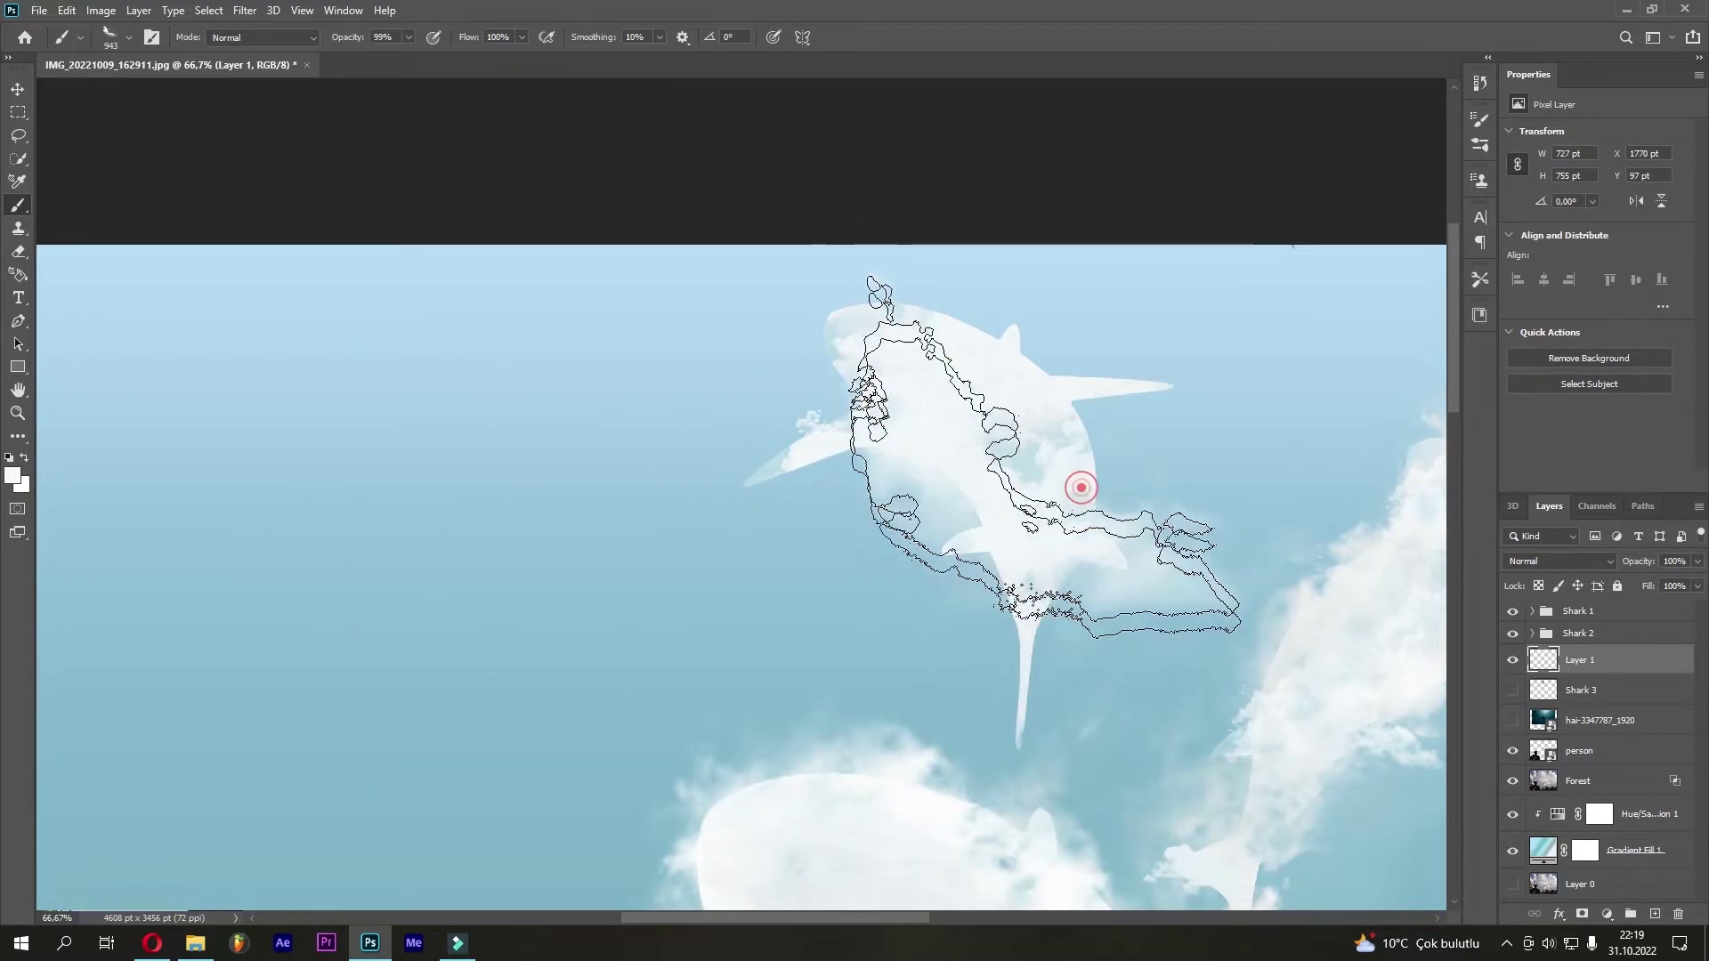
pyautogui.rightClick(1035, 426)
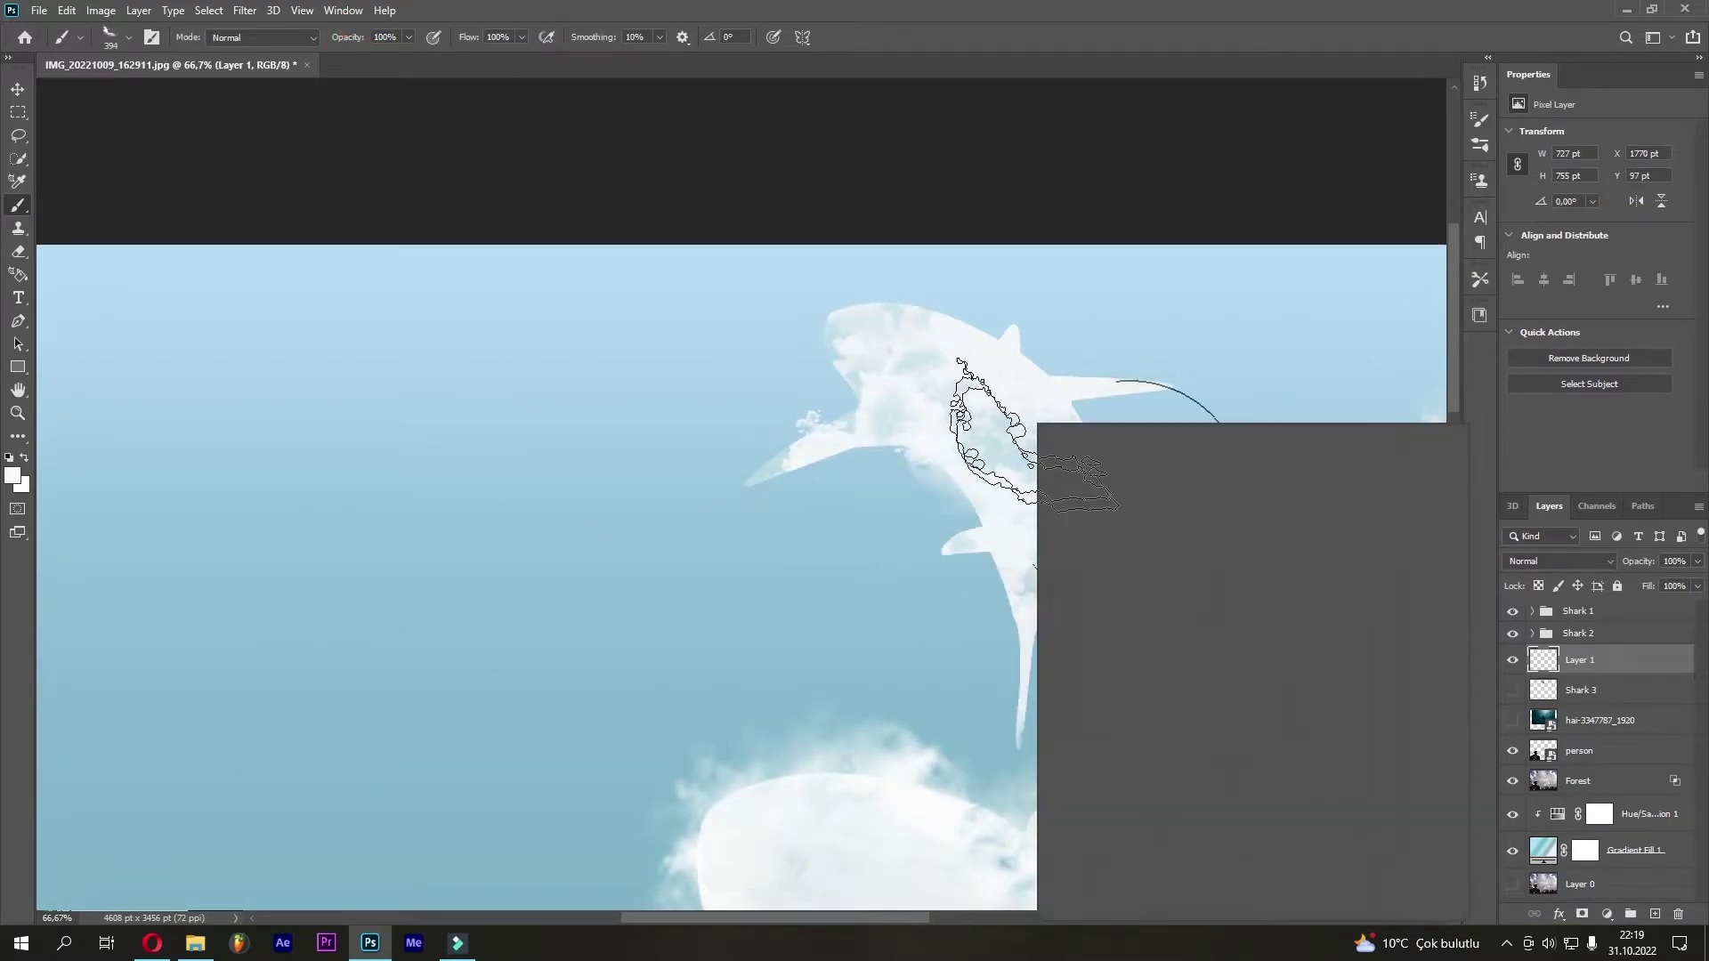
pyautogui.rightClick(1004, 427)
pyautogui.moveTo(1068, 473); pyautogui.dragTo(1032, 485)
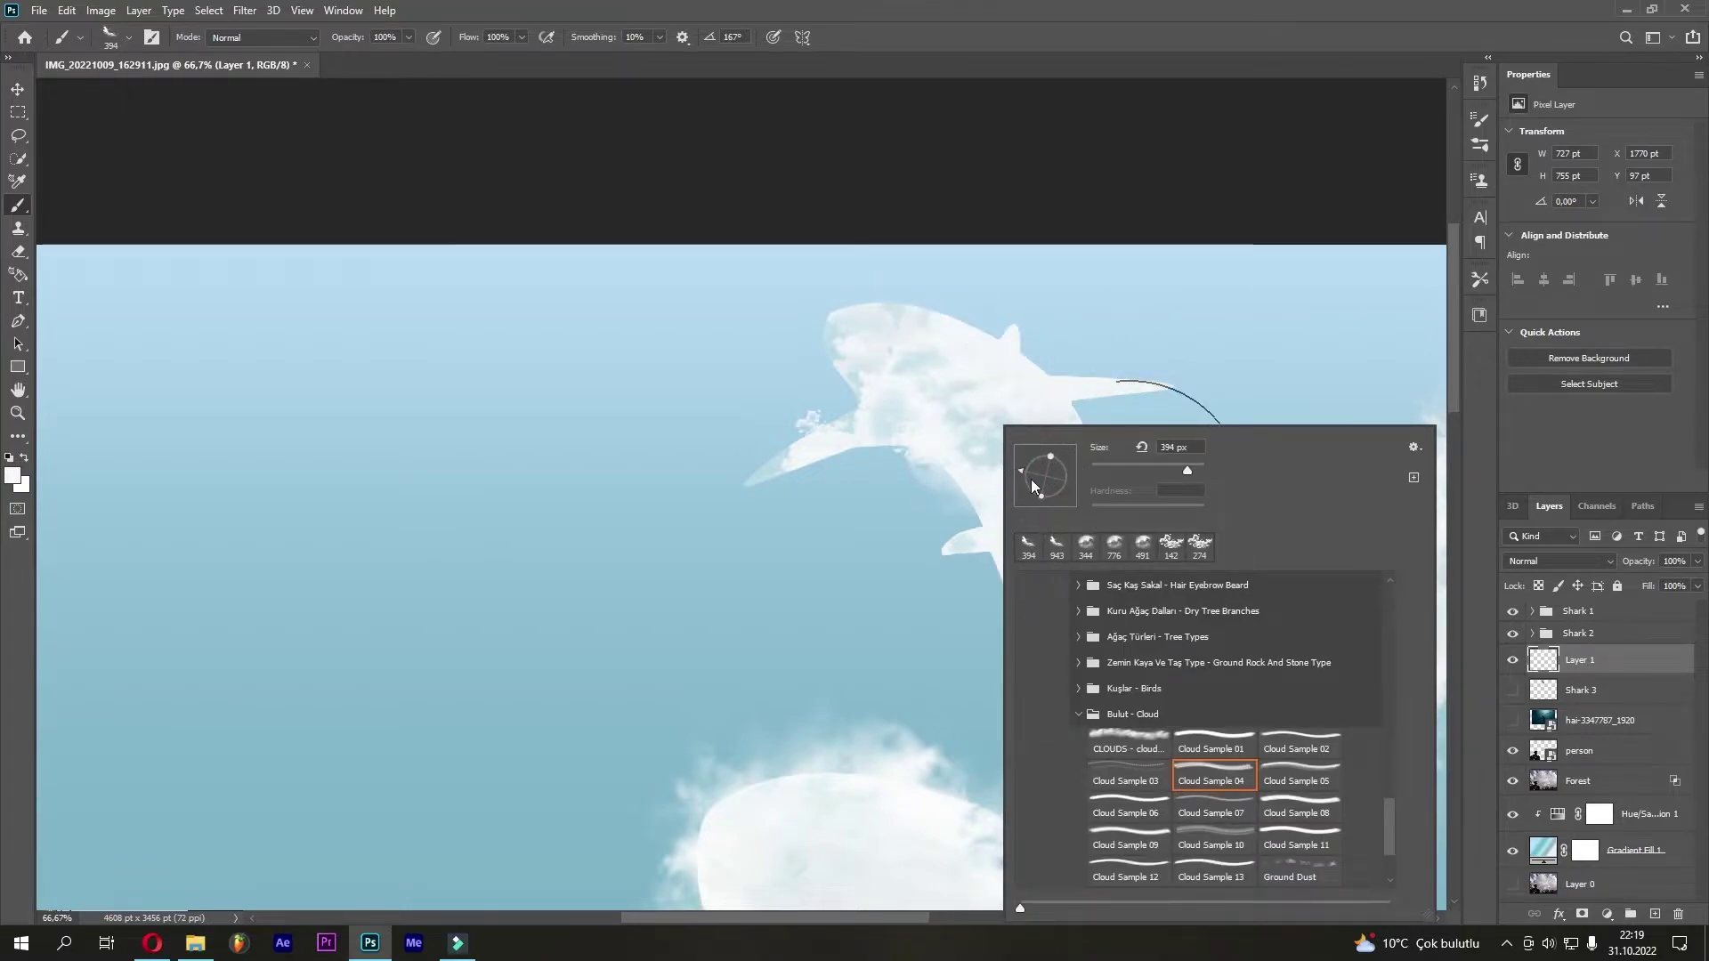
pyautogui.press('Return')
pyautogui.press('[')
pyautogui.press('[')
pyautogui.press('[')
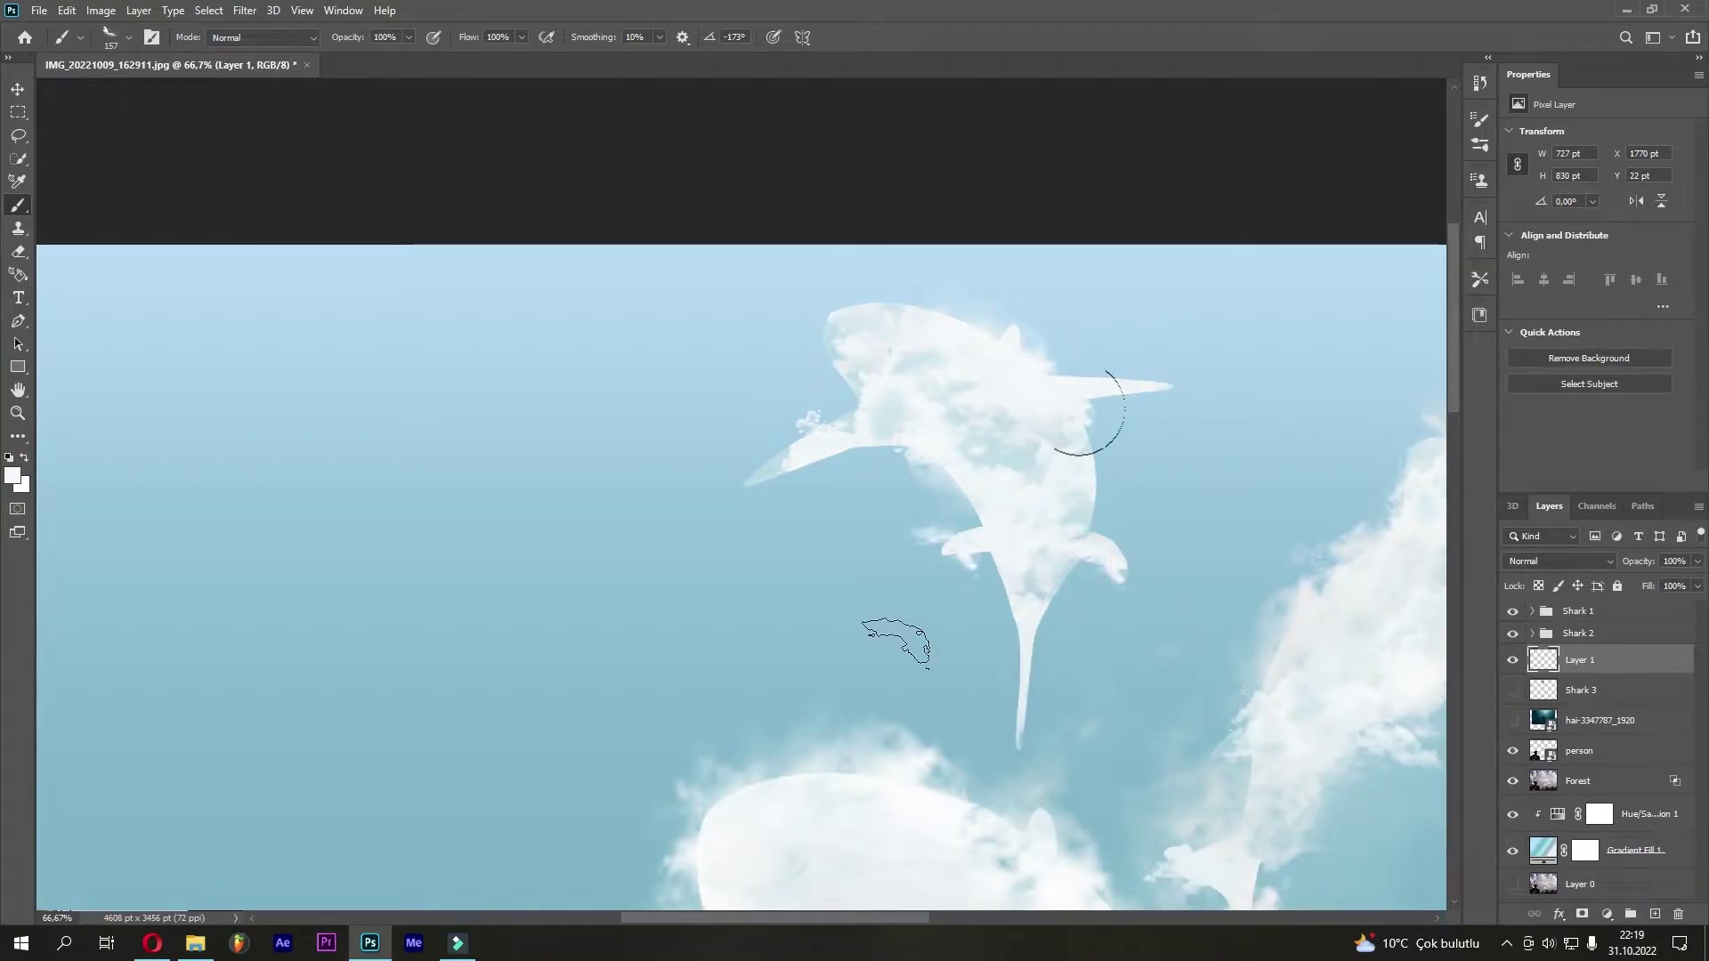
pyautogui.rightClick(1018, 425)
pyautogui.click(1273, 785)
pyautogui.press('Return')
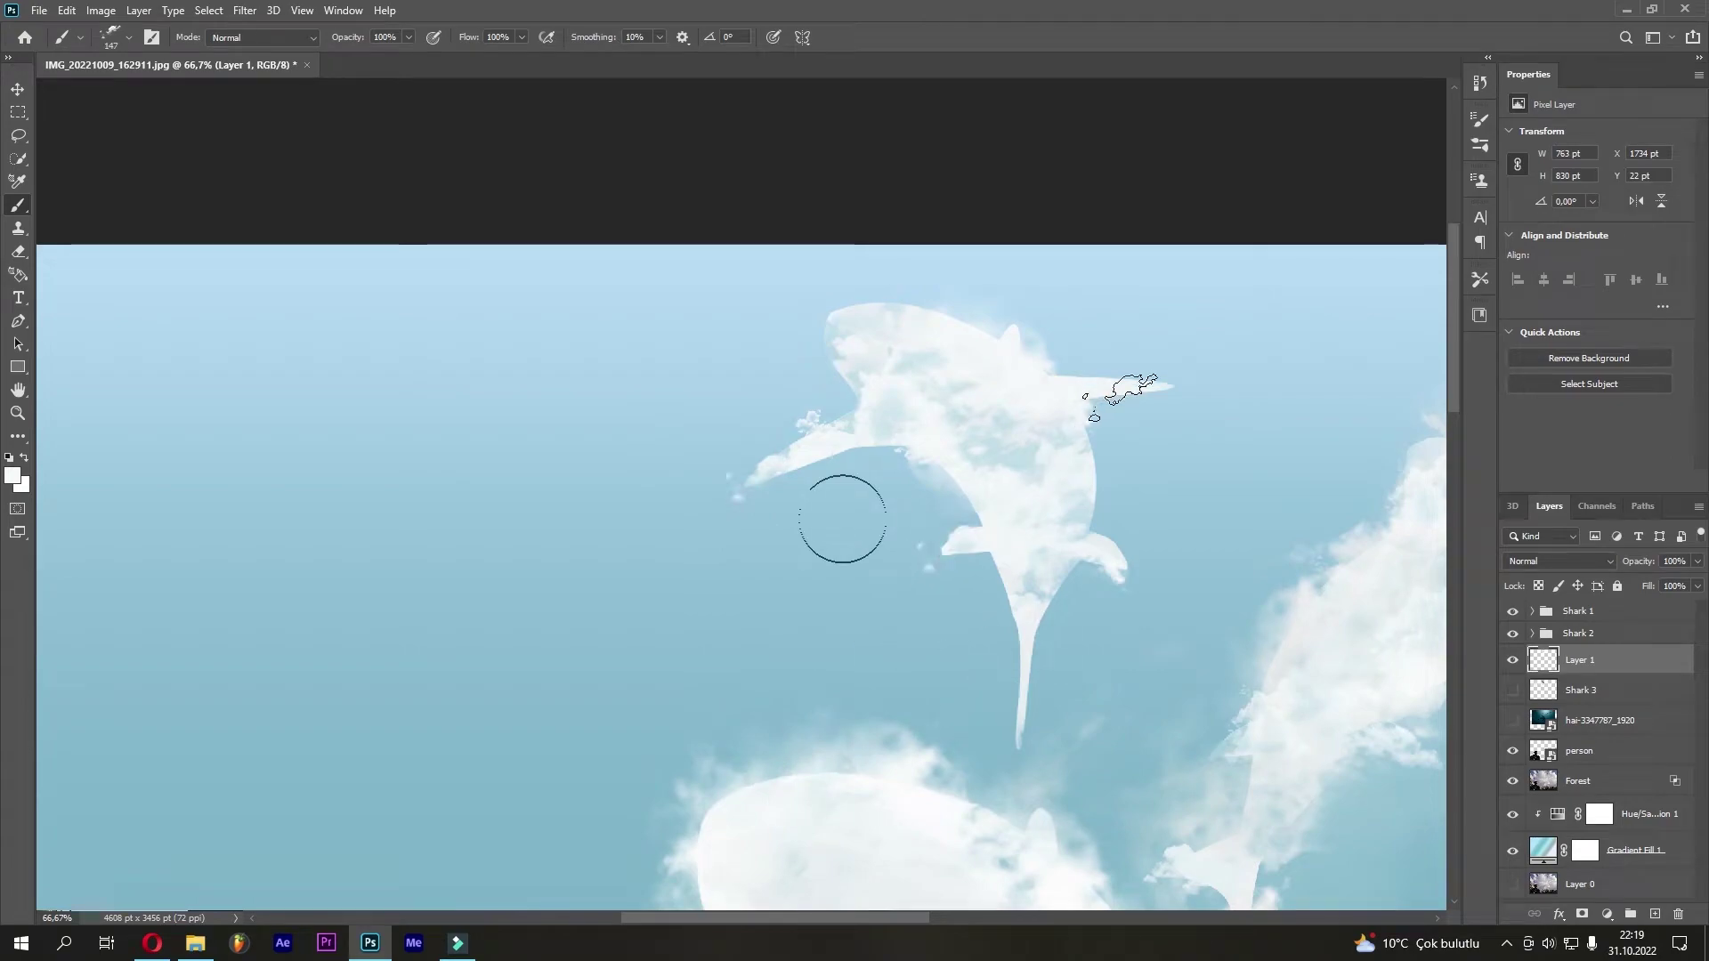
# Switch cloud brushes and add cloud dabs on the fin tip, near the tail, and beside the shark
pyautogui.rightClick(1112, 382)
pyautogui.doubleClick(1443, 710)
pyautogui.click(1113, 374)
pyautogui.moveTo(1037, 646); pyautogui.dragTo(1103, 605)
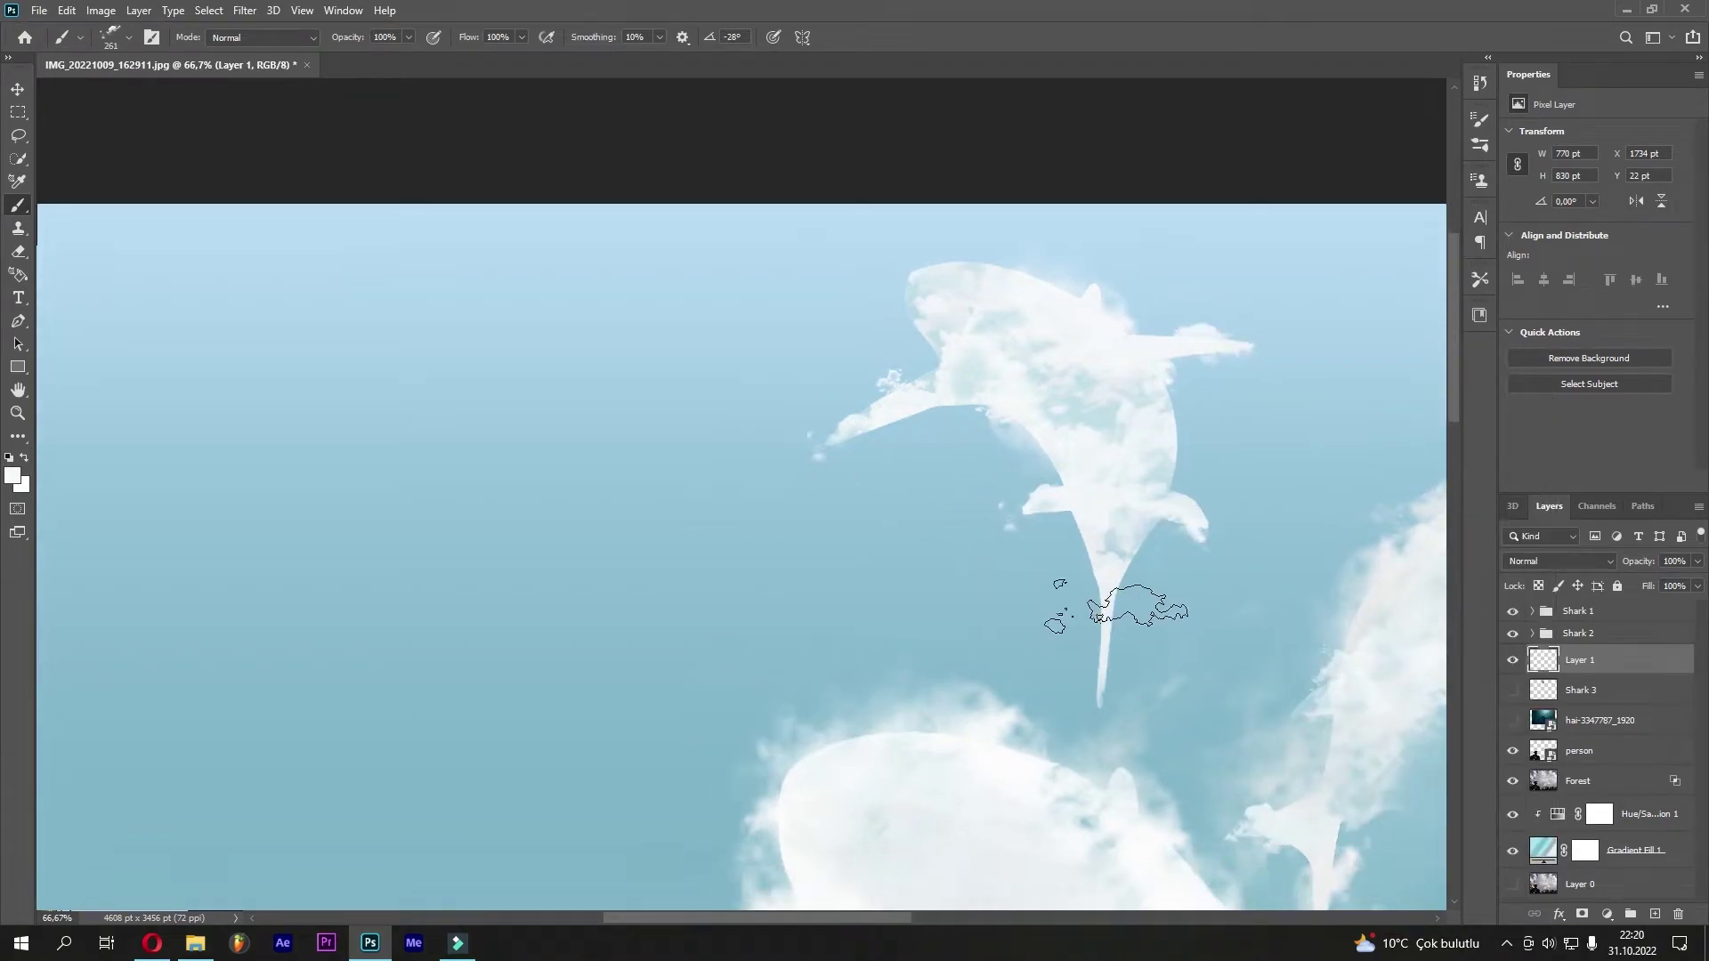
pyautogui.rightClick(1104, 605)
pyautogui.click(1335, 806)
pyautogui.press('Return')
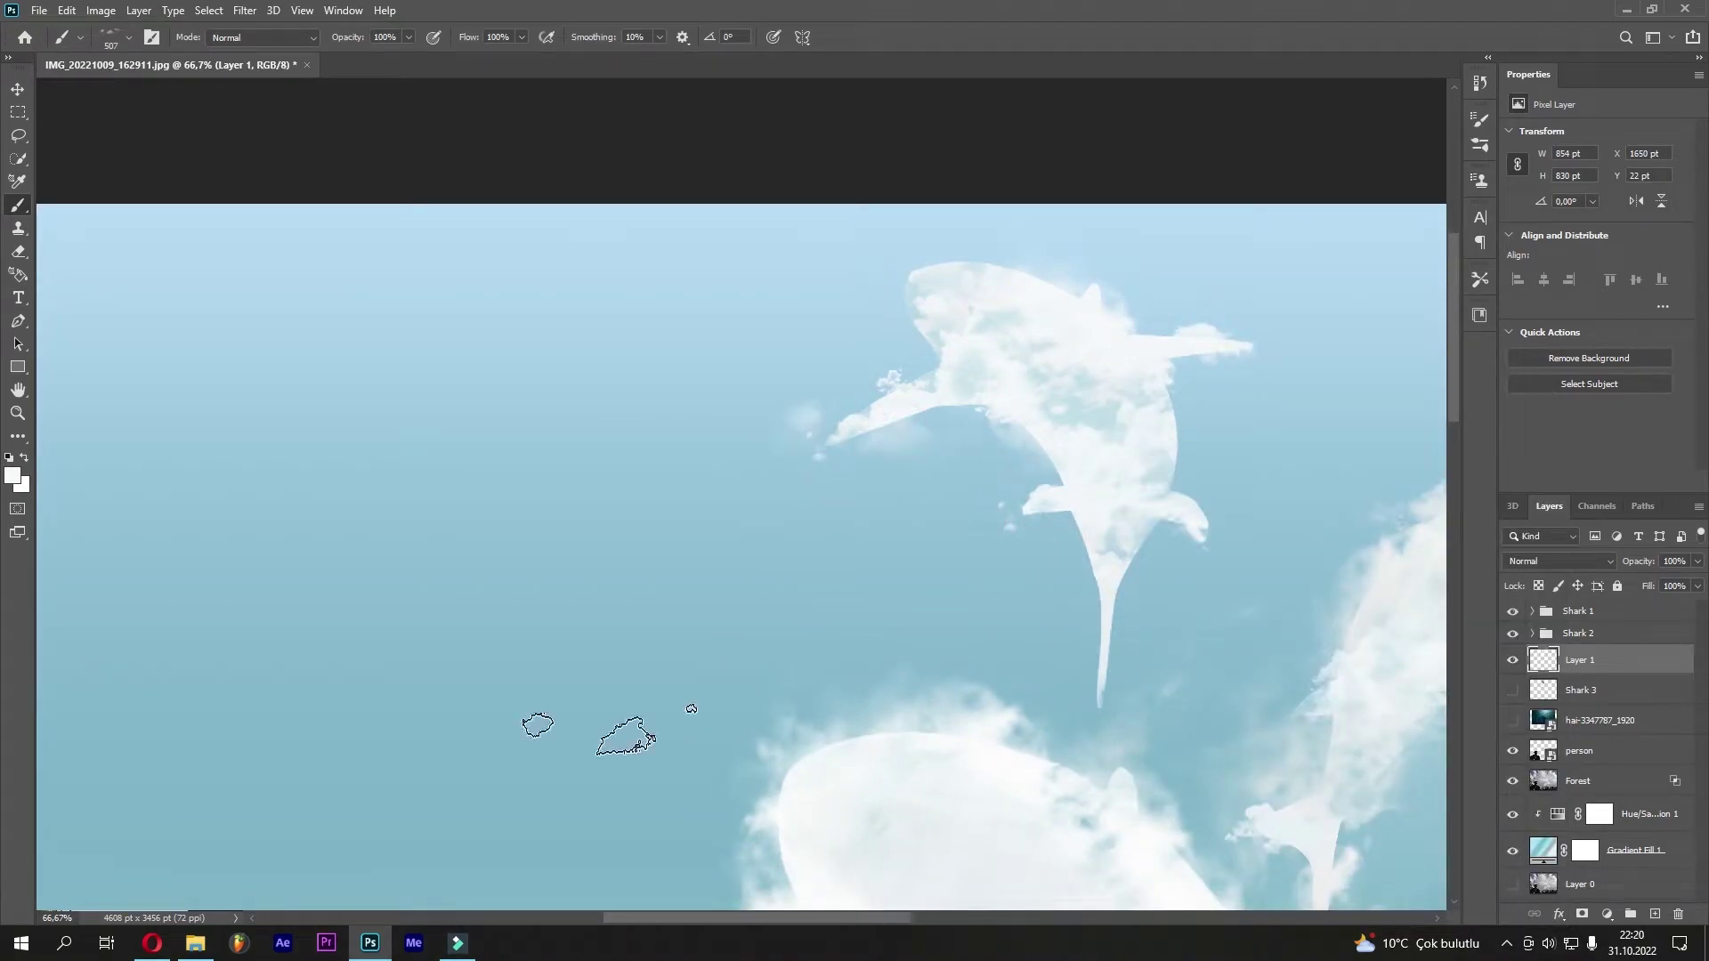
pyautogui.rightClick(989, 428)
pyautogui.click(1197, 824)
pyautogui.press('Return')
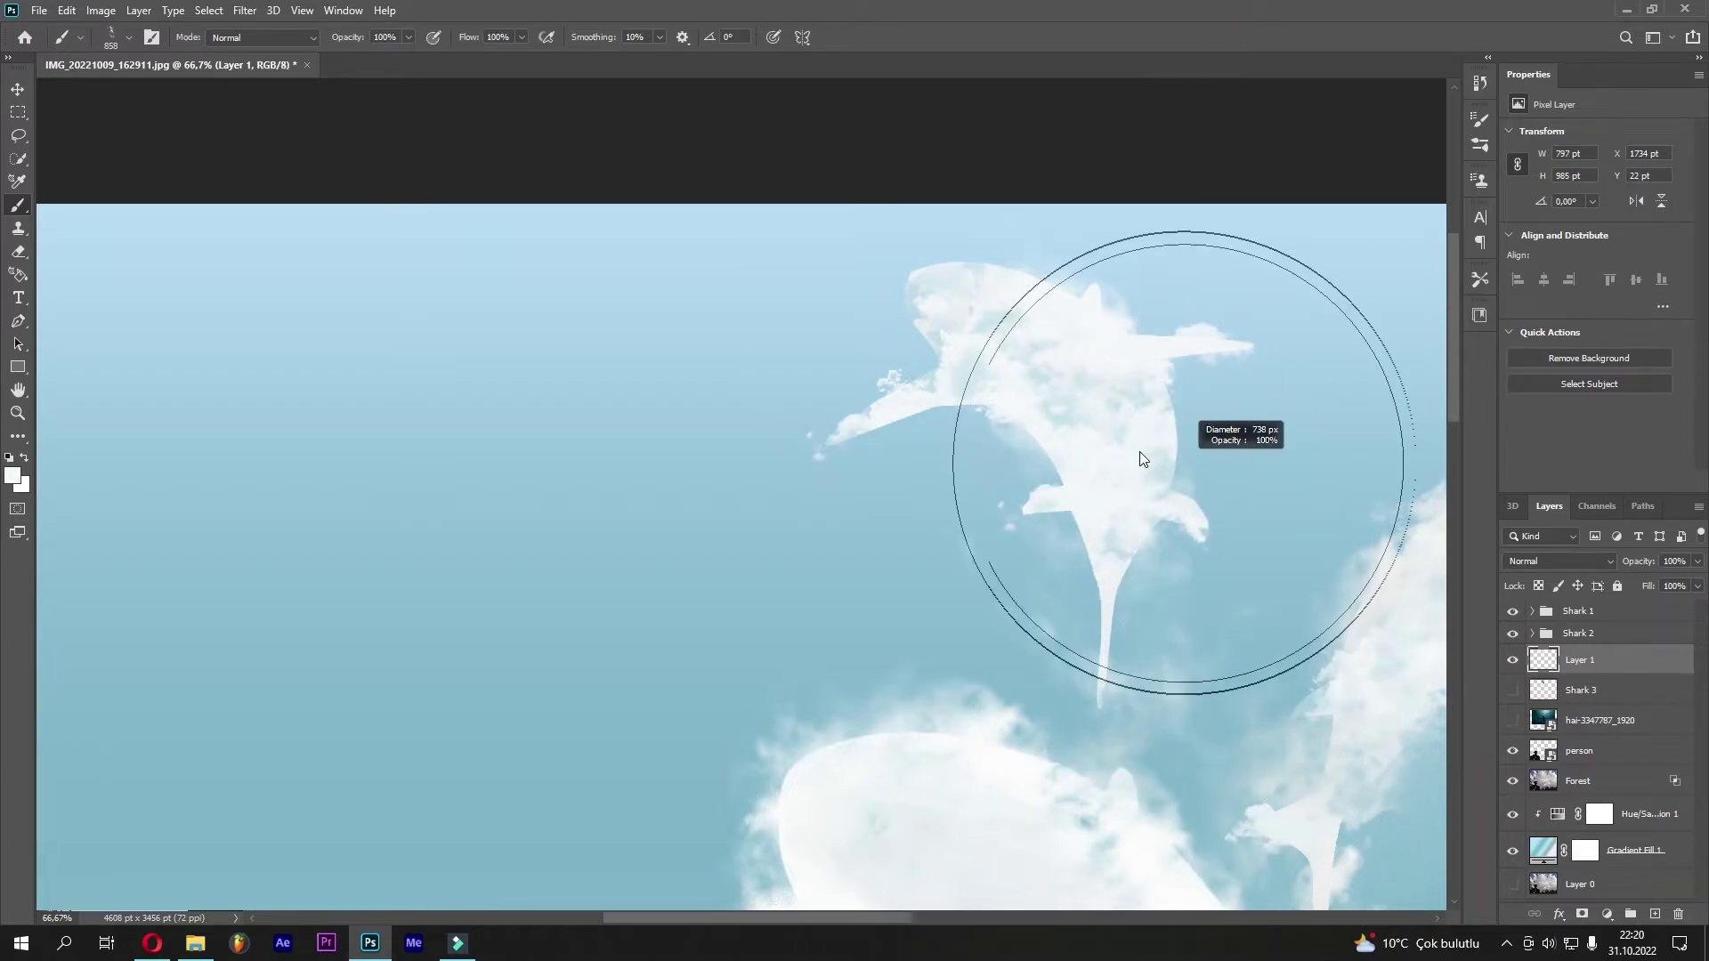
# Try other cloud brush tips and add cloud to the top of the shark's head and body
pyautogui.rightClick(1139, 436)
pyautogui.click(1237, 836)
pyautogui.press('Return')
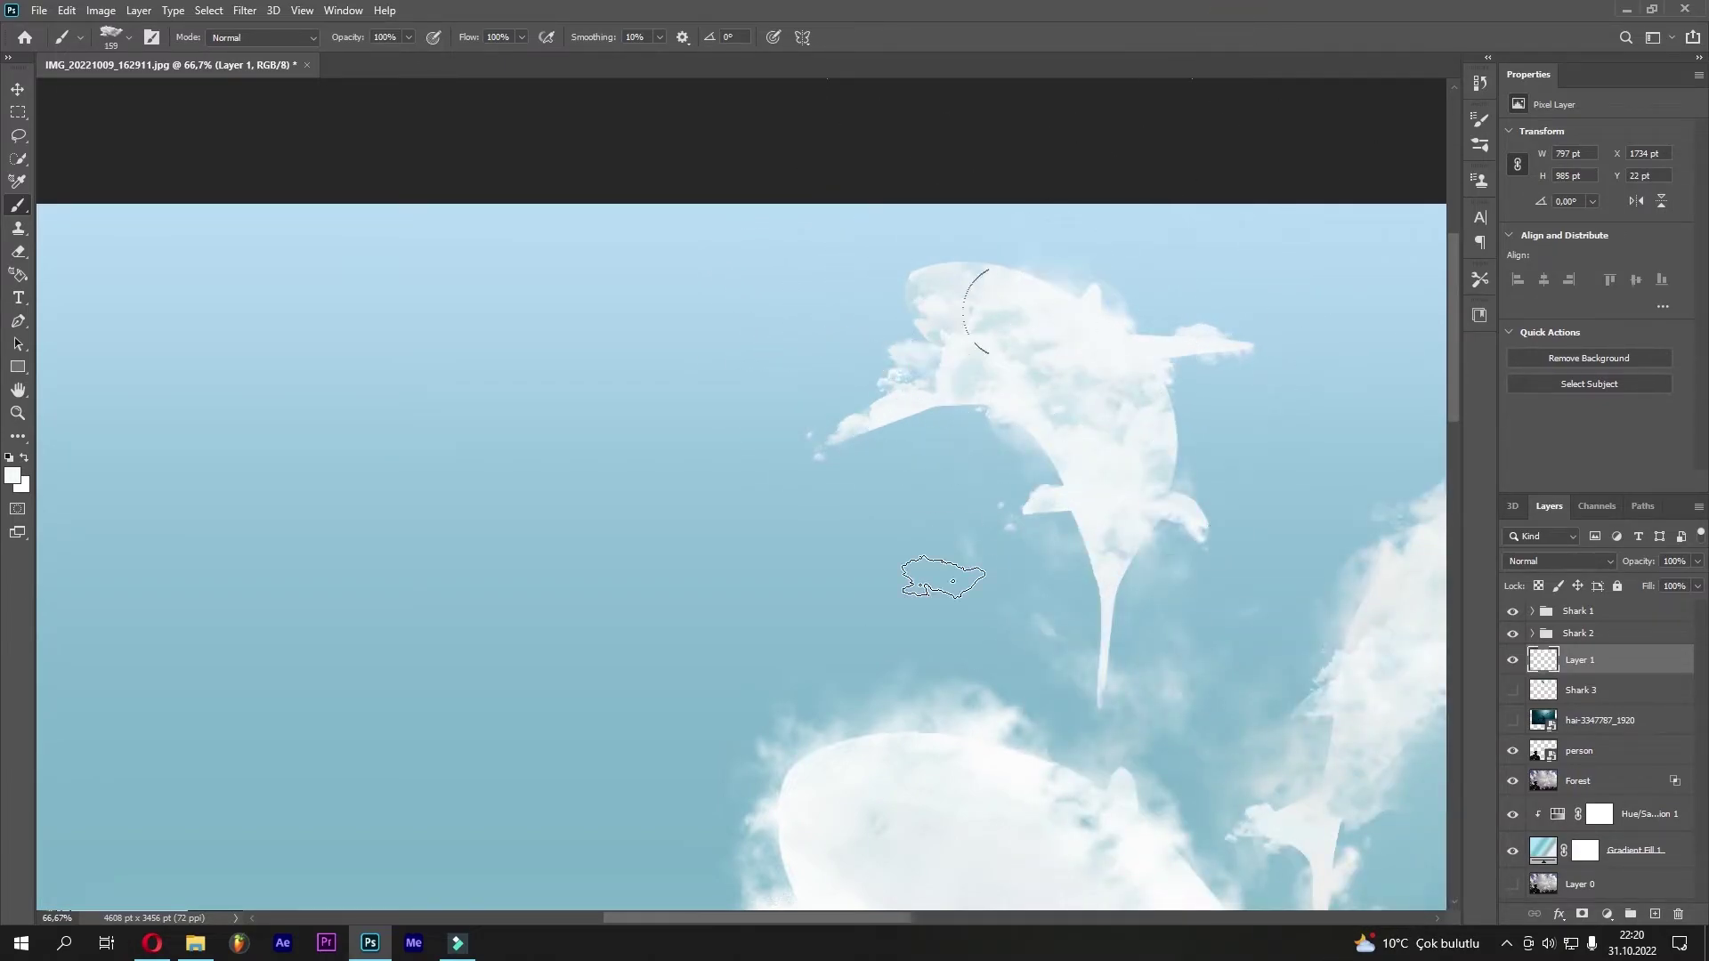
pyautogui.rightClick(1066, 678)
pyautogui.click(1246, 801)
pyautogui.press('Return')
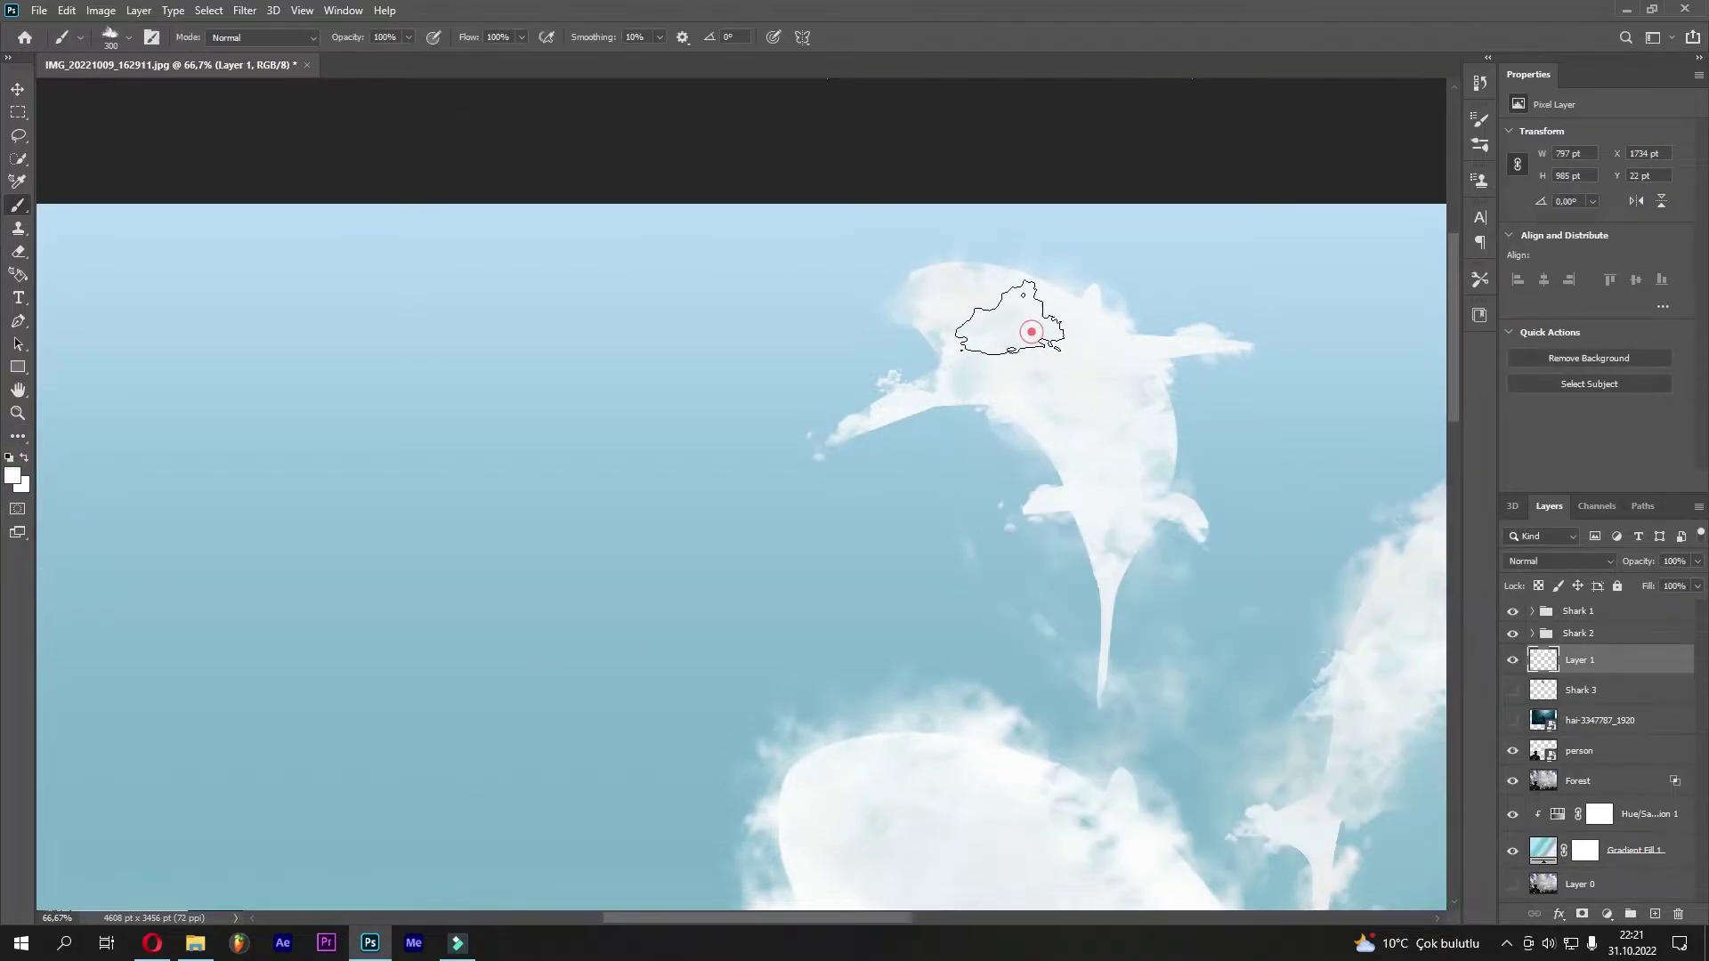
pyautogui.click(937, 259)
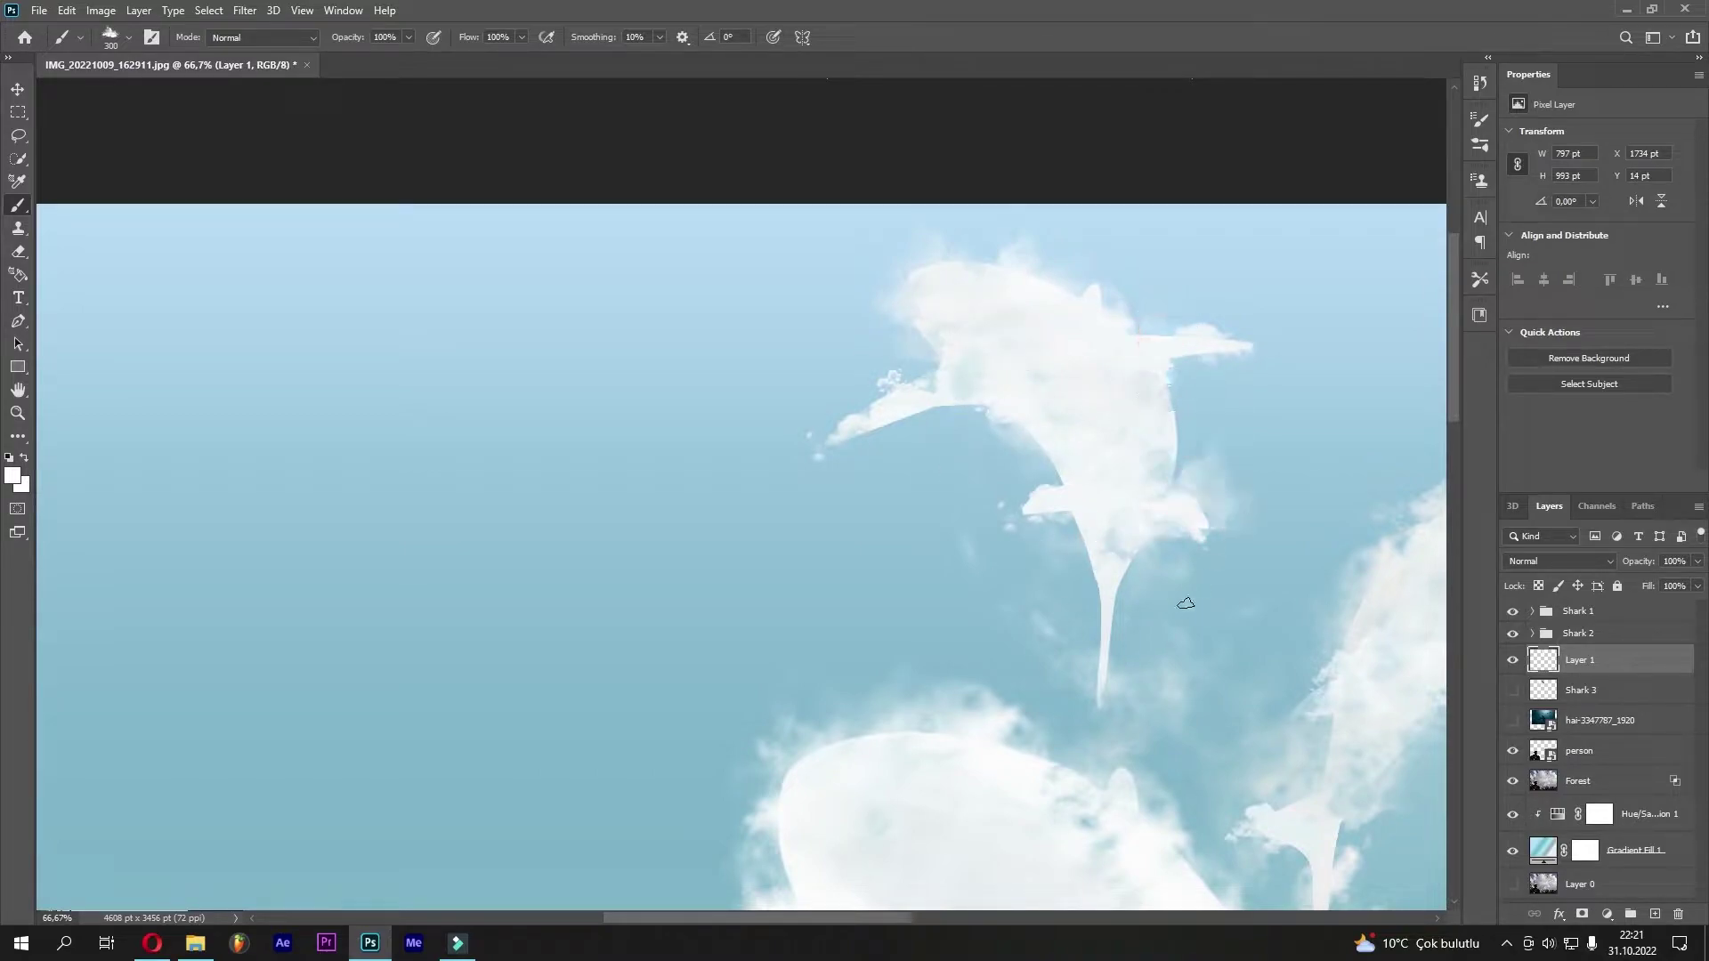
pyautogui.rightClick(1087, 451)
pyautogui.click(886, 433)
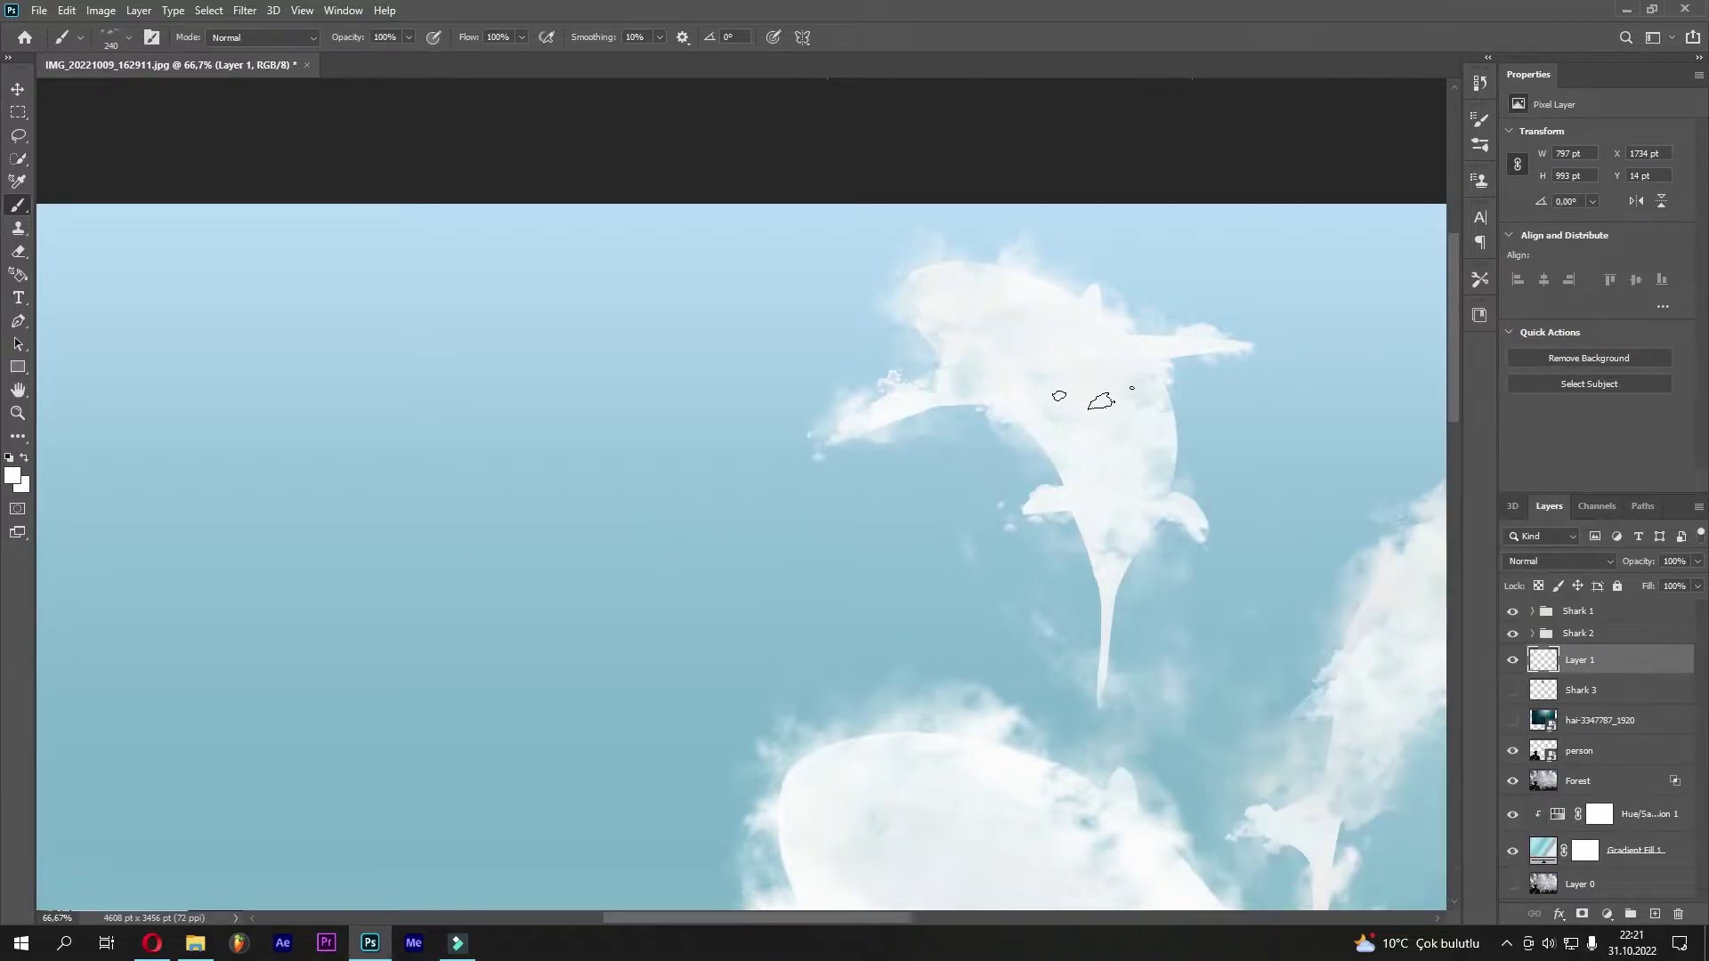
# Pick a smaller cloud brush tip and stack the Shark 3 layer above Layer 1
pyautogui.rightClick(878, 355)
pyautogui.click(1164, 728)
pyautogui.doubleClick(1109, 750)
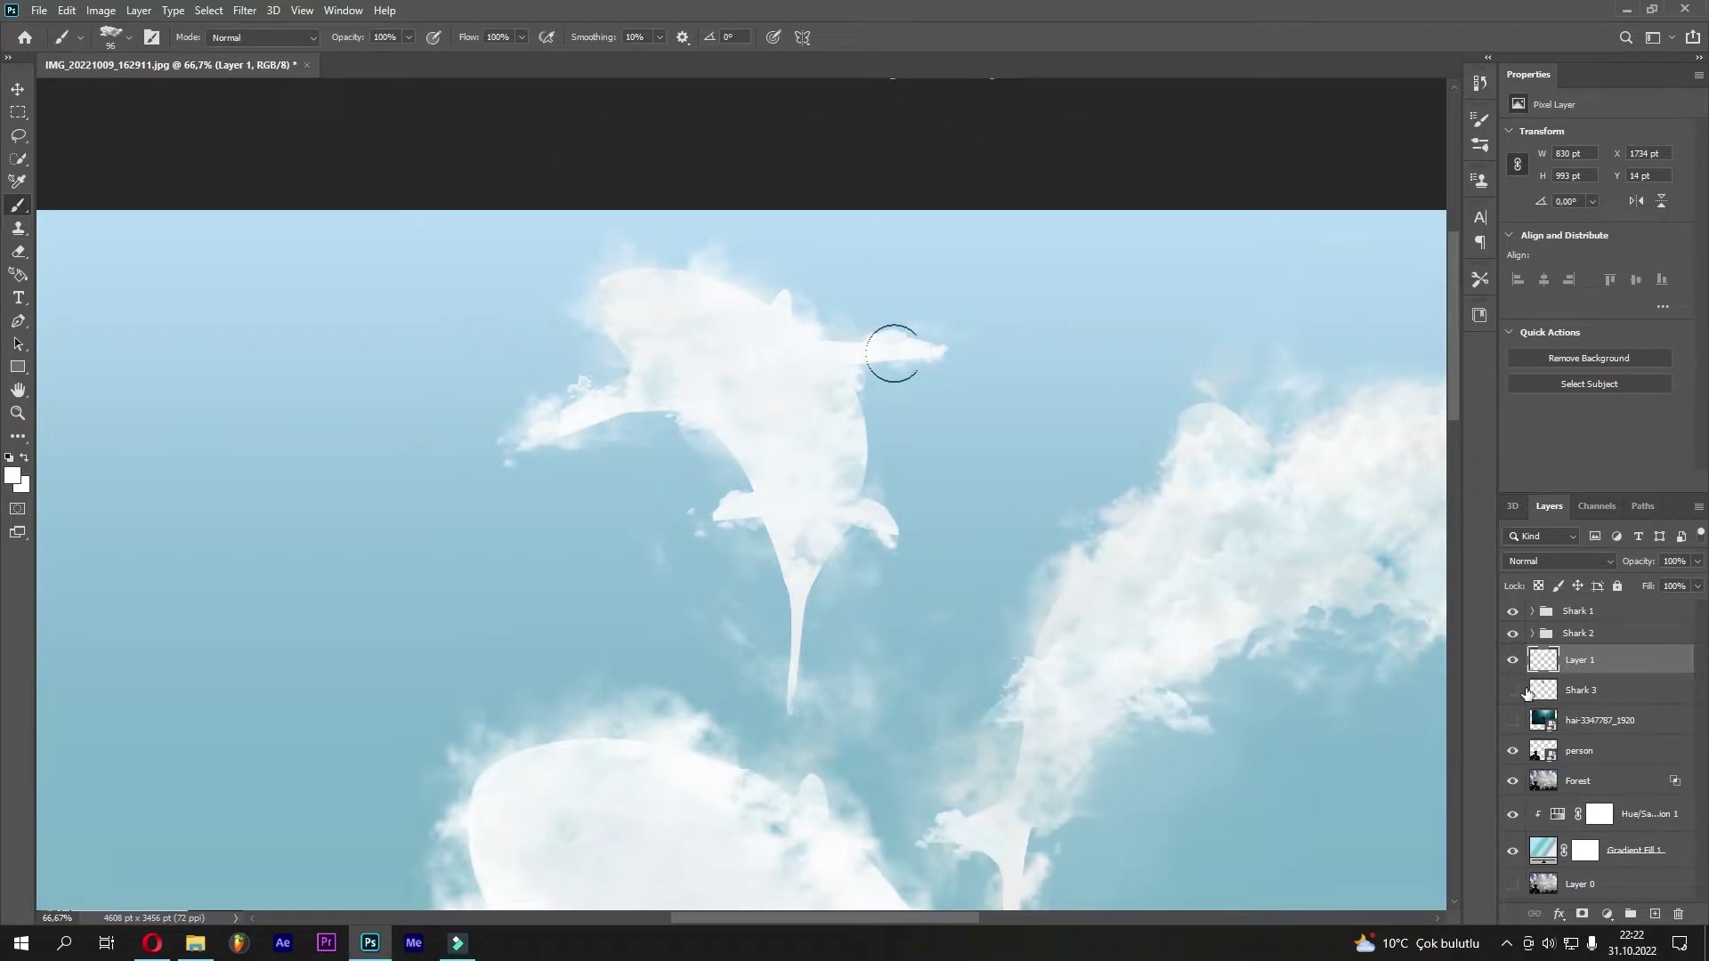
pyautogui.moveTo(1549, 688); pyautogui.dragTo(1549, 655)
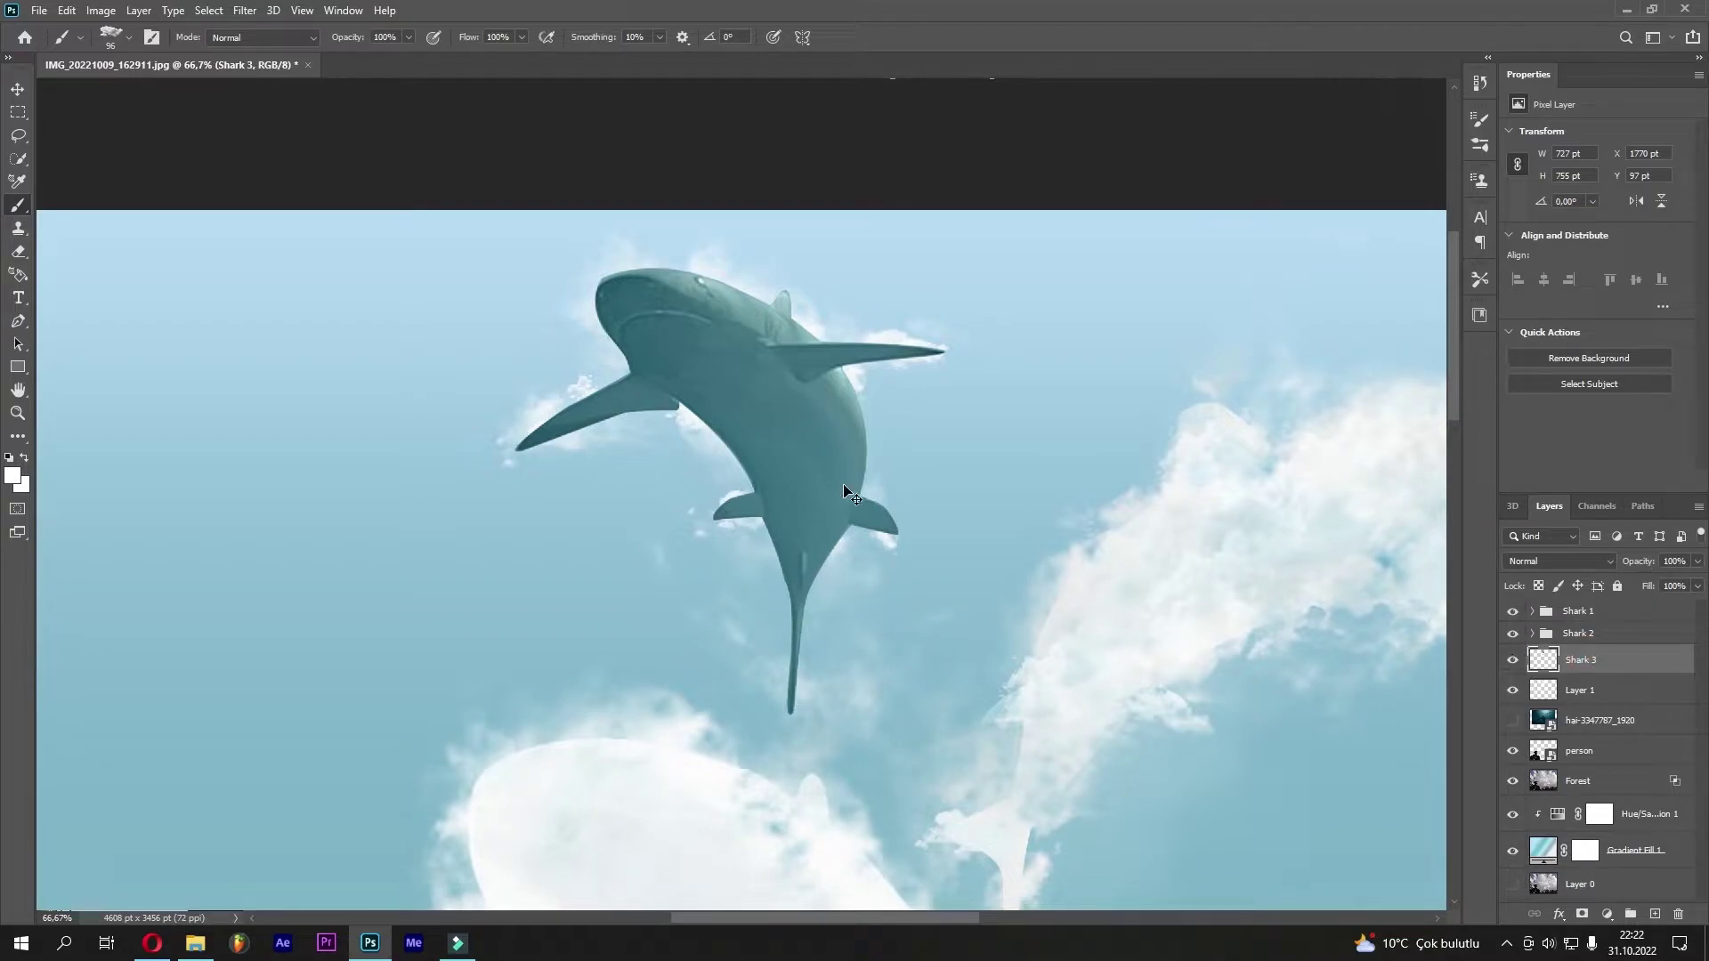
pyautogui.scroll(5, 844, 492)
# Zoom in on the shark's head and switch to a smaller Eraser
pyautogui.scroll(3, 847, 489)
pyautogui.moveTo(855, 191); pyautogui.dragTo(938, 666)
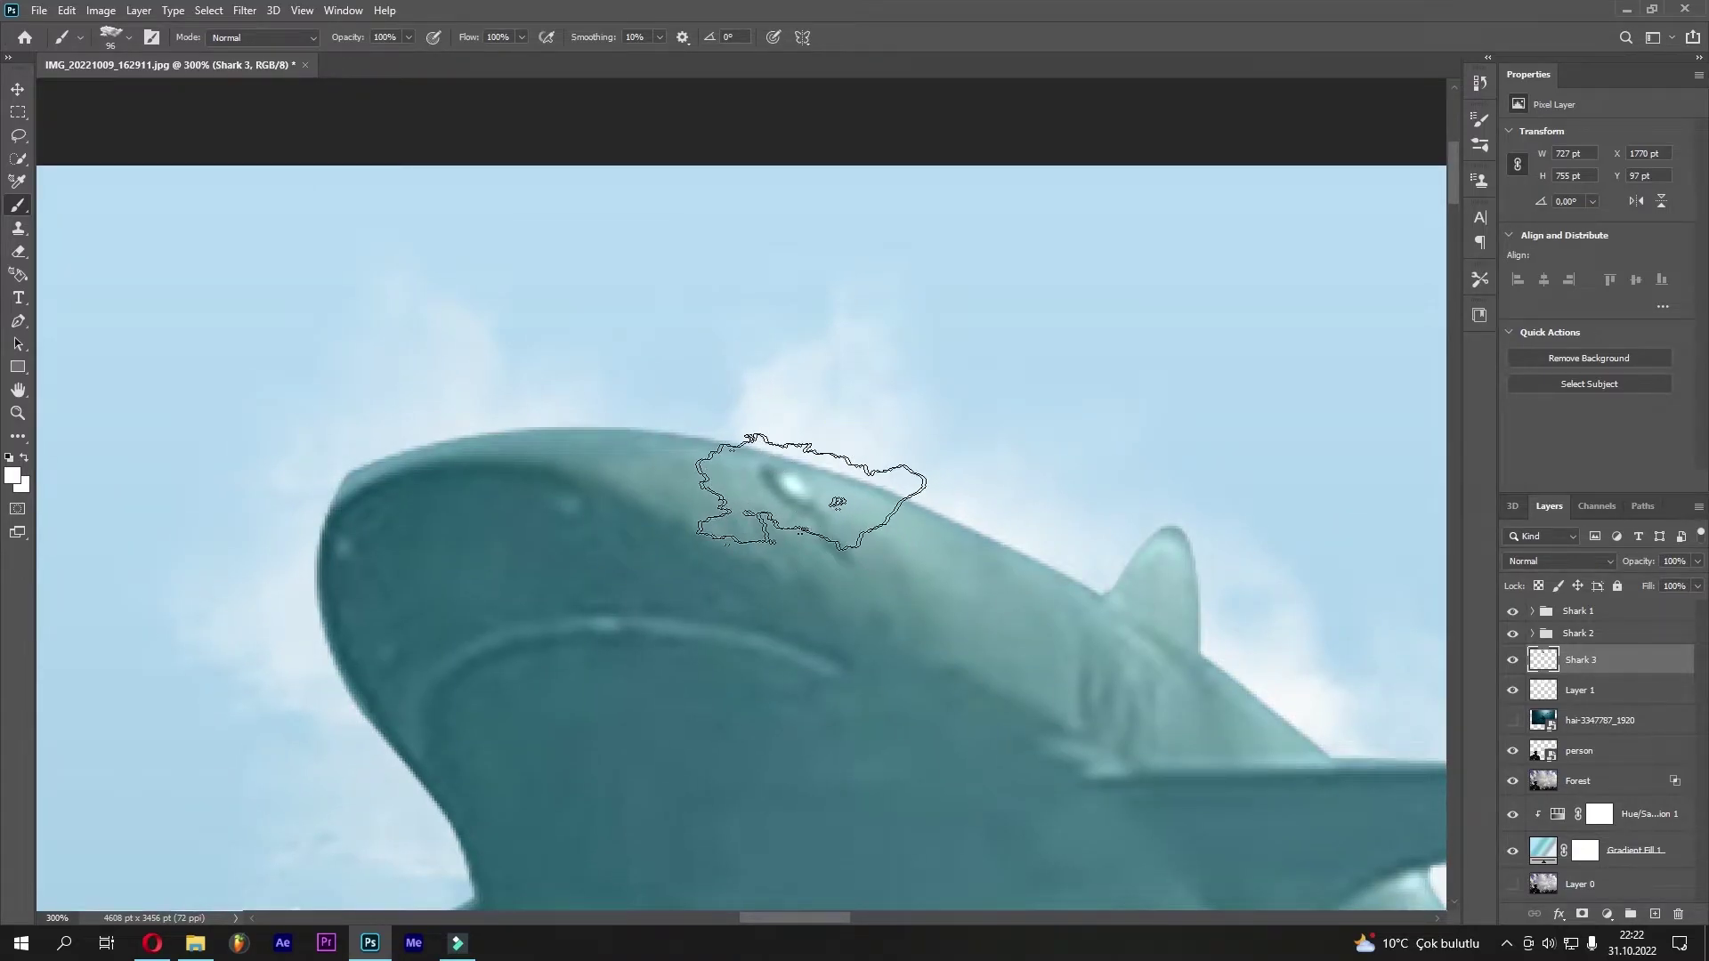
pyautogui.click(18, 252)
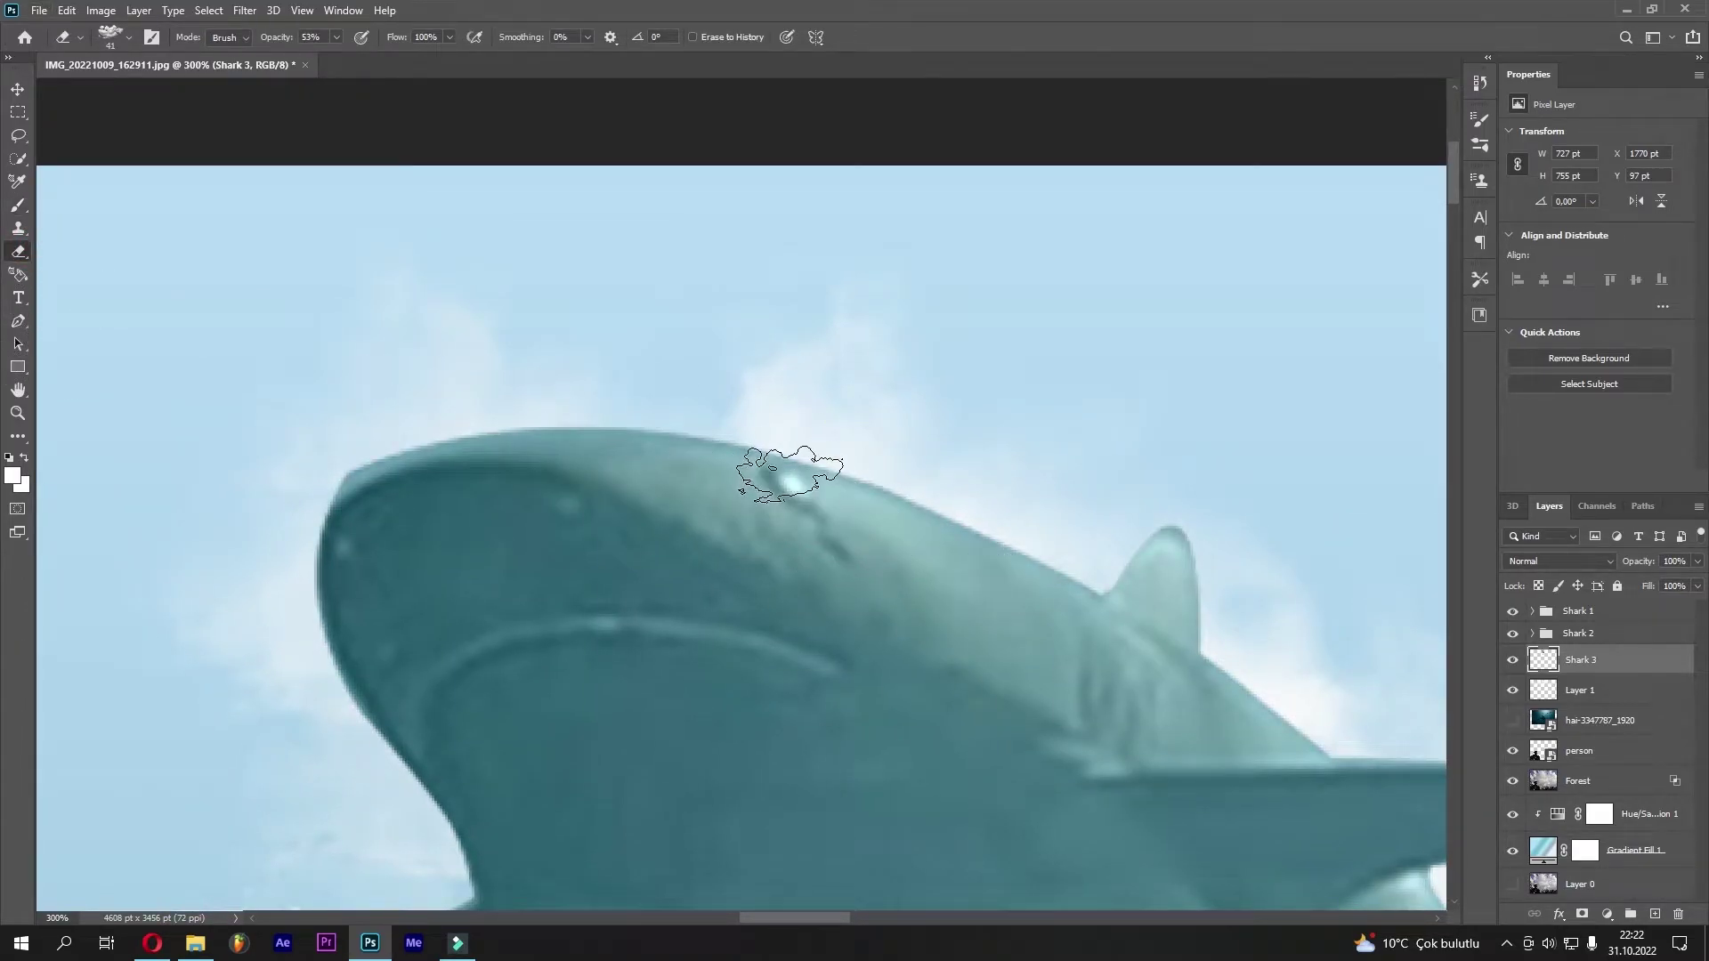
pyautogui.press('[')
pyautogui.press('[')
pyautogui.press('[')
# Select the Shark 3 layer and lower its opacity to a faint tracing guide
pyautogui.click(1513, 661)
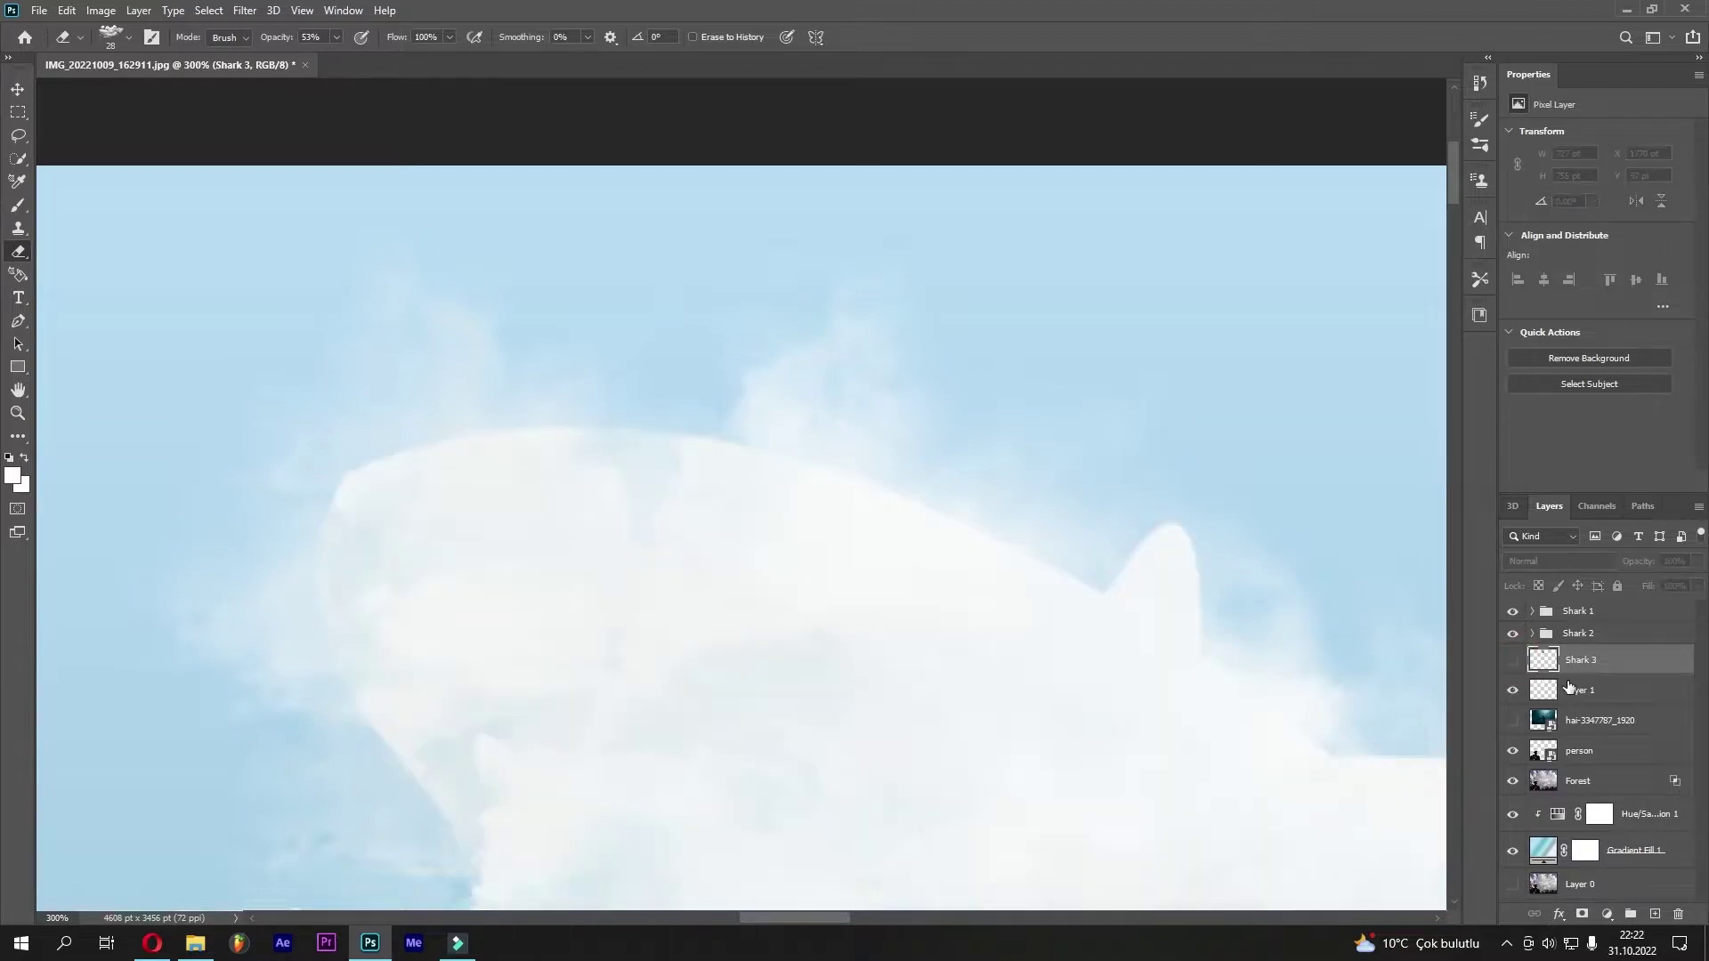
pyautogui.click(1580, 690)
pyautogui.click(1556, 661)
pyautogui.click(1513, 661)
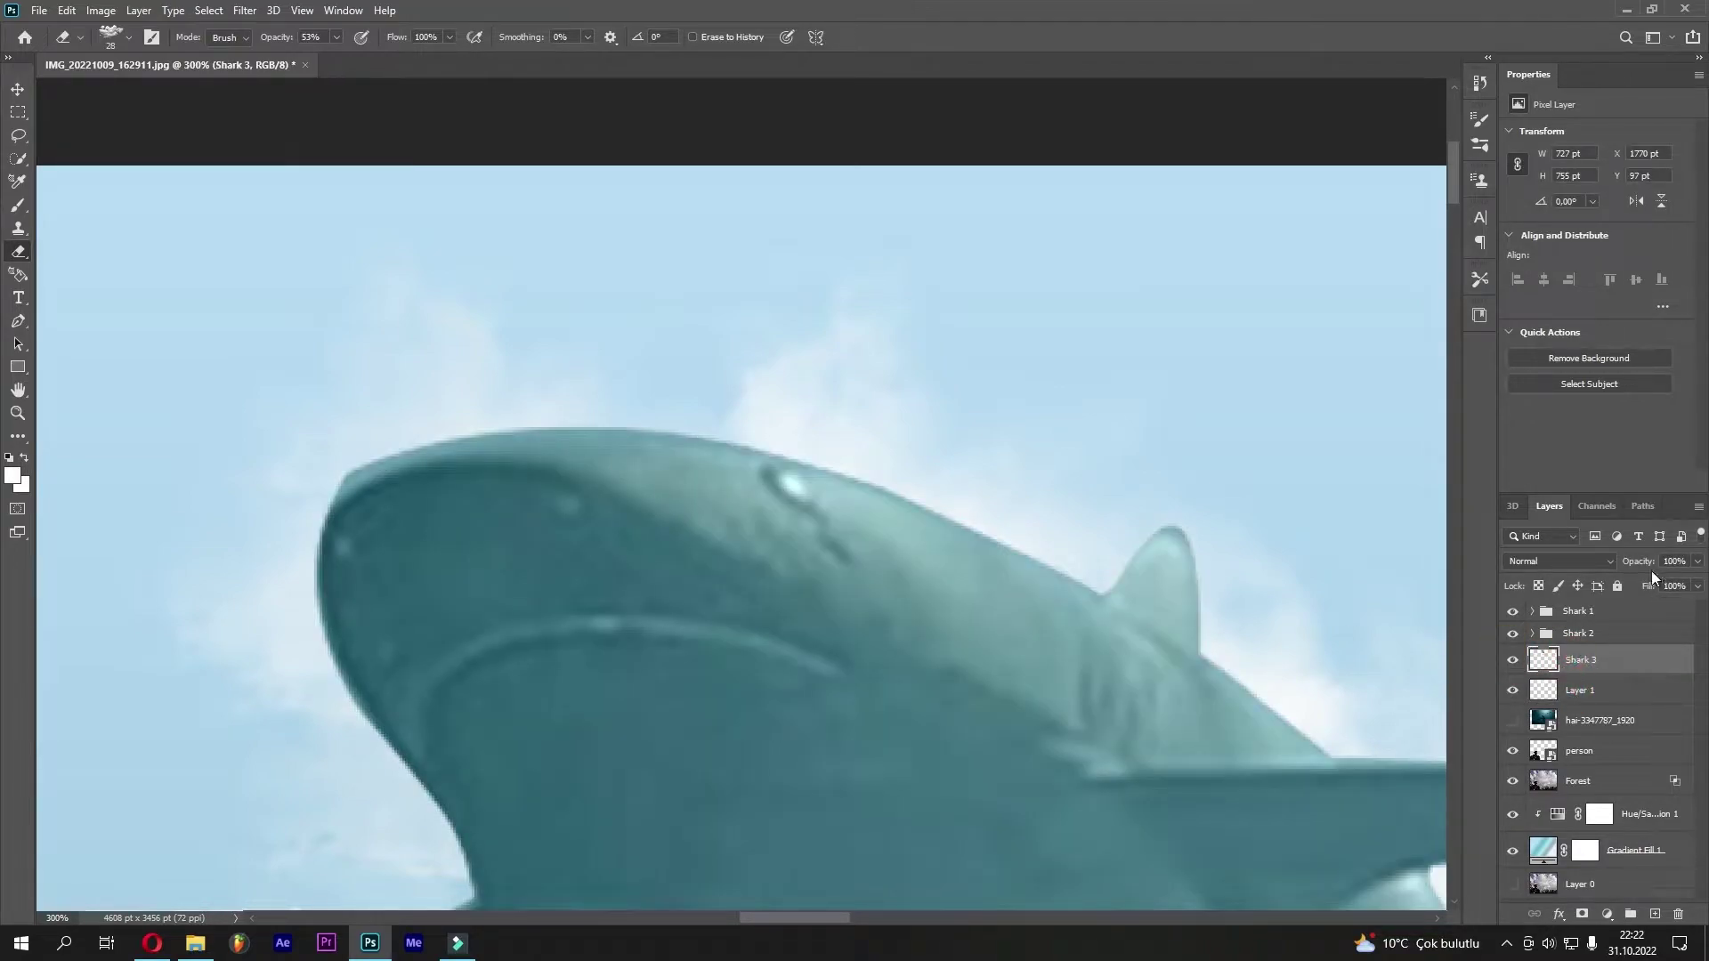
pyautogui.moveTo(1606, 565); pyautogui.dragTo(1582, 565)
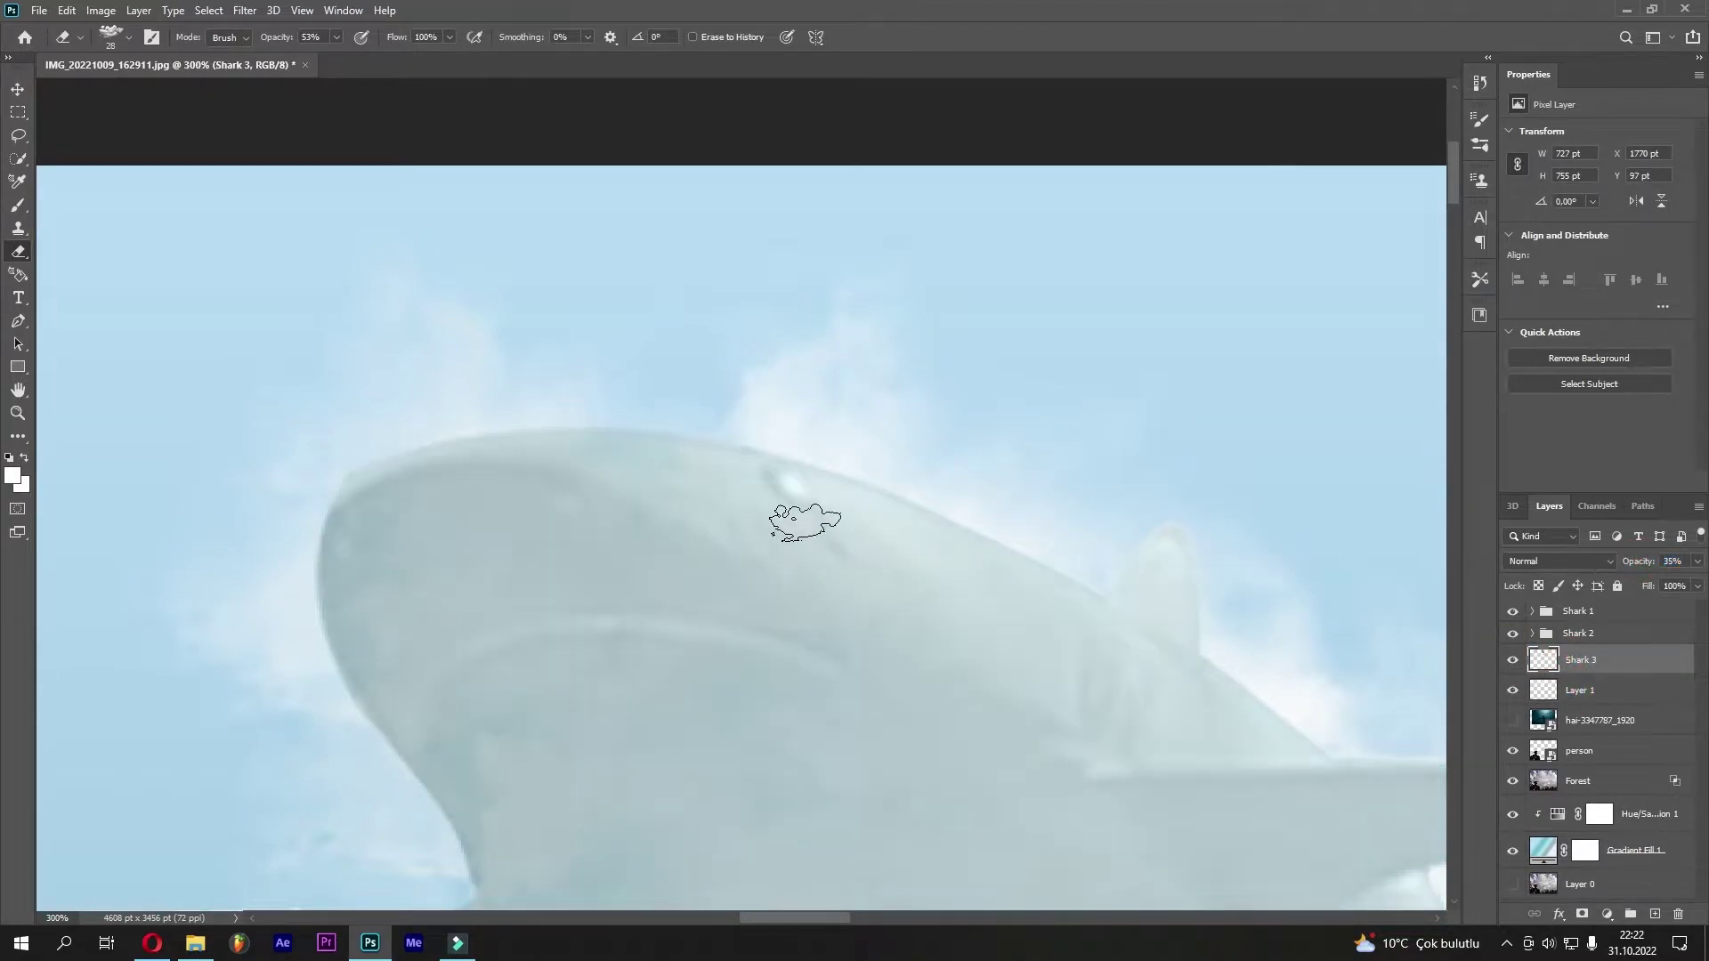
# Return to Layer 1, compare the clouds with Shark 3 on and off, then hide Shark 3 and fit the view
pyautogui.click(1569, 691)
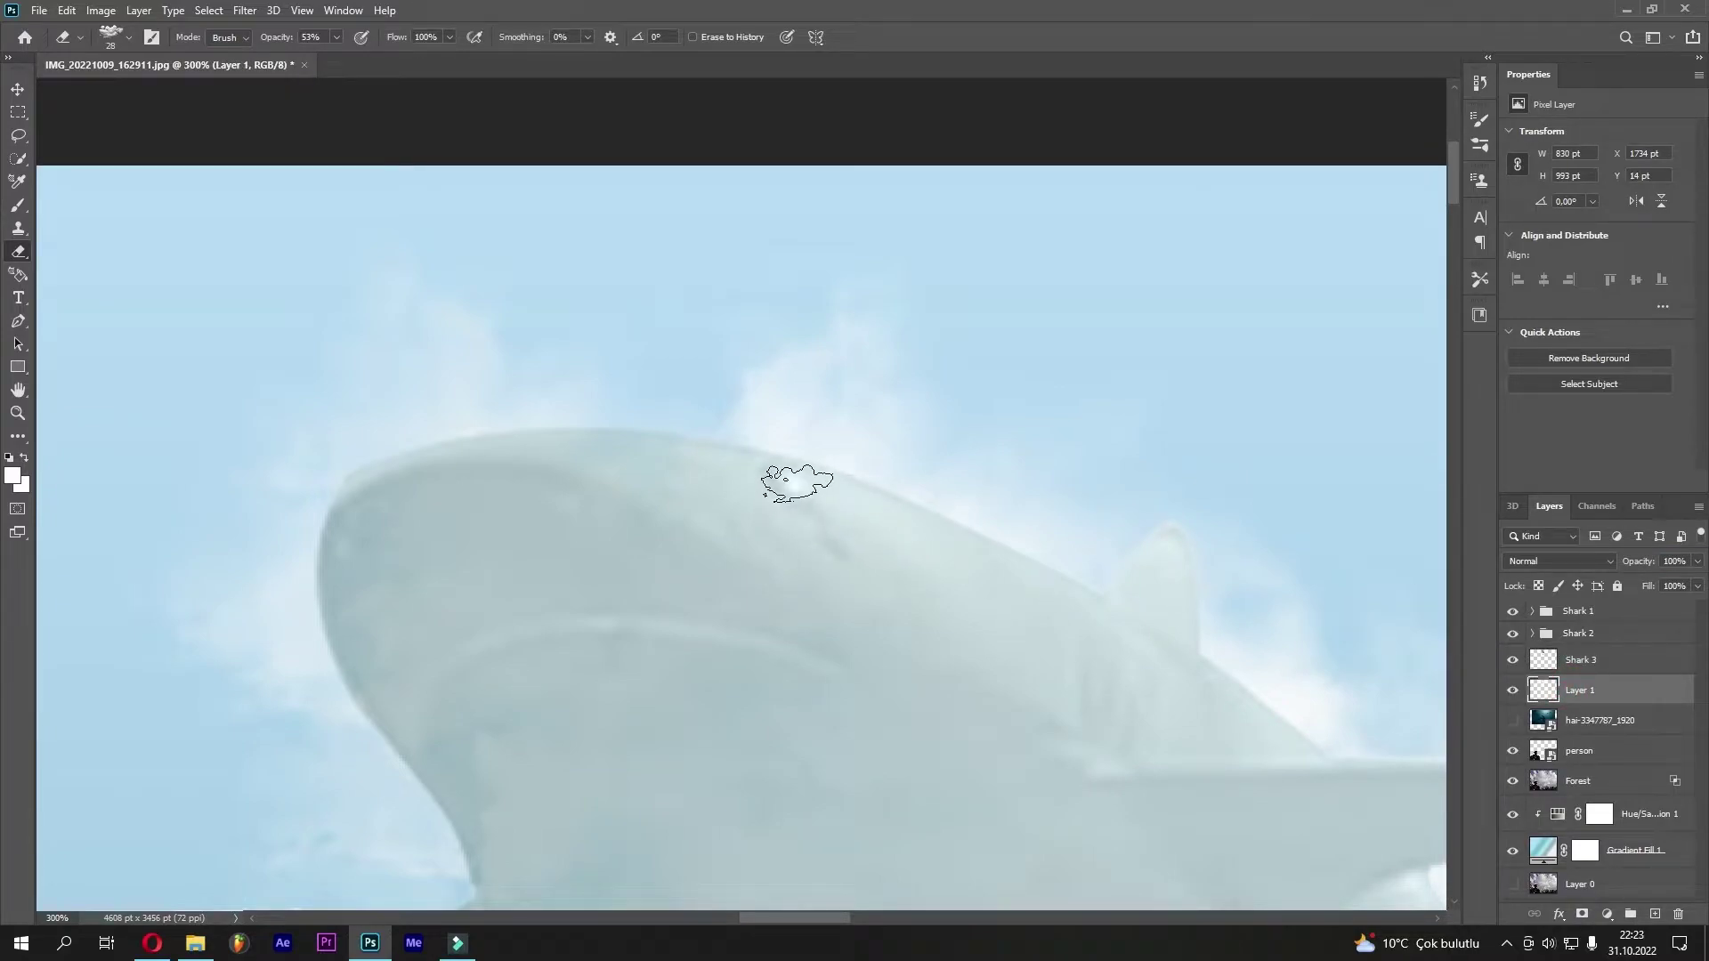
pyautogui.click(1510, 659)
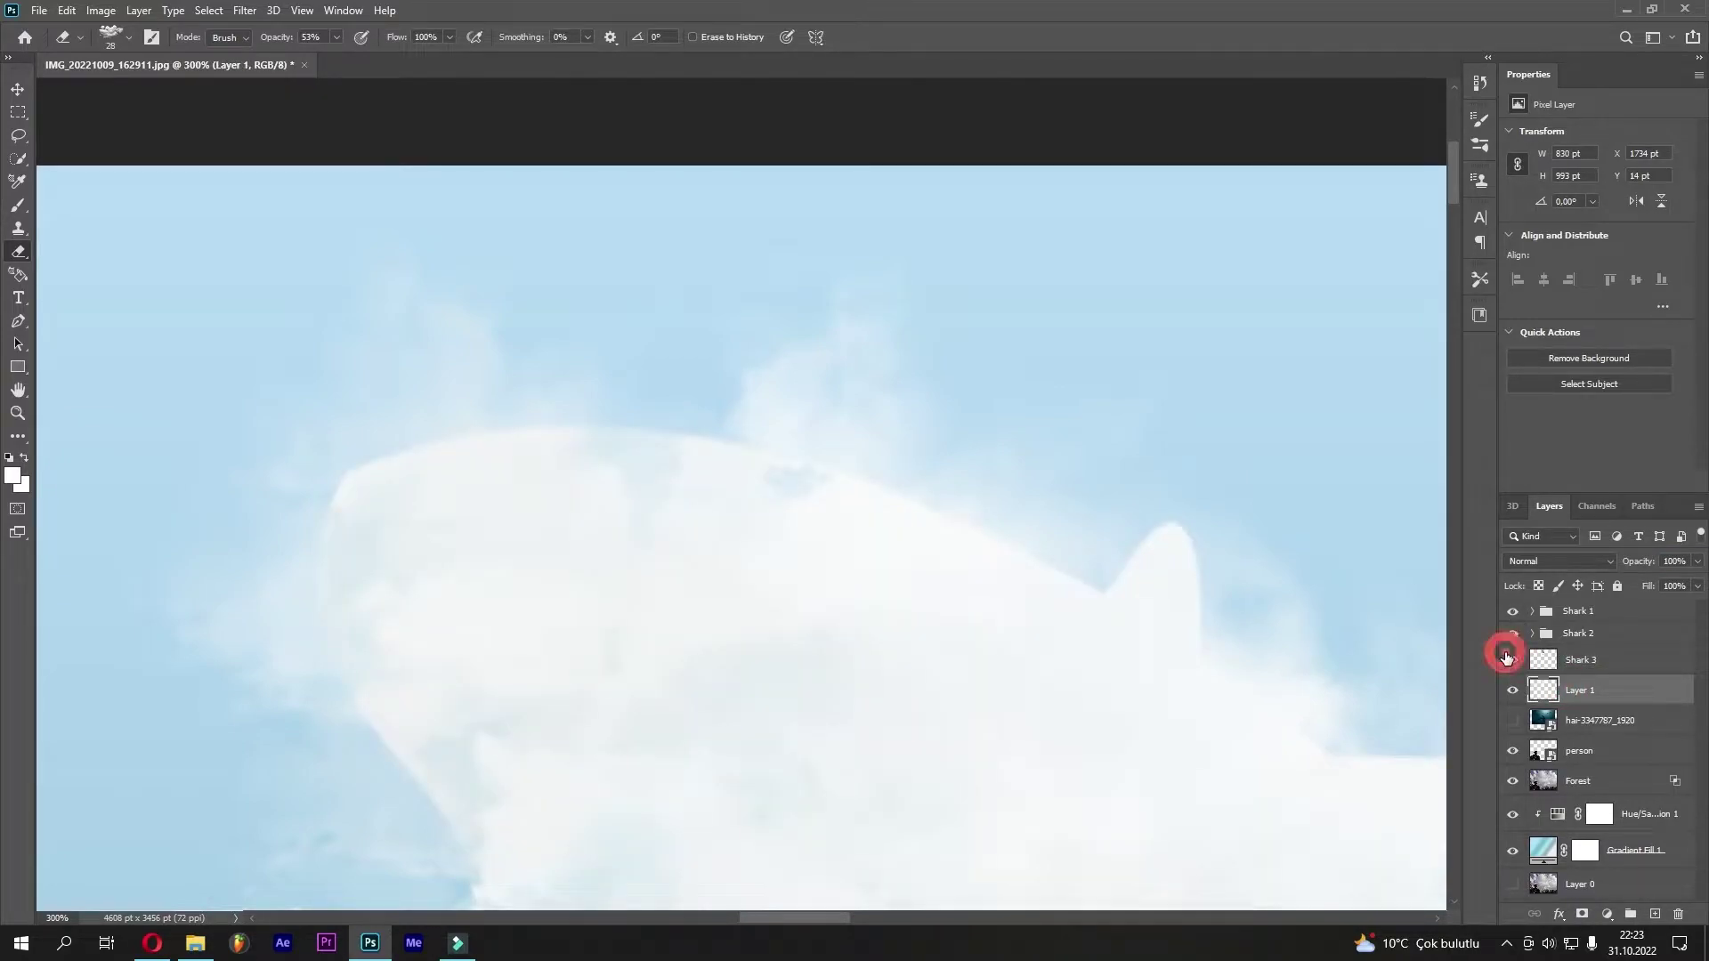
pyautogui.click(1511, 659)
pyautogui.click(1513, 660)
pyautogui.rightClick(789, 509)
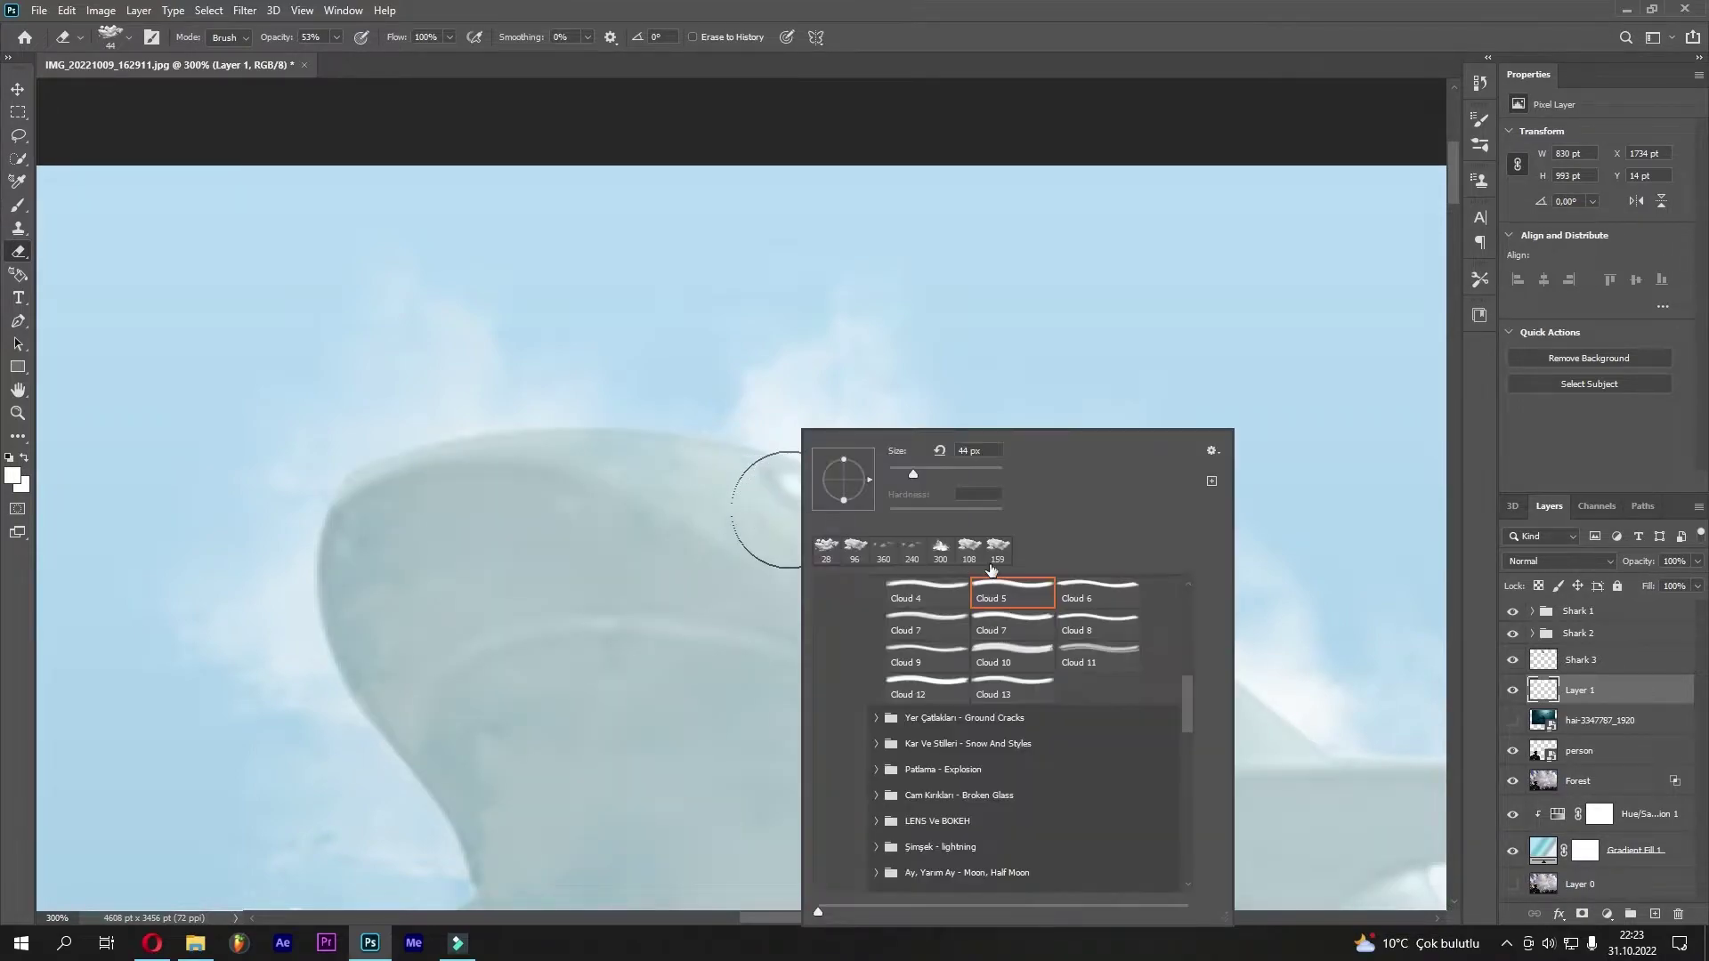
pyautogui.press('Return')
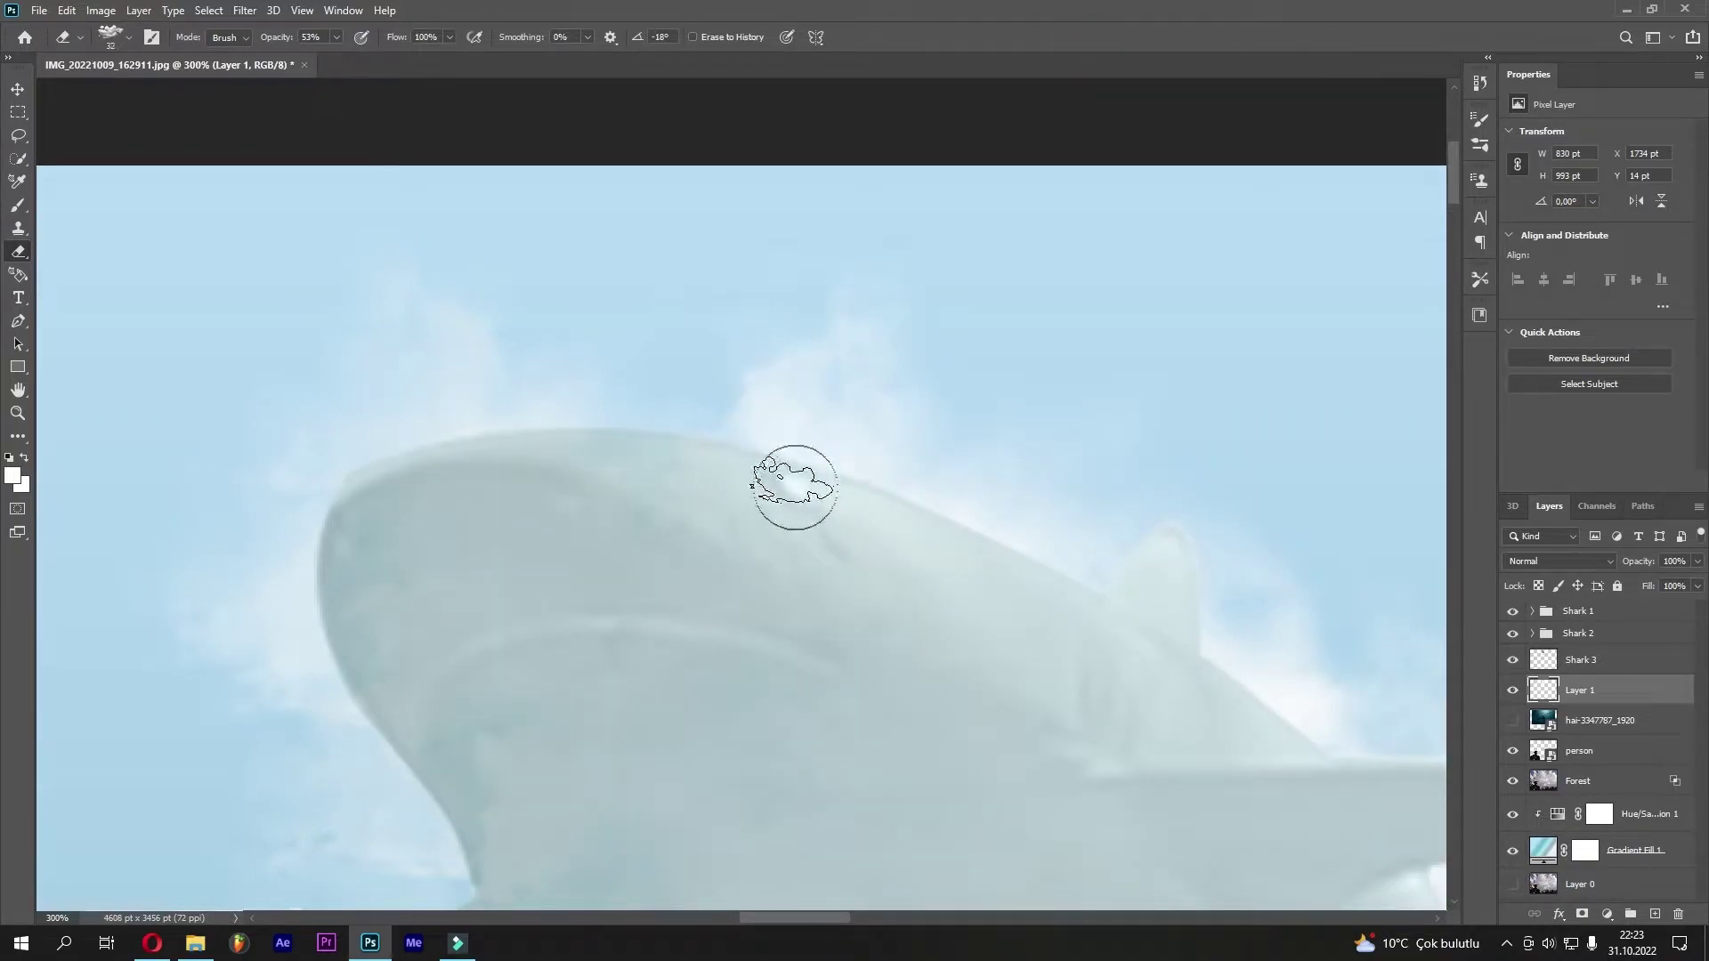
pyautogui.click(1513, 660)
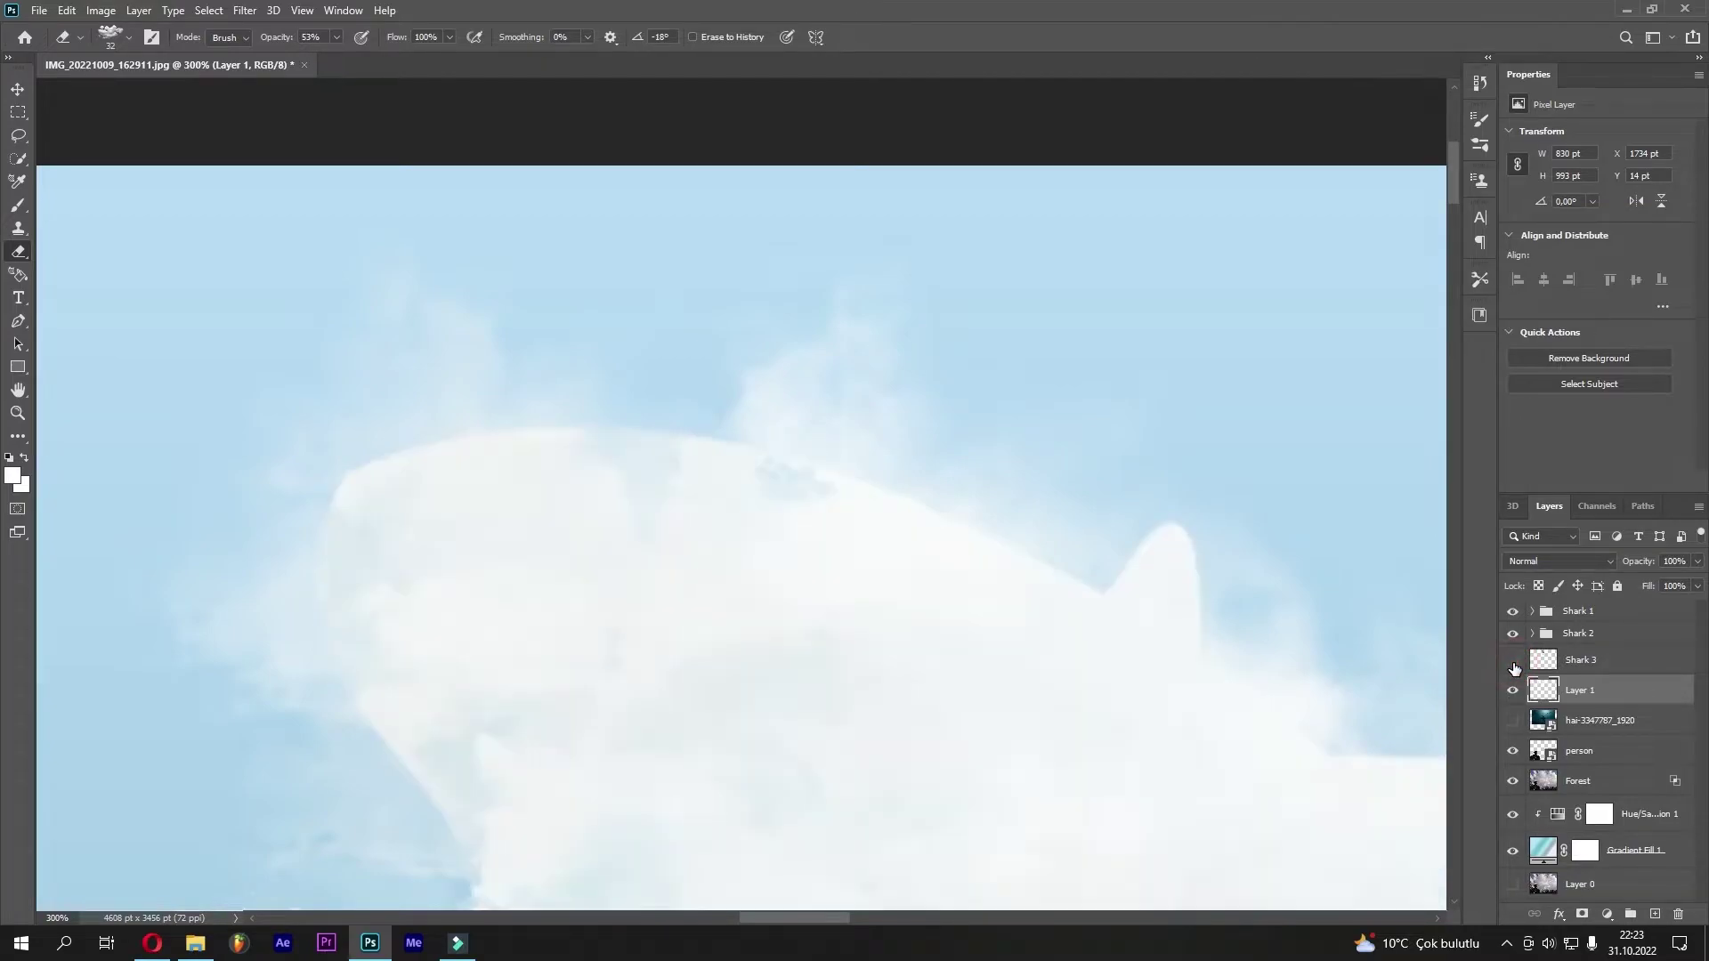
pyautogui.moveTo(885, 564); pyautogui.dragTo(862, 406)
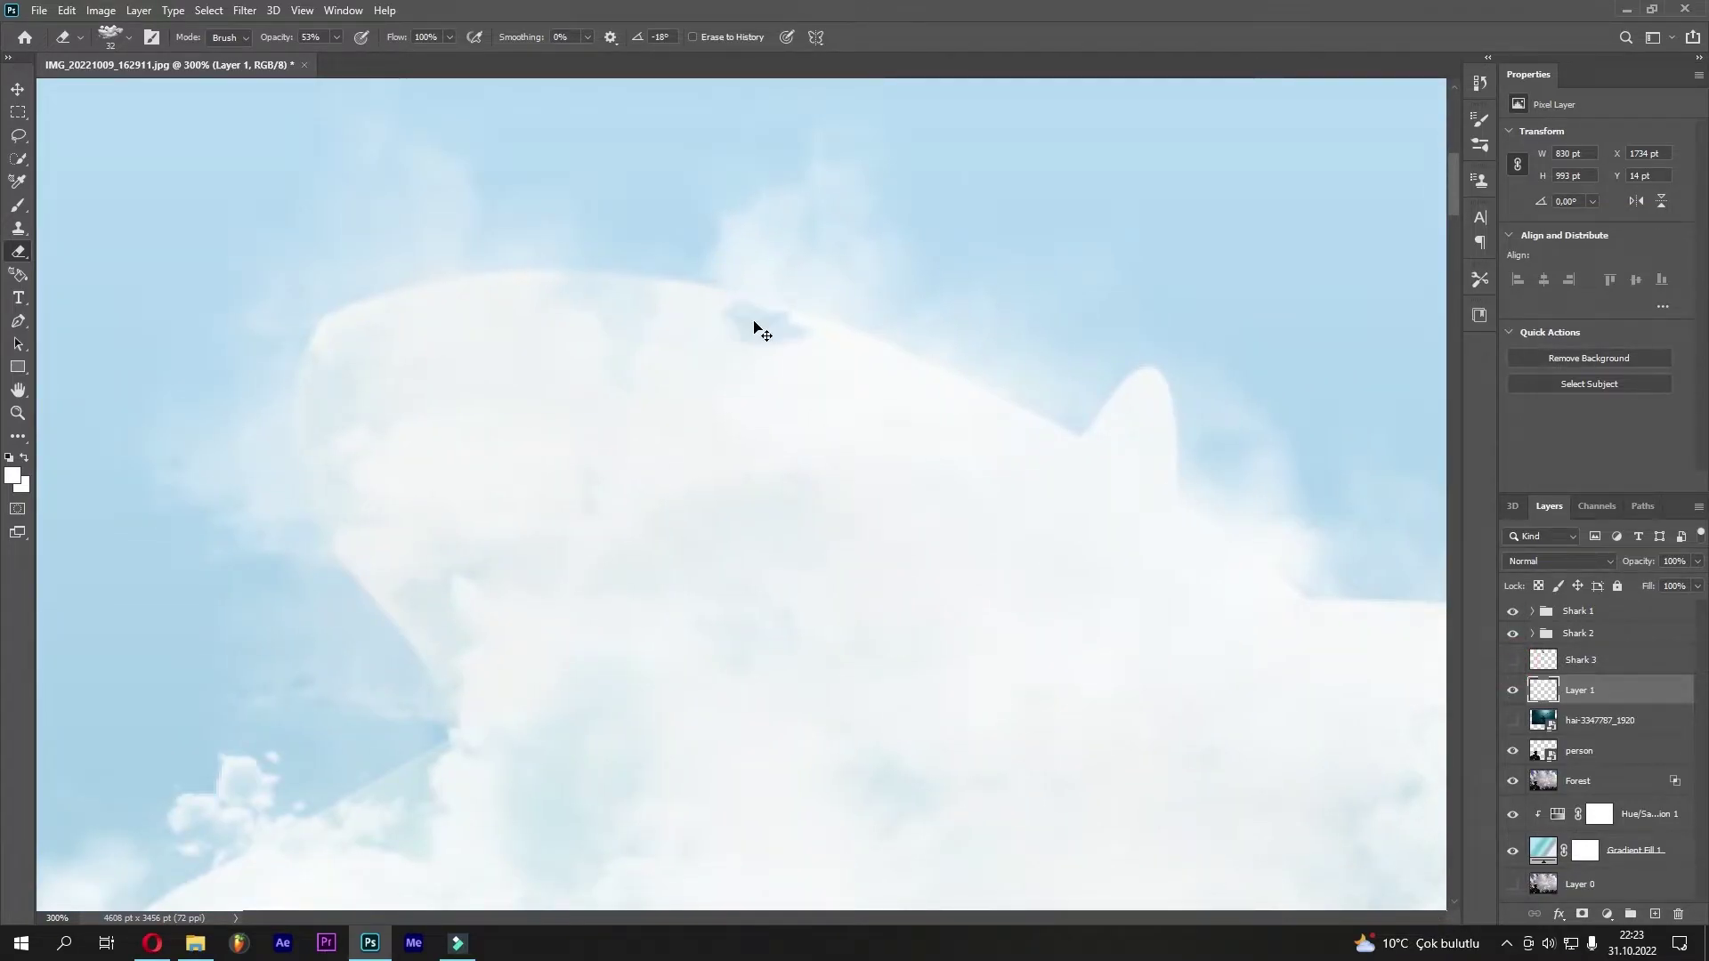
pyautogui.hotkey('ctrl', '0')
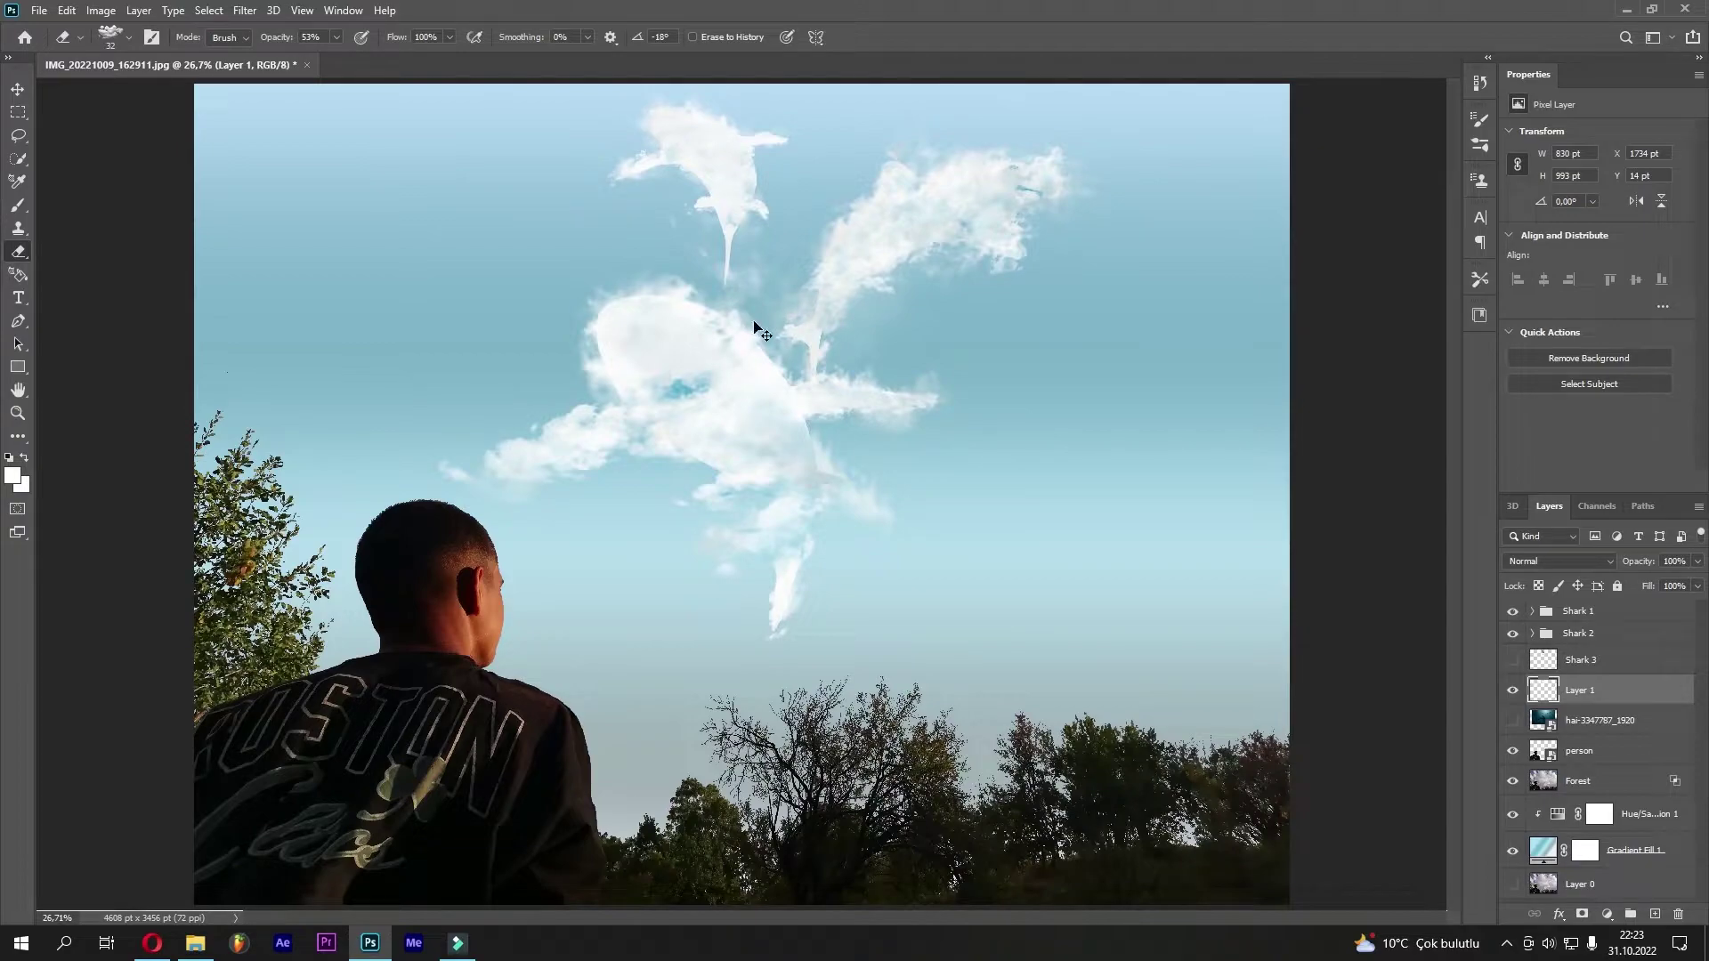
# Zoom in on the upper cloud shark and enlarge the eraser to 46
pyautogui.scroll(2, 755, 328)
pyautogui.scroll(2, 752, 317)
pyautogui.moveTo(752, 317); pyautogui.dragTo(1166, 503)
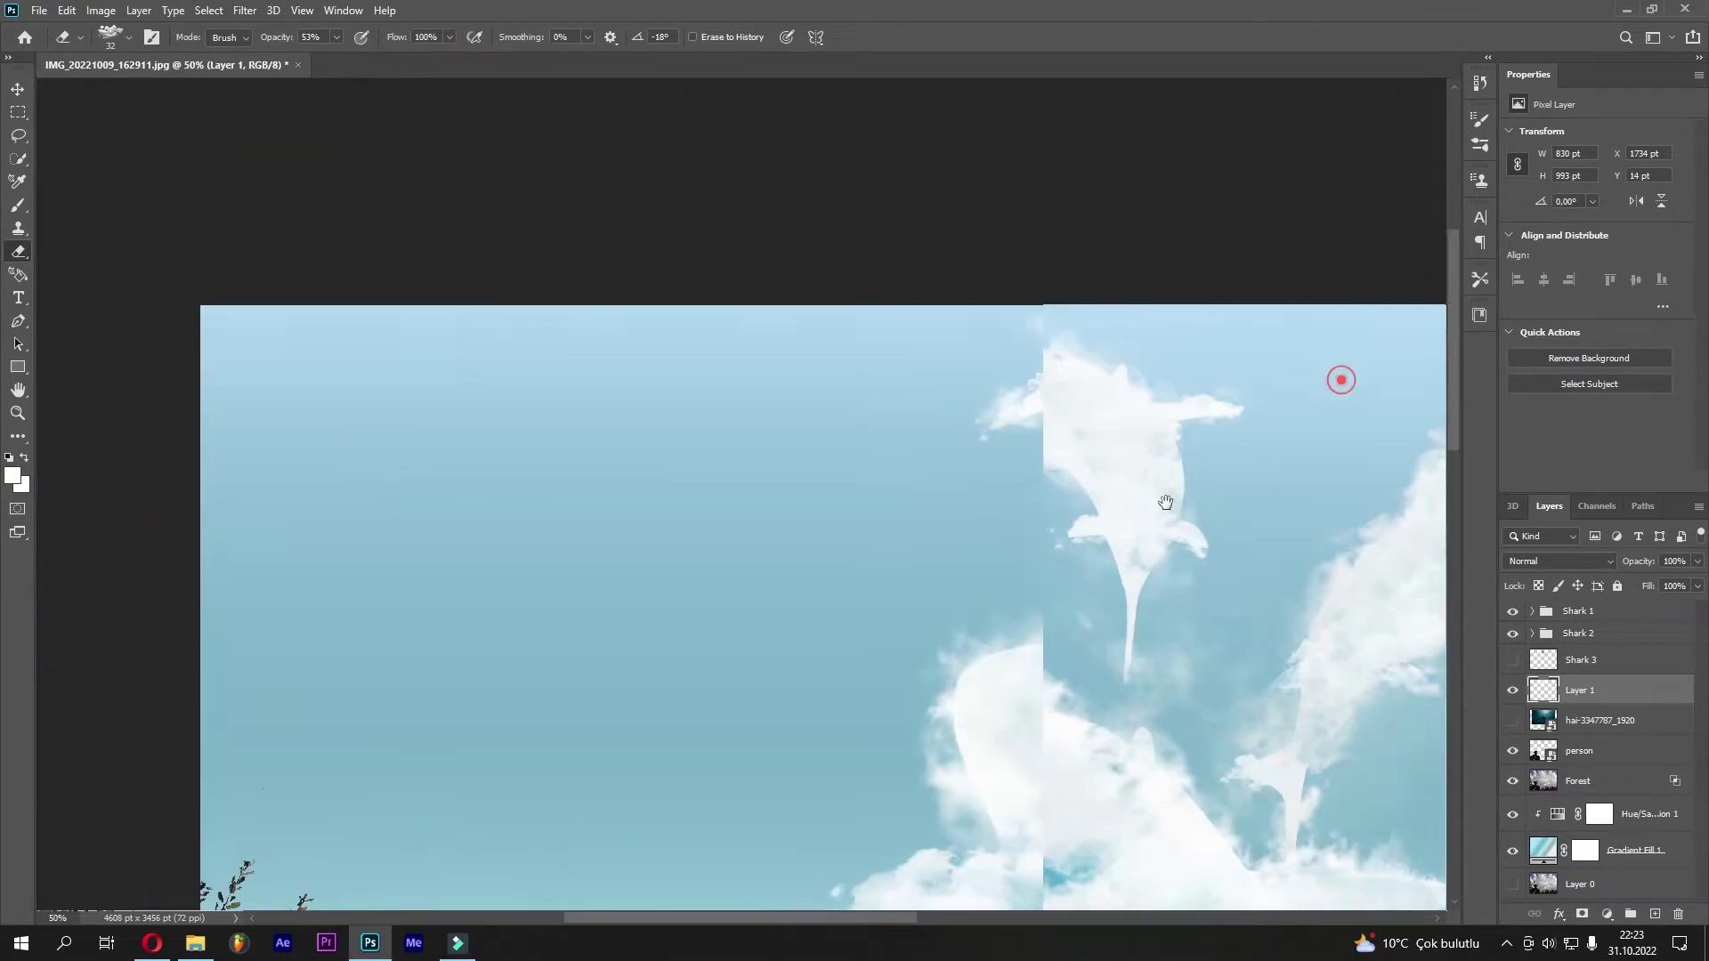
pyautogui.scroll(1, 1166, 502)
pyautogui.scroll(1, 1152, 513)
pyautogui.moveTo(1150, 407); pyautogui.dragTo(1137, 378)
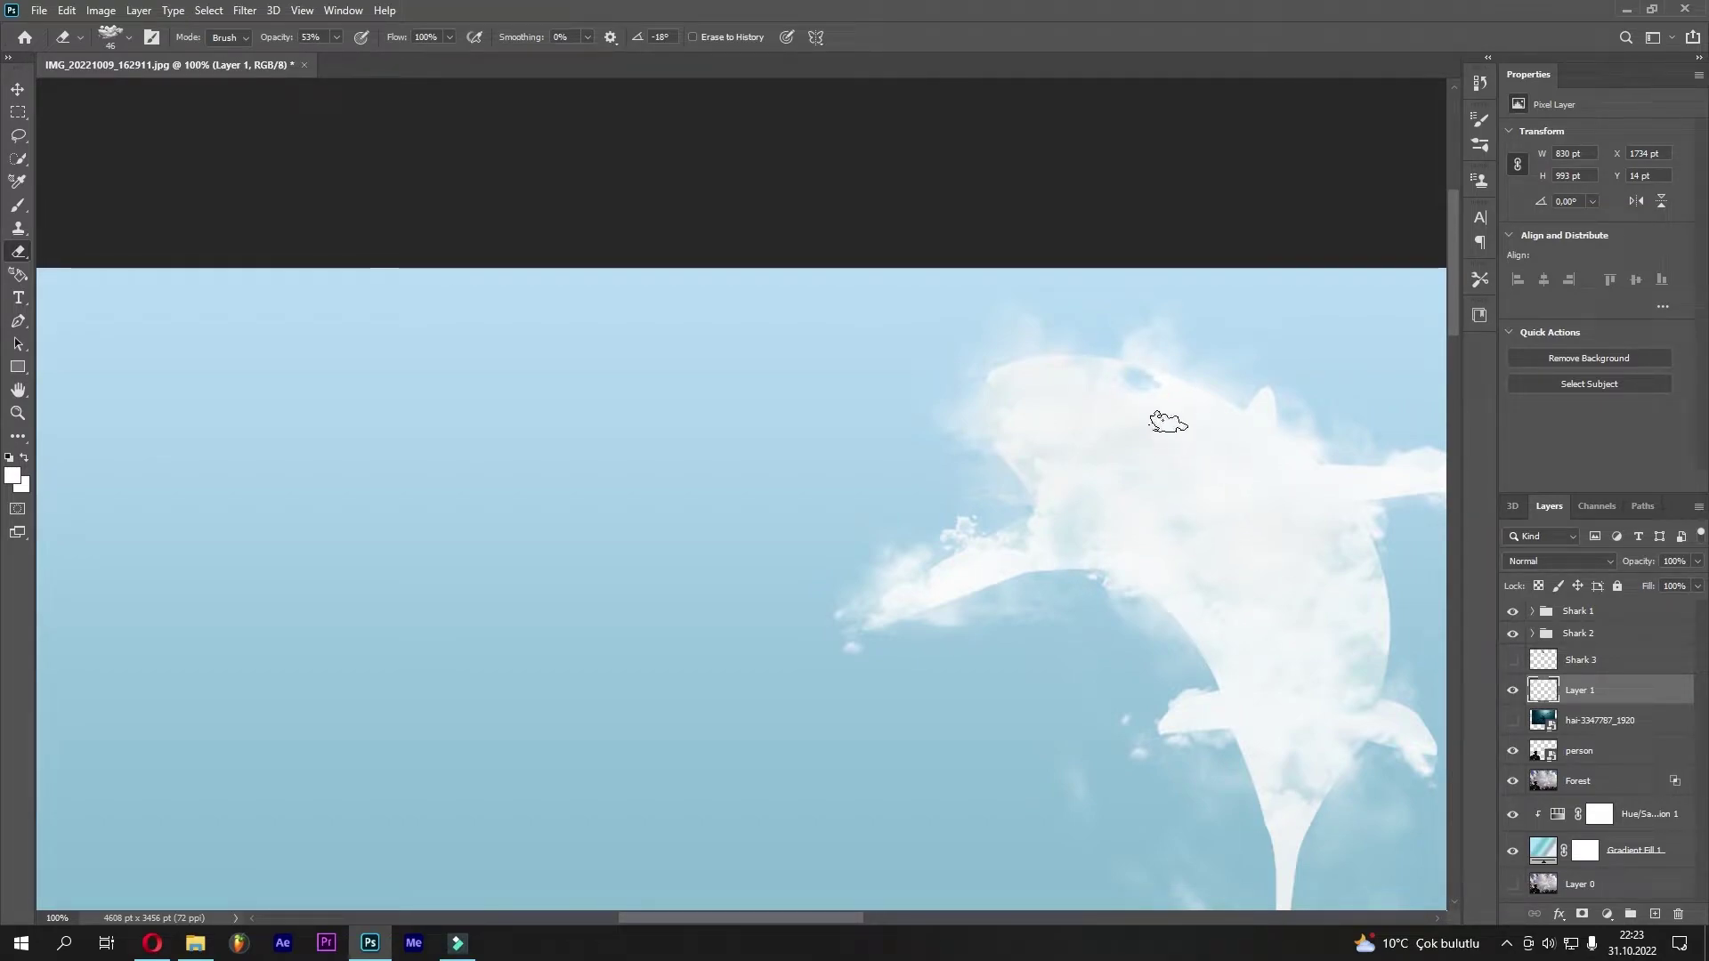
# Show Shark 3 as a guide and set the eraser to the Cloud 8 brush tip
pyautogui.click(1512, 660)
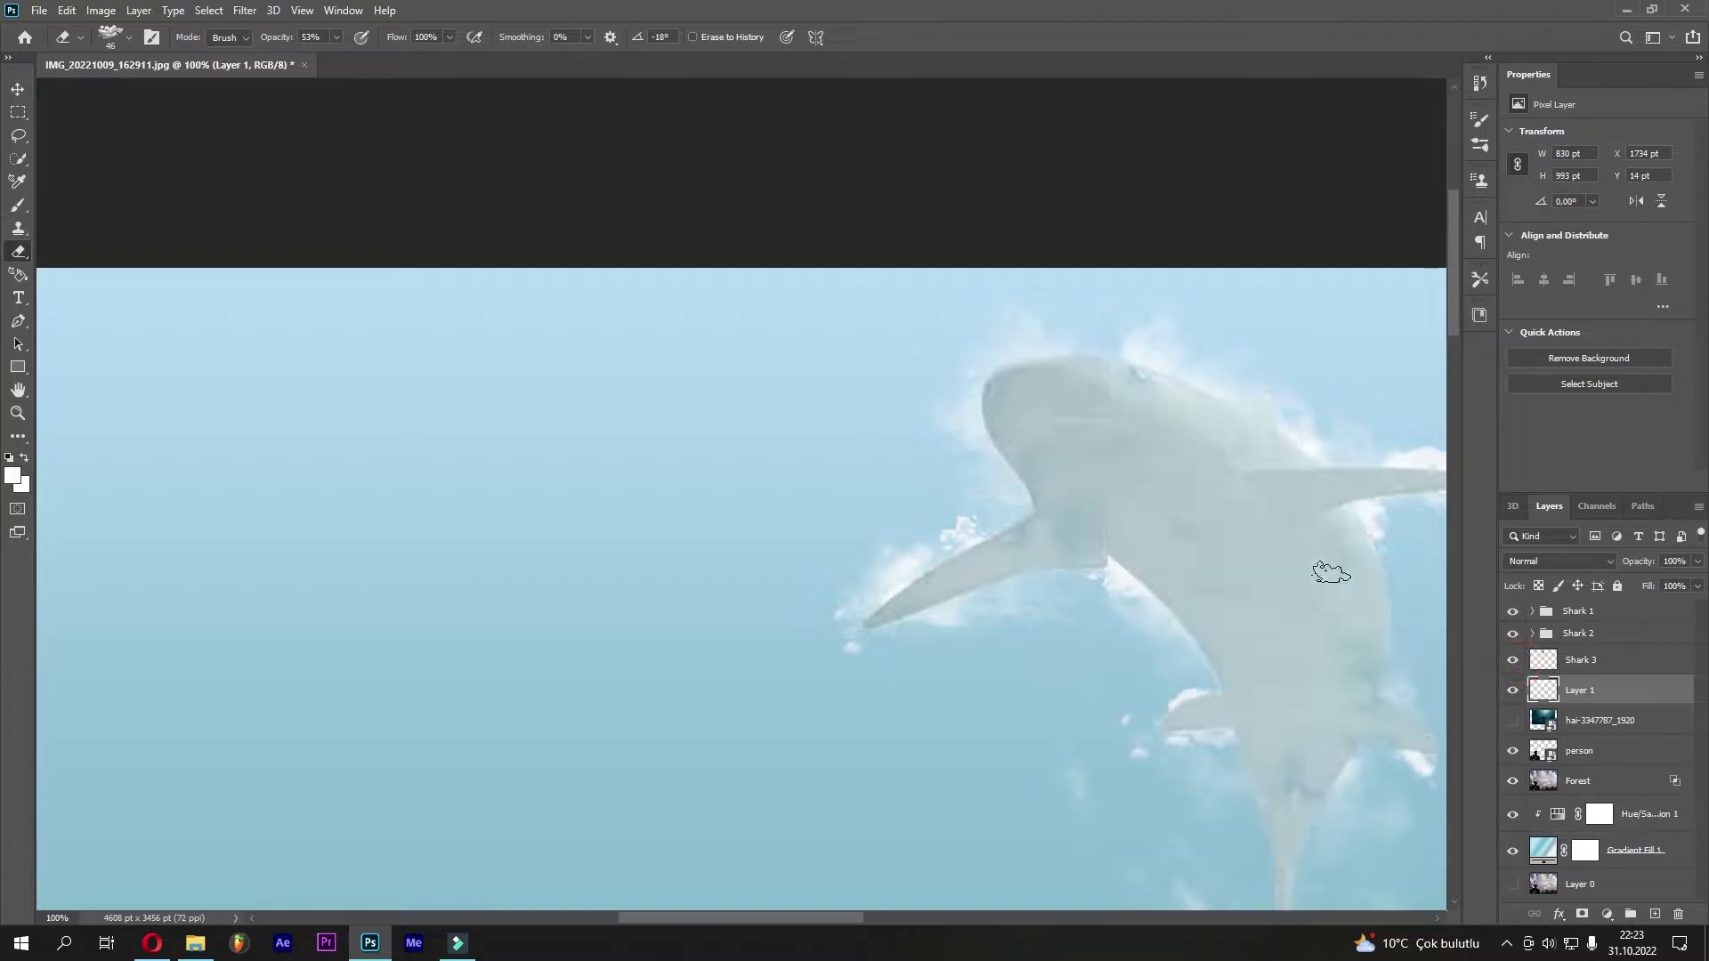
pyautogui.rightClick(1142, 438)
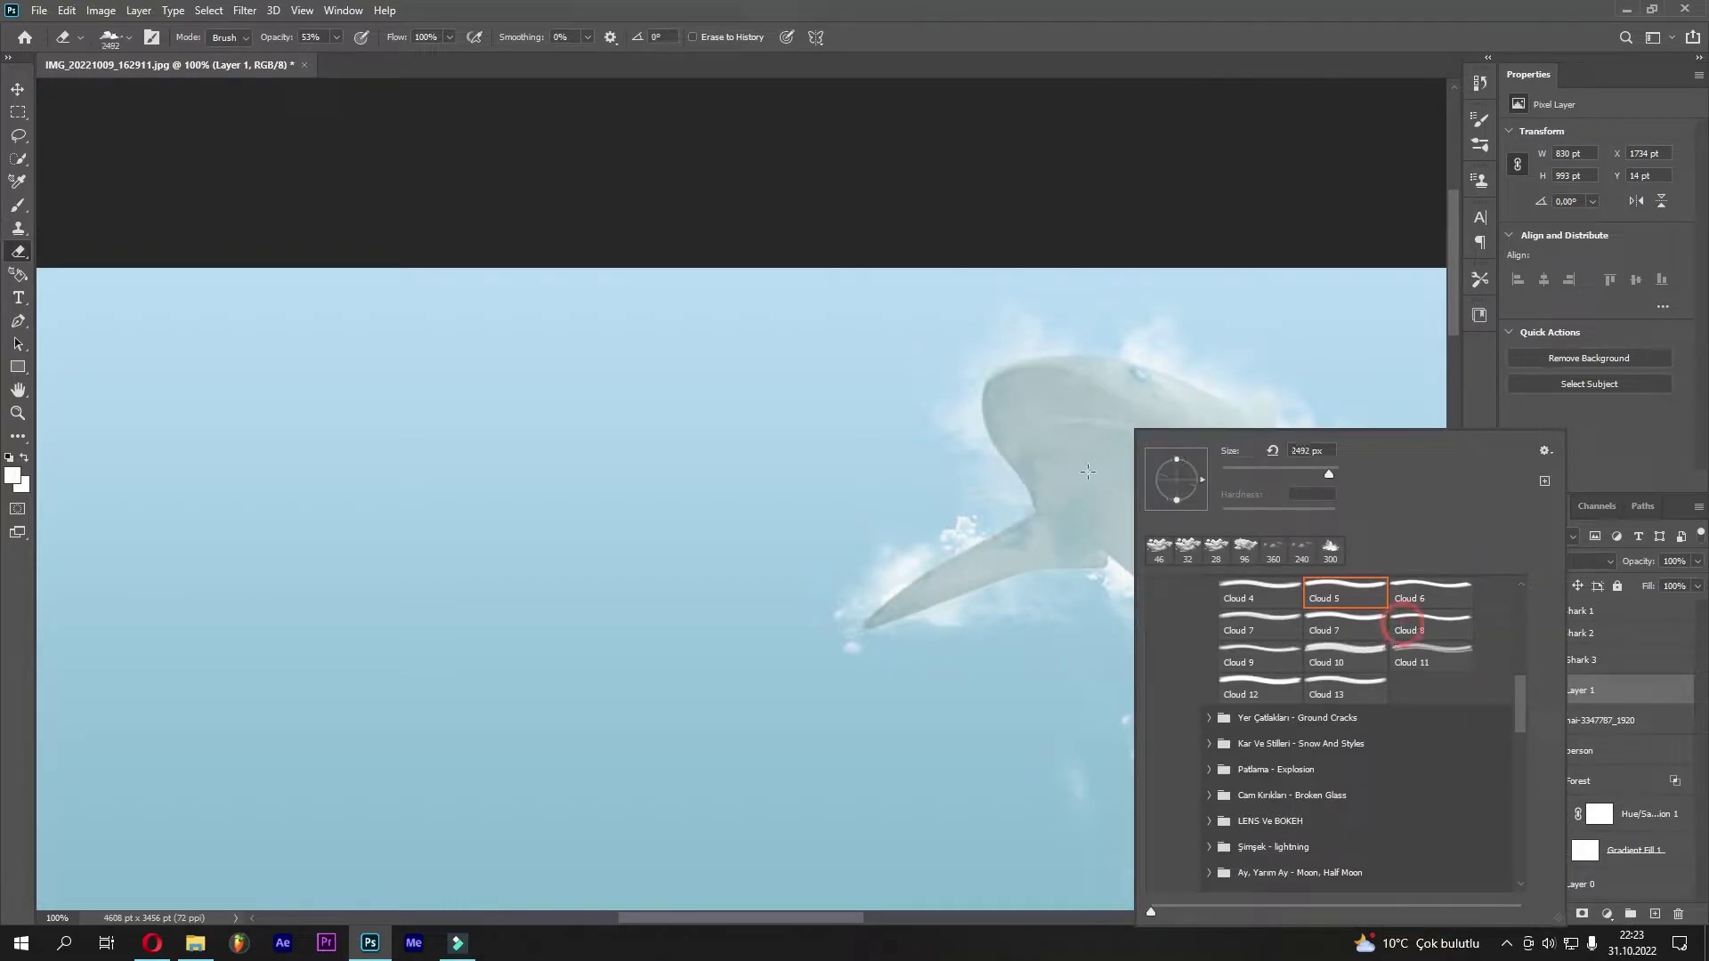
pyautogui.click(1409, 629)
pyautogui.press('Return')
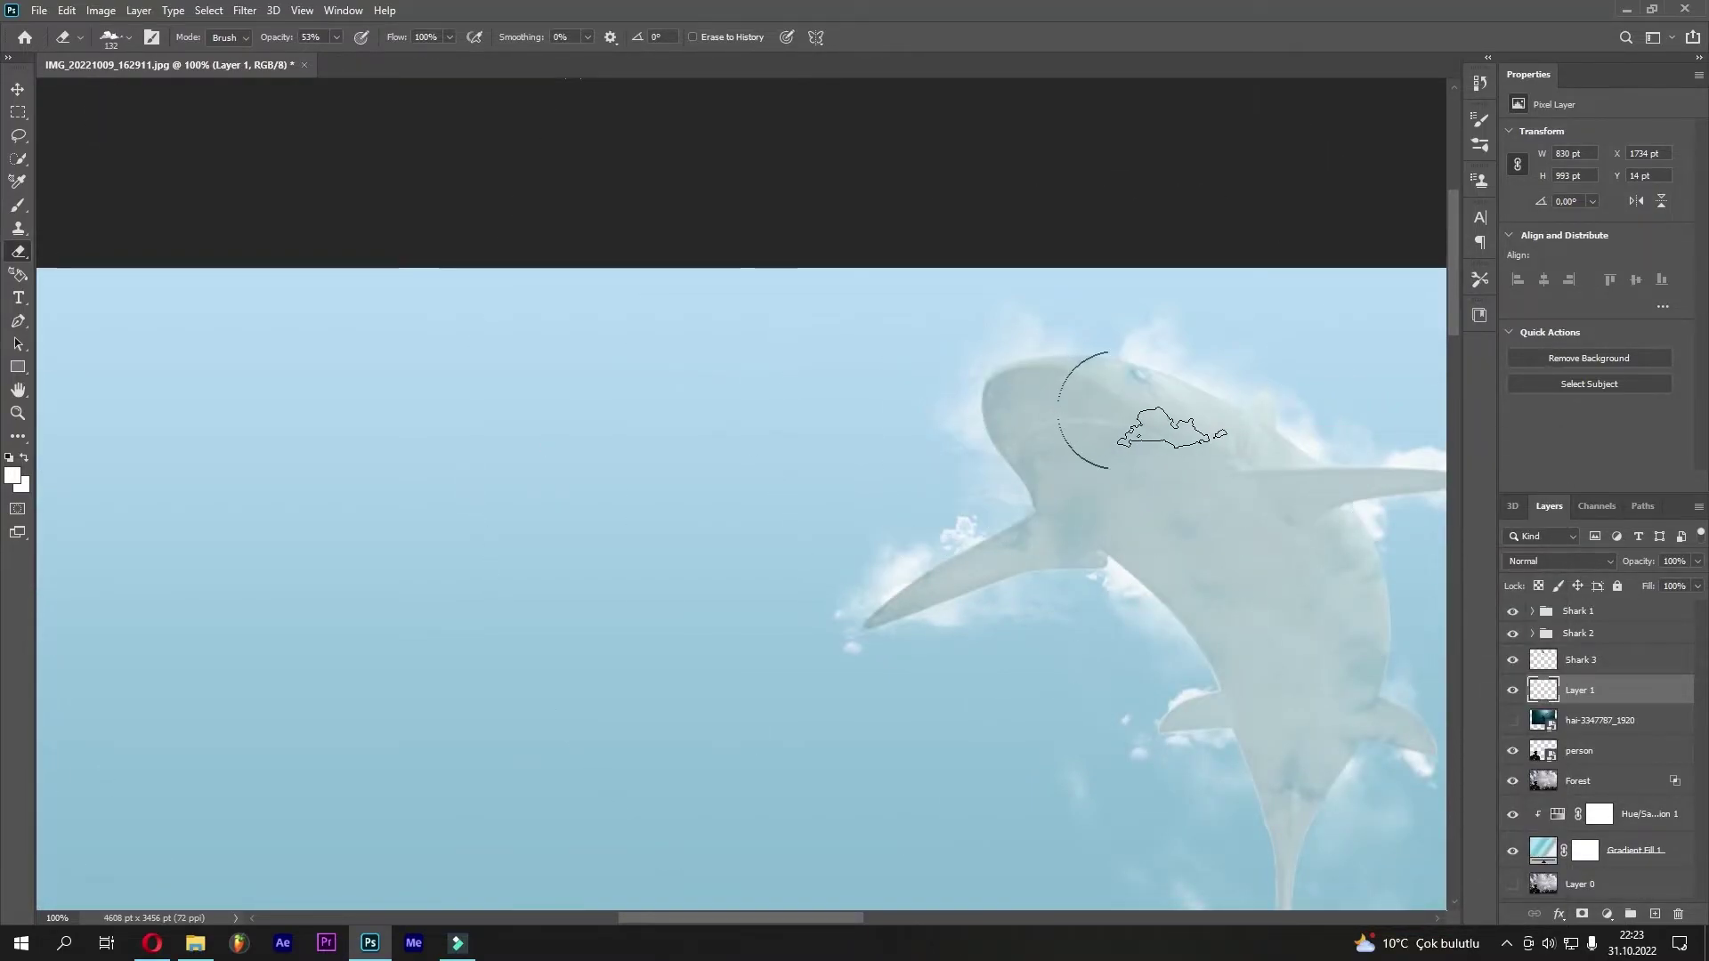
pyautogui.moveTo(1157, 433); pyautogui.dragTo(1157, 436)
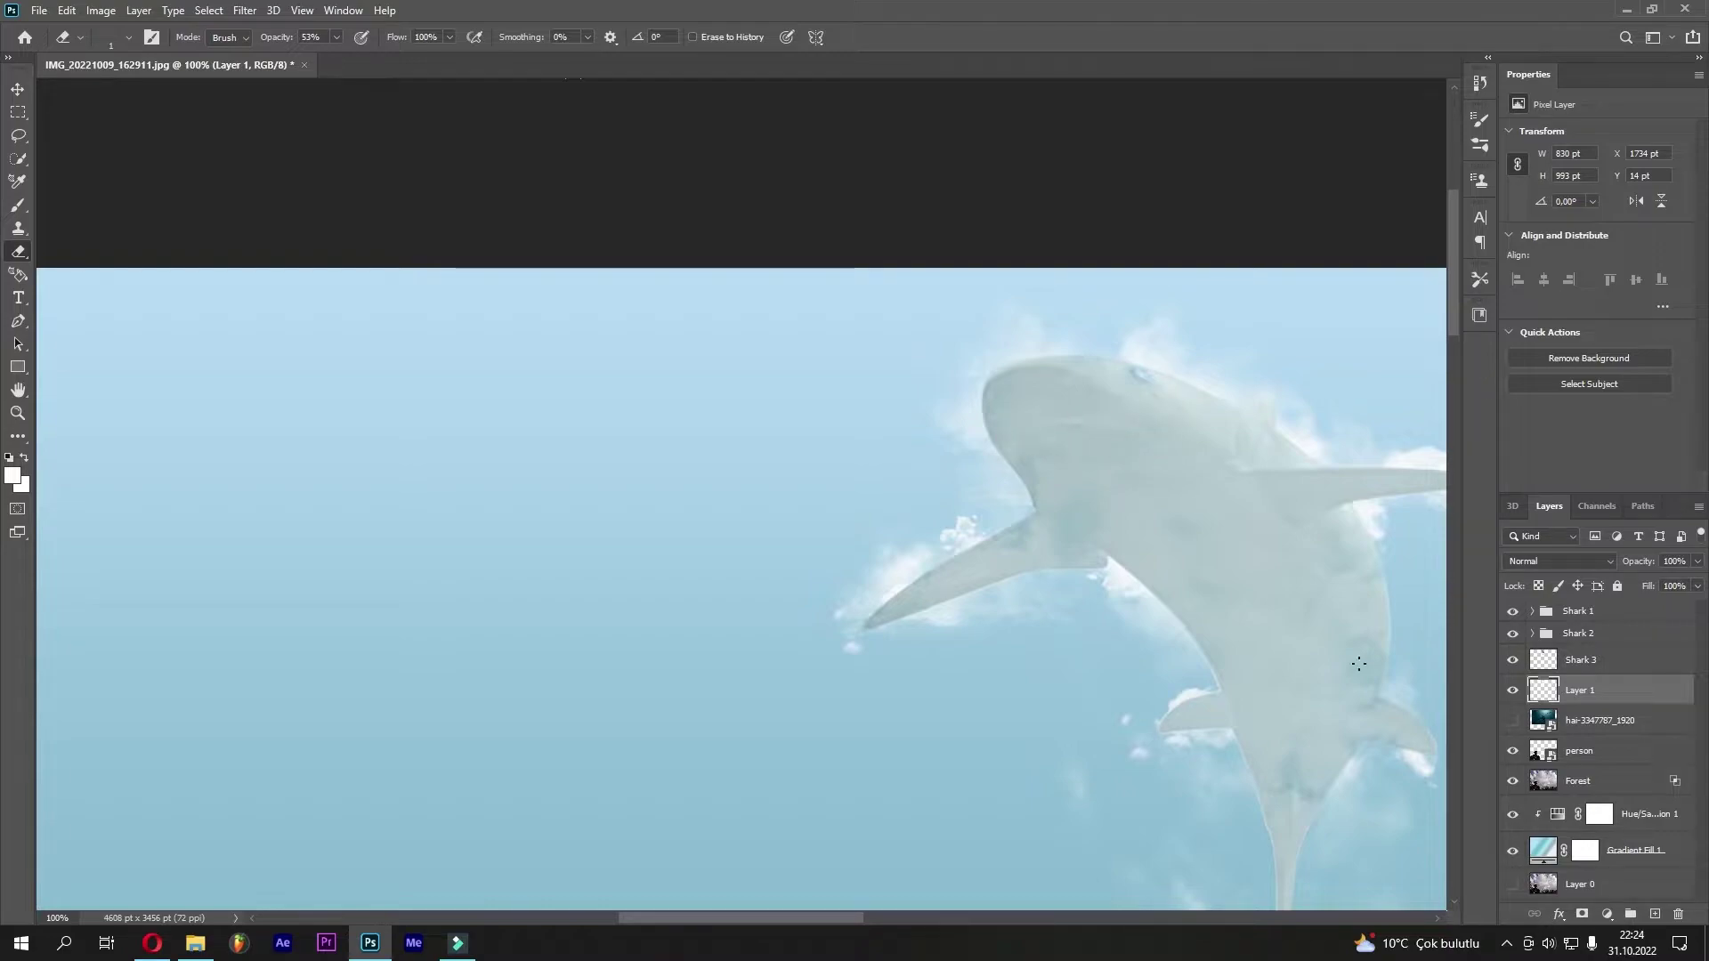
pyautogui.click(1512, 659)
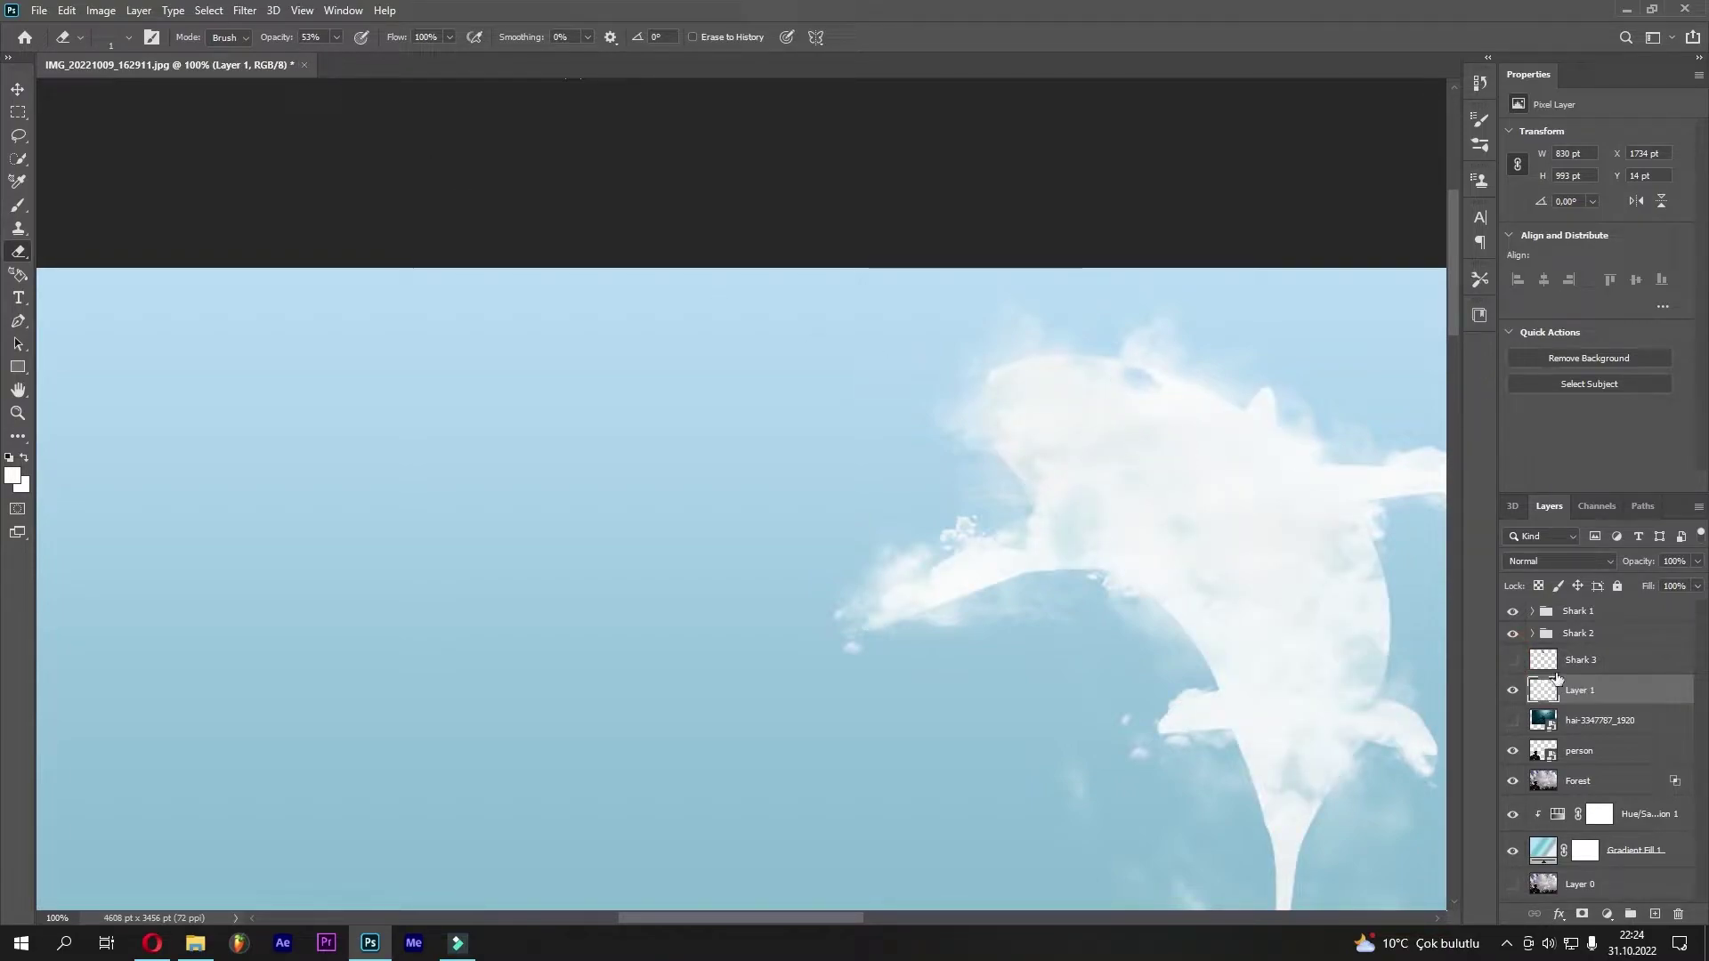
pyautogui.rightClick(1032, 472)
pyautogui.press('Return')
pyautogui.click(1512, 659)
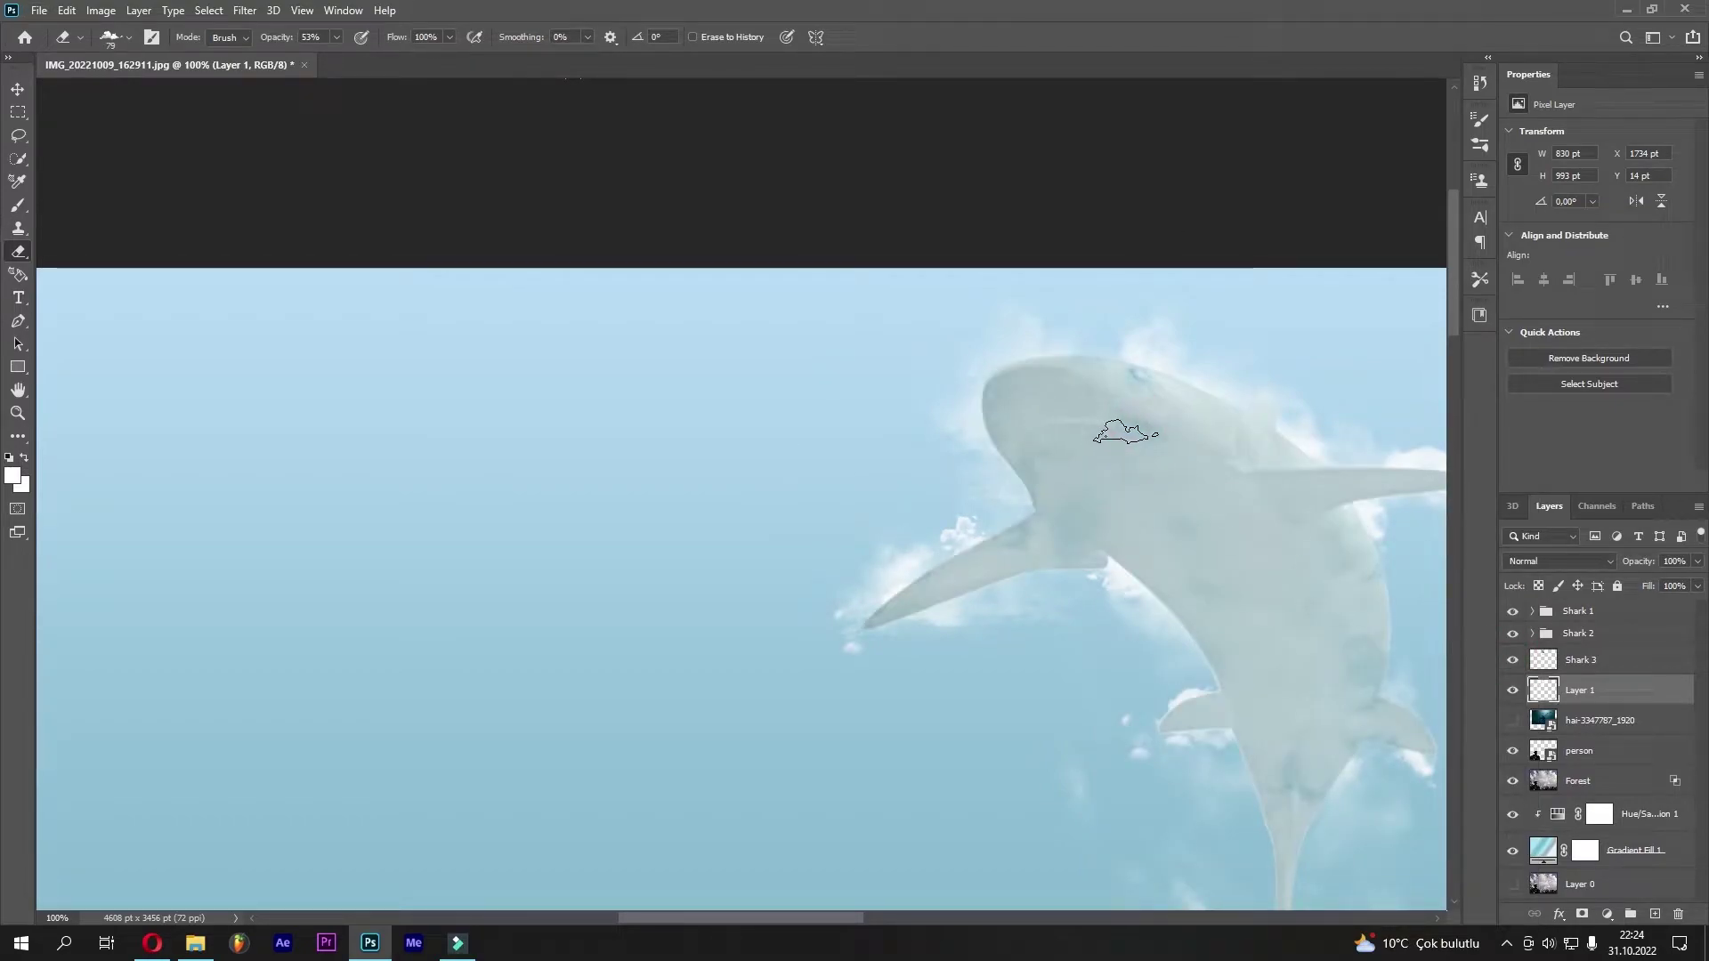
# Erase cloud patches across the shark's head and paint white cloud into the mouth area
pyautogui.moveTo(1124, 434); pyautogui.dragTo(1057, 450)
pyautogui.click(1512, 659)
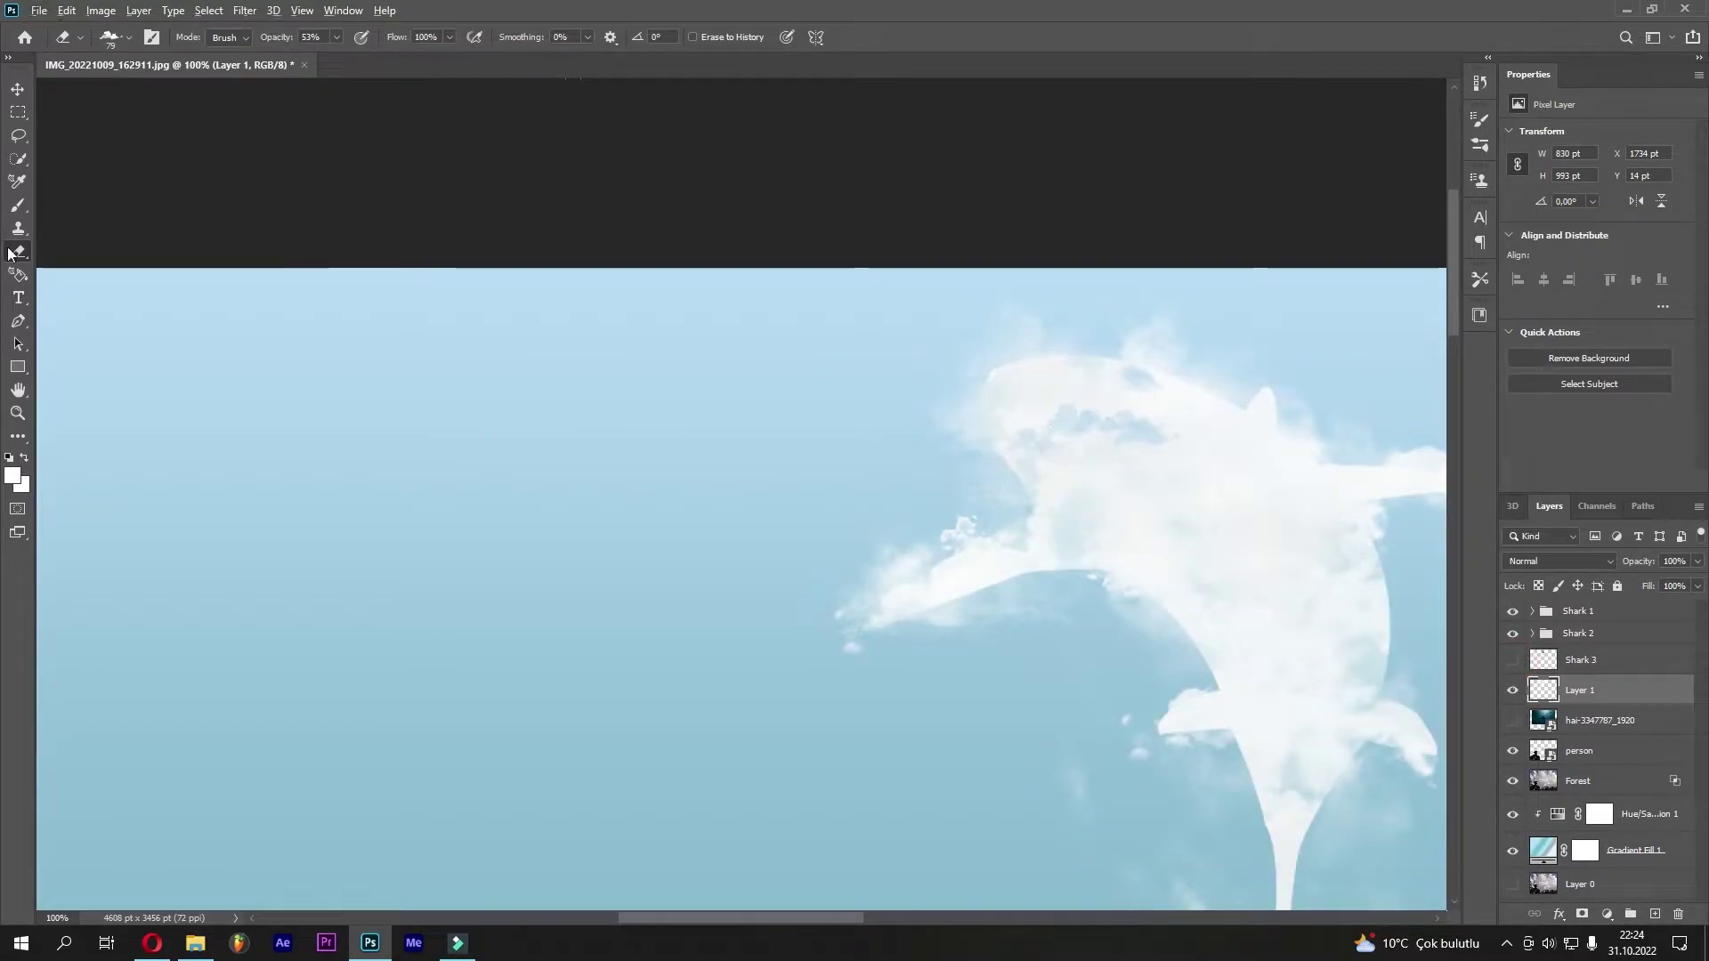
pyautogui.press('b')
pyautogui.moveTo(1067, 412); pyautogui.dragTo(1181, 452)
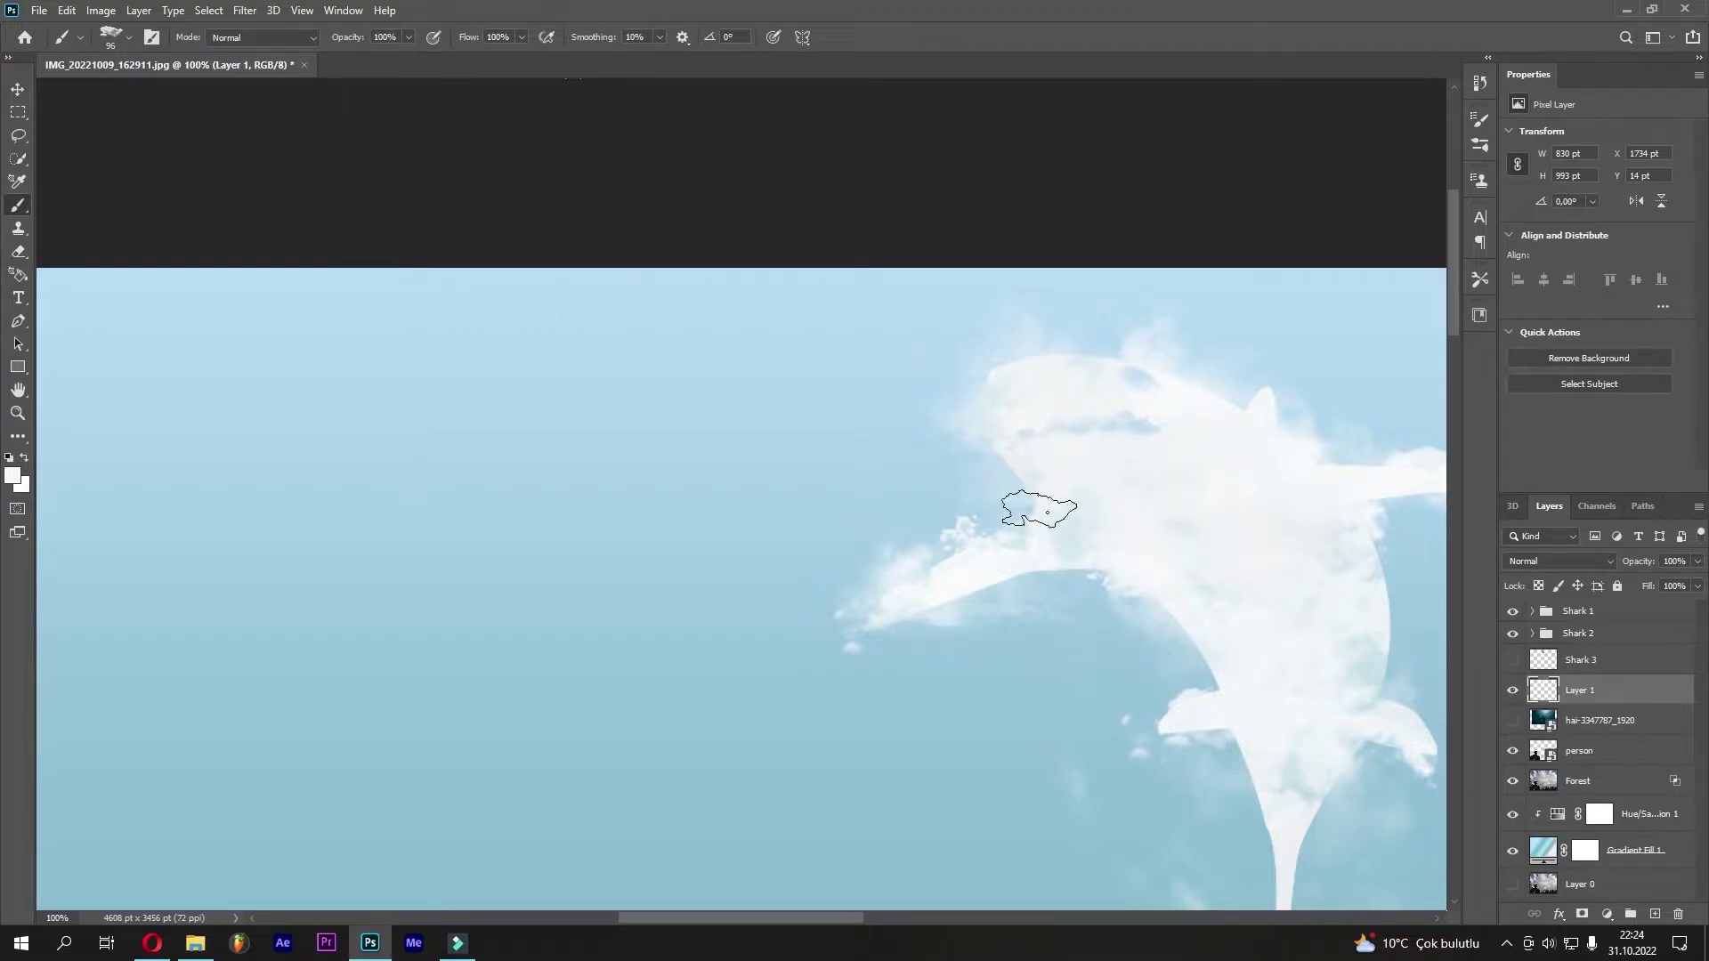
pyautogui.press('e')
# Shrink the eraser to 22 px, dab white cloud on the head, enlarge the brush to 943 px, and fit the image
pyautogui.rightClick(1158, 422)
pyautogui.press('Return')
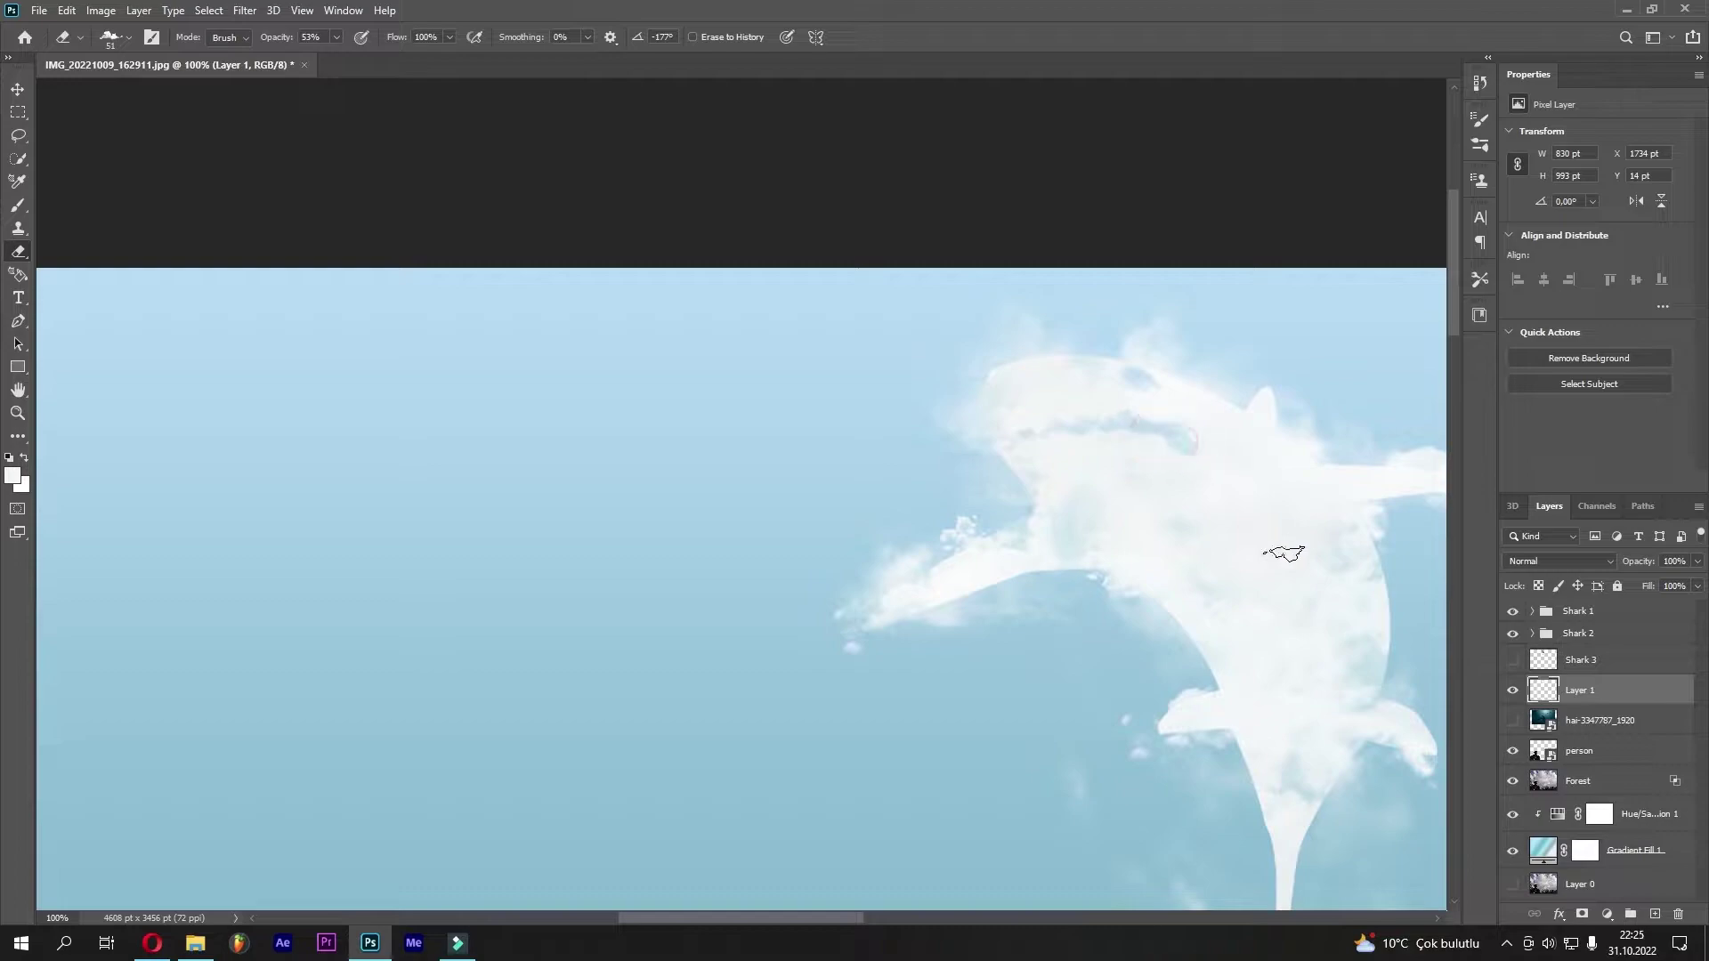
pyautogui.moveTo(1144, 433); pyautogui.dragTo(1152, 451)
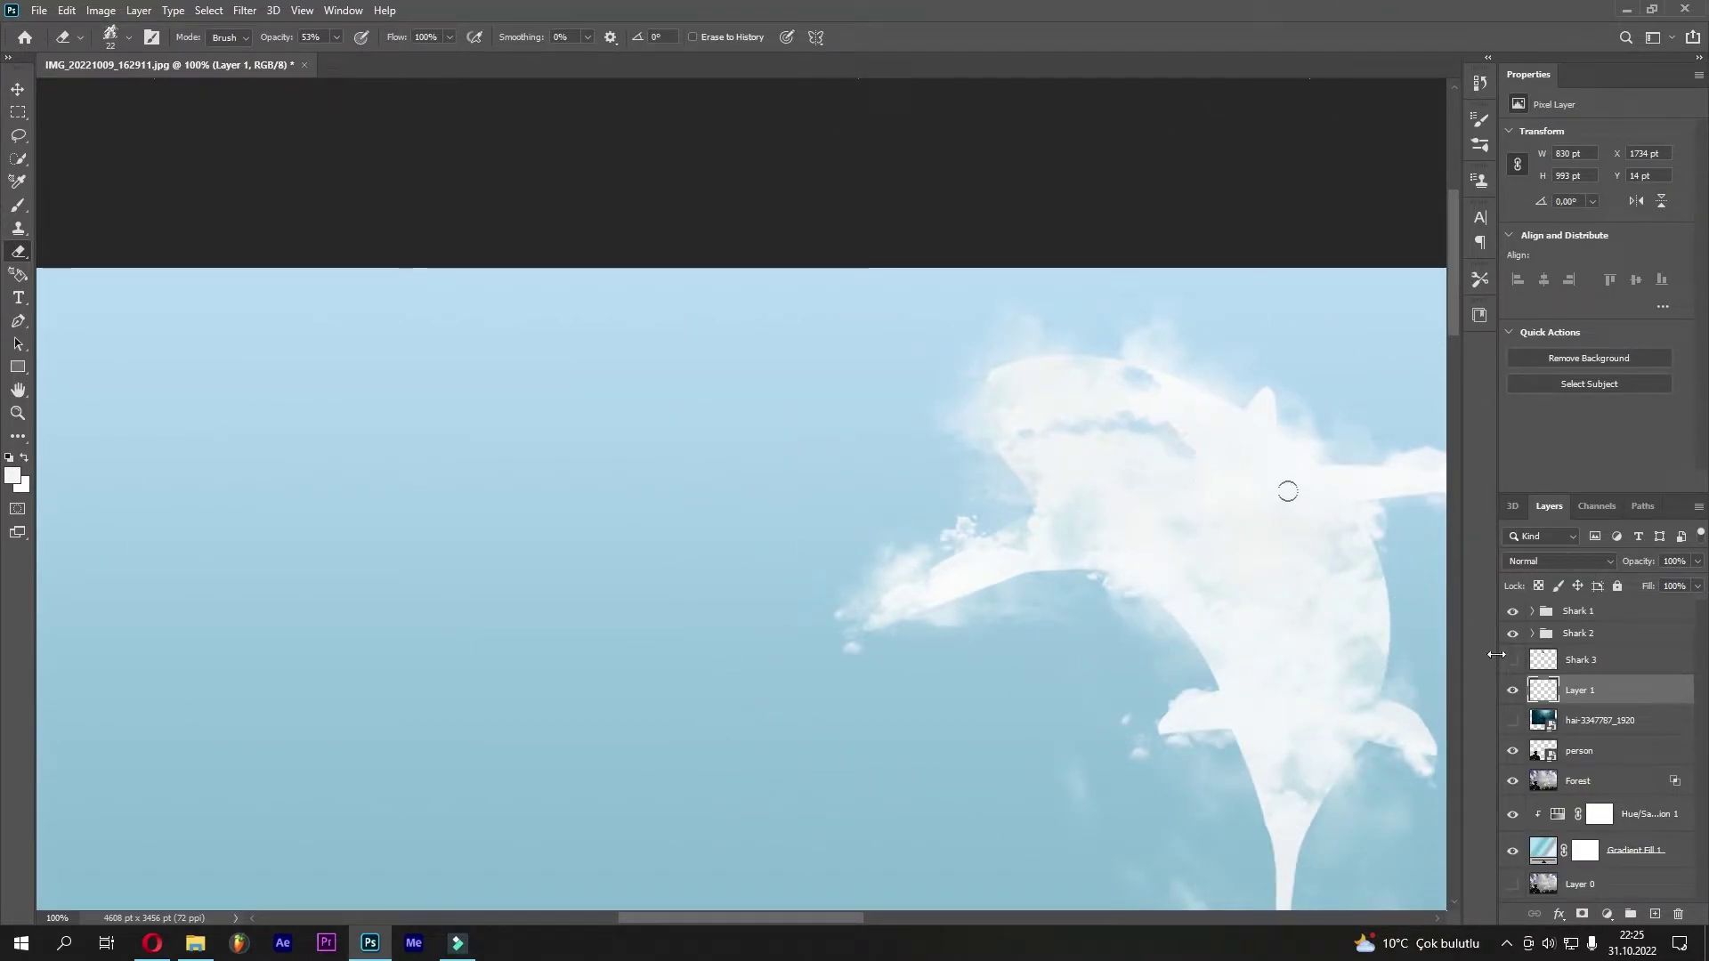
pyautogui.click(19, 205)
pyautogui.click(1194, 424)
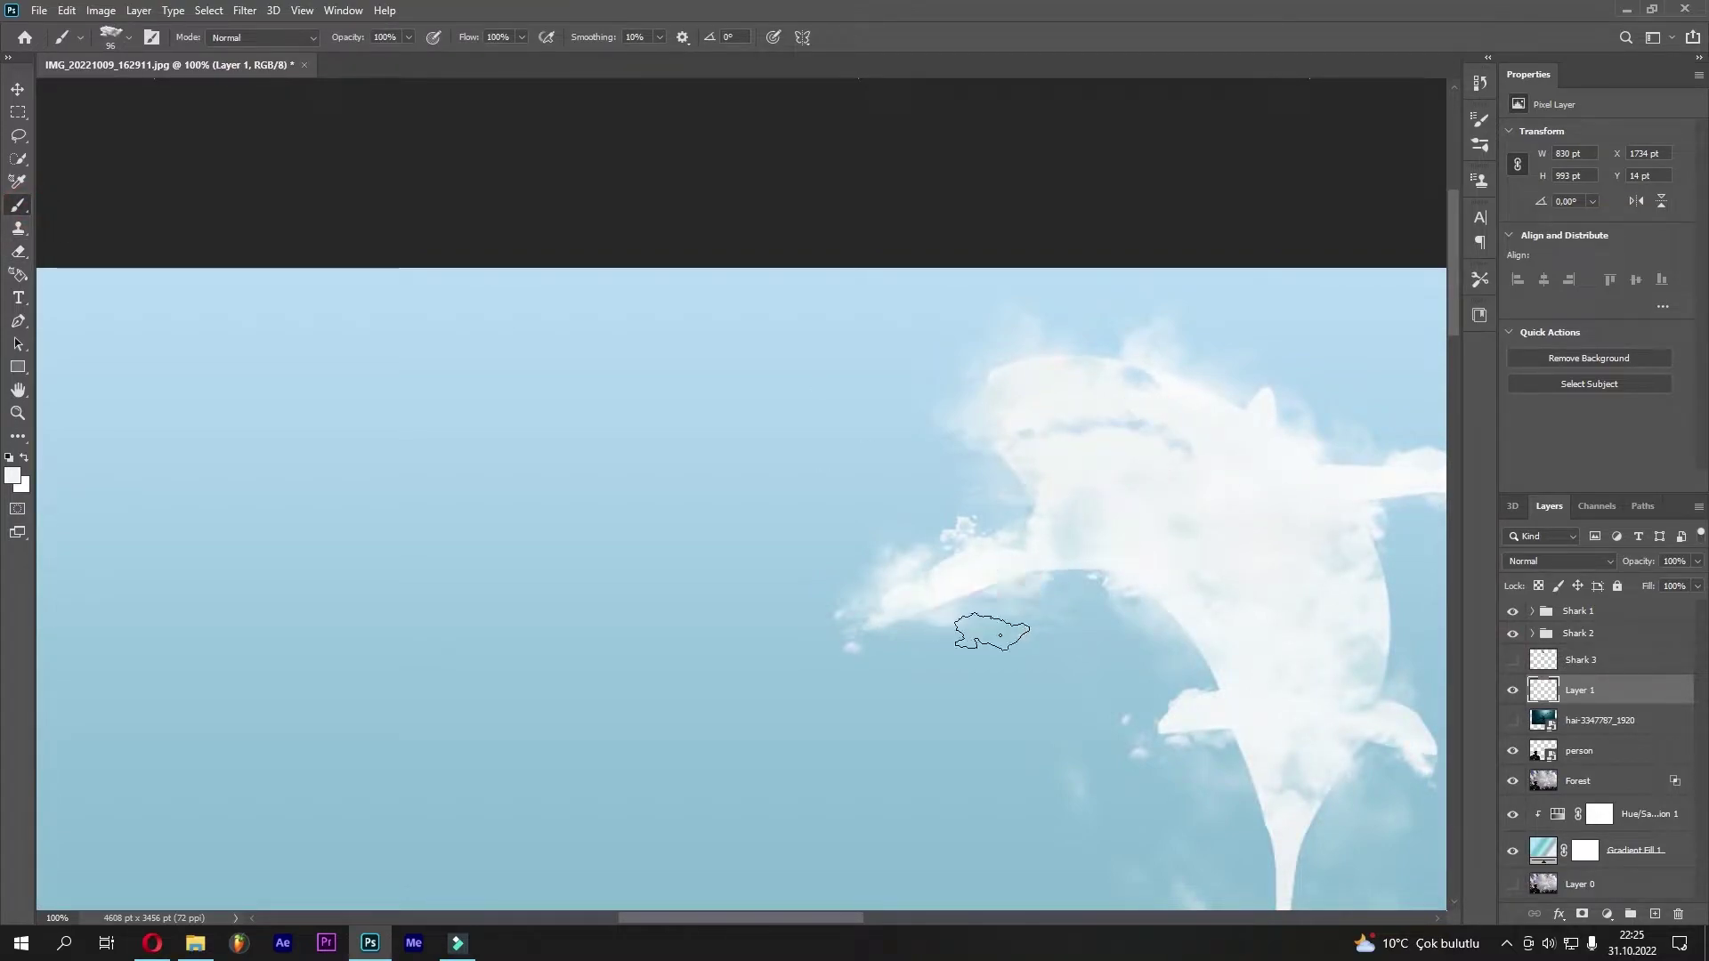
pyautogui.rightClick(1316, 535)
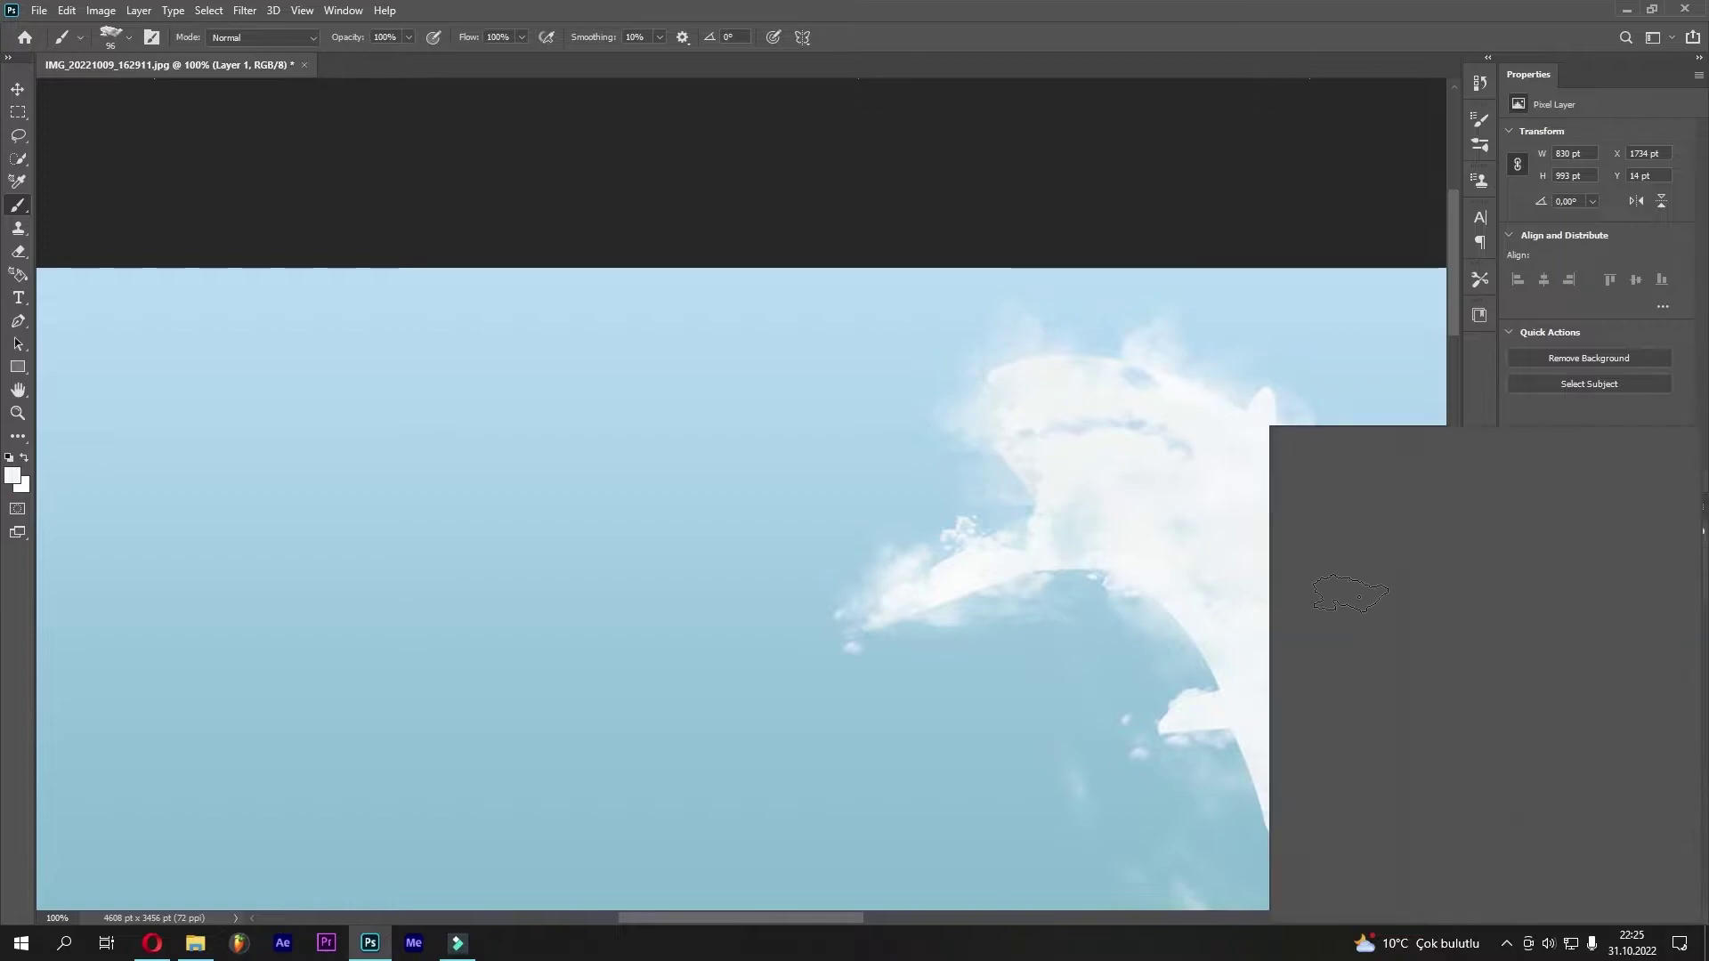
pyautogui.moveTo(1335, 450); pyautogui.dragTo(1424, 449)
pyautogui.hotkey('ctrl', '0')
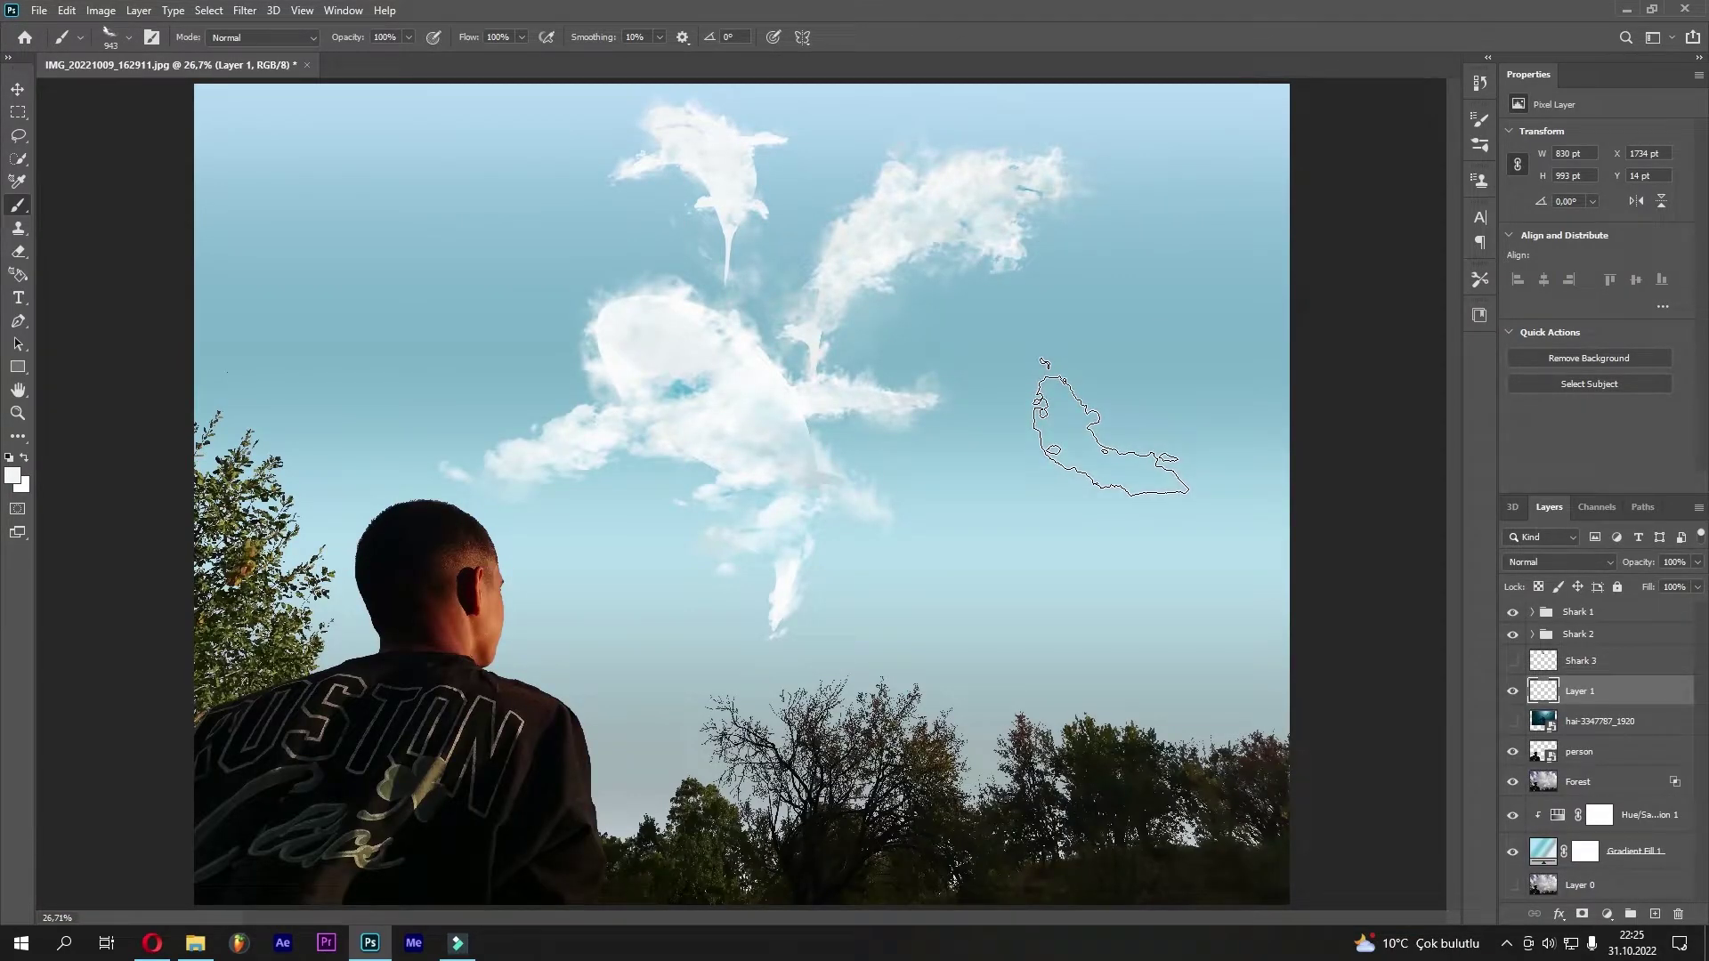
# Rotate the cloud brush tip, choose a different cloud sample, and shrink it to about 150 px
pyautogui.scroll(3, 1111, 425)
pyautogui.scroll(5, 1160, 462)
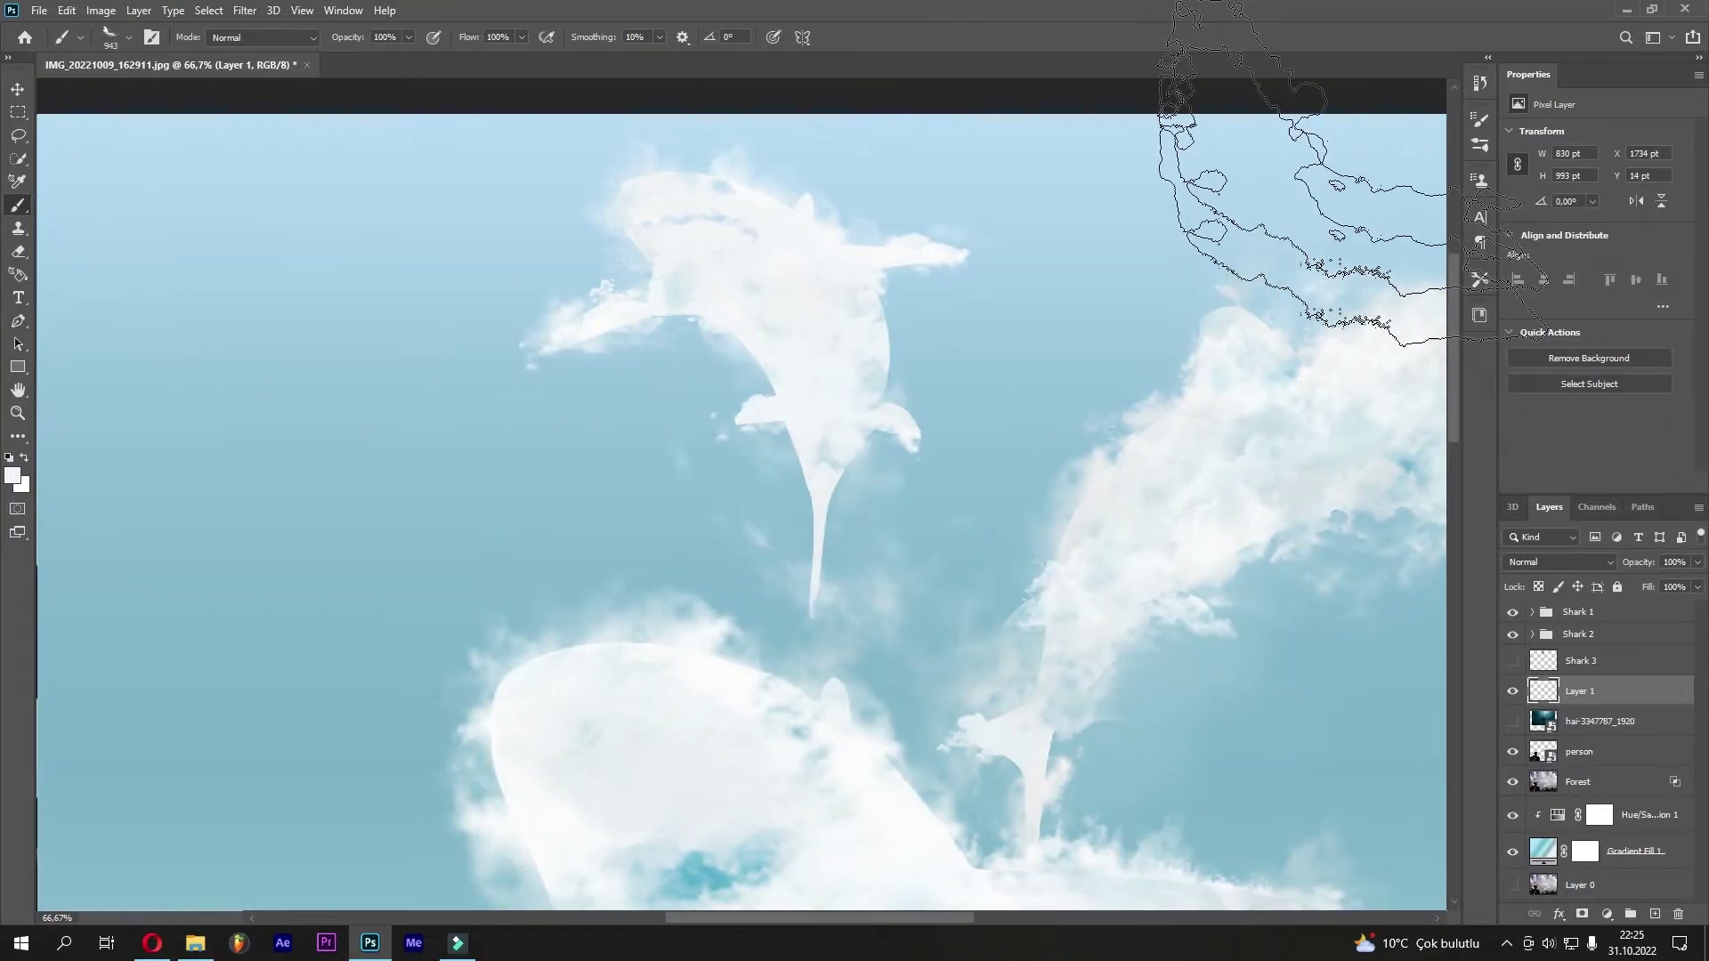
pyautogui.rightClick(1290, 178)
pyautogui.moveTo(1327, 239); pyautogui.dragTo(1303, 206)
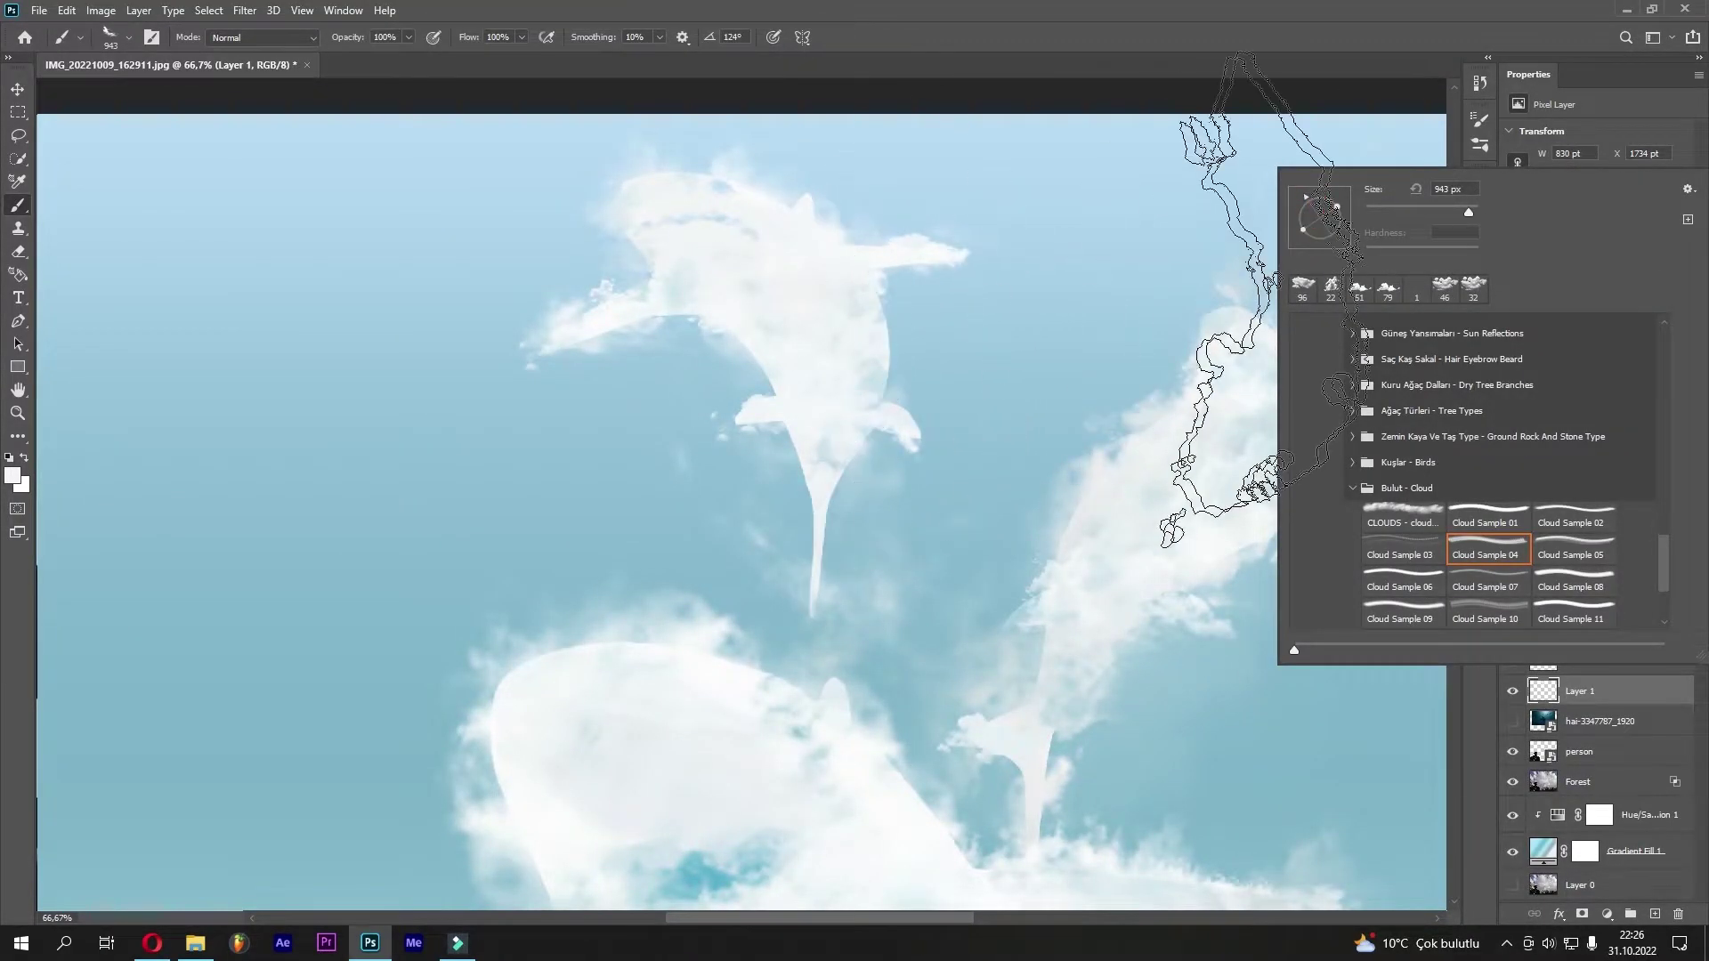
pyautogui.press('Escape')
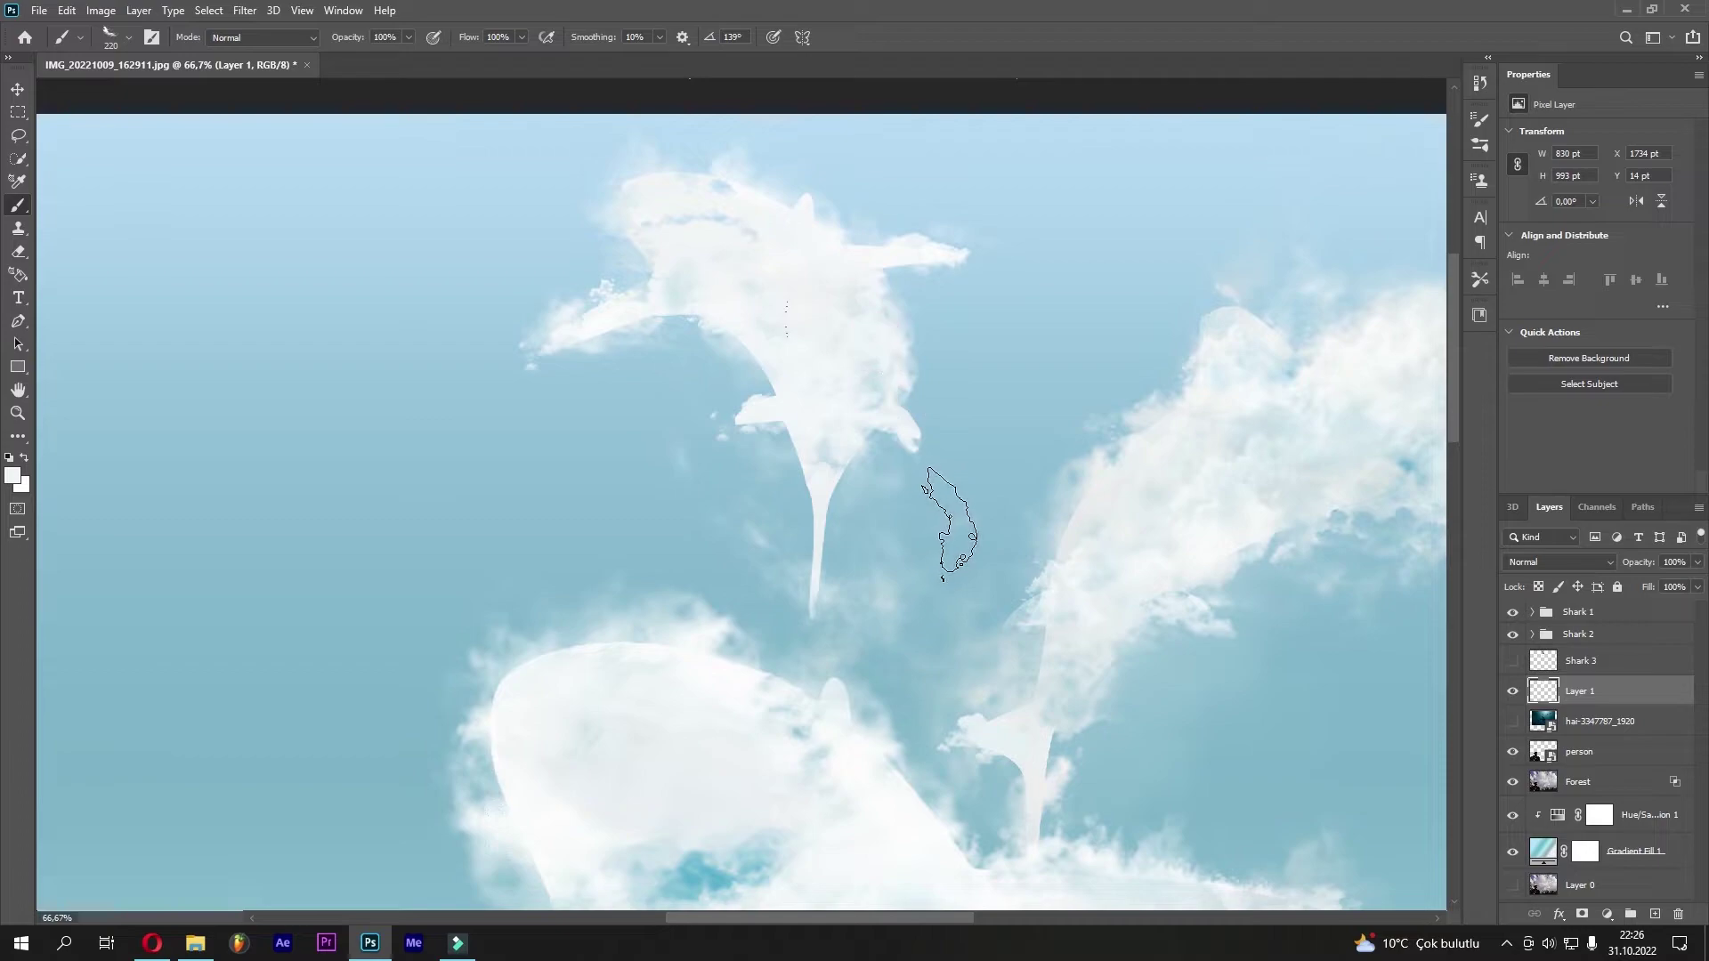
pyautogui.rightClick(851, 483)
pyautogui.press('Escape')
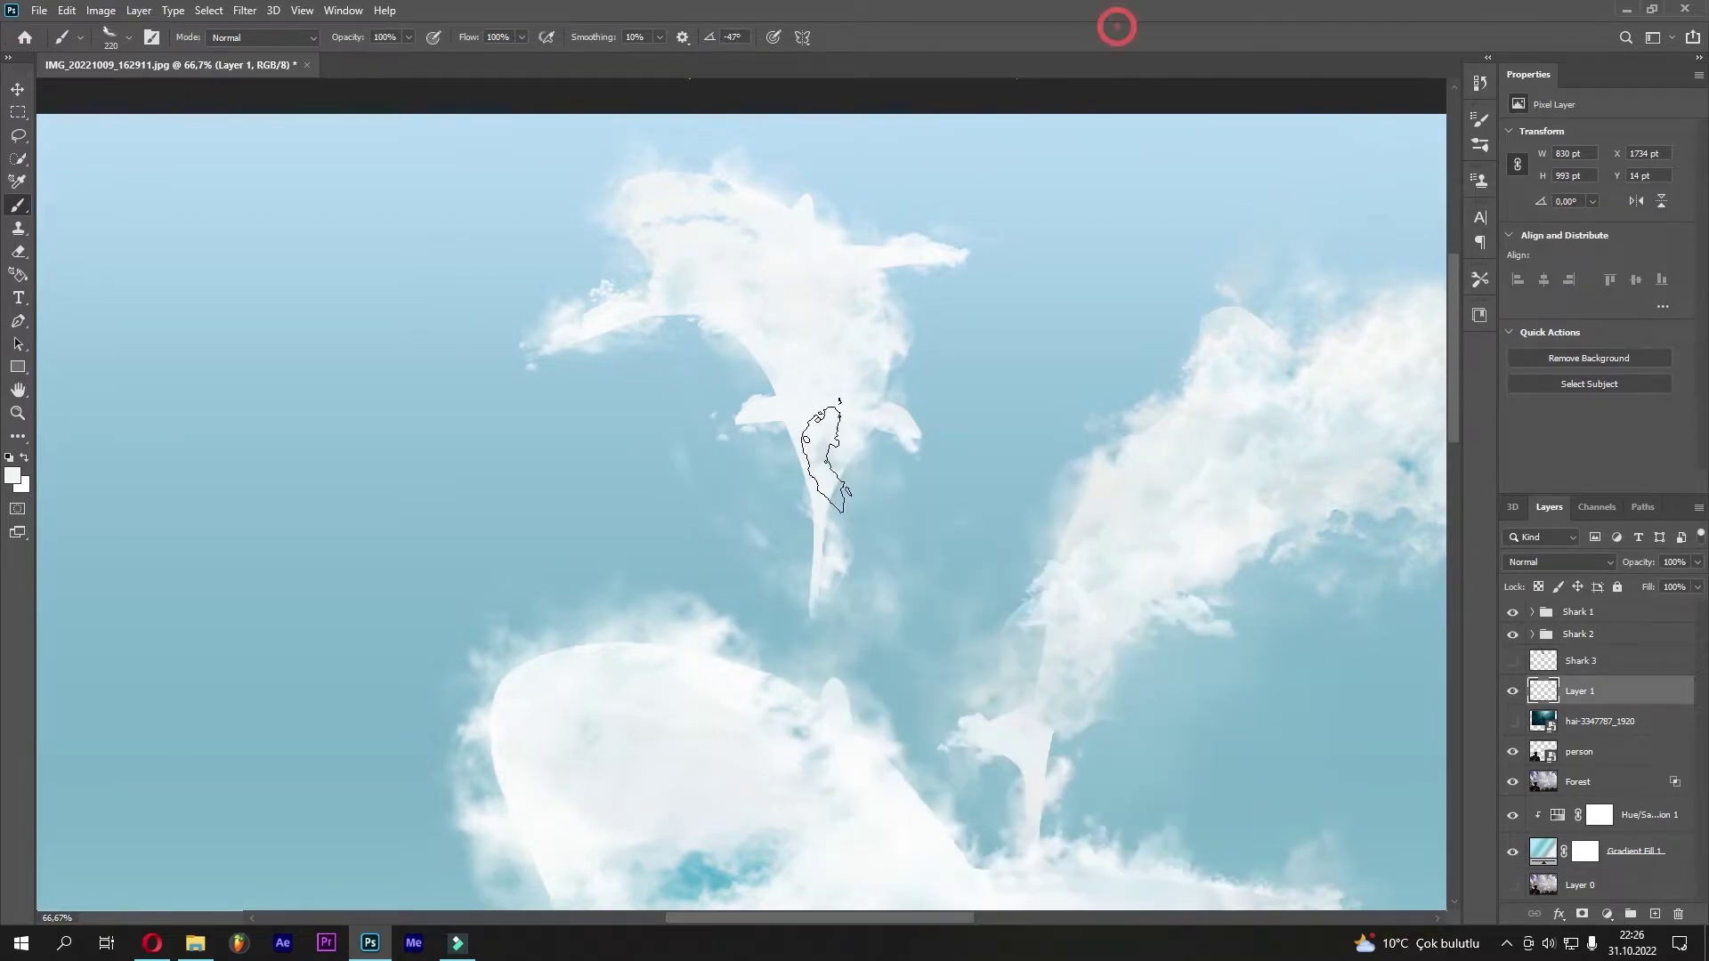
pyautogui.rightClick(851, 482)
pyautogui.click(943, 817)
pyautogui.press('Return')
pyautogui.moveTo(868, 270); pyautogui.dragTo(870, 272)
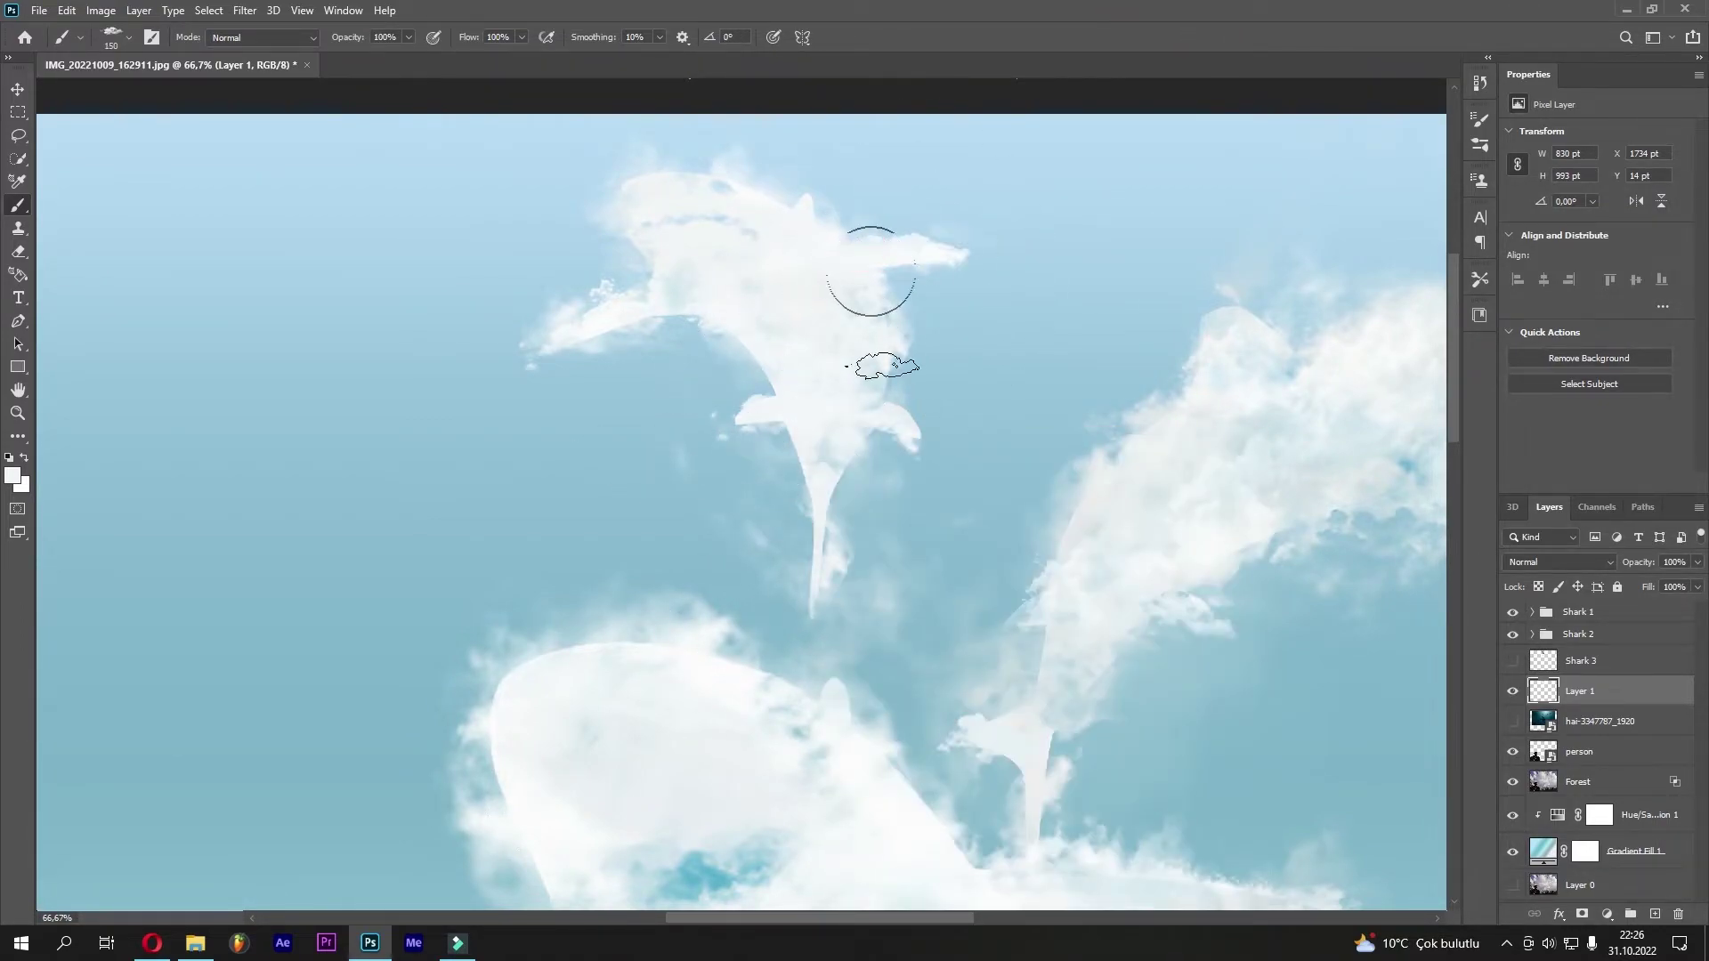
# Stamp Cloud Sample 11 texture along the thin tail, rotating the tip to about -92°
pyautogui.rightClick(899, 389)
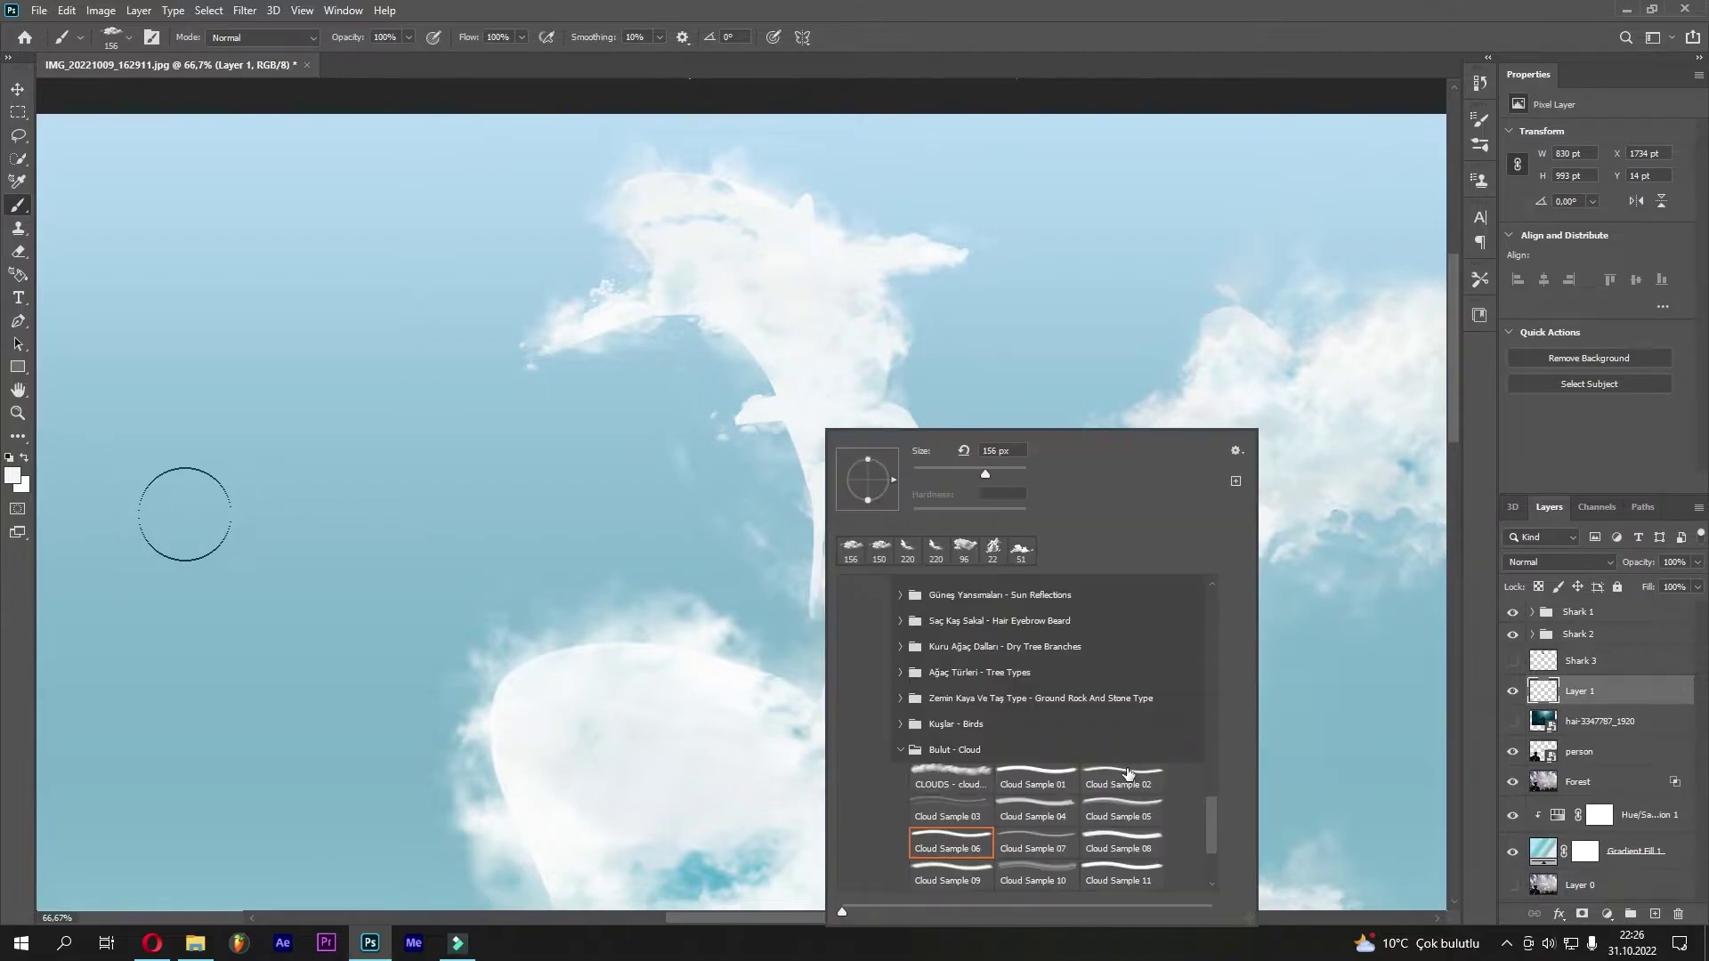
pyautogui.click(494, 614)
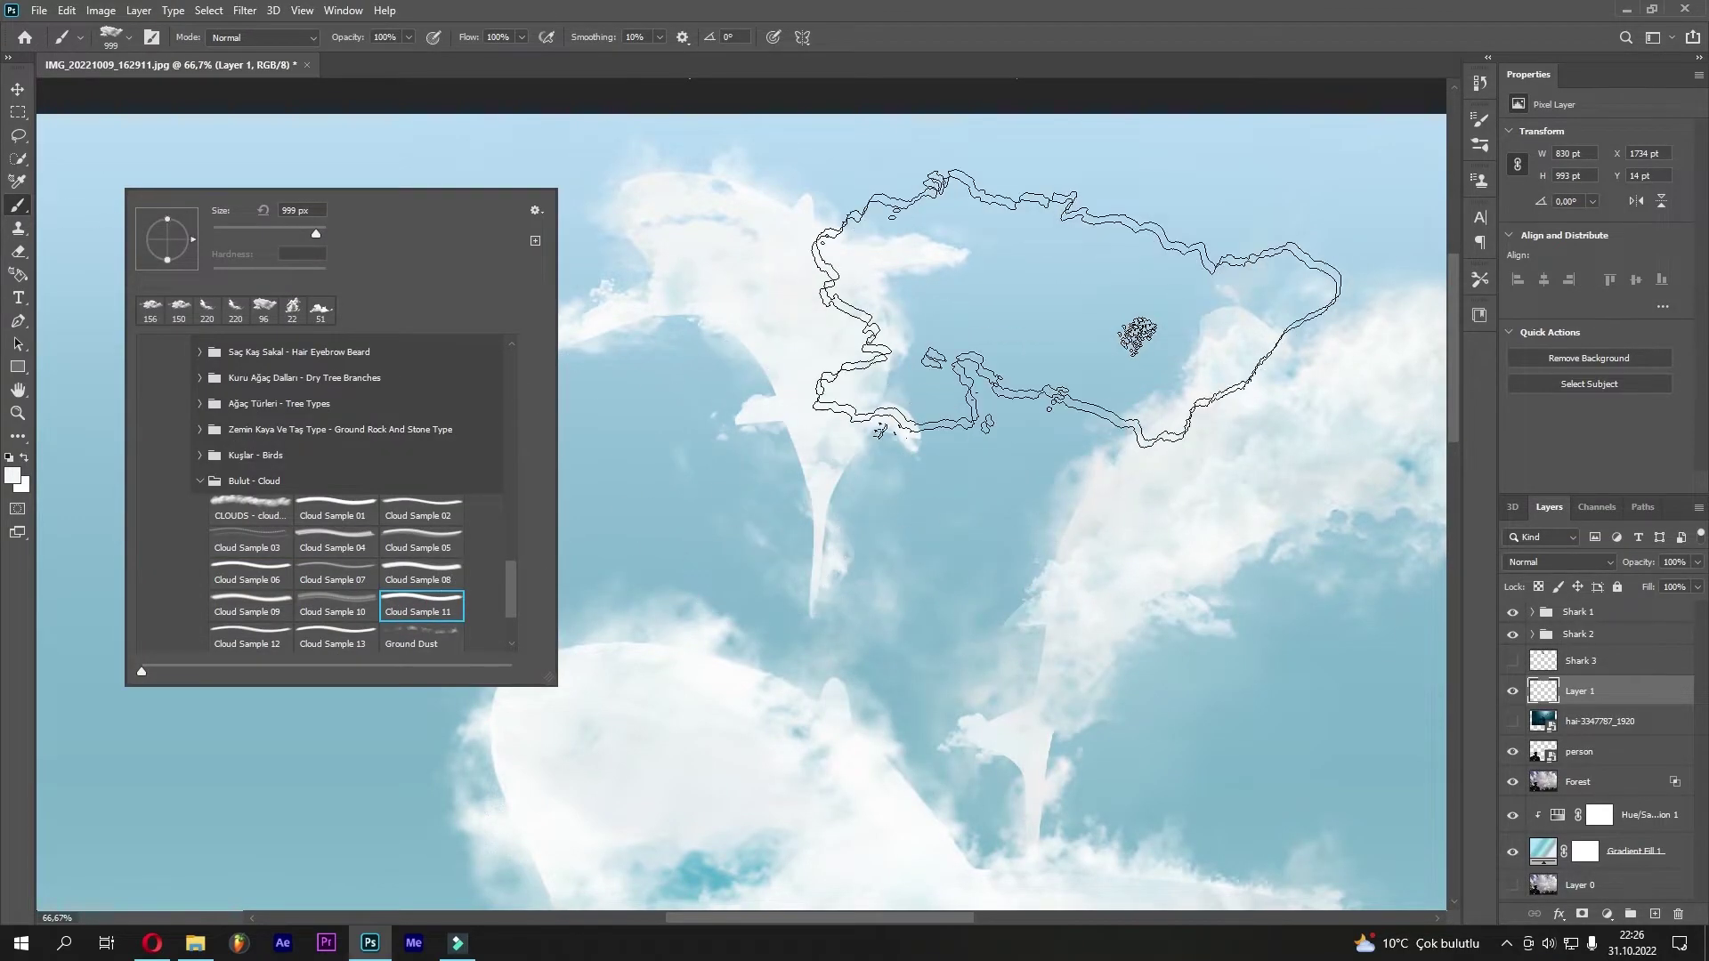
pyautogui.click(1114, 45)
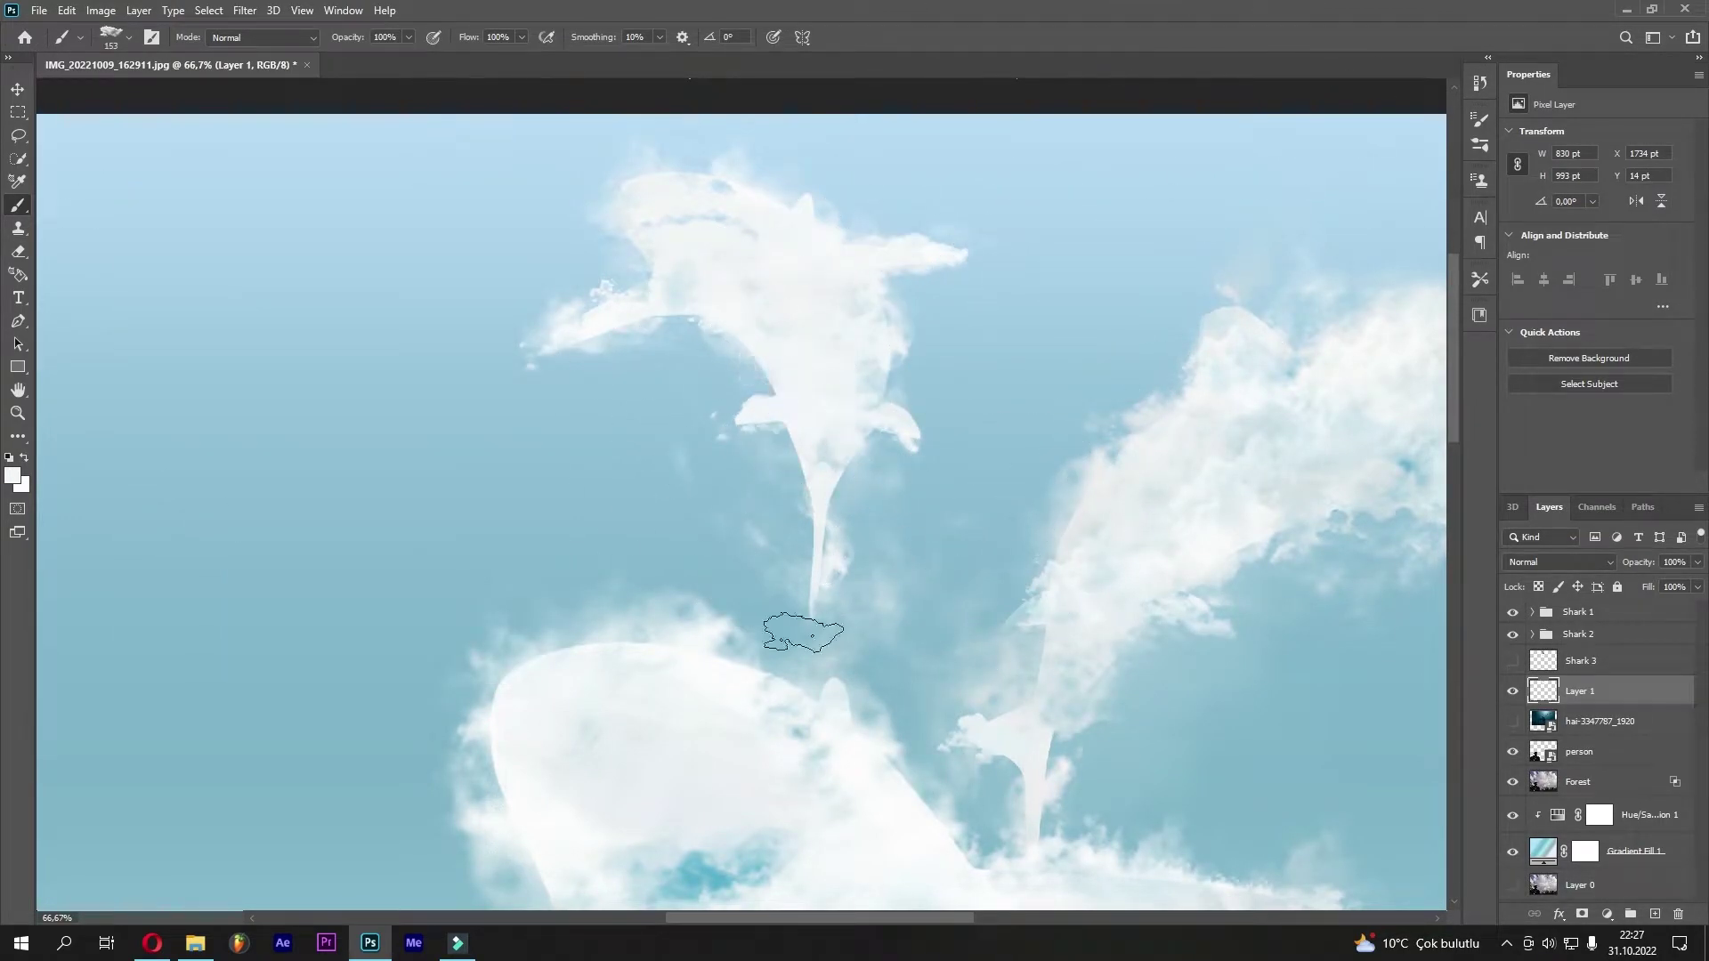
pyautogui.rightClick(161, 418)
pyautogui.rightClick(795, 432)
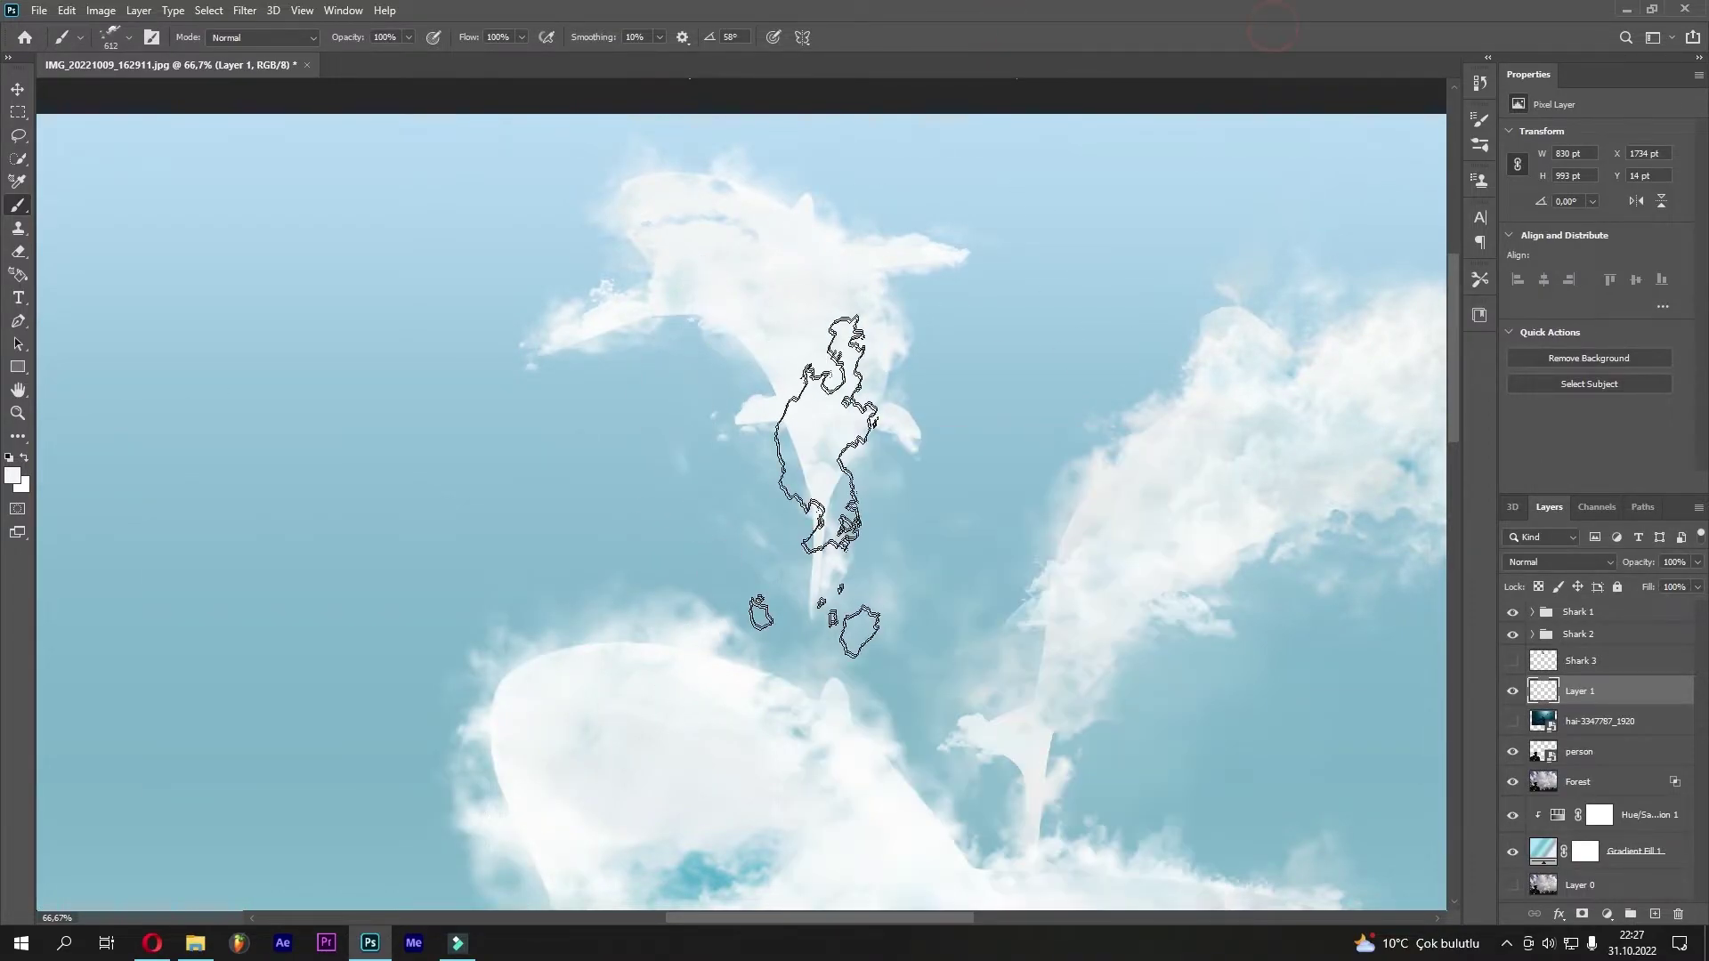
pyautogui.click(801, 525)
pyautogui.click(838, 485)
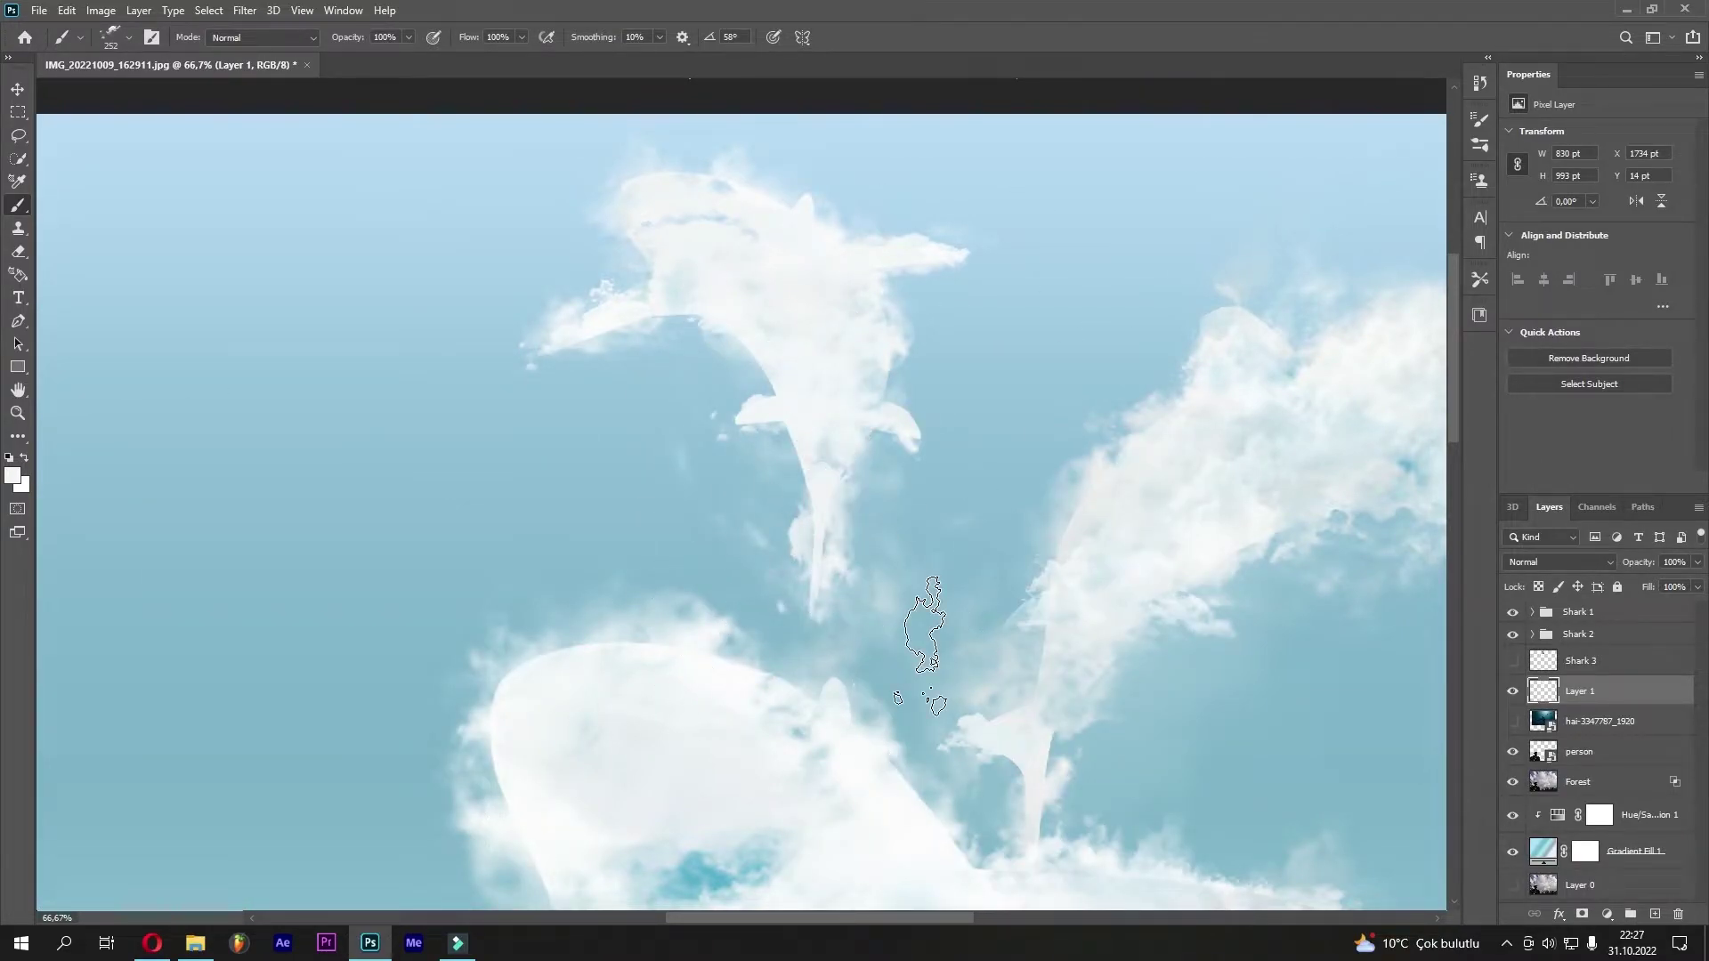
pyautogui.rightClick(806, 436)
pyautogui.moveTo(851, 493); pyautogui.dragTo(847, 498)
pyautogui.rightClick(806, 441)
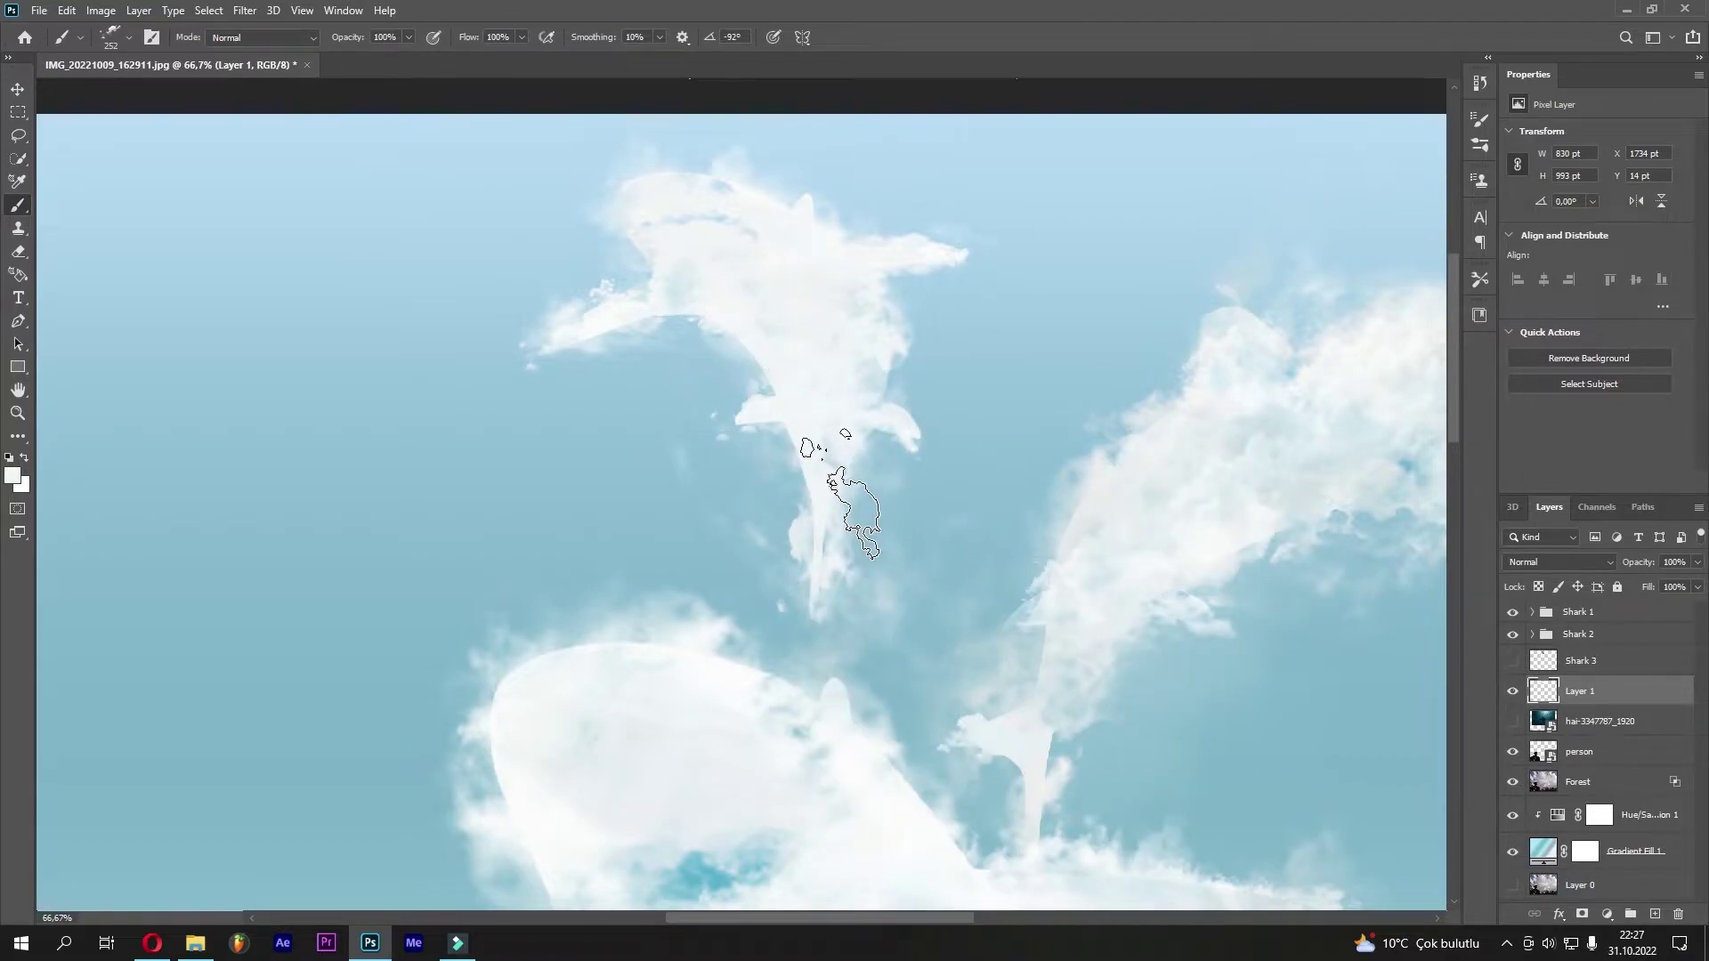
pyautogui.hotkey('ctrl', '0')
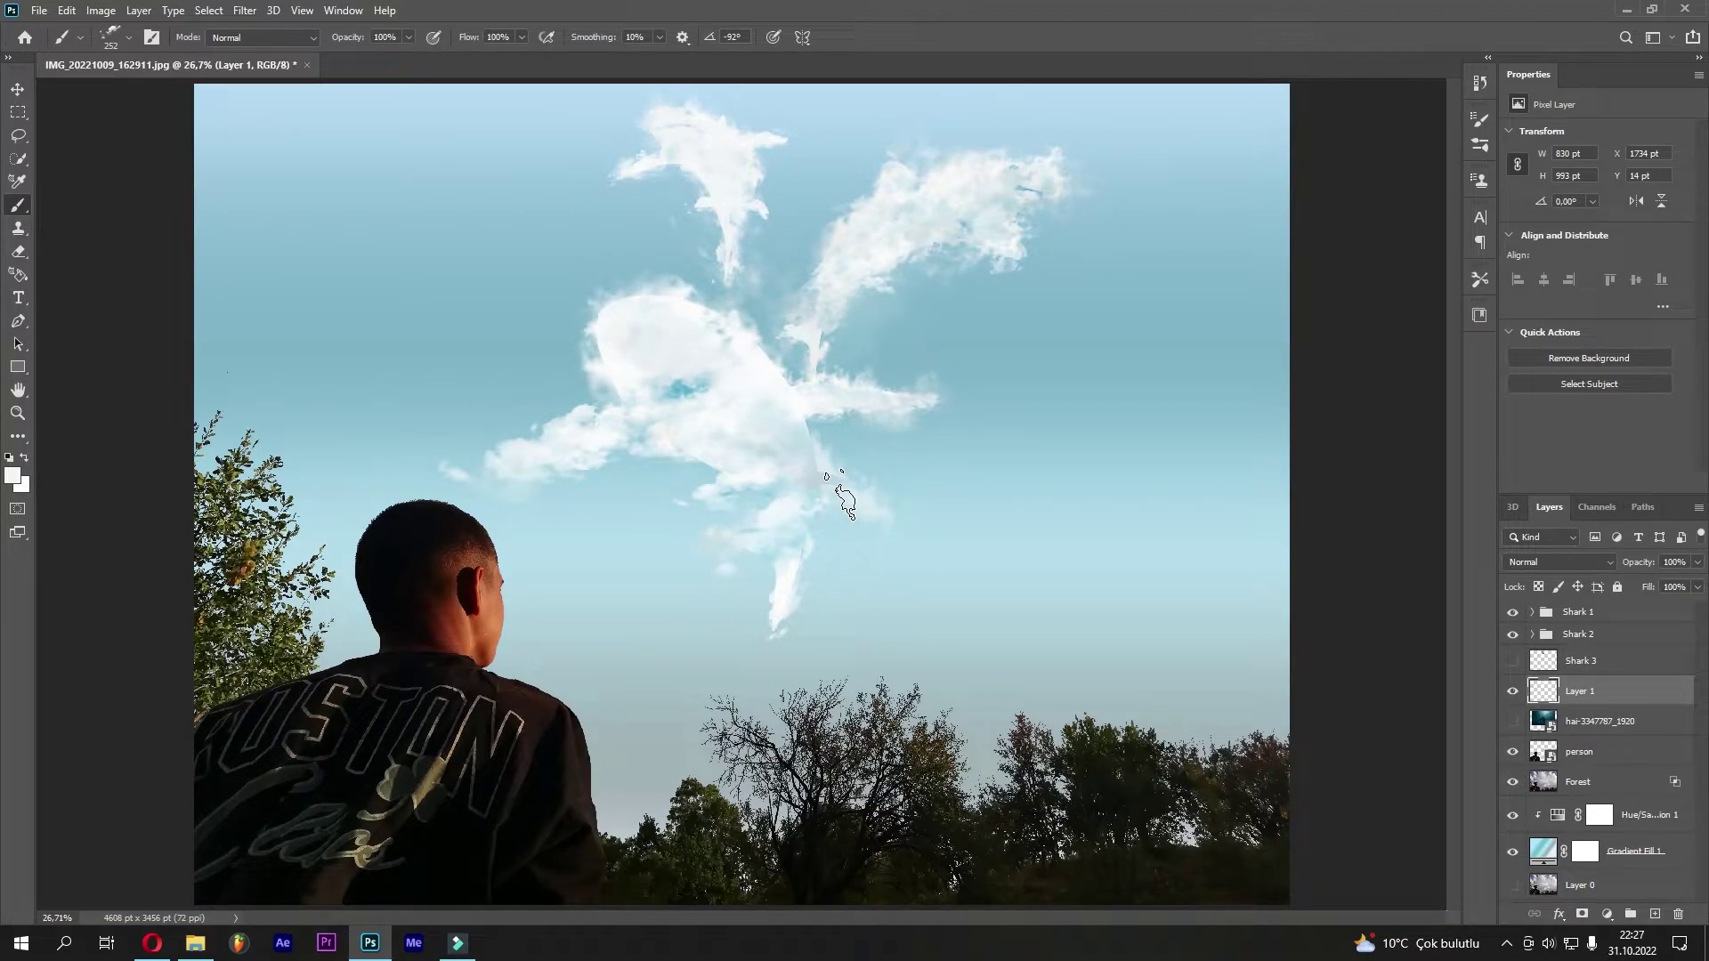
# Show the Shark 3 layer and set its blend mode to Overlay
pyautogui.click(1512, 661)
pyautogui.click(1577, 664)
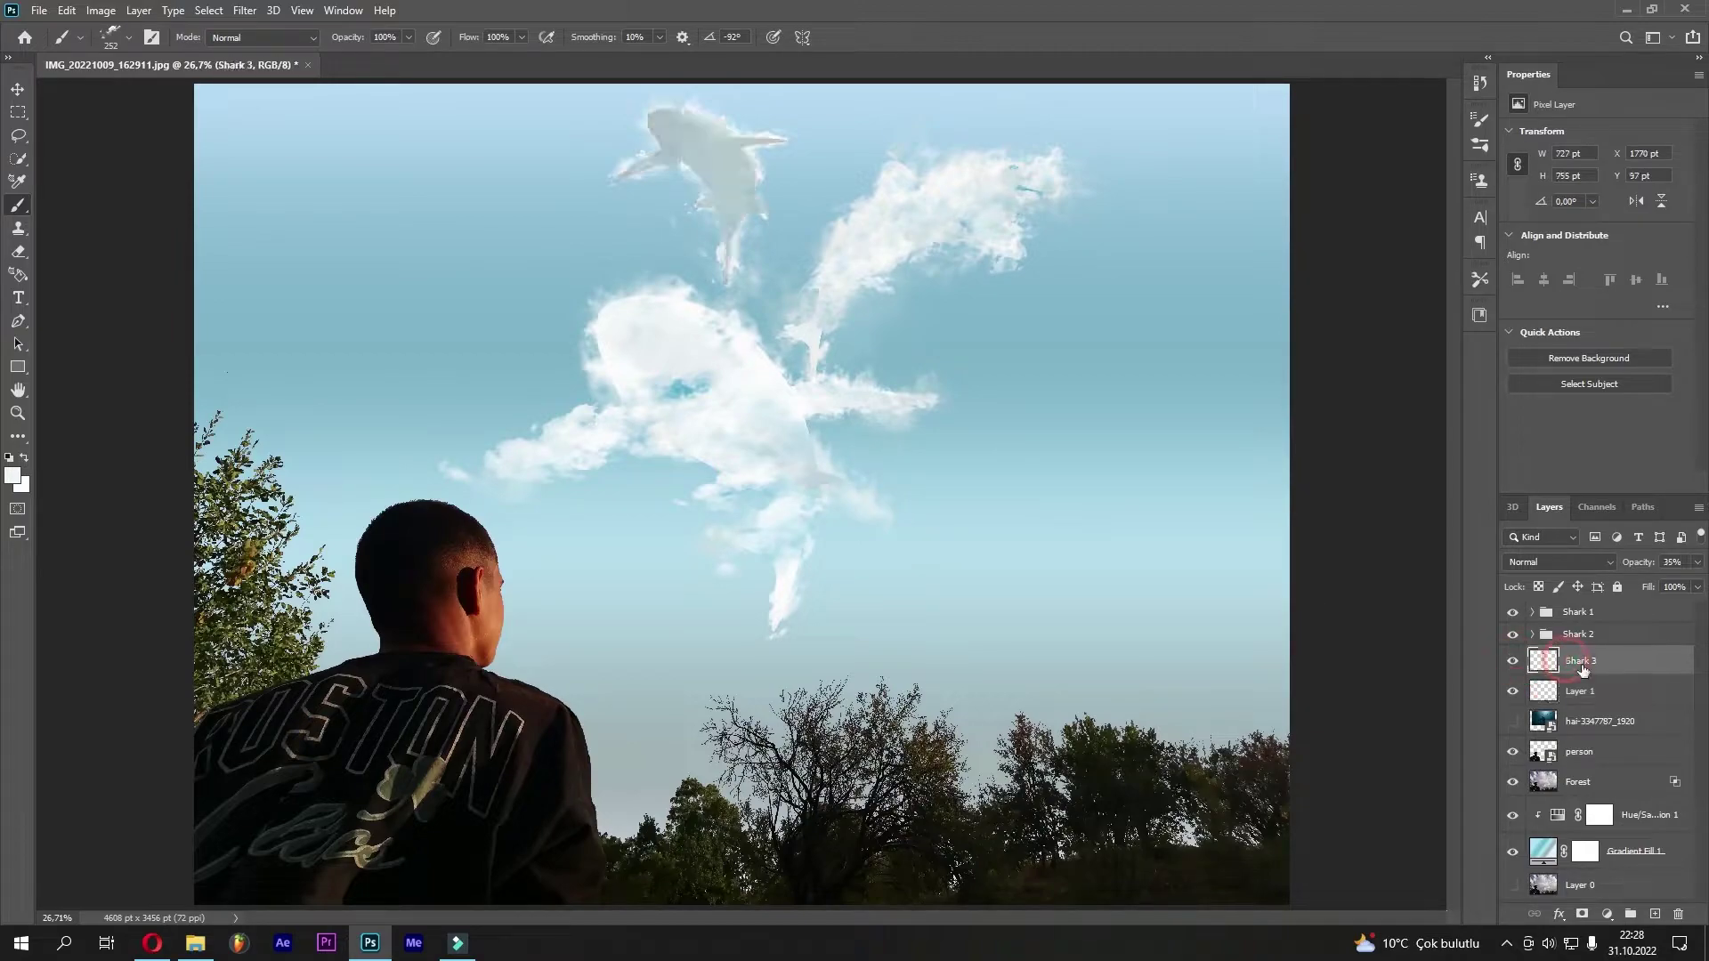
pyautogui.click(1560, 562)
pyautogui.click(1537, 709)
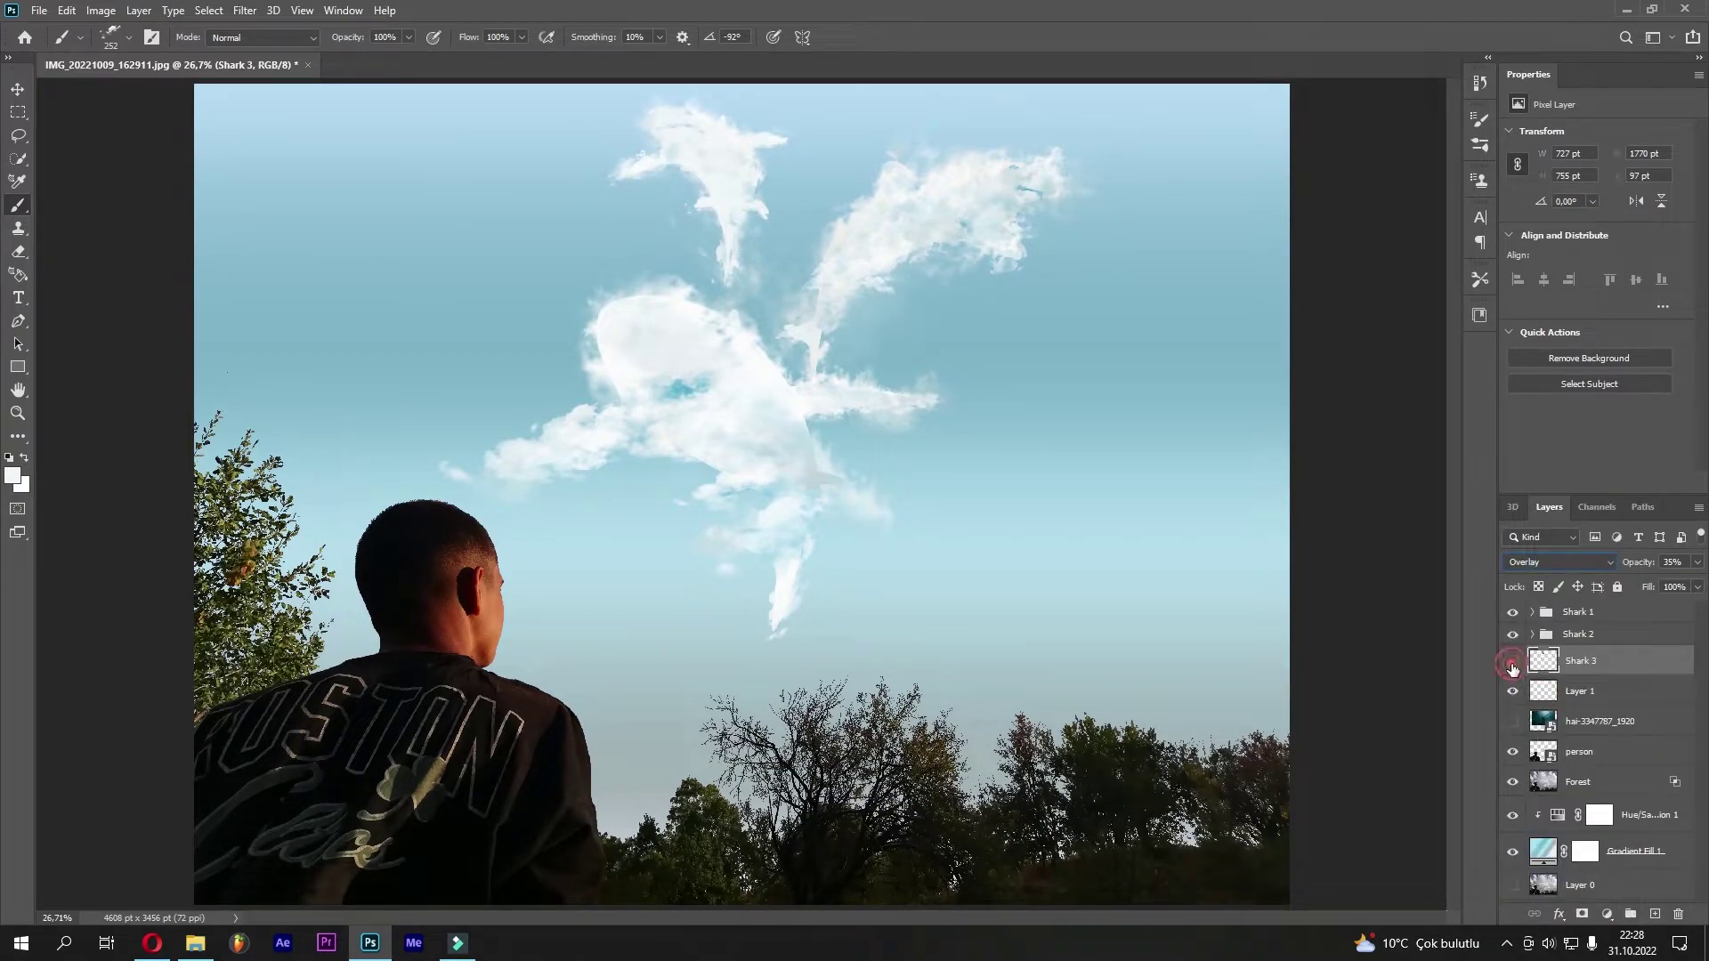
pyautogui.click(1578, 663)
pyautogui.click(1510, 662)
# Add a Hue/Saturation adjustment clipped to Shark 3 with lowered Lightness
pyautogui.click(1605, 916)
pyautogui.click(1593, 764)
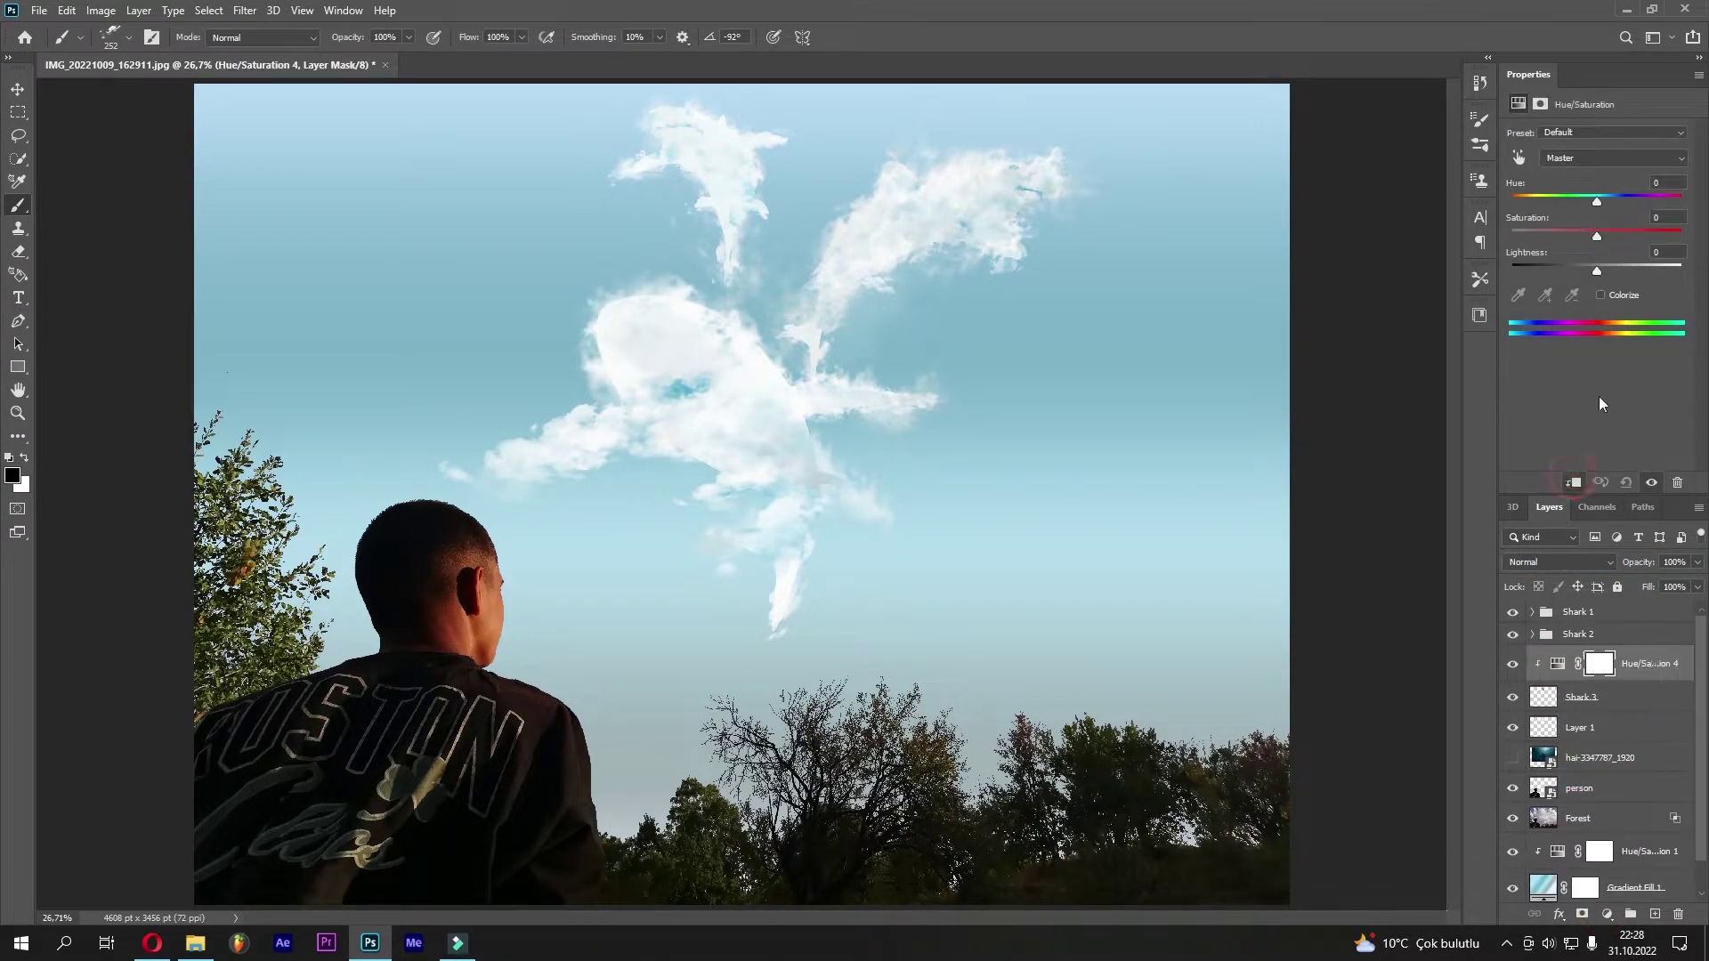
pyautogui.moveTo(1598, 269); pyautogui.dragTo(1573, 269)
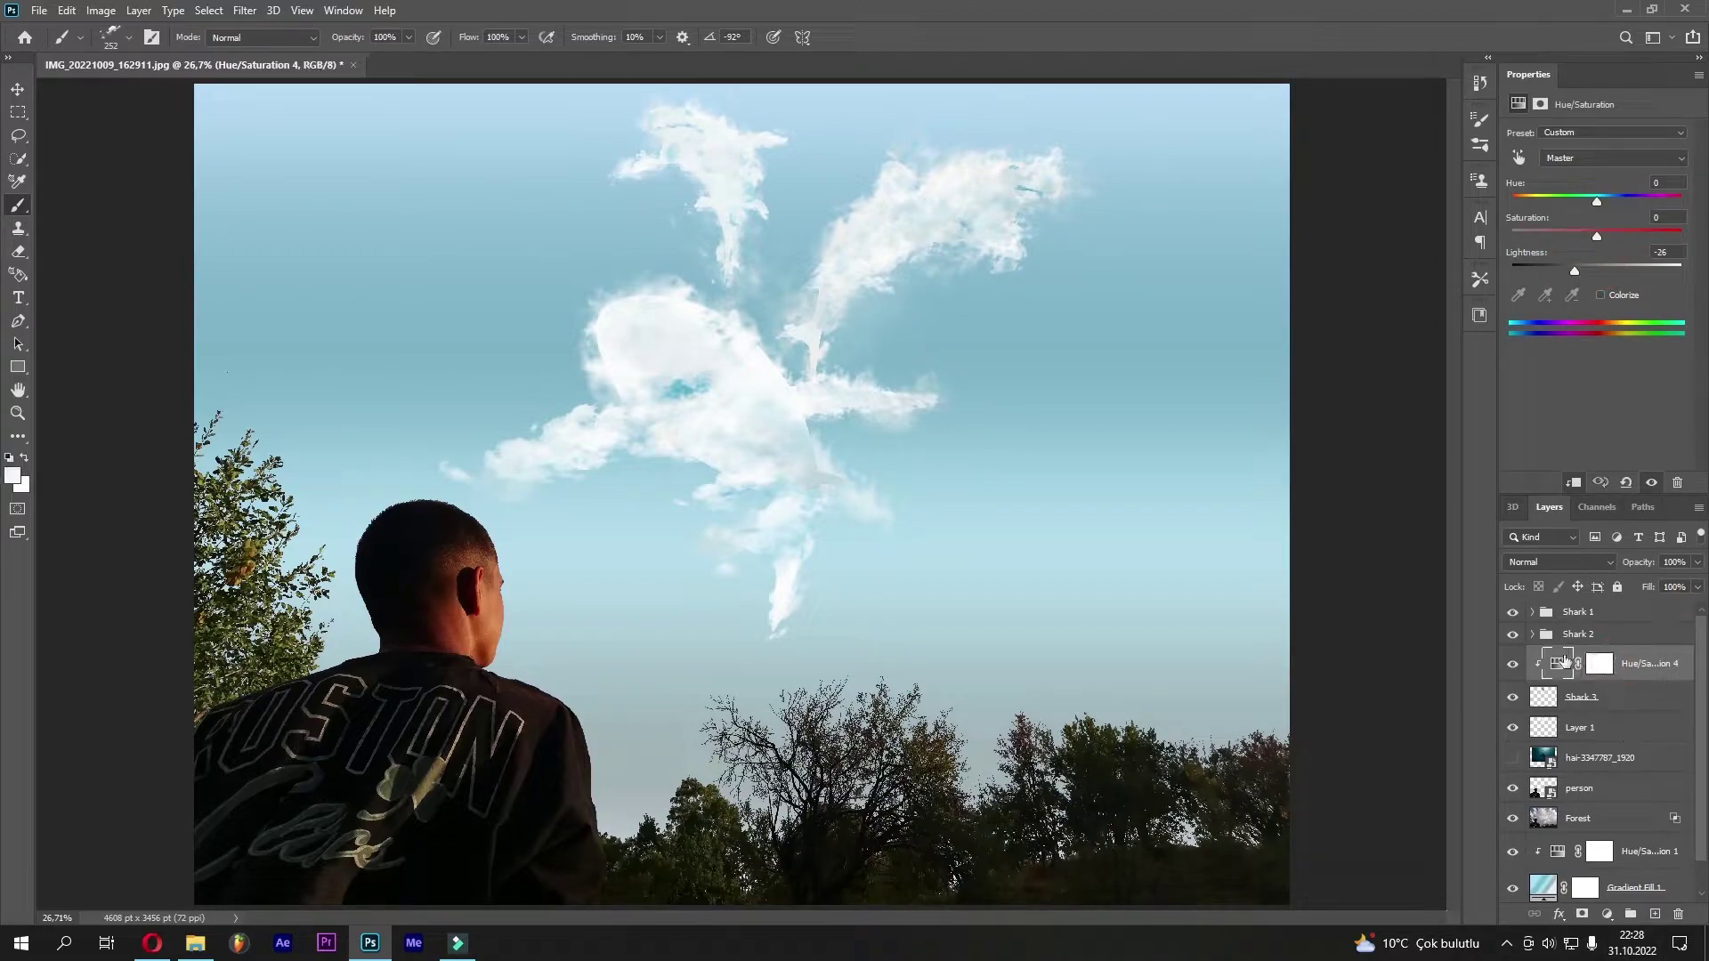
# Group Shark 3, its adjustment layer and Layer 1 into a Shark 3 folder
pyautogui.click(1561, 701)
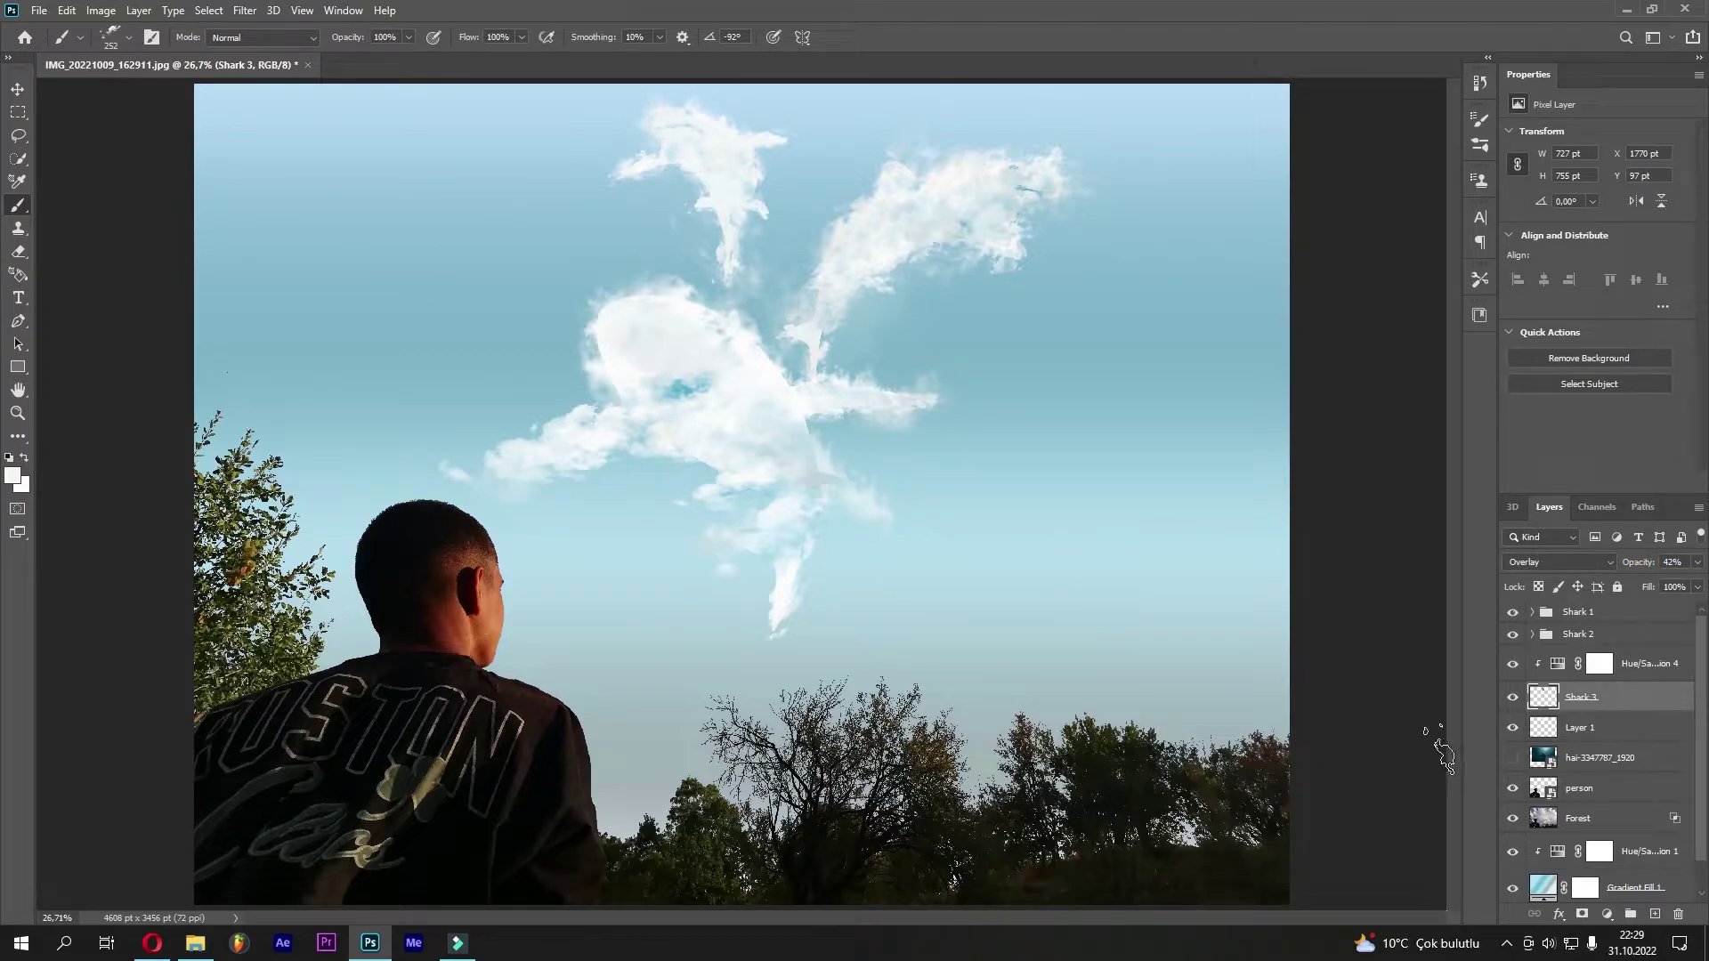
pyautogui.keyDown('shift'); pyautogui.click(1644, 663); pyautogui.keyUp('shift')
pyautogui.keyDown('shift'); pyautogui.click(1593, 727); pyautogui.keyUp('shift')
pyautogui.moveTo(1593, 727); pyautogui.dragTo(1631, 913)
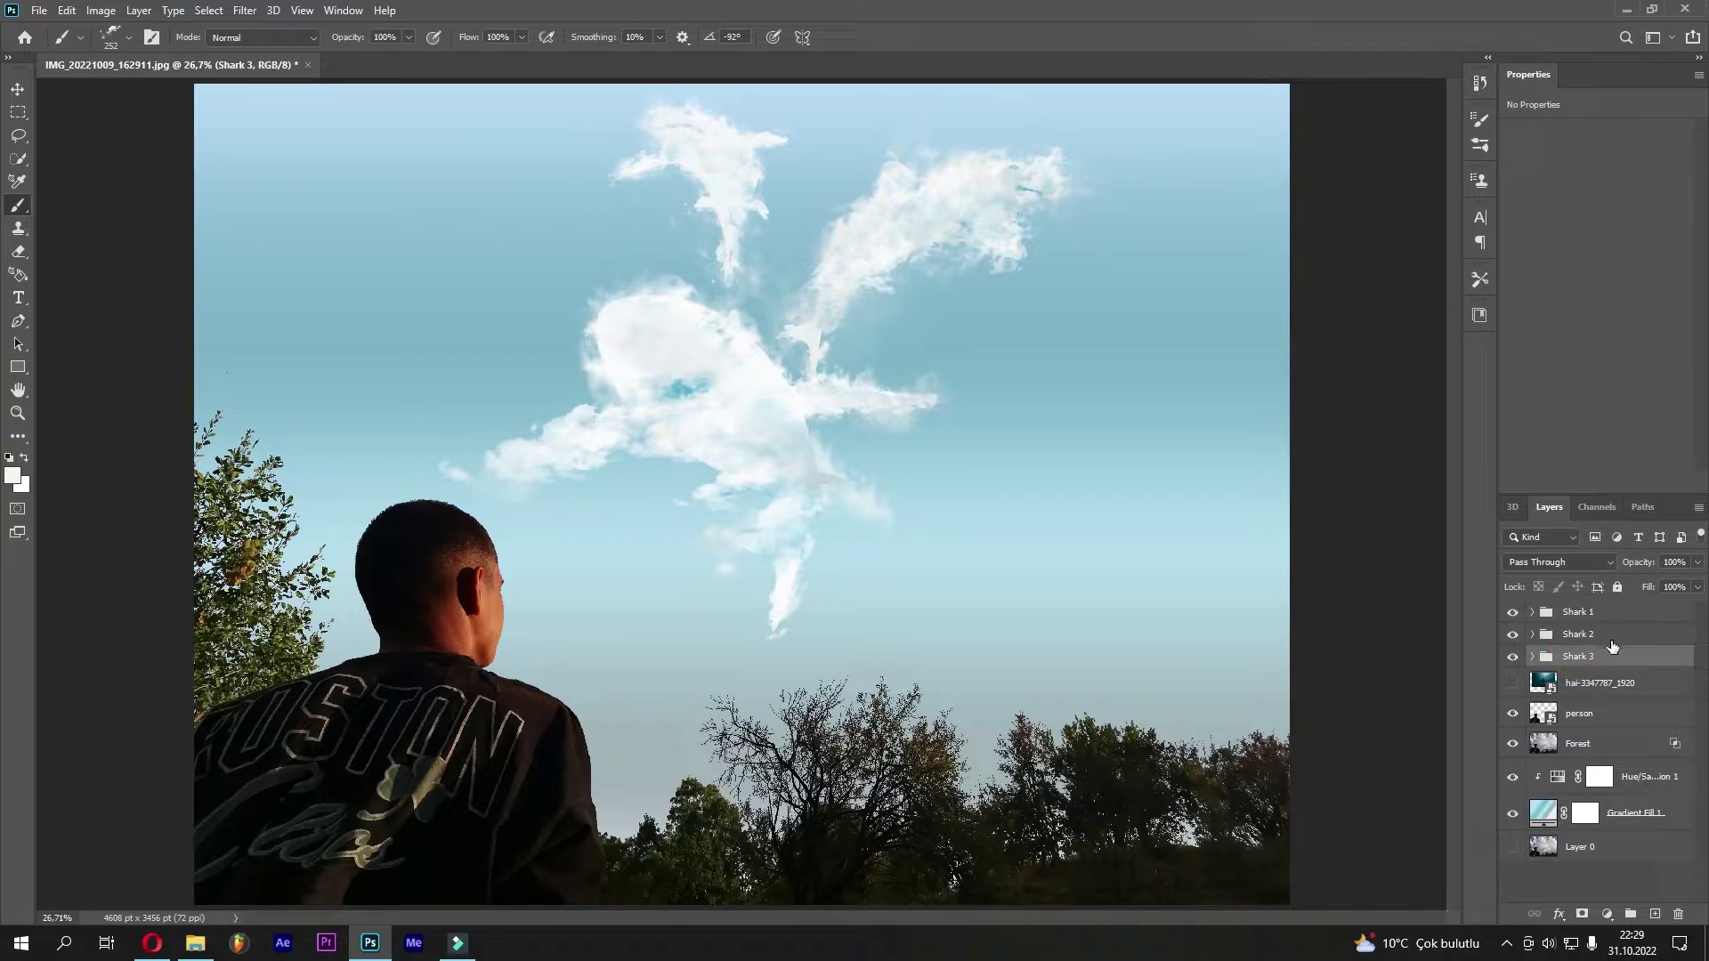
# Check the hai shark photo's visibility and add a new empty Layer 2 below Forest
pyautogui.click(1513, 684)
pyautogui.click(1512, 683)
pyautogui.click(1512, 690)
pyautogui.click(1578, 687)
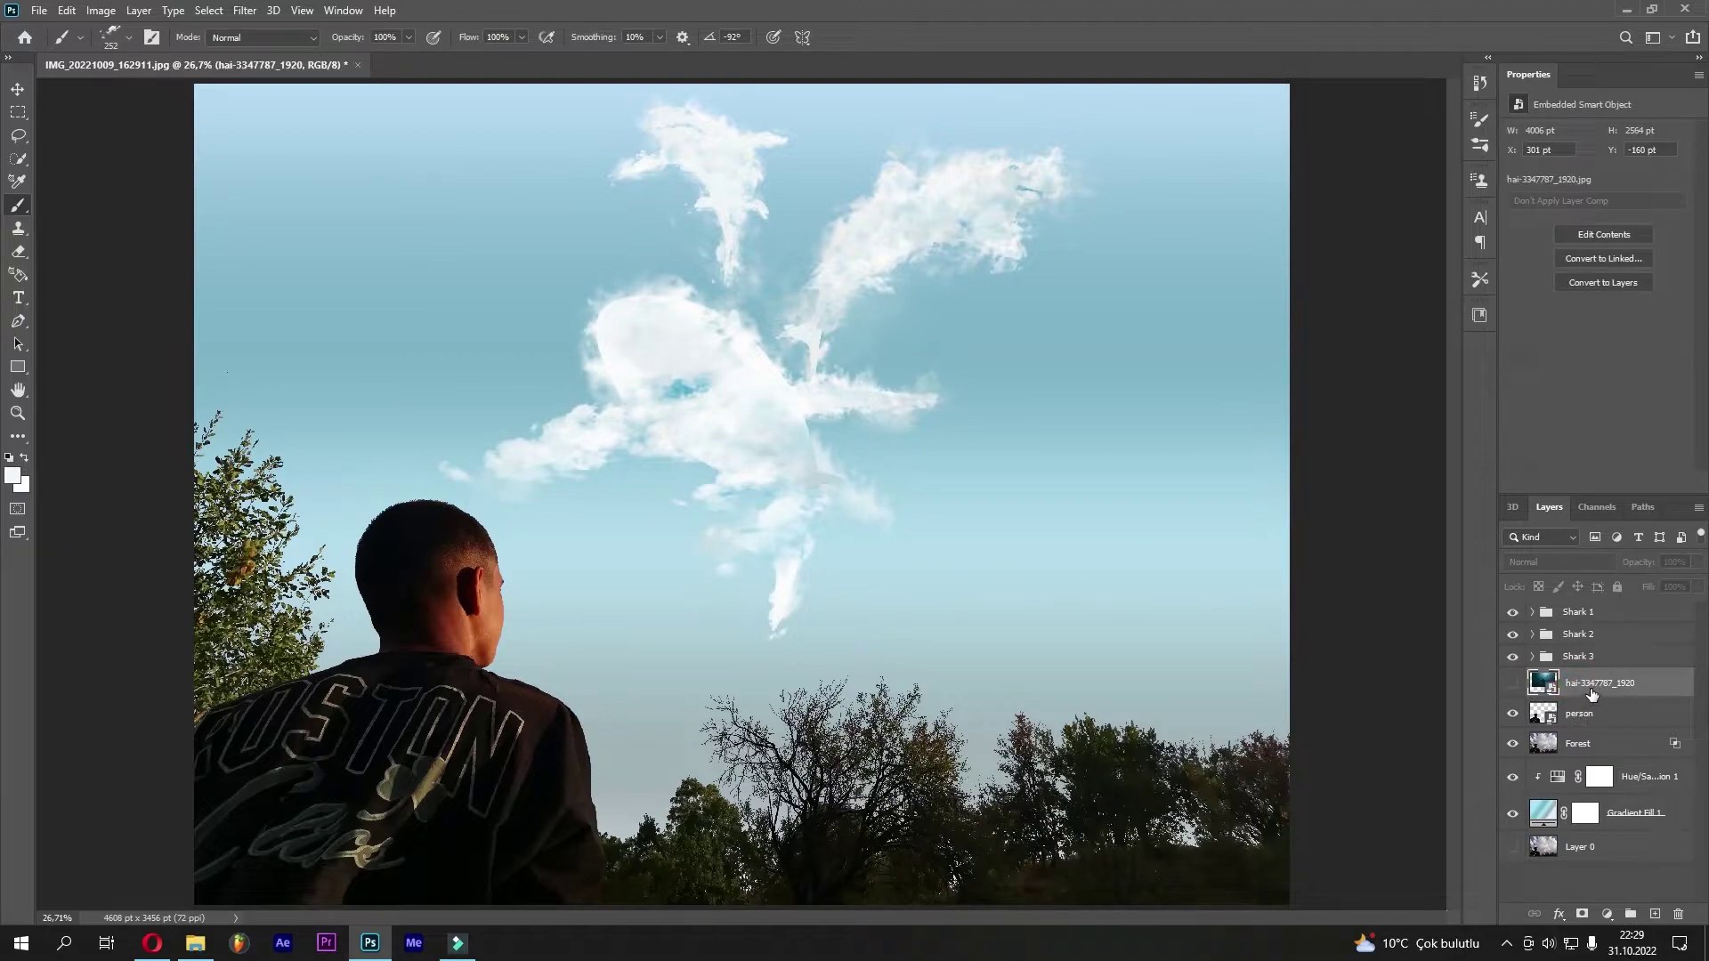
pyautogui.click(1618, 814)
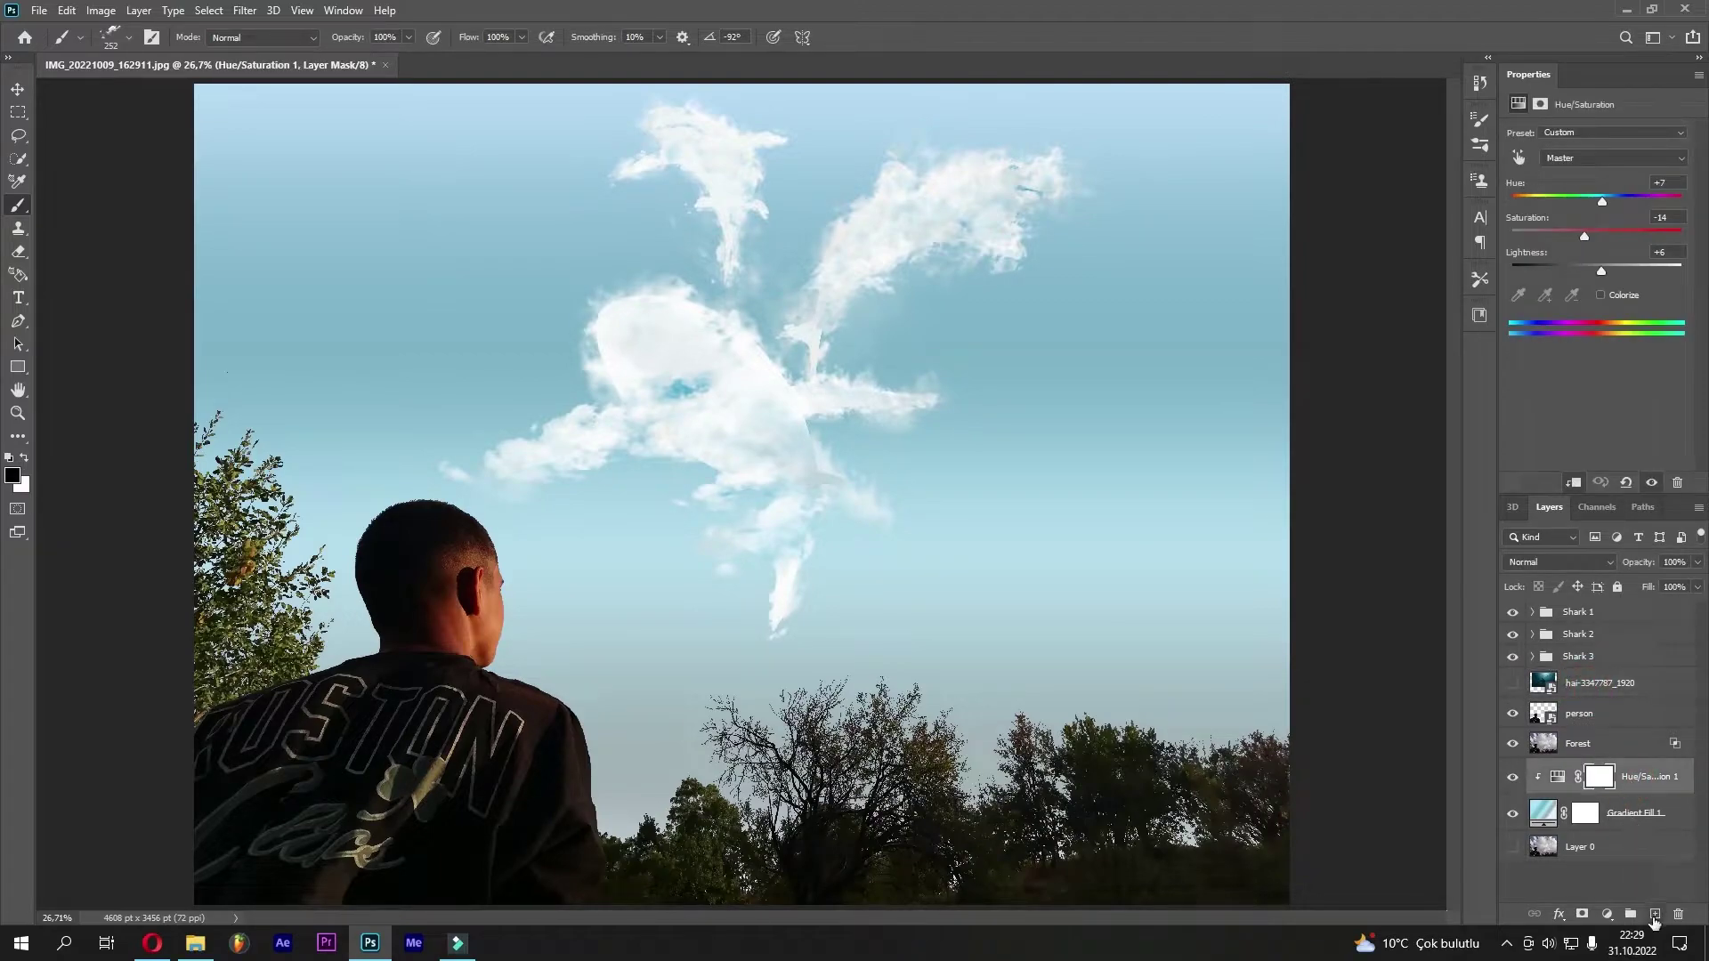
pyautogui.click(1655, 914)
# Make Layer 2 active, enlarge the brush and zoom out around the canvas
pyautogui.click(1512, 743)
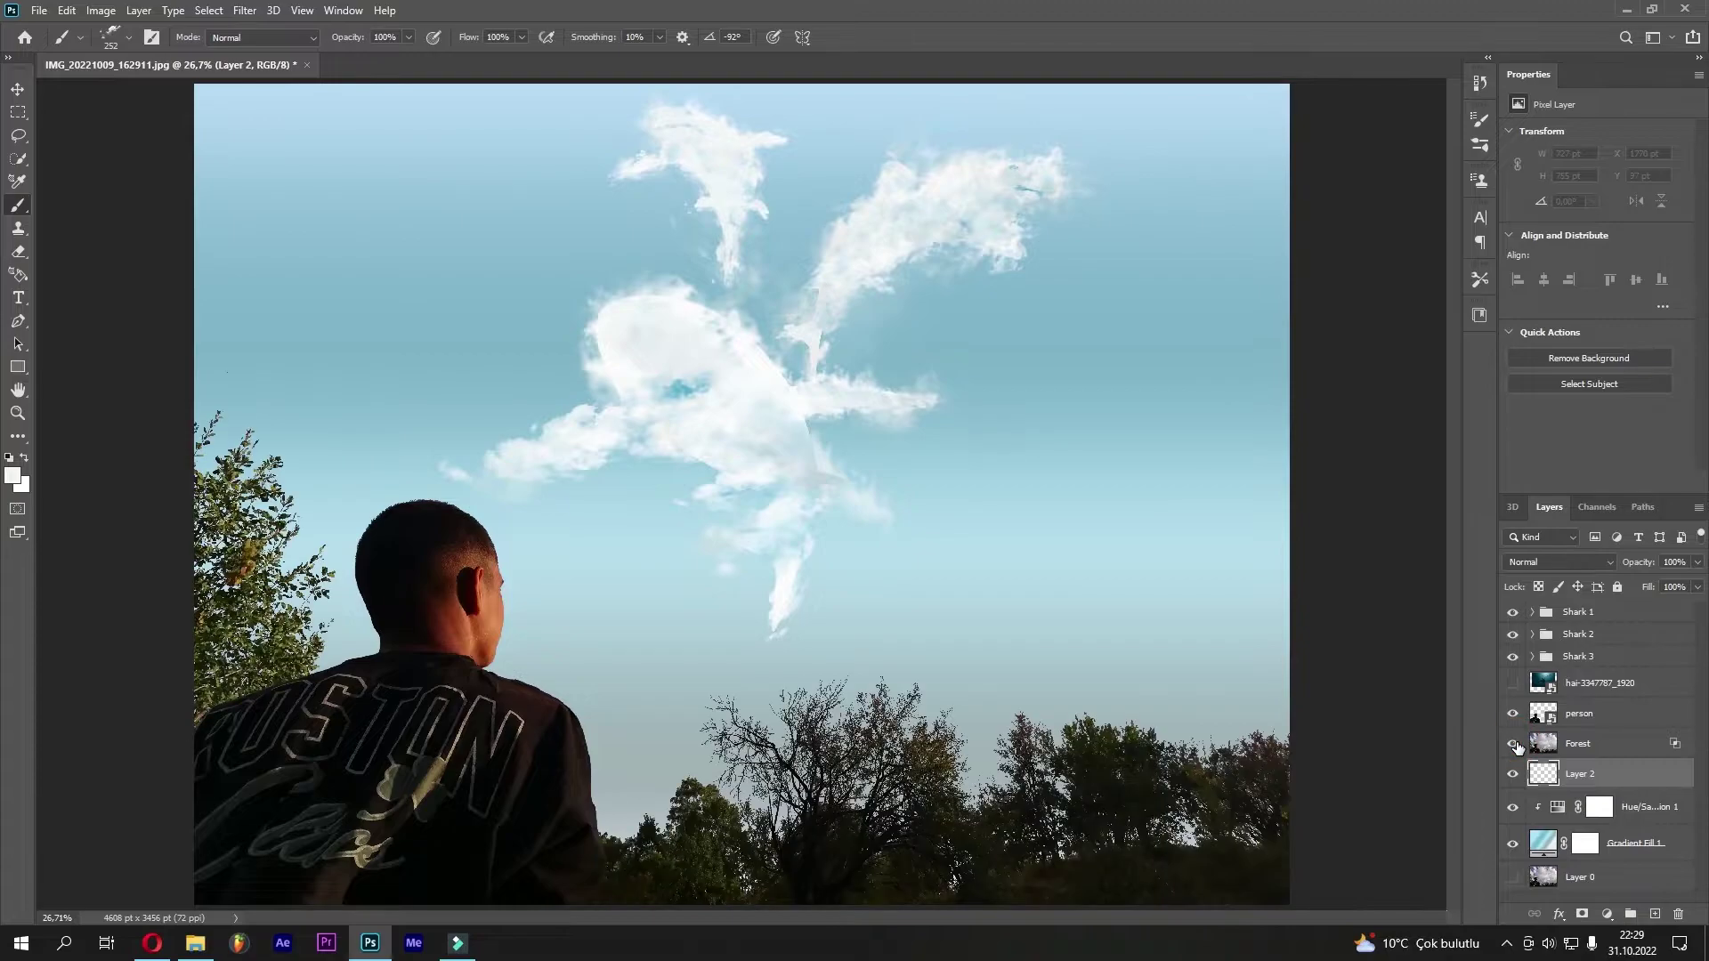
pyautogui.doubleClick(1575, 776)
pyautogui.moveTo(626, 427); pyautogui.dragTo(1186, 324)
pyautogui.hotkey('ctrl', '-')
pyautogui.hotkey('ctrl', '-')
pyautogui.hotkey('ctrl', '-')
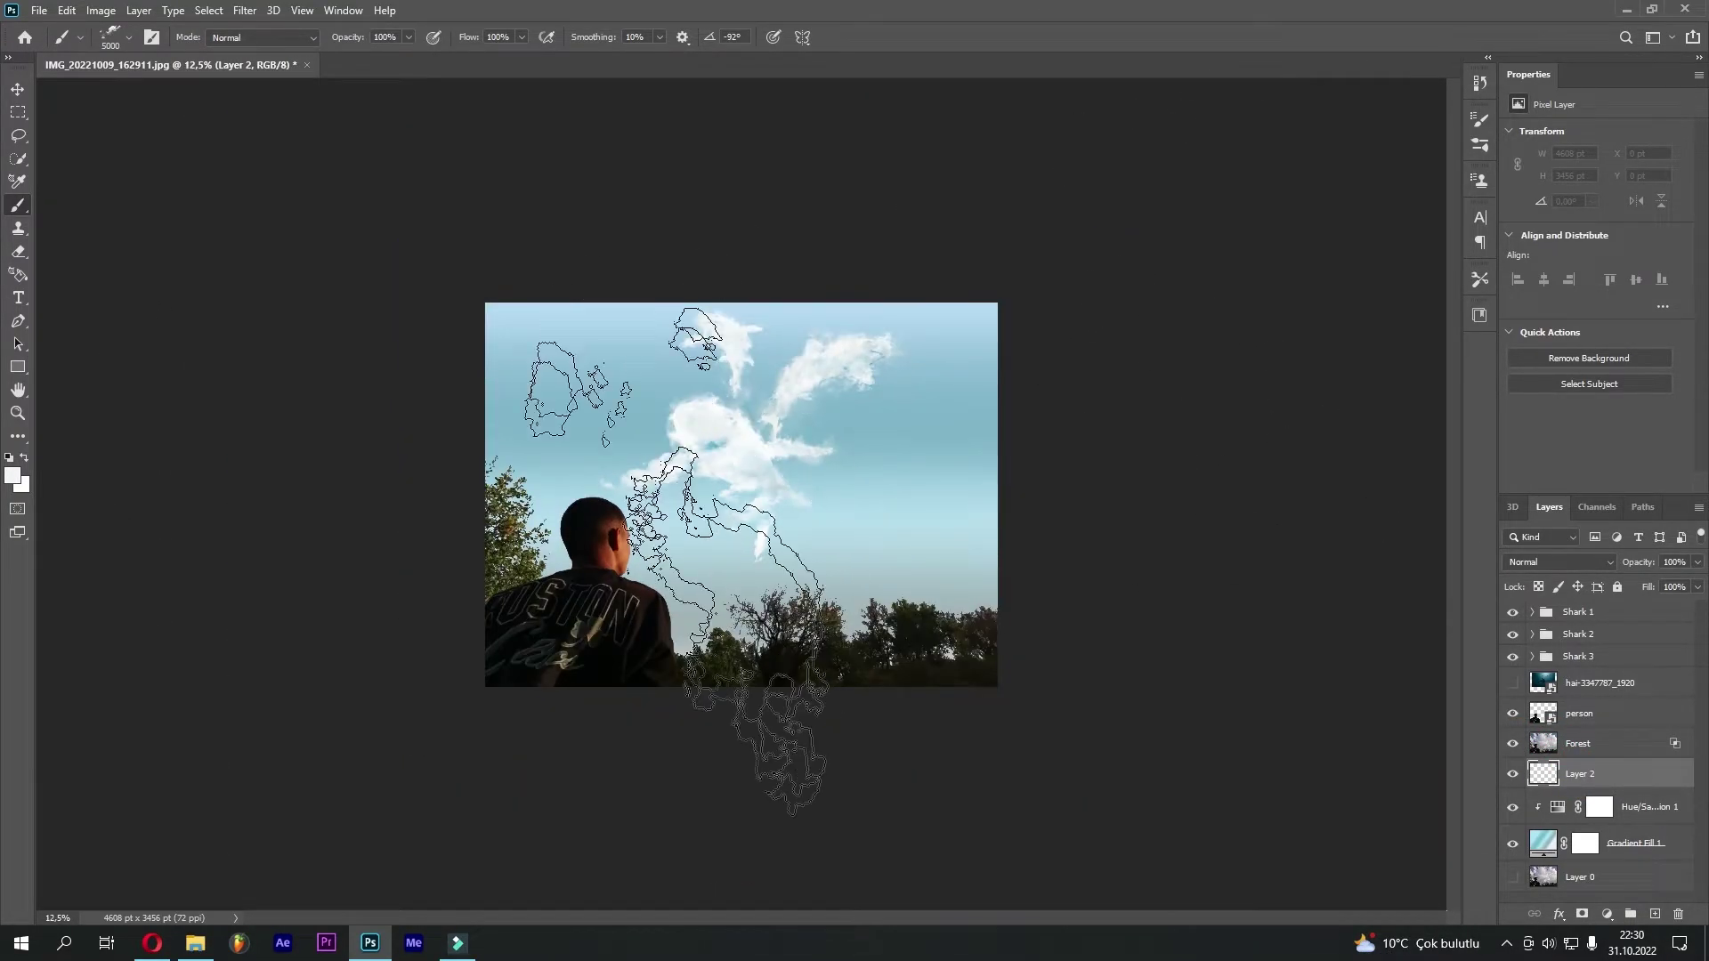
# Stamp a large faint cloud over the sky with Cloud Sample 11 at about 3815 px
pyautogui.rightClick(677, 561)
pyautogui.click(1047, 846)
pyautogui.press('Return')
pyautogui.rightClick(745, 602)
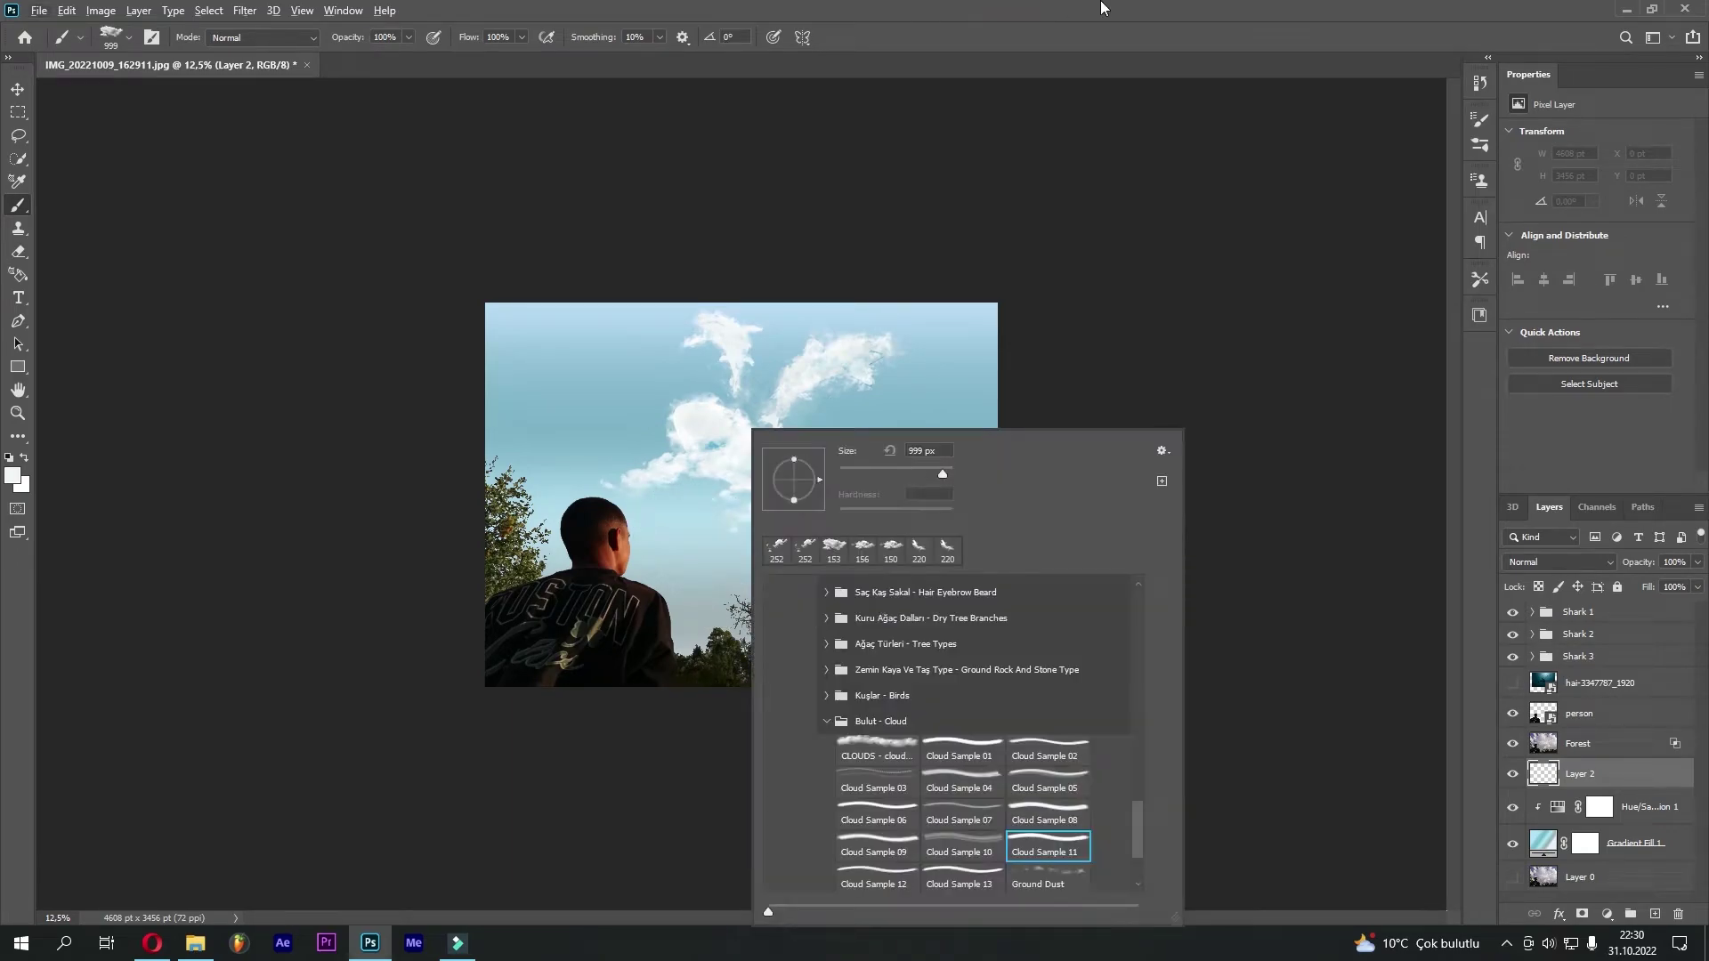
pyautogui.press('Return')
pyautogui.moveTo(765, 623); pyautogui.dragTo(915, 595)
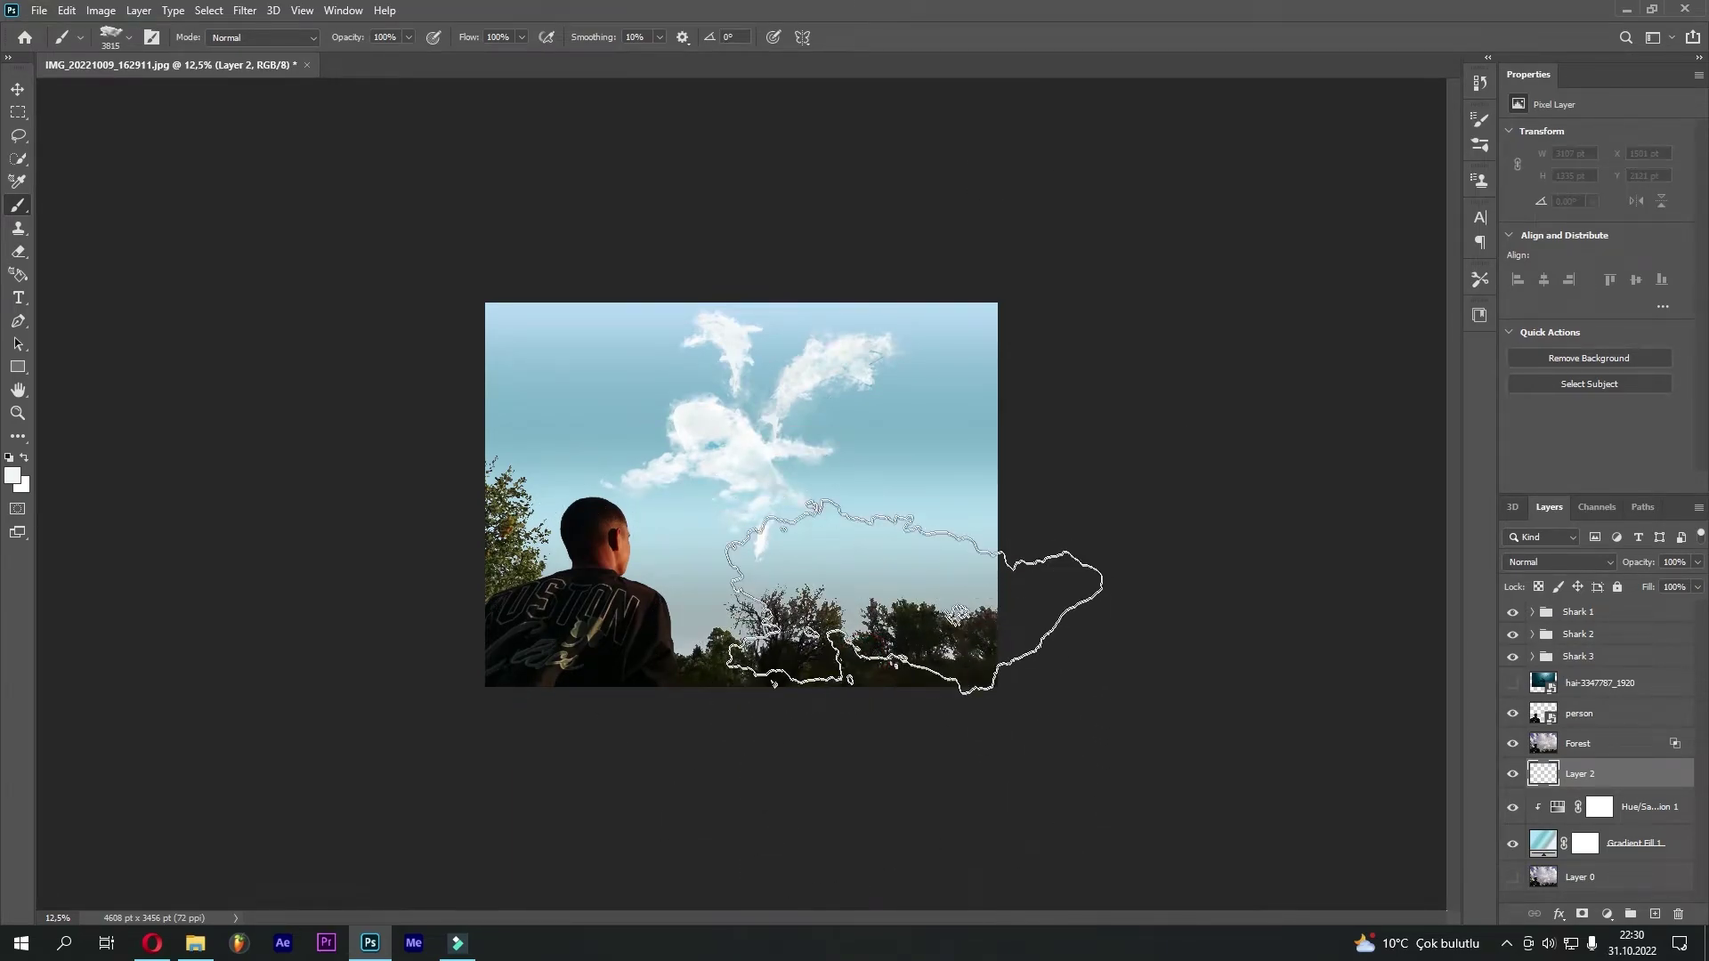
pyautogui.click(13, 476)
pyautogui.click(1420, 539)
pyautogui.click(855, 563)
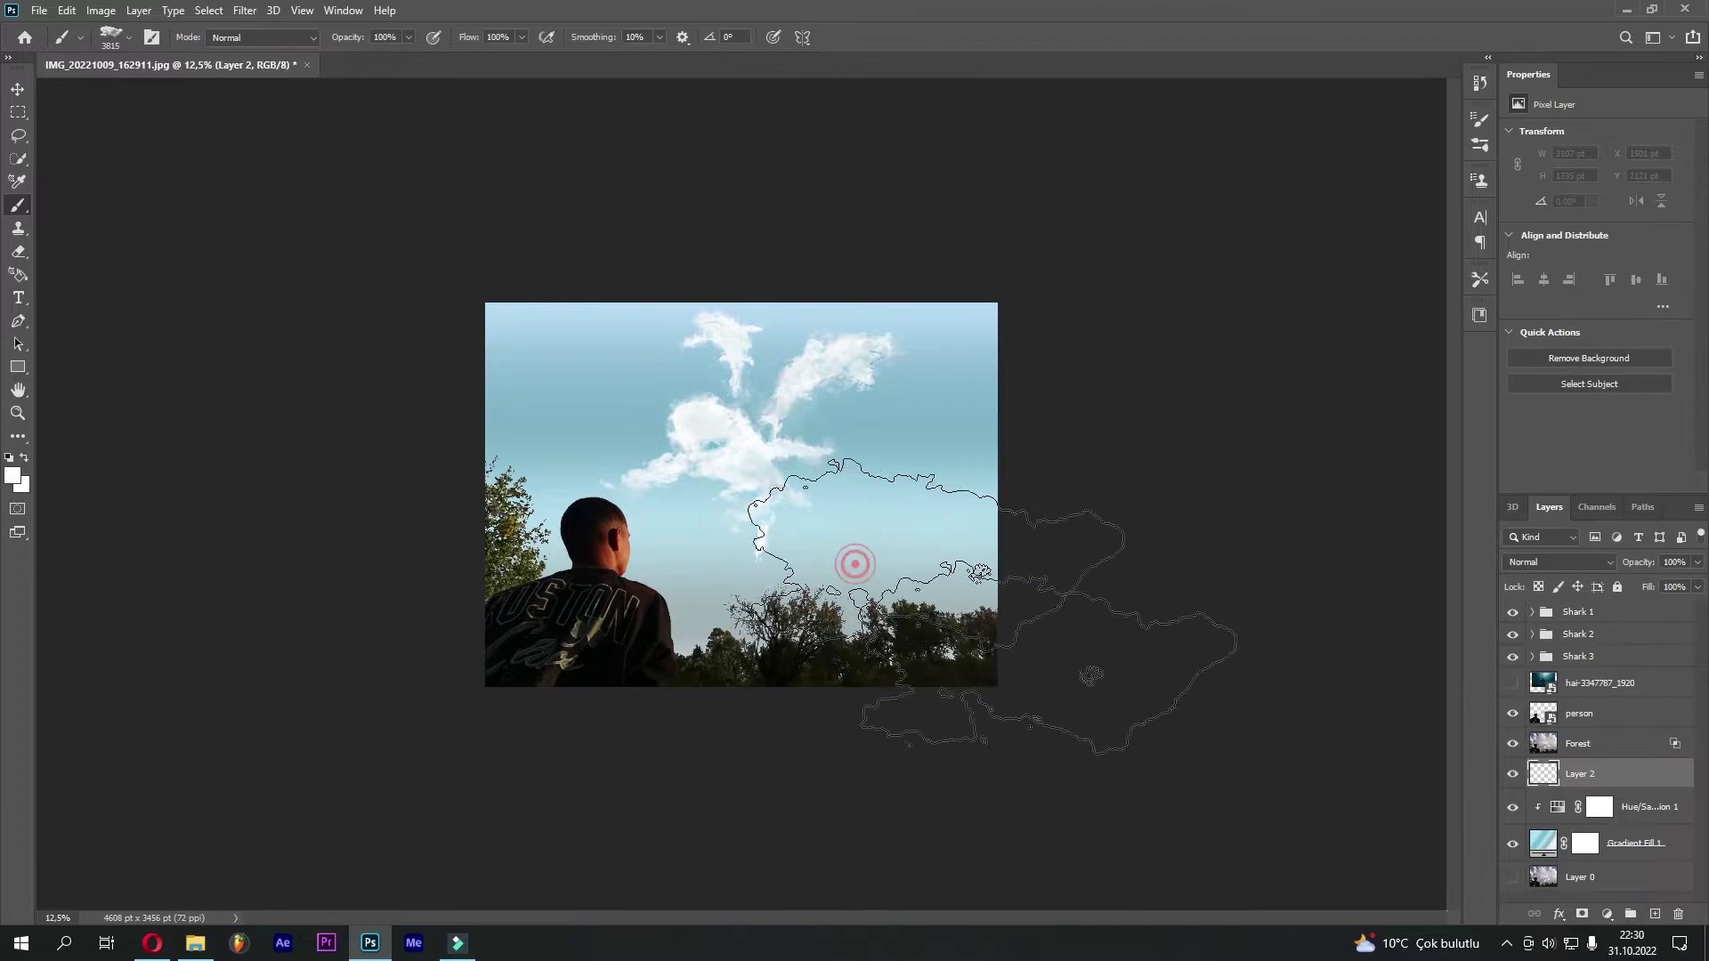
# Try several cloud brushes from the set, shrinking the brush slightly
pyautogui.rightClick(737, 568)
pyautogui.press('Return')
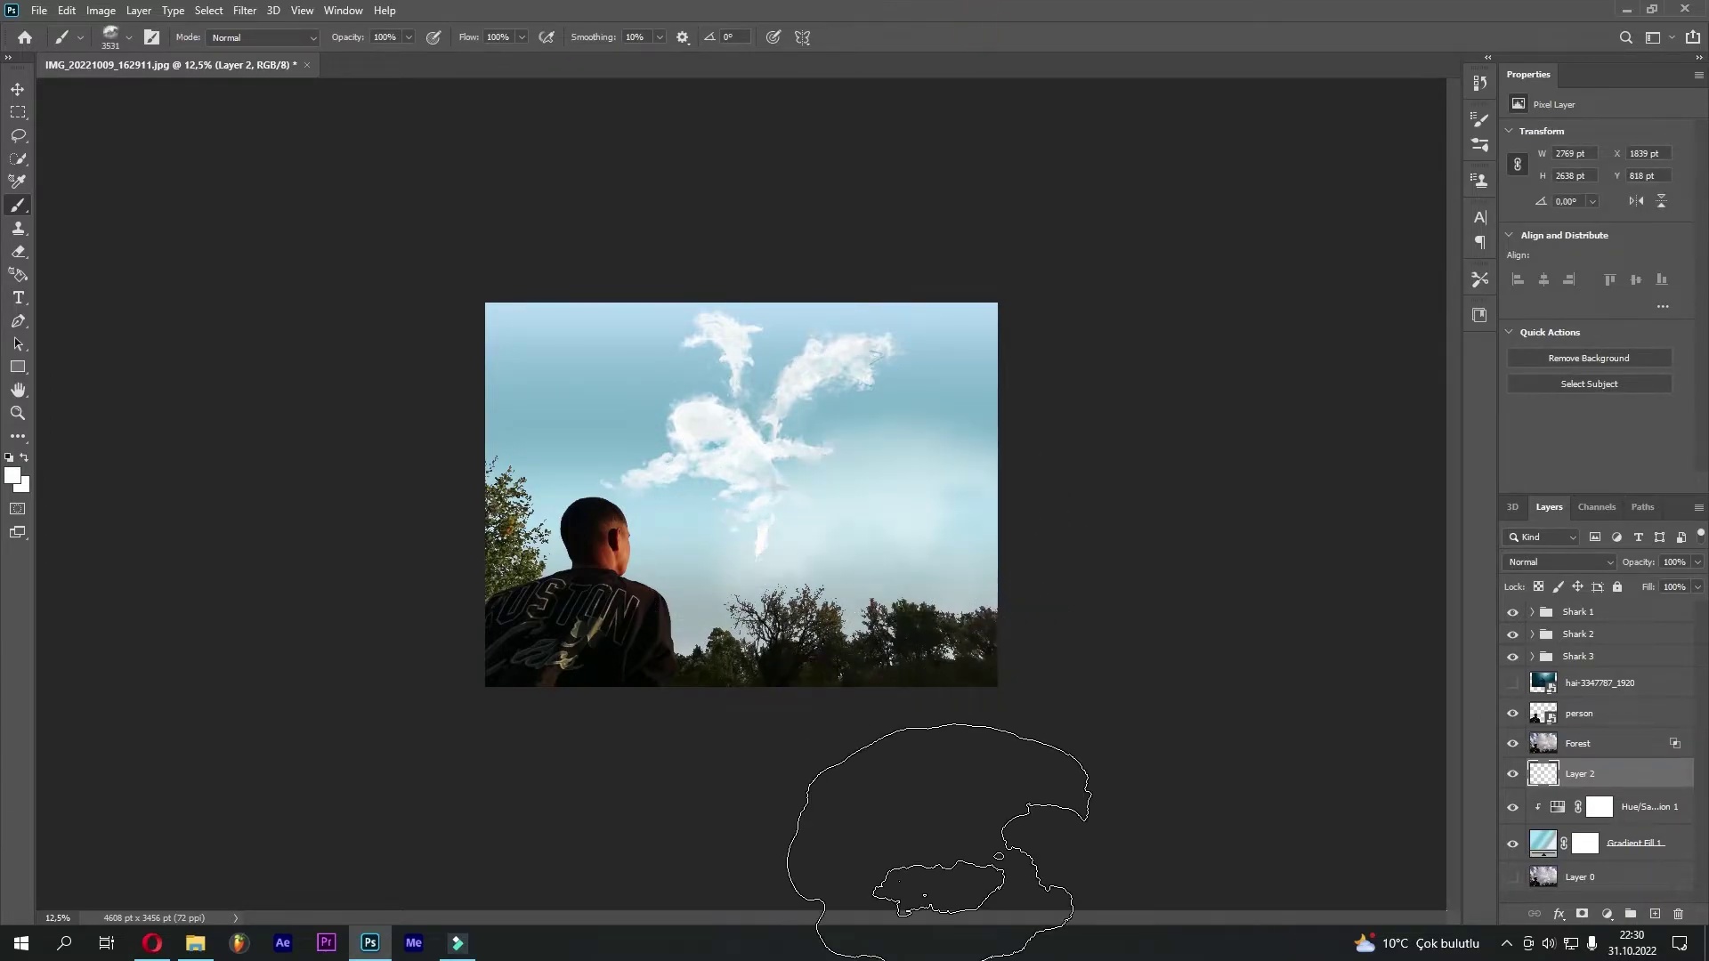
pyautogui.rightClick(752, 877)
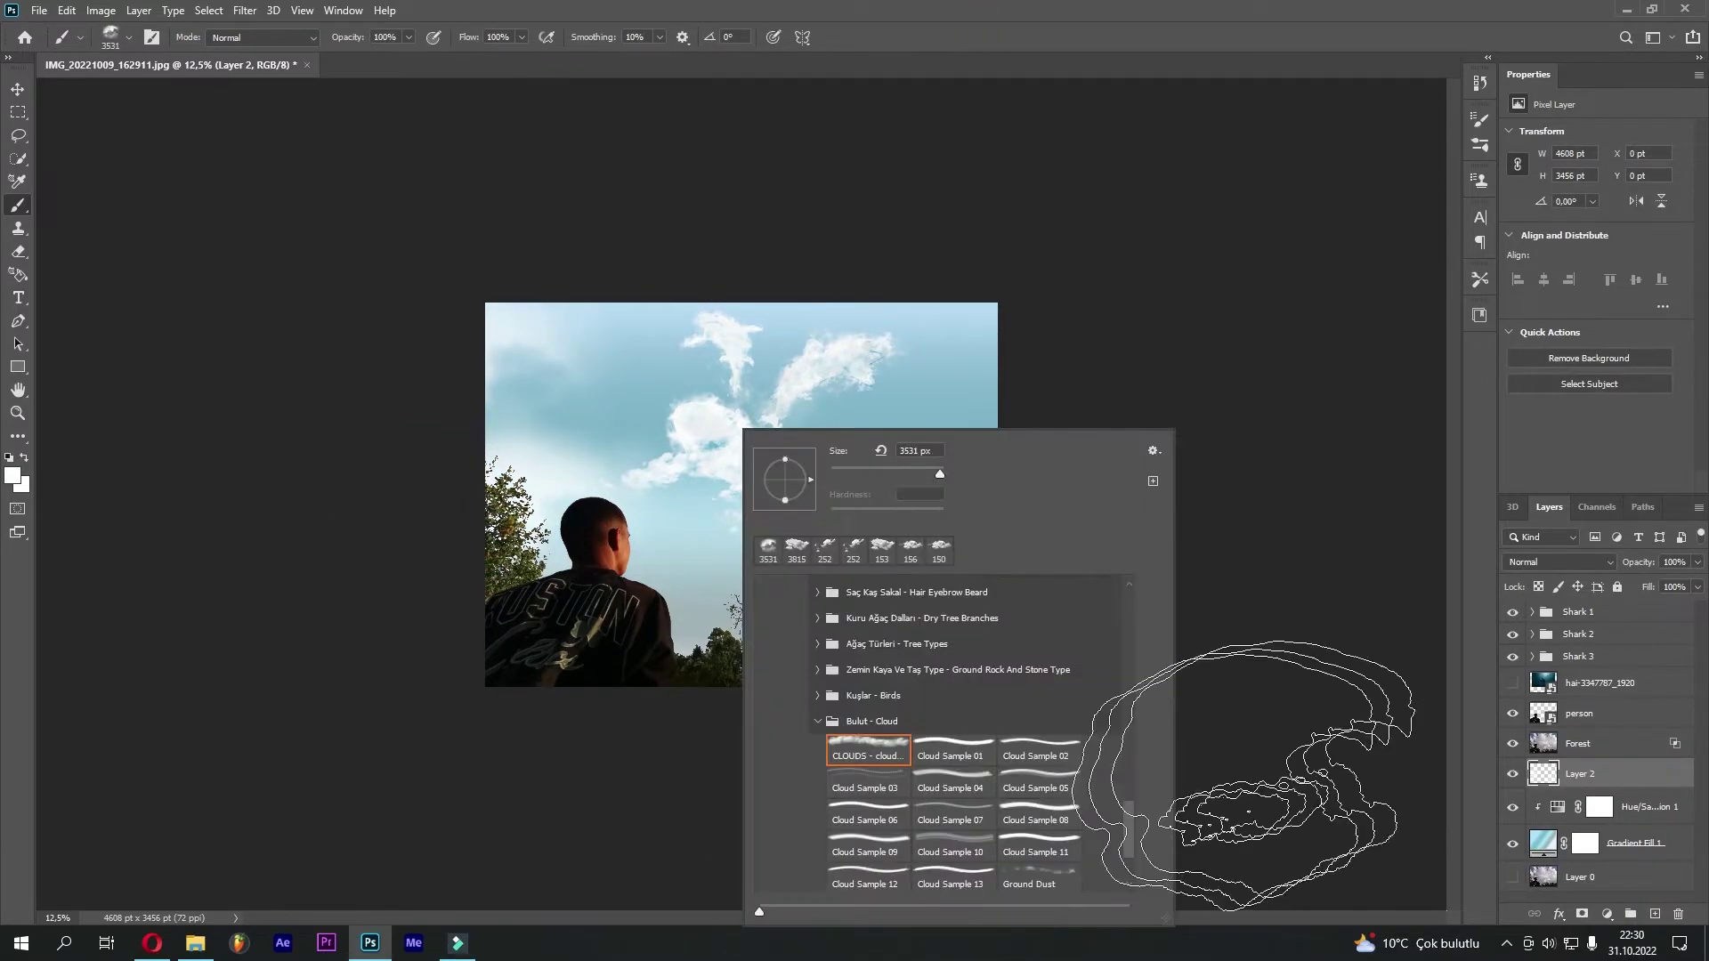
pyautogui.click(950, 812)
pyautogui.press('Return')
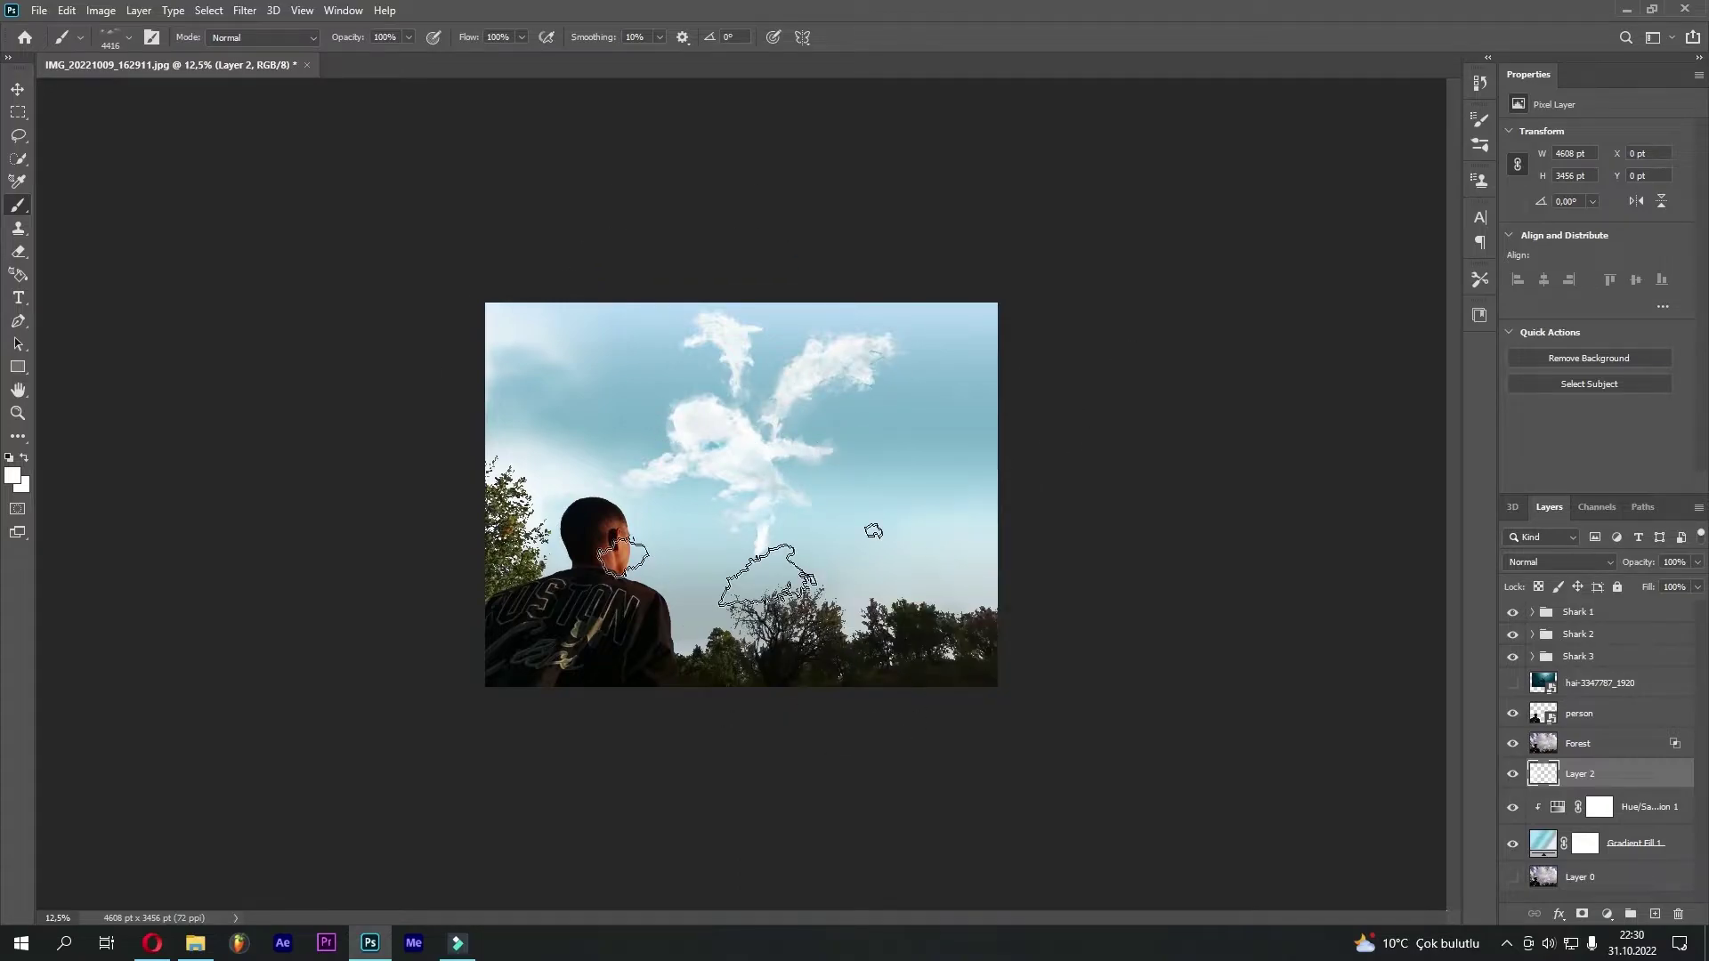
pyautogui.rightClick(935, 445)
pyautogui.click(1166, 832)
pyautogui.press('Return')
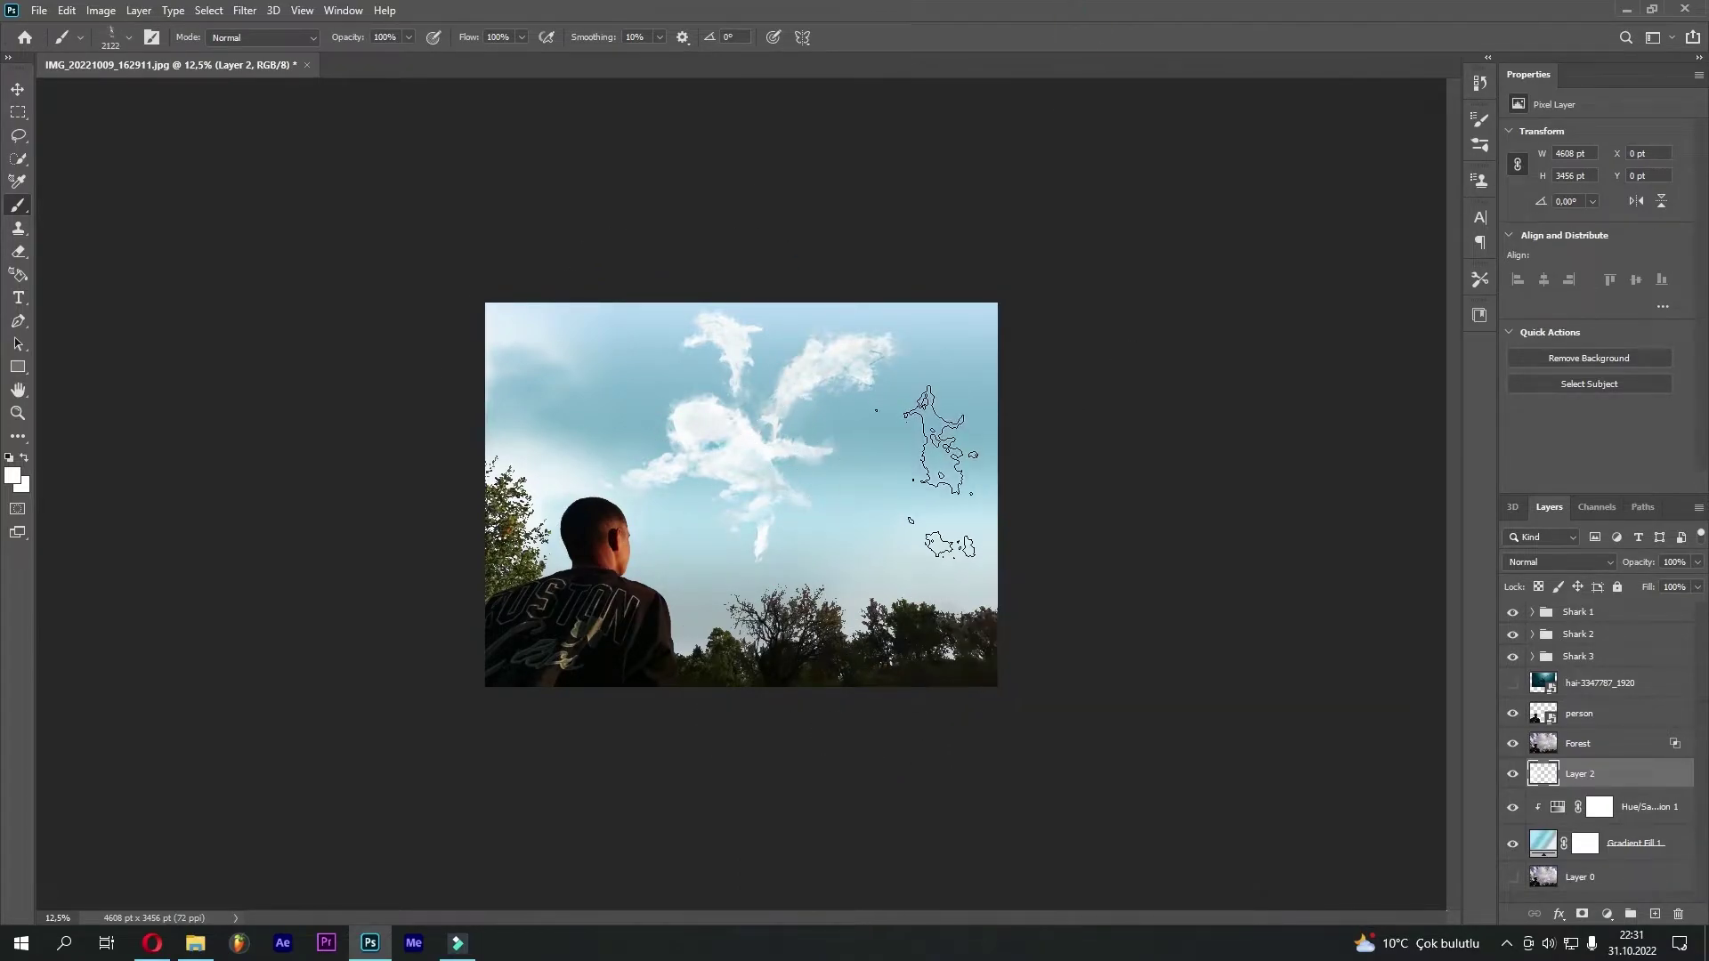
# Fit the whole image on screen and settle on the Cloud Sample 10 brush
pyautogui.rightClick(939, 445)
pyautogui.click(1051, 832)
pyautogui.press('Return')
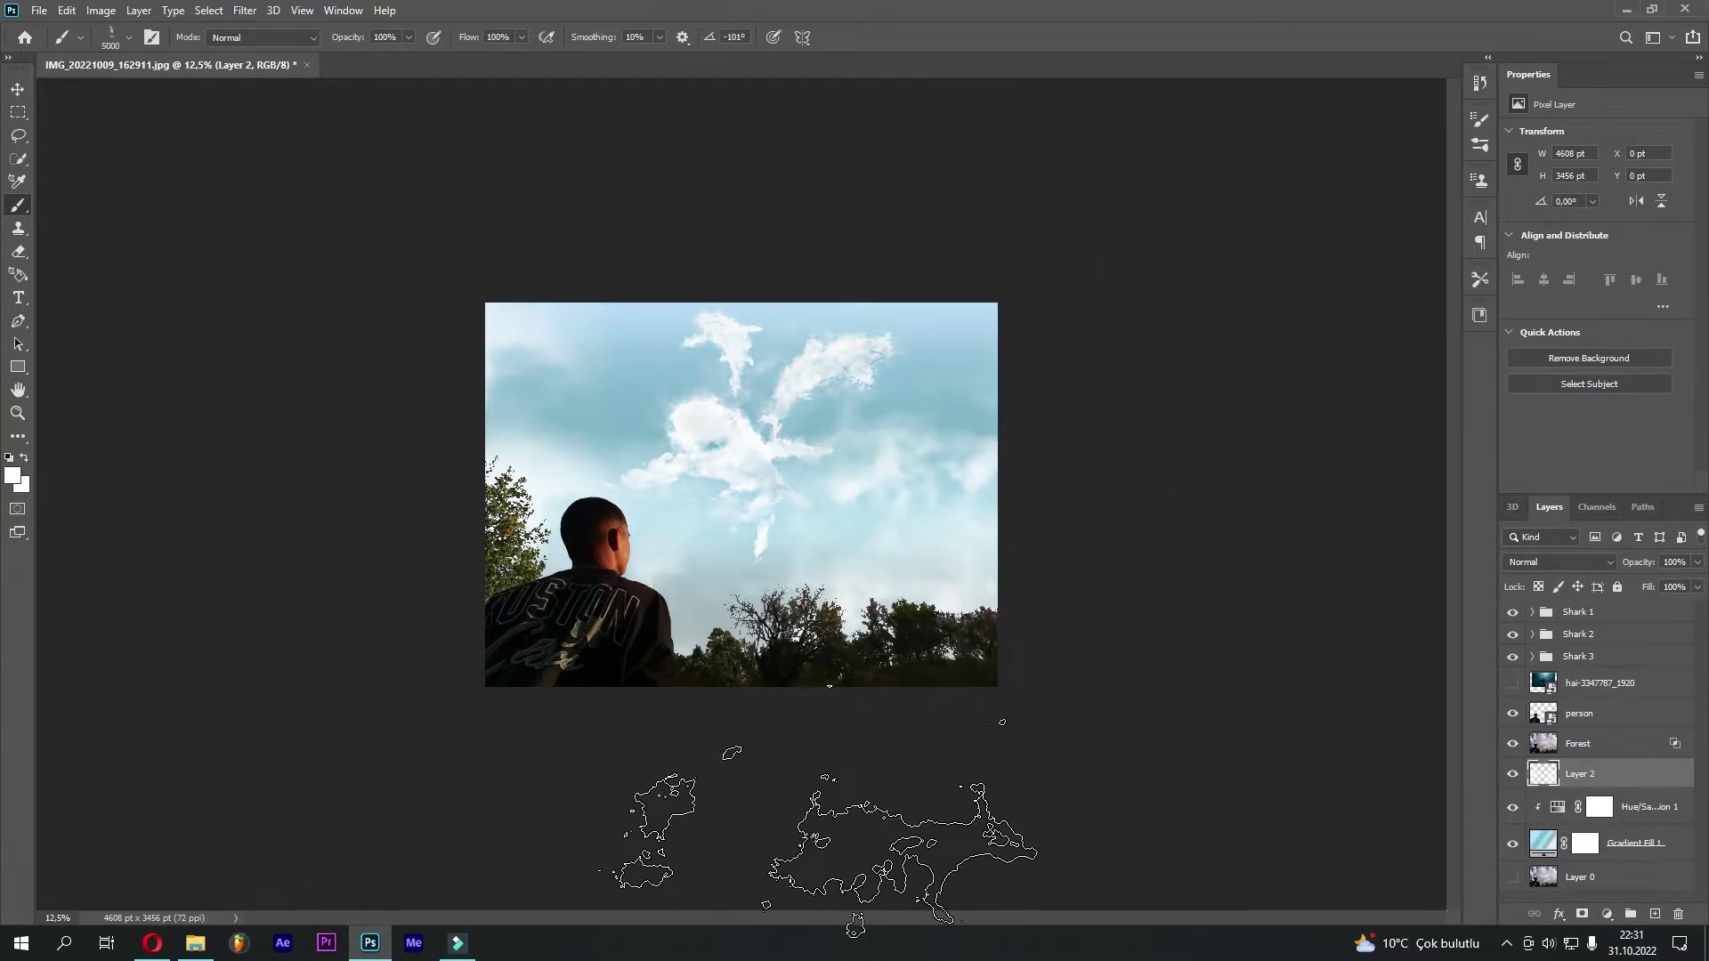
pyautogui.hotkey('ctrl', '0')
pyautogui.rightClick(909, 396)
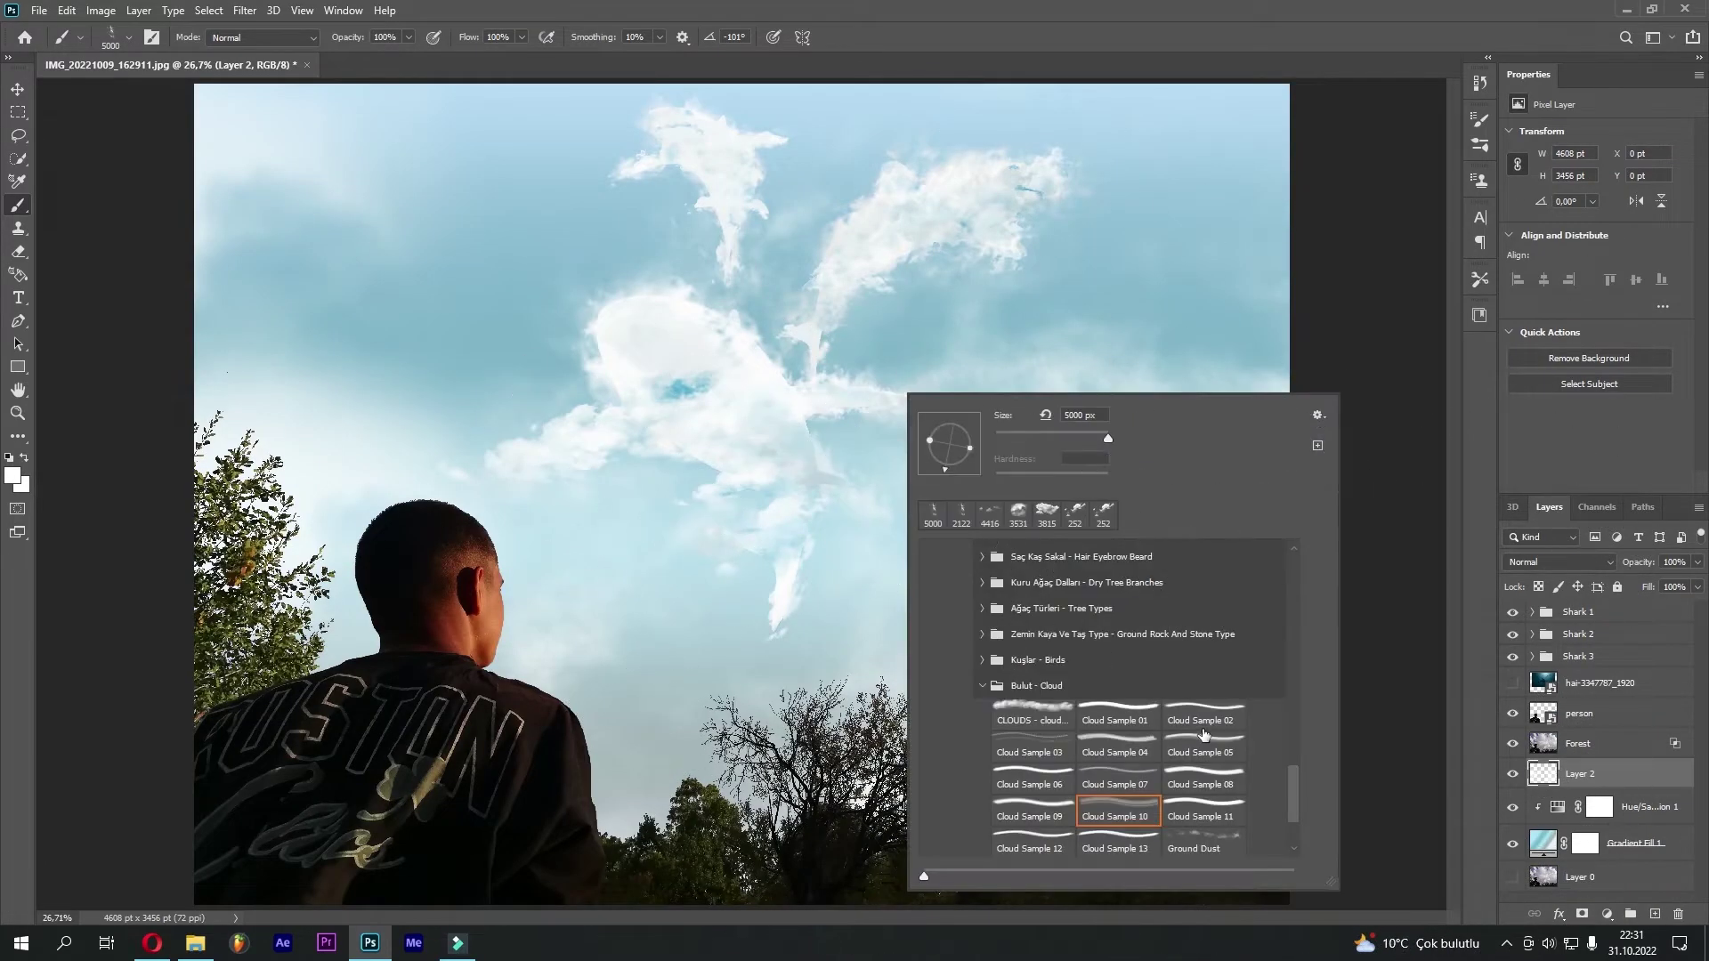
pyautogui.doubleClick(1203, 734)
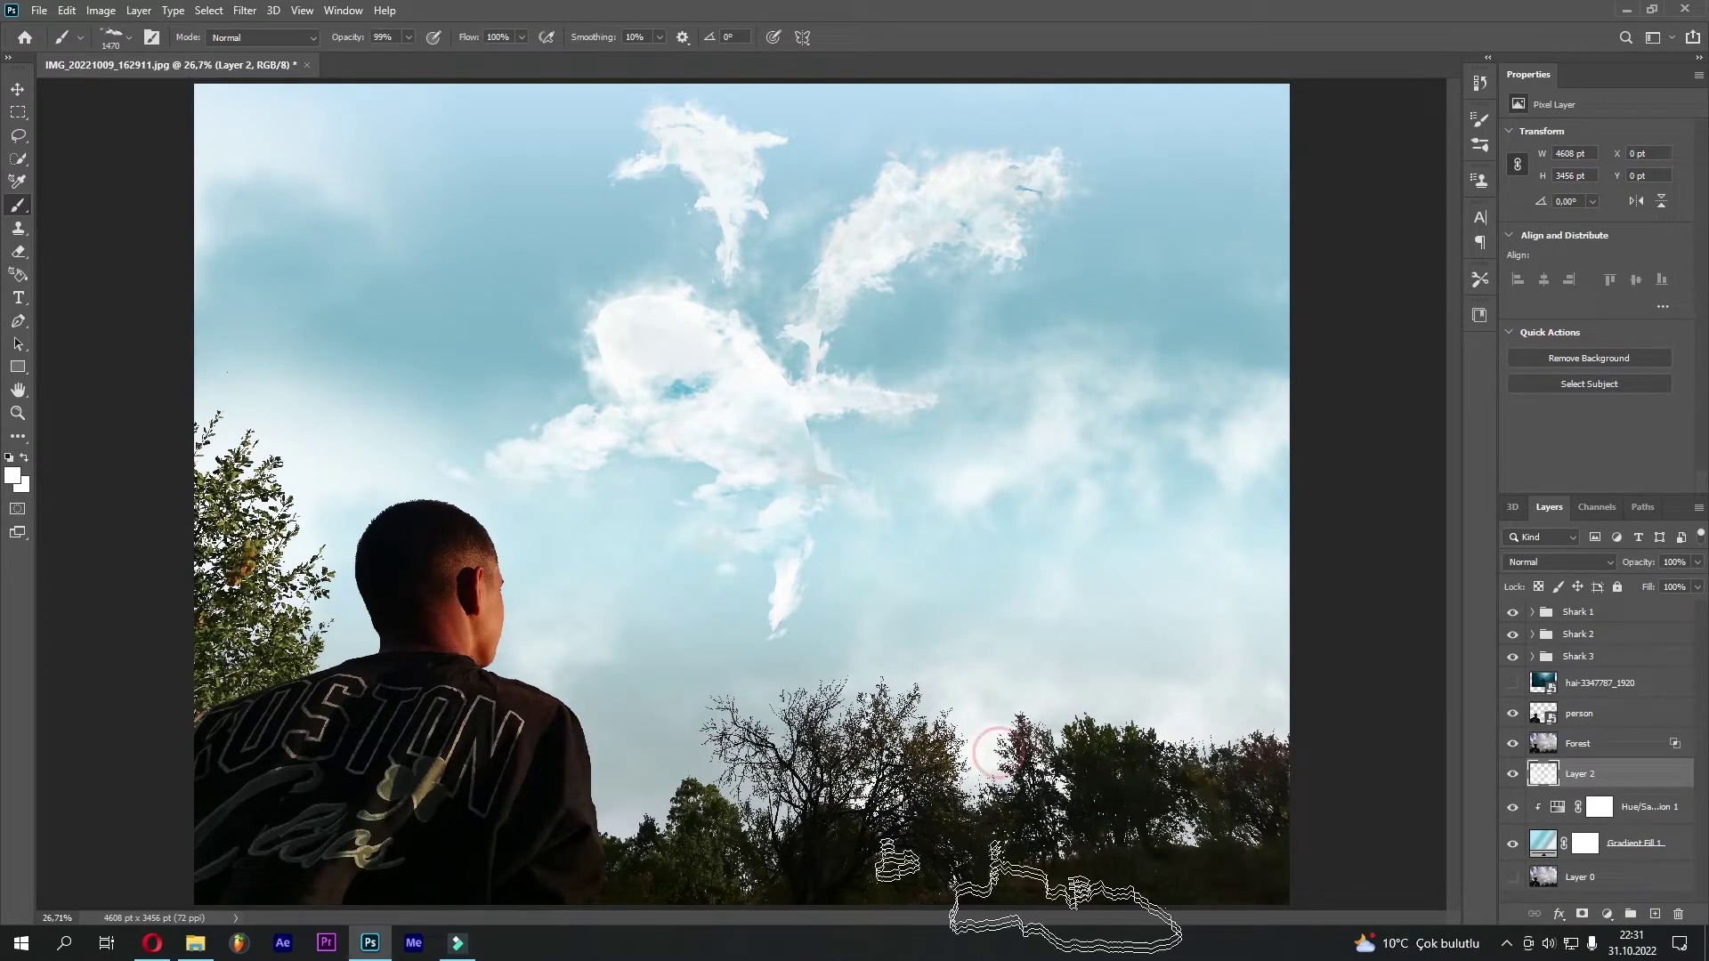
# Stamp a cloud near the bottom of the image, undoing the faint first attempt
pyautogui.rightClick(632, 725)
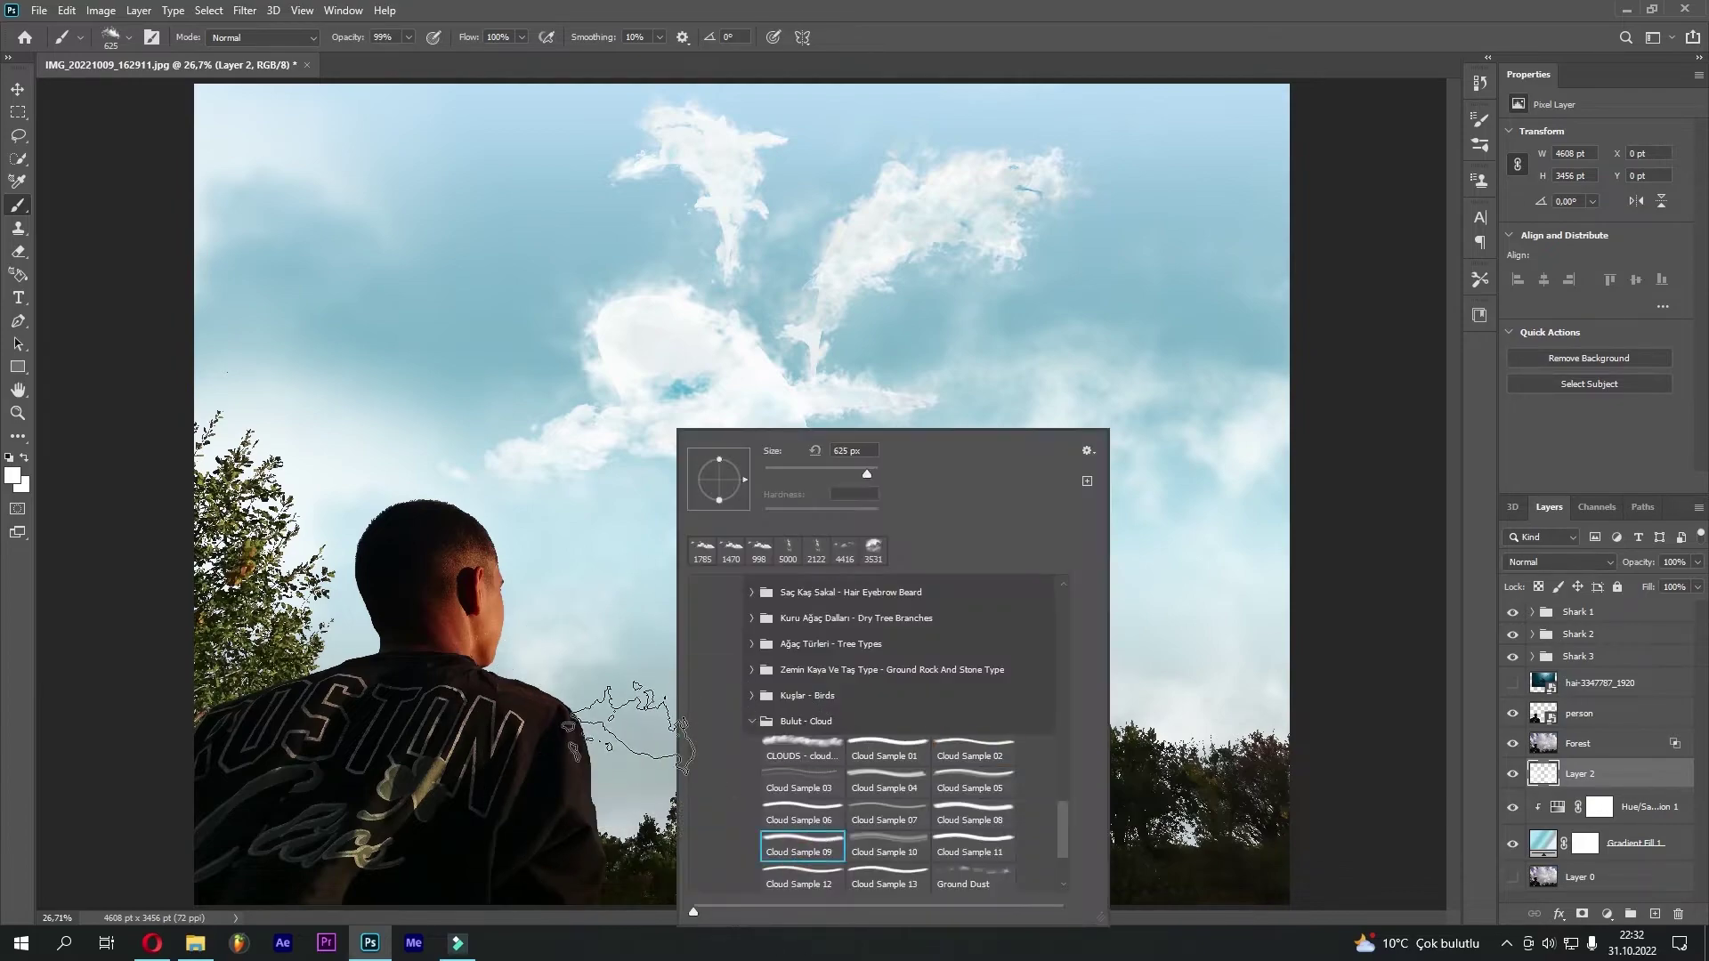
pyautogui.click(632, 792)
pyautogui.hotkey('ctrl', 'z')
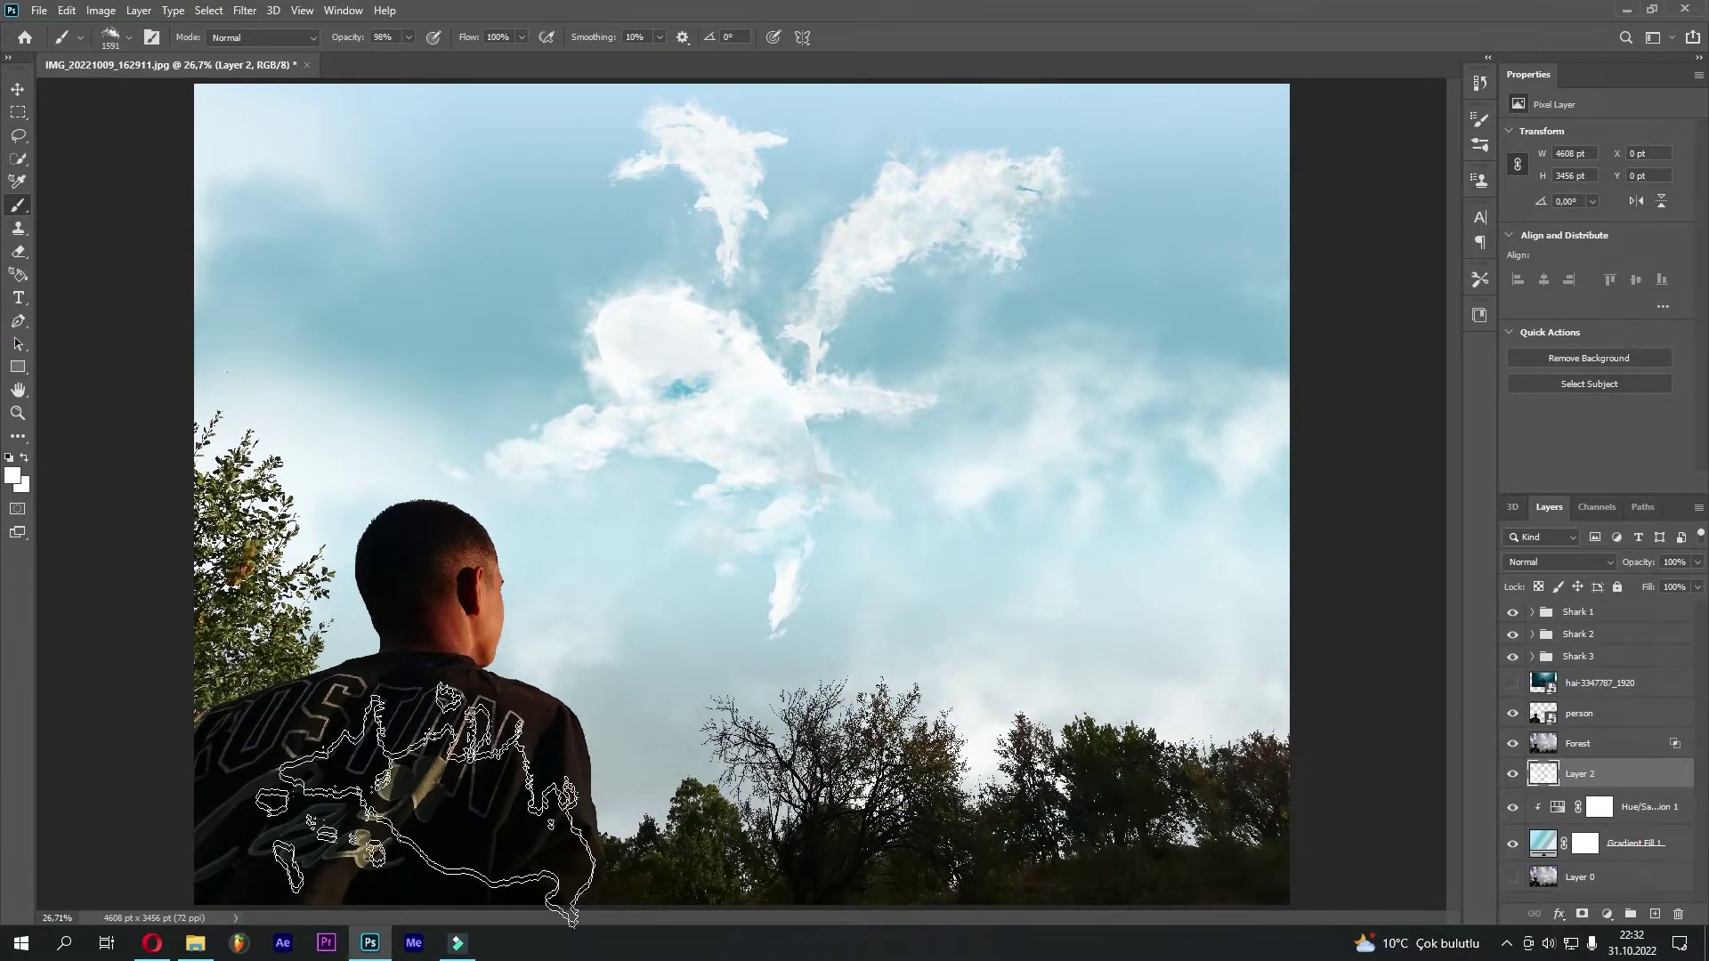
pyautogui.click(646, 752)
# Enlarge Cloud Sample 11 and trial a large cloud above the trees, then undo it
pyautogui.rightClick(385, 313)
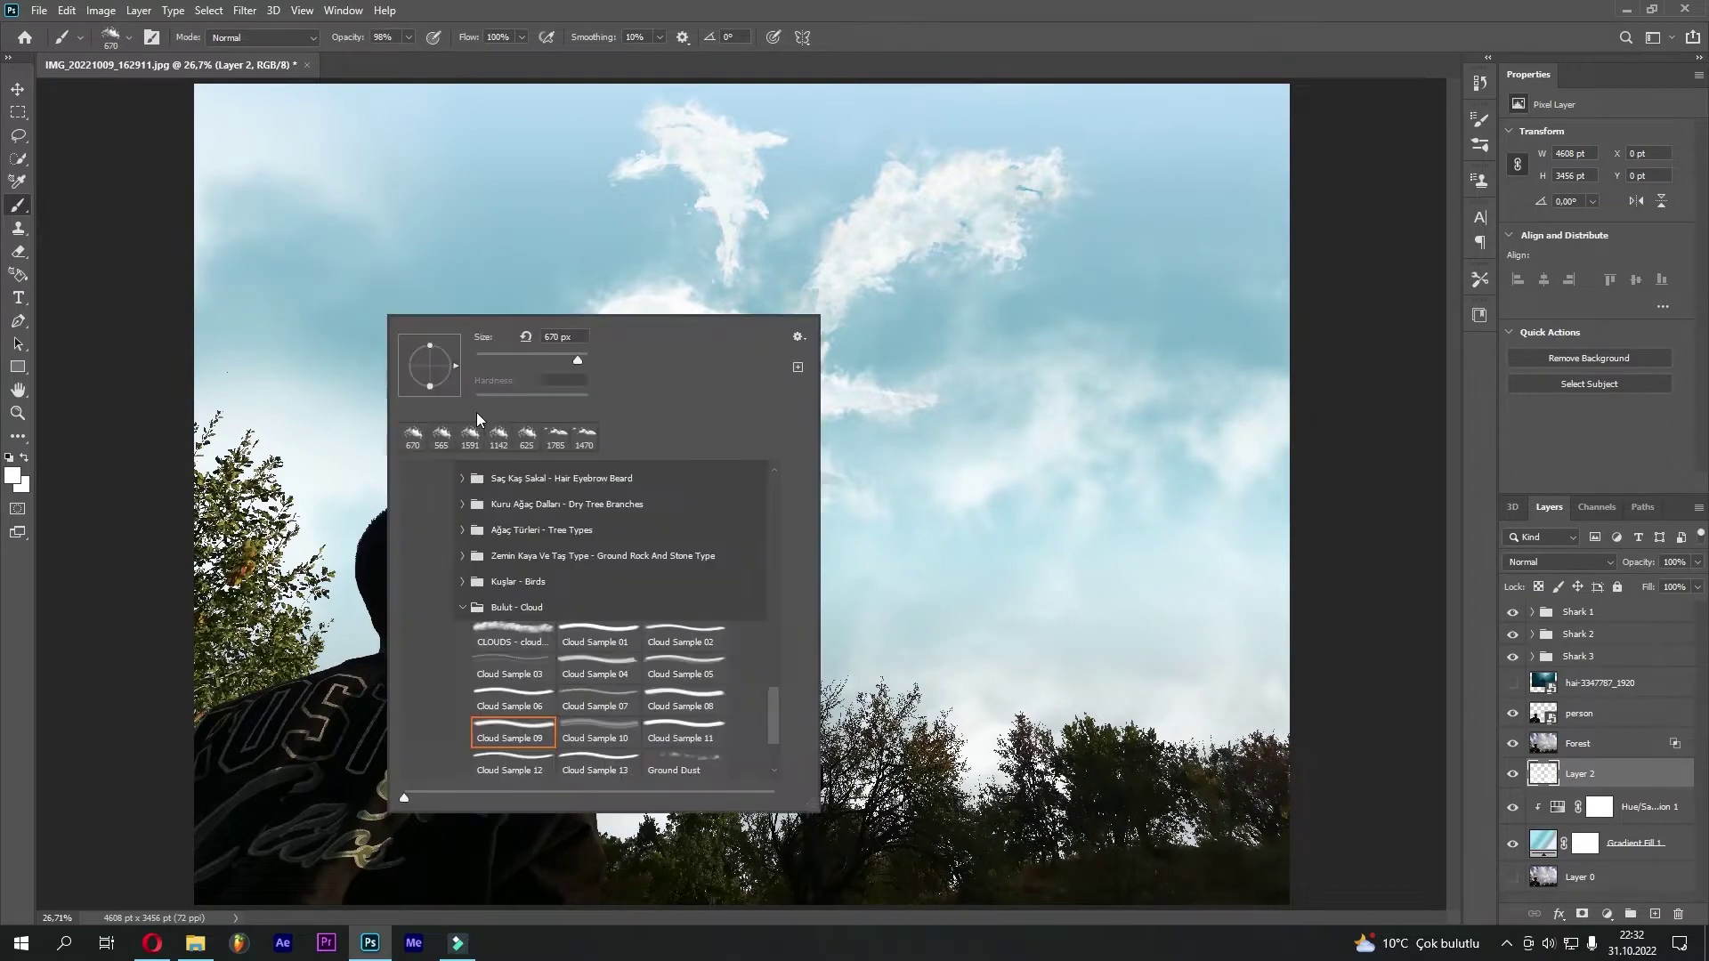
pyautogui.doubleClick(516, 707)
pyautogui.rightClick(1344, 332)
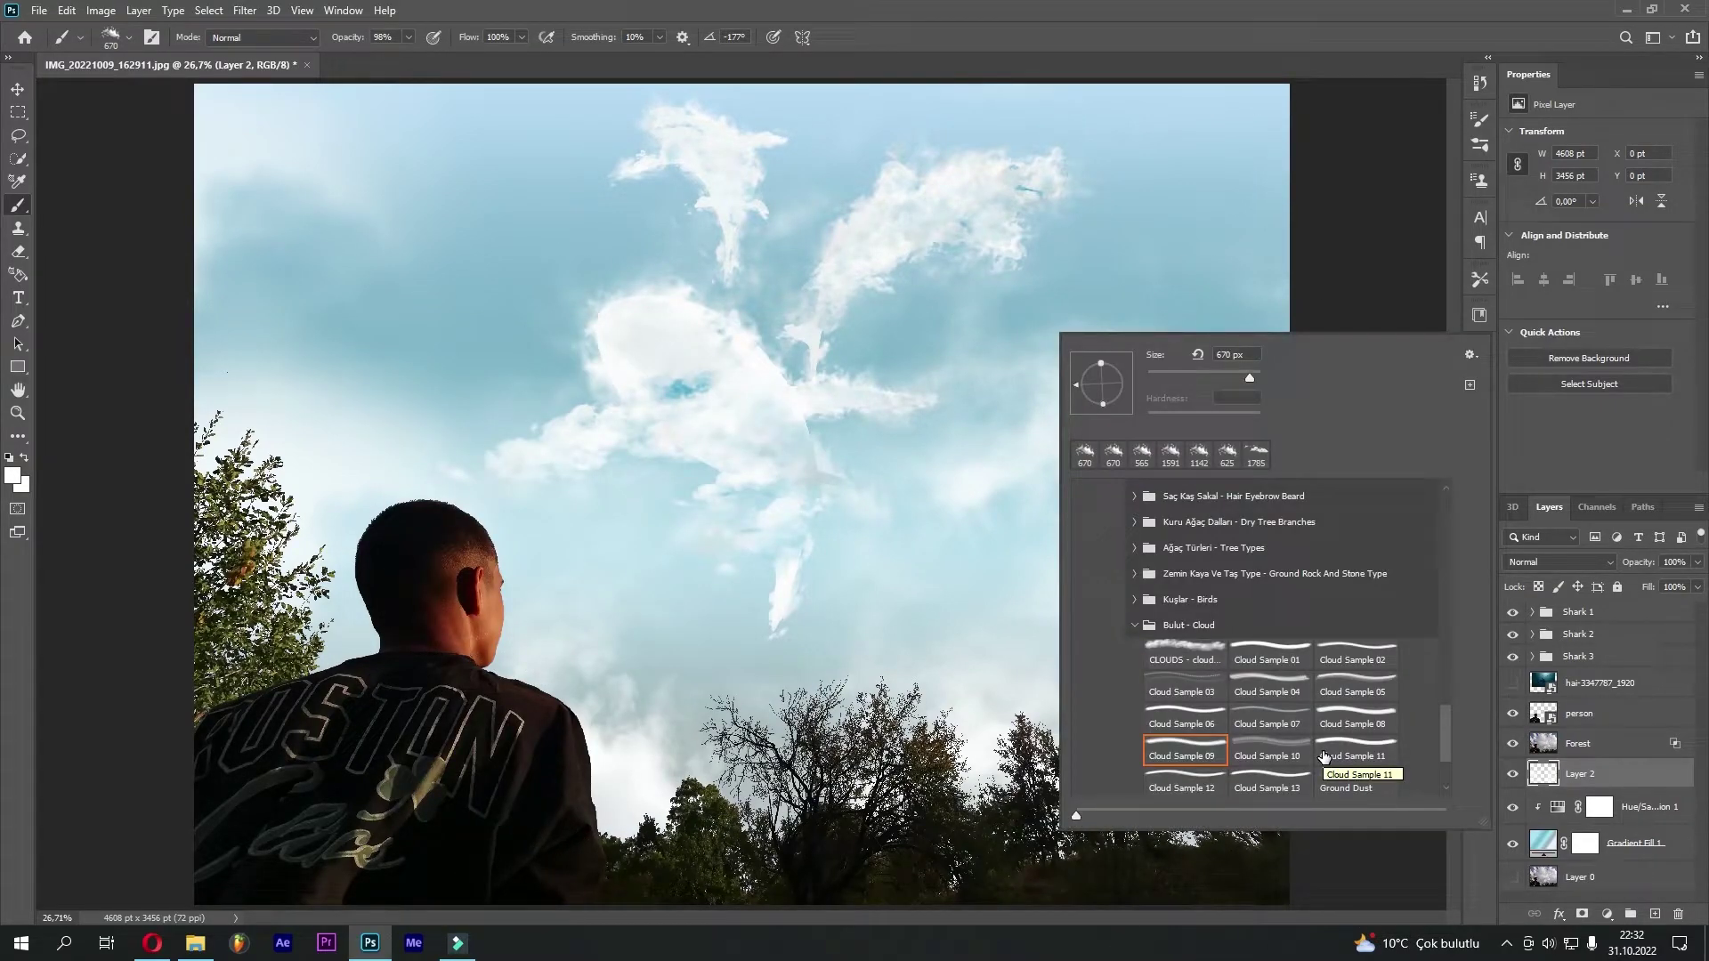
pyautogui.doubleClick(1323, 756)
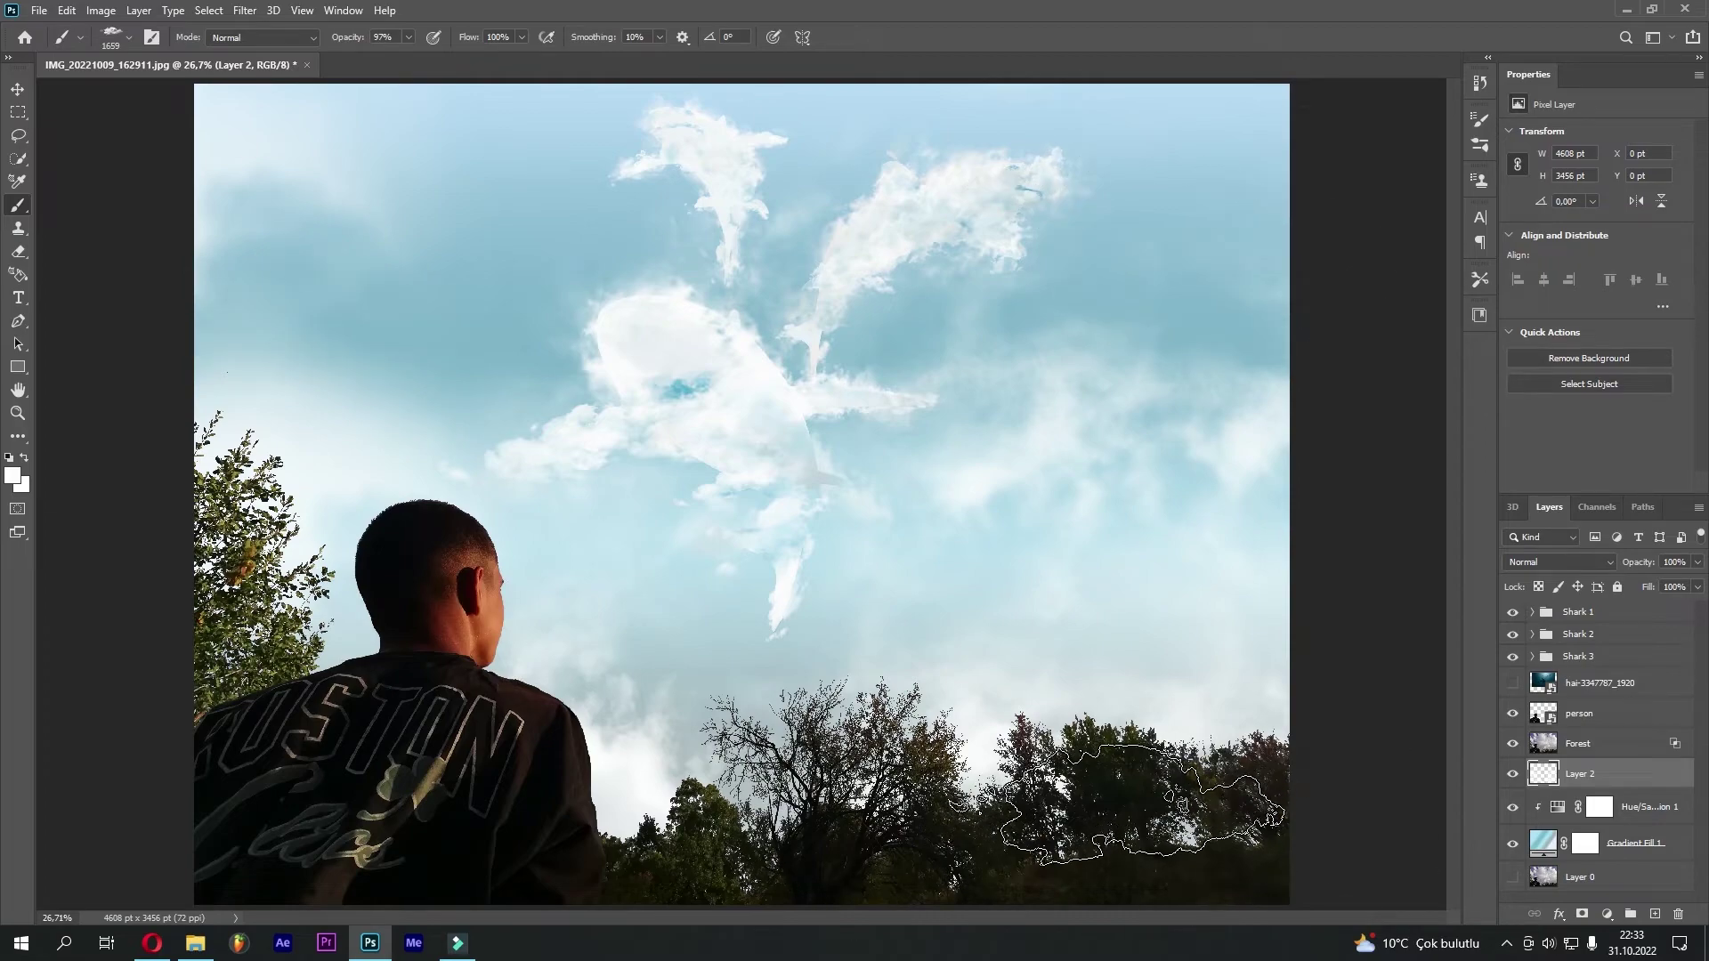
pyautogui.moveTo(738, 712); pyautogui.dragTo(774, 704)
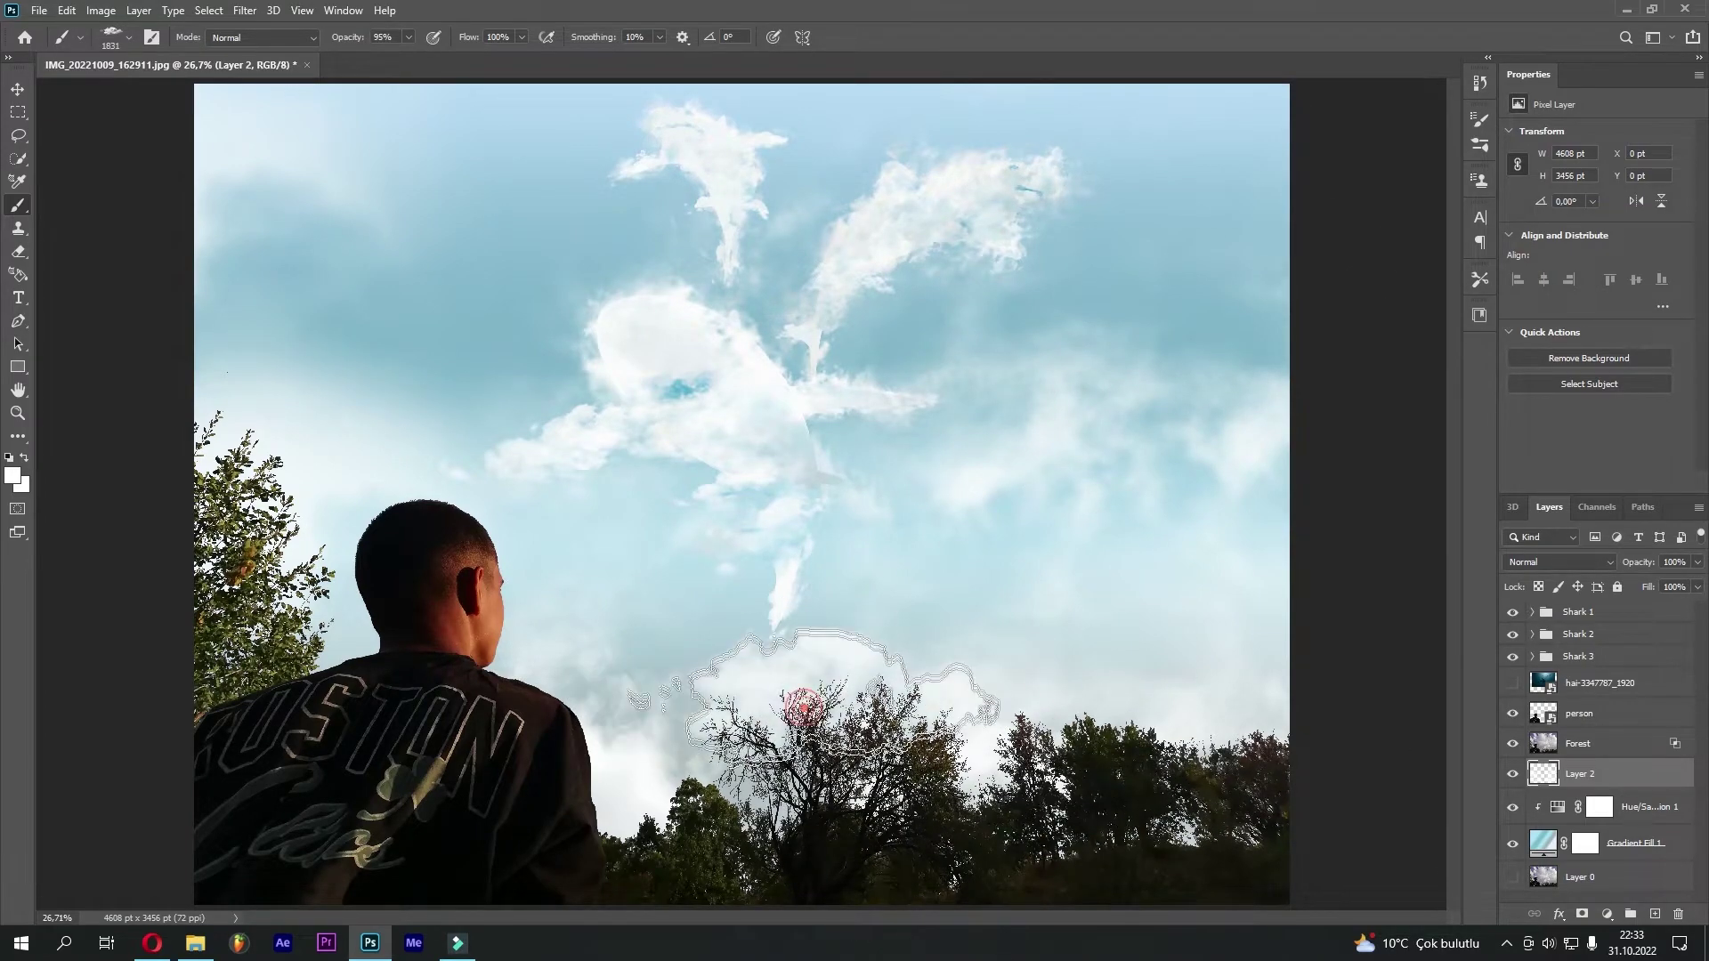
pyautogui.click(788, 694)
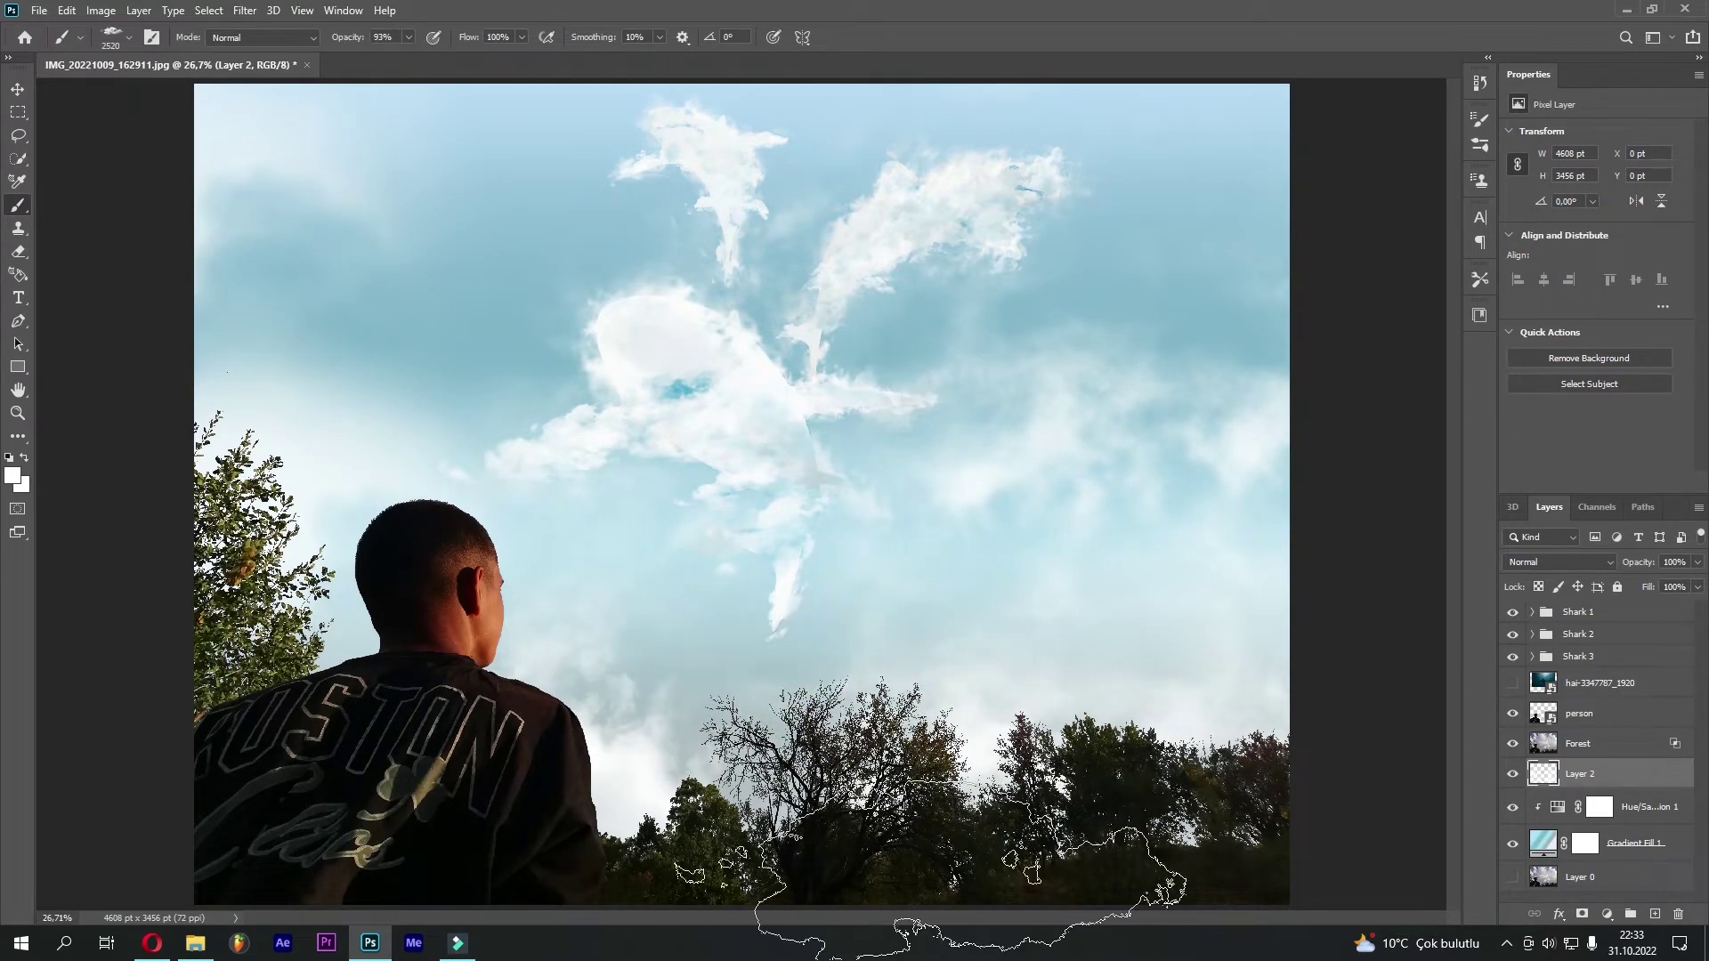
pyautogui.hotkey('ctrl', 'z')
# Trial cloud stamps in the upper-left and upper-right sky, undoing both
pyautogui.rightClick(873, 441)
pyautogui.doubleClick(1068, 828)
pyautogui.click(396, 267)
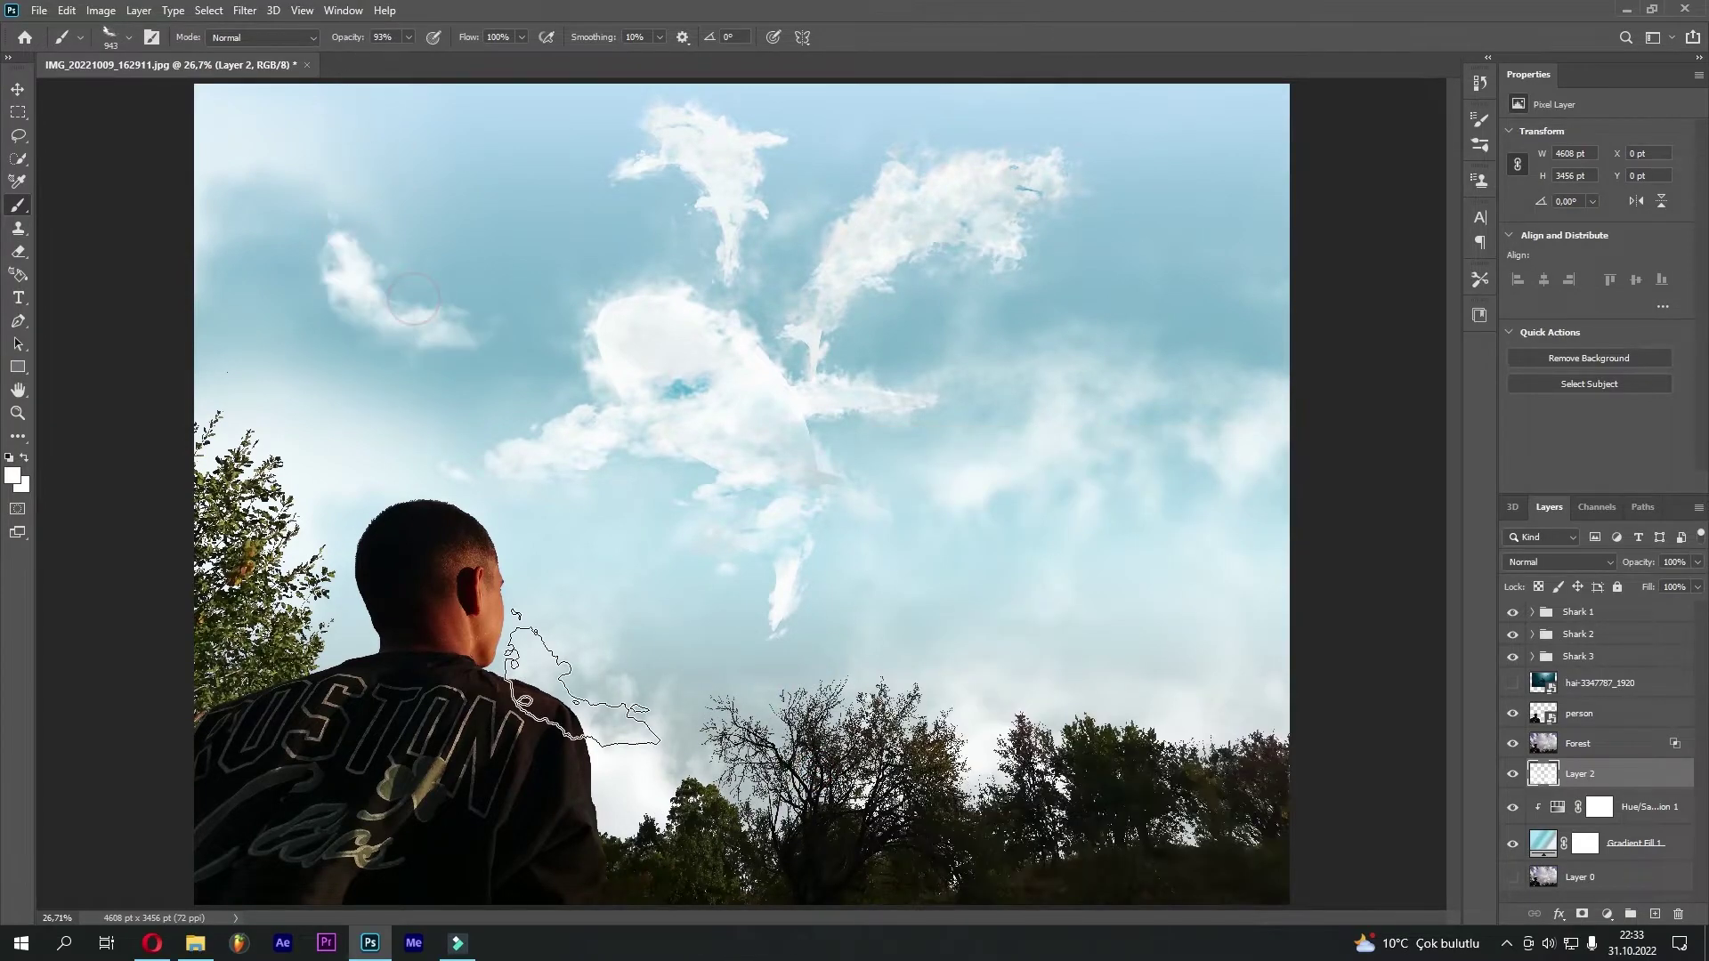
pyautogui.hotkey('ctrl', 'z')
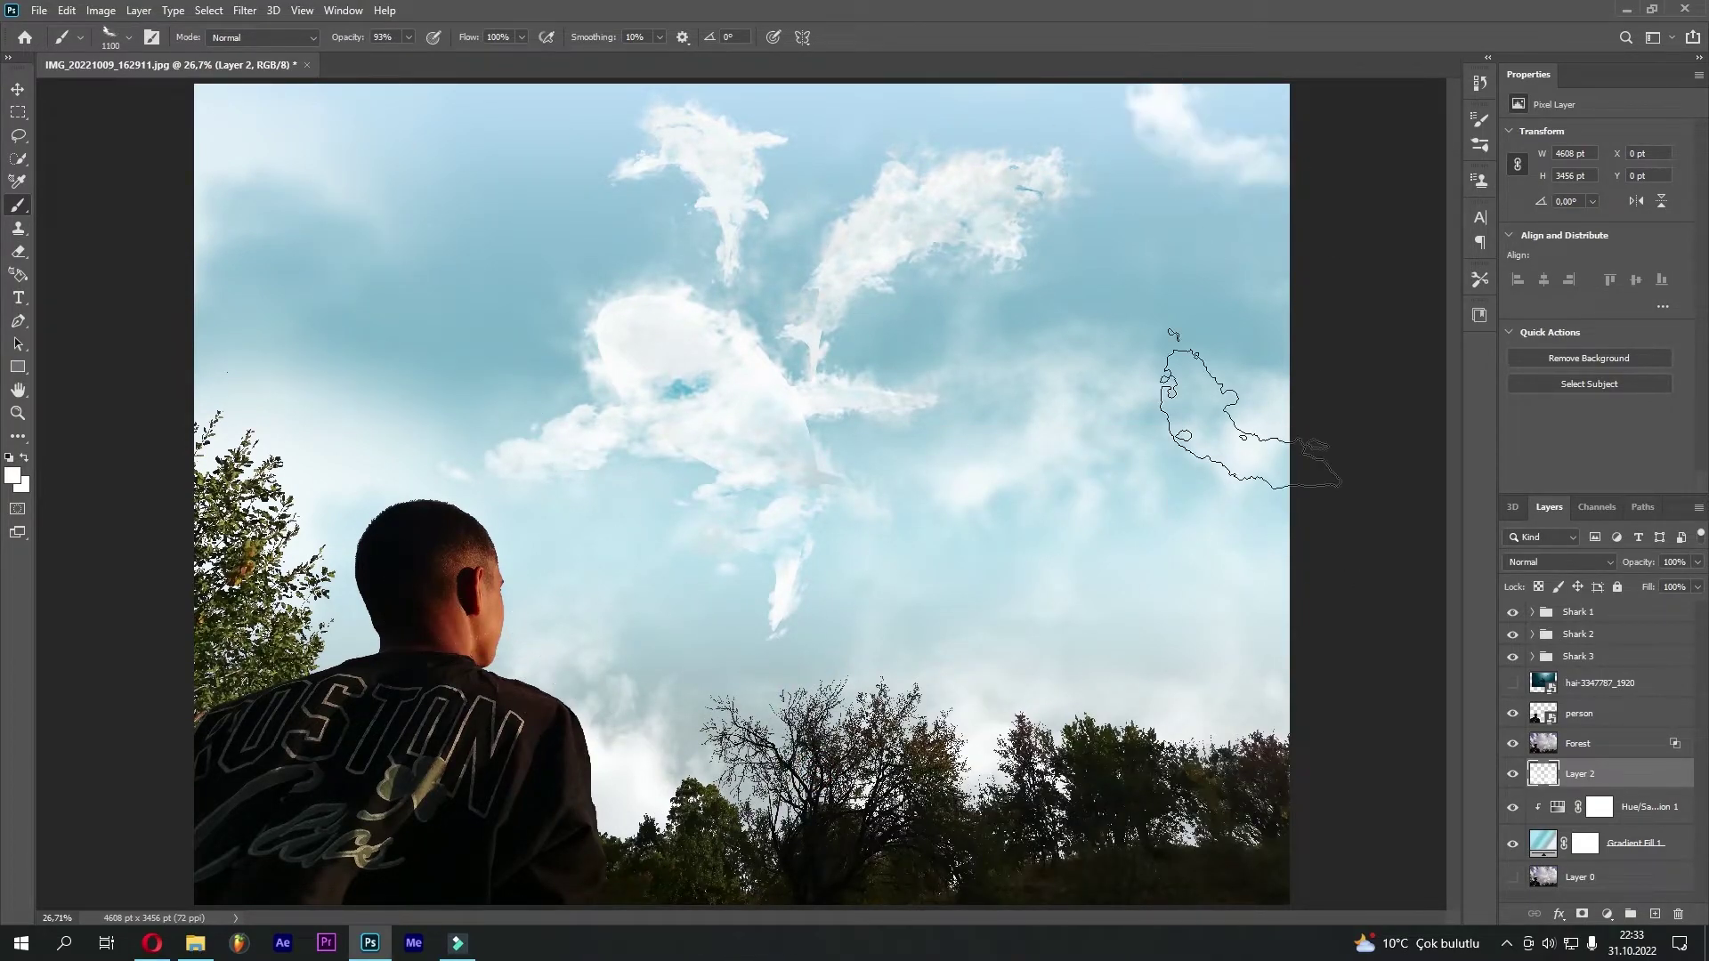
pyautogui.click(1233, 215)
pyautogui.hotkey('ctrl', 'z')
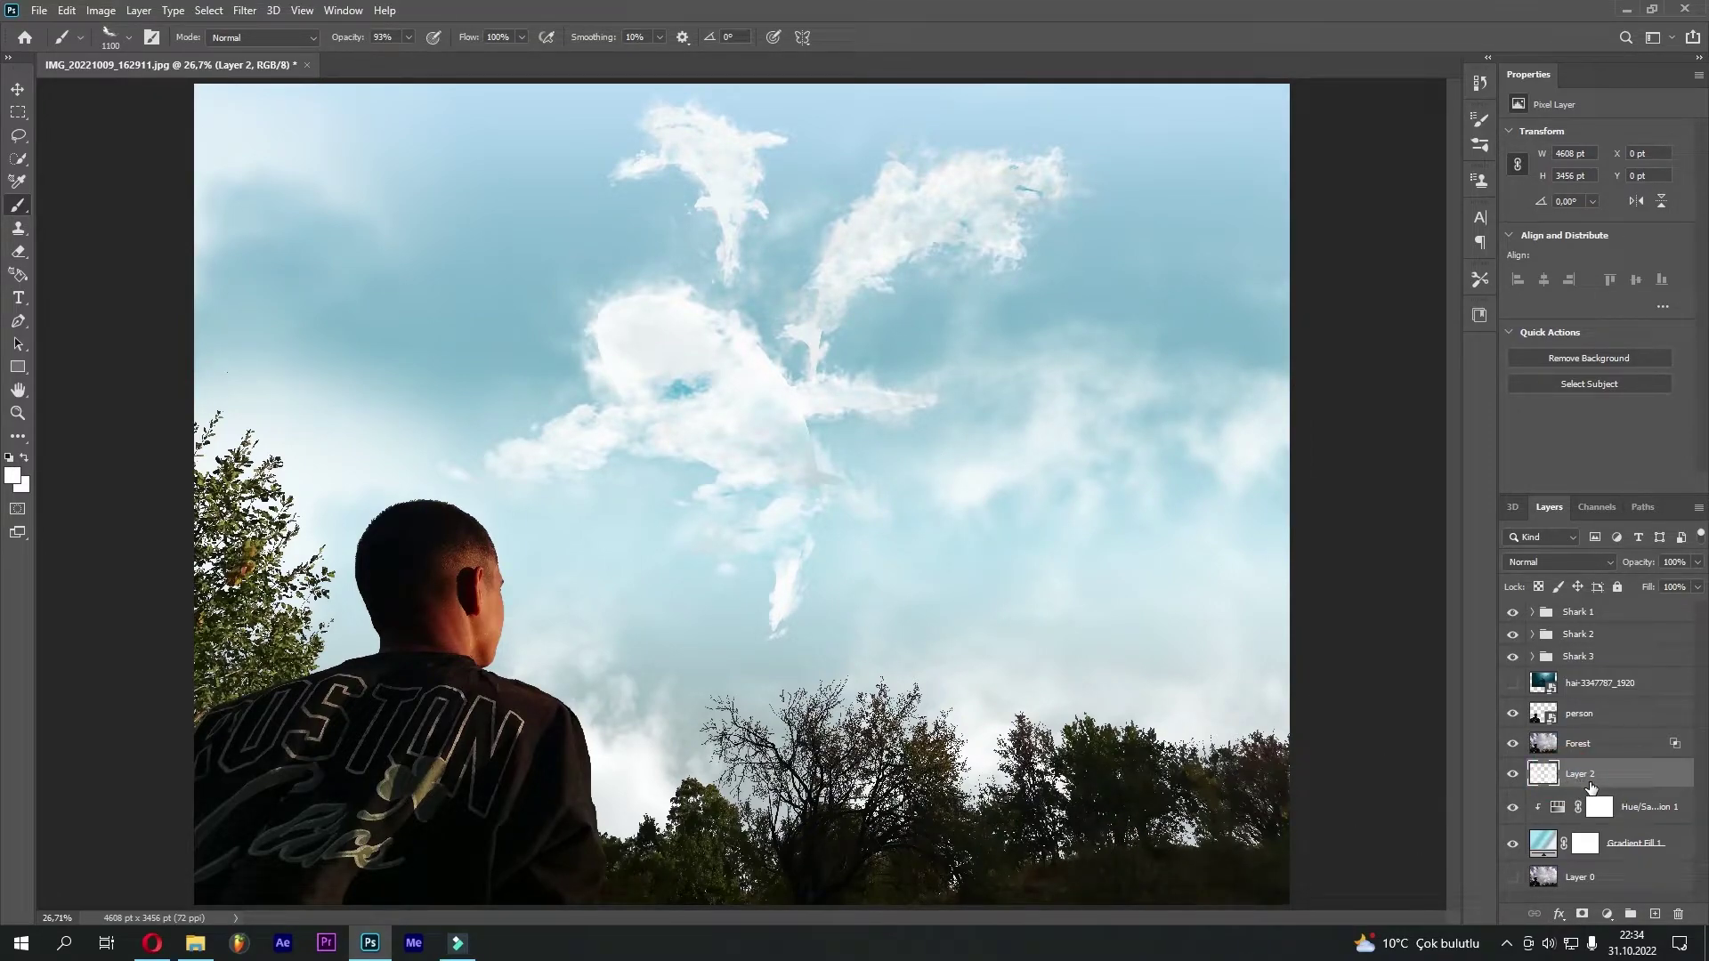
# Add a new Layer 3 above Layer 2, checking Layer 2's clouds, and make Layer 3 active
pyautogui.click(1654, 914)
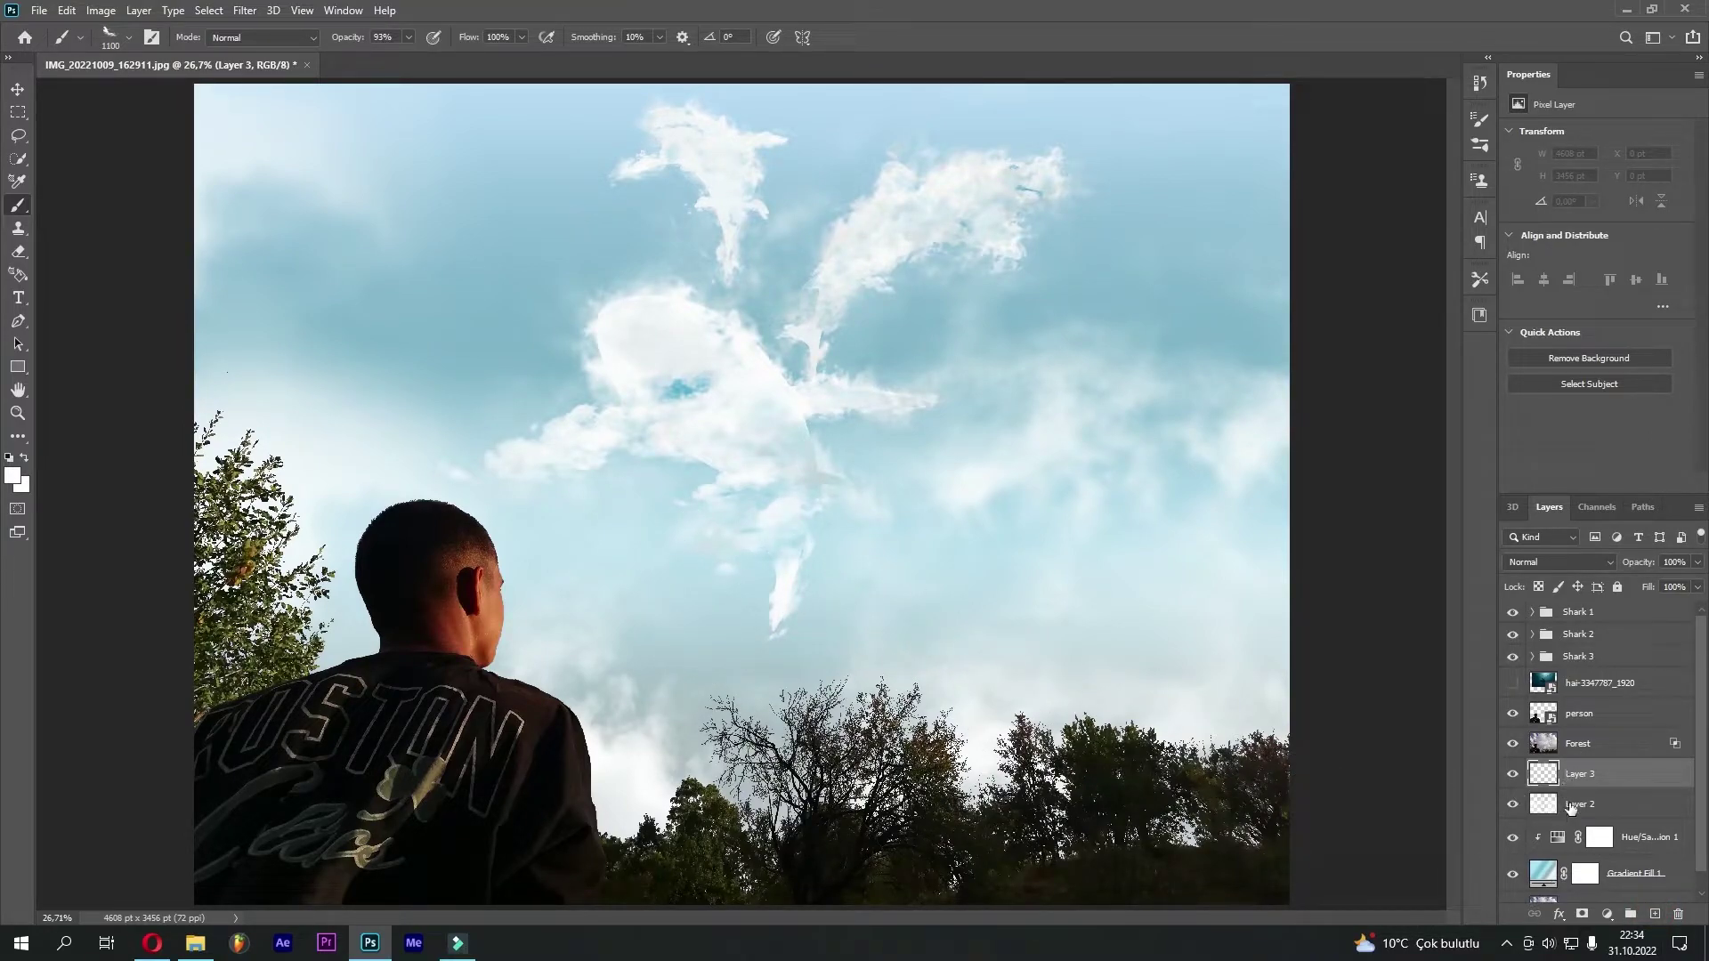
pyautogui.click(1571, 807)
pyautogui.click(1512, 804)
pyautogui.click(1513, 804)
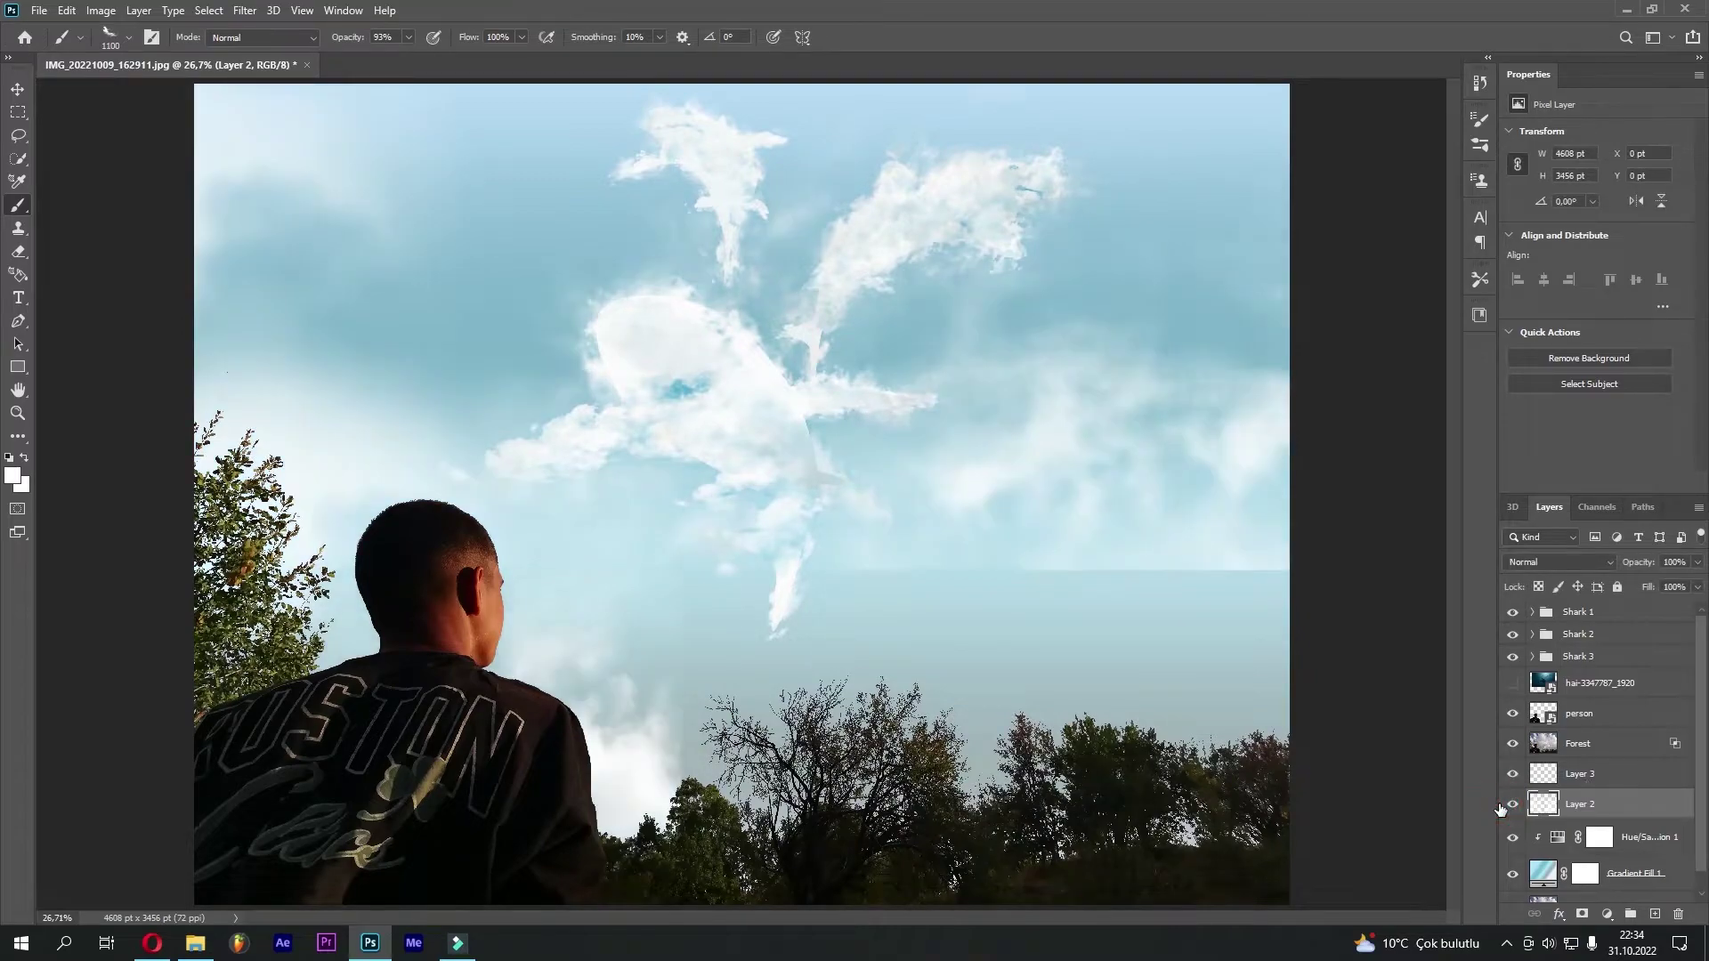
pyautogui.moveTo(1602, 804); pyautogui.dragTo(1607, 816)
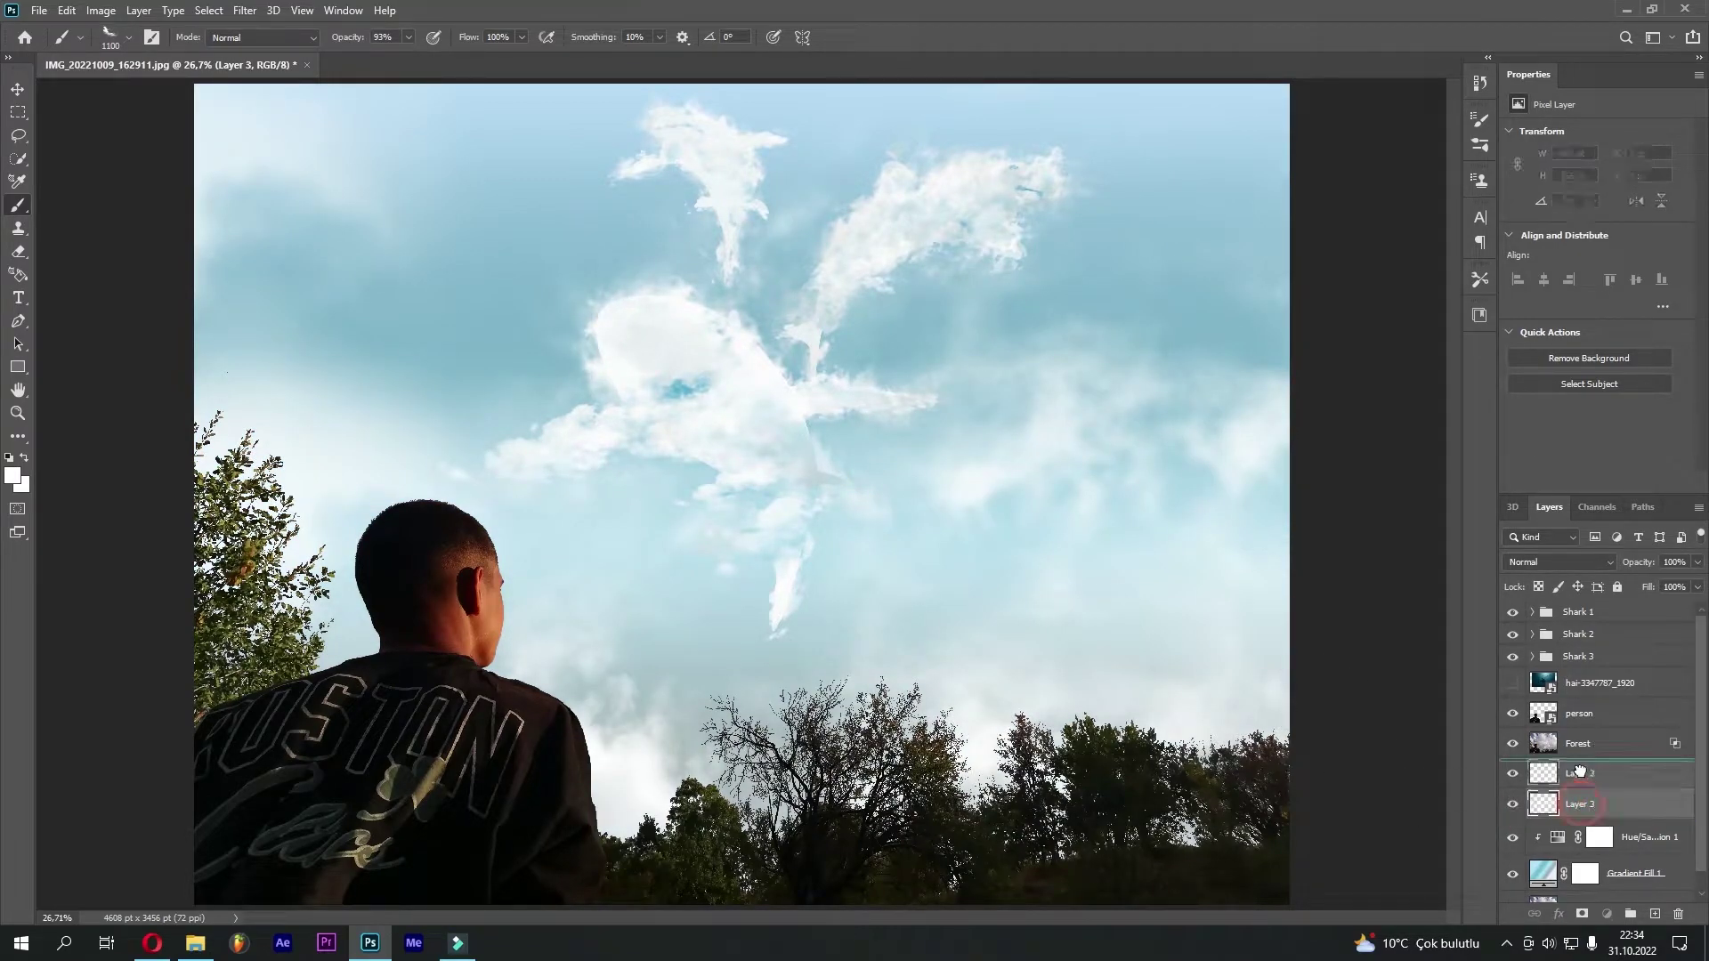
pyautogui.click(1580, 775)
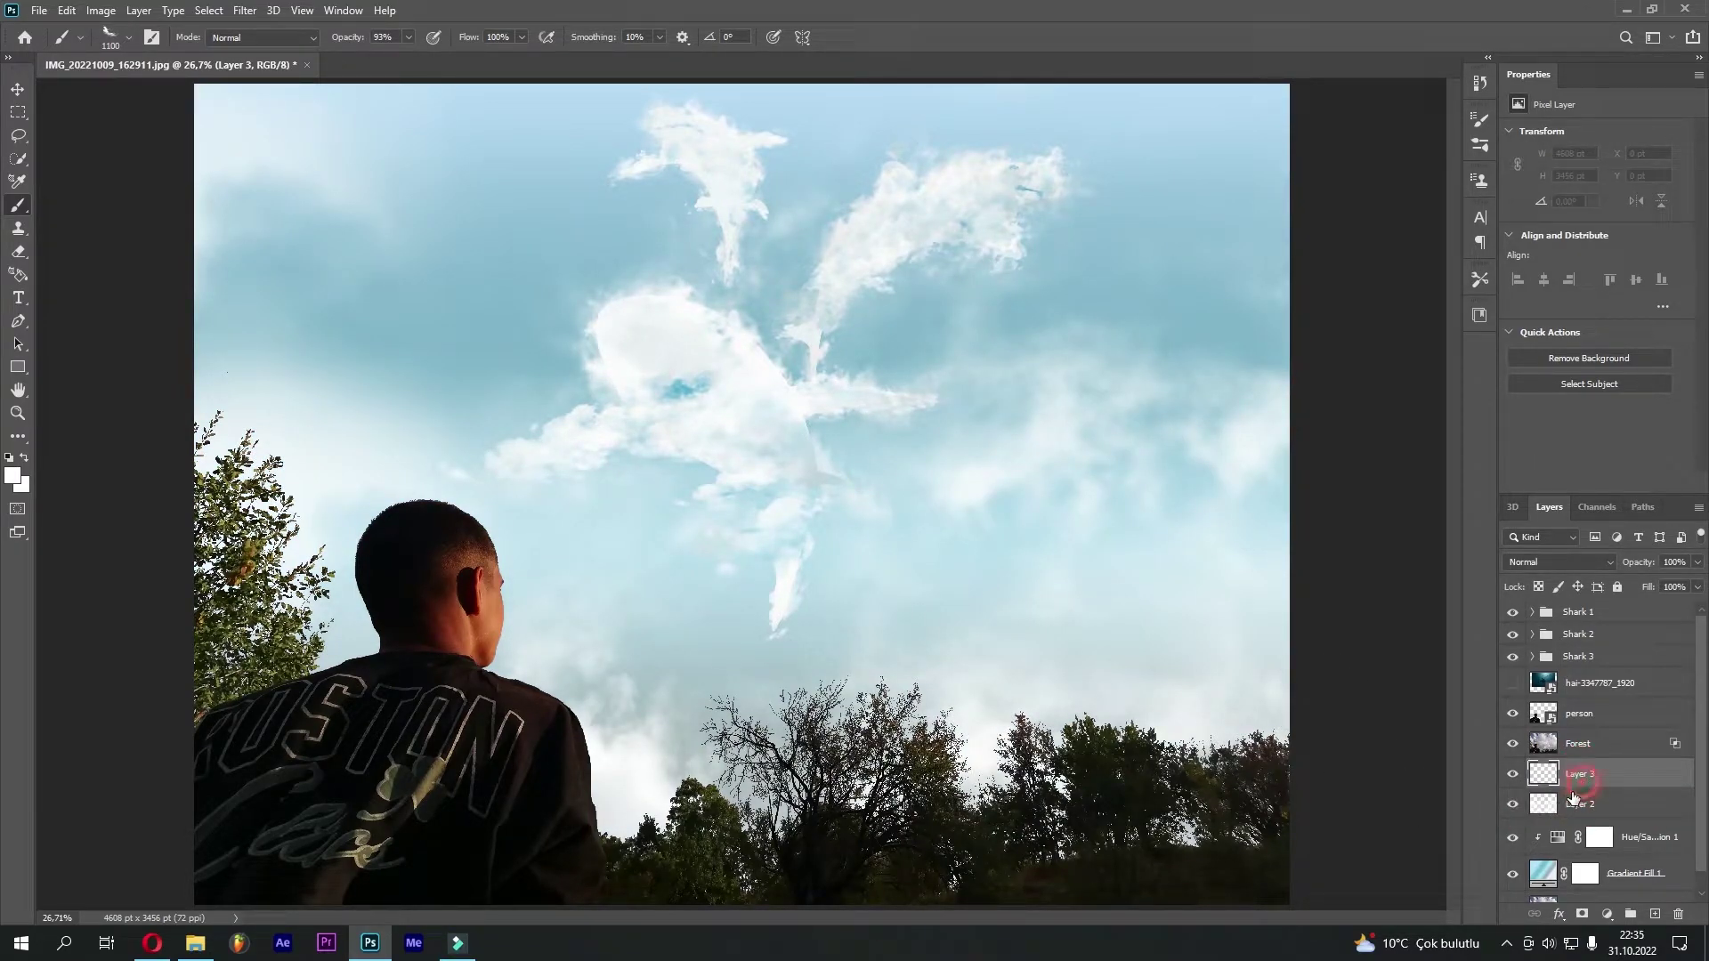
# Marquee-select a thin full-width band across the upper sky
pyautogui.click(18, 88)
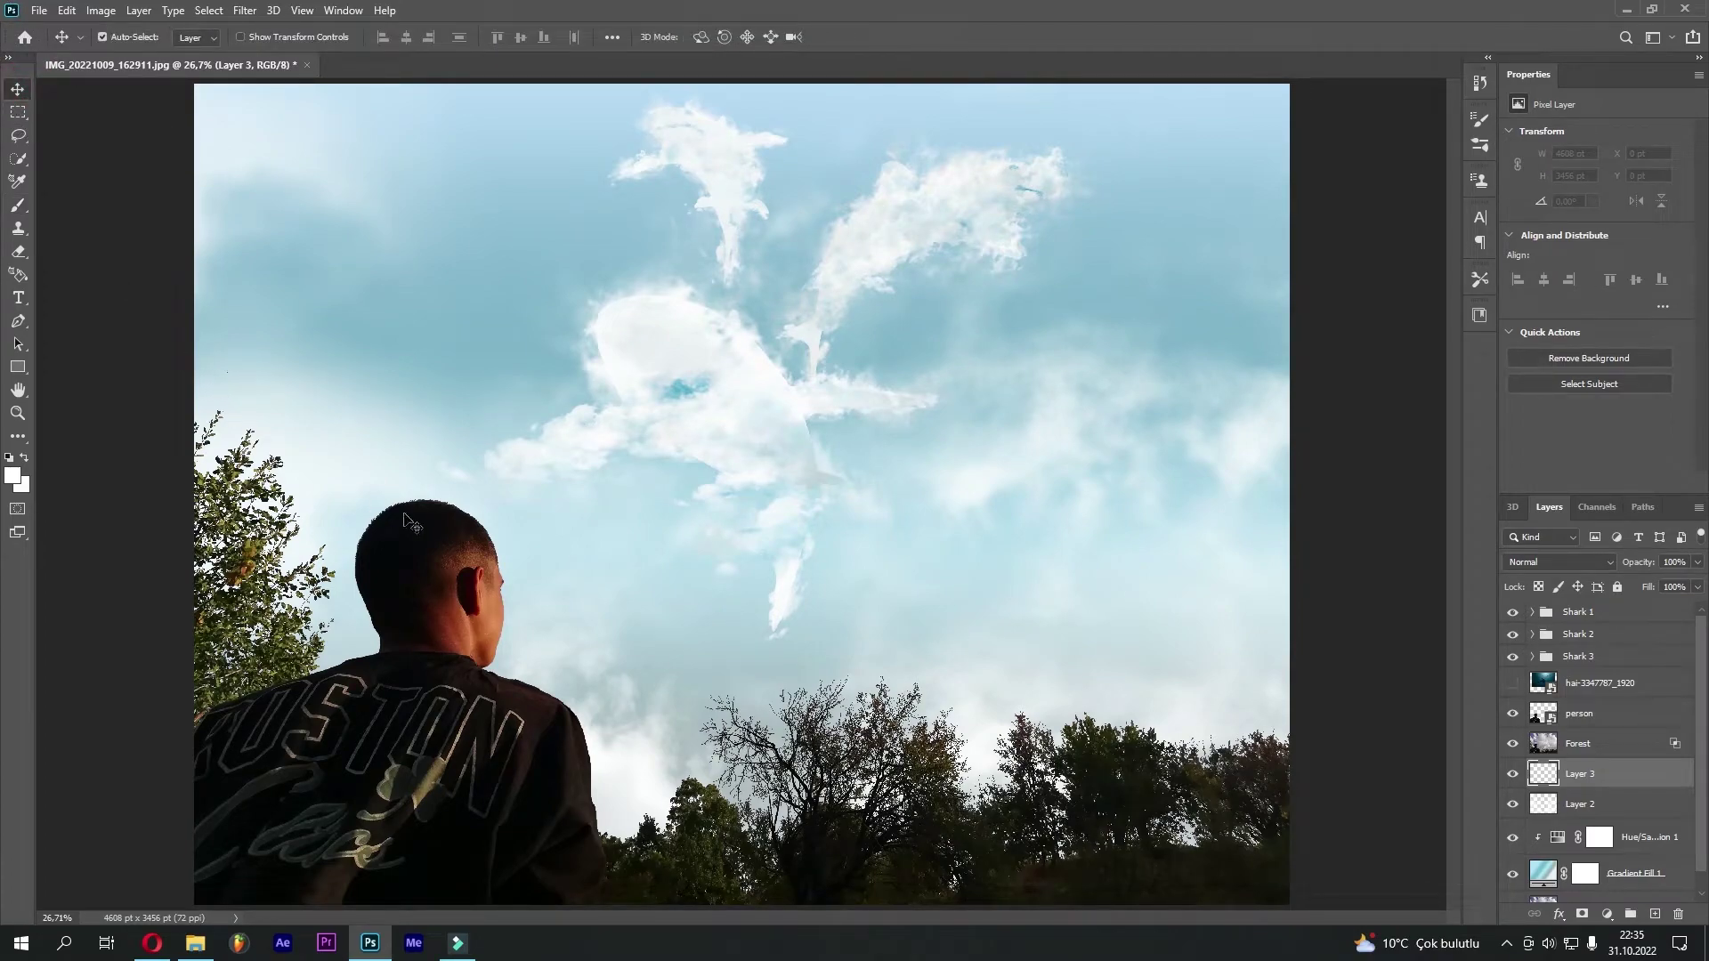
pyautogui.click(18, 111)
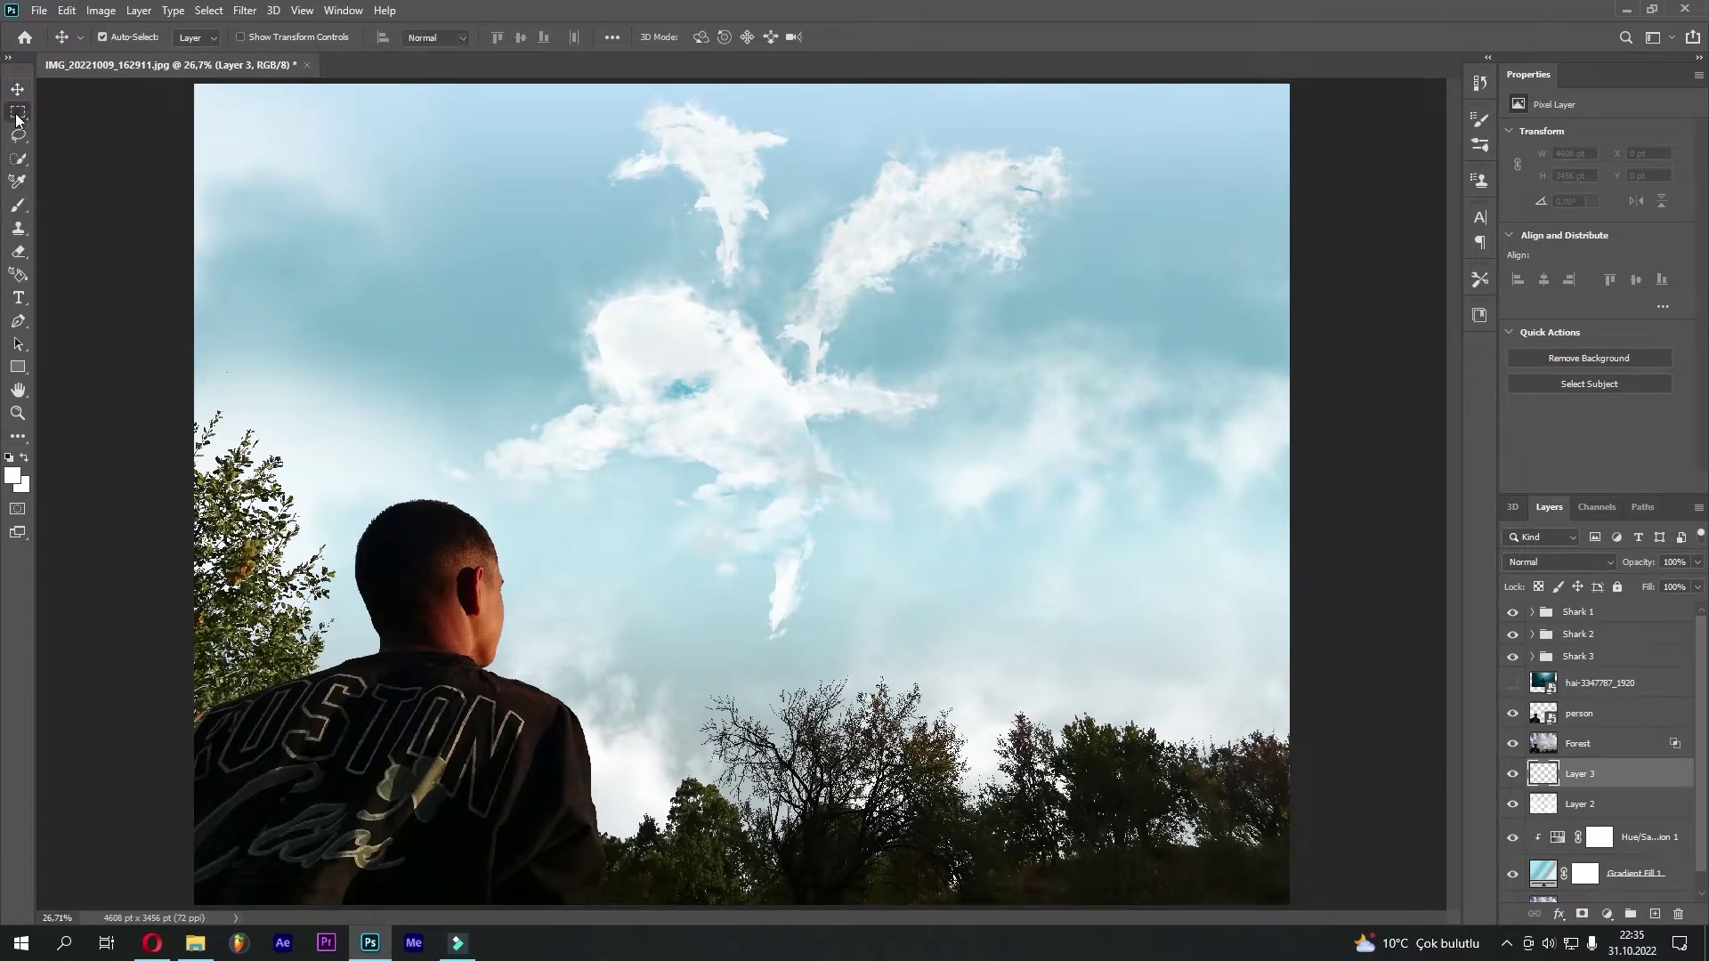
pyautogui.moveTo(171, 300); pyautogui.dragTo(975, 347)
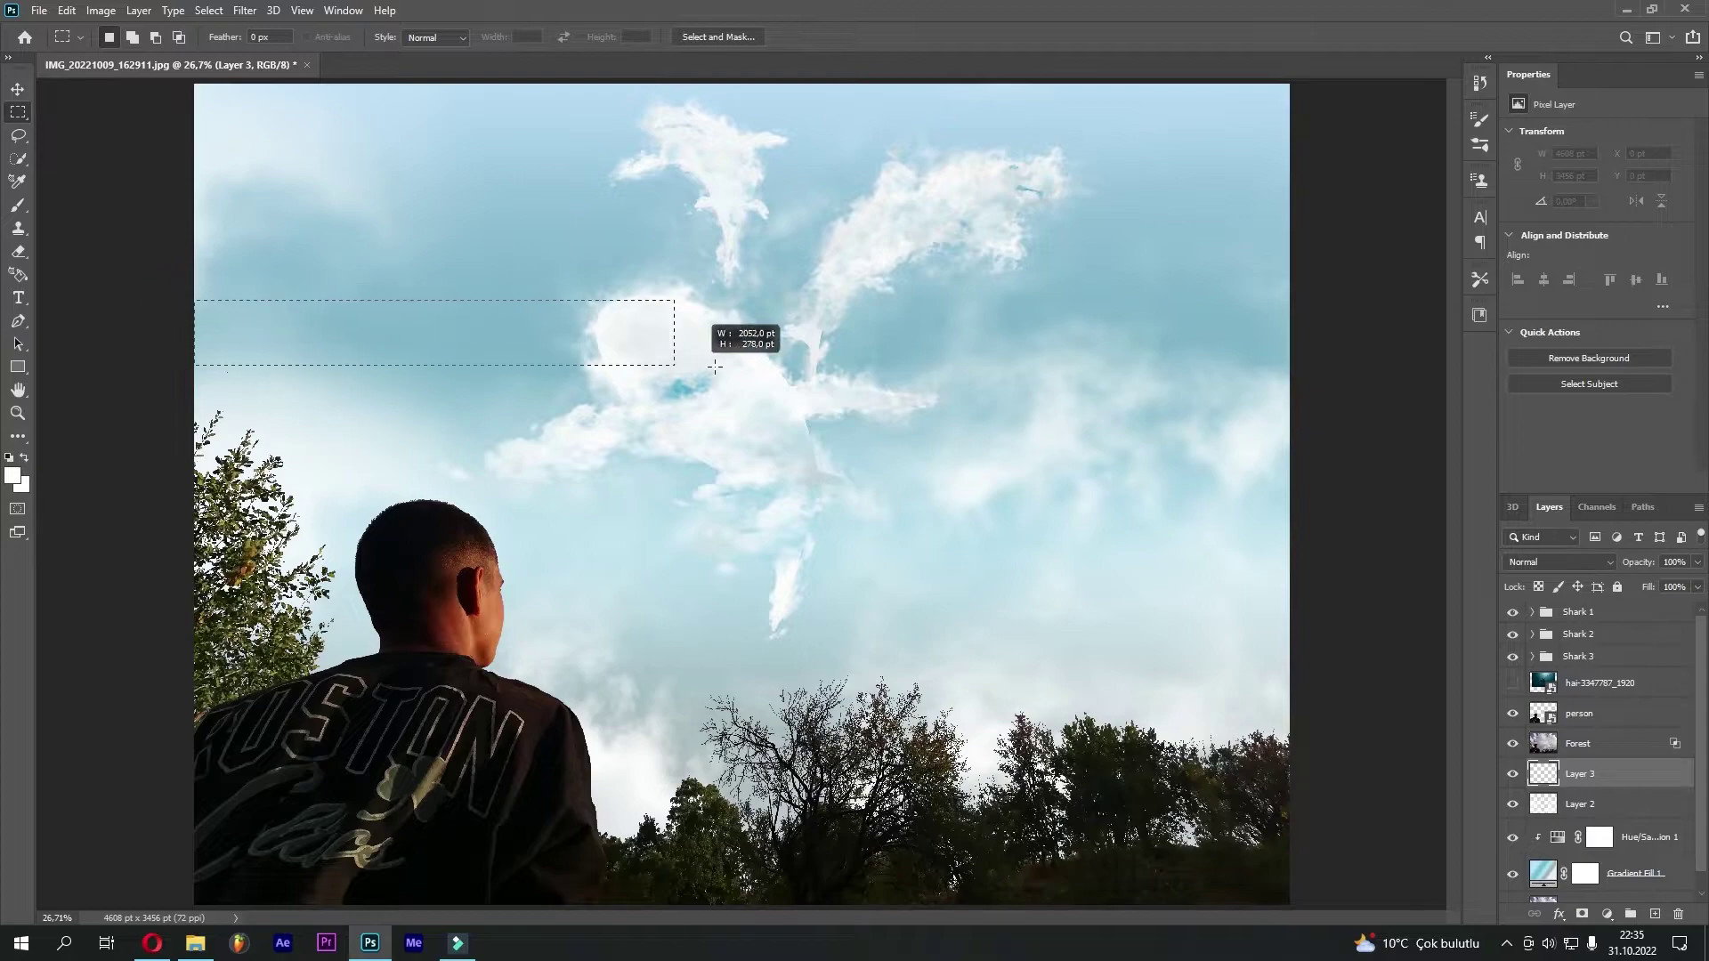
pyautogui.hotkey('ctrl', 'd')
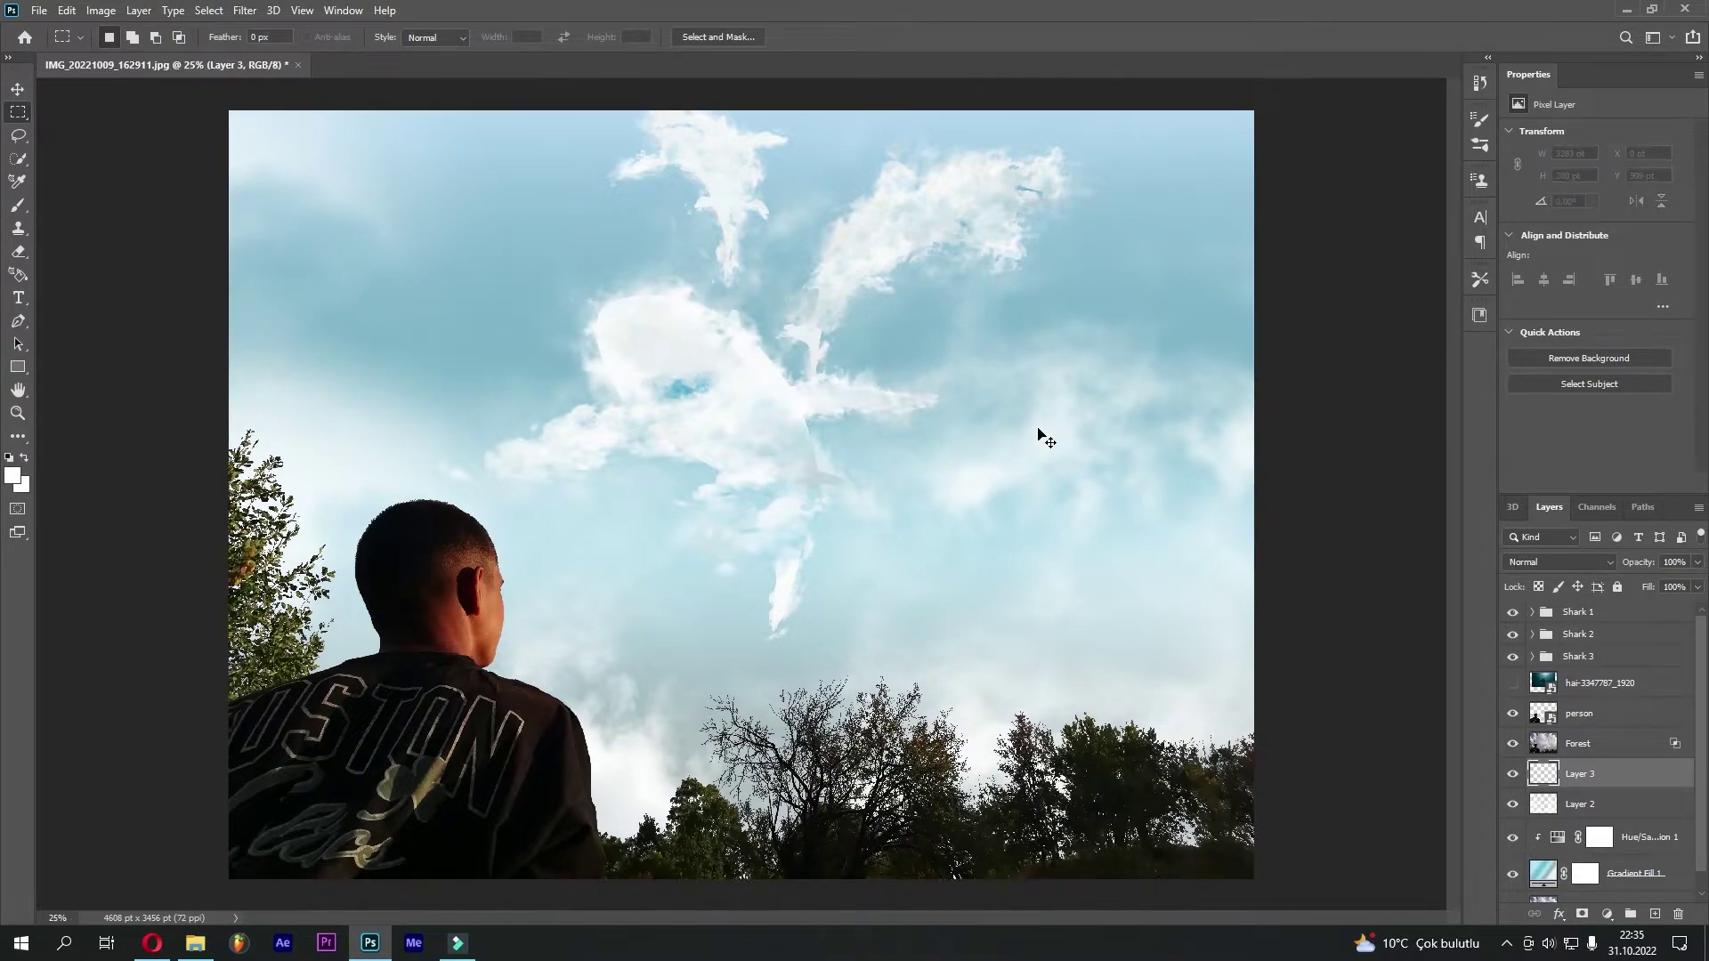
pyautogui.hotkey('ctrl', '-')
pyautogui.hotkey('ctrl', '-')
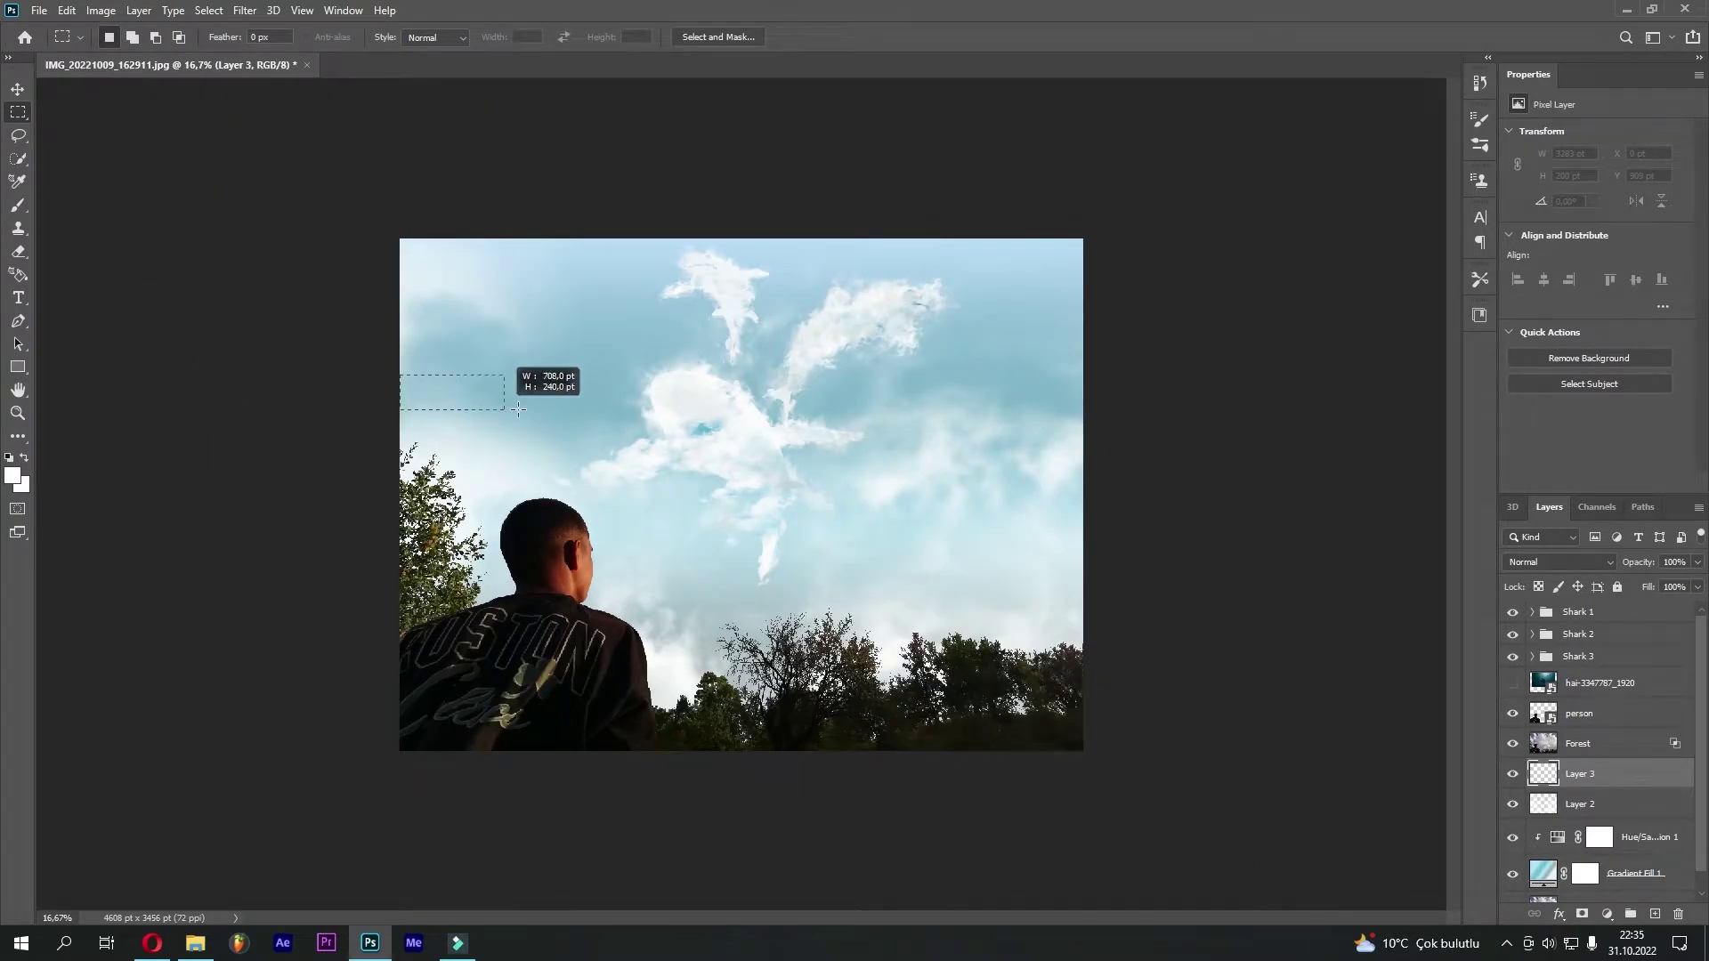
pyautogui.moveTo(518, 409); pyautogui.dragTo(1208, 399)
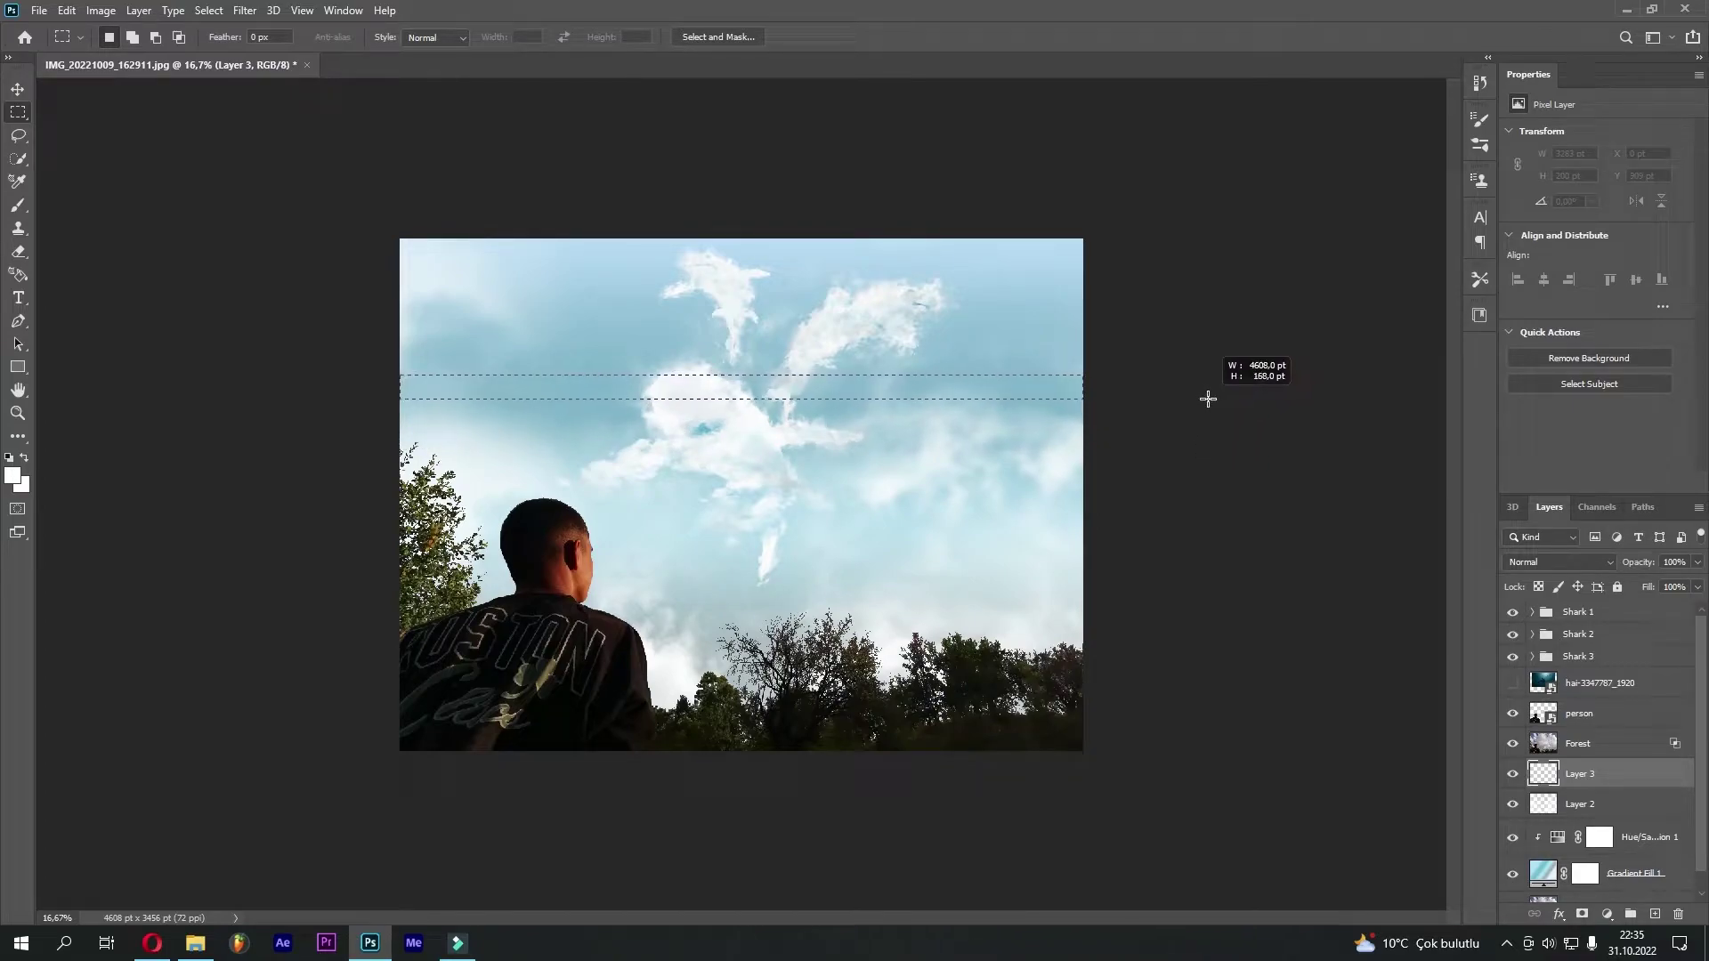
pyautogui.moveTo(1210, 402); pyautogui.dragTo(1354, 398)
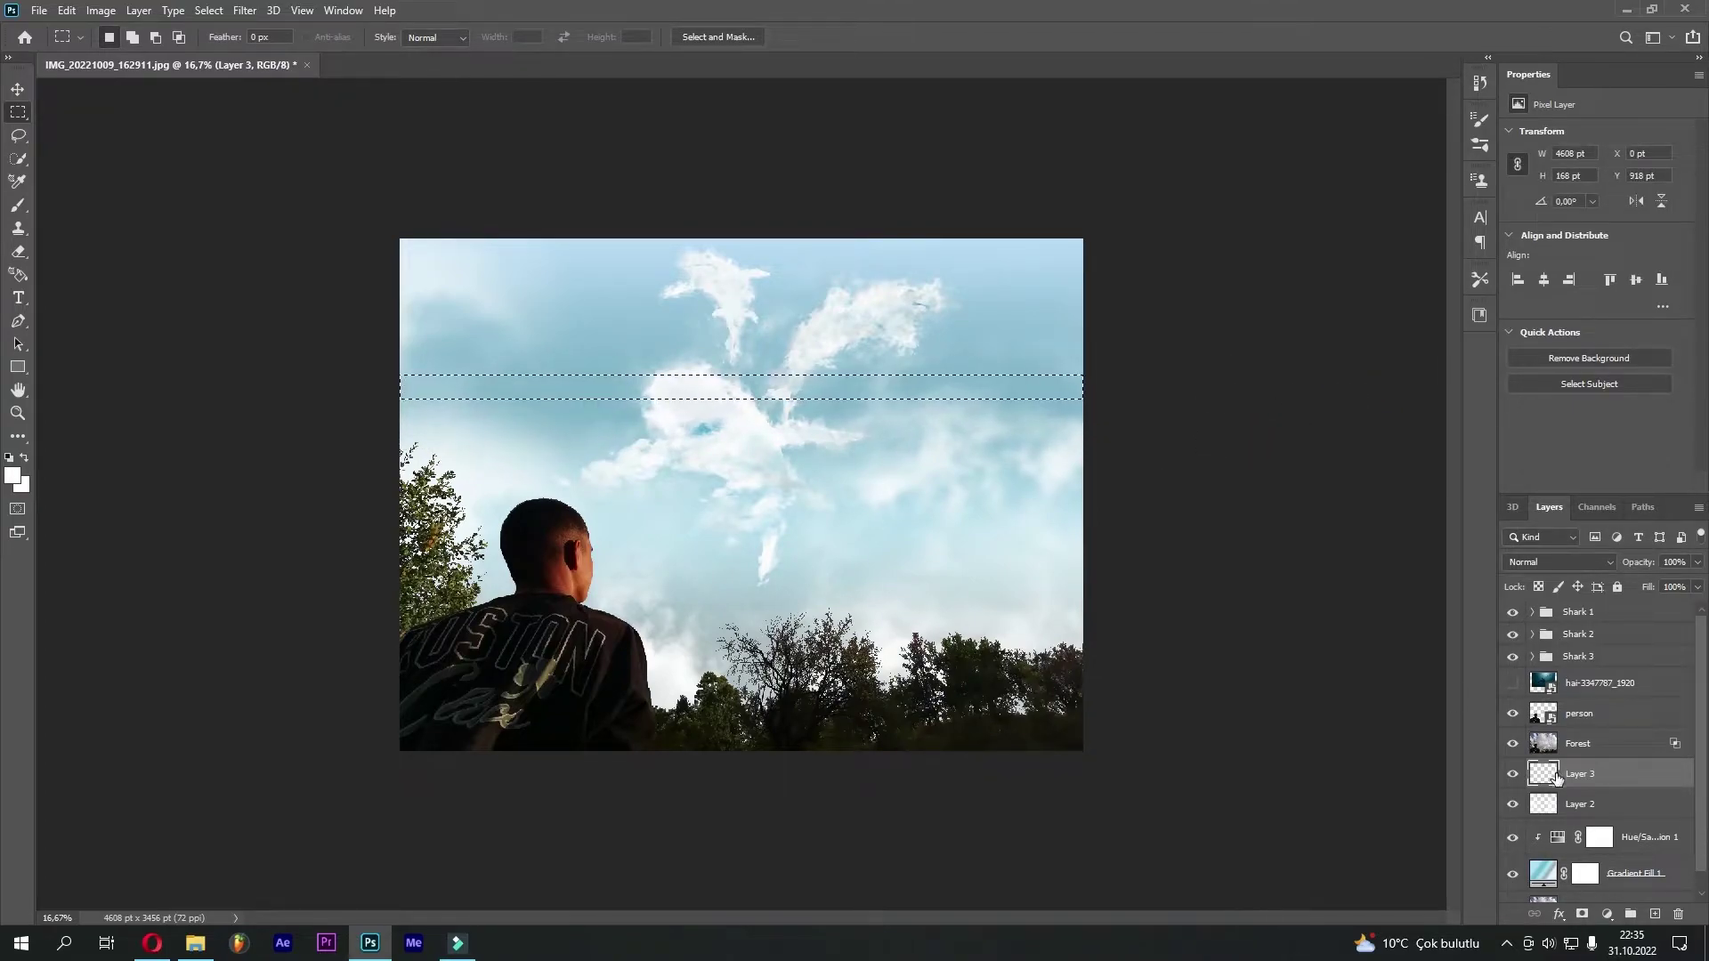
# On Layer 3, set the foreground colour to pure red ff0000
pyautogui.click(1530, 783)
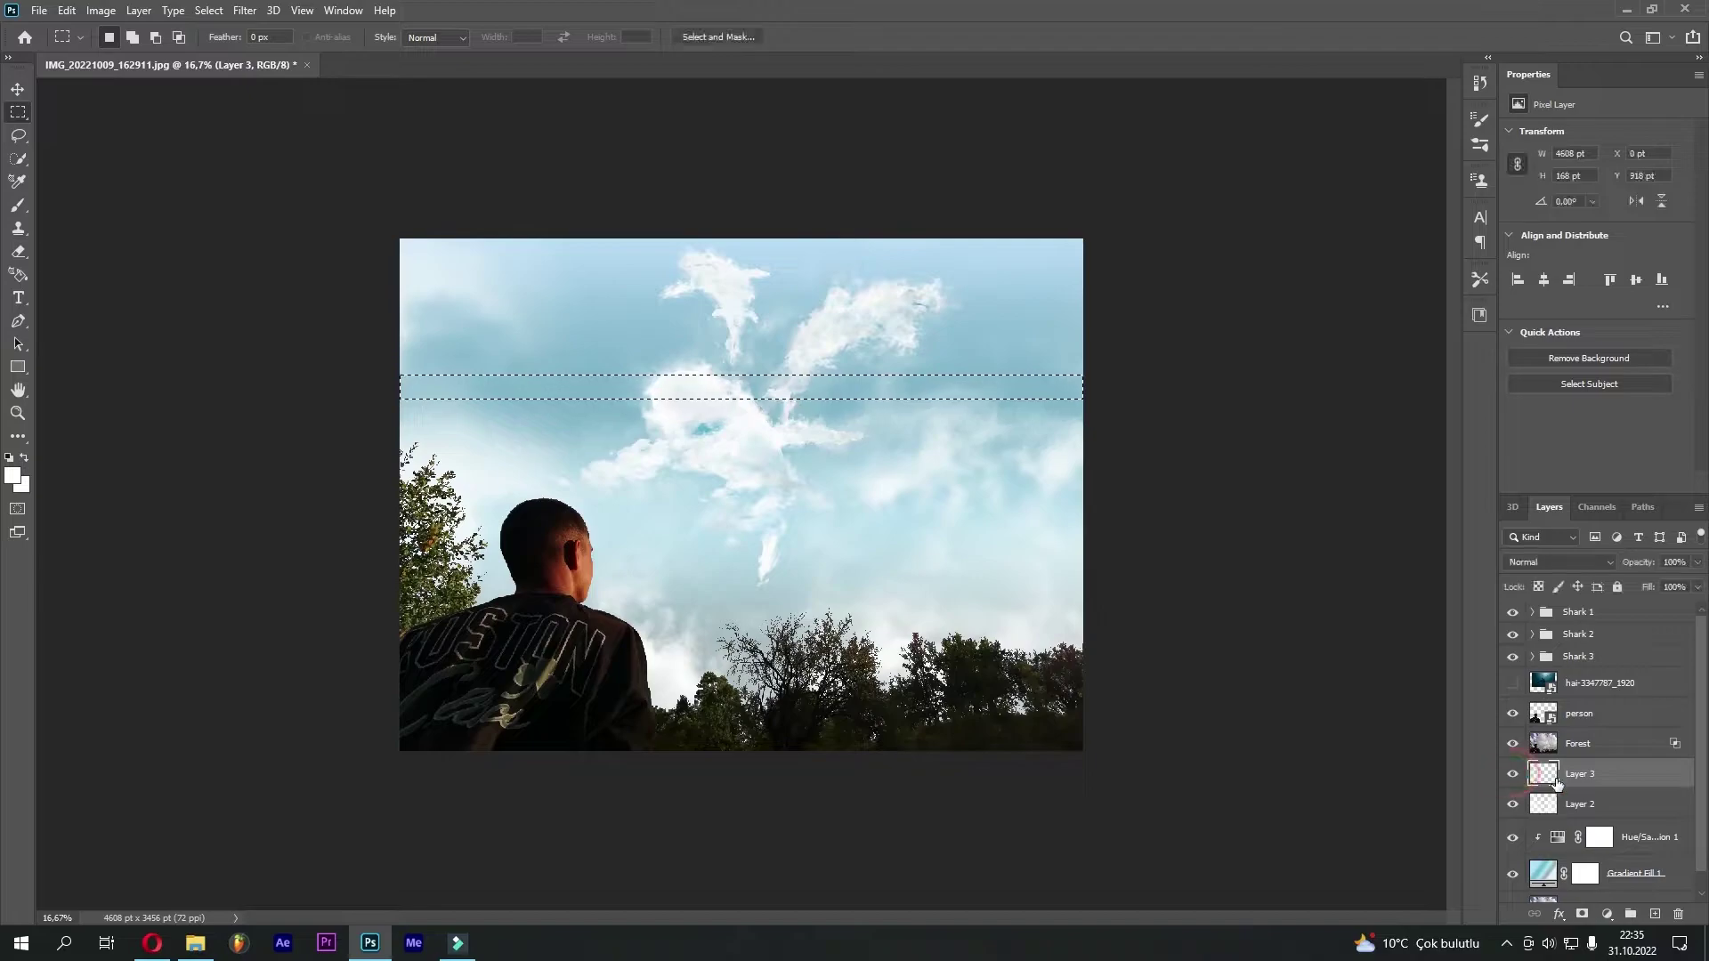
pyautogui.click(9, 478)
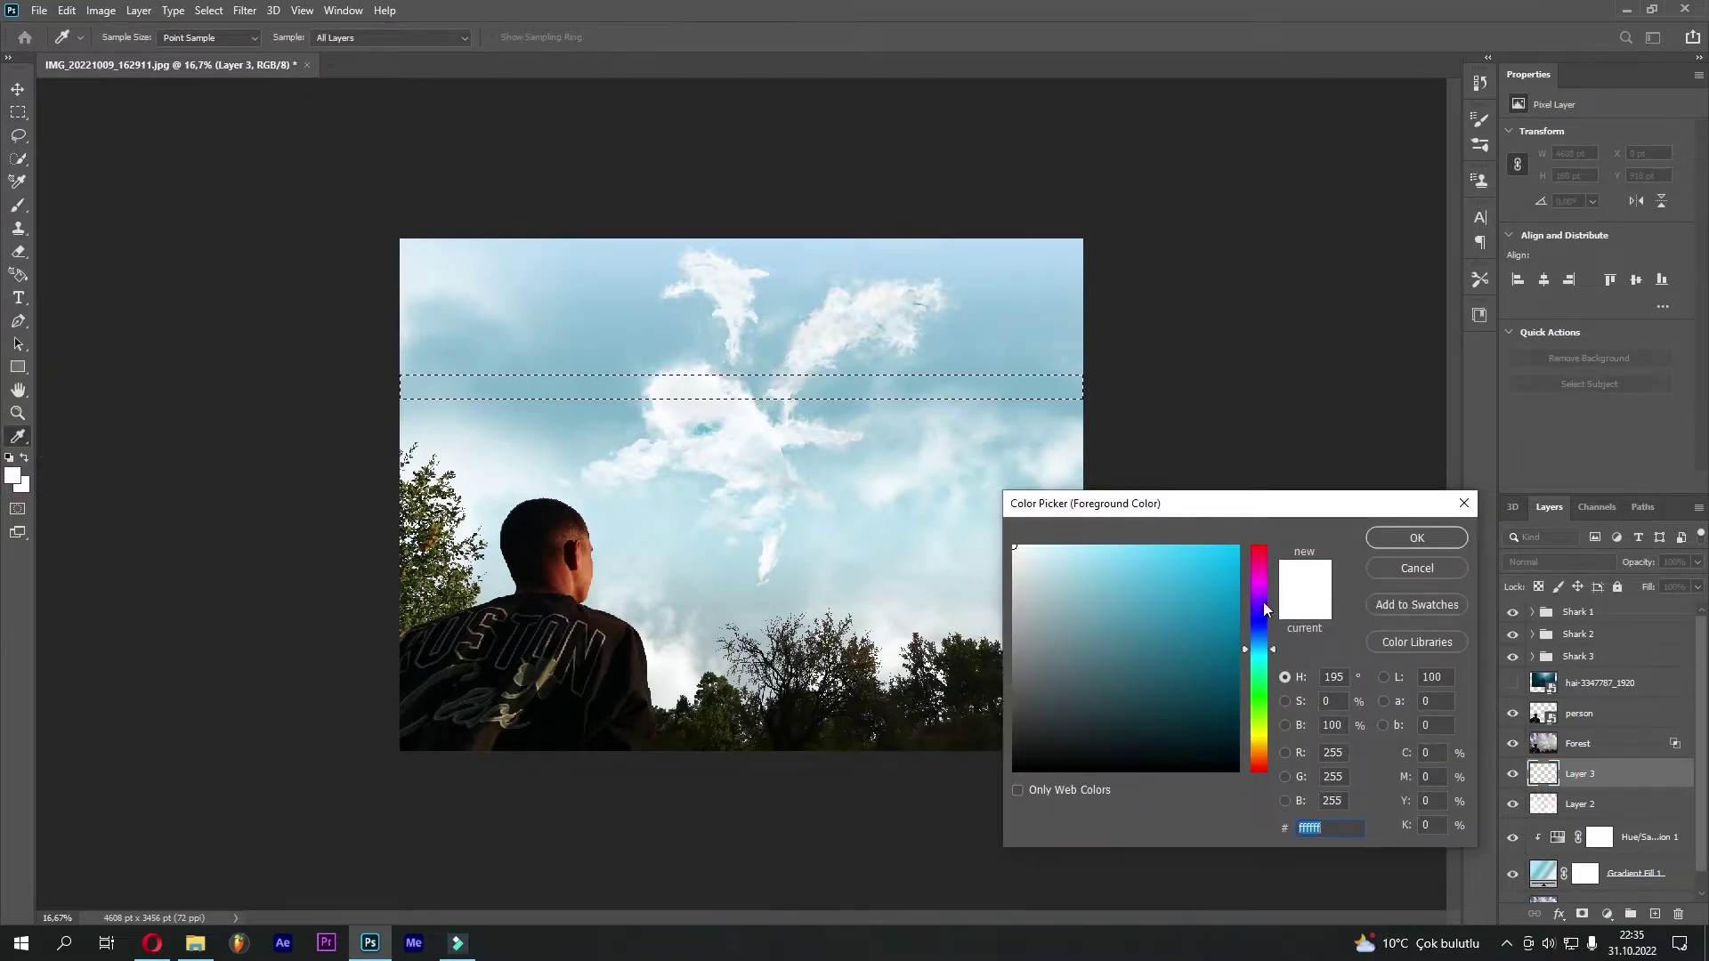
pyautogui.write('ff0000')
pyautogui.click(1417, 538)
# Paint the selected sky band solid red with a plain round brush
pyautogui.press('m')
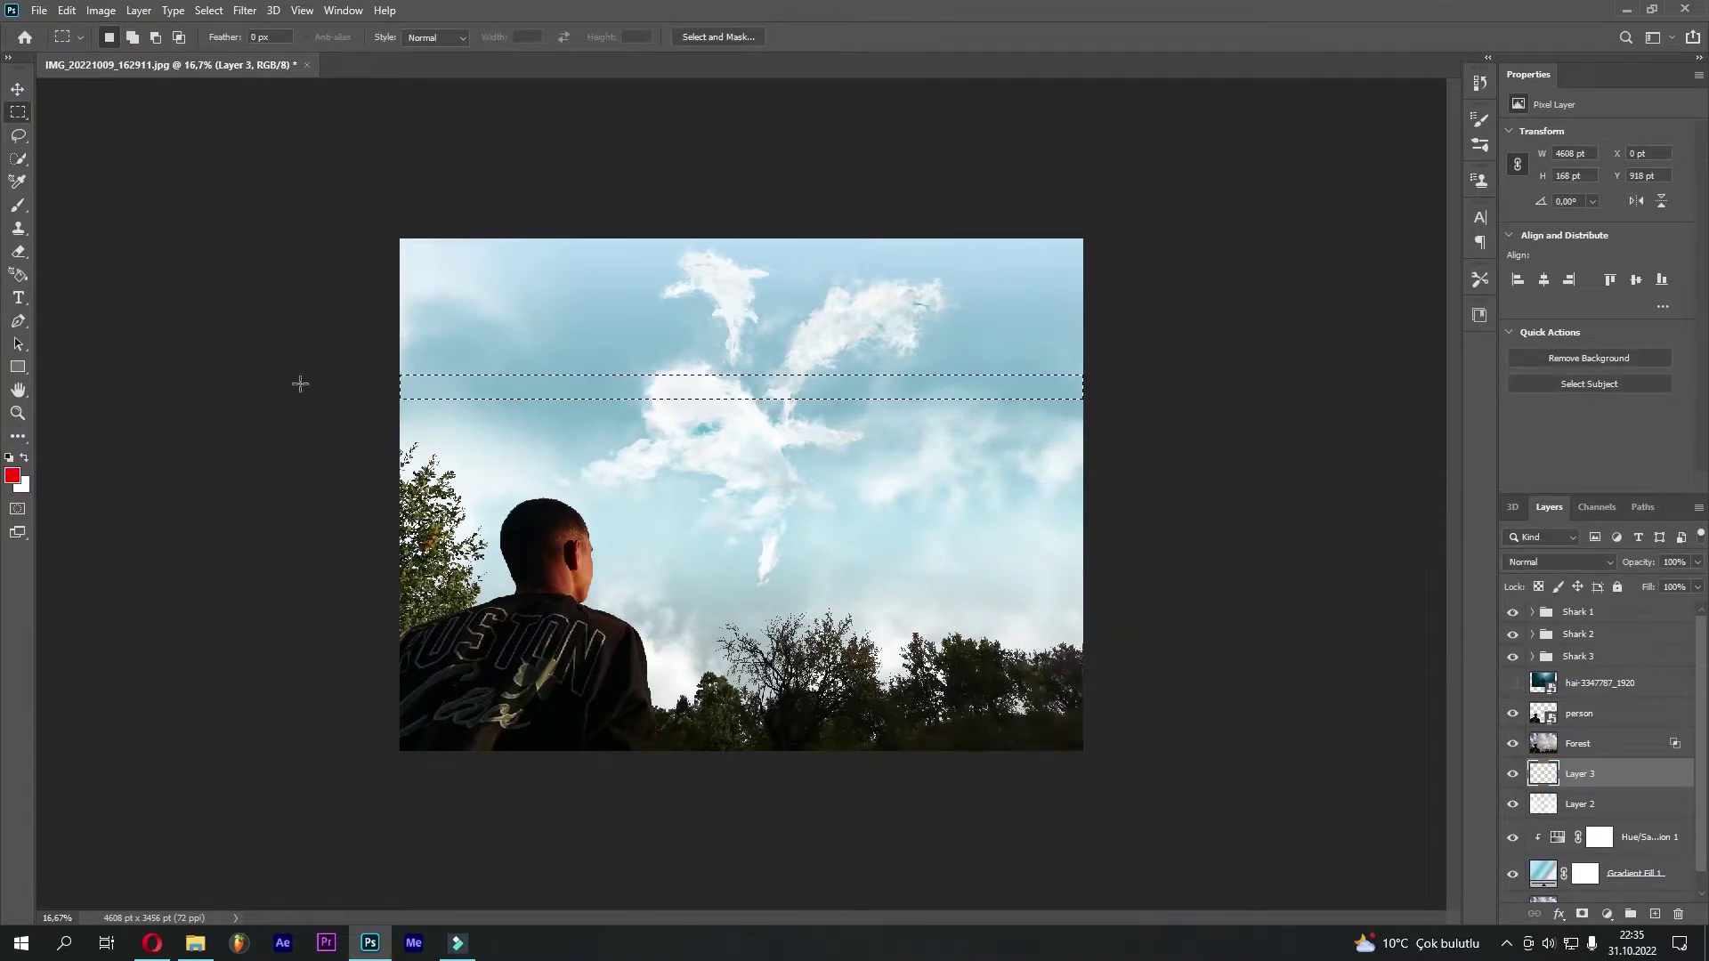
pyautogui.click(16, 207)
pyautogui.rightClick(650, 413)
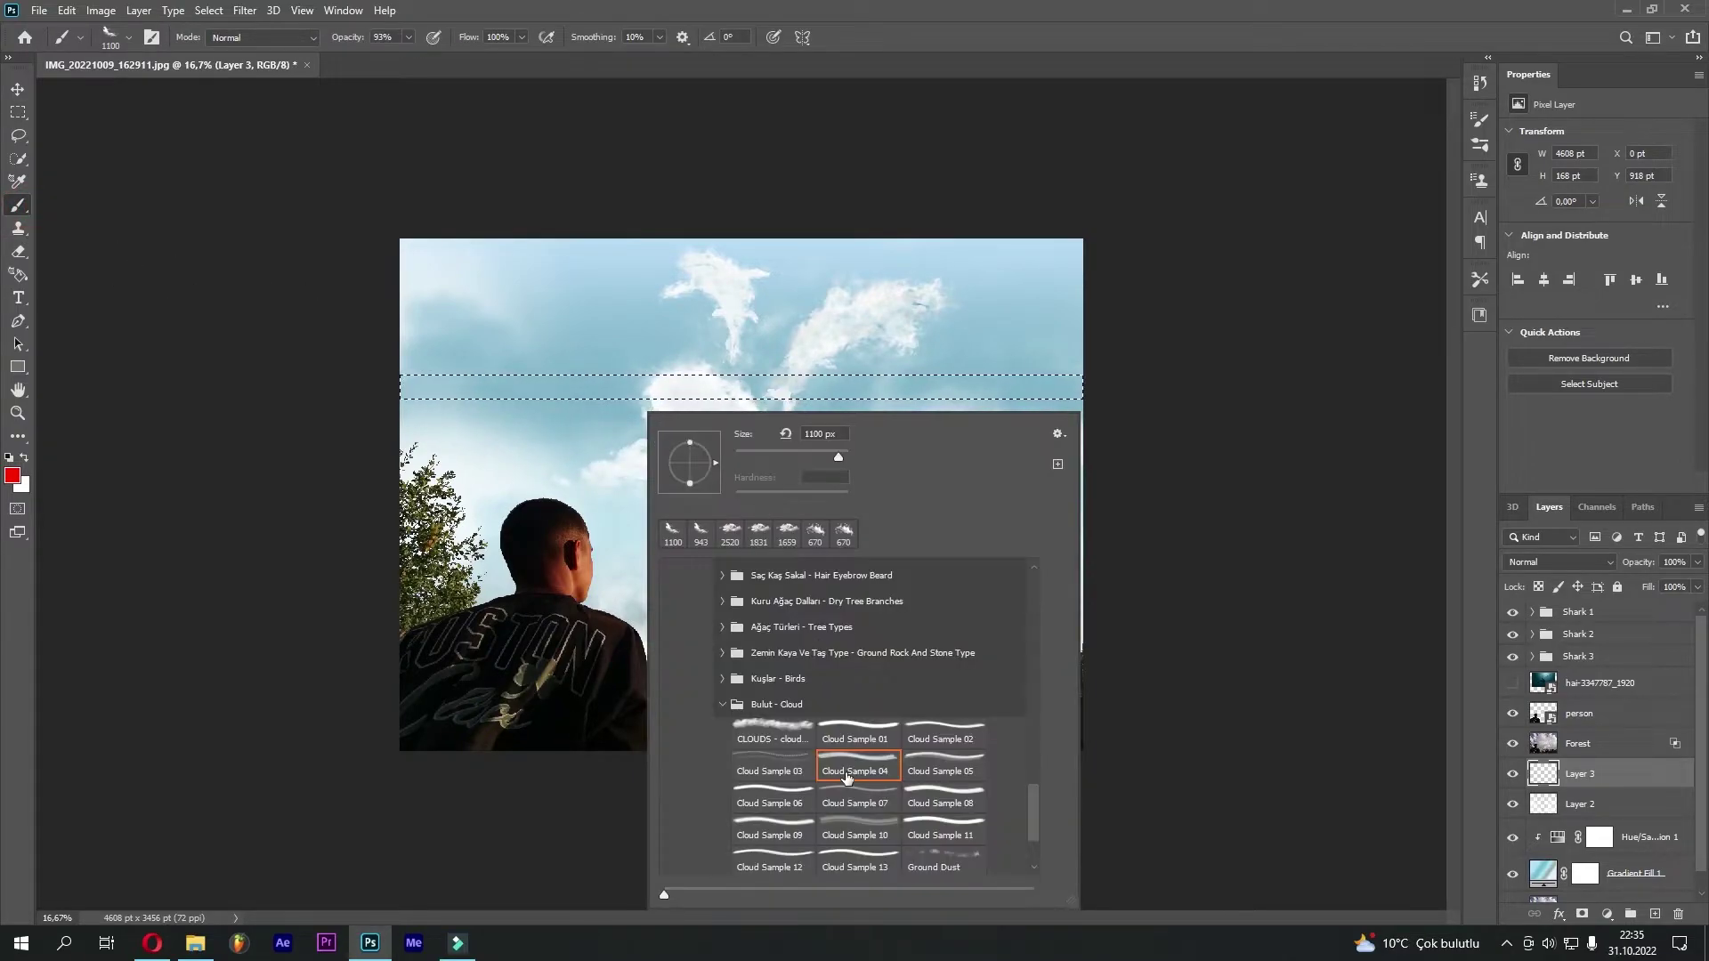
pyautogui.scroll(3, 820, 726)
pyautogui.scroll(2, 820, 726)
pyautogui.scroll(5, 820, 725)
pyautogui.scroll(5, 810, 686)
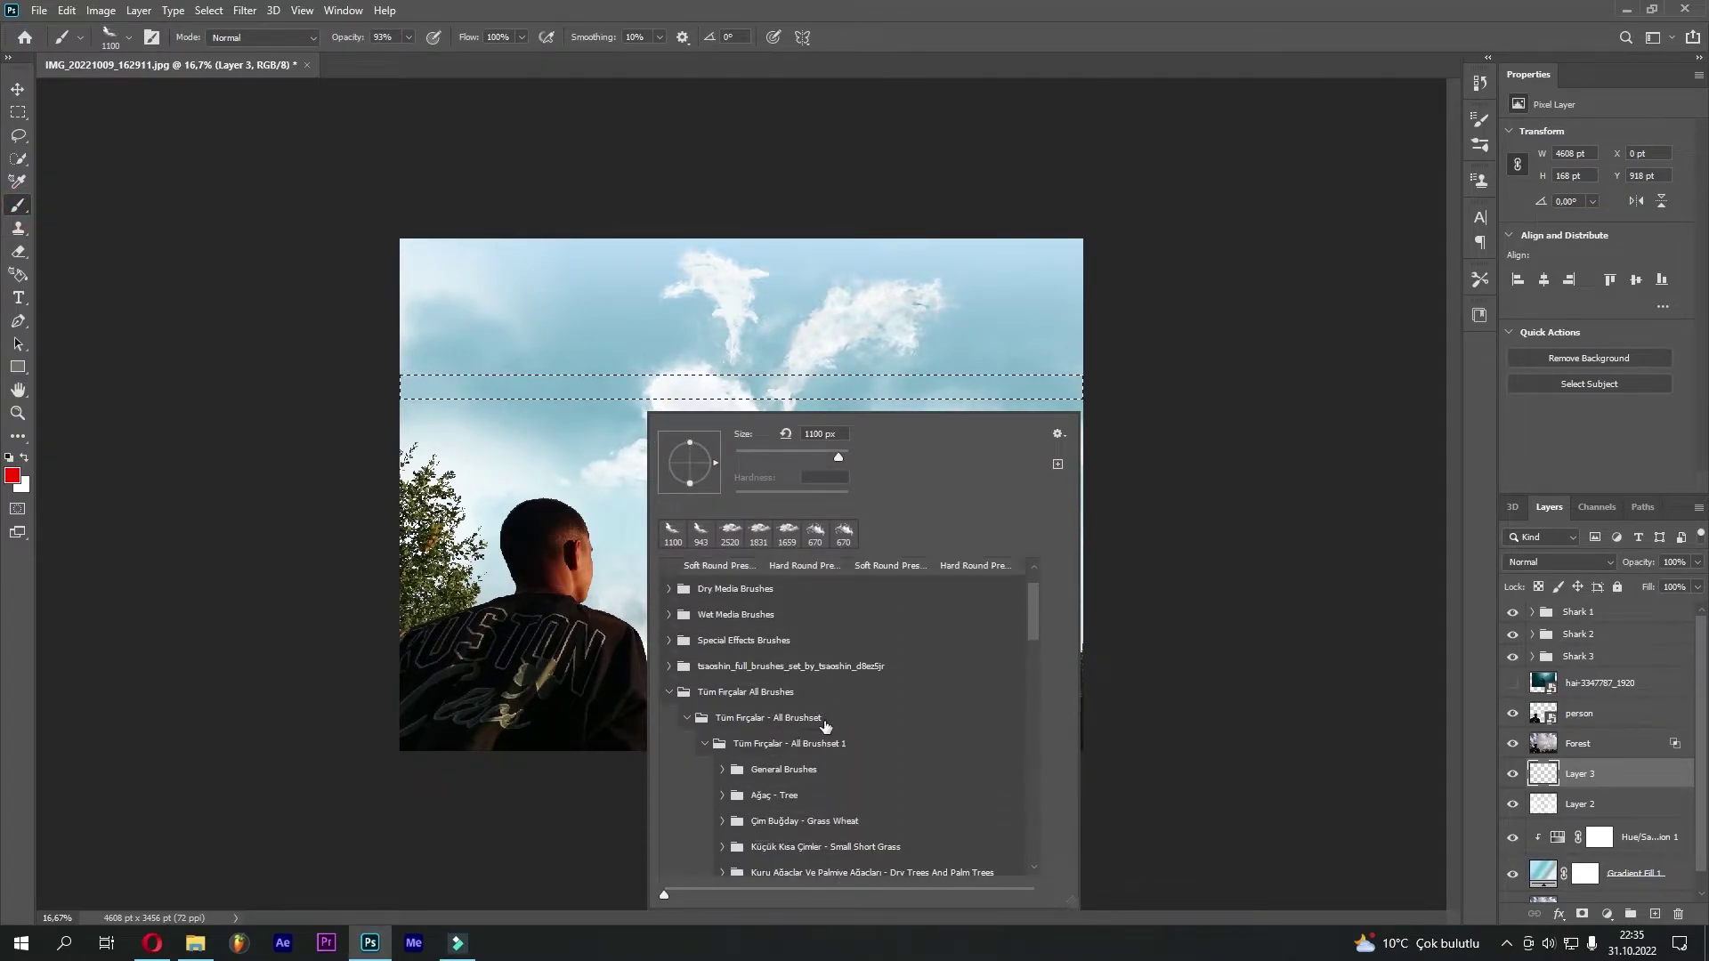
pyautogui.scroll(3, 793, 621)
pyautogui.doubleClick(841, 603)
pyautogui.moveTo(649, 401)
pyautogui.mouseDown()
pyautogui.moveTo(95, 332)
pyautogui.moveTo(1145, 382)
pyautogui.moveTo(674, 385)
pyautogui.mouseUp()
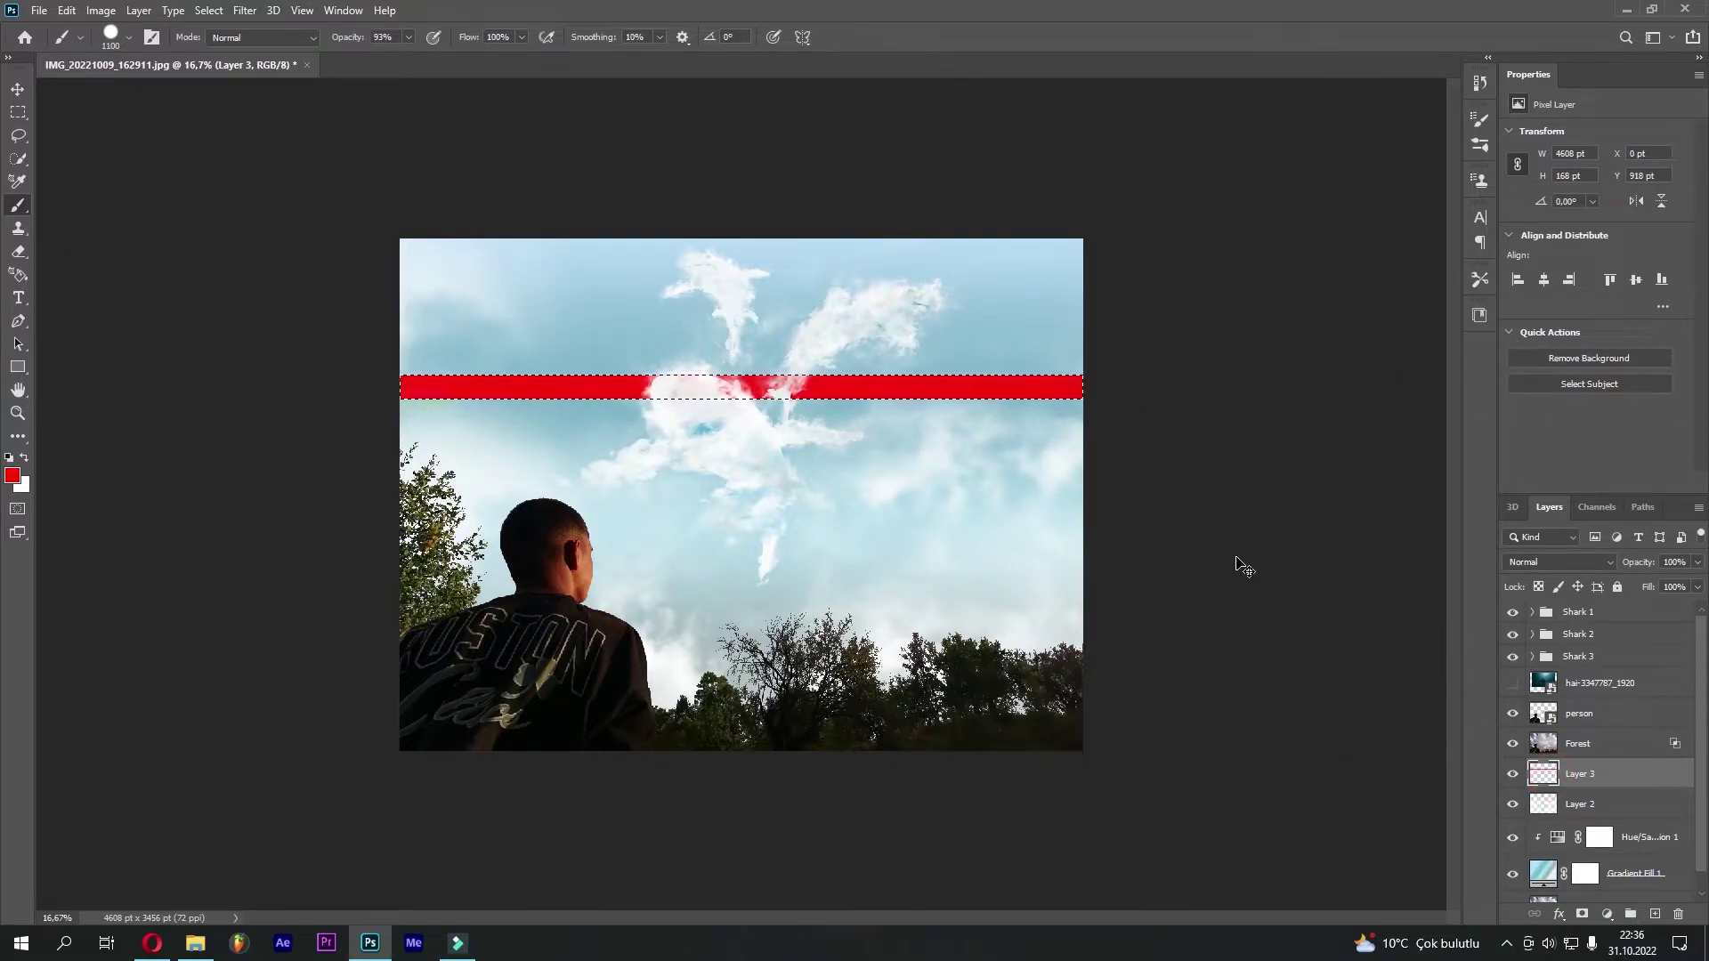
# Commit a transform on the red band and place Layer 3 inside a new Group 1
pyautogui.hotkey('ctrl', 't')
pyautogui.press('Return')
pyautogui.hotkey('ctrl', '0')
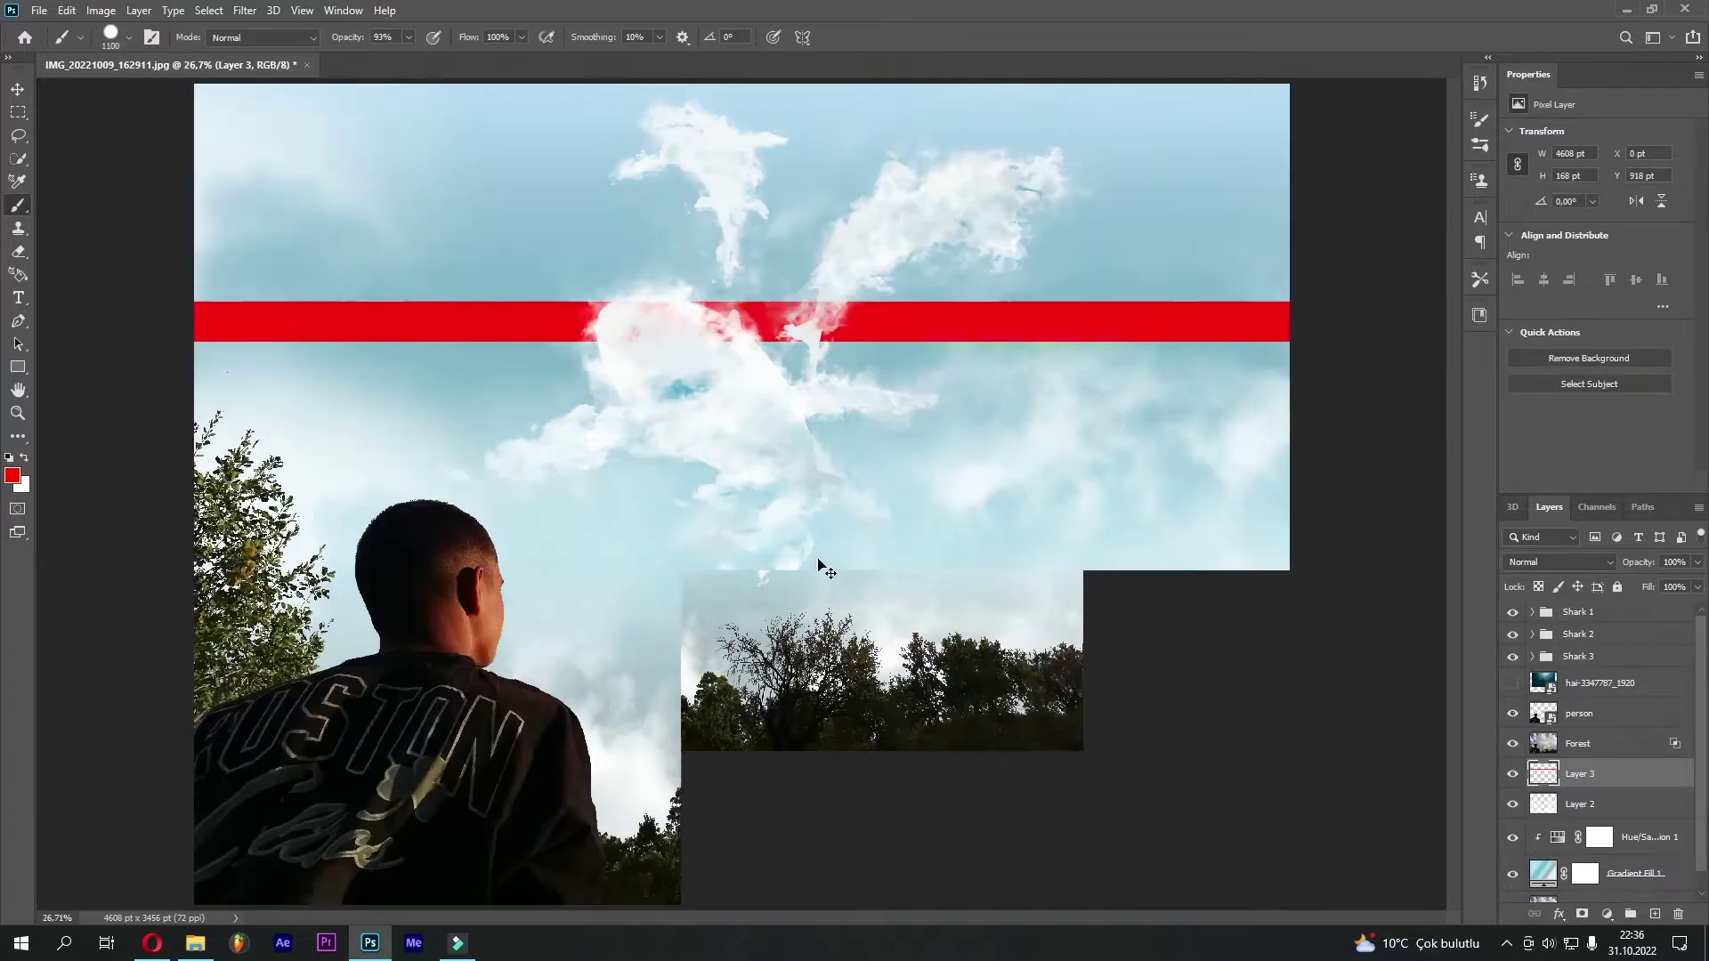
pyautogui.moveTo(1551, 774); pyautogui.dragTo(1630, 914)
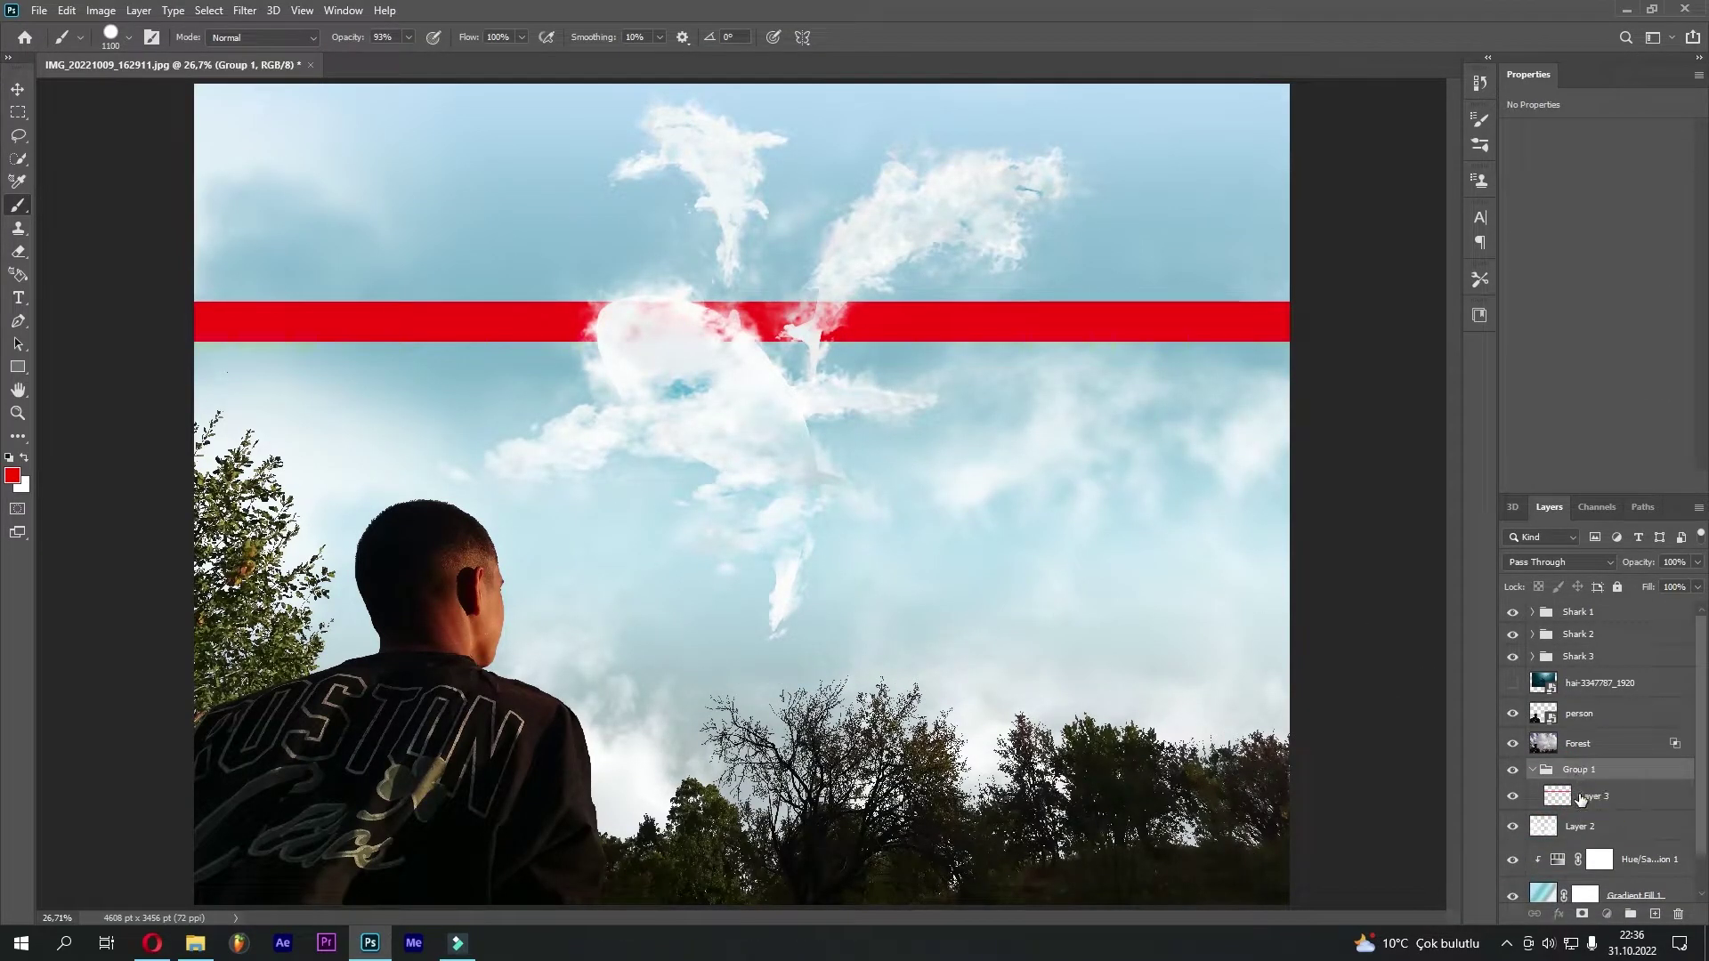
pyautogui.click(1587, 799)
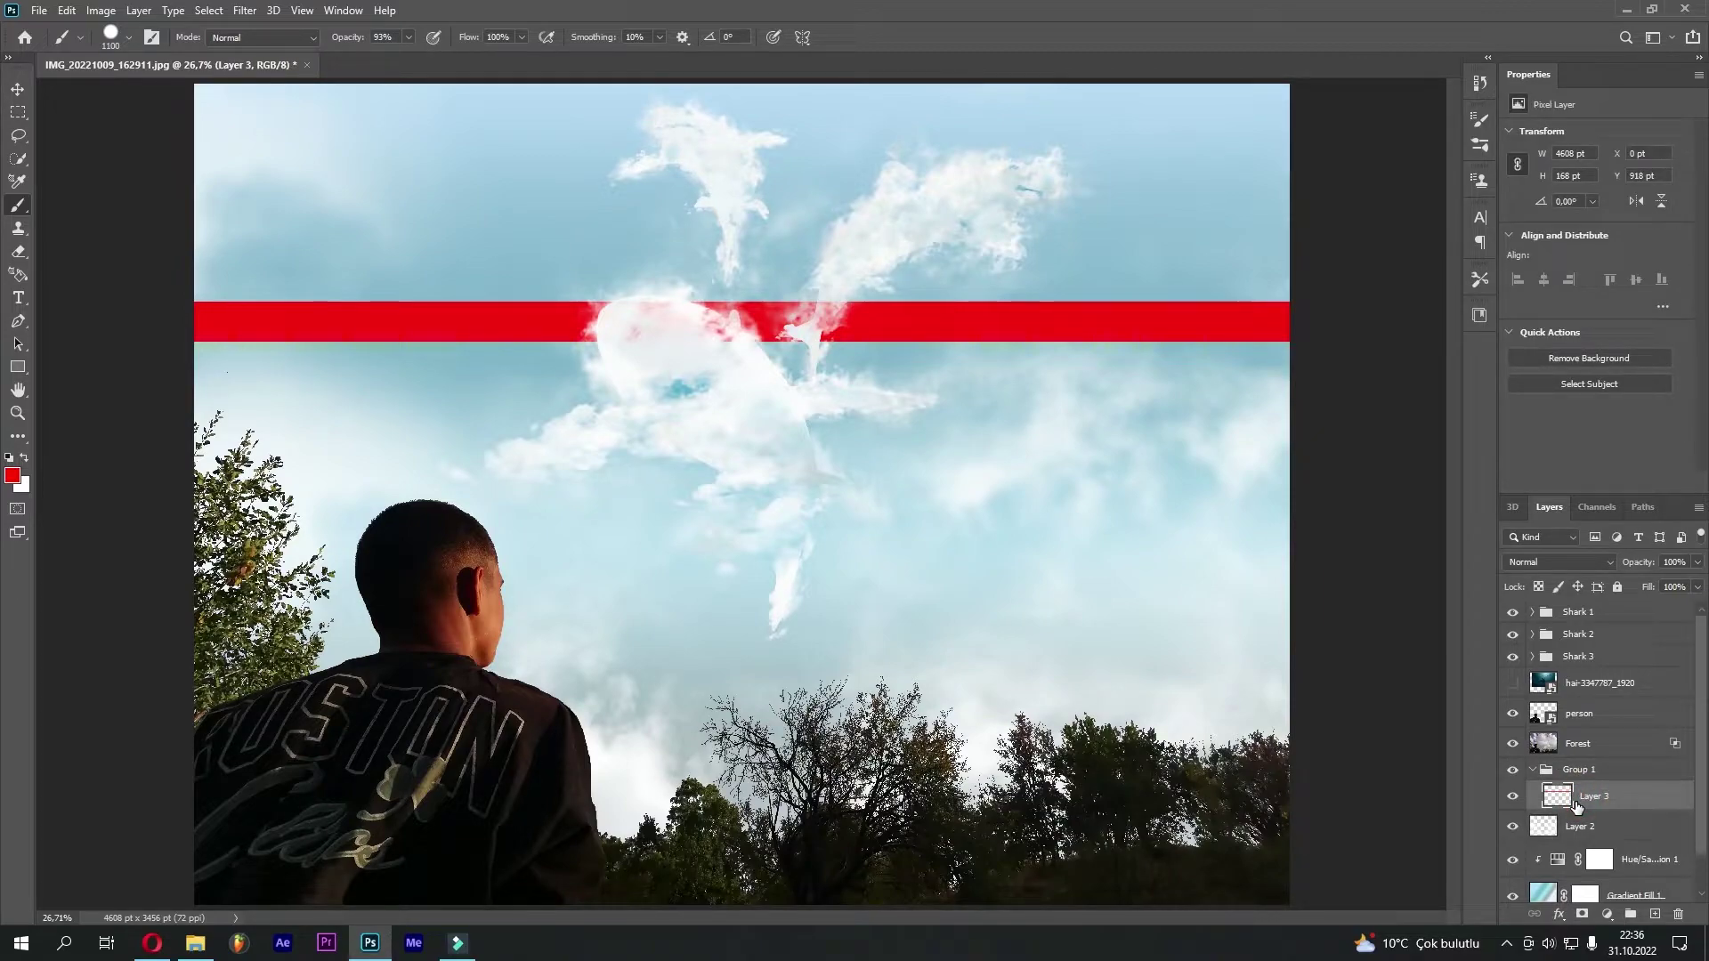
# Duplicate the red band's layer and paint the copied band yellow
pyautogui.hotkey('ctrl', 'j')
pyautogui.keyDown('ctrl'); pyautogui.click(1569, 808); pyautogui.keyUp('ctrl')
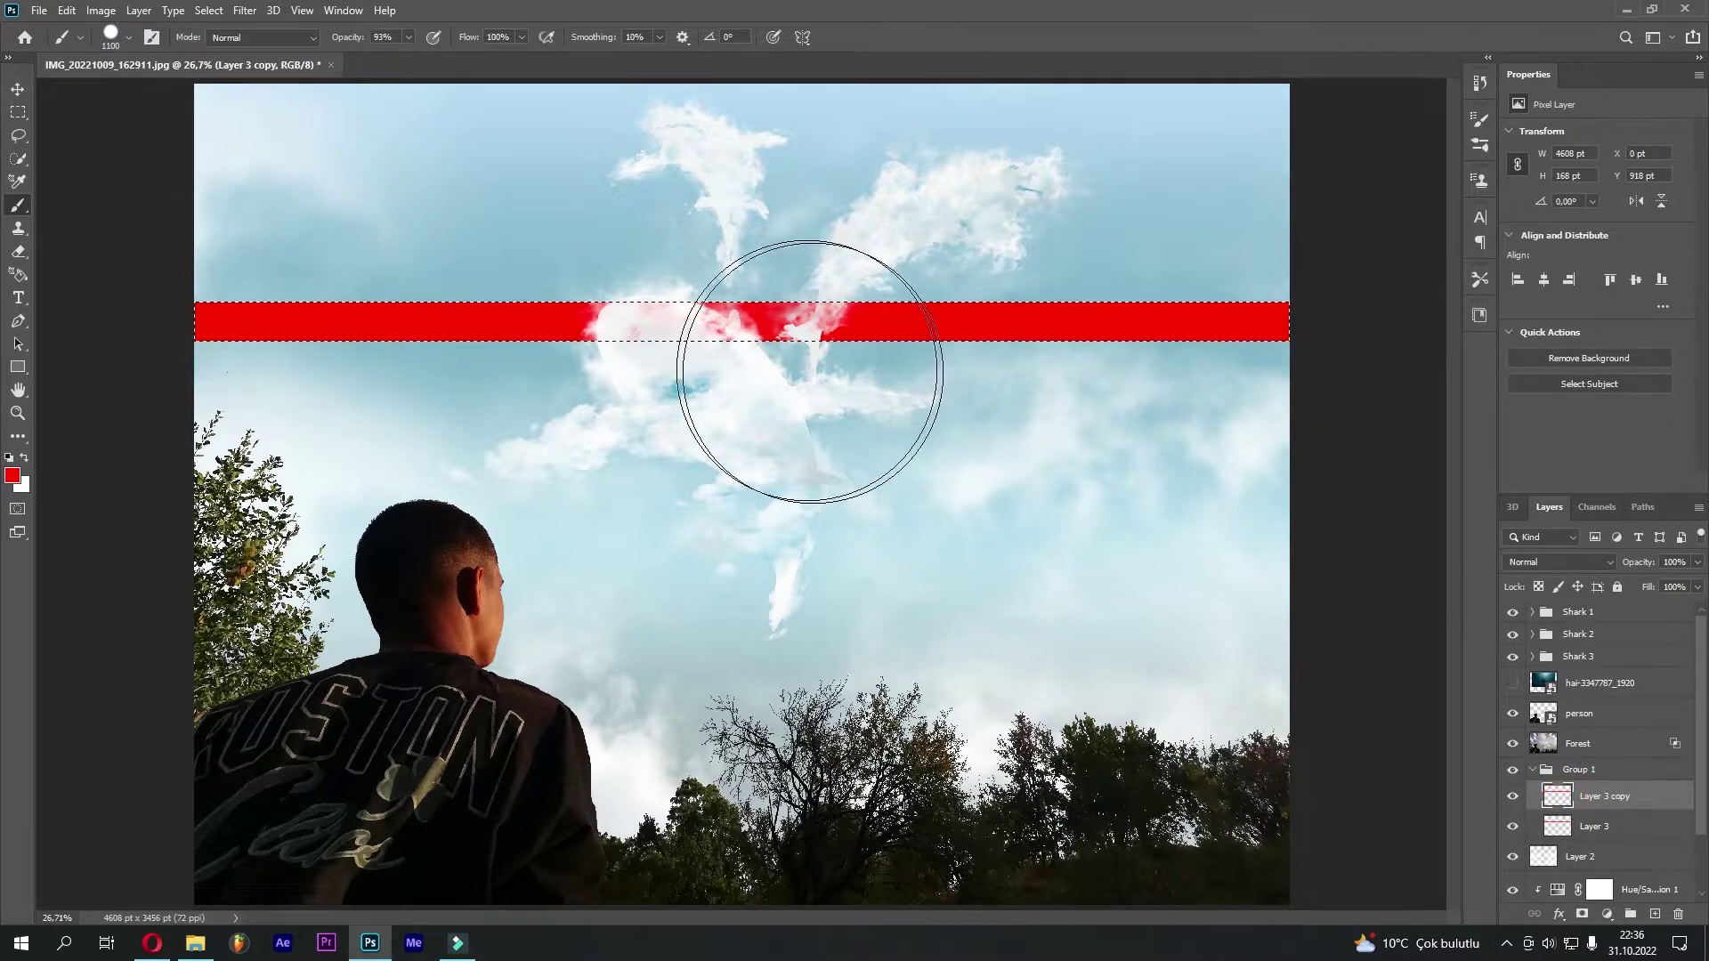
pyautogui.click(13, 476)
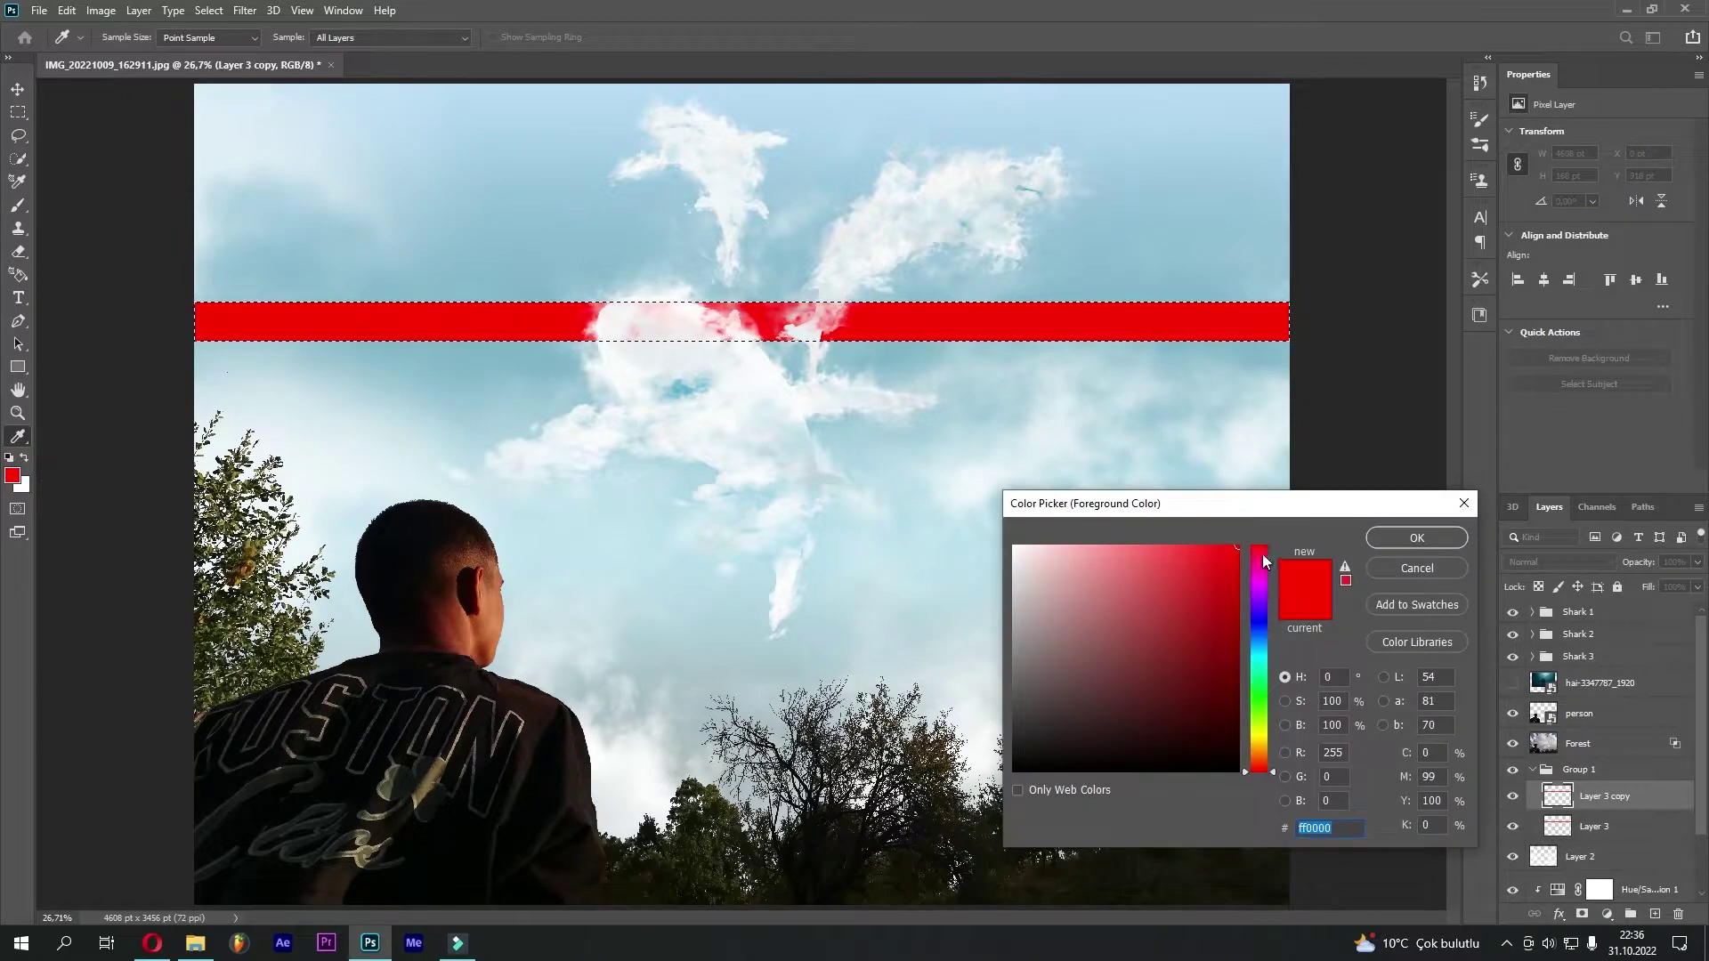
pyautogui.click(1267, 659)
pyautogui.click(1264, 739)
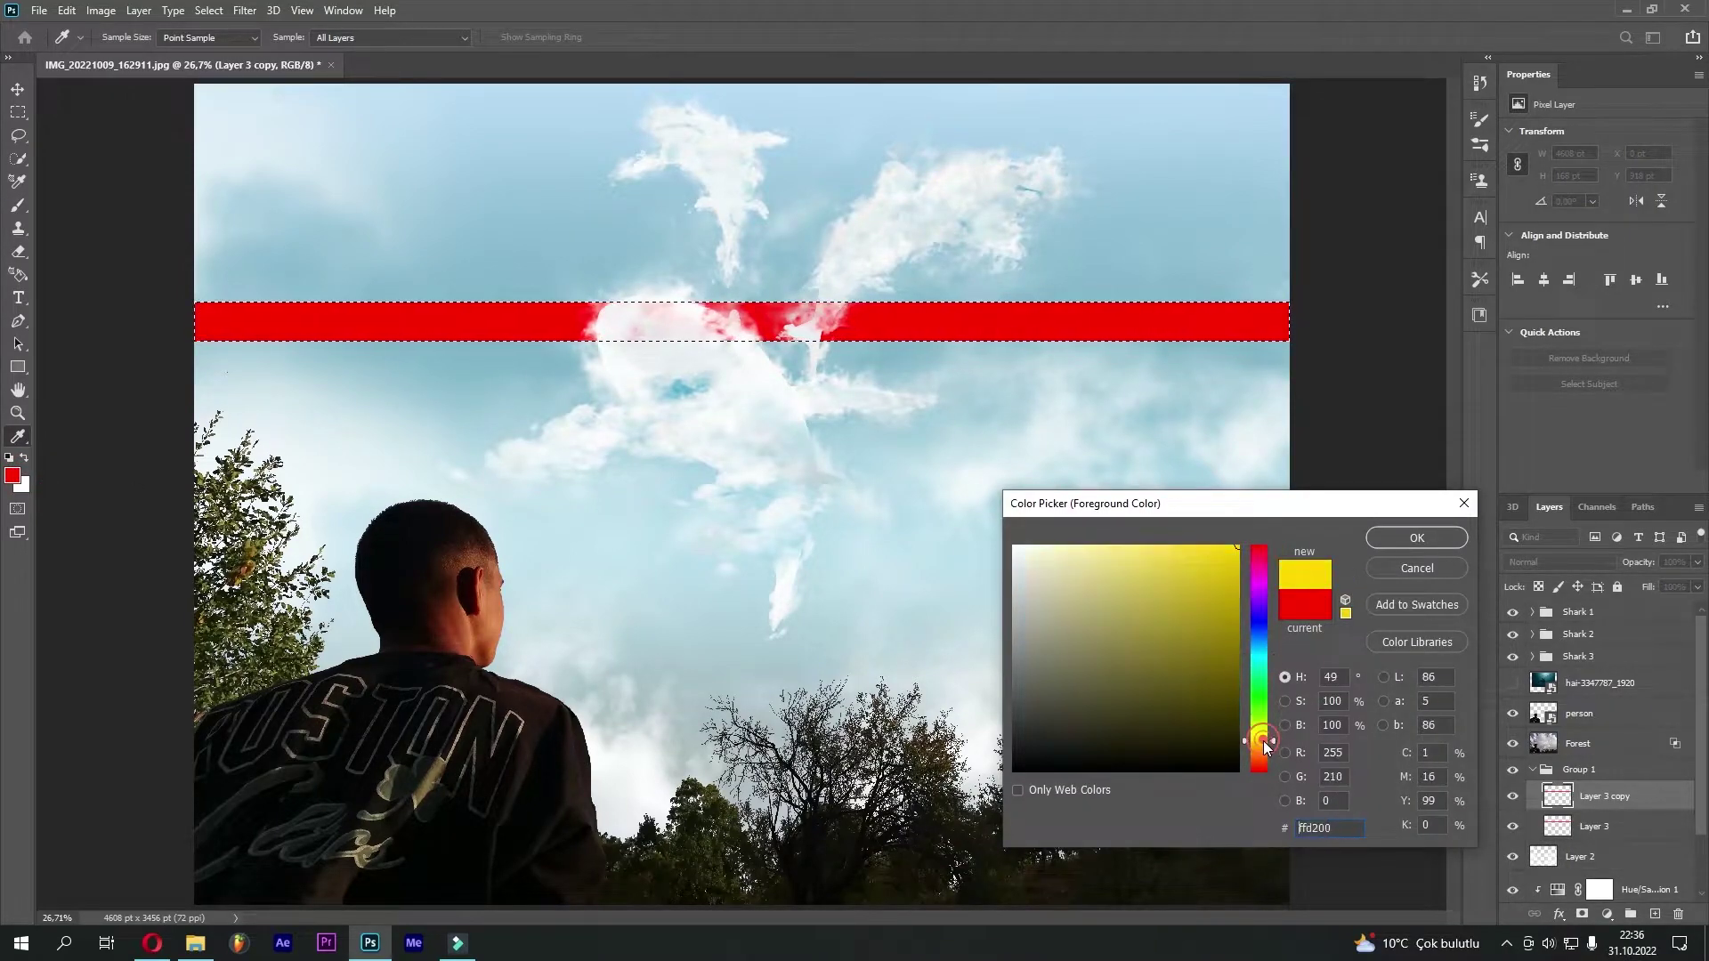
pyautogui.click(1417, 537)
pyautogui.moveTo(738, 323)
pyautogui.mouseDown()
pyautogui.moveTo(917, 325)
pyautogui.moveTo(133, 312)
pyautogui.mouseUp()
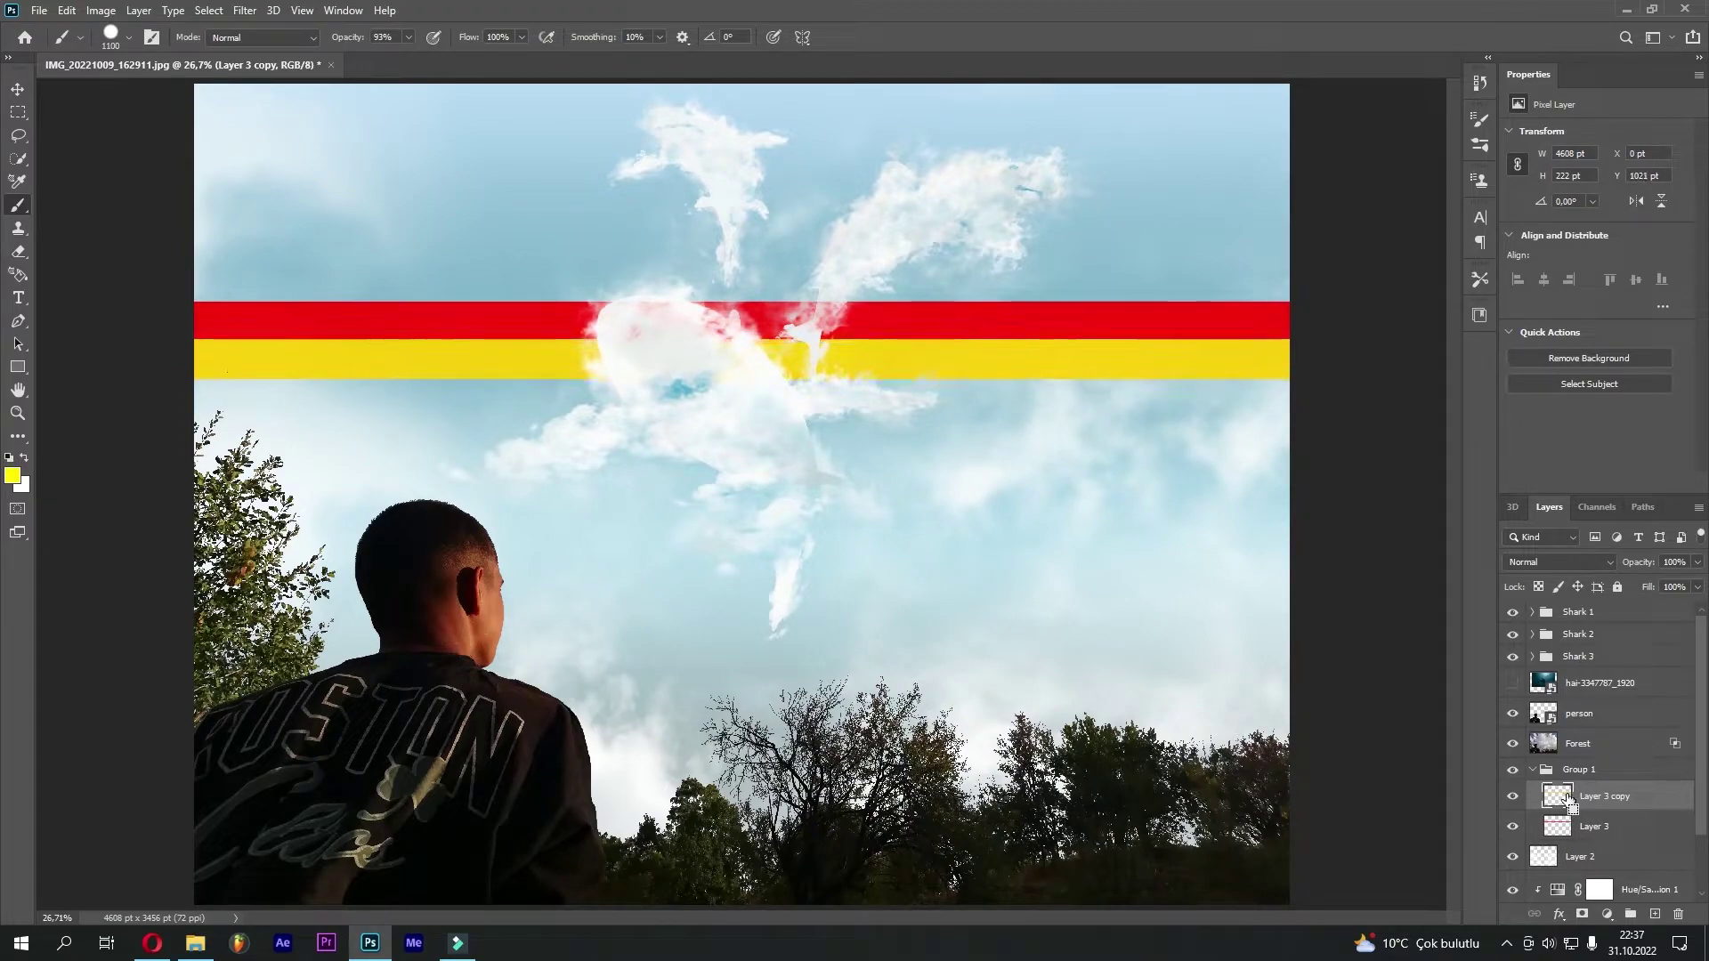
# Refill the copied band pale yellow and add an empty Layer 4 to Group 1
pyautogui.press('0')
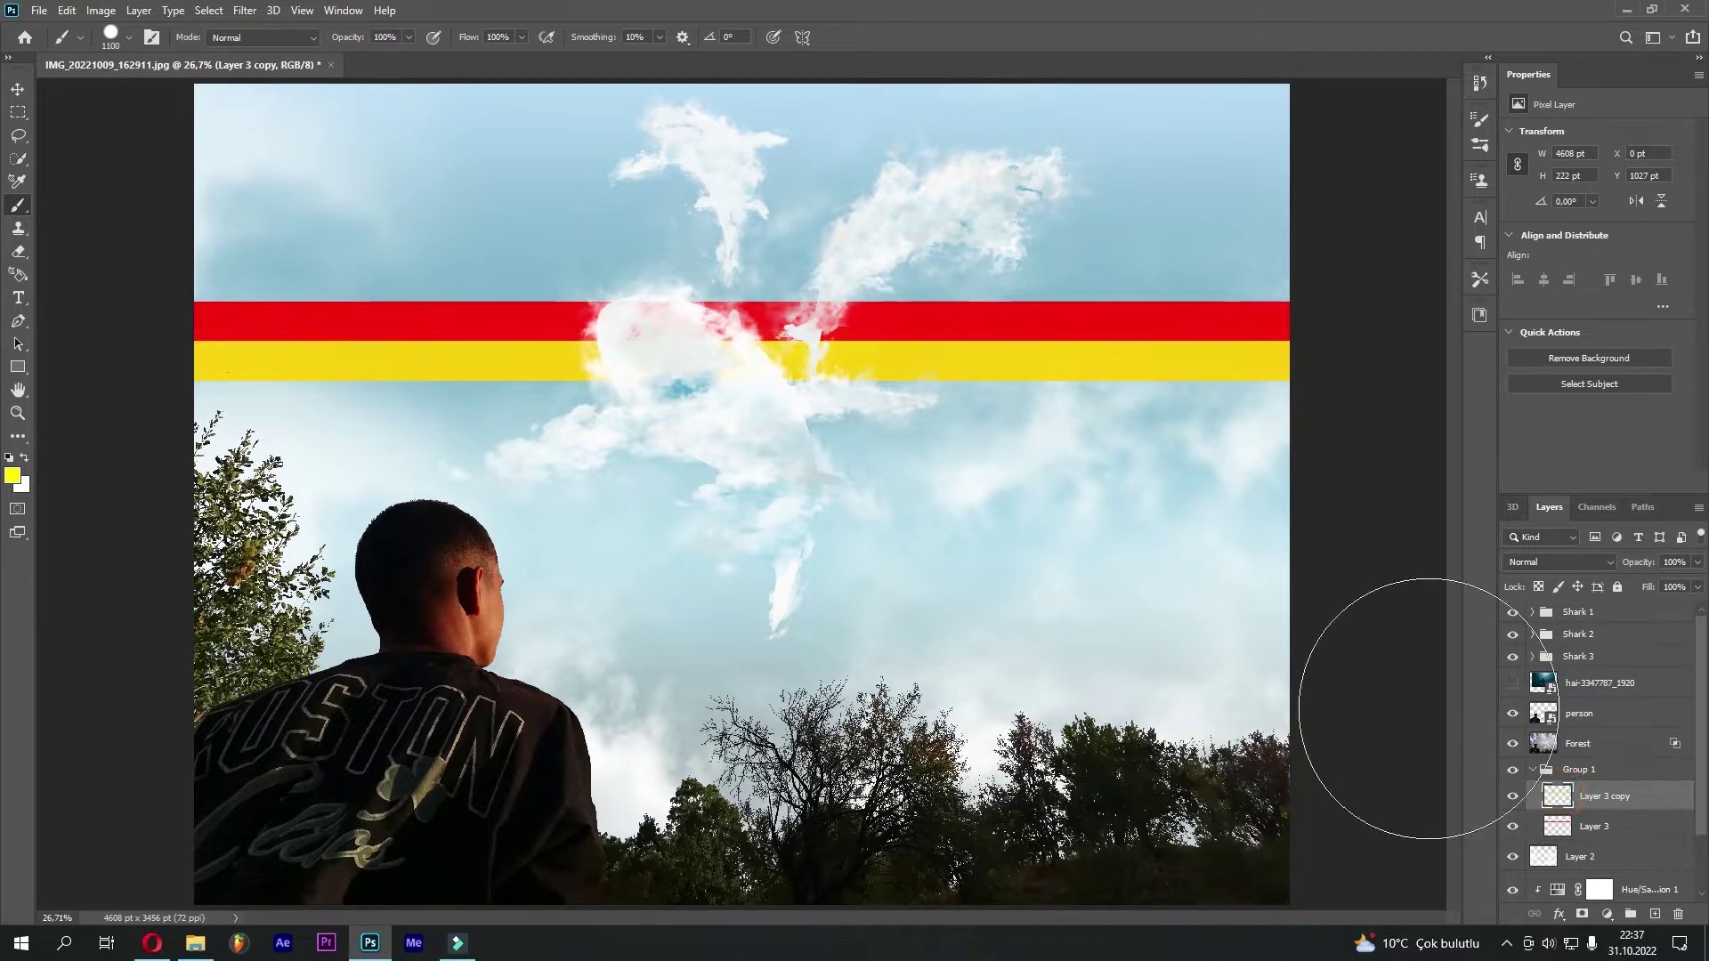
pyautogui.keyDown('ctrl'); pyautogui.click(1560, 805); pyautogui.keyUp('ctrl')
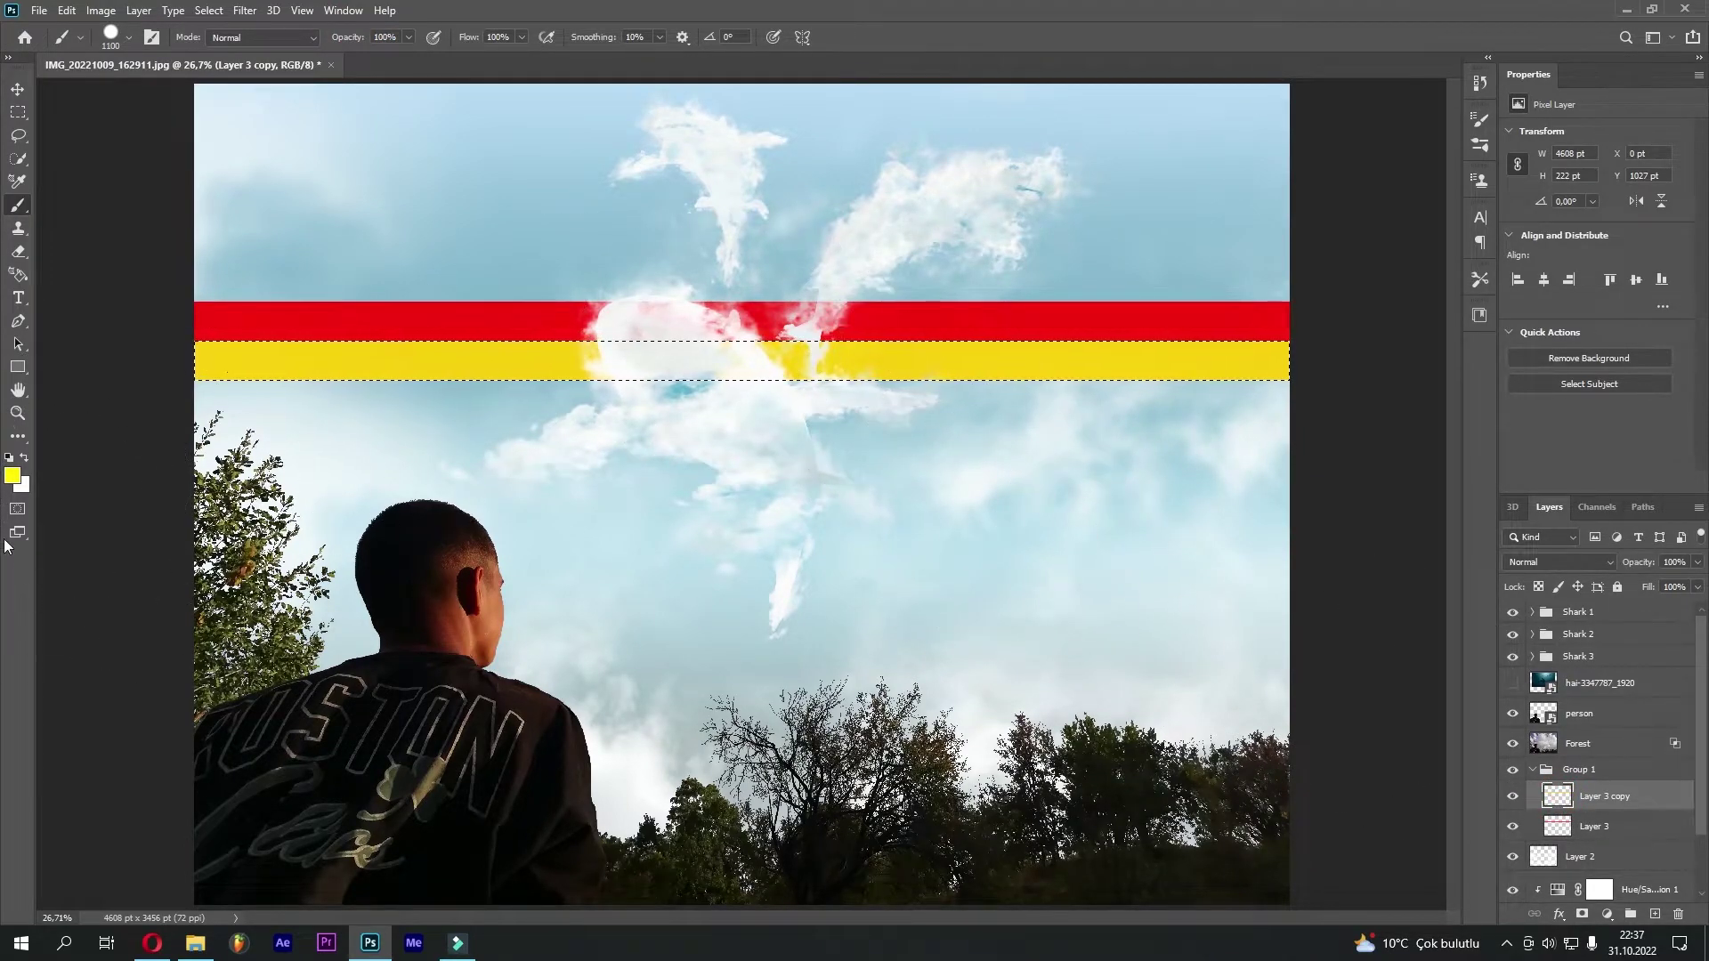
pyautogui.press('i')
pyautogui.click(14, 474)
pyautogui.moveTo(1205, 580)
pyautogui.mouseDown()
pyautogui.moveTo(1163, 599)
pyautogui.moveTo(1110, 564)
pyautogui.moveTo(1125, 545)
pyautogui.mouseUp()
pyautogui.click(1386, 536)
pyautogui.press('b')
pyautogui.hotkey('alt', 'BackSpace')
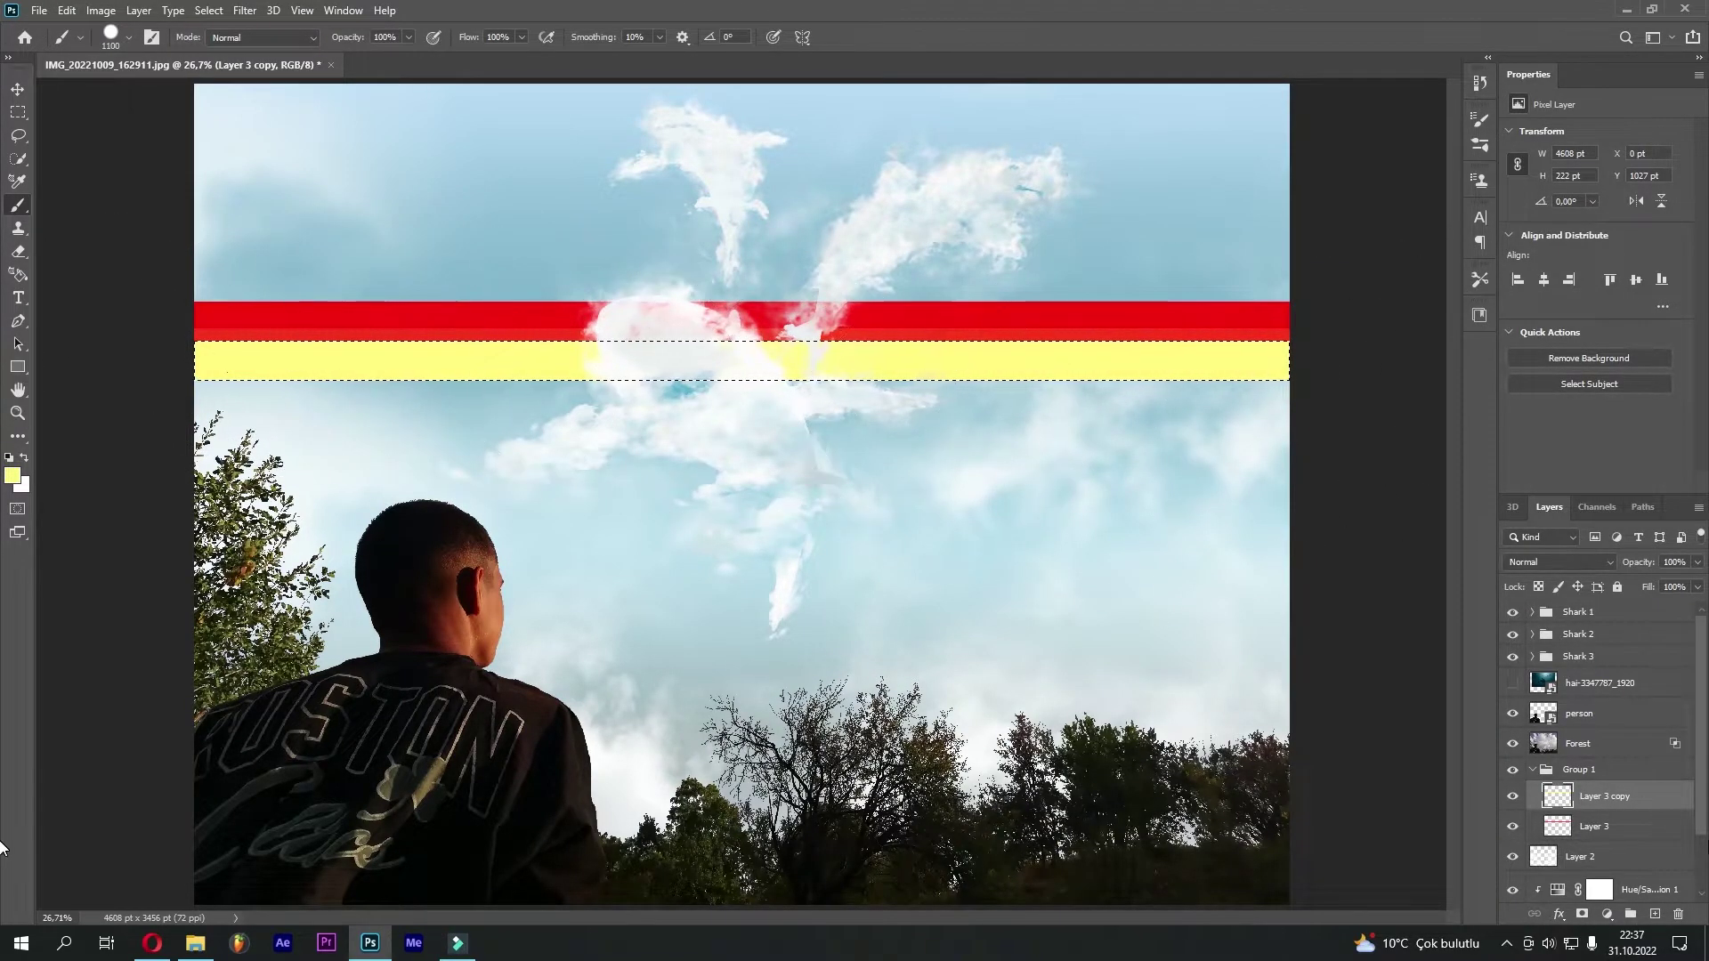
pyautogui.hotkey('ctrl', 'j')
pyautogui.click(1574, 795)
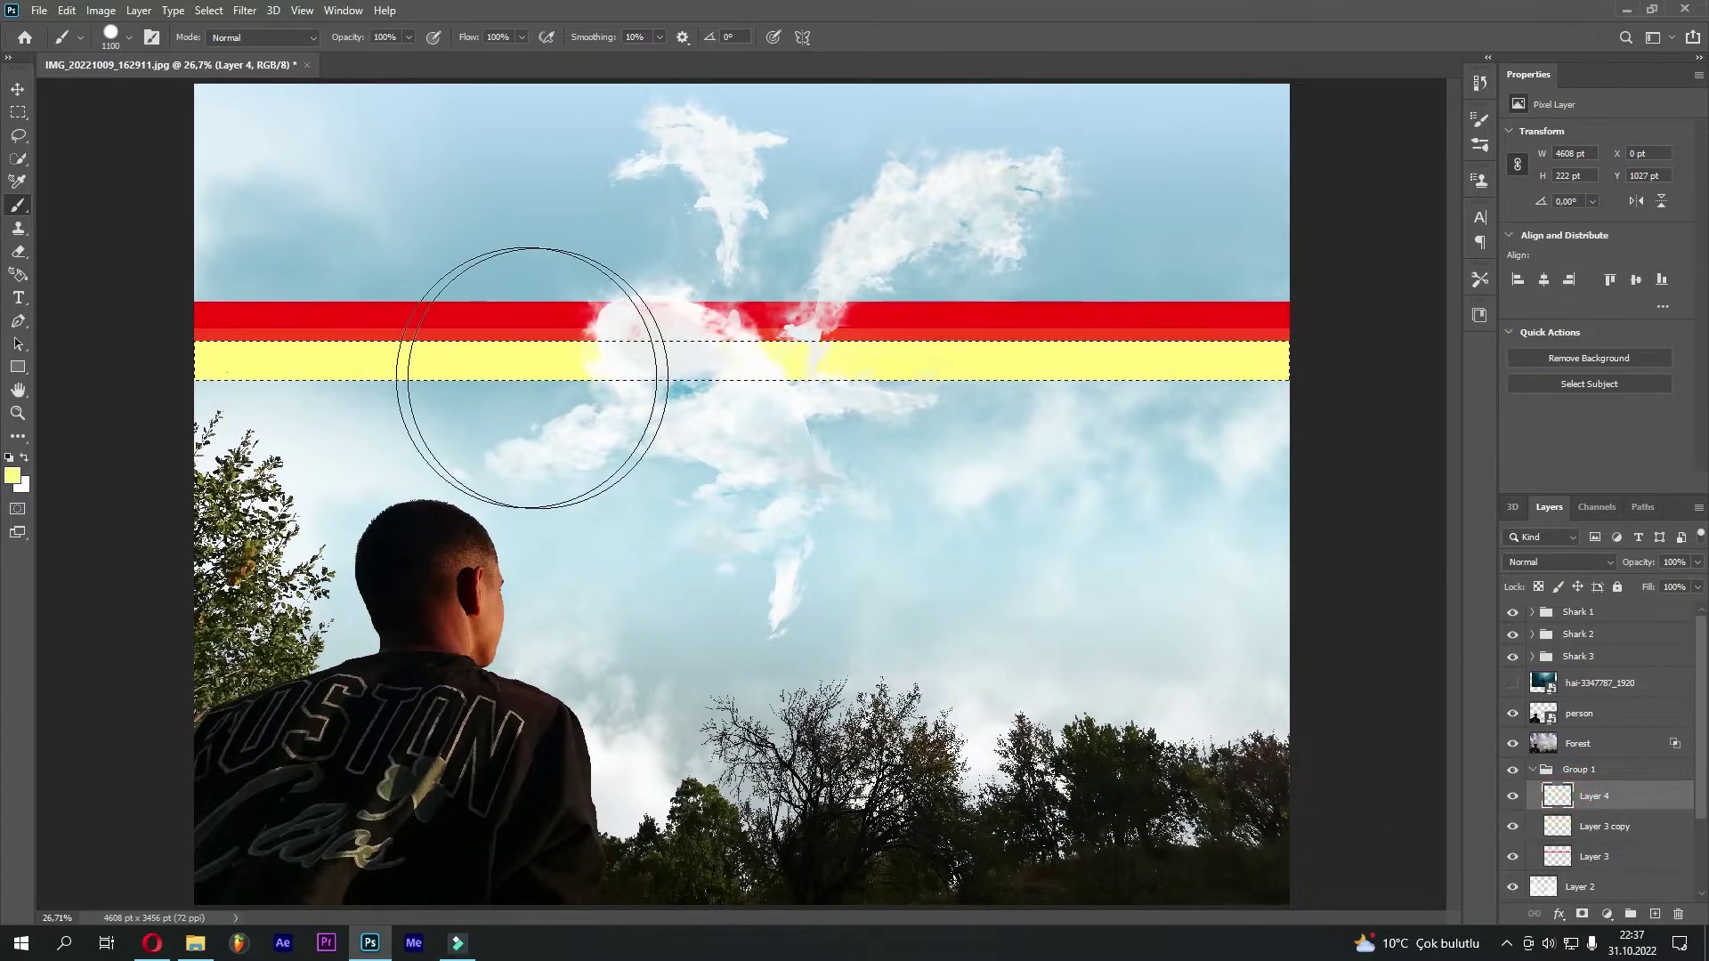
# On Layer 4, load the yellow band's shape and paint it bright green
pyautogui.keyDown('ctrl'); pyautogui.click(1558, 795); pyautogui.keyUp('ctrl')
pyautogui.click(13, 475)
pyautogui.click(1257, 652)
pyautogui.moveTo(1257, 653); pyautogui.dragTo(1275, 674)
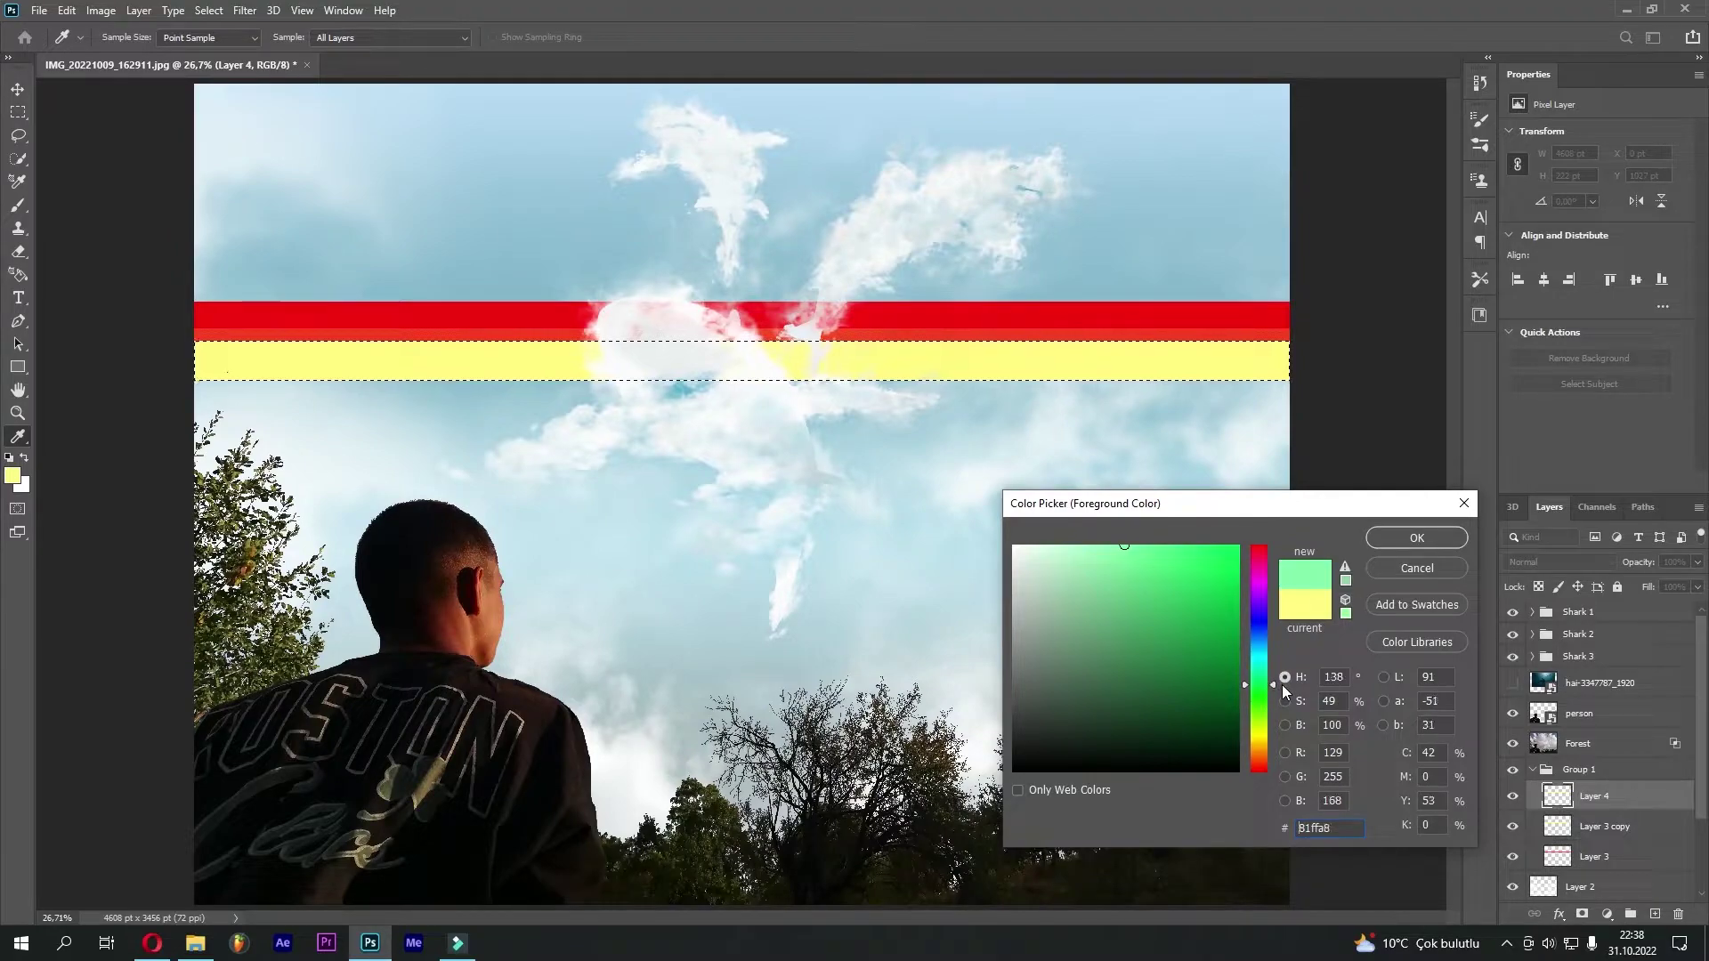
pyautogui.moveTo(1282, 690)
pyautogui.mouseDown()
pyautogui.moveTo(1271, 654)
pyautogui.moveTo(1277, 722)
pyautogui.mouseUp()
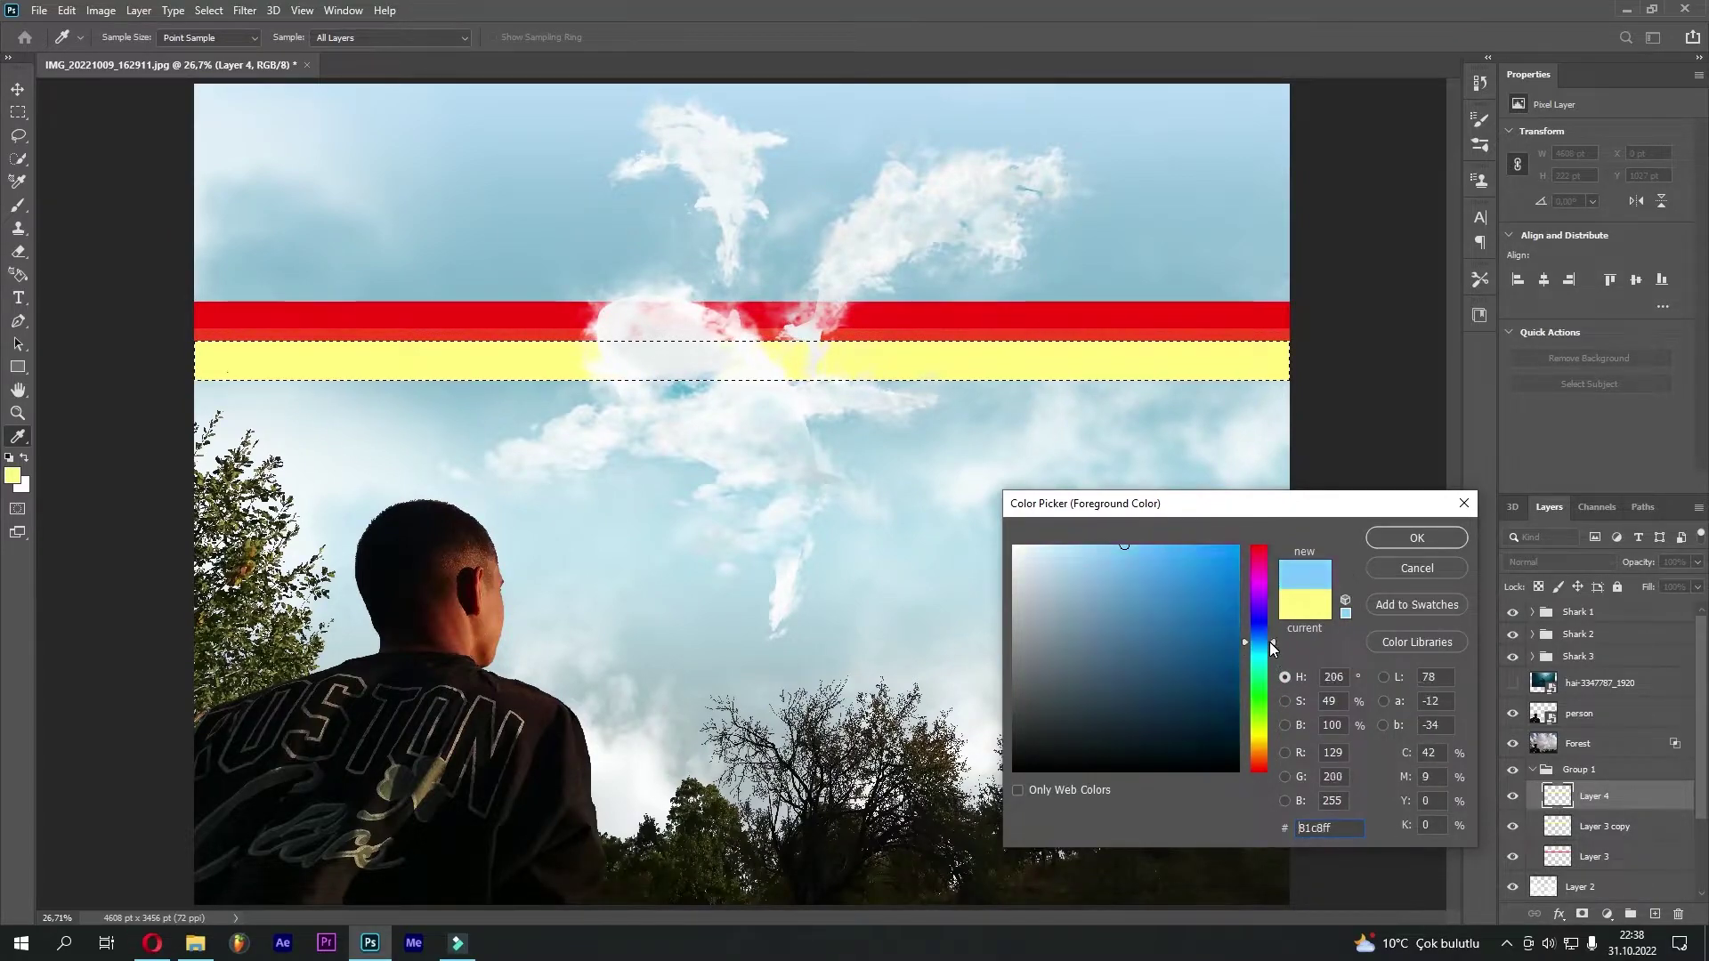
pyautogui.click(1171, 572)
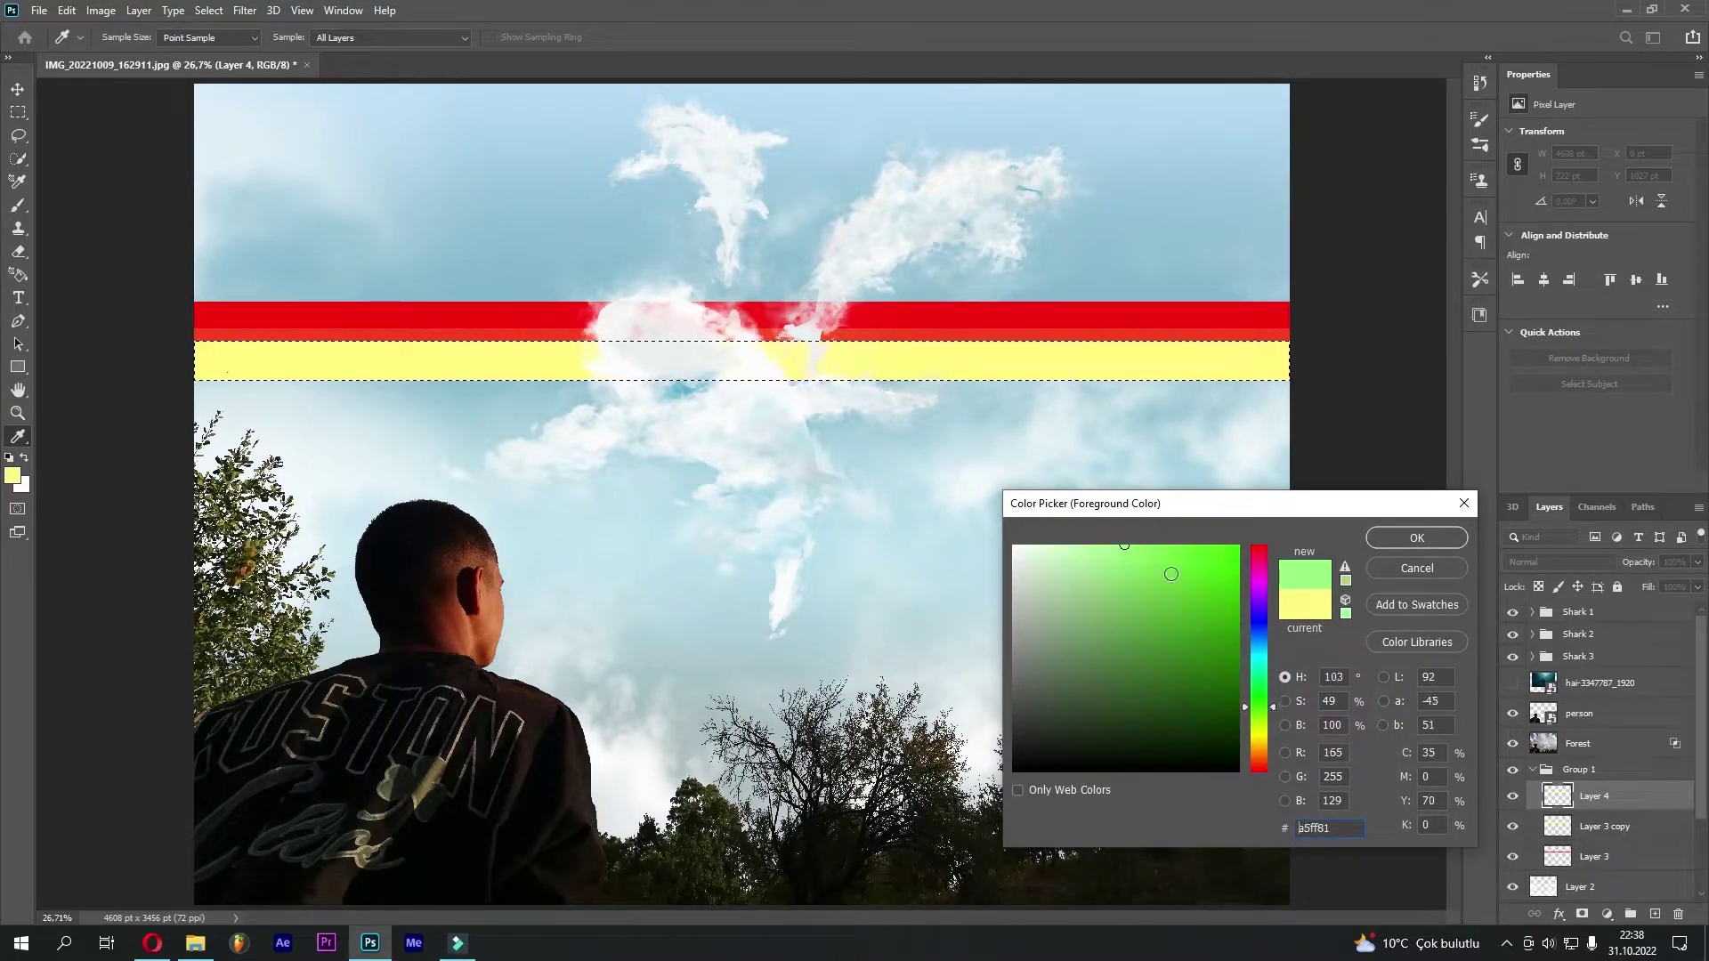
pyautogui.click(1417, 538)
pyautogui.press('b')
pyautogui.click(1281, 362)
pyautogui.moveTo(1282, 363); pyautogui.dragTo(164, 365)
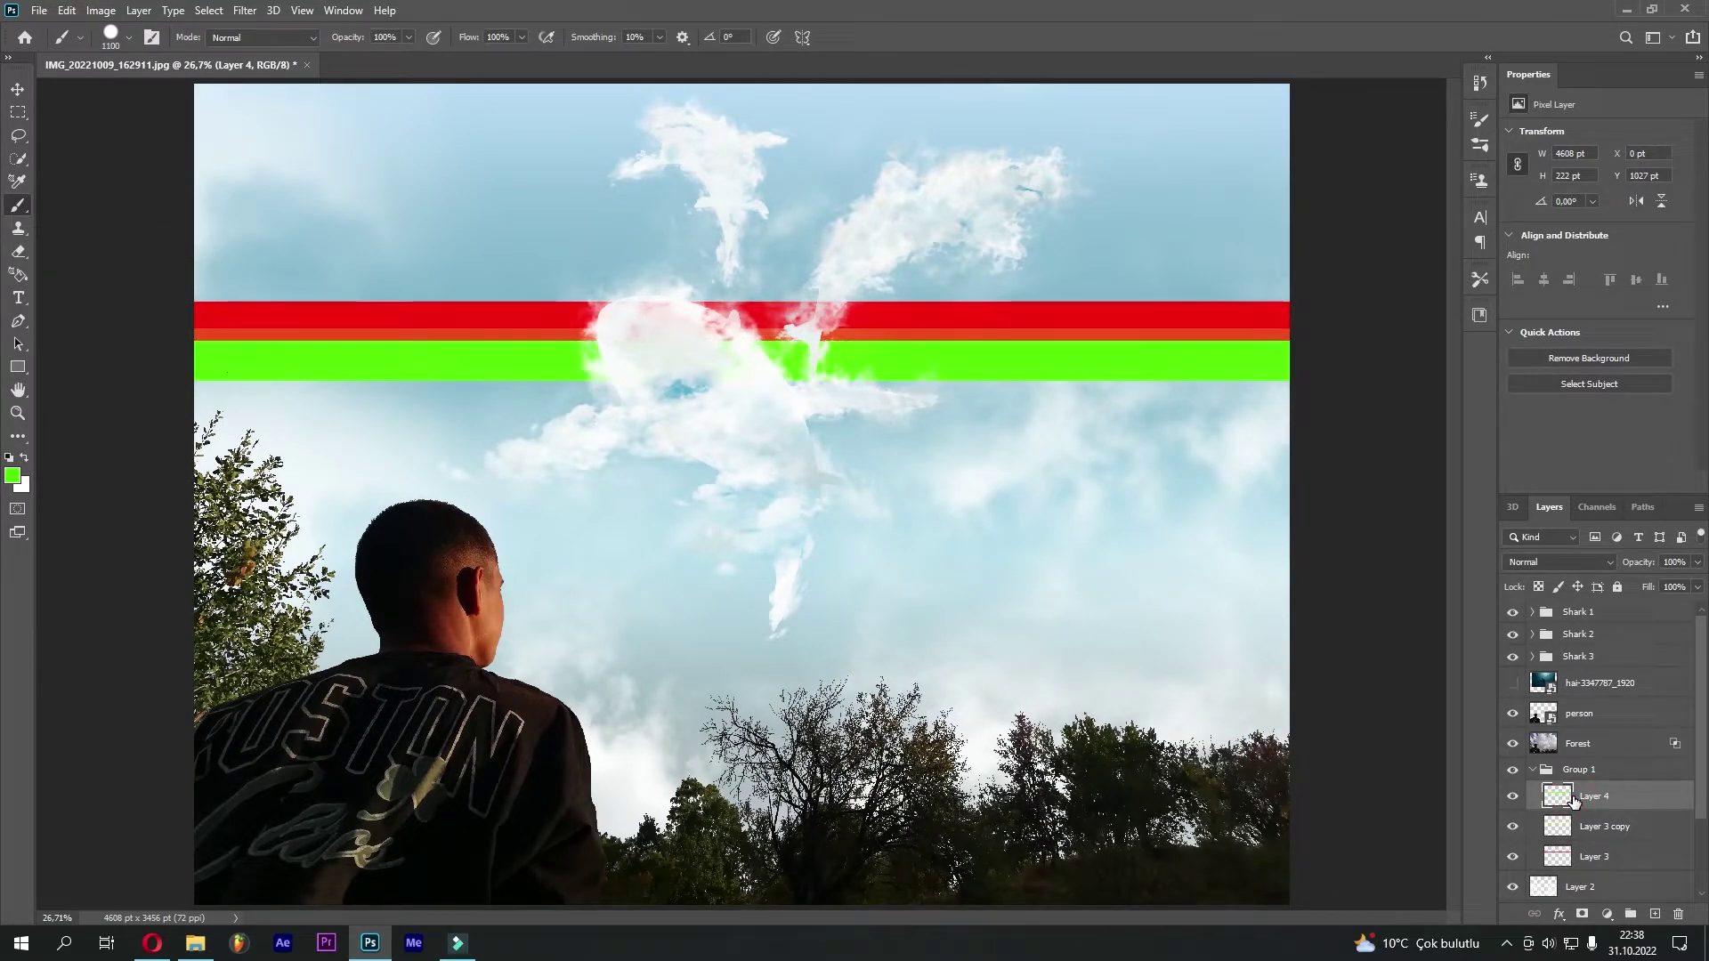
# Nudge the green band down beneath the pale yellow band and duplicate it as Layer 4 copy
pyautogui.hotkey('ctrl', 'shift', 'Down')
pyautogui.hotkey('ctrl', 'shift', 'Down')
pyautogui.hotkey('ctrl', 'shift', 'Down')
pyautogui.hotkey('ctrl', 'shift', 'Down')
pyautogui.hotkey('ctrl', 'shift', 'Down')
pyautogui.hotkey('ctrl', 'shift', 'Down')
pyautogui.hotkey('ctrl', 'shift', 'Down')
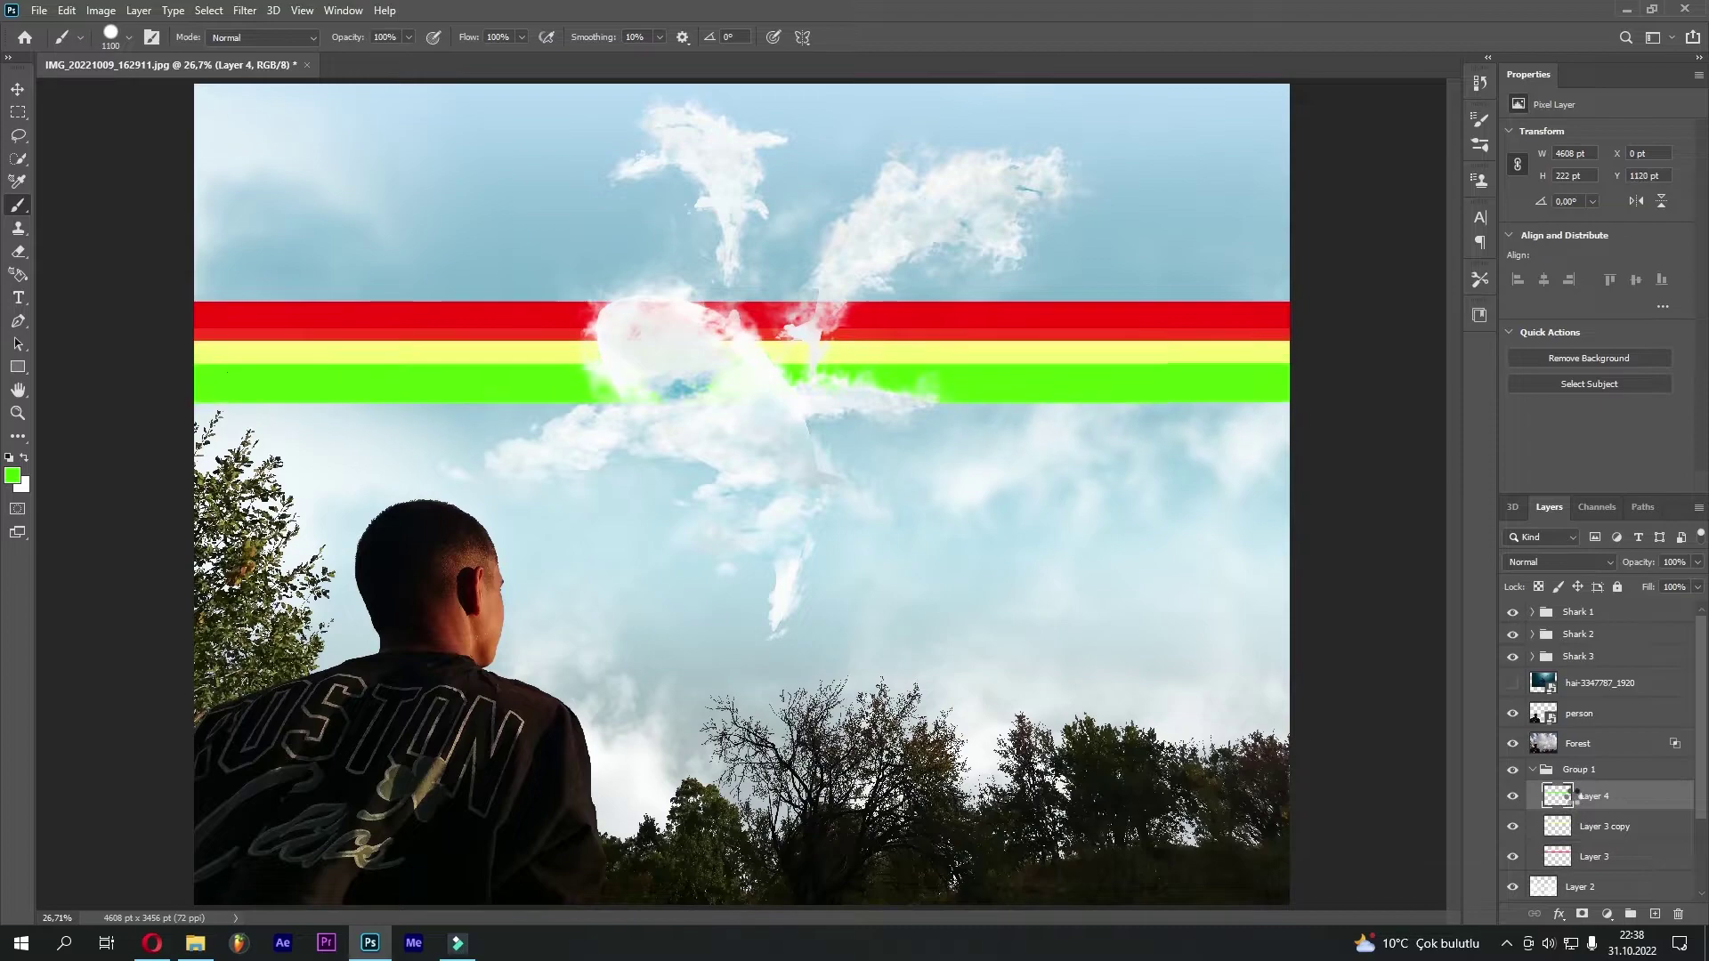
pyautogui.hotkey('ctrl', 'shift', 'Down')
pyautogui.hotkey('ctrl', 'shift', 'Down')
pyautogui.hotkey('ctrl', 'shift', 'Down')
pyautogui.hotkey('ctrl', 'shift', 'Down')
pyautogui.hotkey('ctrl', 'Down')
pyautogui.hotkey('ctrl', 'Down')
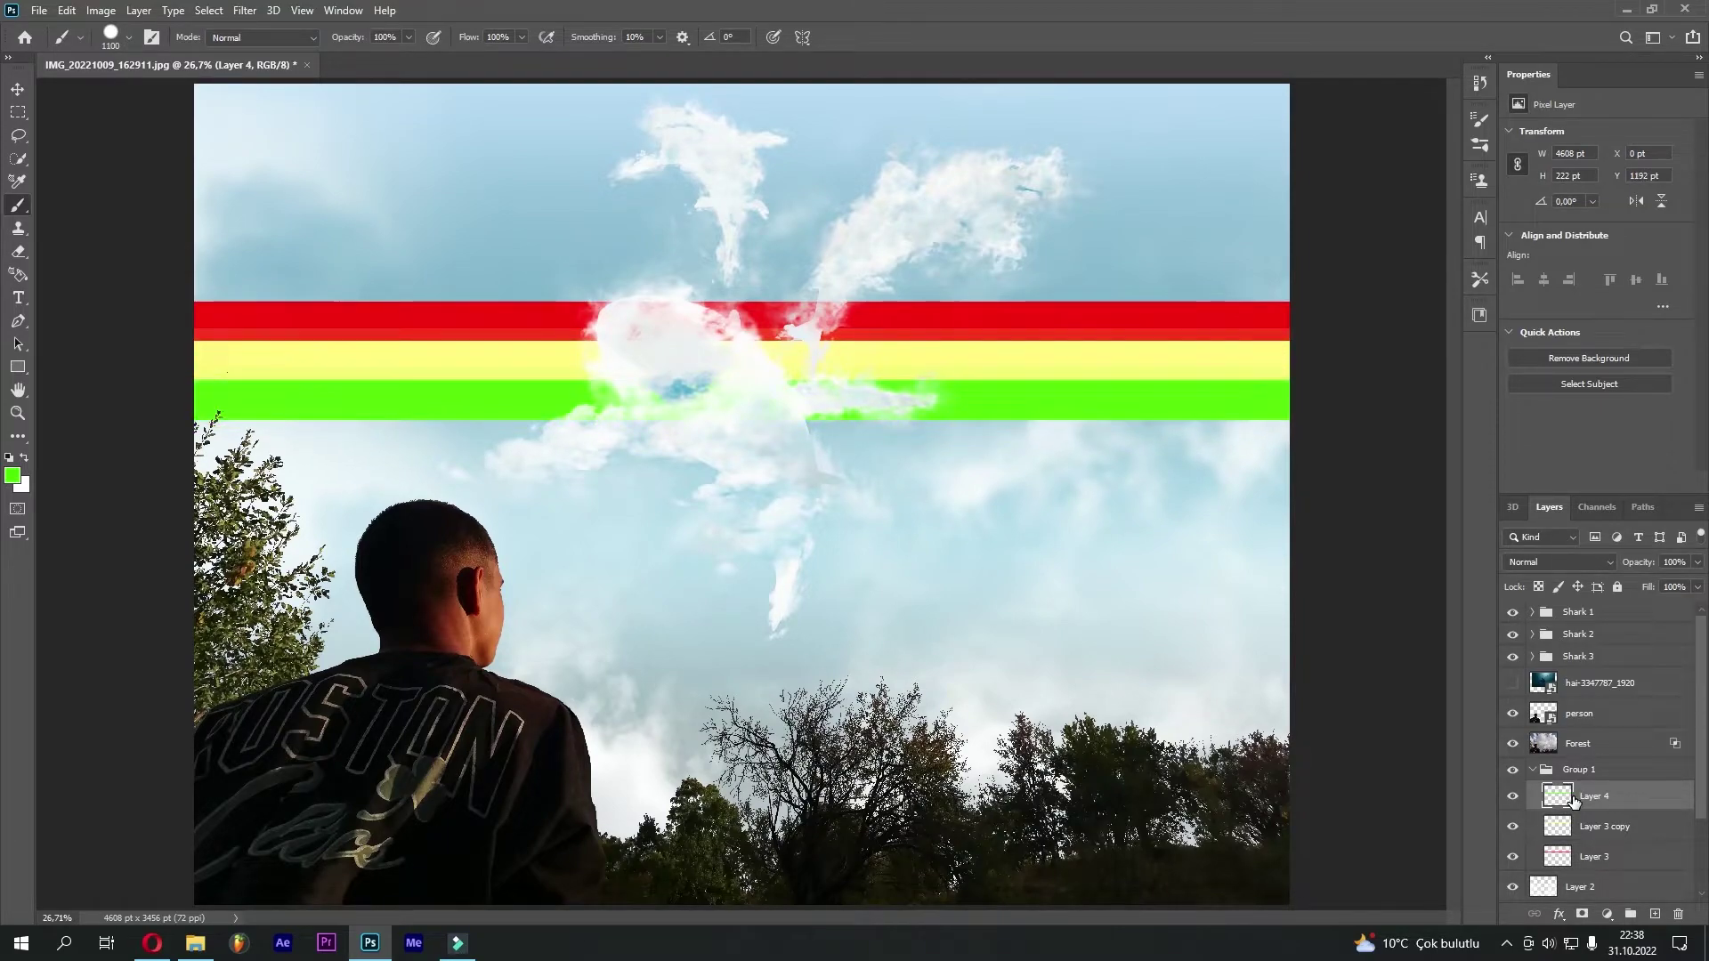
pyautogui.hotkey('ctrl', 'Down')
pyautogui.hotkey('ctrl', 'Down')
pyautogui.hotkey('ctrl', 'Down')
pyautogui.hotkey('ctrl', 'j')
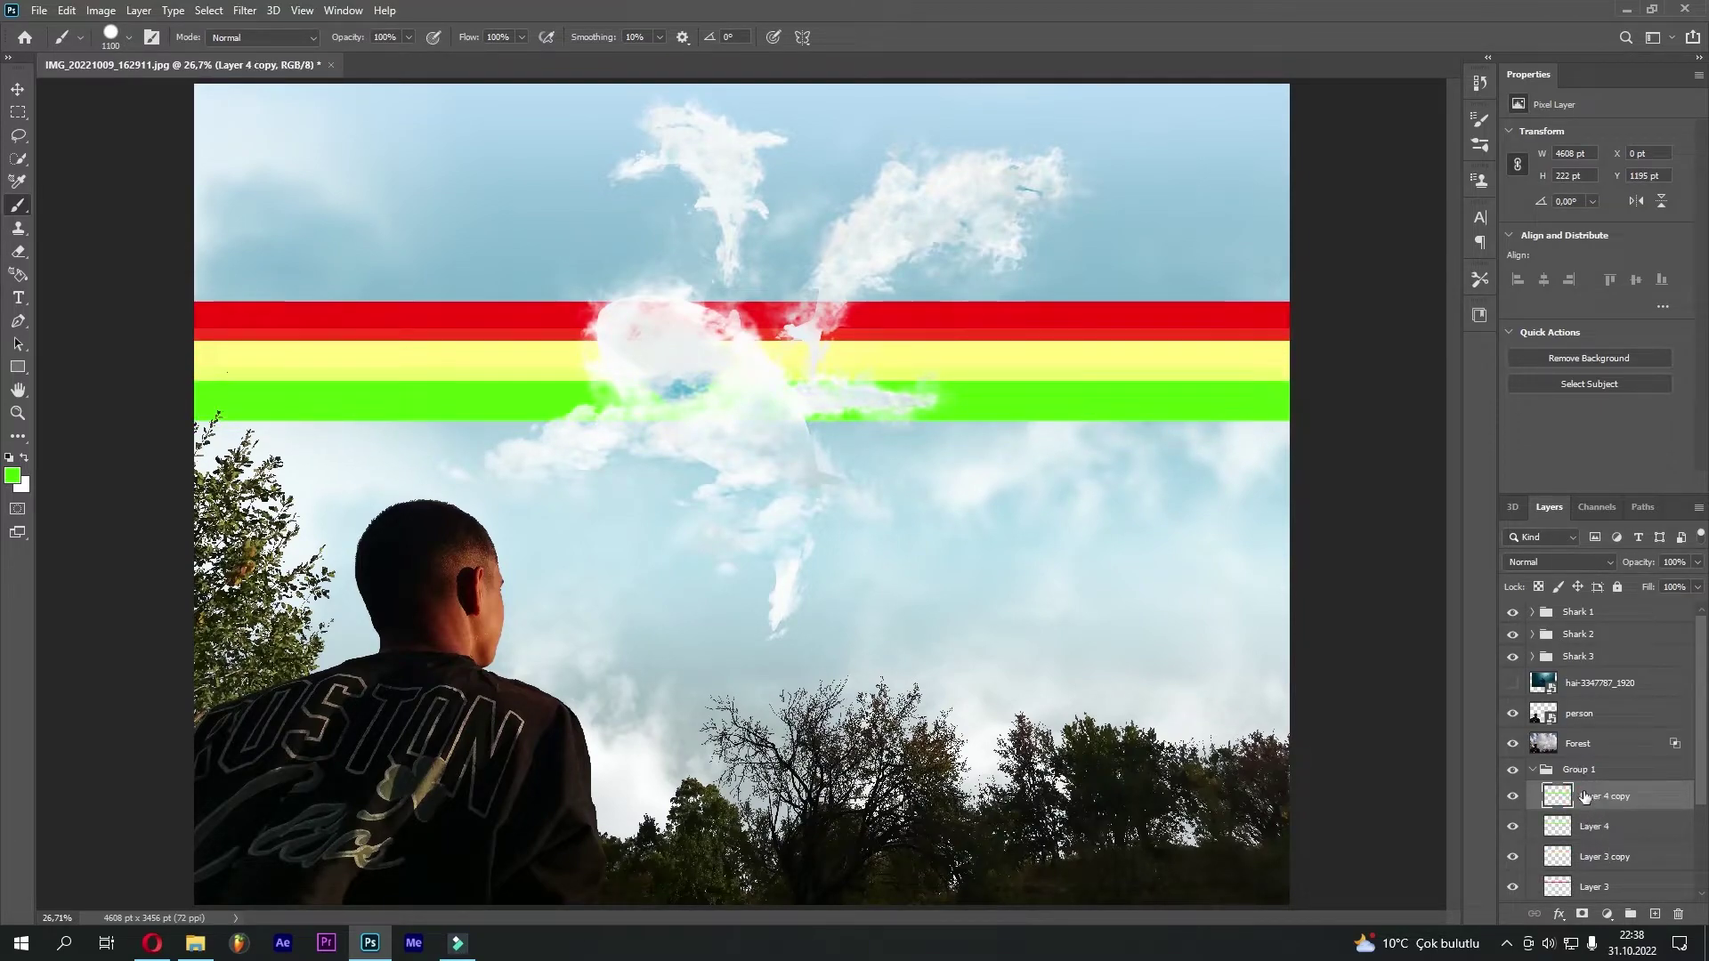
pyautogui.keyDown('ctrl'); pyautogui.click(1560, 892); pyautogui.keyUp('ctrl')
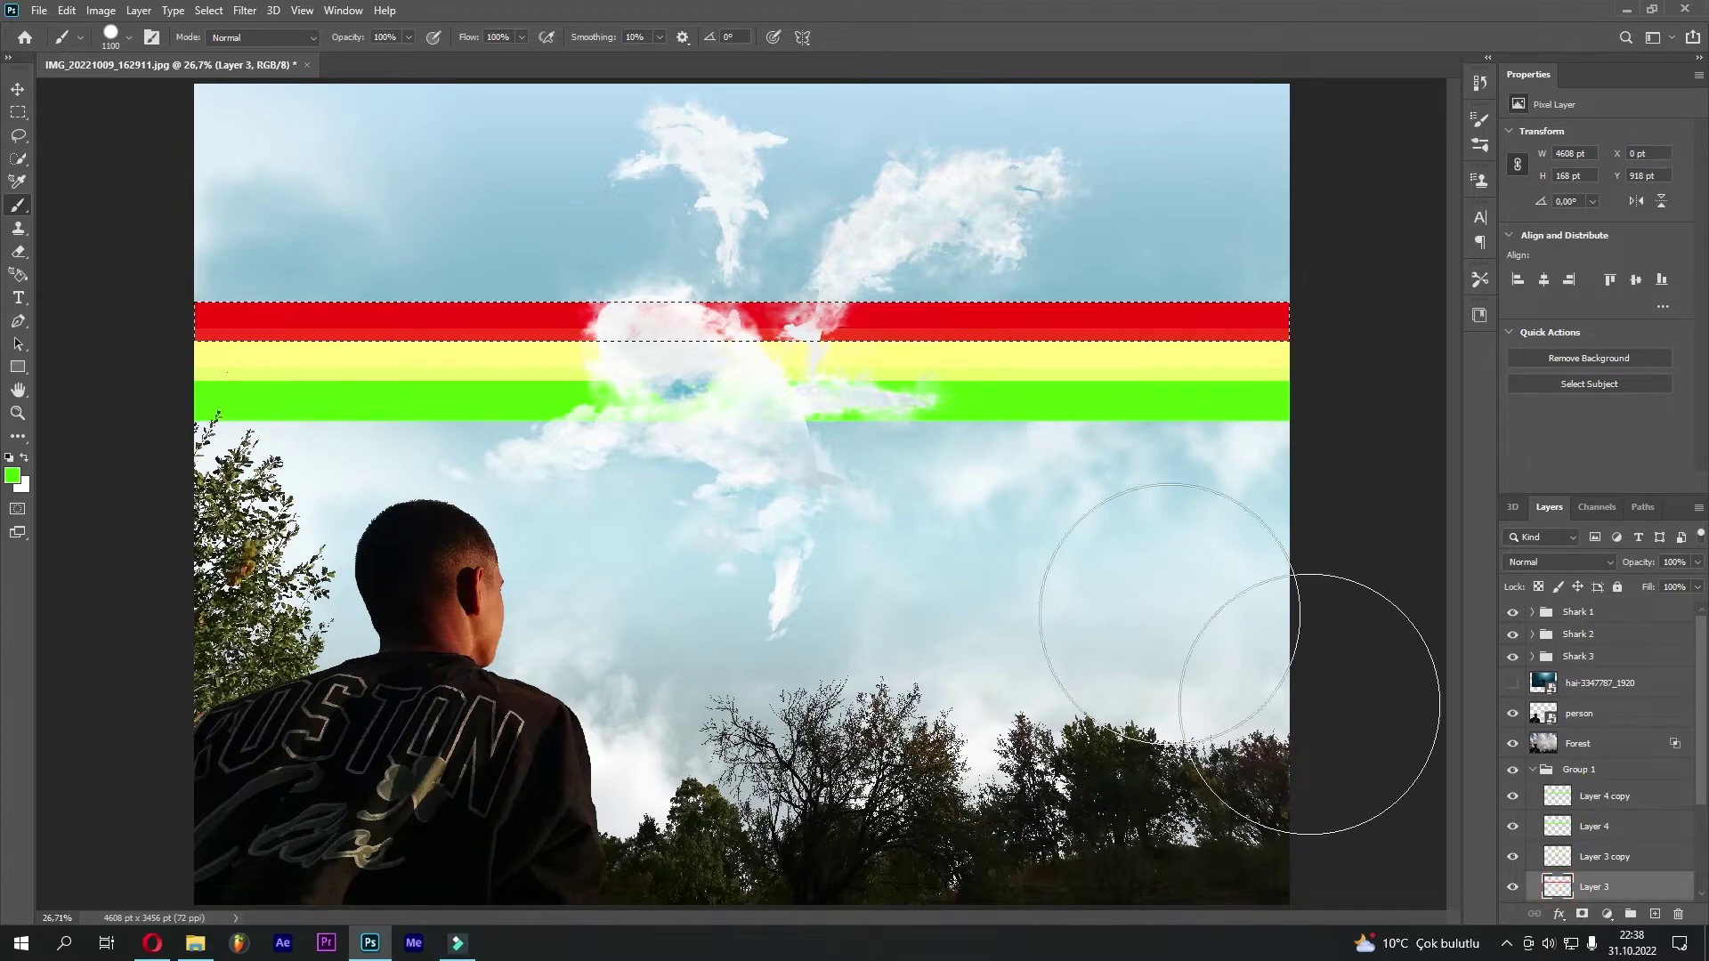
# Refill the red band with a lighter red and nudge it up slightly
pyautogui.click(13, 476)
pyautogui.click(498, 334)
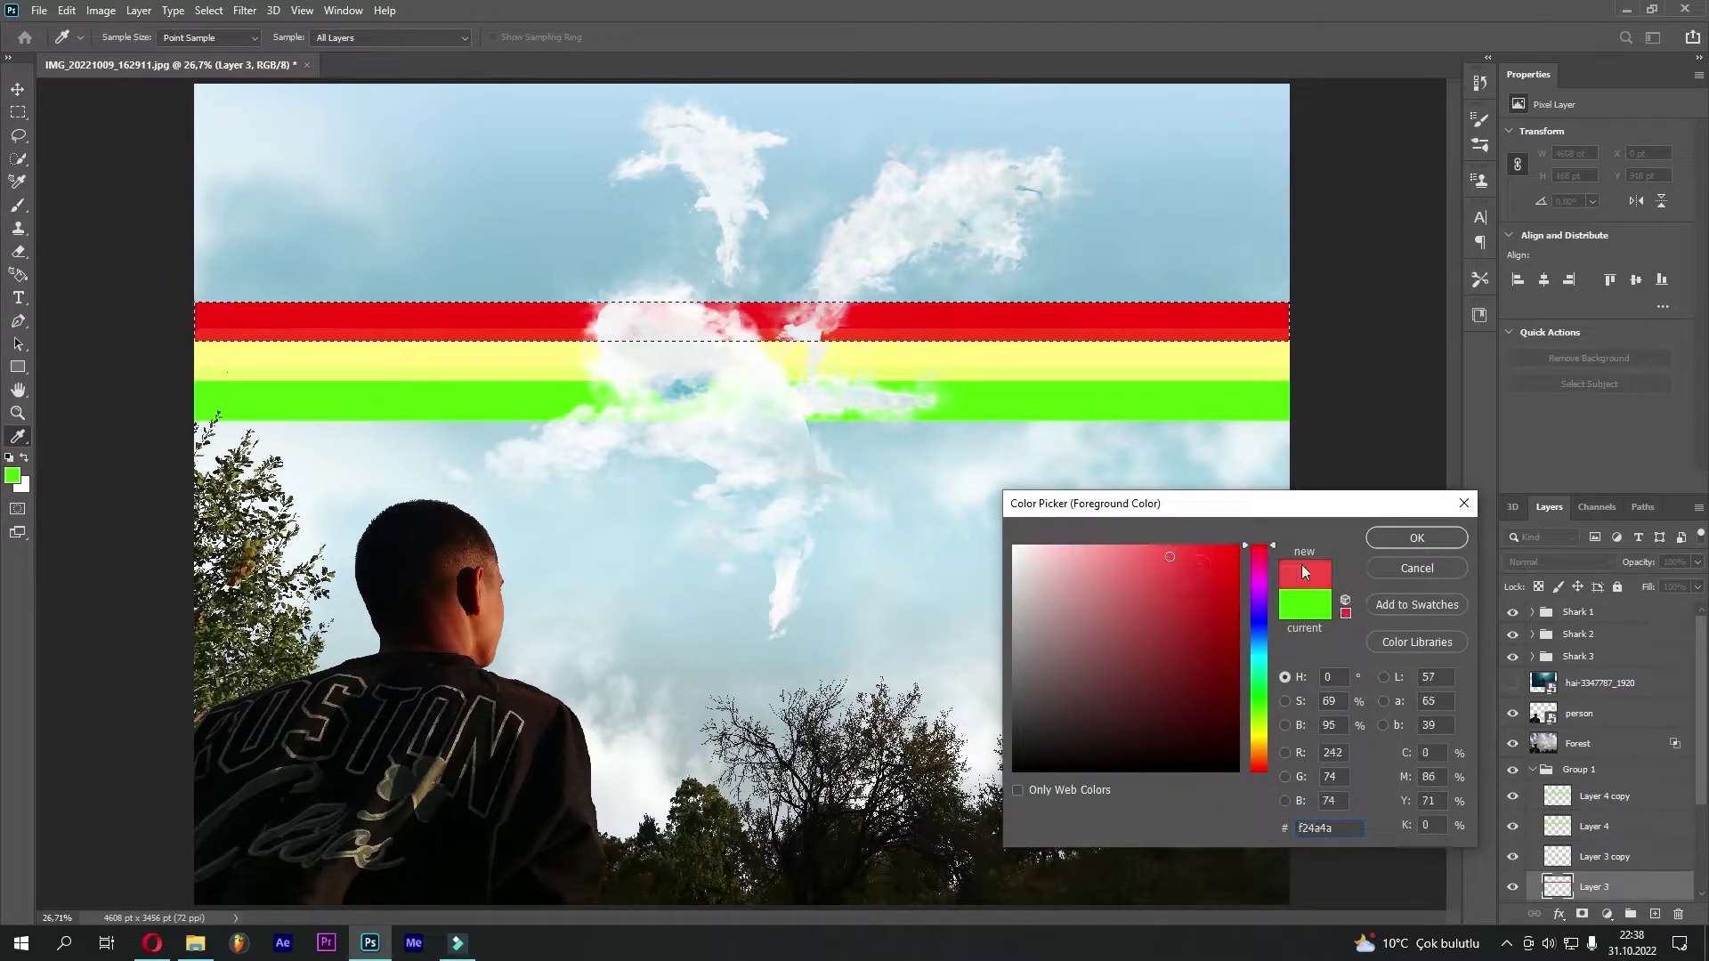
pyautogui.click(1441, 536)
pyautogui.hotkey('alt', 'BackSpace')
pyautogui.press('b')
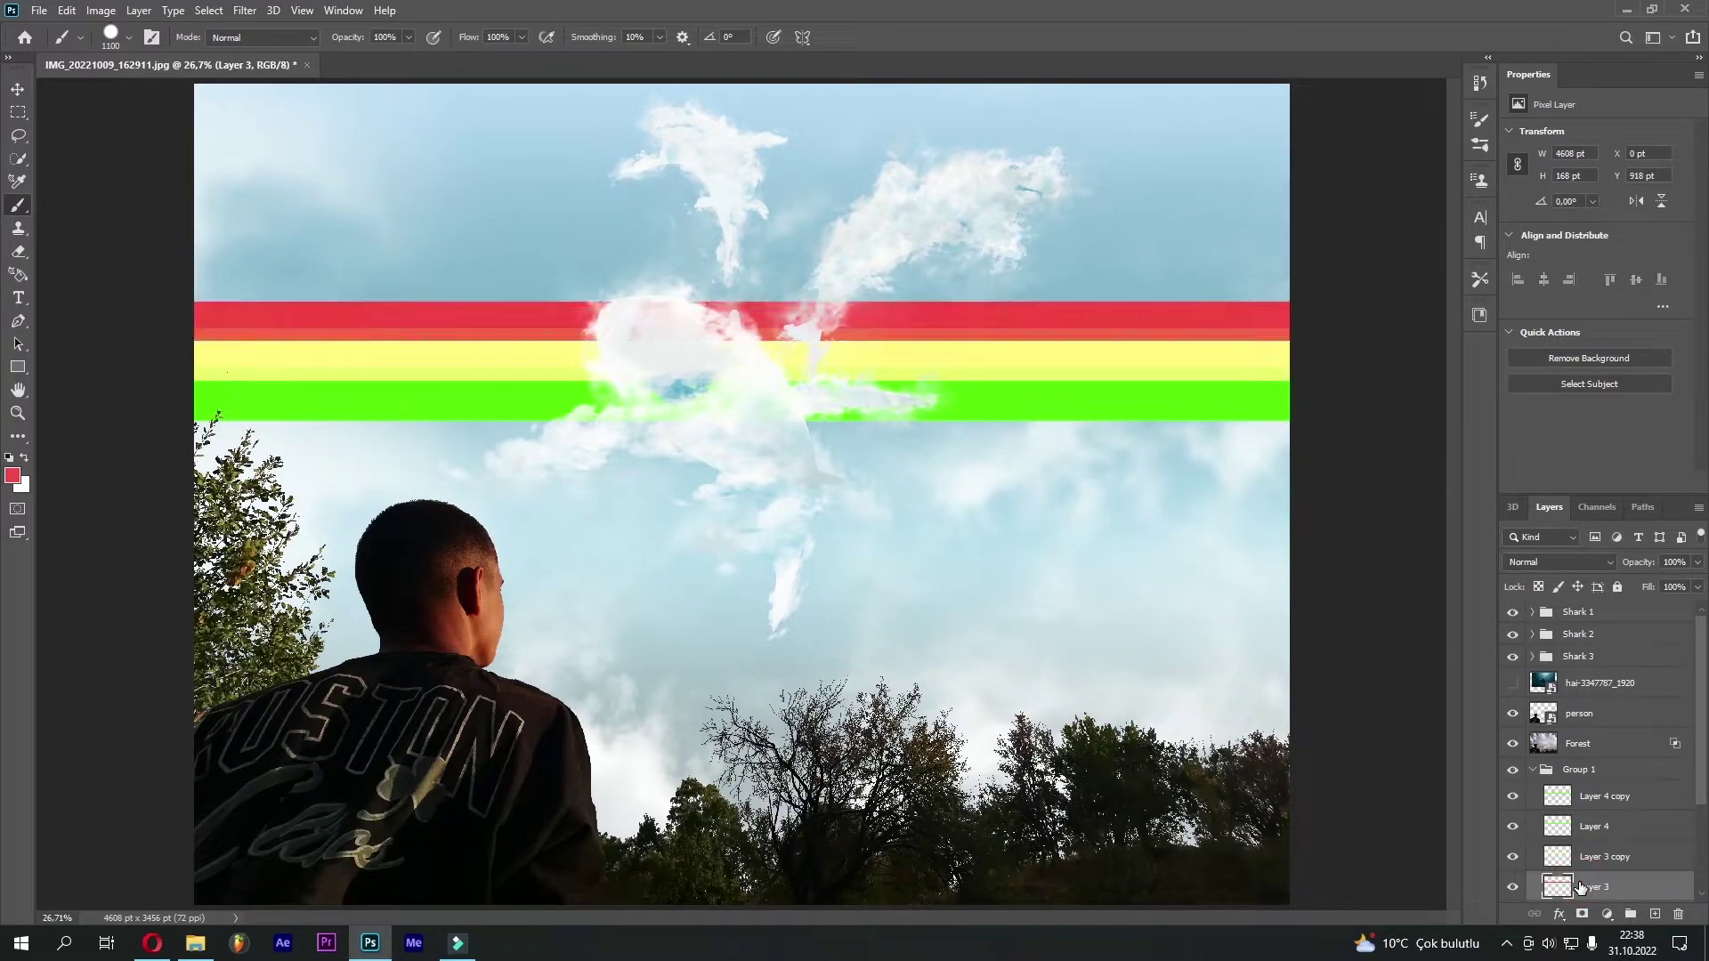
pyautogui.hotkey('ctrl', 'shift', 'Up')
pyautogui.hotkey('ctrl', 'shift', 'Up')
pyautogui.hotkey('ctrl', 'shift', 'Up')
pyautogui.hotkey('ctrl', 'shift', 'Down')
pyautogui.hotkey('ctrl', 'shift', 'Down')
pyautogui.hotkey('ctrl', 'shift', 'Down')
pyautogui.hotkey('ctrl', 'shift', 'Down')
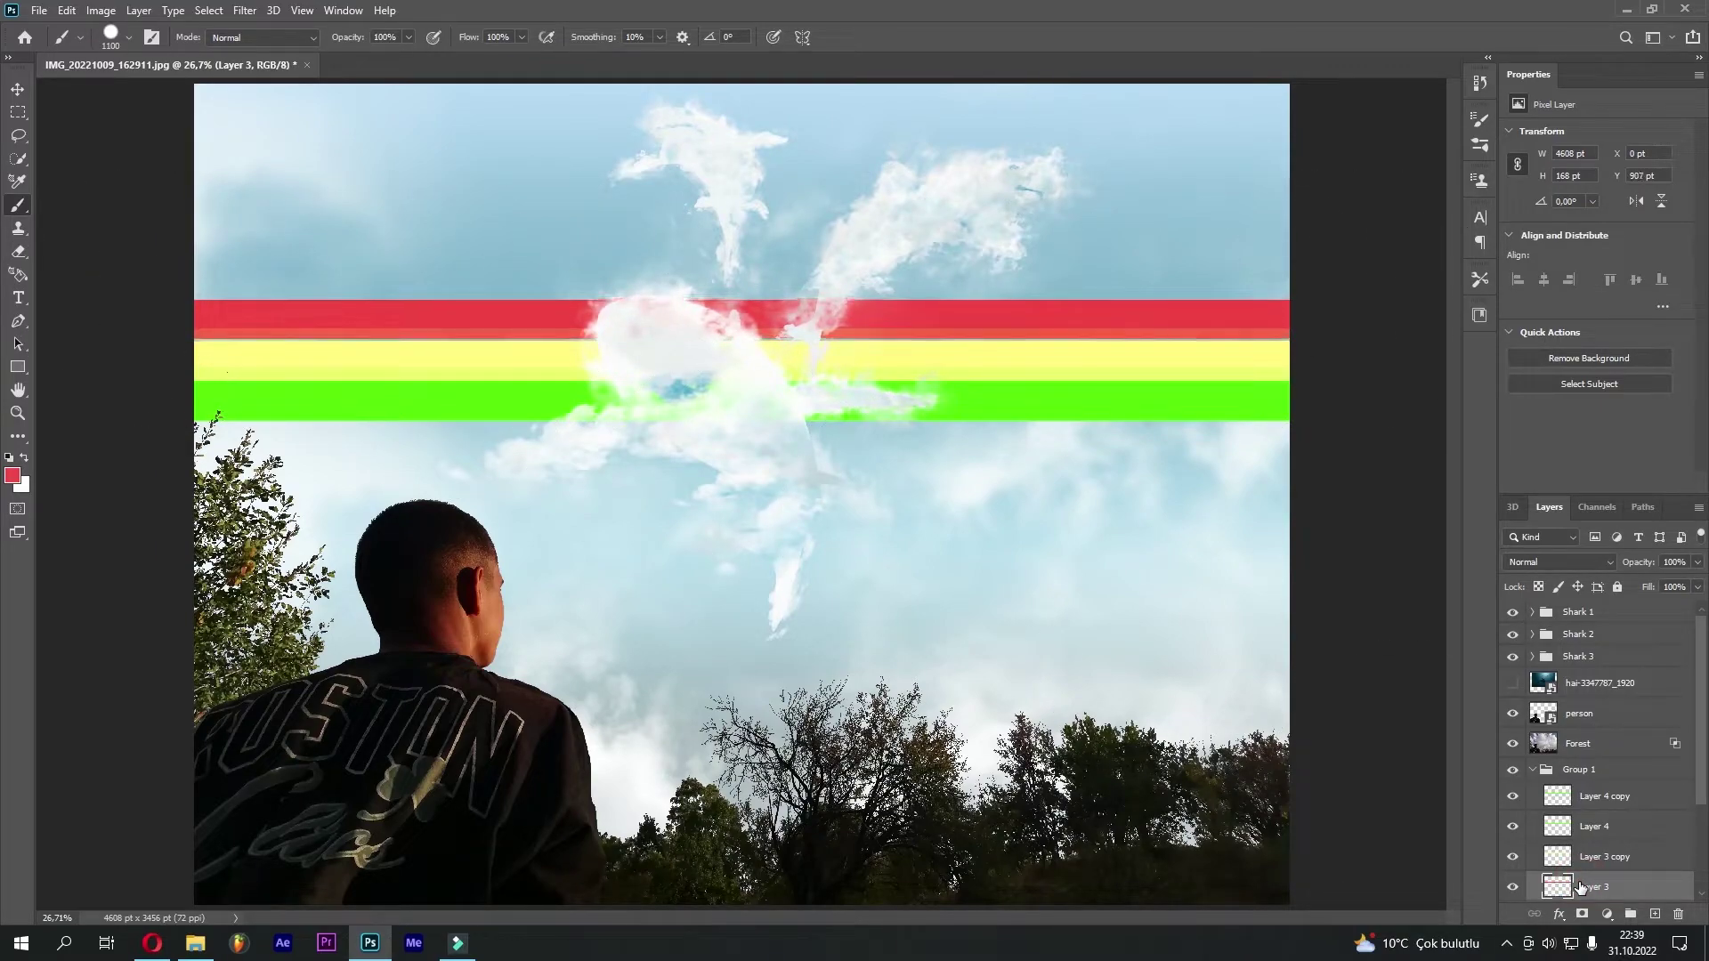
# Hide Layer 4 copy and load the lower green band on Layer 4 as a selection
pyautogui.click(1566, 797)
pyautogui.click(1511, 796)
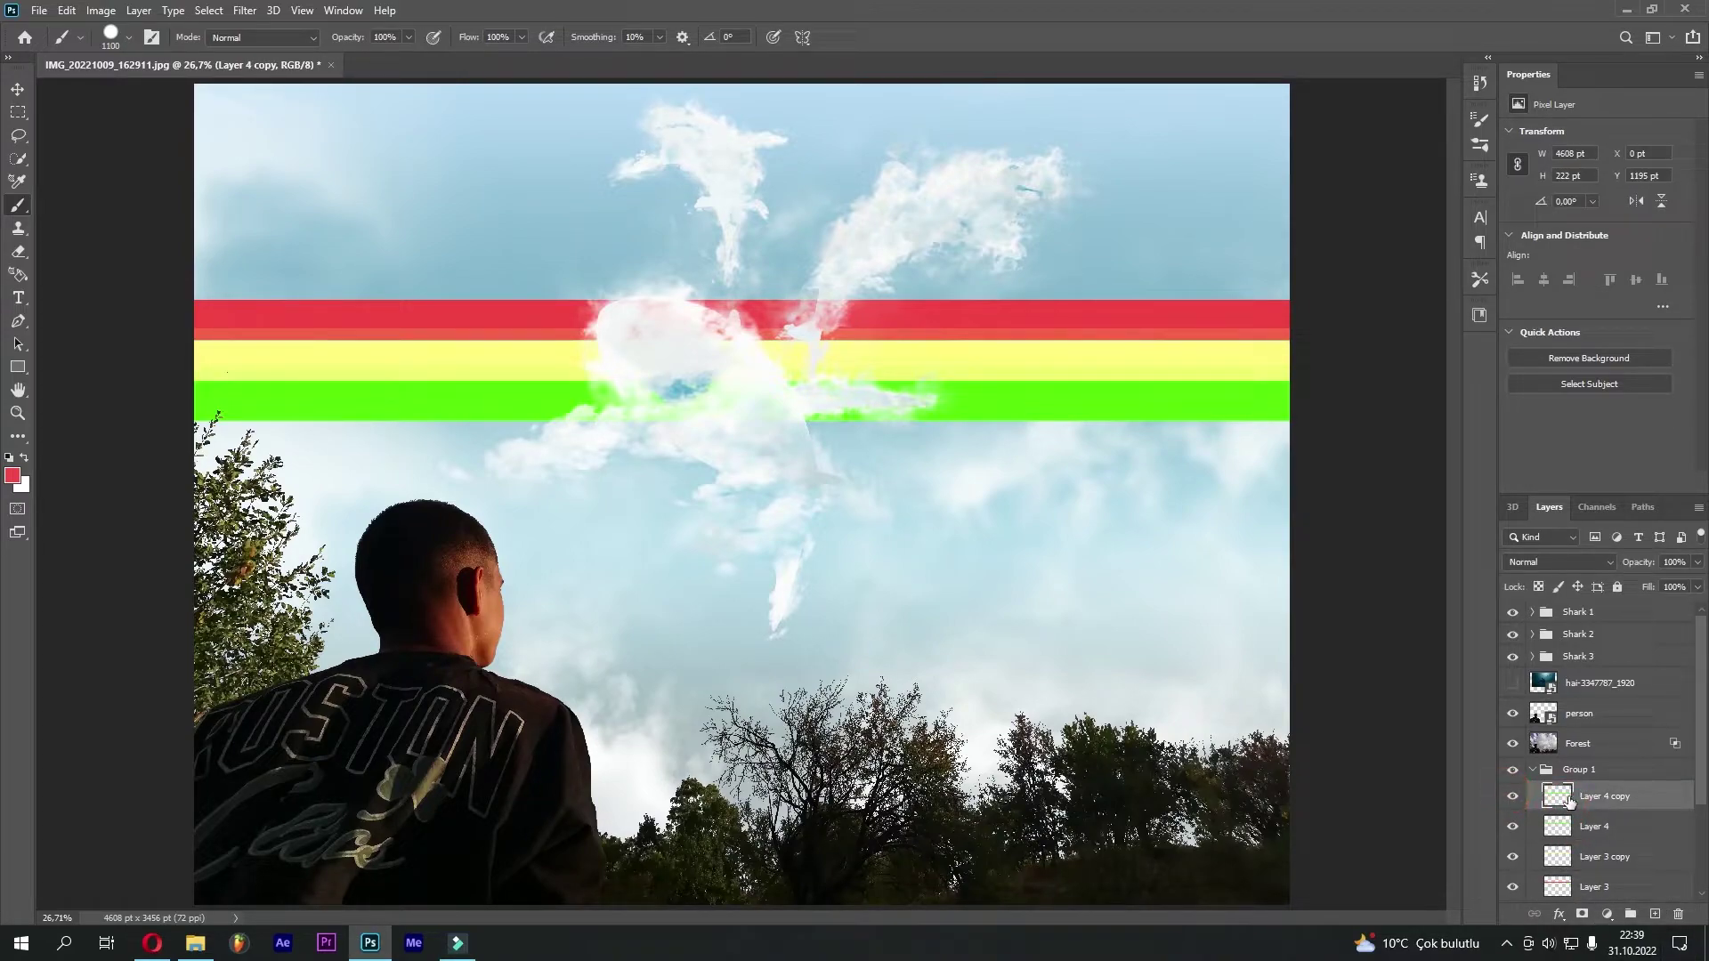
pyautogui.click(1553, 830)
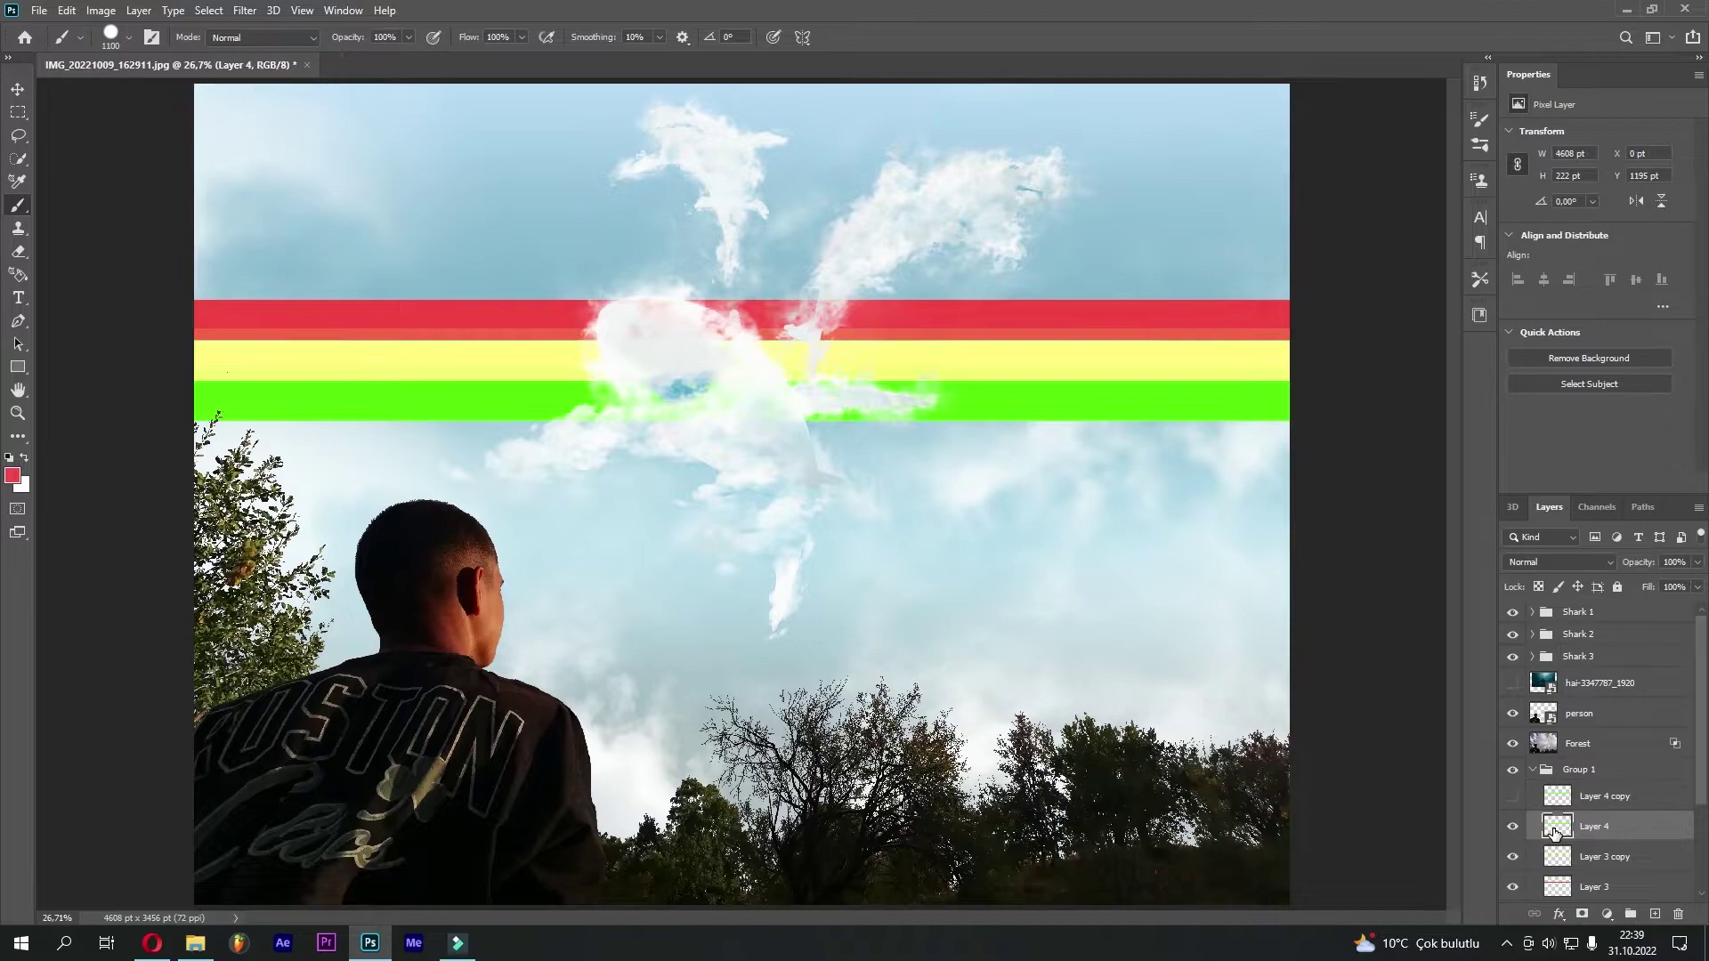
pyautogui.keyDown('ctrl'); pyautogui.click(1554, 829); pyautogui.keyUp('ctrl')
# Fill the lower green band with a lighter green, then reshow and select Layer 4 copy
pyautogui.press('i')
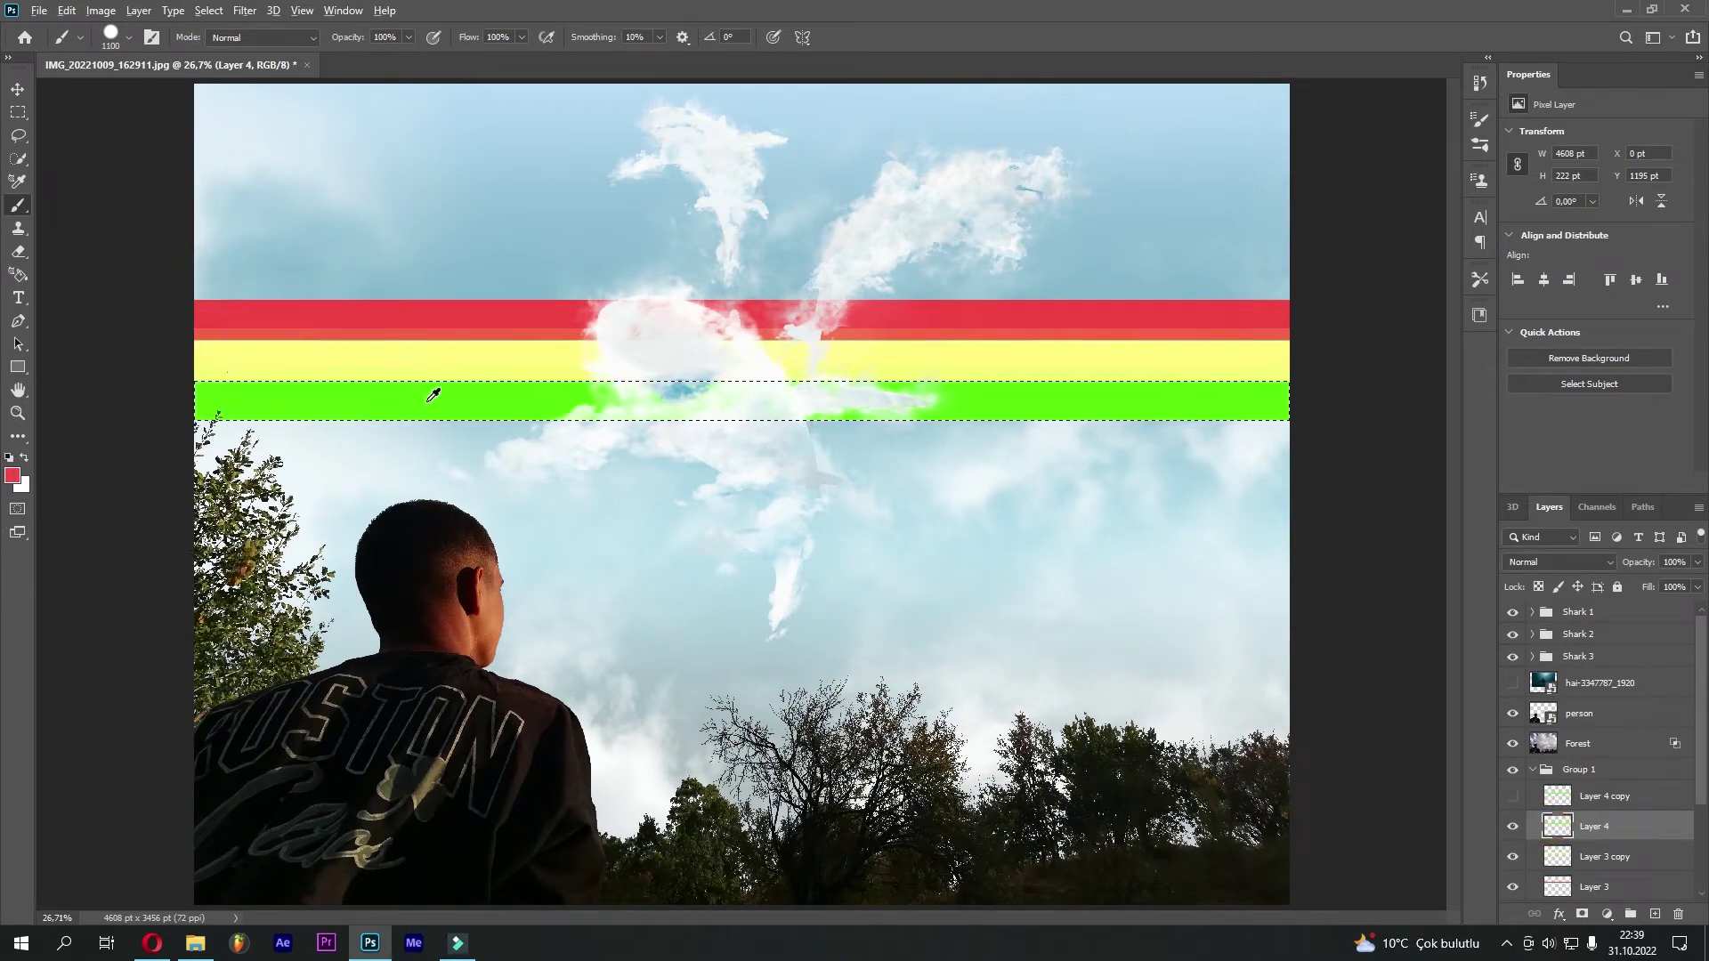
pyautogui.click(431, 389)
pyautogui.click(12, 476)
pyautogui.moveTo(1161, 570)
pyautogui.mouseDown()
pyautogui.moveTo(1113, 554)
pyautogui.moveTo(1126, 576)
pyautogui.mouseUp()
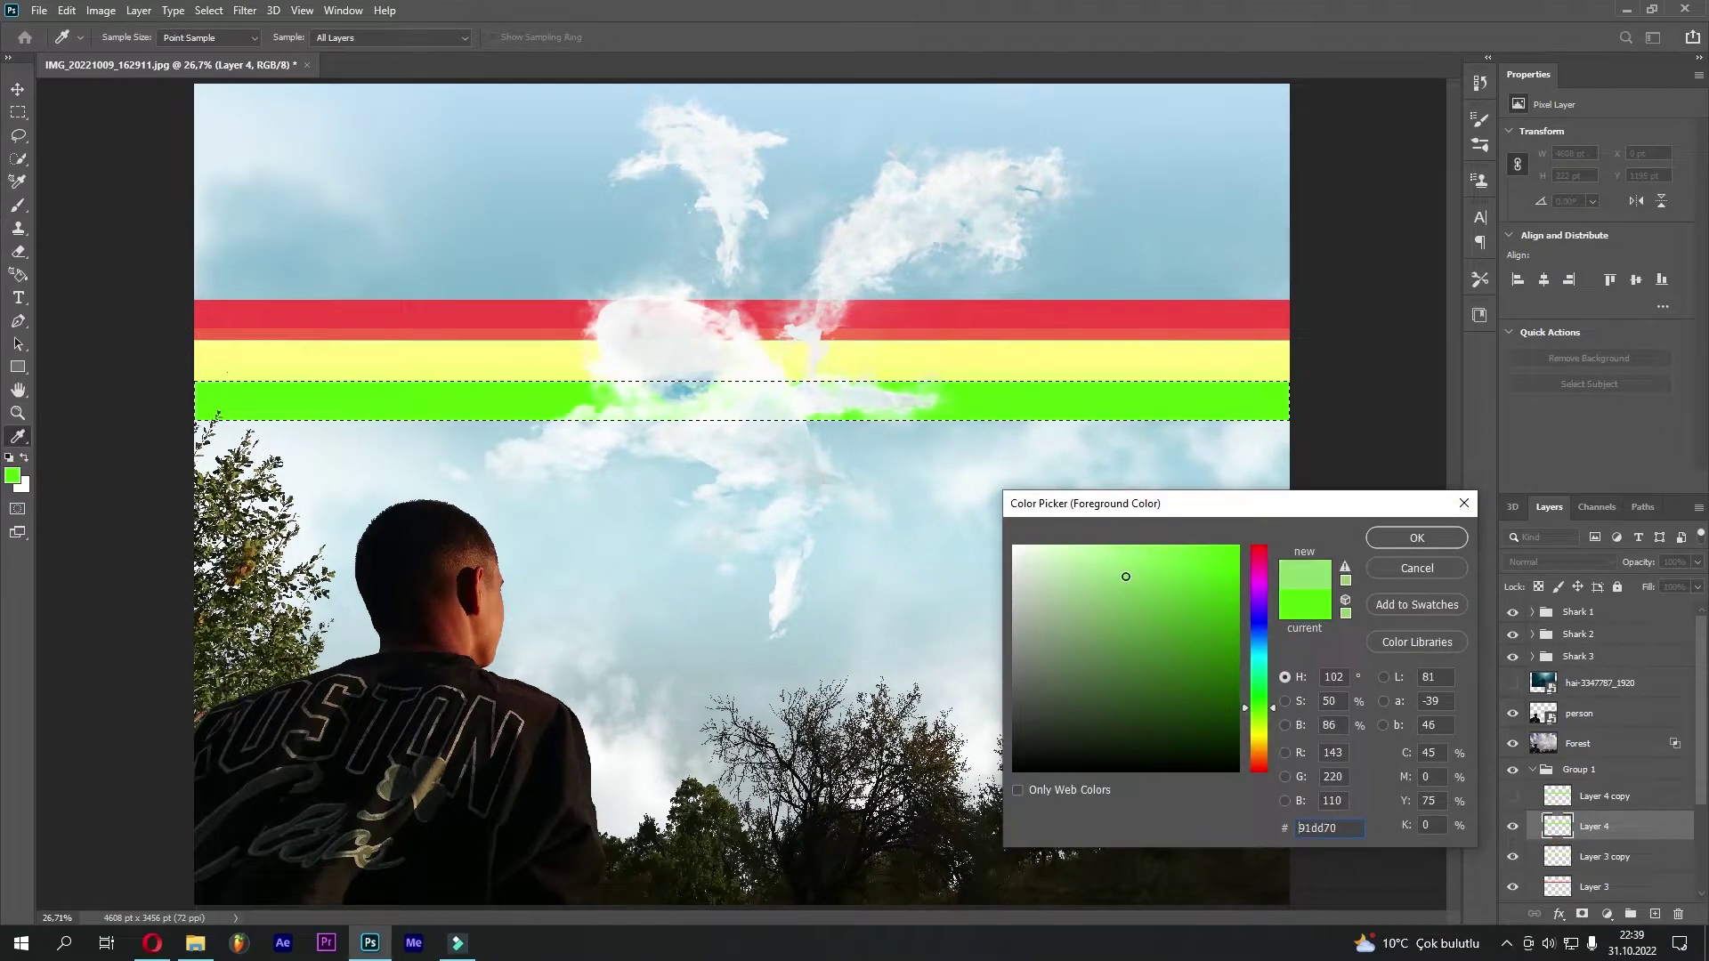
pyautogui.click(1395, 548)
pyautogui.press('b')
pyautogui.hotkey('alt', 'BackSpace')
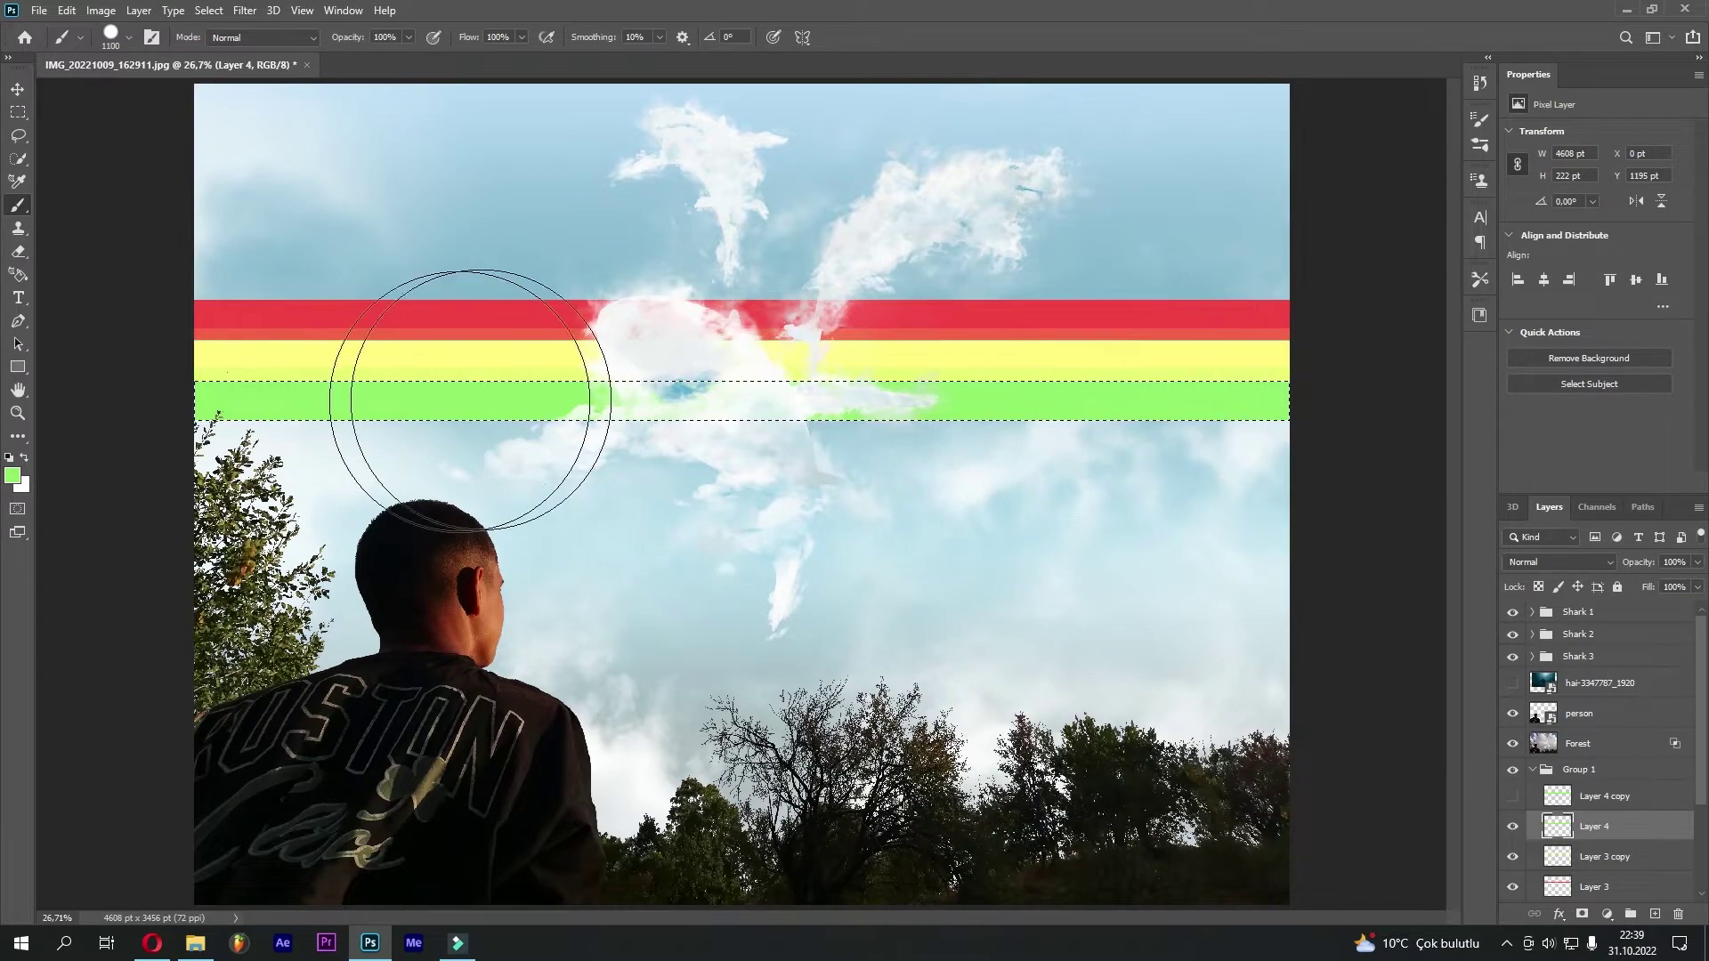
pyautogui.click(1512, 796)
pyautogui.click(1607, 796)
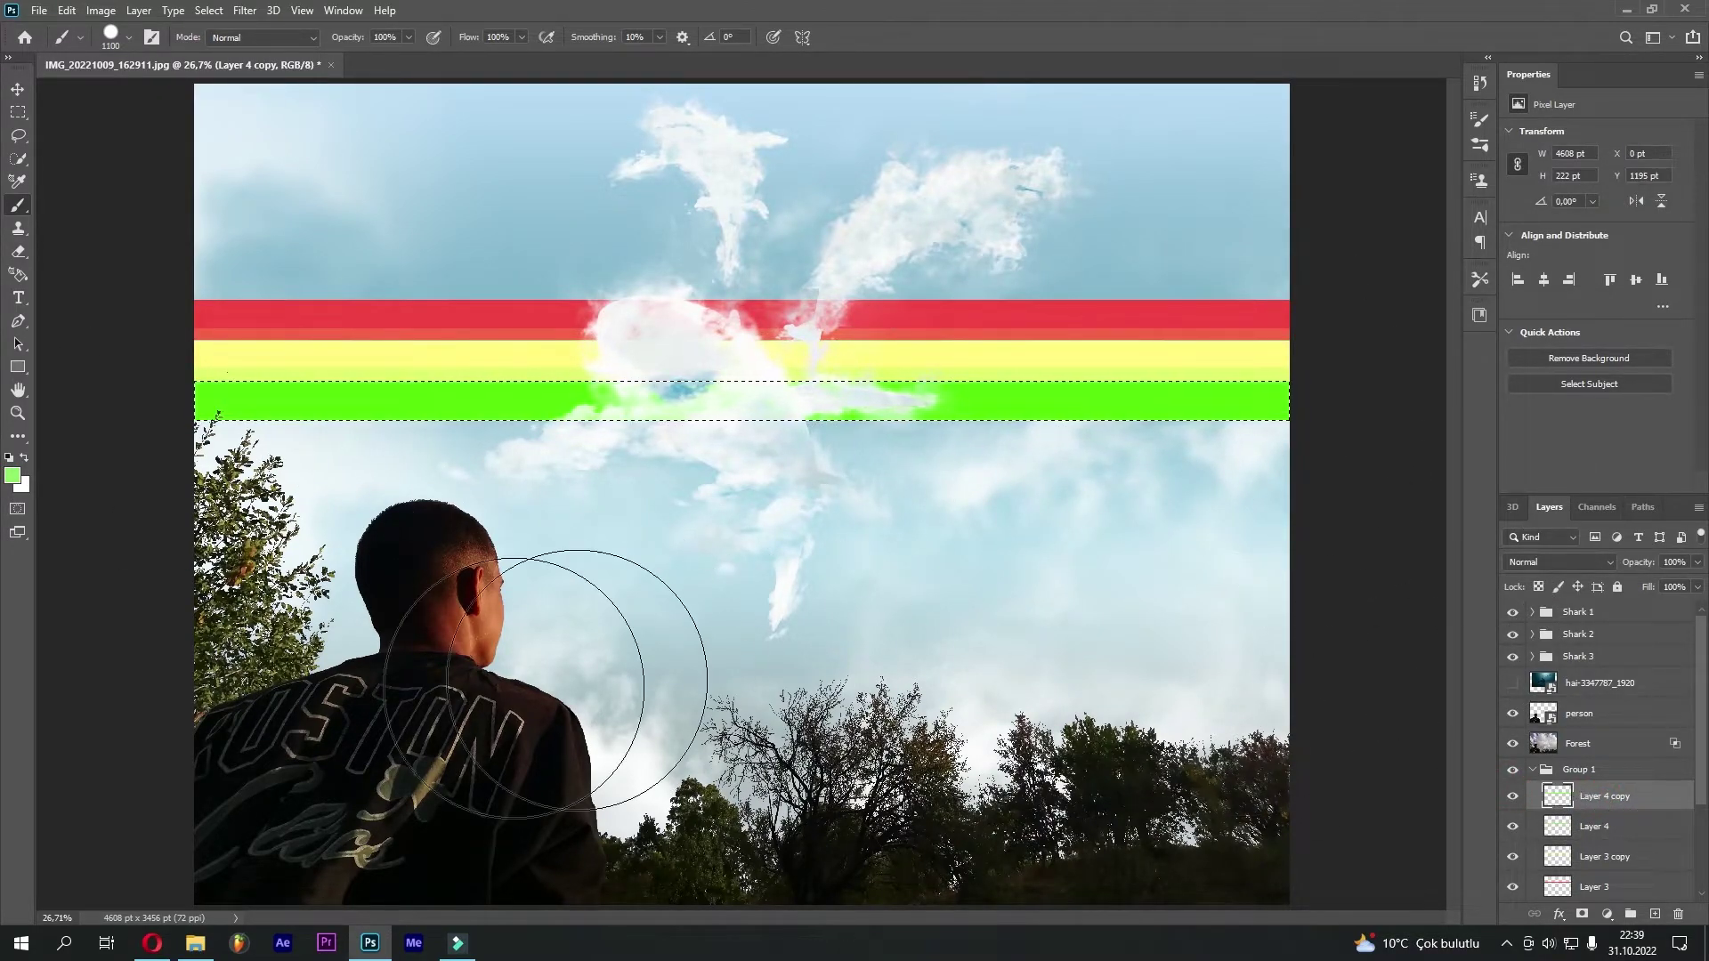
# Fill the top green band with blue-violet and move it below the light green band
pyautogui.click(13, 476)
pyautogui.click(1256, 600)
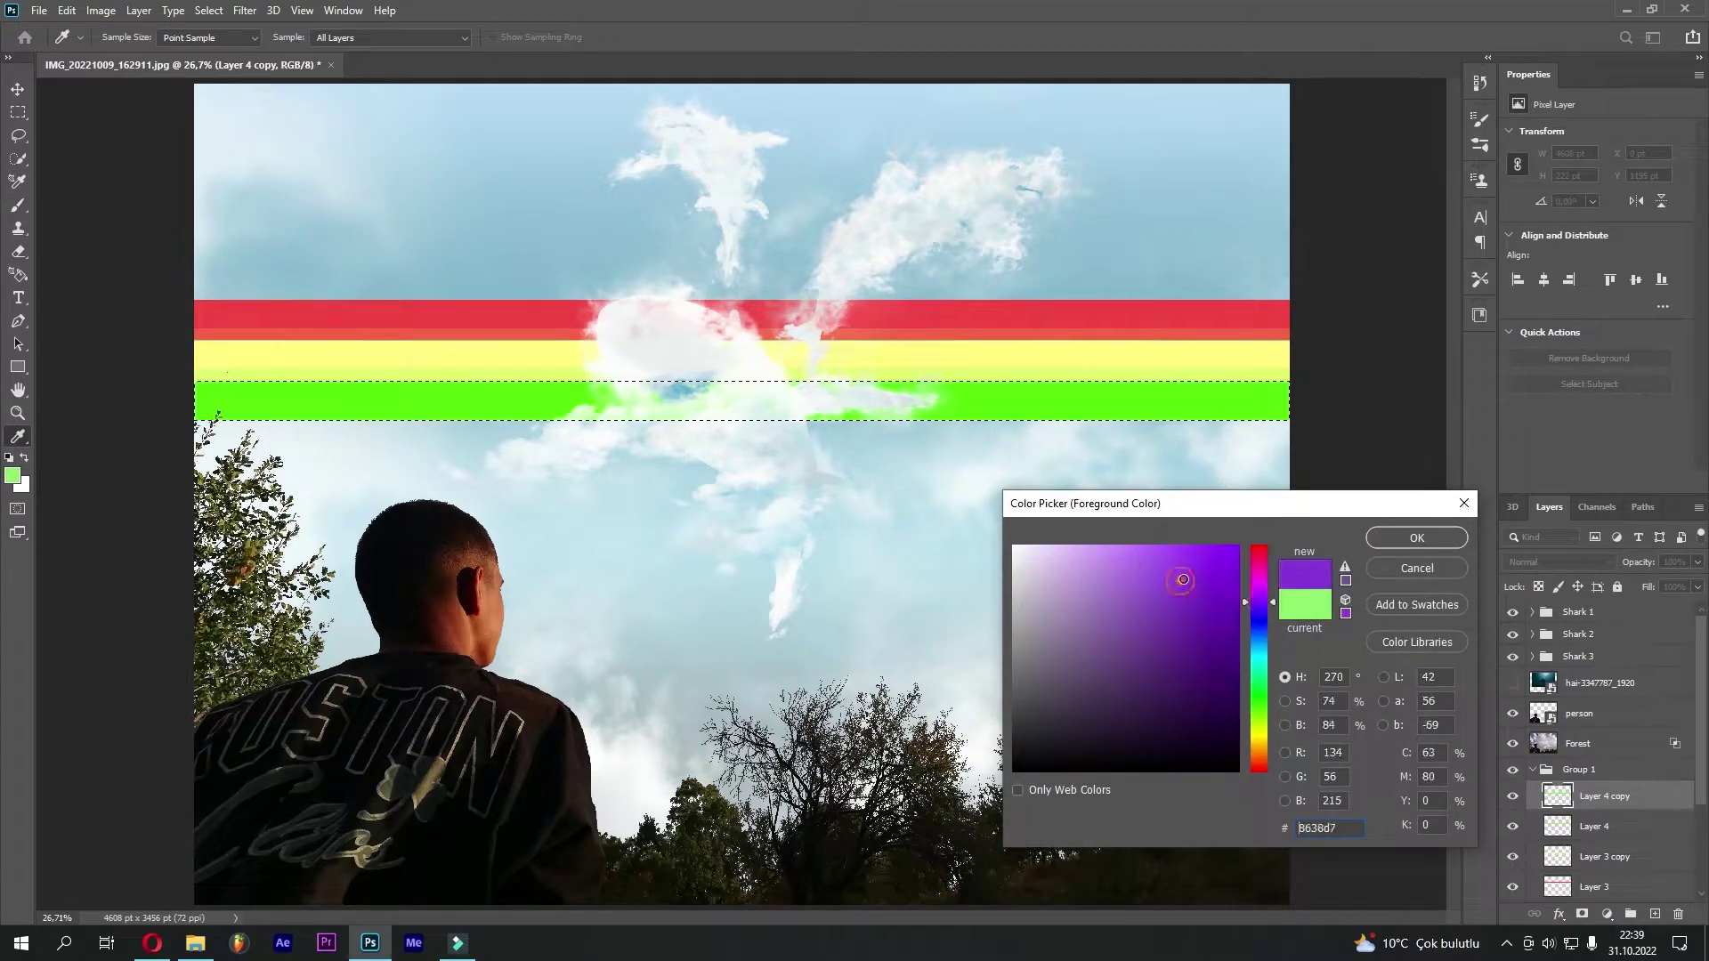
pyautogui.click(1137, 554)
pyautogui.click(1258, 622)
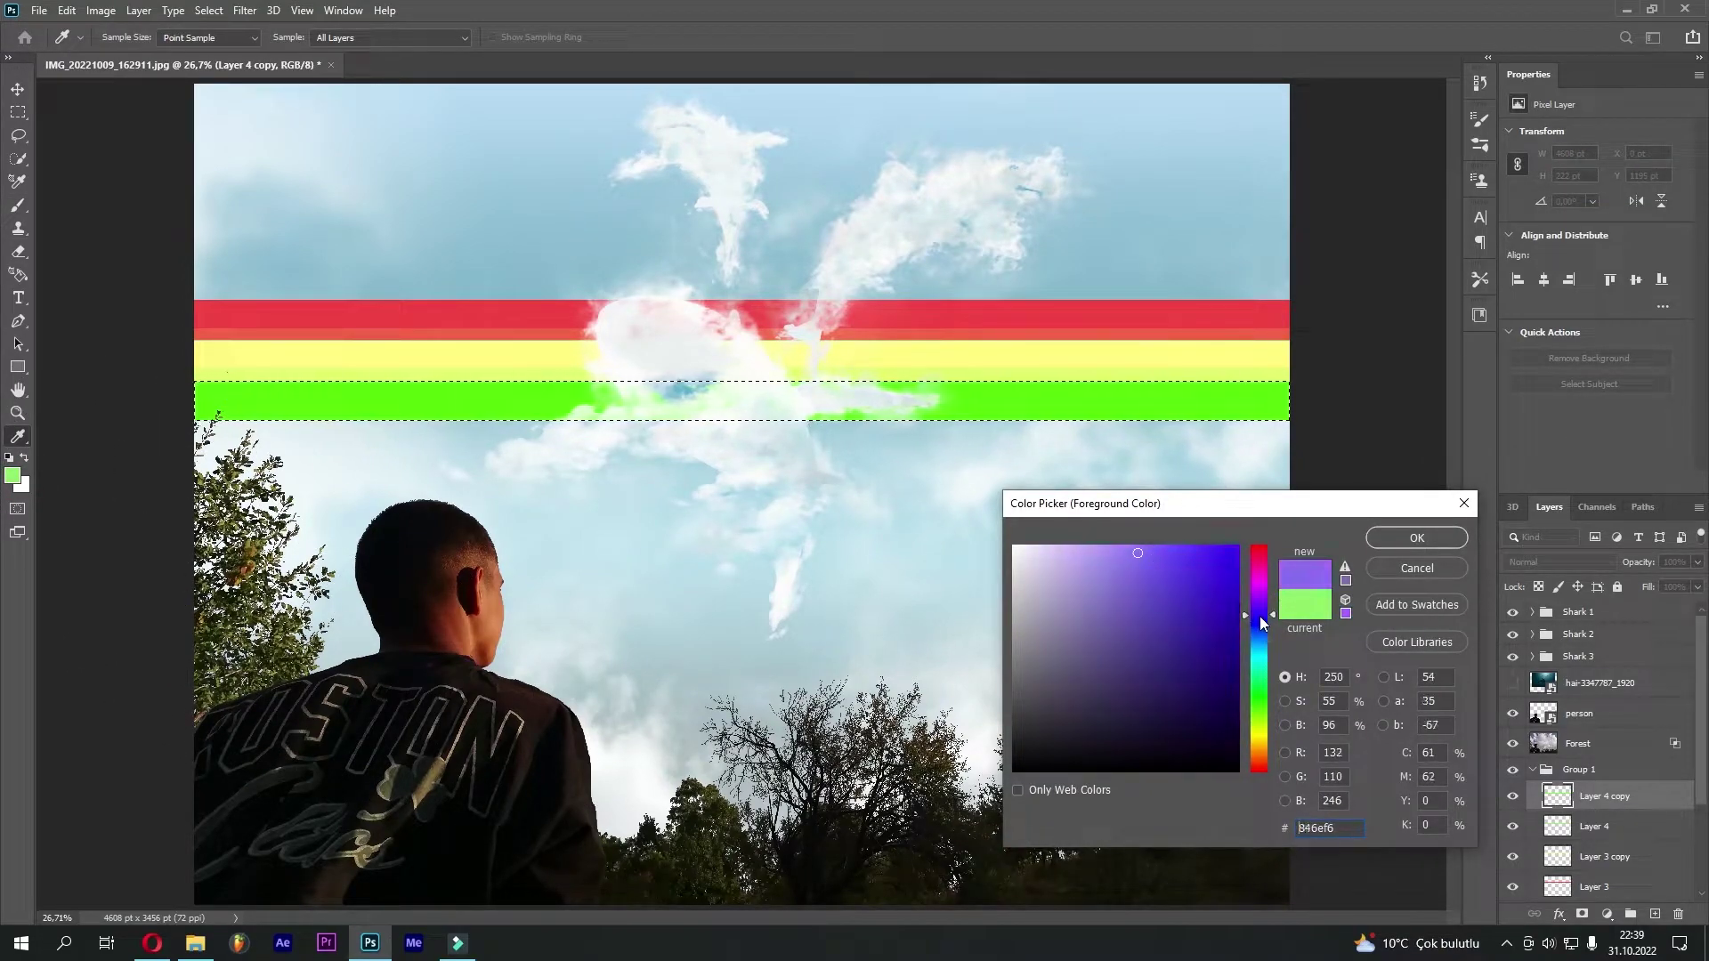
pyautogui.click(1158, 553)
pyautogui.click(1411, 541)
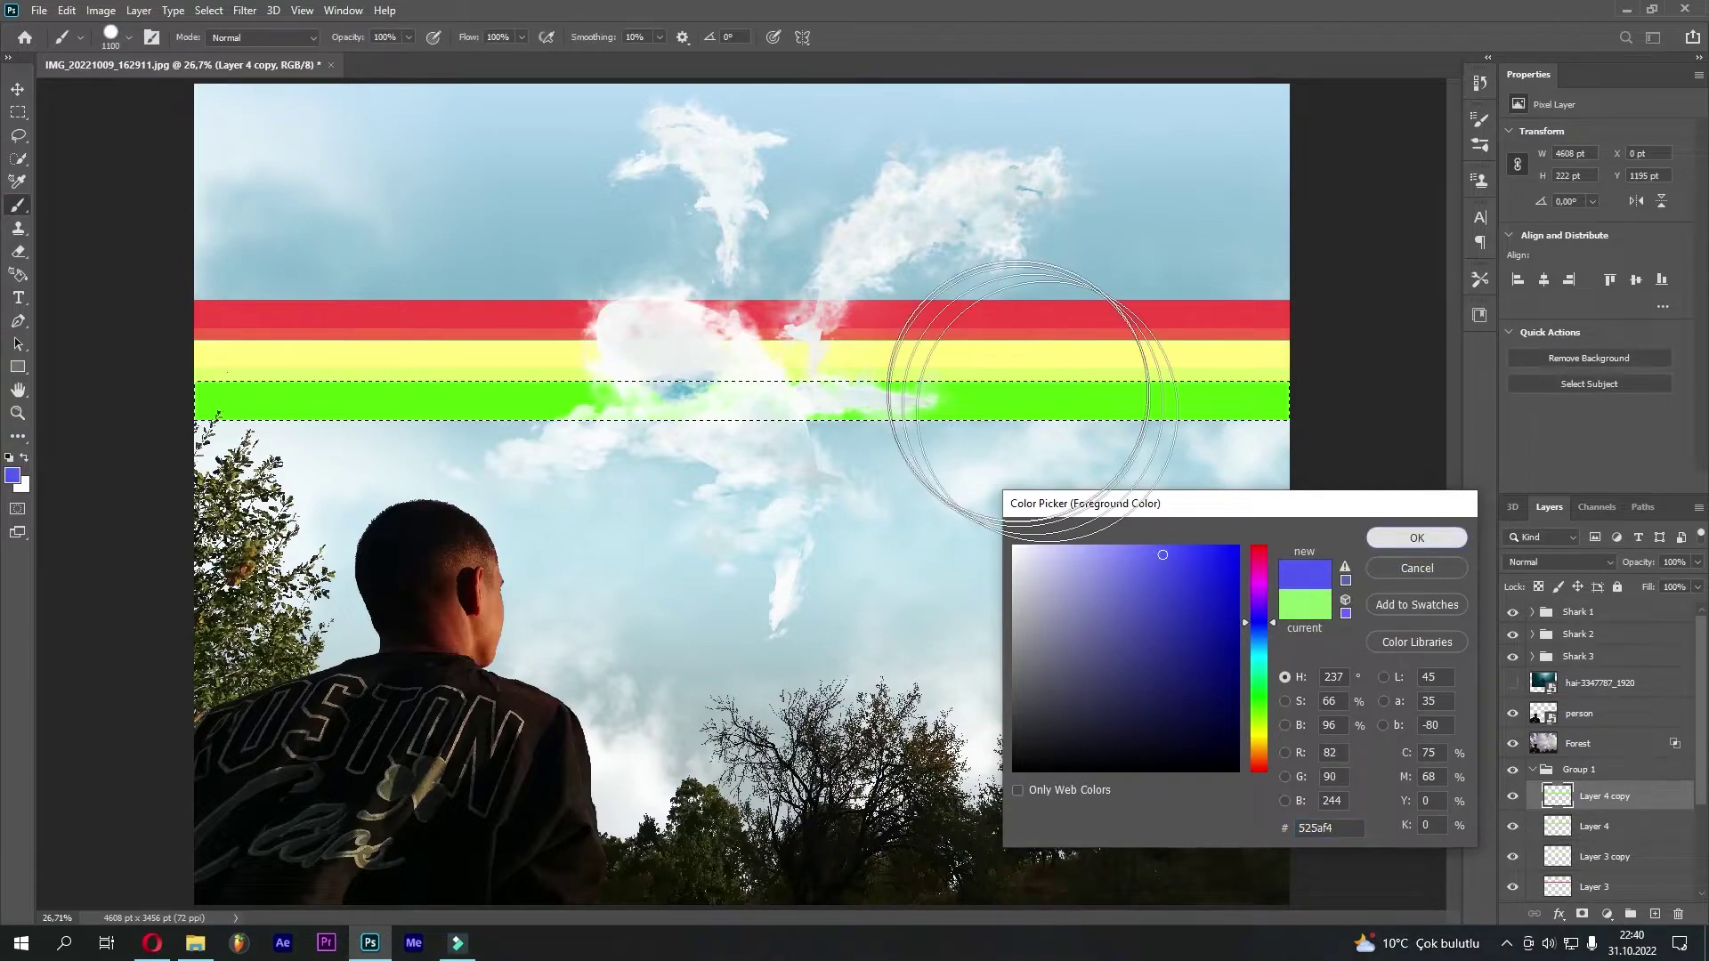
pyautogui.hotkey('alt', 'BackSpace')
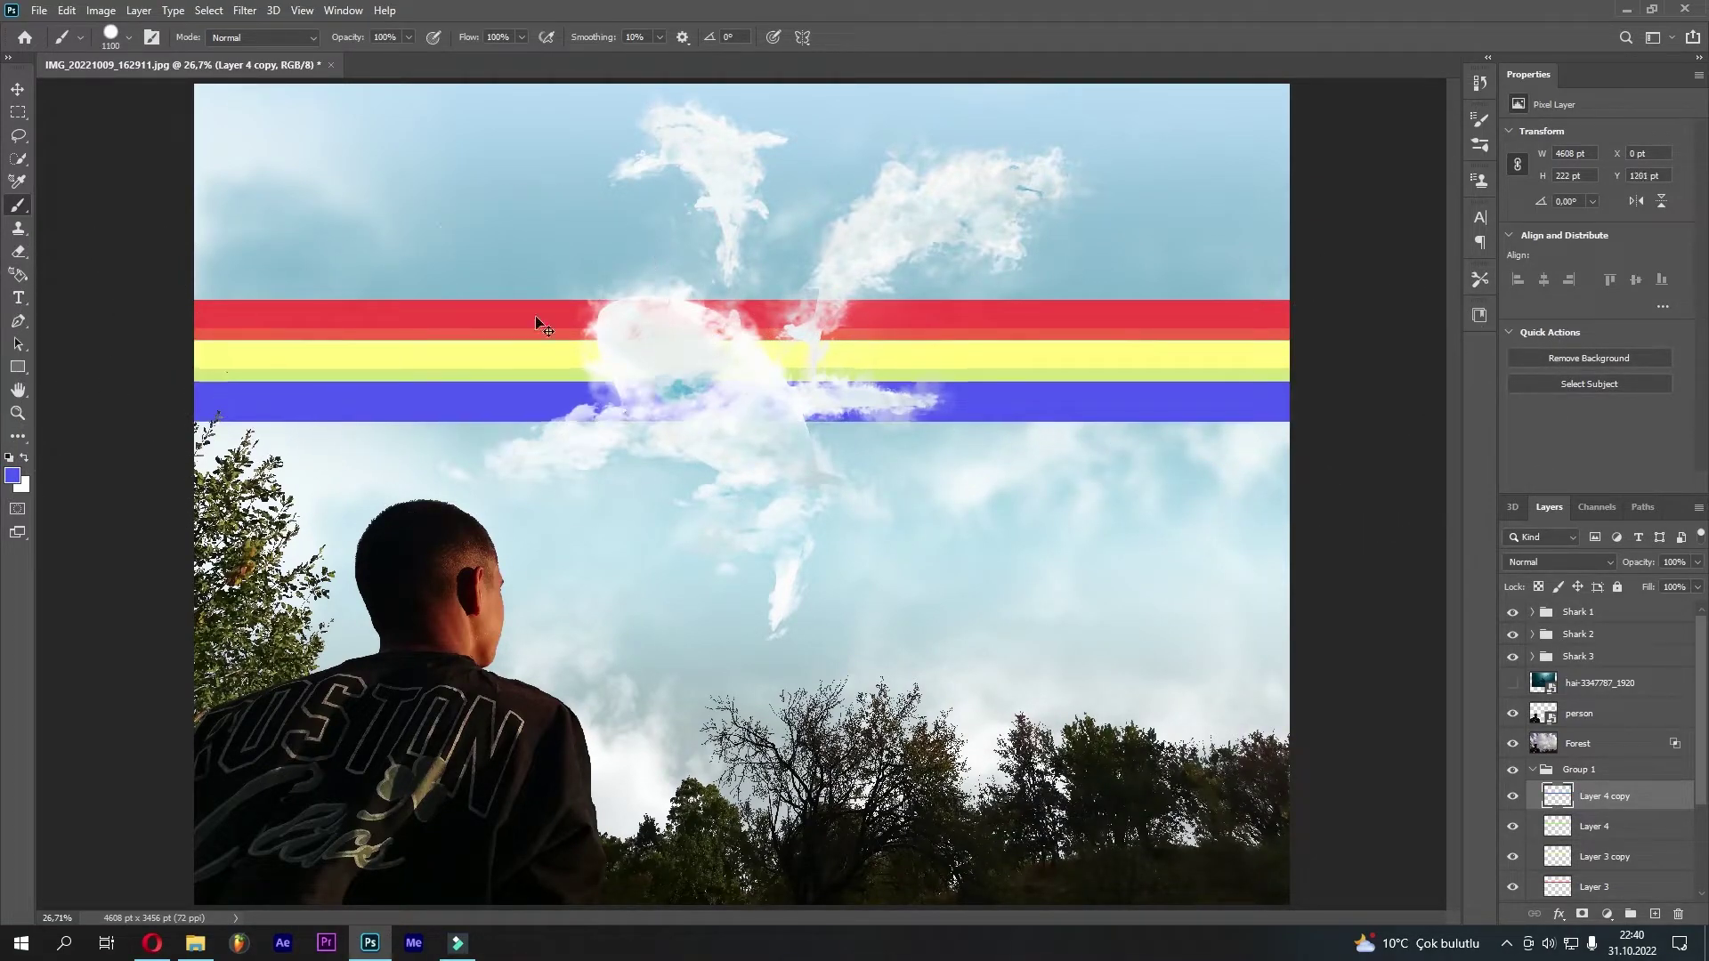
pyautogui.hotkey('ctrl', 'd')
pyautogui.hotkey('ctrl', 'shift', 'Down')
pyautogui.hotkey('ctrl', 'shift', 'Down')
pyautogui.hotkey('ctrl', 'shift', 'Down')
pyautogui.hotkey('ctrl', 'shift', 'Down')
pyautogui.hotkey('ctrl', 'shift', 'Down')
pyautogui.hotkey('ctrl', 'shift', 'Down')
pyautogui.hotkey('ctrl', 'shift', 'Down')
pyautogui.hotkey('ctrl', 'shift', 'Down')
pyautogui.moveTo(536, 315); pyautogui.dragTo(541, 326)
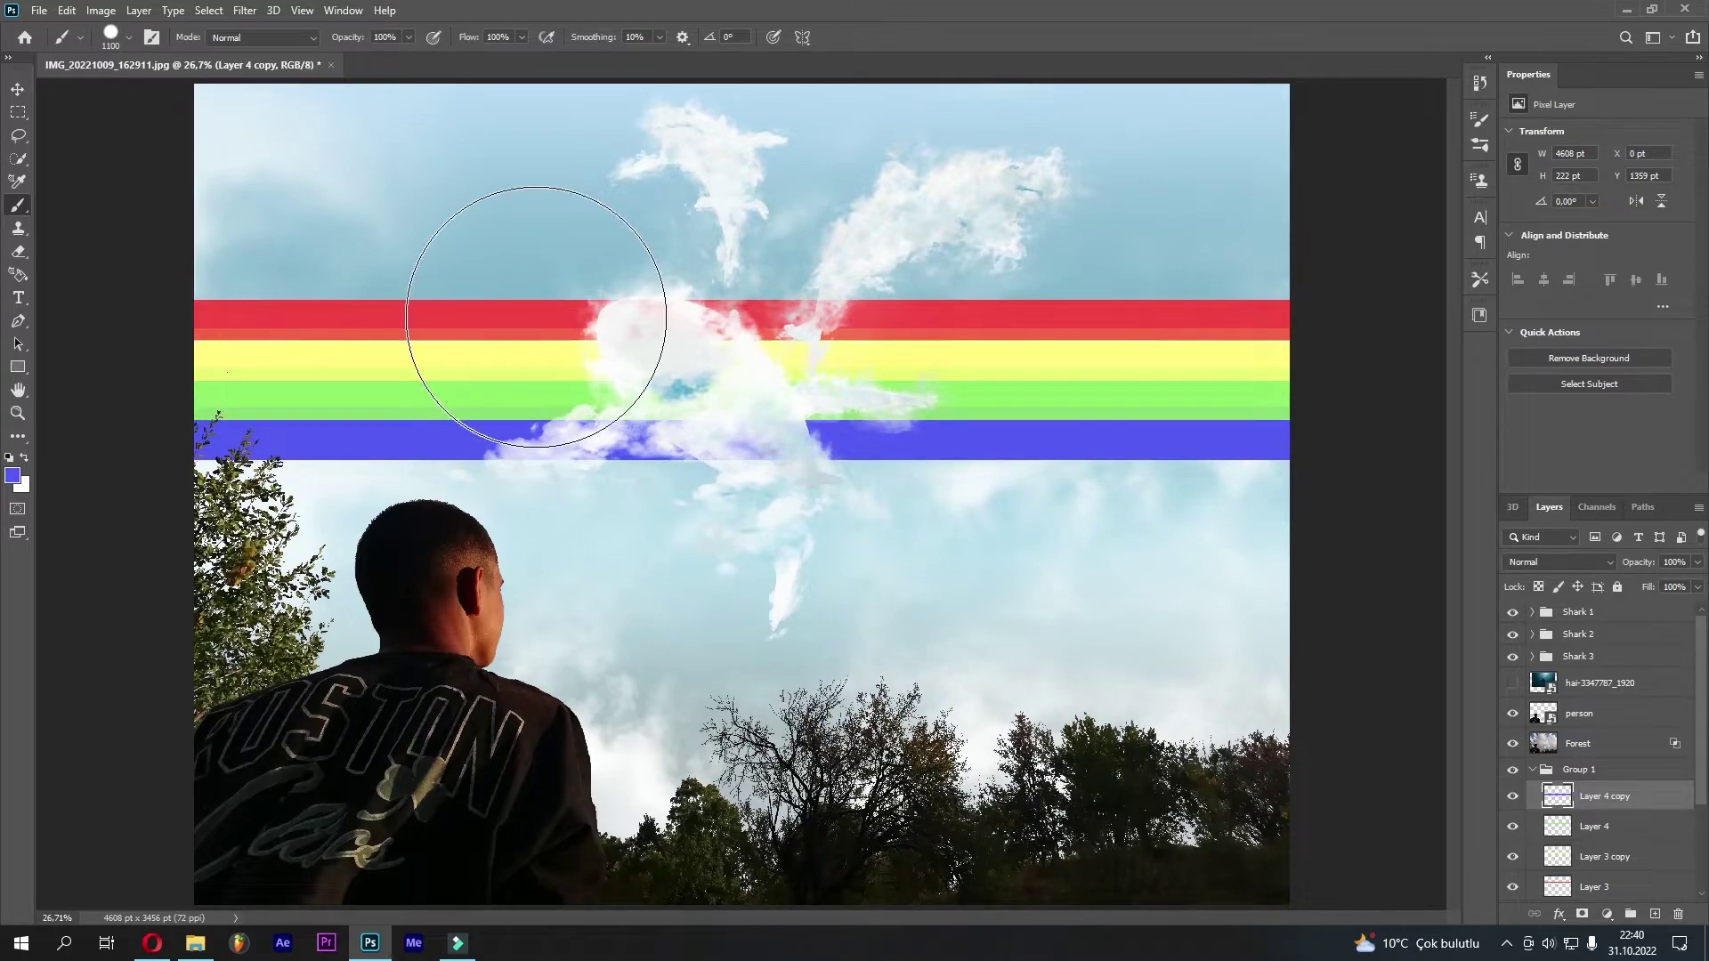
# Select Group 1 with the Move tool and collapse it in the Layers panel
pyautogui.click(18, 91)
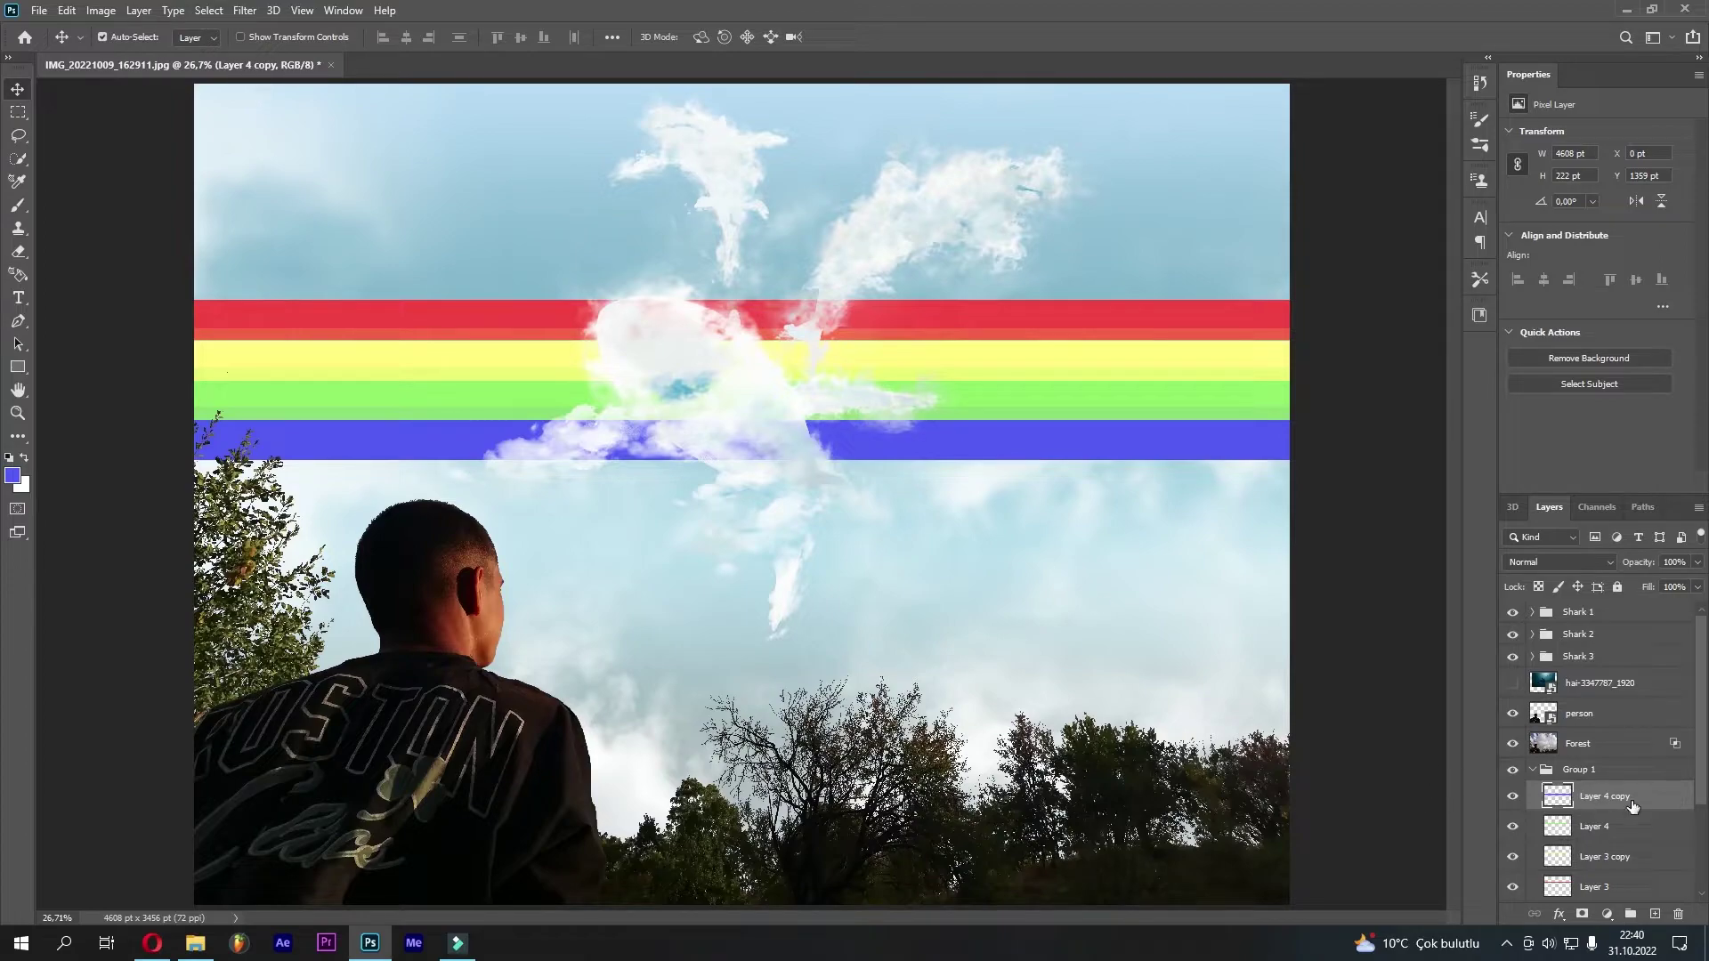
pyautogui.click(1595, 770)
pyautogui.click(1533, 770)
pyautogui.write('Rainbow')
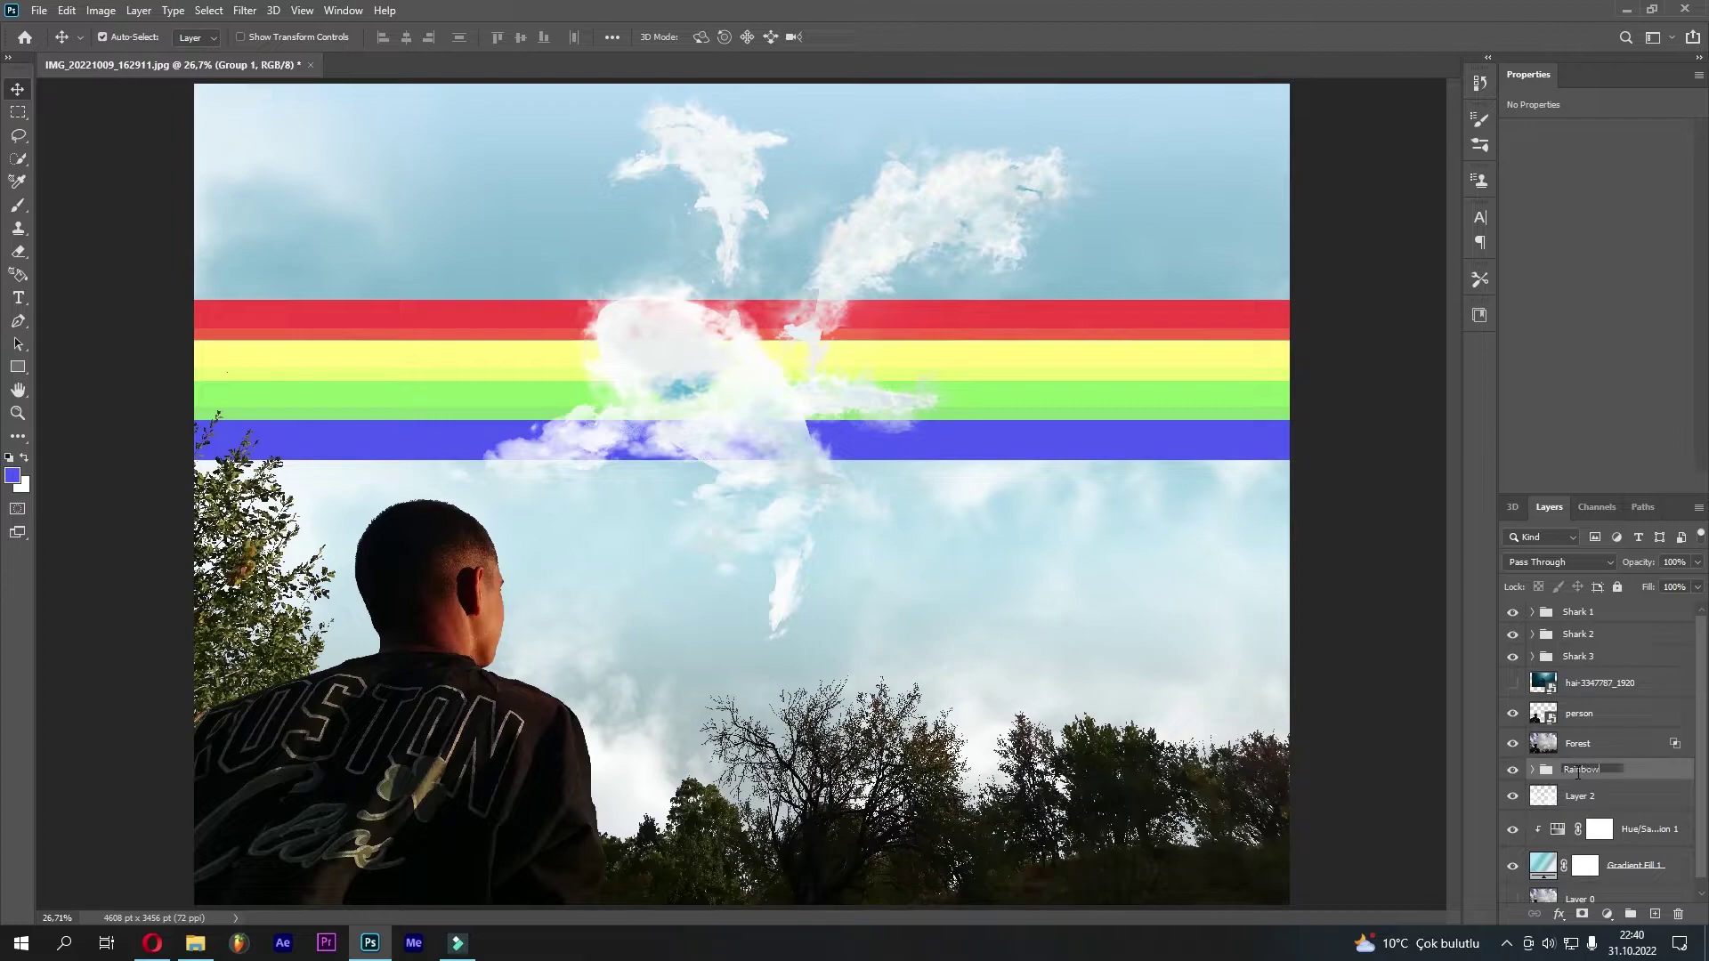
# Name the group Rainbow and select Layer 4 copy, Layer 4, Layer 3 copy and Layer 3
pyautogui.press('Return')
pyautogui.click(1533, 770)
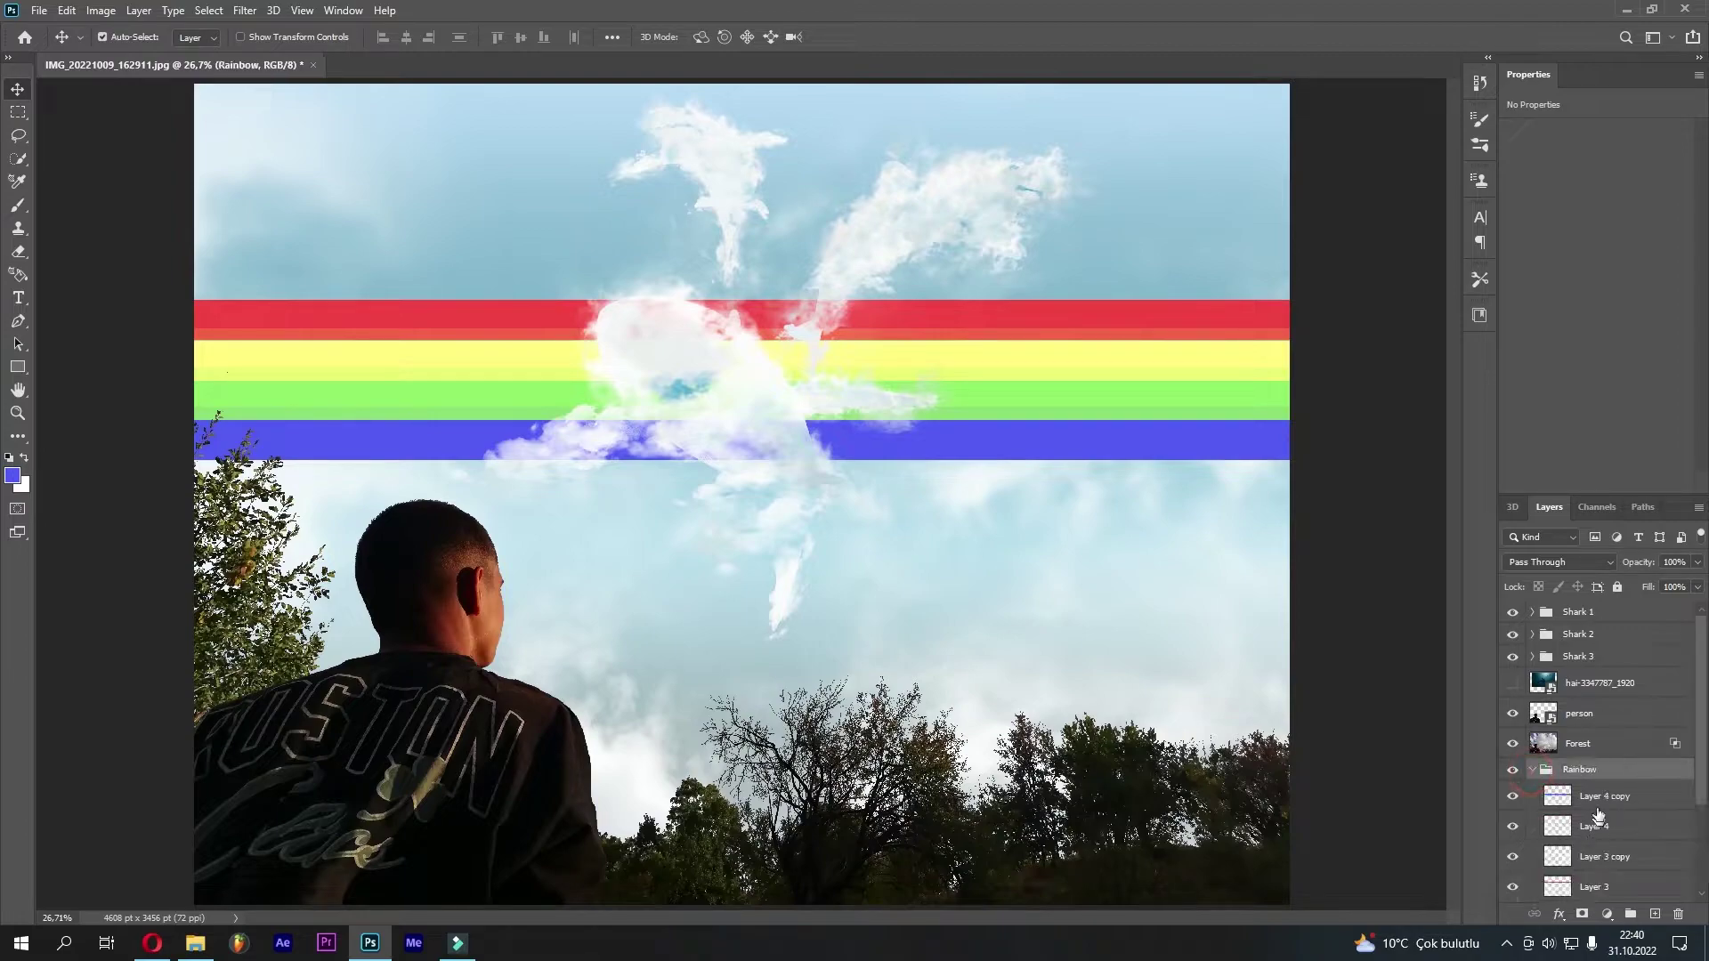
pyautogui.click(1602, 796)
pyautogui.keyDown('shift'); pyautogui.click(1603, 804); pyautogui.keyUp('shift')
pyautogui.keyDown('shift'); pyautogui.click(1630, 836); pyautogui.keyUp('shift')
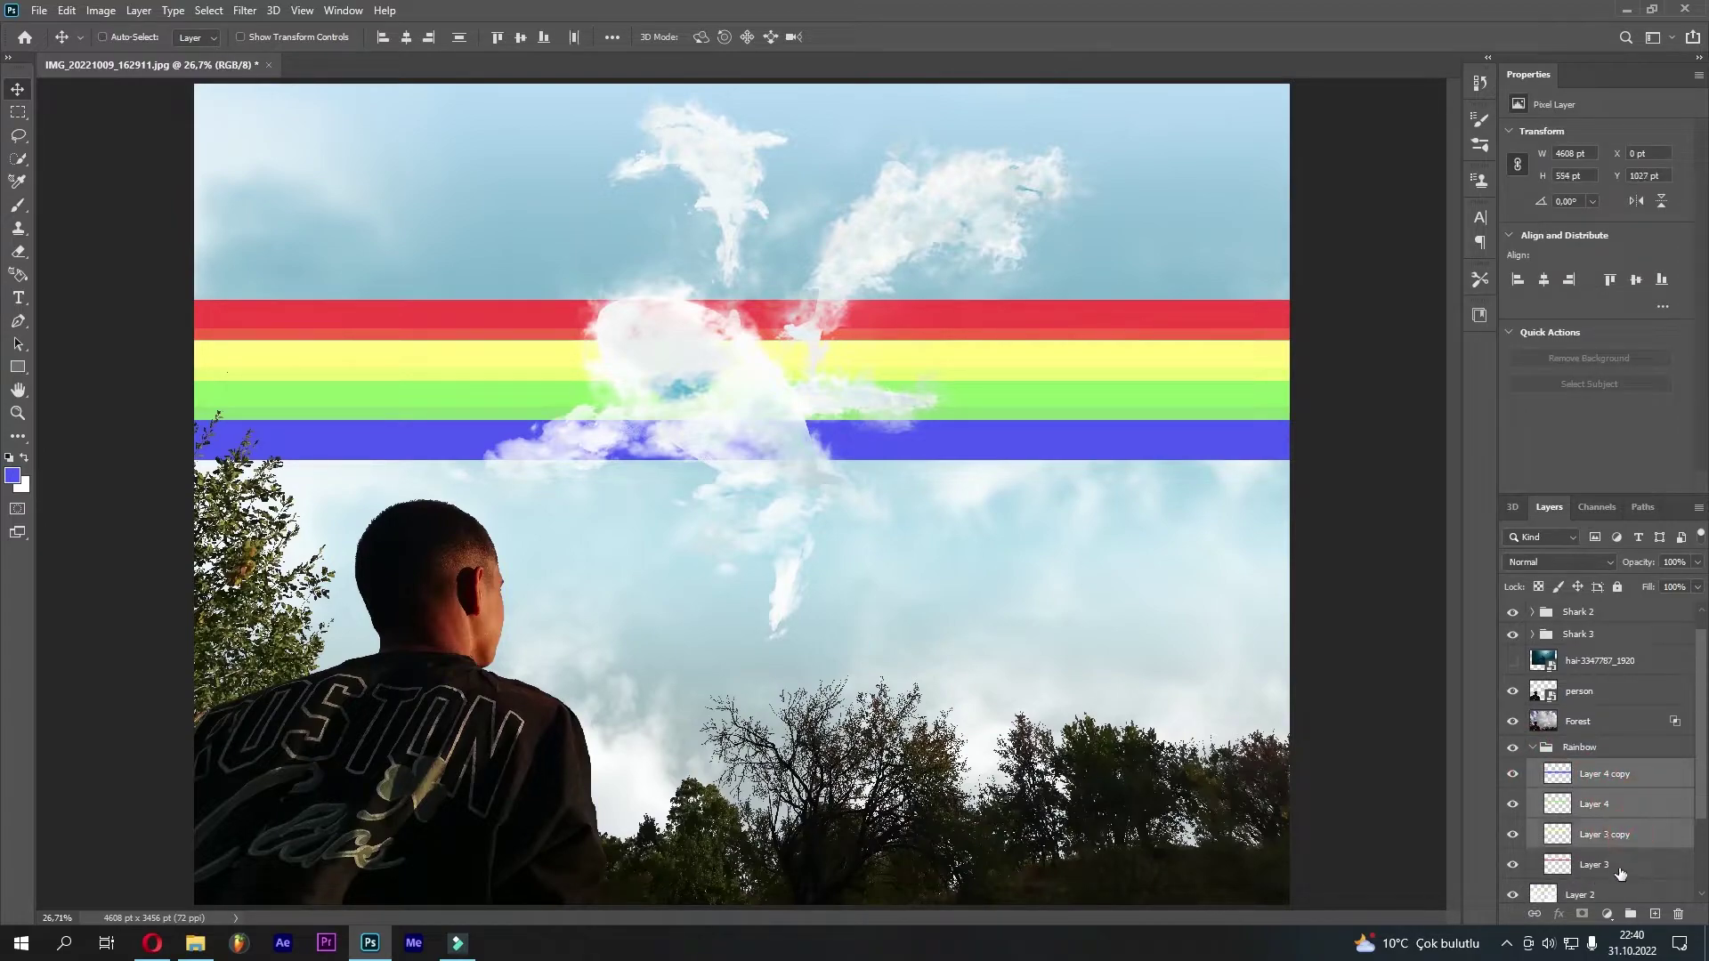
pyautogui.keyDown('shift'); pyautogui.click(1616, 868); pyautogui.keyUp('shift')
# Convert the four selected stripe layers into one smart object
pyautogui.scroll(-1, 1615, 868)
pyautogui.rightClick(1621, 830)
pyautogui.click(1564, 326)
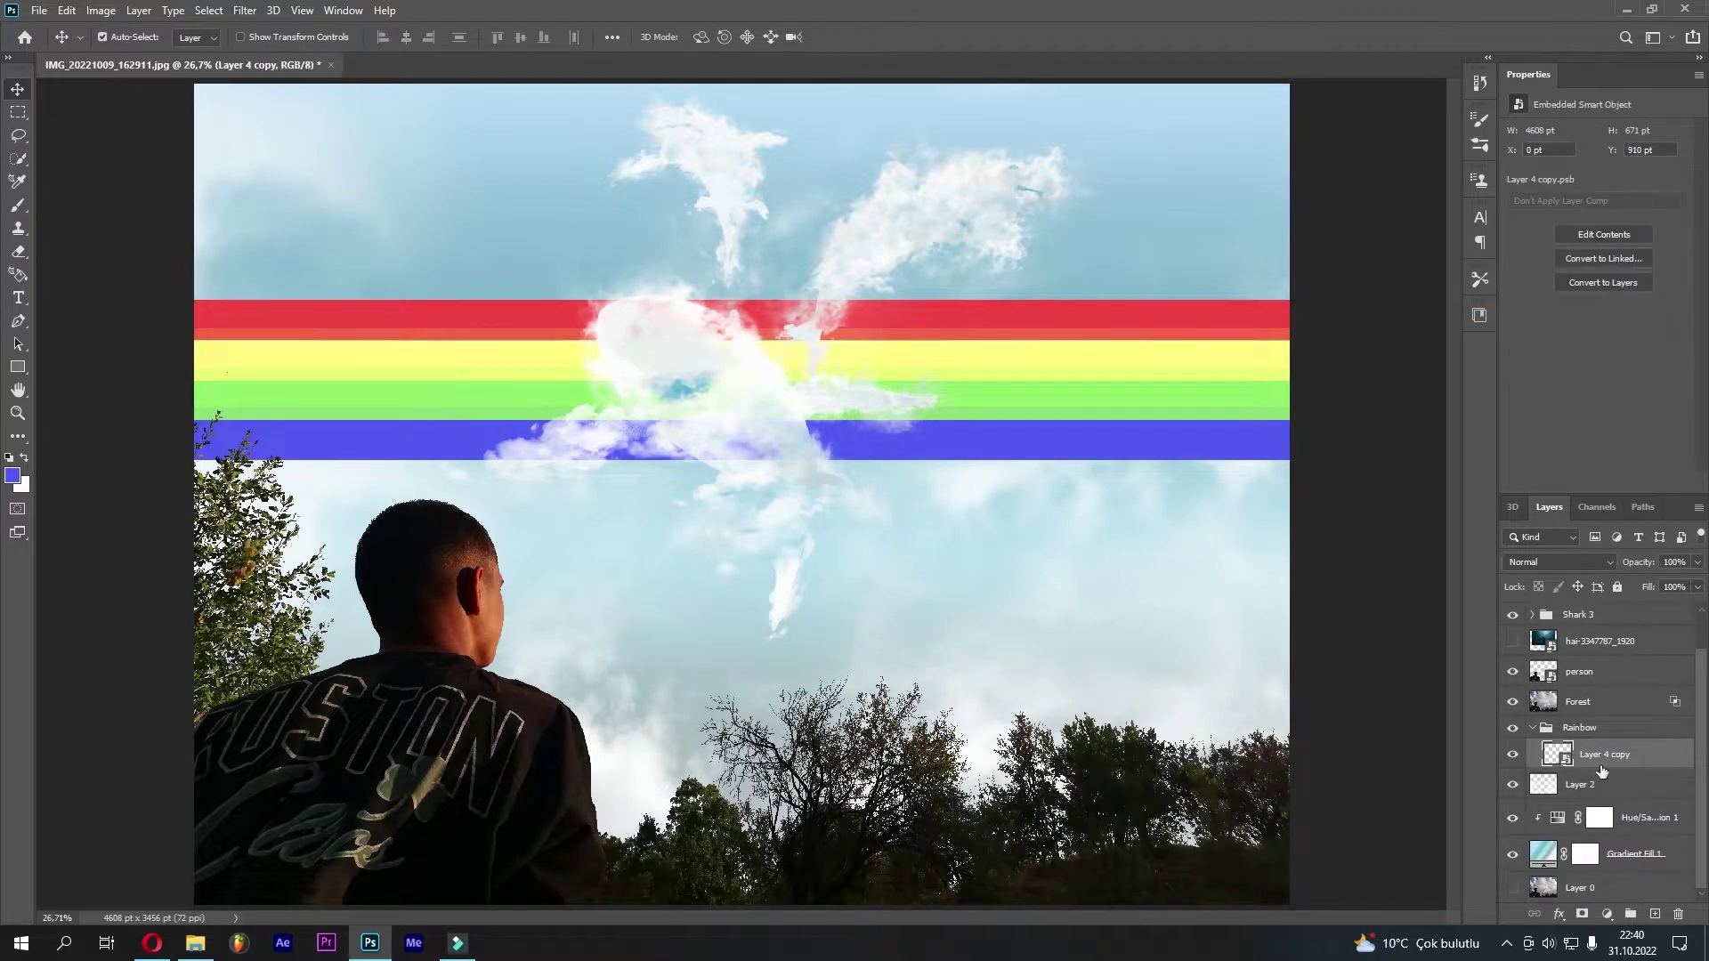
pyautogui.hotkey('ctrl', '-')
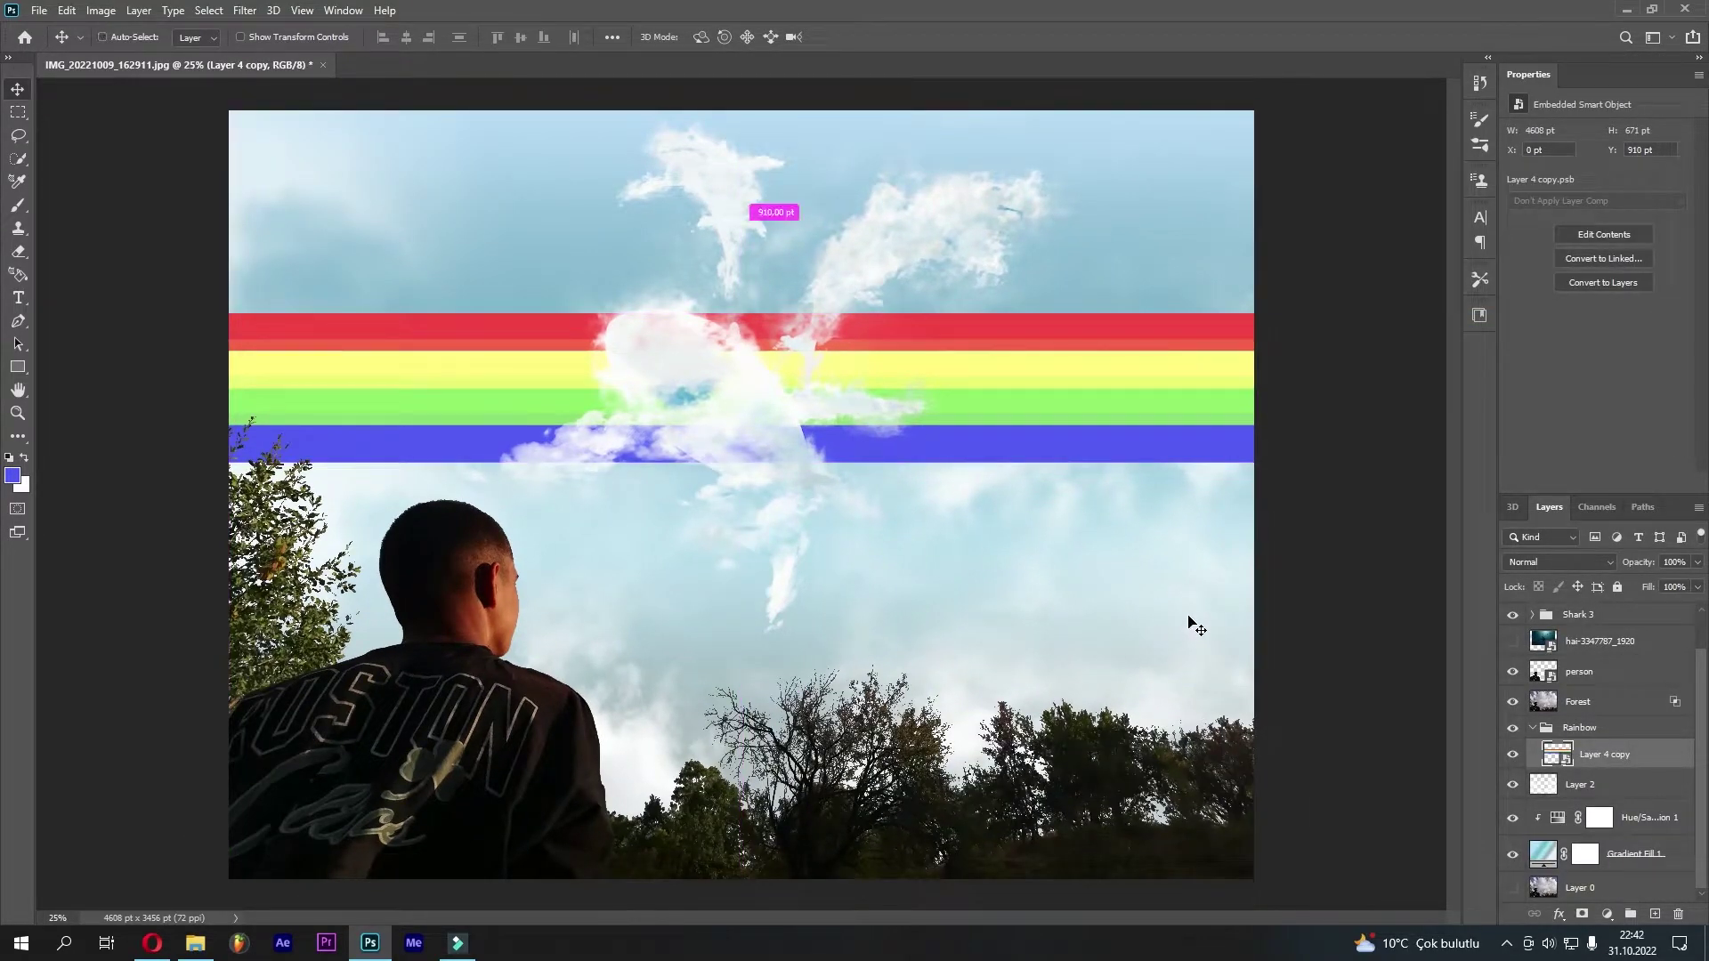
pyautogui.hotkey('ctrl', '-')
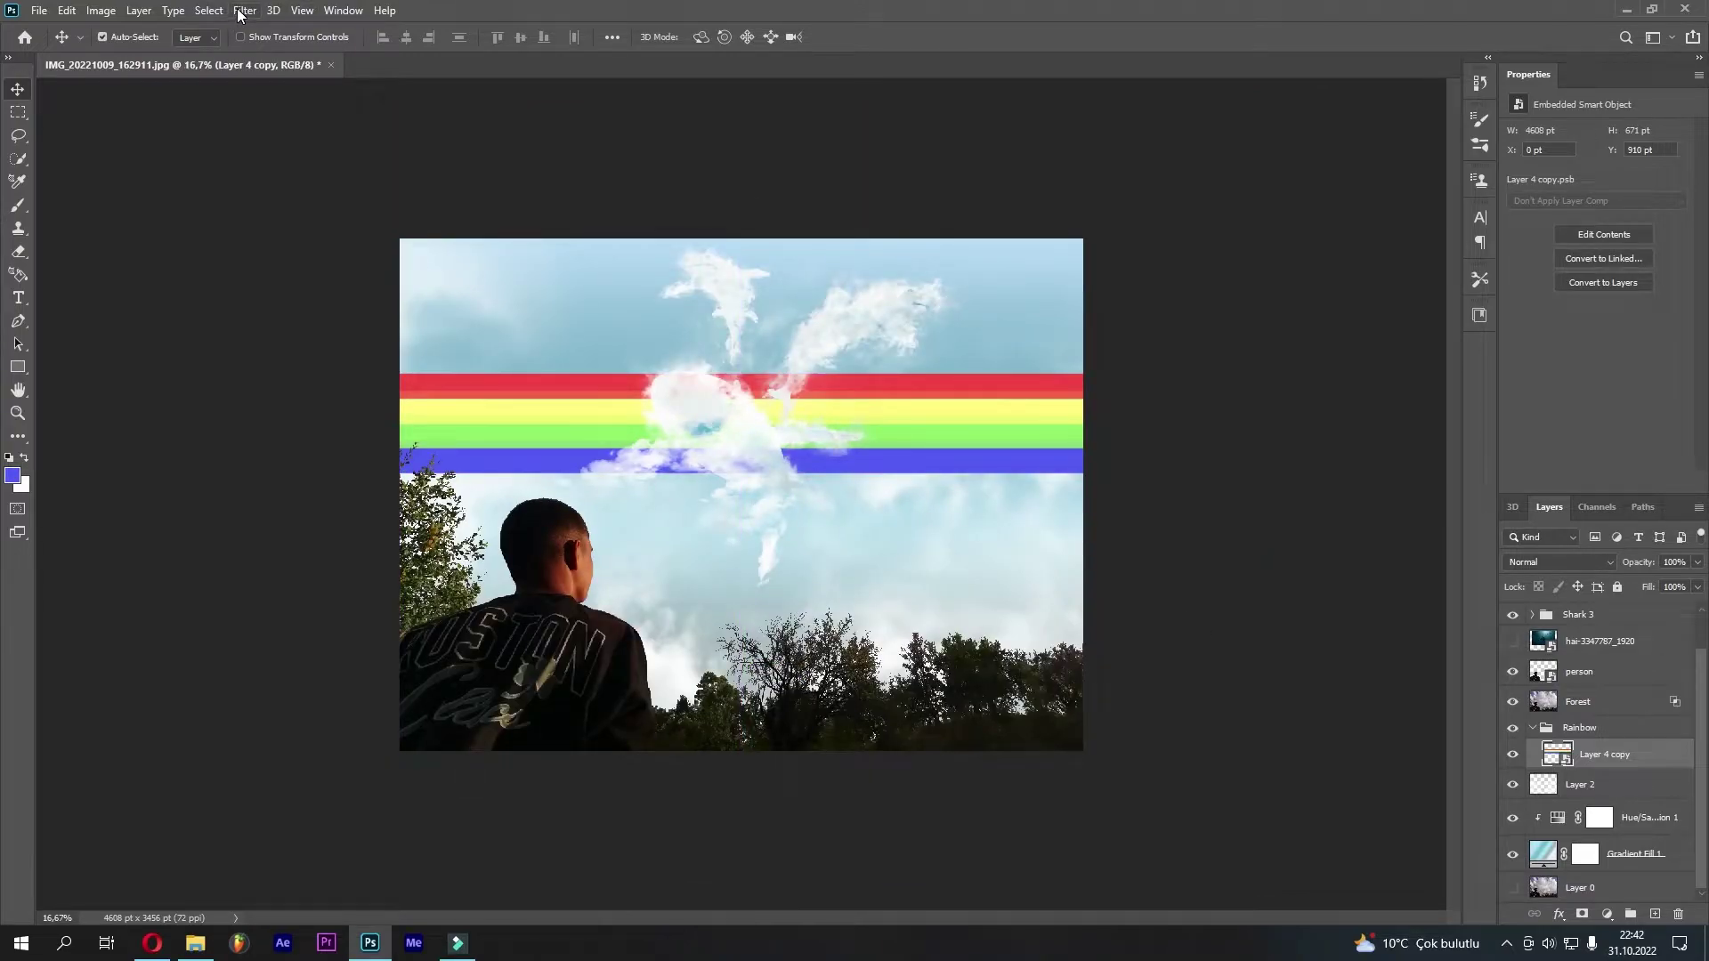
# Bend the stripes into a ring with Polar Coordinates (Rectangular to Polar), then convert it to a smart object
pyautogui.click(241, 10)
pyautogui.moveTo(272, 228)
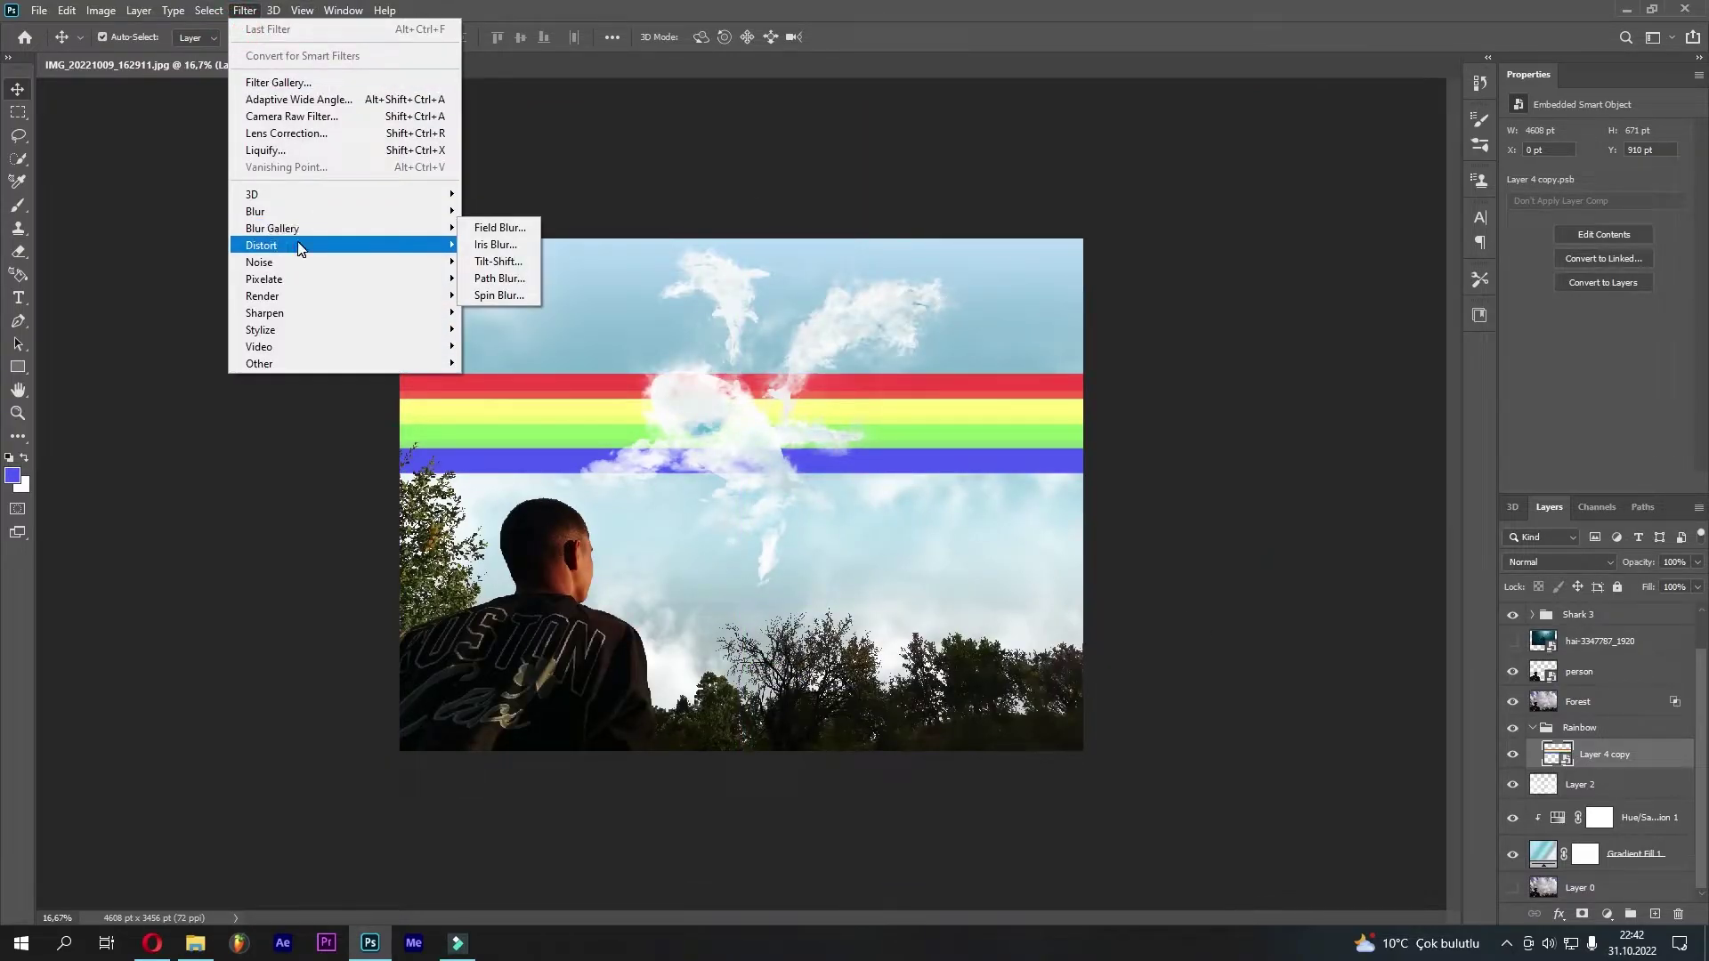
pyautogui.click(512, 279)
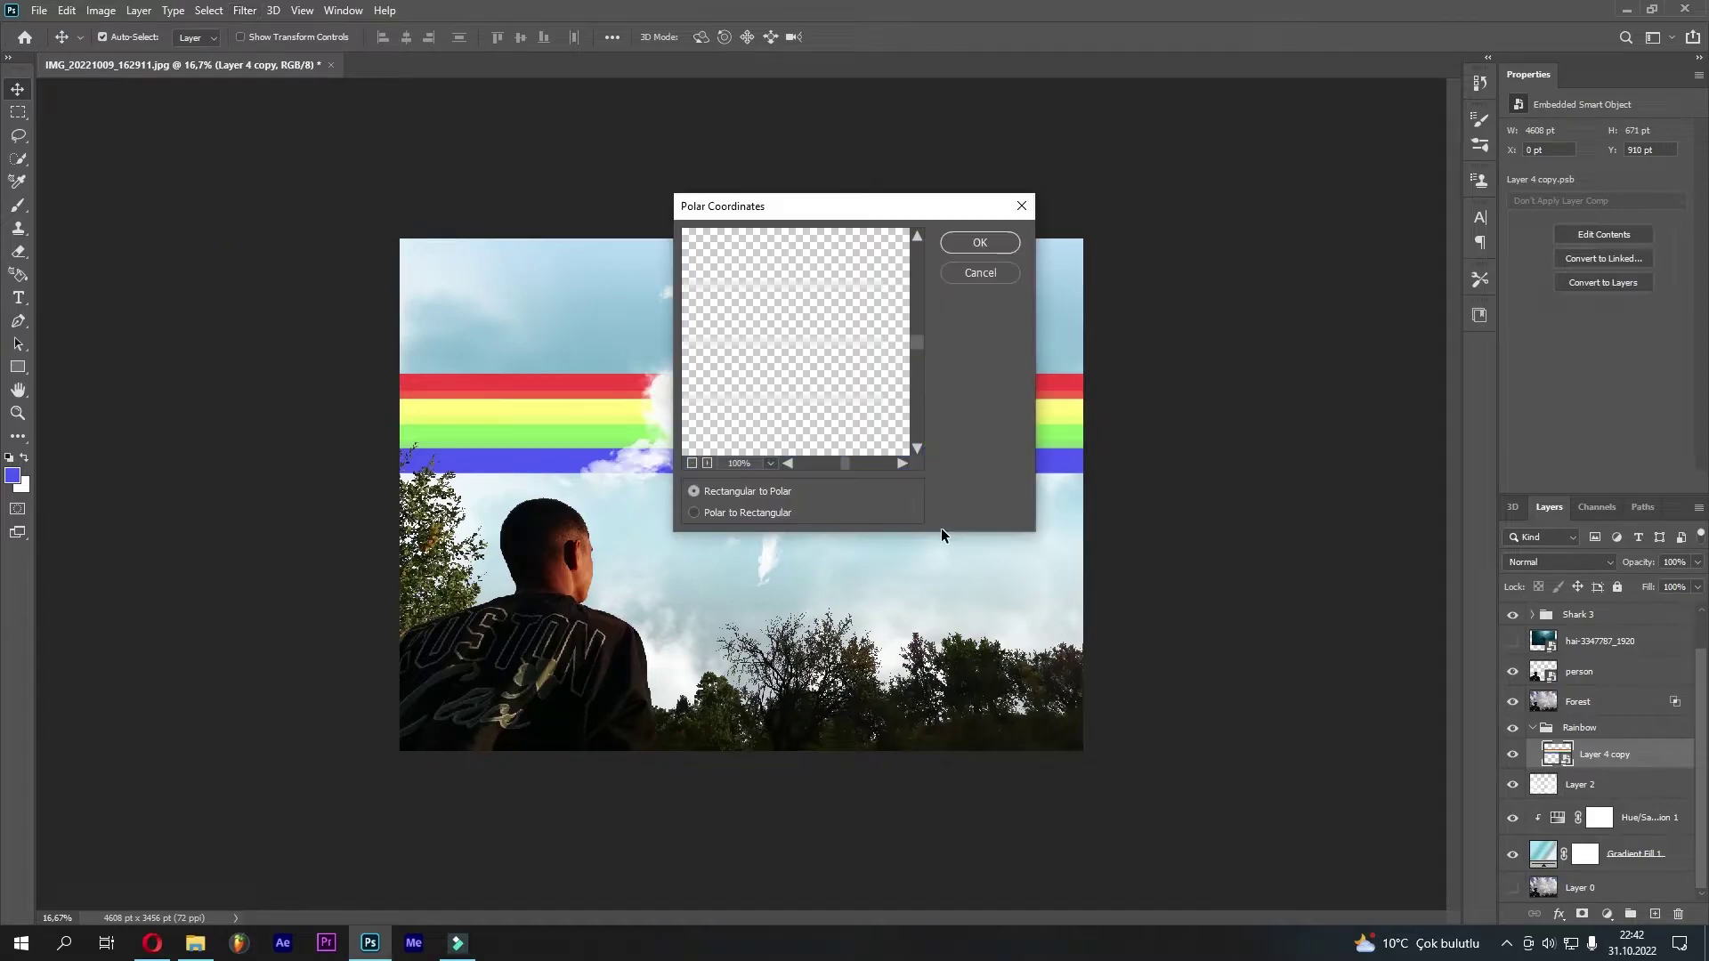
pyautogui.click(692, 463)
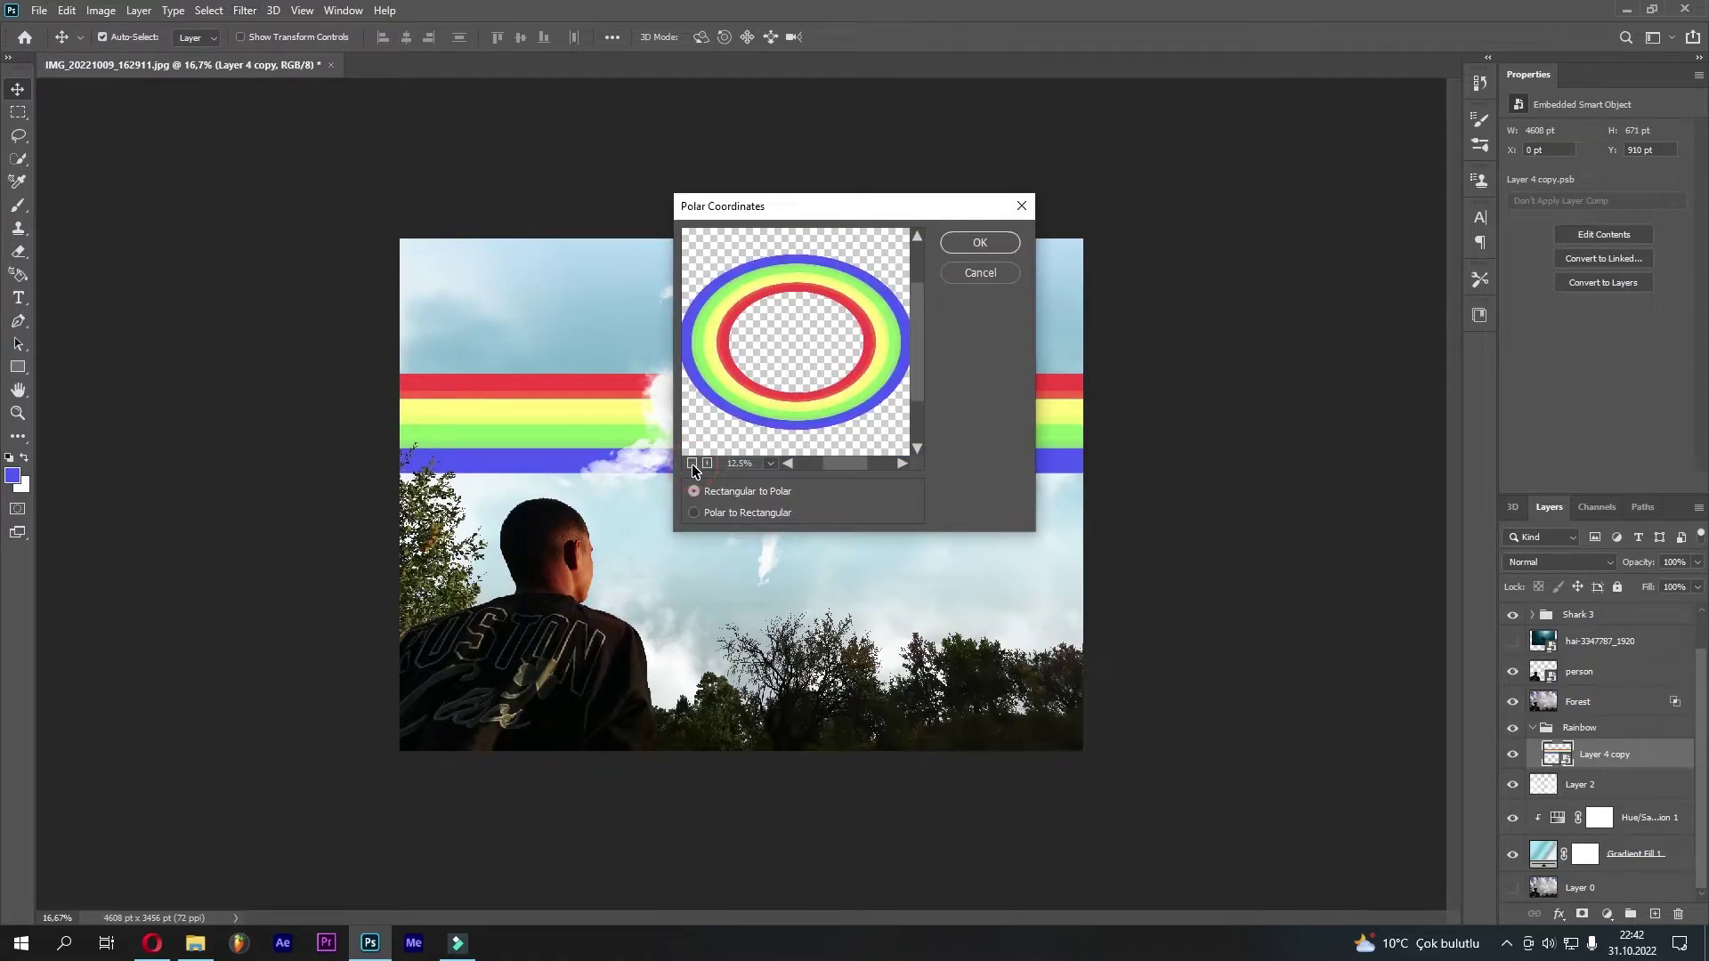
pyautogui.click(691, 463)
pyautogui.click(695, 512)
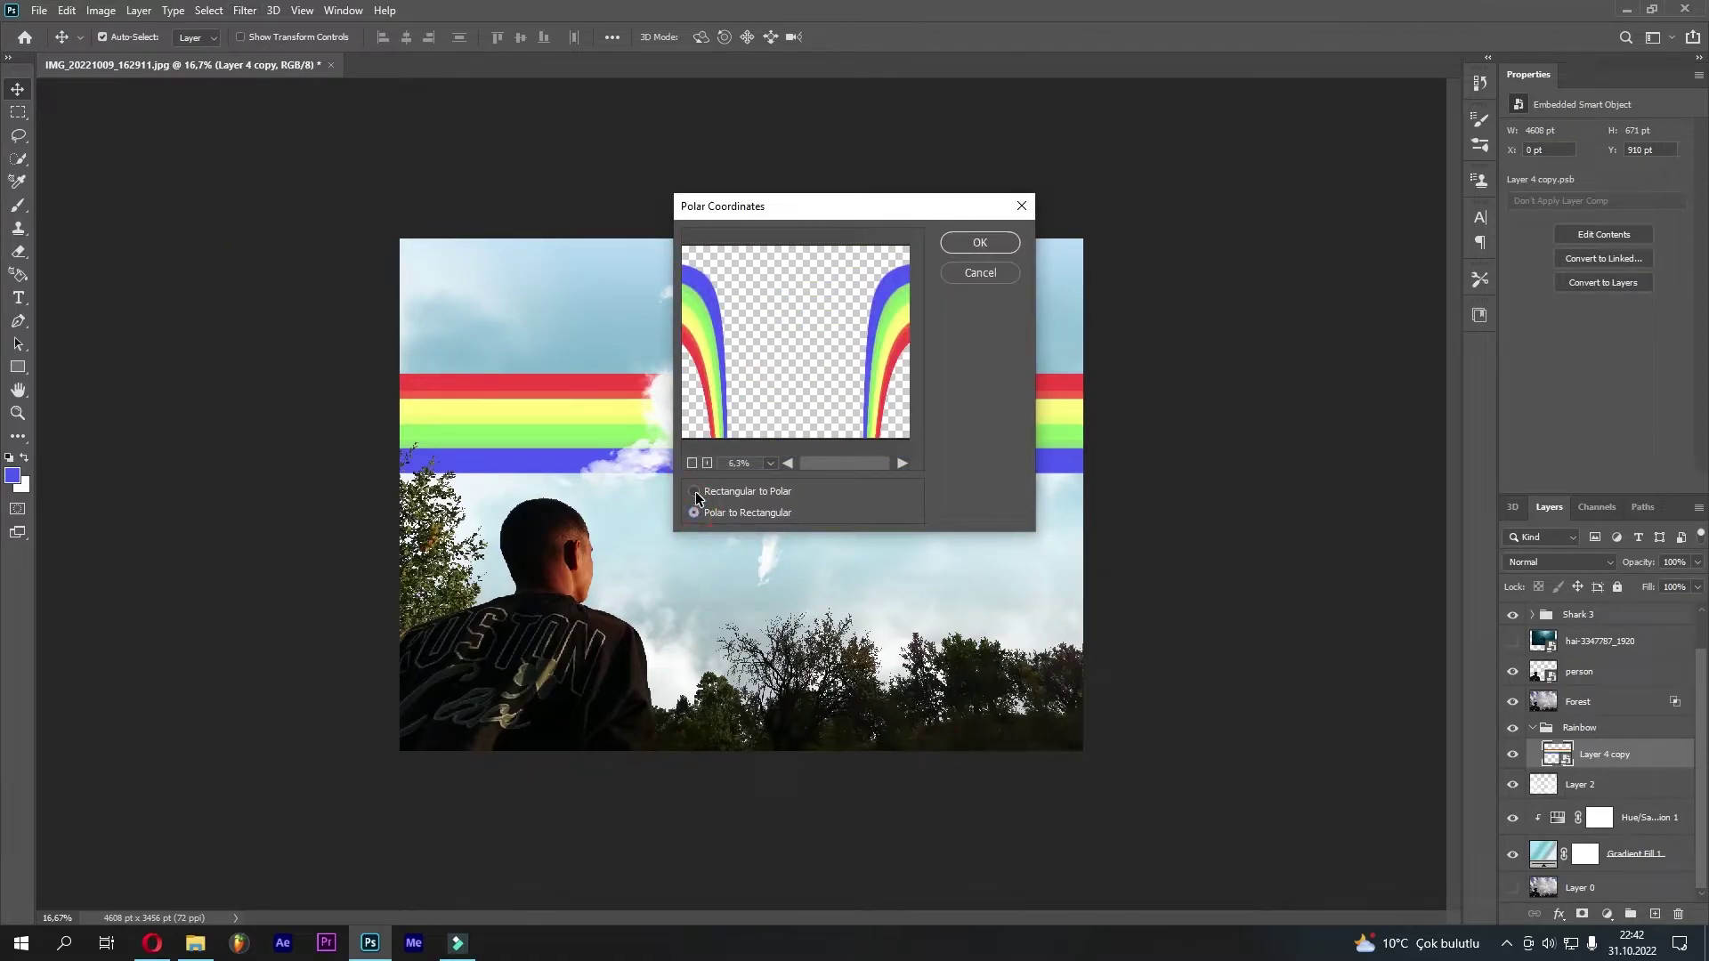
pyautogui.click(695, 492)
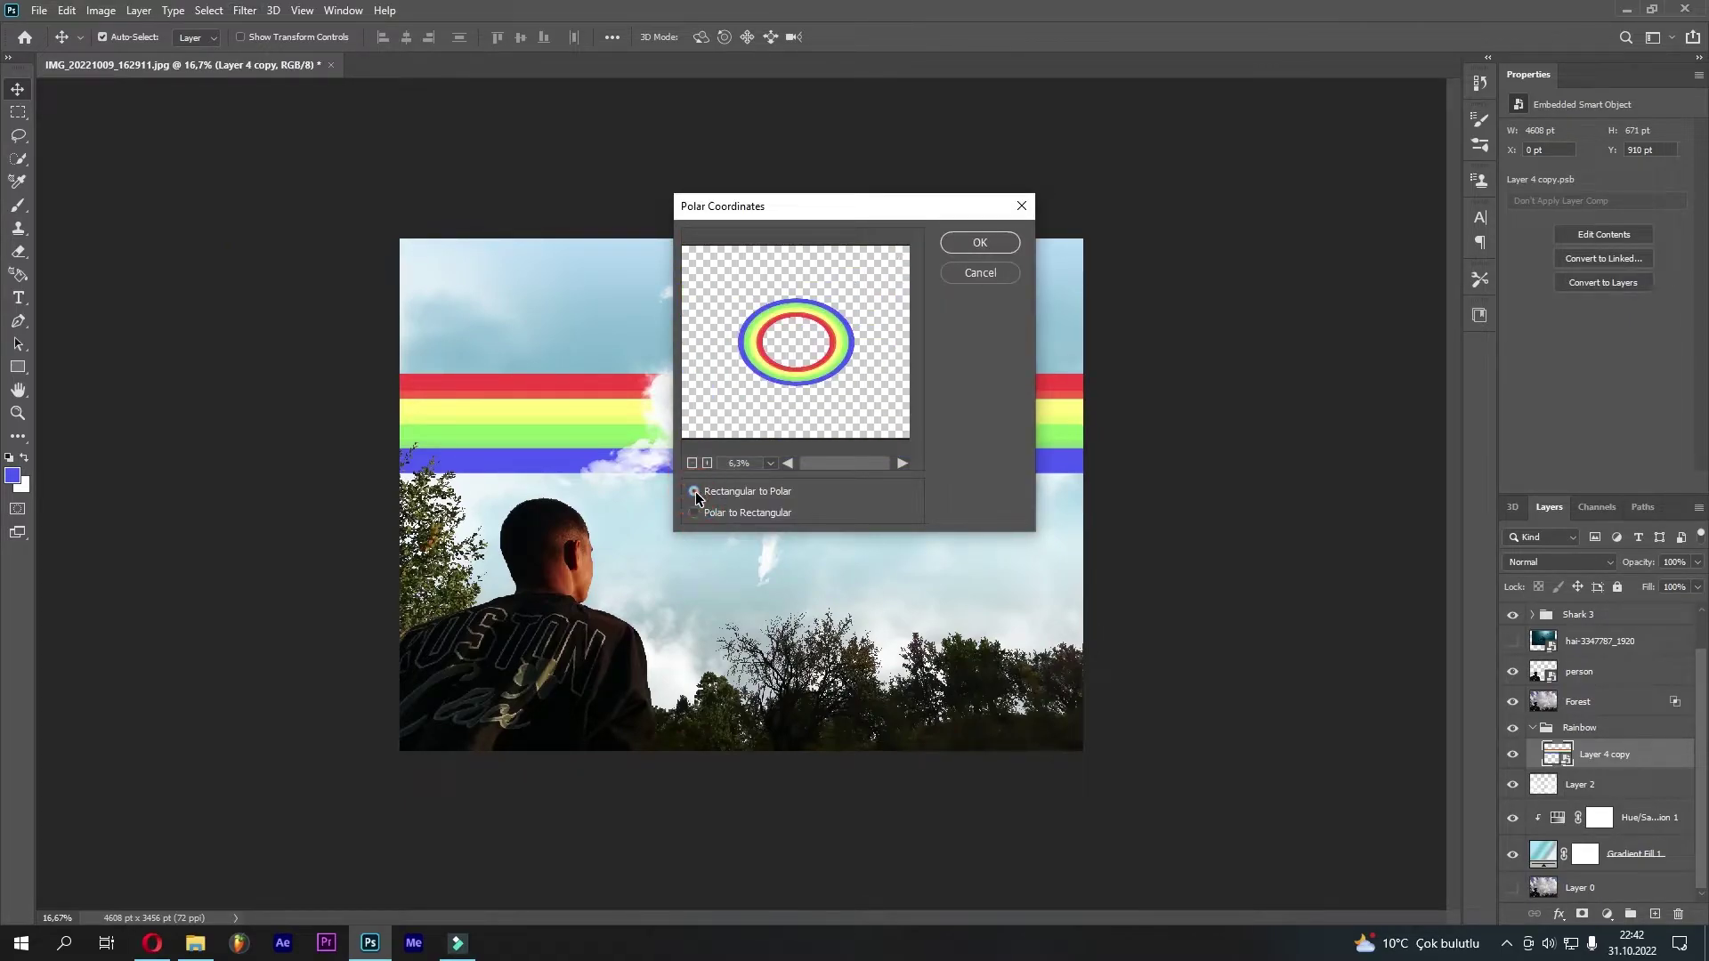
pyautogui.click(998, 249)
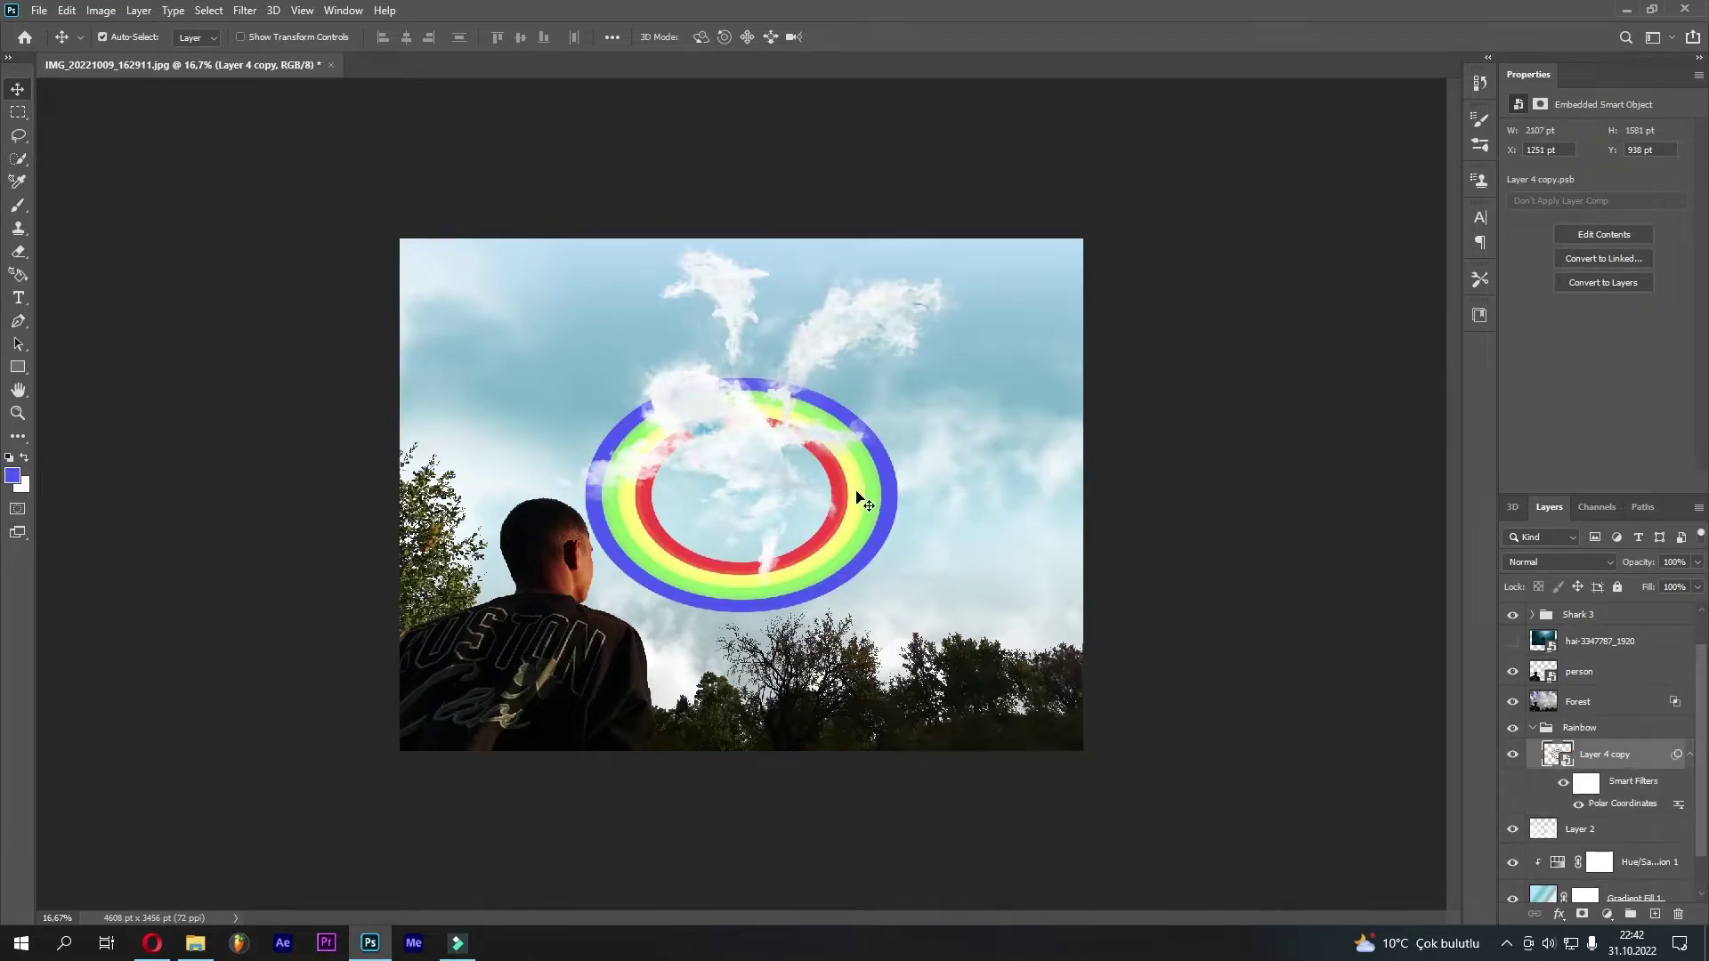
pyautogui.rightClick(1584, 755)
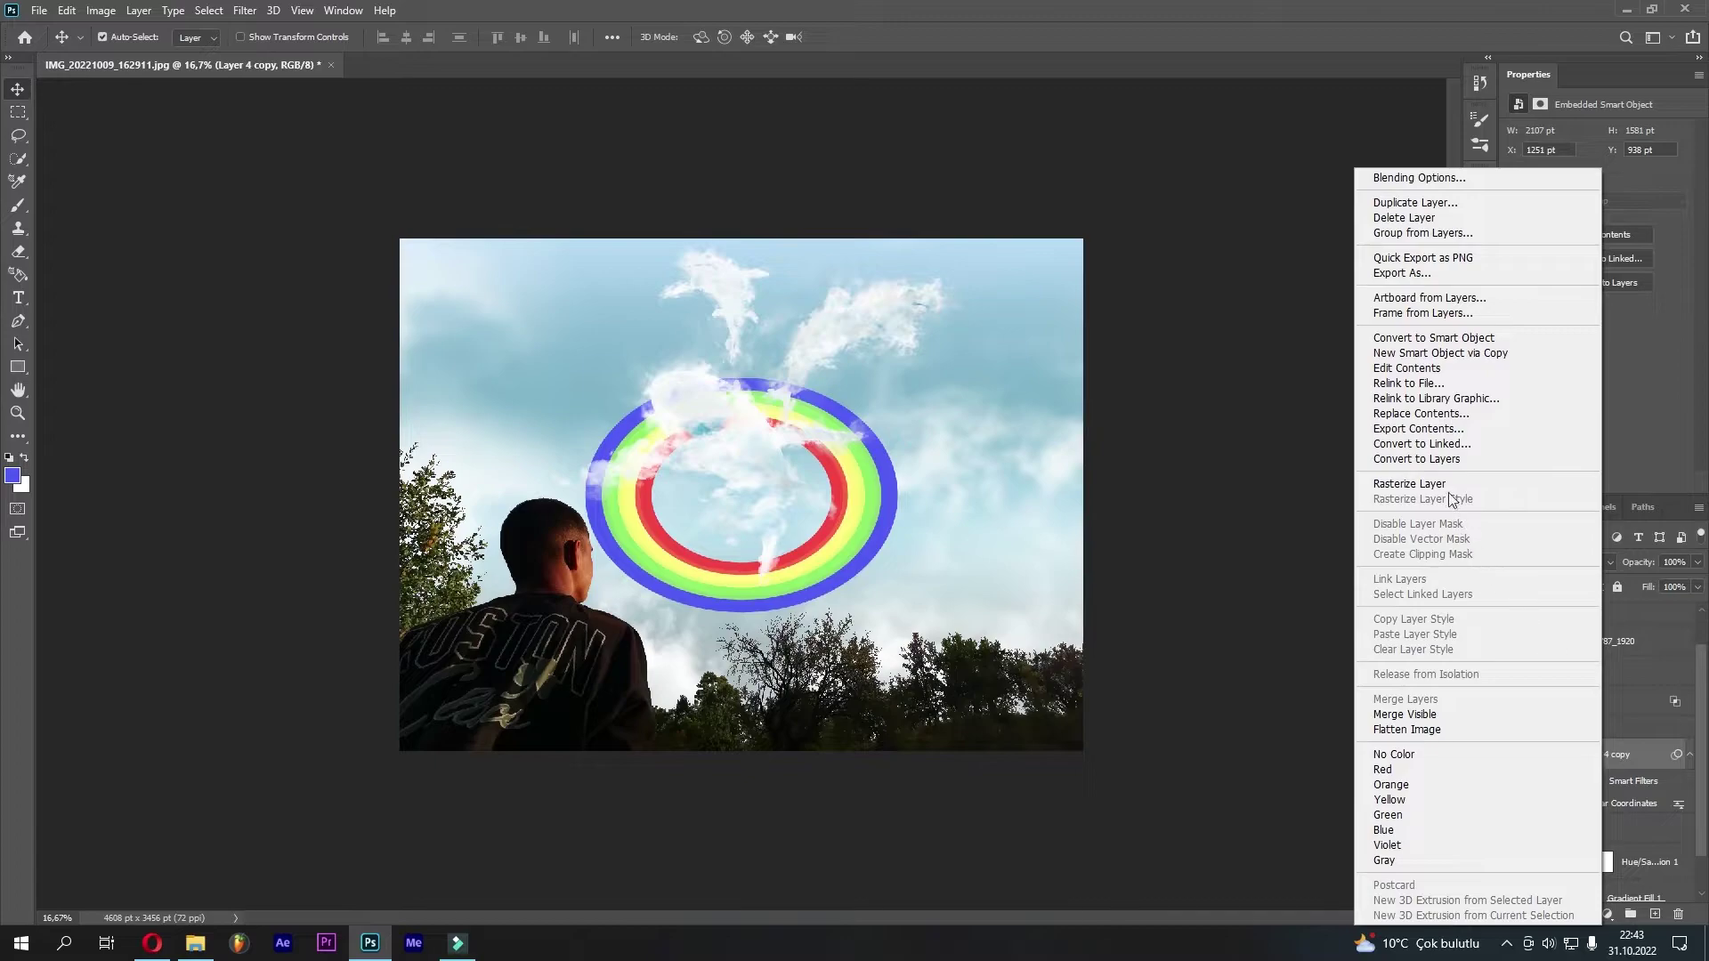
pyautogui.click(1433, 337)
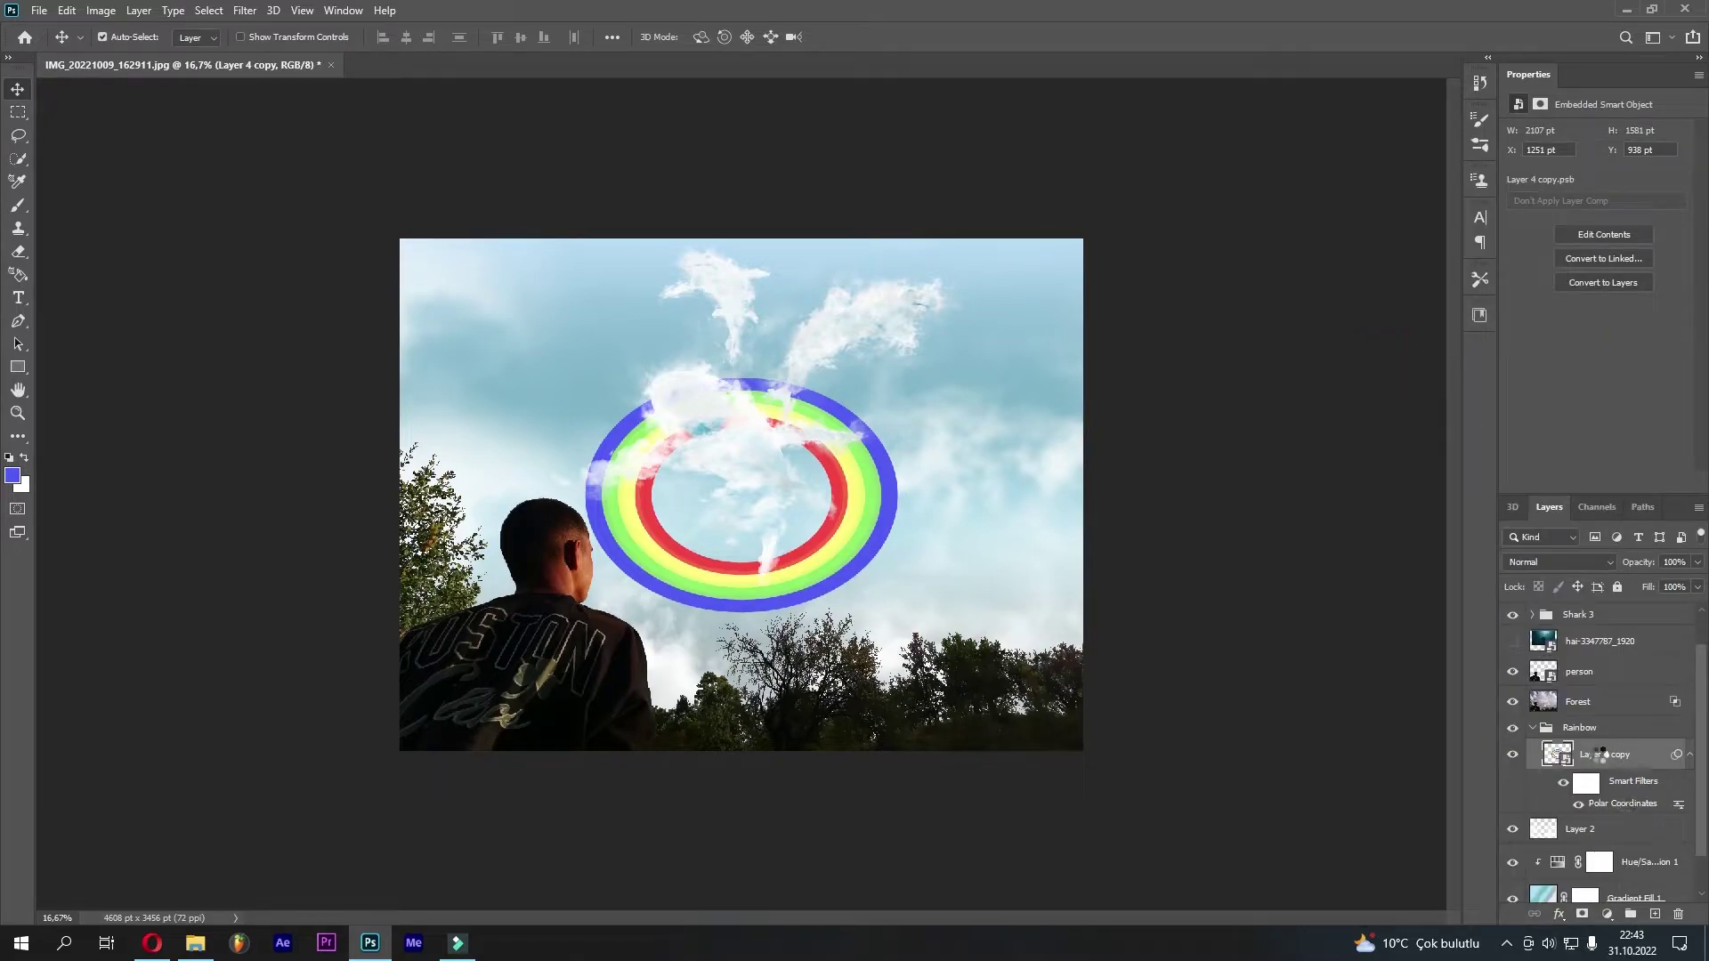
# Free Transform the ring: enlarge it beyond the canvas, move it down and shift it right
pyautogui.click(68, 10)
pyautogui.click(197, 400)
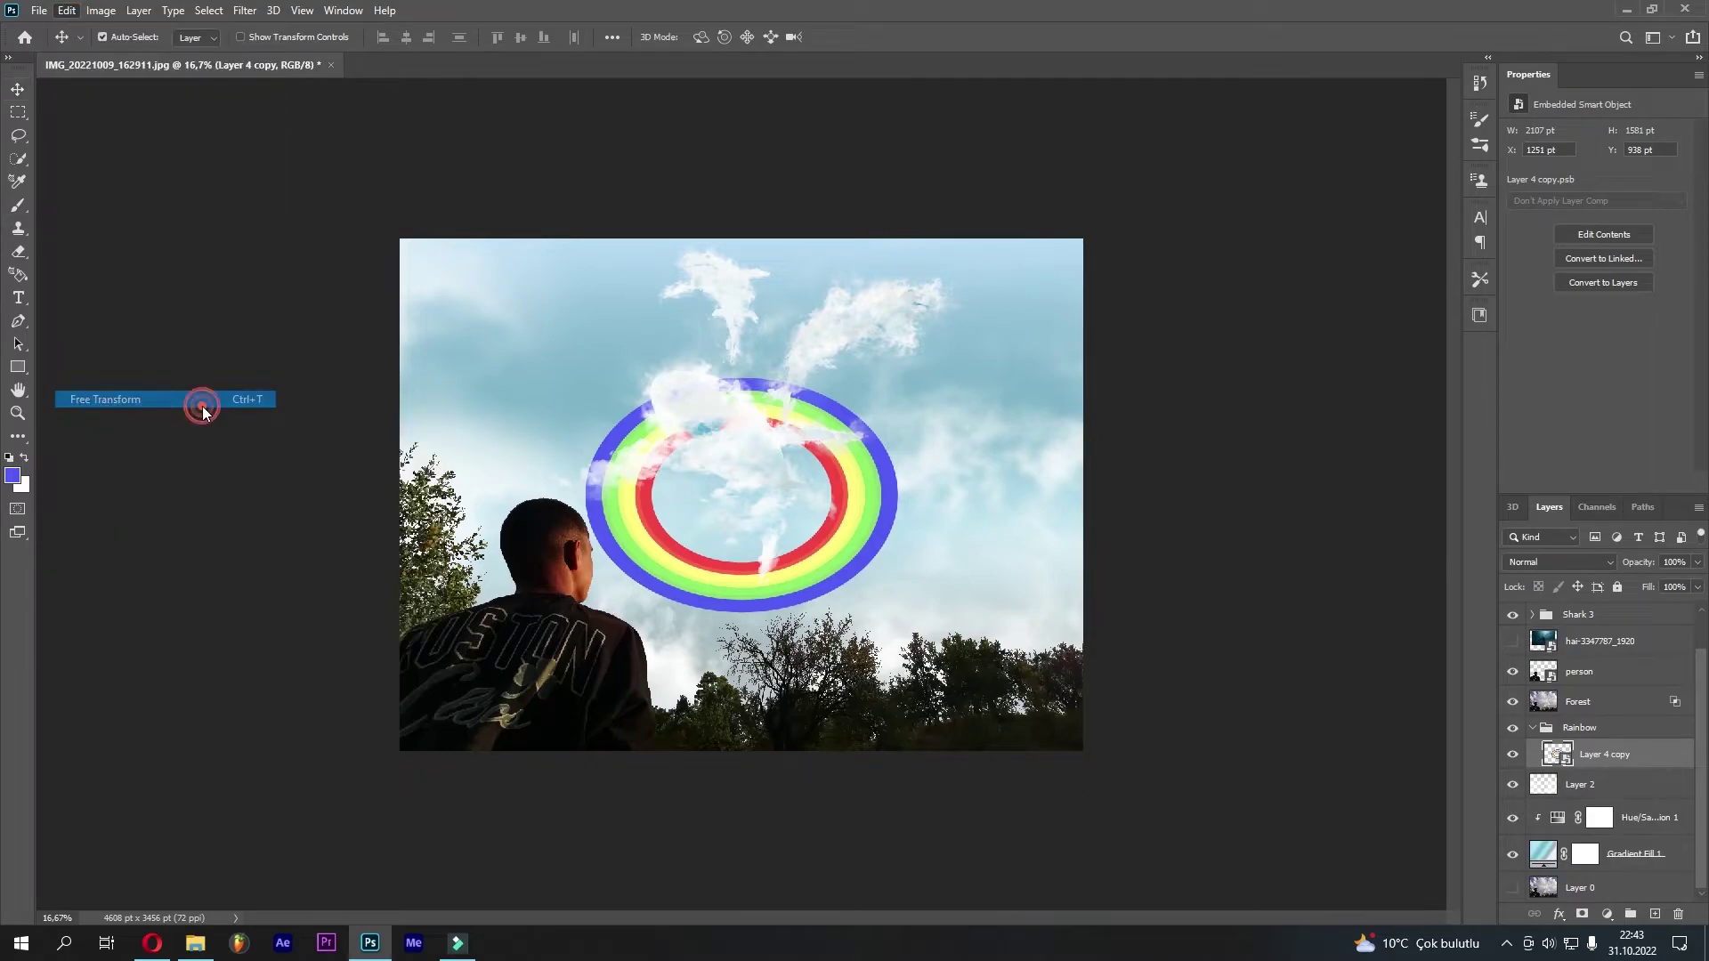
pyautogui.moveTo(1050, 292); pyautogui.dragTo(973, 407)
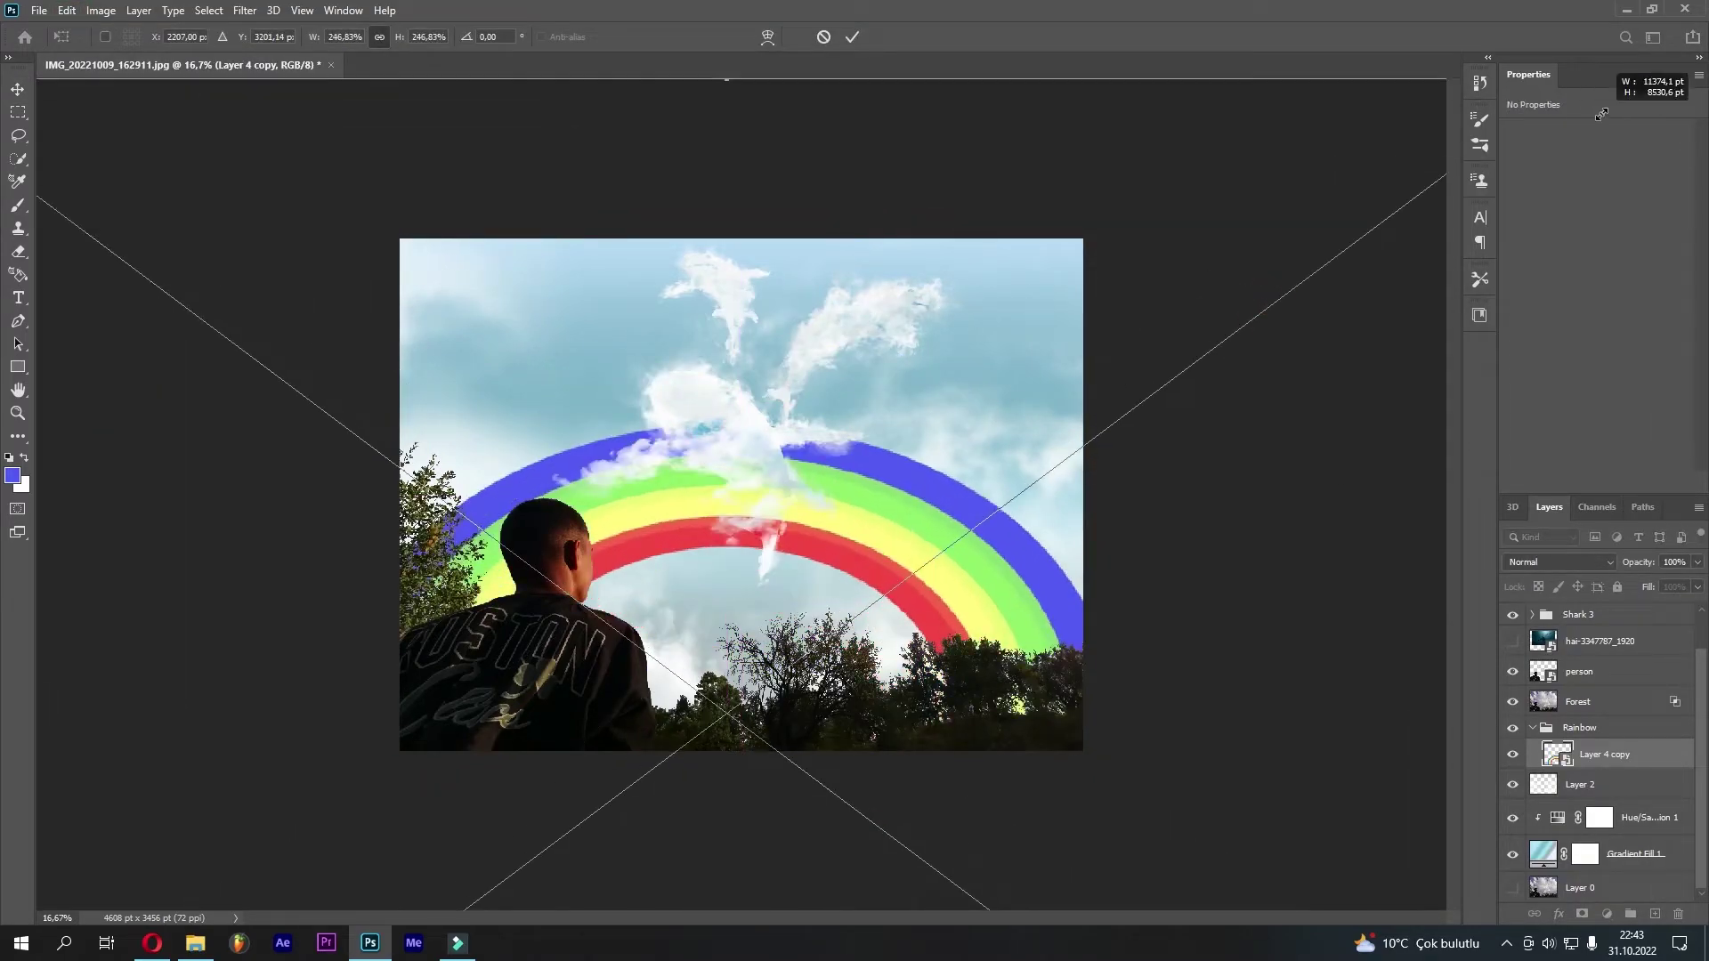
pyautogui.hotkey('ctrl', '-')
pyautogui.moveTo(1014, 560)
pyautogui.mouseDown()
pyautogui.moveTo(1083, 512)
pyautogui.moveTo(917, 515)
pyautogui.mouseUp()
pyautogui.moveTo(727, 402); pyautogui.dragTo(727, 390)
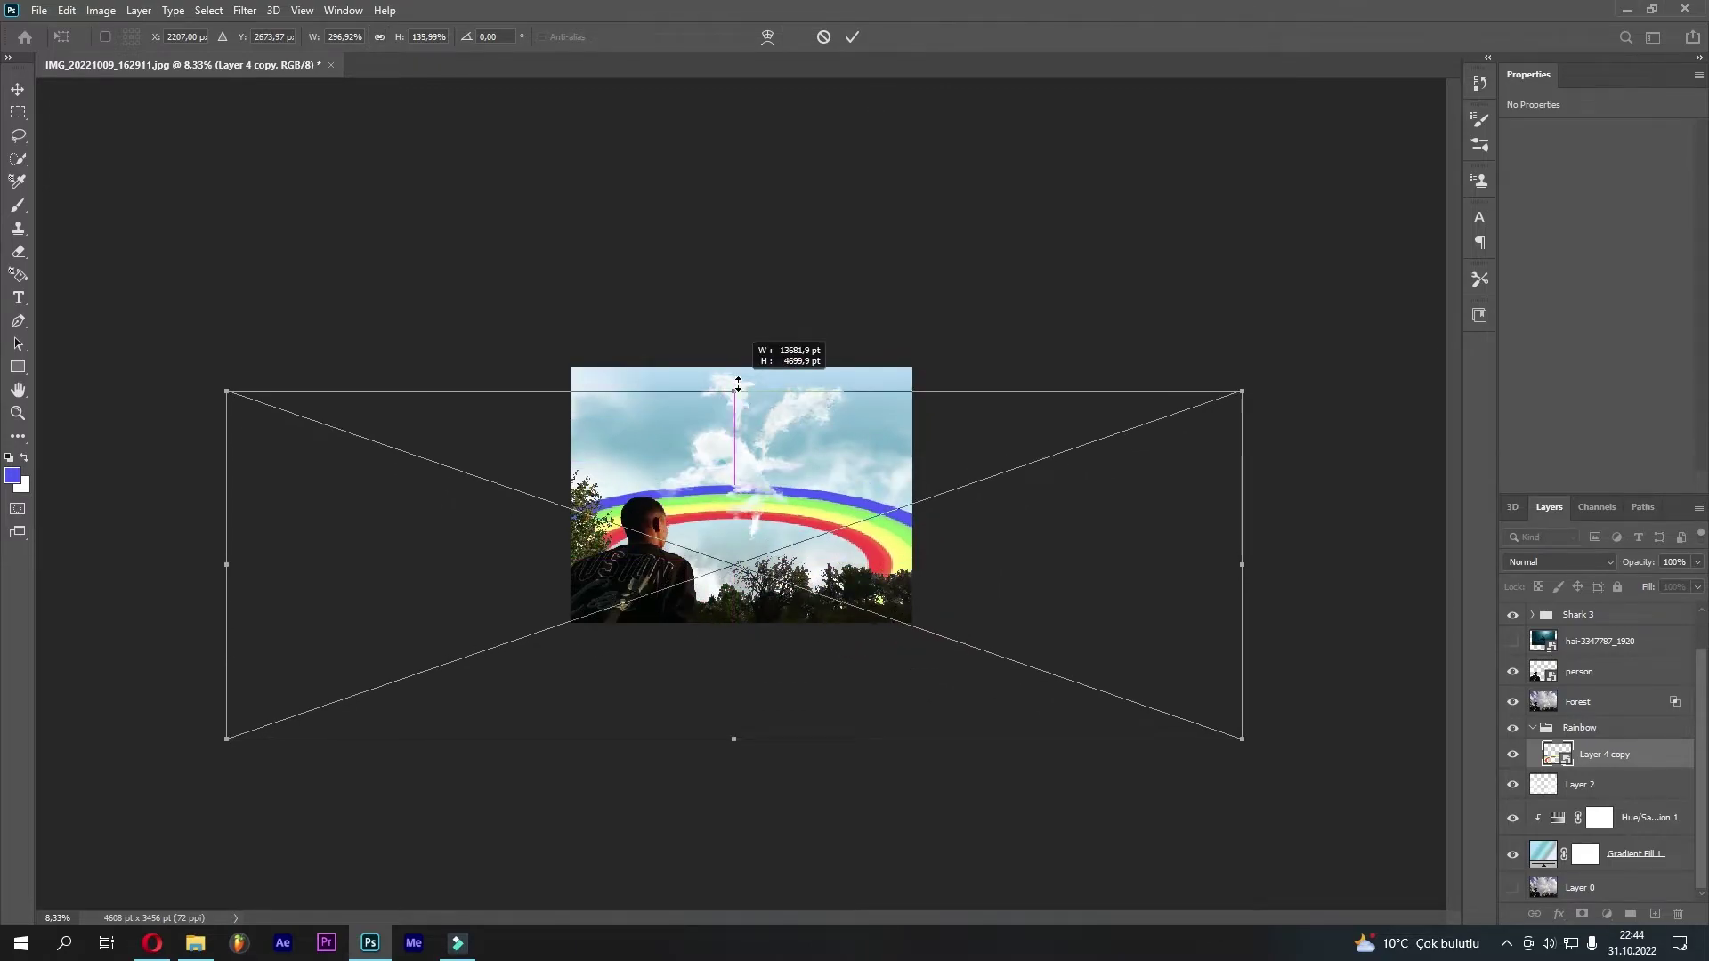
pyautogui.moveTo(739, 498); pyautogui.dragTo(766, 512)
# Distort the ring's corners into a wide arch and commit the transform
pyautogui.rightClick(742, 521)
pyautogui.click(775, 615)
pyautogui.moveTo(1268, 405)
pyautogui.mouseDown()
pyautogui.moveTo(1242, 407)
pyautogui.moveTo(1311, 357)
pyautogui.mouseUp()
pyautogui.moveTo(253, 405)
pyautogui.mouseDown()
pyautogui.moveTo(172, 336)
pyautogui.moveTo(184, 305)
pyautogui.mouseUp()
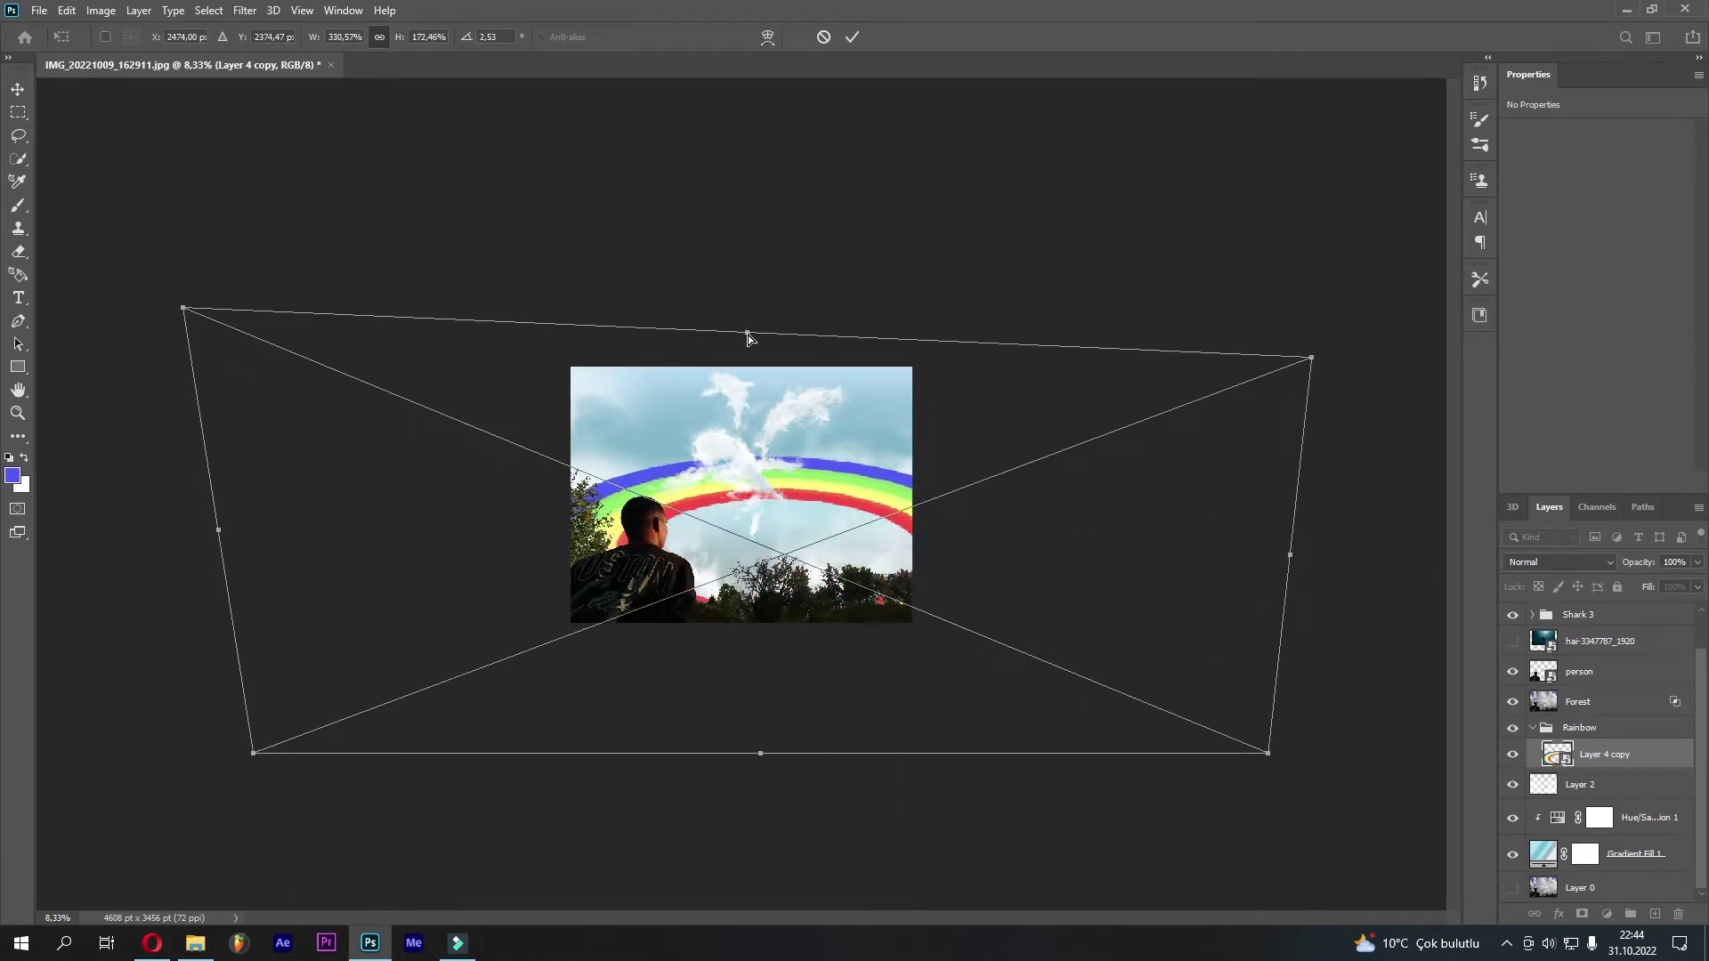
pyautogui.moveTo(746, 330); pyautogui.dragTo(715, 401)
pyautogui.rightClick(718, 548)
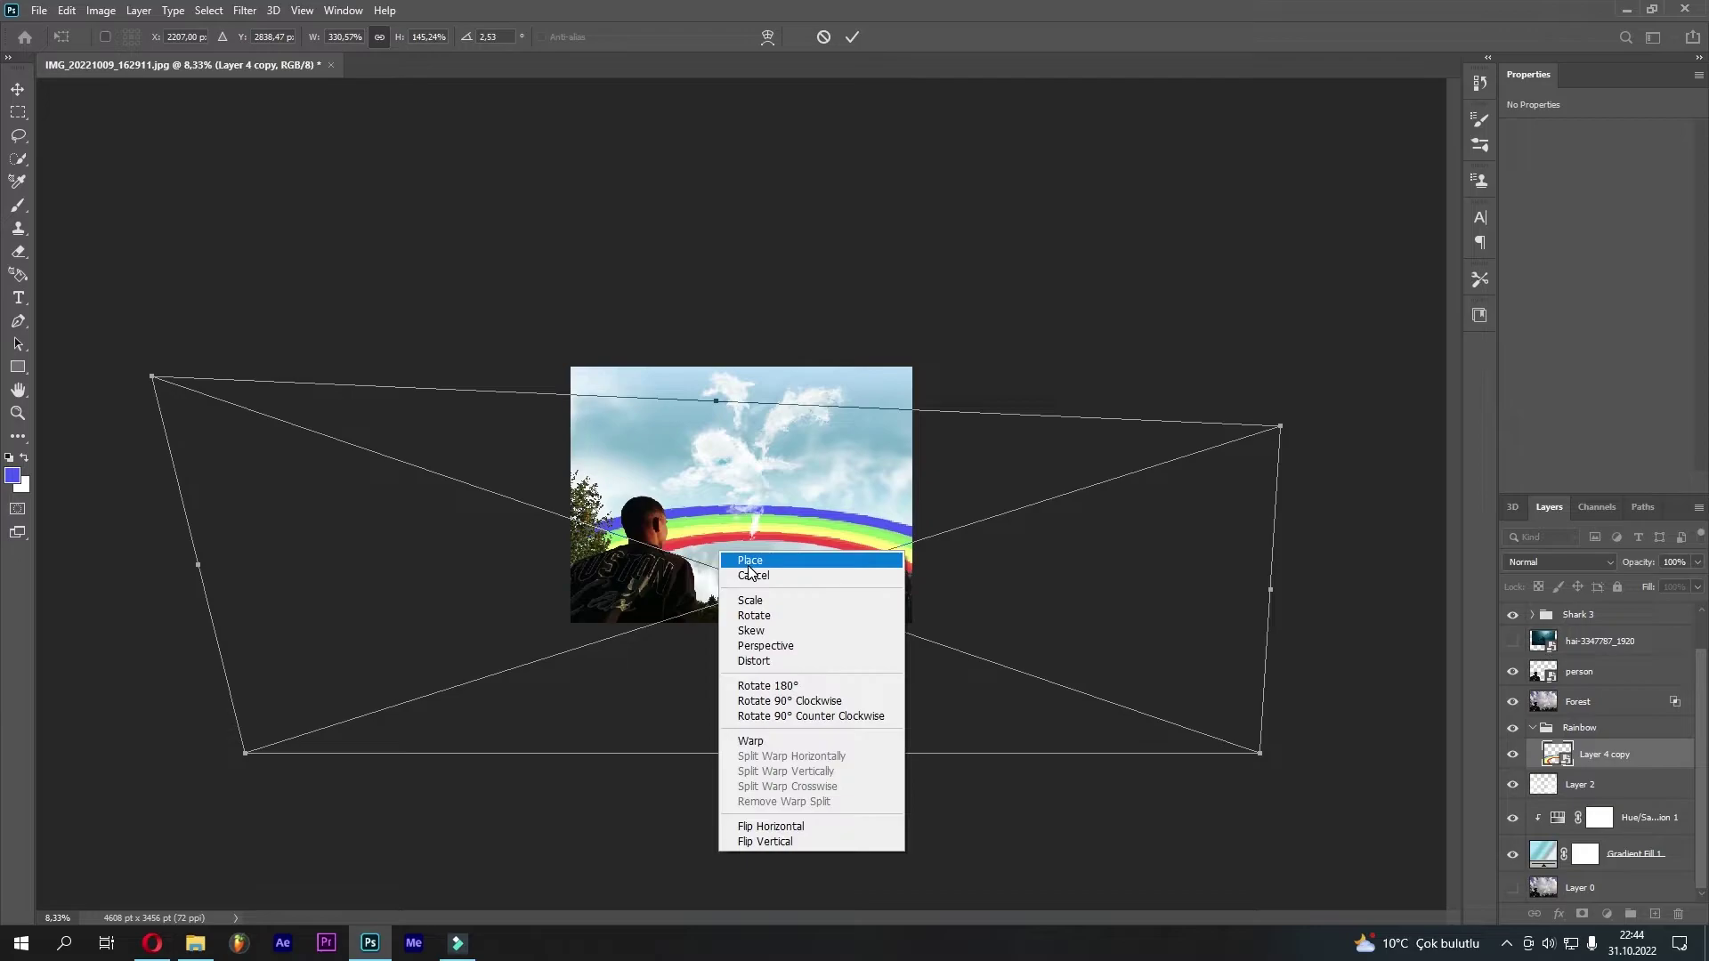
pyautogui.click(753, 561)
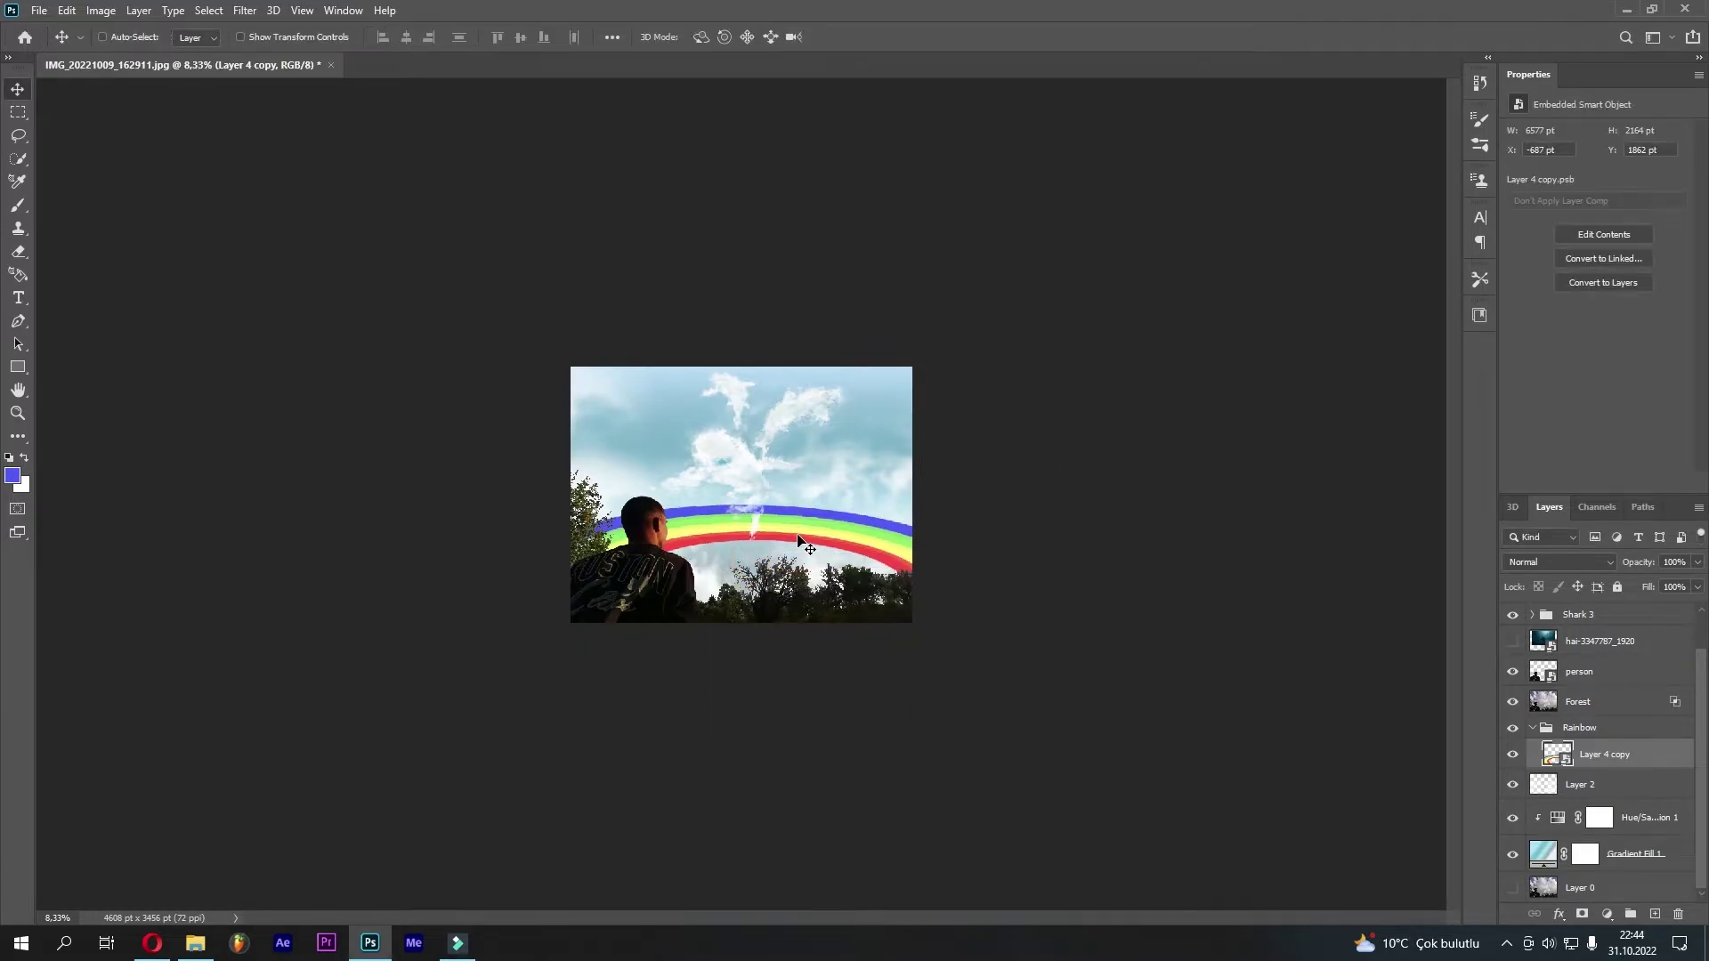
pyautogui.hotkey('ctrl', '0')
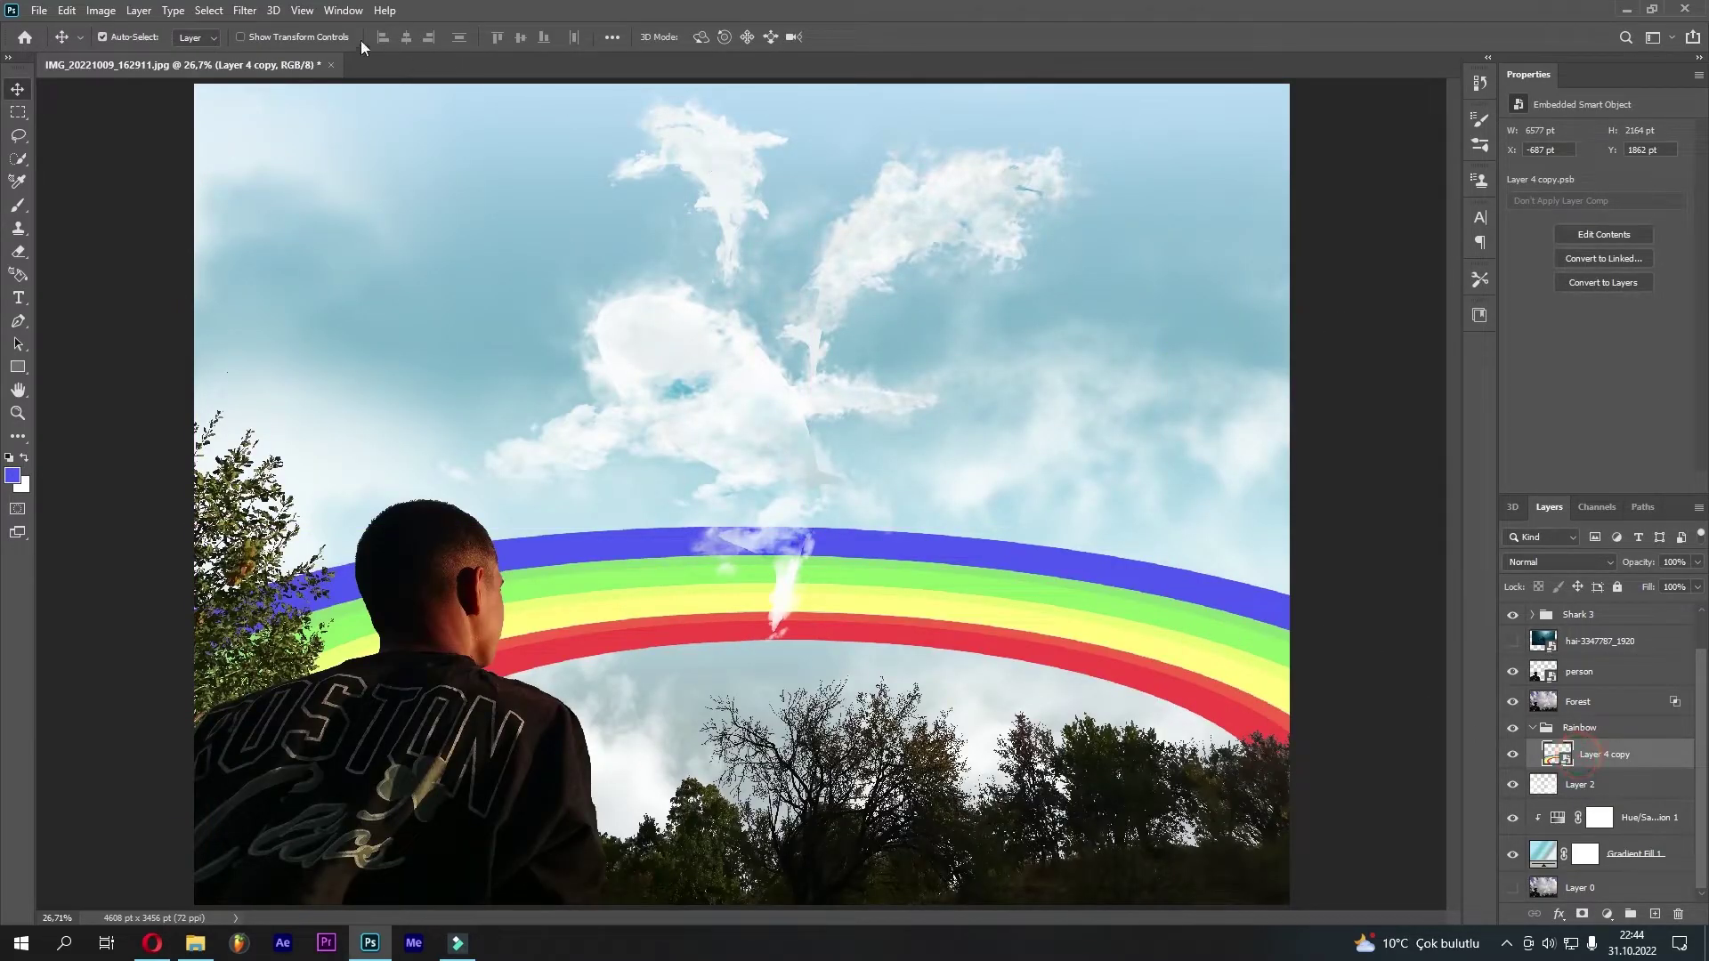
# Soften the rainbow into a haze with a Gaussian Blur smart filter
pyautogui.click(240, 11)
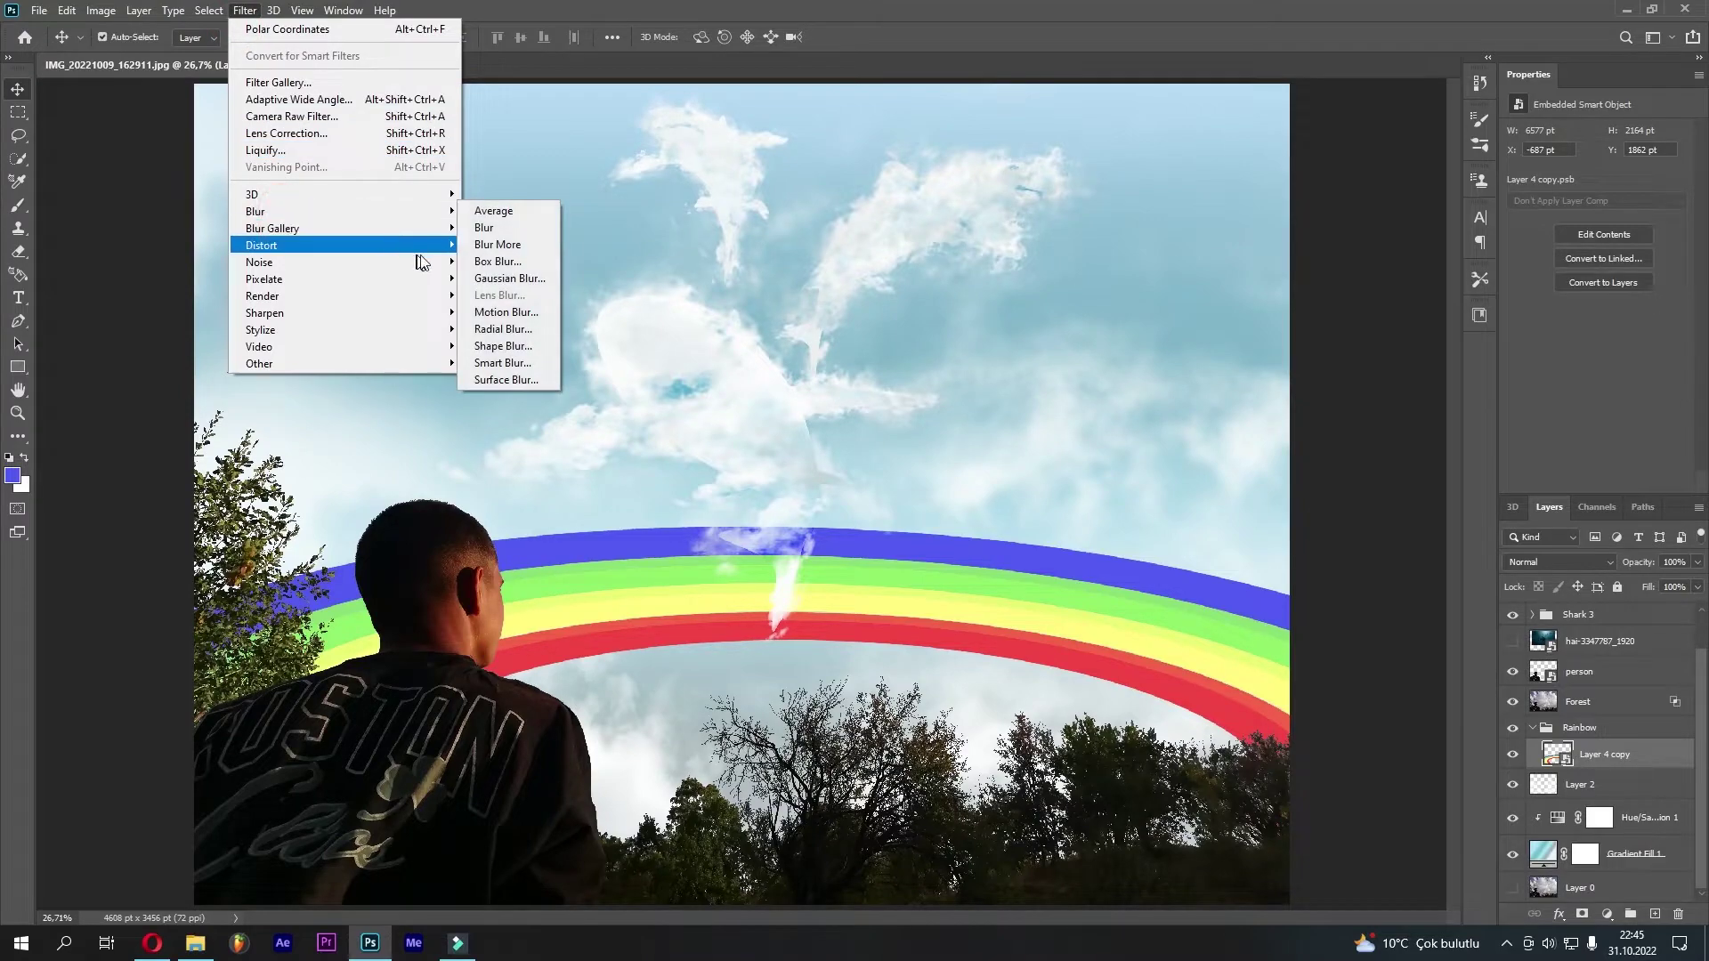
pyautogui.moveTo(345, 211)
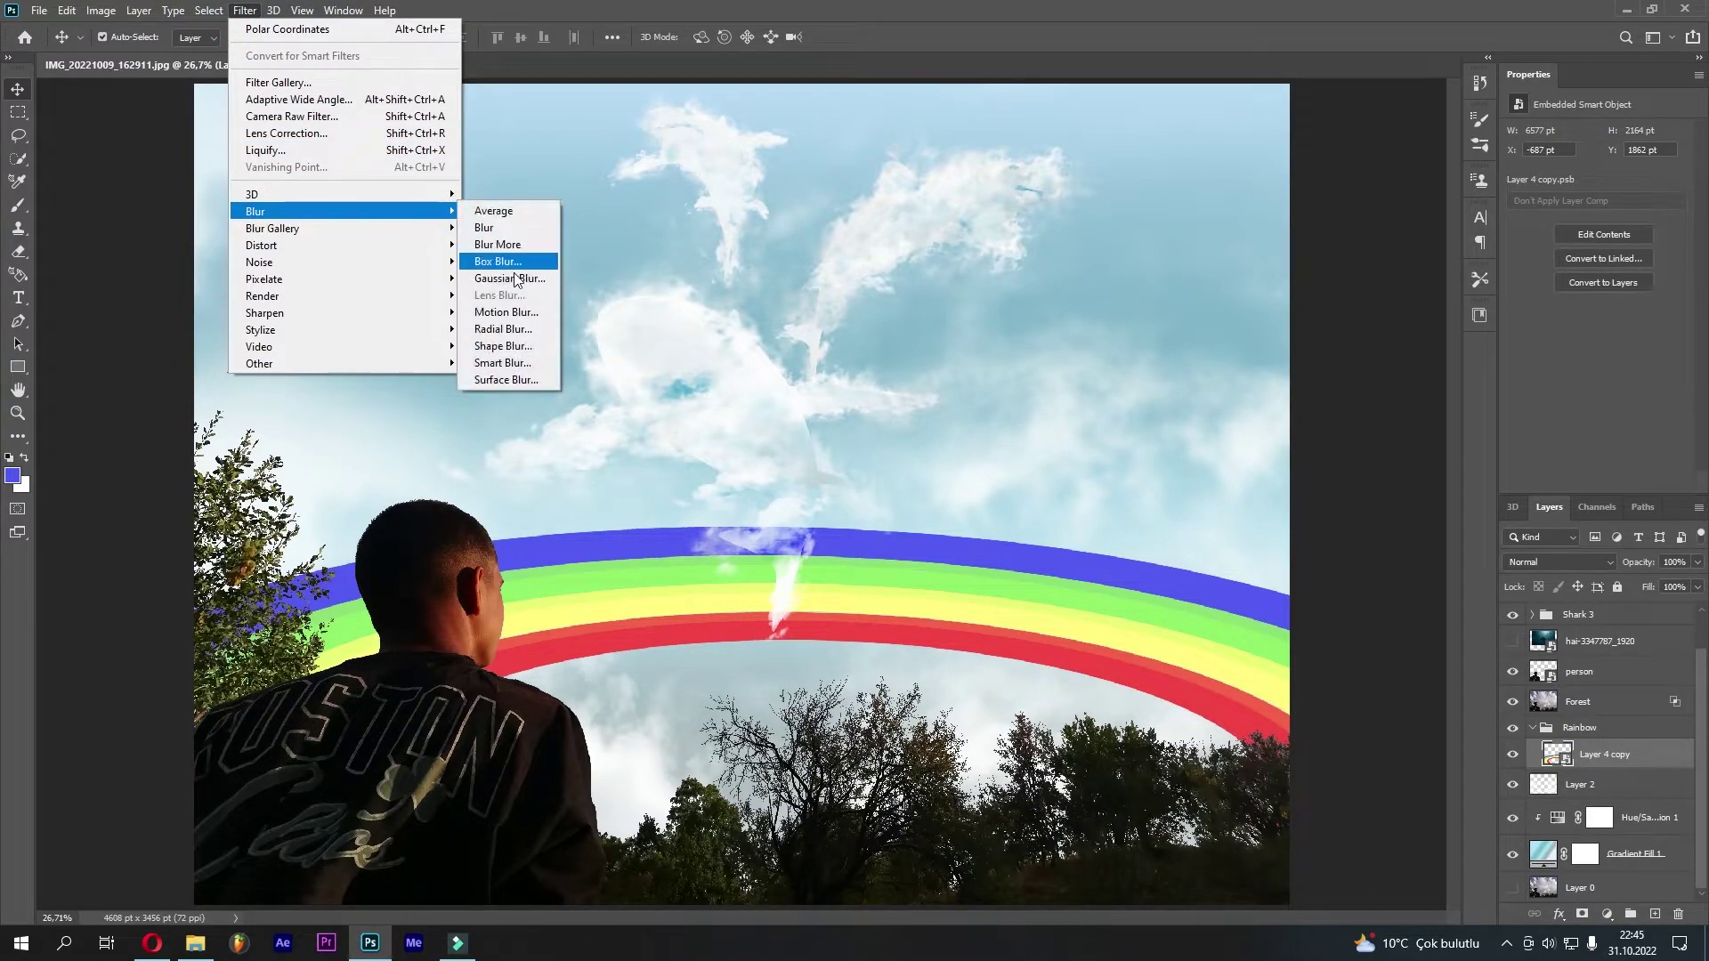
pyautogui.click(513, 281)
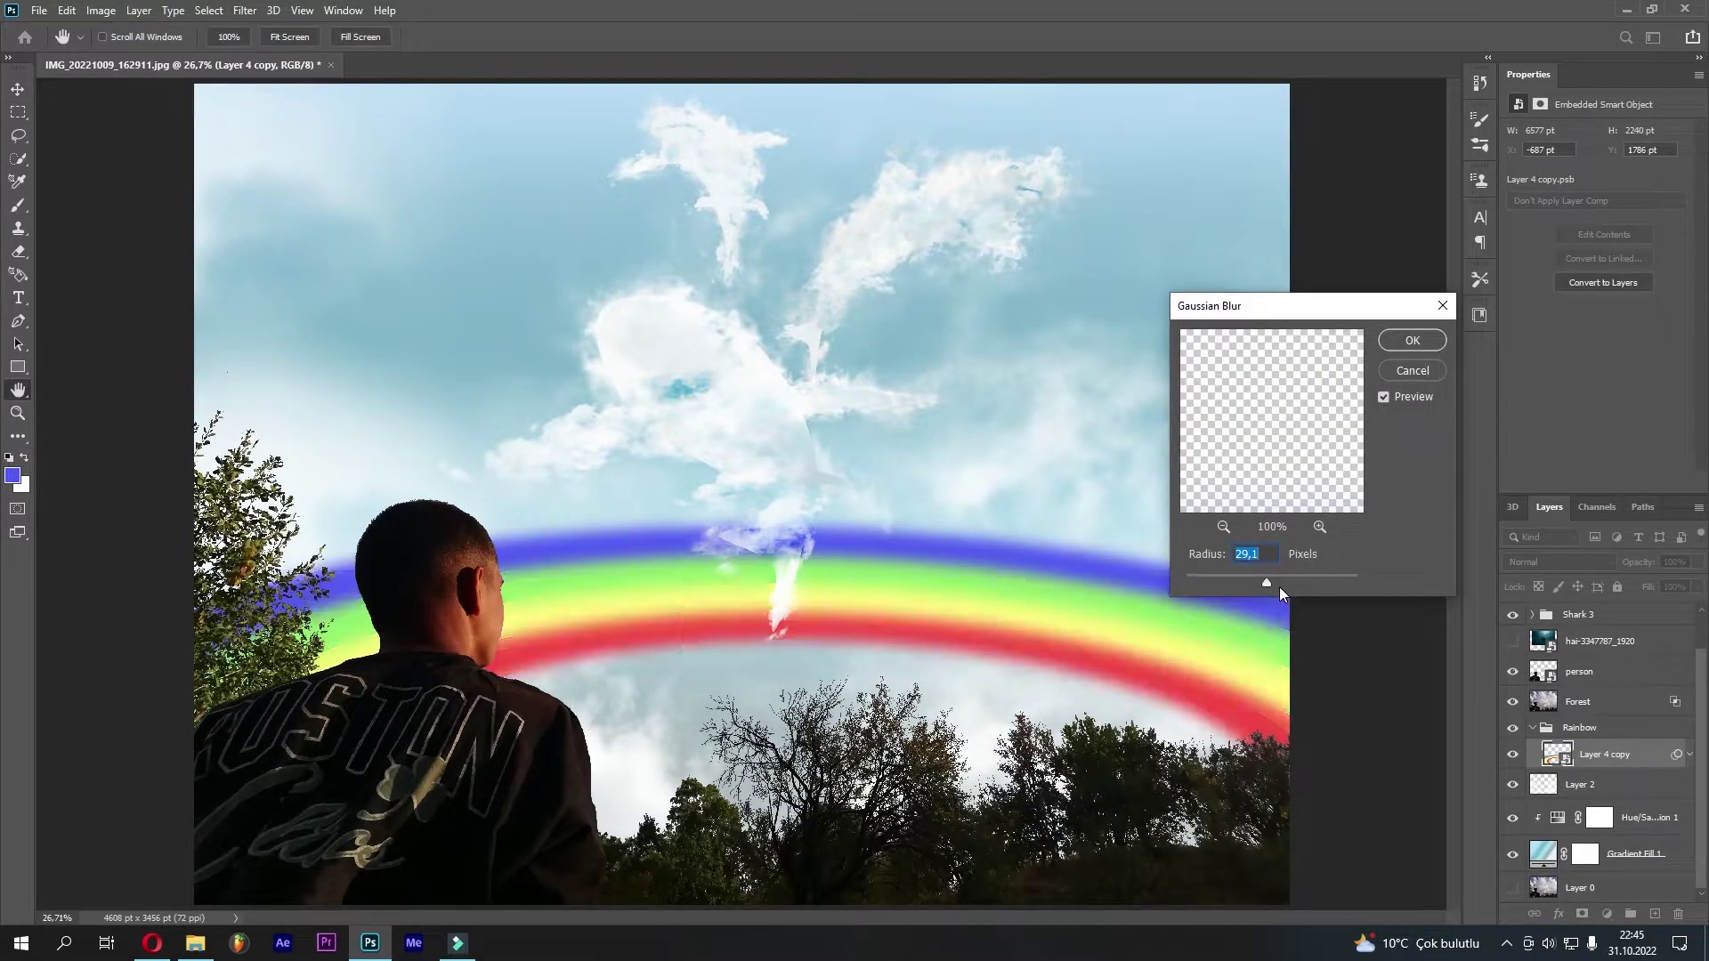
pyautogui.moveTo(1311, 576)
pyautogui.mouseDown()
pyautogui.moveTo(1328, 580)
pyautogui.moveTo(1306, 582)
pyautogui.mouseUp()
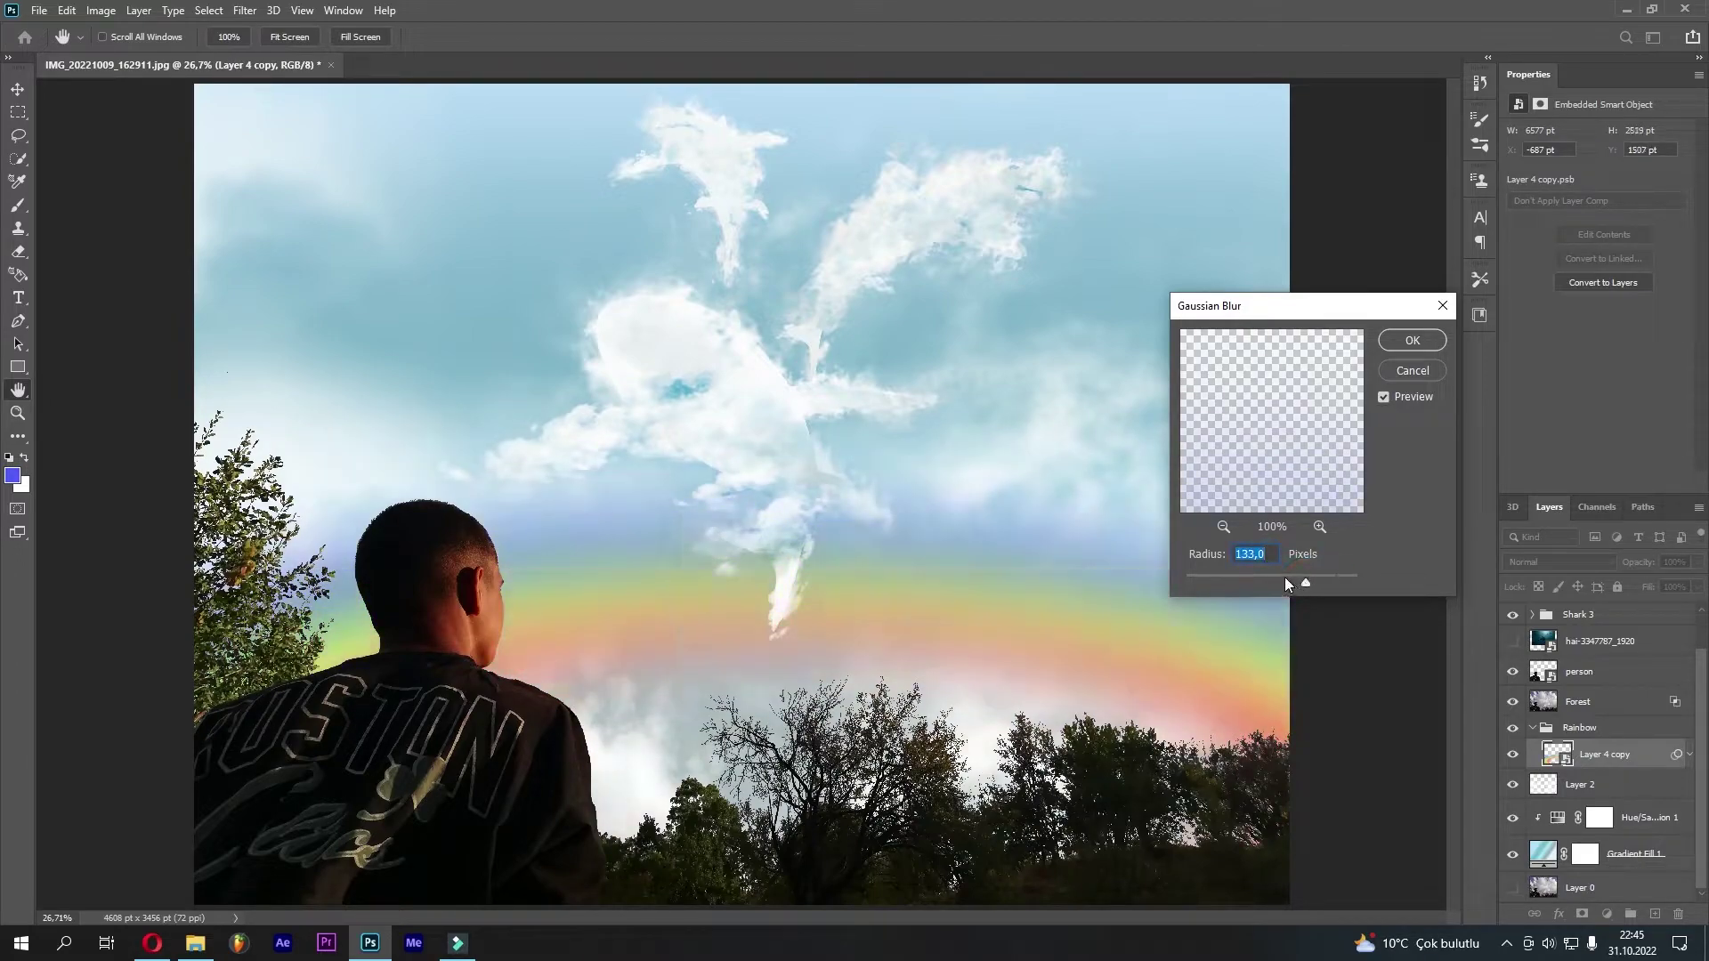
pyautogui.click(1403, 339)
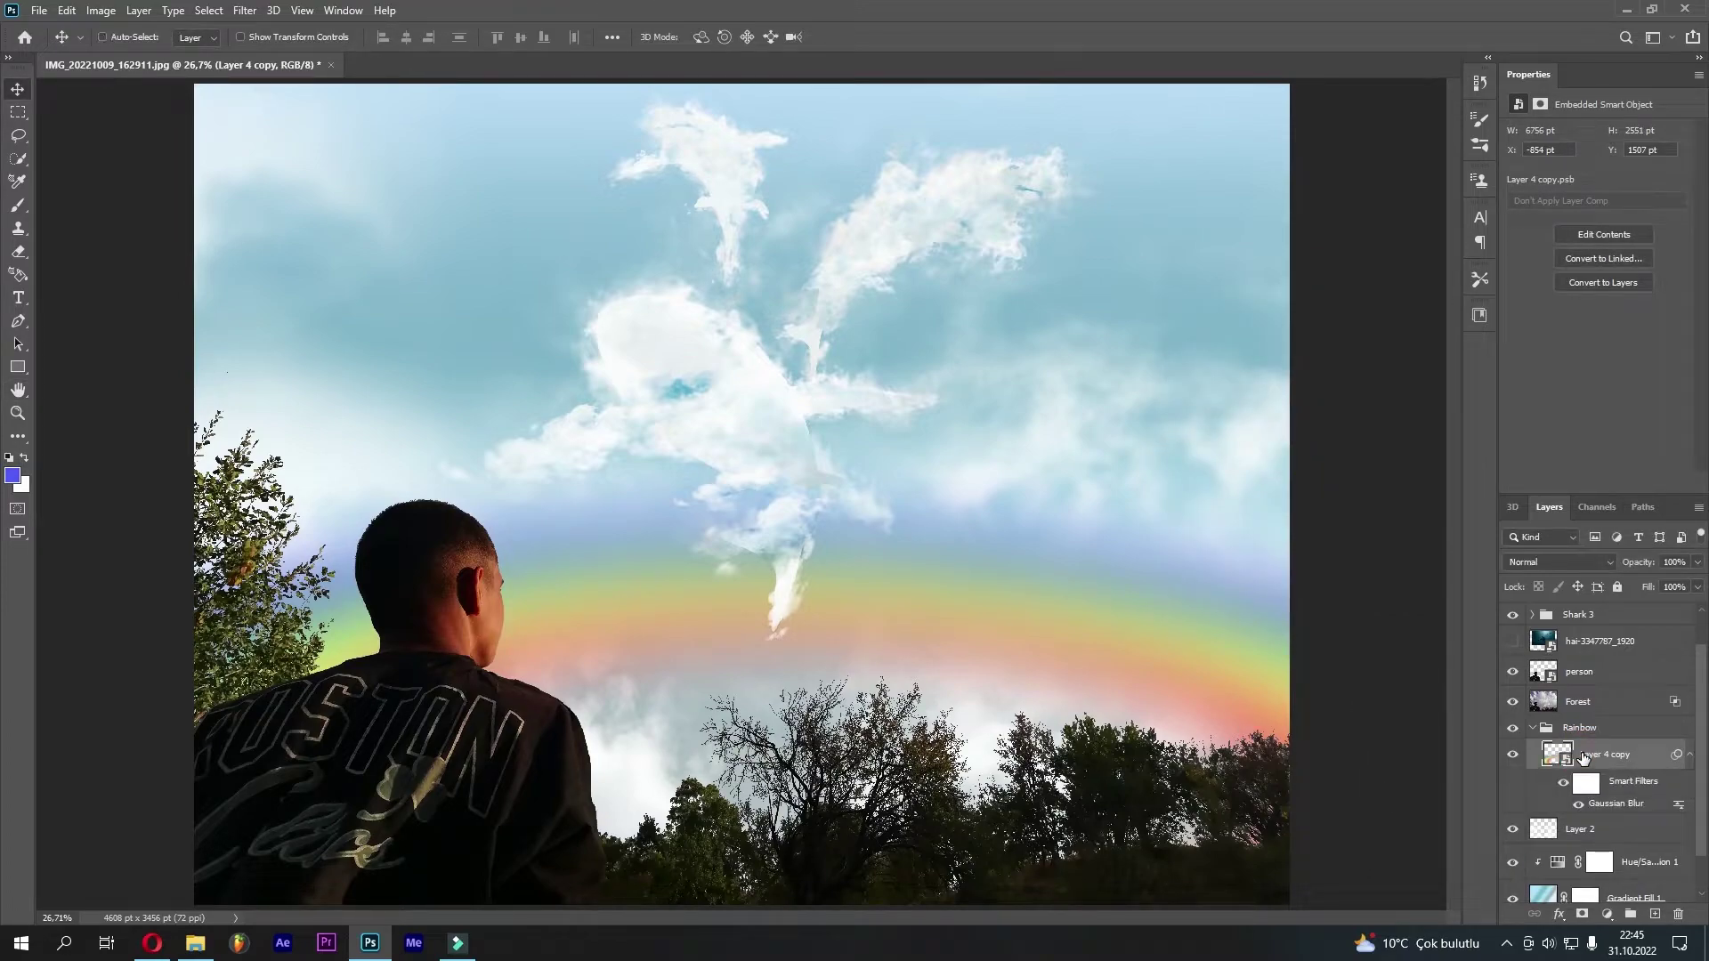
pyautogui.hotkey('ctrl', '-')
pyautogui.hotkey('ctrl', '-')
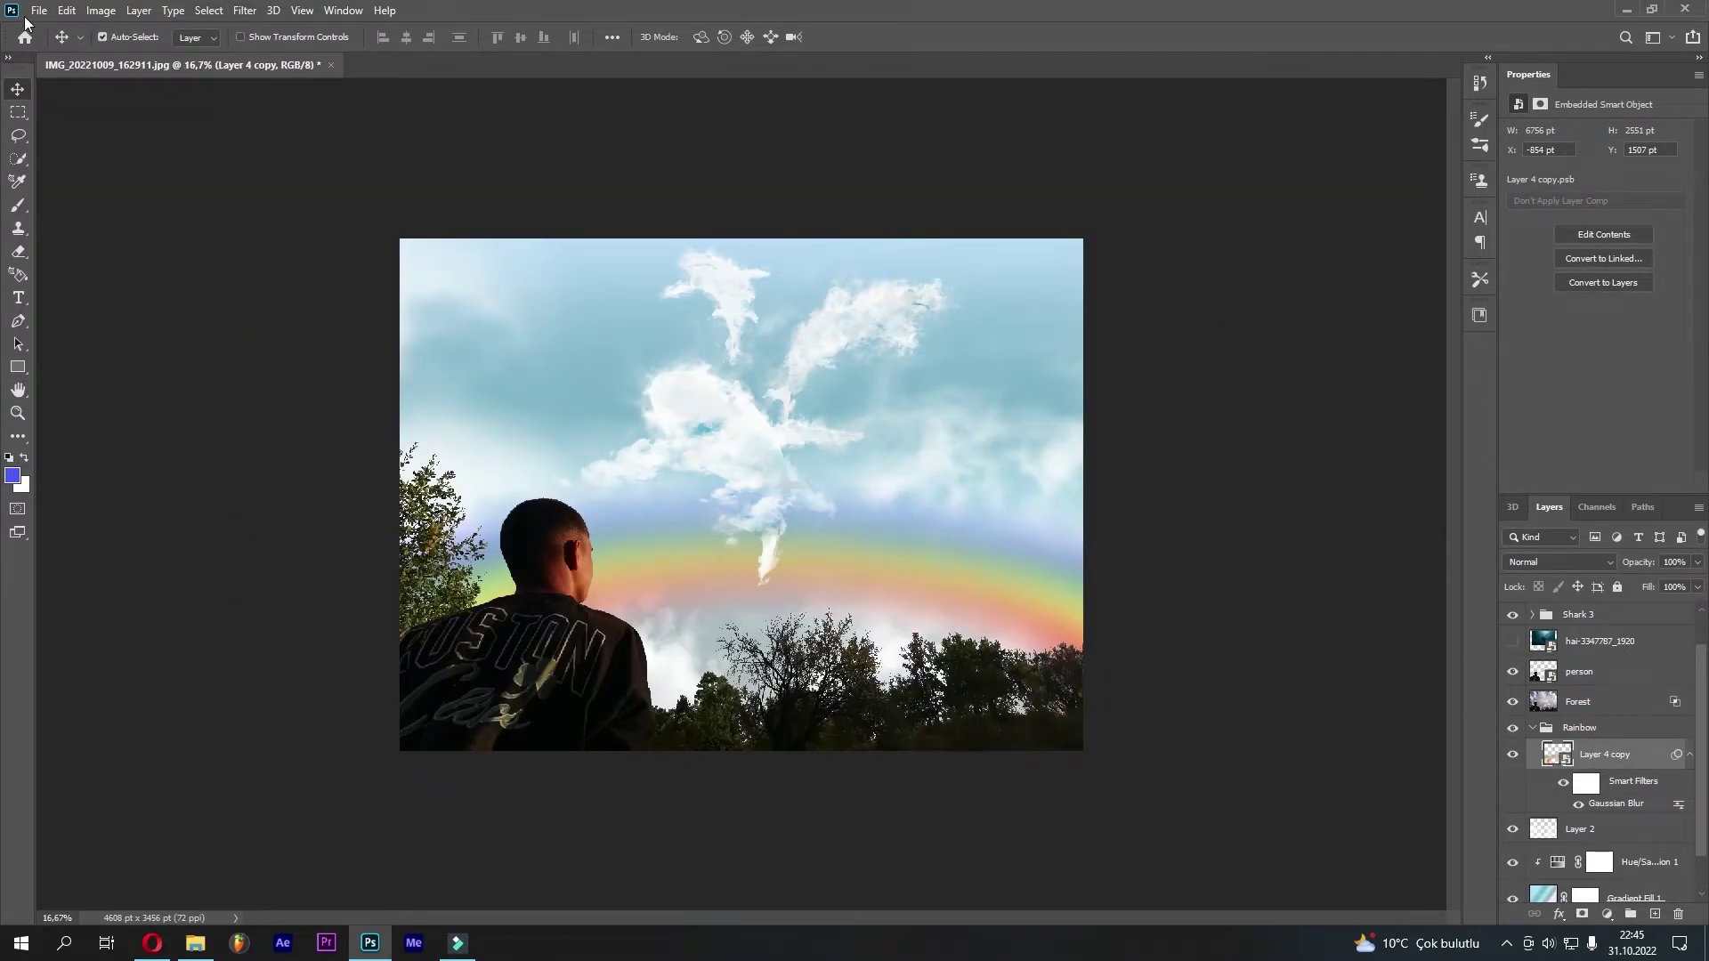
# Rotate the rainbow to about 4.5° with Free Transform
pyautogui.click(67, 11)
pyautogui.click(106, 399)
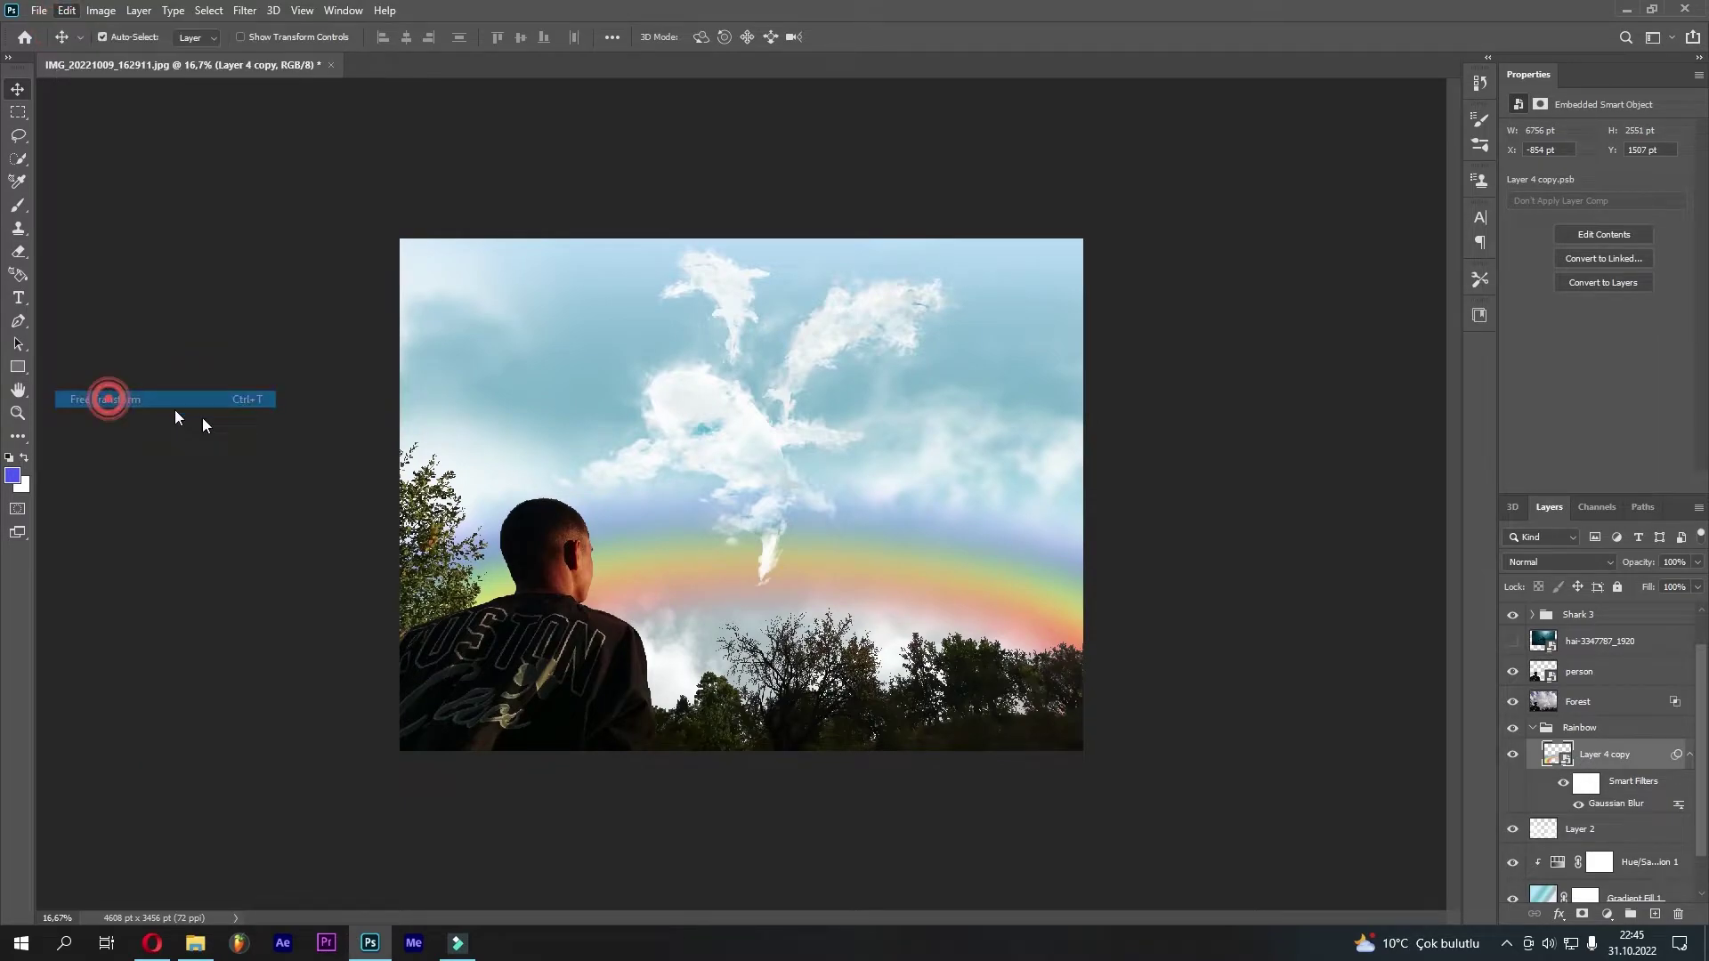
pyautogui.click(846, 365)
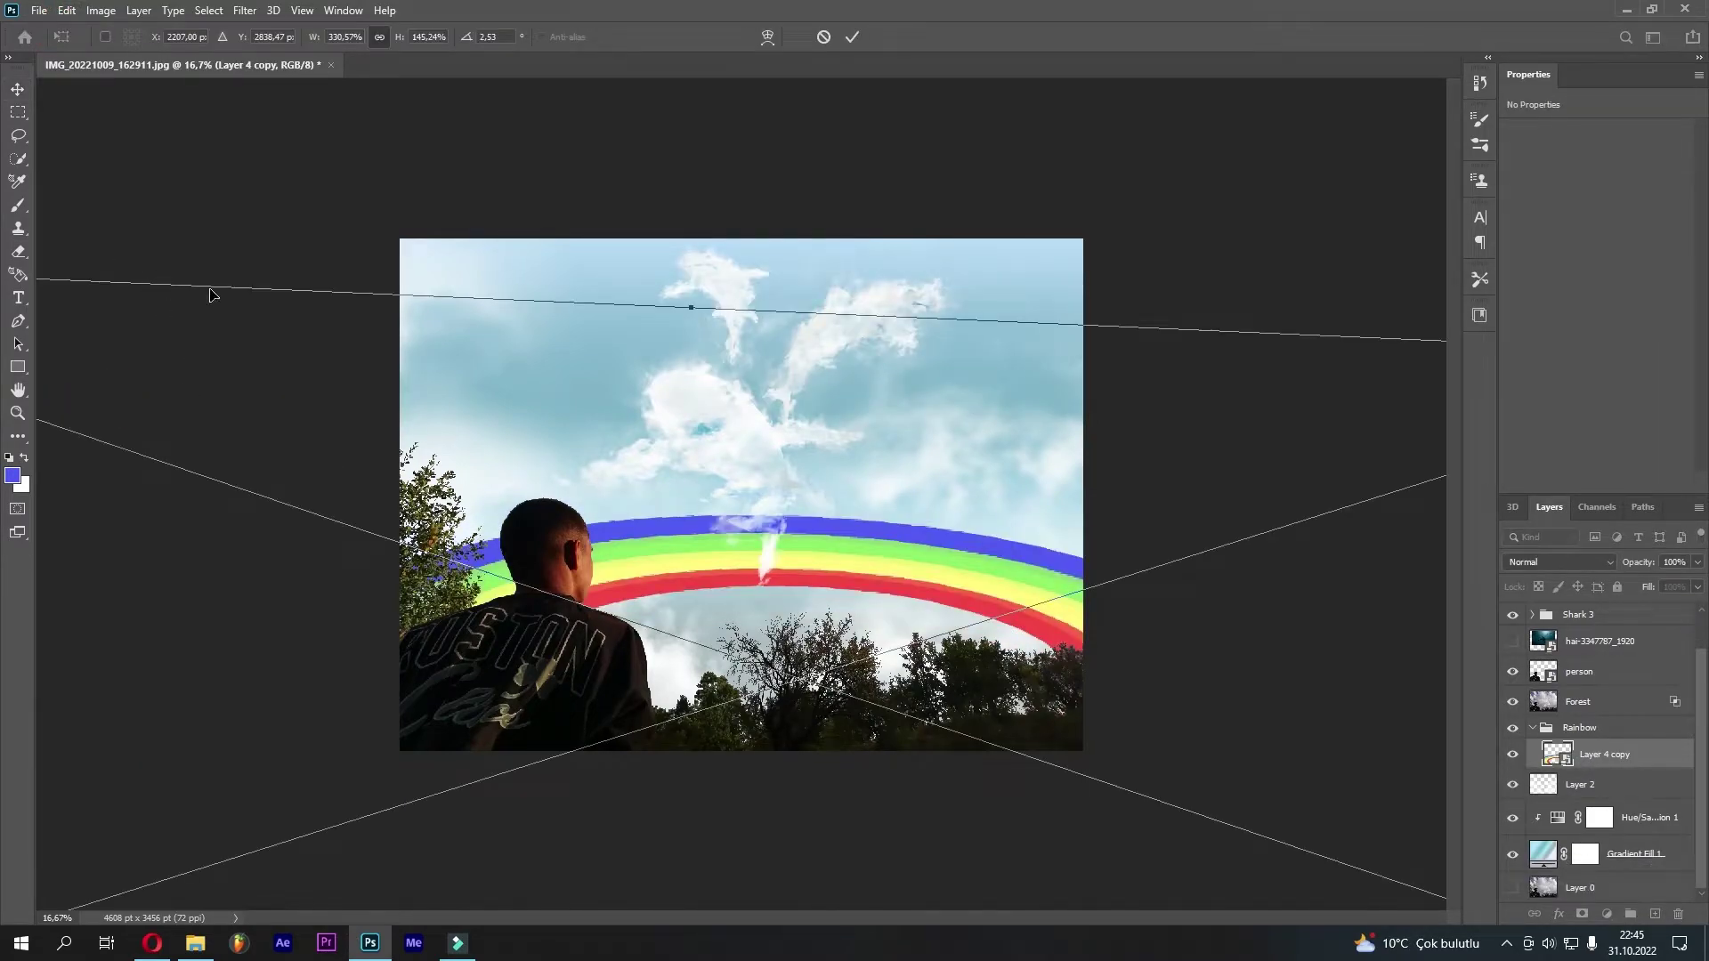
pyautogui.hotkey('ctrl', '-')
pyautogui.hotkey('ctrl', '-')
pyautogui.moveTo(126, 380); pyautogui.dragTo(131, 355)
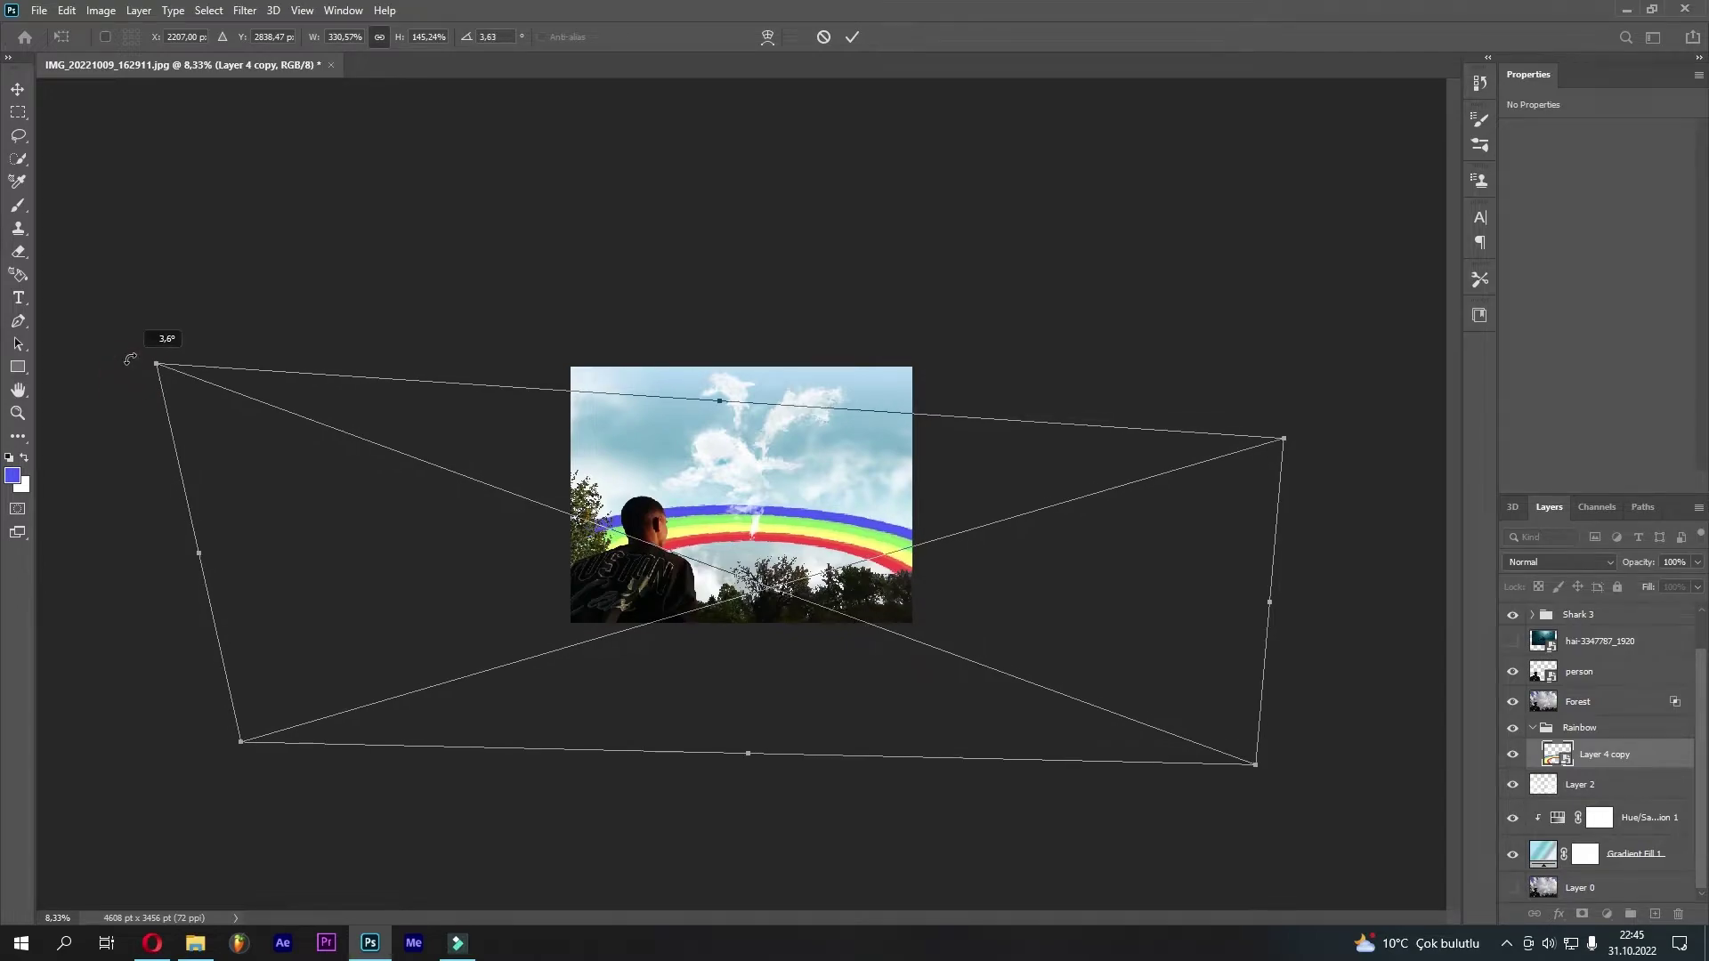
pyautogui.click(855, 31)
pyautogui.hotkey('ctrl', '0')
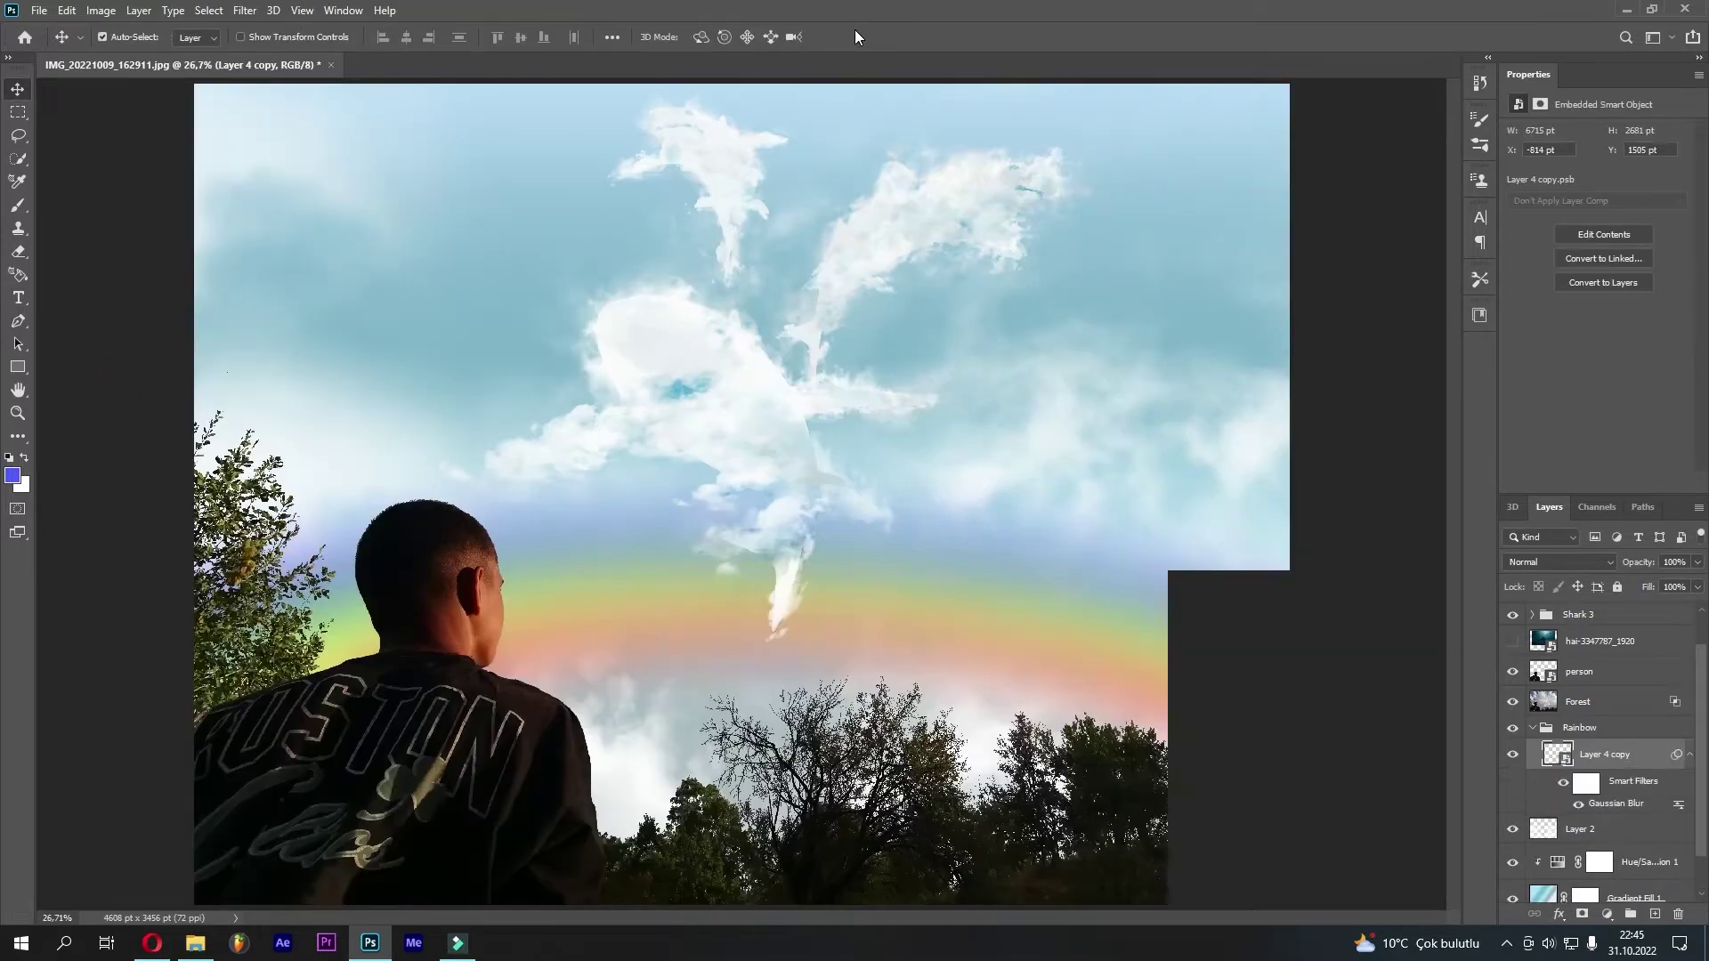
# Move the rainbow upward in the sky with Free Transform
pyautogui.click(67, 11)
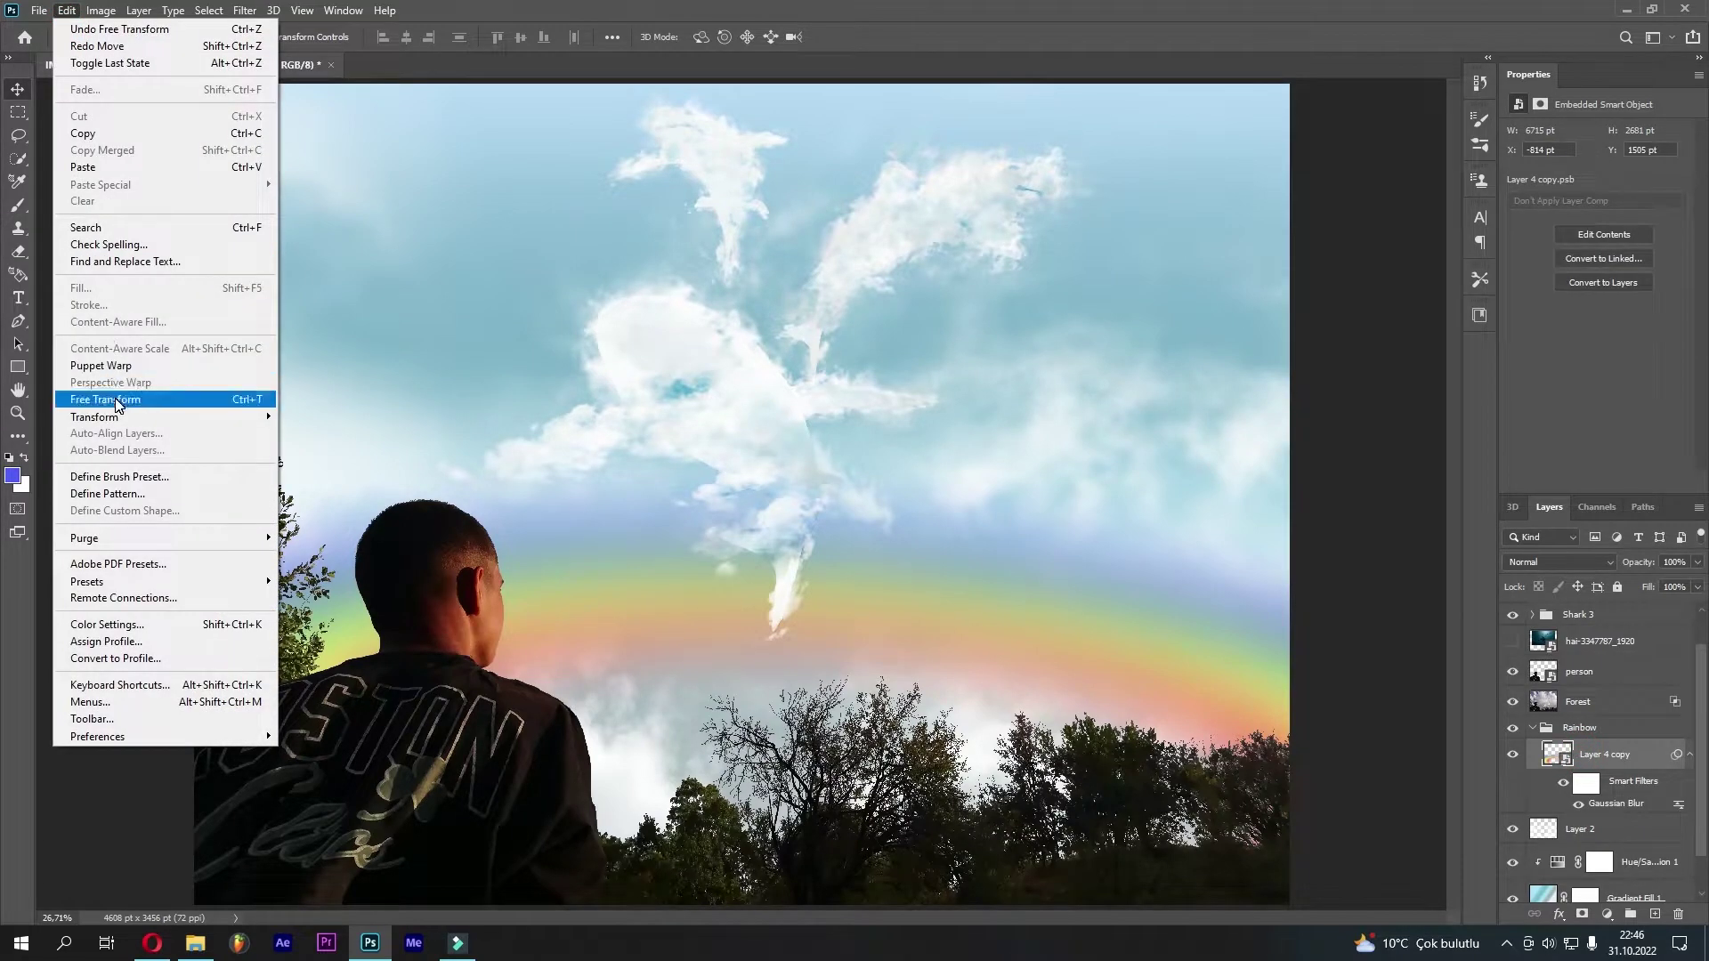
pyautogui.click(98, 397)
pyautogui.click(859, 365)
pyautogui.moveTo(781, 596); pyautogui.dragTo(795, 578)
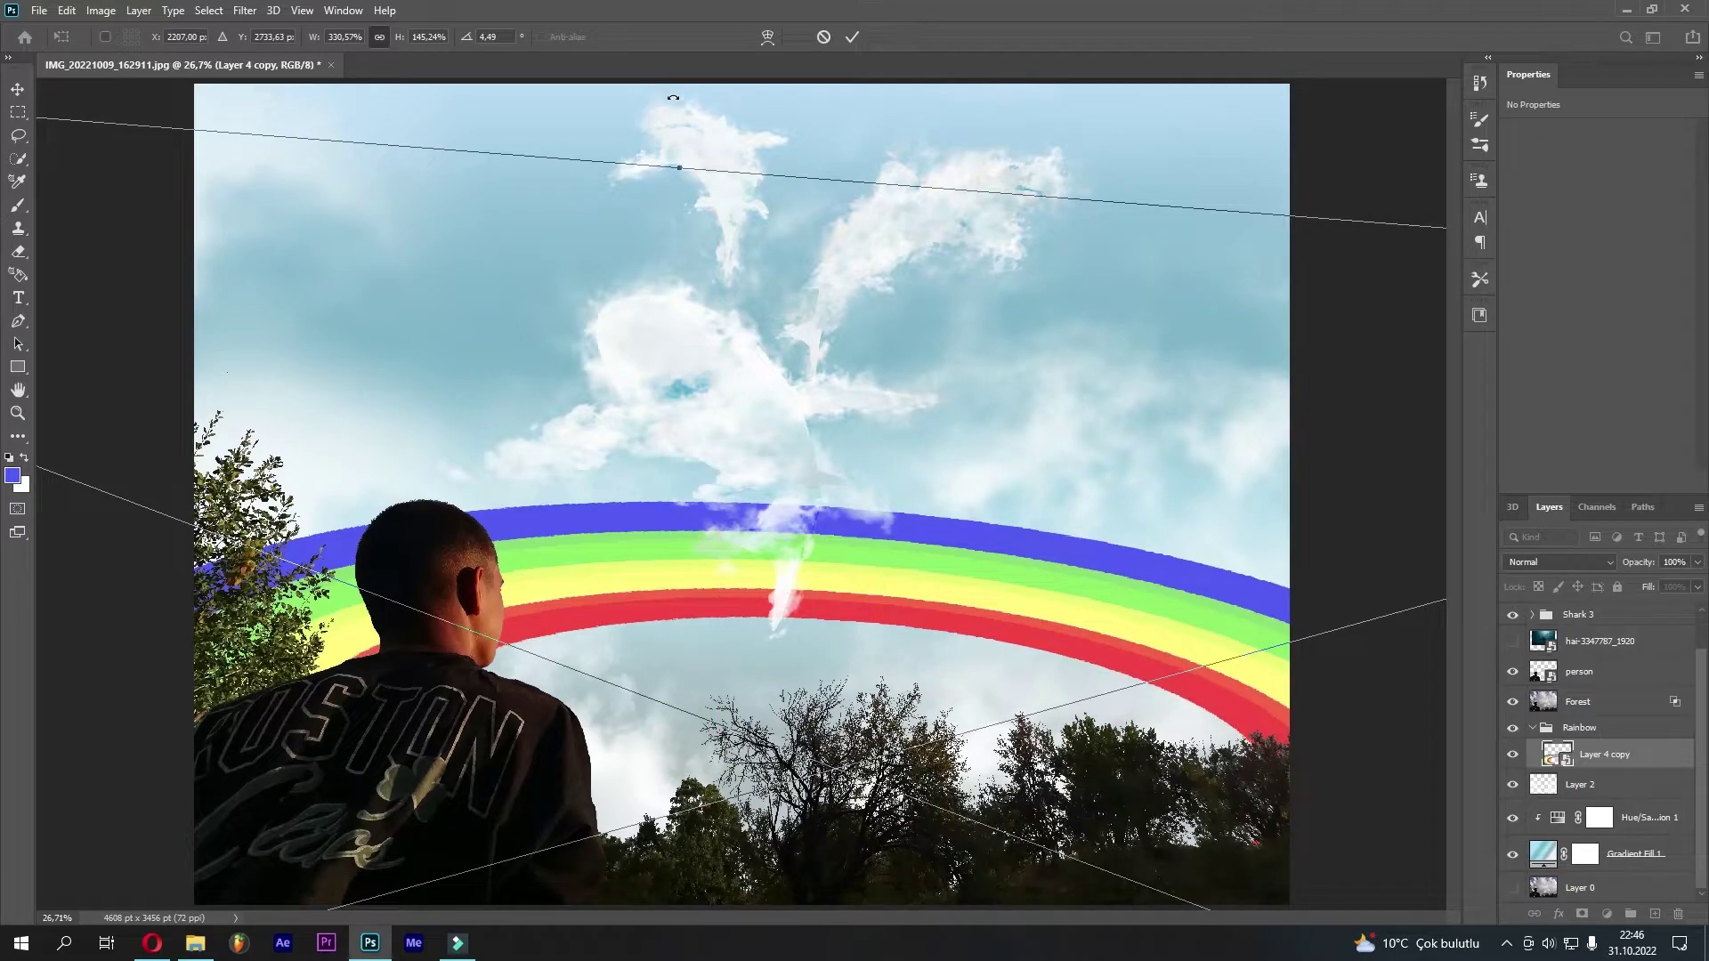
pyautogui.click(852, 38)
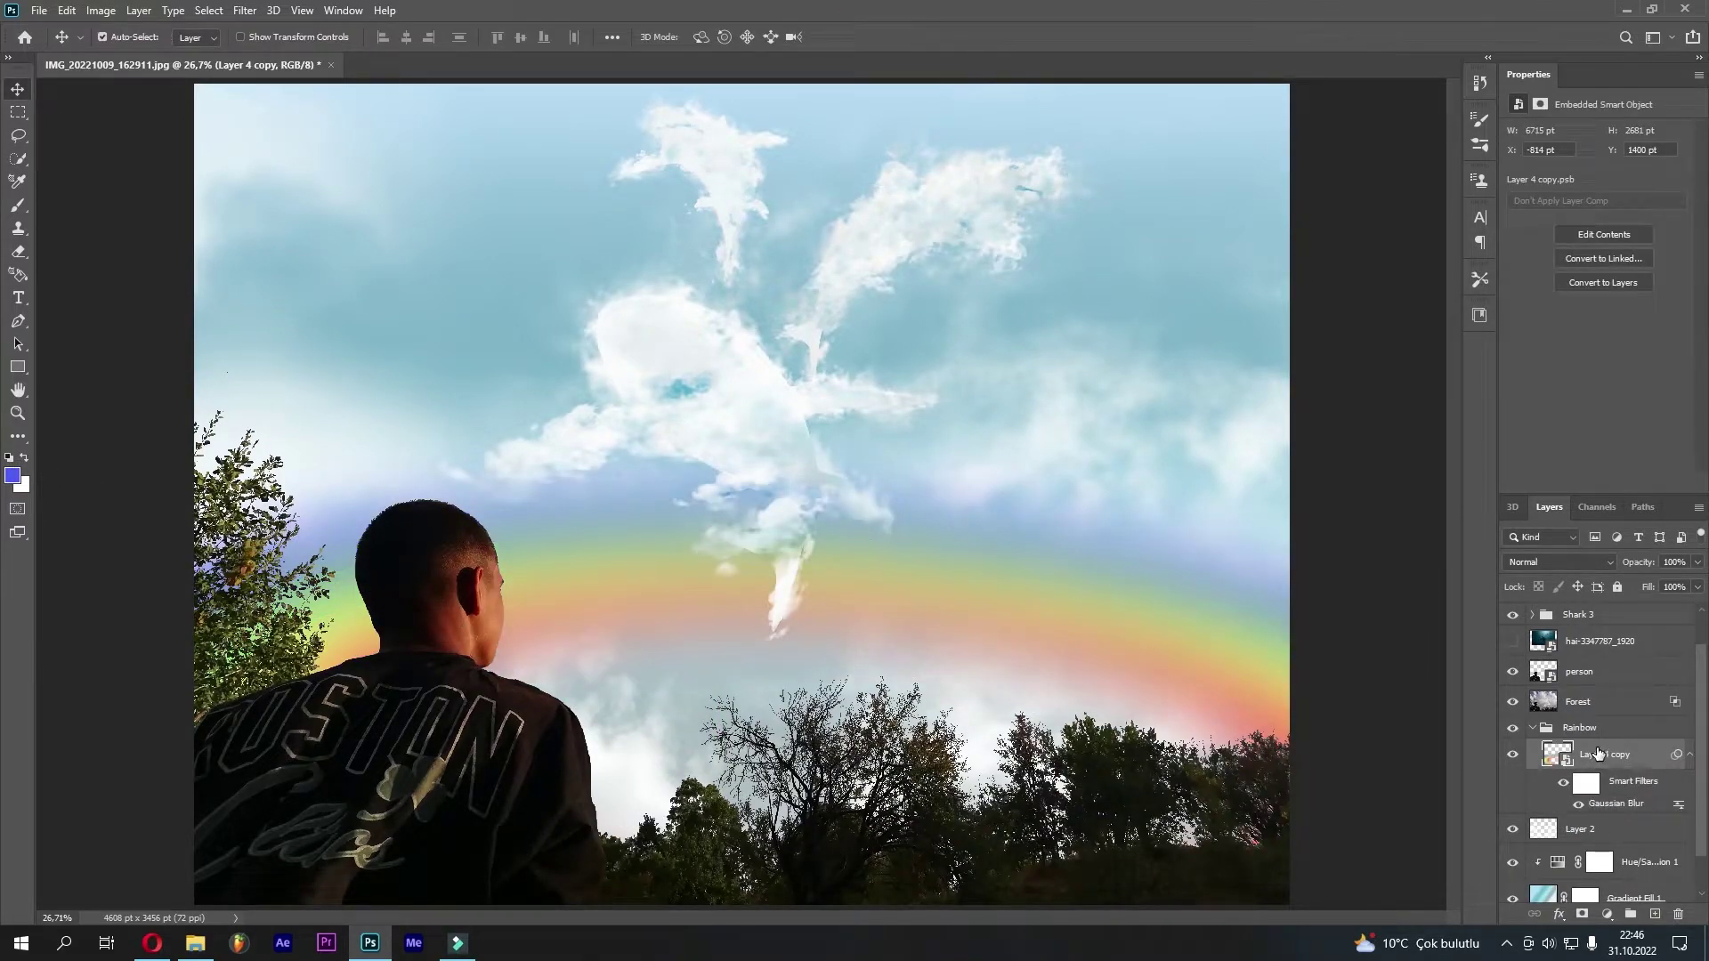
# Set the rainbow layer's blend mode to Hard Mix and opacity to 68%
pyautogui.click(1546, 566)
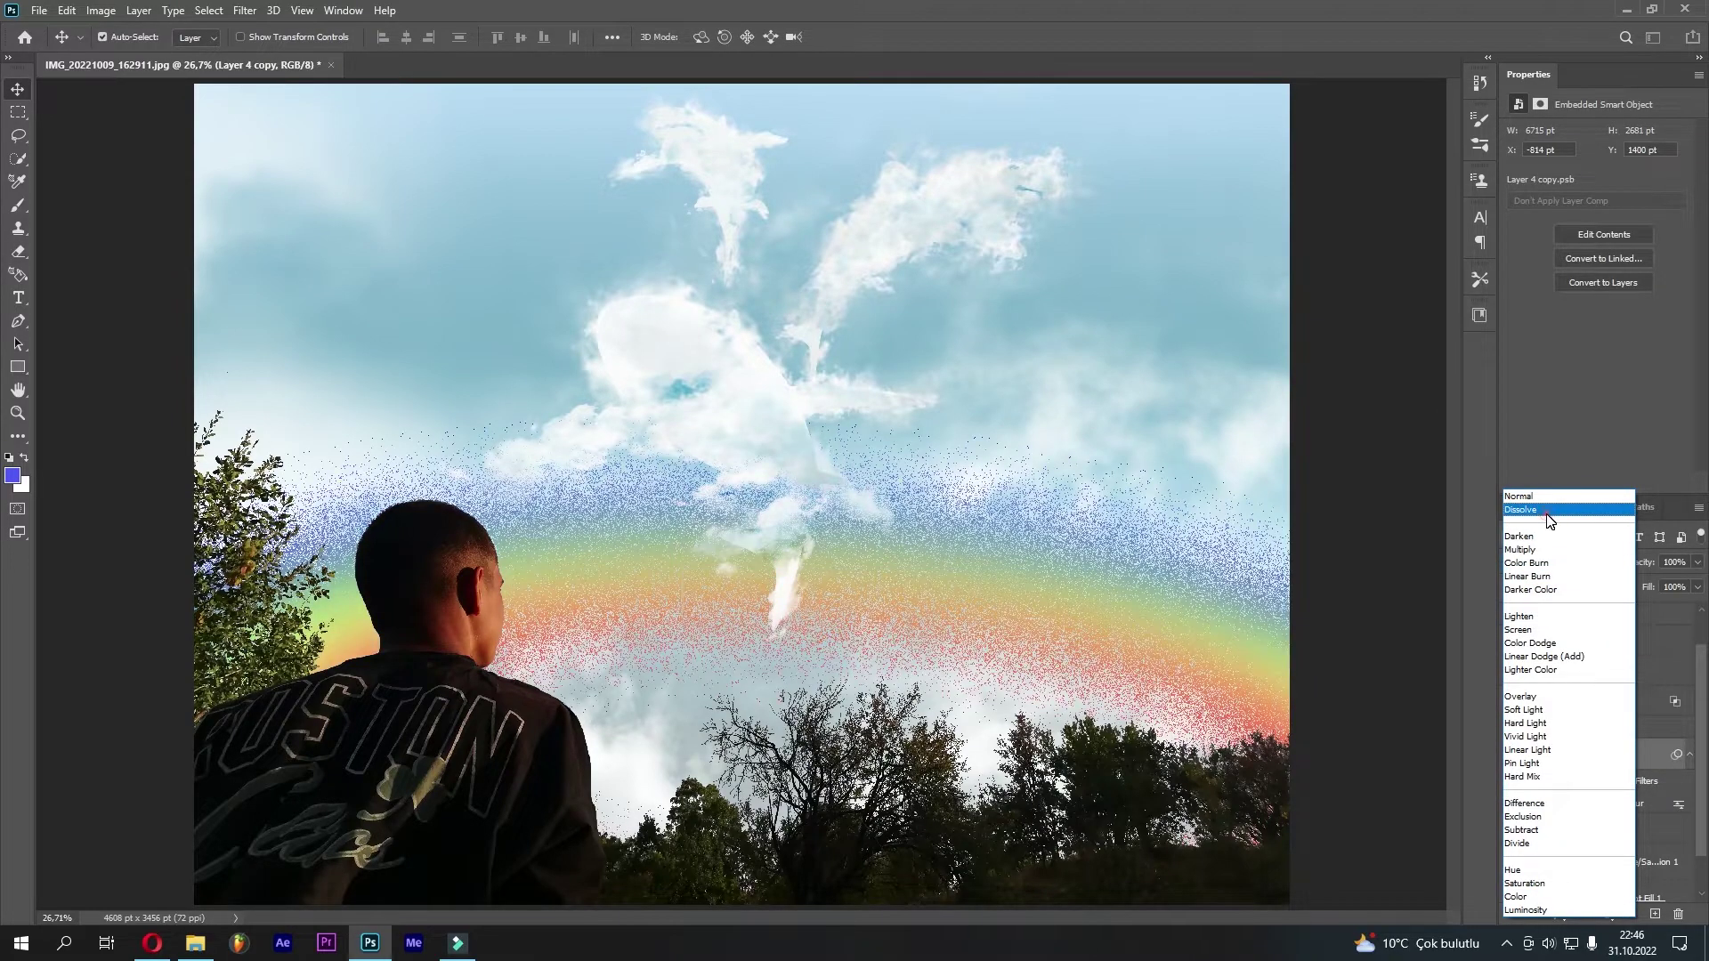
pyautogui.click(1547, 514)
pyautogui.press('Down')
pyautogui.press('Down')
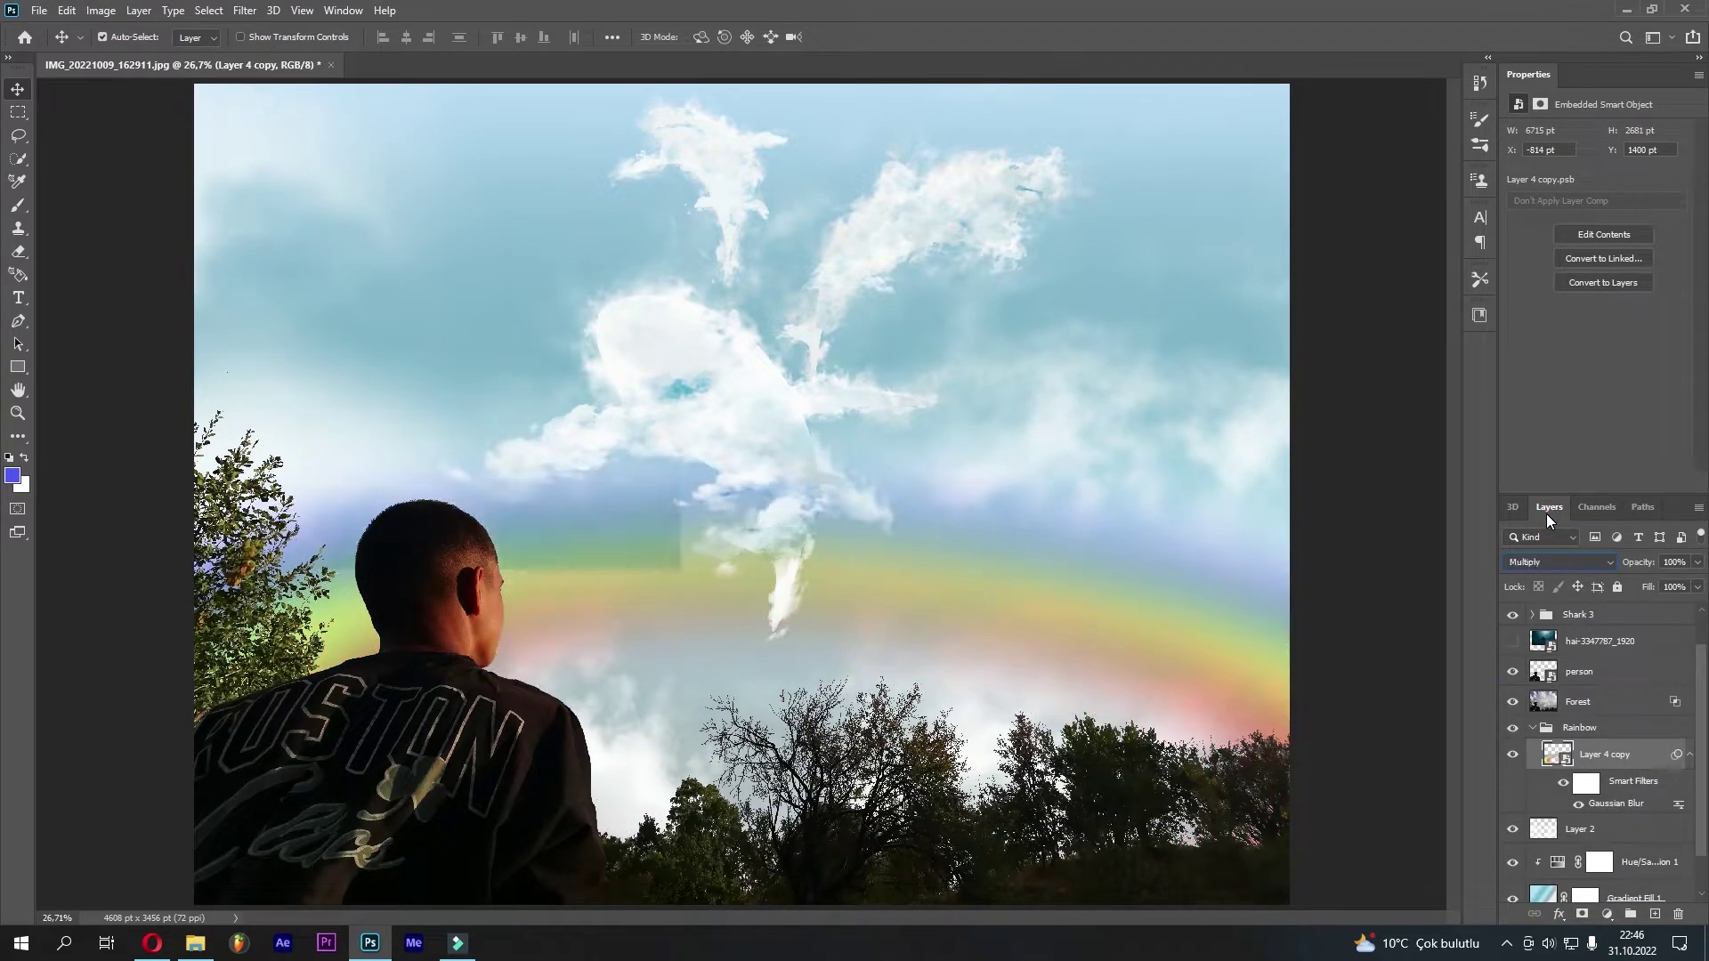
pyautogui.press('Down')
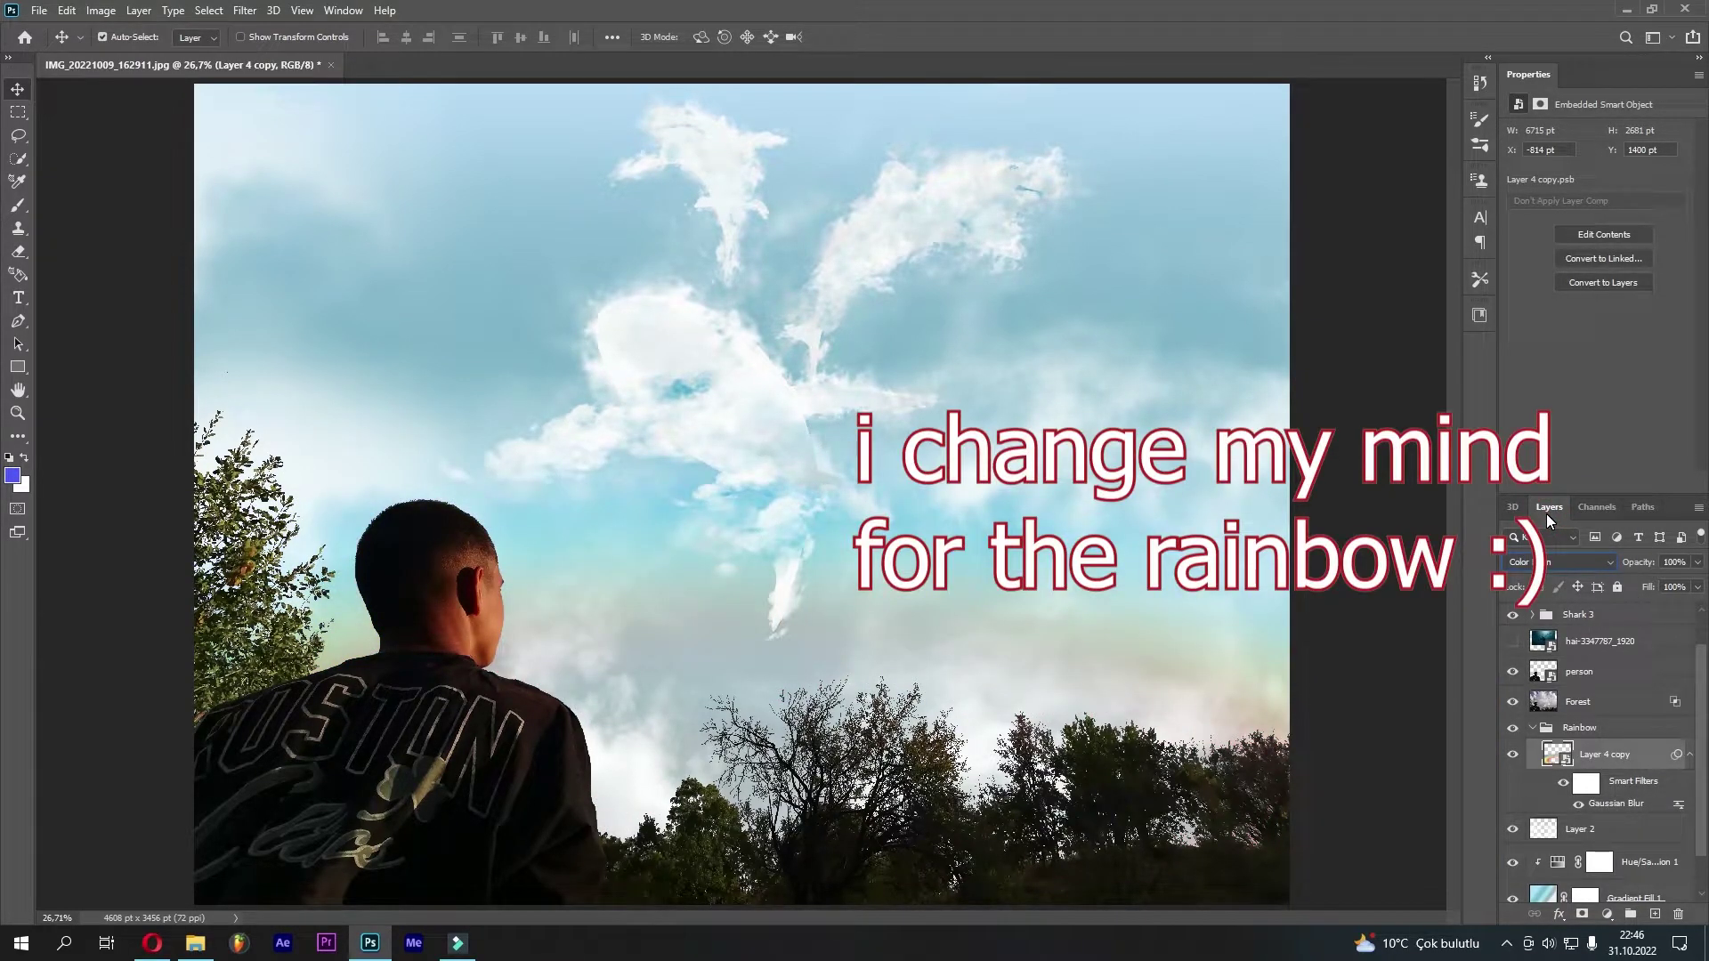
pyautogui.press('Down')
pyautogui.press('Down')
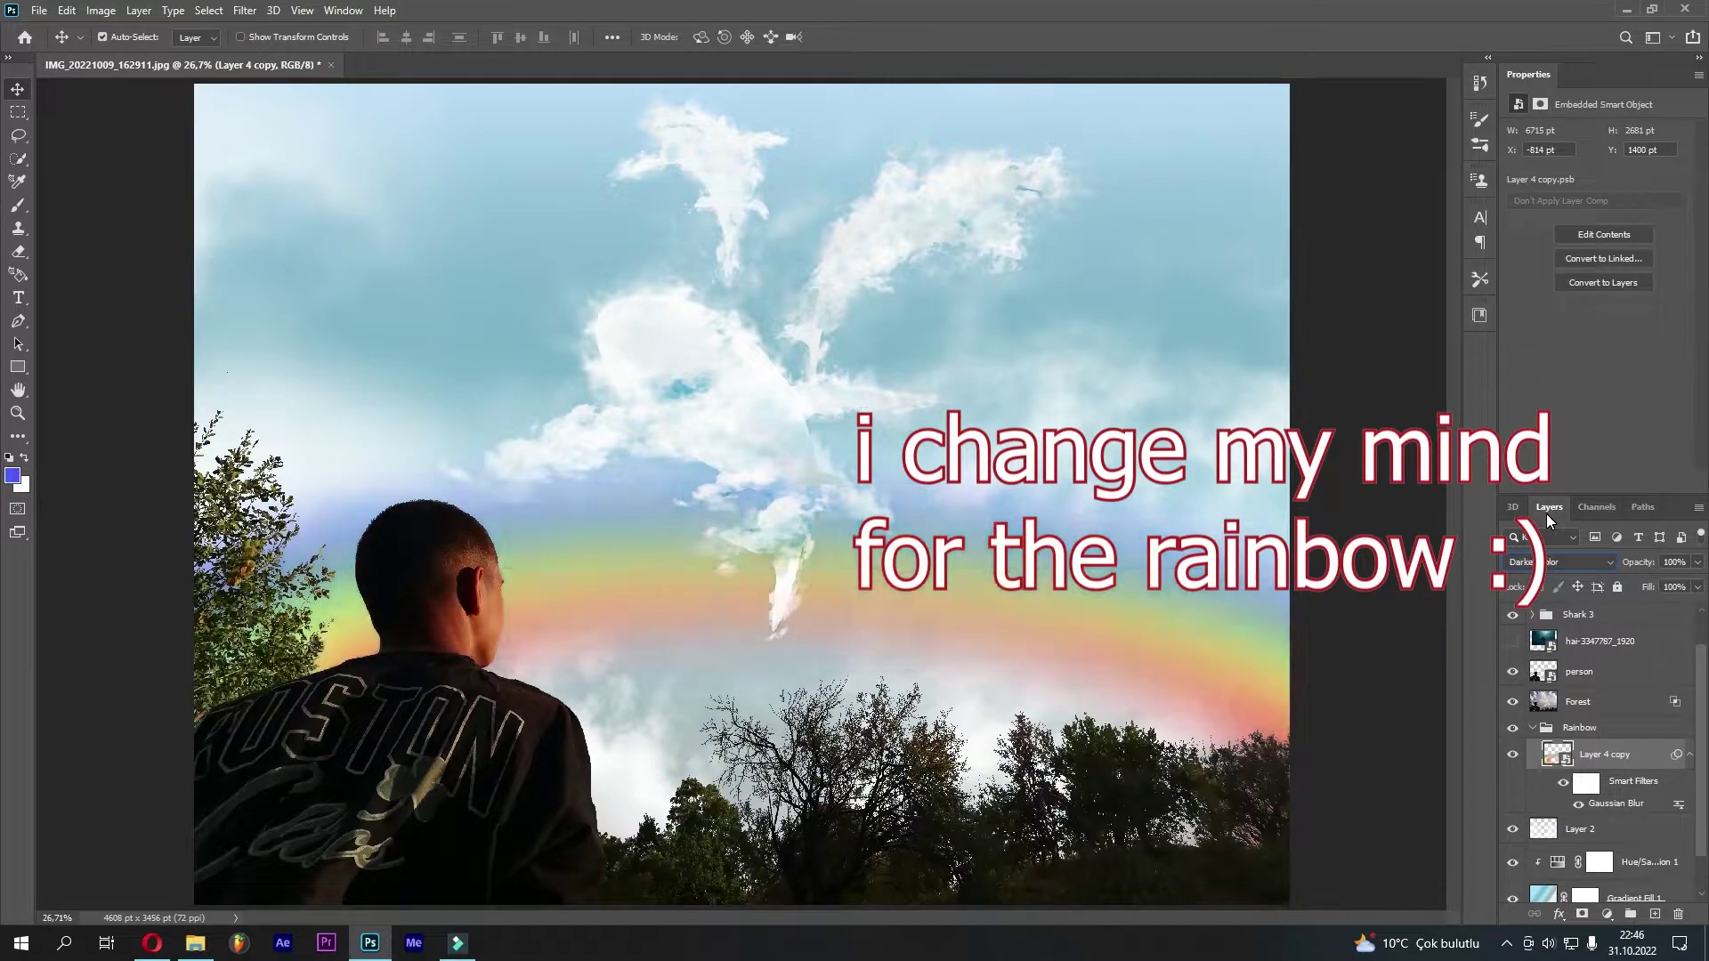
pyautogui.press('Down')
pyautogui.press('Down')
pyautogui.press('Down')
pyautogui.press('Down')
pyautogui.press('Down')
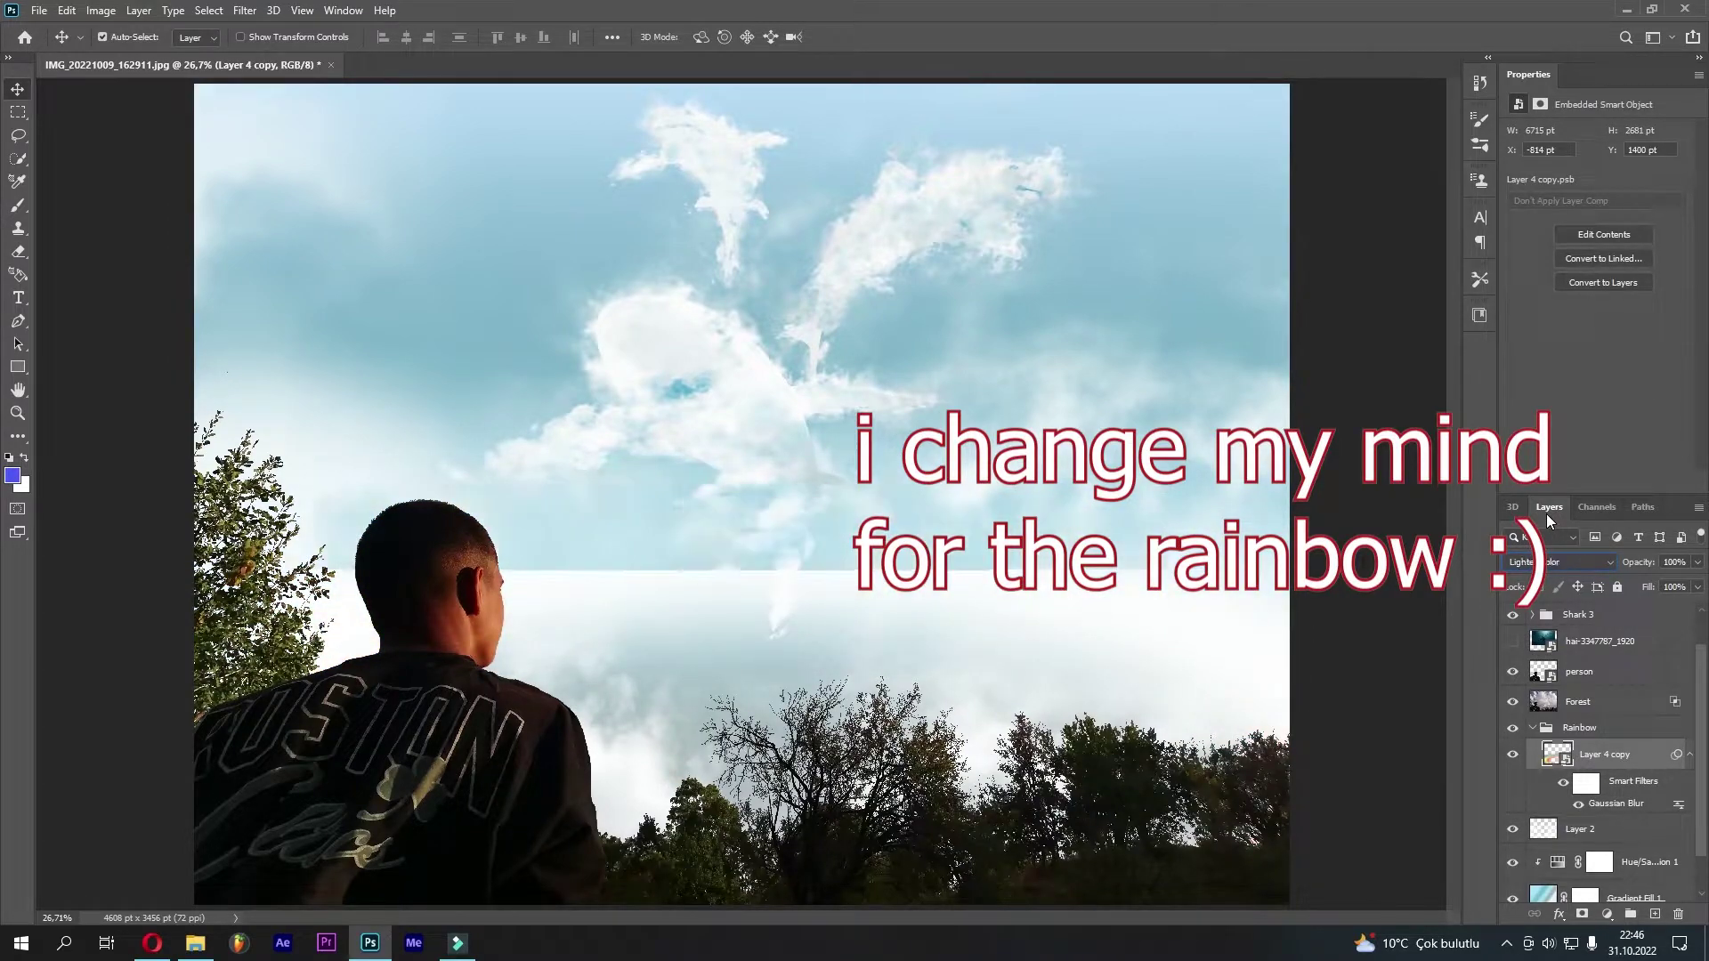
pyautogui.press('Down')
pyautogui.press('Down')
pyautogui.press('Down')
pyautogui.press('Down')
pyautogui.press('Down')
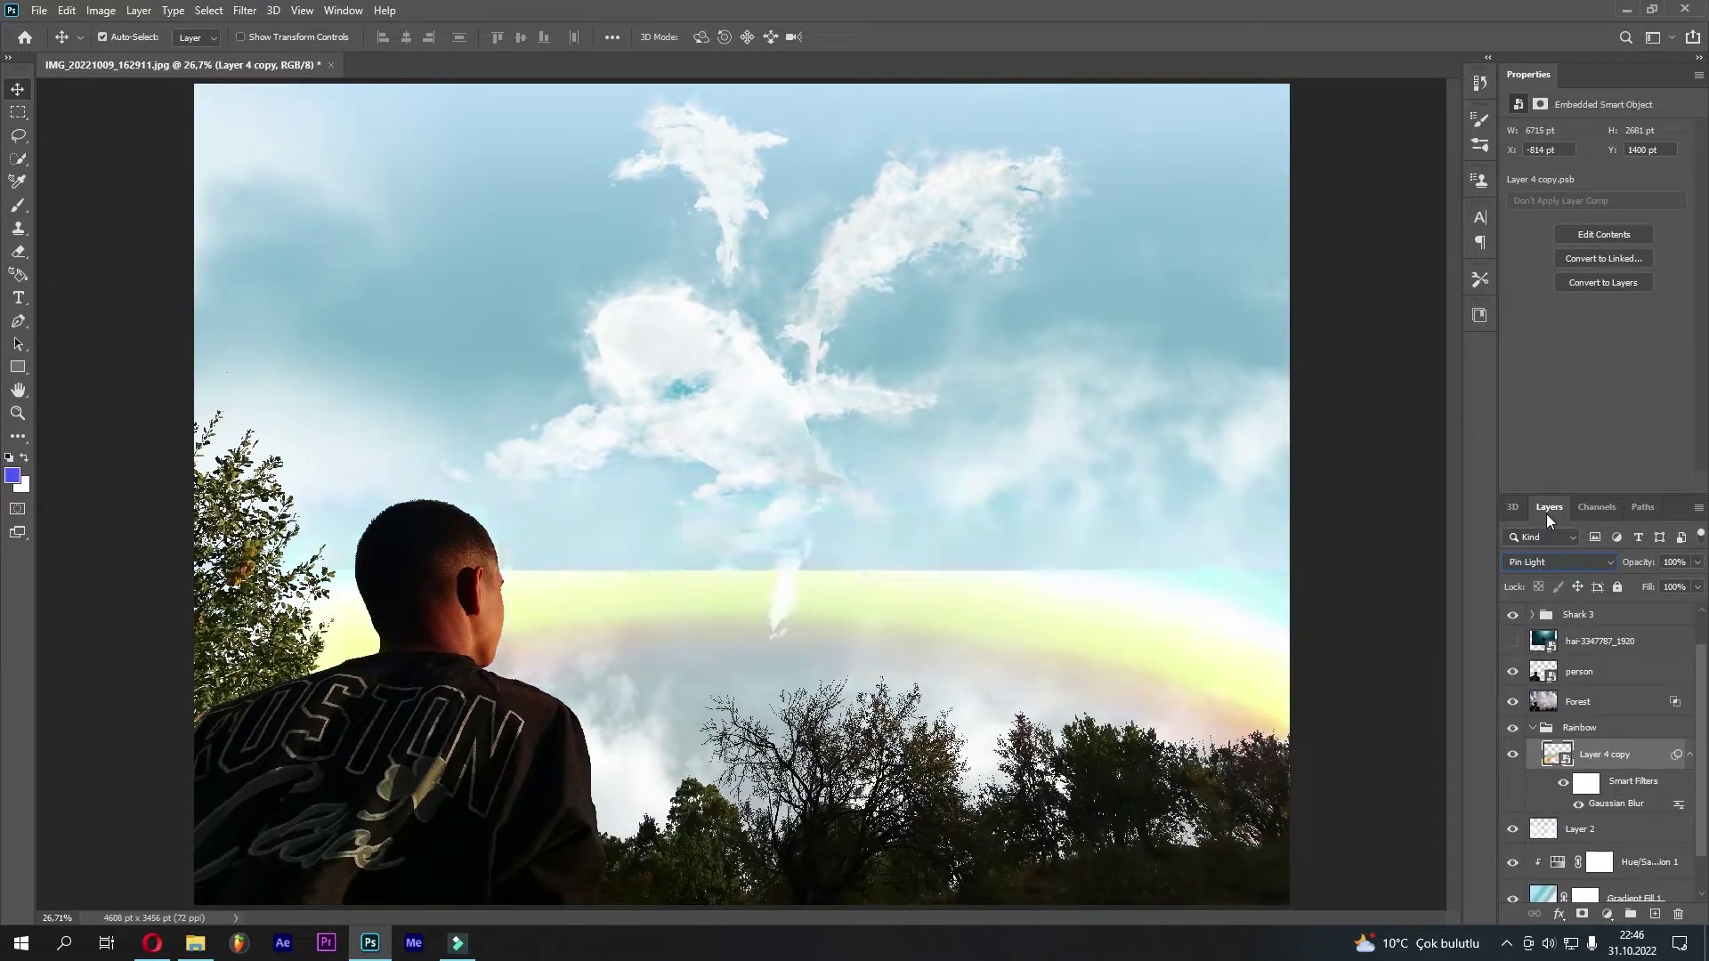
pyautogui.press('Down')
pyautogui.press('Down')
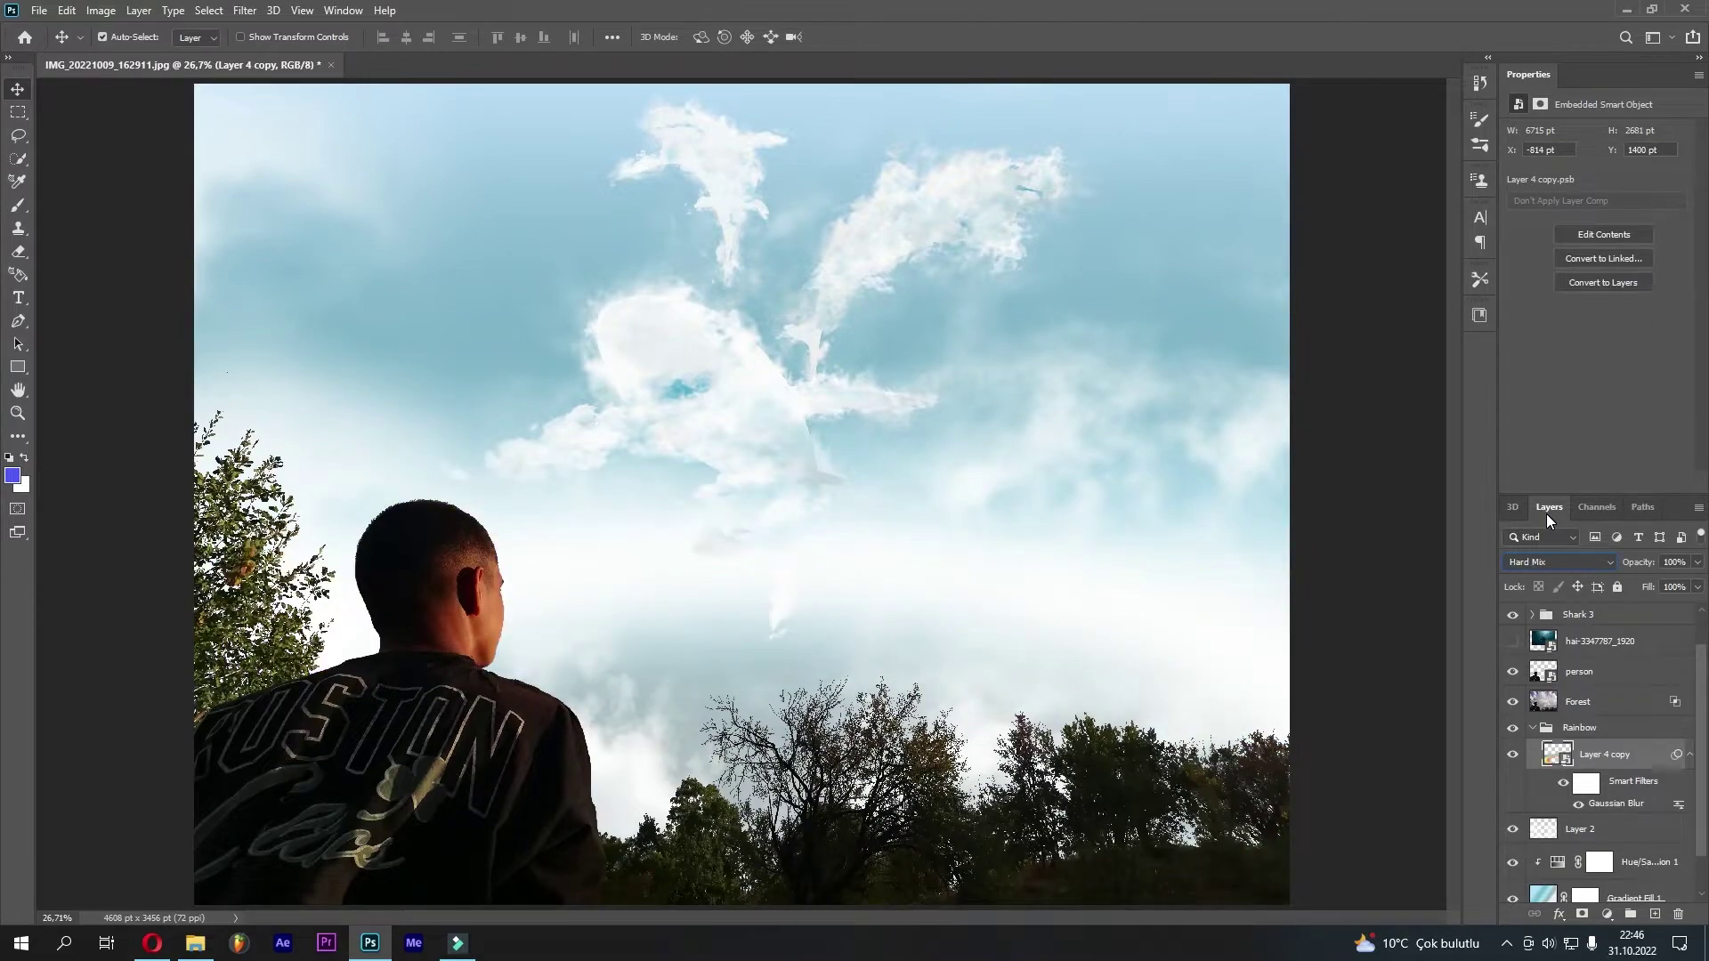
pyautogui.click(1513, 762)
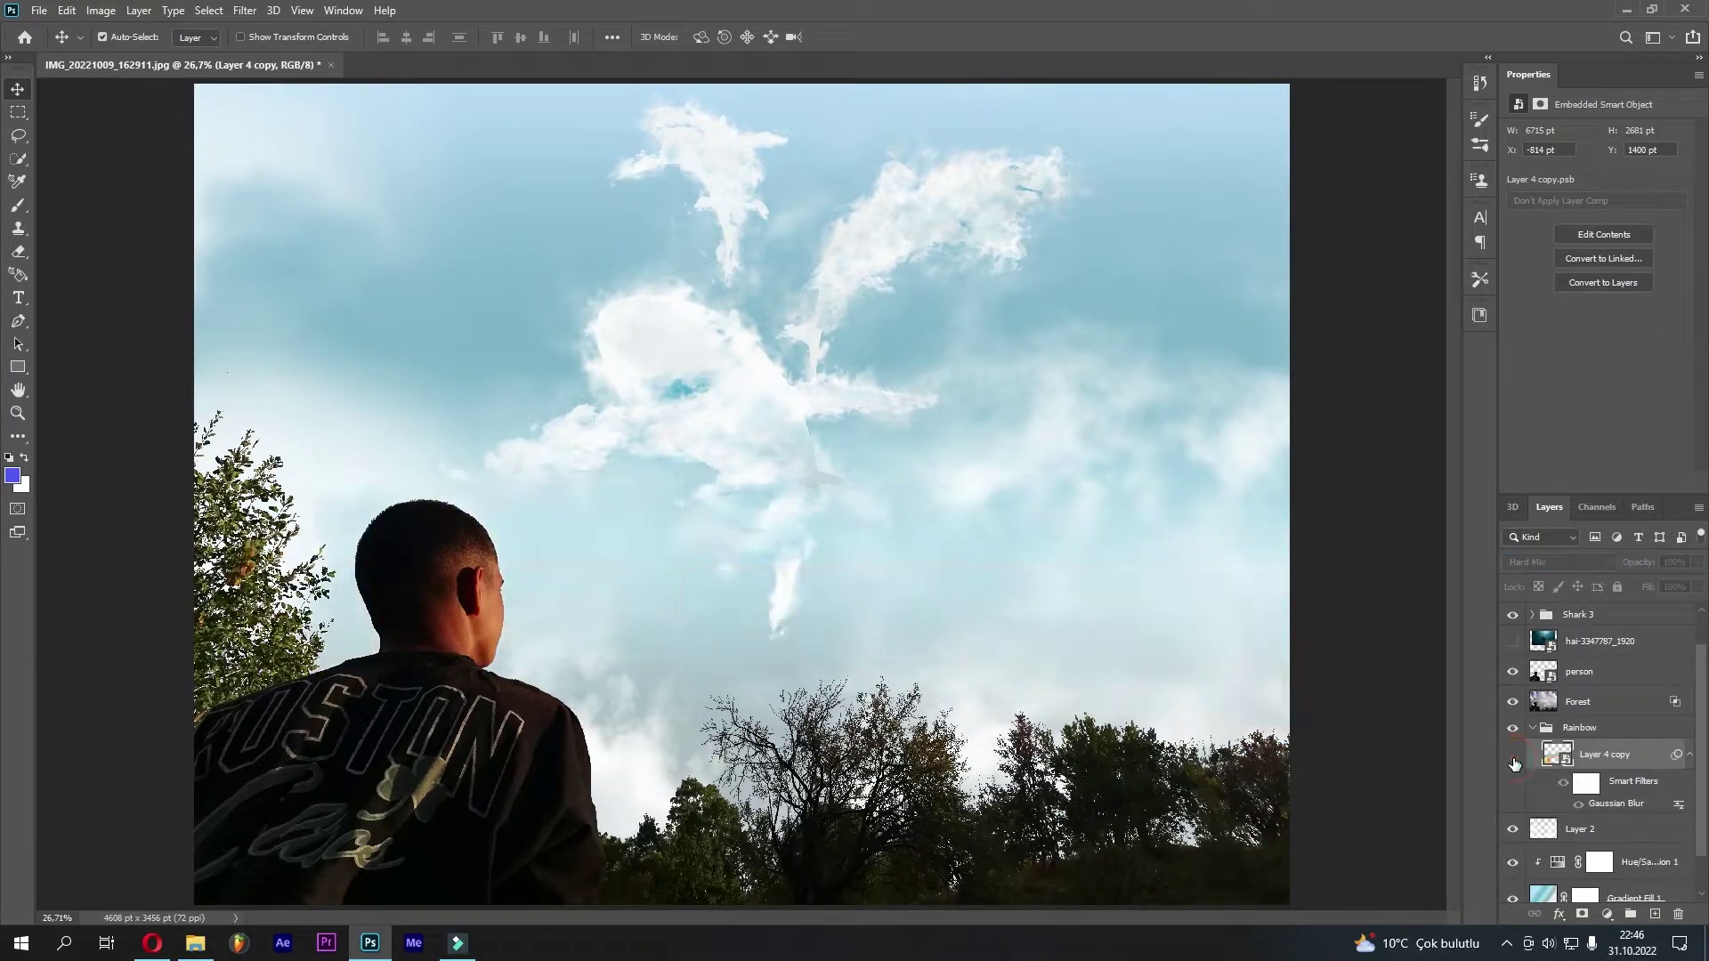
pyautogui.click(1513, 760)
pyautogui.click(1512, 759)
pyautogui.moveTo(1636, 566); pyautogui.dragTo(1638, 570)
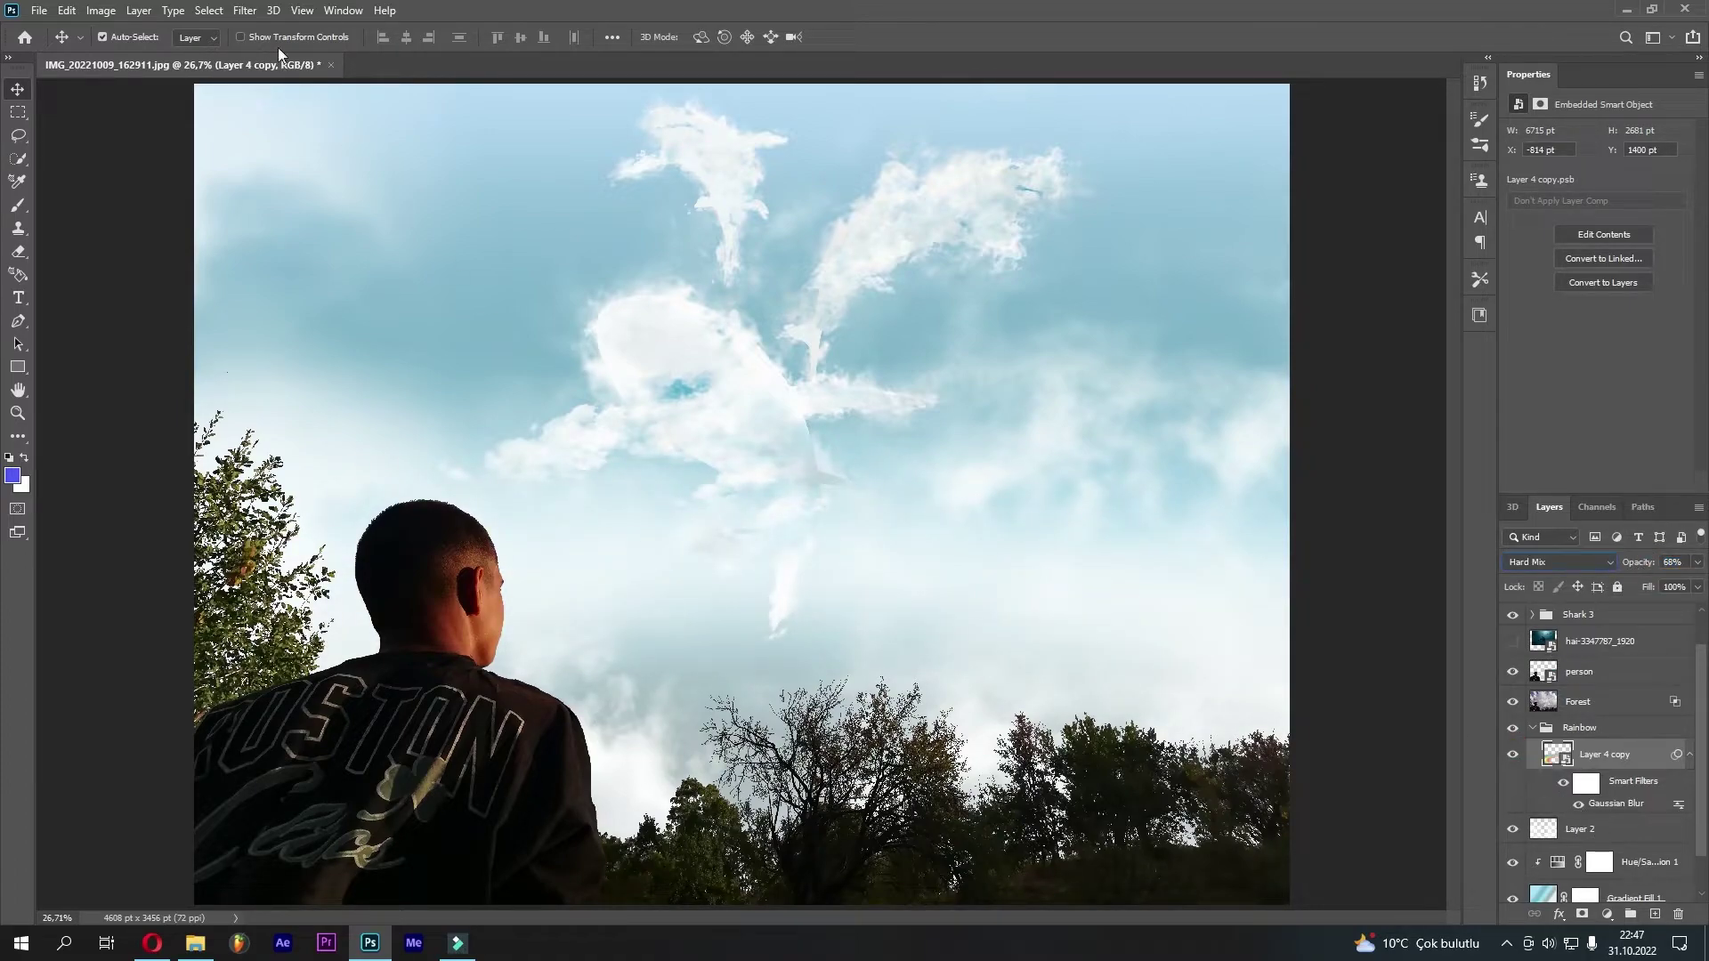
# Add a second Gaussian Blur to the rainbow with radius 263,1
pyautogui.click(222, 13)
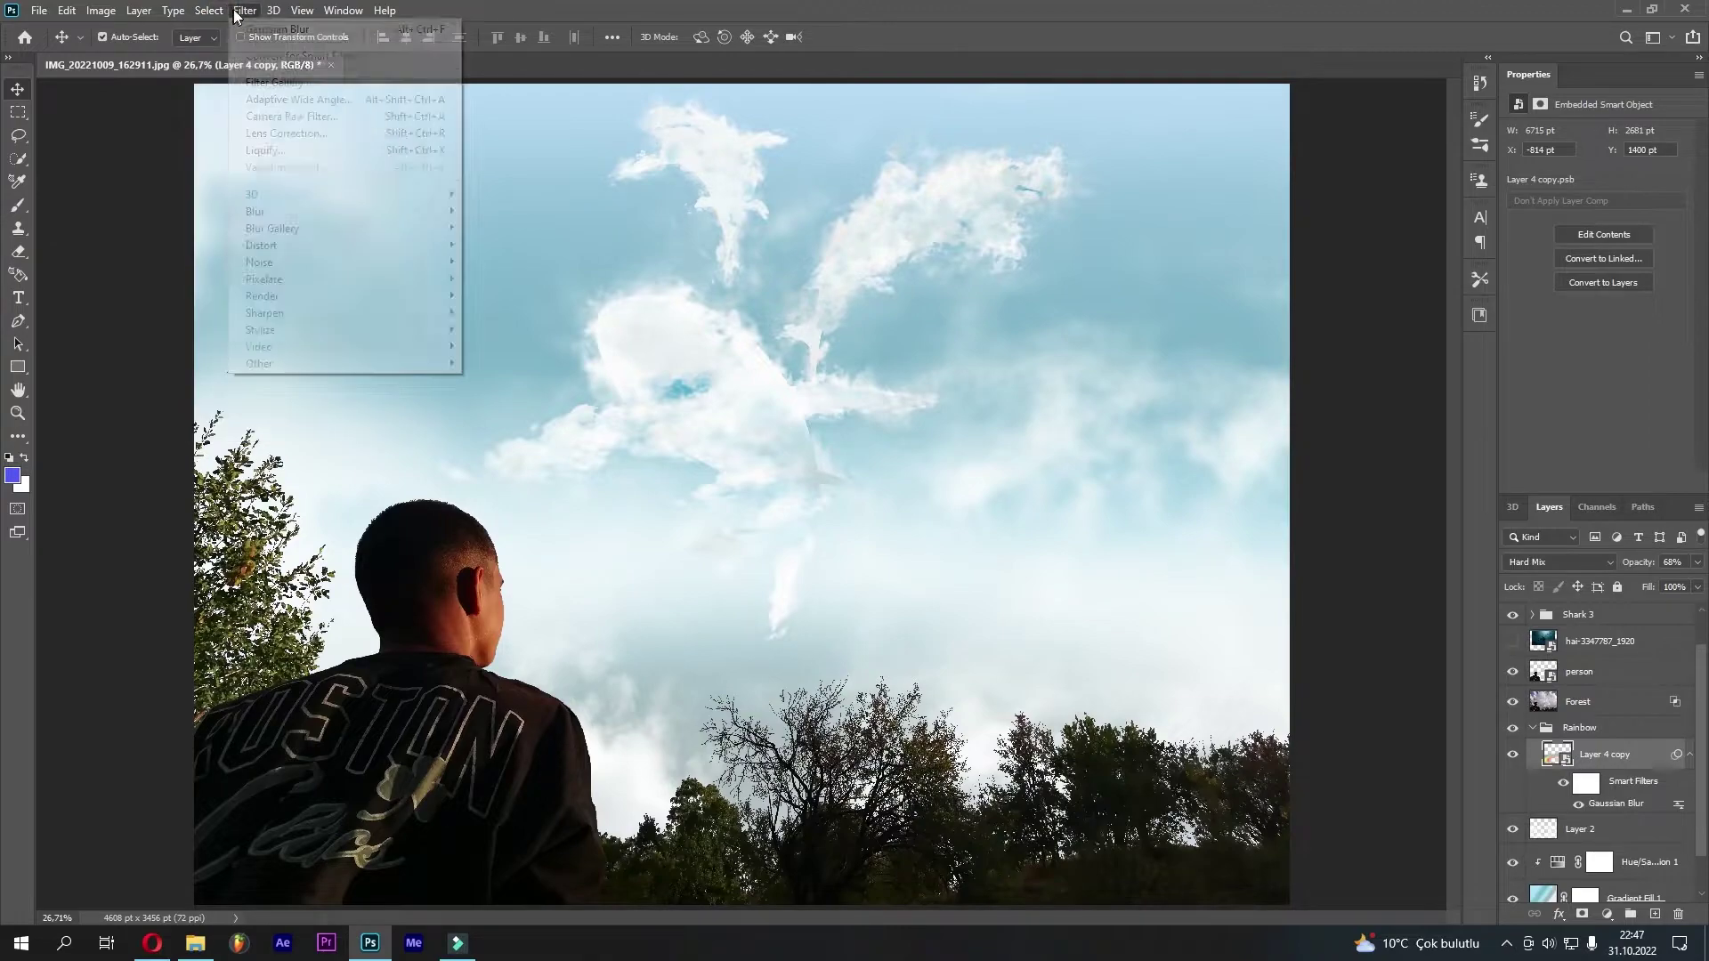
pyautogui.click(303, 214)
pyautogui.click(510, 277)
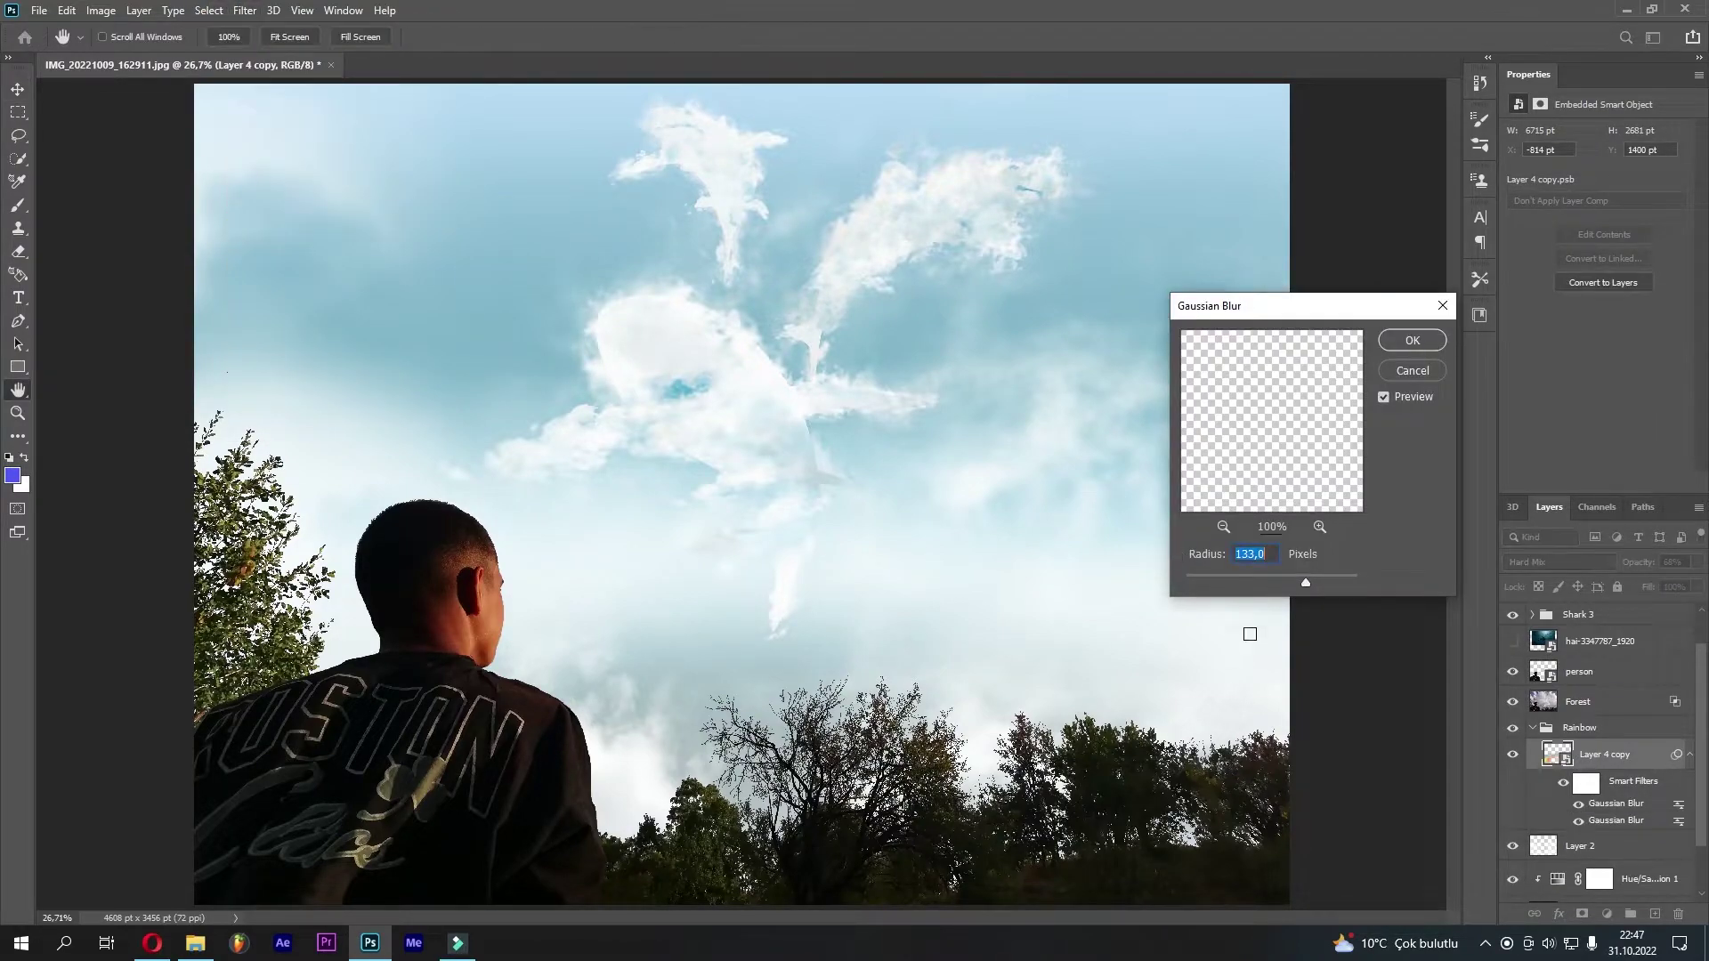
pyautogui.moveTo(1343, 583); pyautogui.dragTo(1332, 583)
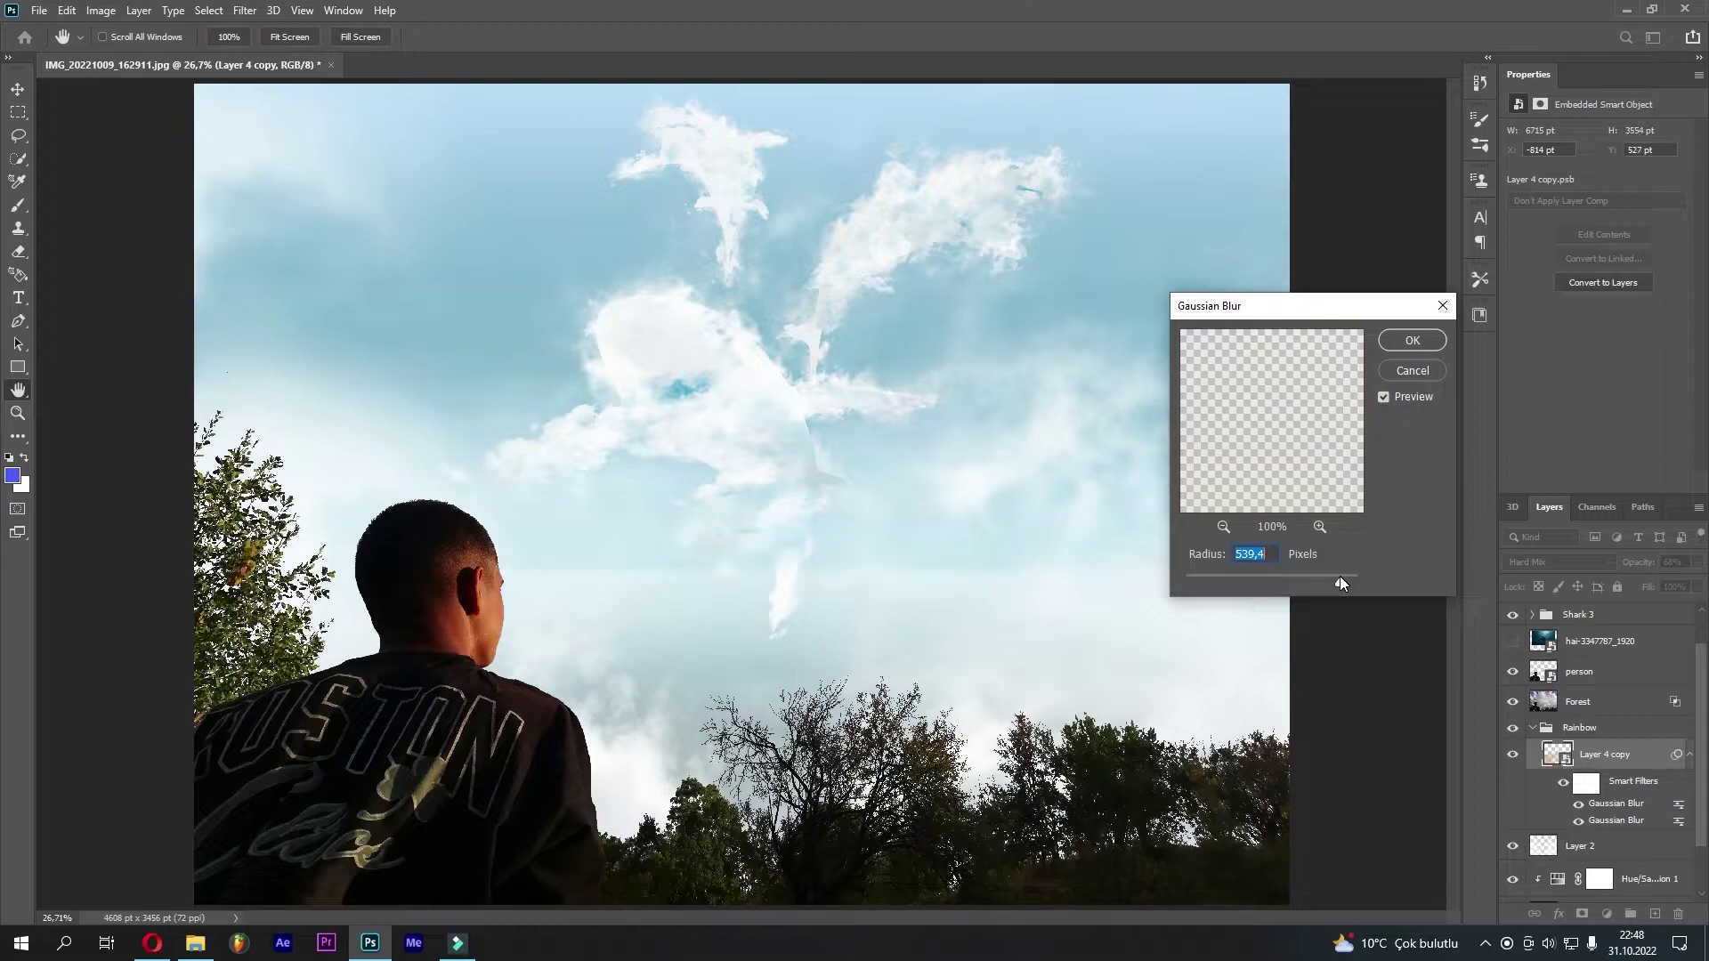
pyautogui.click(1386, 403)
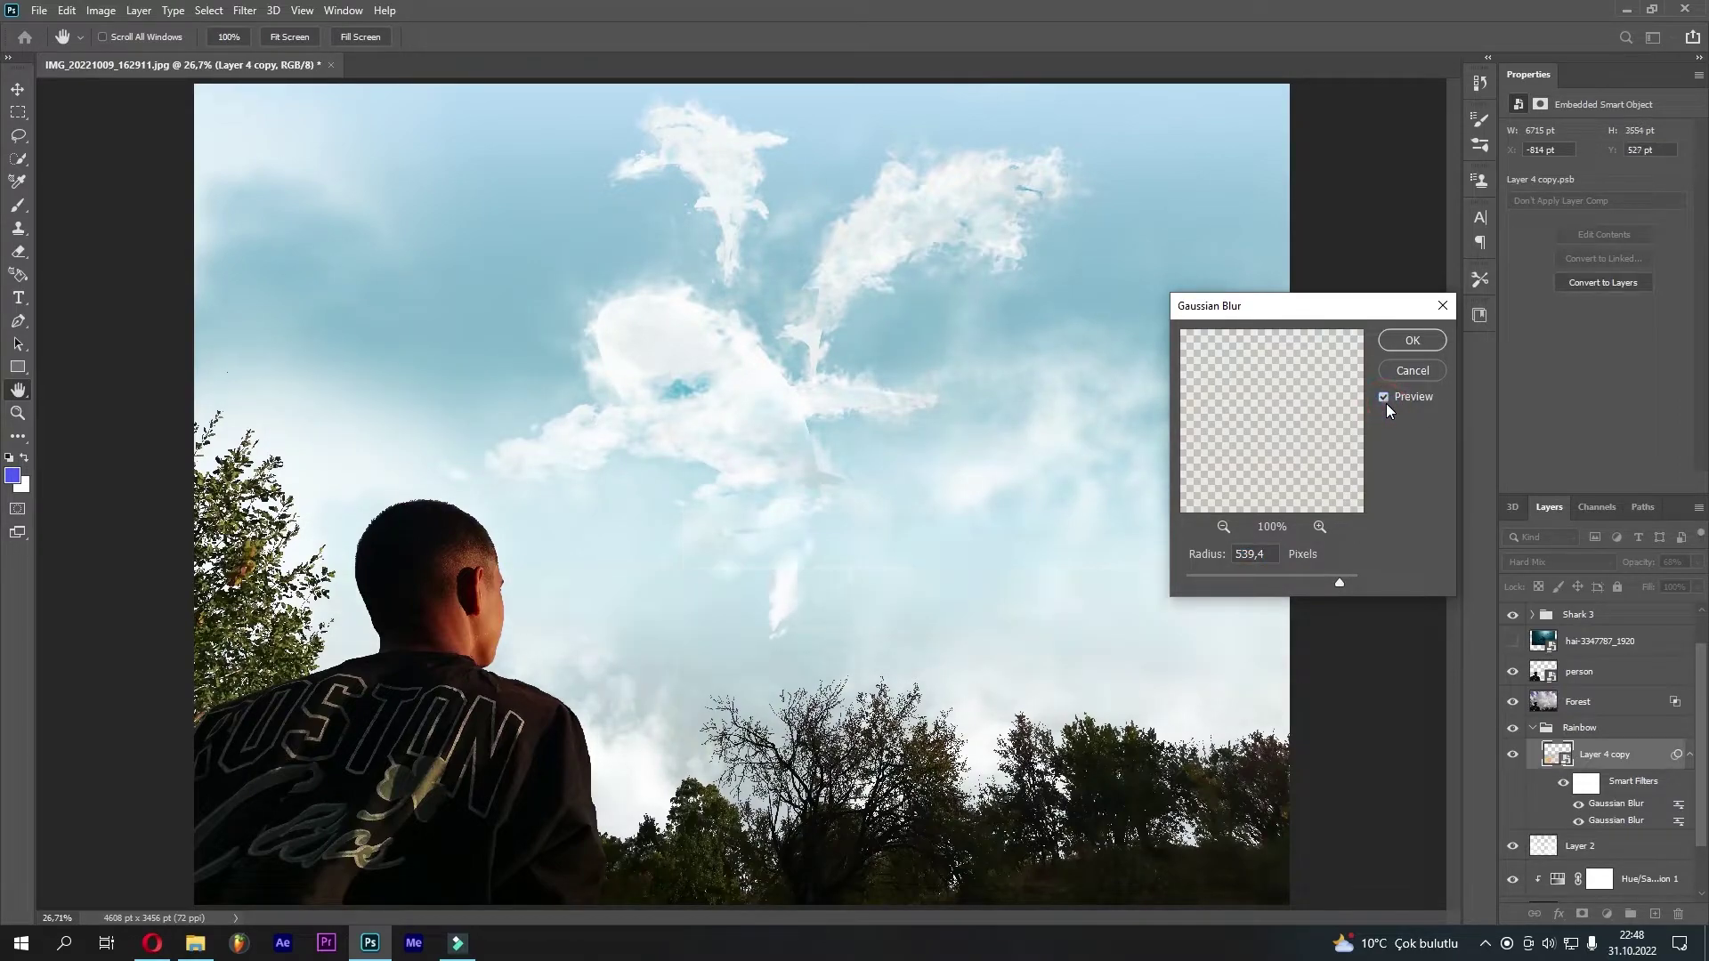
pyautogui.moveTo(1340, 583); pyautogui.dragTo(1333, 581)
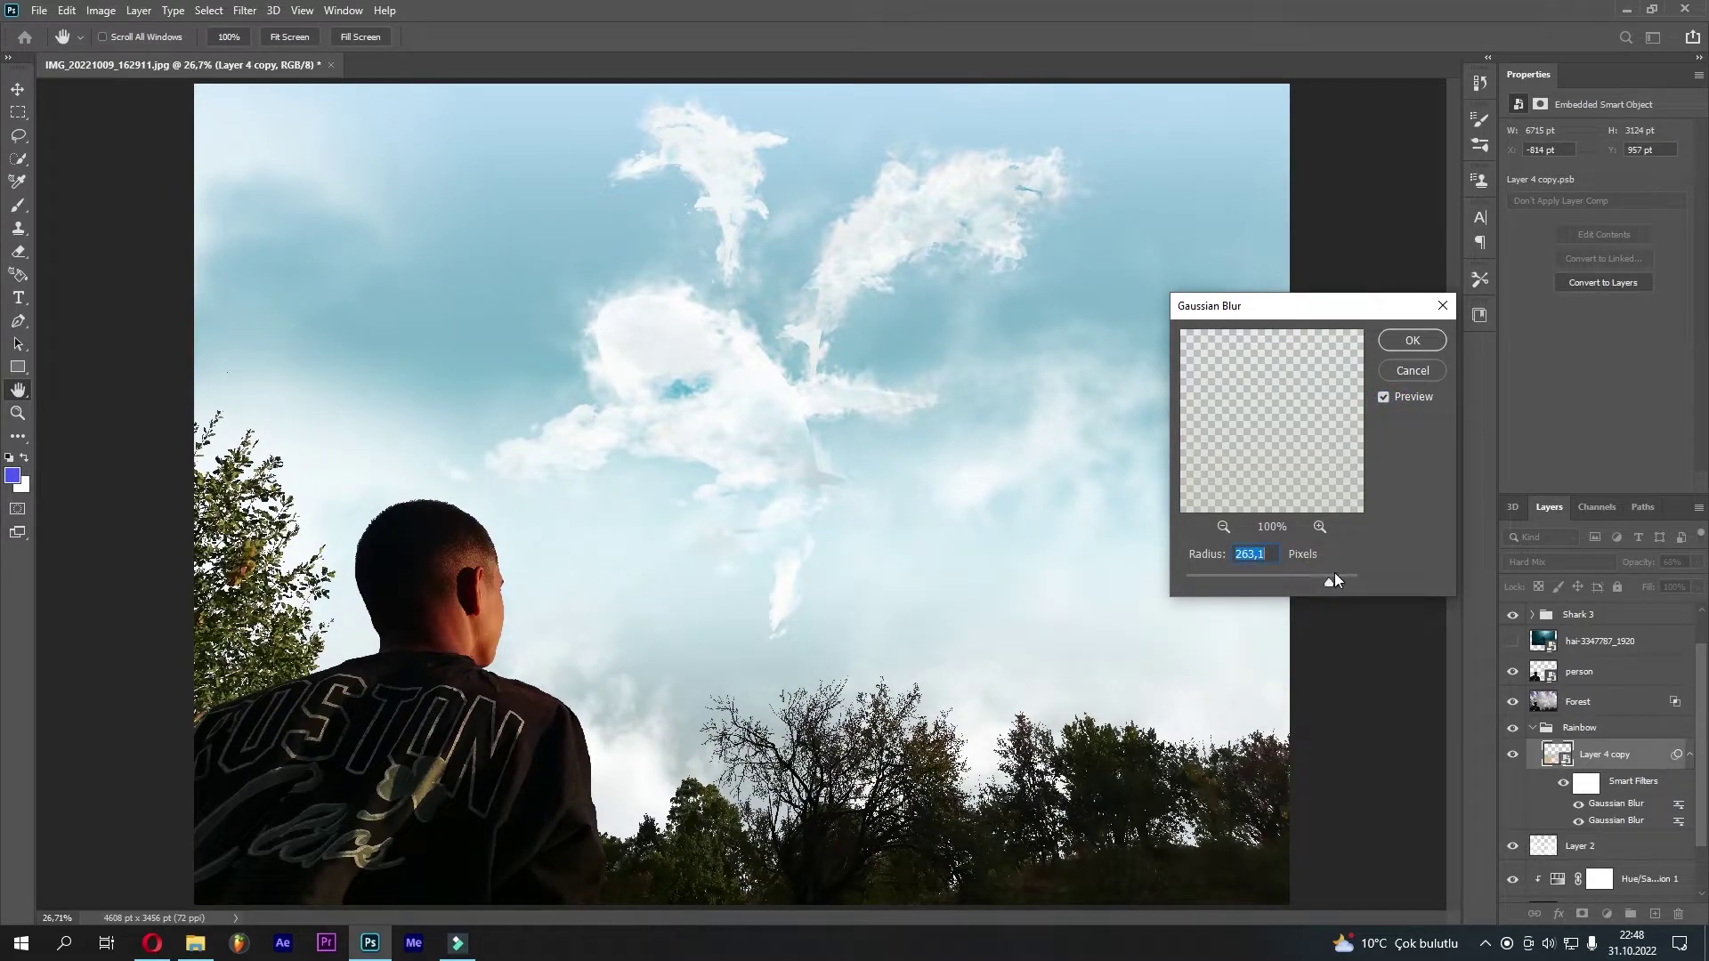
pyautogui.click(1412, 340)
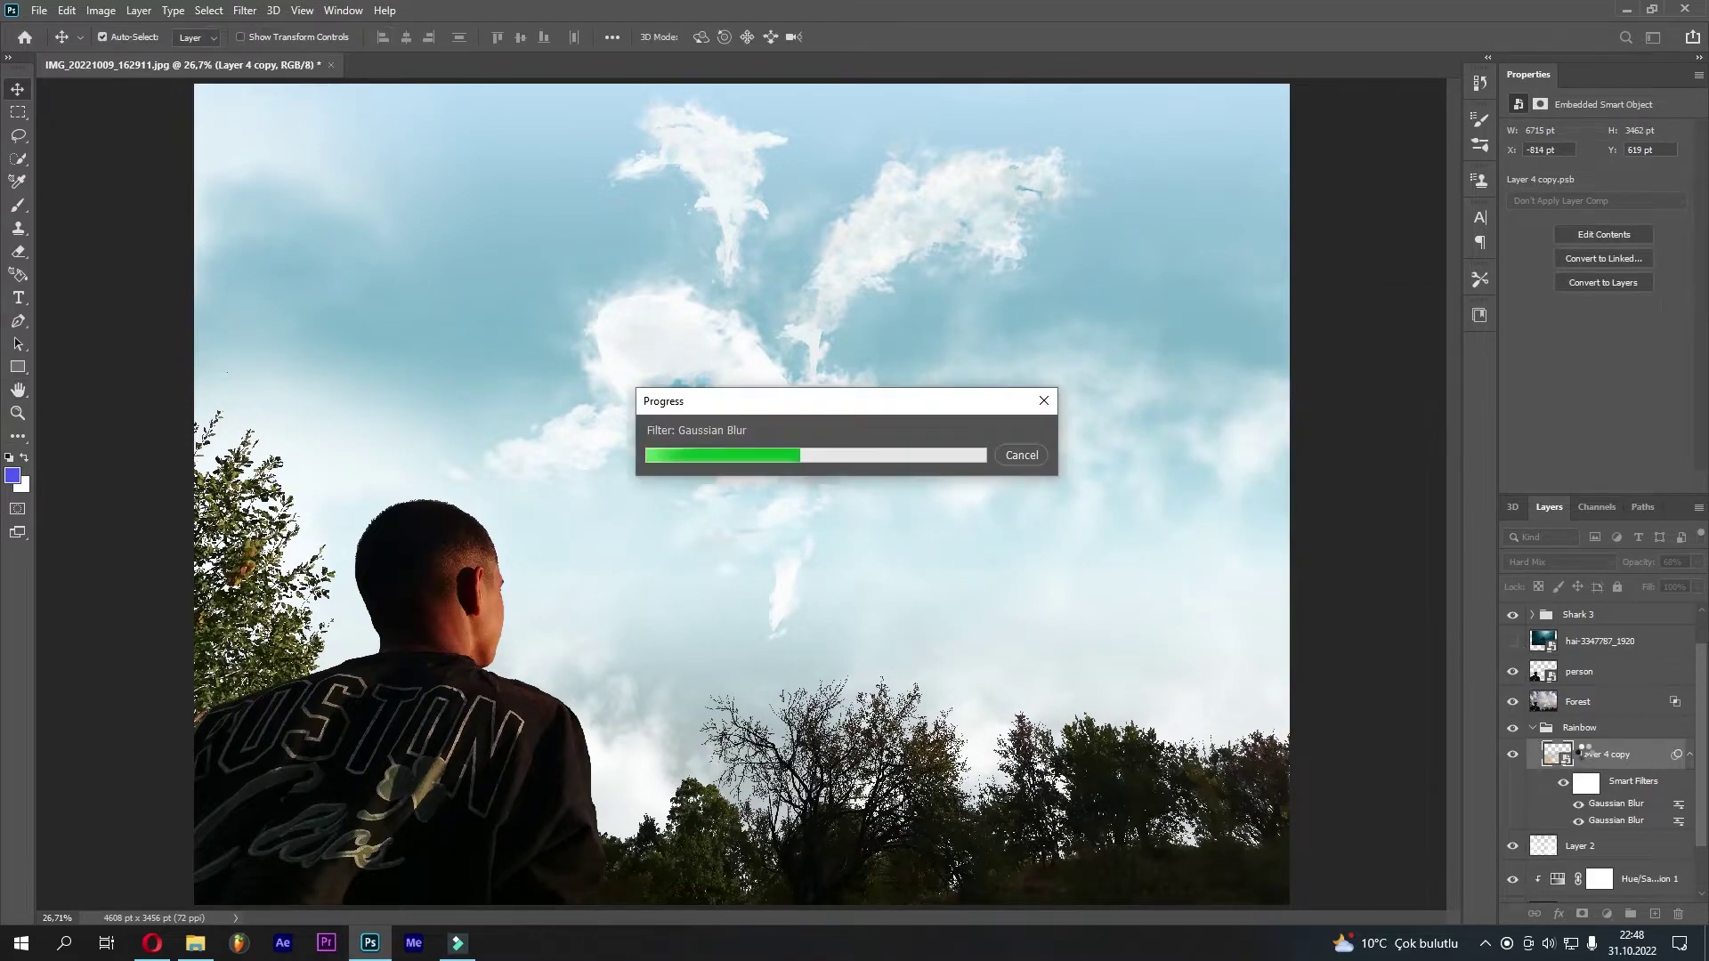
pyautogui.click(1513, 756)
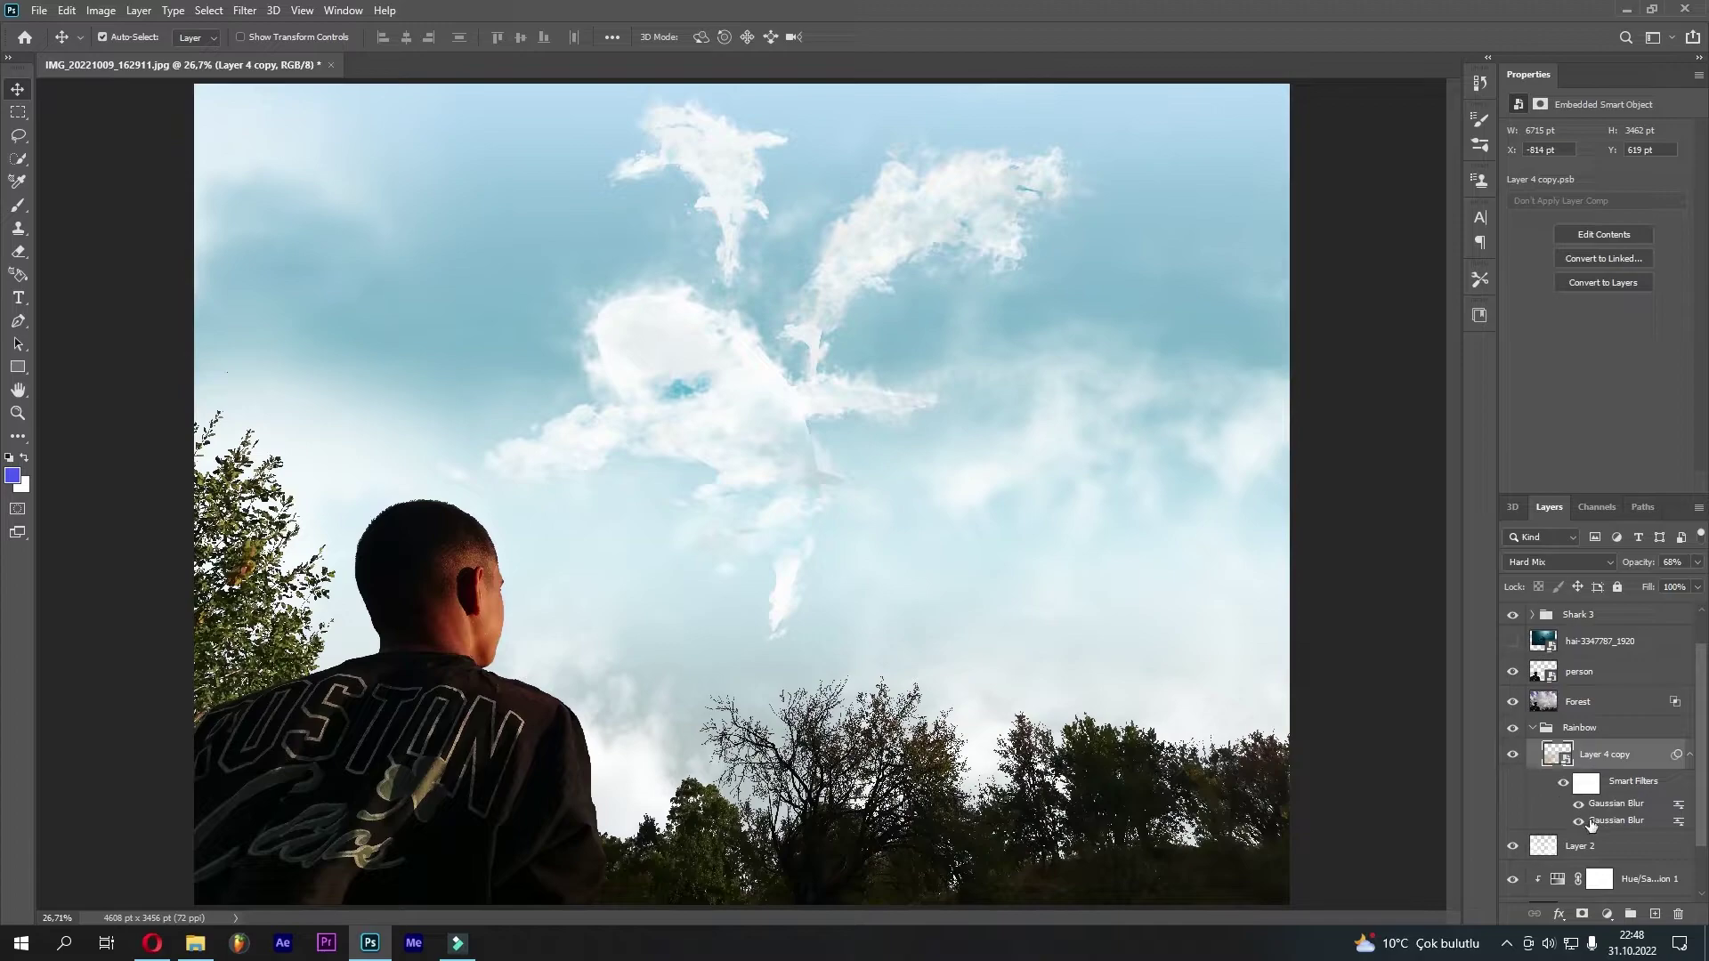
# Add a Hue/Saturation adjustment layer clipped to the Forest layer
pyautogui.scroll(-2, 1620, 829)
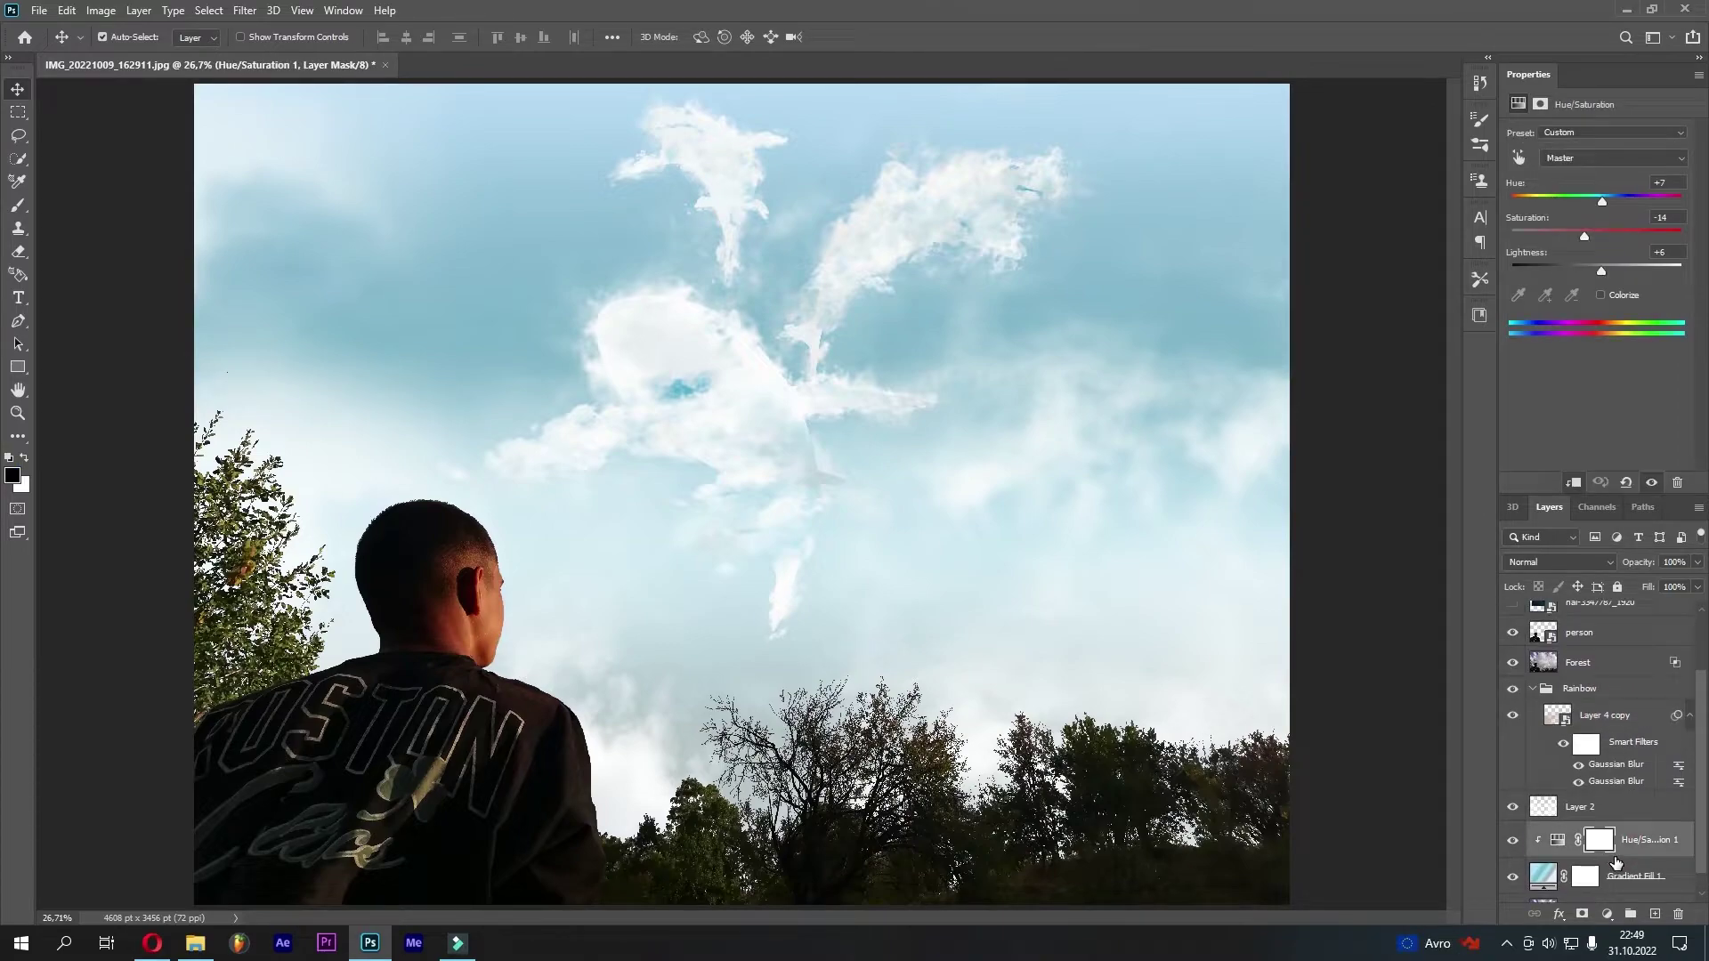
pyautogui.scroll(3, 1615, 861)
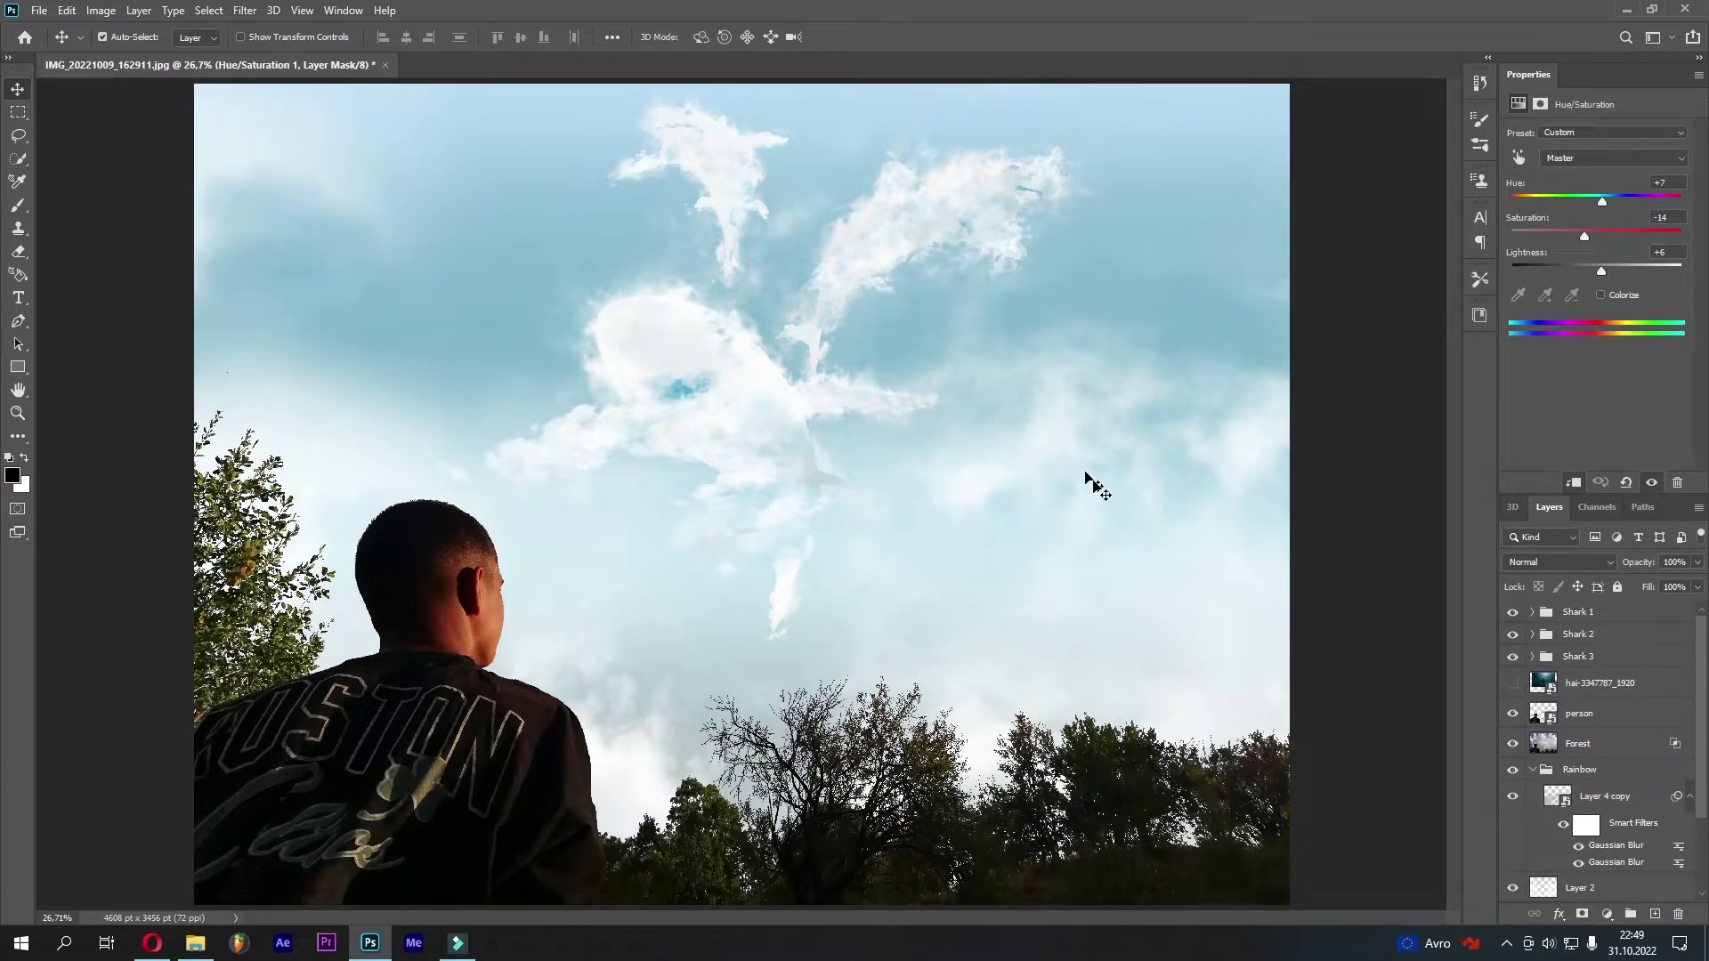
pyautogui.click(1599, 684)
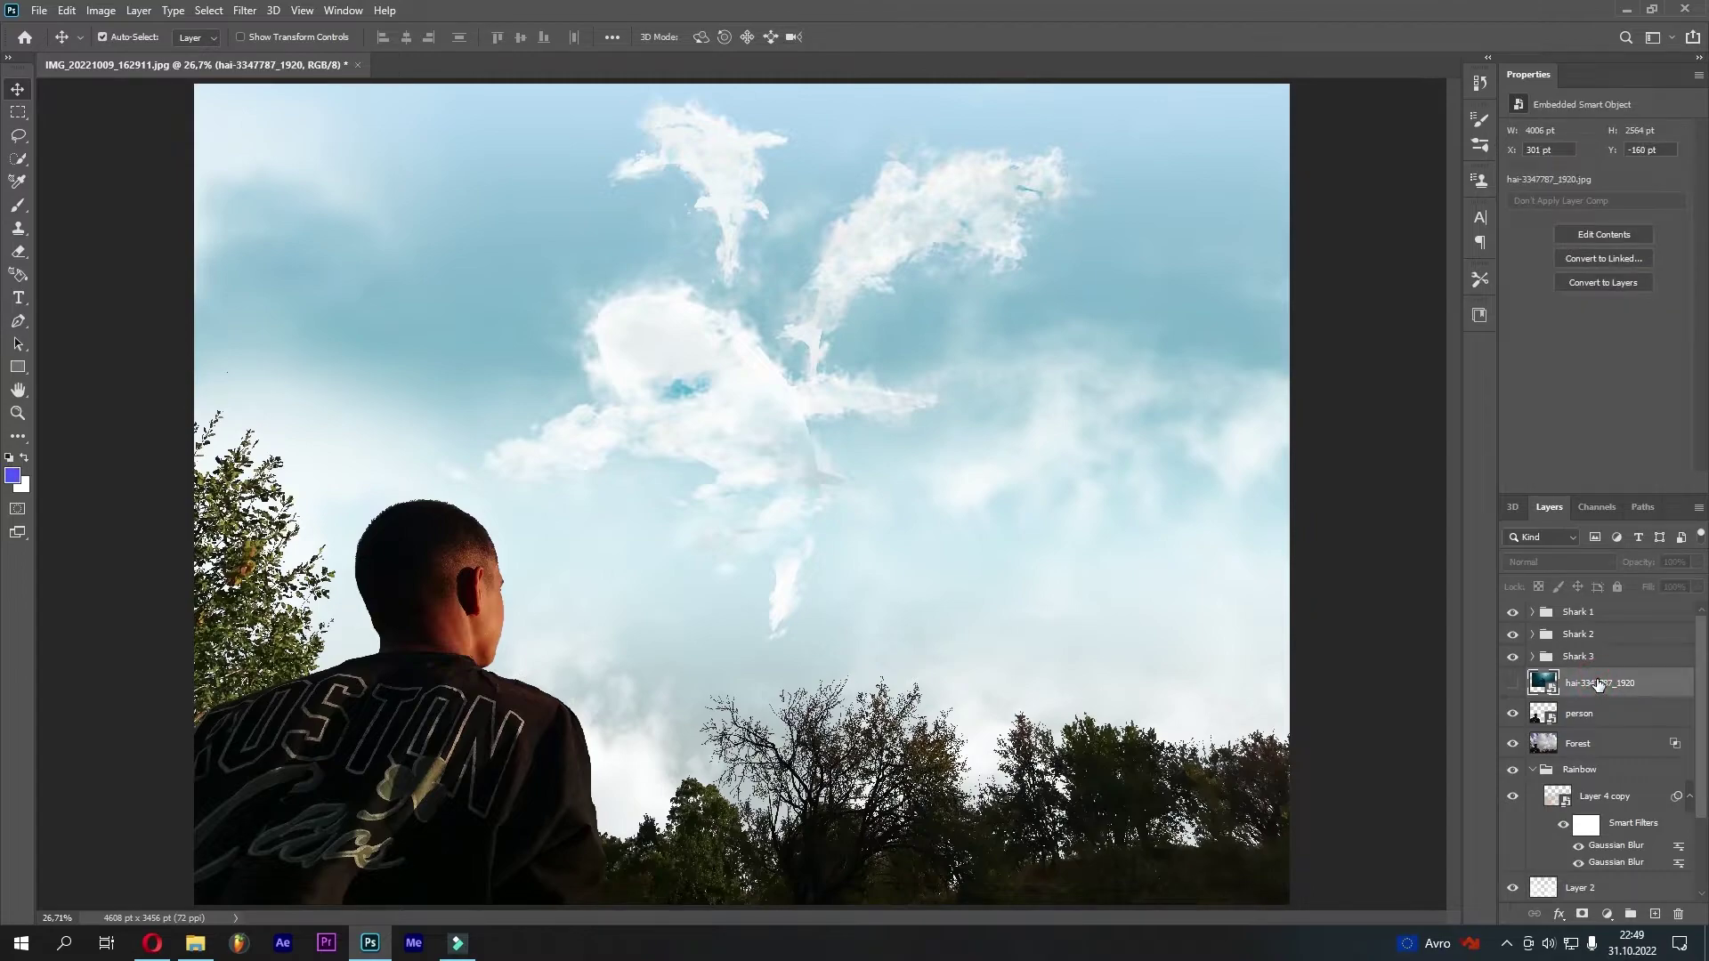
pyautogui.click(1592, 719)
pyautogui.click(1589, 746)
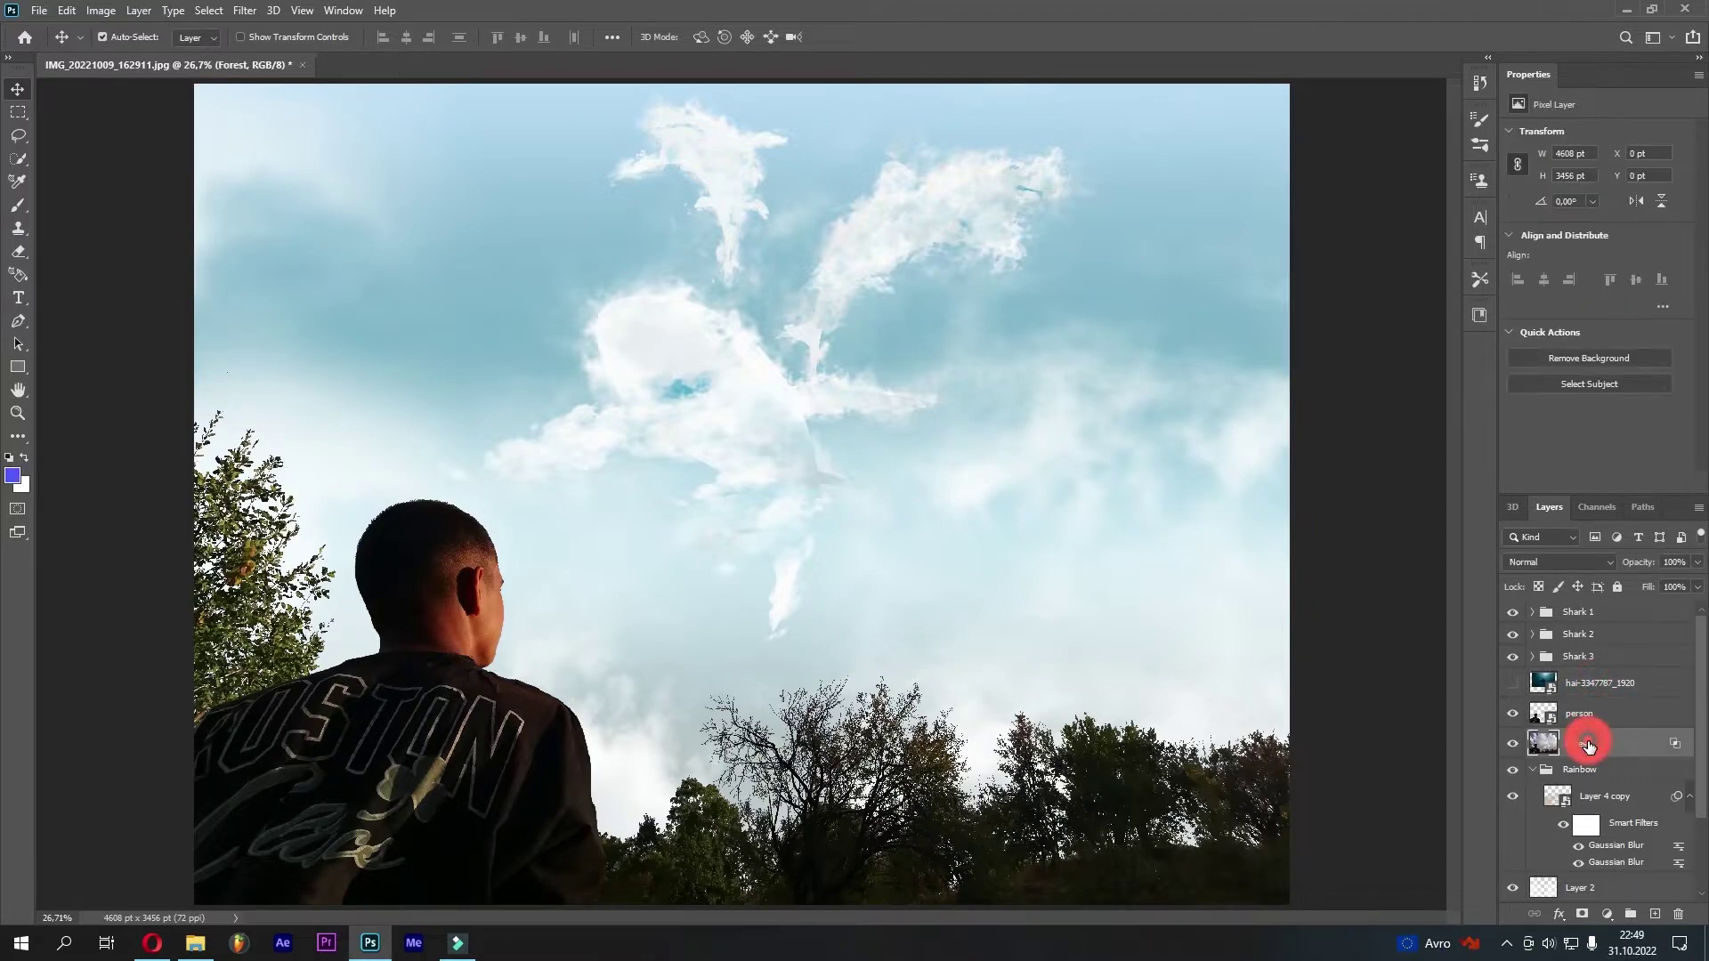
pyautogui.click(1606, 914)
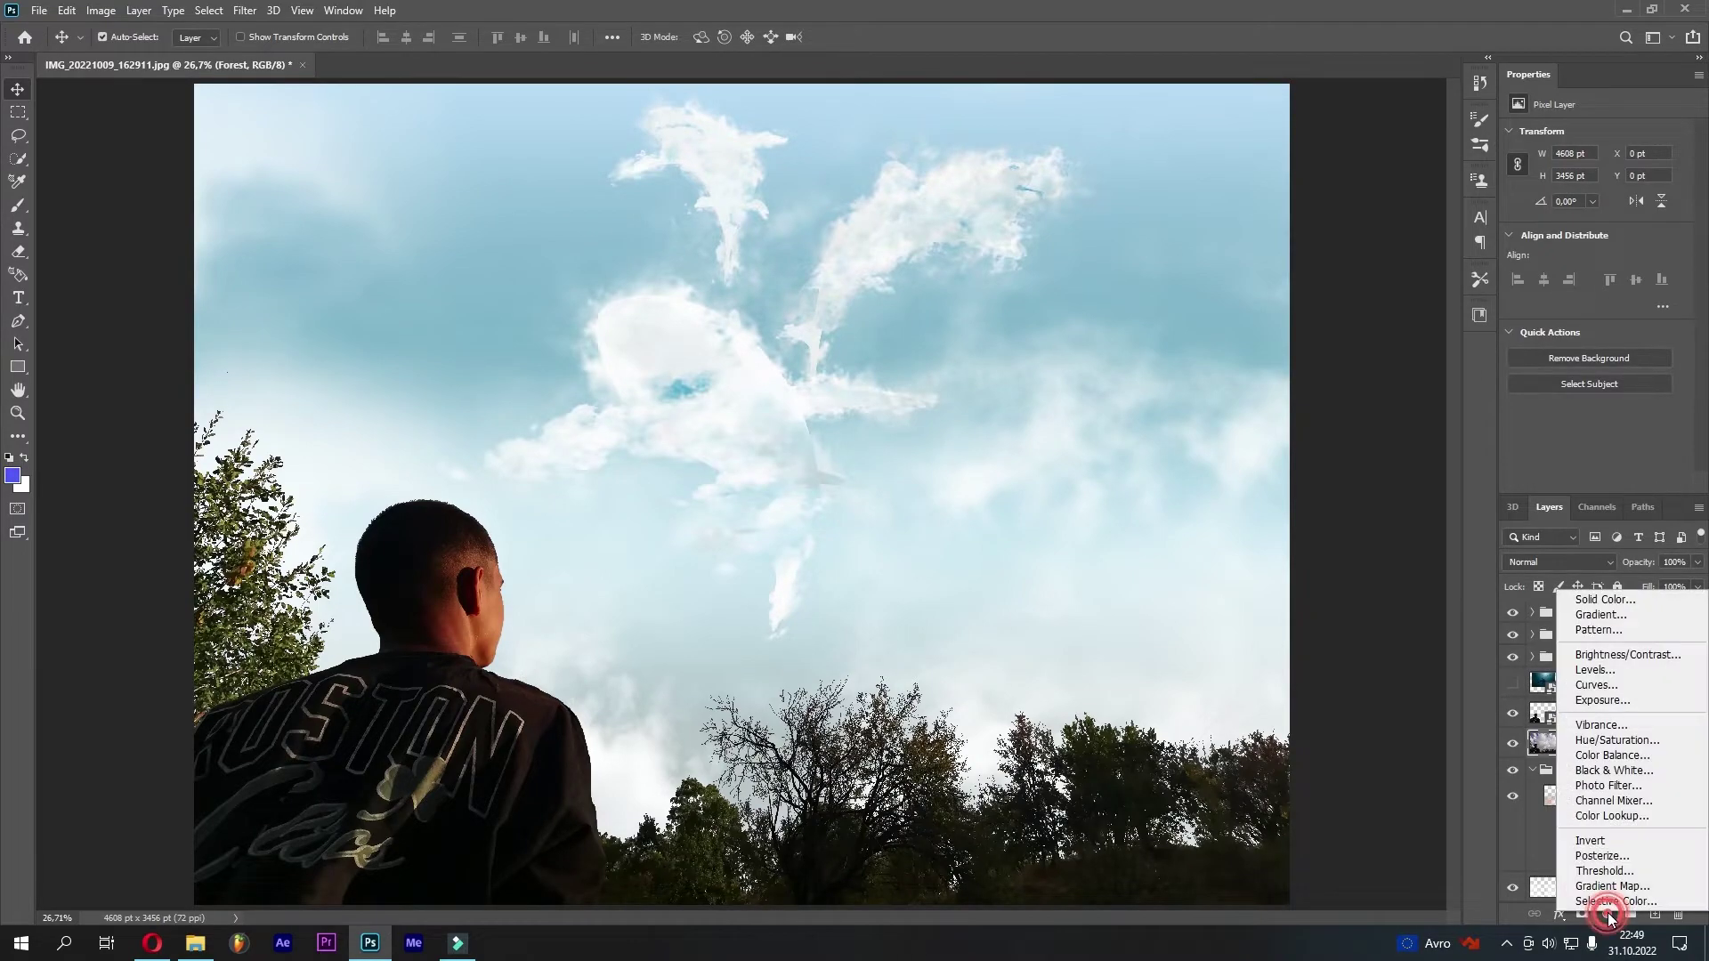
pyautogui.click(1617, 740)
pyautogui.click(1574, 483)
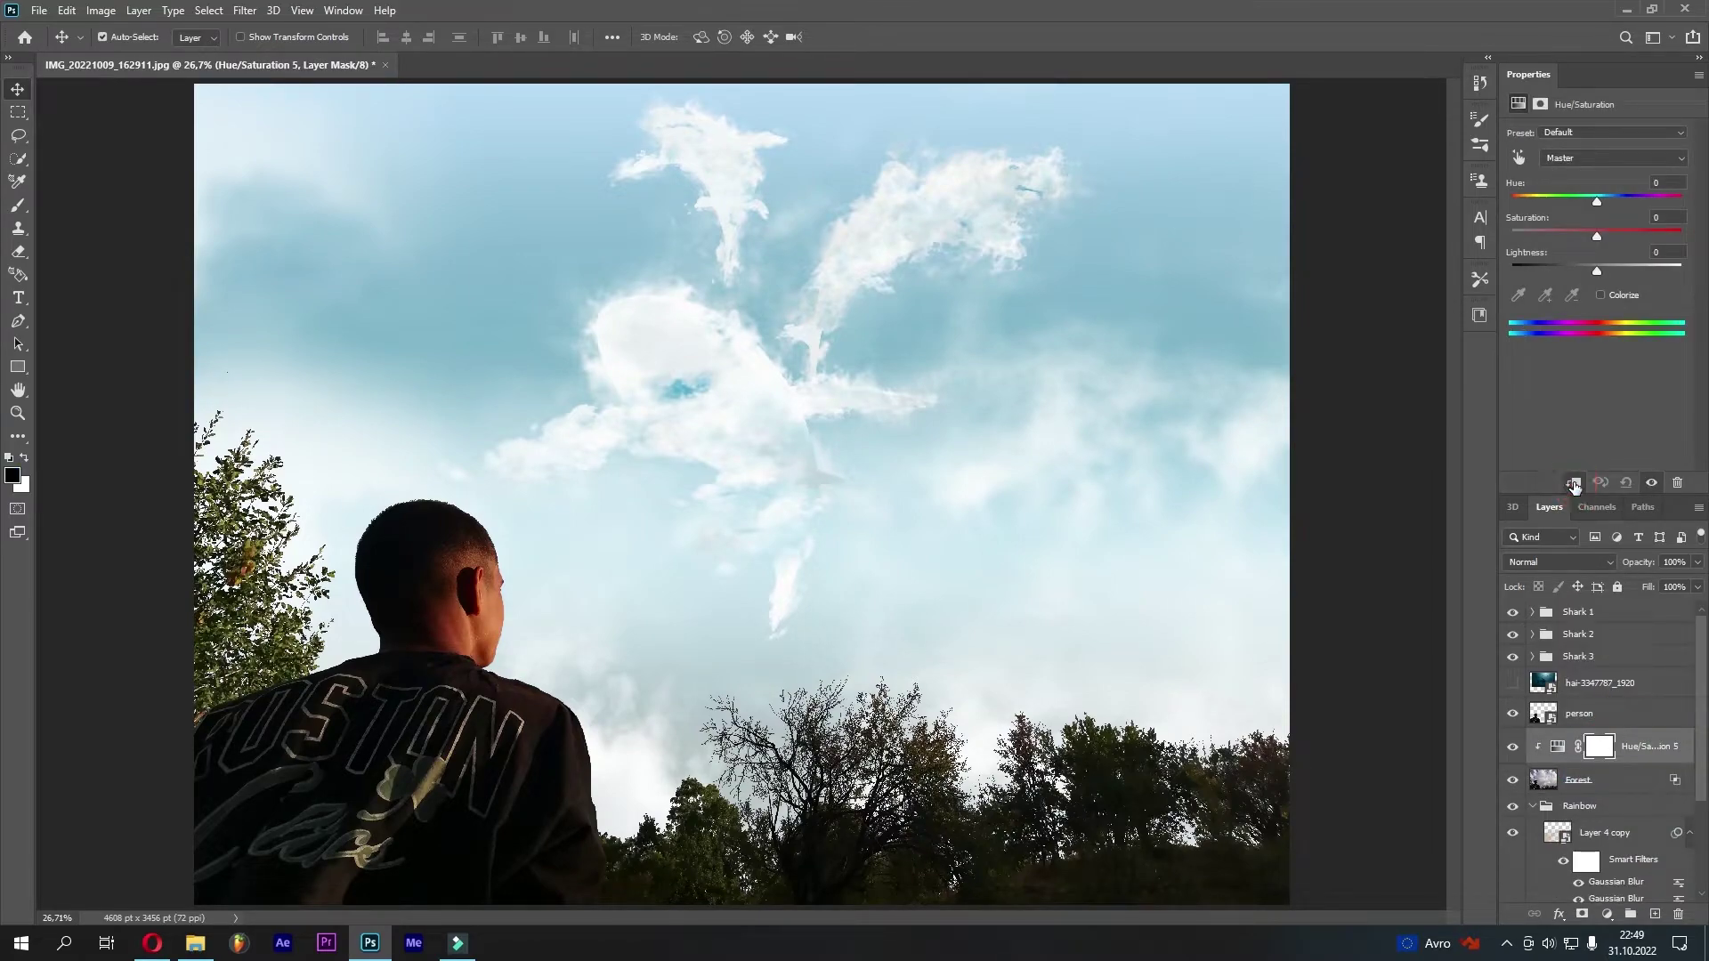
# Set Hue -54, Saturation +23, Lightness +3 to tint the trees crimson-magenta
pyautogui.moveTo(1597, 201); pyautogui.dragTo(1572, 203)
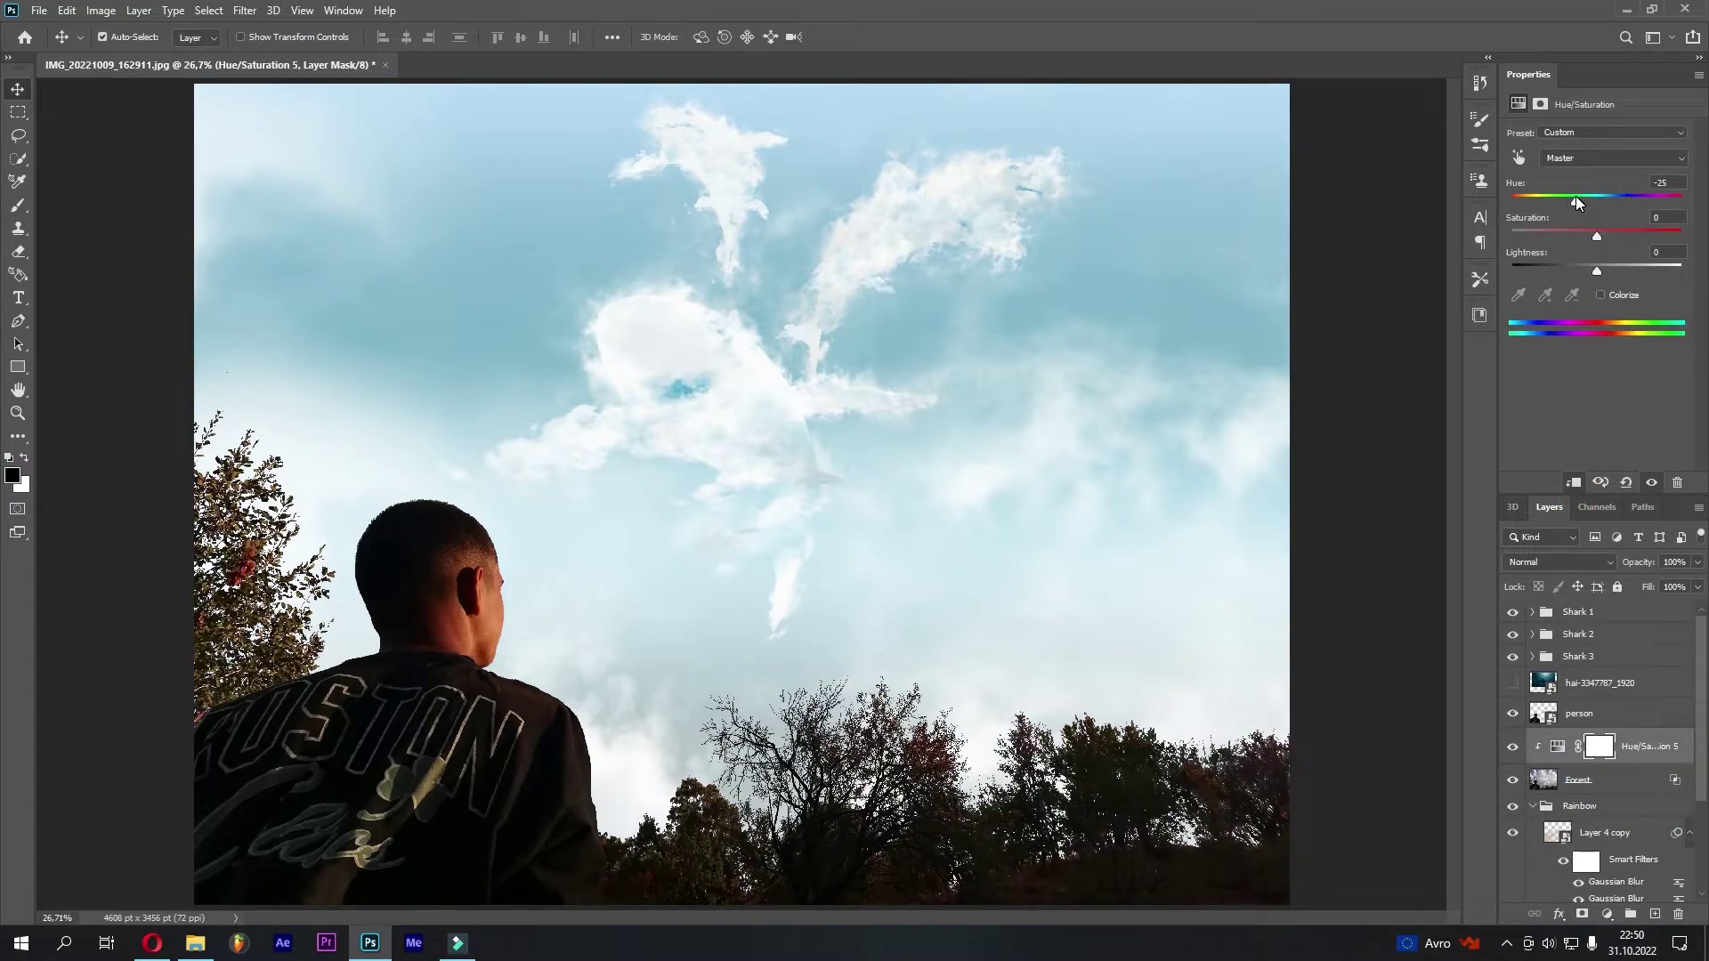
pyautogui.click(1666, 182)
pyautogui.write('0')
pyautogui.moveTo(1596, 237)
pyautogui.mouseDown()
pyautogui.moveTo(1651, 244)
pyautogui.moveTo(1543, 204)
pyautogui.moveTo(1647, 201)
pyautogui.moveTo(1561, 208)
pyautogui.mouseUp()
pyautogui.moveTo(1596, 270); pyautogui.dragTo(1599, 269)
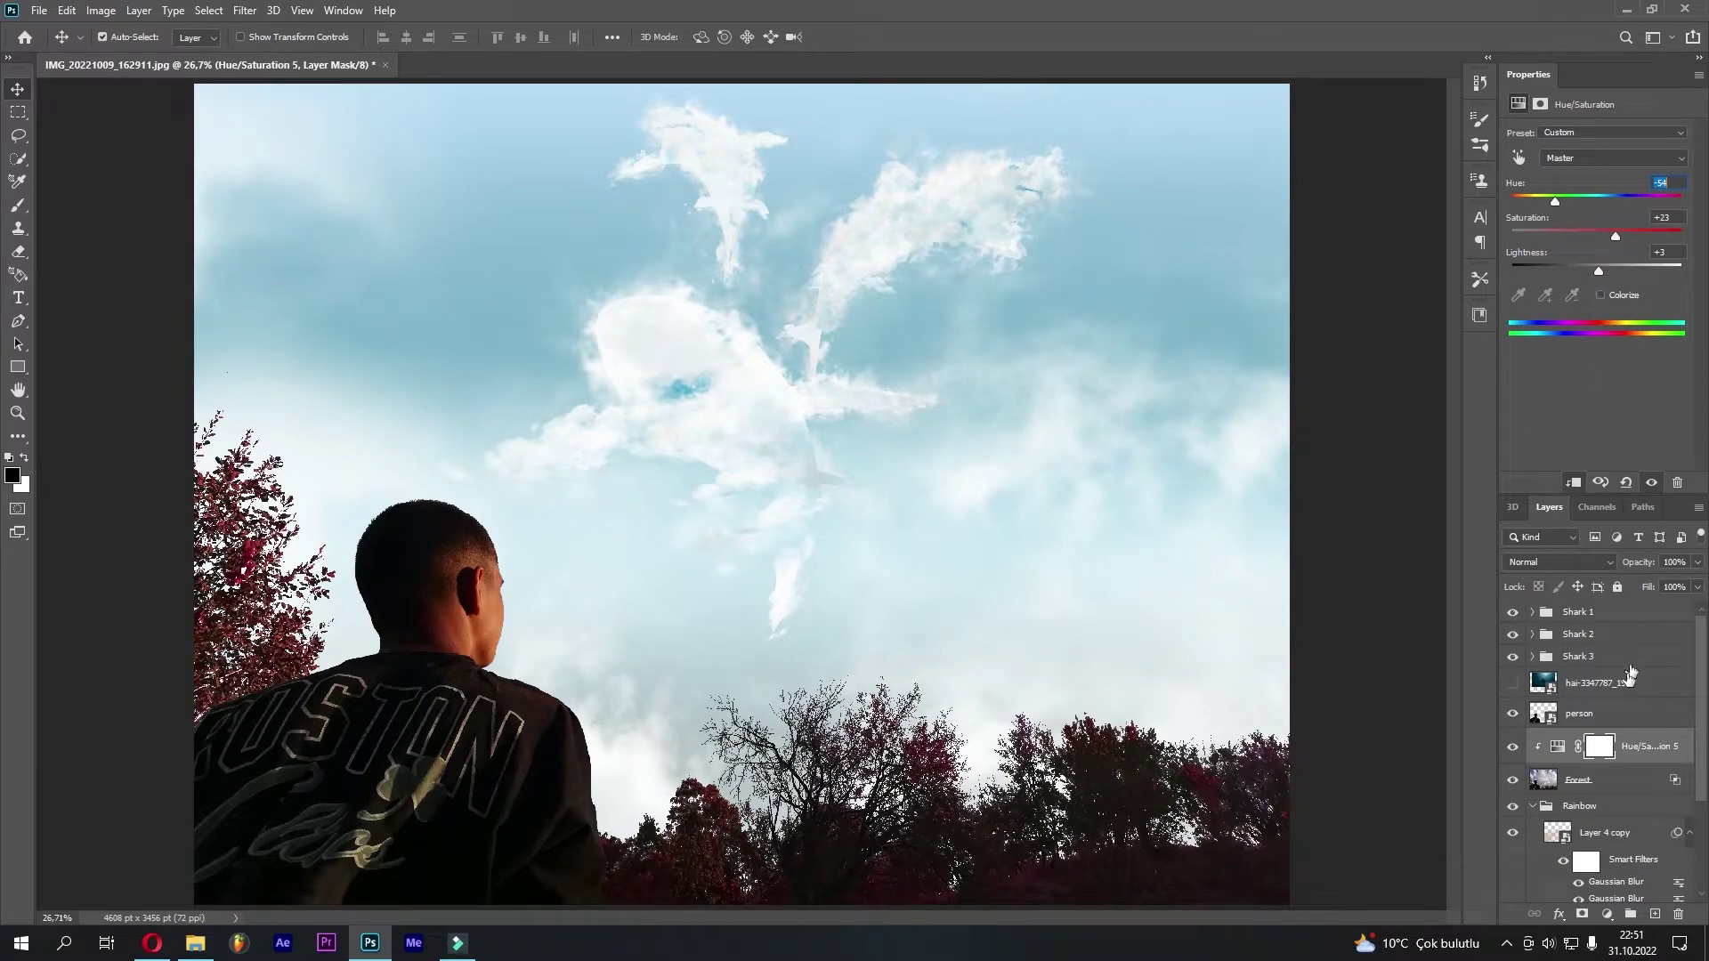
# Reselect the Hue/Saturation adjustment layer above Forest
pyautogui.click(1571, 745)
pyautogui.doubleClick(1576, 715)
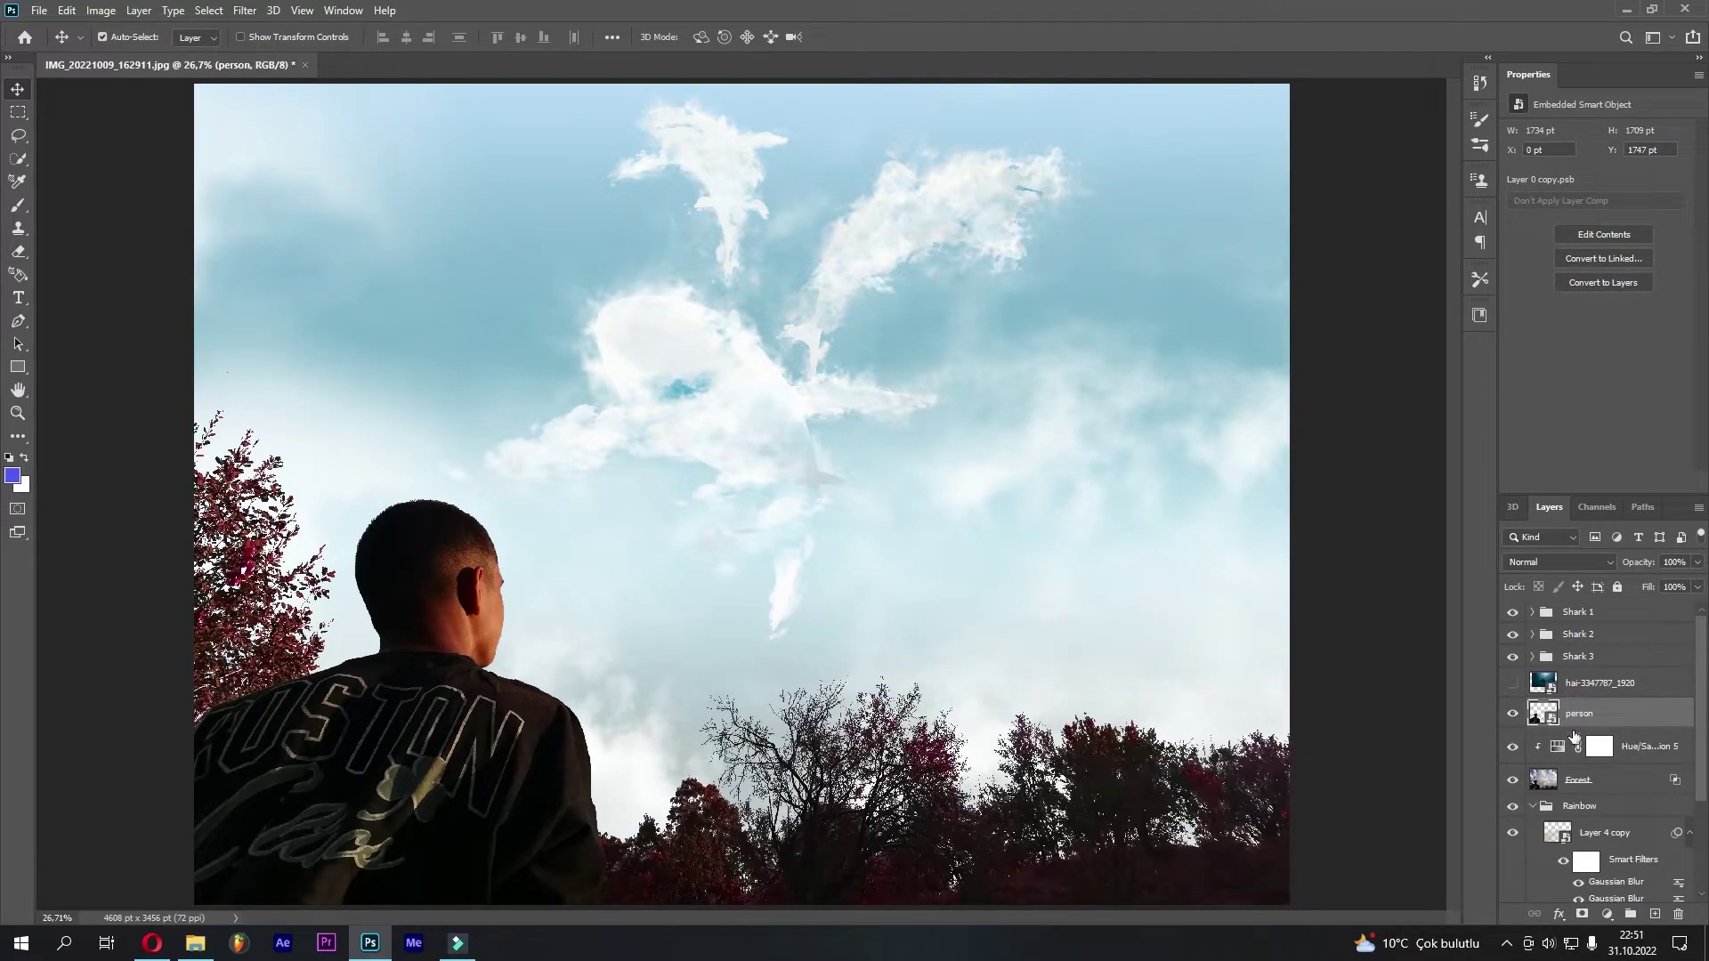
pyautogui.click(1573, 739)
pyautogui.click(1607, 914)
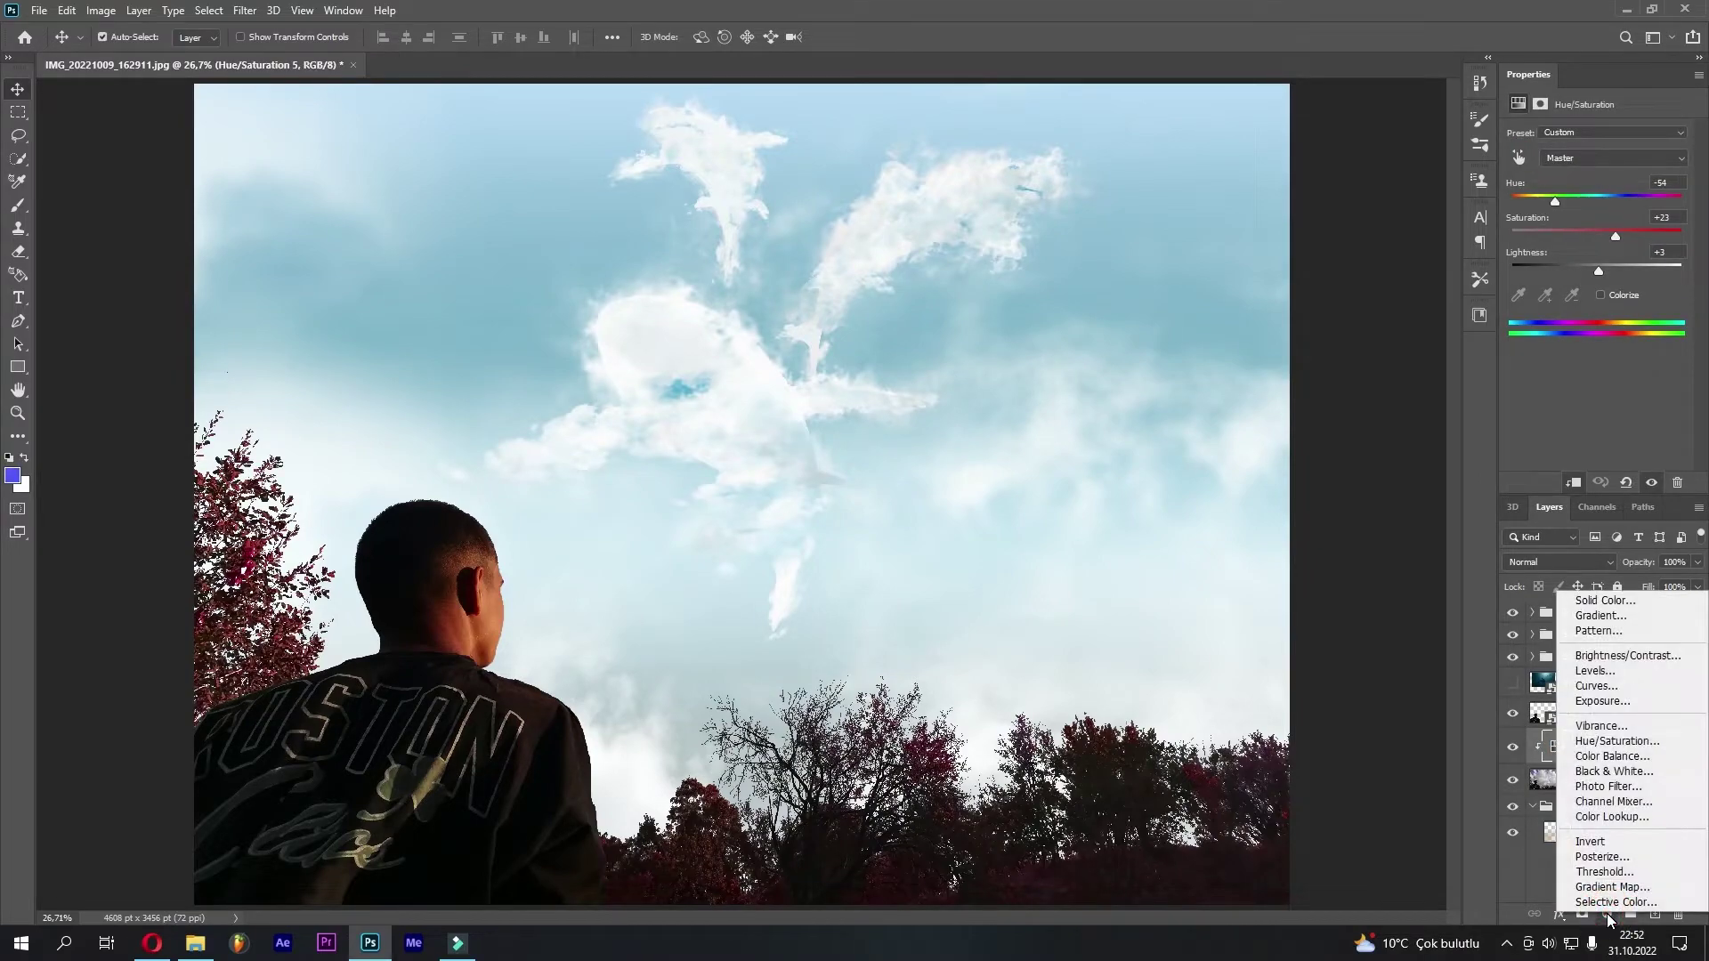
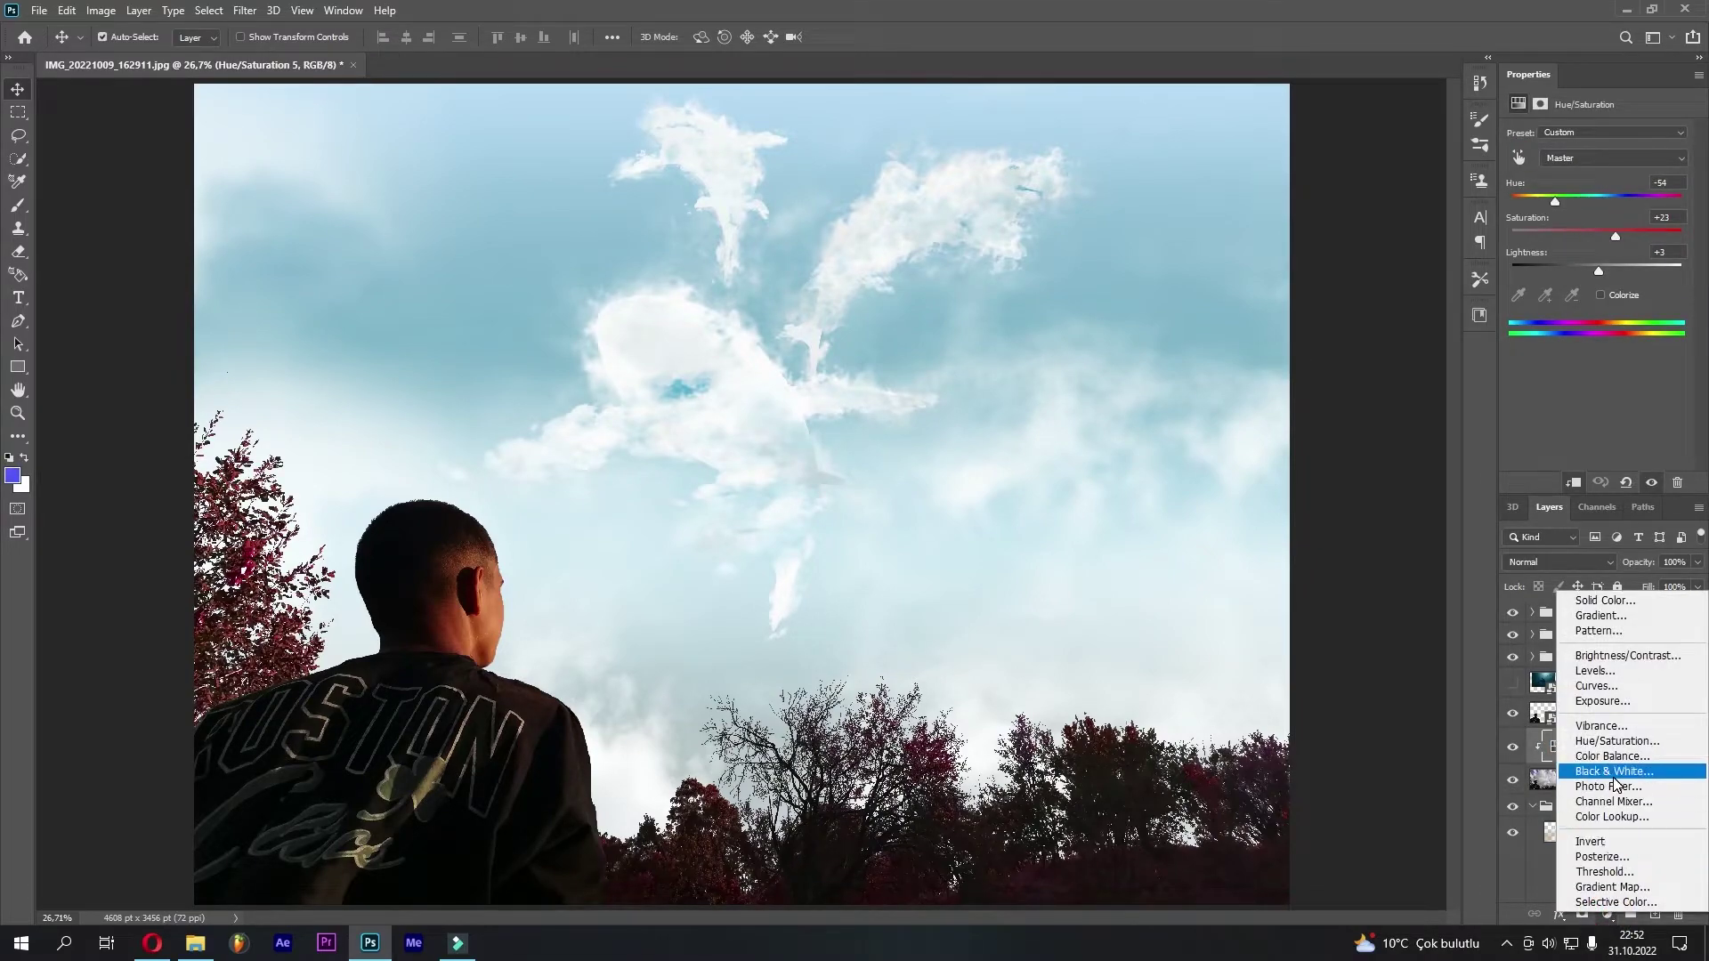
# Darken the forest with a Brightness/Contrast adjustment at brightness -21, contrast -16, and compare before/after
pyautogui.click(1615, 656)
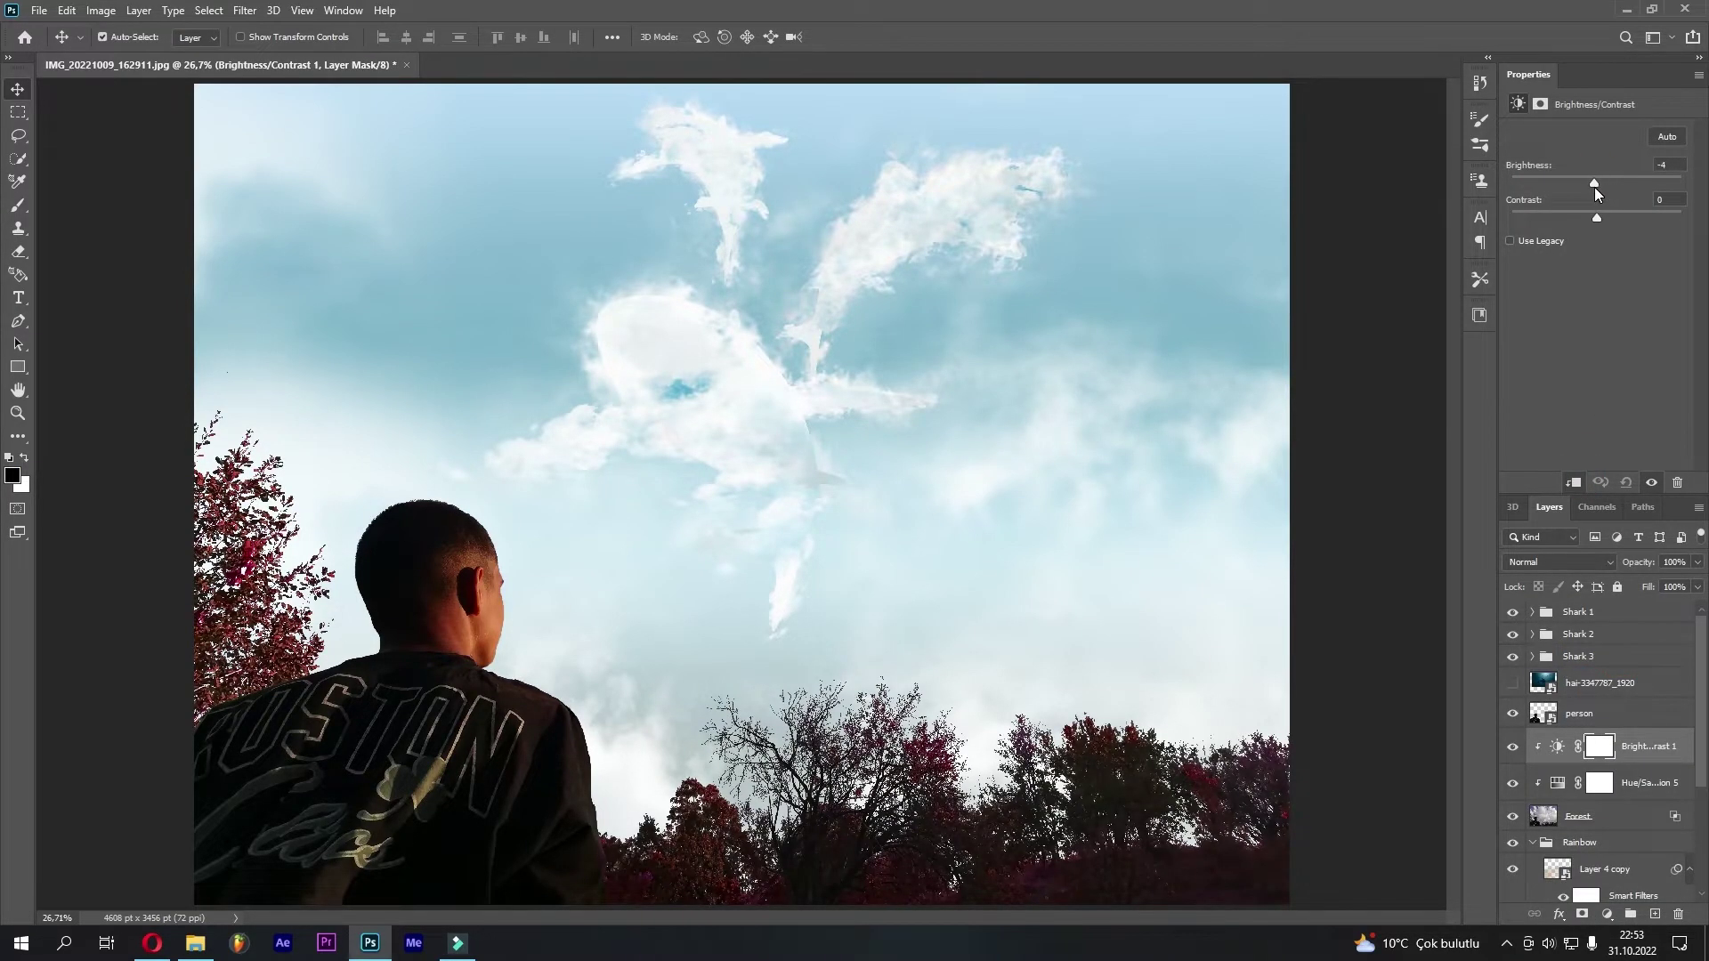
pyautogui.moveTo(1593, 182); pyautogui.dragTo(1568, 223)
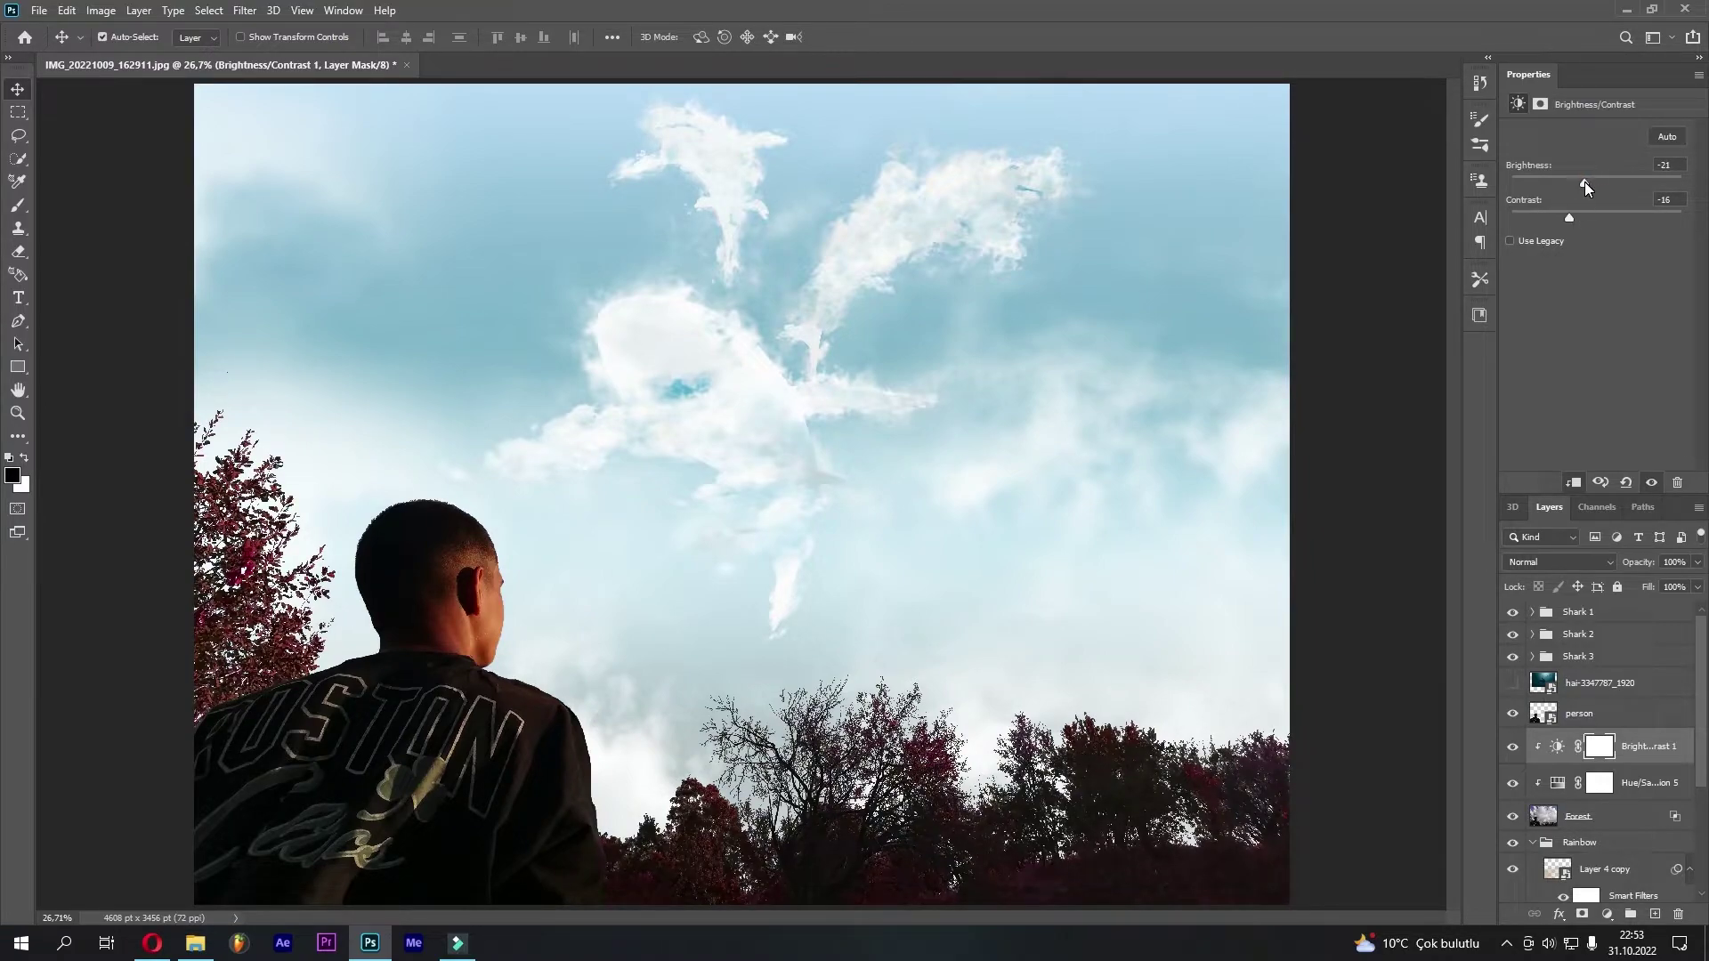
pyautogui.click(1567, 751)
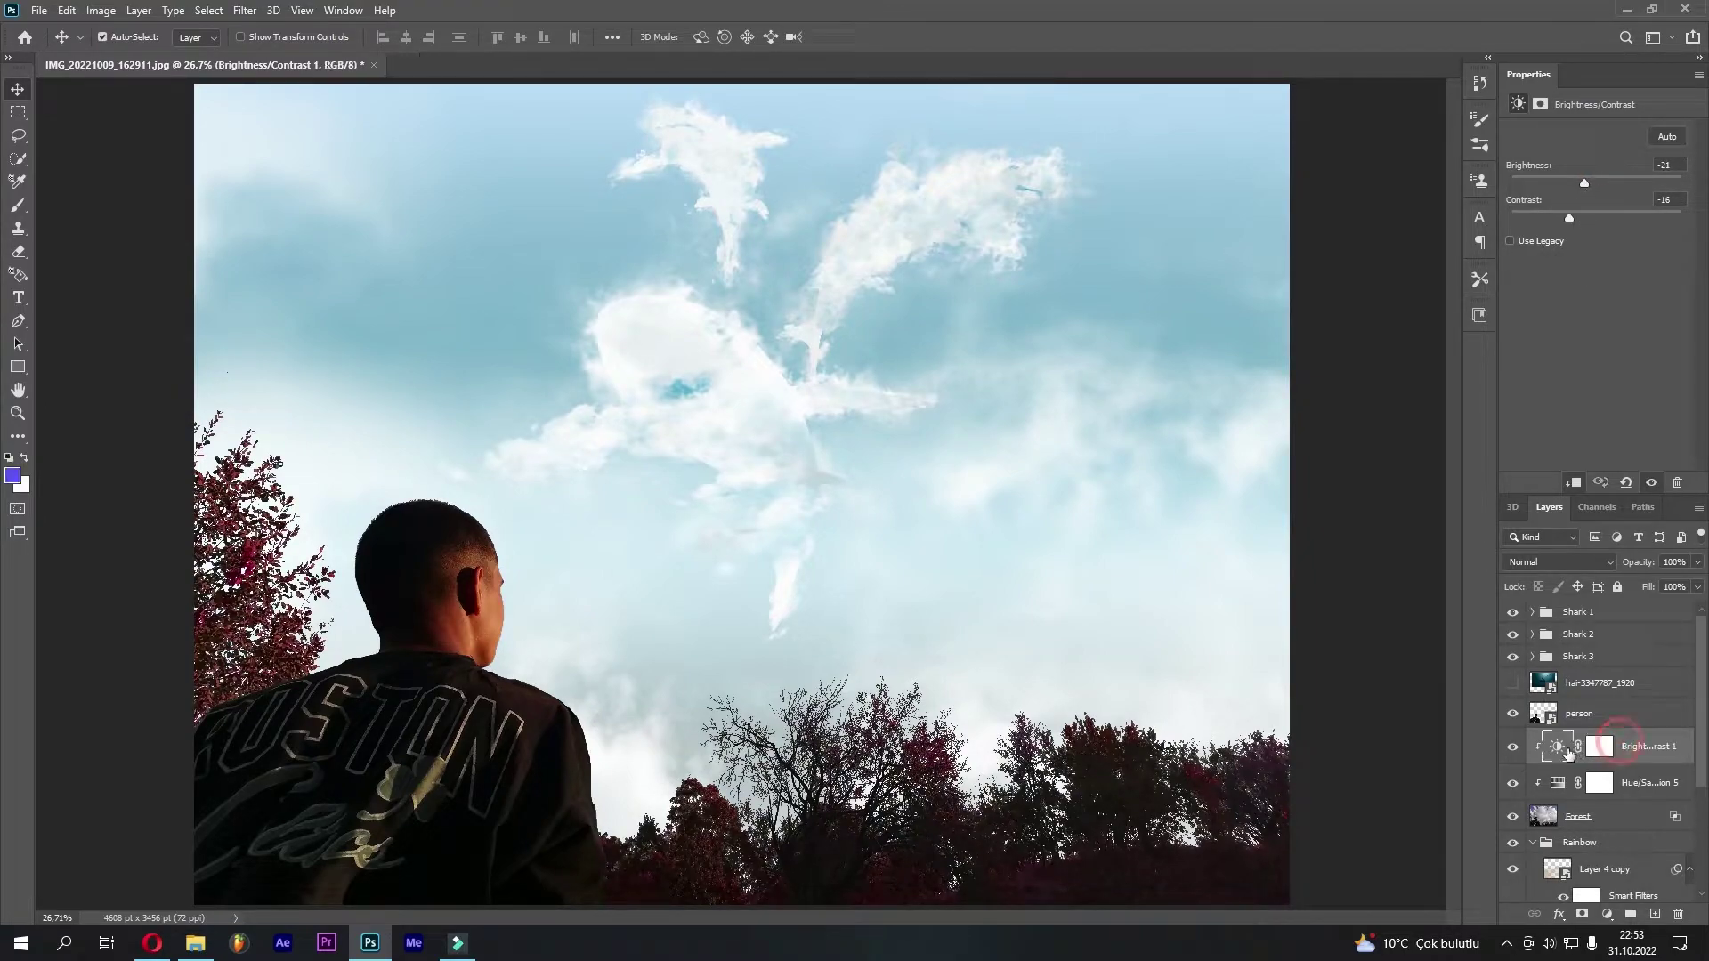
pyautogui.click(1513, 751)
pyautogui.click(1513, 750)
pyautogui.click(1565, 712)
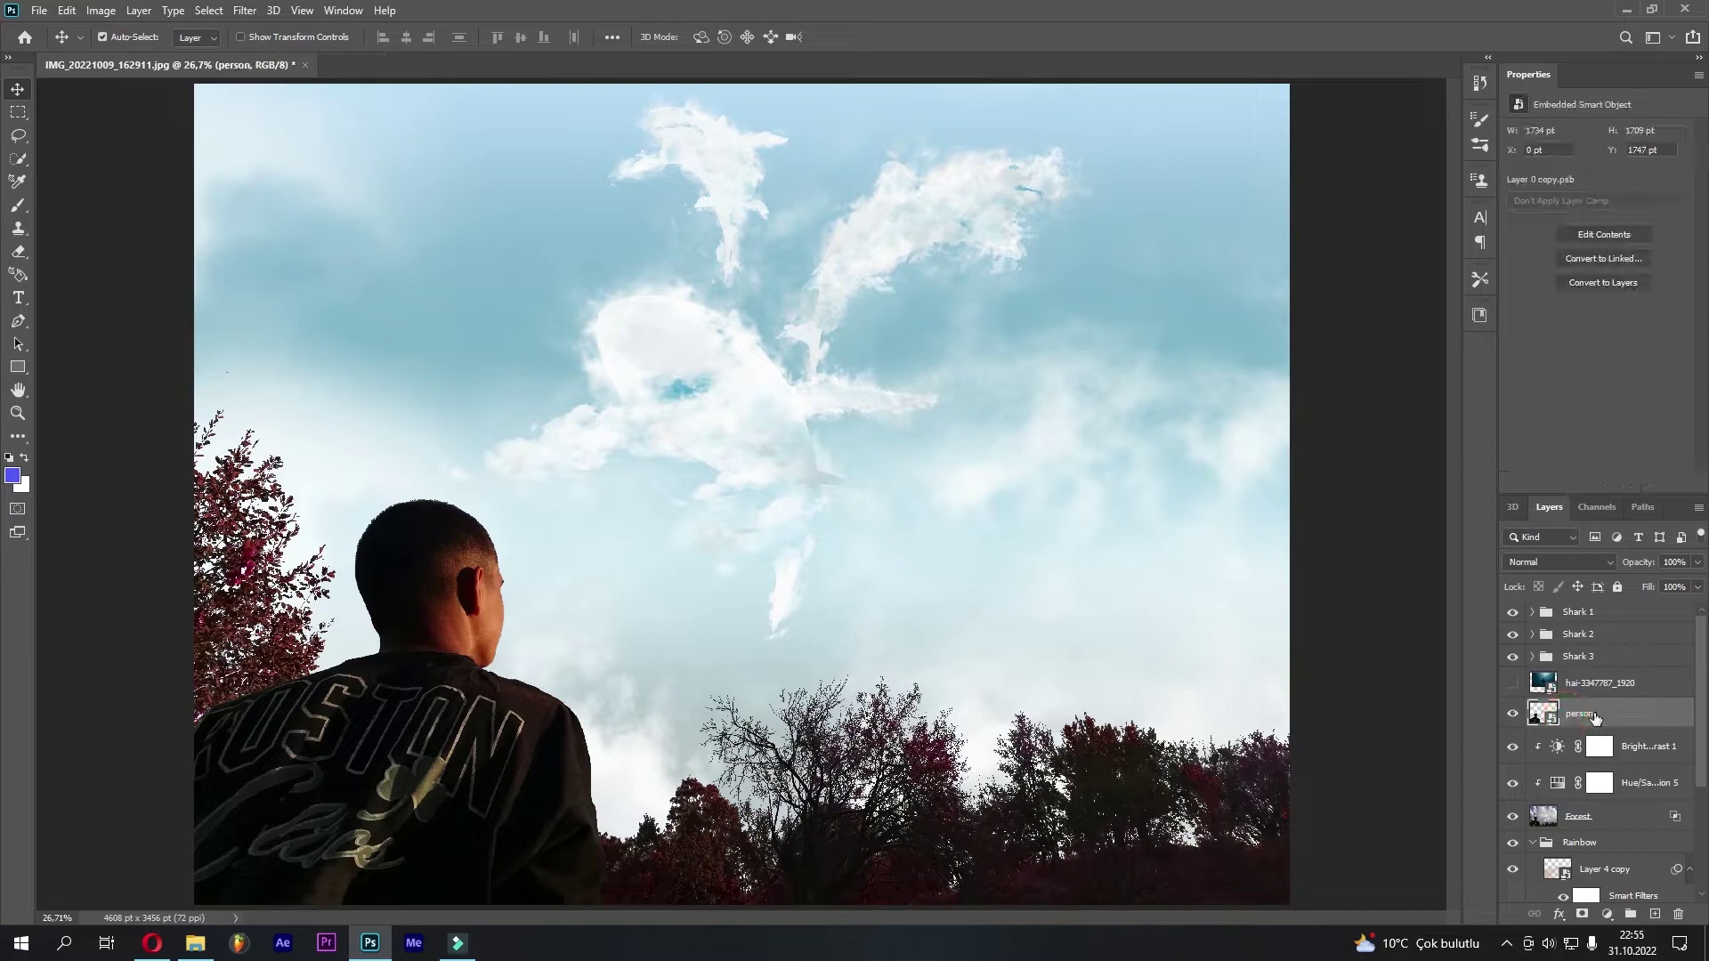
# Add a Hue/Saturation adjustment clipped to the person layer and raise saturation to +11
pyautogui.click(1607, 921)
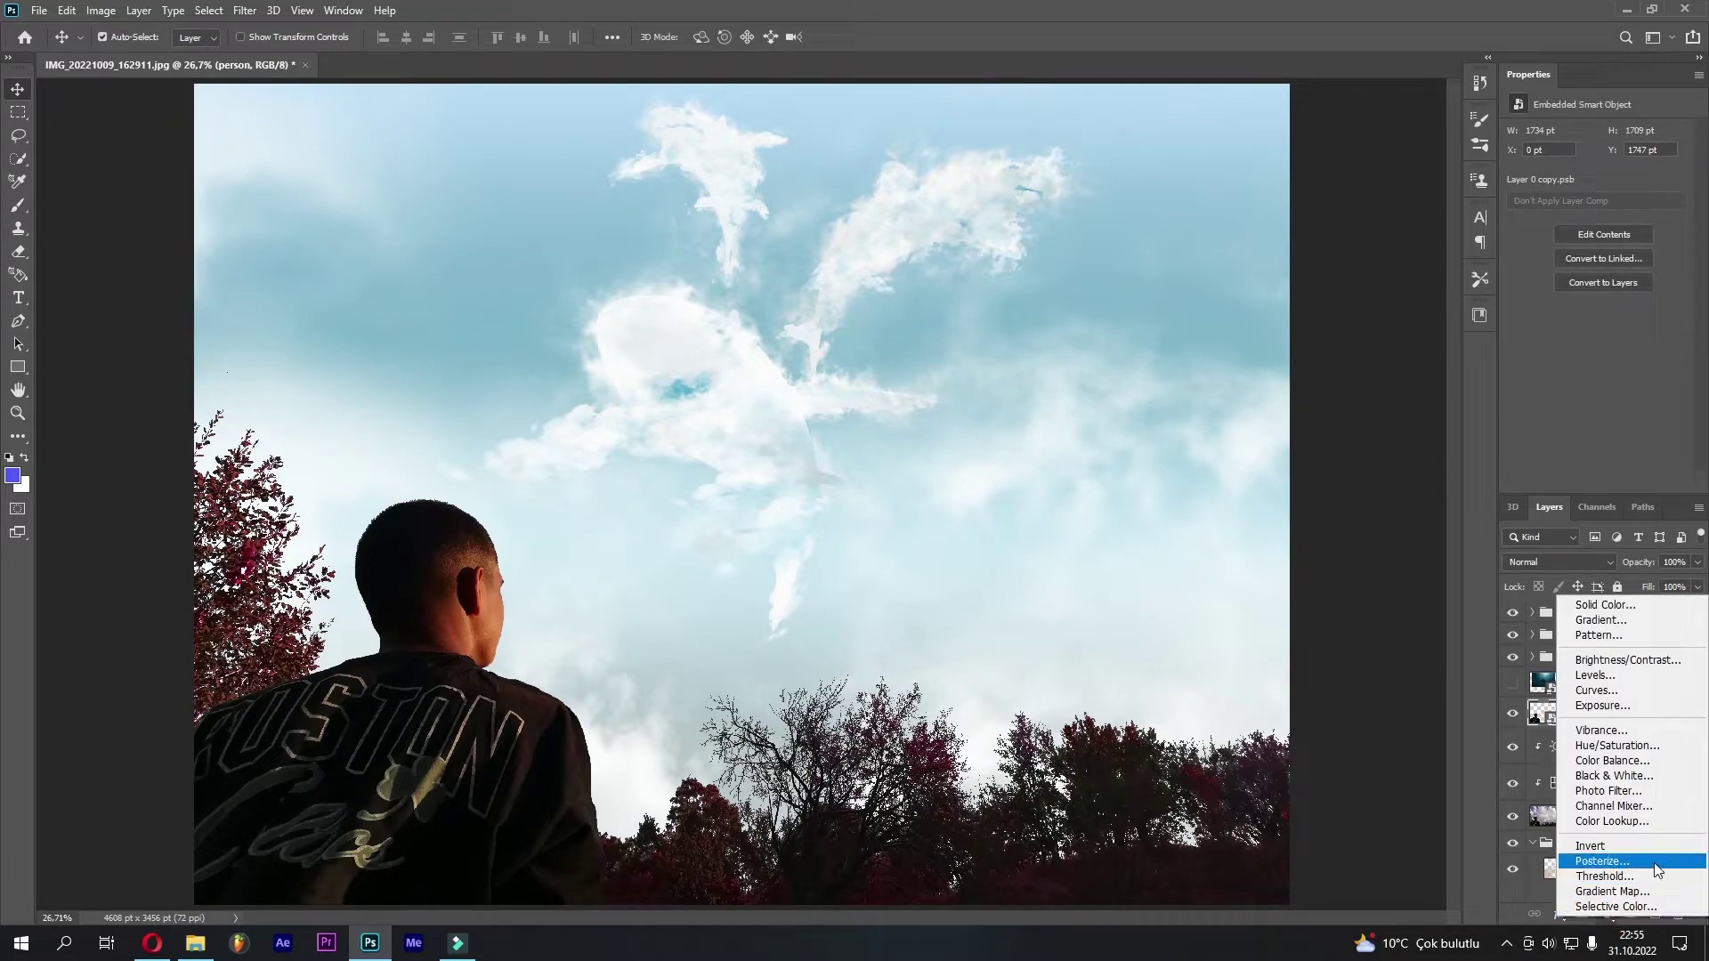
pyautogui.click(1633, 751)
pyautogui.click(1574, 482)
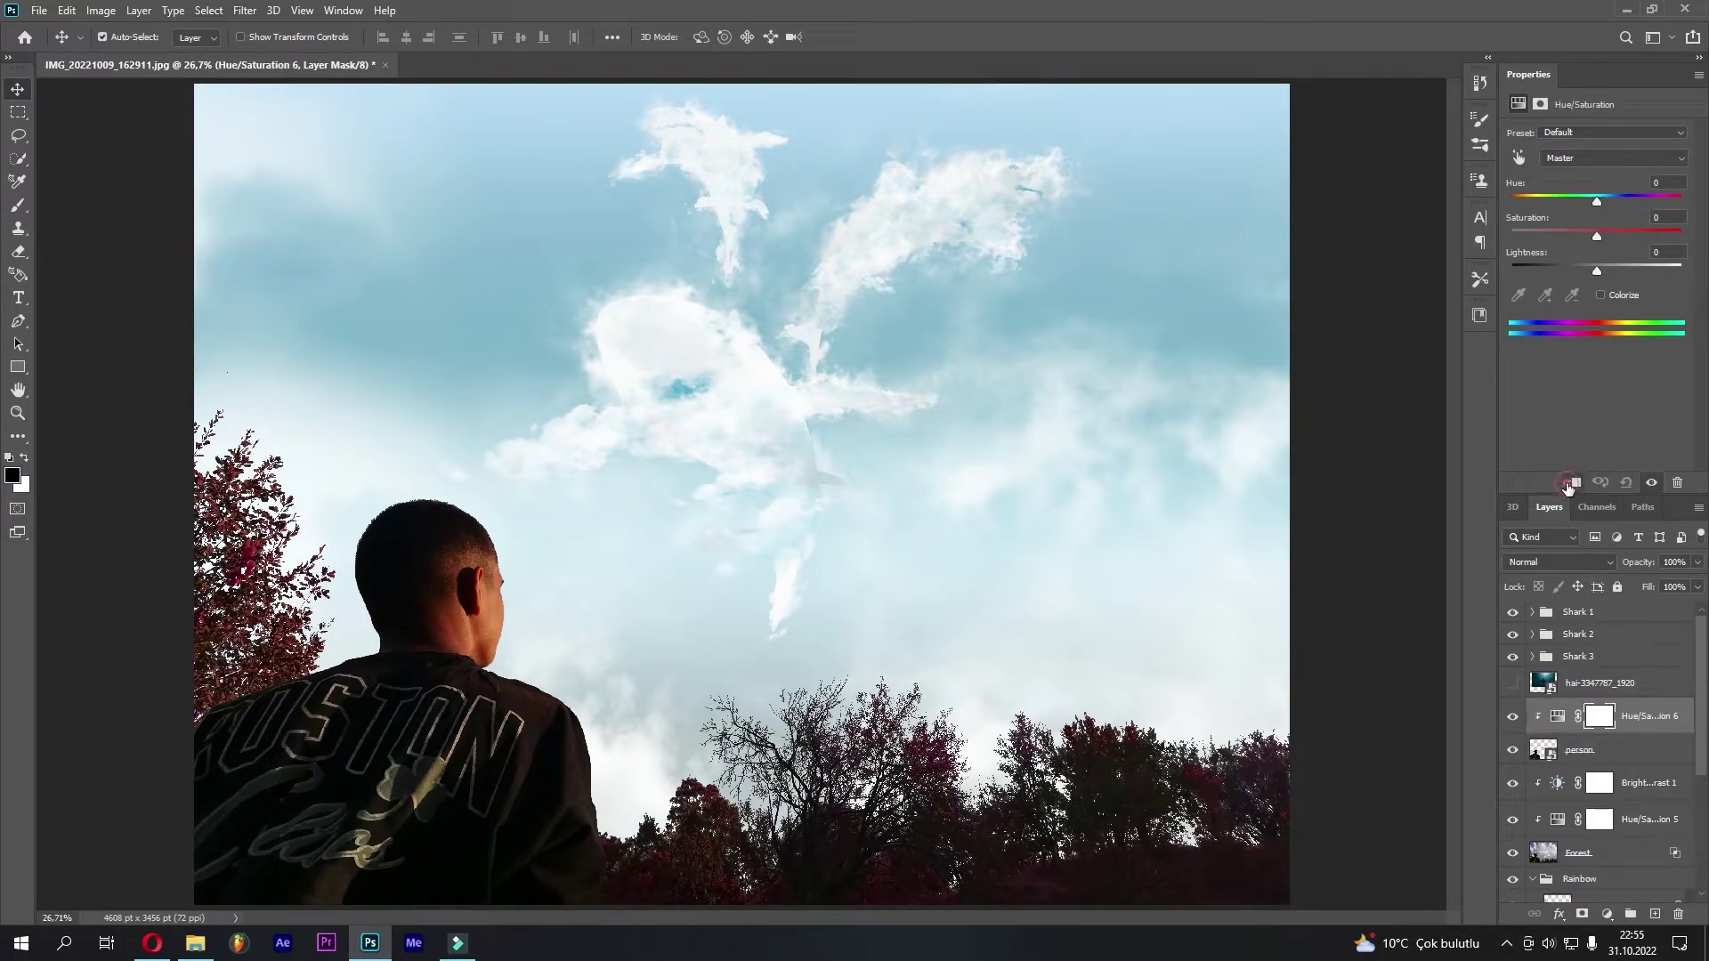
pyautogui.moveTo(1598, 237); pyautogui.dragTo(1589, 271)
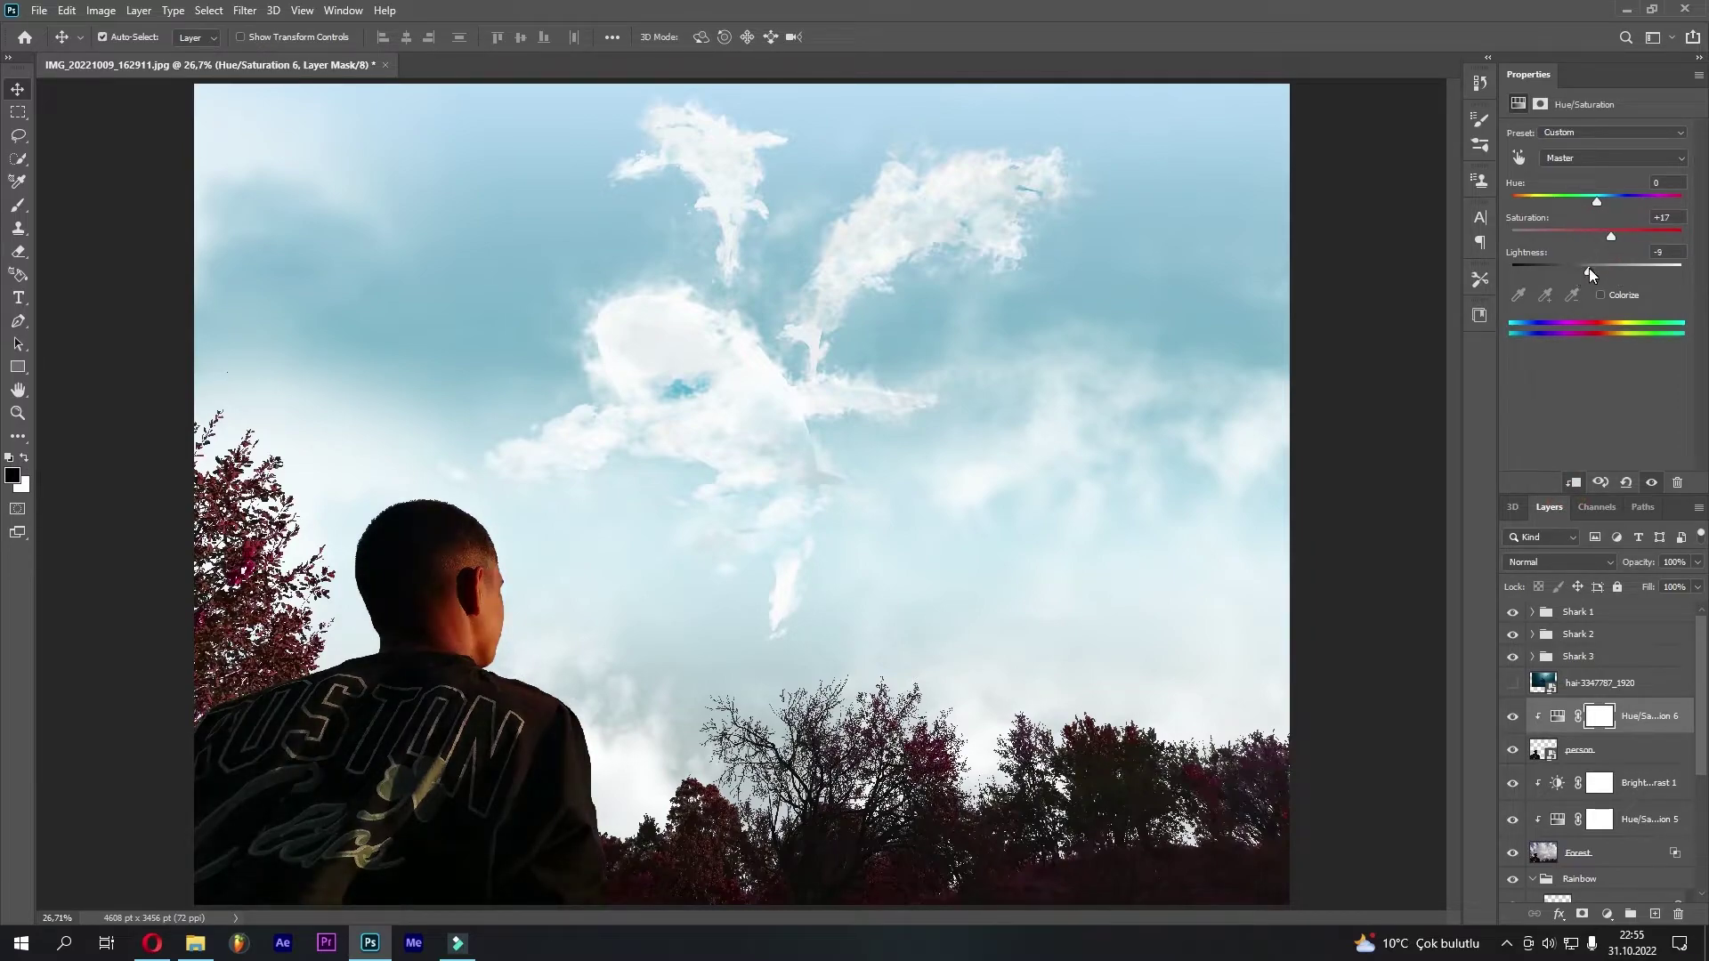
# Set the man's hue to -3 and lightness to -6, then compare with the adjustment hidden
pyautogui.press('Down')
pyautogui.press('Down')
pyautogui.press('Down')
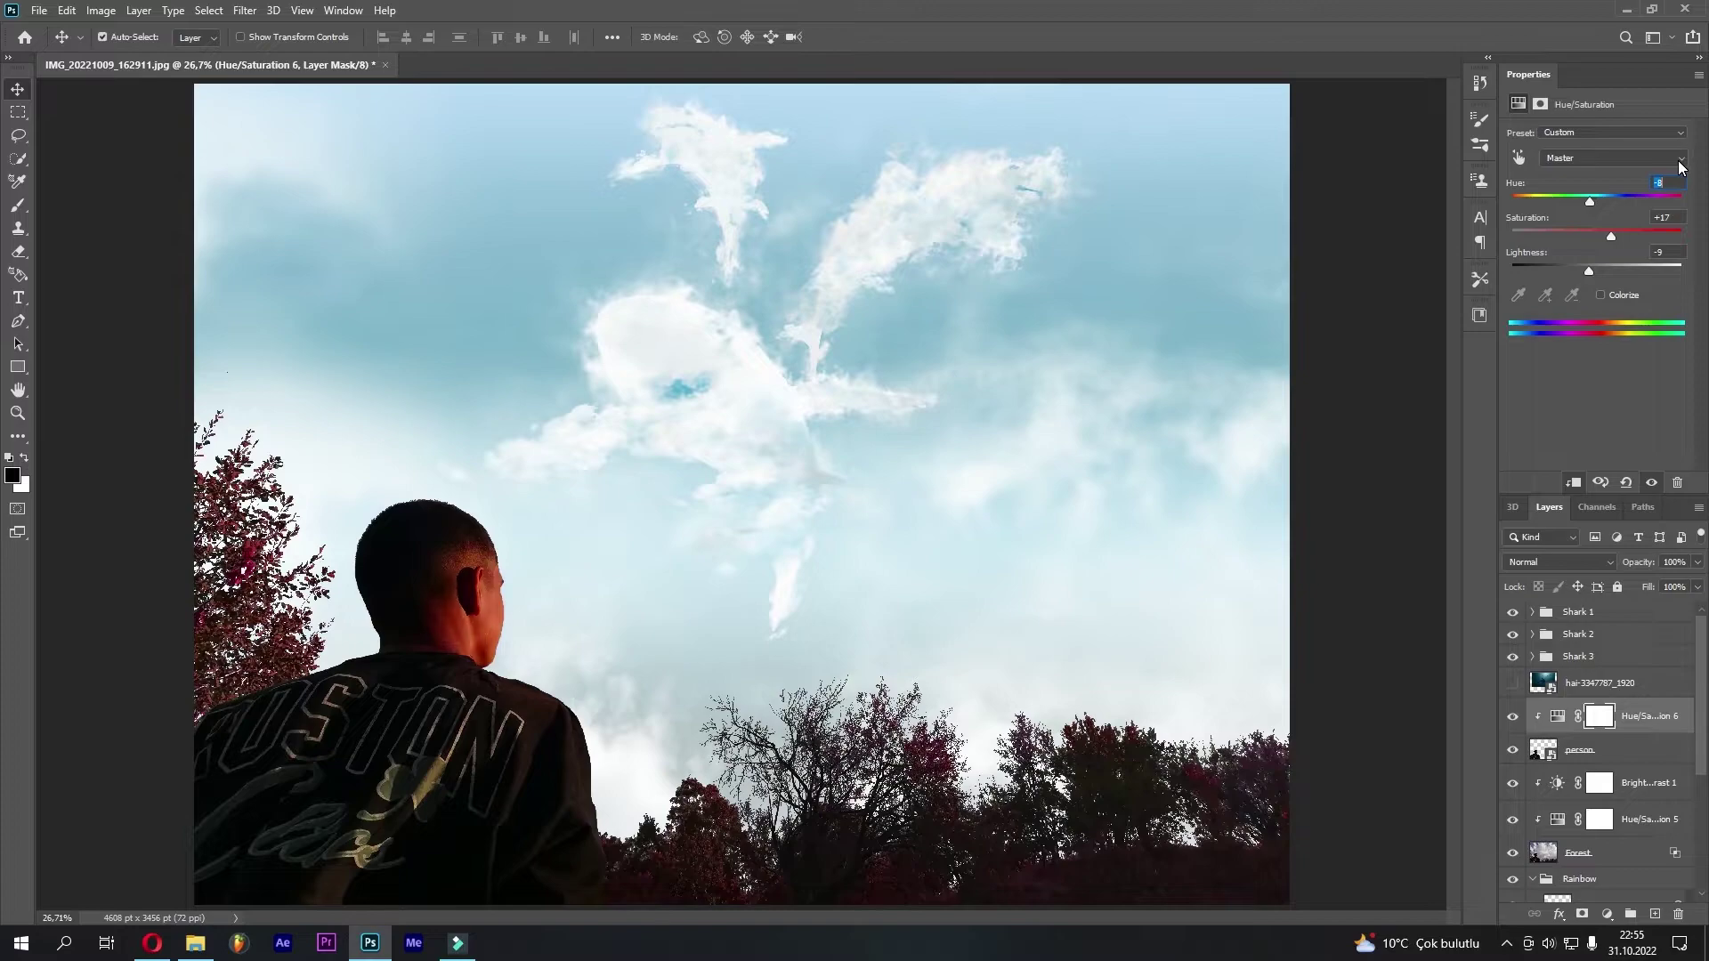
pyautogui.press('Down')
pyautogui.press('Down')
pyautogui.press('Down')
pyautogui.press('Up')
pyautogui.press('Up')
pyautogui.press('Up')
pyautogui.press('Up')
pyautogui.press('Up')
pyautogui.press('Up')
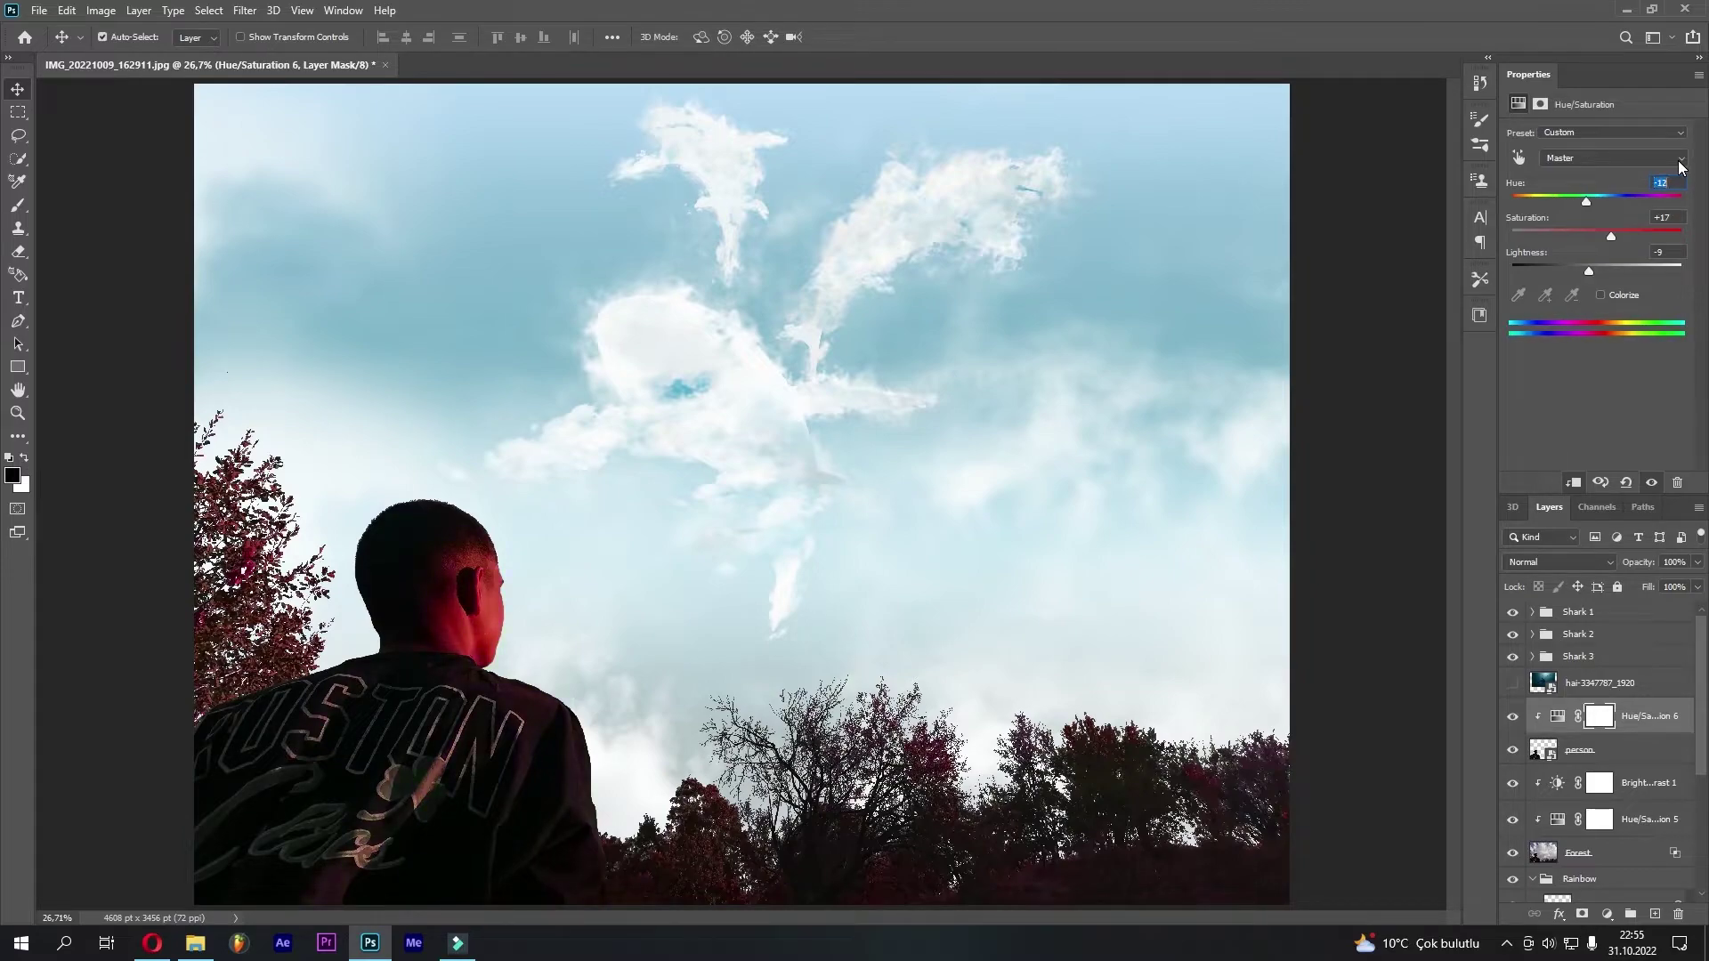
pyautogui.press('Up')
pyautogui.press('Up')
pyautogui.press('Up')
pyautogui.press('Up')
pyautogui.press('Up')
pyautogui.press('Up')
pyautogui.press('Down')
pyautogui.press('Down')
pyautogui.press('Down')
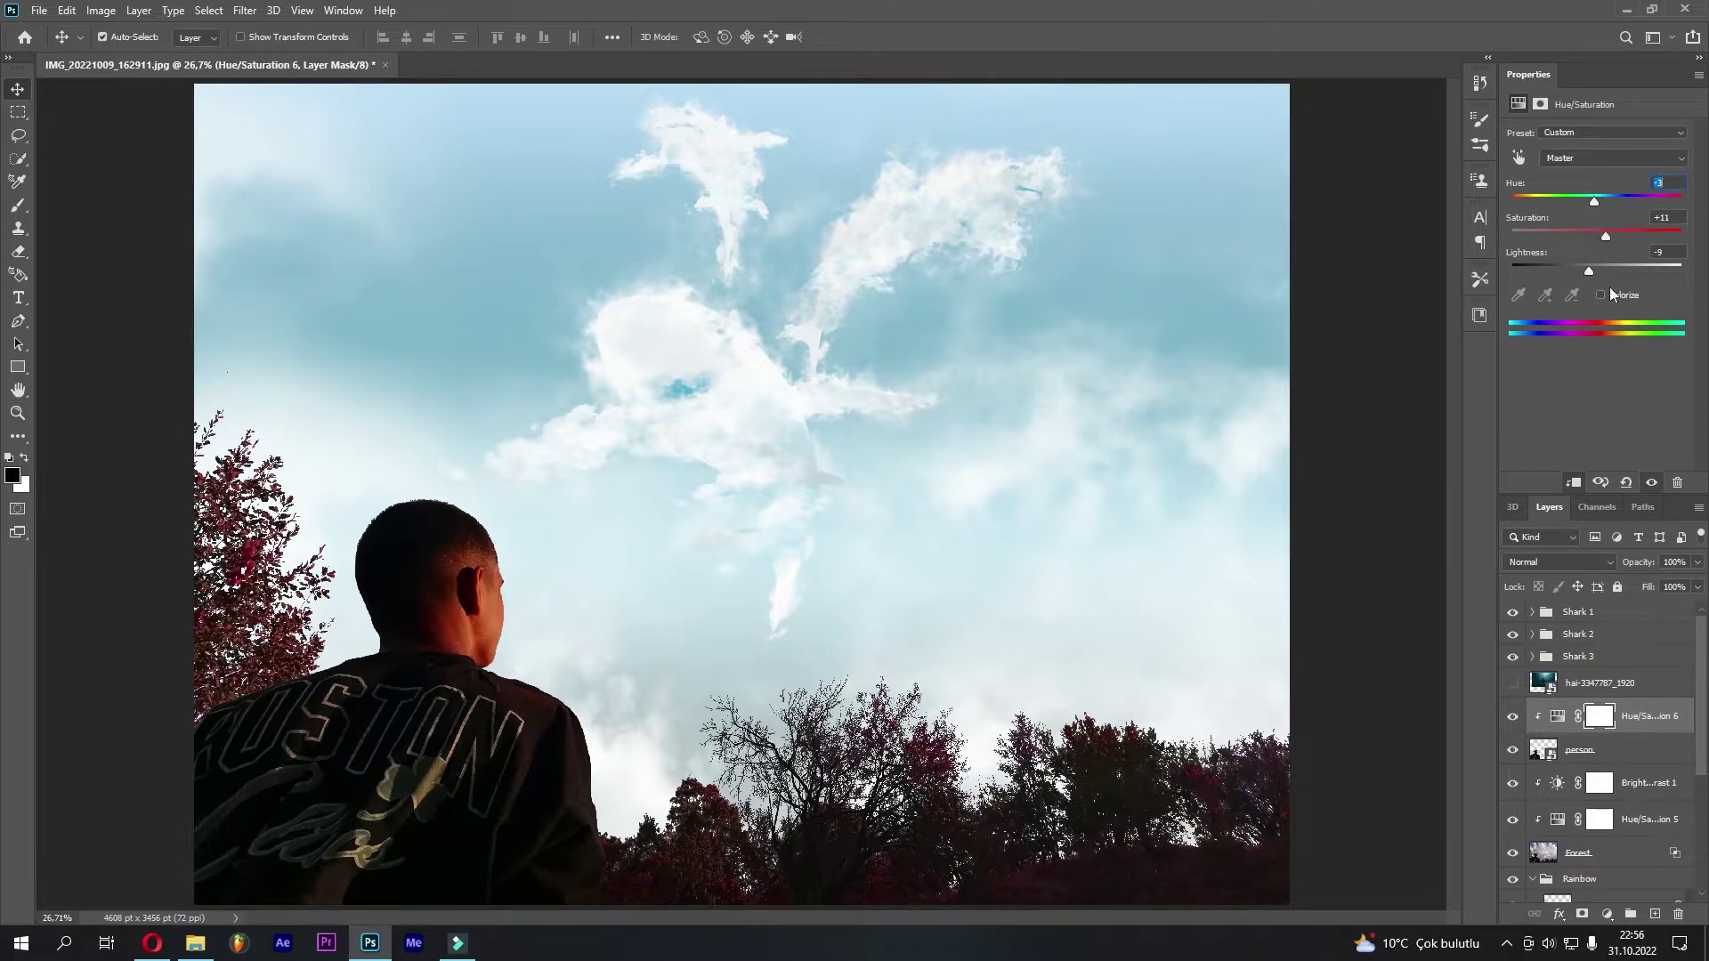
pyautogui.moveTo(1594, 269); pyautogui.dragTo(1592, 271)
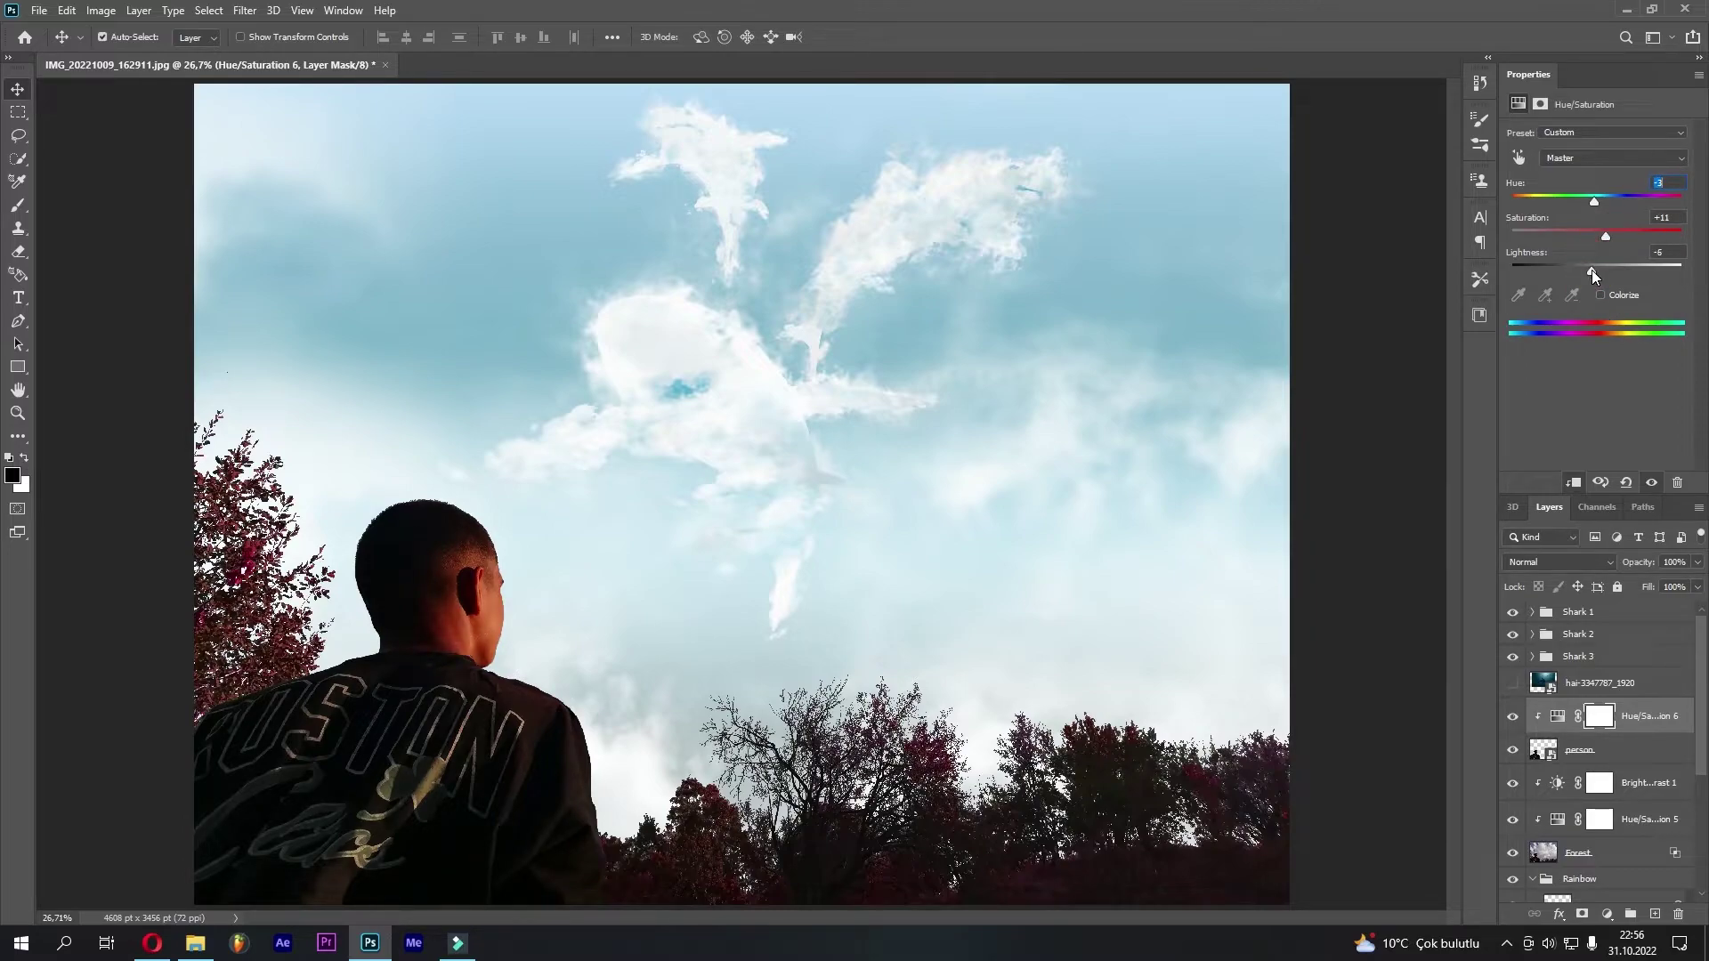
pyautogui.click(1593, 719)
pyautogui.click(1513, 717)
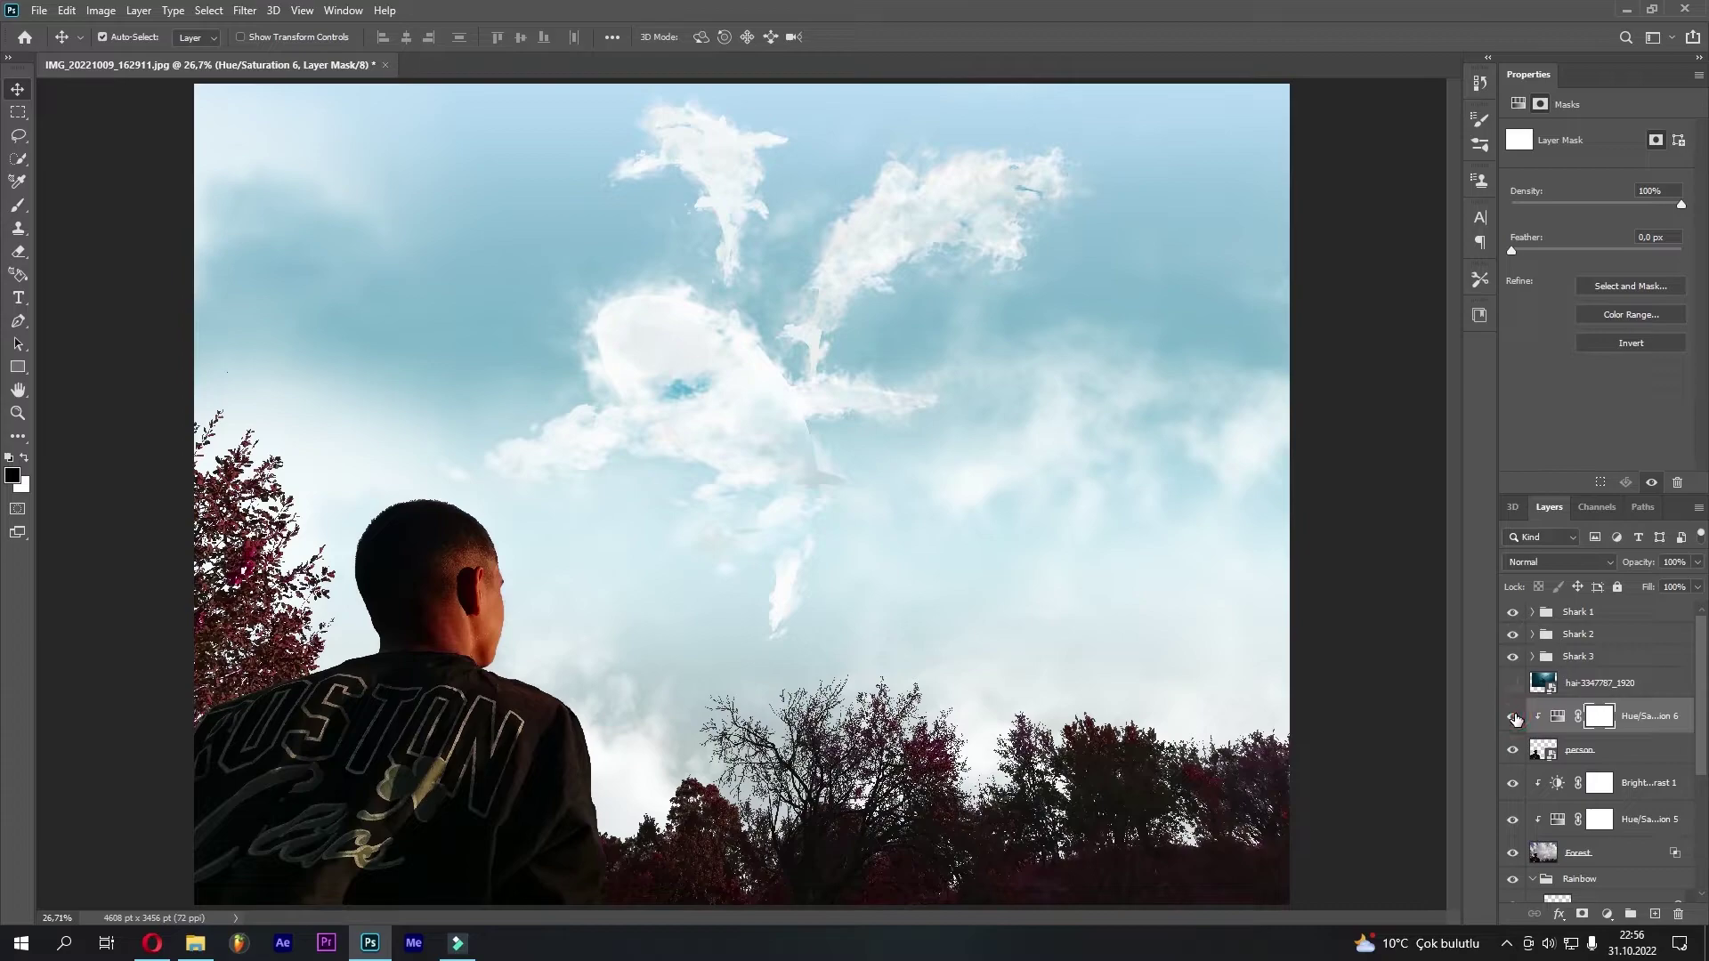
pyautogui.click(1558, 718)
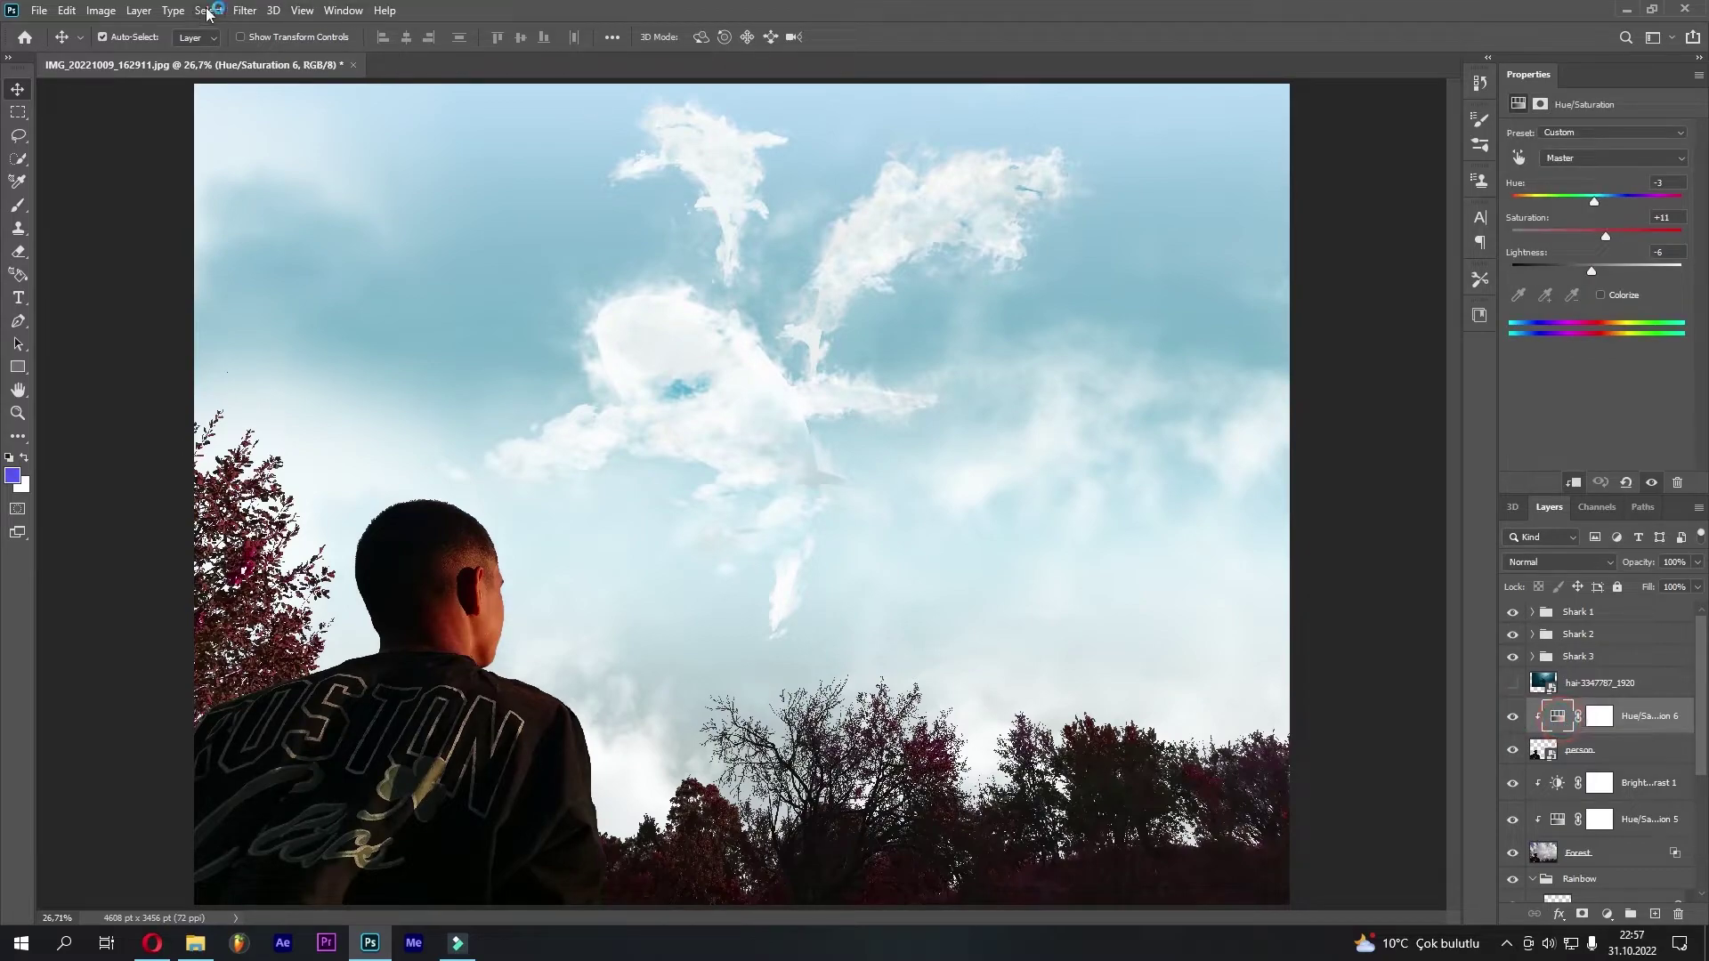
pyautogui.click(39, 10)
# Open birds_PNG89 from the PHOTOSHOP STICKER > Animal folder on drive D:
pyautogui.click(49, 40)
pyautogui.click(79, 387)
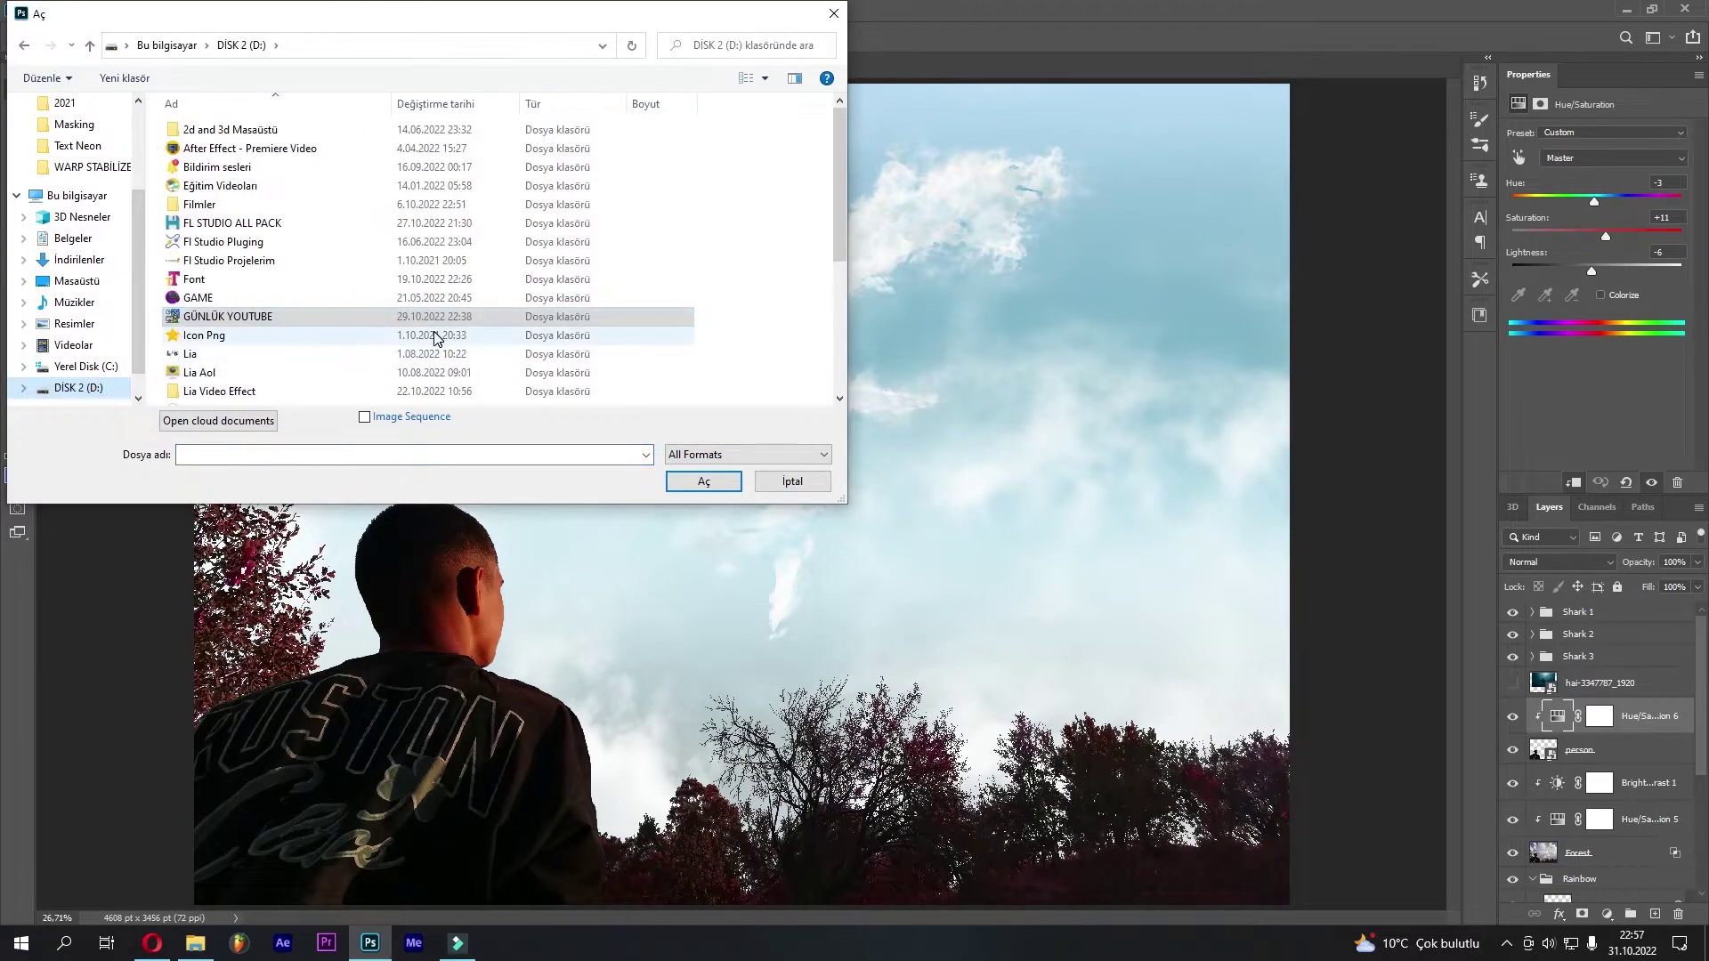
pyautogui.scroll(-2, 337, 373)
pyautogui.scroll(-2, 337, 374)
pyautogui.doubleClick(336, 386)
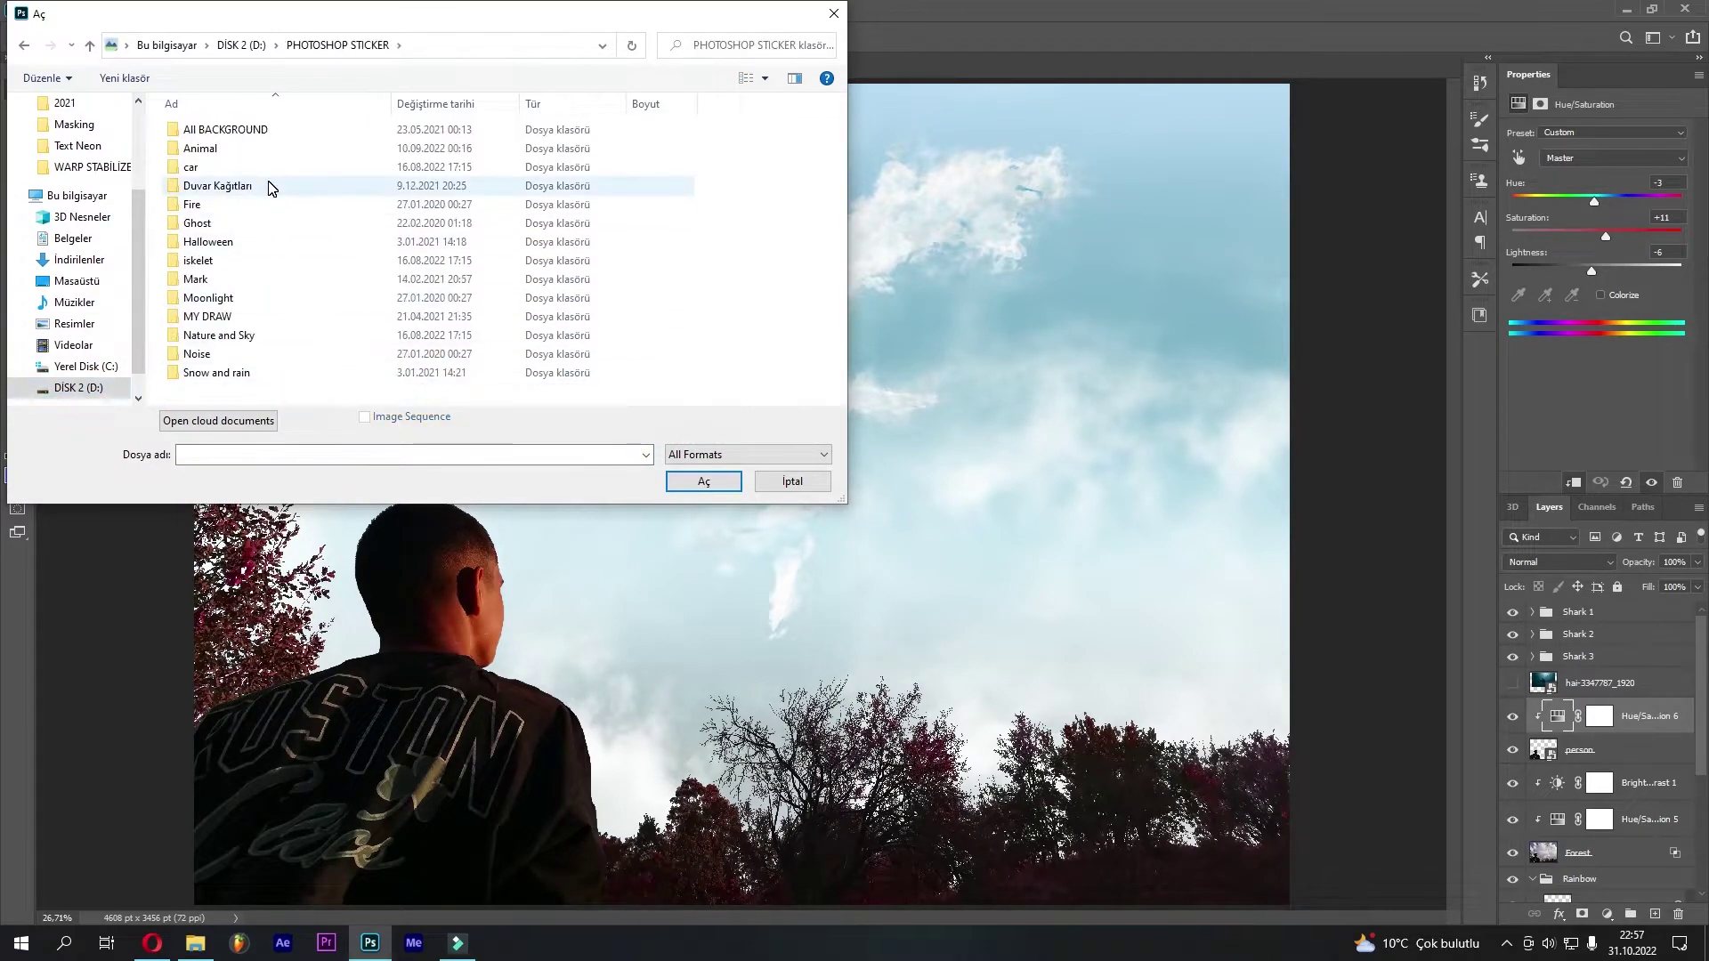
pyautogui.doubleClick(202, 147)
pyautogui.click(766, 267)
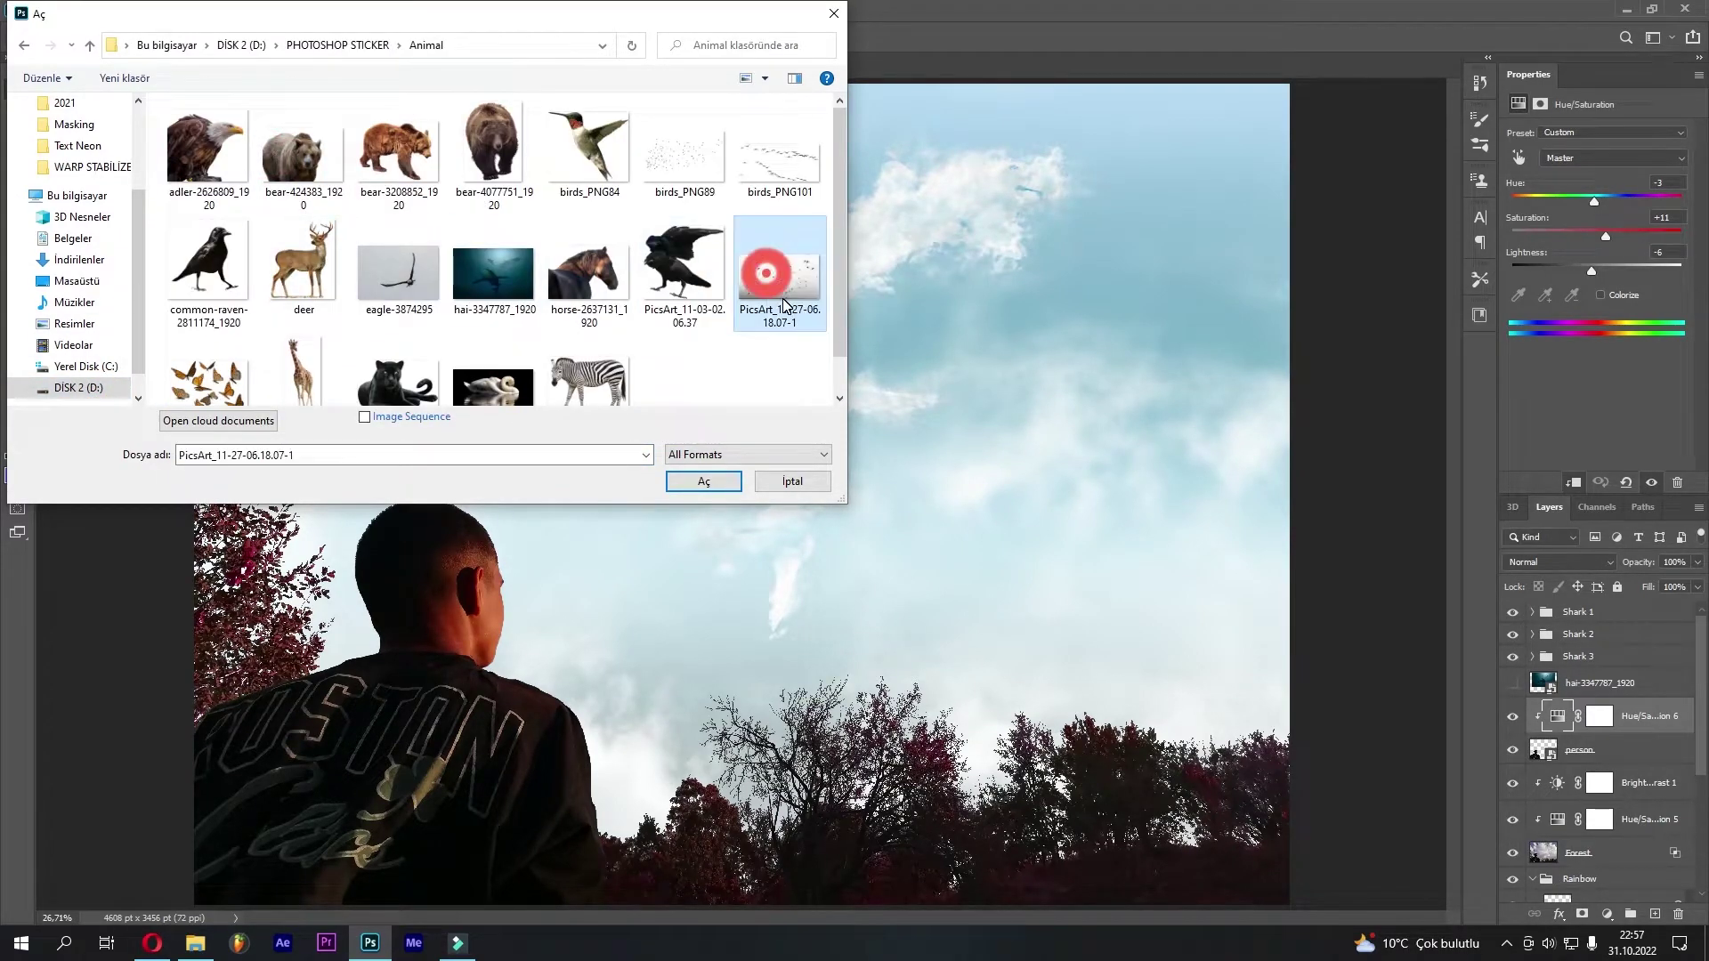
pyautogui.doubleClick(686, 147)
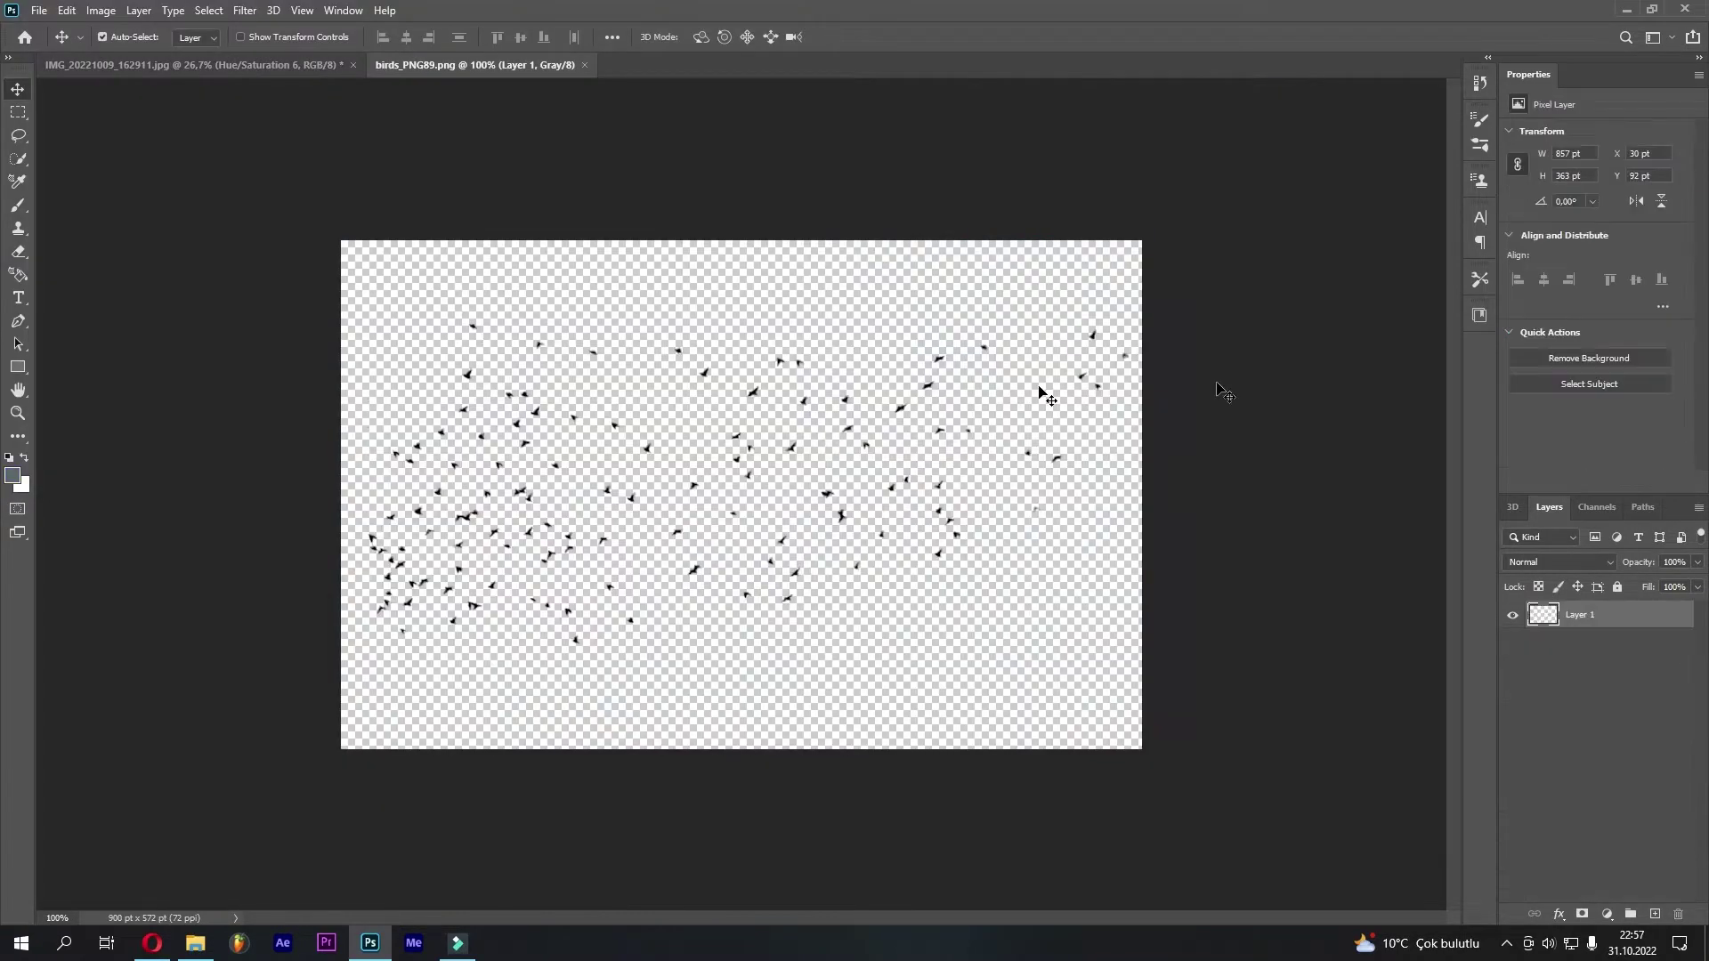
# Drag the birds into the composite, scale them to about 184%, and place them over the right-hand treetops
pyautogui.moveTo(1593, 614)
pyautogui.mouseDown()
pyautogui.moveTo(1033, 352)
pyautogui.moveTo(839, 663)
pyautogui.mouseUp()
pyautogui.scroll(-2, 1633, 705)
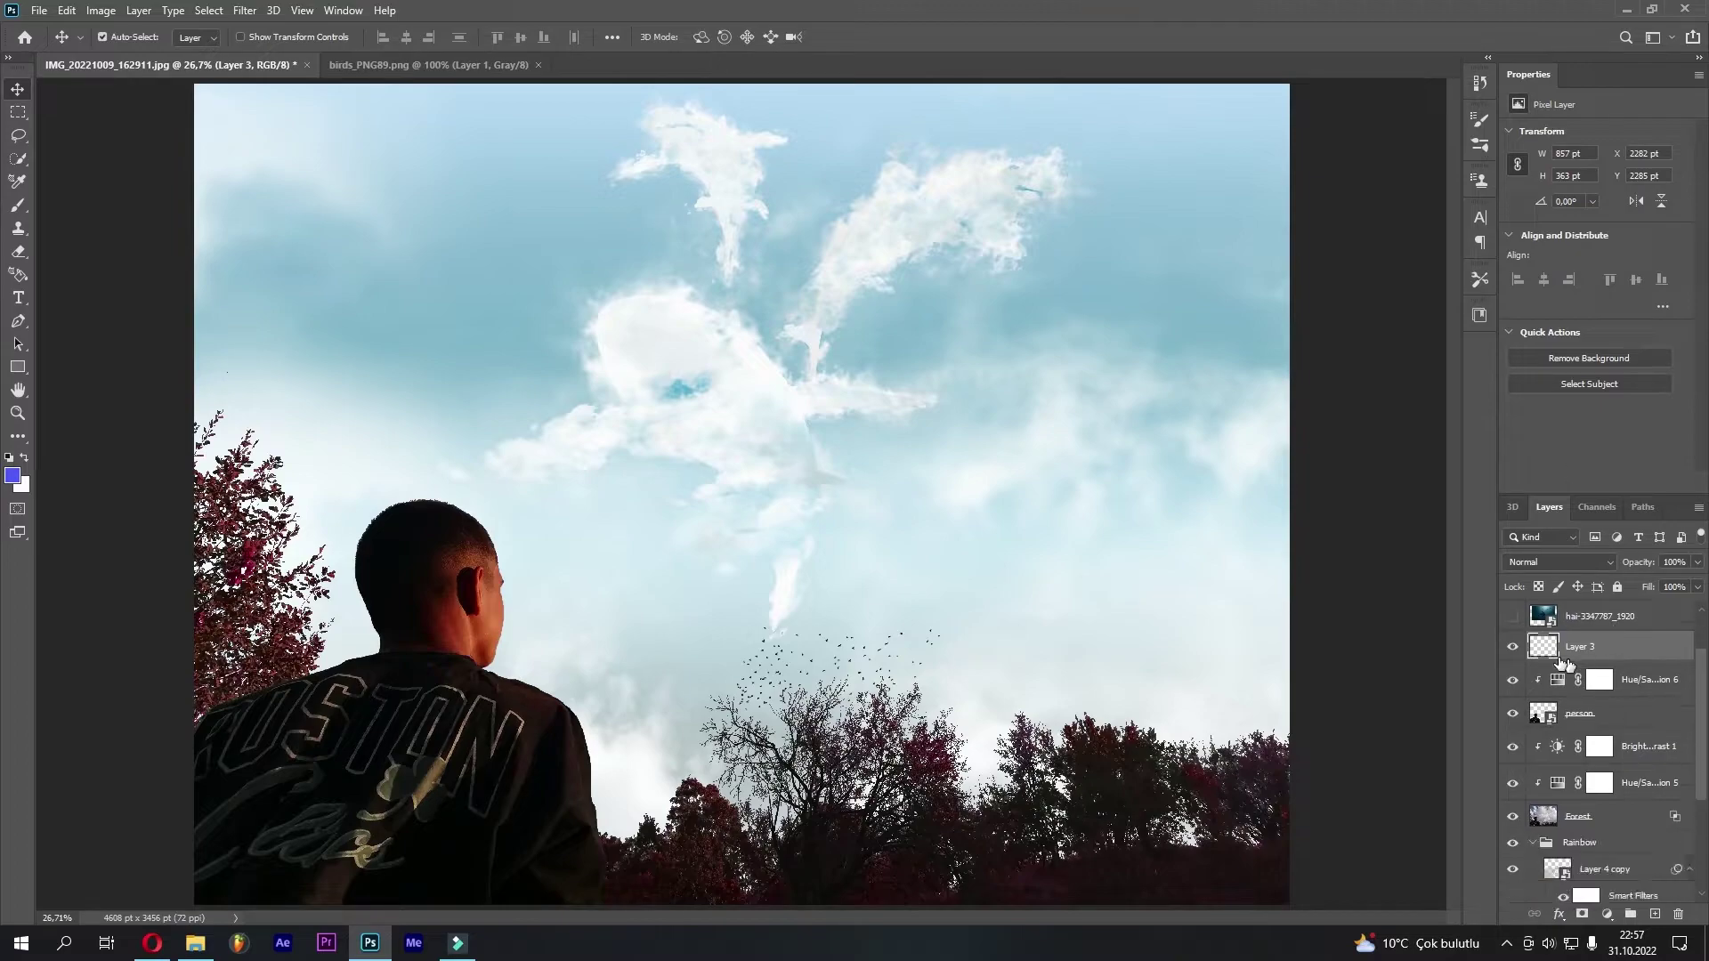
pyautogui.click(39, 10)
pyautogui.click(66, 10)
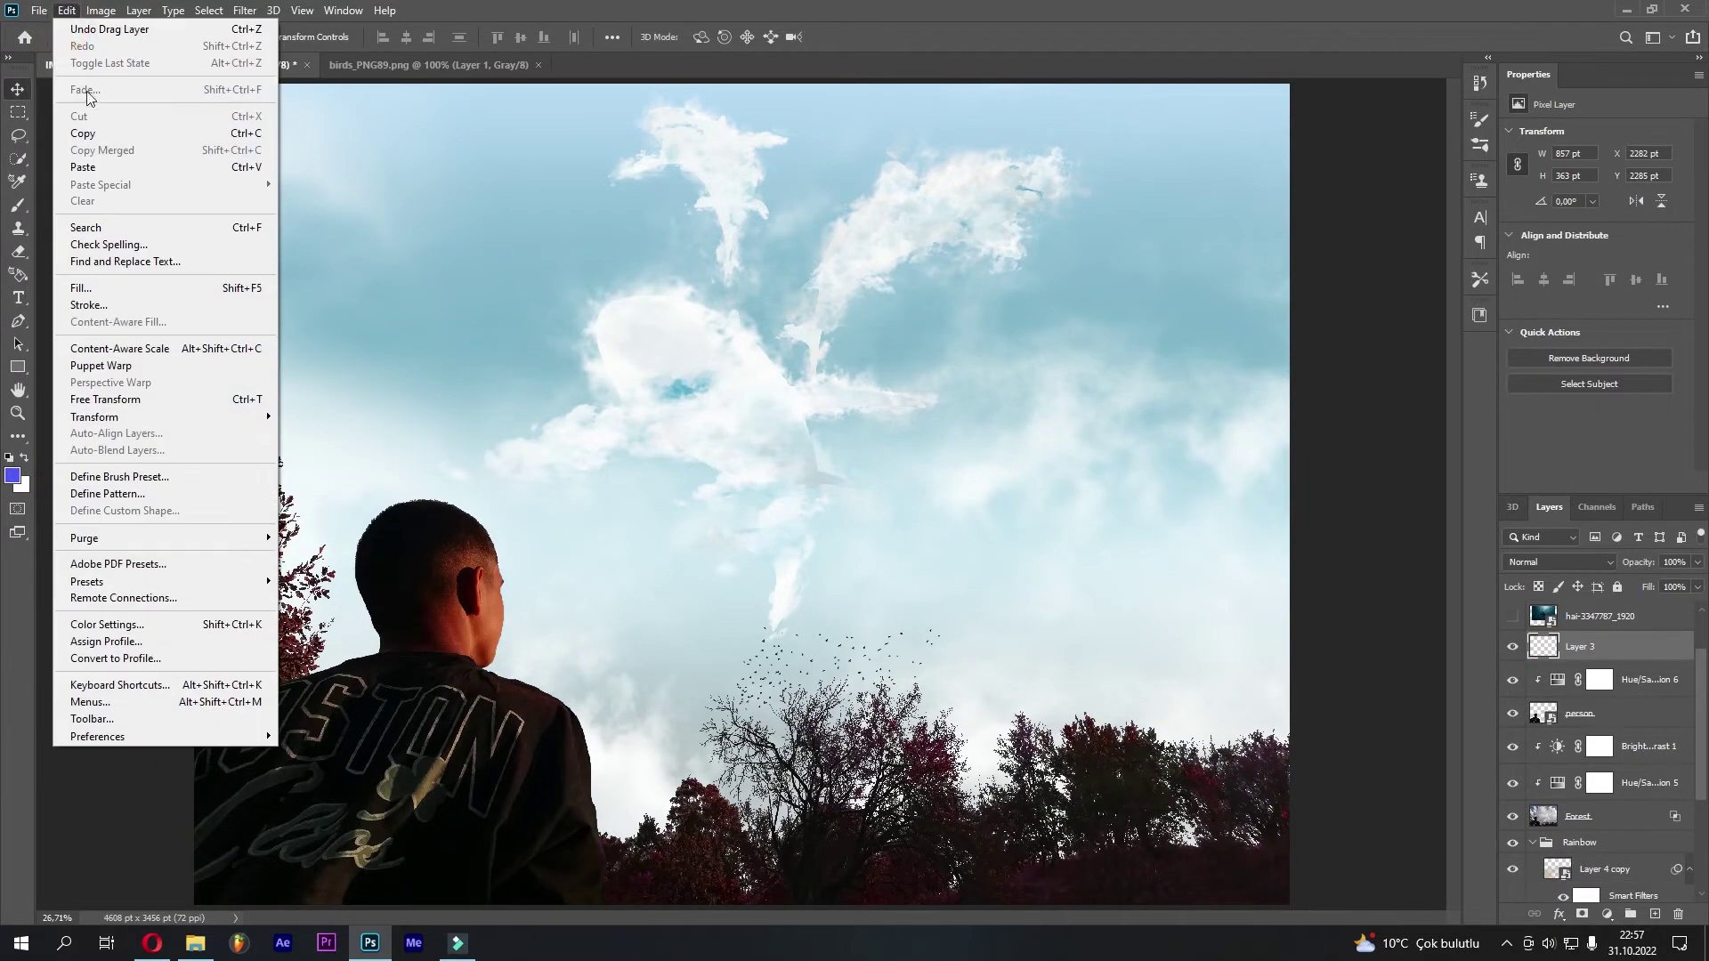
pyautogui.click(150, 405)
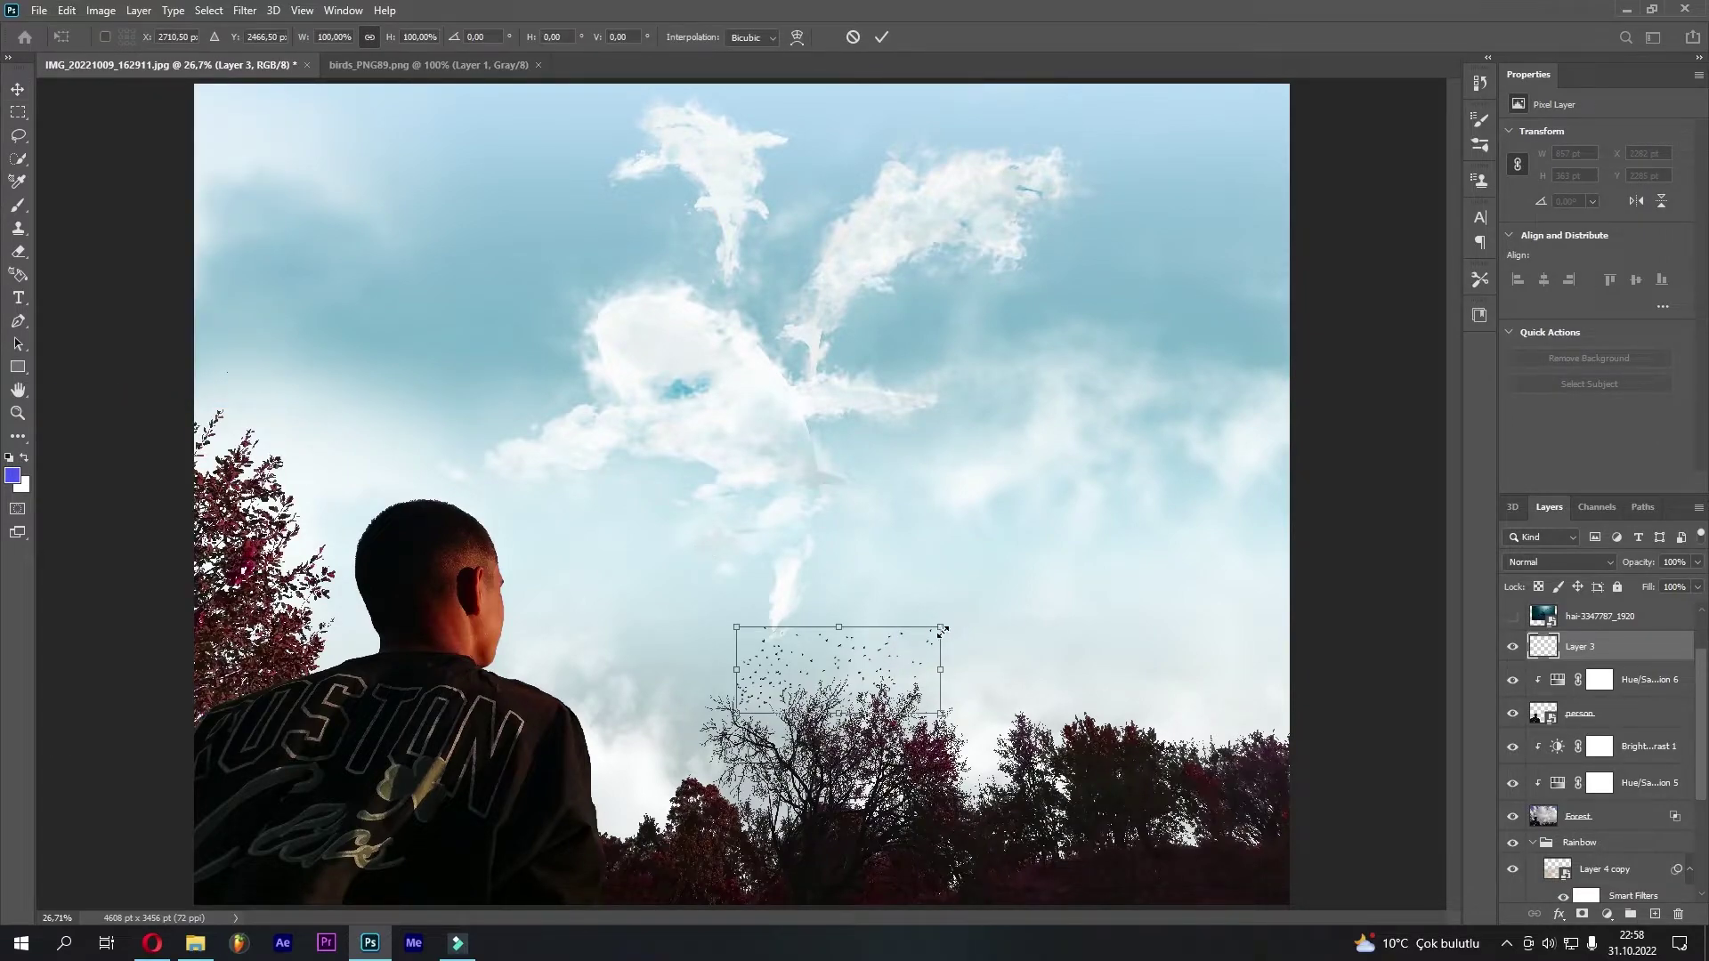
pyautogui.moveTo(942, 630); pyautogui.dragTo(1018, 575)
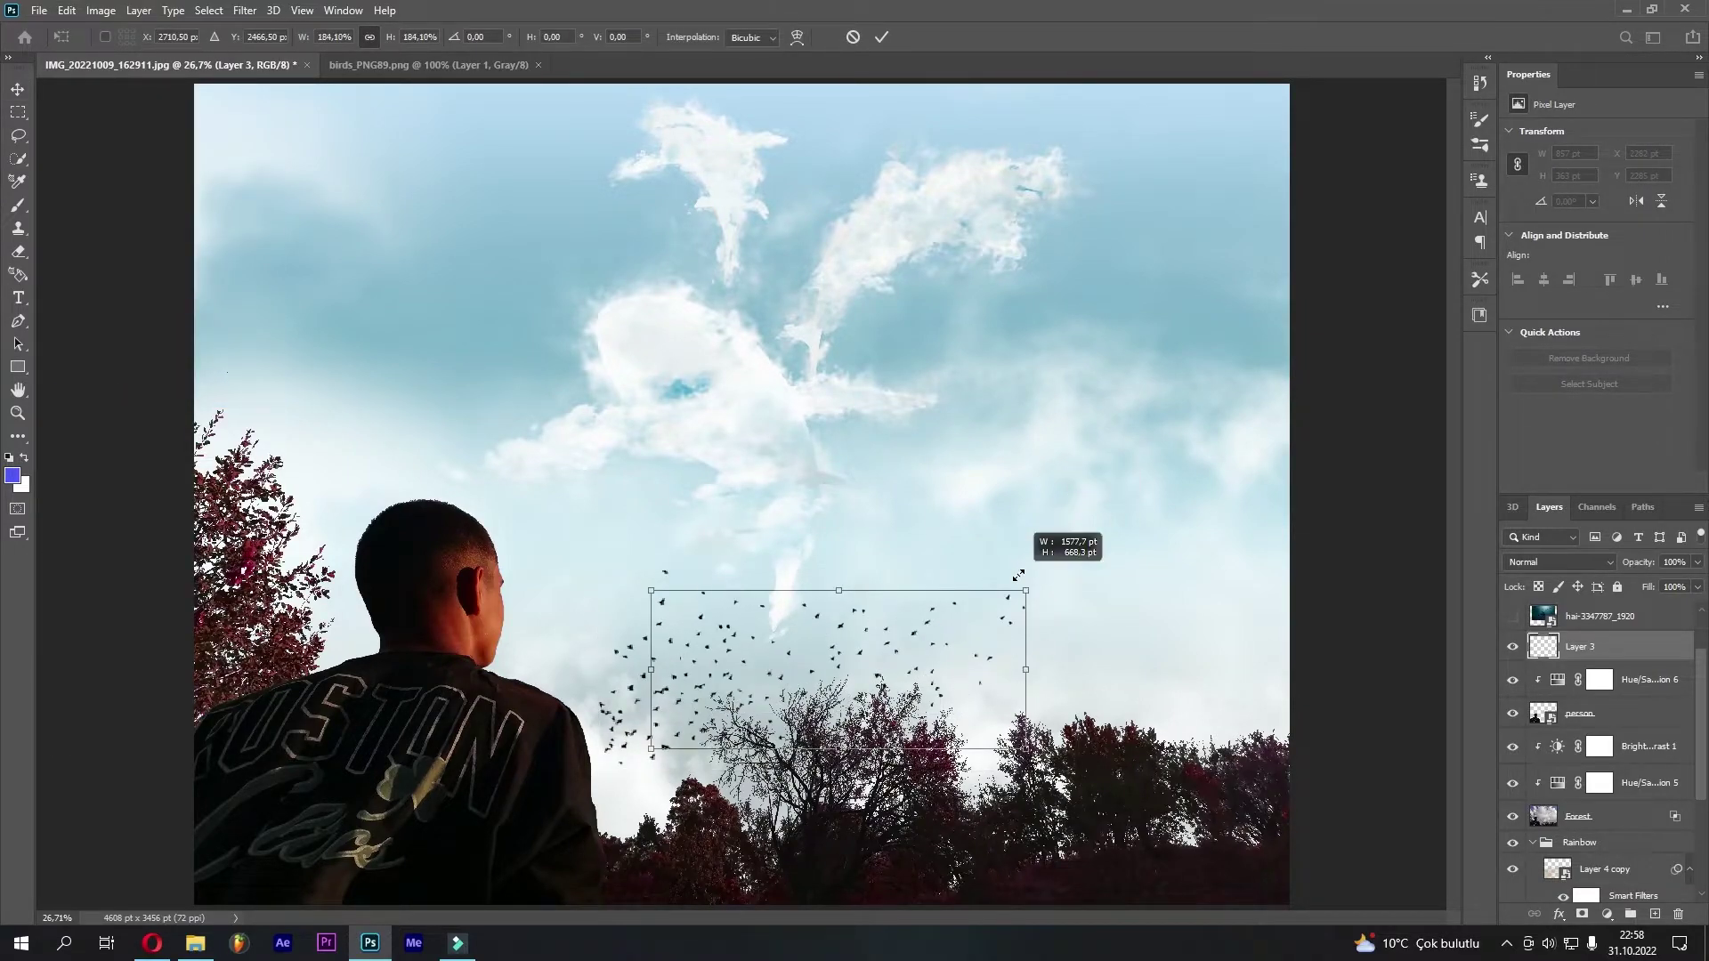
pyautogui.moveTo(729, 694); pyautogui.dragTo(1059, 799)
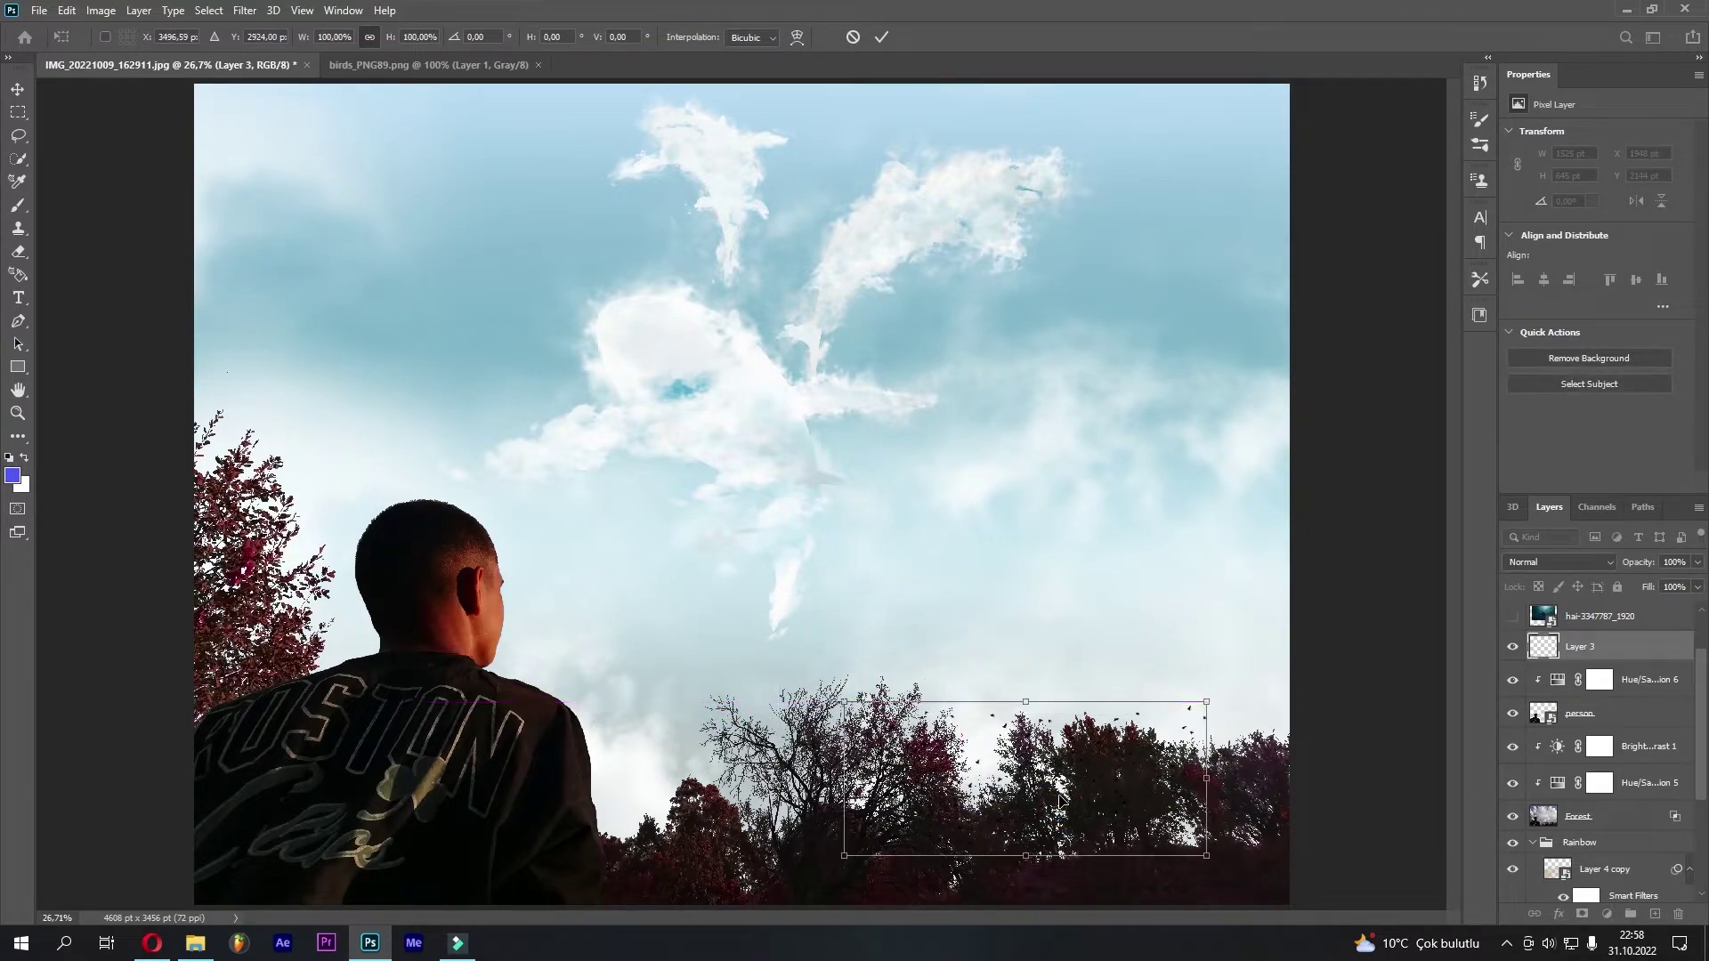
pyautogui.click(883, 36)
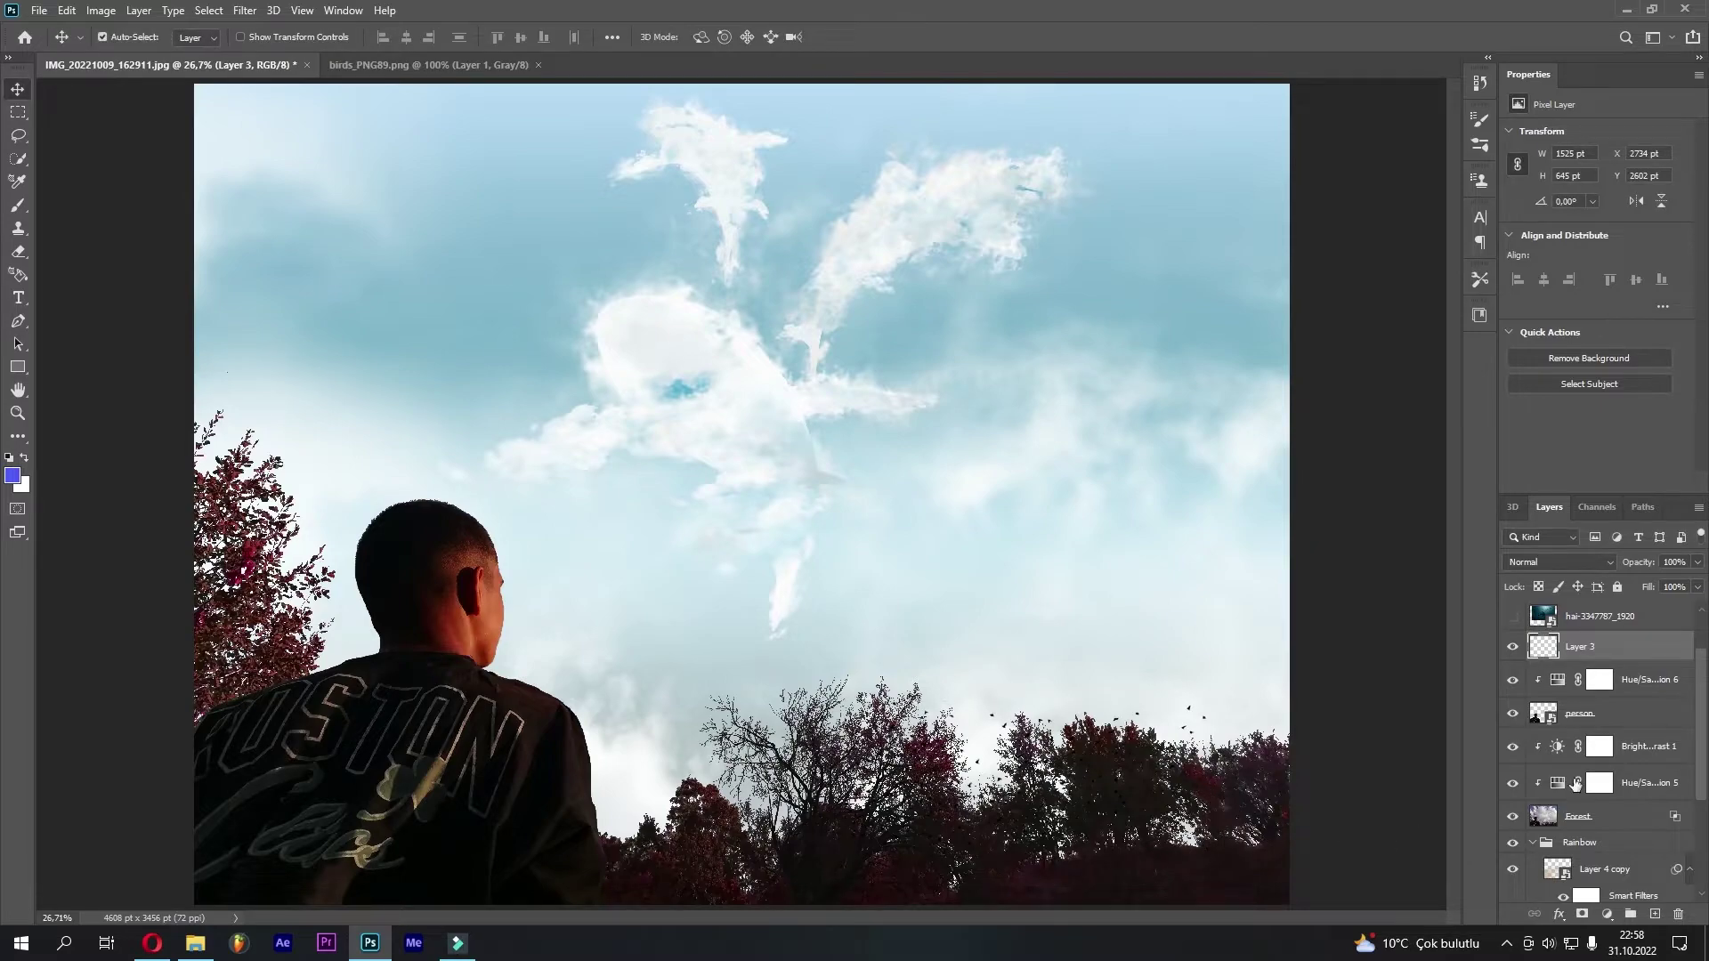
# Select the birds layer and set up the Eraser with a 390 px round brush
pyautogui.click(1539, 652)
pyautogui.click(18, 253)
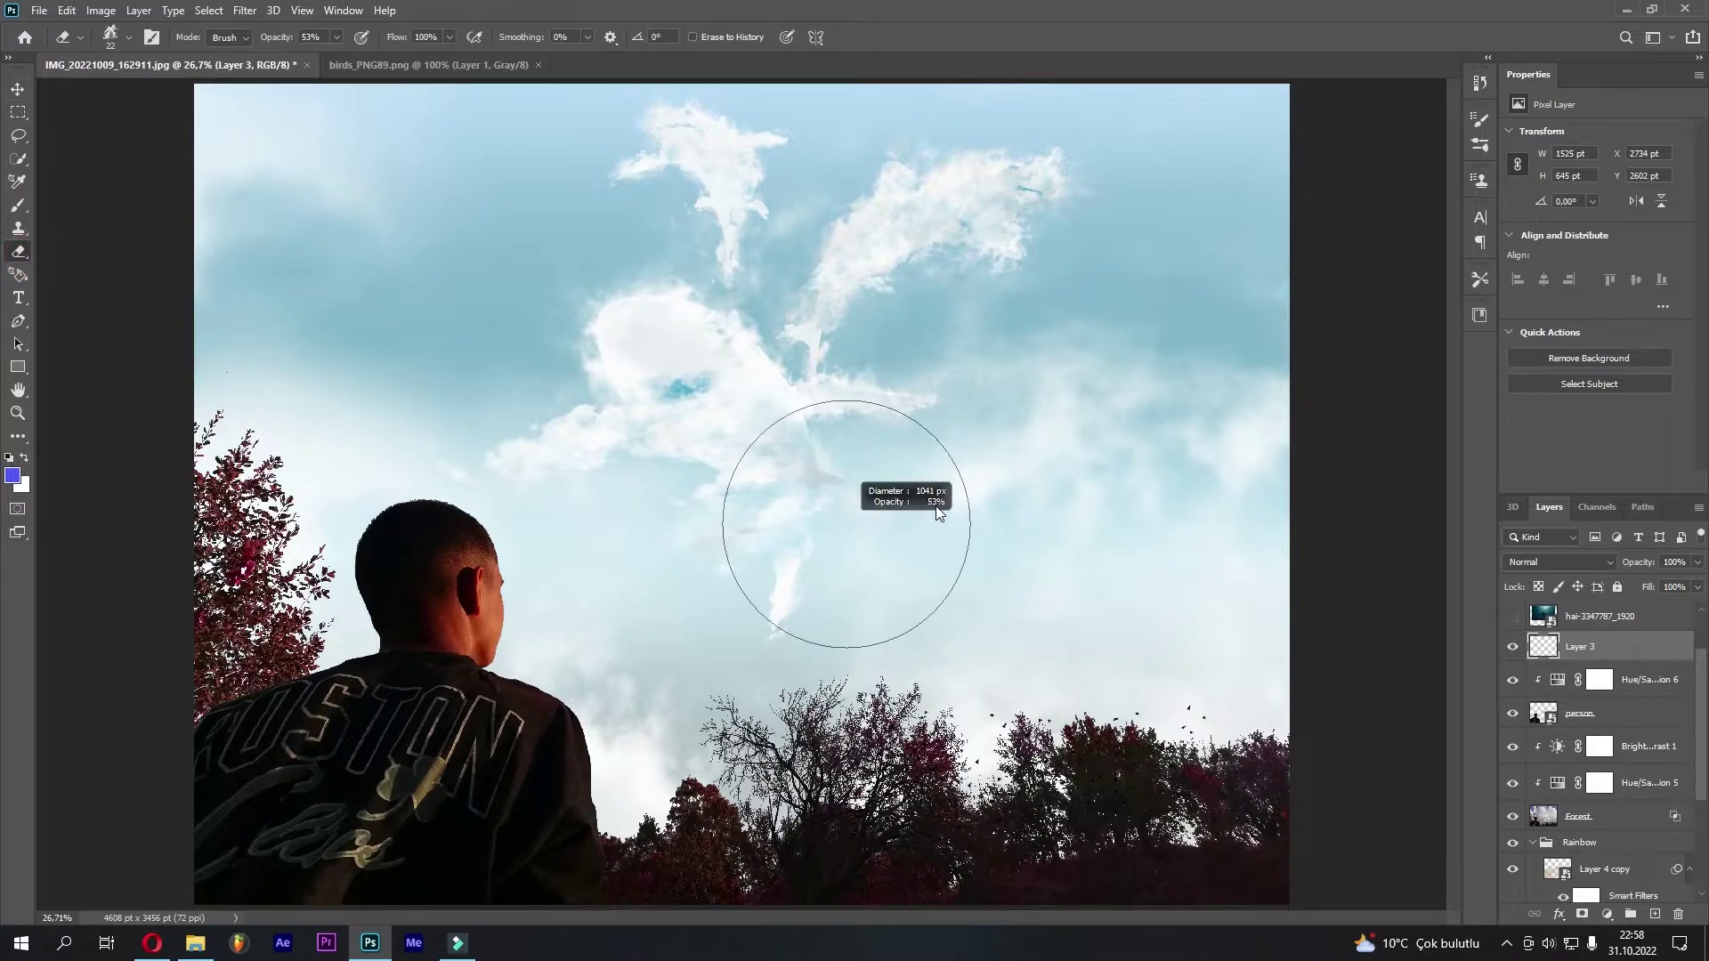
pyautogui.rightClick(918, 529)
pyautogui.scroll(5, 1068, 712)
pyautogui.click(1080, 610)
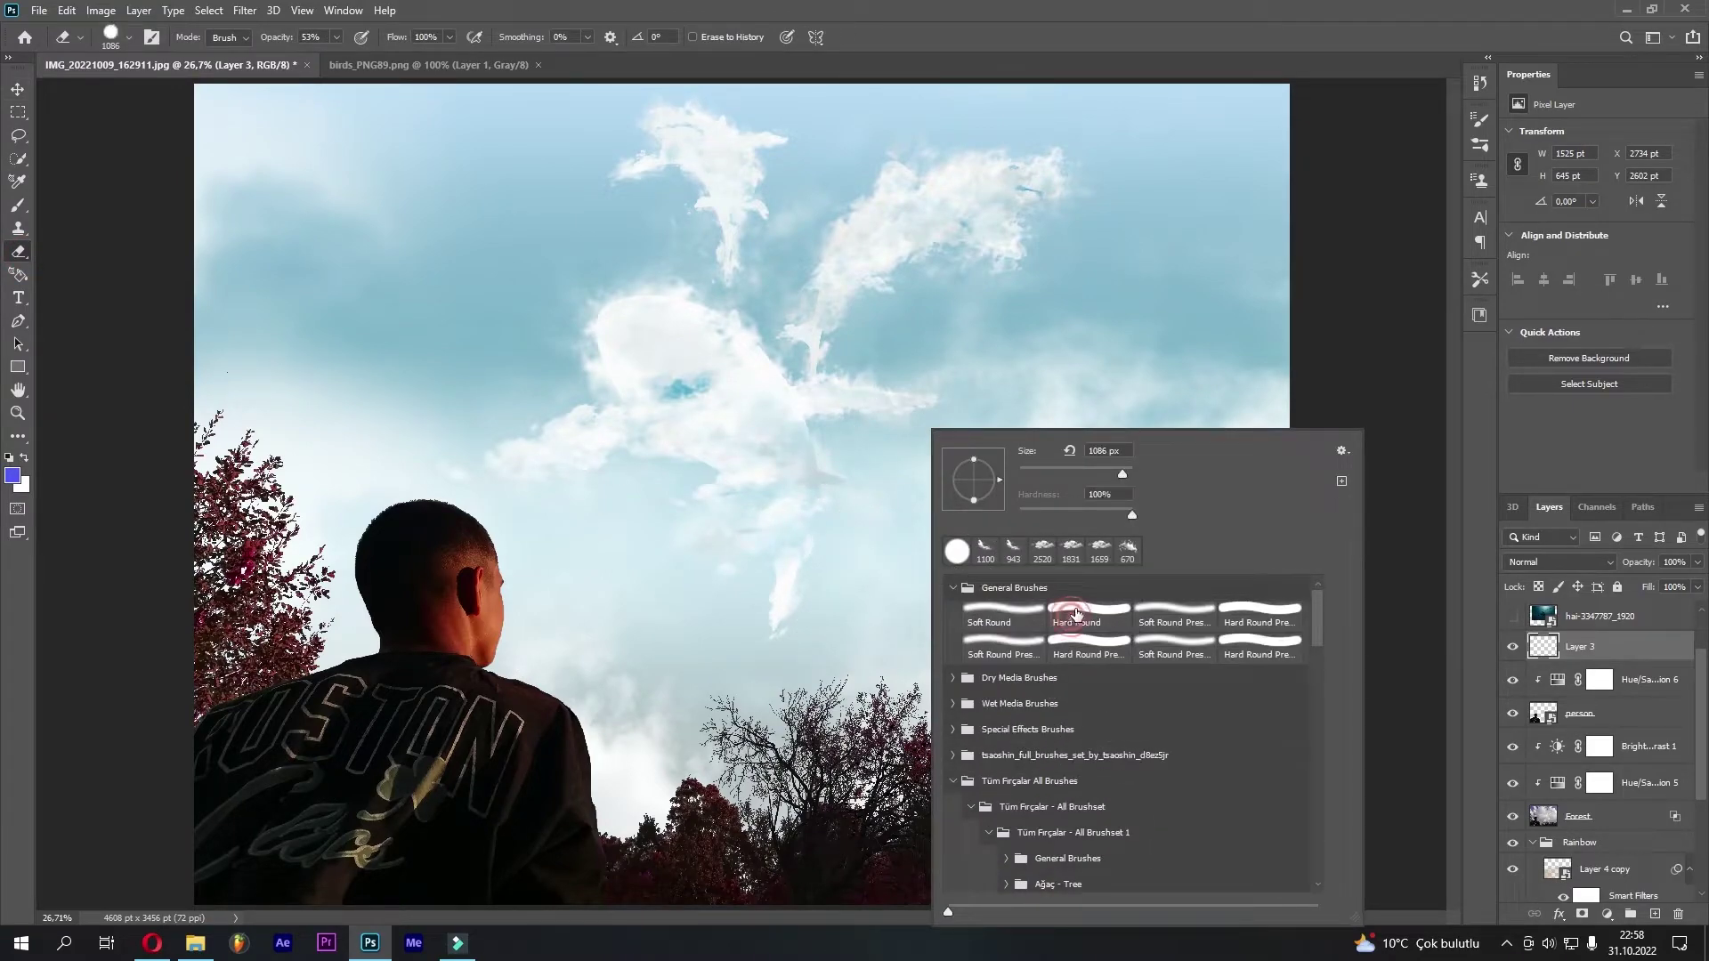
pyautogui.click(1190, 26)
pyautogui.keyDown('alt'); pyautogui.rightClick(1206, 704); pyautogui.keyUp('alt')
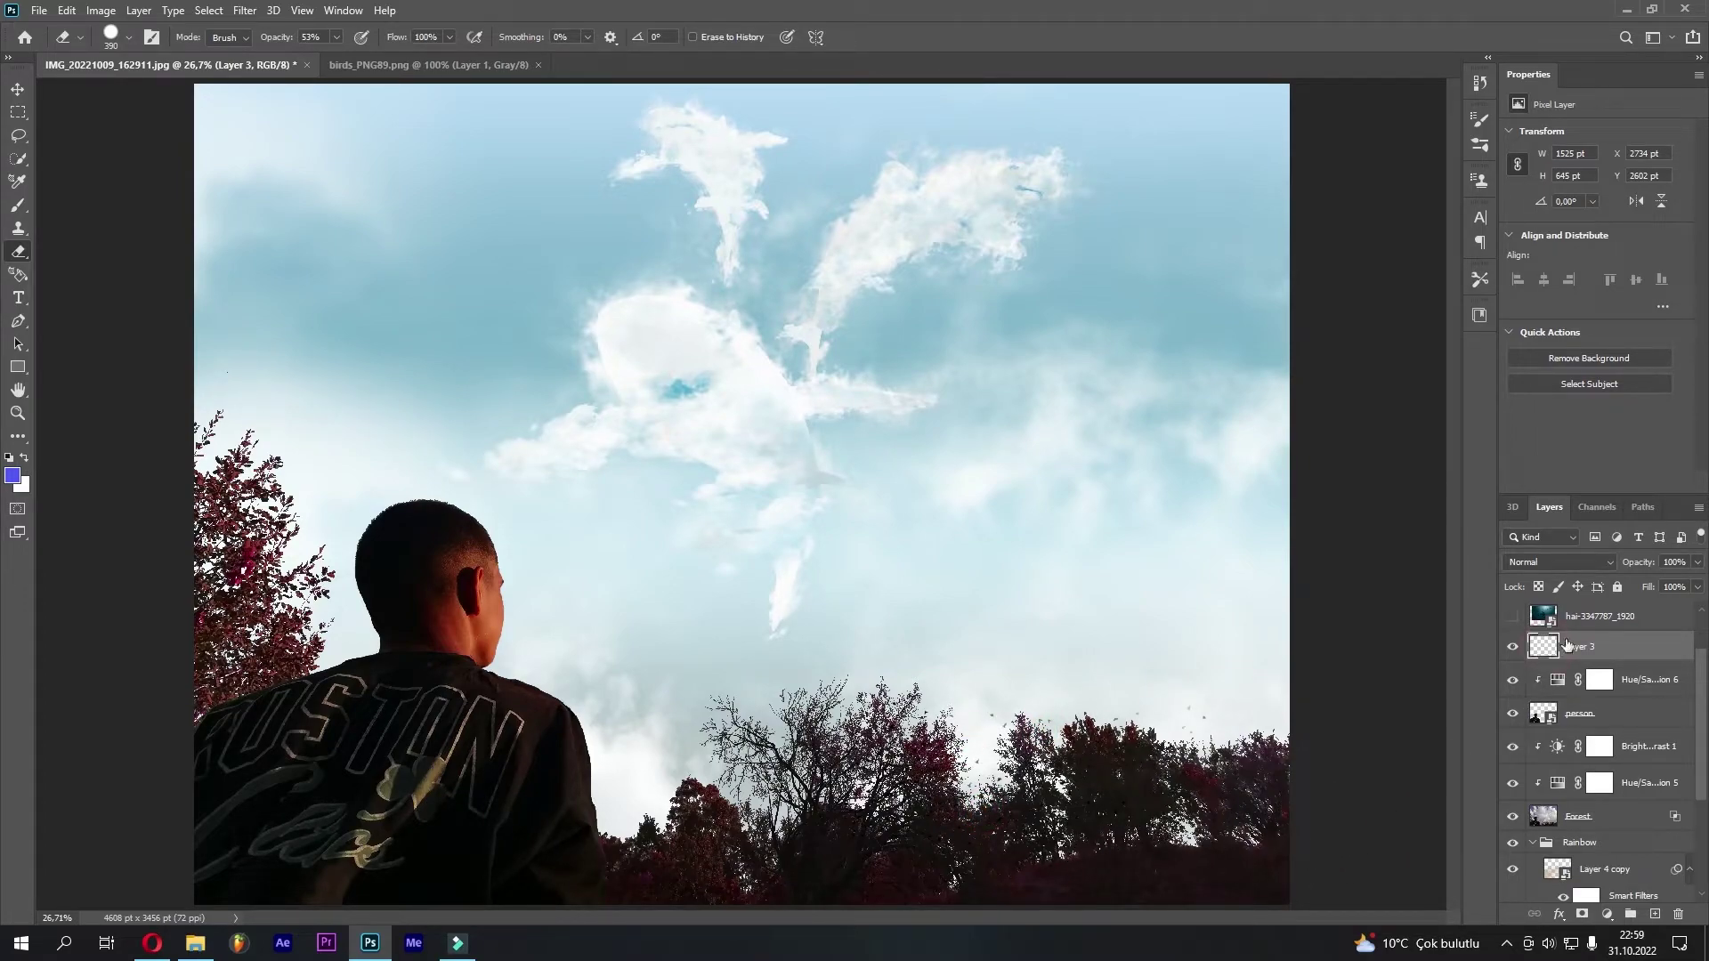
# Open birds_PNG101 and drag it into the composite as Layer 4
pyautogui.click(39, 10)
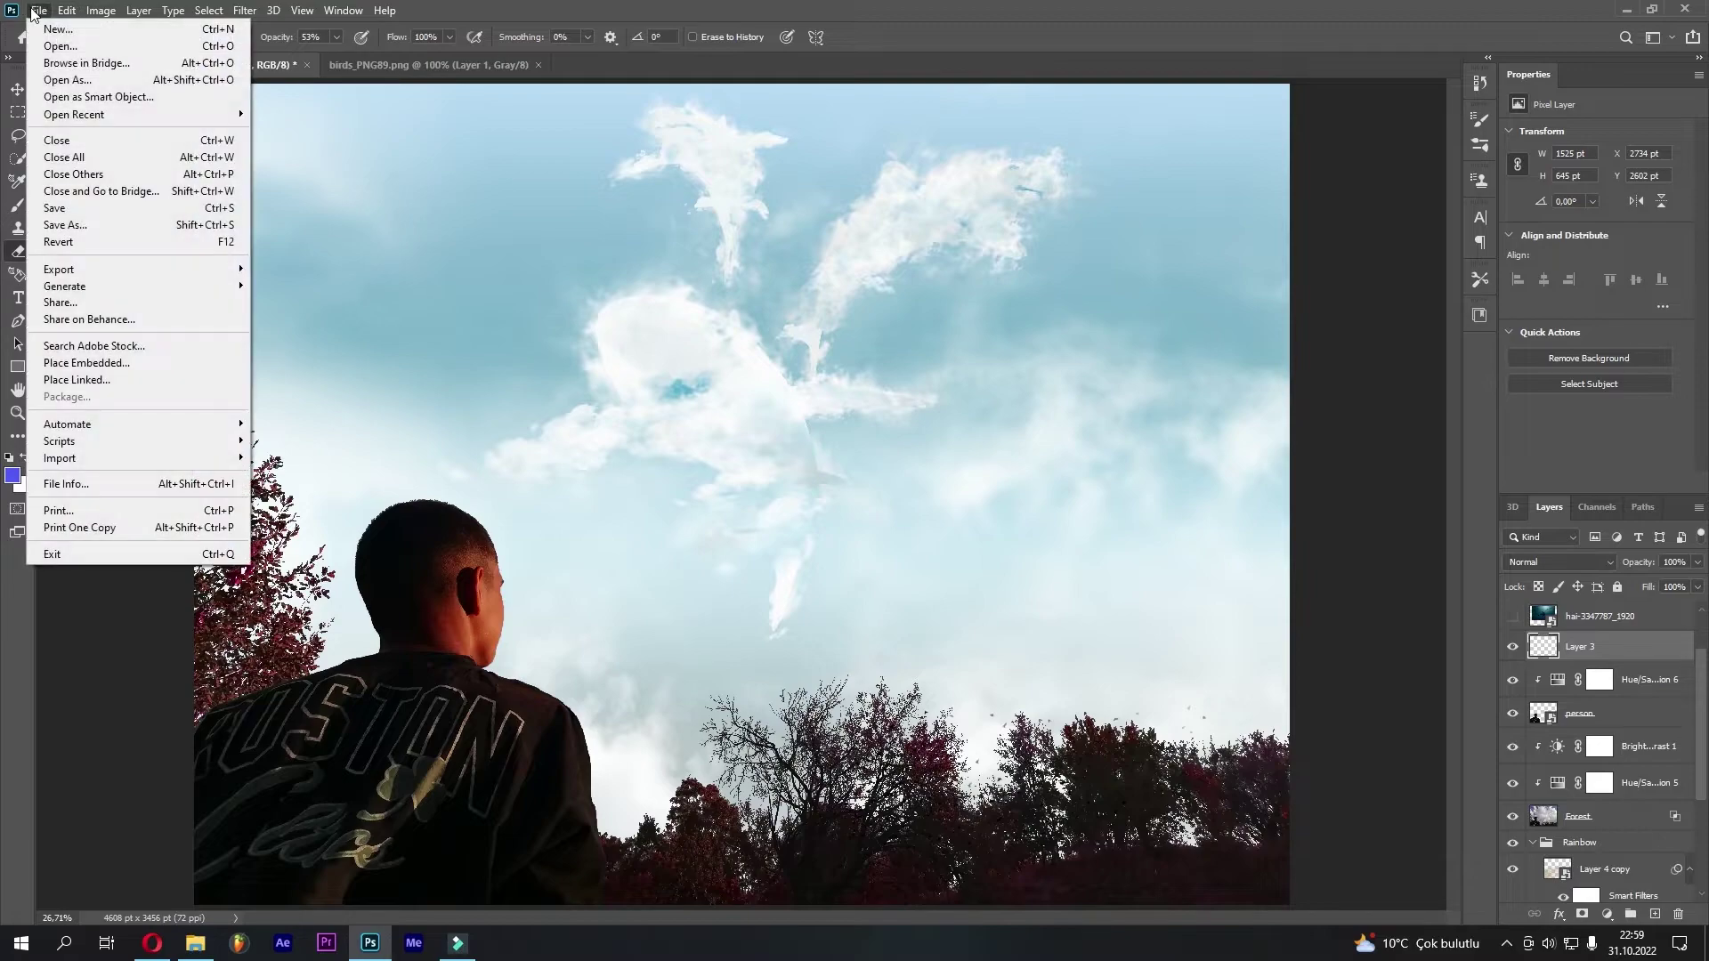
pyautogui.click(53, 44)
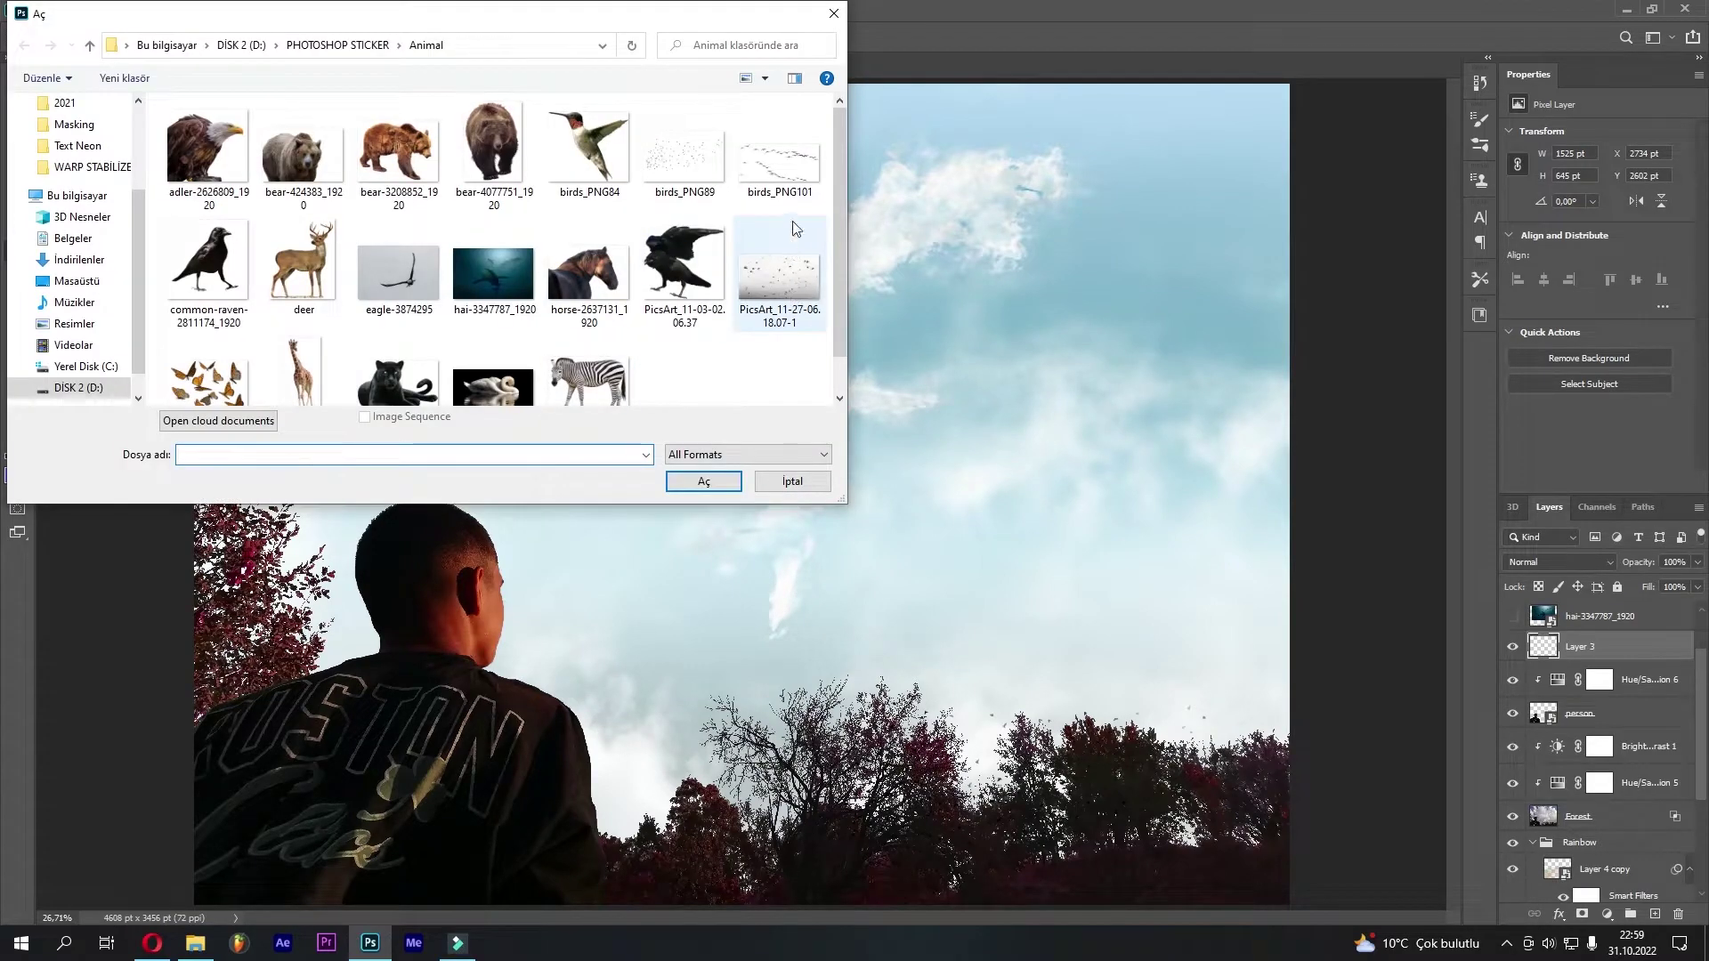
pyautogui.doubleClick(781, 173)
pyautogui.moveTo(1575, 614)
pyautogui.mouseDown()
pyautogui.moveTo(232, 96)
pyautogui.moveTo(828, 756)
pyautogui.mouseUp()
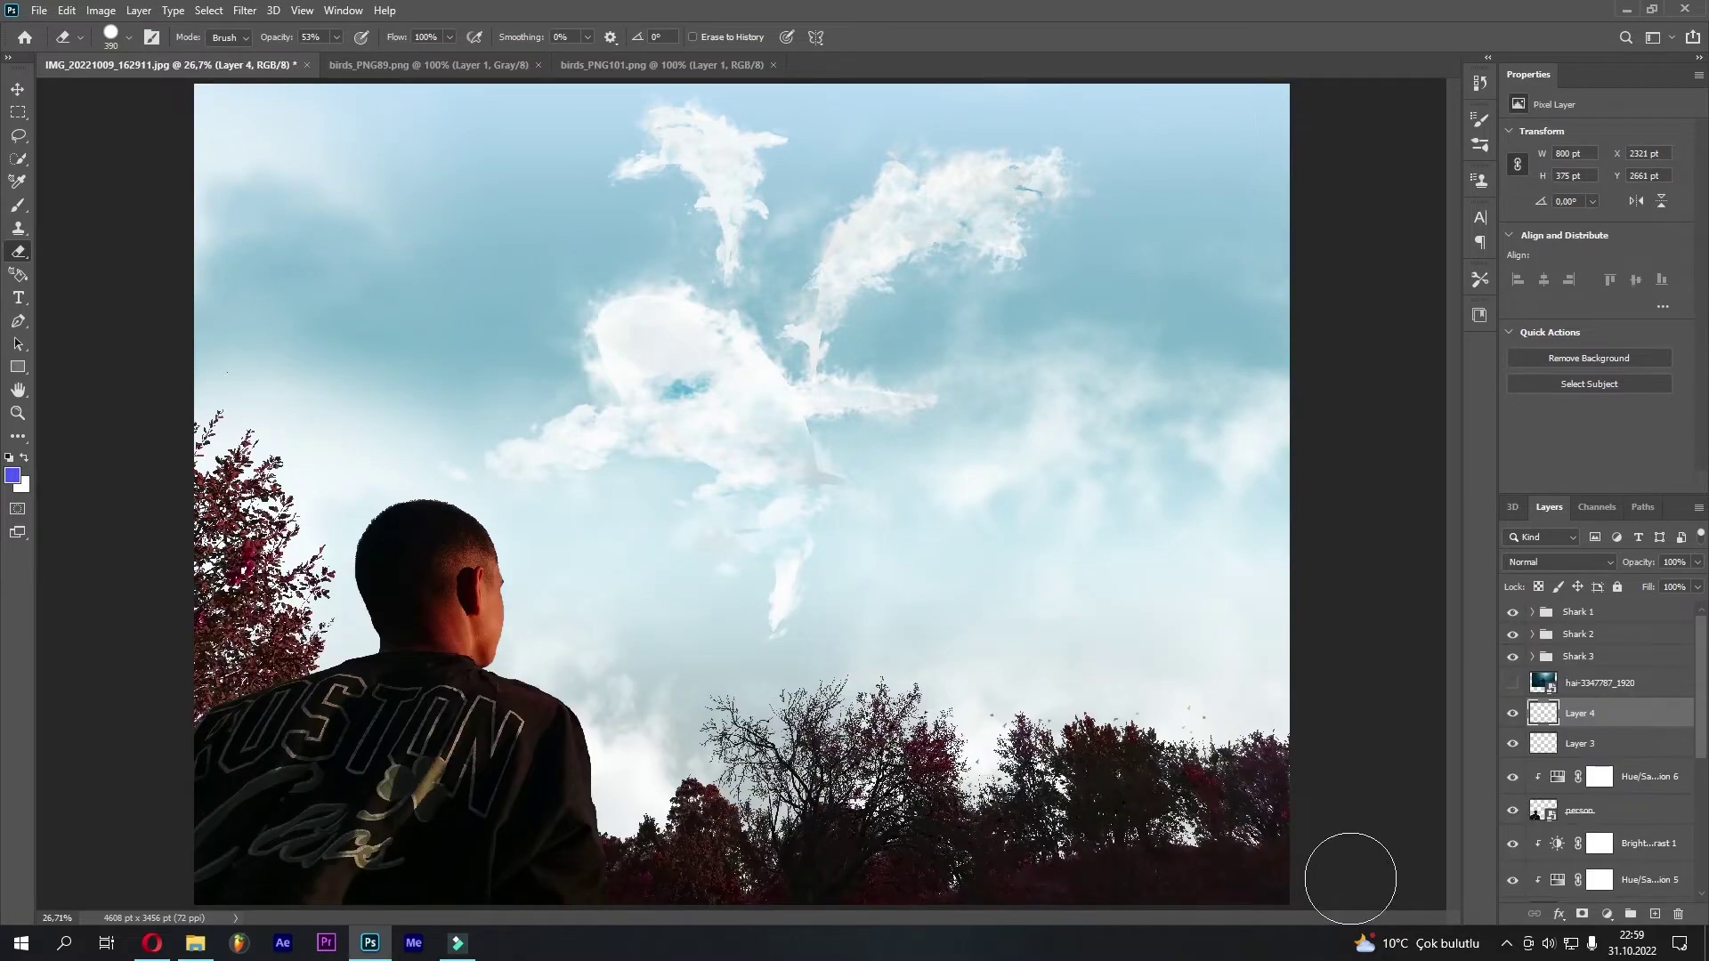
pyautogui.click(1511, 714)
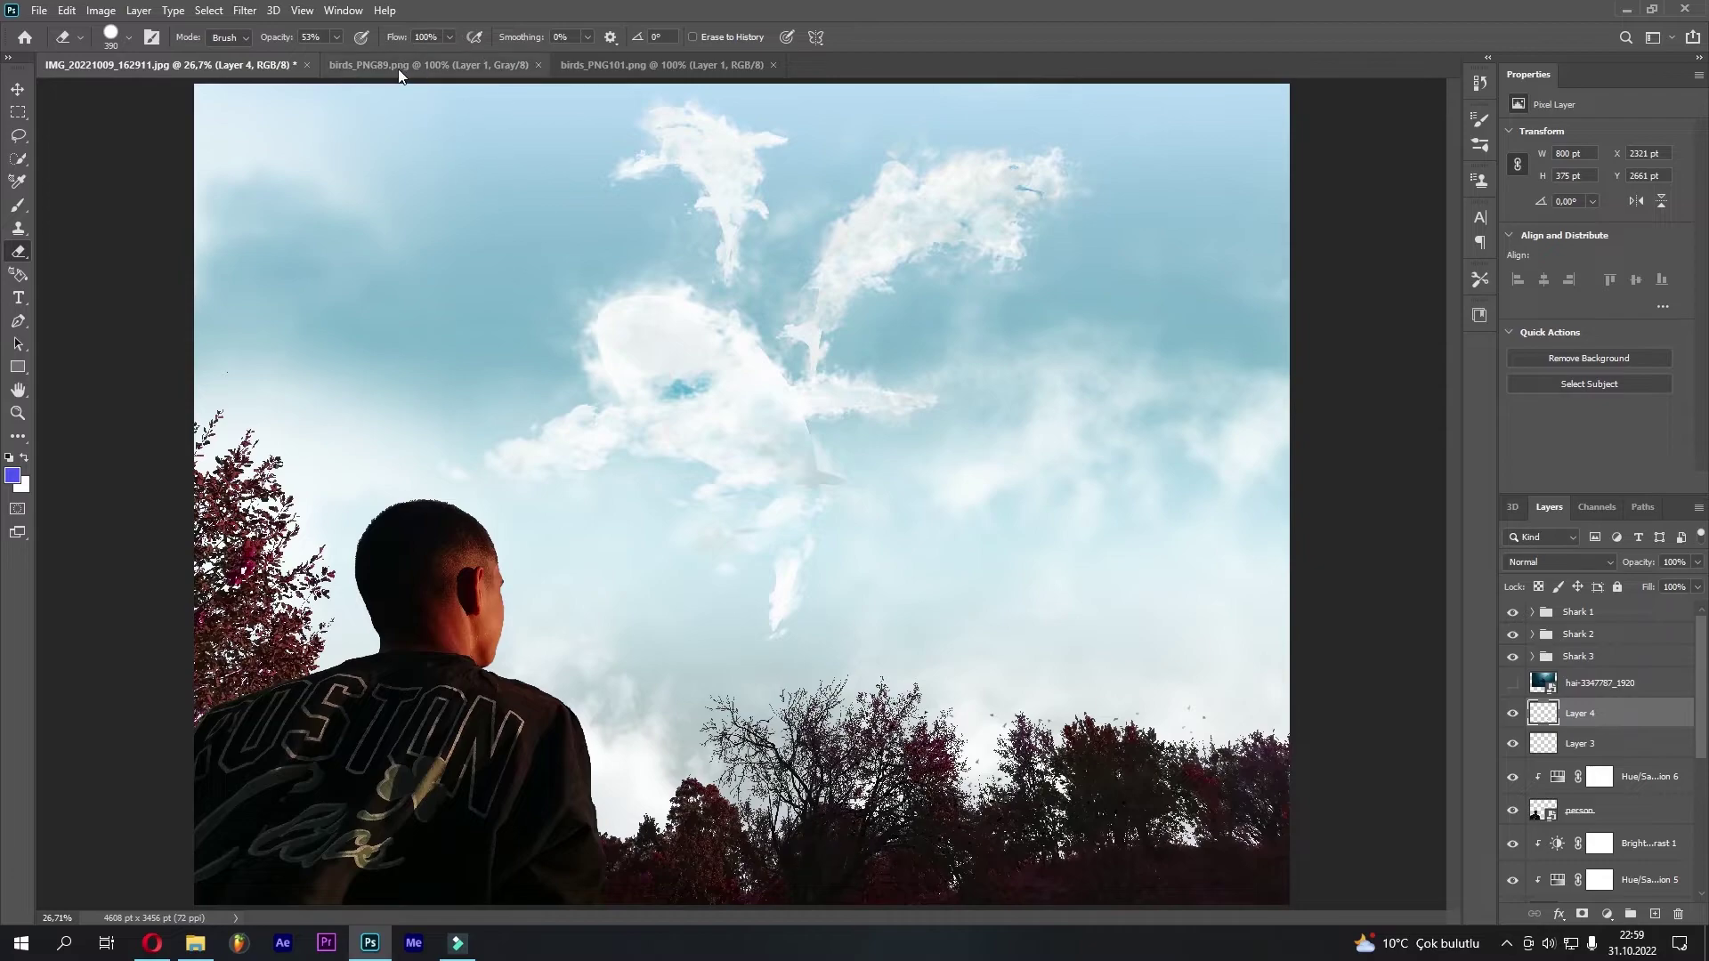
# Erase the unwanted part of Layer 4 at 100% opacity and nudge the layer into position
pyautogui.press('0')
pyautogui.click(1511, 713)
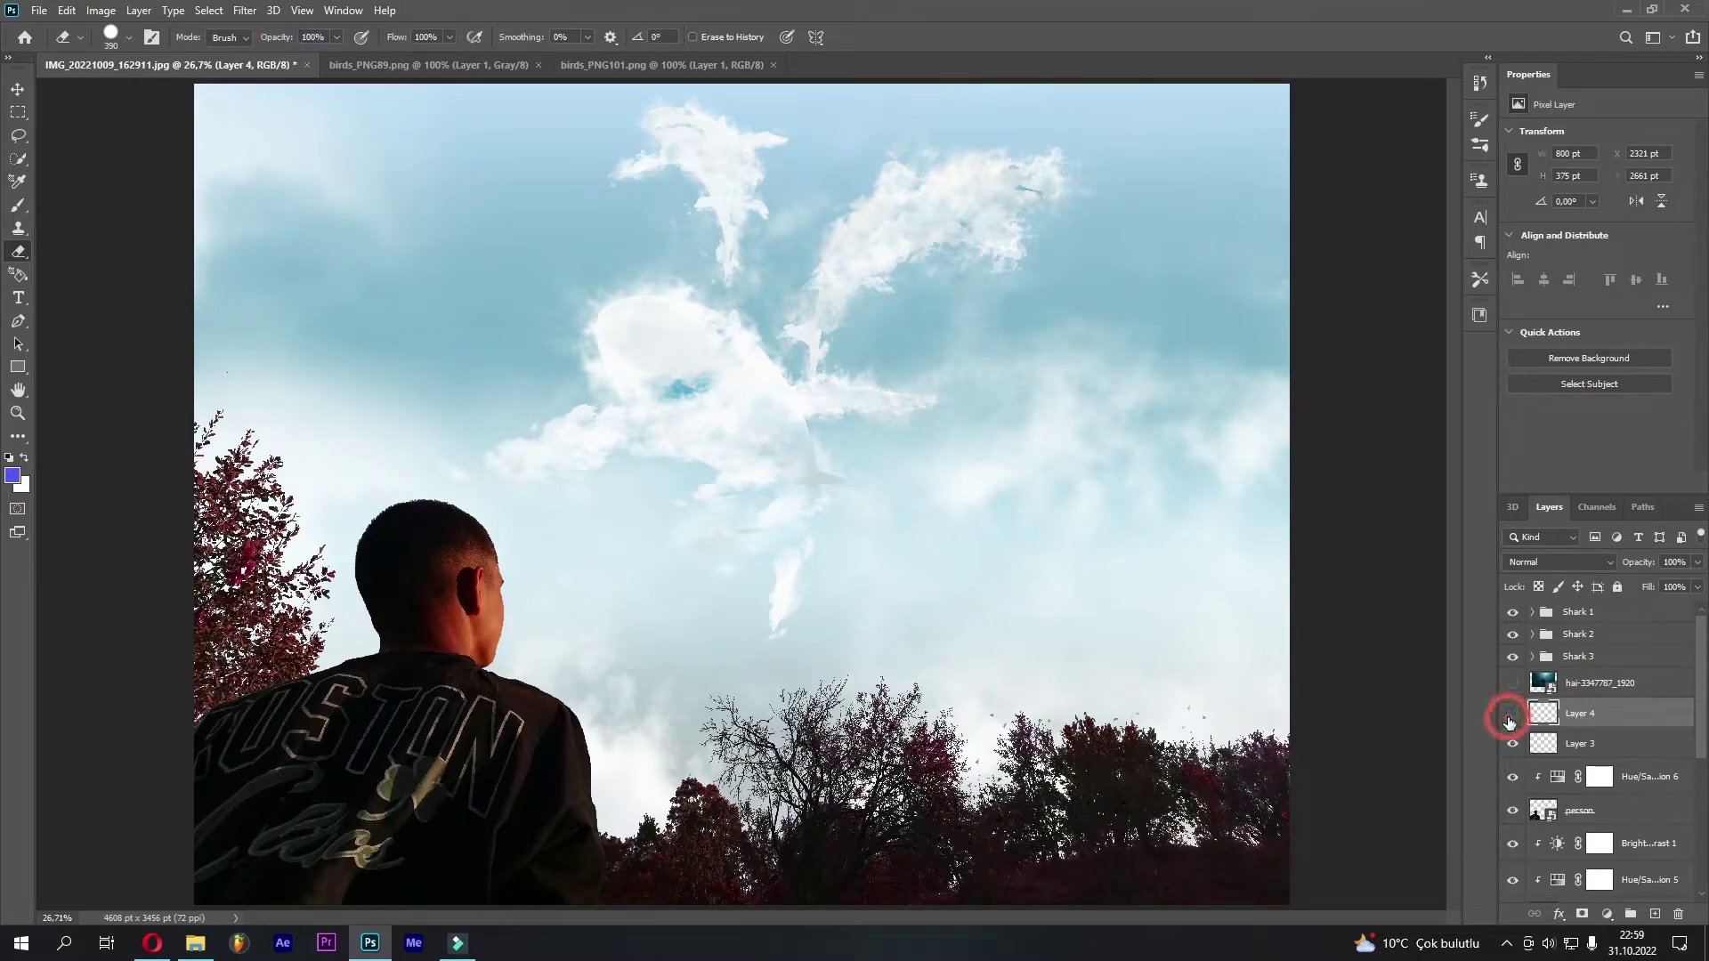
pyautogui.moveTo(913, 874); pyautogui.dragTo(888, 817)
pyautogui.click(67, 10)
pyautogui.click(170, 399)
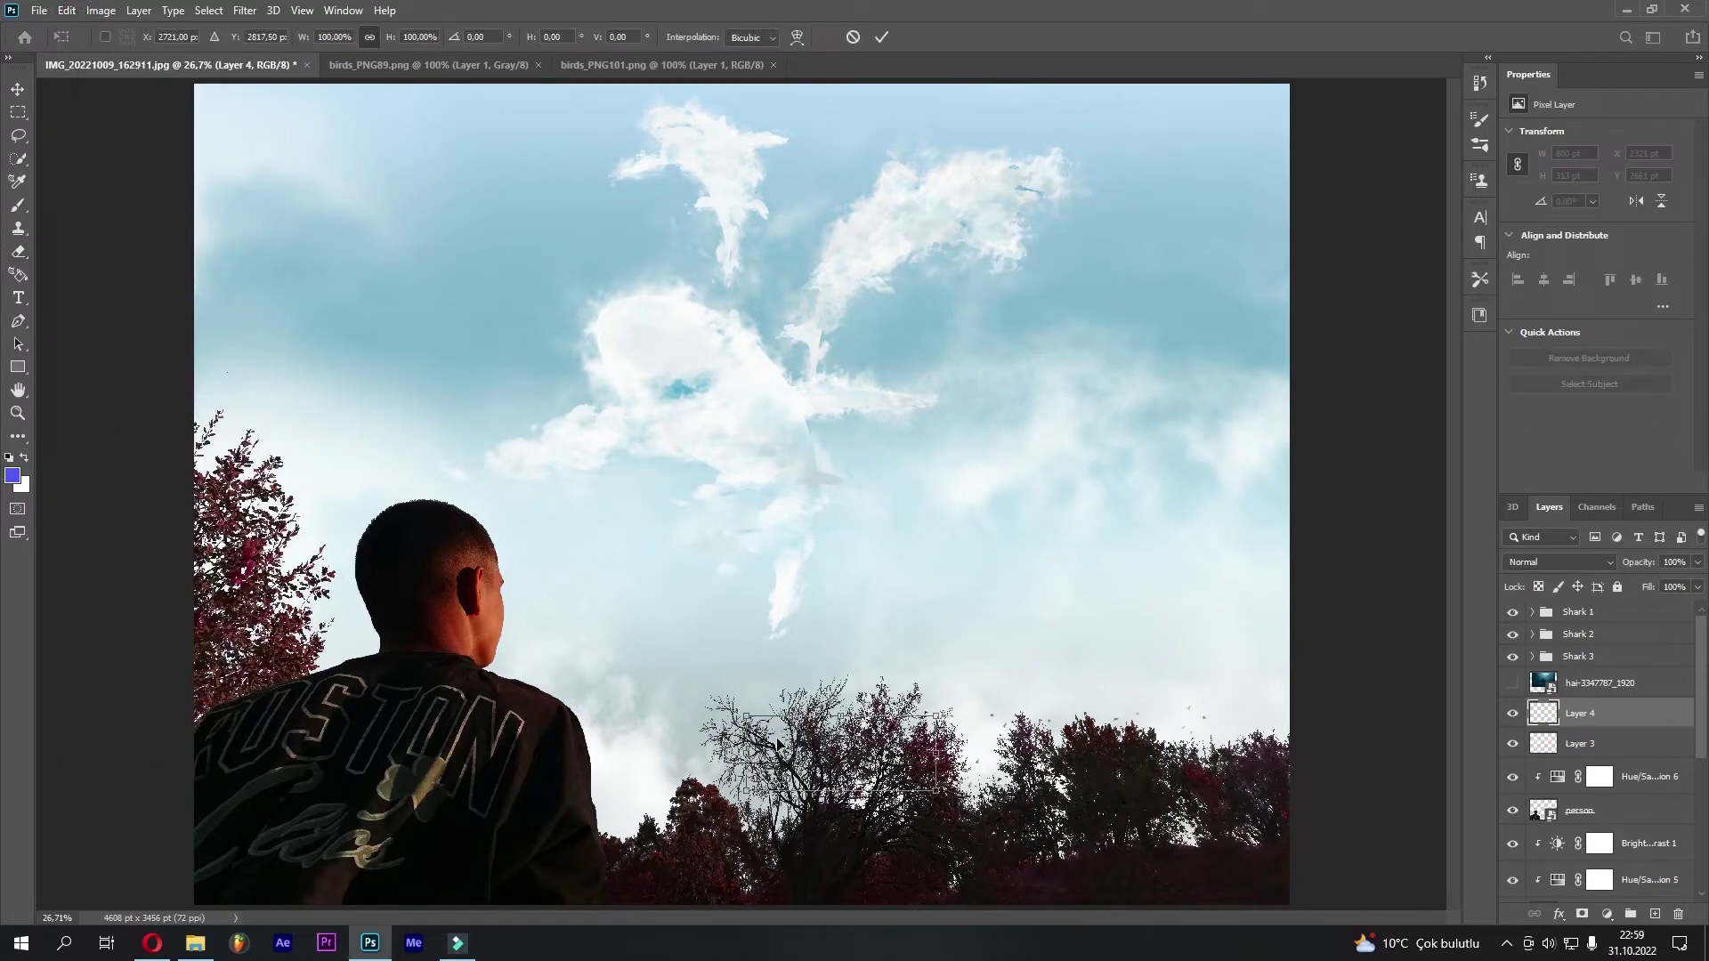
pyautogui.moveTo(774, 746); pyautogui.dragTo(861, 210)
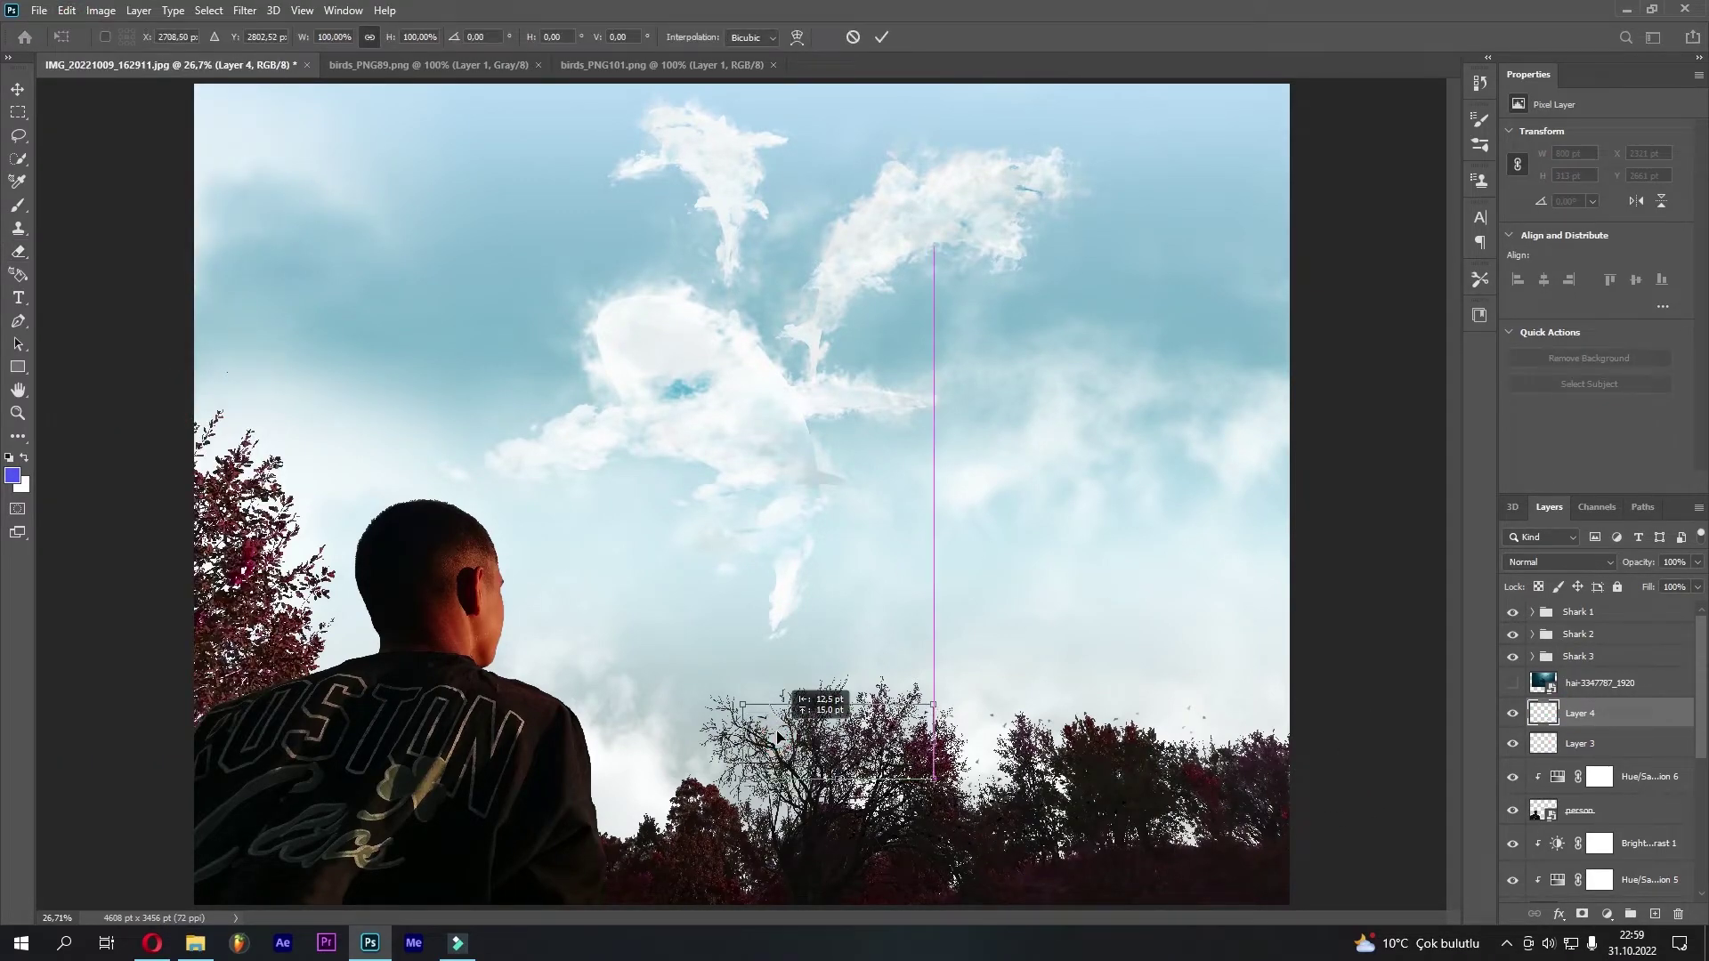
pyautogui.click(875, 37)
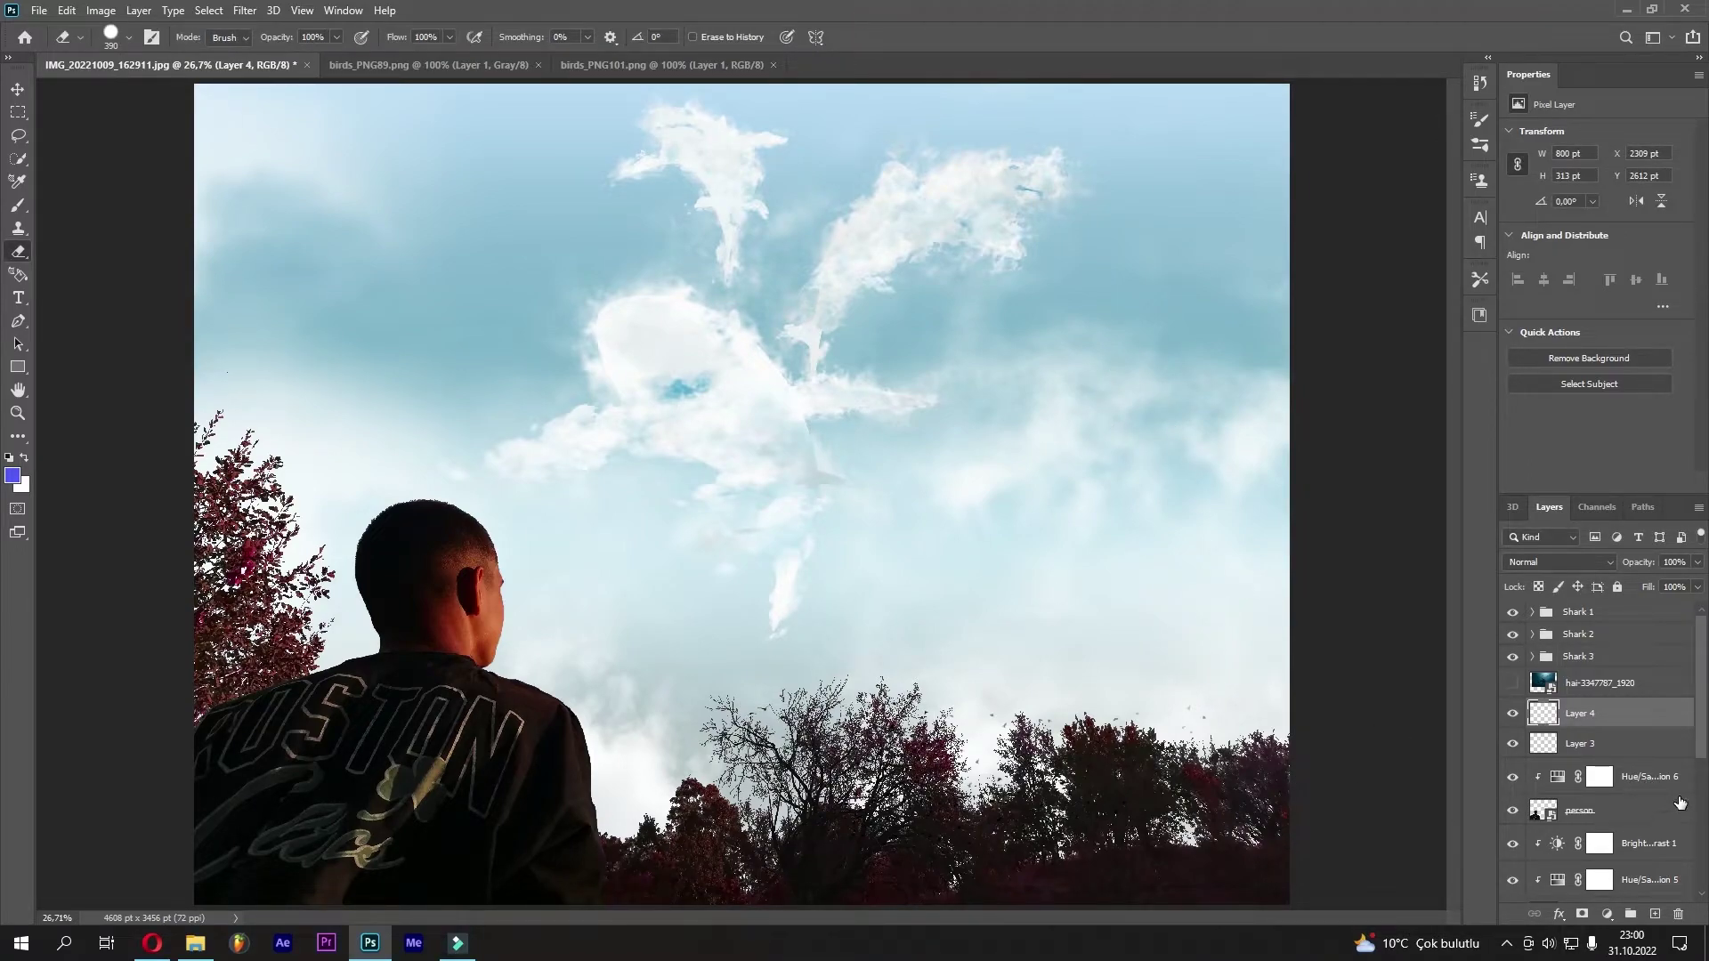
pyautogui.click(66, 11)
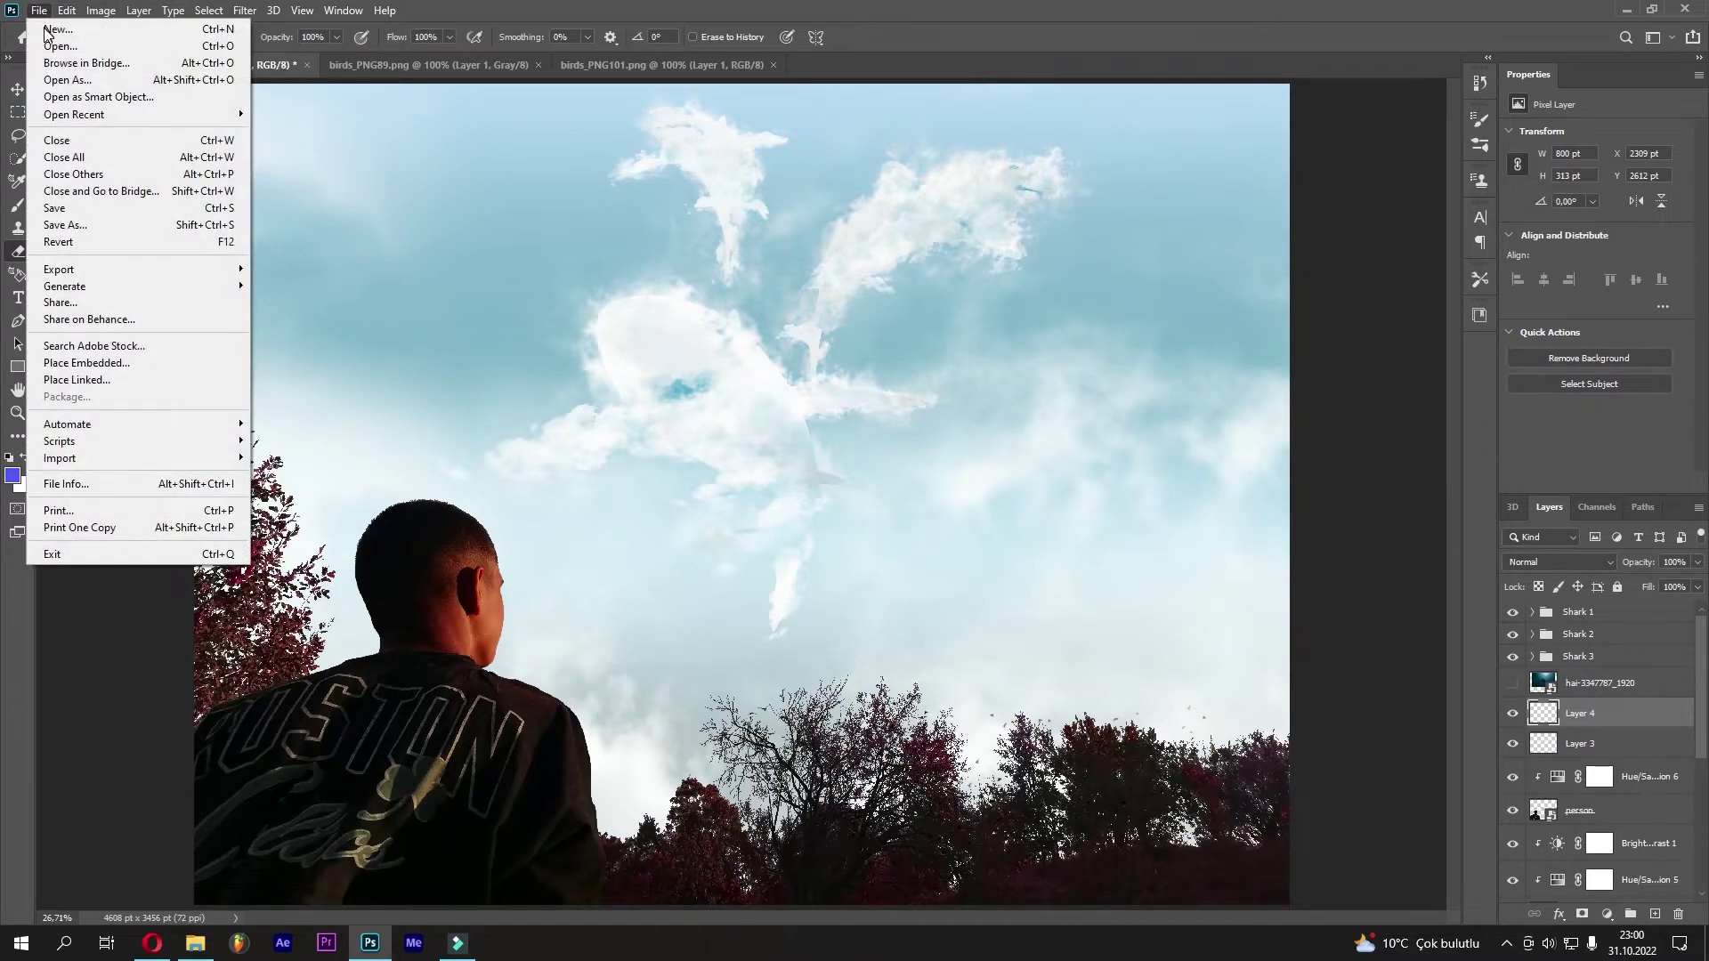
# Open the PicsArt flock-of-birds image and bring it in as Layer 5 below the person
pyautogui.click(72, 47)
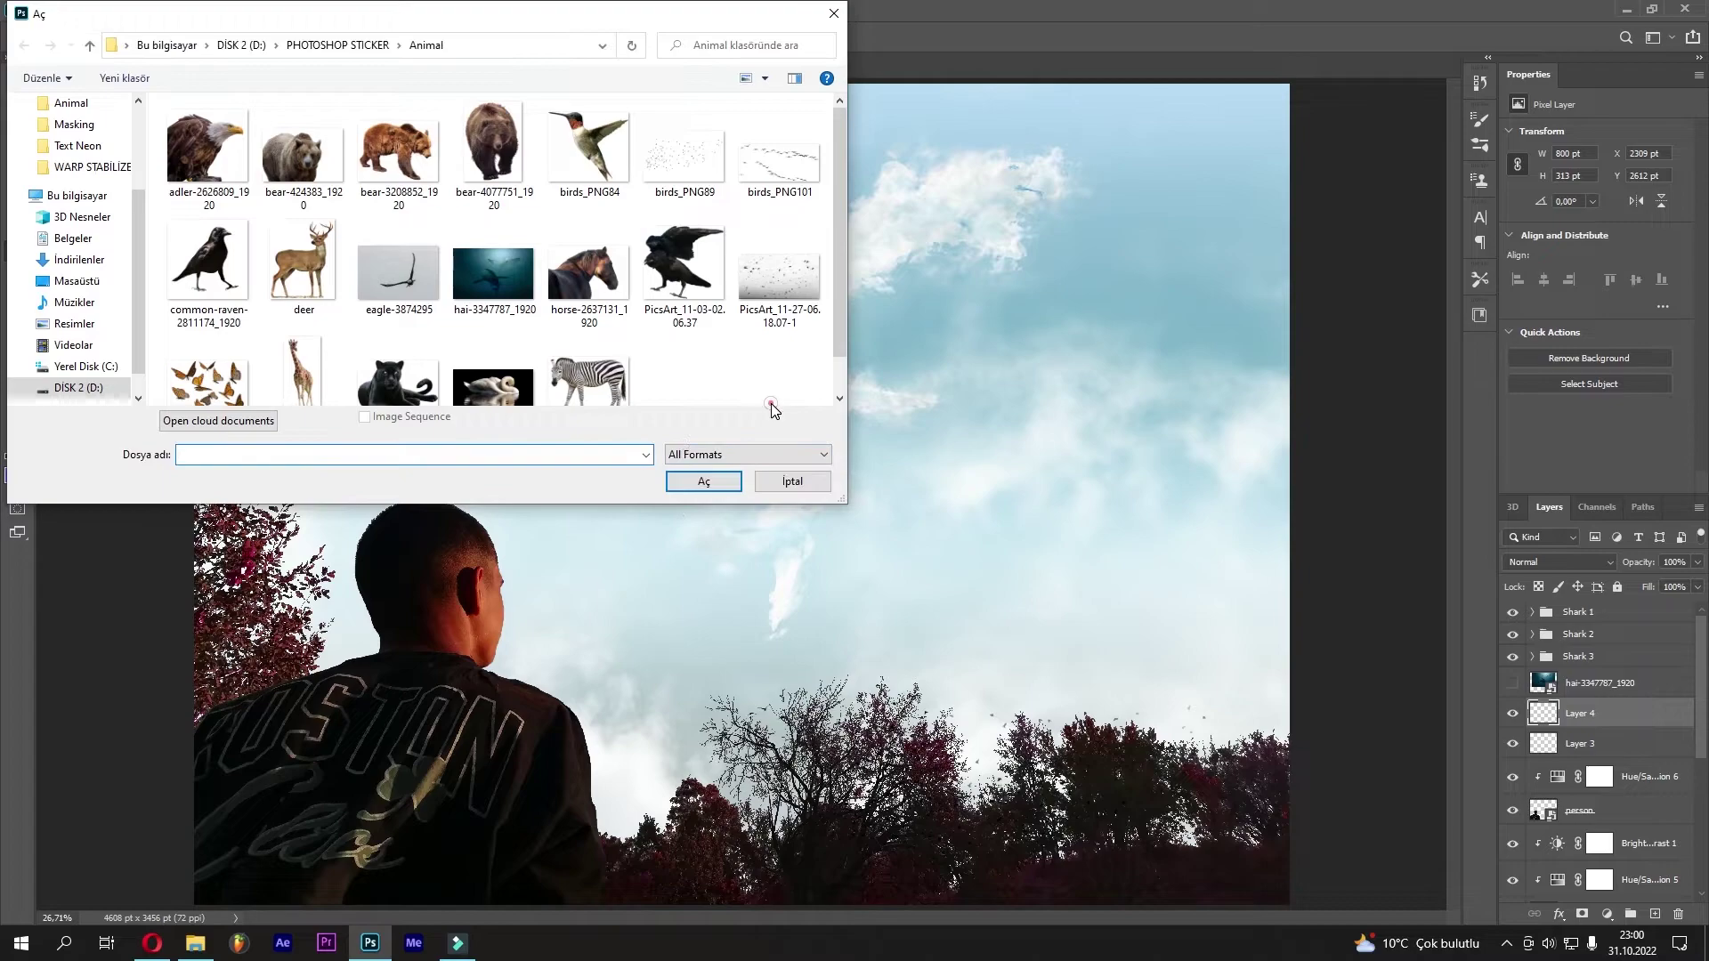
pyautogui.scroll(-1, 773, 405)
pyautogui.scroll(1, 773, 409)
pyautogui.doubleClick(778, 267)
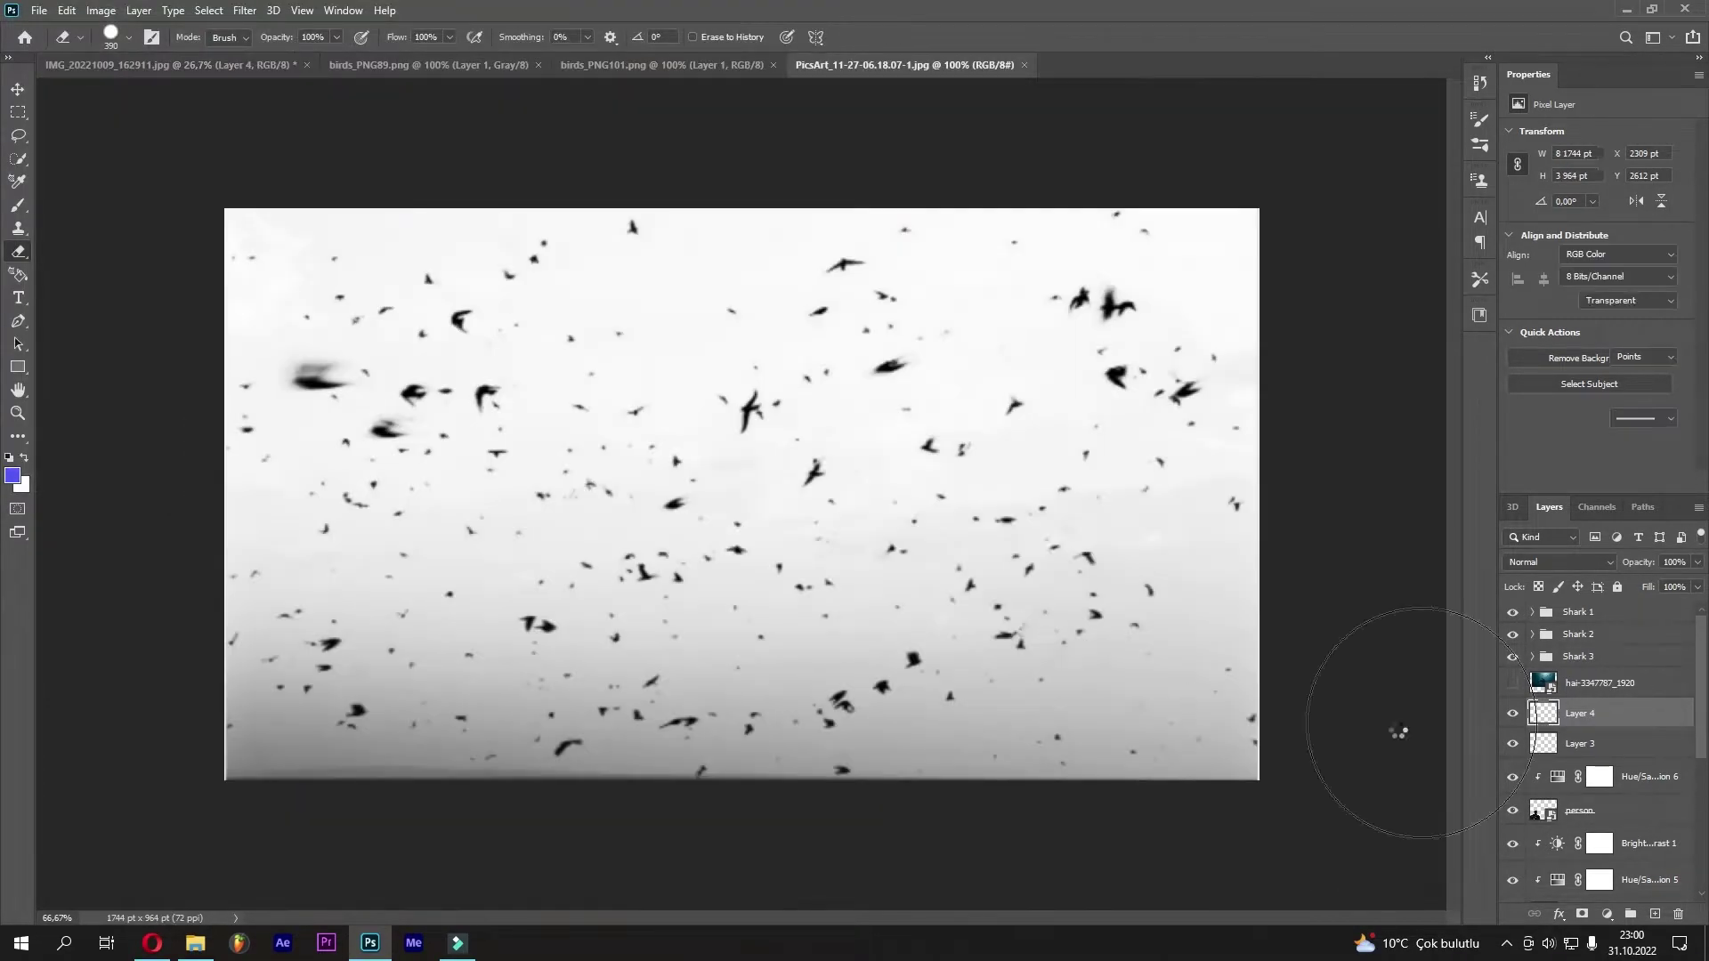
pyautogui.moveTo(1589, 613)
pyautogui.mouseDown()
pyautogui.moveTo(169, 65)
pyautogui.moveTo(908, 637)
pyautogui.mouseUp()
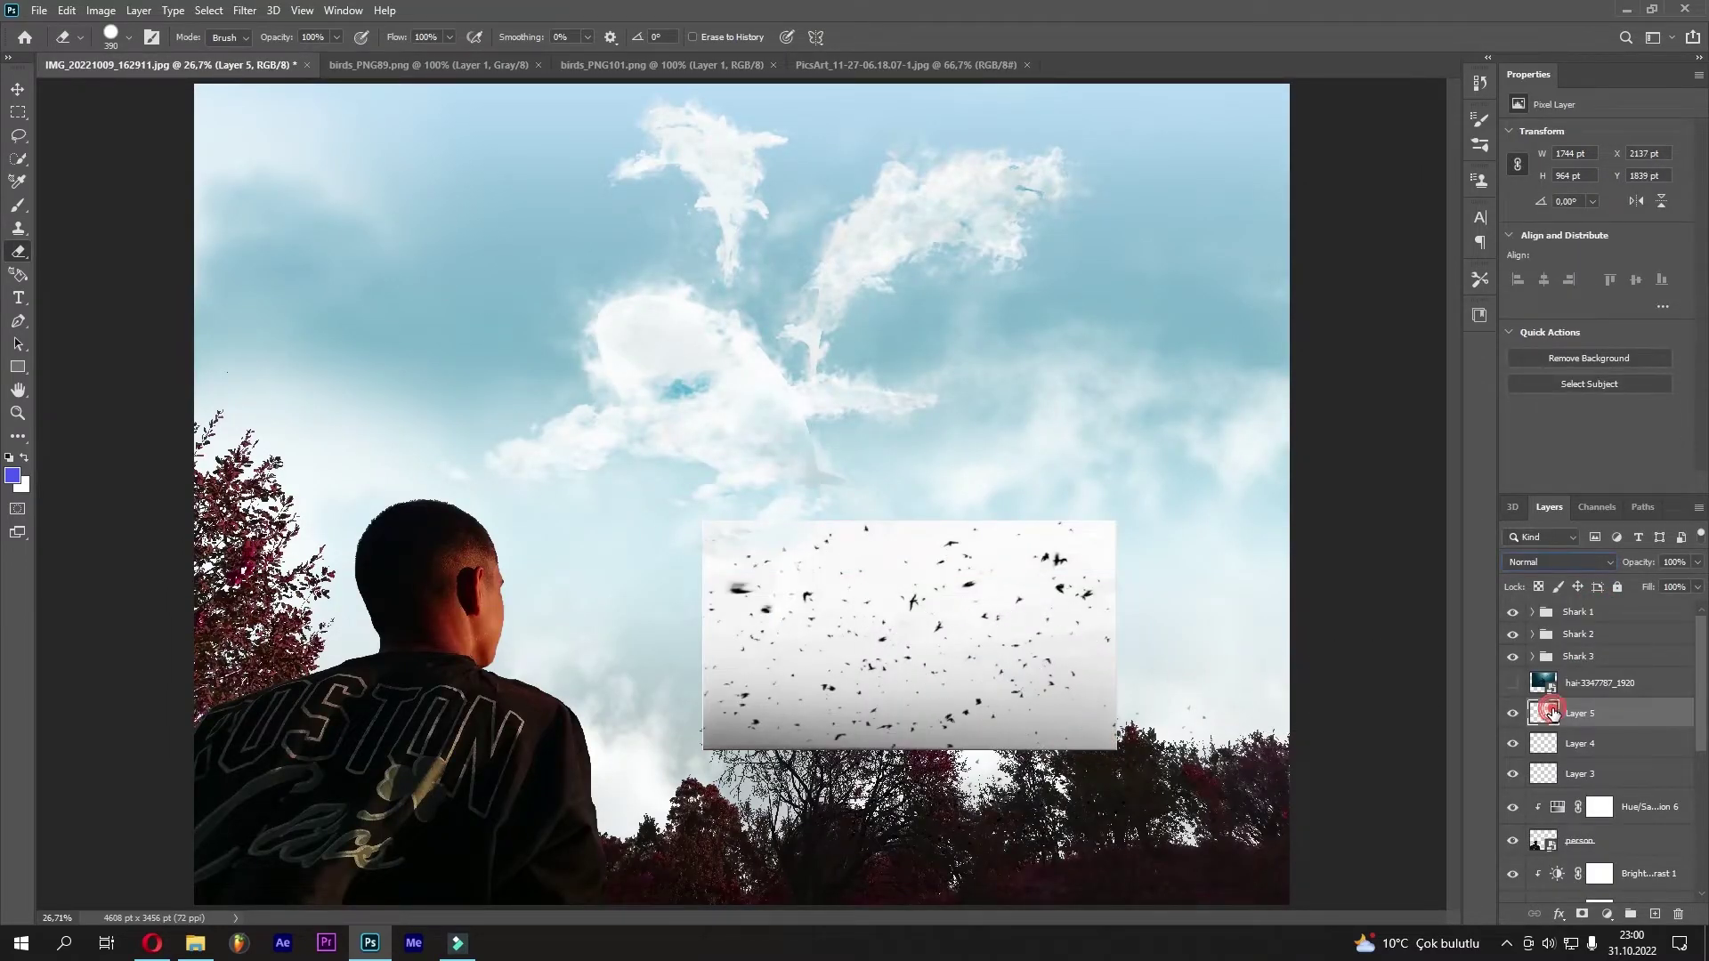
pyautogui.scroll(-1, 1597, 713)
pyautogui.moveTo(1575, 647); pyautogui.dragTo(1574, 806)
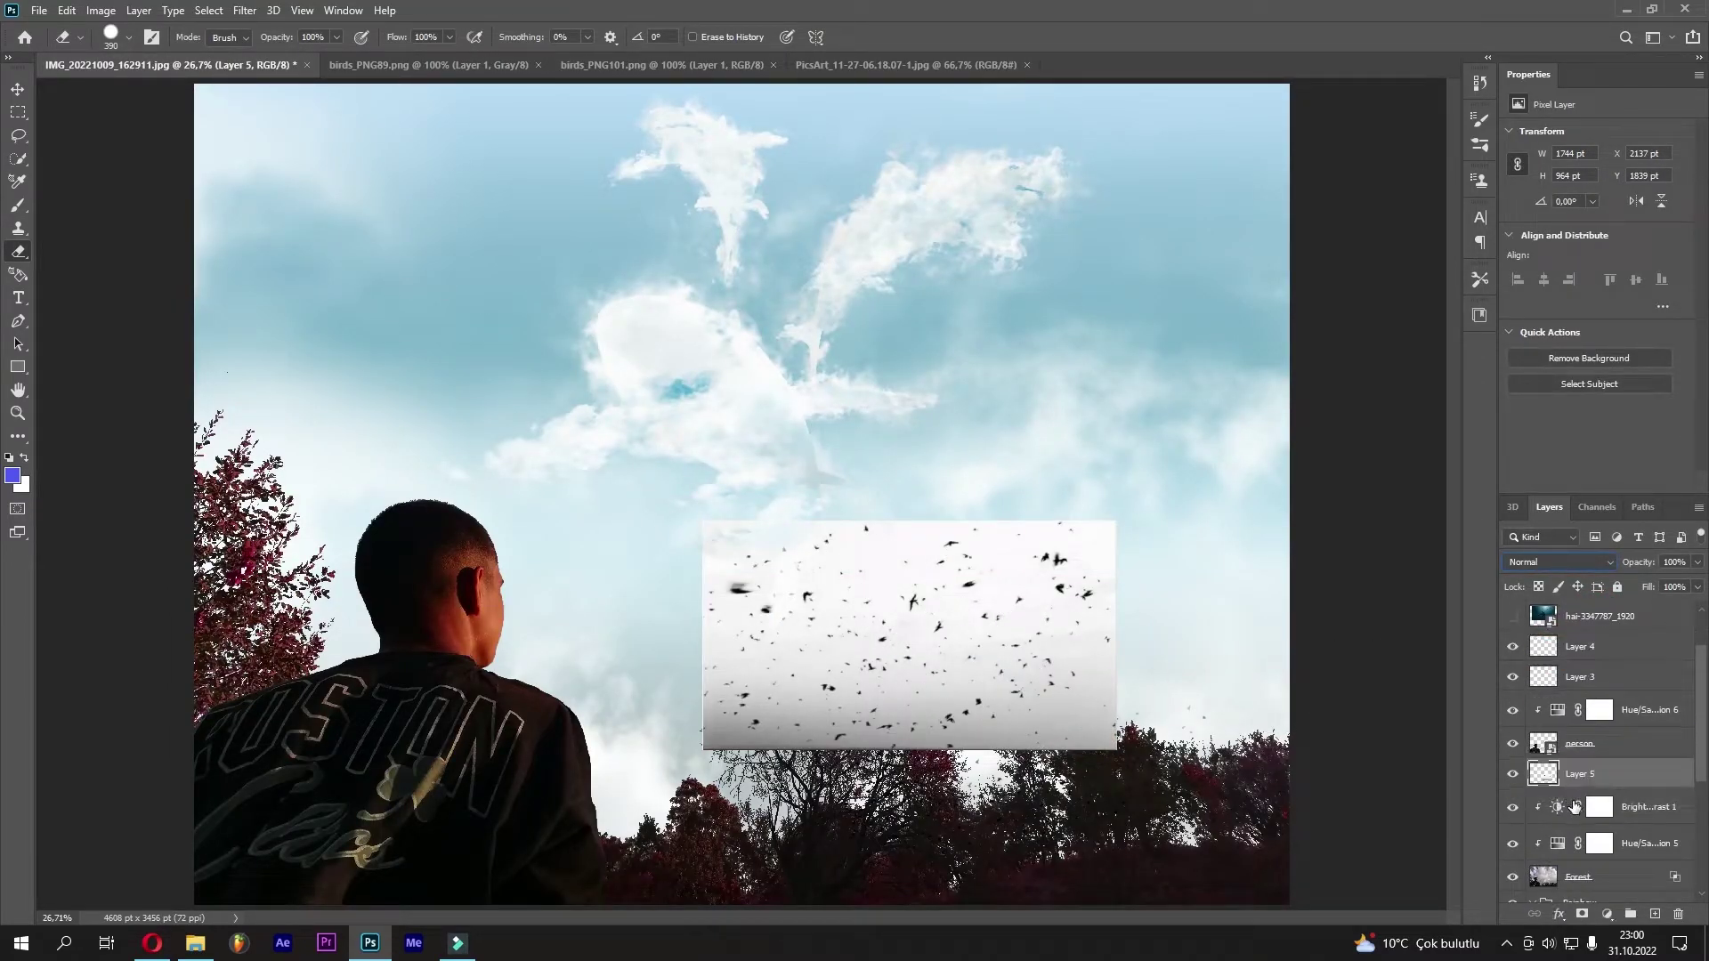
pyautogui.scroll(-1, 1553, 757)
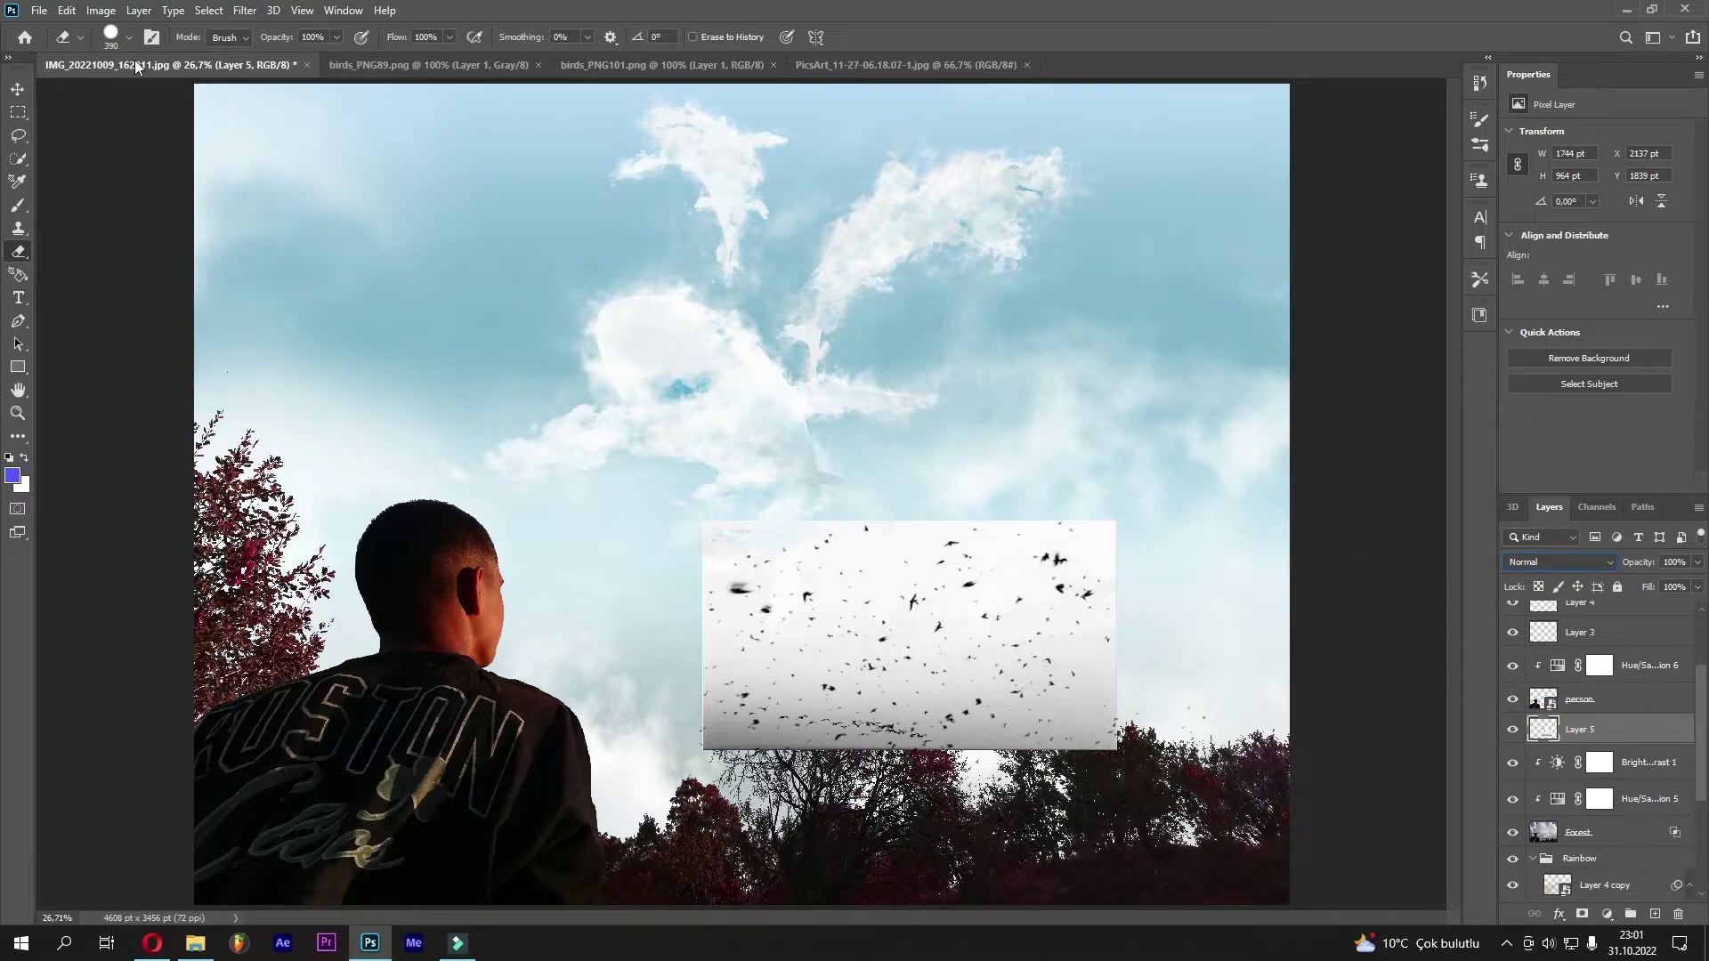
# Free Transform Layer 5 to about 130% and place the birds beside the man's head
pyautogui.click(34, 11)
pyautogui.moveTo(100, 11)
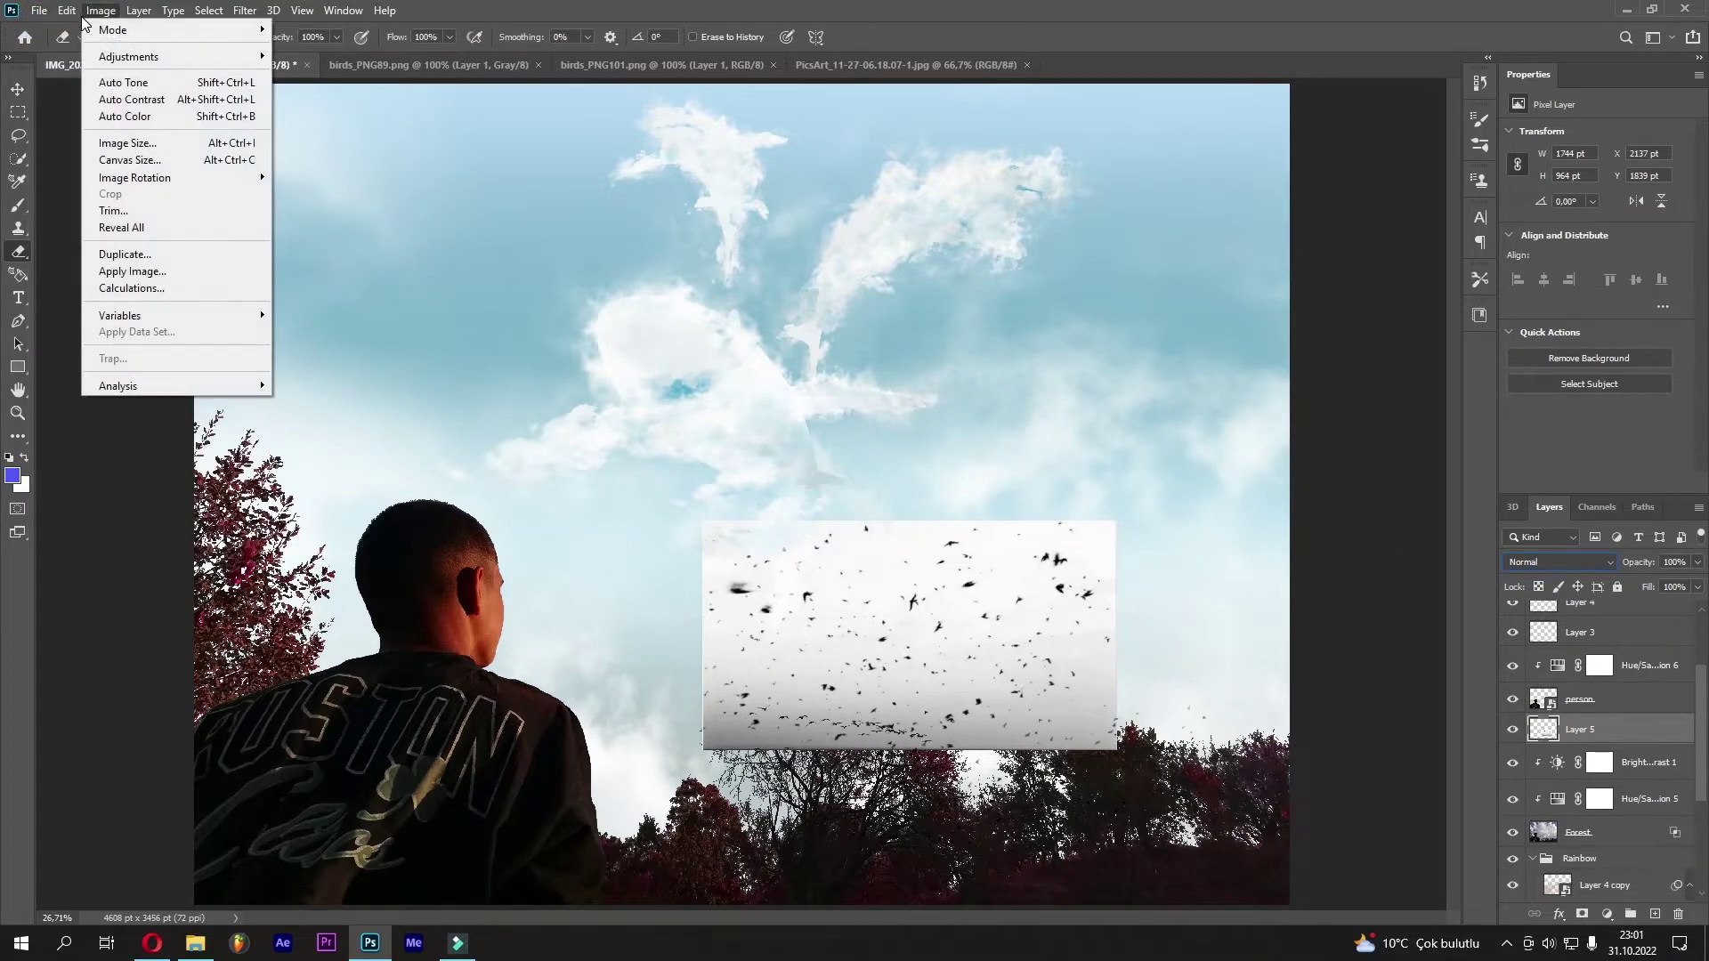
pyautogui.click(105, 399)
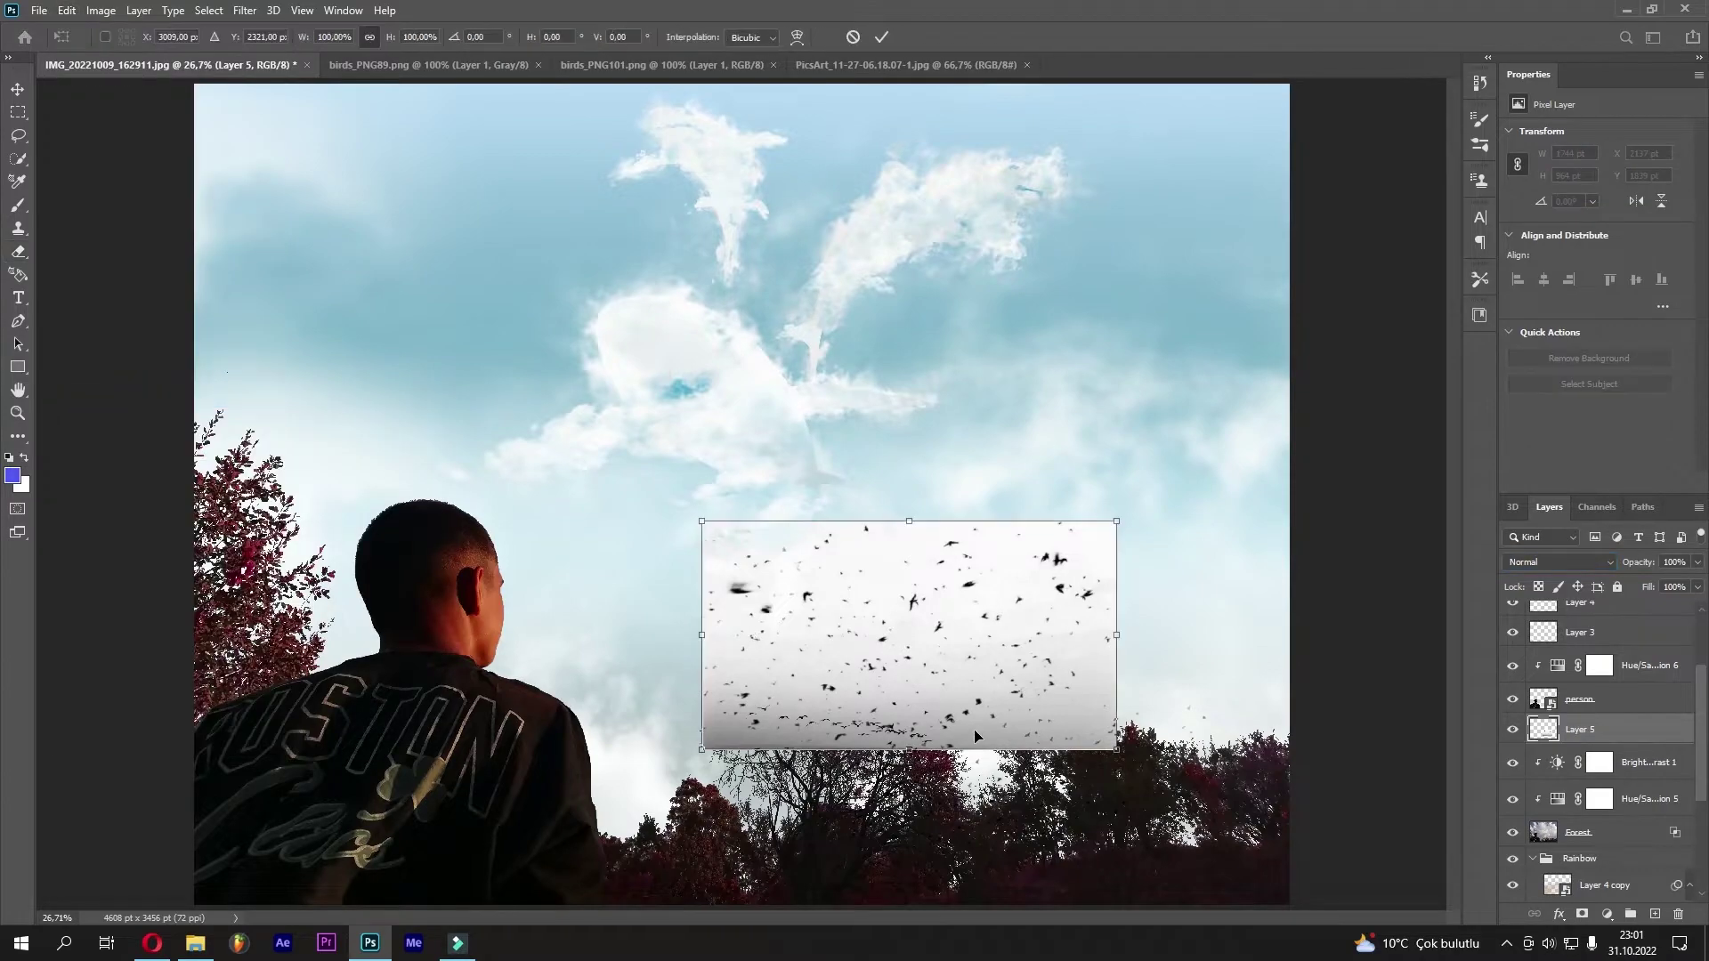
pyautogui.moveTo(962, 681); pyautogui.dragTo(683, 847)
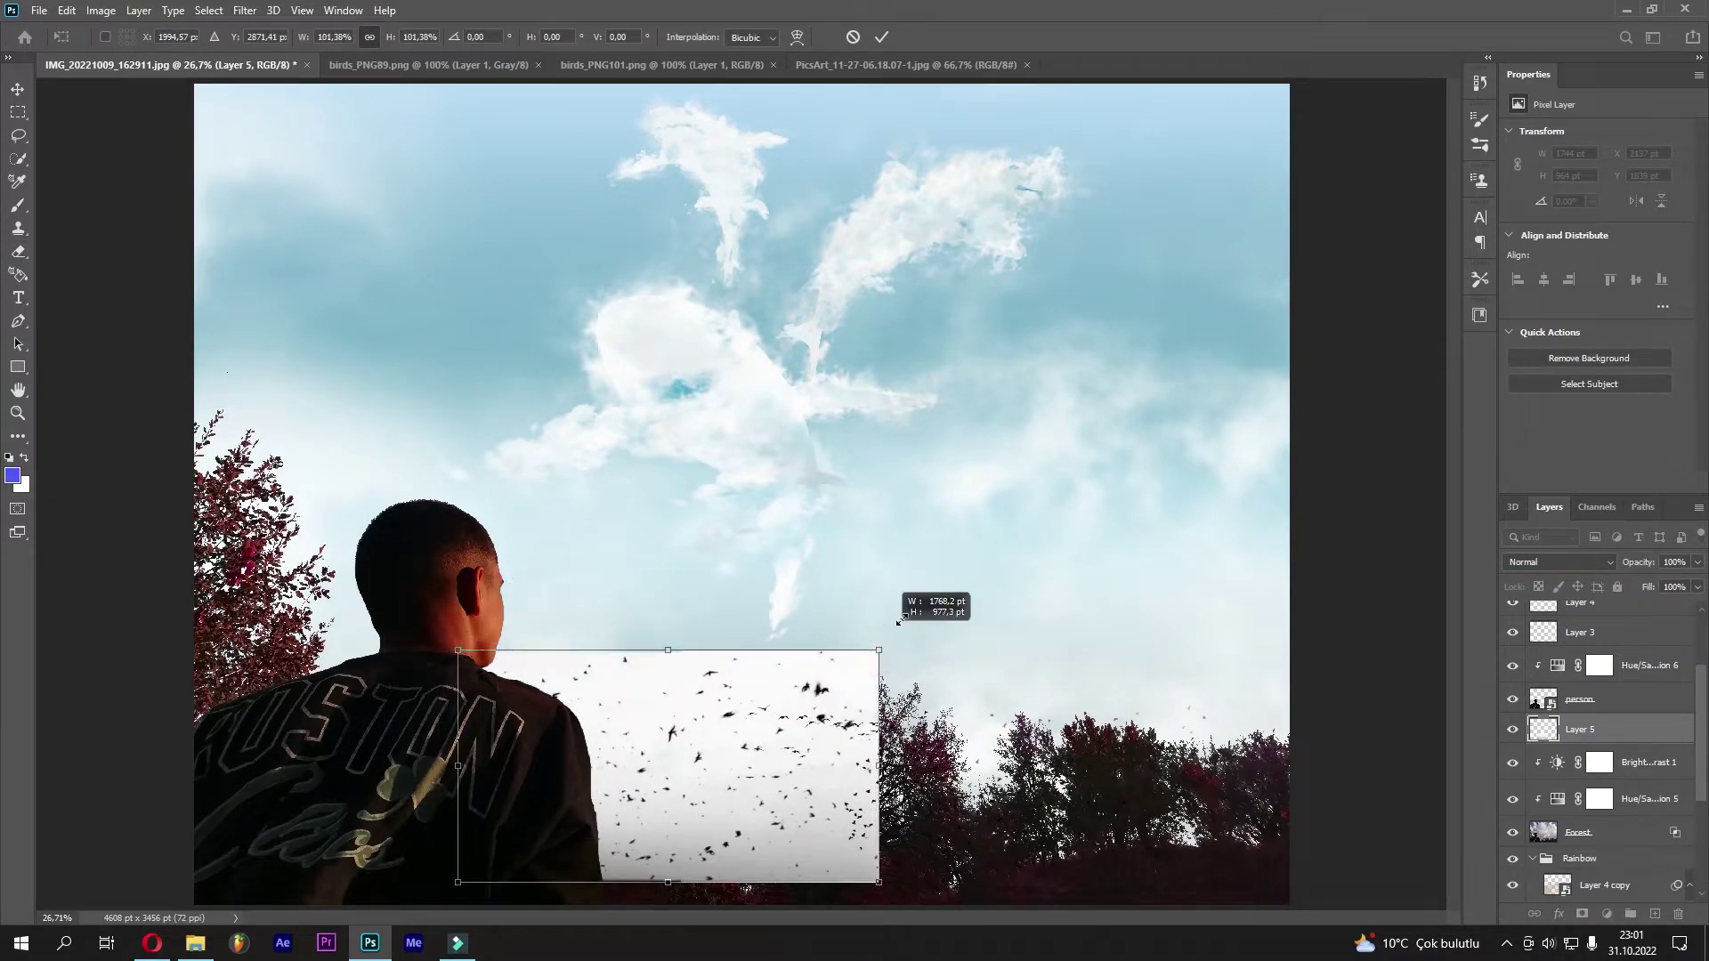
pyautogui.moveTo(878, 649); pyautogui.dragTo(926, 623)
pyautogui.moveTo(730, 766)
pyautogui.mouseDown()
pyautogui.moveTo(808, 750)
pyautogui.moveTo(1042, 637)
pyautogui.mouseUp()
pyautogui.moveTo(1152, 507); pyautogui.dragTo(1178, 498)
pyautogui.moveTo(951, 702); pyautogui.dragTo(665, 756)
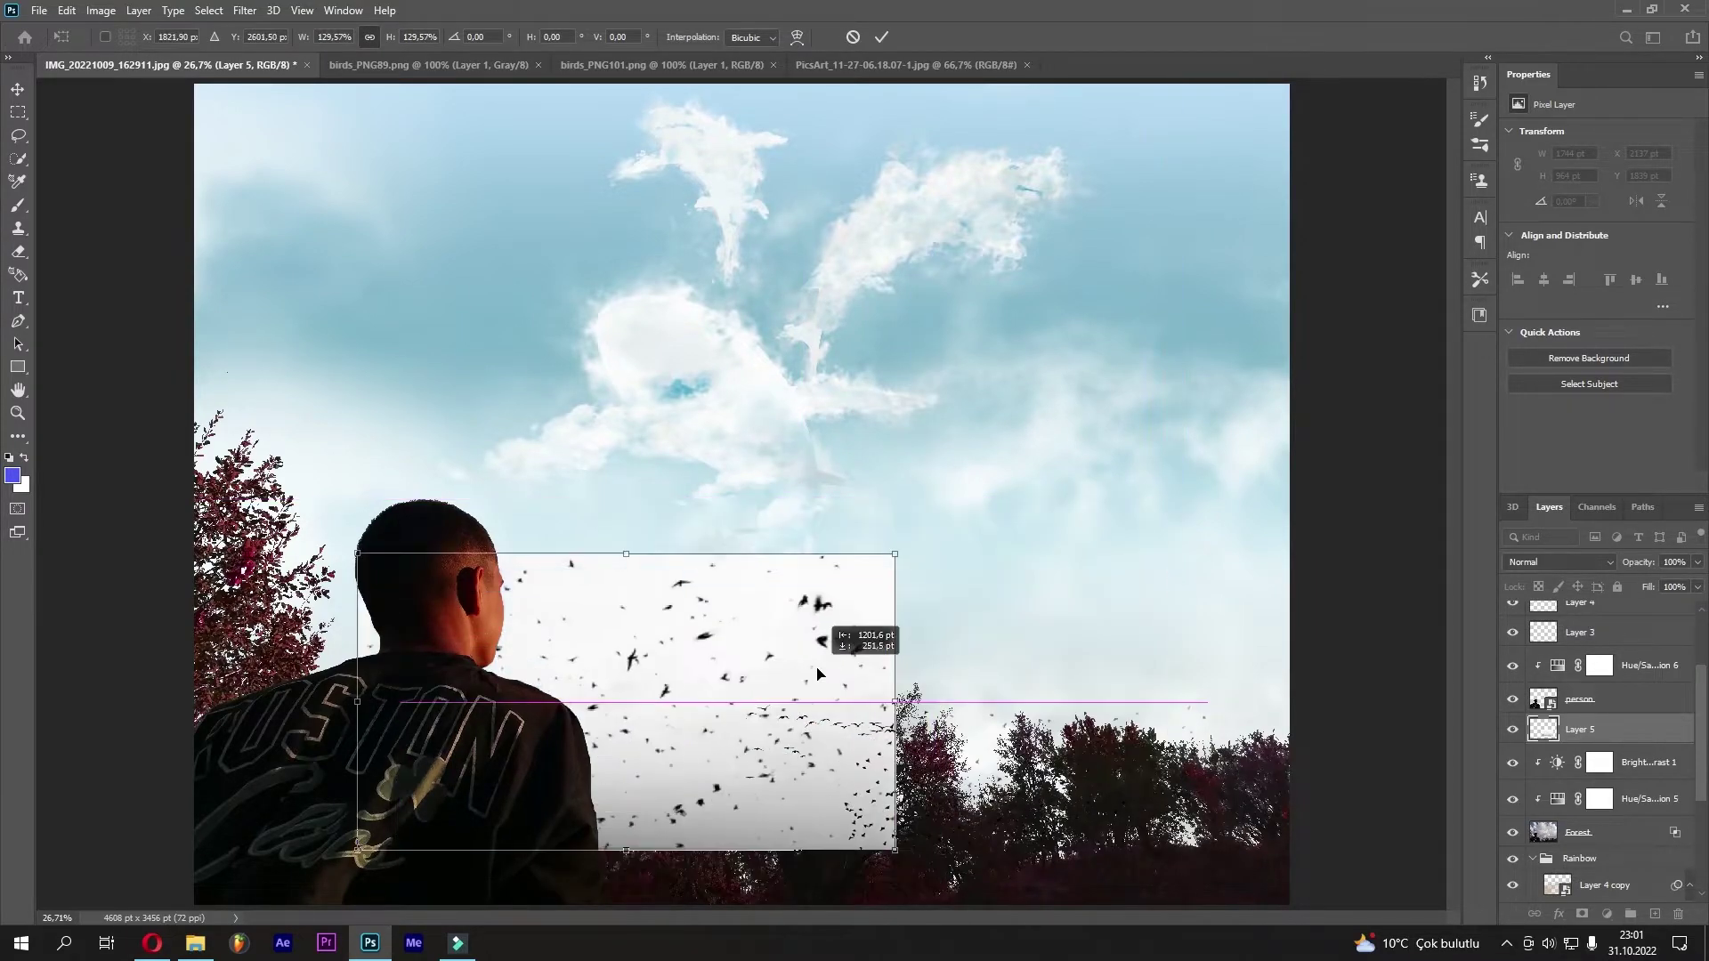
pyautogui.click(882, 39)
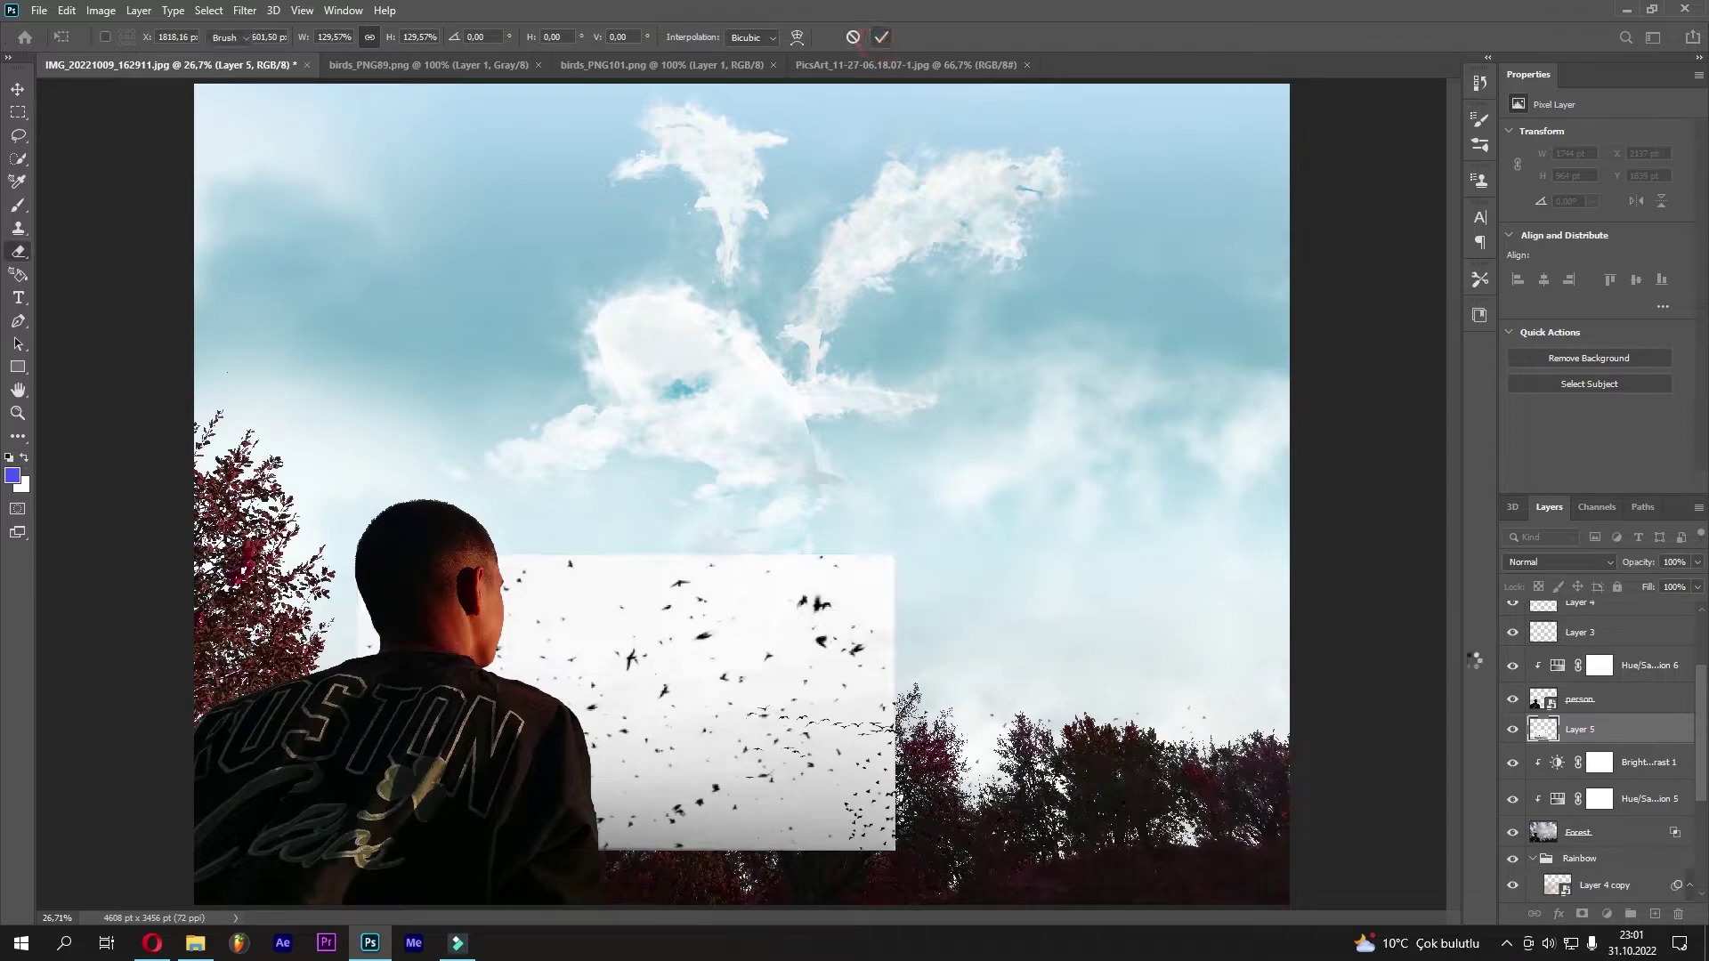
pyautogui.press('e')
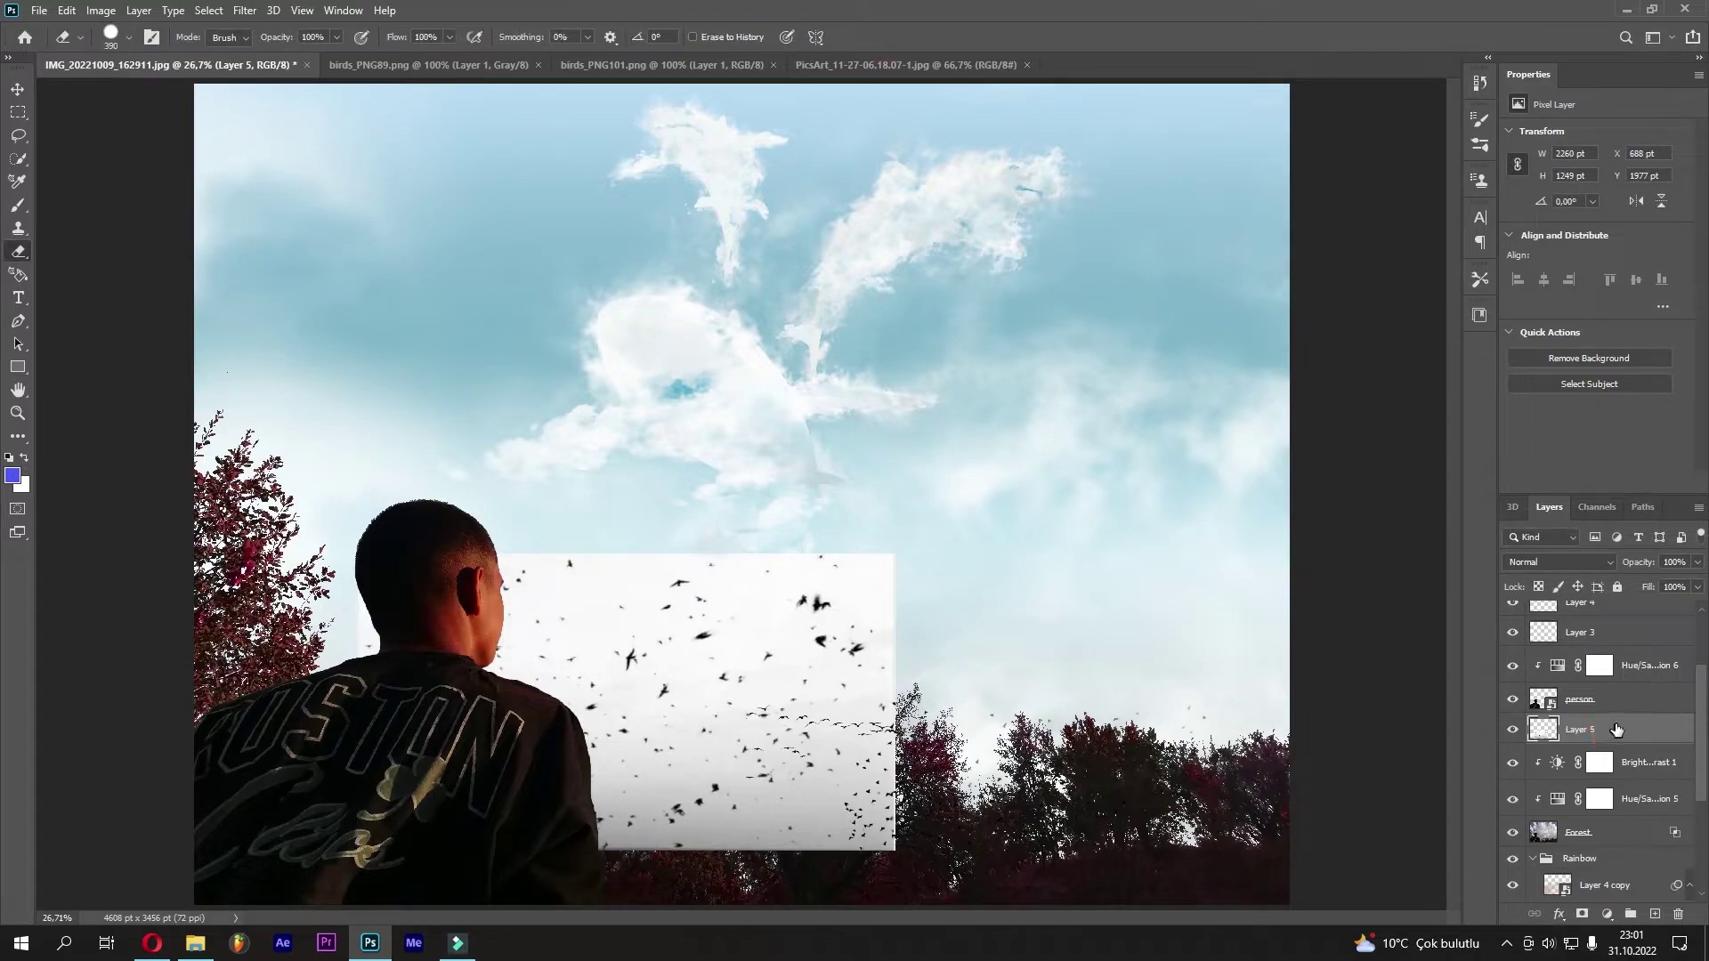
# Hide Layer 5's white background by dragging the Blend If This Layer white slider left
pyautogui.rightClick(1616, 730)
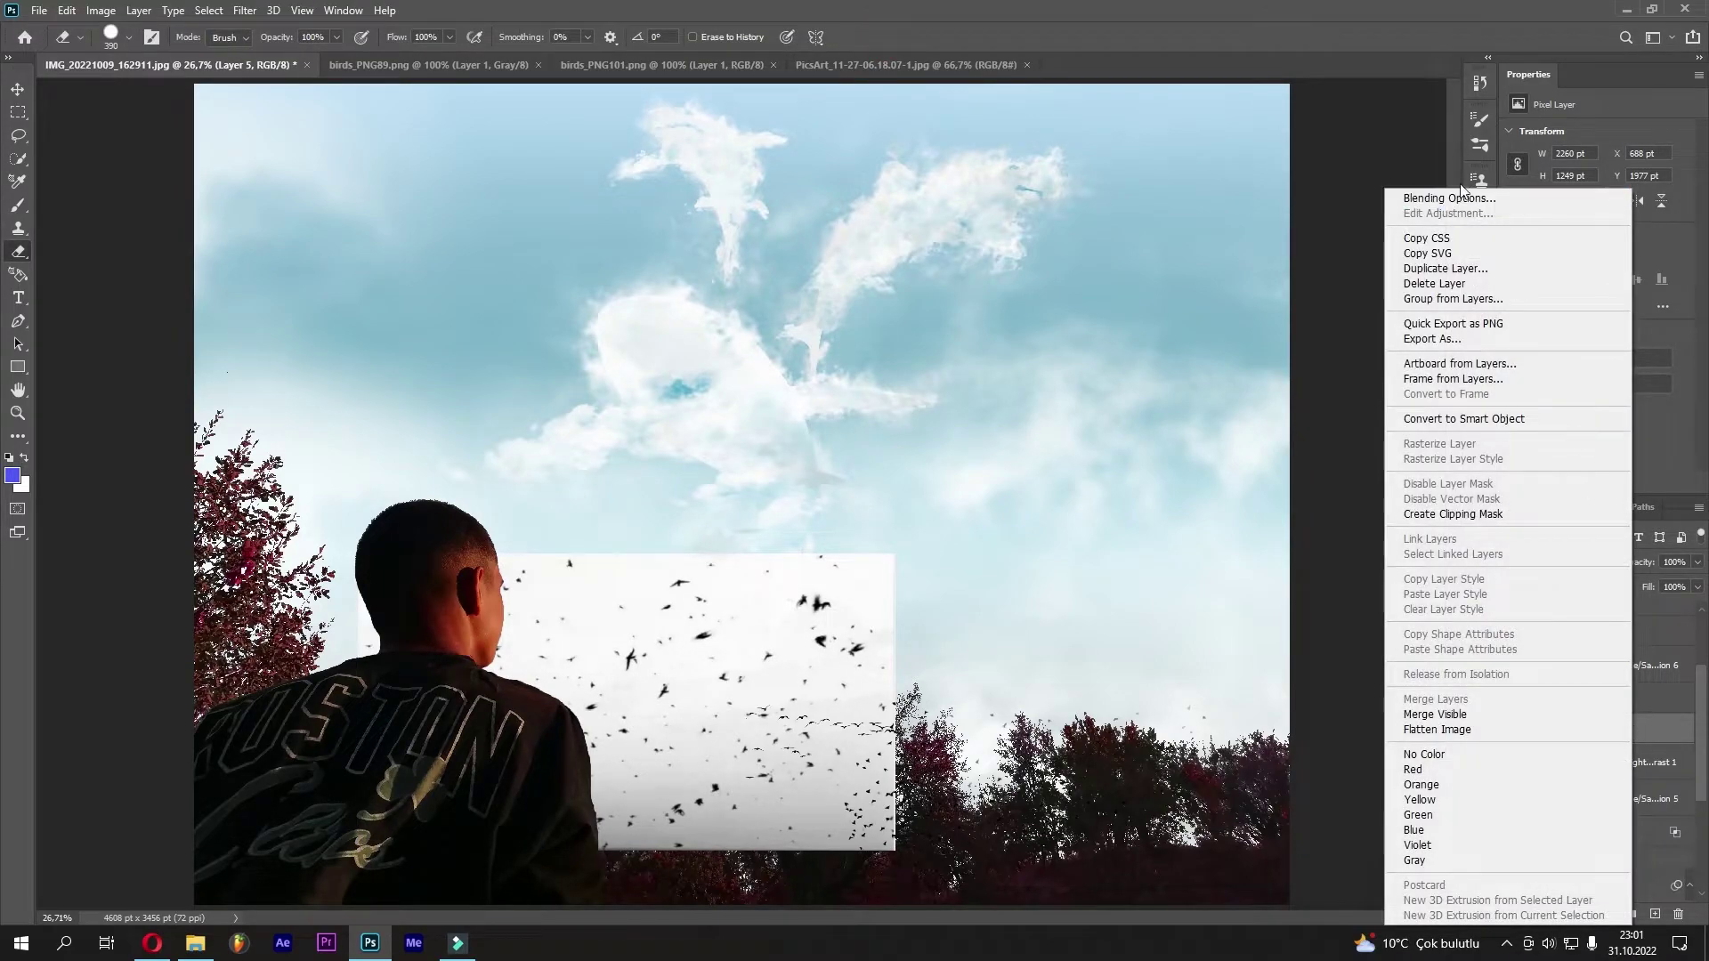
pyautogui.click(1459, 191)
pyautogui.doubleClick(1637, 730)
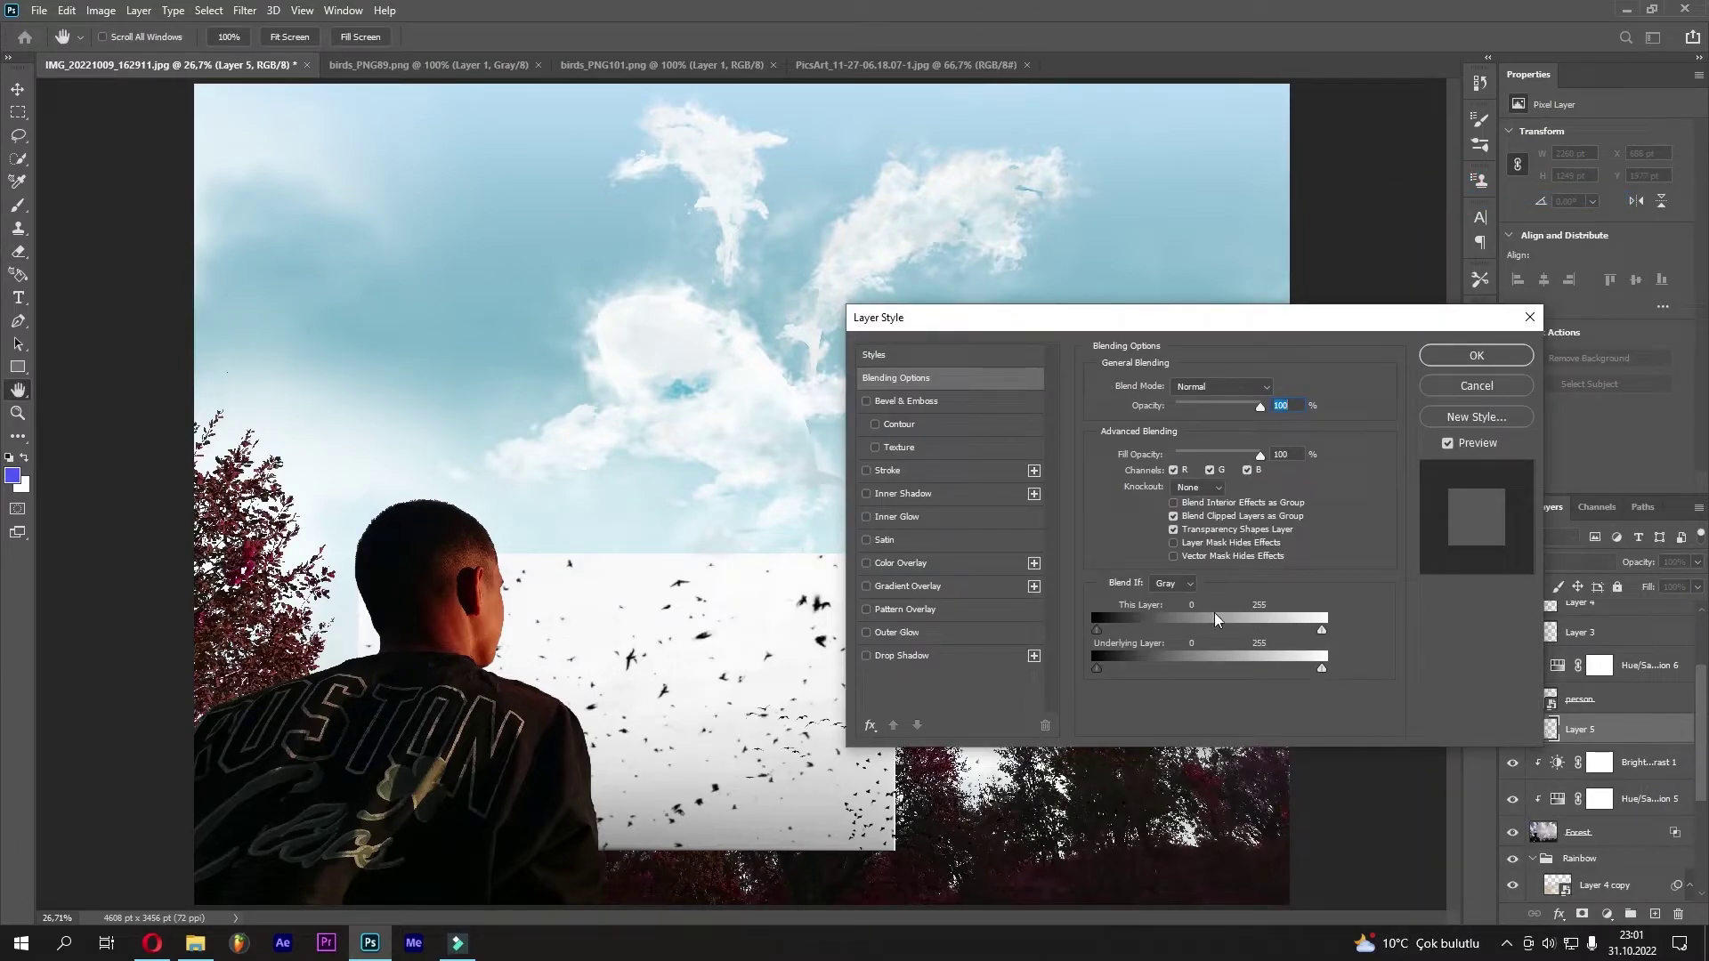
pyautogui.click(1172, 583)
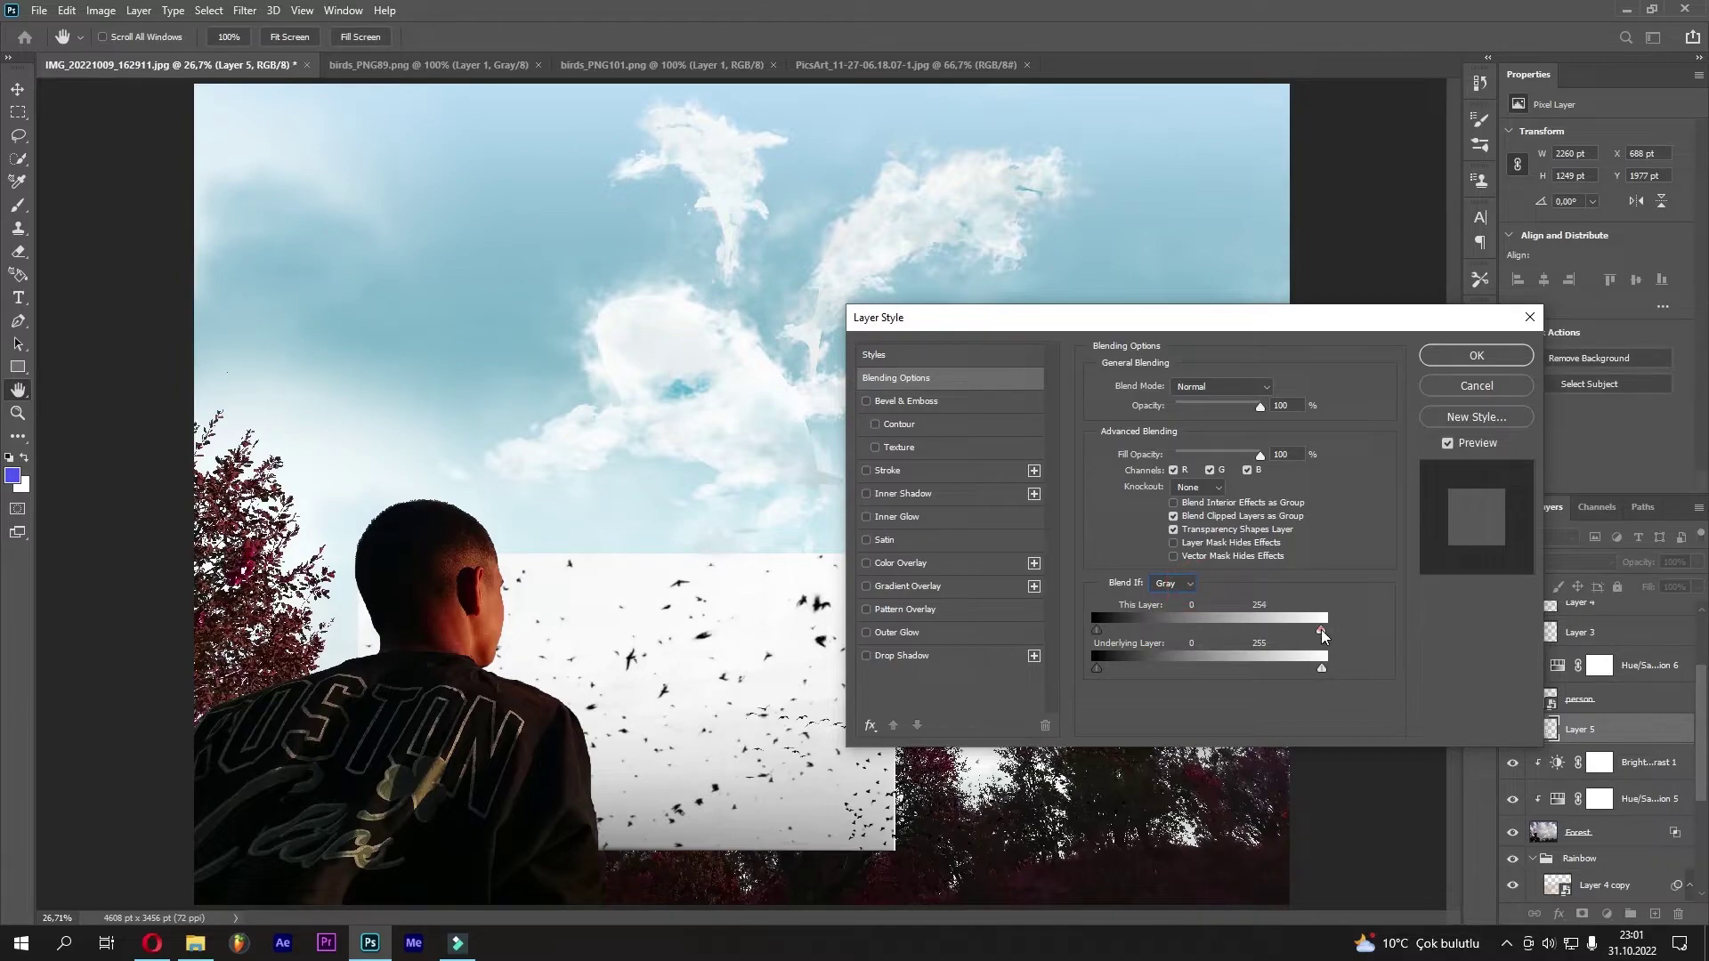
pyautogui.moveTo(1322, 635); pyautogui.dragTo(1185, 635)
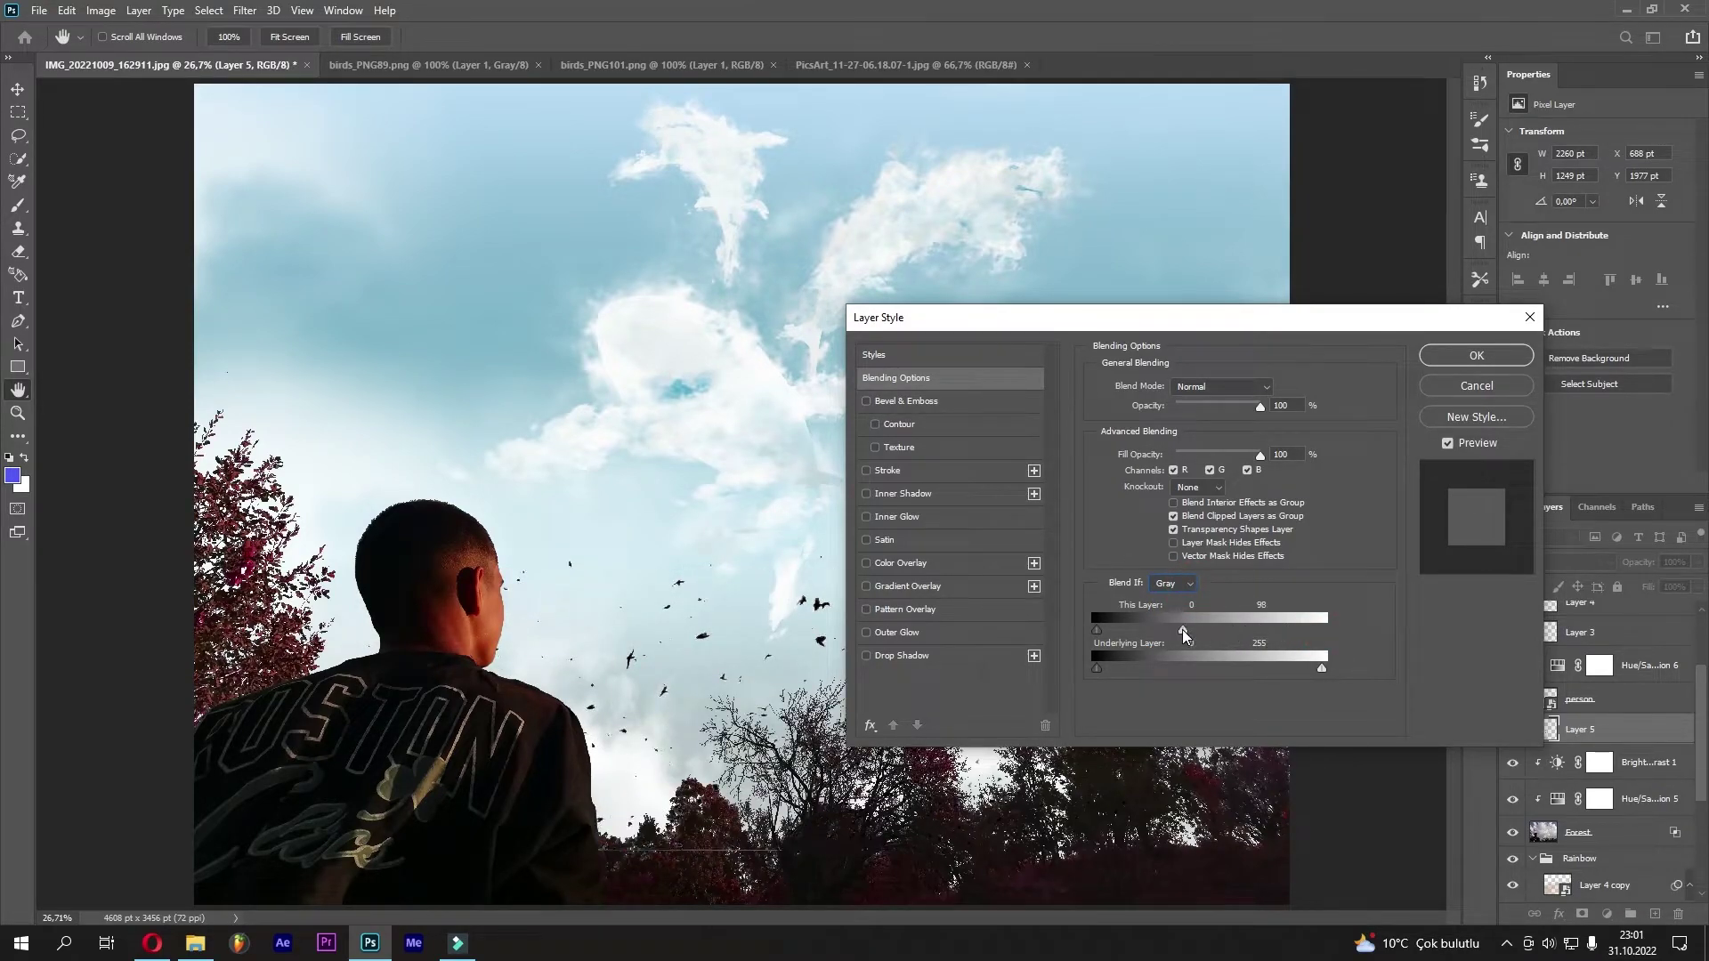
pyautogui.click(1475, 356)
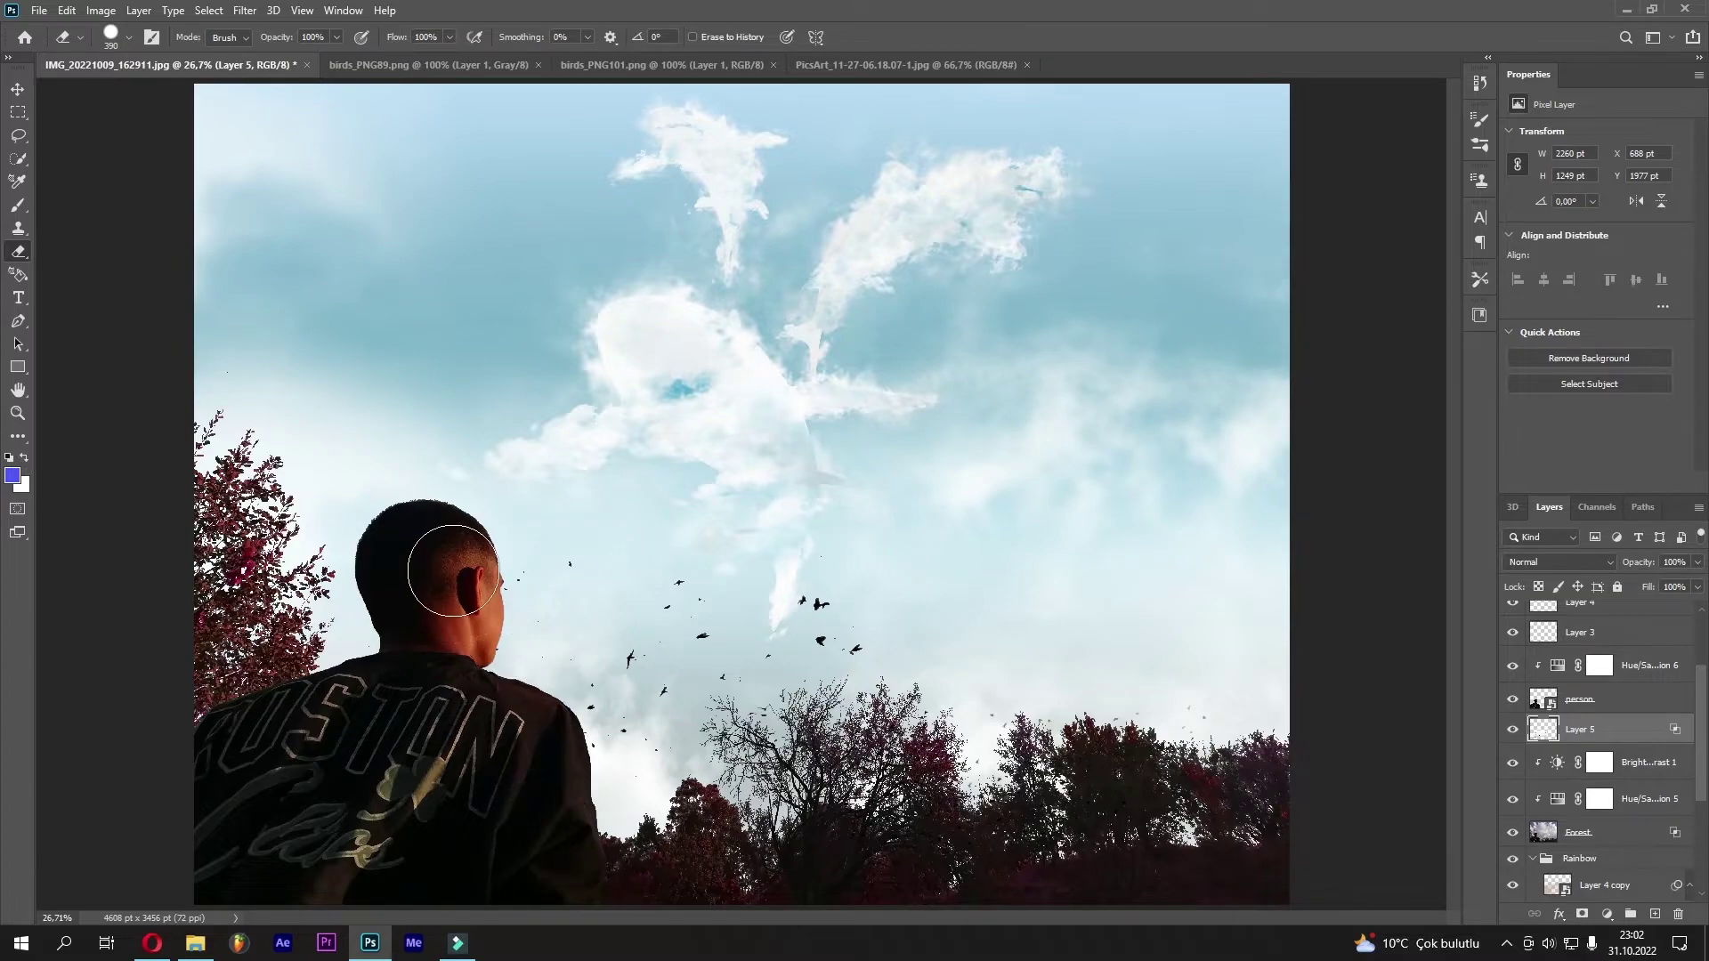
pyautogui.click(922, 18)
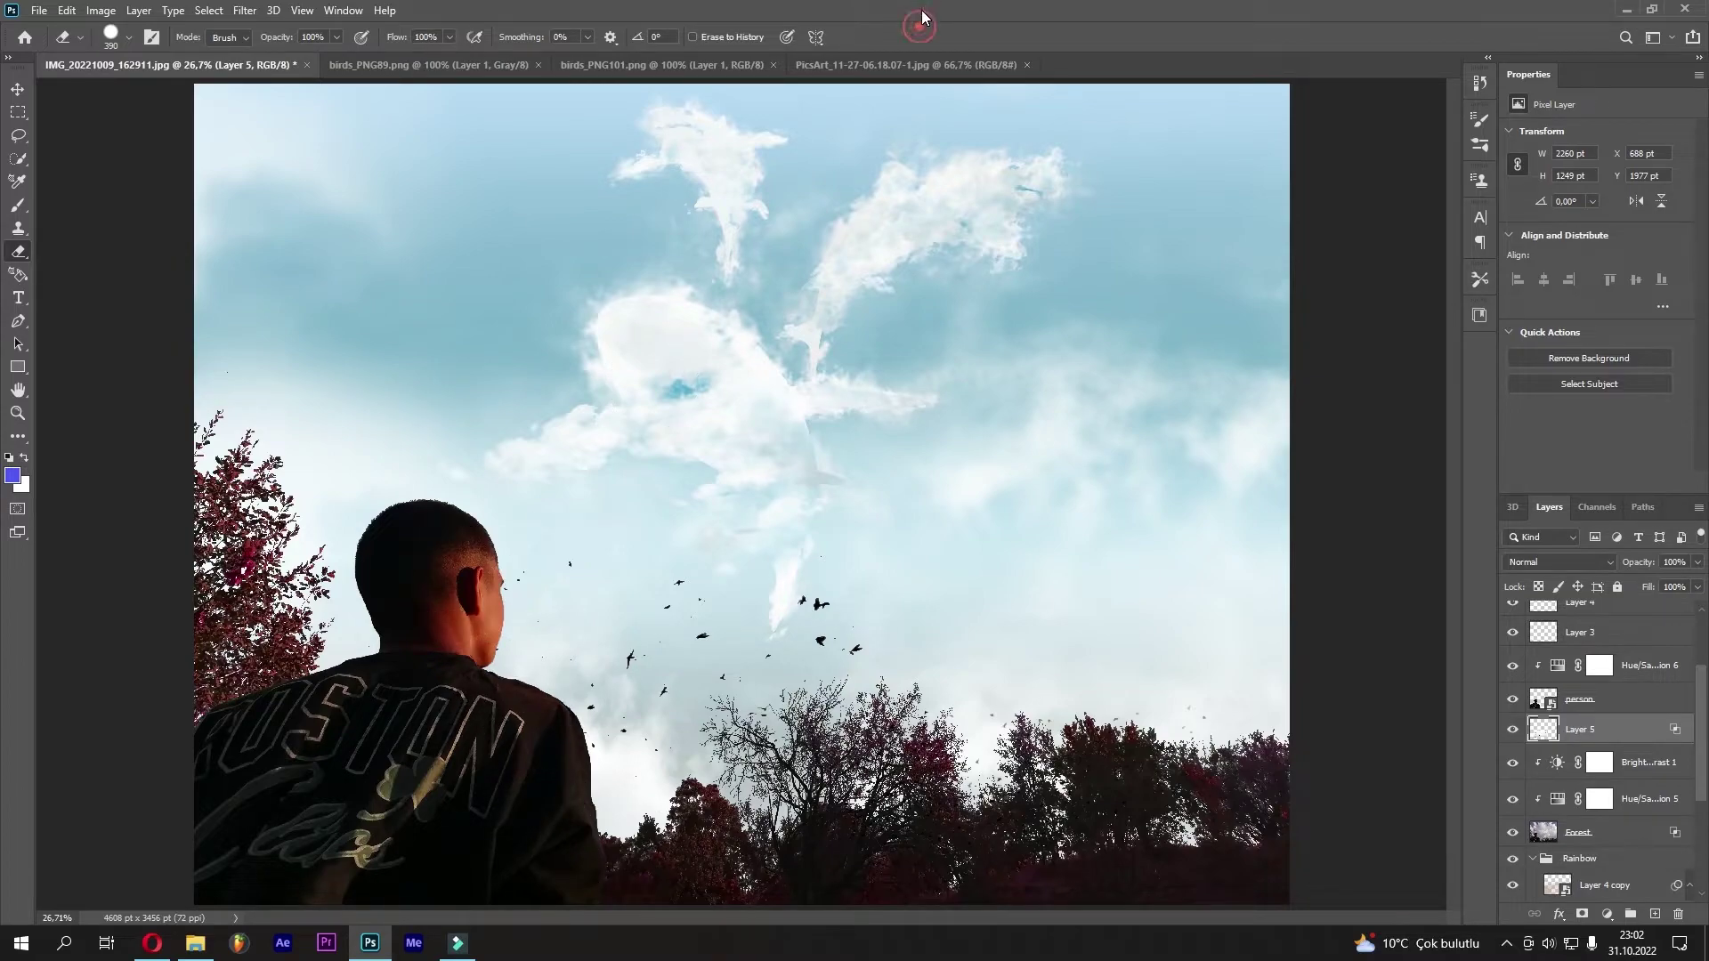
# Move the Layer 5 birds slightly lower and select the Layer 4 copy layer
pyautogui.click(67, 11)
pyautogui.click(197, 399)
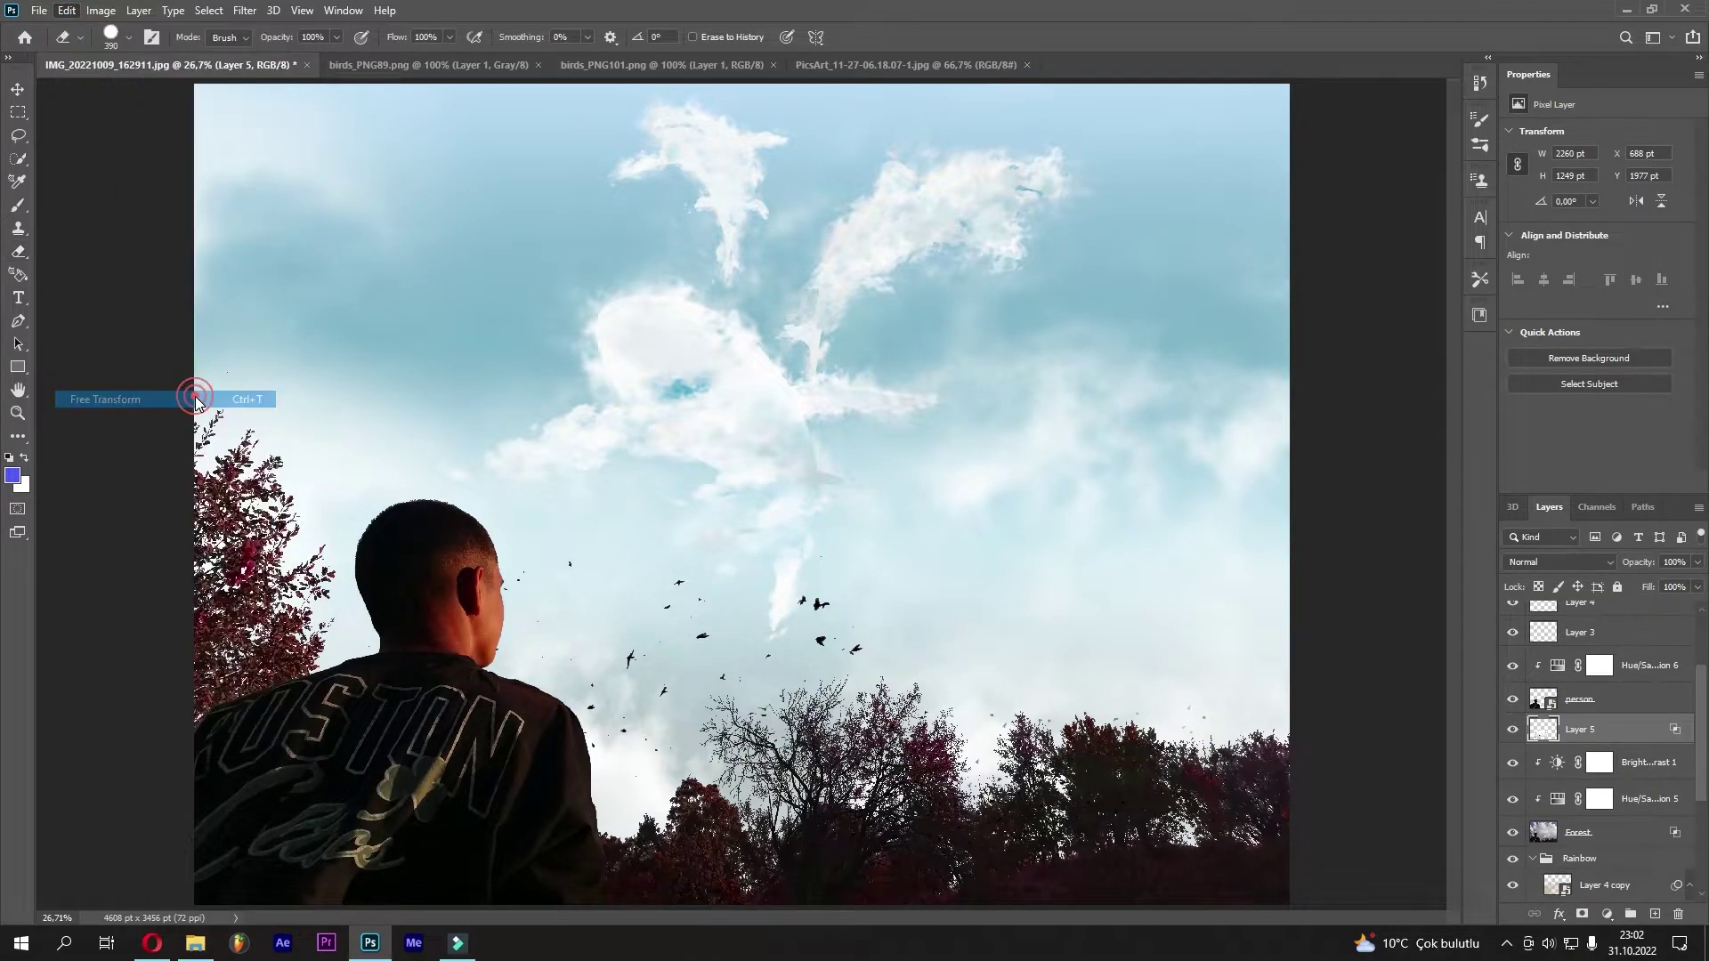
pyautogui.moveTo(654, 667); pyautogui.dragTo(664, 706)
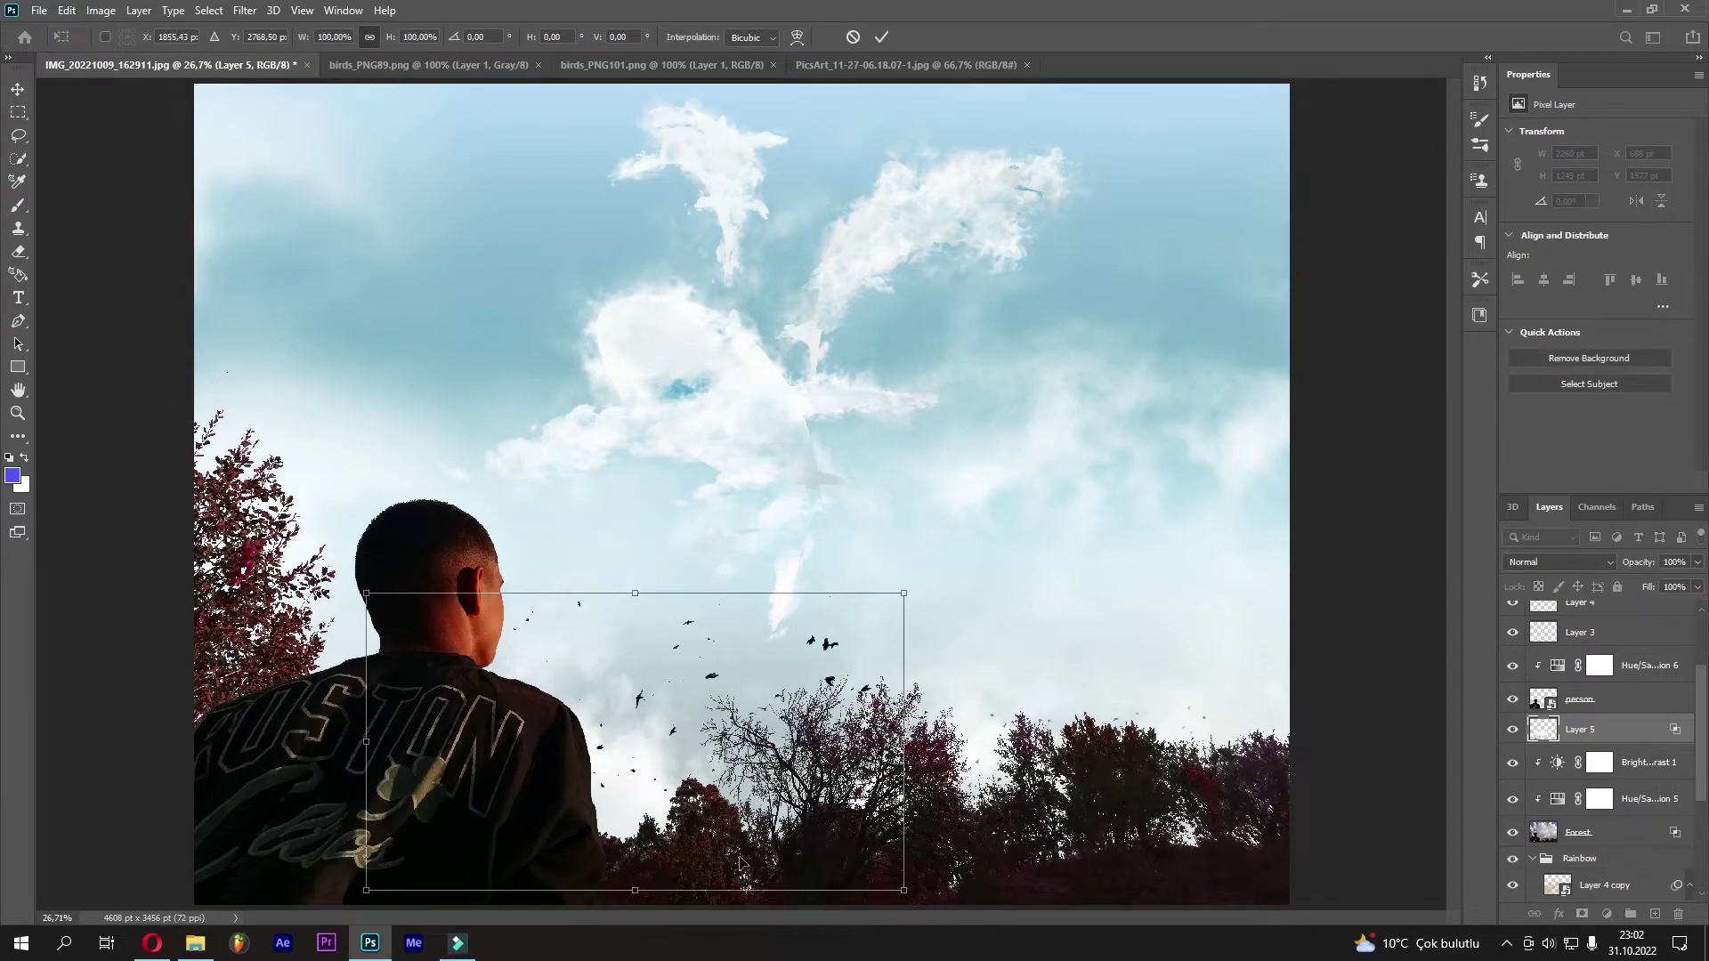
pyautogui.click(881, 37)
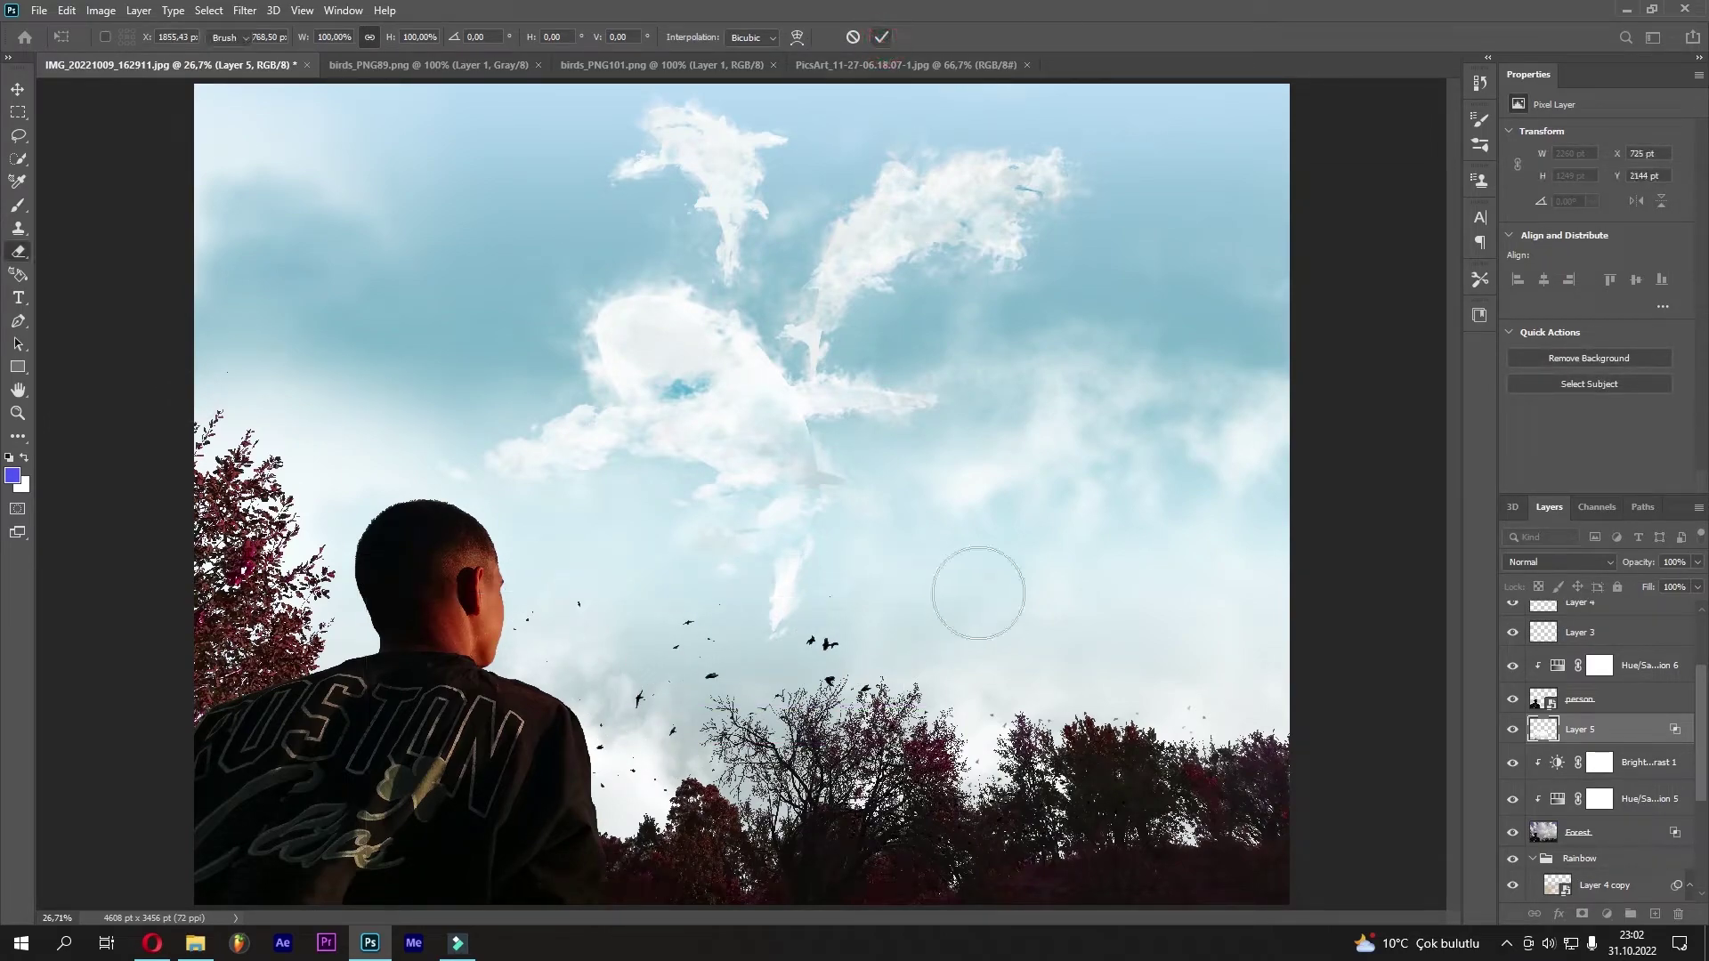
pyautogui.press('e')
pyautogui.scroll(3, 1602, 775)
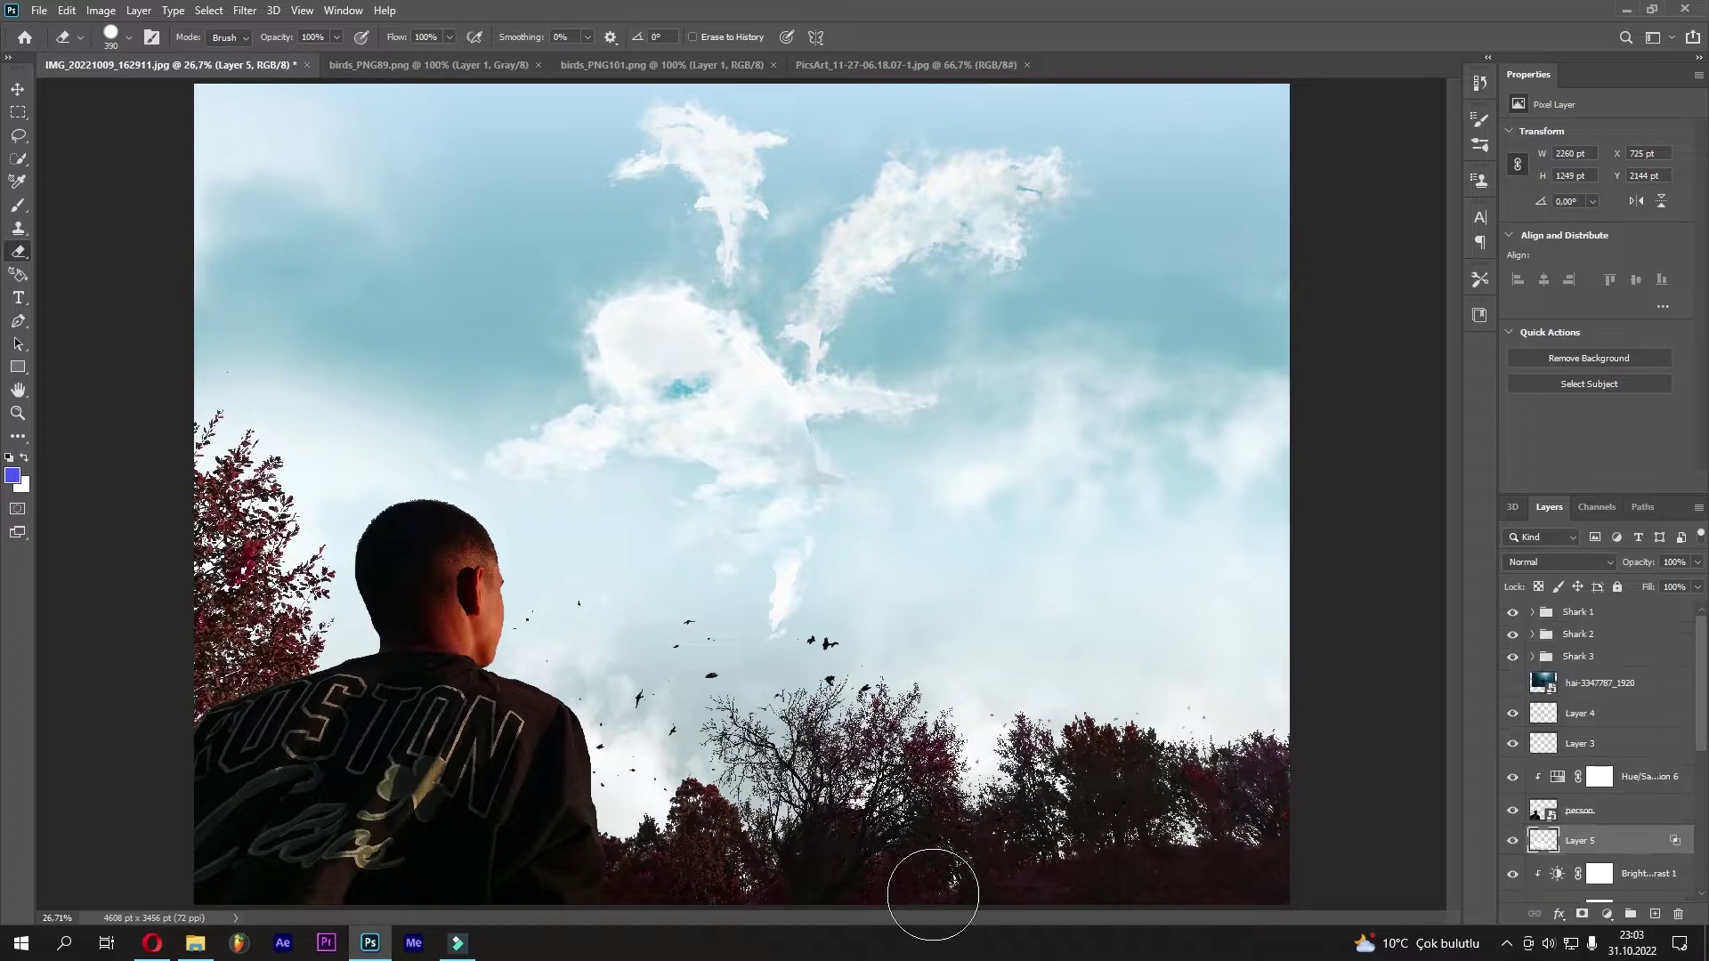
pyautogui.scroll(-3, 1604, 784)
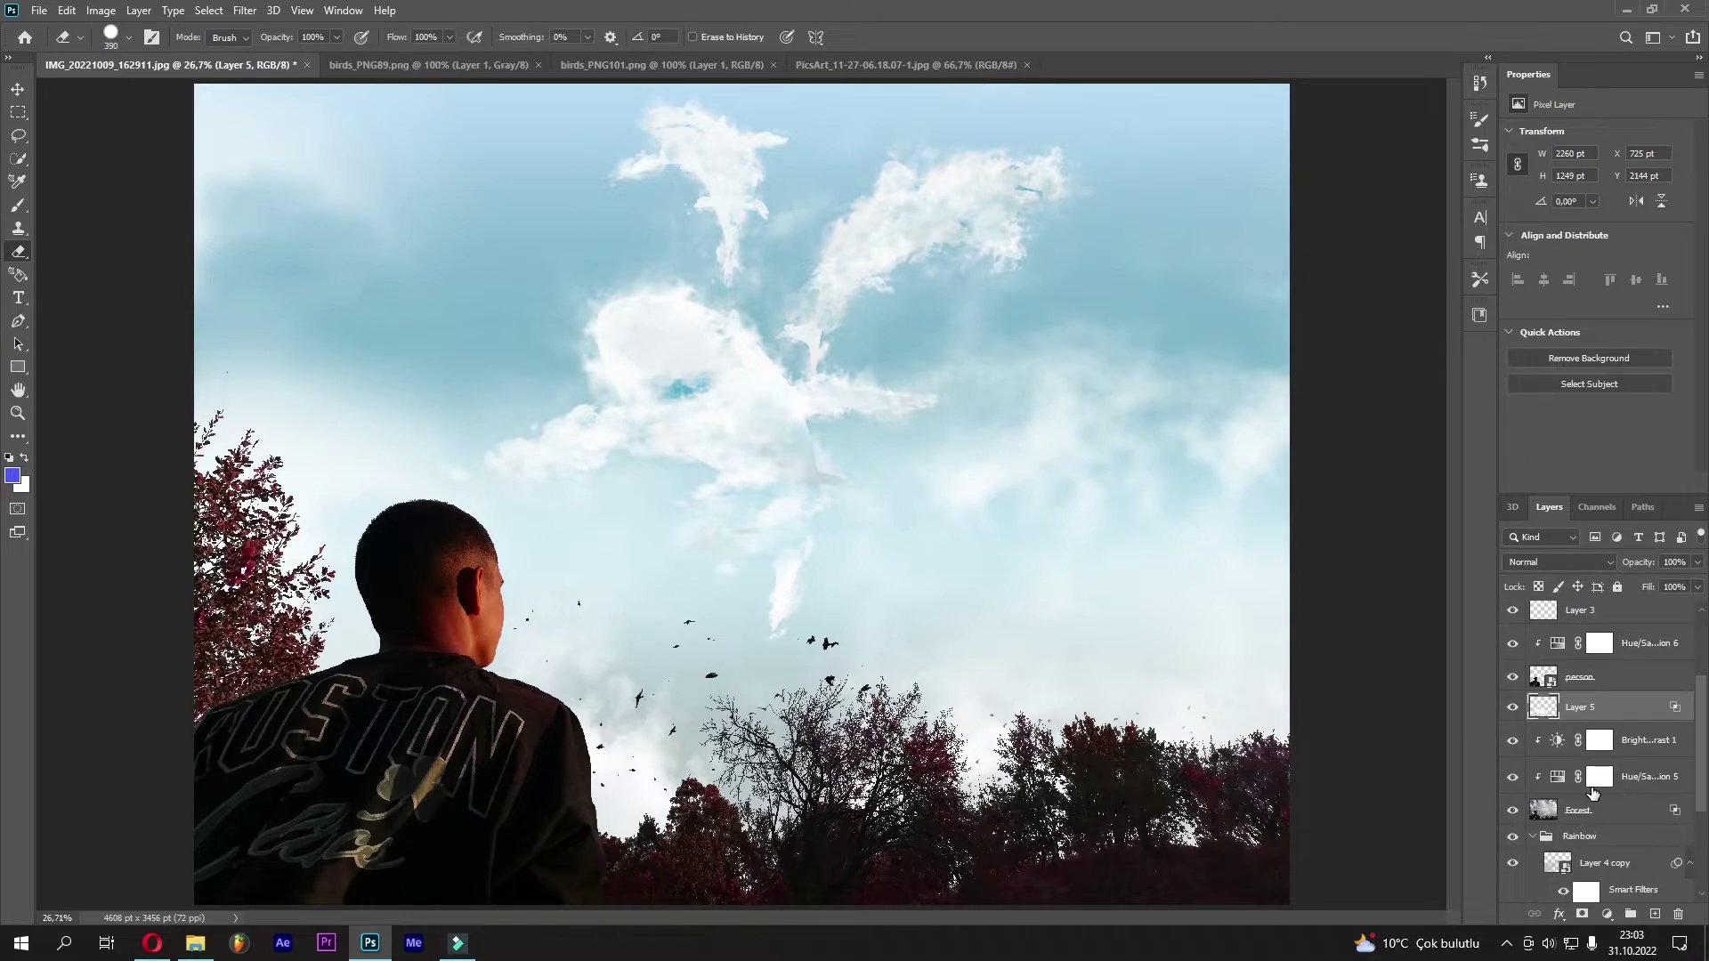
pyautogui.scroll(-2, 1602, 785)
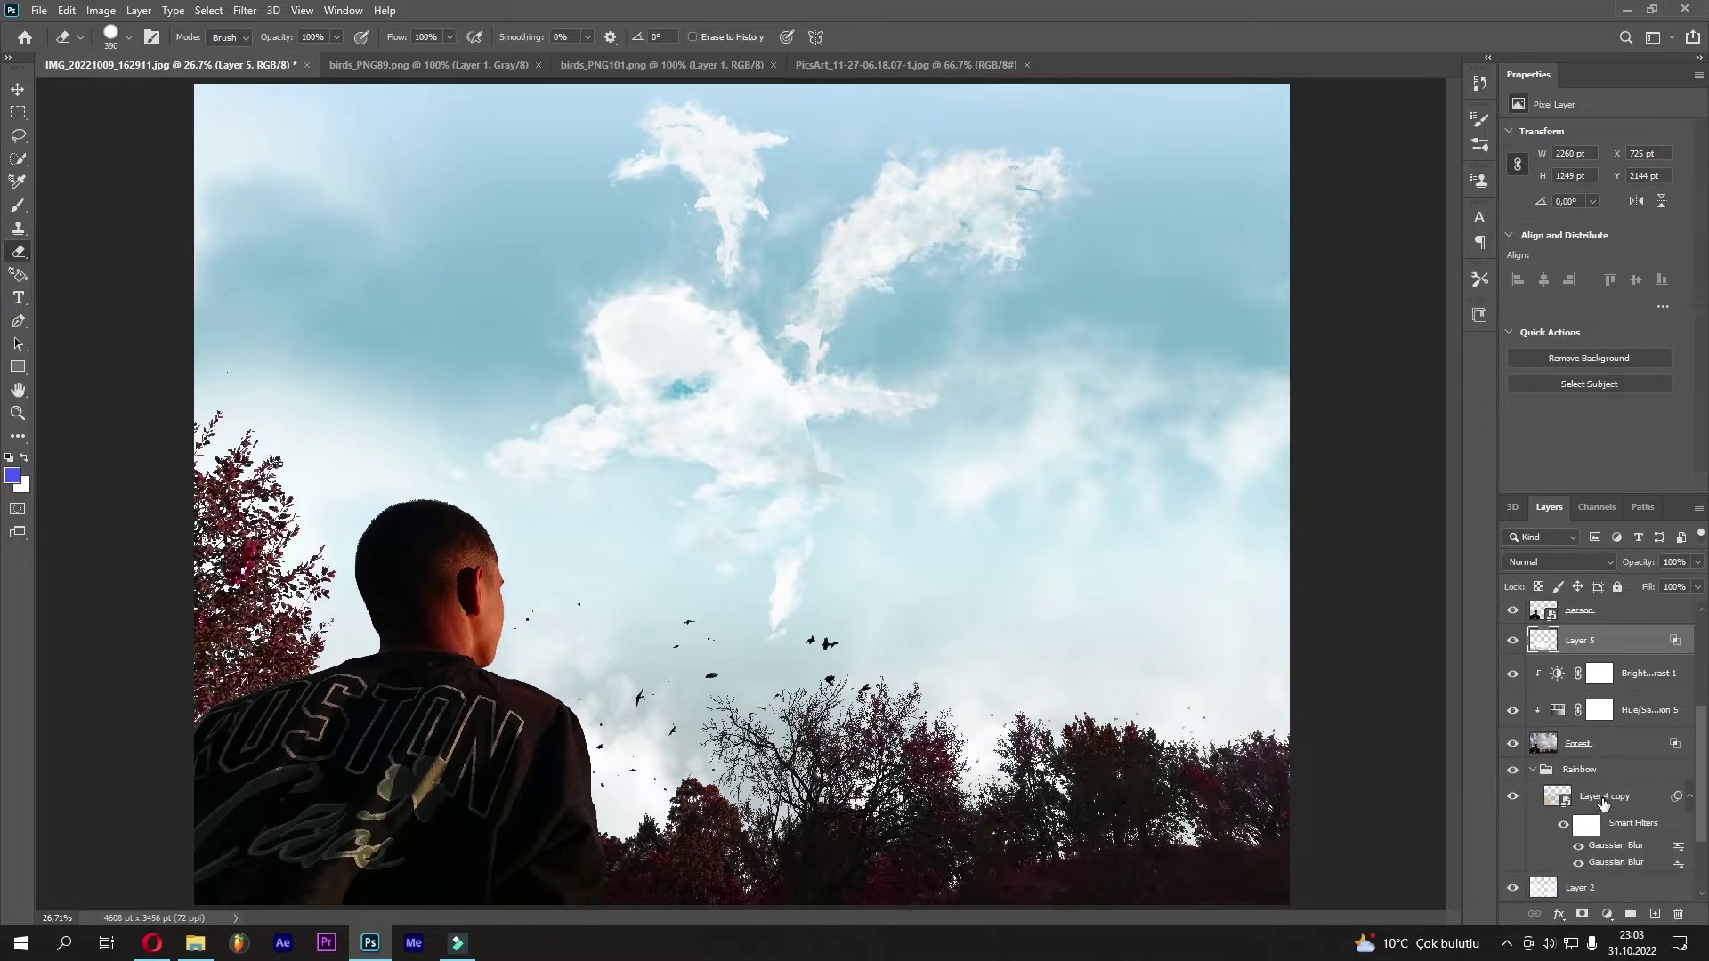
pyautogui.click(1616, 796)
# Shift the blurred Layer 4 copy cloud down about 150 pt, accepting the smart filter warning
pyautogui.click(68, 10)
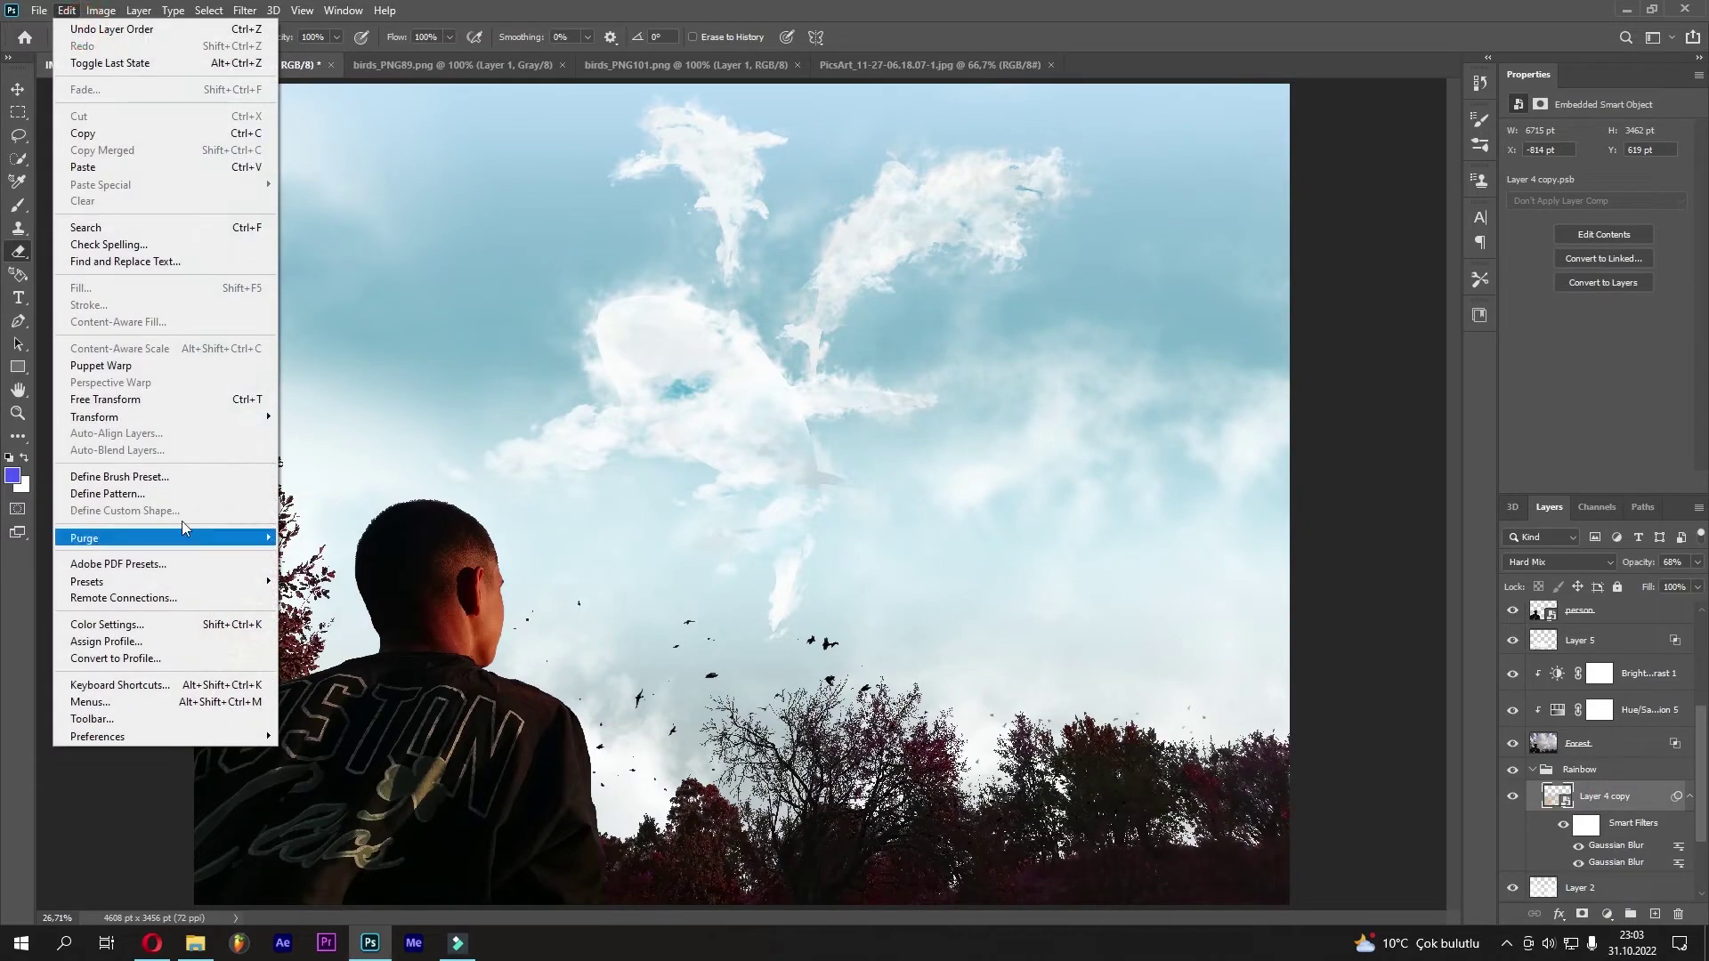
pyautogui.click(167, 397)
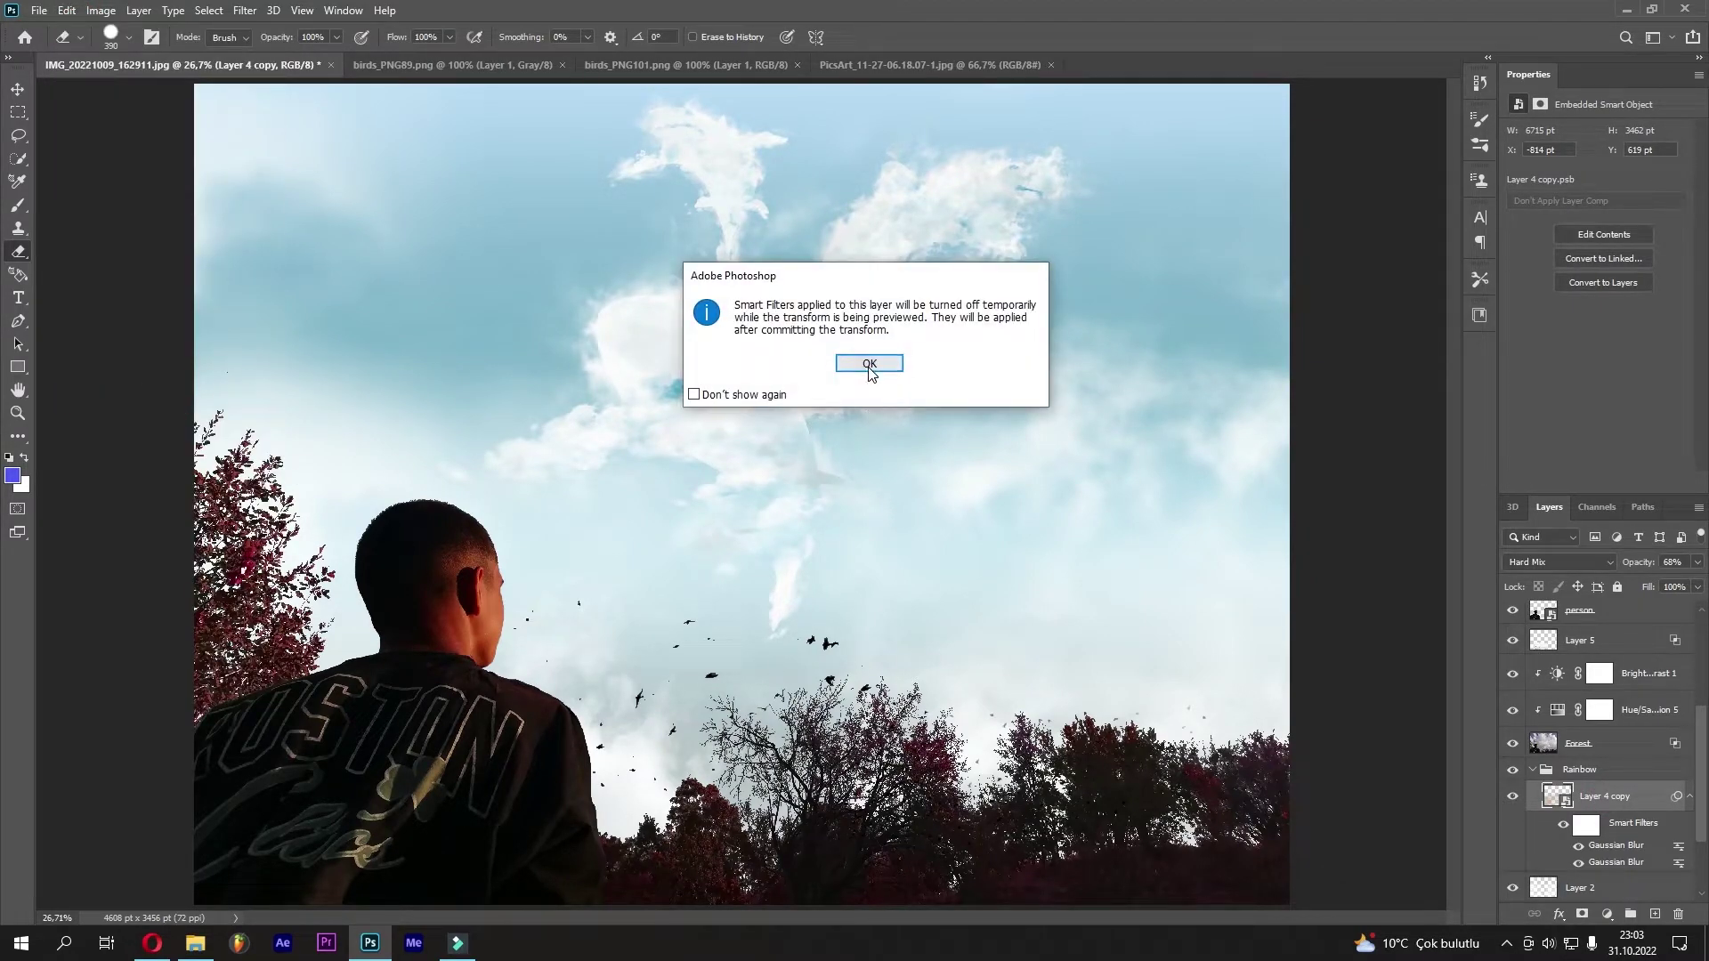
pyautogui.click(870, 361)
pyautogui.moveTo(784, 657); pyautogui.dragTo(785, 692)
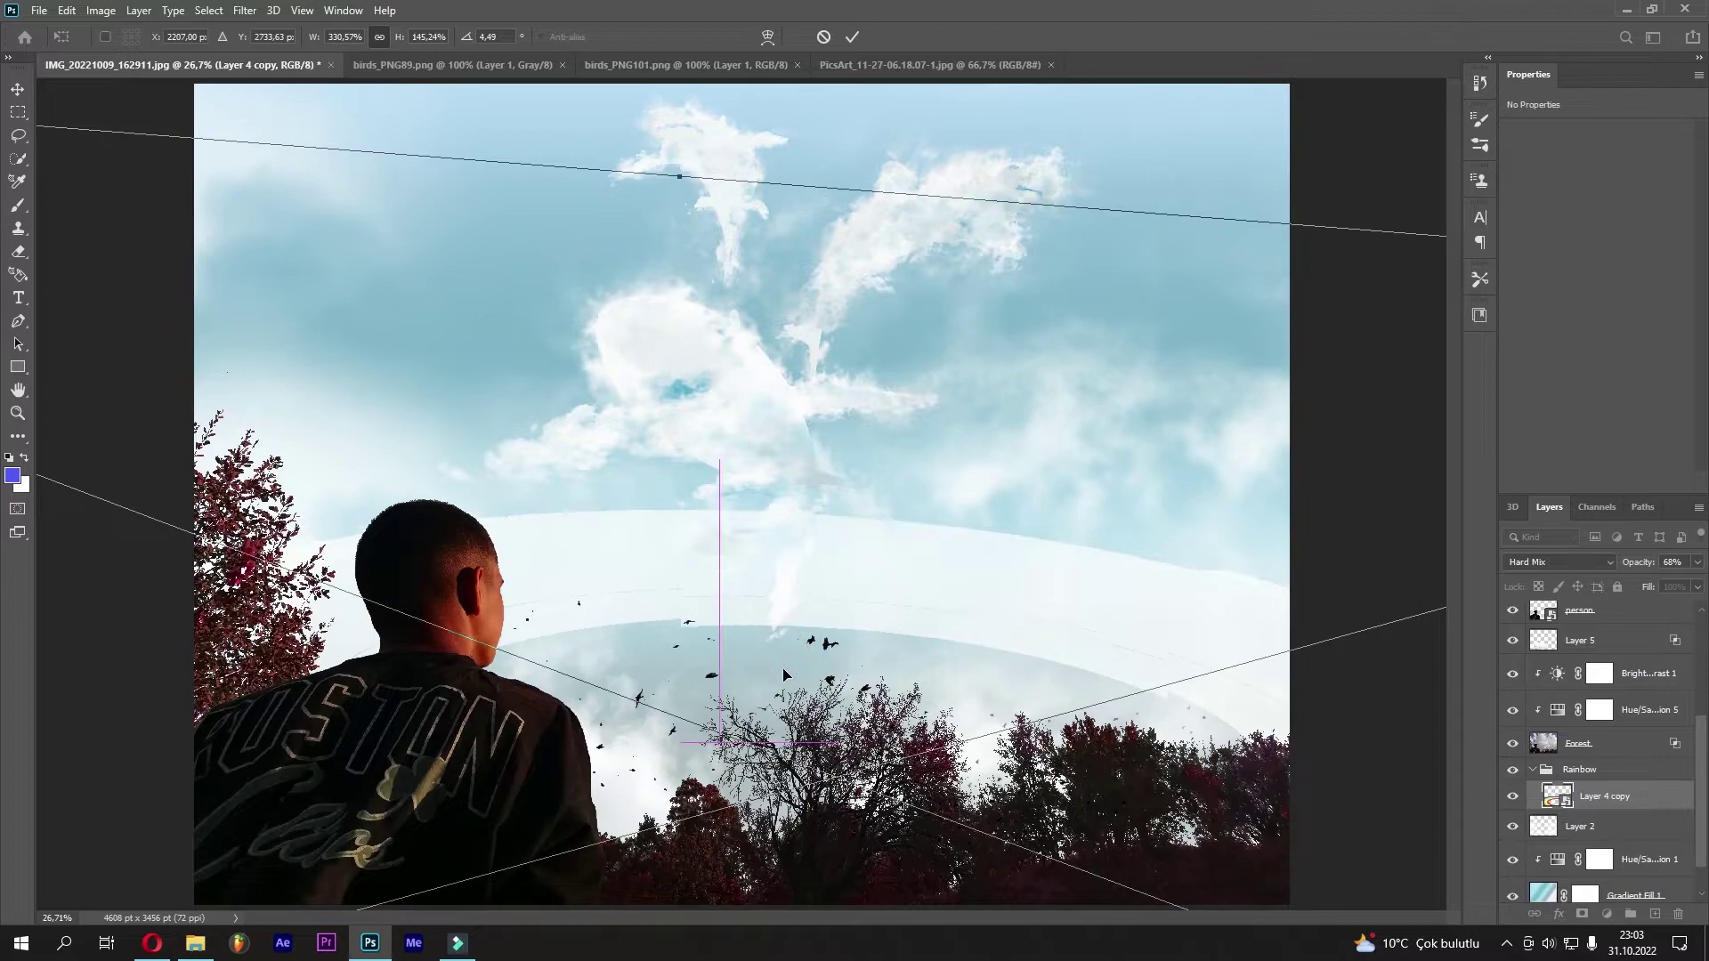
pyautogui.click(852, 36)
pyautogui.press('e')
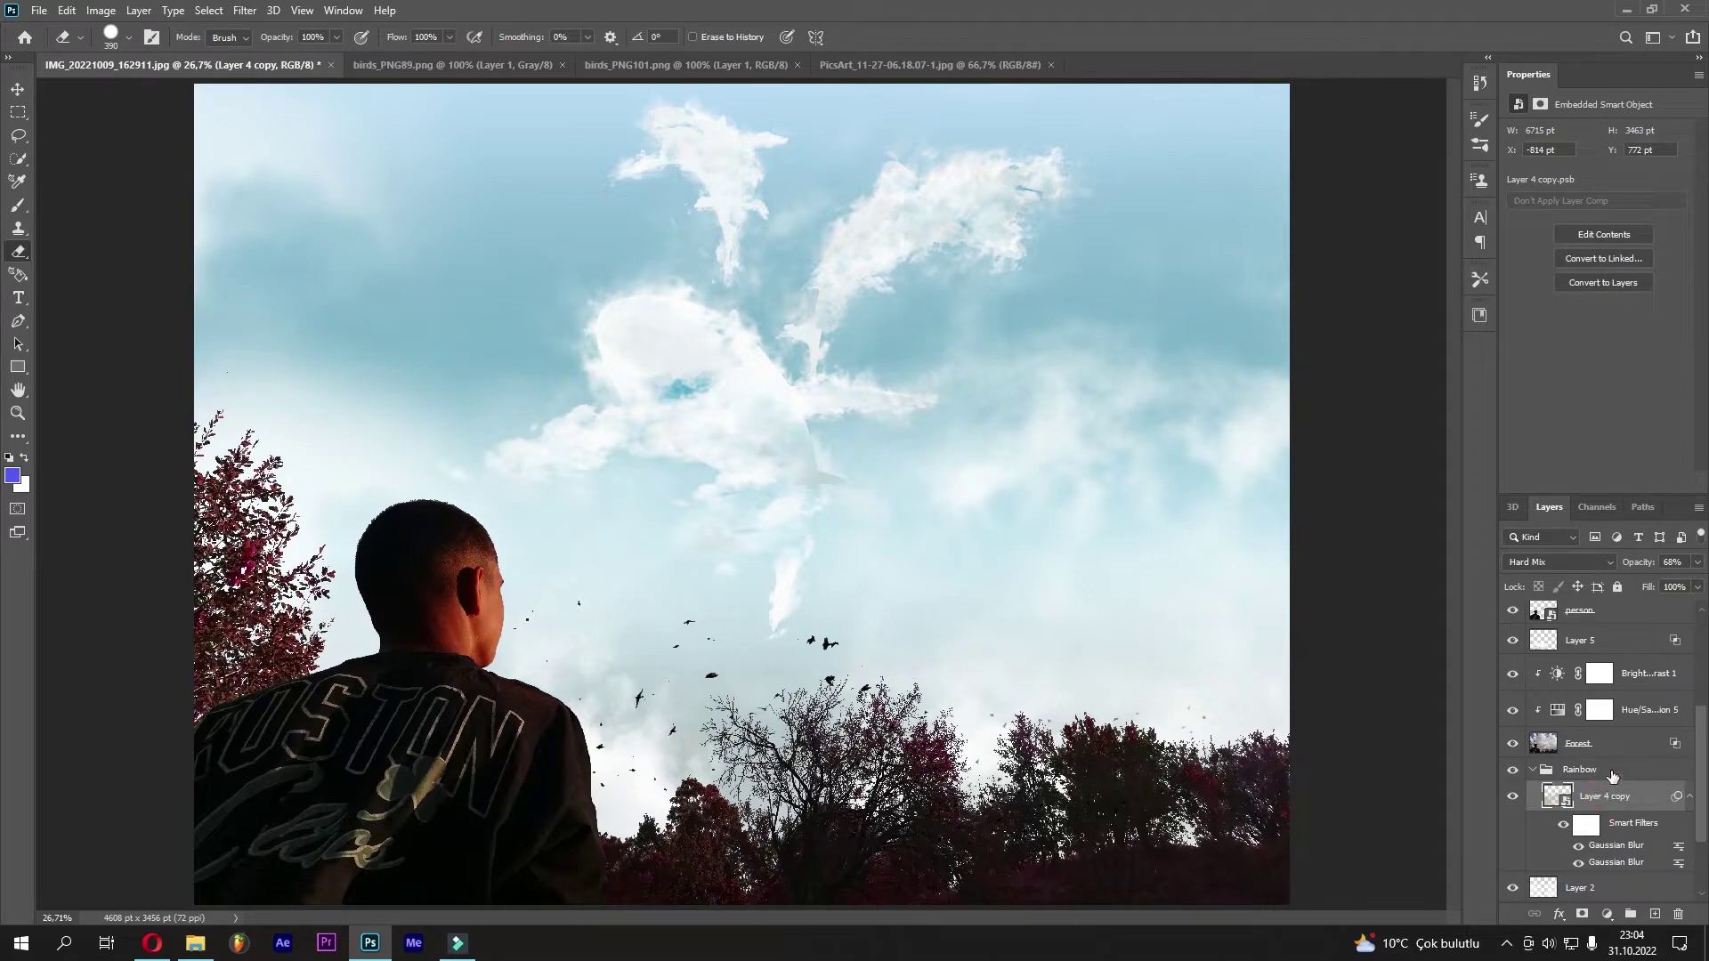
# Partly erase Layer 5's small birds above the trees with a 76%, then 48%, opacity eraser
pyautogui.scroll(1, 1611, 735)
pyautogui.click(1596, 670)
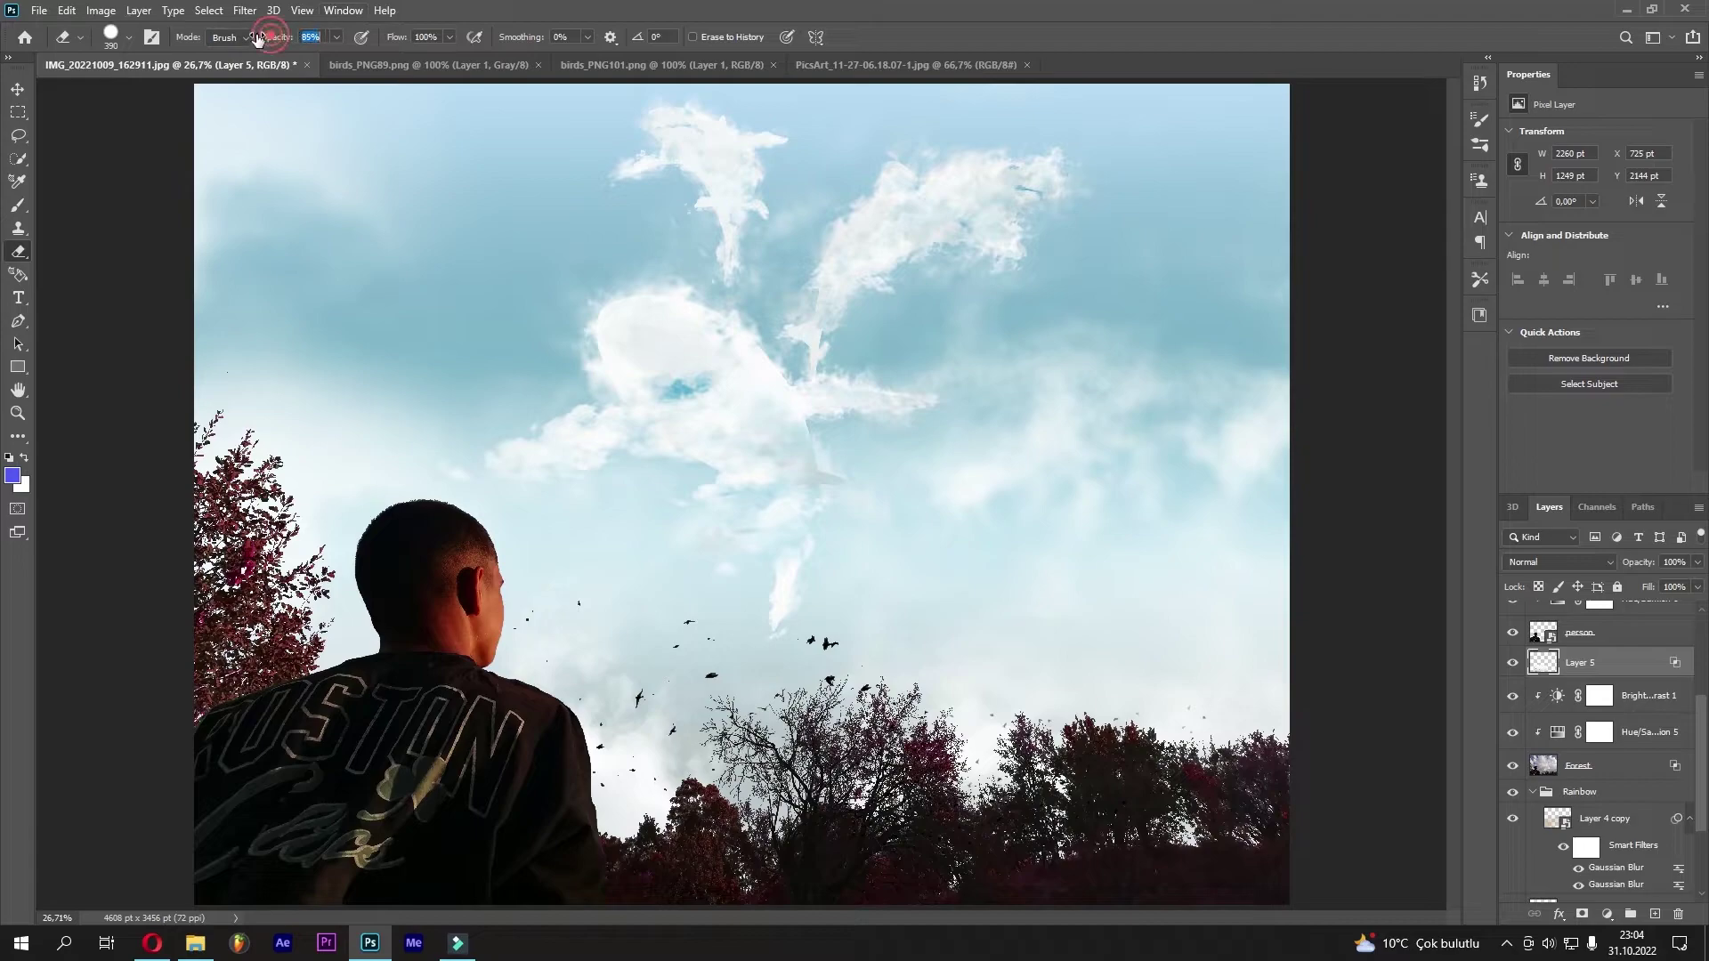
pyautogui.moveTo(283, 37); pyautogui.dragTo(246, 41)
pyautogui.moveTo(810, 639); pyautogui.dragTo(831, 682)
pyautogui.moveTo(706, 686)
pyautogui.mouseDown()
pyautogui.moveTo(674, 729)
pyautogui.moveTo(706, 637)
pyautogui.mouseUp()
pyautogui.press('4')
pyautogui.press('8')
pyautogui.scroll(3, 1585, 756)
pyautogui.scroll(2, 1615, 704)
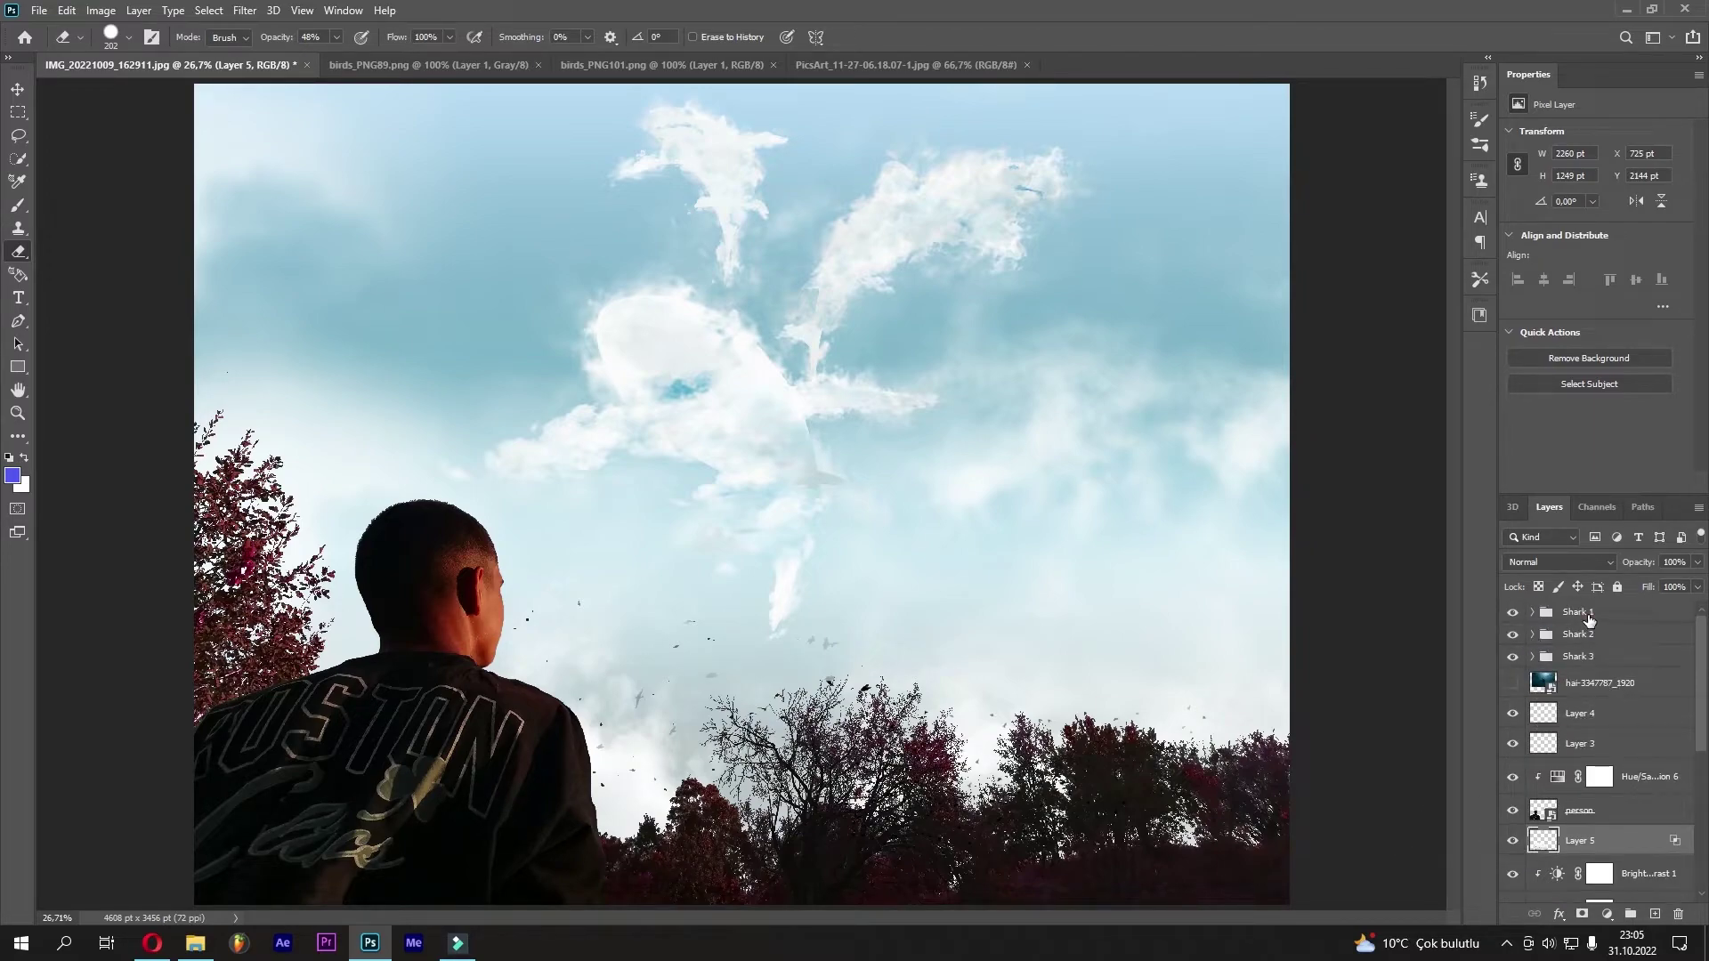
pyautogui.click(1589, 614)
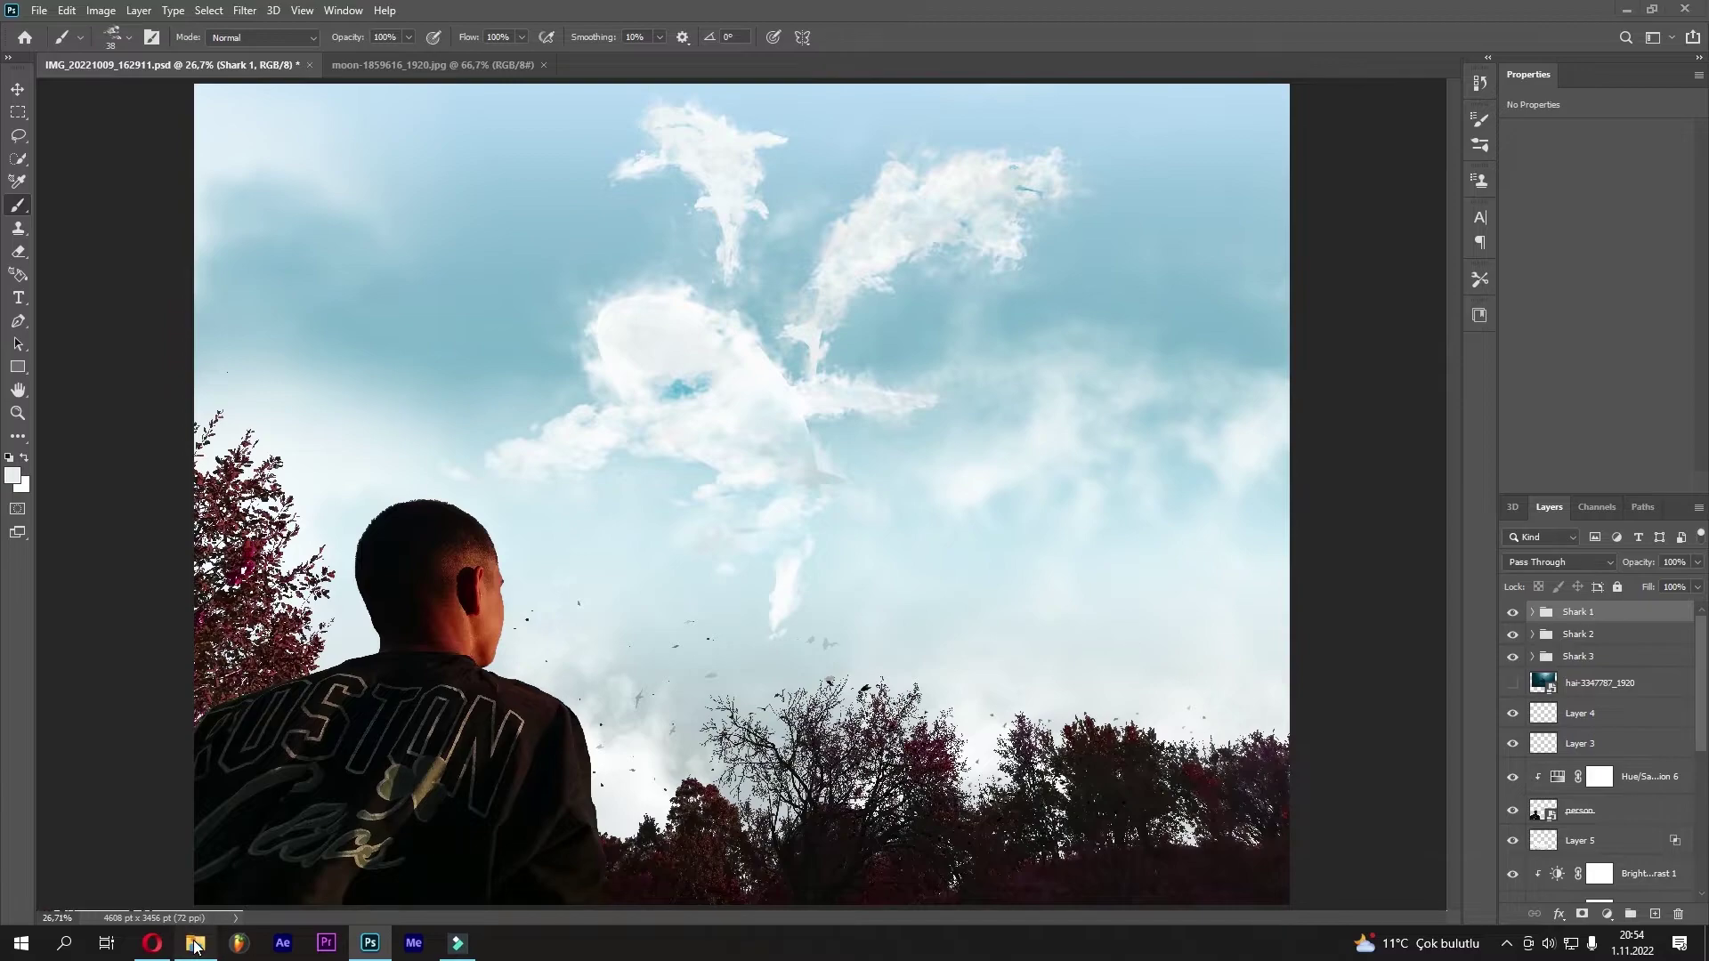
# Place the pngegg airplane at about 14%, flipped horizontally, in the upper-right sky
pyautogui.click(195, 942)
pyautogui.click(1170, 454)
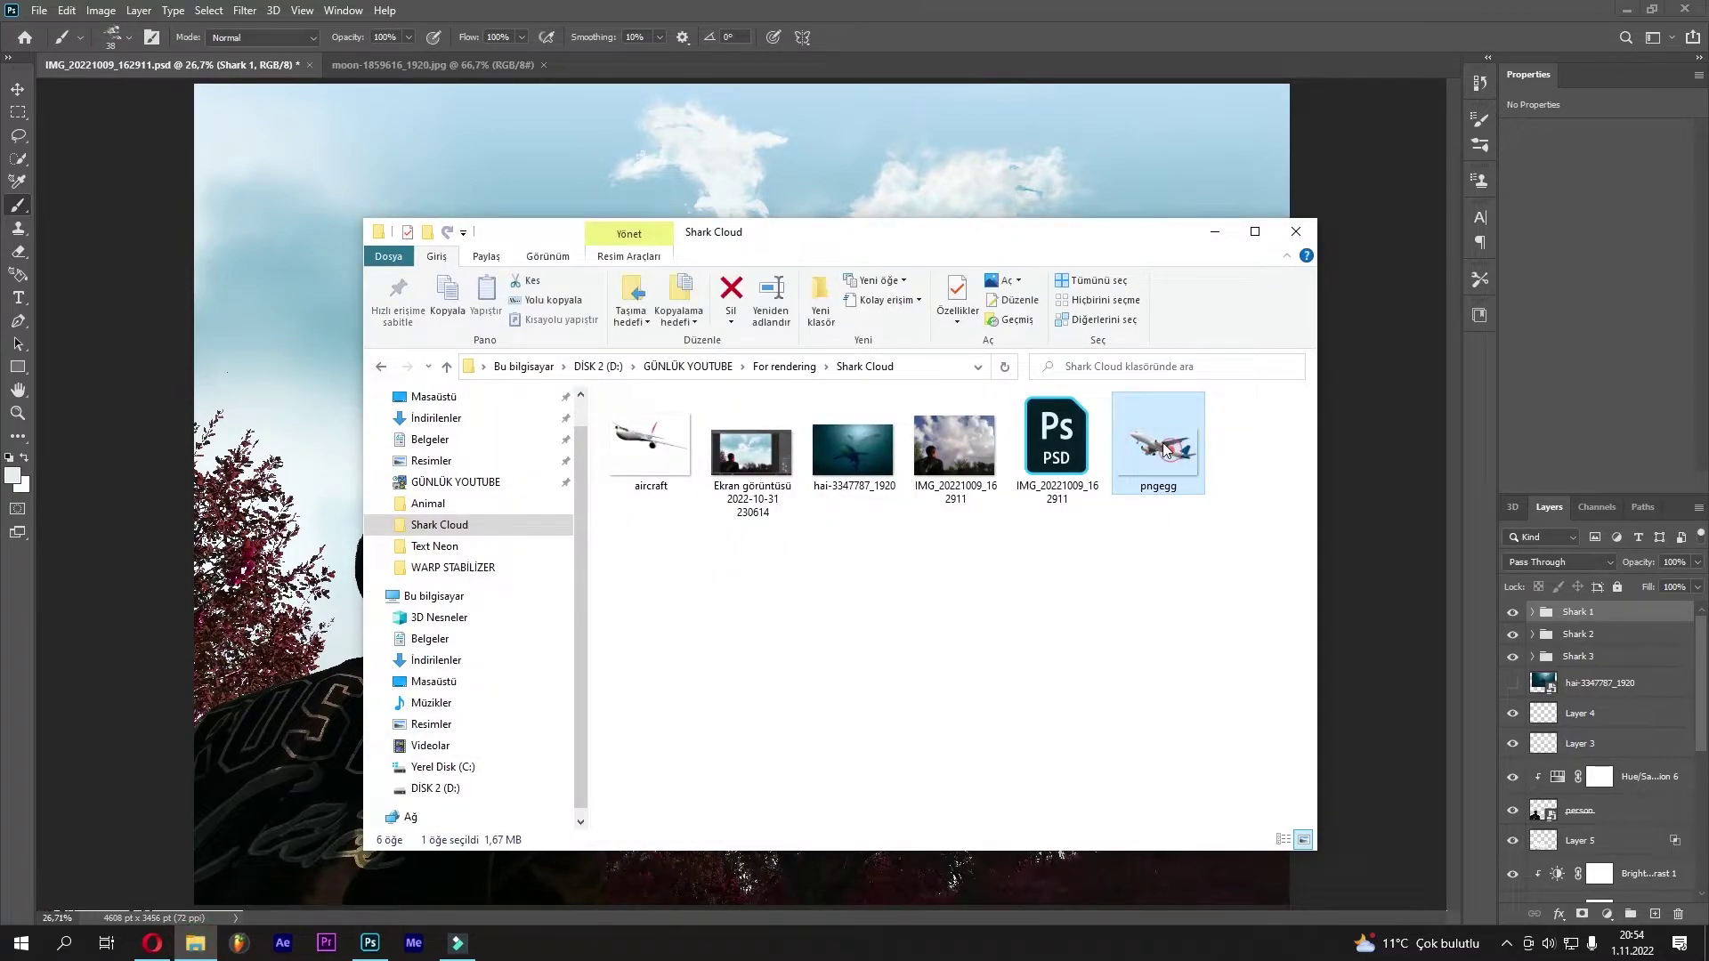
pyautogui.moveTo(1170, 454); pyautogui.dragTo(641, 213)
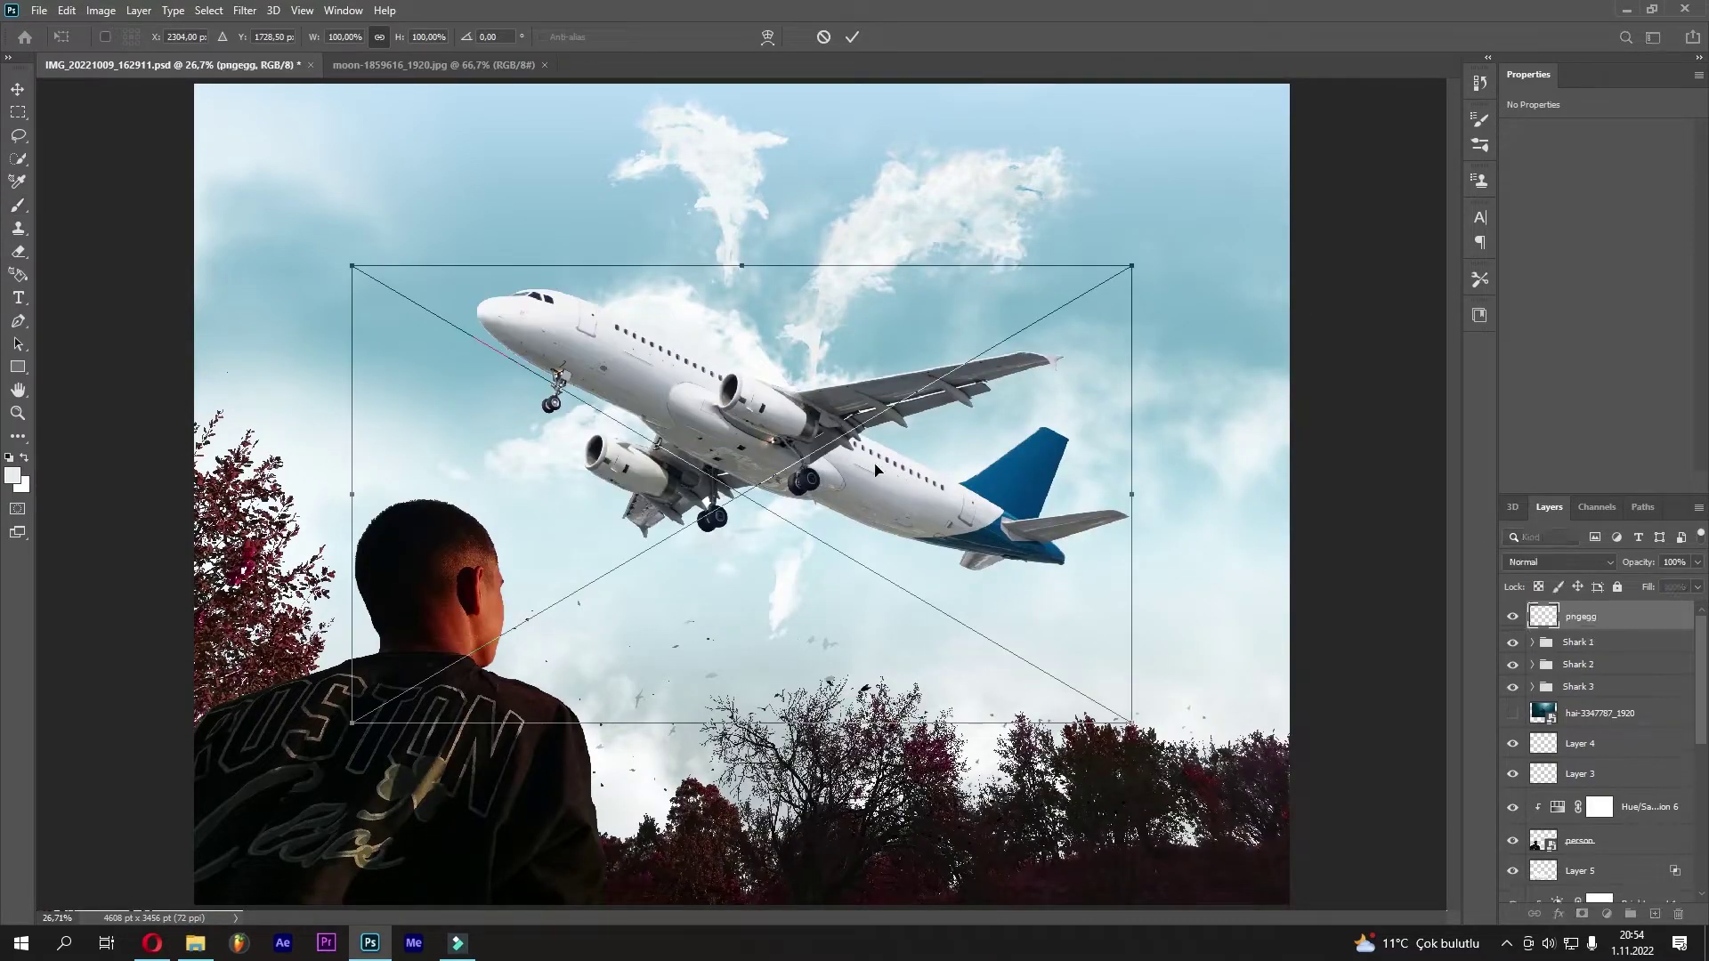
pyautogui.moveTo(1131, 722)
pyautogui.mouseDown()
pyautogui.moveTo(793, 534)
pyautogui.moveTo(562, 303)
pyautogui.moveTo(455, 226)
pyautogui.mouseUp()
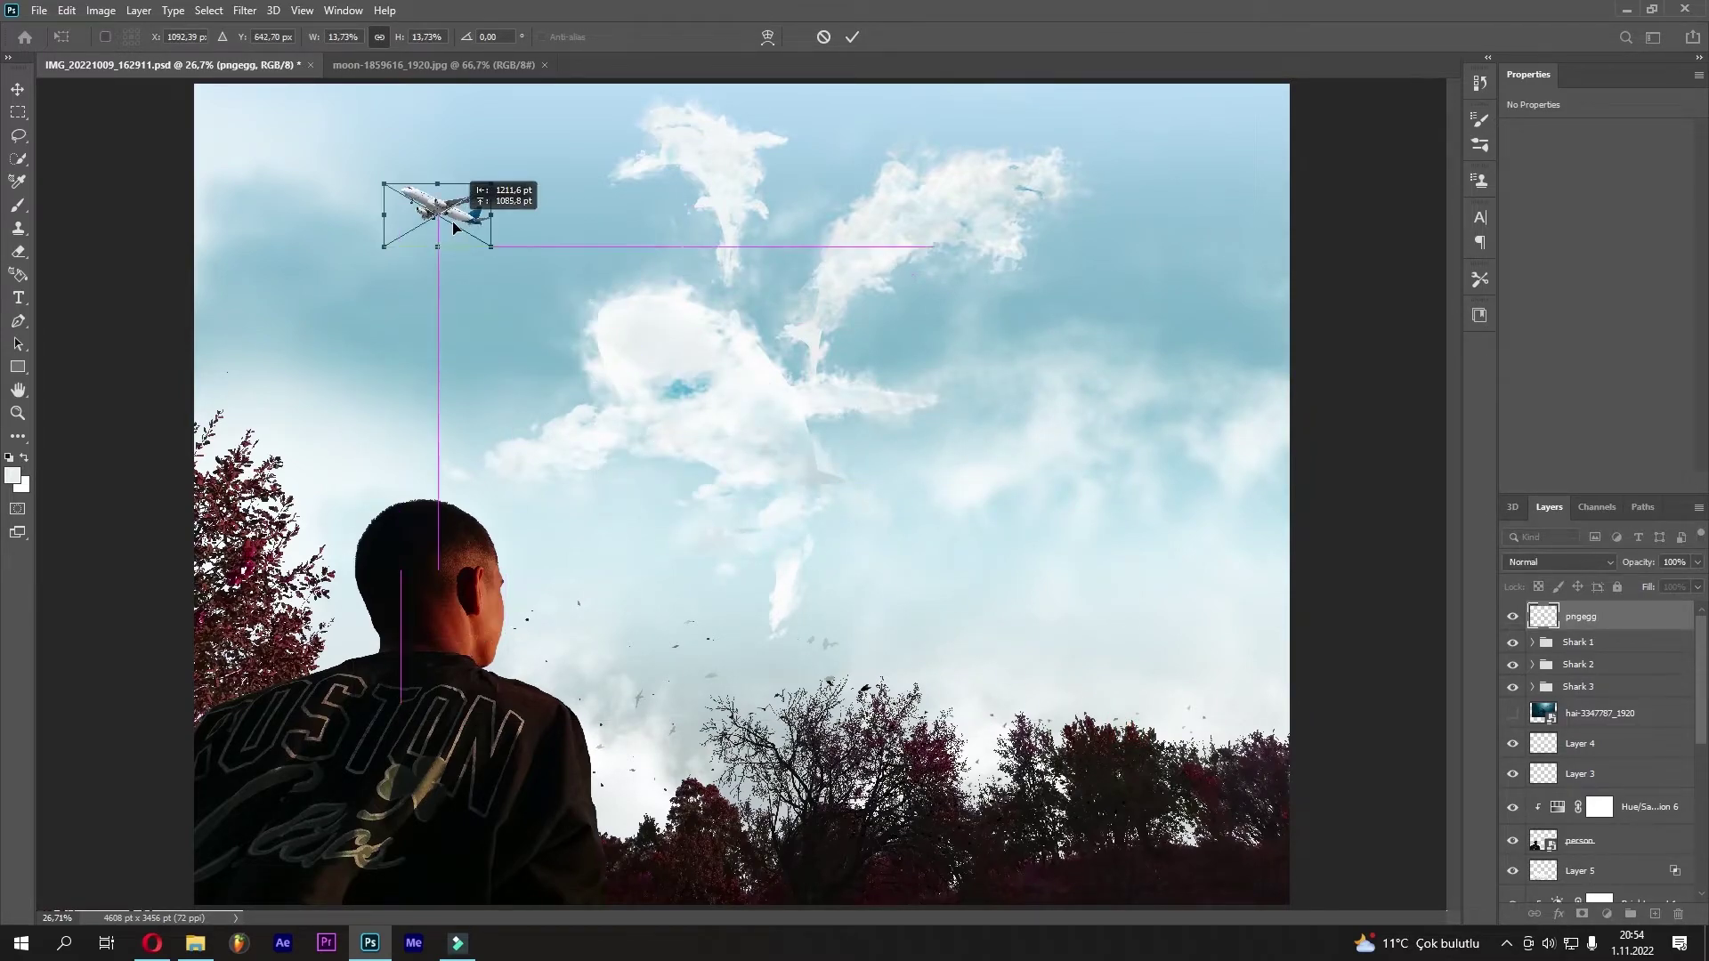
pyautogui.rightClick(469, 225)
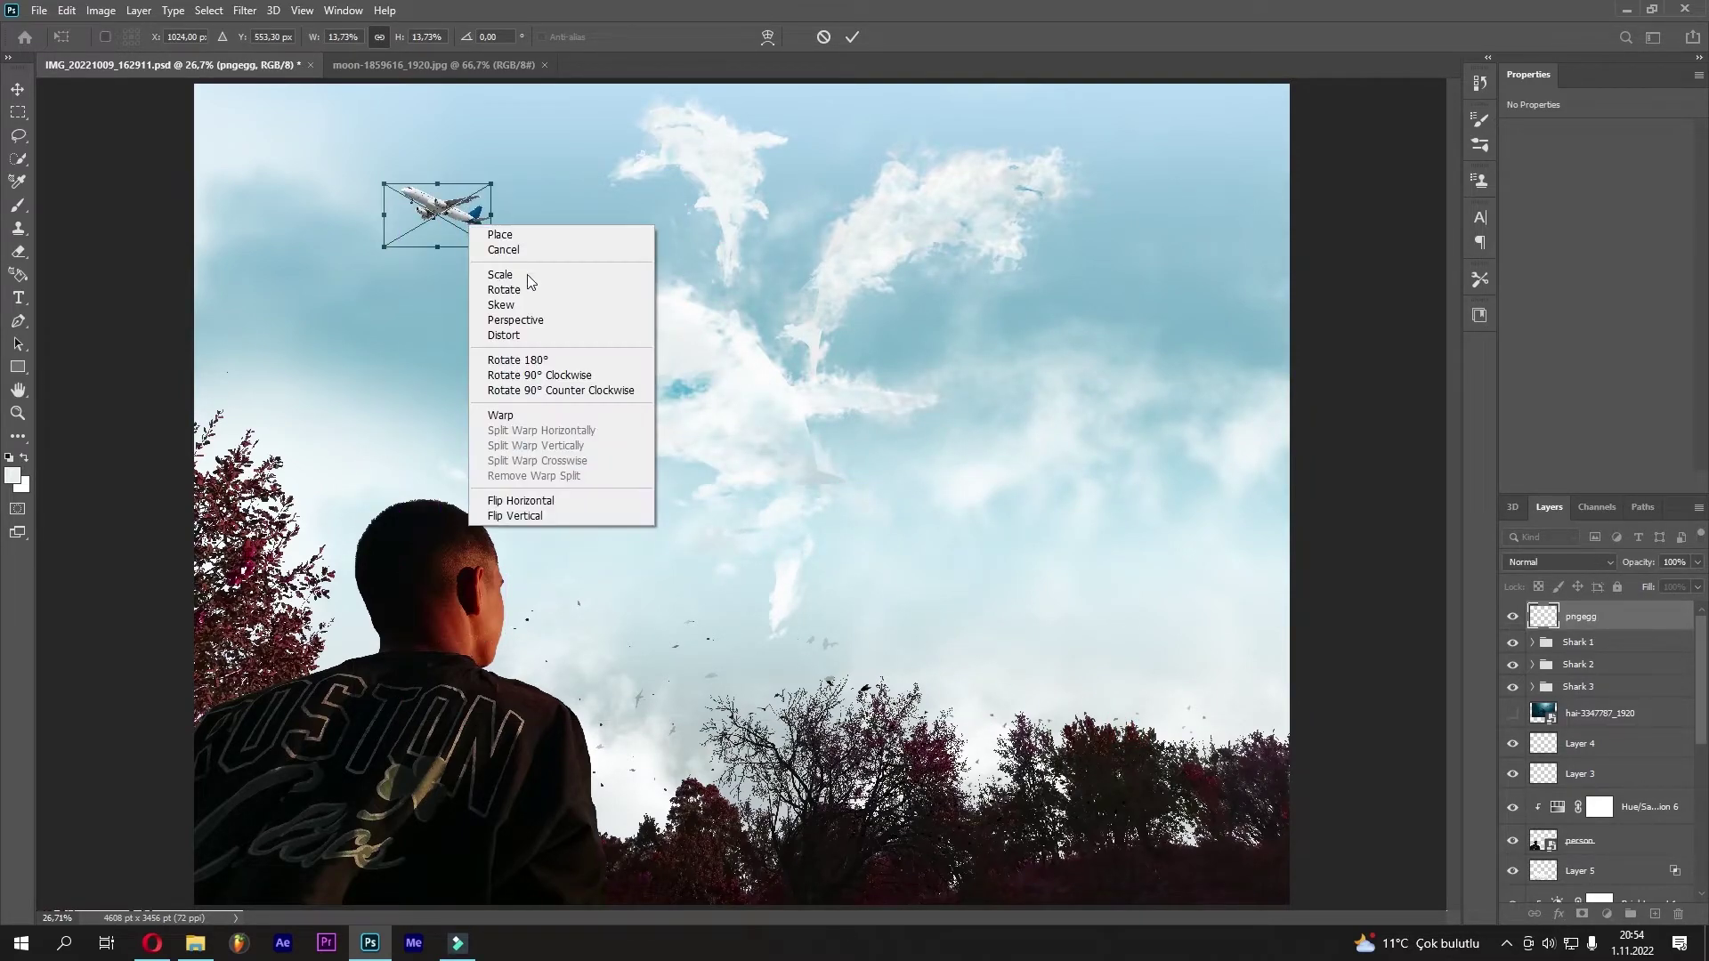
pyautogui.click(534, 499)
pyautogui.moveTo(455, 214)
pyautogui.mouseDown()
pyautogui.moveTo(1197, 171)
pyautogui.moveTo(1179, 289)
pyautogui.moveTo(1230, 211)
pyautogui.mouseUp()
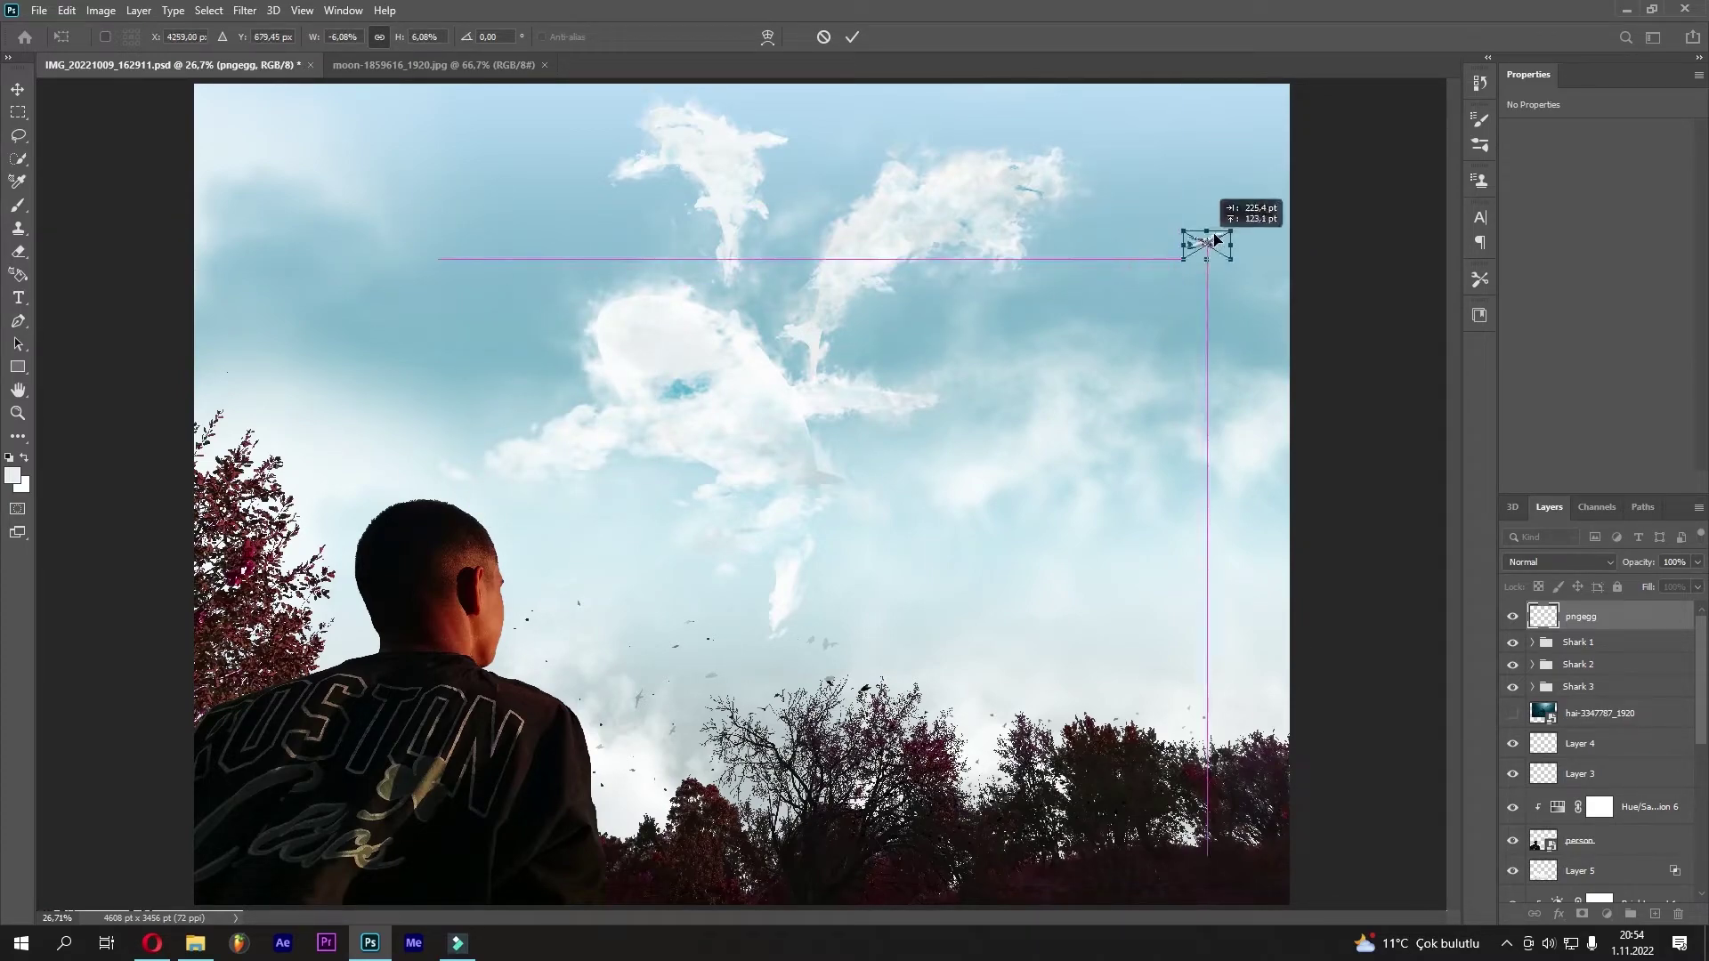
pyautogui.click(852, 39)
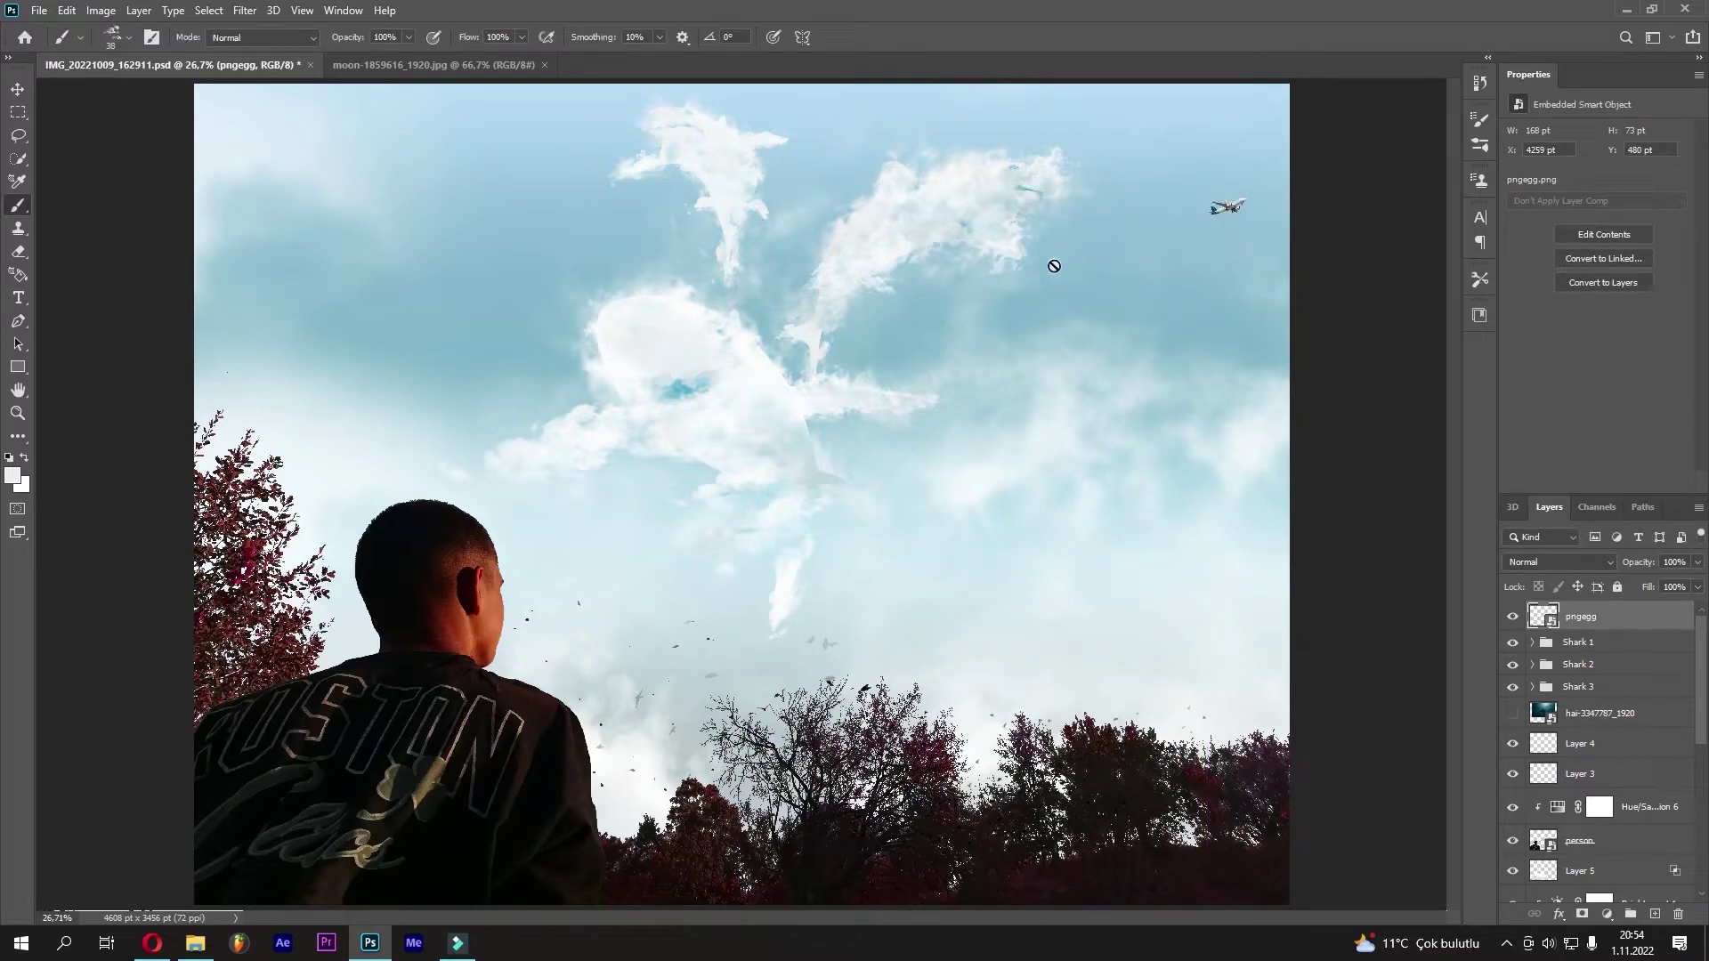
# Move the pngegg airplane layer beneath Layer 2 in the layer stack
pyautogui.click(1594, 617)
pyautogui.moveTo(1593, 617); pyautogui.dragTo(1611, 913)
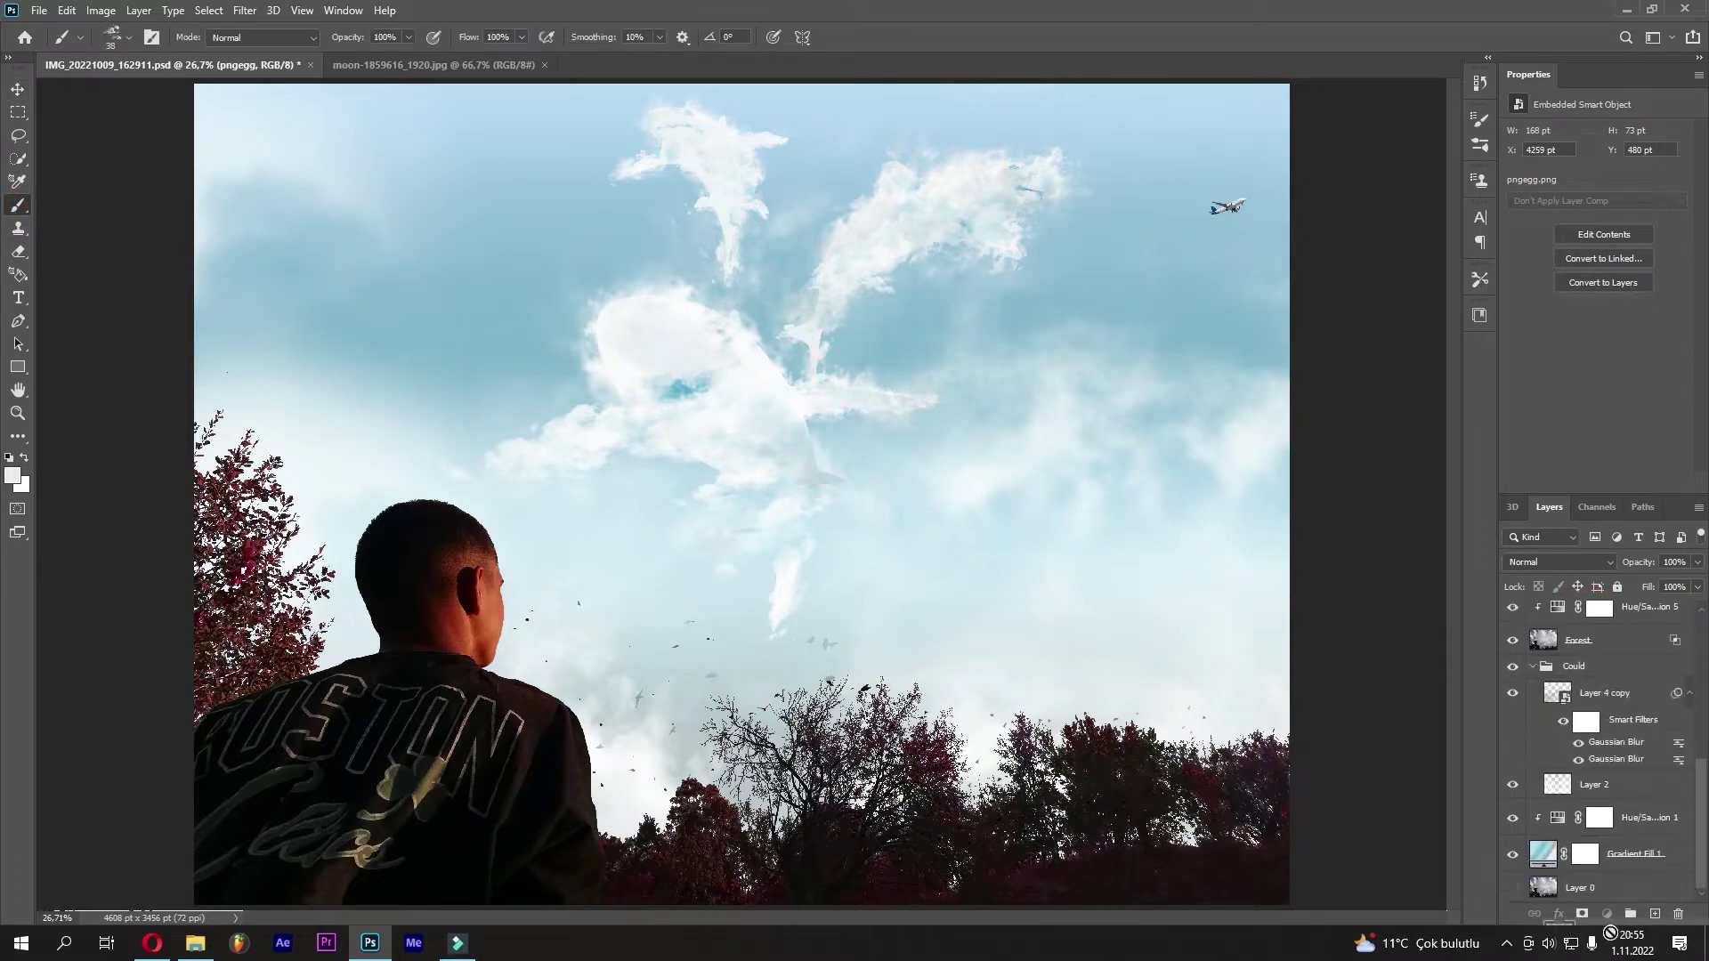
pyautogui.moveTo(1611, 913); pyautogui.dragTo(1626, 777)
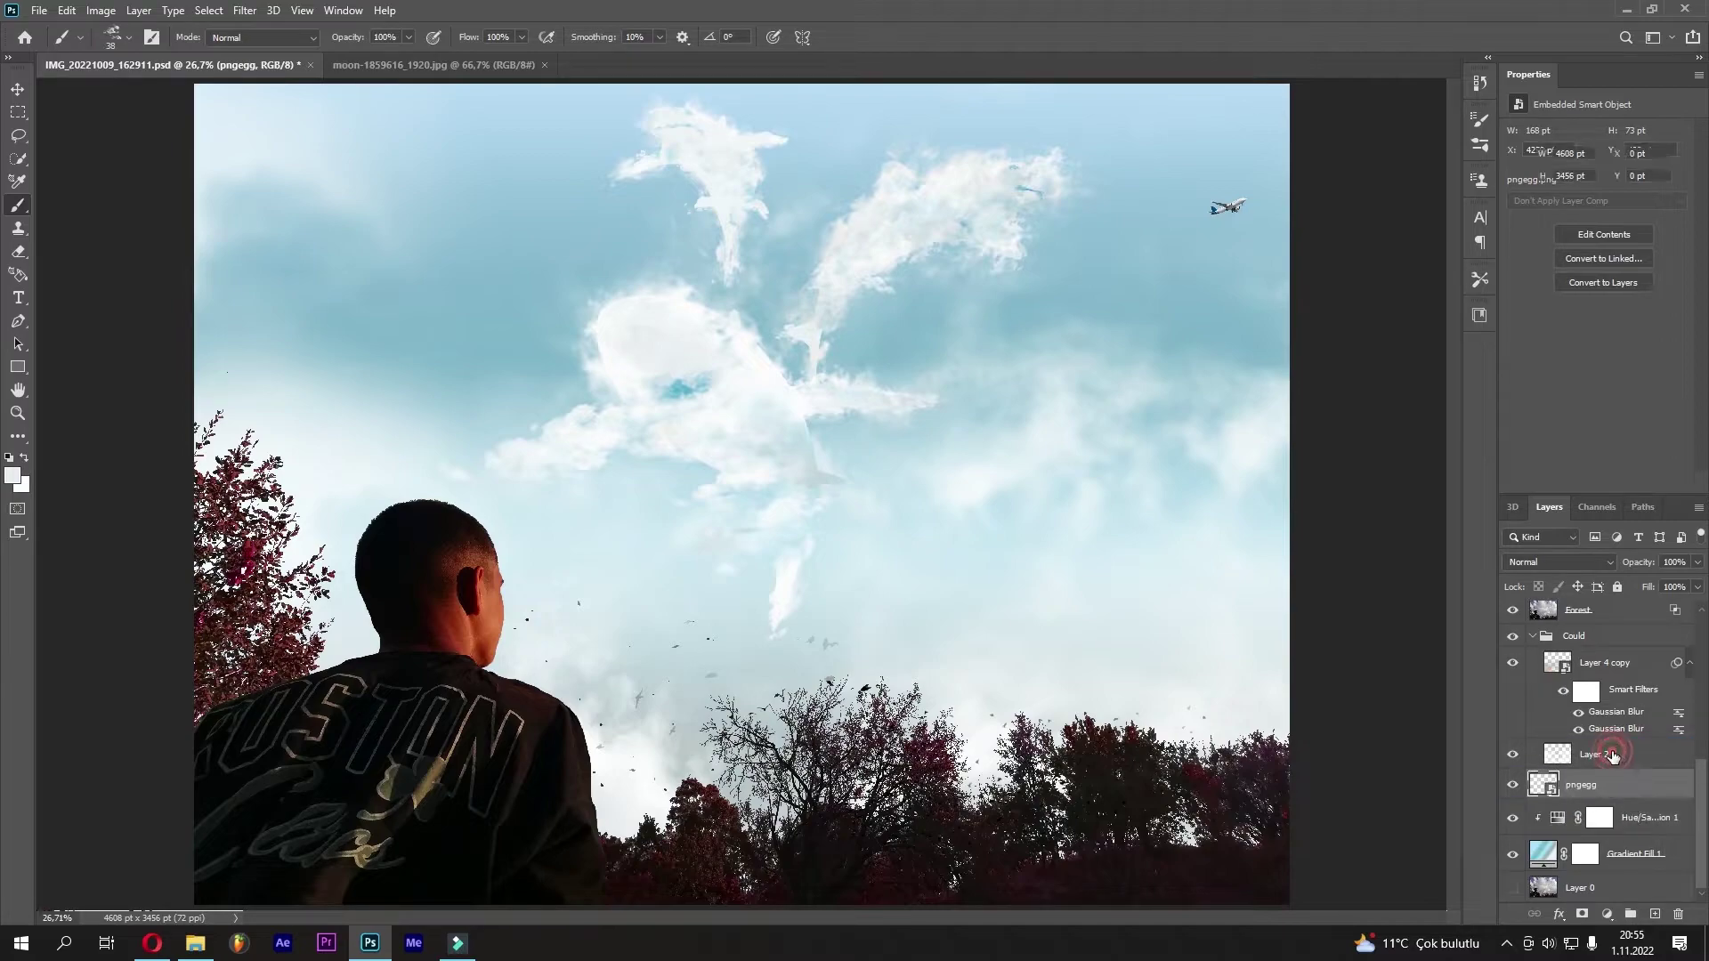
pyautogui.click(1582, 755)
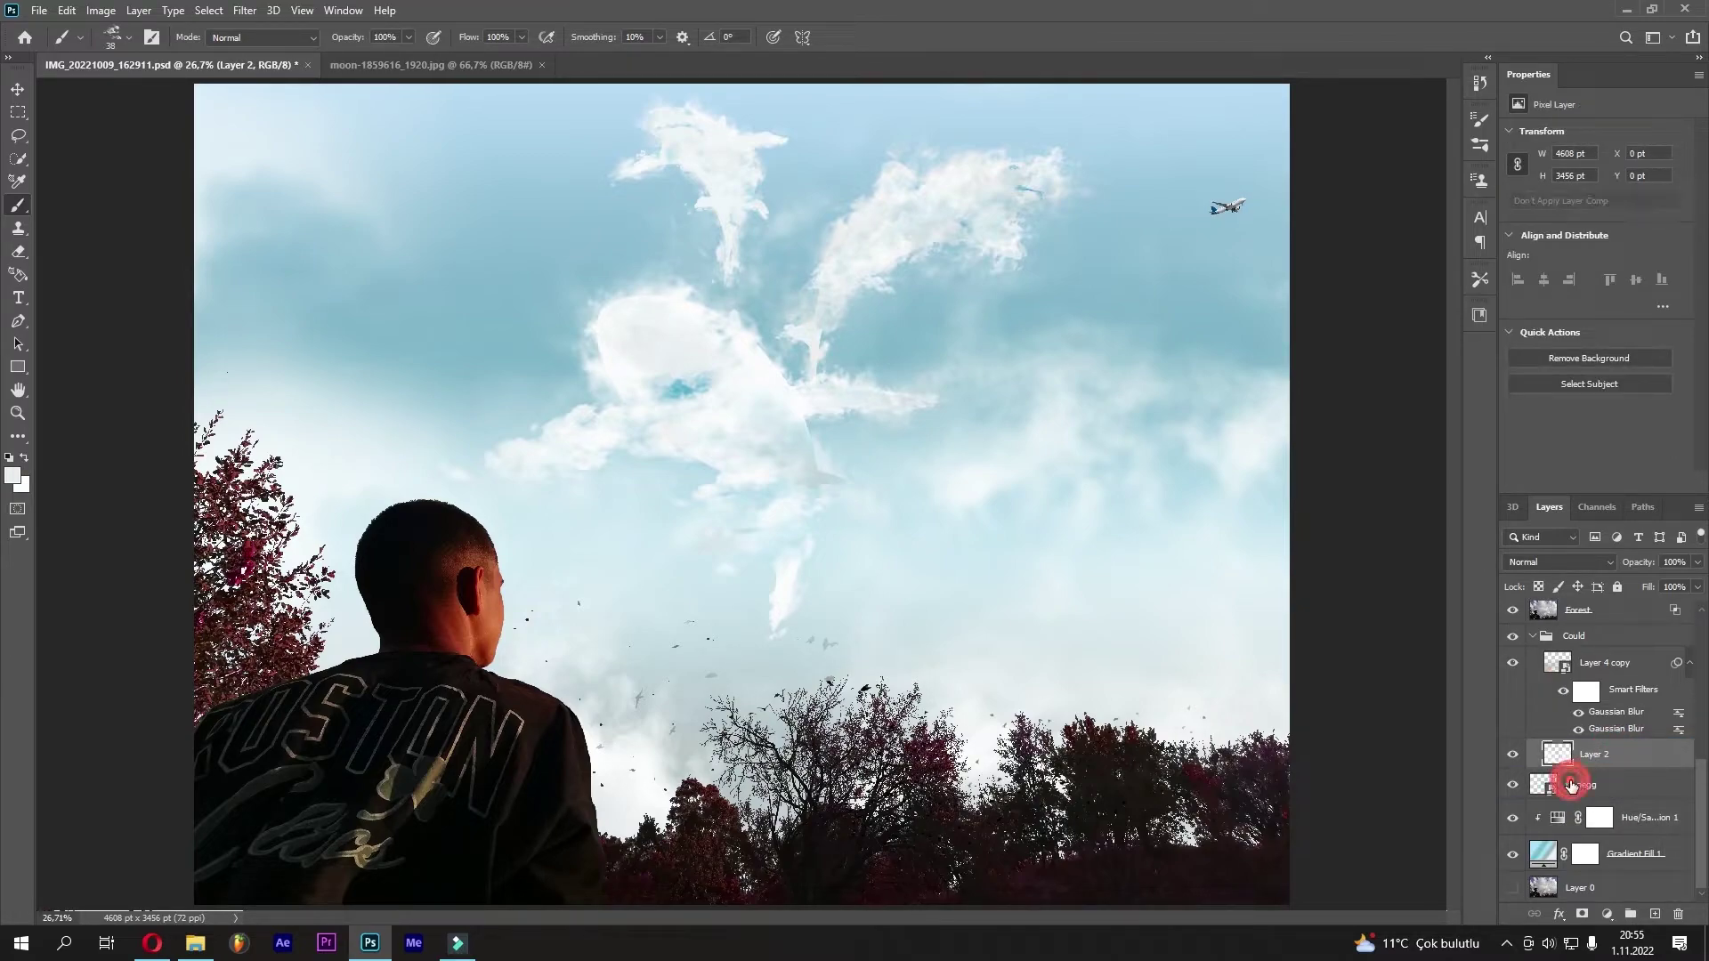
pyautogui.click(1571, 787)
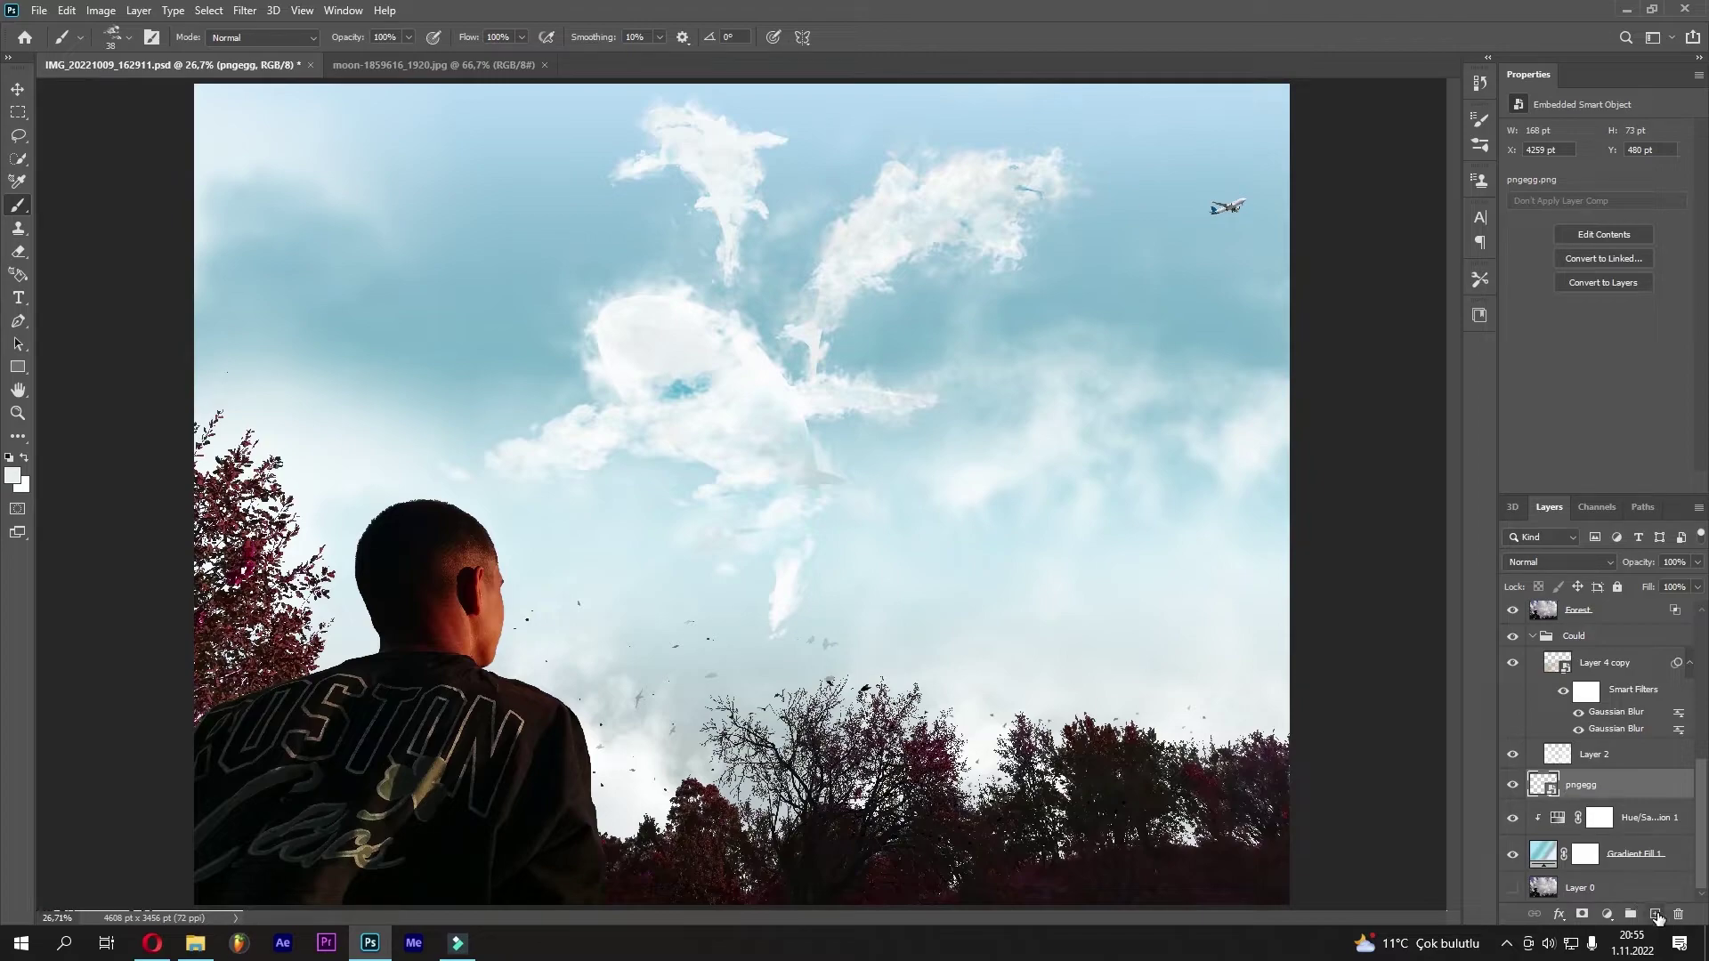
# Add Layer 6 and group it with the airplane in a group named Aircraft
pyautogui.click(1657, 917)
pyautogui.moveTo(1580, 787); pyautogui.dragTo(1595, 820)
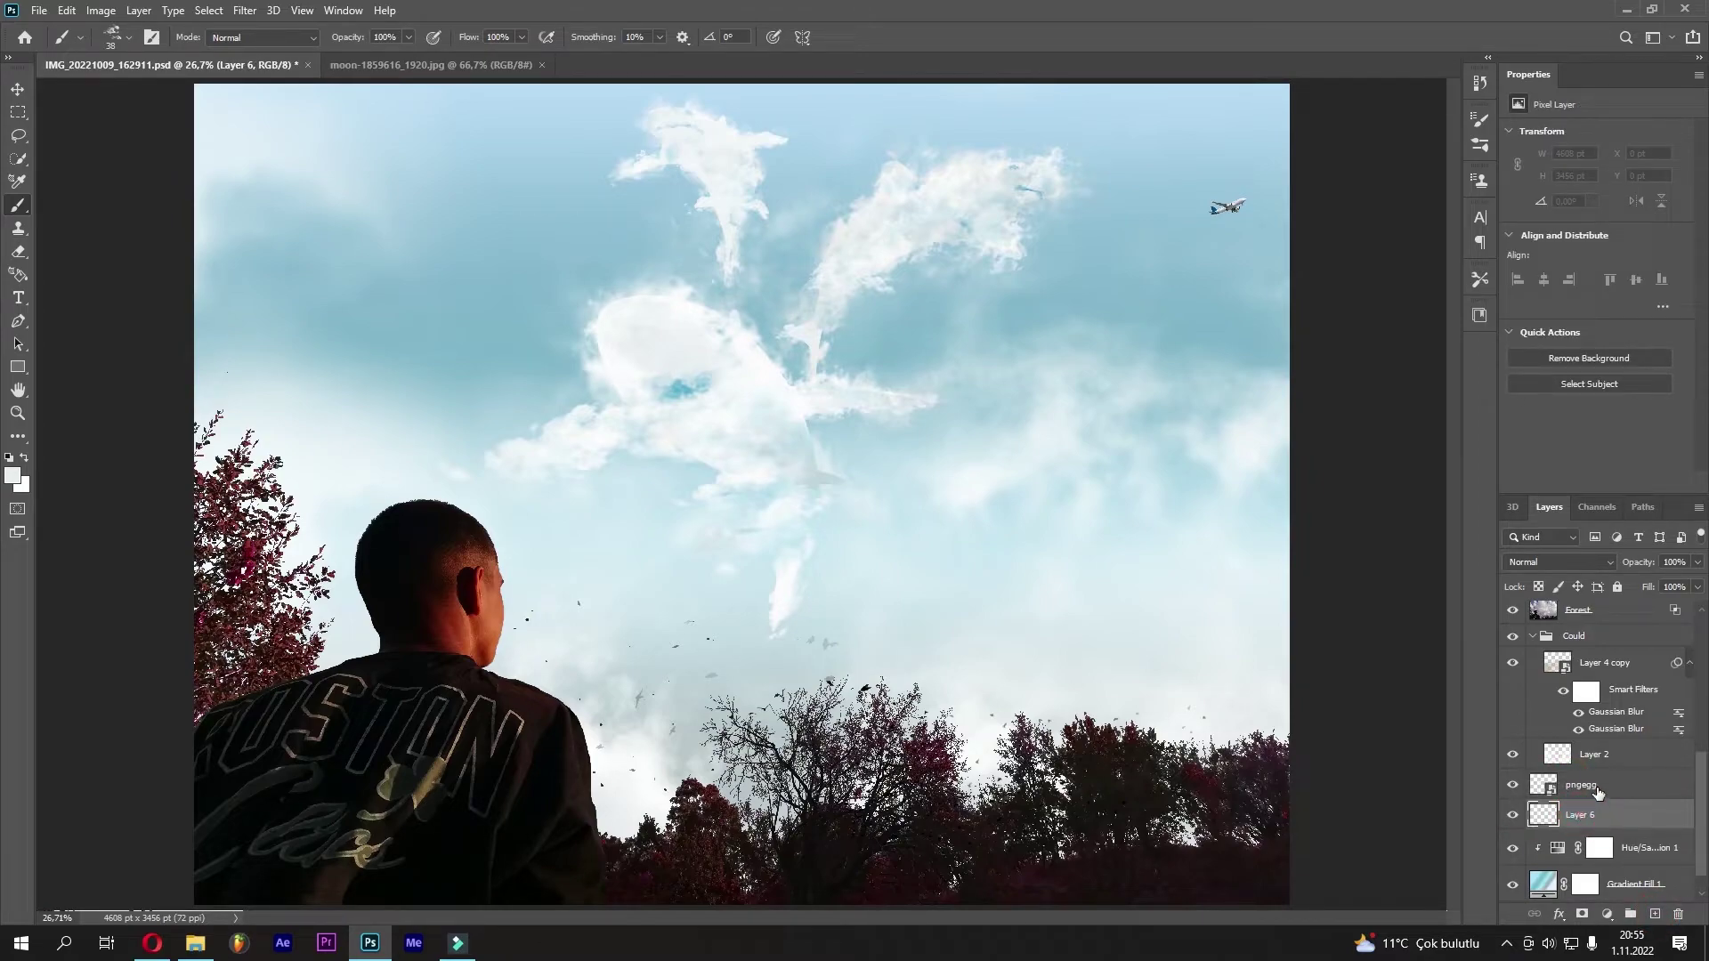
pyautogui.keyDown('shift'); pyautogui.click(1595, 788); pyautogui.keyUp('shift')
pyautogui.hotkey('ctrl', 'g')
pyautogui.doubleClick(1596, 787)
pyautogui.write('Aircraft')
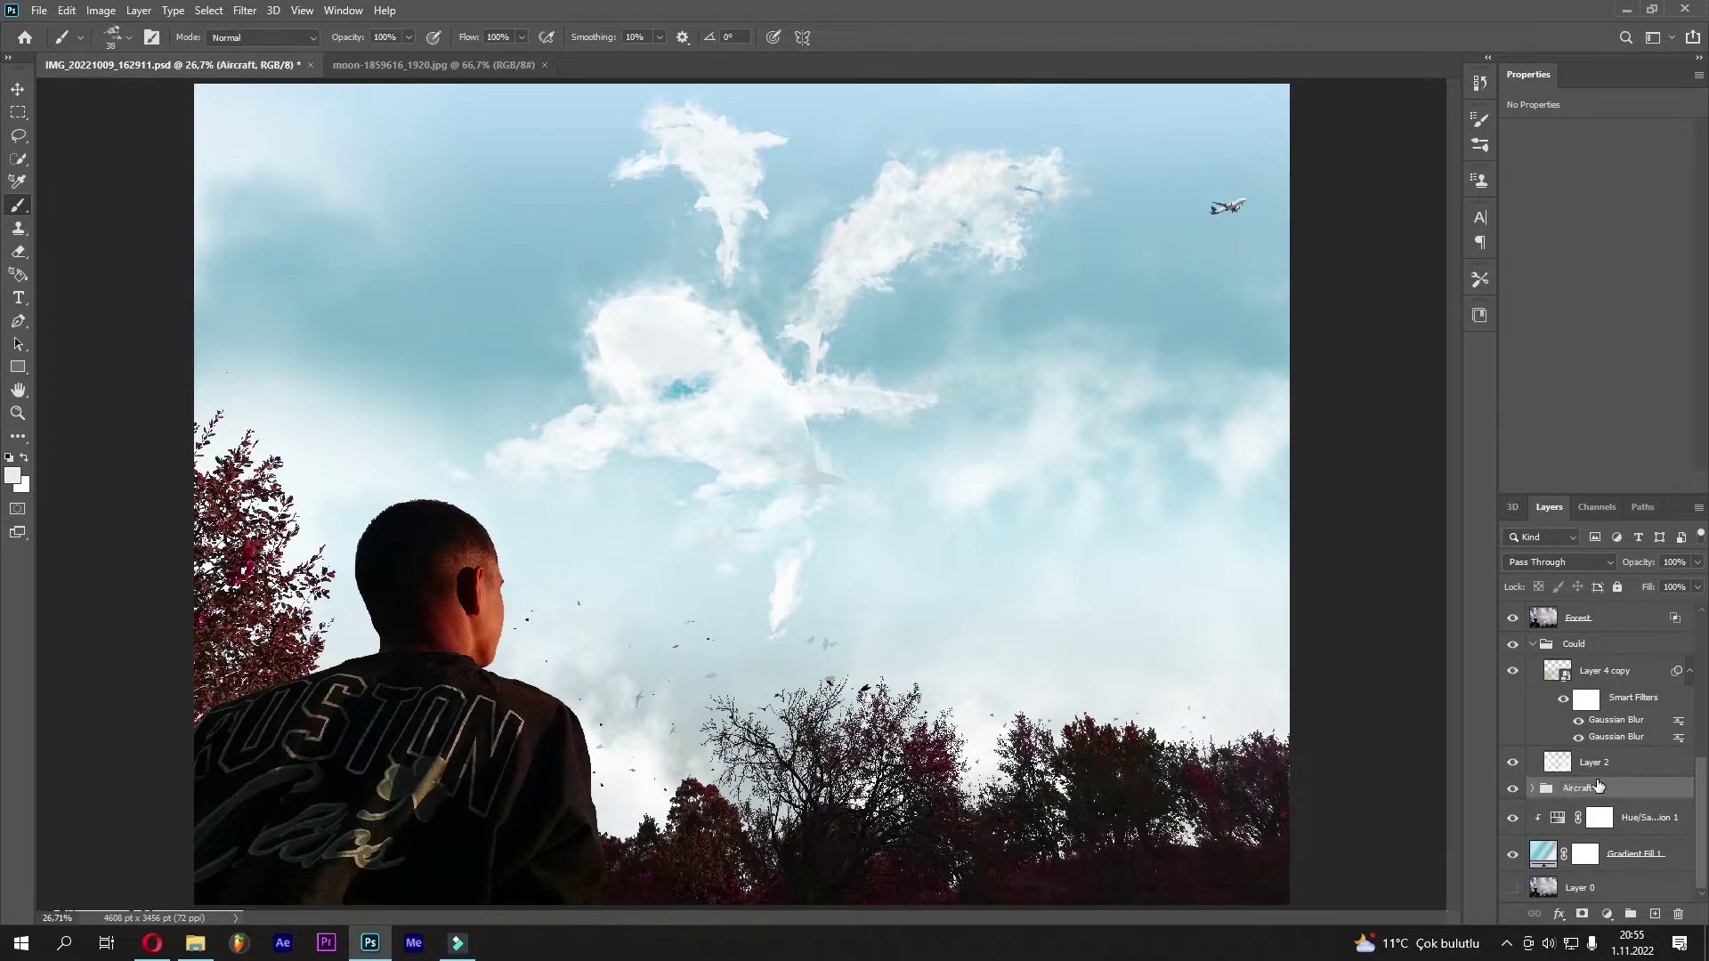
pyautogui.click(1533, 789)
pyautogui.click(1594, 815)
pyautogui.click(1607, 846)
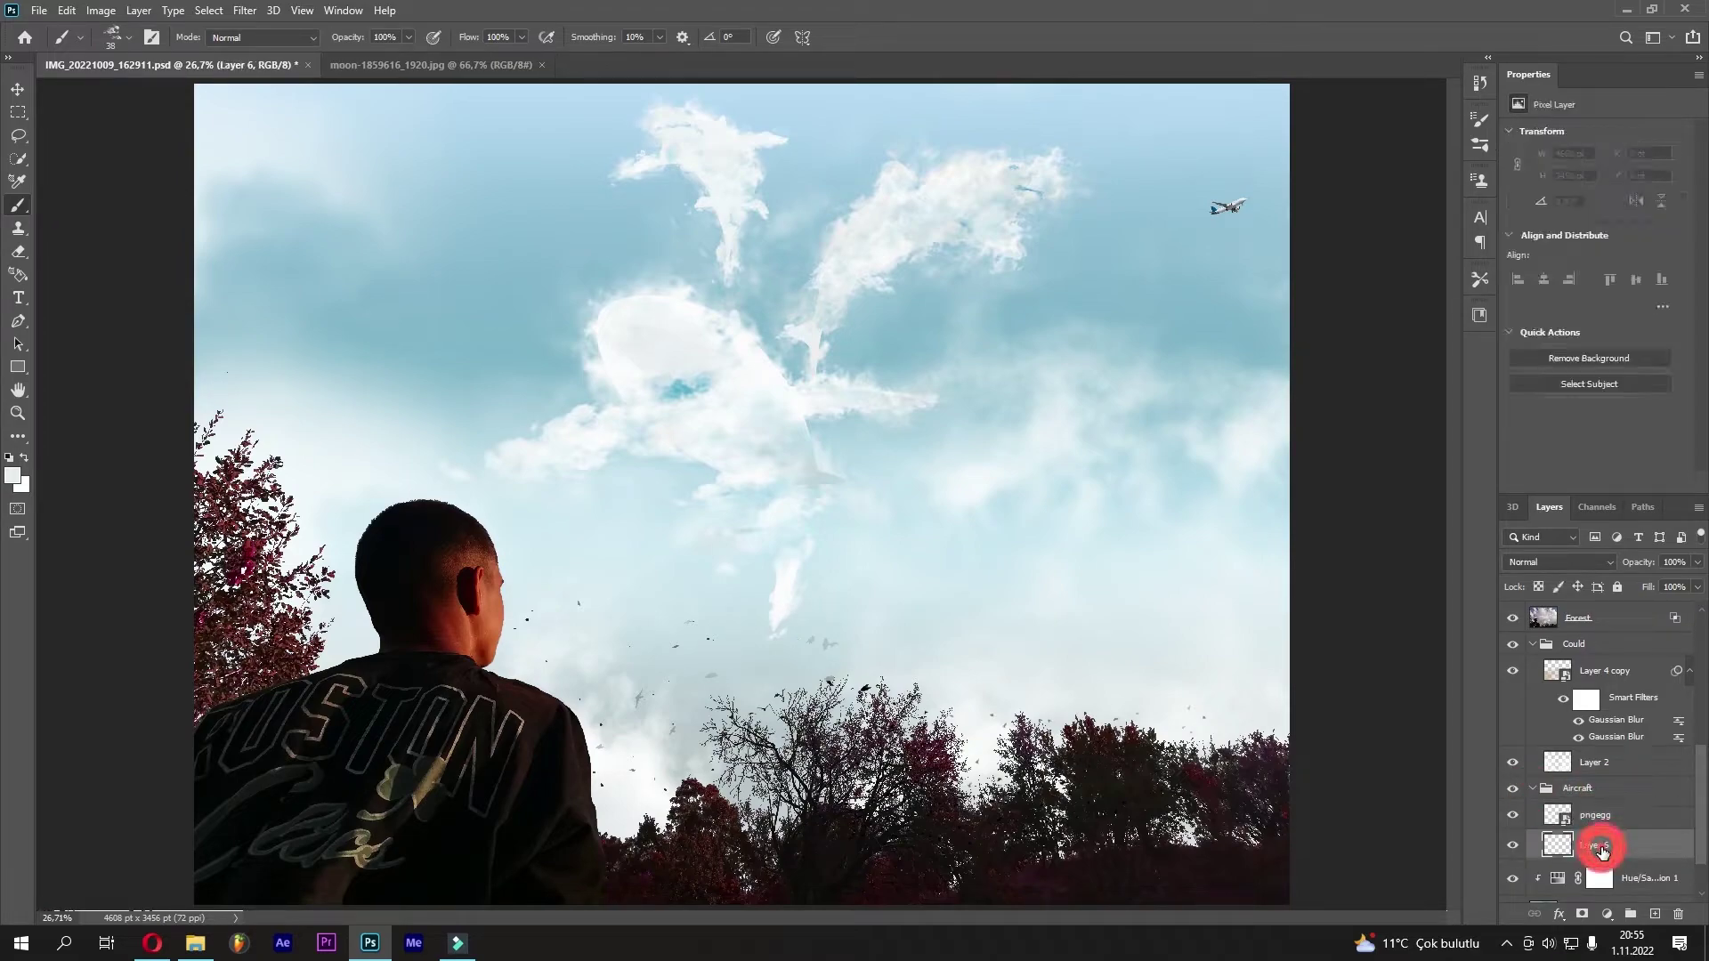
# Paint a white contrail down-left from the airplane on Layer 6 with a 35 px Cloud 11 brush
pyautogui.rightClick(556, 396)
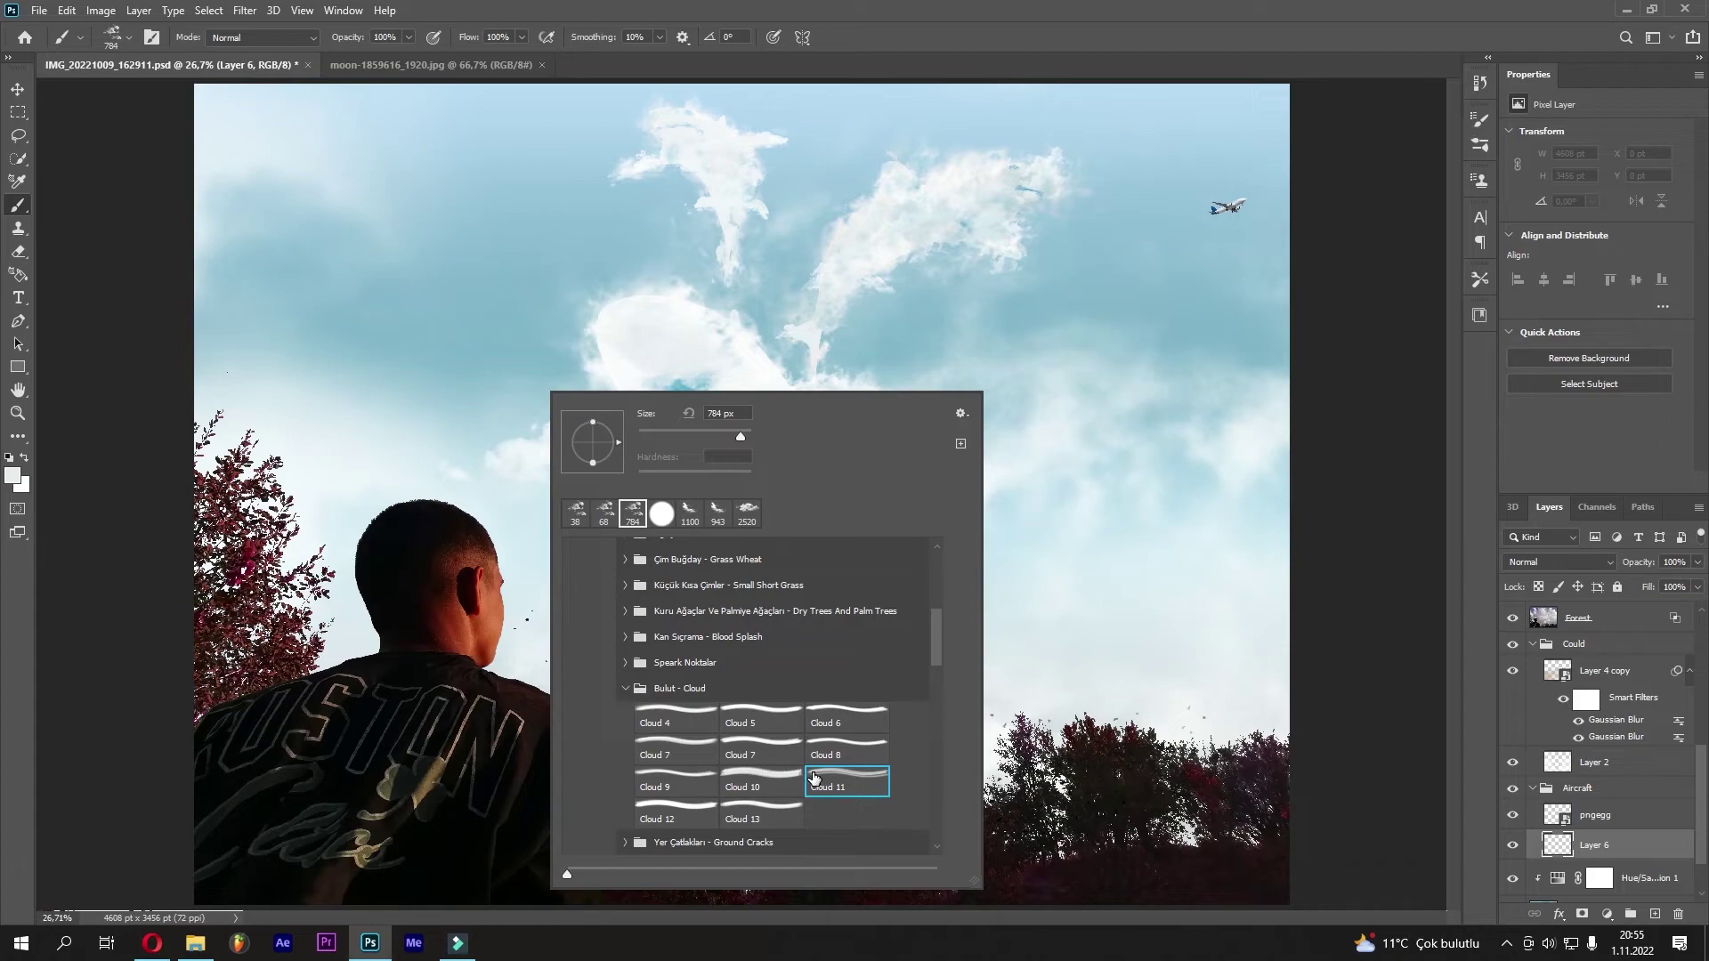
pyautogui.click(1077, 427)
pyautogui.moveTo(992, 247); pyautogui.dragTo(762, 381)
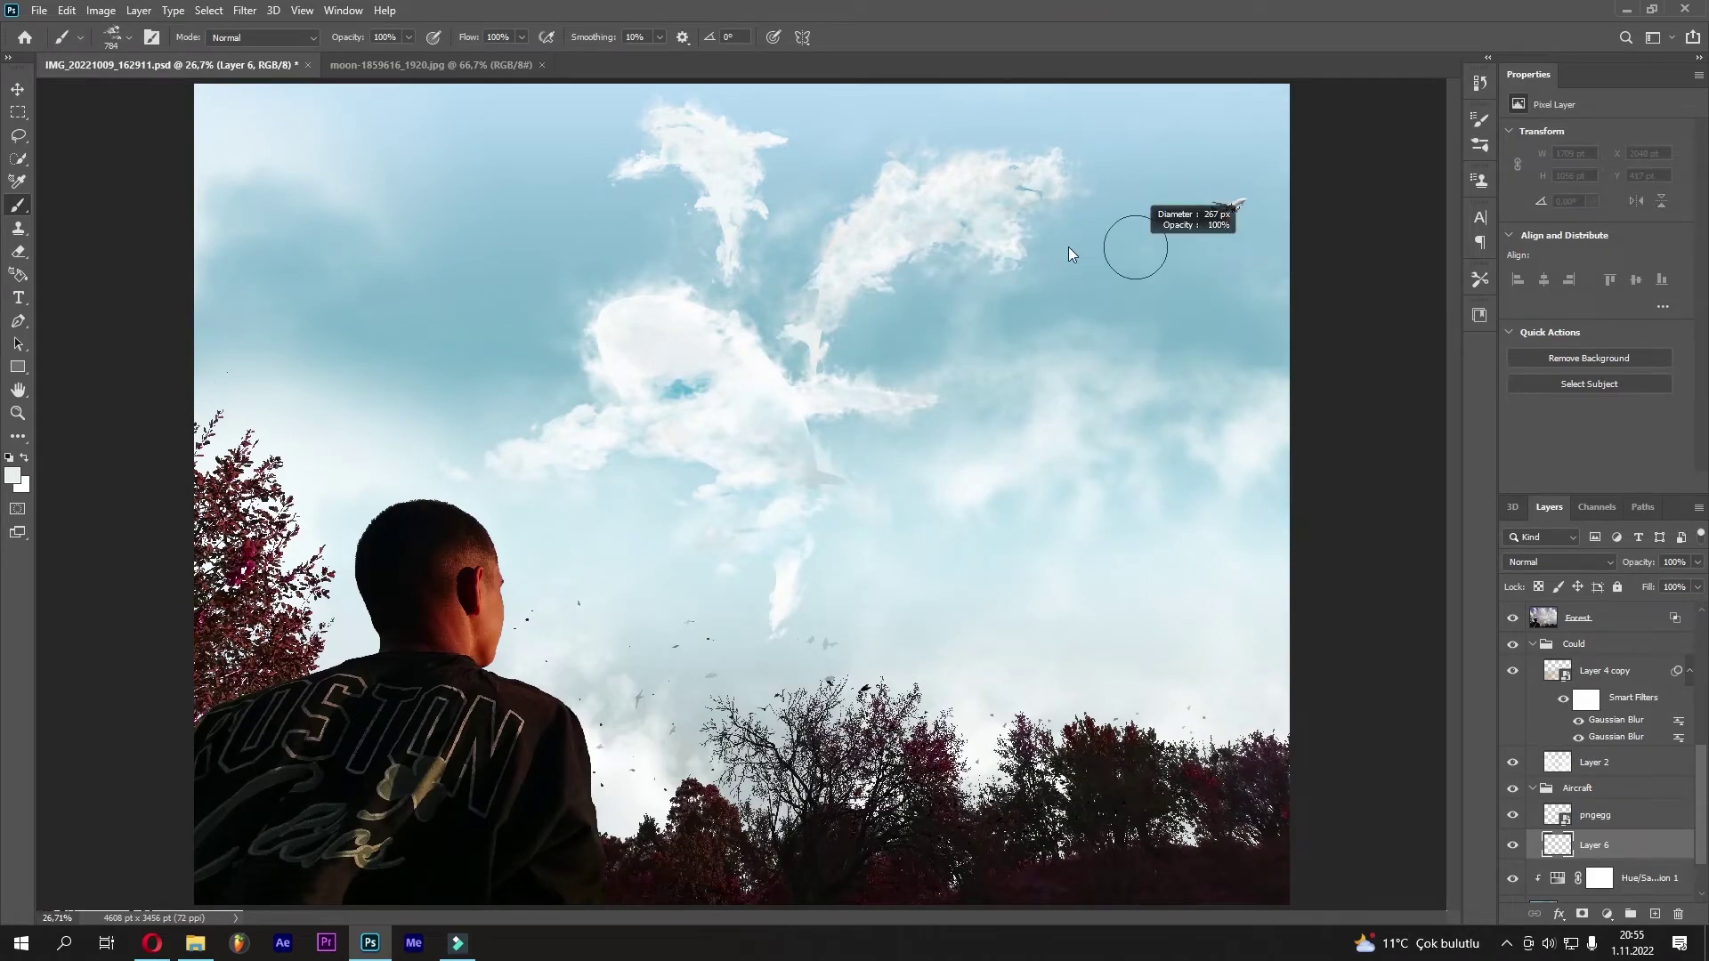
pyautogui.moveTo(1148, 241); pyautogui.dragTo(1050, 247)
pyautogui.moveTo(1214, 211); pyautogui.dragTo(842, 334)
pyautogui.hotkey('ctrl', 'z')
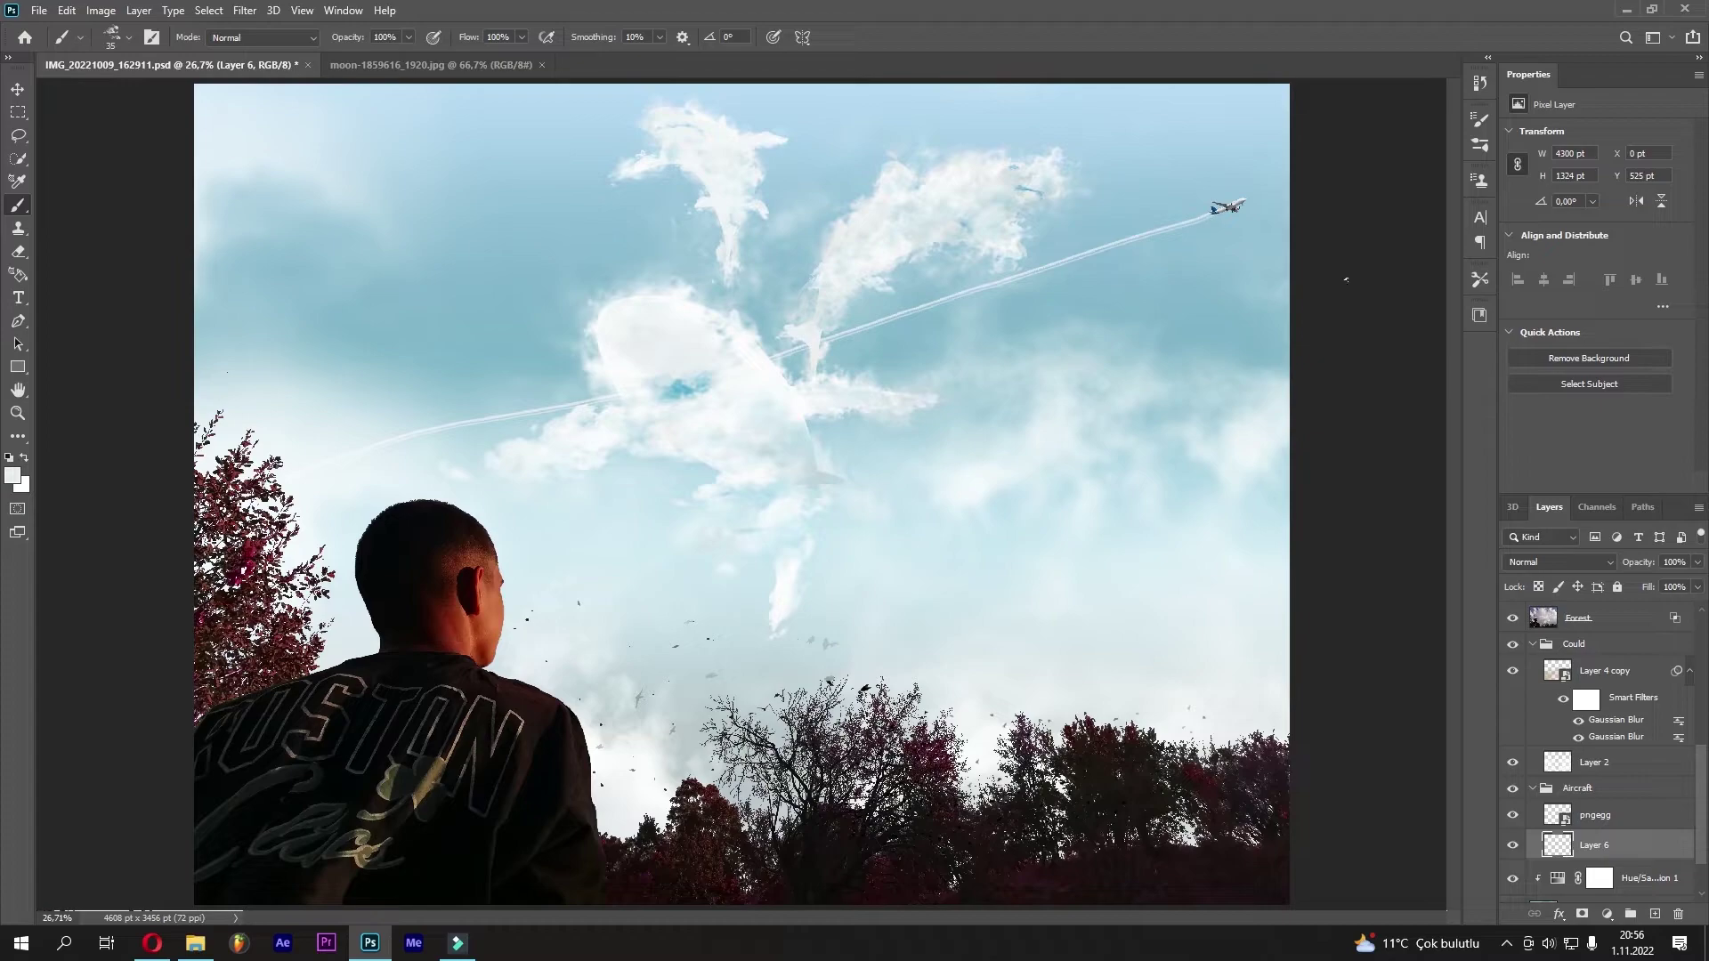
pyautogui.hotkey('ctrl', 'z')
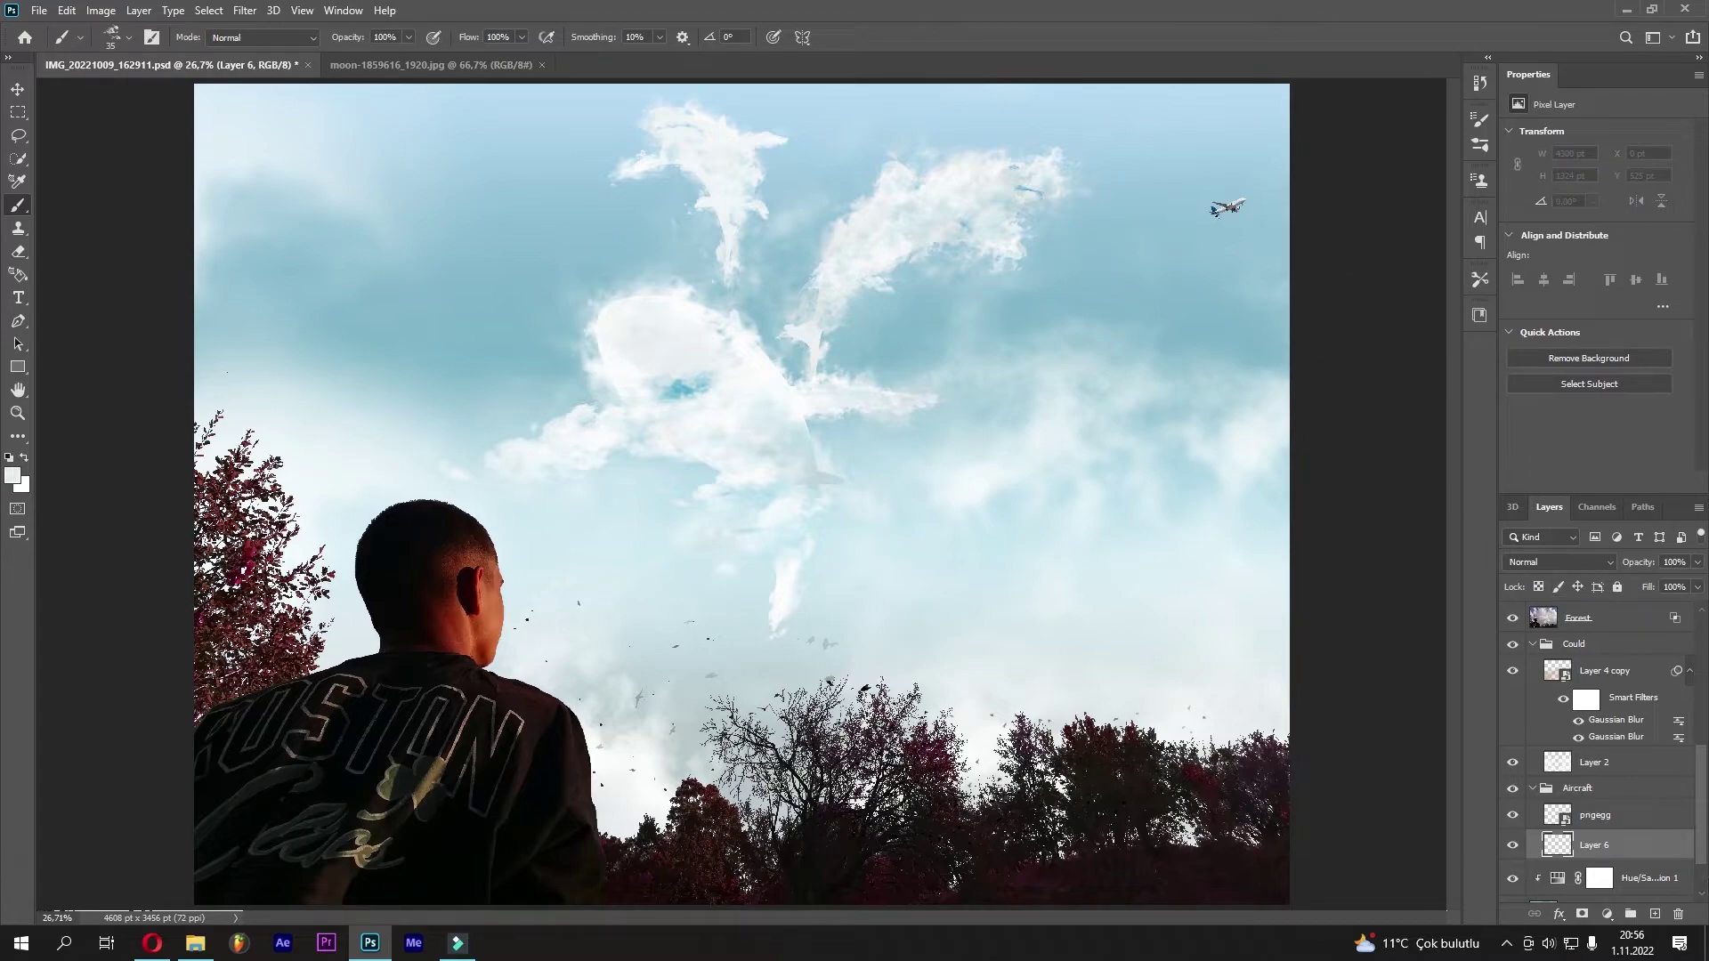
pyautogui.moveTo(1176, 223); pyautogui.dragTo(841, 374)
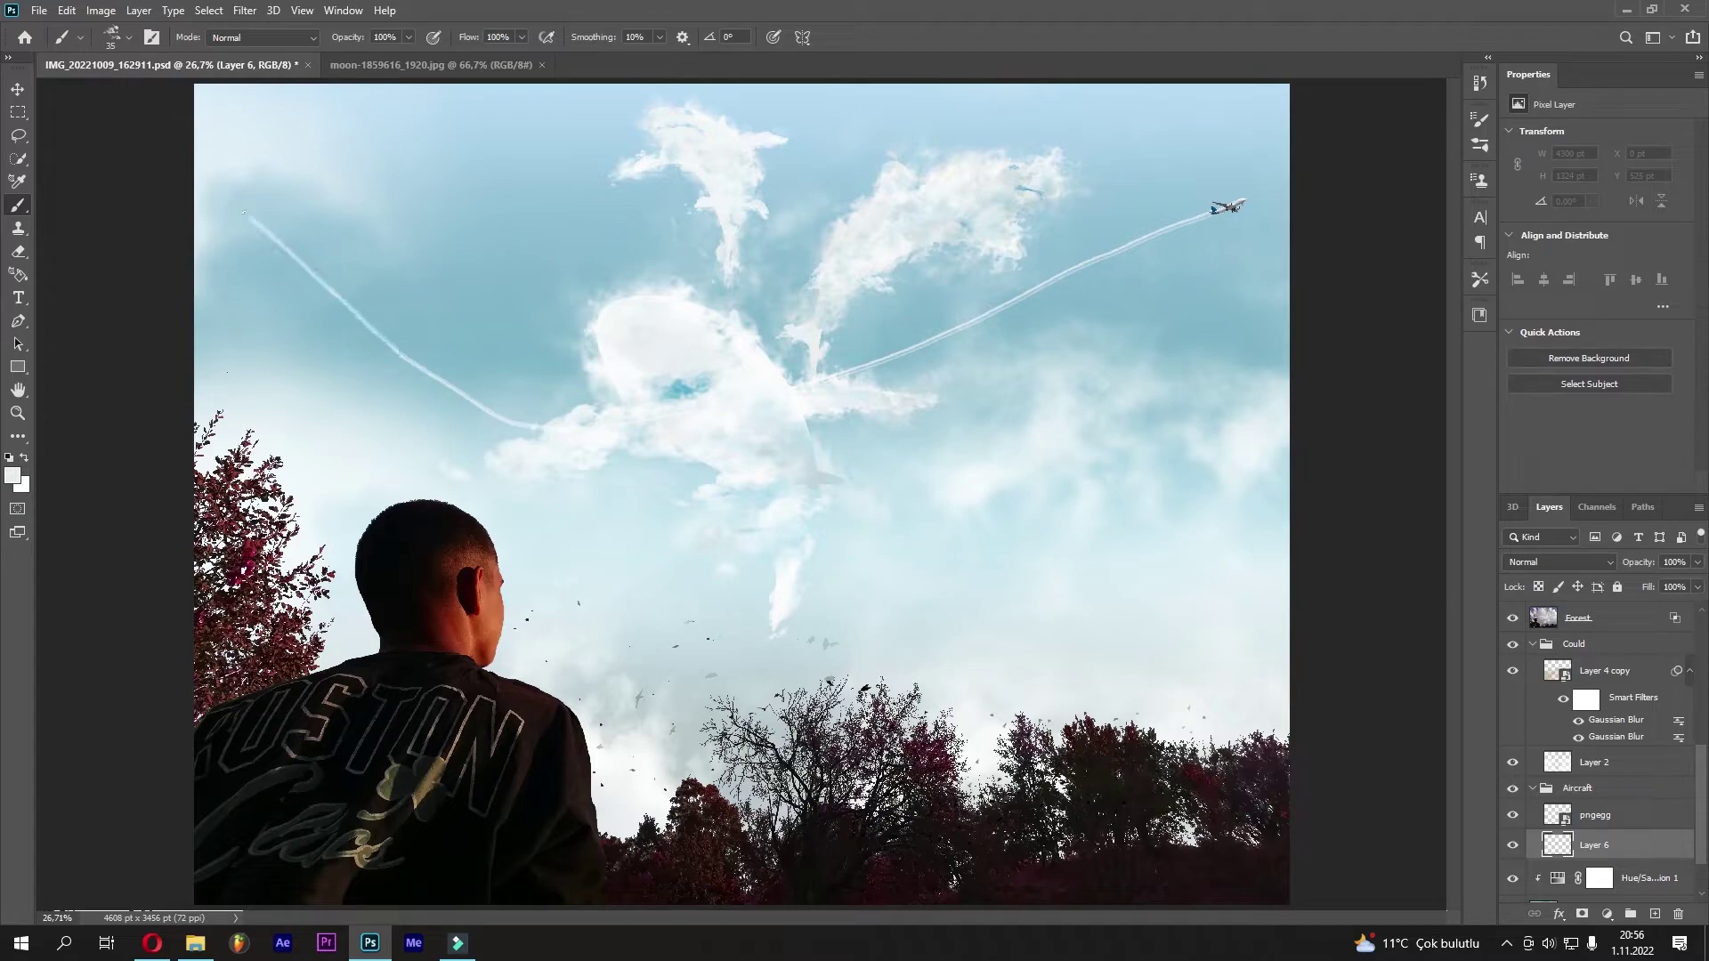
pyautogui.moveTo(399, 354); pyautogui.dragTo(205, 183)
pyautogui.hotkey('ctrl', 'z')
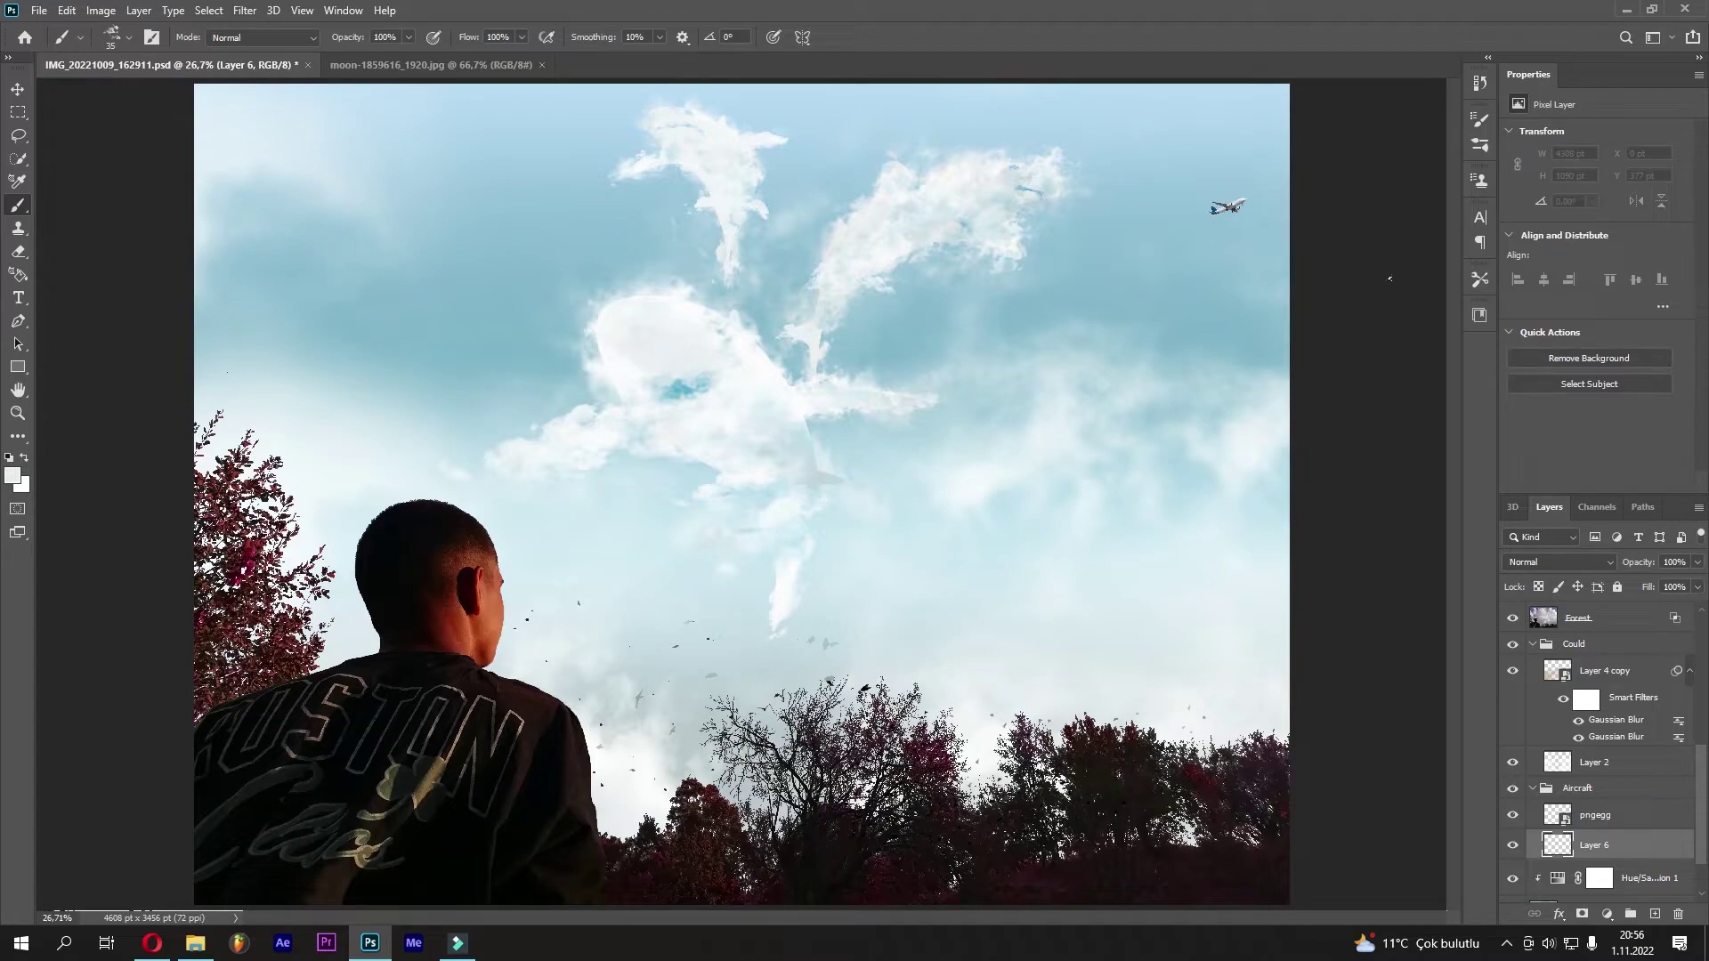
pyautogui.moveTo(1212, 210); pyautogui.dragTo(840, 374)
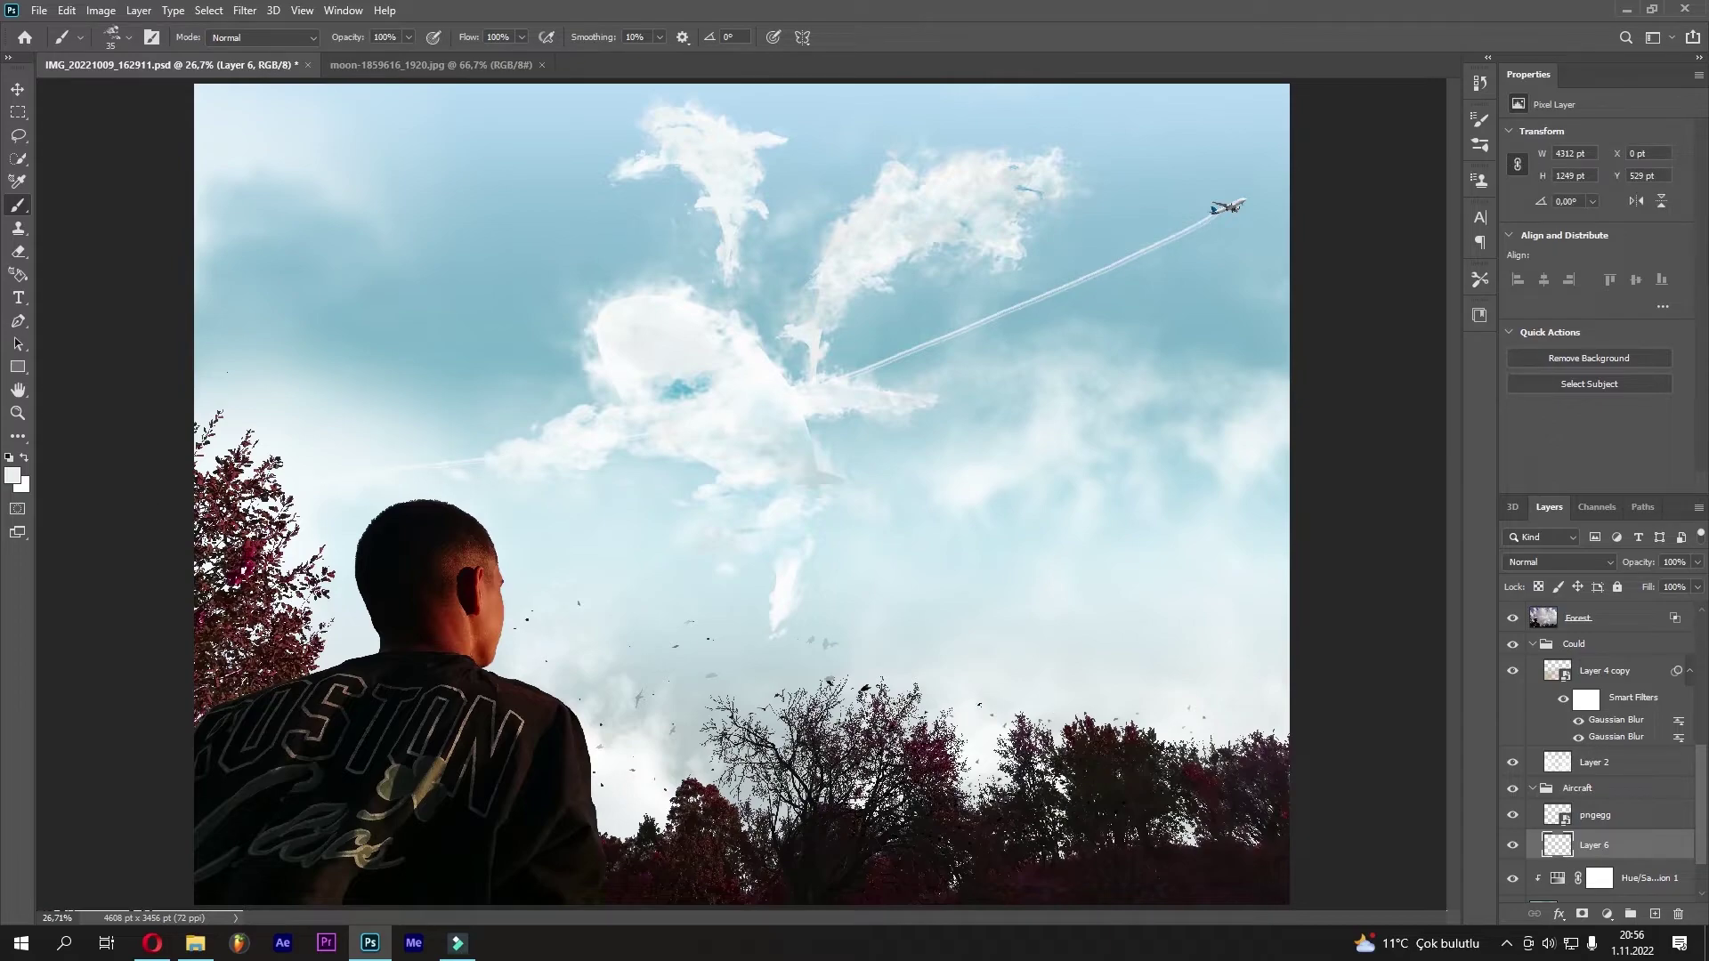
# Fade the airplane layer to 53% opacity and add a new empty layer
pyautogui.click(1606, 815)
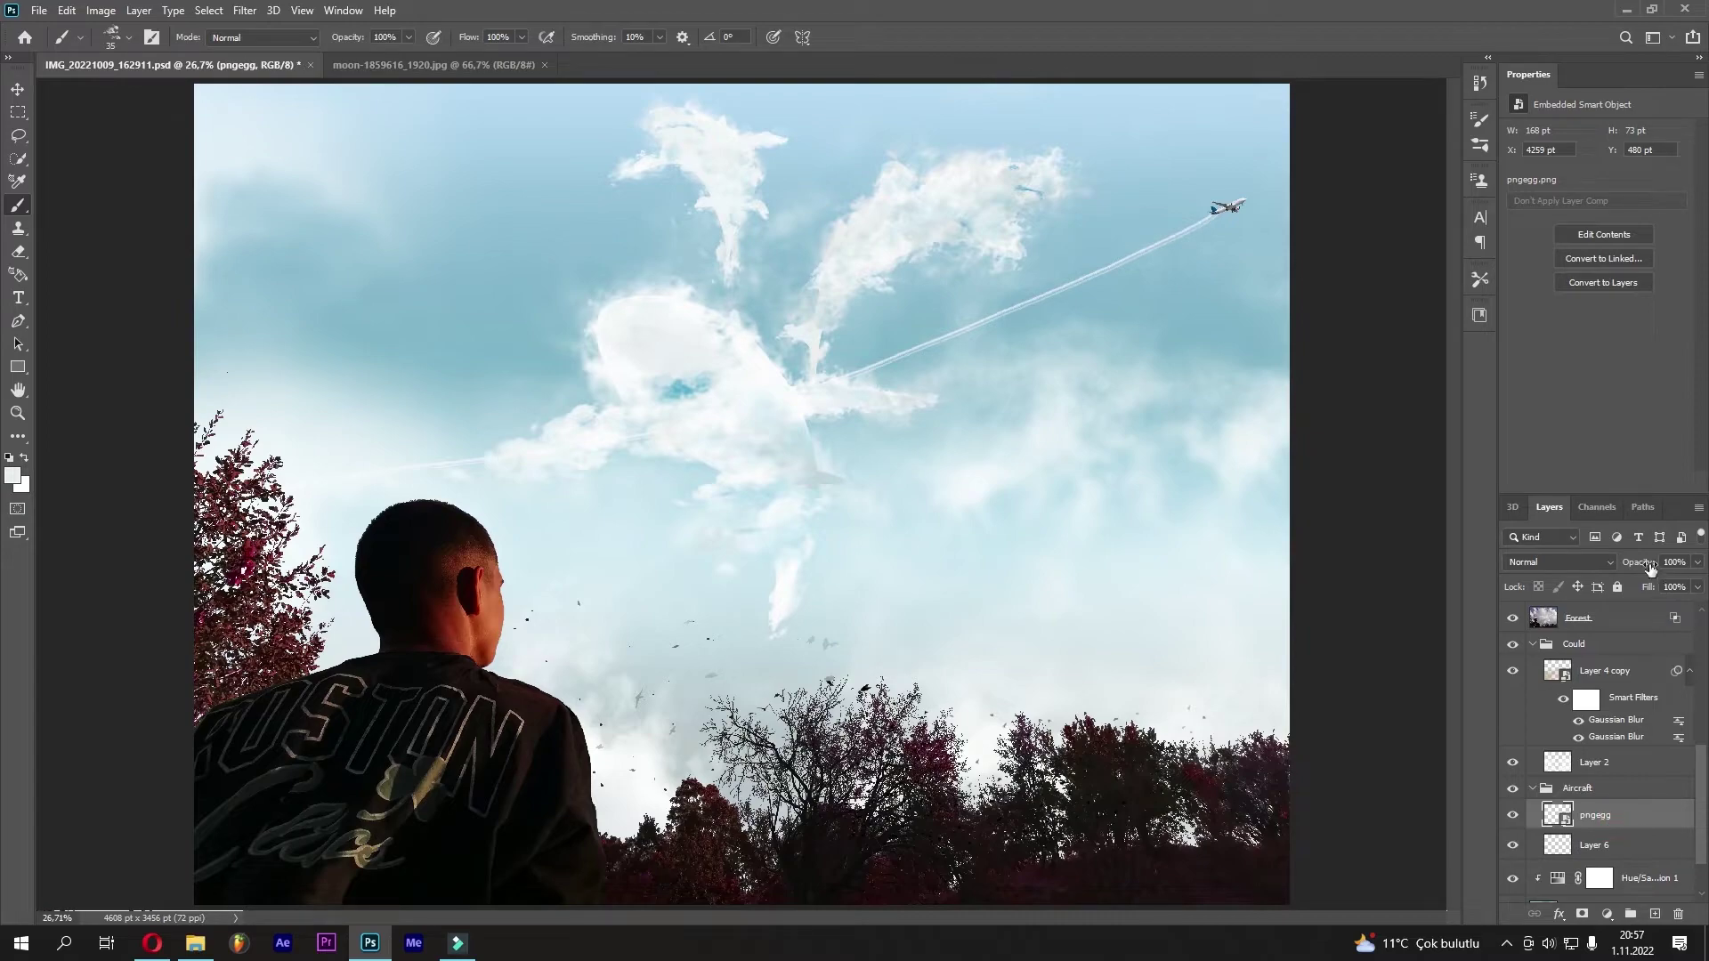
pyautogui.moveTo(1645, 563); pyautogui.dragTo(1628, 567)
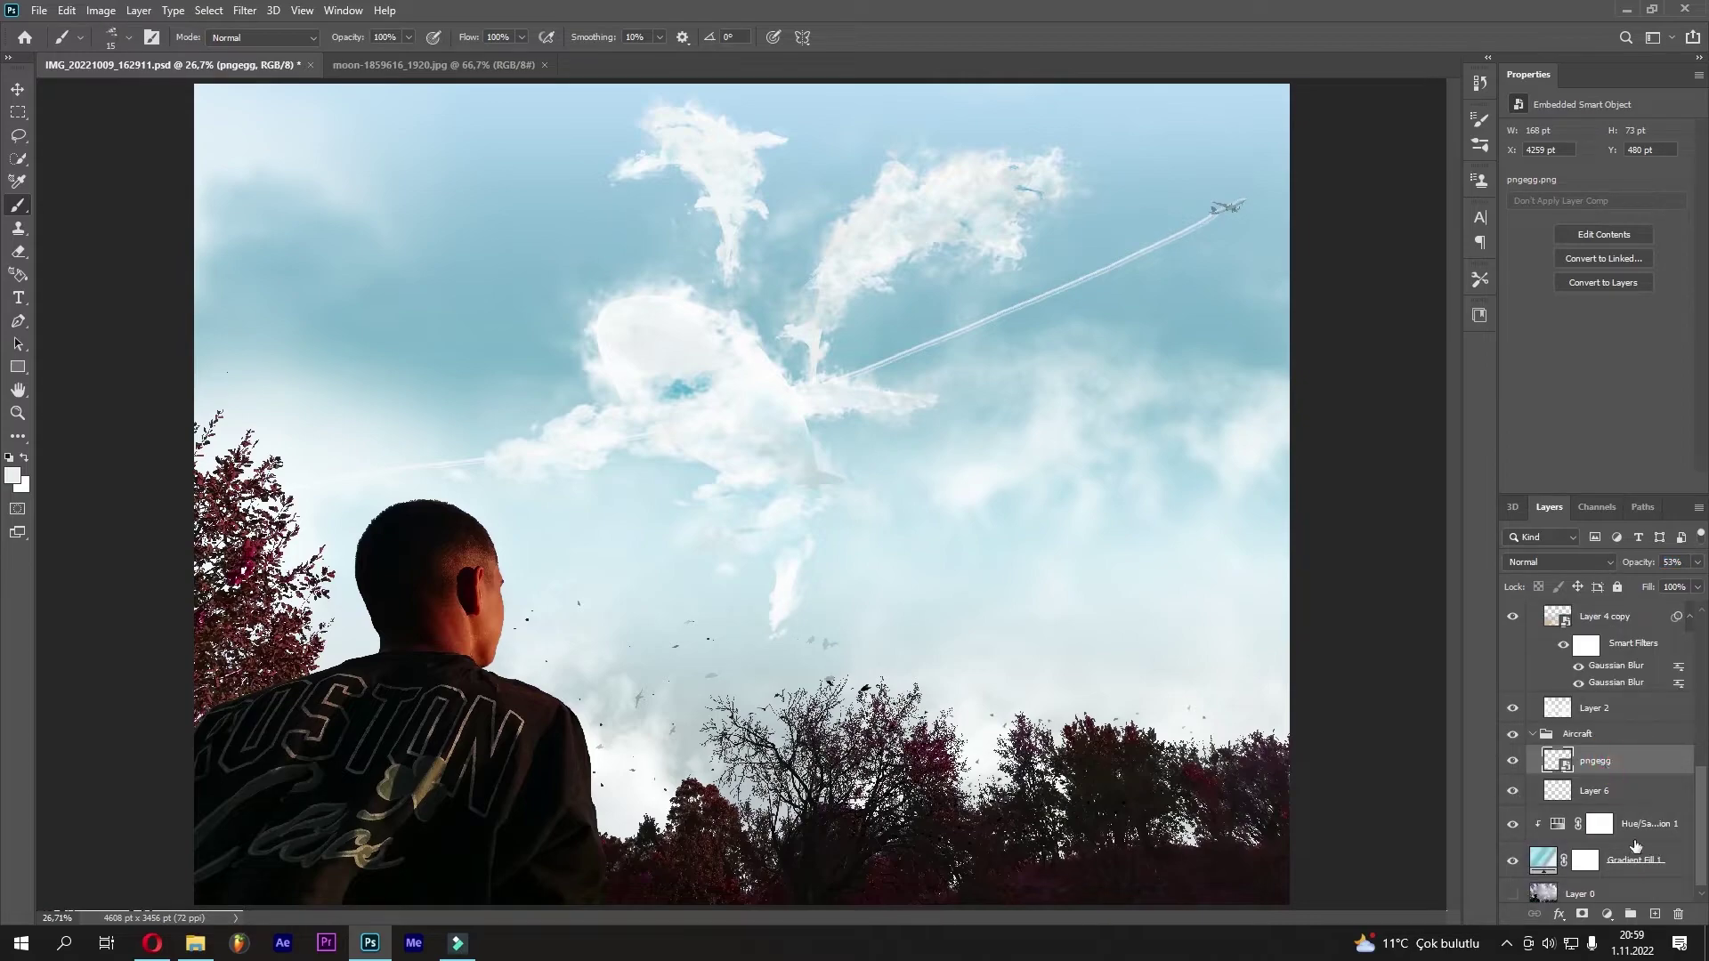
pyautogui.click(1655, 915)
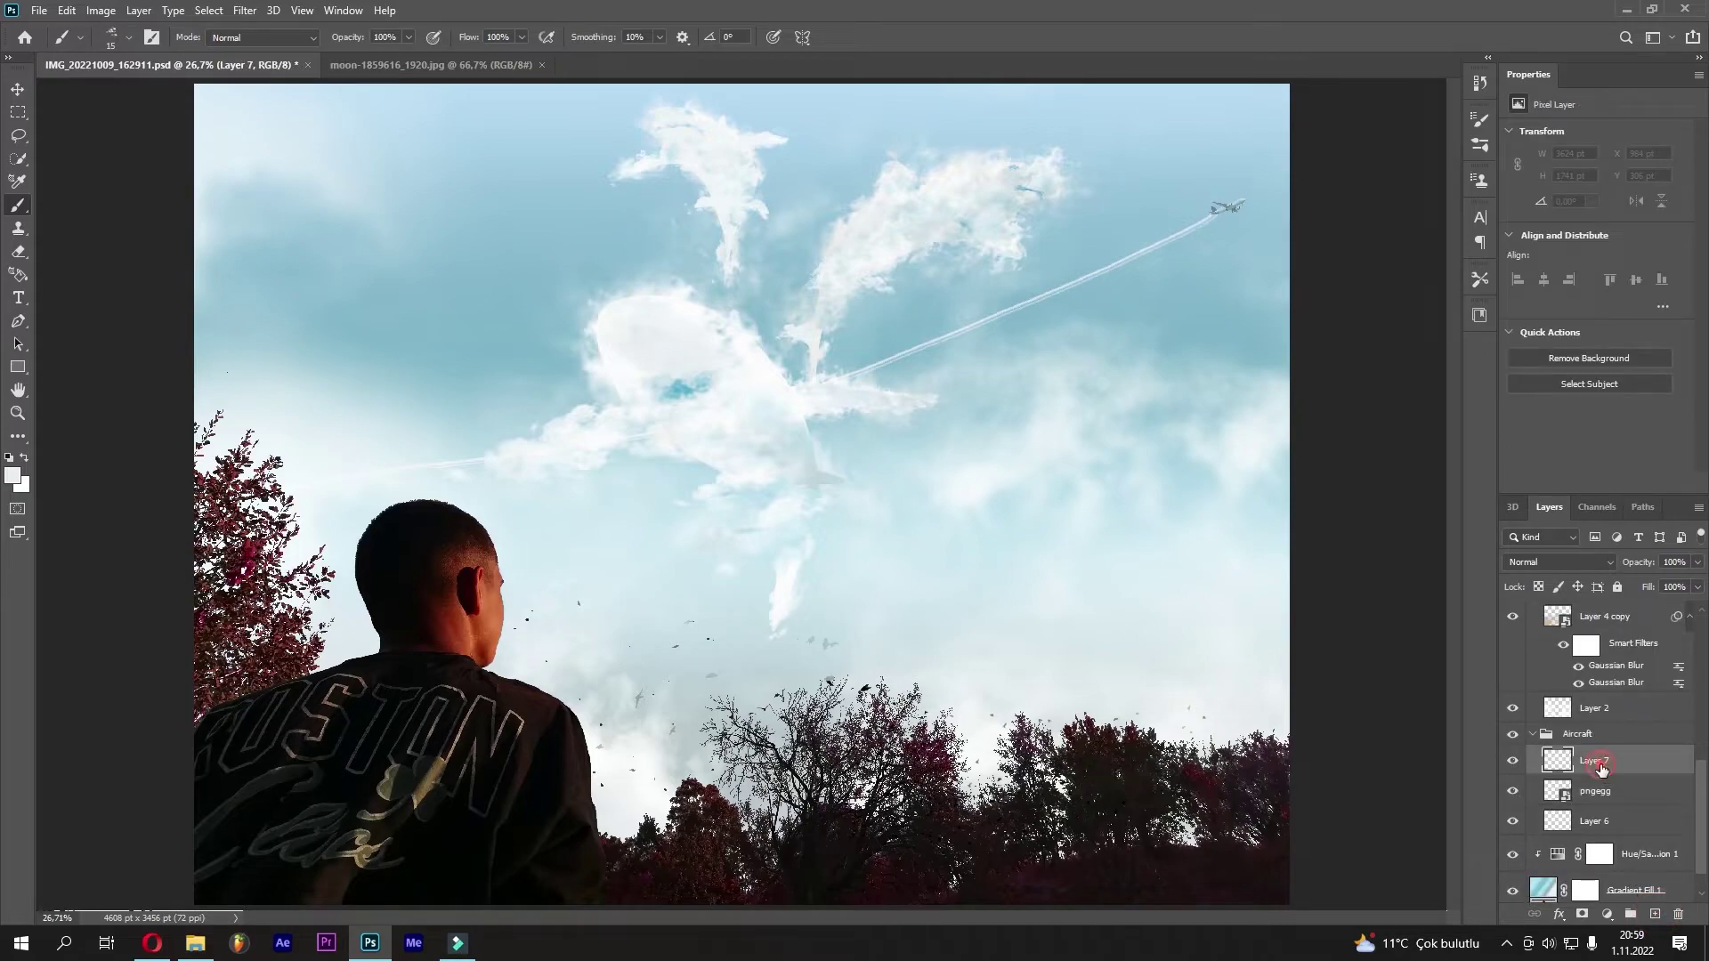
# Draw straight contrails on Layer 7 across the upper sky toward the plane
pyautogui.click(1602, 761)
pyautogui.click(427, 87)
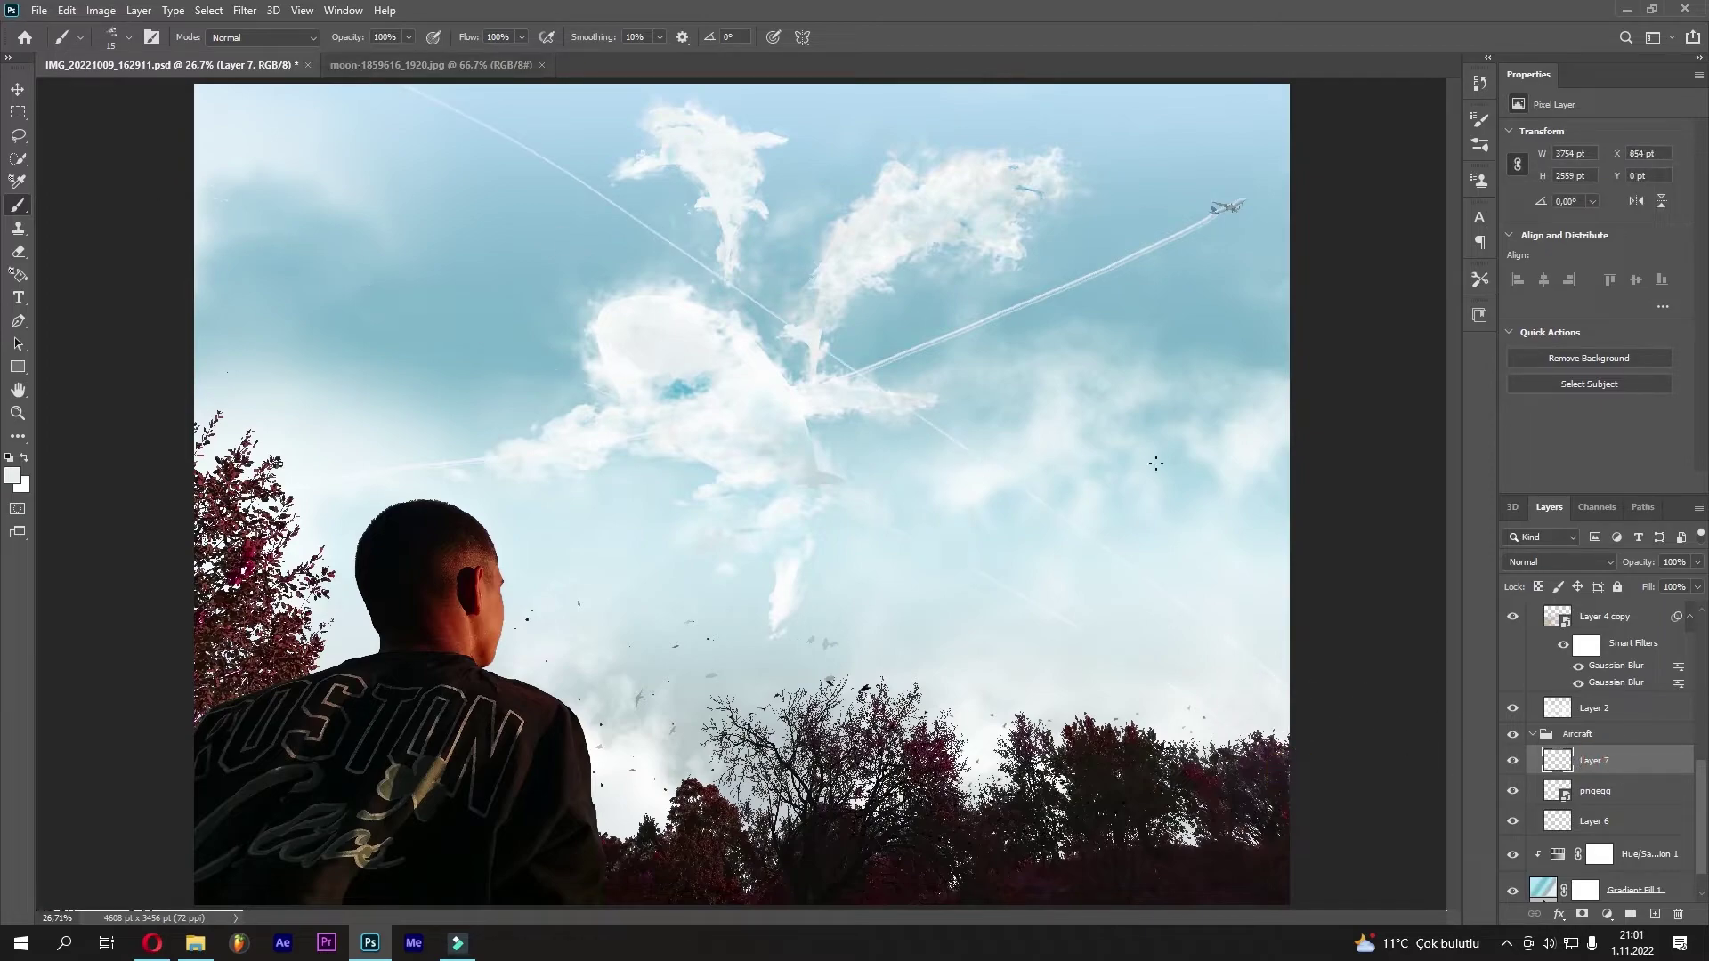
pyautogui.keyDown('shift'); pyautogui.click(1197, 426); pyautogui.keyUp('shift')
pyautogui.click(178, 363)
pyautogui.keyDown('shift'); pyautogui.click(1326, 325); pyautogui.keyUp('shift')
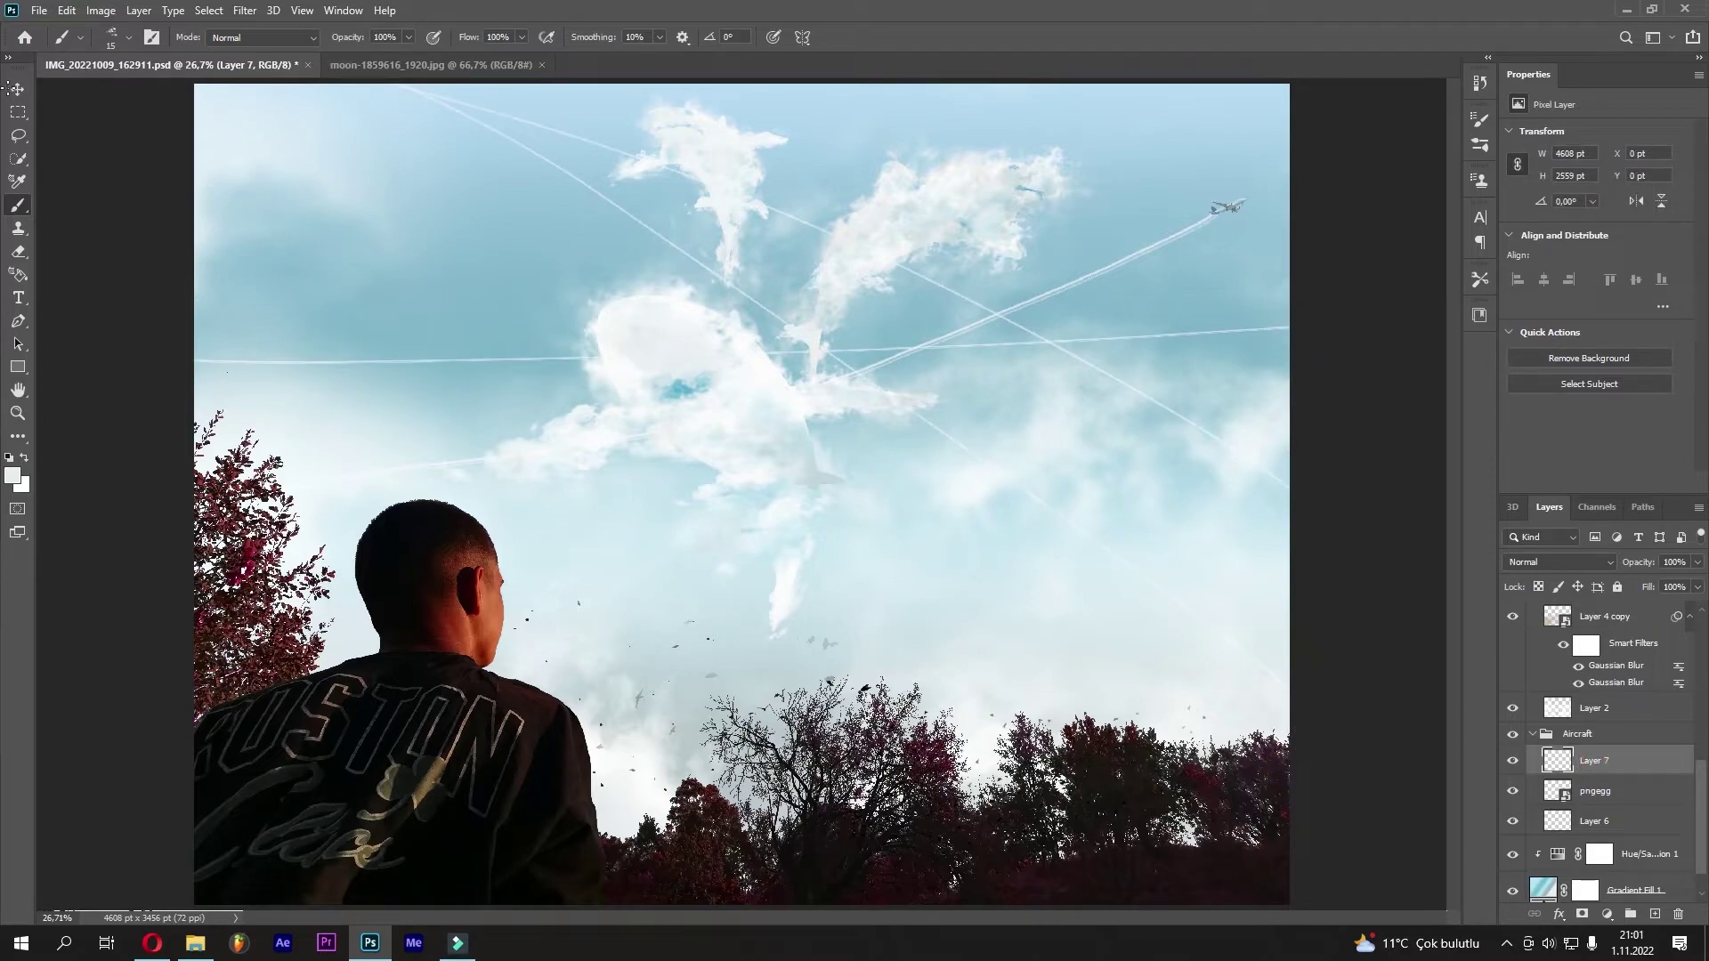
# Undo and redo through history to compare contrails, keeping the one from the left edge
pyautogui.hotkey('ctrl', 'shift', 'z')
pyautogui.hotkey('ctrl', 'z')
pyautogui.hotkey('ctrl', 'shift', 'z')
pyautogui.hotkey('ctrl', 'z')
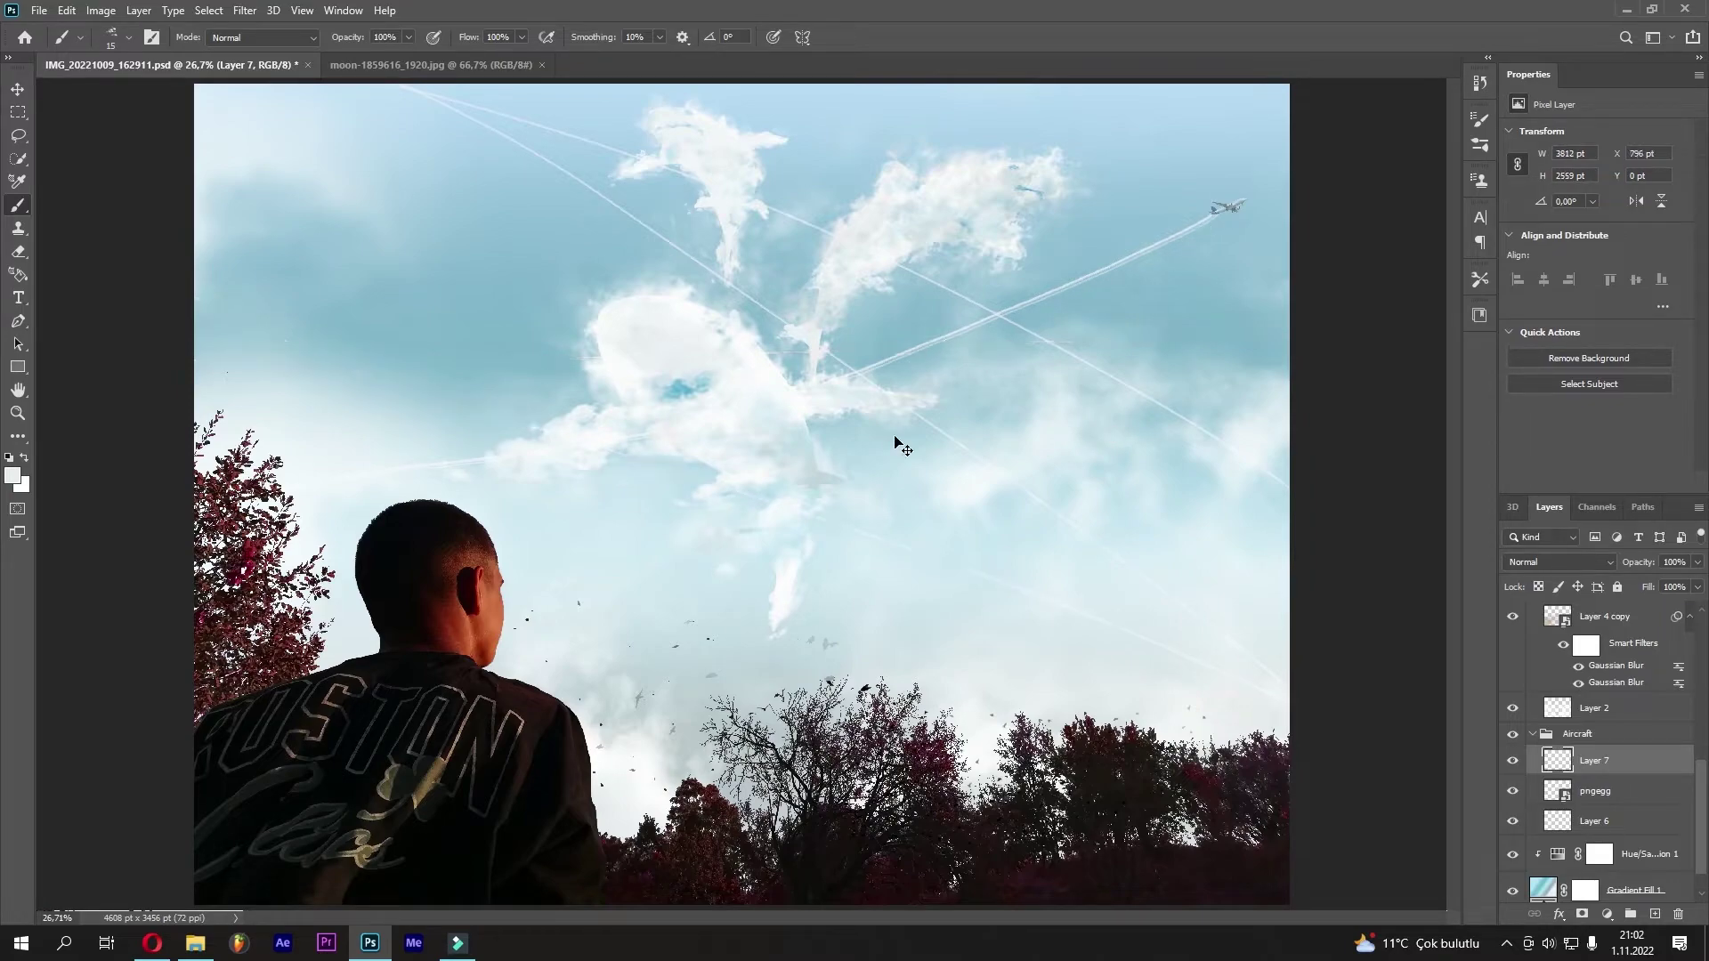
pyautogui.hotkey('ctrl', 'z')
pyautogui.hotkey('ctrl', 'z')
pyautogui.hotkey('ctrl', 'shift', 'z')
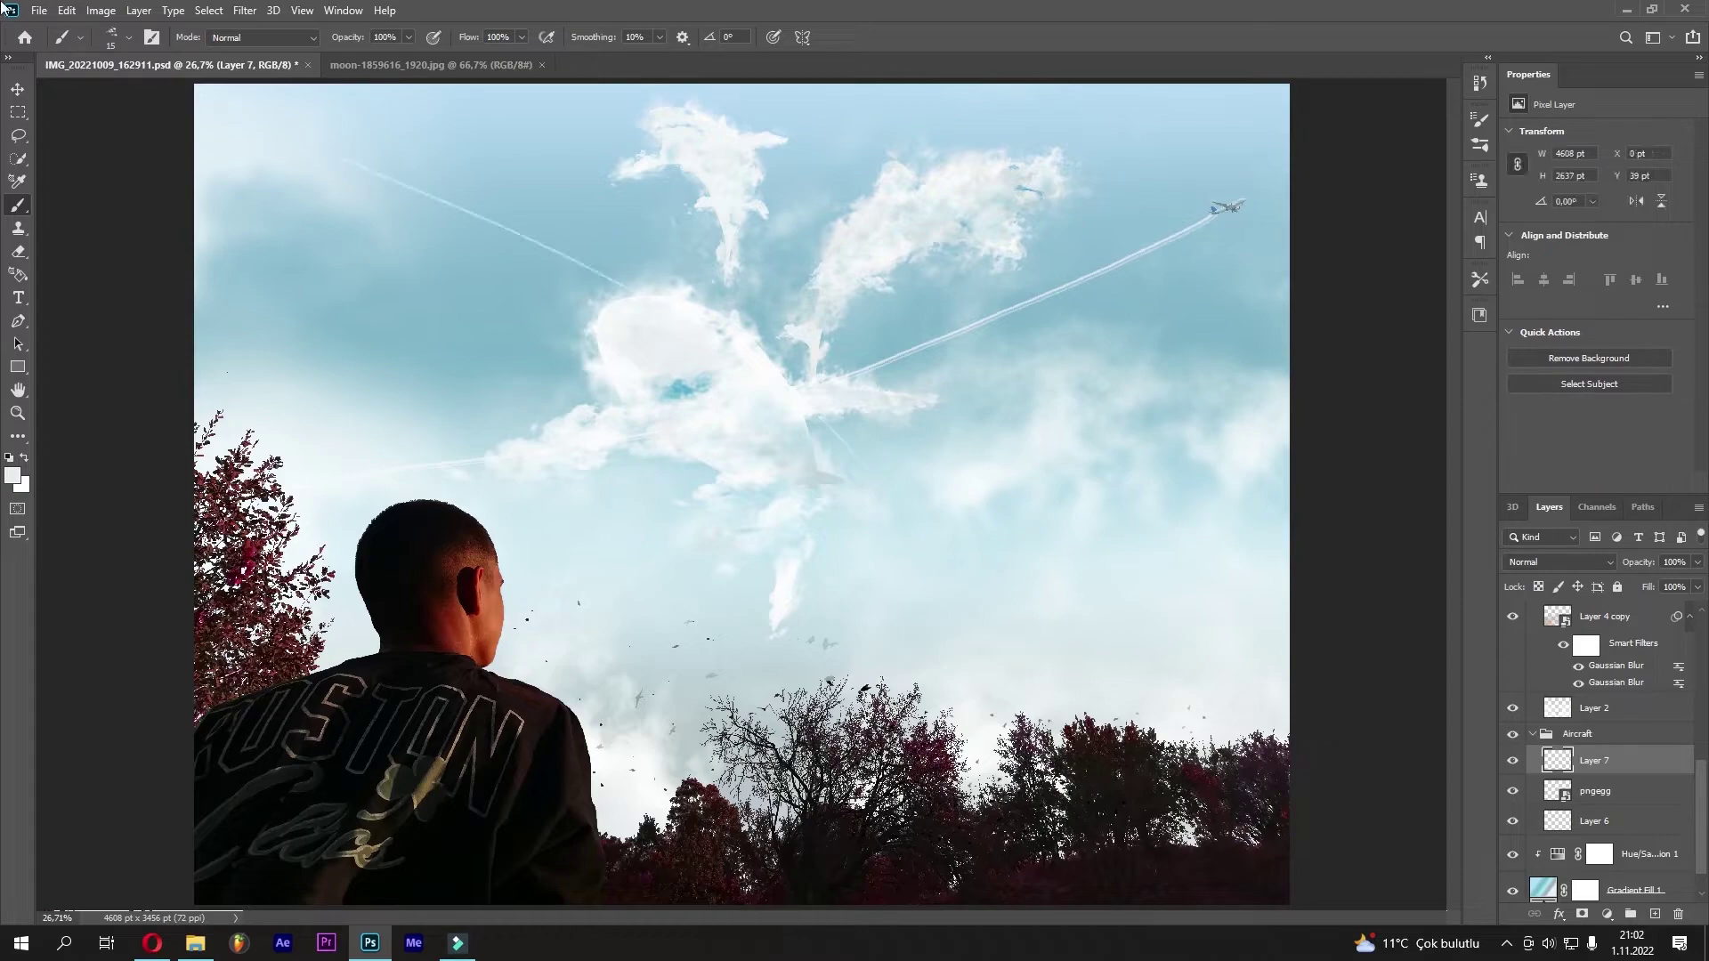
pyautogui.hotkey('ctrl', 'shift', 'z')
pyautogui.hotkey('ctrl', 'z')
pyautogui.hotkey('ctrl', 'shift', 'z')
pyautogui.hotkey('ctrl', 'z')
pyautogui.hotkey('ctrl', 'z')
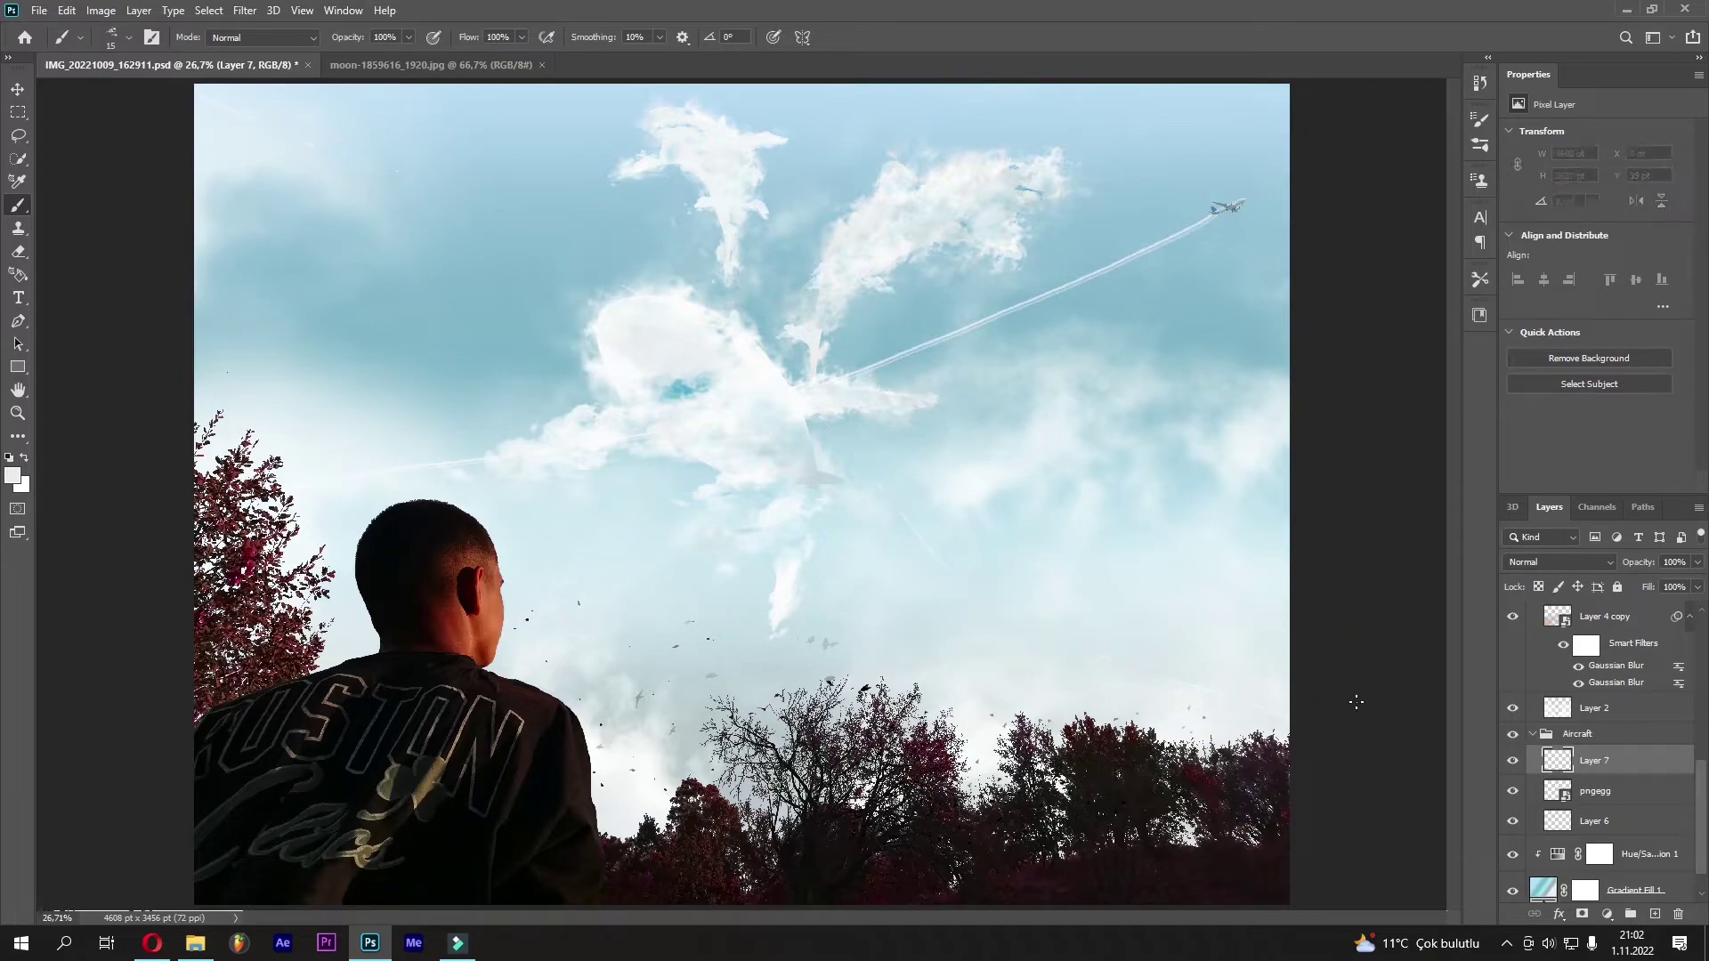
pyautogui.hotkey('ctrl', 'shift', 'z')
pyautogui.hotkey('ctrl', 'z')
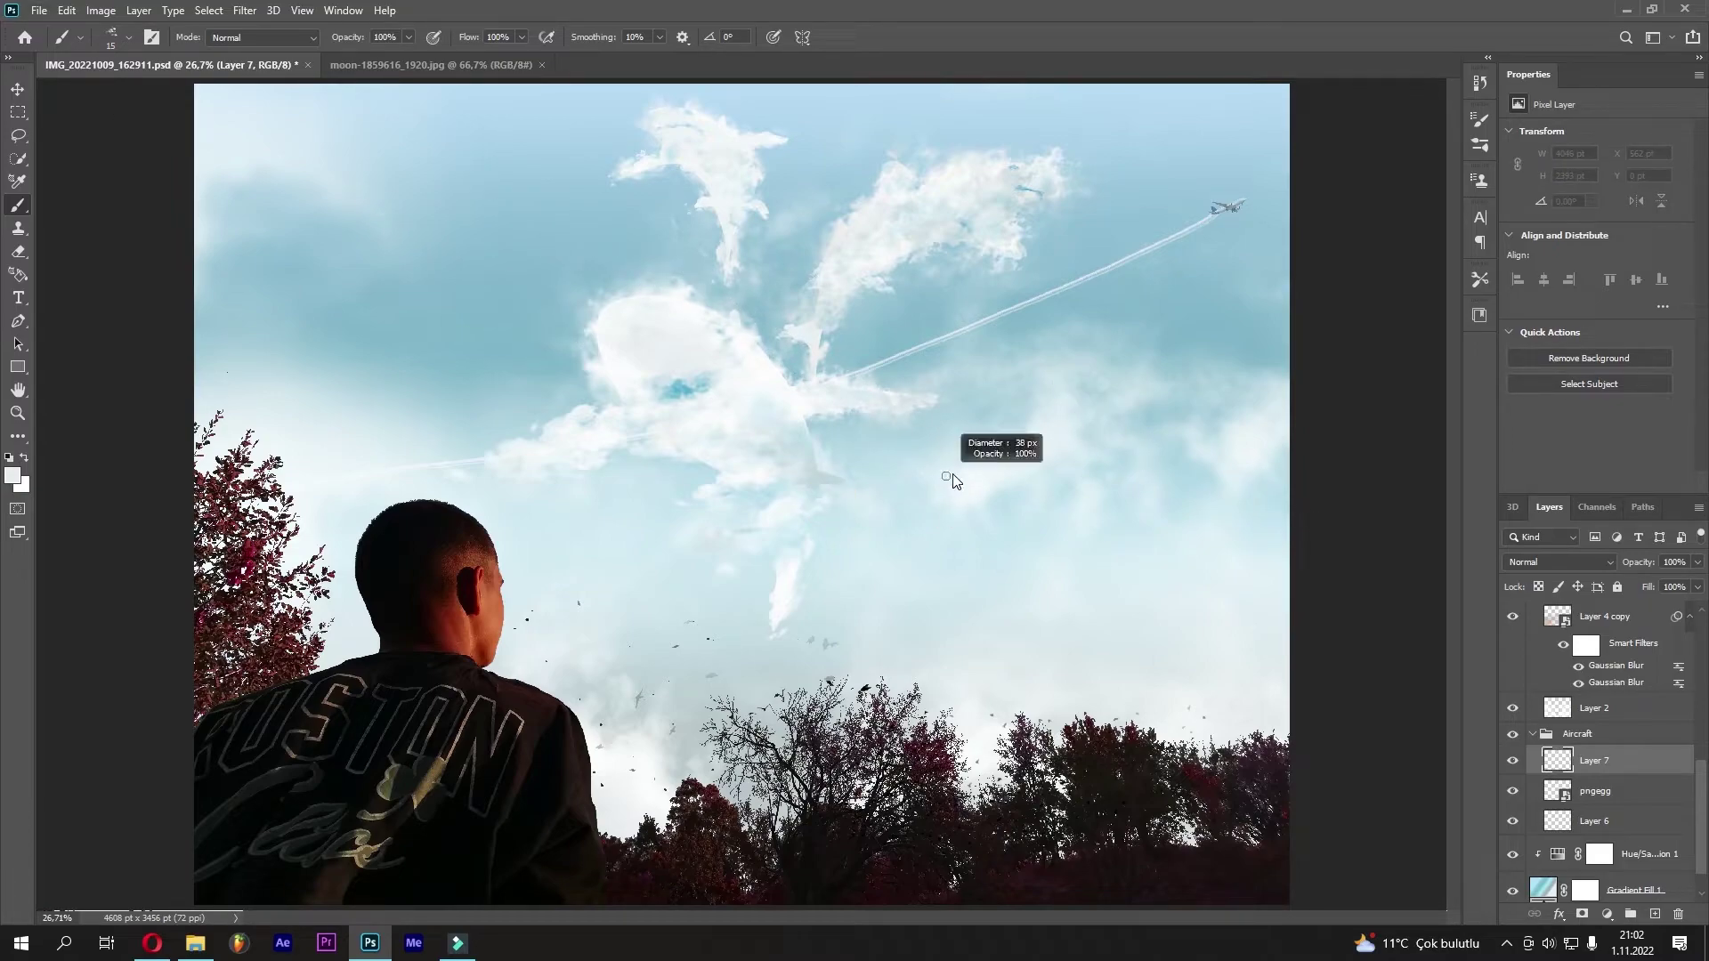
pyautogui.hotkey('ctrl', 'shift', 'z')
pyautogui.hotkey('ctrl', 'z')
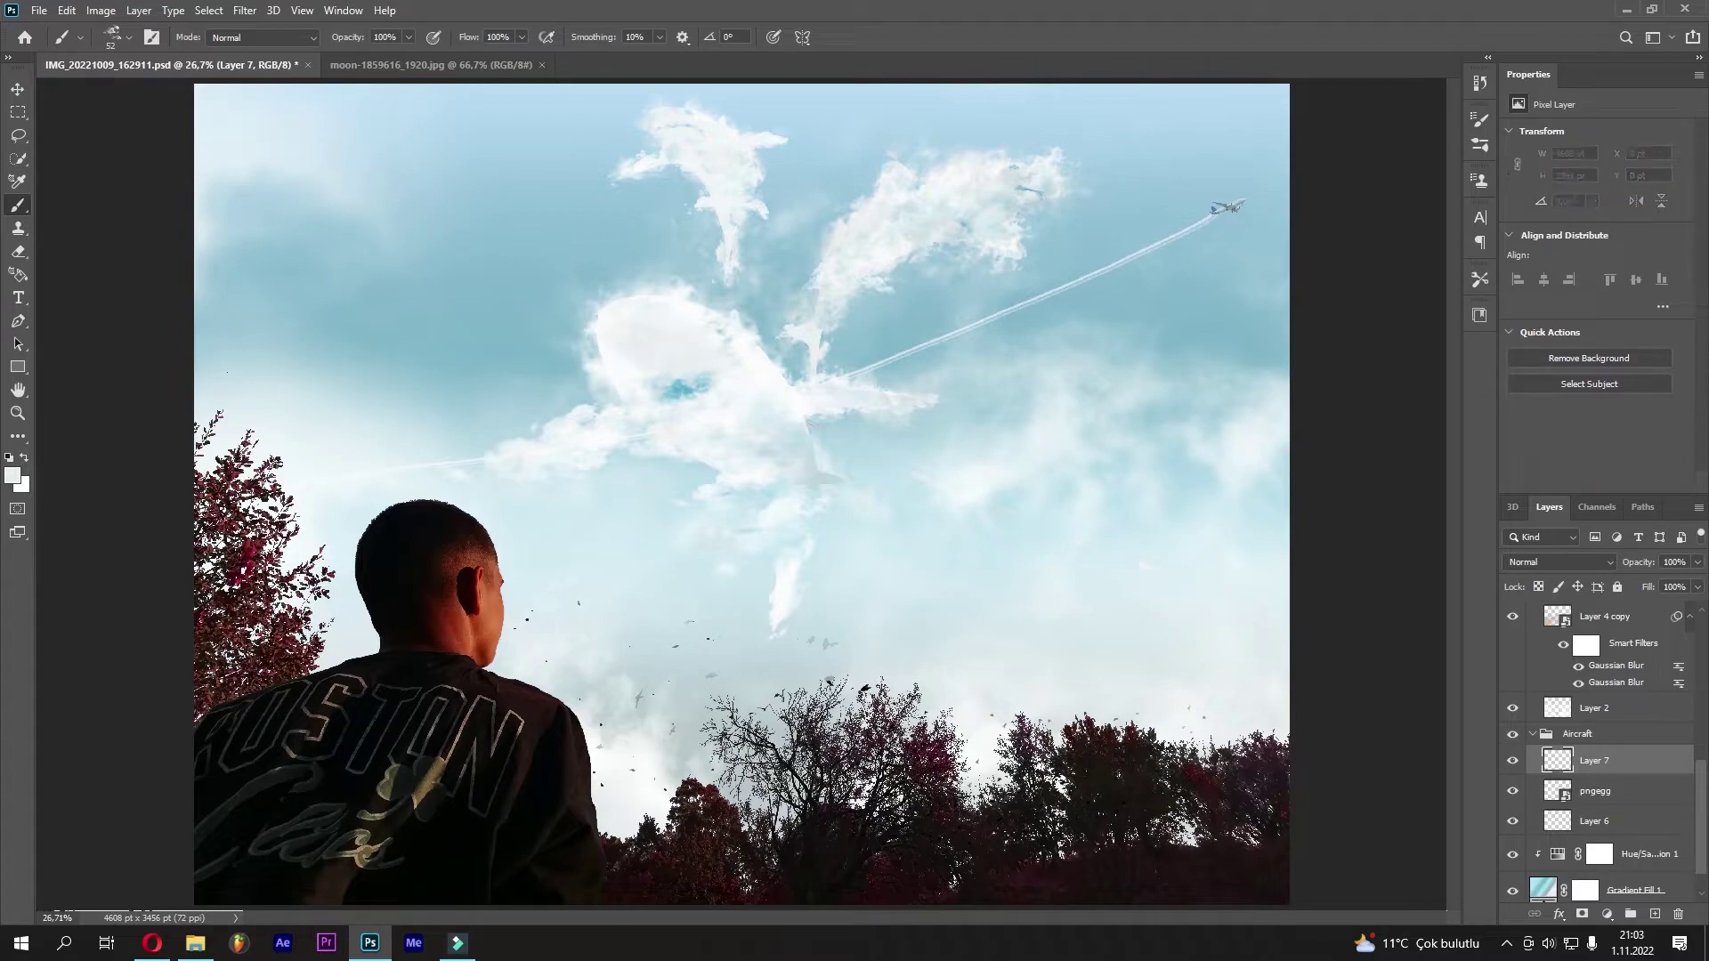
pyautogui.hotkey('ctrl', 'z')
pyautogui.hotkey('ctrl', 'z')
pyautogui.hotkey('ctrl', 'z')
pyautogui.hotkey('ctrl', 'shift', 'z')
pyautogui.hotkey('ctrl', 'shift', 'z')
pyautogui.hotkey('ctrl', 'z')
pyautogui.hotkey('ctrl', 'shift', 'z')
pyautogui.hotkey('ctrl', 'z')
pyautogui.hotkey('ctrl', 'shift', 'z')
pyautogui.hotkey('ctrl', 'shift', 'z')
# Fade the new upper contrail with the Eraser at 27% opacity
pyautogui.click(18, 251)
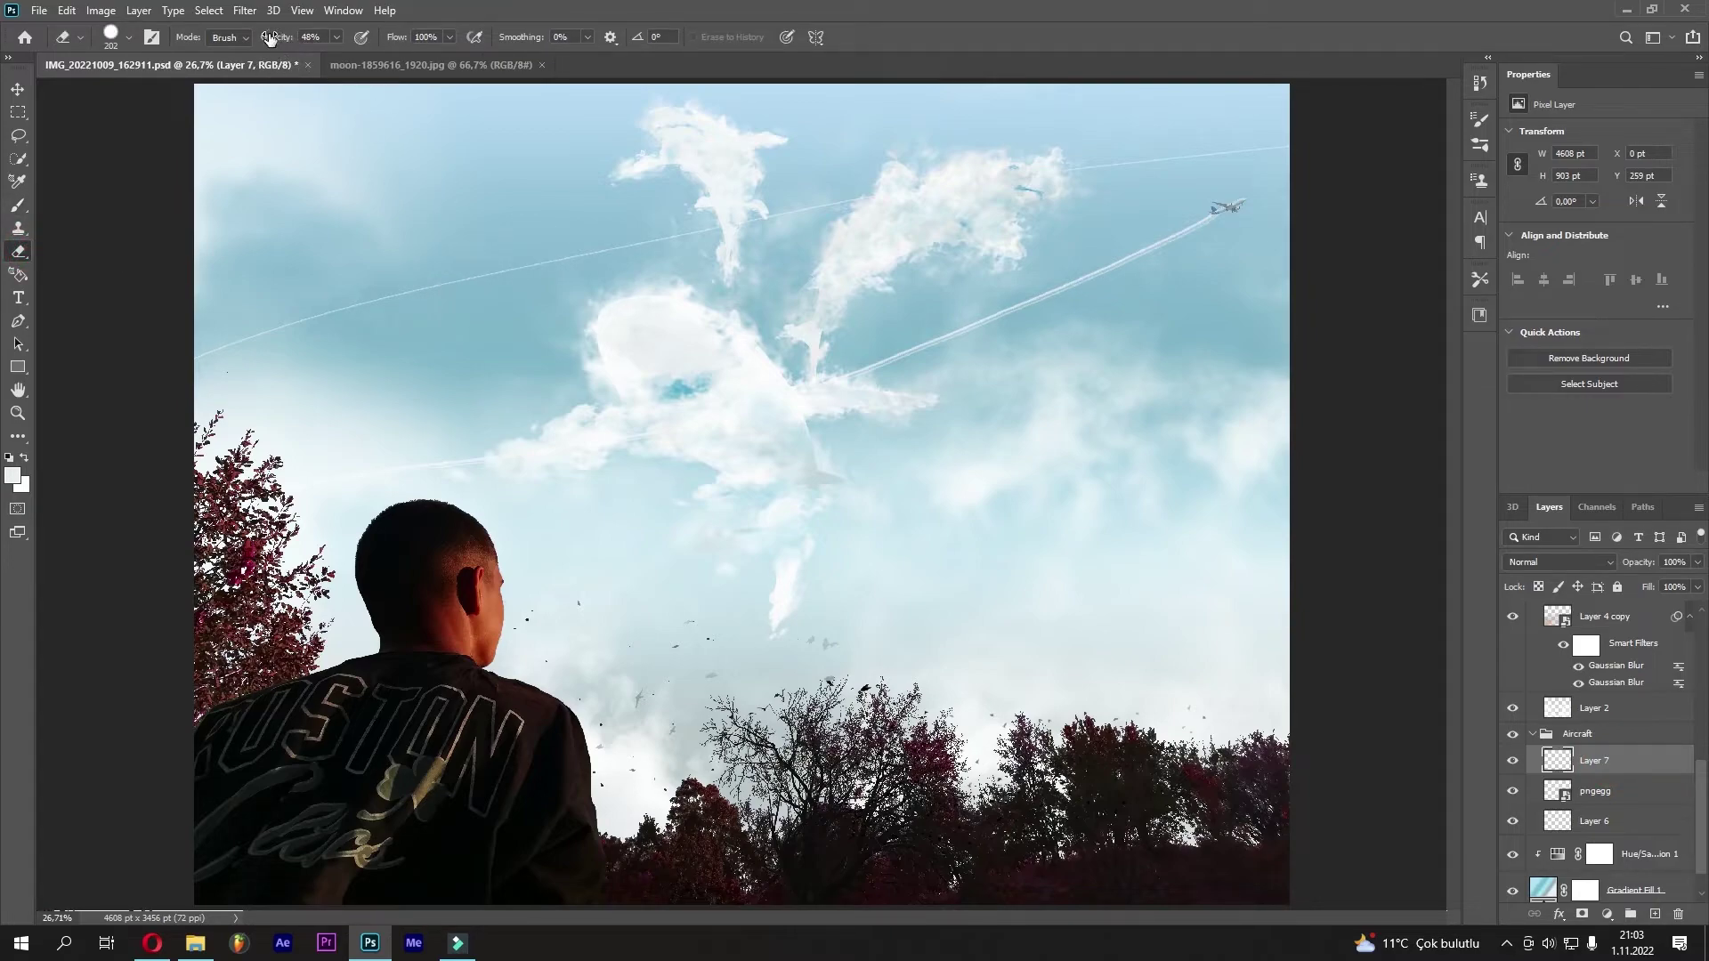
pyautogui.moveTo(268, 37); pyautogui.dragTo(250, 42)
pyautogui.moveTo(667, 228); pyautogui.dragTo(409, 282)
# Warp the Layer 7 contrail into a gentle curve and apply the transform
pyautogui.click(64, 10)
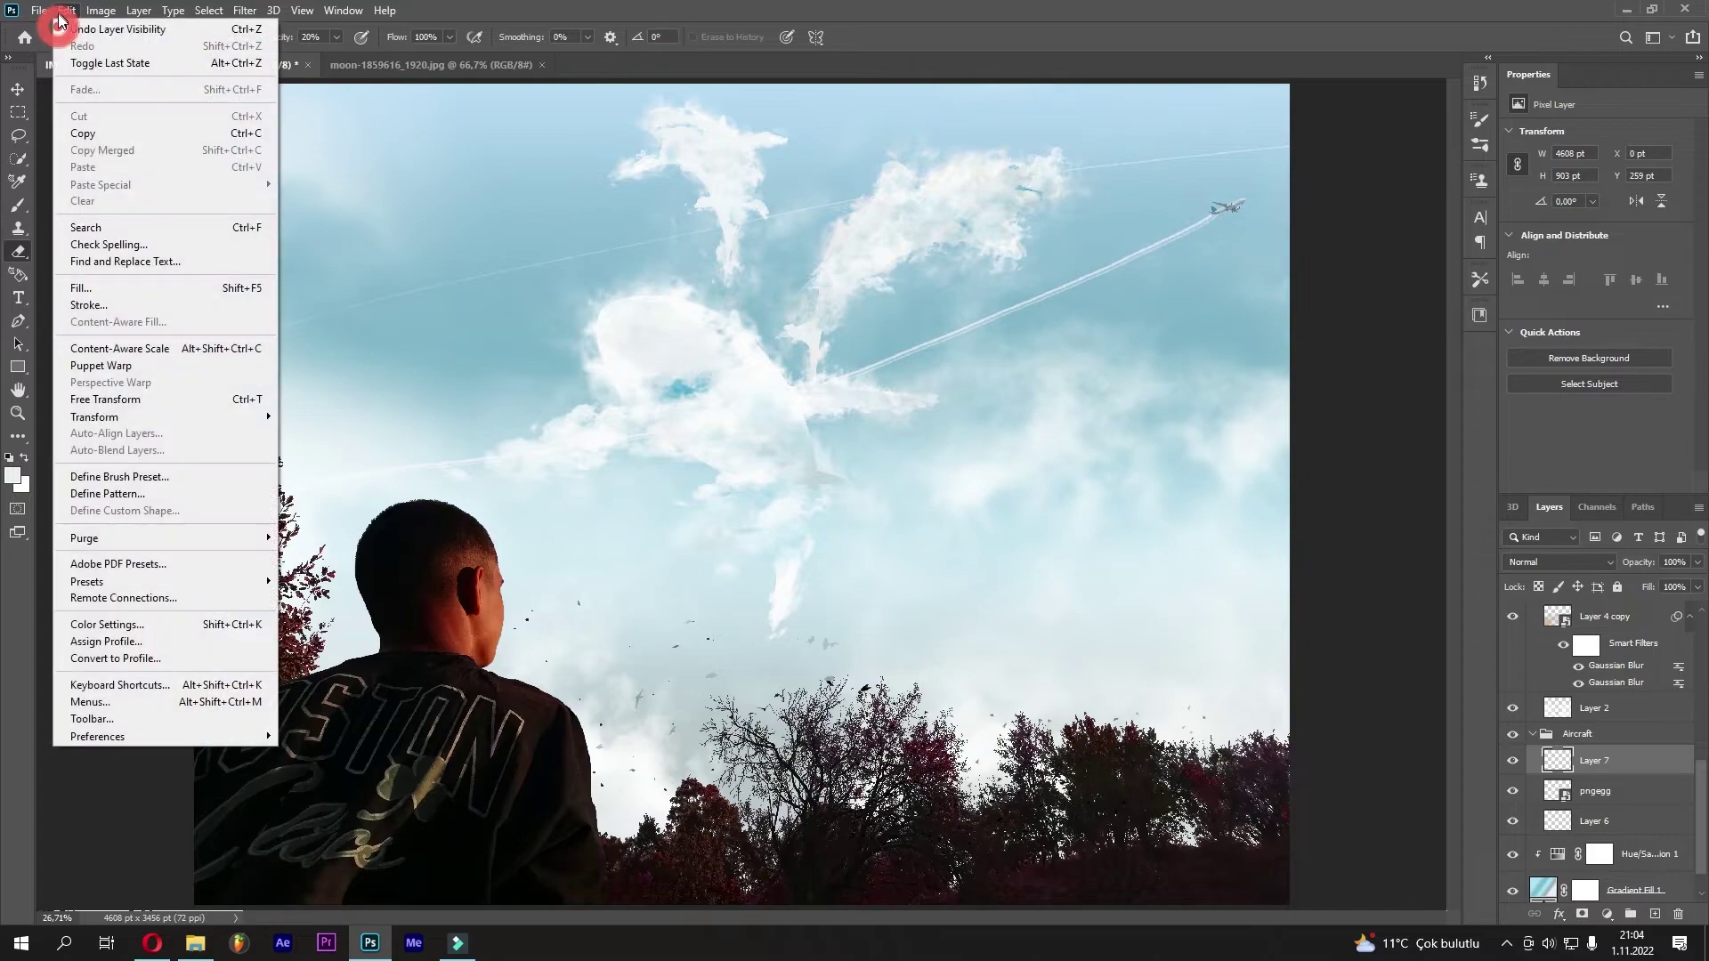
pyautogui.click(173, 400)
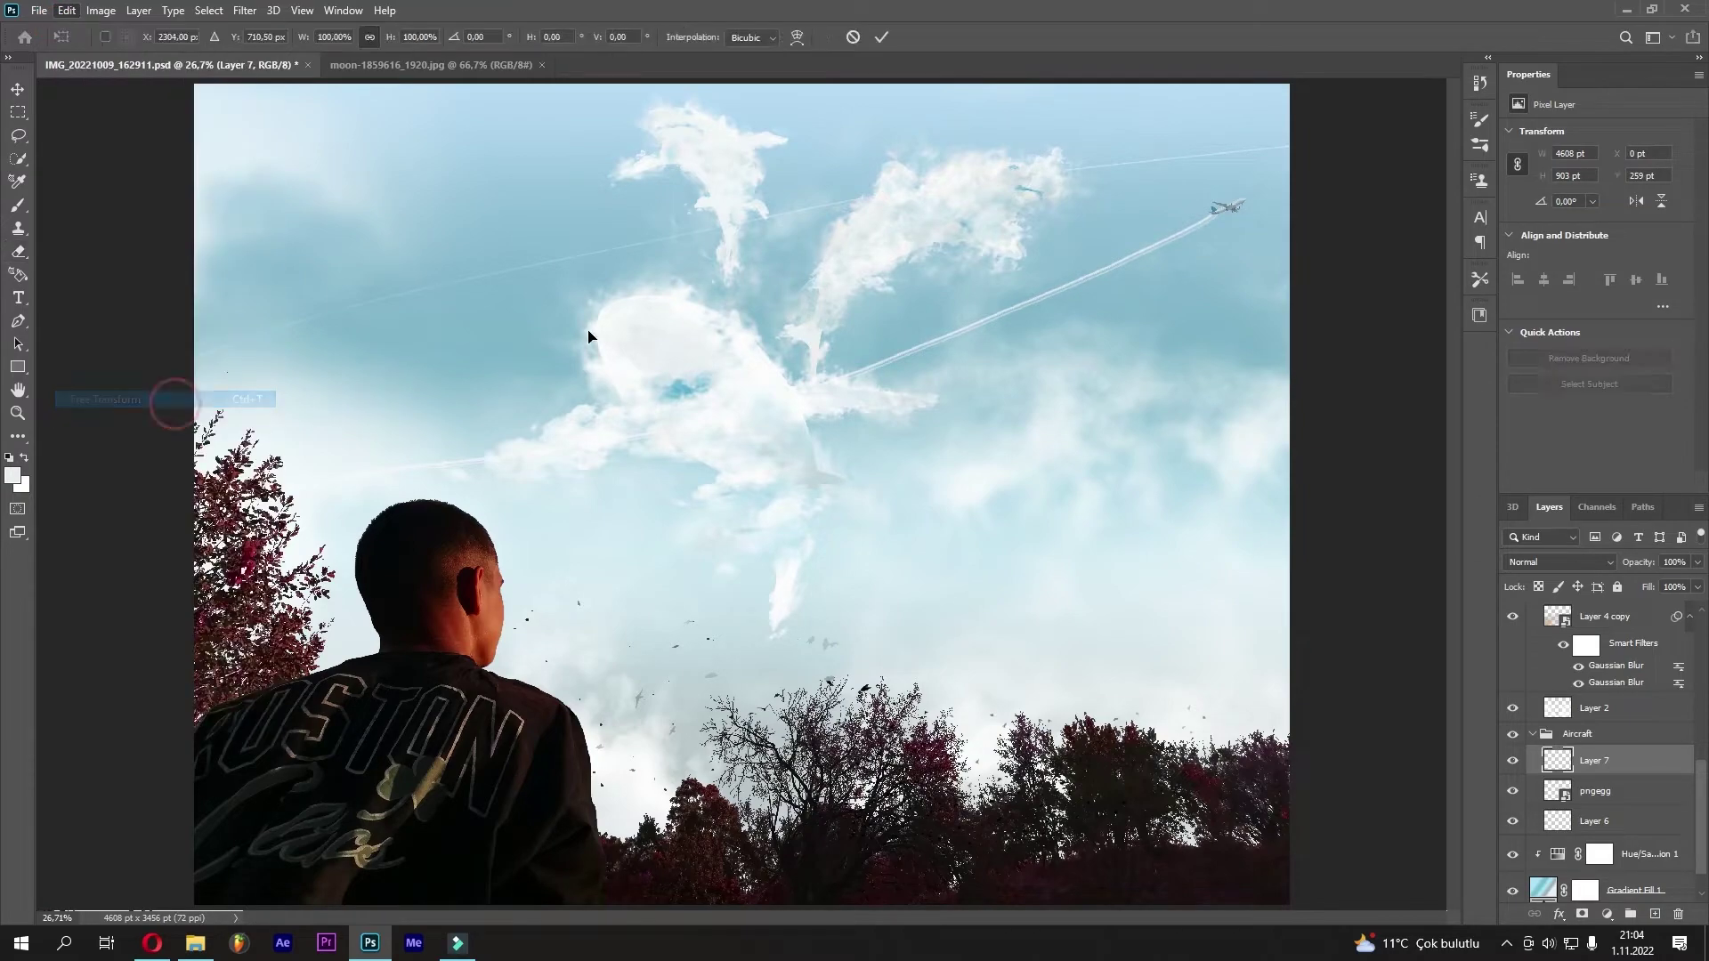
pyautogui.rightClick(581, 276)
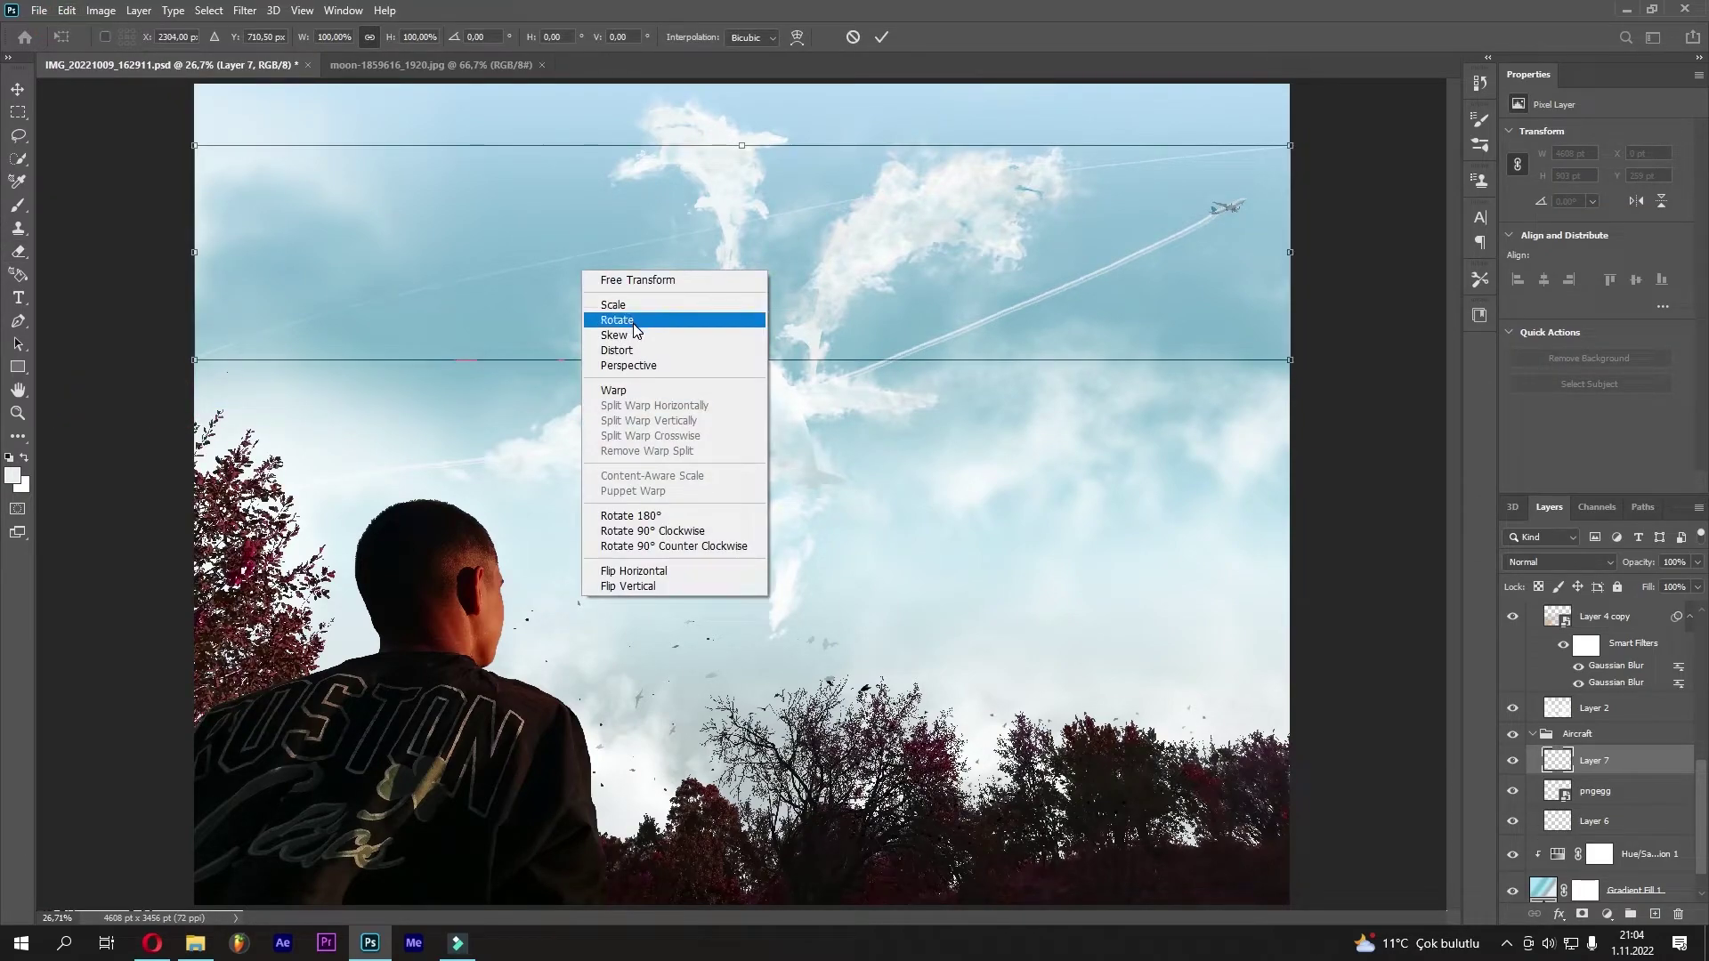
pyautogui.click(637, 392)
pyautogui.moveTo(275, 312)
pyautogui.mouseDown()
pyautogui.moveTo(252, 241)
pyautogui.moveTo(398, 346)
pyautogui.mouseUp()
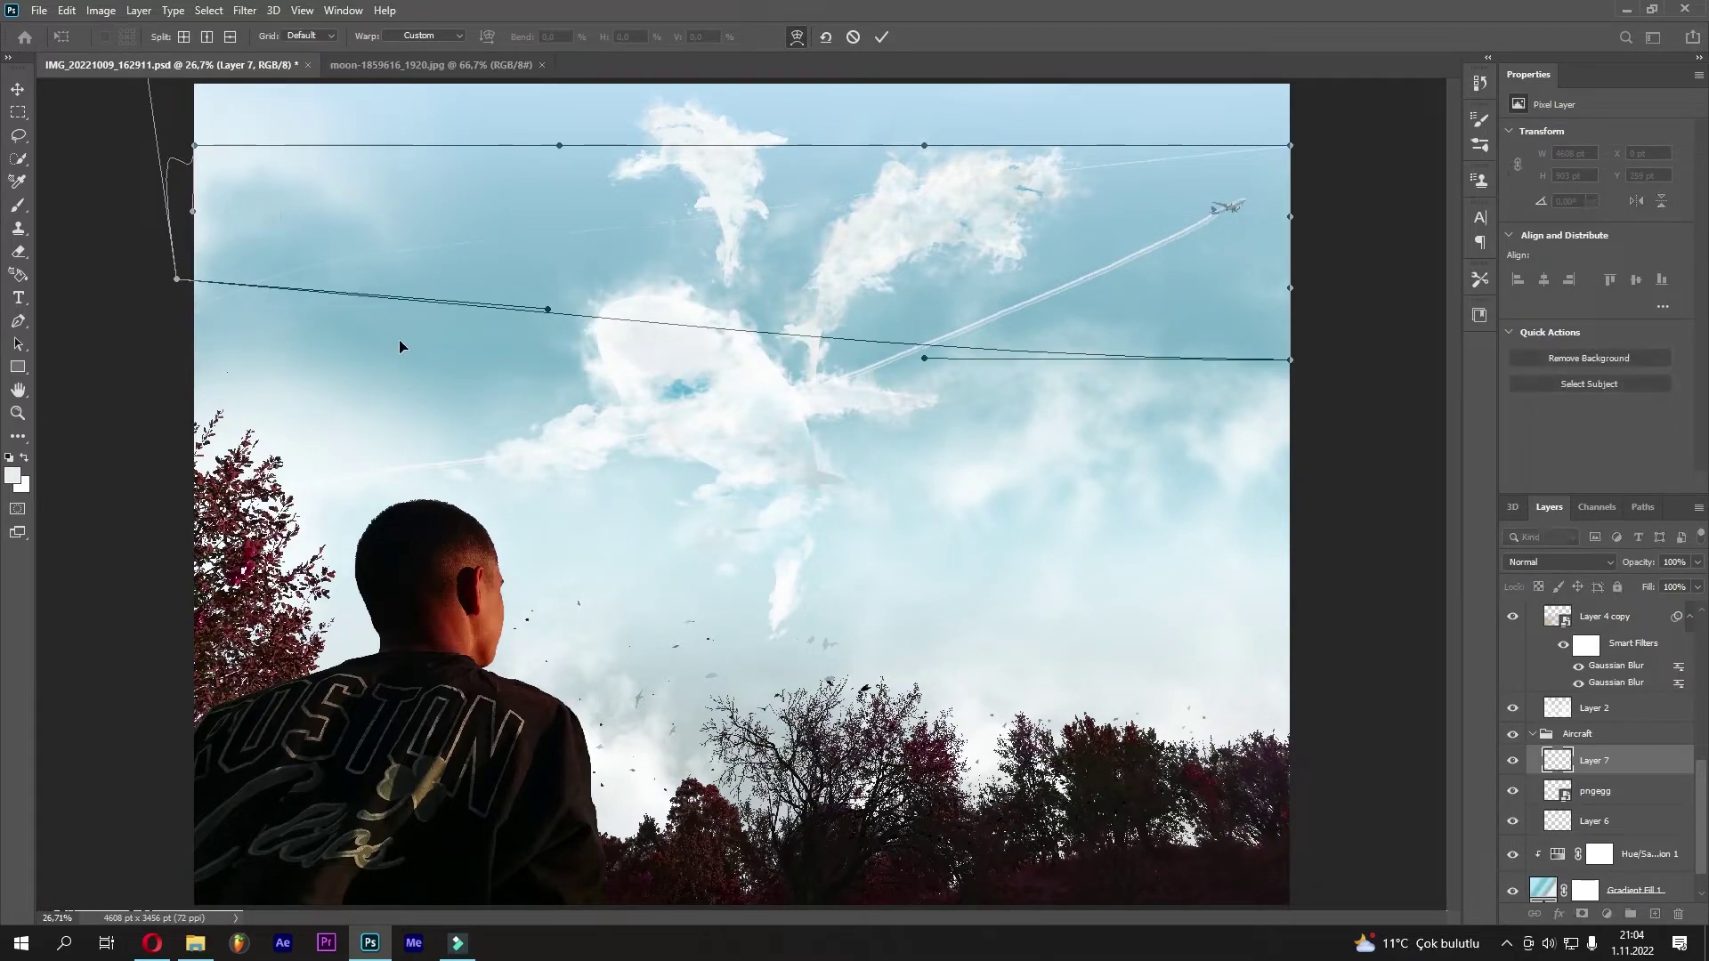
pyautogui.moveTo(348, 235); pyautogui.dragTo(332, 479)
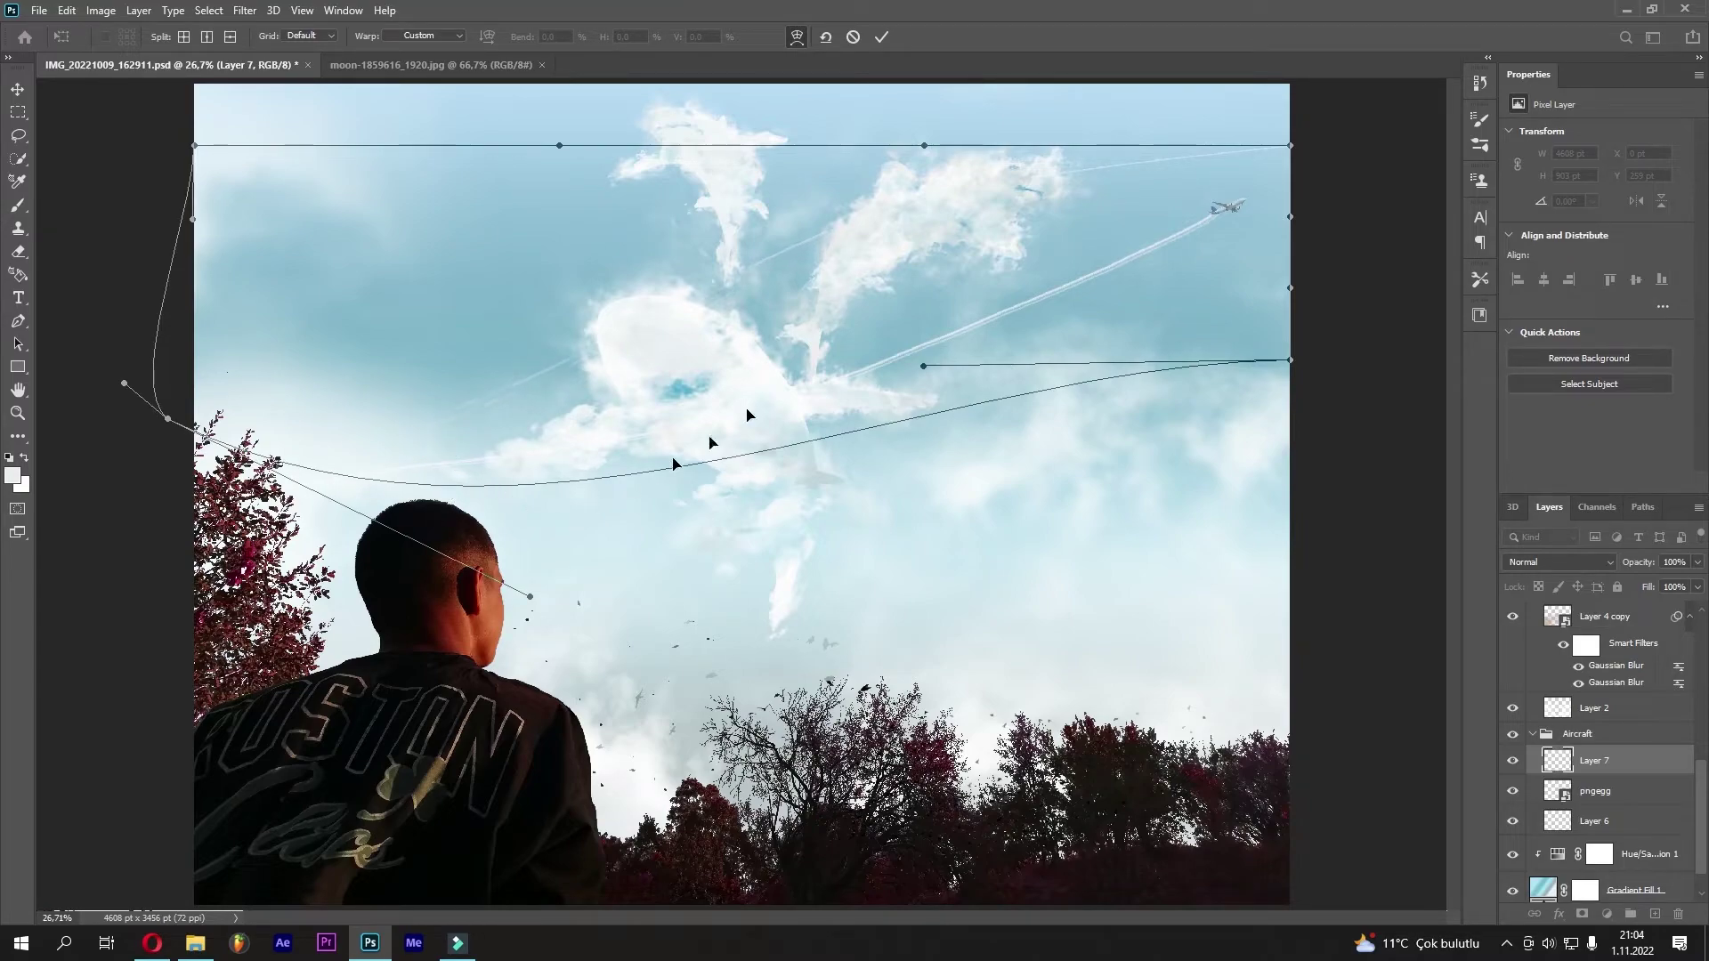
pyautogui.click(882, 37)
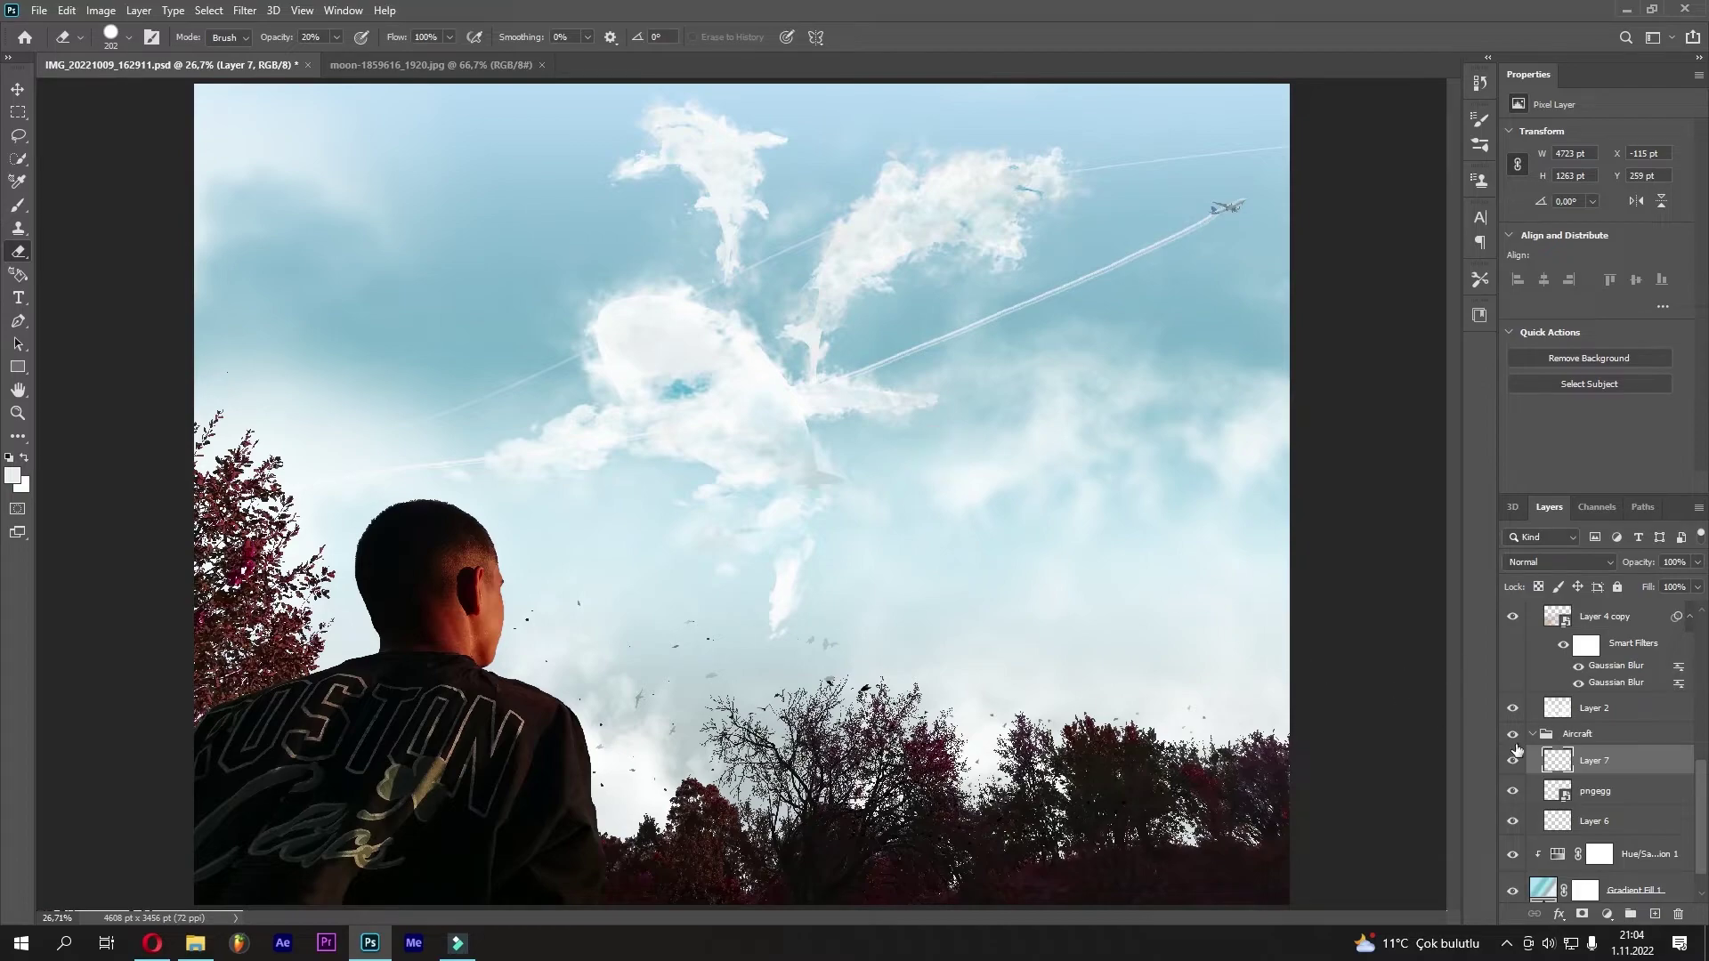
# Erase the faint contrail where it passes near the shark clouds
pyautogui.moveTo(408, 416); pyautogui.dragTo(587, 357)
pyautogui.moveTo(757, 253); pyautogui.dragTo(1080, 169)
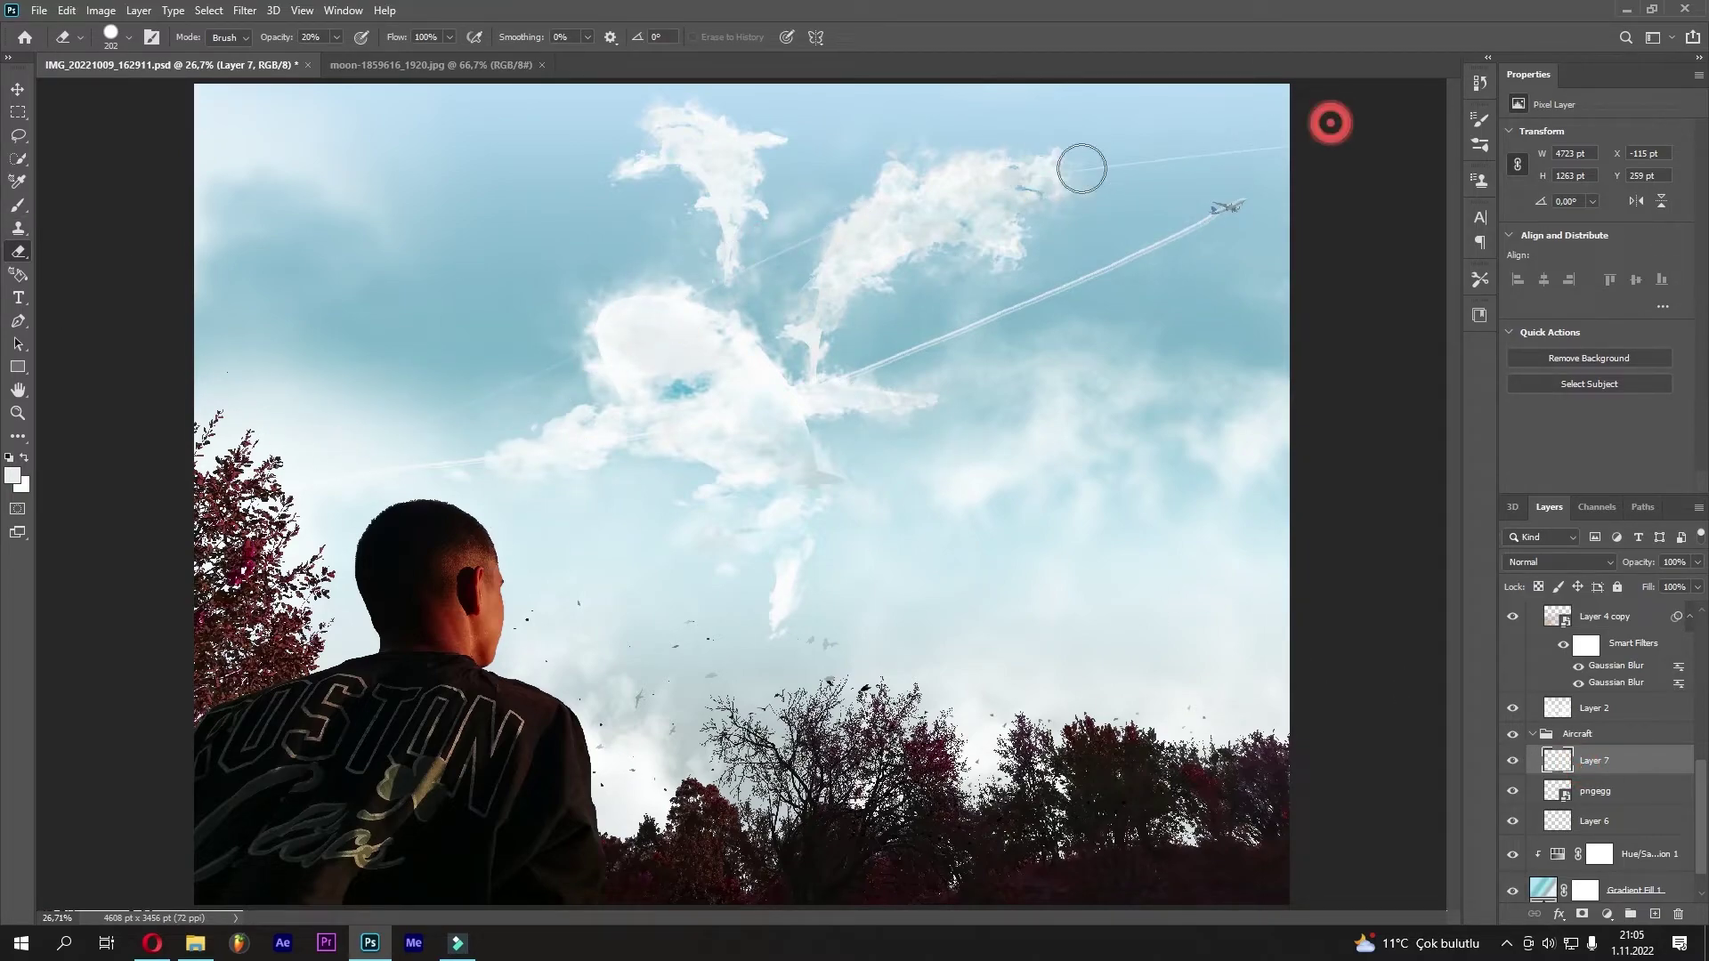
pyautogui.click(713, 294)
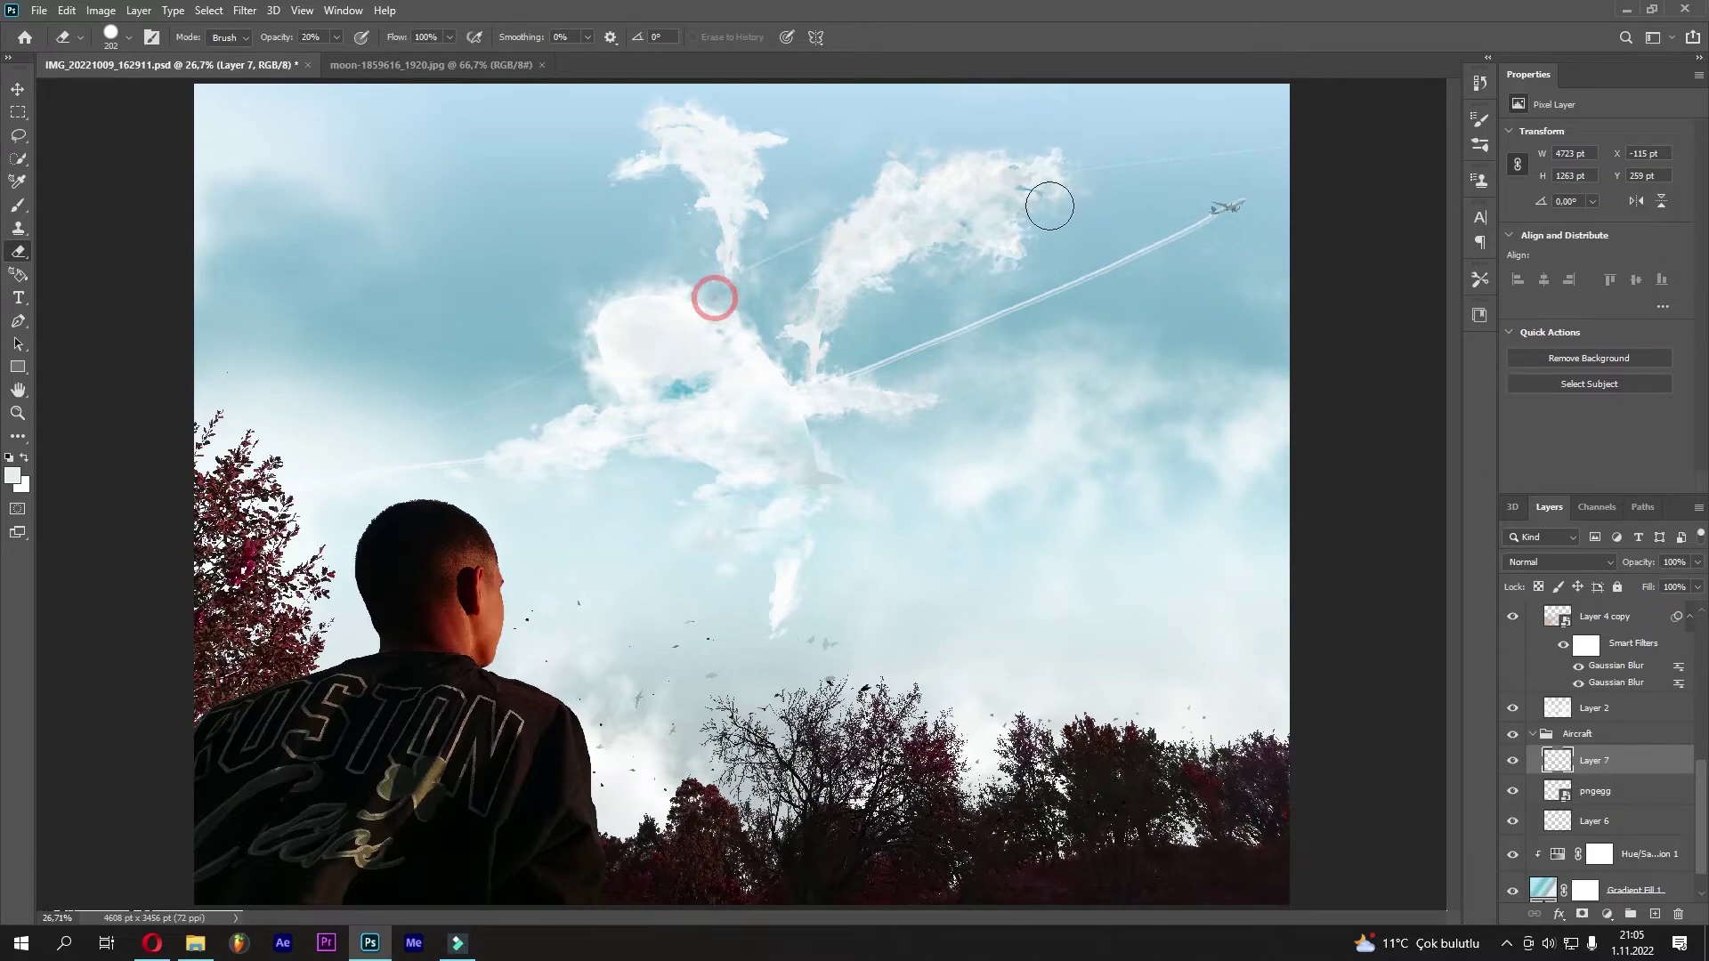
pyautogui.click(1077, 181)
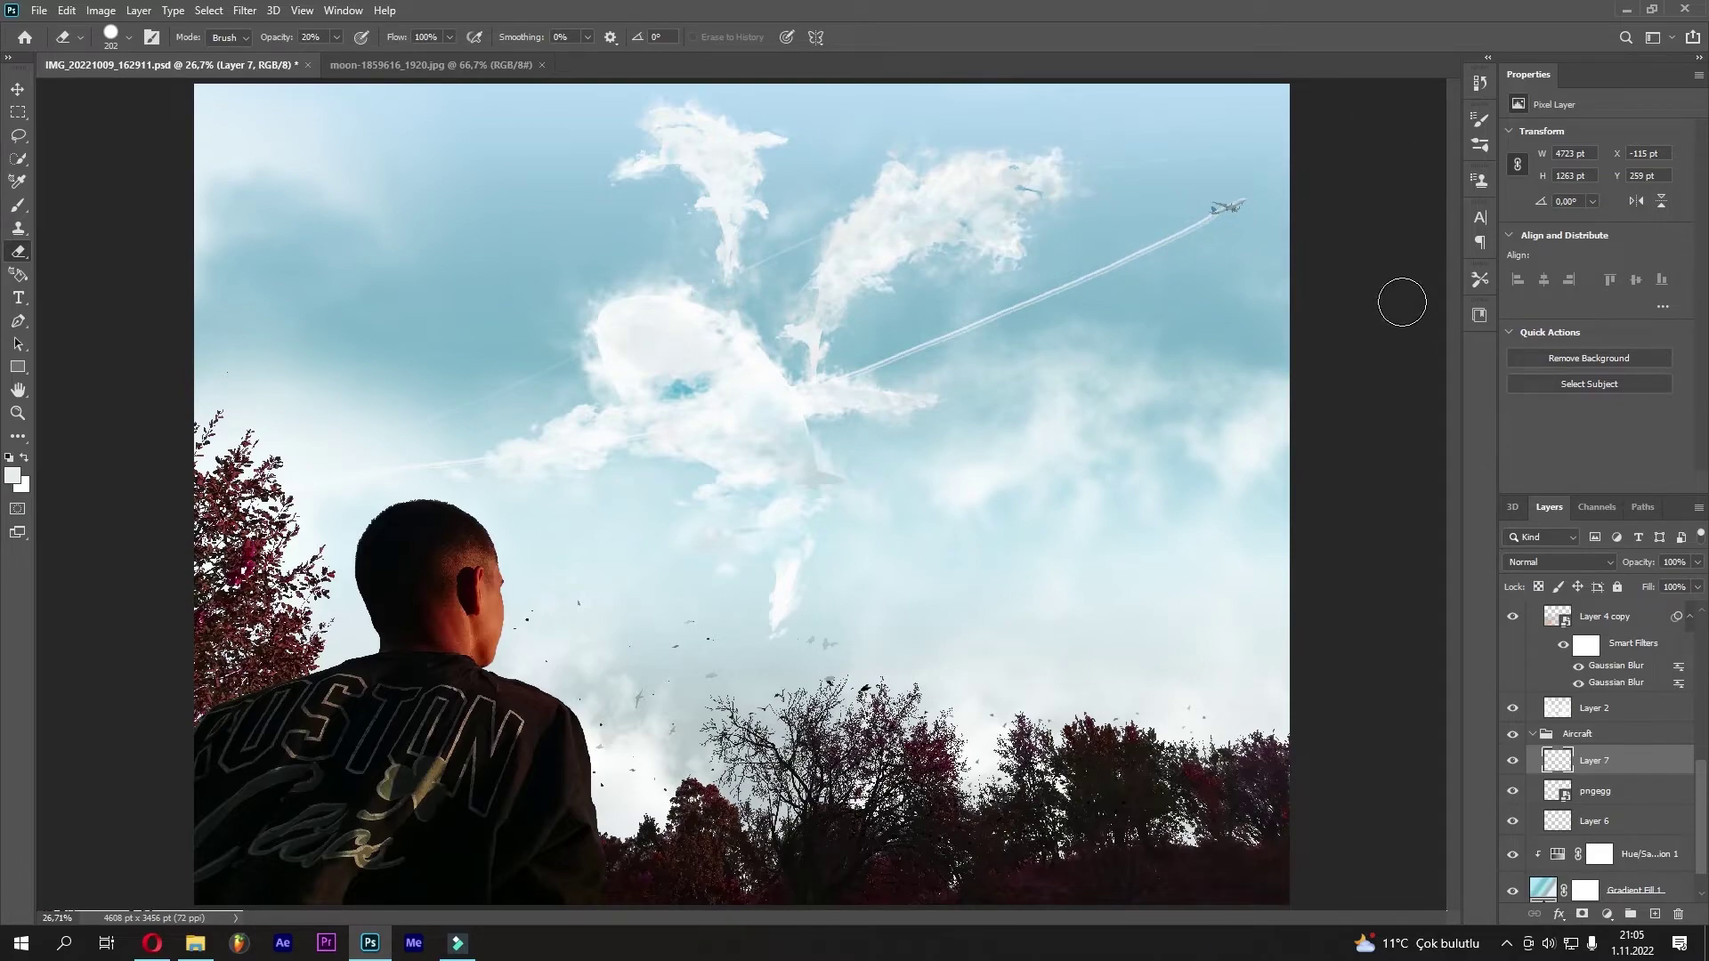
# Clip a Brightness/Contrast adjustment to pngegg with brightness 64, then reselect Layer 7
pyautogui.click(1612, 795)
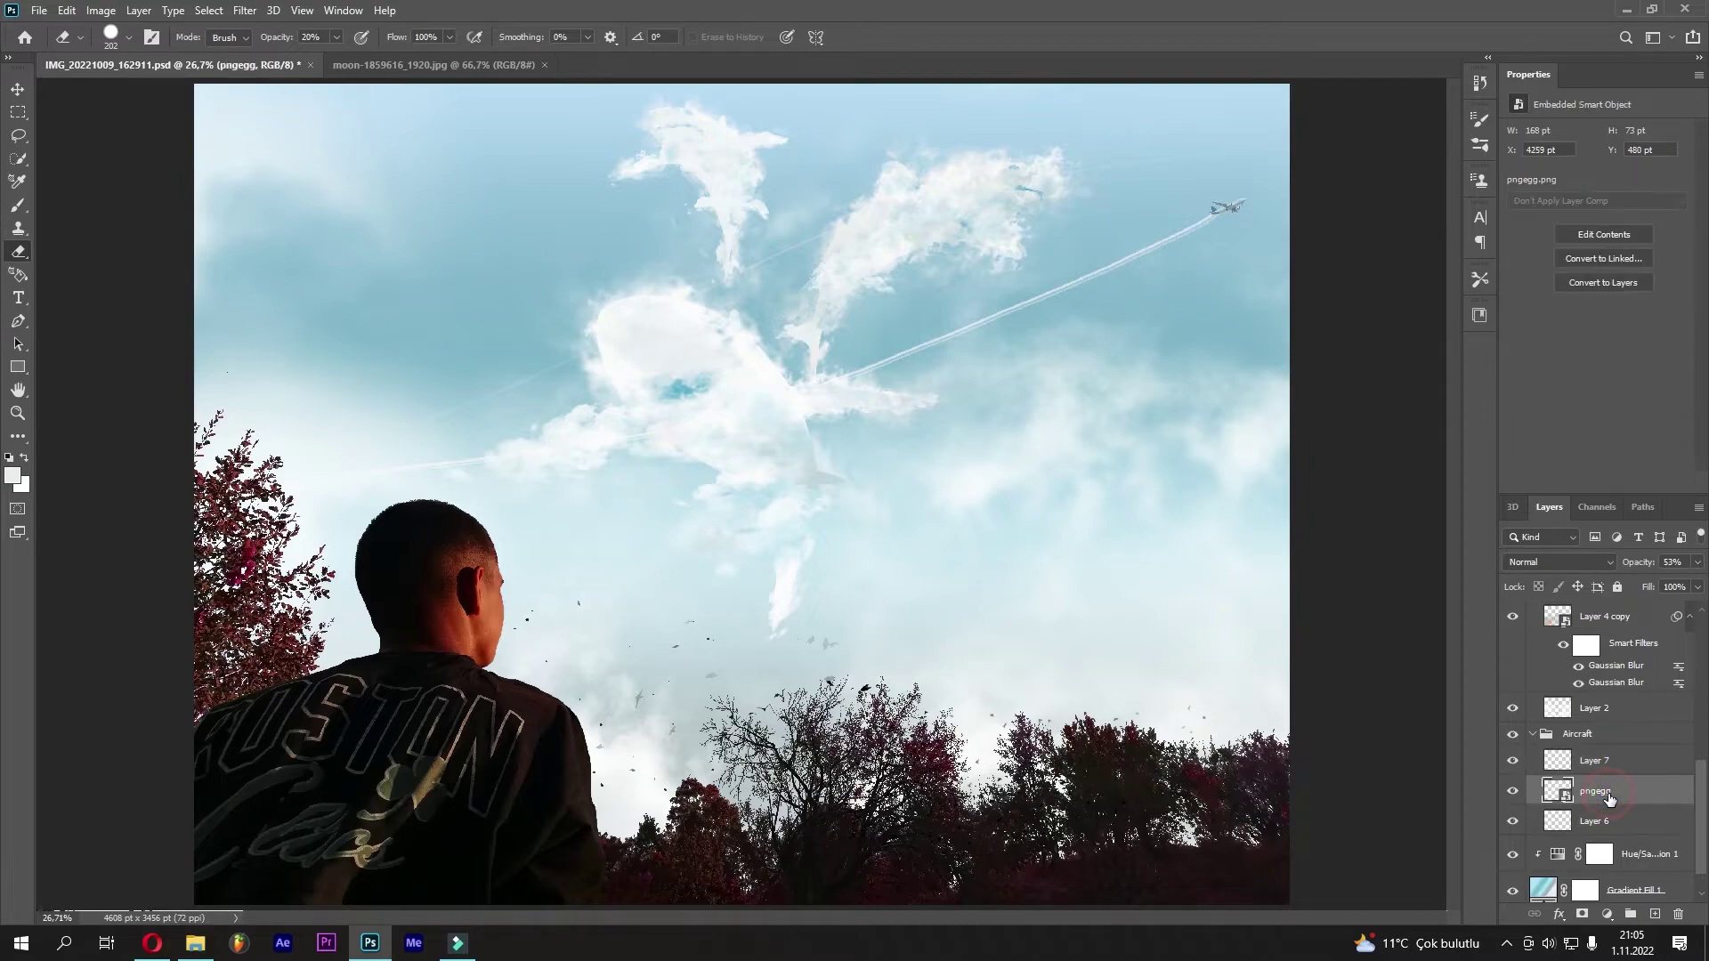
pyautogui.click(1606, 916)
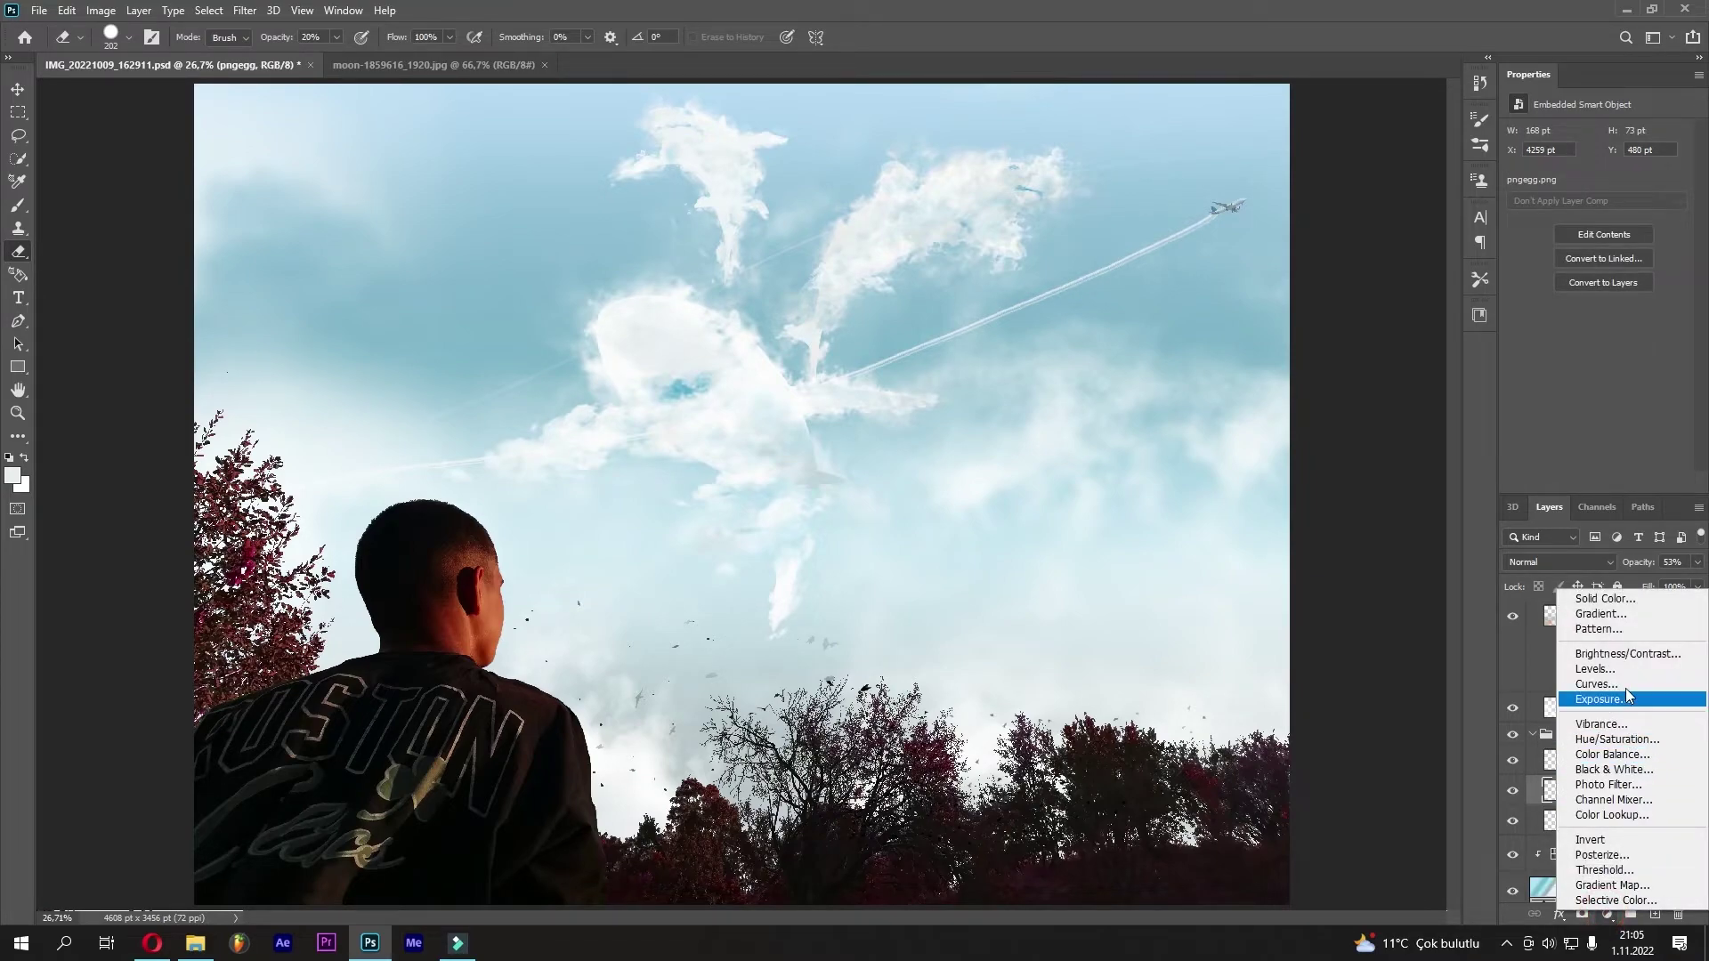
pyautogui.click(1593, 663)
pyautogui.click(1578, 485)
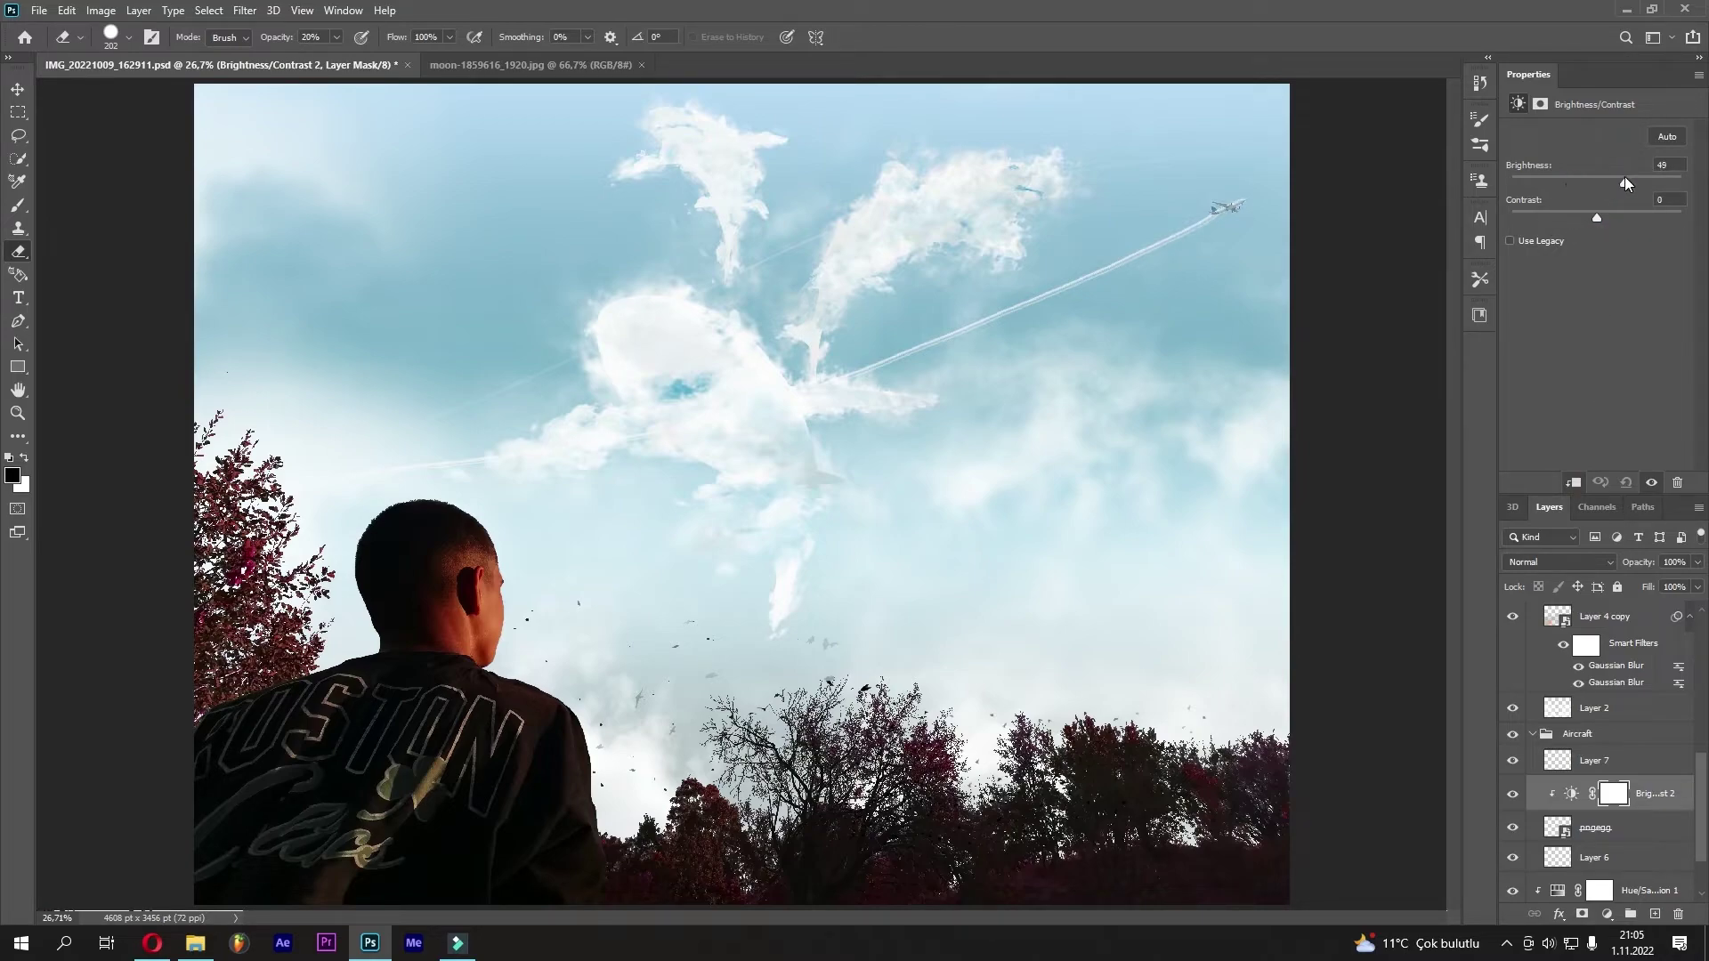
pyautogui.moveTo(1641, 176); pyautogui.dragTo(1632, 176)
pyautogui.click(1643, 771)
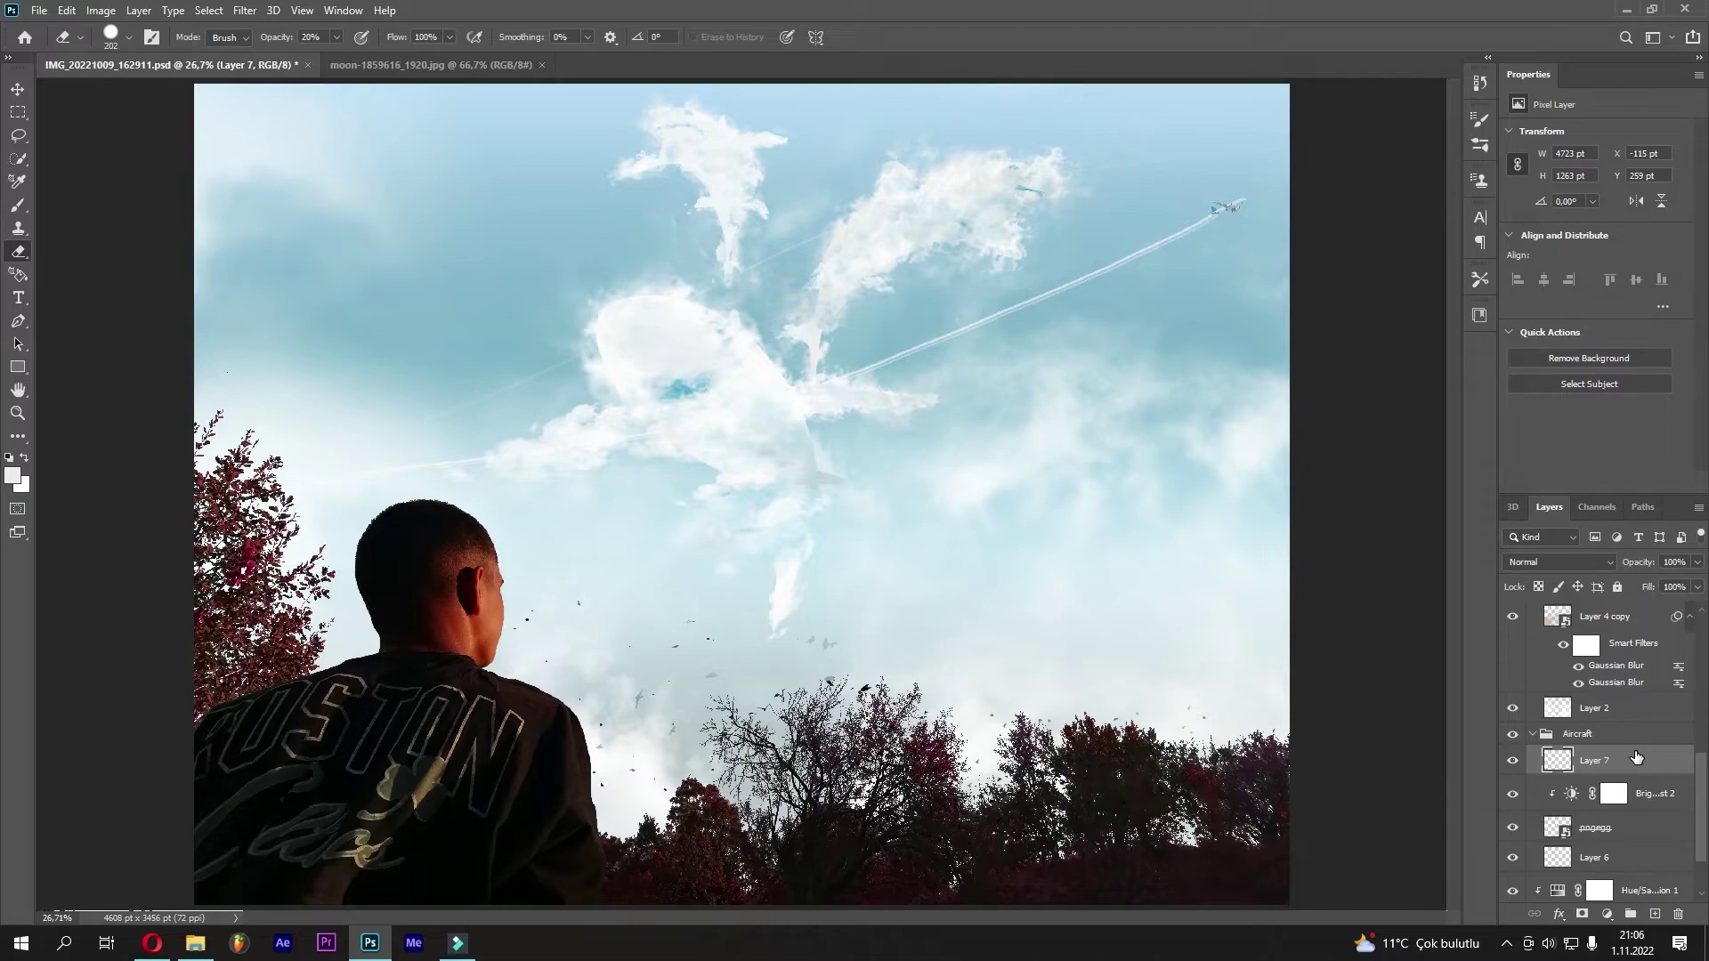
# Lower Hue/Saturation 1 saturation to -4, toggling its visibility to compare the sky
pyautogui.scroll(-2, 1641, 795)
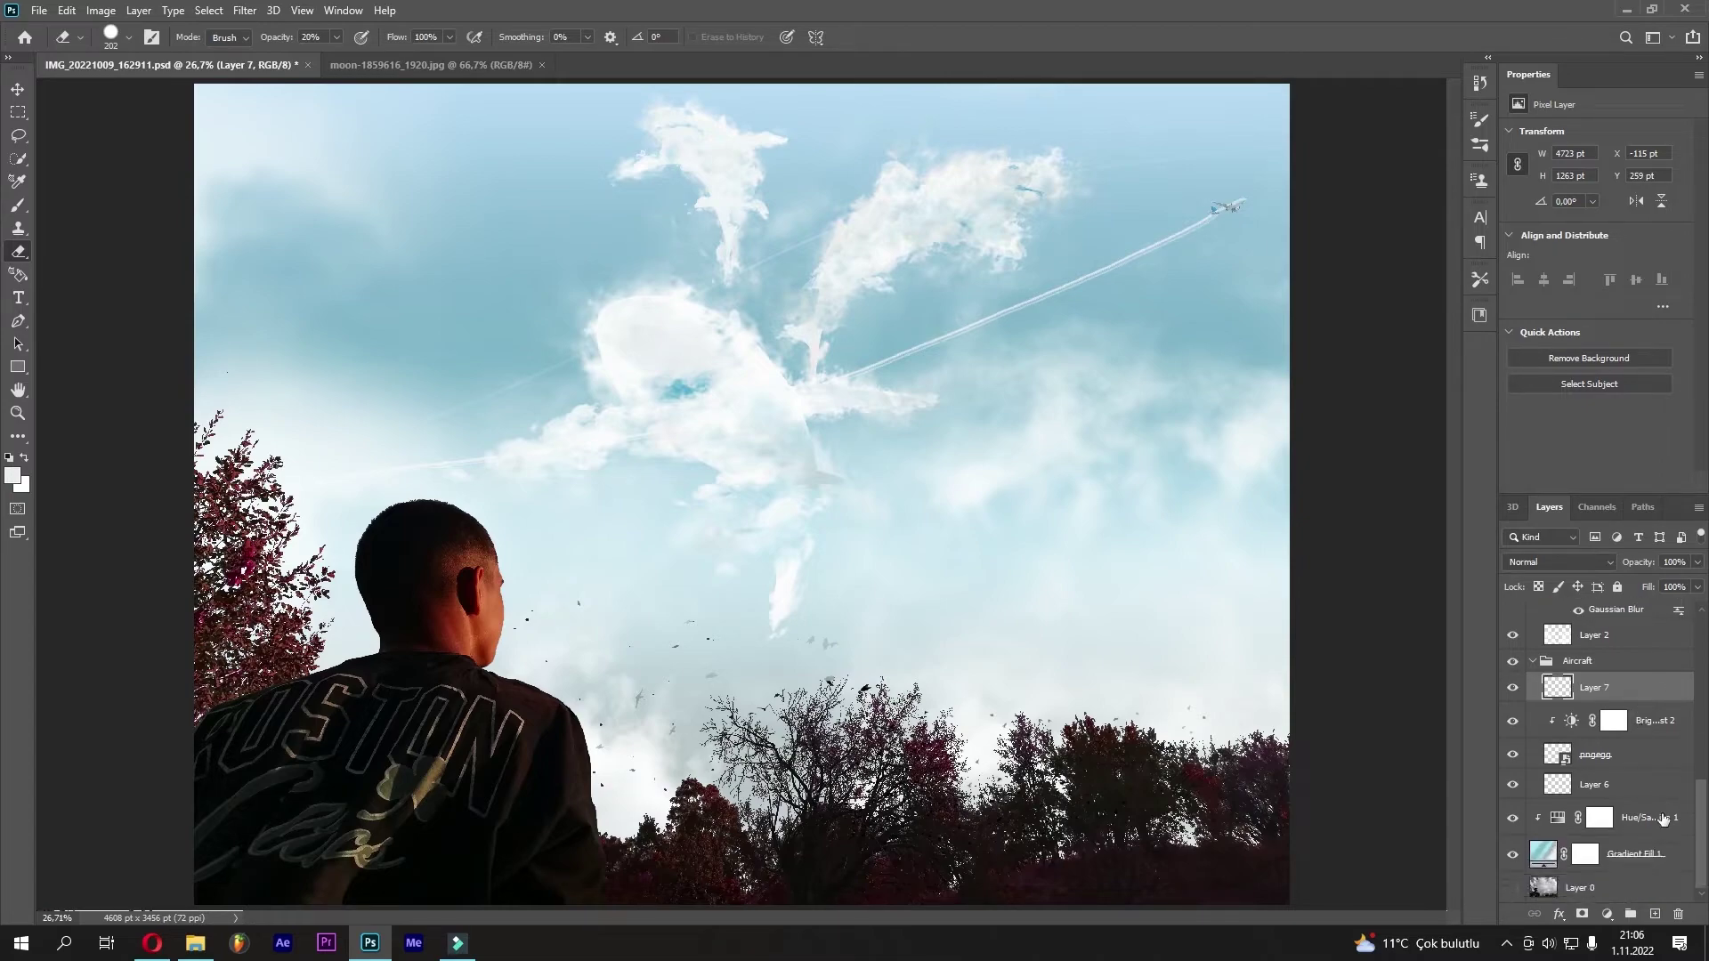
pyautogui.click(1514, 817)
pyautogui.click(1515, 816)
pyautogui.click(1560, 818)
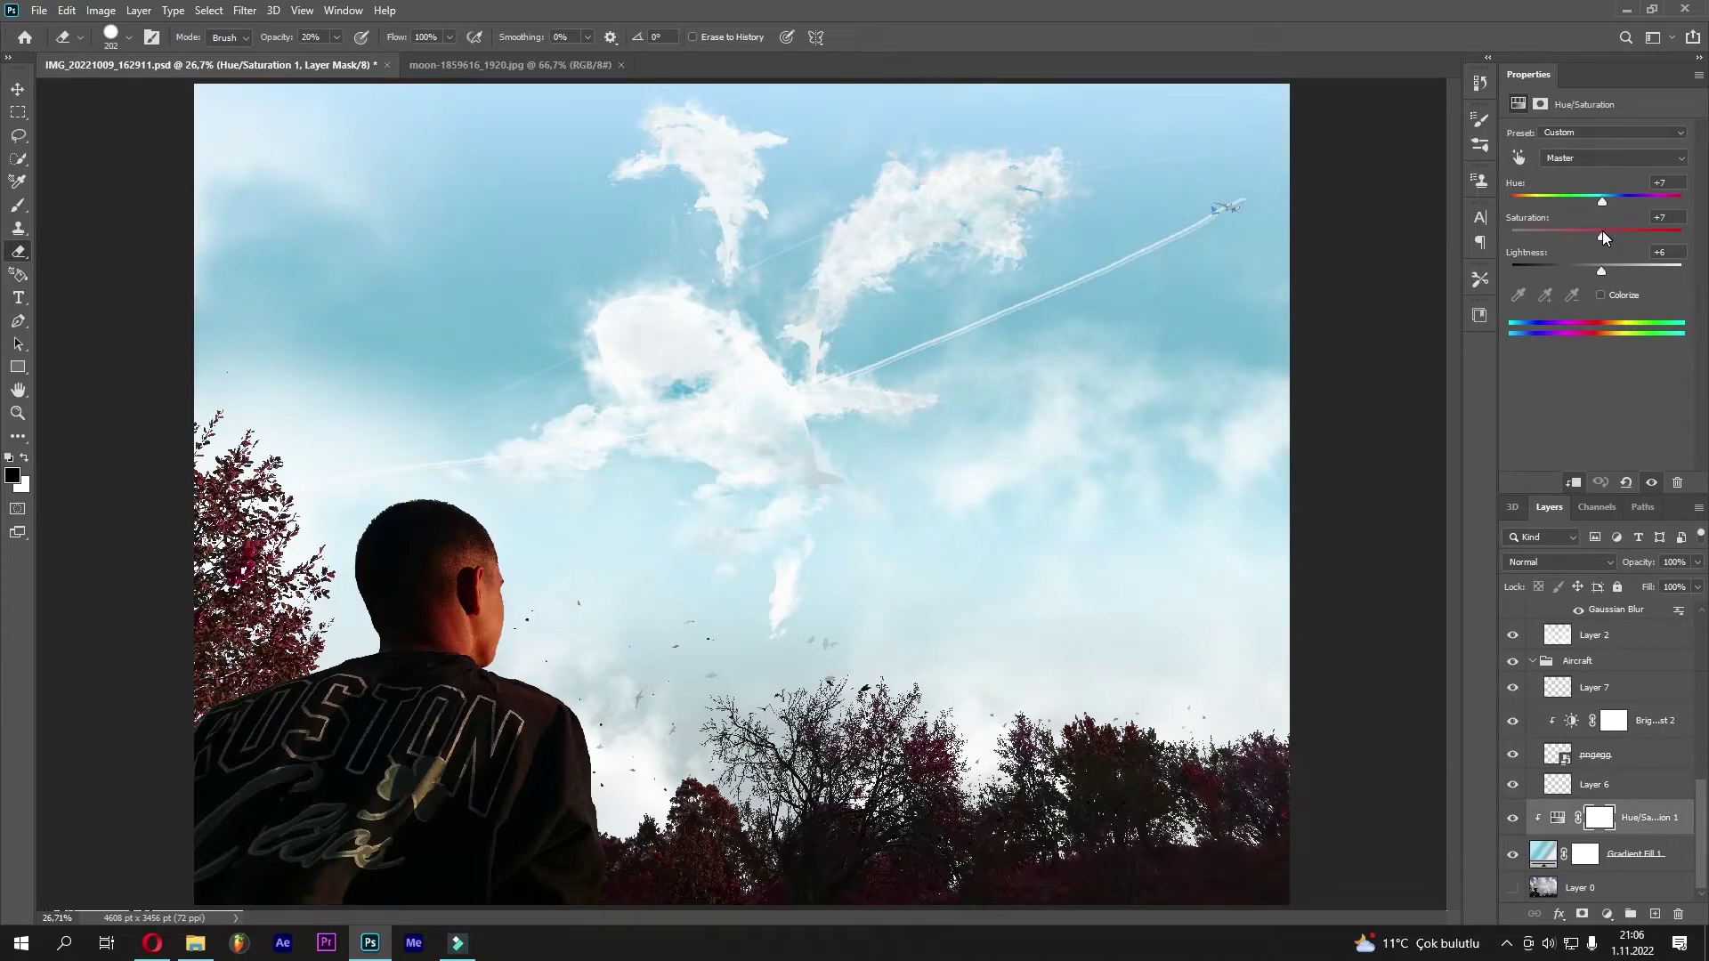
pyautogui.moveTo(1599, 233); pyautogui.dragTo(1593, 235)
pyautogui.click(1513, 817)
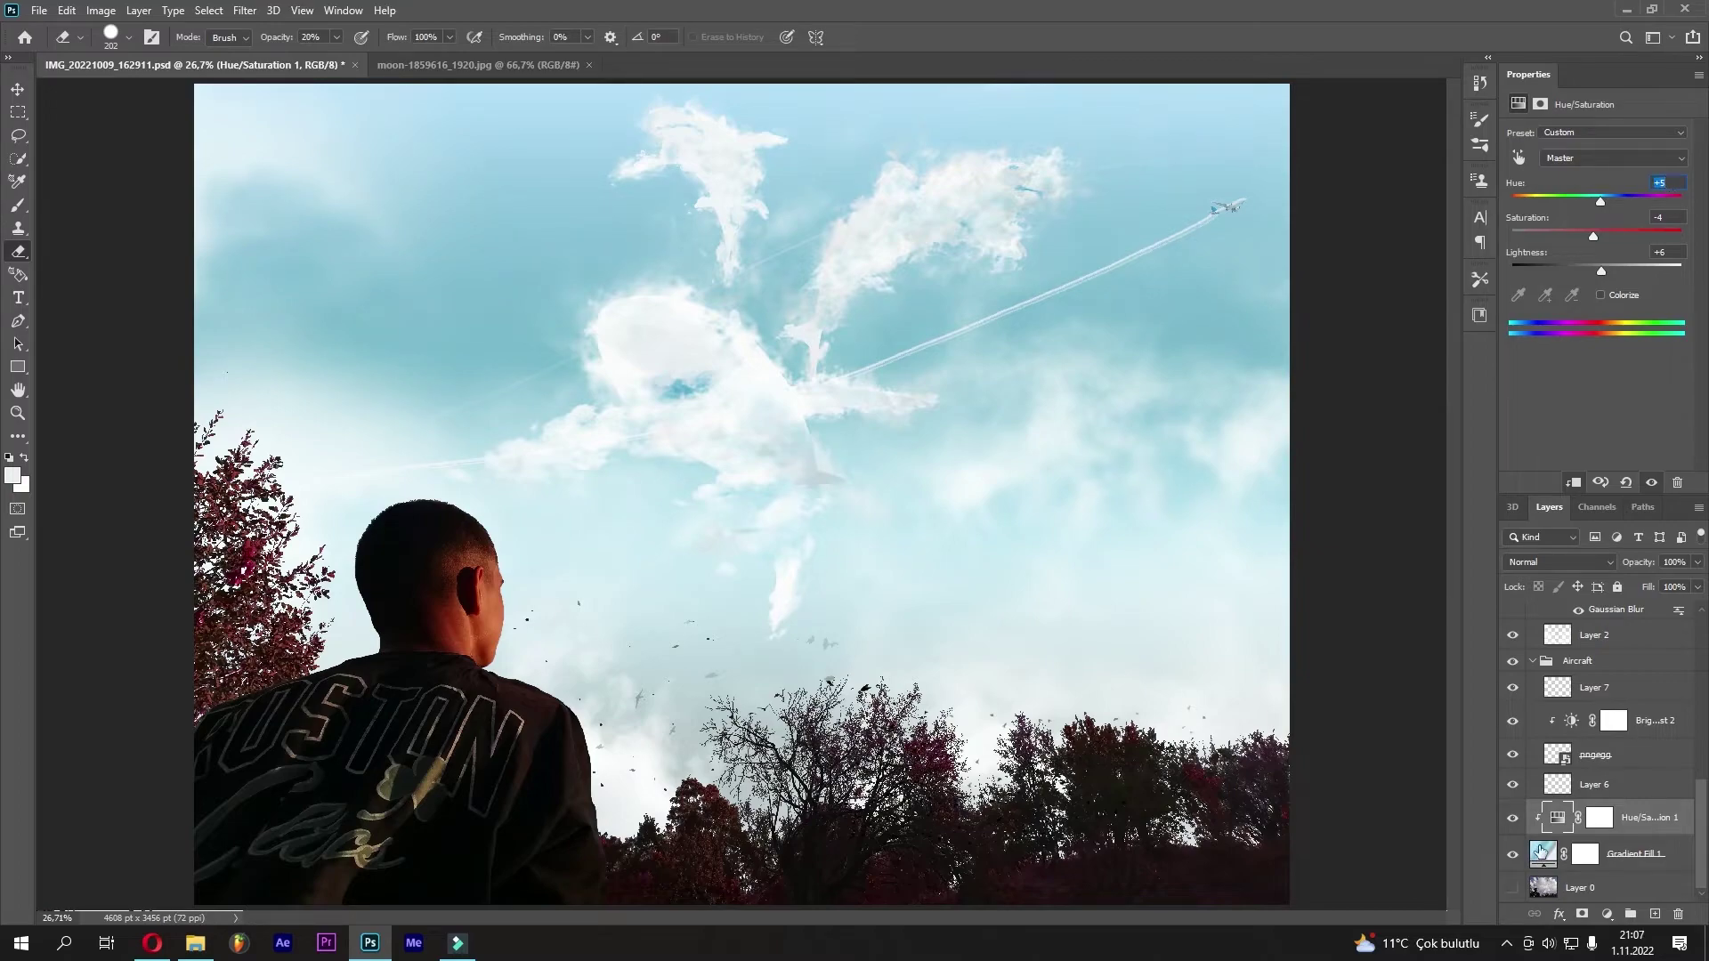
# Lightly erase Layer 6's contrail near the plane, then reselect Hue/Saturation 1
pyautogui.click(1585, 785)
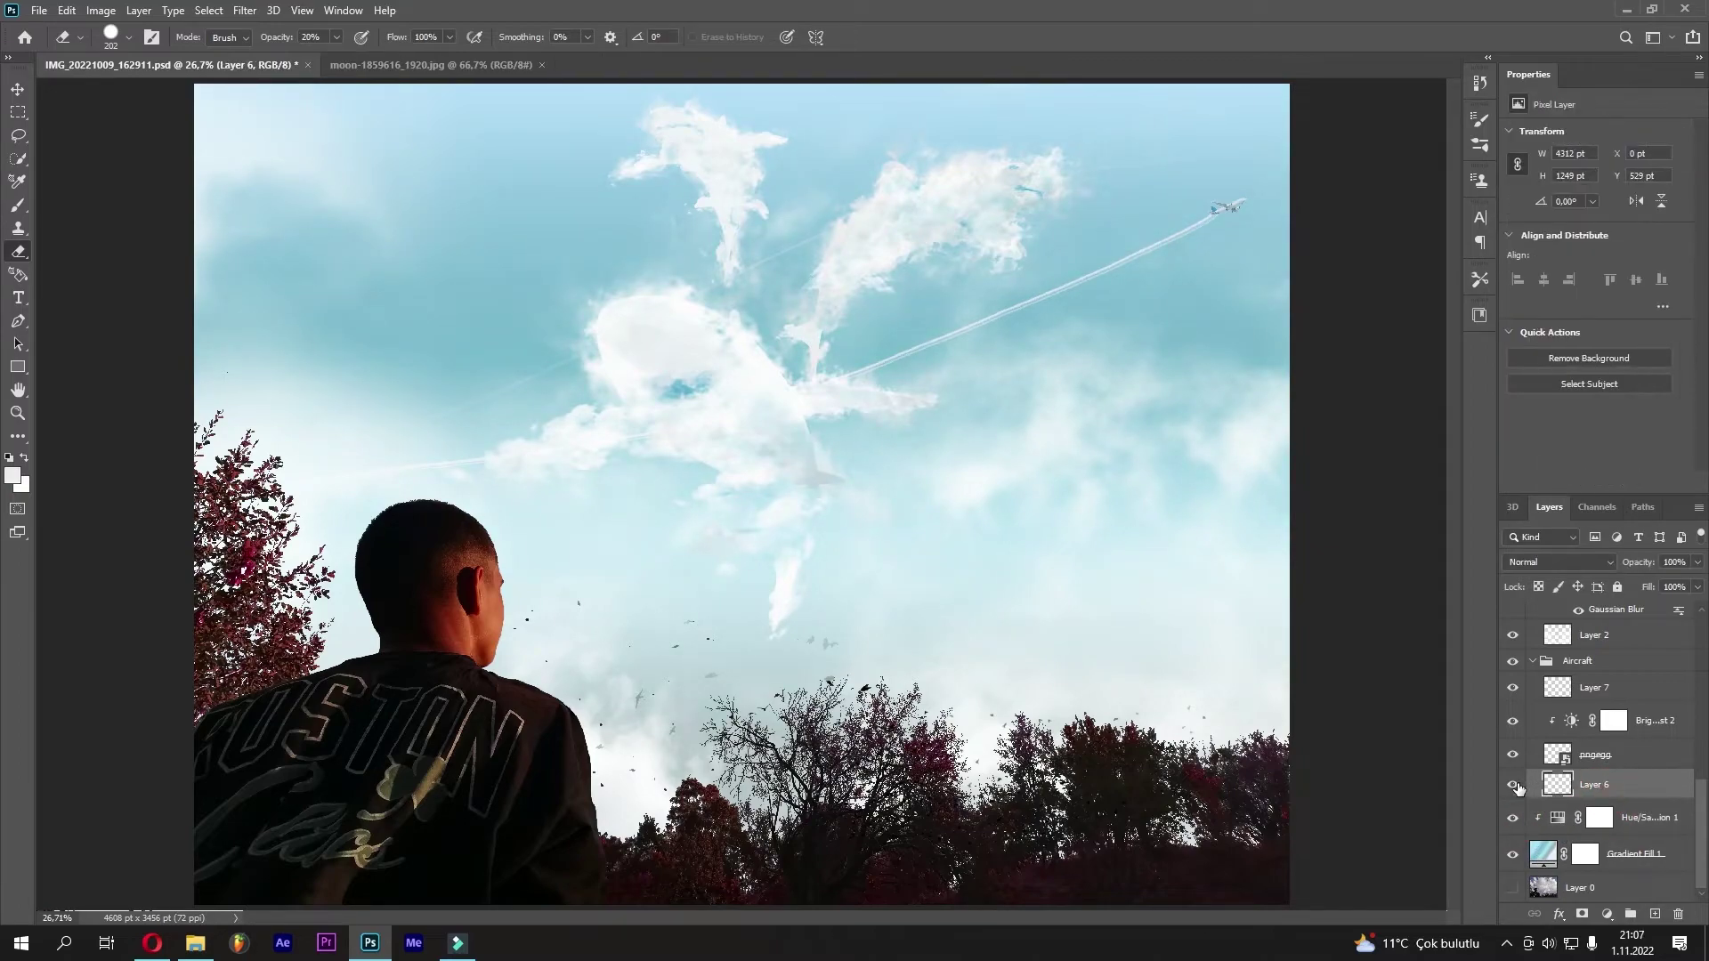
pyautogui.click(1514, 785)
pyautogui.click(1014, 303)
pyautogui.hotkey('ctrl', 'z')
pyautogui.hotkey('ctrl', 'shift', 'z')
pyautogui.click(1617, 782)
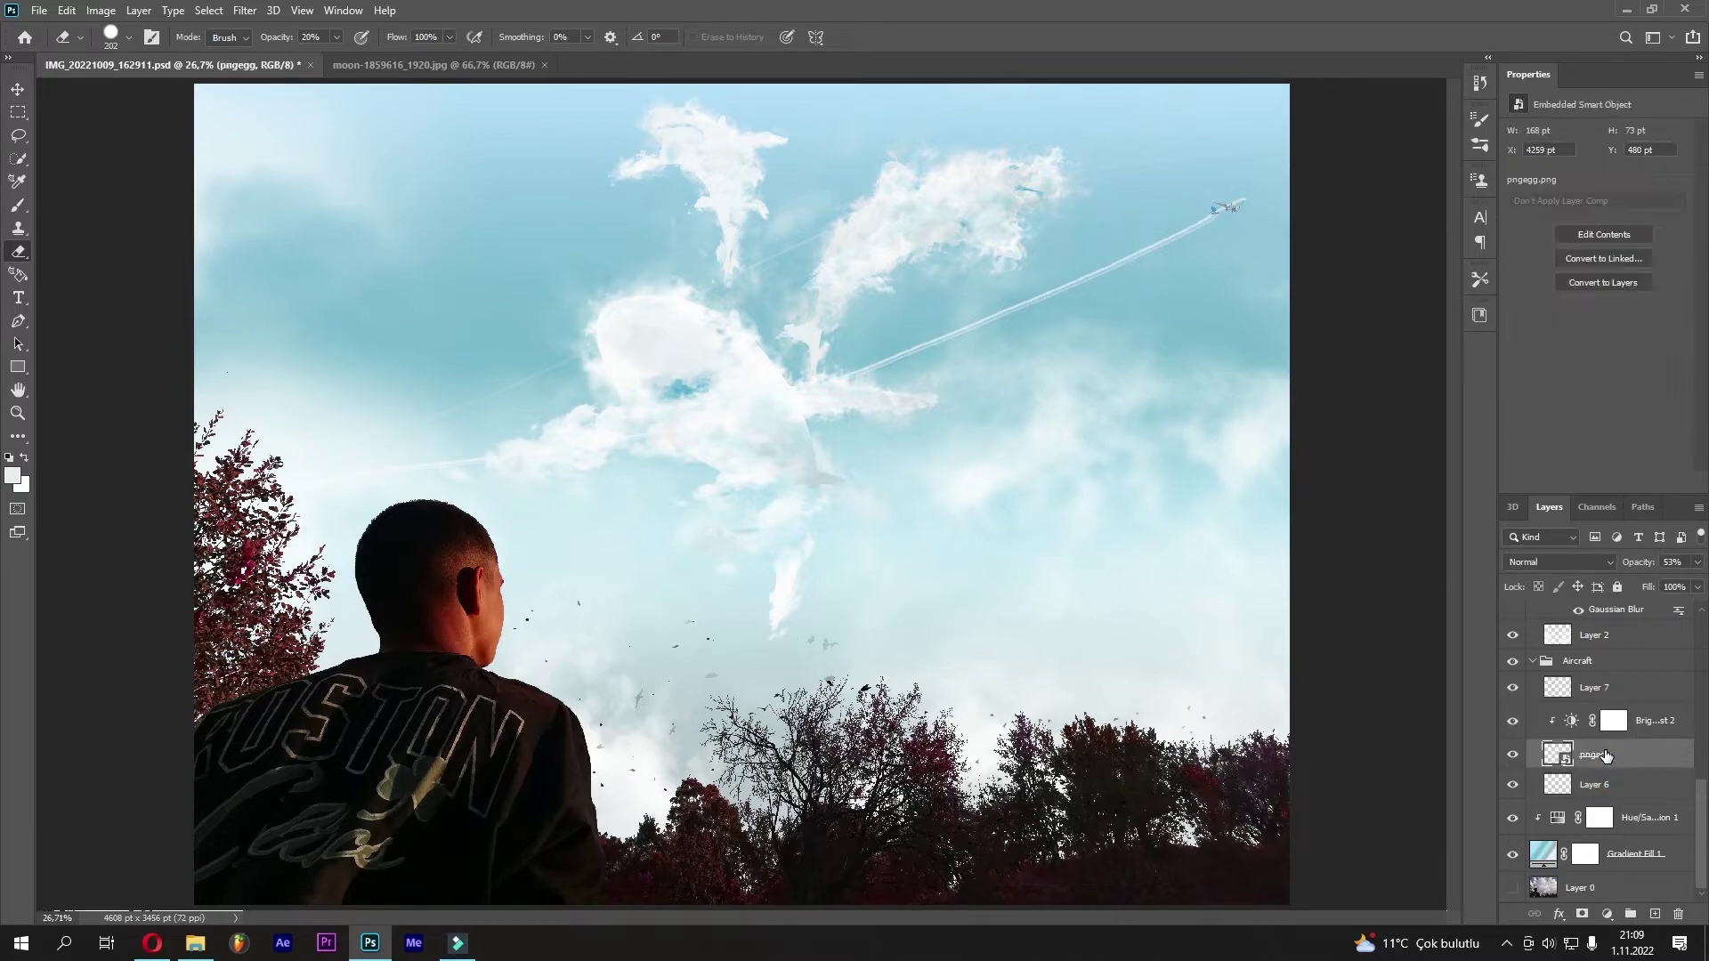
pyautogui.click(1594, 660)
pyautogui.click(1639, 821)
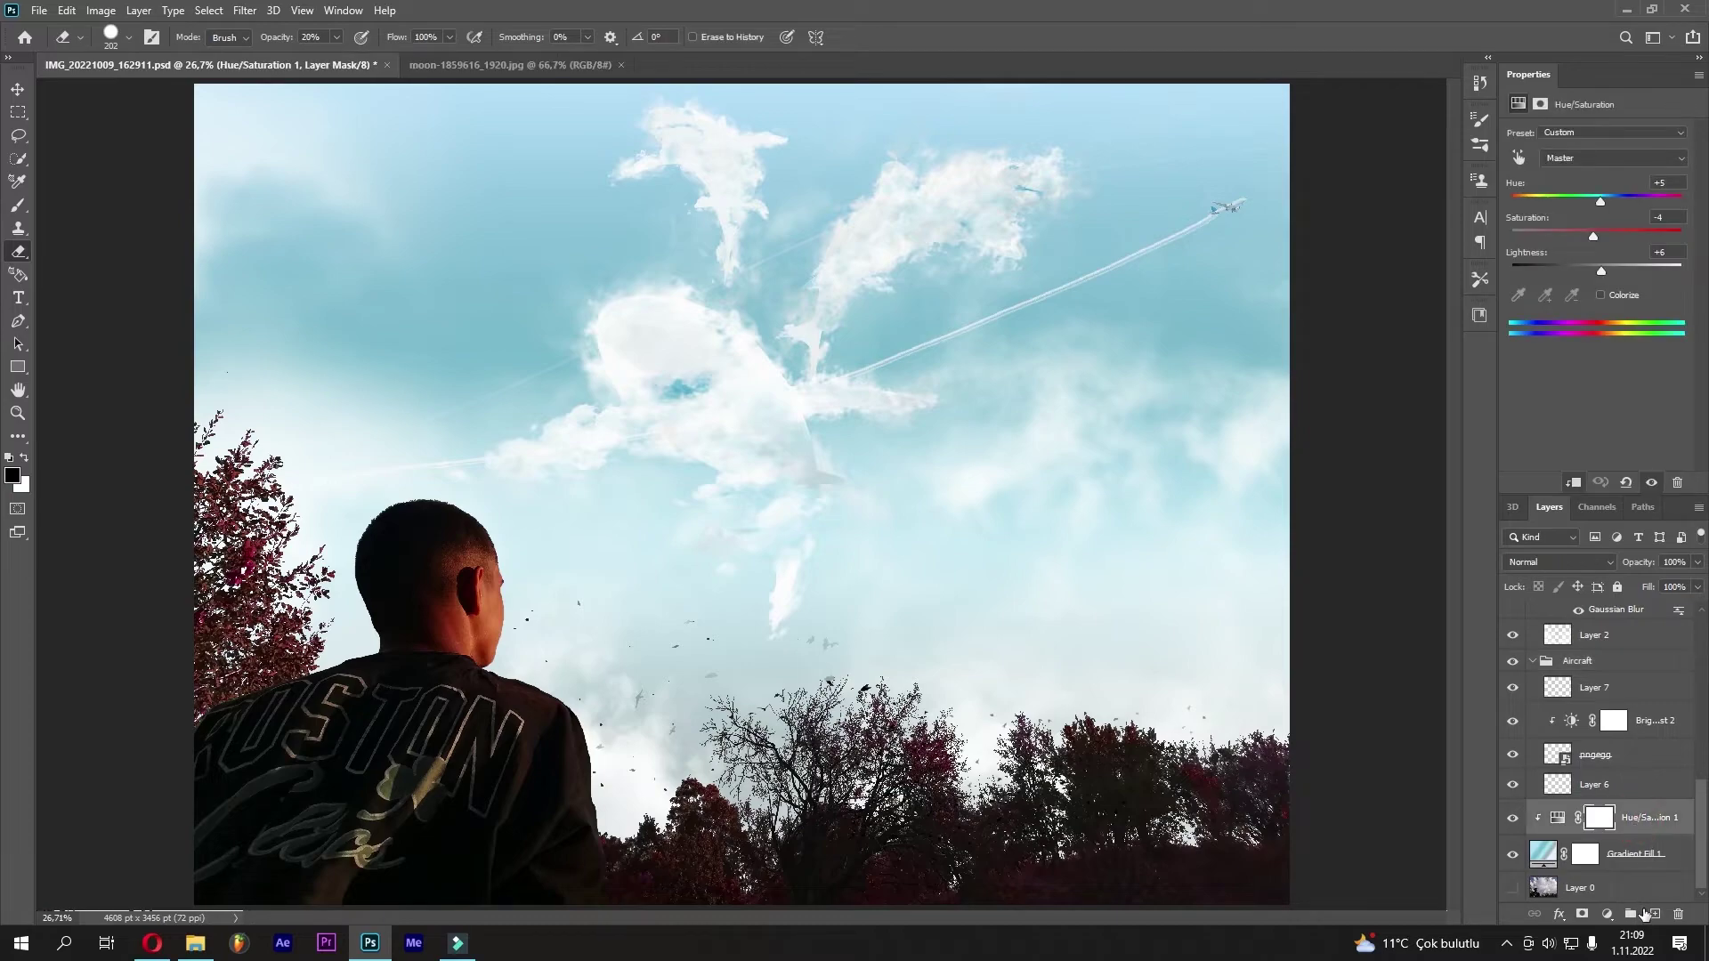
# On a new layer, select a circle in the upper-left sky and pick pale yellow
pyautogui.click(1655, 914)
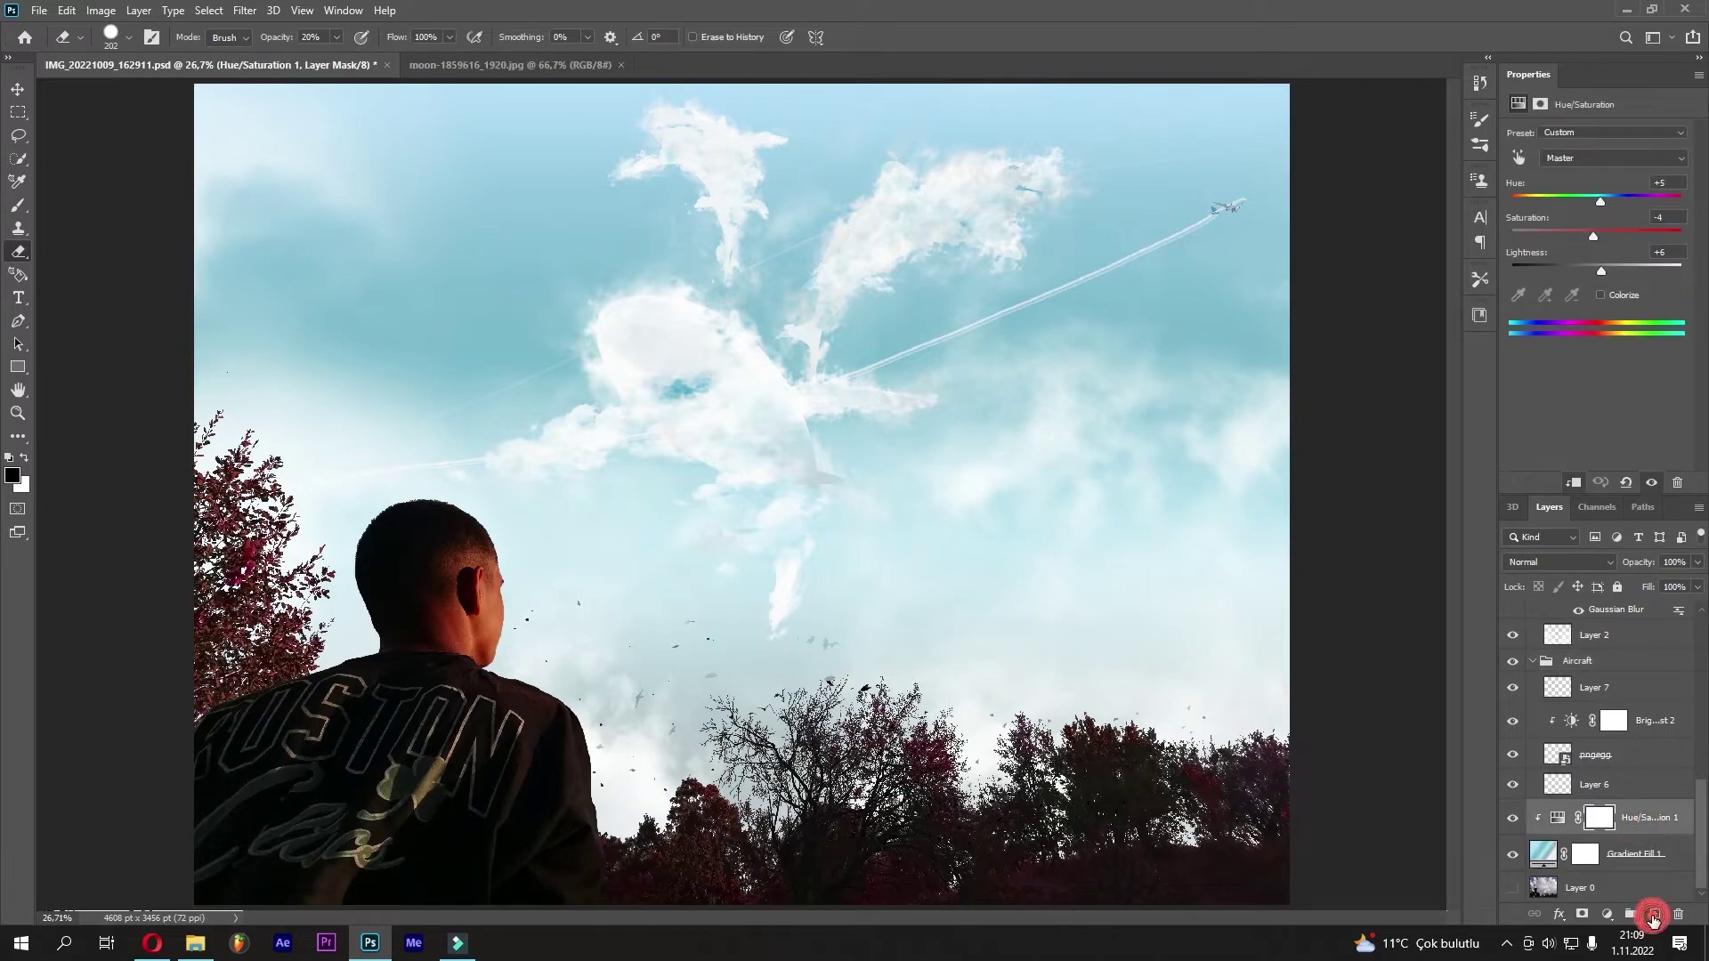
pyautogui.click(18, 113)
pyautogui.rightClick(20, 114)
pyautogui.click(75, 130)
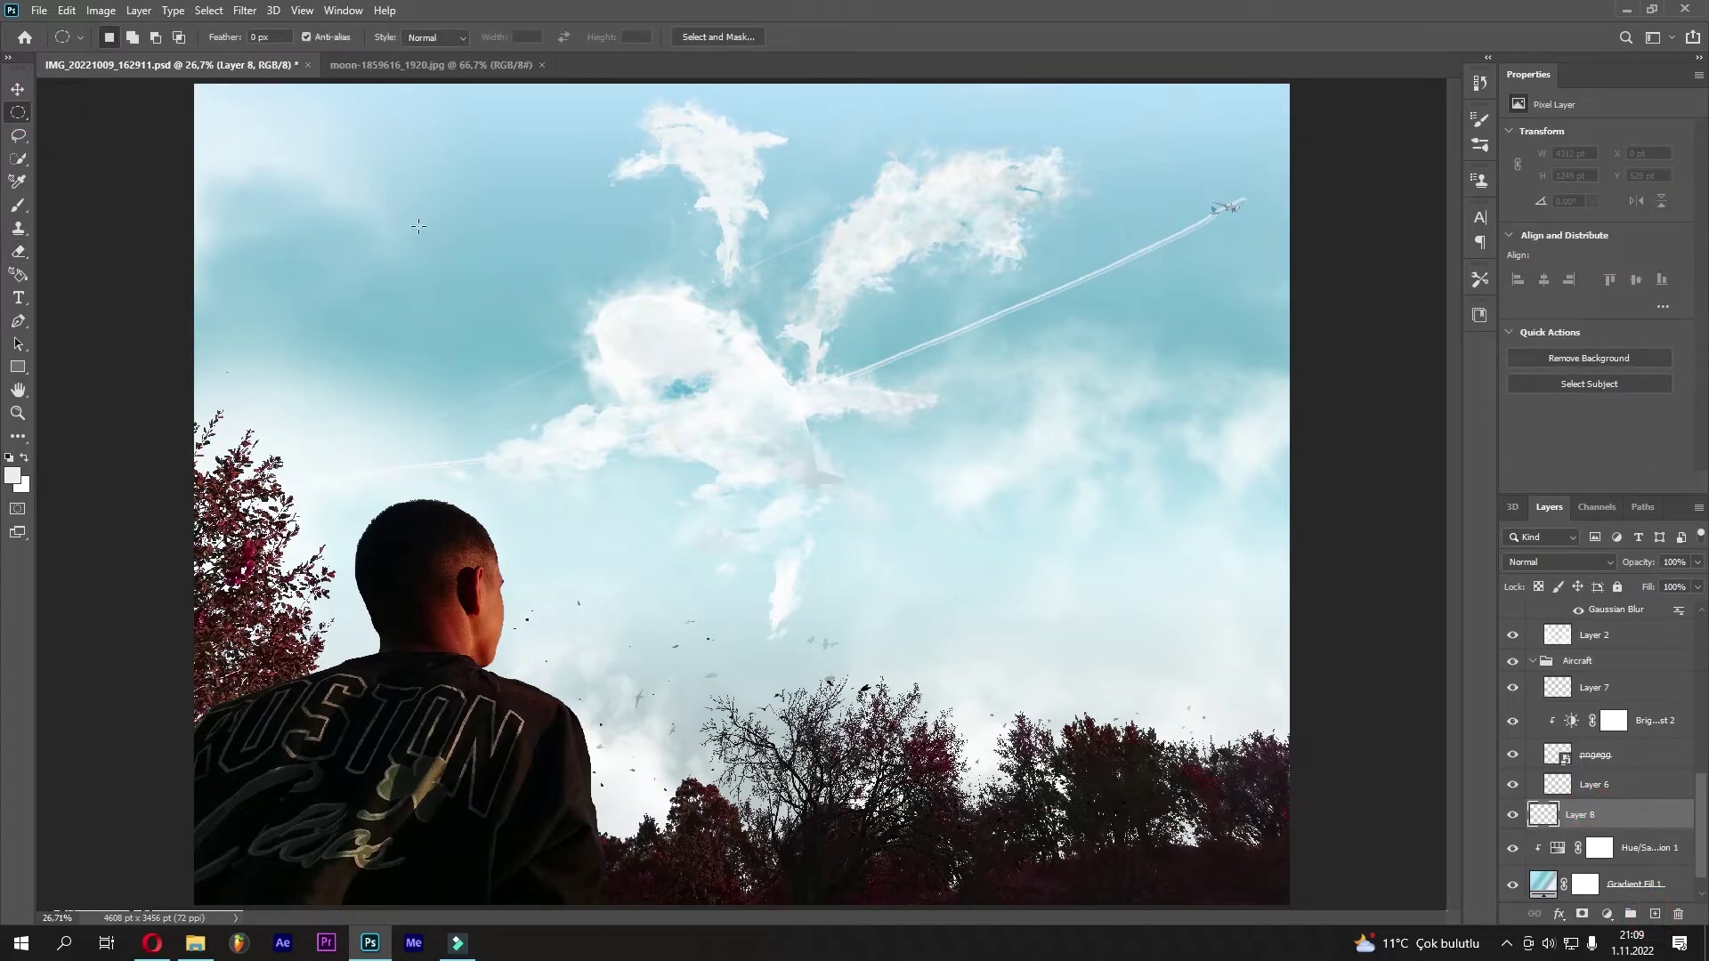
pyautogui.moveTo(399, 206); pyautogui.dragTo(468, 276)
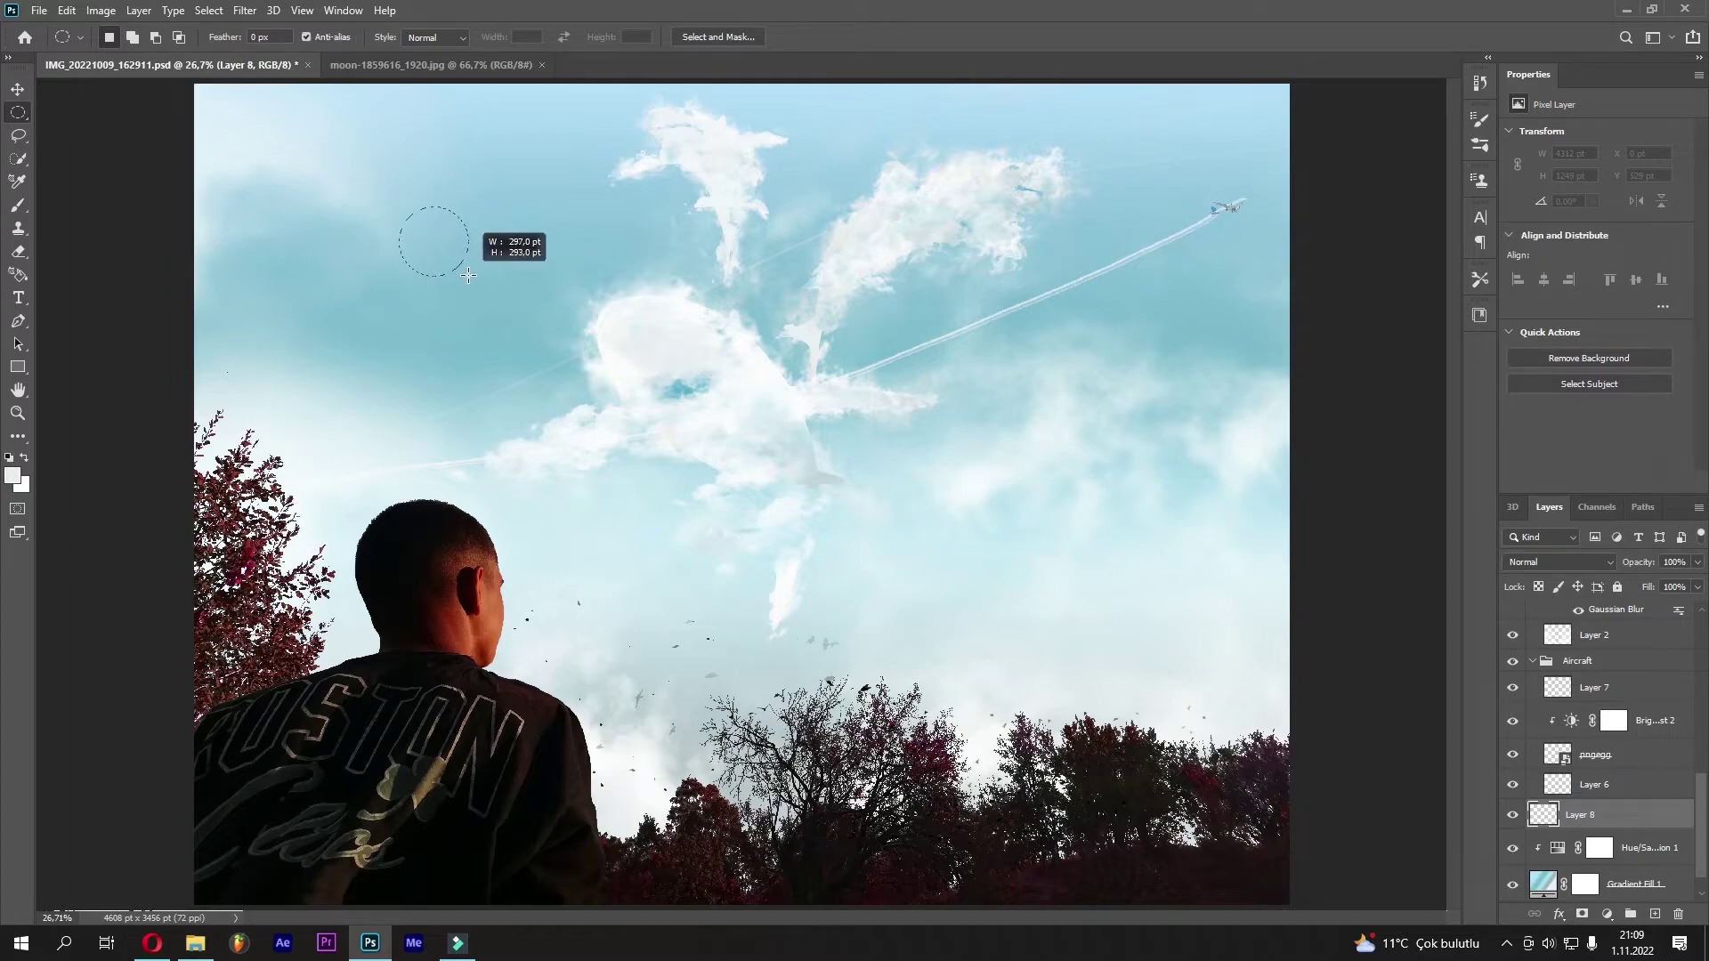
pyautogui.click(14, 475)
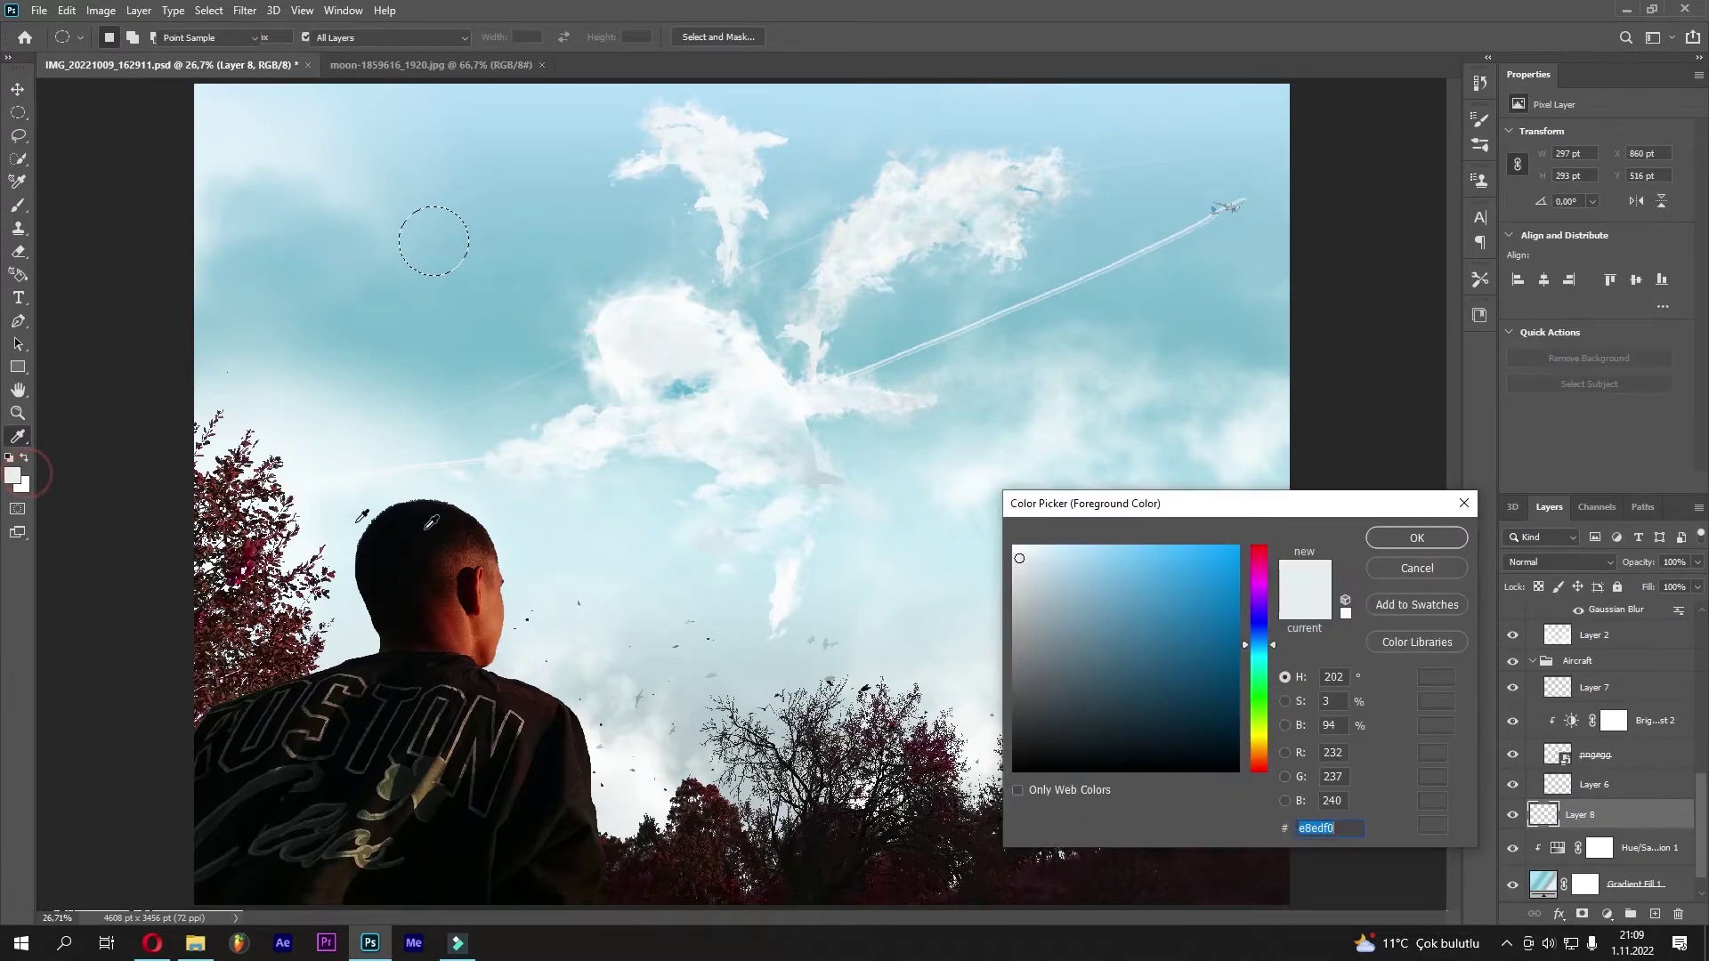
pyautogui.moveTo(1258, 735); pyautogui.dragTo(1258, 732)
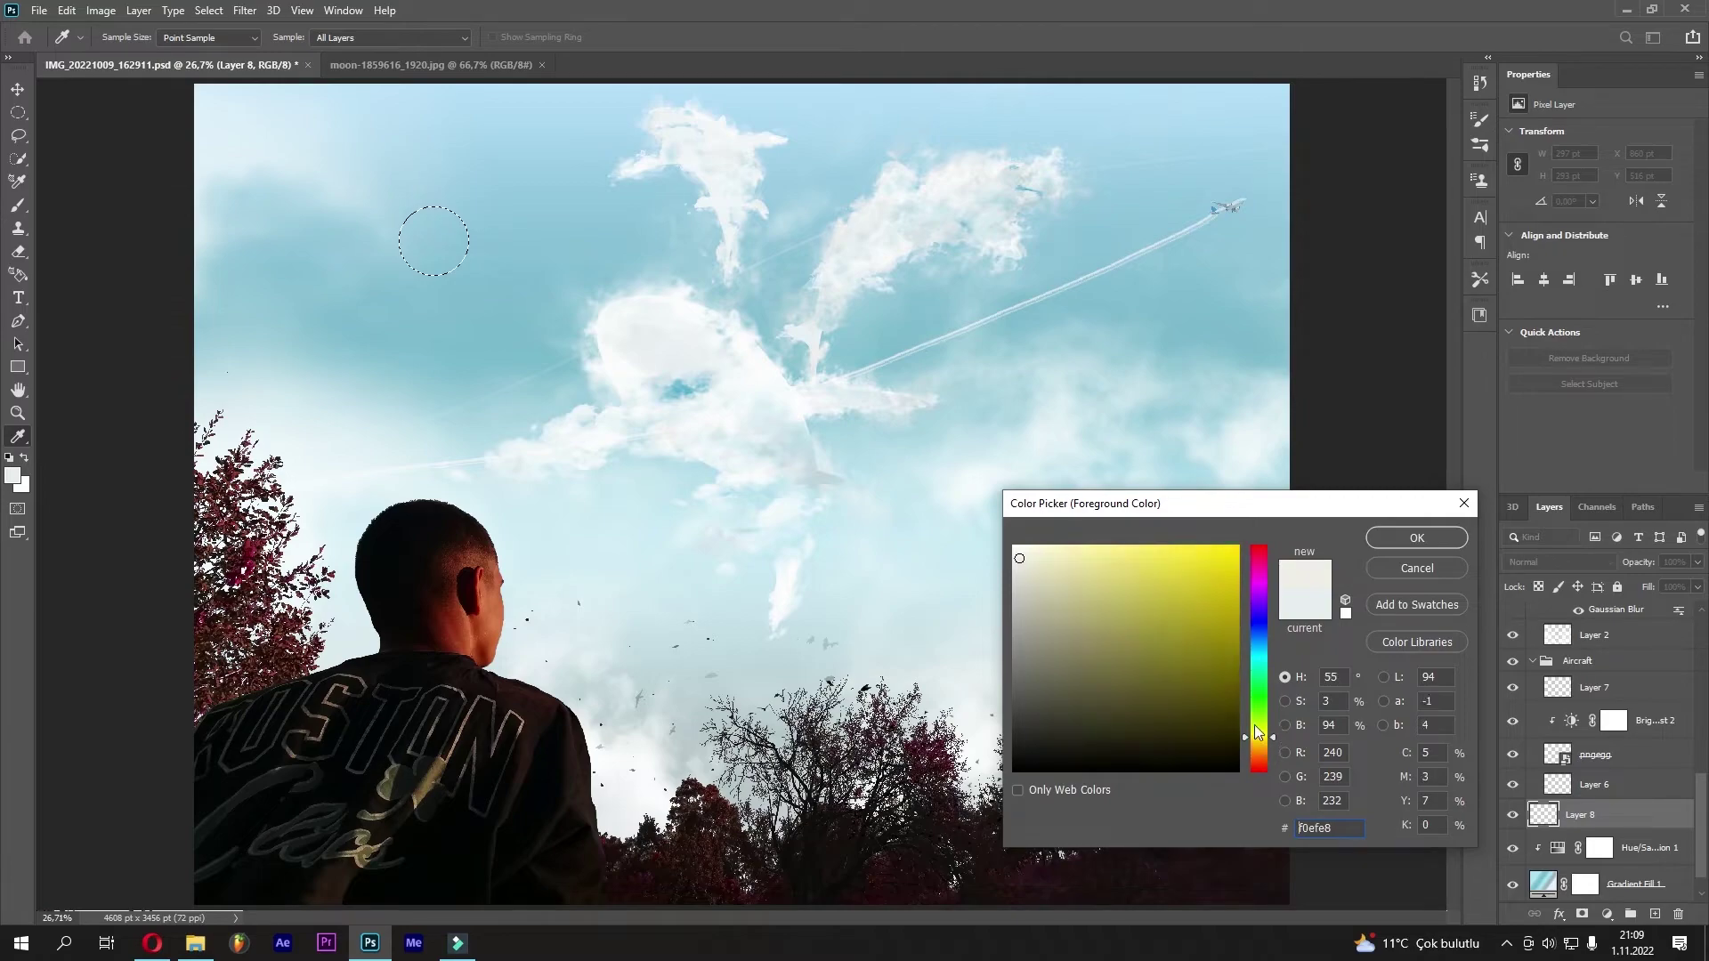
pyautogui.moveTo(1073, 568); pyautogui.dragTo(1077, 548)
pyautogui.click(1416, 537)
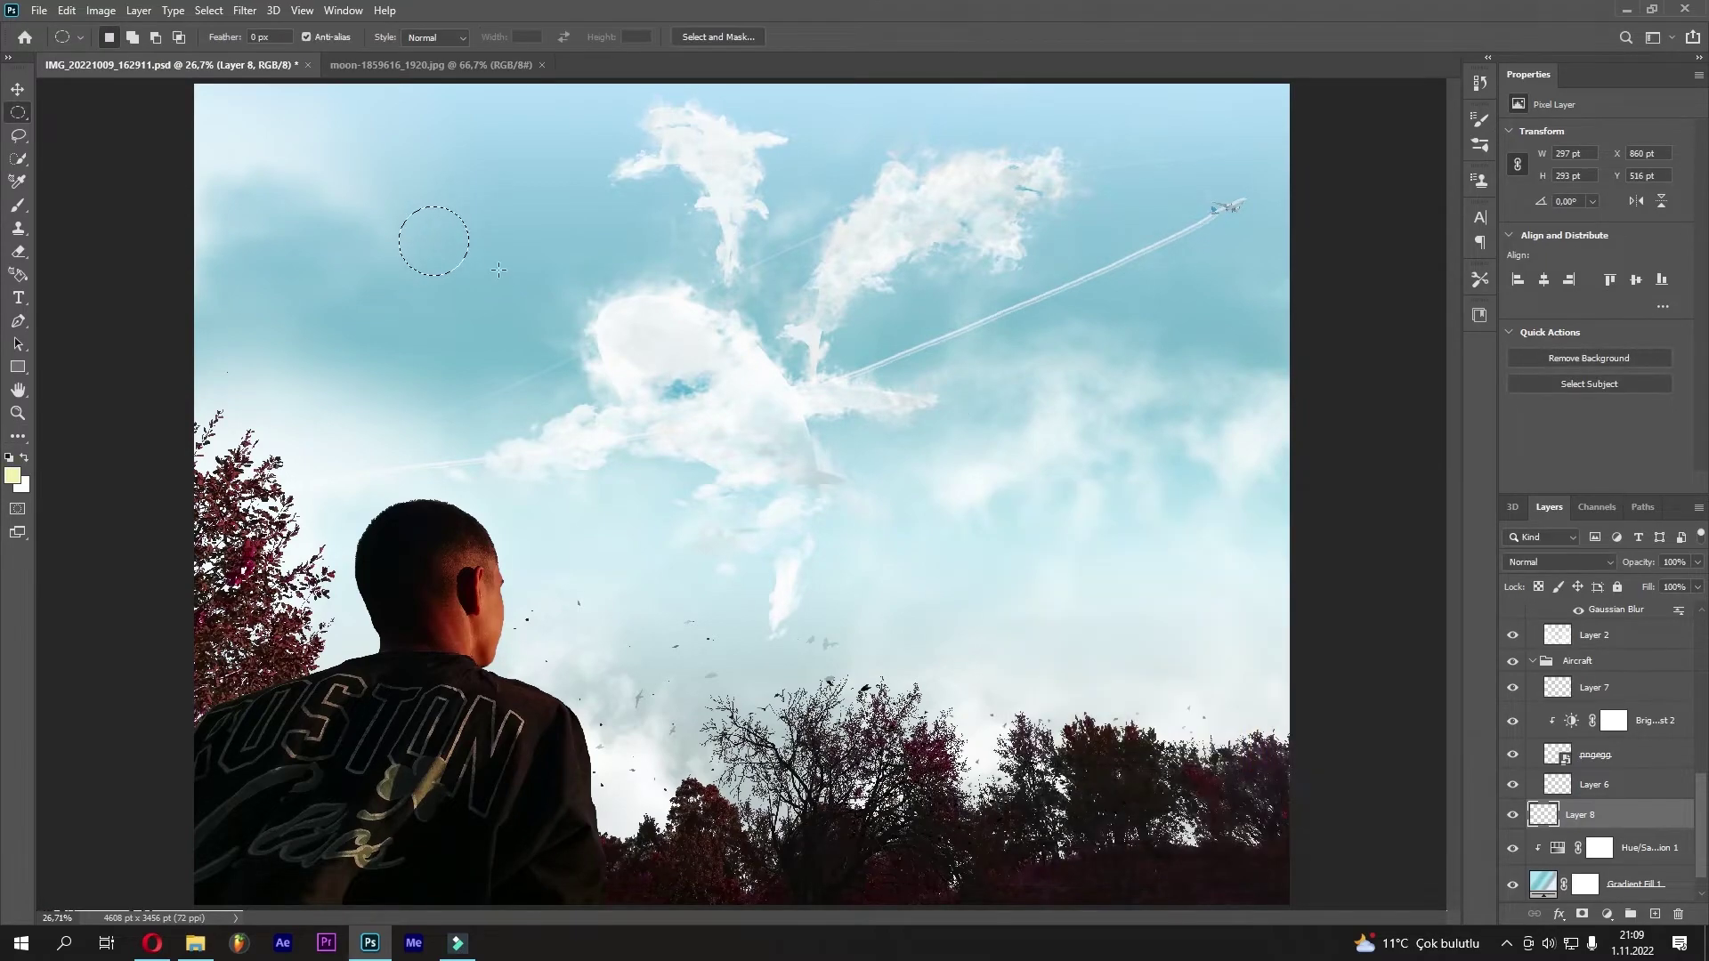
# Paint the circle pale yellow with a large brush, deselect, and duplicate Layer 8
pyautogui.click(18, 205)
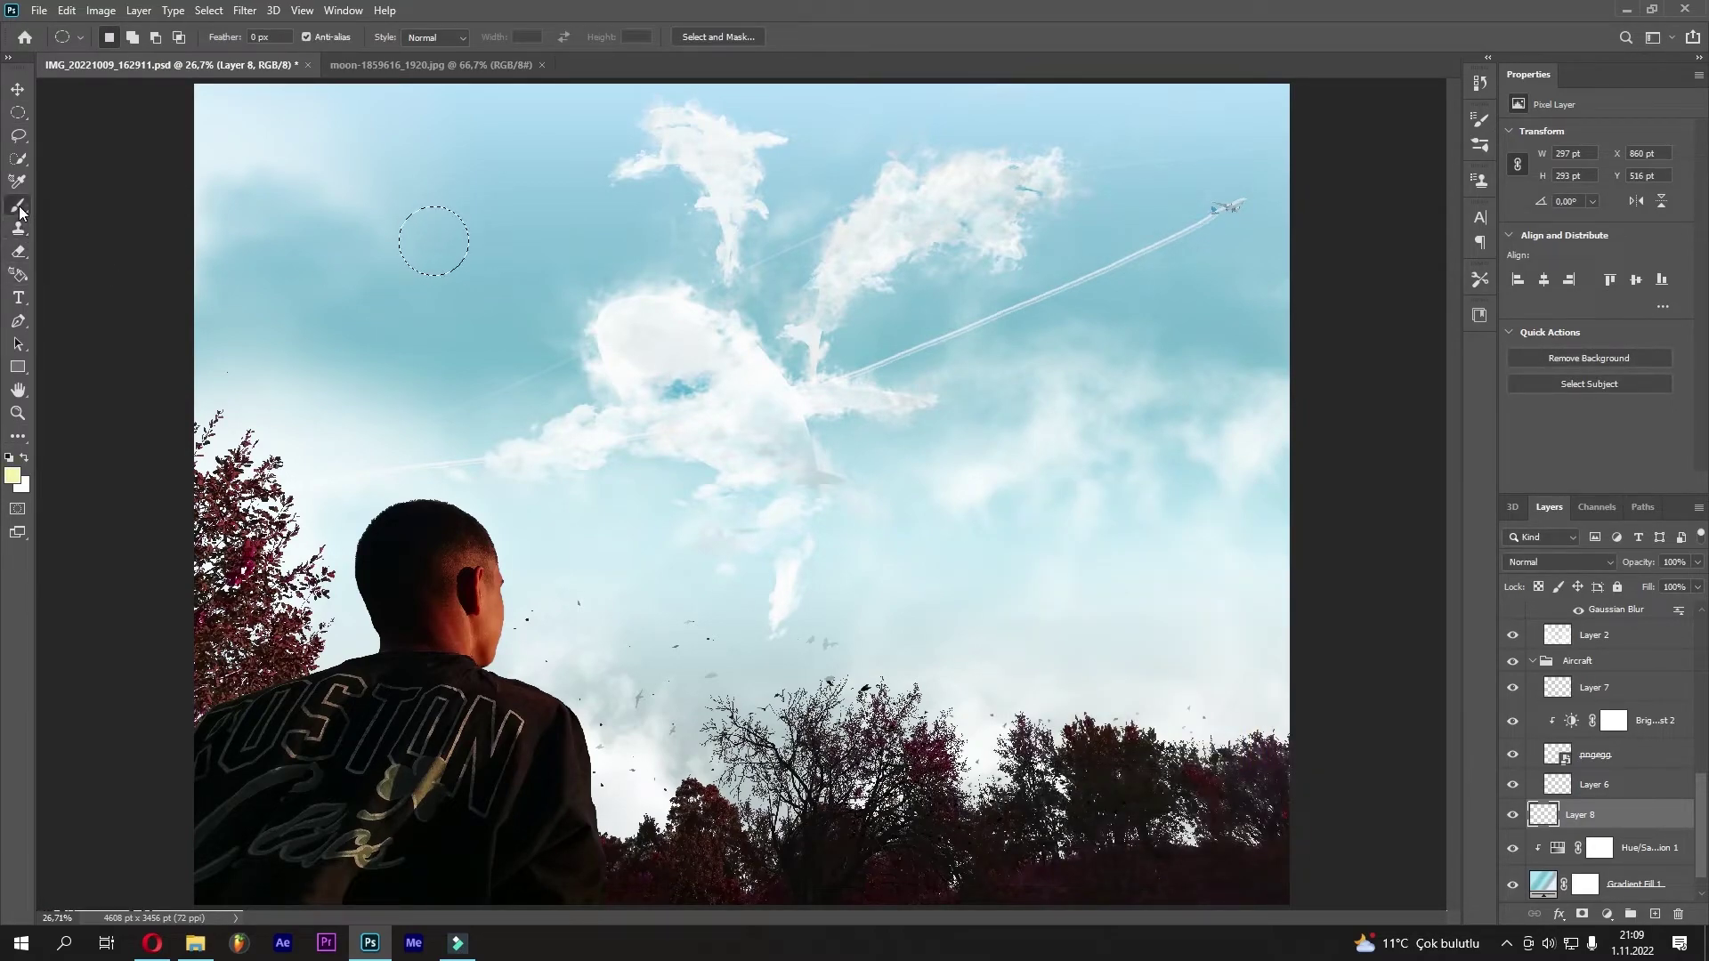
pyautogui.rightClick(458, 249)
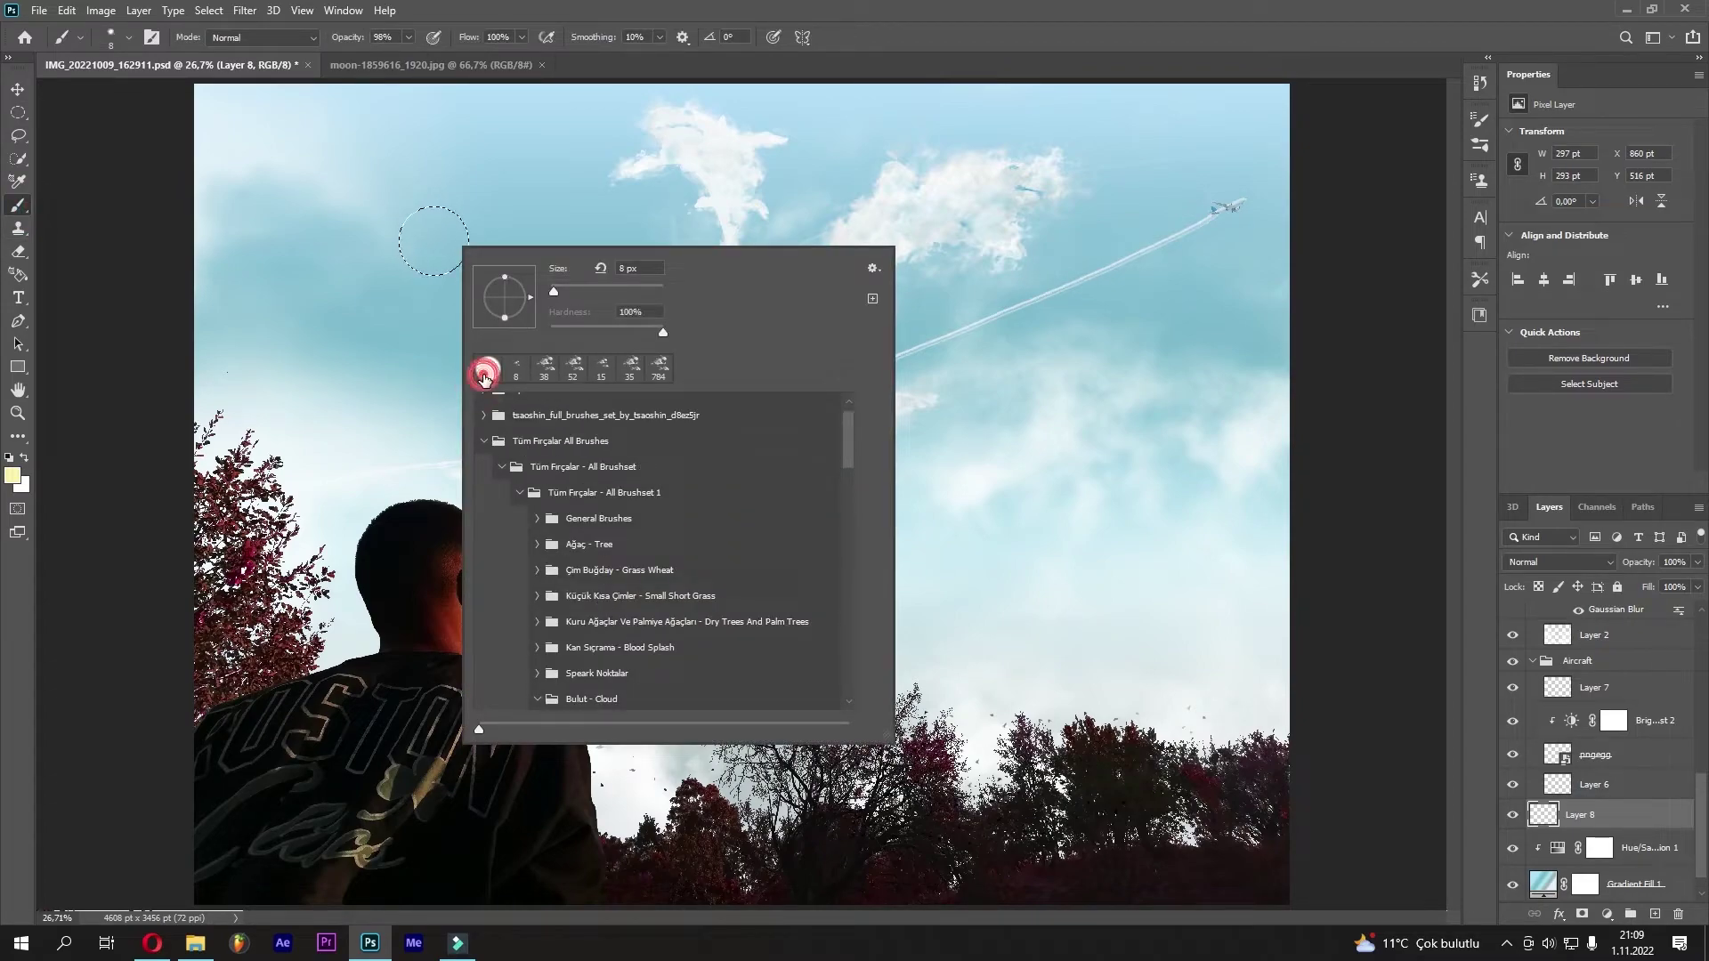
pyautogui.click(912, 64)
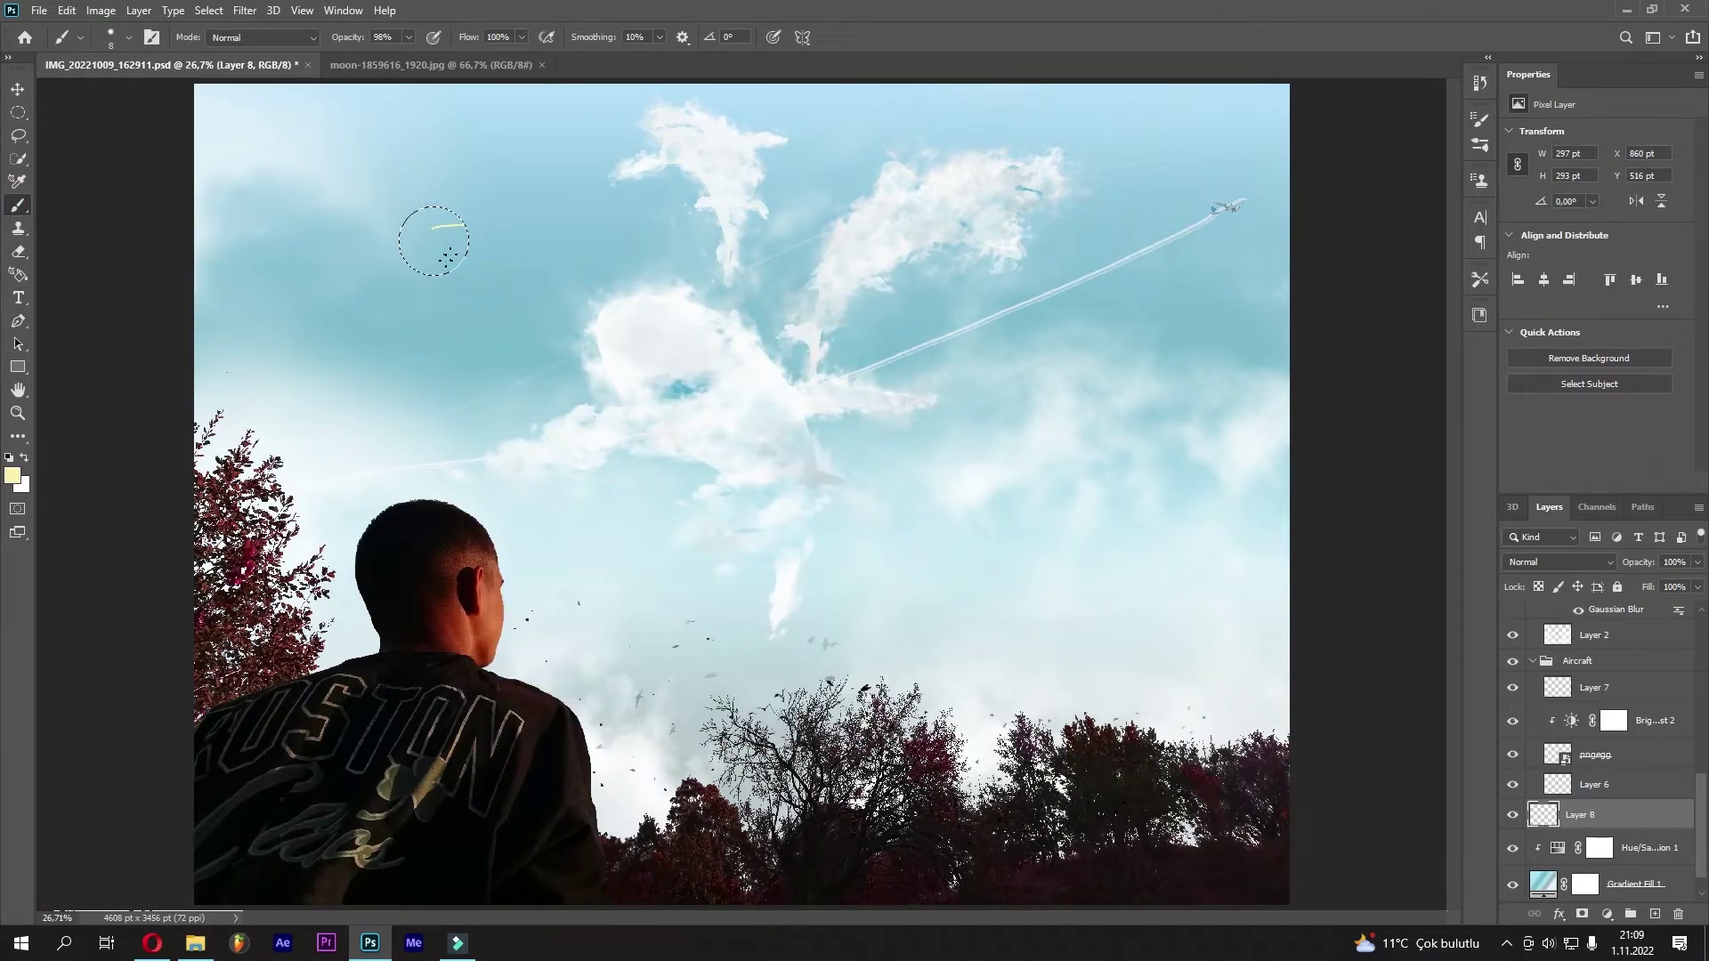
pyautogui.moveTo(489, 243); pyautogui.dragTo(459, 243)
pyautogui.hotkey('ctrl', 'd')
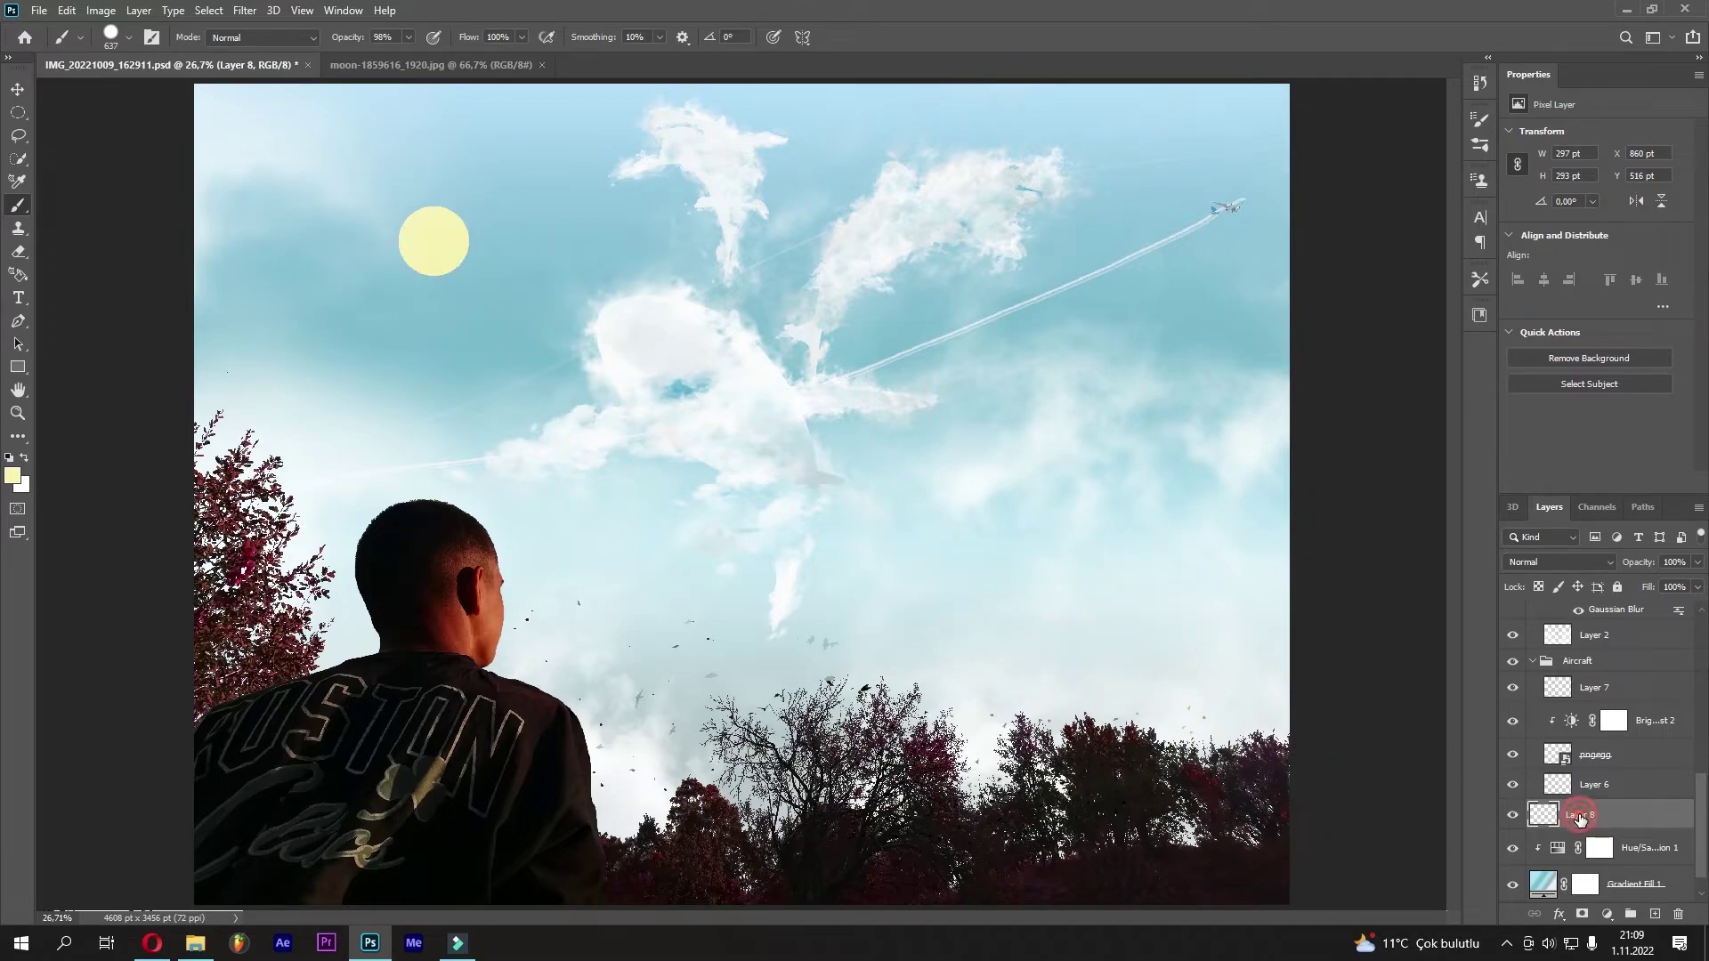
pyautogui.moveTo(1579, 820); pyautogui.dragTo(1658, 892)
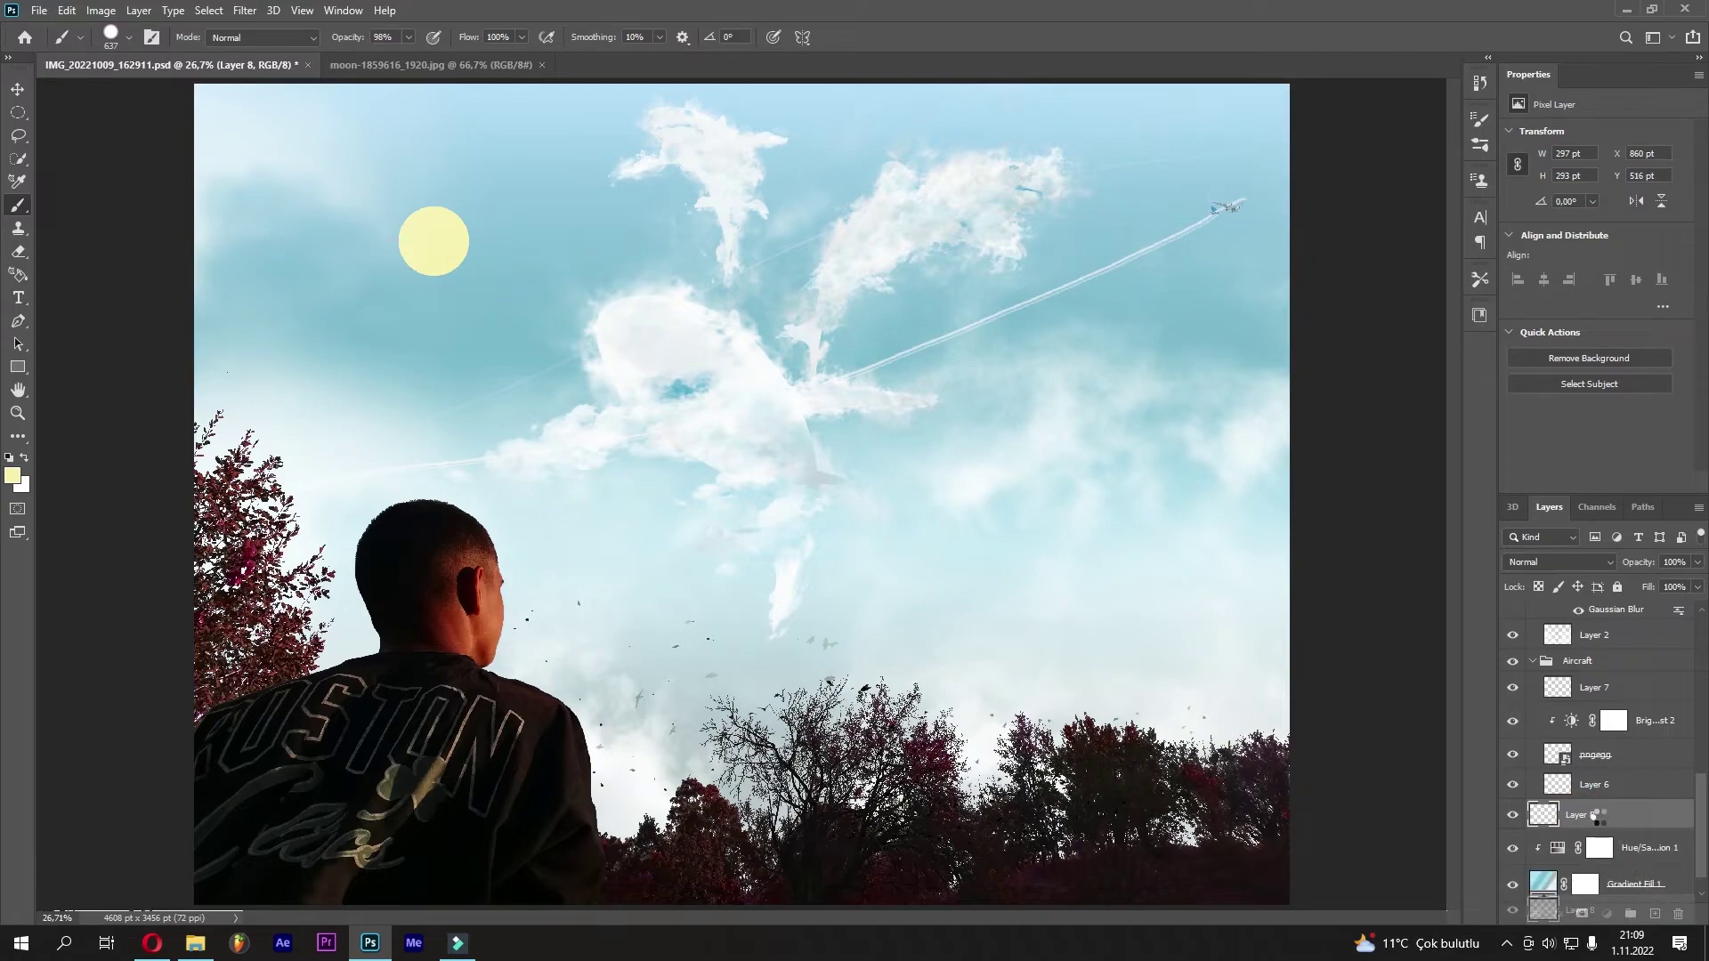
pyautogui.moveTo(1656, 890); pyautogui.dragTo(1655, 914)
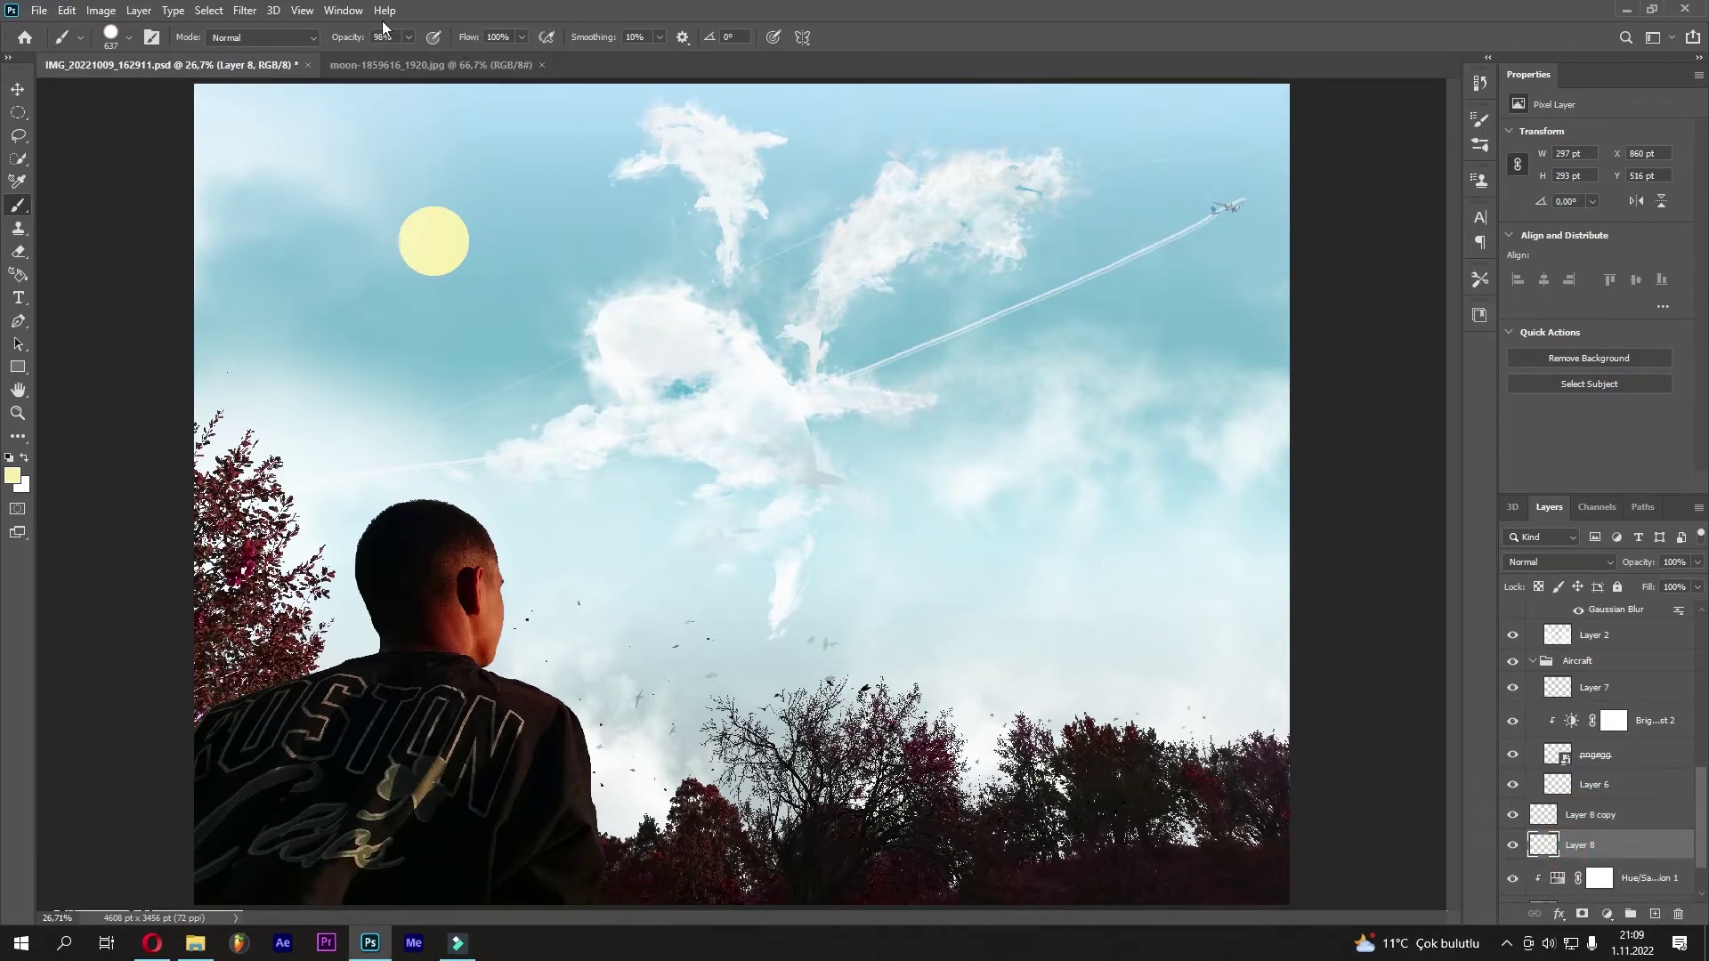
# Apply an 89.9-pixel Gaussian Blur to Layer 8
pyautogui.click(244, 10)
pyautogui.moveTo(301, 210)
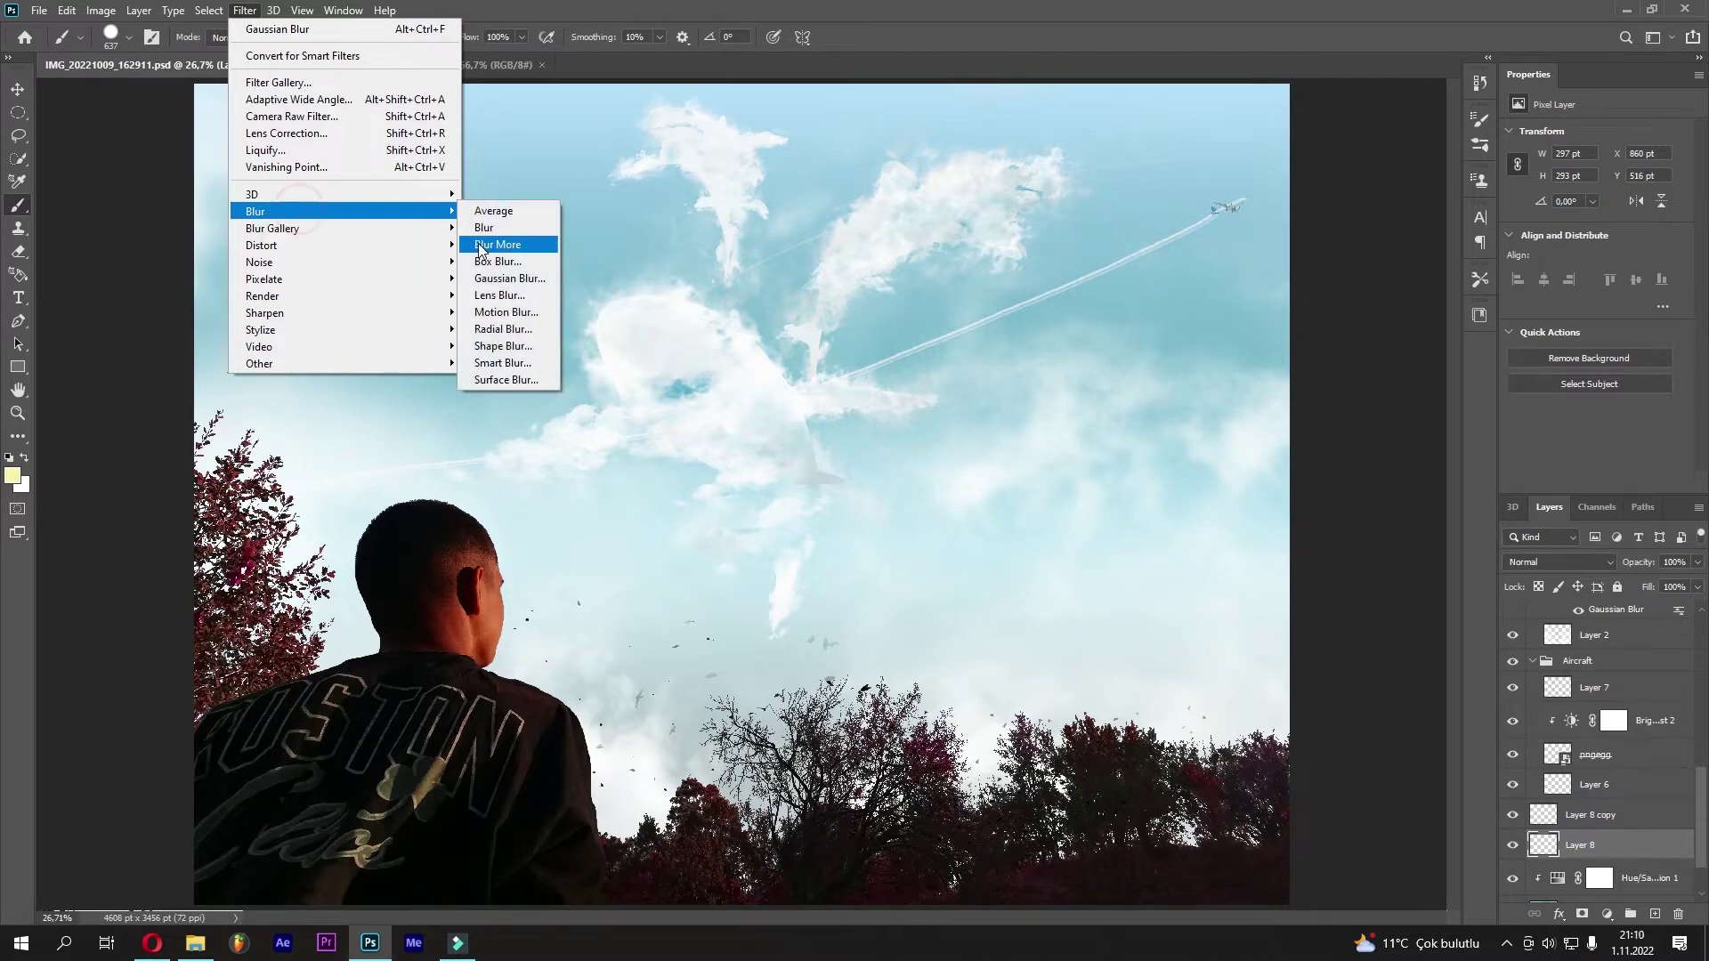
pyautogui.click(498, 279)
pyautogui.moveTo(1236, 582); pyautogui.dragTo(1315, 577)
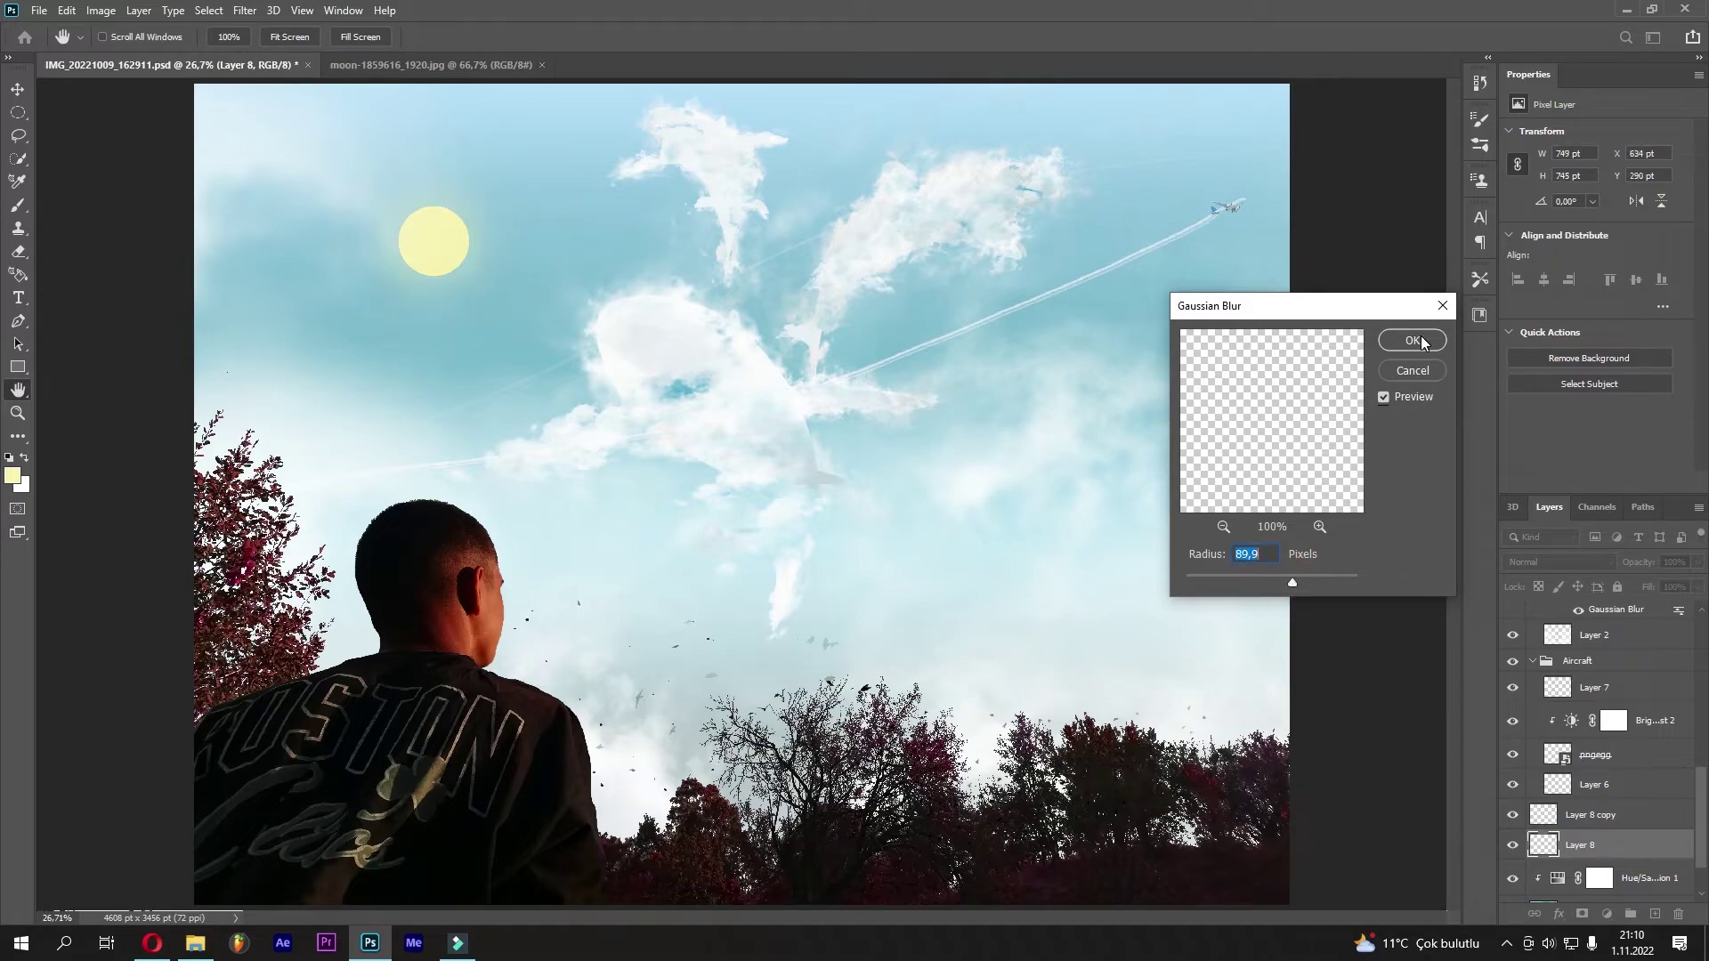
pyautogui.click(1385, 348)
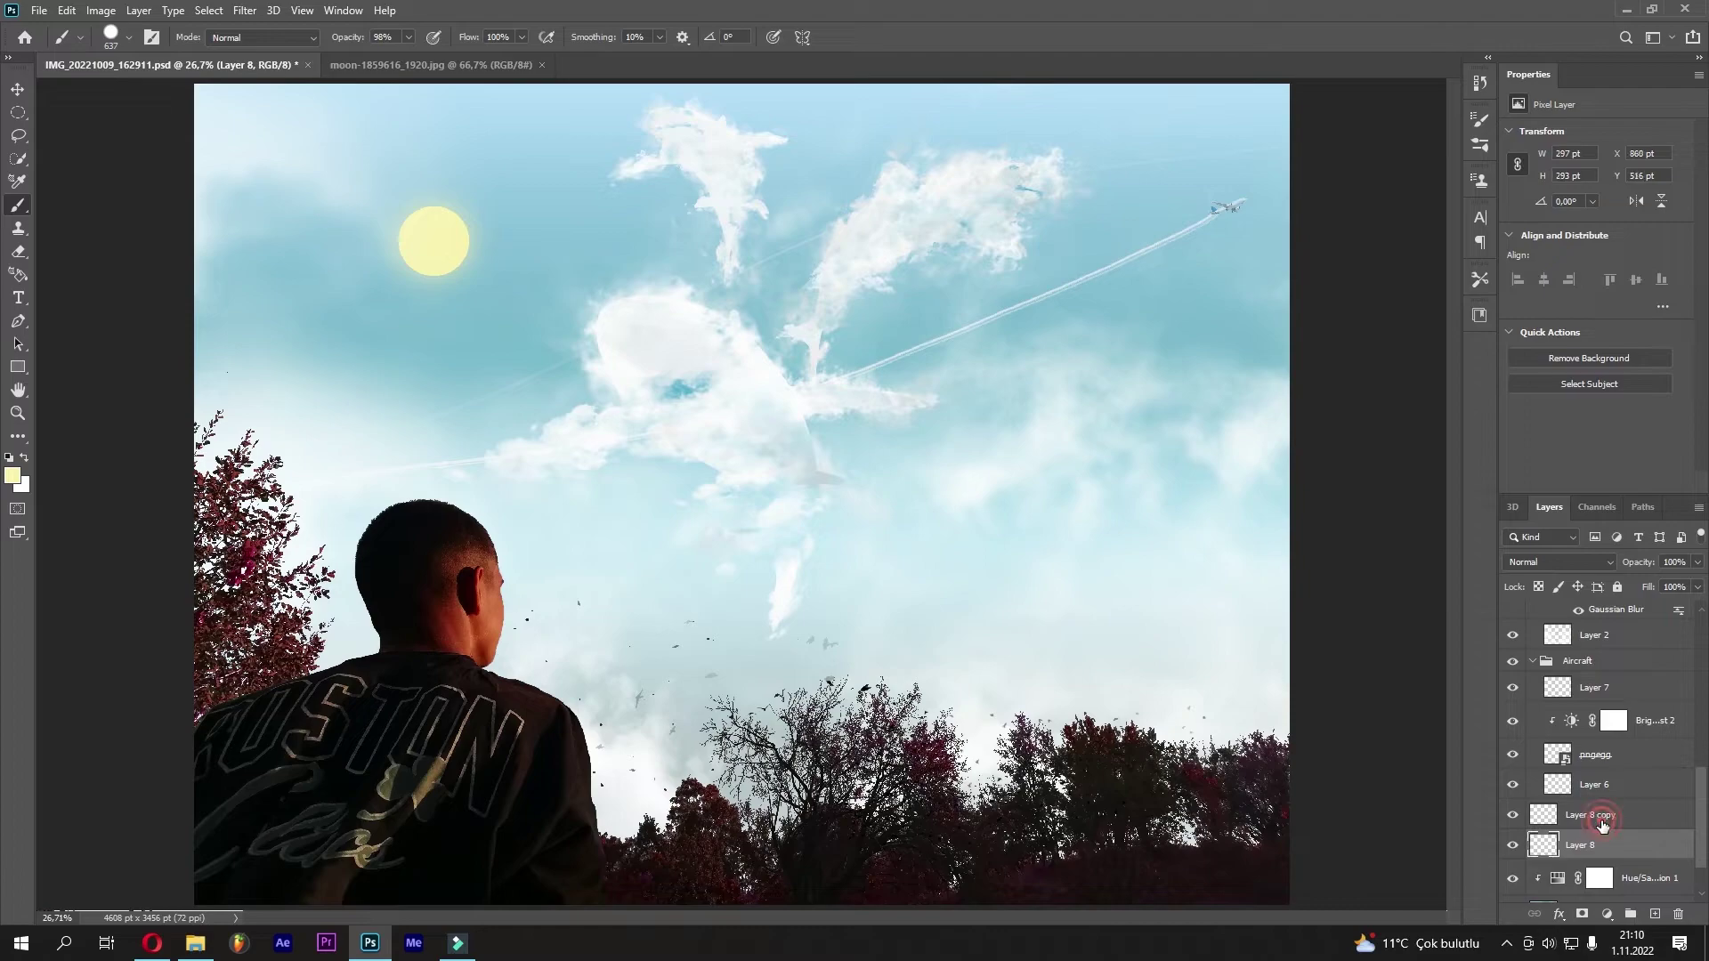
# Apply a softer 3.6-pixel Gaussian Blur to Layer 8 copy
pyautogui.click(1602, 819)
pyautogui.click(244, 10)
pyautogui.click(276, 209)
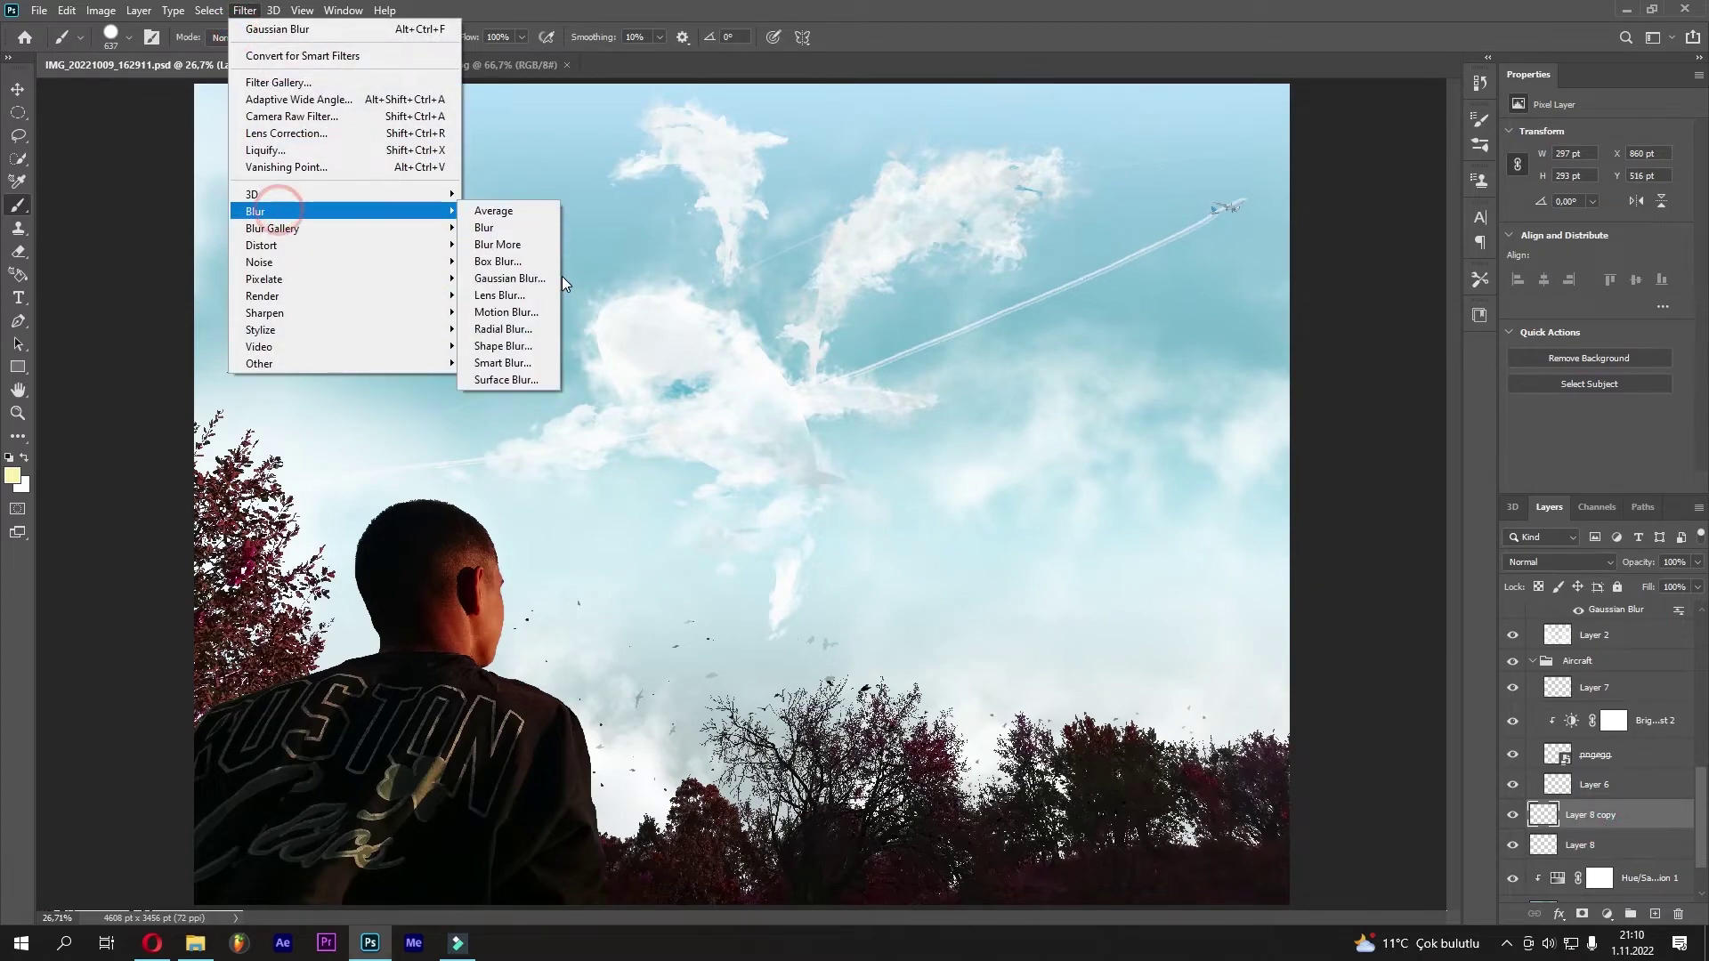
pyautogui.click(509, 277)
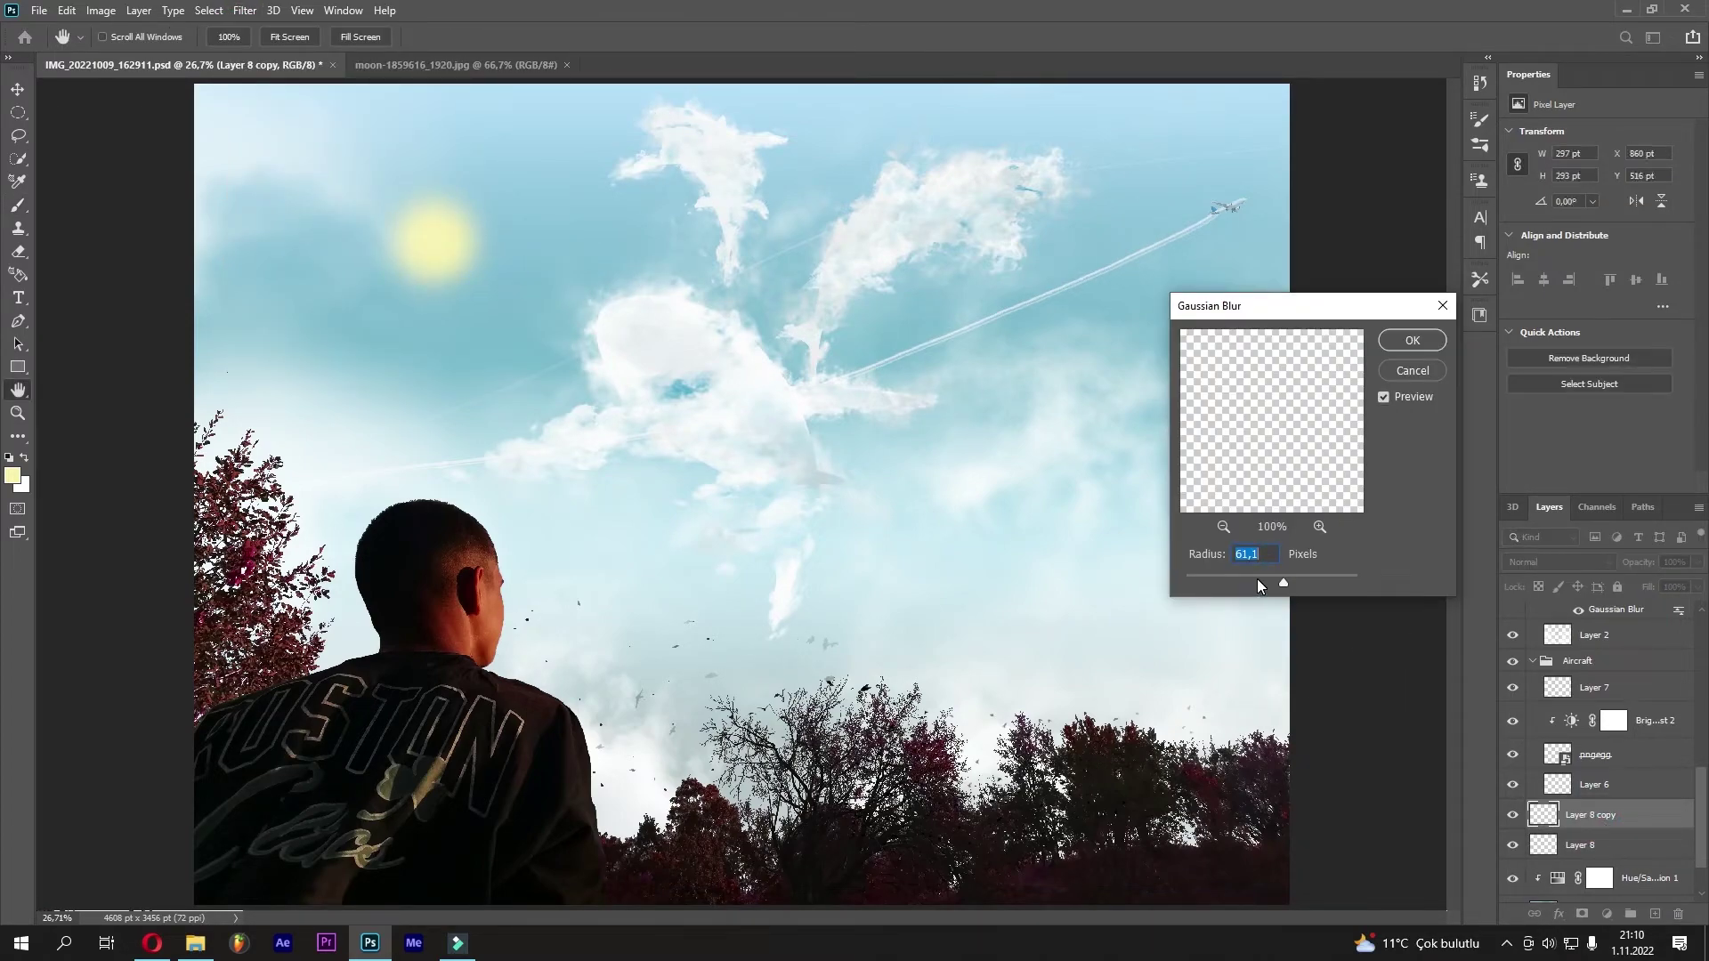
pyautogui.moveTo(1258, 579); pyautogui.dragTo(1228, 578)
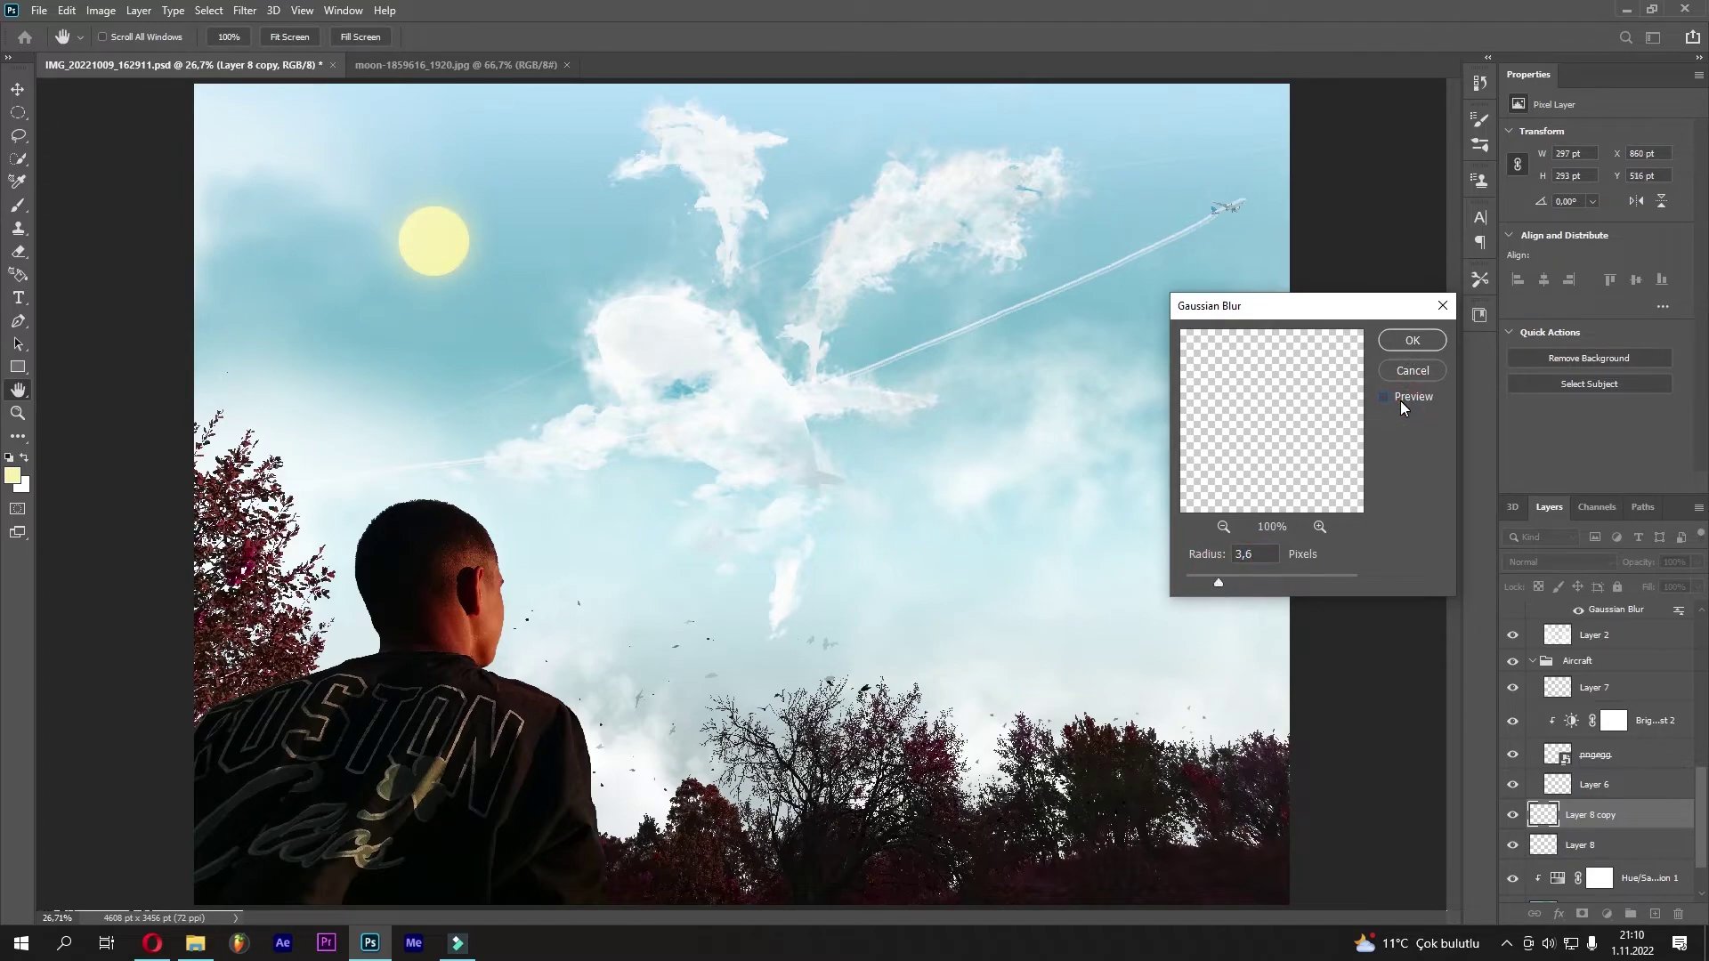
pyautogui.click(1412, 340)
# Convert Layer 8 and Layer 8 copy into a single smart object
pyautogui.click(1621, 826)
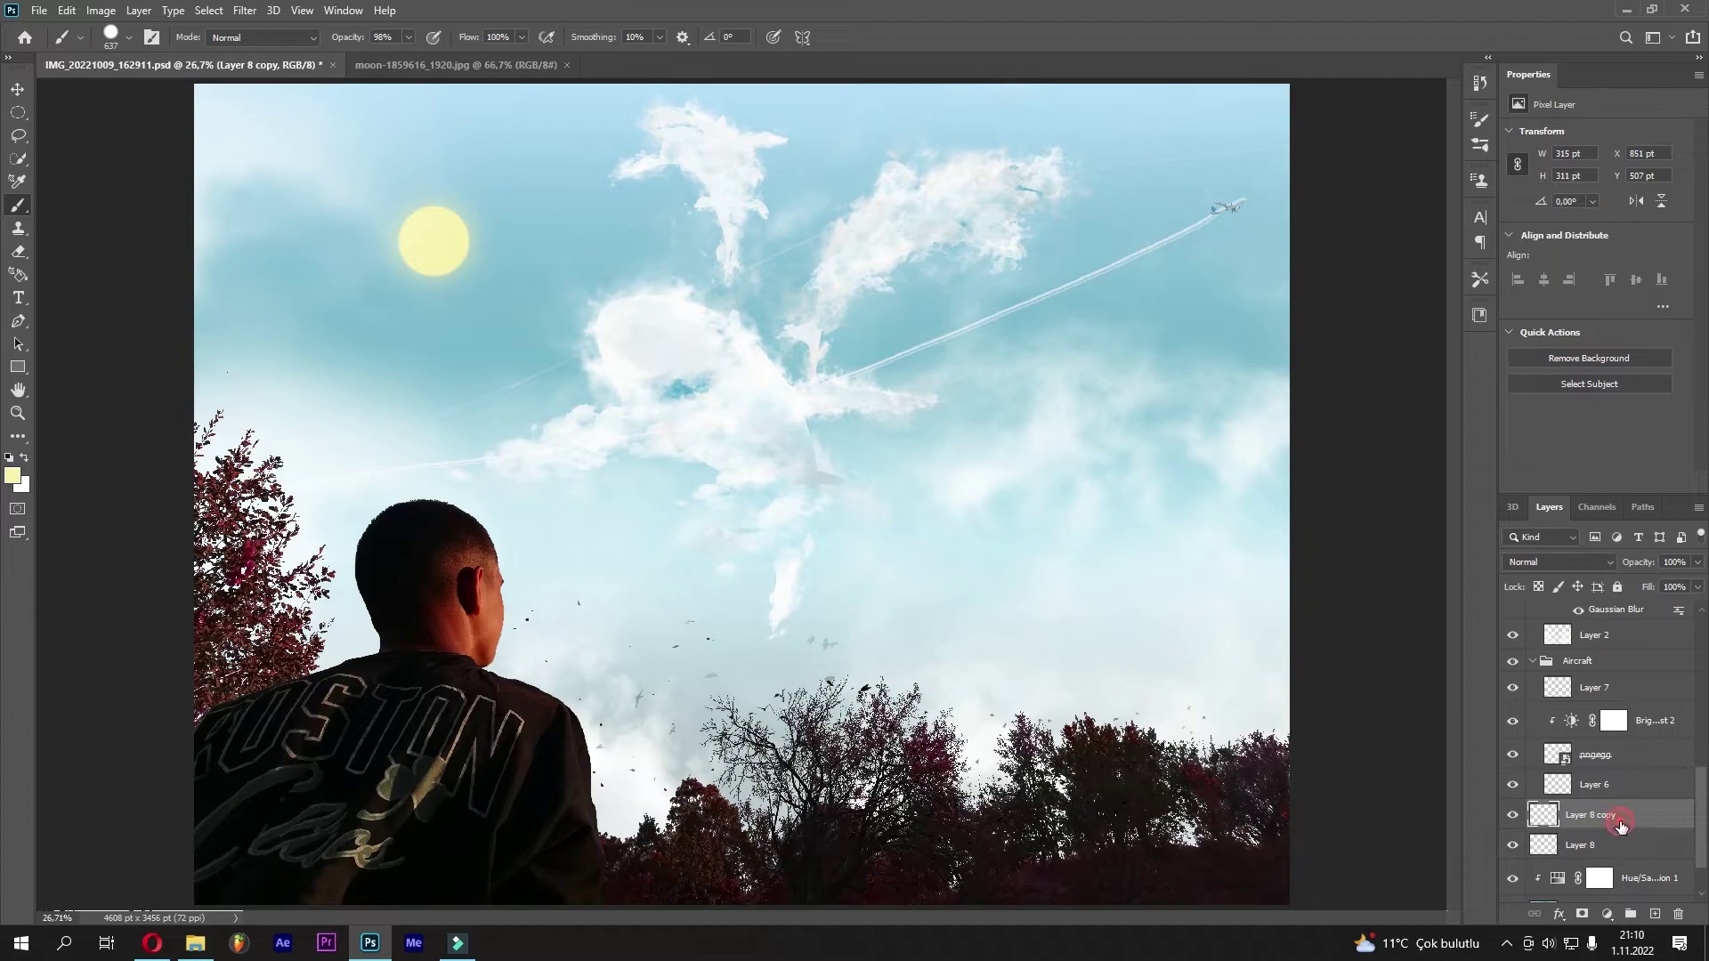
pyautogui.rightClick(1615, 844)
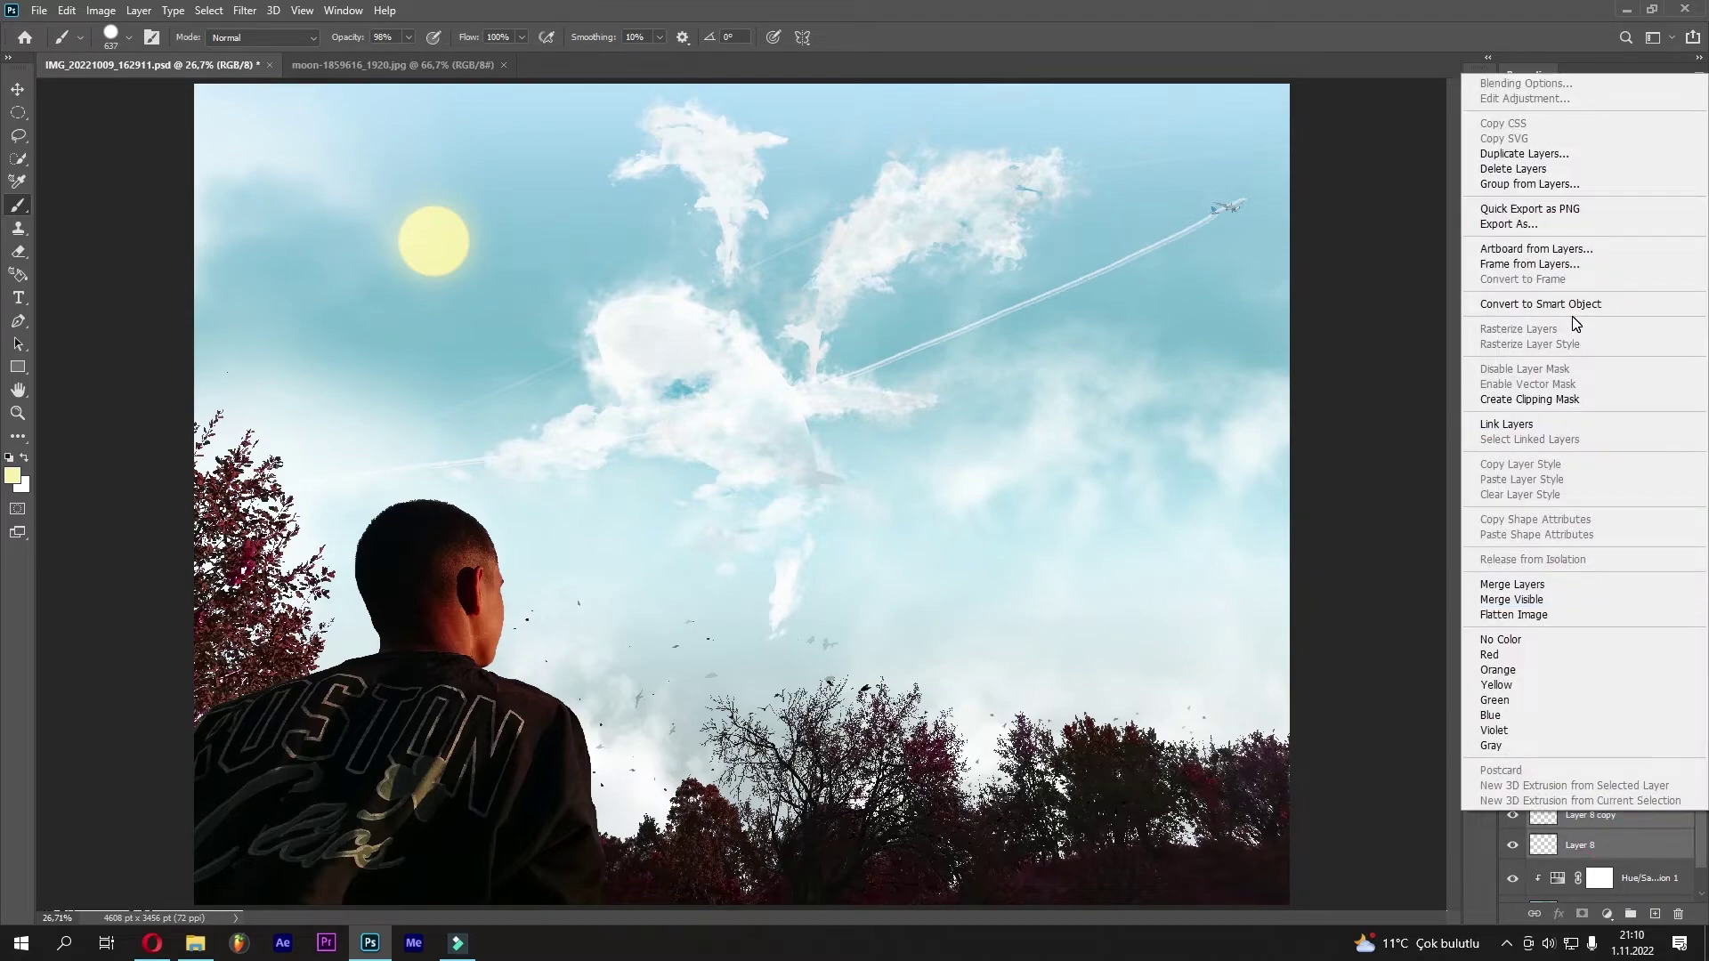
pyautogui.click(1512, 584)
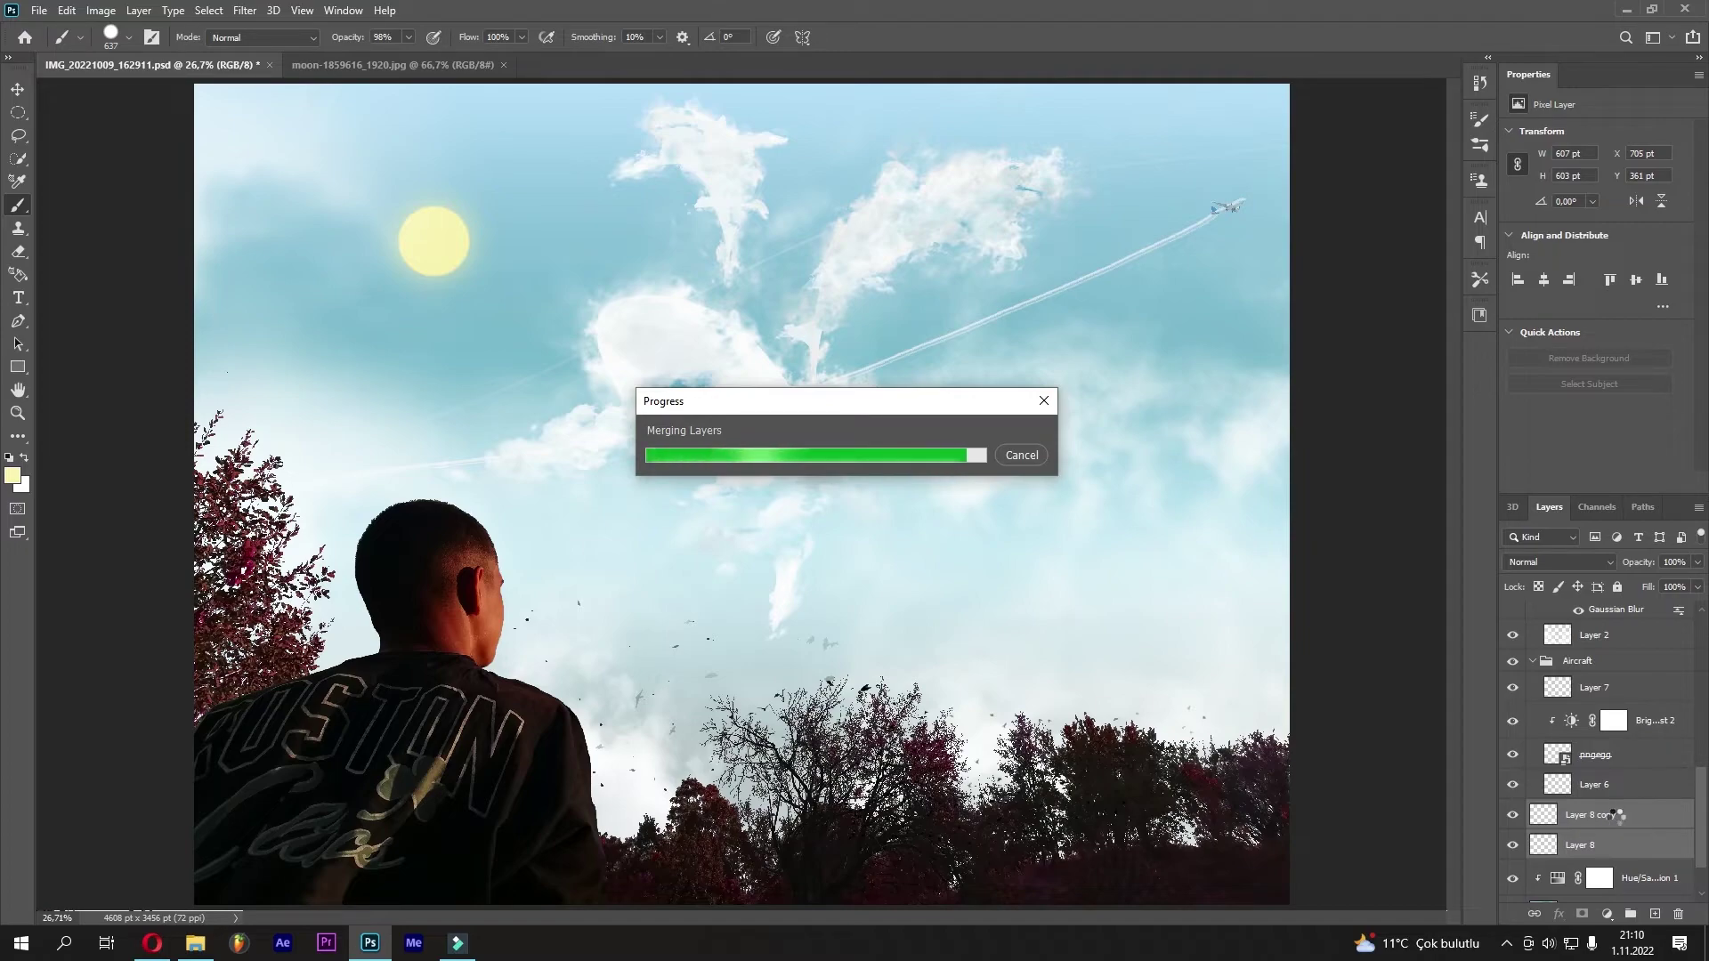
# Clip a Hue/Saturation adjustment to the sun with Saturation +100 and Lightness +95
pyautogui.click(1606, 913)
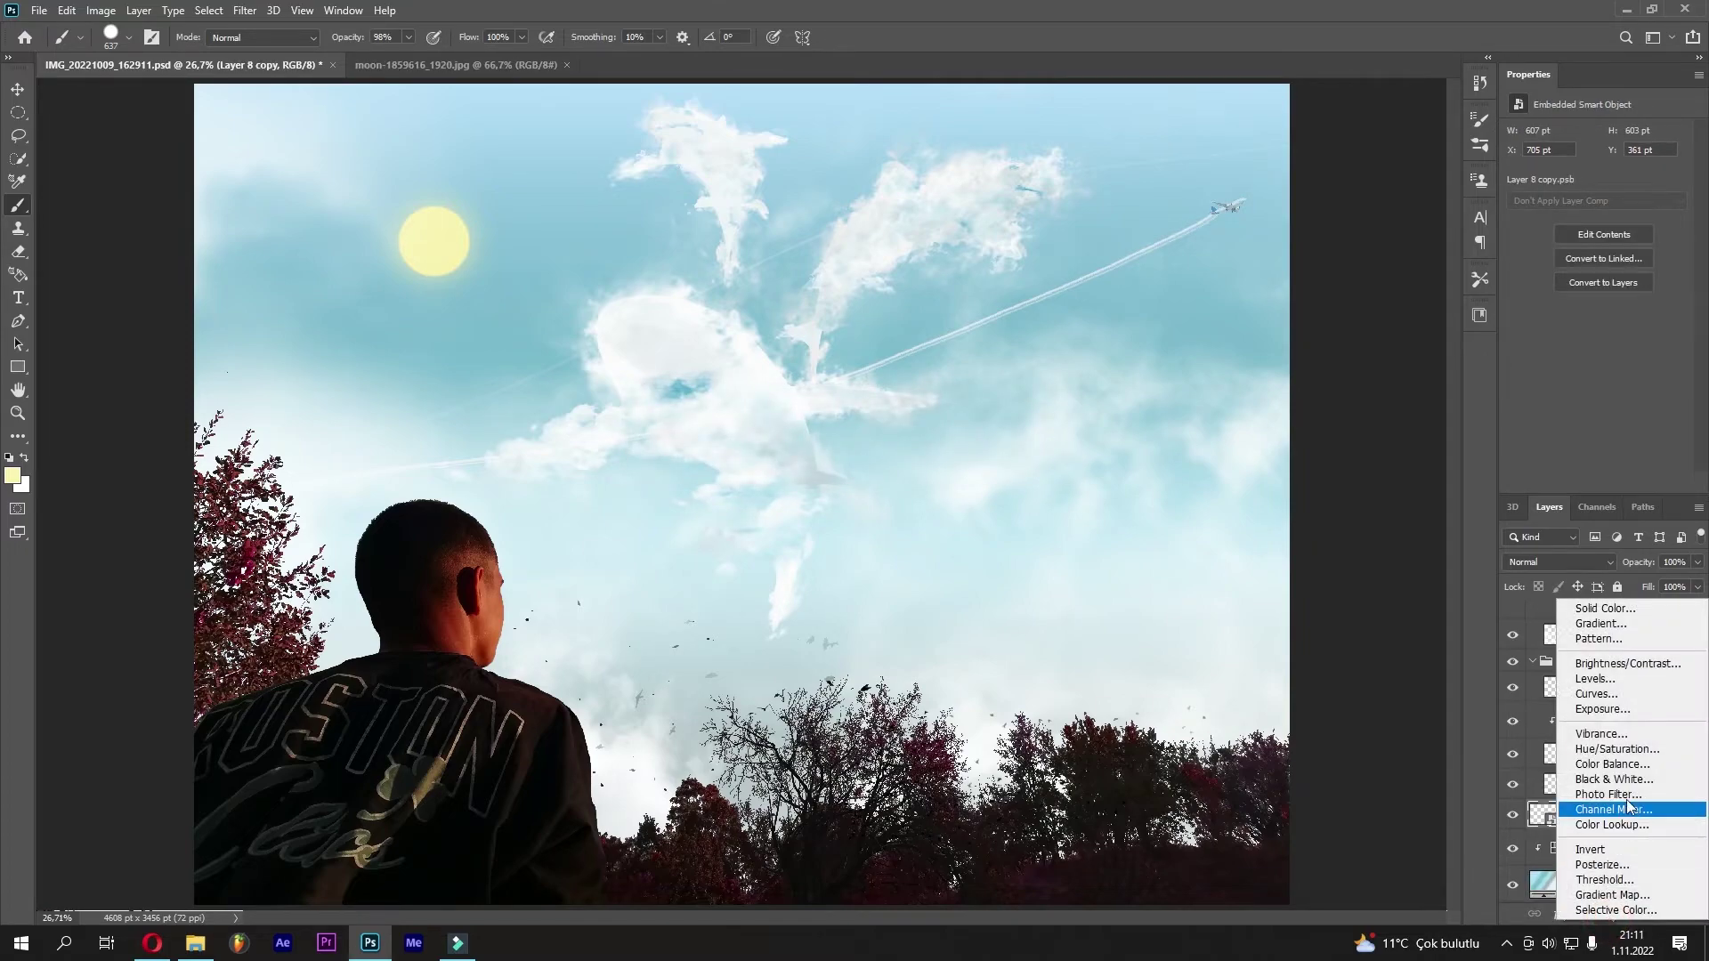
pyautogui.click(1615, 748)
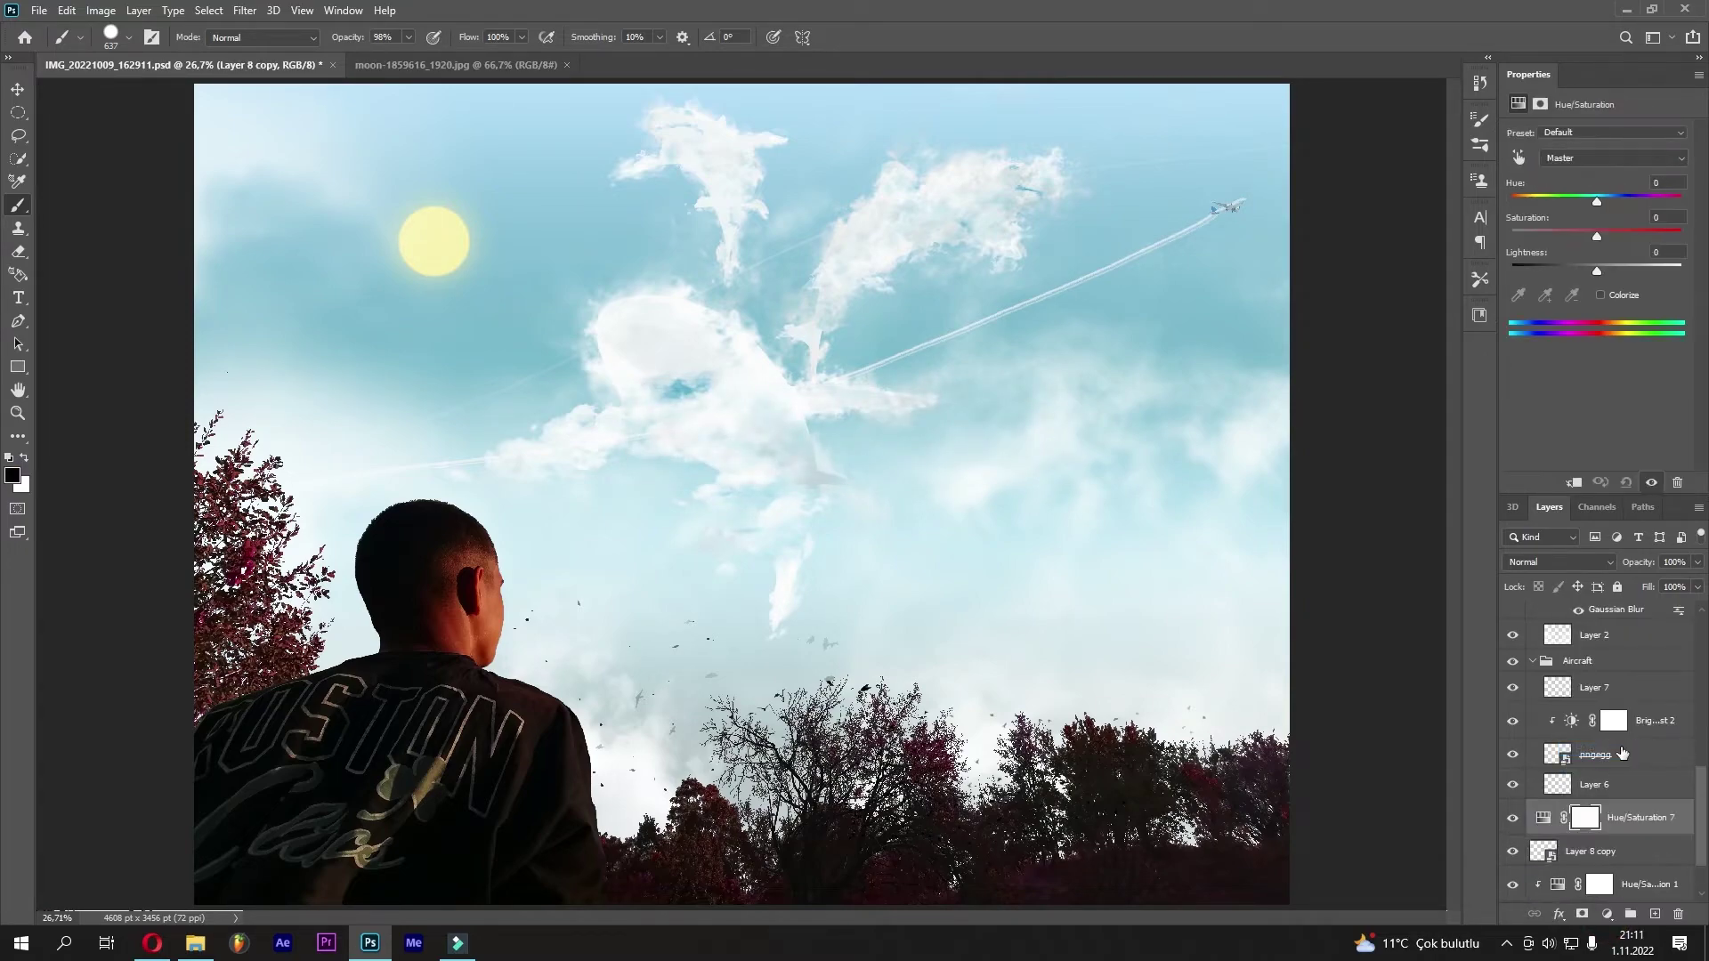
pyautogui.click(1573, 482)
pyautogui.moveTo(1597, 236); pyautogui.dragTo(1506, 239)
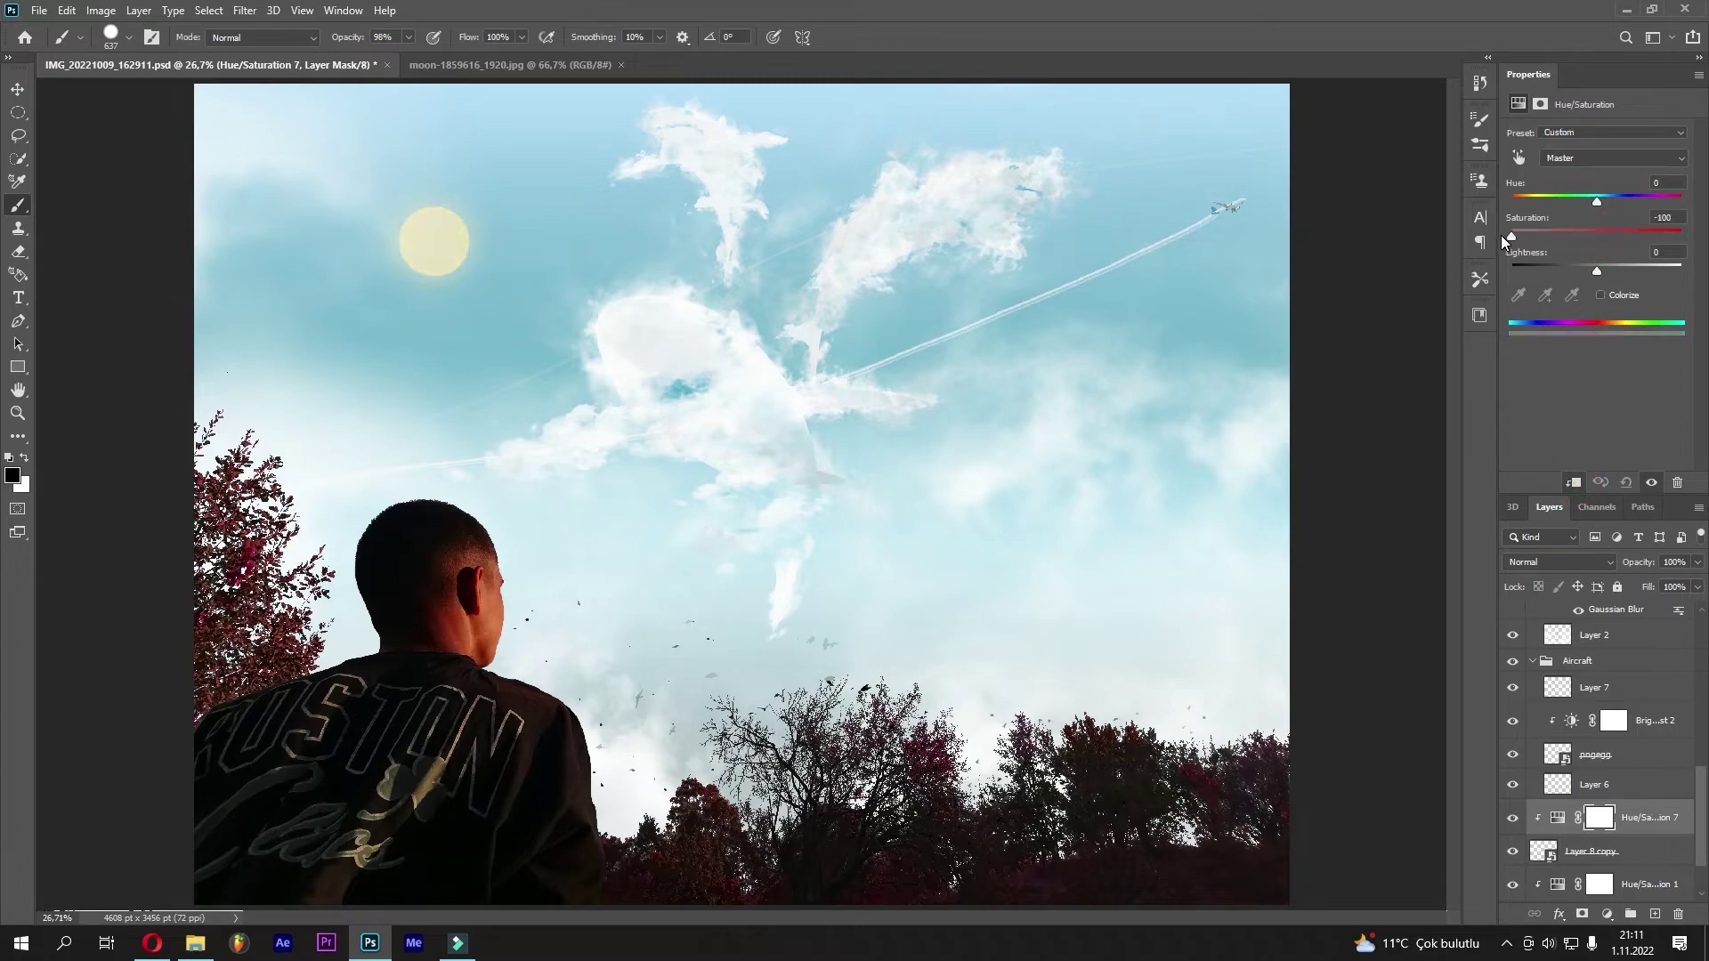
pyautogui.moveTo(1596, 270); pyautogui.dragTo(1676, 269)
pyautogui.moveTo(1511, 237); pyautogui.dragTo(1683, 236)
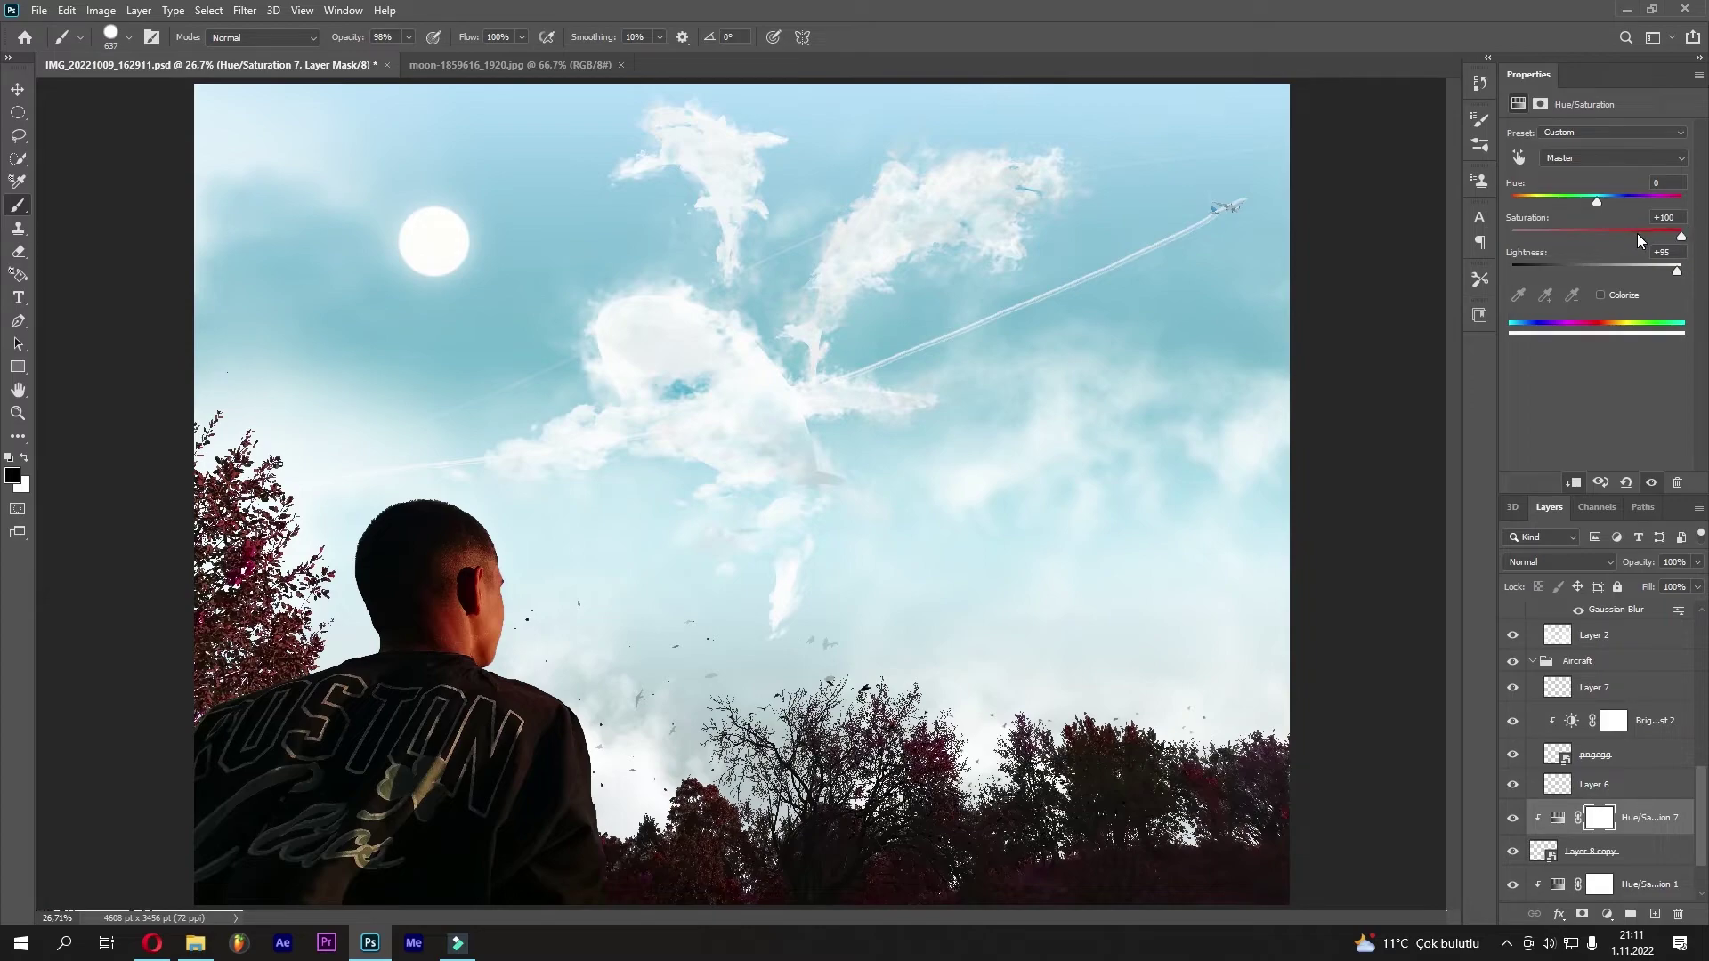
pyautogui.hotkey('ctrl', '2')
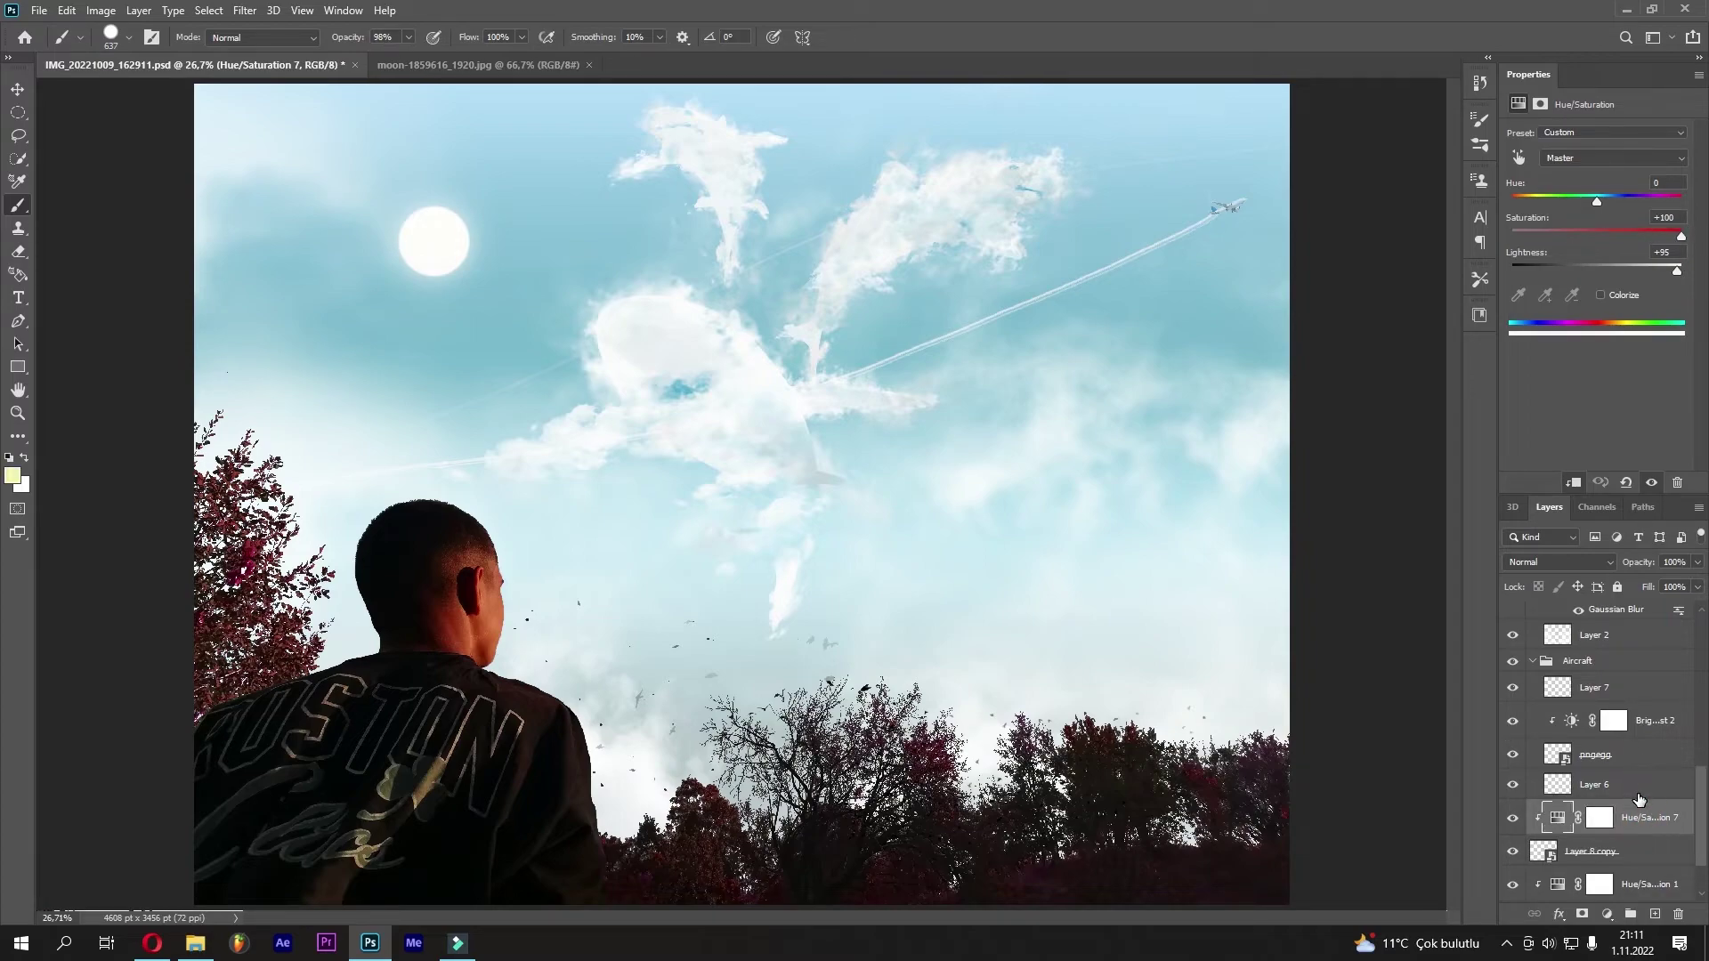
# Select Layer 8 copy with the Move tool and toggle its visibility to compare
pyautogui.click(1597, 787)
pyautogui.click(1593, 852)
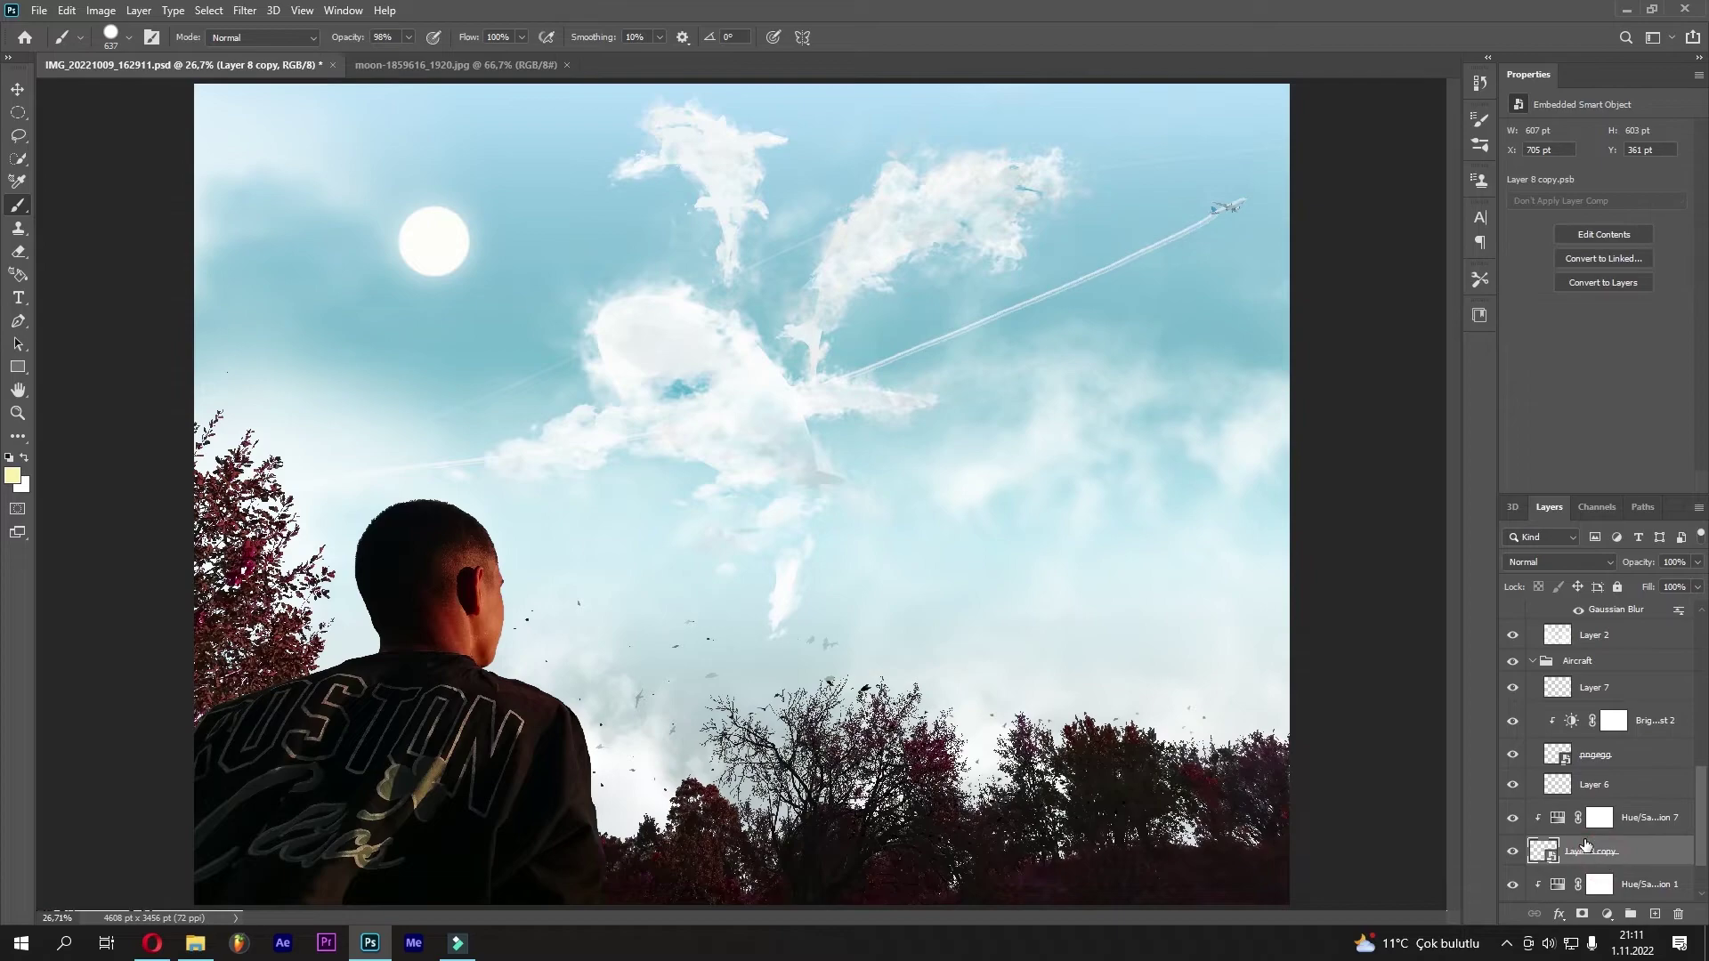
pyautogui.click(18, 90)
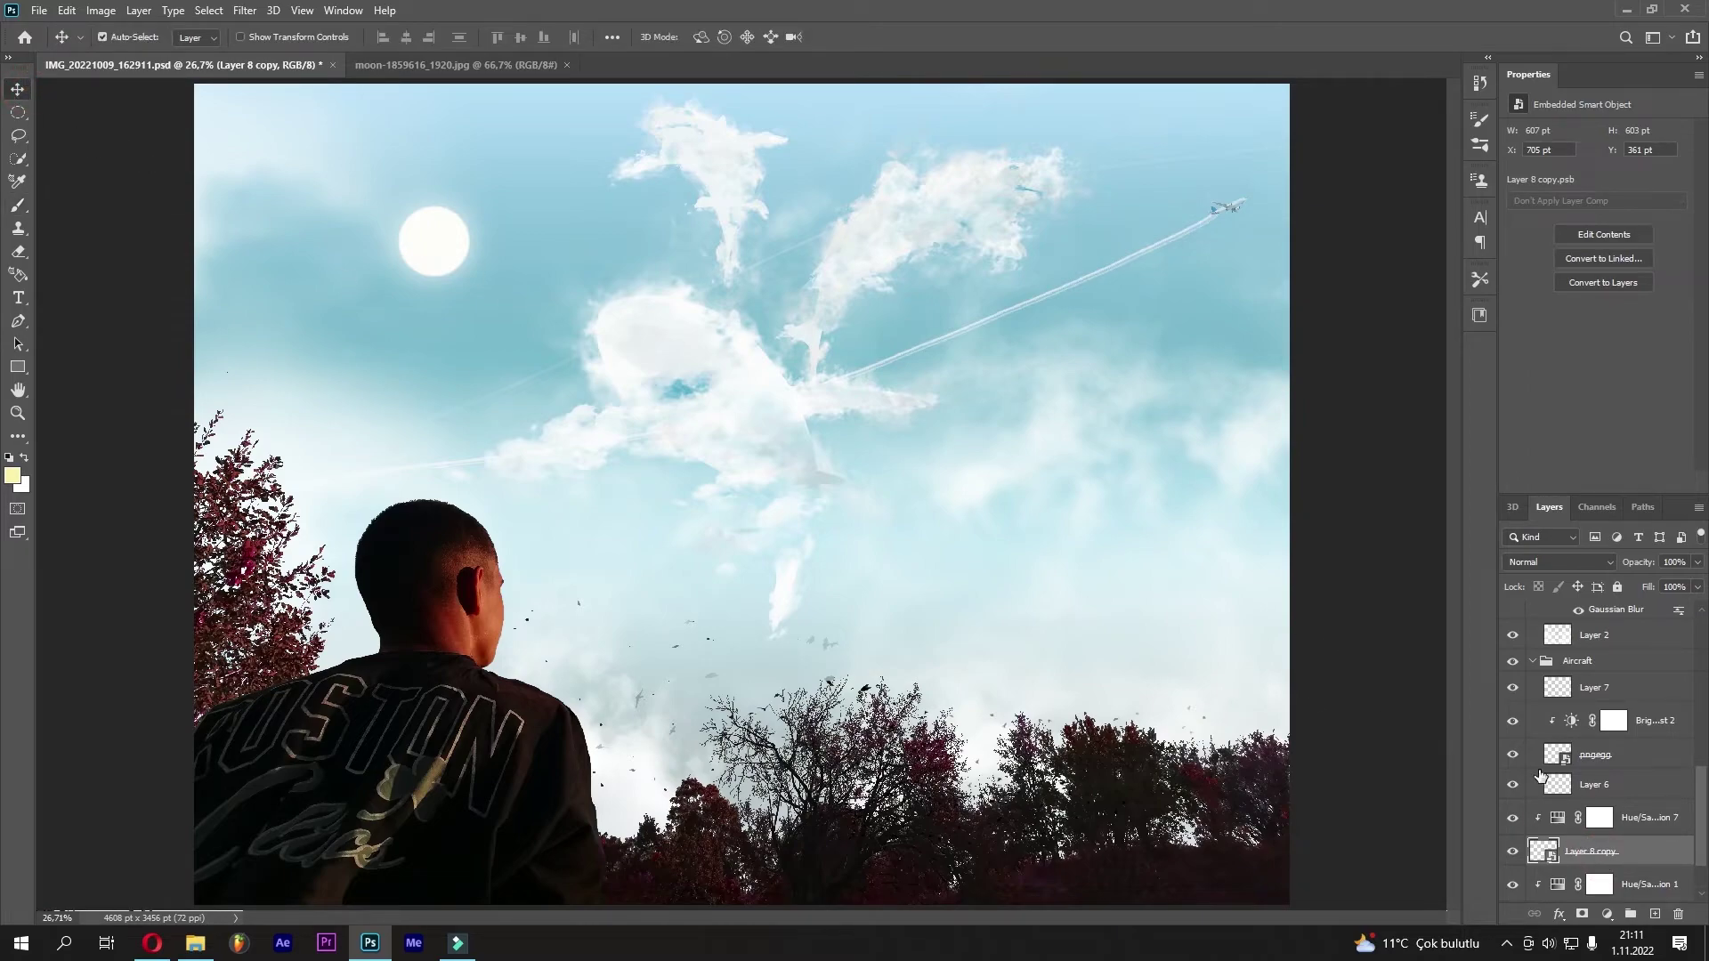
pyautogui.click(1512, 851)
pyautogui.scroll(-1, 1597, 837)
# Give the sun an Overlay Outer Glow at 35% opacity, 4% spread, 215 px size
pyautogui.rightClick(1634, 801)
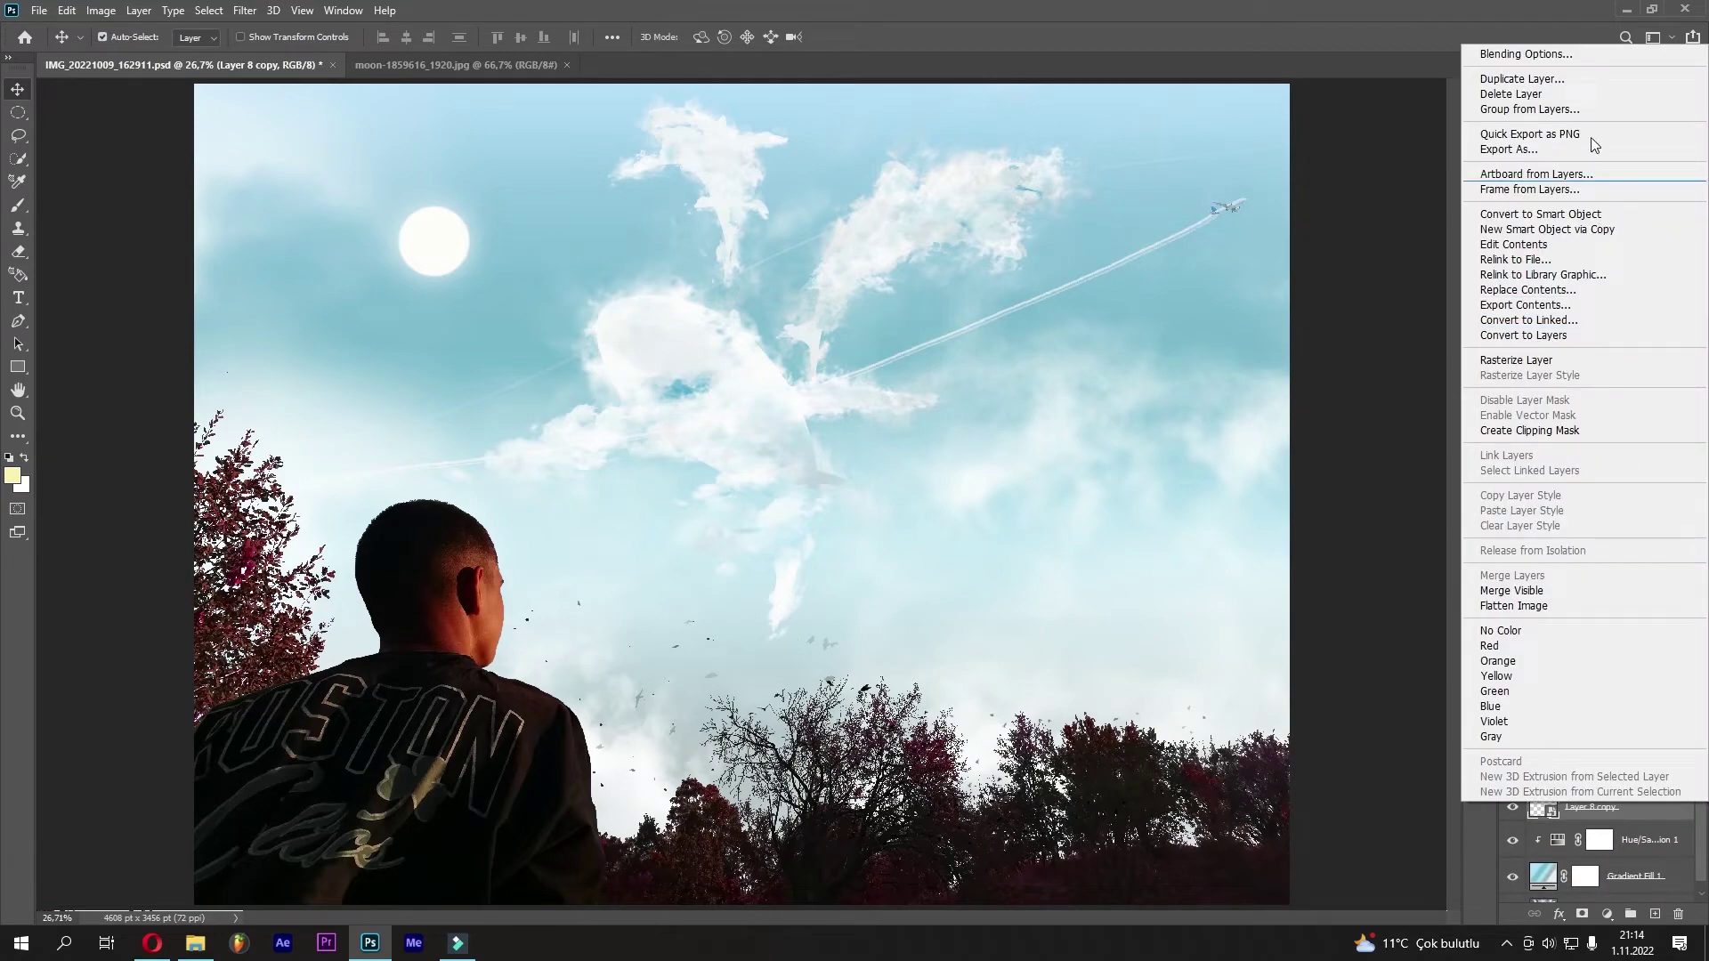
pyautogui.click(1565, 55)
pyautogui.click(1137, 806)
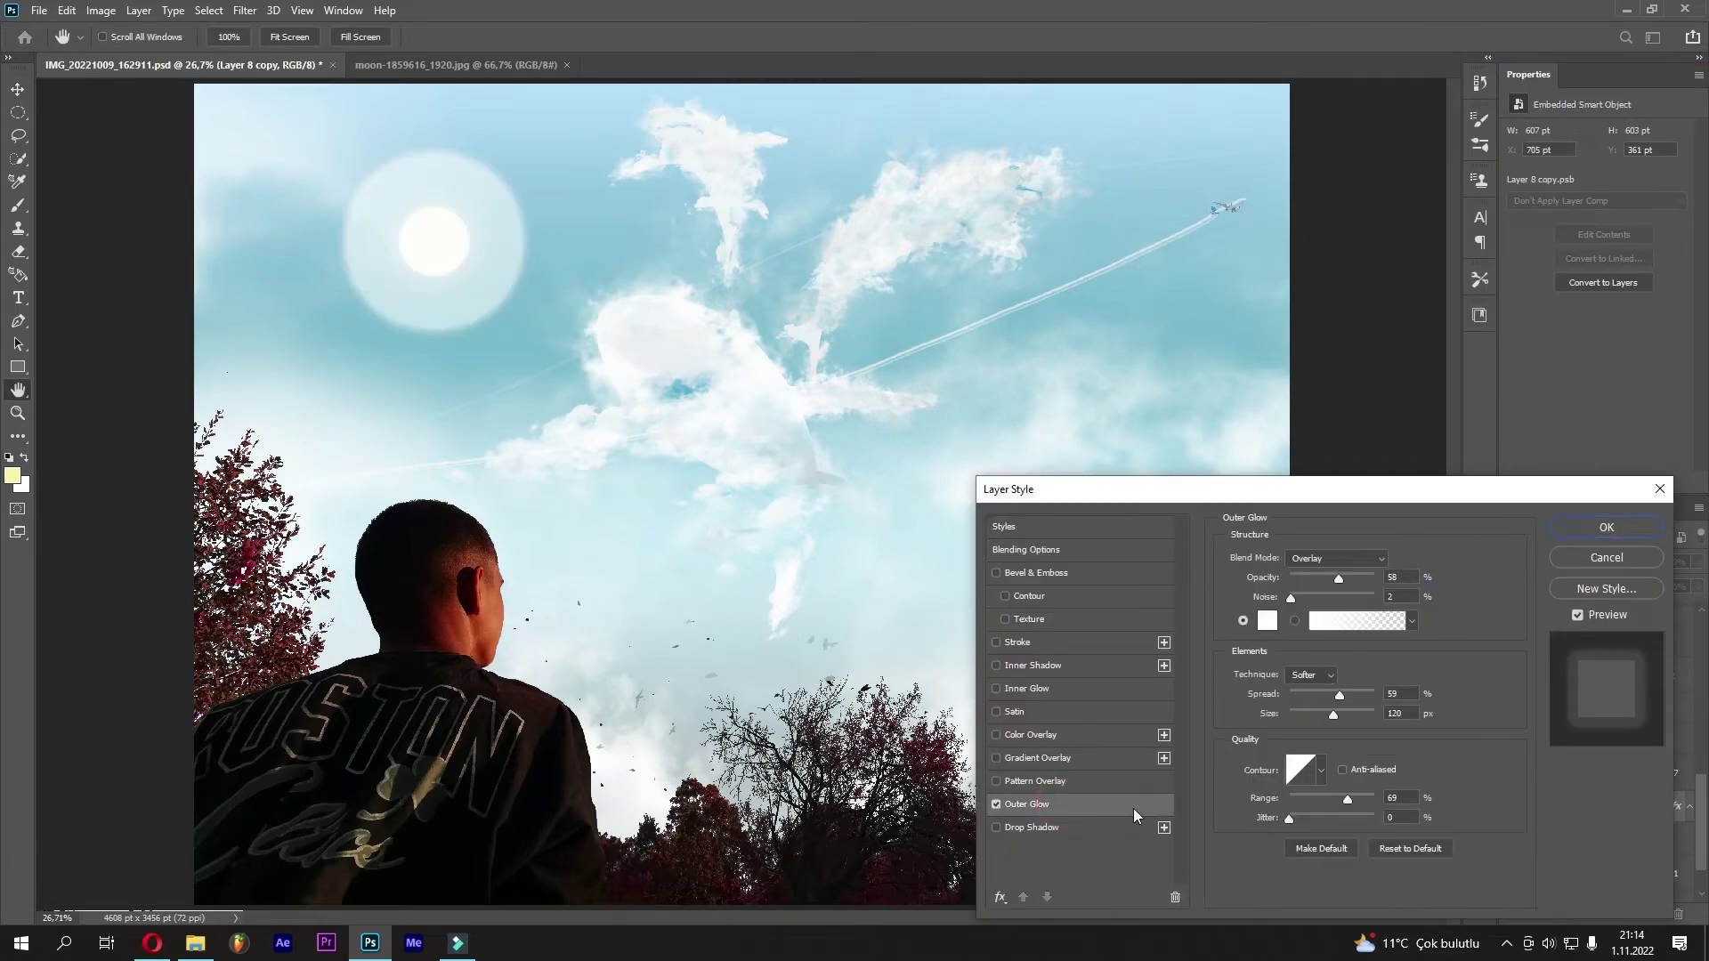
pyautogui.moveTo(1337, 713)
pyautogui.mouseDown()
pyautogui.moveTo(1291, 692)
pyautogui.moveTo(1364, 713)
pyautogui.mouseUp()
pyautogui.moveTo(1344, 799); pyautogui.dragTo(1416, 814)
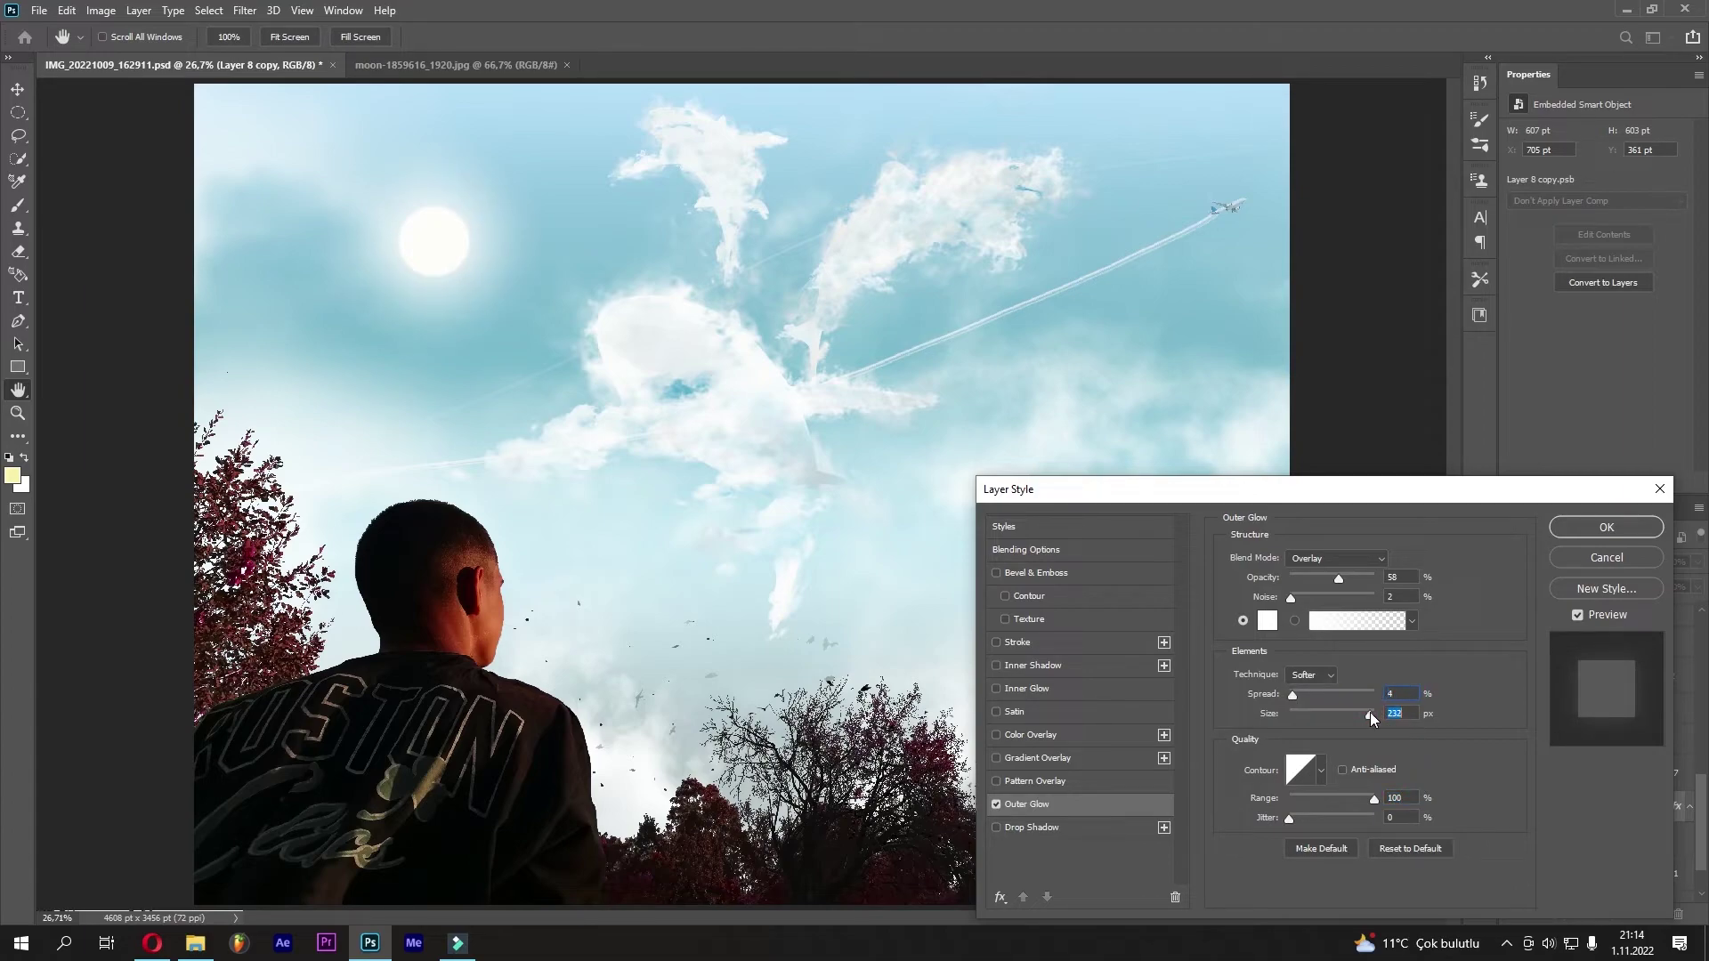
pyautogui.moveTo(1370, 712); pyautogui.dragTo(1361, 716)
pyautogui.moveTo(1337, 579)
pyautogui.mouseDown()
pyautogui.moveTo(1315, 580)
pyautogui.moveTo(1337, 577)
pyautogui.mouseUp()
pyautogui.click(1340, 562)
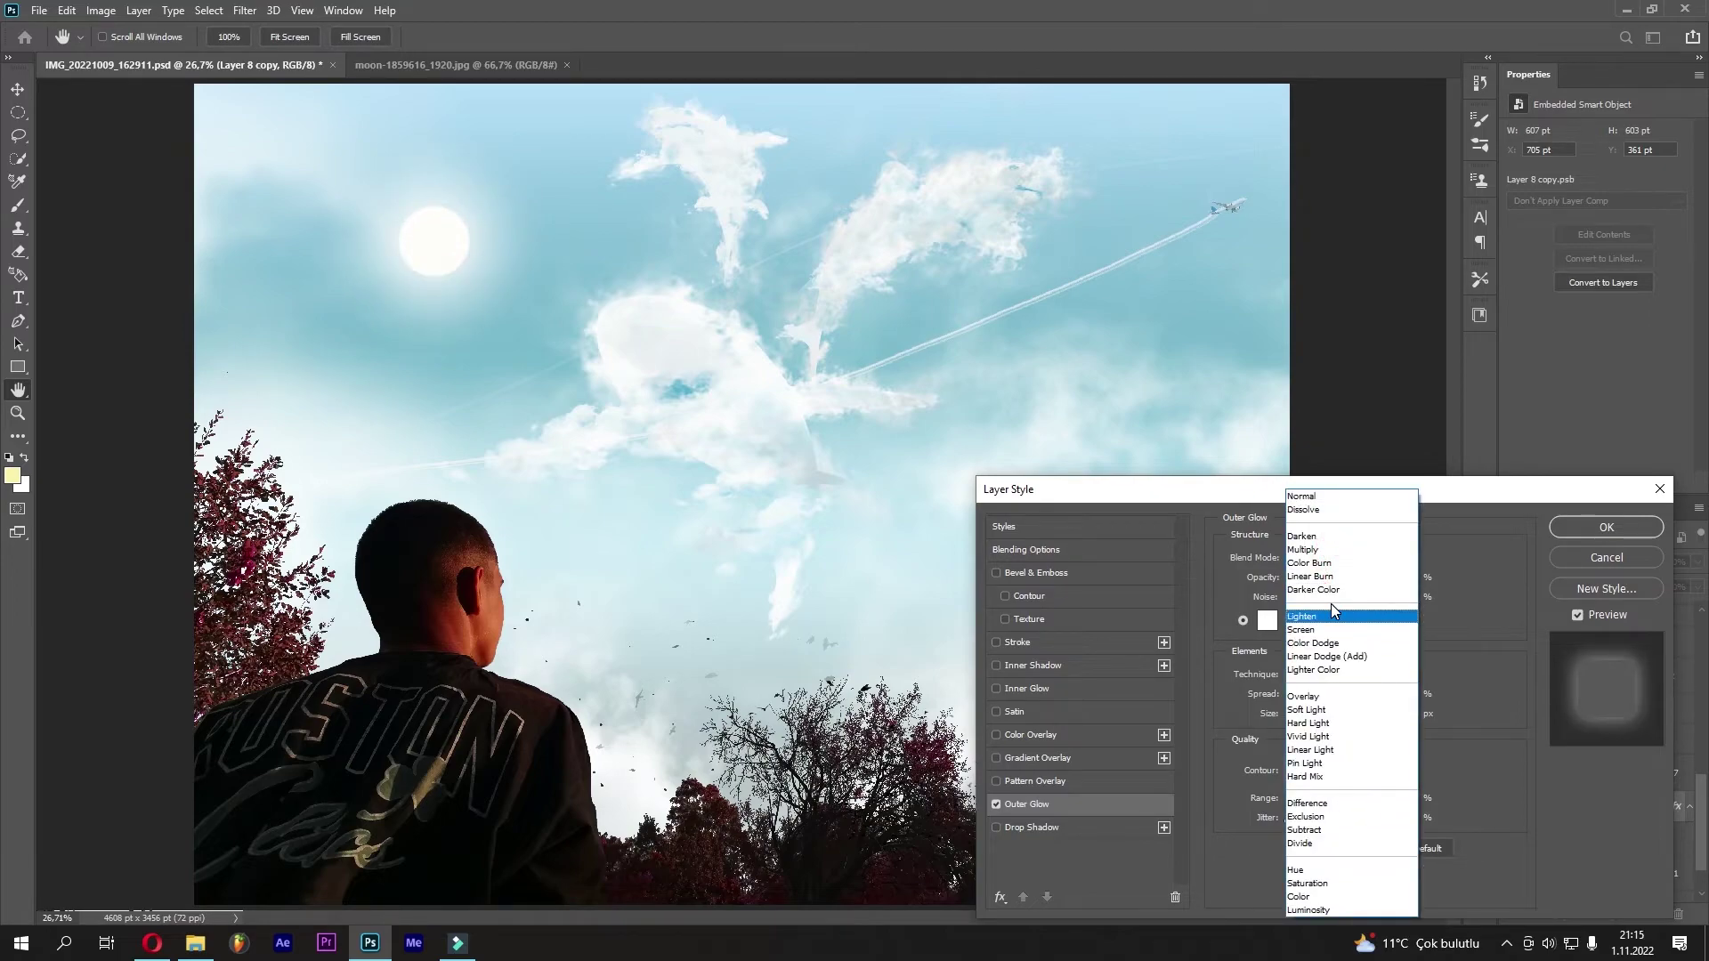
pyautogui.click(1343, 694)
pyautogui.moveTo(1334, 580); pyautogui.dragTo(1312, 580)
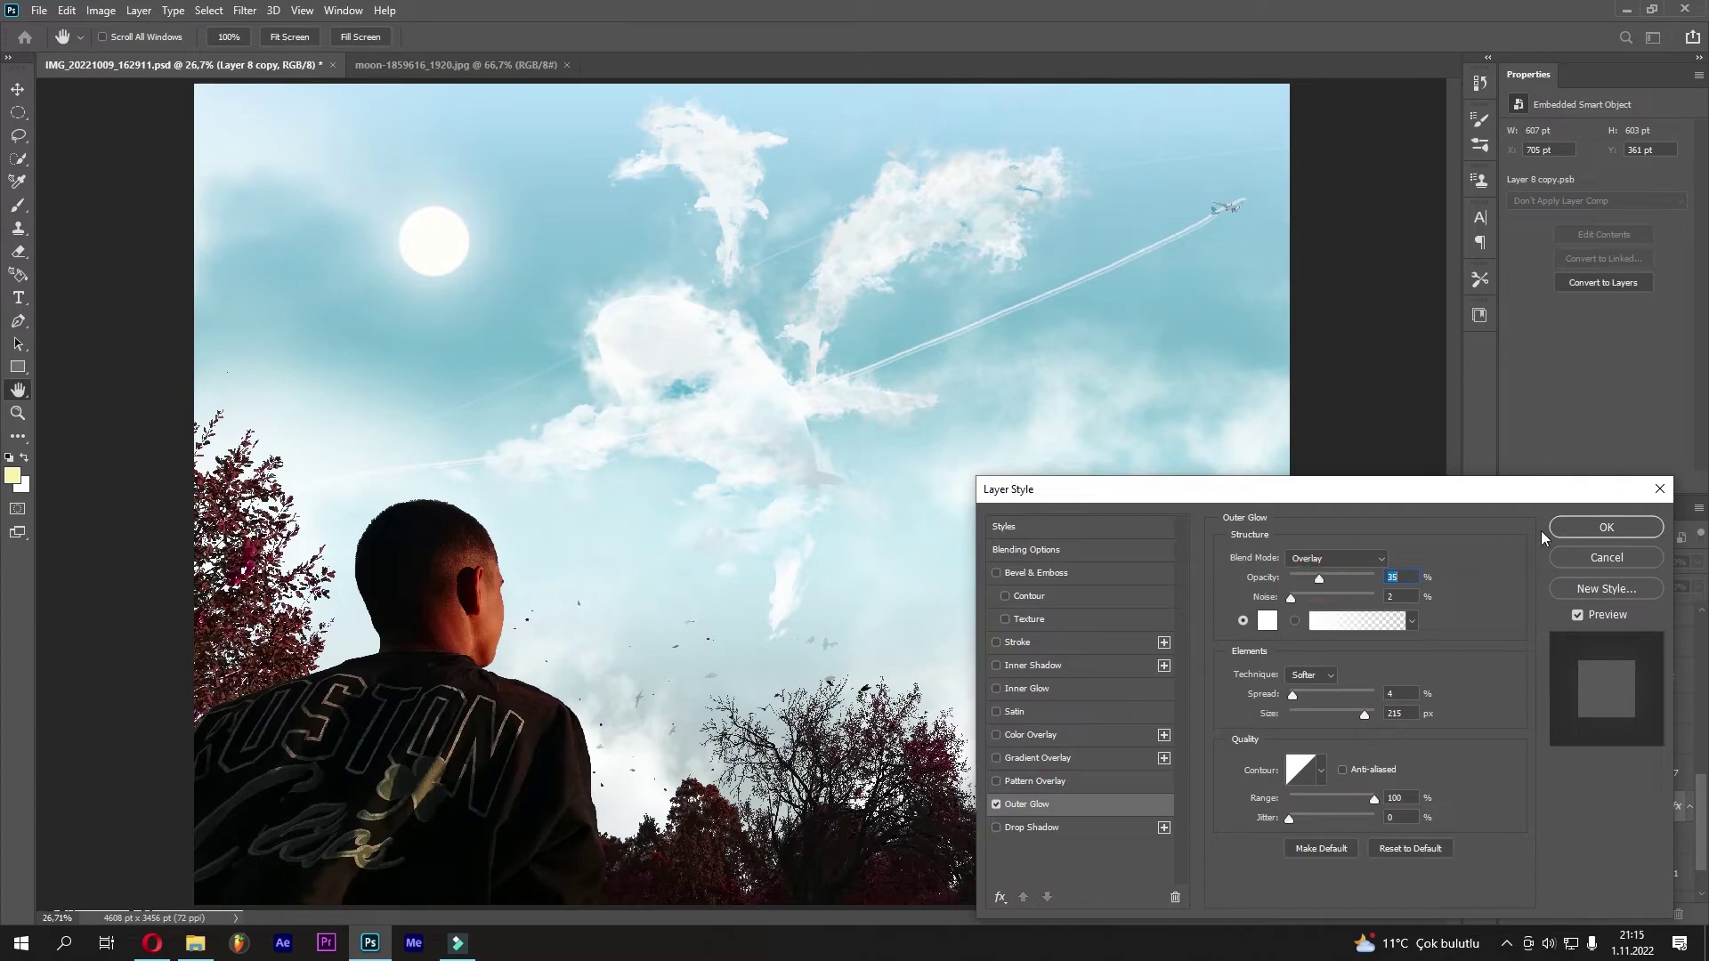
pyautogui.click(1583, 527)
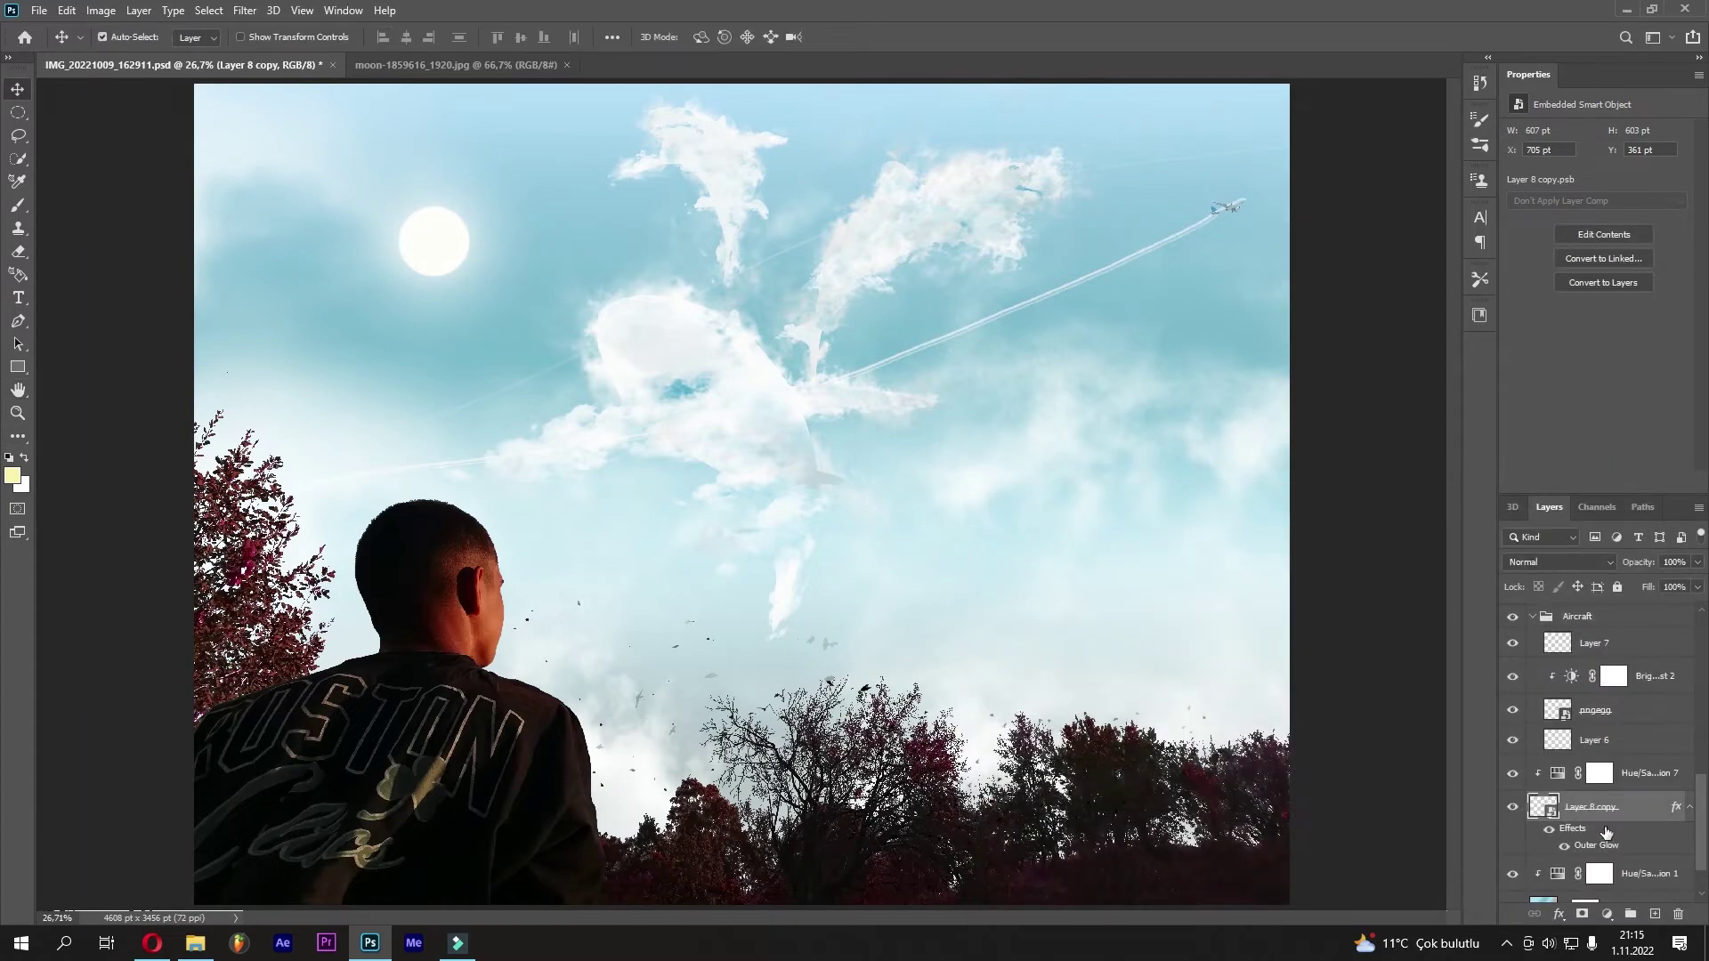
# Scale the sun to about 59%, raise it up-left, and add a new empty layer
pyautogui.click(66, 11)
pyautogui.click(121, 396)
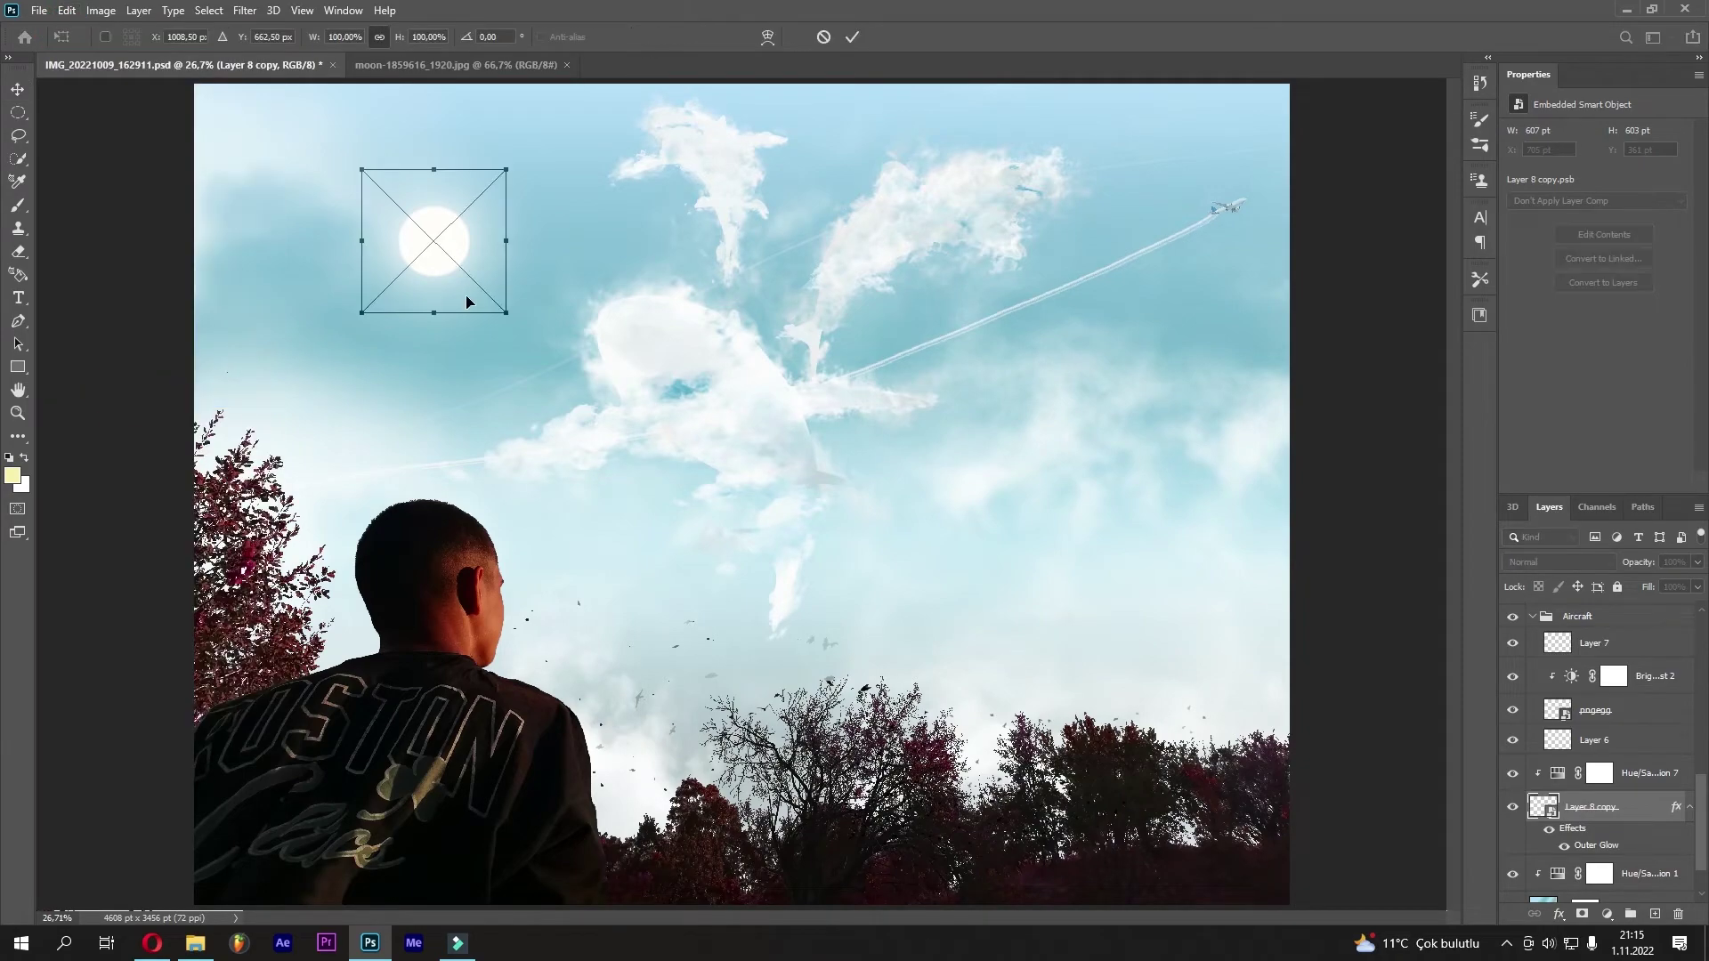
pyautogui.moveTo(510, 319)
pyautogui.mouseDown()
pyautogui.moveTo(339, 181)
pyautogui.moveTo(400, 258)
pyautogui.moveTo(370, 195)
pyautogui.mouseUp()
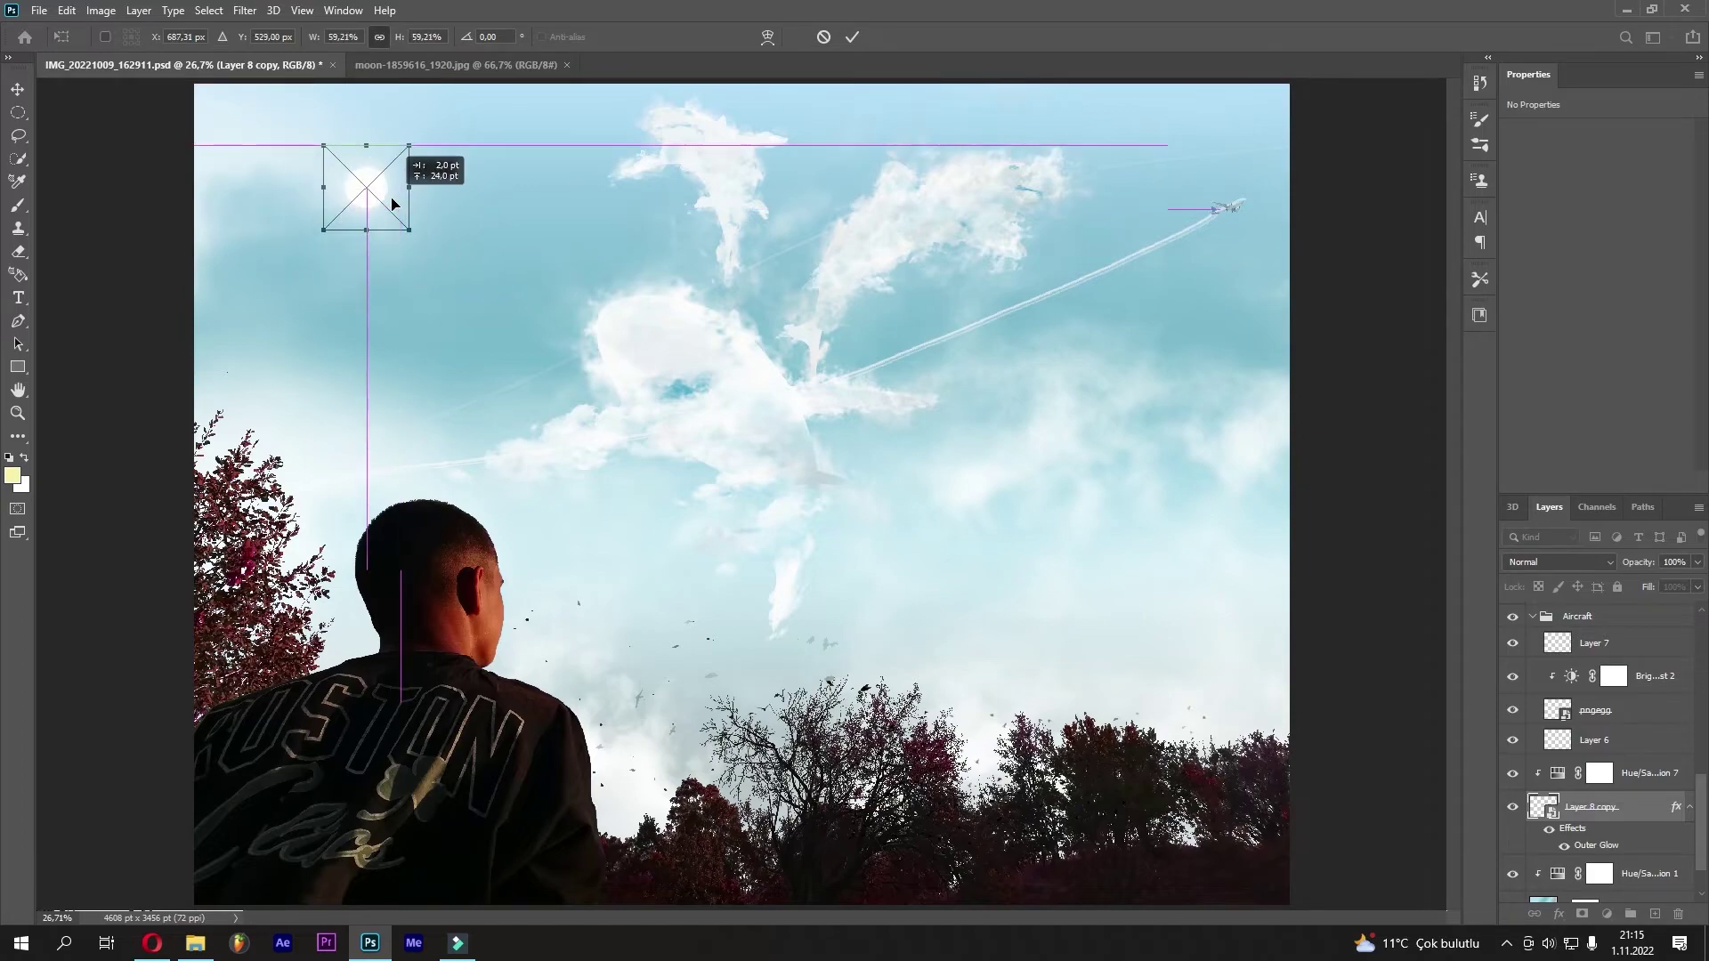
pyautogui.click(846, 42)
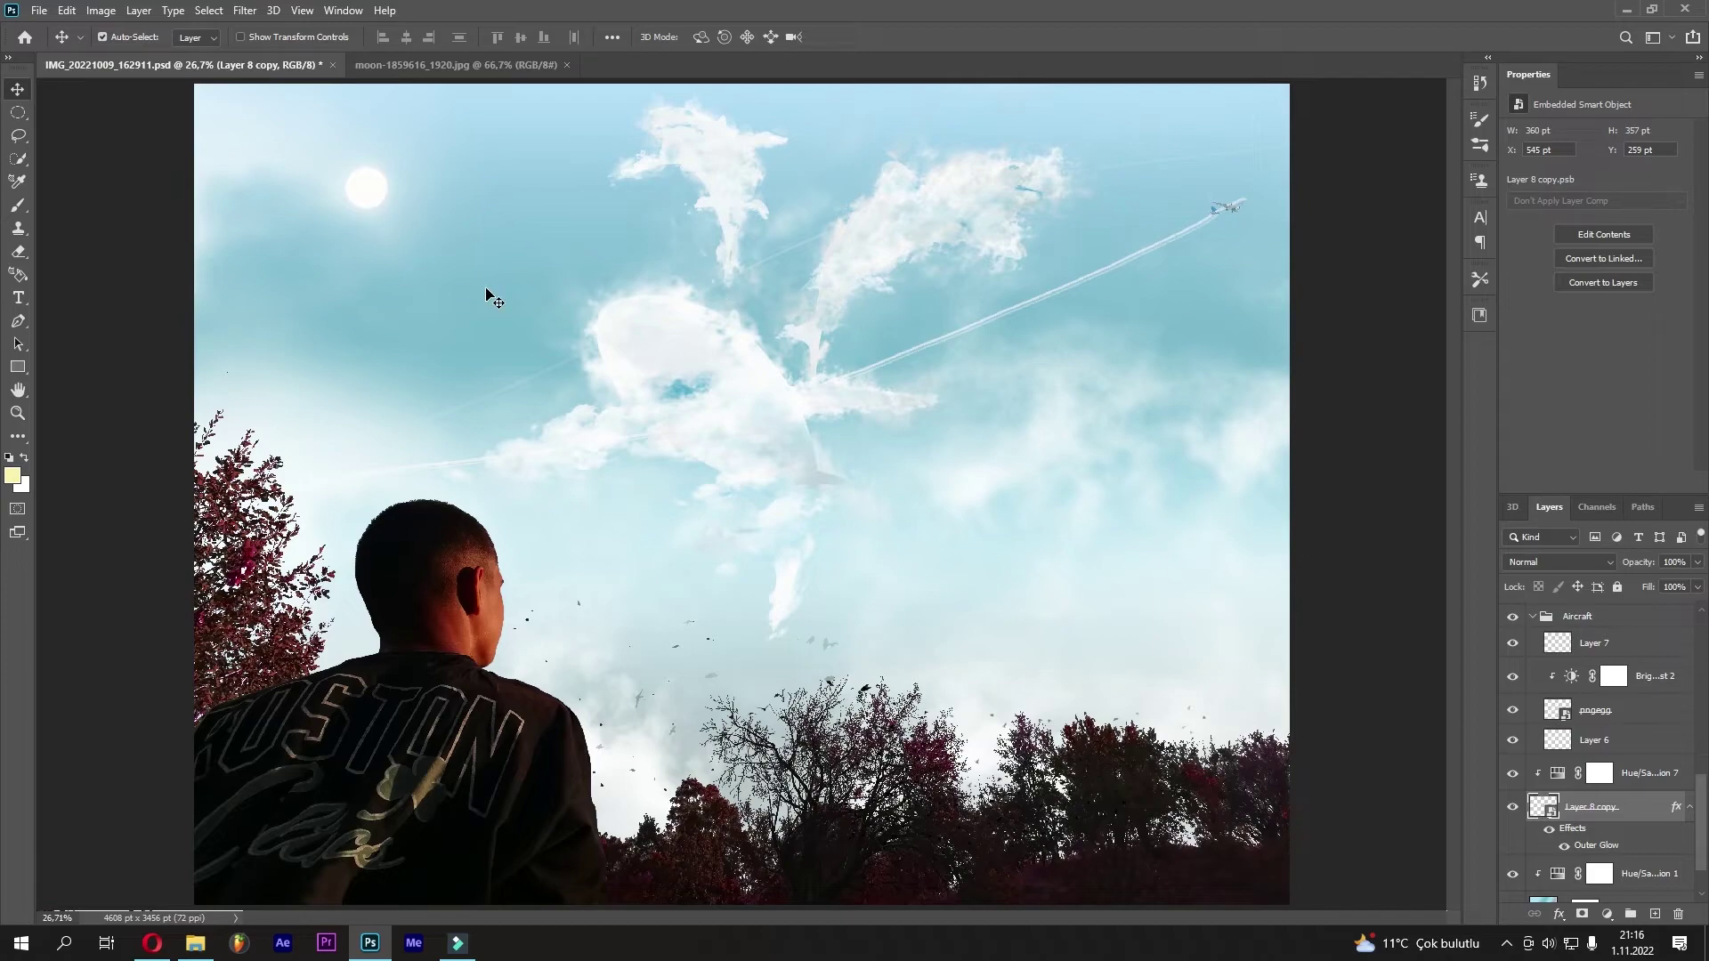
pyautogui.click(1655, 914)
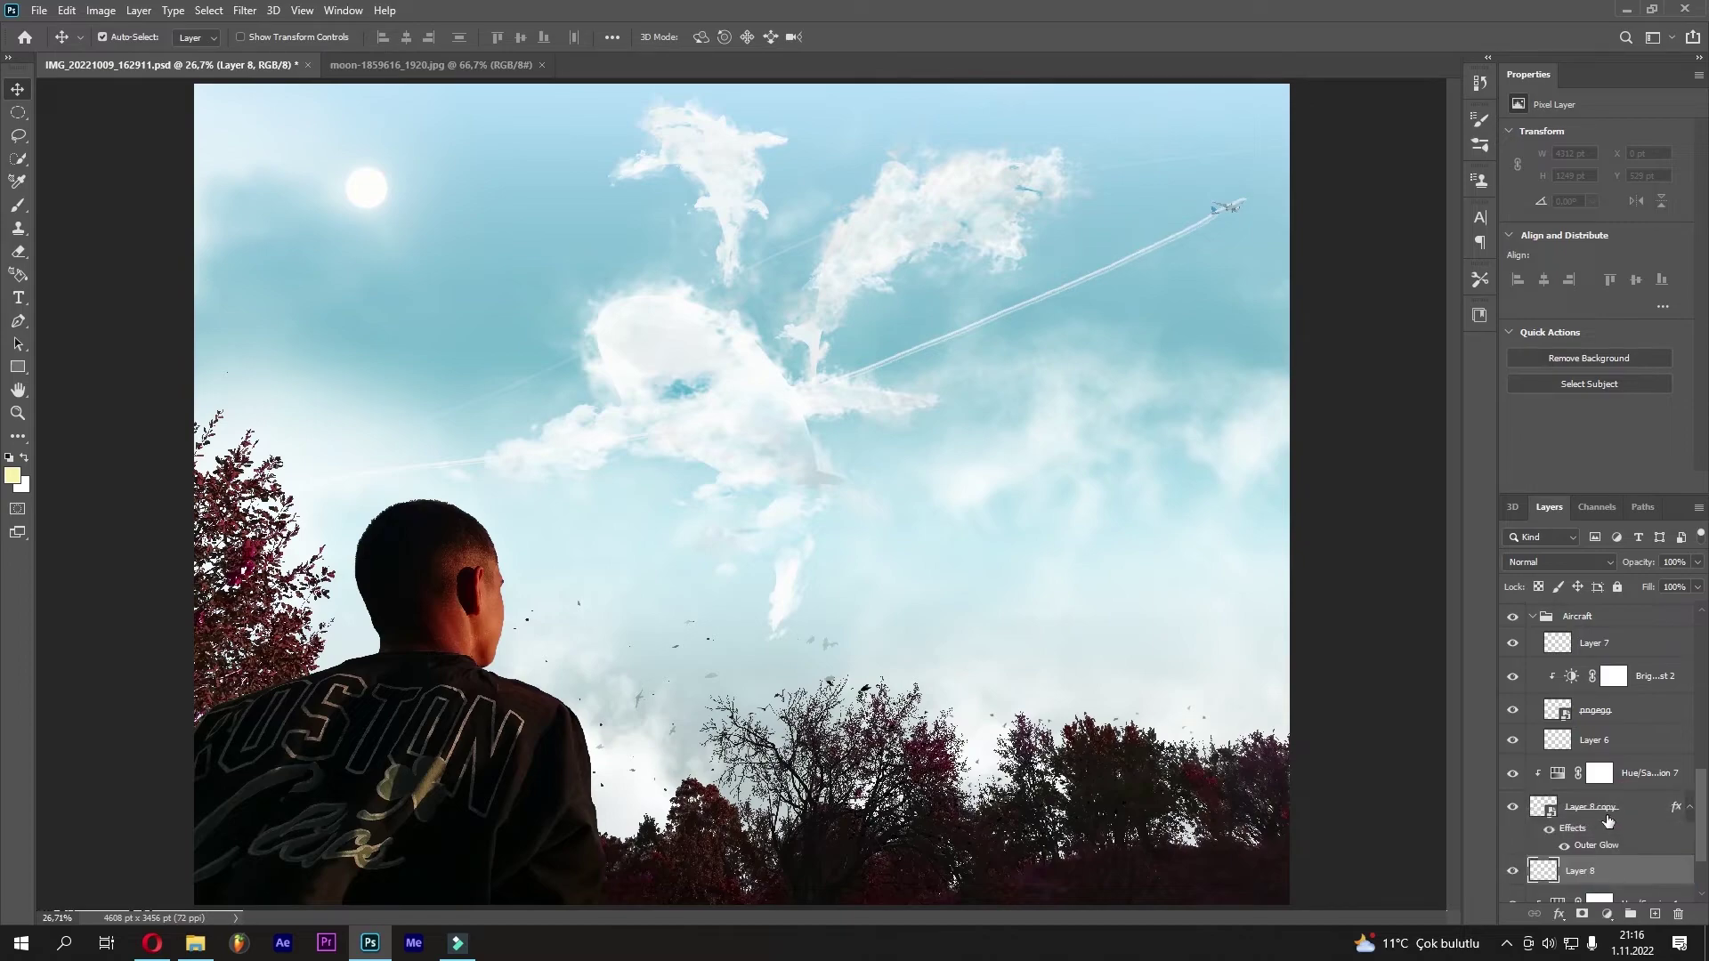
# Move the sun layer above the new layer and select the empty Layer 8 for painting
pyautogui.moveTo(1589, 837); pyautogui.dragTo(1566, 790)
pyautogui.click(1557, 776)
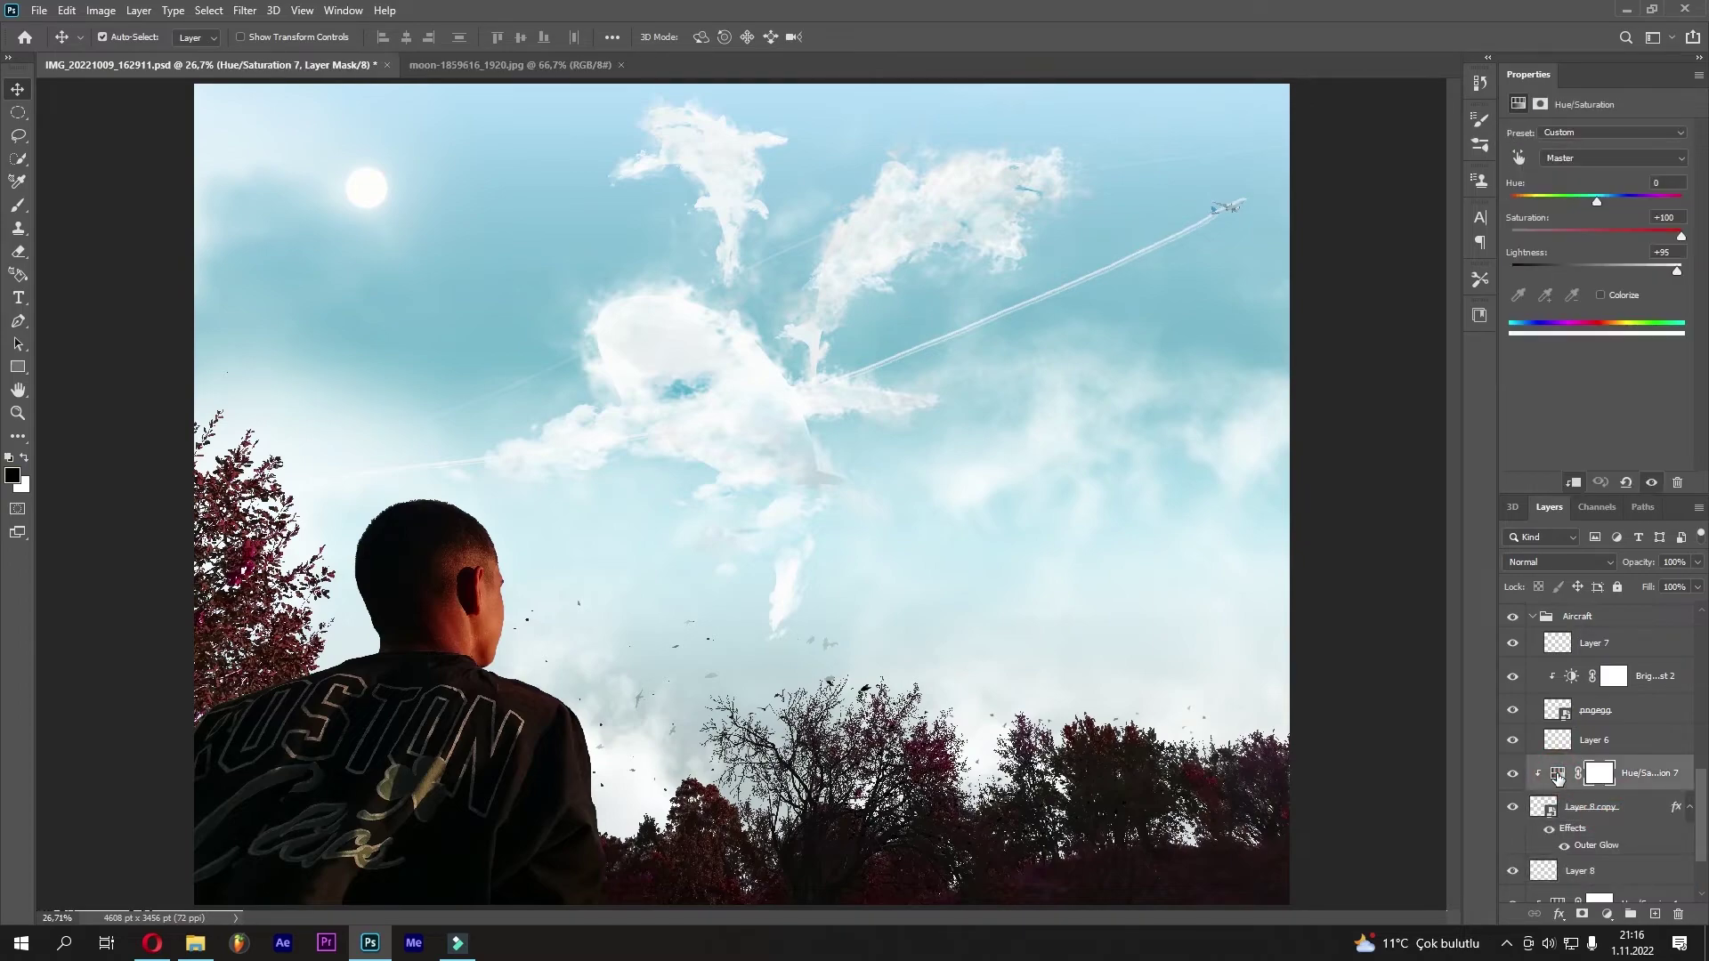
pyautogui.click(1581, 870)
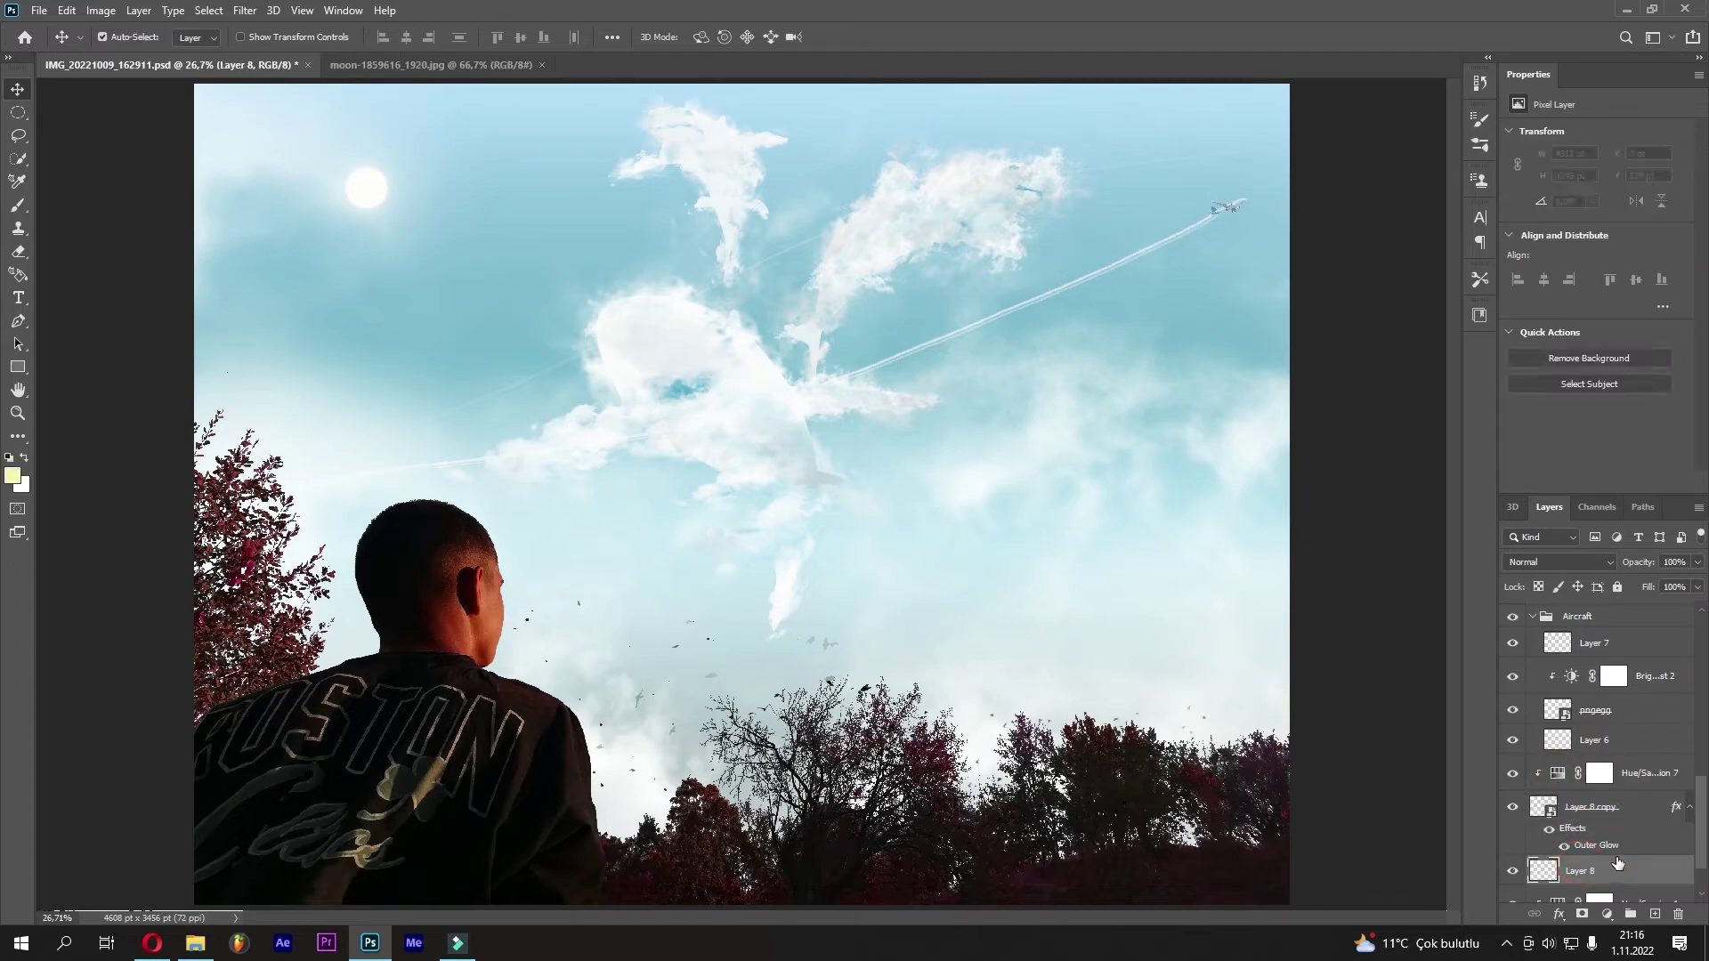
pyautogui.click(18, 208)
# Pick a brush from the LENS Ve BOKEH set and set the painting colour to white
pyautogui.rightClick(384, 207)
pyautogui.scroll(-3, 579, 498)
pyautogui.click(456, 621)
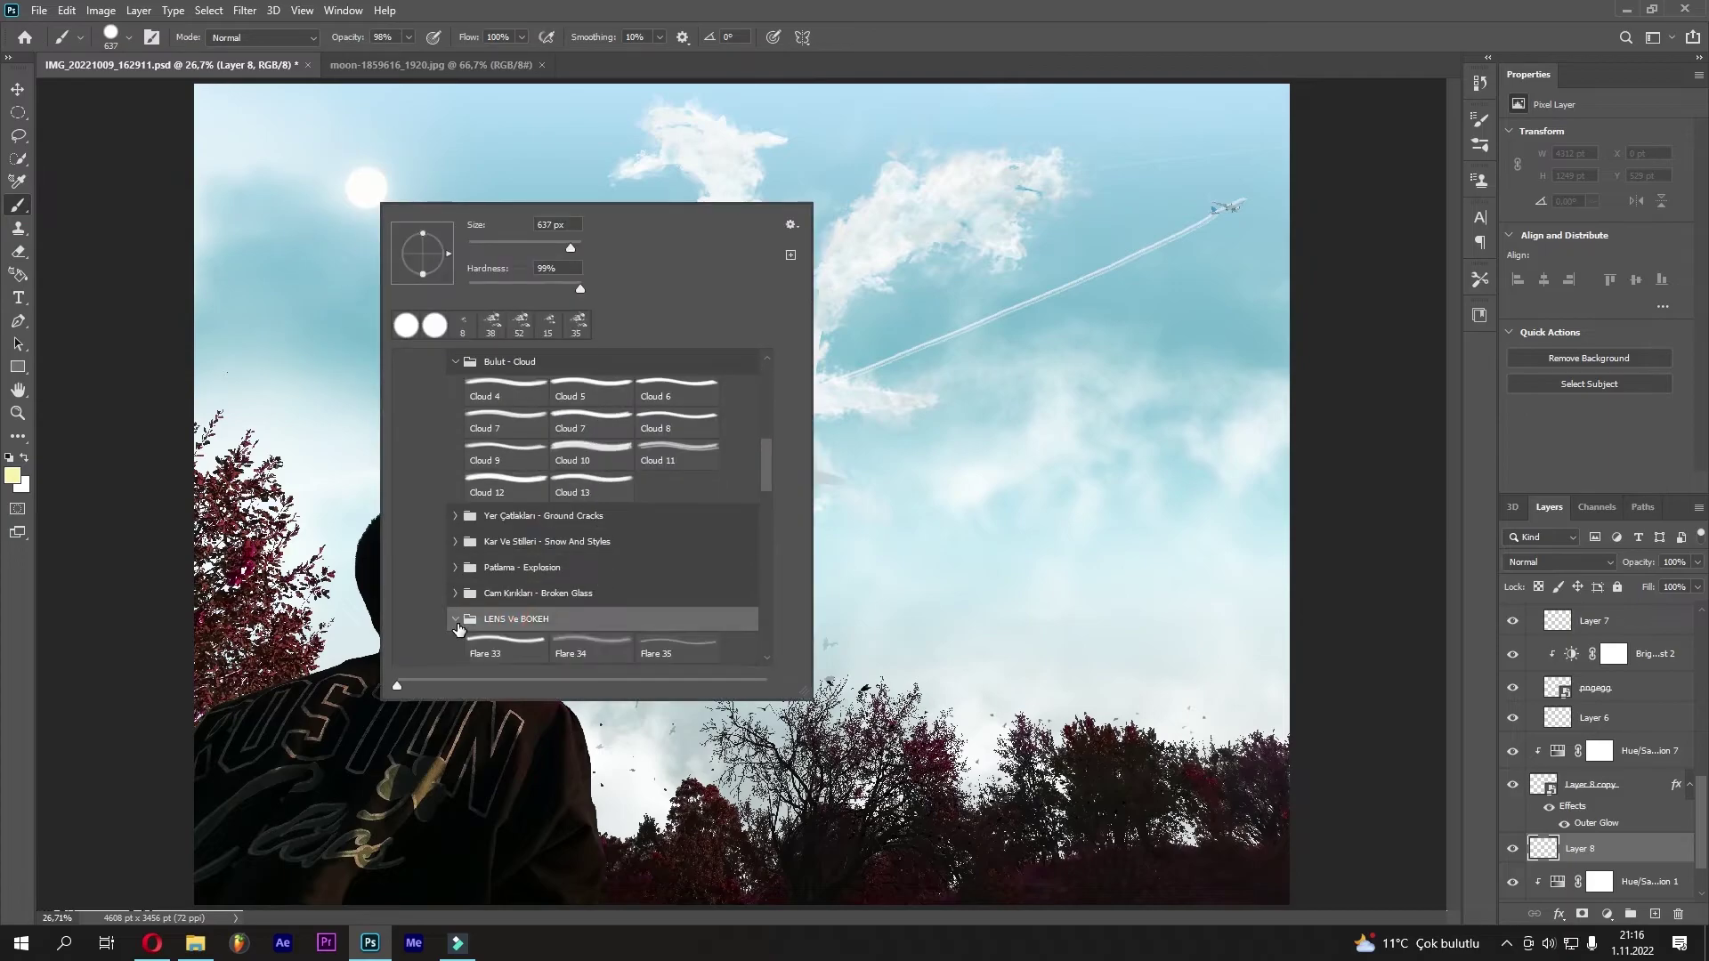
pyautogui.scroll(-2, 579, 578)
pyautogui.click(672, 621)
pyautogui.click(591, 649)
pyautogui.press('Return')
pyautogui.press('[')
pyautogui.press('[')
pyautogui.press('[')
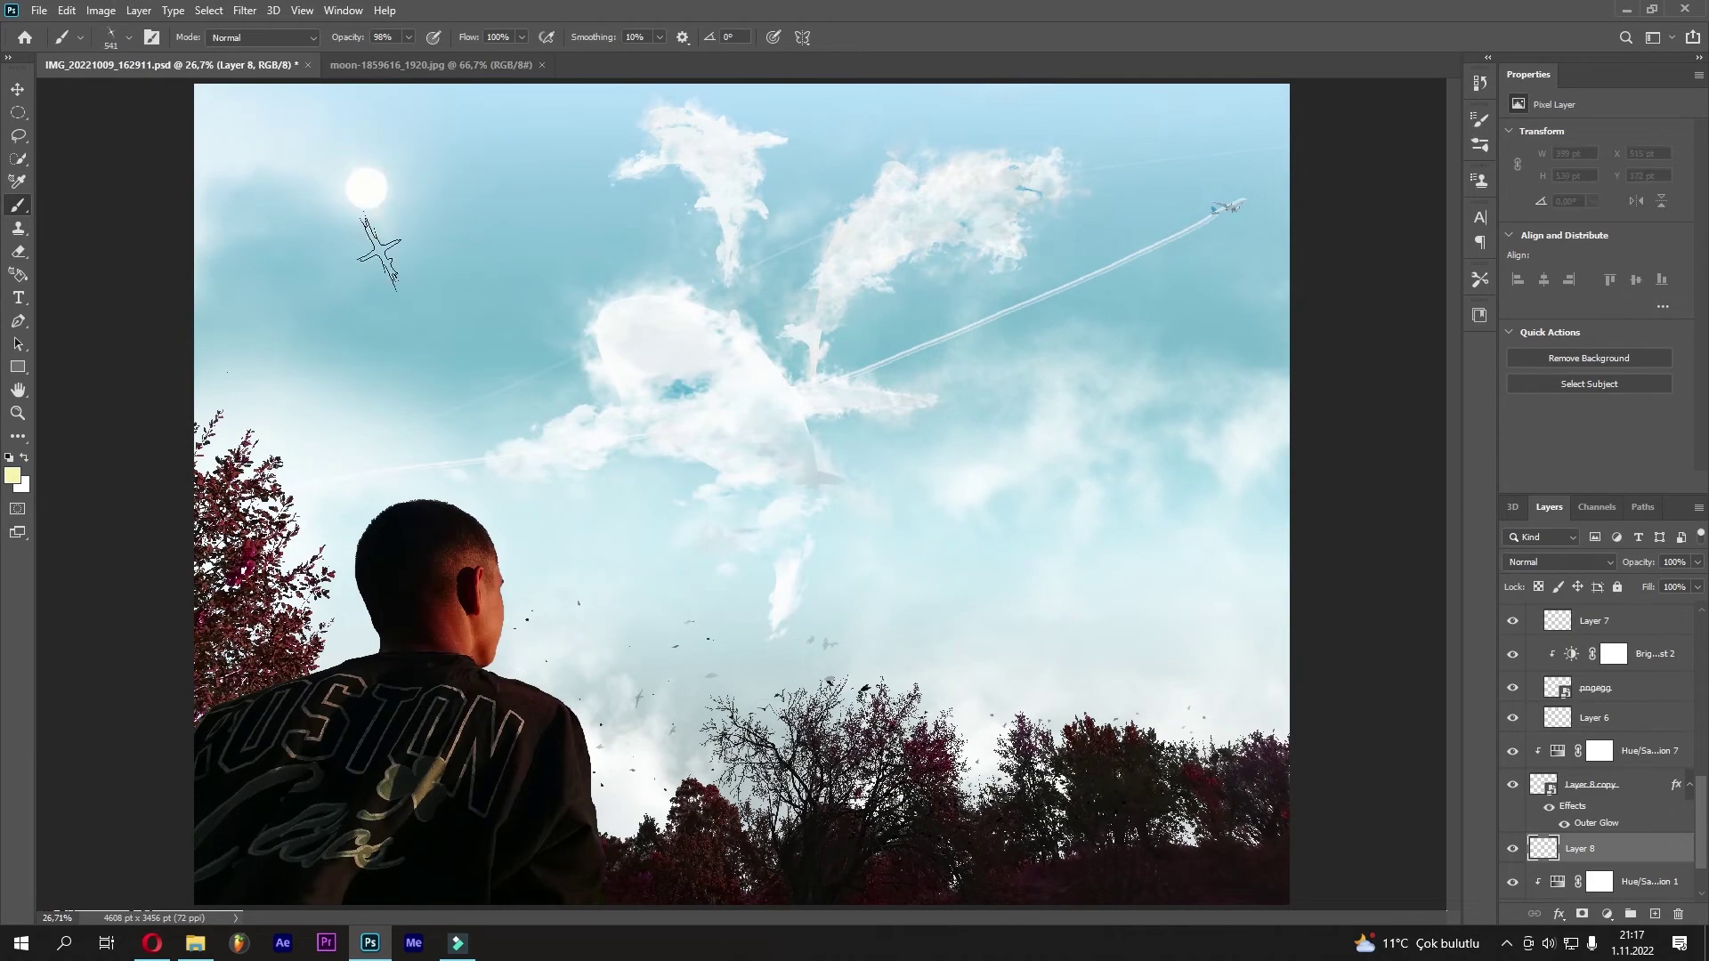
pyautogui.click(12, 476)
pyautogui.press('Return')
# Try a white starburst lens-flare stamp on the sun, then undo it
pyautogui.rightClick(470, 225)
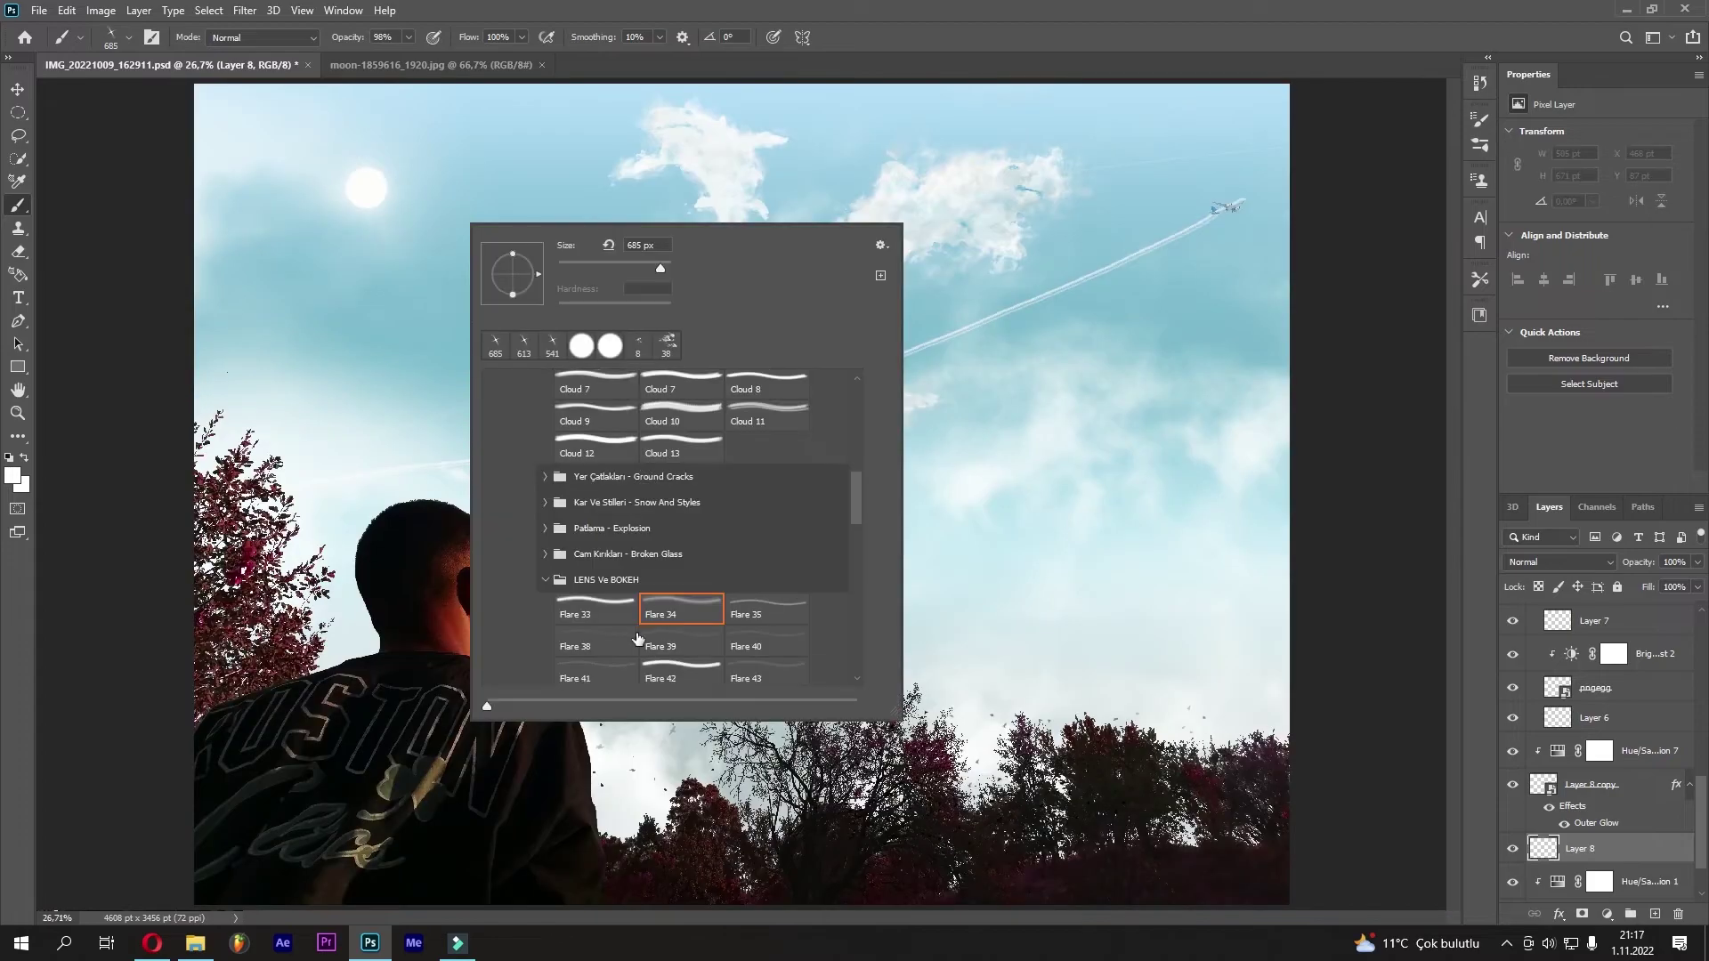
pyautogui.doubleClick(637, 637)
pyautogui.click(365, 188)
pyautogui.rightClick(326, 134)
pyautogui.press('Return')
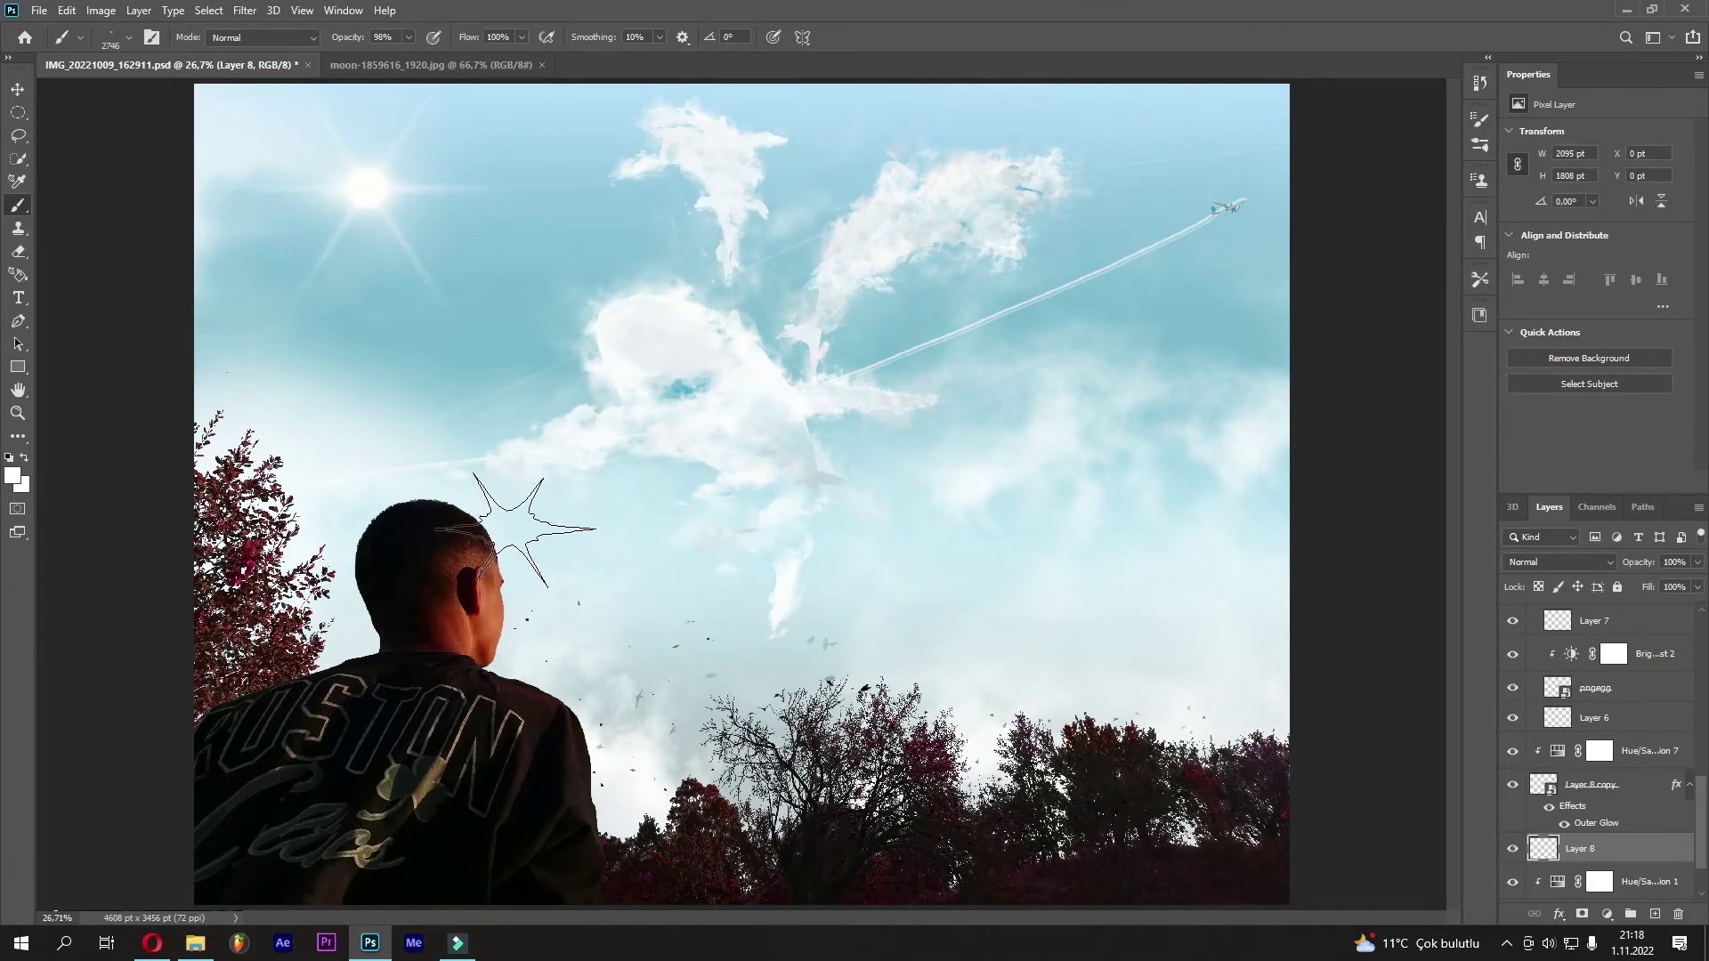
pyautogui.hotkey('ctrl', 'z')
# Dab white glow over the sun with a very large soft brush to brighten and enlarge it
pyautogui.press(']')
pyautogui.press(']')
pyautogui.press(']')
pyautogui.click(371, 217)
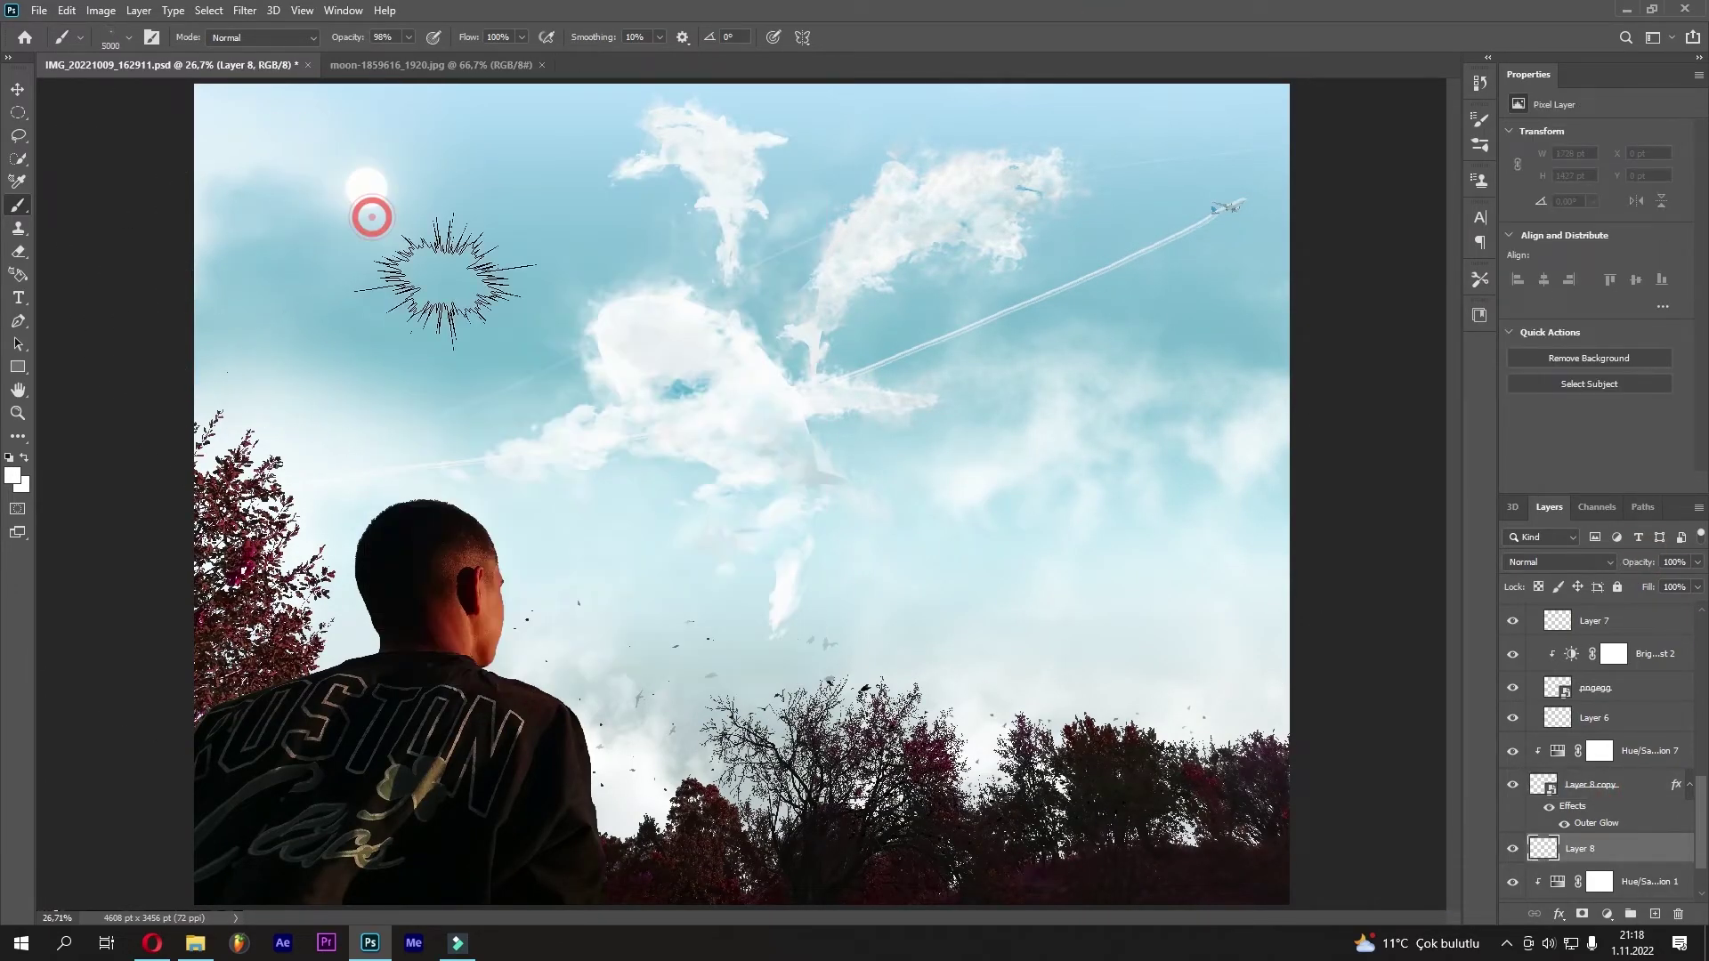
pyautogui.press('[')
pyautogui.press('[')
pyautogui.press('[')
pyautogui.press('0')
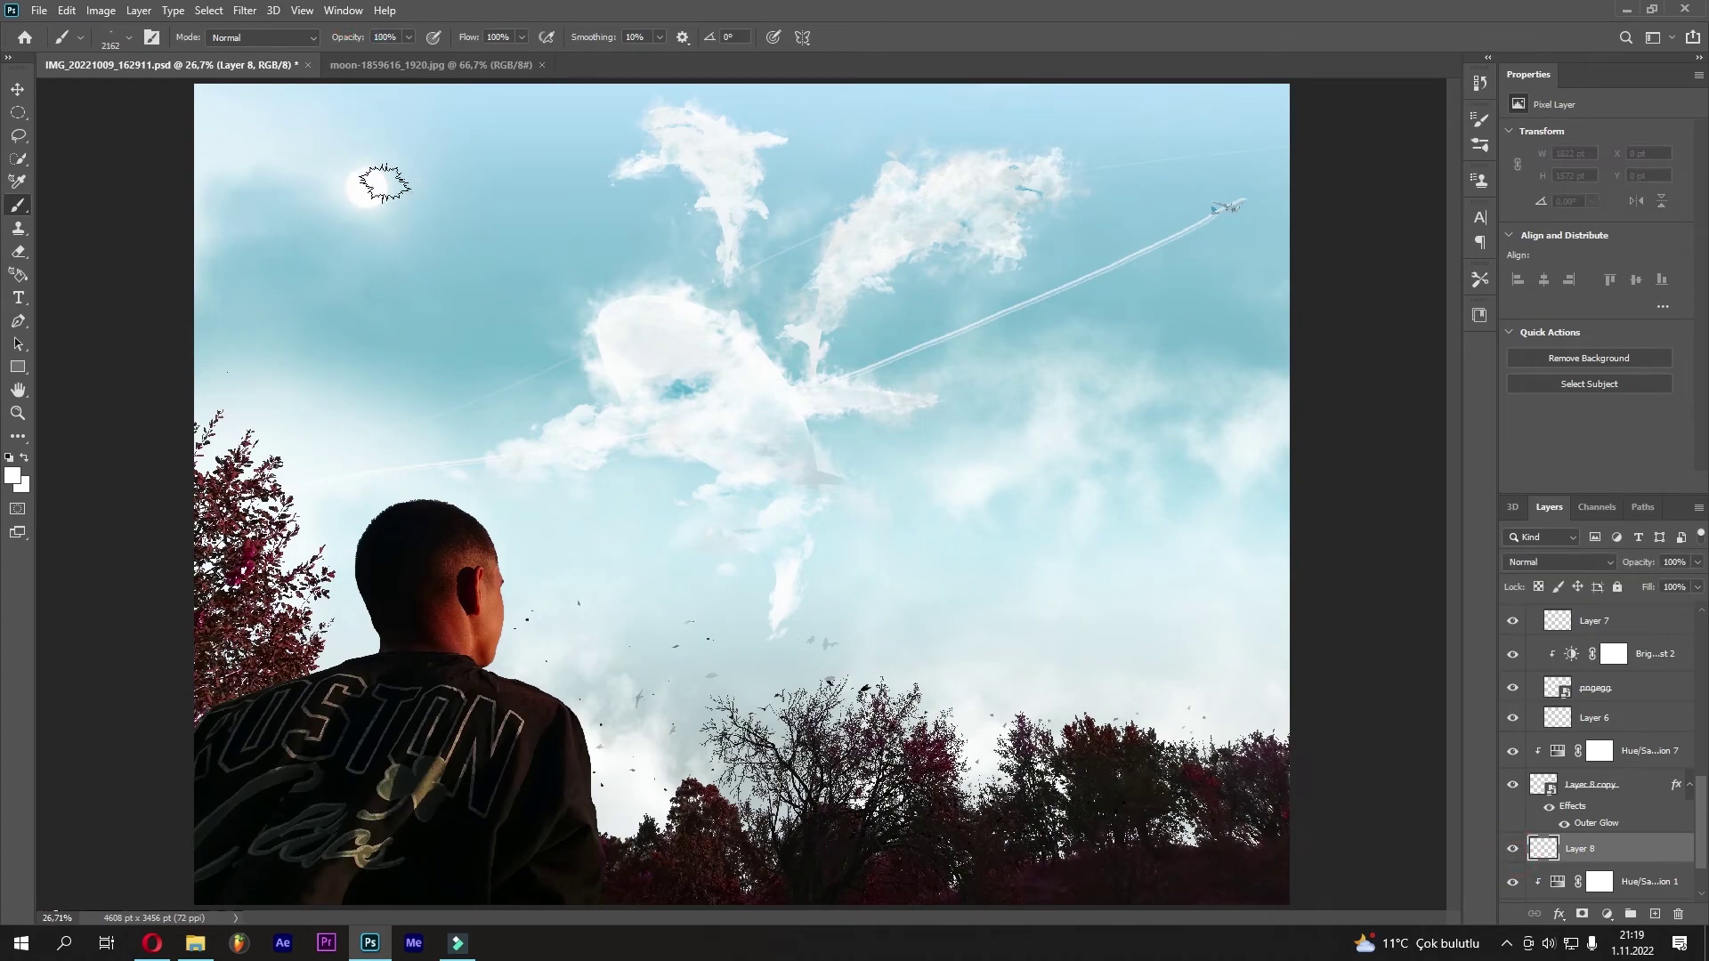
pyautogui.click(383, 183)
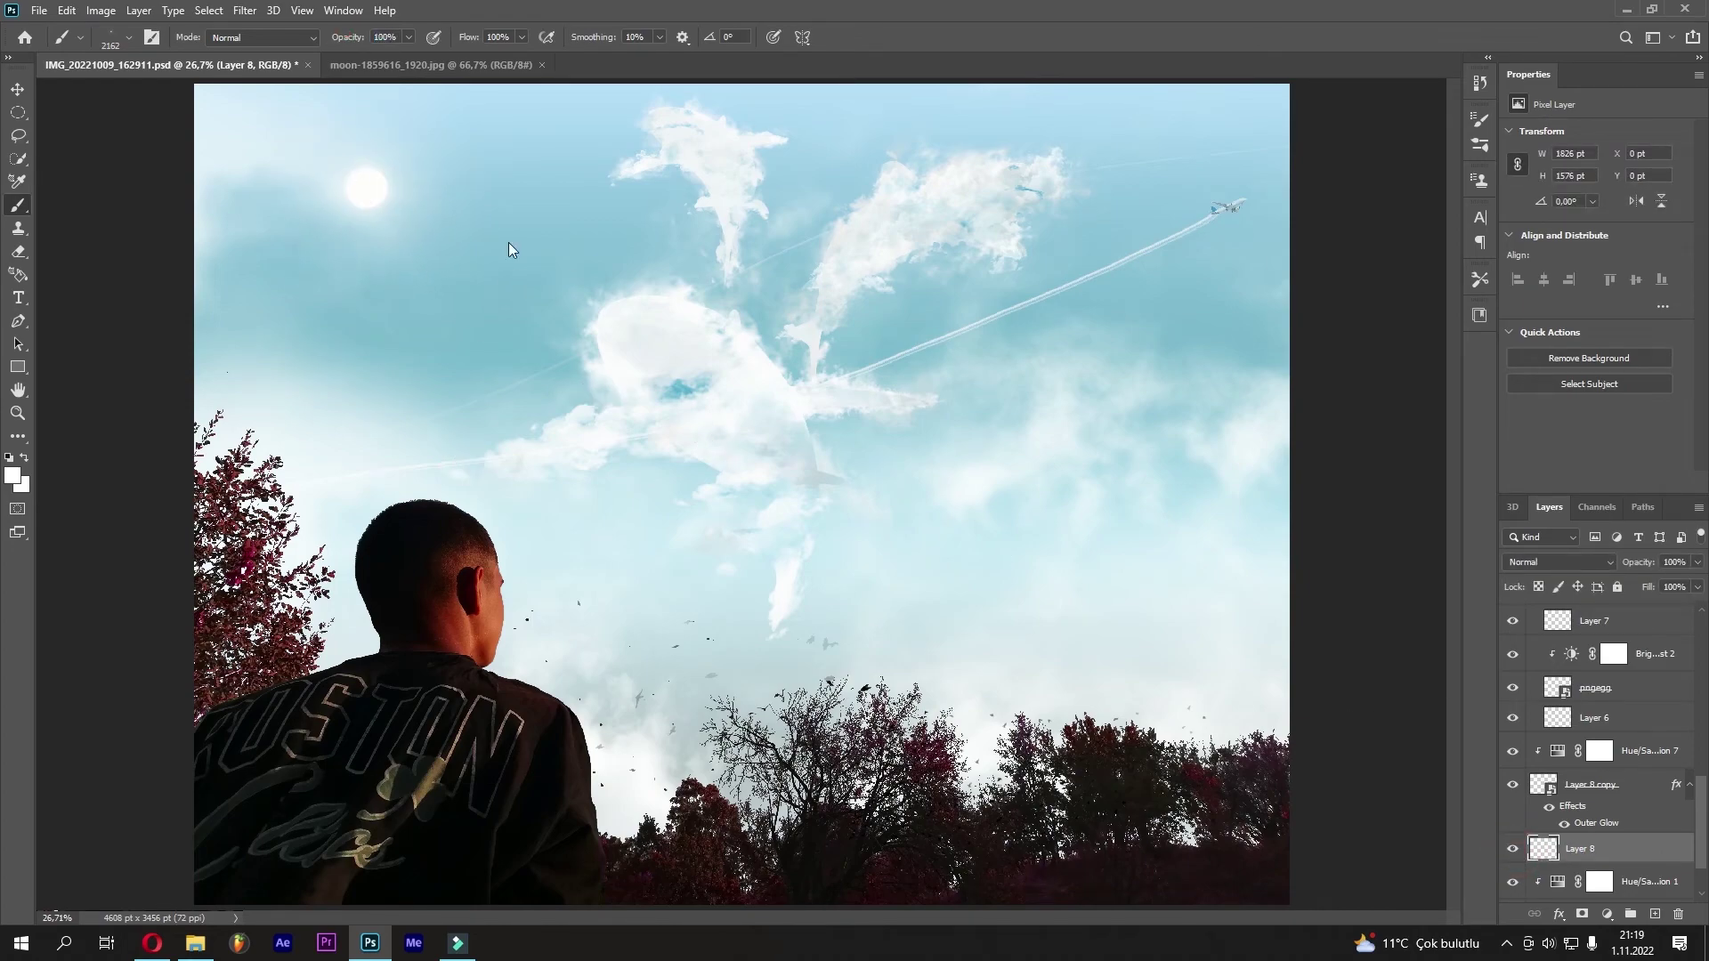
pyautogui.press(']')
pyautogui.click(368, 189)
pyautogui.moveTo(370, 178); pyautogui.dragTo(394, 180)
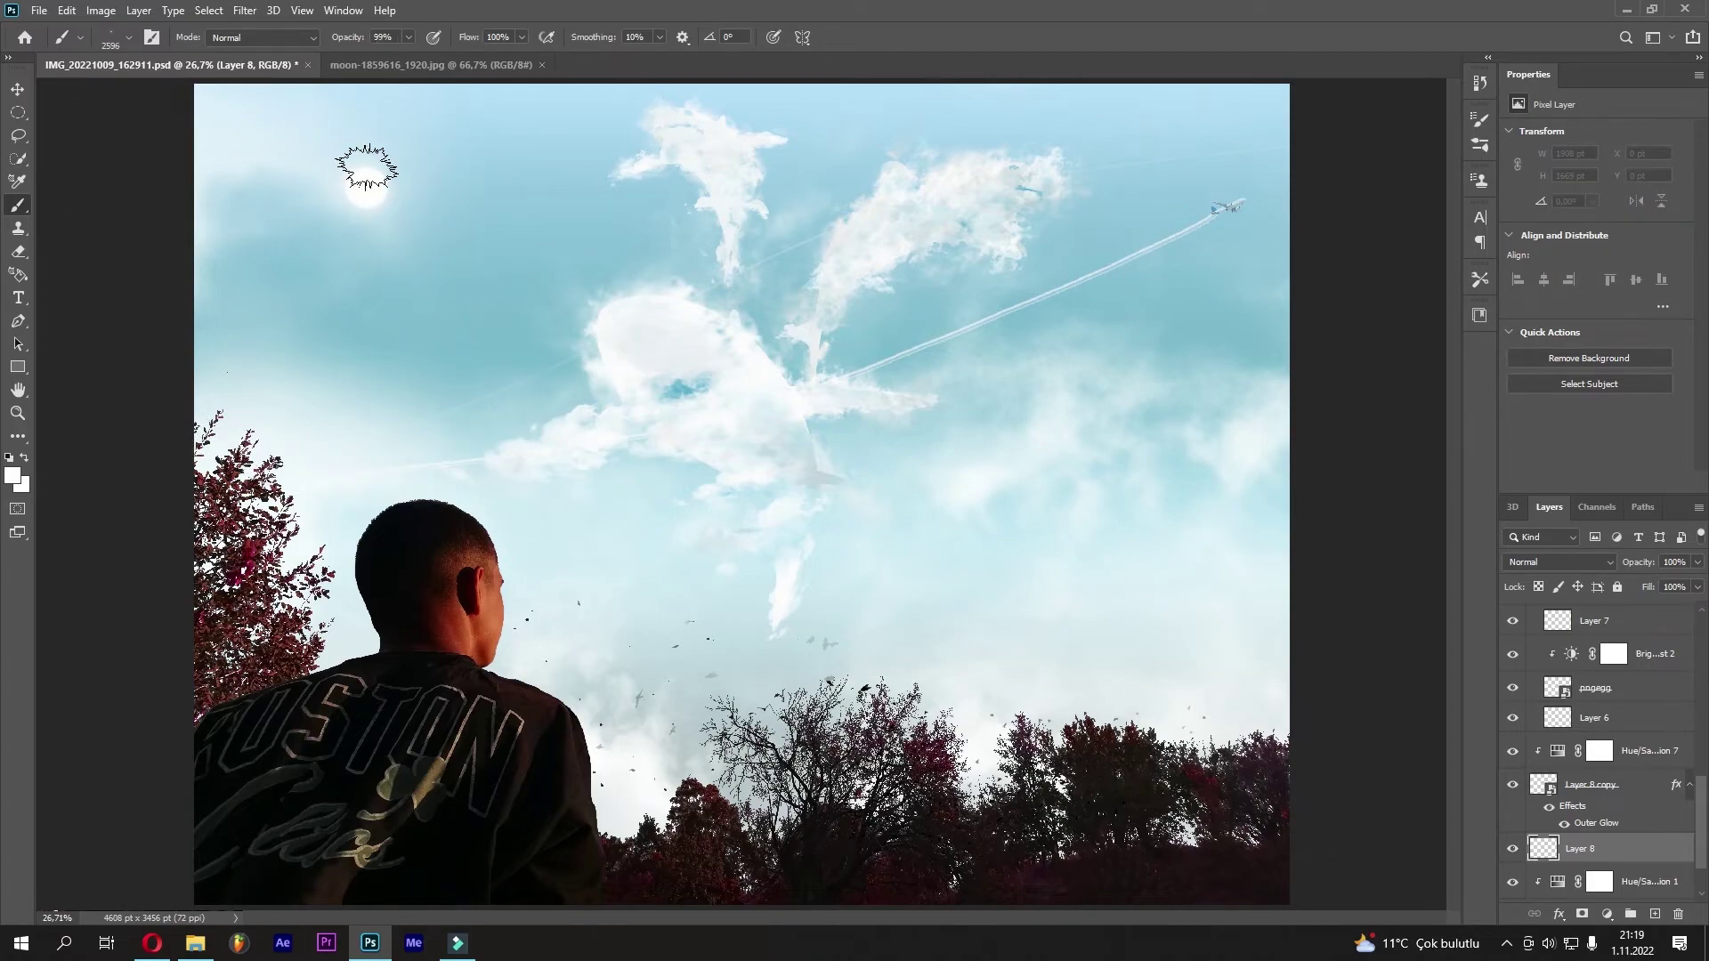
pyautogui.click(367, 173)
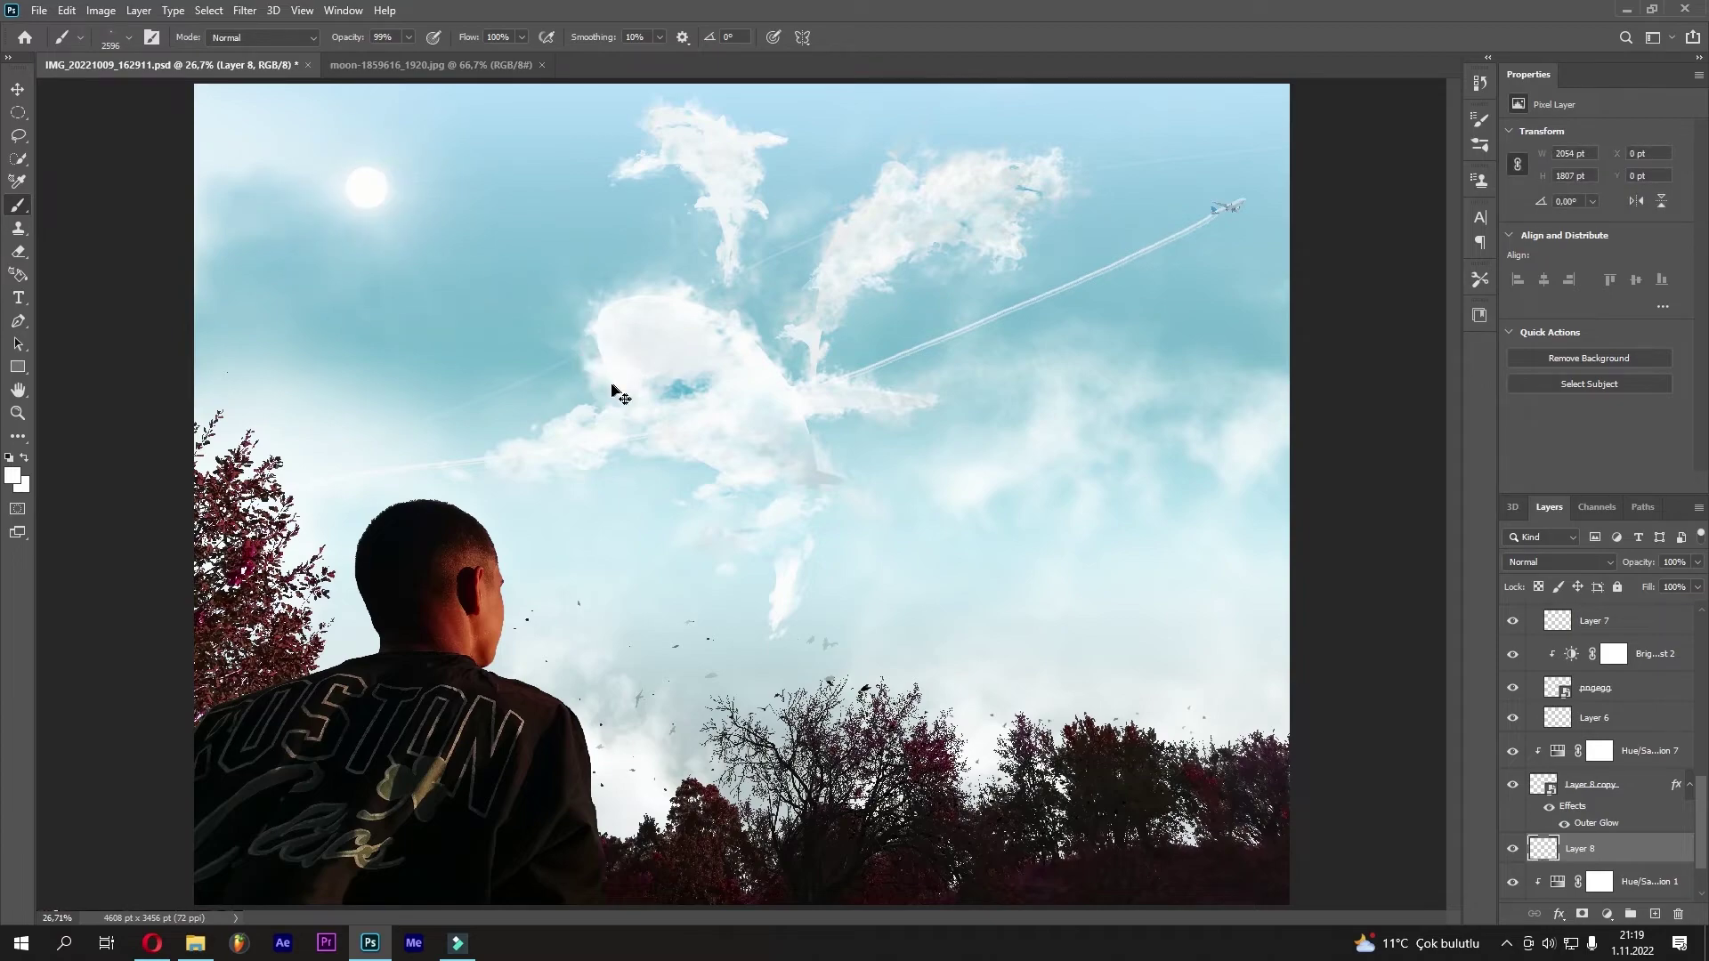
pyautogui.keyDown('alt'); pyautogui.rightClick(381, 197); pyautogui.keyUp('alt')
# Group Layer 8, Layer 8 copy and Hue/Saturation 7 as 'Sun and Sunlight'
pyautogui.keyDown('shift'); pyautogui.click(1594, 752); pyautogui.keyUp('shift')
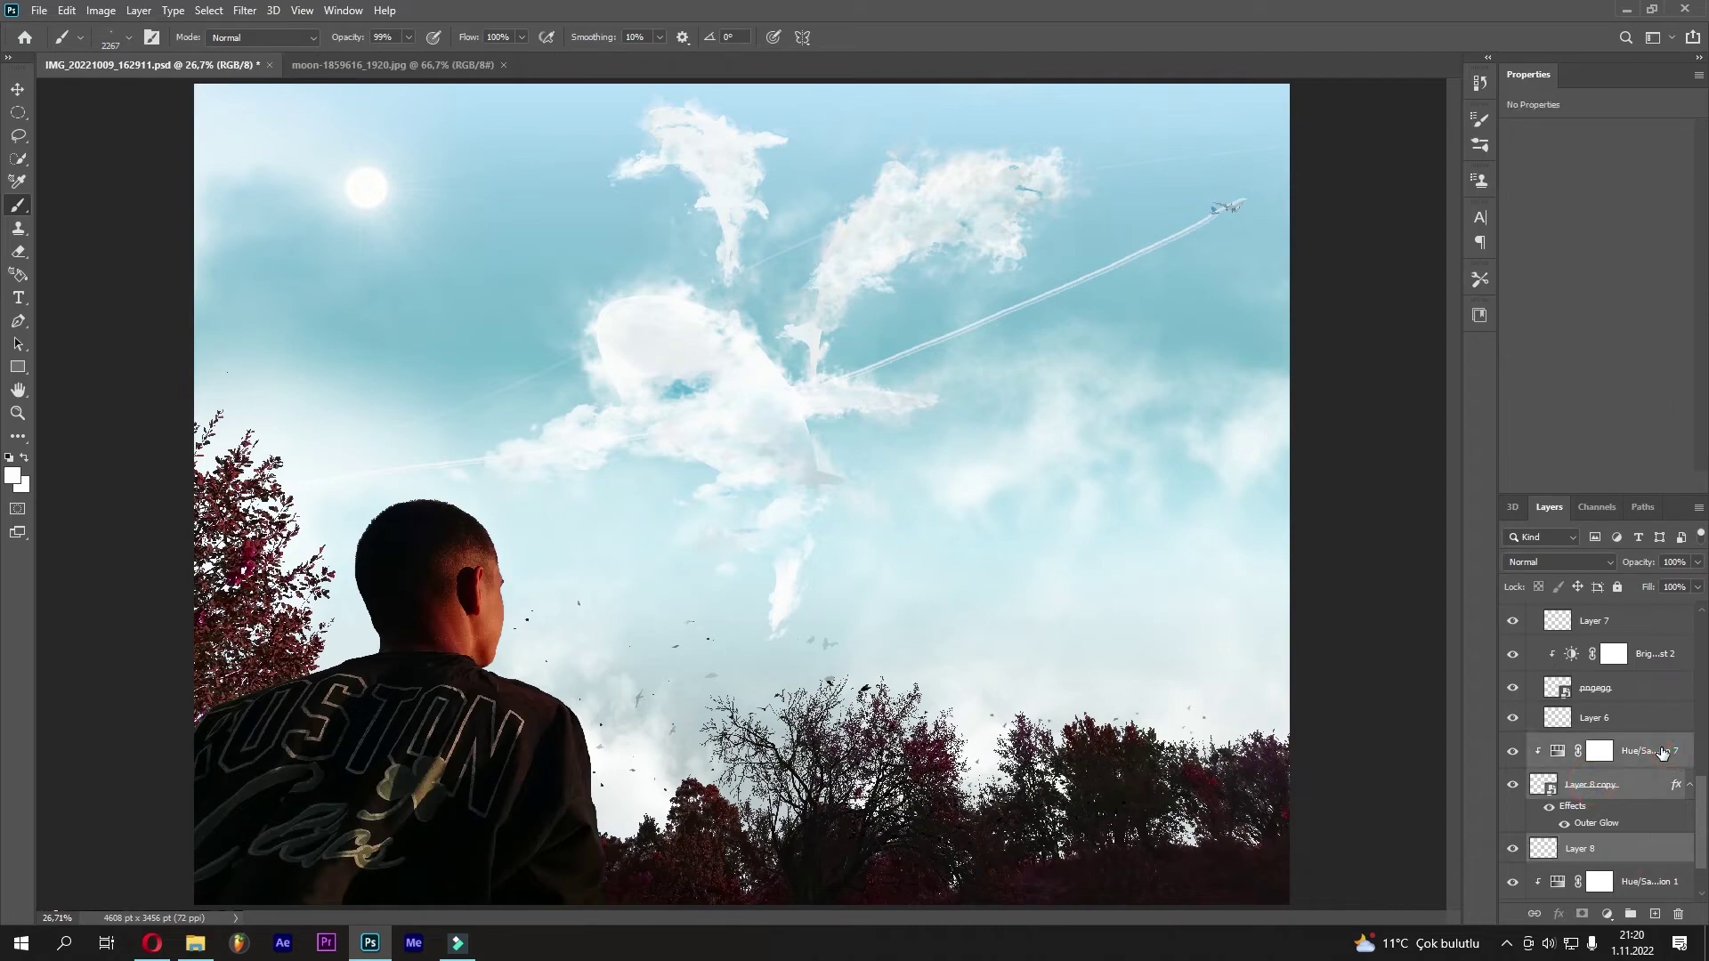
pyautogui.moveTo(1613, 854); pyautogui.dragTo(1631, 914)
pyautogui.write('Sun and Sunlight')
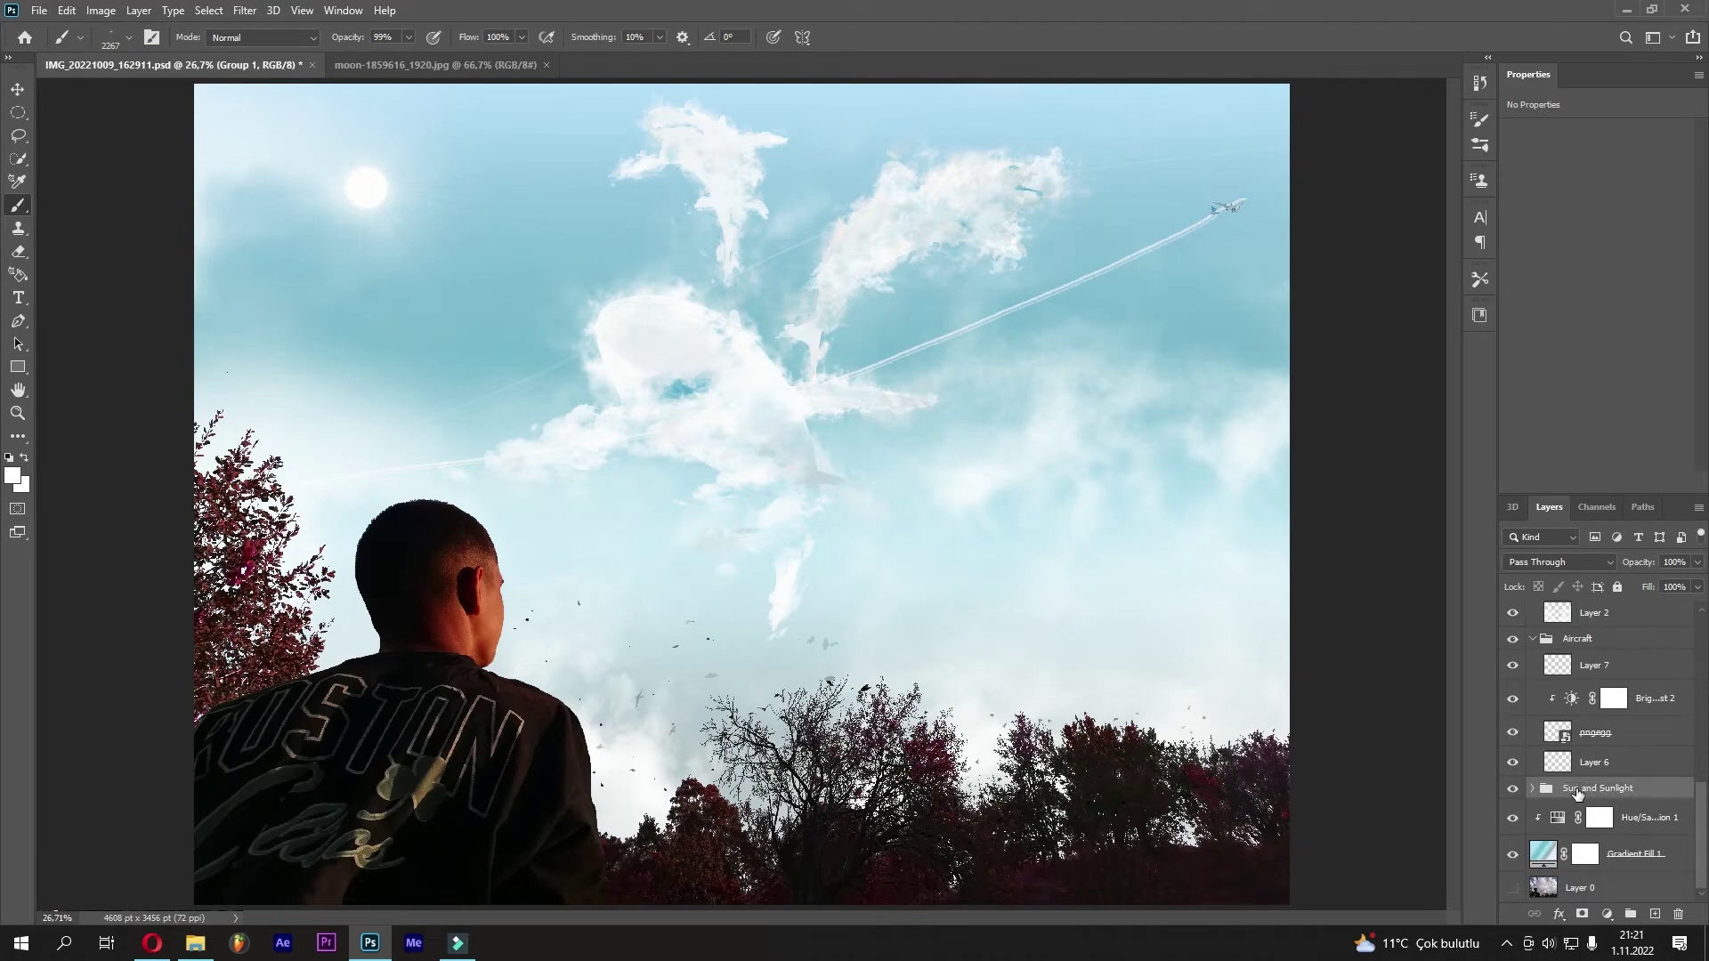
pyautogui.press('Return')
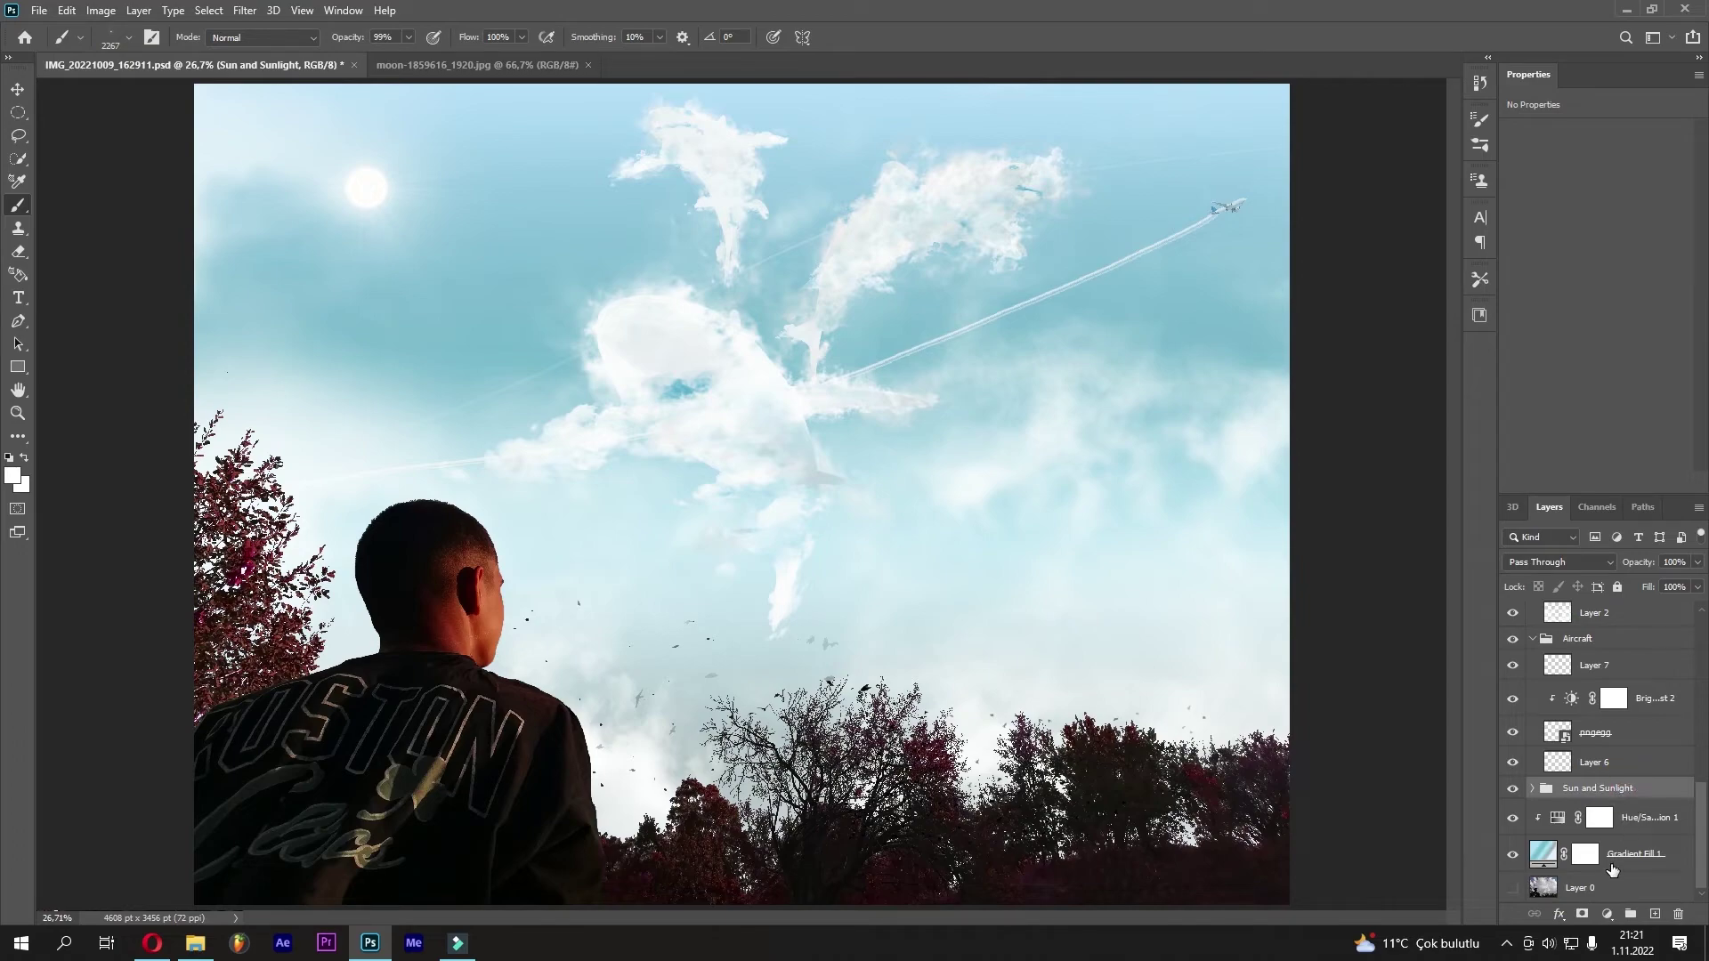
# Browse up the layer stack, checking Layer 2 and Layer 5, and select the Shark 1 group
pyautogui.click(1613, 870)
pyautogui.click(1584, 817)
pyautogui.click(1566, 731)
pyautogui.click(1558, 665)
pyautogui.scroll(1, 1558, 677)
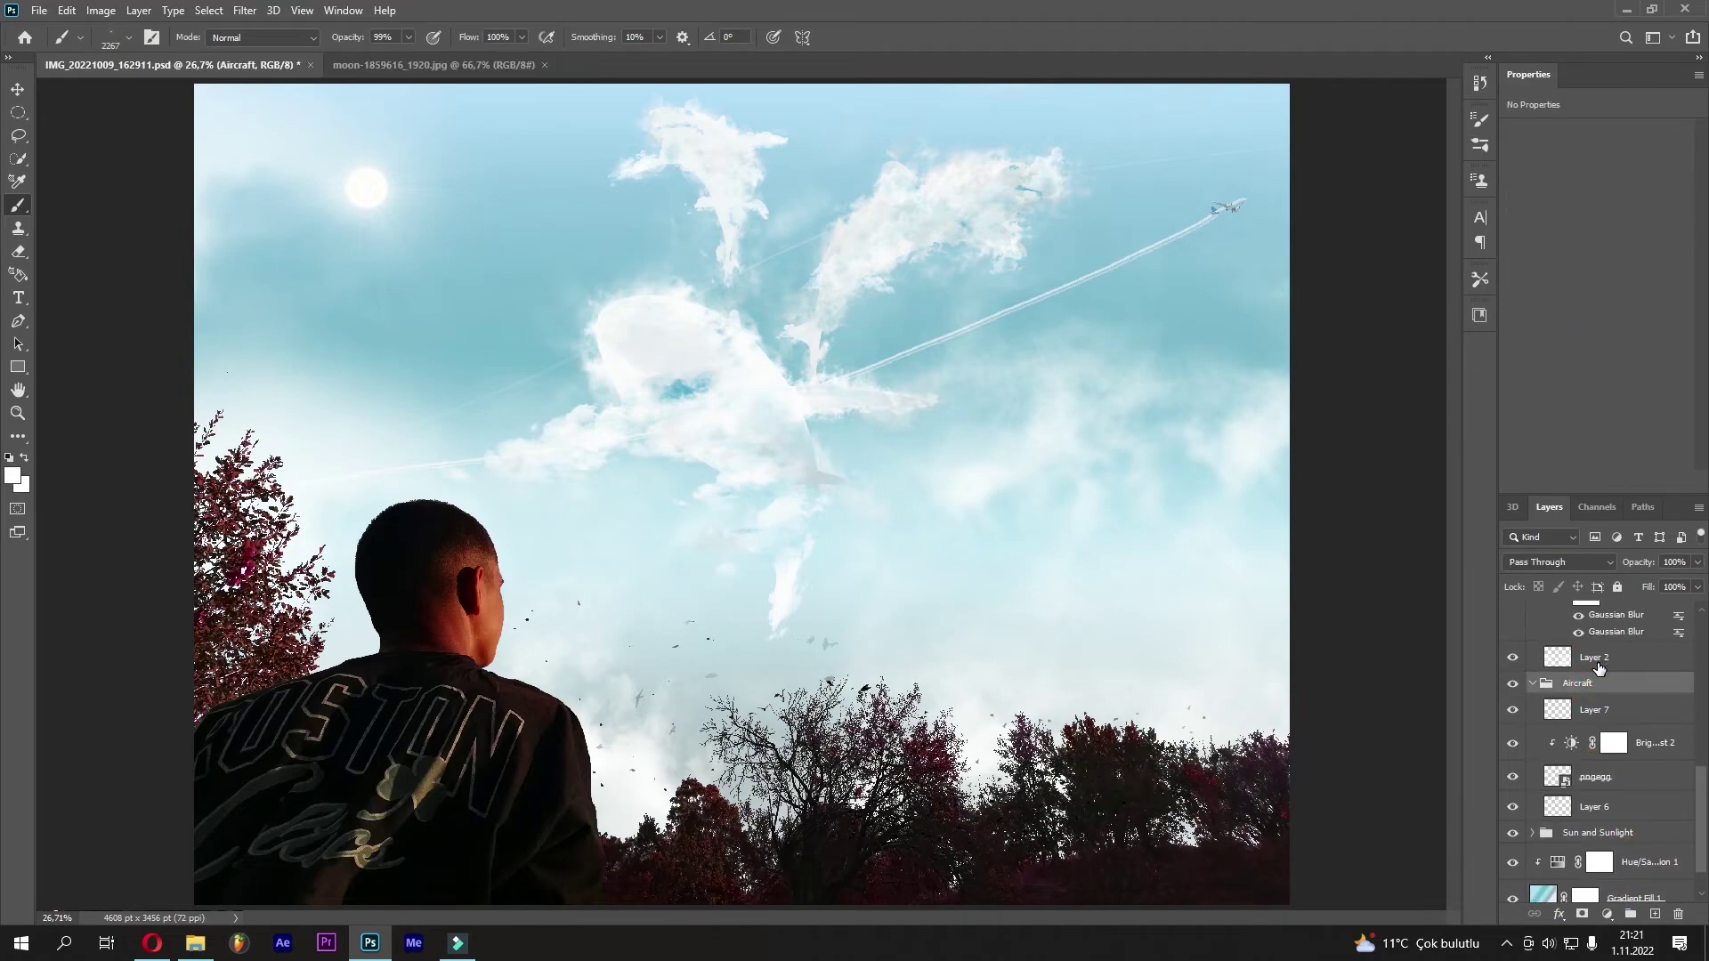
pyautogui.doubleClick(1513, 659)
pyautogui.scroll(1, 1593, 676)
pyautogui.scroll(2, 1593, 677)
pyautogui.scroll(2, 1598, 677)
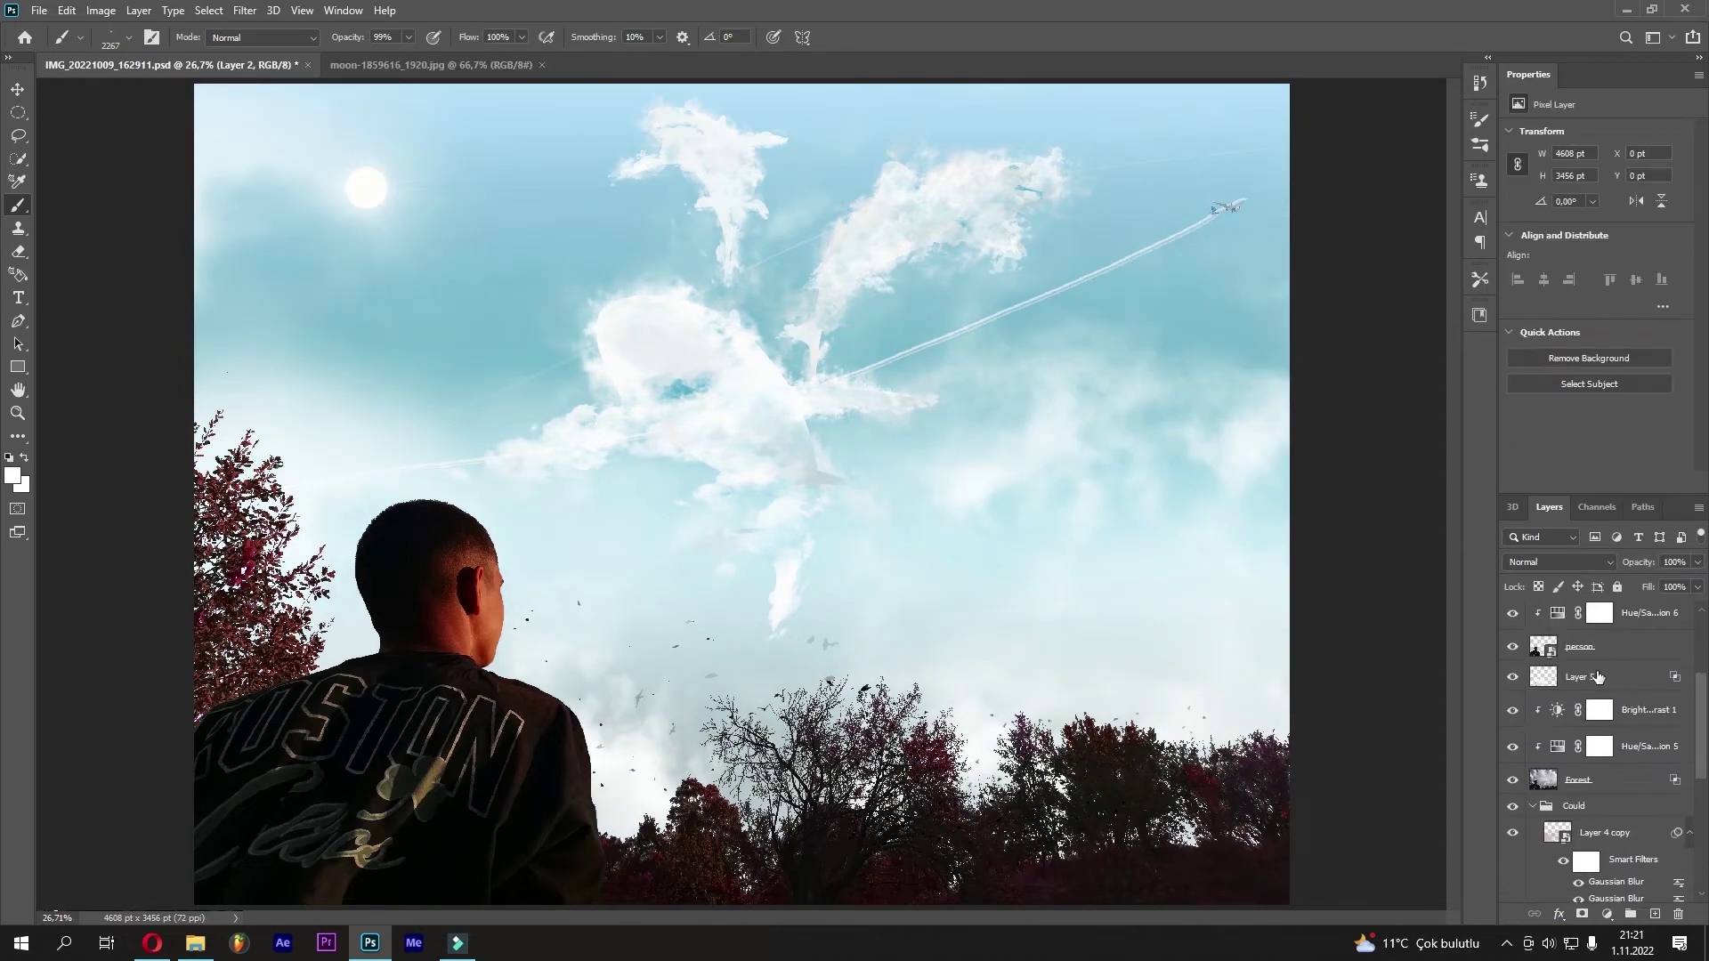
pyautogui.click(1598, 676)
pyautogui.scroll(2, 1595, 704)
pyautogui.scroll(3, 1607, 712)
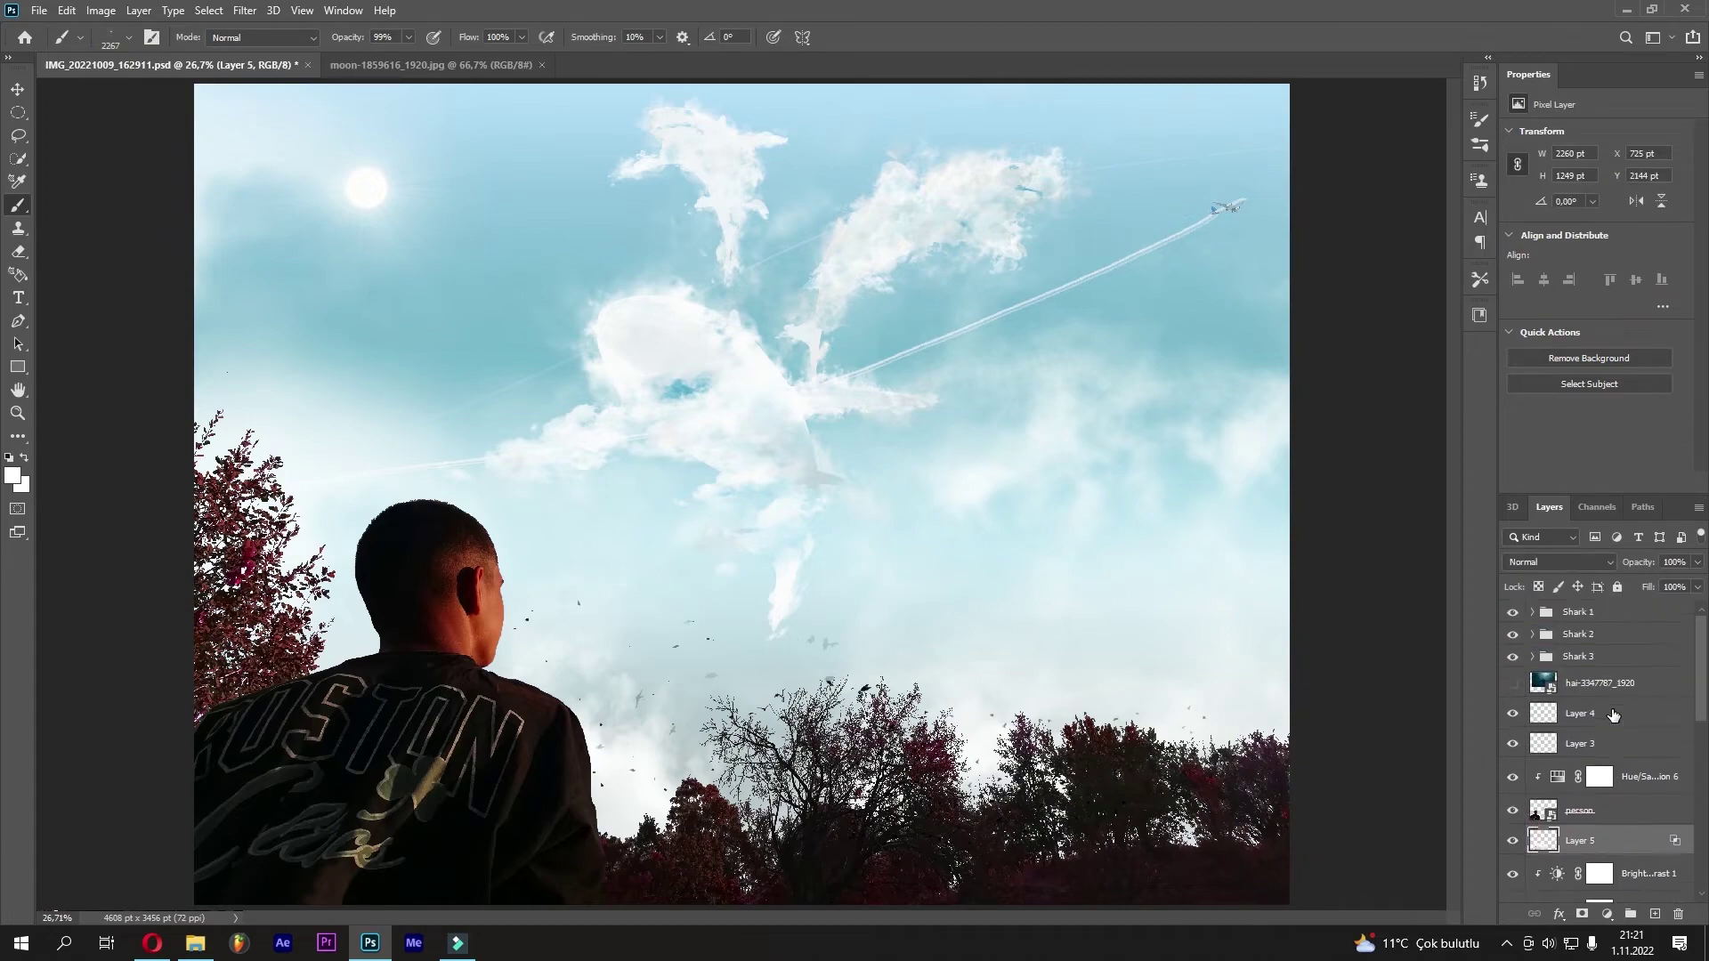
pyautogui.click(1620, 614)
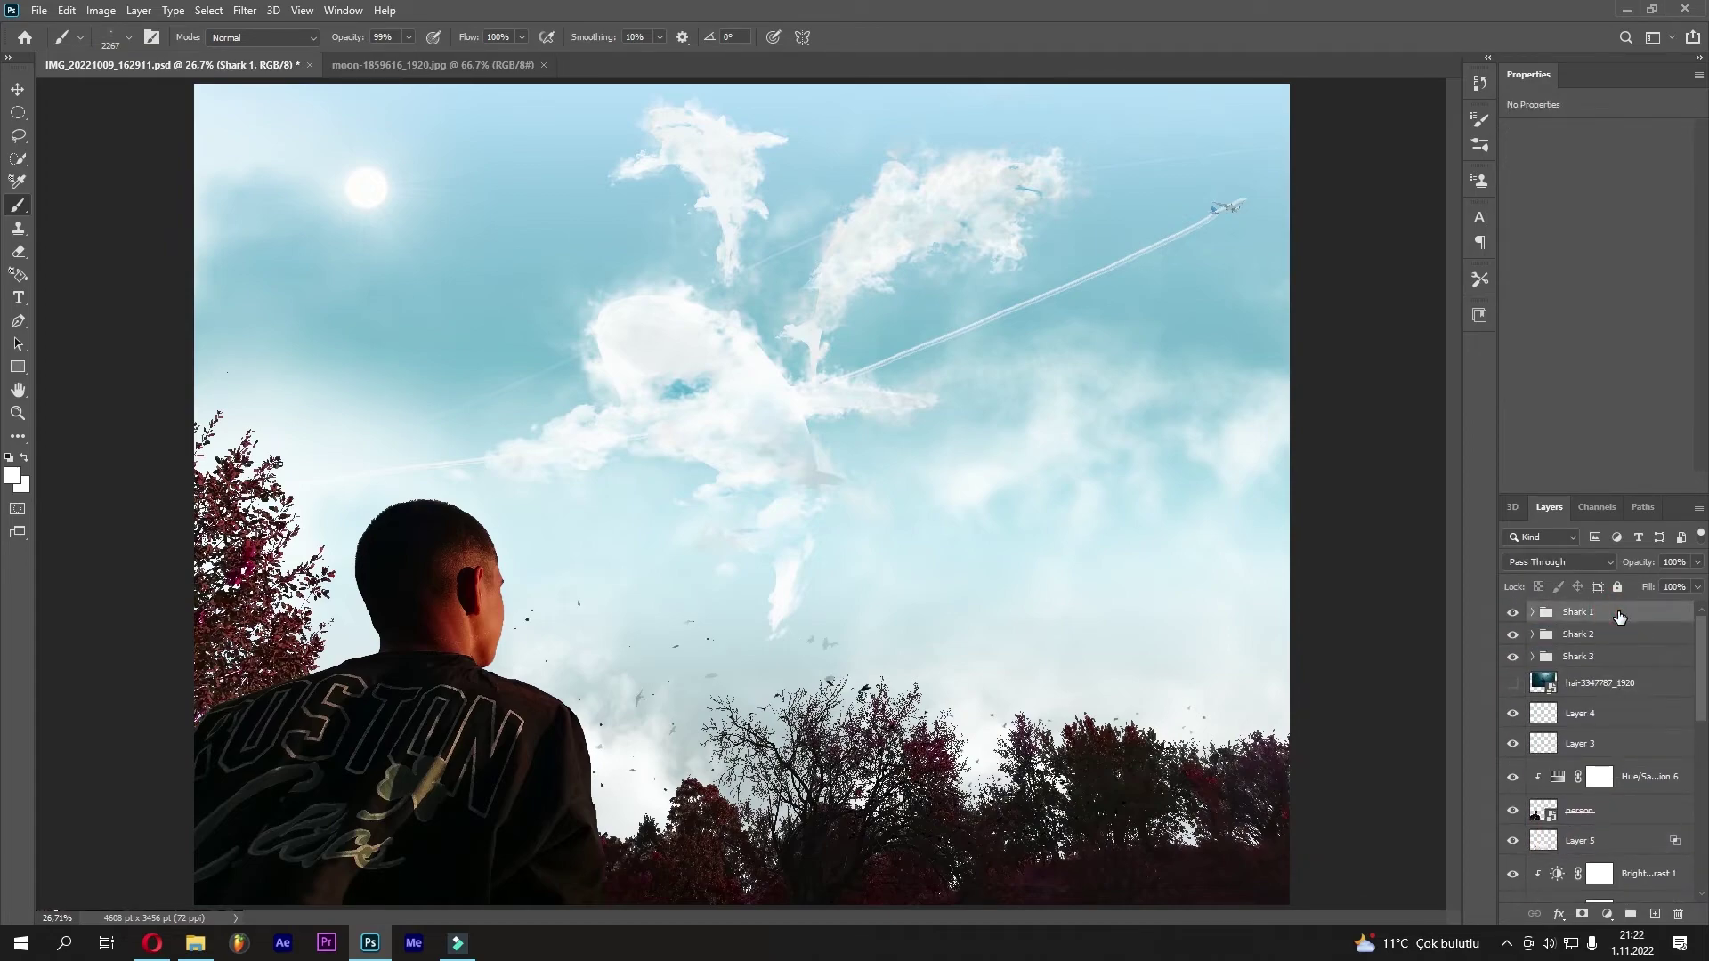
# Free Transform the Shark 3 group to about 117%, nudge it into place and commit
pyautogui.click(1616, 657)
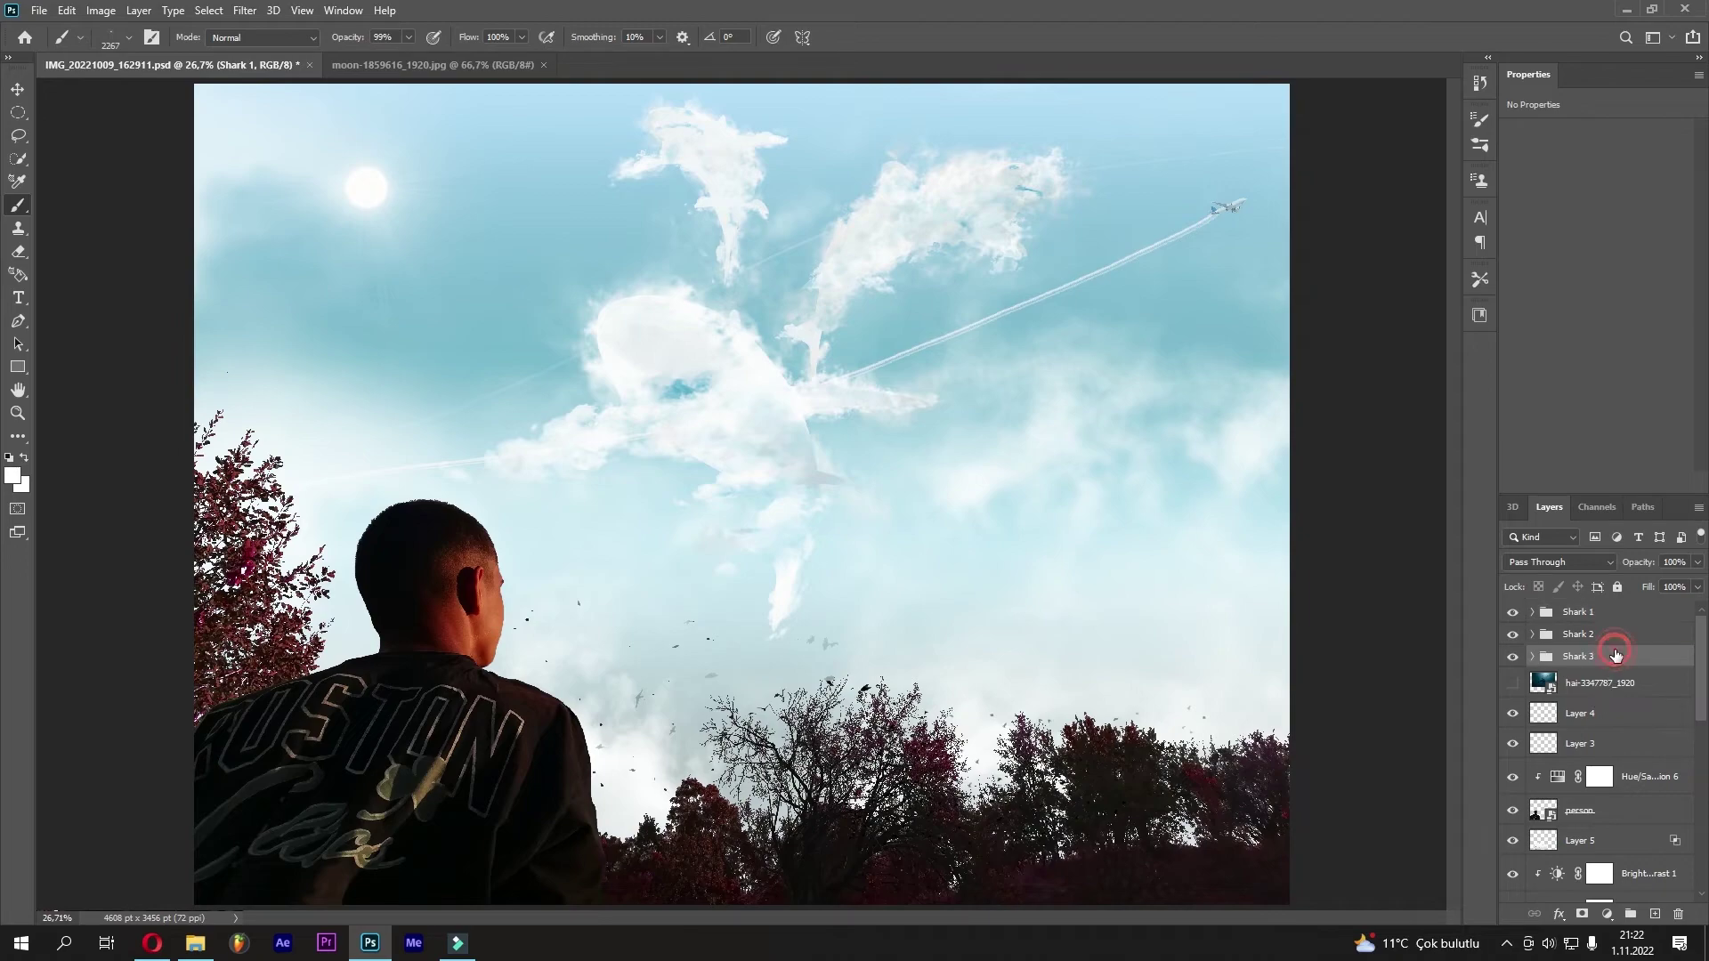
pyautogui.click(66, 10)
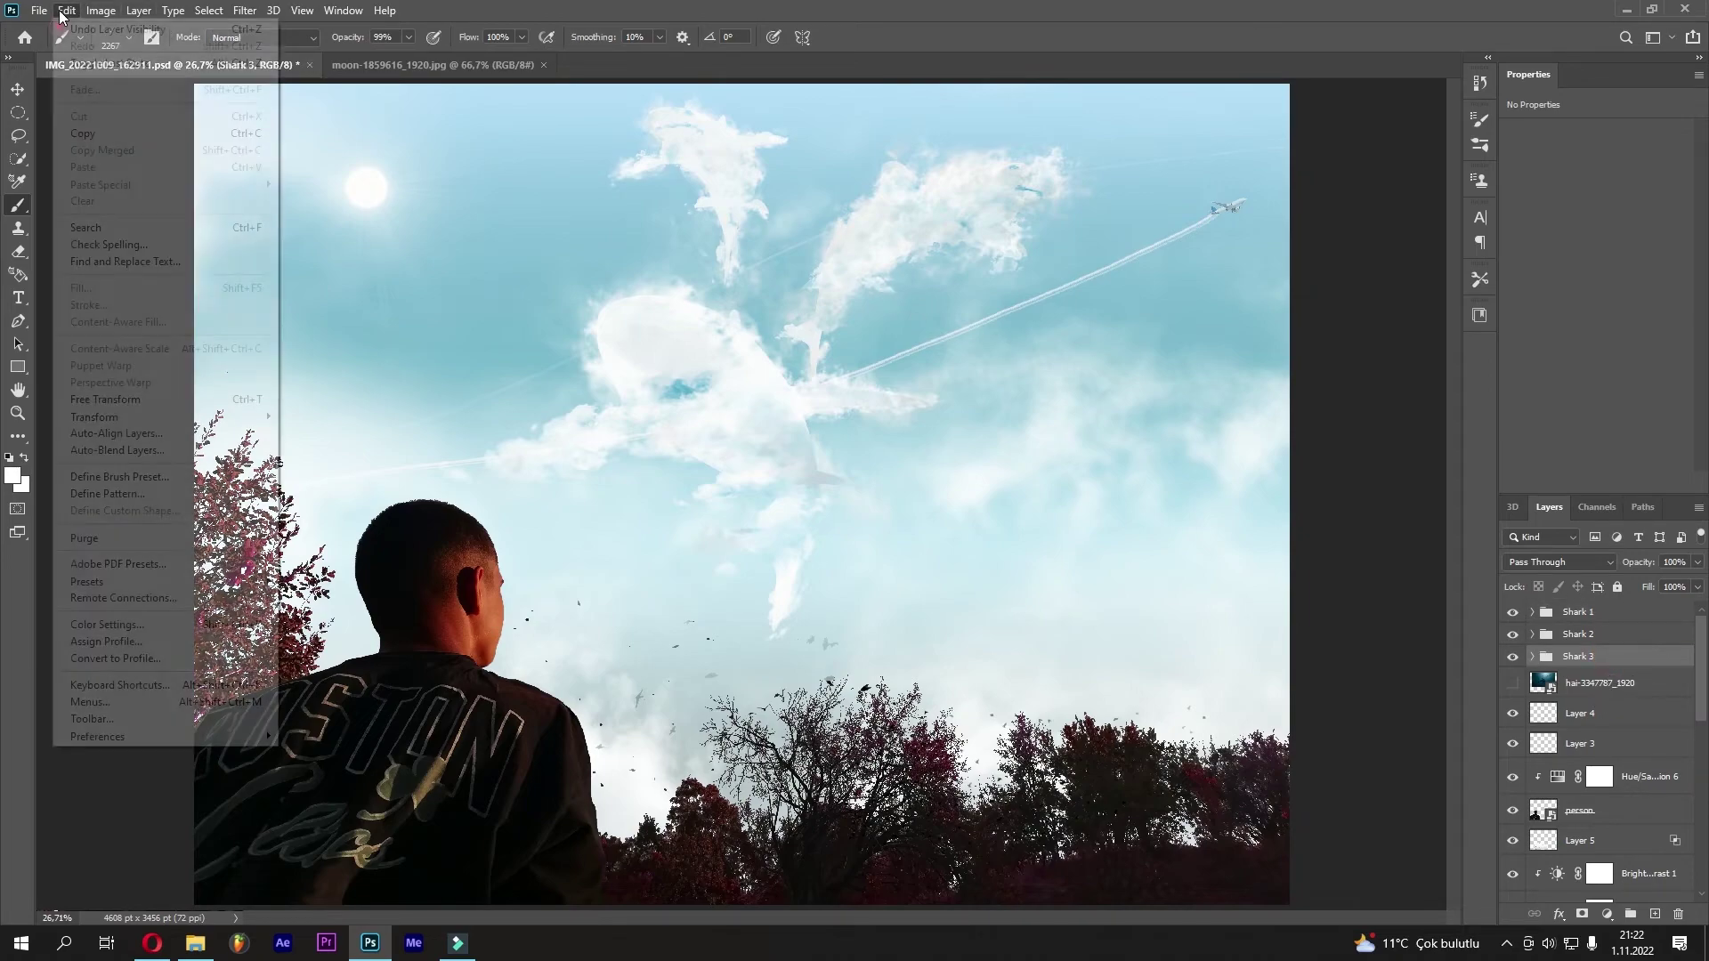
pyautogui.click(179, 398)
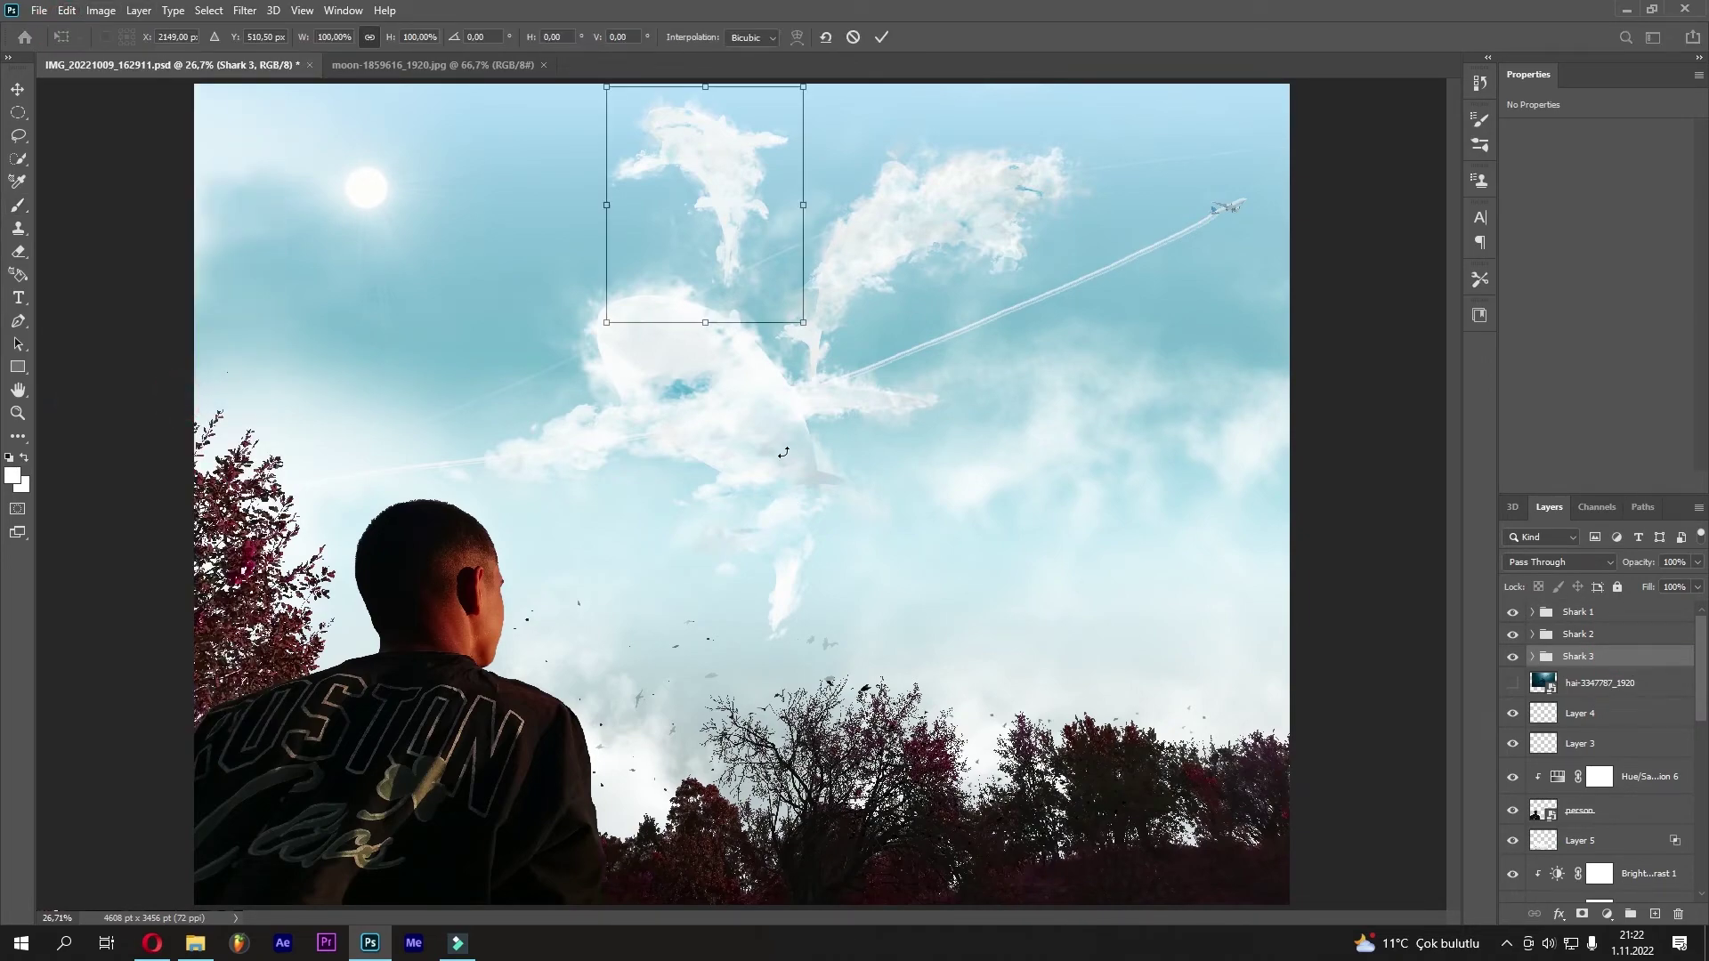
pyautogui.moveTo(802, 323); pyautogui.dragTo(821, 342)
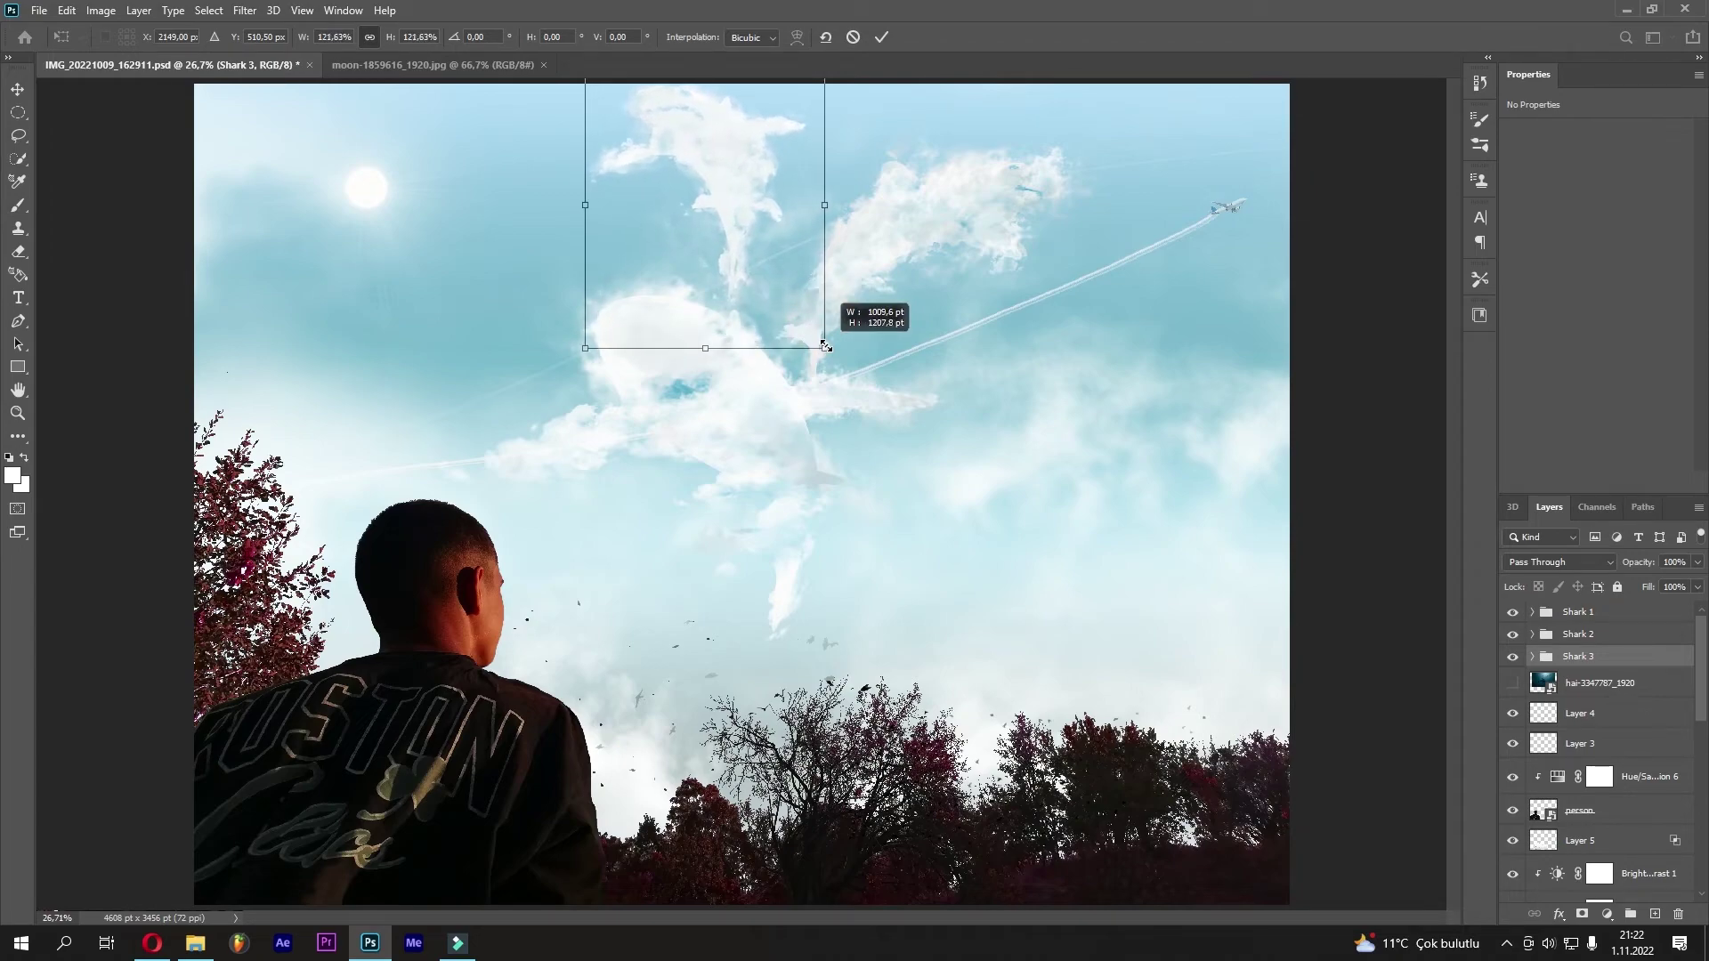
pyautogui.moveTo(773, 263)
pyautogui.mouseDown()
pyautogui.moveTo(788, 286)
pyautogui.moveTo(774, 292)
pyautogui.mouseUp()
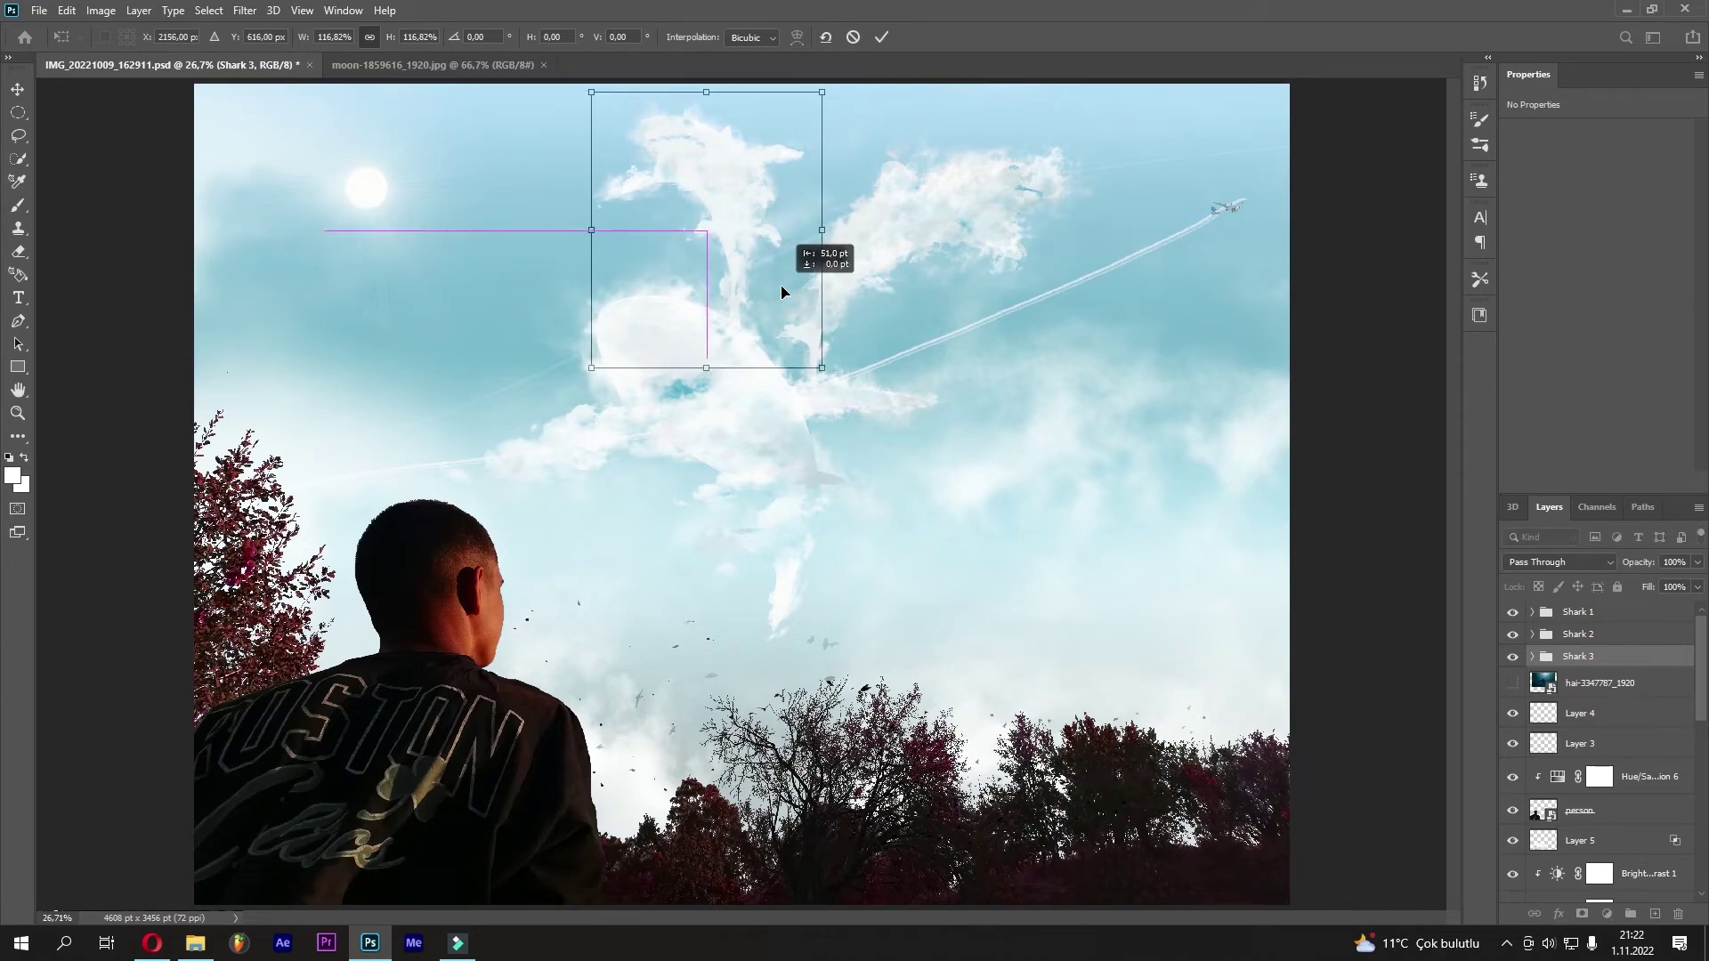
pyautogui.click(878, 37)
# Expand the Shark 2 group and add a new Layer 9 below its lower Shark 2 layer
pyautogui.press('b')
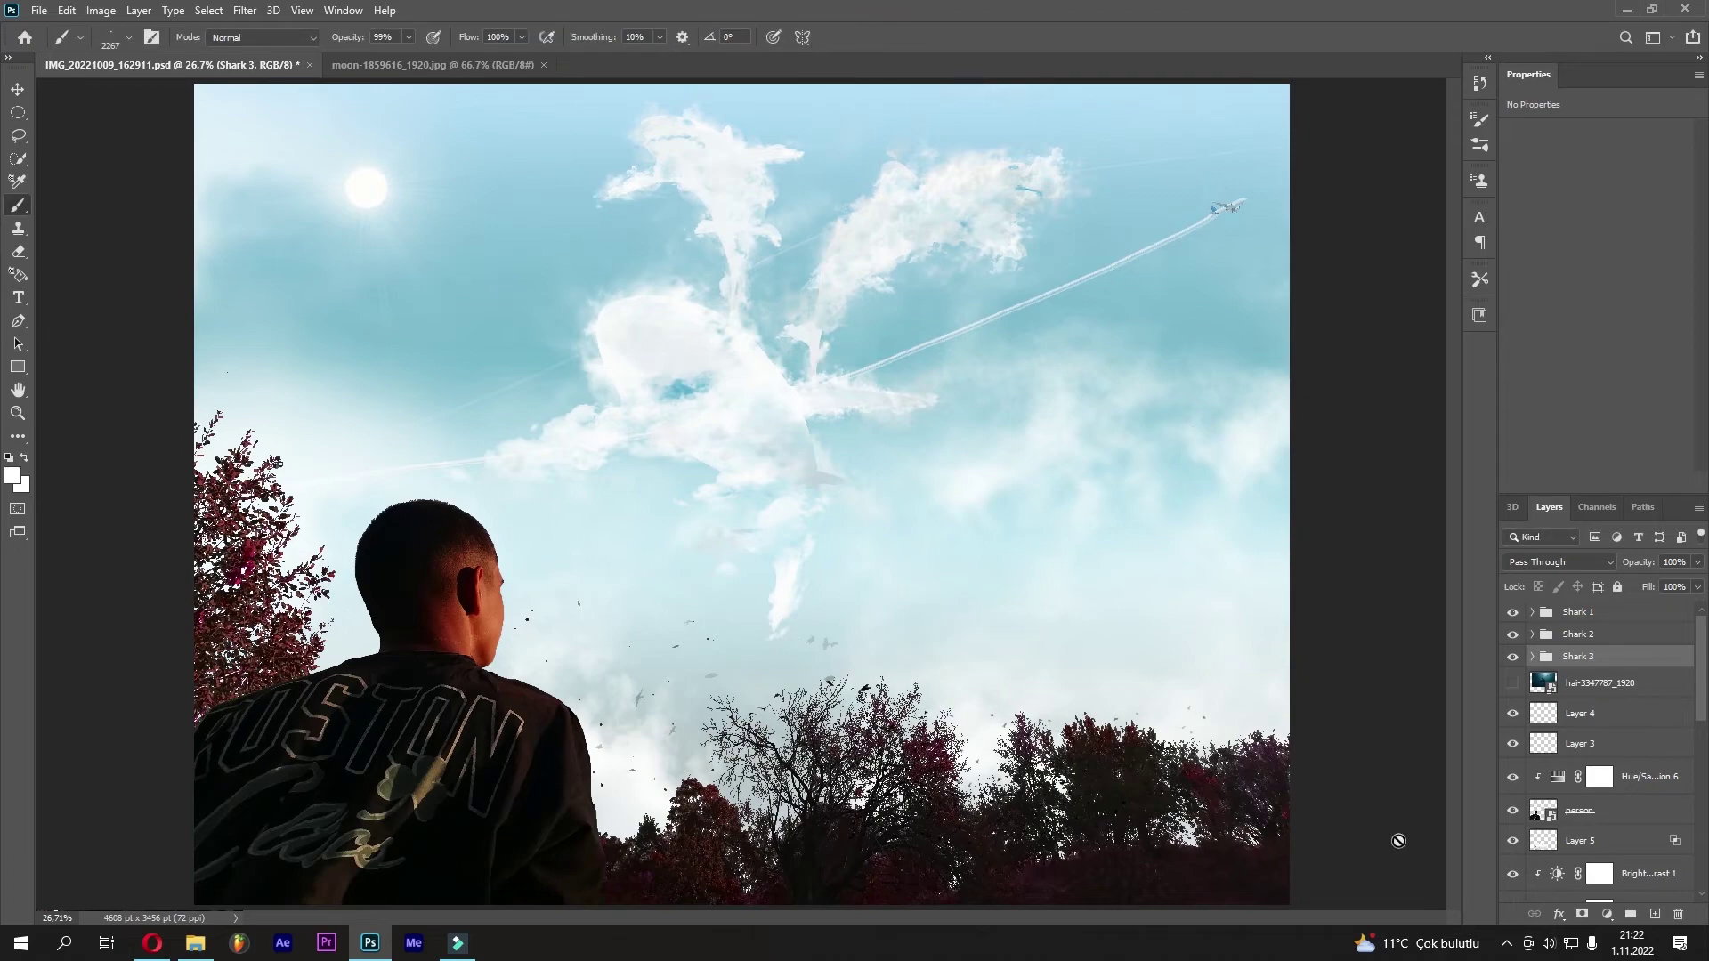
pyautogui.click(1591, 639)
pyautogui.click(1512, 634)
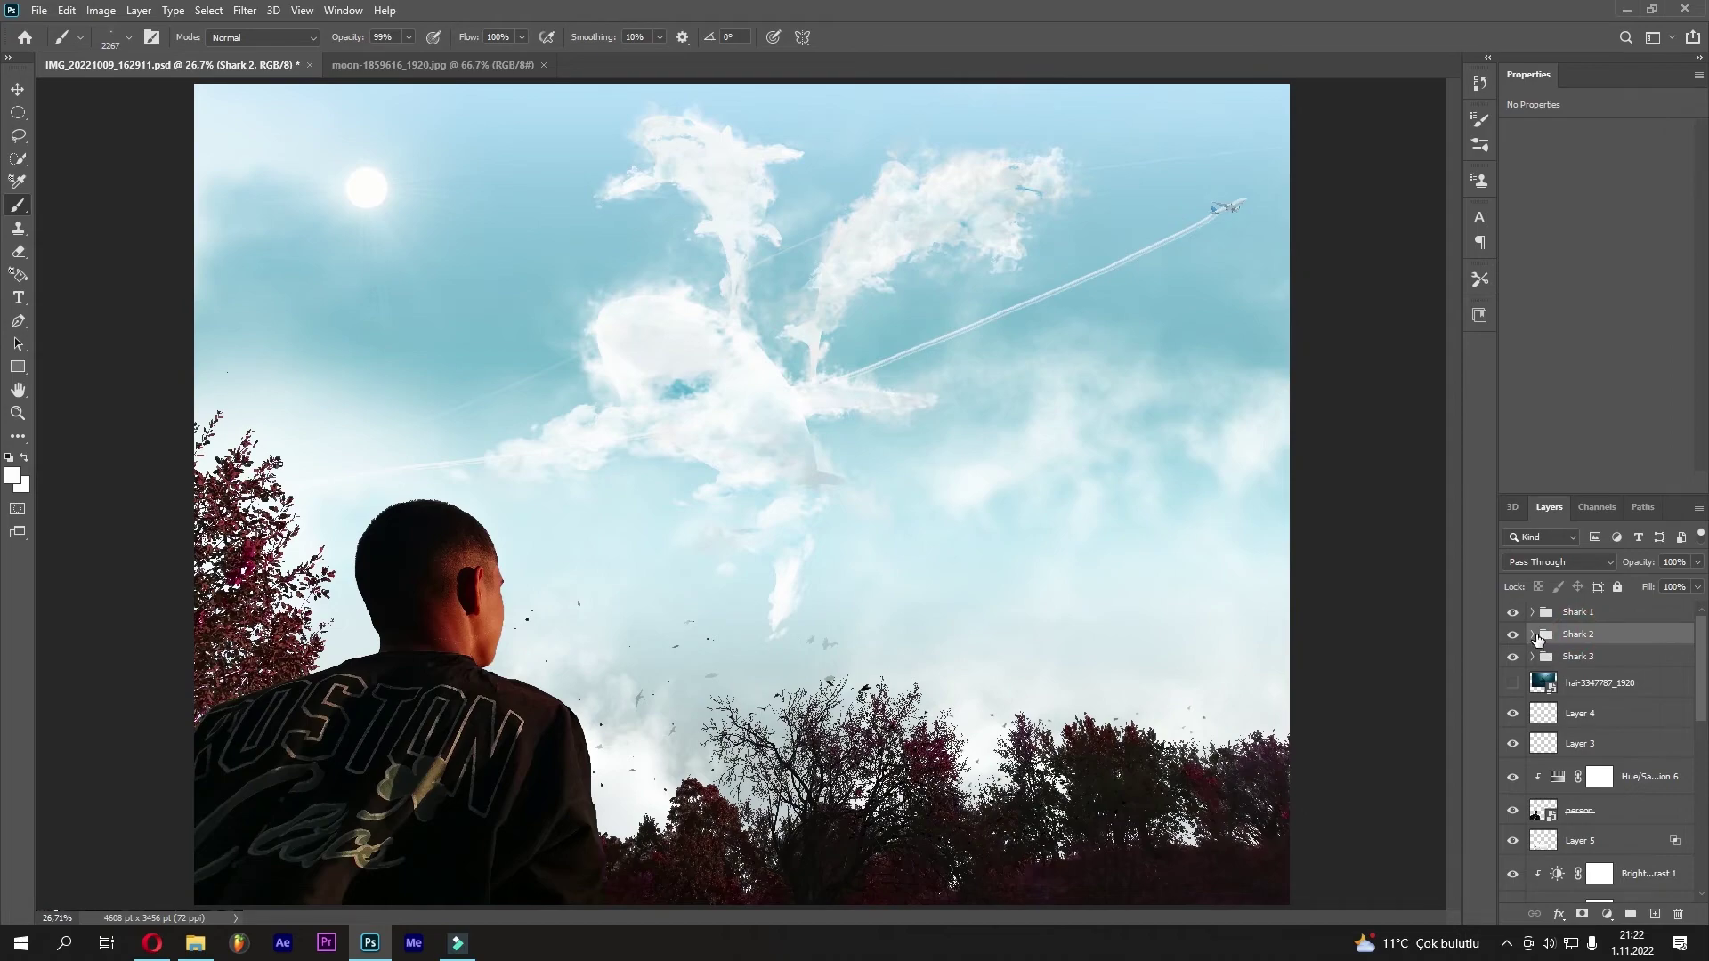
pyautogui.click(1533, 635)
pyautogui.click(1591, 728)
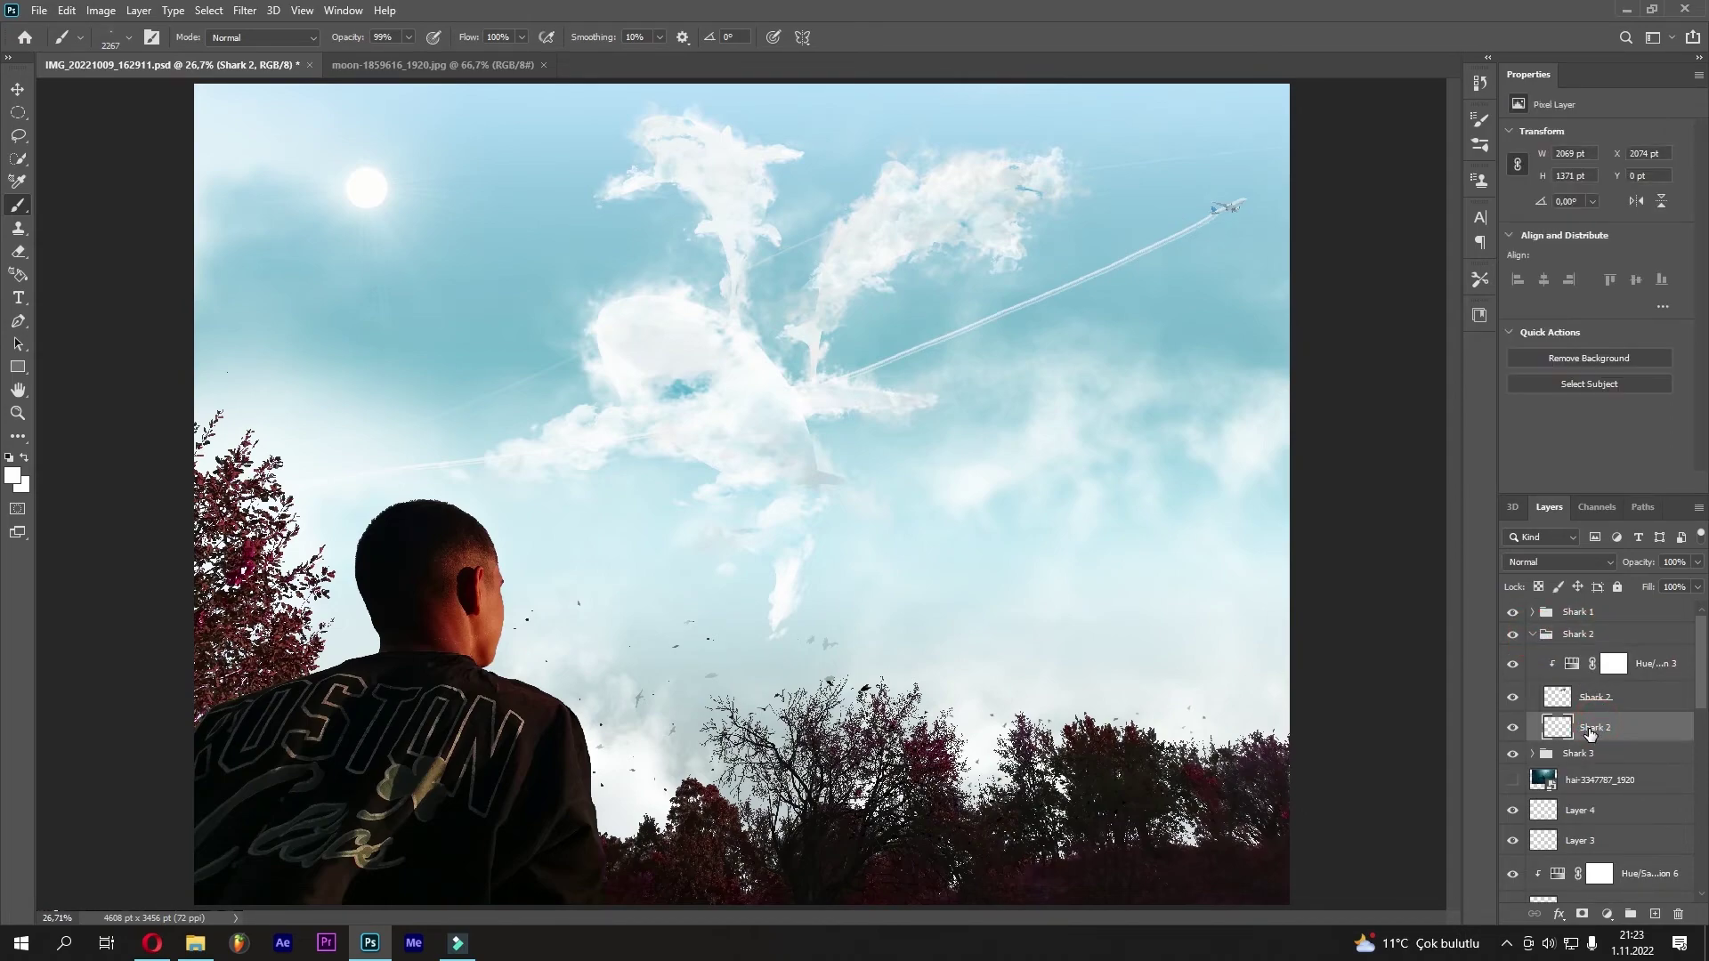
pyautogui.click(1655, 914)
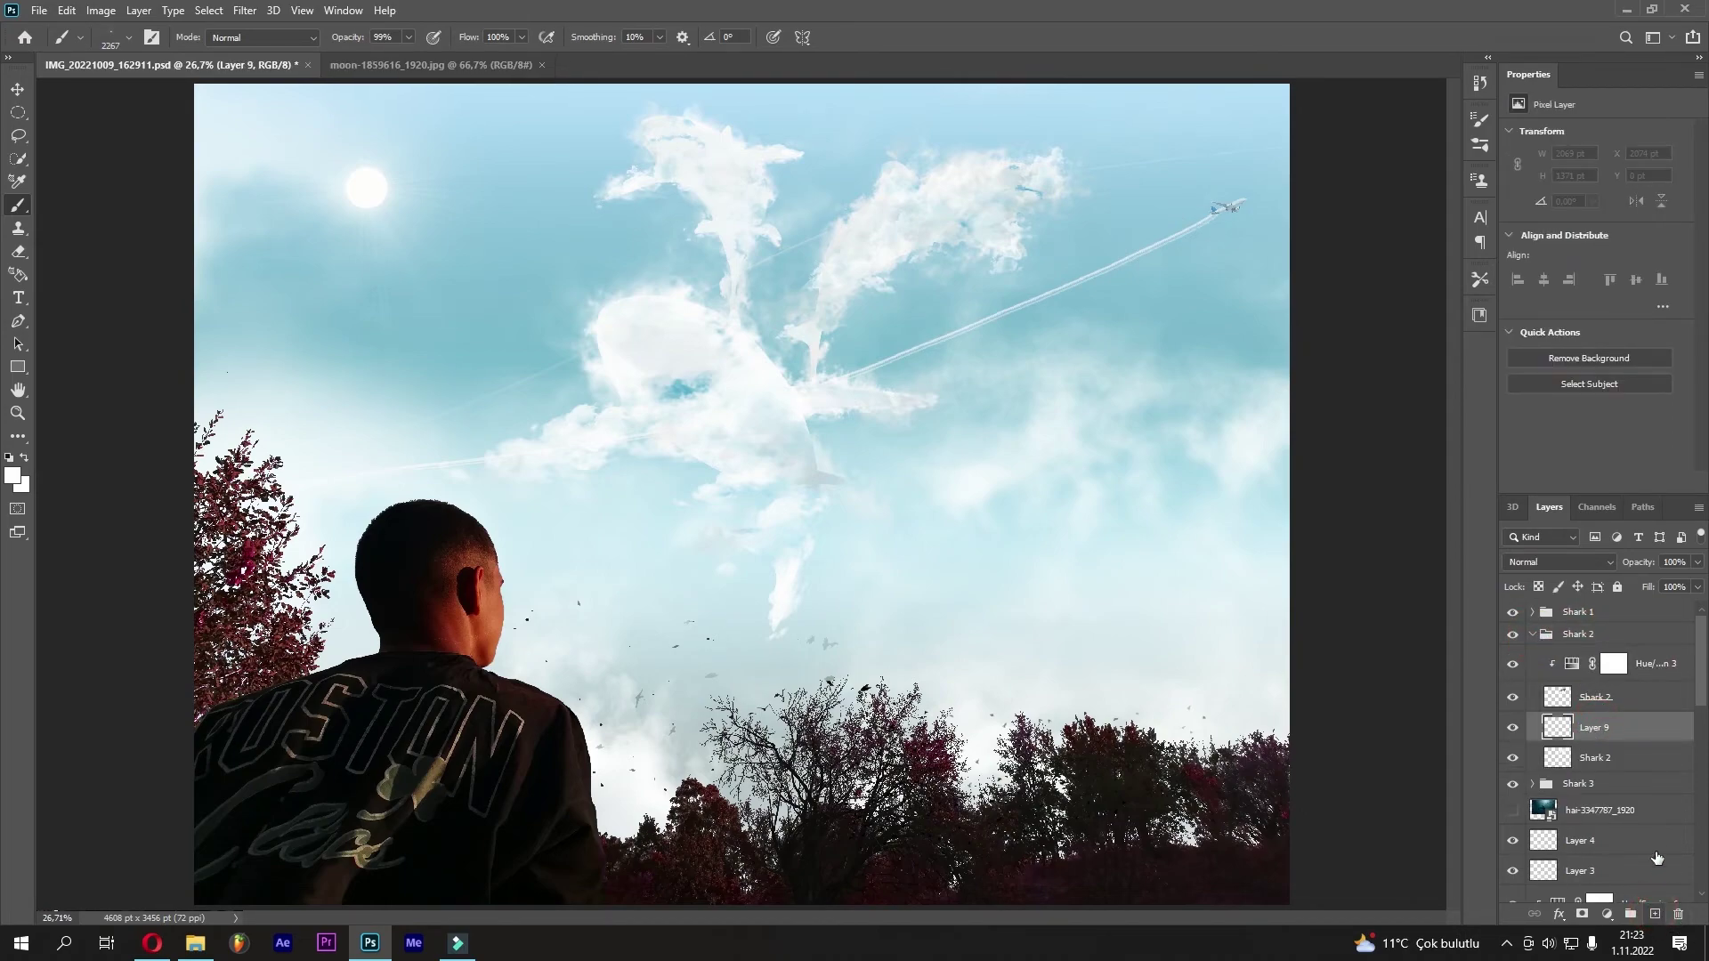
pyautogui.moveTo(1610, 735); pyautogui.dragTo(1603, 773)
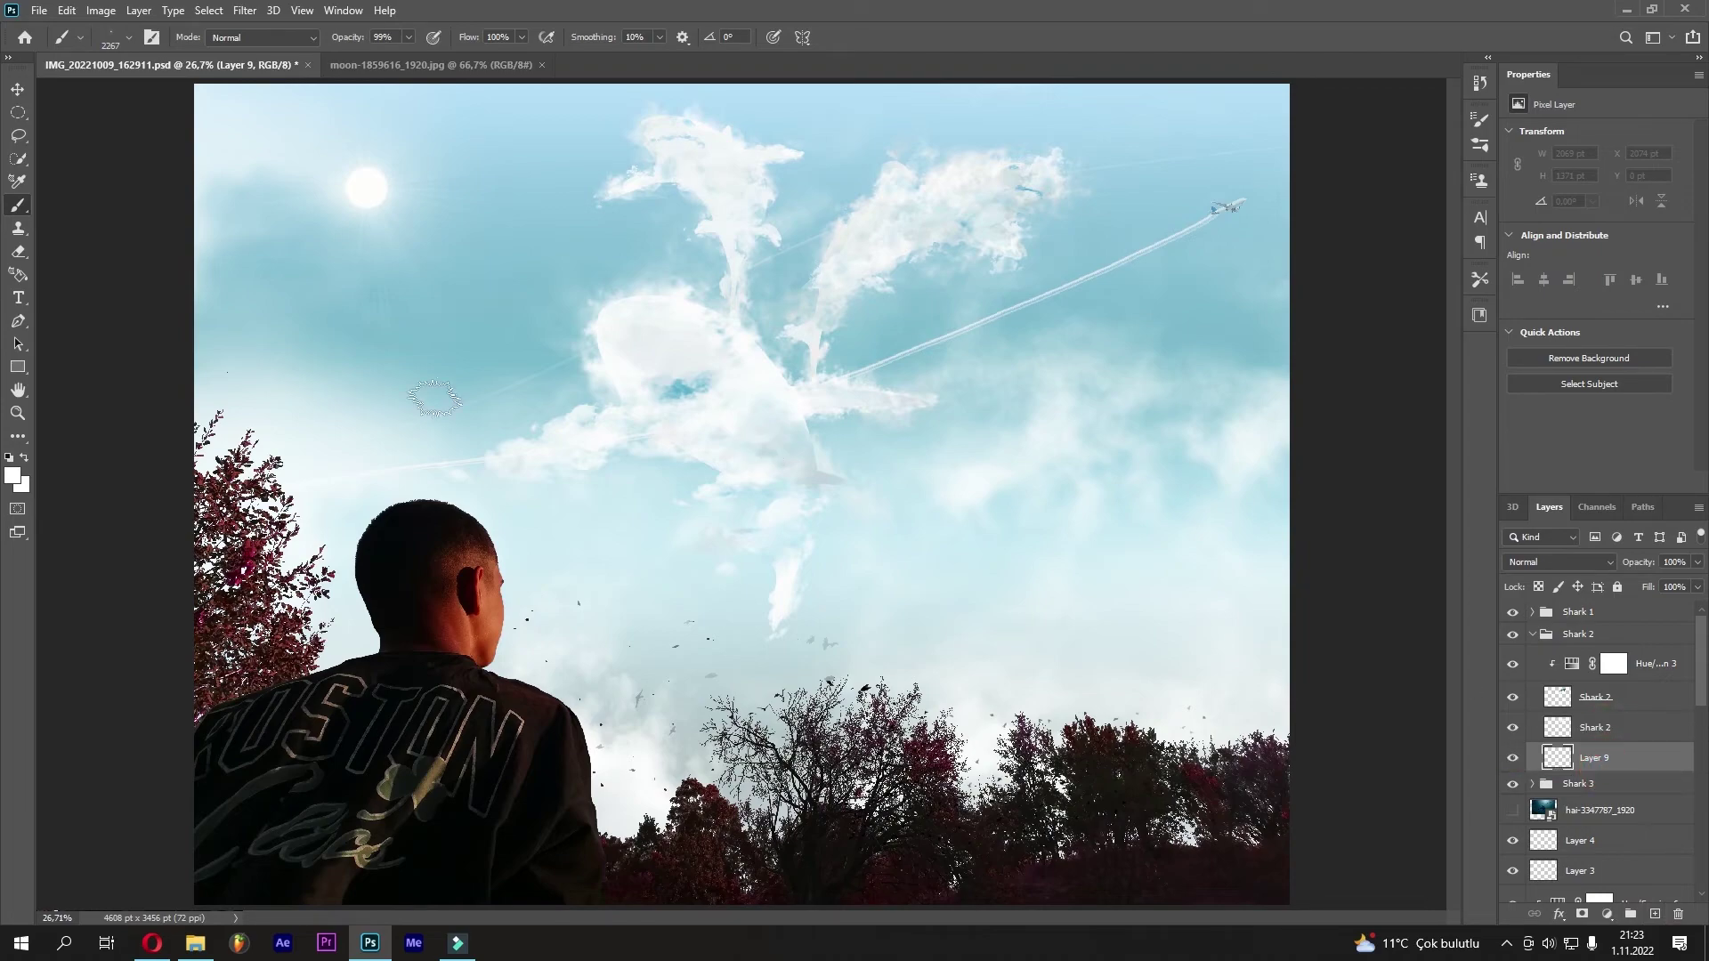
# Paint cloud puffs onto the right shark with a cloud-shaped brush
pyautogui.rightClick(764, 382)
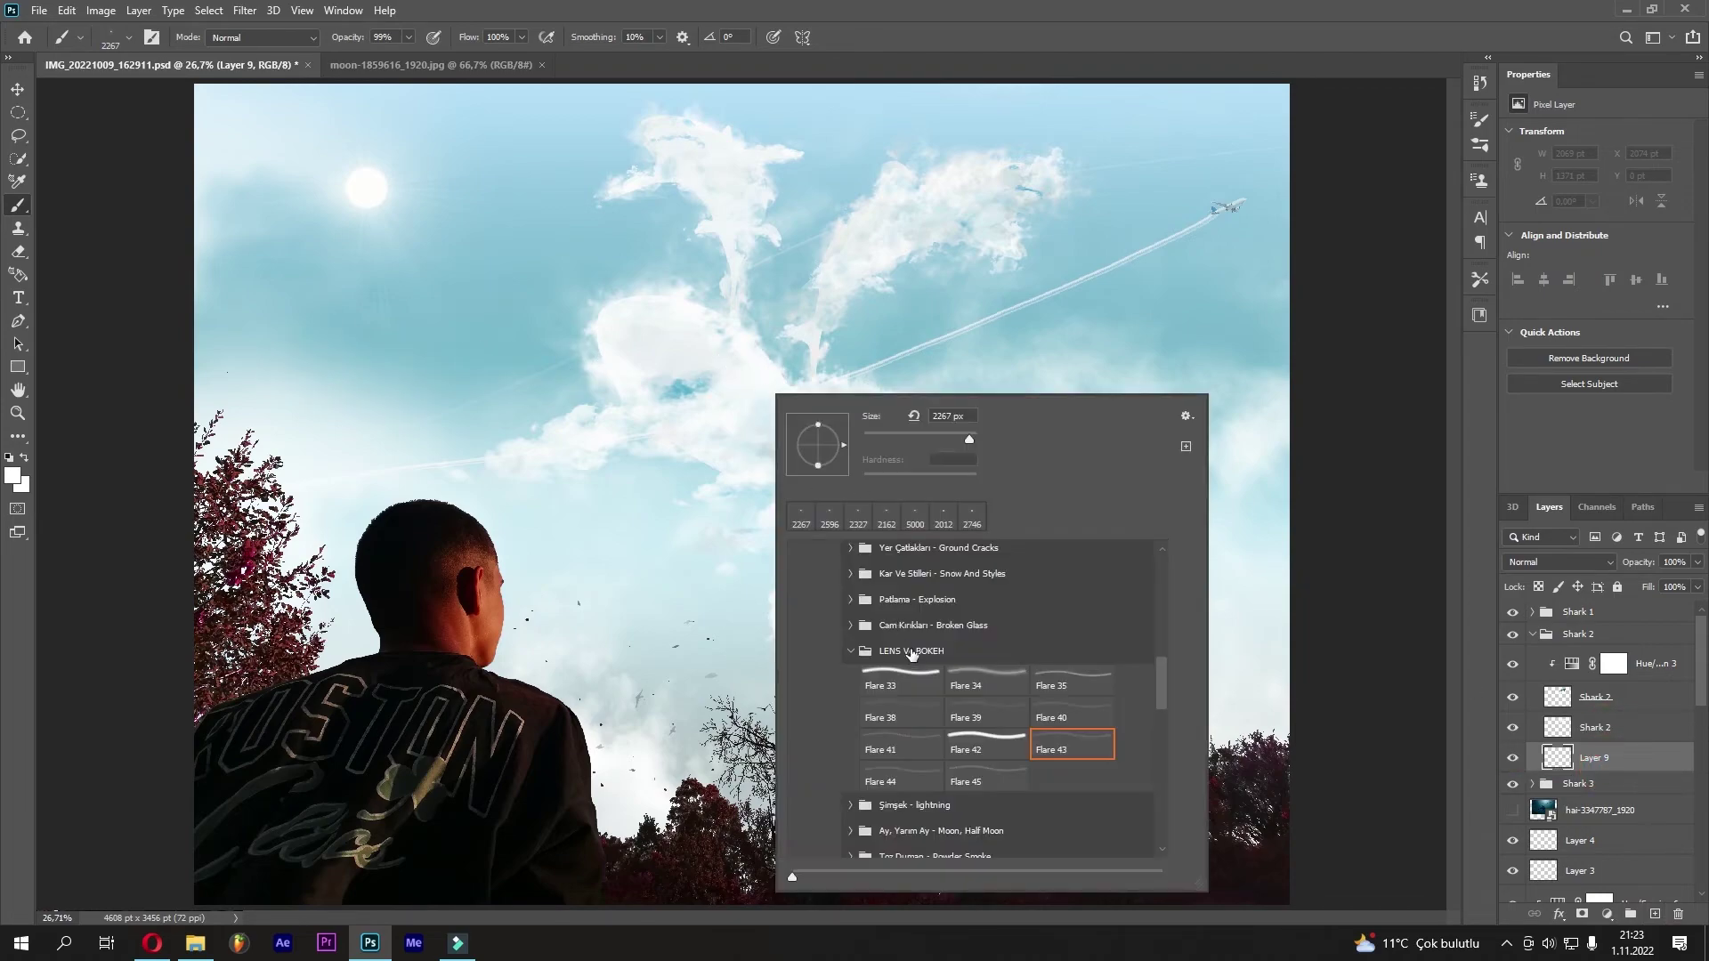
pyautogui.scroll(-4, 926, 707)
pyautogui.scroll(8, 962, 719)
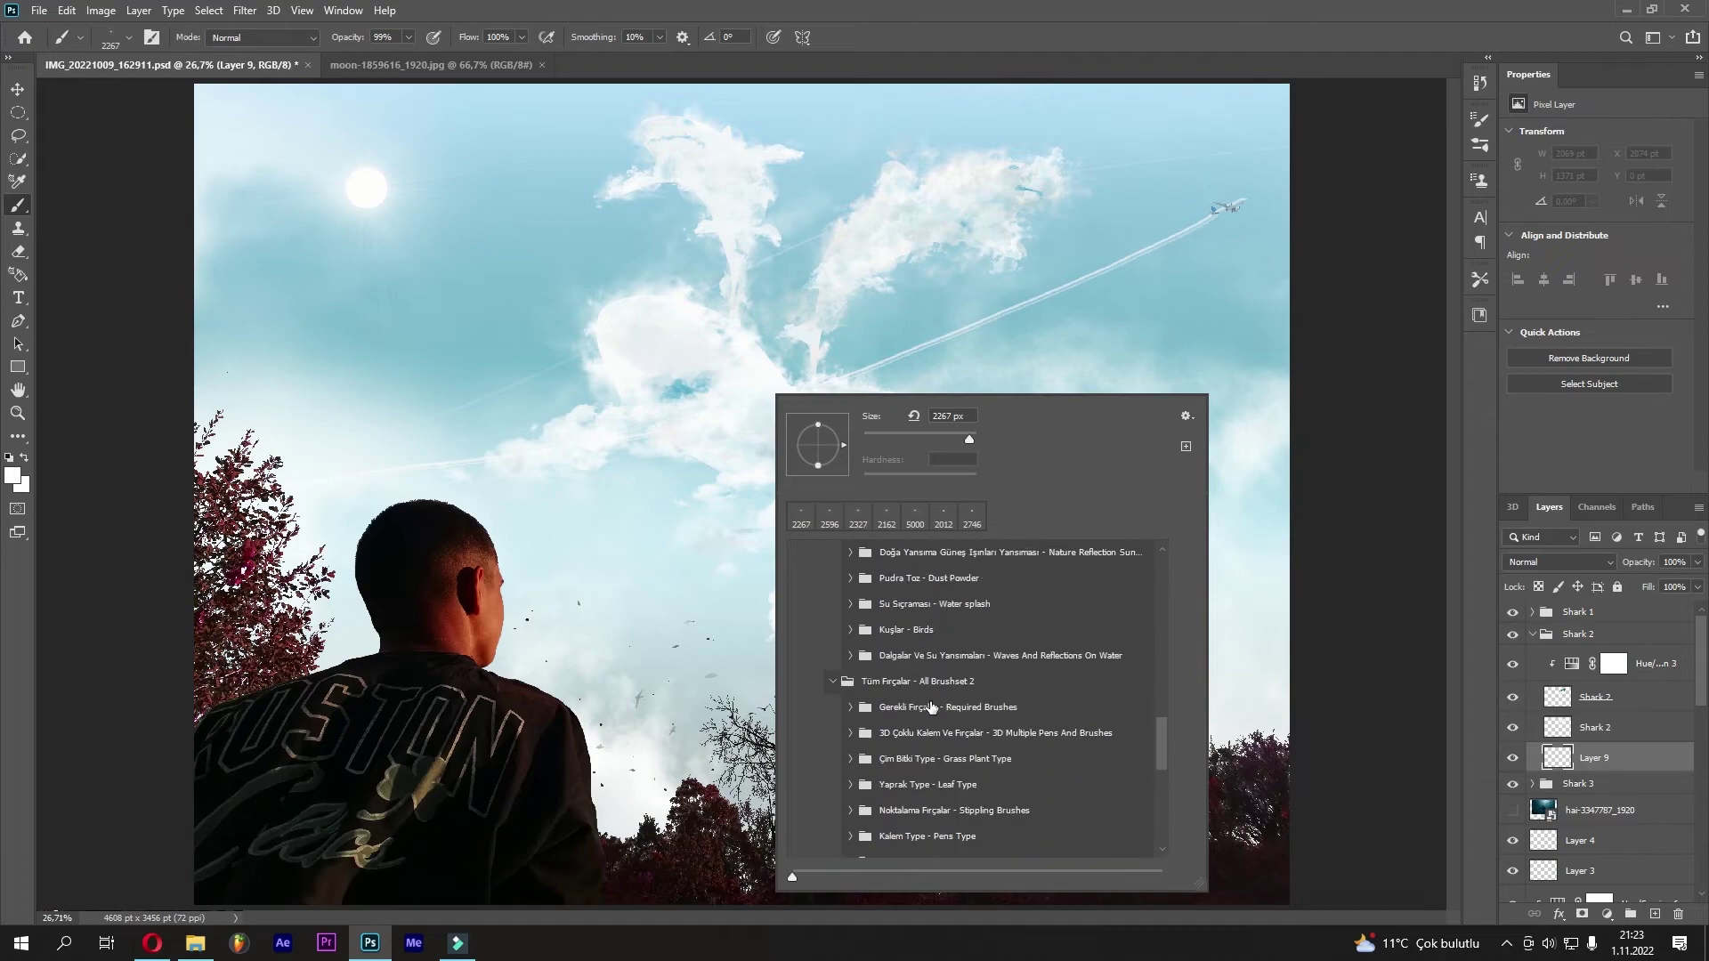
pyautogui.scroll(2, 962, 719)
pyautogui.click(1072, 705)
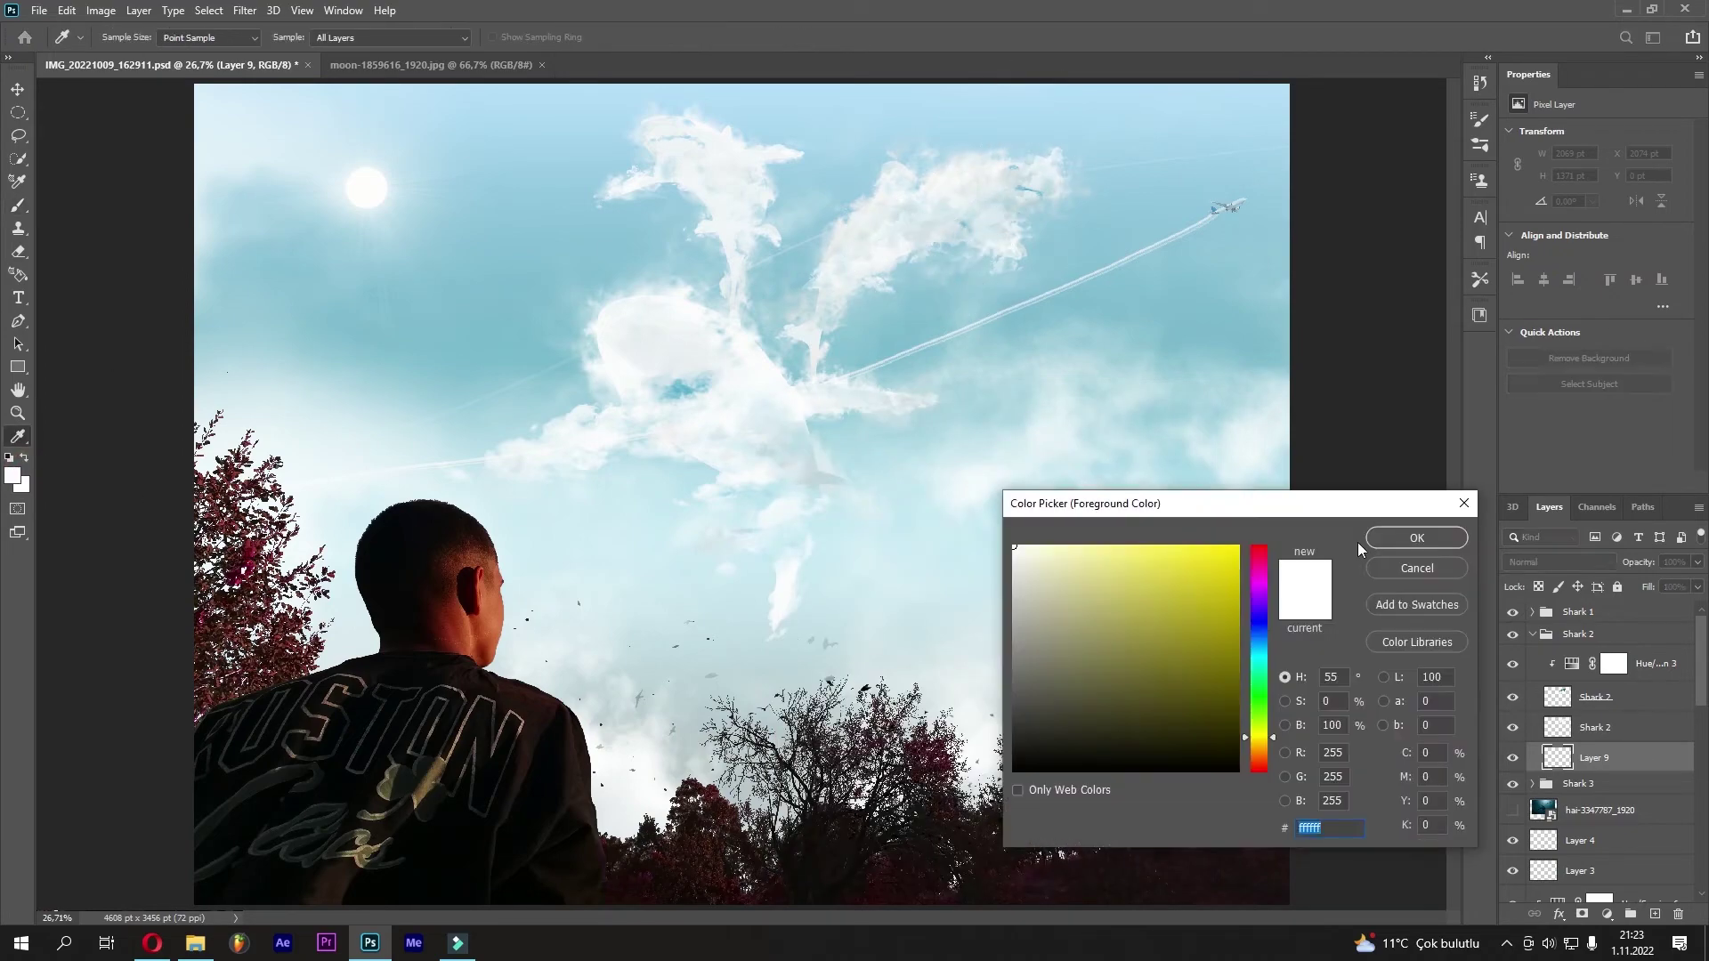
pyautogui.click(887, 189)
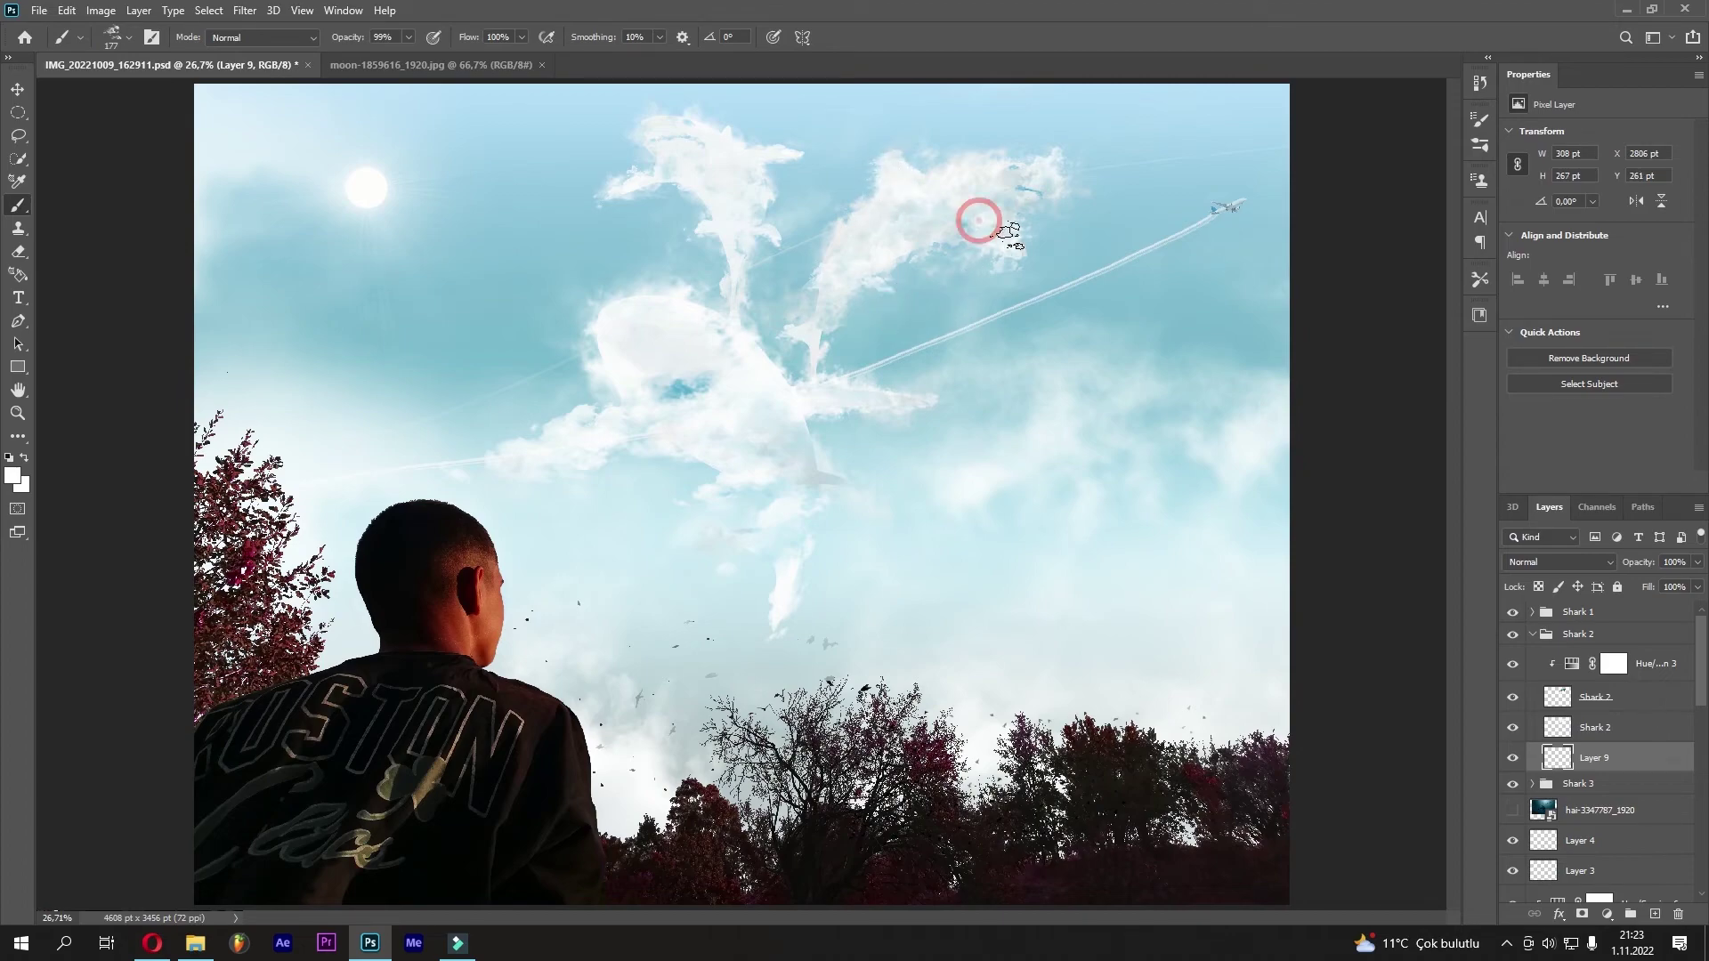
pyautogui.click(1015, 251)
pyautogui.moveTo(1030, 265); pyautogui.dragTo(1028, 259)
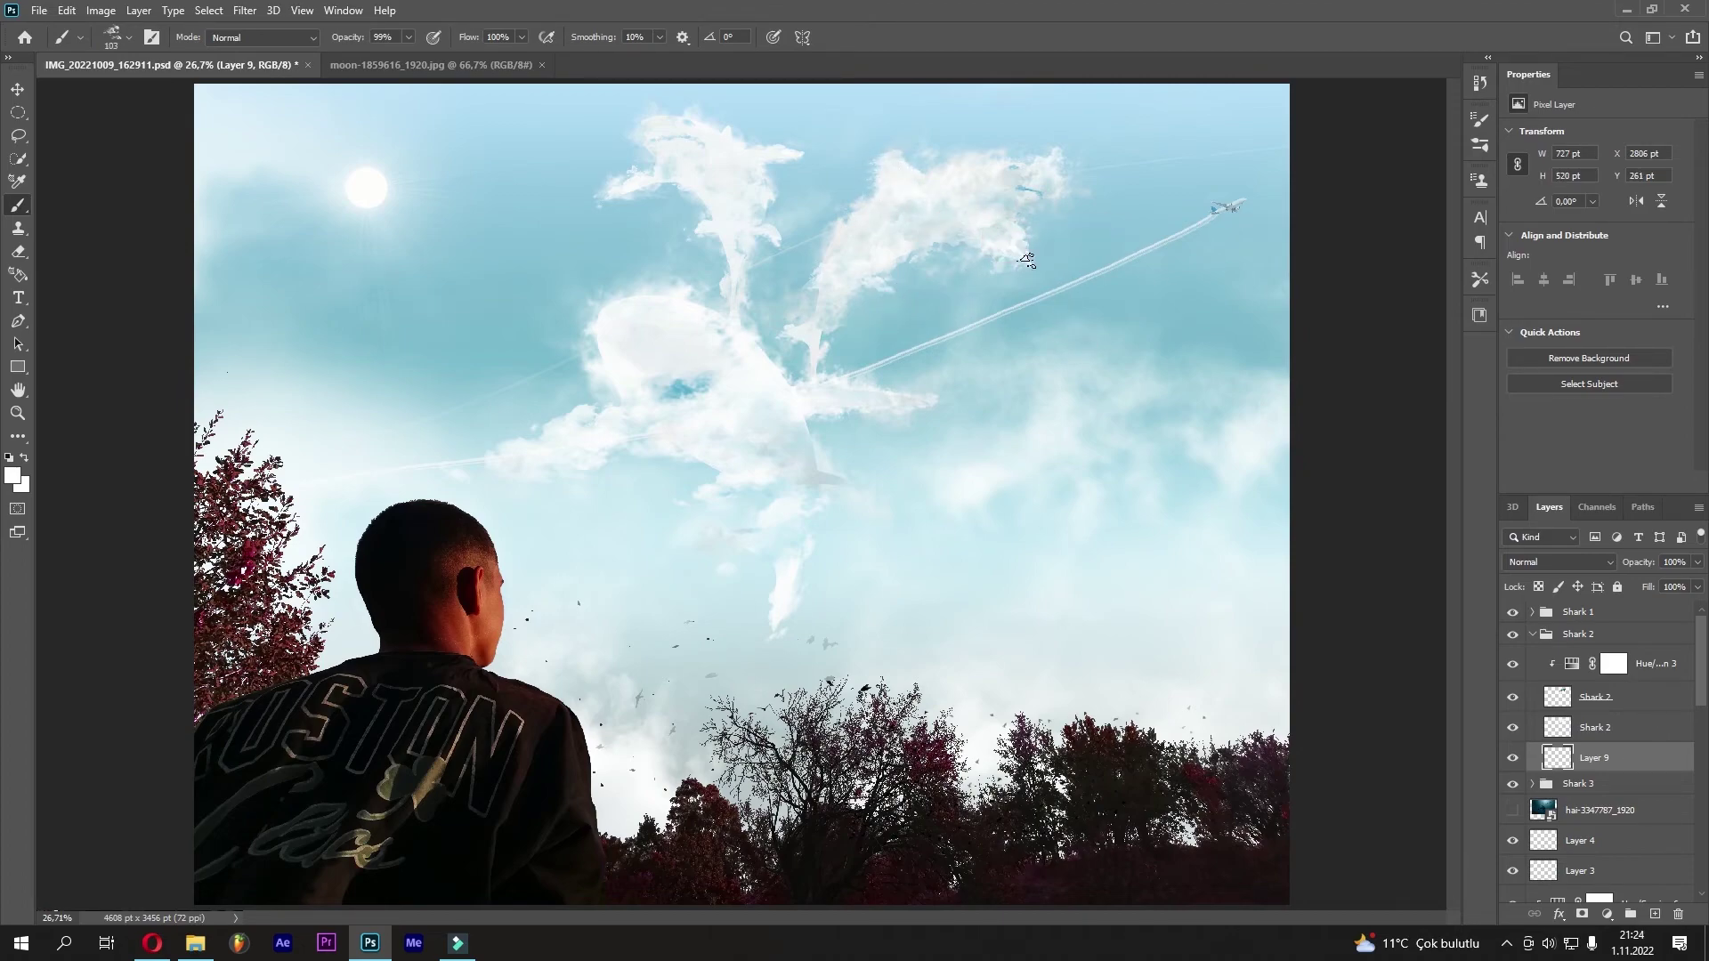
# Erase parts of the new cloud strokes with a smaller eraser preset
pyautogui.click(12, 254)
pyautogui.rightClick(1038, 276)
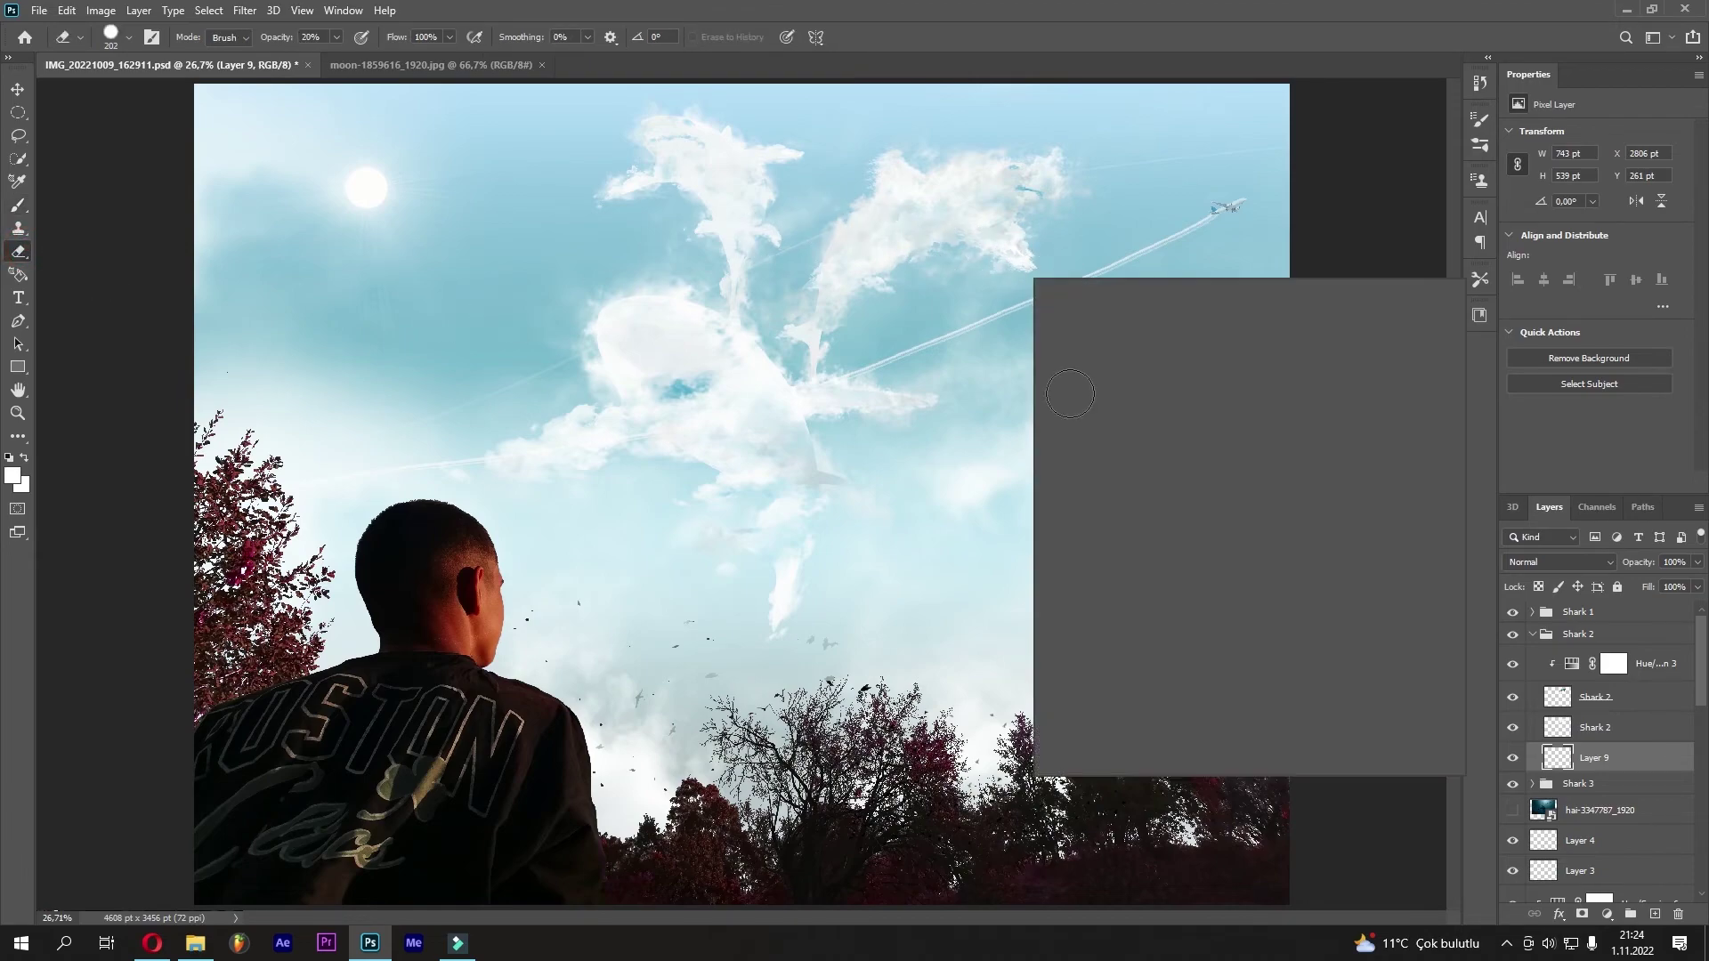
pyautogui.scroll(-3, 1291, 578)
pyautogui.doubleClick(1354, 649)
pyautogui.moveTo(995, 264); pyautogui.dragTo(1048, 260)
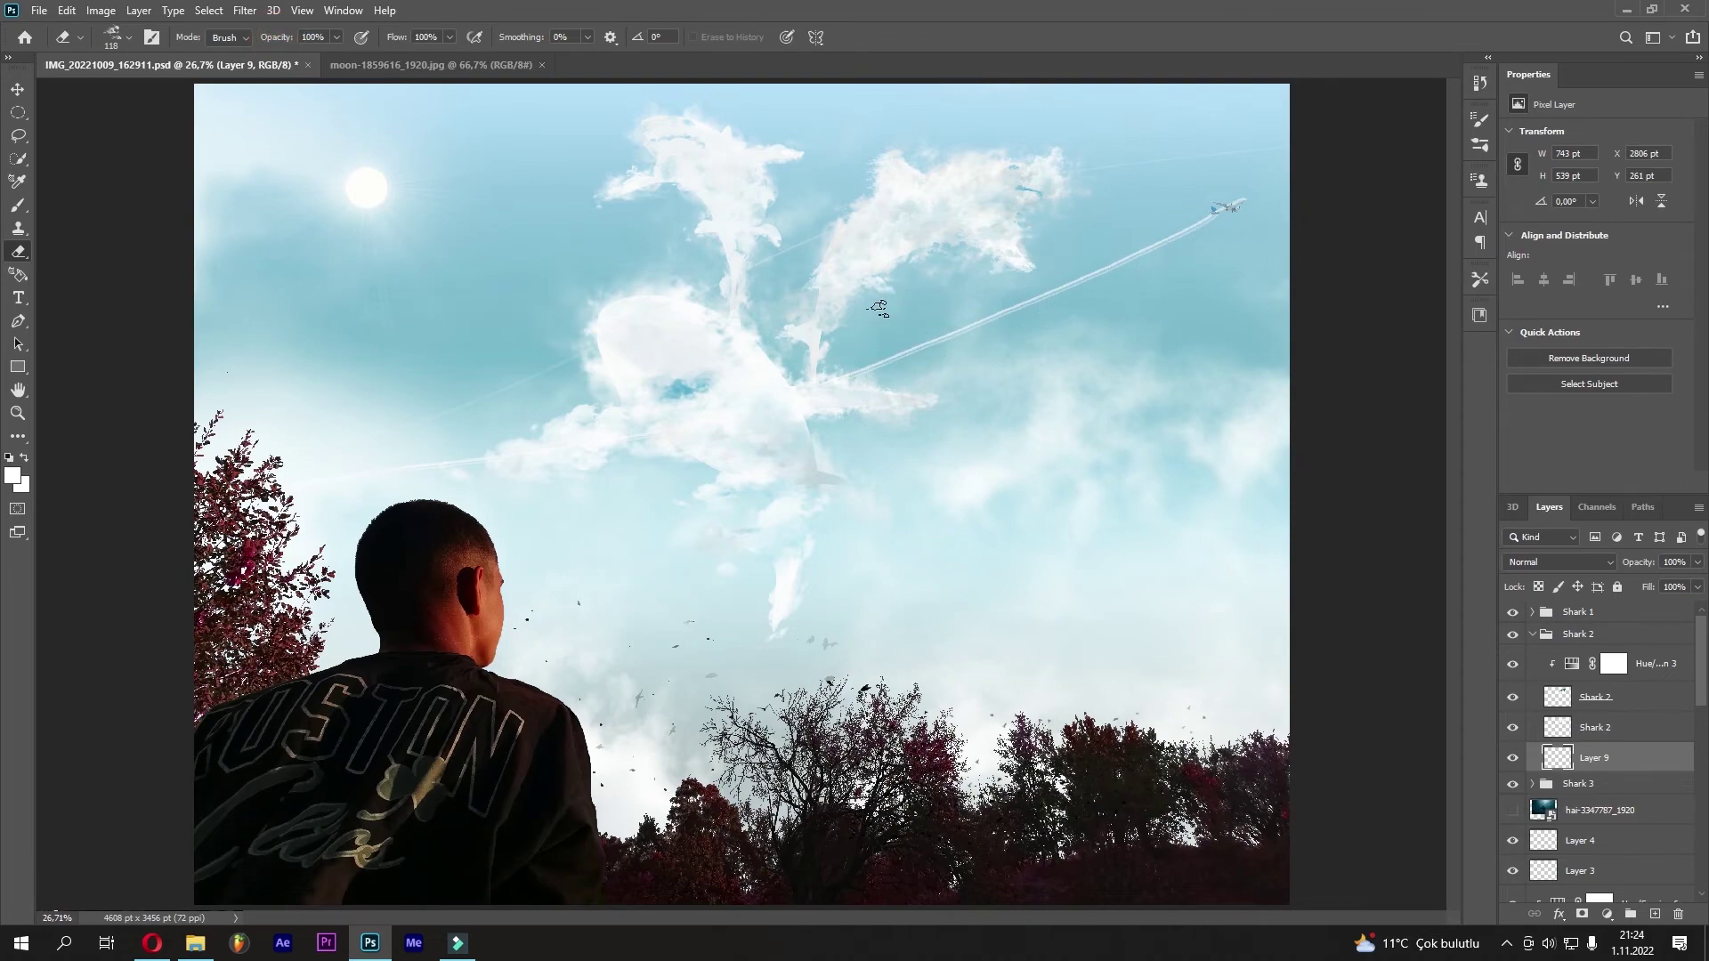
# Add two more cloud dabs along the right shark's top, then collapse the Shark 2 group
pyautogui.click(19, 205)
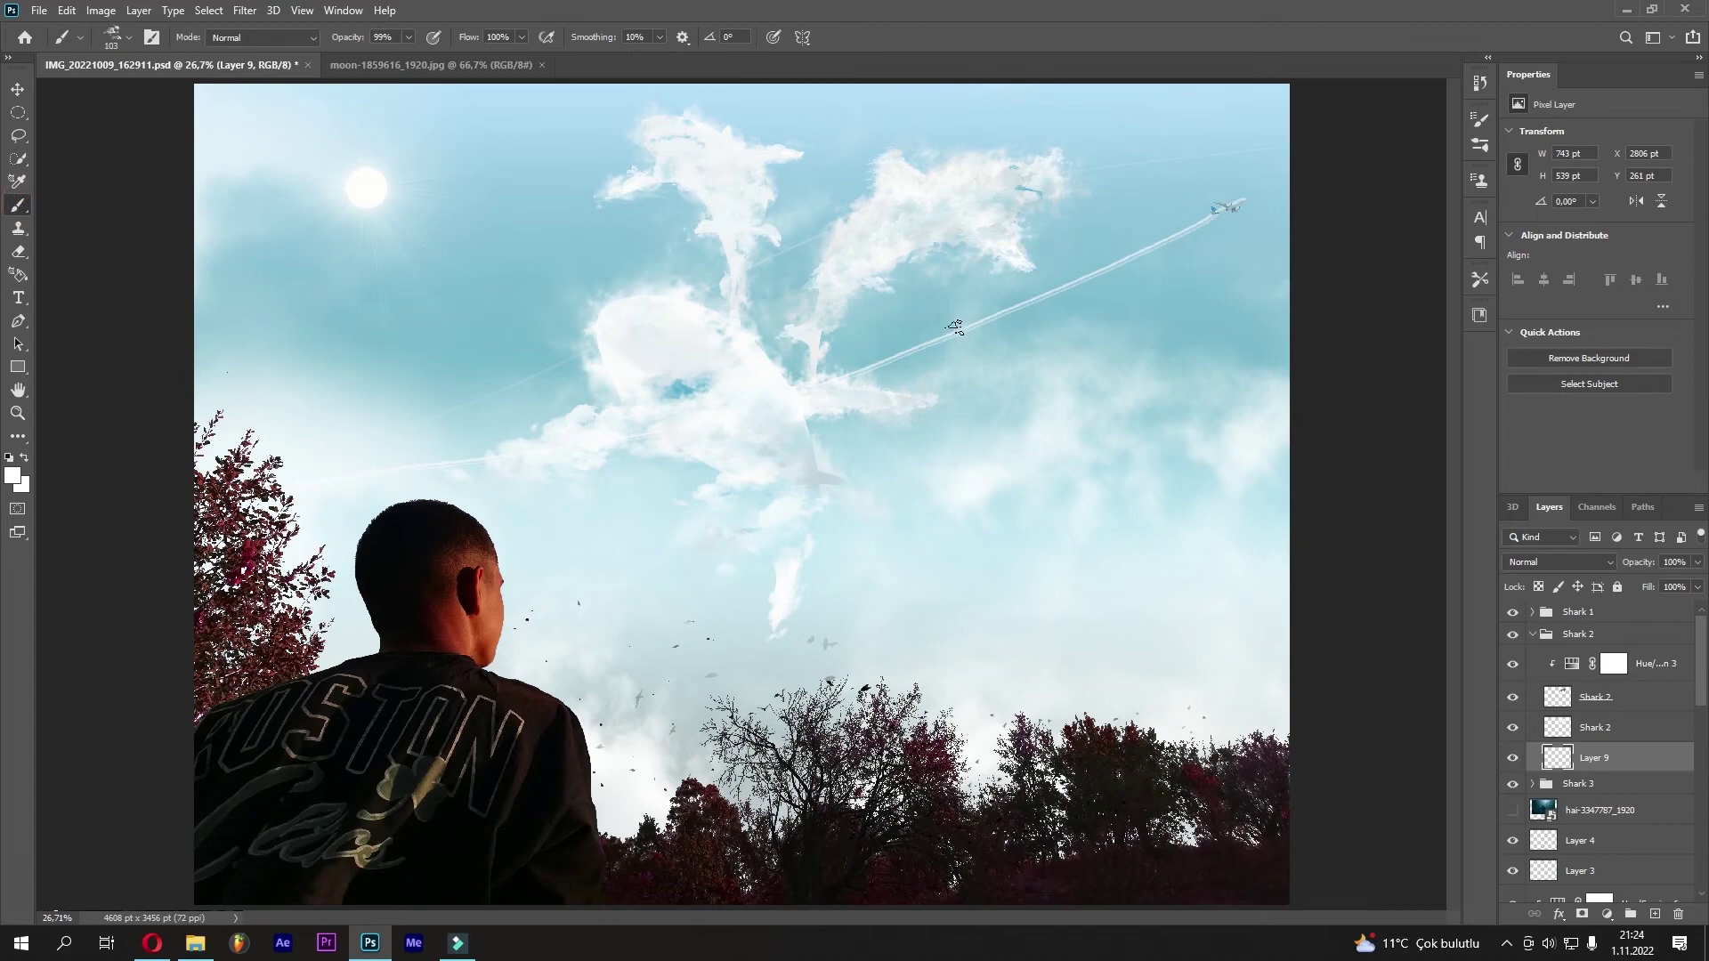
pyautogui.click(835, 235)
pyautogui.click(1007, 153)
pyautogui.click(1531, 634)
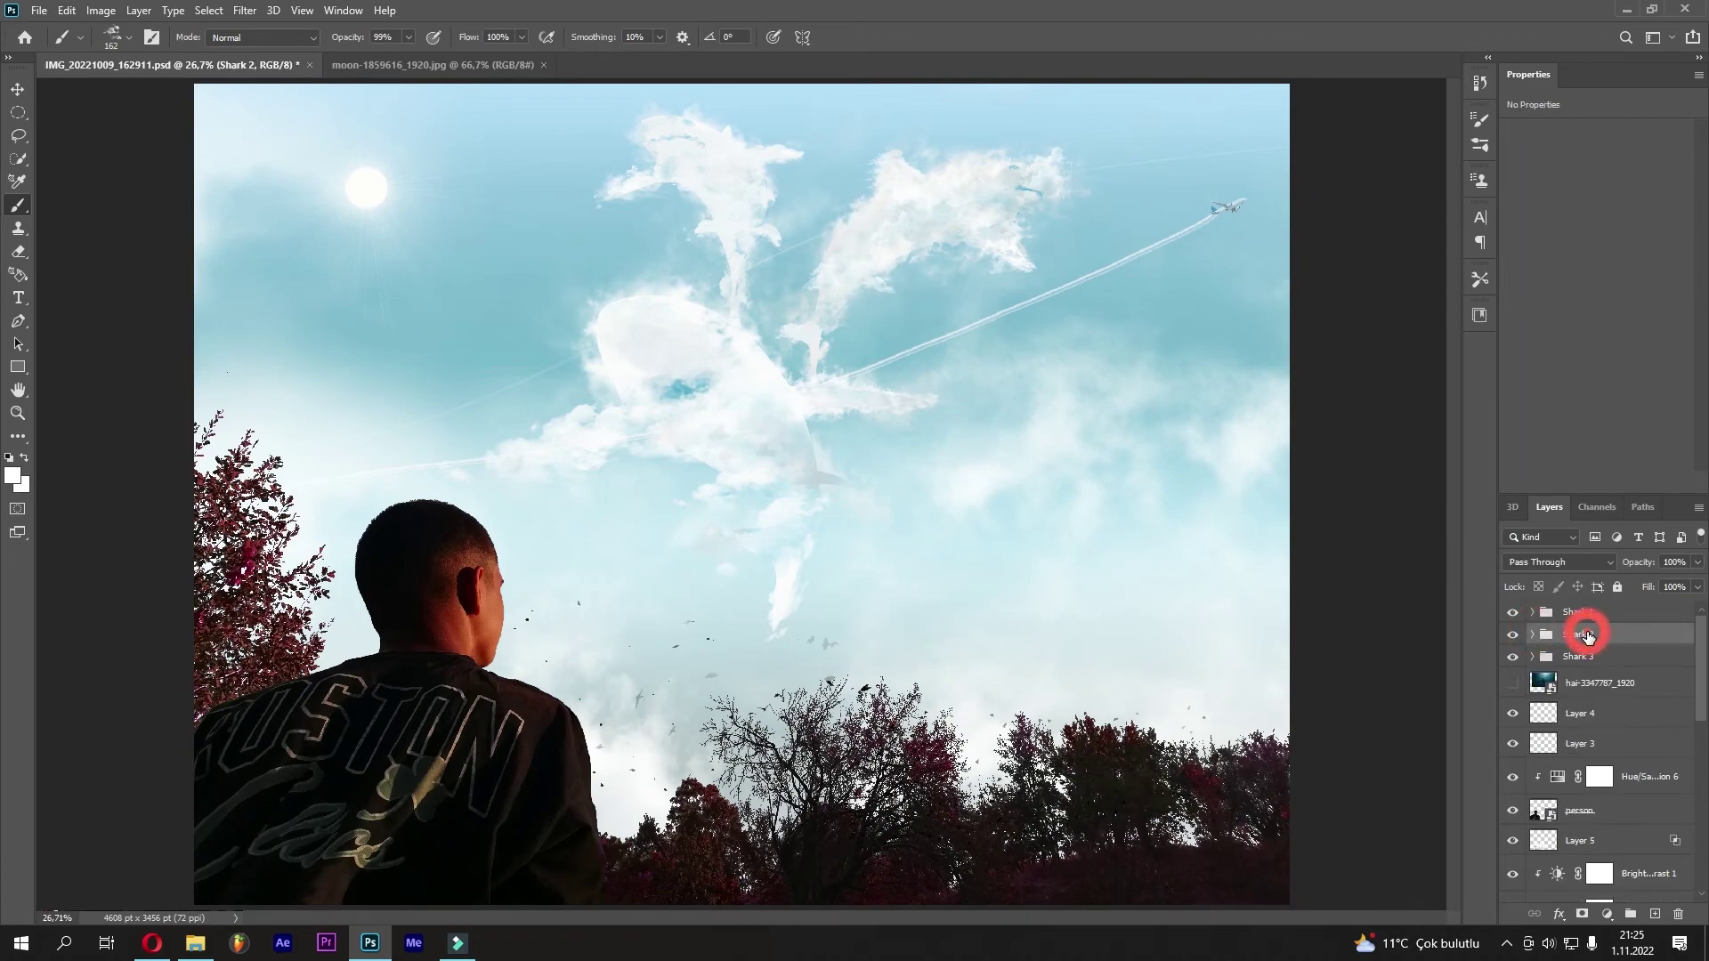
# Free Transform Shark 2 upward and down to about 98%, commit, then select Shark 1
pyautogui.click(67, 9)
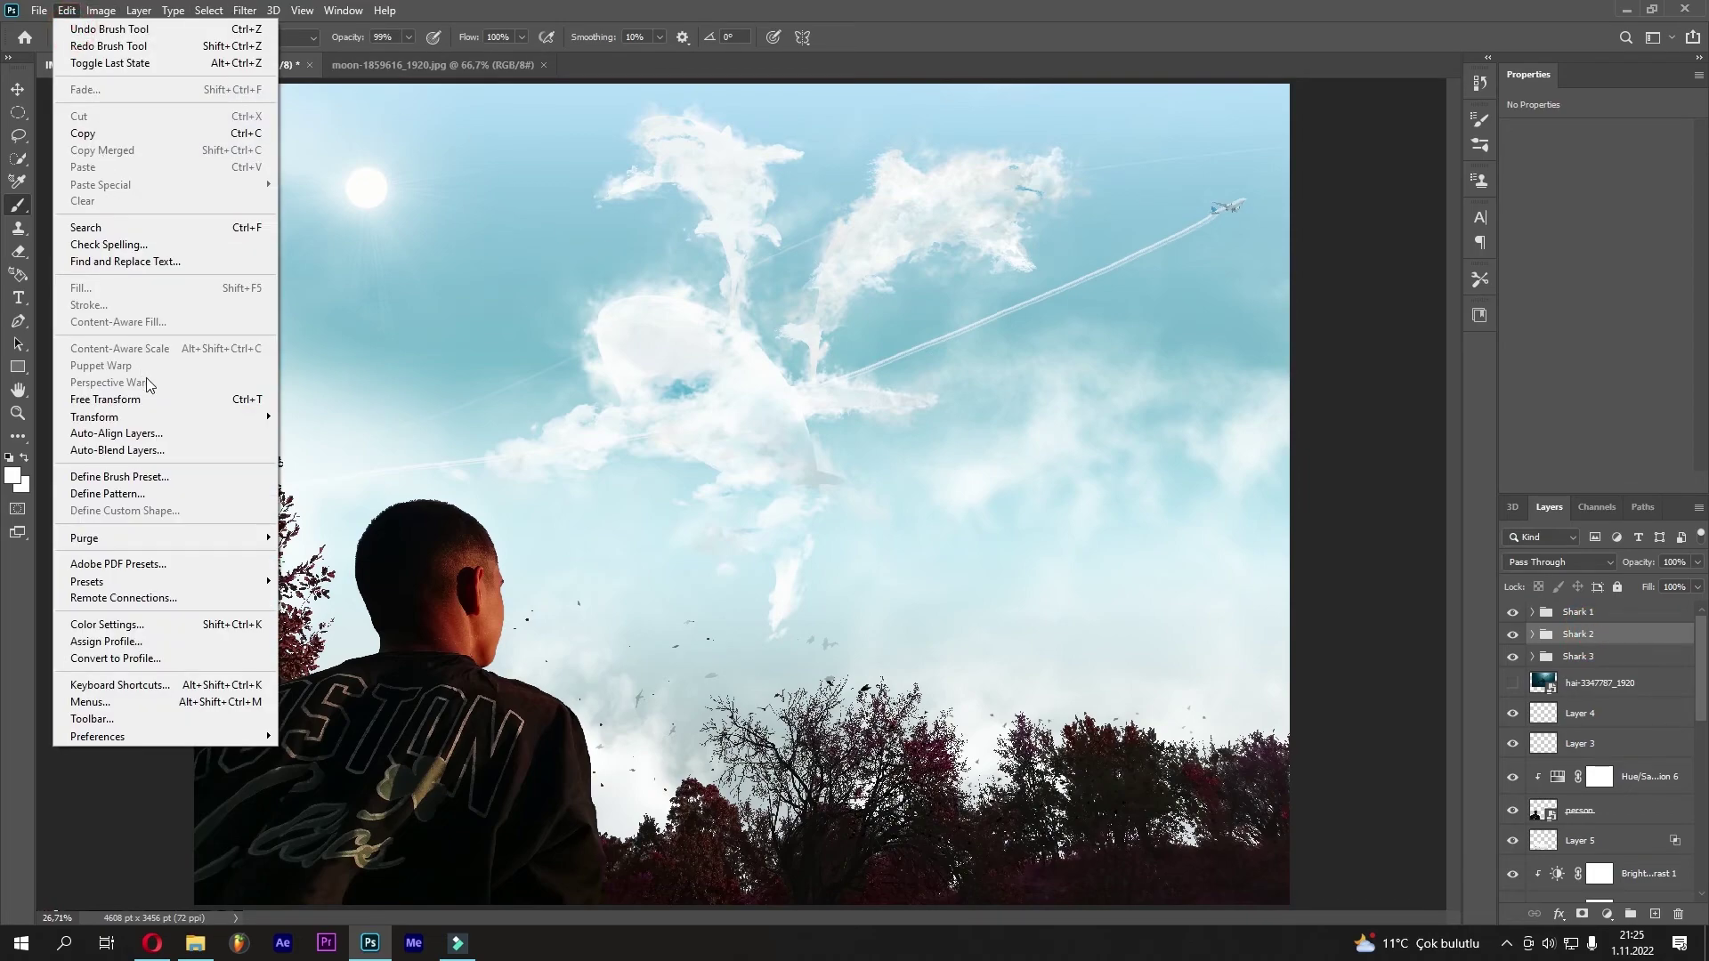
pyautogui.click(154, 400)
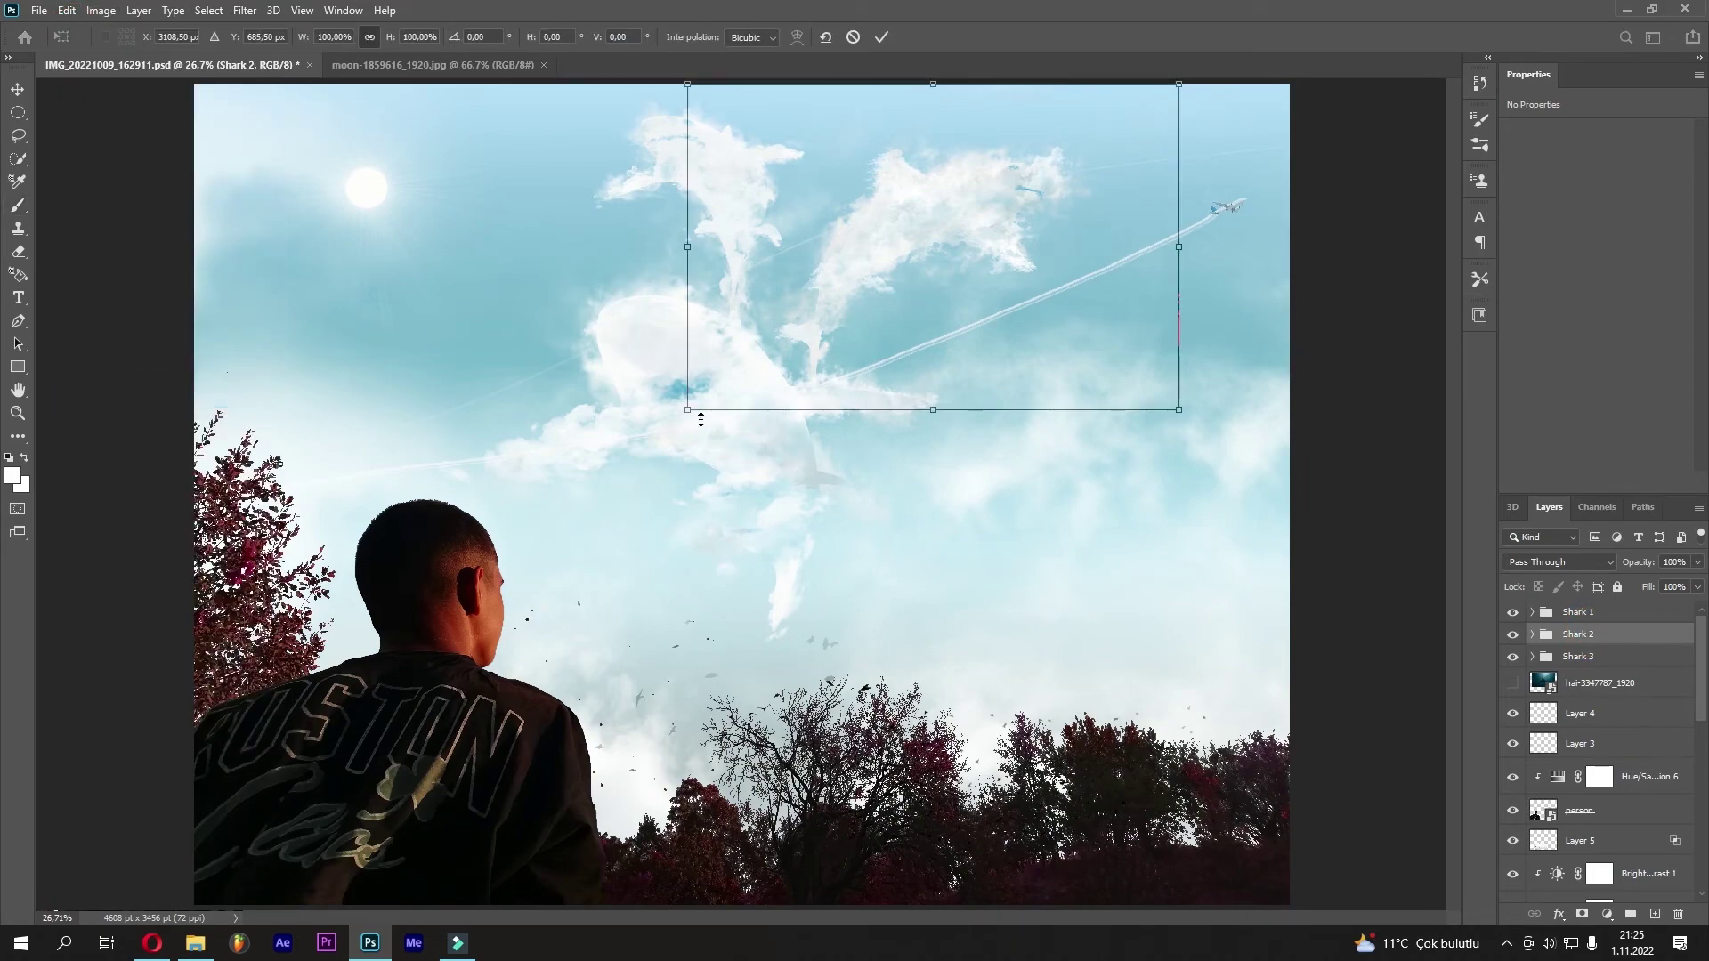
pyautogui.moveTo(701, 419); pyautogui.dragTo(683, 410)
pyautogui.moveTo(797, 374); pyautogui.dragTo(805, 365)
pyautogui.moveTo(677, 398); pyautogui.dragTo(673, 392)
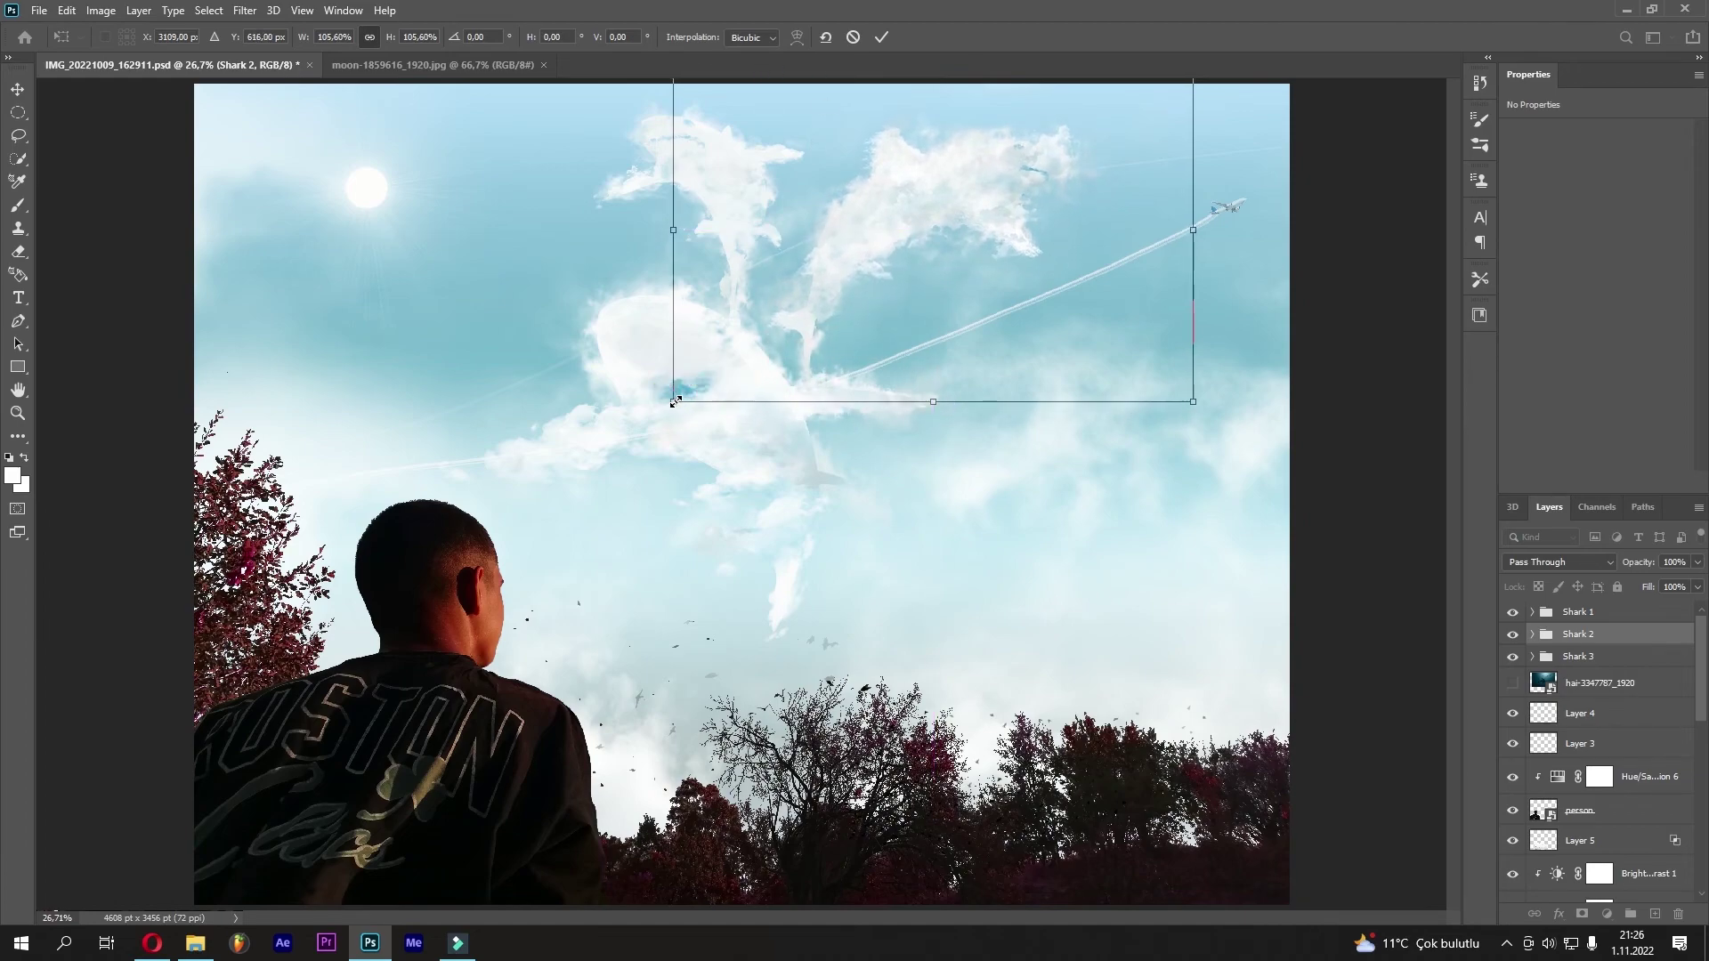
pyautogui.moveTo(812, 281)
pyautogui.mouseDown()
pyautogui.moveTo(928, 267)
pyautogui.moveTo(916, 275)
pyautogui.mouseUp()
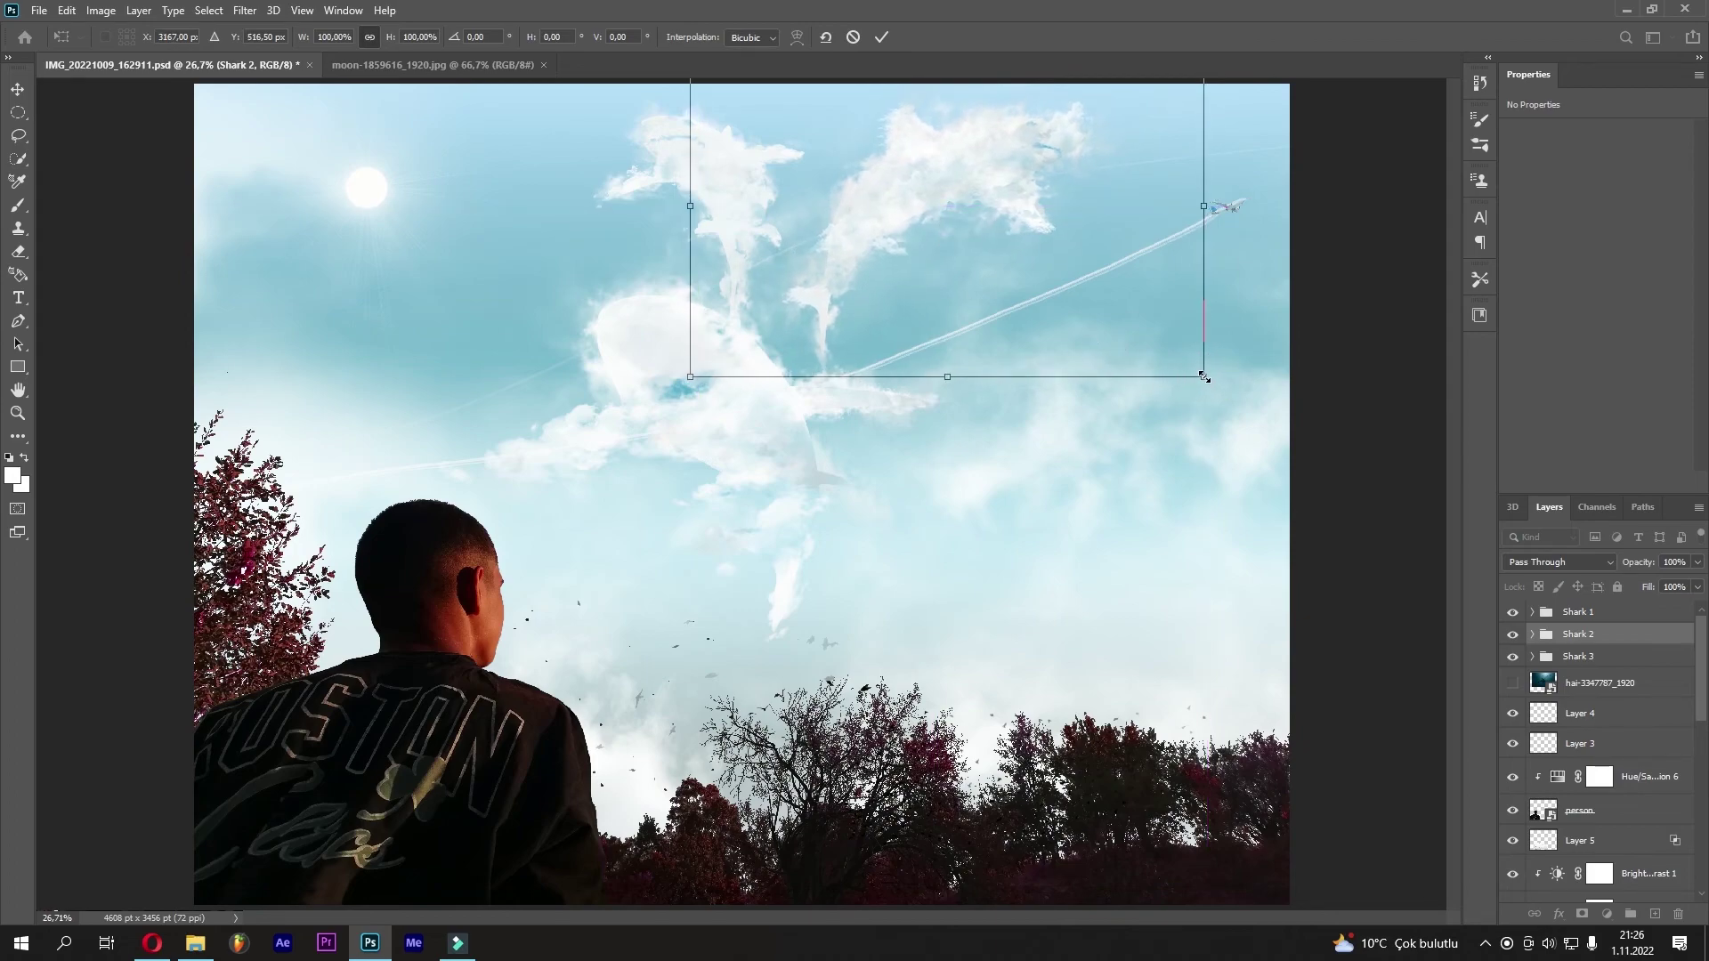
pyautogui.moveTo(1206, 379); pyautogui.dragTo(1202, 374)
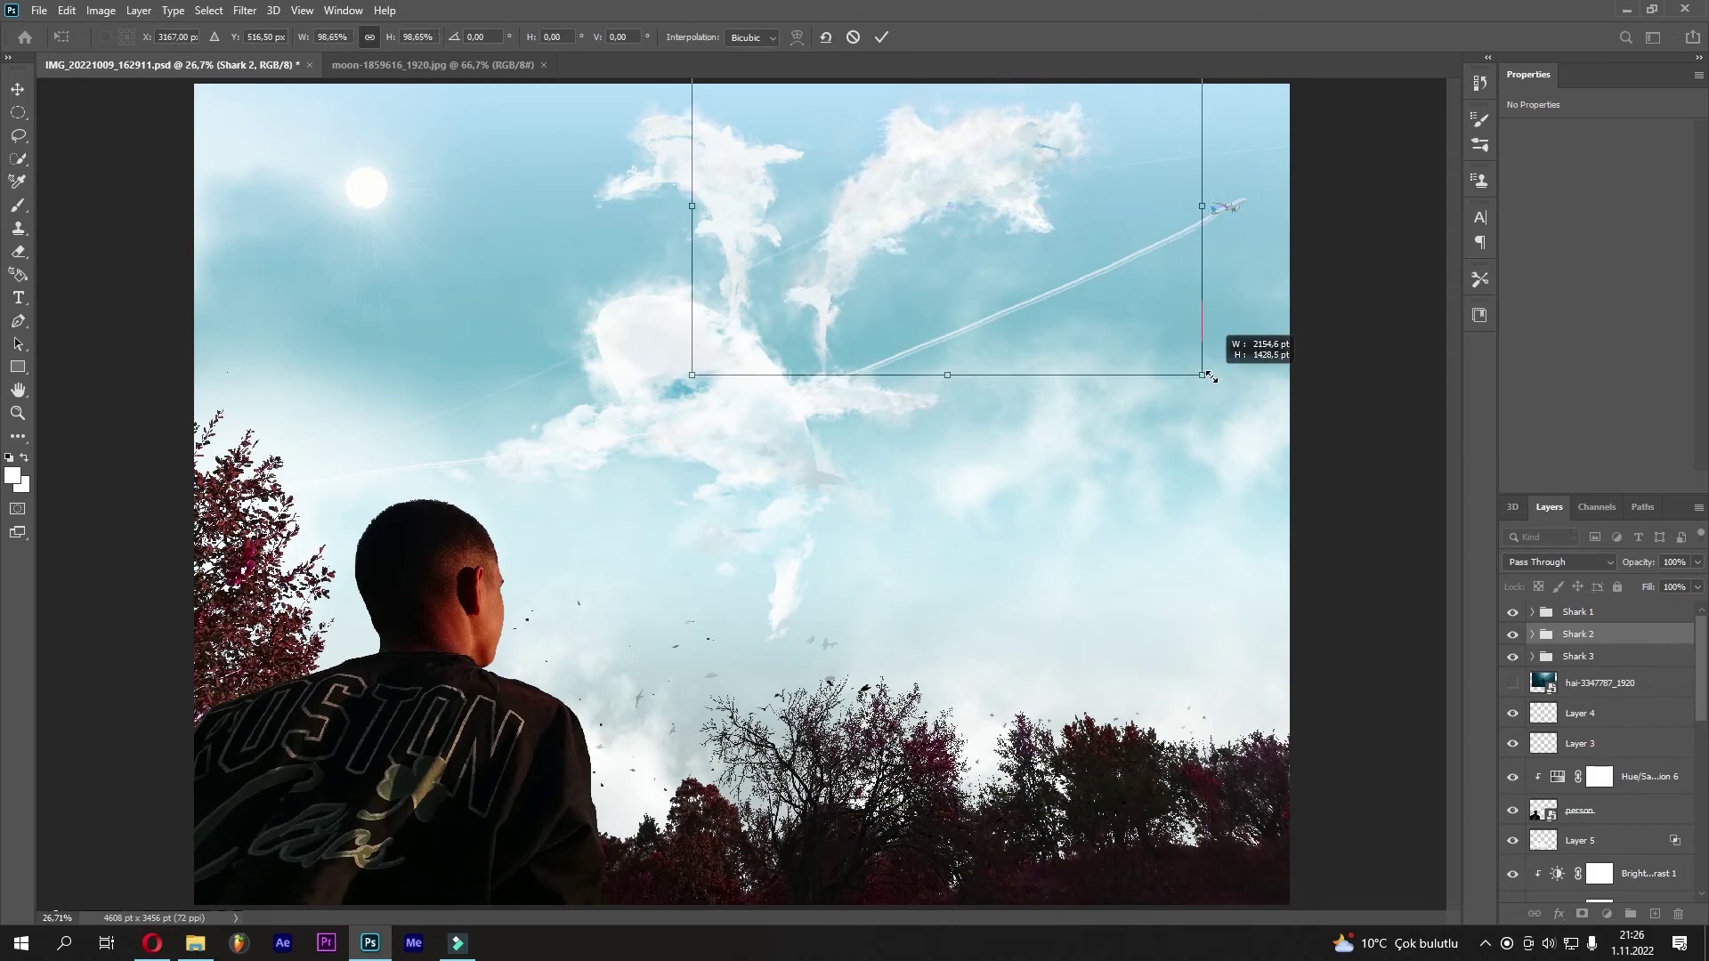
pyautogui.click(879, 37)
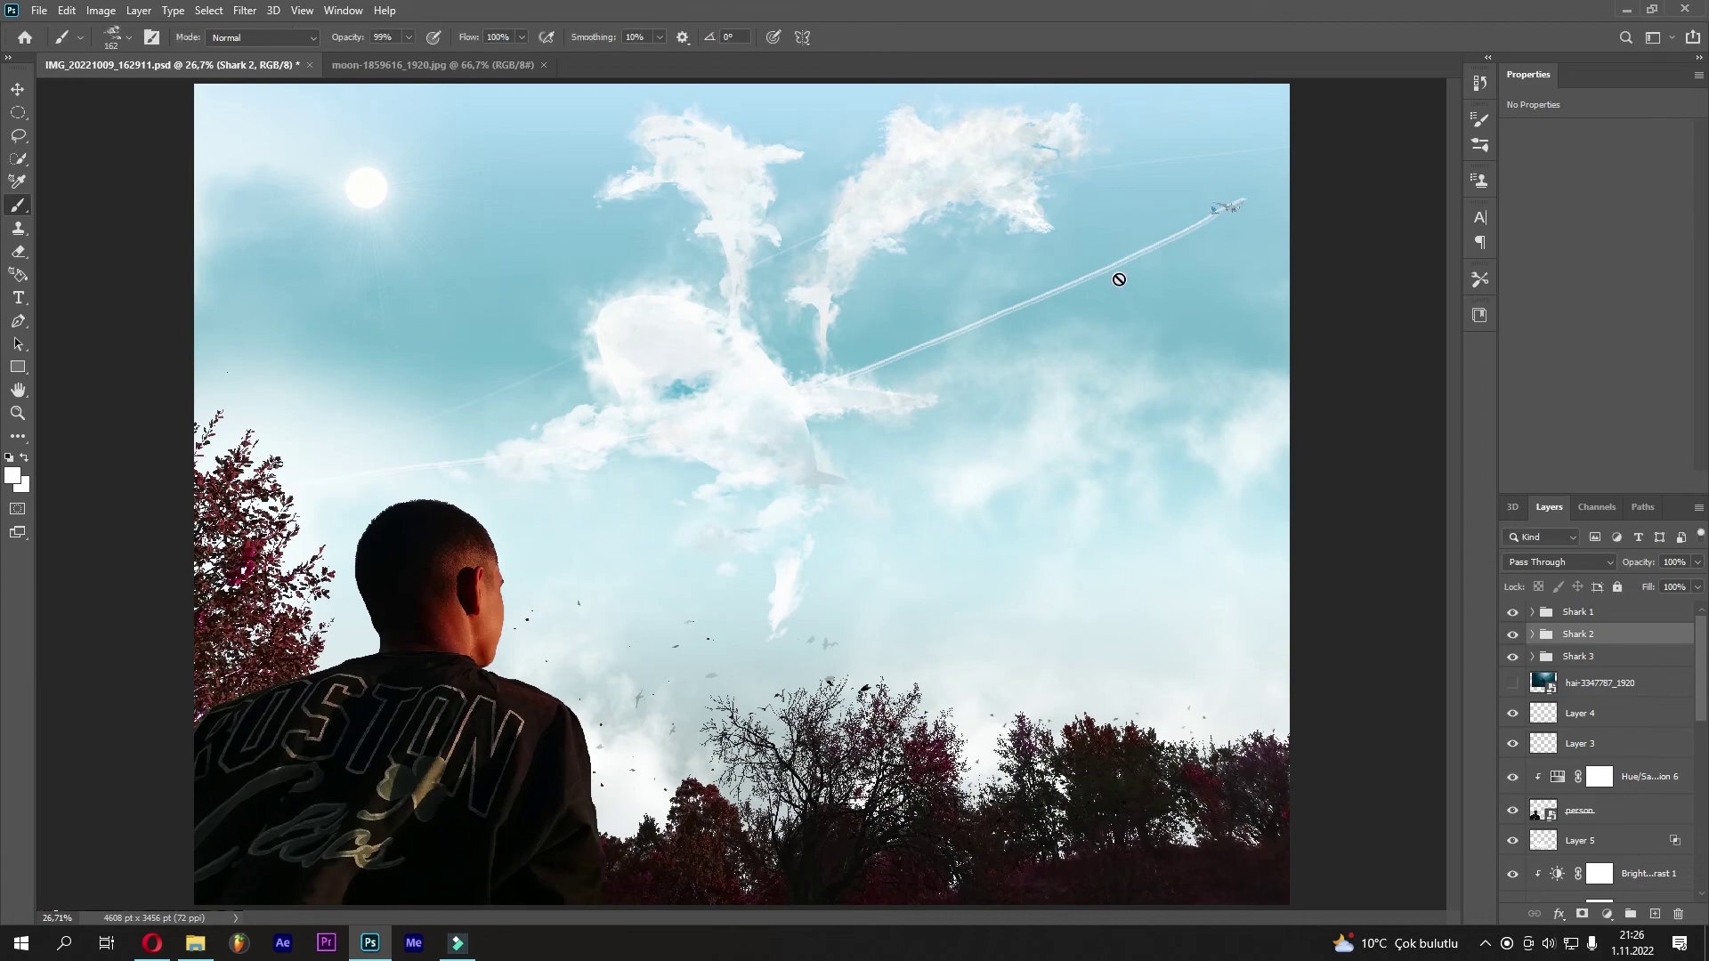
pyautogui.click(1583, 612)
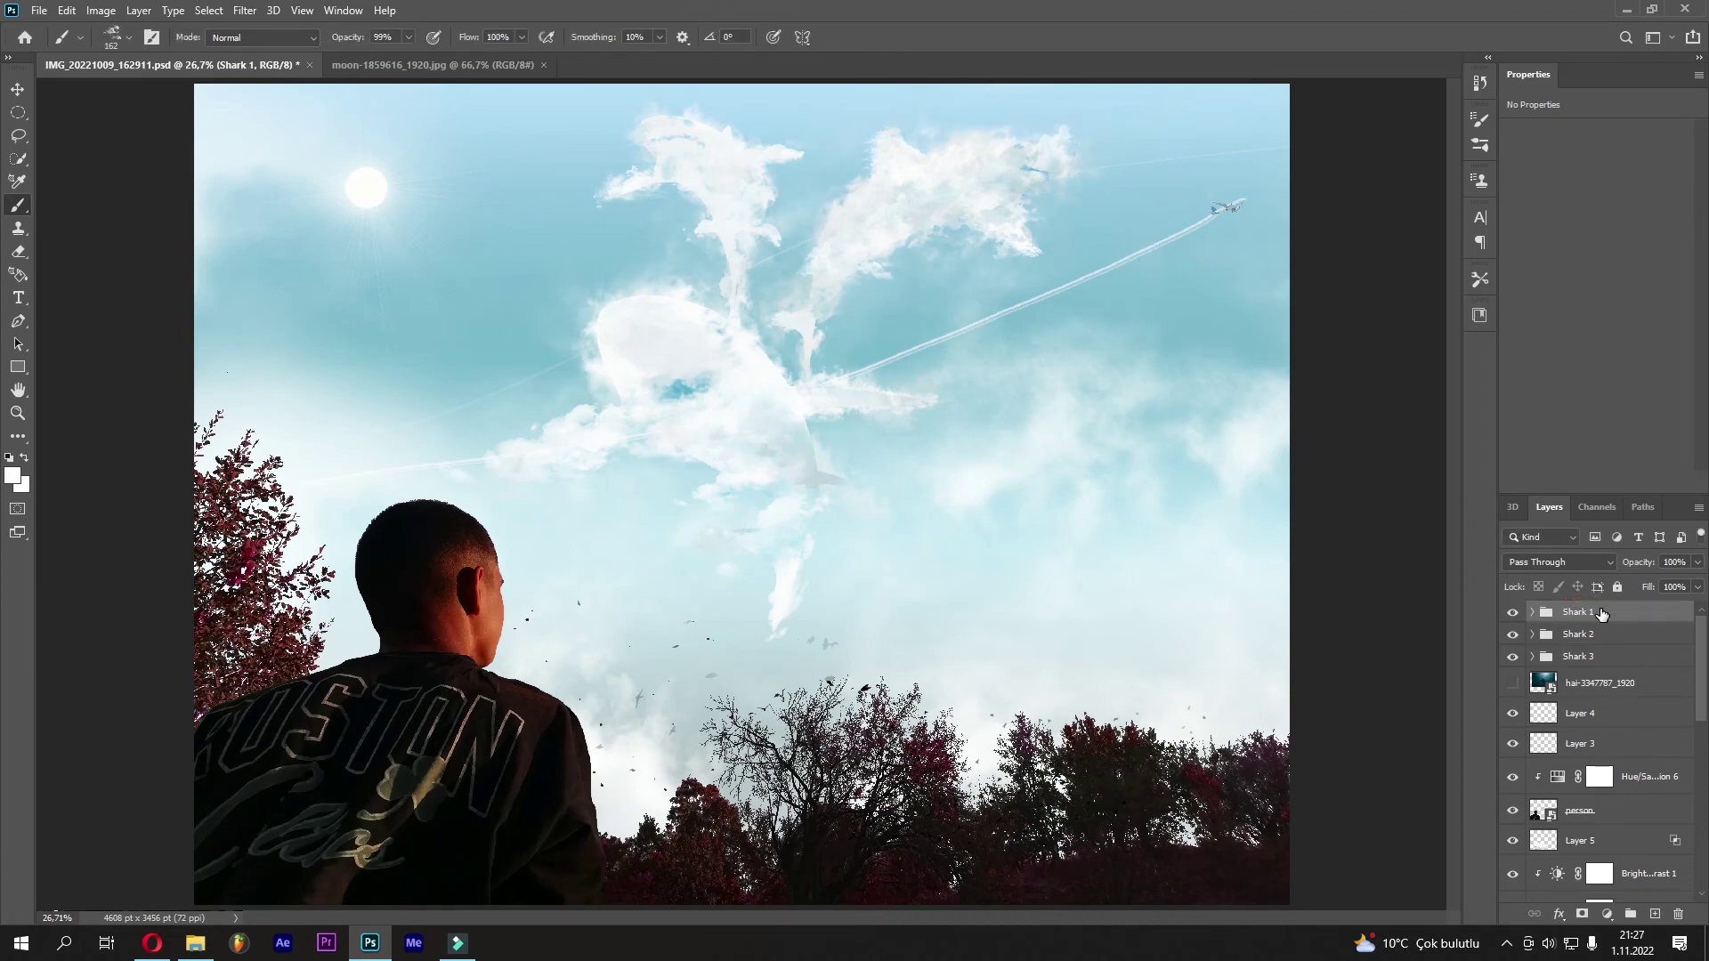